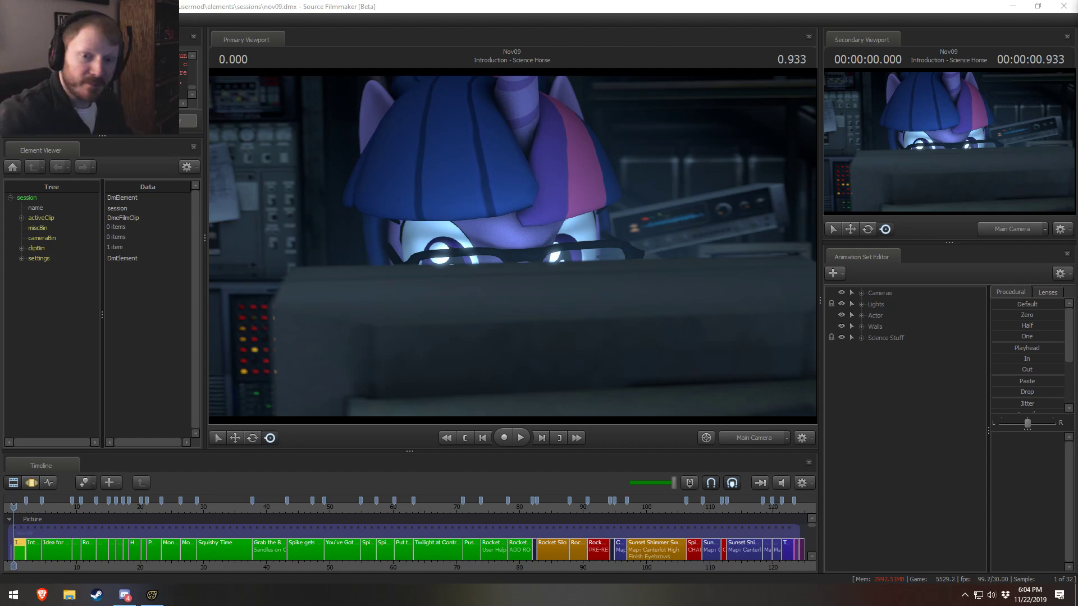
# Play the Sunset Shimmer Swoos Right In shot from near its start into the Spike Incoming 1 shot
pyautogui.scroll(-2, 478, 515)
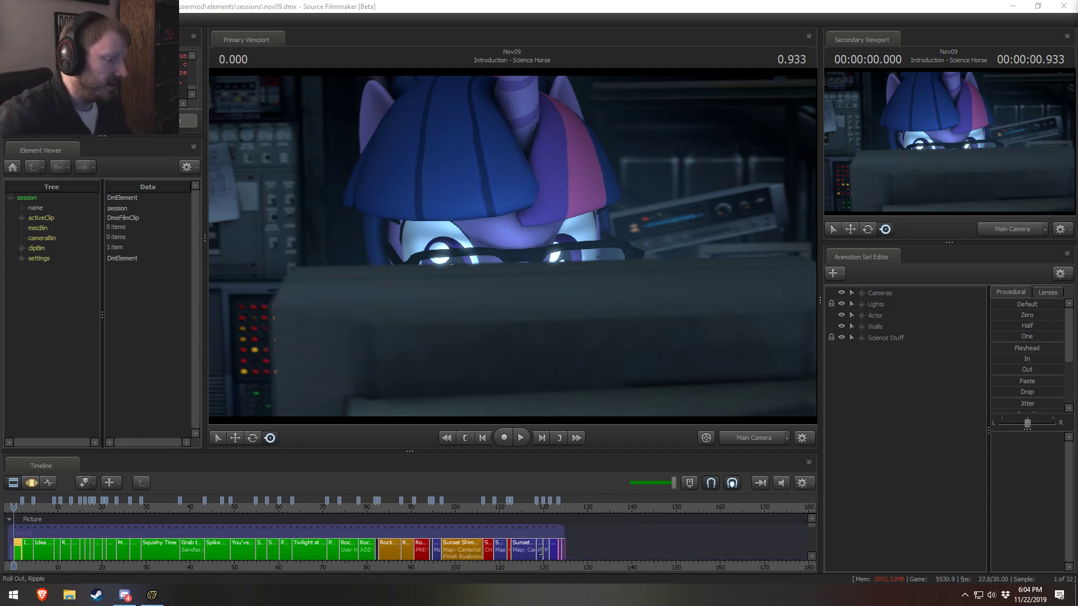
pyautogui.click(463, 513)
pyautogui.scroll(4, 464, 513)
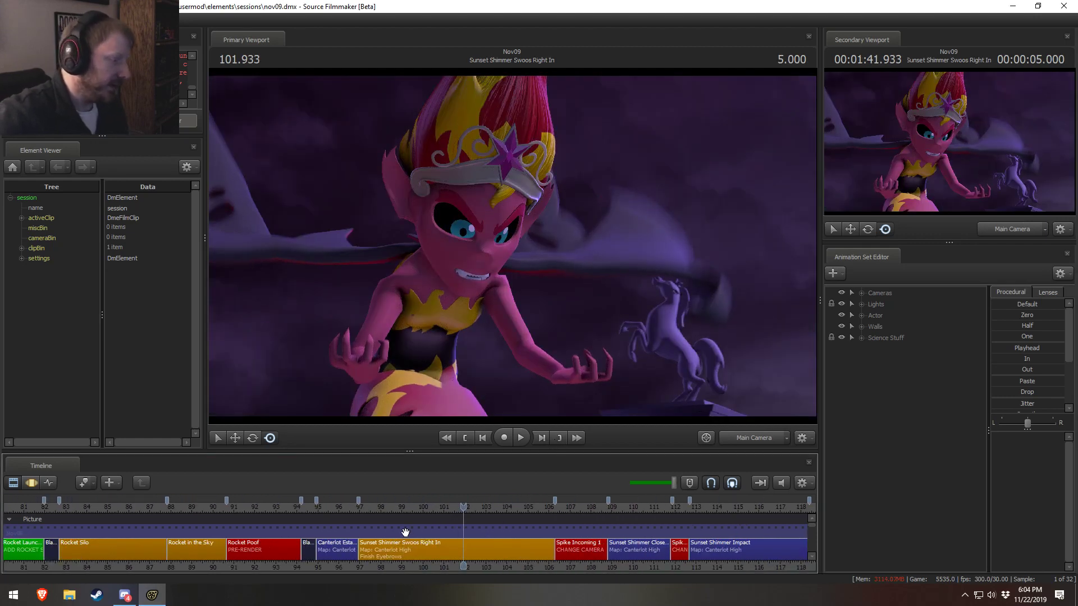
pyautogui.click(368, 508)
pyautogui.press('space')
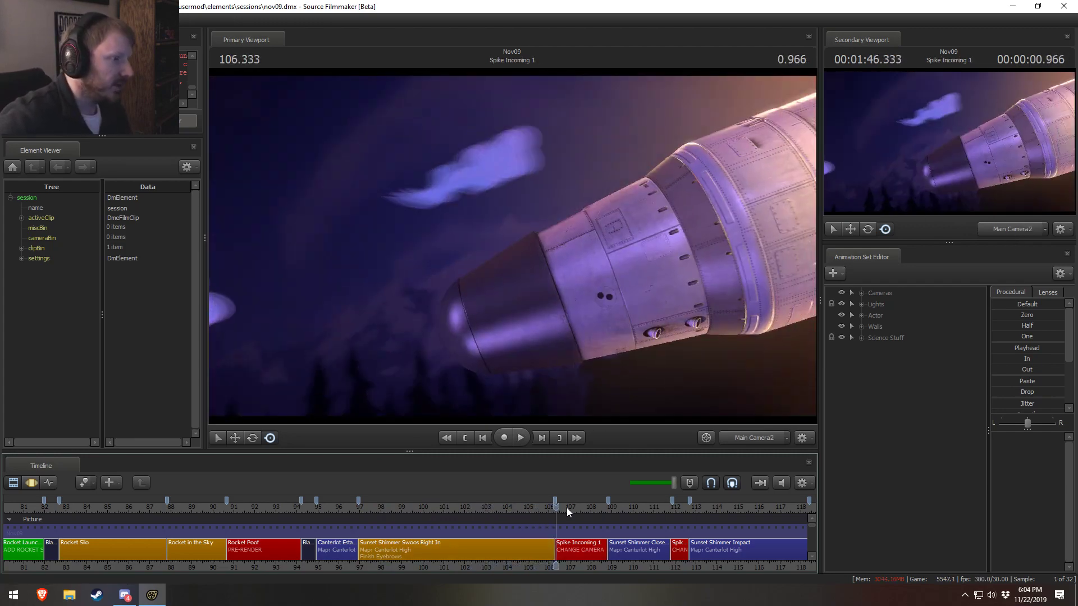
pyautogui.press('space')
# Replay and scrub across the cut between Sunset Shimmer Swoos Right In and Spike Incoming 1
pyautogui.click(545, 511)
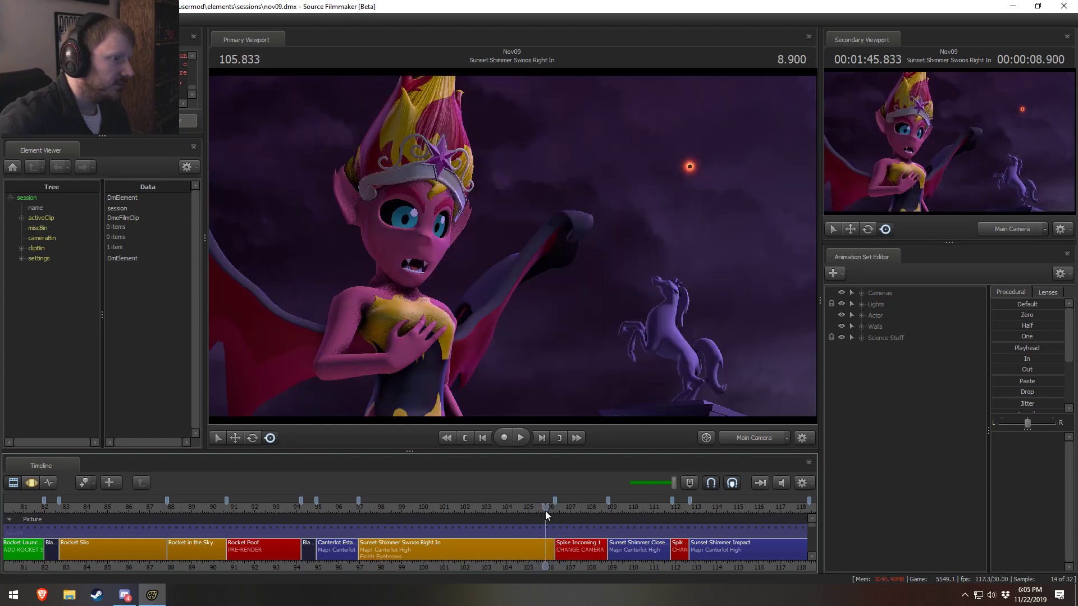
pyautogui.press('space')
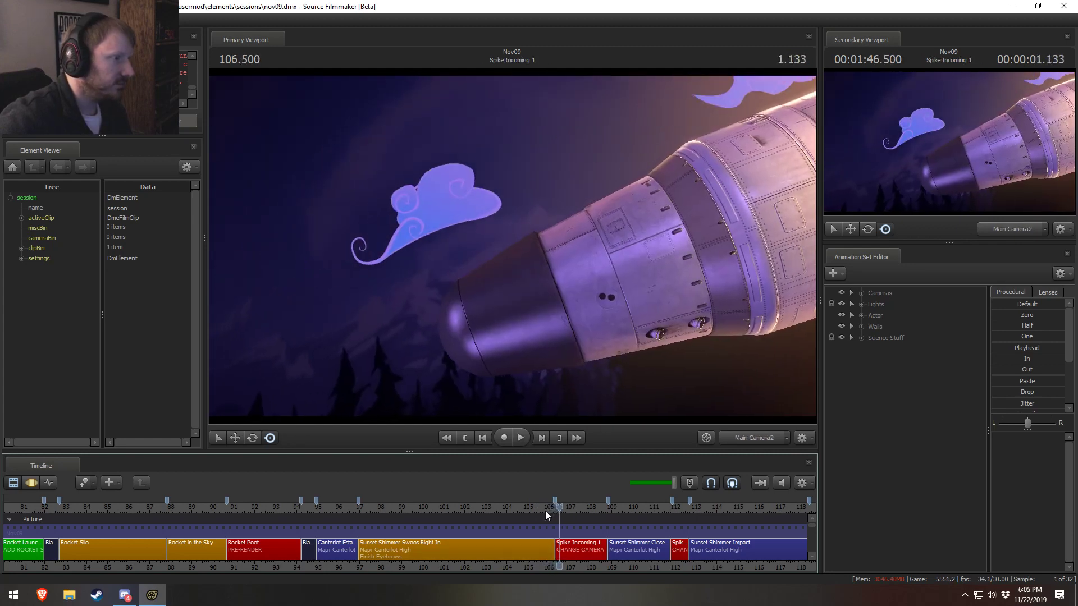
pyautogui.moveTo(560, 507); pyautogui.dragTo(550, 506)
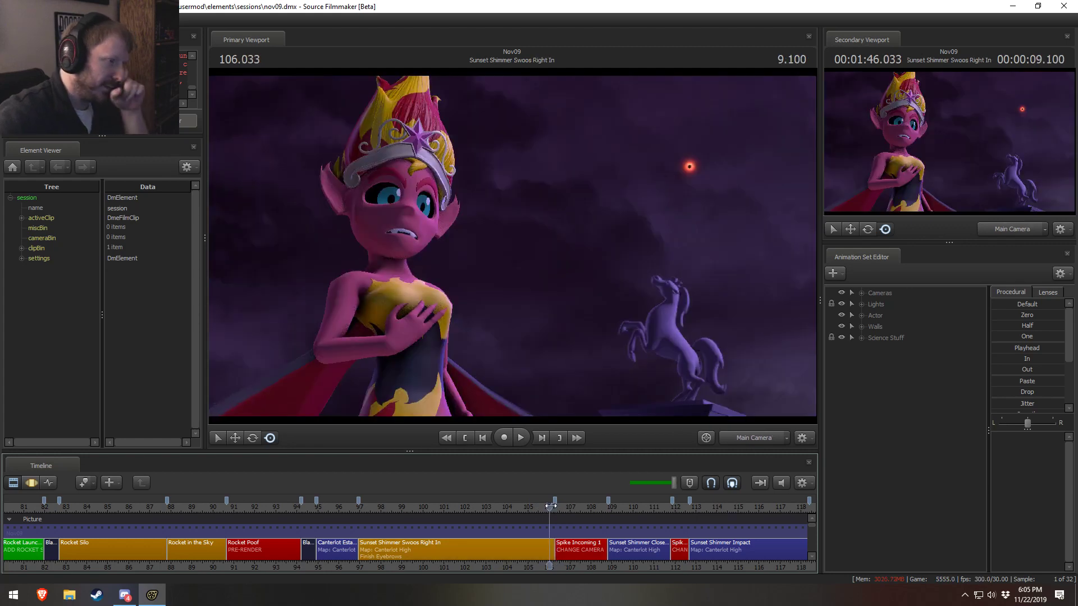
pyautogui.moveTo(551, 506); pyautogui.dragTo(560, 507)
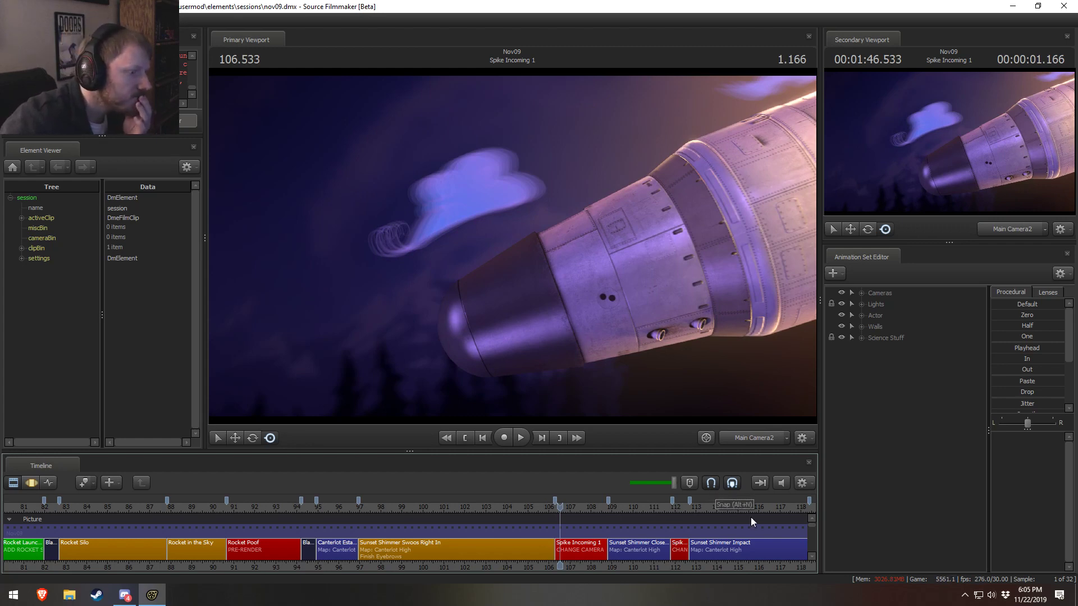
# Select the Spike Incoming 1 shot, hide its Clouds group and play the shot without clouds
pyautogui.click(587, 554)
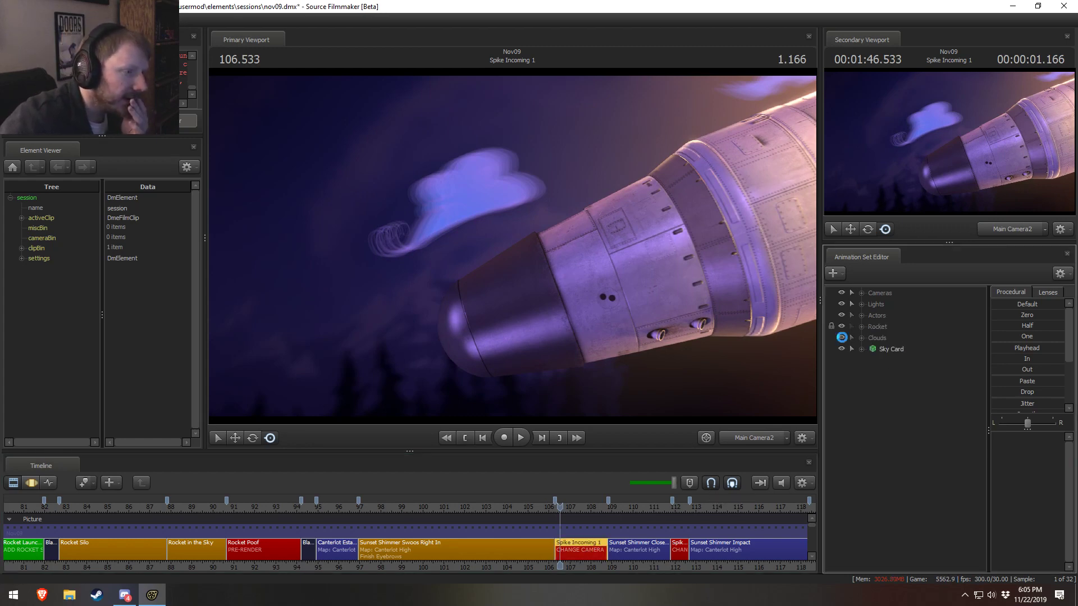
pyautogui.click(841, 337)
pyautogui.moveTo(559, 506); pyautogui.dragTo(551, 508)
pyautogui.press('space')
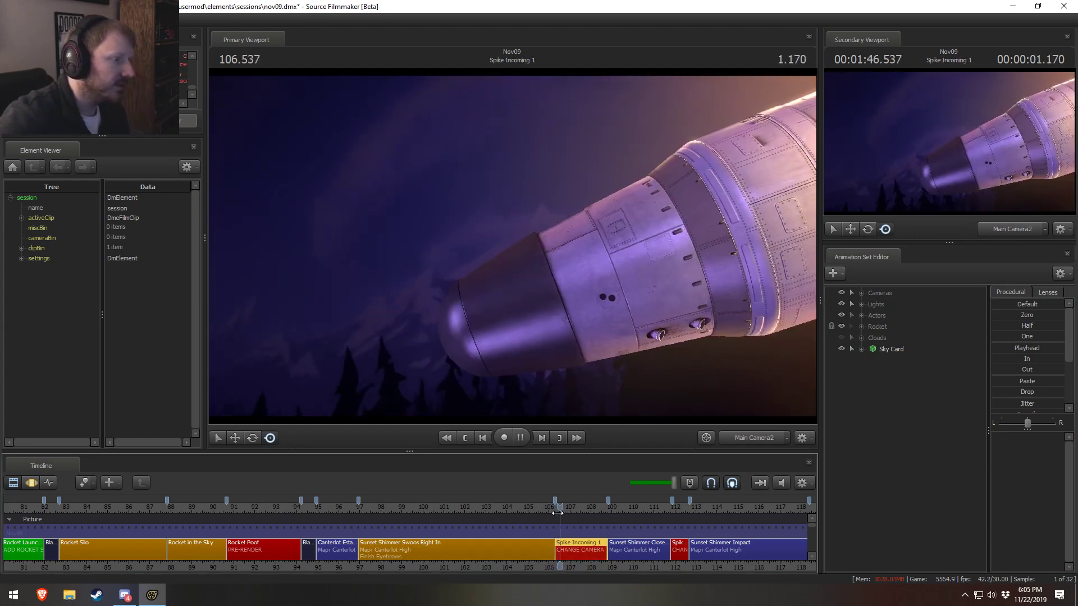
pyautogui.press('space')
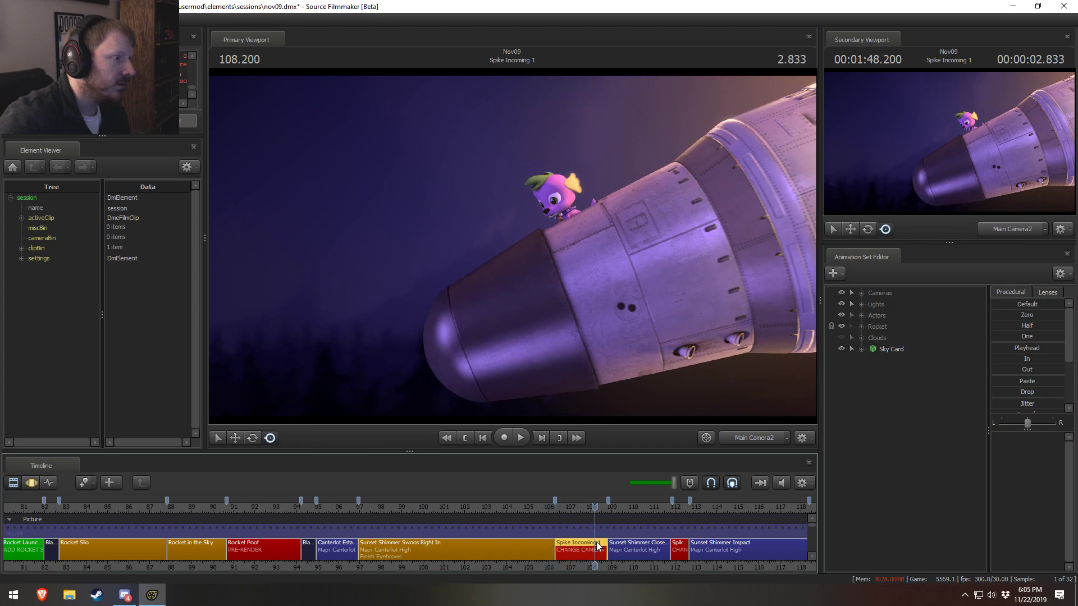
# Switch to the Motion Editor, inspect the rocket and sky backdrop through the work camera, and return to Main Camera2
pyautogui.moveTo(598, 546)
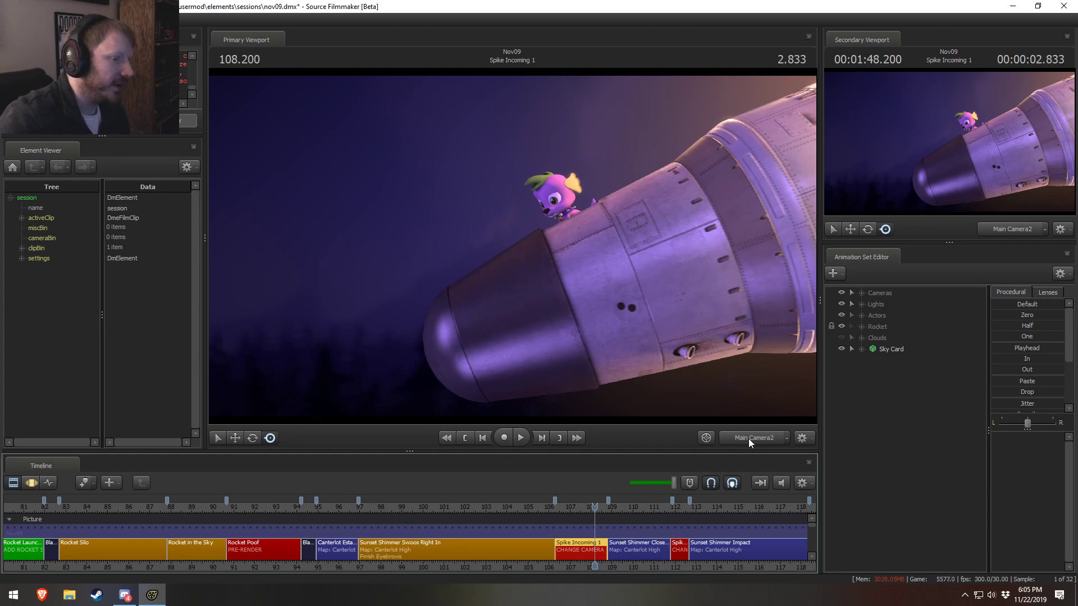
pyautogui.press('F3')
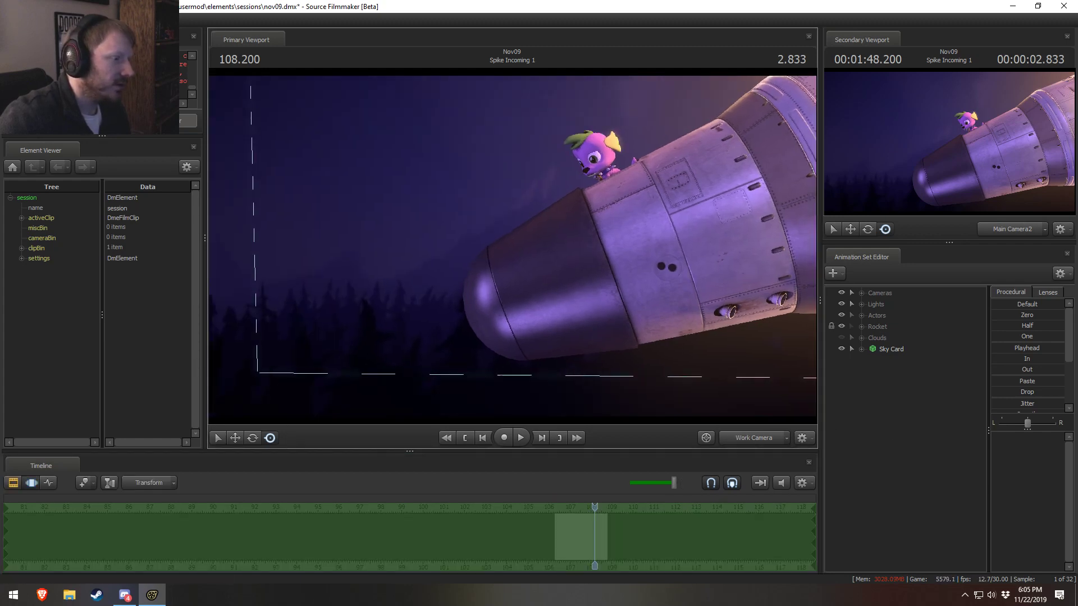
pyautogui.moveTo(512, 246); pyautogui.dragTo(512, 246)
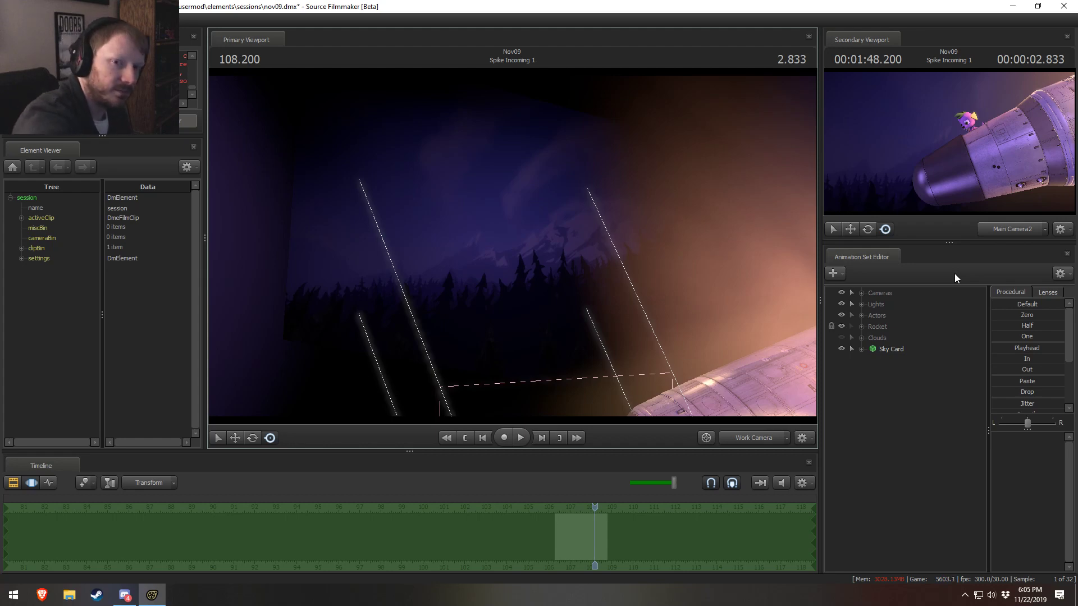
pyautogui.click(759, 442)
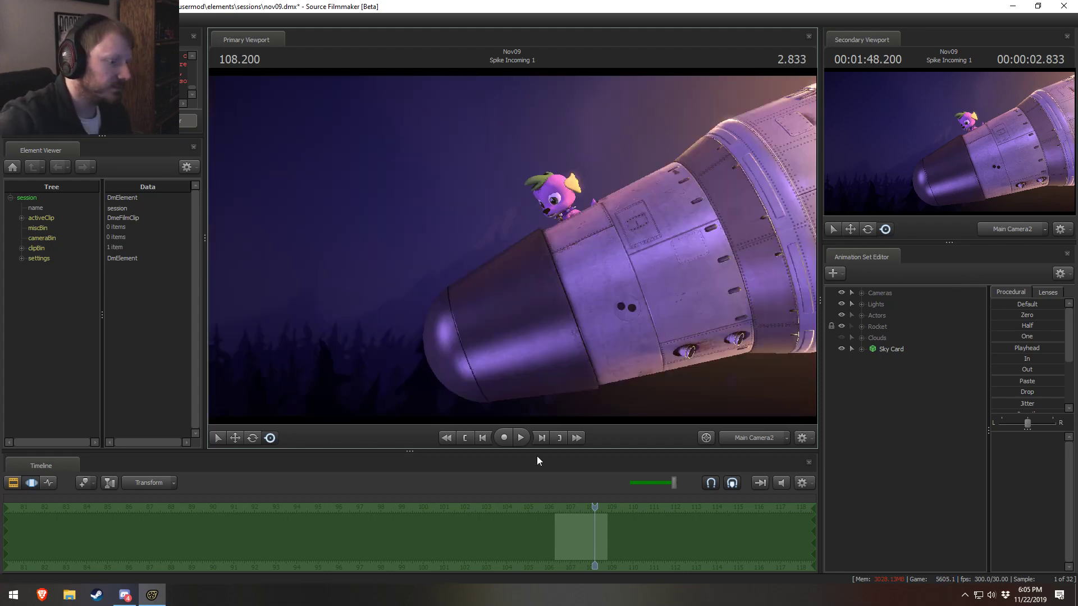
# Turn off lighting in the work camera view and set the playhead to 108.666 in Spike Incoming 1
pyautogui.moveTo(601, 514); pyautogui.dragTo(588, 540)
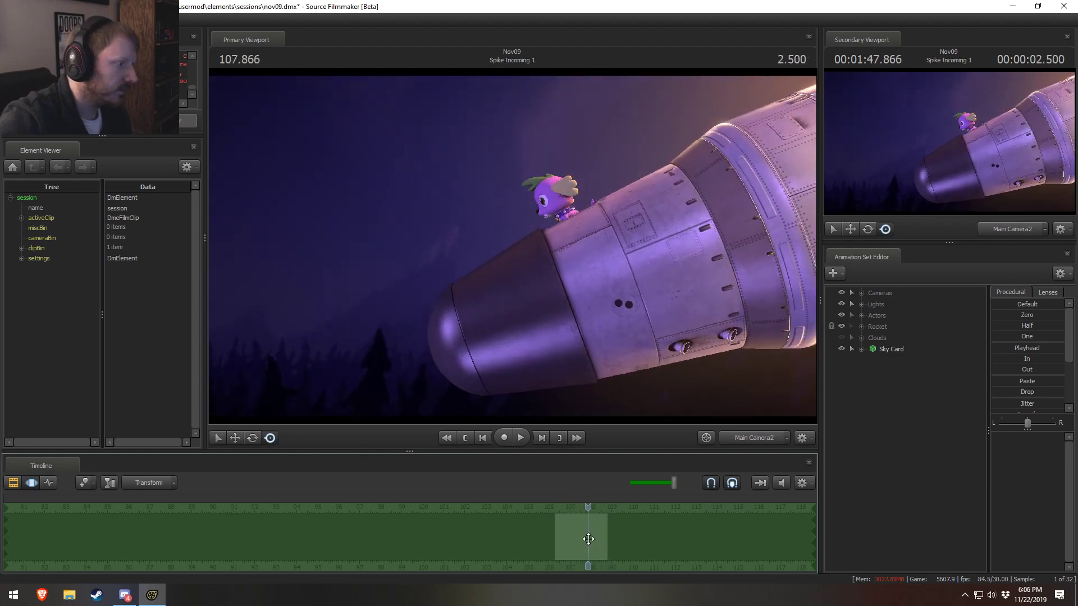
pyautogui.click(753, 438)
pyautogui.press('space')
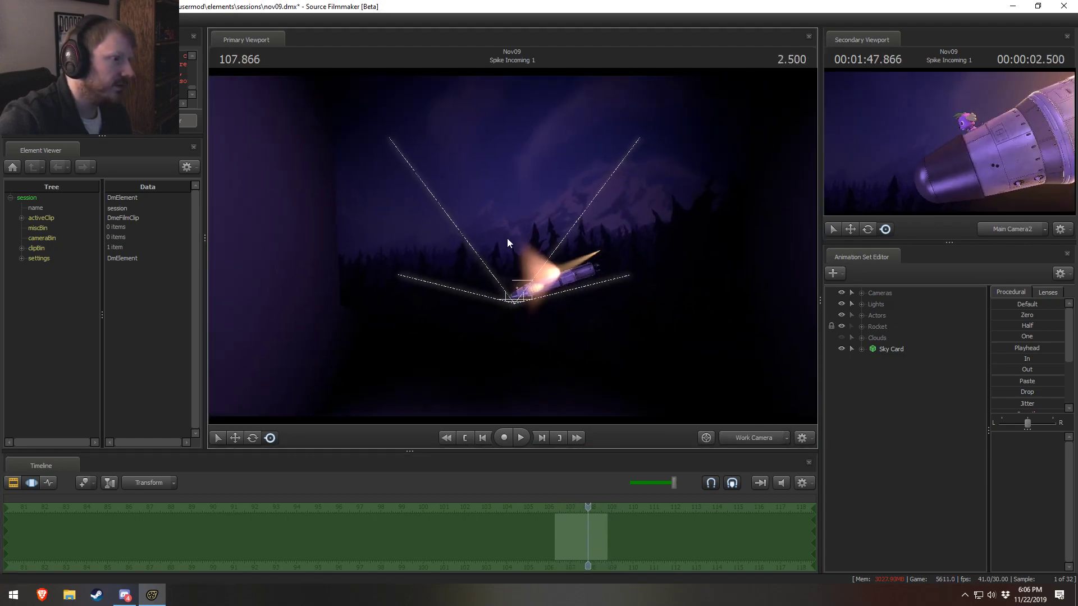
pyautogui.rightClick(522, 269)
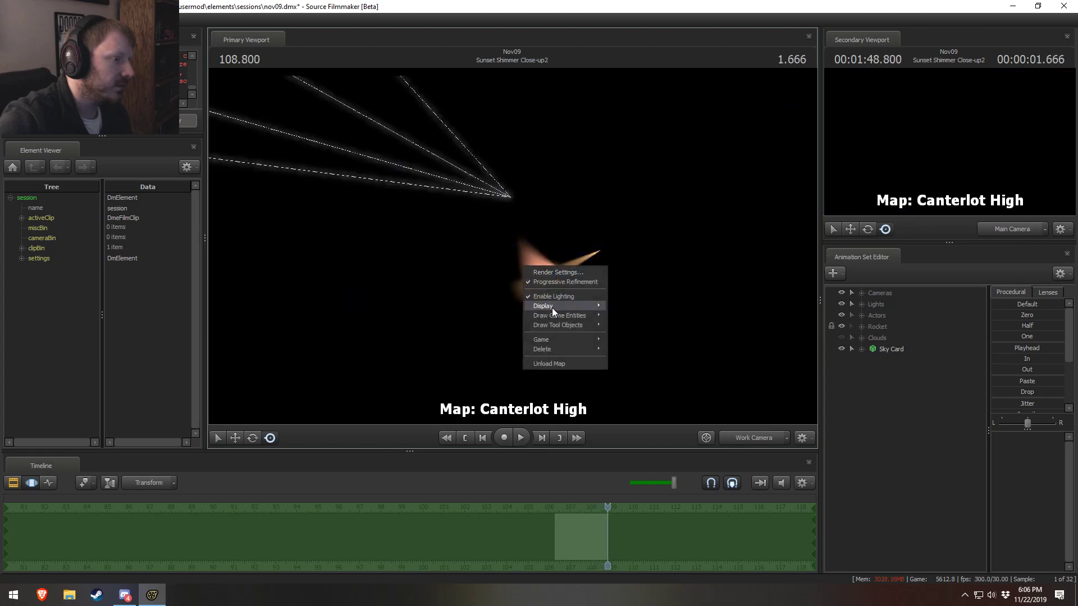
pyautogui.click(558, 298)
pyautogui.moveTo(606, 511)
pyautogui.mouseDown()
pyautogui.moveTo(560, 522)
pyautogui.moveTo(604, 529)
pyautogui.mouseUp()
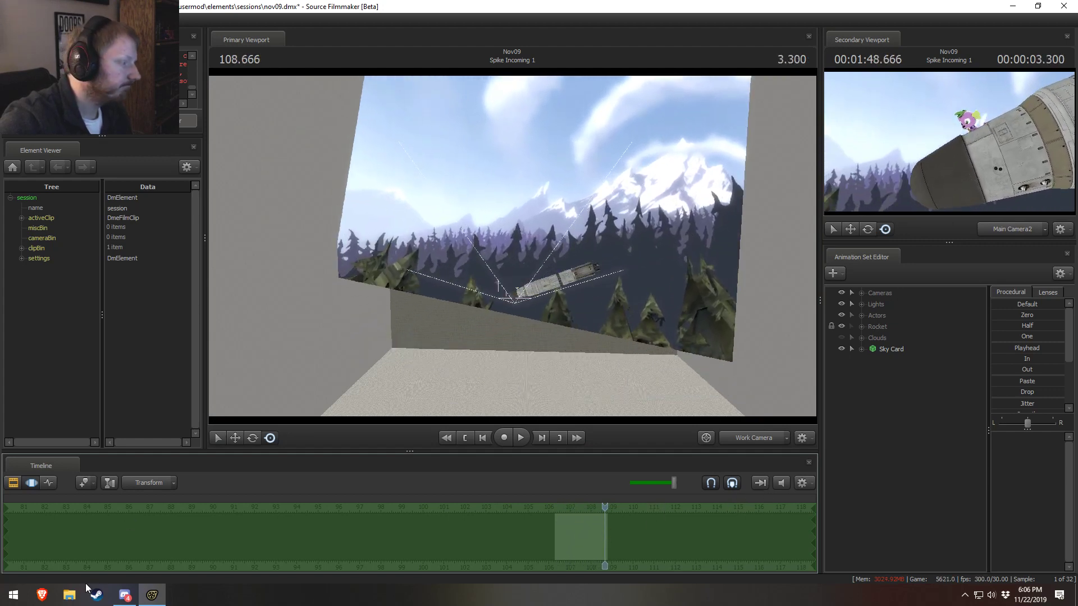
# Switch to the Brave browser, search Google Images for "sky tree line" and look through the results
pyautogui.click(51, 596)
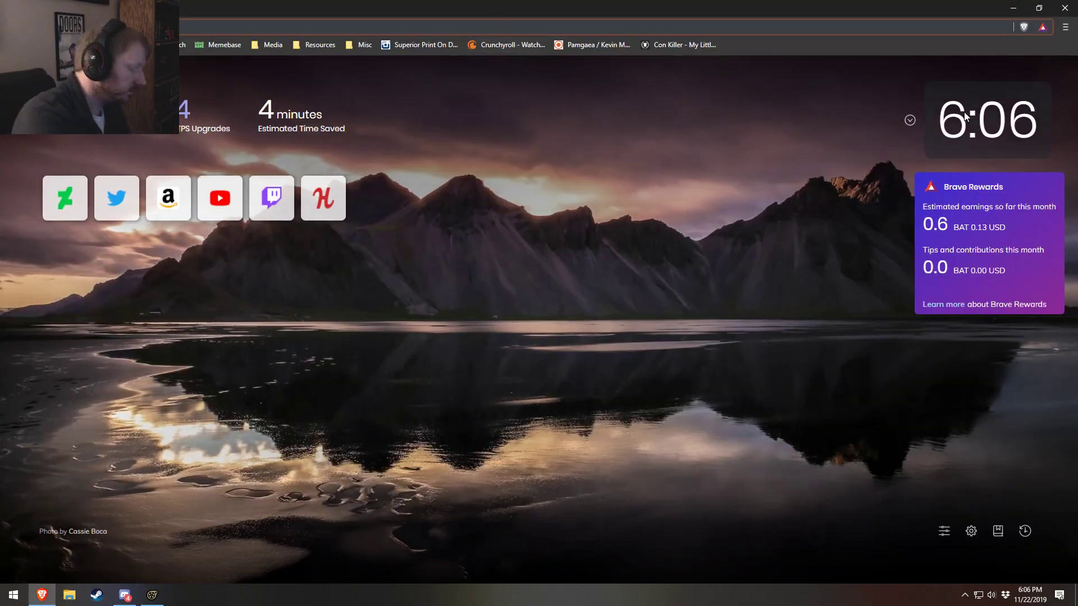
pyautogui.write('sky')
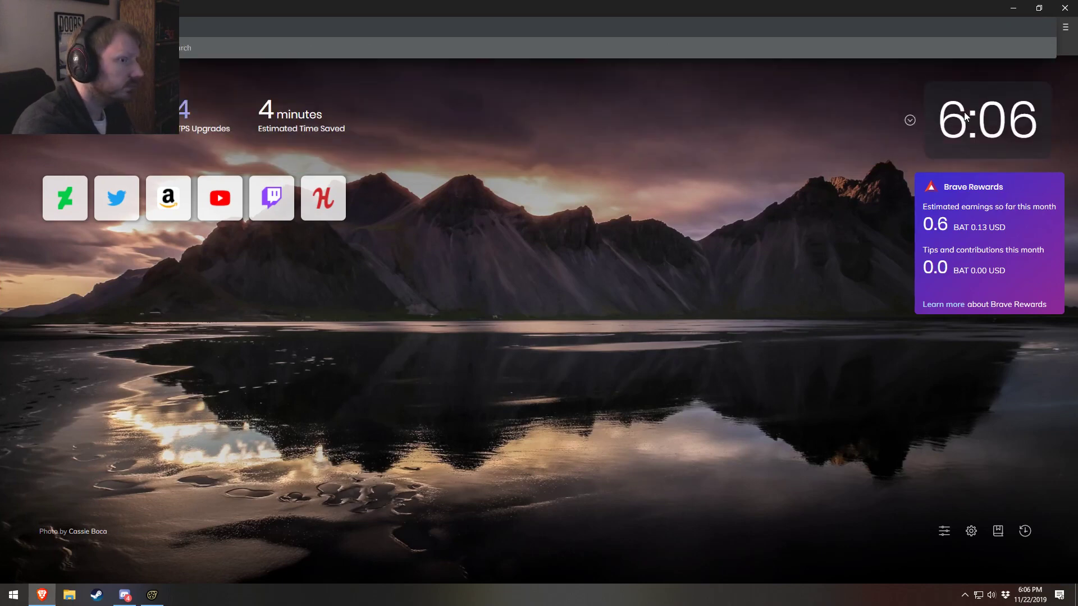
pyautogui.press('Return')
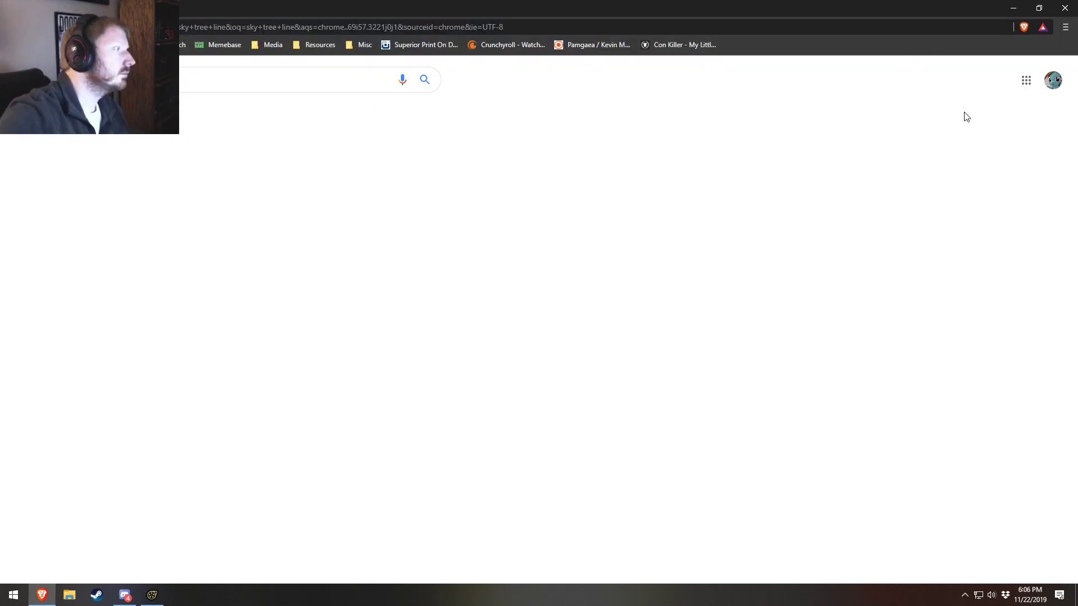
pyautogui.click(149, 111)
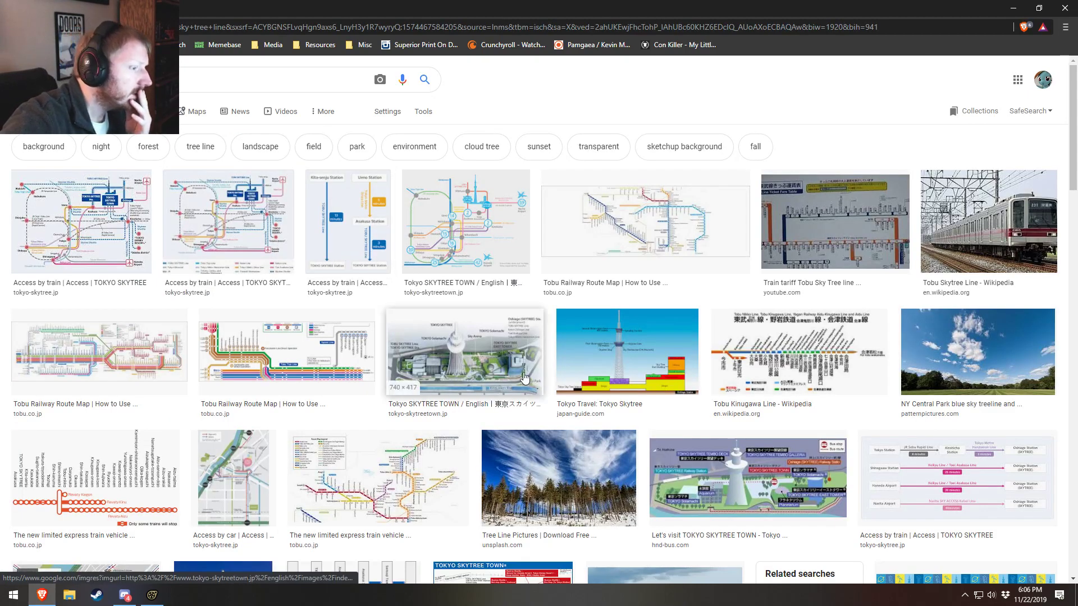
pyautogui.scroll(-1, 633, 428)
pyautogui.scroll(-3, 633, 427)
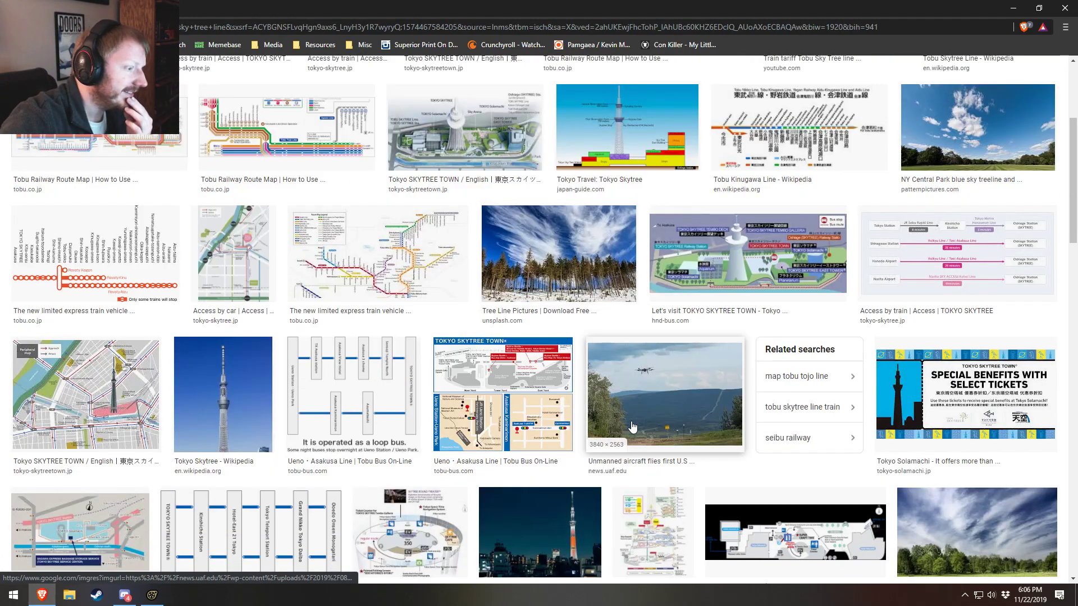
pyautogui.scroll(4, 633, 428)
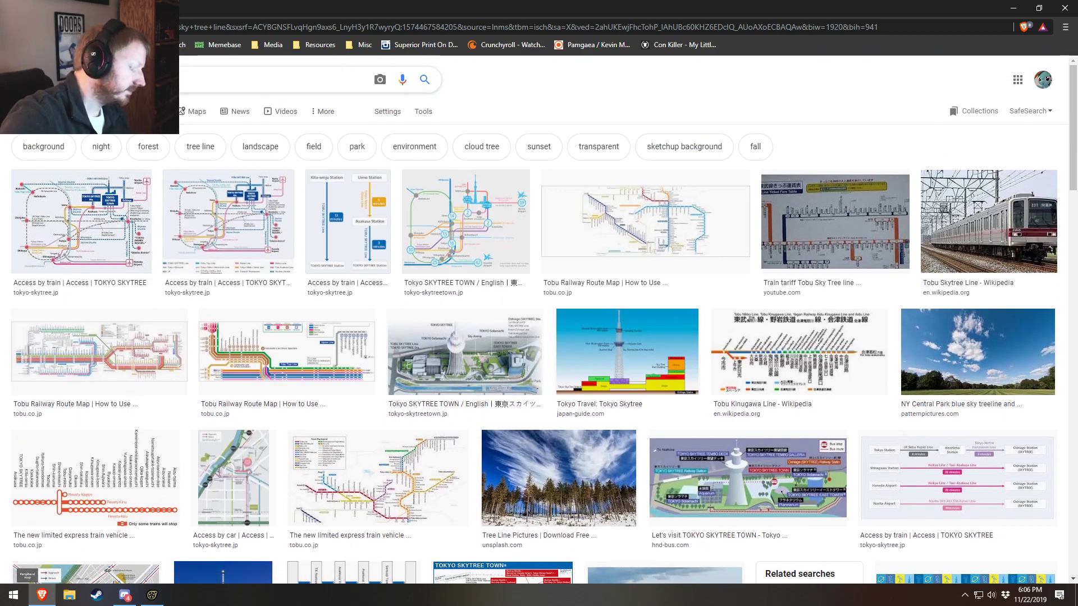
# Search Google Images for "tree line" and browse the results for a suitable forest backdrop
pyautogui.write('tree line')
pyautogui.press('Return')
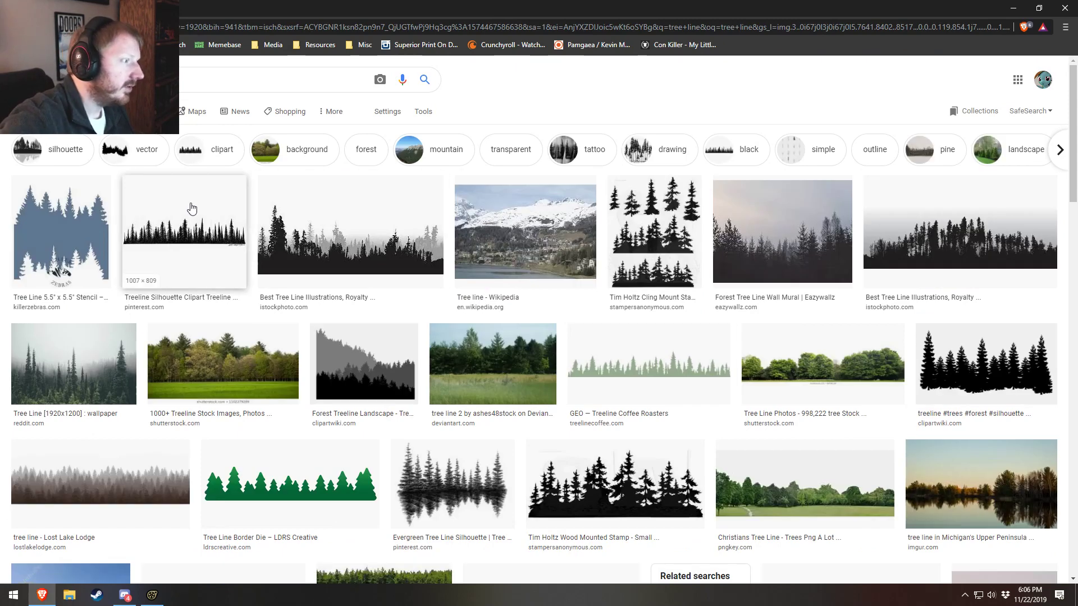
pyautogui.scroll(-1, 704, 333)
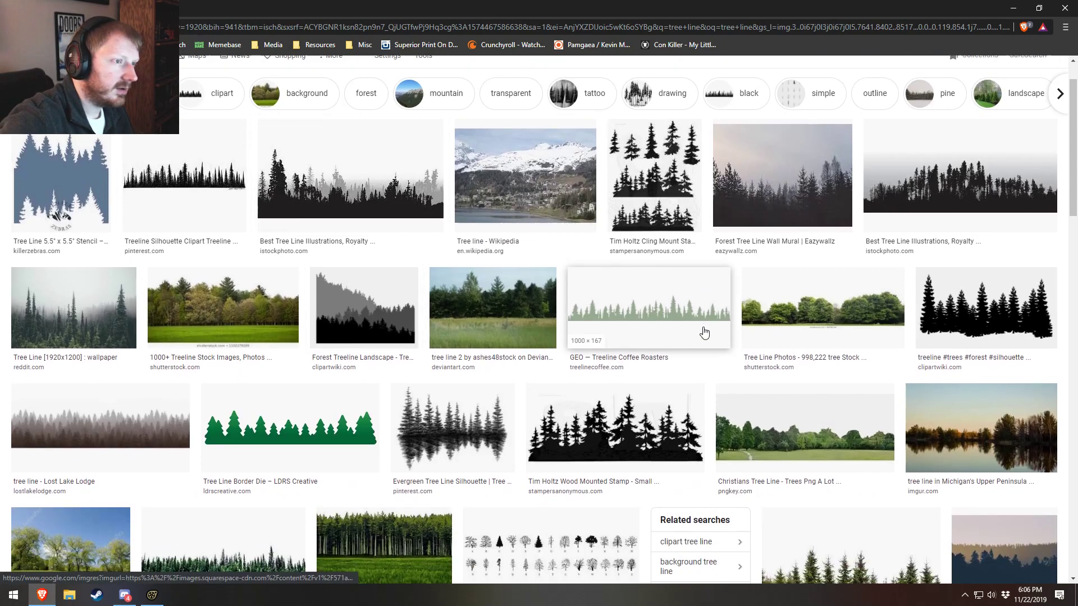
pyautogui.scroll(-3, 141, 426)
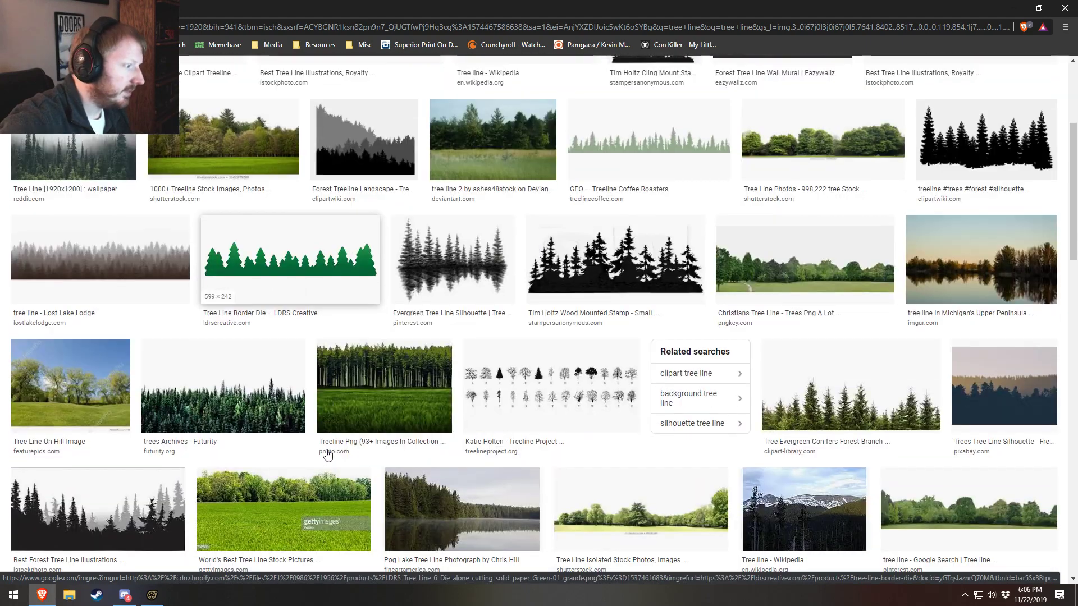
pyautogui.scroll(-2, 141, 426)
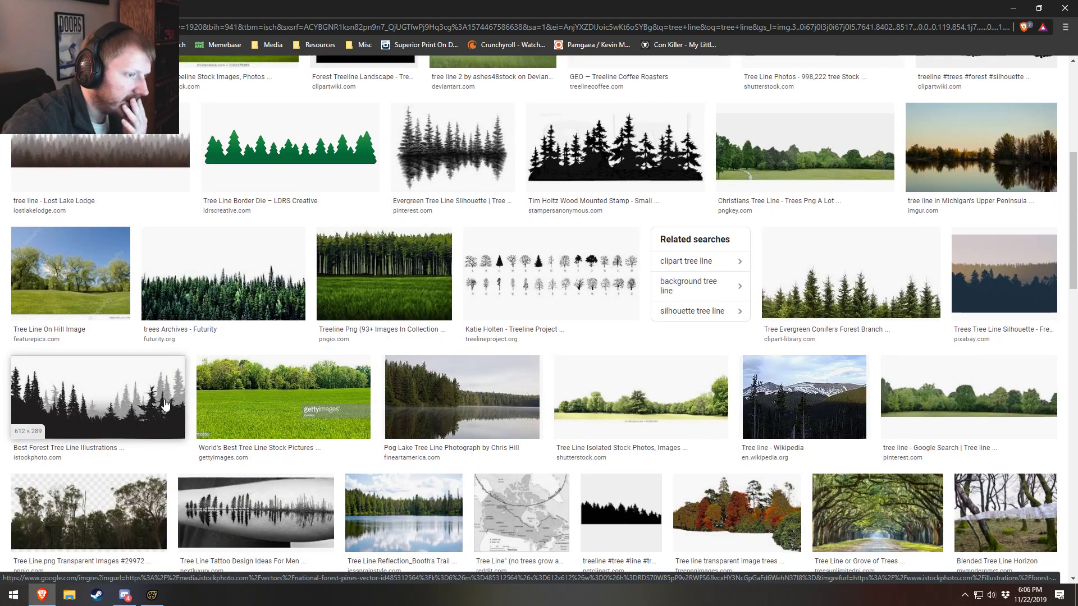
pyautogui.scroll(-2, 553, 439)
pyautogui.scroll(-1, 553, 439)
pyautogui.scroll(-1, 505, 421)
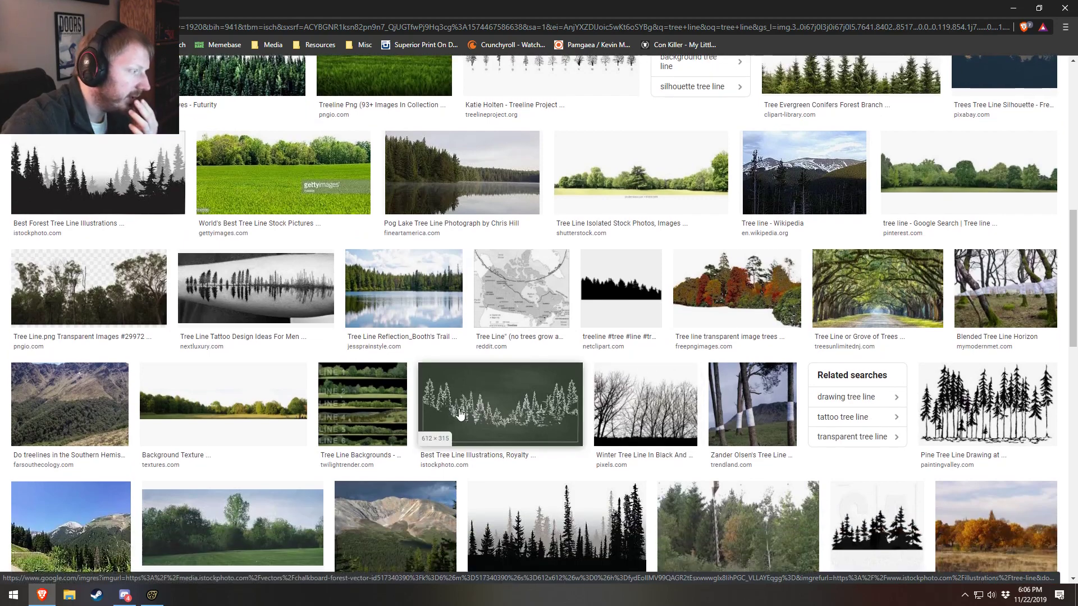
pyautogui.scroll(-3, 461, 416)
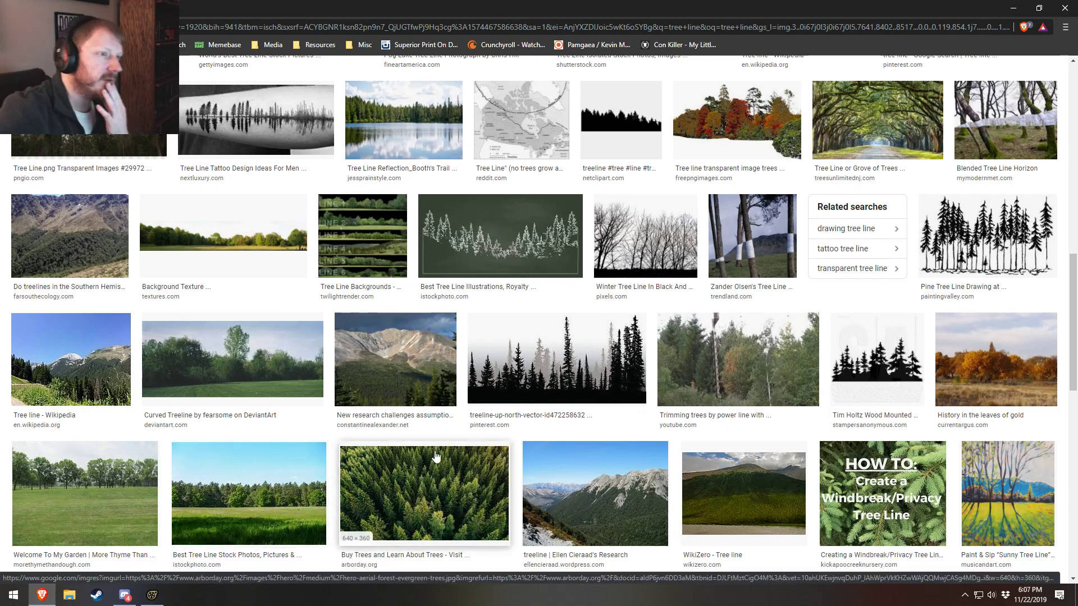
pyautogui.scroll(-6, 464, 219)
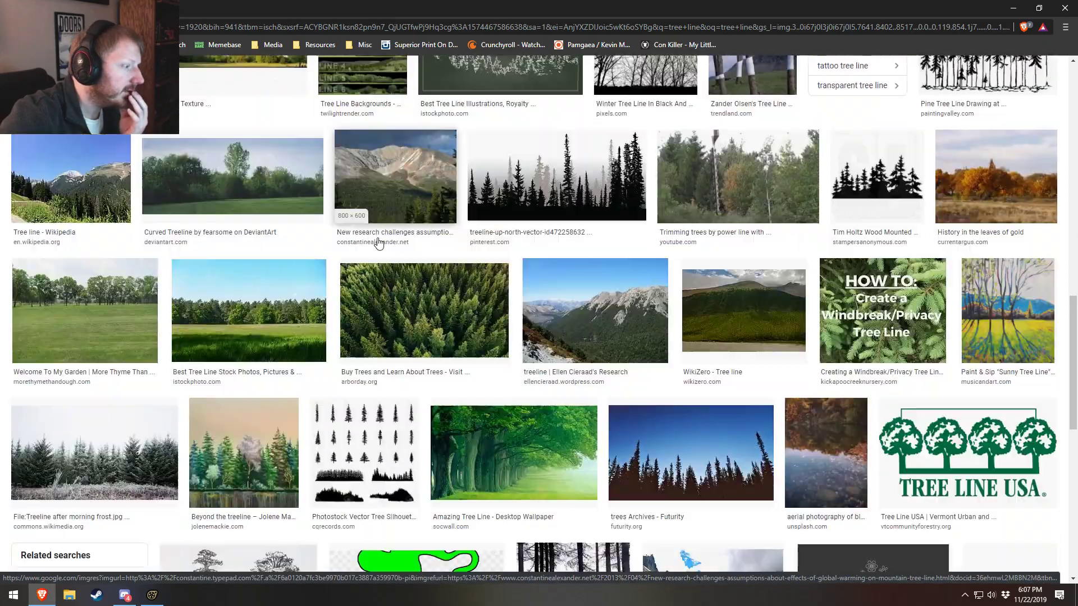
pyautogui.scroll(-4, 627, 315)
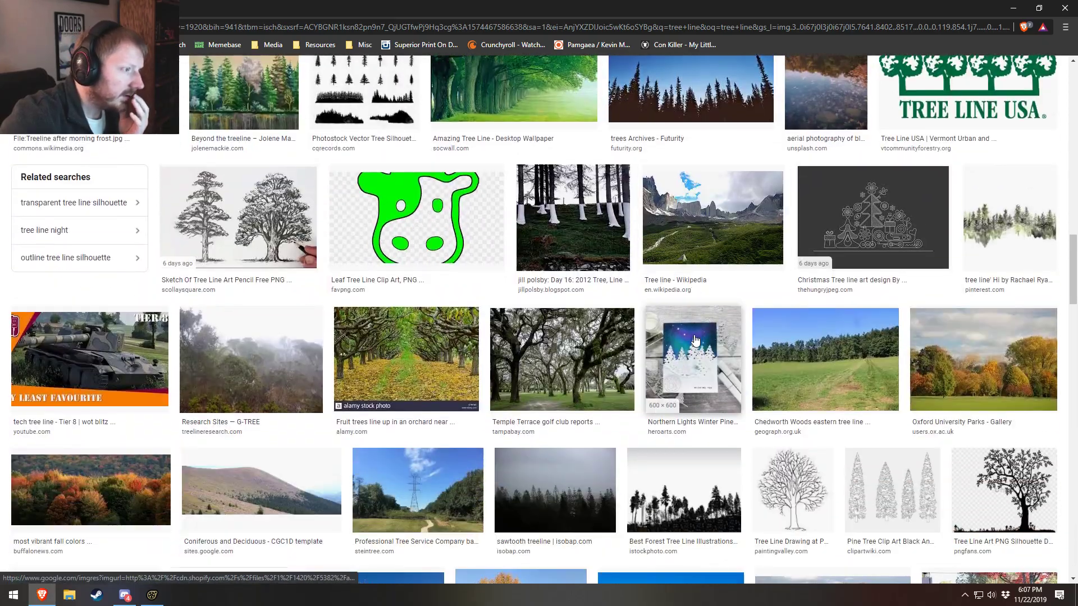
pyautogui.scroll(2, 695, 340)
pyautogui.scroll(12, 695, 340)
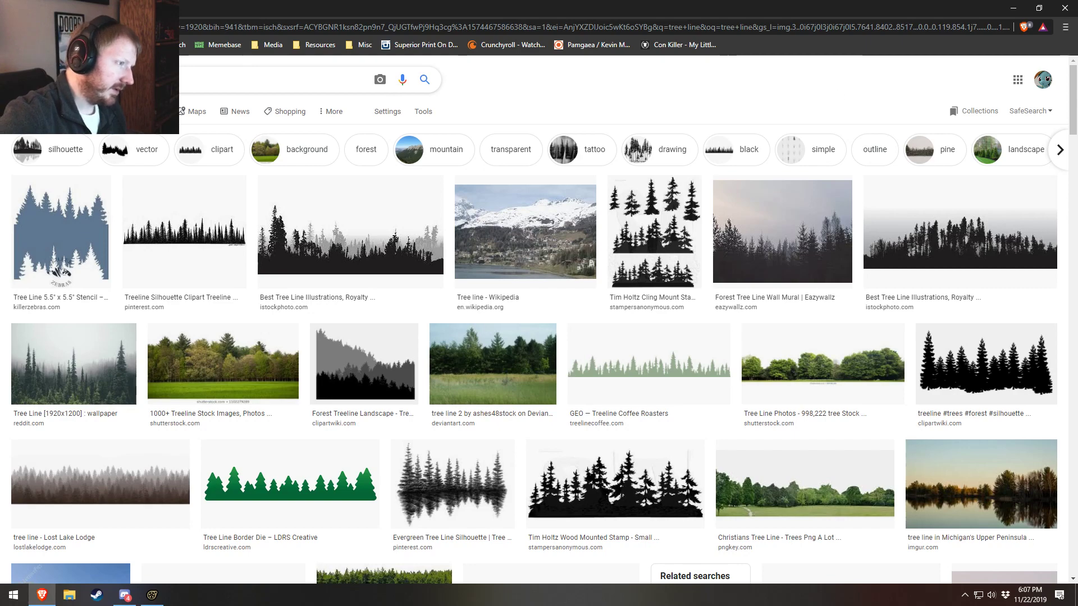
# Search Google Images for "aerial skyline"
pyautogui.write('aerial sk')
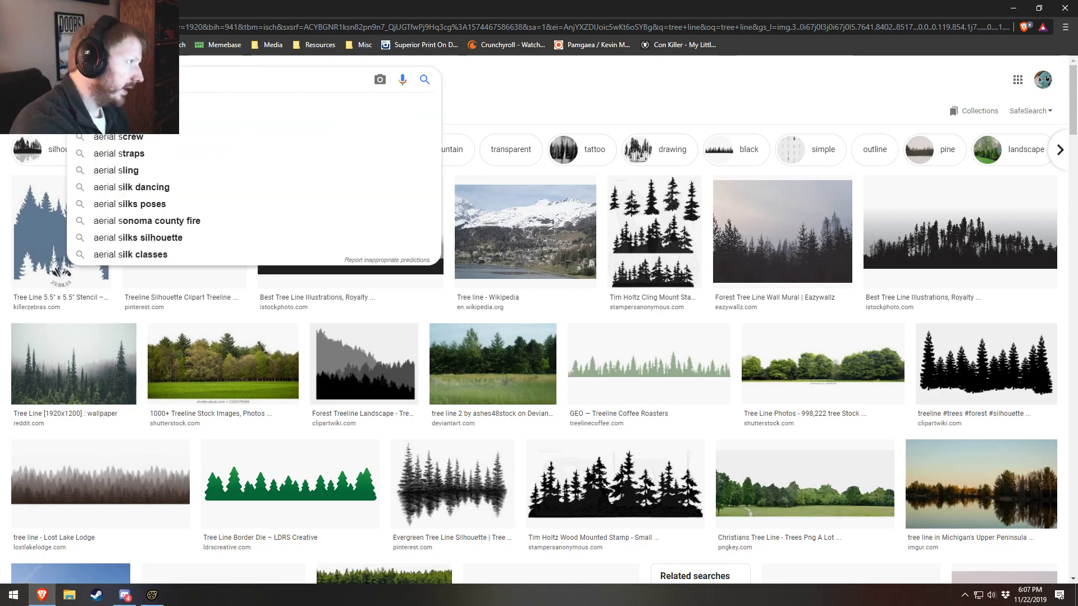
pyautogui.write('yline')
pyautogui.press('Return')
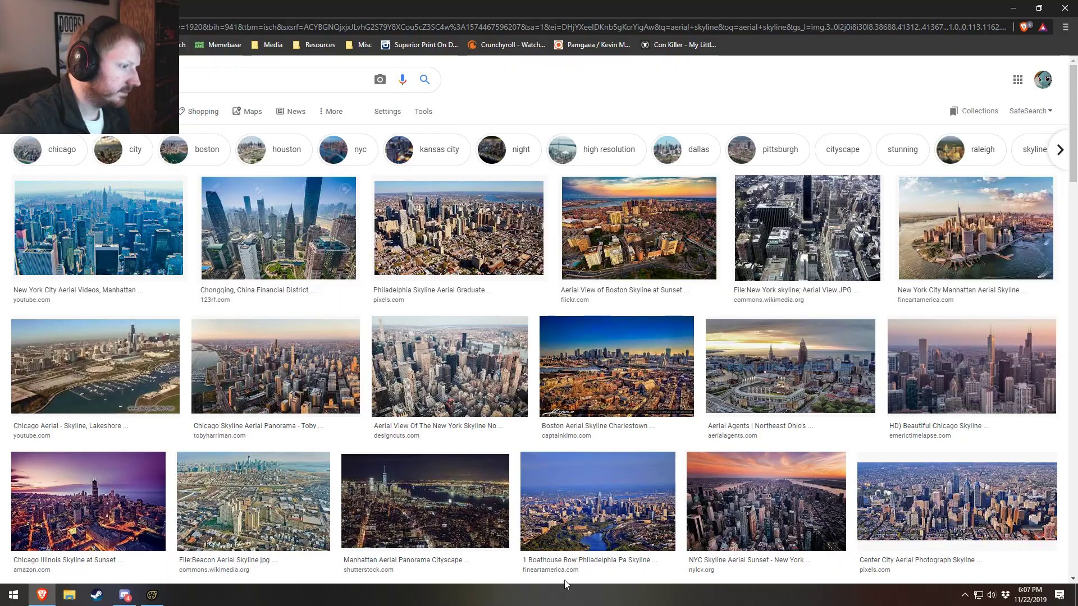
# Look through the "aerial skyline" image results for a suitable background
pyautogui.scroll(-7, 585, 436)
pyautogui.scroll(-15, 649, 438)
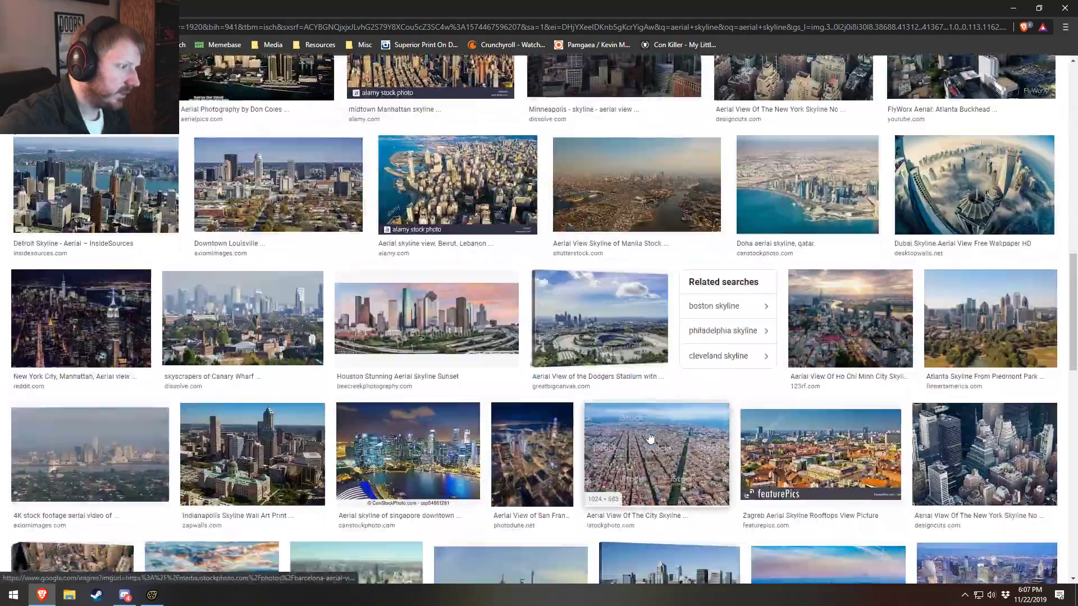
pyautogui.scroll(20, 642, 433)
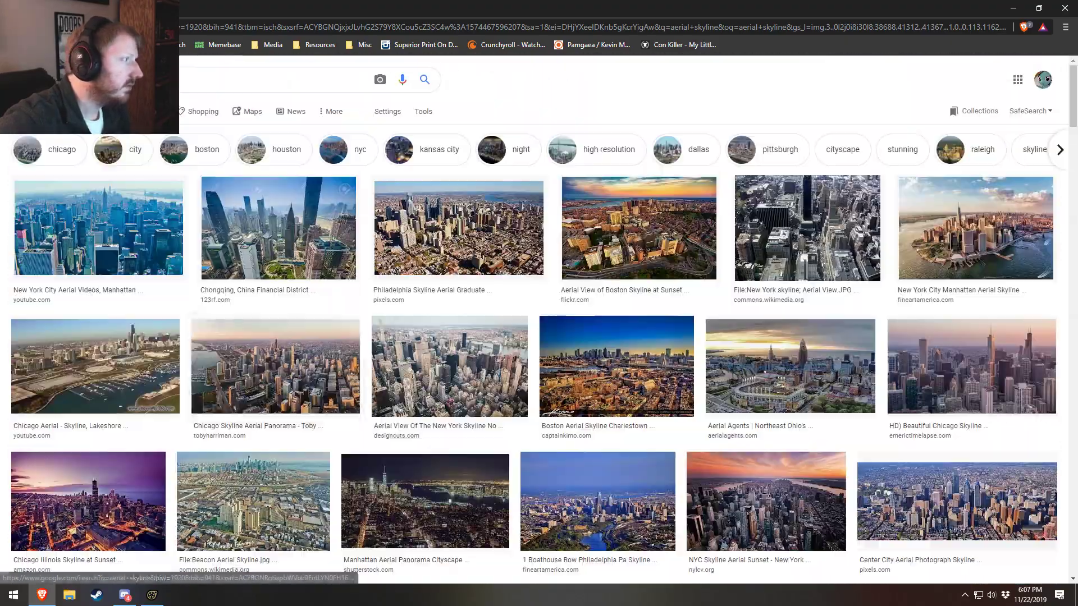
# Search Google Images for "aerial skyline -city" and browse the results for a natural aerial landscape
pyautogui.click(267, 81)
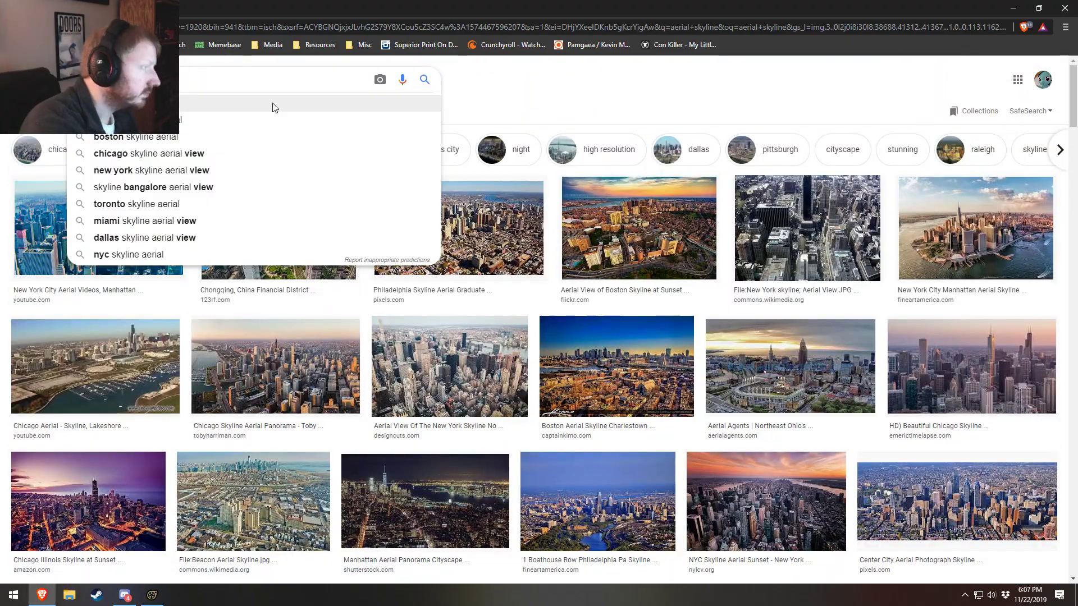
pyautogui.press('Return')
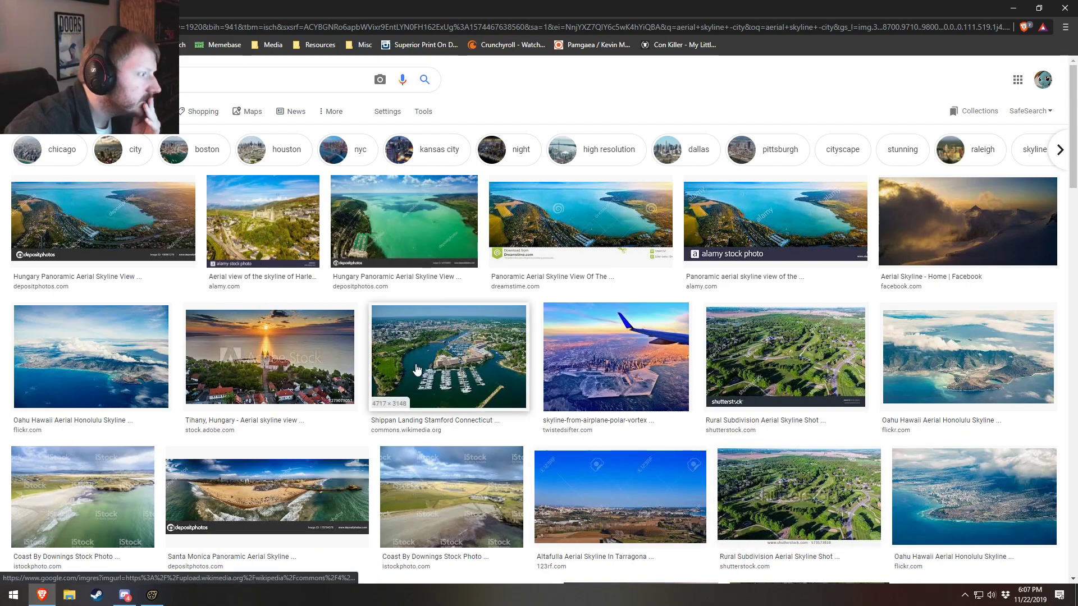
pyautogui.scroll(-6, 409, 366)
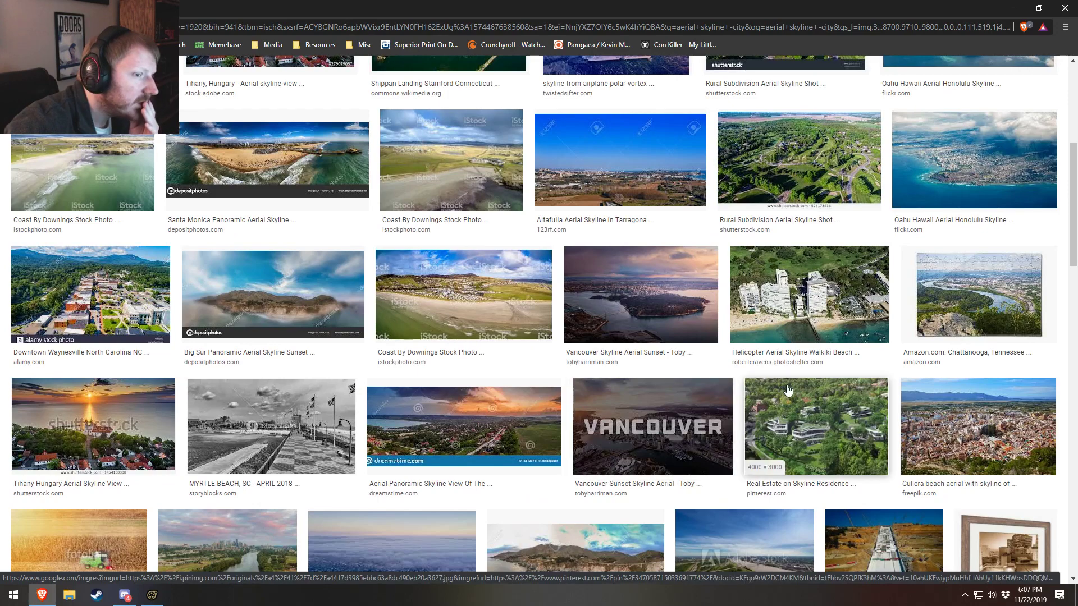
pyautogui.scroll(-3, 823, 365)
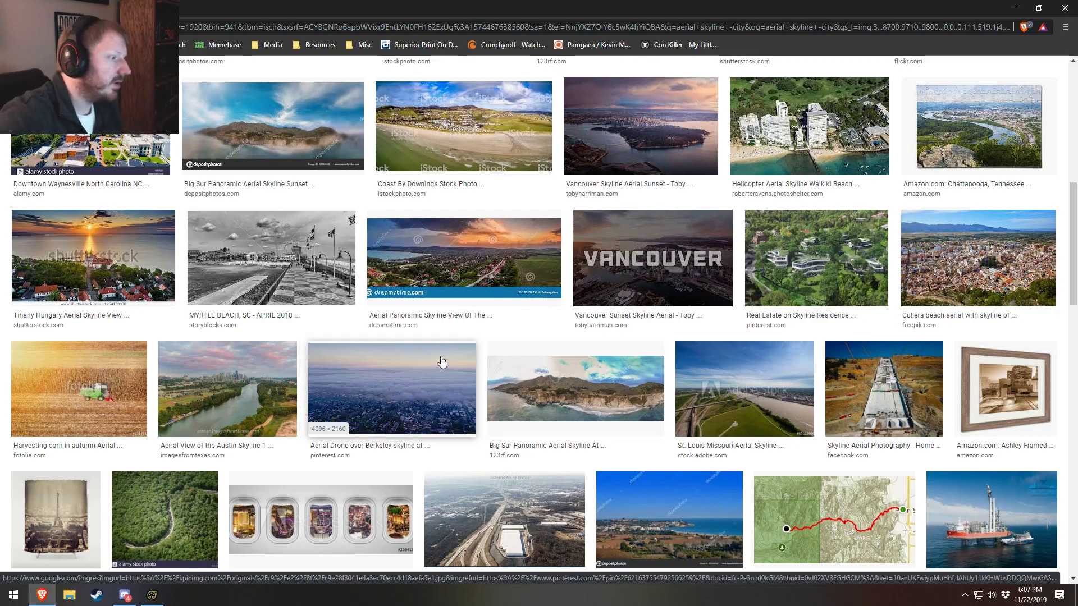
pyautogui.scroll(-7, 474, 354)
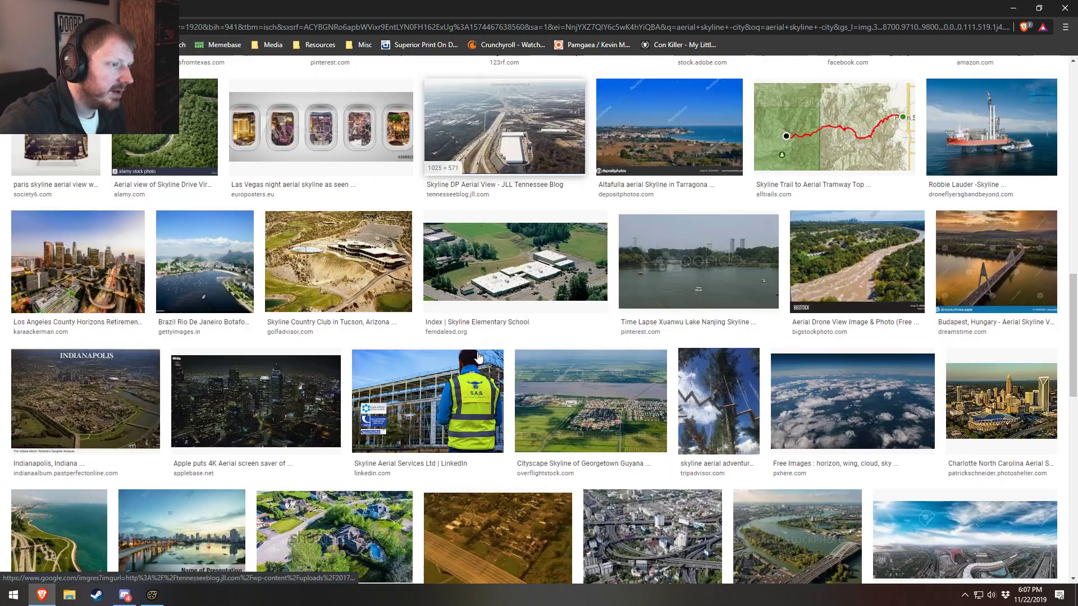
pyautogui.scroll(-4, 478, 357)
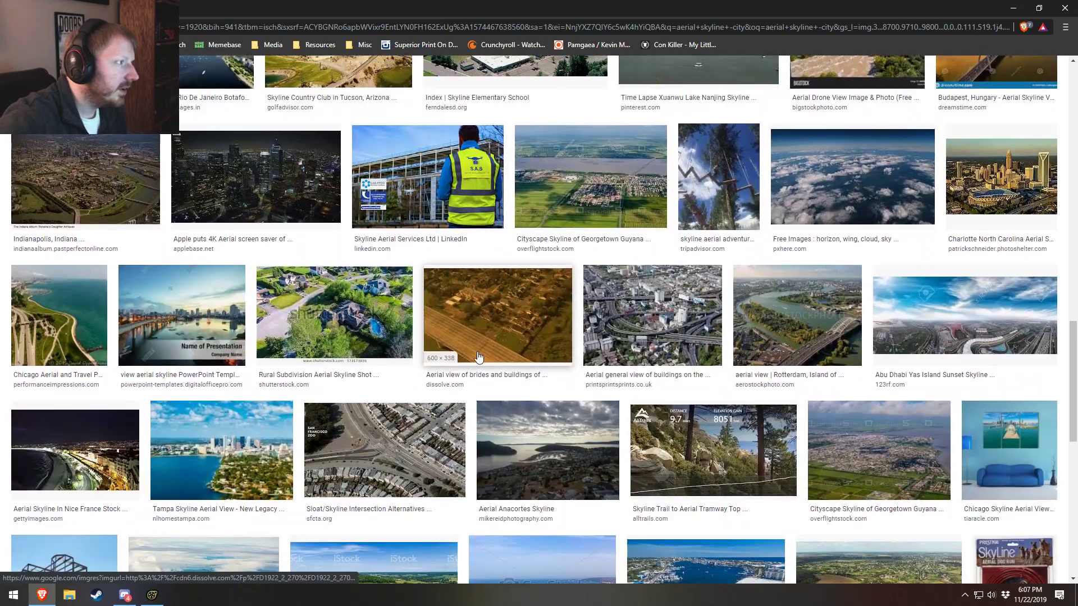
pyautogui.scroll(-5, 479, 357)
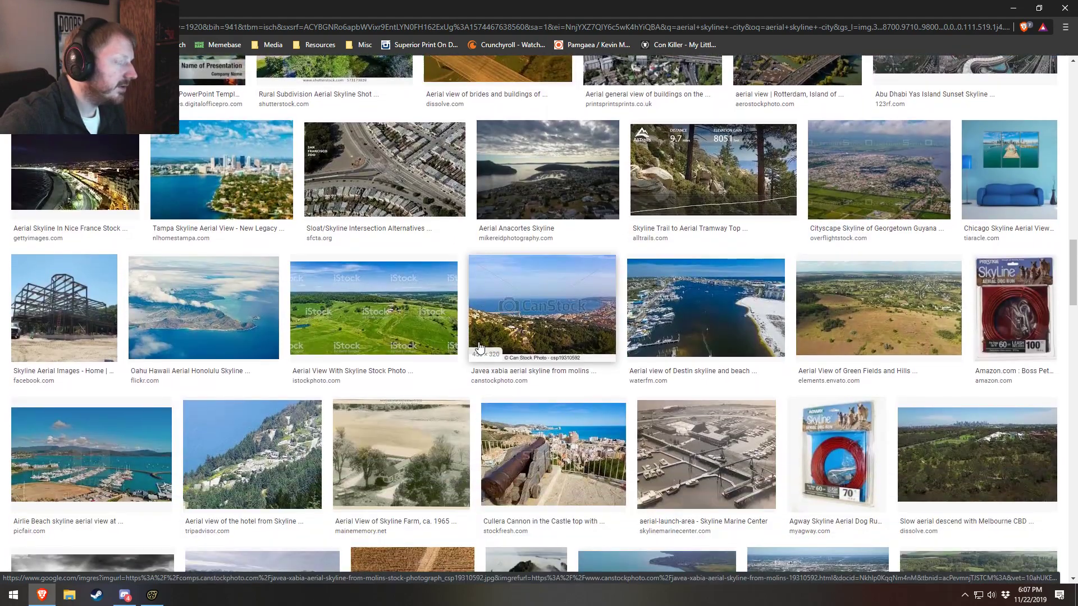
pyautogui.scroll(-4, 747, 388)
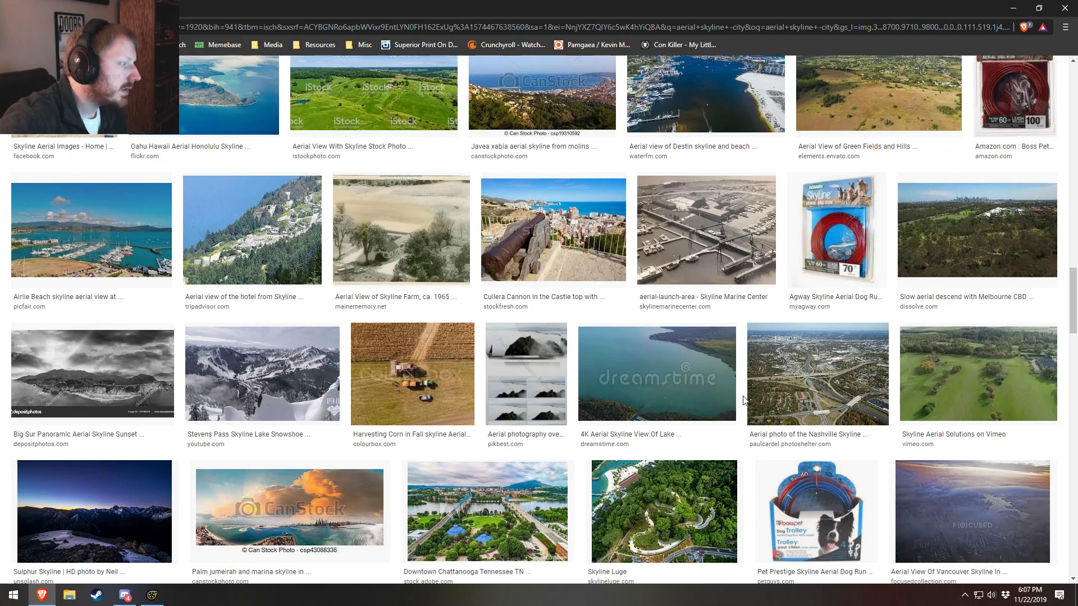
pyautogui.scroll(-5, 743, 399)
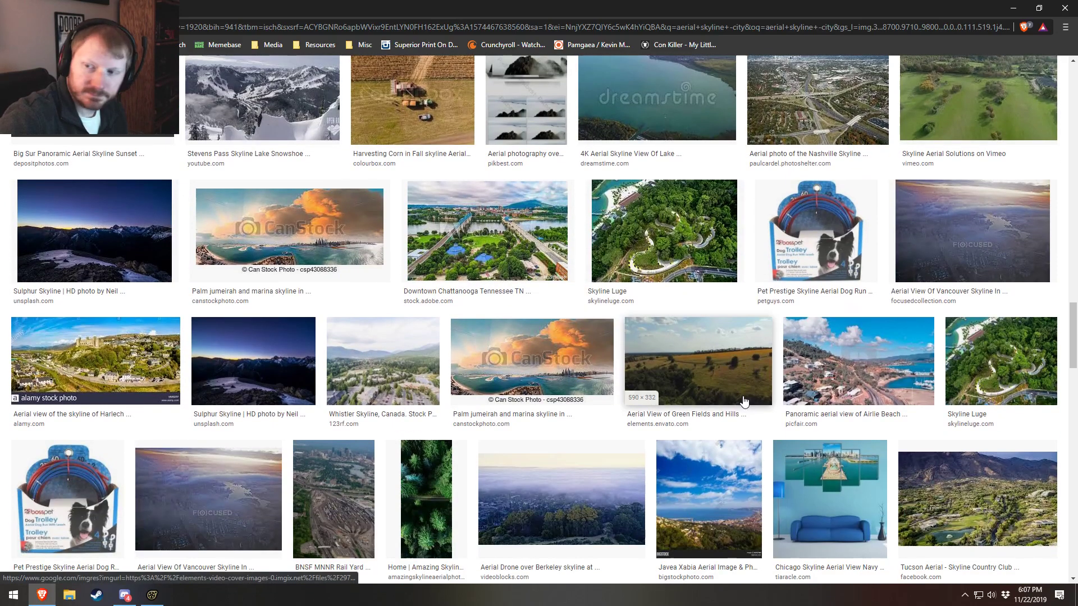
pyautogui.scroll(-3, 652, 337)
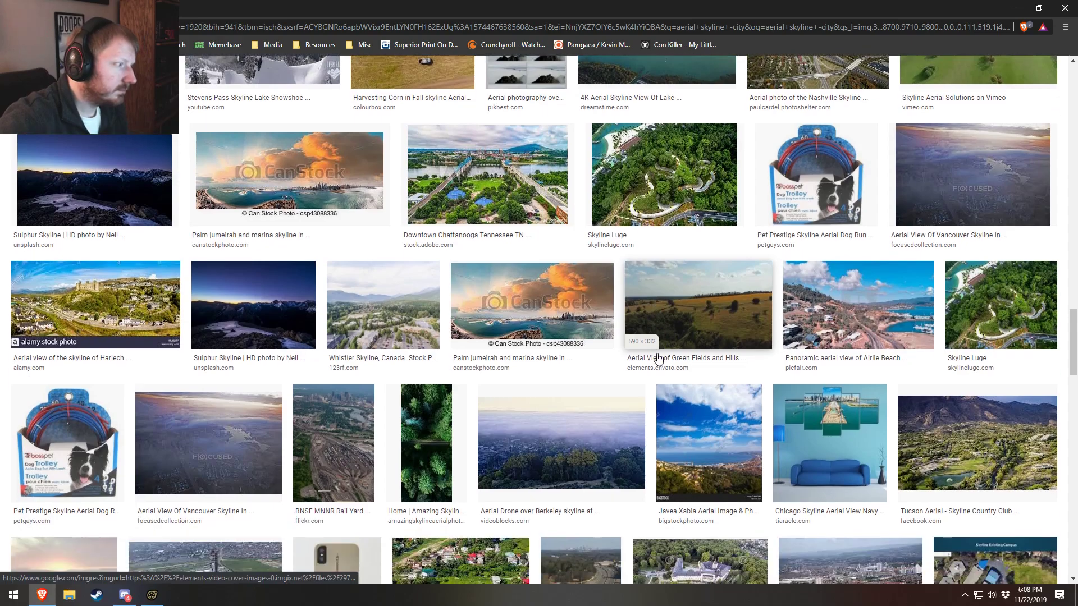
pyautogui.scroll(-9, 658, 360)
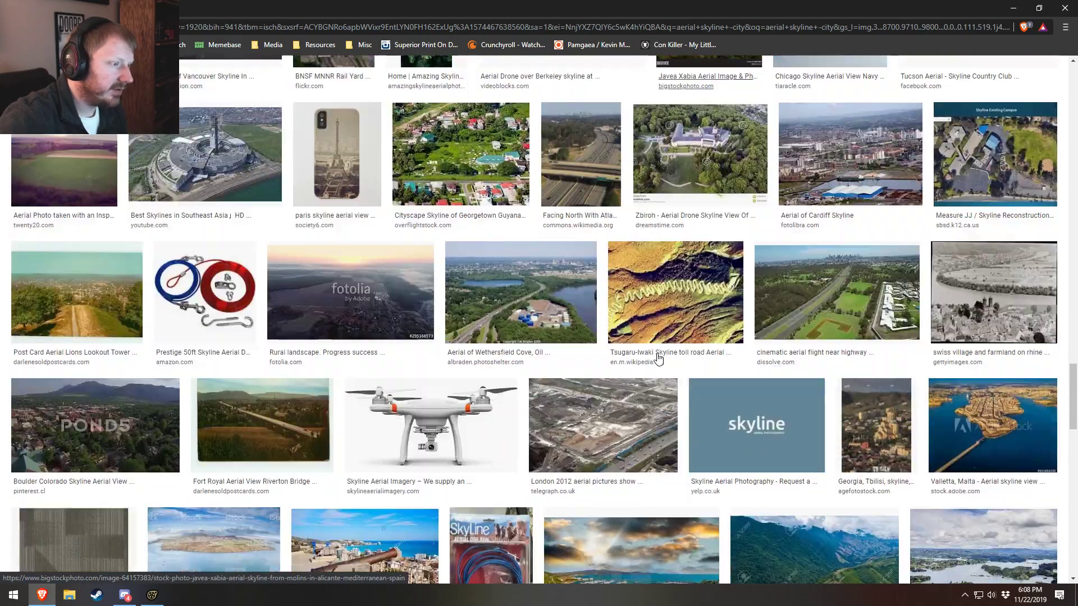
pyautogui.scroll(-5, 654, 357)
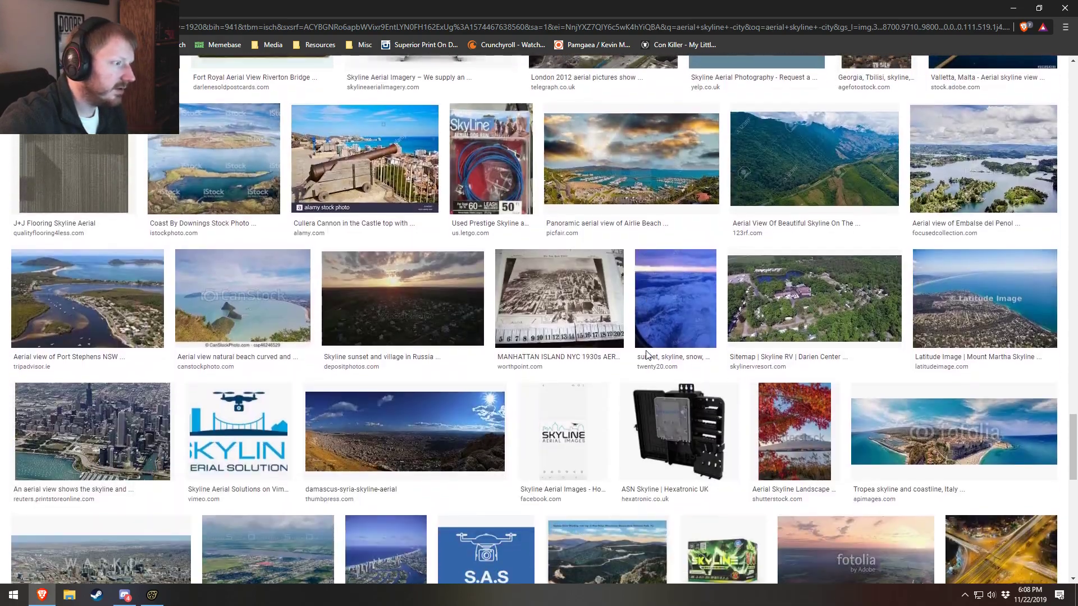
# Refine the image search to "aerial skyline -city storm" and look through the stormy landscape results
pyautogui.scroll(6, 645, 350)
pyautogui.scroll(20, 646, 351)
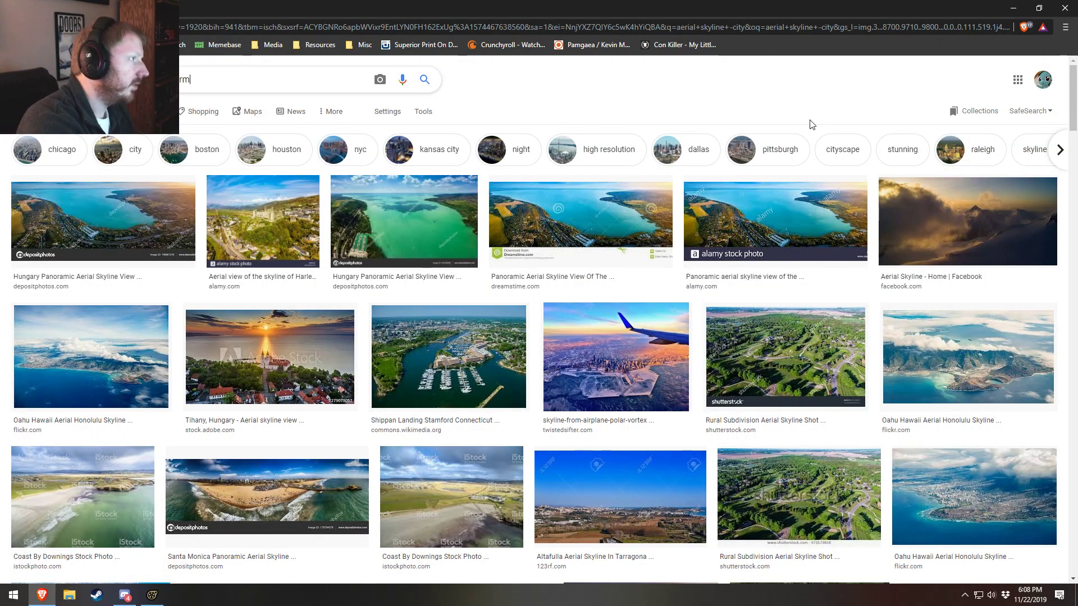
pyautogui.press('Return')
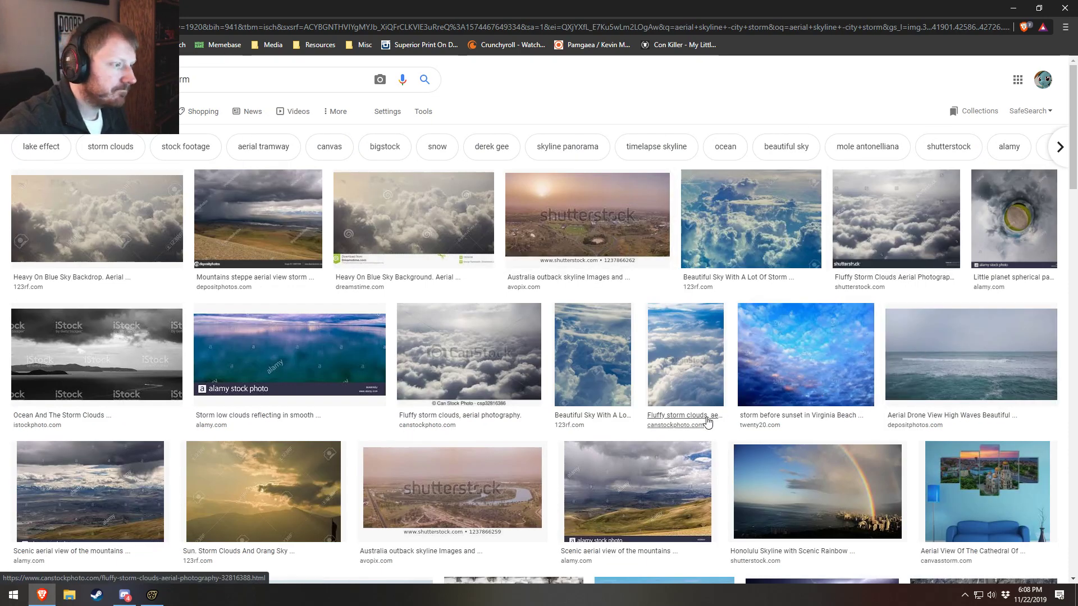
pyautogui.scroll(-3, 357, 440)
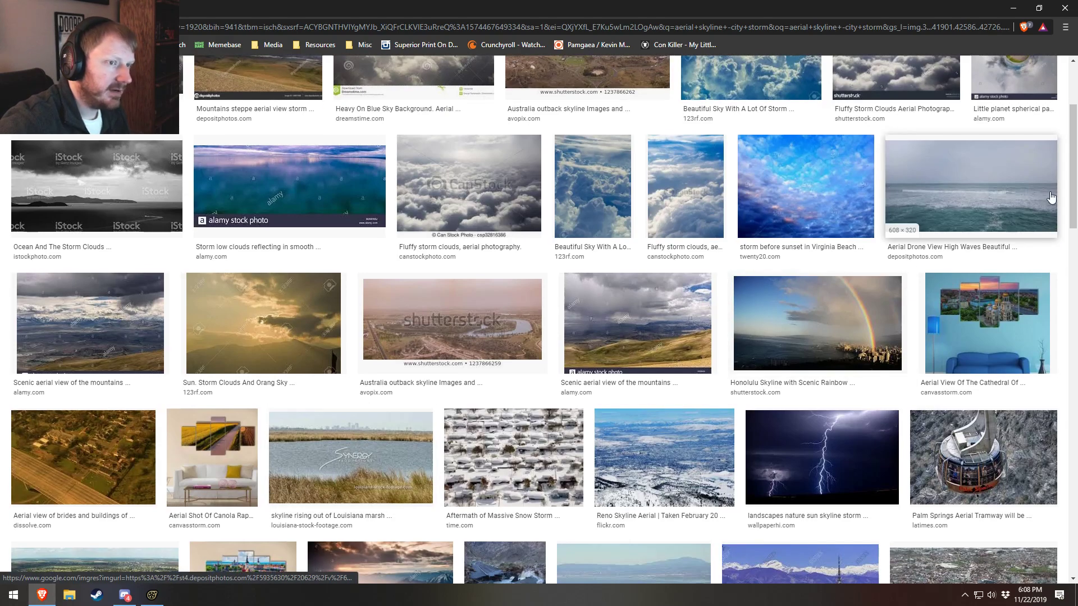
pyautogui.scroll(-4, 312, 401)
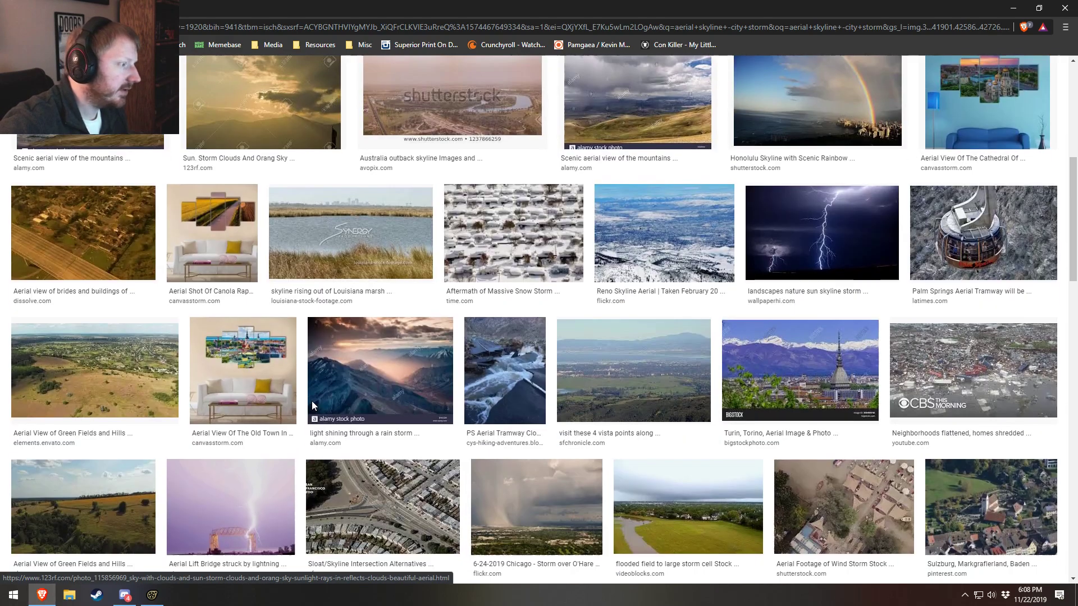
pyautogui.scroll(-2, 311, 401)
pyautogui.scroll(-7, 312, 409)
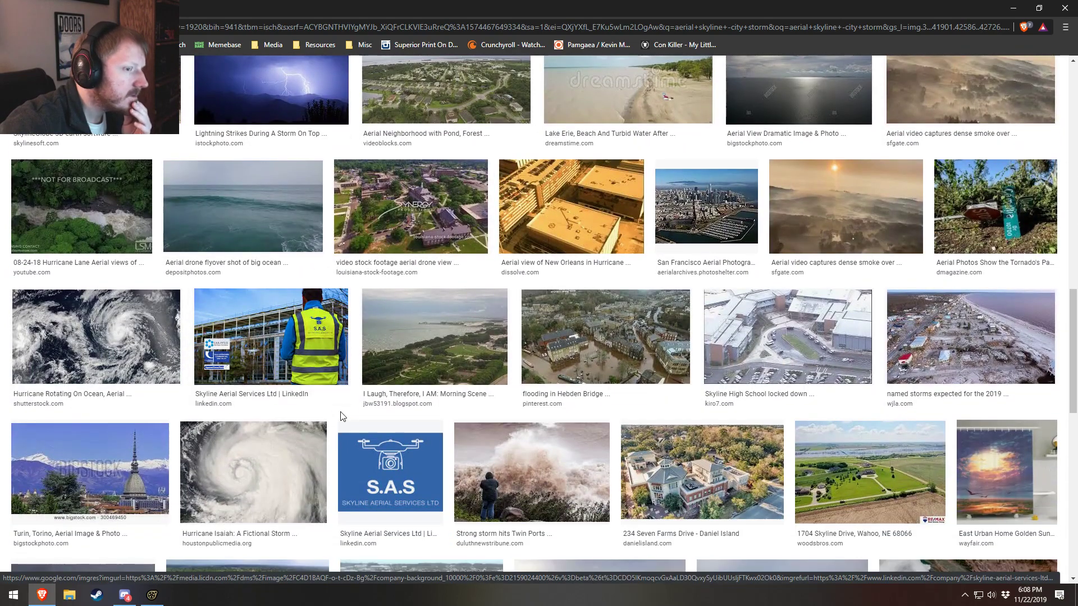
pyautogui.scroll(-3, 341, 416)
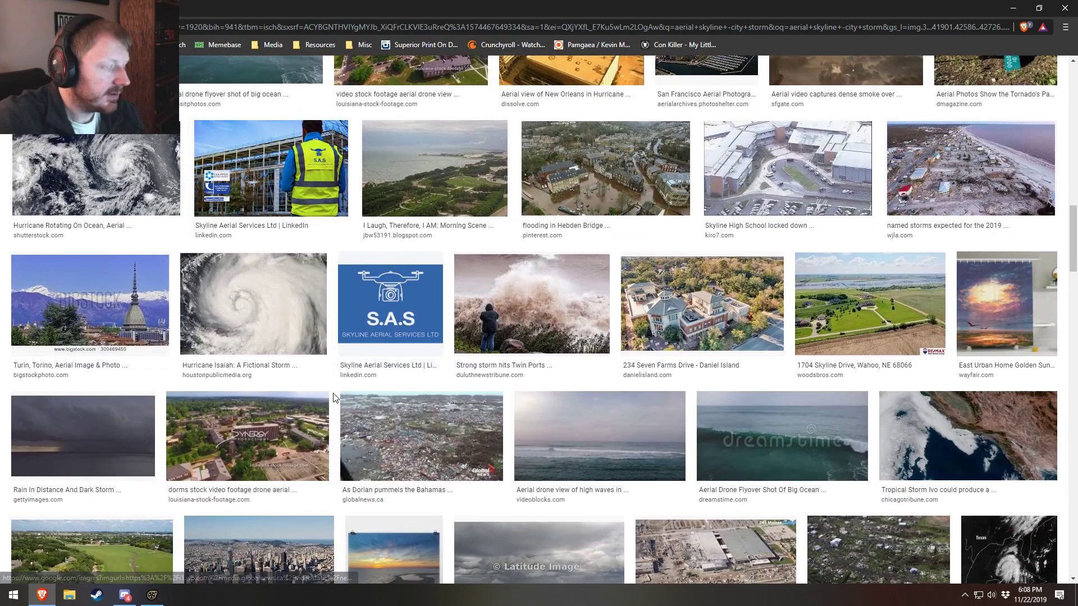
pyautogui.scroll(-5, 365, 469)
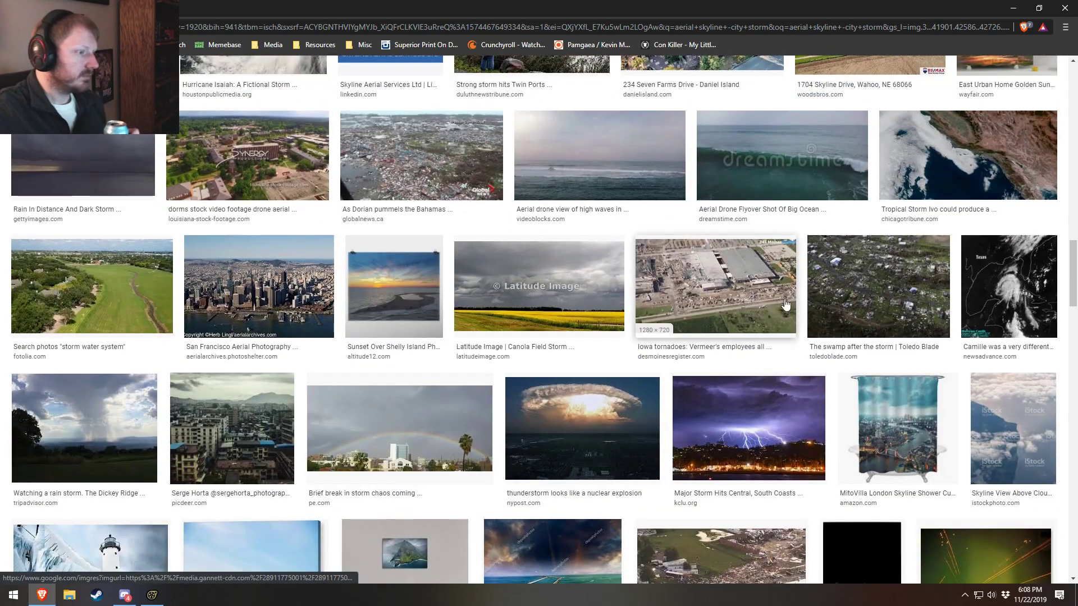
# Preview the Texas thunderstorm photo and the London skyline shower curtain image, closing each preview
pyautogui.click(575, 429)
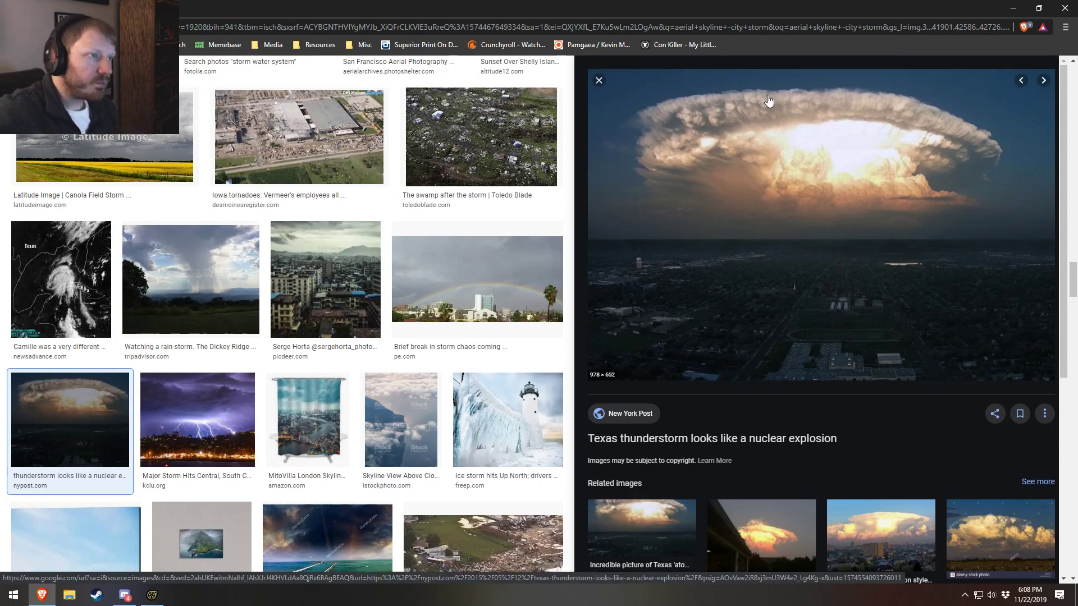
pyautogui.click(599, 81)
pyautogui.scroll(-2, 710, 373)
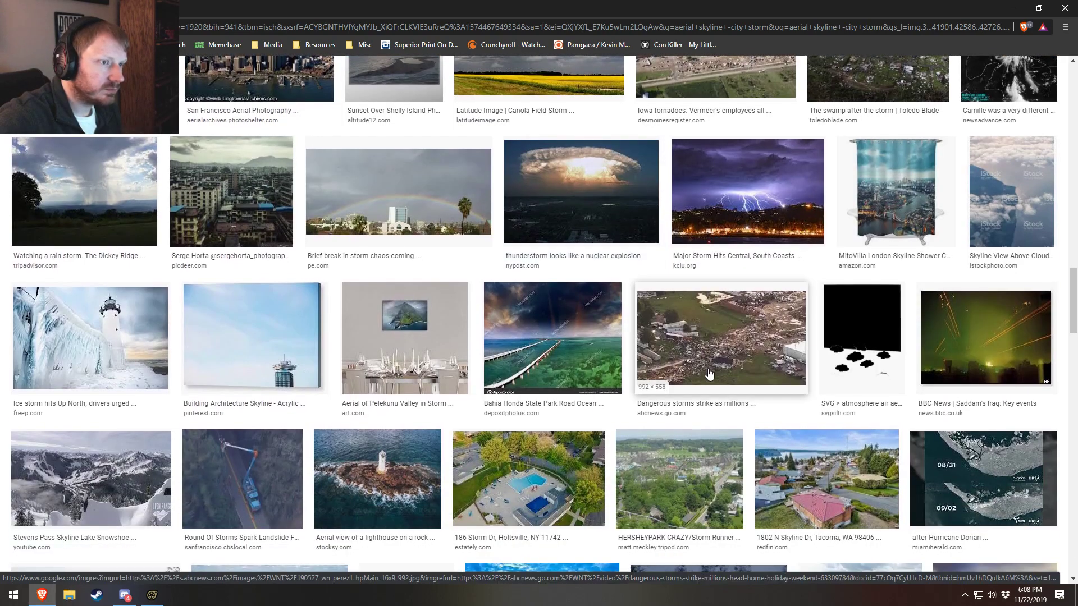
pyautogui.click(852, 236)
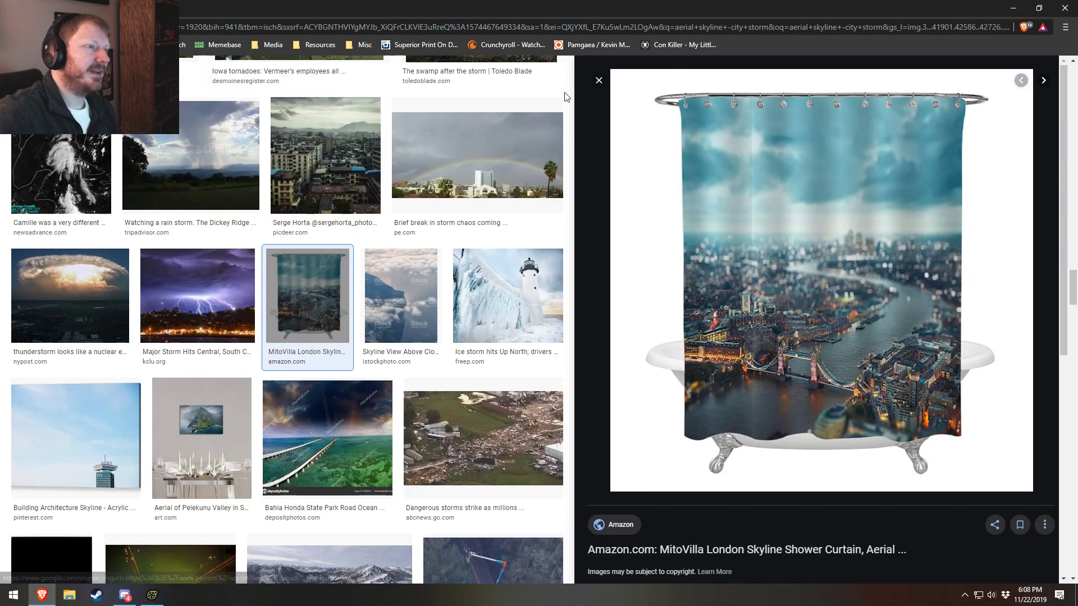
pyautogui.click(599, 80)
# Examine the remaining storm skyline results further down the page for a usable backdrop
pyautogui.scroll(-5, 620, 350)
pyautogui.scroll(-5, 620, 349)
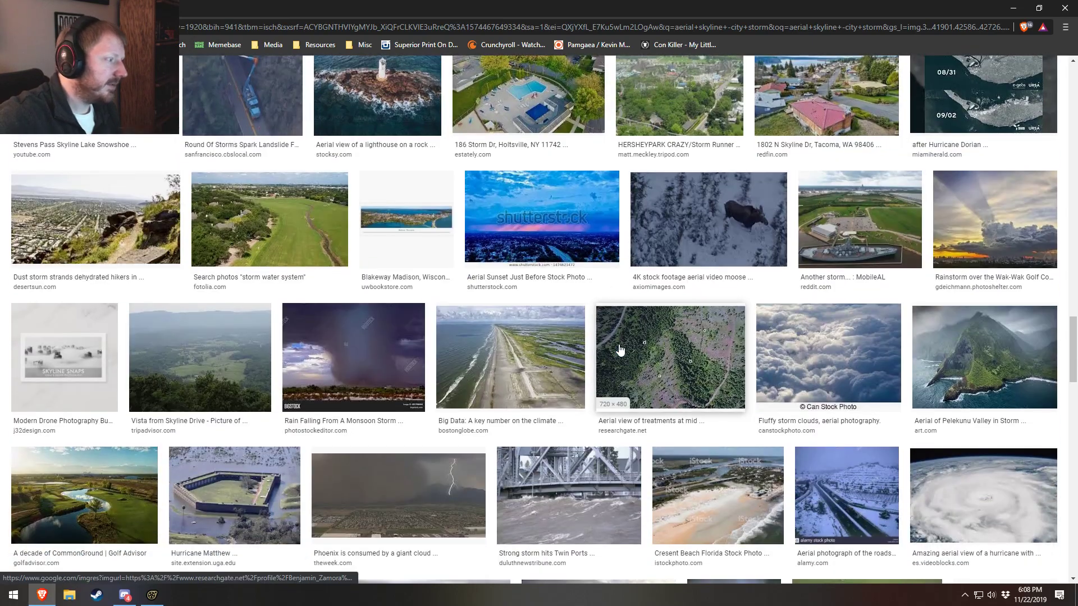
pyautogui.scroll(-5, 619, 349)
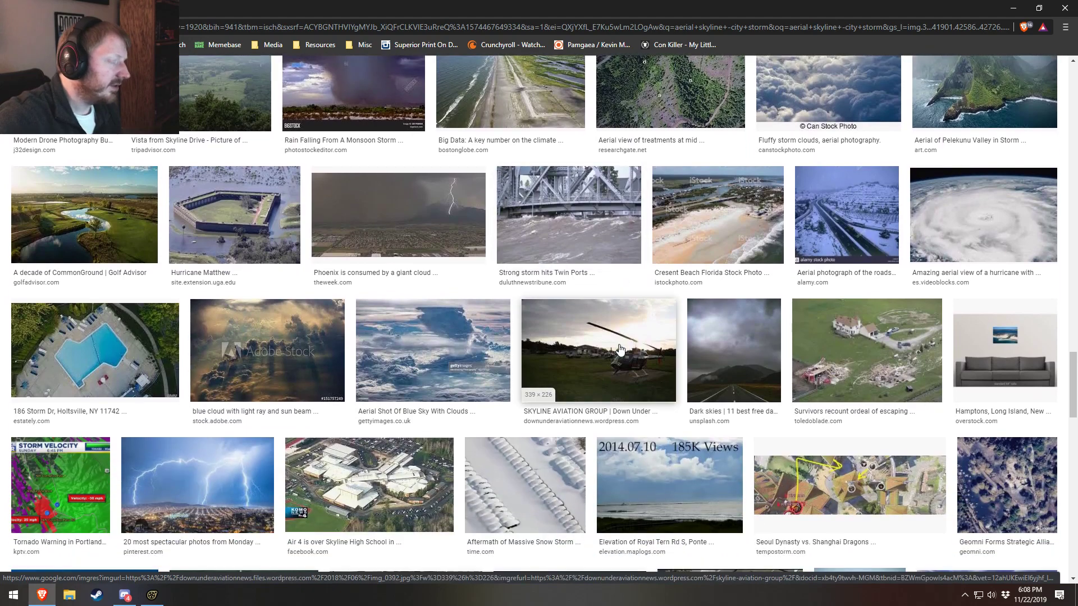
pyautogui.scroll(-7, 620, 350)
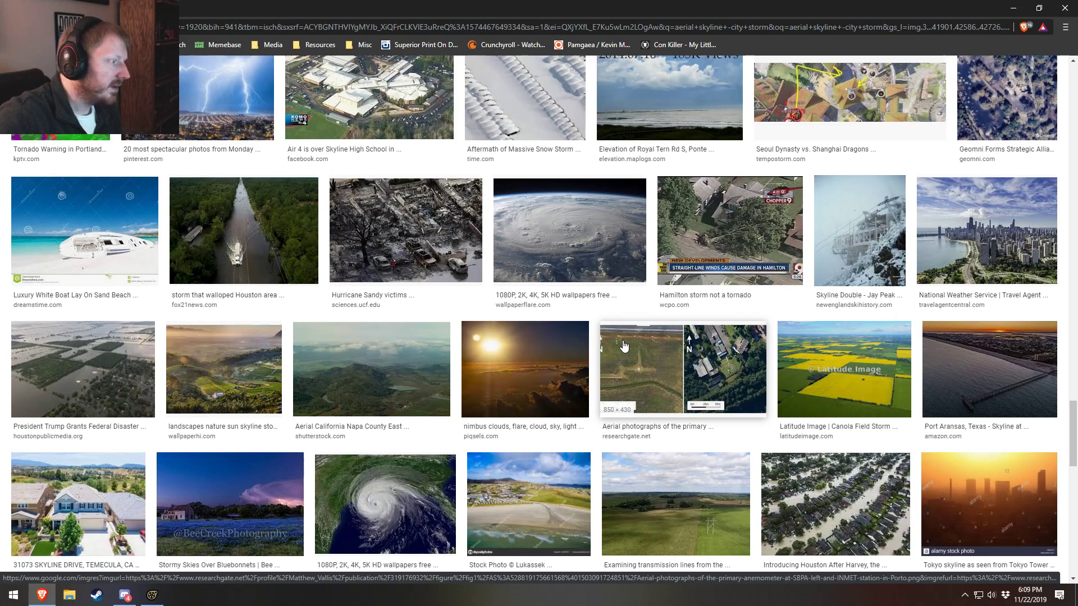
pyautogui.scroll(-7, 623, 346)
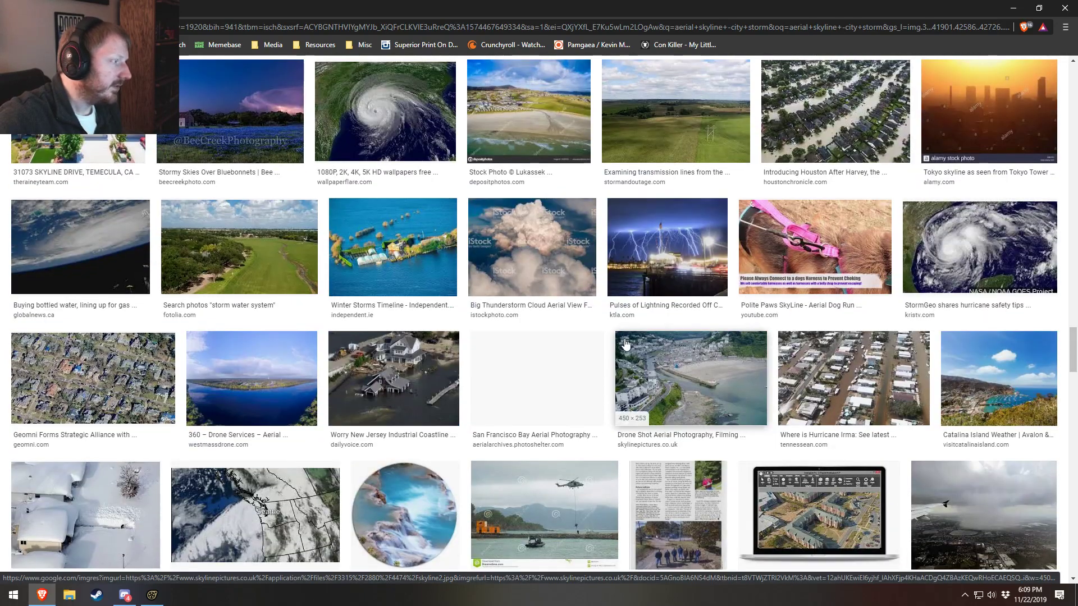
pyautogui.scroll(-9, 626, 344)
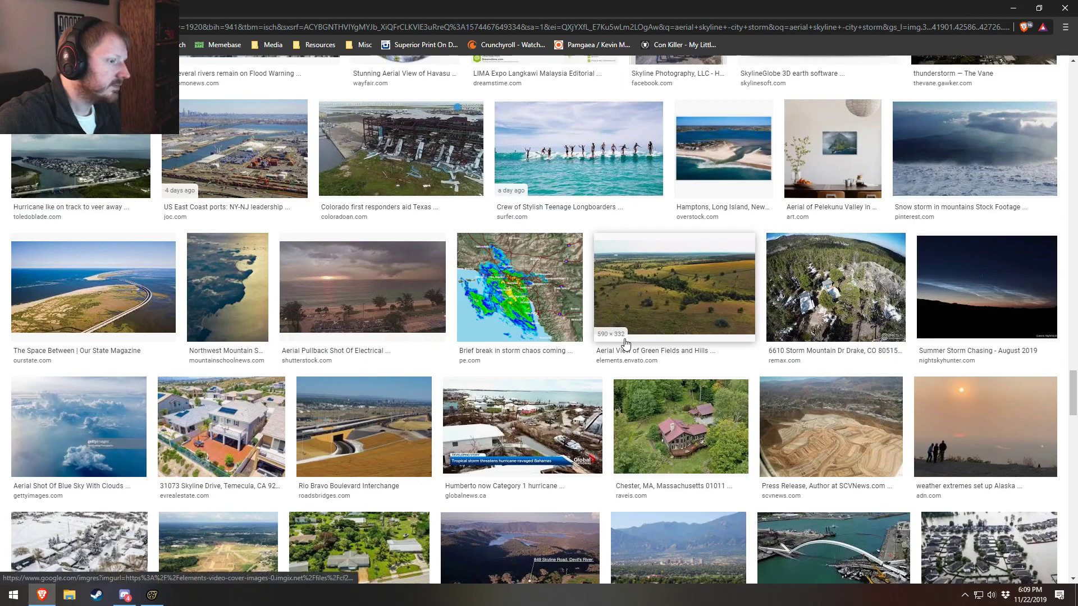
pyautogui.scroll(-7, 626, 344)
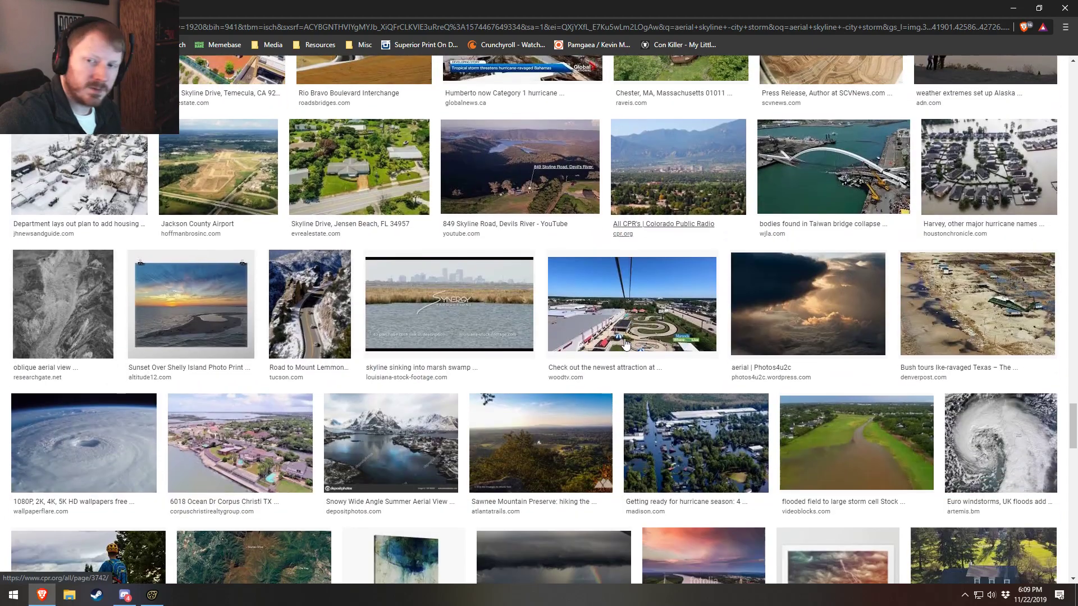
pyautogui.scroll(-6, 626, 343)
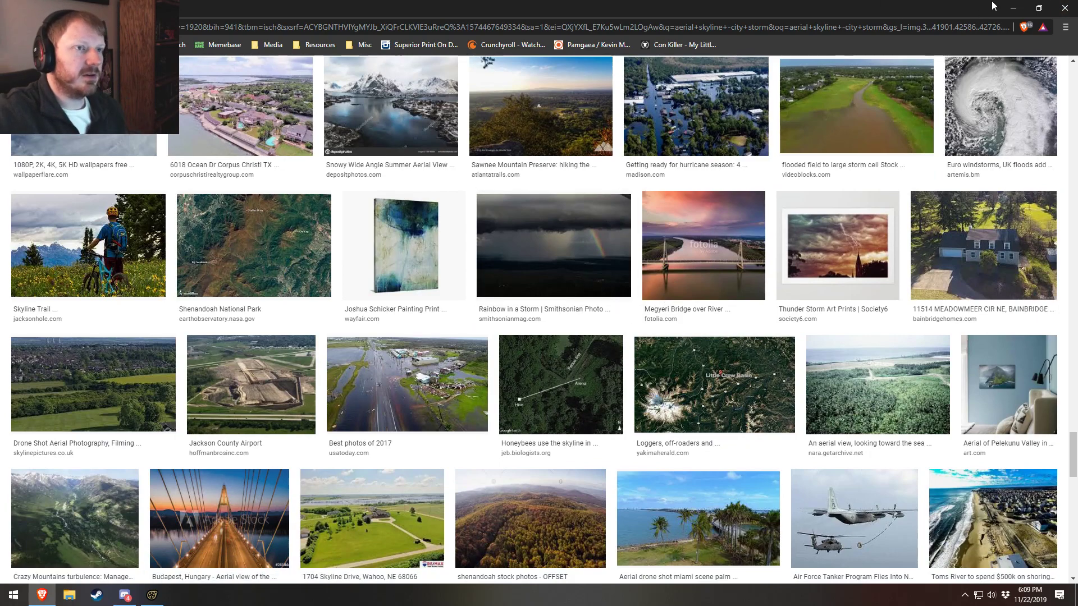
# Switch back to Source Filmmaker and expand the Sky Card animation set to show its Body controls
pyautogui.click(1013, 8)
pyautogui.click(893, 350)
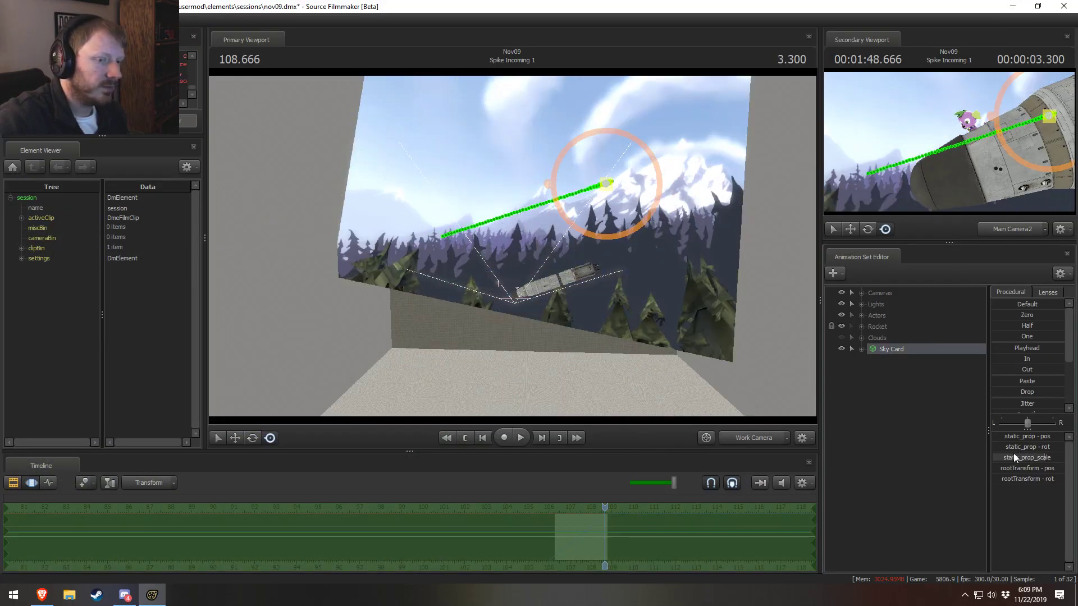
pyautogui.click(861, 349)
pyautogui.click(873, 360)
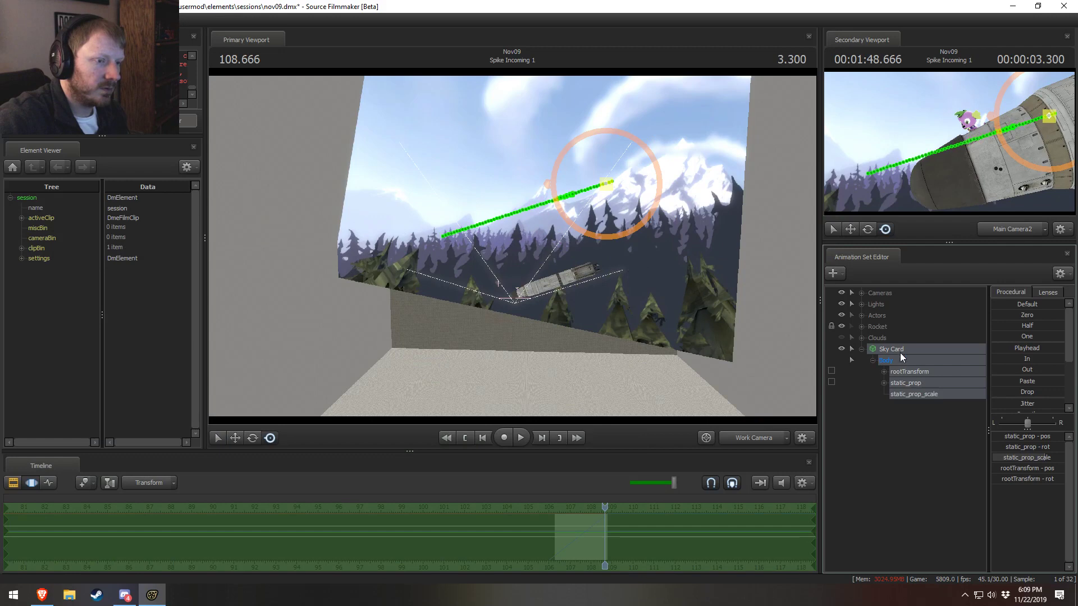
pyautogui.rightClick(900, 354)
pyautogui.click(926, 543)
# Start creating an animation set for a new model and filter the model list by "sky"
pyautogui.rightClick(884, 541)
pyautogui.click(942, 458)
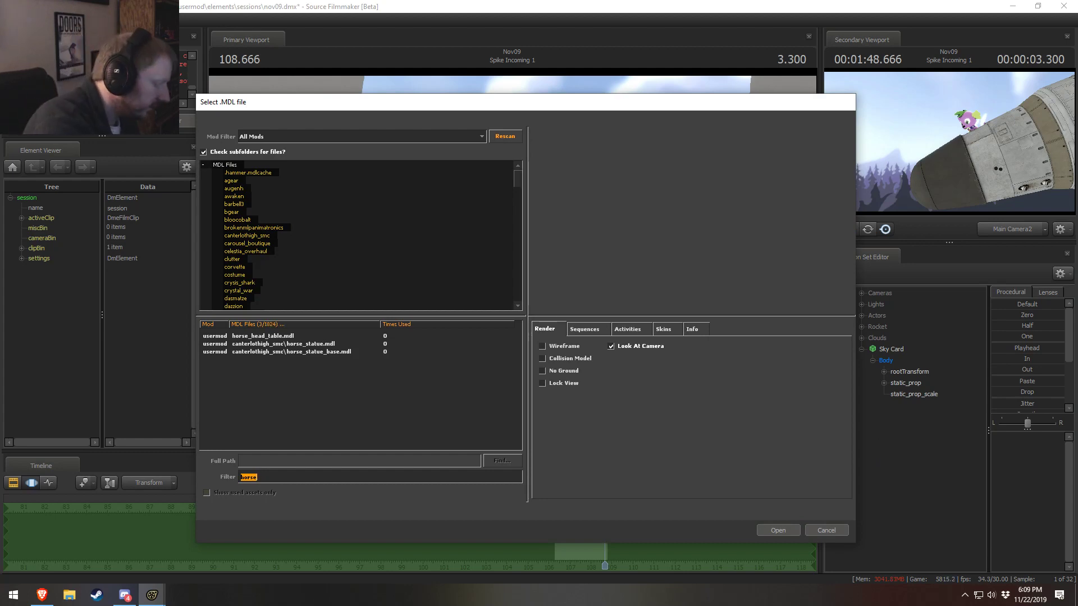
pyautogui.write('sky')
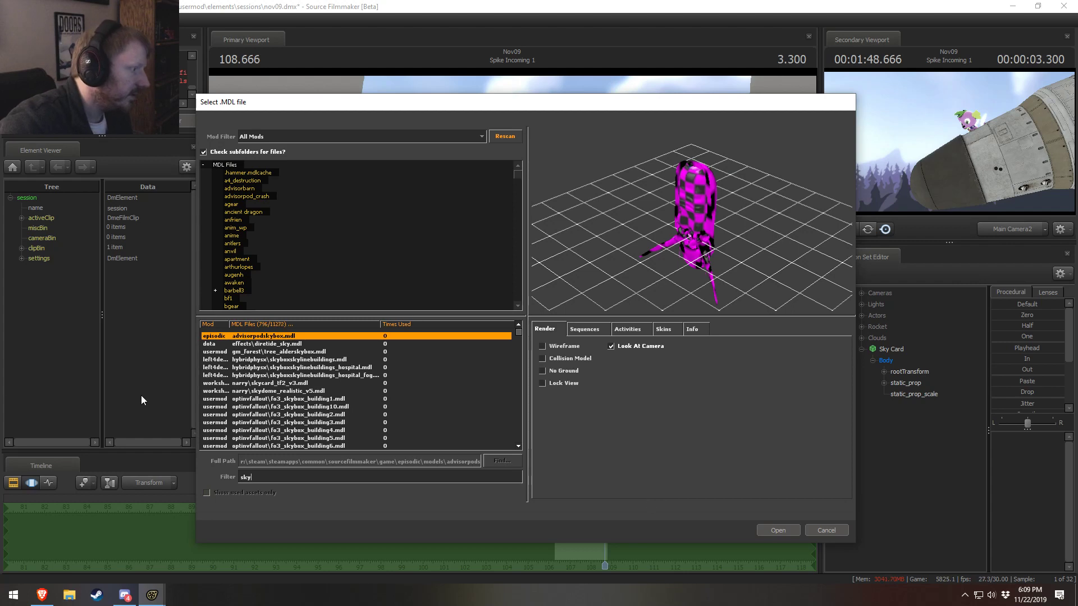
# Preview the narry skycard_tf2_v3 and skydome_realistic_v5 models, and add skydome_realistic_v5.mdl to the shot
pyautogui.click(277, 390)
pyautogui.click(281, 384)
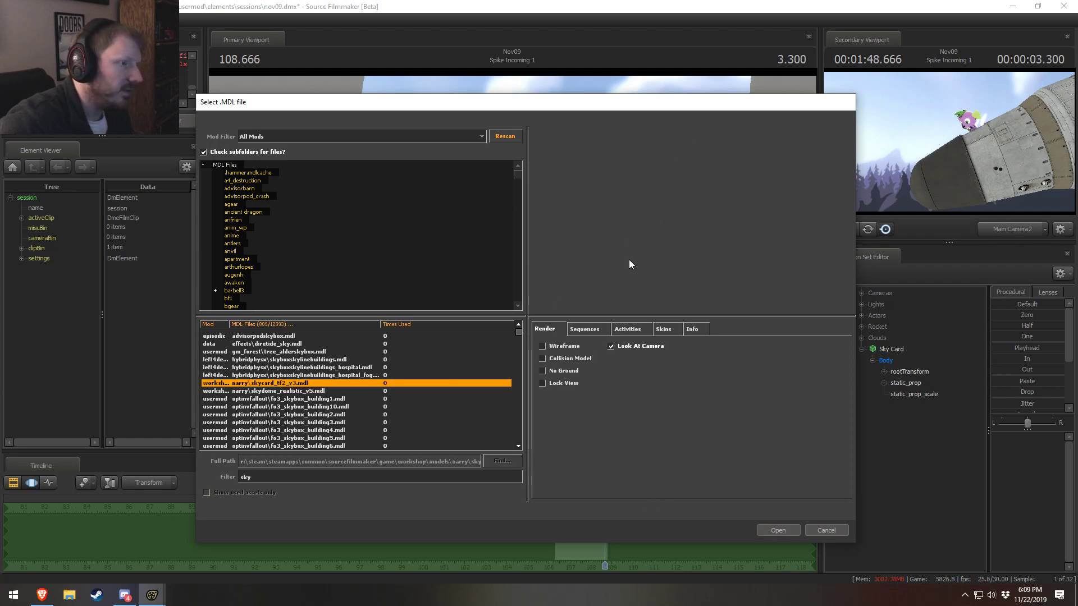
pyautogui.moveTo(630, 262); pyautogui.dragTo(629, 262)
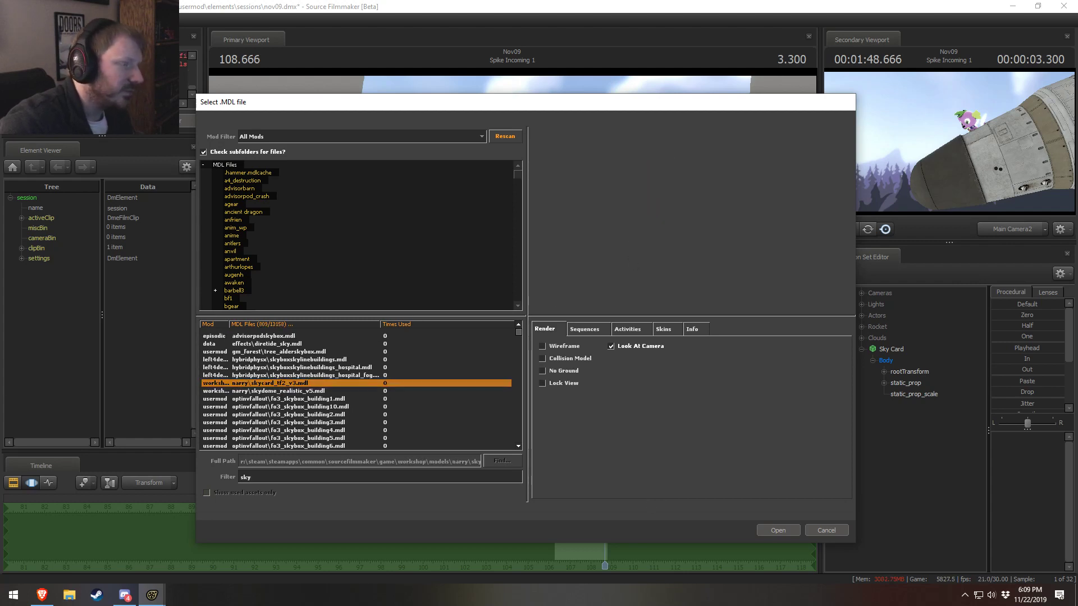
pyautogui.click(299, 390)
pyautogui.moveTo(643, 263); pyautogui.dragTo(659, 210)
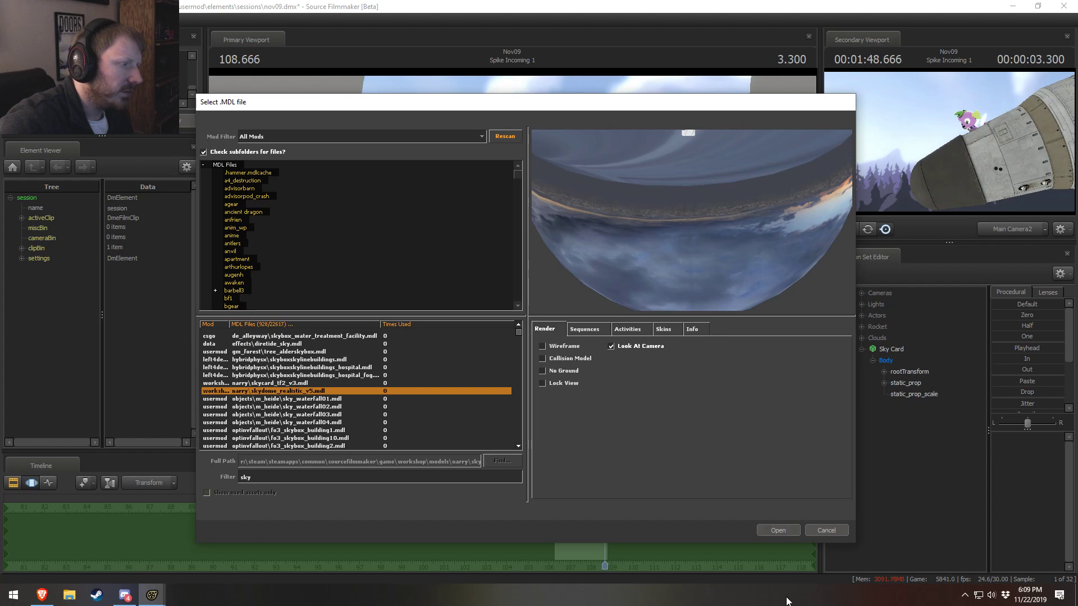
pyautogui.click(792, 532)
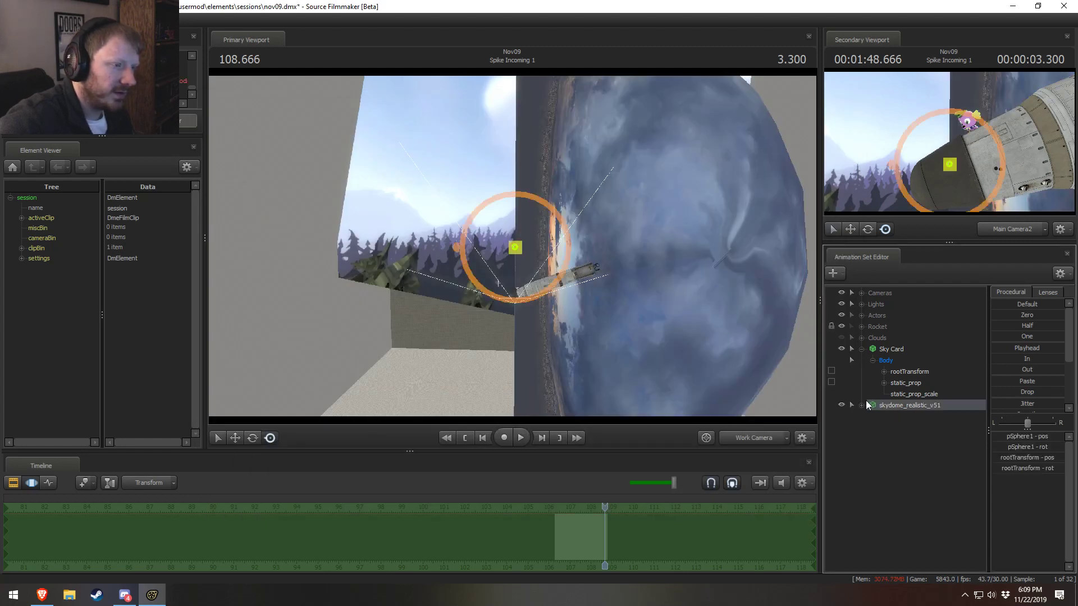
# Expand the skydome_realistic_v51 animation set and set the second rotation value of its Body rootTransform to 90
pyautogui.click(862, 405)
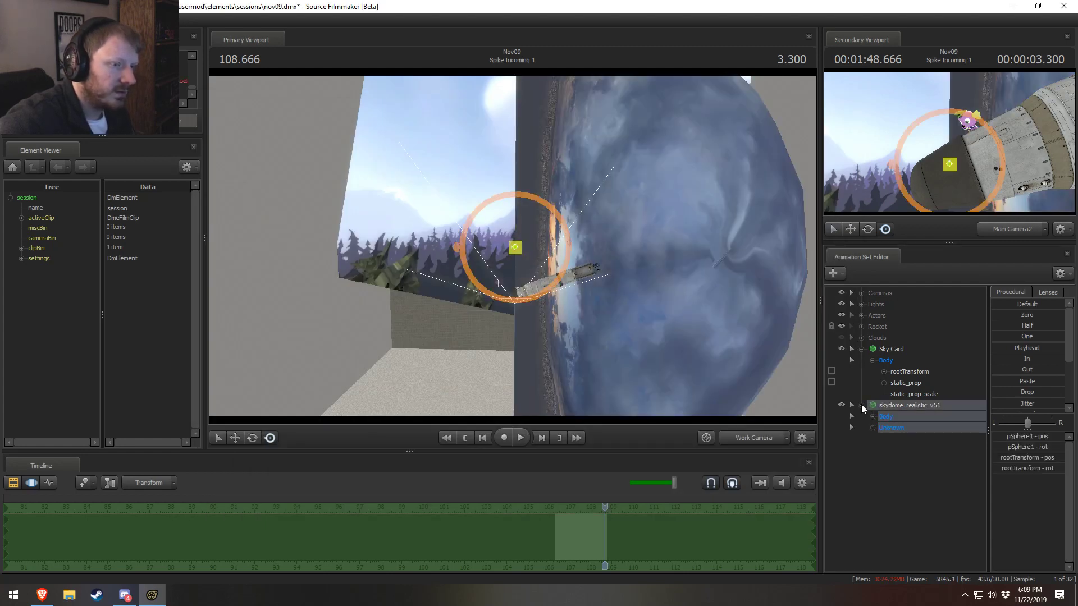
pyautogui.click(874, 428)
pyautogui.click(911, 418)
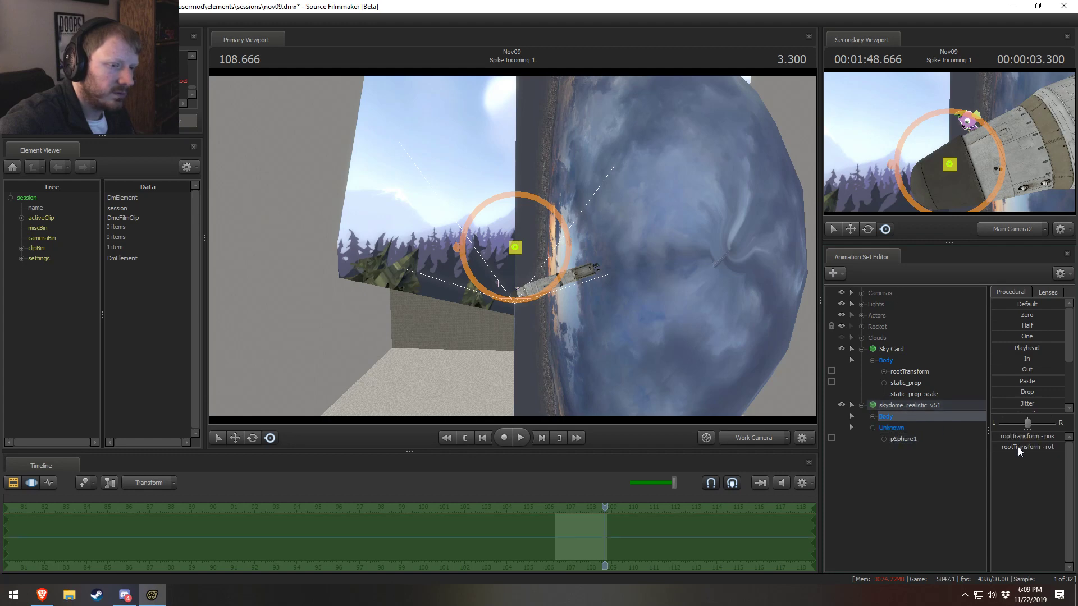
pyautogui.click(1020, 446)
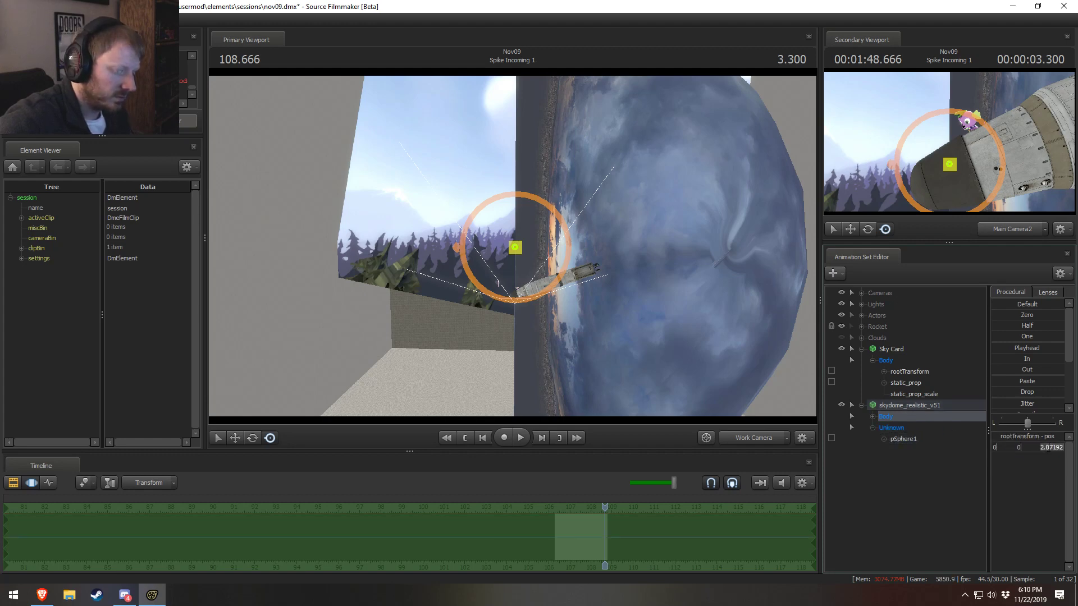
pyautogui.press('Return')
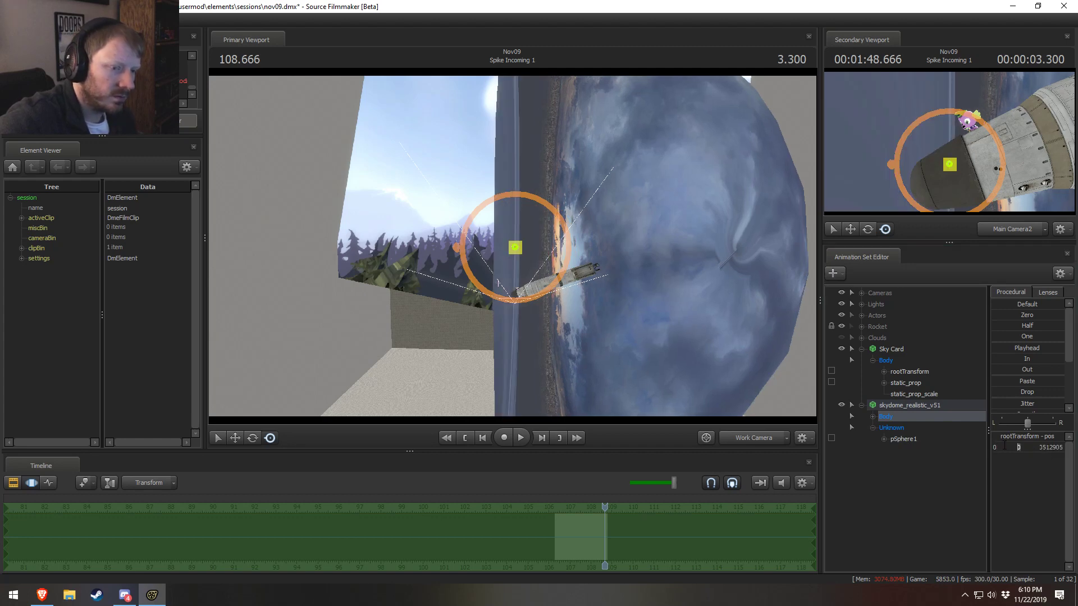
pyautogui.press('Return')
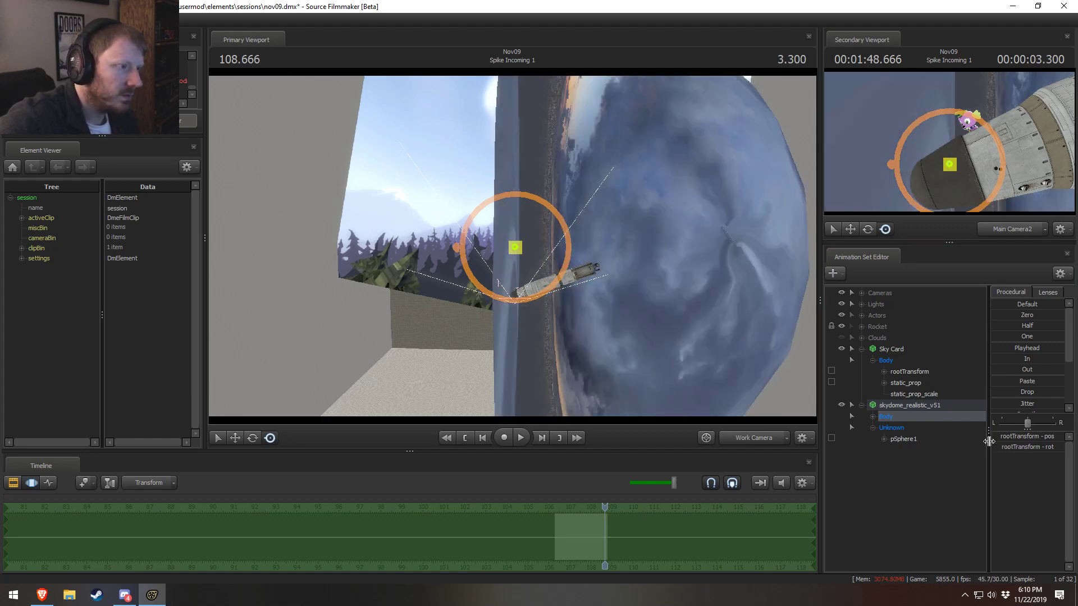
# Try a first rotation value of 90 on the skydome's rootTransform and undo it
pyautogui.click(1005, 446)
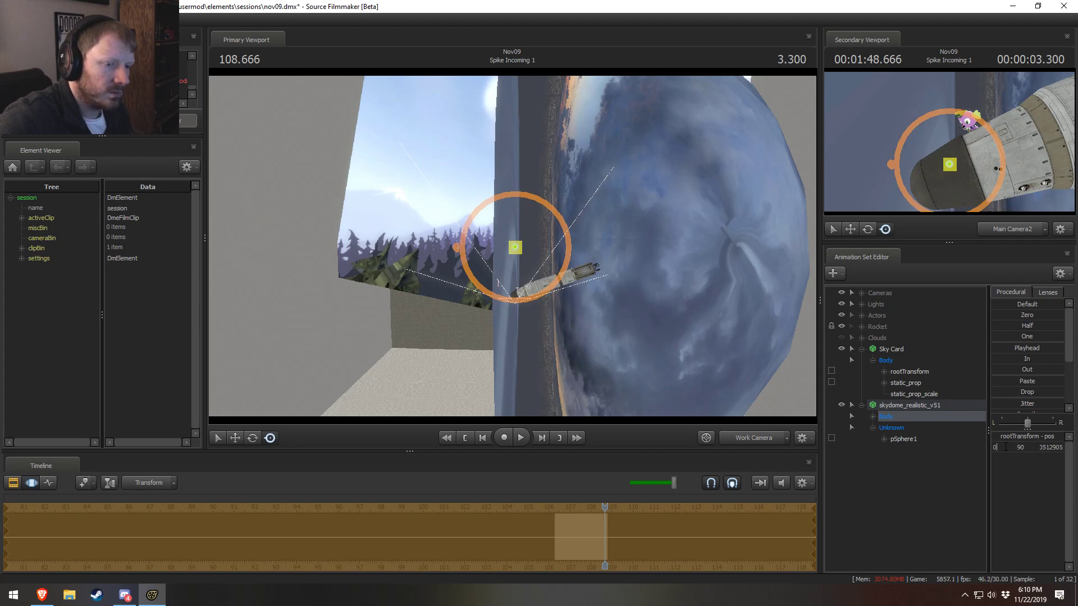
pyautogui.click(999, 461)
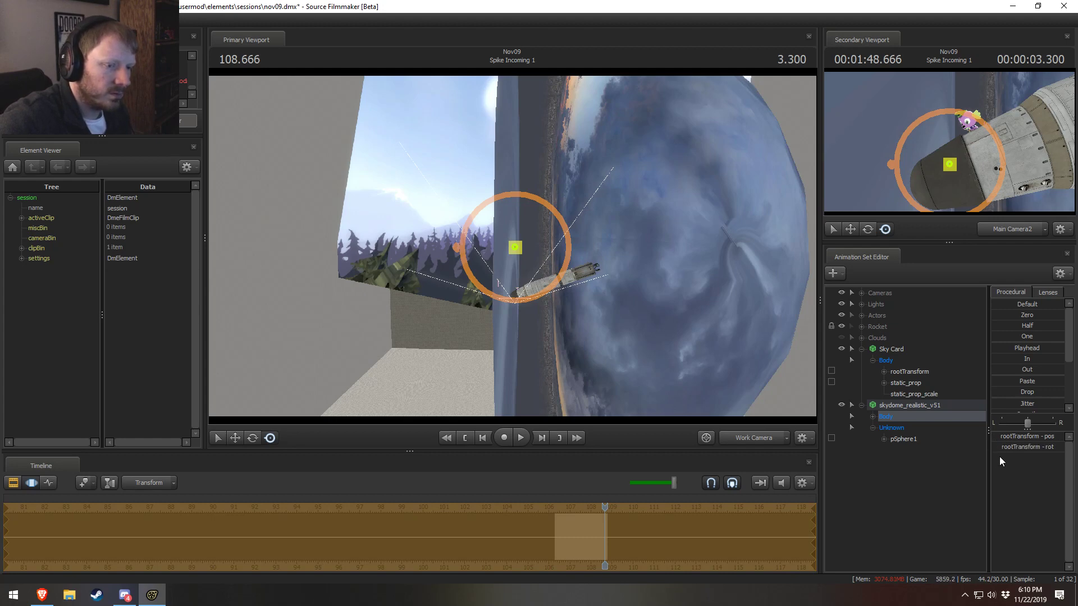
pyautogui.click(1002, 450)
pyautogui.write('90')
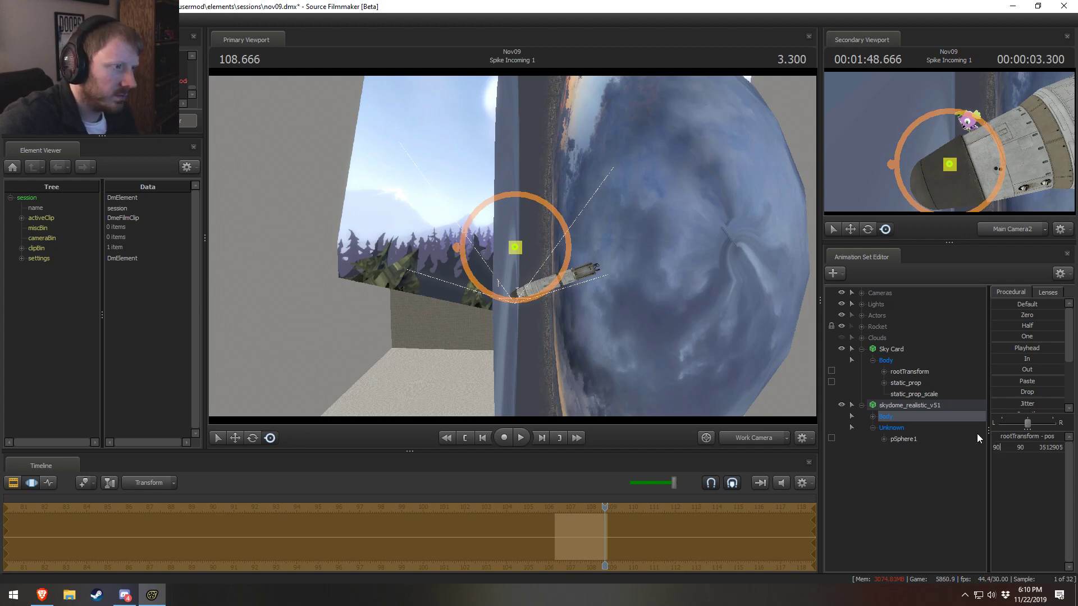
pyautogui.press('Return')
pyautogui.moveTo(632, 290); pyautogui.dragTo(614, 288)
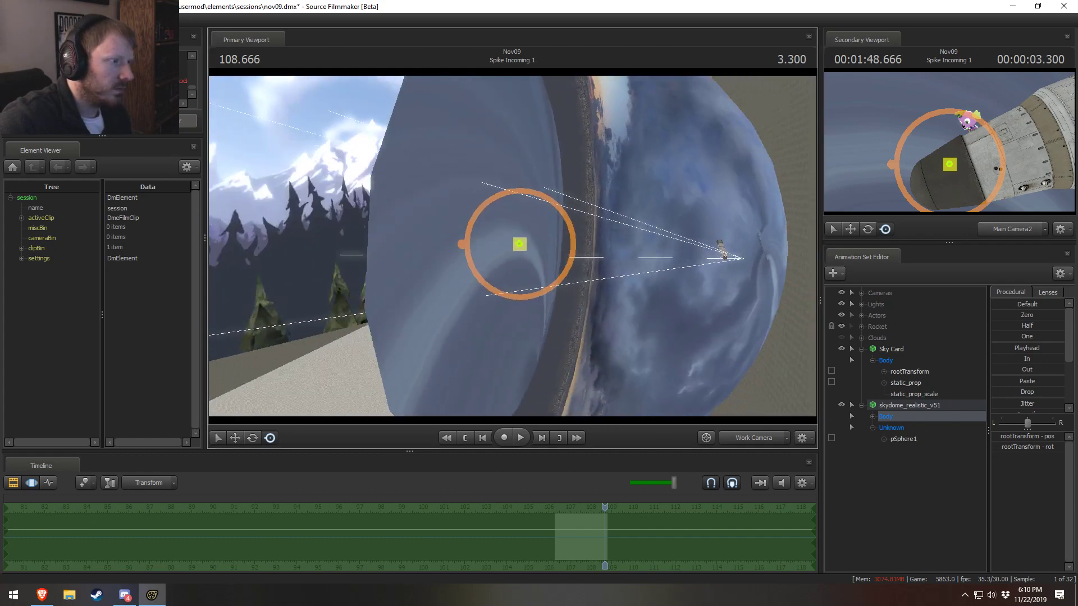
pyautogui.hotkey('ctrl', 'z')
# Set the third rotation value of the skydome's rootTransform to 90
pyautogui.click(1038, 446)
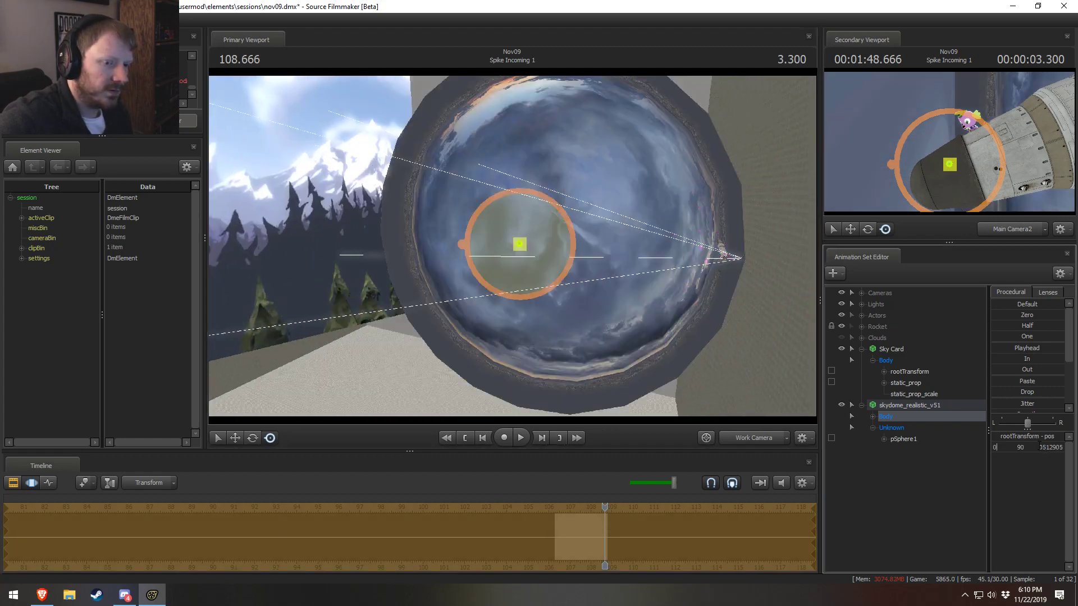
pyautogui.doubleClick(1046, 447)
pyautogui.write('90')
pyautogui.press('Return')
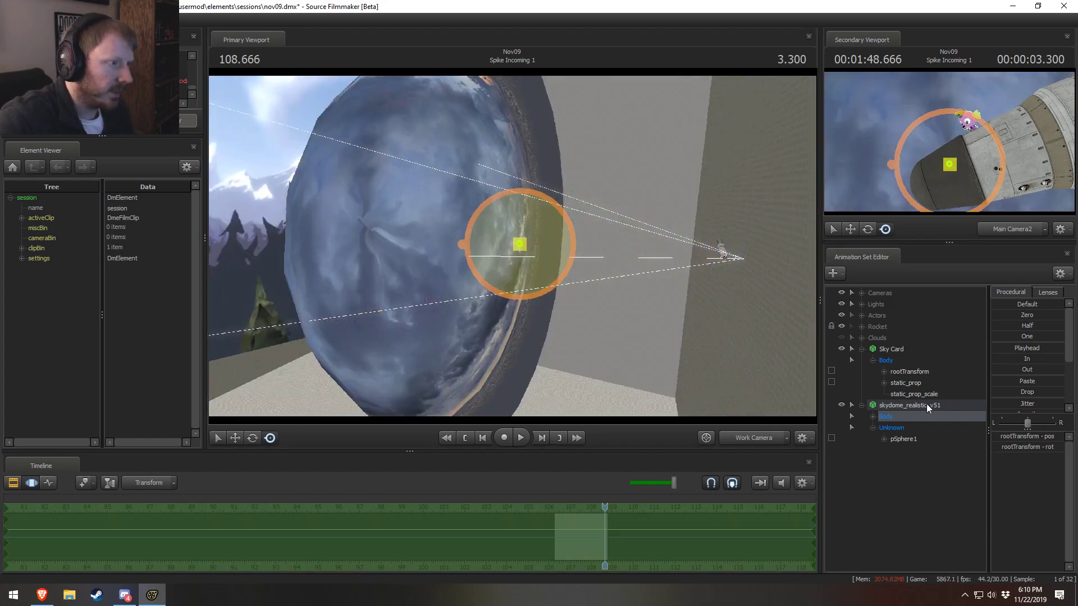
# Set the skydome's rootTransform rotation to 0 in the second value and 90 in the first
pyautogui.keyDown('alt'); pyautogui.moveTo(617, 379); pyautogui.dragTo(512, 247); pyautogui.keyUp('alt')
pyautogui.click(1027, 448)
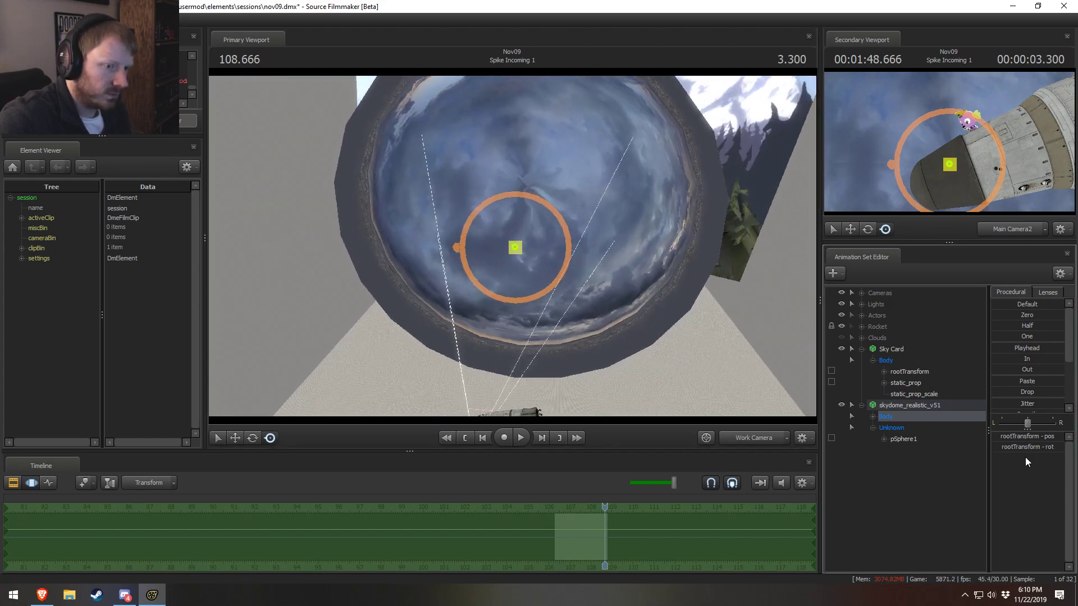
pyautogui.write('0')
pyautogui.press('Return')
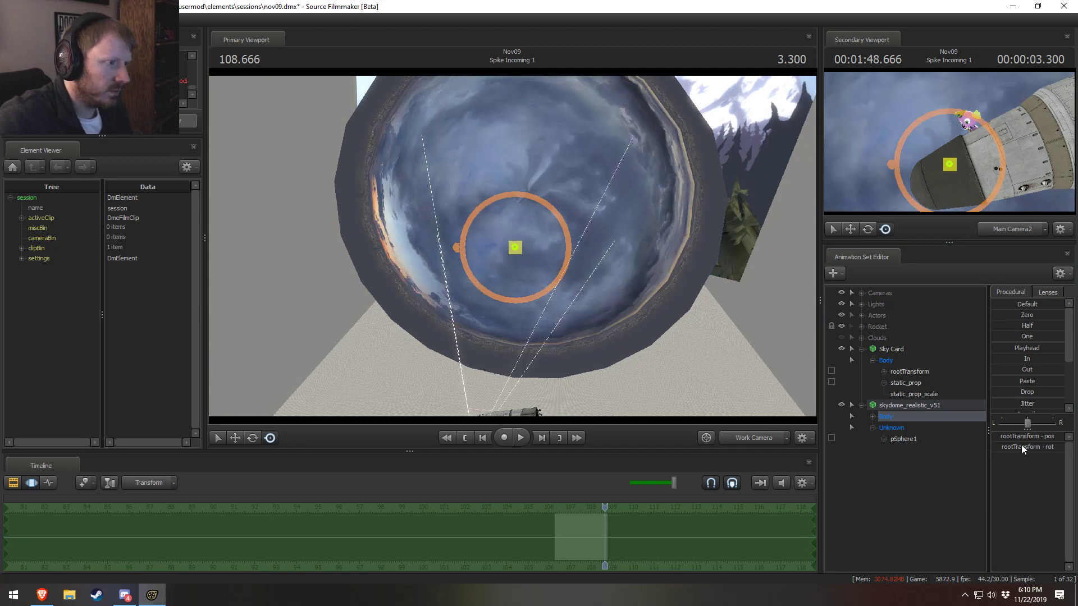
pyautogui.keyDown('alt'); pyautogui.moveTo(635, 261); pyautogui.dragTo(531, 258); pyautogui.keyUp('alt')
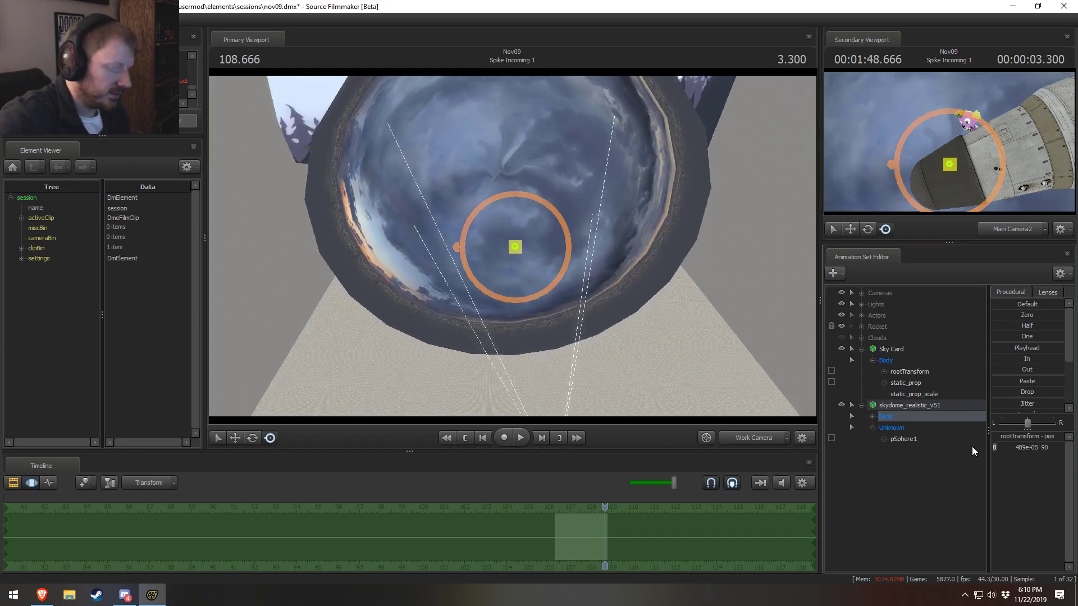
pyautogui.write('90')
pyautogui.press('Return')
pyautogui.keyDown('alt'); pyautogui.moveTo(561, 264); pyautogui.dragTo(524, 261); pyautogui.keyUp('alt')
# Load a rig script on the skydome_realistic_v51 animation set that adds a Skin control
pyautogui.click(936, 405)
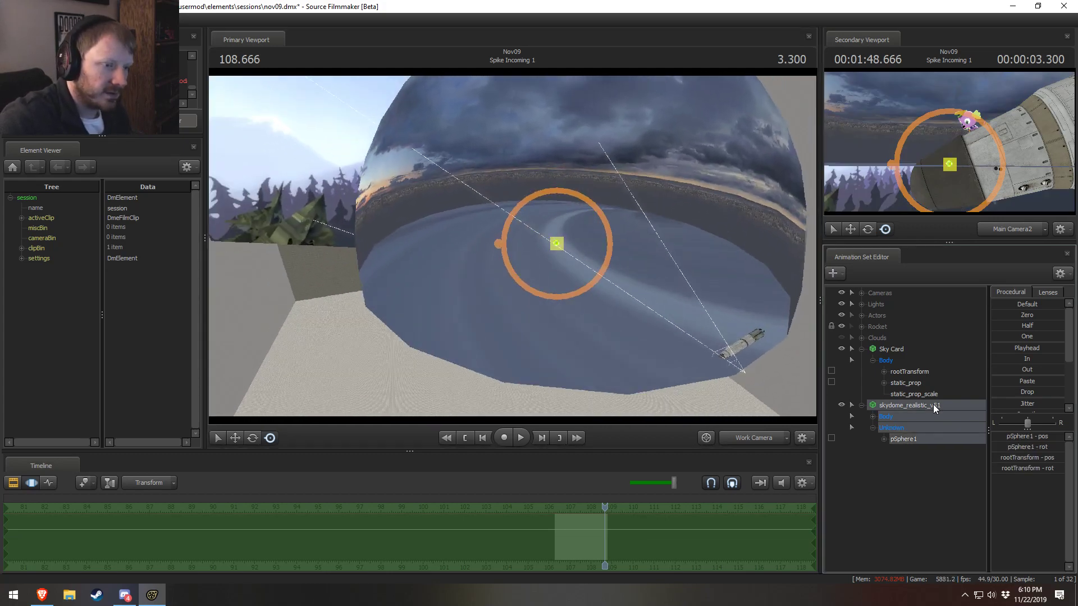
pyautogui.rightClick(936, 406)
pyautogui.moveTo(954, 536)
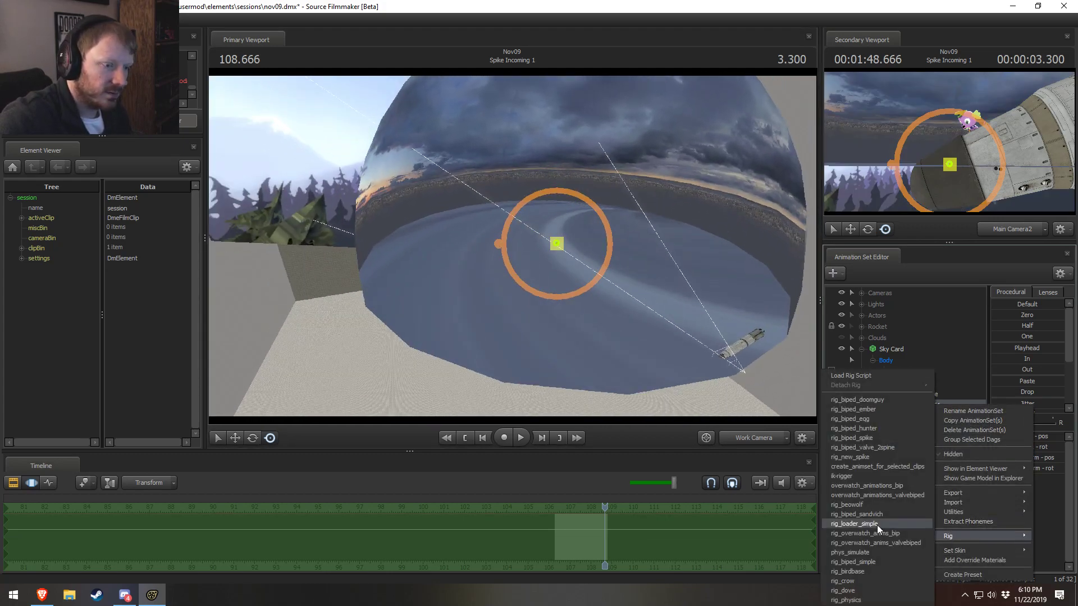
pyautogui.click(856, 380)
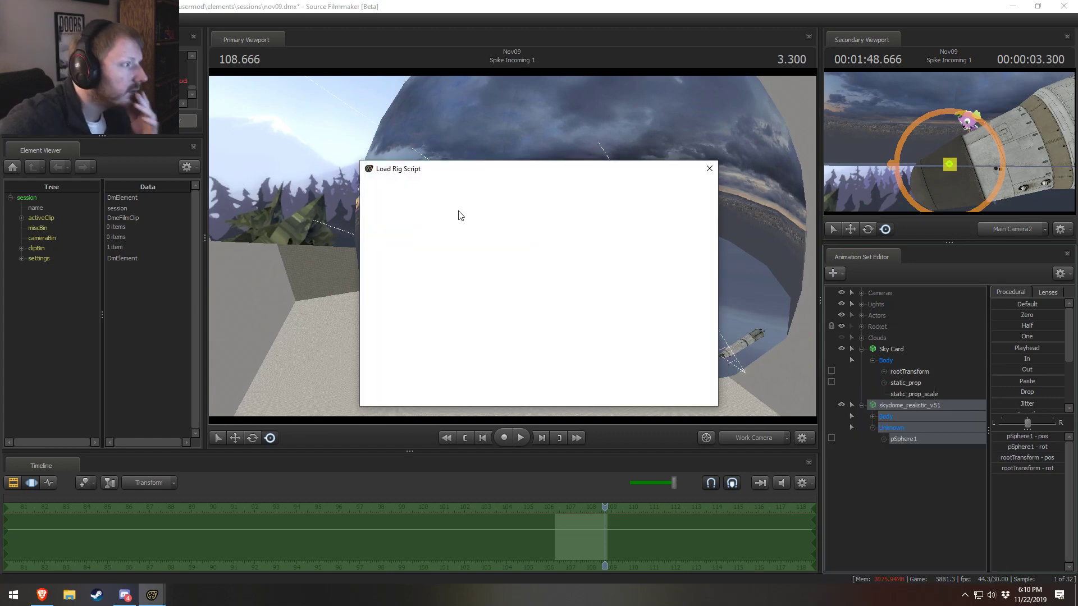
pyautogui.doubleClick(463, 212)
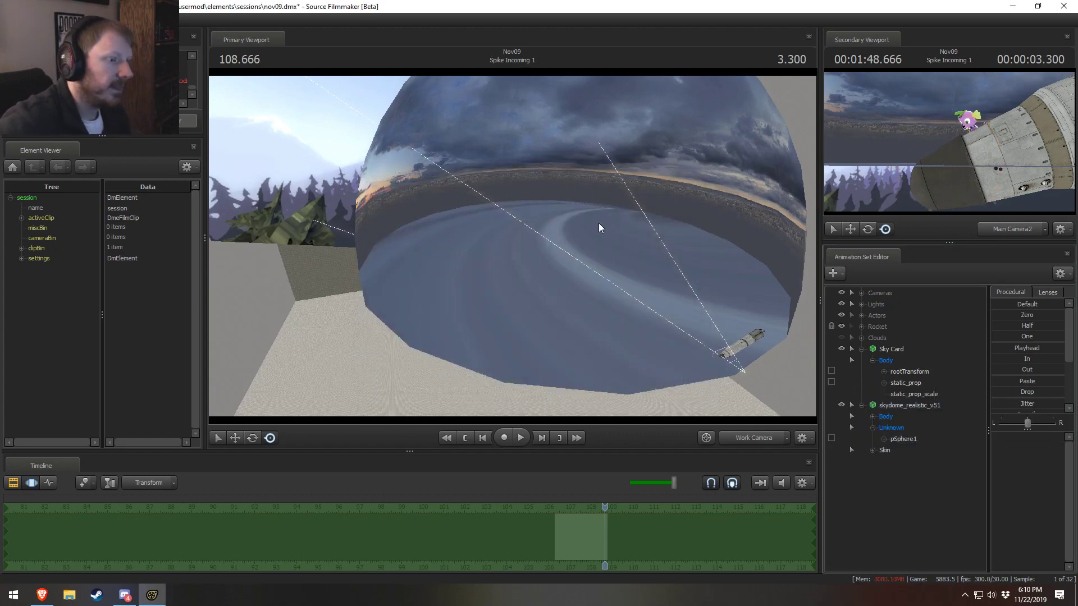
# Select the whole skydome animation set and change its skin to the starry night sky with a crescent moon
pyautogui.keyDown('alt'); pyautogui.moveTo(599, 223); pyautogui.dragTo(393, 275); pyautogui.keyUp('alt')
pyautogui.moveTo(513, 246); pyautogui.dragTo(514, 244)
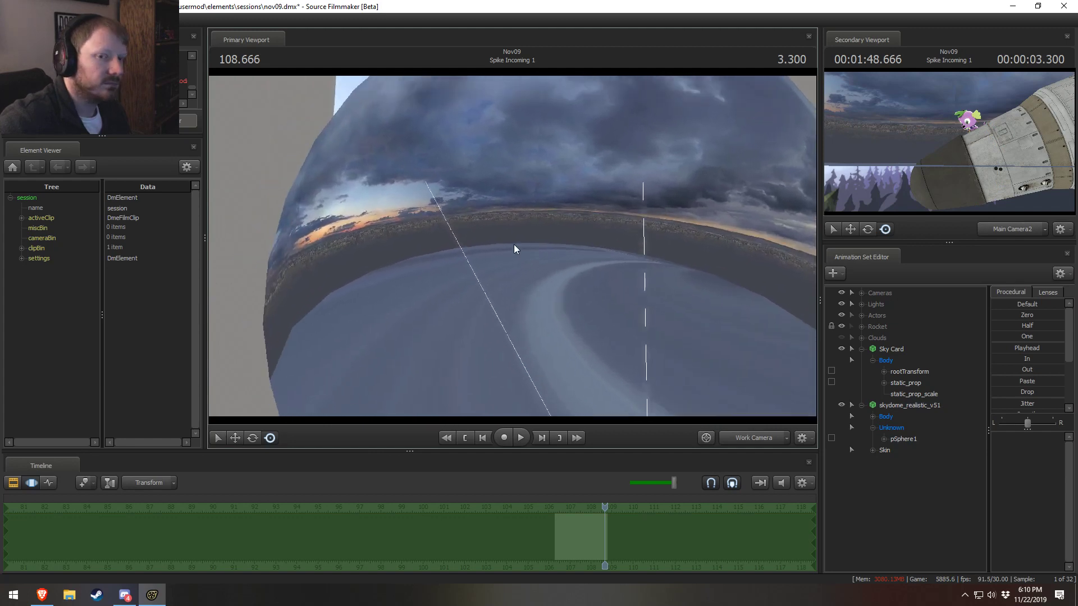
pyautogui.click(927, 432)
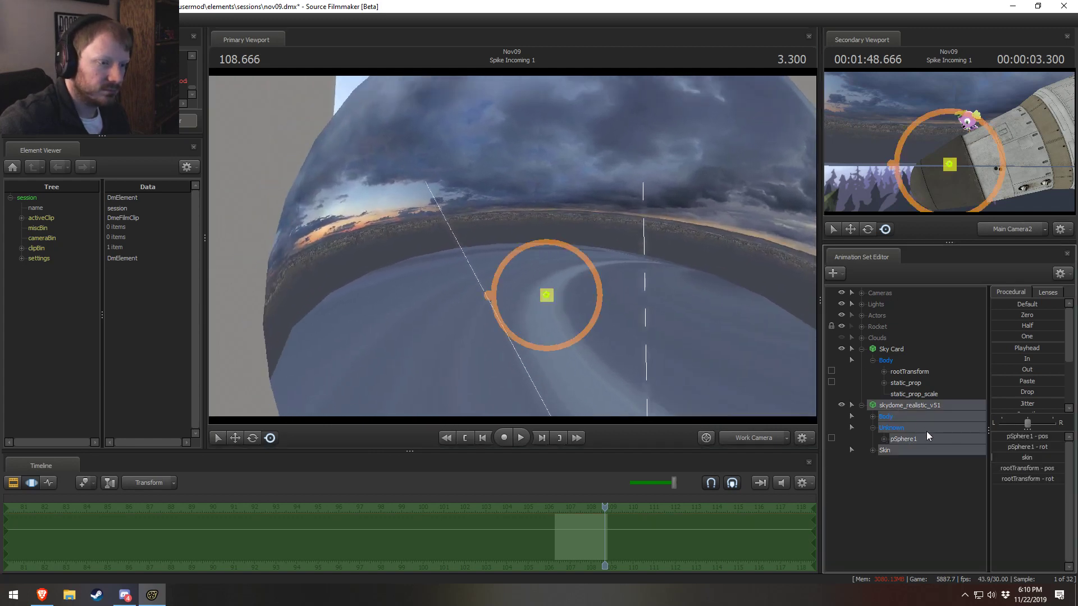
pyautogui.moveTo(1034, 458); pyautogui.dragTo(1072, 458)
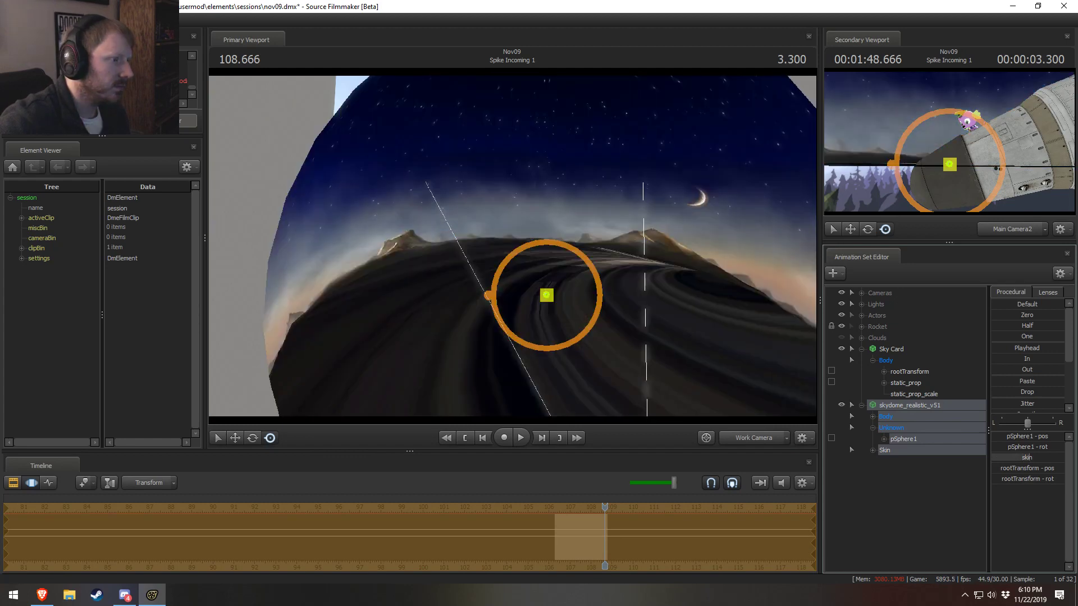
# Rotate the skydome about its vertical axis to turn a different part of the horizon into view
pyautogui.moveTo(518, 274); pyautogui.dragTo(478, 220)
pyautogui.hotkey('ctrl', 'z')
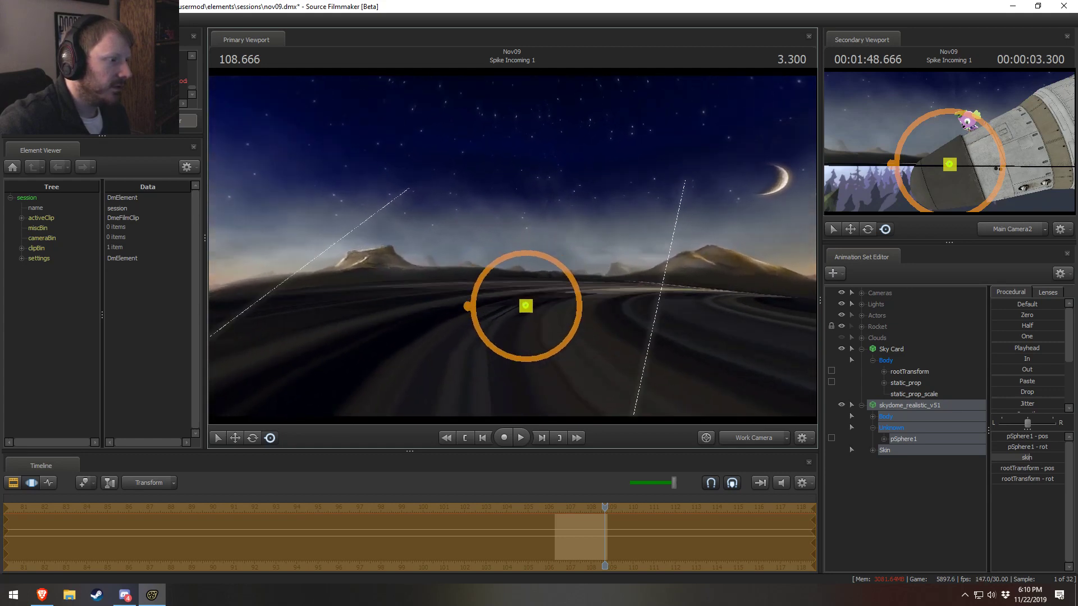
pyautogui.press('e')
pyautogui.moveTo(519, 317); pyautogui.dragTo(479, 304)
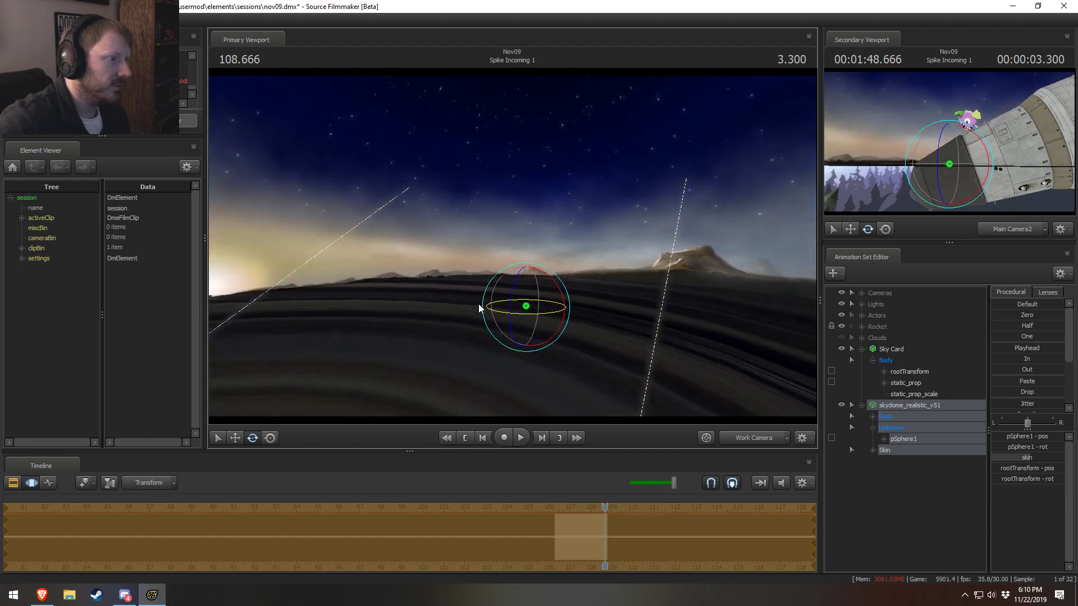
# Try the skydome's sunny-cloud and orange-sunset skins, and set its skin to the gray storm clouds
pyautogui.moveTo(1030, 456); pyautogui.dragTo(1061, 458)
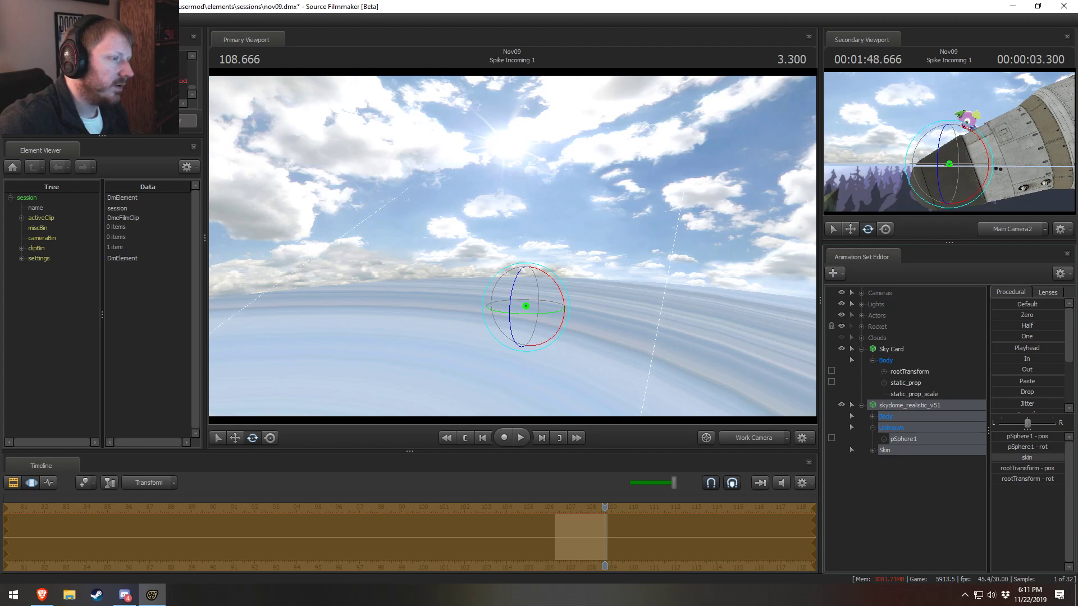
pyautogui.moveTo(1061, 457); pyautogui.dragTo(1020, 458)
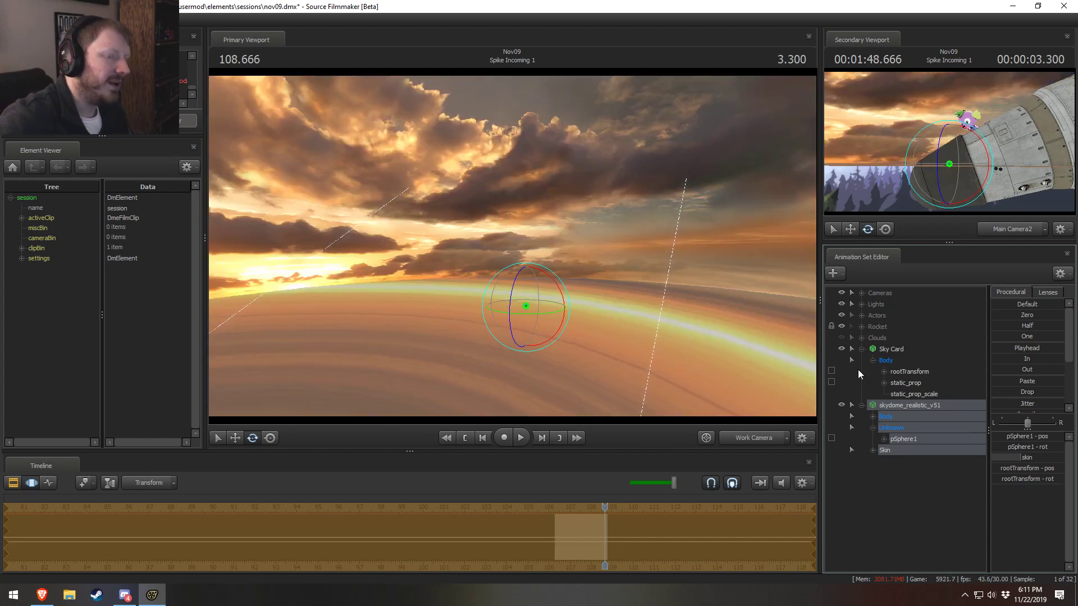
pyautogui.moveTo(1008, 457); pyautogui.dragTo(1005, 458)
# Rotate the skydome about its vertical axis to bring the darker storm clouds behind the rocket
pyautogui.moveTo(513, 246); pyautogui.dragTo(674, 246)
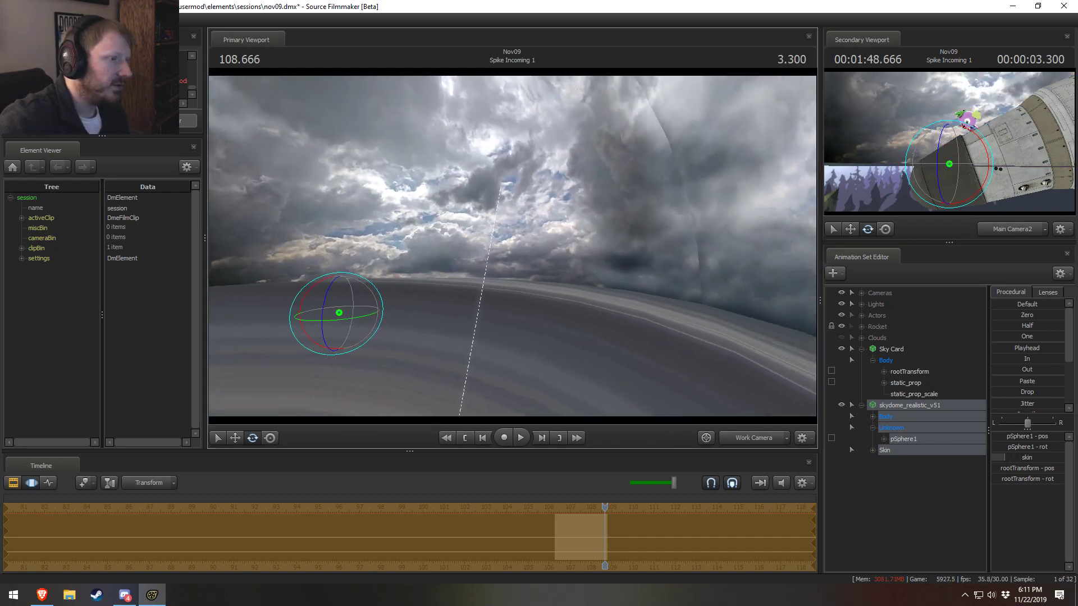
pyautogui.moveTo(510, 244); pyautogui.dragTo(472, 190)
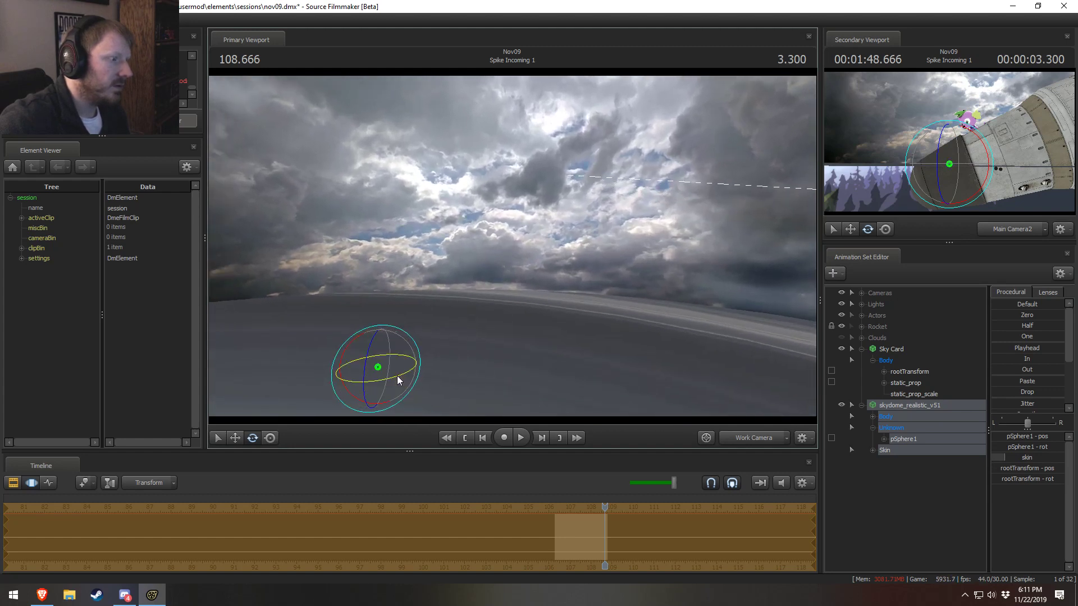
pyautogui.moveTo(396, 375); pyautogui.dragTo(467, 372)
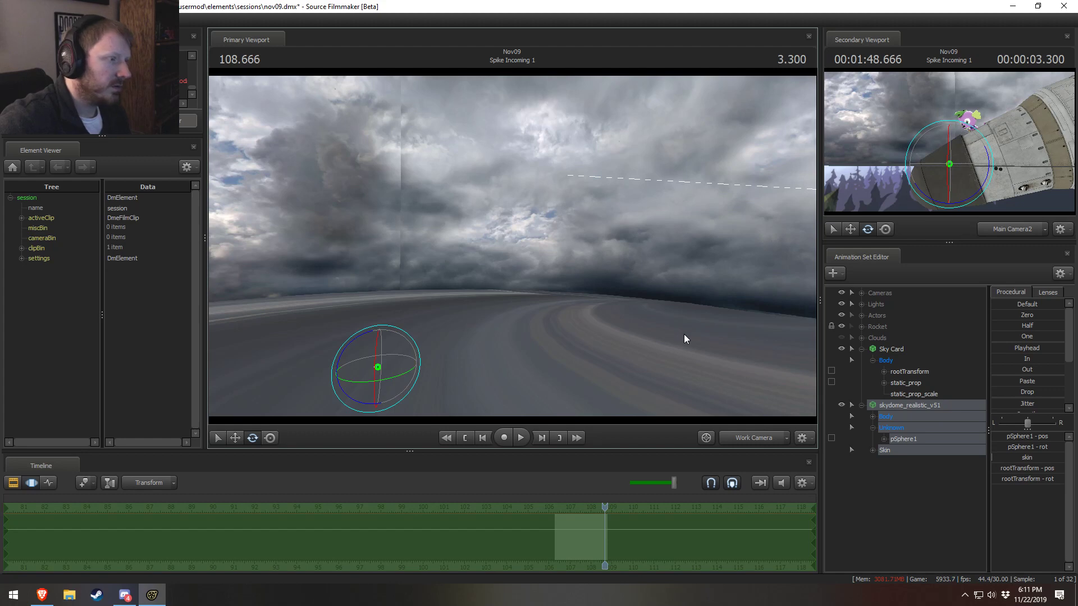
# Compare the gray storm skin with the skydome's default dusk skin and set the gray storm clouds again
pyautogui.hotkey('ctrl', 'z')
pyautogui.hotkey('ctrl', 'y')
pyautogui.hotkey('ctrl', 'z')
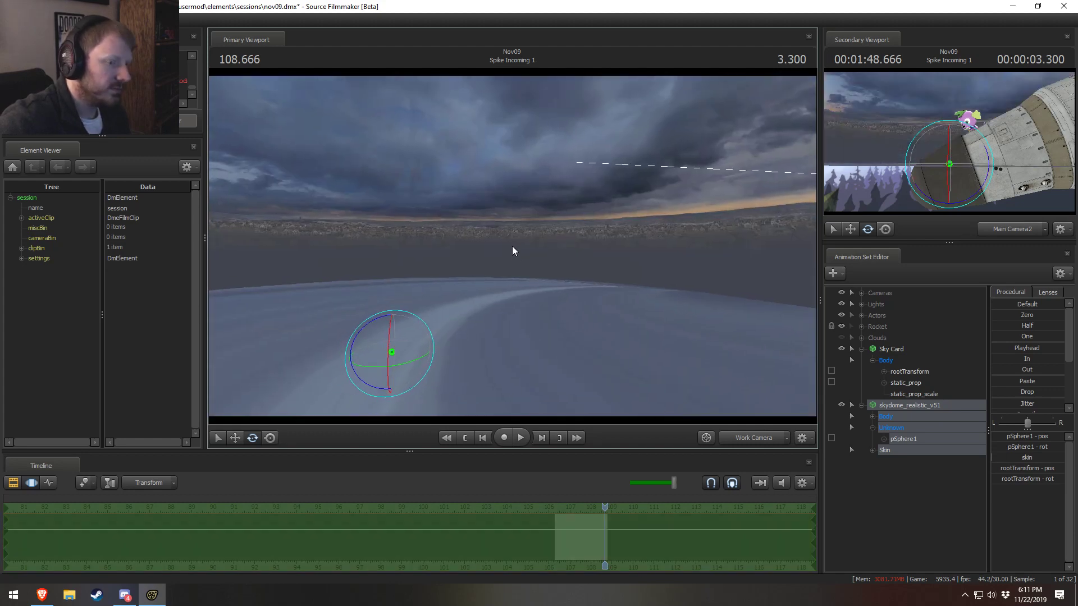
pyautogui.moveTo(752, 365); pyautogui.dragTo(703, 383)
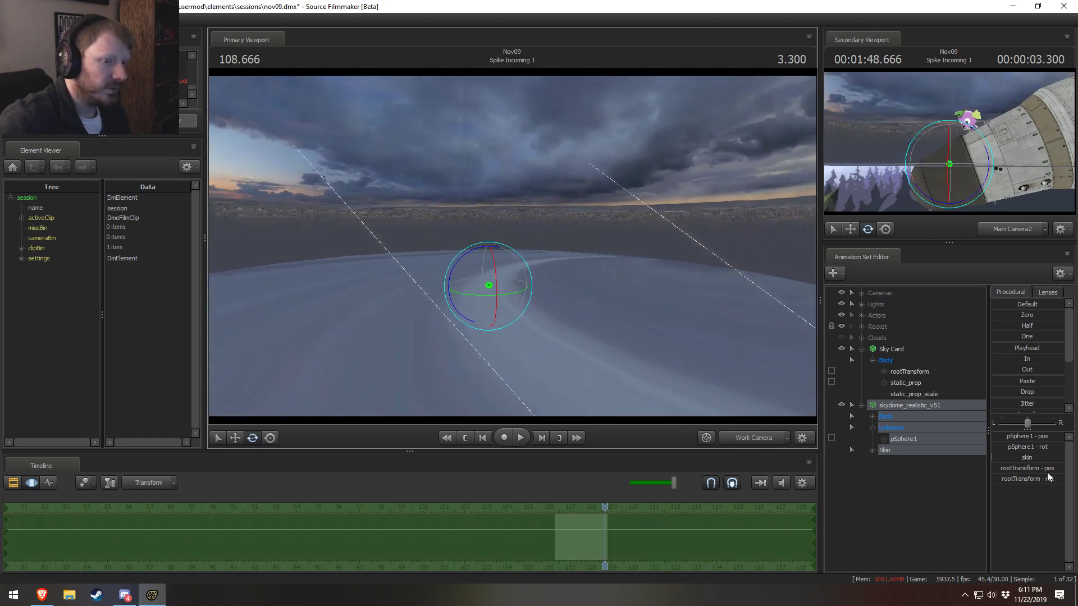
pyautogui.moveTo(1037, 458); pyautogui.dragTo(1052, 458)
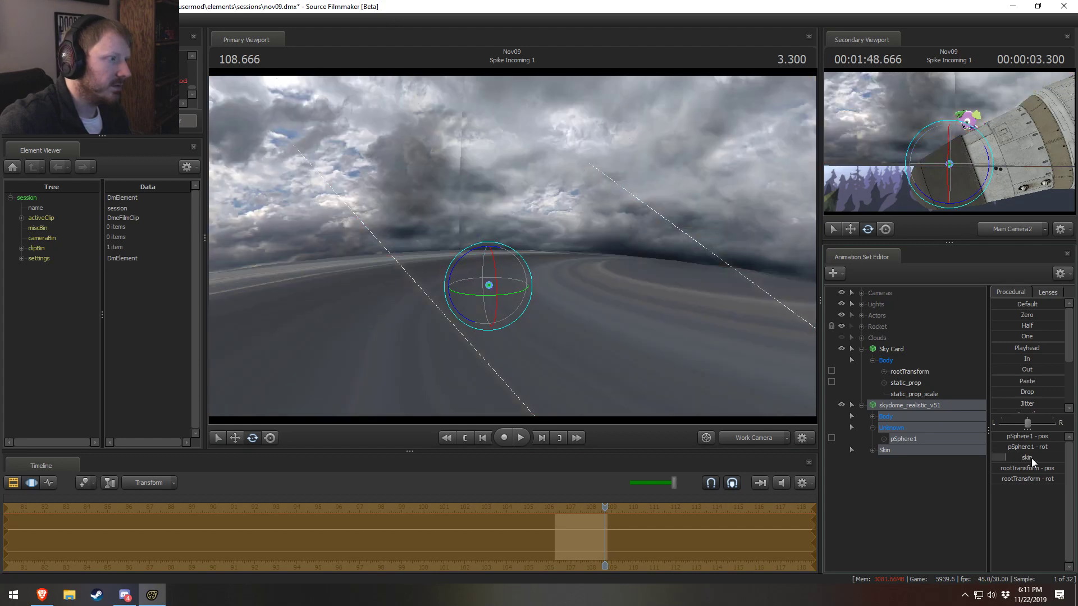
# Add a scale control to the skydome's pSphere1 transform and enlarge the dome with it
pyautogui.moveTo(476, 241); pyautogui.dragTo(476, 231)
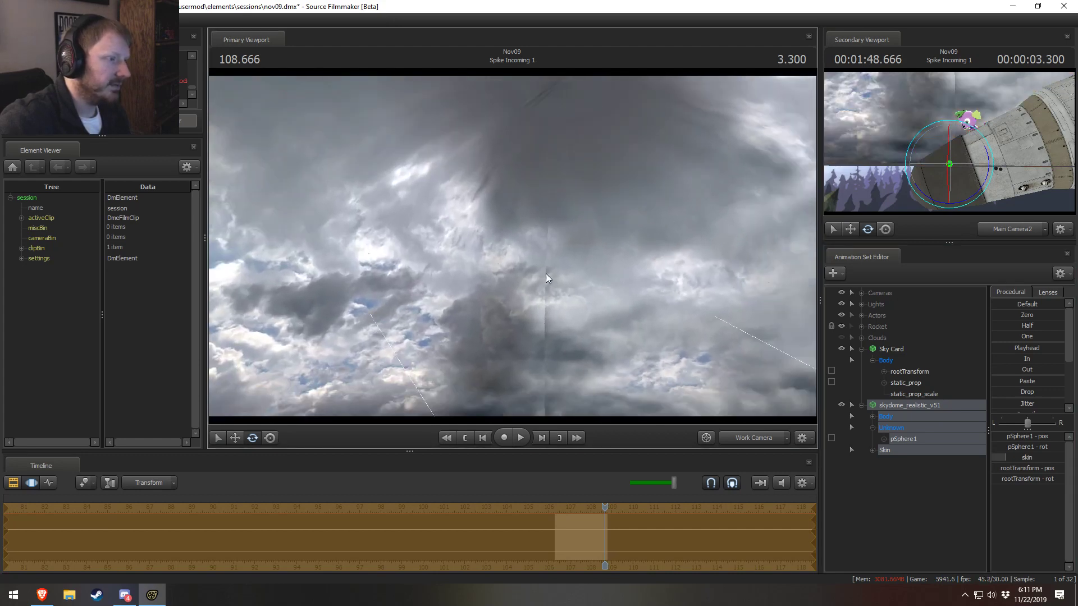
pyautogui.moveTo(565, 309); pyautogui.dragTo(512, 246)
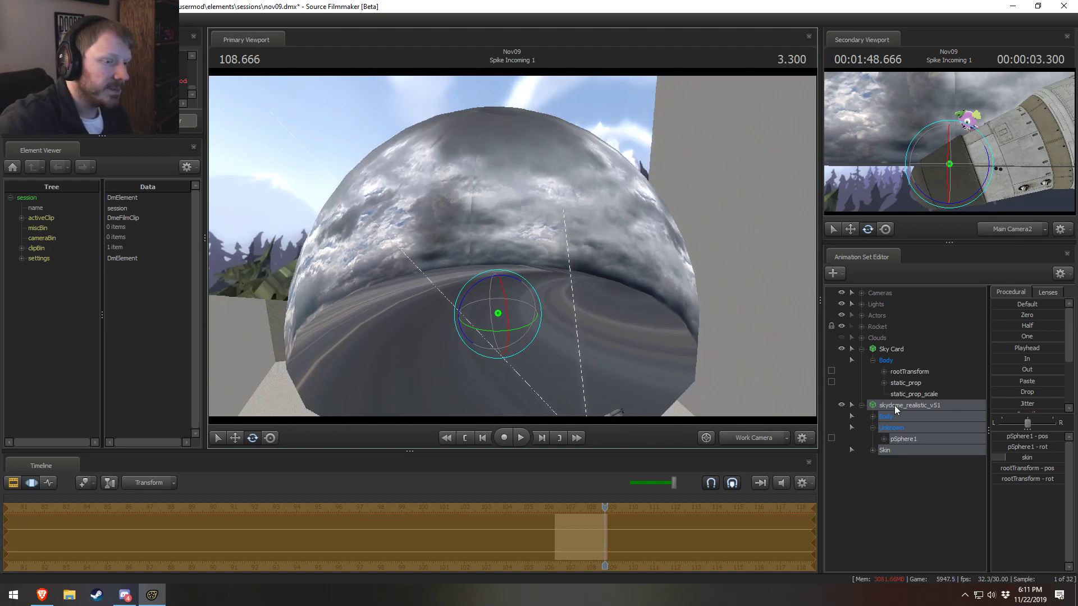
pyautogui.rightClick(884, 453)
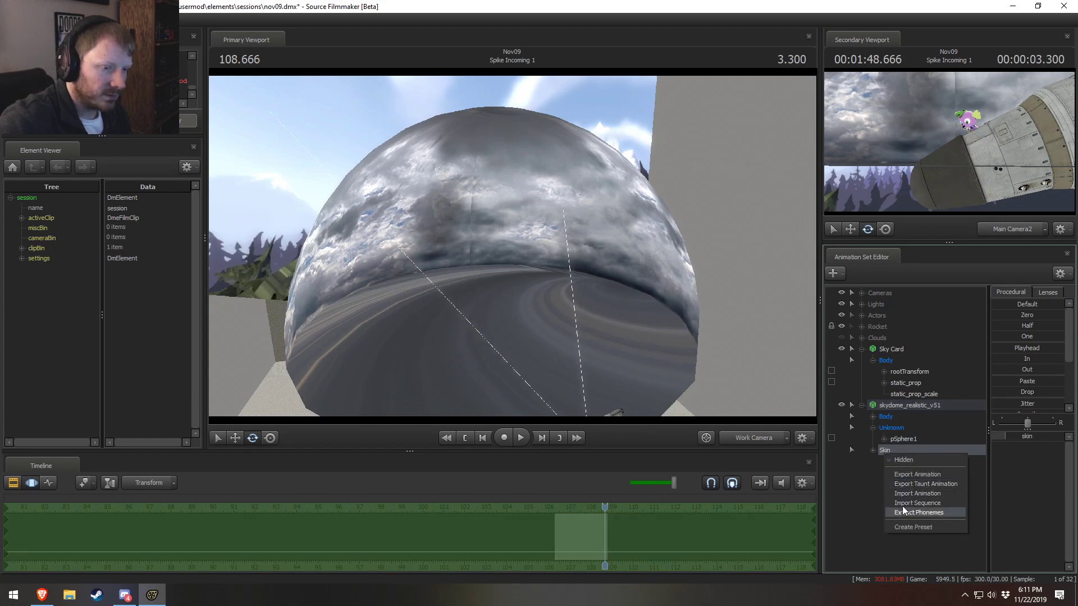
pyautogui.click(901, 504)
pyautogui.click(896, 436)
pyautogui.rightClick(896, 437)
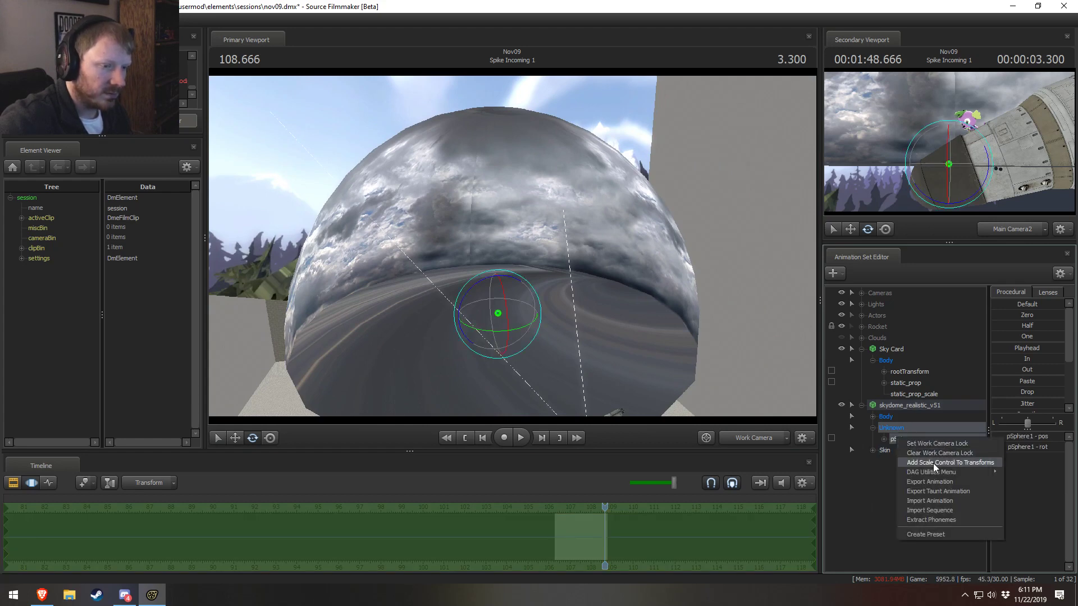
pyautogui.click(933, 464)
pyautogui.moveTo(1005, 436); pyautogui.dragTo(1014, 436)
# Move the whole skydome horizontally and lower it so the clouds fill the rocket's background, and hide the Sky Card
pyautogui.click(889, 406)
pyautogui.press('s')
pyautogui.moveTo(617, 287); pyautogui.dragTo(512, 246)
pyautogui.press('w')
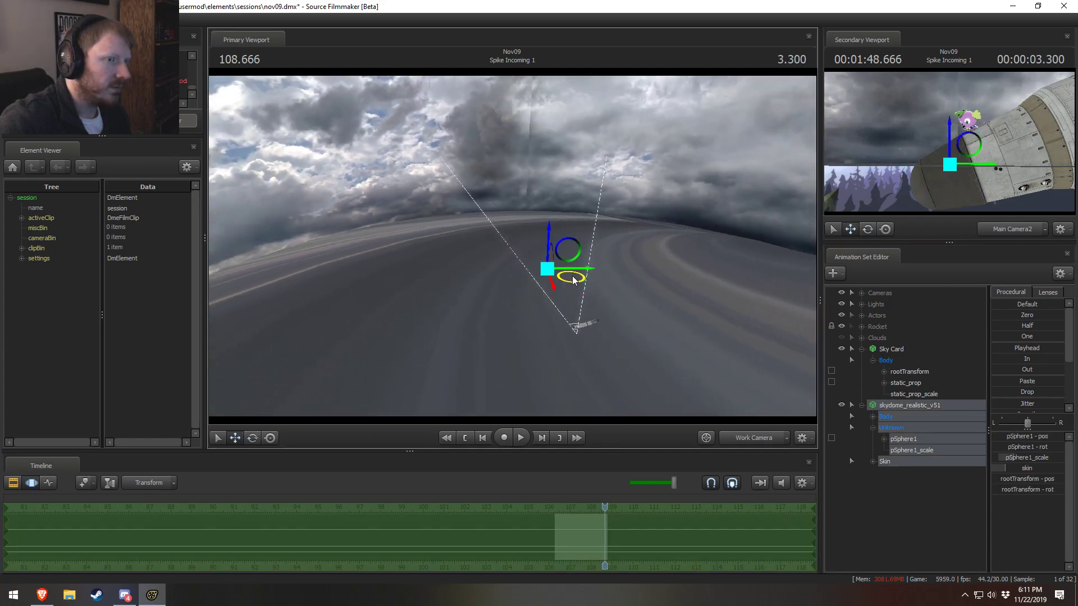
pyautogui.moveTo(573, 280); pyautogui.dragTo(525, 285)
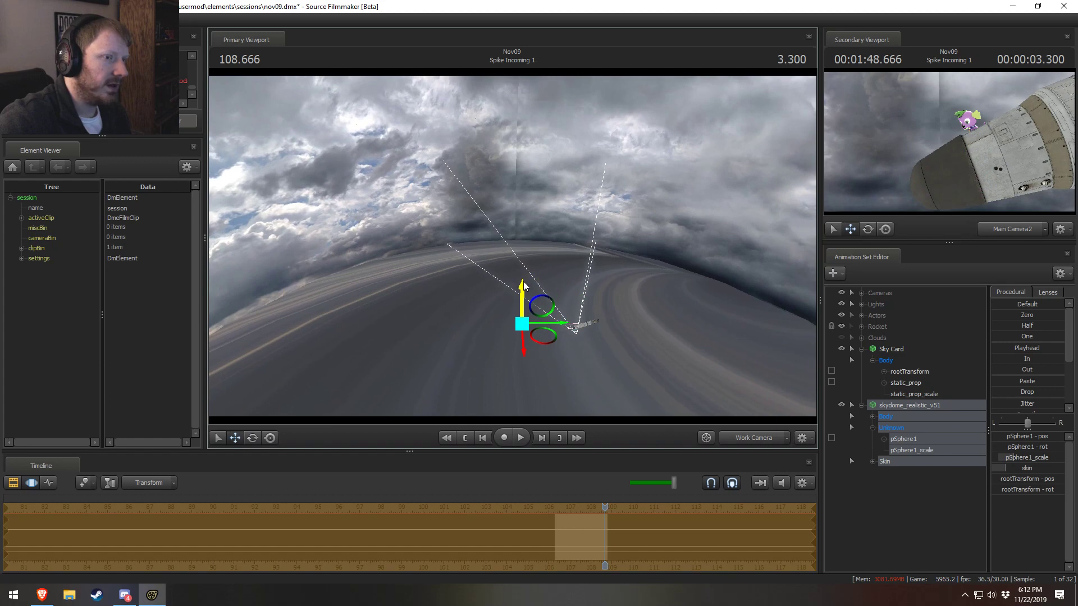
pyautogui.moveTo(545, 343); pyautogui.dragTo(503, 302)
pyautogui.click(841, 349)
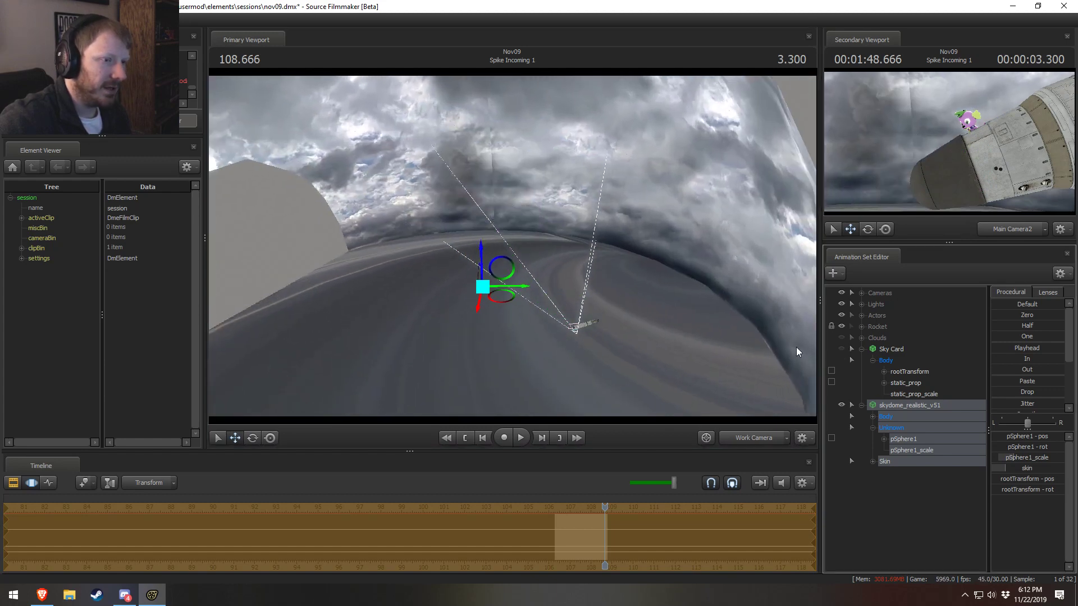
pyautogui.moveTo(510, 303); pyautogui.dragTo(453, 264)
# Enlarge the skydome further with its pSphere1 scale control and shift it horizontally to reframe the storm clouds
pyautogui.press('e')
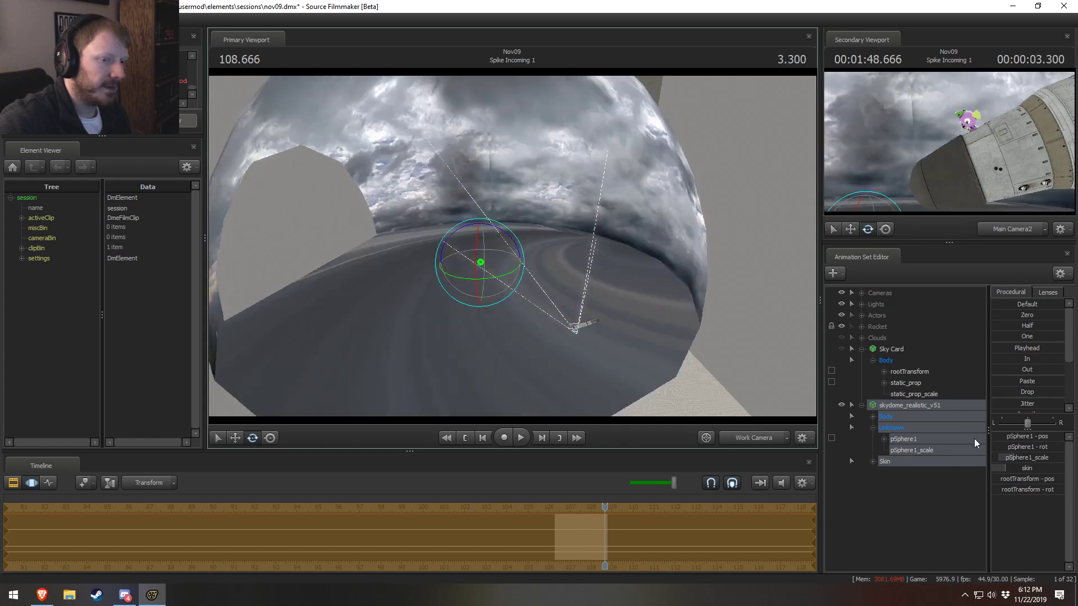
pyautogui.moveTo(1015, 460); pyautogui.dragTo(1030, 459)
pyautogui.press('w')
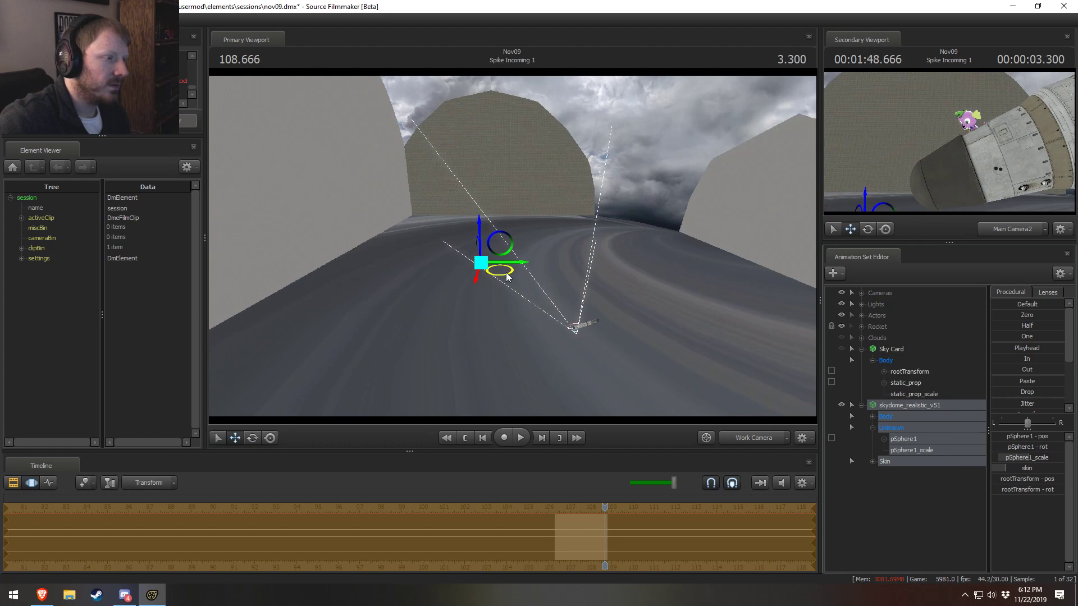
pyautogui.moveTo(507, 276); pyautogui.dragTo(653, 322)
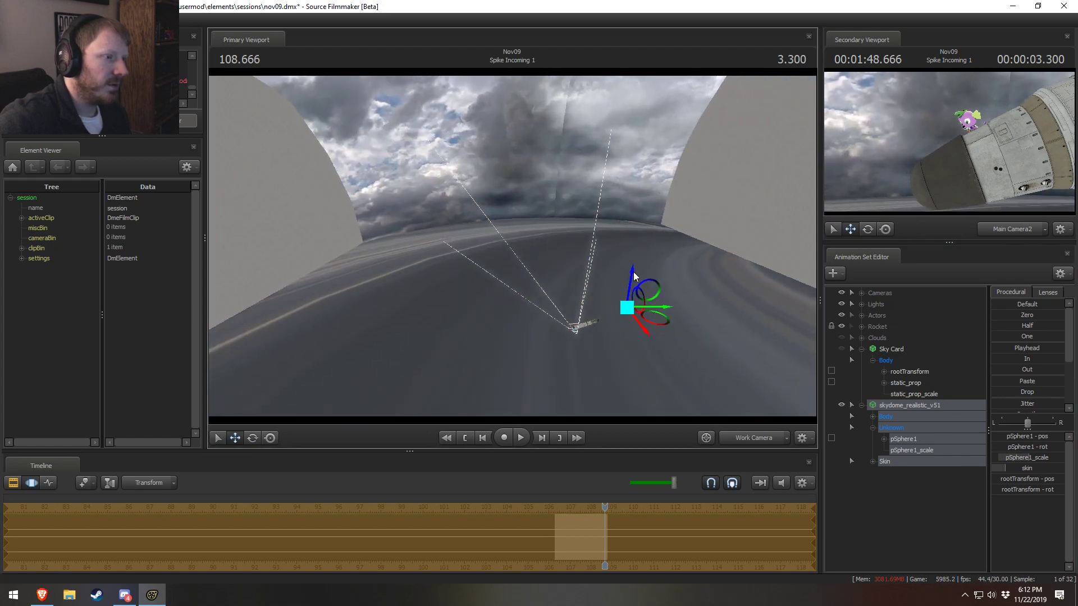
# Lower the skydome slightly and rotate it about its vertical axis to bring brighter clouds behind the rocket
pyautogui.moveTo(632, 271); pyautogui.dragTo(635, 302)
pyautogui.press('e')
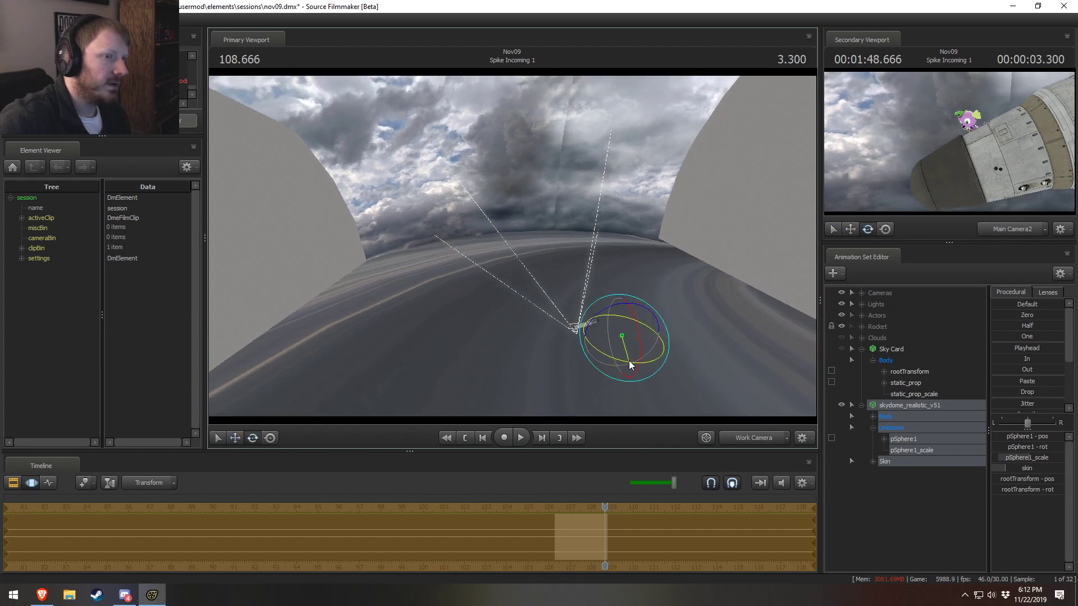
pyautogui.moveTo(629, 360); pyautogui.dragTo(577, 351)
# Ramp the time selection across the Spike Incoming 1 shot and rotate the skydome at its end to animate the sky turning
pyautogui.press('F2')
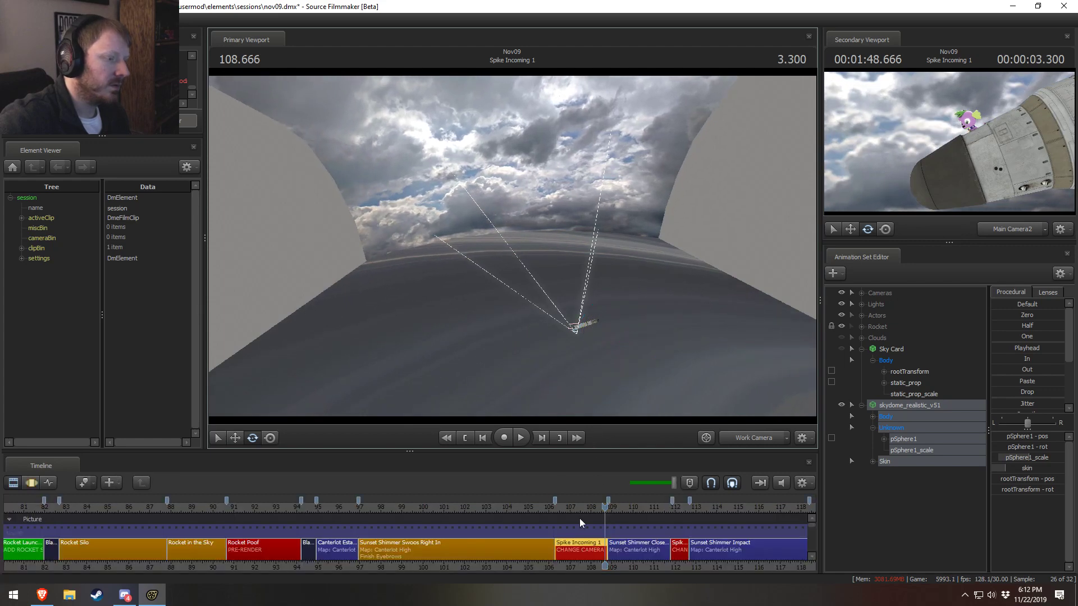
pyautogui.scroll(3, 581, 523)
pyautogui.press('F3')
pyautogui.scroll(6, 589, 547)
pyautogui.click(625, 539)
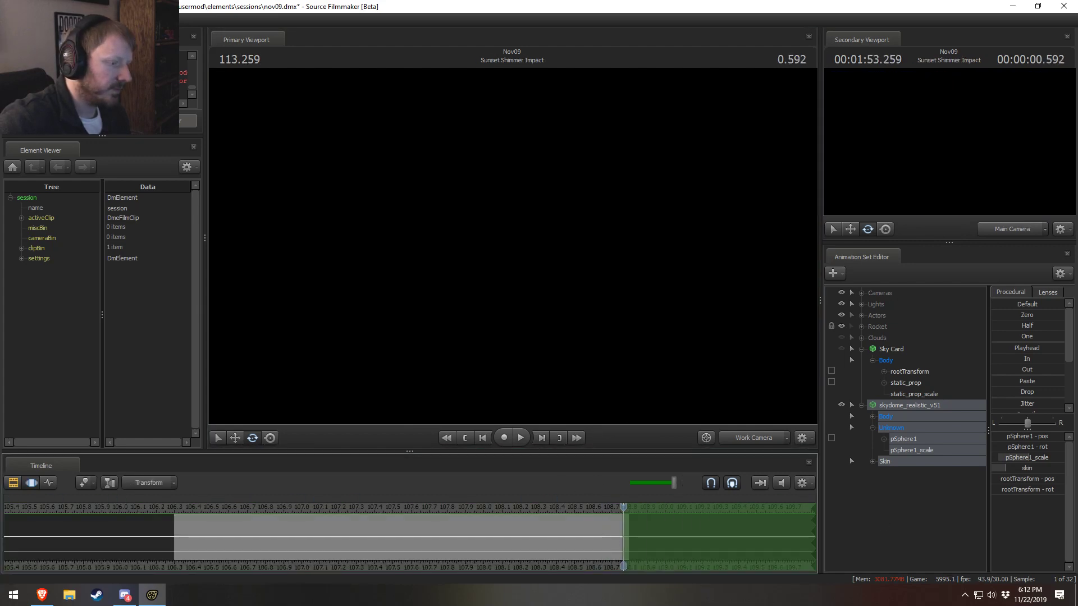
pyautogui.moveTo(614, 543); pyautogui.dragTo(169, 542)
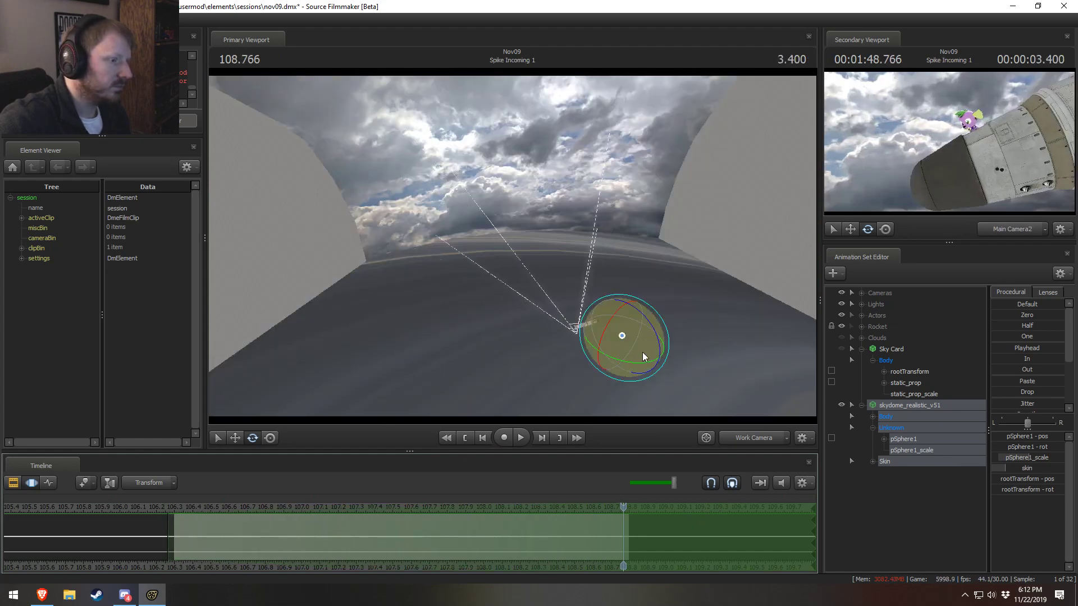
pyautogui.moveTo(635, 365); pyautogui.dragTo(616, 362)
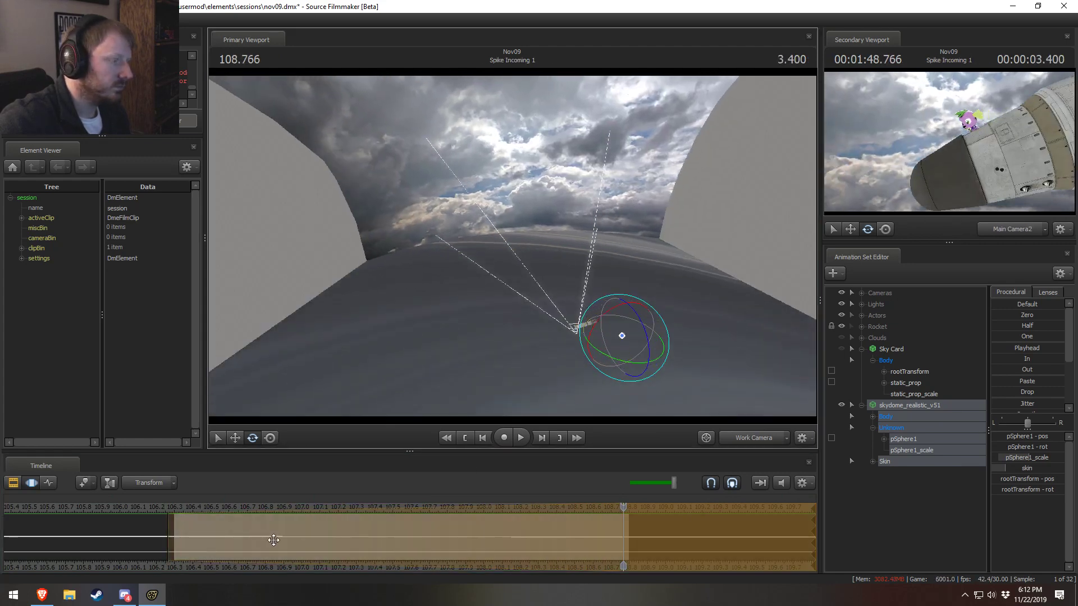
# Play the Spike Incoming 1 shot twice from its start to check the sky's rotation
pyautogui.click(166, 510)
pyautogui.press('space')
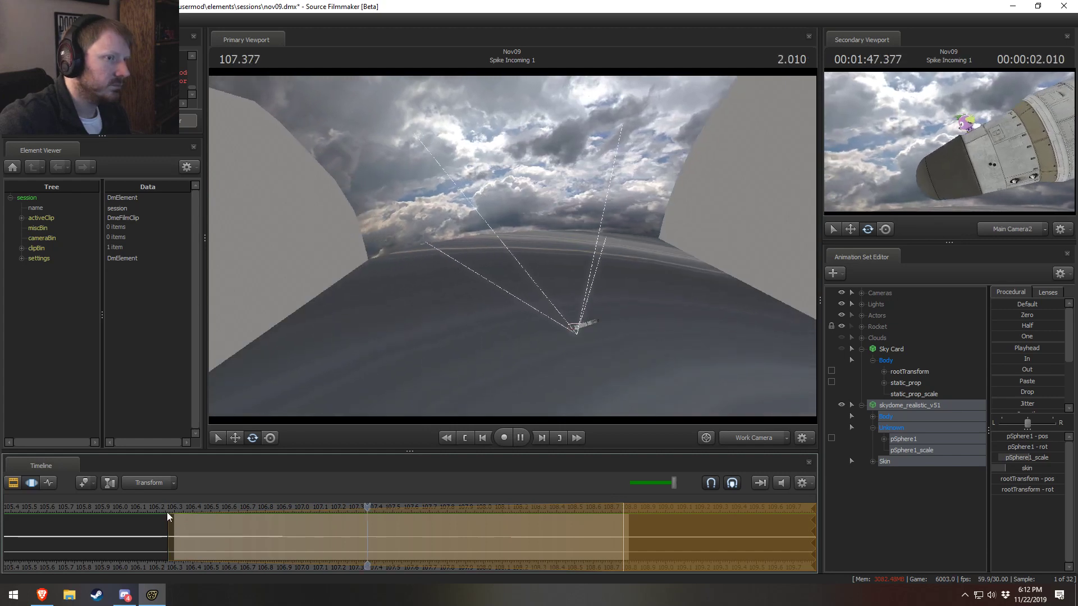
pyautogui.press('space')
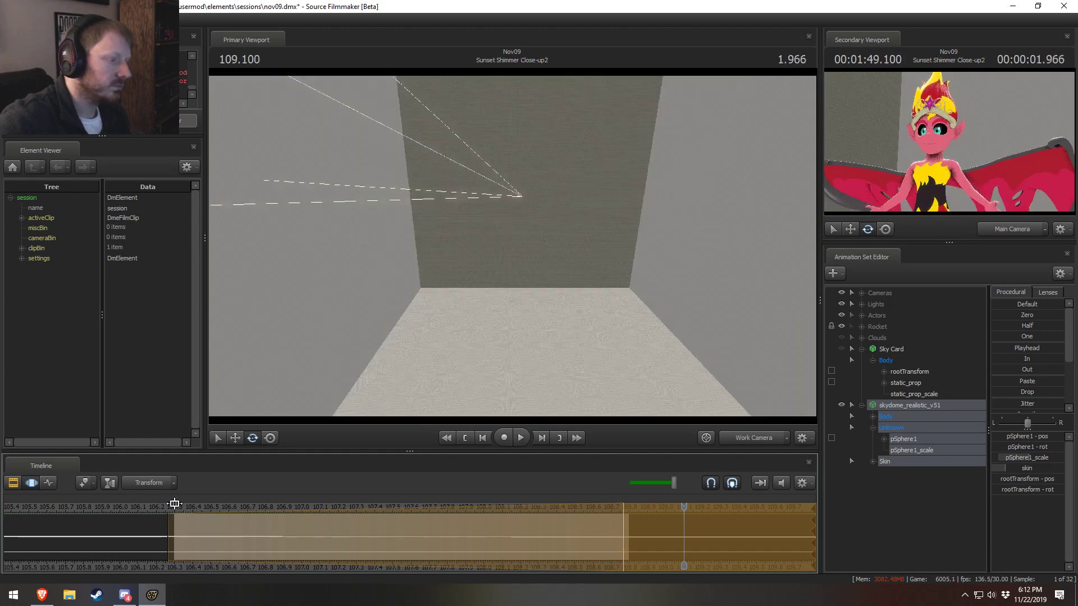
pyautogui.click(168, 515)
pyautogui.press('space')
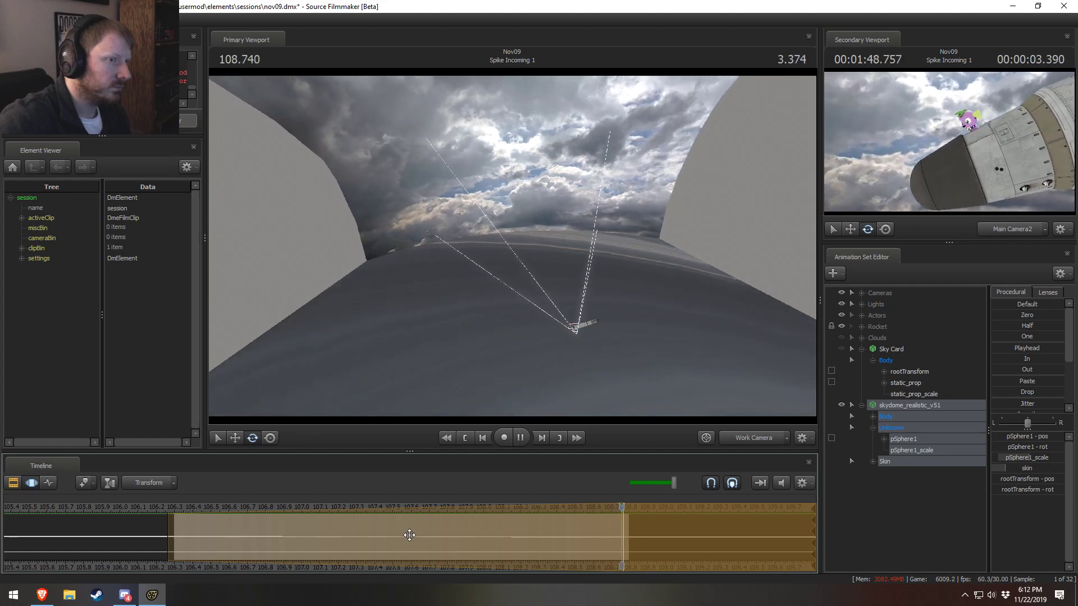
pyautogui.press('space')
# Raise the skydome at the end of the Spike Incoming 1 shot to add a vertical drift to the sky
pyautogui.moveTo(607, 531)
pyautogui.mouseDown()
pyautogui.moveTo(619, 539)
pyautogui.moveTo(593, 531)
pyautogui.mouseUp()
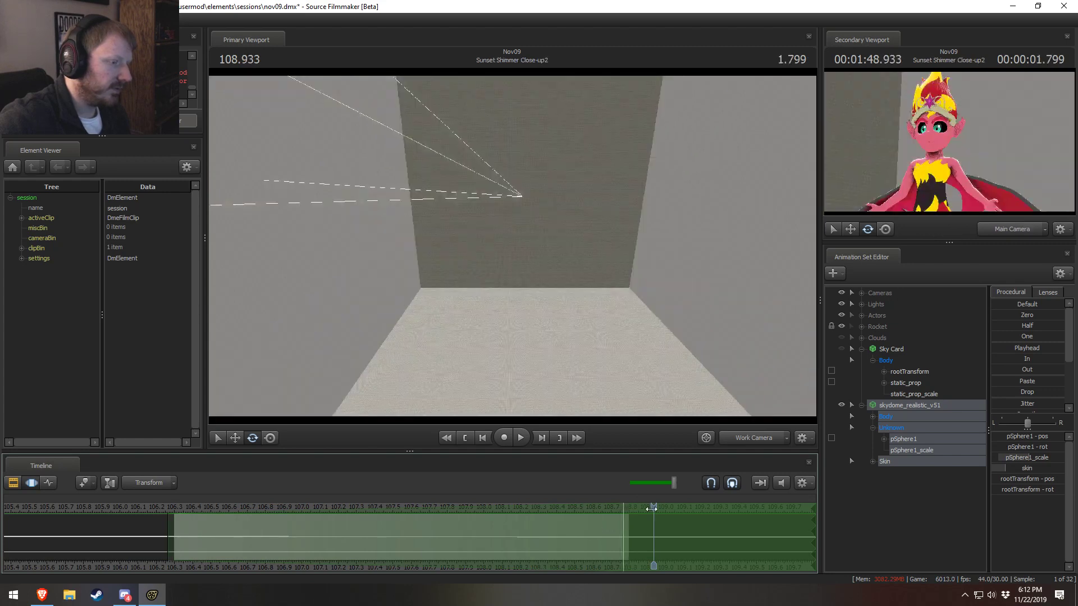
pyautogui.moveTo(653, 508); pyautogui.dragTo(623, 507)
pyautogui.press('w')
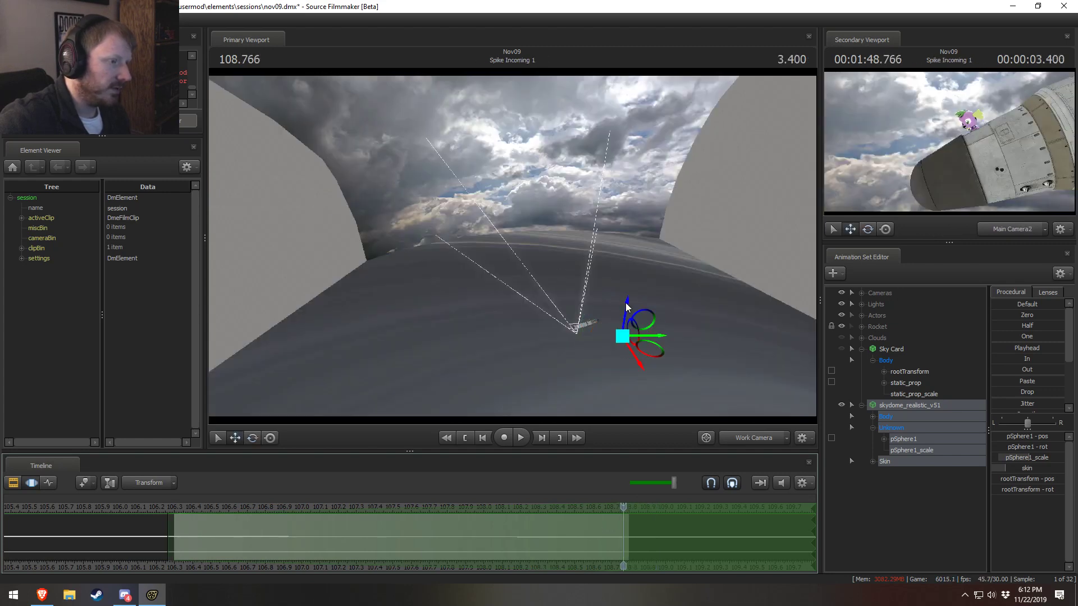
pyautogui.moveTo(628, 307); pyautogui.dragTo(628, 294)
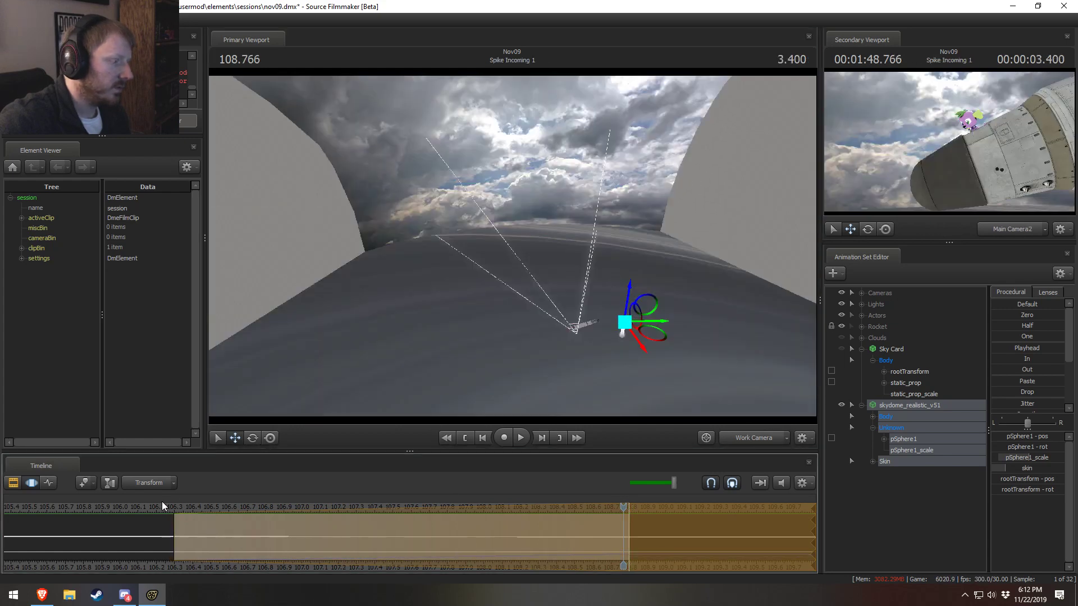
# Play back the sky's vertical drift and raise the skydome slightly more at the end of the shot
pyautogui.click(173, 507)
pyautogui.press('space')
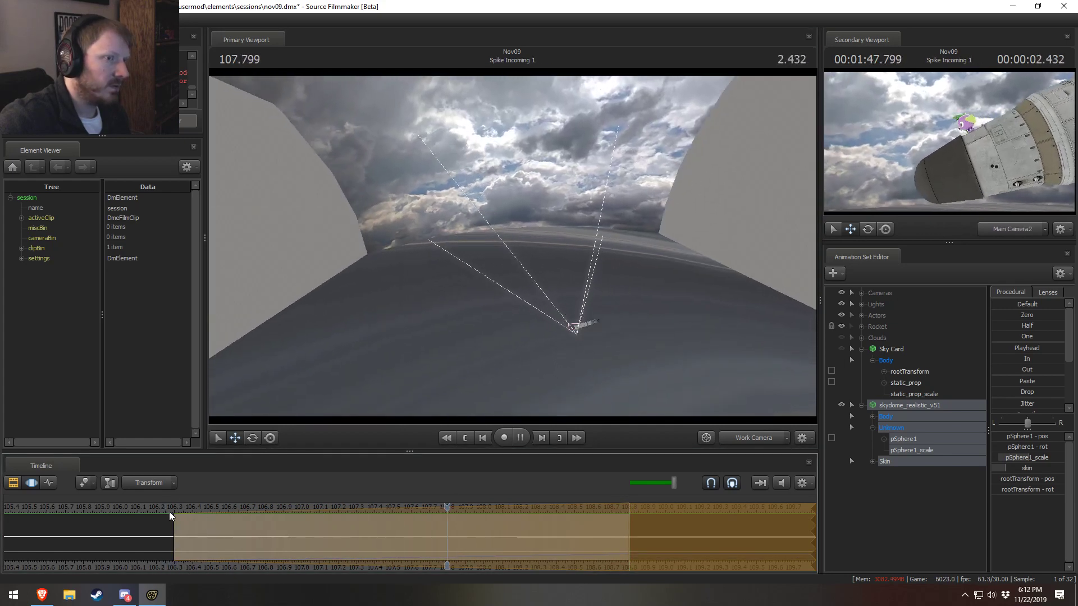
pyautogui.press('space')
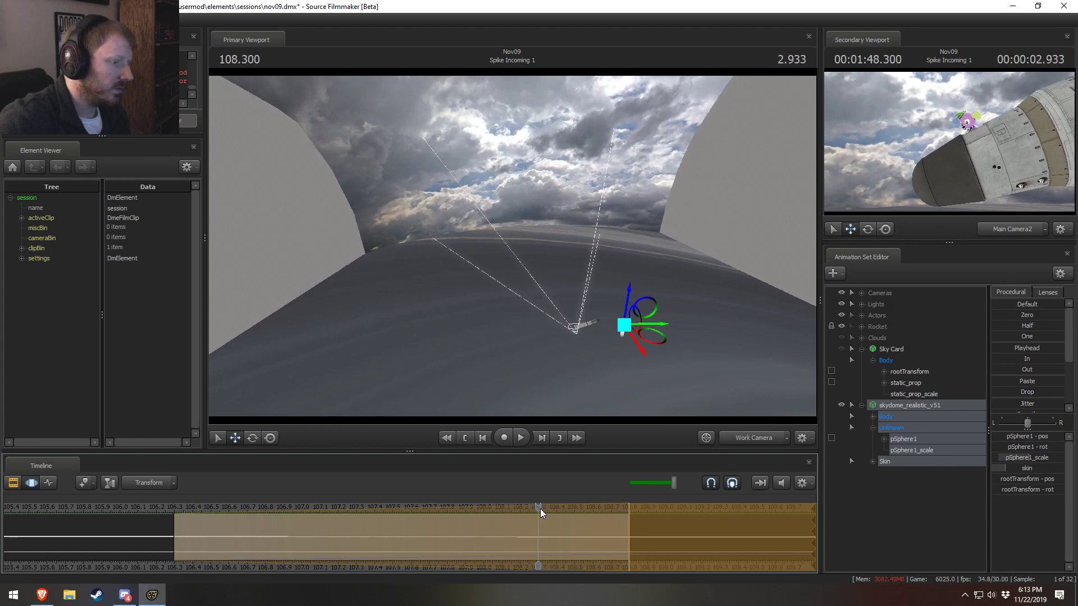
pyautogui.moveTo(568, 508); pyautogui.dragTo(623, 506)
pyautogui.moveTo(631, 289); pyautogui.dragTo(630, 288)
# Play back the Spike Incoming 1 shot in the clip editor to review the skydome's combined motion
pyautogui.press('F2')
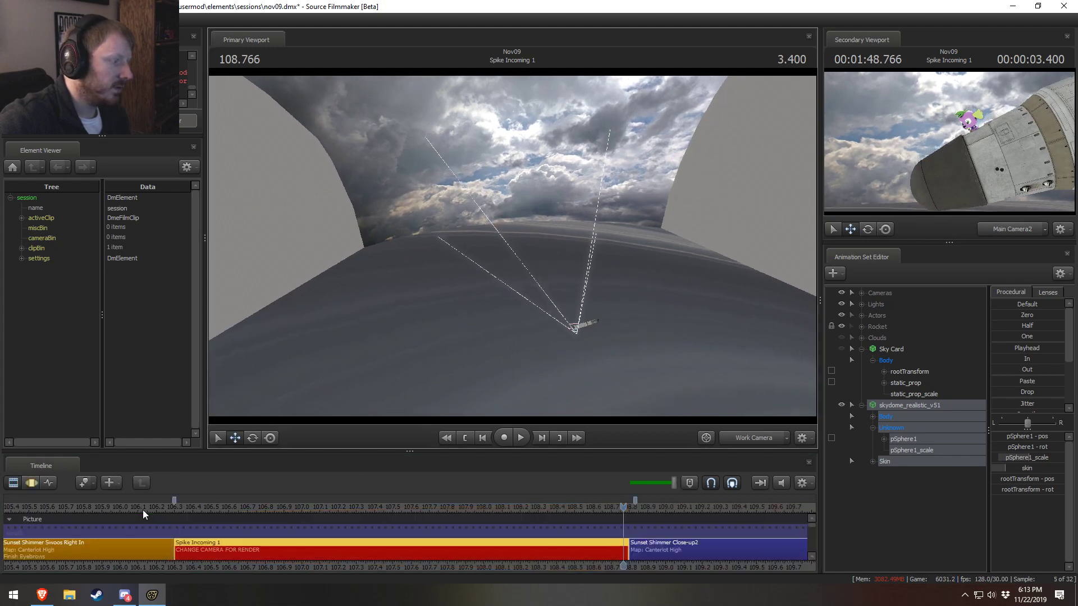
pyautogui.click(186, 511)
pyautogui.press('space')
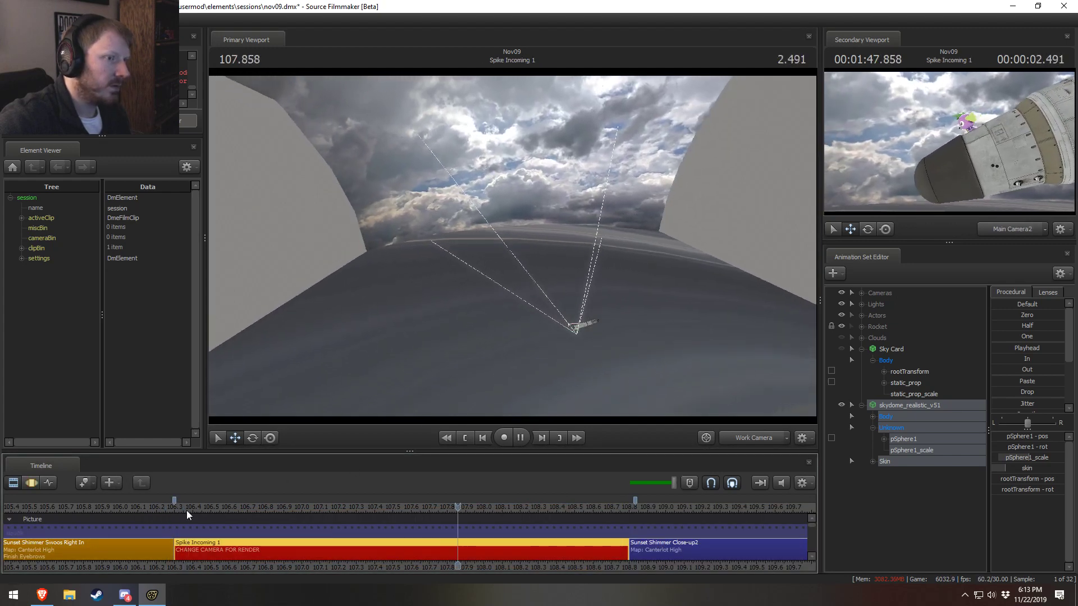
pyautogui.press('space')
# Extend the time selection over all time and lower the skydome throughout the shot
pyautogui.press('F3')
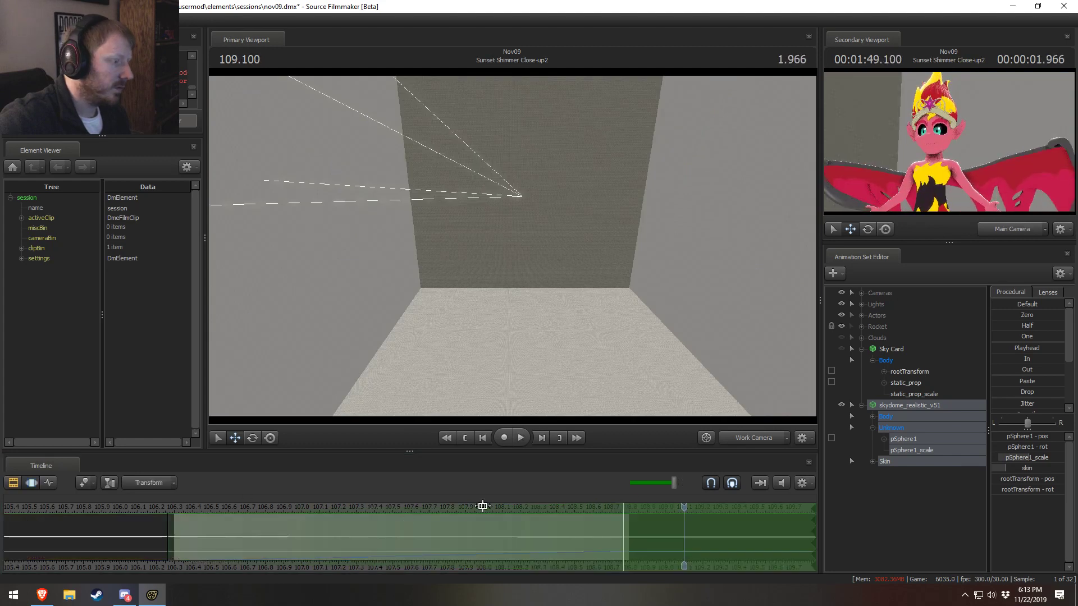
pyautogui.hotkey('ctrl', 'a')
pyautogui.moveTo(683, 507); pyautogui.dragTo(578, 530)
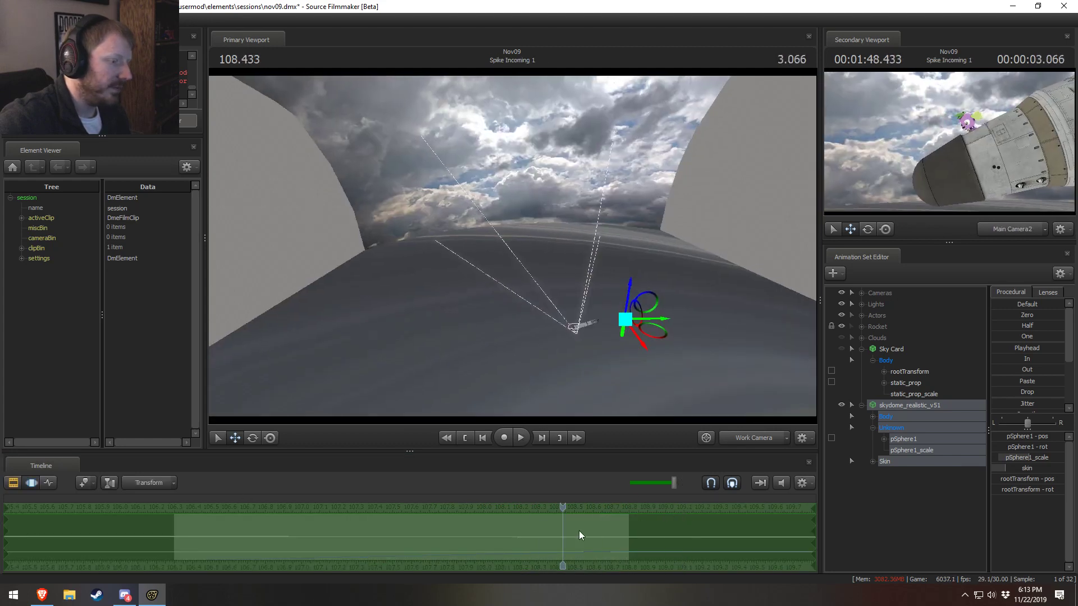
pyautogui.press('space')
pyautogui.moveTo(697, 505); pyautogui.dragTo(362, 505)
pyautogui.moveTo(629, 302); pyautogui.dragTo(624, 318)
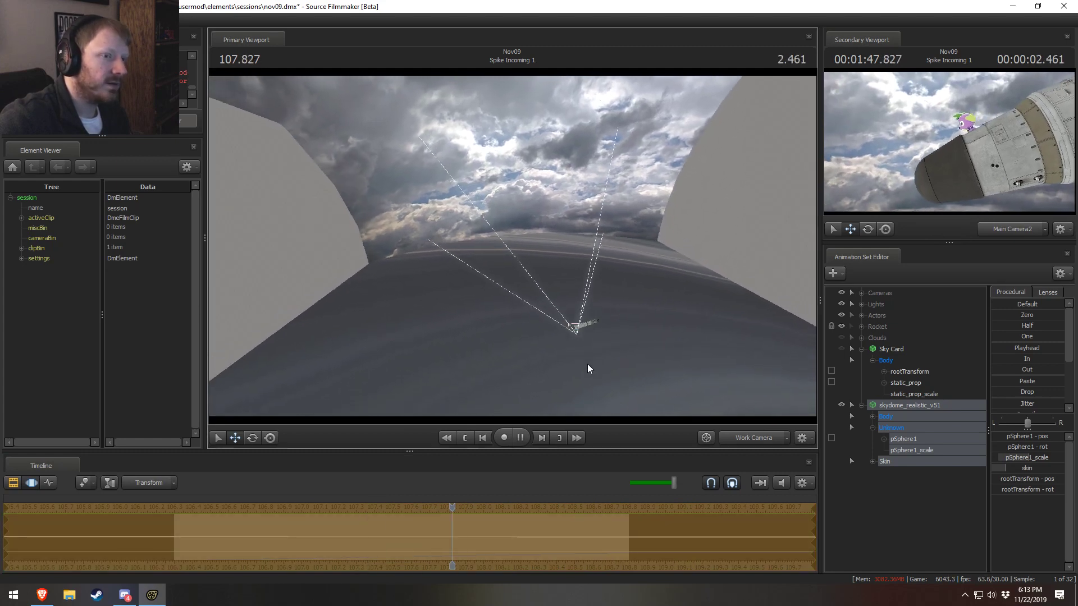
# Replay the Spike Incoming 1 shot several times to examine how the lowered sky moves behind the rocket
pyautogui.press('space')
pyautogui.press('F2')
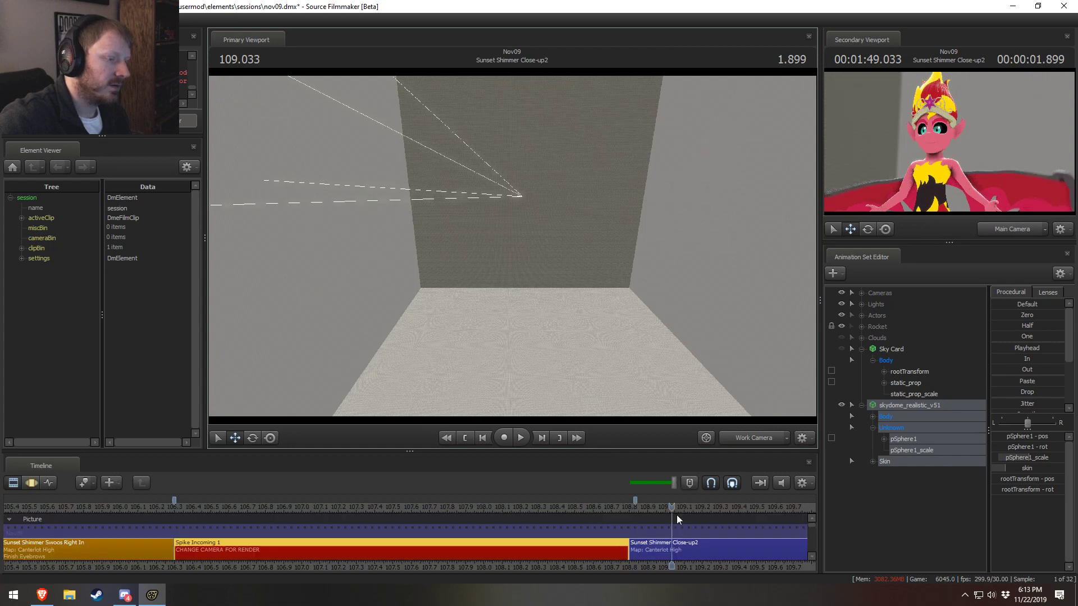
pyautogui.moveTo(672, 509); pyautogui.dragTo(183, 504)
pyautogui.press('space')
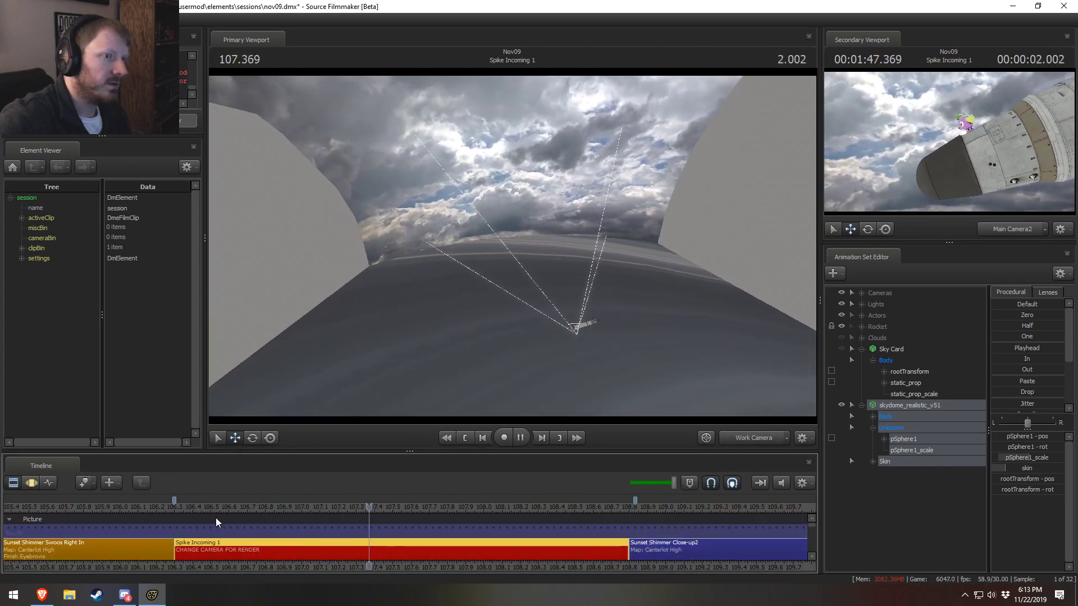
pyautogui.press('space')
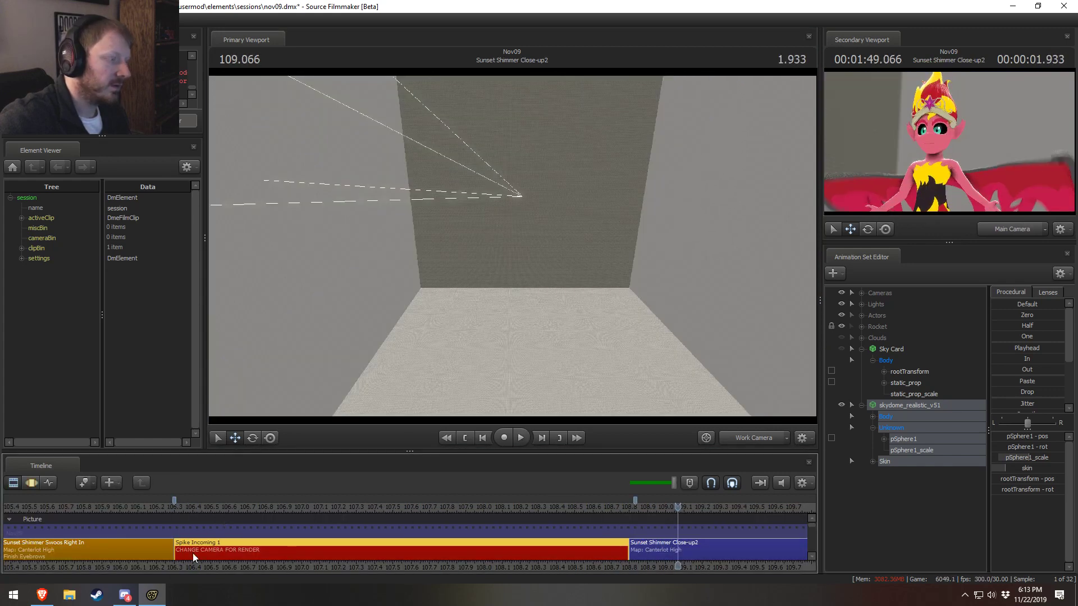
pyautogui.click(181, 508)
pyautogui.press('space')
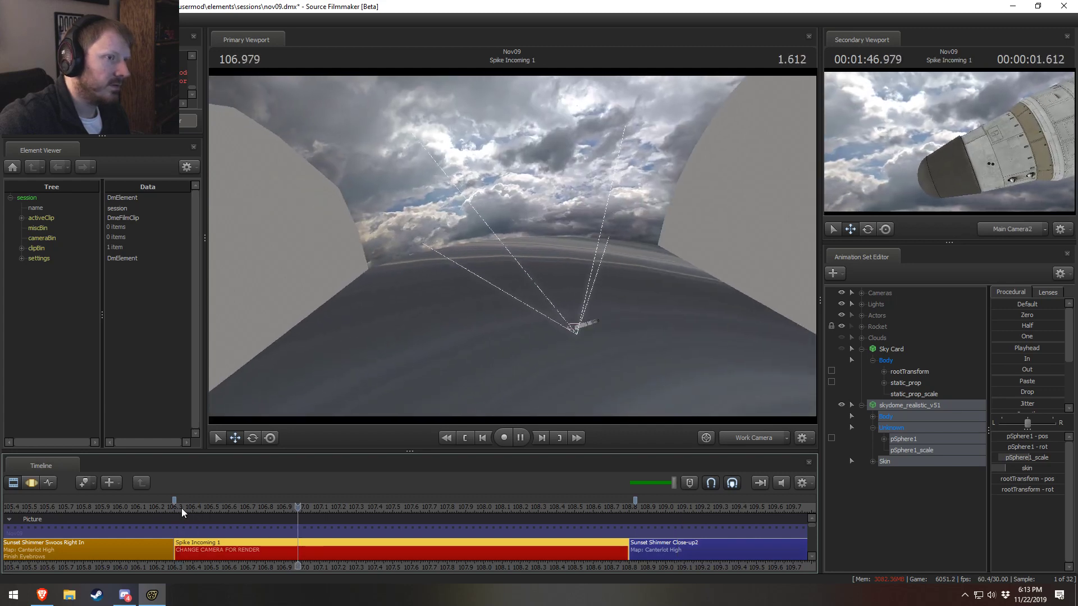
pyautogui.press('space')
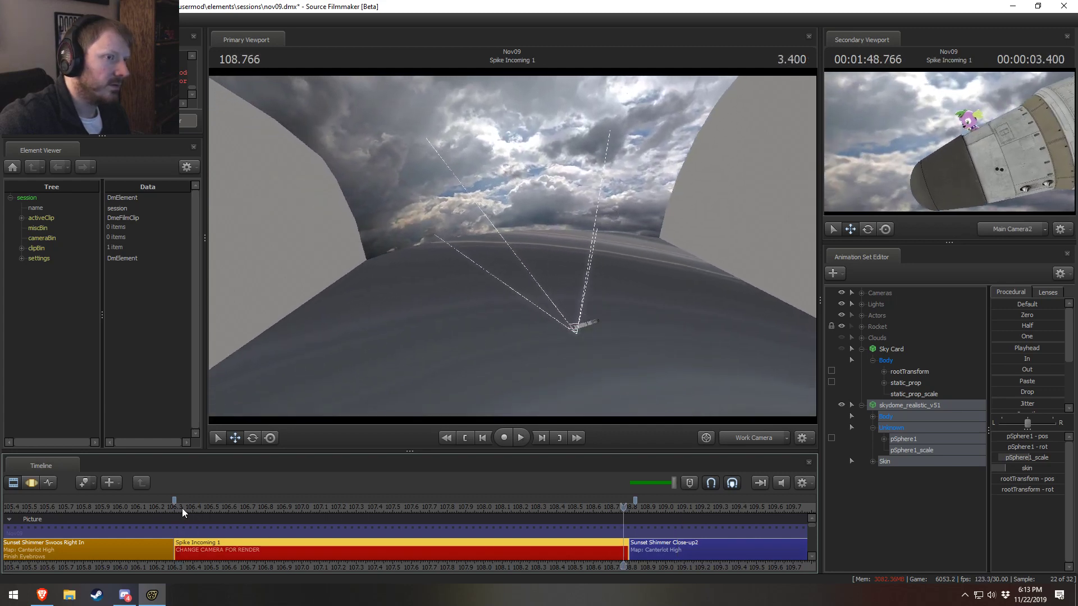
# Enable lighting in the primary viewport
pyautogui.rightClick(592, 315)
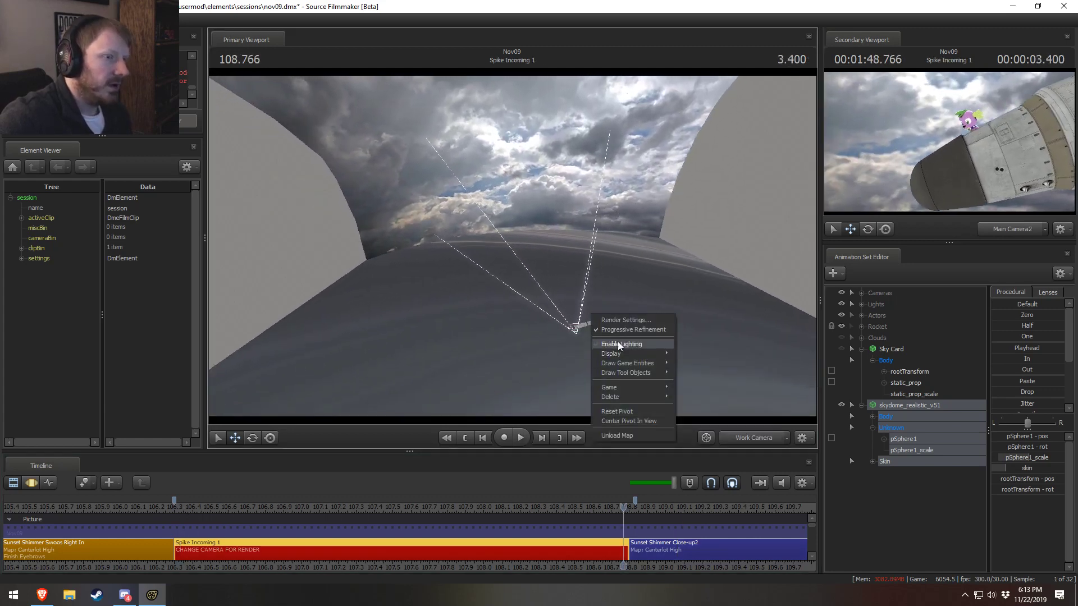
pyautogui.click(619, 344)
pyautogui.click(625, 312)
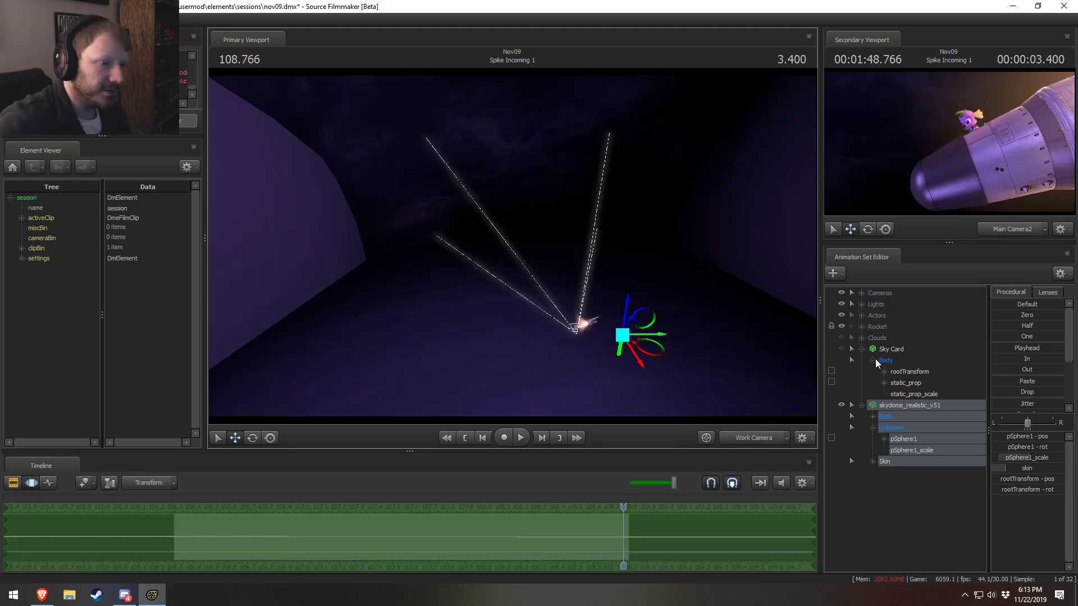
# Expand the Lights group and toggle Main Light 3 off and on to check its effect on the sky
pyautogui.click(862, 349)
pyautogui.click(862, 305)
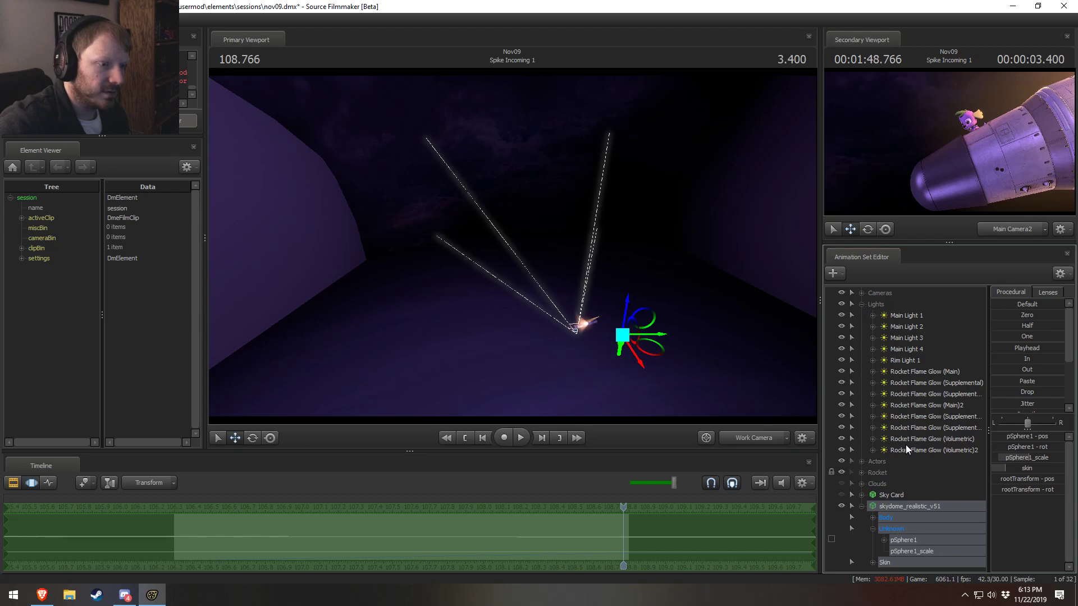
pyautogui.click(905, 362)
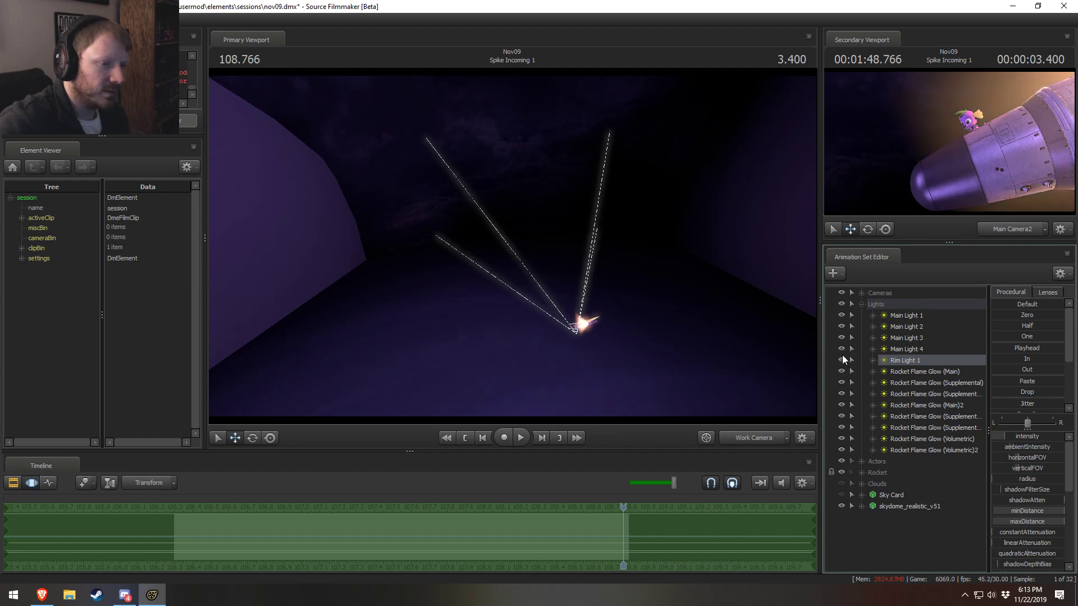
pyautogui.click(840, 340)
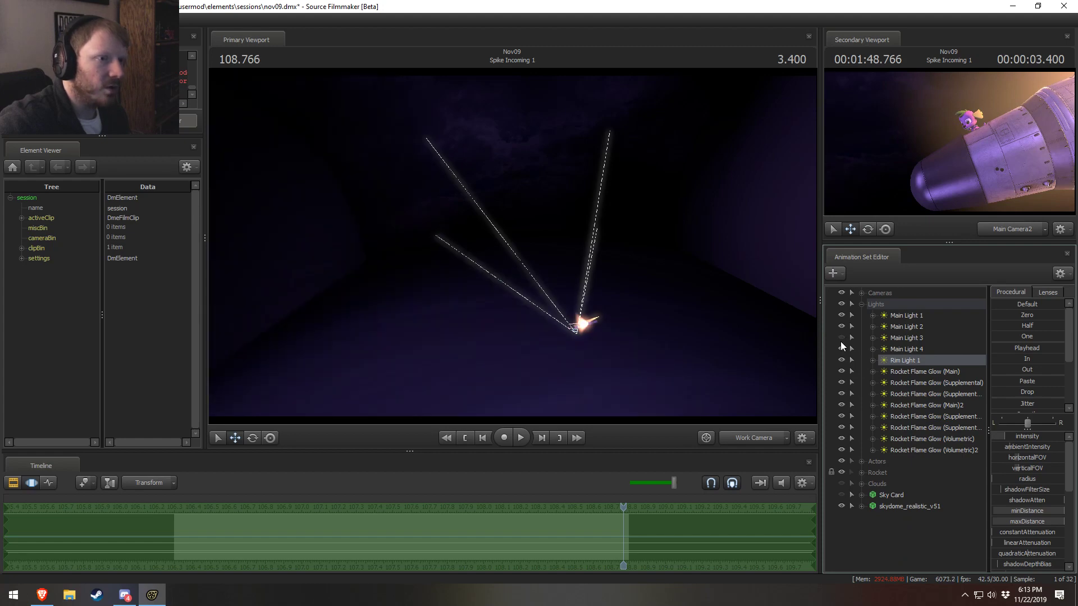
pyautogui.click(840, 342)
# View the scene through Main Light 4, return to the work camera, and try a lower maxDistance on that light before undoing it
pyautogui.moveTo(902, 347); pyautogui.dragTo(593, 191)
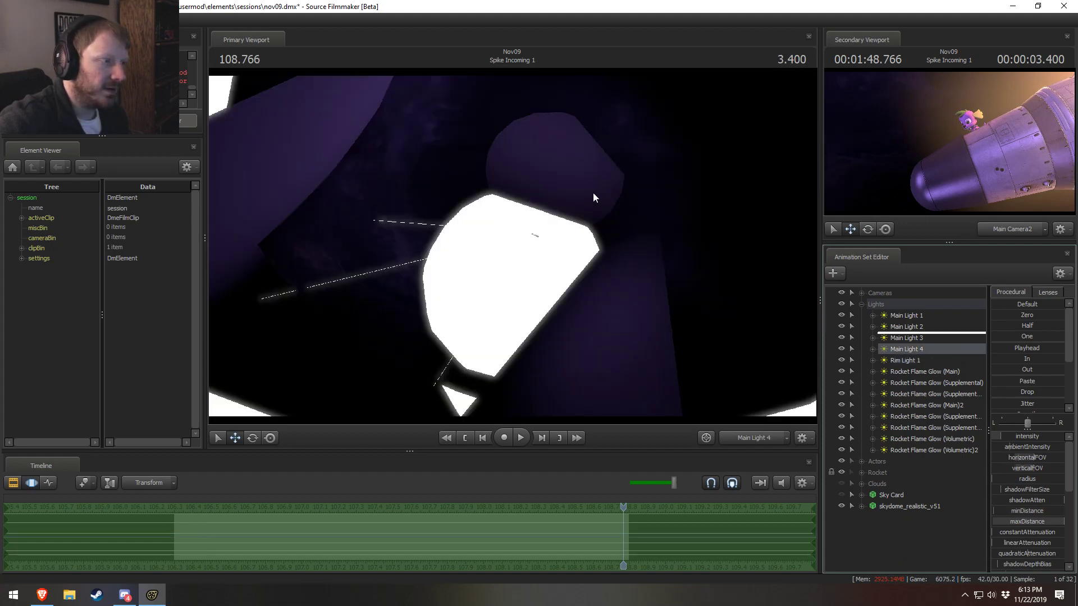
pyautogui.click(750, 441)
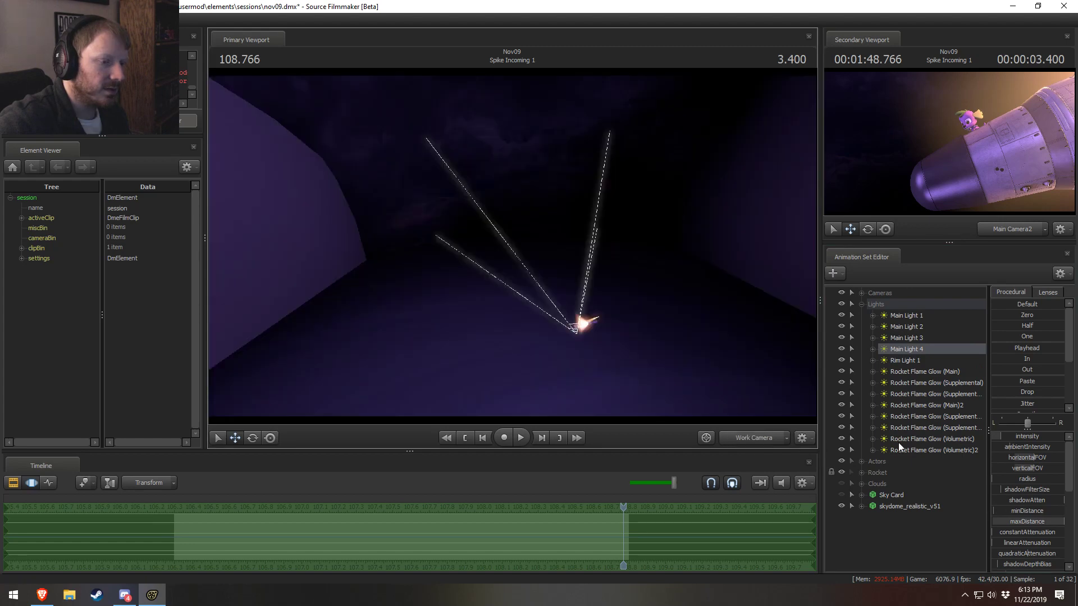
pyautogui.moveTo(1041, 521); pyautogui.dragTo(1009, 526)
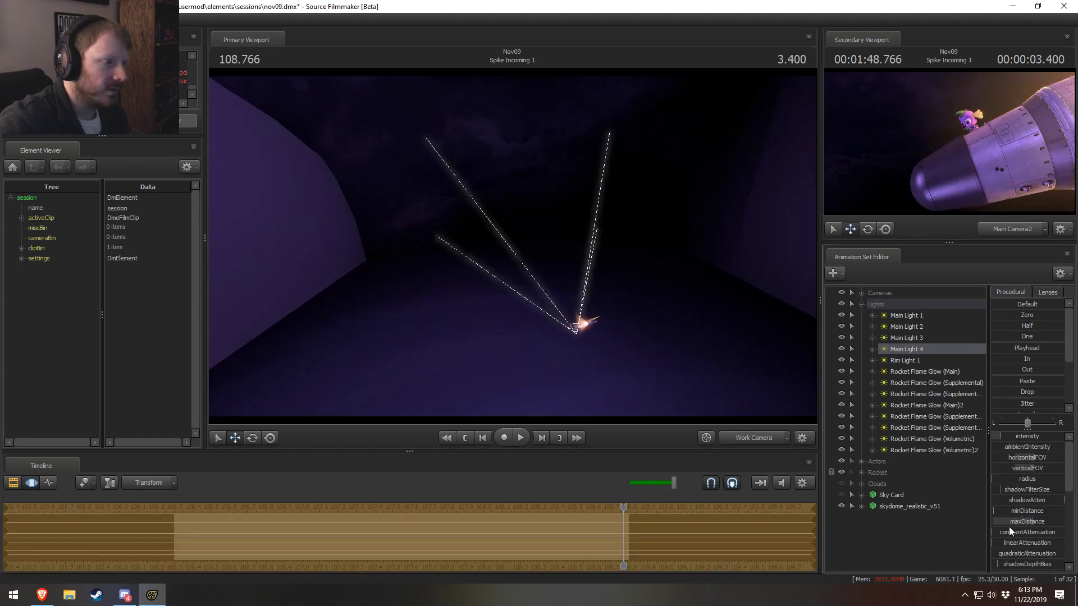
pyautogui.hotkey('ctrl', 'z')
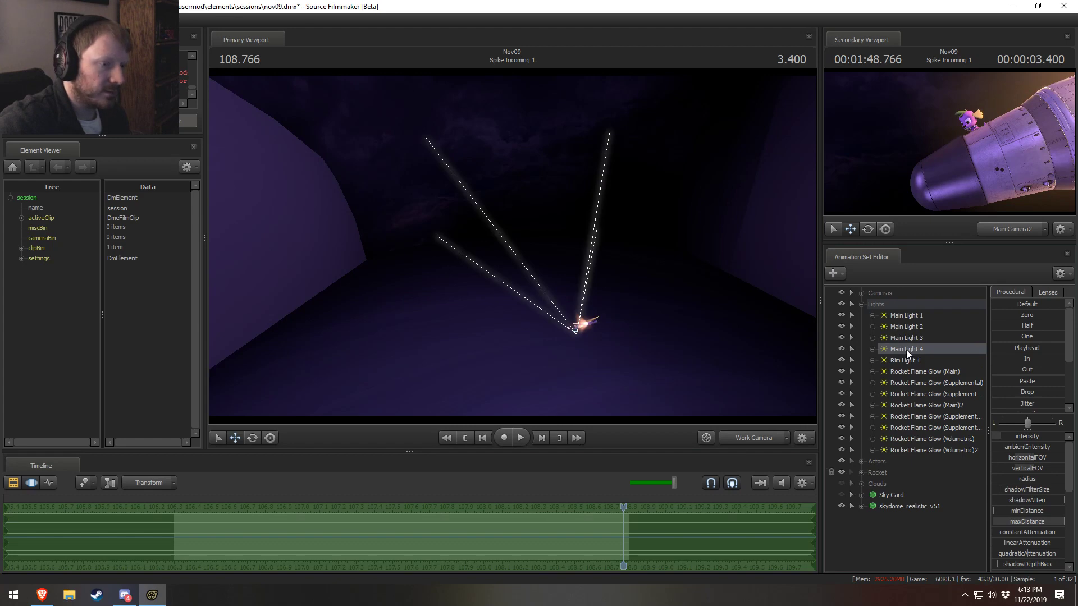
# Look through Main Light 4, show its Light element in the Element Viewer, and enable uberlight
pyautogui.moveTo(906, 349); pyautogui.dragTo(687, 340)
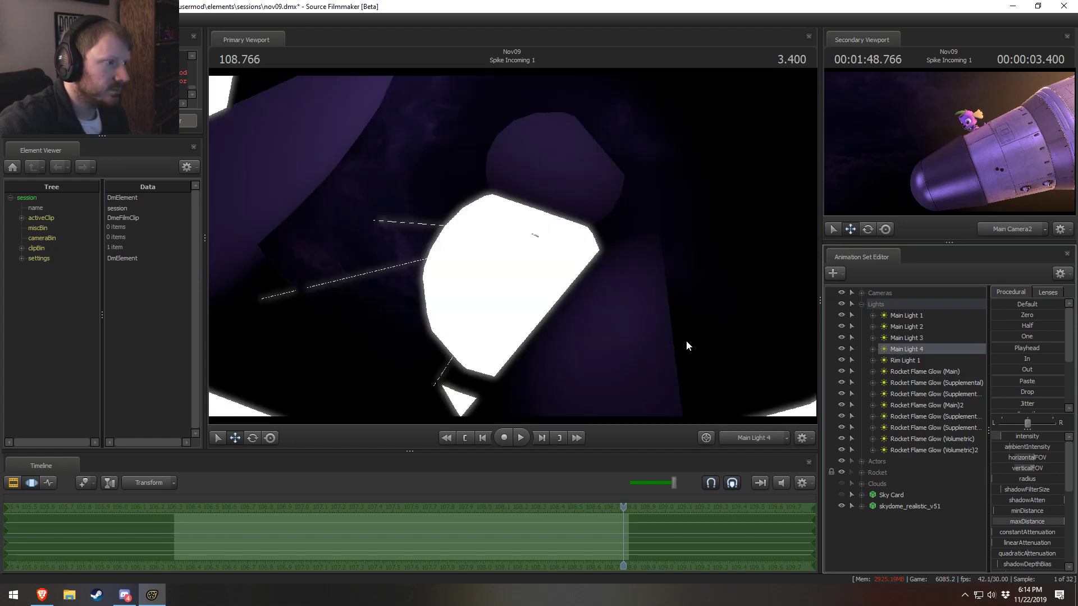
pyautogui.rightClick(916, 349)
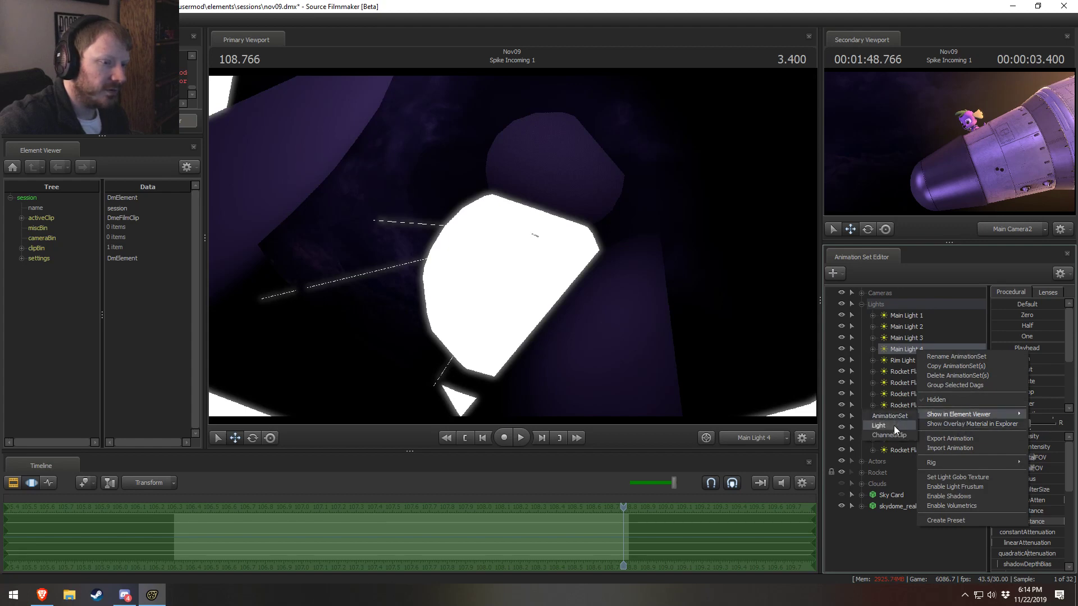
pyautogui.click(893, 425)
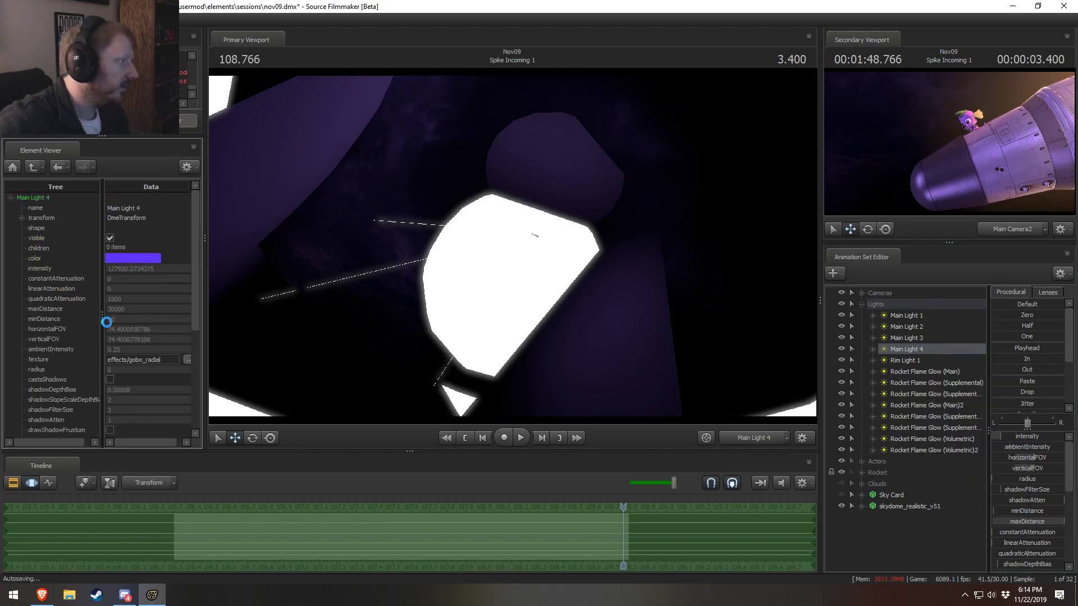
pyautogui.scroll(-2, 109, 429)
pyautogui.click(110, 422)
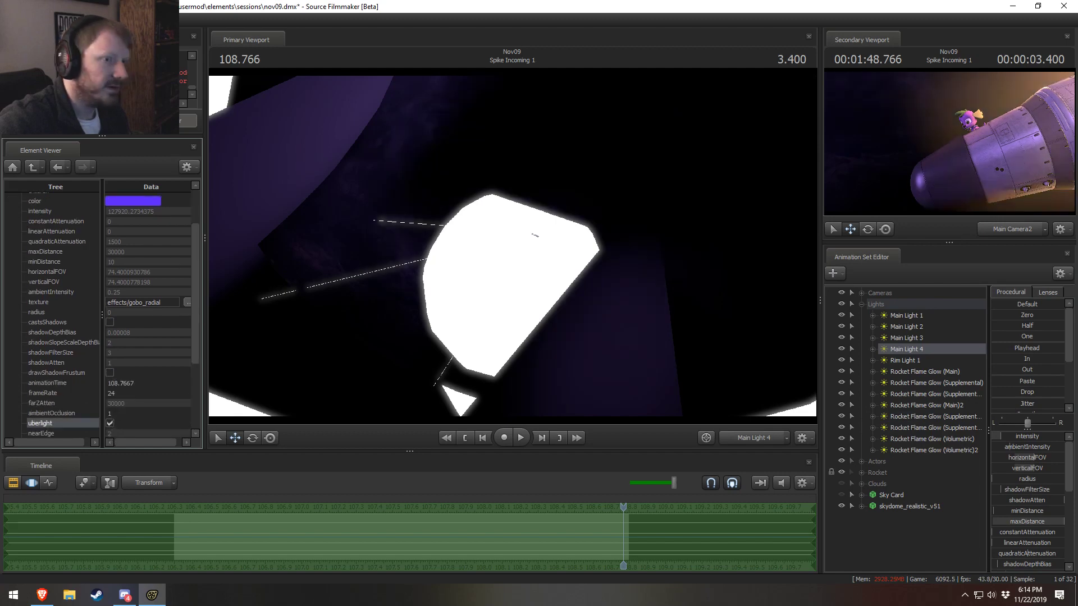
# Remap Main Light 4's cutOff slider range to a maximum of 10000
pyautogui.scroll(-2, 1033, 536)
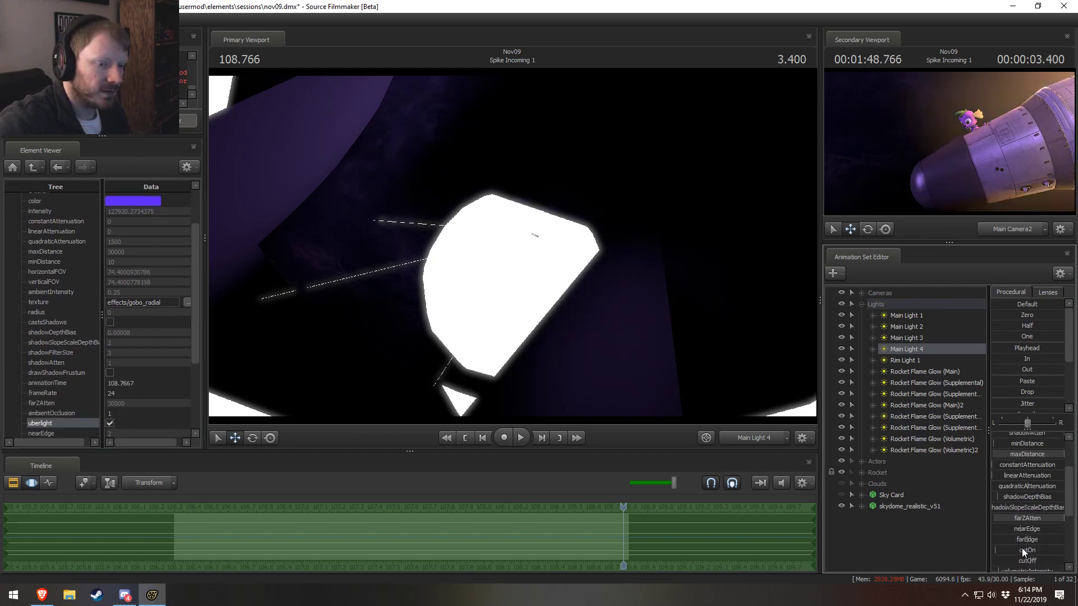
pyautogui.click(1031, 573)
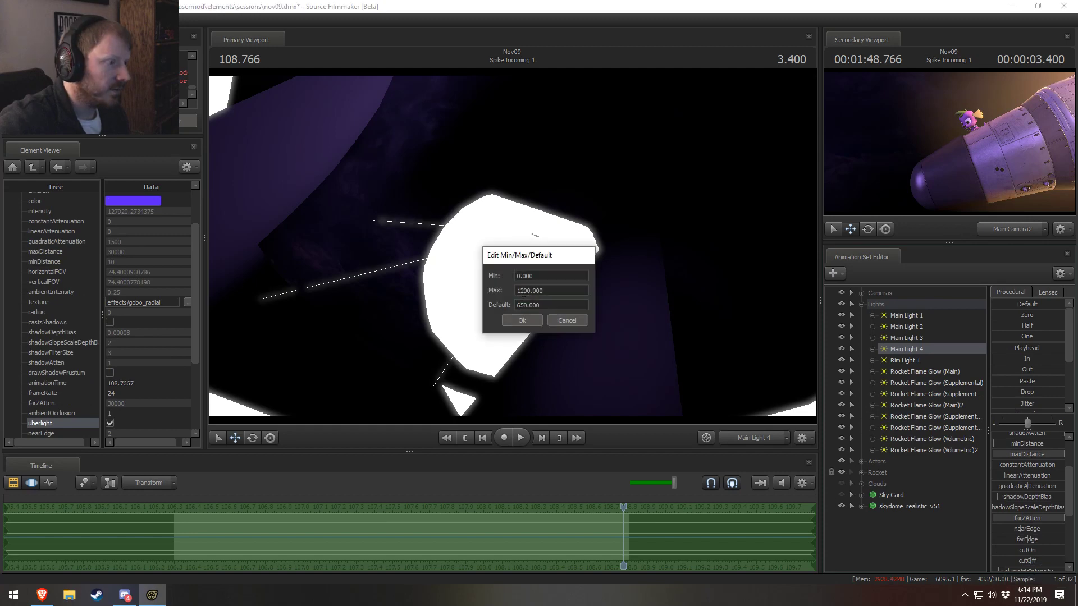
pyautogui.click(524, 291)
pyautogui.press('BackSpace')
pyautogui.write('000')
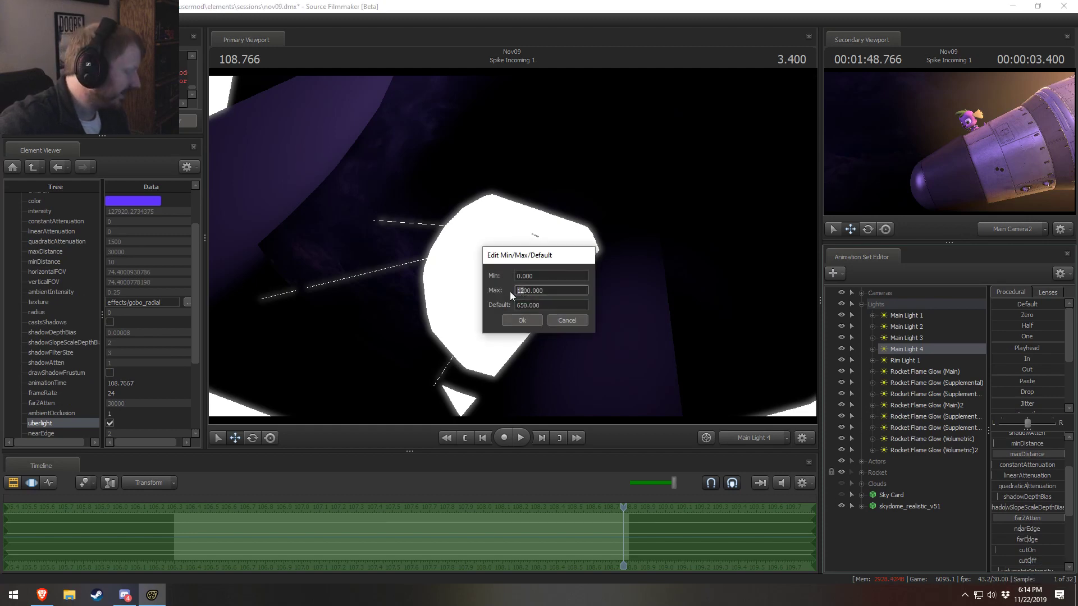
pyautogui.click(527, 318)
# Raise Main Light 4's cutOff to the slider's maximum, toggling the light's visibility to check its reach
pyautogui.scroll(-1, 1020, 552)
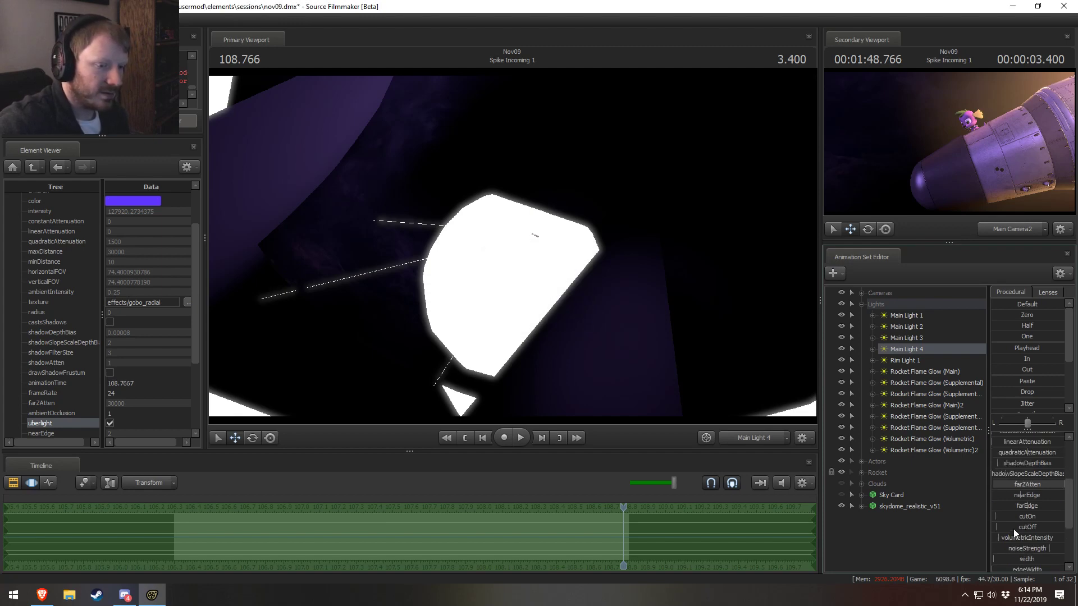
pyautogui.moveTo(1013, 529); pyautogui.dragTo(1049, 532)
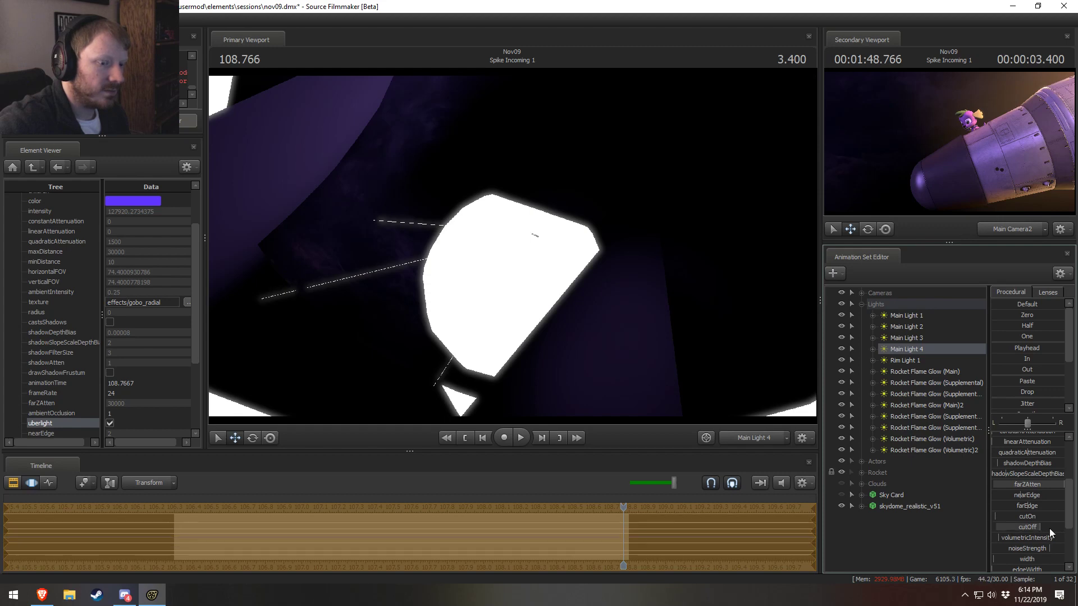
pyautogui.click(842, 349)
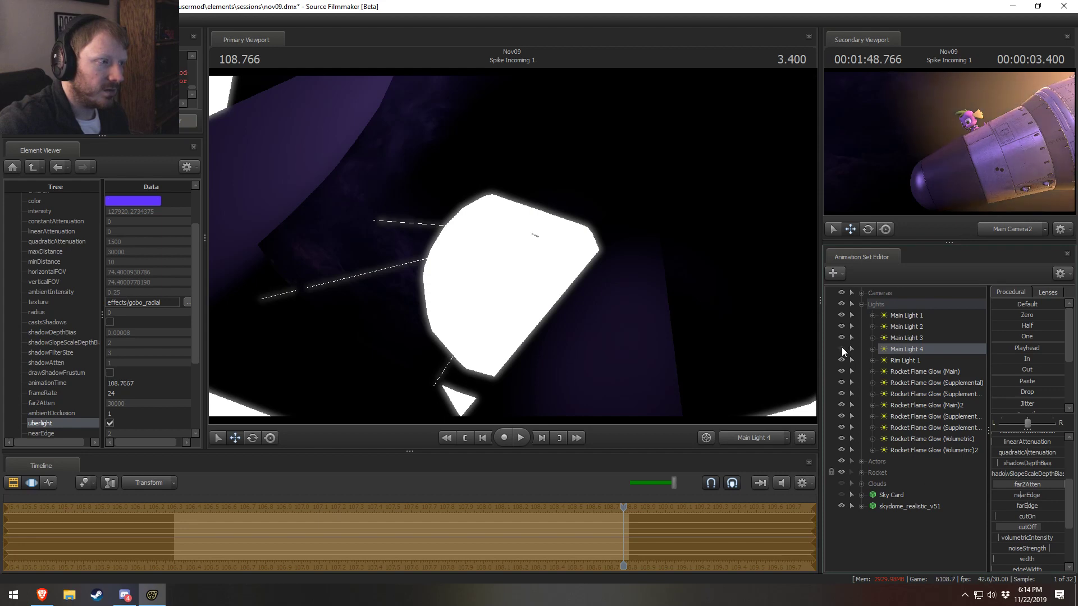
pyautogui.click(841, 349)
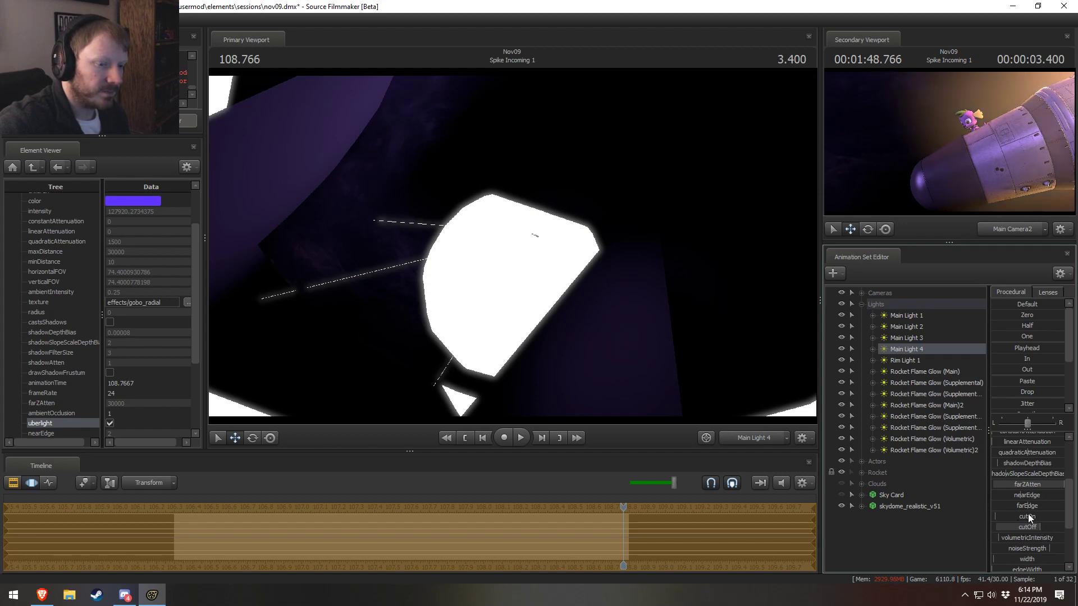
pyautogui.scroll(-1, 1029, 517)
pyautogui.moveTo(1022, 526); pyautogui.dragTo(1036, 559)
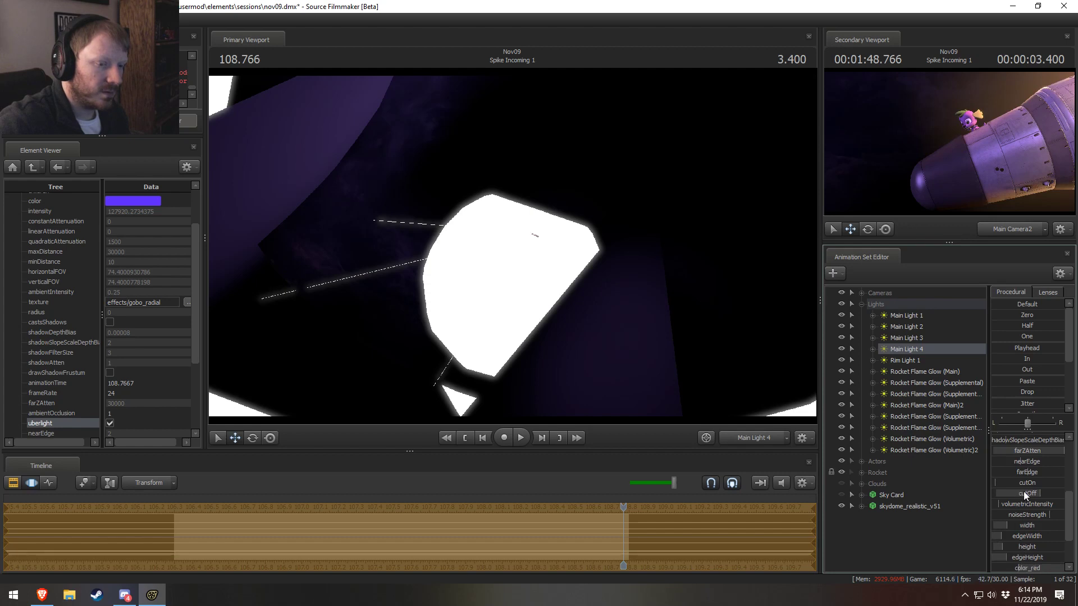
pyautogui.moveTo(1023, 493); pyautogui.dragTo(1058, 493)
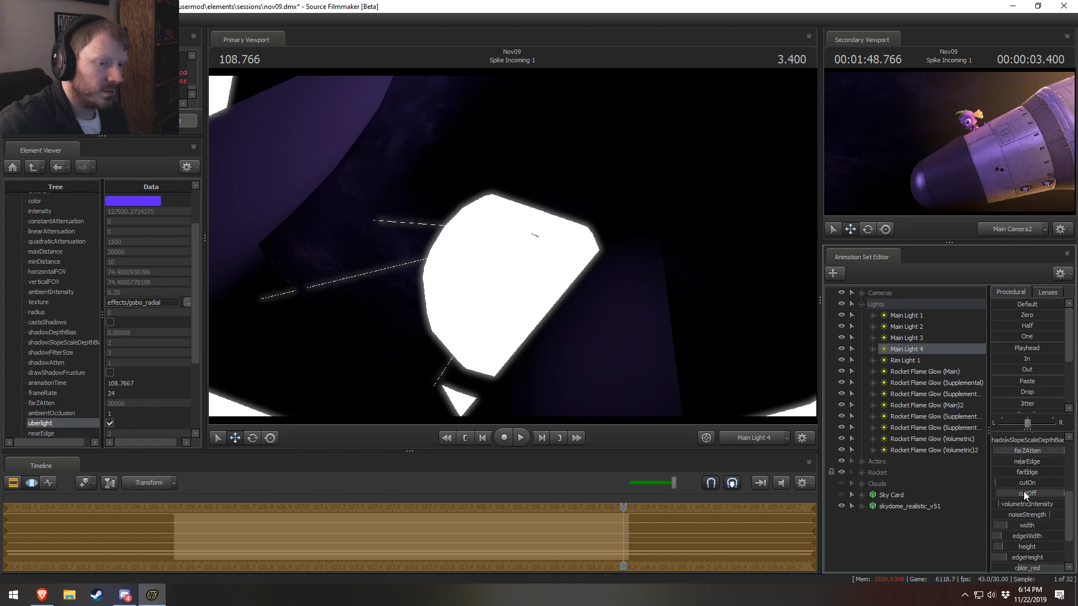
# Increase the maximum of Main Light 4's cutOff slider range and raise the light's cutOff further
pyautogui.rightClick(1023, 490)
pyautogui.click(1031, 508)
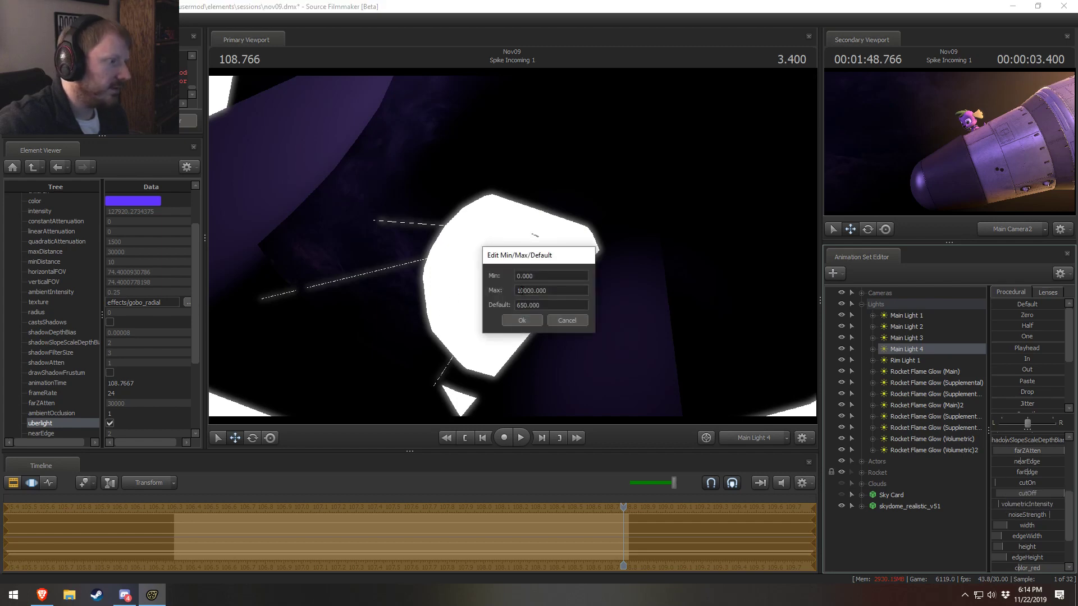
pyautogui.click(539, 323)
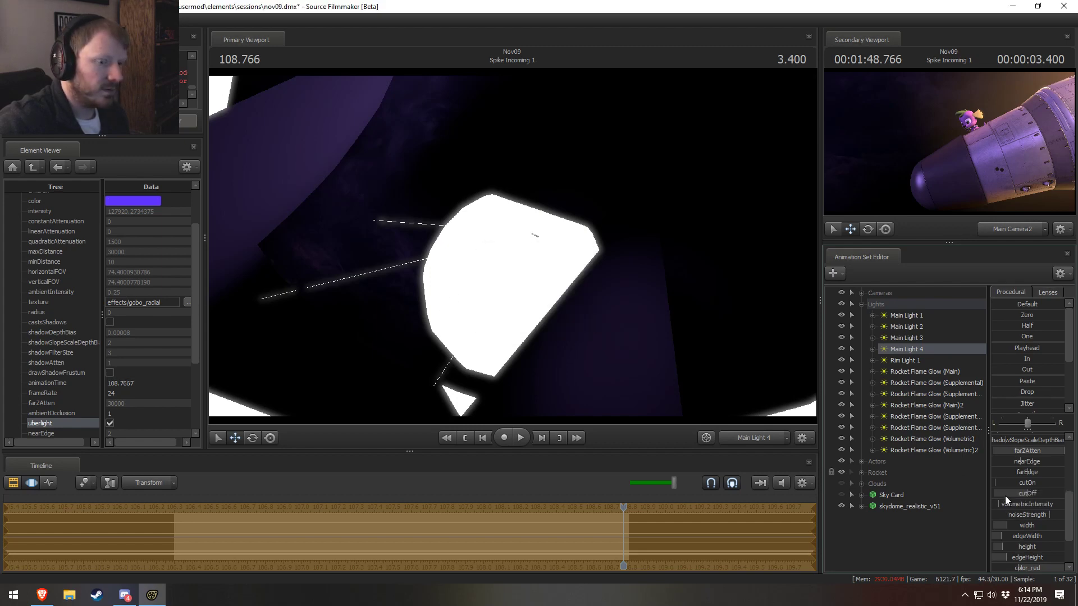
pyautogui.moveTo(1005, 497); pyautogui.dragTo(1053, 493)
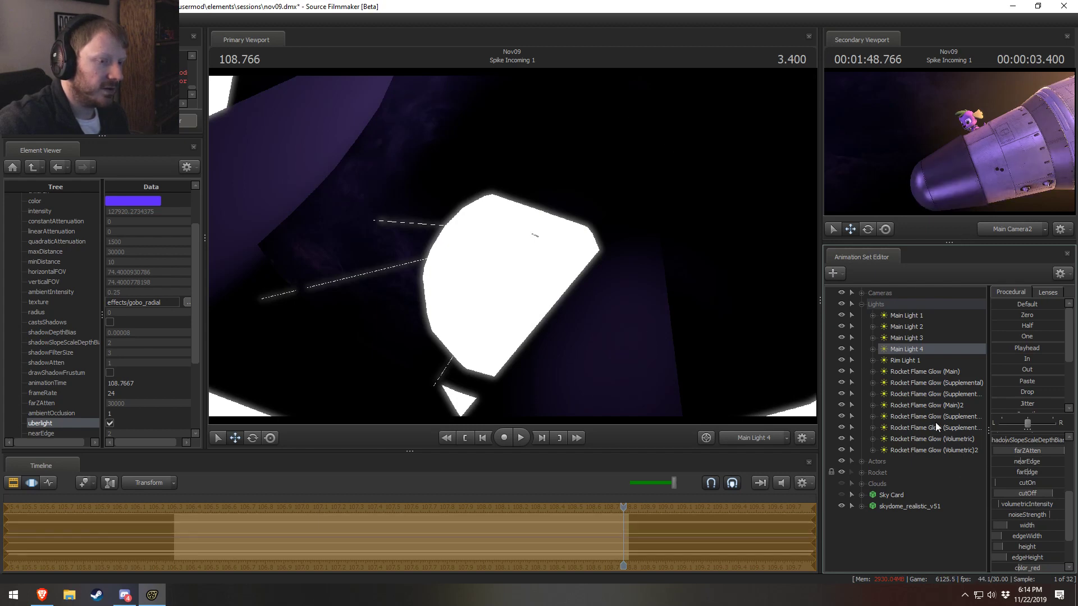
# Look through Main Light 3 and toggle its visibility repeatedly to examine which parts of the scene it lights
pyautogui.click(878, 338)
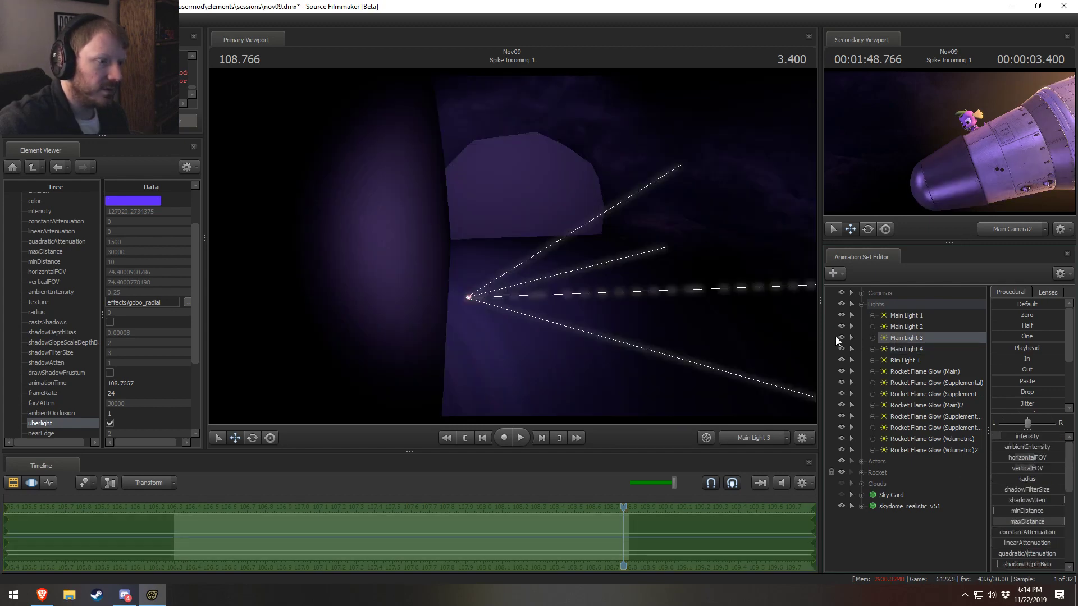
pyautogui.click(841, 338)
pyautogui.click(841, 338)
pyautogui.click(841, 338)
pyautogui.click(841, 338)
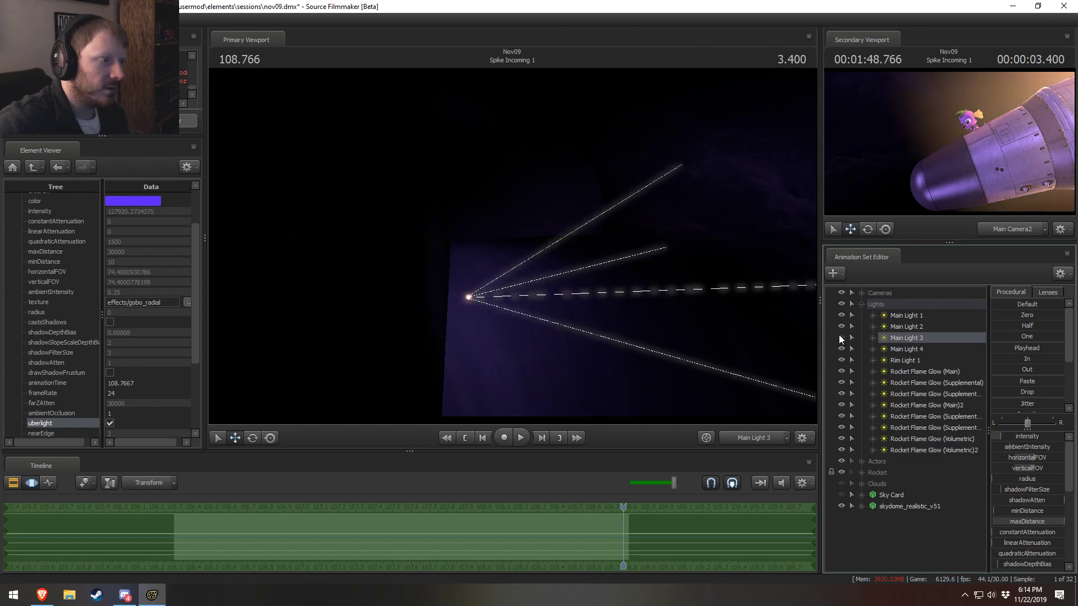
pyautogui.click(841, 338)
pyautogui.click(841, 338)
pyautogui.click(841, 338)
pyautogui.click(841, 338)
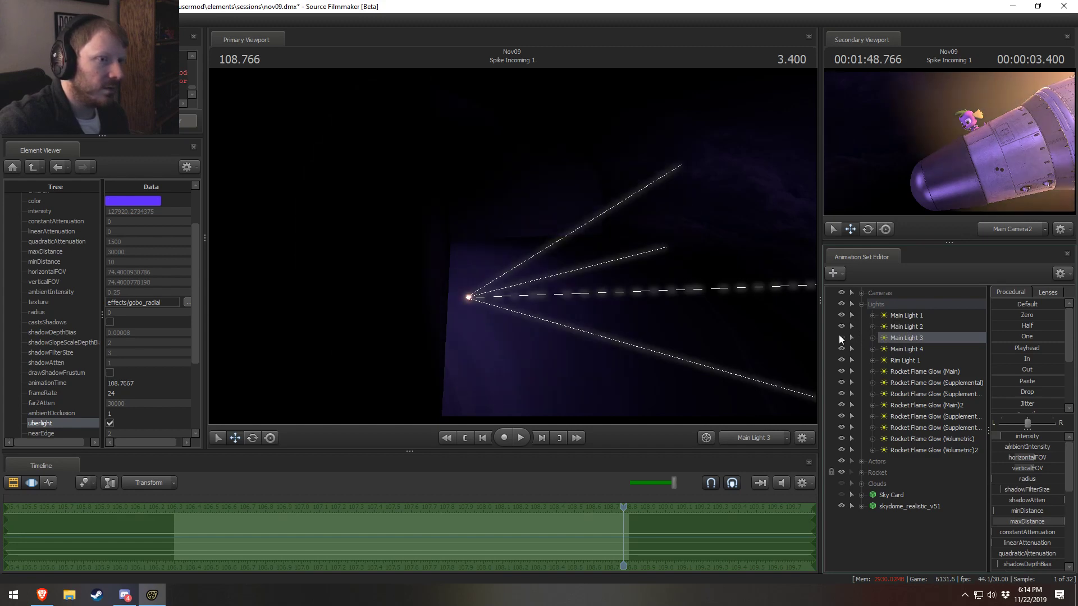
pyautogui.click(841, 338)
pyautogui.click(841, 338)
pyautogui.click(841, 338)
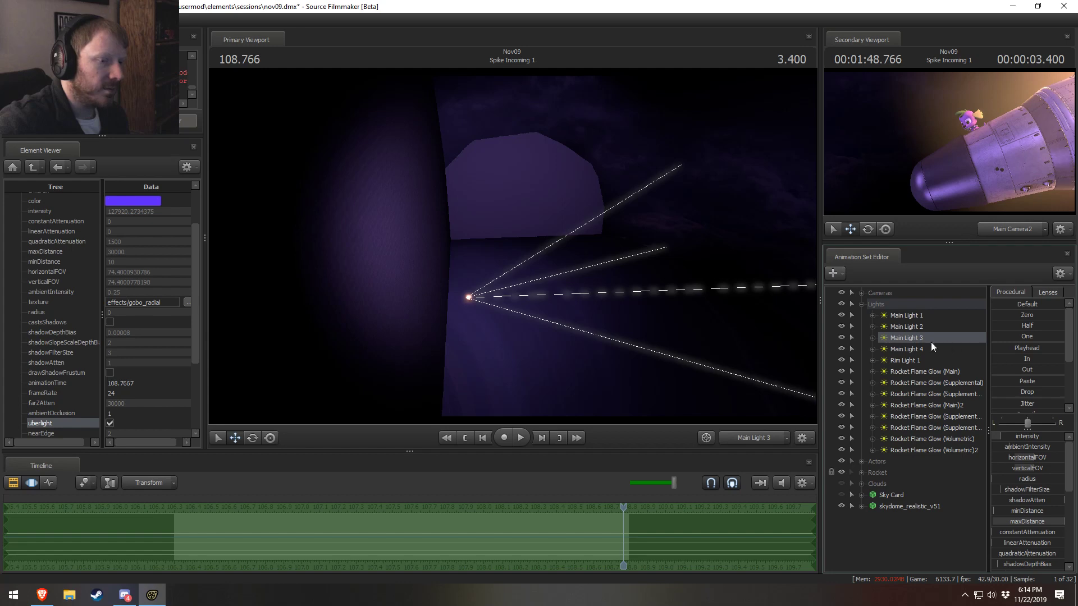
# Toggle the visibility of Main Light 2 and Main Light 1 to compare their effects on the sky and rocket
pyautogui.click(838, 326)
pyautogui.click(841, 315)
pyautogui.click(840, 315)
pyautogui.click(841, 315)
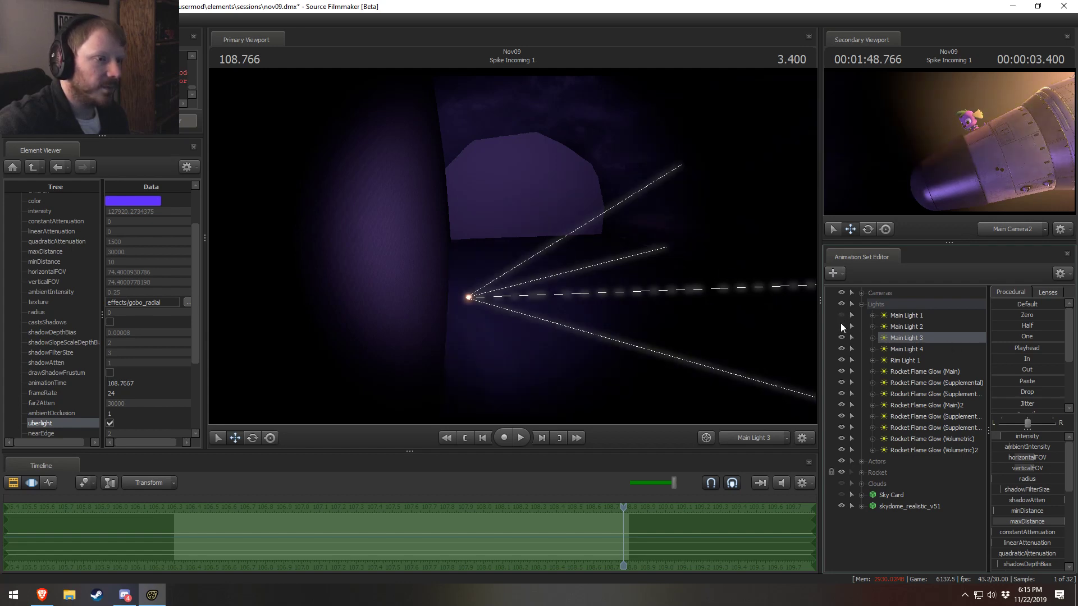
pyautogui.click(841, 316)
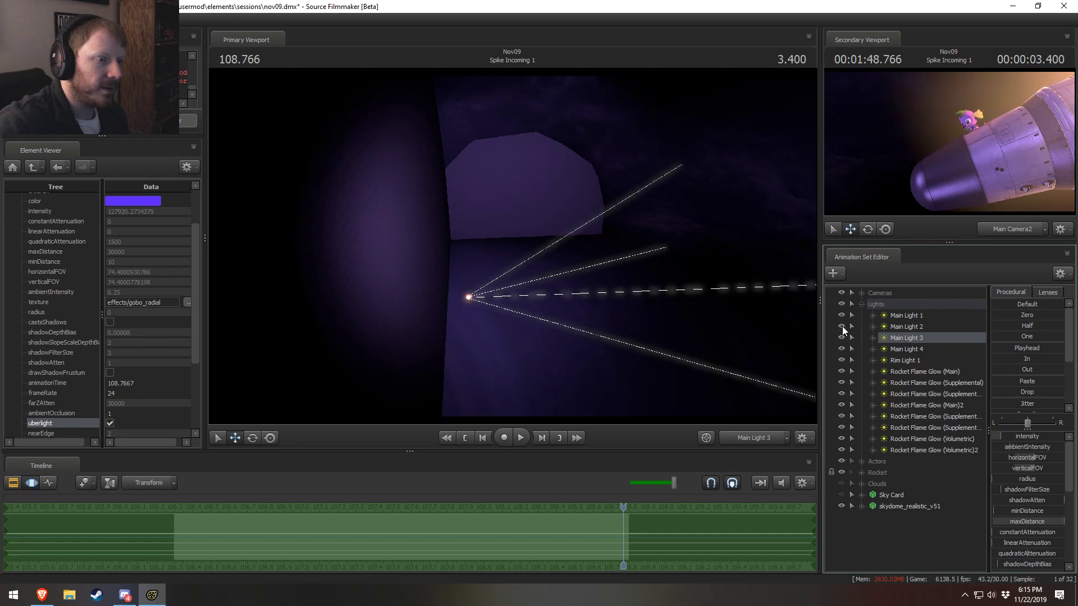
# Show Main Light 2's Light element in the Element Viewer and enable uberlight for it
pyautogui.rightClick(924, 332)
pyautogui.moveTo(962, 393)
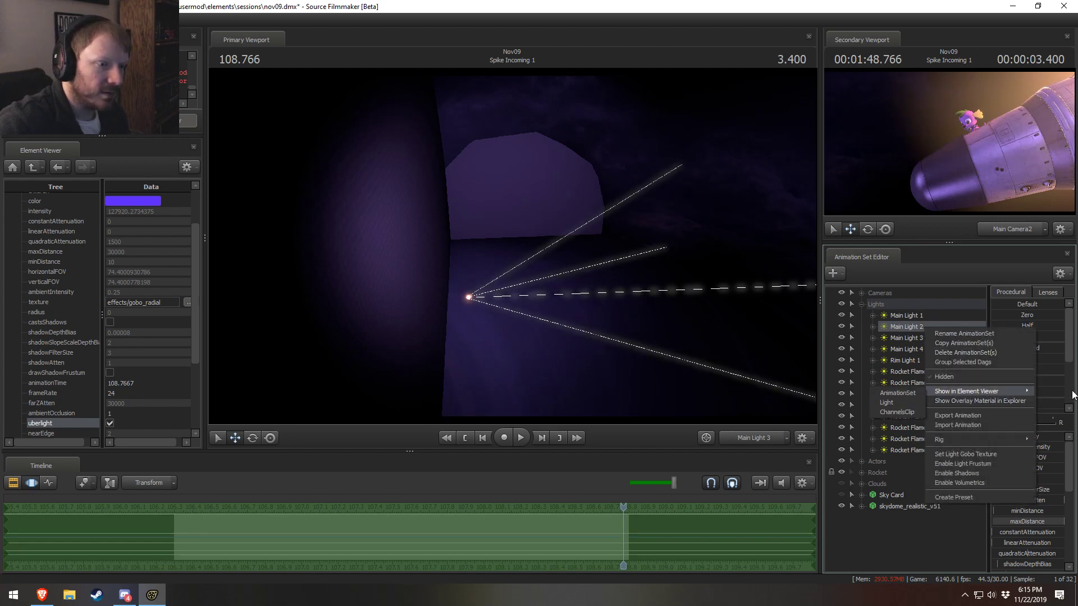
pyautogui.moveTo(905, 402)
pyautogui.mouseDown()
pyautogui.moveTo(915, 390)
pyautogui.moveTo(915, 403)
pyautogui.mouseUp()
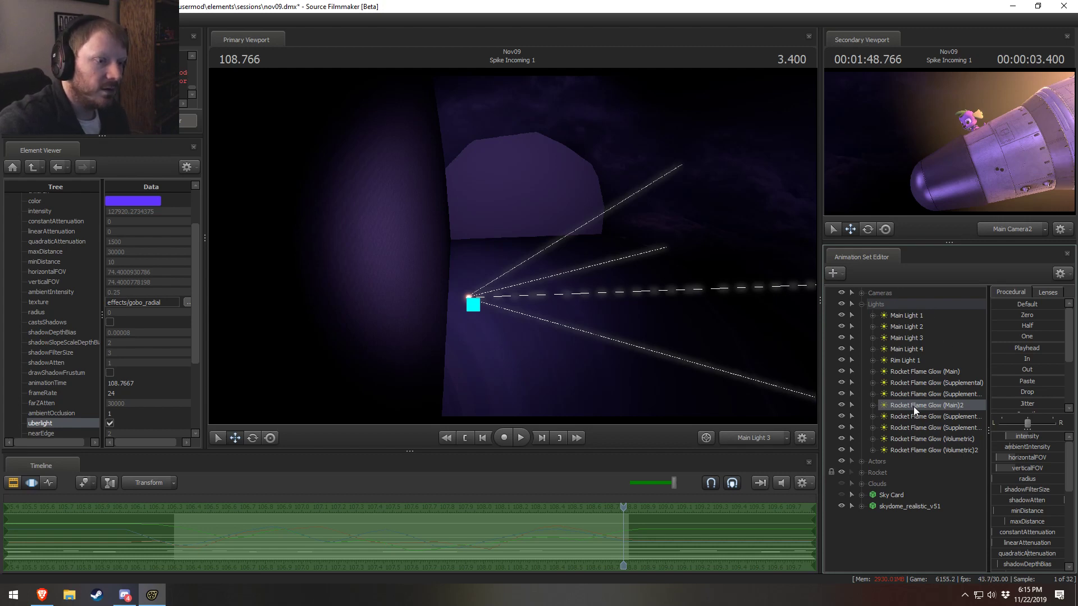
pyautogui.rightClick(910, 325)
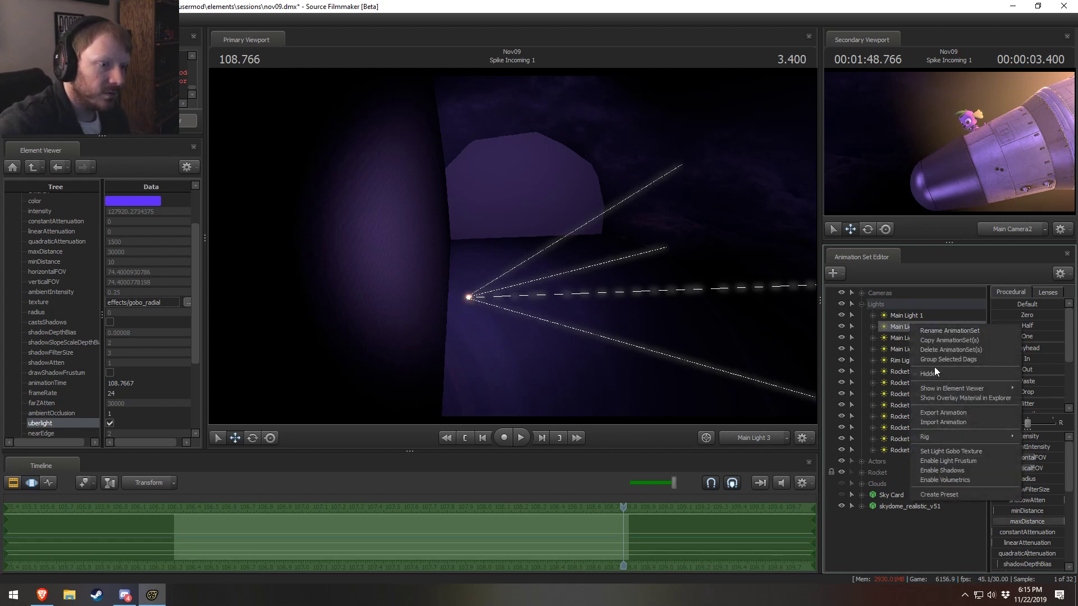
pyautogui.moveTo(962, 386)
pyautogui.click(1043, 399)
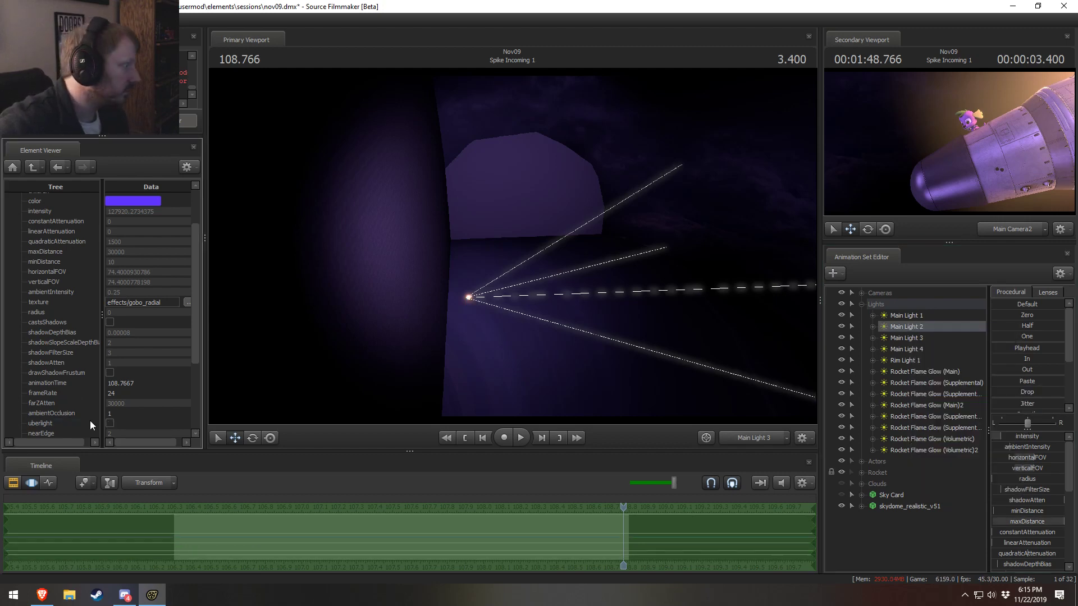
pyautogui.click(109, 423)
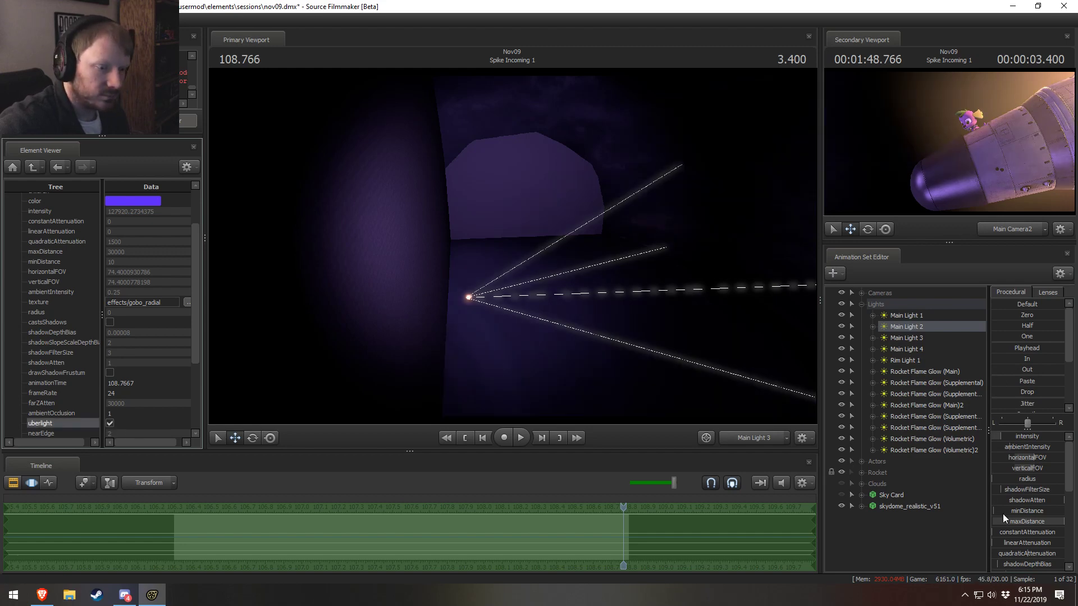
# Set the maximum of Main Light 2's cutOff slider range to 20000 and raise the light's cutOff
pyautogui.scroll(-3, 1016, 533)
pyautogui.rightClick(1022, 560)
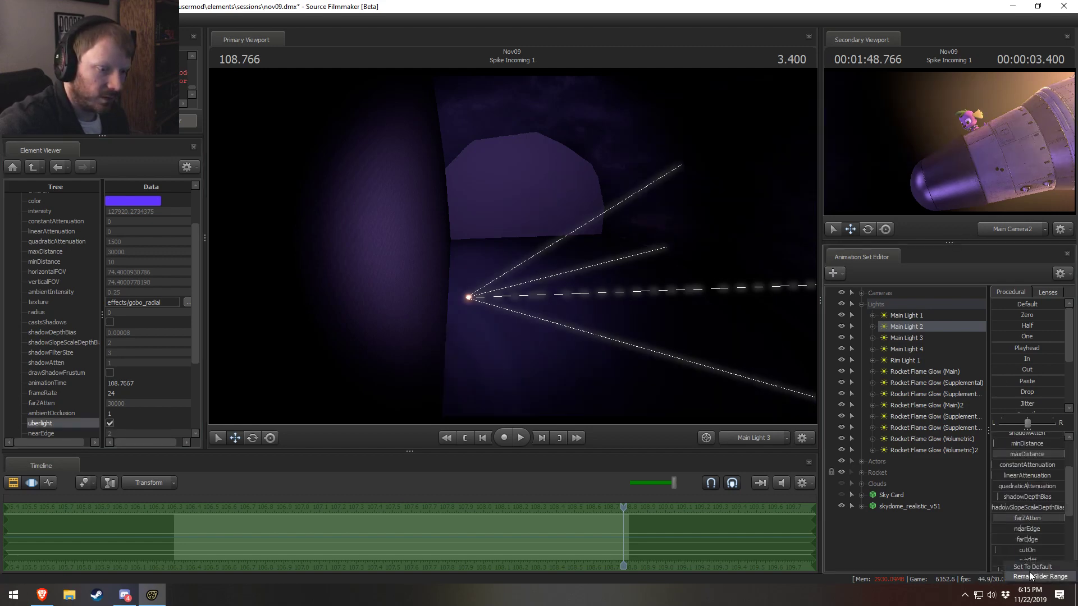
pyautogui.click(1034, 577)
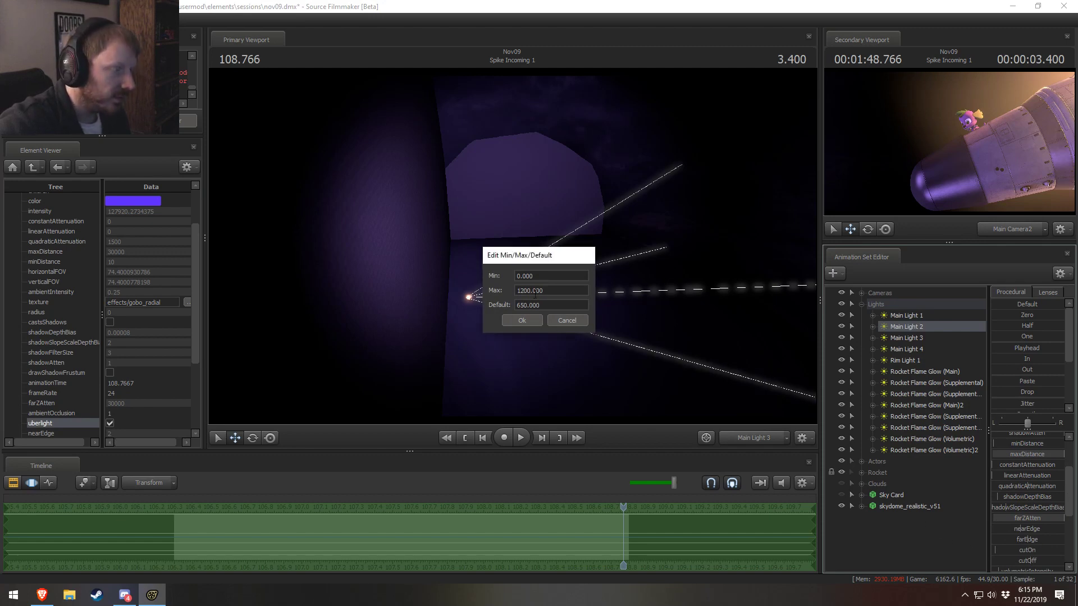
pyautogui.click(518, 290)
pyautogui.press('BackSpace')
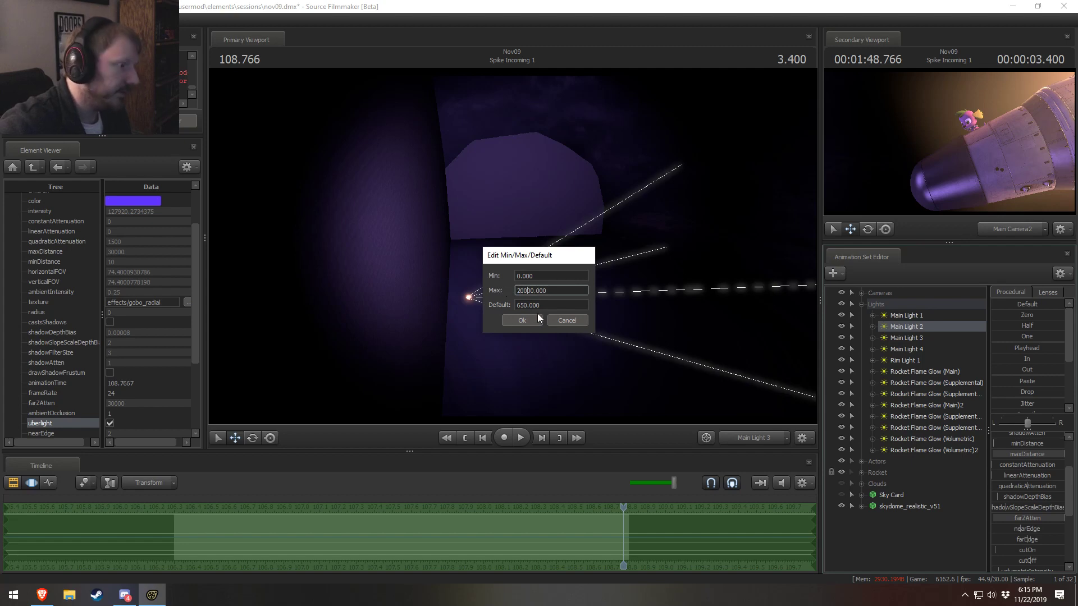
pyautogui.click(530, 317)
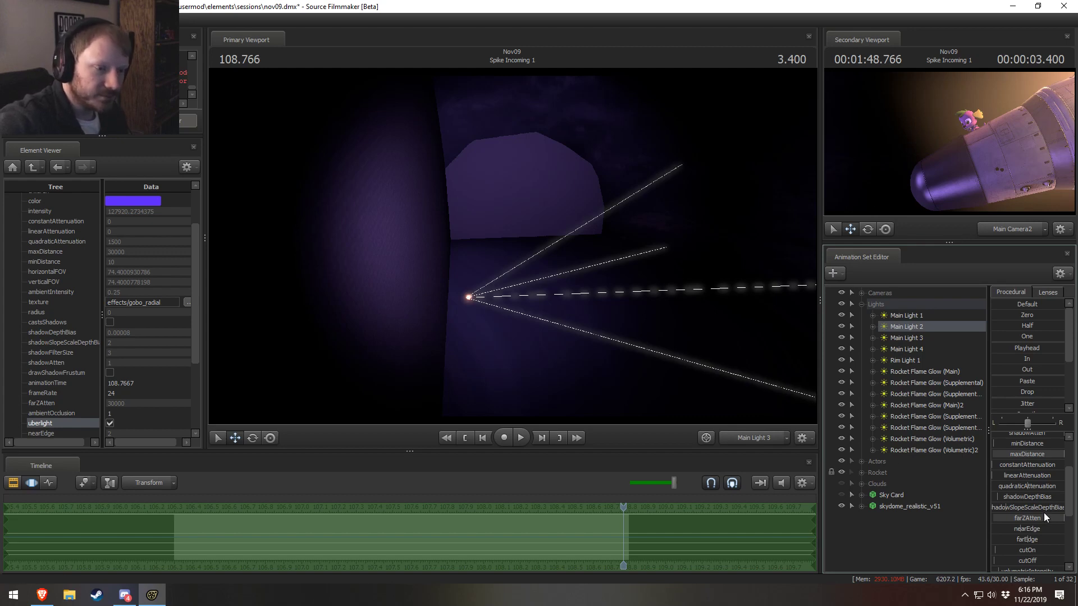
pyautogui.scroll(-2, 1036, 536)
pyautogui.moveTo(1024, 494); pyautogui.dragTo(1057, 495)
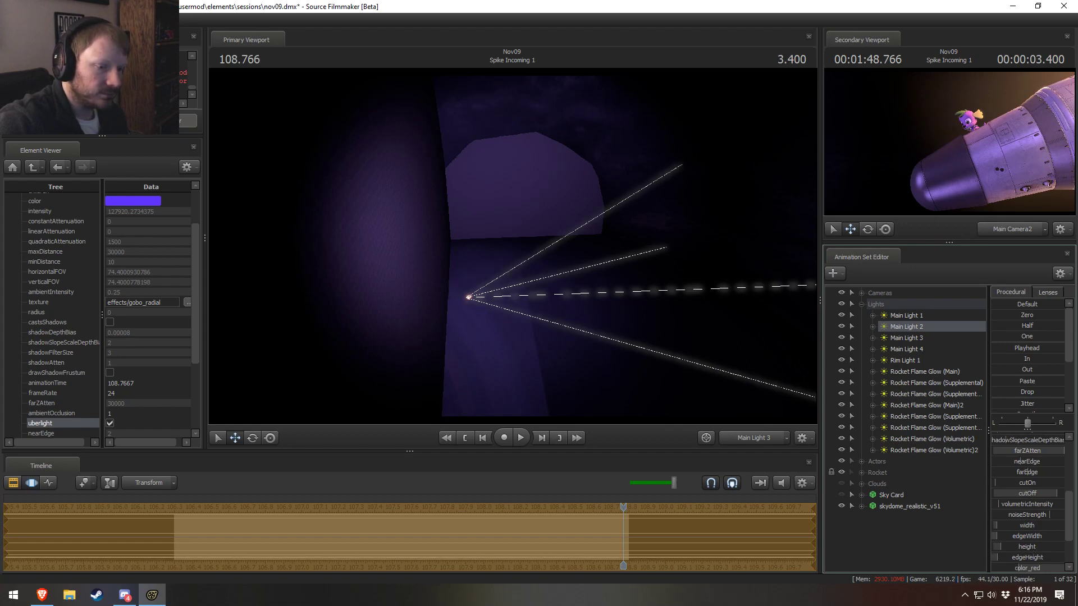
# Look through Main Light 1 and toggle its visibility repeatedly to examine its effect on the sky and rocket
pyautogui.rightClick(915, 316)
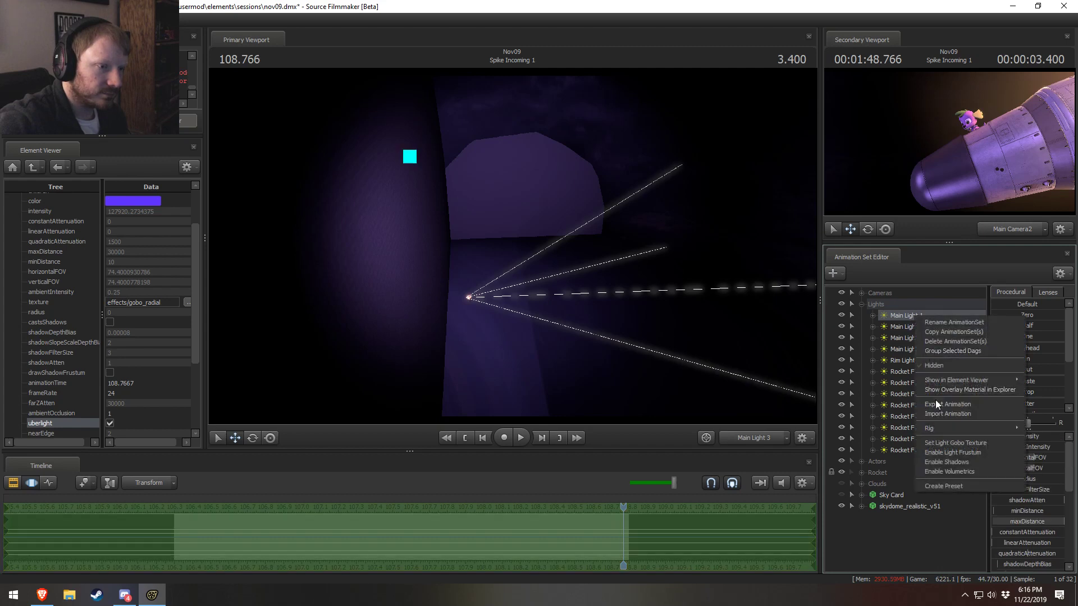
pyautogui.moveTo(955, 380)
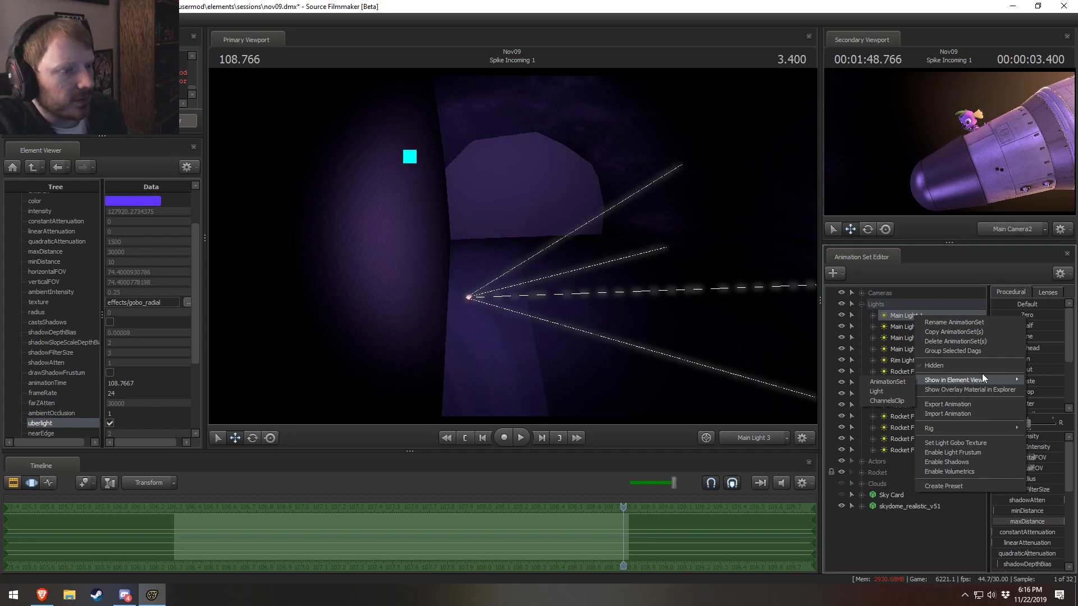
pyautogui.click(895, 314)
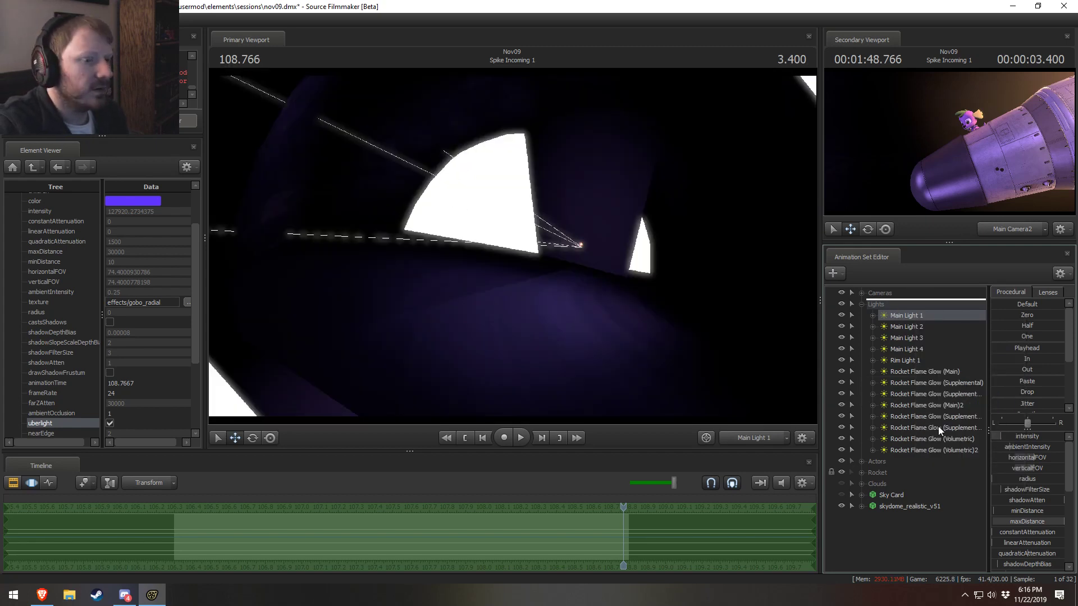
pyautogui.click(842, 314)
pyautogui.click(842, 315)
pyautogui.click(842, 314)
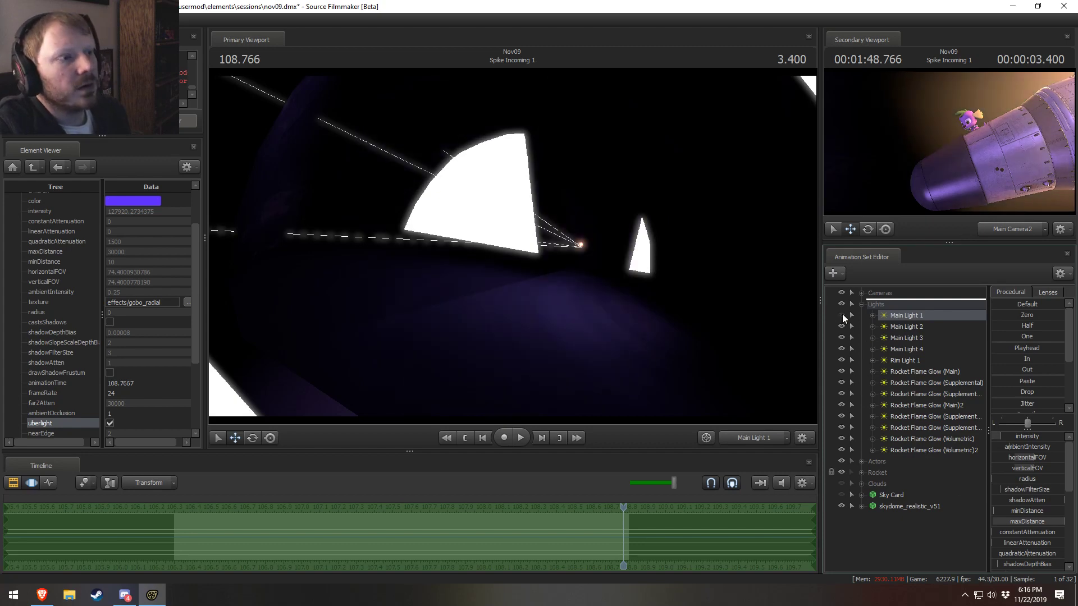
pyautogui.click(842, 315)
pyautogui.click(842, 314)
pyautogui.click(843, 315)
pyautogui.click(842, 315)
pyautogui.click(842, 315)
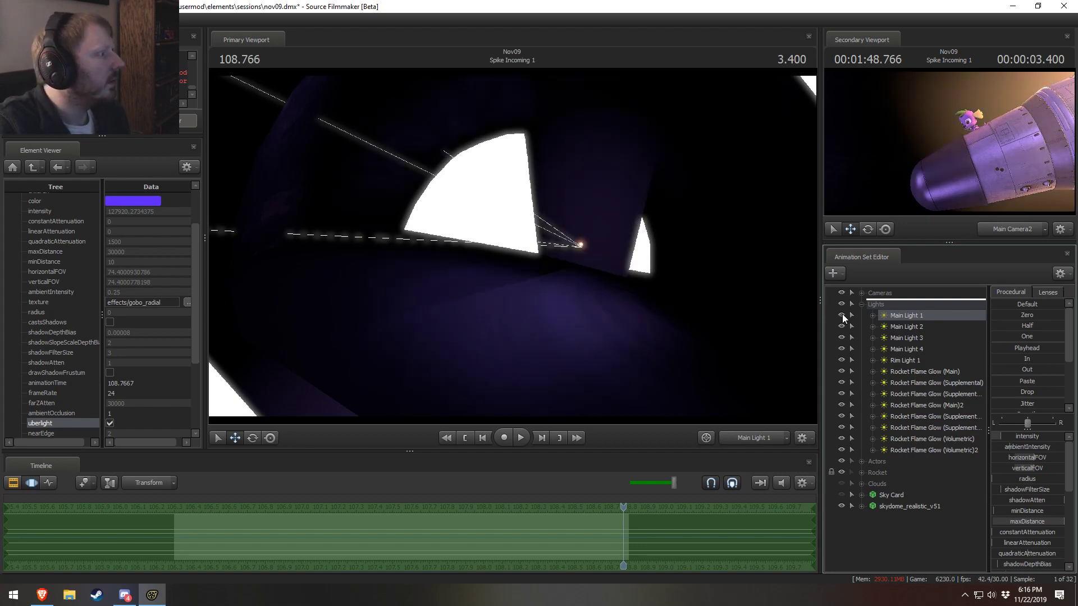
pyautogui.click(842, 315)
# Switch the primary viewport to the Work Camera and toggle Main Light 3's visibility to check its spill on the sky
pyautogui.click(747, 441)
pyautogui.moveTo(663, 348); pyautogui.dragTo(512, 250)
pyautogui.click(842, 339)
pyautogui.click(841, 339)
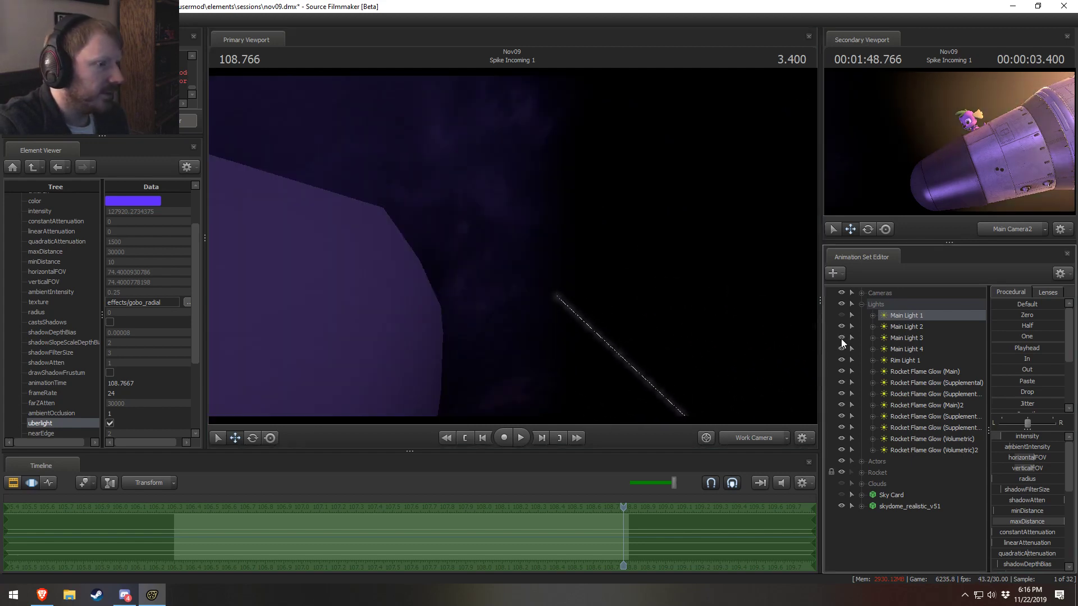
# Show Main Light 3's Light element in the Element Viewer and enable uberlight for it
pyautogui.rightClick(897, 340)
pyautogui.moveTo(954, 407)
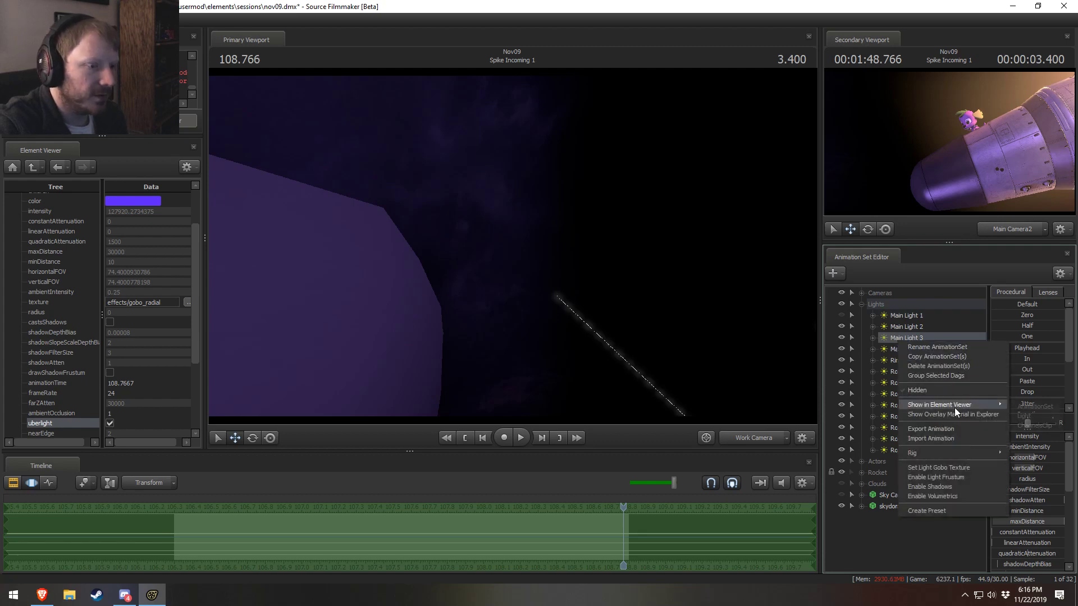
pyautogui.click(1024, 417)
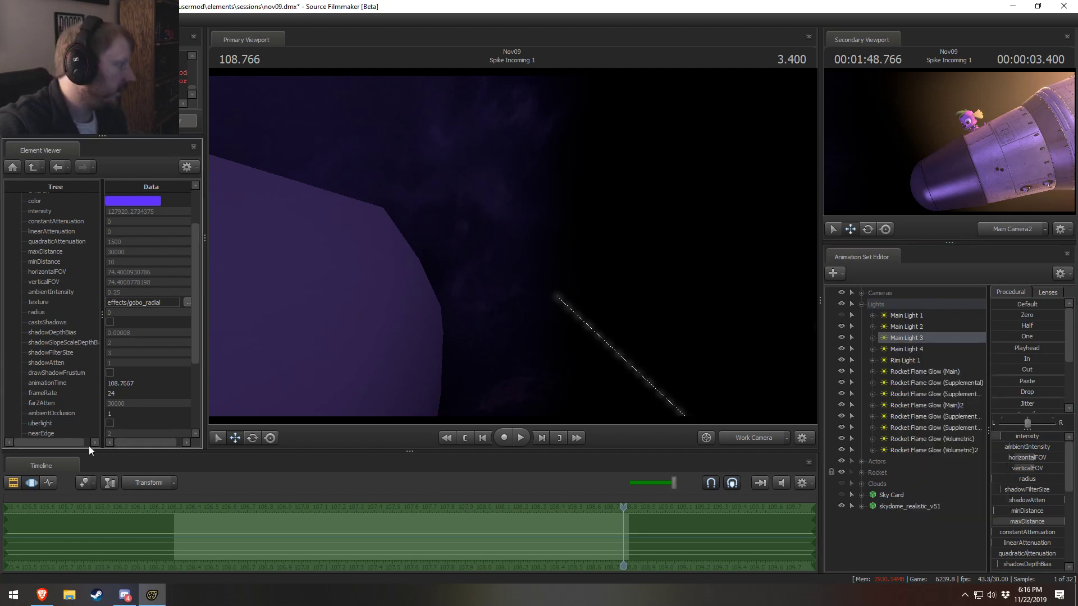
pyautogui.click(110, 423)
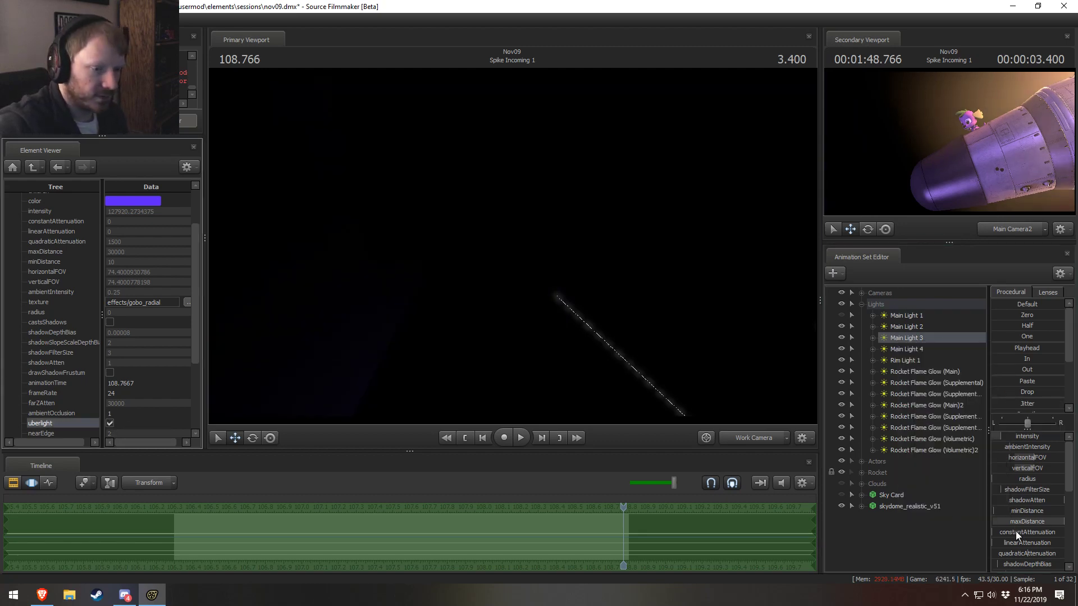
# Set the maximum of Main Light 3's cutOff slider range to 10000 and raise its cutOff
pyautogui.scroll(-2, 1024, 528)
pyautogui.rightClick(1029, 559)
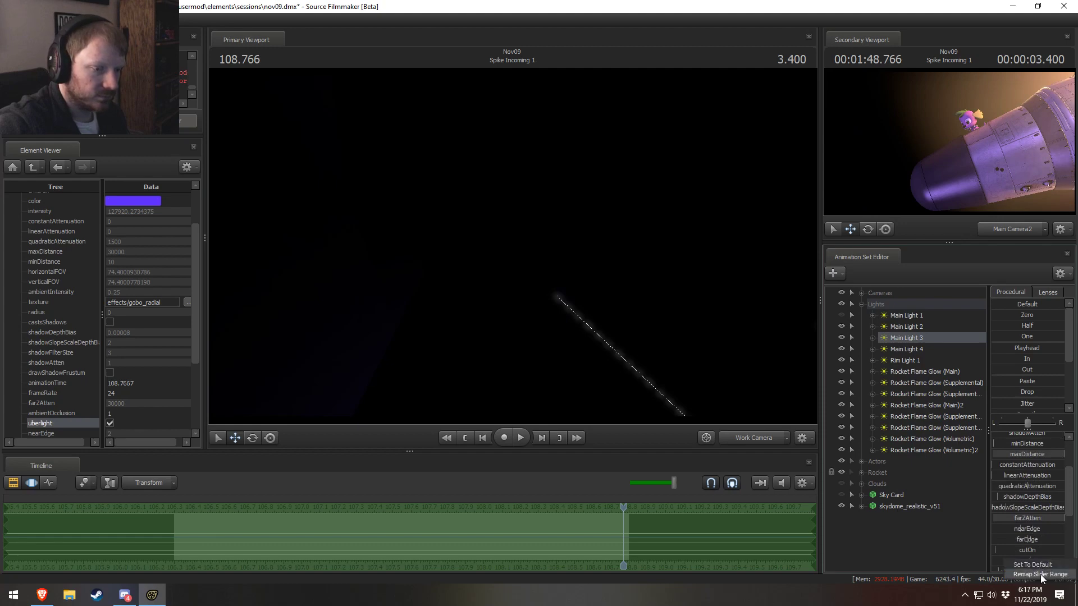
pyautogui.click(1040, 576)
pyautogui.click(525, 291)
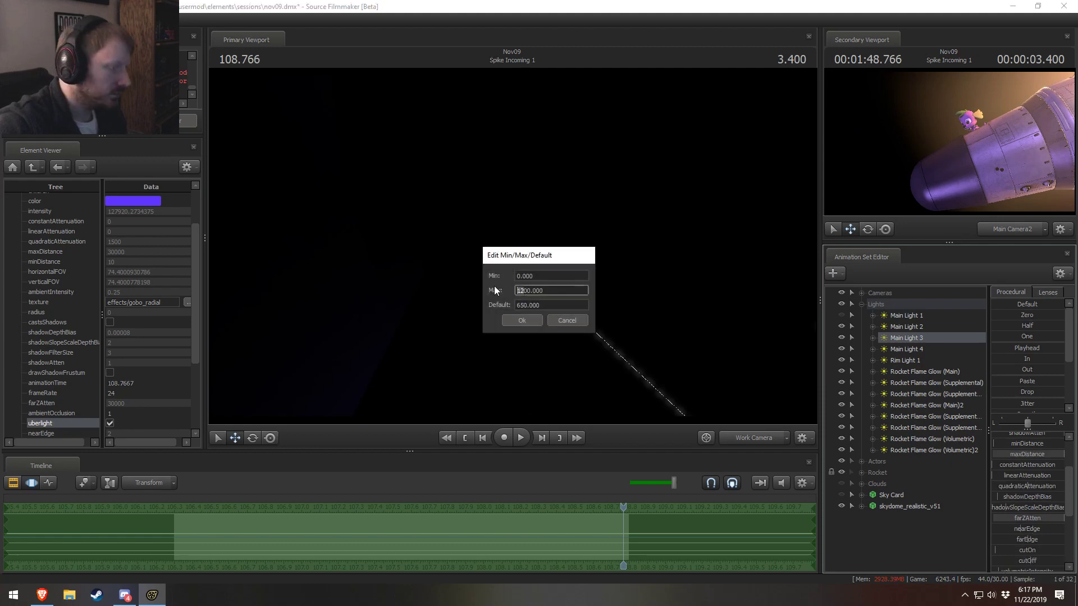
pyautogui.click(525, 322)
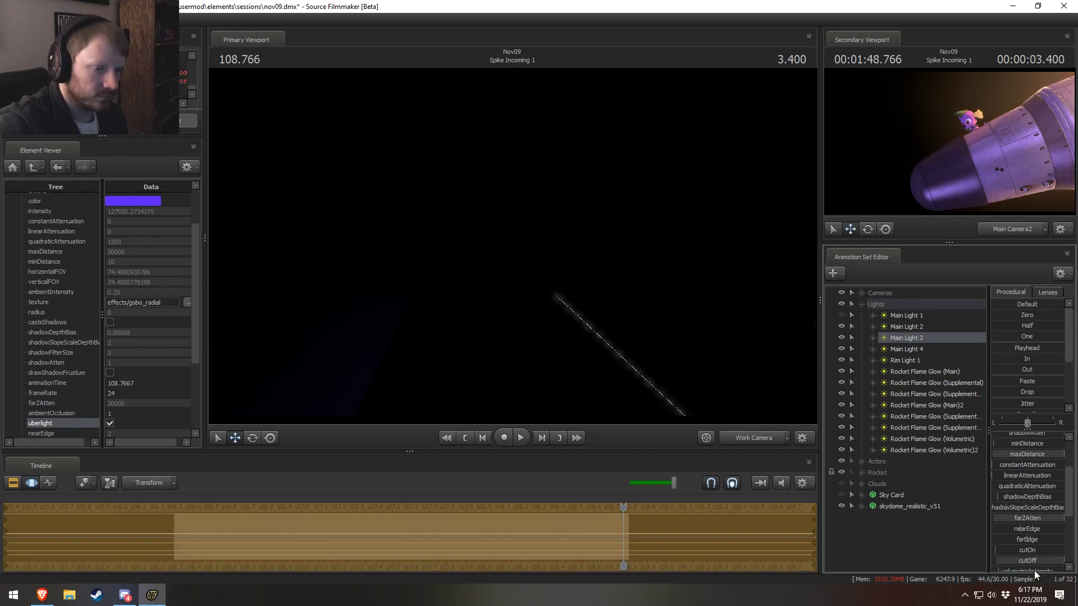
# Increase the maximum of Main Light 3's cutOff slider range to 20000 and adjust its cutOff
pyautogui.rightClick(1029, 560)
pyautogui.click(1040, 578)
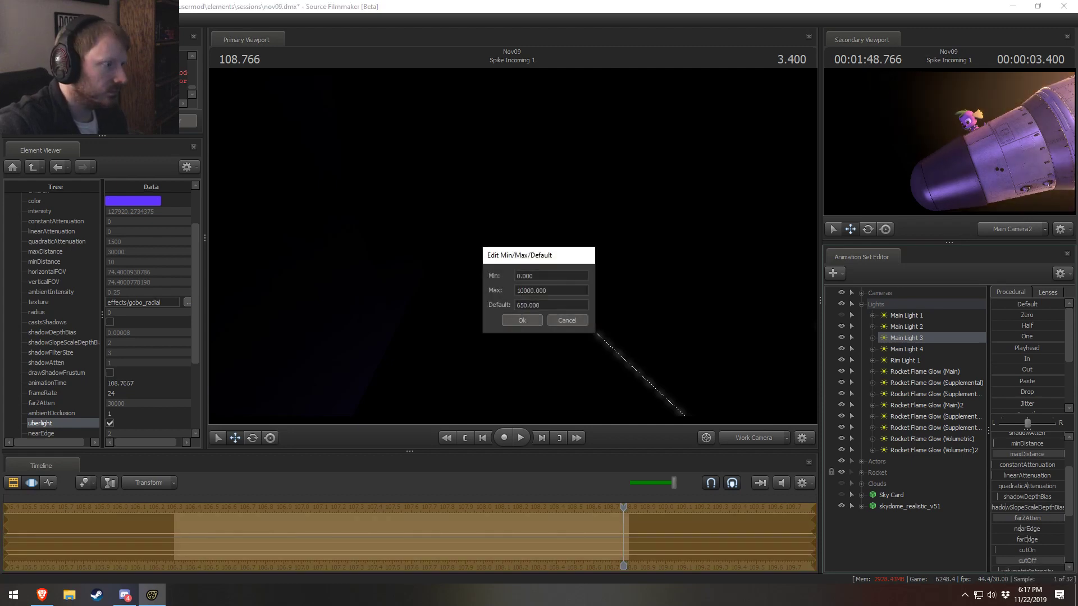
pyautogui.click(517, 290)
pyautogui.click(521, 321)
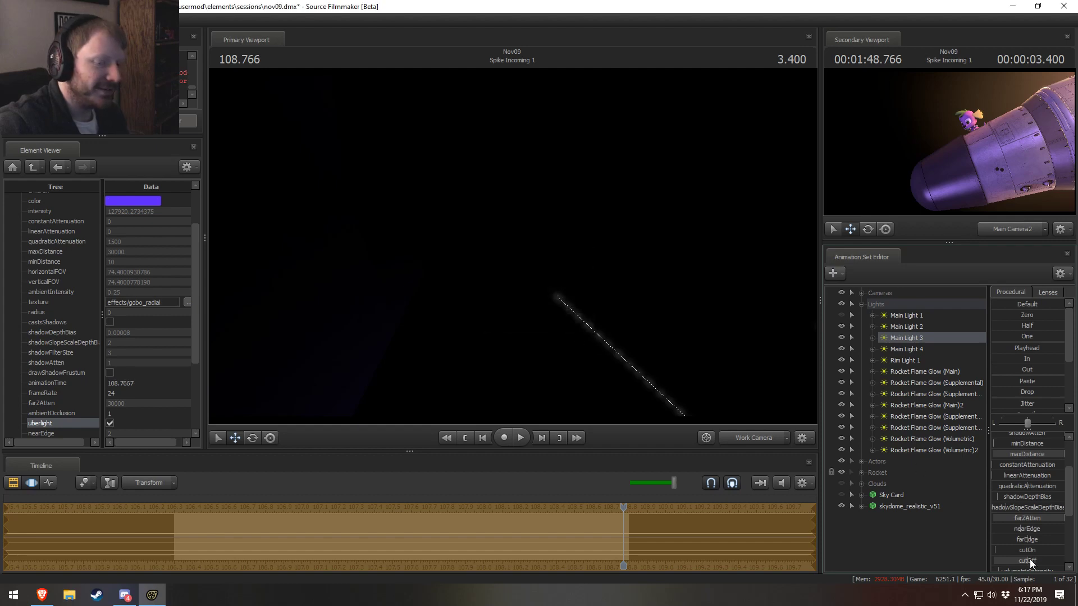
pyautogui.moveTo(1031, 561); pyautogui.dragTo(1047, 554)
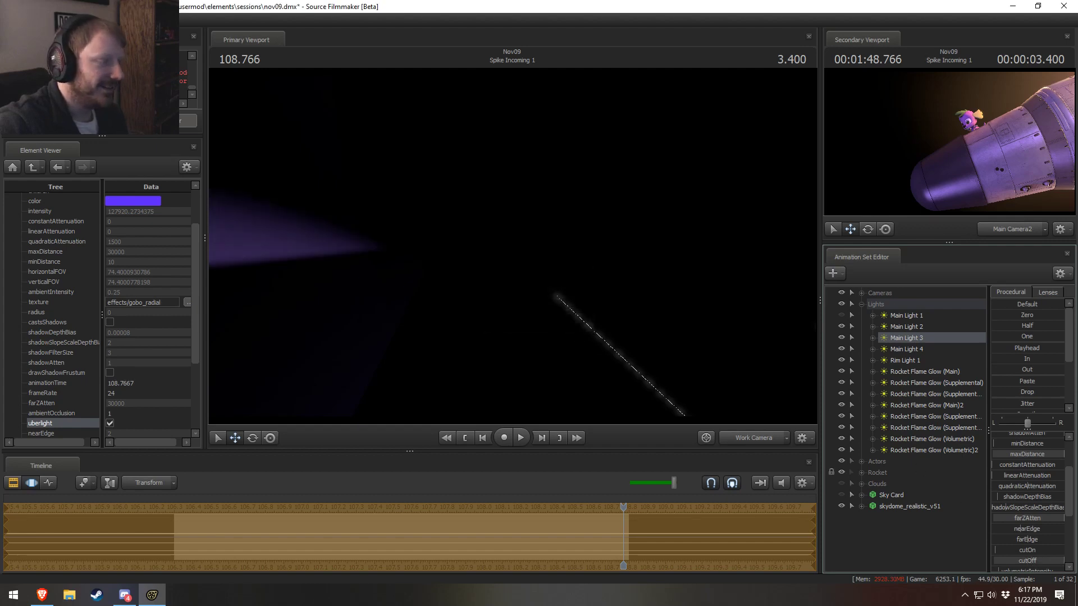
# Extend the maximum of Main Light 3's cutOff slider range to 30000 and adjust its cutOff to limit the light's reach on the sky
pyautogui.click(1048, 575)
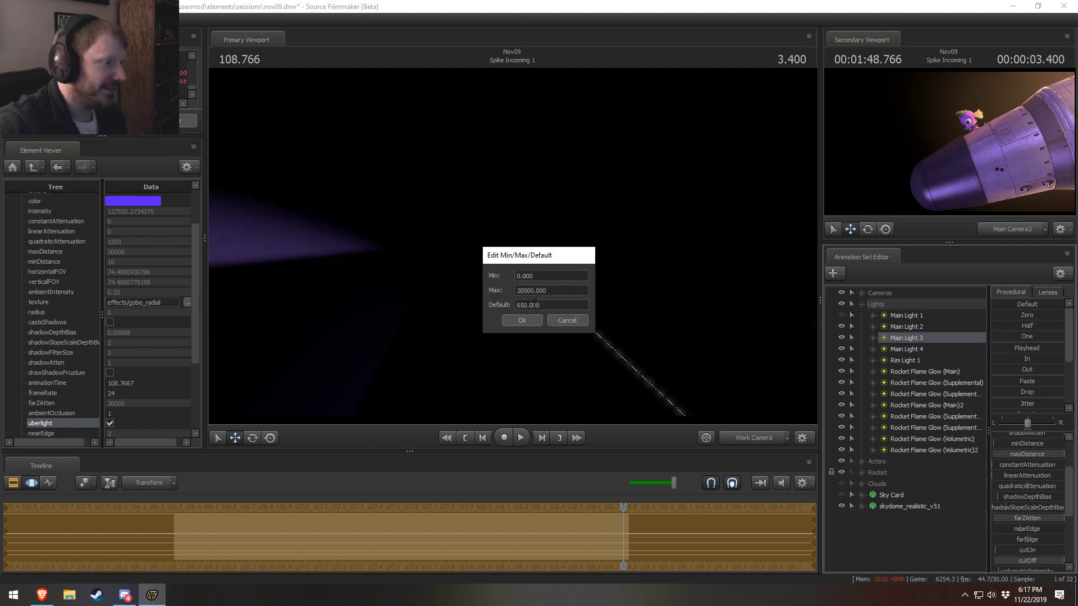
pyautogui.moveTo(517, 290); pyautogui.dragTo(521, 289)
pyautogui.write('3')
pyautogui.click(519, 318)
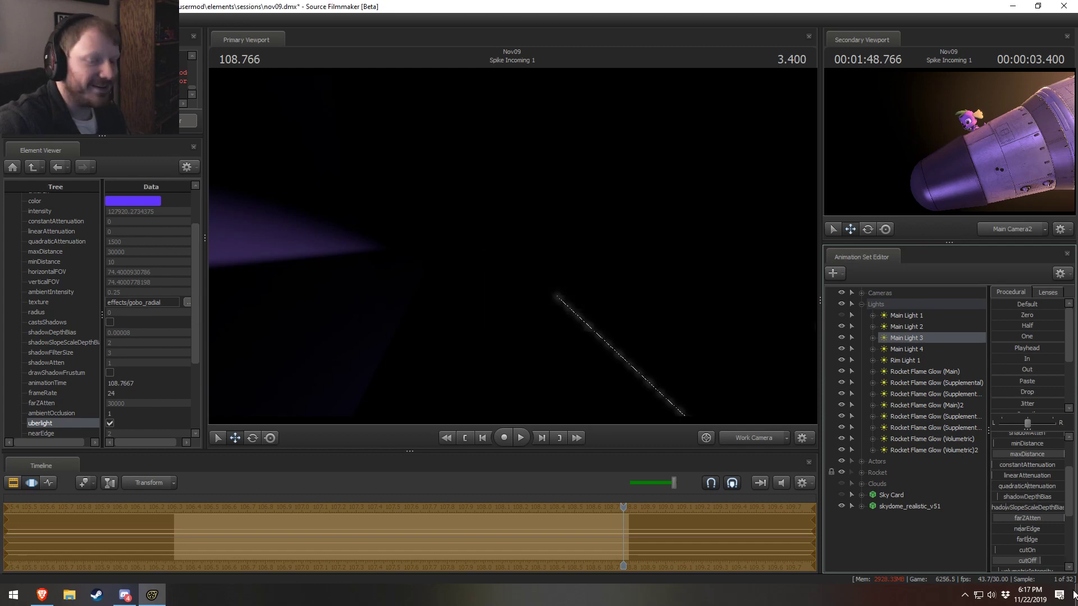
pyautogui.moveTo(1014, 562); pyautogui.dragTo(1038, 562)
pyautogui.moveTo(590, 247); pyautogui.dragTo(512, 245)
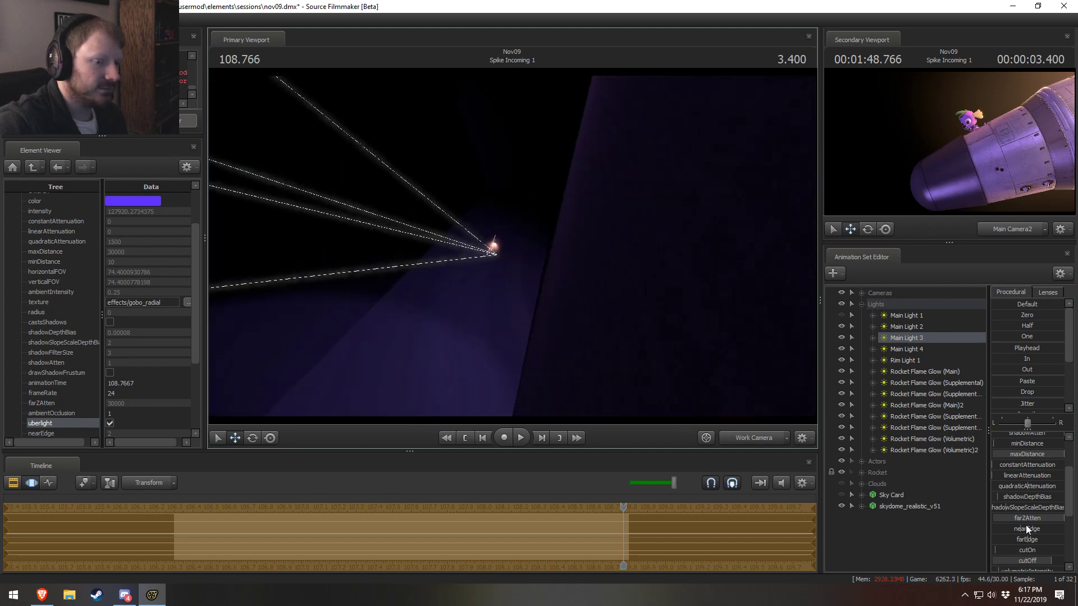
pyautogui.moveTo(1030, 561); pyautogui.dragTo(989, 566)
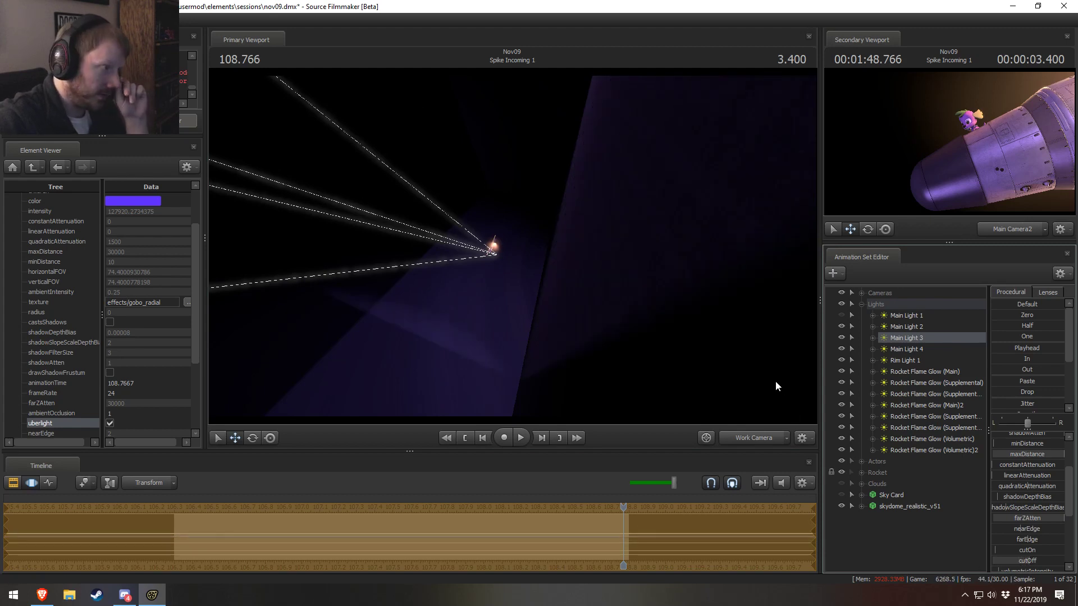
# Return the primary viewport to Main Camera2 and make Main Light 1 visible again
pyautogui.click(755, 446)
pyautogui.click(760, 440)
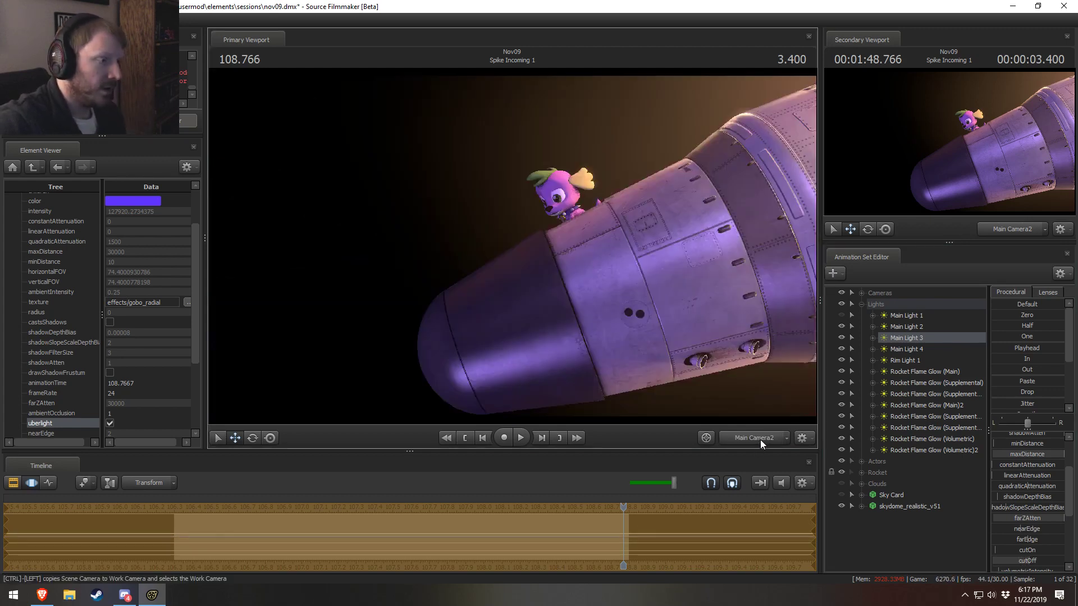
pyautogui.click(907, 317)
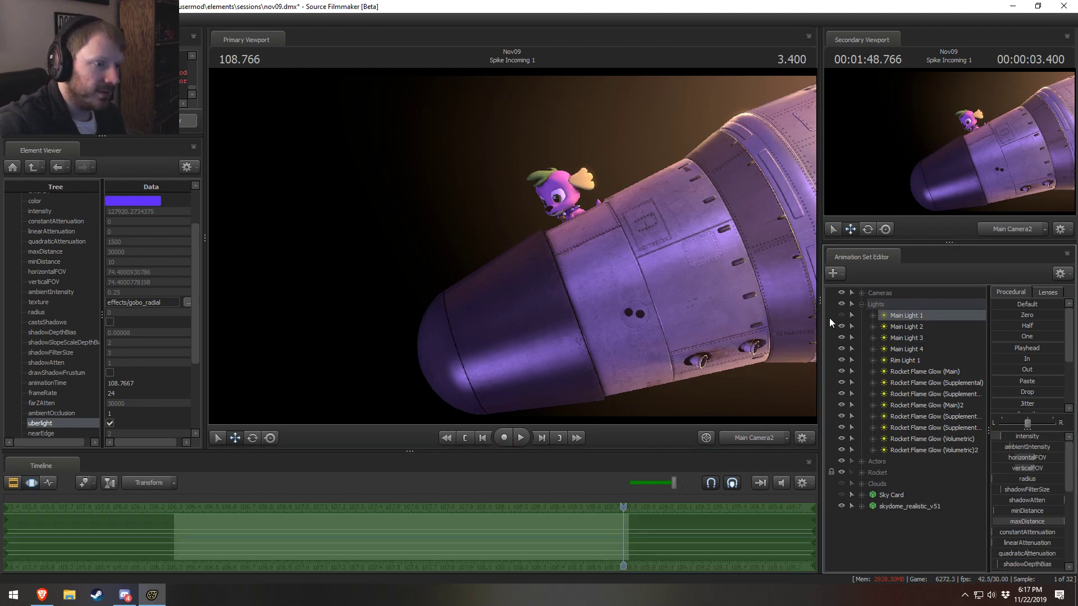
pyautogui.click(843, 314)
# Copy Main Light 1's animation set, collapse the Lights group and paste the copy at the root of the animation set list
pyautogui.rightClick(903, 317)
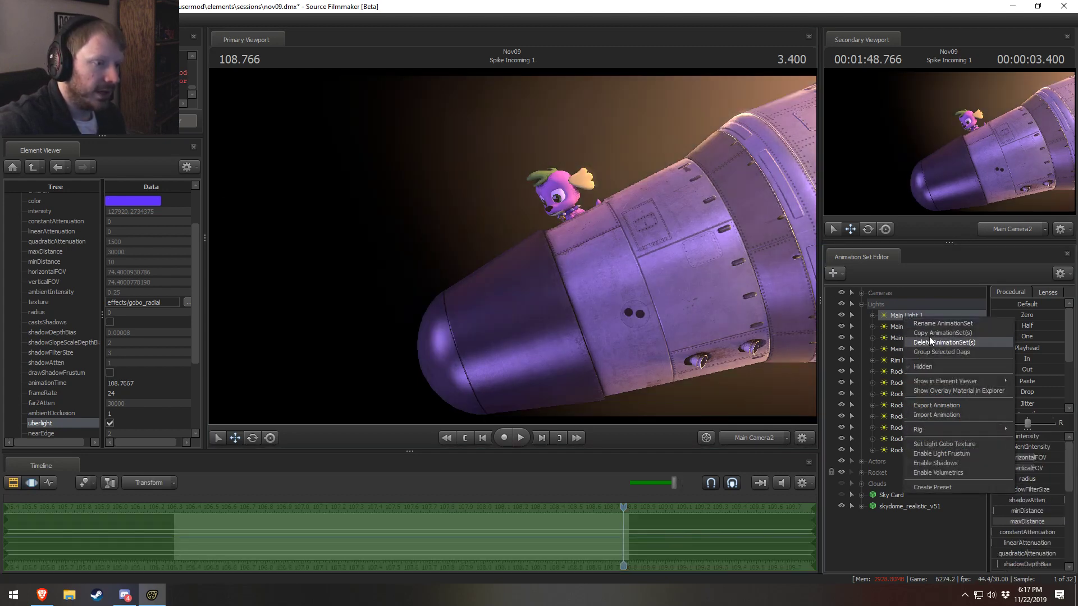
pyautogui.click(874, 313)
pyautogui.doubleClick(873, 308)
pyautogui.rightClick(911, 461)
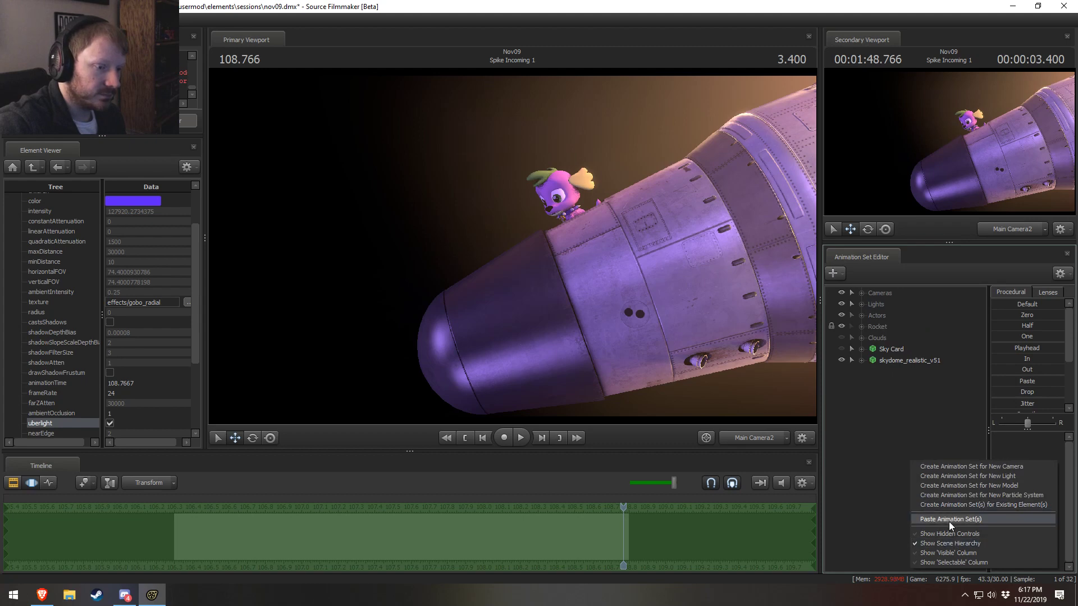
pyautogui.click(949, 520)
# Rename the pasted light as Sky Light 1
pyautogui.click(899, 371)
pyautogui.rightClick(909, 369)
pyautogui.click(933, 379)
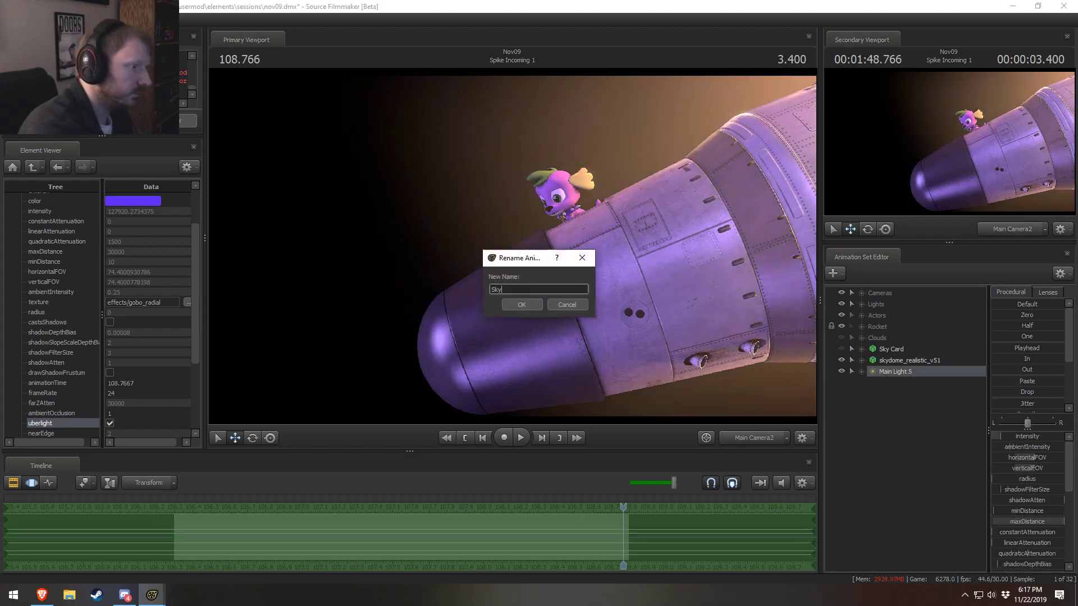
pyautogui.write('Sky Ligh')
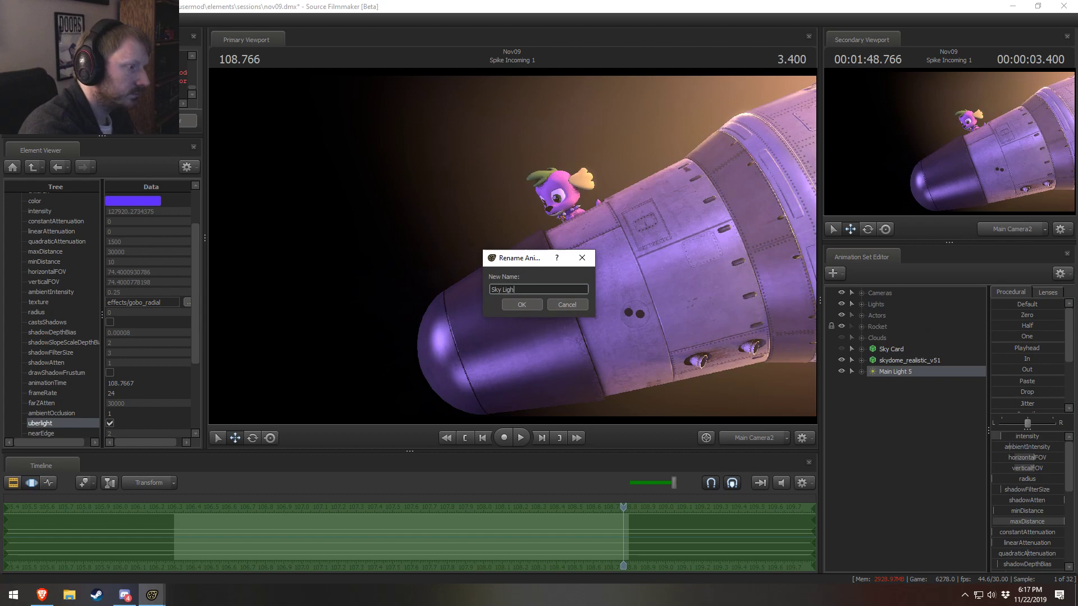
pyautogui.write('t 1')
pyautogui.press('Return')
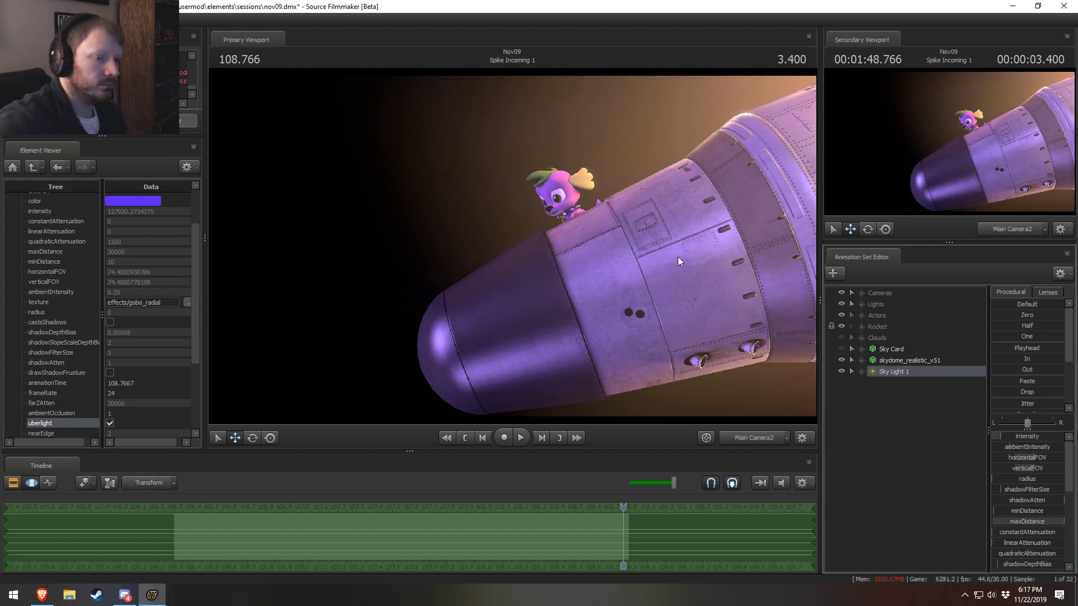
# Reposition Sky Light 1 while looking through it so it illuminates the clouds beyond the rocket, and raise its cutOn
pyautogui.doubleClick(886, 372)
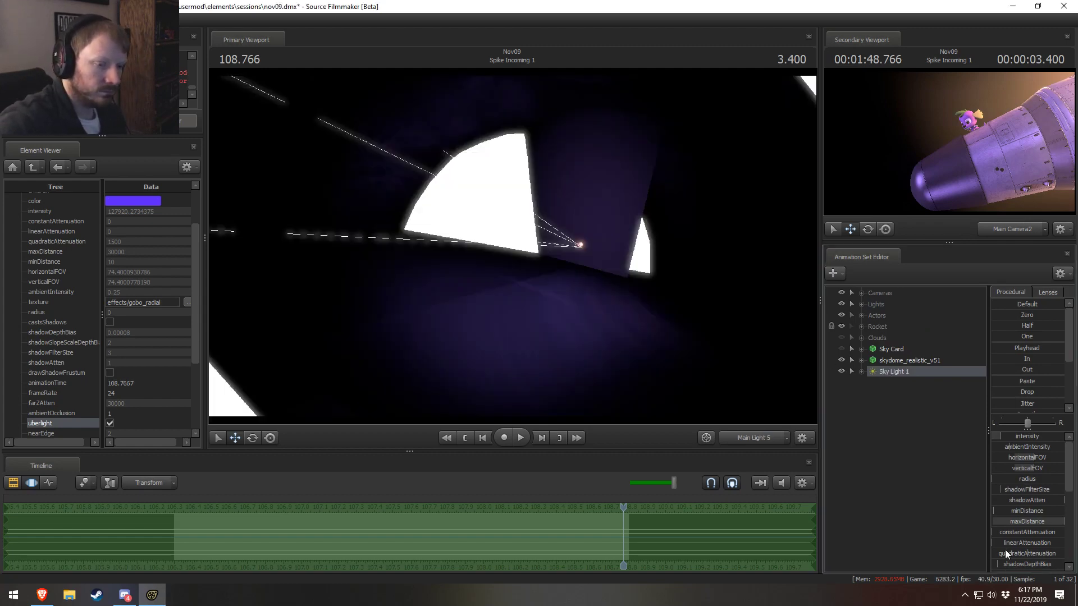
pyautogui.scroll(-3, 1005, 552)
pyautogui.scroll(-1, 1024, 526)
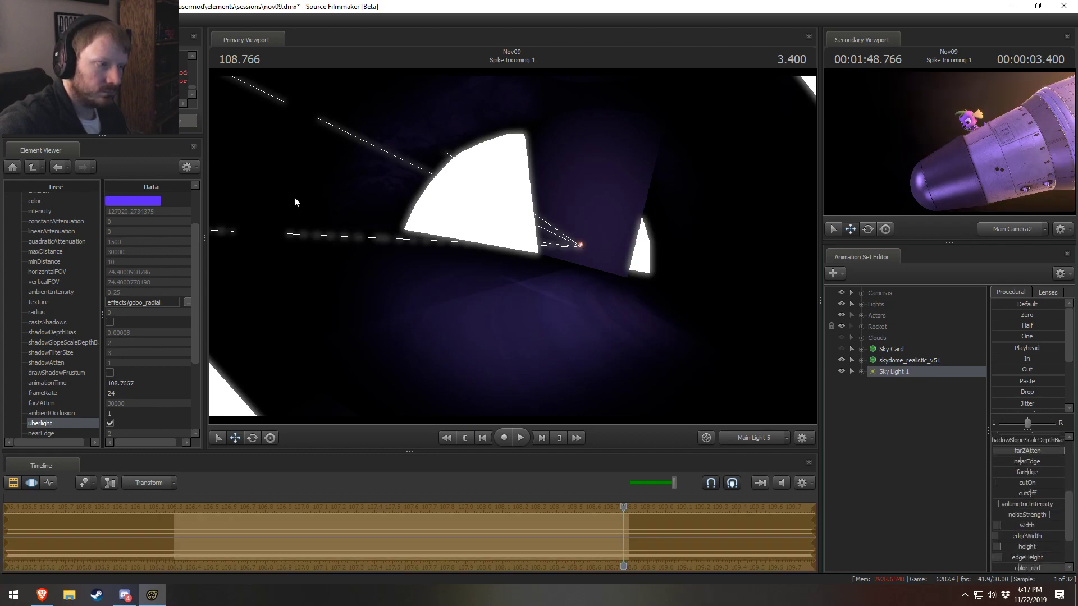
pyautogui.moveTo(295, 197); pyautogui.dragTo(486, 210)
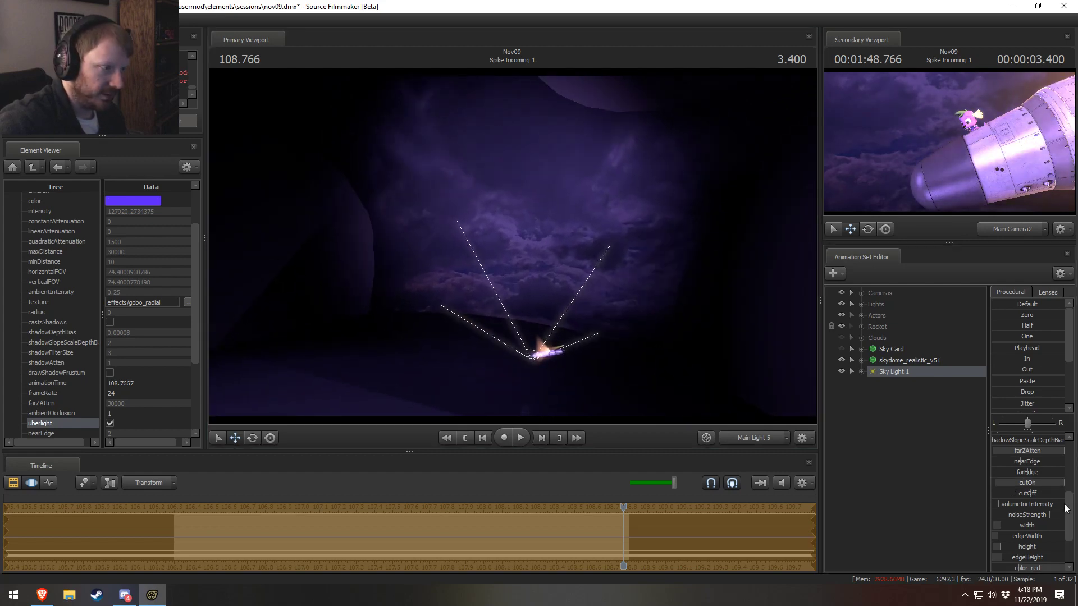
# Set the maximum of Sky Light 1's cutOn slider range to 10000 and readjust cutOn against the clouds
pyautogui.click(1038, 497)
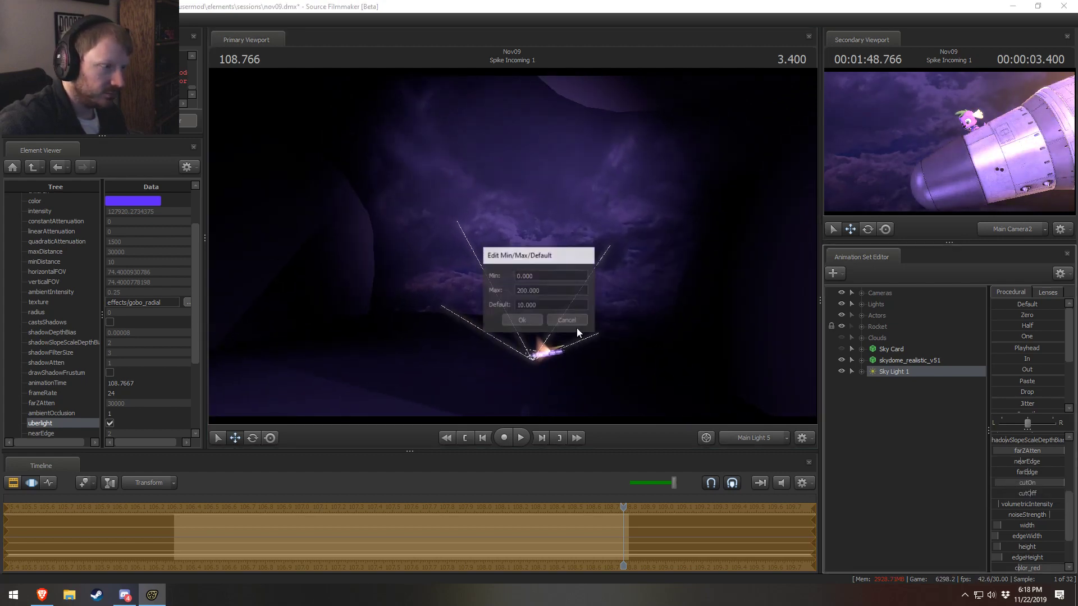
pyautogui.click(518, 320)
pyautogui.moveTo(1012, 486); pyautogui.dragTo(1064, 484)
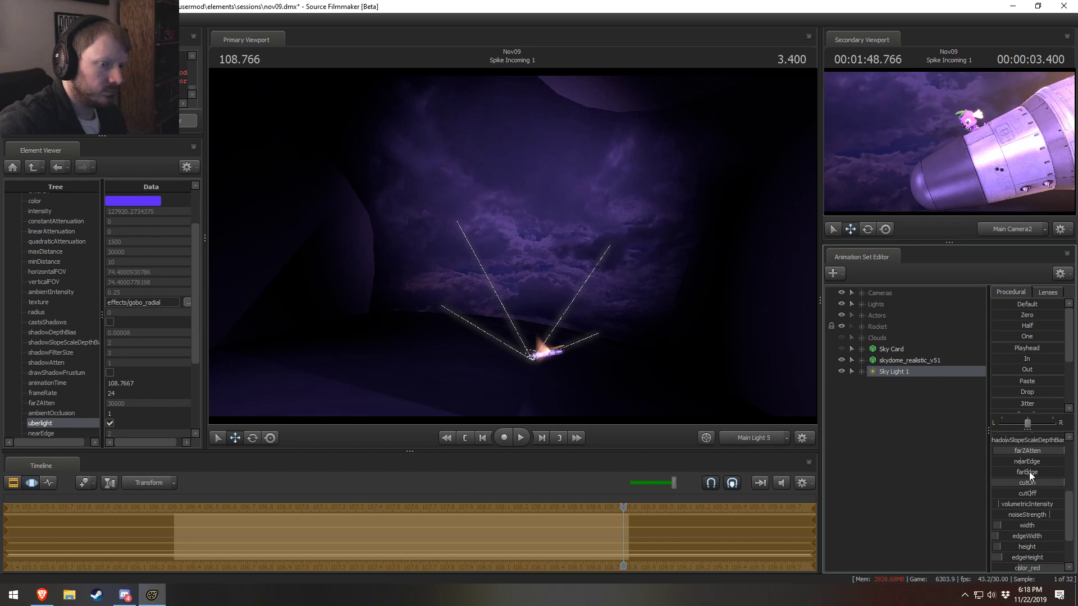
pyautogui.click(1031, 496)
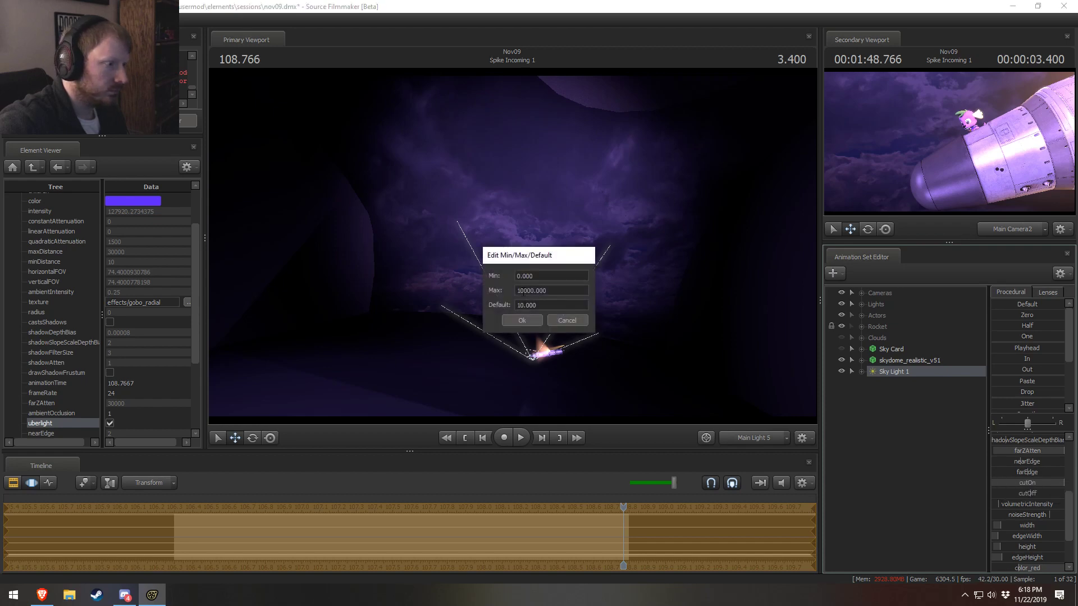
pyautogui.click(524, 323)
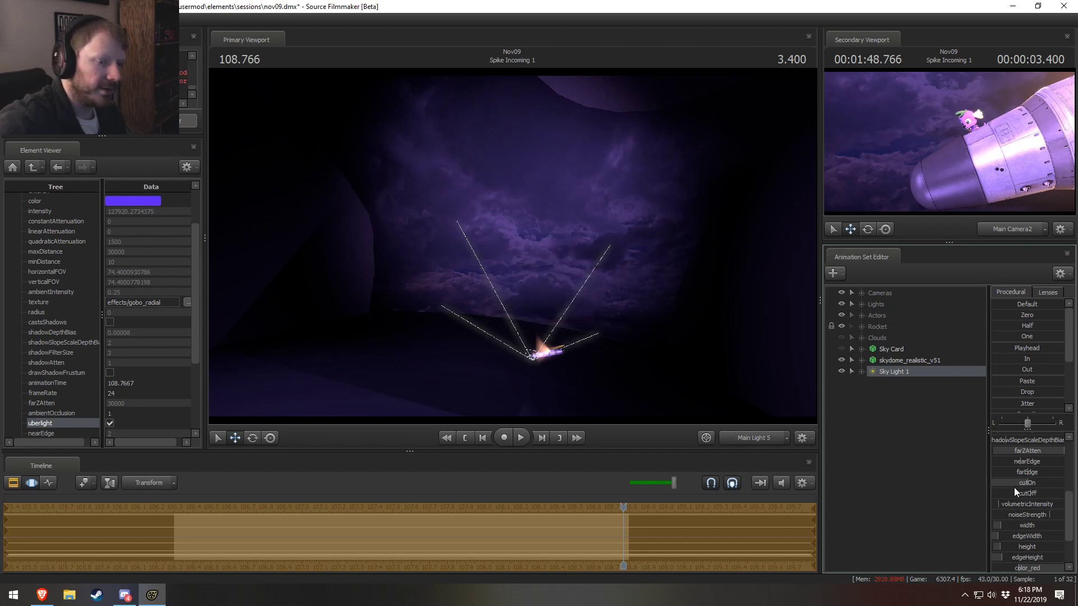
pyautogui.moveTo(1016, 483)
pyautogui.mouseDown()
pyautogui.moveTo(1064, 483)
pyautogui.moveTo(1036, 481)
pyautogui.mouseUp()
# Move Sky Light 1 back, widen its field of view to about 88.8, toggle uberlight off and on, and lower cutOn to its minimum
pyautogui.press('s')
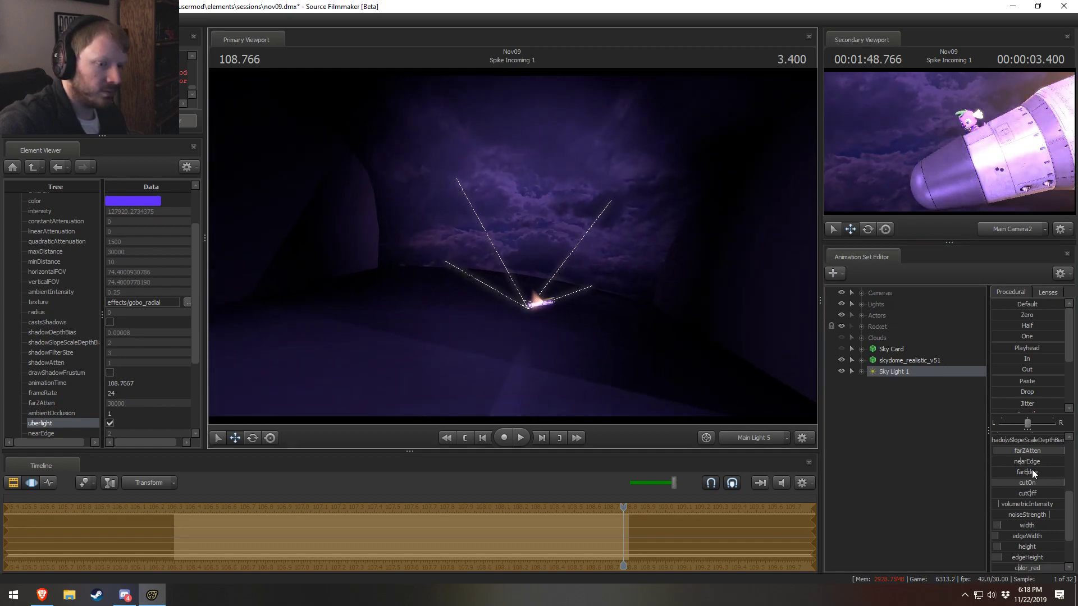
pyautogui.rightClick(895, 371)
pyautogui.click(1021, 446)
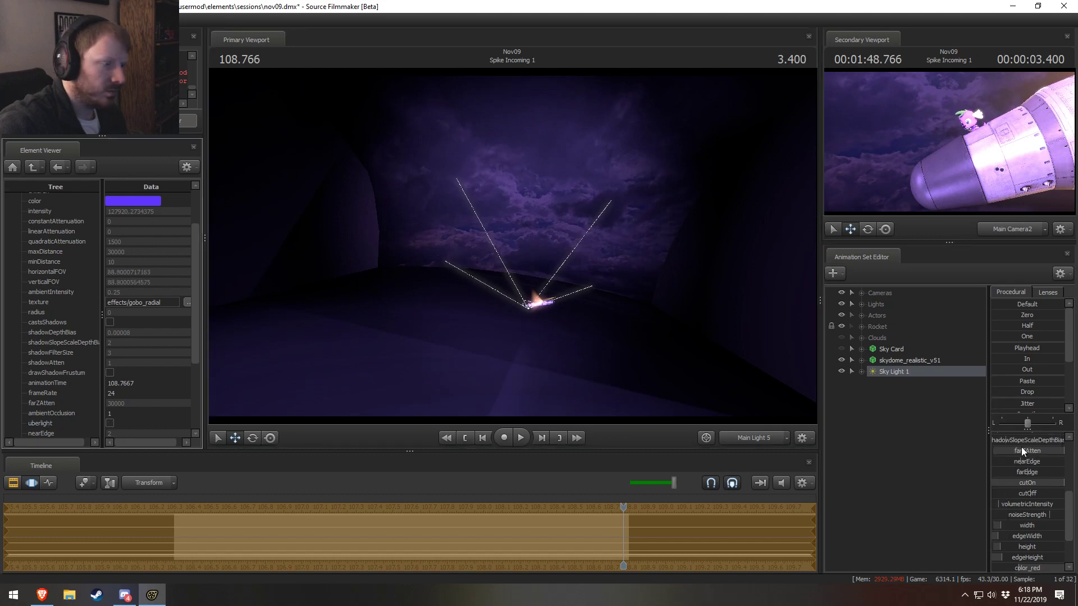
pyautogui.click(110, 423)
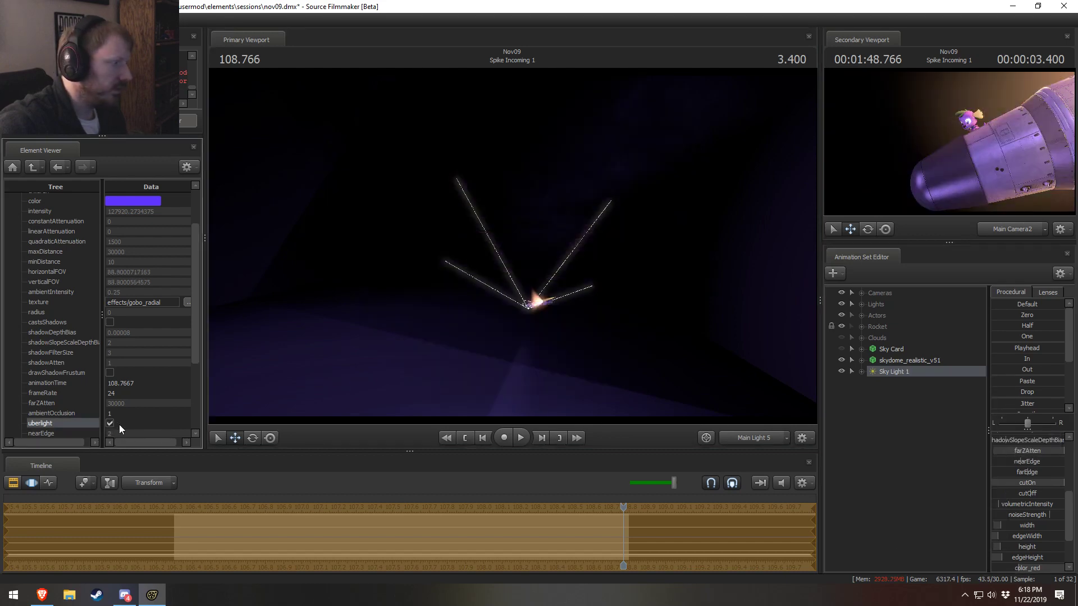
pyautogui.moveTo(1049, 484); pyautogui.dragTo(992, 483)
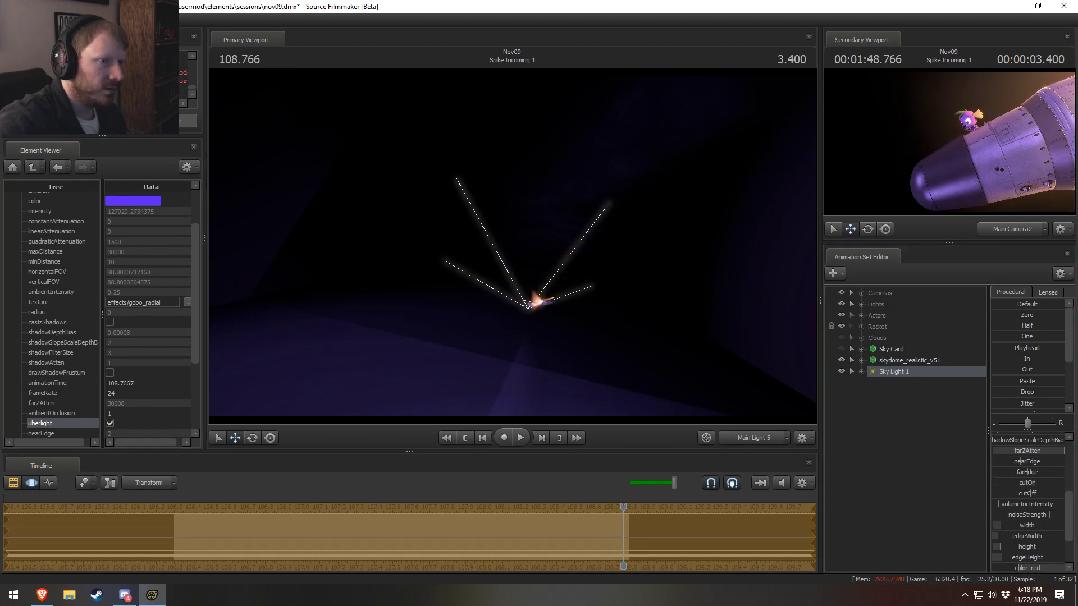
# Set the maximum of Sky Light 1's cutOff range to 10000, raise cutOff fully and re-aim the light at the clouds behind the rocket
pyautogui.rightClick(1034, 492)
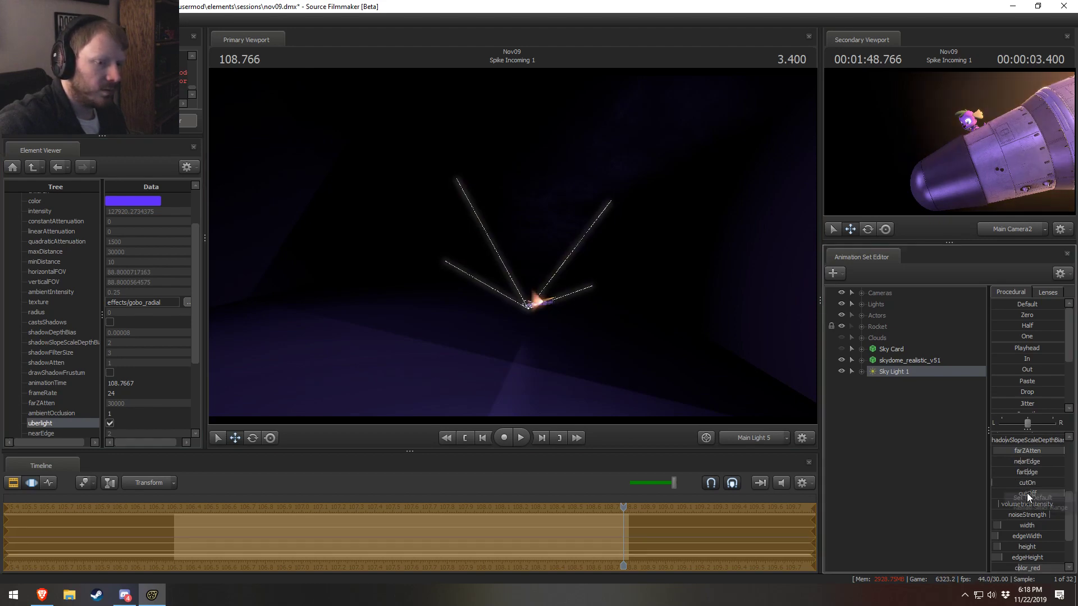
pyautogui.click(1027, 494)
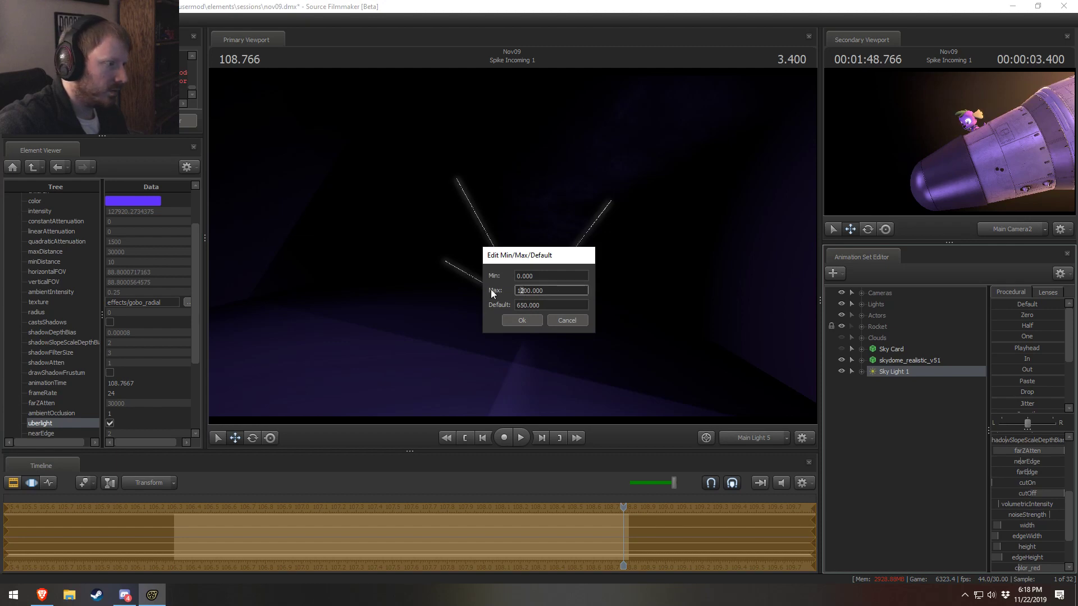
pyautogui.click(521, 320)
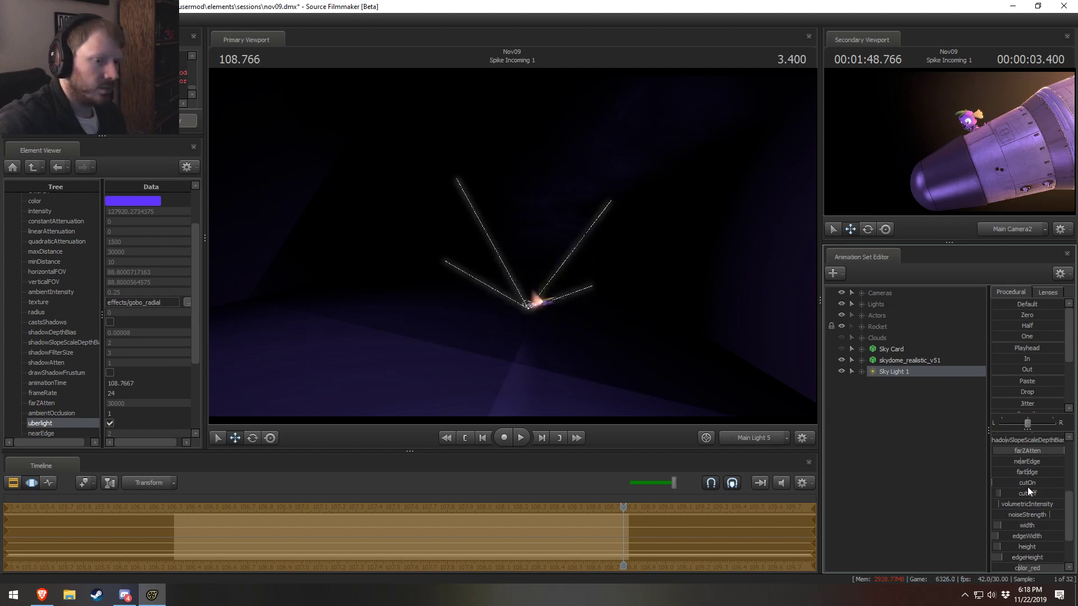
pyautogui.rightClick(1029, 490)
pyautogui.click(1036, 503)
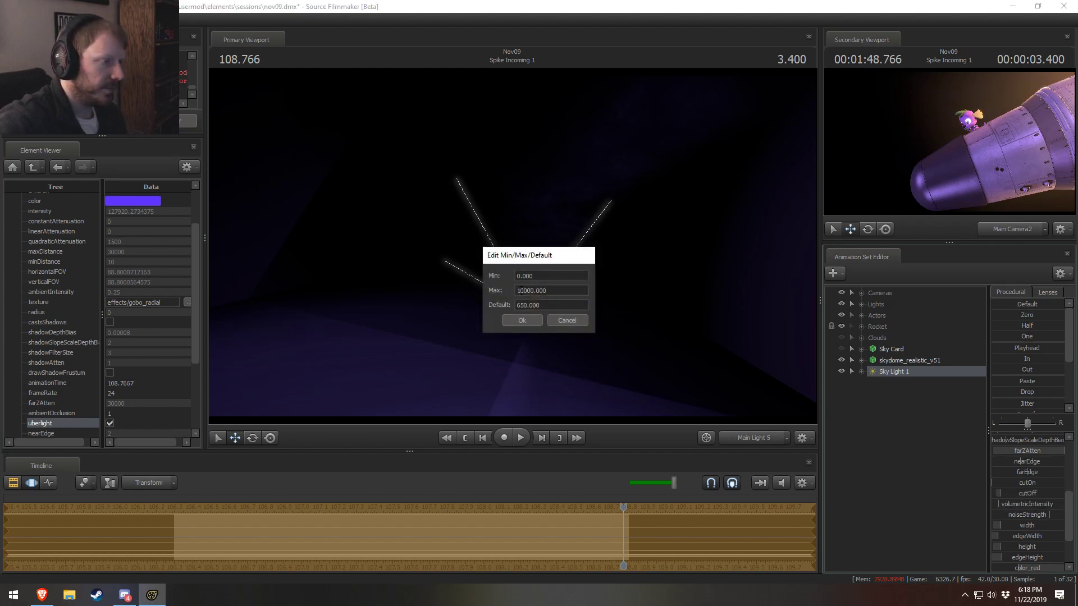
pyautogui.click(520, 323)
pyautogui.moveTo(1001, 493); pyautogui.dragTo(1064, 486)
pyautogui.moveTo(636, 310)
pyautogui.mouseDown()
pyautogui.moveTo(640, 289)
pyautogui.moveTo(624, 310)
pyautogui.mouseUp()
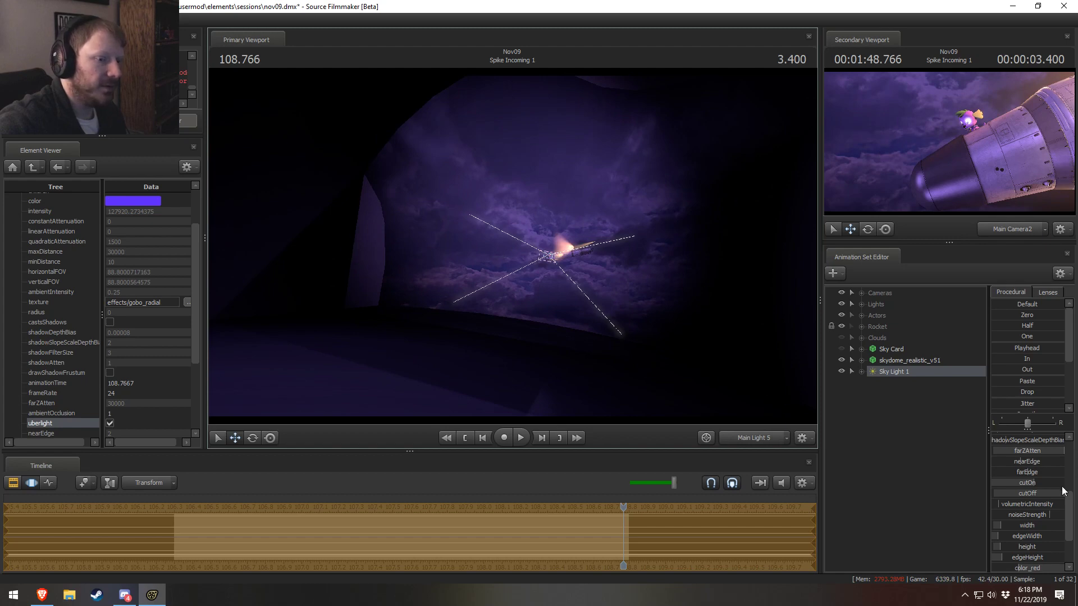
# Enable shadows on Sky Light 1, then move it closer to the rocket with its field of view widened to about 102
pyautogui.rightClick(915, 372)
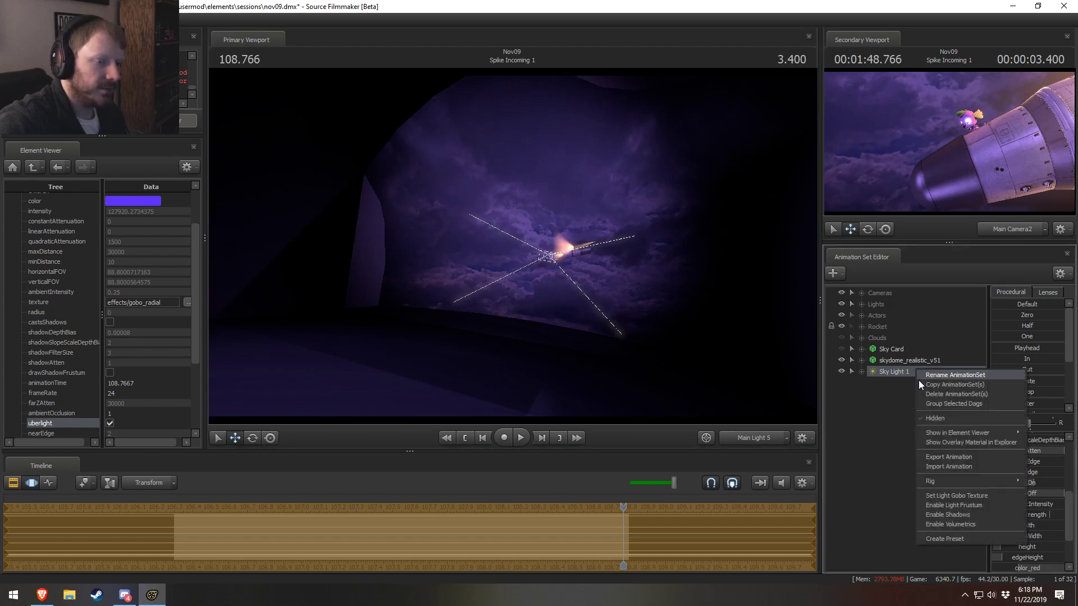
pyautogui.click(939, 517)
pyautogui.scroll(5, 1036, 466)
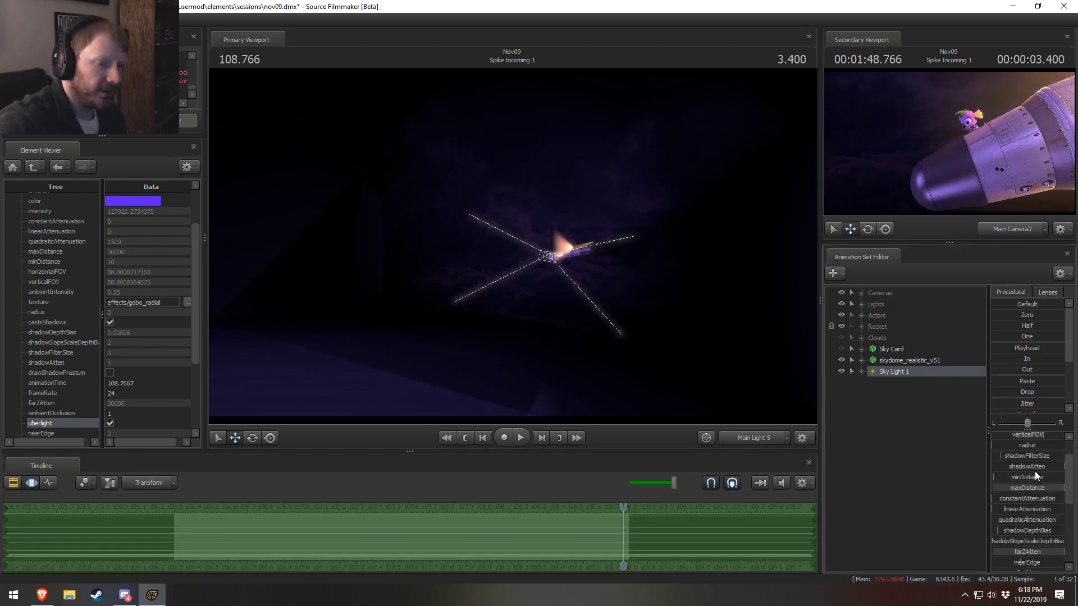
pyautogui.scroll(-1, 1019, 451)
pyautogui.scroll(1, 1015, 443)
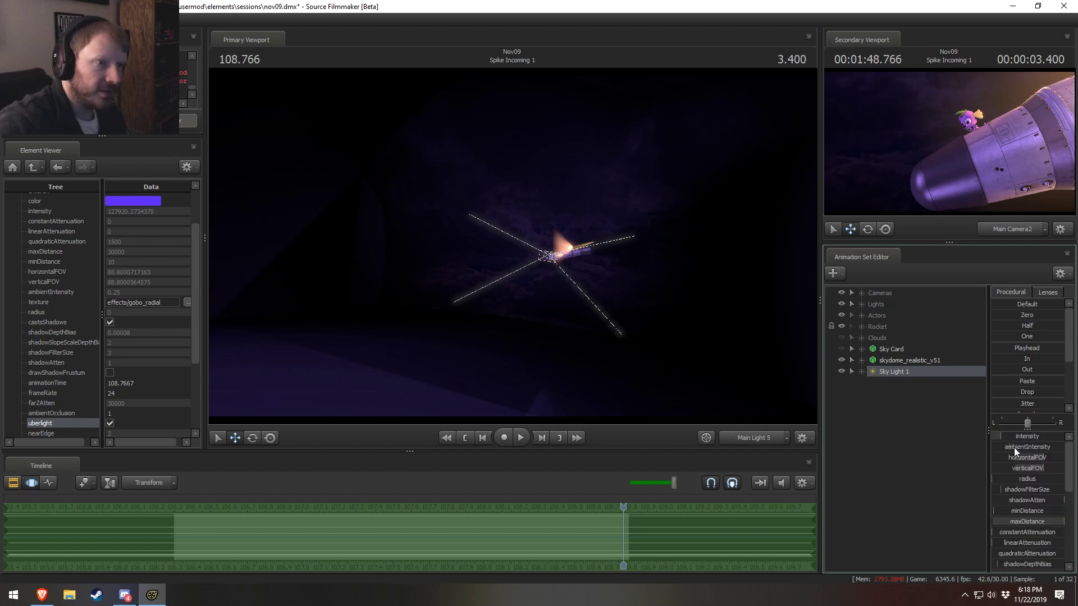
pyautogui.moveTo(646, 314); pyautogui.dragTo(626, 329)
pyautogui.scroll(-11, 631, 326)
pyautogui.press('w')
pyautogui.press('s')
pyautogui.press('w')
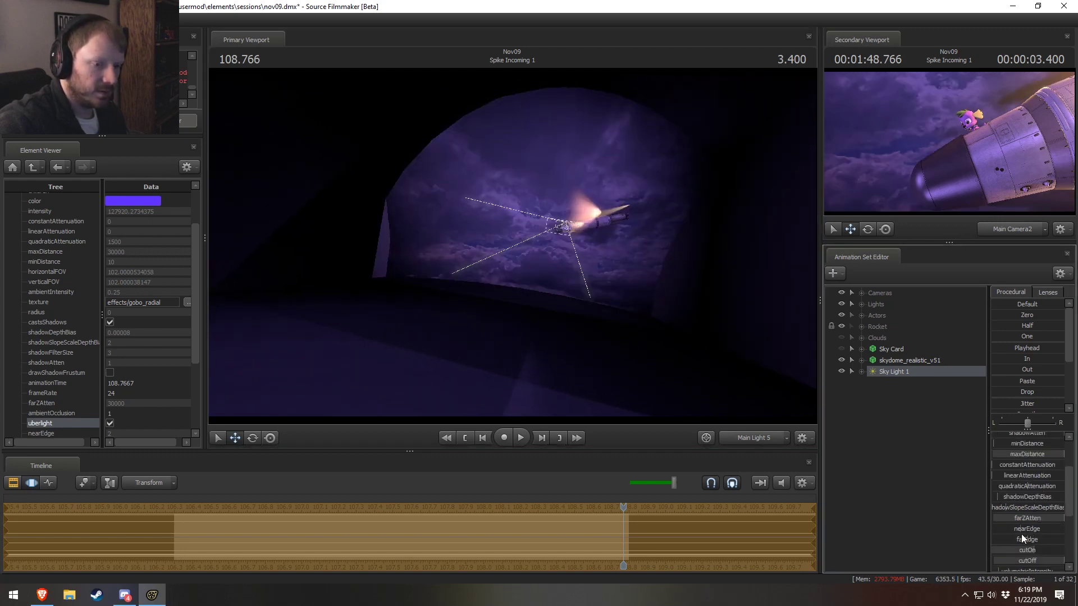
# Increase Sky Light 1's width, edgeWidth, height and edgeHeight, lower its cutOn and slightly re-aim the light
pyautogui.scroll(-5, 1021, 556)
pyautogui.moveTo(1017, 513)
pyautogui.mouseDown()
pyautogui.moveTo(1073, 523)
pyautogui.moveTo(1075, 502)
pyautogui.moveTo(1050, 503)
pyautogui.mouseUp()
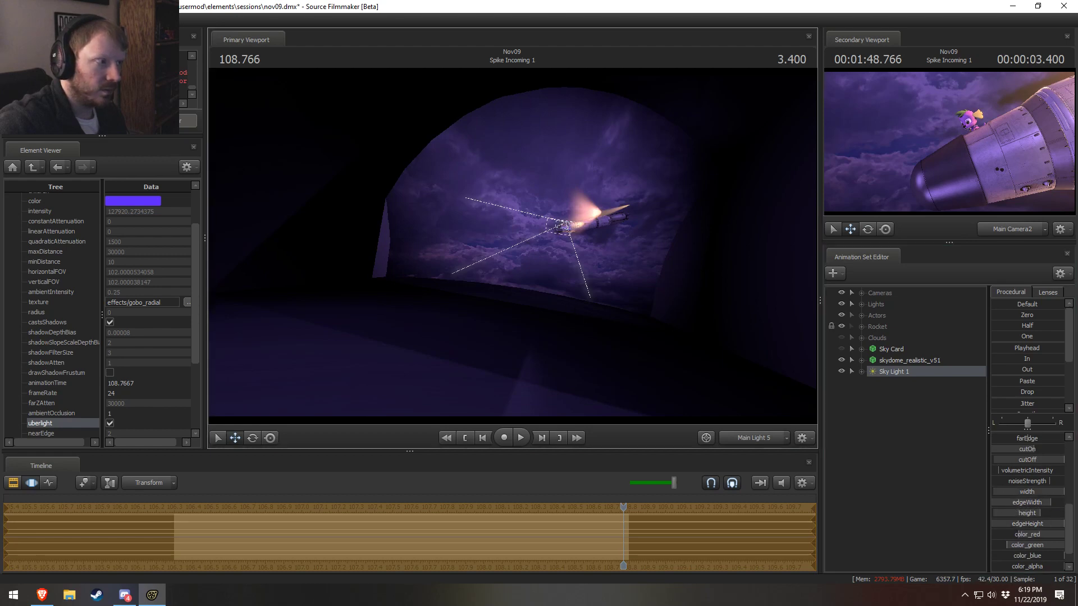
pyautogui.moveTo(1052, 451)
pyautogui.mouseDown()
pyautogui.moveTo(1011, 450)
pyautogui.moveTo(1023, 450)
pyautogui.mouseUp()
pyautogui.moveTo(512, 246); pyautogui.dragTo(508, 256)
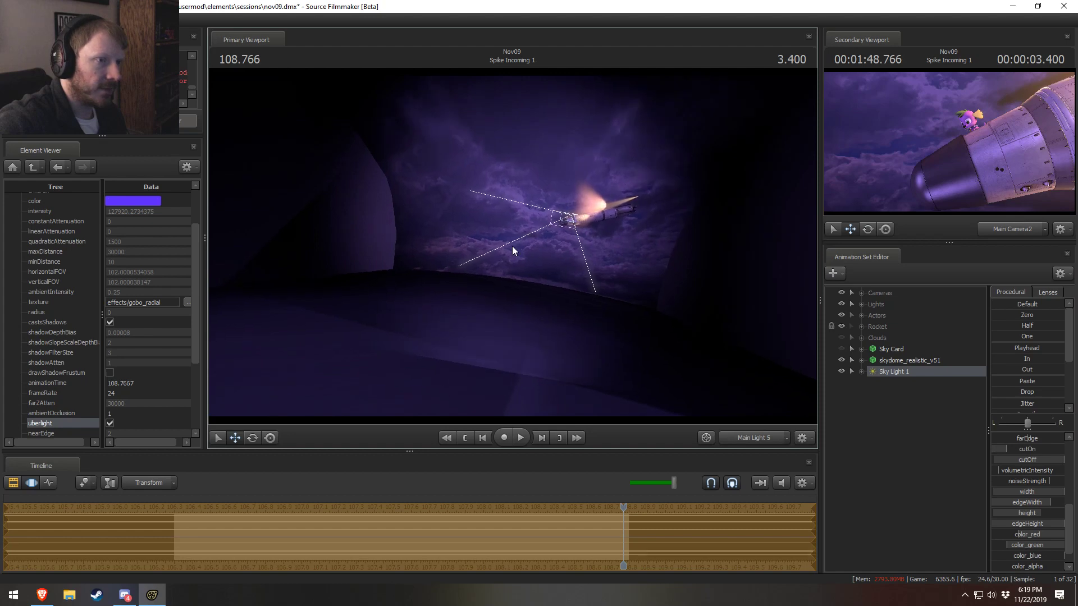
# Move the playhead to 106.400 in Spike Incoming 1 and raise Sky Light 1's color_red for a more purple tint
pyautogui.press('F2')
pyautogui.moveTo(155, 514); pyautogui.dragTo(193, 516)
pyautogui.scroll(-1, 1015, 529)
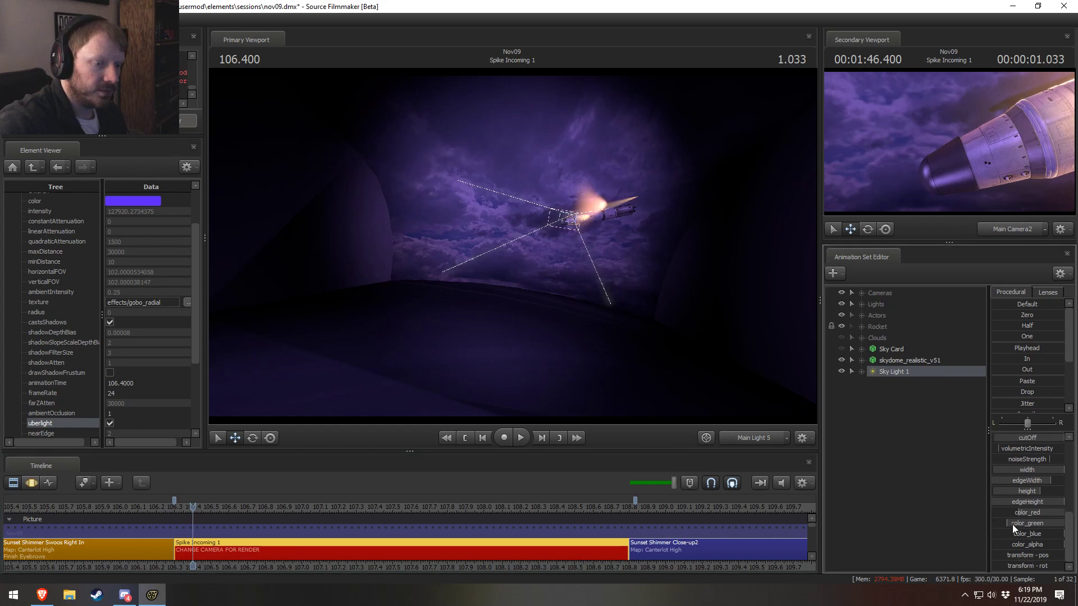
pyautogui.press('F3')
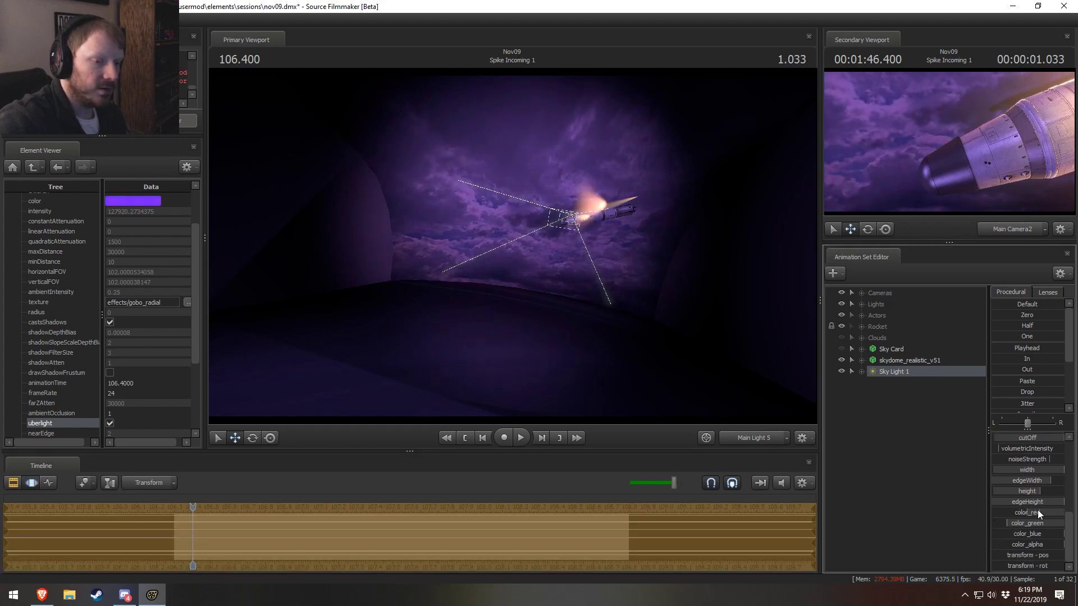
# Lower Sky Light 1's intensity to about 27920 and play part of the shot to check the lighting
pyautogui.scroll(5, 1037, 460)
pyautogui.moveTo(1033, 439)
pyautogui.mouseDown()
pyautogui.moveTo(1004, 439)
pyautogui.moveTo(1027, 440)
pyautogui.moveTo(1017, 439)
pyautogui.mouseUp()
pyautogui.press('space')
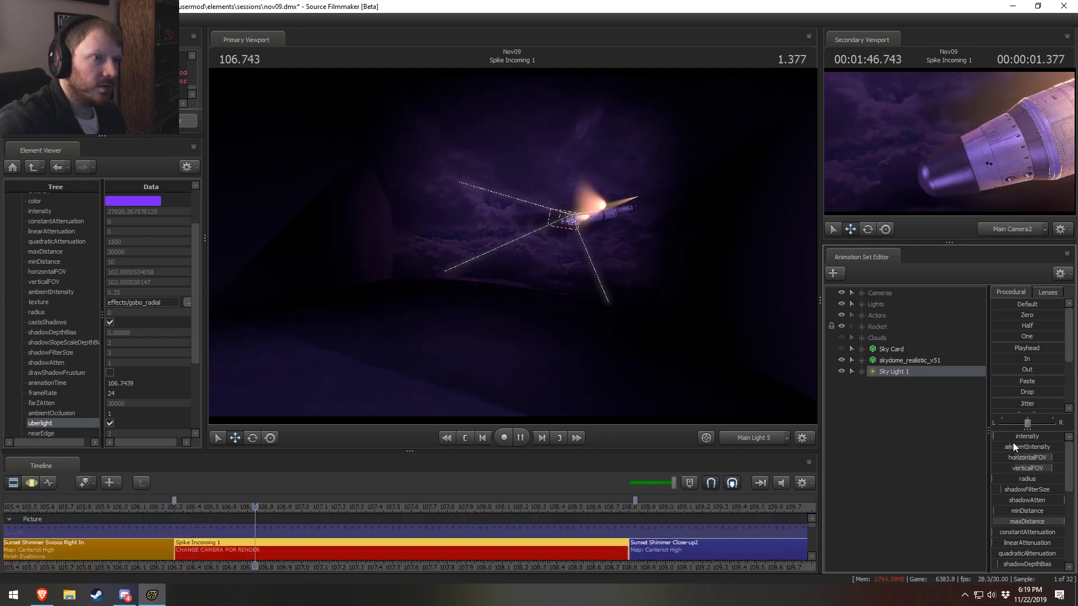
pyautogui.press('space')
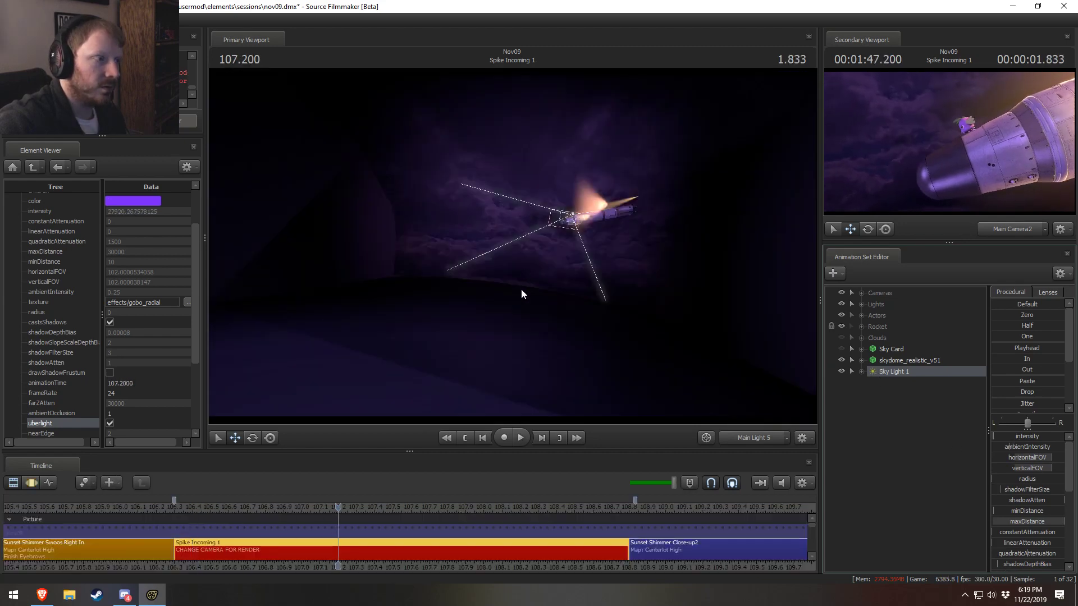
# Re-aim Sky Light 1 with its field of view widened to about 116.4 and return the primary viewport to Main Camera2
pyautogui.click(553, 284)
pyautogui.click(535, 310)
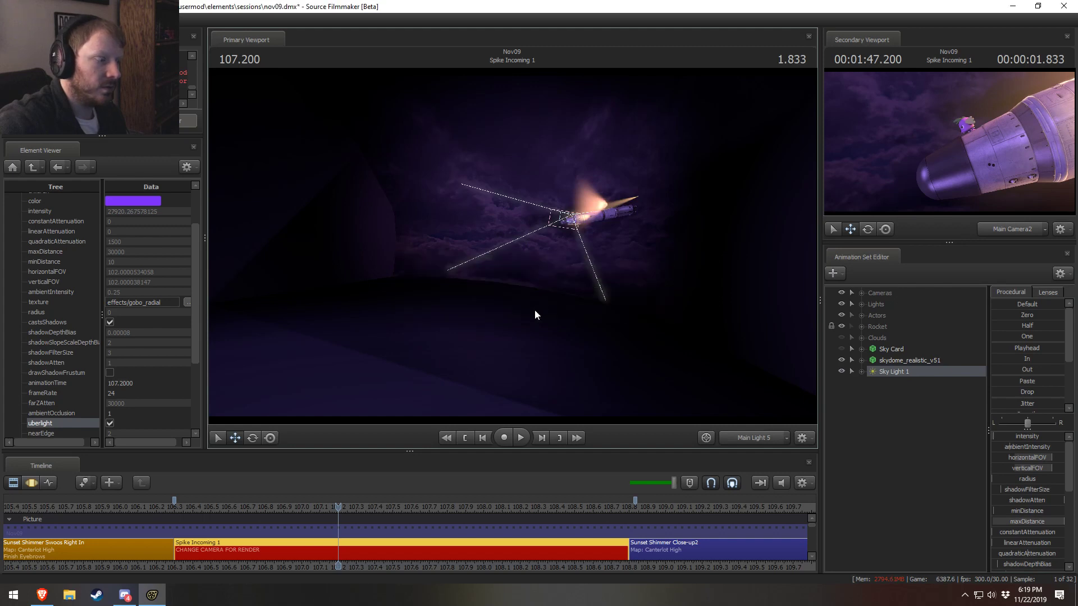
pyautogui.press('F3')
pyautogui.moveTo(535, 310)
pyautogui.mouseDown()
pyautogui.moveTo(497, 288)
pyautogui.moveTo(521, 295)
pyautogui.mouseUp()
pyautogui.scroll(-4, 514, 293)
pyautogui.scroll(-2, 521, 296)
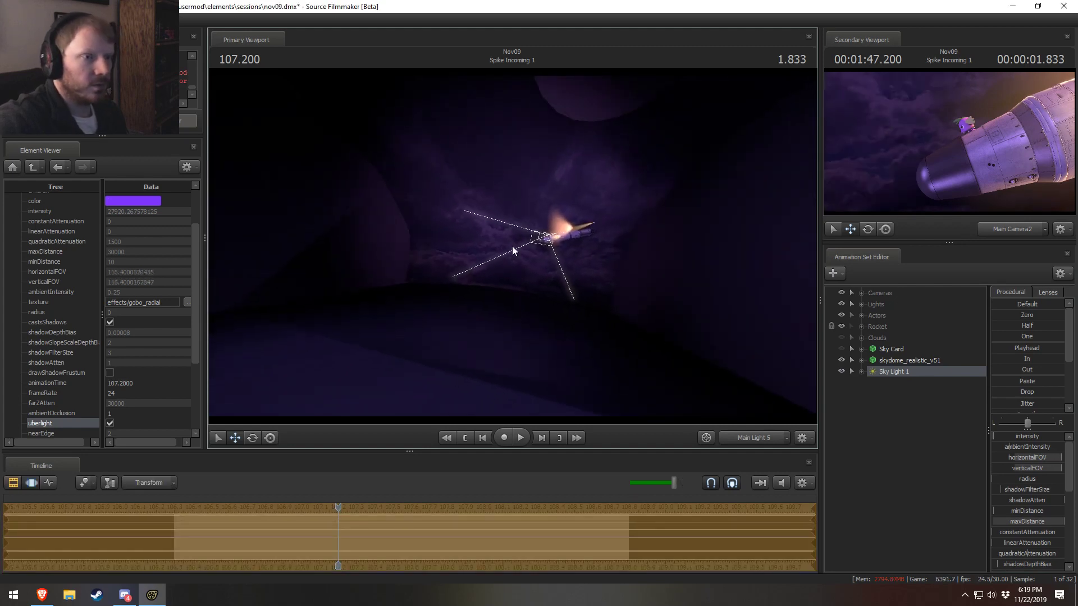
pyautogui.click(760, 435)
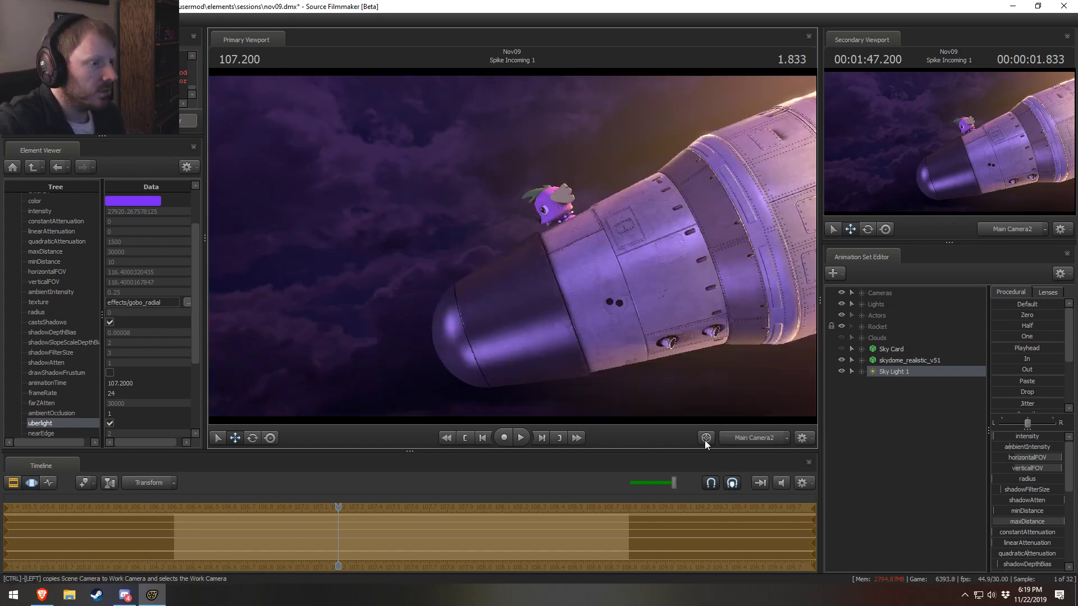
# Hide the Rocket group and play back Spike Incoming 1 from several points to review the sky lighting
pyautogui.press('F2')
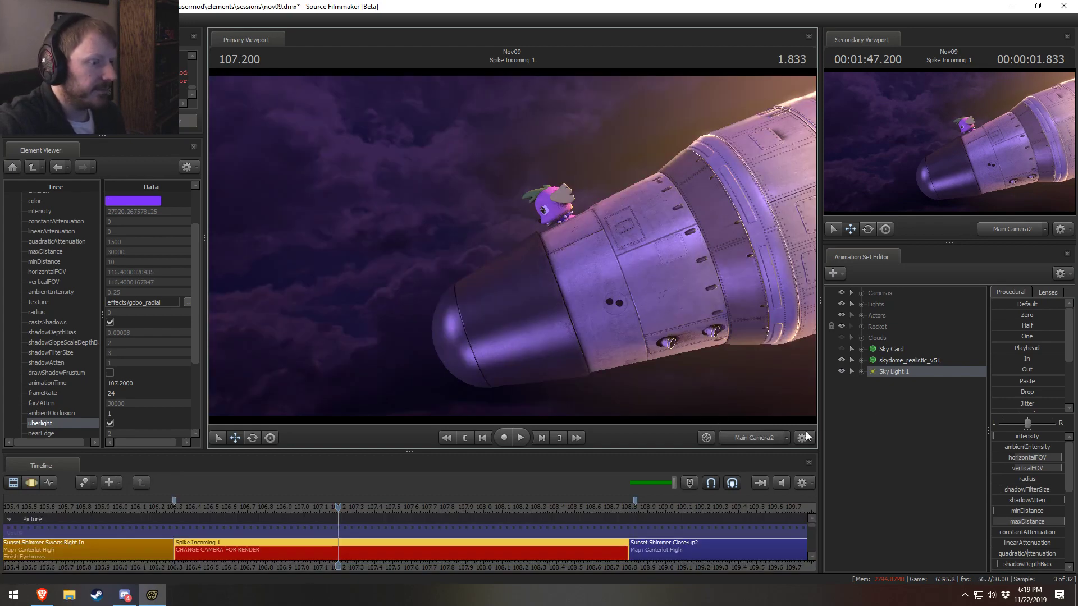
pyautogui.click(842, 325)
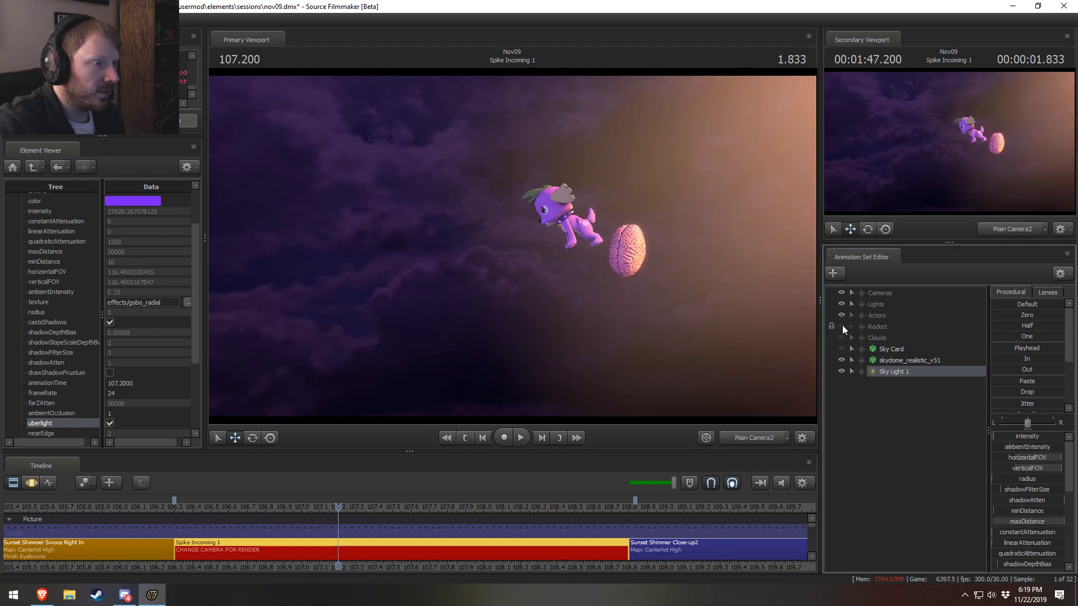
pyautogui.press('space')
pyautogui.press('space')
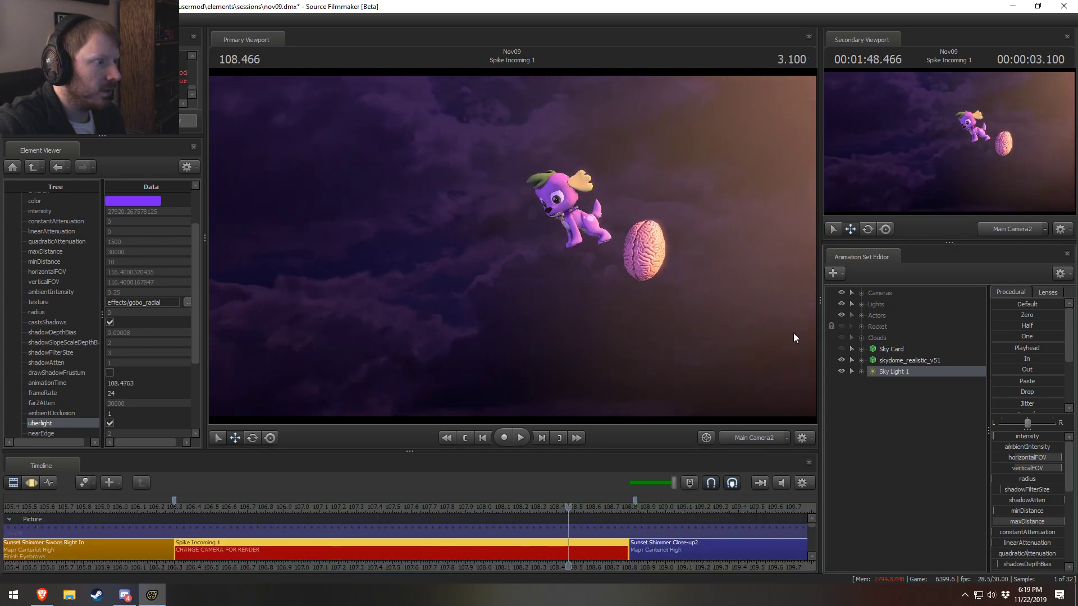
pyautogui.moveTo(572, 511)
pyautogui.mouseDown()
pyautogui.moveTo(527, 511)
pyautogui.moveTo(611, 512)
pyautogui.moveTo(198, 511)
pyautogui.moveTo(612, 511)
pyautogui.moveTo(563, 513)
pyautogui.mouseUp()
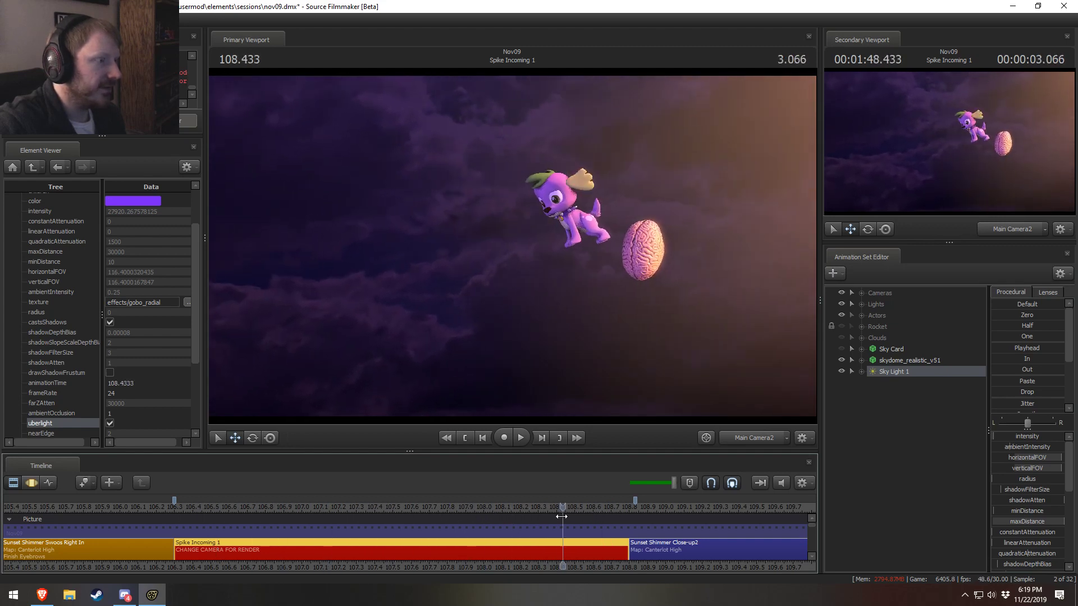
pyautogui.press('space')
pyautogui.press('space')
pyautogui.click(397, 508)
pyautogui.press('space')
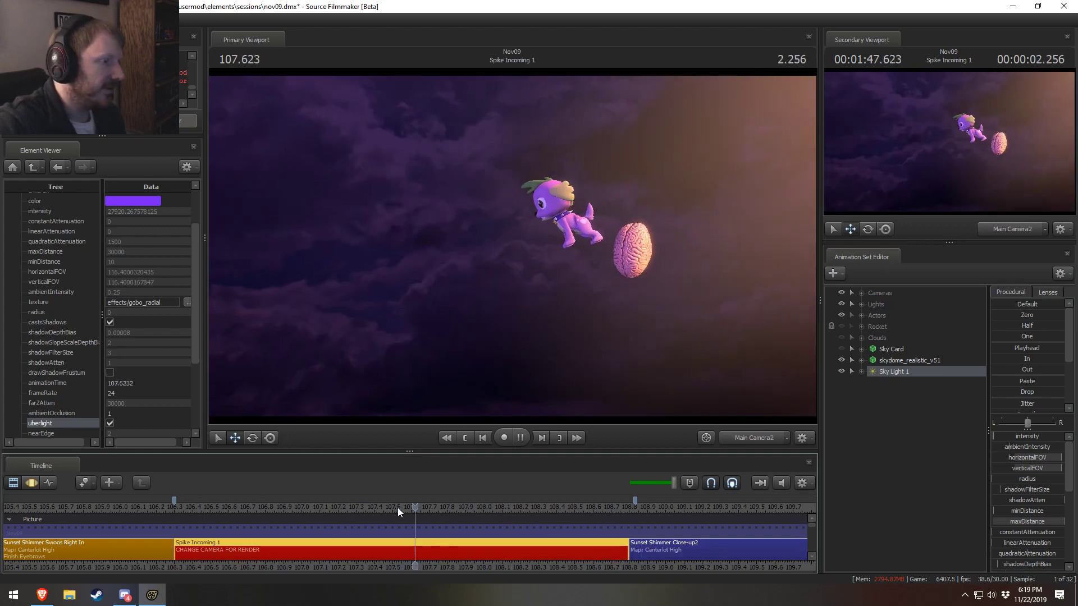
# Switch the primary viewport to the Work Camera and rotate skydome_realistic_v51 to reposition the clouds behind the character
pyautogui.click(910, 361)
pyautogui.click(740, 439)
pyautogui.press('s')
pyautogui.moveTo(512, 245)
pyautogui.mouseDown()
pyautogui.moveTo(511, 292)
pyautogui.moveTo(512, 246)
pyautogui.mouseUp()
pyautogui.press('F3')
pyautogui.press('e')
pyautogui.moveTo(659, 366); pyautogui.dragTo(639, 375)
pyautogui.press('w')
# Replay Spike Incoming 1 from its start, first in the Work Camera and then through Main Camera2, to review the rotated skydome
pyautogui.press('space')
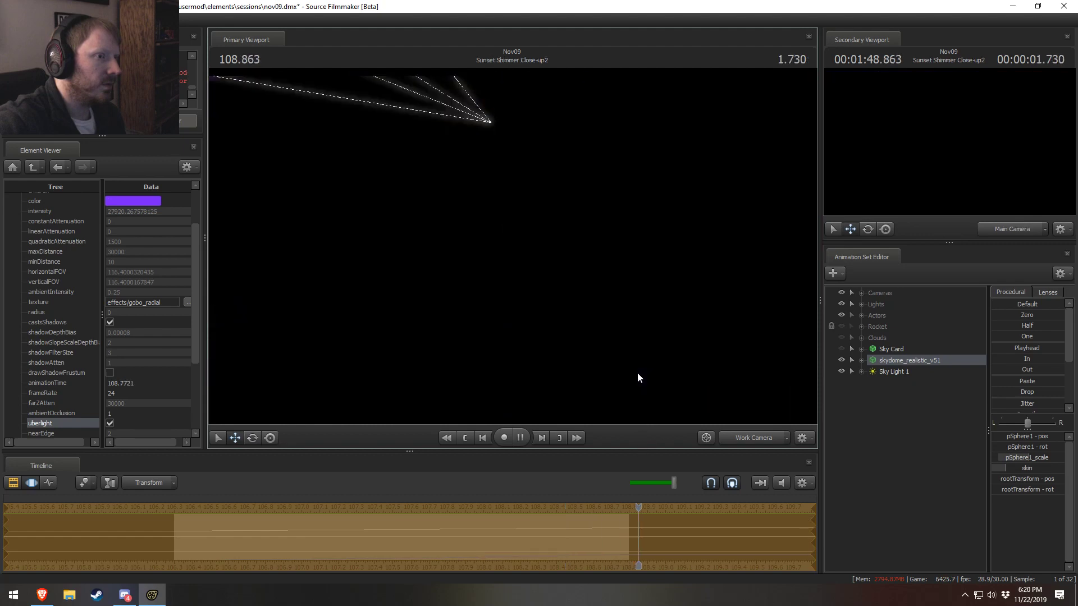
pyautogui.press('space')
pyautogui.press('F2')
pyautogui.click(168, 508)
pyautogui.press('space')
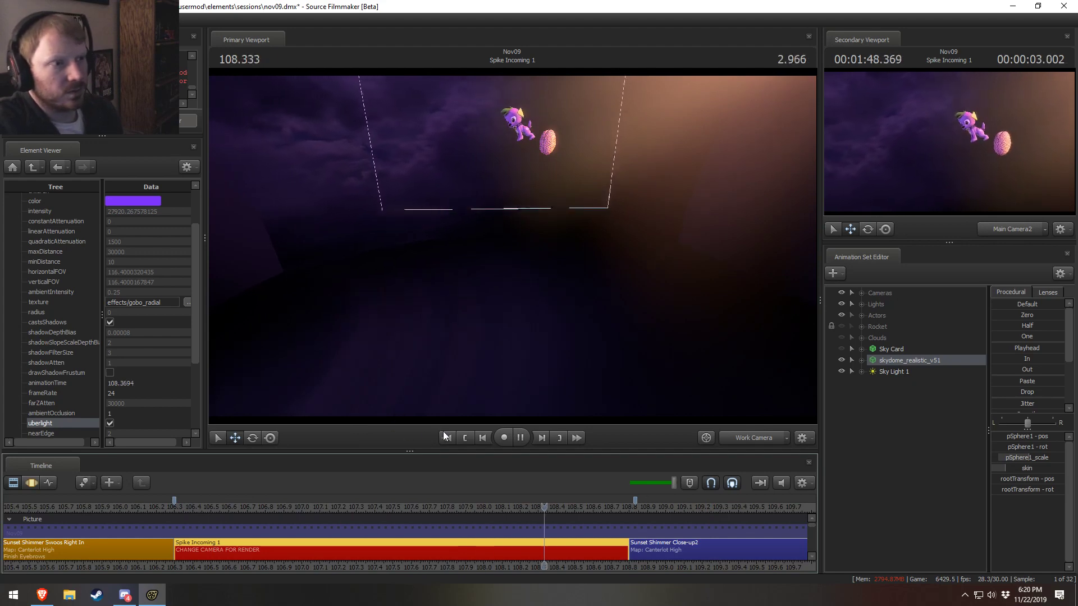
pyautogui.press('space')
pyautogui.click(186, 506)
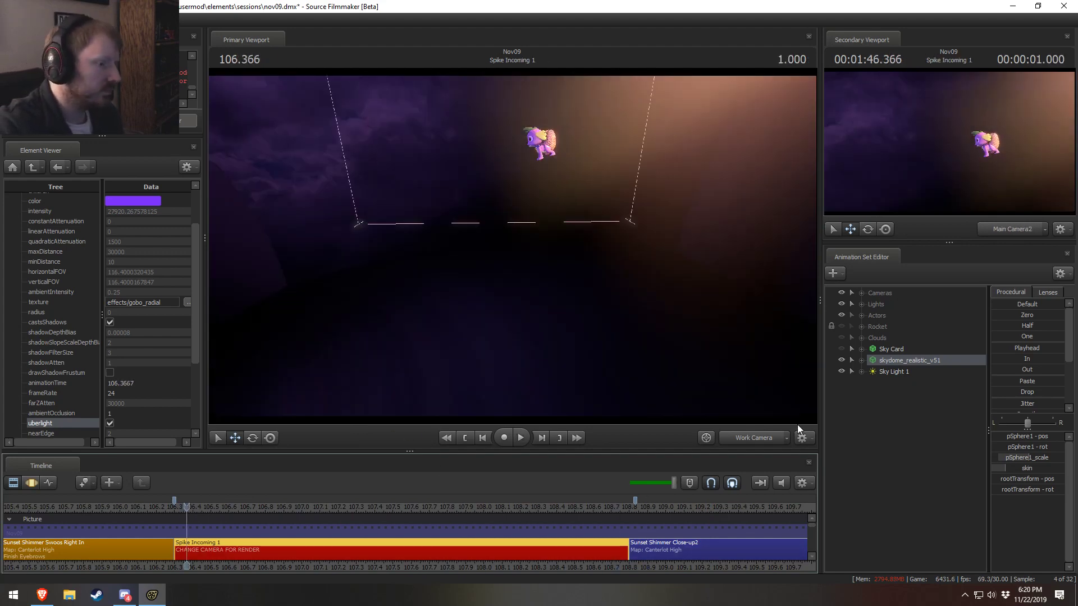
pyautogui.click(759, 440)
pyautogui.press('space')
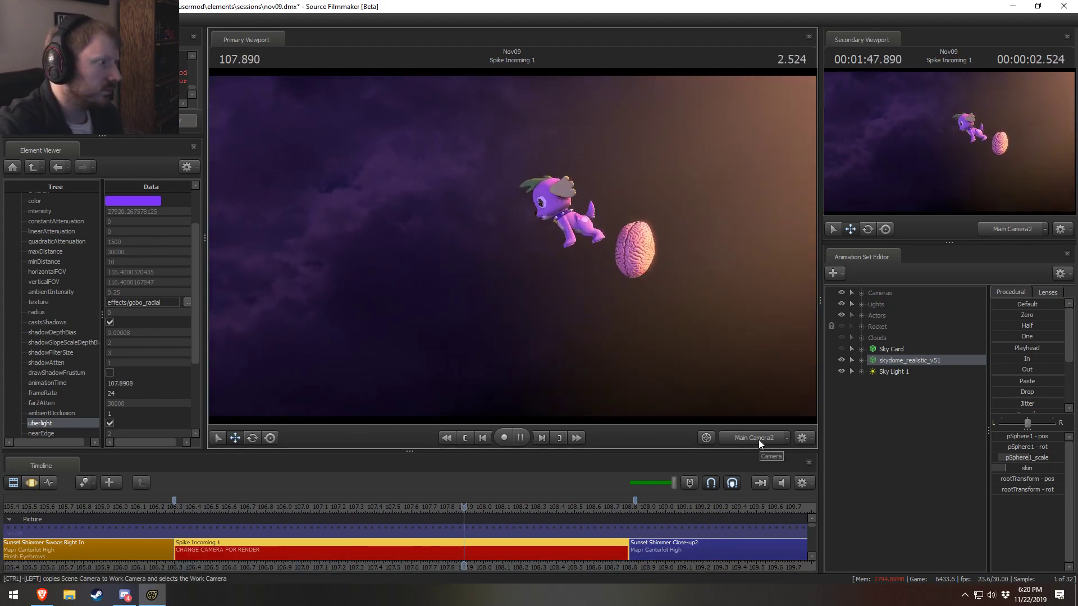
# Turn off lighting in the primary viewport and pull the Work Camera back until the whole skydome area is in view
pyautogui.press('space')
pyautogui.press('F3')
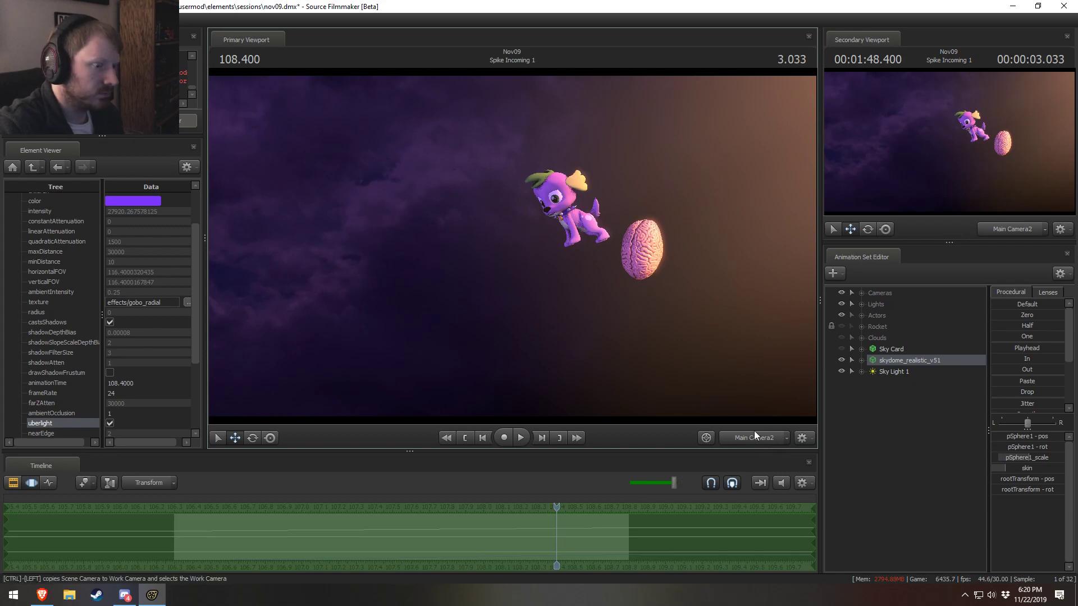
pyautogui.rightClick(741, 387)
pyautogui.click(753, 414)
pyautogui.keyDown('ctrl'); pyautogui.click(751, 442); pyautogui.keyUp('ctrl')
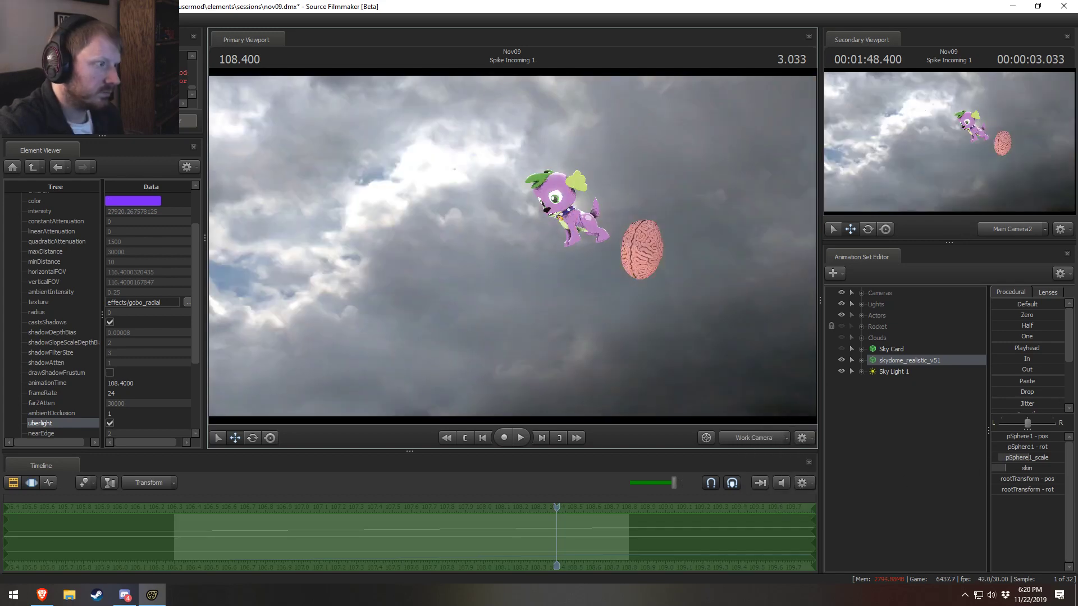
pyautogui.press('s')
pyautogui.moveTo(724, 365); pyautogui.dragTo(724, 365)
pyautogui.moveTo(512, 246); pyautogui.dragTo(512, 246)
pyautogui.press('s')
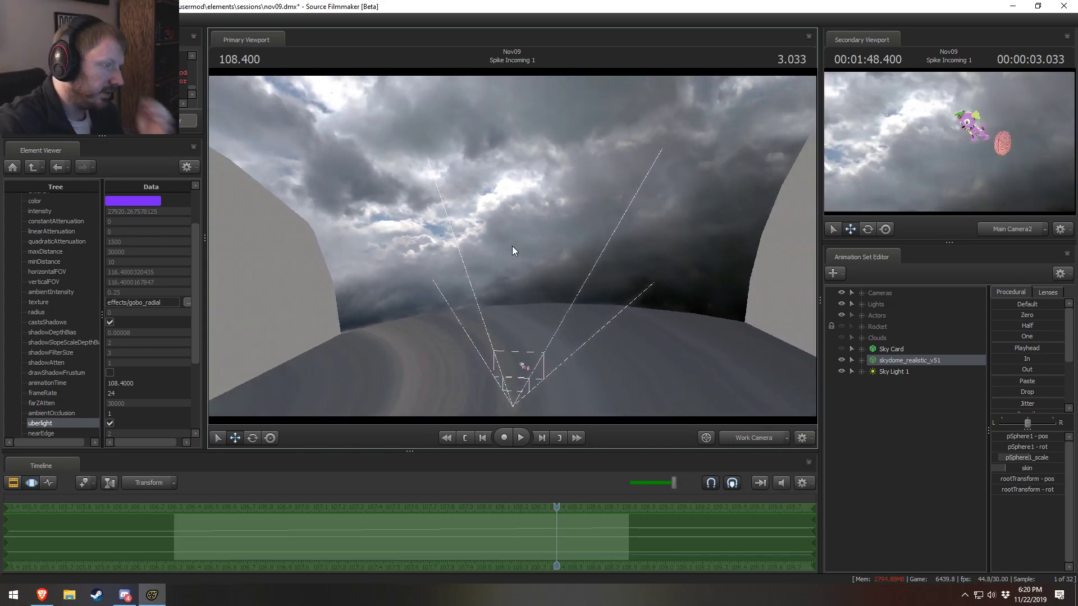
# Try shrinking skydome_realistic_v51 with pSphere1_scale and moving it to recentre it around the camera
pyautogui.moveTo(1037, 460); pyautogui.dragTo(1012, 459)
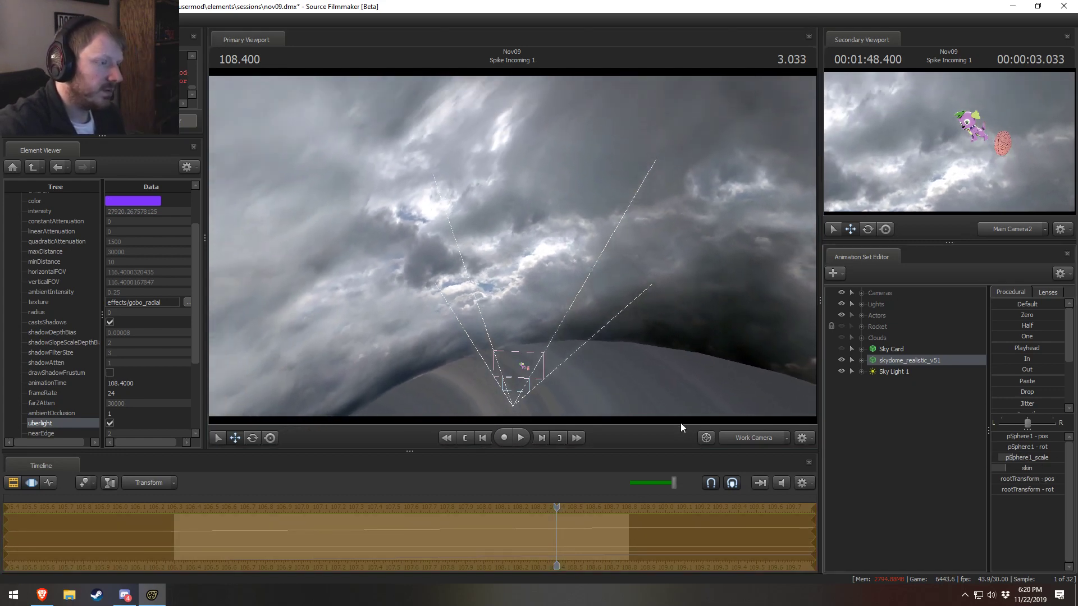
pyautogui.moveTo(671, 374); pyautogui.dragTo(636, 344)
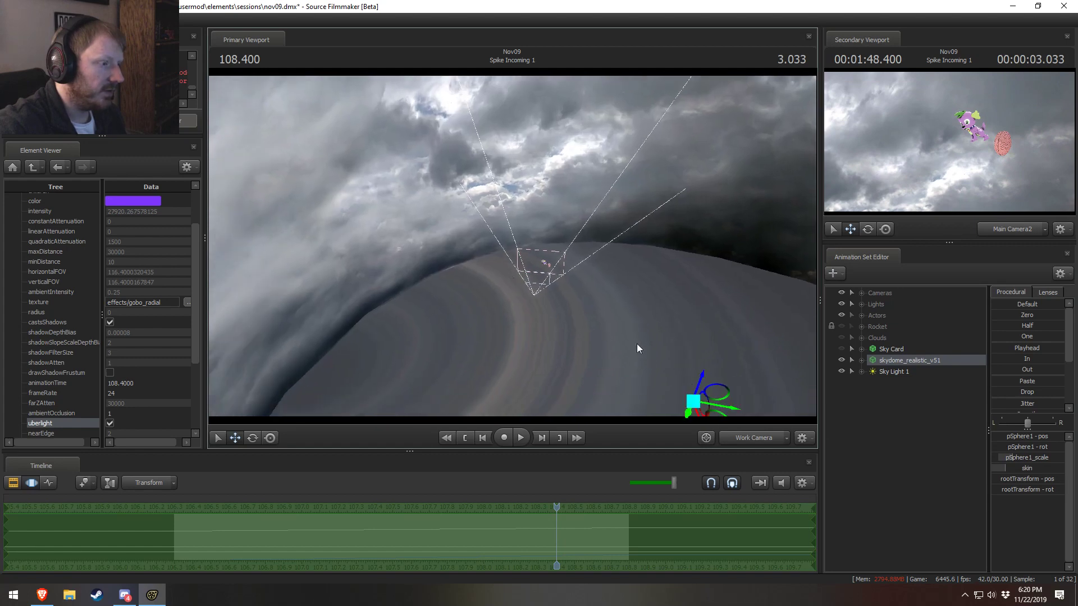
pyautogui.moveTo(723, 421); pyautogui.dragTo(613, 267)
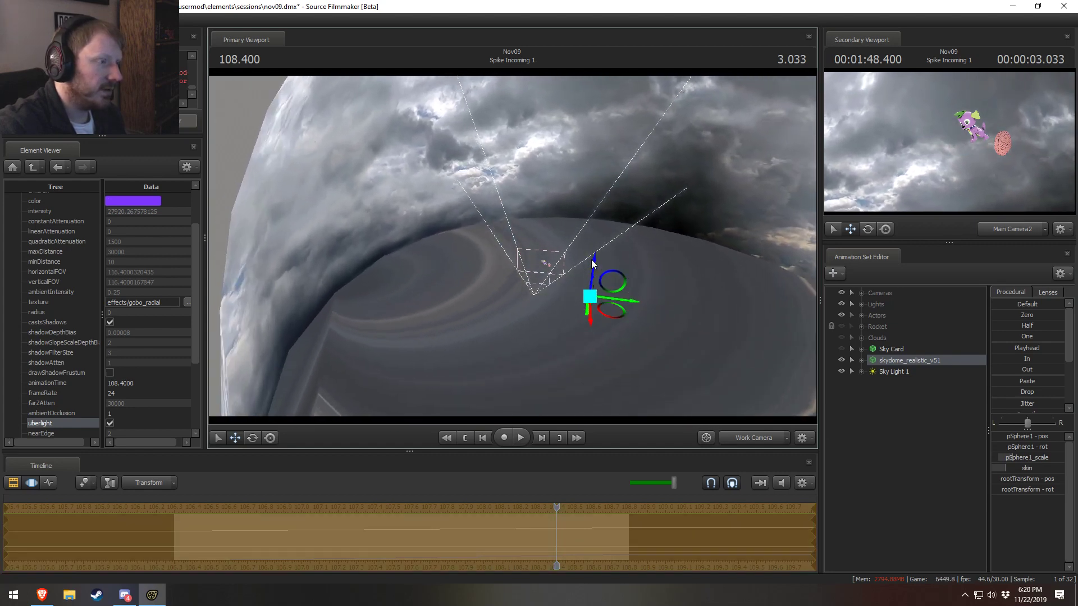
# Play back Spike Incoming 1 repeatedly from its start to check the rescaled and repositioned skydome
pyautogui.press('space')
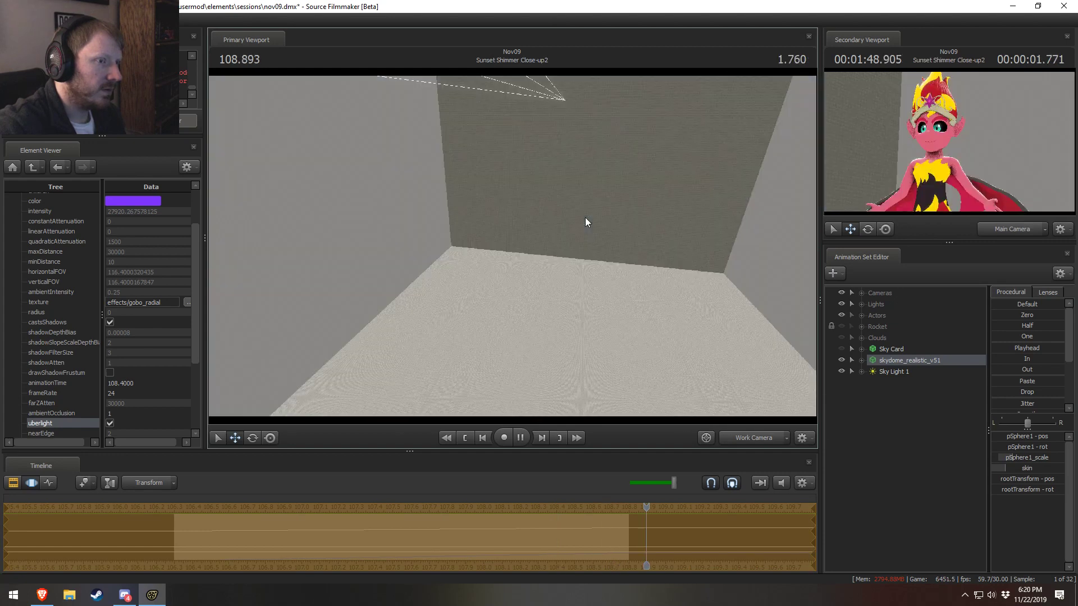
pyautogui.press('space')
pyautogui.press('F2')
pyautogui.press('space')
pyautogui.moveTo(358, 510); pyautogui.dragTo(179, 505)
pyautogui.press('space')
pyautogui.press('space')
pyautogui.press('space')
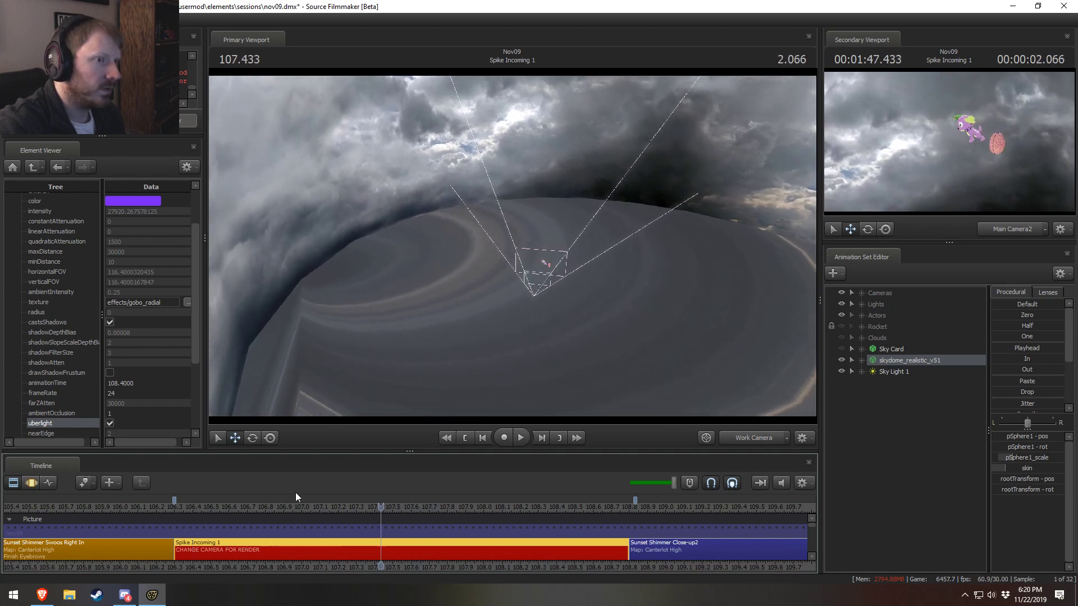
pyautogui.moveTo(375, 510); pyautogui.dragTo(174, 510)
pyautogui.press('space')
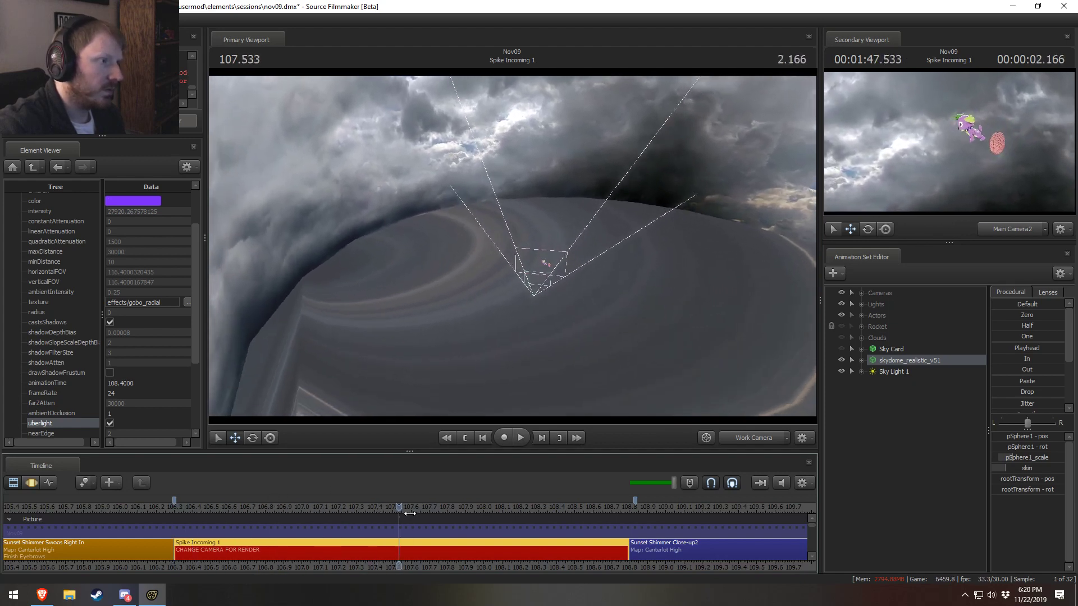
# Try rotating skydome_realistic_v51 at 108.766, using a time selection whose falloff ramps across Spike Incoming 1
pyautogui.click(277, 510)
pyautogui.press('F3')
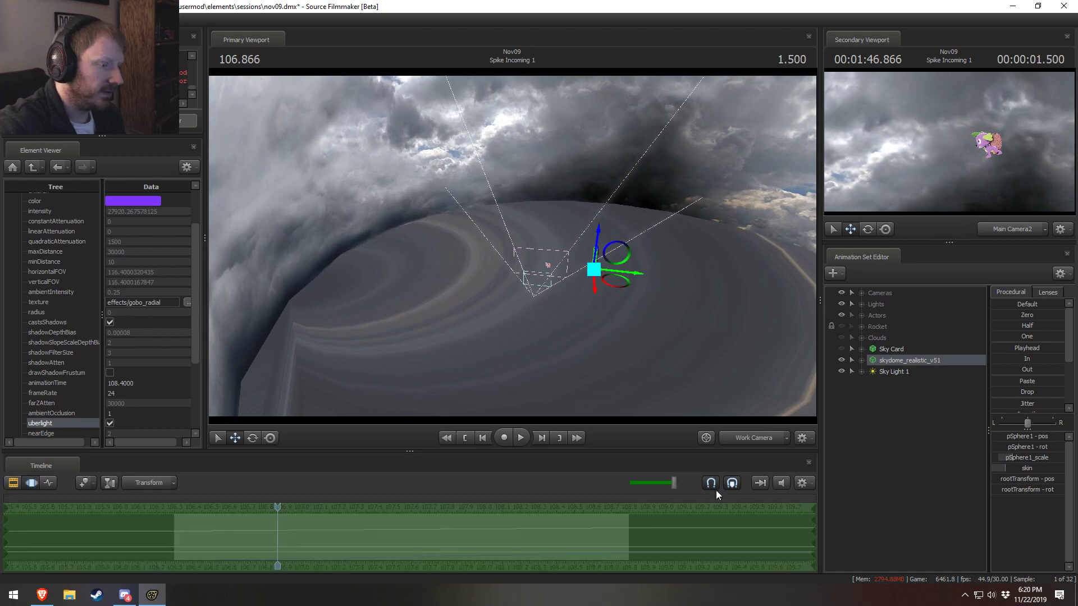
pyautogui.keyDown('shift'); pyautogui.moveTo(623, 521); pyautogui.dragTo(691, 521); pyautogui.keyUp('shift')
pyautogui.scroll(1, 624, 533)
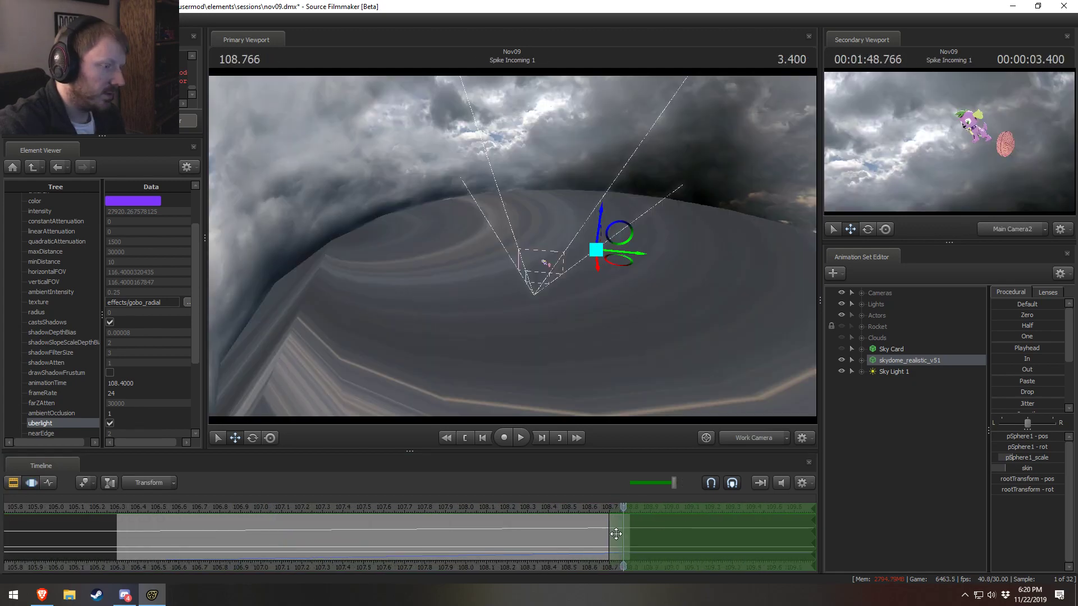
pyautogui.moveTo(621, 534); pyautogui.dragTo(109, 568)
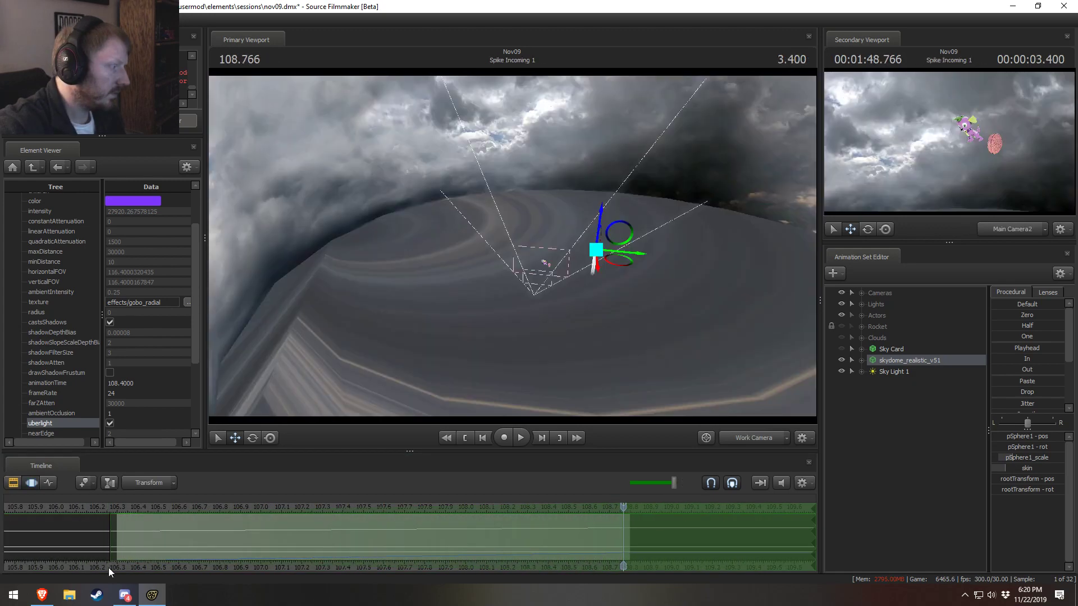
pyautogui.press('F2')
pyautogui.press('F3')
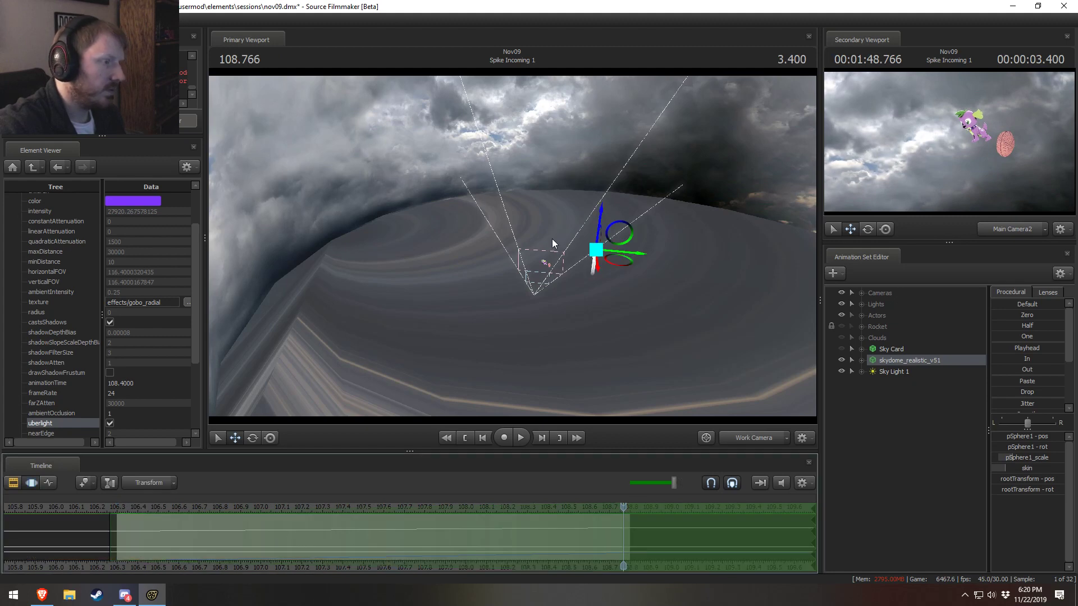
pyautogui.press('e')
pyautogui.moveTo(612, 267); pyautogui.dragTo(596, 267)
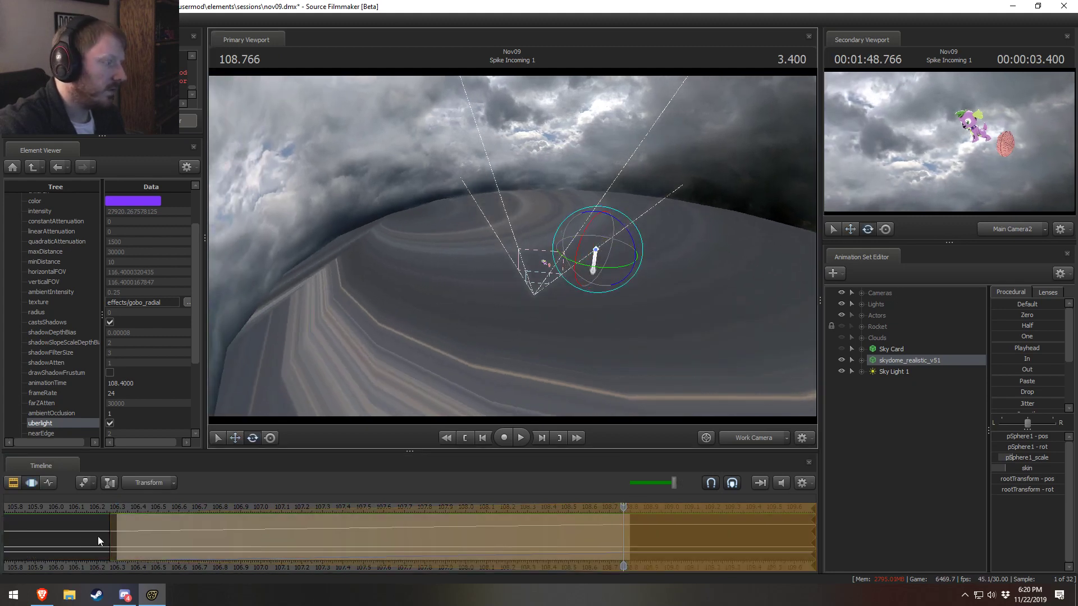
# Replay Spike Incoming 1 from its start to check the gradual skydome rotation
pyautogui.click(112, 506)
pyautogui.press('space')
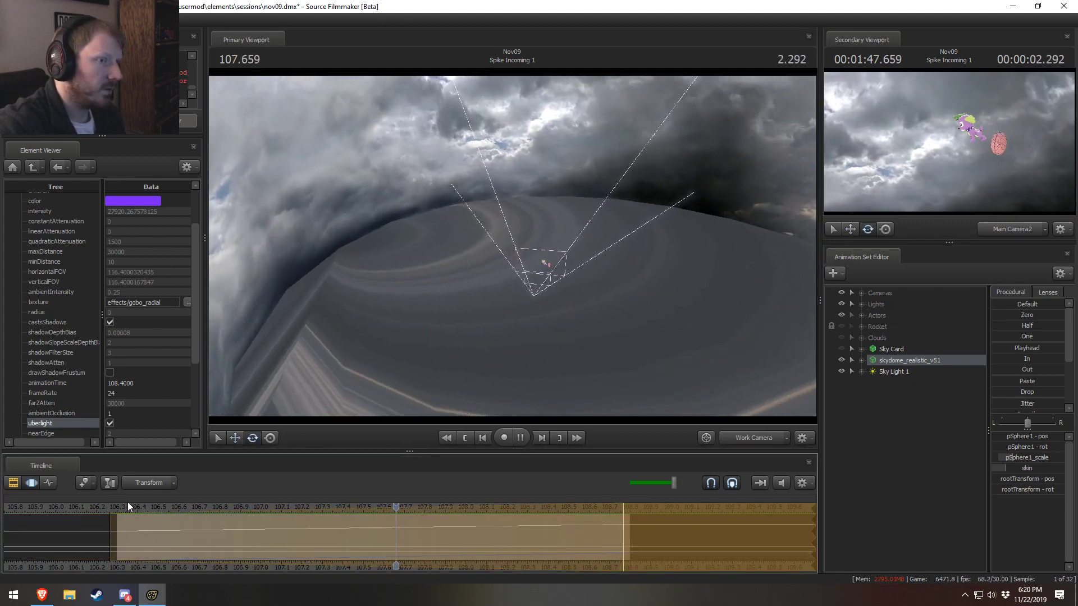
pyautogui.press('space')
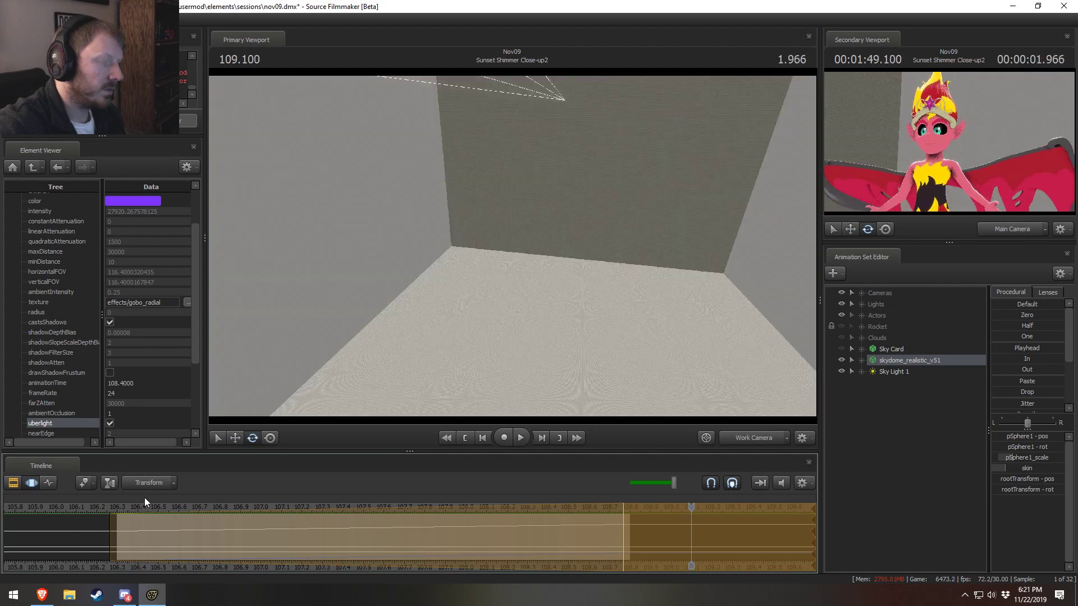
pyautogui.click(98, 506)
pyautogui.press('space')
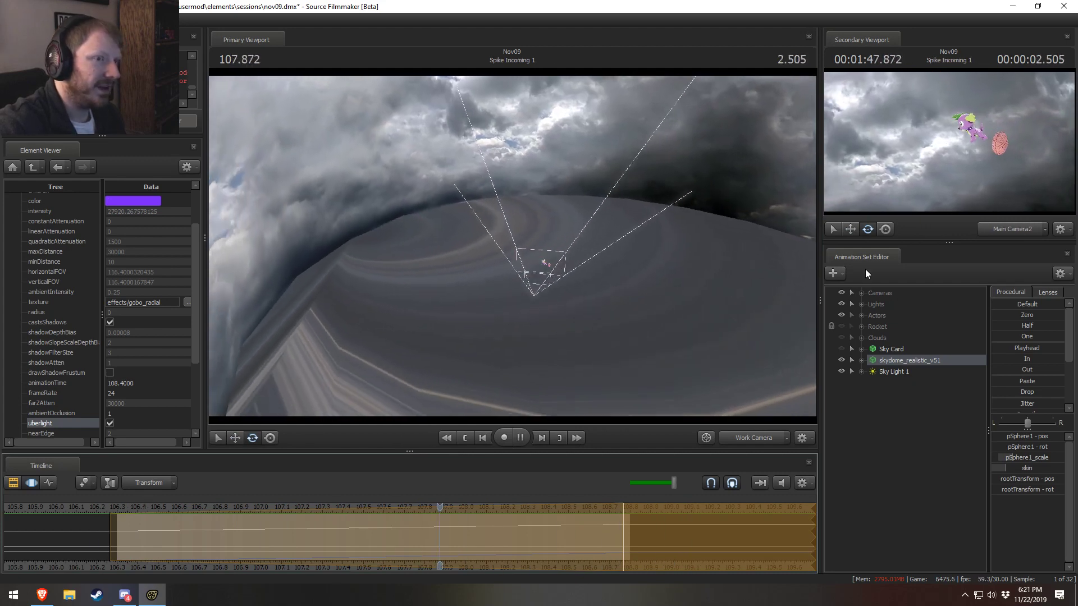
pyautogui.press('space')
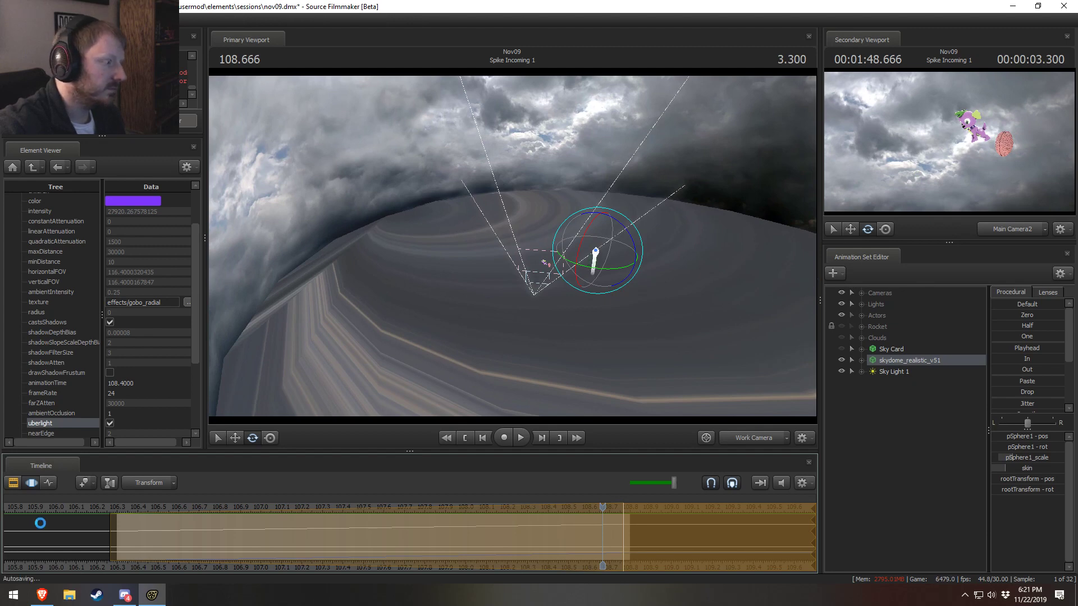
# Reset the time selection and try tilting only the skydome's rootTransform group slightly
pyautogui.press('F2')
pyautogui.press('F3')
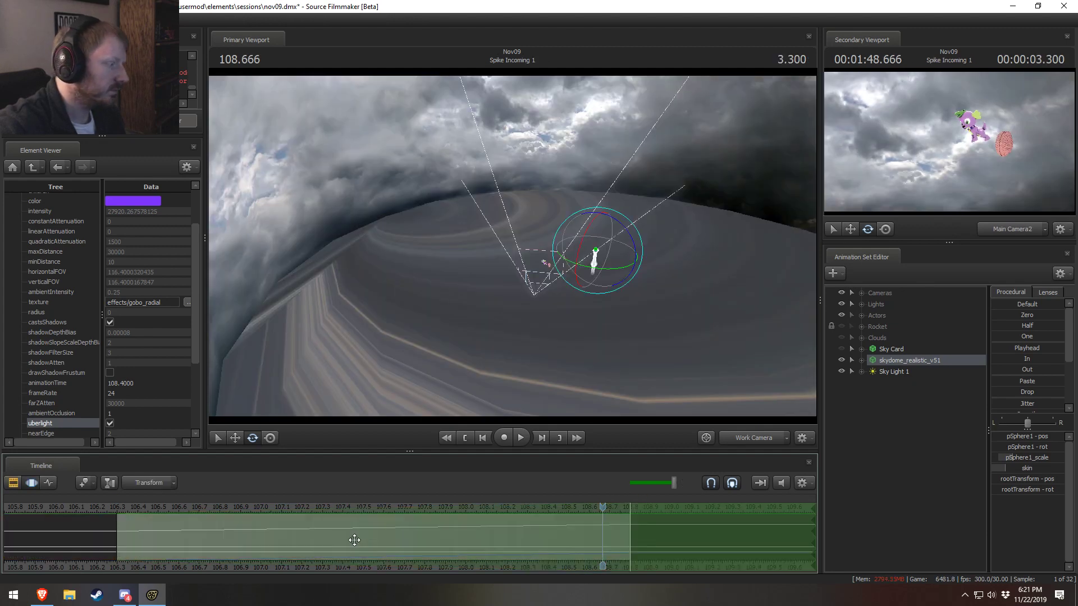
pyautogui.moveTo(594, 217); pyautogui.dragTo(578, 247)
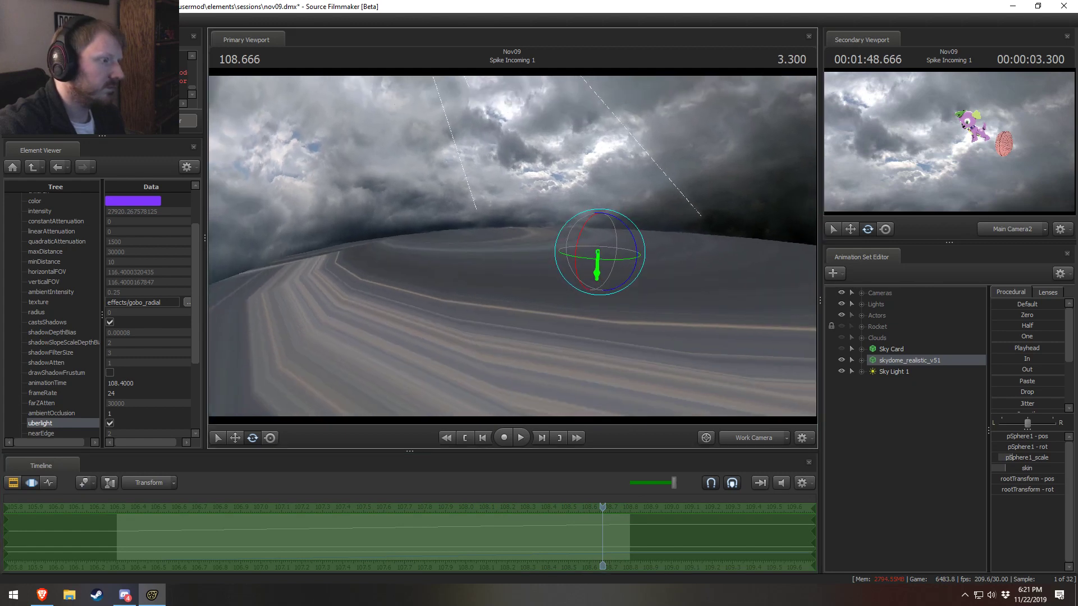
pyautogui.click(862, 360)
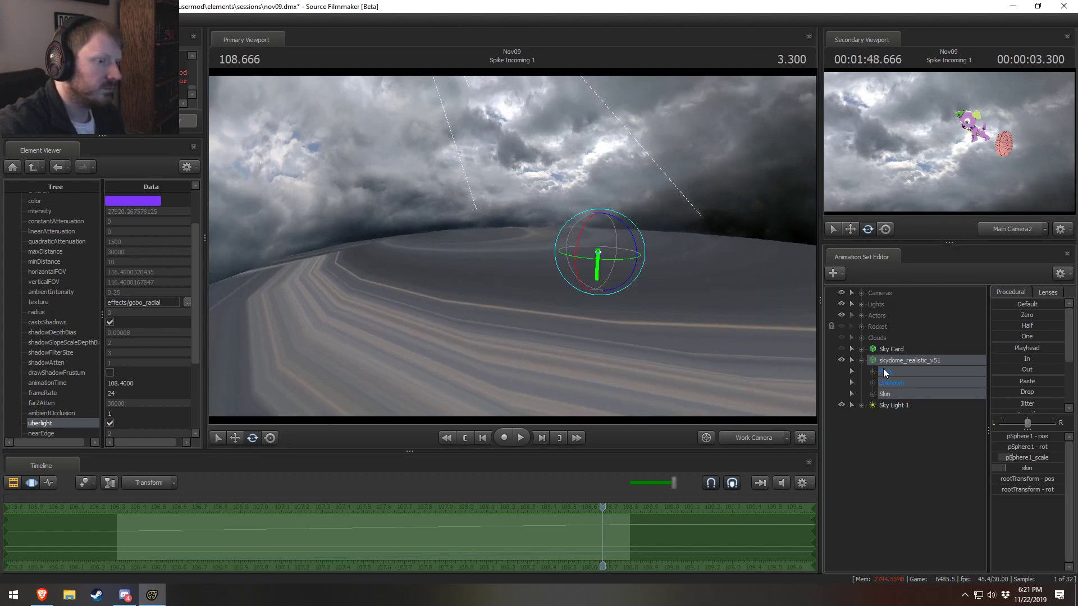
pyautogui.click(884, 369)
pyautogui.moveTo(640, 229); pyautogui.dragTo(638, 226)
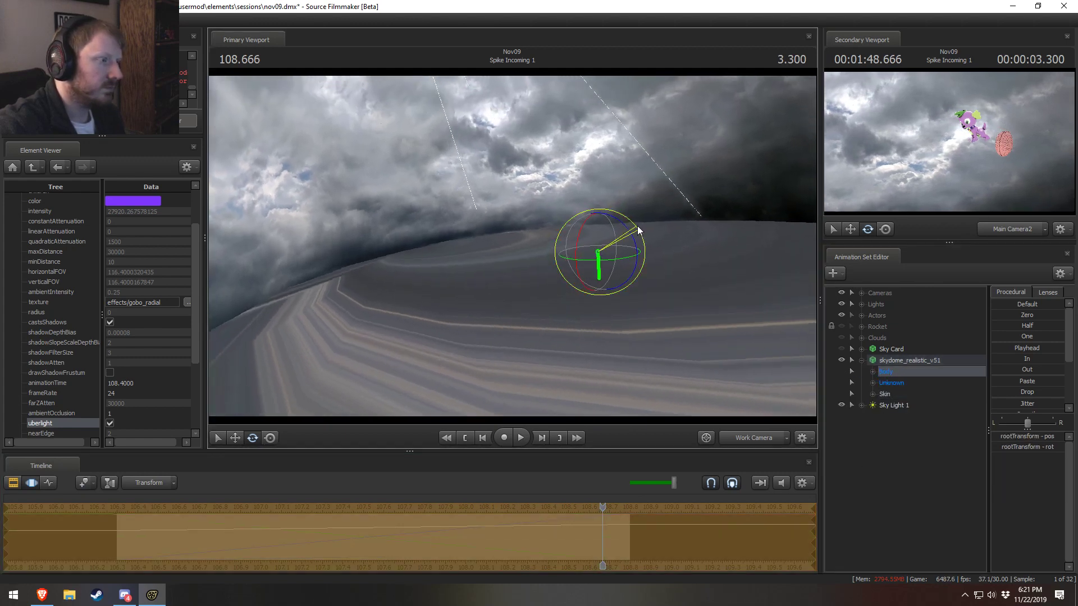
# Replay Spike Incoming 1 from its start to review the tilted skydome
pyautogui.press('space')
pyautogui.press('space')
pyautogui.press('F2')
pyautogui.click(122, 504)
pyautogui.press('space')
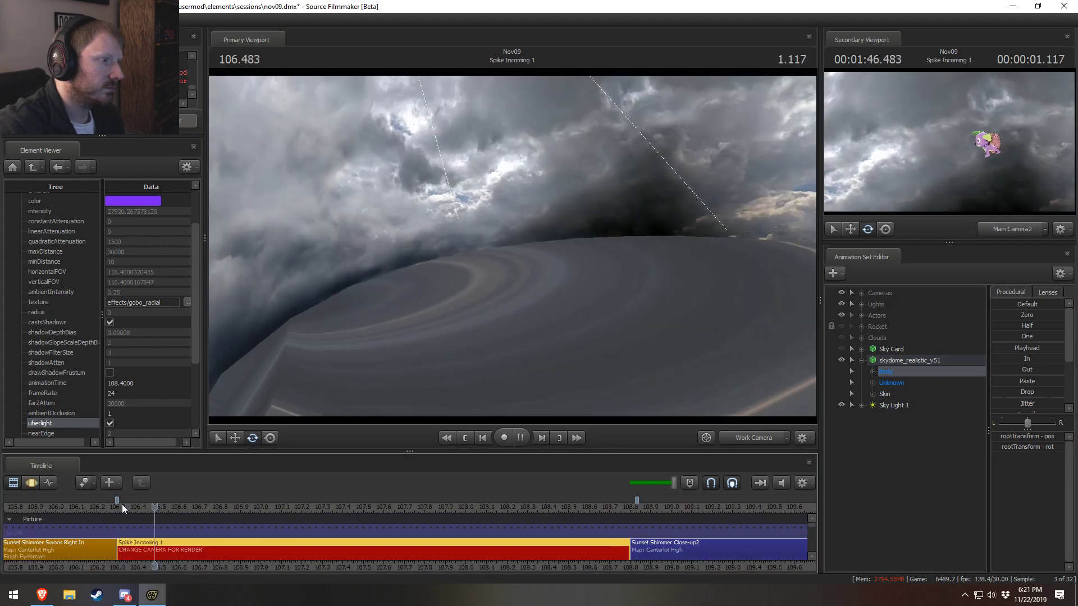
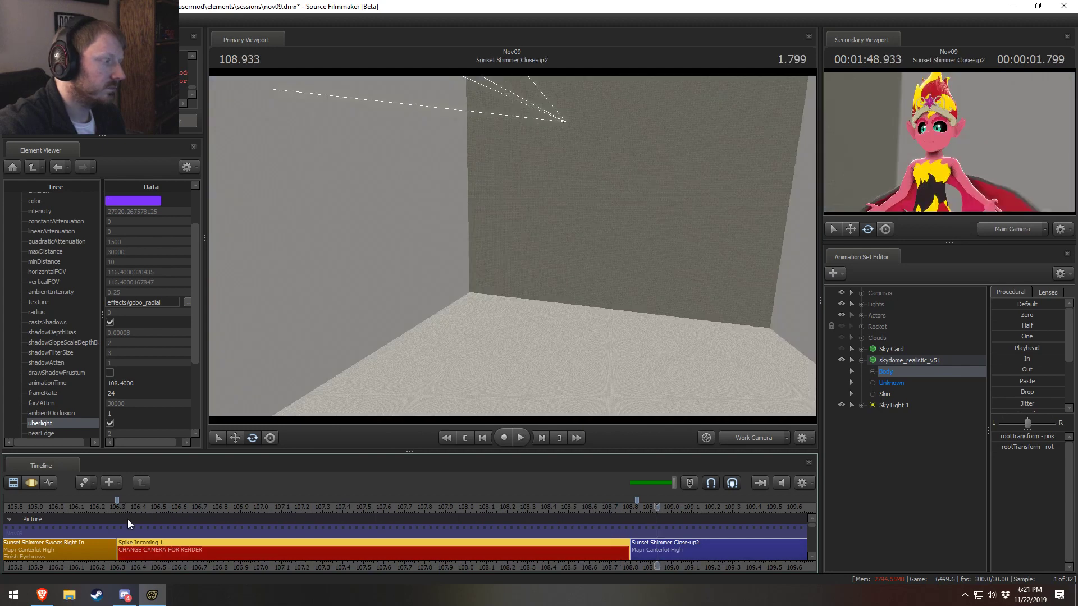
pyautogui.press('space')
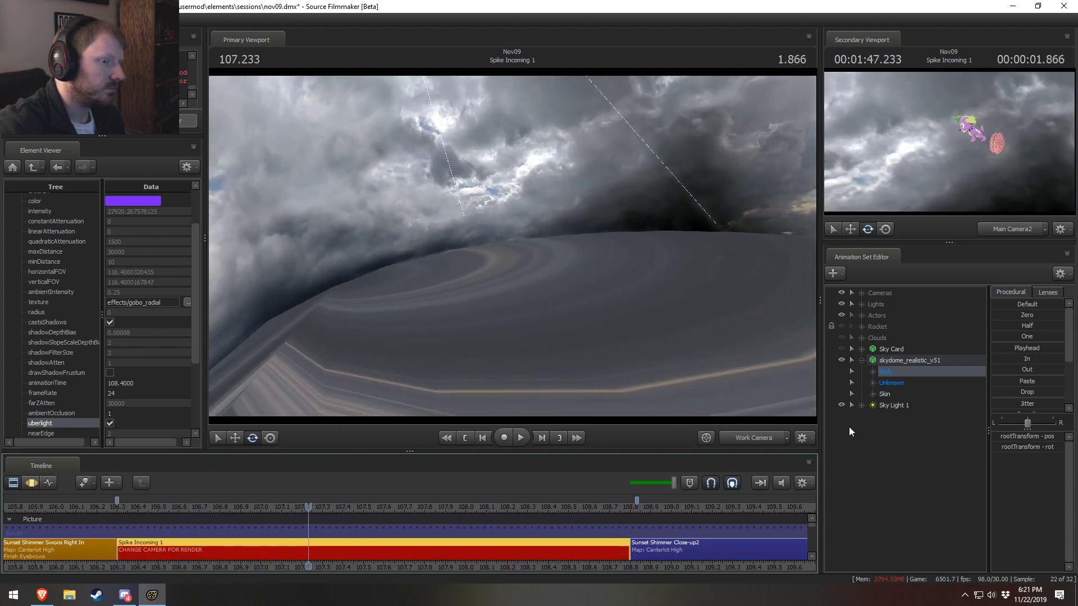
pyautogui.press('space')
pyautogui.press('space')
pyautogui.press('F3')
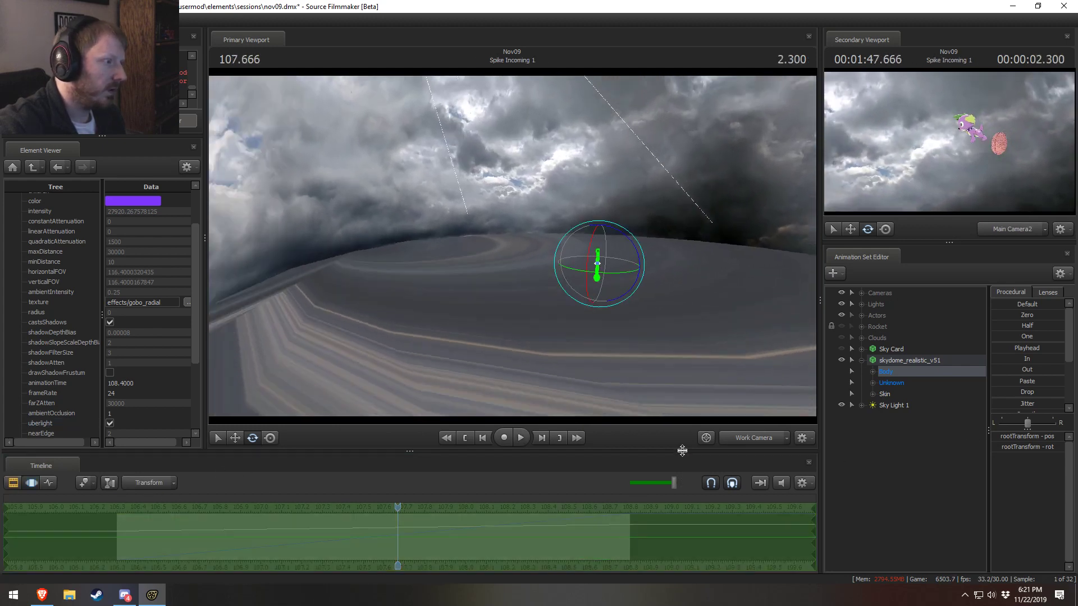
# Try a time selection near the shot's end, reset it, and lower skydome_realistic_v51 across the whole timeline
pyautogui.press('F2')
pyautogui.press('F3')
pyautogui.moveTo(598, 521); pyautogui.dragTo(594, 520)
pyautogui.press('Down')
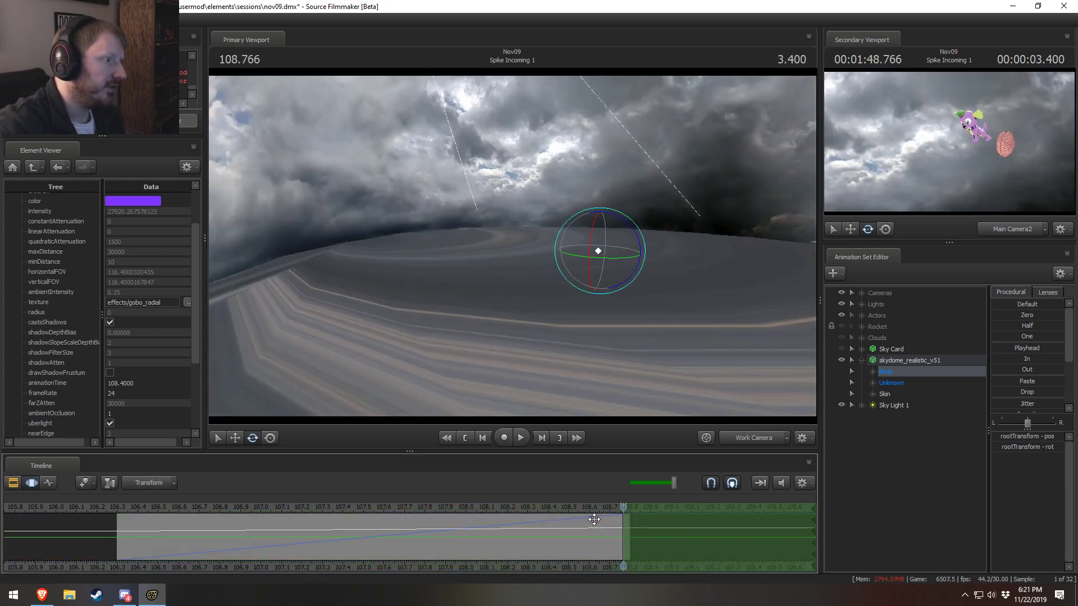
pyautogui.press('F2')
pyautogui.press('F3')
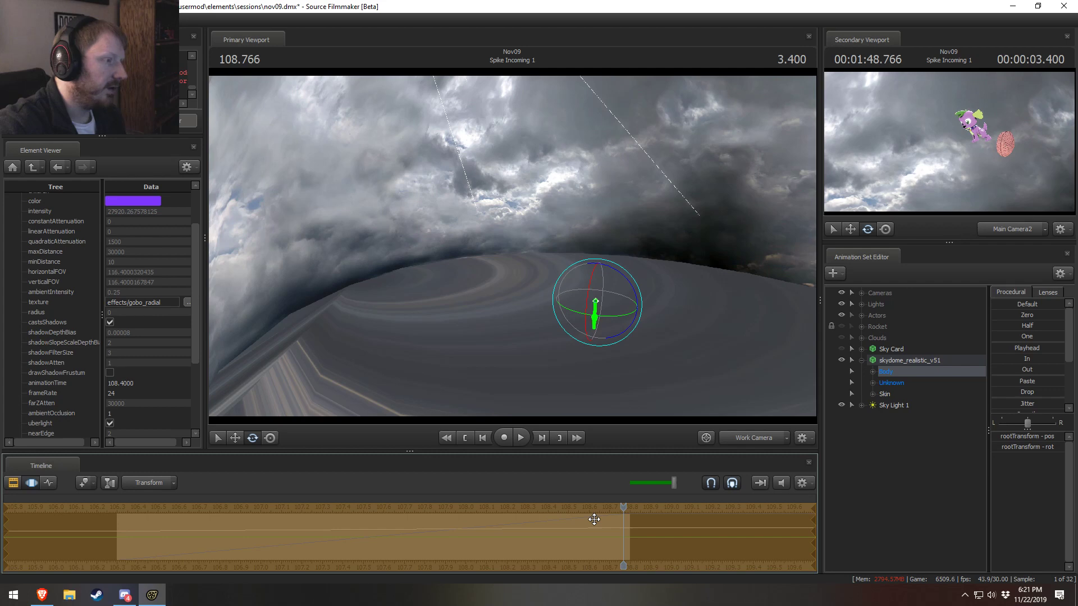
# Play Spike Incoming 1 from near its start to check the lowered skydome
pyautogui.press('space')
pyautogui.press('space')
pyautogui.press('F2')
pyautogui.click(133, 504)
pyautogui.press('space')
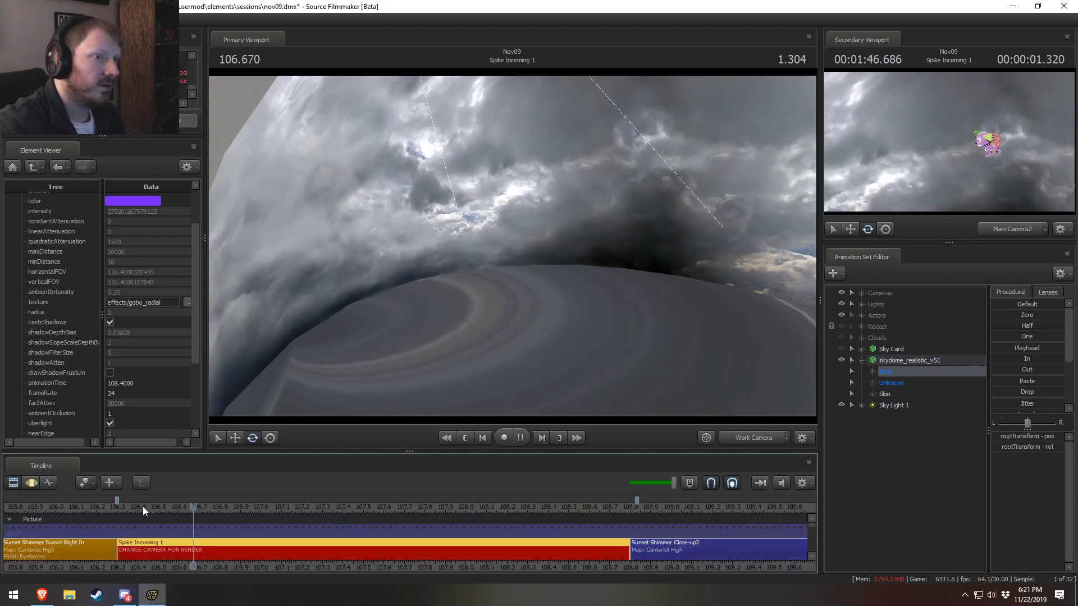
pyautogui.press('space')
# Undo the recent scale, position and rotation changes to skydome_realistic_v51
pyautogui.press('F3')
pyautogui.hotkey('ctrl', 'z')
pyautogui.hotkey('ctrl', 'z')
pyautogui.hotkey('ctrl', 'z')
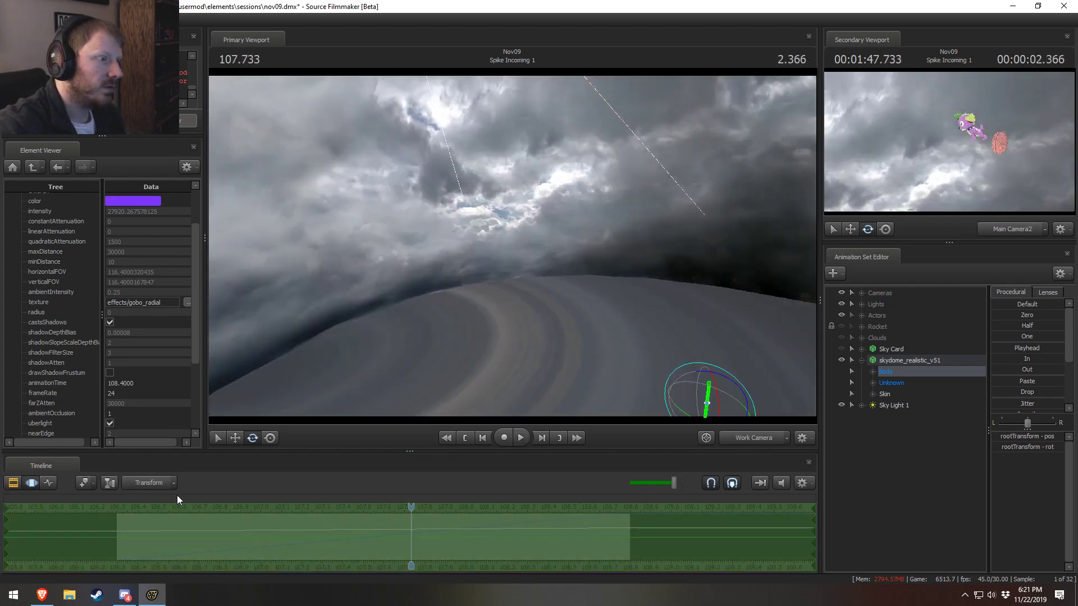
# Play back Spike Incoming 1 from near its start with the skydome changes undone
pyautogui.press('space')
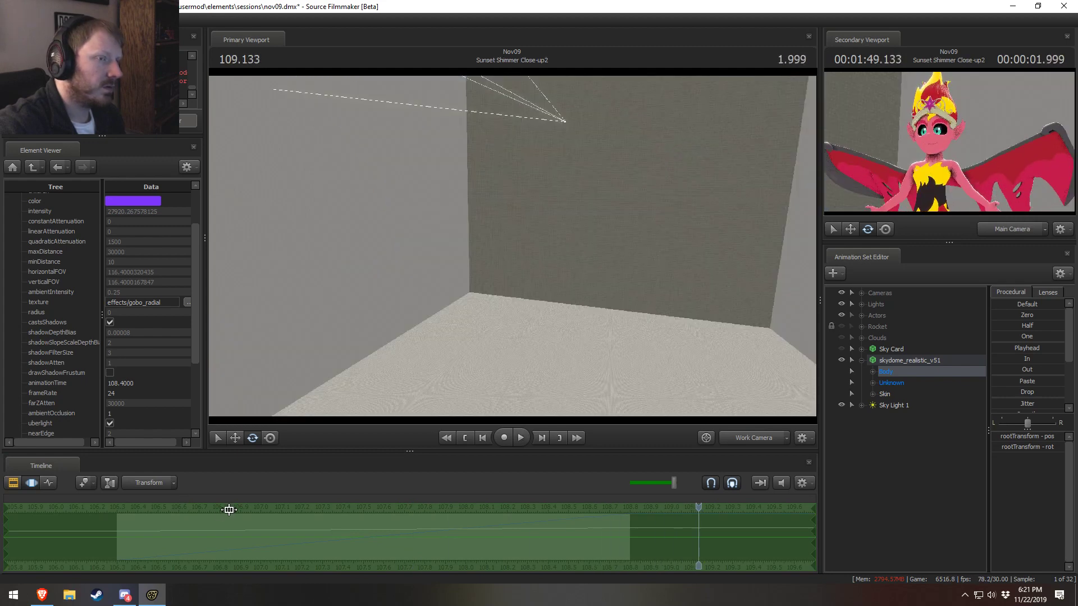
pyautogui.press('F2')
pyautogui.click(145, 507)
pyautogui.press('space')
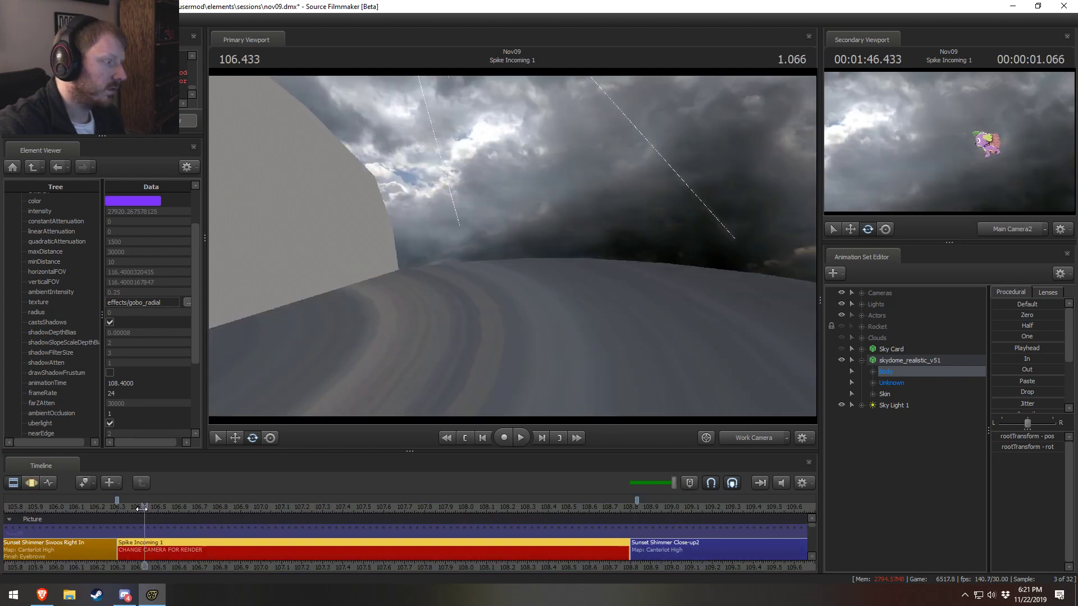
# Play back Spike Incoming 1 in the work camera to check the sky motion without lighting
pyautogui.moveTo(493, 290); pyautogui.dragTo(549, 291)
pyautogui.press('F3')
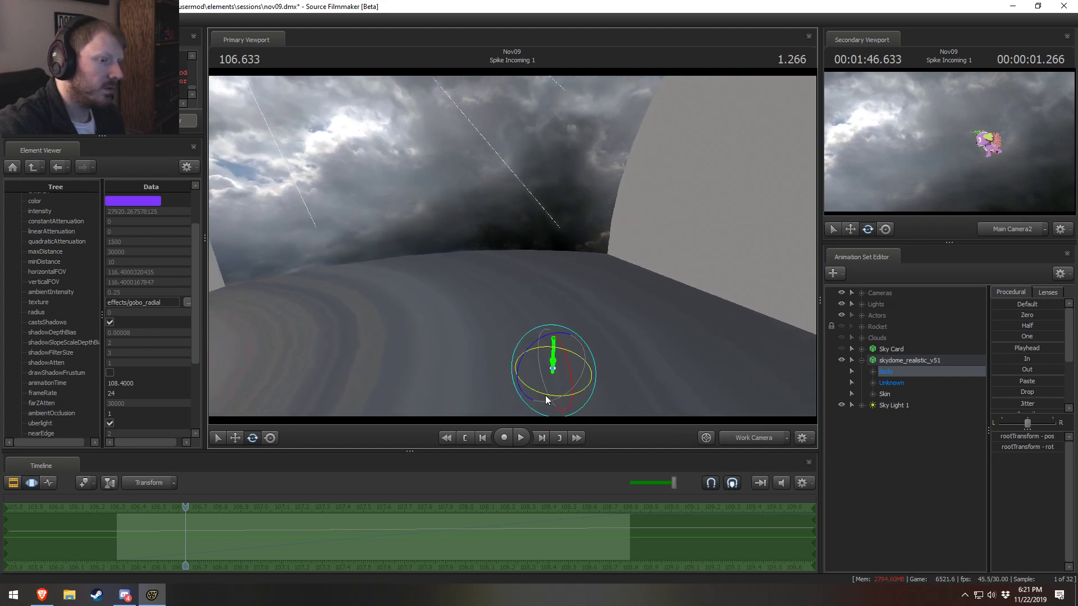
pyautogui.press('space')
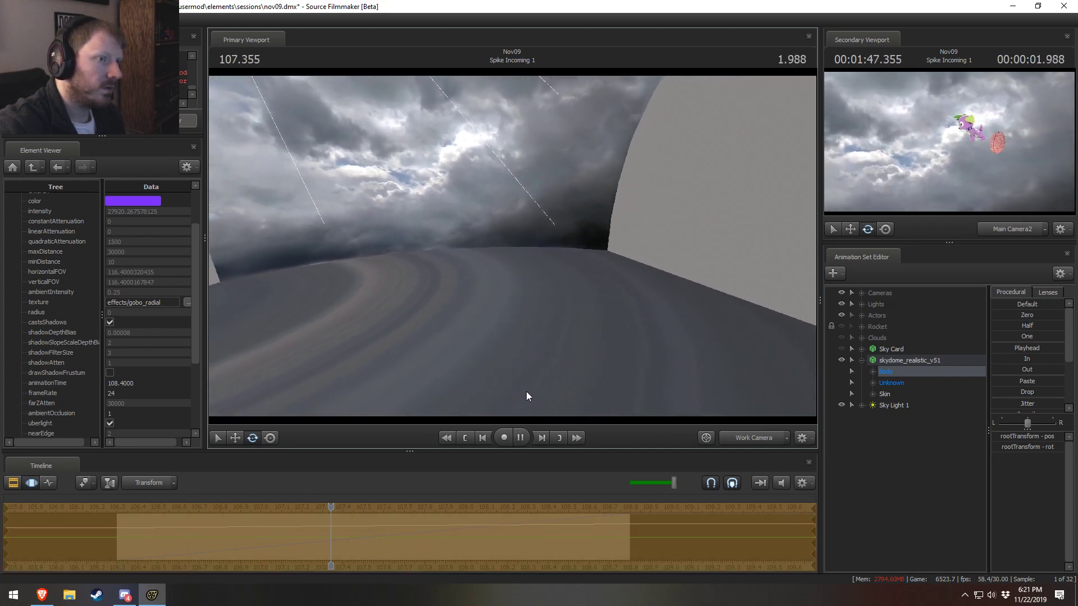
pyautogui.press('space')
# Enable lighting in the primary viewport and play Spike Incoming 1 from its start
pyautogui.rightClick(642, 259)
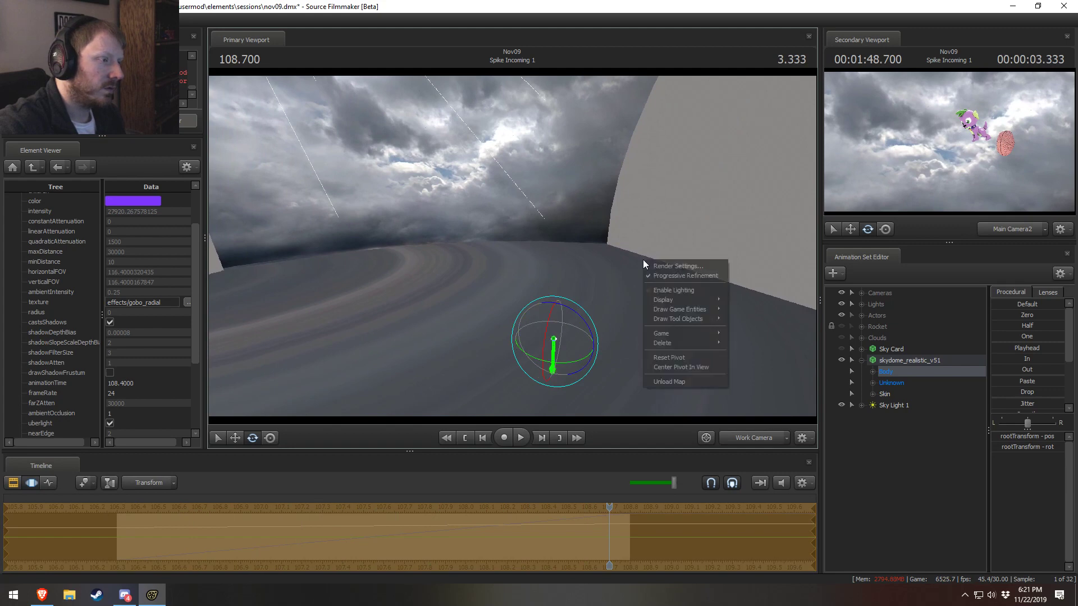
pyautogui.click(692, 294)
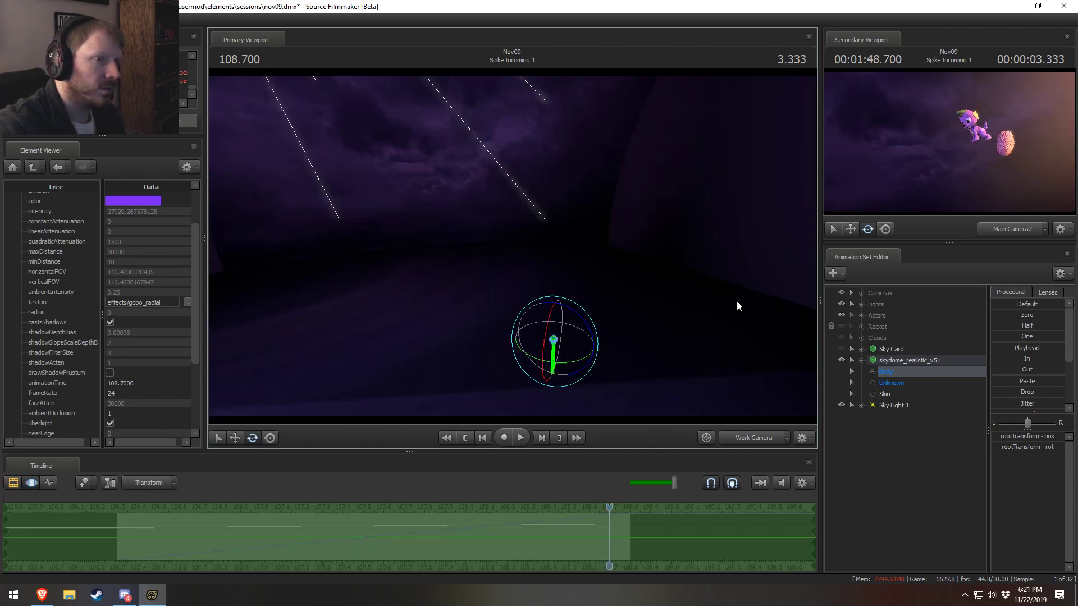
pyautogui.click(124, 506)
pyautogui.press('space')
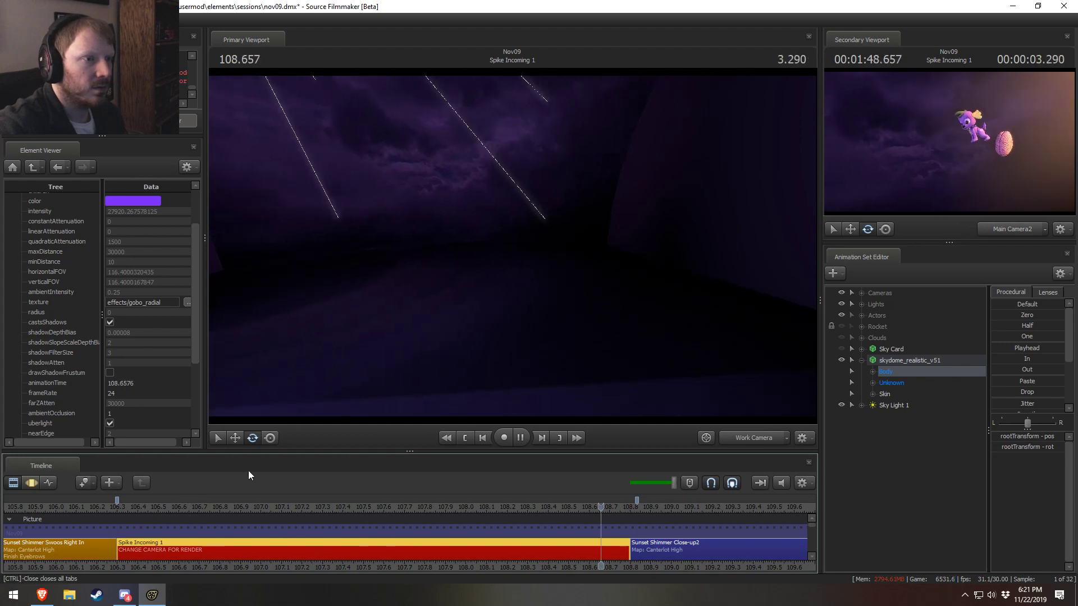
pyautogui.press('space')
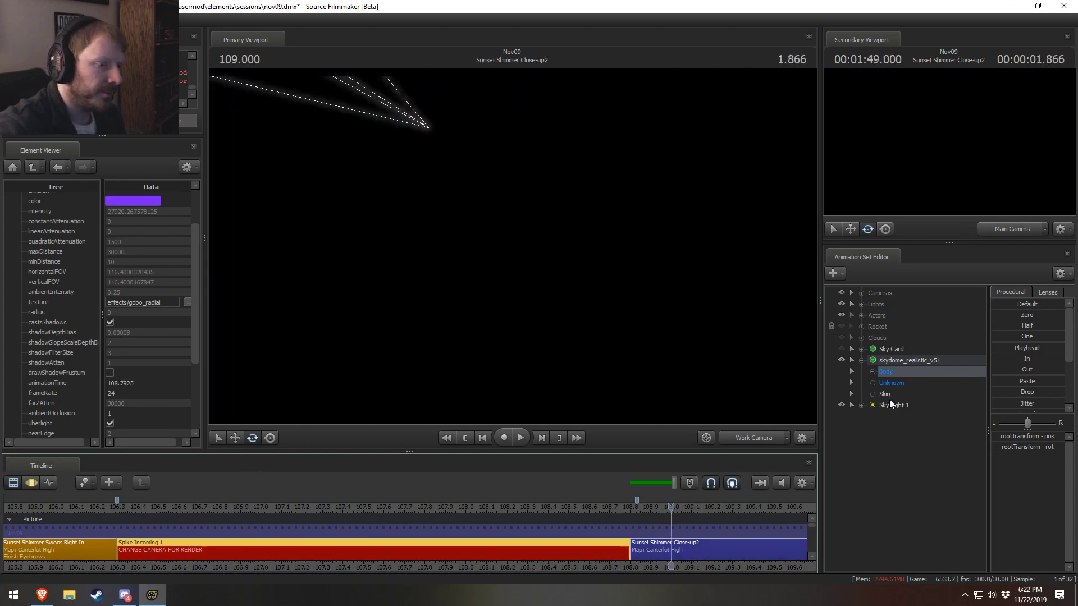
# Look through the cloud models inside Spike Incoming 1's Clouds group
pyautogui.press('F3')
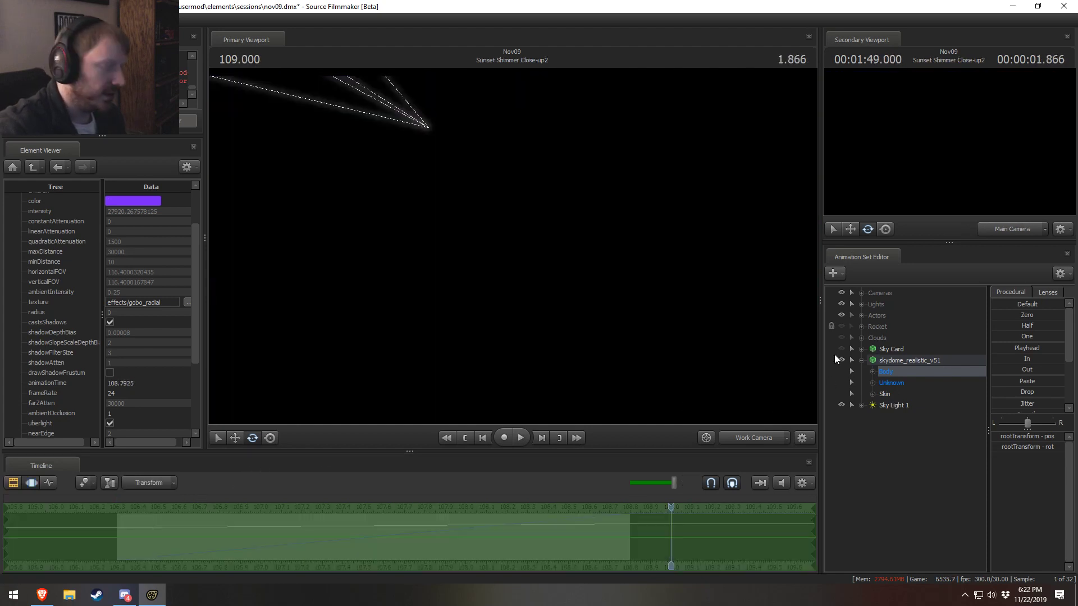
pyautogui.press('F2')
pyautogui.click(862, 337)
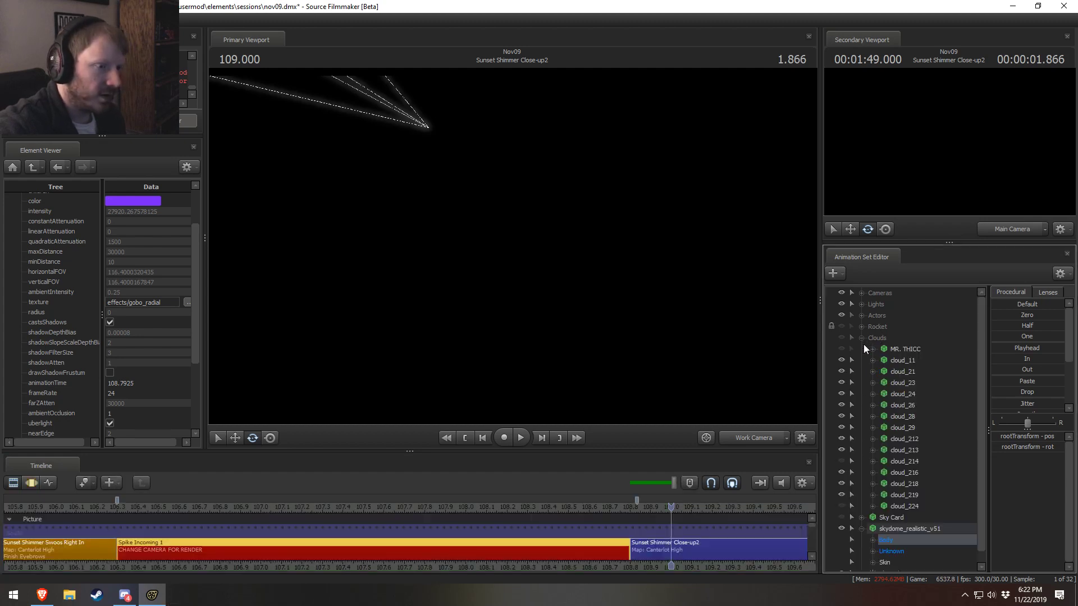
pyautogui.click(862, 339)
pyautogui.press('F3')
pyautogui.press('F2')
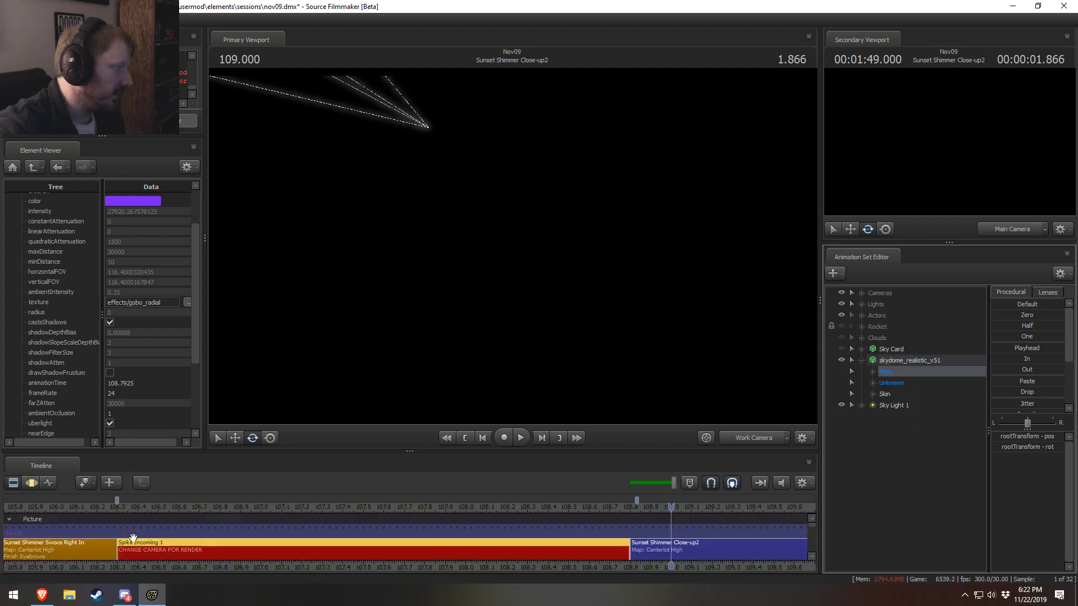
# Copy the Cloud 01 - 1 and Cloud 02 - 1 animation sets from the Sunset Shimmer shot preceding Spike Incoming 1
pyautogui.click(69, 544)
pyautogui.click(862, 326)
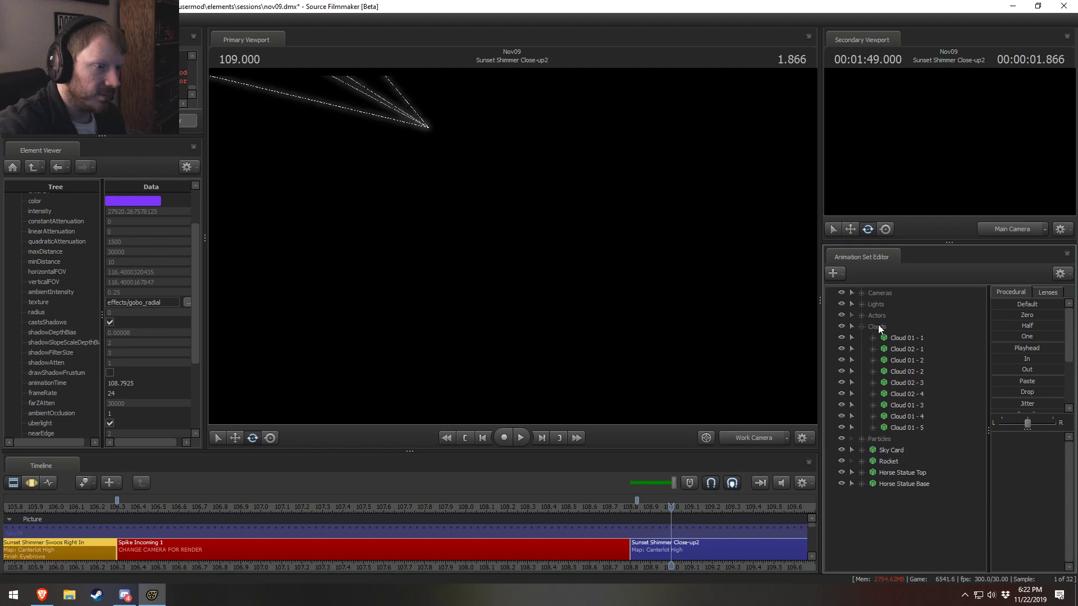
pyautogui.rightClick(899, 338)
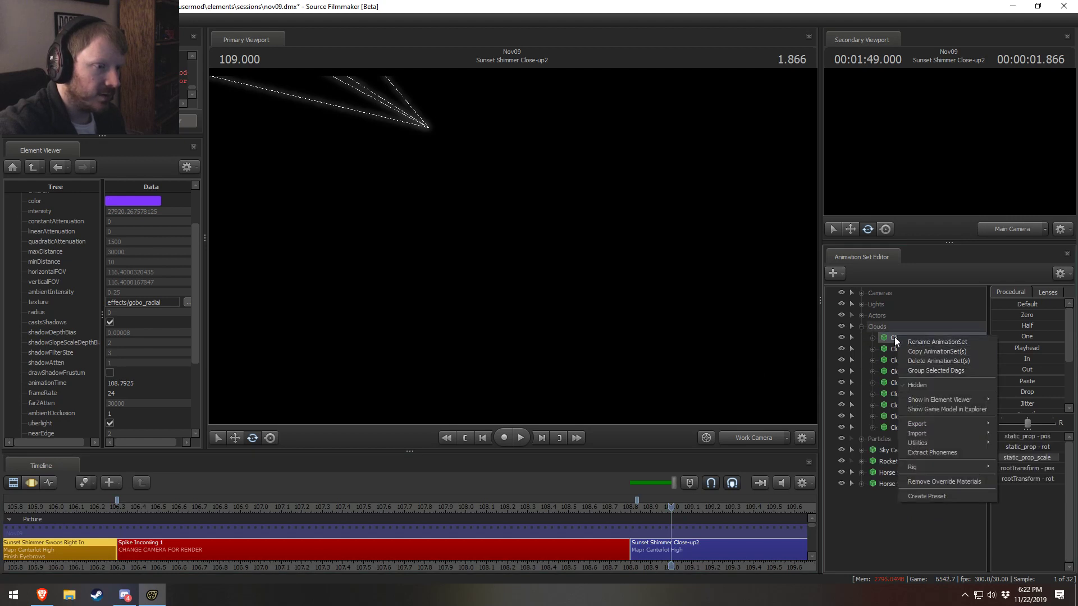
pyautogui.click(888, 338)
pyautogui.keyDown('ctrl'); pyautogui.click(912, 348); pyautogui.keyUp('ctrl')
pyautogui.rightClick(912, 348)
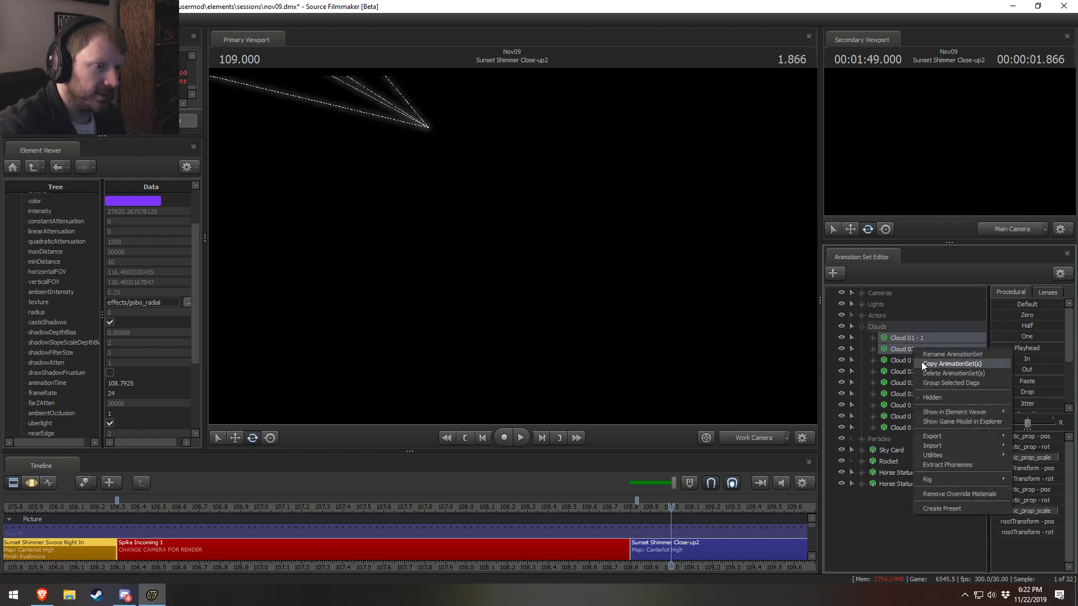
pyautogui.click(921, 363)
# Rename the Clouds group in Spike Incoming 1 as Clouds (Close)
pyautogui.click(338, 552)
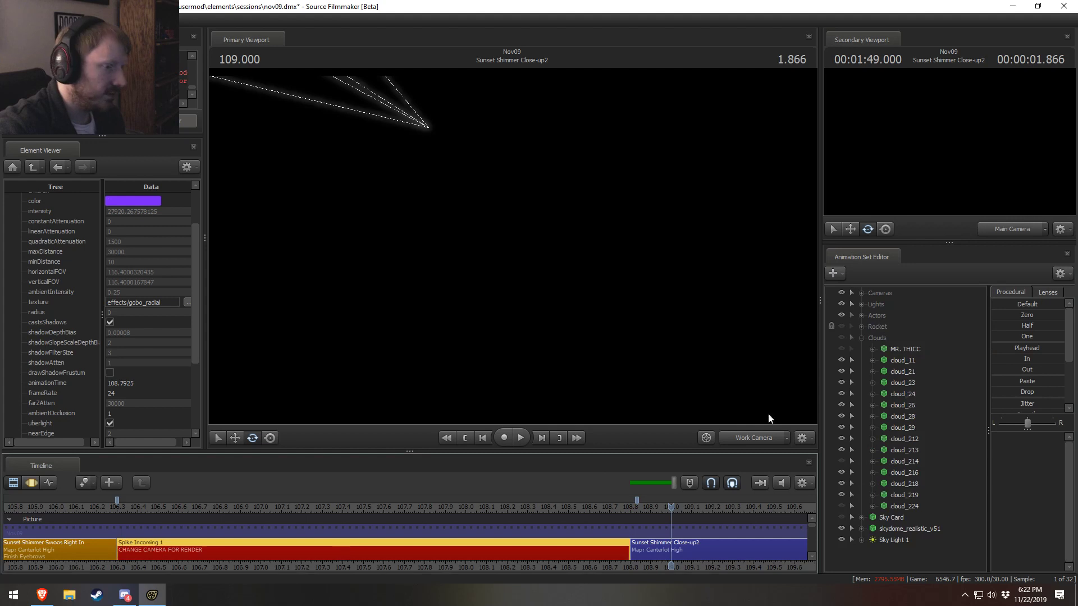
pyautogui.click(862, 337)
pyautogui.click(873, 337)
pyautogui.rightClick(876, 337)
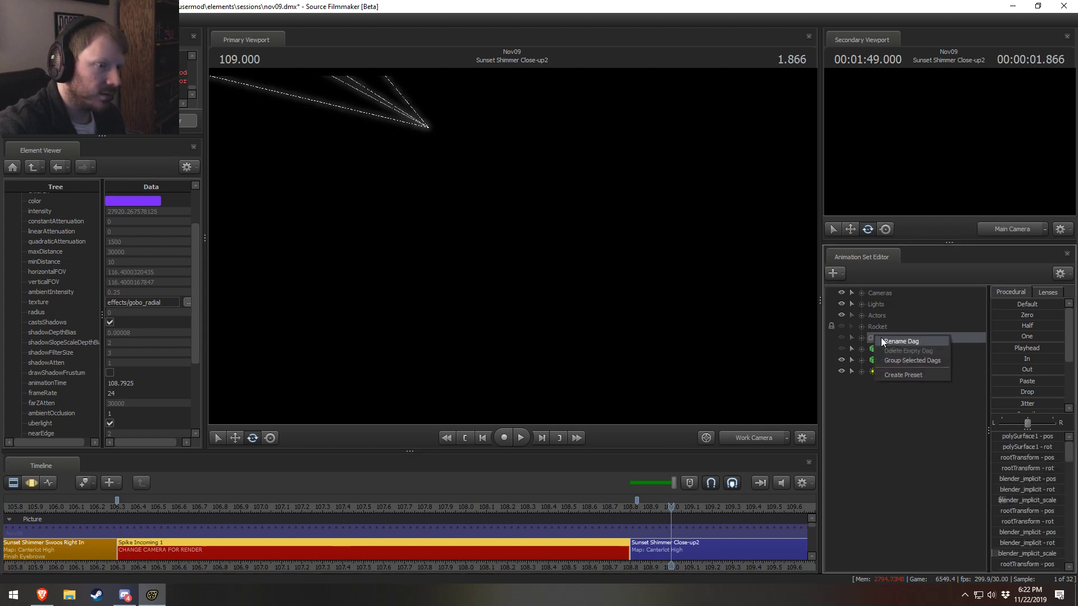
pyautogui.click(881, 339)
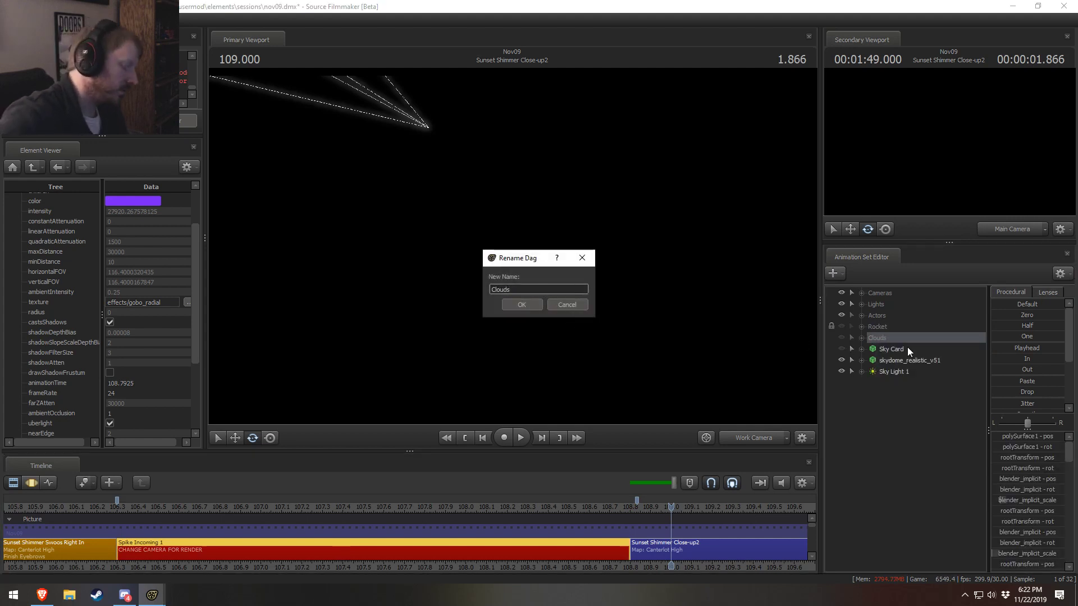
pyautogui.write('(Close)')
pyautogui.press('Return')
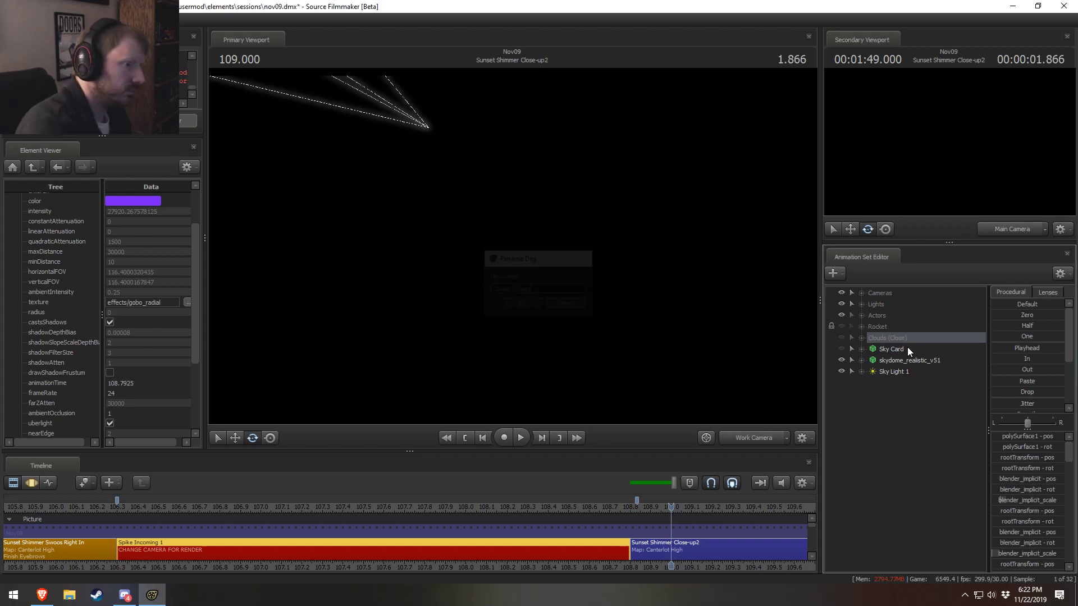
# Paste the copied clouds into Spike Incoming 1 and group them under the name Clouds (Far)
pyautogui.rightClick(887, 428)
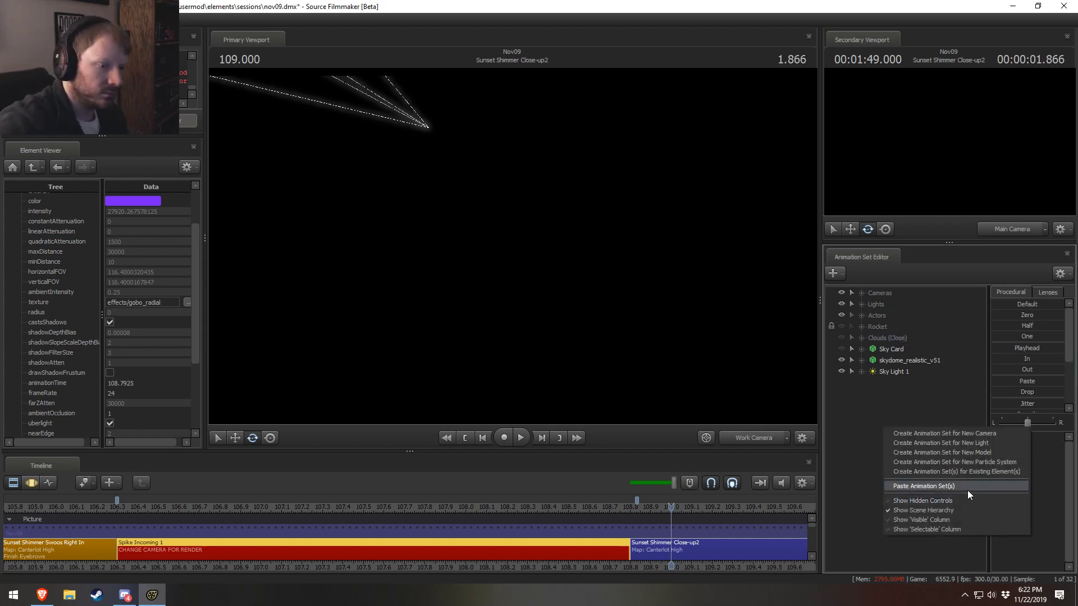
pyautogui.click(968, 490)
pyautogui.click(886, 385)
pyautogui.keyDown('shift'); pyautogui.click(884, 391); pyautogui.keyUp('shift')
pyautogui.rightClick(884, 391)
pyautogui.click(922, 423)
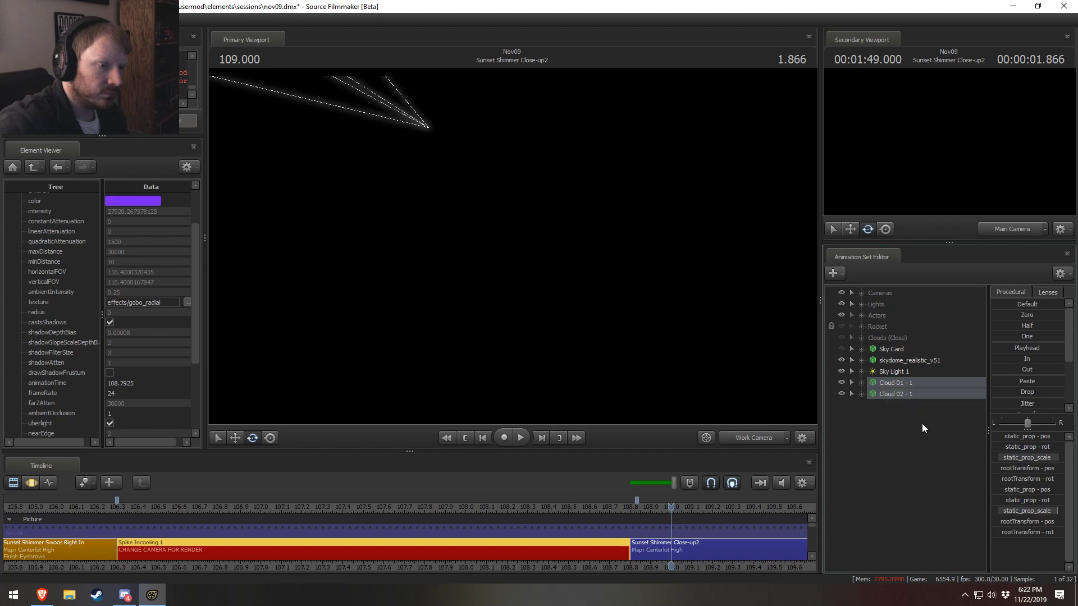
pyautogui.write('Clouds (')
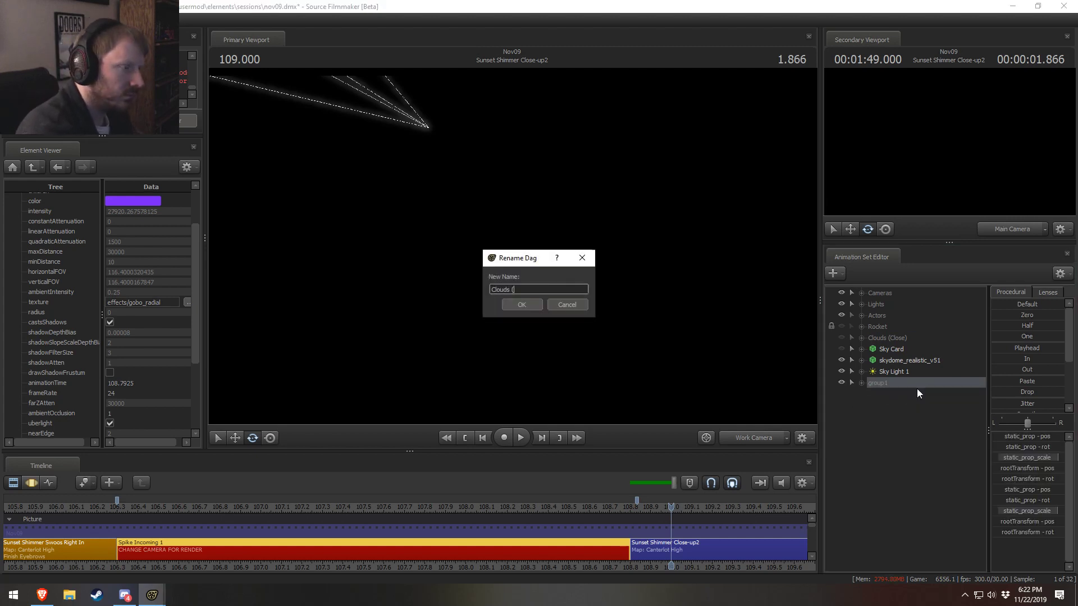
pyautogui.write('Far)')
pyautogui.press('Return')
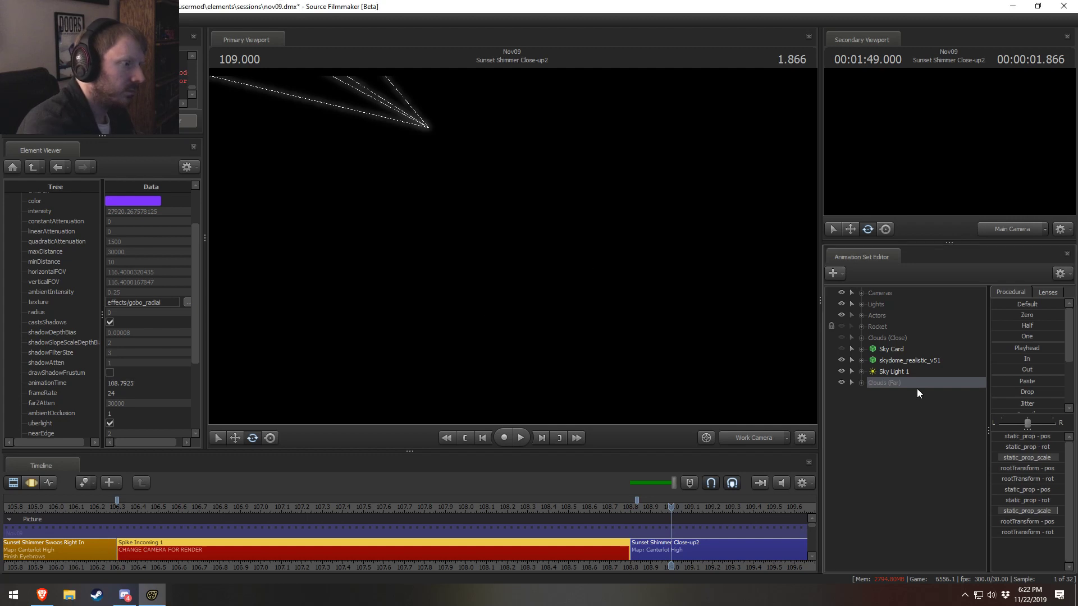
# View Sunset Shimmer Close-up2 through the main camera with lighting turned off
pyautogui.click(859, 383)
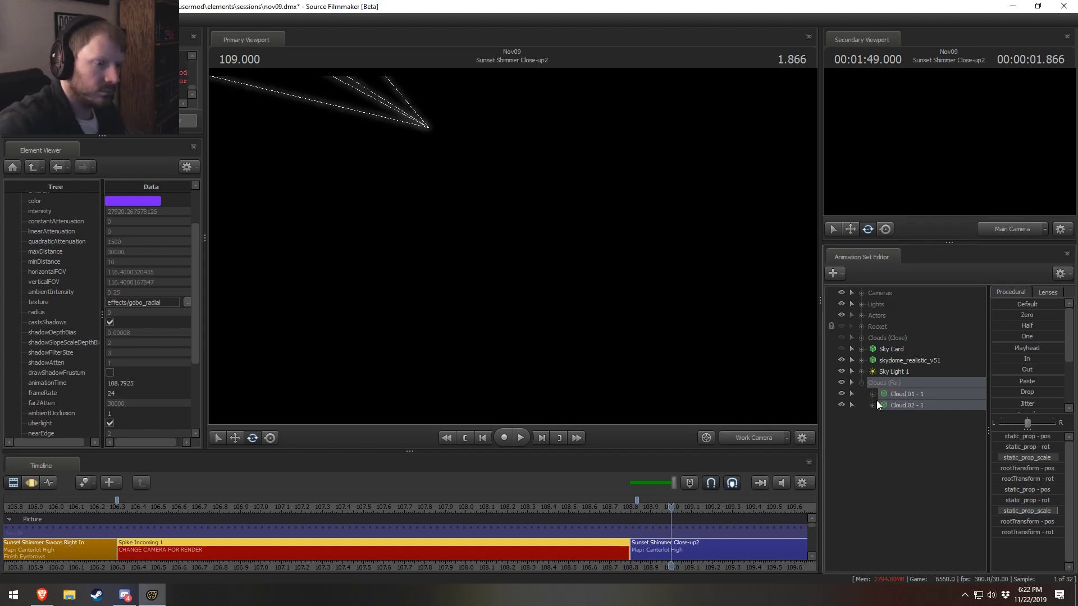
pyautogui.click(908, 395)
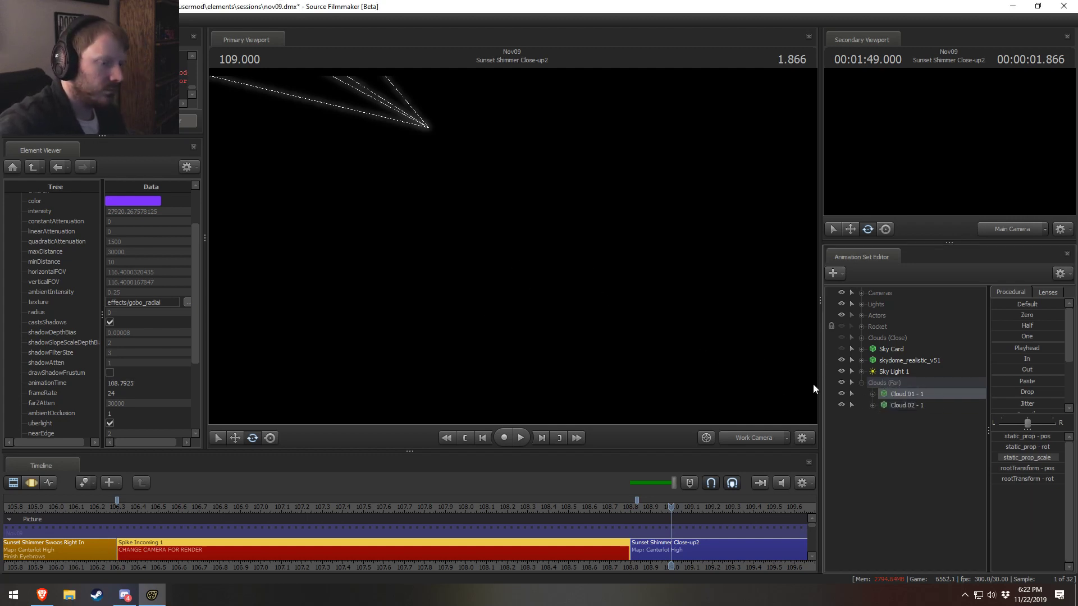
pyautogui.click(749, 439)
pyautogui.rightClick(717, 289)
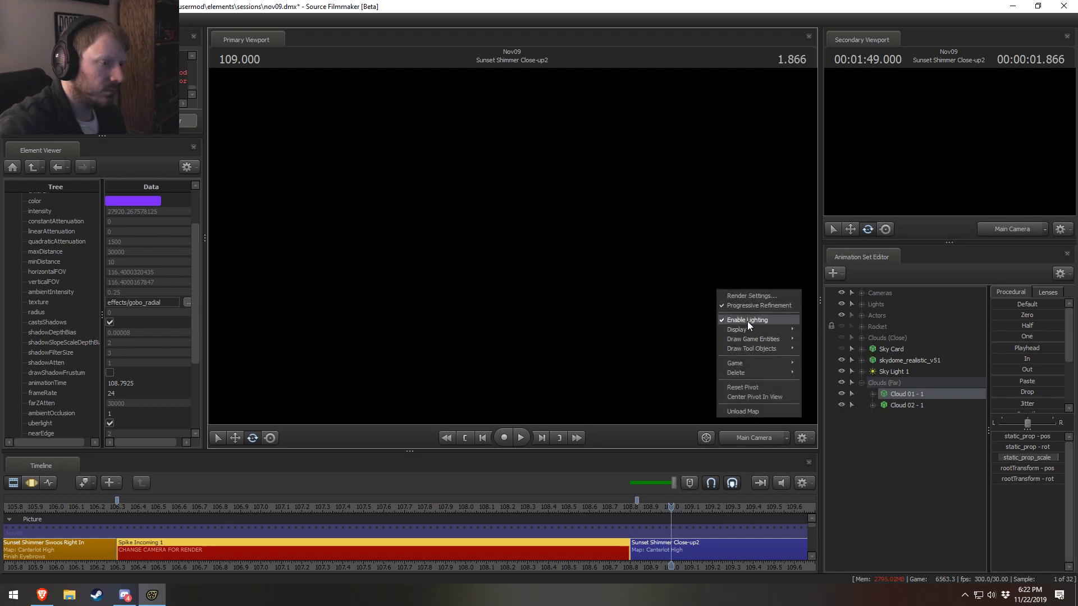
pyautogui.click(747, 320)
pyautogui.click(662, 549)
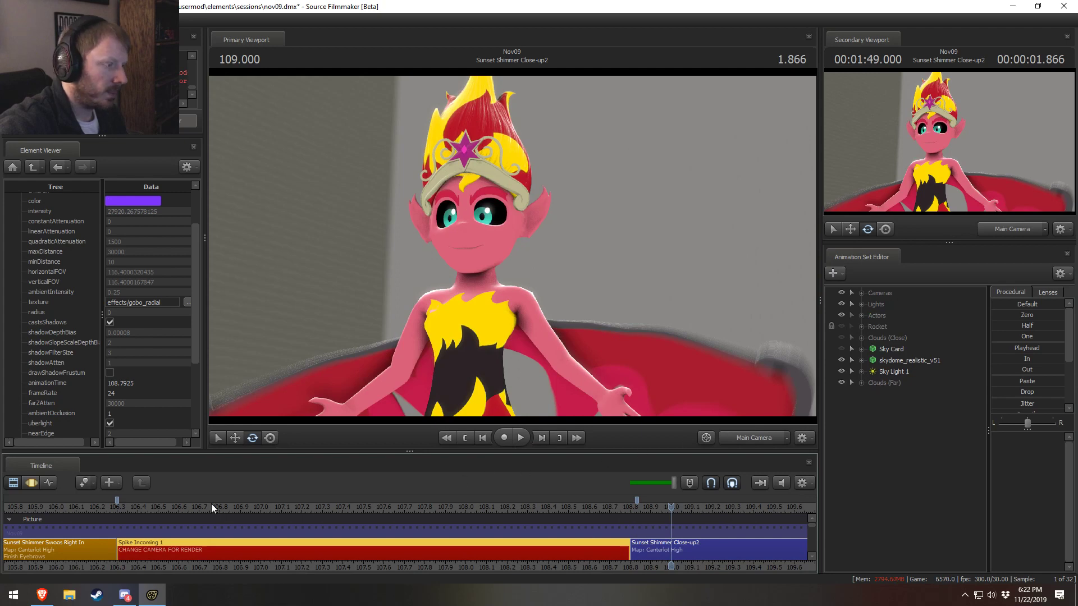
# Preview Spike Incoming 1 through its main camera with lighting enabled
pyautogui.click(241, 507)
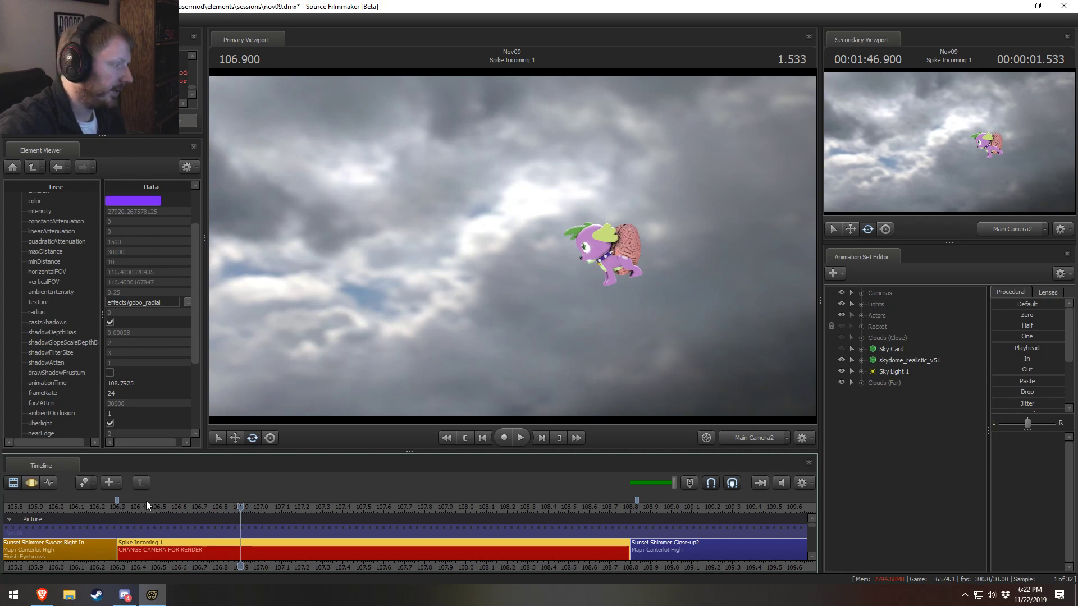
pyautogui.press('Left')
pyautogui.press('Left')
pyautogui.press('Left')
pyautogui.press('Left')
pyautogui.rightClick(378, 373)
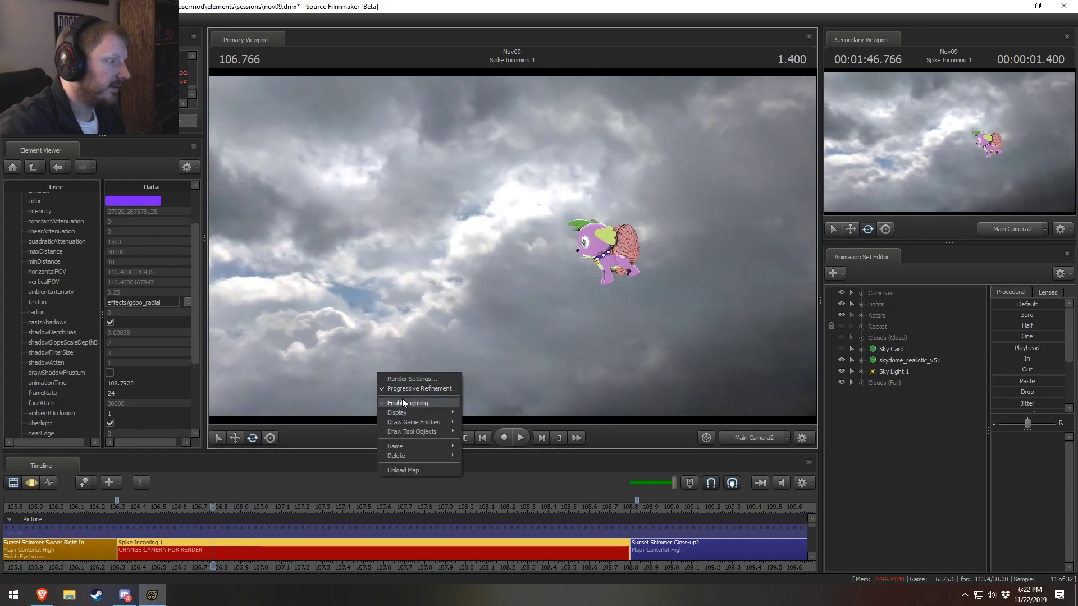
pyautogui.click(402, 401)
pyautogui.press('space')
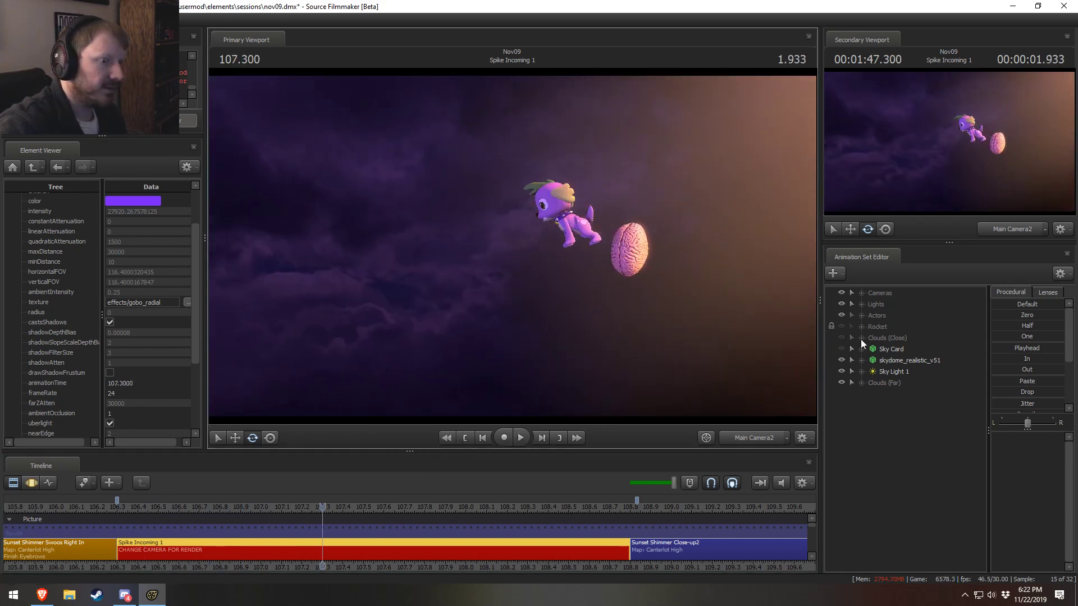
# Unhide the Rocket group and switch the primary viewport to the work camera with lighting disabled
pyautogui.click(842, 326)
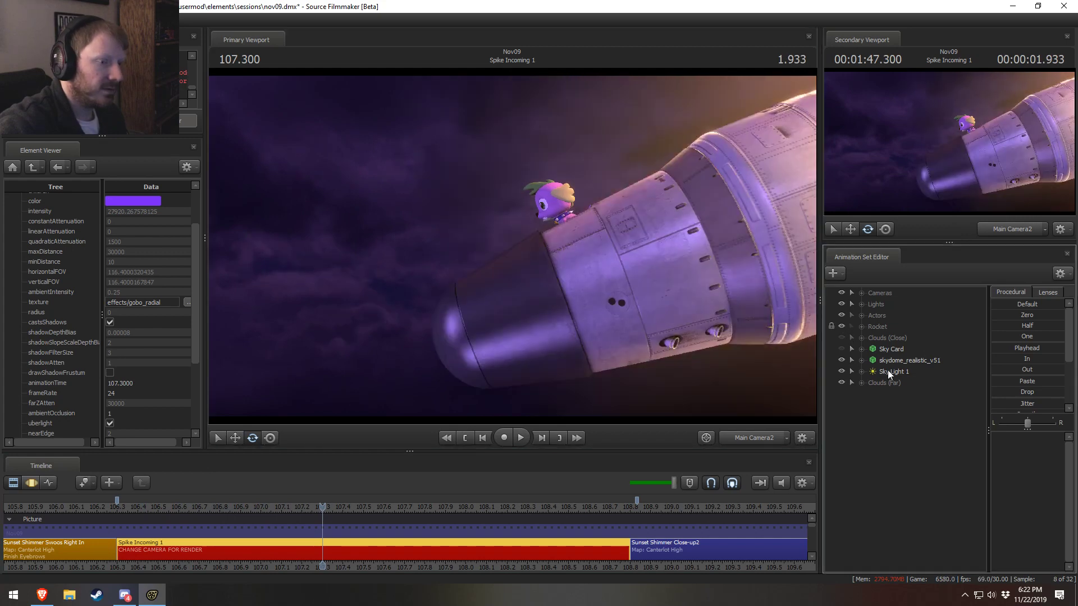
pyautogui.click(883, 382)
pyautogui.click(862, 383)
pyautogui.click(902, 406)
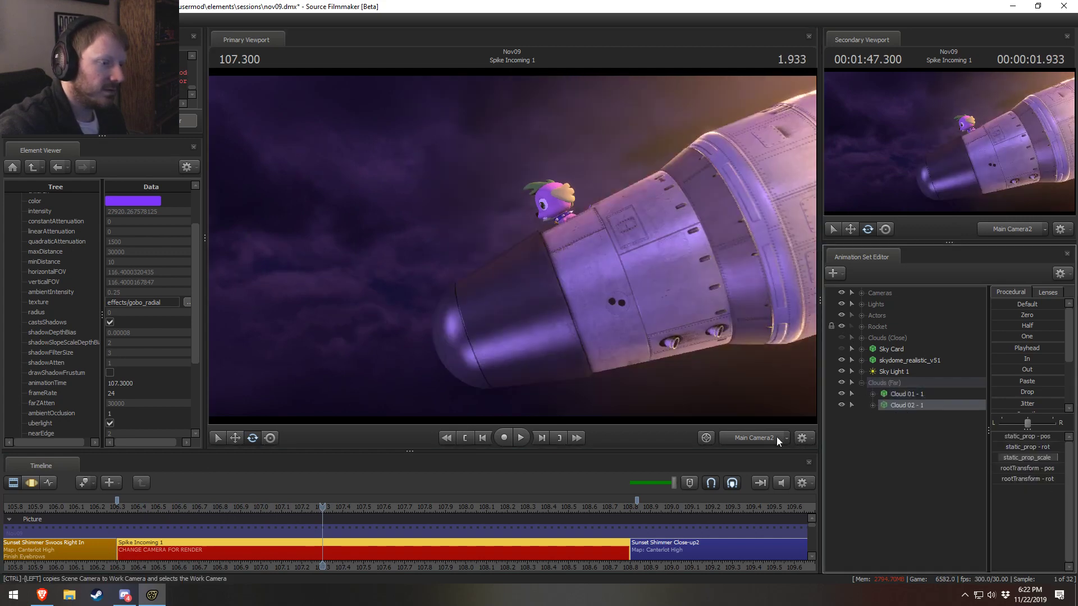
pyautogui.click(756, 437)
pyautogui.rightClick(544, 180)
pyautogui.click(587, 212)
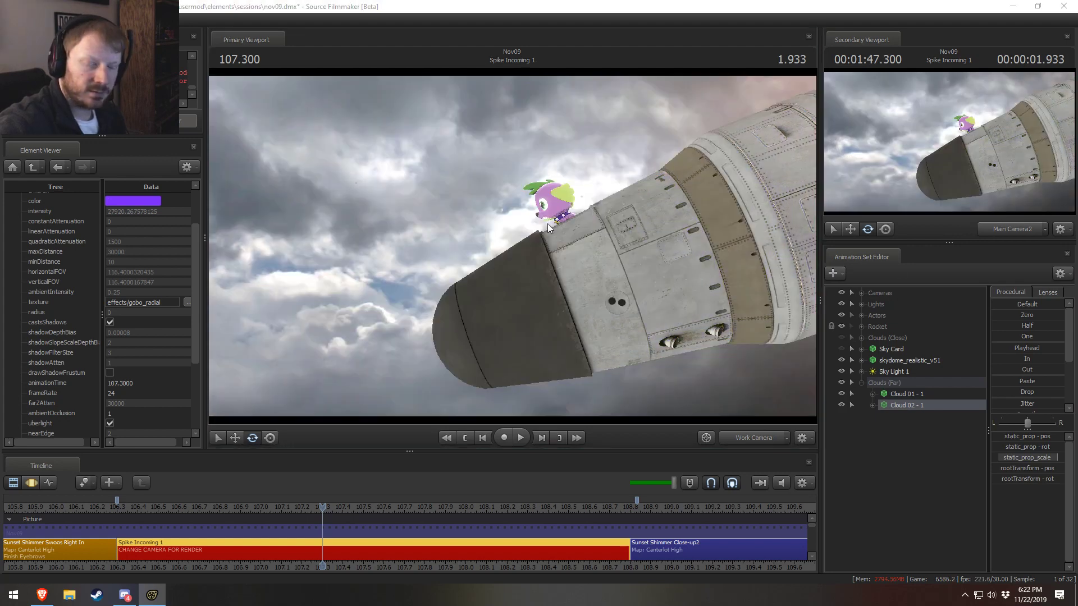
# Apply the Playhead preset fully to Cloud 01 - 1 and Cloud 02 - 1 so they hold their current placement across the timeline
pyautogui.press('w')
pyautogui.moveTo(534, 246)
pyautogui.mouseDown()
pyautogui.moveTo(508, 241)
pyautogui.moveTo(724, 387)
pyautogui.moveTo(757, 322)
pyautogui.mouseUp()
pyautogui.press('d')
pyautogui.press('s')
pyautogui.click(925, 395)
pyautogui.keyDown('shift'); pyautogui.click(918, 407); pyautogui.keyUp('shift')
pyautogui.press('F3')
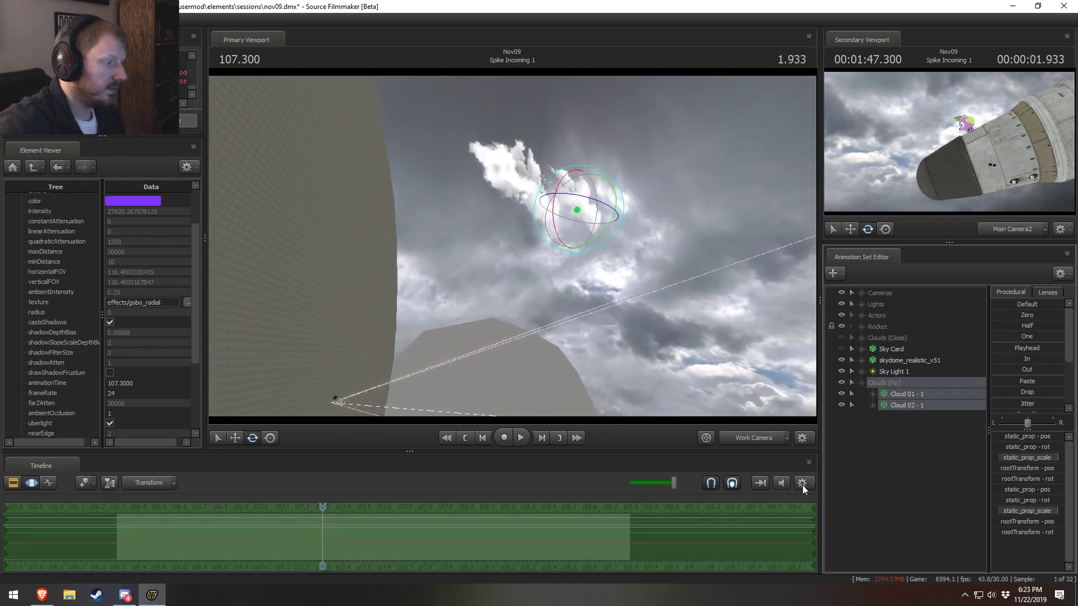
pyautogui.doubleClick(1026, 348)
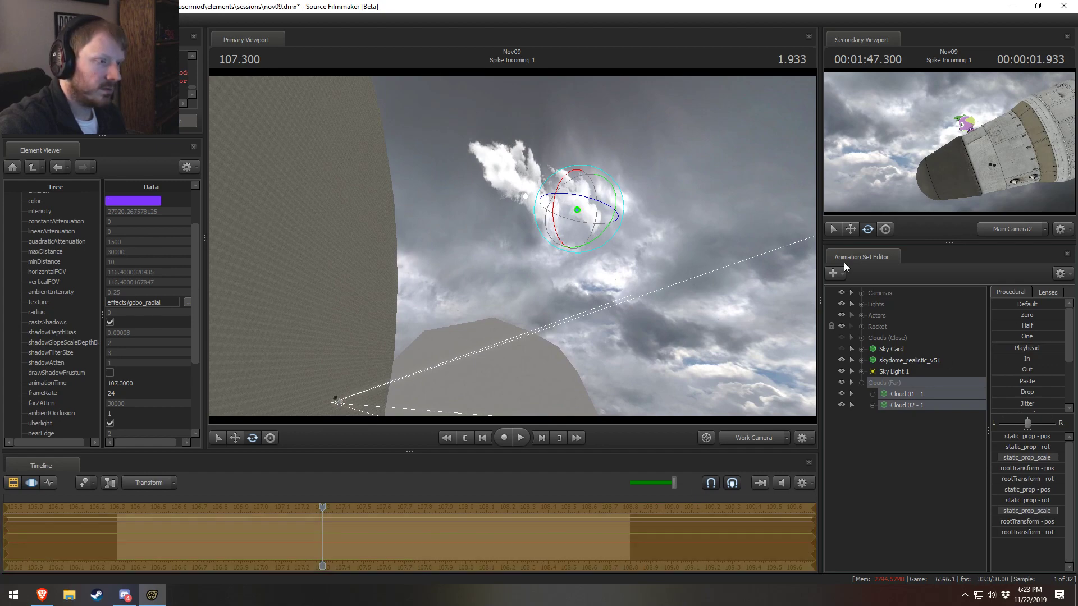
# Rotate the two Clouds (Far) models together against the sky and play part of the shot to check them
pyautogui.keyDown('alt'); pyautogui.moveTo(645, 213); pyautogui.dragTo(728, 245); pyautogui.keyUp('alt')
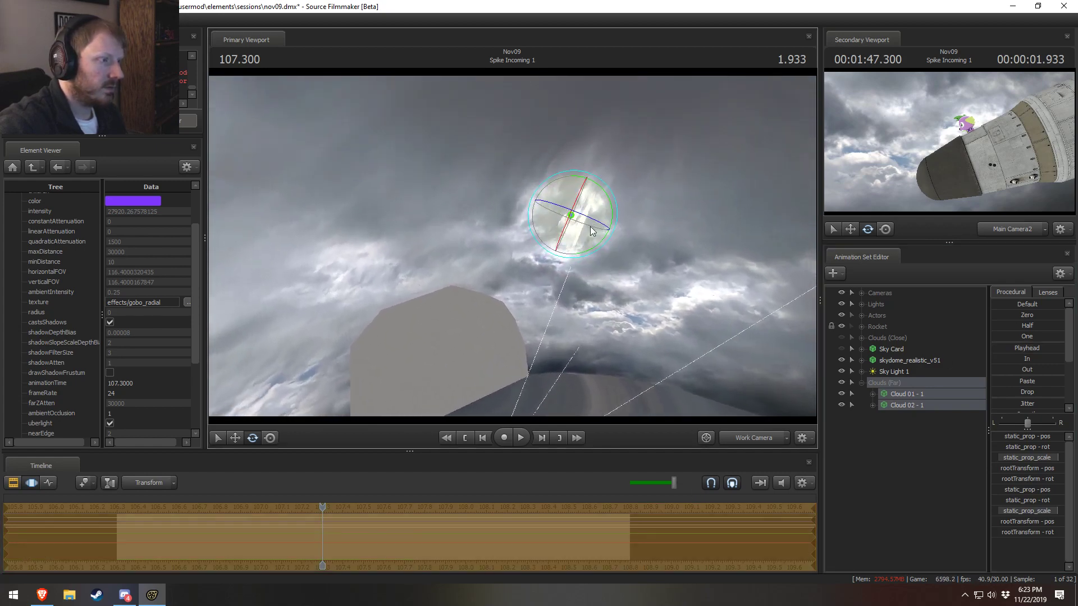
pyautogui.moveTo(597, 210); pyautogui.dragTo(518, 204)
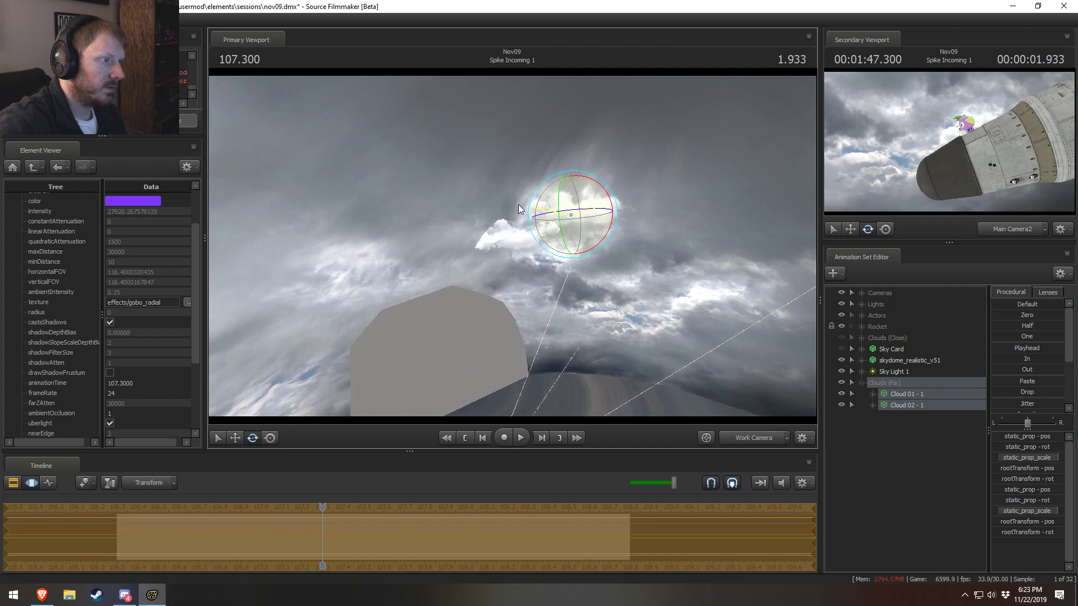
pyautogui.press('w')
pyautogui.moveTo(588, 196); pyautogui.dragTo(650, 309)
pyautogui.press('s')
pyautogui.moveTo(512, 245); pyautogui.dragTo(575, 299)
pyautogui.press('space')
pyautogui.press('space')
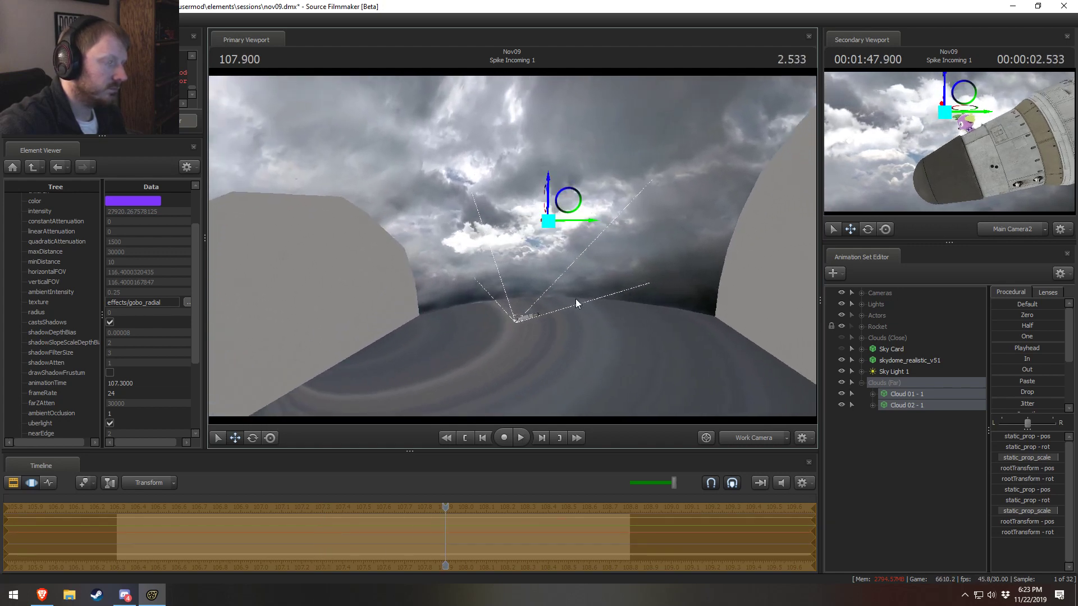
# Enable lighting in the primary viewport and play part of Spike Incoming 1
pyautogui.rightClick(575, 299)
pyautogui.click(609, 331)
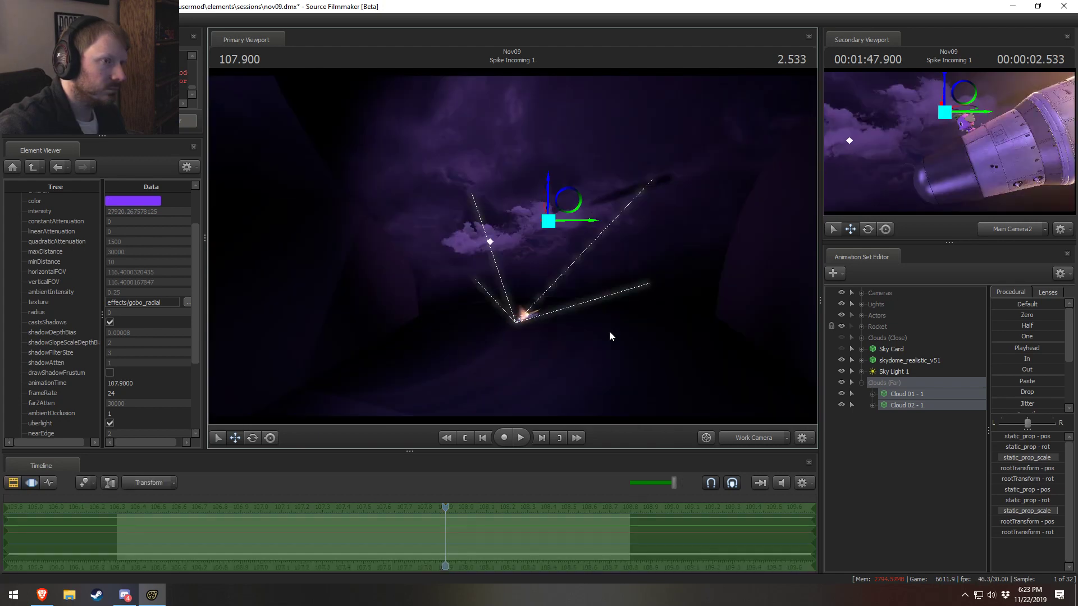
pyautogui.press('space')
pyautogui.press('space')
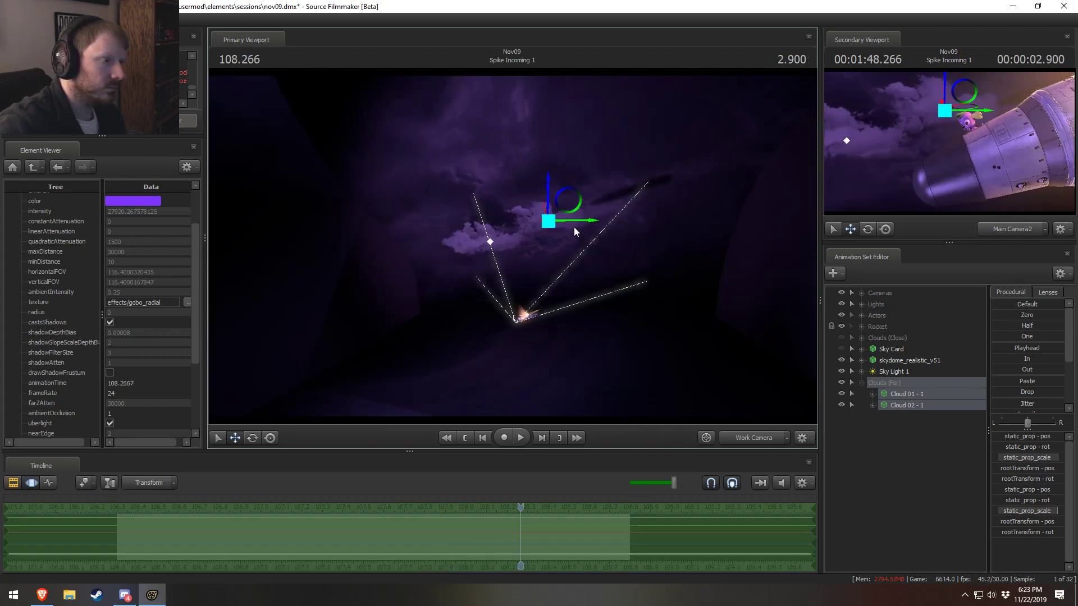
# Move the two Clouds (Far) models together, then replay Spike Incoming 1 from near its start
pyautogui.moveTo(574, 227); pyautogui.dragTo(557, 261)
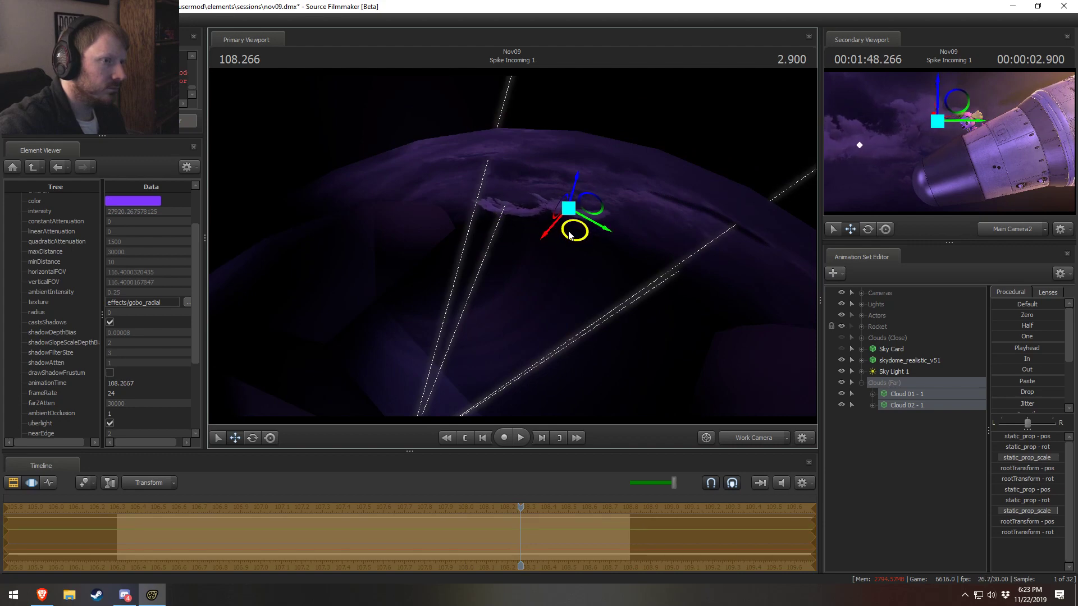
pyautogui.press('space')
pyautogui.press('F2')
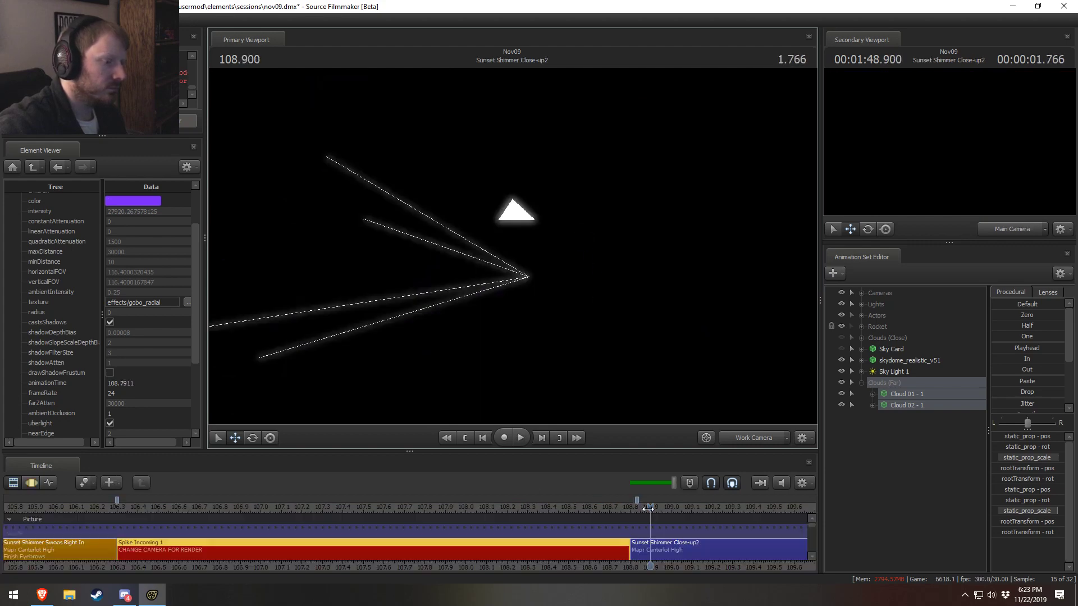
pyautogui.moveTo(648, 507); pyautogui.dragTo(137, 520)
pyautogui.press('space')
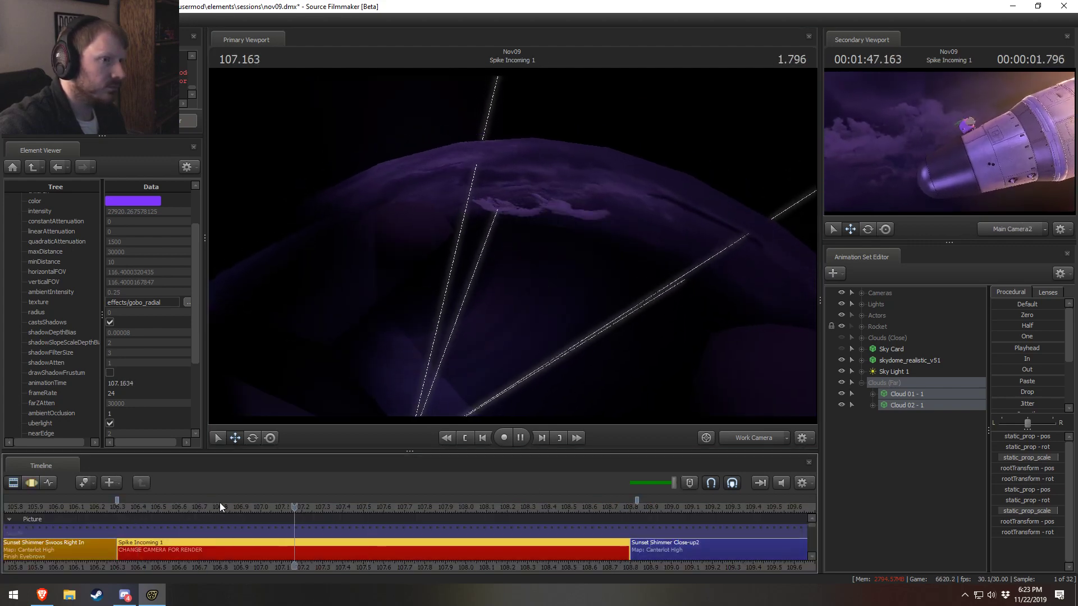
pyautogui.press('space')
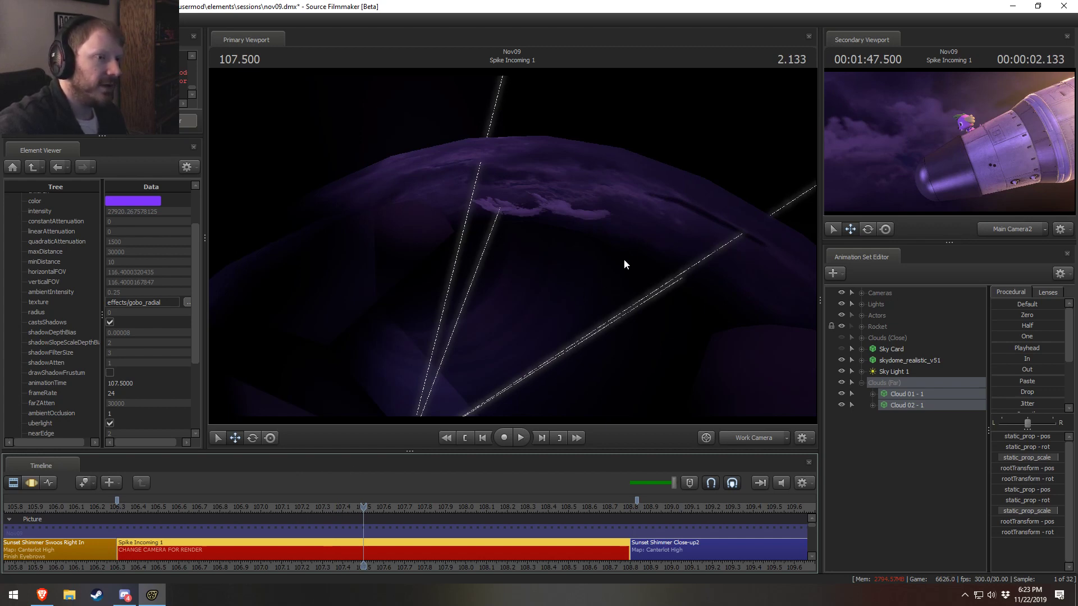
# Pull Cloud 01 - 1 and Cloud 02 - 1 together away from the skydome toward the camera and play part of the shot
pyautogui.keyDown('alt'); pyautogui.moveTo(624, 258); pyautogui.dragTo(541, 300); pyautogui.keyUp('alt')
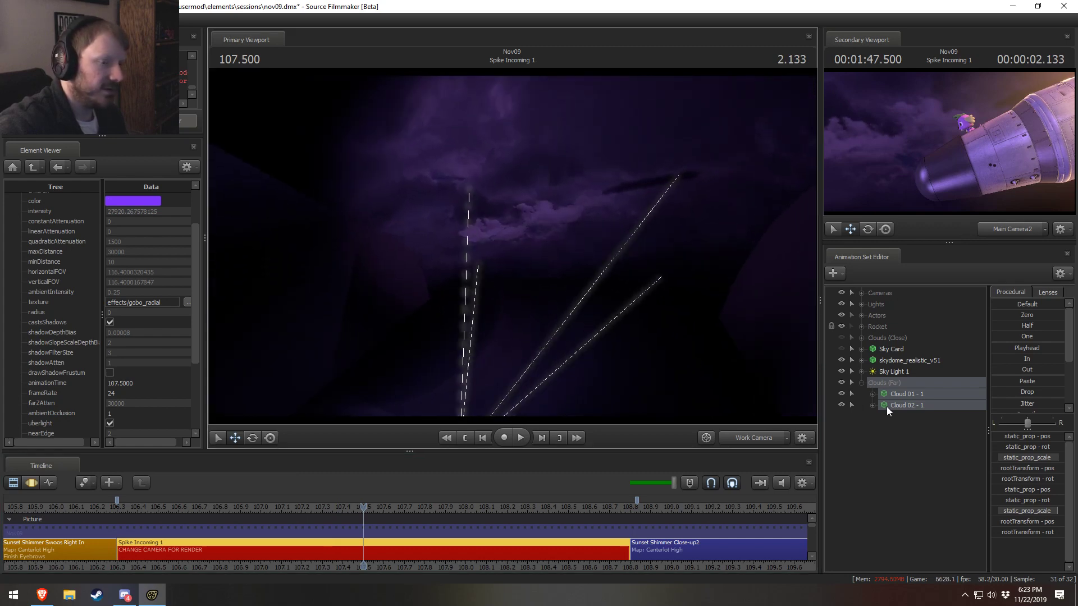
pyautogui.click(905, 395)
pyautogui.keyDown('ctrl'); pyautogui.click(905, 403); pyautogui.keyUp('ctrl')
pyautogui.moveTo(635, 281); pyautogui.dragTo(502, 377)
pyautogui.press('F3')
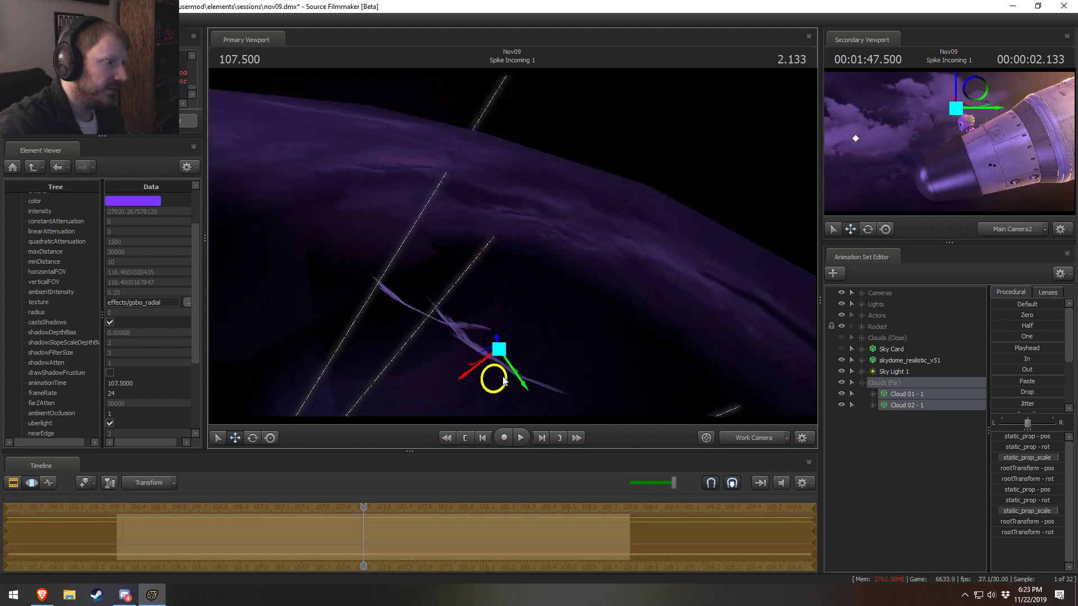
pyautogui.press('F2')
pyautogui.press('space')
pyautogui.press('space')
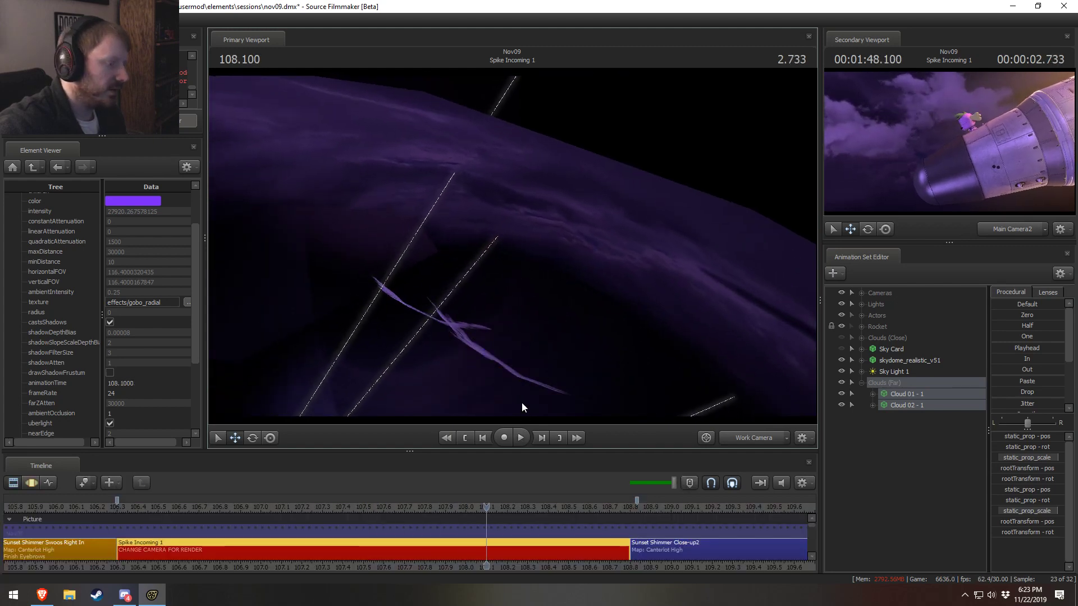
# Ramp the time selection's falloff across Spike Incoming 1 and place the playhead near the end of the shot
pyautogui.press('F3')
pyautogui.keyDown('shift'); pyautogui.moveTo(630, 545); pyautogui.dragTo(110, 562); pyautogui.keyUp('shift')
pyautogui.click(755, 439)
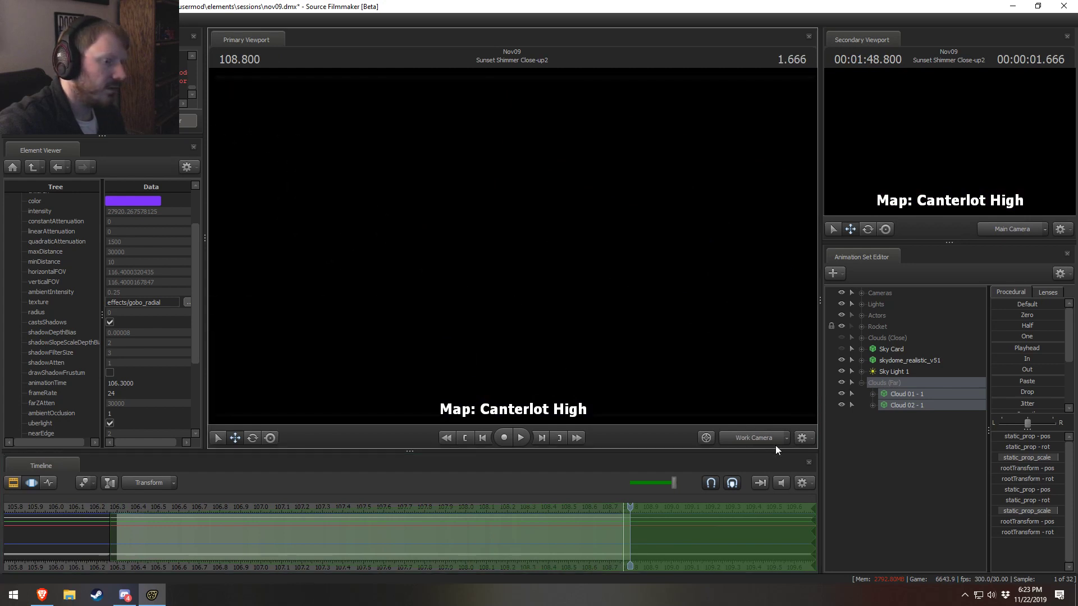
pyautogui.moveTo(626, 513); pyautogui.dragTo(615, 512)
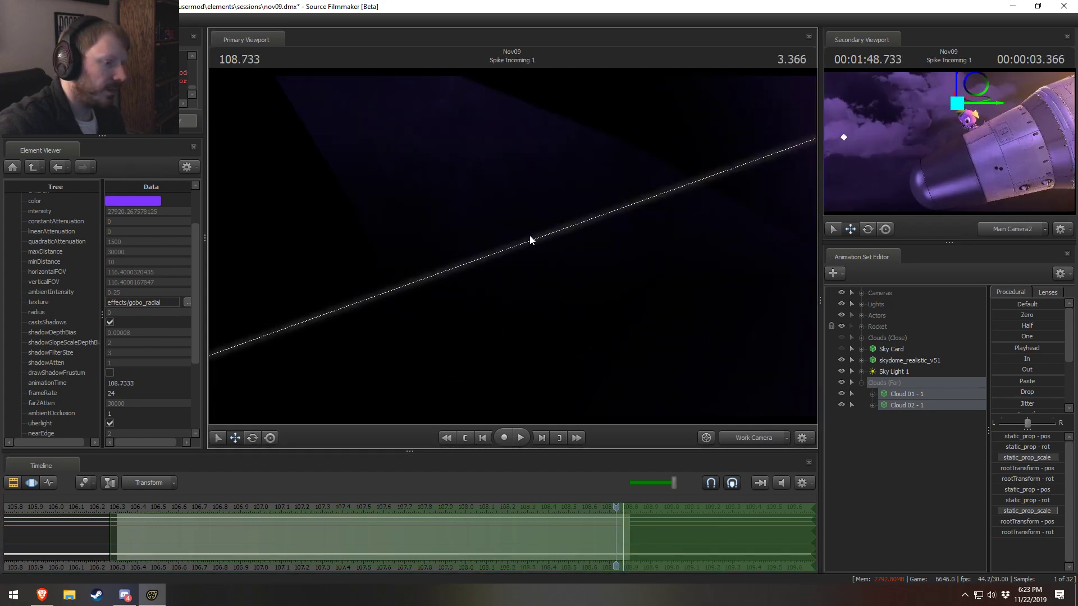
# Frame the two far clouds through the work camera and rotate them together at the end of the shot
pyautogui.click(758, 438)
pyautogui.moveTo(514, 247); pyautogui.dragTo(530, 193)
pyautogui.press('s')
pyautogui.press('e')
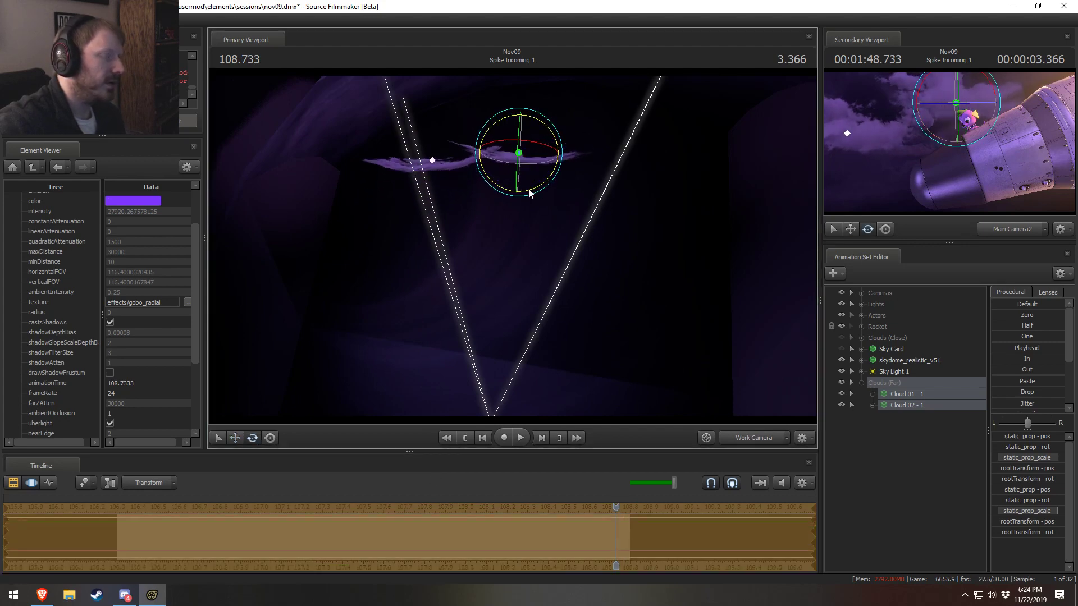
# Reapply a falloff ramp across the whole shot and move both far clouds at its last frame so they drift
pyautogui.keyDown('shift'); pyautogui.moveTo(628, 538); pyautogui.dragTo(760, 539); pyautogui.keyUp('shift')
pyautogui.moveTo(613, 537); pyautogui.dragTo(110, 538)
pyautogui.press('w')
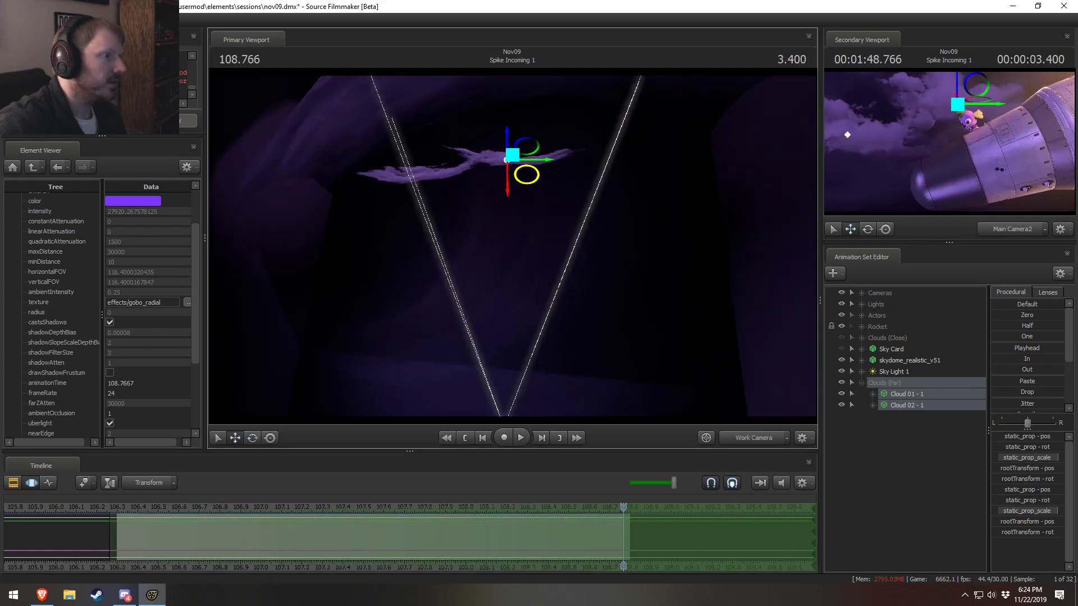
pyautogui.moveTo(525, 173); pyautogui.dragTo(580, 204)
# Play Spike Incoming 1 from its start to check the far clouds' drift
pyautogui.hotkey('ctrl', '1')
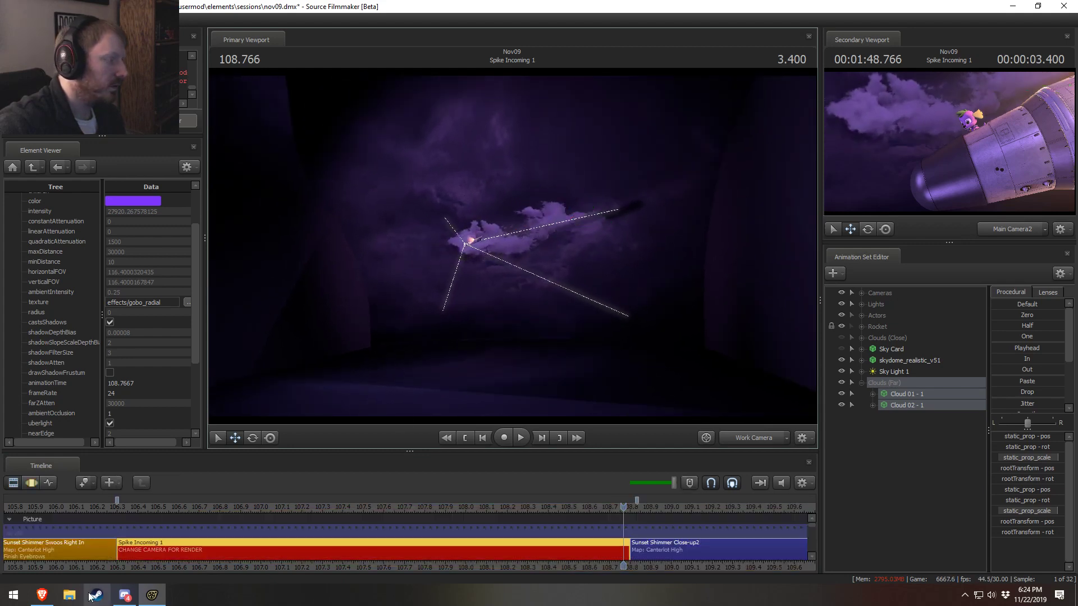
pyautogui.click(124, 507)
pyautogui.press('space')
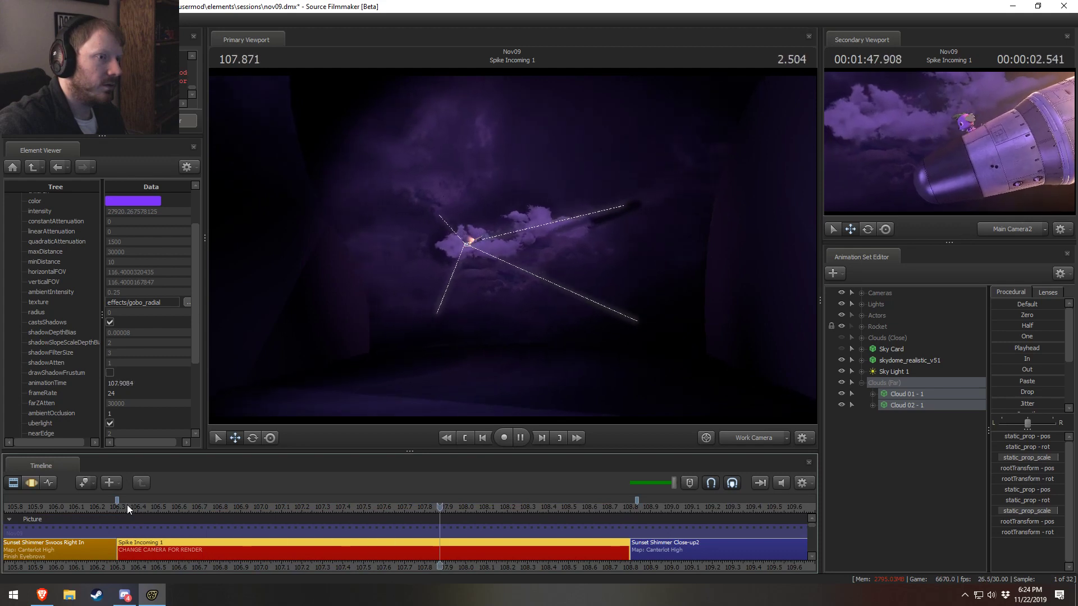
pyautogui.press('space')
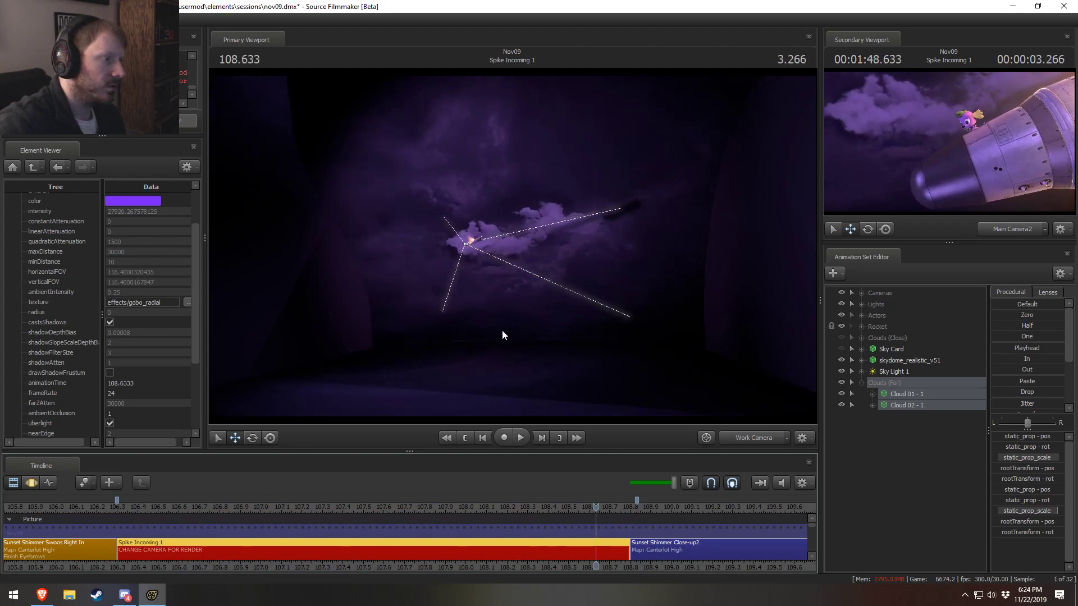
# Rotate and reposition the two far clouds together against the sky across the whole timeline
pyautogui.hotkey('ctrl', '2')
pyautogui.press('f')
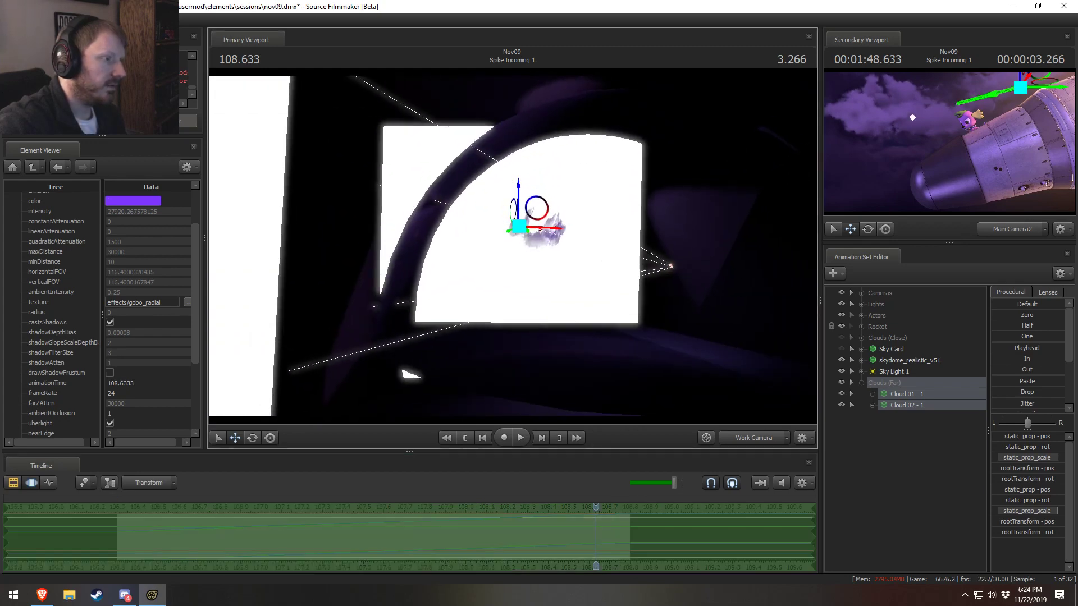
pyautogui.press('e')
pyautogui.moveTo(580, 214); pyautogui.dragTo(511, 210)
pyautogui.press('w')
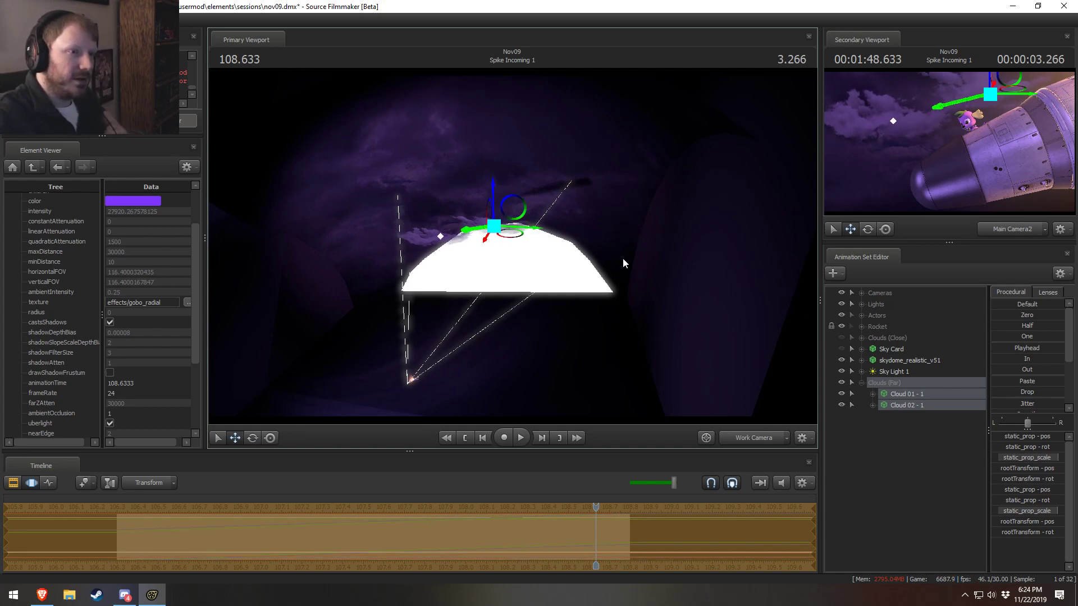
# Show Cloud 01 - 1's model in the Element Viewer and expand its materials
pyautogui.click(916, 393)
pyautogui.rightClick(916, 394)
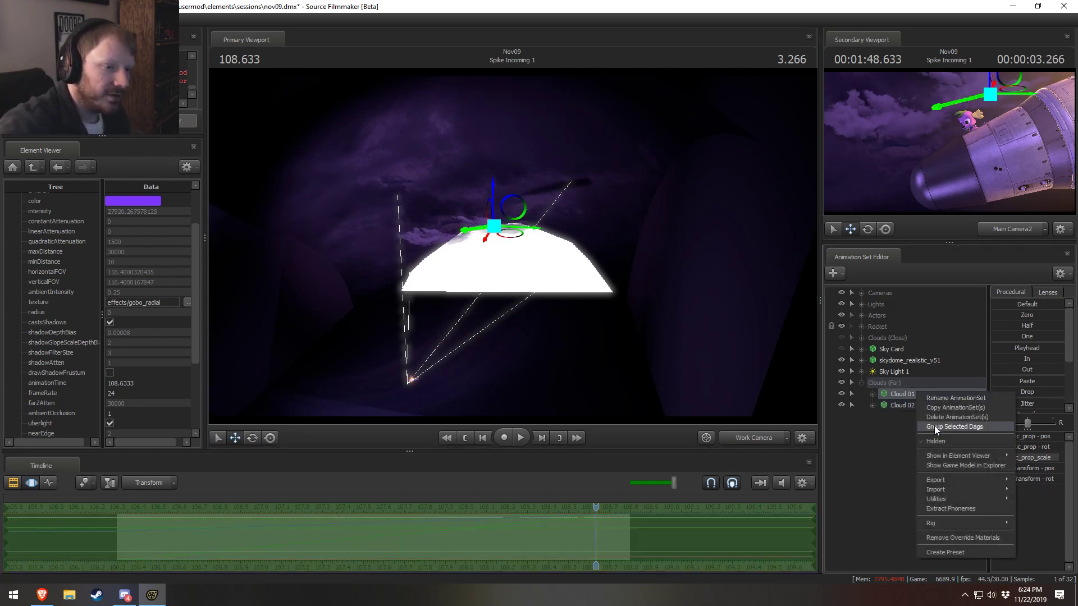
pyautogui.moveTo(966, 456)
pyautogui.click(1038, 467)
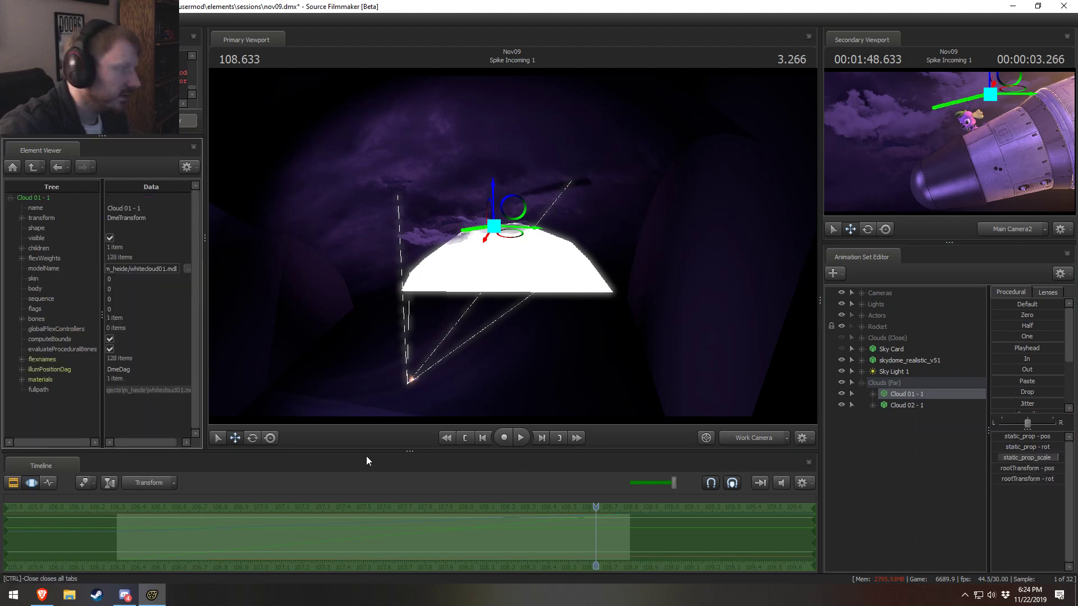
pyautogui.click(21, 380)
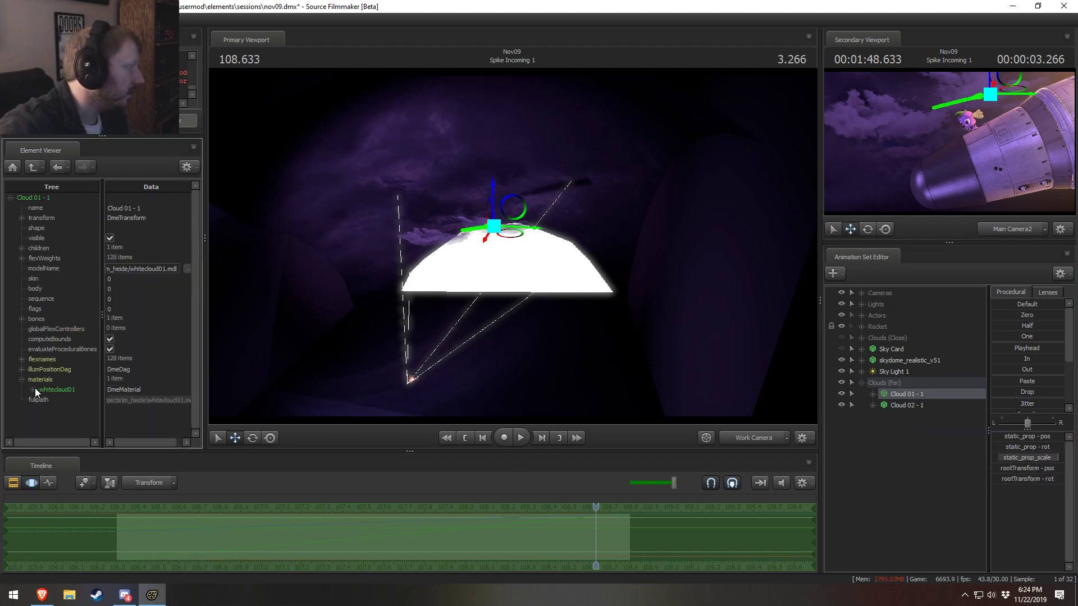
# Add a vector3 attribute named $color to Cloud 01 - 1's whitecloud01 material and set its components to 0.8
pyautogui.rightClick(34, 389)
pyautogui.moveTo(112, 471)
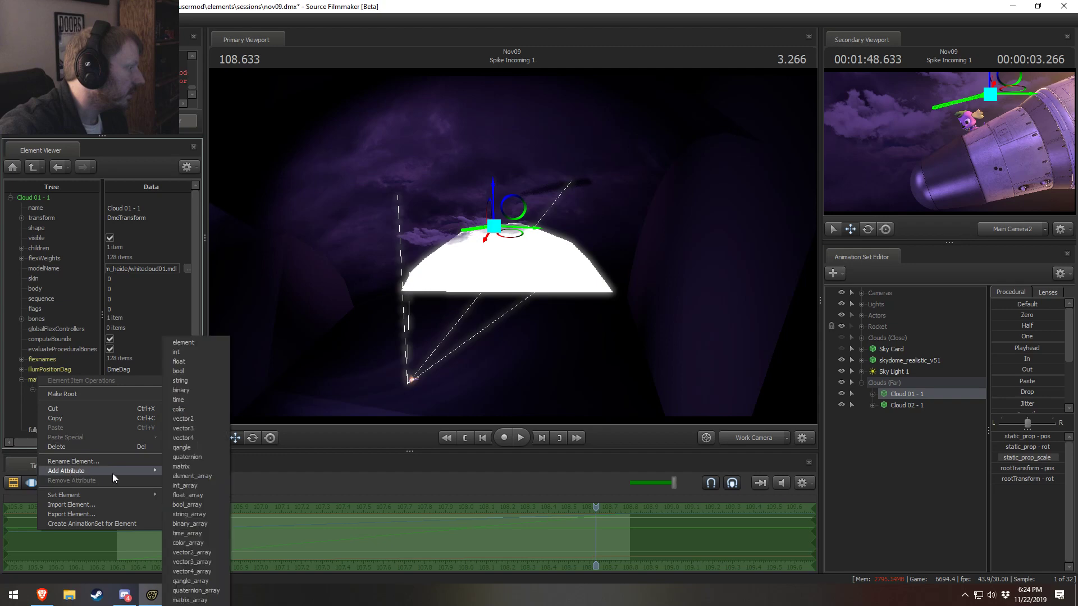
pyautogui.click(186, 428)
pyautogui.moveTo(103, 430); pyautogui.dragTo(2, 438)
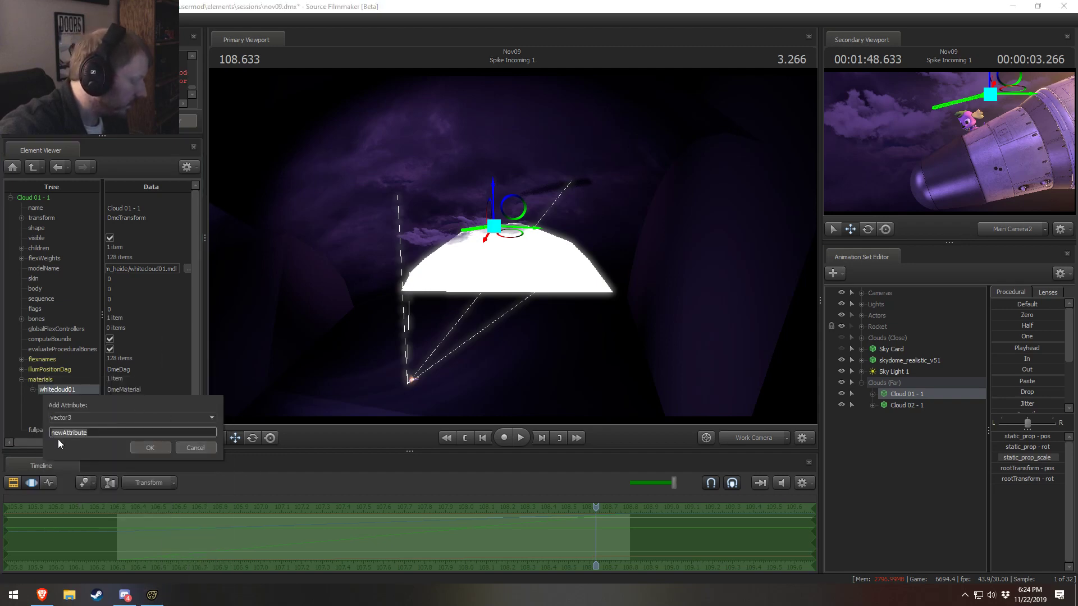
pyautogui.write('$colo')
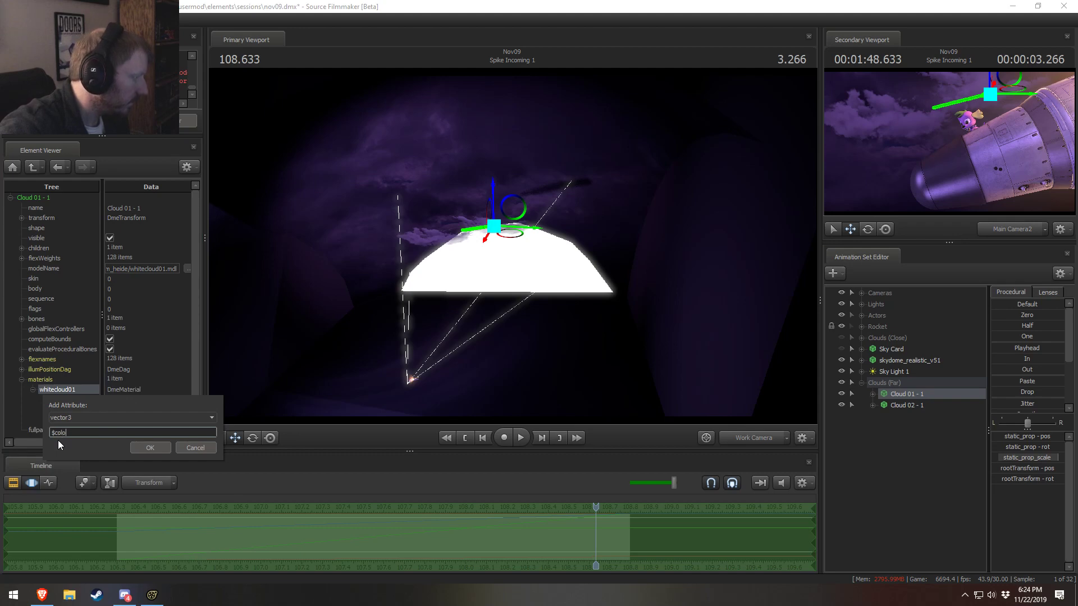
pyautogui.write('r')
pyautogui.press('Return')
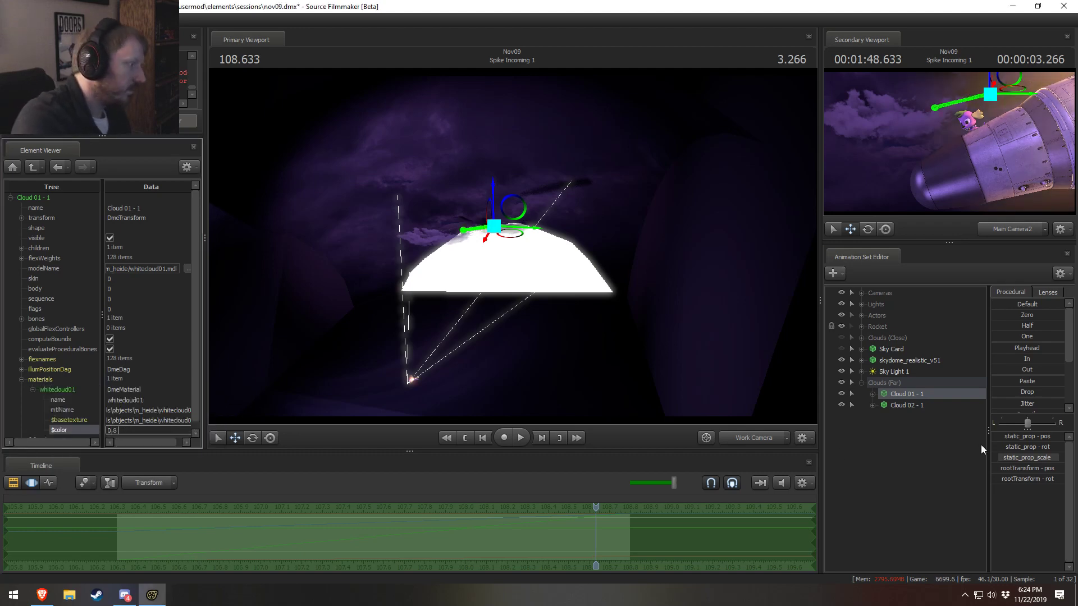
pyautogui.press('Return')
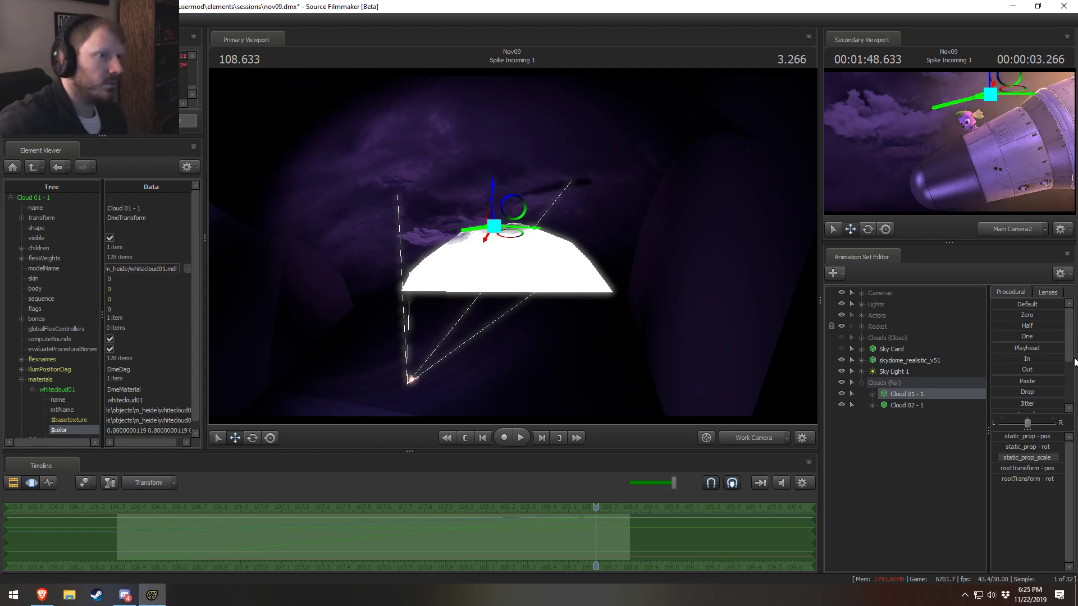
# Set the $color attribute of Cloud 01 - 1's whitecloud01 material to 0.7 0.7 0.7
pyautogui.moveTo(591, 307); pyautogui.dragTo(527, 251)
pyautogui.press('F2')
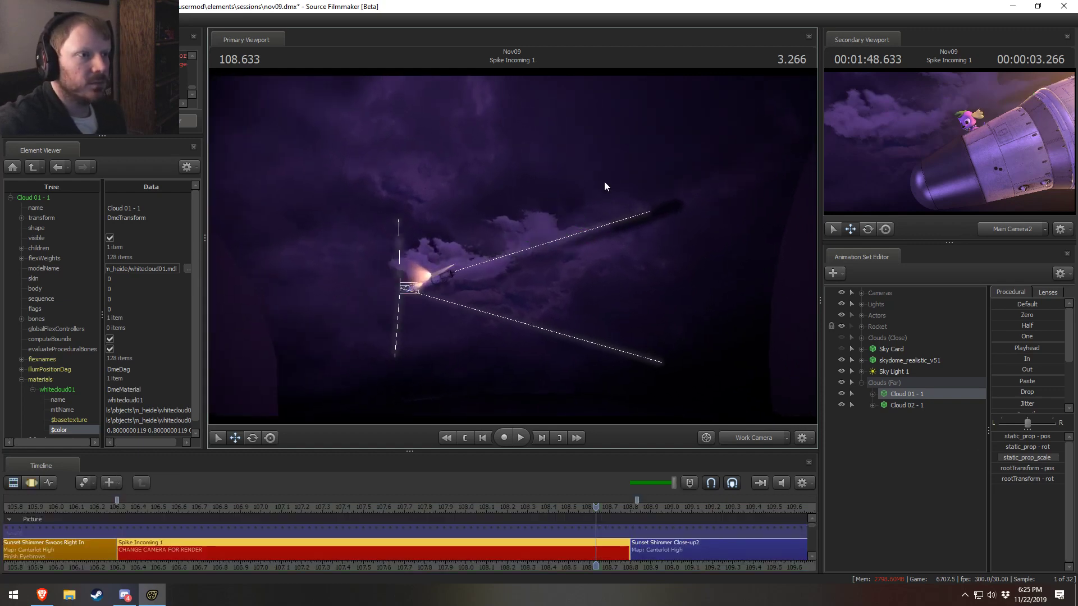
pyautogui.press('F3')
pyautogui.click(144, 432)
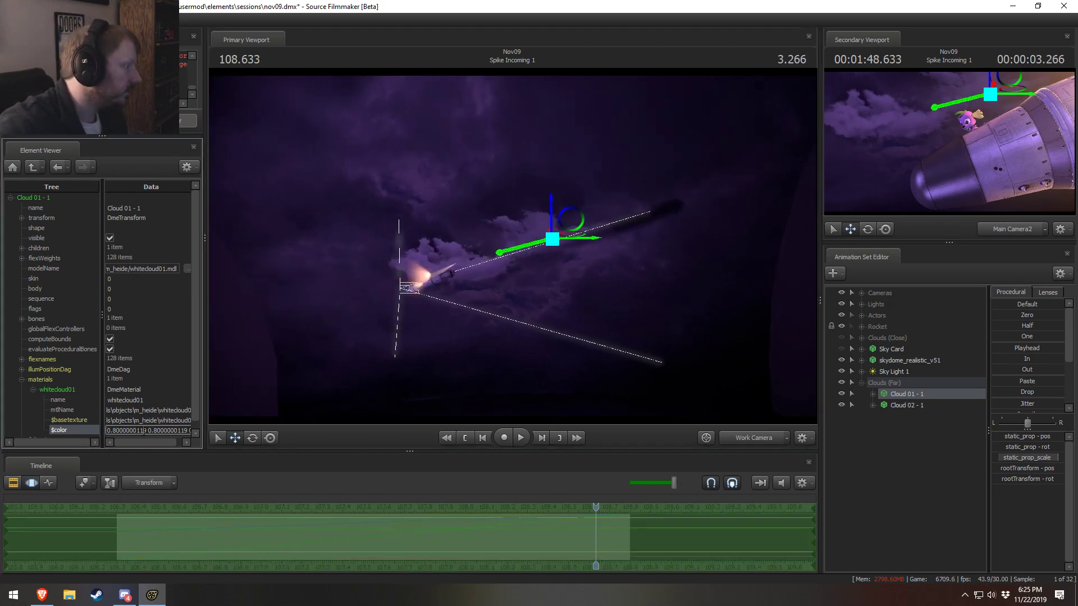
pyautogui.write('0.7 0.7')
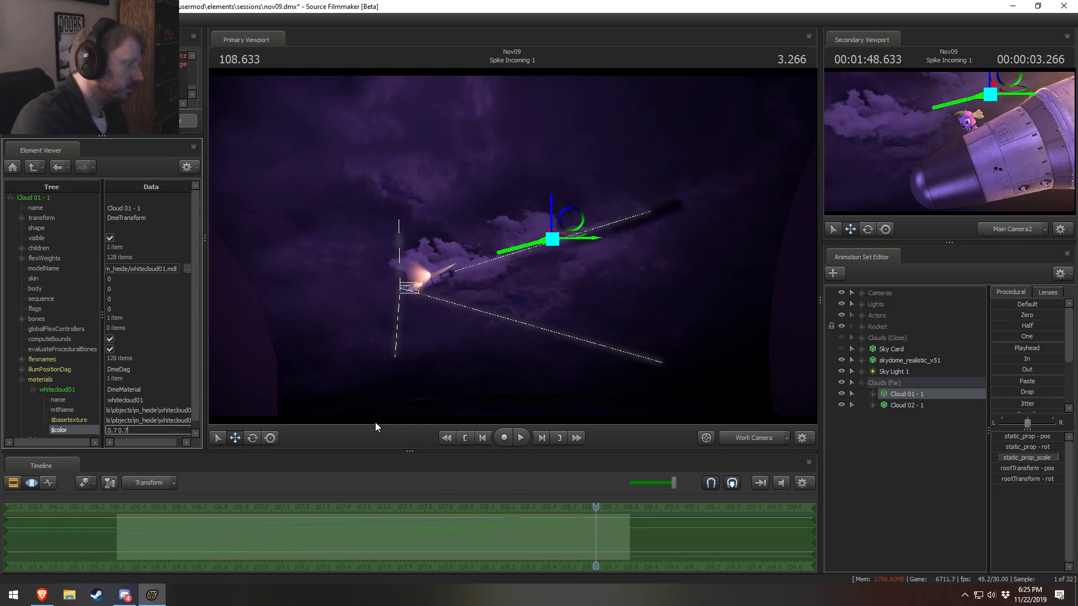
pyautogui.write(' 0.7')
pyautogui.press('Return')
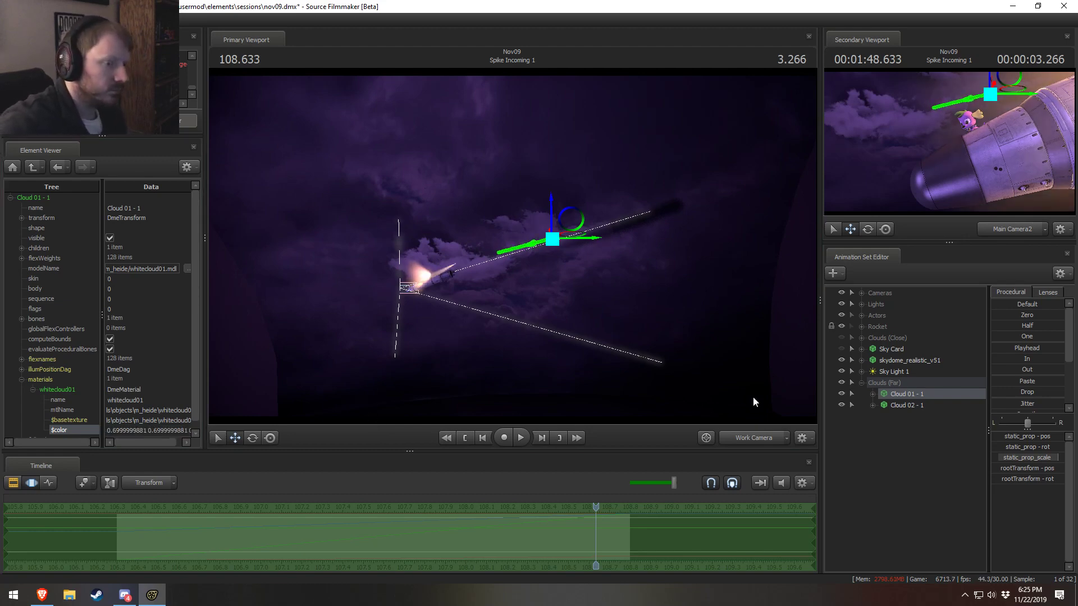
# Show Cloud 02 - 1's model in the Element Viewer and expand its materials
pyautogui.rightClick(943, 407)
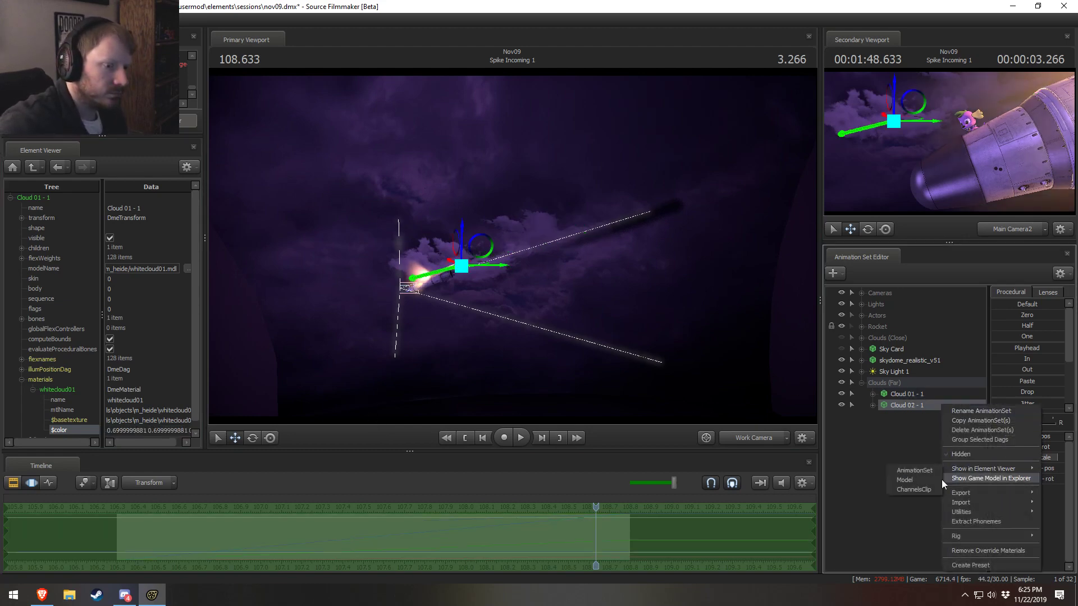
pyautogui.moveTo(973, 470)
pyautogui.click(902, 484)
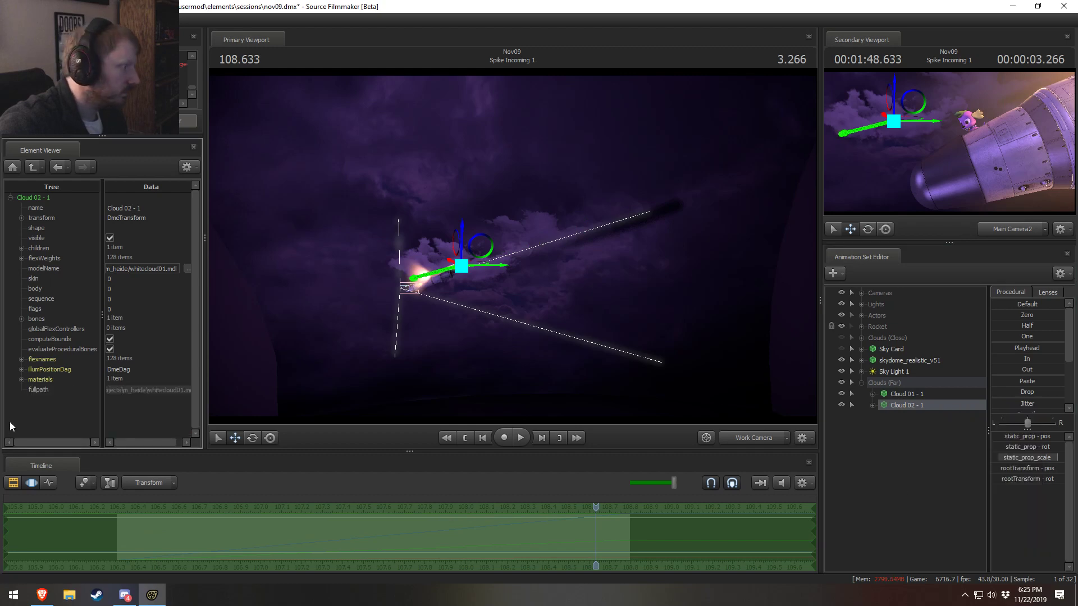
pyautogui.click(19, 370)
pyautogui.click(23, 360)
pyautogui.click(22, 361)
pyautogui.click(22, 370)
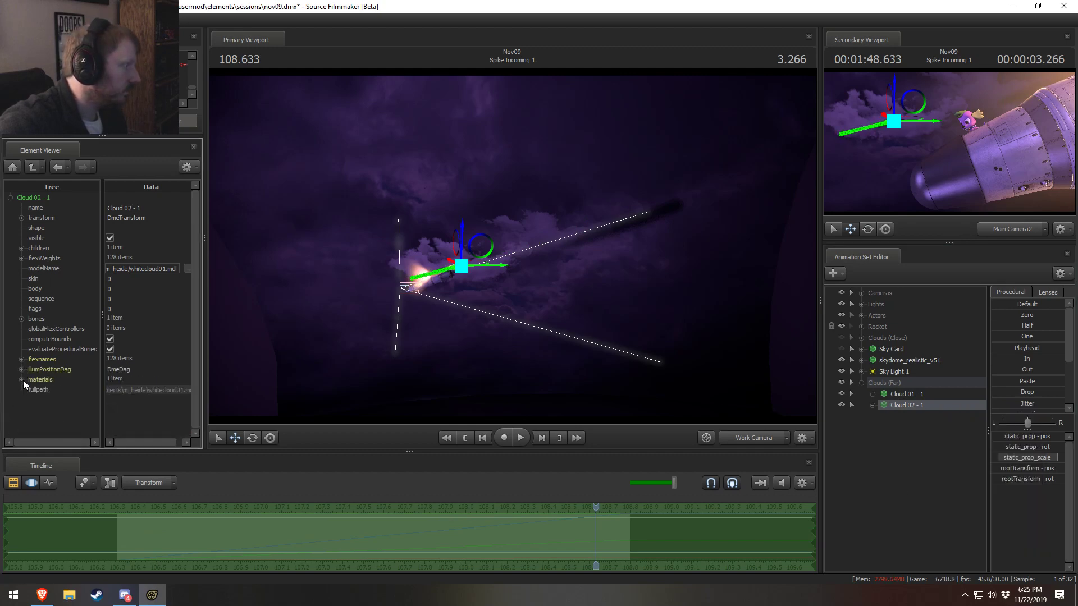
pyautogui.click(22, 380)
# Add a vector3 attribute named $color to Cloud 02 - 1's whitecloud01 material and set it to 0.7 0.7 0.7
pyautogui.click(34, 390)
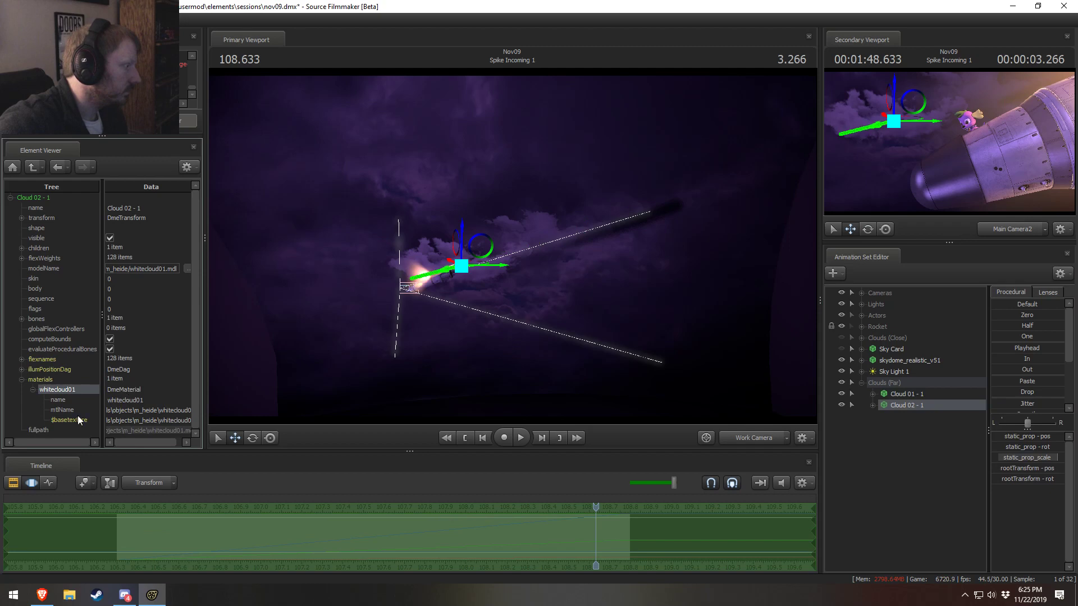
pyautogui.rightClick(69, 391)
pyautogui.moveTo(96, 479)
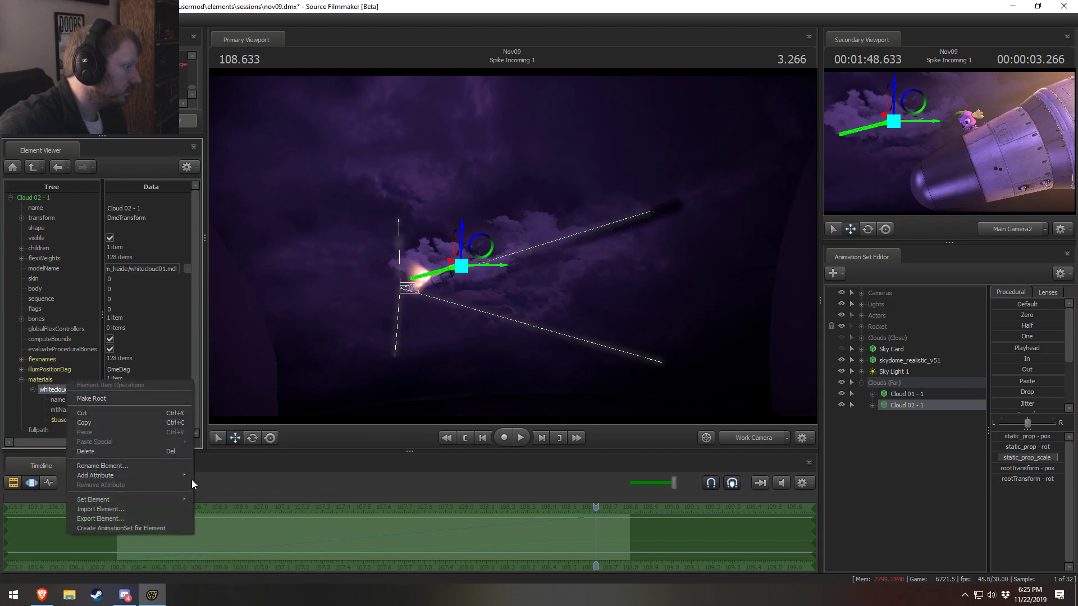
pyautogui.click(216, 429)
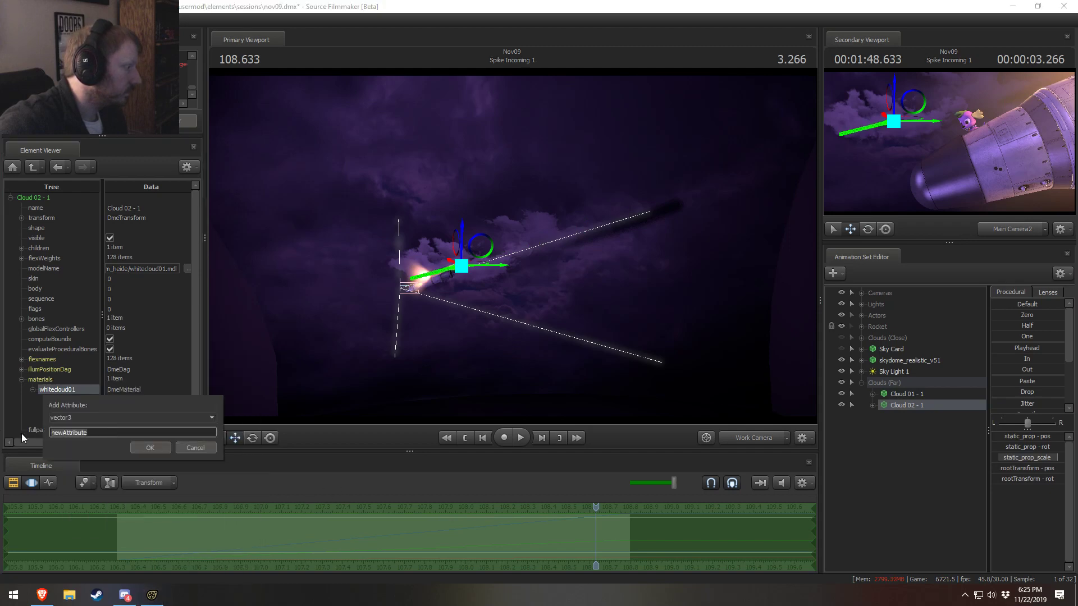
pyautogui.write('$color')
pyautogui.press('Return')
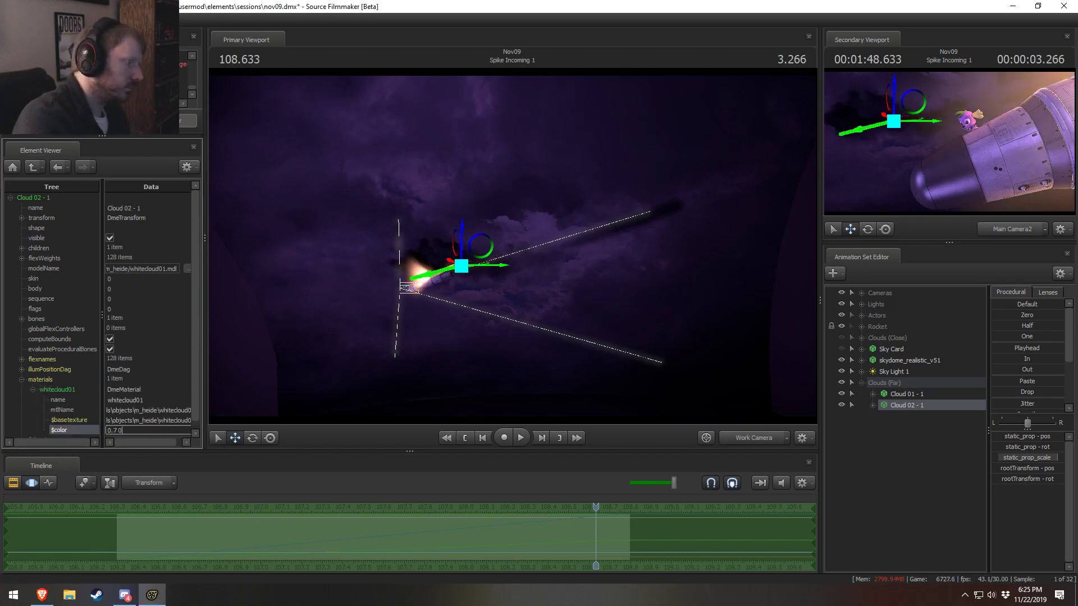
pyautogui.press('Return')
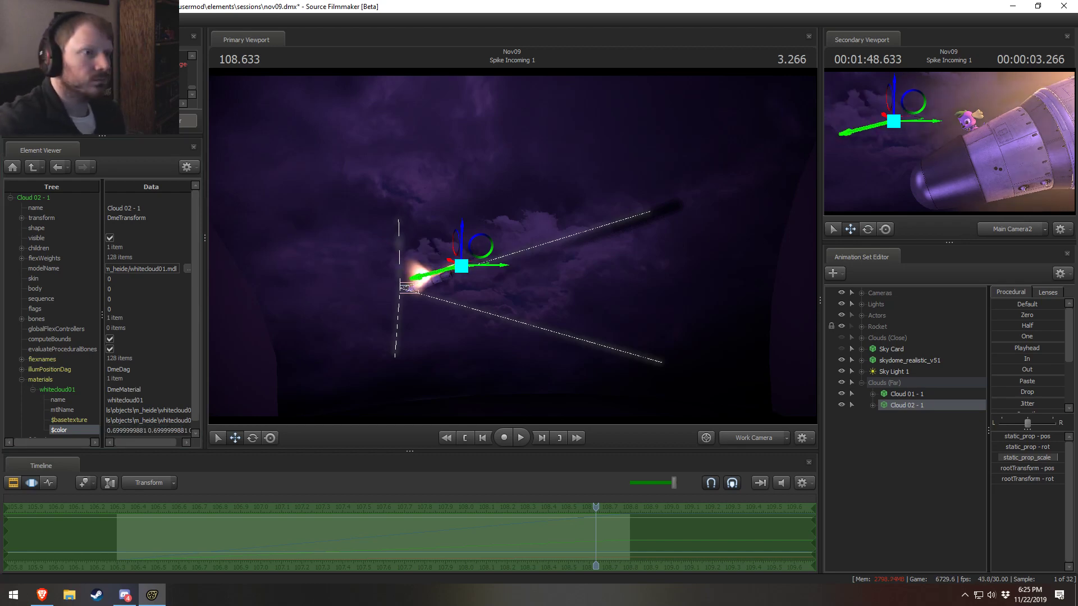
# Play the Spike Incoming 1 shot from its start through the scene camera to check the darkened clouds
pyautogui.press('F2')
pyautogui.click(757, 441)
pyautogui.press('space')
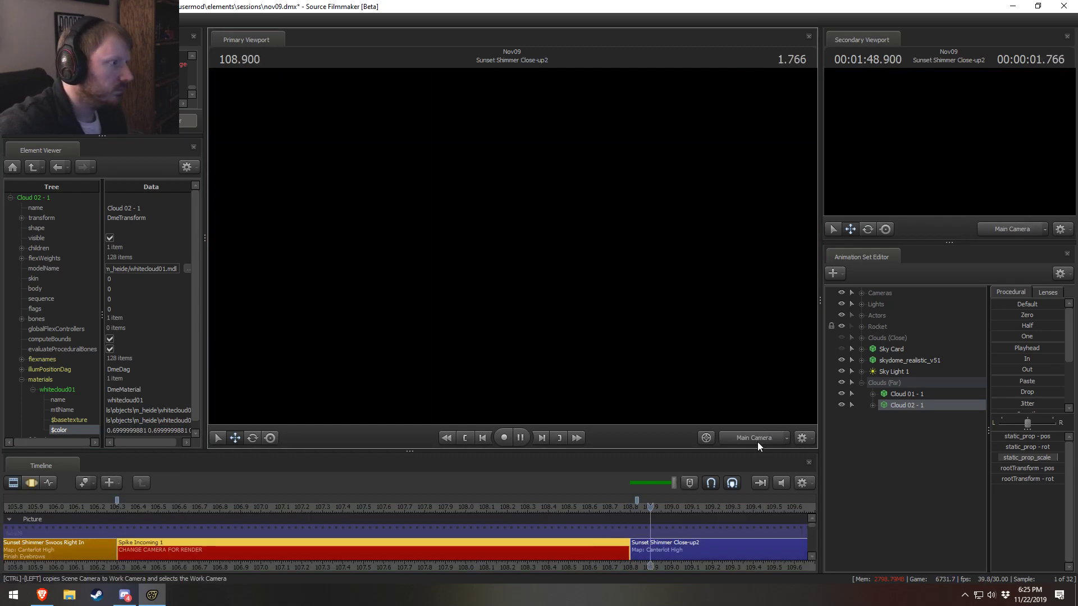
pyautogui.press('space')
pyautogui.click(120, 509)
pyautogui.press('space')
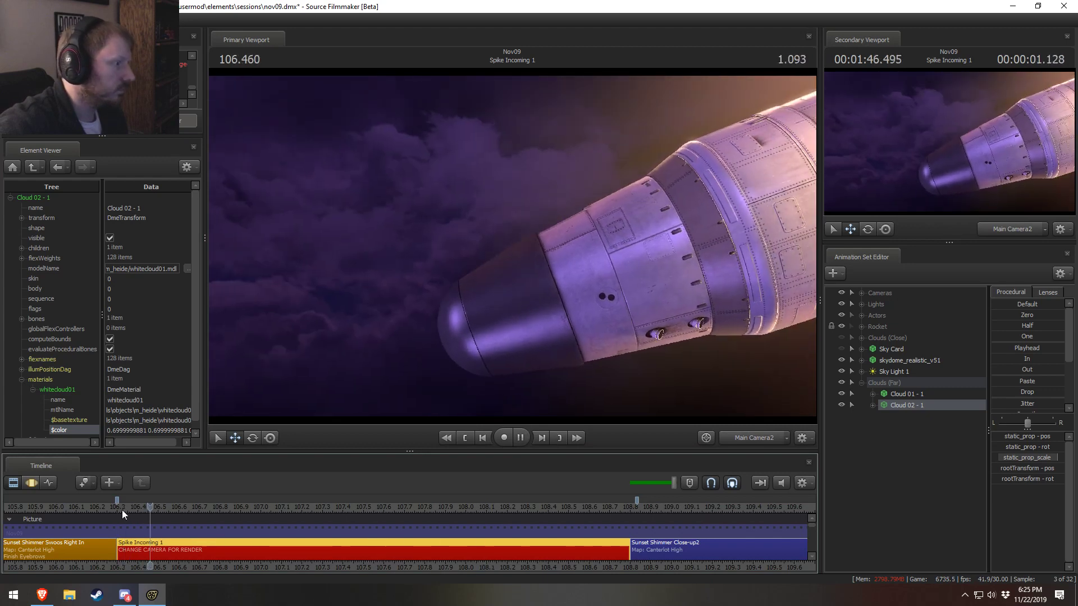
pyautogui.press('space')
# Inspect the far clouds from the work camera during playback, and return to the scene camera for the rest of the shot
pyautogui.press('F2')
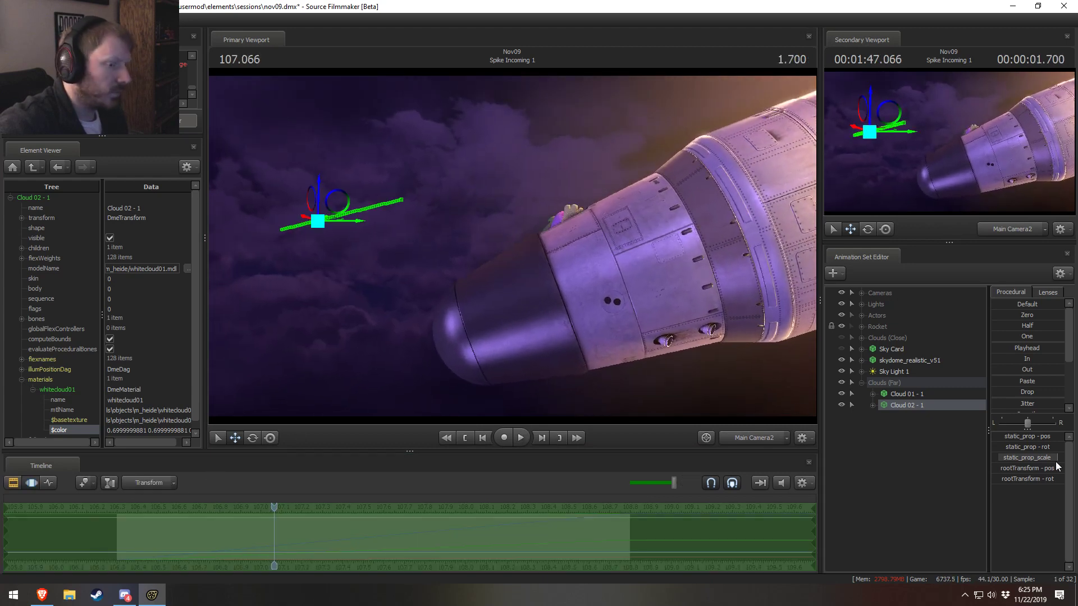
pyautogui.click(748, 438)
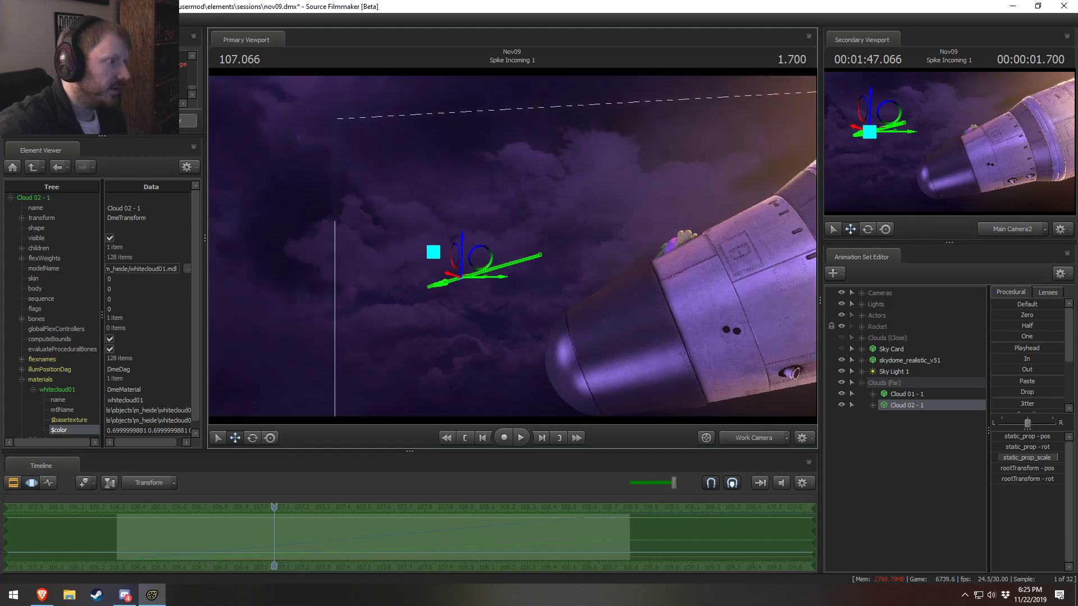
pyautogui.moveTo(505, 253); pyautogui.dragTo(520, 298)
pyautogui.press('space')
pyautogui.press('space')
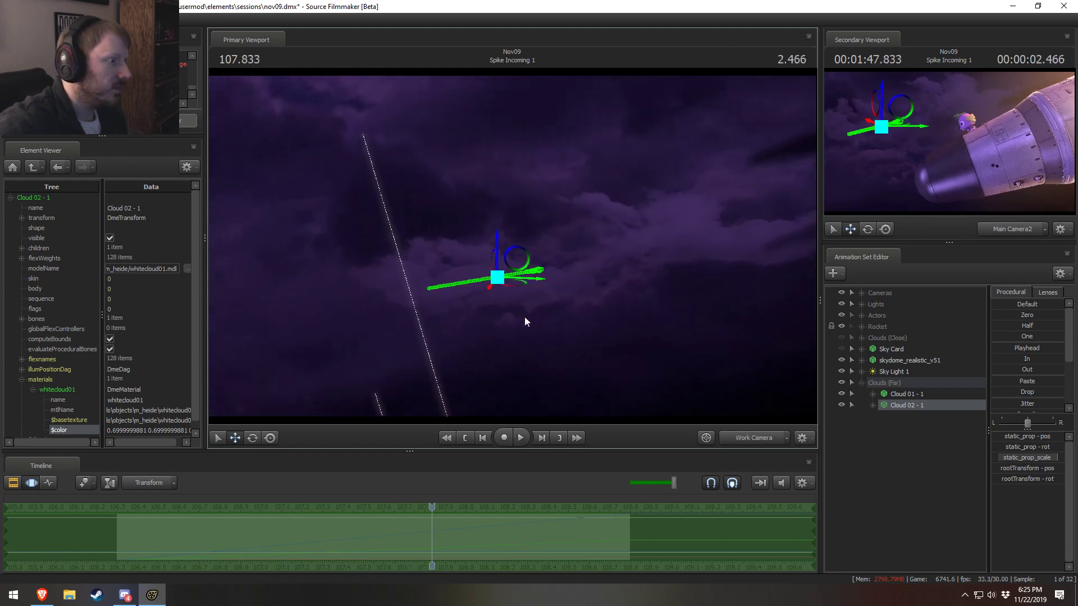
pyautogui.click(772, 438)
pyautogui.press('space')
pyautogui.press('space')
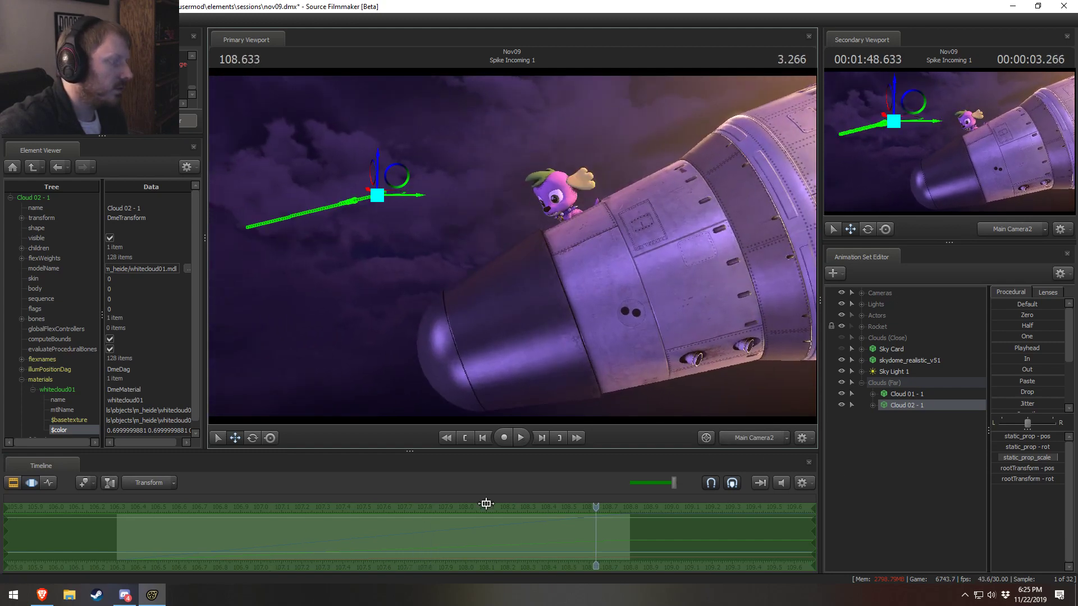
# Replay Spike Incoming 1 from its first frame in the clip view to review the cloud motion behind the rocket
pyautogui.press('F2')
pyautogui.click(120, 507)
pyautogui.press('space')
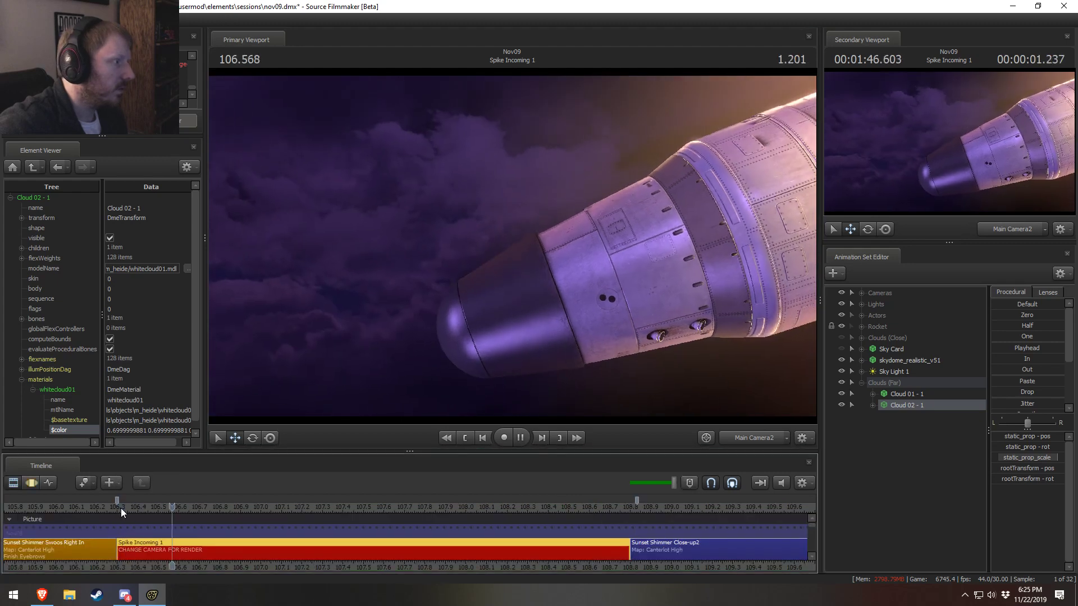
pyautogui.click(120, 507)
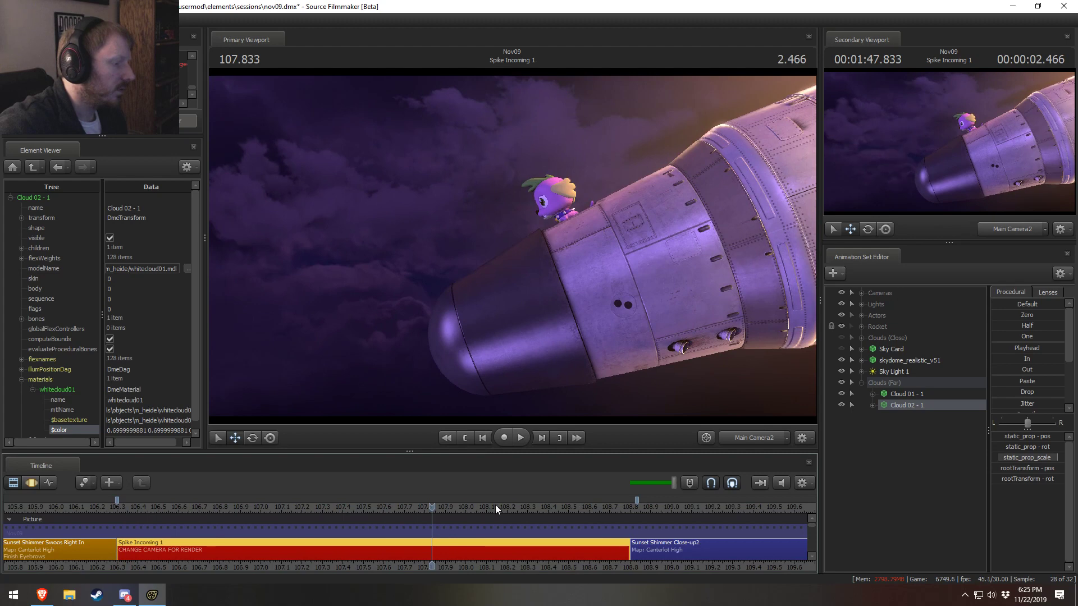
pyautogui.press('space')
# Move the playhead to about 108.1 s and examine the cloud cards and skydome from the work camera
pyautogui.press('F3')
pyautogui.moveTo(623, 529)
pyautogui.mouseDown()
pyautogui.moveTo(279, 539)
pyautogui.moveTo(486, 542)
pyautogui.mouseUp()
pyautogui.press('f')
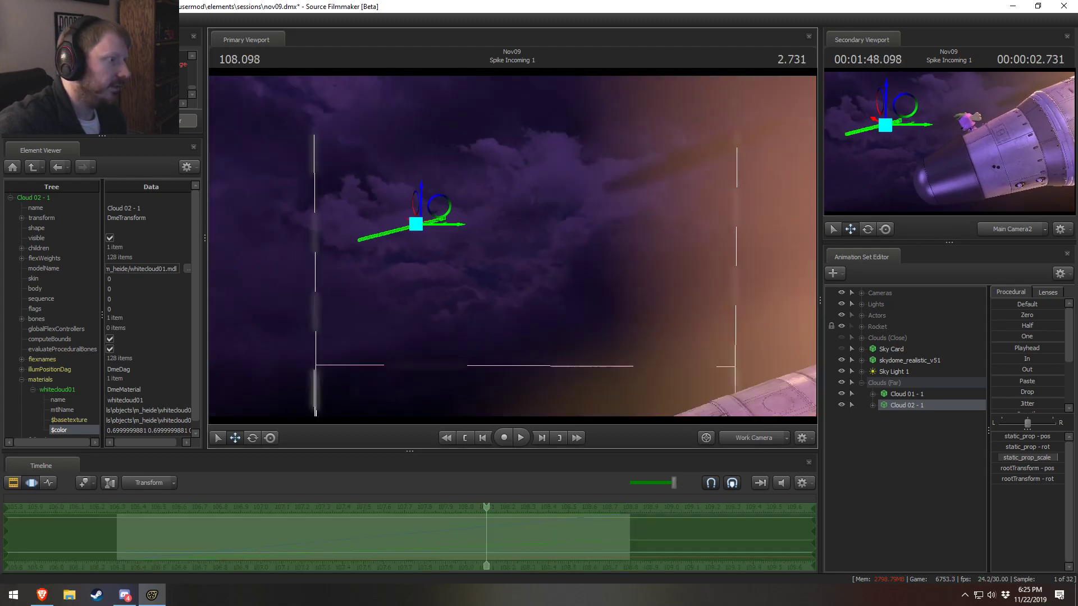
pyautogui.moveTo(561, 253)
pyautogui.keyDown('alt'); pyautogui.mouseDown()
pyautogui.moveTo(560, 242)
pyautogui.moveTo(560, 254)
pyautogui.mouseUp(); pyautogui.keyUp('alt')
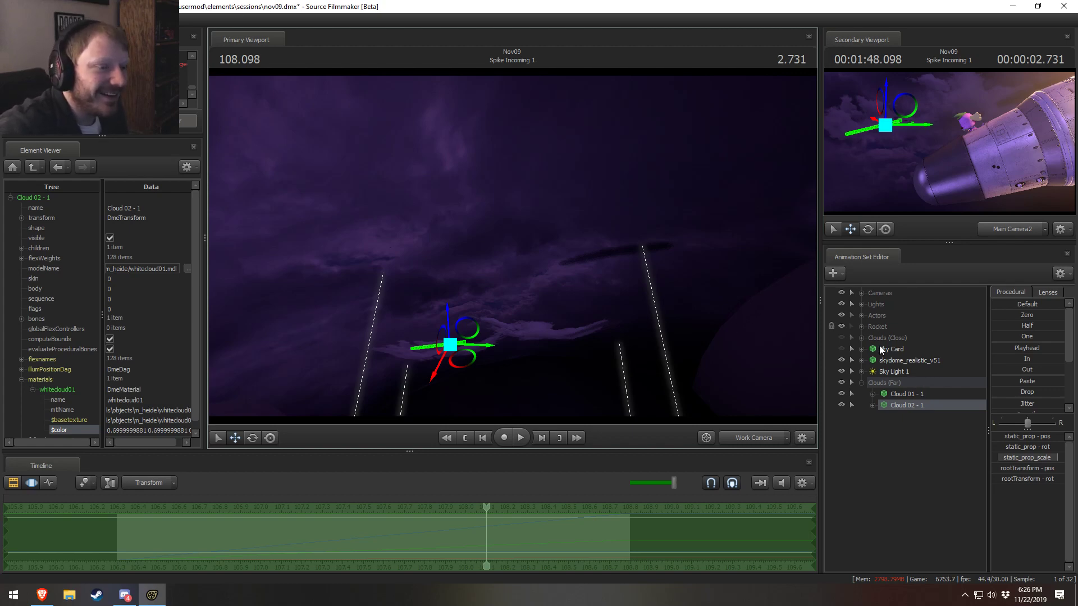
# Adjust Sky Light 1's minDistance and edit the maximum of its control range
pyautogui.click(851, 371)
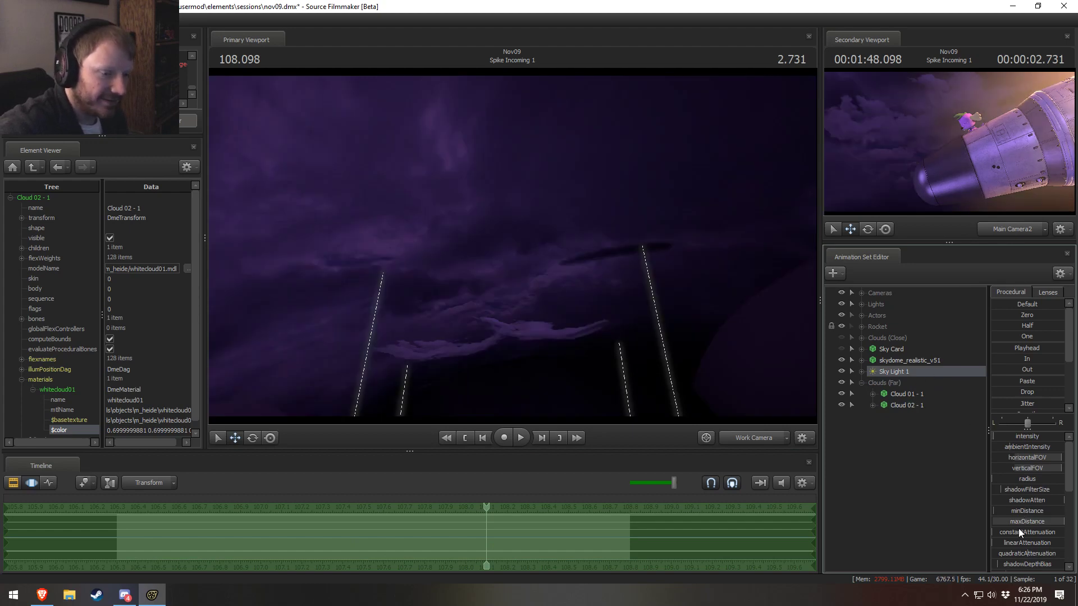
pyautogui.scroll(-1, 1021, 530)
pyautogui.moveTo(1012, 478); pyautogui.dragTo(1005, 478)
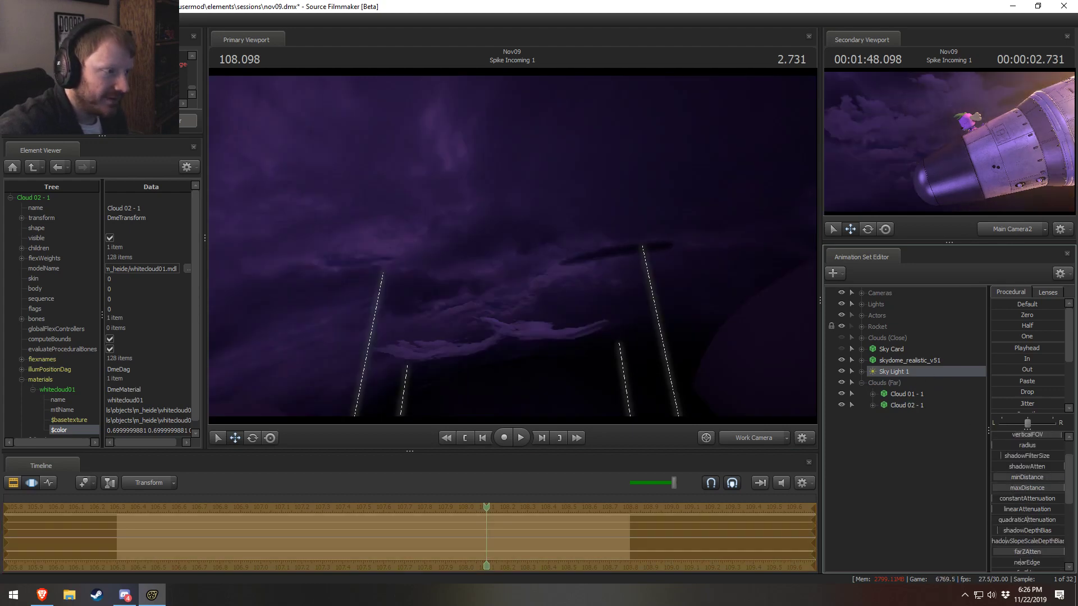
pyautogui.rightClick(1009, 479)
pyautogui.click(1014, 489)
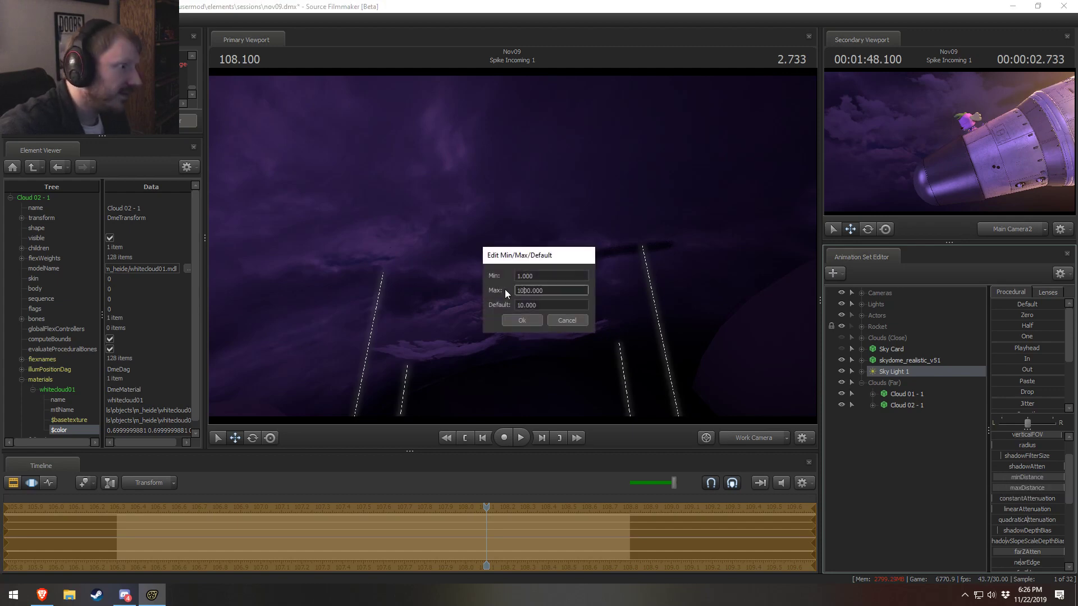
pyautogui.click(530, 322)
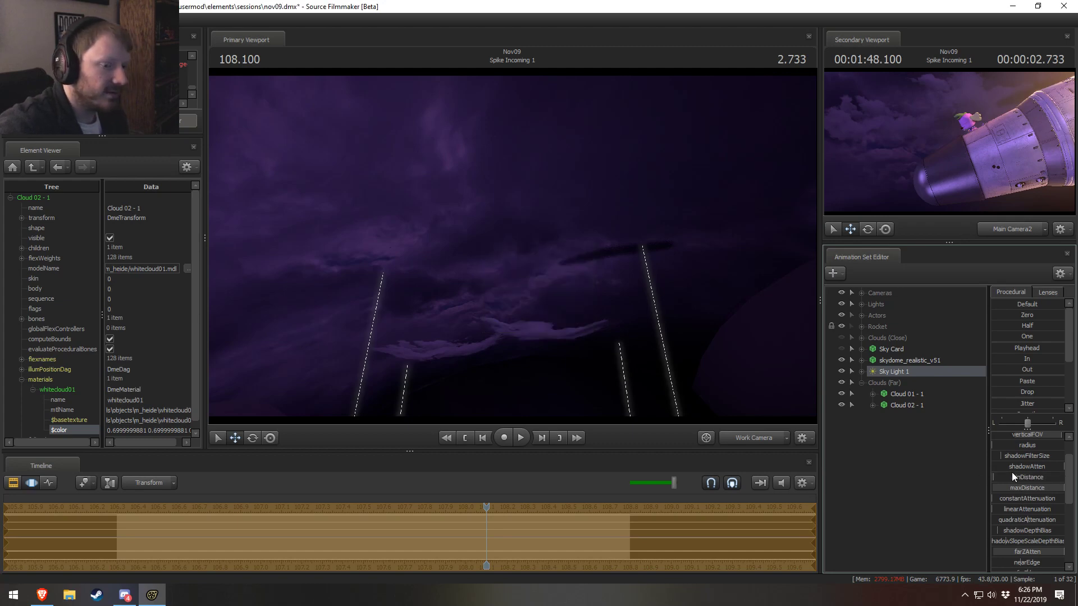
# Raise the minDistance of Sky Light 1 and check the sky lighting from the work camera
pyautogui.moveTo(1013, 477); pyautogui.dragTo(1033, 477)
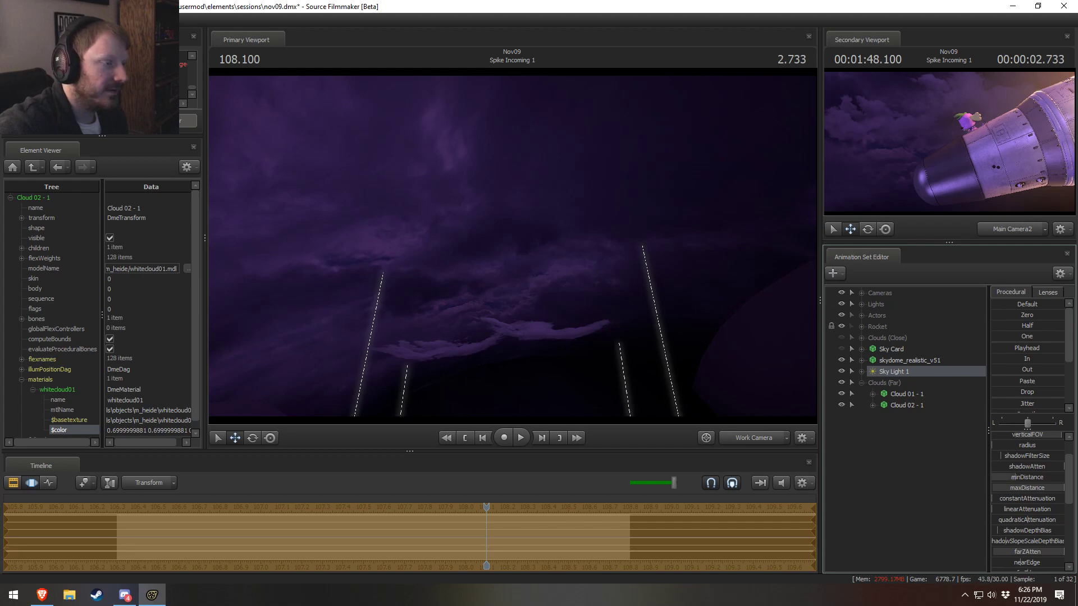
pyautogui.moveTo(723, 351); pyautogui.dragTo(511, 151)
pyautogui.moveTo(512, 246); pyautogui.dragTo(581, 262)
pyautogui.moveTo(443, 507)
pyautogui.mouseDown()
pyautogui.moveTo(195, 534)
pyautogui.moveTo(402, 561)
pyautogui.moveTo(471, 526)
pyautogui.mouseUp()
pyautogui.moveTo(494, 292); pyautogui.dragTo(539, 297)
pyautogui.click(881, 370)
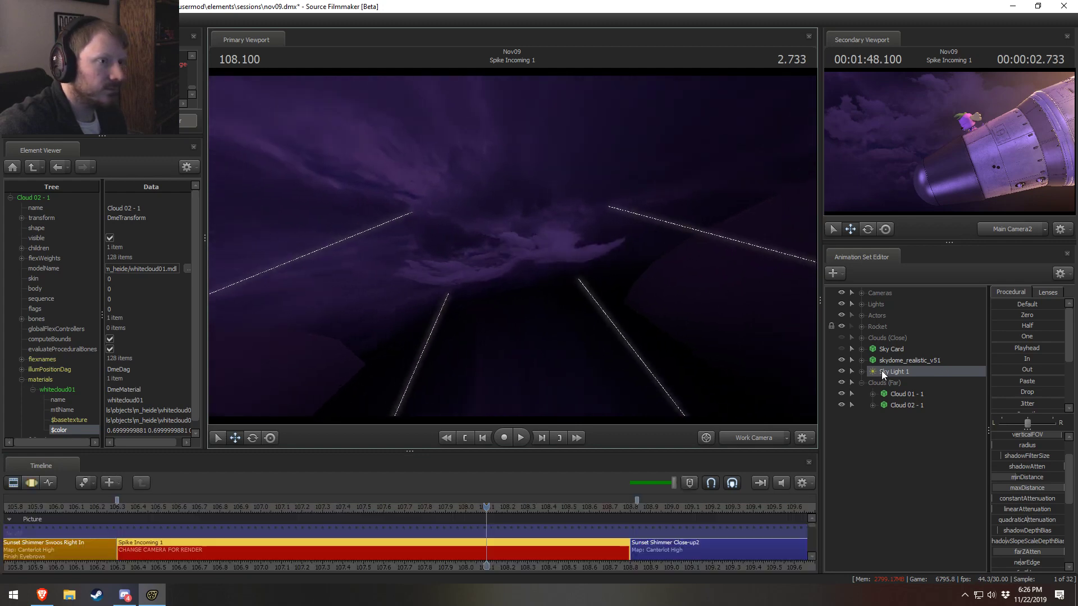
pyautogui.moveTo(752, 355); pyautogui.dragTo(643, 258)
# Select Cloud 01 - 1 and Cloud 02 - 1 and switch the primary viewport from the work camera to the scene camera
pyautogui.click(905, 395)
pyautogui.keyDown('ctrl'); pyautogui.click(904, 405); pyautogui.keyUp('ctrl')
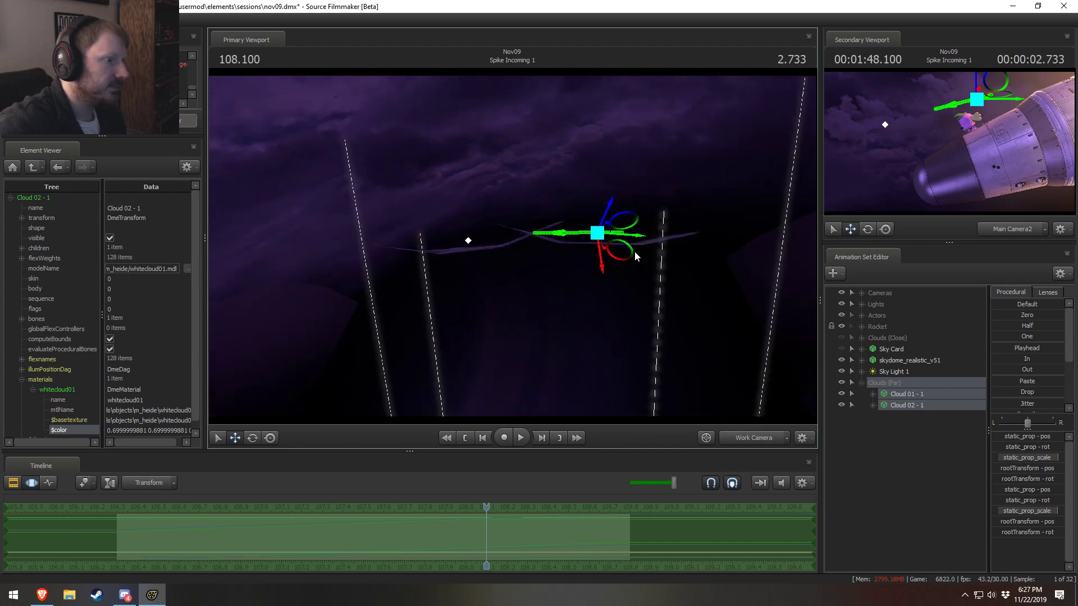
pyautogui.press('space')
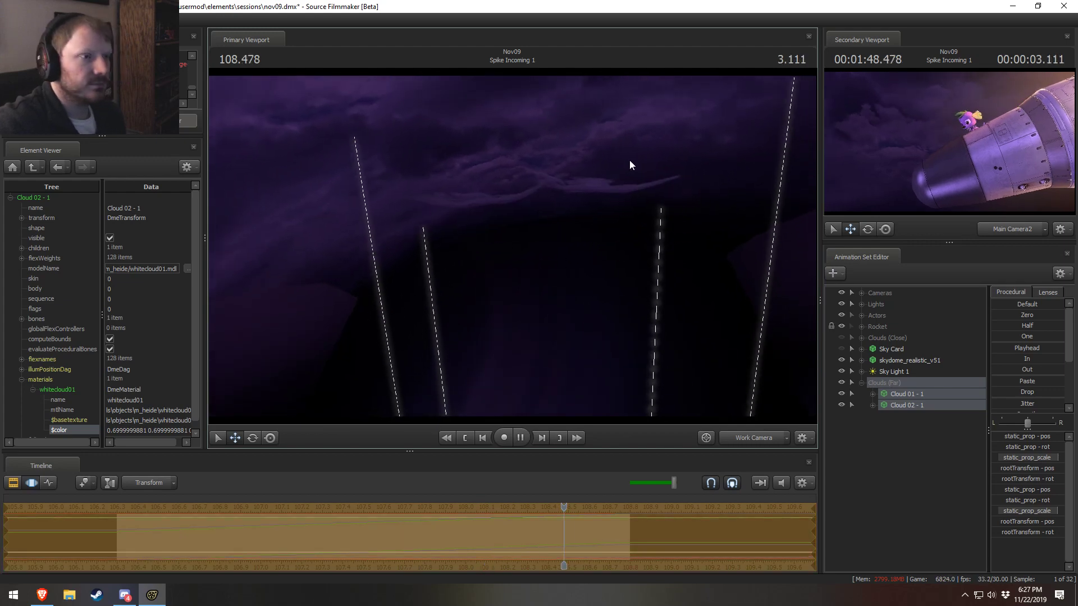
pyautogui.press('space')
pyautogui.press('F2')
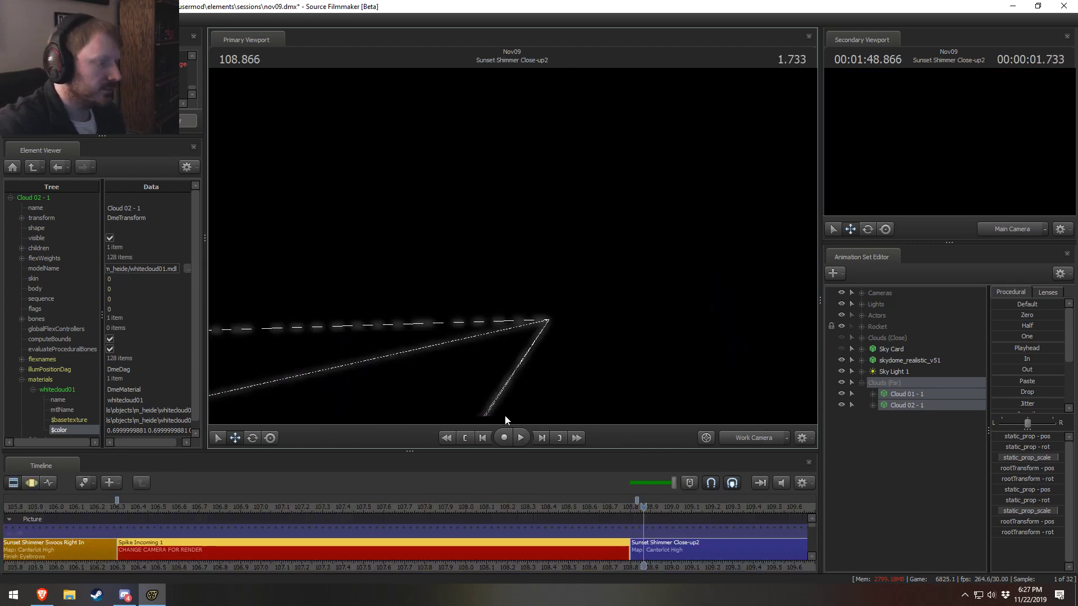
pyautogui.click(771, 444)
pyautogui.click(733, 442)
pyautogui.click(727, 440)
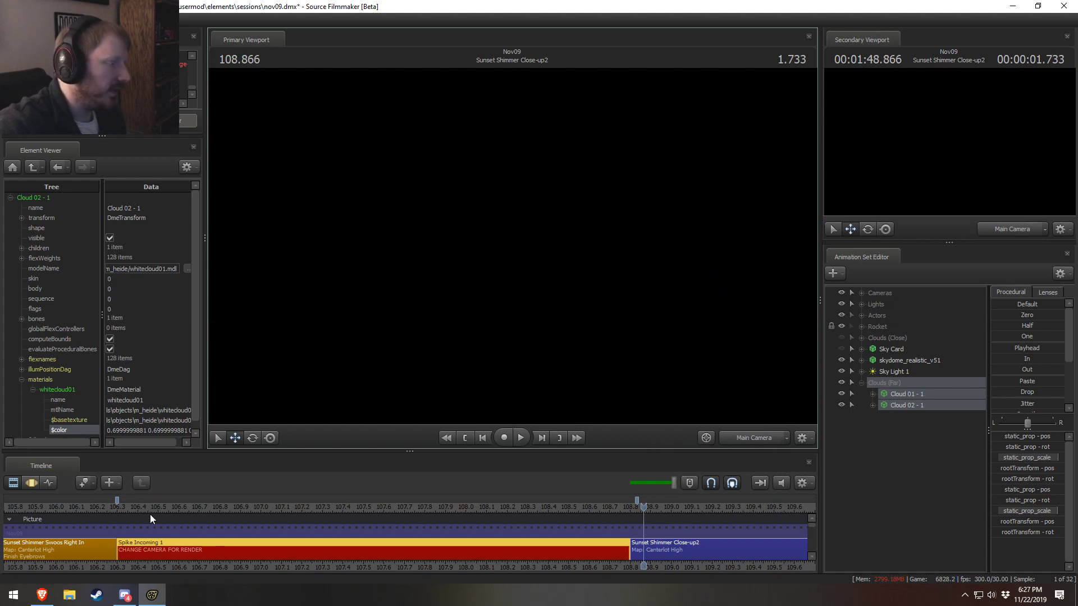
# Move both far clouds with a time selection starting at 108.766 and a falloff reaching back to the start of Spike Incoming 1
pyautogui.press('F3')
pyautogui.moveTo(133, 520); pyautogui.dragTo(466, 490)
pyautogui.press('F2')
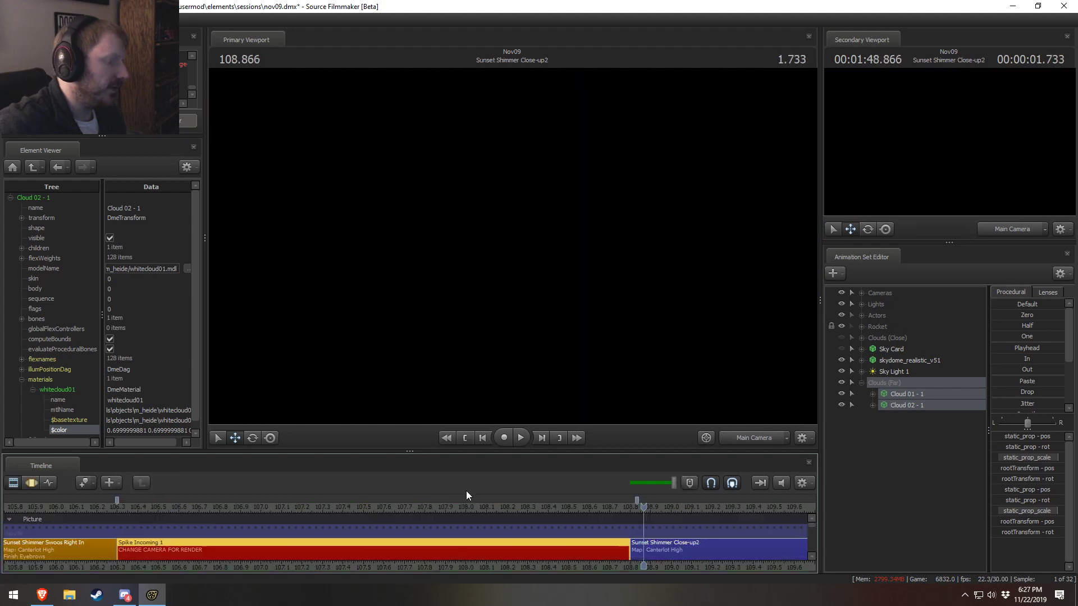
pyautogui.press('F3')
pyautogui.moveTo(623, 522); pyautogui.dragTo(628, 529)
pyautogui.moveTo(624, 530); pyautogui.dragTo(723, 538)
pyautogui.moveTo(588, 536); pyautogui.dragTo(110, 536)
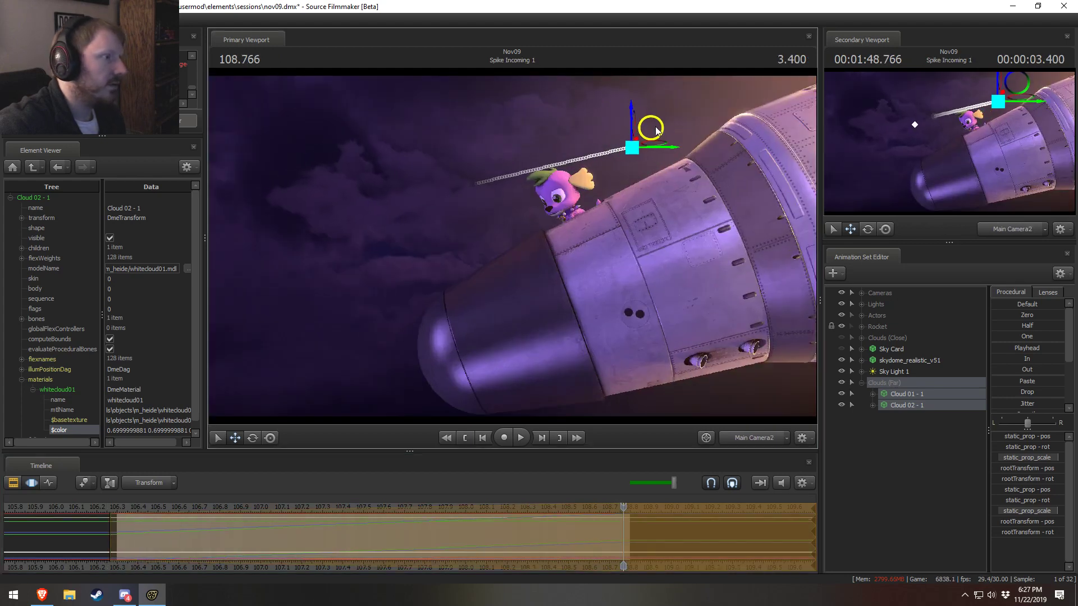
pyautogui.click(110, 539)
pyautogui.moveTo(110, 538); pyautogui.dragTo(623, 543)
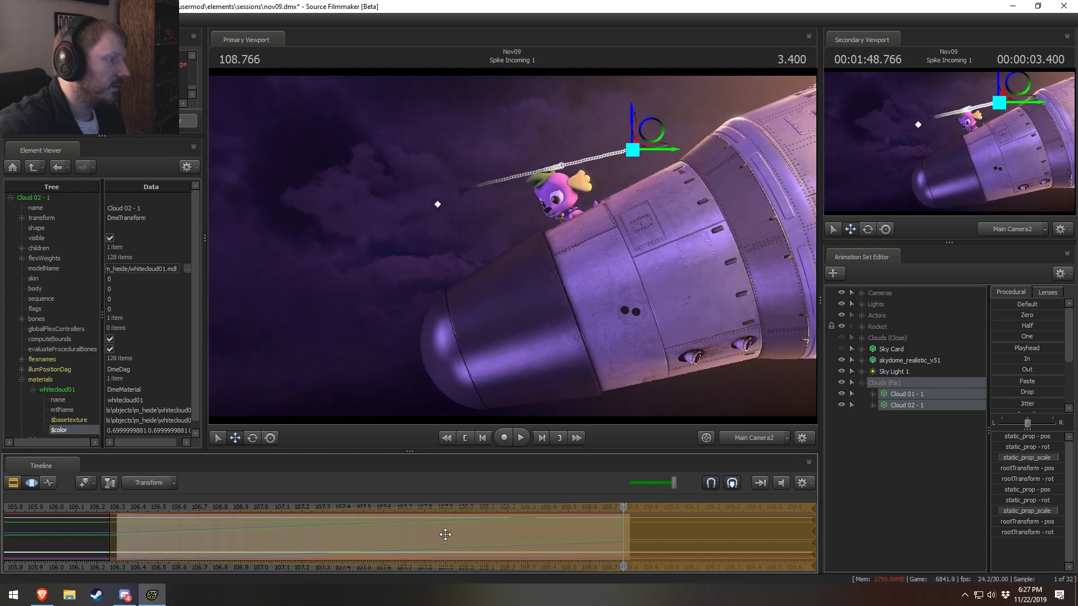
# Rotate both far clouds slightly at the end of Spike Incoming 1 and play the shot
pyautogui.press('e')
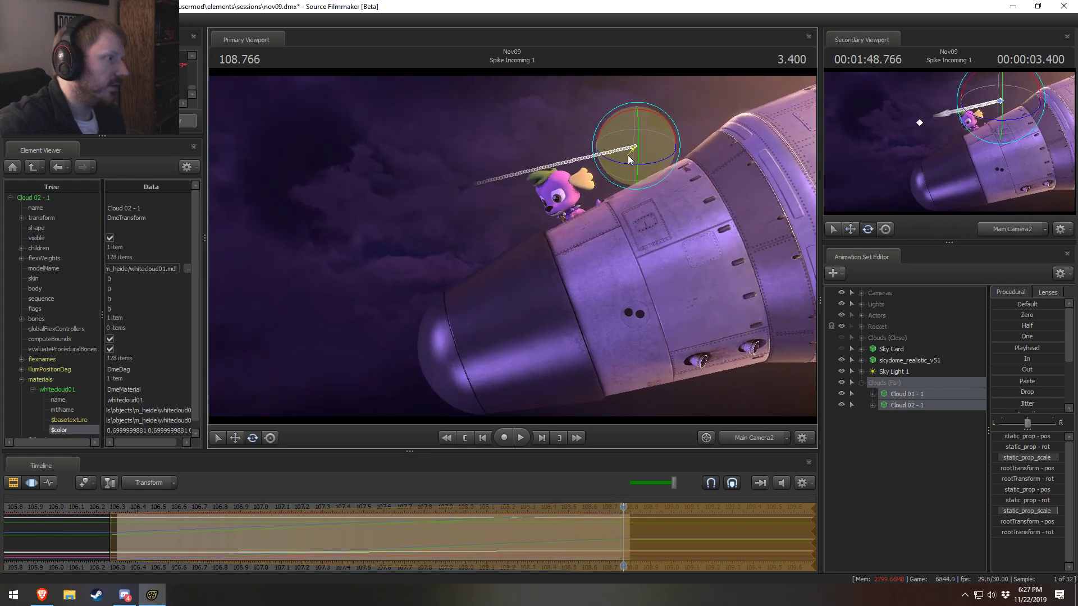
pyautogui.moveTo(162, 538); pyautogui.dragTo(429, 528)
pyautogui.press('space')
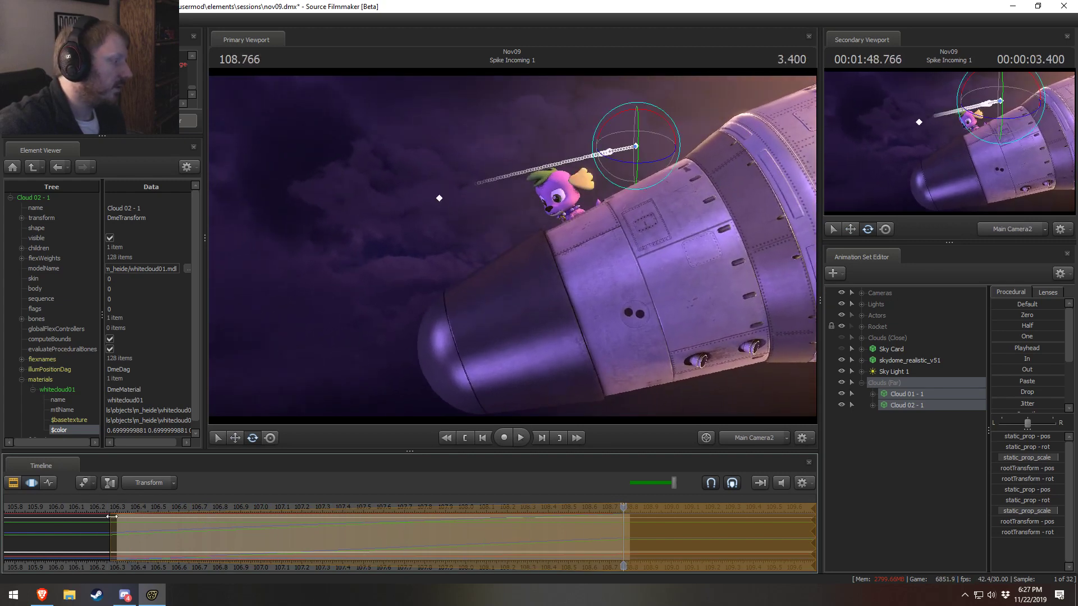
pyautogui.press('space')
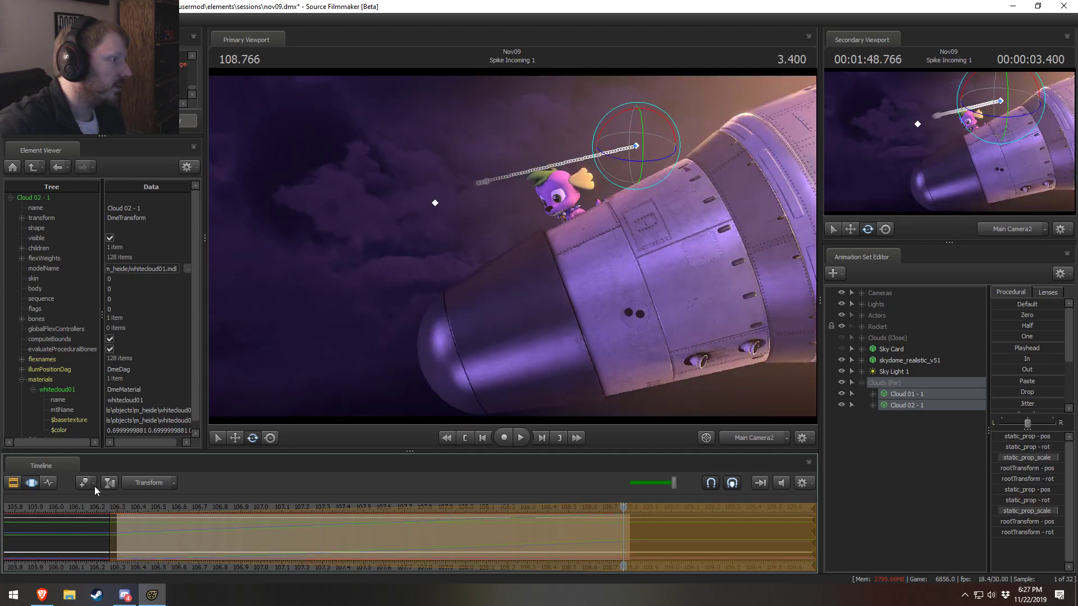
pyautogui.press('space')
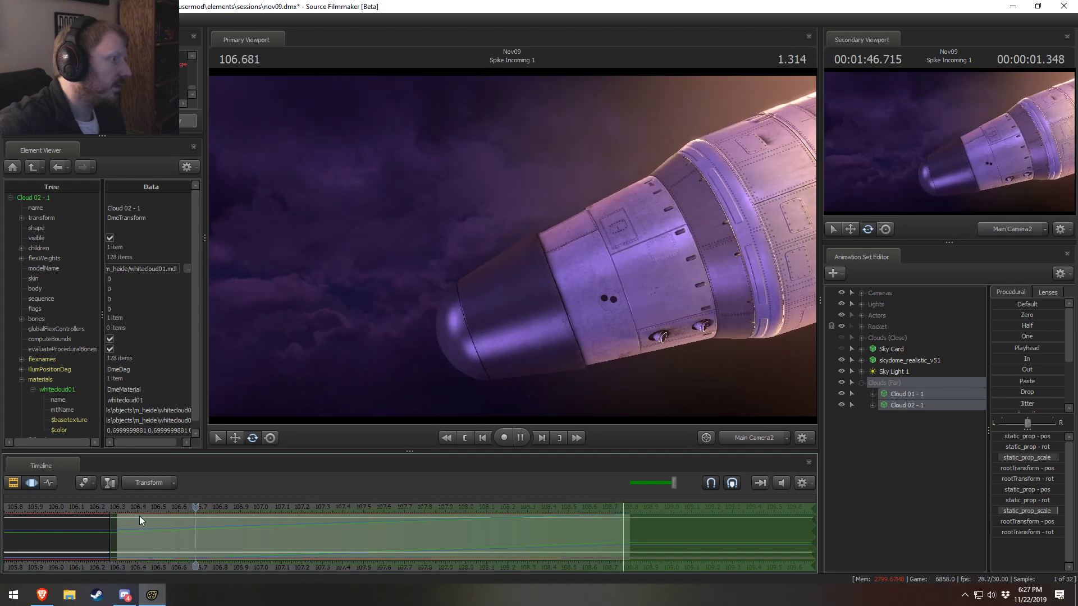
pyautogui.press('space')
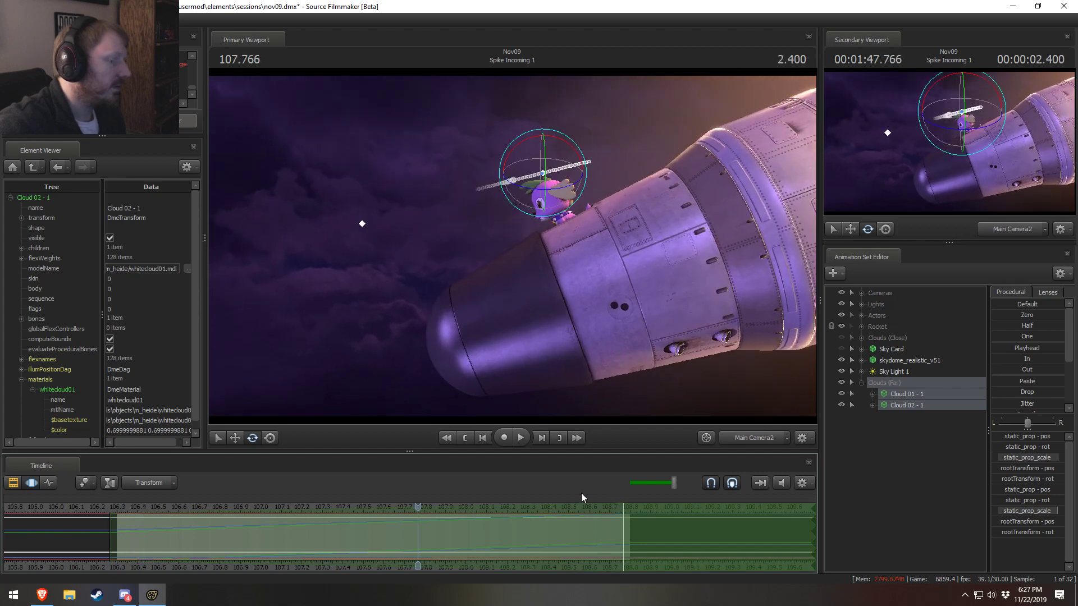
# Switch the primary viewport to the work camera and rotate both far clouds slightly at 108.766
pyautogui.keyDown('ctrl'); pyautogui.click(774, 442); pyautogui.keyUp('ctrl')
pyautogui.moveTo(567, 279); pyautogui.dragTo(456, 395)
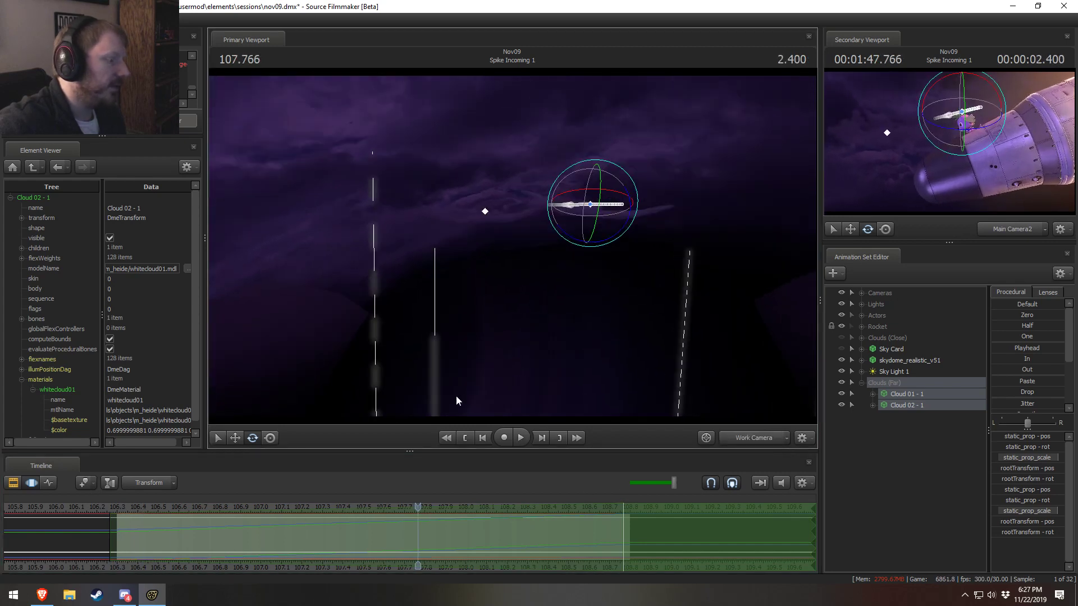
pyautogui.press('F2')
pyautogui.moveTo(123, 507); pyautogui.dragTo(199, 505)
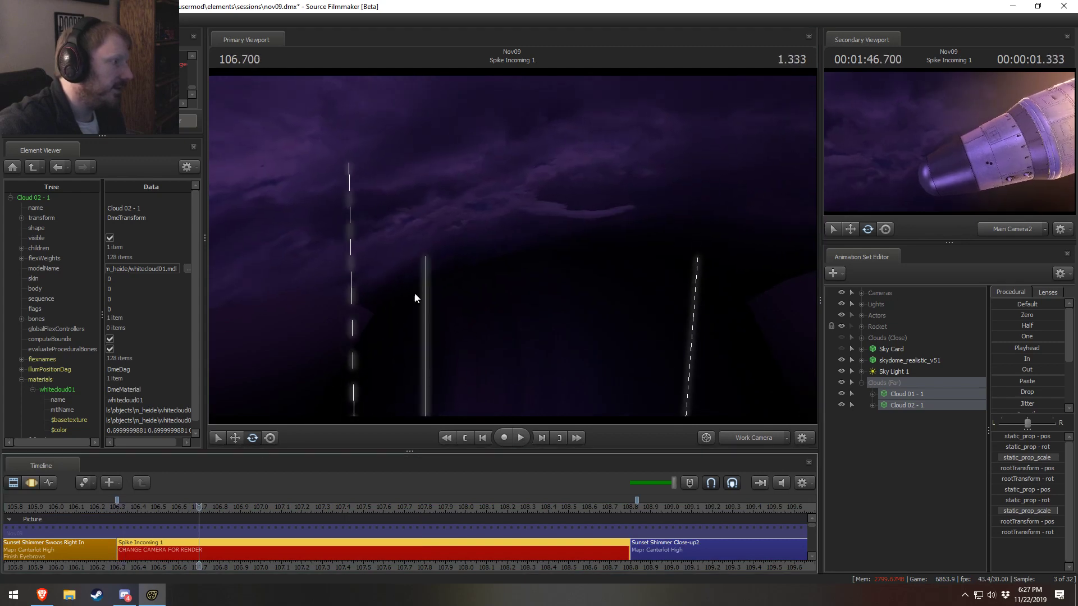
pyautogui.moveTo(413, 292); pyautogui.dragTo(512, 246)
pyautogui.press('F3')
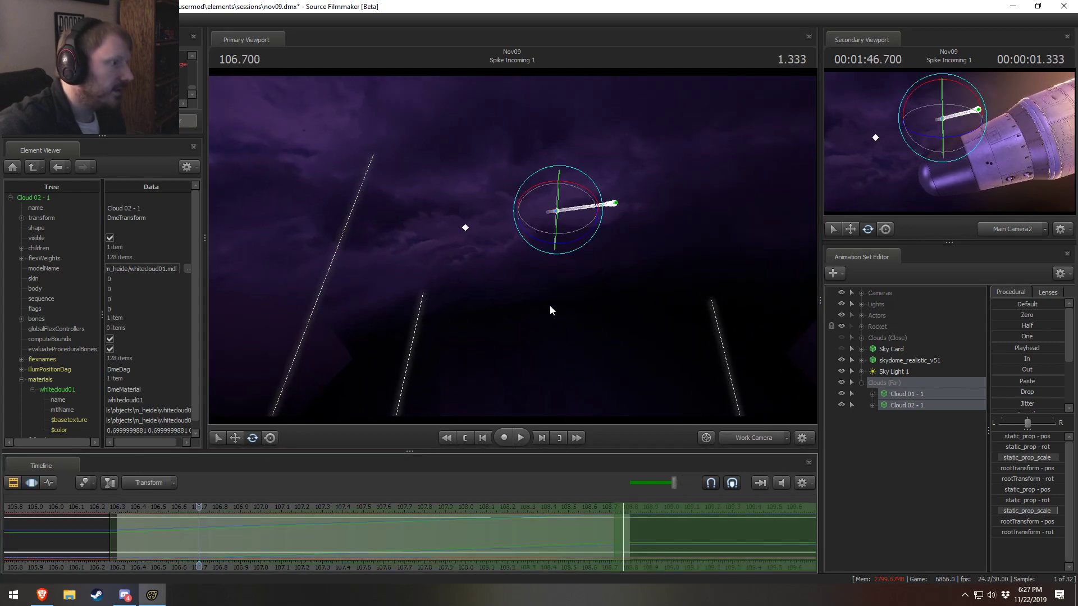
pyautogui.moveTo(562, 243); pyautogui.dragTo(565, 244)
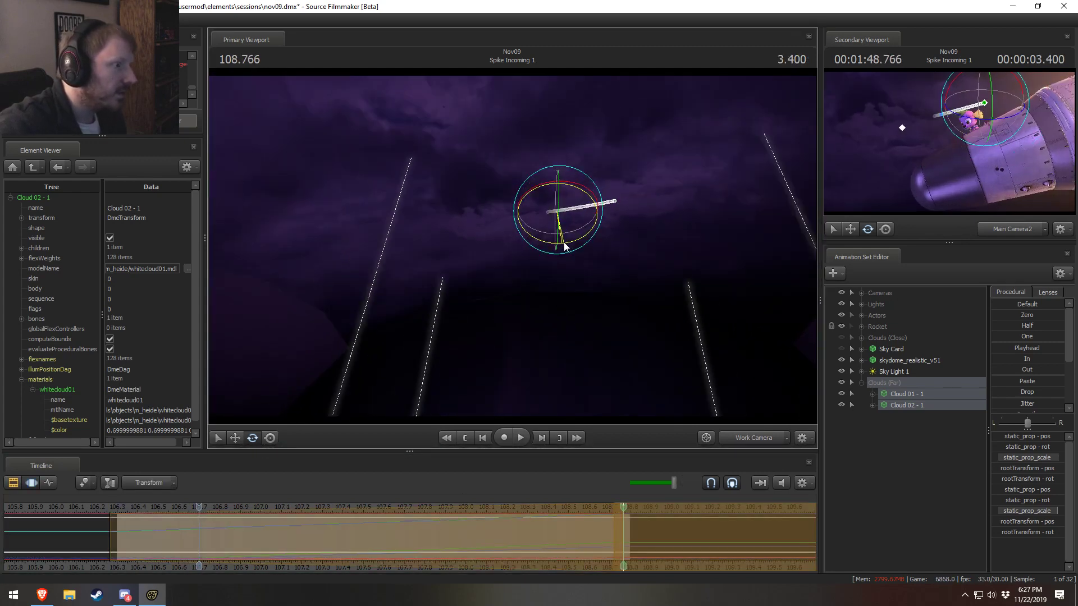
# Play the shot in the work camera and fine-tune the rotation of both far clouds at the shot's end
pyautogui.click(92, 507)
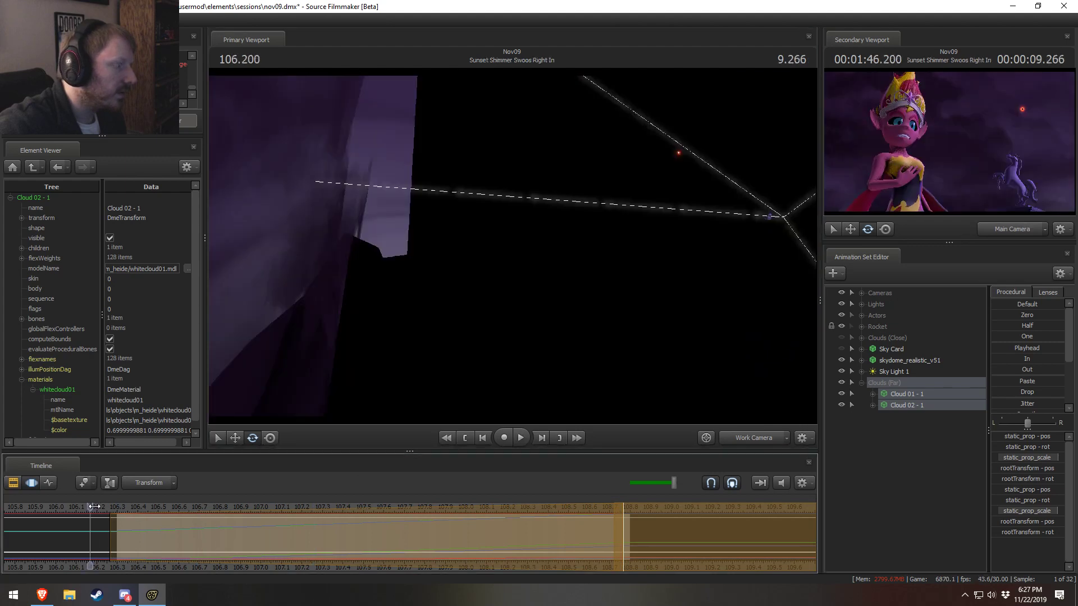
pyautogui.moveTo(94, 506); pyautogui.dragTo(119, 512)
pyautogui.press('space')
pyautogui.press('space')
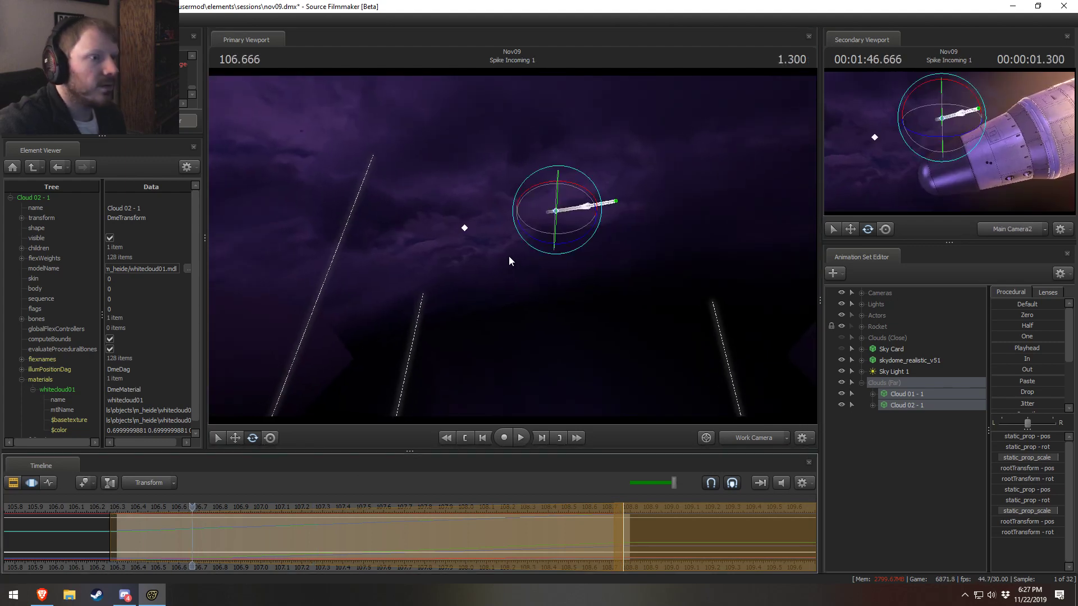
pyautogui.moveTo(558, 237); pyautogui.dragTo(555, 238)
pyautogui.press('space')
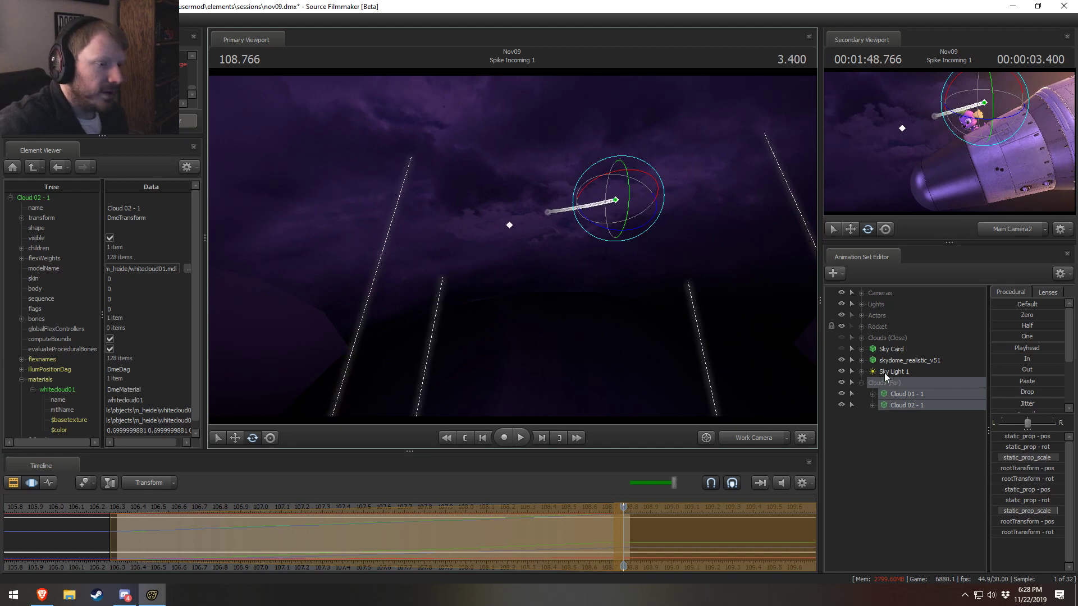
# Try blending the In preset into skydome_realistic_v51's animation, and undo it
pyautogui.click(910, 360)
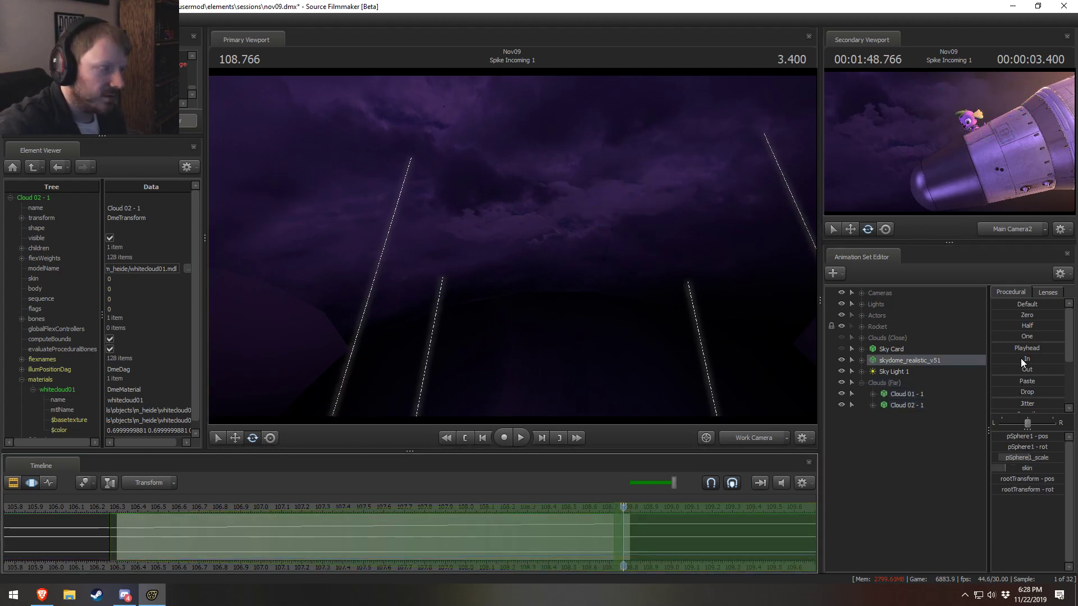
pyautogui.moveTo(1021, 358); pyautogui.dragTo(1024, 359)
pyautogui.hotkey('ctrl', 'z')
# Play Spike Incoming 1 from its start in the work camera and in the scene camera to examine the cloud motion
pyautogui.press('F2')
pyautogui.click(130, 507)
pyautogui.press('space')
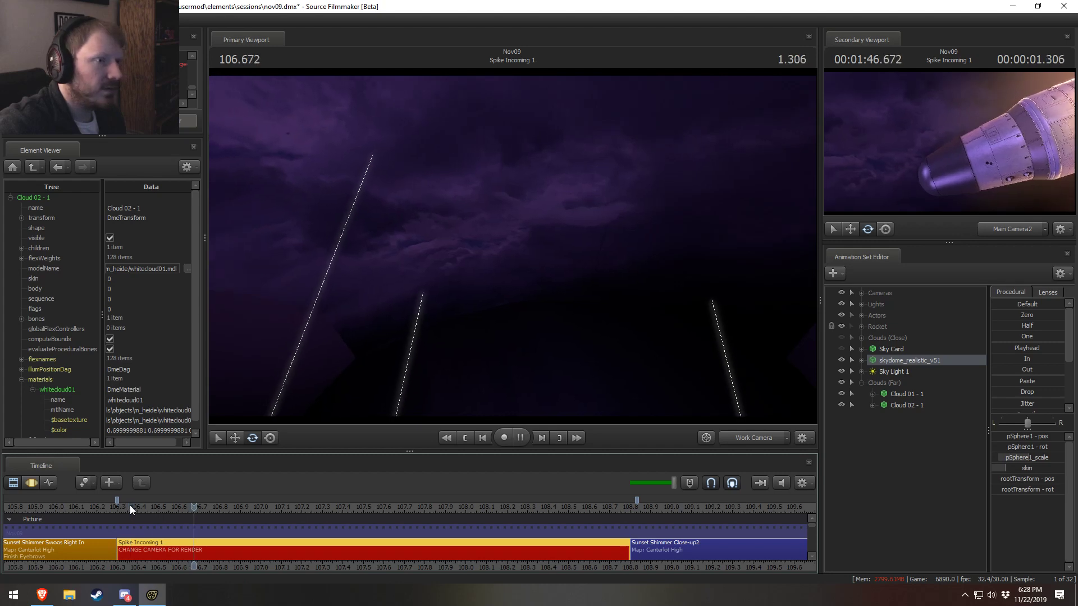
pyautogui.press('space')
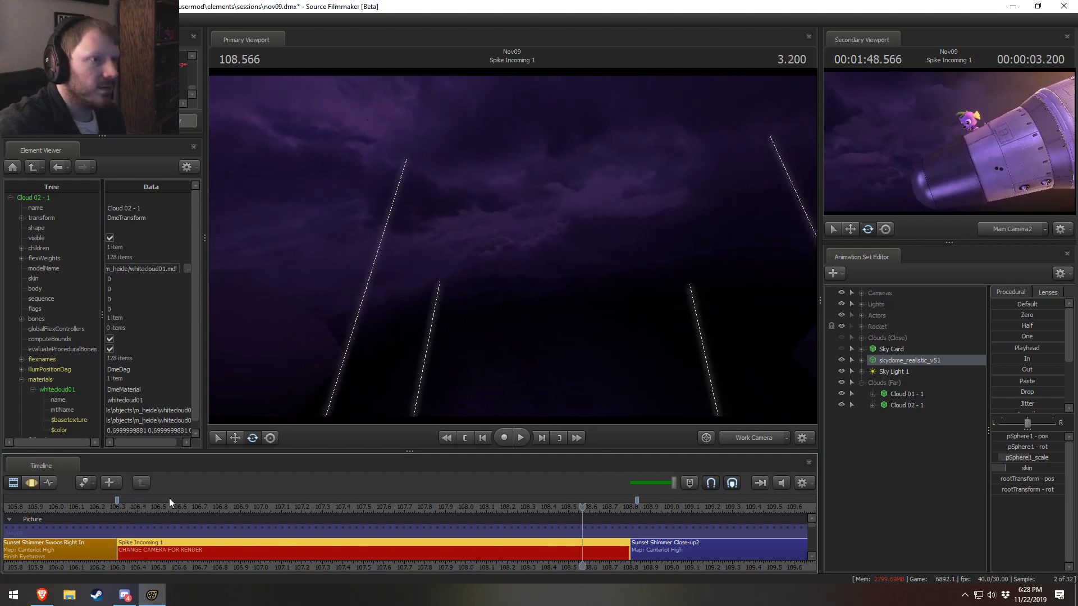
pyautogui.click(898, 394)
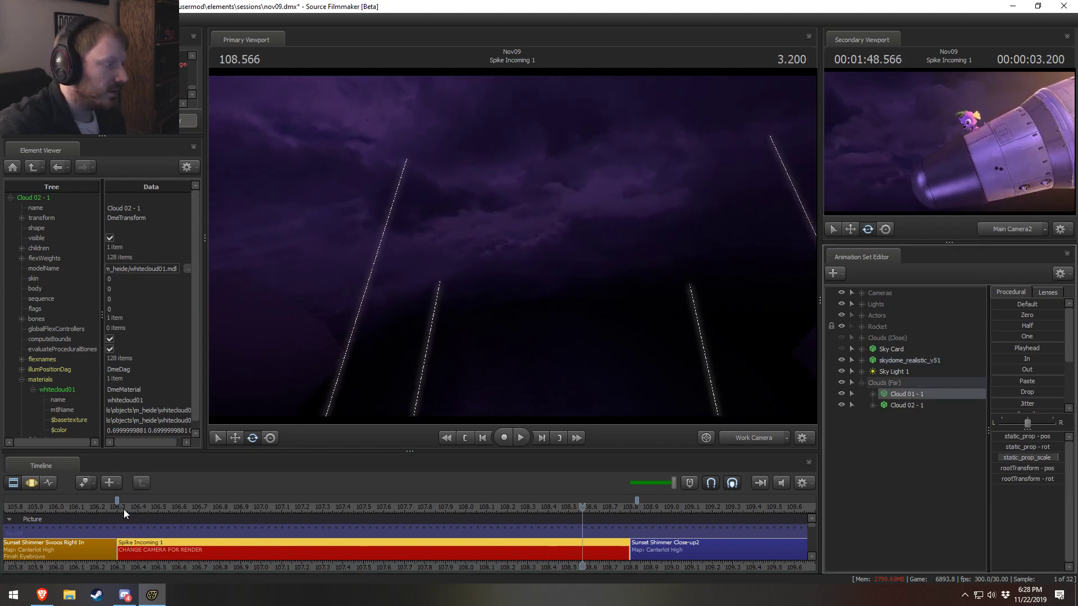
pyautogui.click(124, 509)
pyautogui.click(750, 439)
pyautogui.press('space')
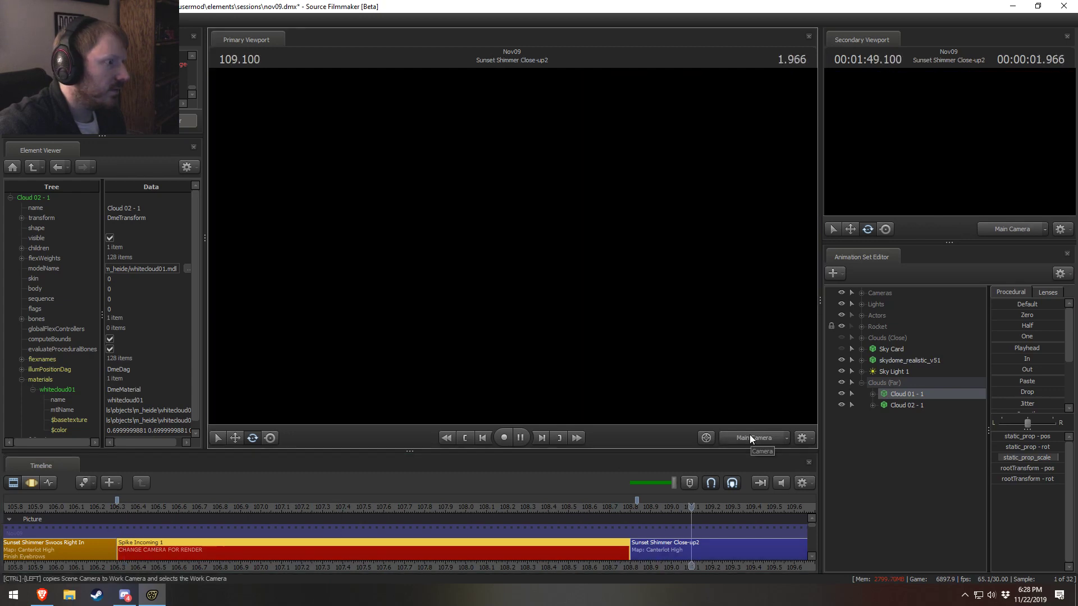
pyautogui.press('space')
pyautogui.click(121, 511)
pyautogui.press('space')
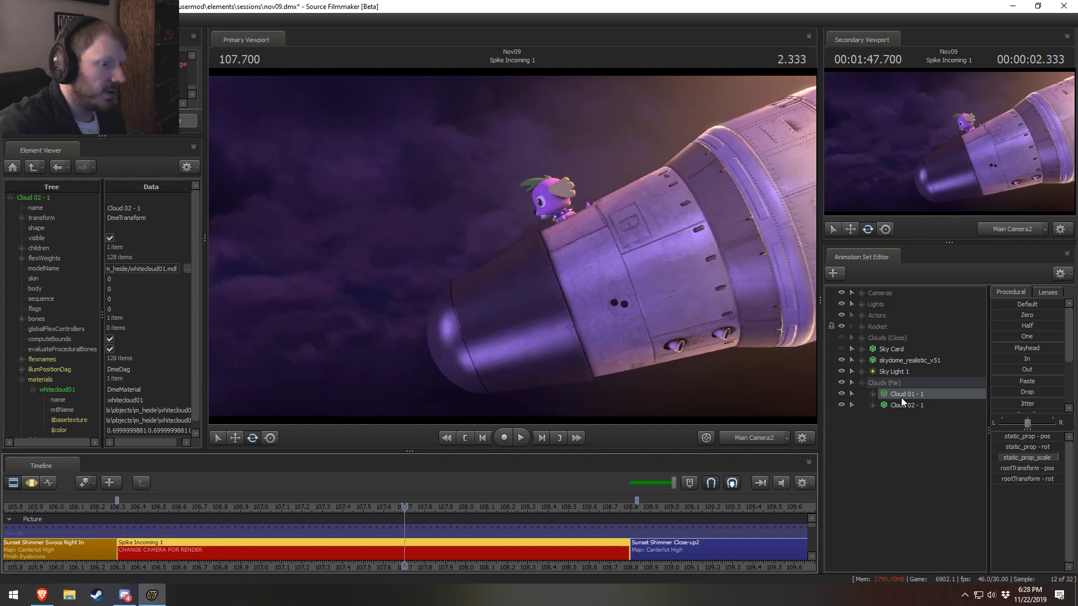
# Select both far clouds and create a time selection held from 108.766 onward, with a falloff back to 106.266
pyautogui.click(891, 373)
pyautogui.click(891, 358)
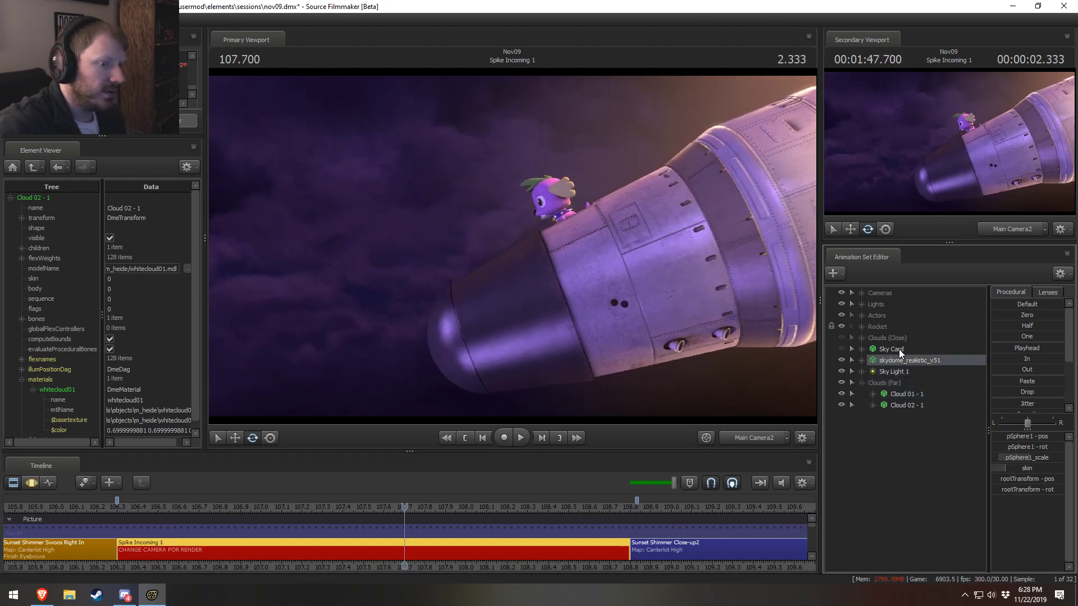
pyautogui.click(901, 393)
pyautogui.keyDown('ctrl'); pyautogui.click(904, 403); pyautogui.keyUp('ctrl')
pyautogui.press('F3')
pyautogui.click(625, 532)
pyautogui.keyDown('shift'); pyautogui.moveTo(623, 532); pyautogui.dragTo(1054, 517); pyautogui.keyUp('shift')
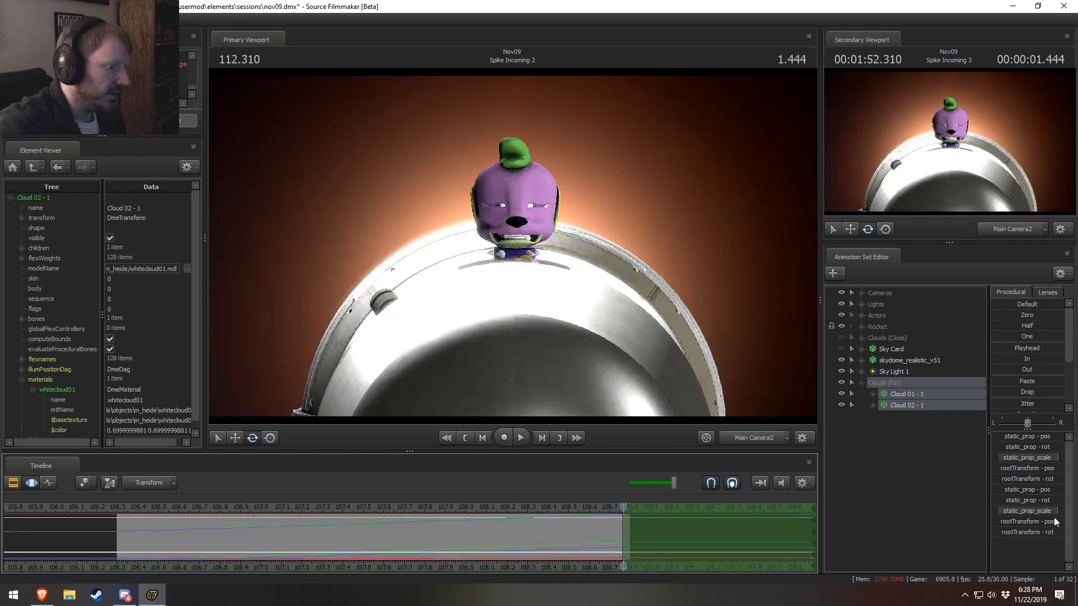
pyautogui.moveTo(623, 542); pyautogui.dragTo(113, 547)
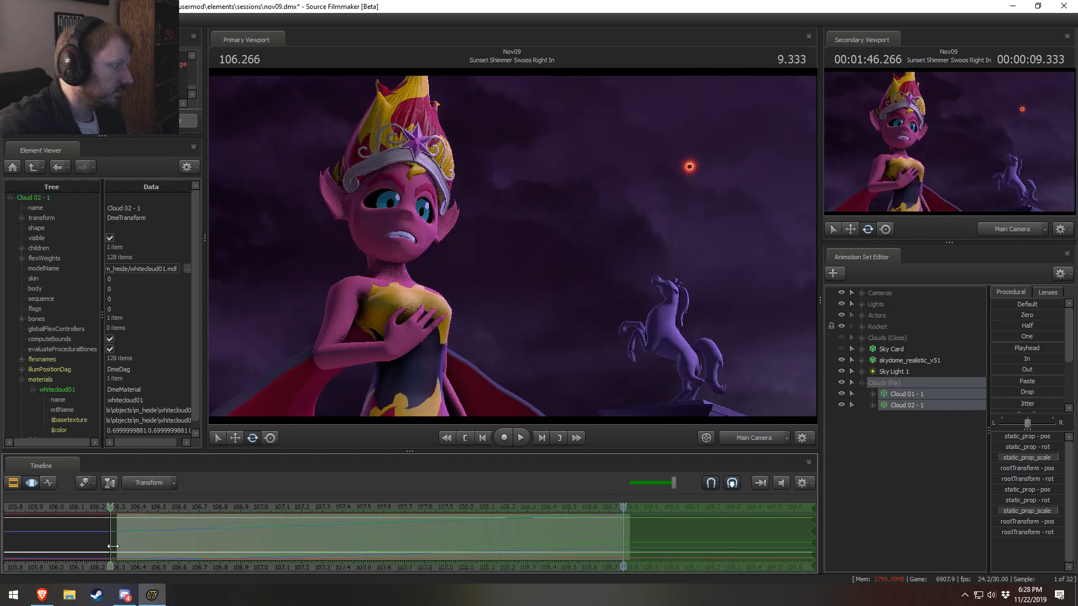
# Move both far clouds up and toward the rocket body at the shot's end, and replay the shot
pyautogui.press('w')
pyautogui.moveTo(618, 135); pyautogui.dragTo(678, 117)
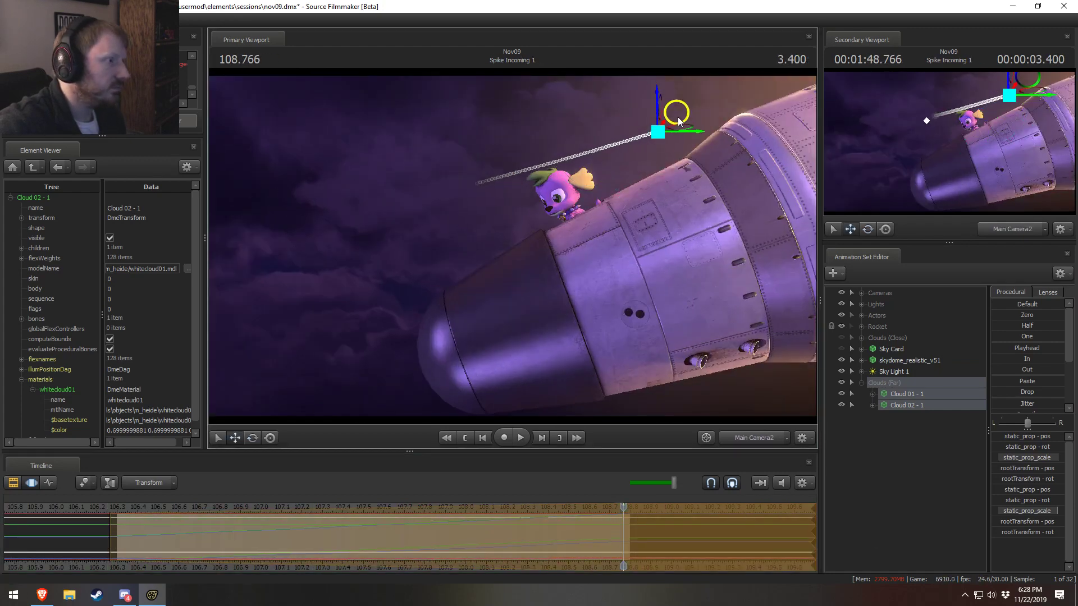
pyautogui.click(91, 508)
pyautogui.press('space')
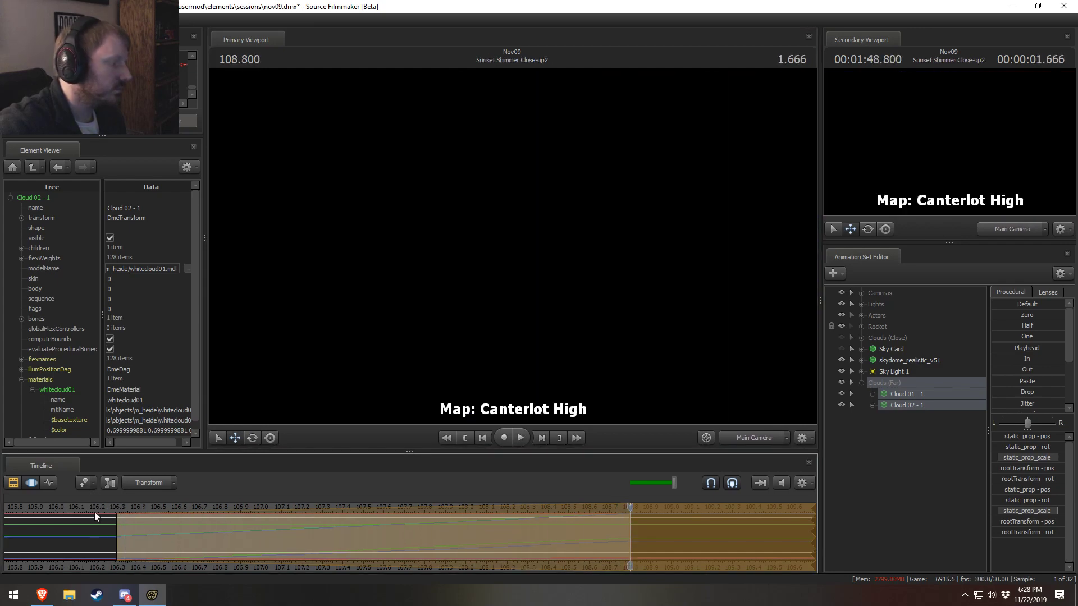
pyautogui.click(165, 509)
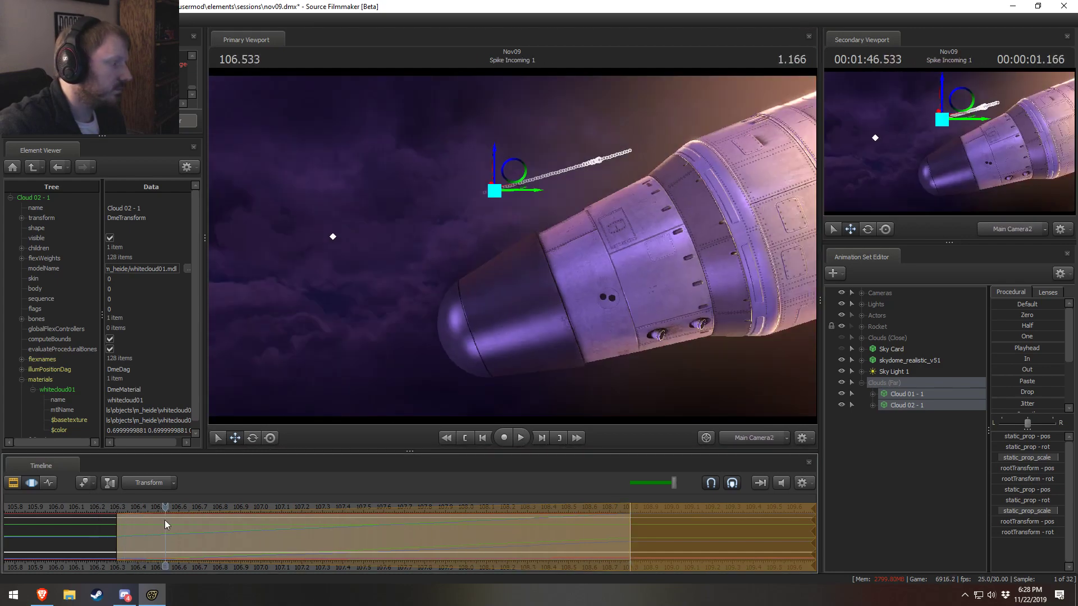
# Blend the In preset partly into Cloud 01 - 1's animation alone, and move that cloud away from the rocket body and down behind its nose
pyautogui.keyDown('ctrl'); pyautogui.click(898, 405); pyautogui.keyUp('ctrl')
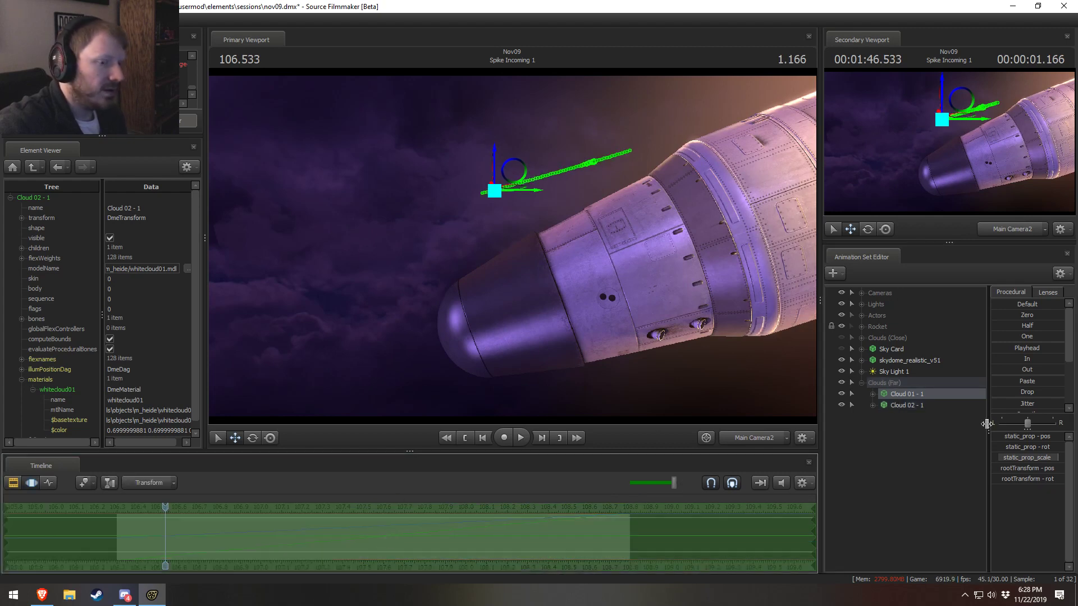
pyautogui.moveTo(1017, 360); pyautogui.dragTo(1034, 360)
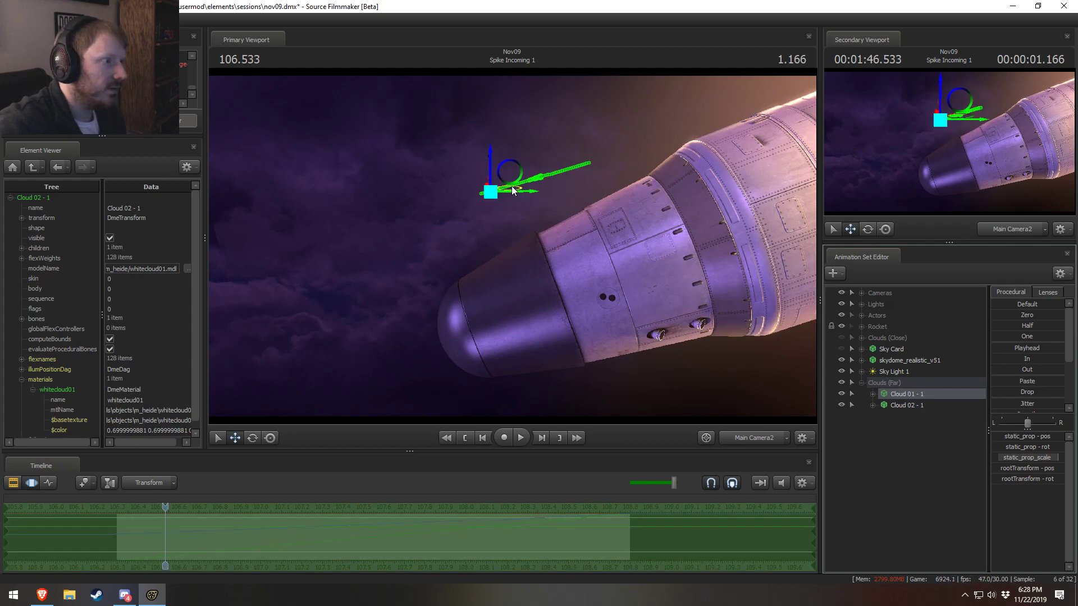
pyautogui.moveTo(511, 185); pyautogui.dragTo(434, 191)
pyautogui.press('space')
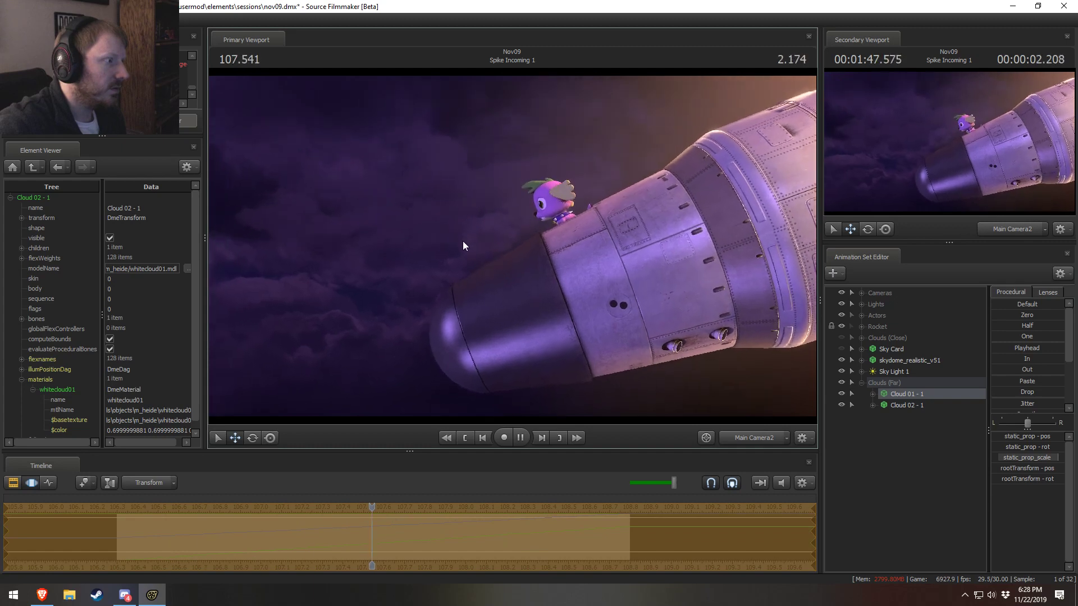
pyautogui.press('space')
pyautogui.moveTo(477, 170); pyautogui.dragTo(484, 277)
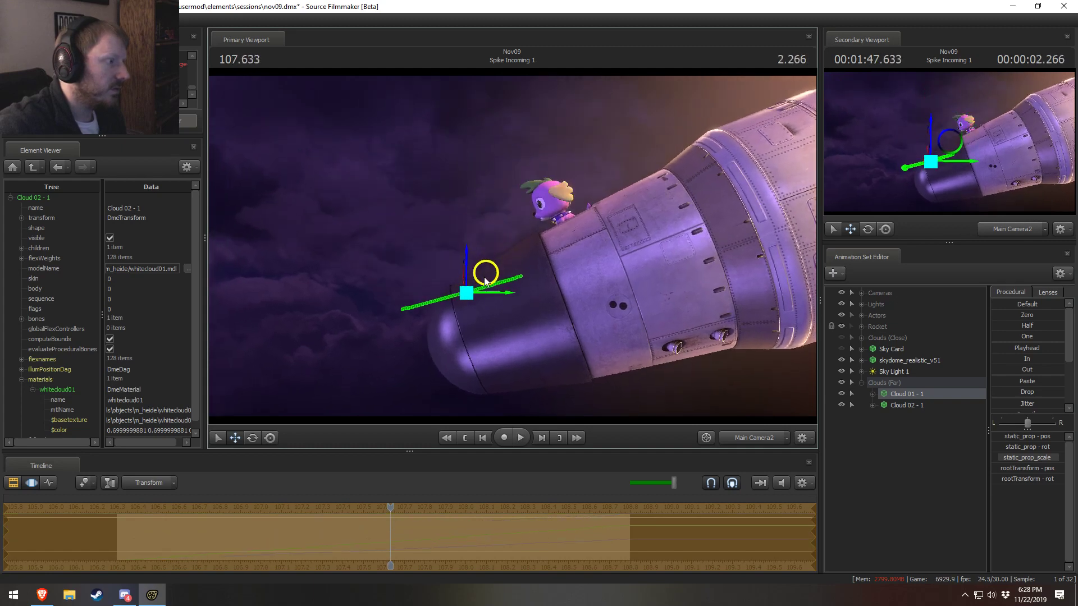
# Replay Spike Incoming 1 from its start several times to examine the motion of the far clouds
pyautogui.press('space')
pyautogui.press('space')
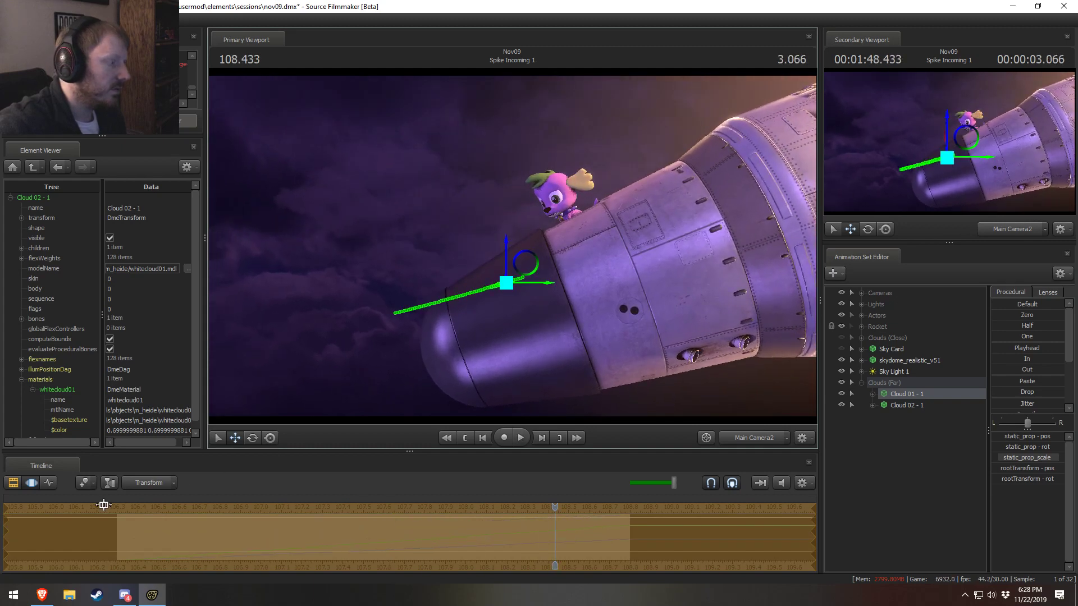
pyautogui.press('F2')
pyautogui.click(132, 507)
pyautogui.press('space')
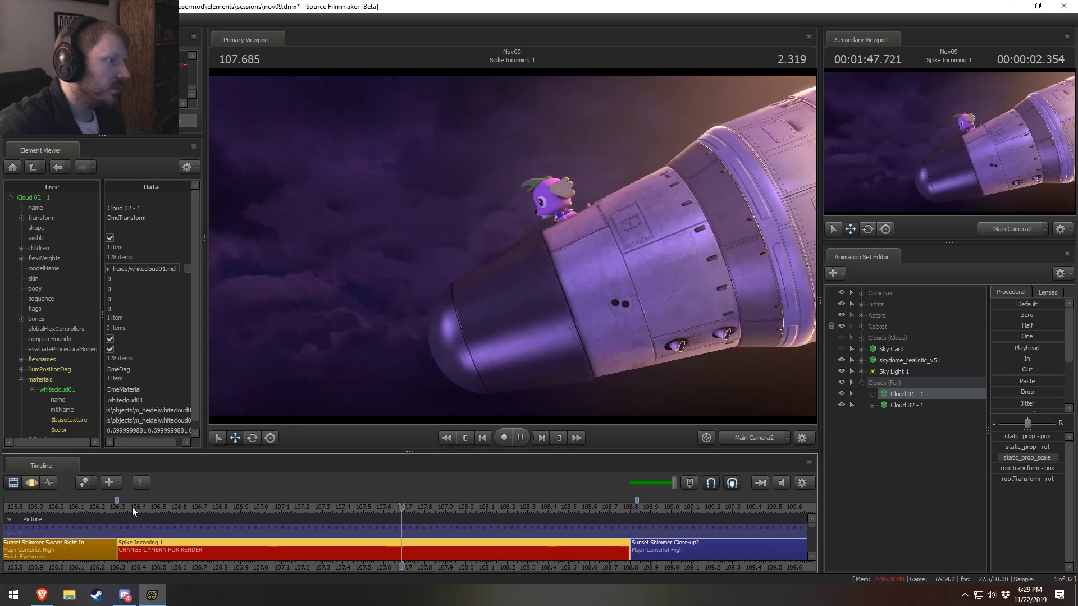
pyautogui.press('space')
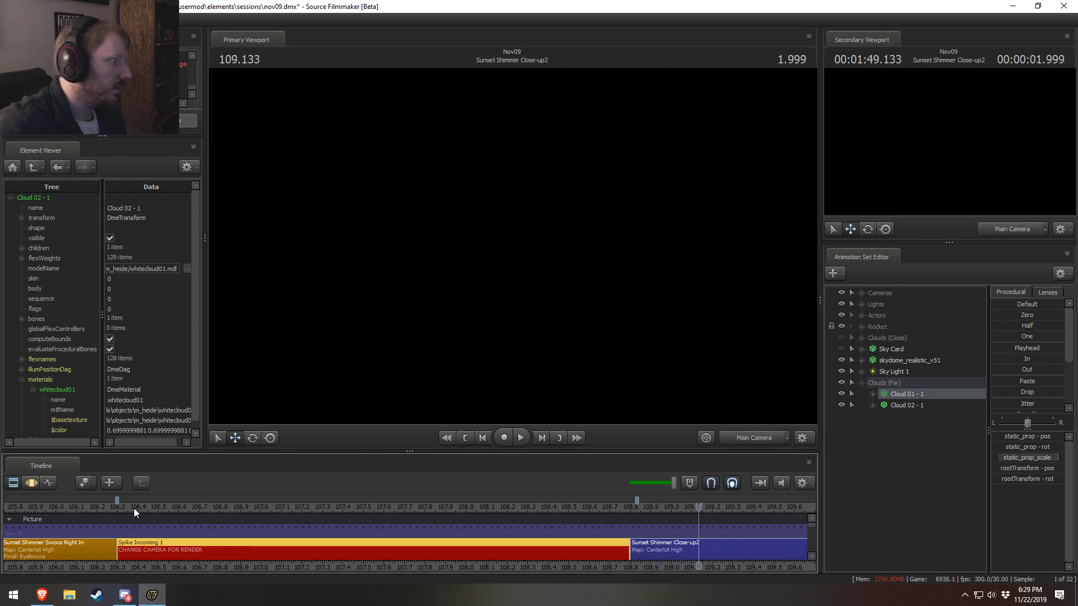
pyautogui.click(128, 508)
pyautogui.press('space')
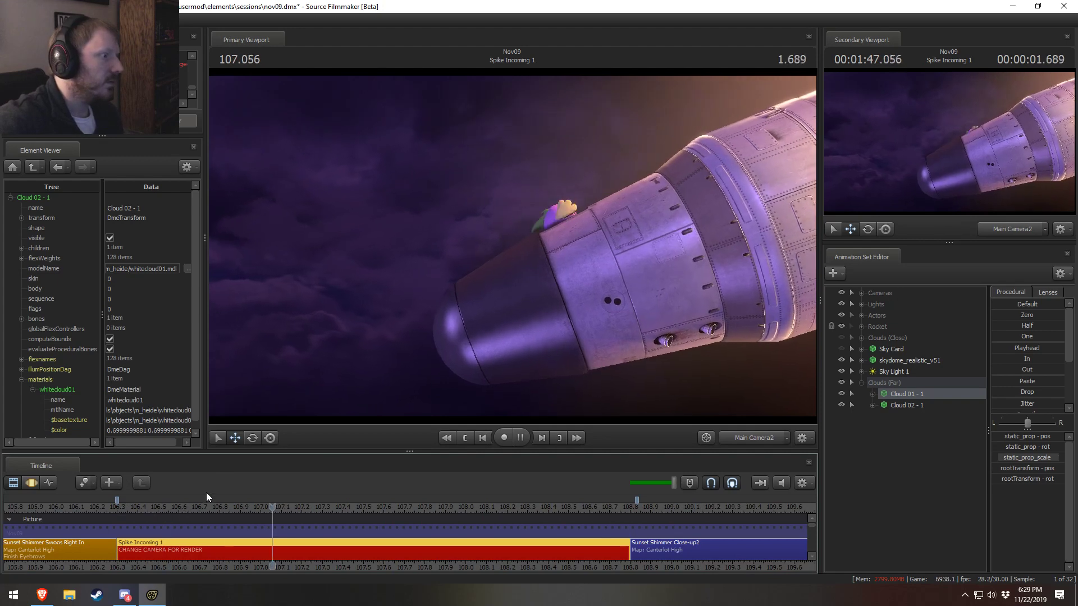
pyautogui.press('space')
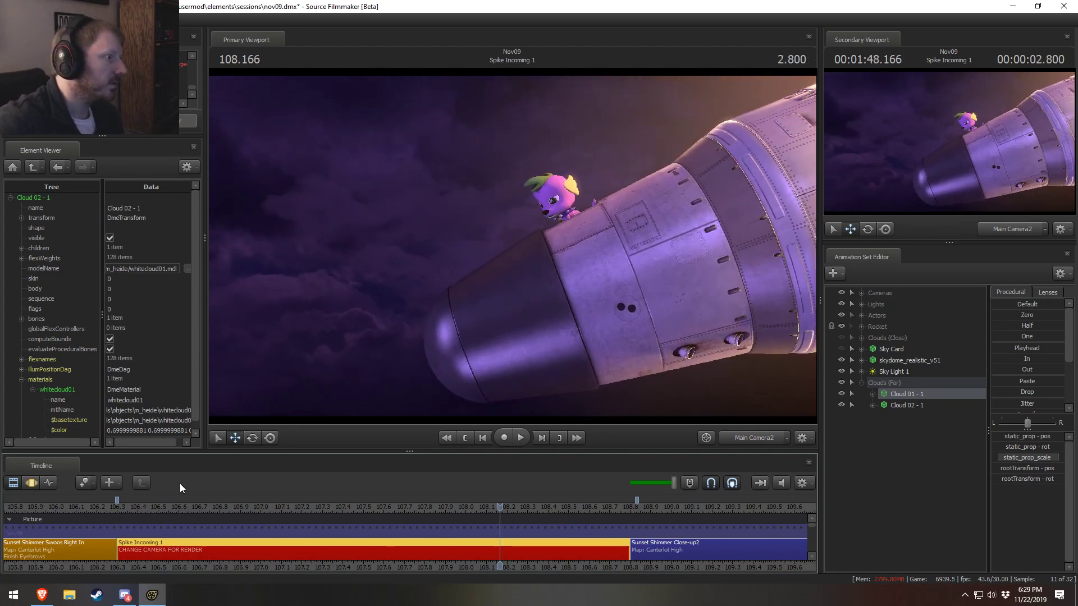
pyautogui.click(118, 507)
pyautogui.press('space')
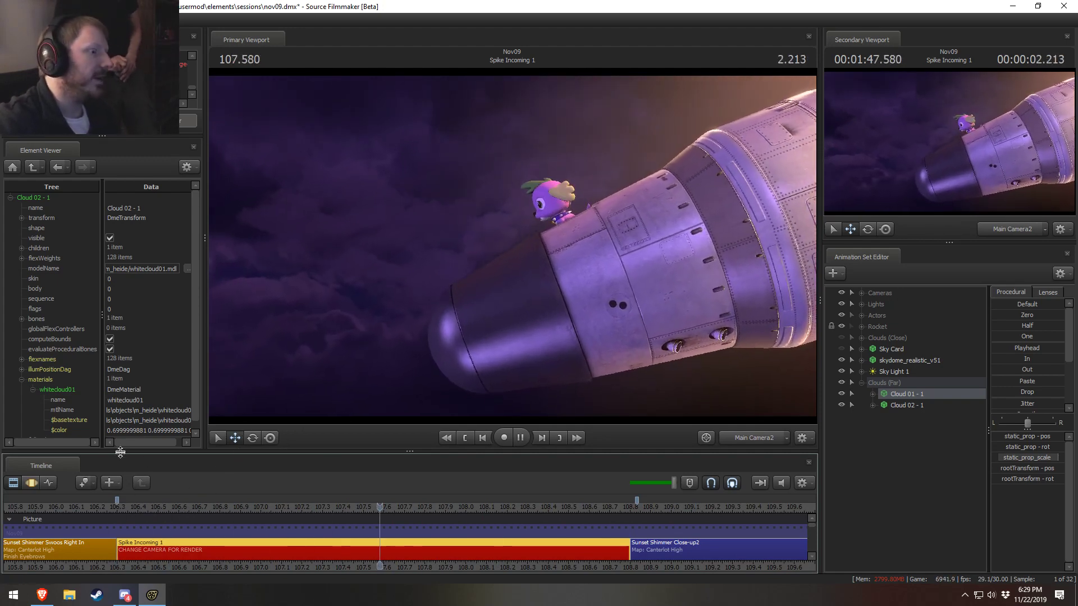
pyautogui.press('space')
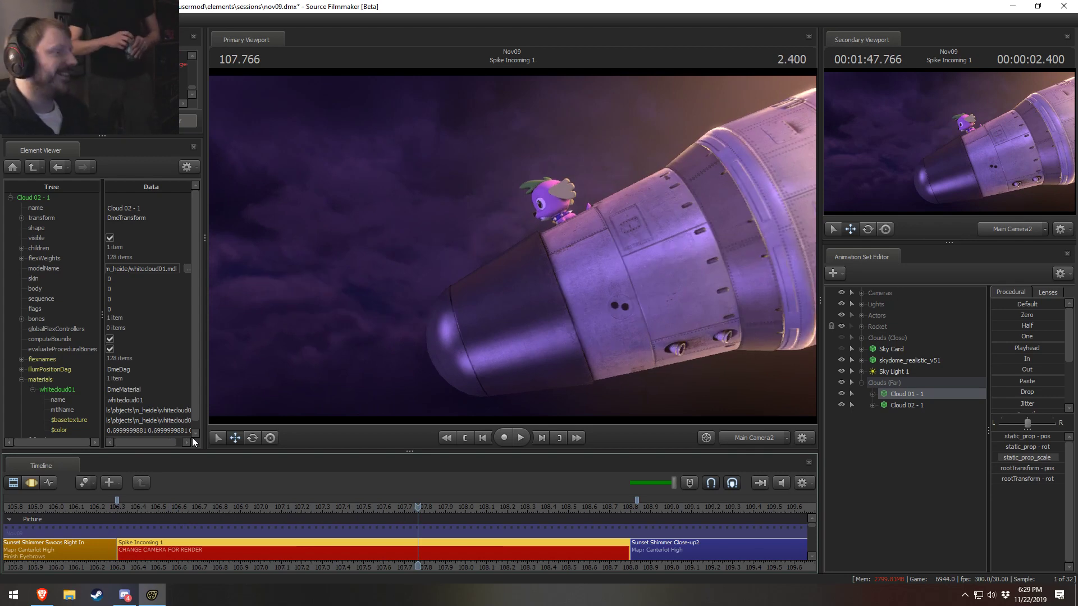
# Play from the end of Canterlot Establishing into Sunset Shimmer Swoos Right In, and play part of Rocket Poof from 91.266
pyautogui.scroll(-10, 137, 547)
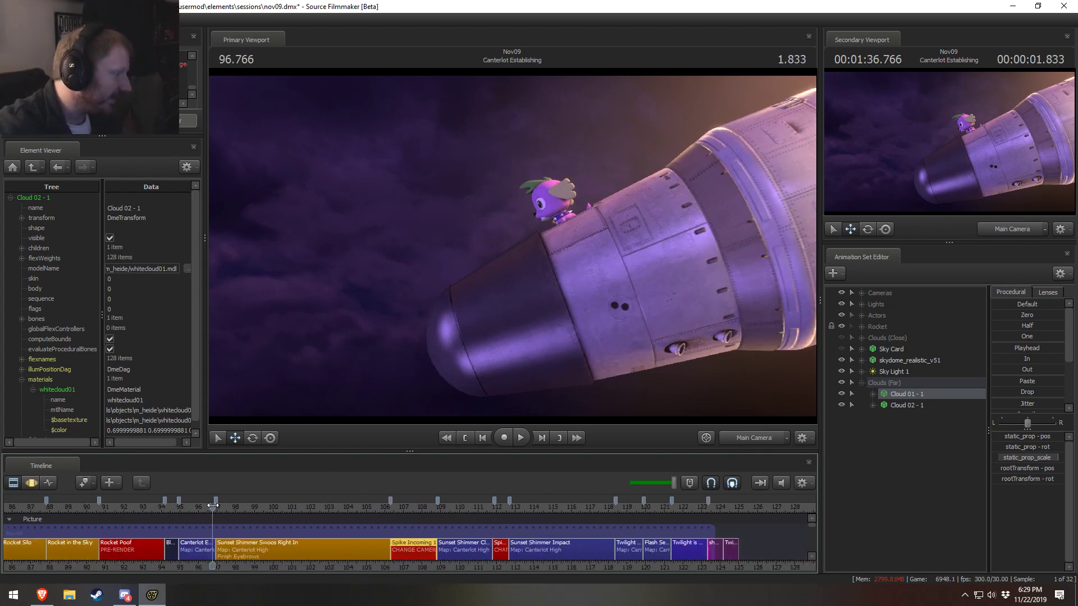
pyautogui.press('space')
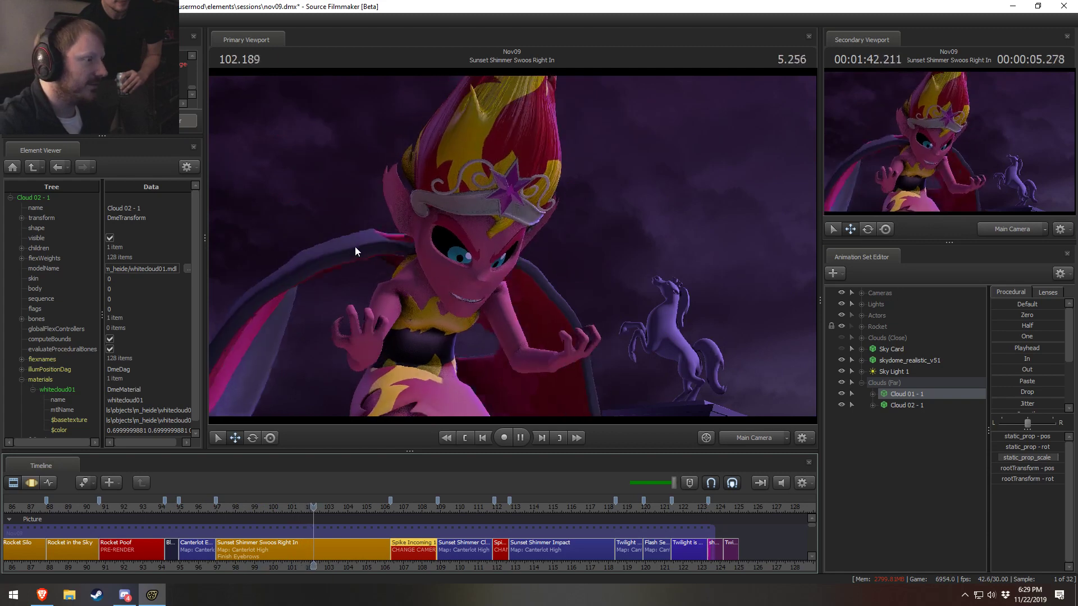
pyautogui.press('space')
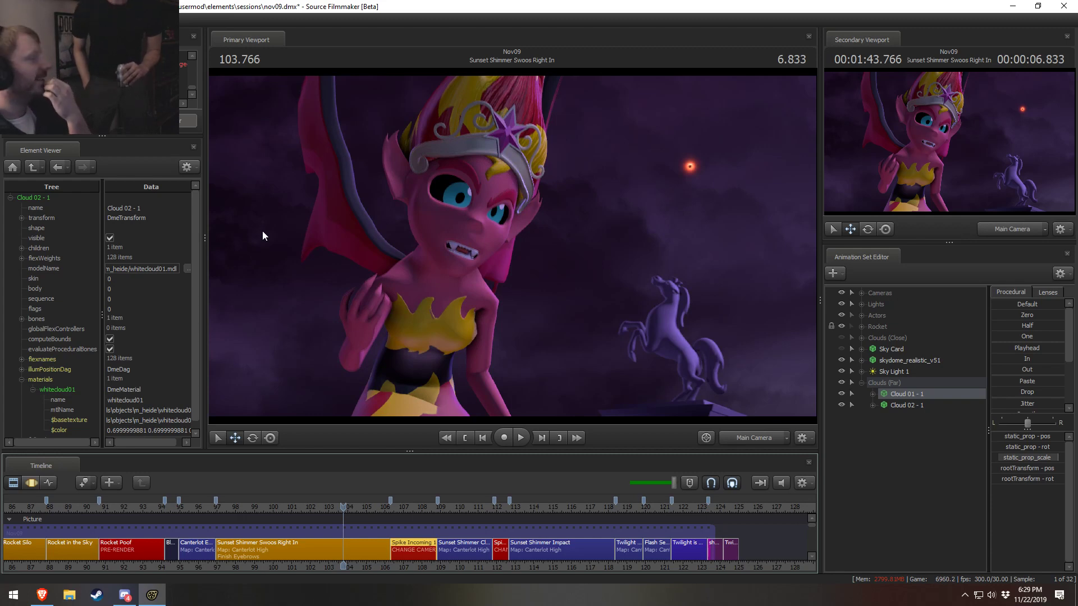
pyautogui.click(108, 509)
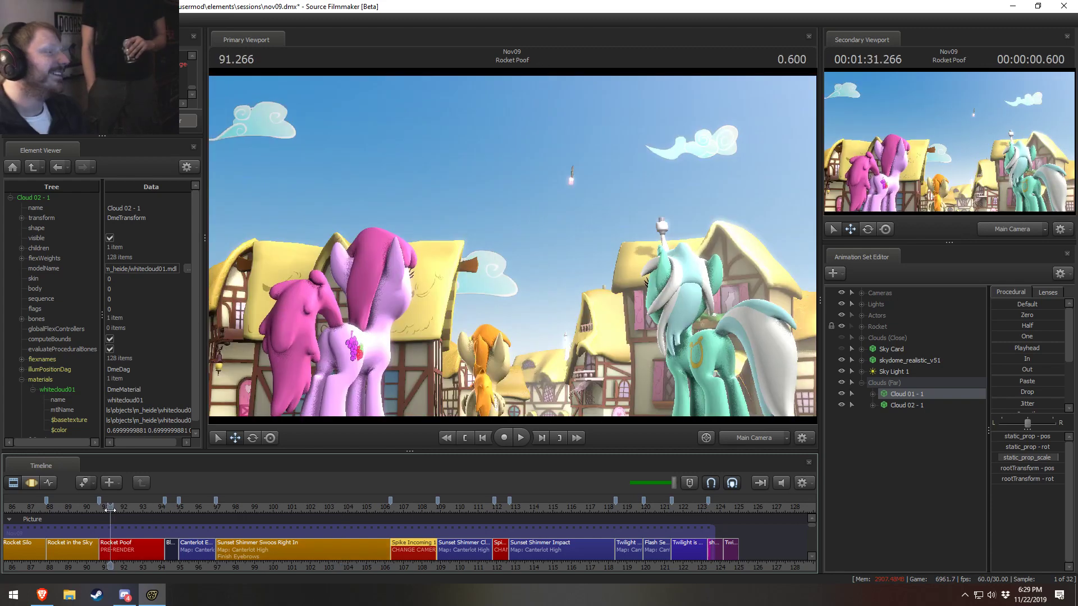
pyautogui.press('space')
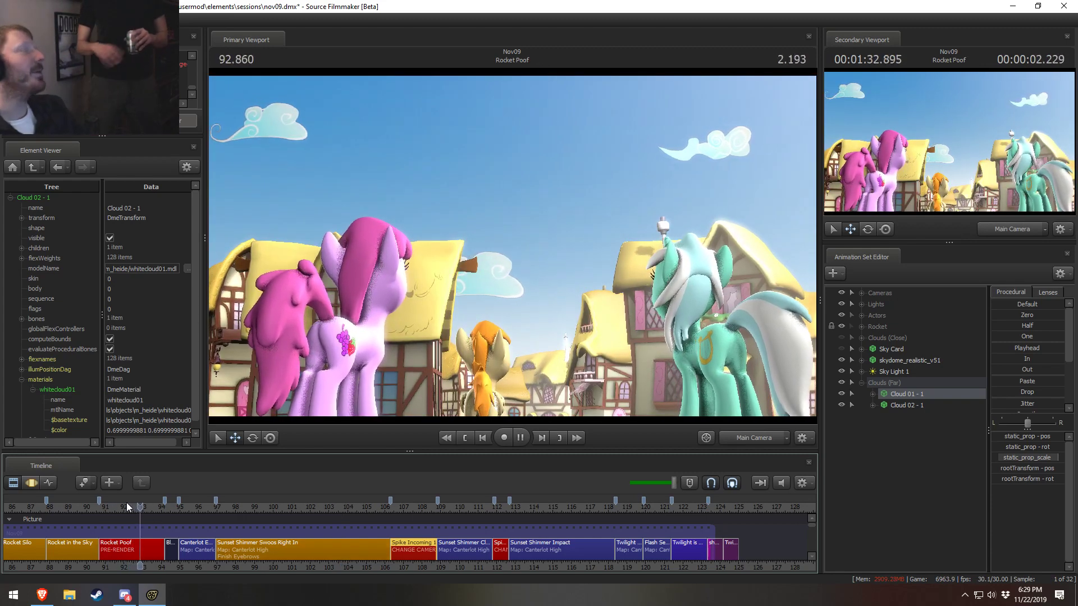
pyautogui.press('space')
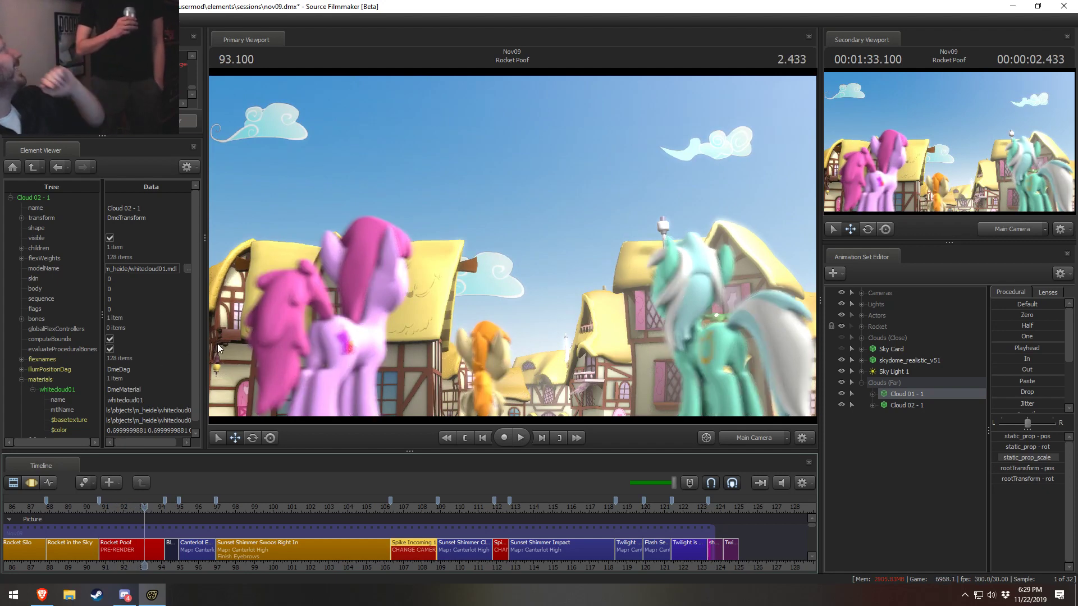
# Play Sunset Shimmer Swoos Right In onward through Spike Incoming 1 to examine how the clouds work in context
pyautogui.moveTo(273, 504); pyautogui.dragTo(292, 502)
pyautogui.press('space')
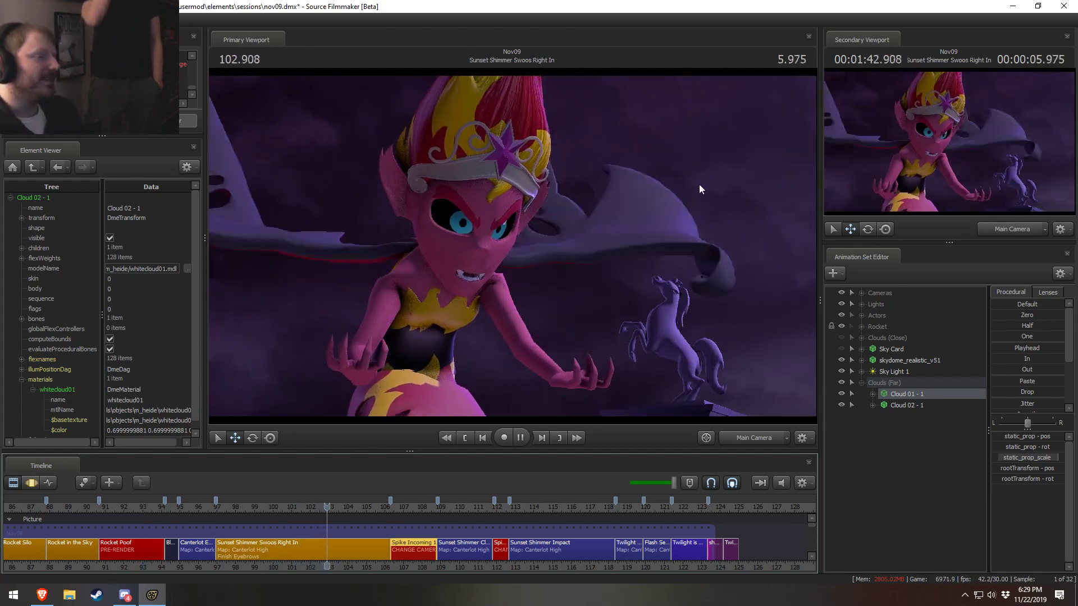
pyautogui.press('space')
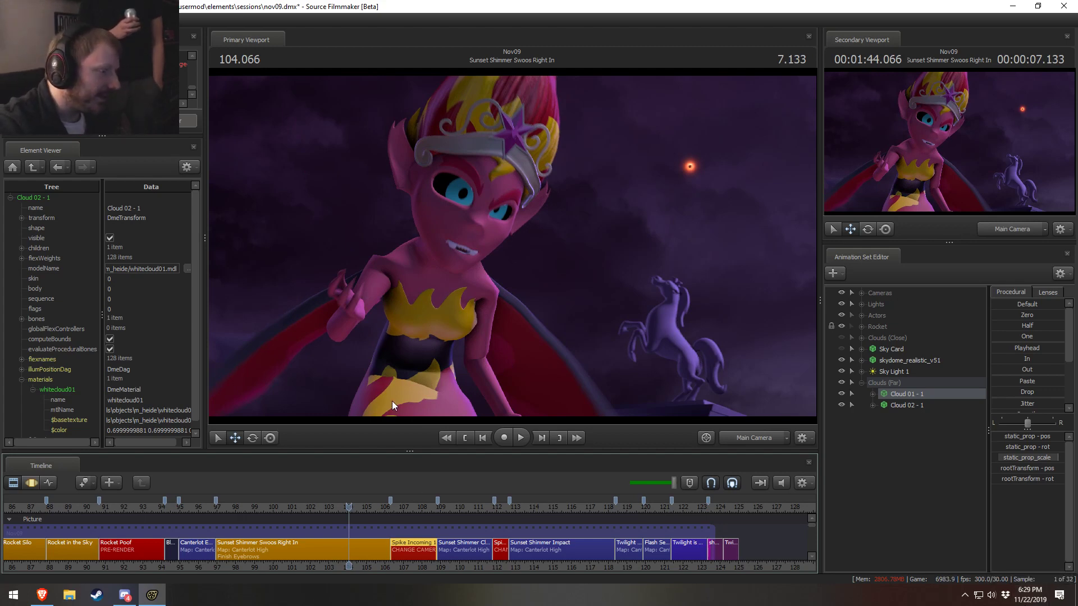
pyautogui.press('space')
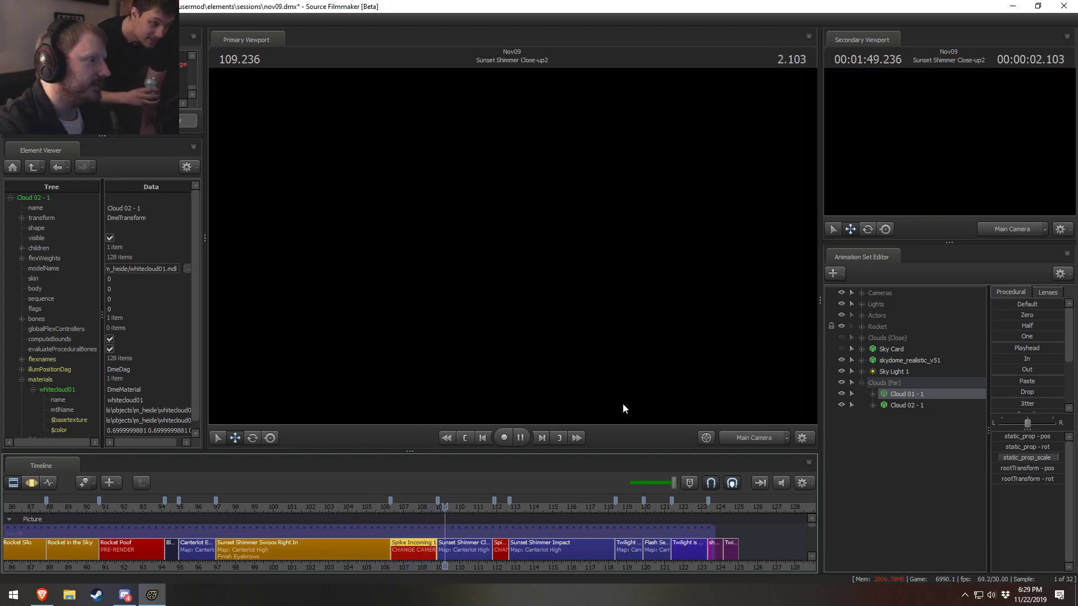
# Turn off lighting in the primary viewport, and review Sunset Shimmer Close-up2, Spike Incoming 2 and Sunset Shimmer Impact
pyautogui.click(752, 437)
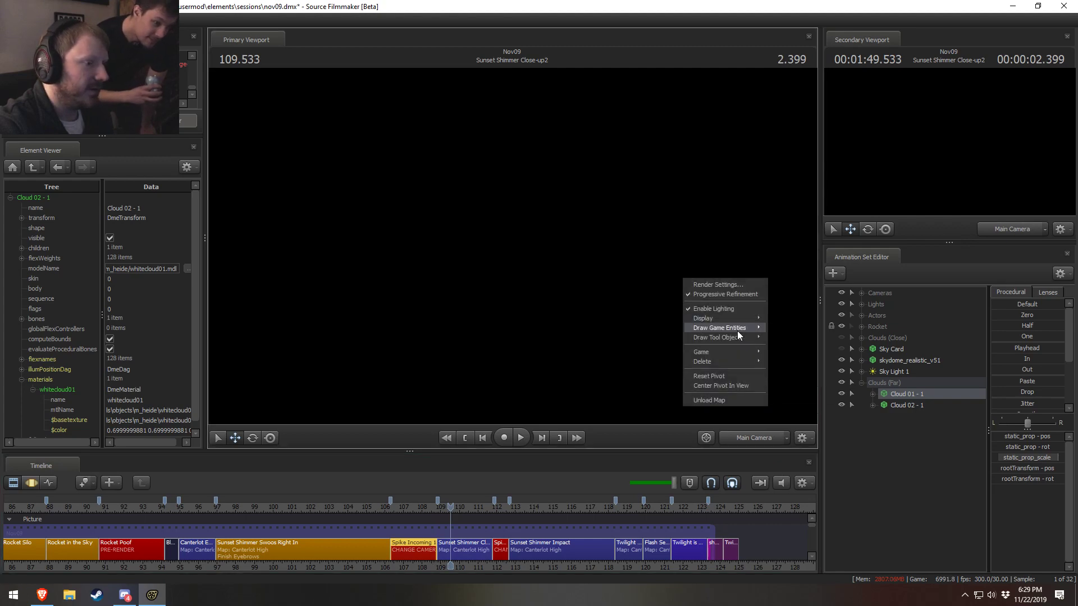
pyautogui.click(739, 313)
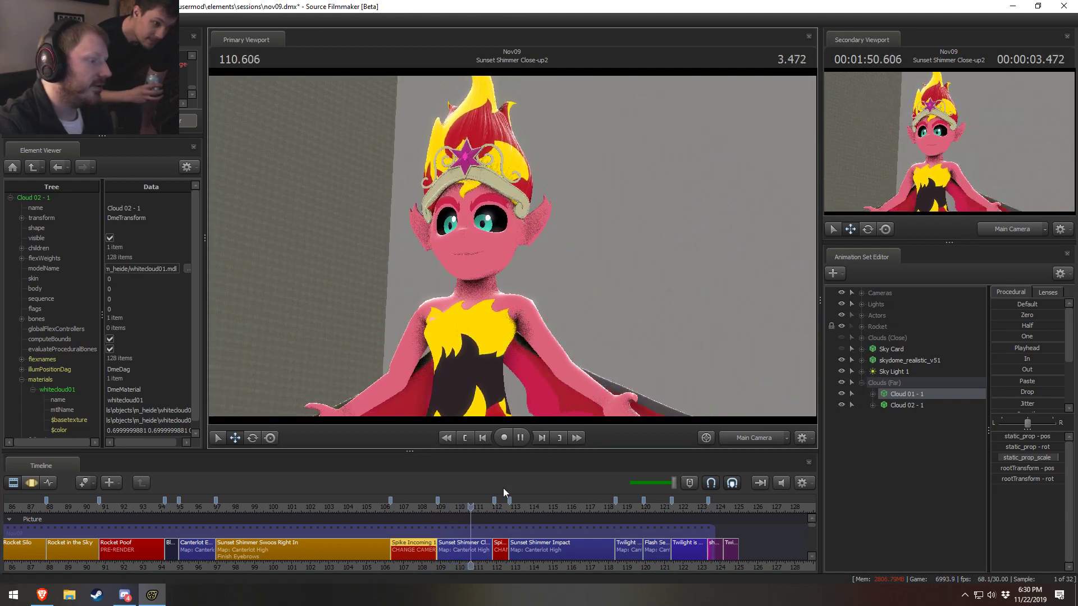
pyautogui.press('space')
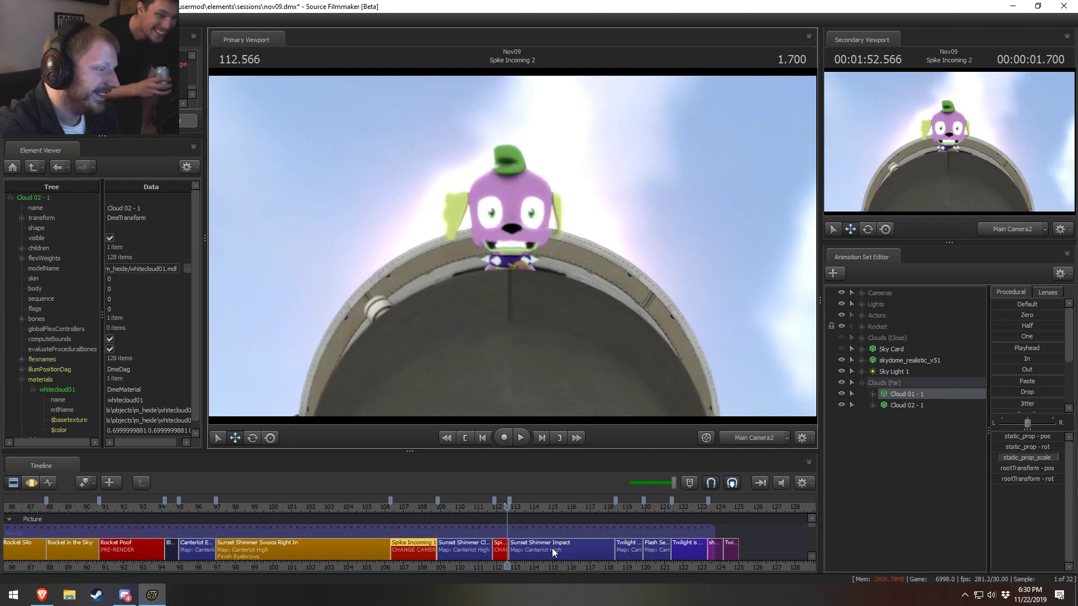
pyautogui.moveTo(508, 507); pyautogui.dragTo(501, 517)
pyautogui.press('space')
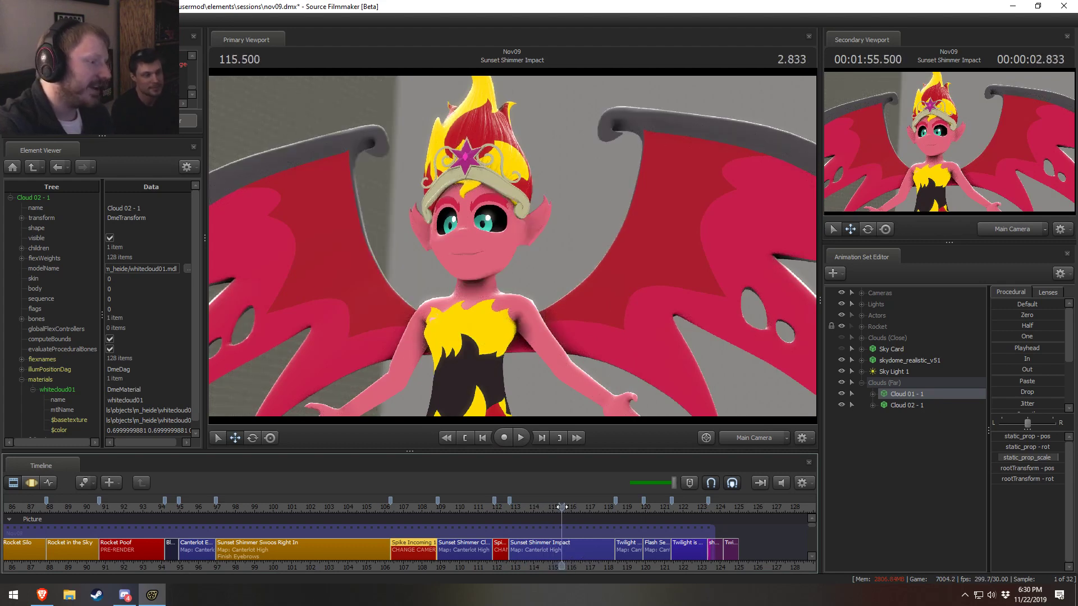
pyautogui.click(563, 508)
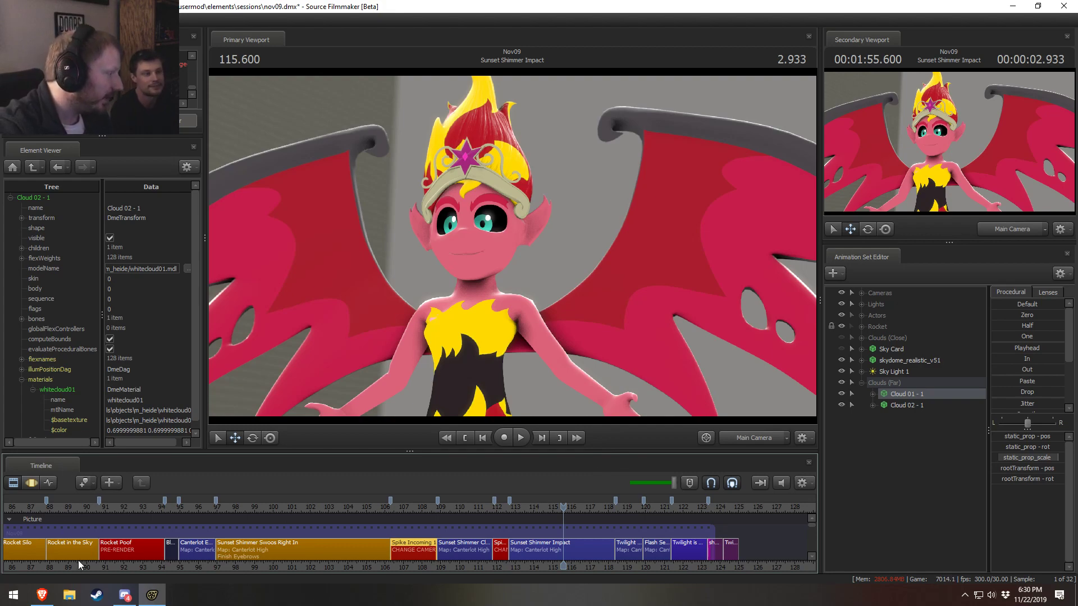
# Play Rocket Silo into Rocket in the Sky to review the launch, and return the playhead to 84.766
pyautogui.moveTo(52, 513); pyautogui.dragTo(279, 530, button='middle')
pyautogui.moveTo(214, 511)
pyautogui.mouseDown()
pyautogui.moveTo(225, 514)
pyautogui.moveTo(208, 524)
pyautogui.mouseUp()
pyautogui.press('space')
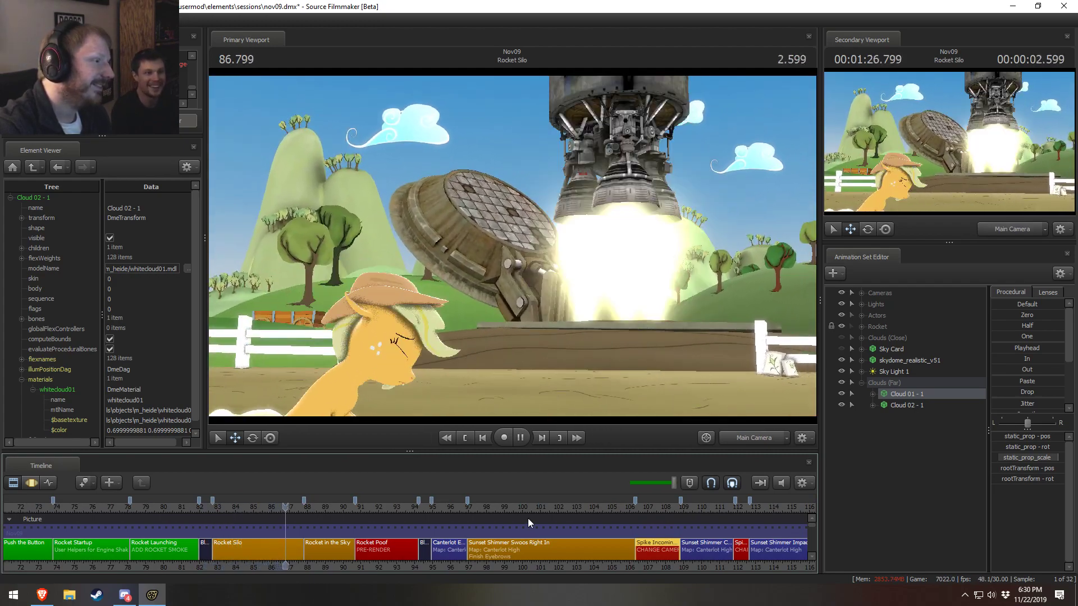
pyautogui.press('space')
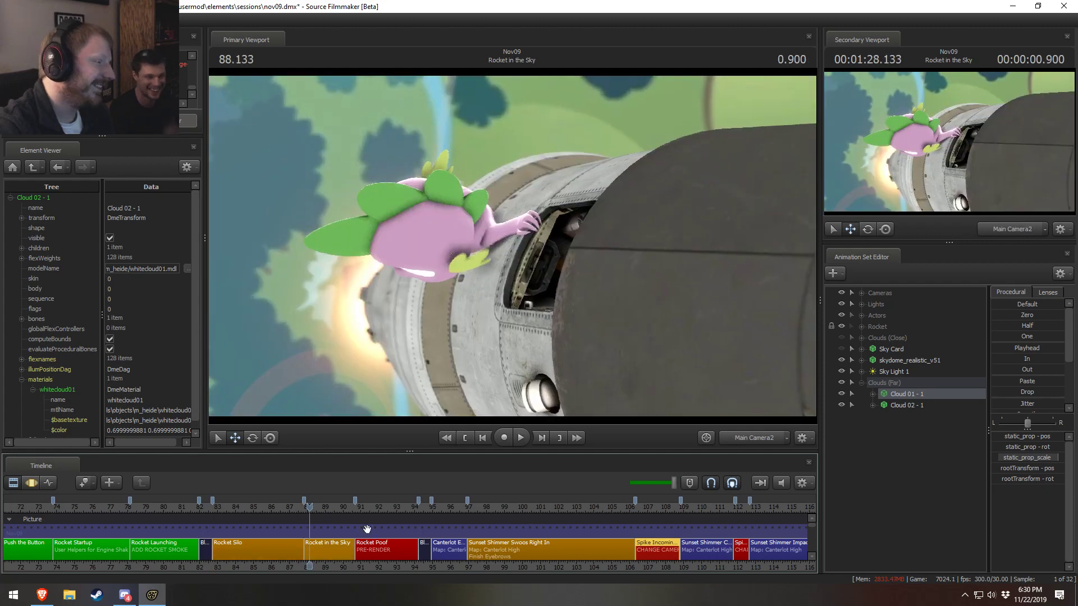
pyautogui.moveTo(309, 508); pyautogui.dragTo(248, 505)
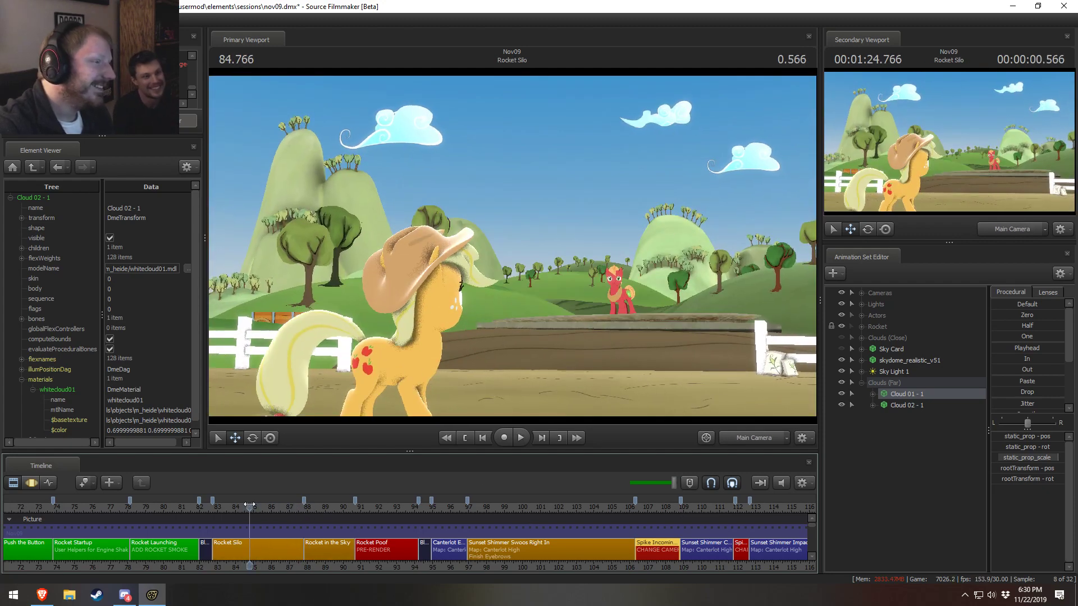
# Switch the primary viewport to the work camera, move in on the red pony in Rocket Silo, and play the moment
pyautogui.click(777, 439)
pyautogui.moveTo(738, 402); pyautogui.dragTo(685, 393)
pyautogui.press('w')
pyautogui.scroll(10, 512, 245)
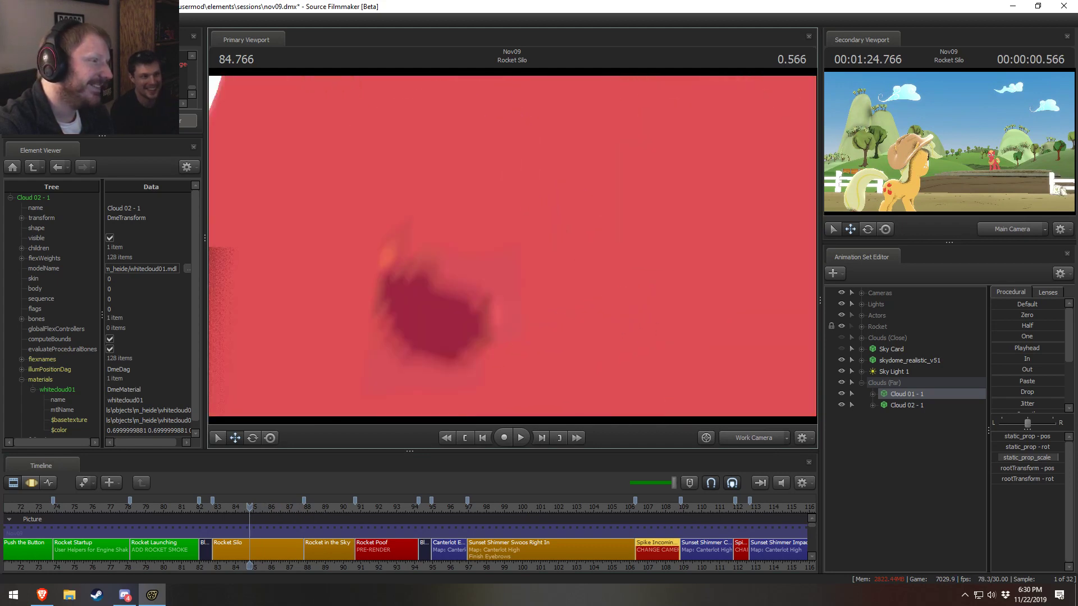
pyautogui.scroll(-10, 512, 246)
pyautogui.press('space')
pyautogui.press('space')
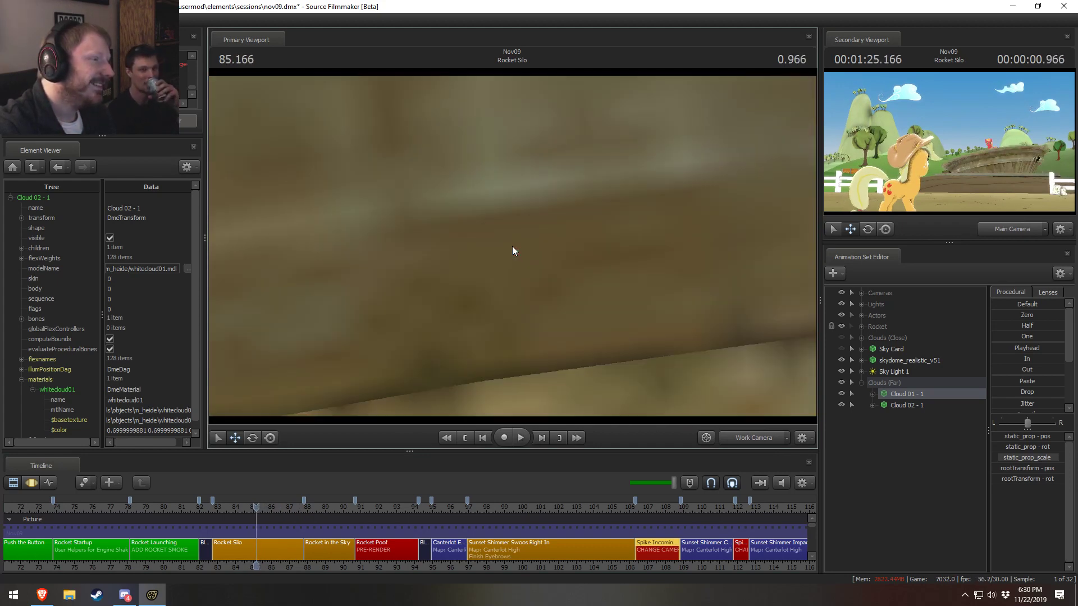
# Re-aim the work camera at the silo lid, mute the audio, and play and scrub Rocket Silo to examine the red pony's movement
pyautogui.moveTo(512, 246); pyautogui.dragTo(504, 129)
pyautogui.moveTo(512, 246); pyautogui.dragTo(591, 474)
pyautogui.press('s')
pyautogui.scroll(1, 274, 577)
pyautogui.click(249, 507)
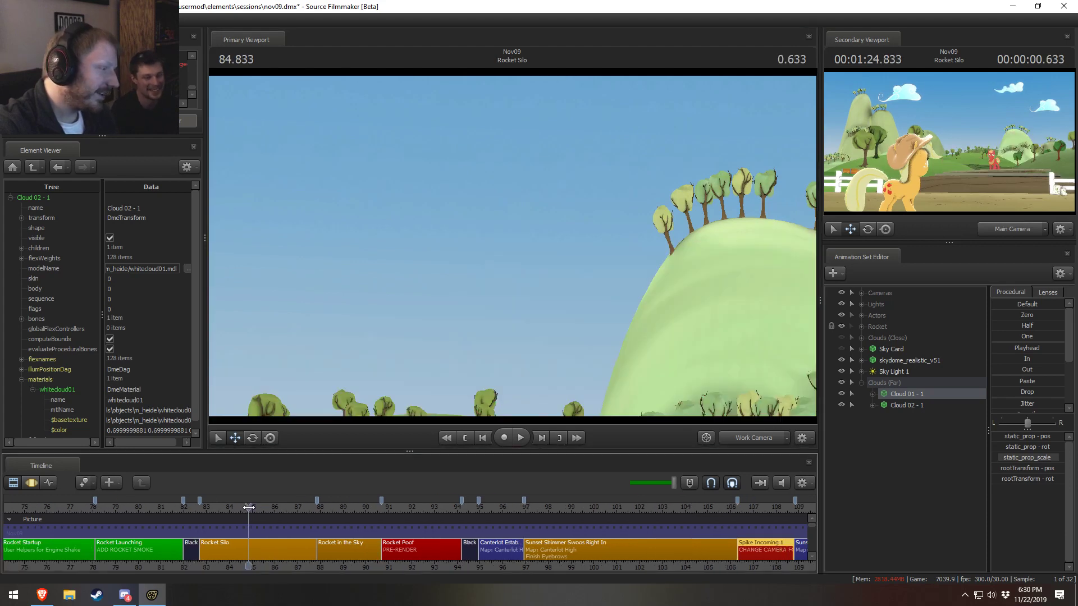
pyautogui.press('space')
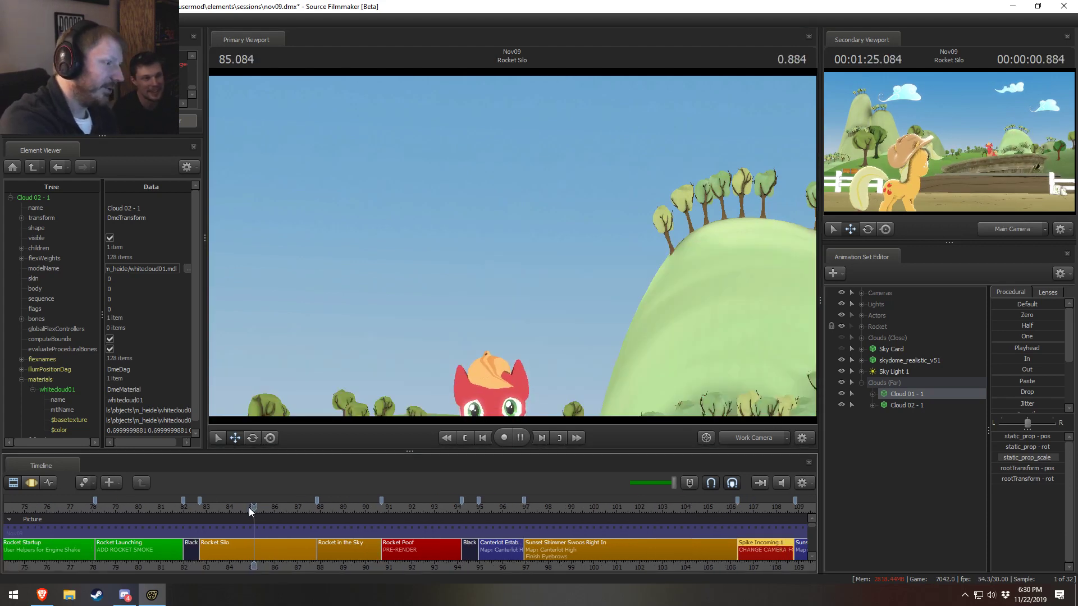
pyautogui.click(781, 483)
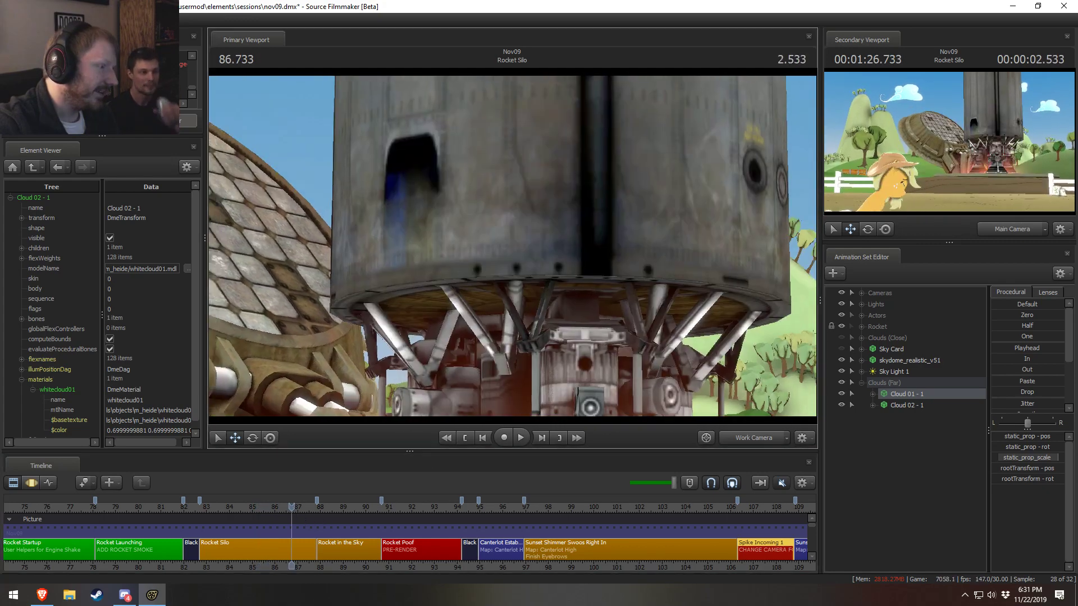
pyautogui.press('space')
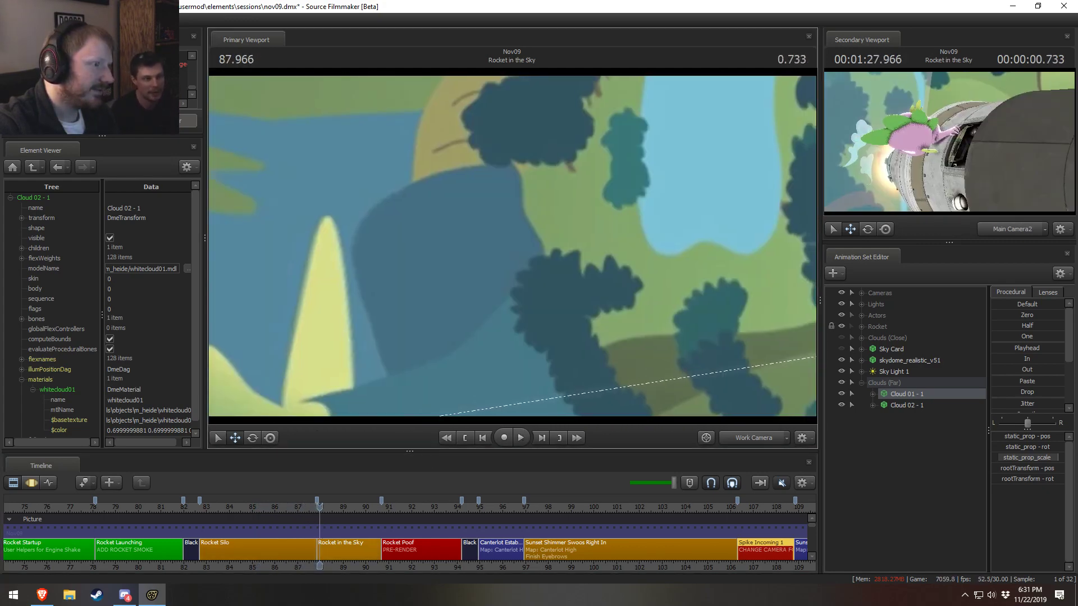
pyautogui.moveTo(318, 510); pyautogui.dragTo(309, 513)
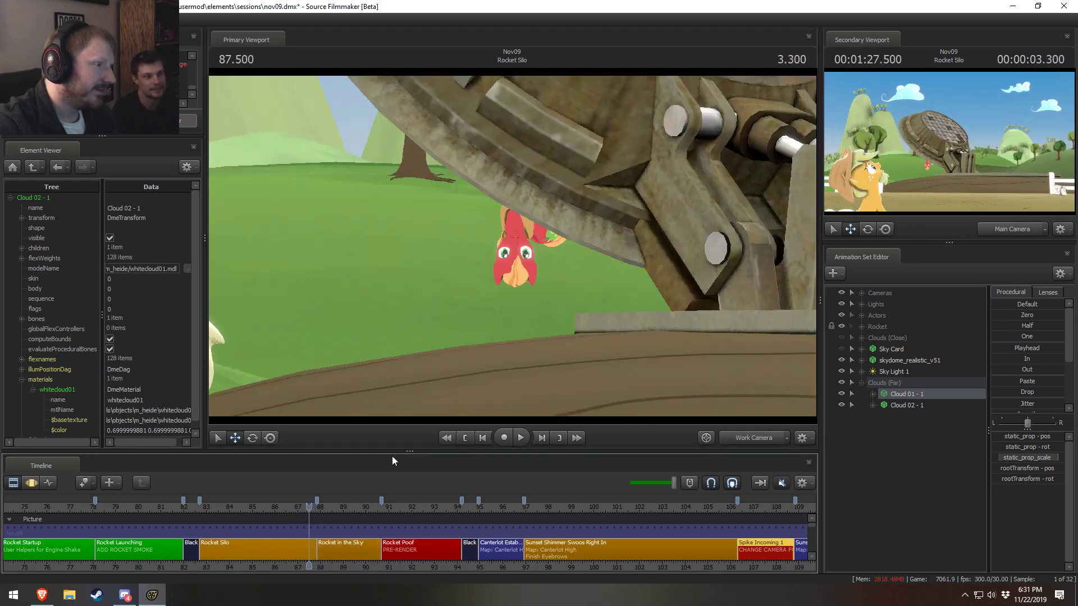
# Move the work camera in on the red pony's face in Rocket Silo, and return the primary viewport to the main camera
pyautogui.press('w')
pyautogui.moveTo(432, 337); pyautogui.dragTo(432, 306)
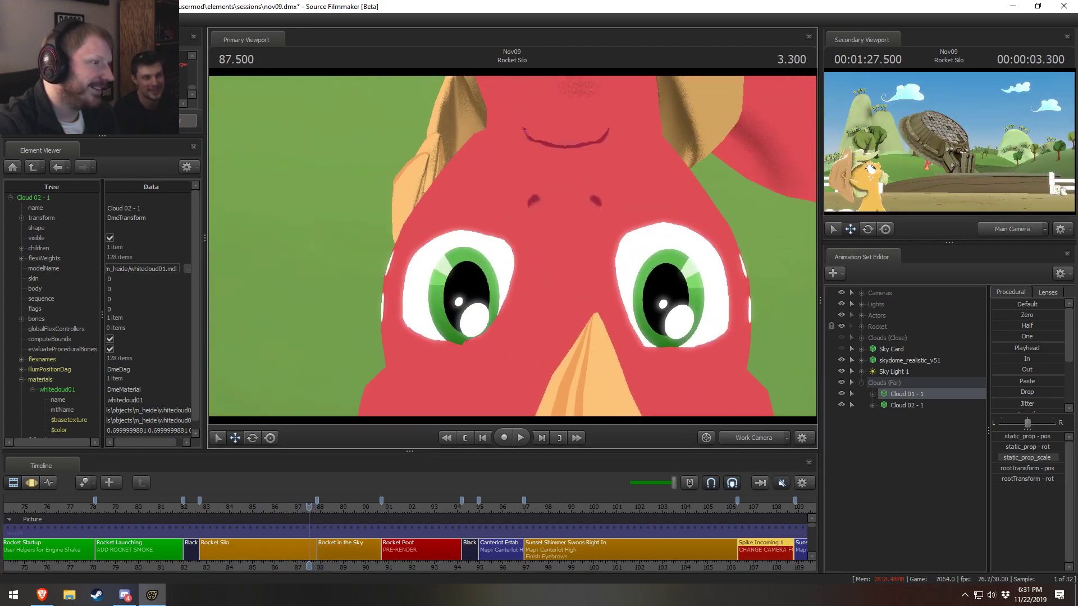
pyautogui.moveTo(630, 312); pyautogui.dragTo(631, 312)
pyautogui.click(765, 439)
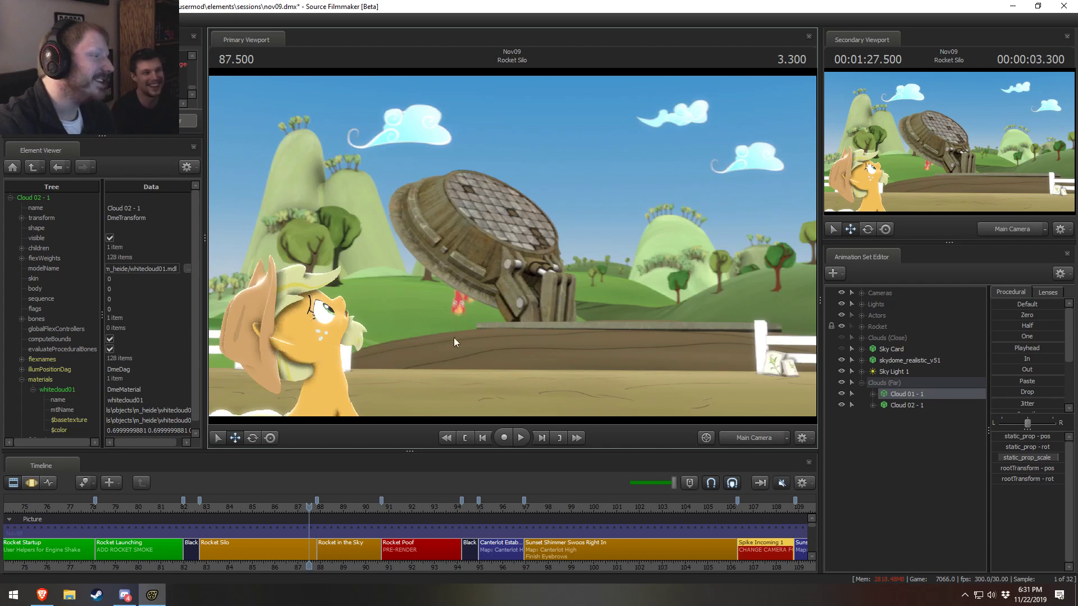
# Play and scrub from early Rocket Silo through Rocket in the Sky and Rocket Poof into Canterlot Establishing
pyautogui.click(231, 509)
pyautogui.press('space')
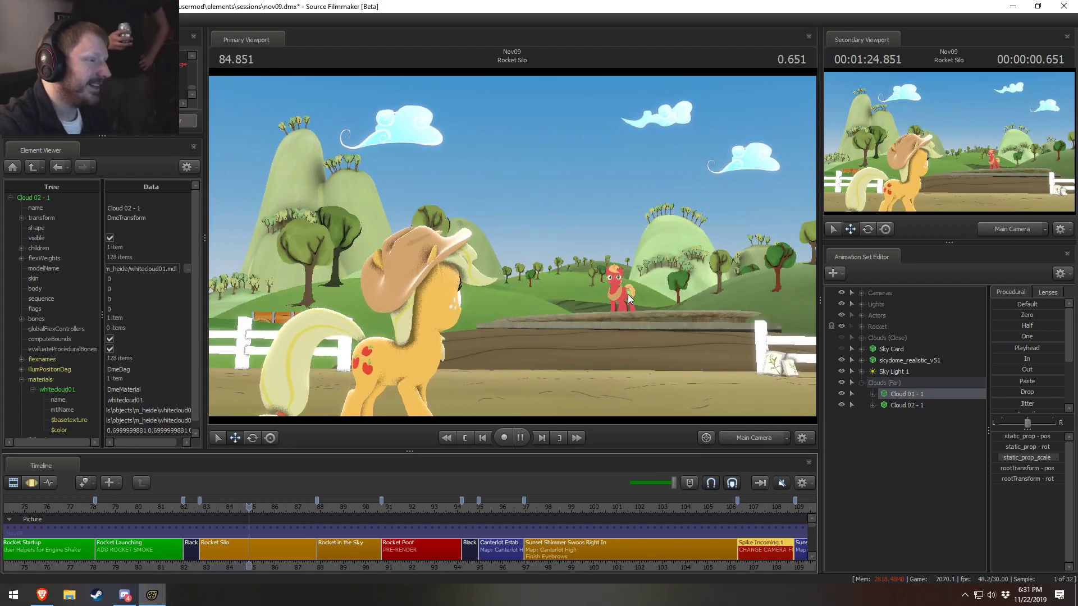
pyautogui.press('space')
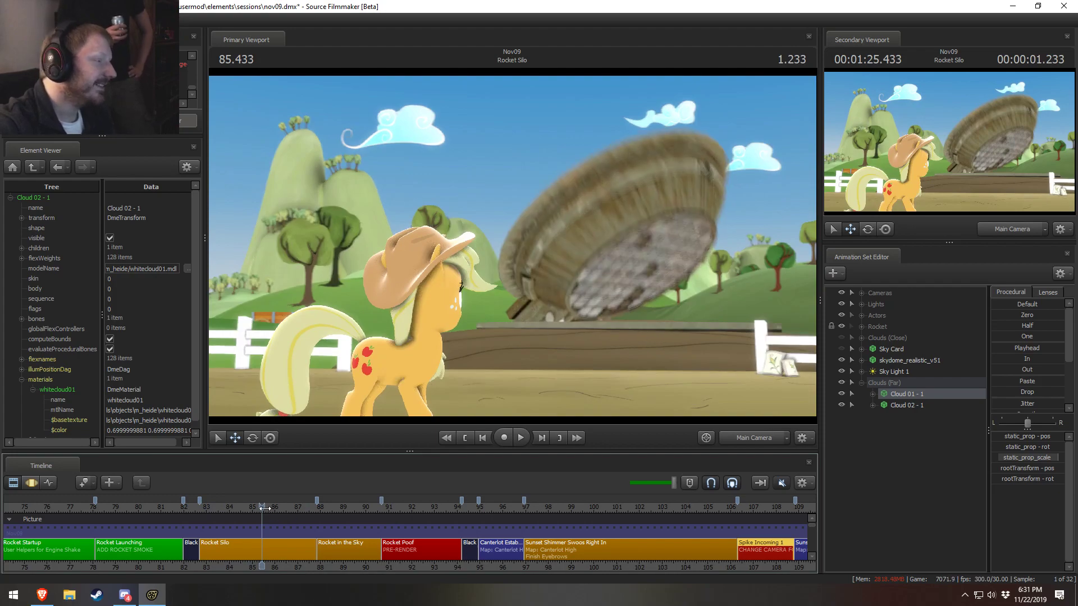
pyautogui.moveTo(264, 508); pyautogui.dragTo(372, 538)
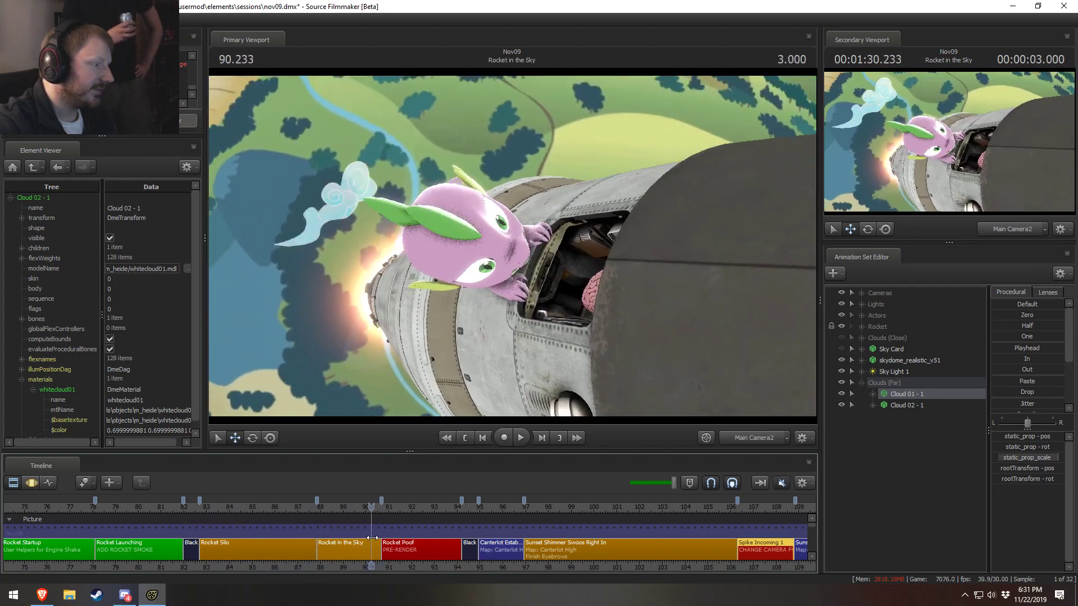
pyautogui.press('space')
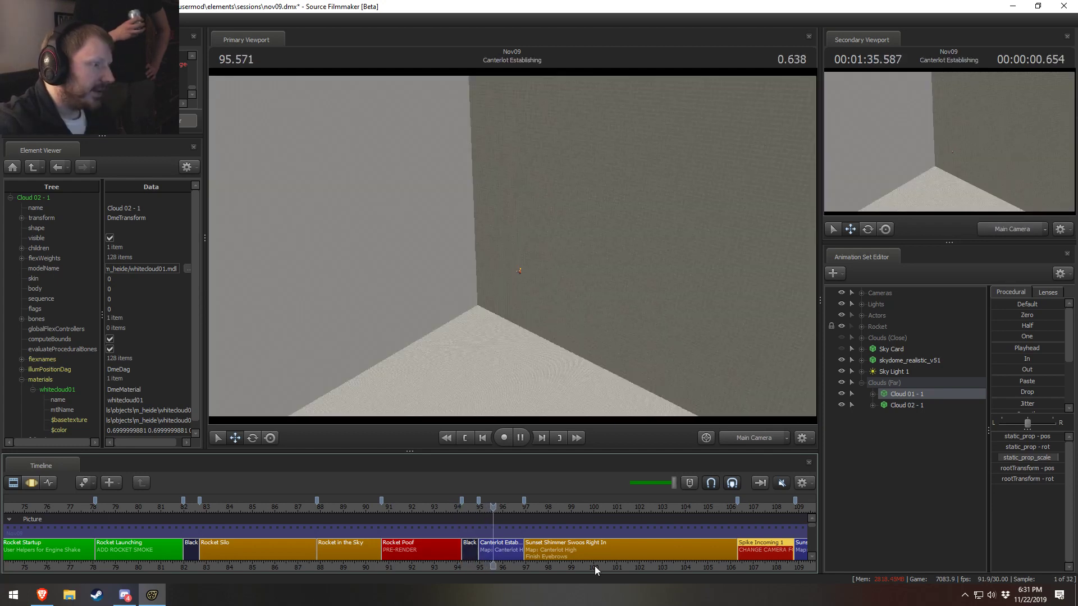
pyautogui.press('space')
# Scrub to 118.533 in Twilight (EQG) and Friends, and use the work camera to examine the girl holding the shotgun
pyautogui.moveTo(724, 540); pyautogui.dragTo(411, 535, button='middle')
pyautogui.scroll(-2, 702, 538)
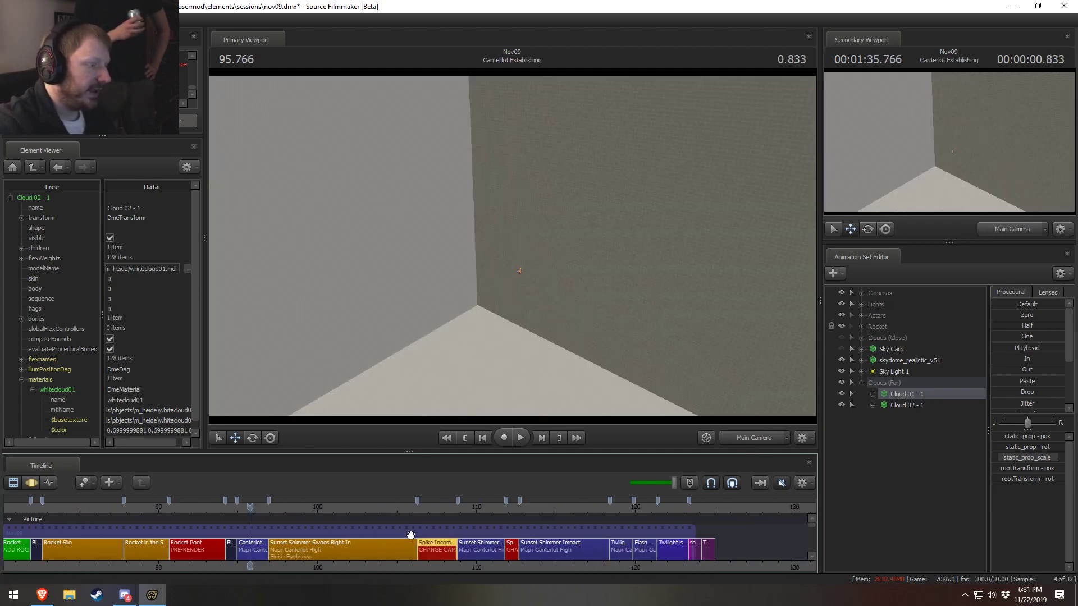
pyautogui.moveTo(437, 512); pyautogui.dragTo(612, 507)
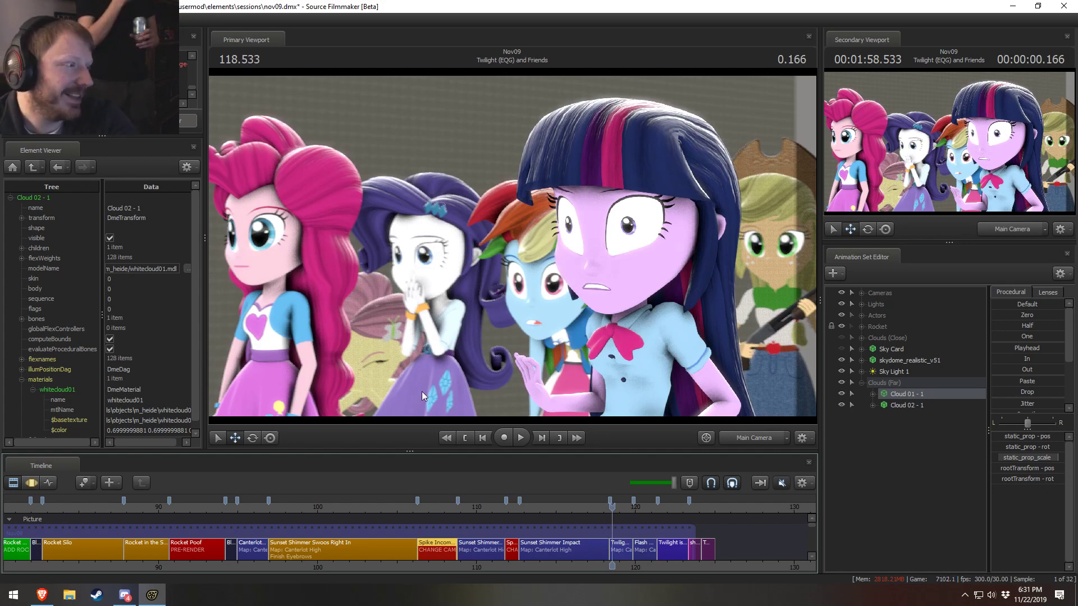
pyautogui.click(769, 441)
pyautogui.moveTo(702, 393); pyautogui.dragTo(702, 364)
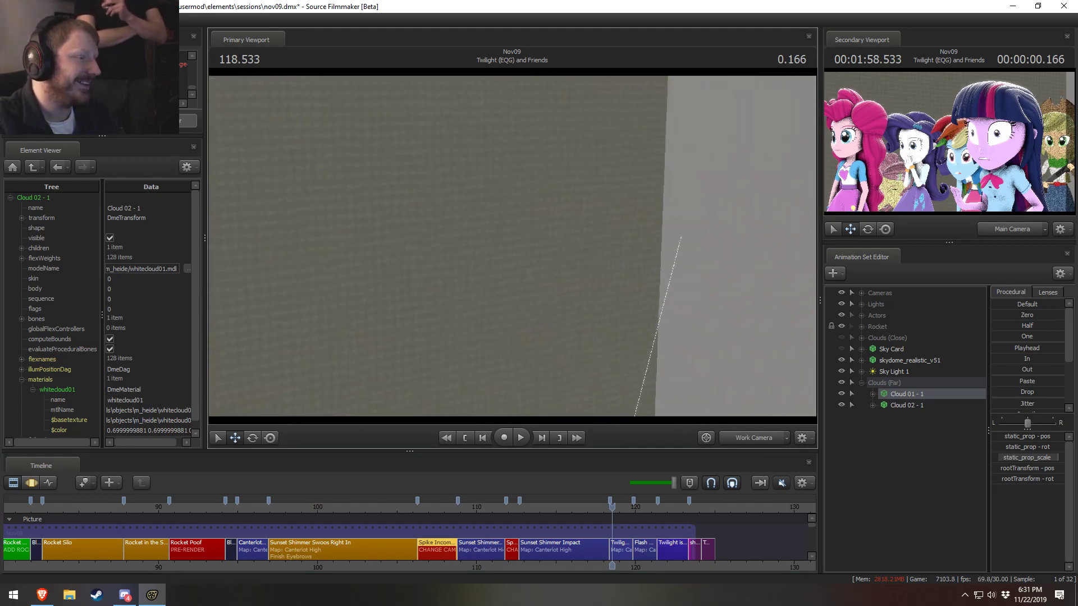
pyautogui.press('s')
pyautogui.press('w')
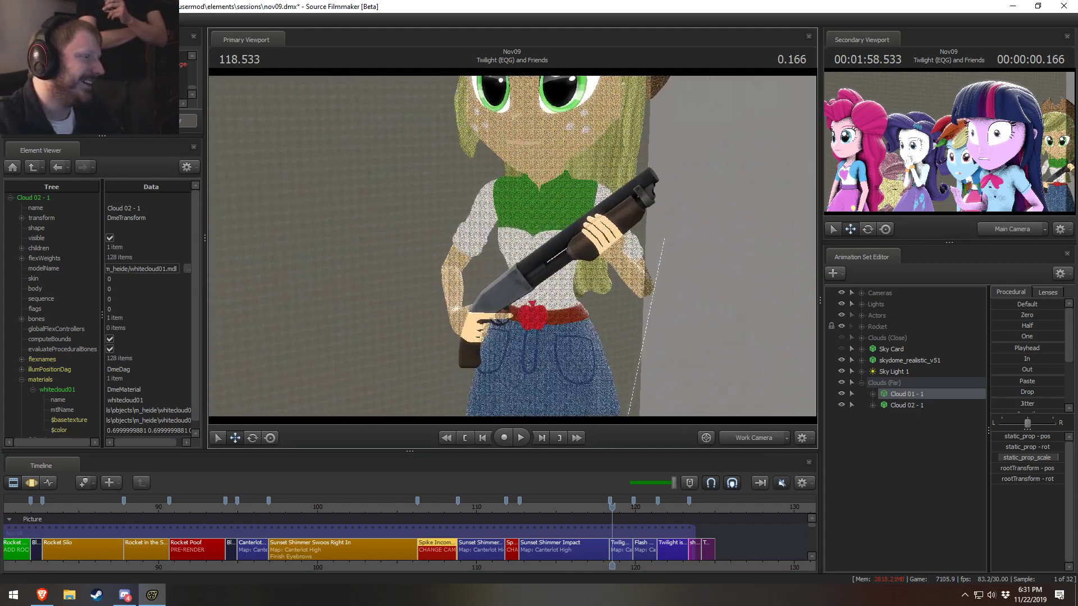
pyautogui.press('s')
pyautogui.press('s')
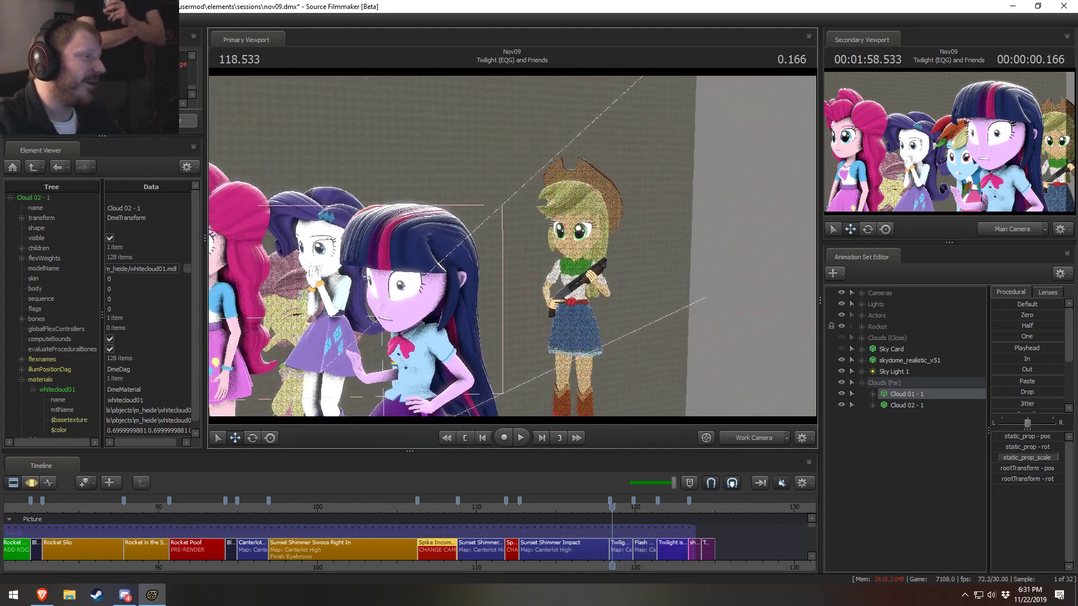
# Fly the work camera around the rest of the group to examine the characters up close and from farther back
pyautogui.press('a')
pyautogui.press('w')
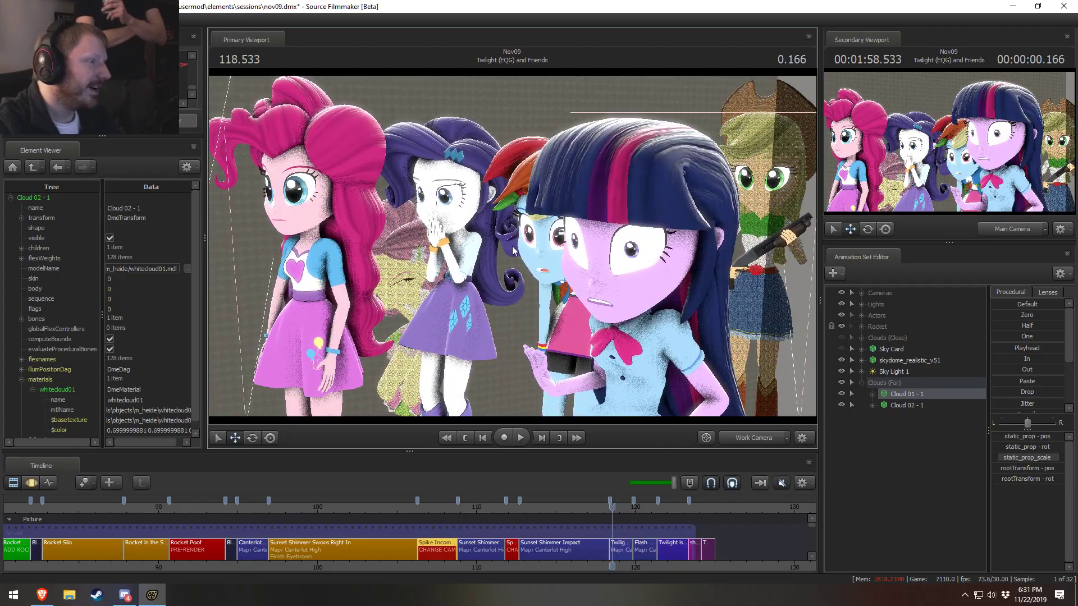
pyautogui.press('a')
pyautogui.press('w')
pyautogui.press('w')
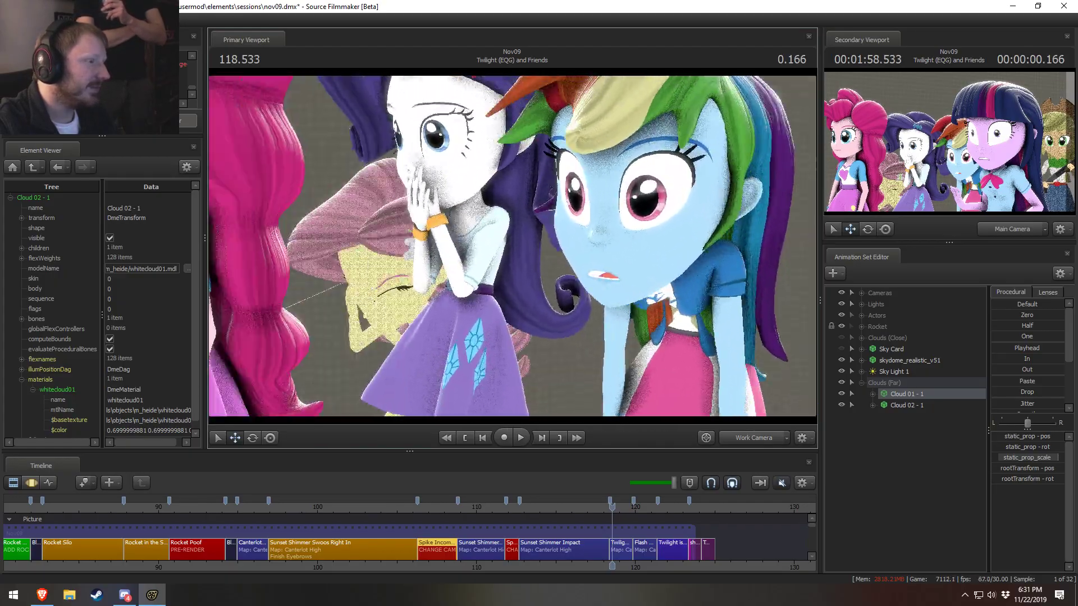
pyautogui.press('d')
pyautogui.press('s')
pyautogui.press('s')
pyautogui.press('a')
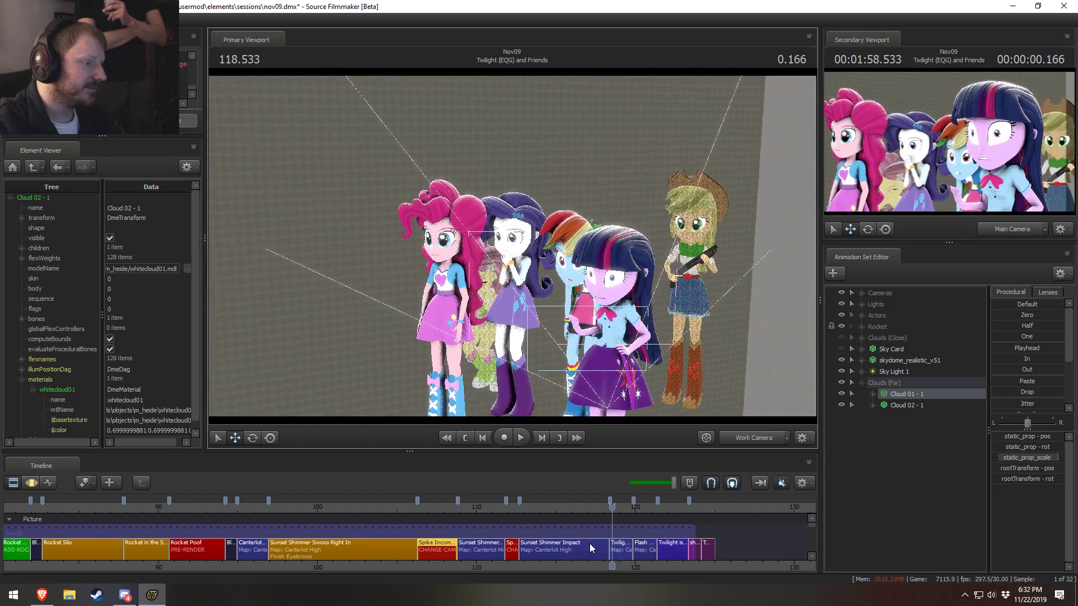
# Review Flash Sentry and Students through the main camera, and make Twilight is Confuse the active shot with the playhead at 122.766
pyautogui.moveTo(611, 507); pyautogui.dragTo(640, 507)
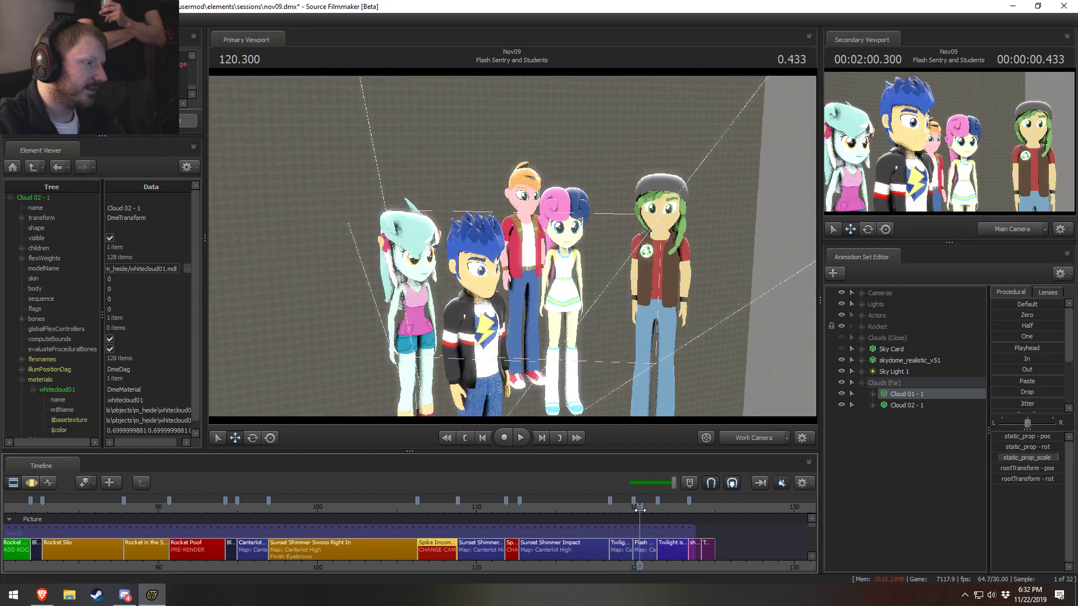
pyautogui.click(747, 438)
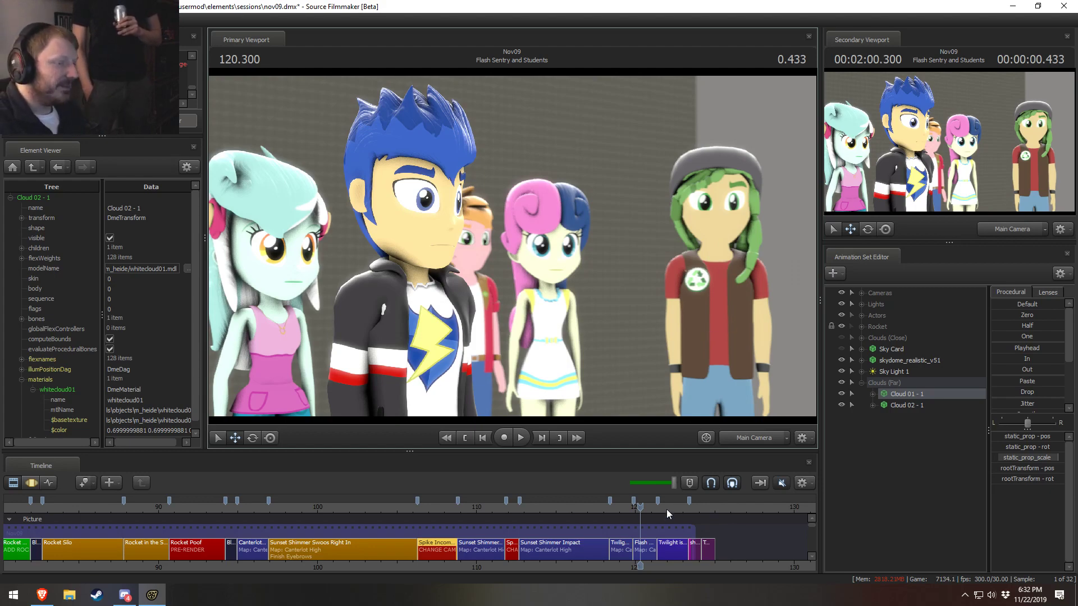
pyautogui.moveTo(665, 509); pyautogui.dragTo(660, 507)
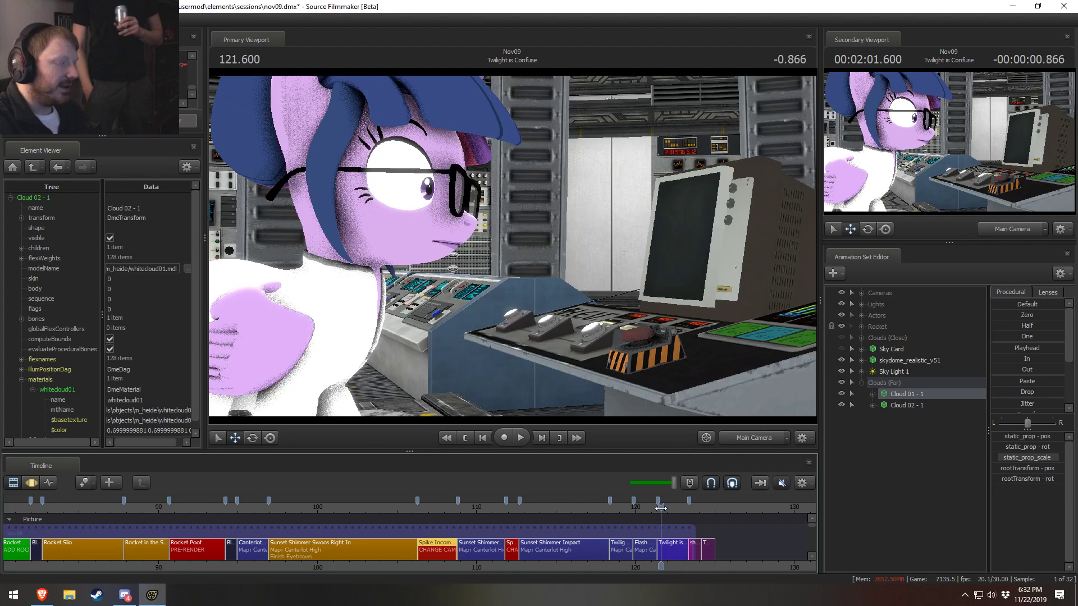
pyautogui.click(665, 544)
pyautogui.scroll(5, 665, 545)
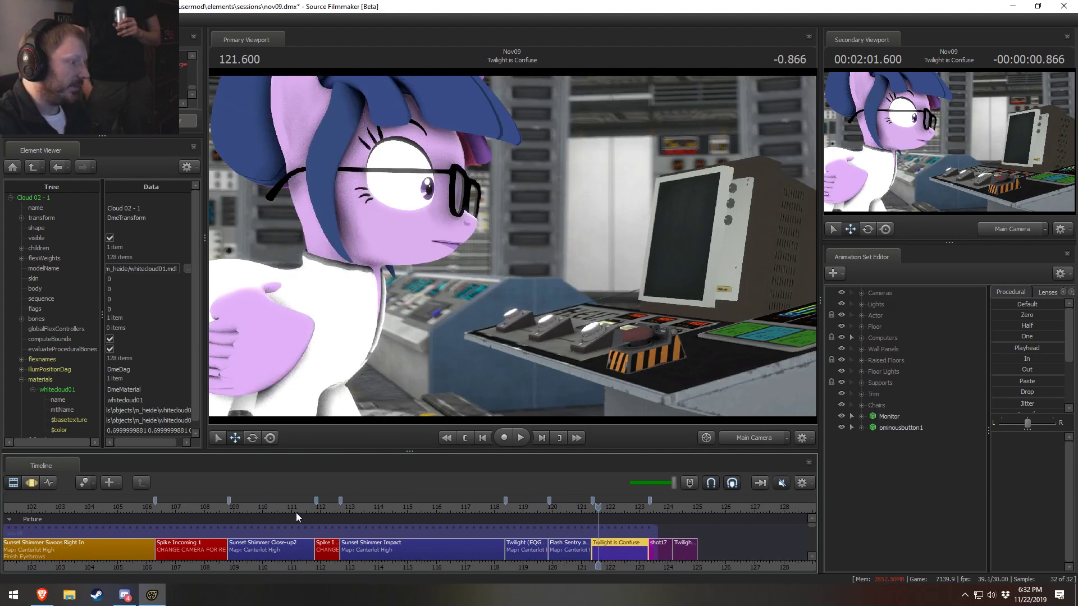
pyautogui.click(377, 506)
pyautogui.click(632, 506)
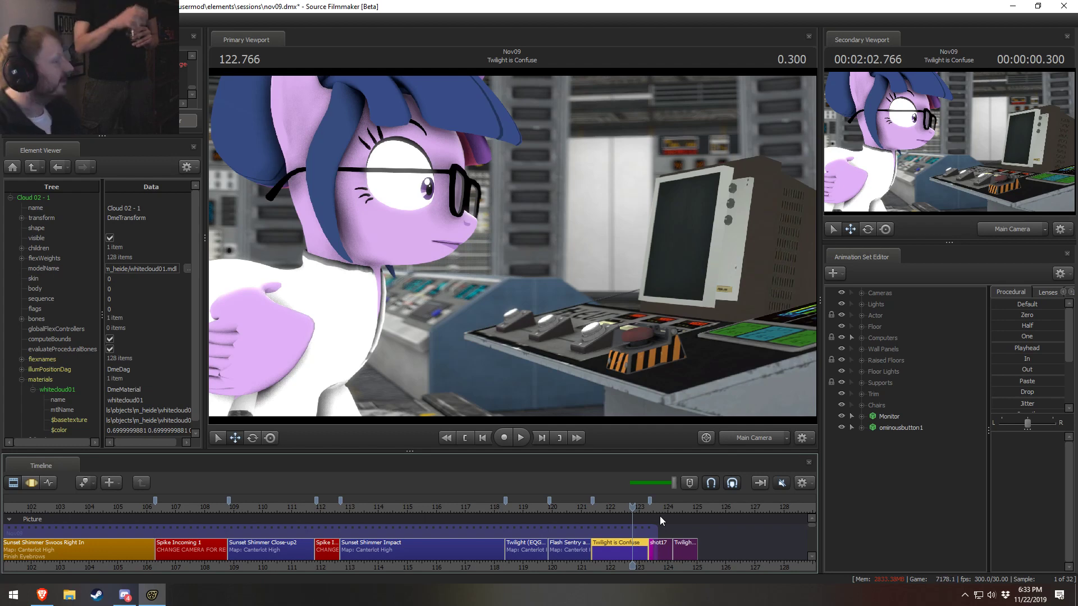
# Scrub back through the whole film to the opening shots and play up to 20.966 in Ah Shit
pyautogui.scroll(-5, 357, 543)
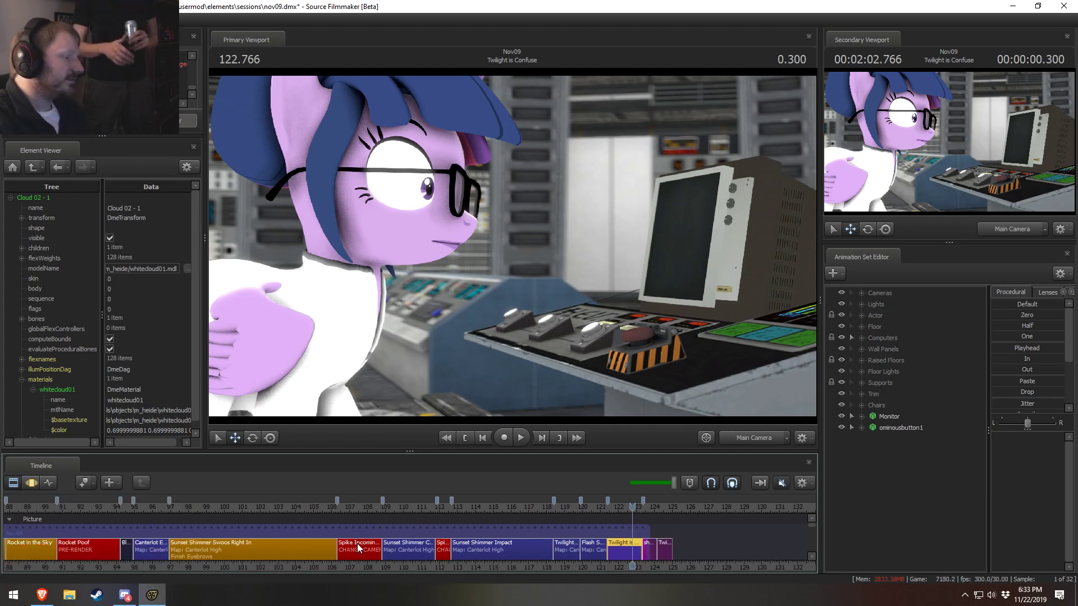
pyautogui.scroll(-2, 347, 515)
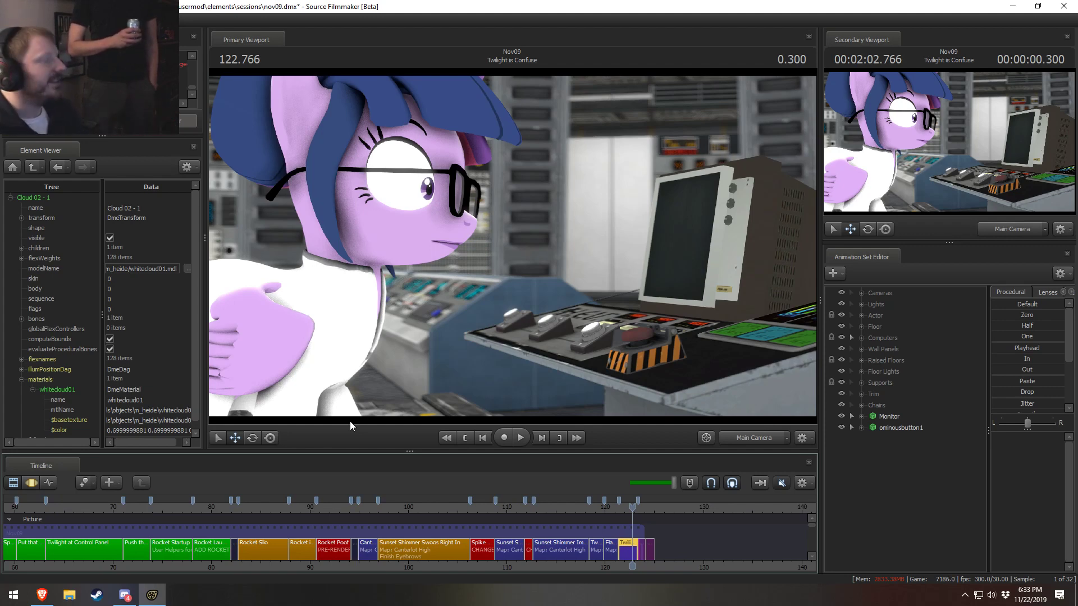
pyautogui.scroll(-5, 241, 564)
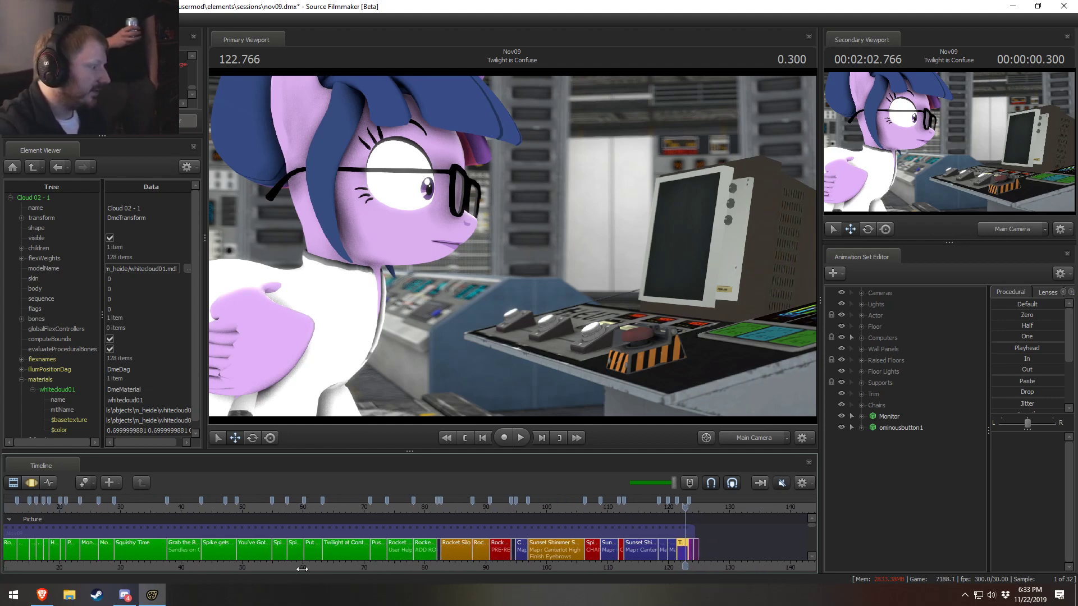
pyautogui.moveTo(363, 512); pyautogui.dragTo(171, 563)
pyautogui.press('space')
pyautogui.press('space')
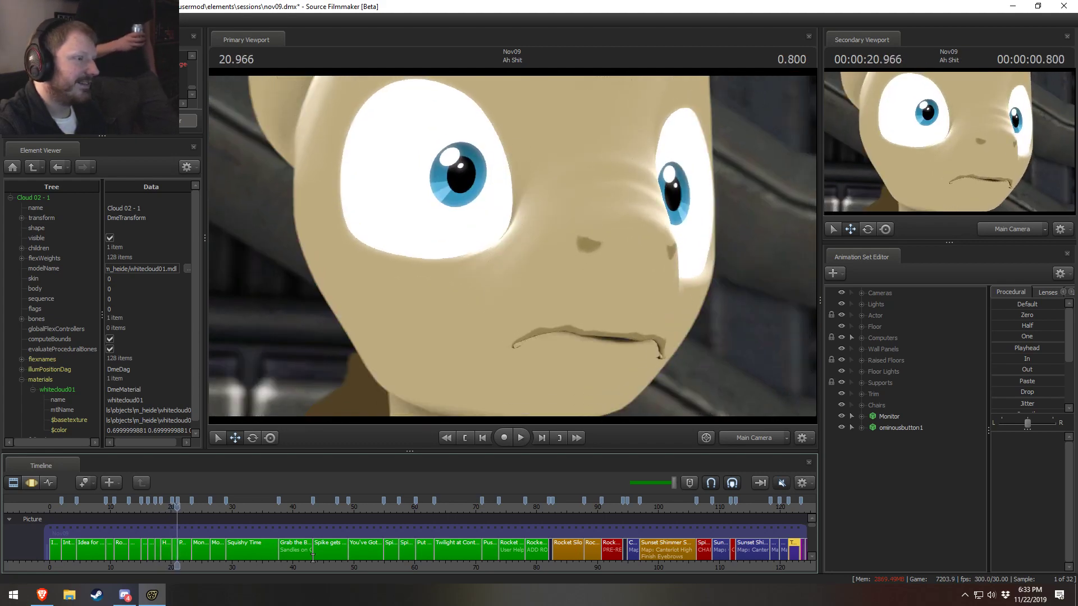
# Scrub from Want to be a Rocket Scientist to 16.533 in Science Horse says Yes, and examine it with the viewport cameras
pyautogui.moveTo(631, 550); pyautogui.dragTo(507, 542, button='middle')
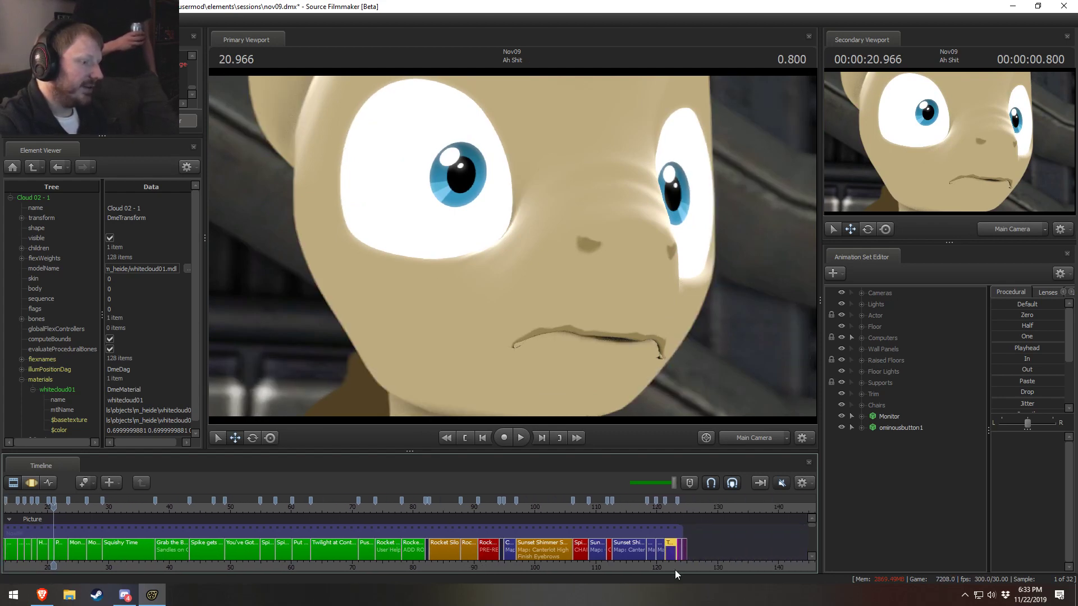
pyautogui.click(450, 507)
pyautogui.scroll(-2, 450, 506)
pyautogui.click(106, 507)
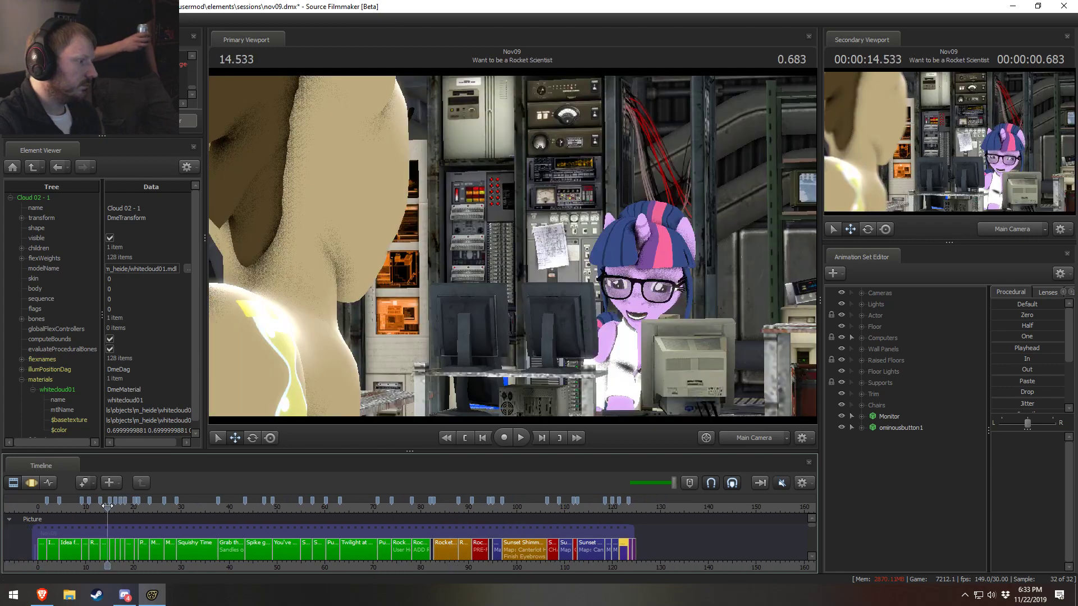
pyautogui.moveTo(107, 507); pyautogui.dragTo(117, 505)
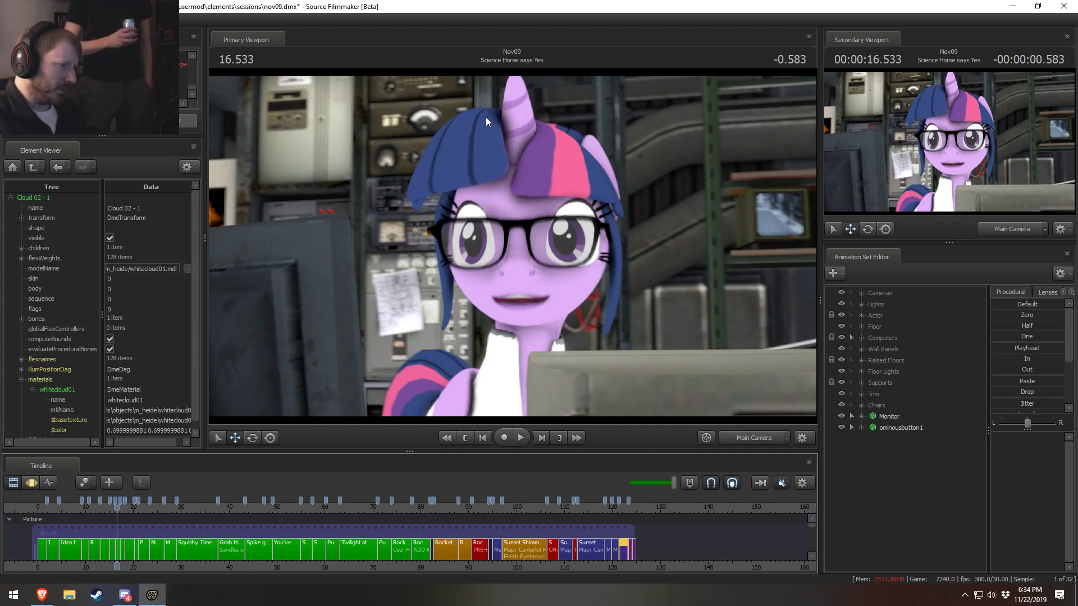
pyautogui.click(769, 438)
pyautogui.click(764, 438)
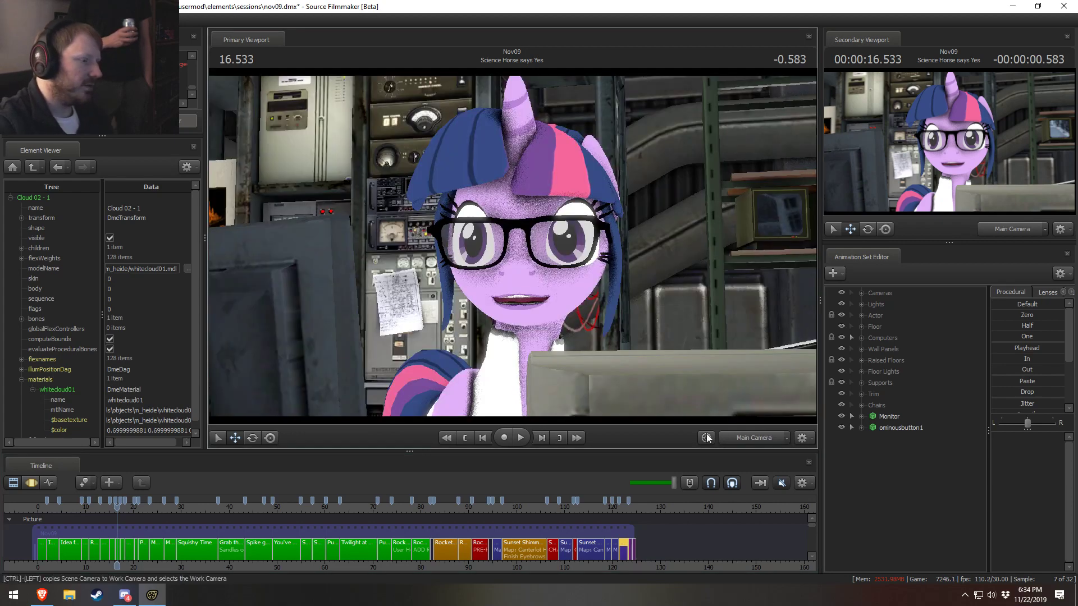
# Go to Rocket Launching at 78.533, and scrub forward through Rocket Silo to 91.700 in Rocket Poof
pyautogui.click(413, 507)
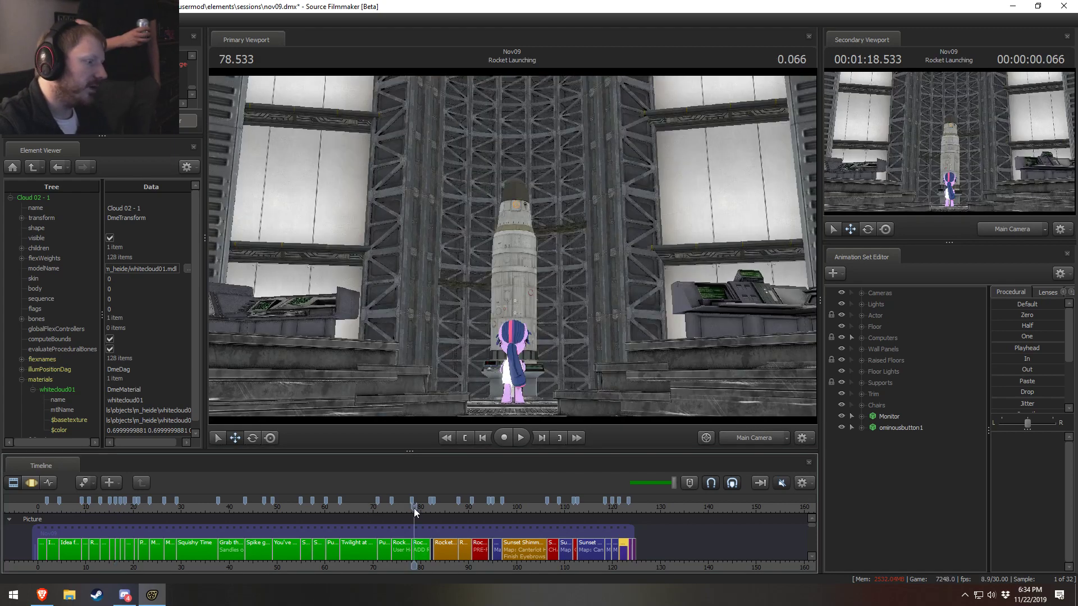
pyautogui.scroll(3, 452, 508)
pyautogui.scroll(1, 457, 516)
pyautogui.moveTo(458, 566); pyautogui.dragTo(208, 556, button='middle')
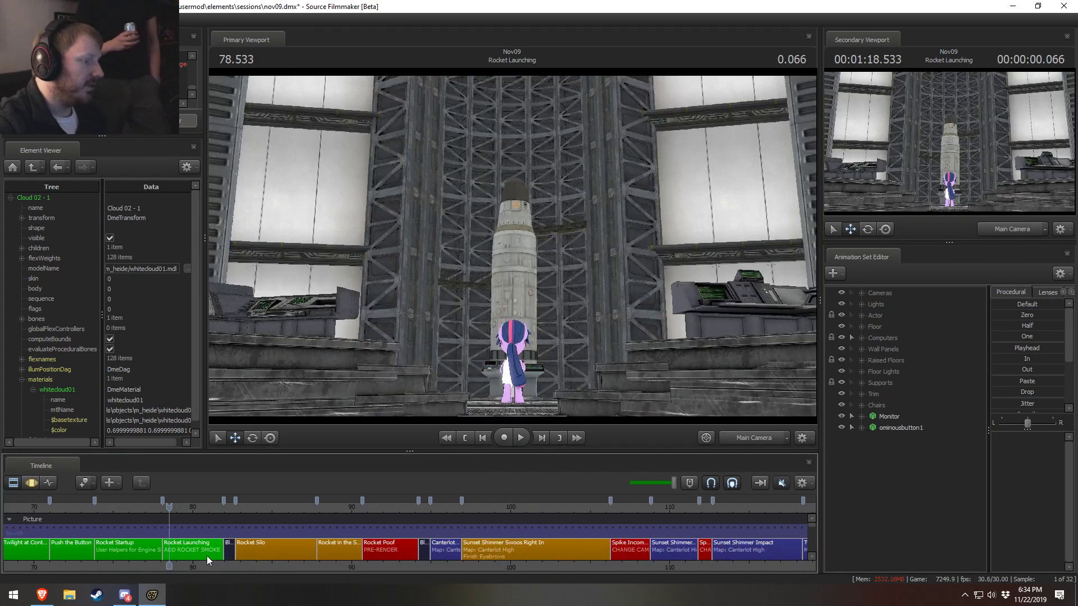
pyautogui.moveTo(231, 512); pyautogui.dragTo(378, 507)
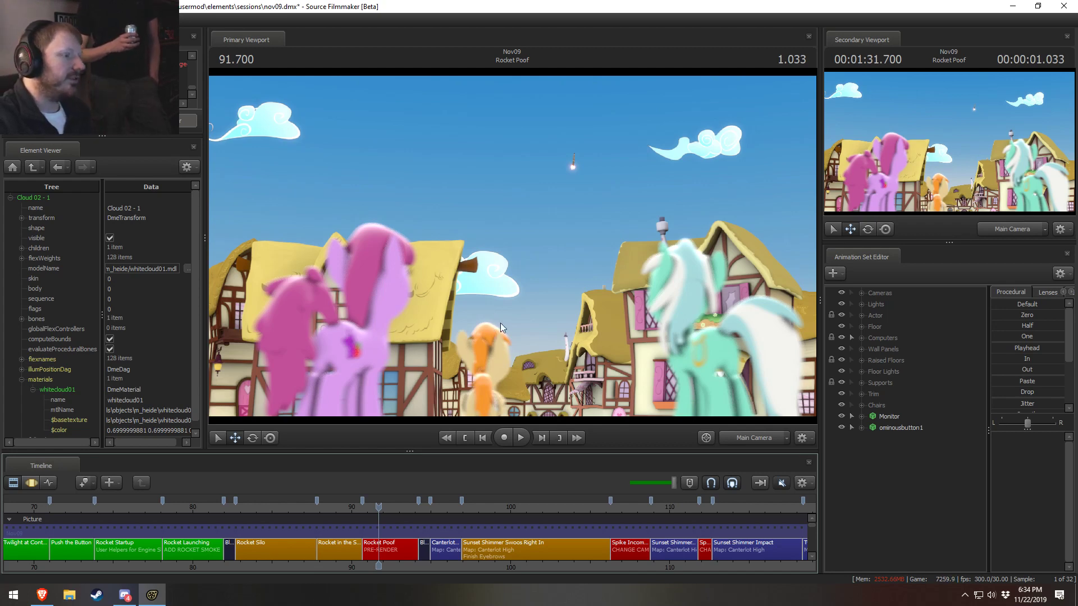
# Turn on lighting in the primary viewport, and scrub back to 85.333 in Rocket Silo
pyautogui.rightClick(533, 298)
pyautogui.click(552, 328)
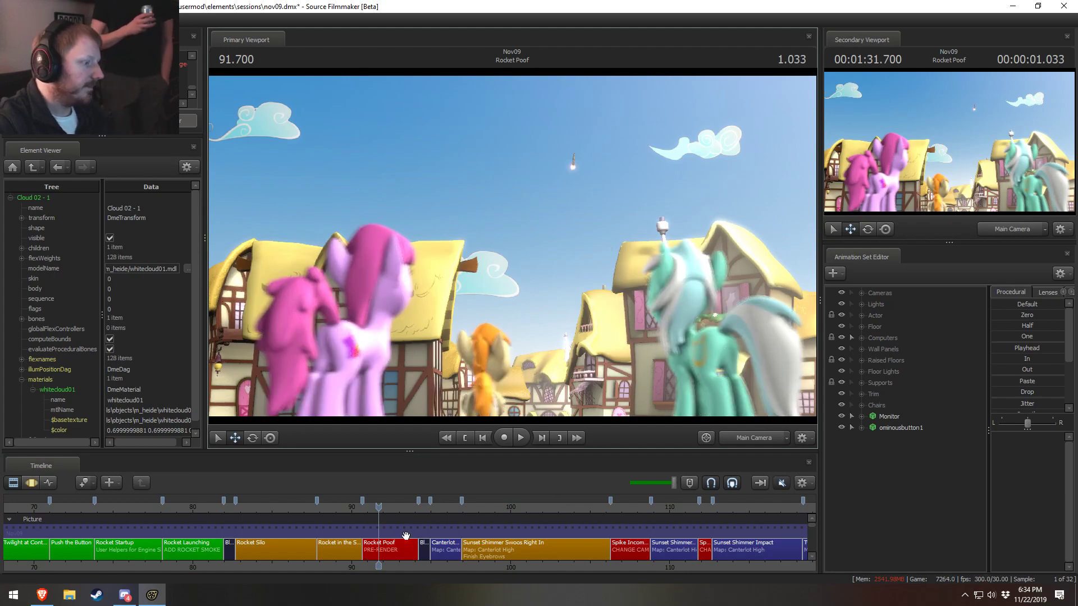
pyautogui.moveTo(379, 510); pyautogui.dragTo(277, 508)
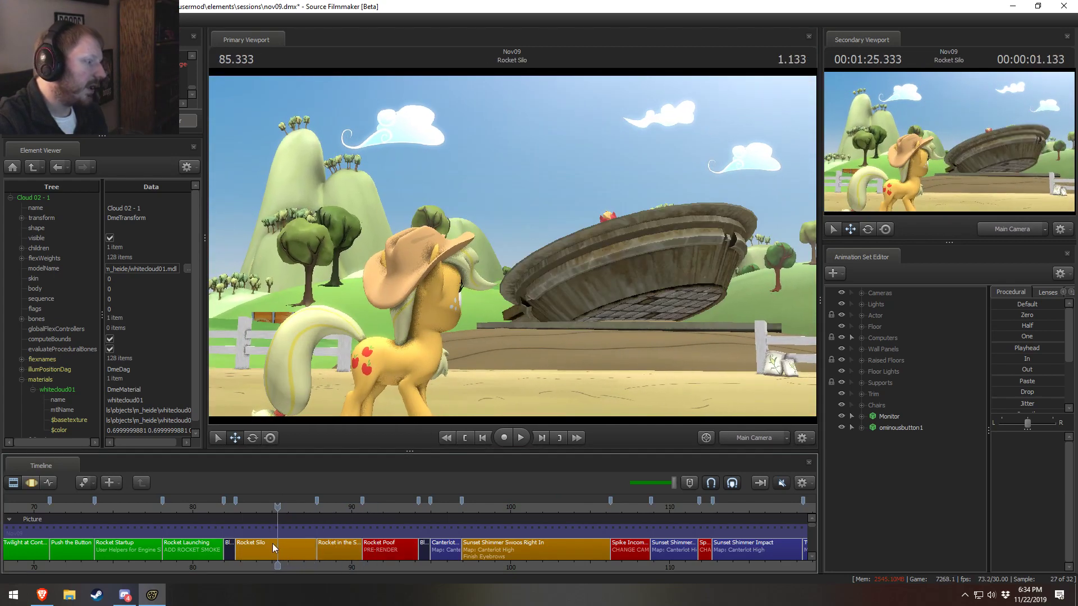
# Make Rocket Silo the active shot and place the playhead at 85.000
pyautogui.click(271, 544)
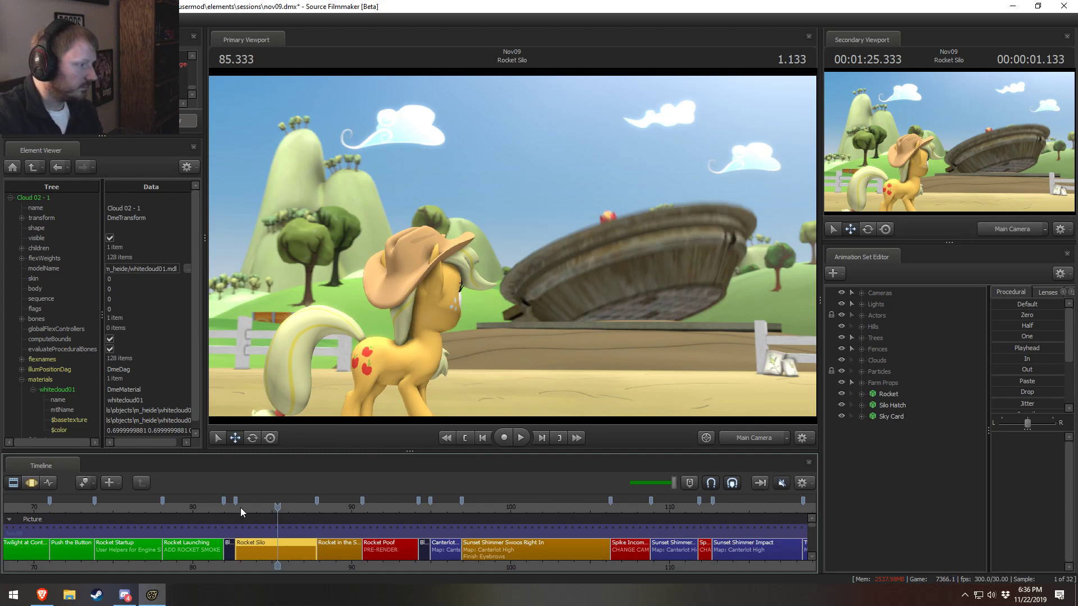
pyautogui.moveTo(272, 508); pyautogui.dragTo(272, 509)
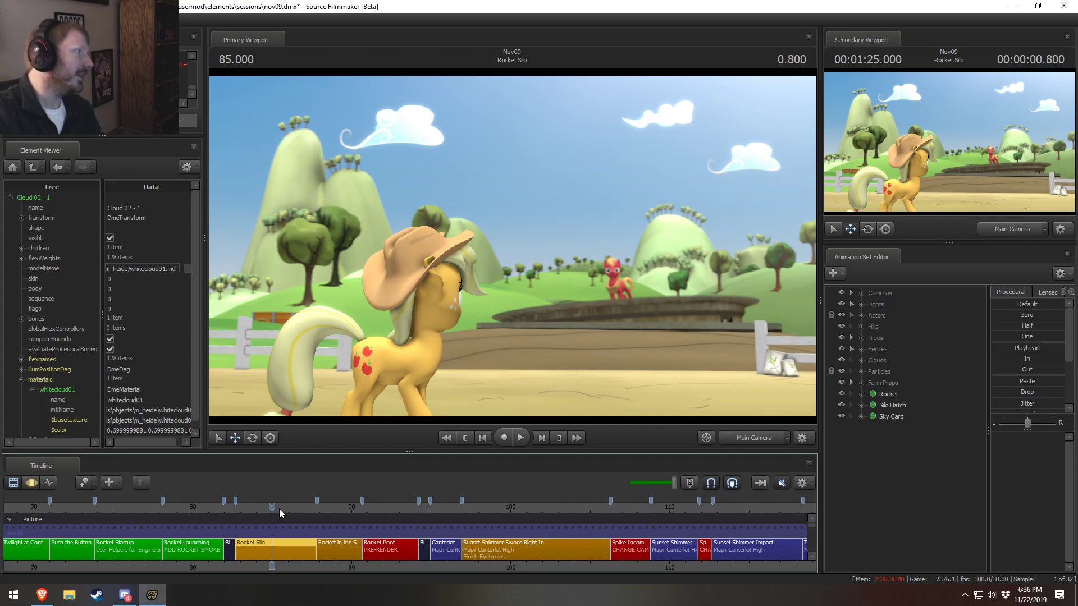
pyautogui.scroll(3, 279, 508)
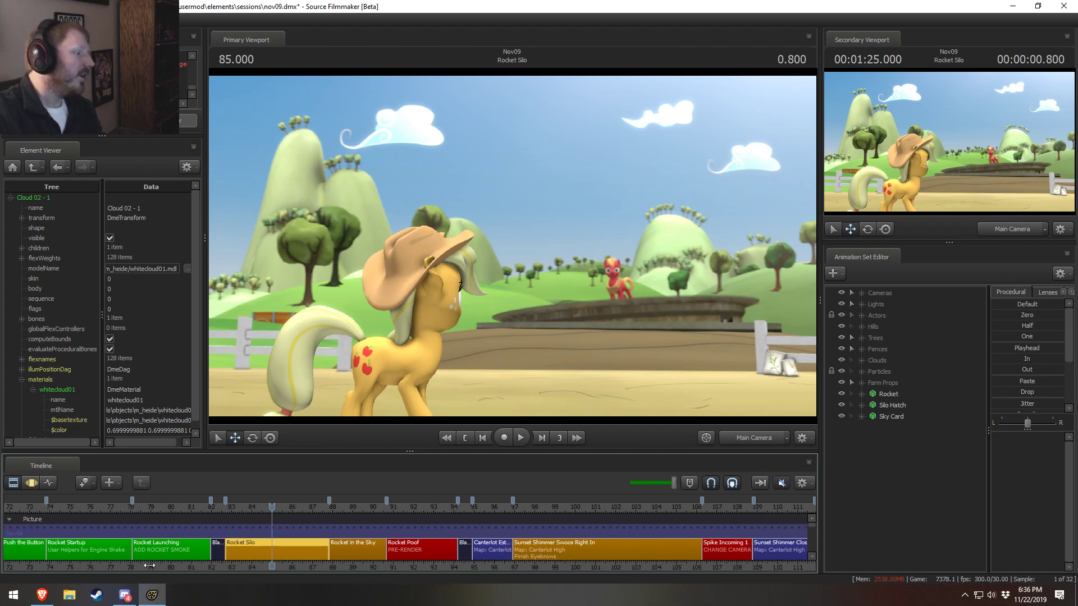
# Switch to File Explorer and look through the Raw Files and Textures subfolders of Pony SFM's Hall of Elements folder
pyautogui.click(69, 595)
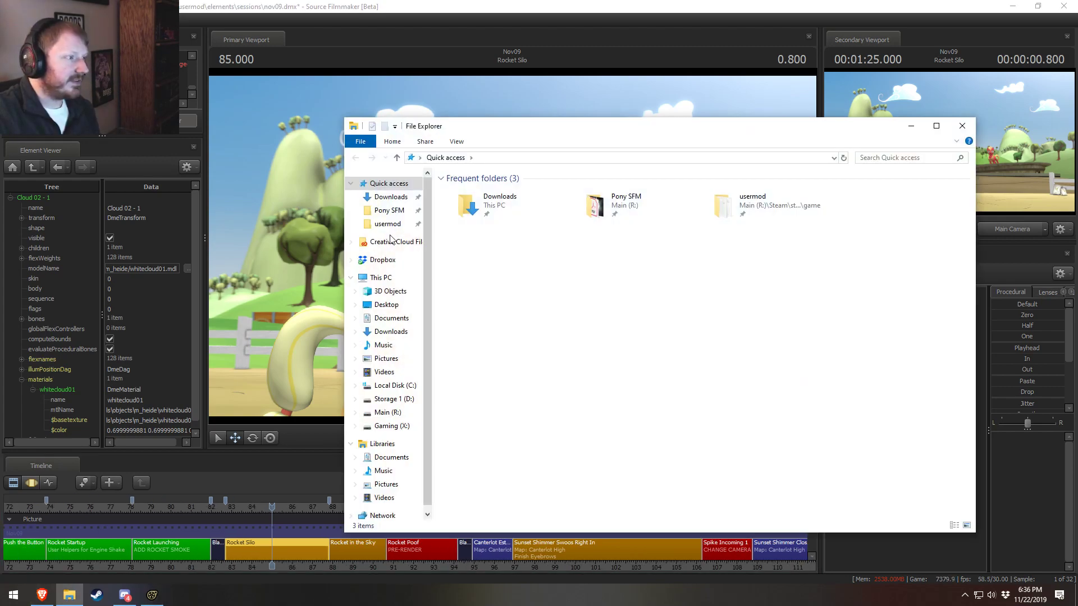
pyautogui.click(389, 211)
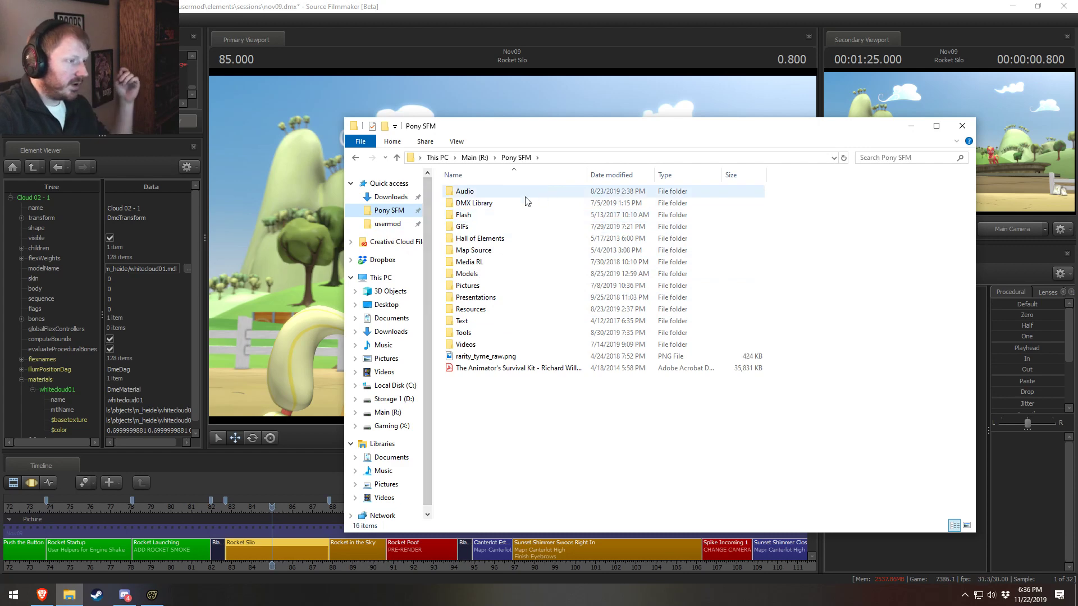
pyautogui.doubleClick(470, 238)
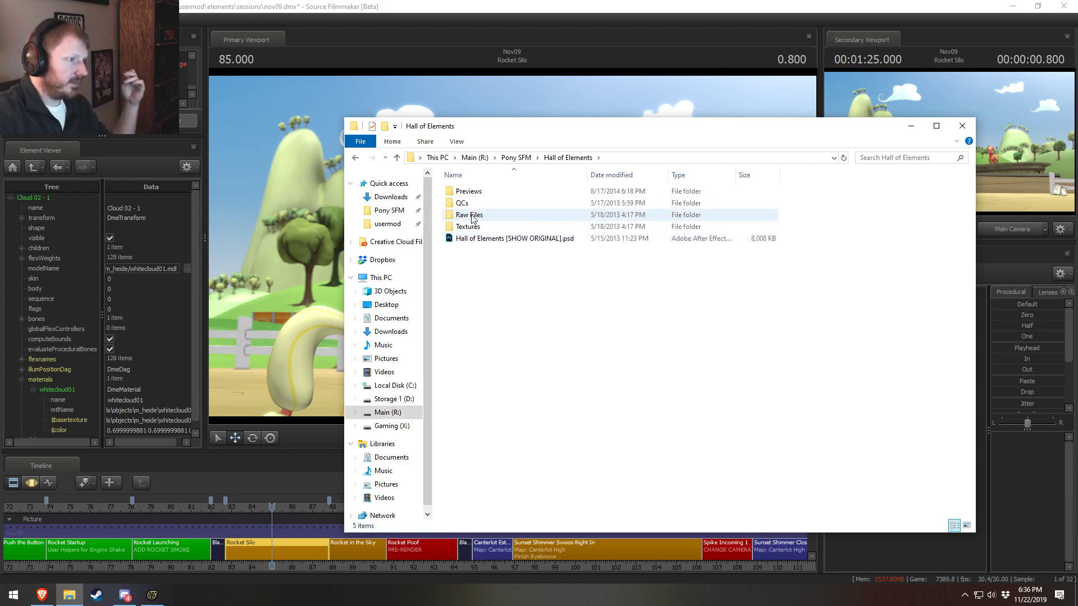
pyautogui.doubleClick(470, 215)
pyautogui.click(567, 157)
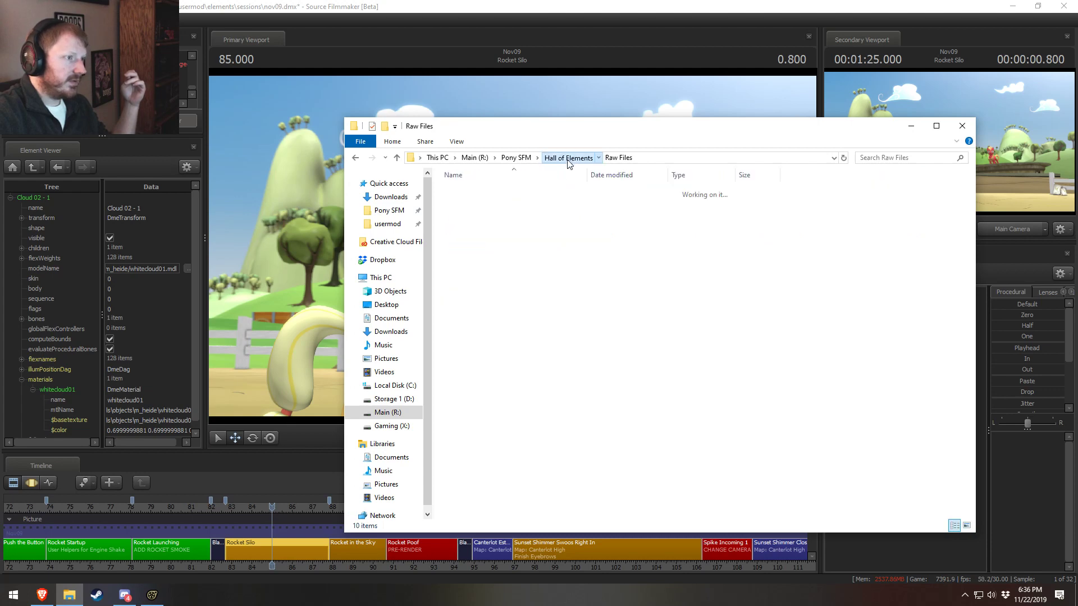
pyautogui.doubleClick(478, 229)
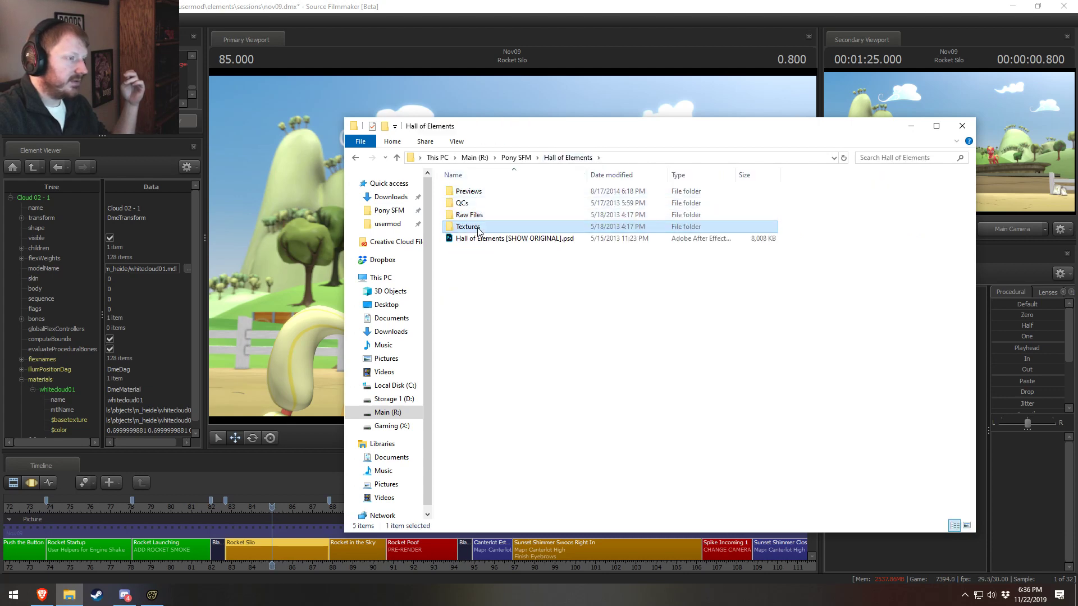
pyautogui.click(549, 159)
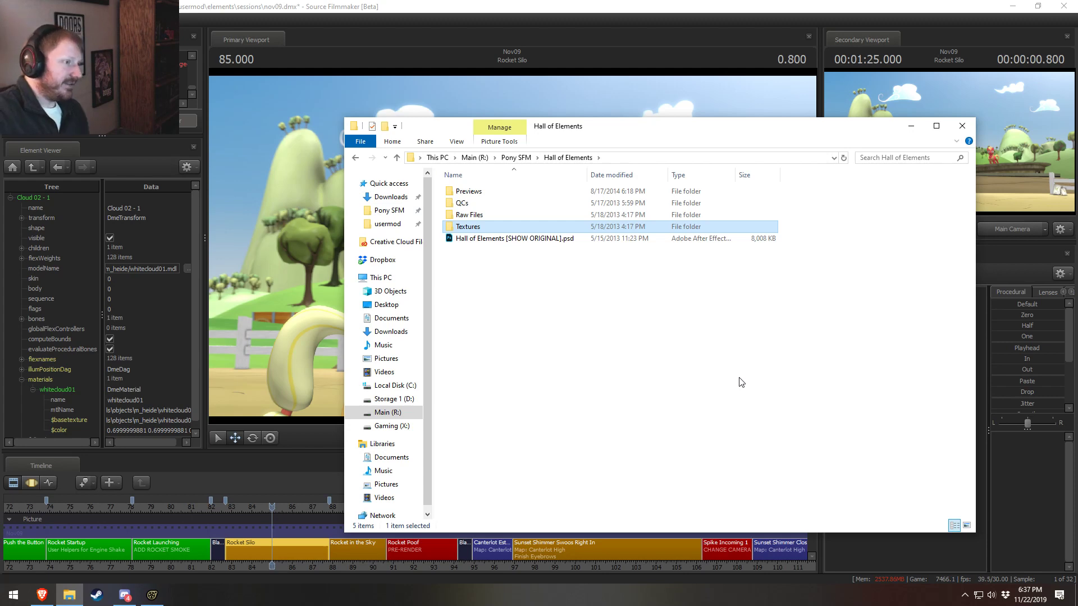
# View the maps folder inside usermod, and switch back to Source Filmmaker
pyautogui.click(393, 211)
pyautogui.click(404, 225)
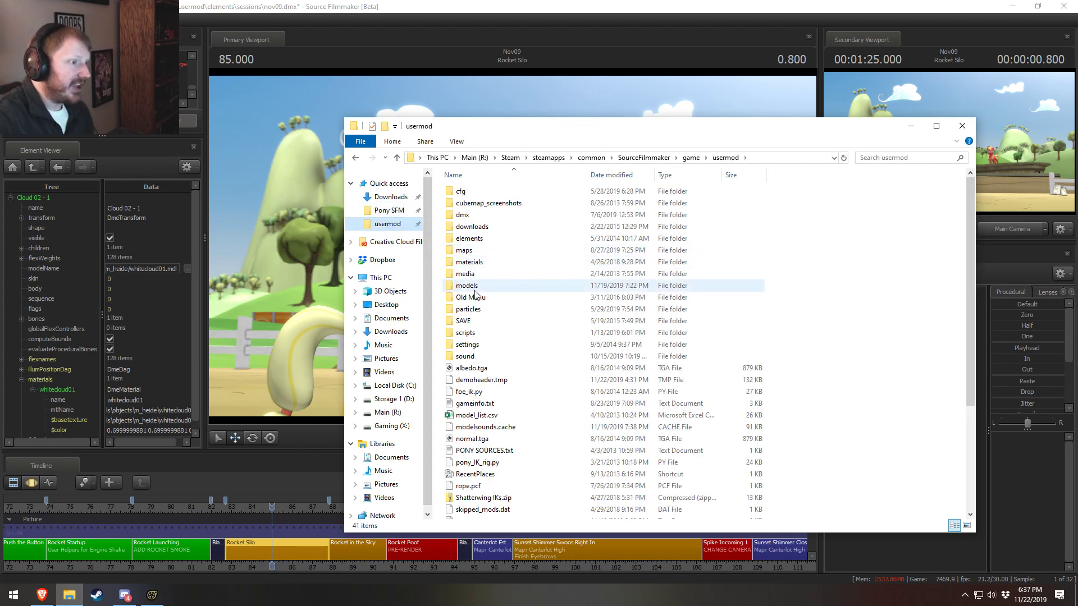
pyautogui.doubleClick(474, 253)
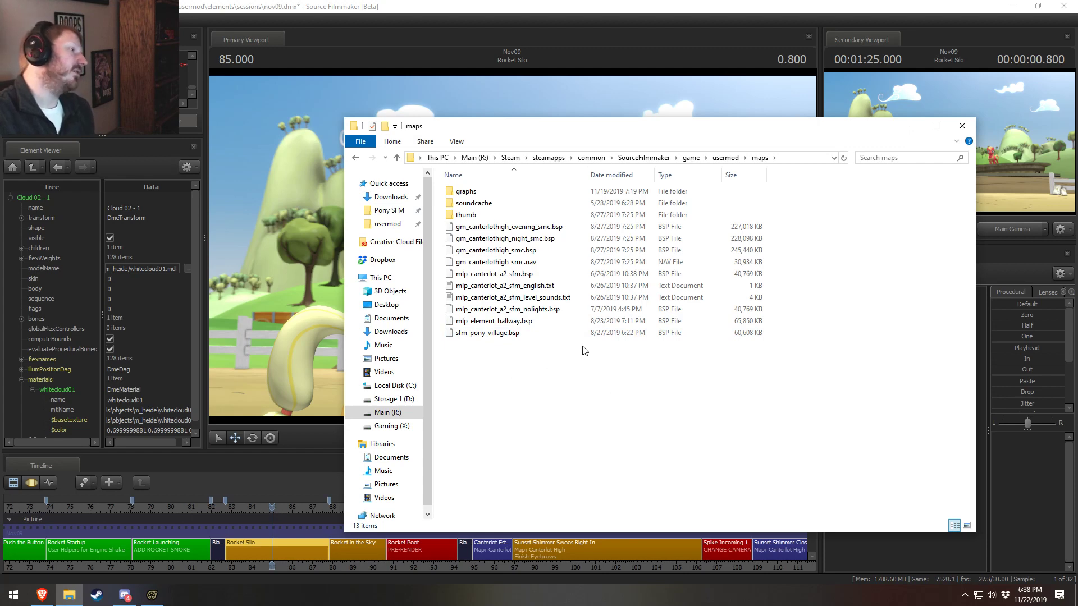
pyautogui.hotkey('alt', 'Tab')
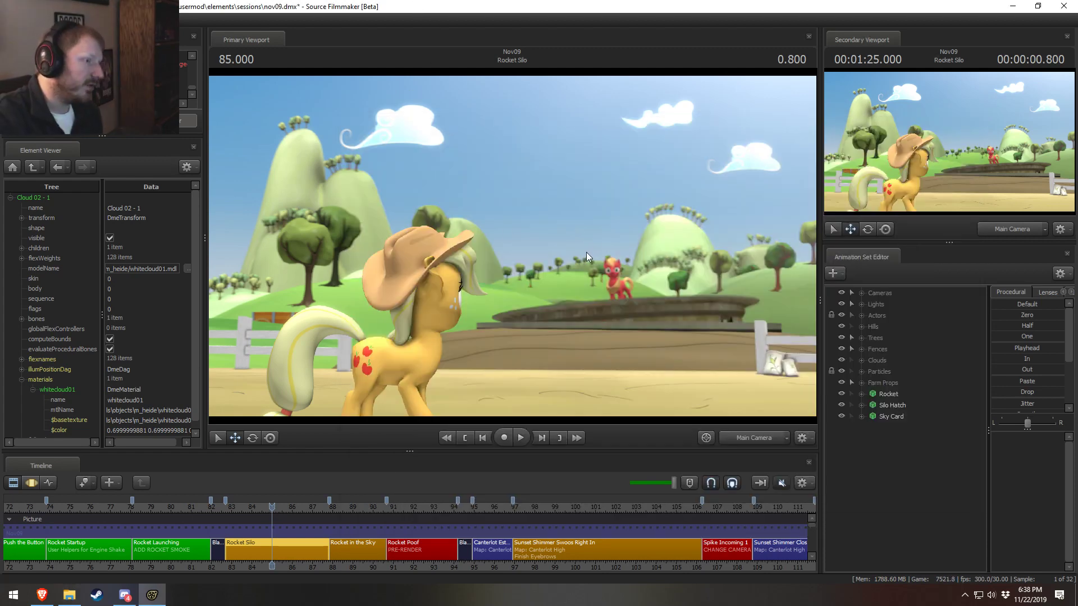
# Scrub from Rocket Silo through Rocket Poof to 98.000 in Sunset Shimmer Swoops Right In
pyautogui.moveTo(357, 521); pyautogui.dragTo(393, 520)
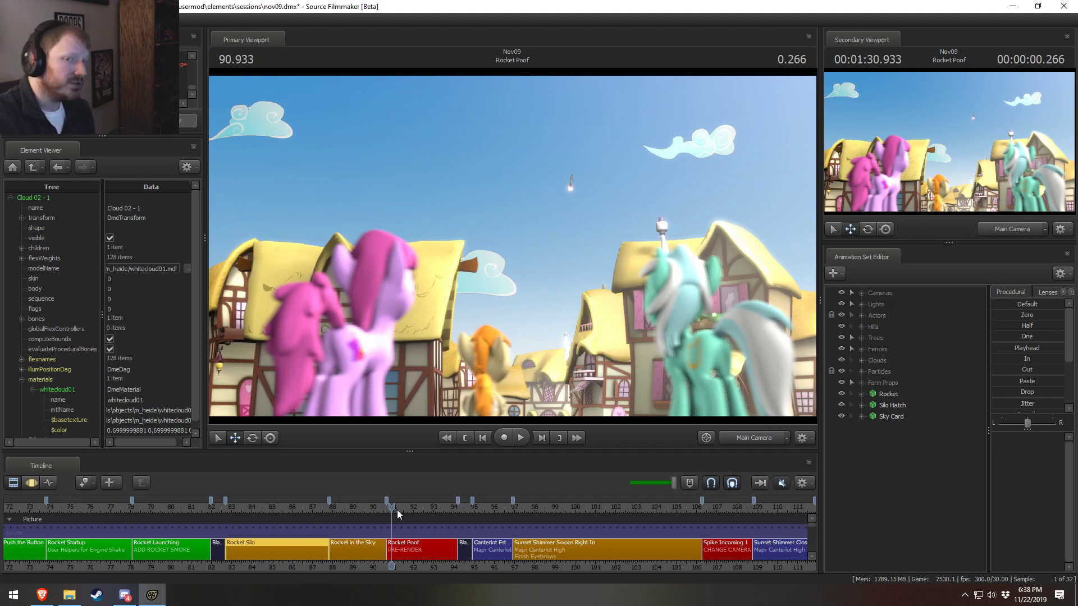
pyautogui.moveTo(418, 514); pyautogui.dragTo(522, 516)
pyautogui.click(535, 507)
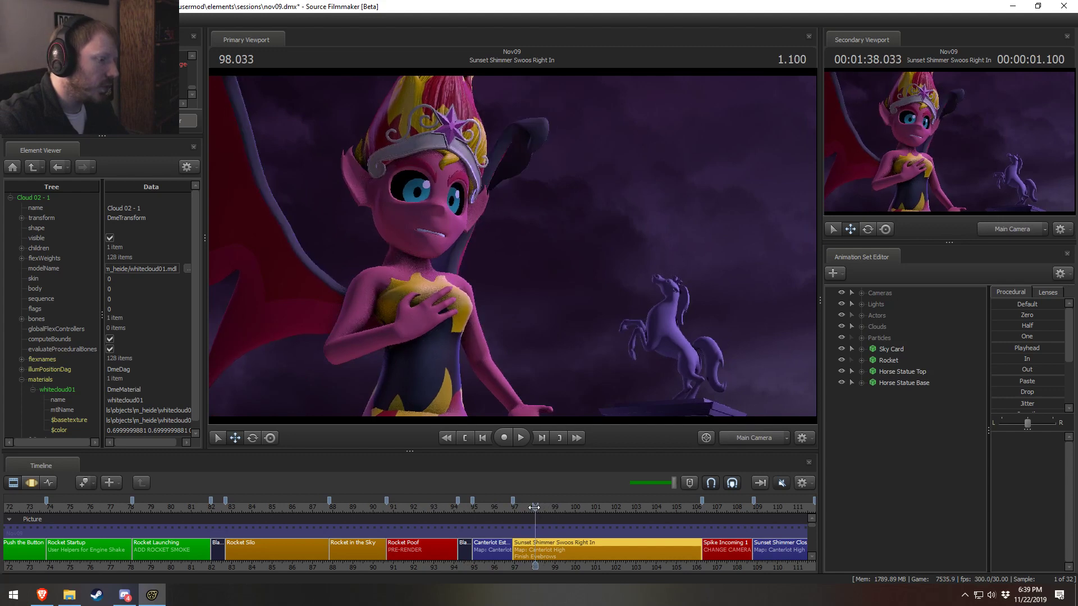
pyautogui.scroll(4, 535, 507)
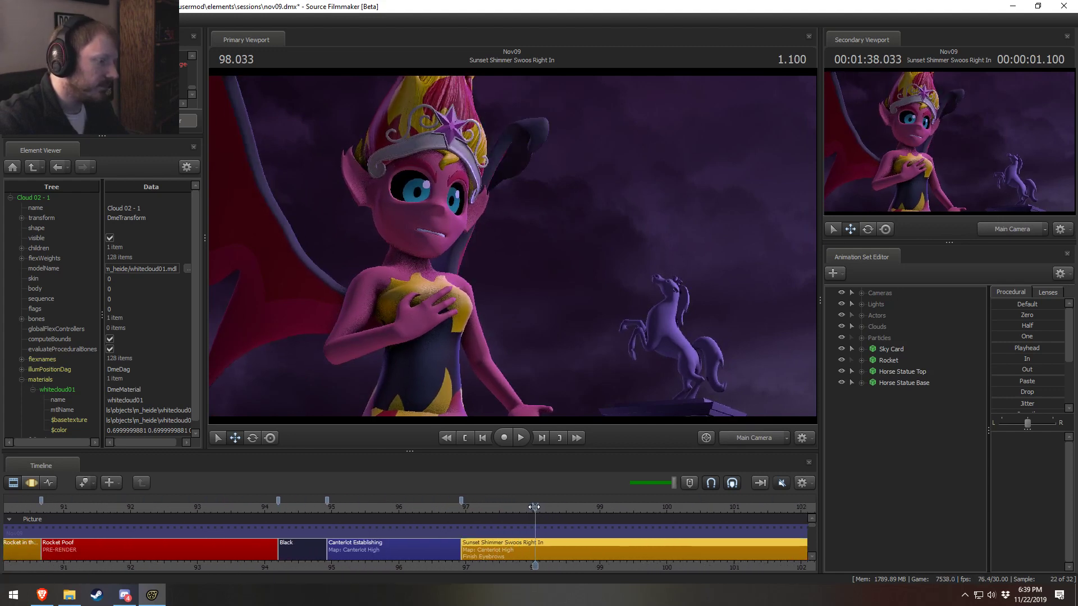
pyautogui.press('Left')
# Scrub from the start of Sunset Shimmer Swoops Right In to 106.166, just before Spike Incoming 1
pyautogui.moveTo(542, 547); pyautogui.dragTo(388, 545, button='middle')
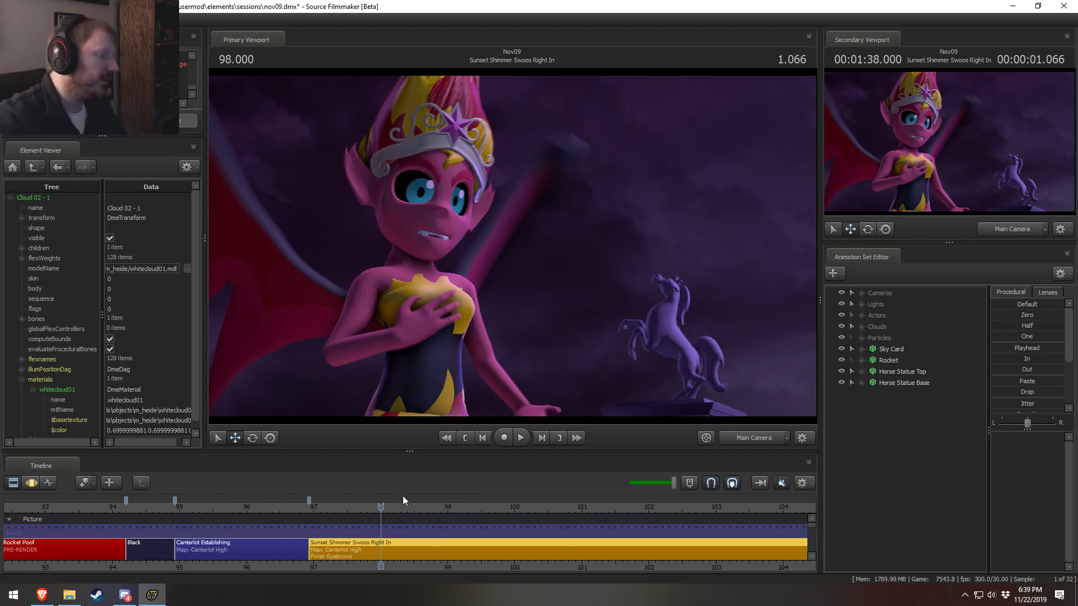
pyautogui.moveTo(420, 565); pyautogui.dragTo(248, 554, button='middle')
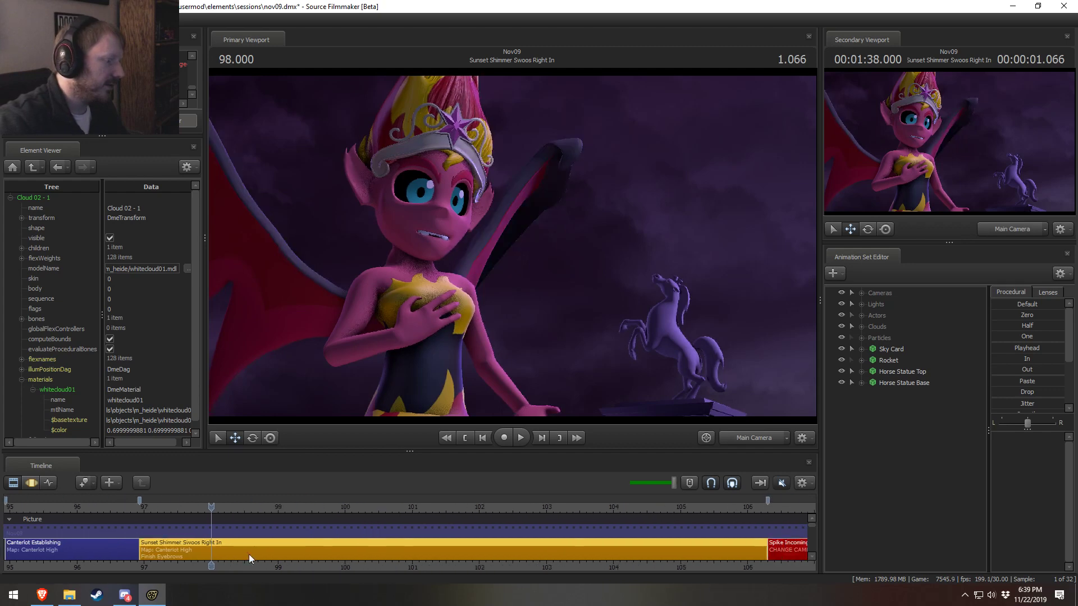
pyautogui.scroll(-2, 248, 554)
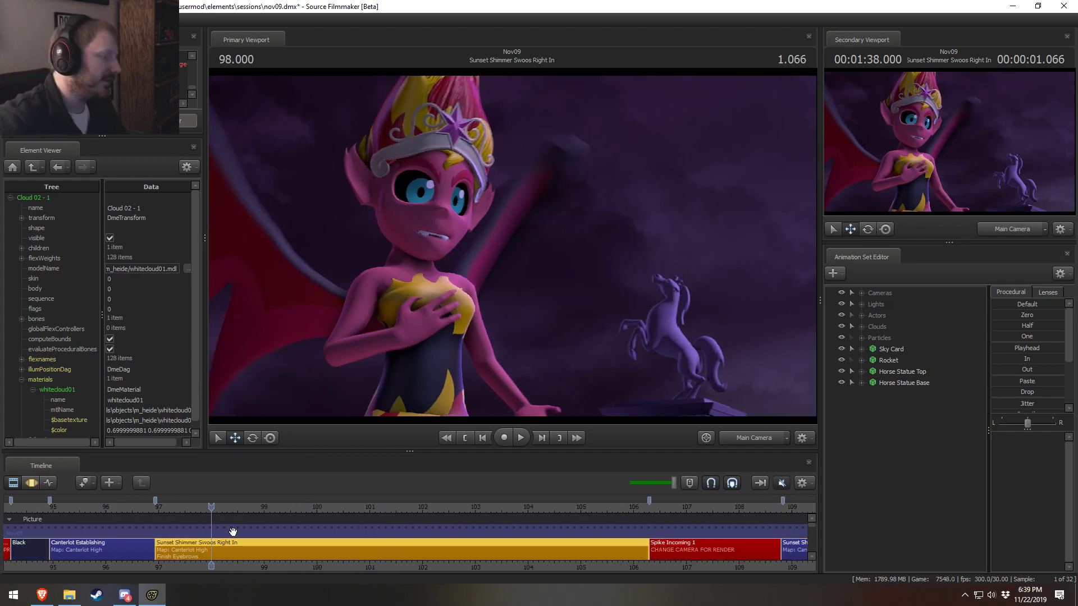
pyautogui.moveTo(158, 508); pyautogui.dragTo(643, 507)
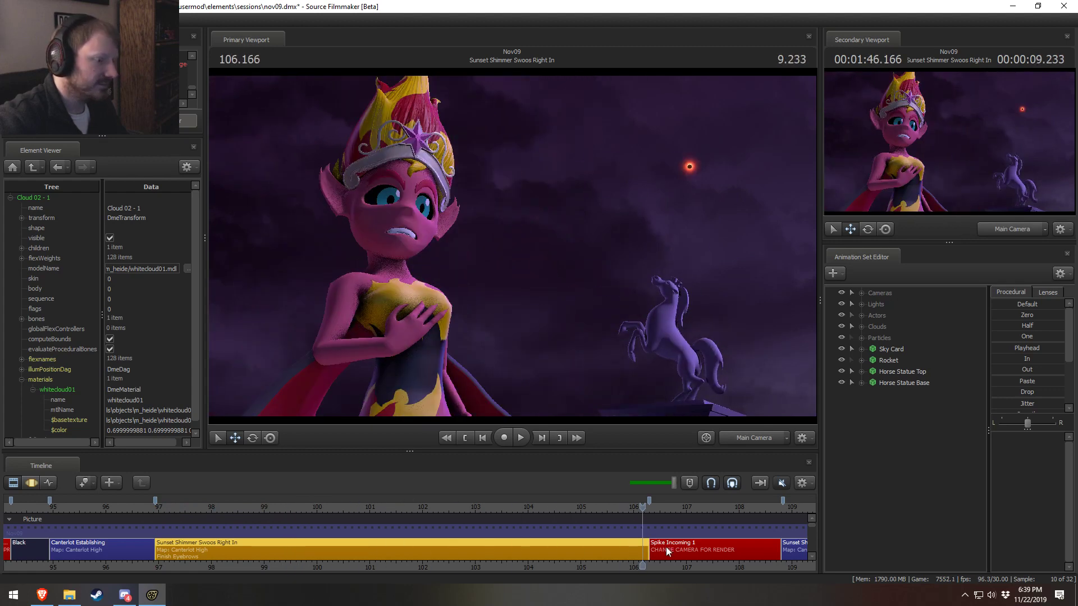
# Play Spike Incoming 1 repeatedly from its start to review the clouds' motion, and stop at 107.966
pyautogui.scroll(-2, 686, 564)
pyautogui.moveTo(686, 565); pyautogui.dragTo(273, 561, button='middle')
pyautogui.moveTo(247, 507)
pyautogui.mouseDown()
pyautogui.moveTo(299, 508)
pyautogui.moveTo(240, 507)
pyautogui.mouseUp()
pyautogui.press('space')
pyautogui.press('space')
pyautogui.click(238, 504)
pyautogui.press('space')
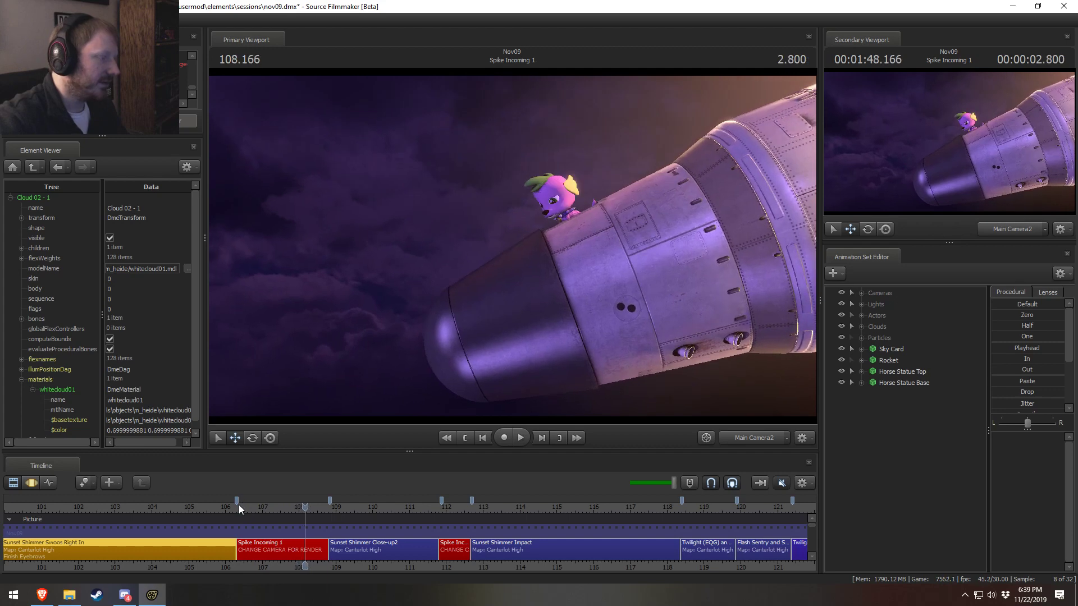
pyautogui.click(238, 505)
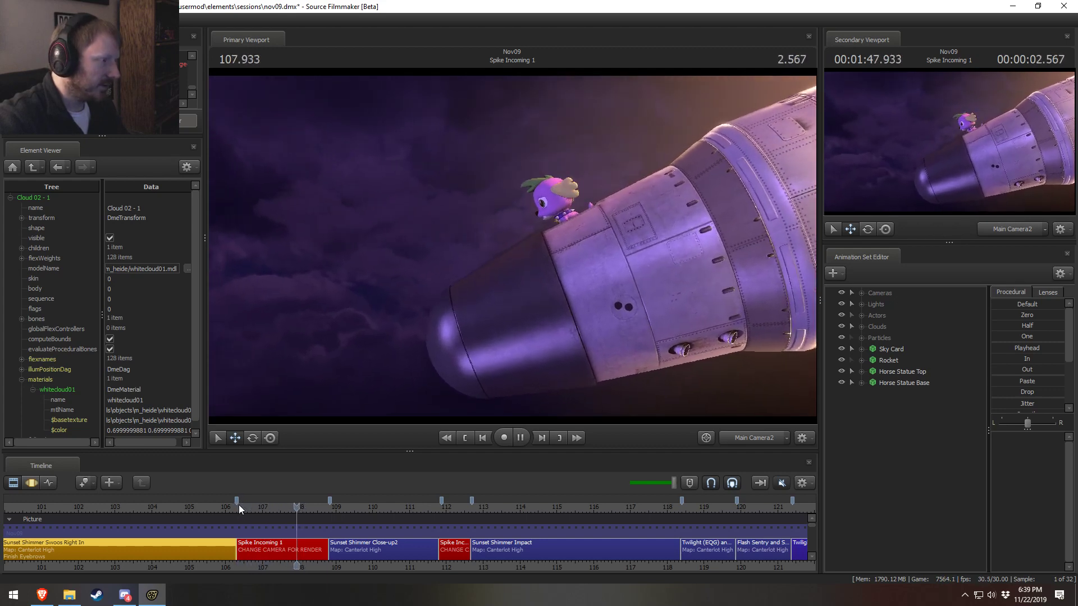
pyautogui.press('space')
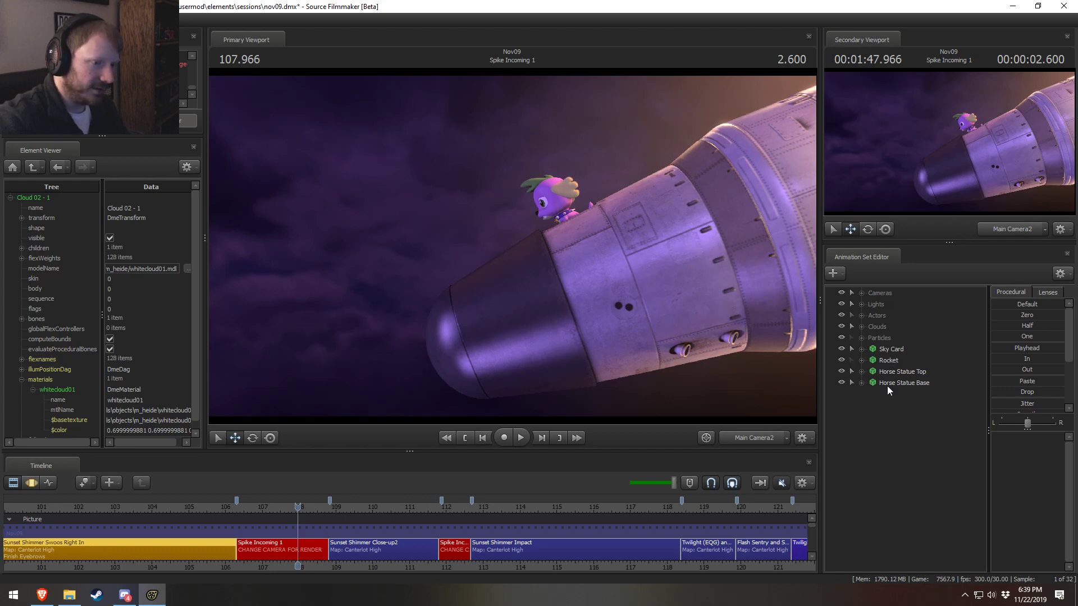
# Make Spike Incoming 1 active at 108.033, and copy and paste the Cloud 01 - 1 animation set from Clouds (Far)
pyautogui.click(285, 545)
pyautogui.moveTo(271, 506); pyautogui.dragTo(300, 510)
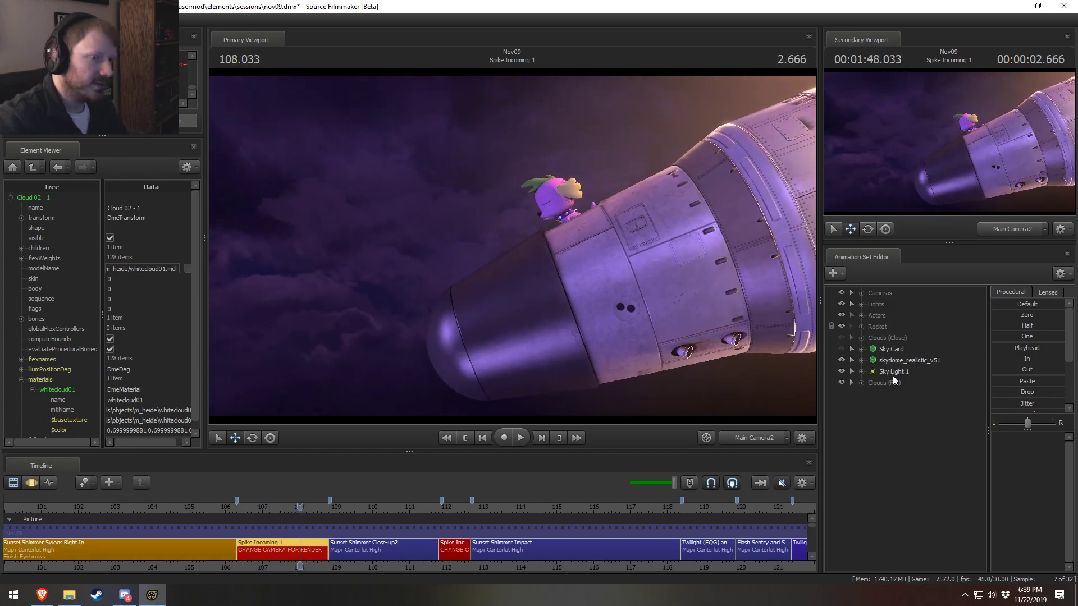
pyautogui.click(852, 383)
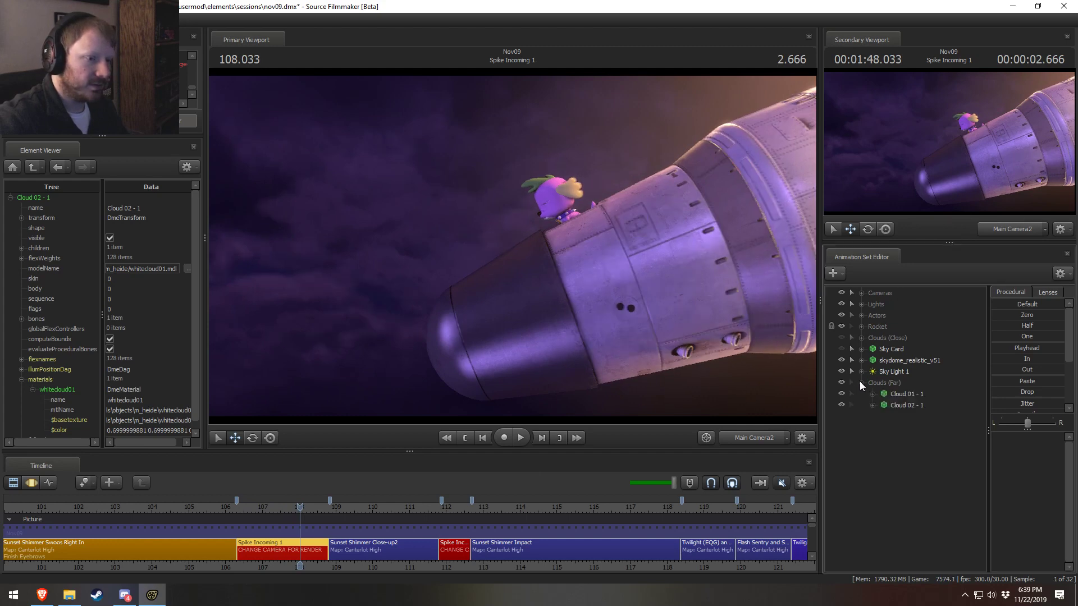
pyautogui.rightClick(903, 393)
pyautogui.rightClick(895, 448)
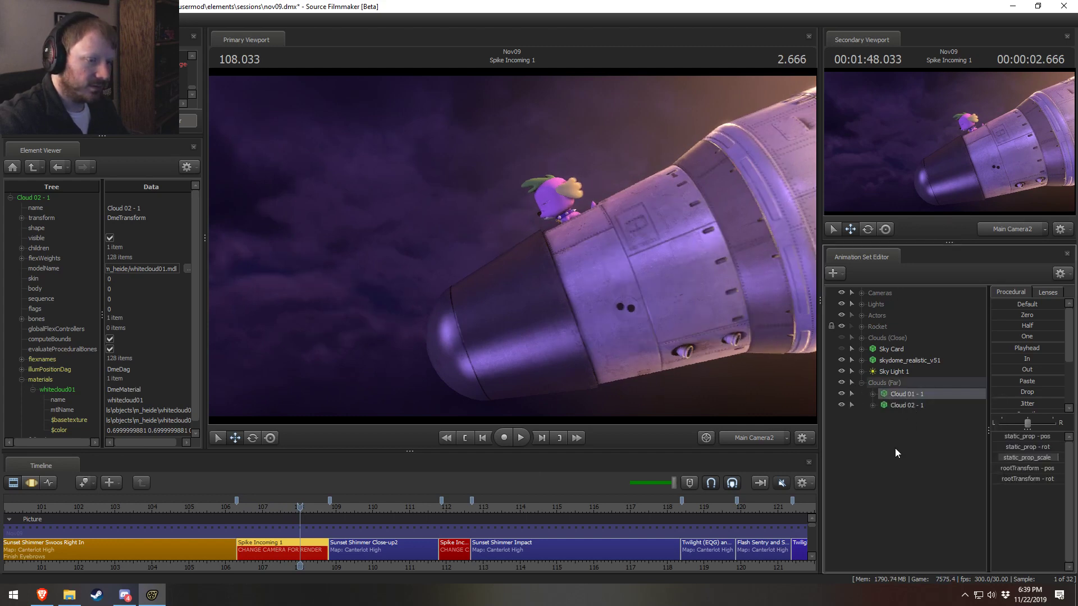
pyautogui.rightClick(895, 448)
pyautogui.click(935, 507)
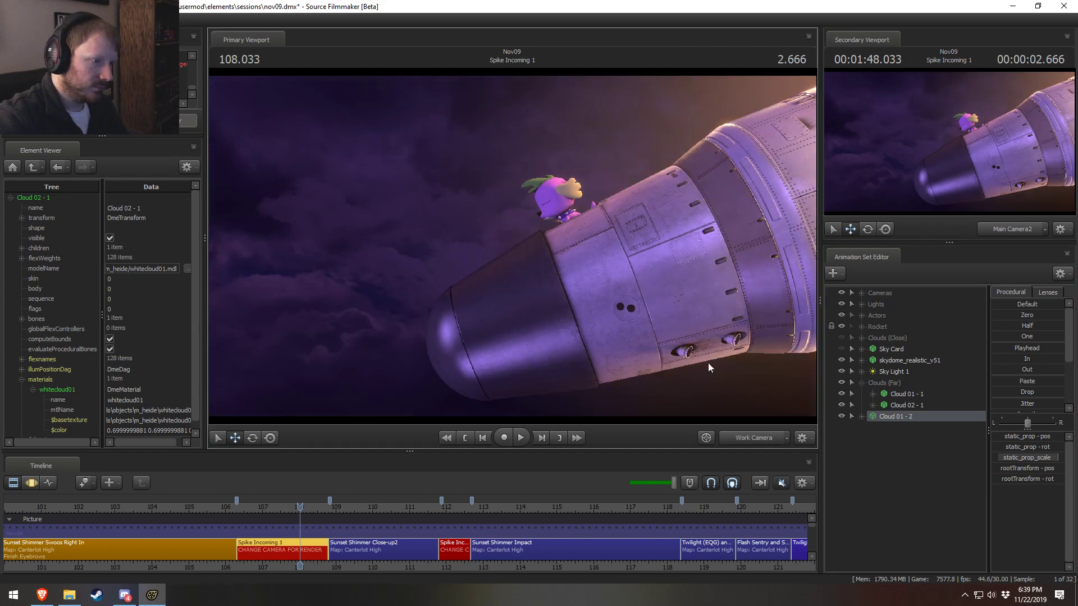
# Using the work camera and Motion Editor, move the pasted cloud below and slightly away from the existing far clouds
pyautogui.press('s')
pyautogui.moveTo(533, 256); pyautogui.dragTo(533, 219)
pyautogui.press('F3')
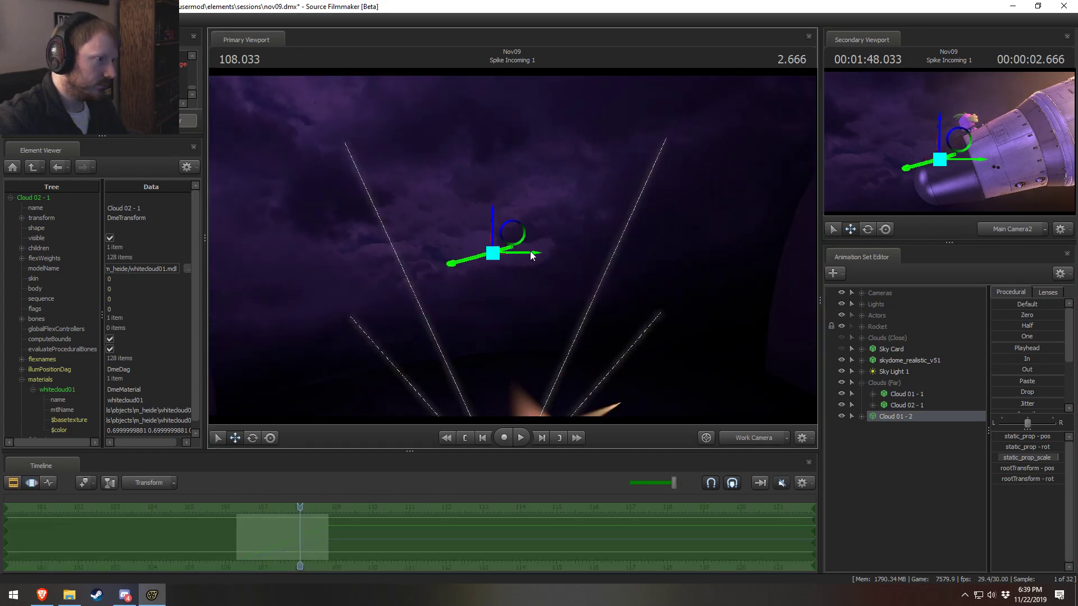
pyautogui.moveTo(533, 256); pyautogui.dragTo(534, 272)
pyautogui.press('w')
pyautogui.moveTo(514, 223); pyautogui.dragTo(514, 234)
pyautogui.moveTo(514, 189); pyautogui.dragTo(500, 276)
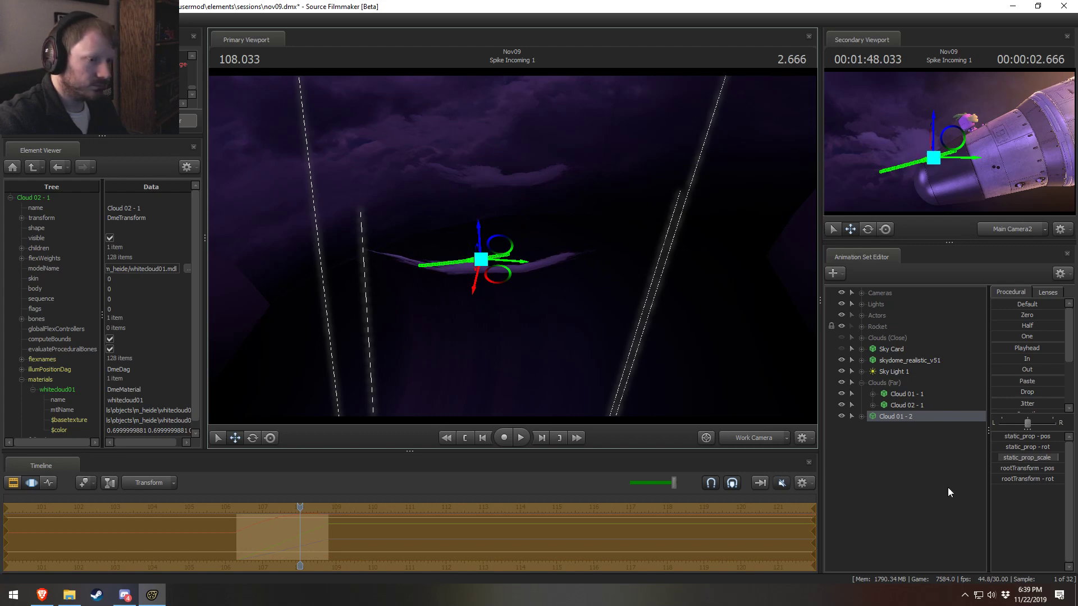
pyautogui.click(1022, 457)
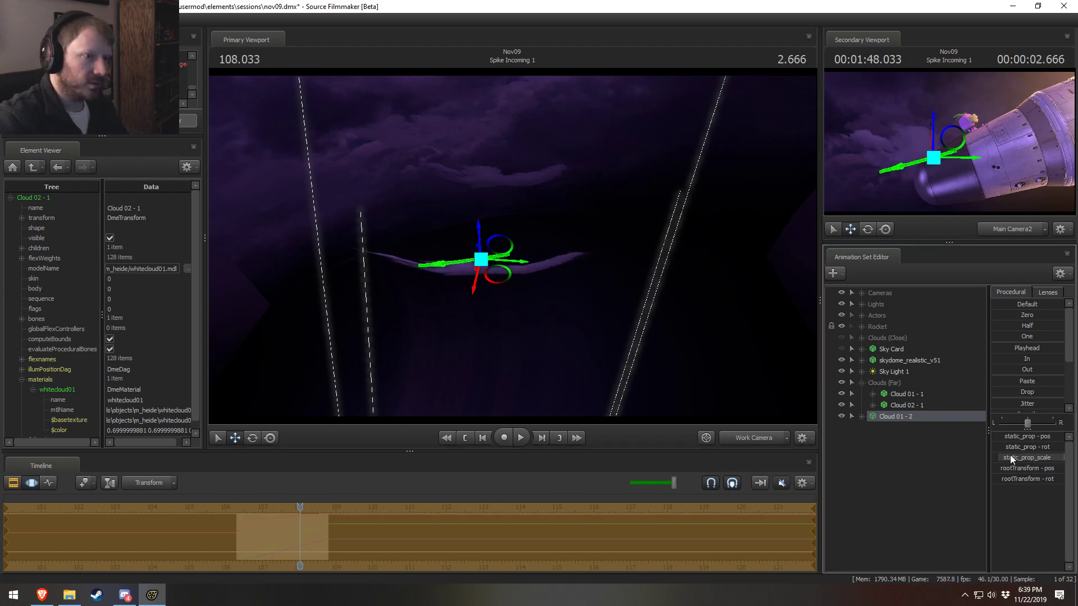
pyautogui.rightClick(912, 420)
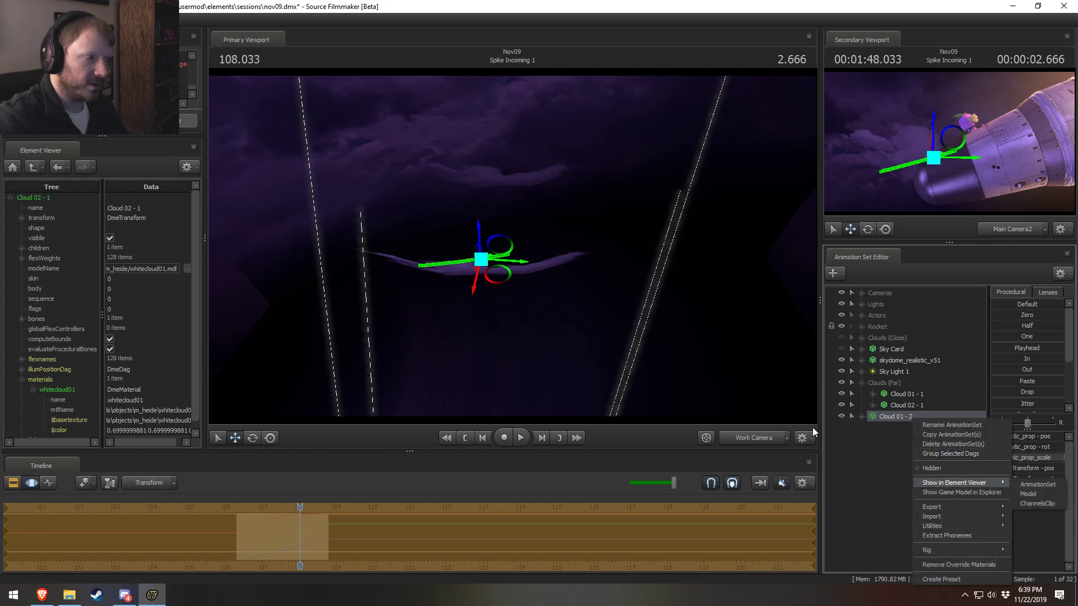
pyautogui.click(890, 416)
pyautogui.moveTo(498, 272); pyautogui.dragTo(477, 292)
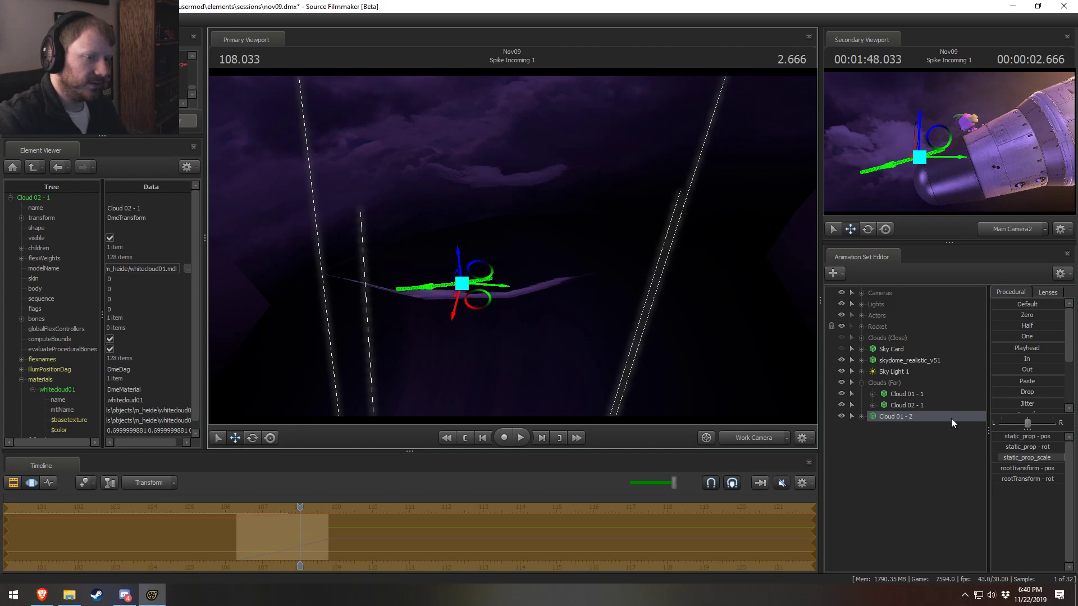
# Show the pasted cloud's model in the Element Viewer and expand its whitecloud01 material
pyautogui.rightClick(951, 419)
pyautogui.moveTo(985, 480)
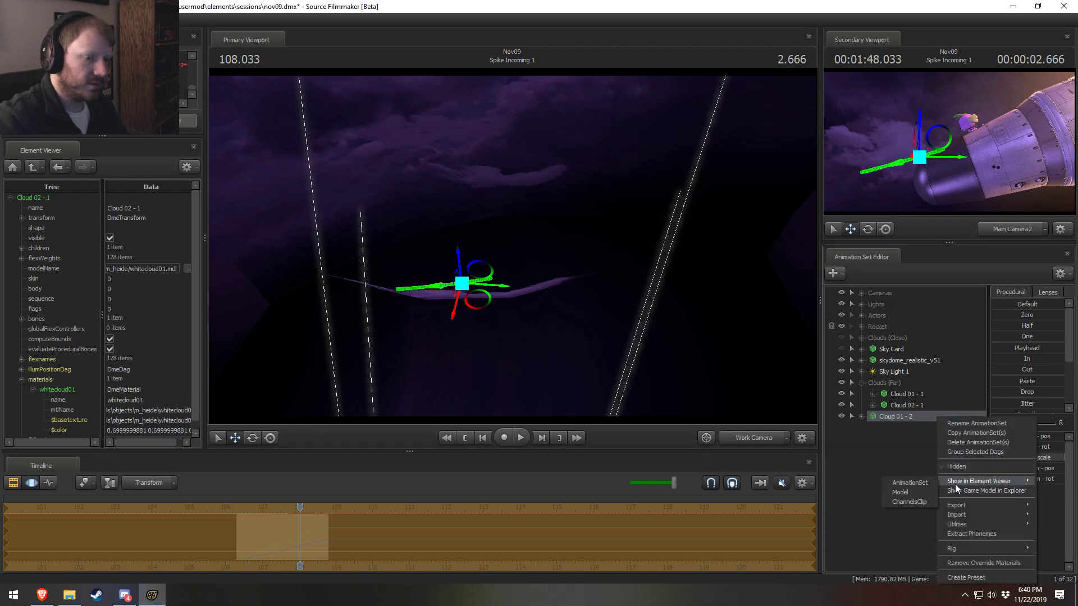
pyautogui.click(899, 492)
pyautogui.click(21, 380)
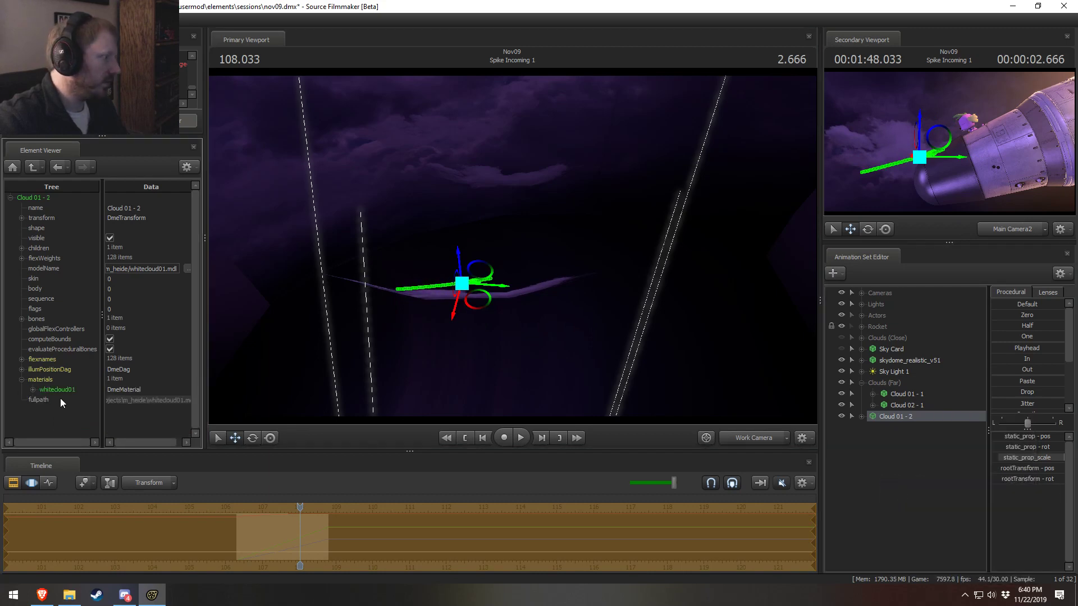
pyautogui.click(34, 390)
pyautogui.scroll(-1, 140, 425)
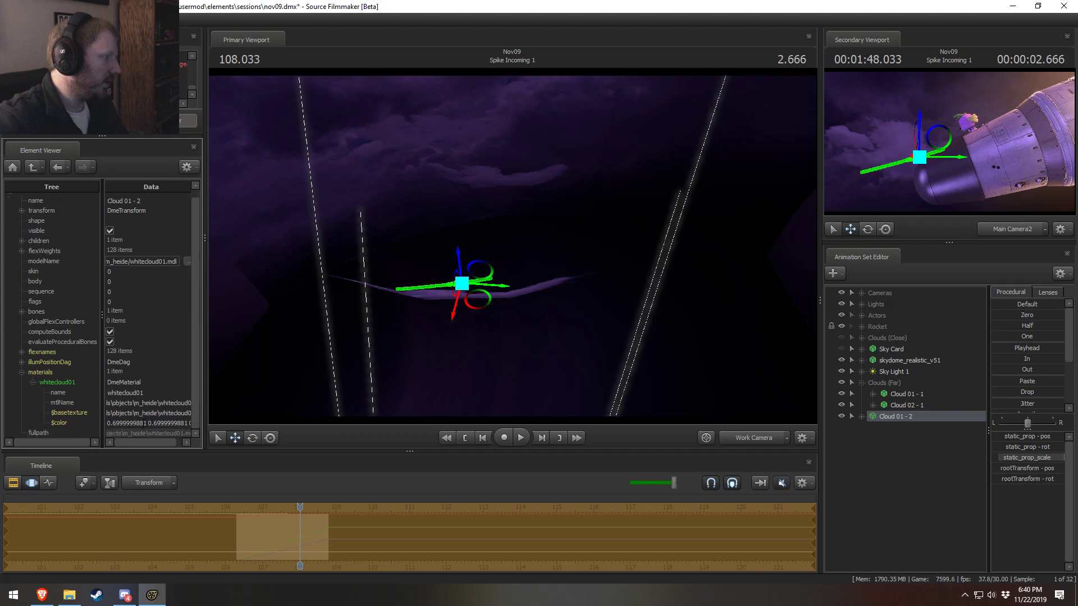
# Set the pasted cloud's whitecloud01 material $color to 0.5 0.5 0.5
pyautogui.doubleClick(143, 423)
pyautogui.write('0.5 0.5 05.')
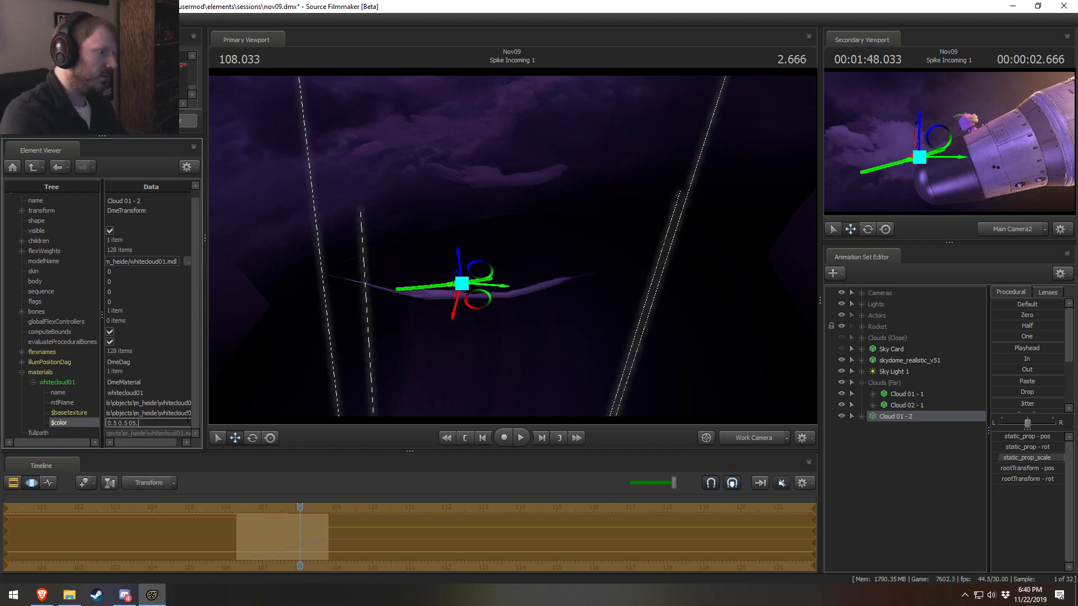
pyautogui.press('Return')
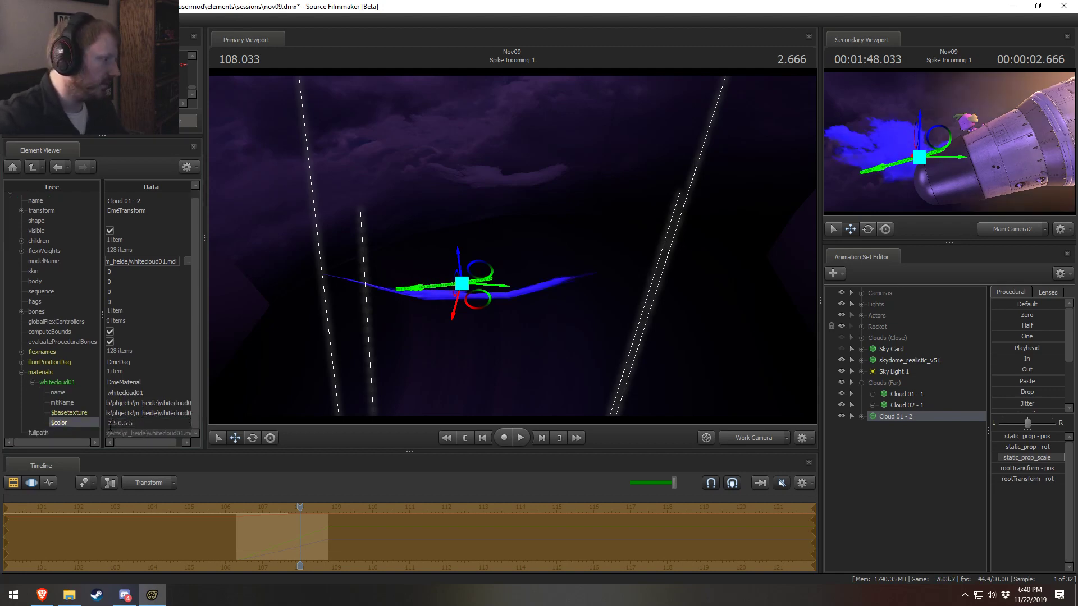
pyautogui.doubleClick(173, 426)
pyautogui.write('0.5 0.5 0.5')
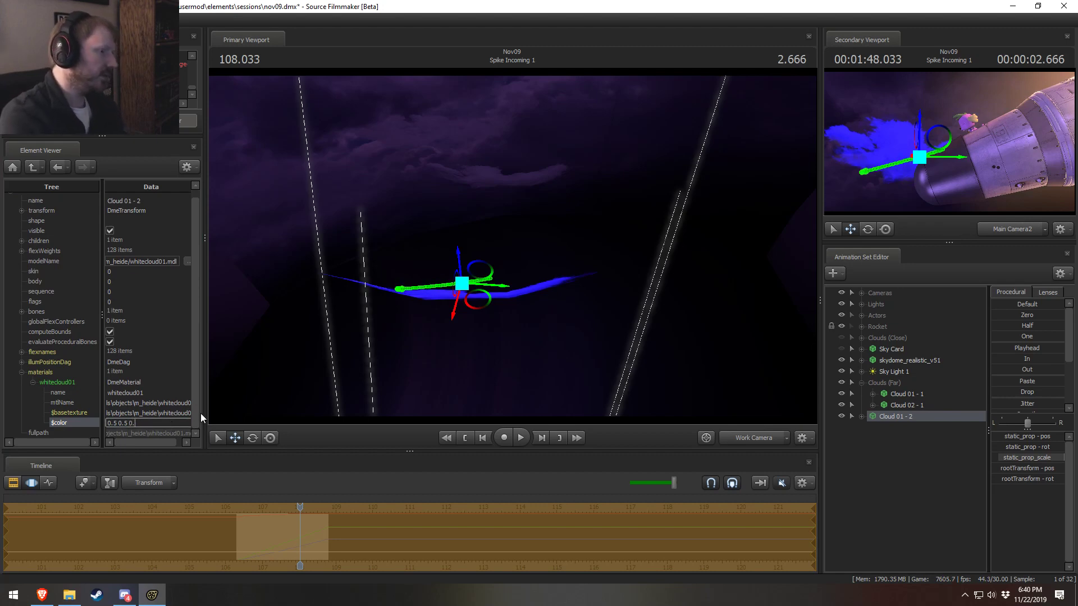
pyautogui.press('Return')
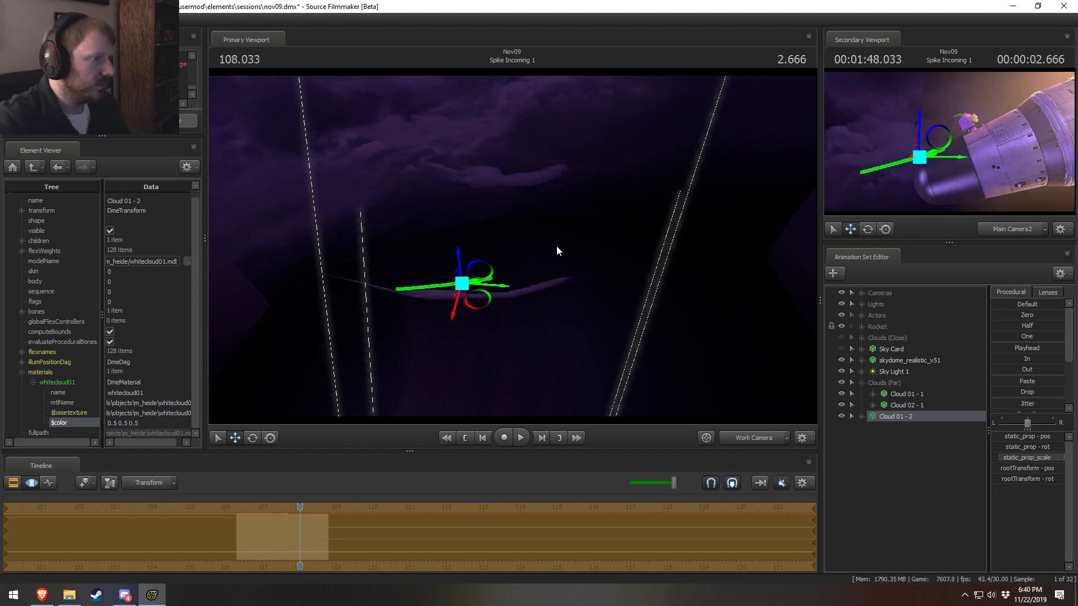
# Play the start of Spike Incoming 1 through Main Camera2 to check the darkened Cloud 01 - 2
pyautogui.keyDown('alt'); pyautogui.moveTo(557, 244); pyautogui.dragTo(510, 245); pyautogui.keyUp('alt')
pyautogui.keyDown('alt'); pyautogui.moveTo(530, 315); pyautogui.dragTo(656, 284); pyautogui.keyUp('alt')
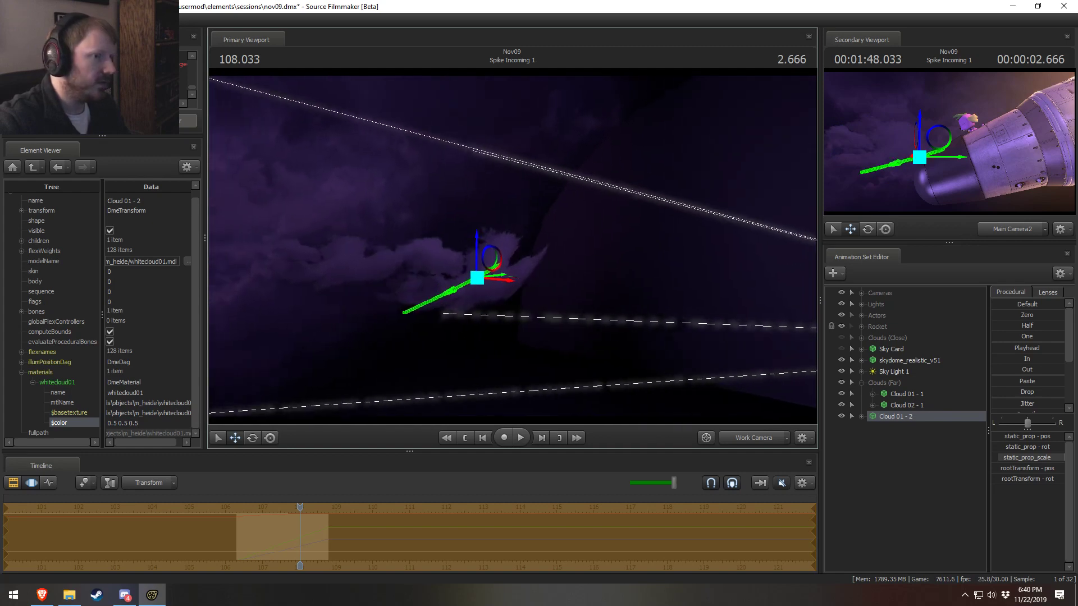
pyautogui.press('F2')
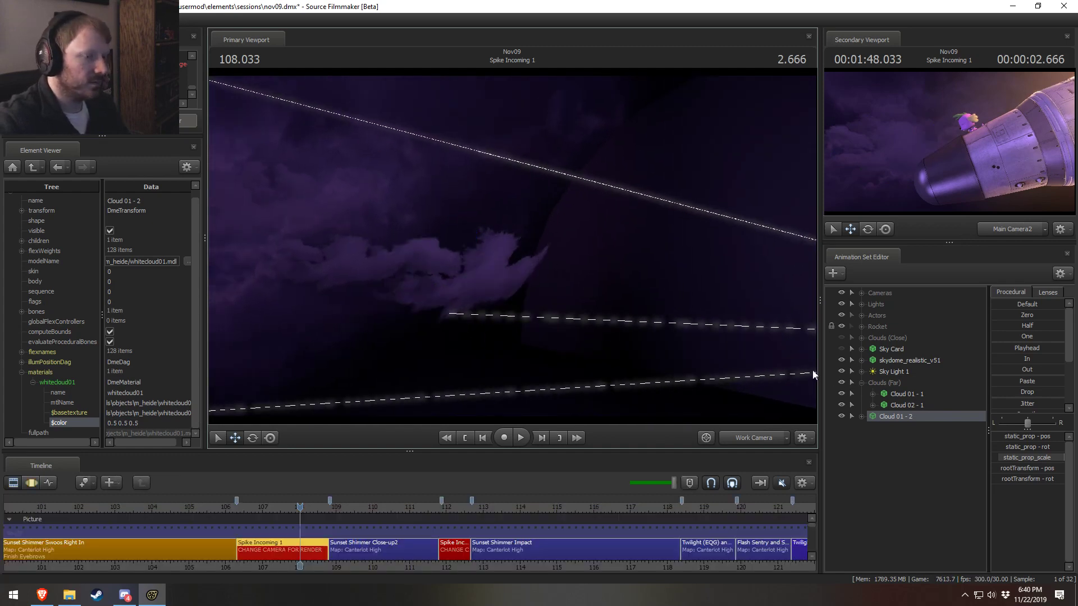
pyautogui.click(757, 439)
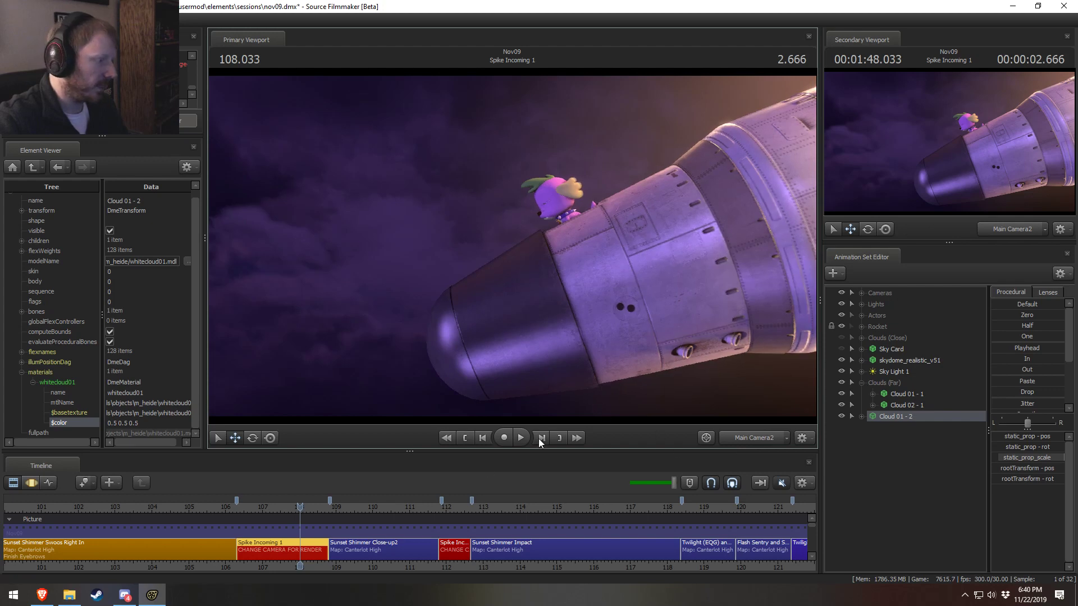
pyautogui.moveTo(256, 508); pyautogui.dragTo(244, 505)
pyautogui.press('space')
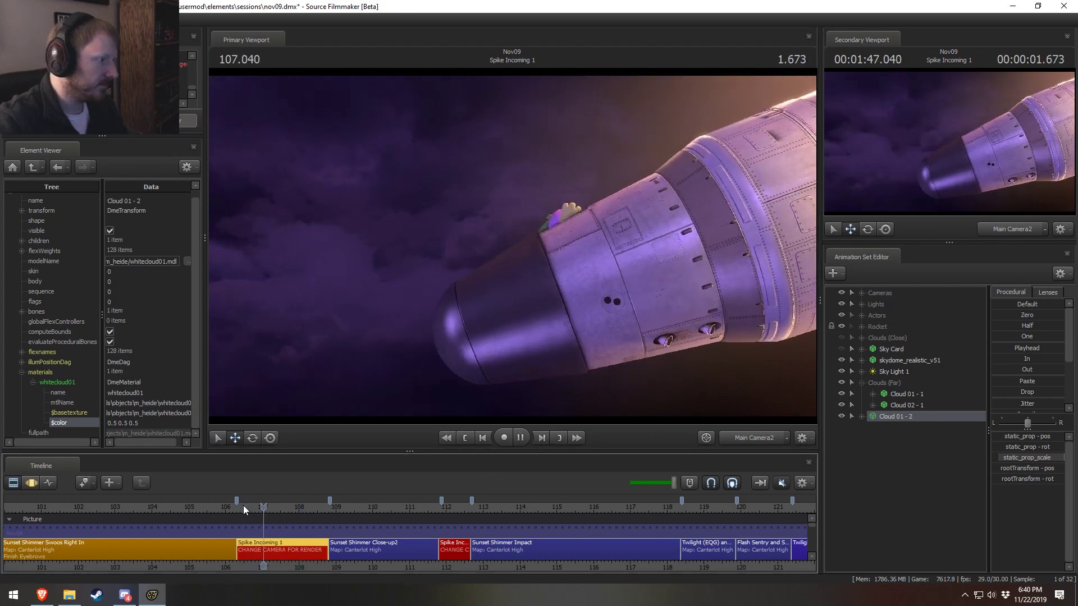
pyautogui.press('space')
# Animate Cloud 01 - 2 drifting up toward the rocket by 108.766, using a time selection ramped from the start of Spike Incoming 1
pyautogui.press('F3')
pyautogui.click(746, 437)
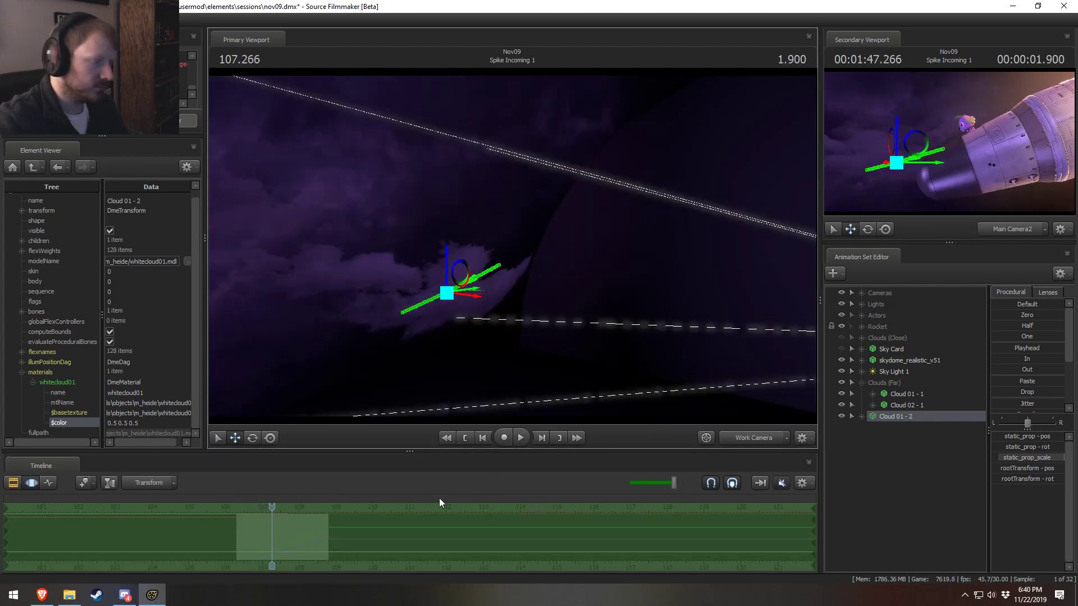
pyautogui.moveTo(439, 498); pyautogui.dragTo(326, 538)
pyautogui.moveTo(318, 548); pyautogui.dragTo(428, 553, button='middle')
pyautogui.scroll(3, 414, 548)
pyautogui.scroll(3, 413, 549)
pyautogui.moveTo(442, 529); pyautogui.dragTo(946, 470)
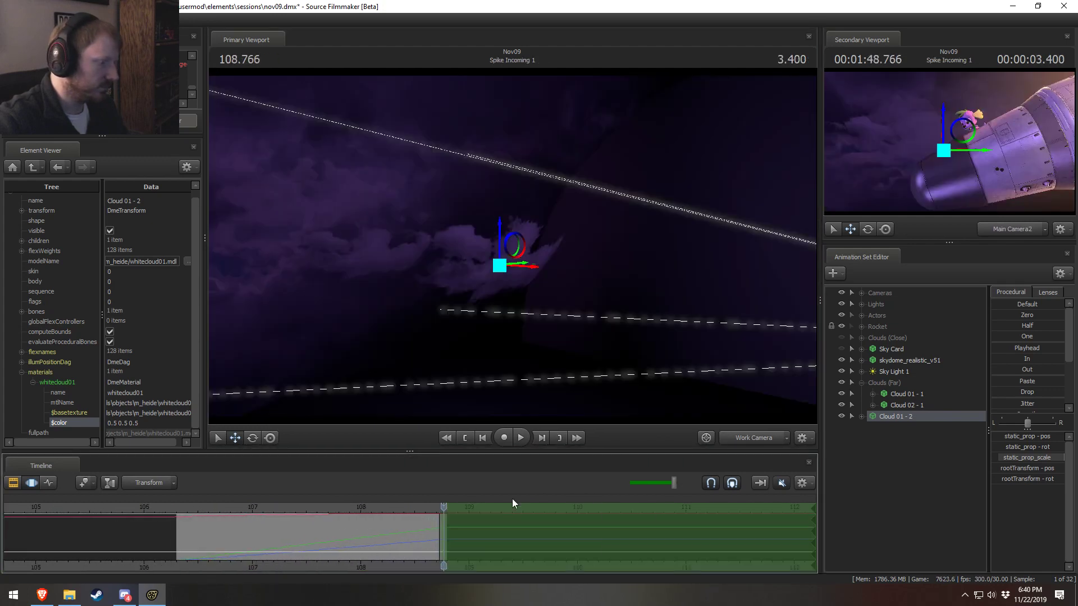
pyautogui.moveTo(443, 526); pyautogui.dragTo(170, 557)
pyautogui.keyDown('alt'); pyautogui.moveTo(522, 255); pyautogui.dragTo(458, 241); pyautogui.keyUp('alt')
pyautogui.moveTo(560, 243); pyautogui.dragTo(670, 210)
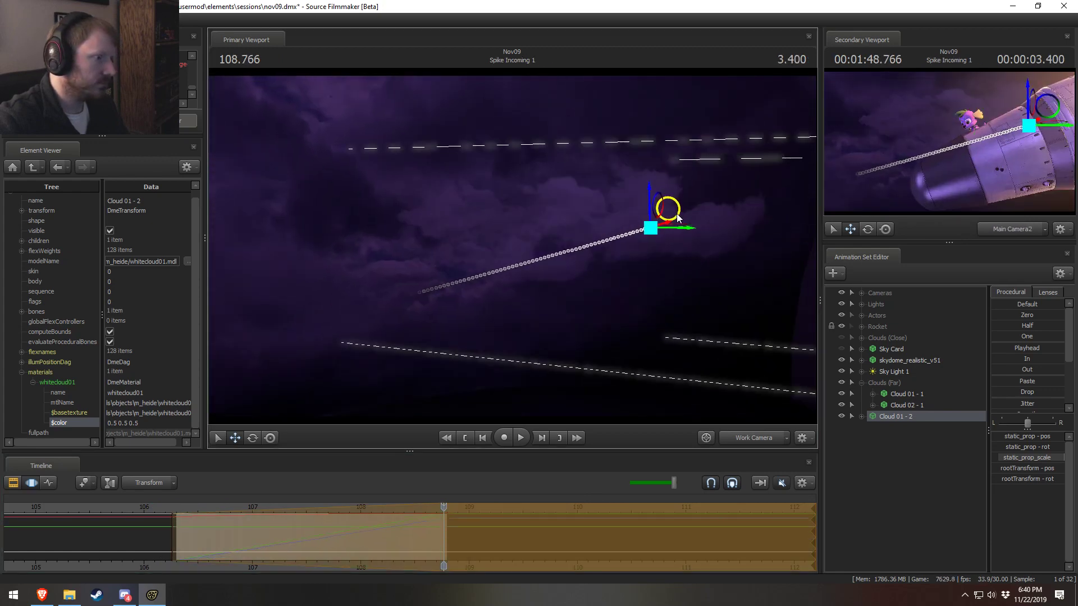
pyautogui.click(202, 525)
# Play Spike Incoming 1 twice from its start through the work camera to review the drift of Cloud 01 - 2
pyautogui.press('F2')
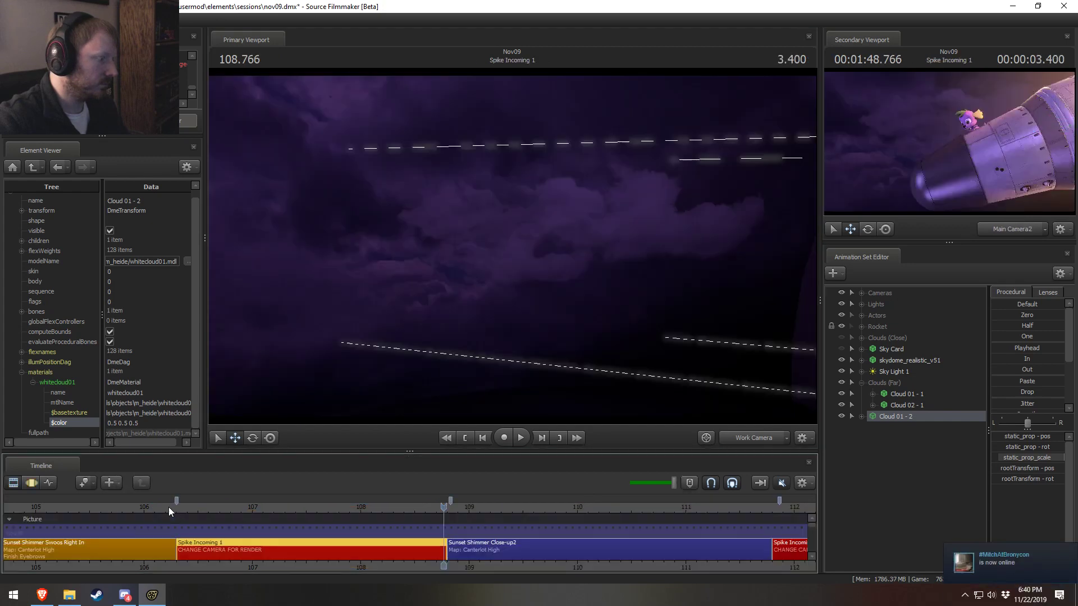
pyautogui.click(169, 508)
pyautogui.press('space')
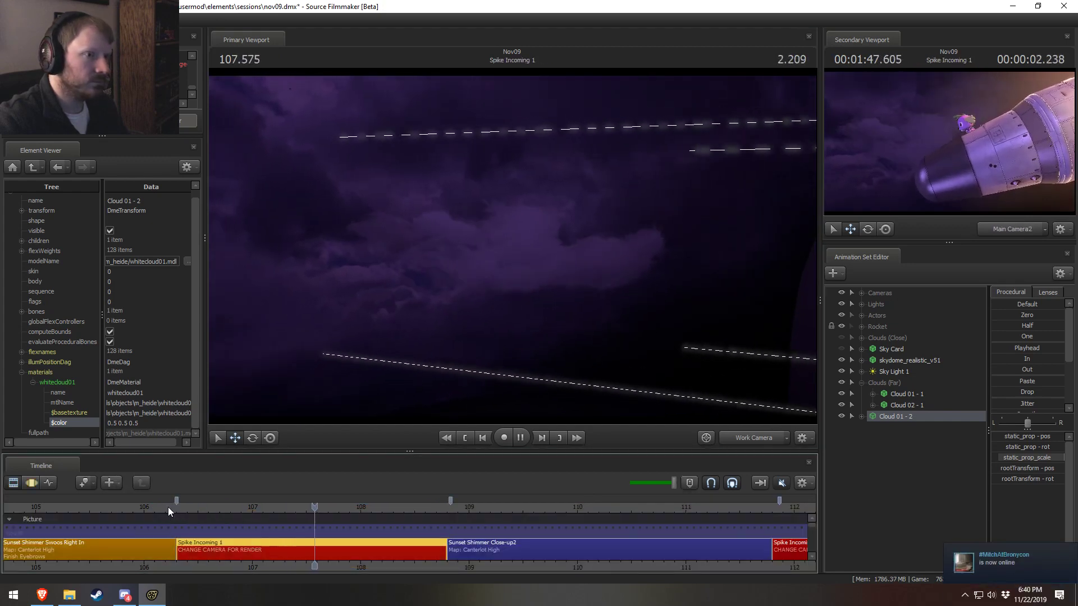
pyautogui.press('space')
pyautogui.click(166, 507)
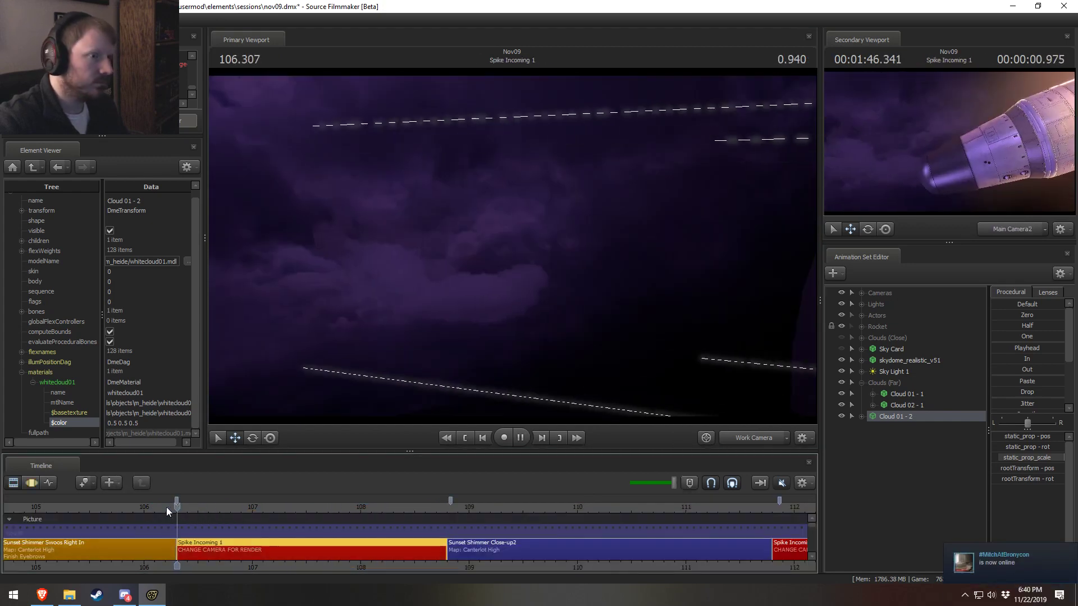
pyautogui.press('space')
pyautogui.press('space')
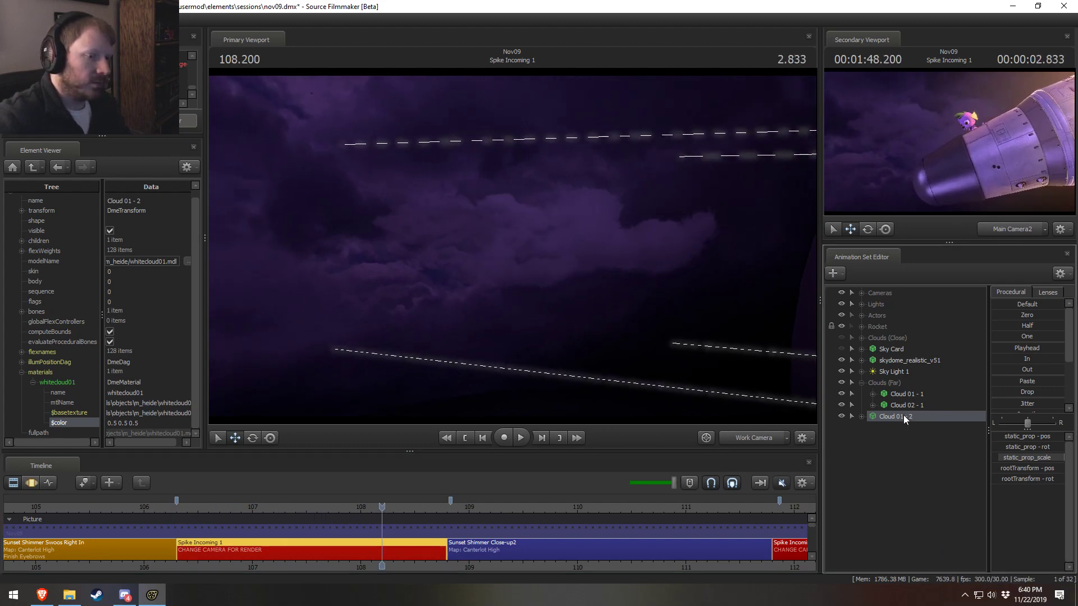
# Move the whole motion path of Cloud 01 - 2 lower and farther from the rocket in the Motion Editor
pyautogui.press('F3')
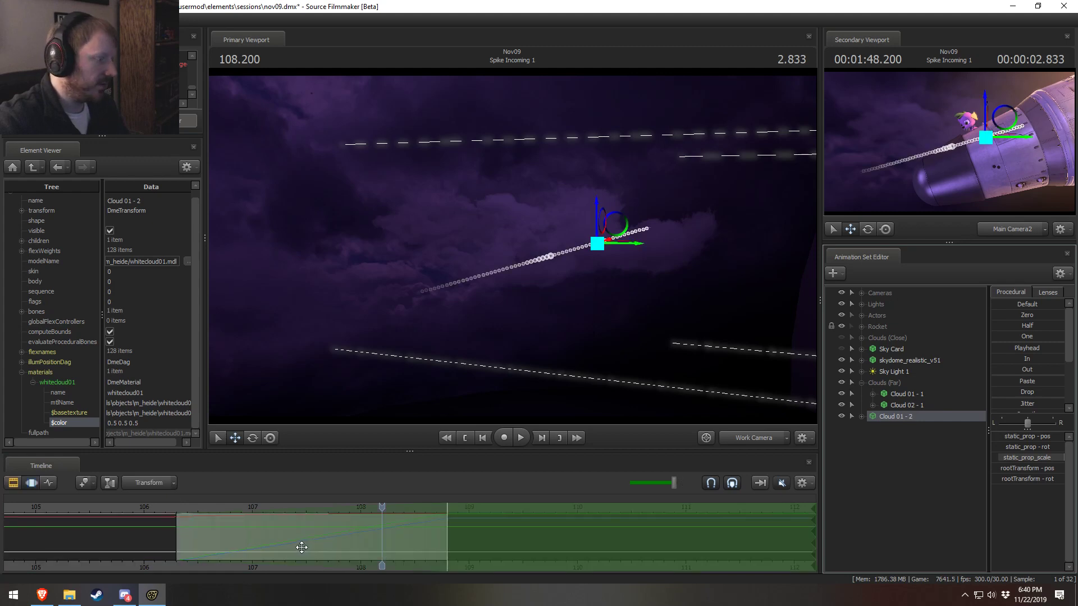
pyautogui.moveTo(513, 239); pyautogui.dragTo(501, 246)
pyautogui.press('space')
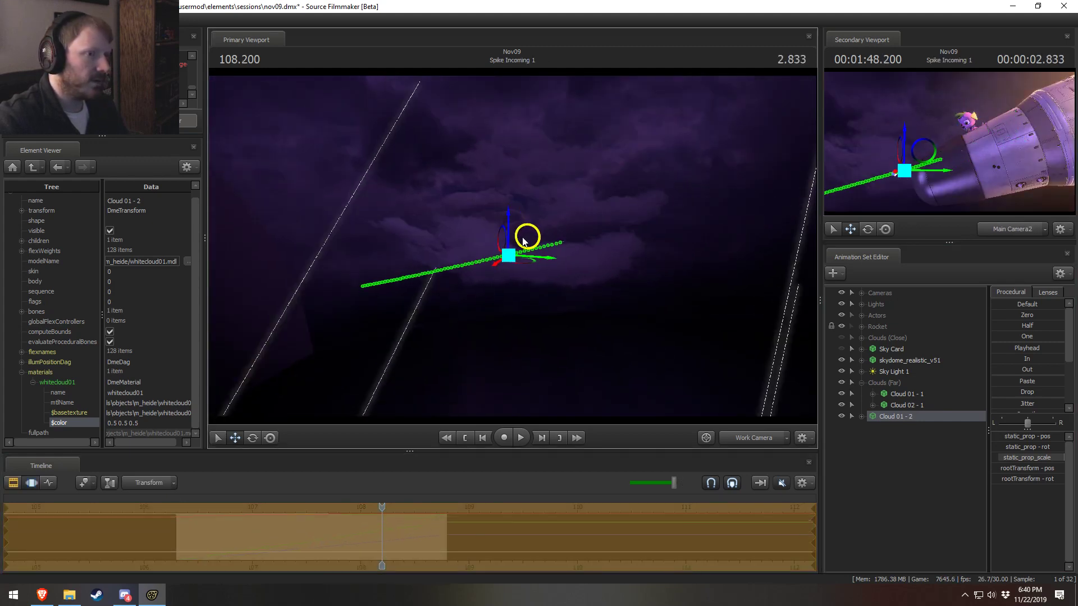
# Play Spike Incoming 1 from its start through Main Camera2 to check the shifted path of Cloud 01 - 2
pyautogui.press('F2')
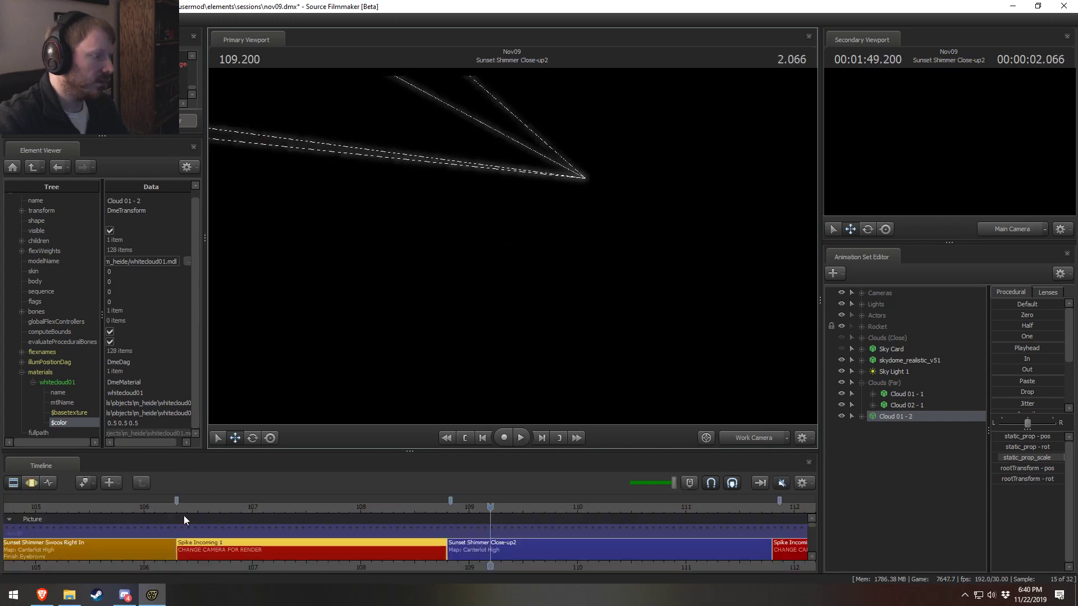
pyautogui.click(181, 509)
pyautogui.click(737, 436)
pyautogui.press('space')
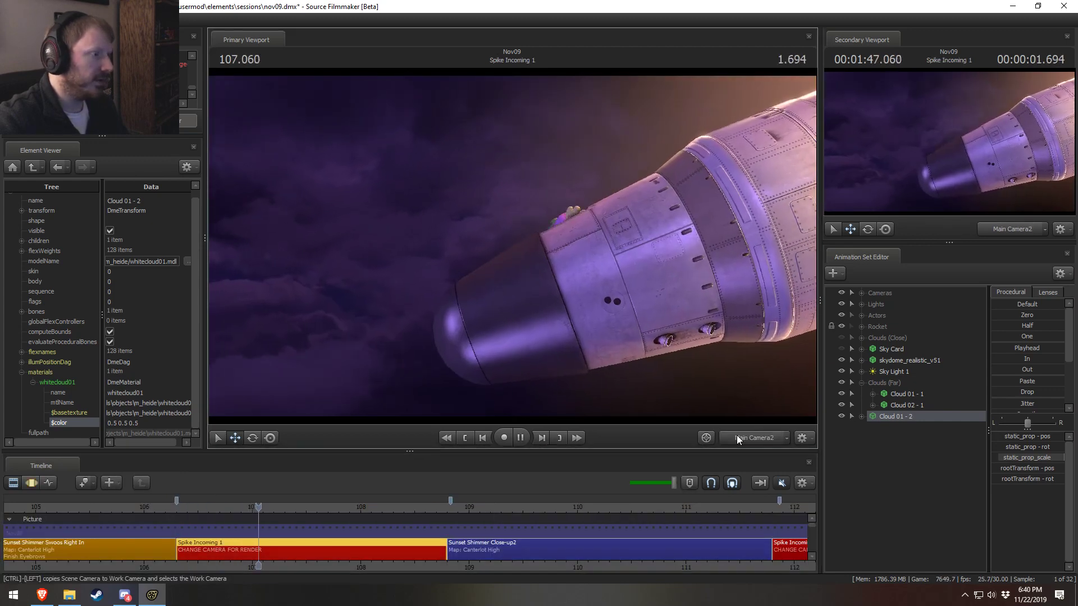
pyautogui.press('space')
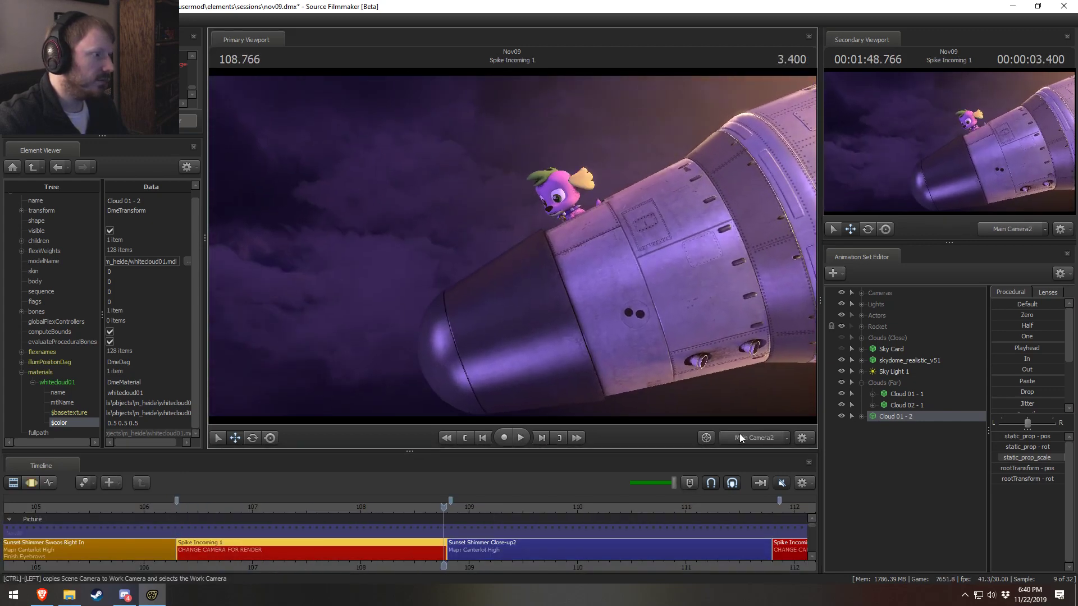
# Copy and paste the Cloud 02 - 1 animation set from Clouds (Far) while in the Motion Editor
pyautogui.press('F3')
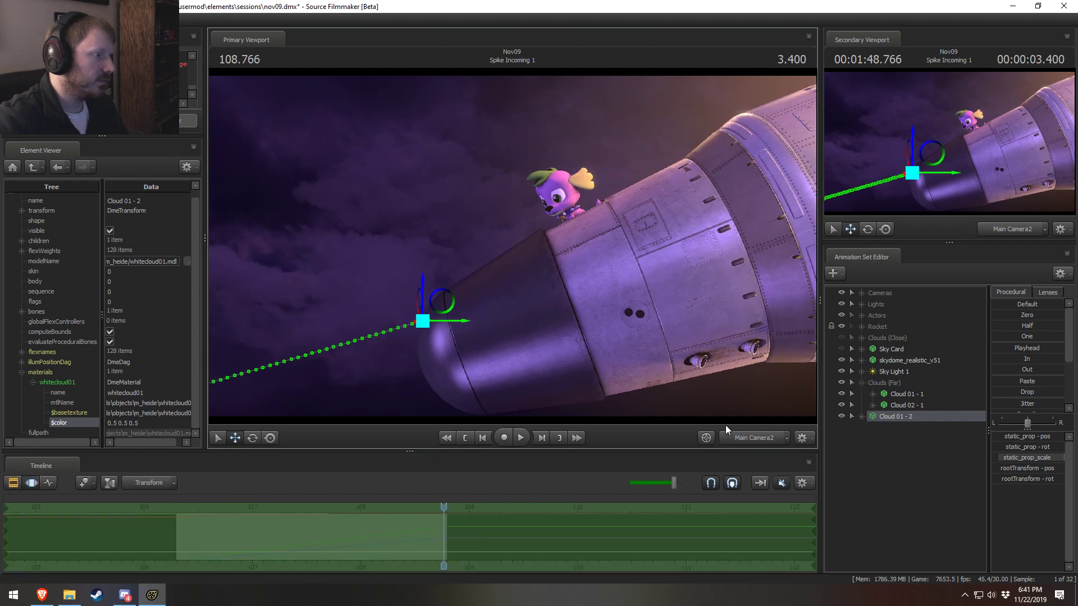
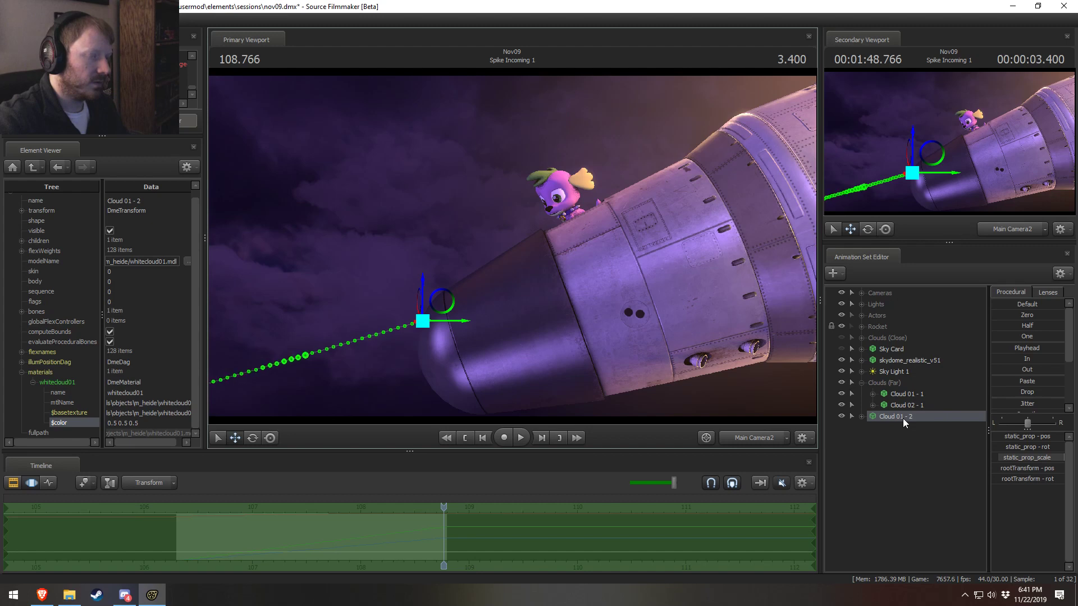
pyautogui.rightClick(908, 402)
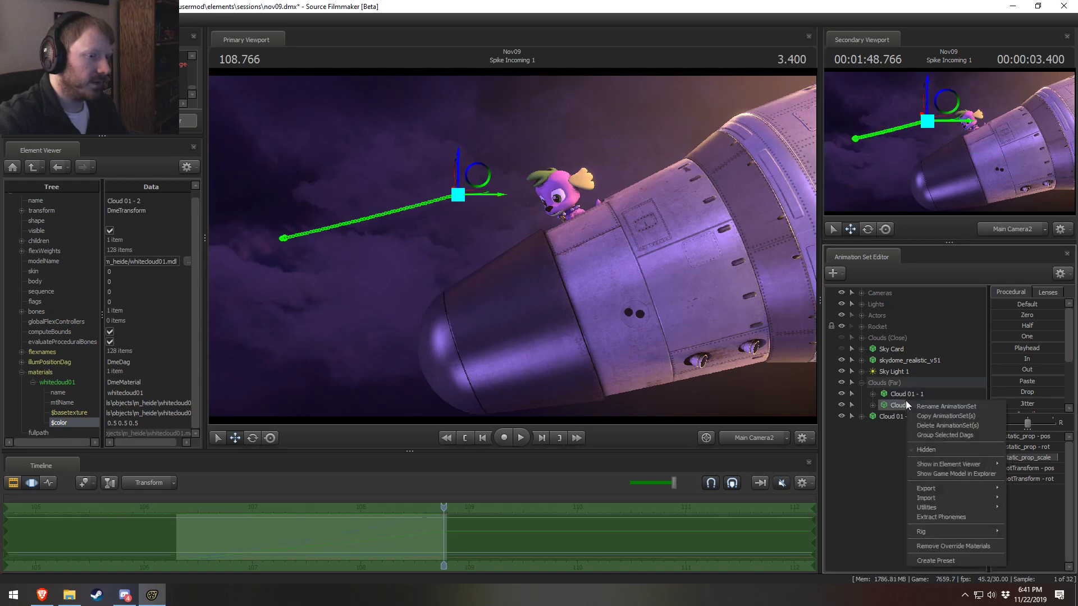
pyautogui.click(915, 416)
pyautogui.rightClick(894, 463)
pyautogui.click(924, 520)
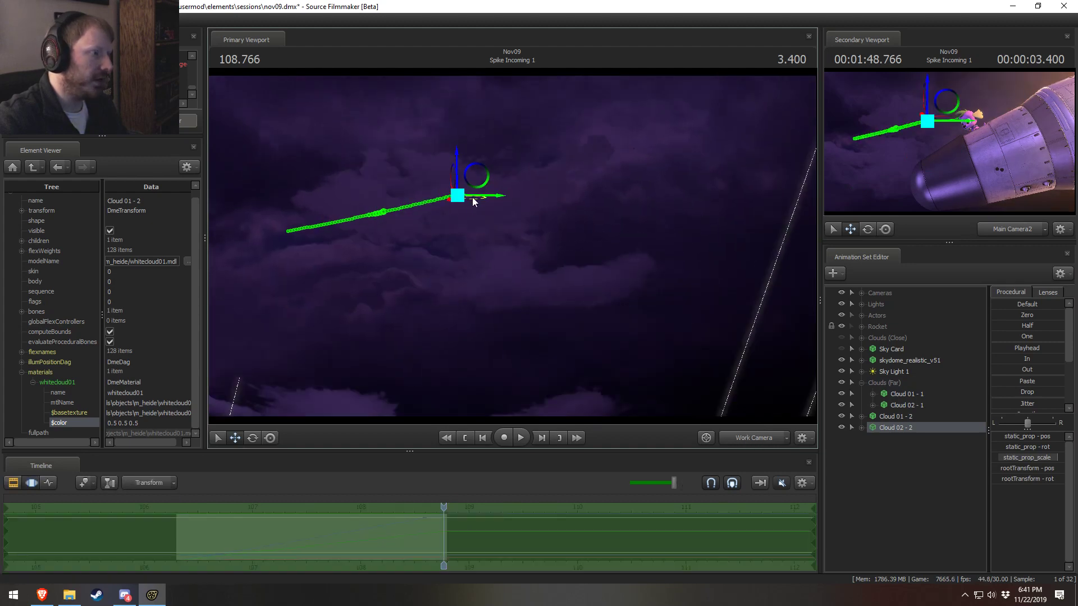
# Move the pasted Cloud 02 - 2 away from the rocket and remap its static_prop_scale slider range to a larger maximum
pyautogui.moveTo(473, 197); pyautogui.dragTo(353, 222)
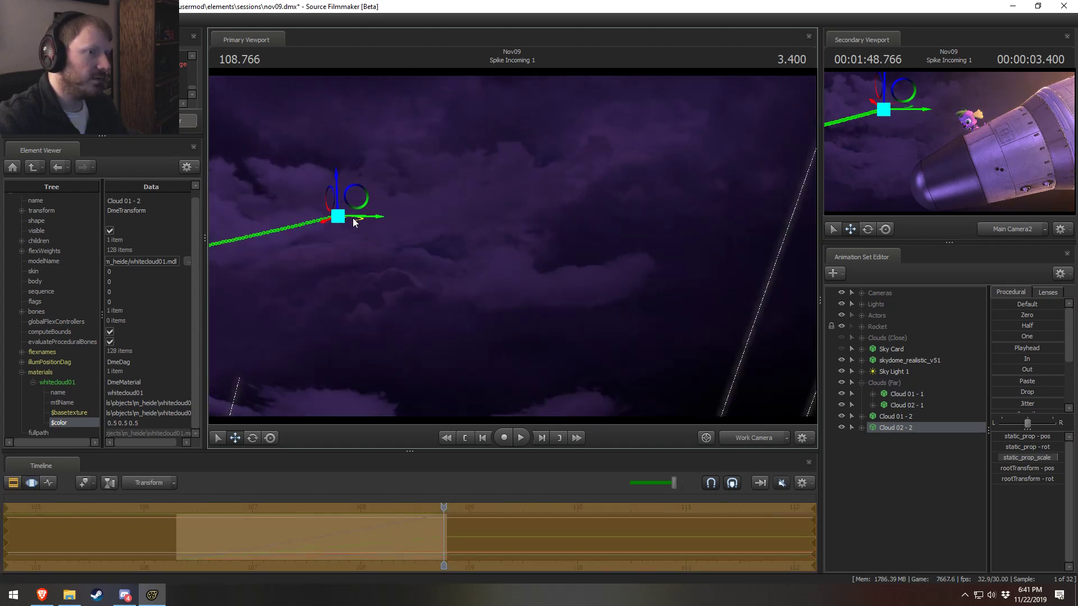
pyautogui.rightClick(1009, 460)
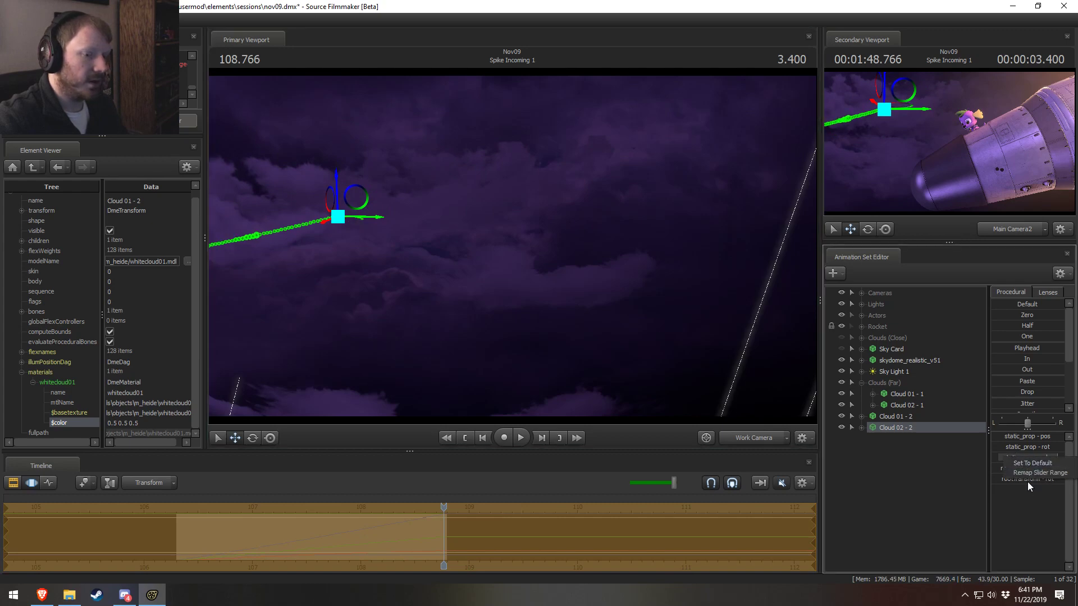
pyautogui.click(1027, 484)
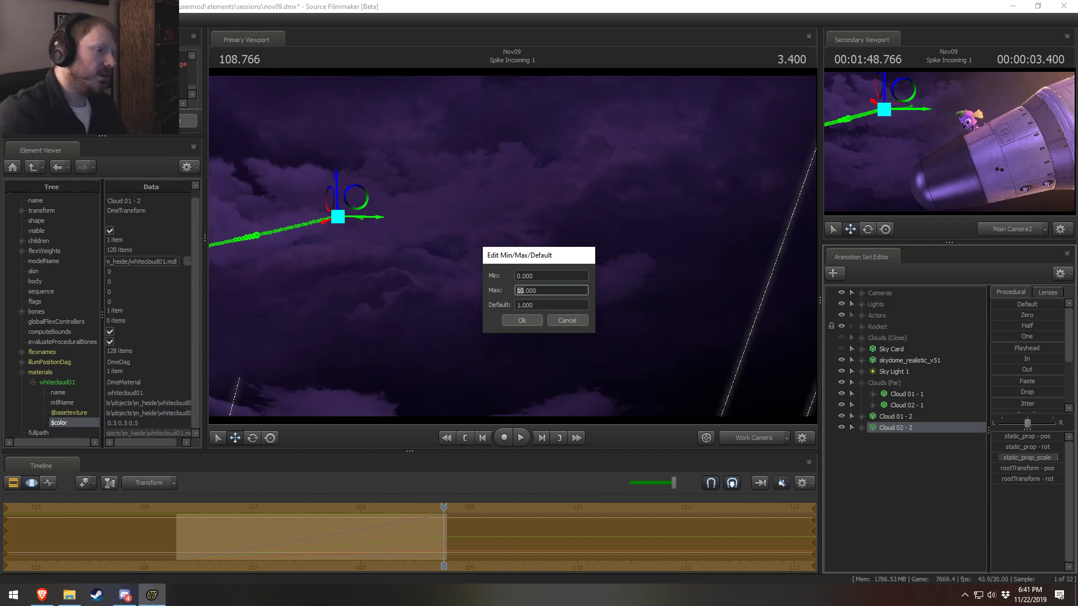
pyautogui.press('Return')
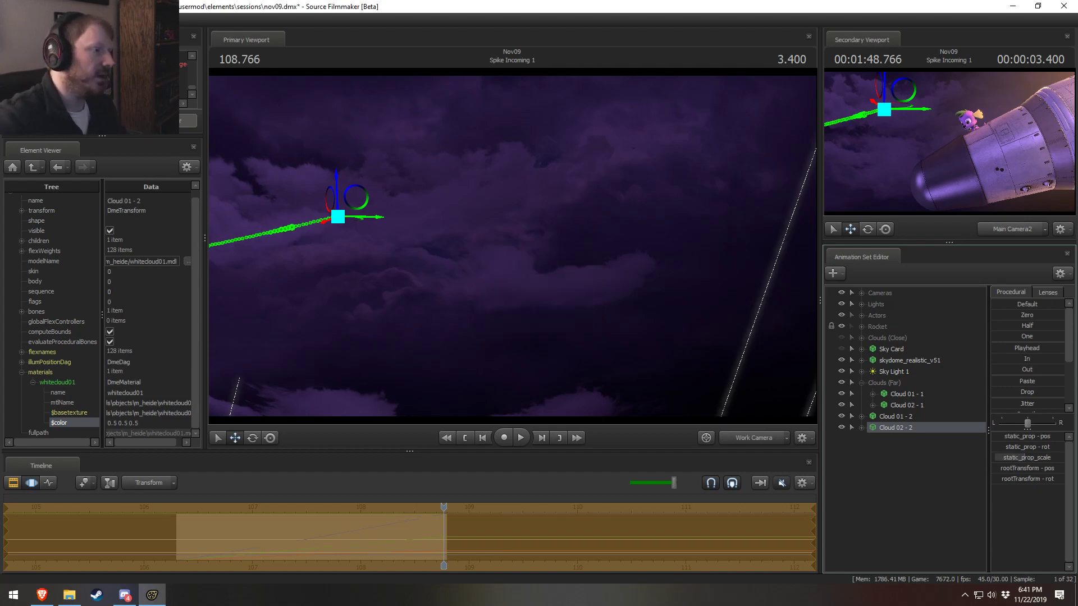
# Lower Cloud 02 - 2 slightly and enlarge it by raising its static_prop_scale, applying the changes
pyautogui.moveTo(516, 254); pyautogui.dragTo(467, 84)
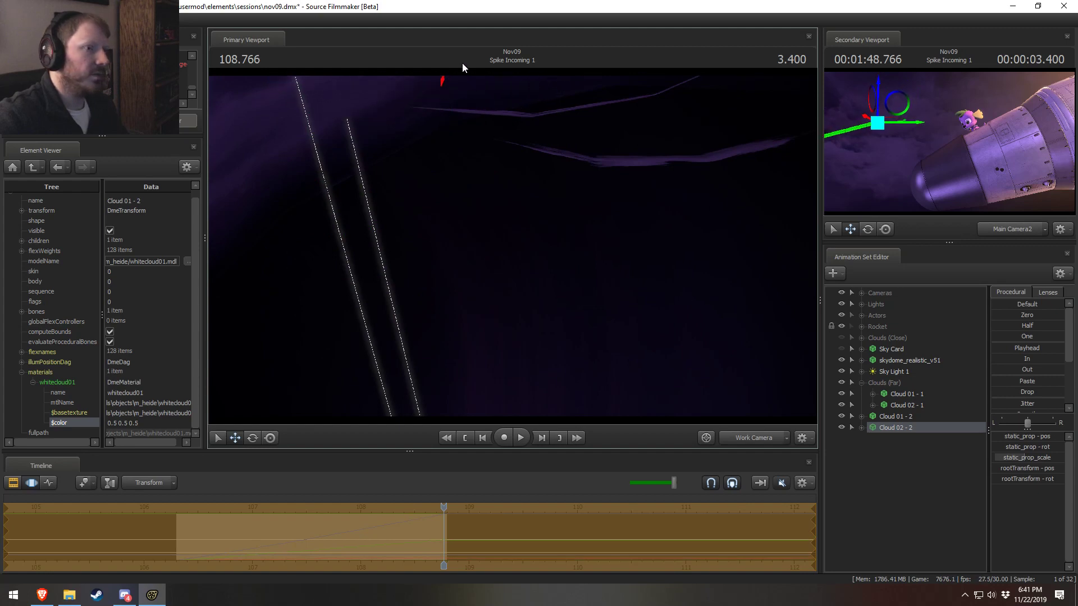
pyautogui.press('F2')
pyautogui.press('F3')
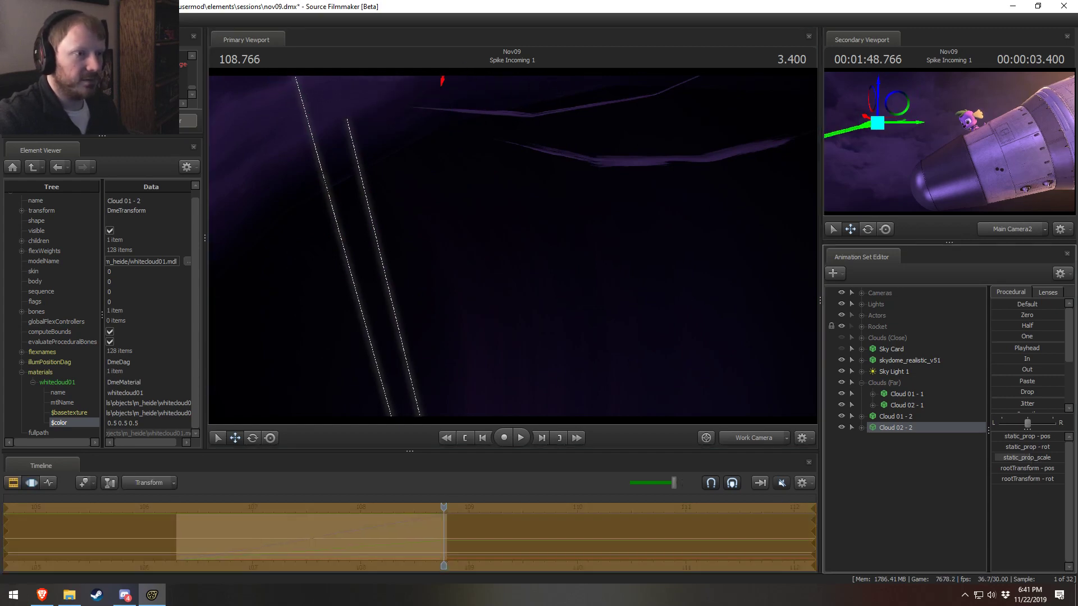
pyautogui.moveTo(580, 352); pyautogui.dragTo(701, 379)
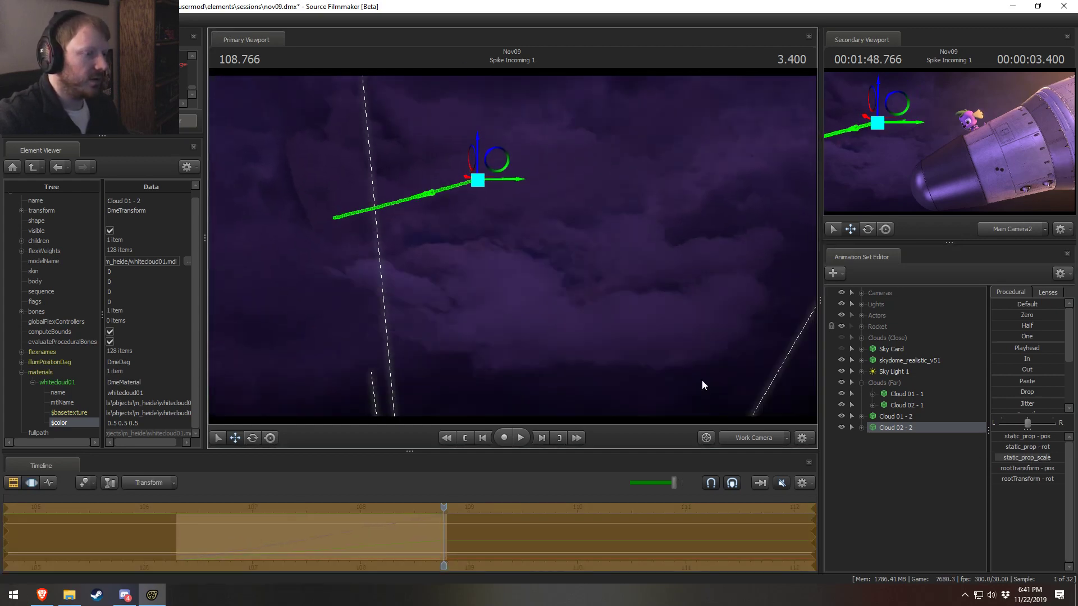
pyautogui.press('F2')
pyautogui.press('F3')
# Shorten the motion of Cloud 02 - 2 with the In procedural preset and shift the cloud slightly toward the rocket
pyautogui.click(1027, 358)
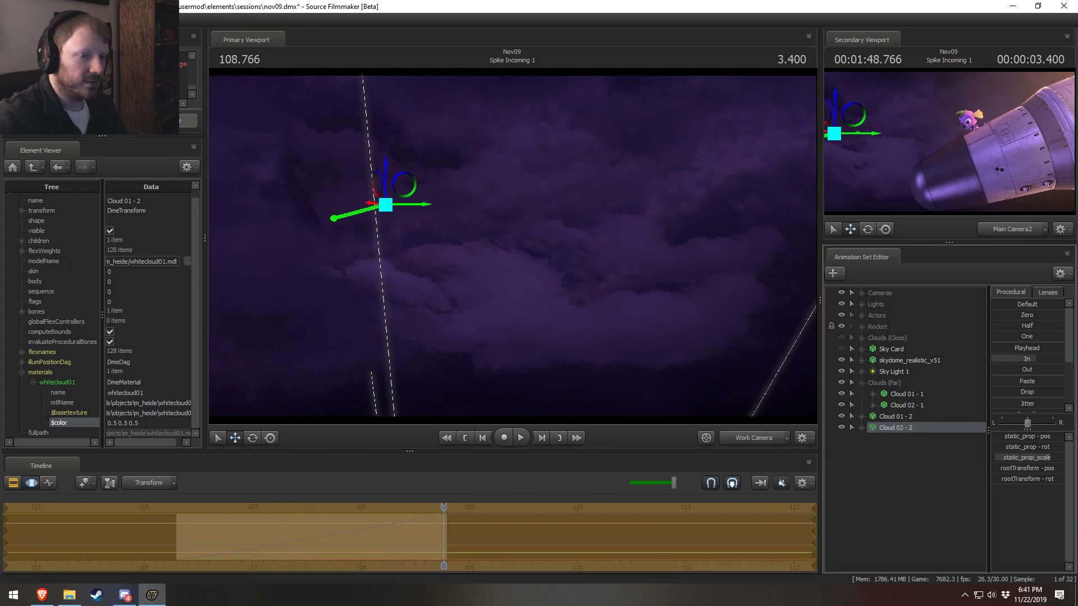
pyautogui.press('F2')
pyautogui.press('F3')
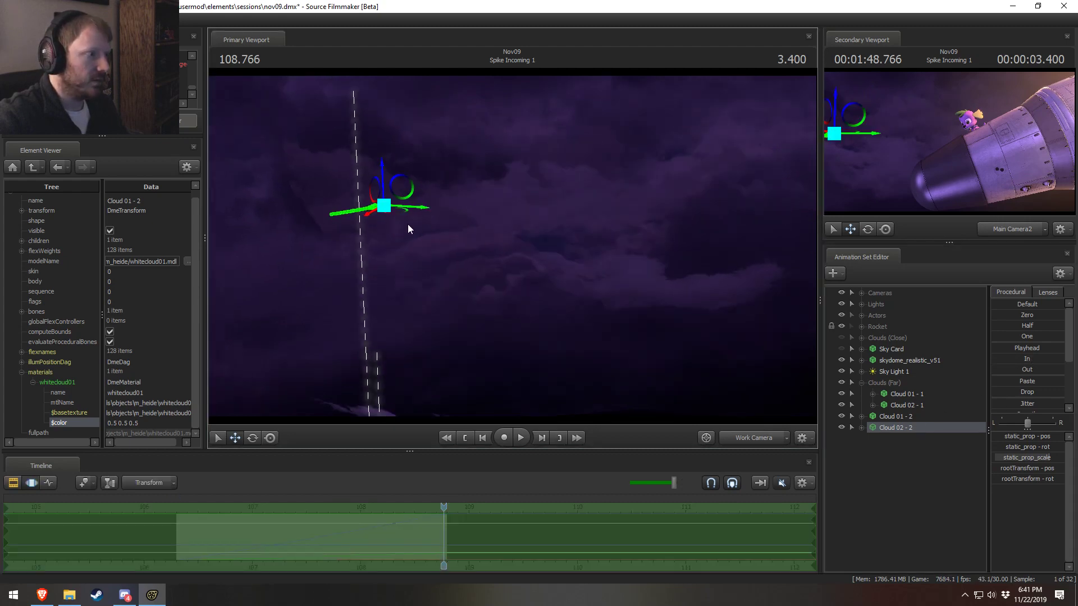
pyautogui.moveTo(396, 212); pyautogui.dragTo(420, 211)
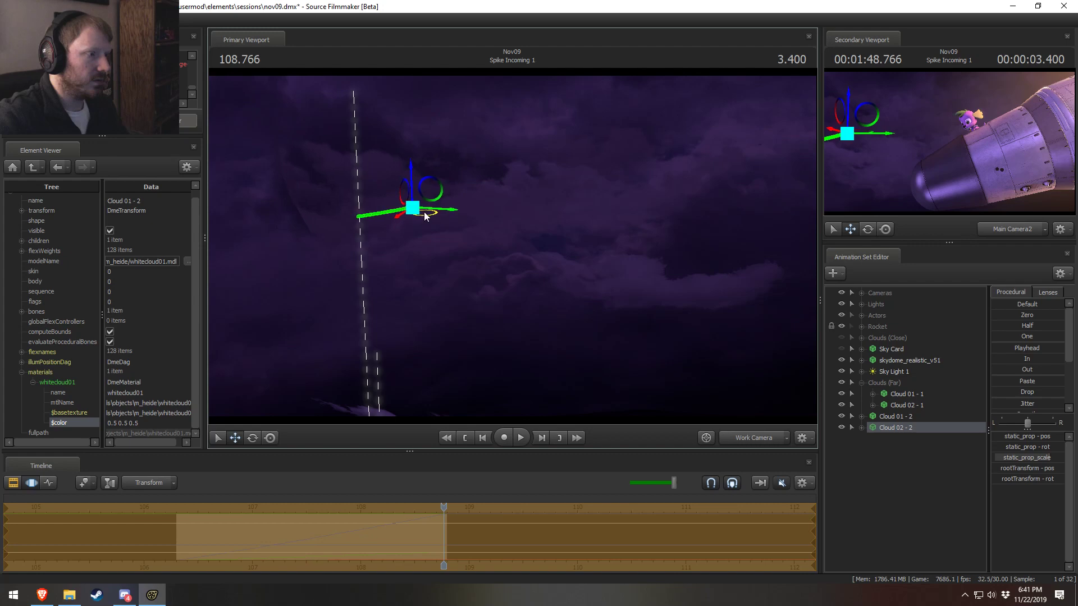
pyautogui.press('e')
# Play and scrub Spike Incoming 1 from 106.300 through Main Camera2 to check the enlarged Cloud 02 - 2
pyautogui.press('space')
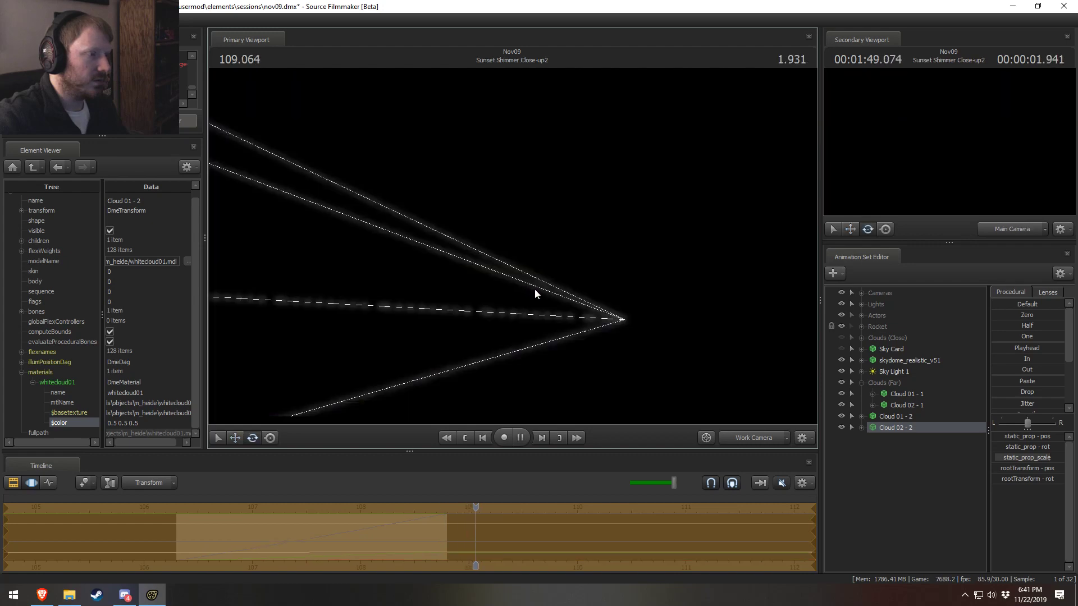
pyautogui.hotkey('ctrl', '1')
pyautogui.click(177, 508)
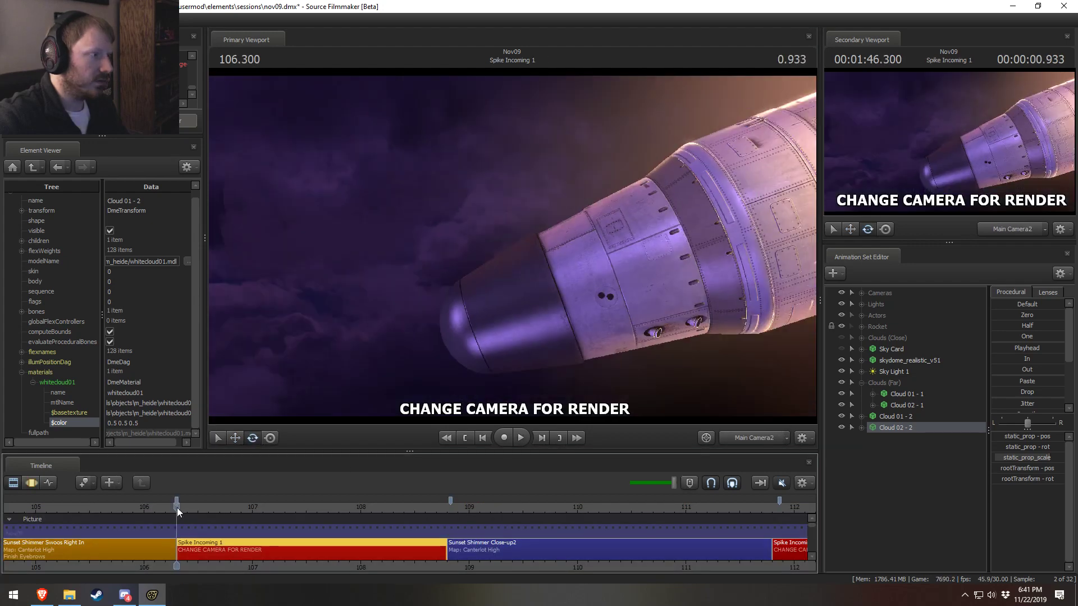
pyautogui.press('space')
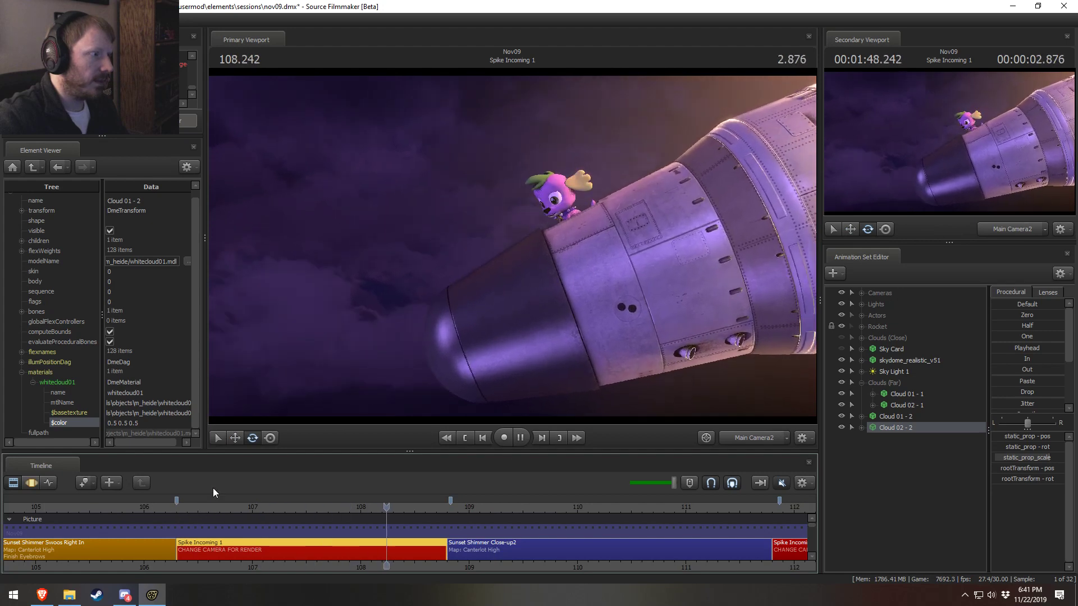
pyautogui.press('space')
pyautogui.moveTo(181, 515); pyautogui.dragTo(268, 516)
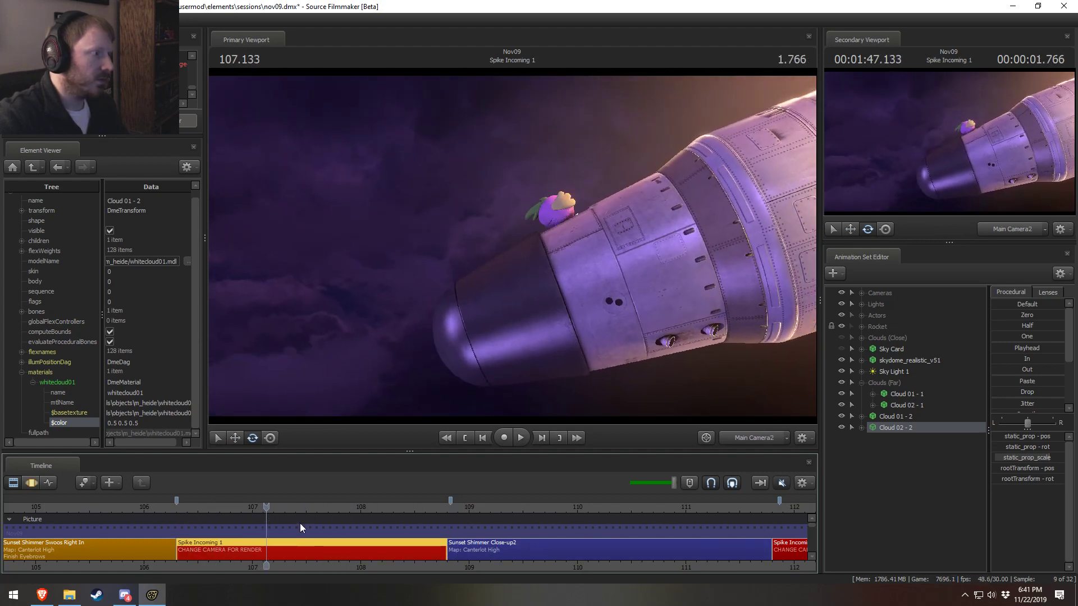
# Ramp the time selection across Spike Incoming 1, move Cloud 02 - 2 toward the rocket at 108.766, and play the shot
pyautogui.press('F3')
pyautogui.press('space')
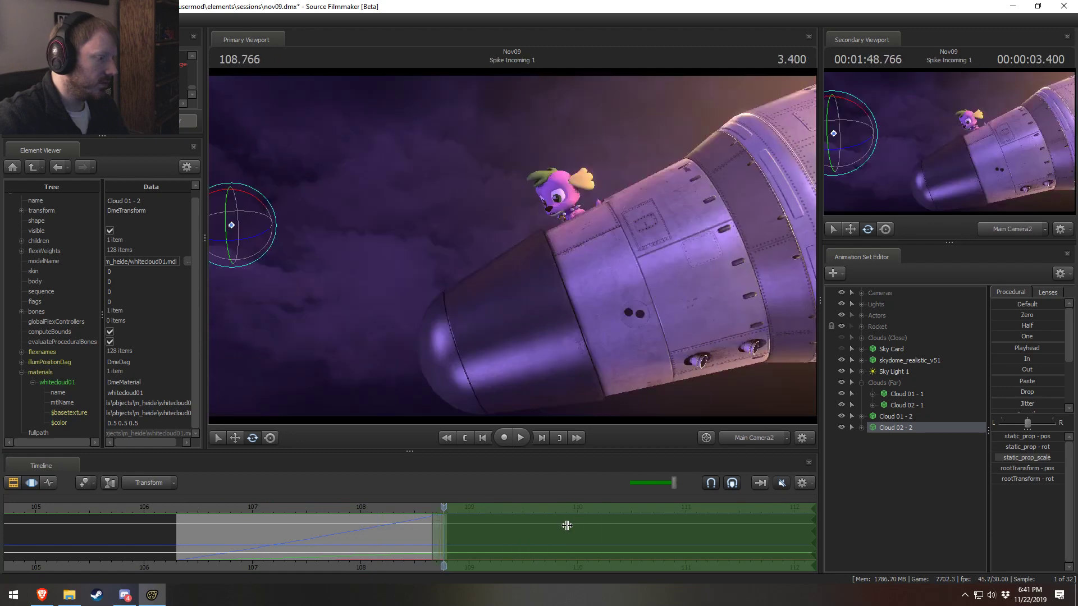
pyautogui.moveTo(436, 540); pyautogui.dragTo(173, 551)
pyautogui.press('w')
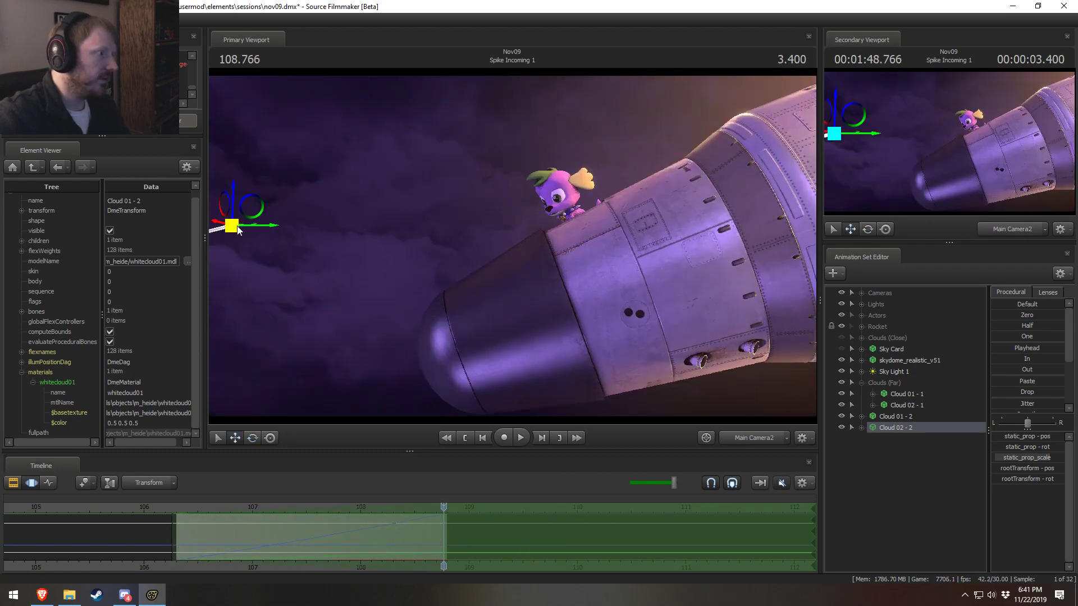
pyautogui.moveTo(238, 230); pyautogui.dragTo(310, 210)
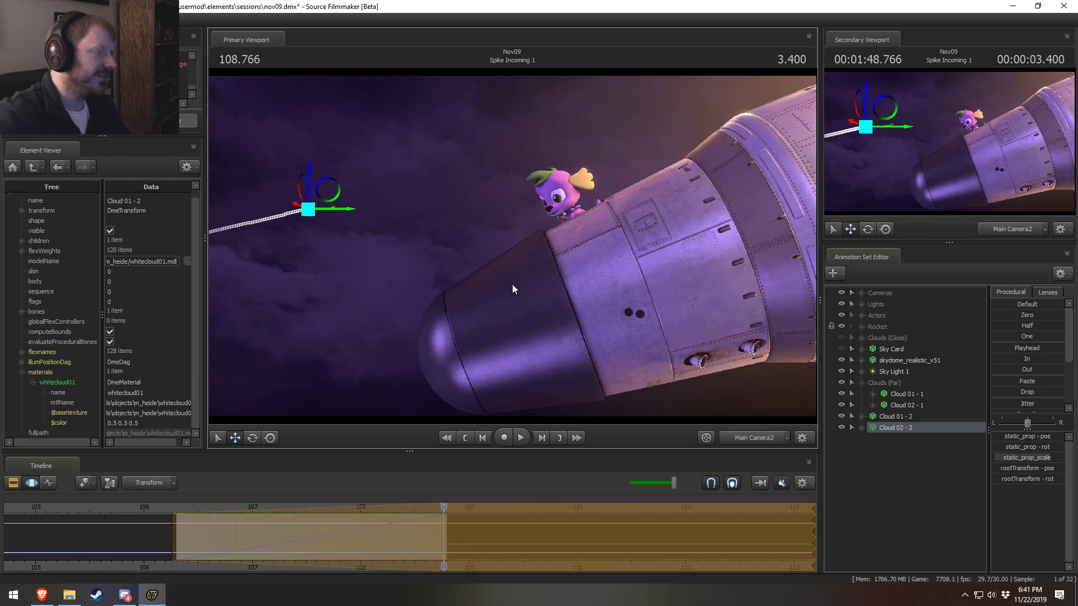
pyautogui.press('F2')
pyautogui.click(180, 509)
pyautogui.press('space')
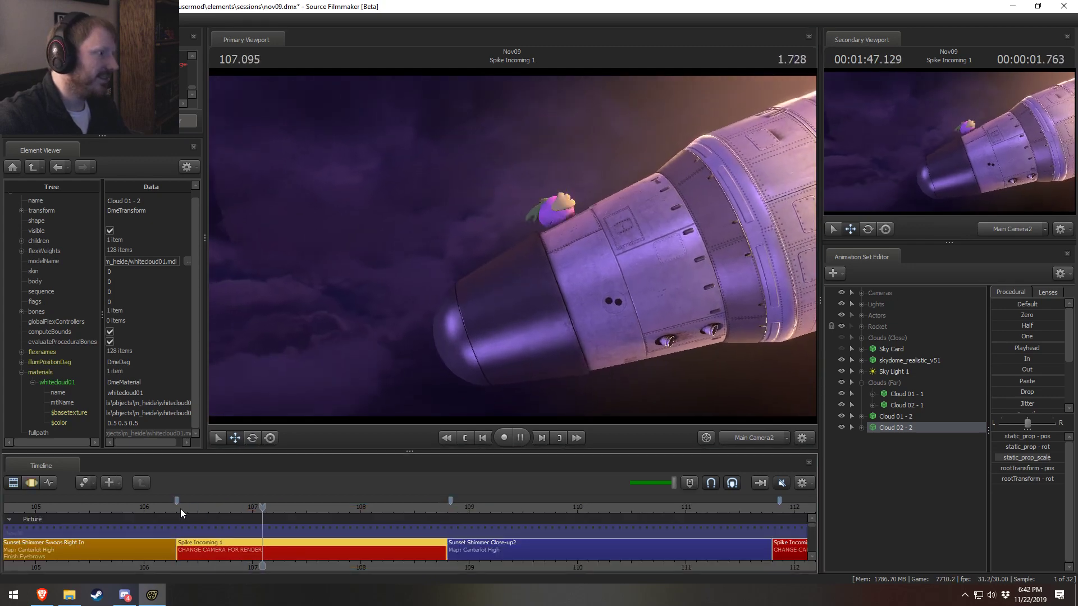
pyautogui.press('space')
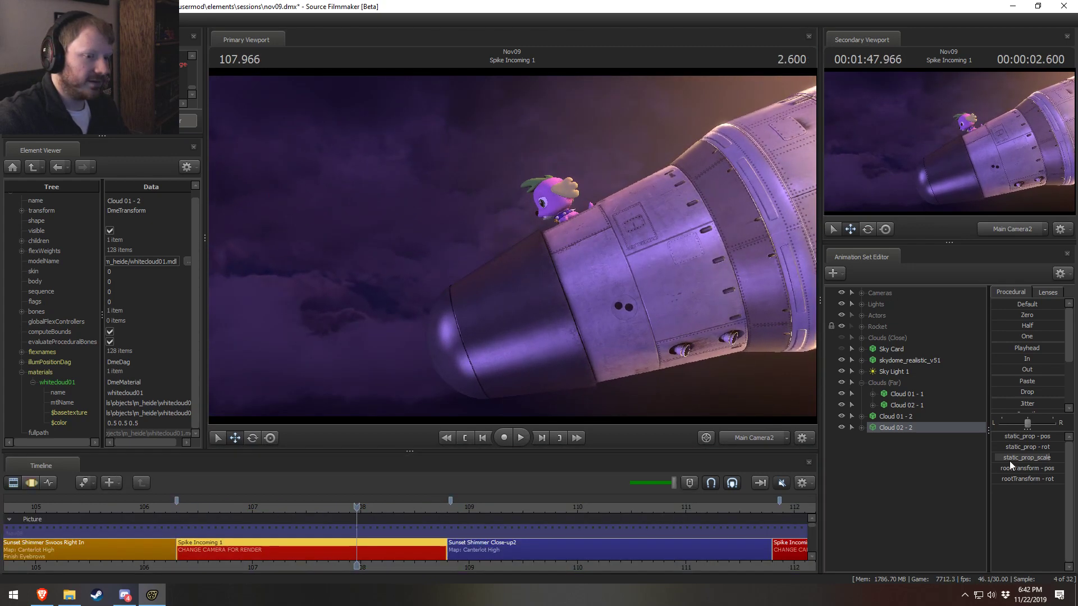
# Shorten the drift of Cloud 02 - 2 in two passes with the In procedural preset, playing Spike Incoming 1 after each pass
pyautogui.press('F3')
pyautogui.moveTo(1008, 359); pyautogui.dragTo(1017, 360)
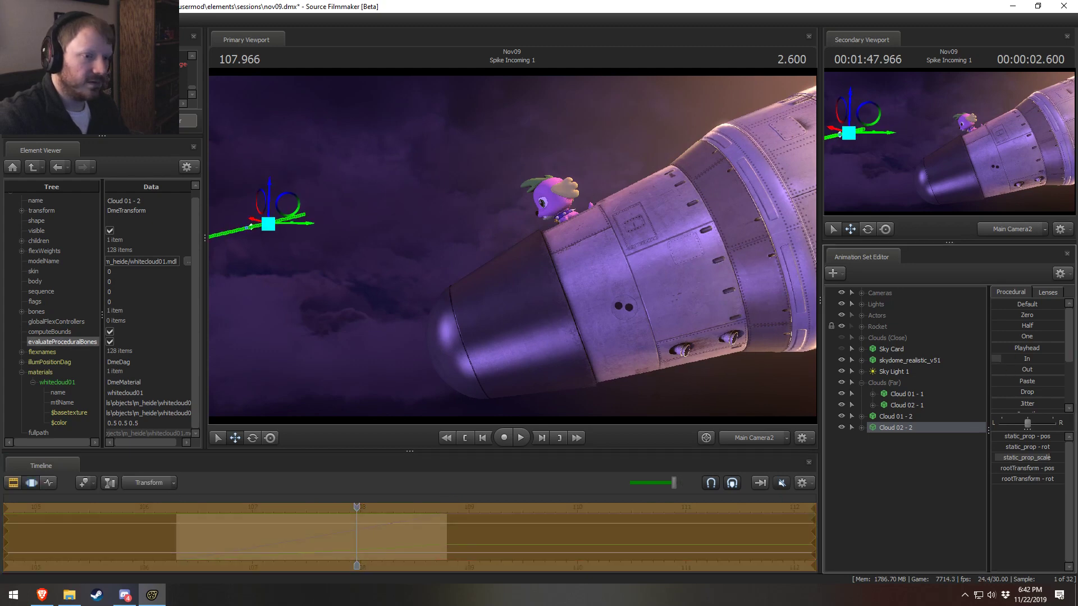
pyautogui.press('F2')
pyautogui.press('space')
pyautogui.press('space')
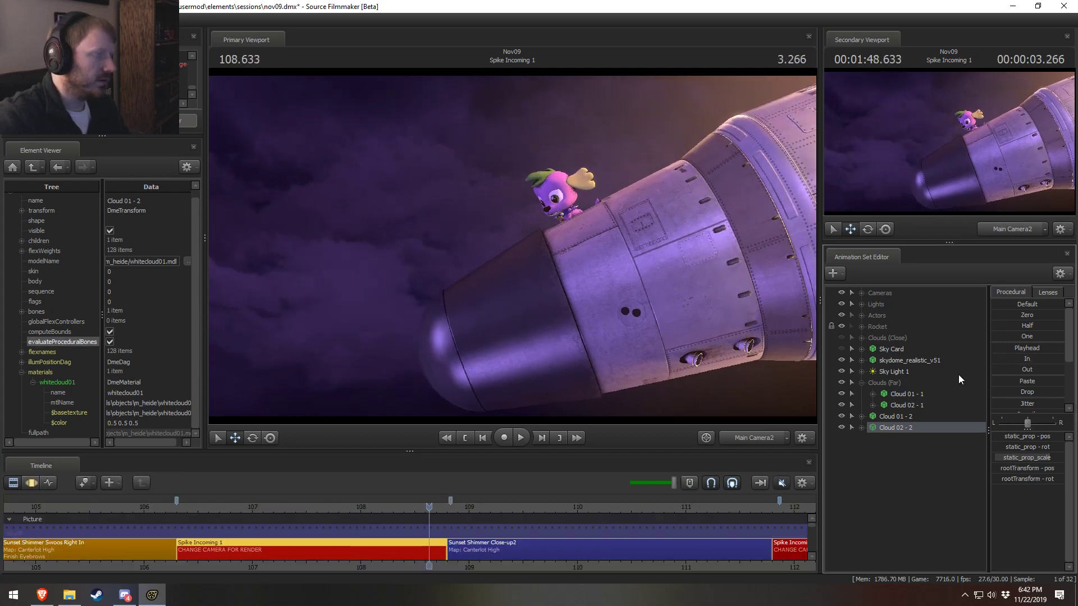
pyautogui.press('F3')
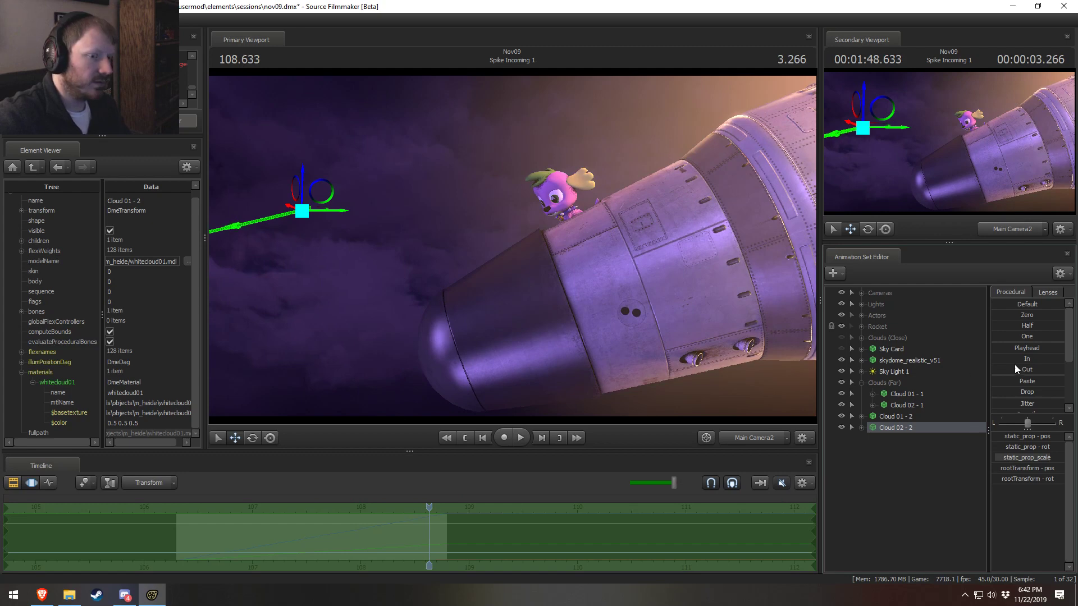
pyautogui.moveTo(1020, 362); pyautogui.dragTo(1027, 362)
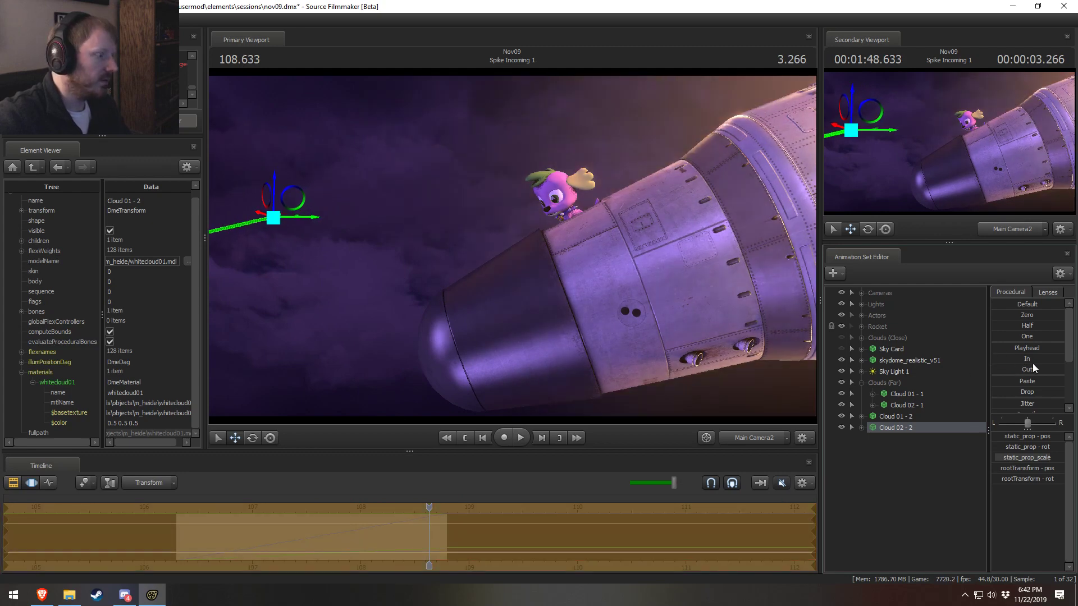
pyautogui.press('F2')
pyautogui.click(207, 508)
pyautogui.press('space')
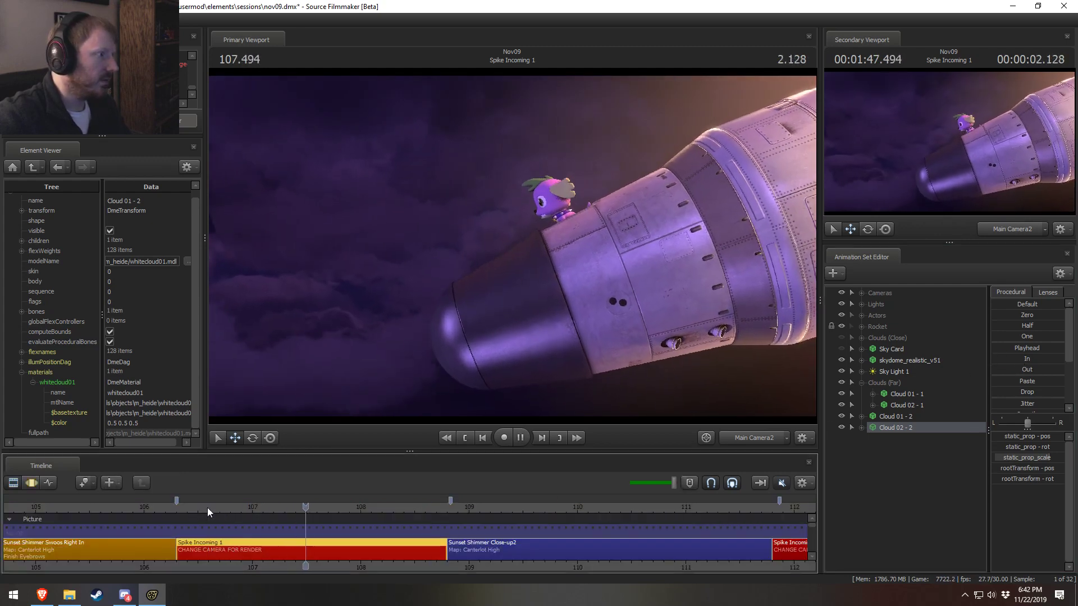
pyautogui.press('space')
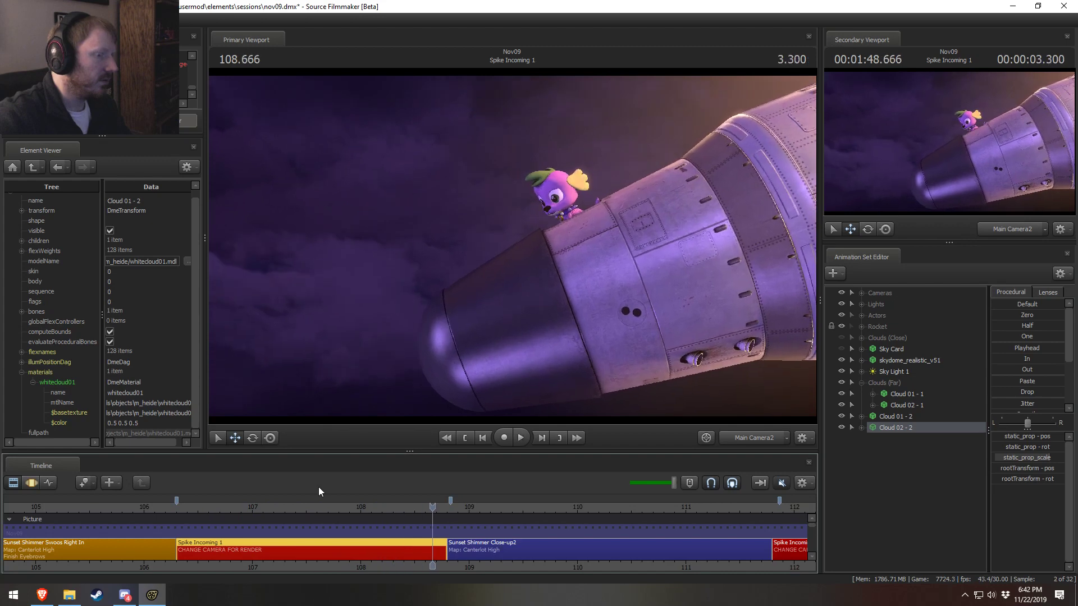
# Shift the whole path of Cloud 02 - 2 slightly toward the rocket and play Spike Incoming 1 from near its start
pyautogui.press('F3')
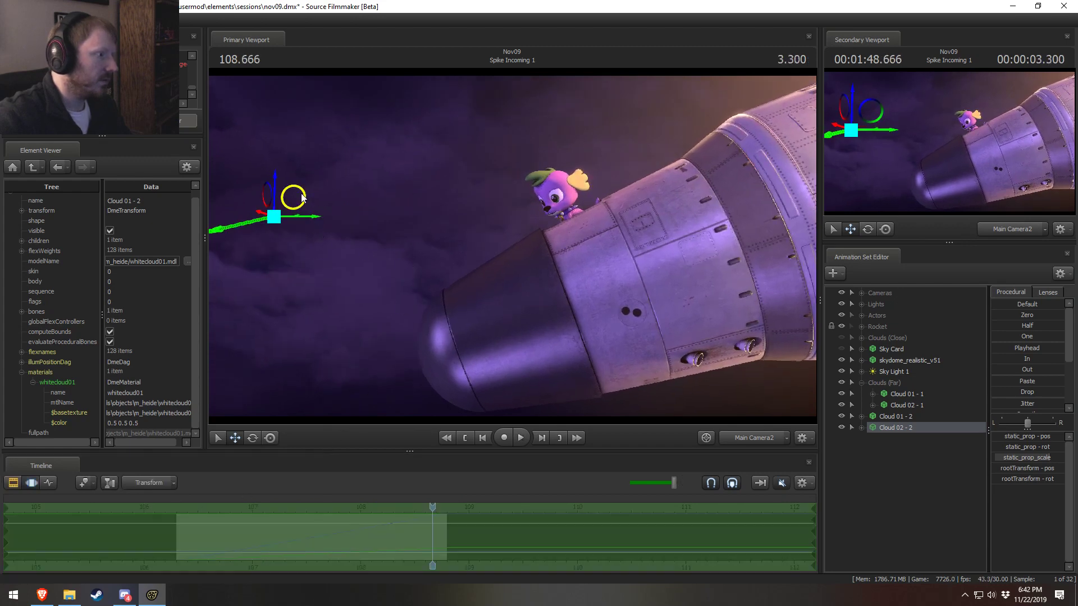
pyautogui.moveTo(302, 197); pyautogui.dragTo(321, 195)
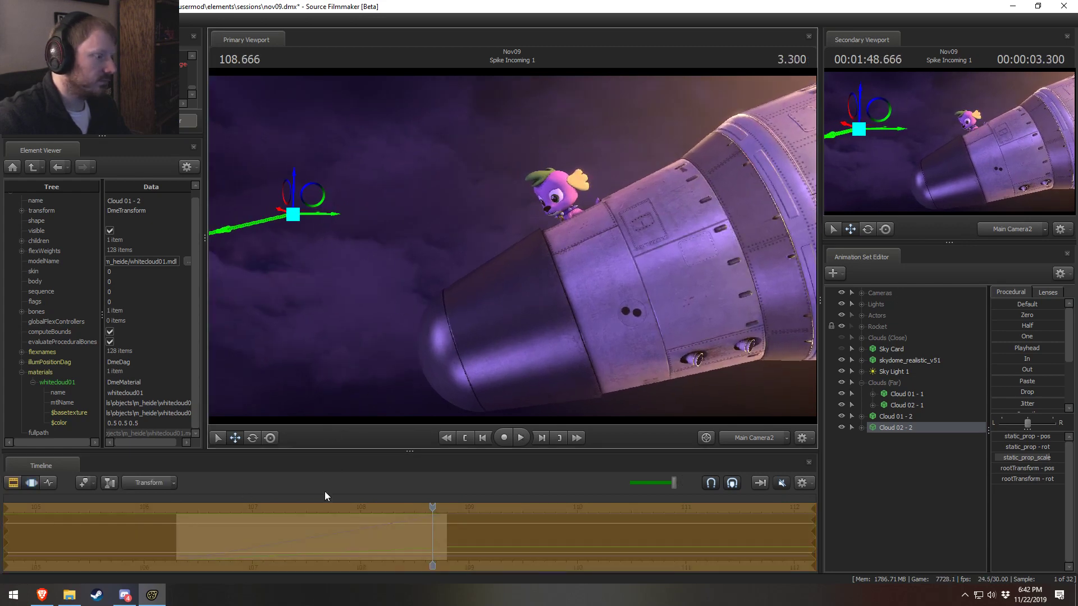
pyautogui.press('F2')
pyautogui.click(189, 510)
pyautogui.press('space')
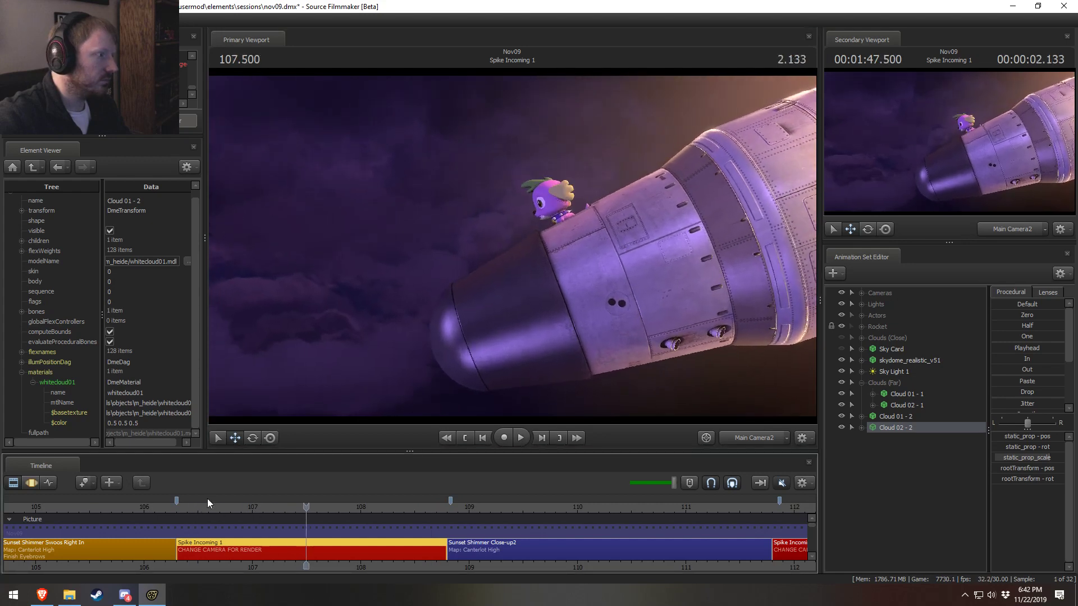
# Fine-tune the rotation of Cloud 02 - 2 at 107.500 and replay Spike Incoming 1 from its start
pyautogui.press('F3')
pyautogui.moveTo(259, 228); pyautogui.dragTo(261, 226)
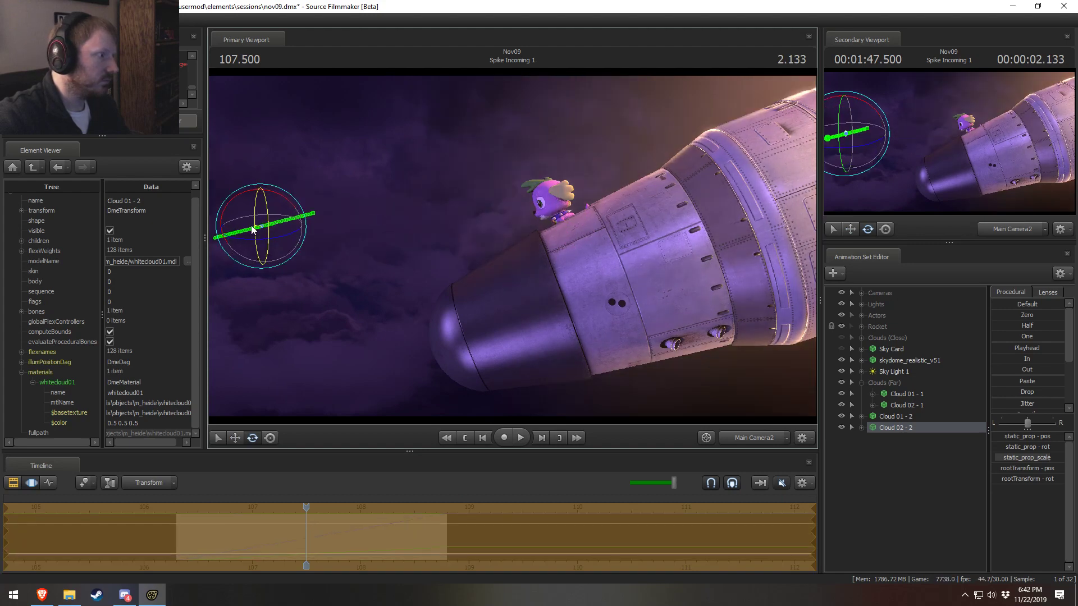
pyautogui.press('w')
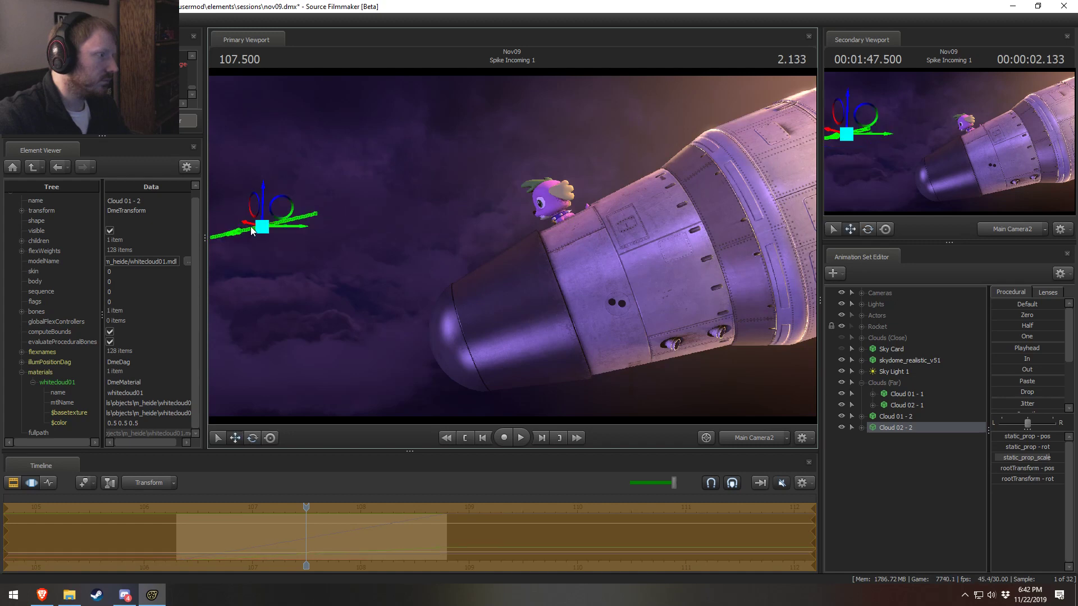
pyautogui.press('space')
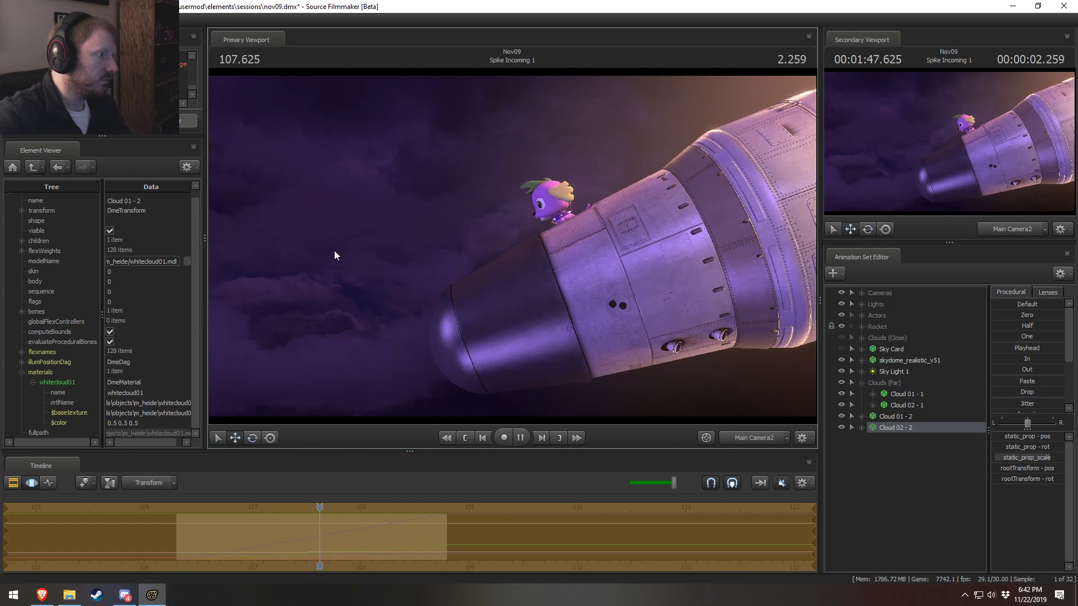
pyautogui.press('space')
pyautogui.press('F2')
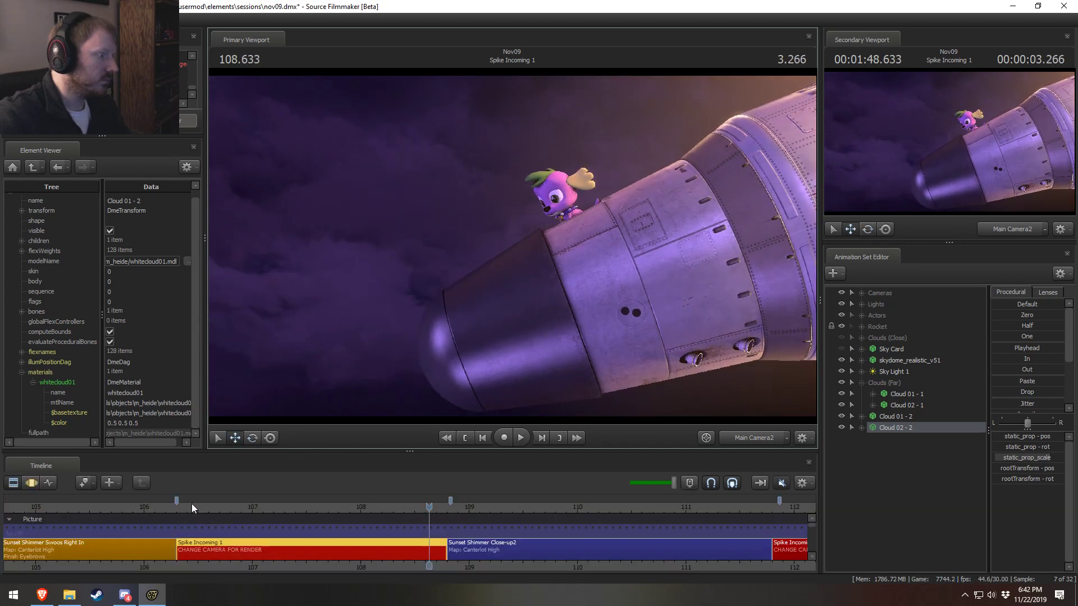
pyautogui.click(180, 506)
pyautogui.press('space')
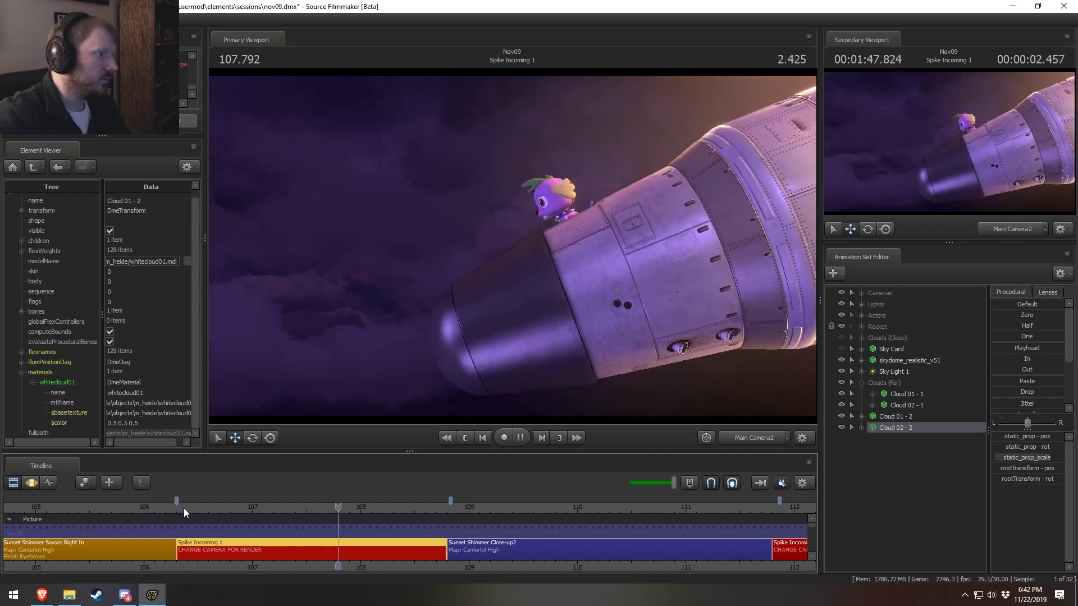
pyautogui.press('space')
# Examine the Clouds (Far) group from the Work Camera, and play and scrub Spike Incoming 1 through Main Camera2
pyautogui.moveTo(595, 236); pyautogui.dragTo(513, 248)
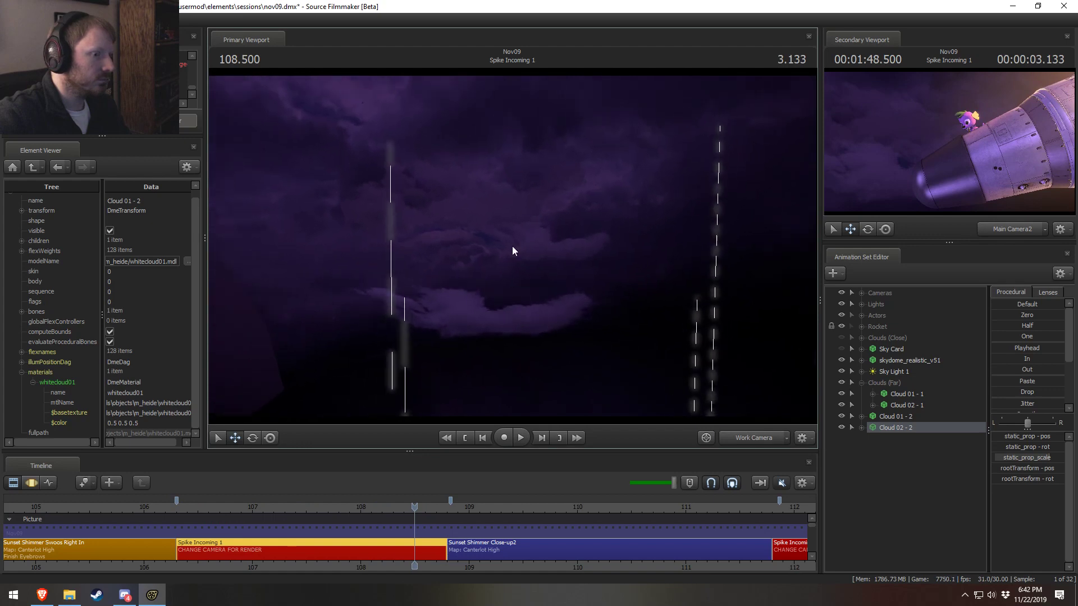
pyautogui.click(879, 384)
pyautogui.press('F3')
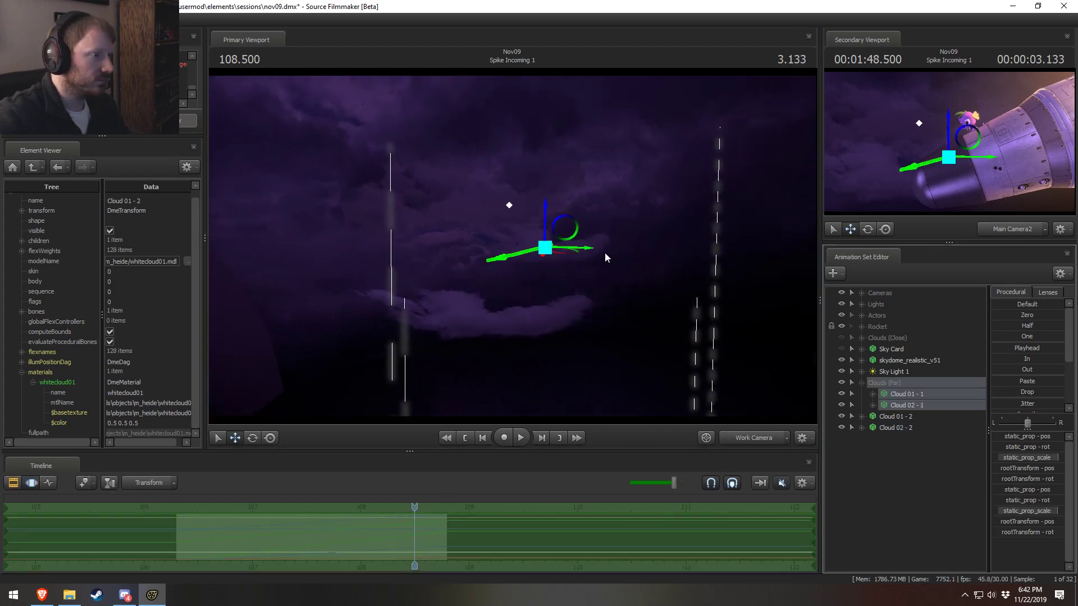
pyautogui.moveTo(604, 254); pyautogui.dragTo(565, 292)
pyautogui.press('F2')
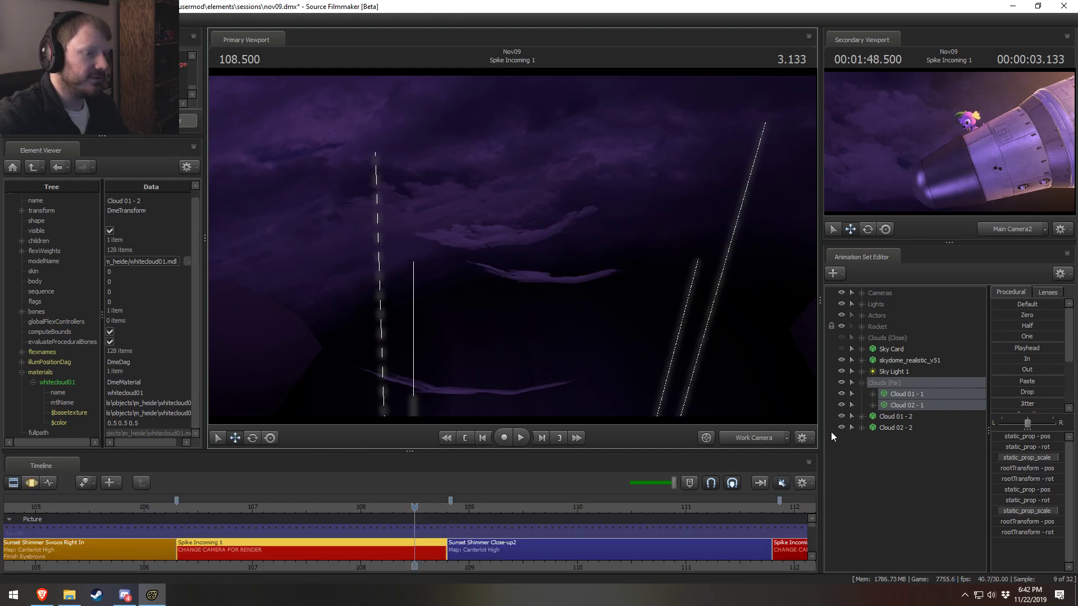
pyautogui.click(749, 441)
pyautogui.press('F3')
pyautogui.press('space')
pyautogui.press('F2')
pyautogui.click(185, 508)
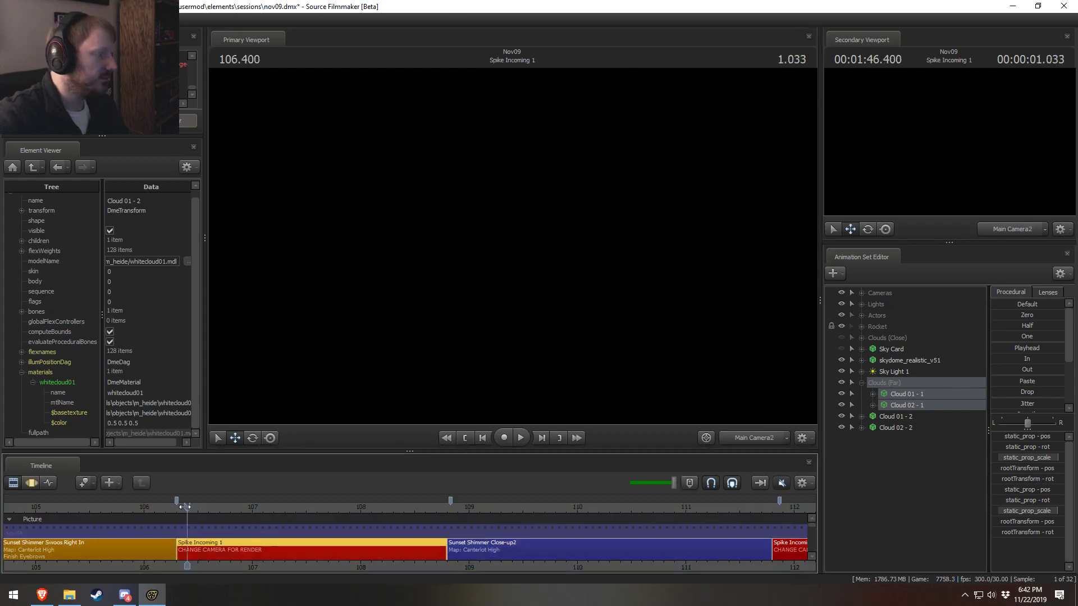
pyautogui.press('space')
pyautogui.press('space')
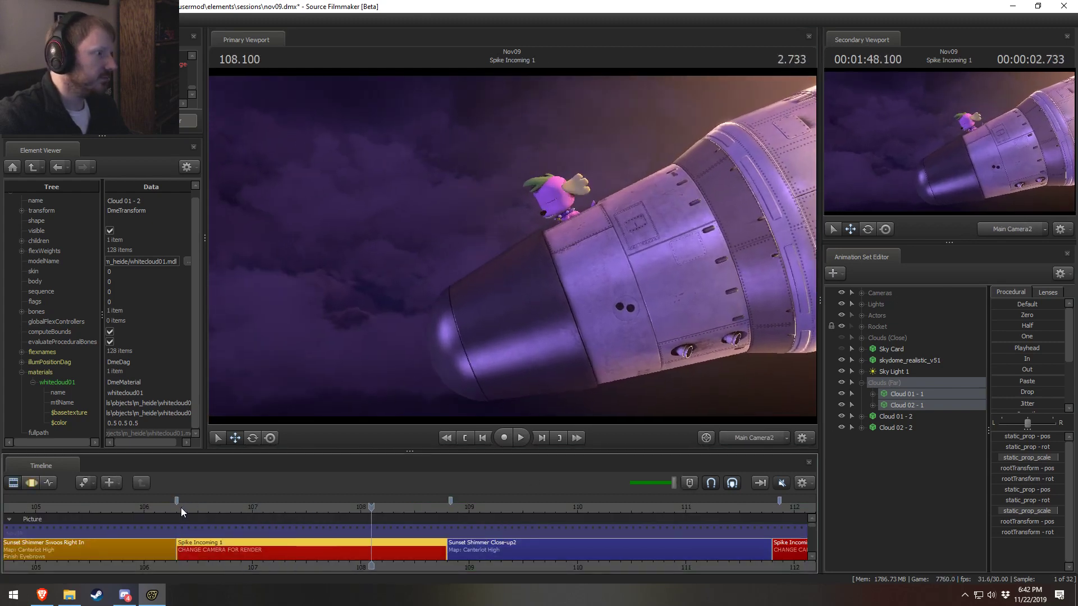
pyautogui.moveTo(202, 523); pyautogui.dragTo(317, 535)
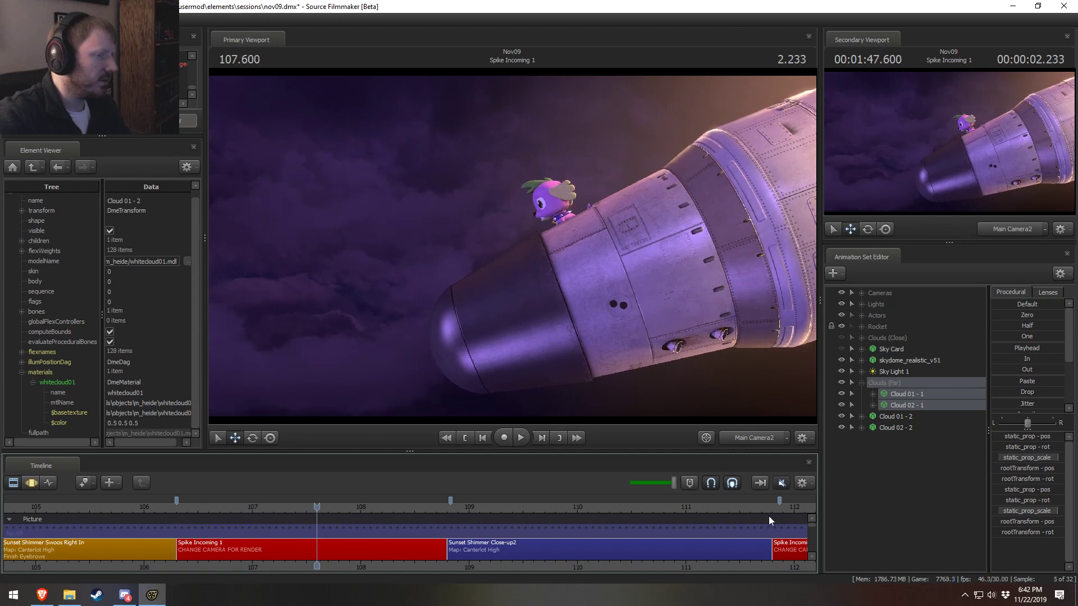
# Nudge Cloud 01 - 1 slightly at 107.533 across the whole shot
pyautogui.click(914, 397)
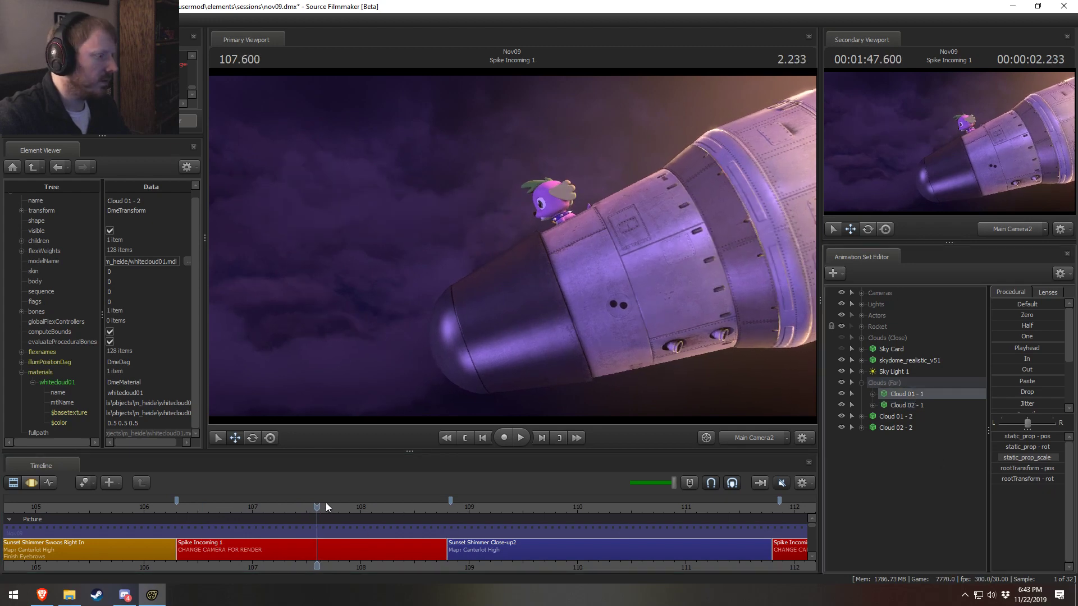
pyautogui.moveTo(325, 507); pyautogui.dragTo(310, 507)
pyautogui.press('F3')
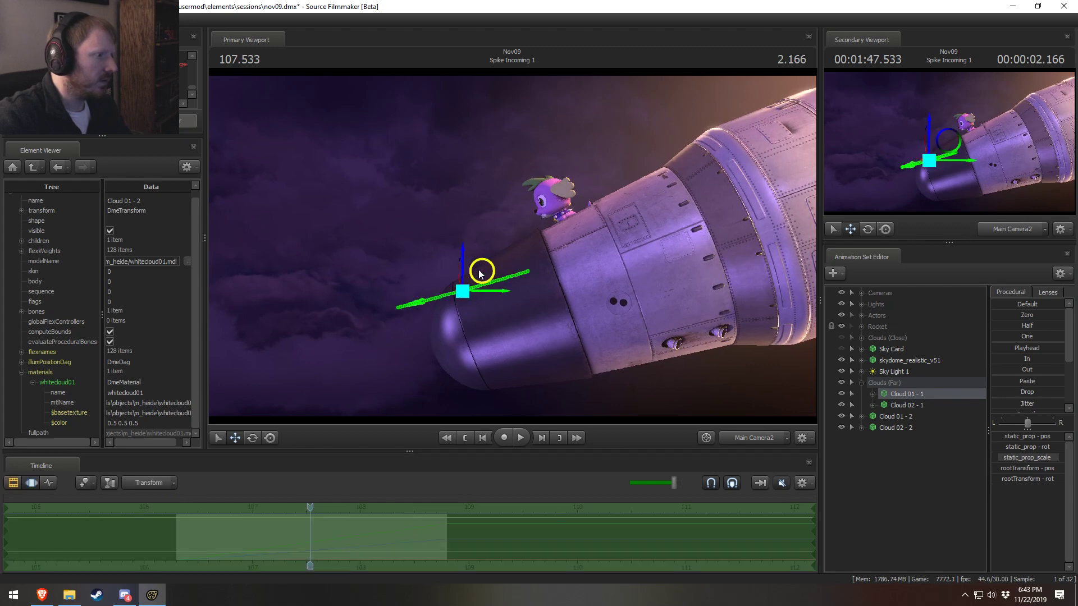
pyautogui.moveTo(479, 271); pyautogui.dragTo(487, 278)
# Nudge Cloud 02 - 1 slightly in depth at 107.533
pyautogui.click(907, 405)
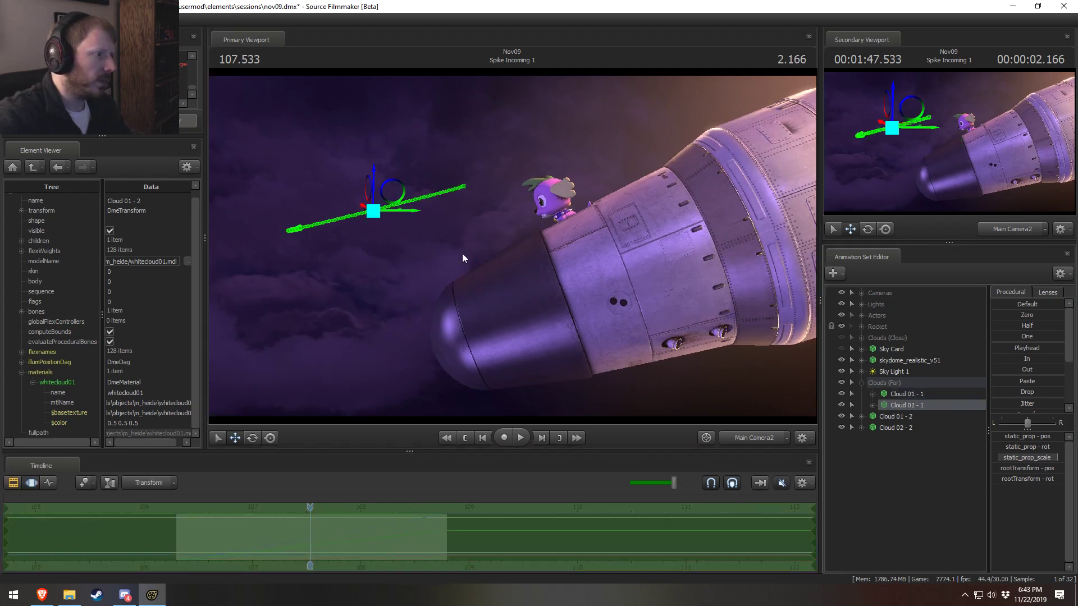
pyautogui.moveTo(378, 181)
pyautogui.mouseDown()
pyautogui.moveTo(386, 191)
pyautogui.moveTo(353, 176)
pyautogui.moveTo(339, 256)
pyautogui.moveTo(386, 190)
pyautogui.mouseUp()
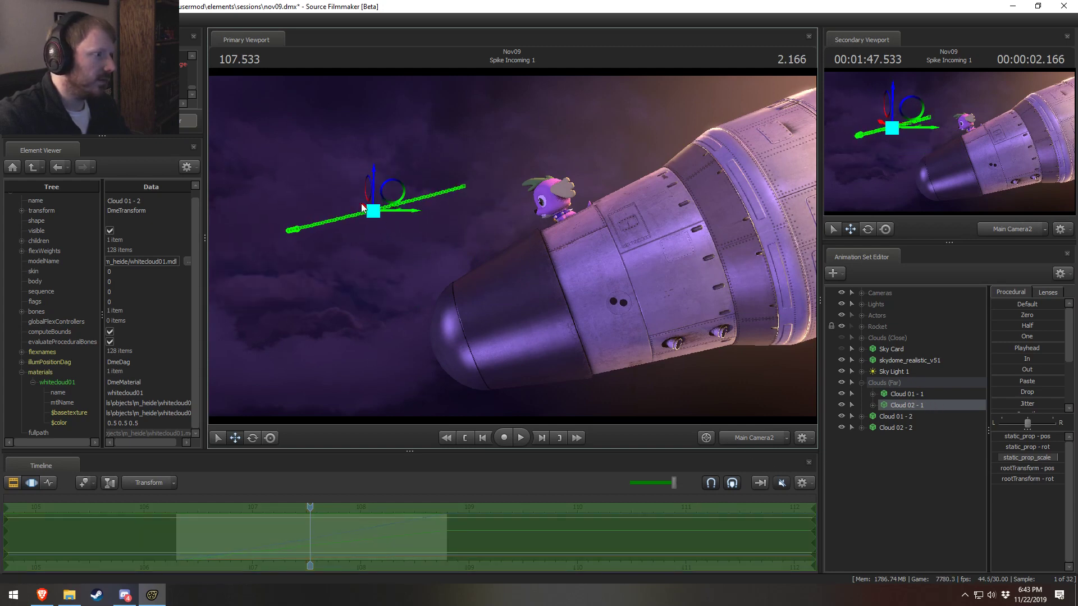
pyautogui.moveTo(363, 206); pyautogui.dragTo(359, 209)
pyautogui.press('F2')
# Pull Cloud 02 - 1 closer to the camera at 106.533 and play Spike Incoming 1 from there
pyautogui.moveTo(227, 509); pyautogui.dragTo(201, 507)
pyautogui.press('F3')
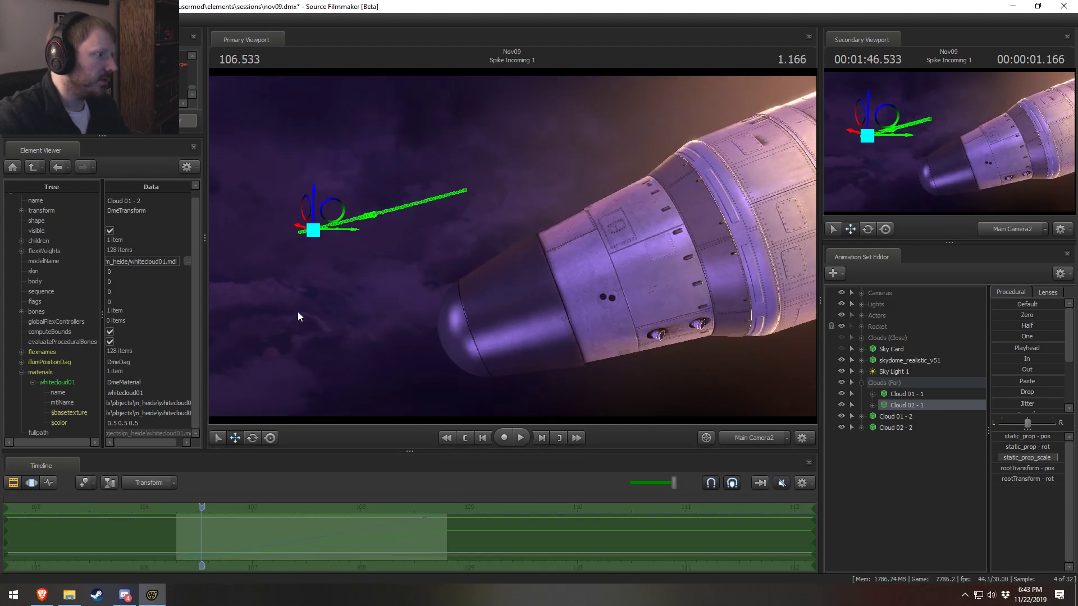
pyautogui.moveTo(301, 231); pyautogui.dragTo(276, 227)
pyautogui.press('F2')
pyautogui.press('space')
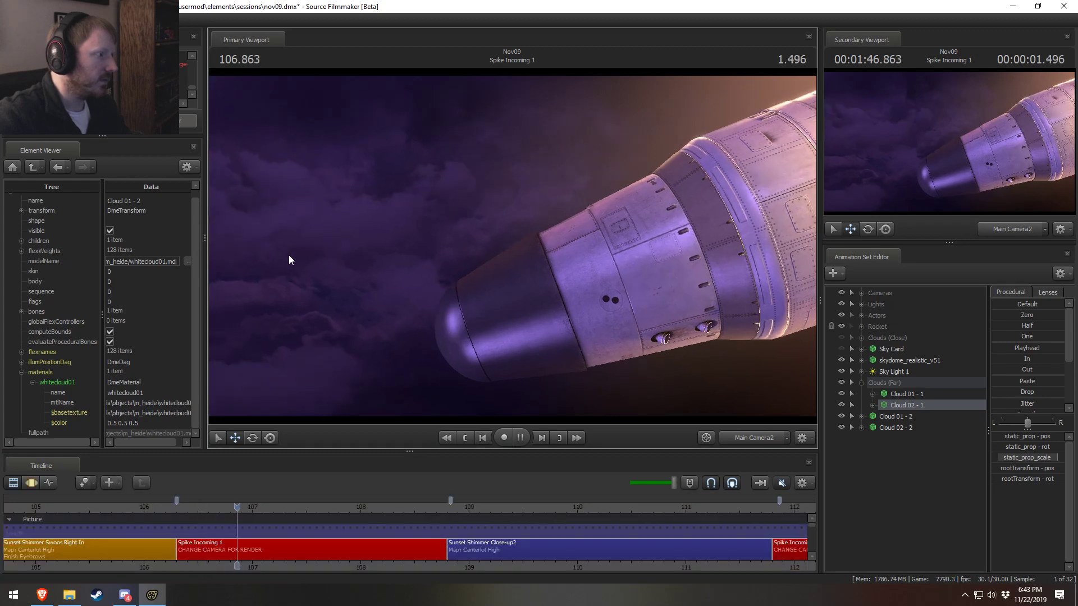
pyautogui.press('space')
# Compare the path of Cloud 02 - 1 with the other cloud models at 107.866 and play on through Spike Incoming 1
pyautogui.press('F3')
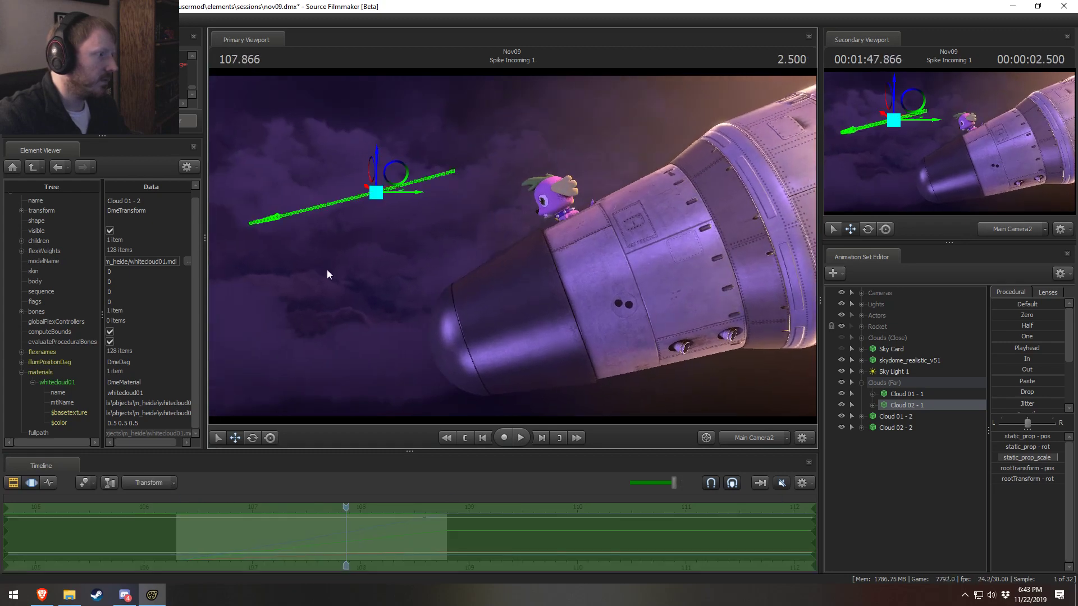
pyautogui.press('F2')
pyautogui.press('F3')
pyautogui.press('F2')
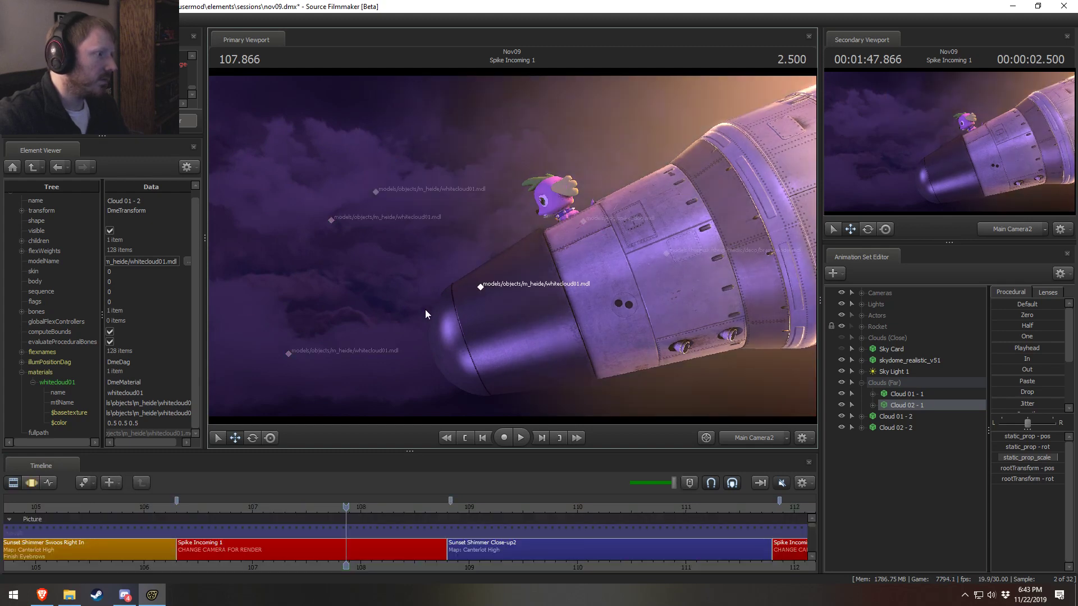
pyautogui.press('F3')
pyautogui.press('F2')
pyautogui.press('space')
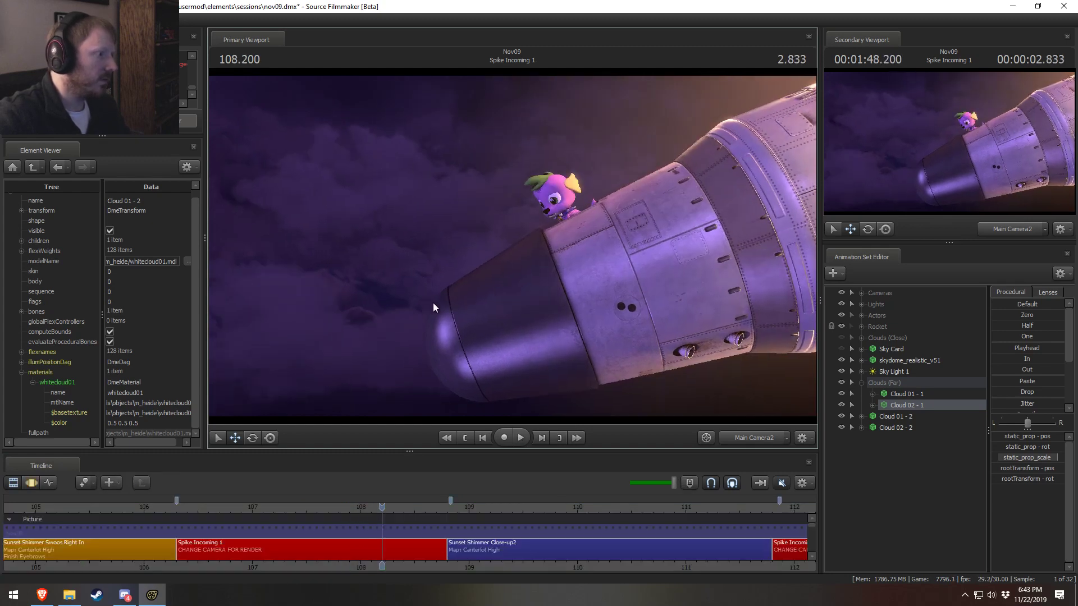
# Move Cloud 02 - 2 sideways at 107.100 from the Work Camera view, applying the shift across all of Spike Incoming 1
pyautogui.moveTo(328, 511); pyautogui.dragTo(263, 508)
pyautogui.click(749, 438)
pyautogui.moveTo(565, 218); pyautogui.dragTo(395, 147)
pyautogui.press('s')
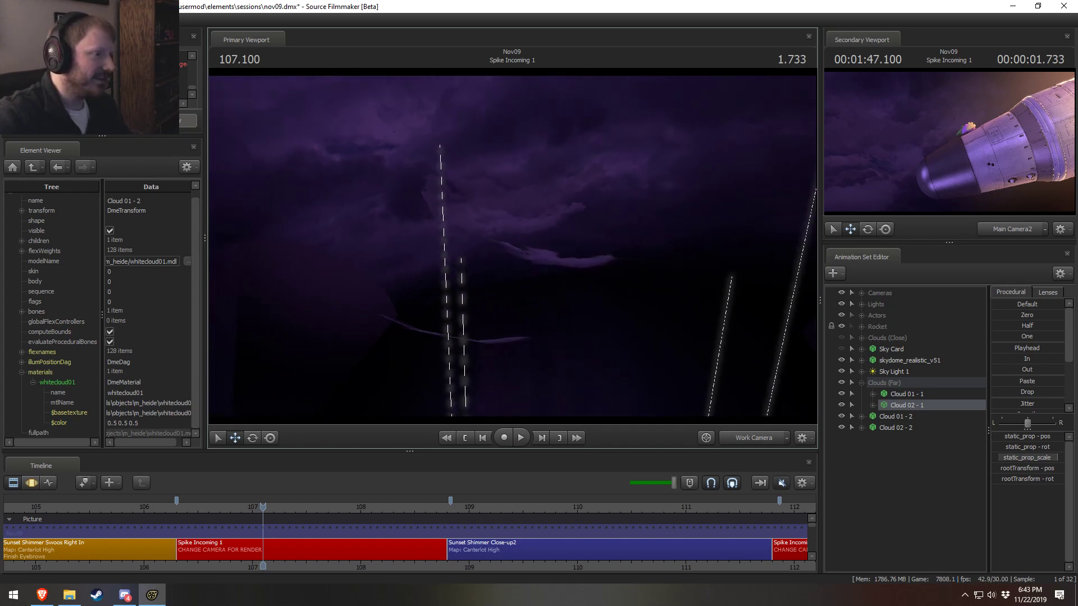
pyautogui.press('w')
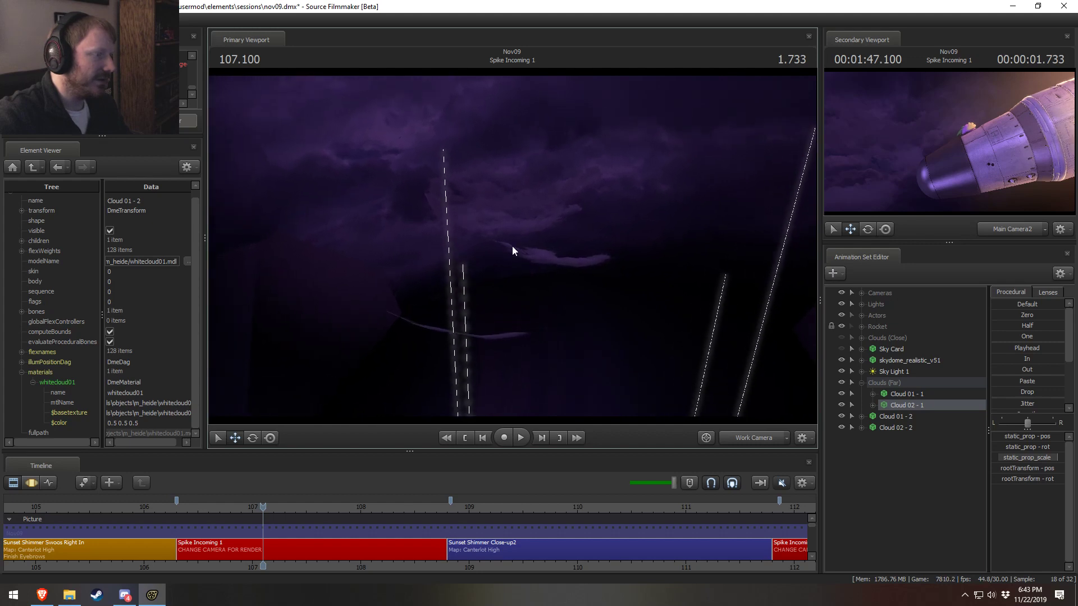
pyautogui.click(893, 428)
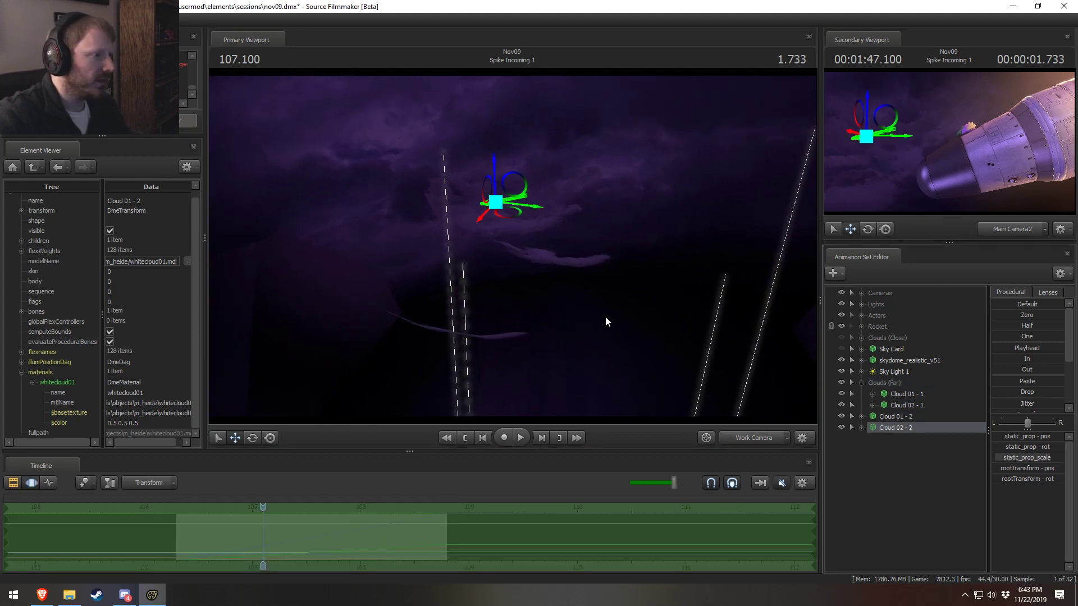
pyautogui.moveTo(504, 218); pyautogui.dragTo(562, 218)
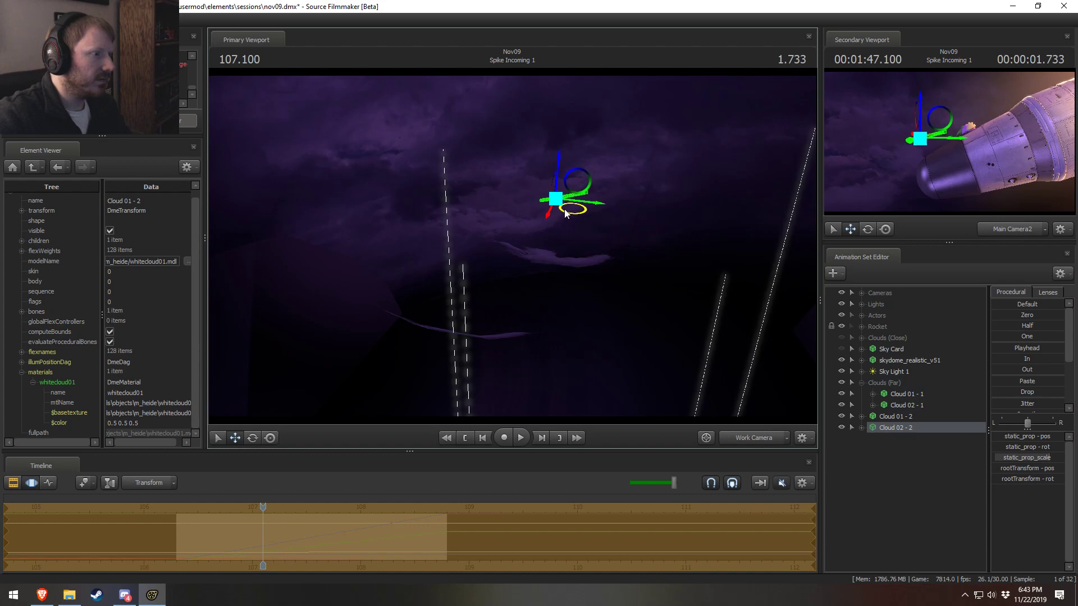
# Shift Cloud 02 - 2 up and toward the rocket through Main Camera2, adjusting it at 107.100 and again at 107.600
pyautogui.click(754, 438)
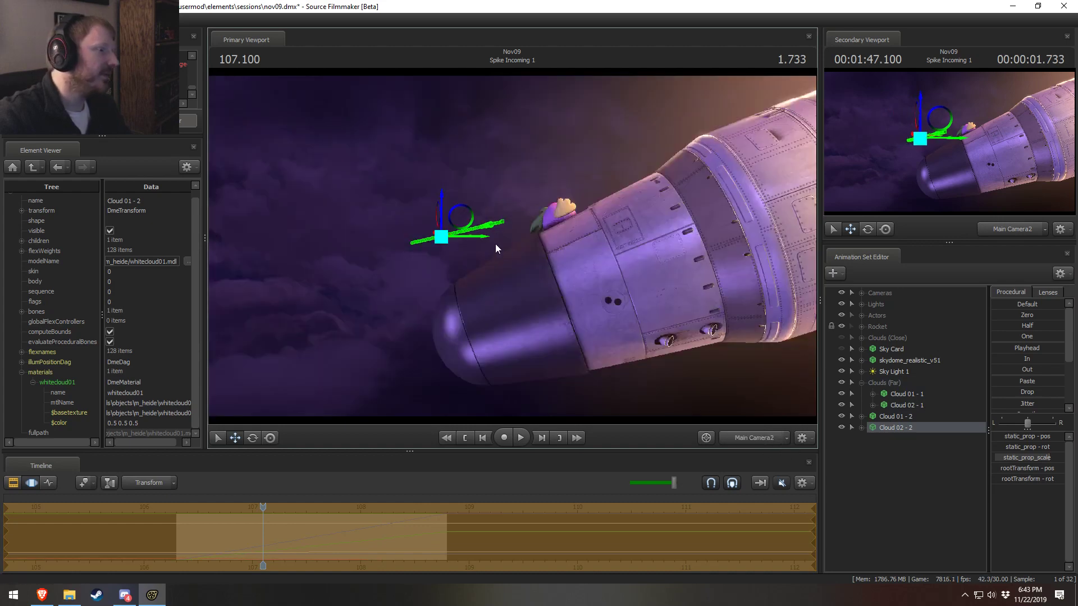
pyautogui.moveTo(492, 163); pyautogui.dragTo(511, 191)
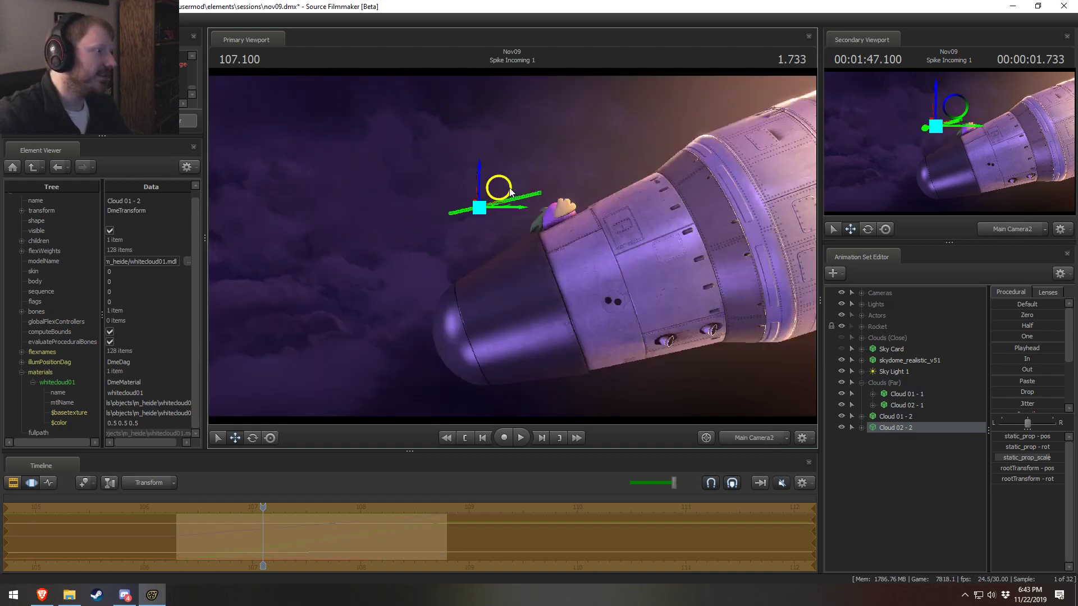
pyautogui.press('space')
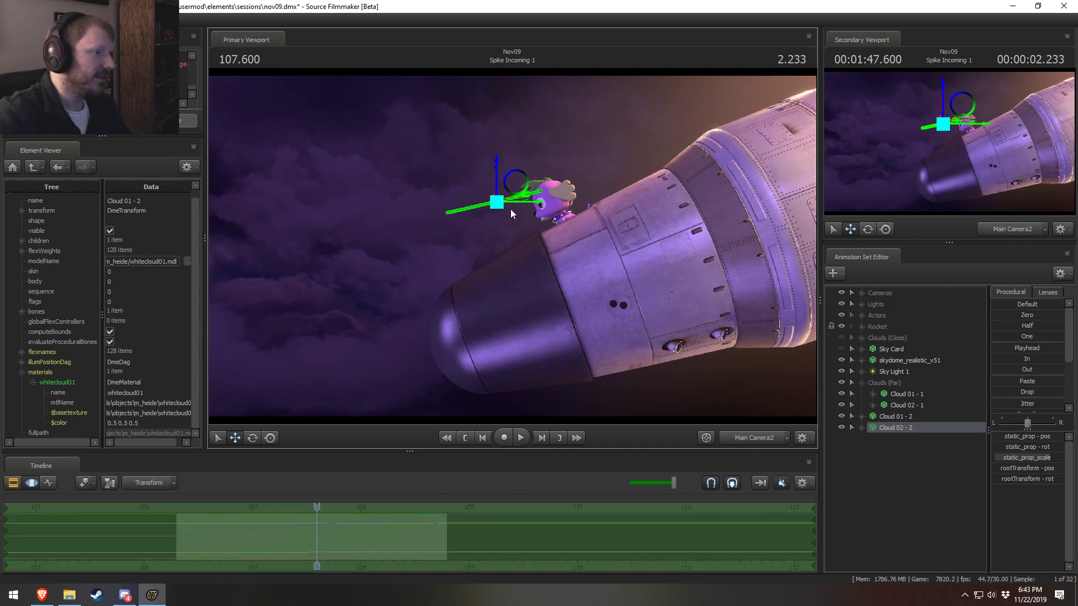
pyautogui.moveTo(520, 191); pyautogui.dragTo(628, 175)
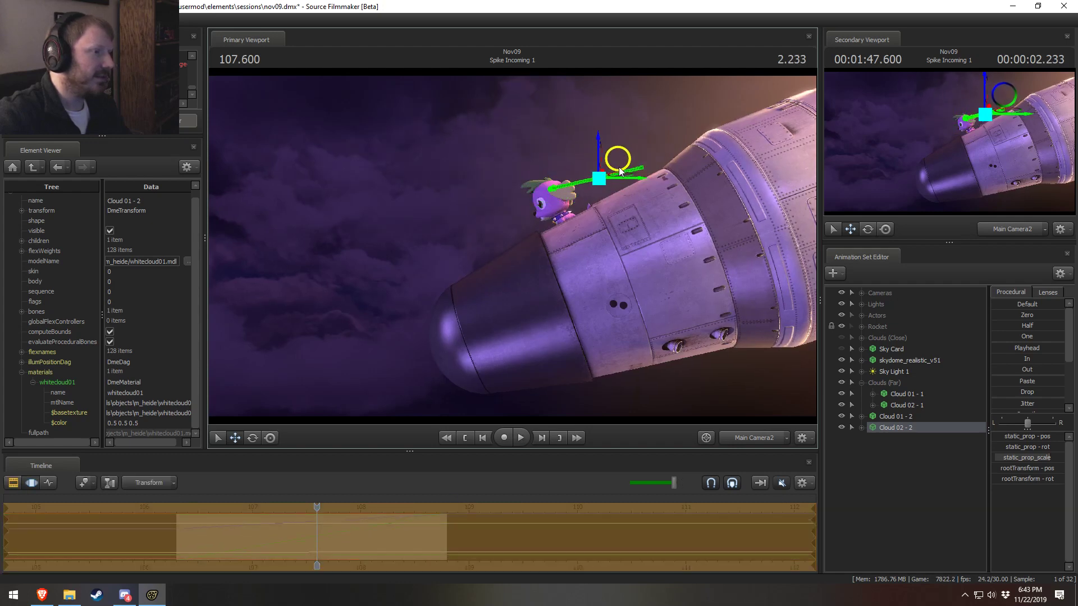
# Play Spike Incoming 1 from 106.433 to review the new placement of Cloud 02 - 2
pyautogui.press('space')
pyautogui.press('space')
pyautogui.press('F2')
pyautogui.click(190, 507)
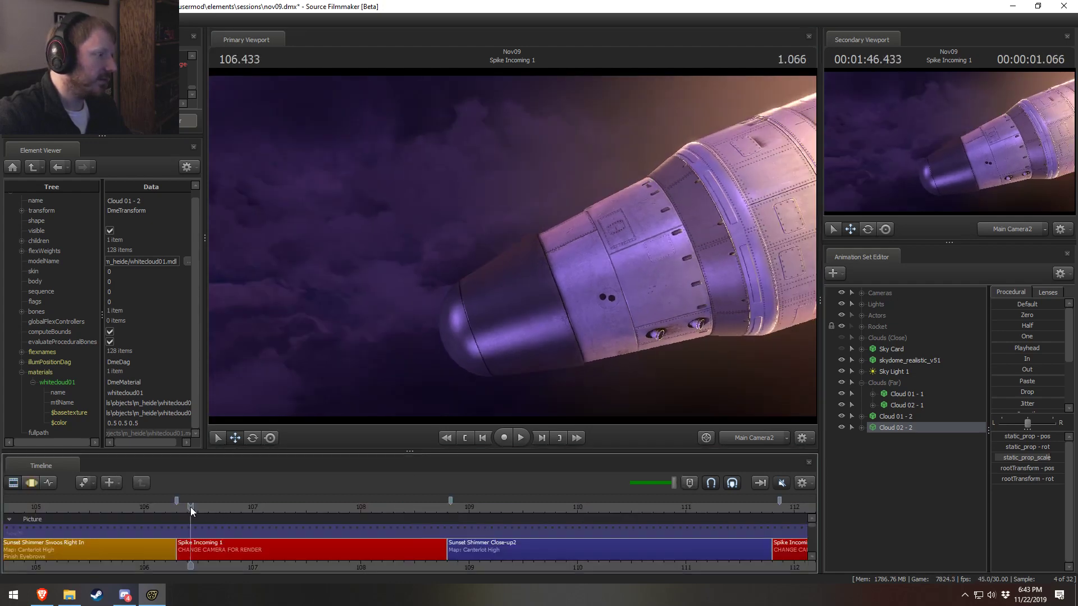
pyautogui.press('space')
pyautogui.press('space')
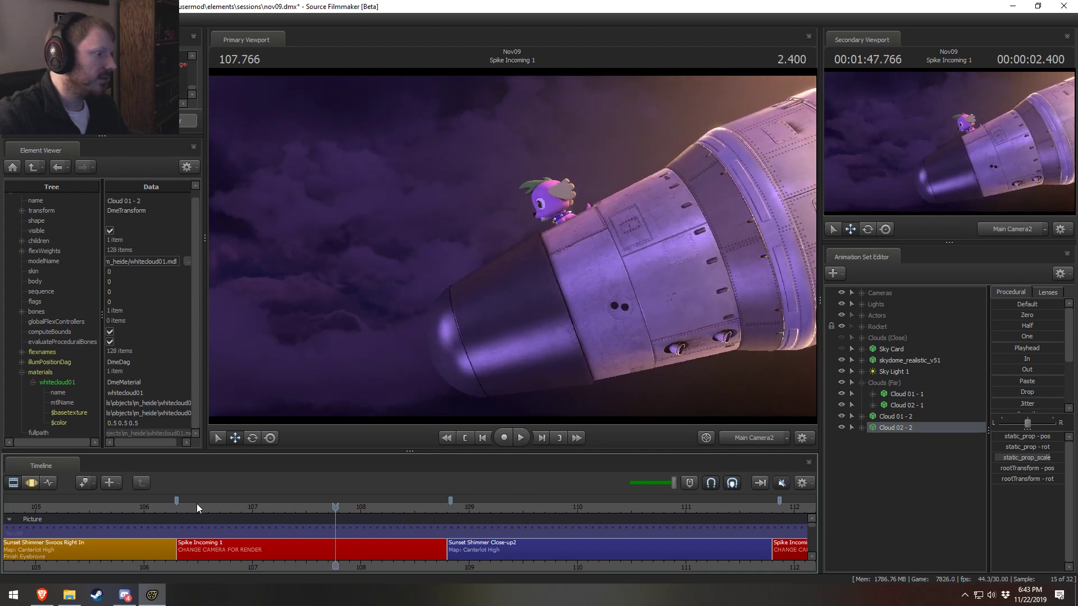
# Scrub between 106.433 and 107.900 to examine how Cloud 02 - 2 drifts behind the rocket
pyautogui.moveTo(197, 505)
pyautogui.mouseDown()
pyautogui.moveTo(188, 506)
pyautogui.moveTo(315, 525)
pyautogui.moveTo(244, 527)
pyautogui.moveTo(250, 533)
pyautogui.mouseUp()
pyautogui.press('F3')
pyautogui.moveTo(357, 545); pyautogui.dragTo(255, 541)
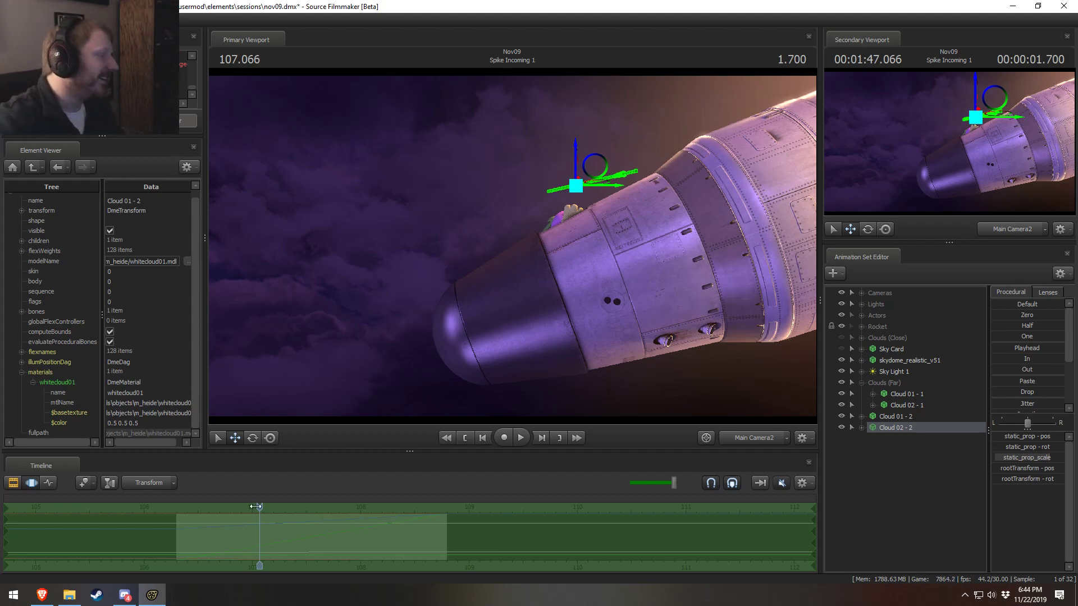
pyautogui.moveTo(256, 508); pyautogui.dragTo(191, 507)
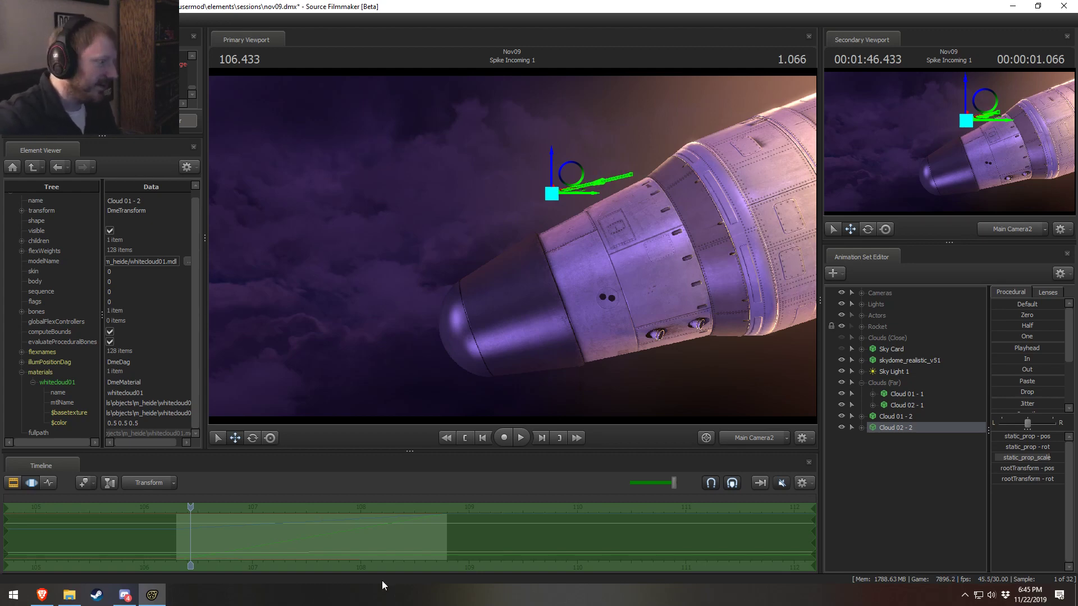
pyautogui.moveTo(180, 527); pyautogui.dragTo(349, 529)
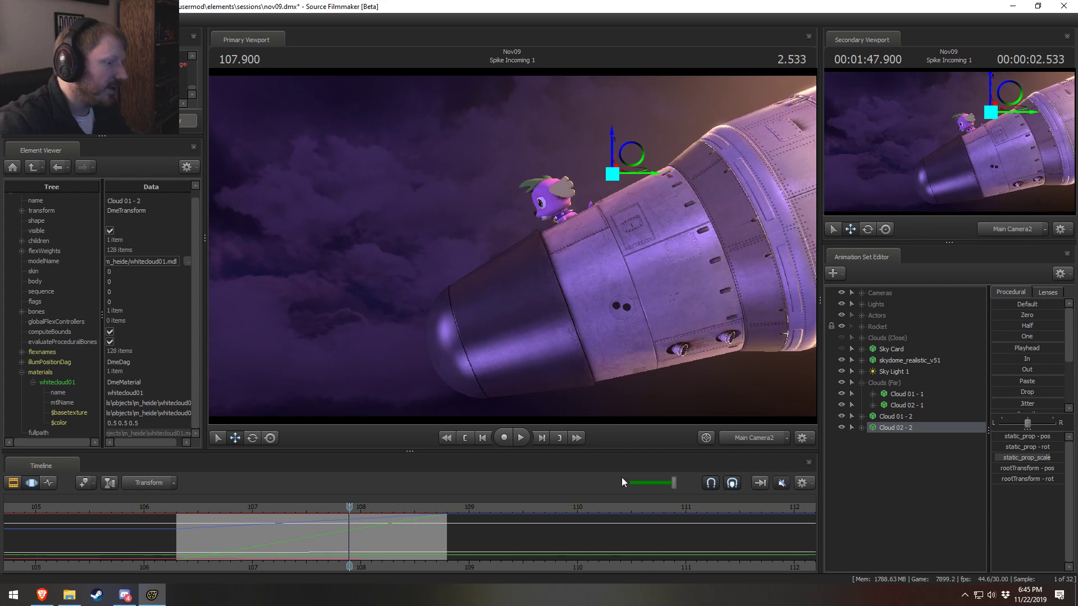
# Copy the Cloud 02 - 1 animation set and paste the duplicate into Spike Incoming 1, with the Work Camera in view
pyautogui.click(755, 438)
pyautogui.press('s')
pyautogui.moveTo(513, 247); pyautogui.dragTo(513, 247)
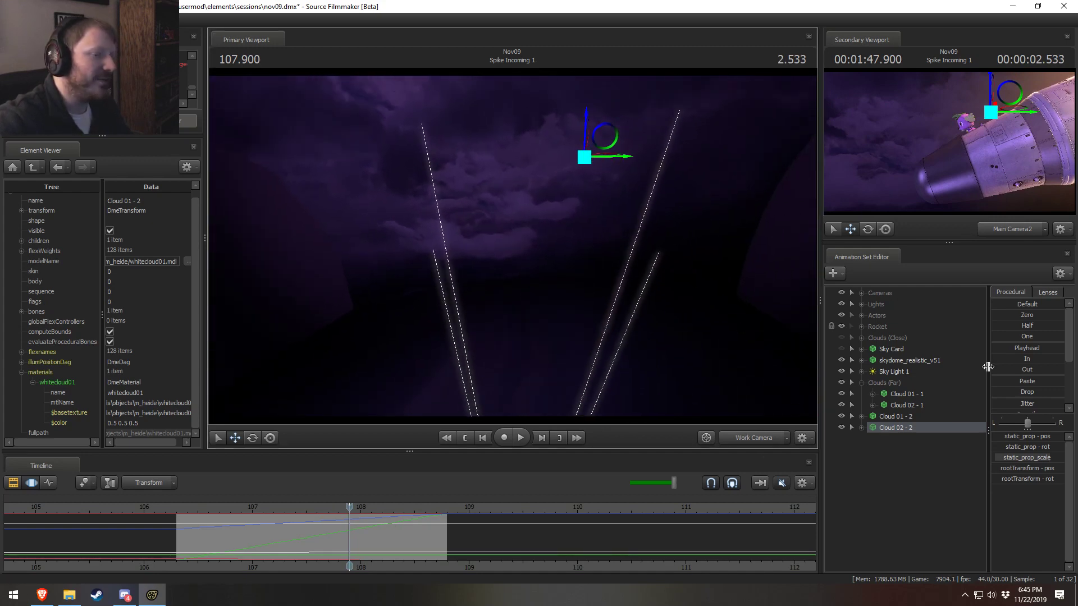
pyautogui.click(907, 402)
pyautogui.press('F2')
pyautogui.rightClick(905, 405)
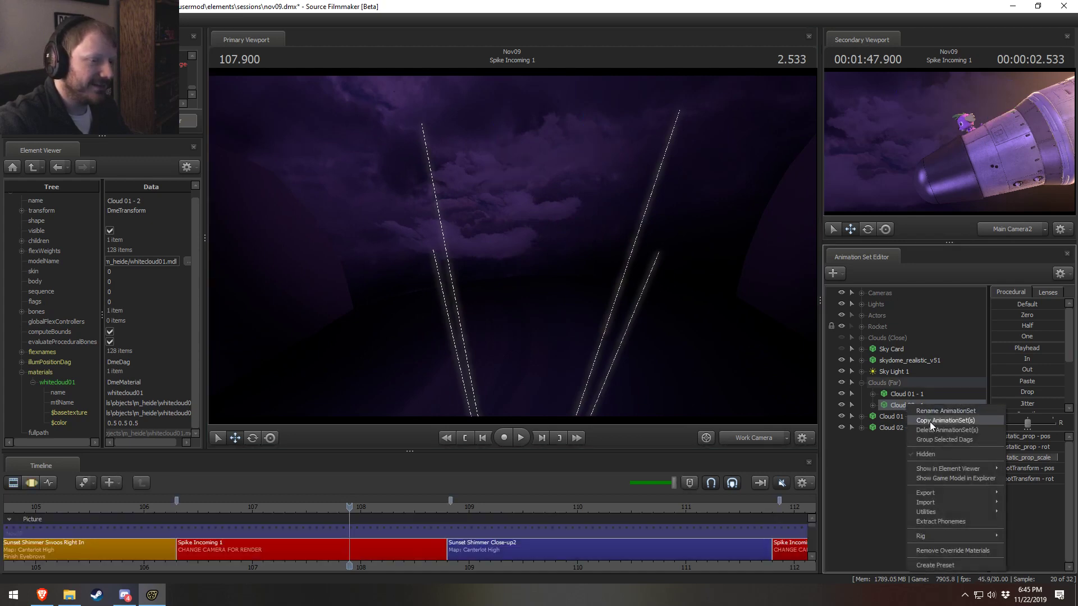
pyautogui.click(901, 477)
pyautogui.rightClick(901, 477)
pyautogui.click(943, 533)
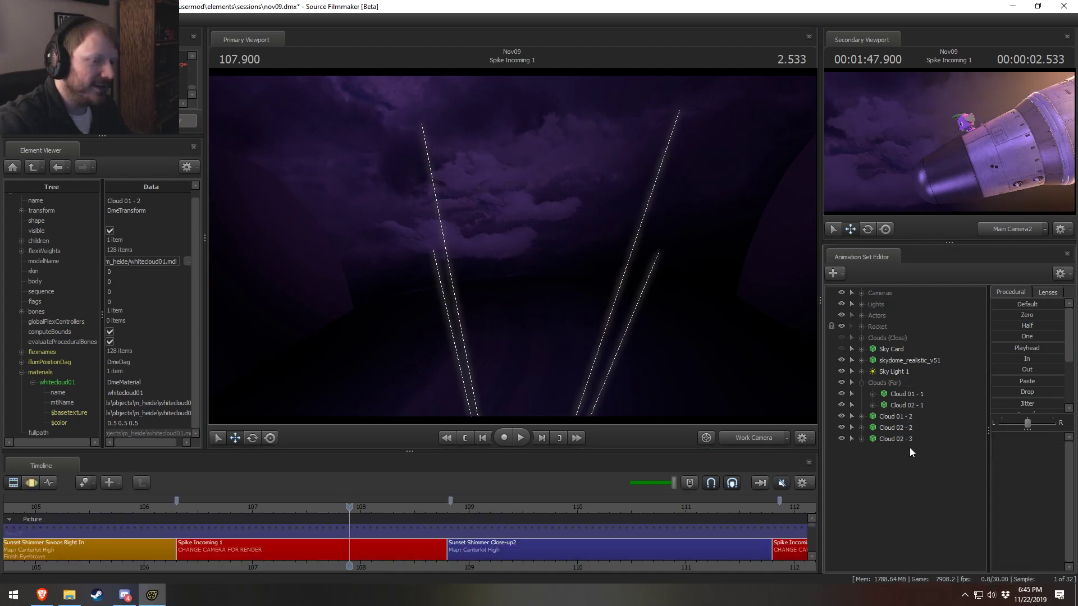
# Move the pasted Cloud 02 - 3 away from the original and lower in the scene at 107.900 for the whole shot
pyautogui.moveTo(600, 276); pyautogui.dragTo(513, 247)
pyautogui.hotkey('ctrl', 'a')
pyautogui.keyDown('alt'); pyautogui.moveTo(483, 332); pyautogui.dragTo(512, 247); pyautogui.keyUp('alt')
pyautogui.keyDown('alt'); pyautogui.moveTo(522, 170); pyautogui.dragTo(512, 292); pyautogui.keyUp('alt')
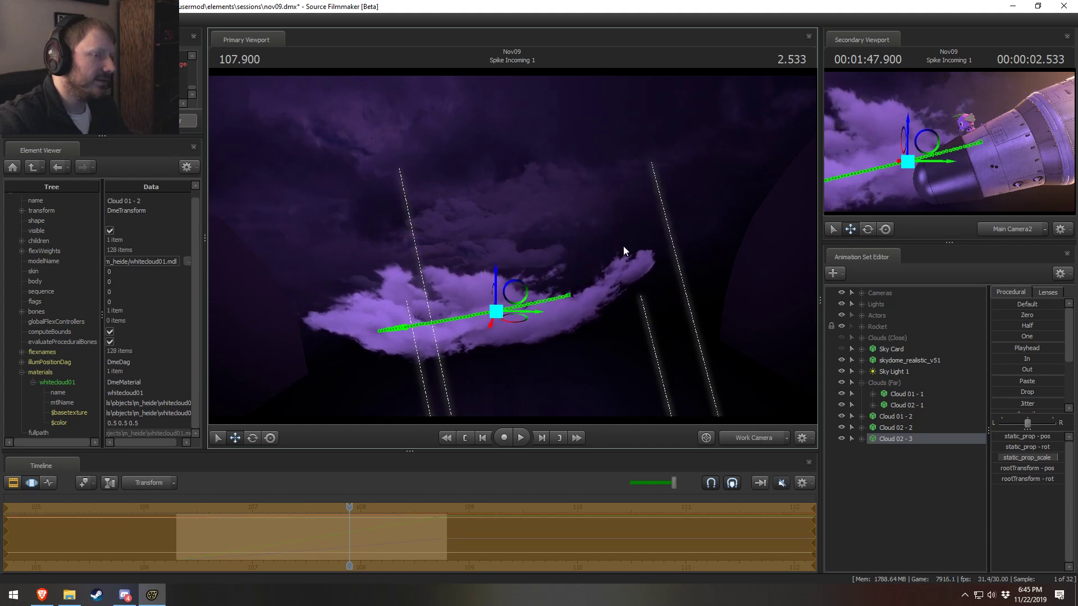
# Show Cloud 02 - 3's model in the Element Viewer and expand its whitecloud01 material
pyautogui.press('F2')
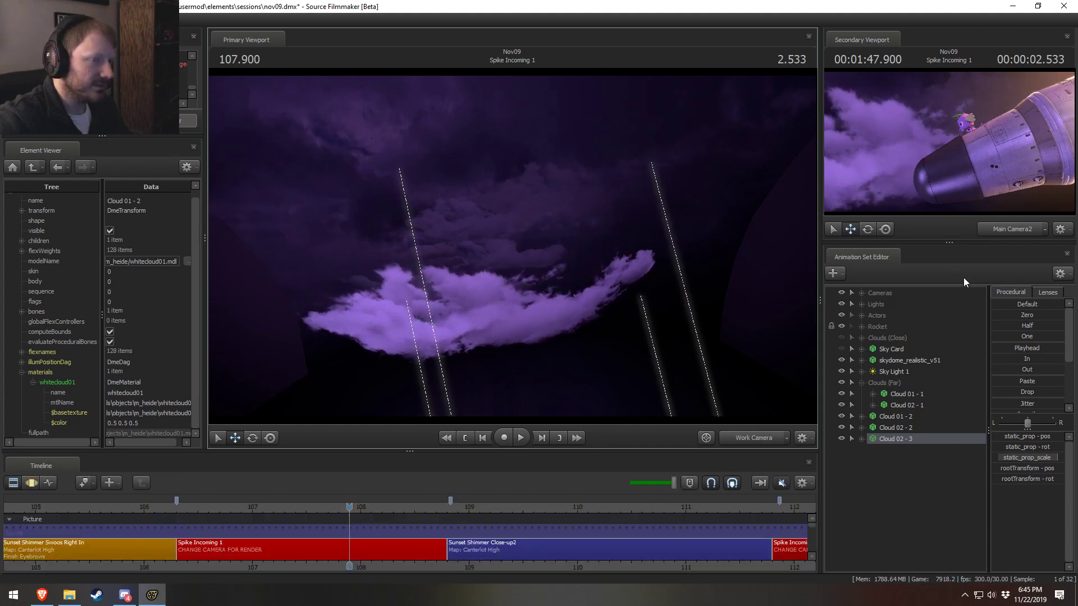
pyautogui.click(930, 438)
pyautogui.rightClick(921, 438)
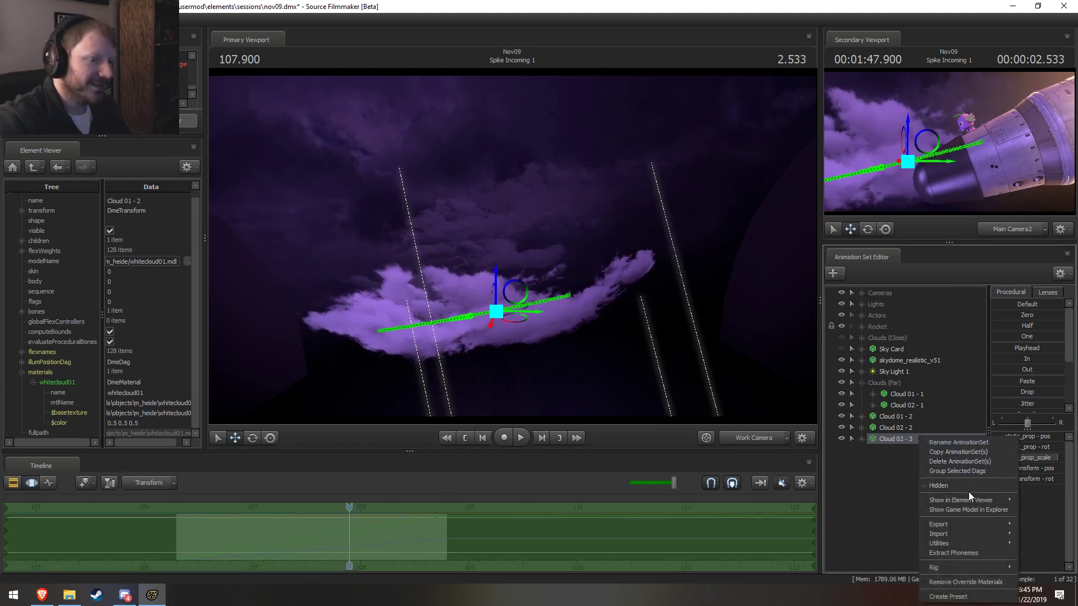
pyautogui.moveTo(971, 500)
pyautogui.click(1035, 511)
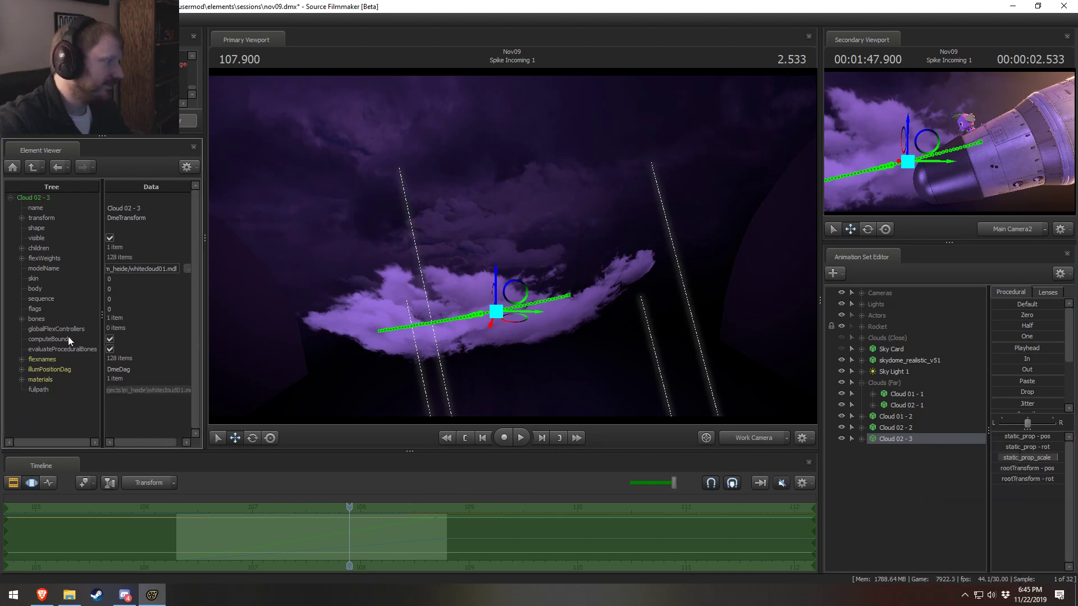
pyautogui.click(23, 379)
pyautogui.click(32, 389)
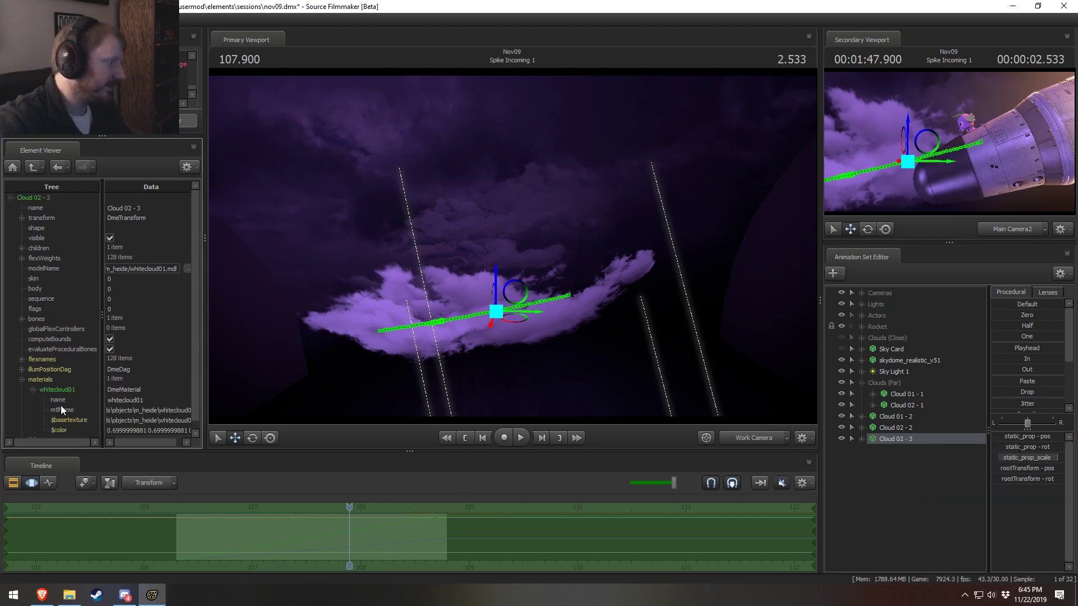
# Set the $color of Cloud 02 - 3's whitecloud01 material to 0.3 0.3 0.36
pyautogui.click(156, 431)
pyautogui.moveTo(149, 422); pyautogui.dragTo(285, 426)
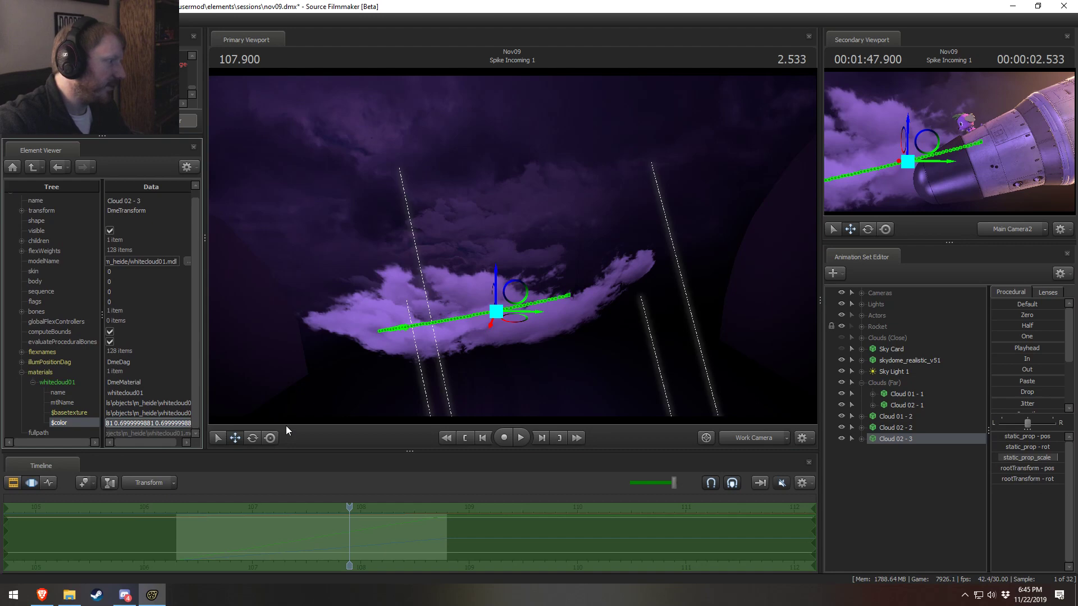
pyautogui.write('0.3 0.')
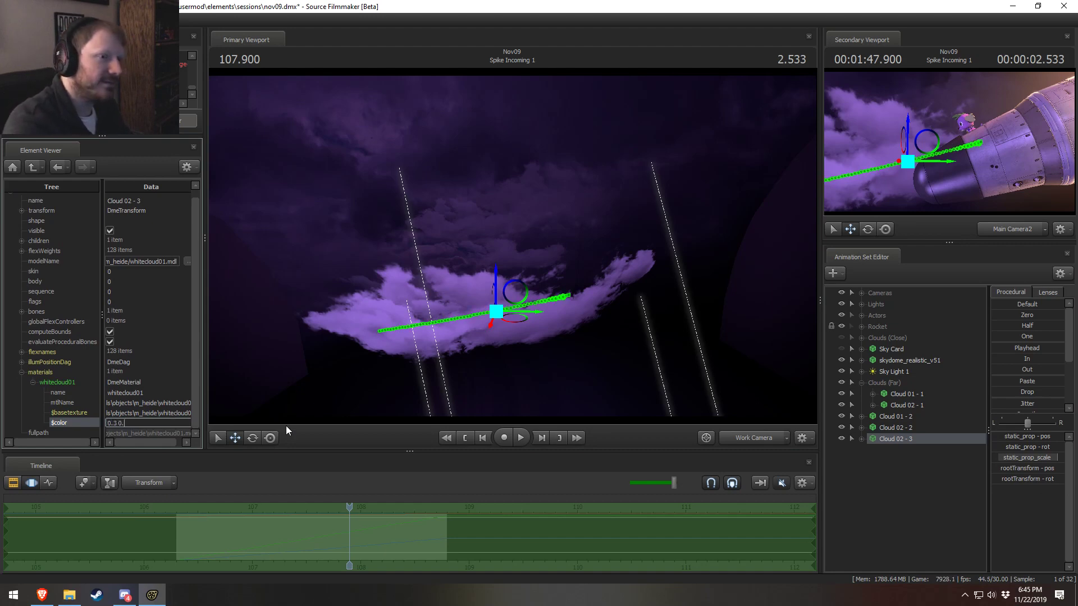
pyautogui.write('3 0.36')
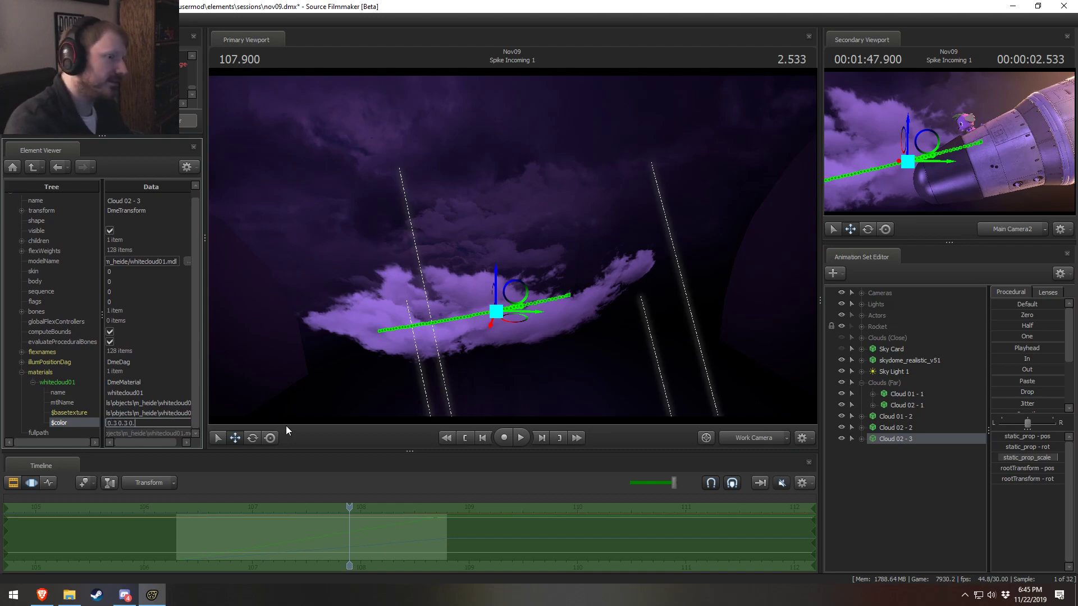
pyautogui.press('Return')
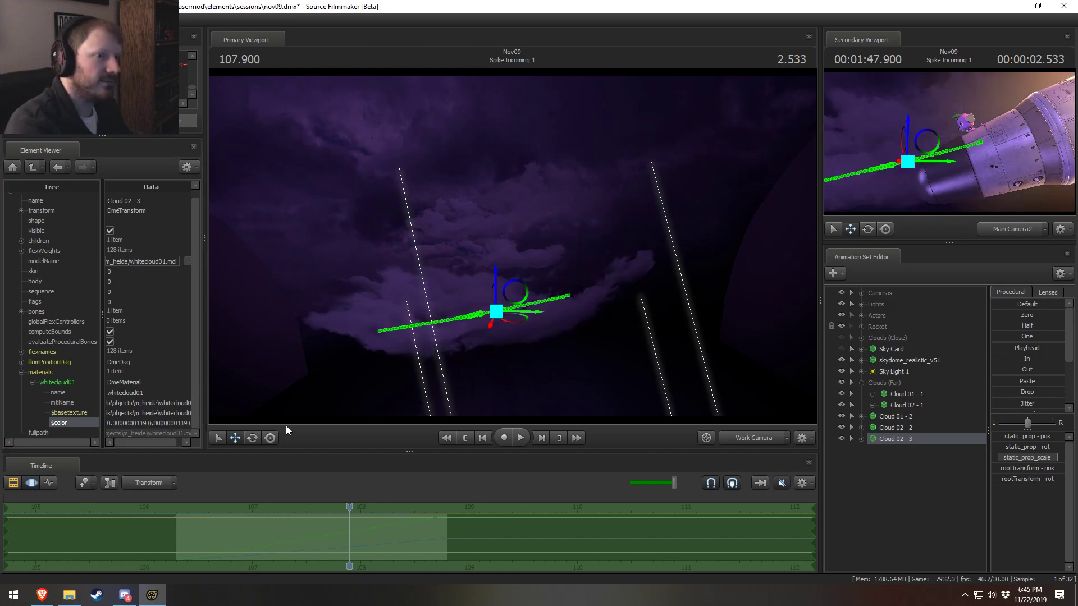
# Push Cloud 02 - 3 far past the rocket at 108.766, with the change ramping in from the start of Spike Incoming 1
pyautogui.press('shift')
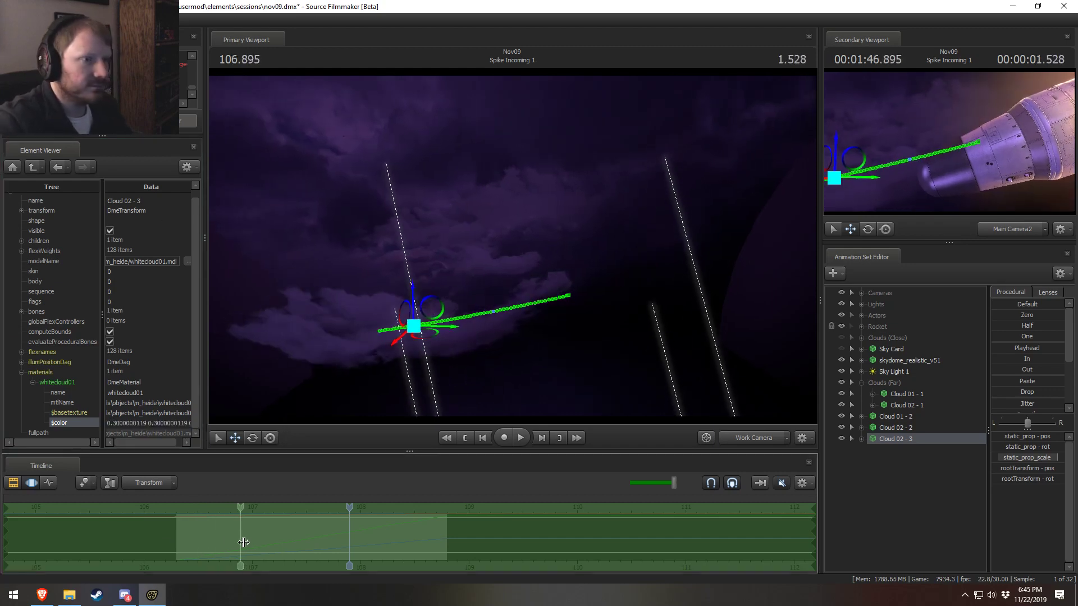
pyautogui.click(444, 527)
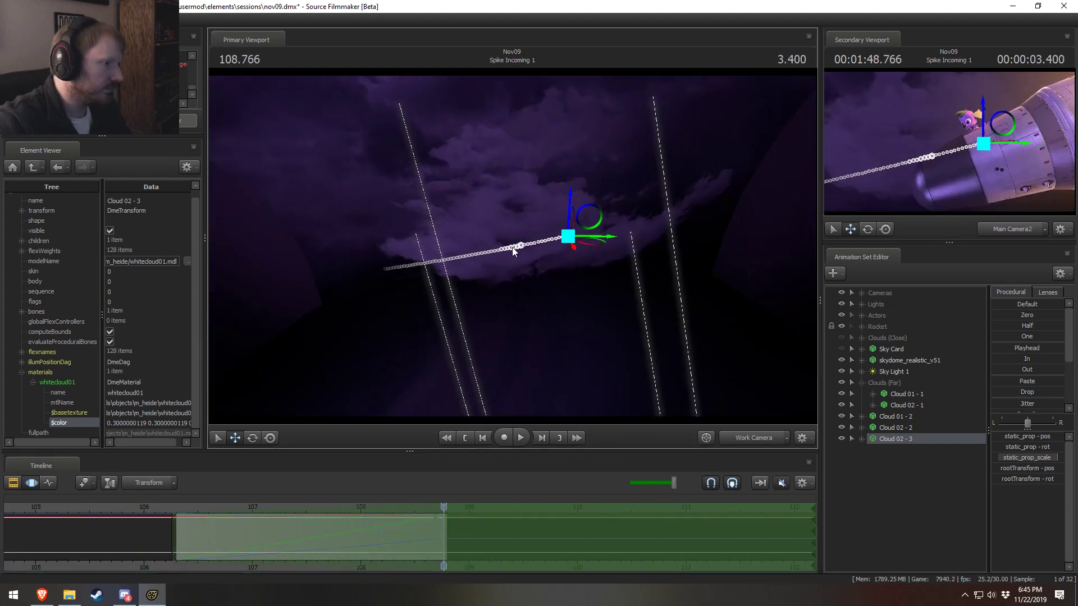
pyautogui.click(760, 439)
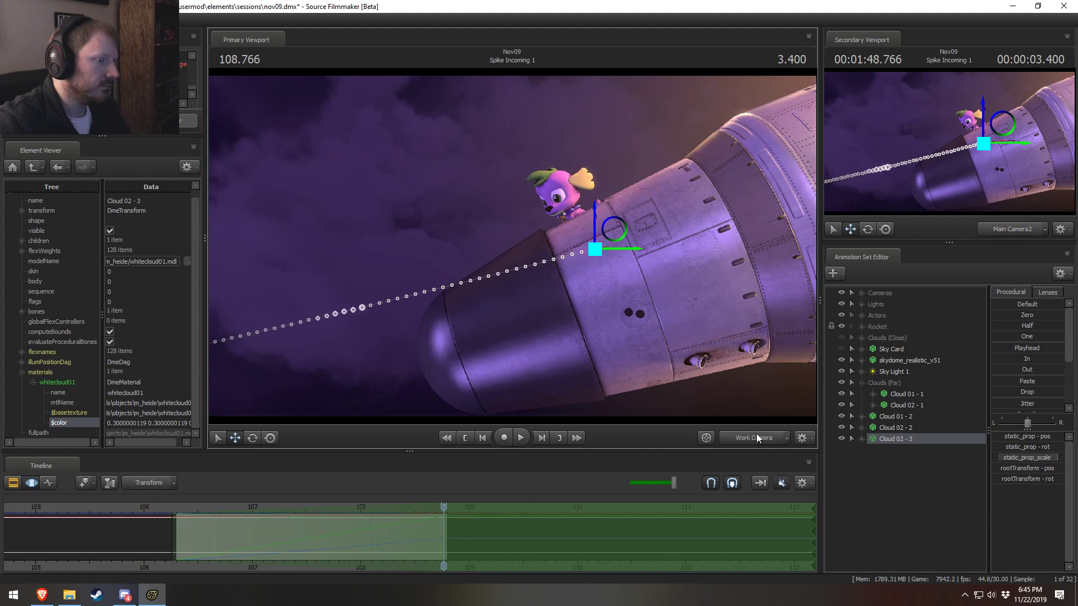
pyautogui.keyDown('ctrl'); pyautogui.click(757, 435); pyautogui.keyUp('ctrl')
pyautogui.press('s')
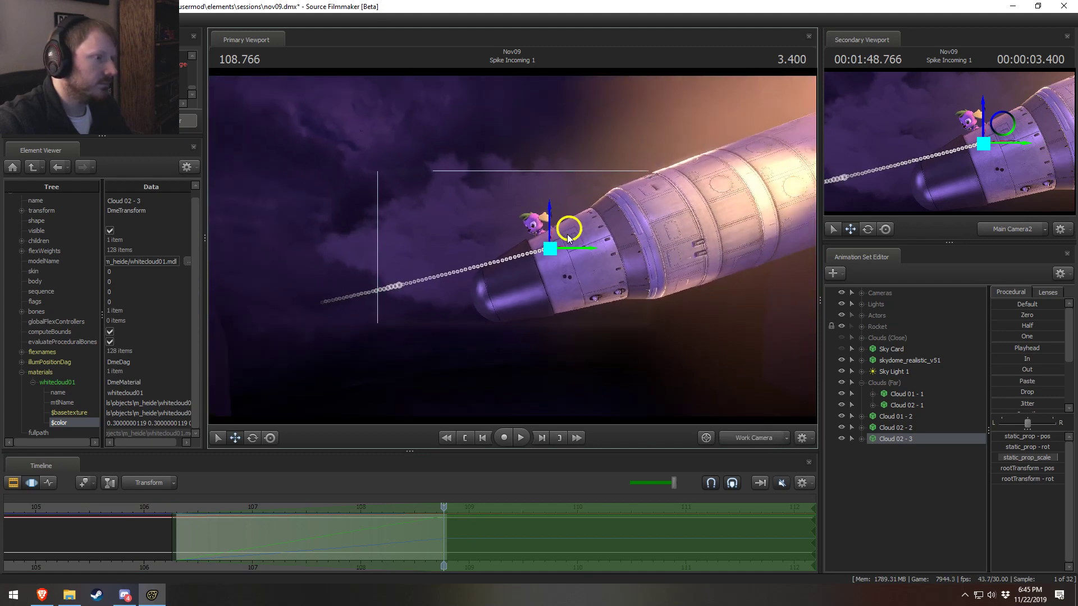
pyautogui.moveTo(569, 231); pyautogui.dragTo(861, 169)
# Play Spike Incoming 1 repeatedly through Main Camera2 to review the speed and look of Cloud 02 - 3
pyautogui.press('F2')
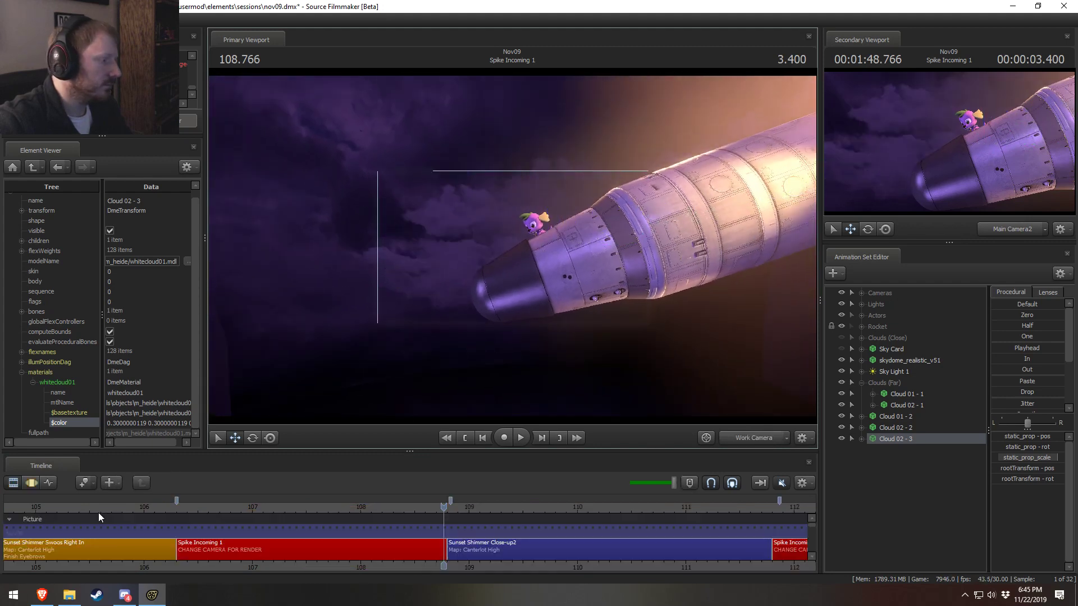
pyautogui.press('space')
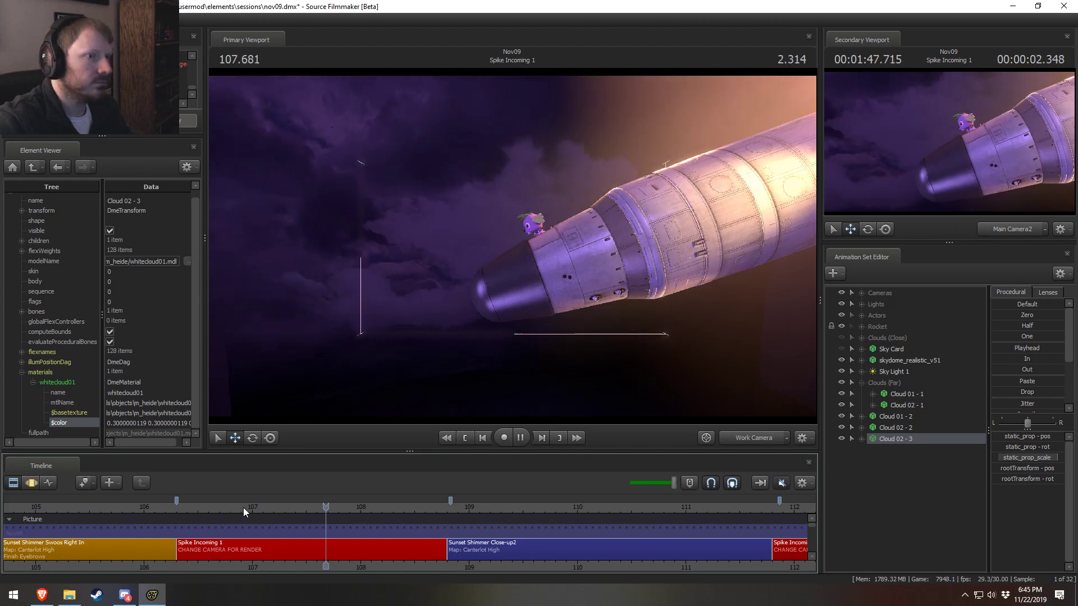
pyautogui.moveTo(247, 505); pyautogui.dragTo(175, 507)
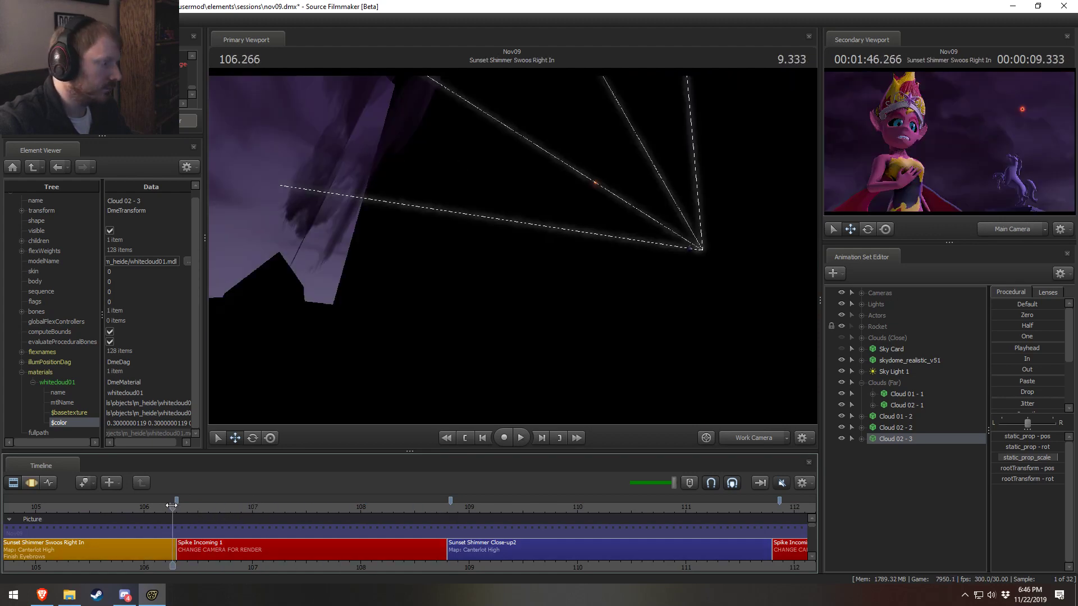
pyautogui.click(736, 436)
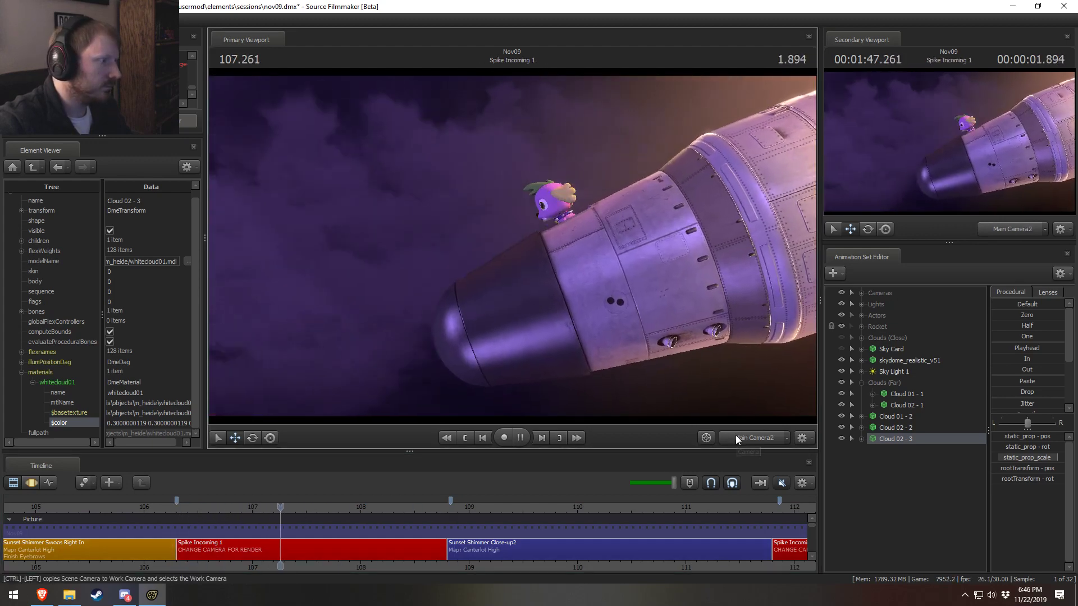
pyautogui.press('space')
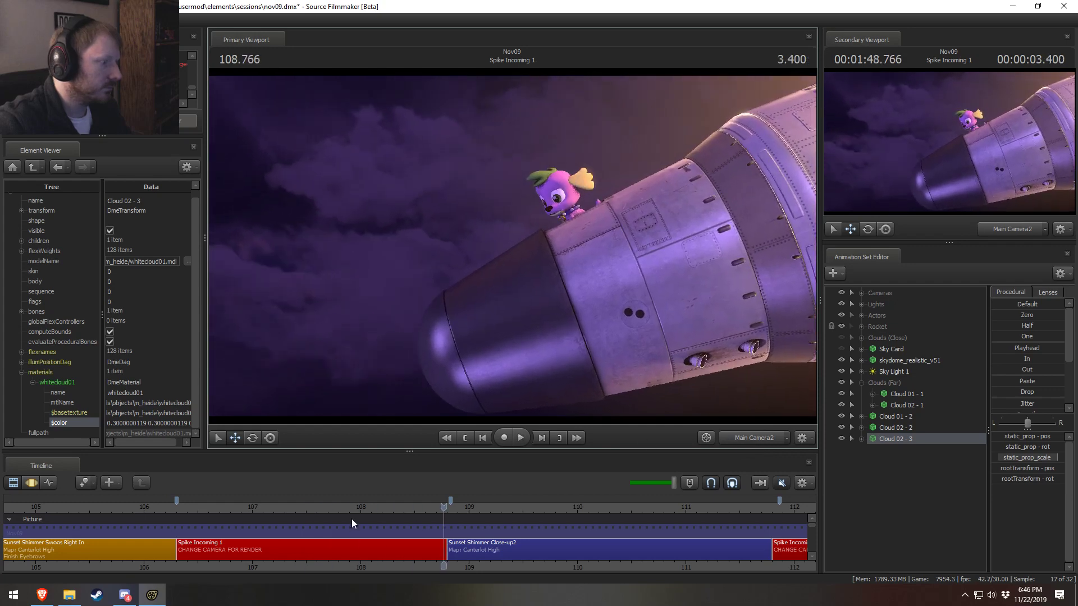
pyautogui.moveTo(351, 506); pyautogui.dragTo(214, 532)
pyautogui.press('space')
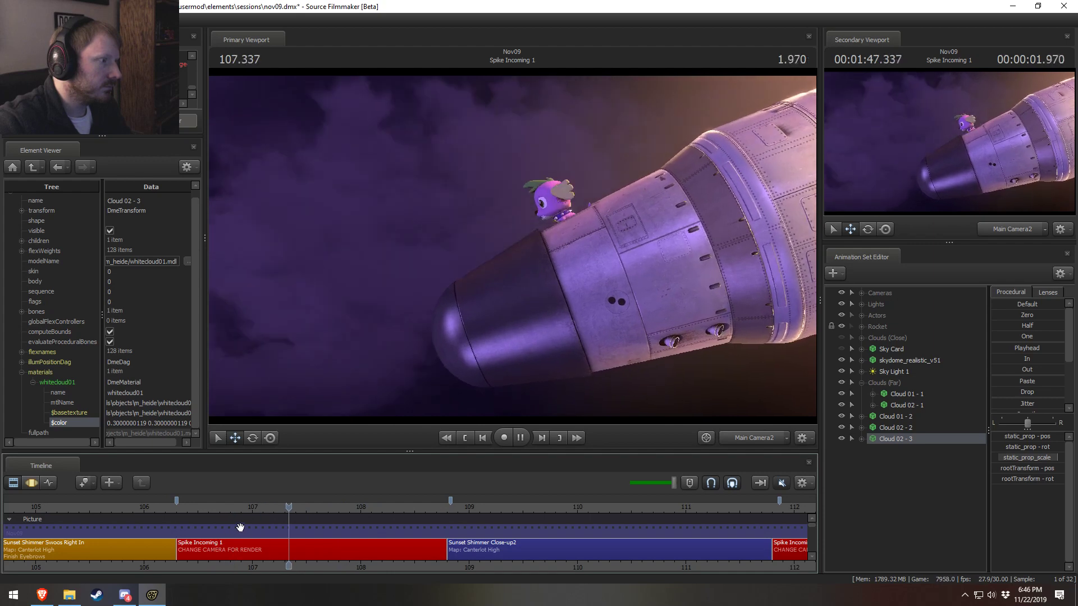
# Shift Cloud 02 - 3's whole path back and down so the cloud sits at the rocket's nose tip at 107.466
pyautogui.press('space')
pyautogui.press('F3')
pyautogui.hotkey('ctrl', 'a')
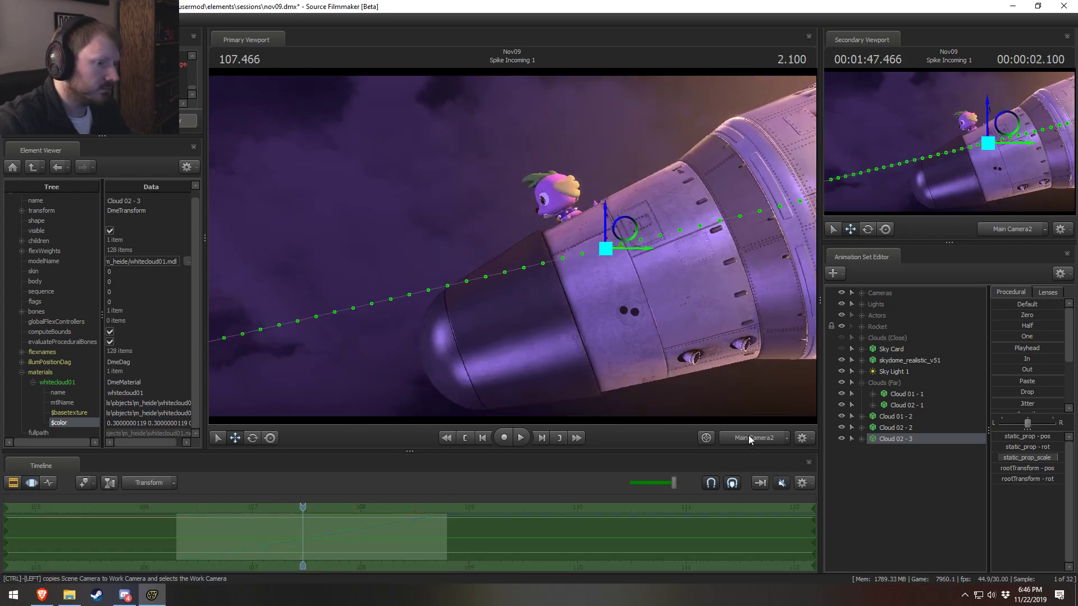
pyautogui.keyDown('ctrl'); pyautogui.click(726, 434); pyautogui.keyUp('ctrl')
pyautogui.press('s')
pyautogui.moveTo(696, 387); pyautogui.dragTo(514, 257)
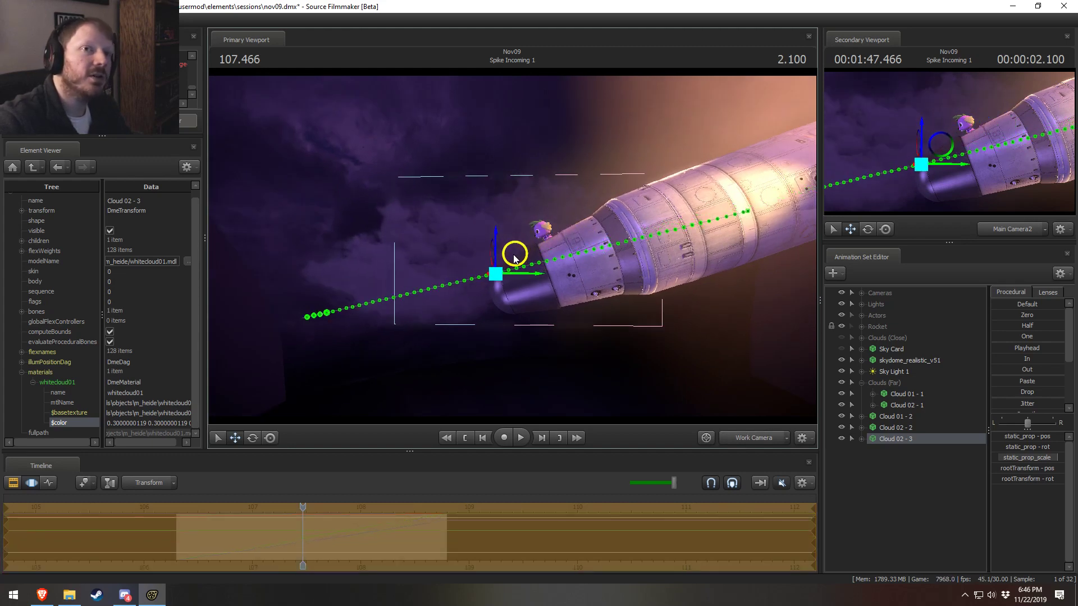
pyautogui.moveTo(514, 258); pyautogui.dragTo(514, 259)
pyautogui.click(749, 438)
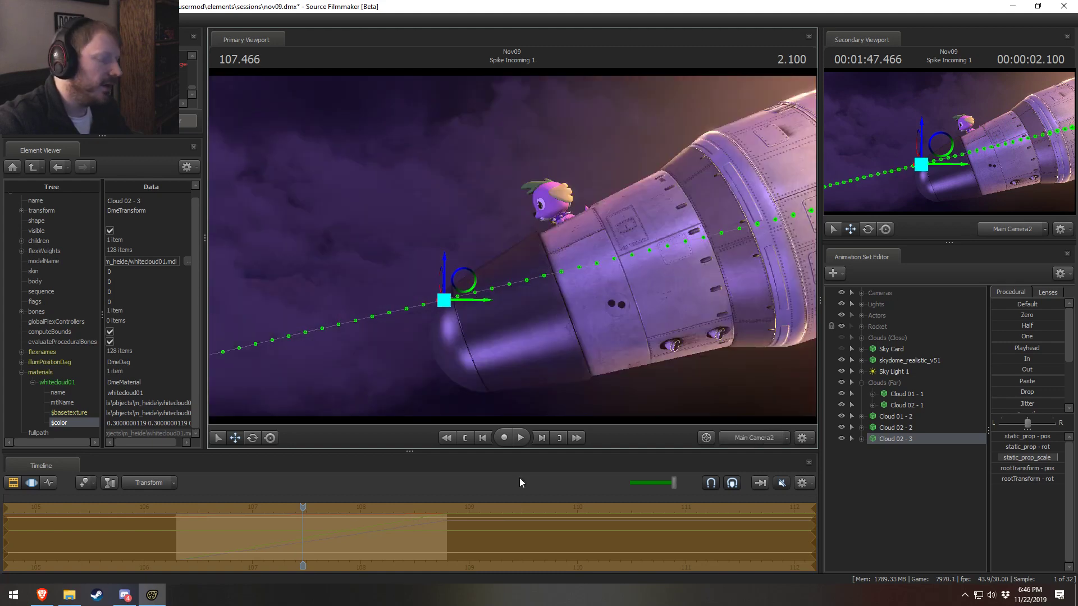
pyautogui.press('F2')
# Play the opening of Spike Incoming 1 repeatedly through Main Camera2 to check Cloud 02 - 3's shifted drift
pyautogui.moveTo(173, 507); pyautogui.dragTo(178, 511)
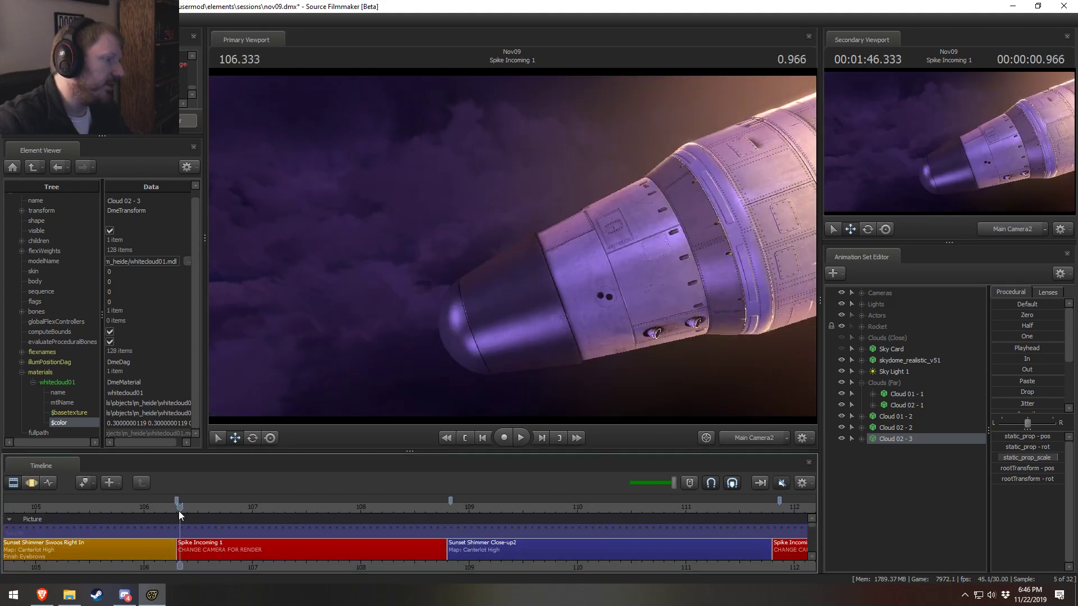
pyautogui.press('space')
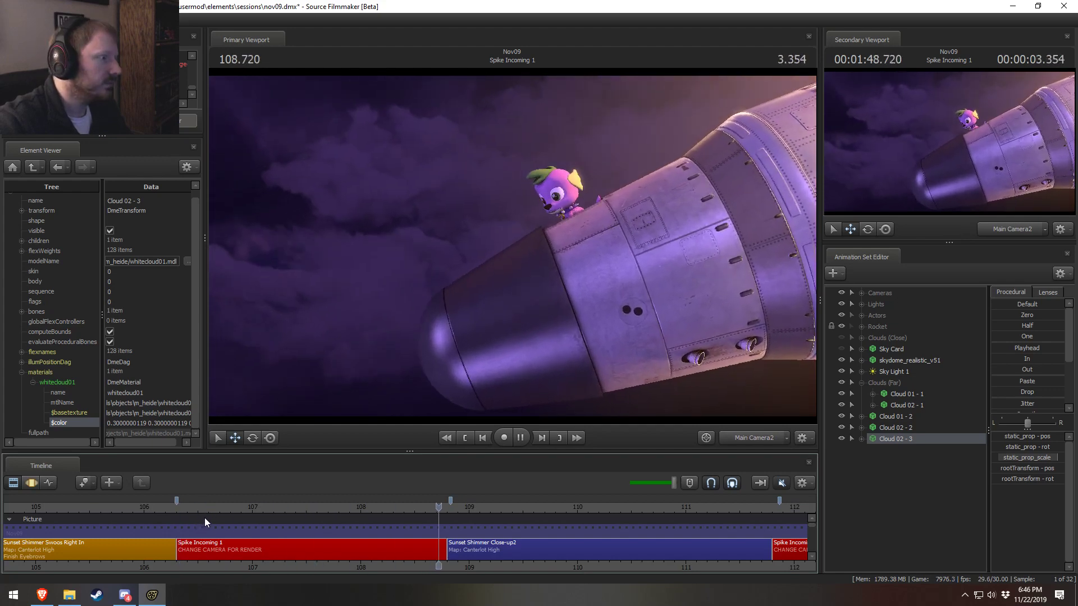
pyautogui.press('space')
pyautogui.press('F3')
pyautogui.press('F2')
pyautogui.click(190, 507)
pyautogui.press('space')
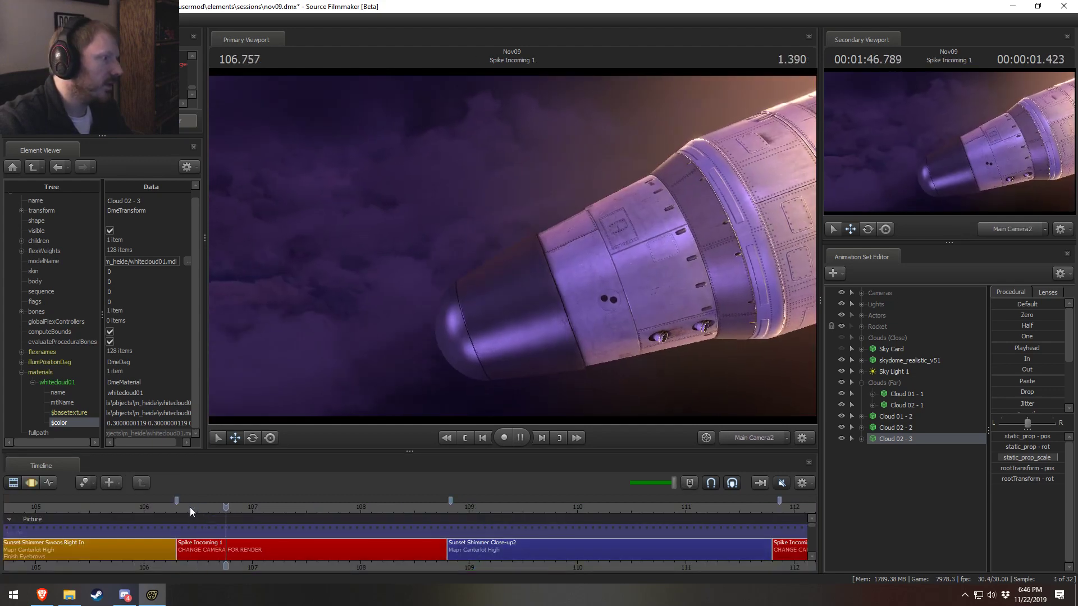
pyautogui.click(183, 507)
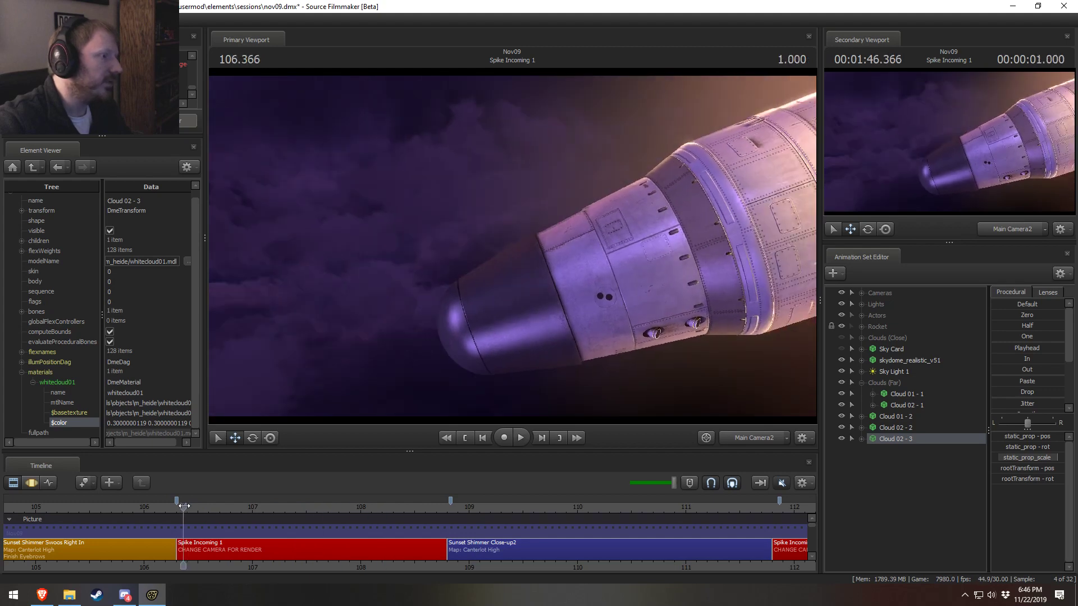
pyautogui.click(183, 507)
pyautogui.press('space')
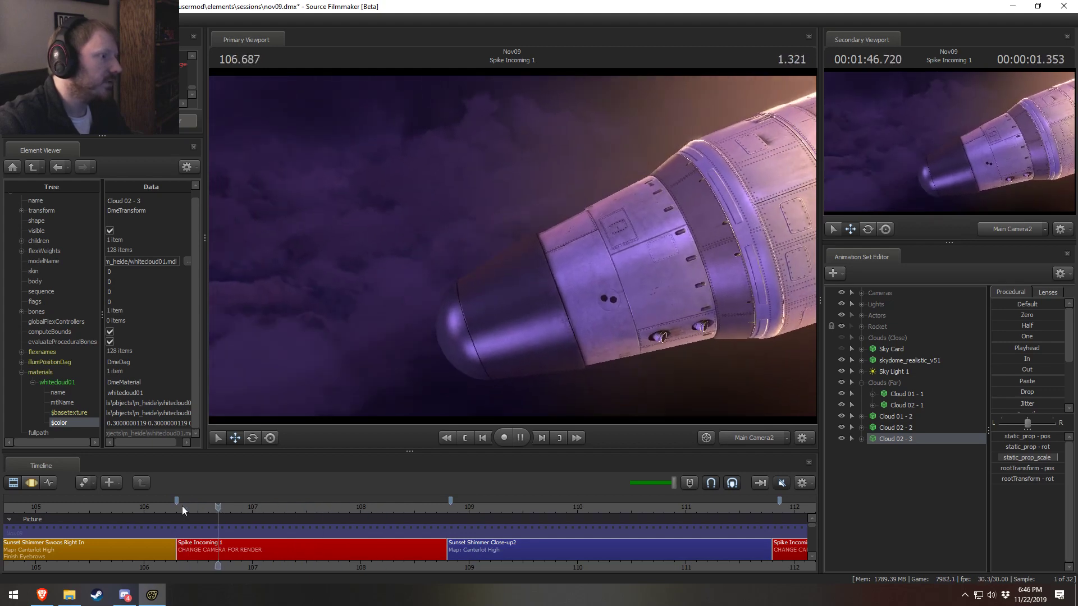
pyautogui.click(183, 507)
pyautogui.press('space')
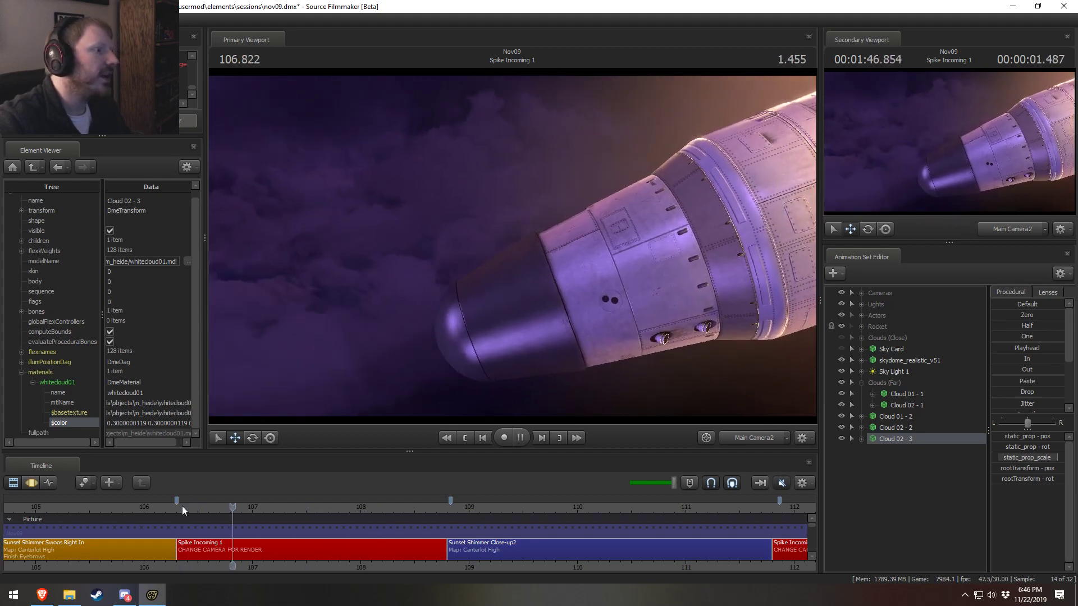
pyautogui.press('space')
pyautogui.press('space')
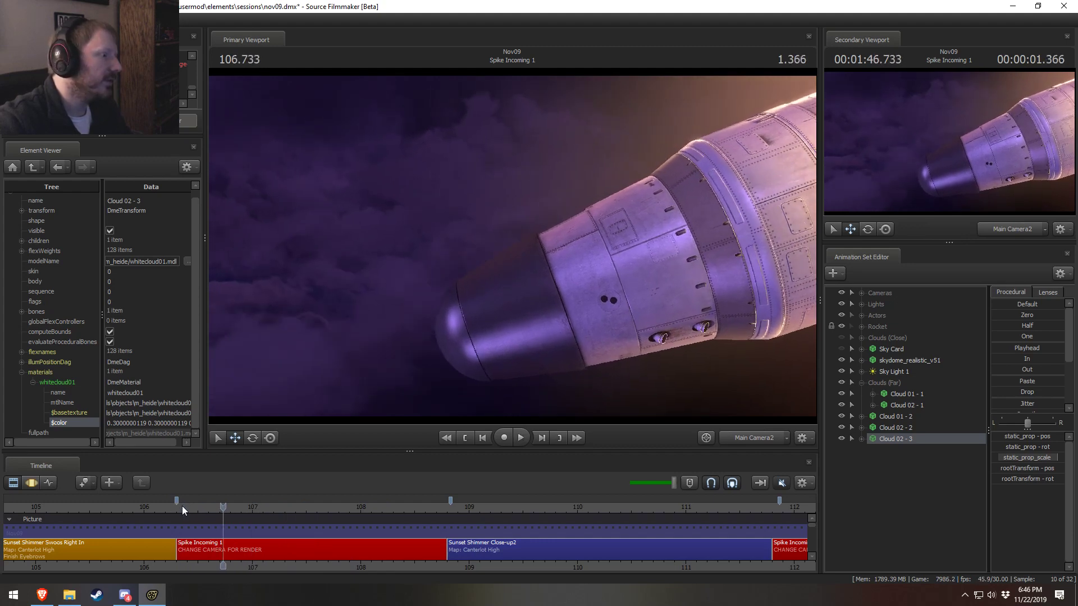
pyautogui.click(183, 504)
pyautogui.press('space')
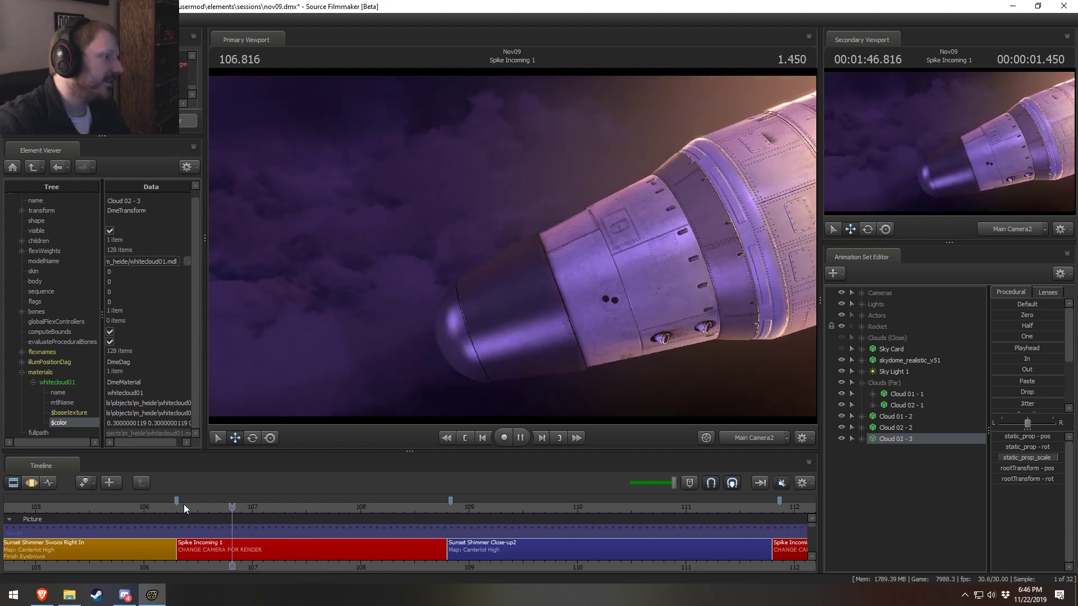
pyautogui.click(184, 505)
pyautogui.press('space')
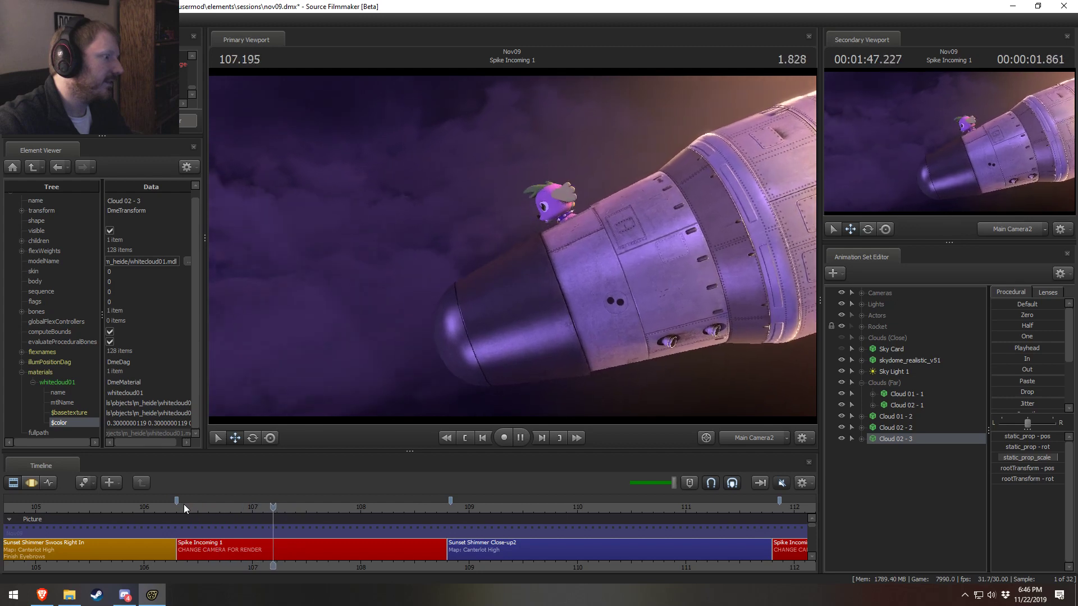
pyautogui.press('space')
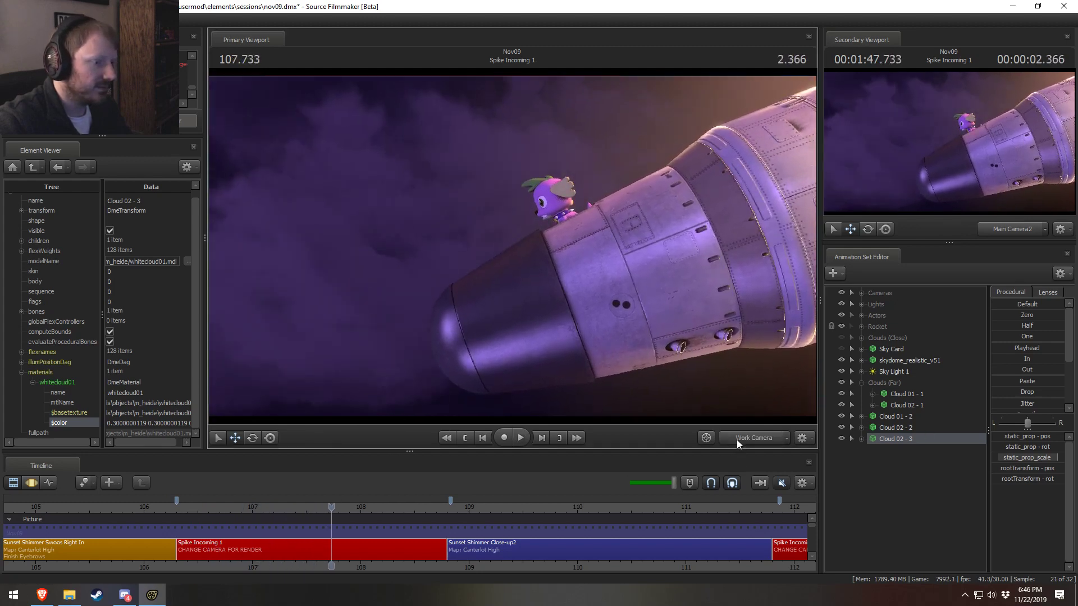
# Duplicate Cloud 02 - 1 by copying its animation set and pasting it into the Animation Set Editor
pyautogui.click(736, 440)
pyautogui.moveTo(542, 244); pyautogui.dragTo(522, 213)
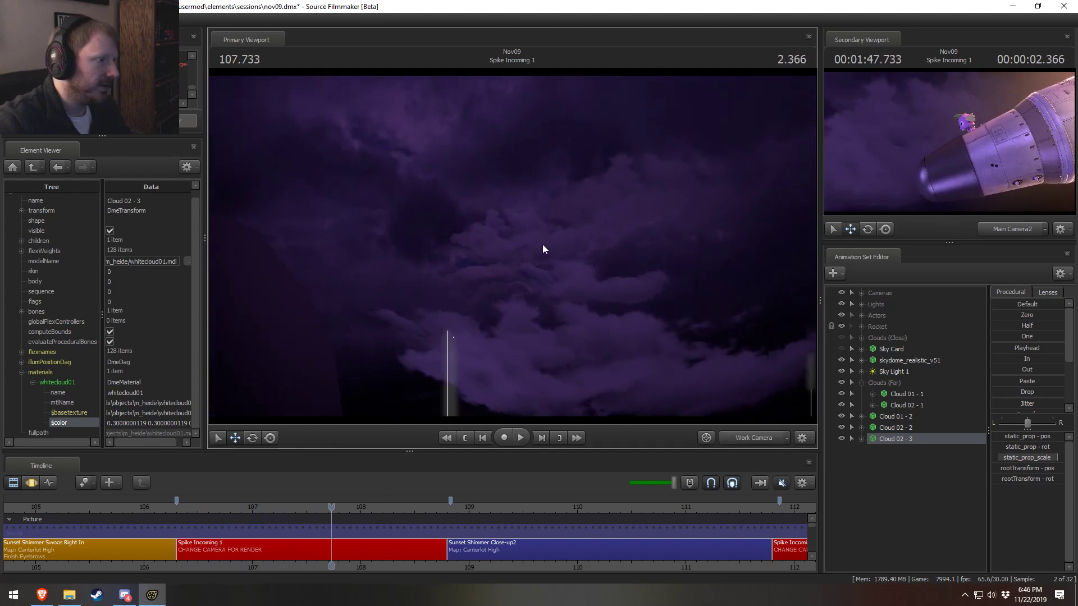
pyautogui.click(918, 402)
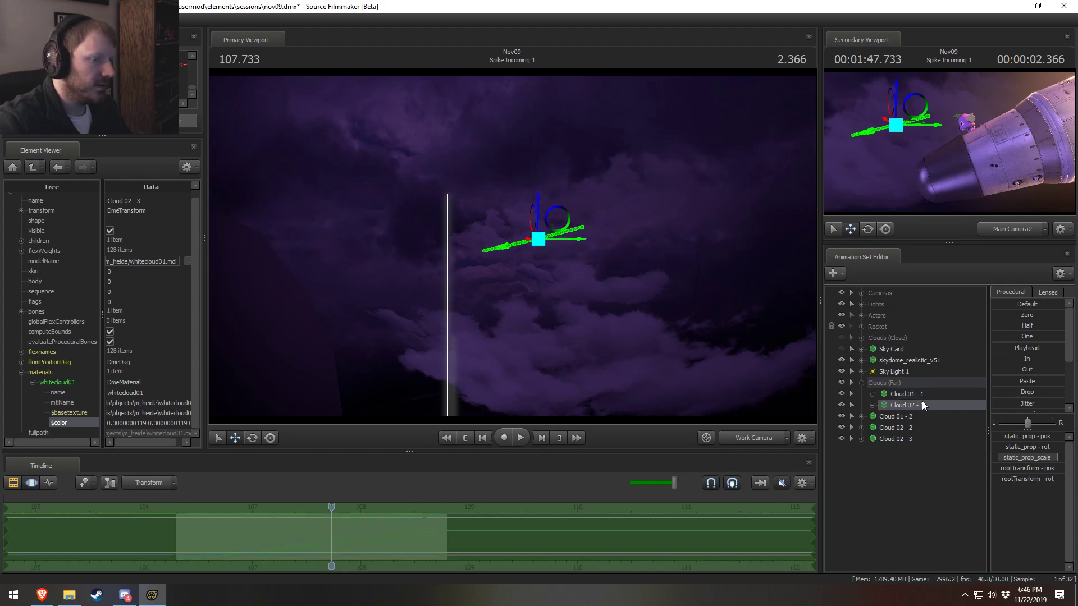
pyautogui.rightClick(922, 401)
pyautogui.click(908, 487)
pyautogui.rightClick(905, 493)
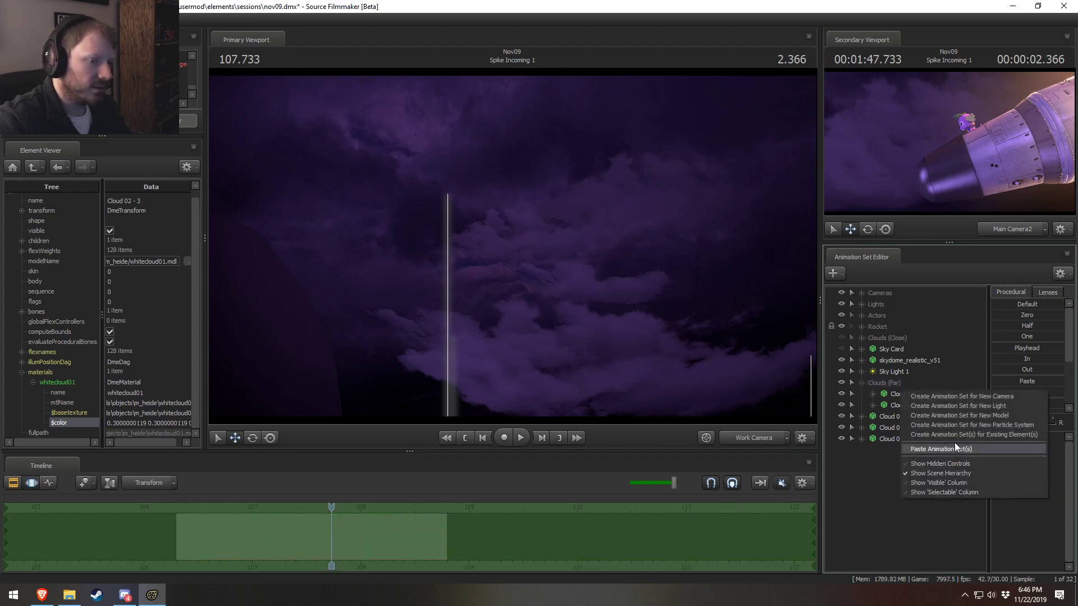
pyautogui.click(941, 449)
pyautogui.press('F2')
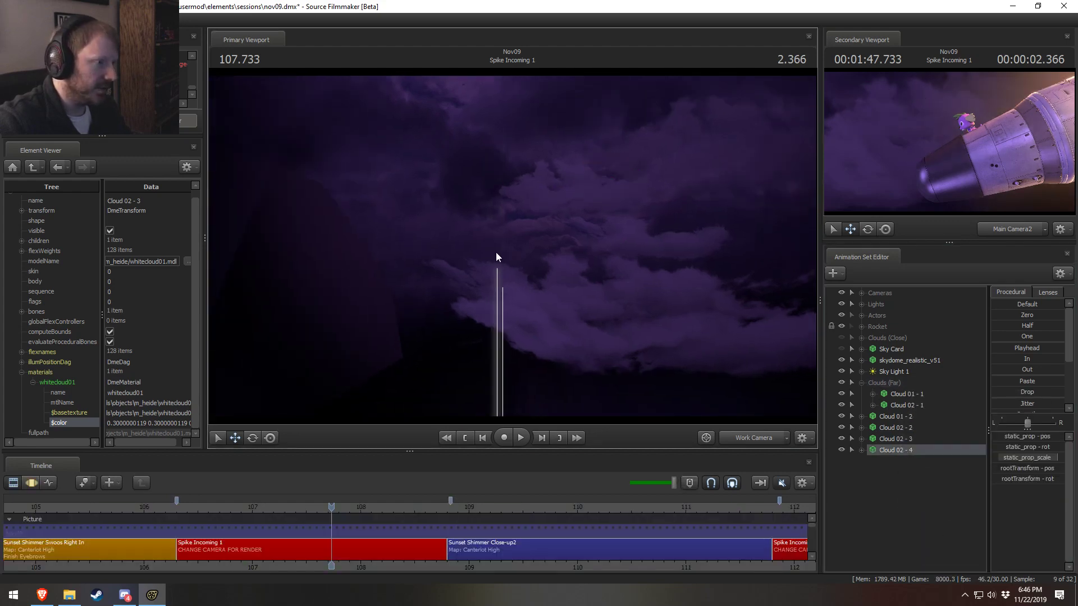
# Move Cloud 02 - 4's path down and away from the rocket, working at 107.733 from a copy of the scene camera view
pyautogui.press('F3')
pyautogui.keyDown('ctrl'); pyautogui.click(761, 441); pyautogui.keyUp('ctrl')
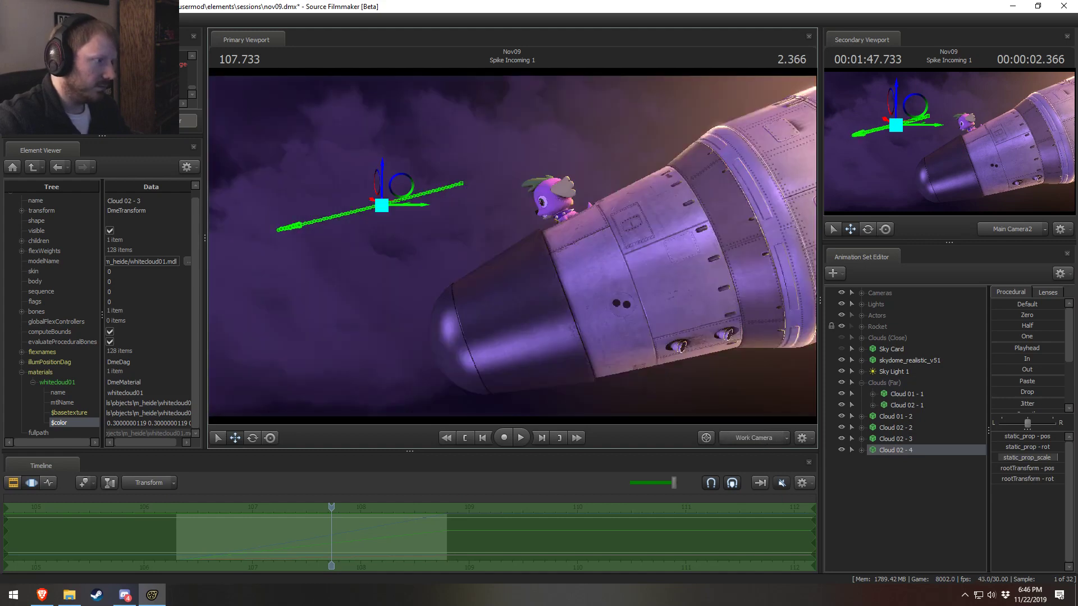
pyautogui.press('s')
pyautogui.moveTo(524, 232); pyautogui.dragTo(314, 331)
# Play Spike Incoming 1 through the Work Camera and Main Camera2 to check where Cloud 02 - 4 drifts
pyautogui.press('space')
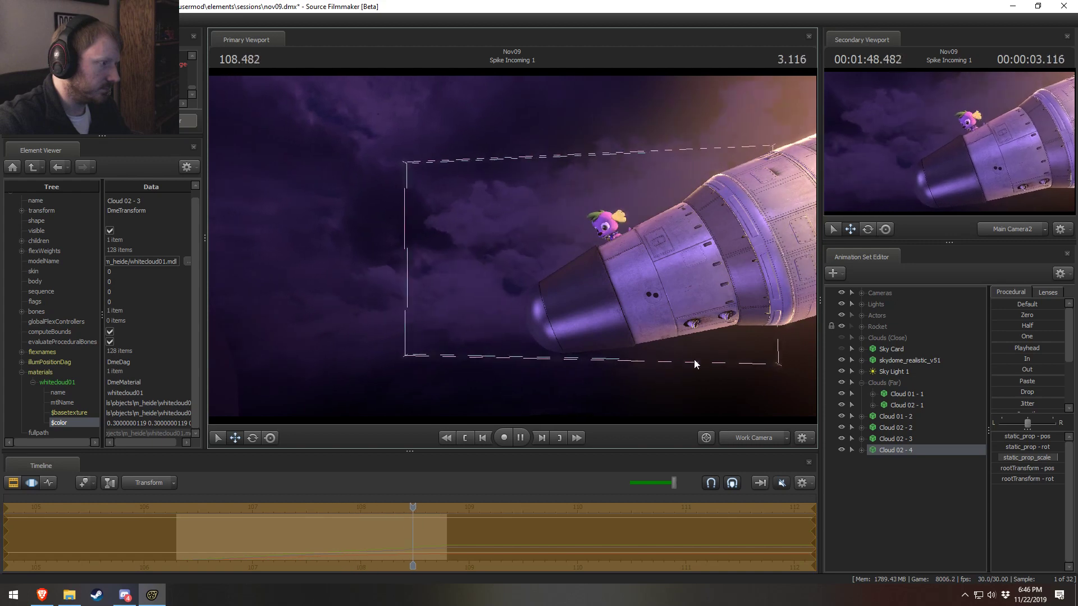
pyautogui.press('space')
pyautogui.click(727, 440)
pyautogui.press('F2')
pyautogui.click(260, 506)
pyautogui.press('space')
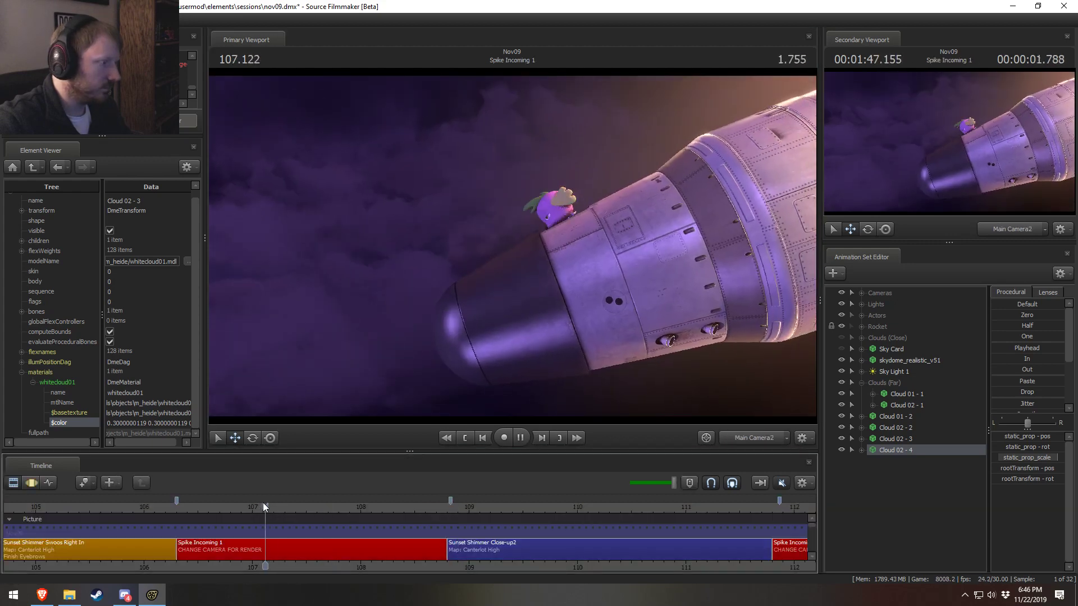
pyautogui.press('space')
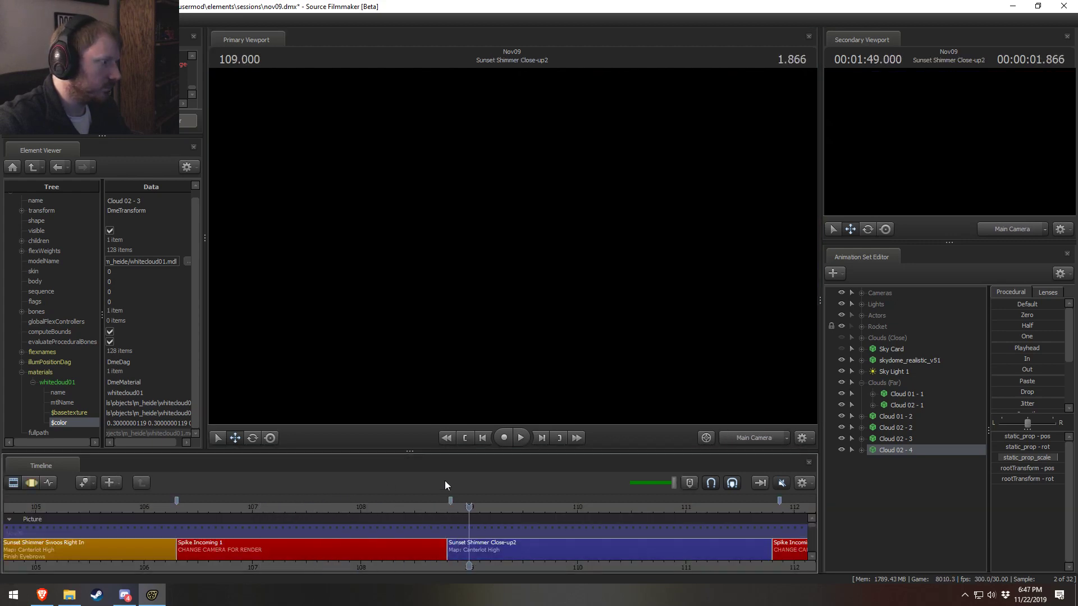
# Move Cloud 02 - 4 slightly toward the rocket at 108.733, viewing it from a widened Work Camera
pyautogui.press('F3')
pyautogui.moveTo(464, 507); pyautogui.dragTo(434, 507)
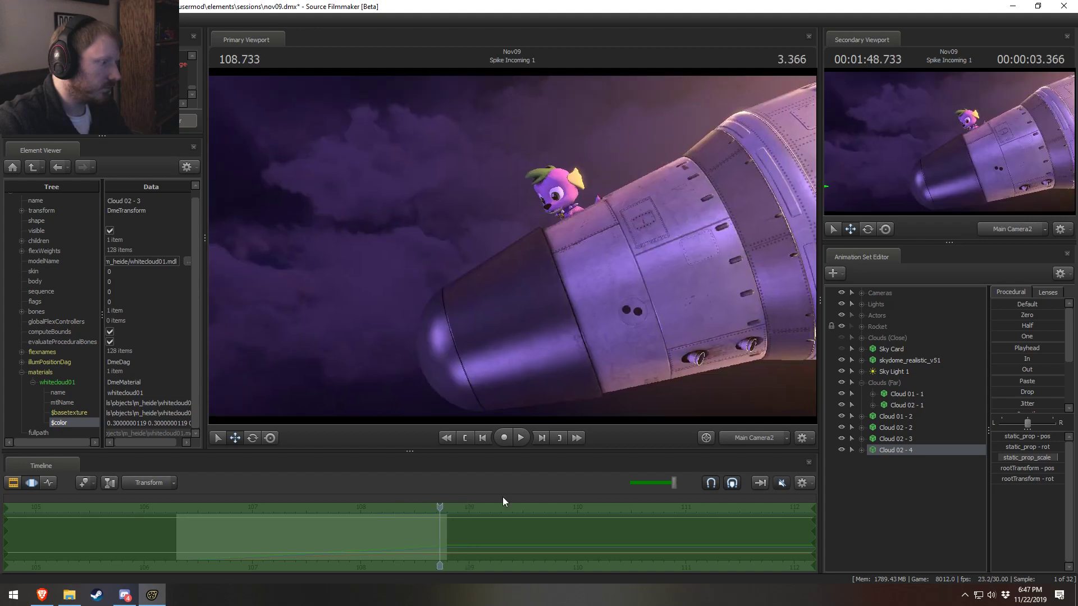
pyautogui.click(782, 435)
pyautogui.moveTo(512, 247); pyautogui.dragTo(407, 272)
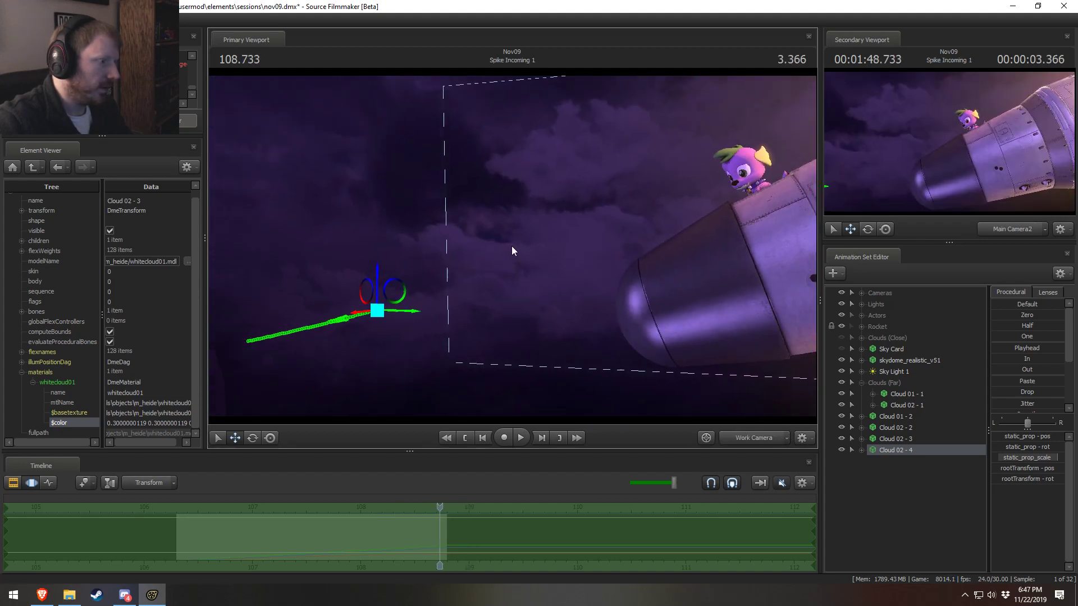
pyautogui.keyDown('ctrl'); pyautogui.click(764, 433); pyautogui.keyUp('ctrl')
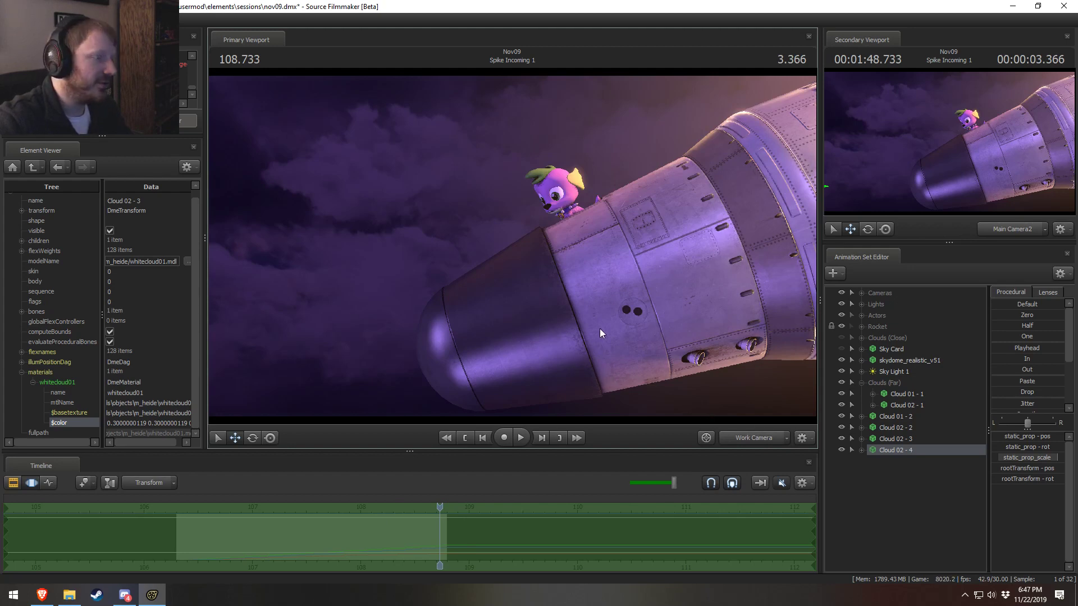
pyautogui.press('s')
pyautogui.moveTo(600, 331); pyautogui.dragTo(533, 327)
pyautogui.moveTo(268, 328); pyautogui.dragTo(316, 317)
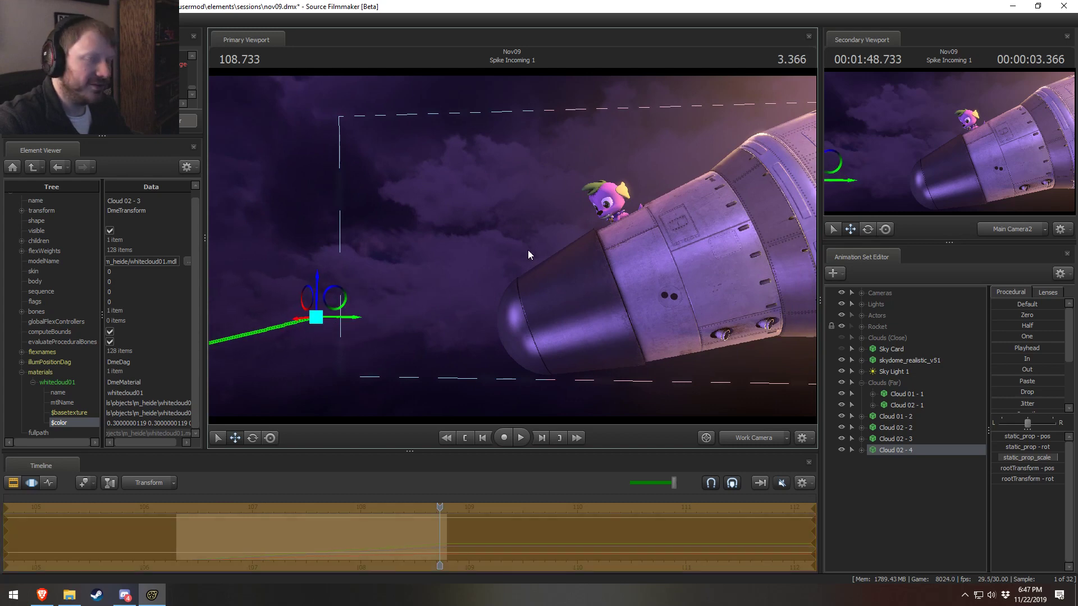
pyautogui.click(763, 441)
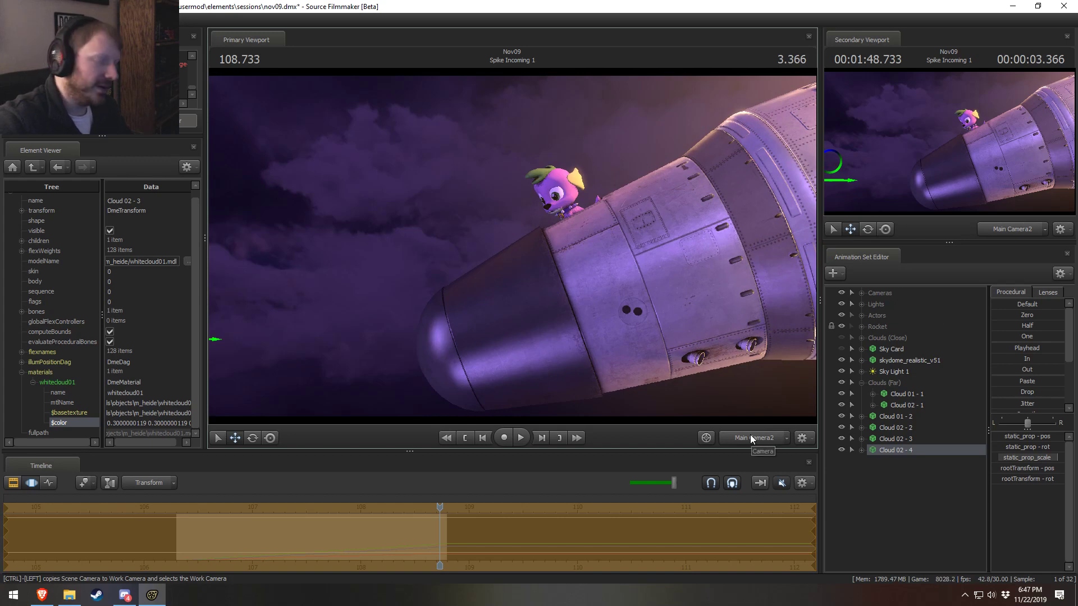
# Replay the later part of Spike Incoming 1 through Main Camera2 to review Cloud 02 - 4's adjusted position
pyautogui.press('F2')
pyautogui.press('space')
pyautogui.press('F2')
pyautogui.click(336, 507)
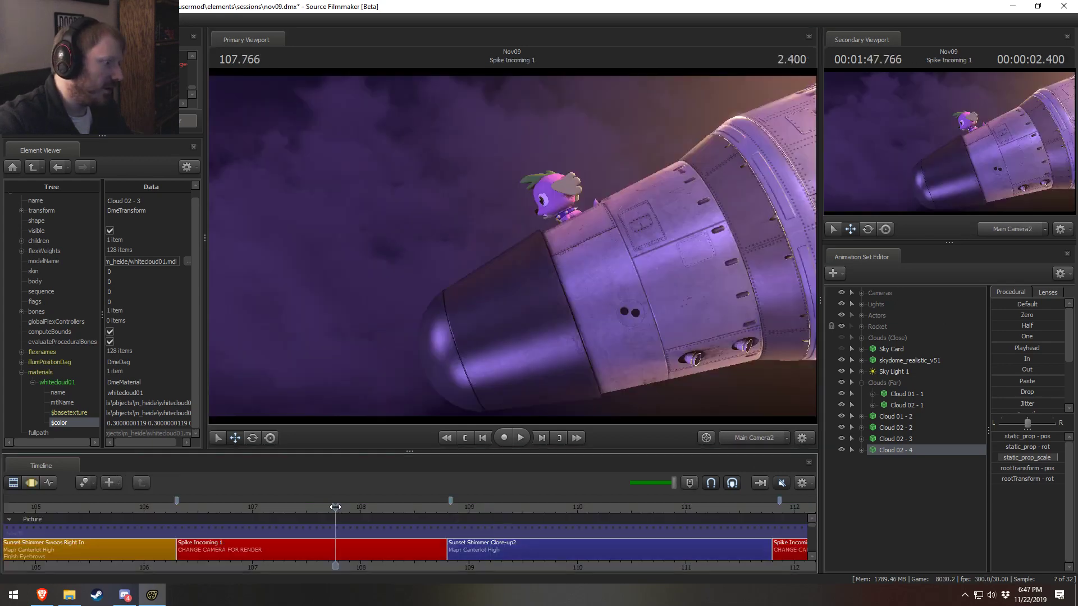
pyautogui.press('space')
pyautogui.press('space')
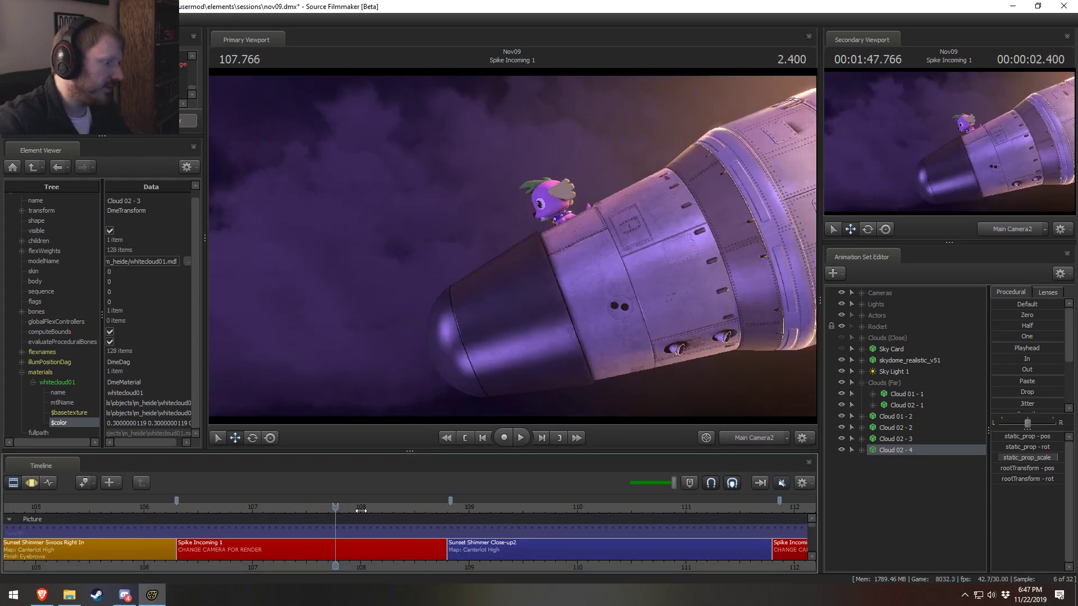
# Nudge Cloud 02 - 4 a little farther toward the rocket and slightly down at 108.733
pyautogui.press('F3')
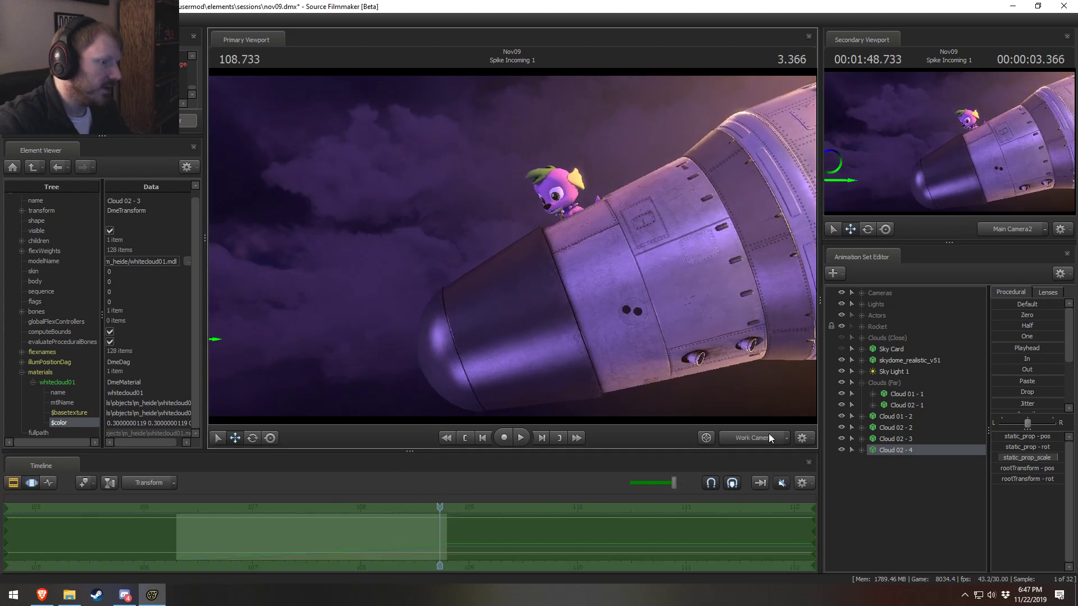
pyautogui.click(754, 437)
pyautogui.moveTo(348, 253); pyautogui.dragTo(375, 279)
pyautogui.moveTo(335, 342); pyautogui.dragTo(364, 353)
# Play Spike Incoming 1 again through Main Camera2 to review the movement of all the far clouds behind the rocket
pyautogui.press('space')
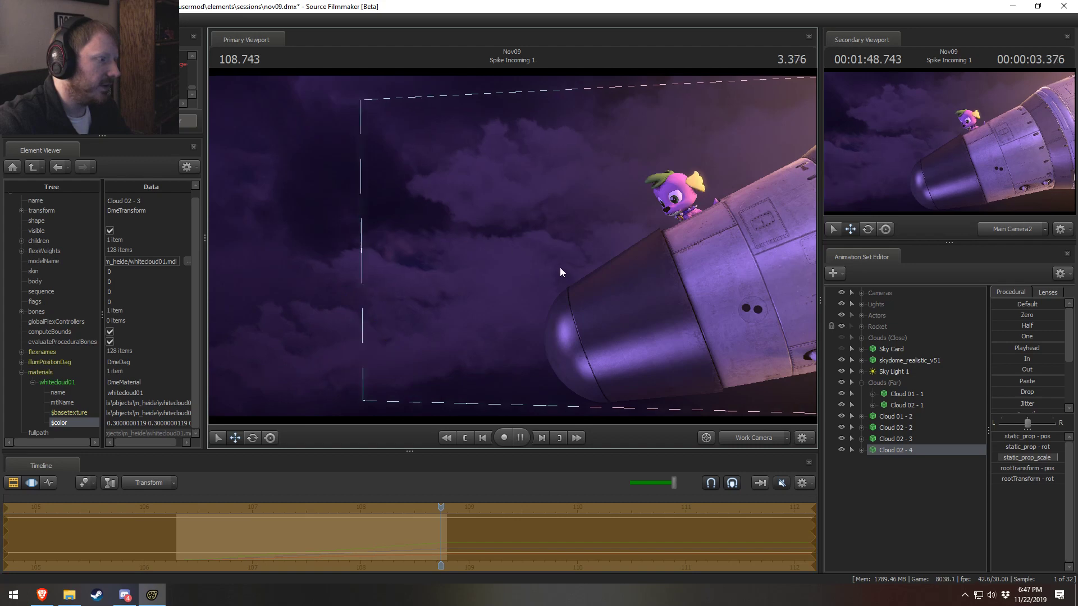
pyautogui.press('space')
pyautogui.click(732, 440)
pyautogui.press('F2')
pyautogui.click(341, 504)
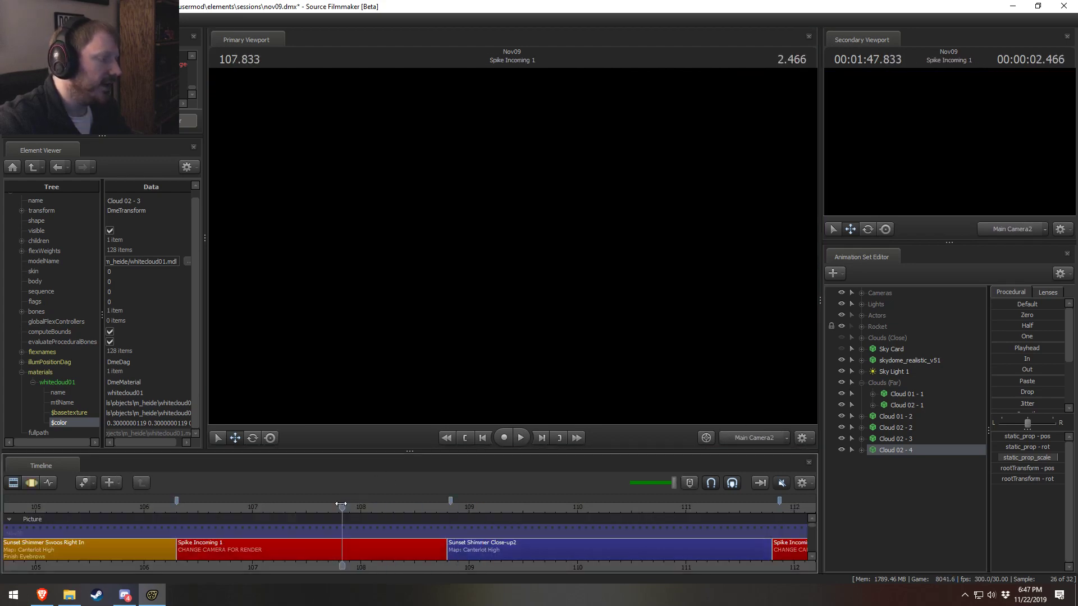
pyautogui.click(242, 503)
pyautogui.press('space')
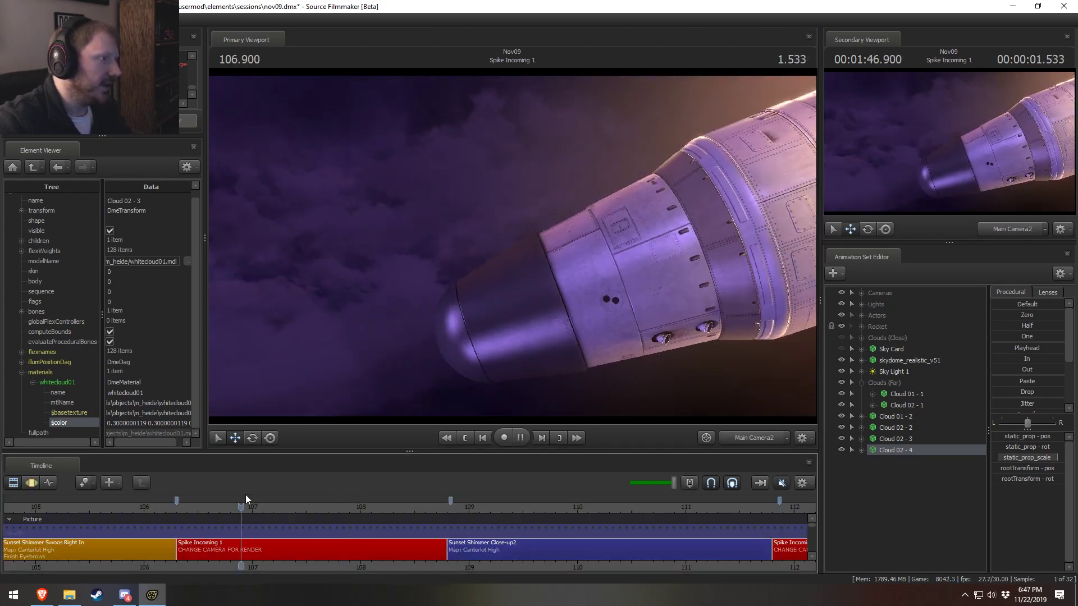
pyautogui.press('space')
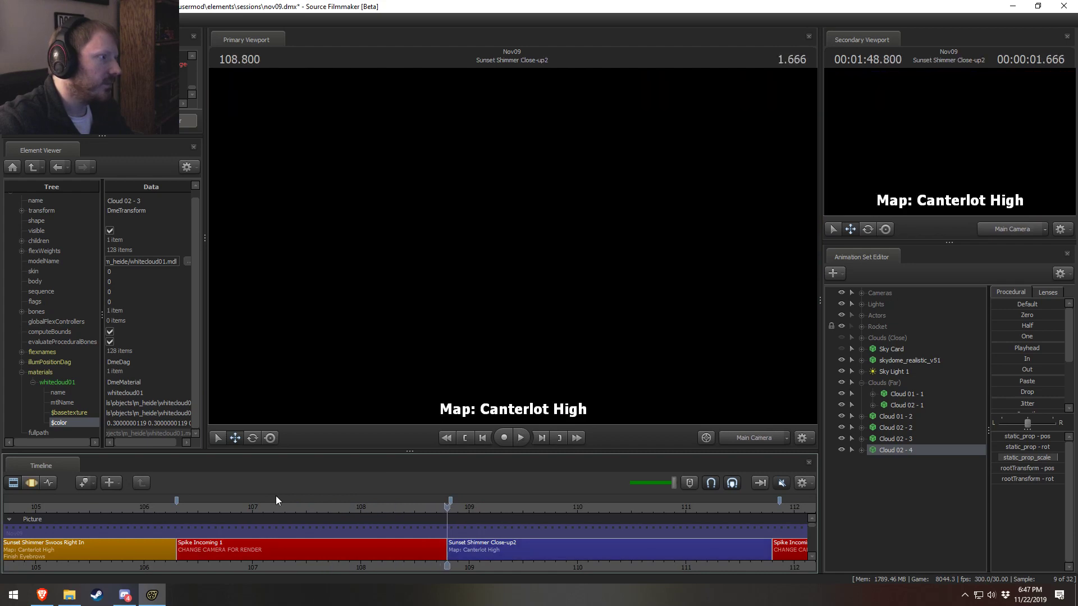
pyautogui.press('F3')
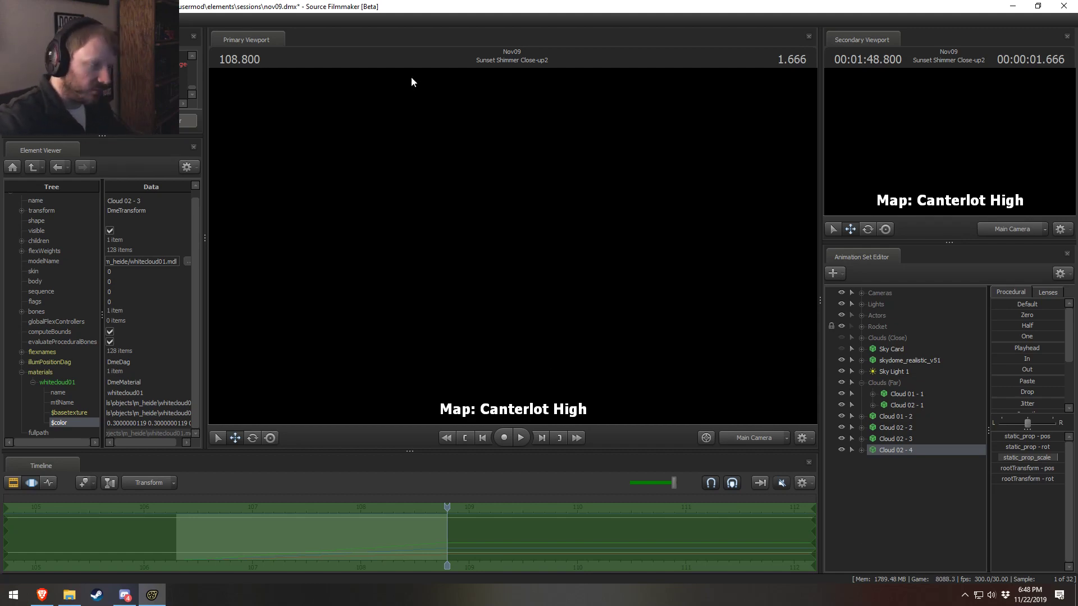
pyautogui.click(180, 514)
pyautogui.press('space')
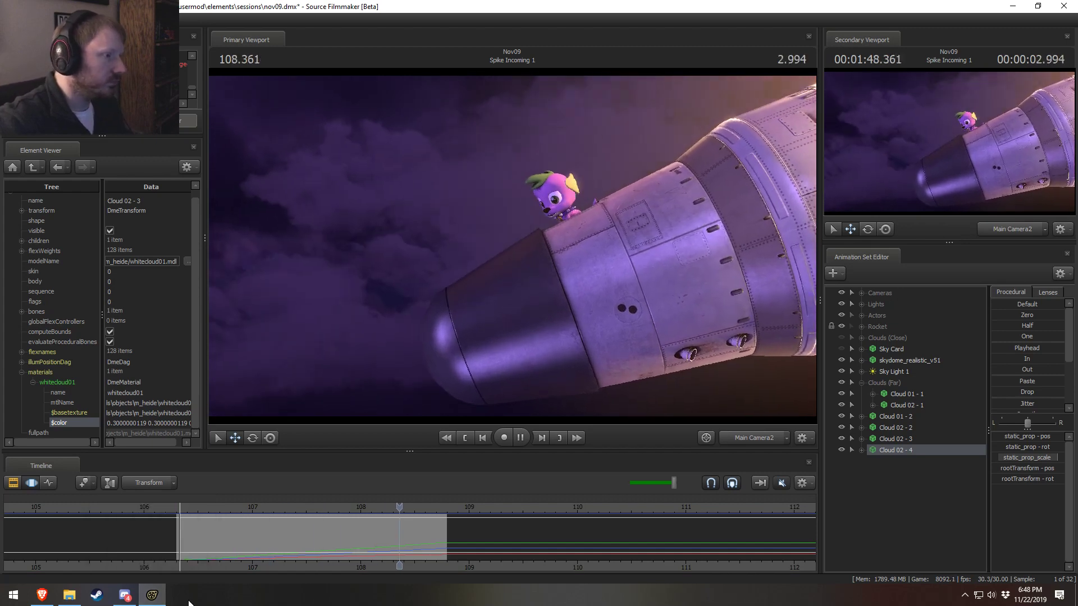
# Replay Spike Incoming 1 several times from its start to review the far clouds' drift behind the rocket
pyautogui.press('space')
pyautogui.press('F2')
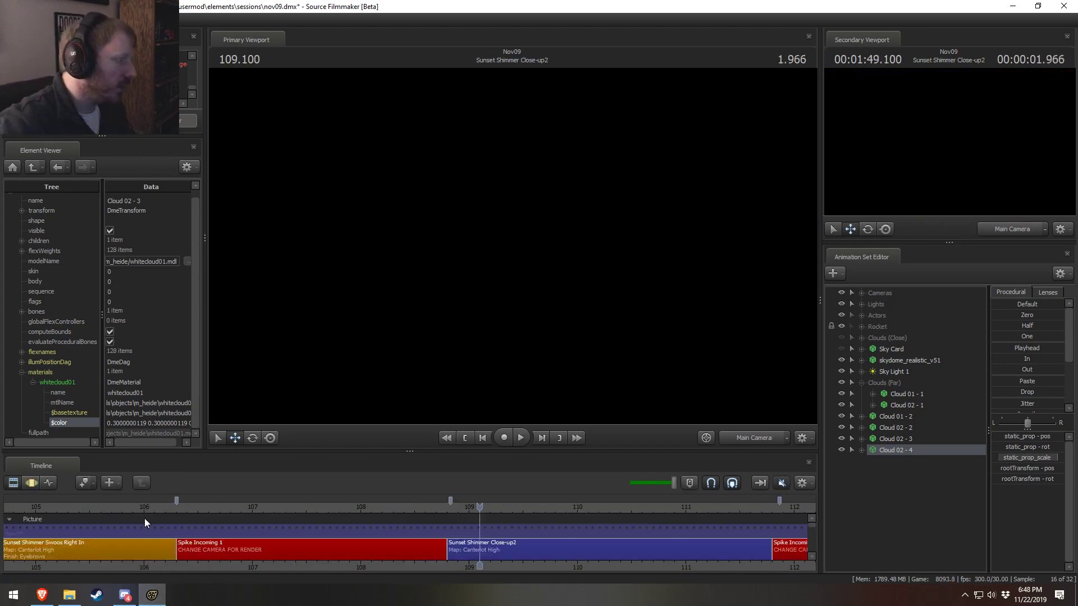
pyautogui.click(181, 508)
pyautogui.press('space')
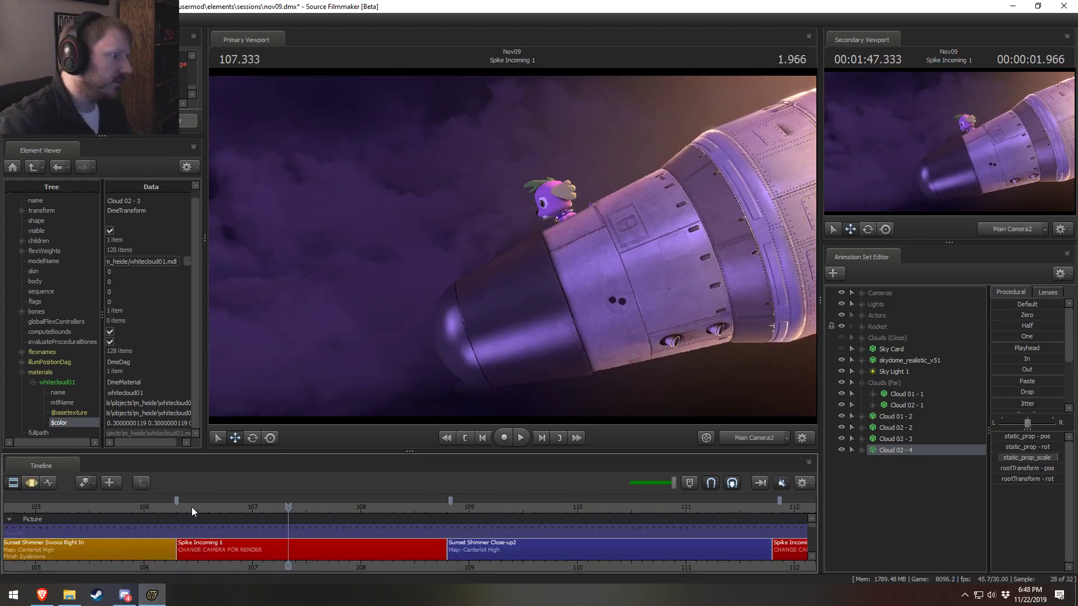
pyautogui.press('space')
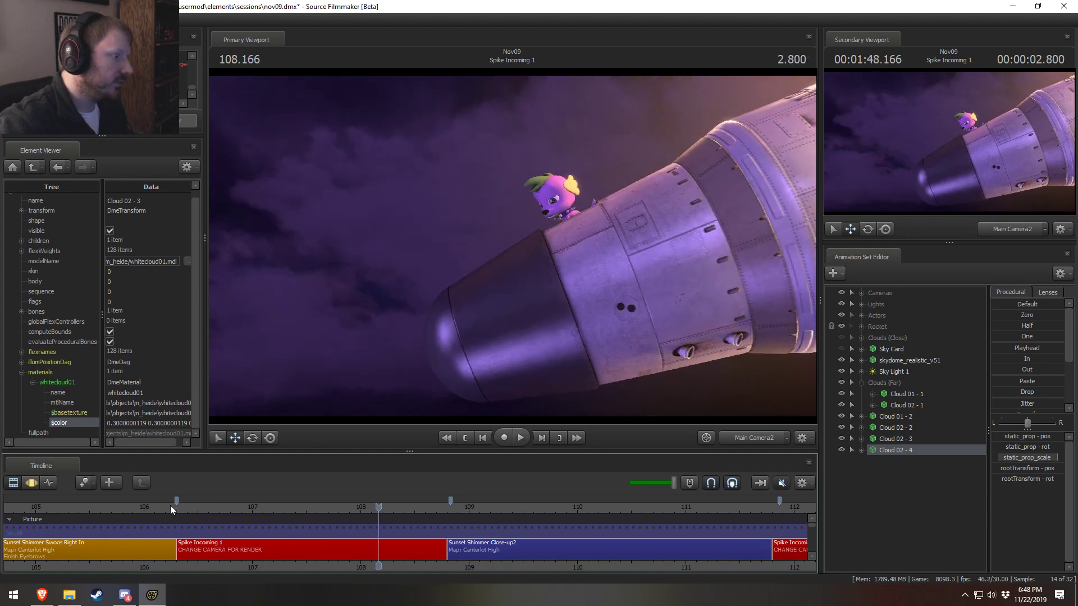
pyautogui.click(181, 507)
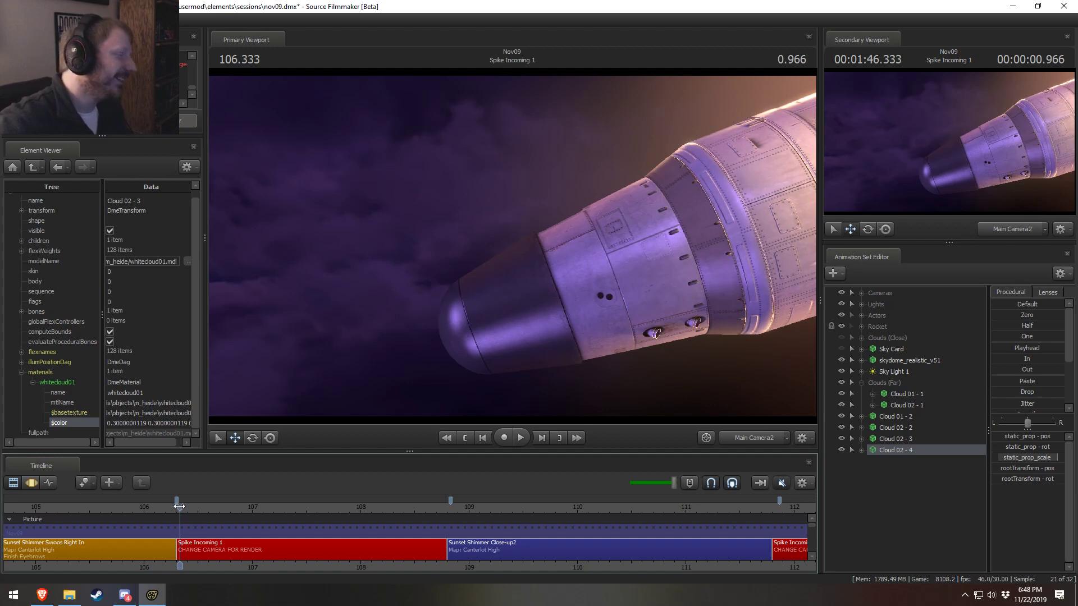
pyautogui.moveTo(180, 506); pyautogui.dragTo(176, 507)
pyautogui.press('space')
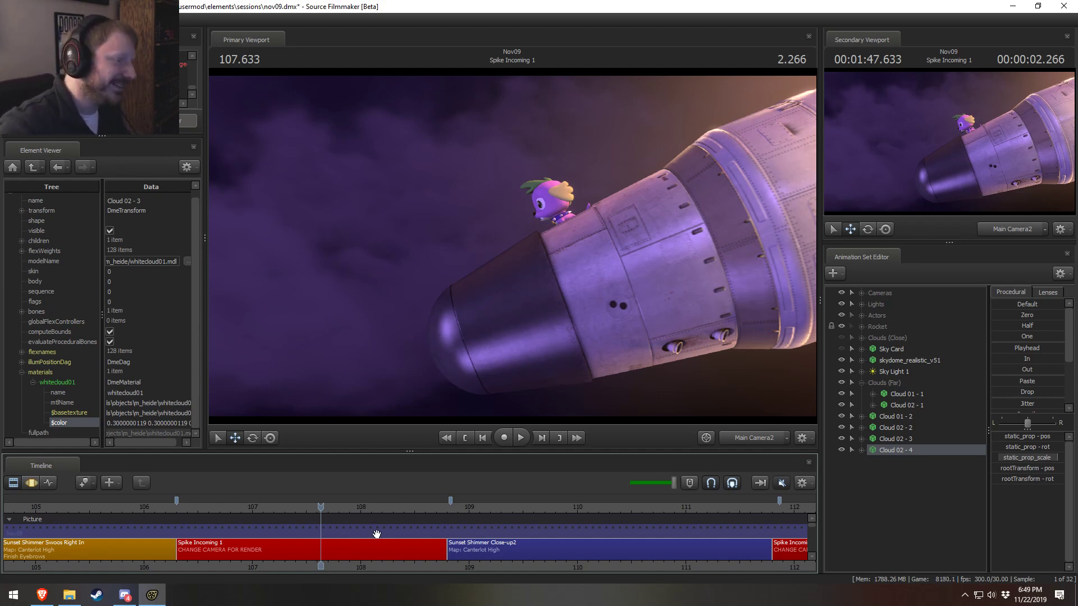
pyautogui.click(180, 506)
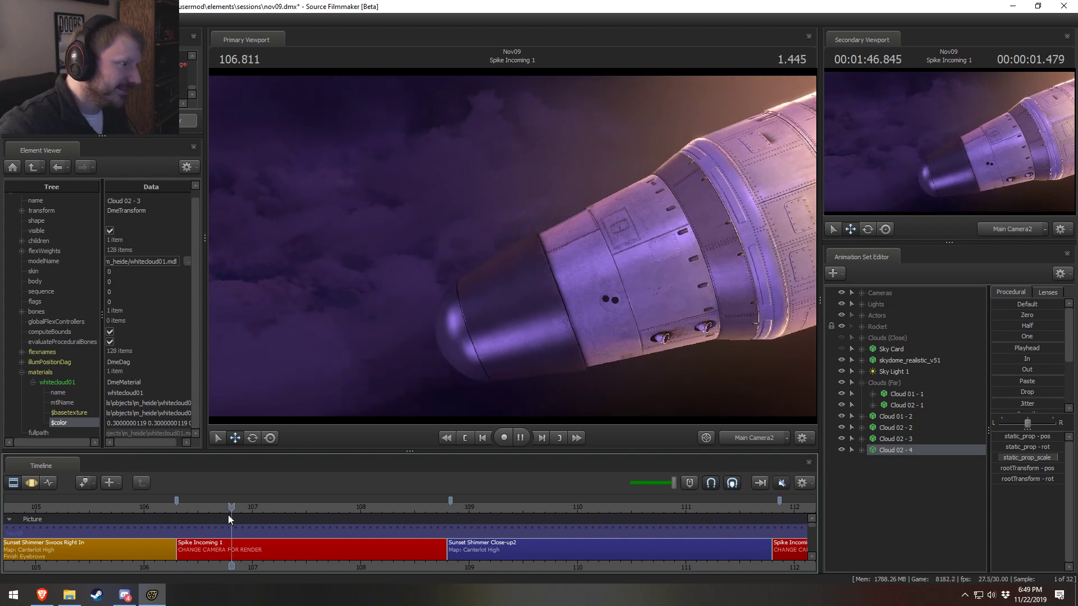
pyautogui.press('space')
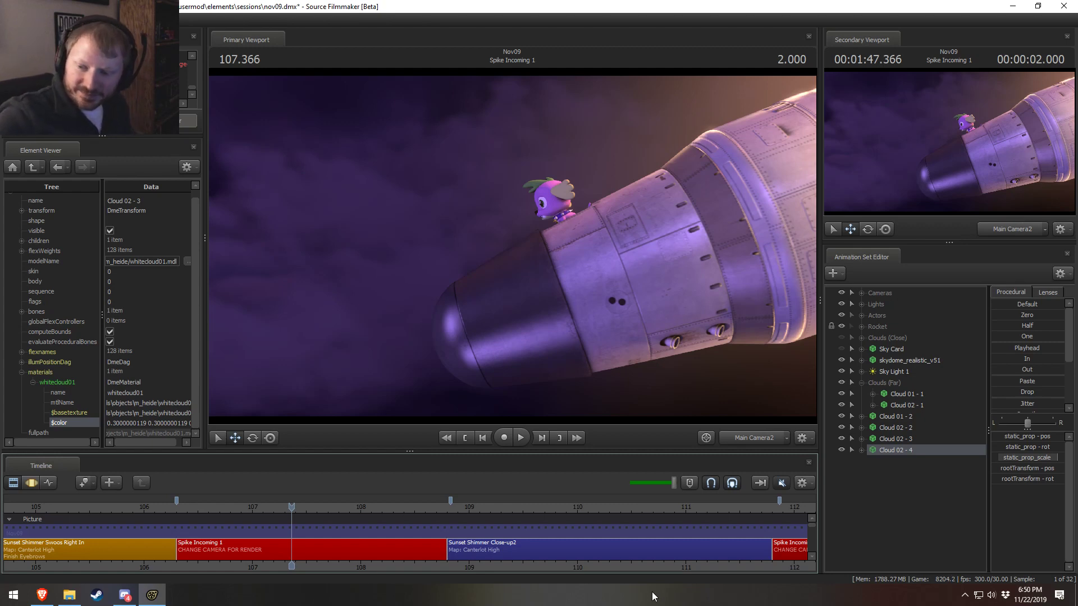
pyautogui.click(184, 509)
pyautogui.press('space')
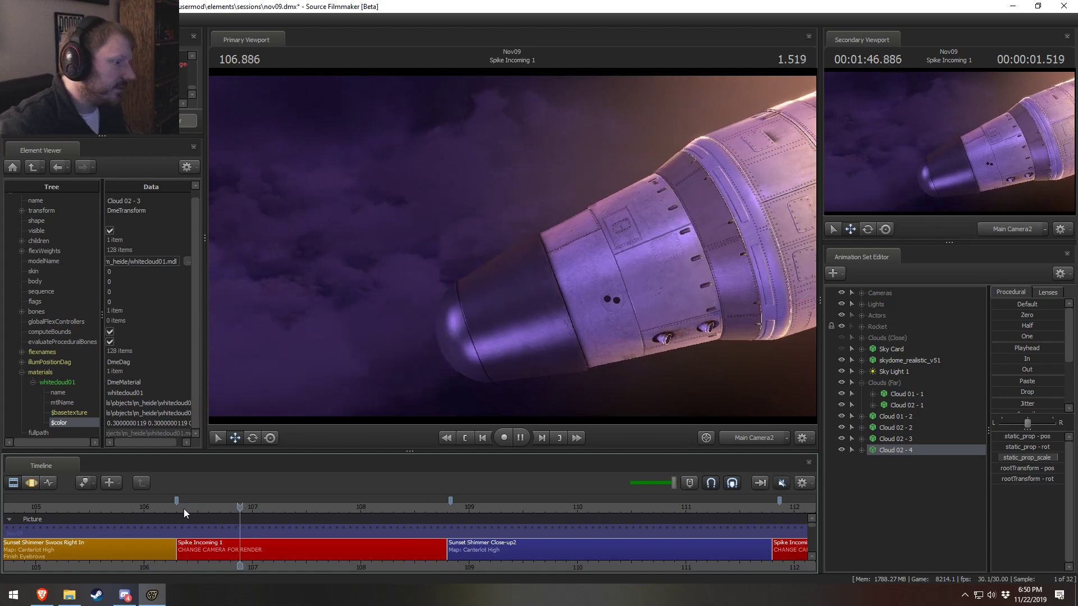
pyautogui.press('space')
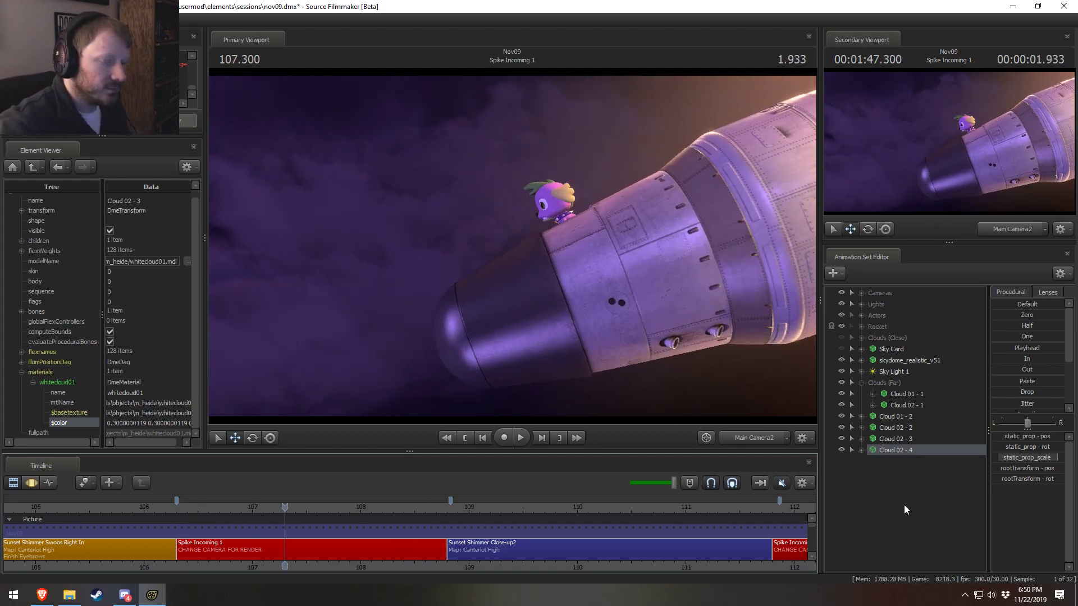
# Copy the Cloud 01 - 2 animation set and paste it as Cloud 01 - 3
pyautogui.click(894, 372)
pyautogui.click(896, 418)
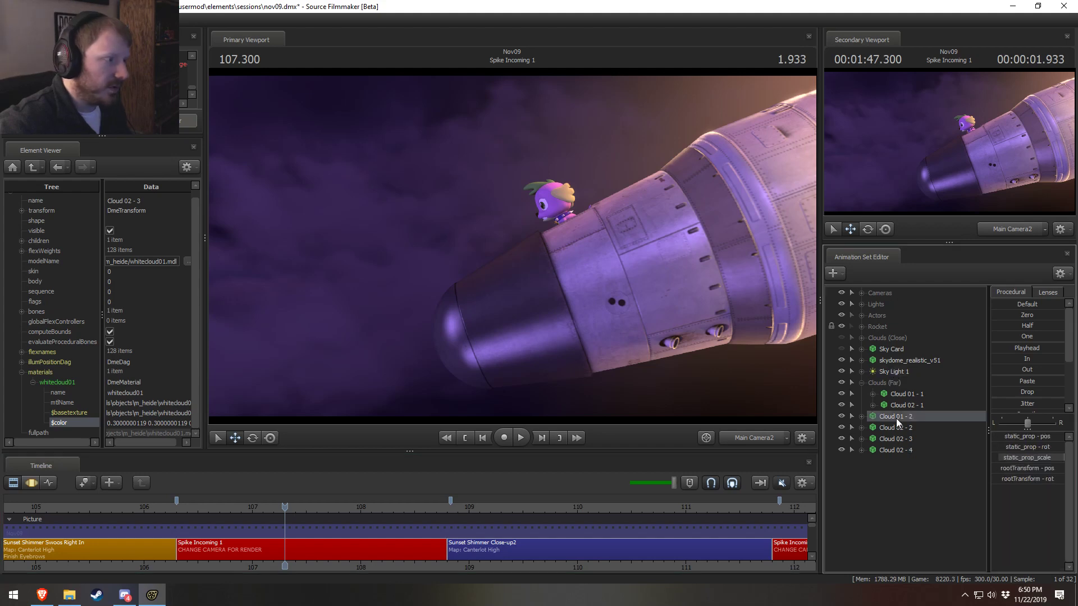
pyautogui.press('F3')
pyautogui.press('space')
pyautogui.press('space')
pyautogui.click(501, 532)
pyautogui.hotkey('ctrl', 'a')
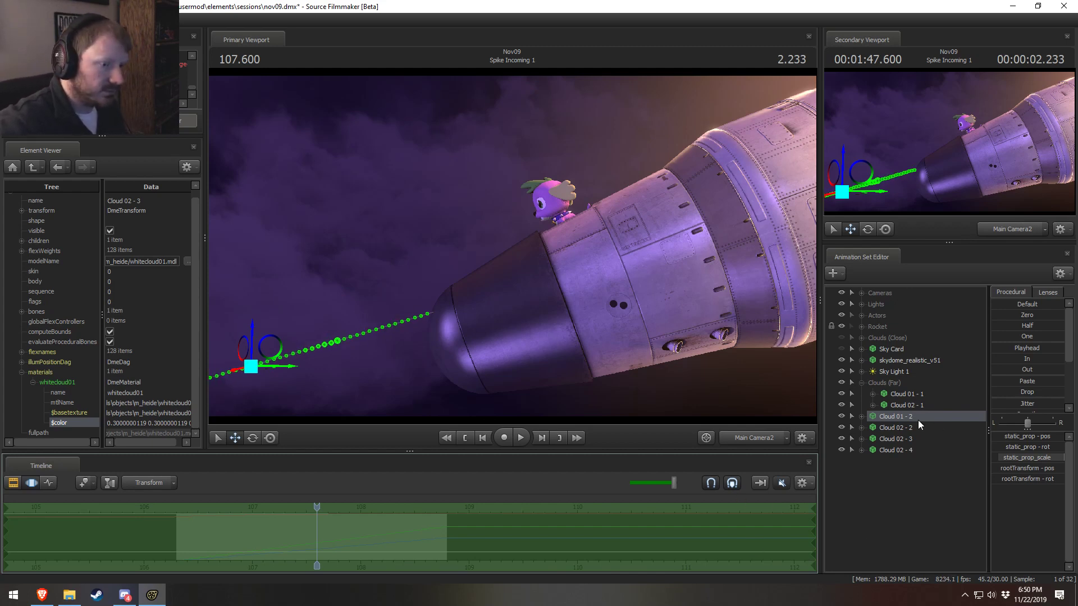
pyautogui.rightClick(879, 423)
pyautogui.click(901, 559)
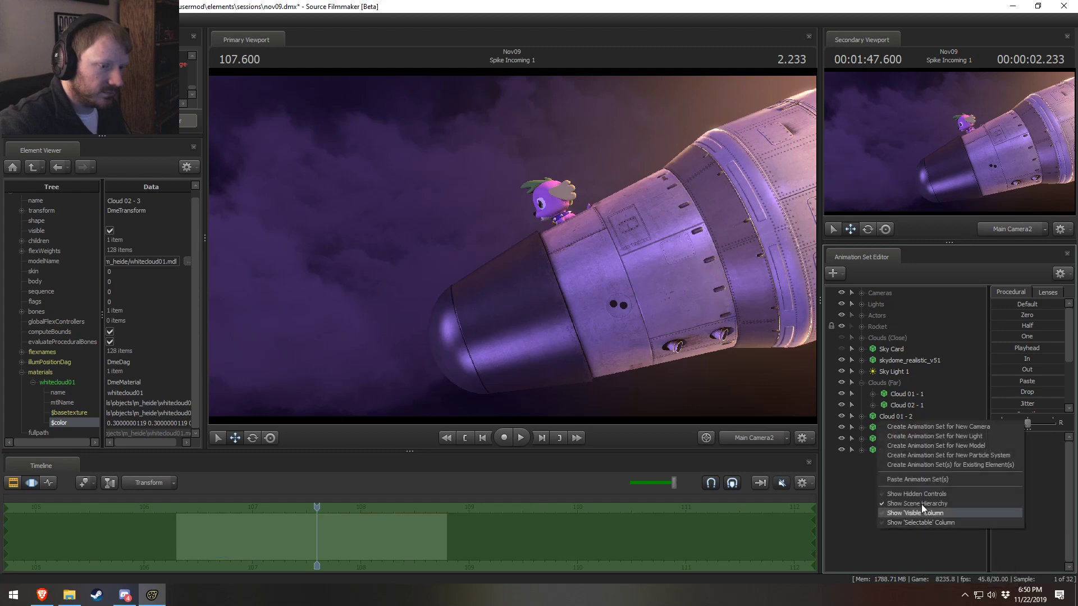
pyautogui.click(917, 478)
# Move Cloud 01 - 3 across the view to beneath the rocket for the whole shot and replay Spike Incoming 1 to check it
pyautogui.press('r')
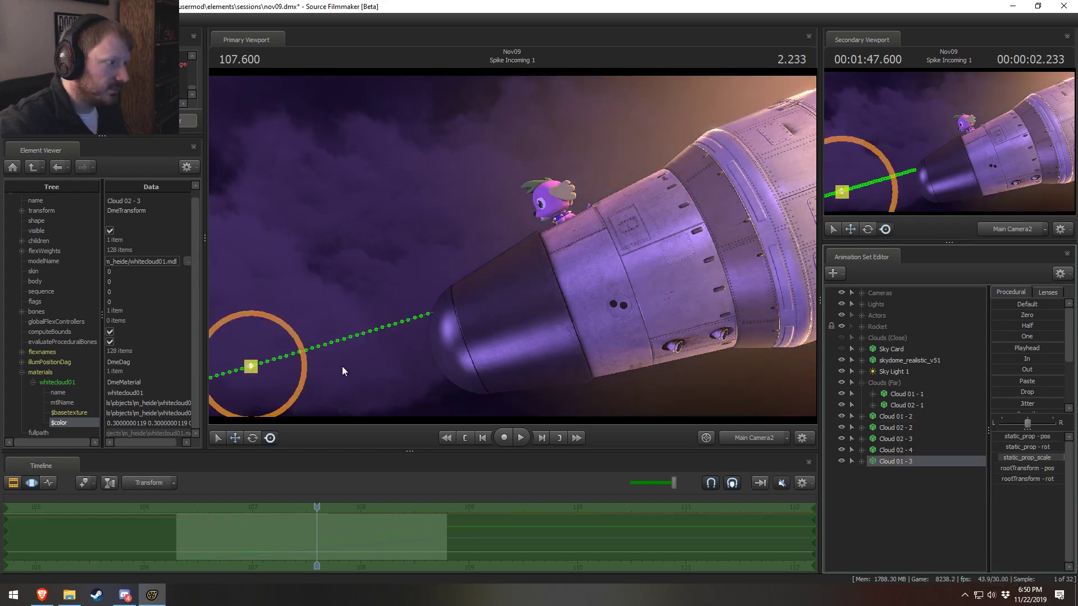
pyautogui.moveTo(251, 367); pyautogui.dragTo(634, 429)
pyautogui.press('space')
pyautogui.press('space')
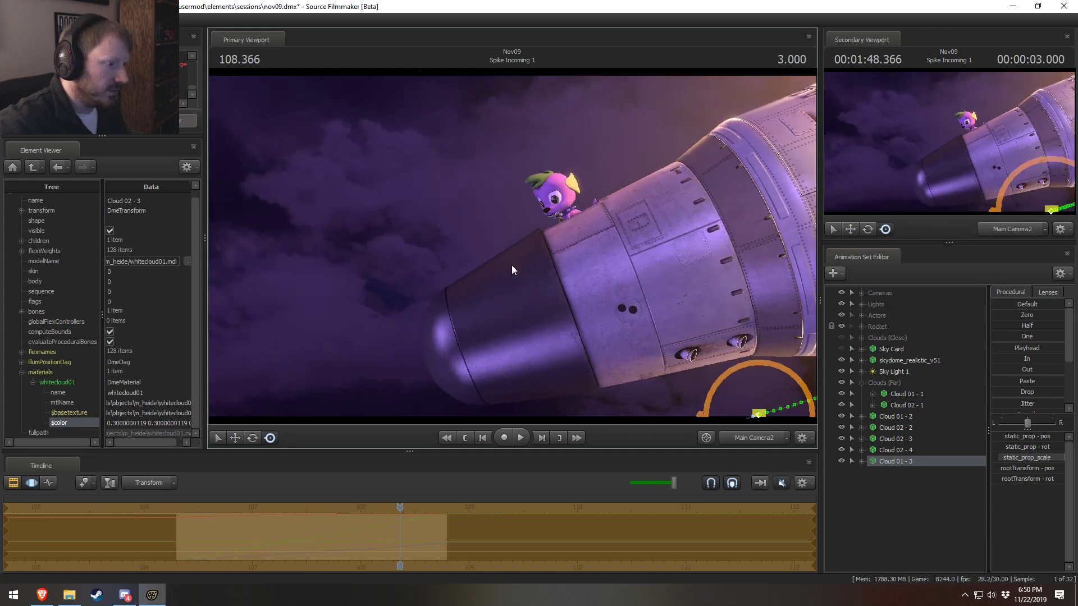
pyautogui.moveTo(399, 507); pyautogui.dragTo(181, 513)
pyautogui.press('space')
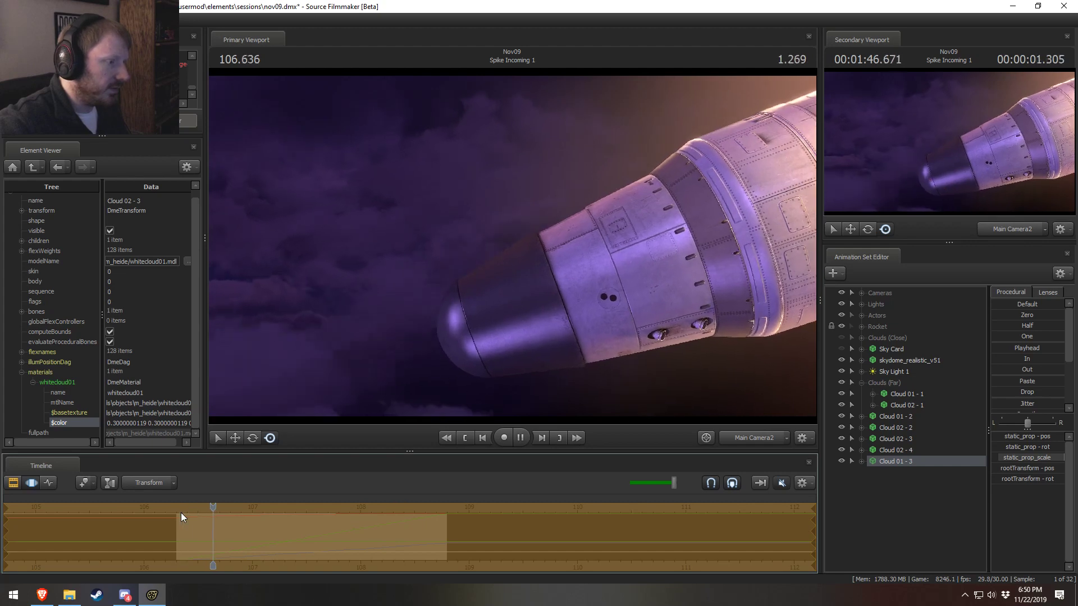
pyautogui.press('space')
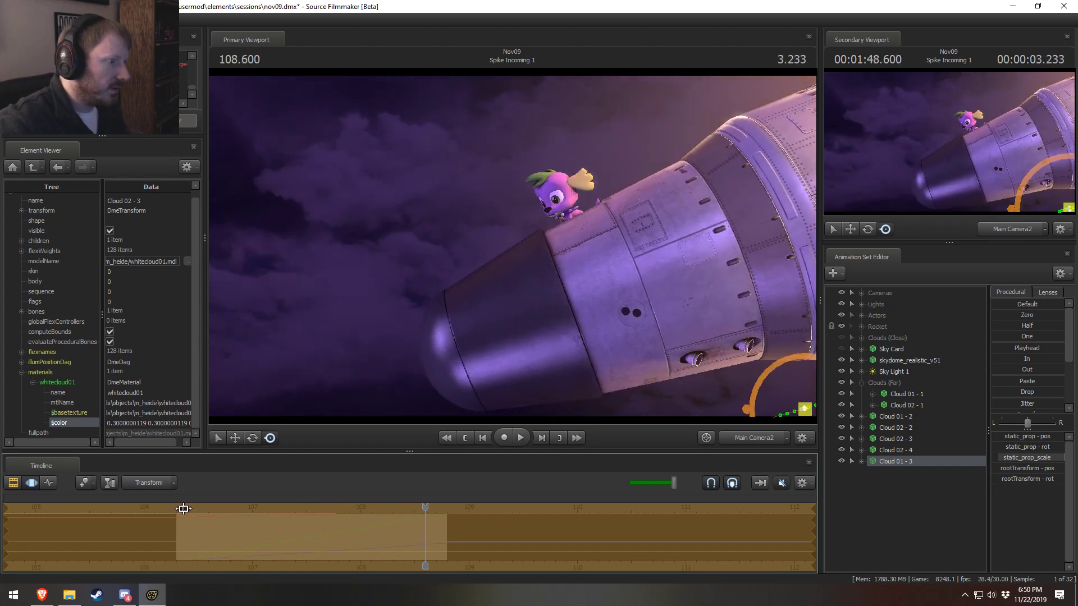
# Shift Cloud 01 - 3 and its motion path sideways at 108.600, working from the Work Camera and checking through Main Camera2
pyautogui.press('F2')
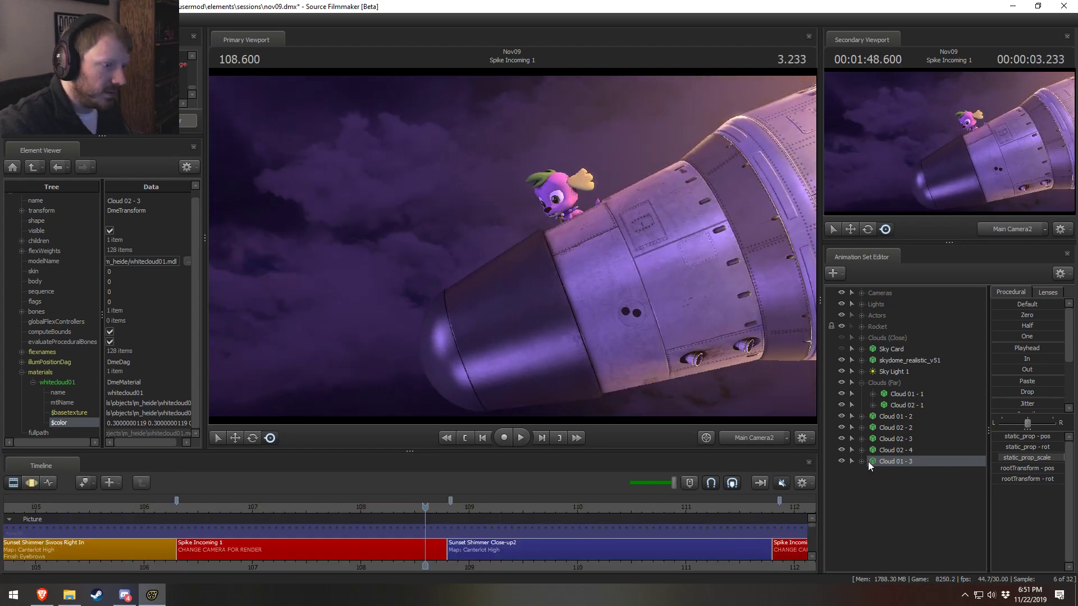
pyautogui.press('F3')
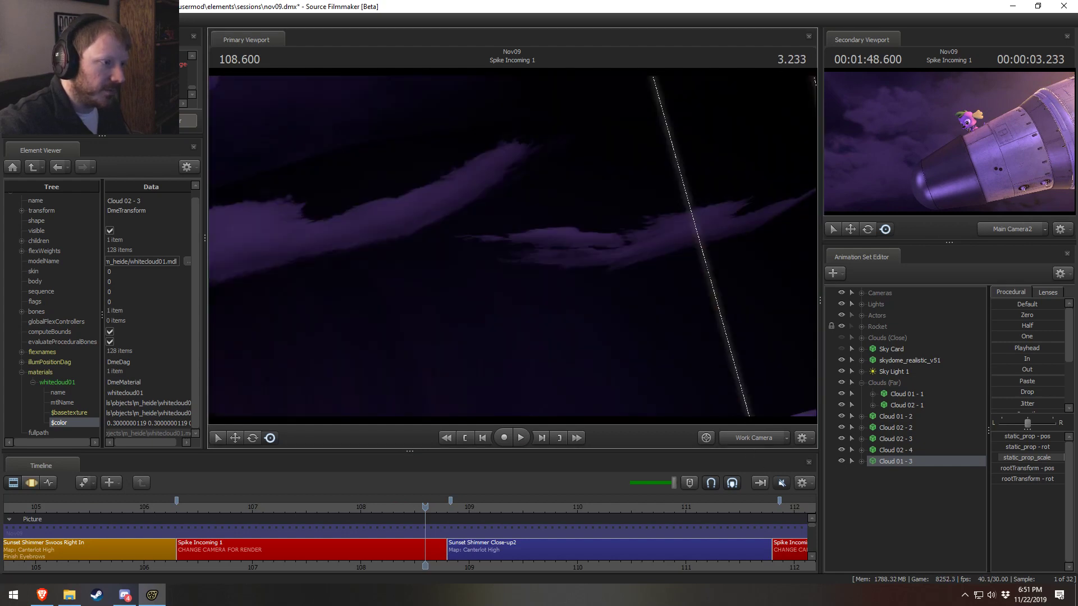
pyautogui.moveTo(513, 246); pyautogui.dragTo(512, 247)
pyautogui.press('w')
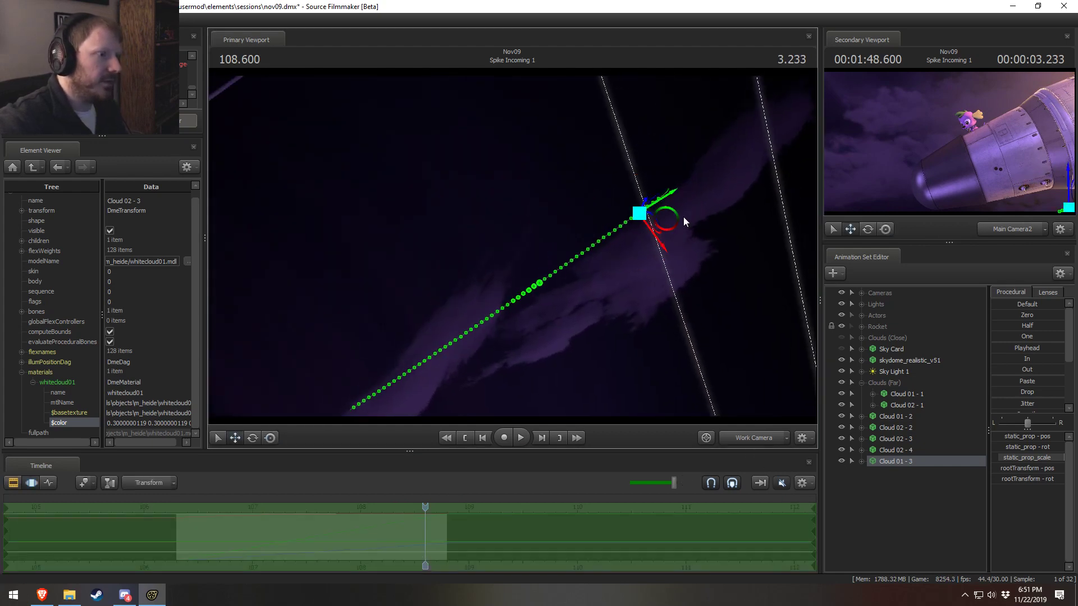
pyautogui.moveTo(653, 214); pyautogui.dragTo(608, 176)
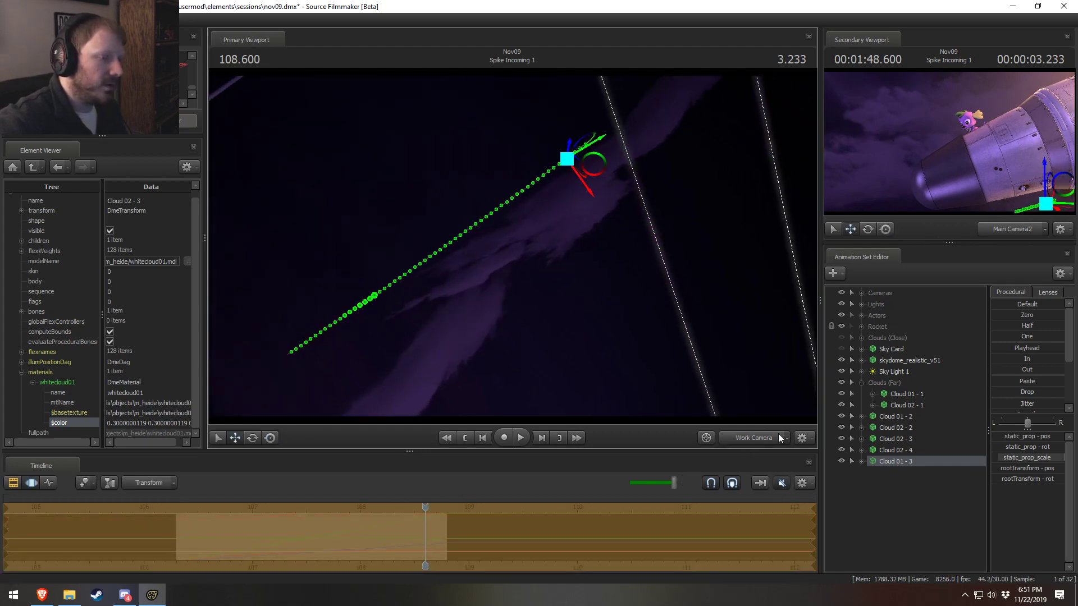
pyautogui.press('F2')
pyautogui.press('F3')
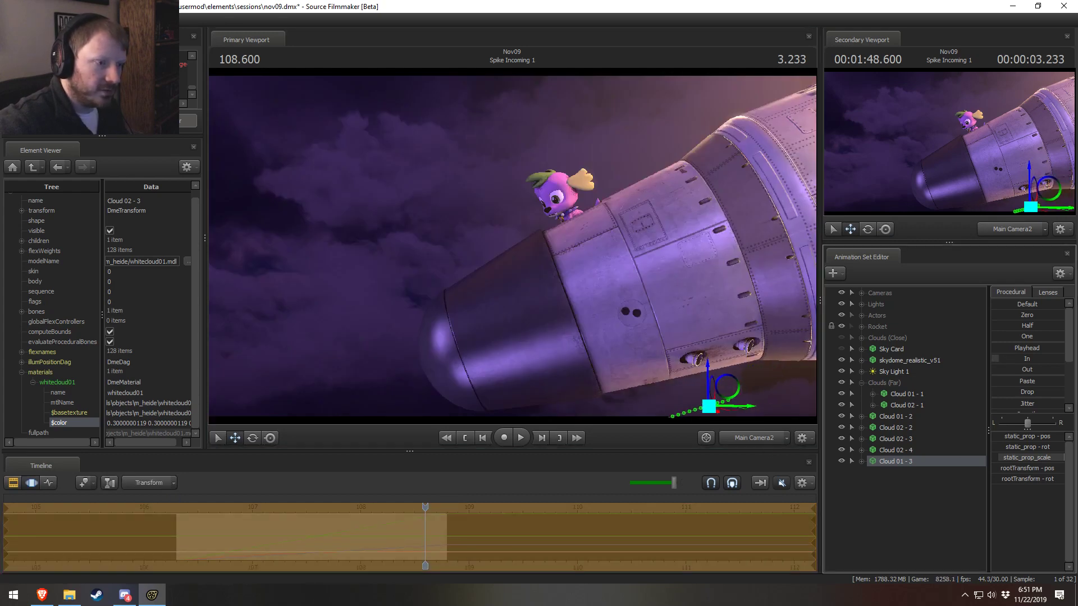
# Play Spike Incoming 1 from its start to review Cloud 01 - 3's adjusted position
pyautogui.press('F2')
pyautogui.press('space')
pyautogui.click(190, 511)
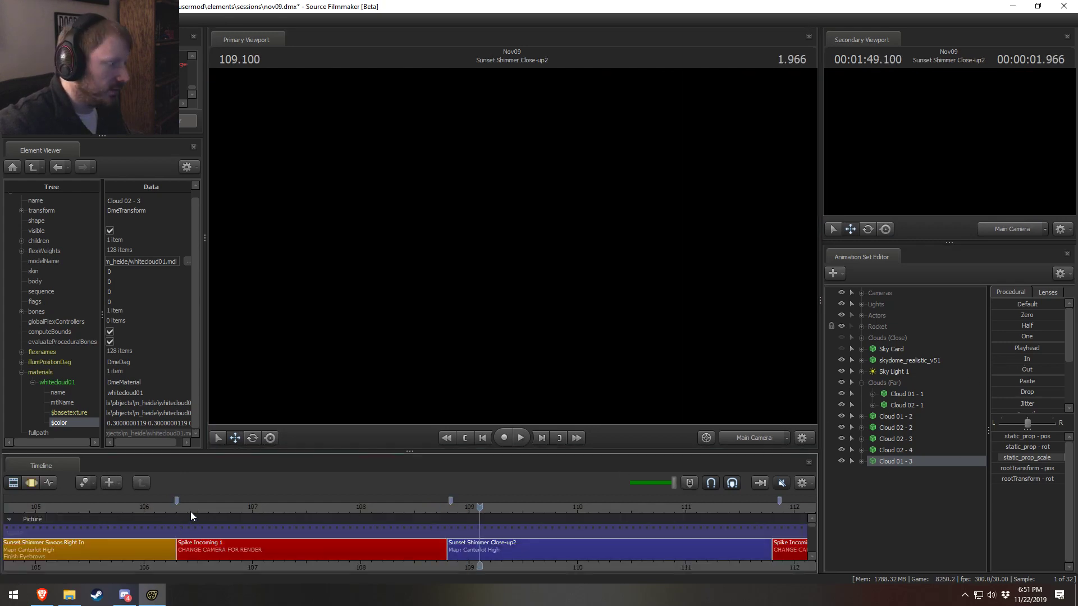
pyautogui.press('space')
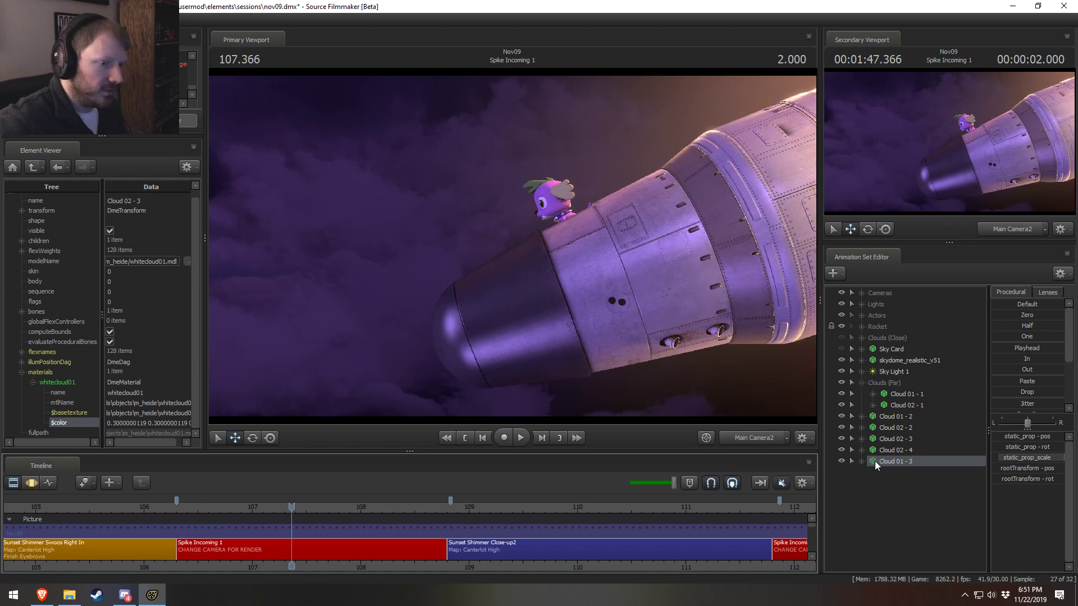
# Show Cloud 01 - 3's model elements and expand its whitecloud01 material attributes
pyautogui.rightClick(889, 463)
pyautogui.moveTo(930, 359)
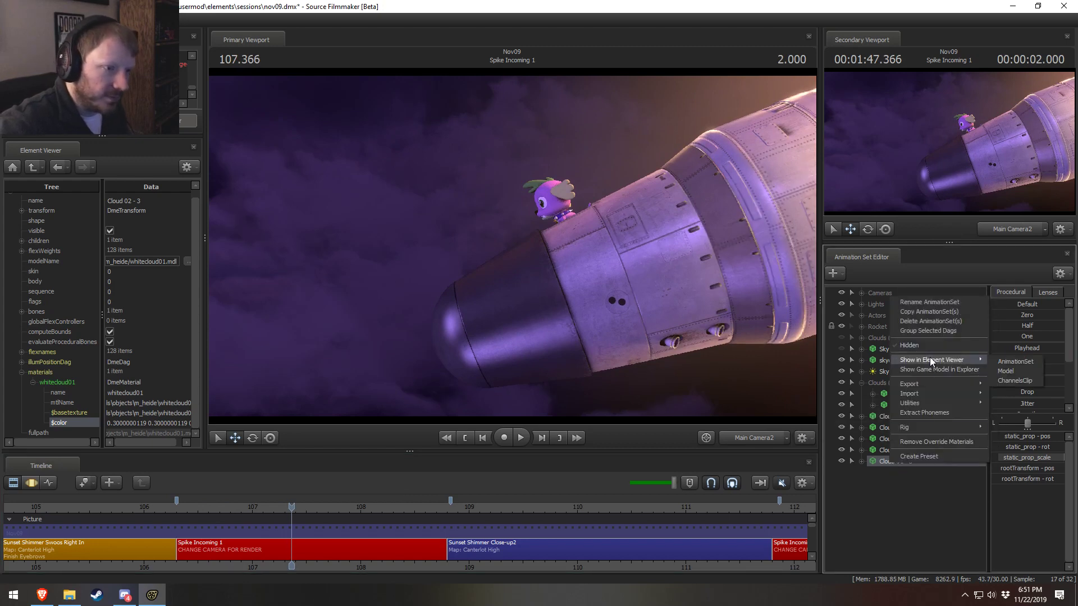
pyautogui.click(1029, 371)
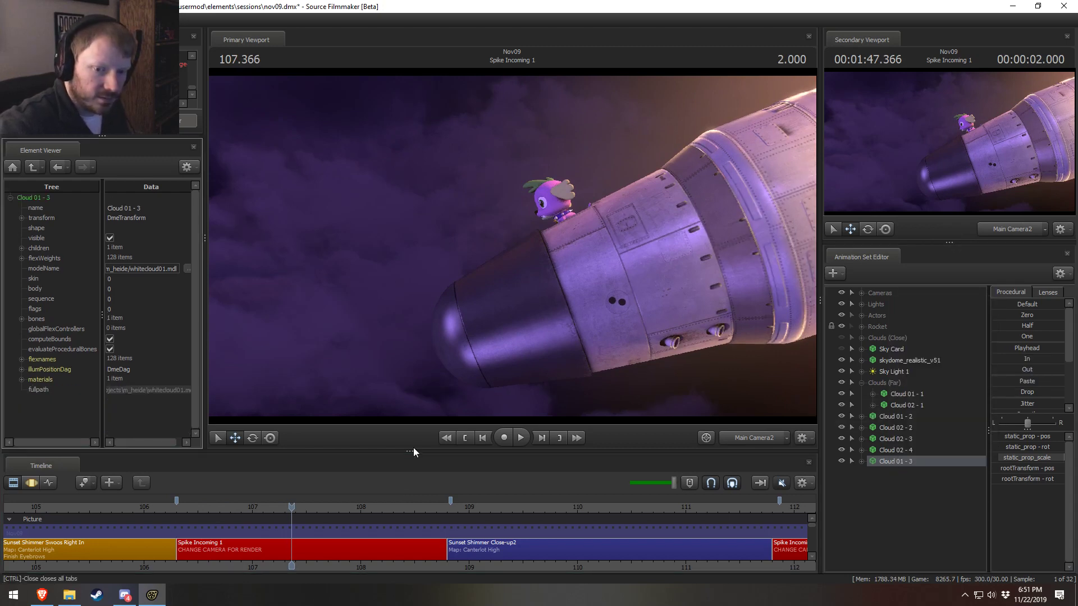
pyautogui.click(21, 379)
pyautogui.click(32, 390)
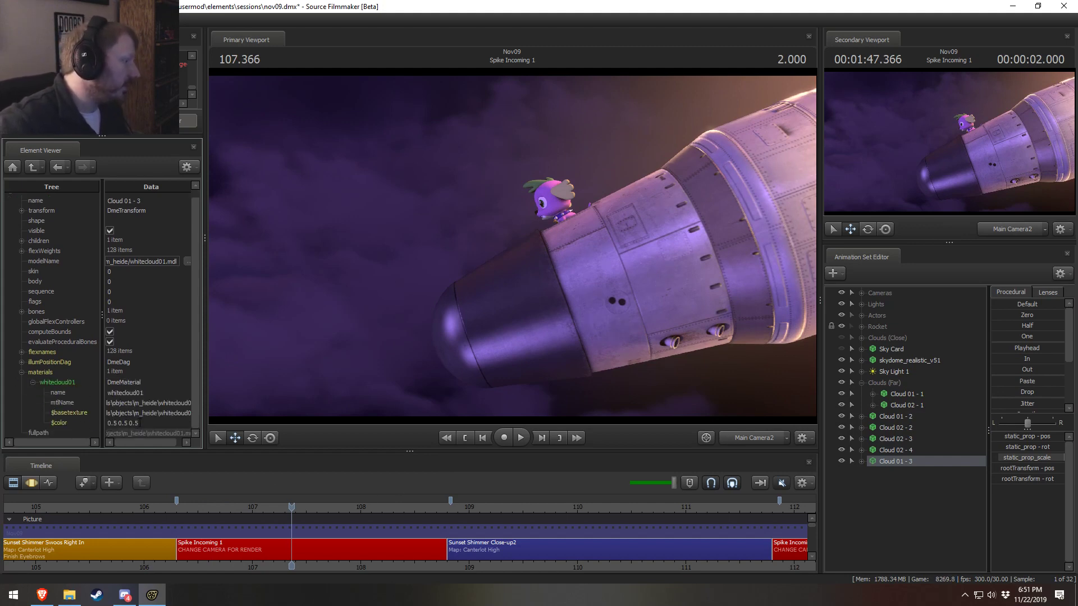
# Set the $color of Cloud 01 - 3's whitecloud01 material to 0.4 0.4 0.4 and play the shot to check the shade
pyautogui.doubleClick(58, 422)
pyautogui.write('0.4 0')
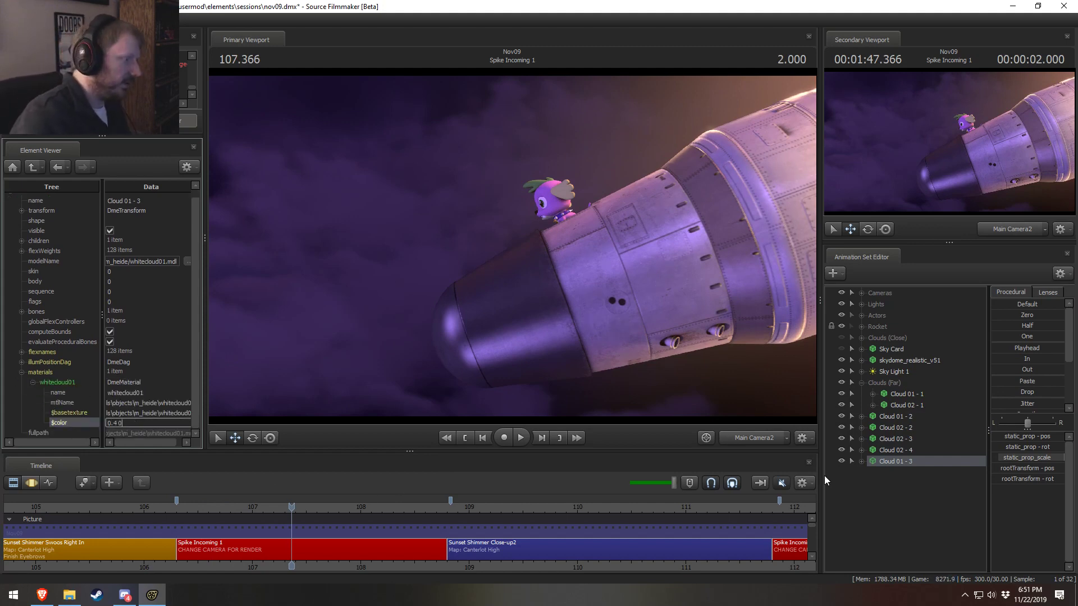
pyautogui.write('.4 0.4 0.')
pyautogui.press('Return')
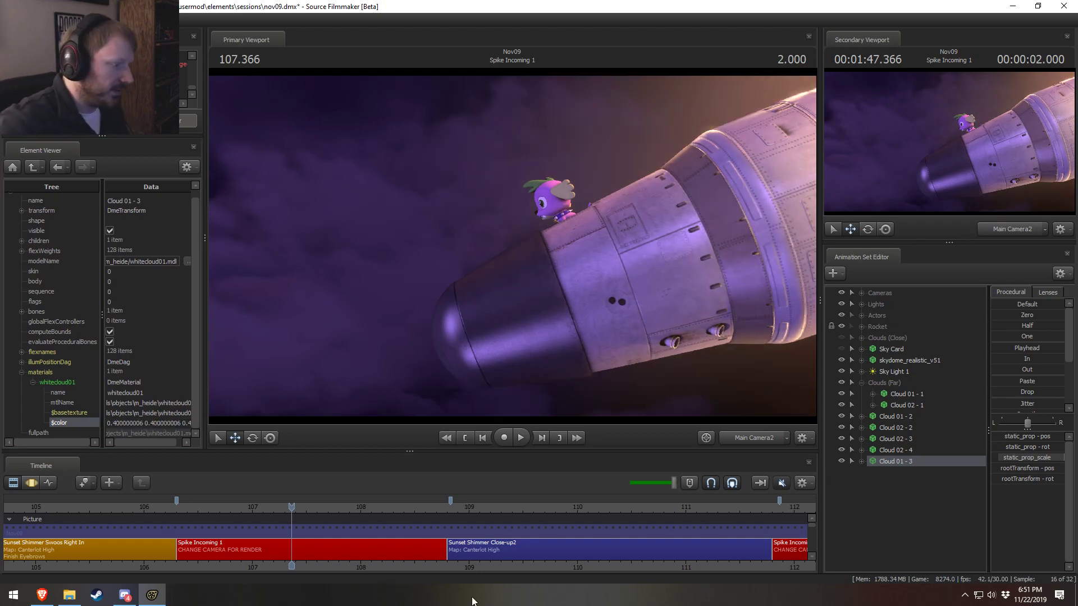
pyautogui.press('space')
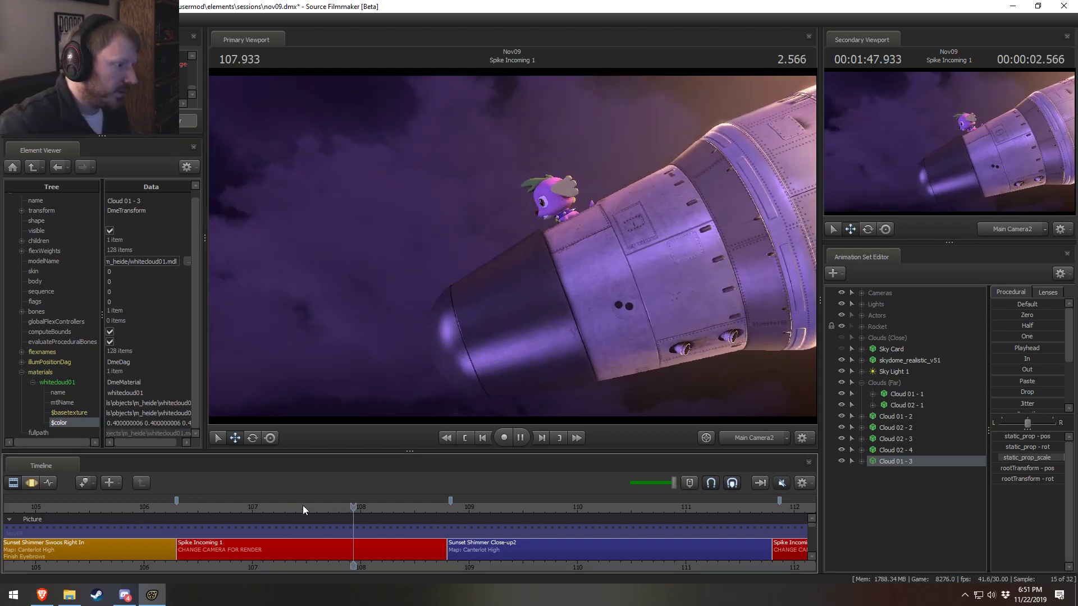
pyautogui.press('space')
# Darken Cloud 01 - 3 by setting its whitecloud01 material's $color to 0.3 0.3 0.3
pyautogui.doubleClick(114, 423)
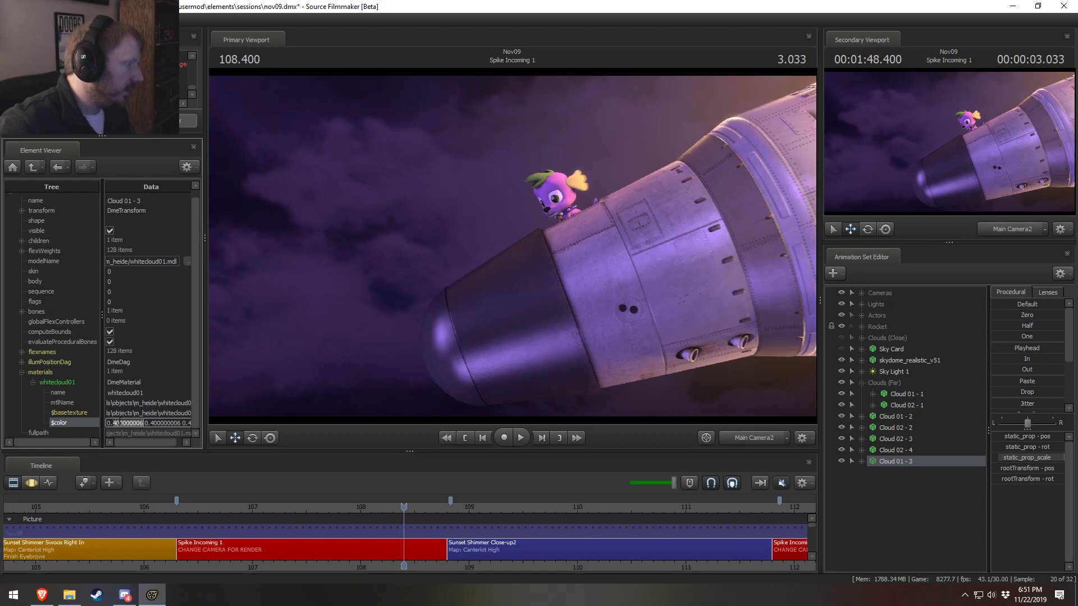
pyautogui.hotkey('ctrl', 'a')
pyautogui.write('0.3 0.3')
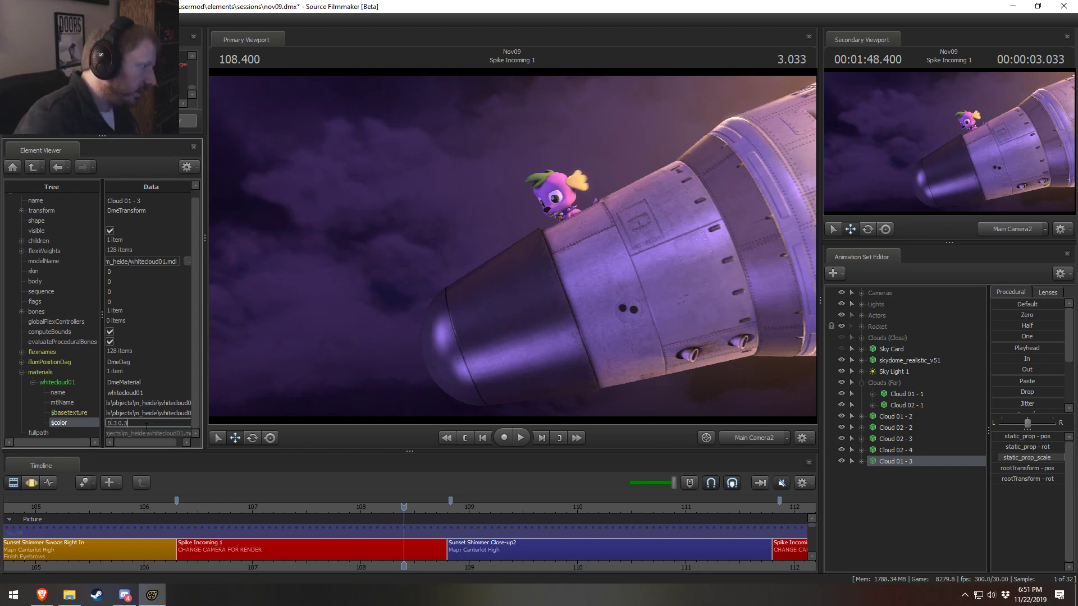
pyautogui.write(' 0.3')
pyautogui.press('Return')
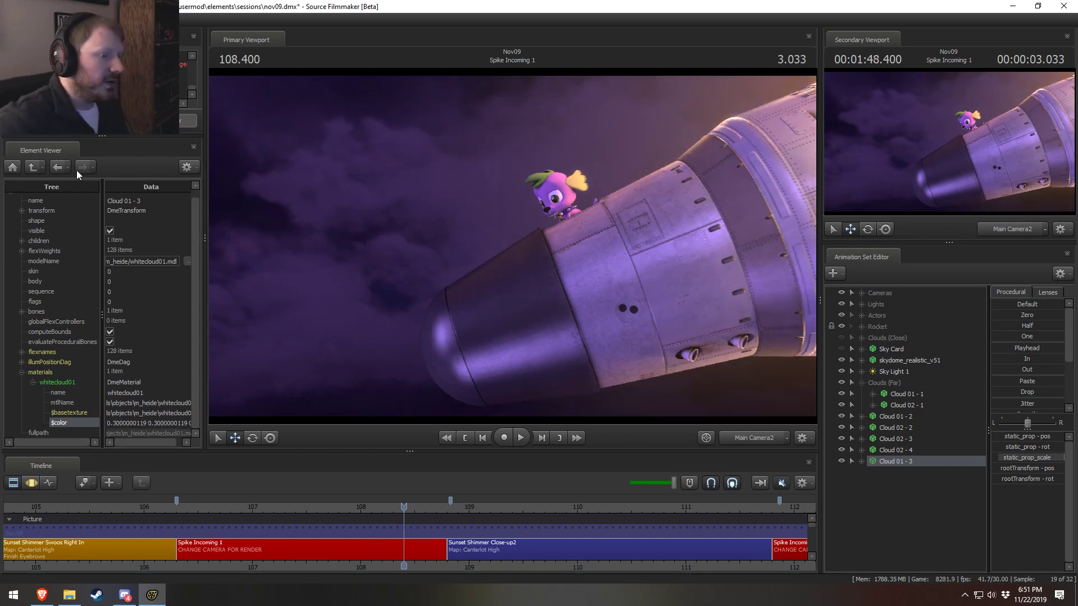
# Replay Spike Incoming 1 from about 107.2 and scrub back to 106.566 to review the darker Cloud 01 - 3
pyautogui.click(275, 509)
pyautogui.press('space')
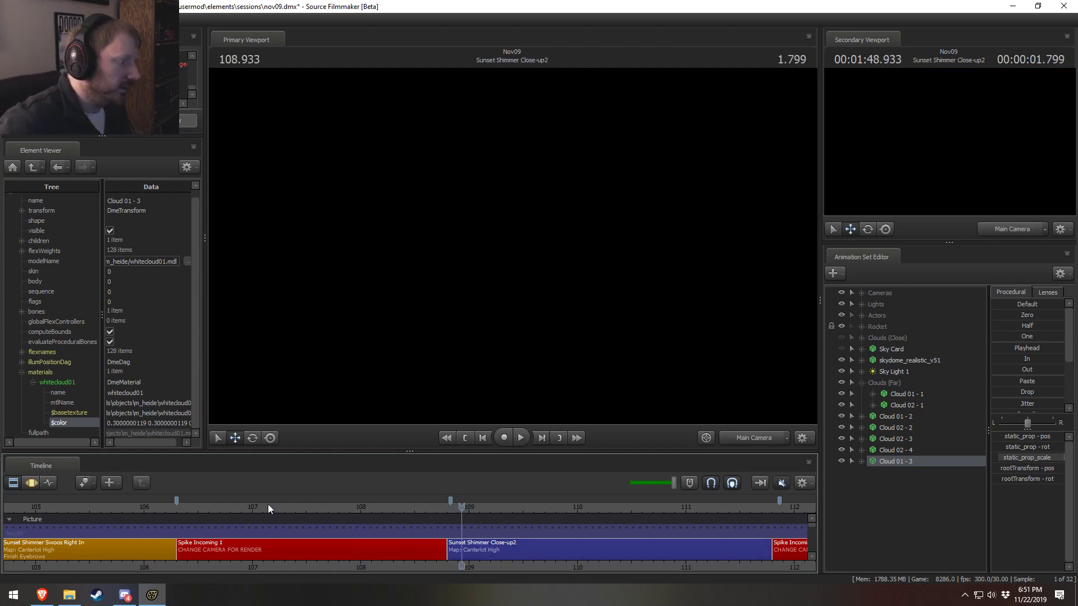
pyautogui.click(268, 504)
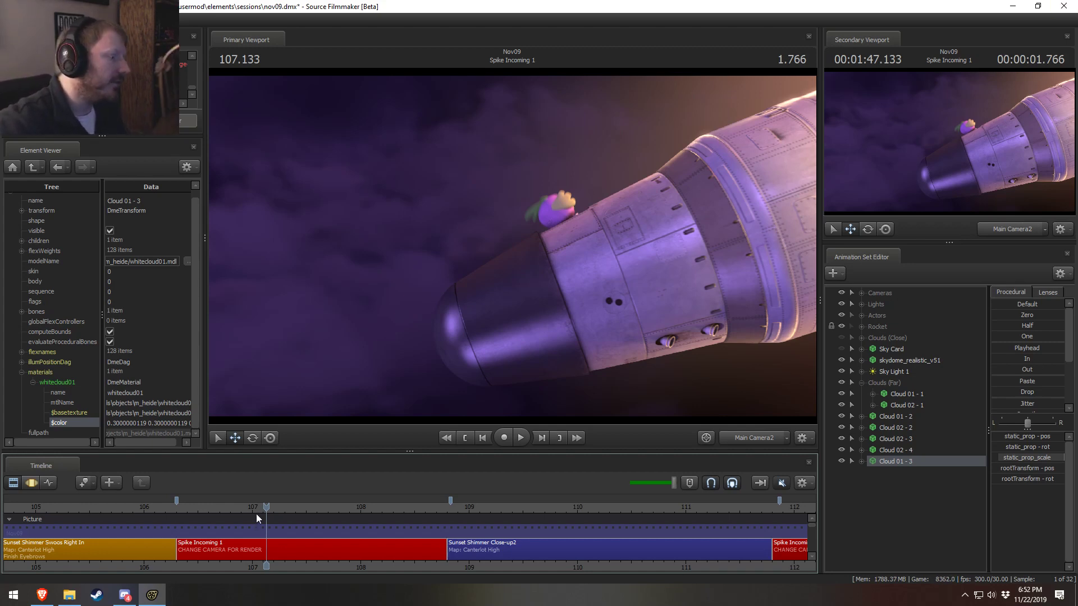
pyautogui.moveTo(256, 507); pyautogui.dragTo(205, 496)
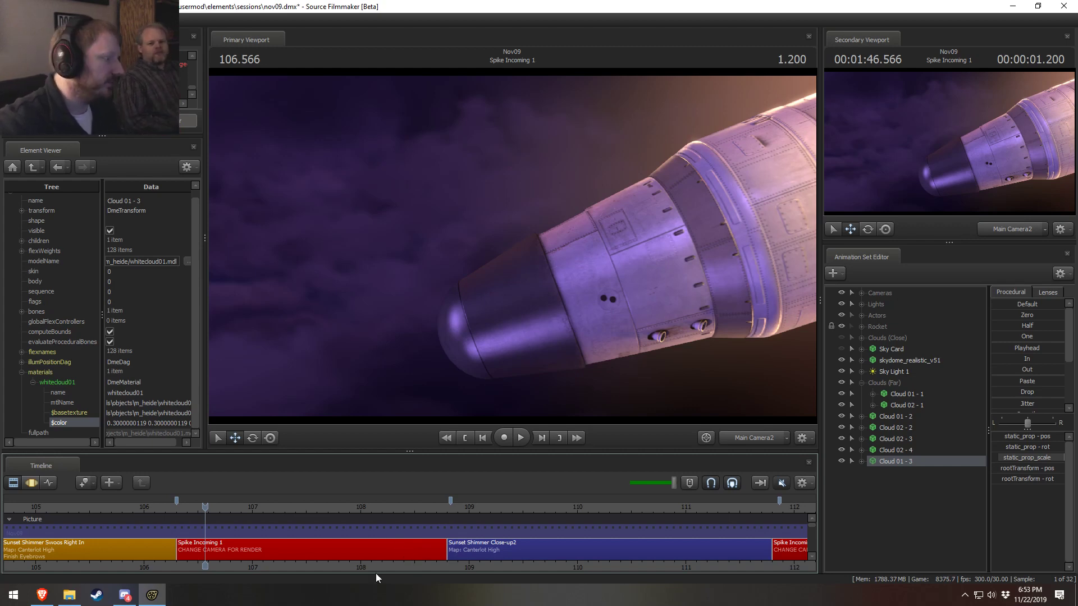
# Replay Spike Incoming 1 from its start at 106.300 several times to review the far clouds' shade and drift
pyautogui.moveTo(177, 508); pyautogui.dragTo(174, 511)
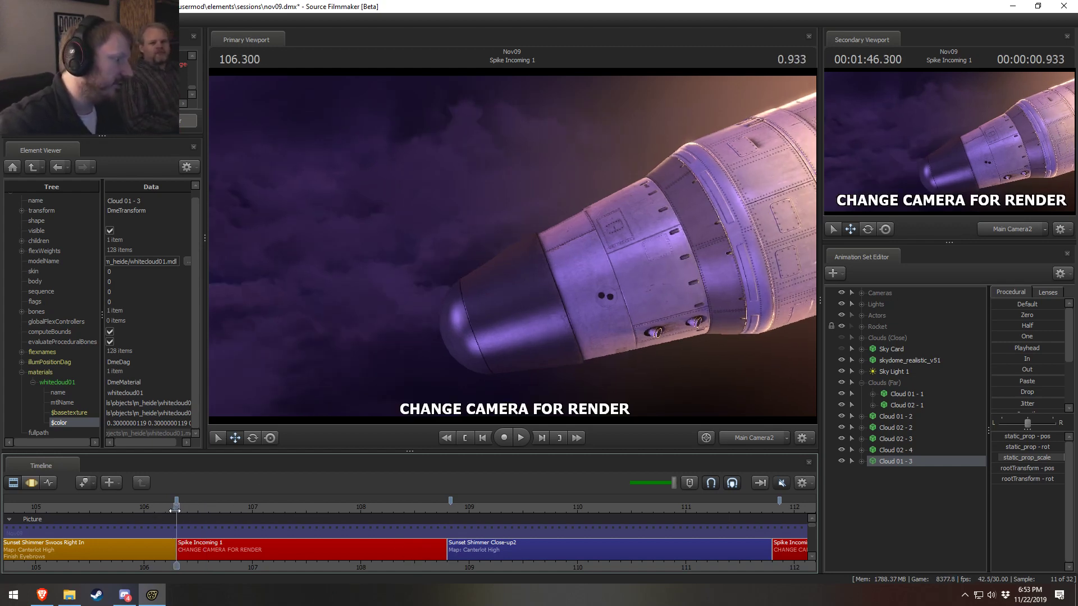
pyautogui.press('space')
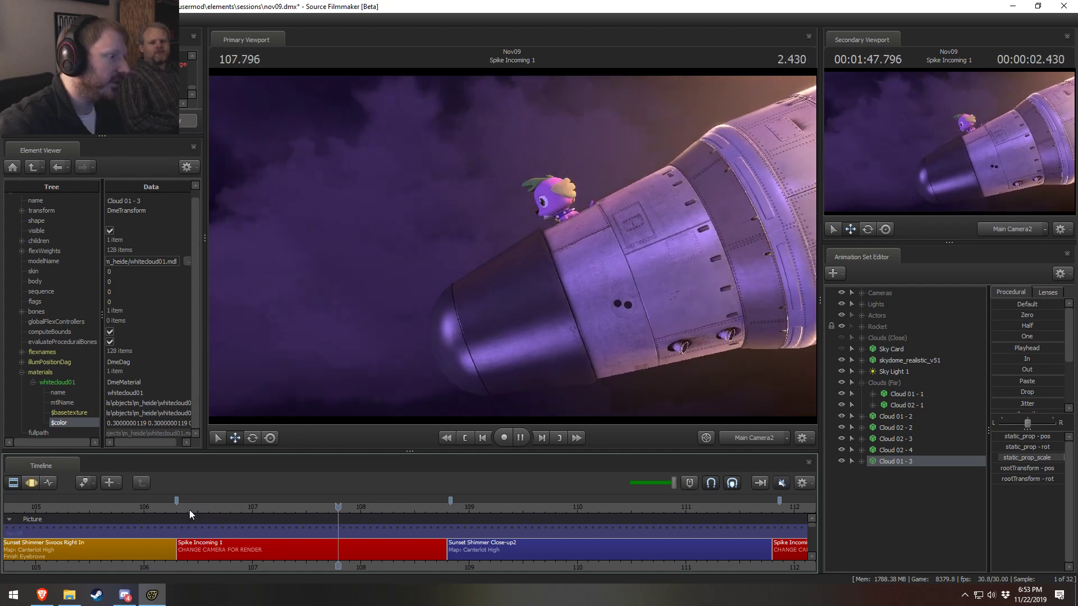
pyautogui.click(175, 508)
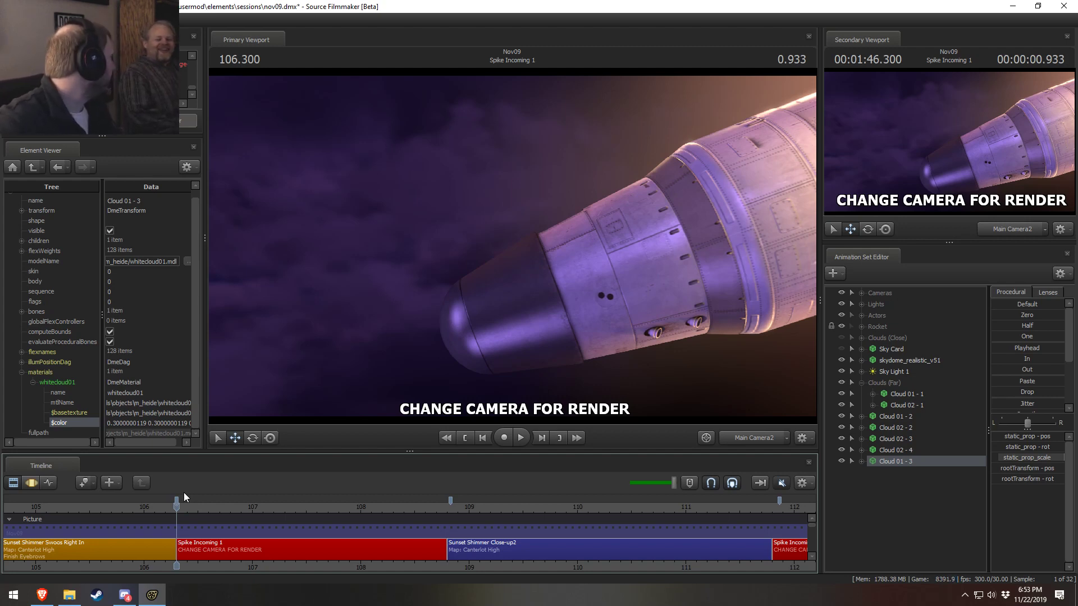
pyautogui.press('space')
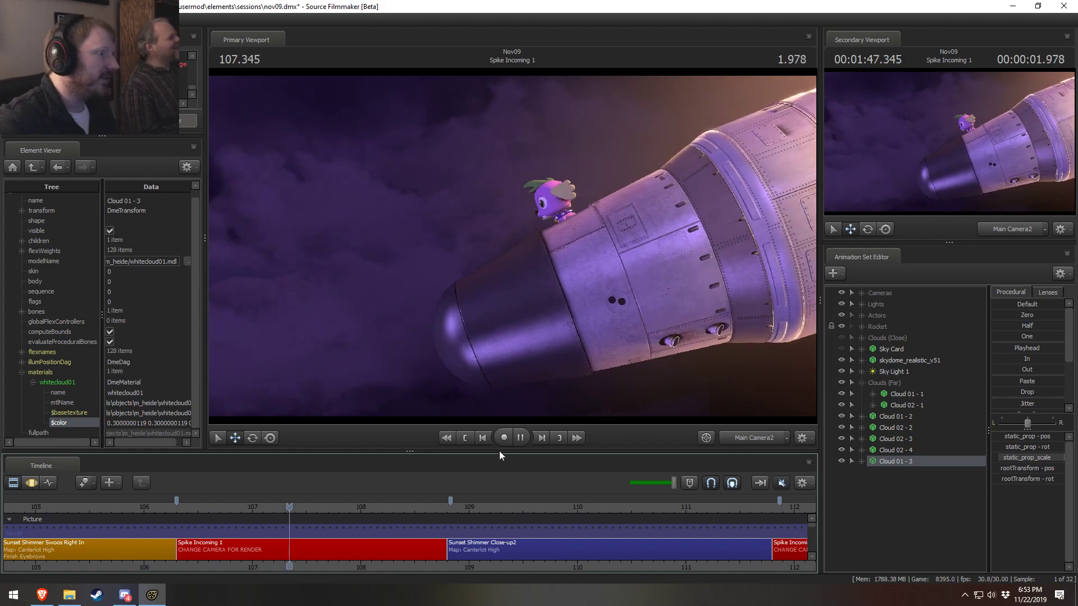
pyautogui.click(186, 509)
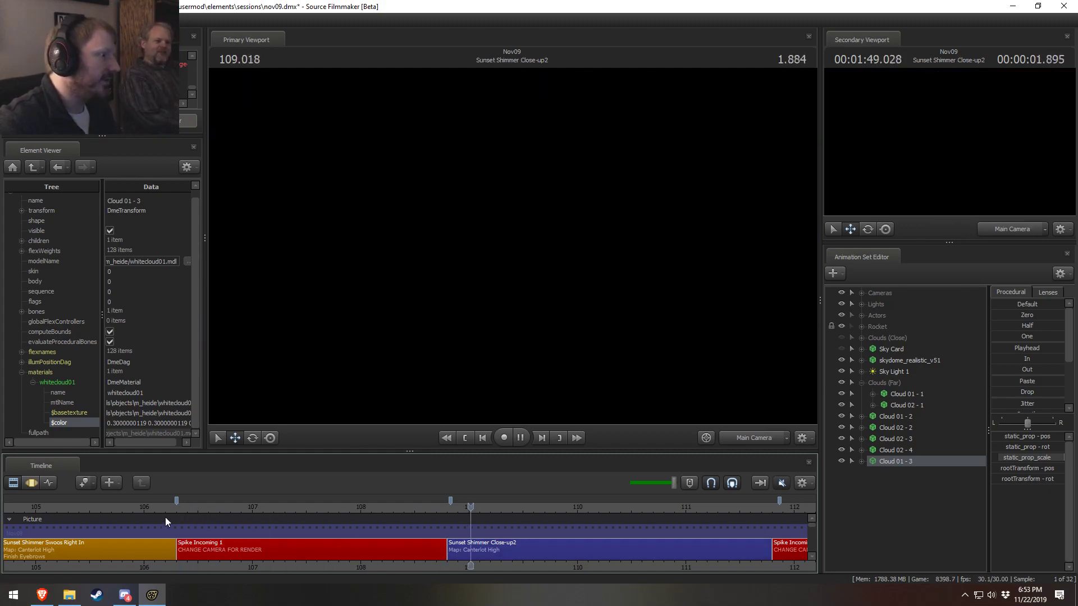
pyautogui.click(177, 510)
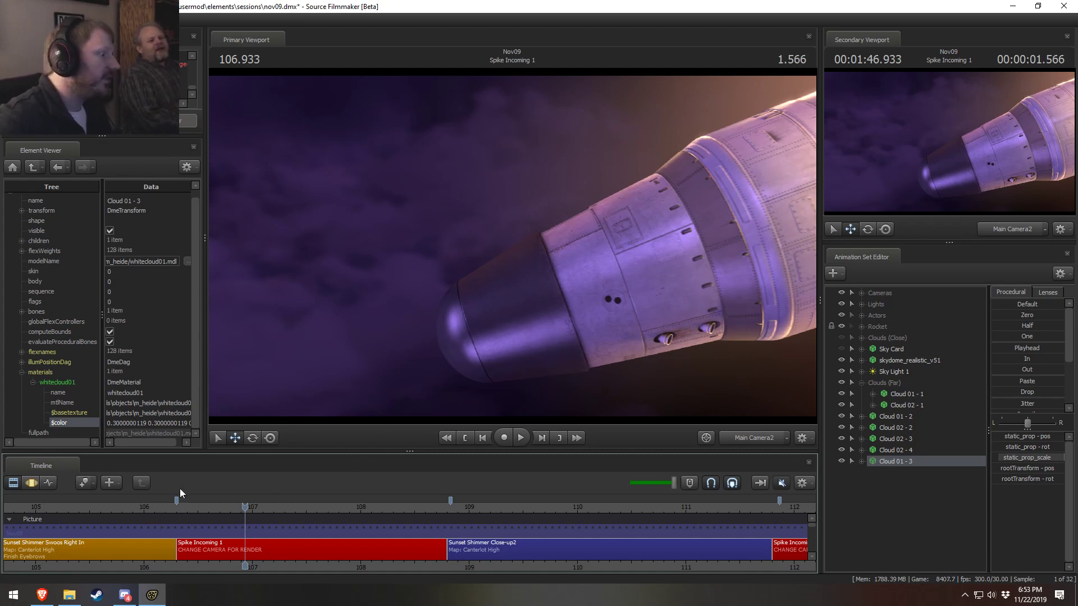
pyautogui.click(187, 510)
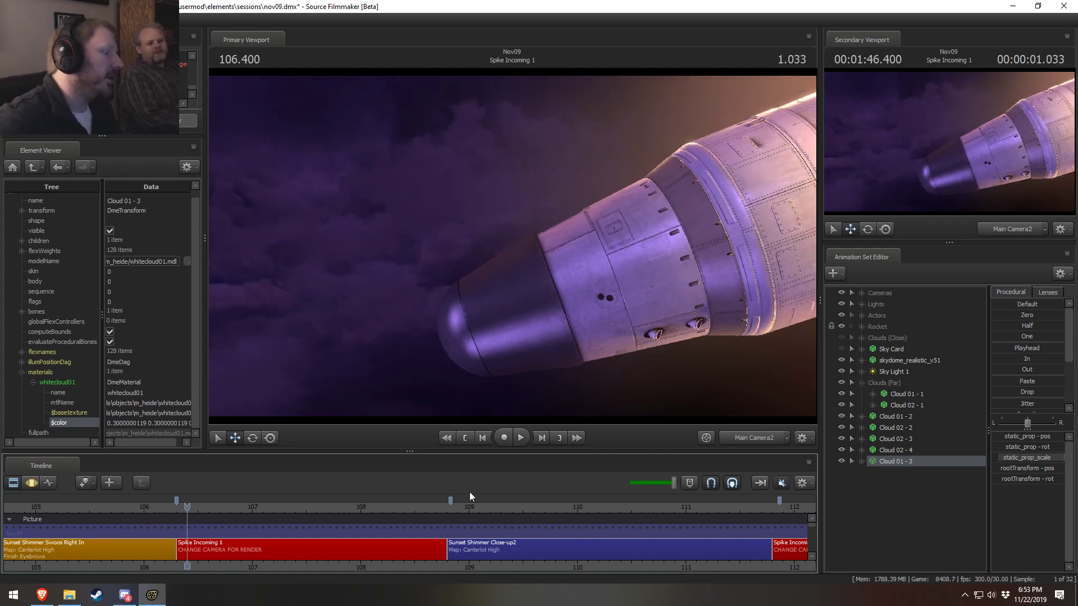
# View the shot through the Work Camera, back away from the clouds, and play it from the start to examine their movement
pyautogui.click(753, 443)
pyautogui.press('s')
pyautogui.moveTo(720, 416); pyautogui.dragTo(512, 246)
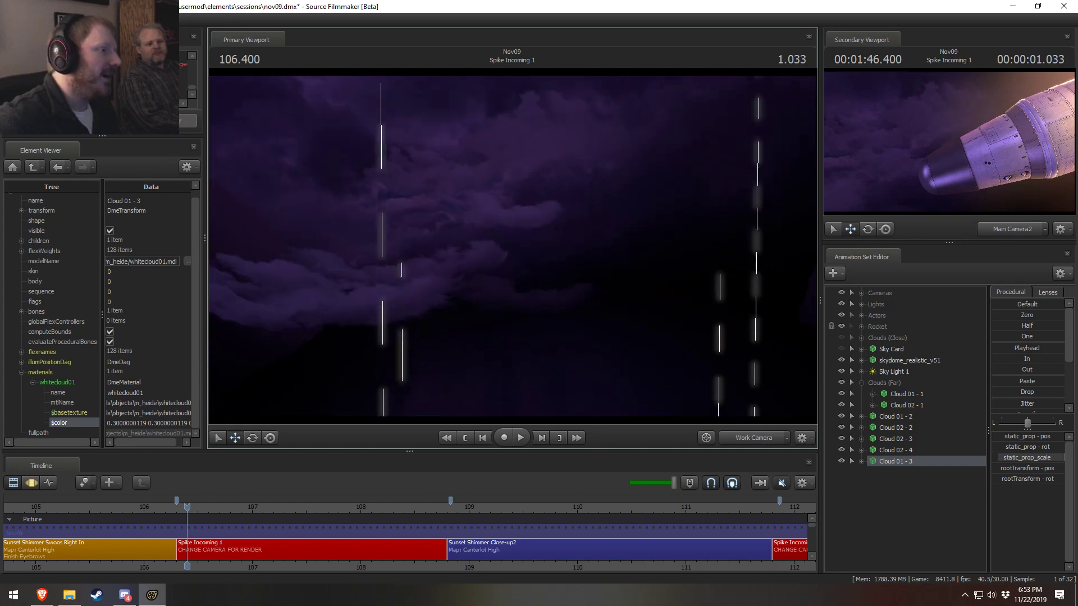
pyautogui.press('space')
pyautogui.press('space')
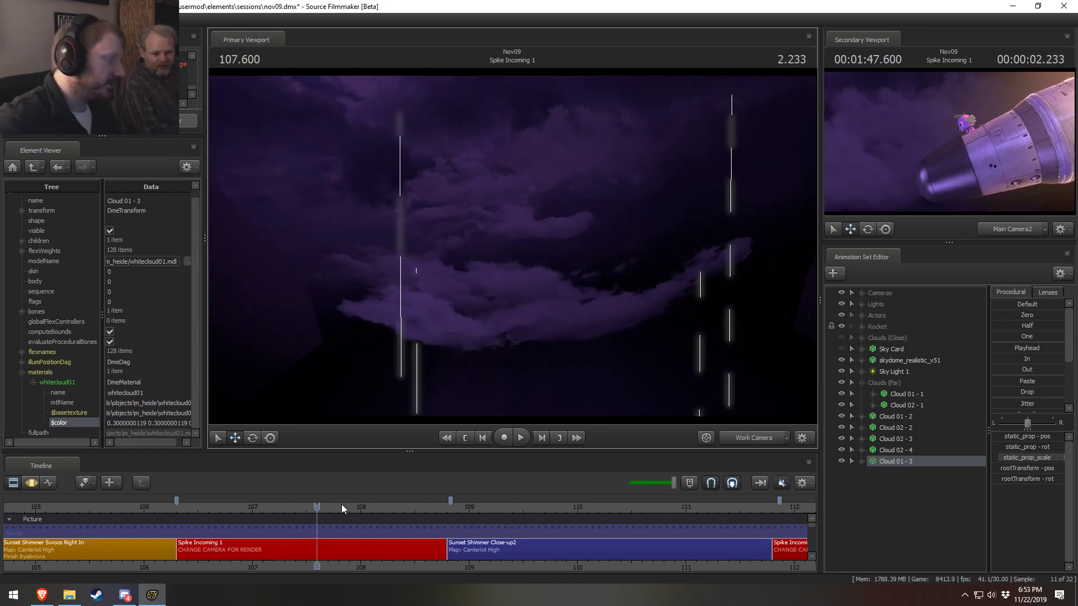
pyautogui.click(180, 508)
pyautogui.press('space')
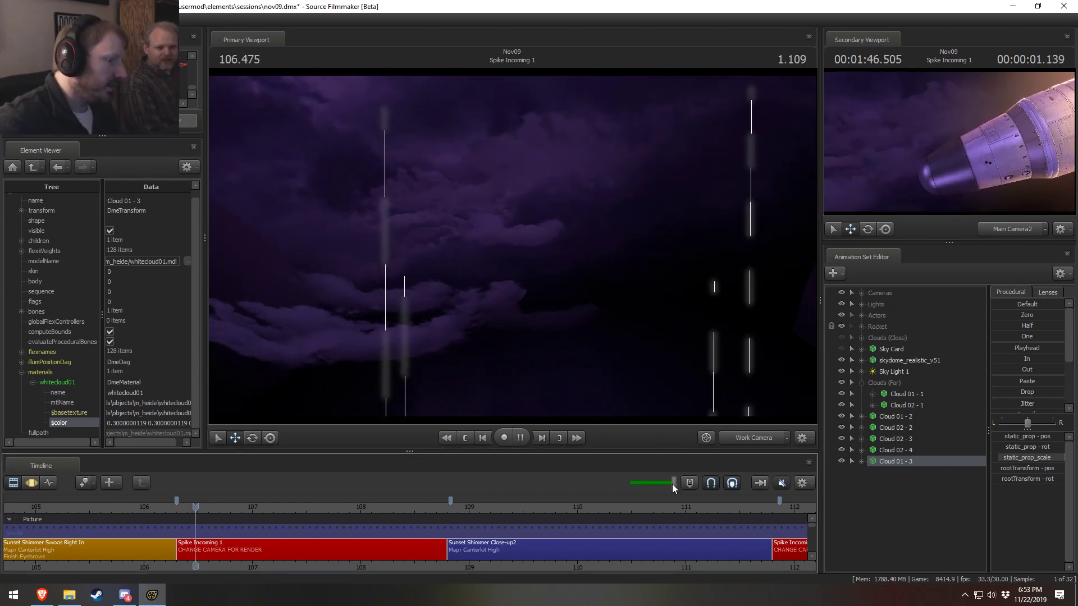
# Return the primary viewport to Main Camera2, check the shot's end, and move the playhead back to 106.466
pyautogui.click(742, 435)
pyautogui.press('space')
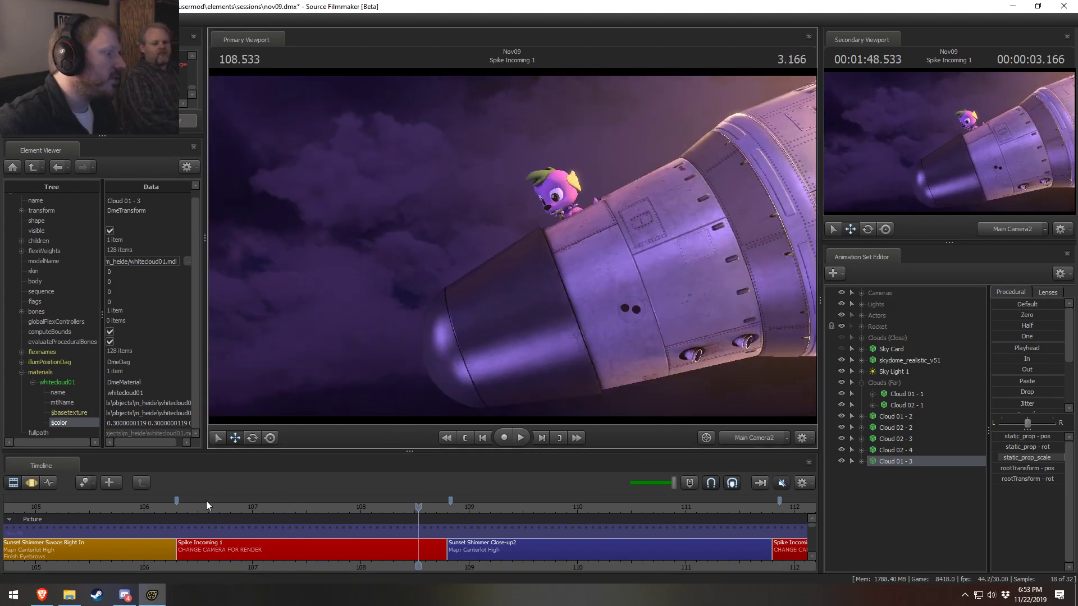
pyautogui.click(195, 505)
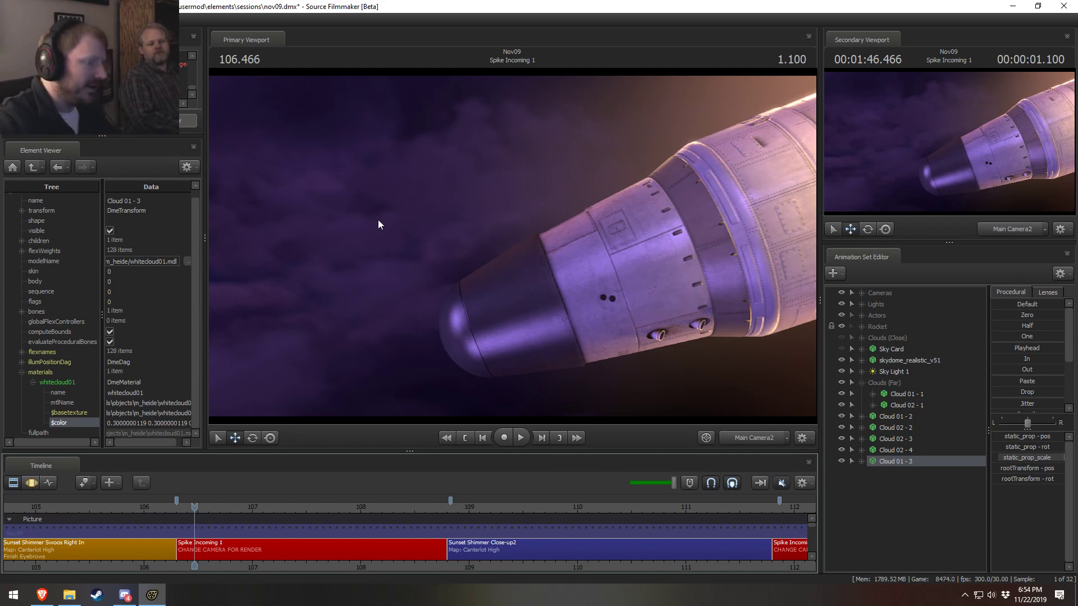
# Switch to the Brave browser, search Google for "bunny business 2 sfm", and look through the video results
pyautogui.click(42, 595)
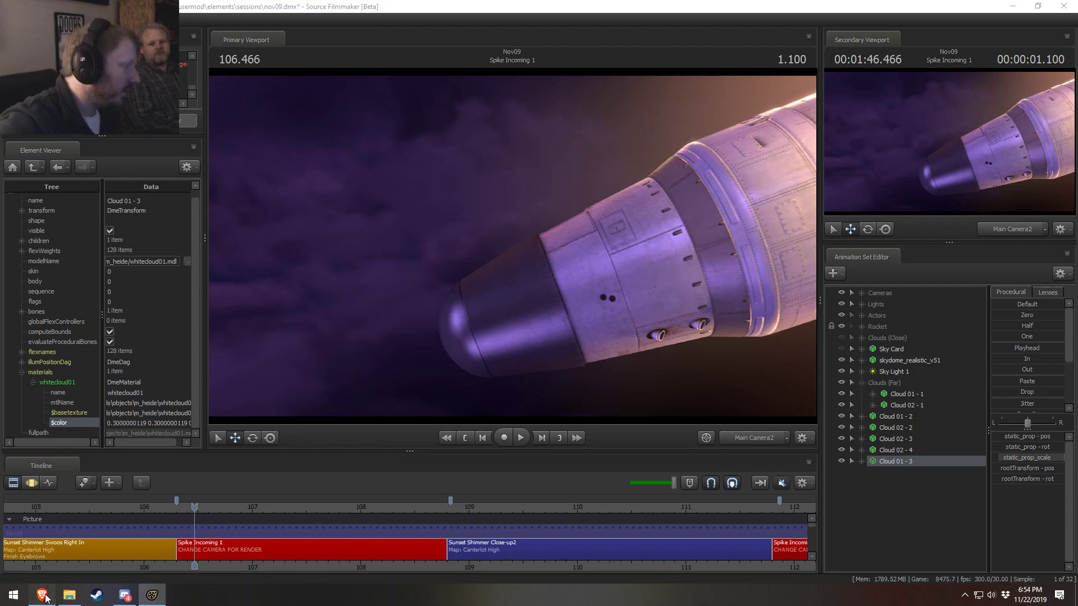
pyautogui.hotkey('ctrl', 'l')
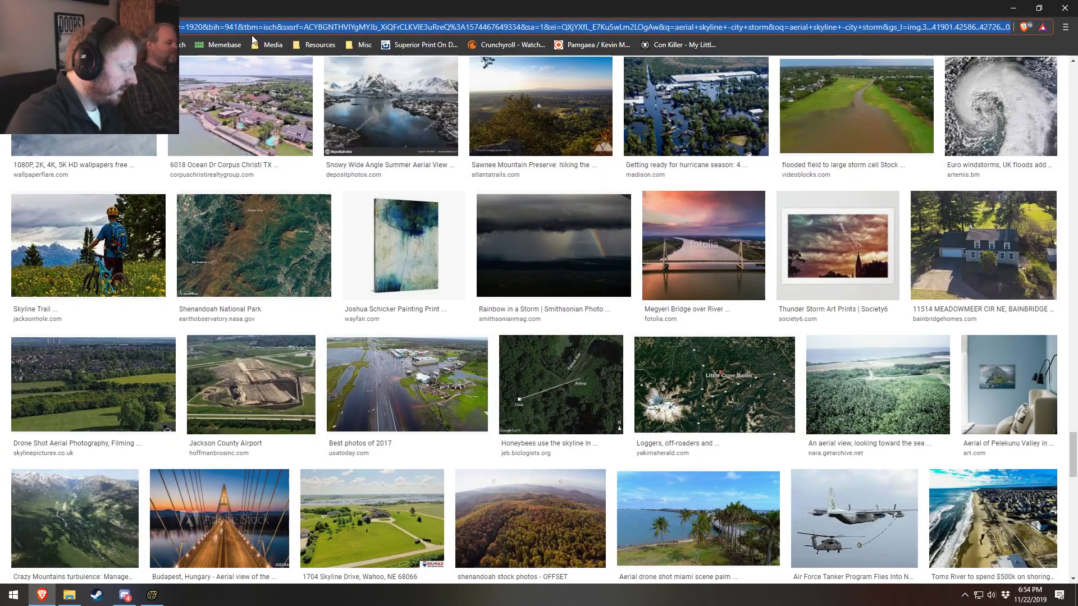
pyautogui.write('building text')
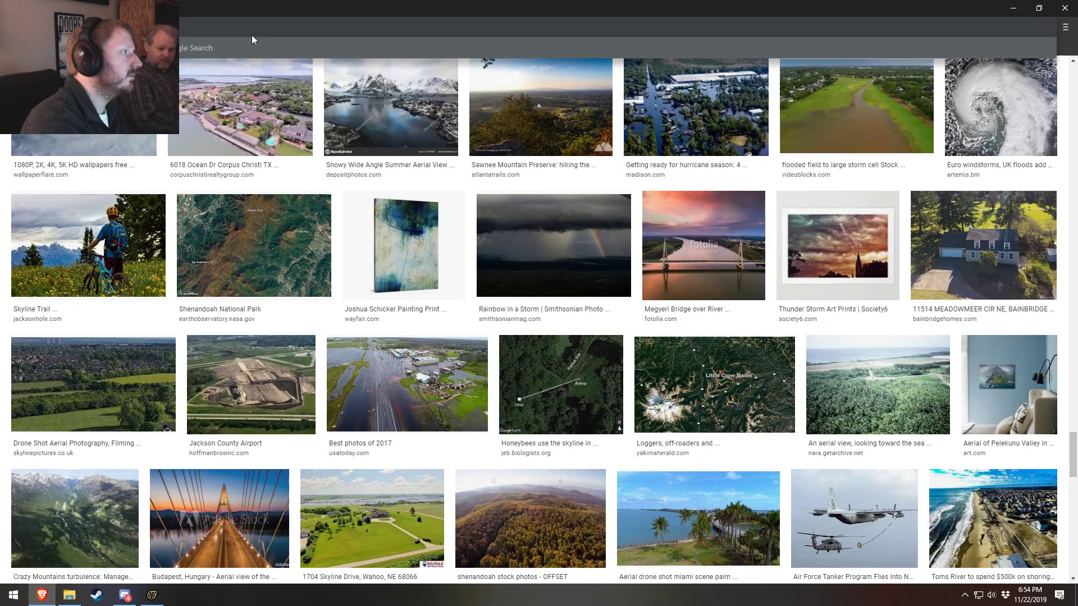
pyautogui.write('ures')
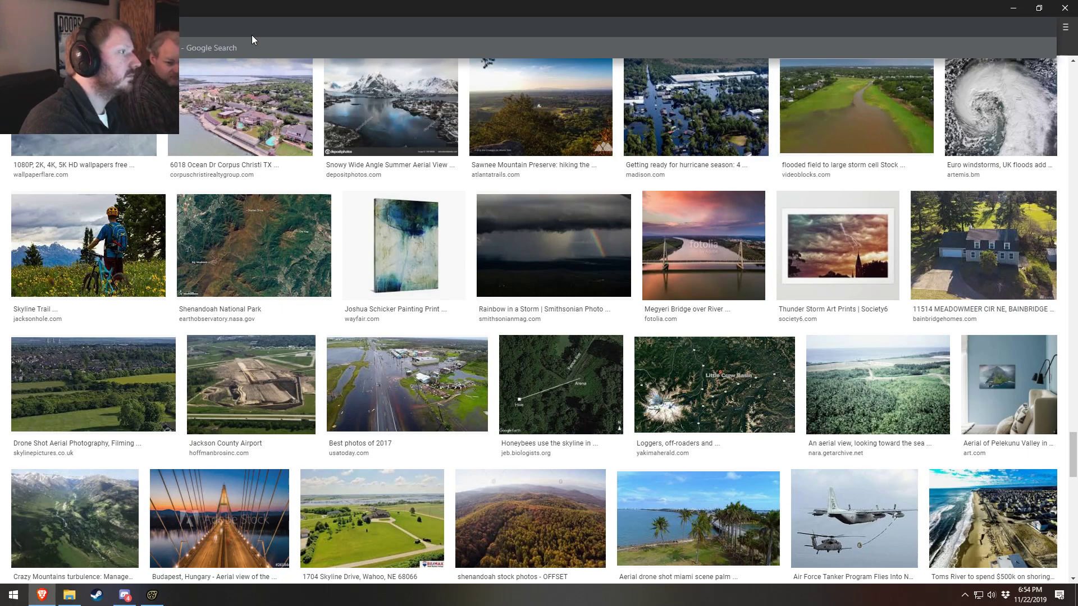
pyautogui.press('Return')
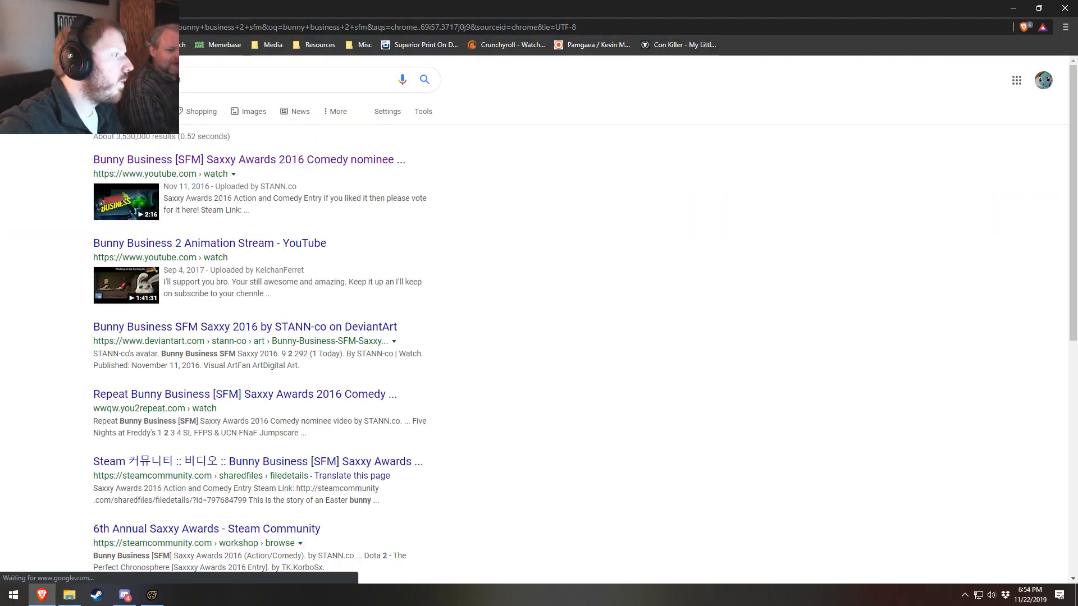
pyautogui.scroll(-3, 297, 281)
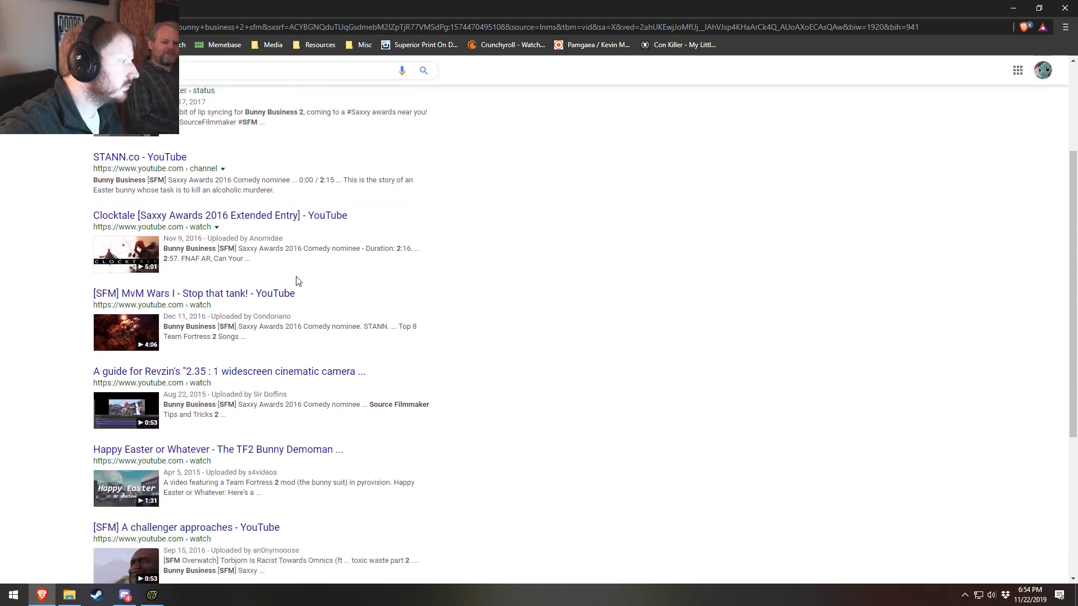
pyautogui.scroll(-4, 298, 281)
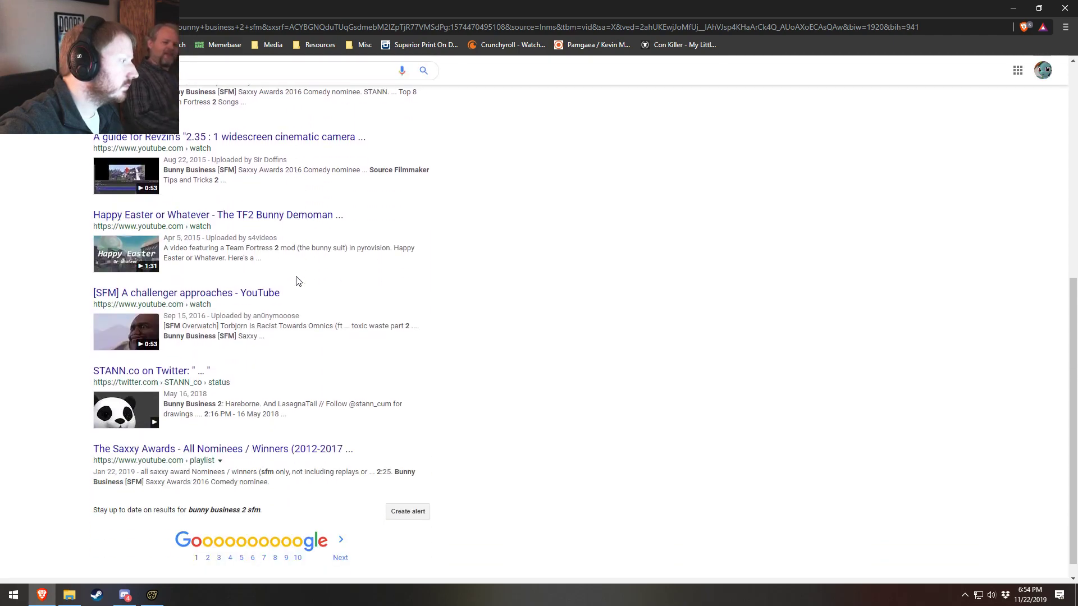
pyautogui.scroll(7, 306, 281)
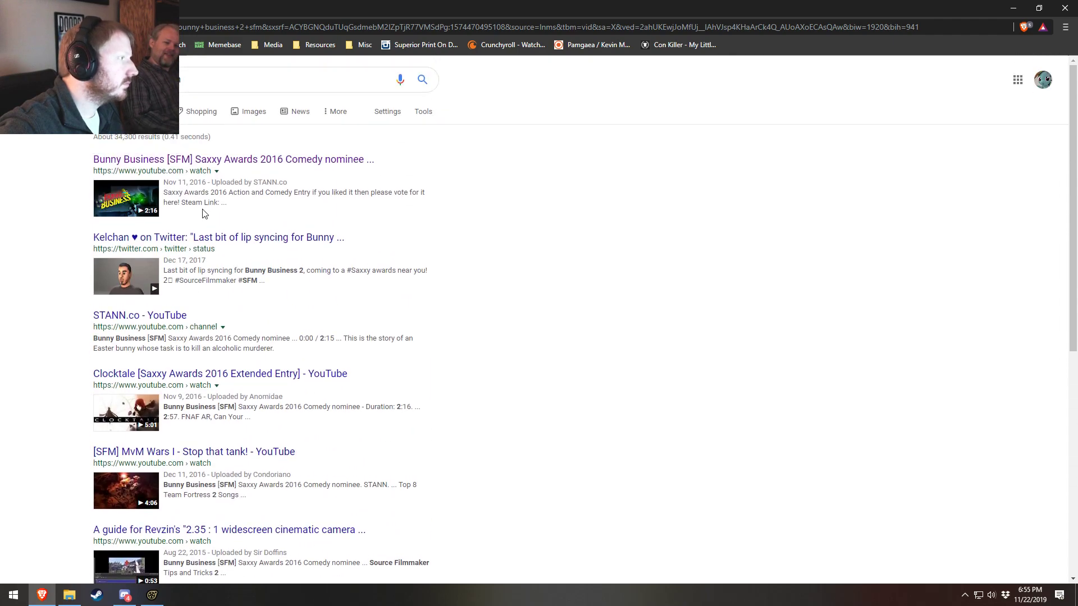
# Show the image results for "bunny business 2 sfm" and look through them for sky reference
pyautogui.click(250, 111)
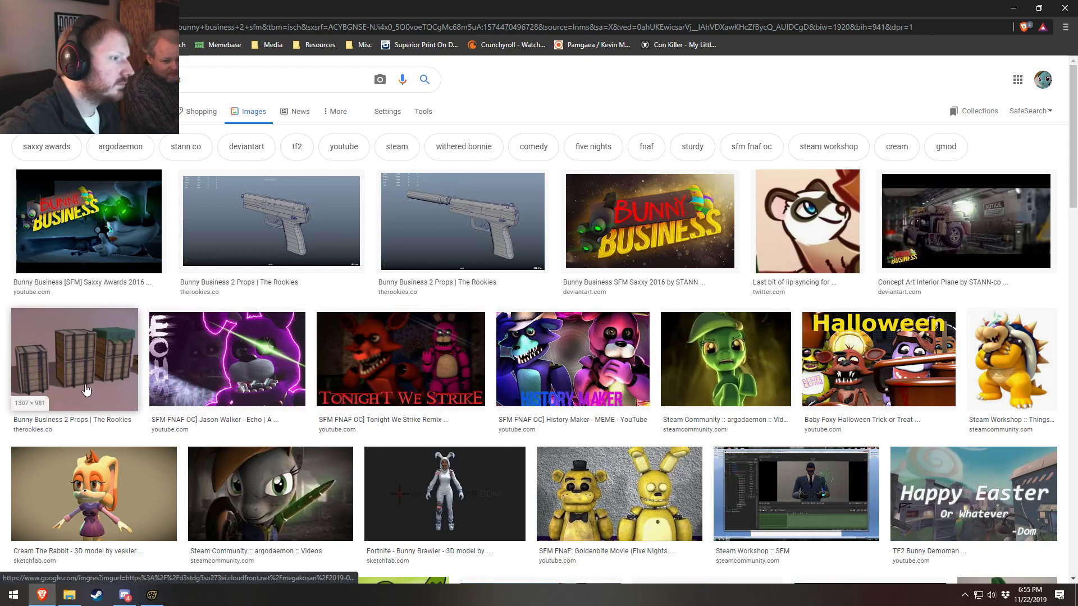
pyautogui.scroll(-4, 843, 298)
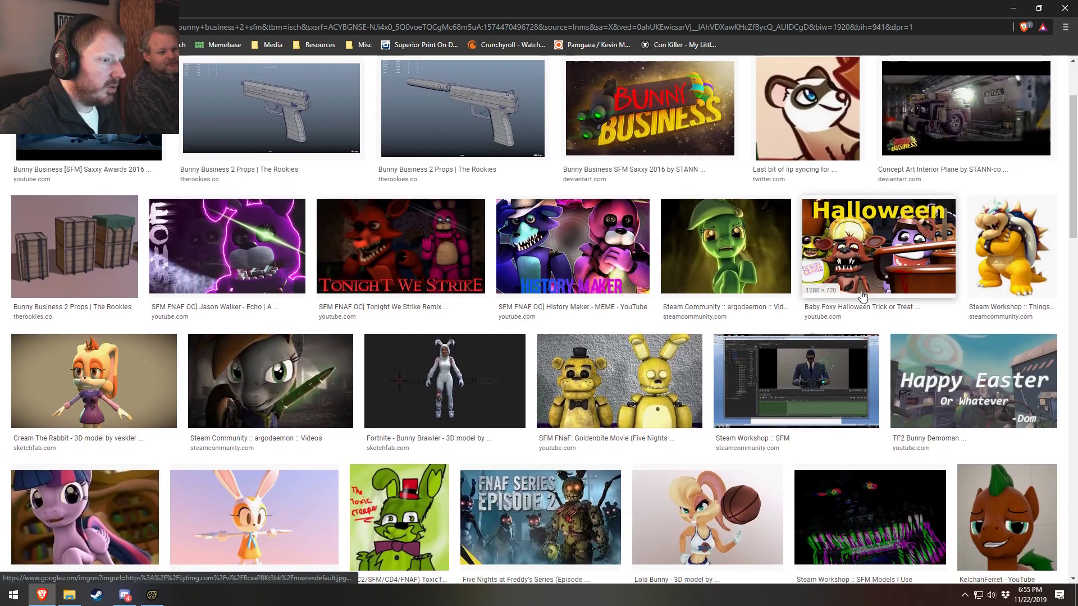
pyautogui.scroll(-7, 843, 299)
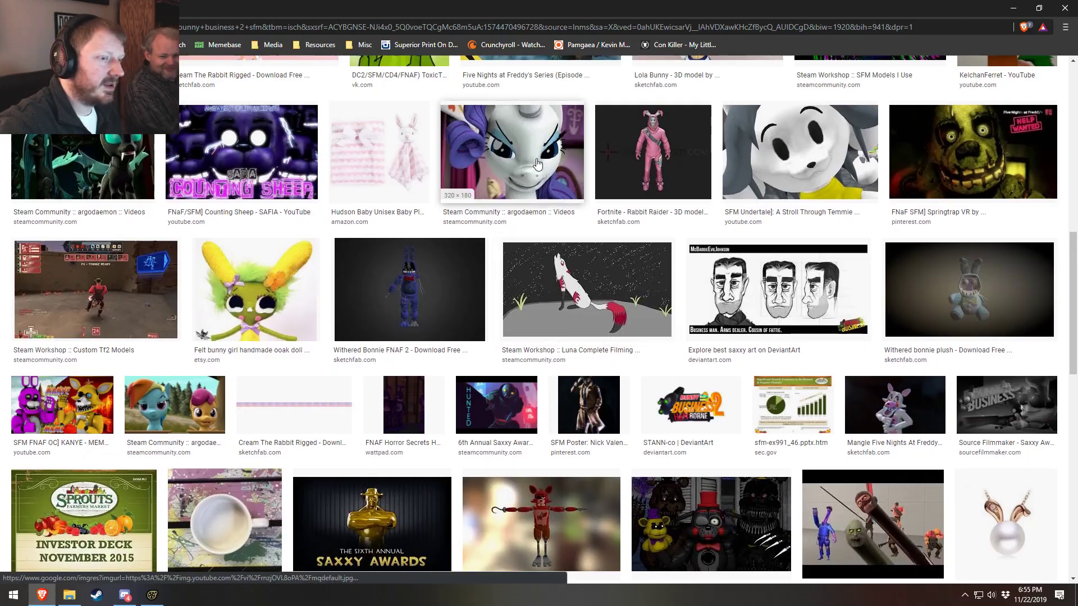
pyautogui.scroll(-7, 521, 200)
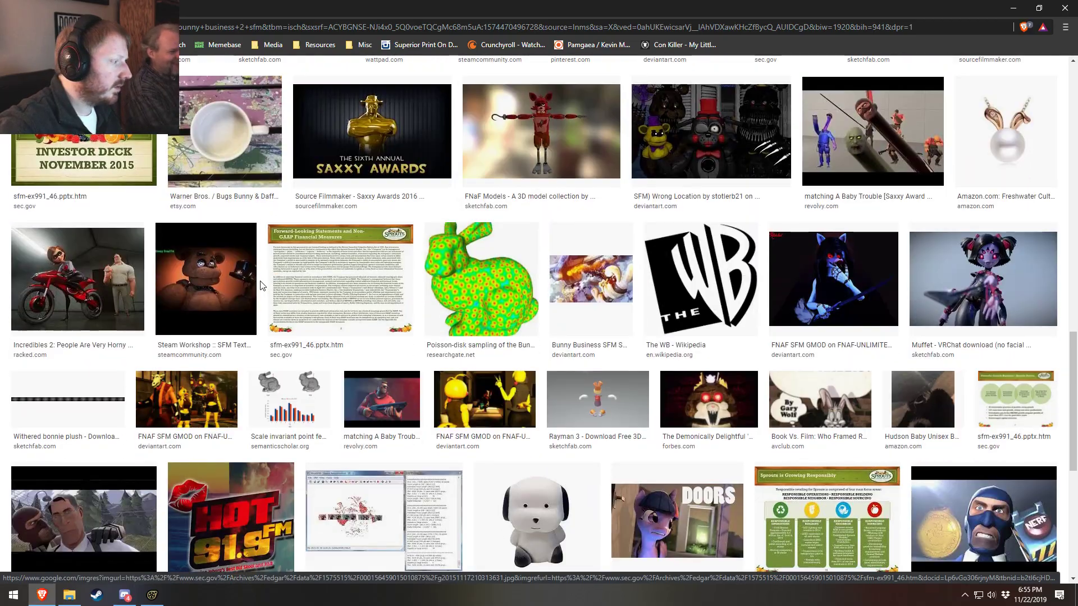
pyautogui.scroll(-5, 260, 284)
pyautogui.scroll(20, 258, 292)
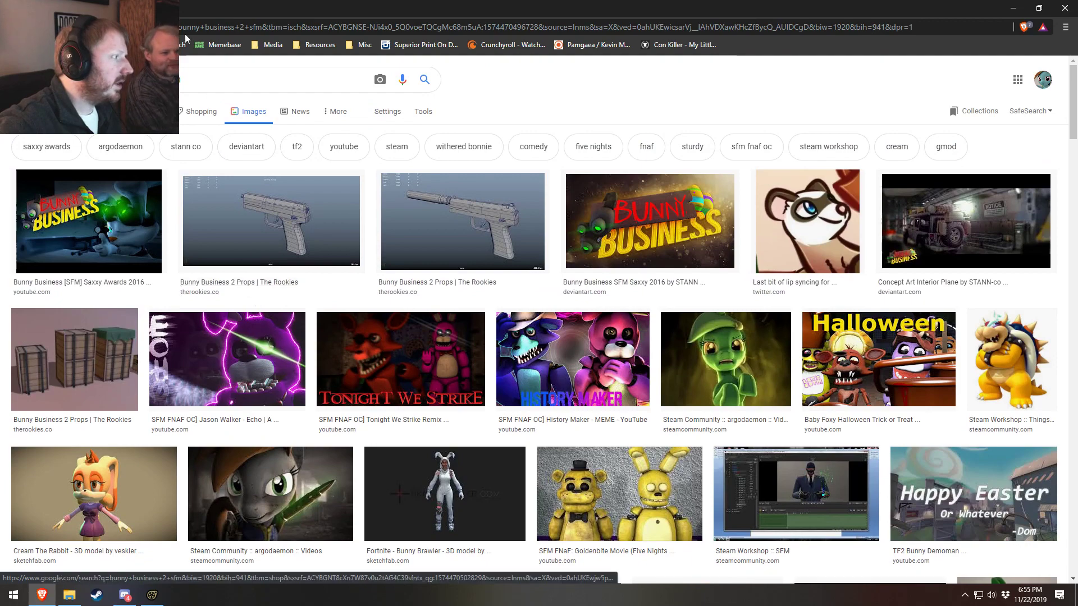
# Refine the image search to "bunny business 2 sfm sky" and look through the results
pyautogui.write('sky')
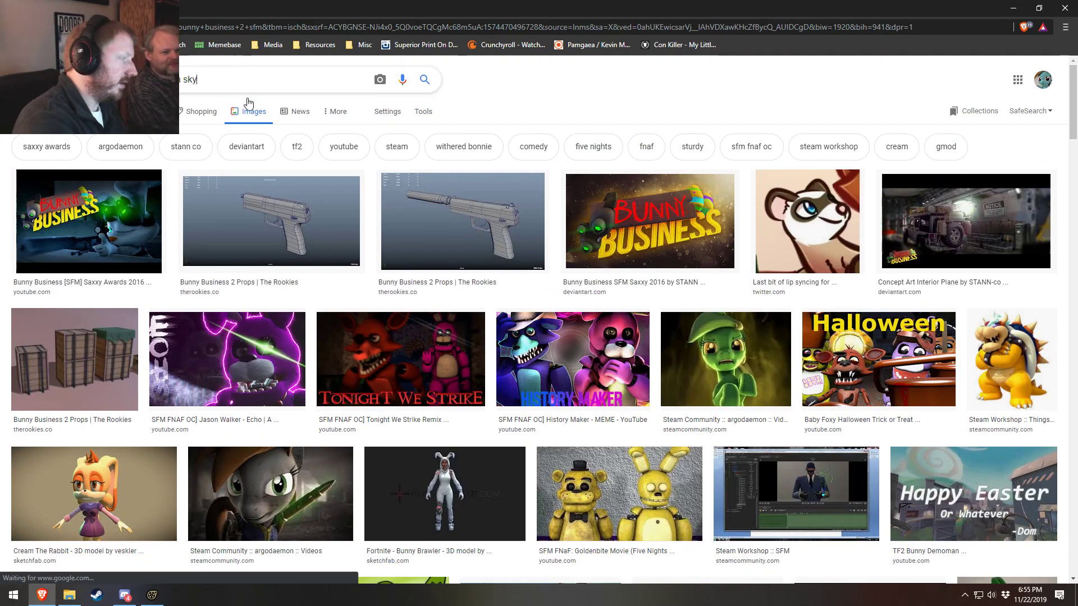
pyautogui.press('Return')
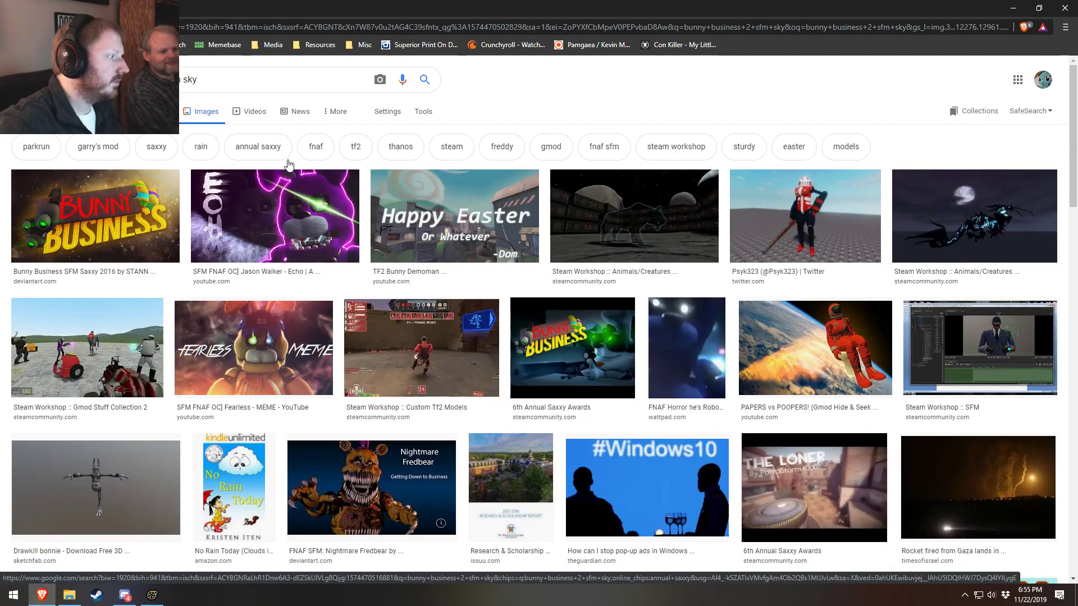
pyautogui.scroll(-2, 512, 293)
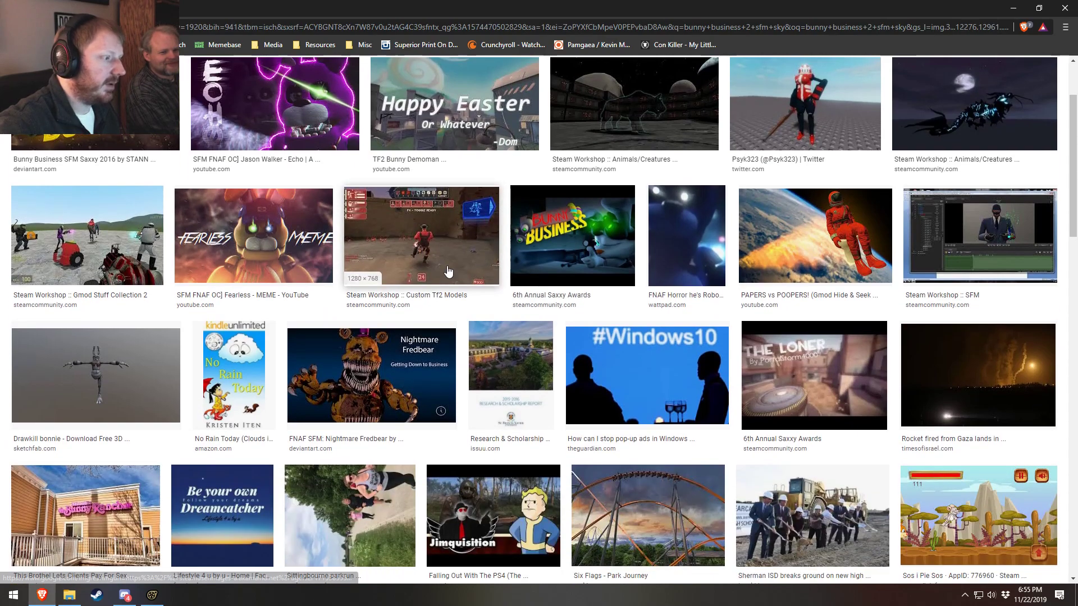
pyautogui.scroll(-3, 446, 271)
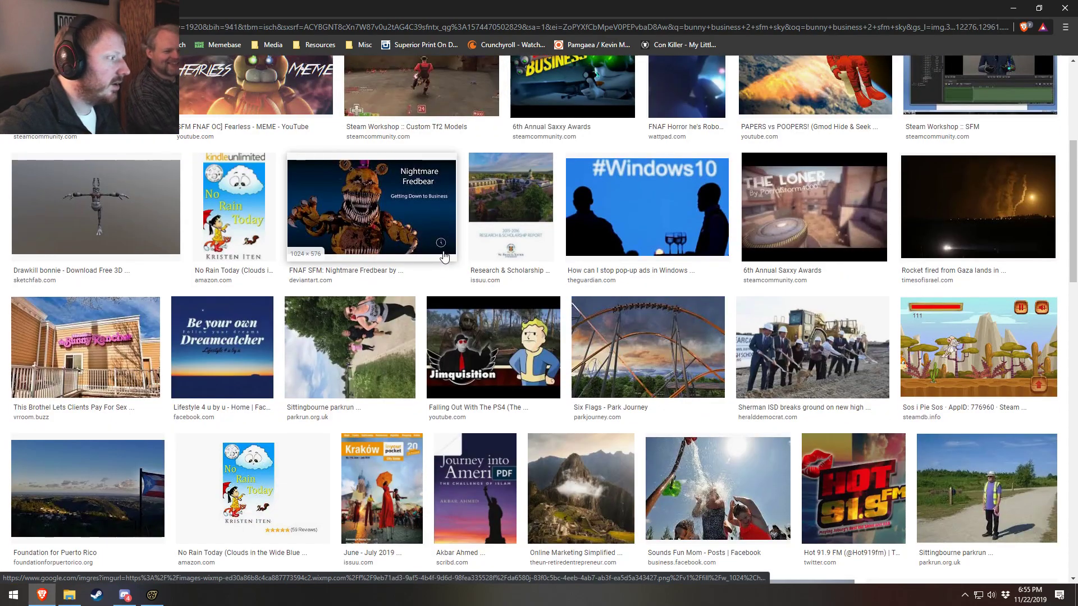
pyautogui.scroll(5, 444, 264)
# Change the image search to "bunny business sfm plane" and examine the results for a reference
pyautogui.moveTo(183, 80); pyautogui.dragTo(452, 121)
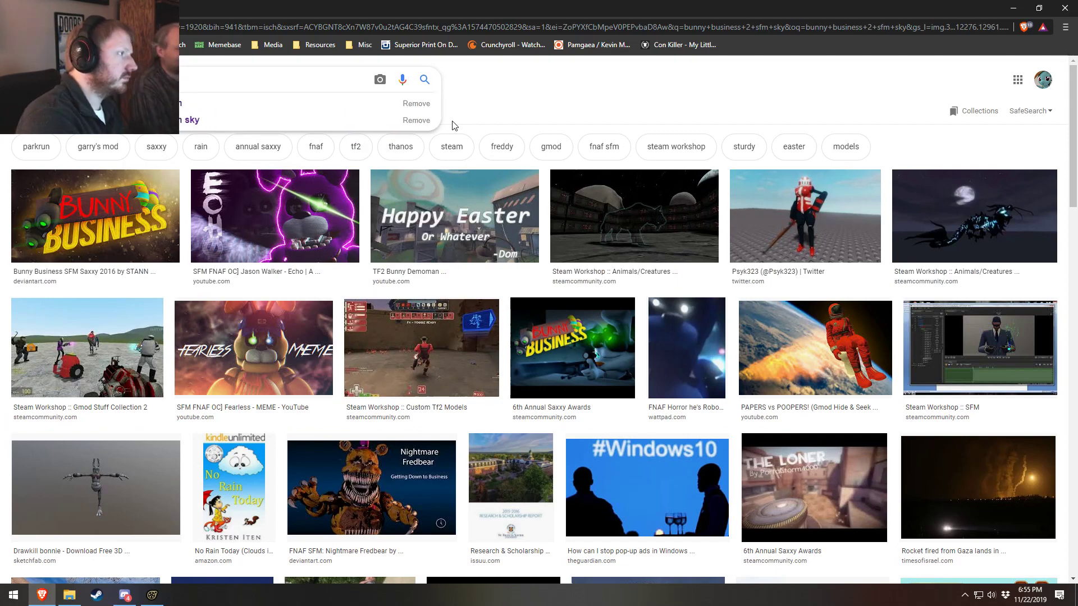
pyautogui.press('BackSpace')
pyautogui.press('Escape')
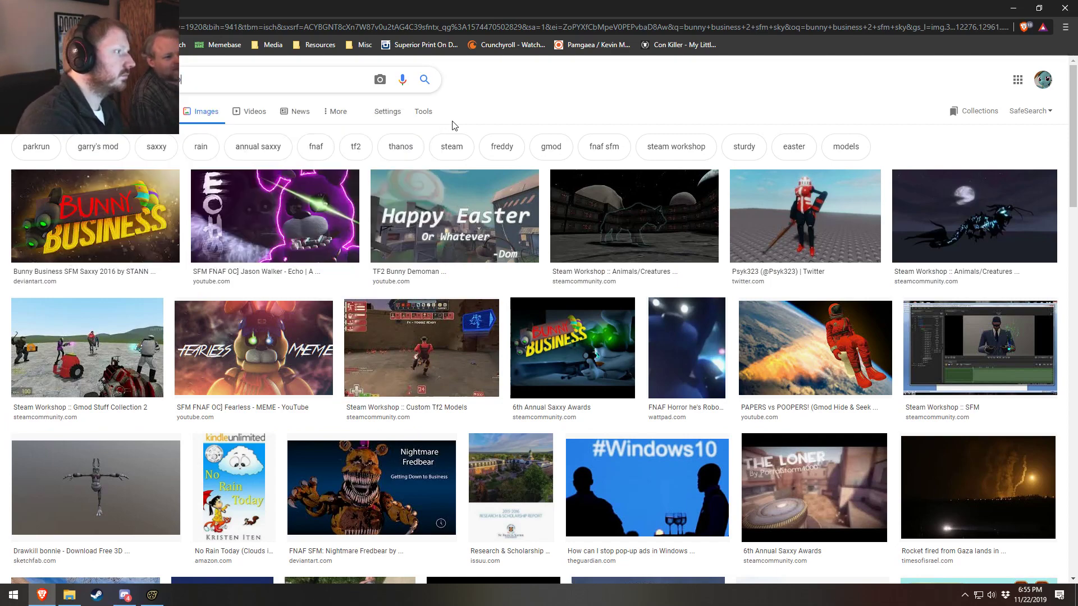
pyautogui.press('Return')
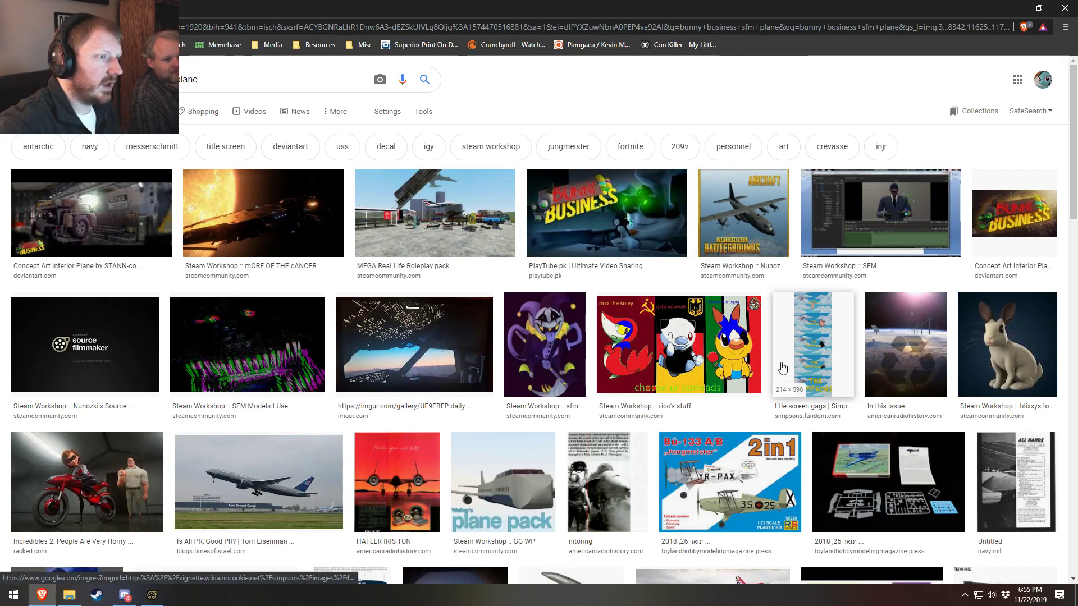
pyautogui.scroll(-7, 426, 415)
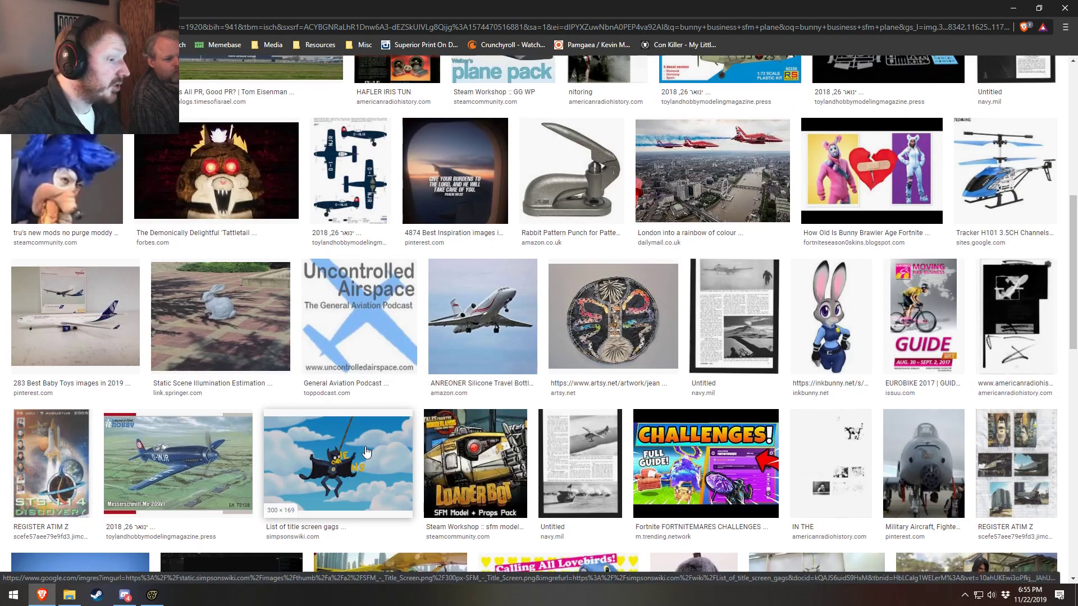
pyautogui.scroll(-5, 372, 459)
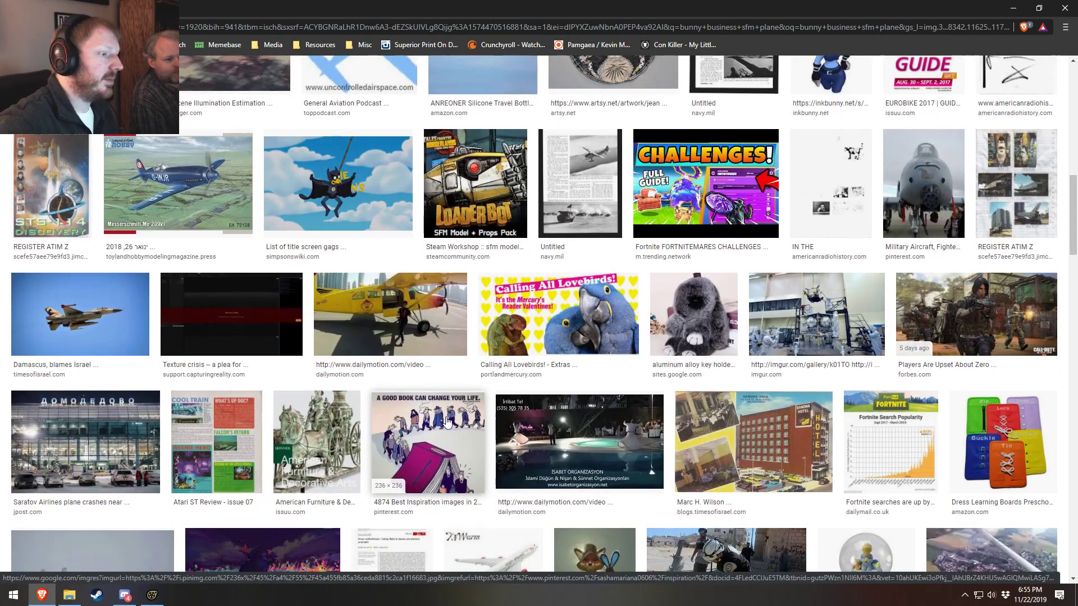
pyautogui.scroll(2, 447, 422)
pyautogui.scroll(-6, 561, 382)
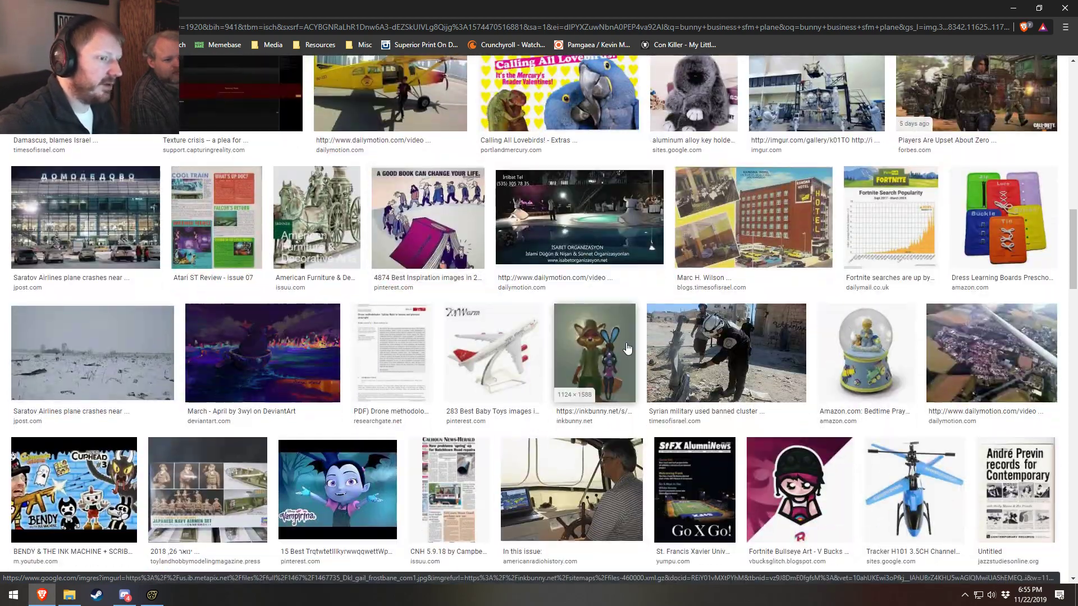
# Return to Source Filmmaker and play back the start of Spike Incoming 1 to review the clouds behind the rocket
pyautogui.click(1018, 8)
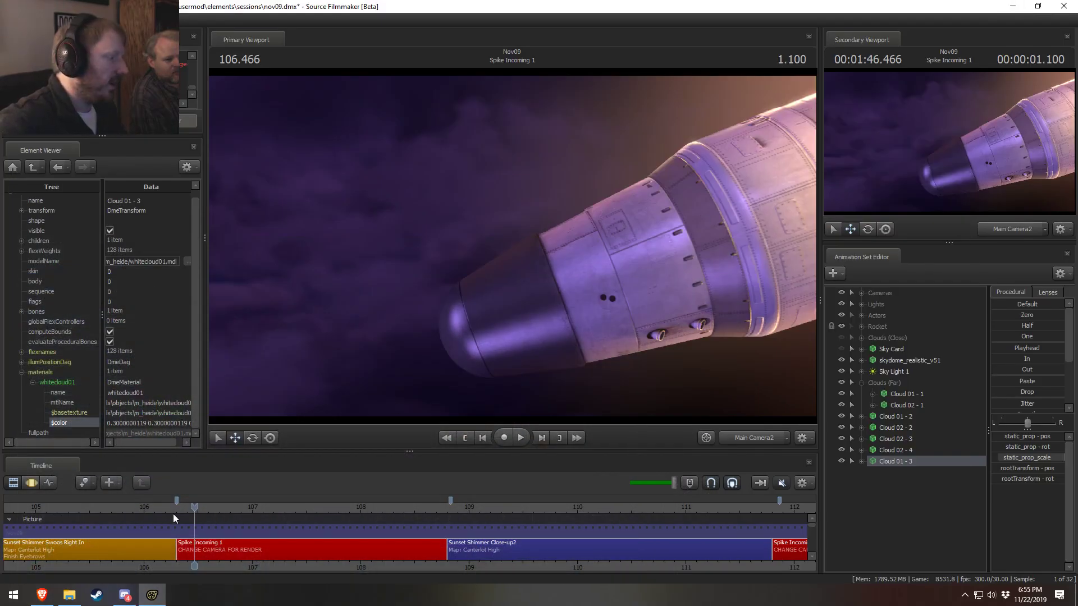
pyautogui.moveTo(173, 513); pyautogui.dragTo(205, 520)
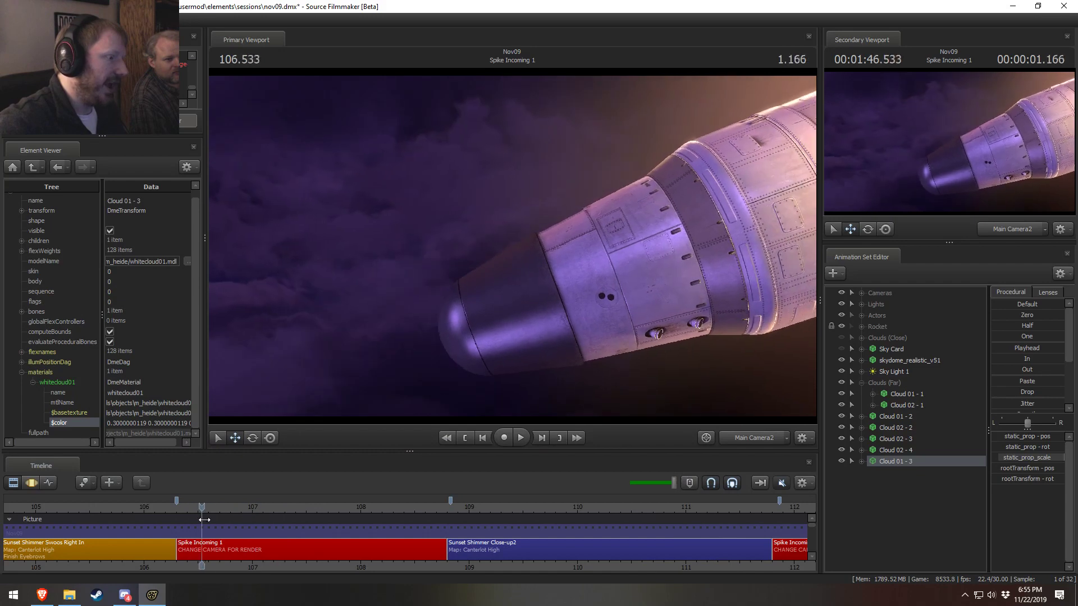
pyautogui.press('space')
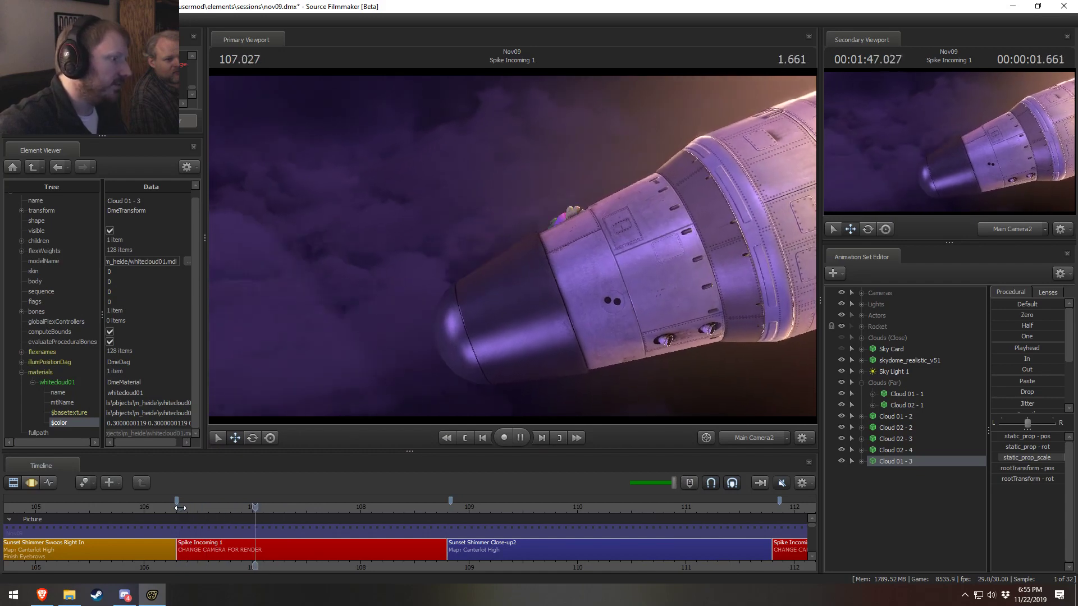
pyautogui.click(180, 508)
pyautogui.press('space')
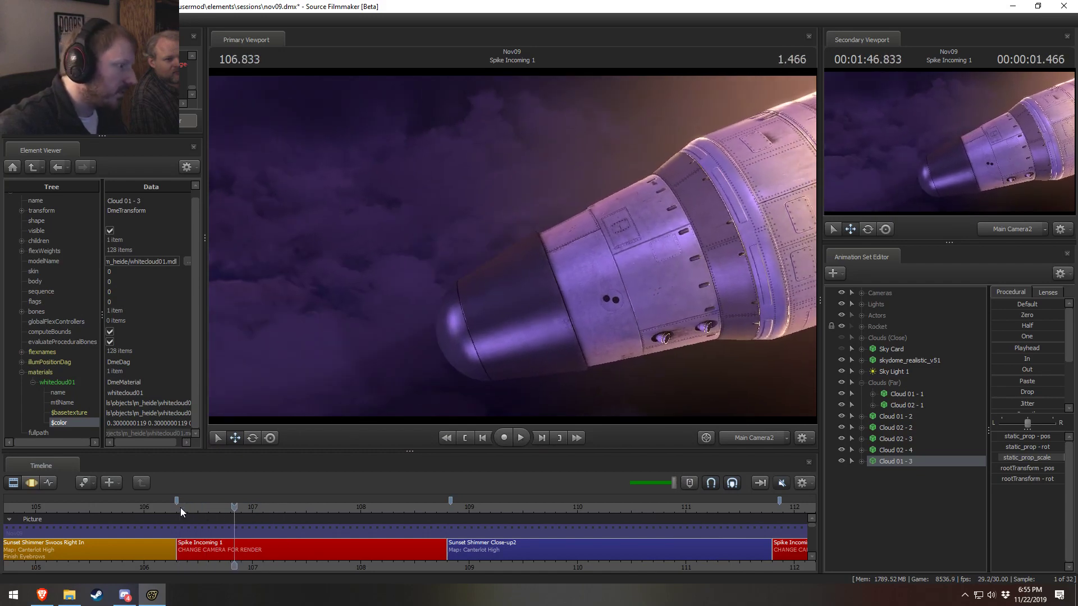
# Examine the far clouds through the Work Camera from several angles while playing and scrubbing Spike Incoming 1
pyautogui.click(761, 444)
pyautogui.press('space')
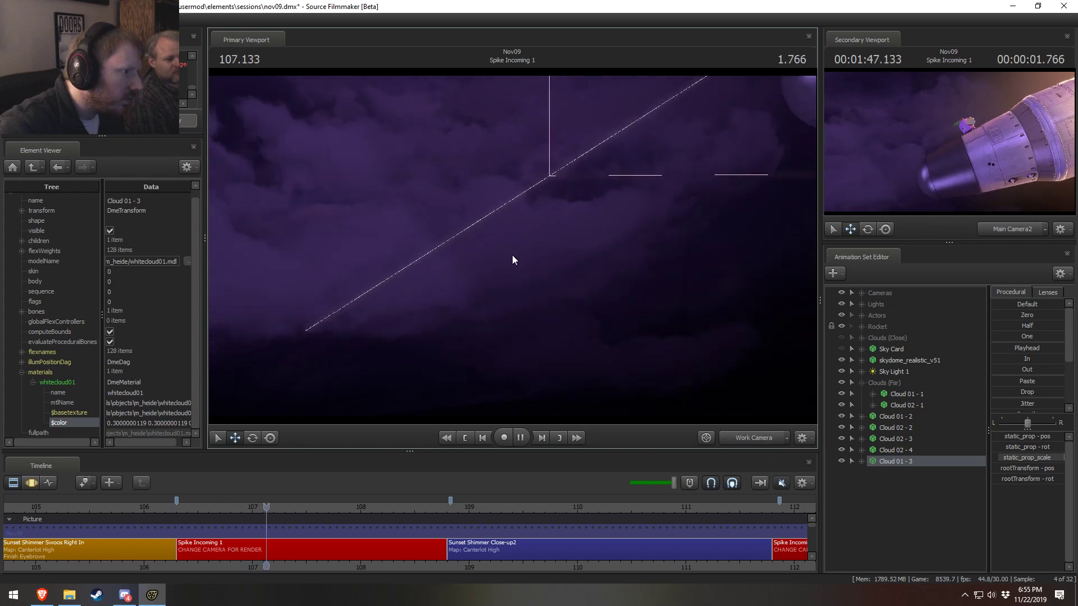
pyautogui.press('space')
pyautogui.moveTo(299, 508); pyautogui.dragTo(259, 508)
pyautogui.moveTo(512, 250)
pyautogui.mouseDown()
pyautogui.moveTo(410, 236)
pyautogui.moveTo(512, 246)
pyautogui.mouseUp()
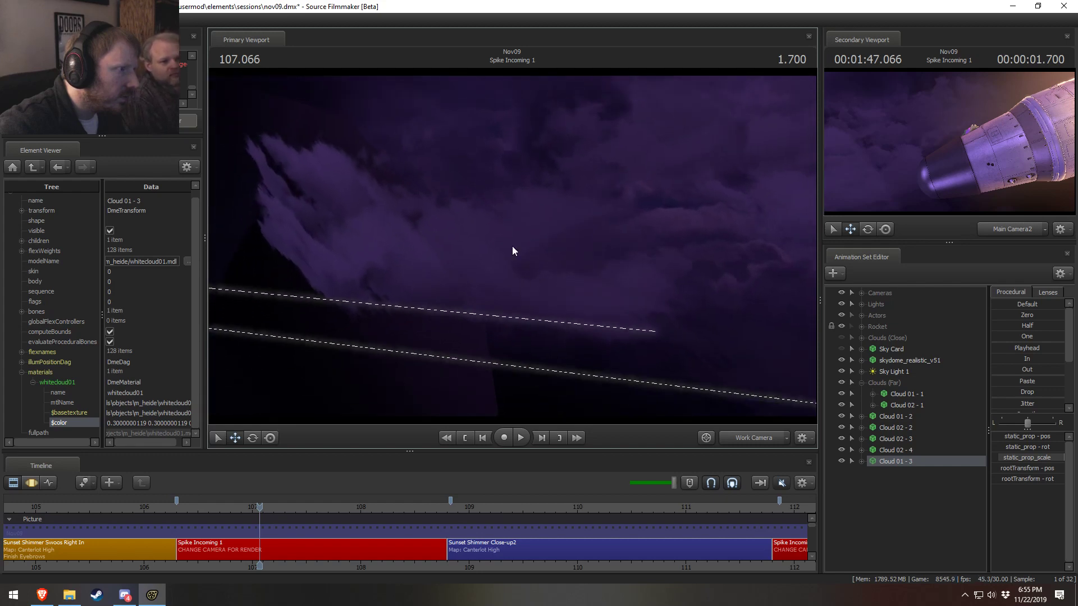
pyautogui.press('space')
pyautogui.moveTo(282, 510); pyautogui.dragTo(292, 537)
pyautogui.moveTo(530, 343); pyautogui.dragTo(520, 342)
pyautogui.moveTo(520, 246); pyautogui.dragTo(512, 246)
pyautogui.press('space')
pyautogui.moveTo(285, 531); pyautogui.dragTo(242, 531)
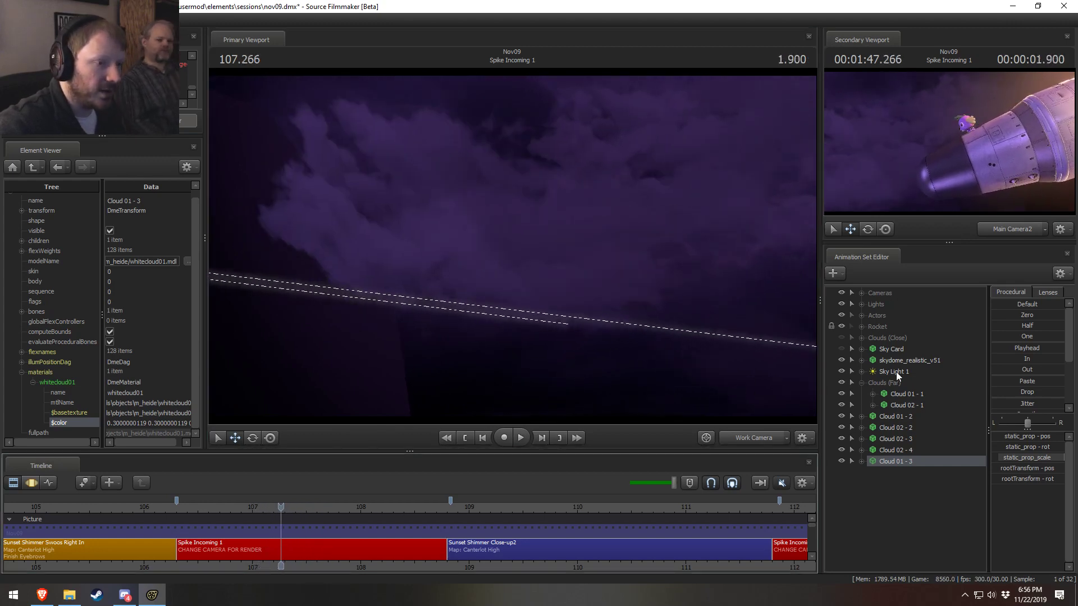
# Look through Main Light 1 and move it closer to the rocket for the whole shot in the Motion Editor
pyautogui.click(861, 305)
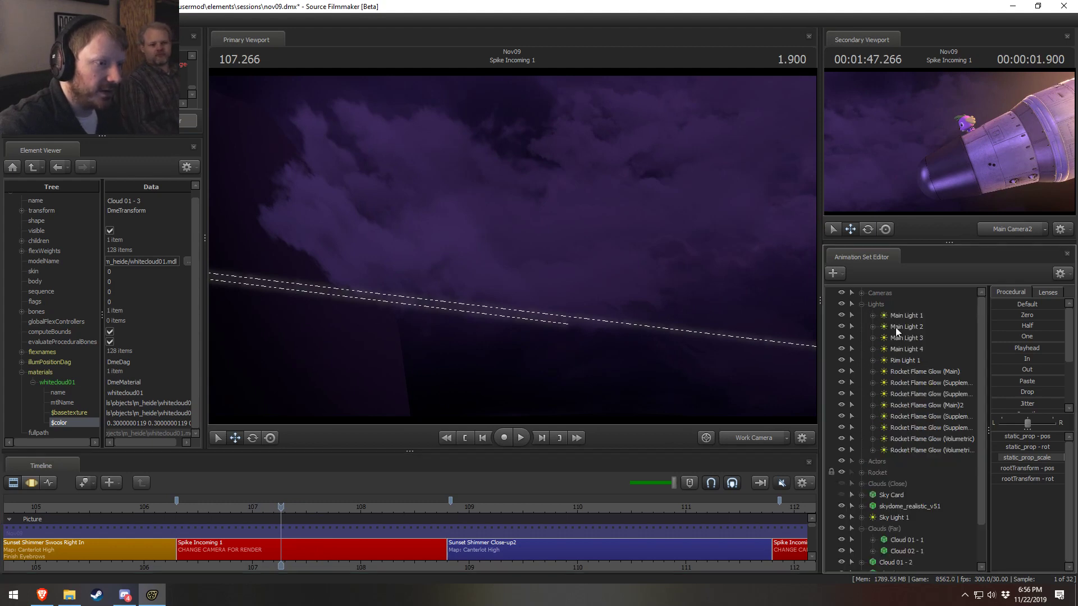
pyautogui.doubleClick(905, 316)
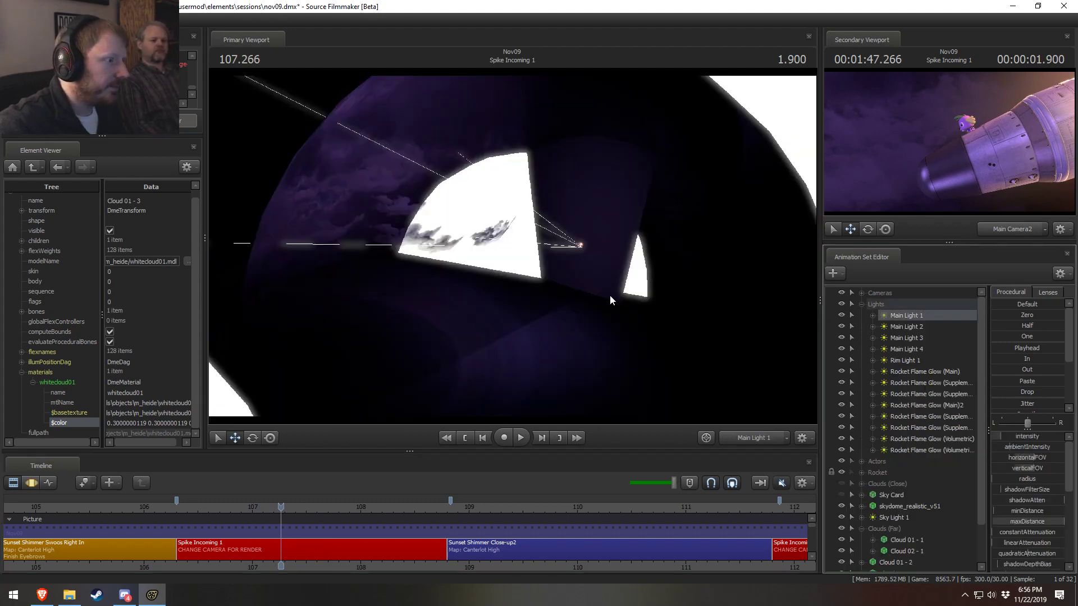
pyautogui.click(596, 290)
pyautogui.press('F3')
pyautogui.moveTo(555, 290); pyautogui.dragTo(622, 277)
pyautogui.scroll(12, 600, 239)
pyautogui.scroll(8, 617, 284)
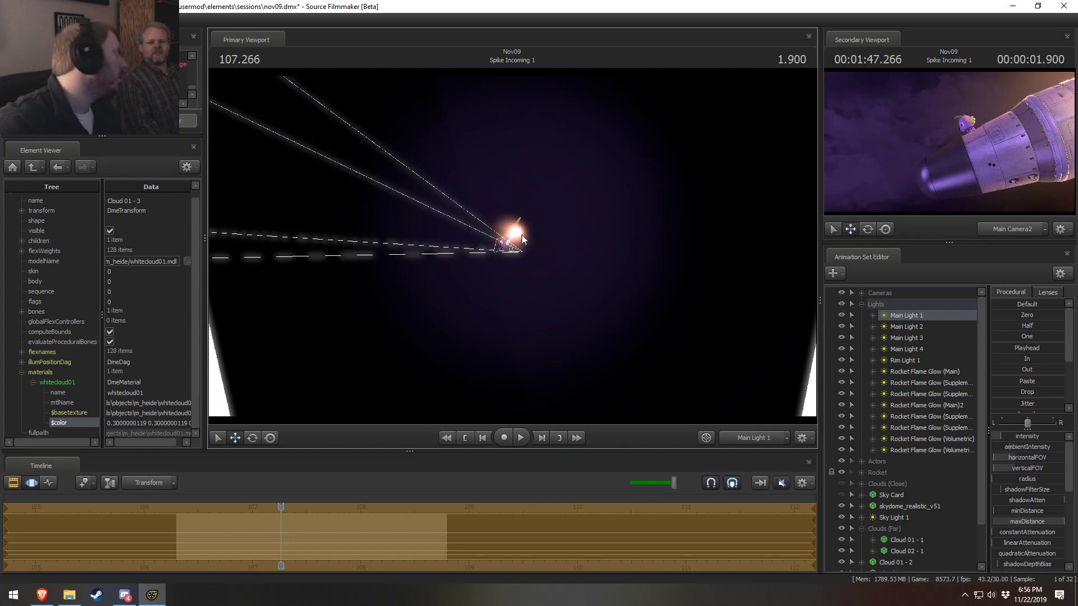
pyautogui.moveTo(573, 252); pyautogui.dragTo(581, 256)
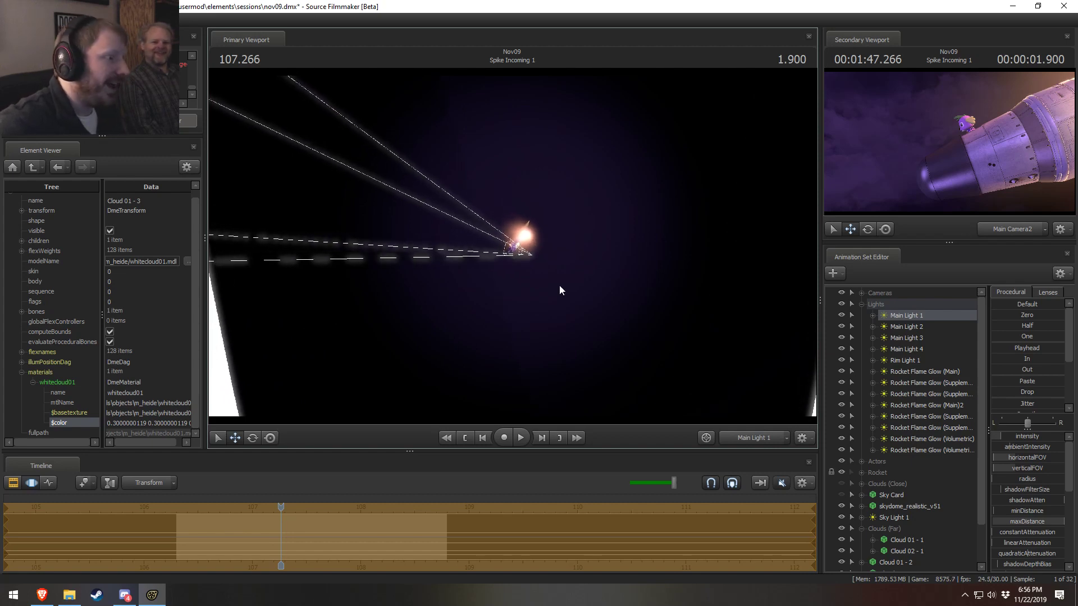
# Look through Main Light 2 and move it in closer to the rocket
pyautogui.click(911, 327)
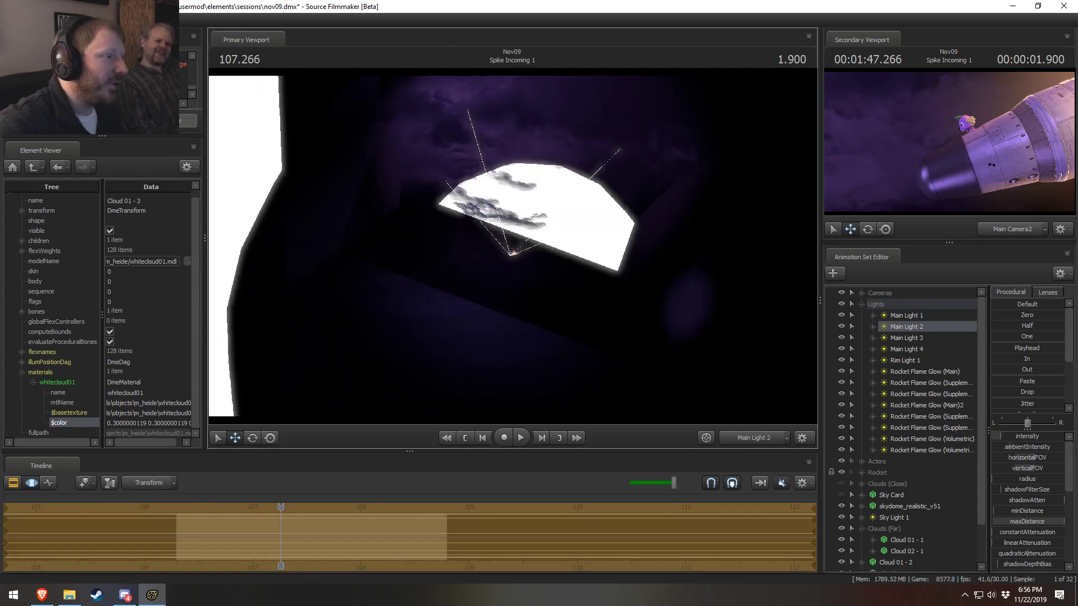
pyautogui.scroll(12, 513, 247)
pyautogui.moveTo(513, 247)
pyautogui.mouseDown()
pyautogui.moveTo(491, 265)
pyautogui.moveTo(513, 246)
pyautogui.mouseUp()
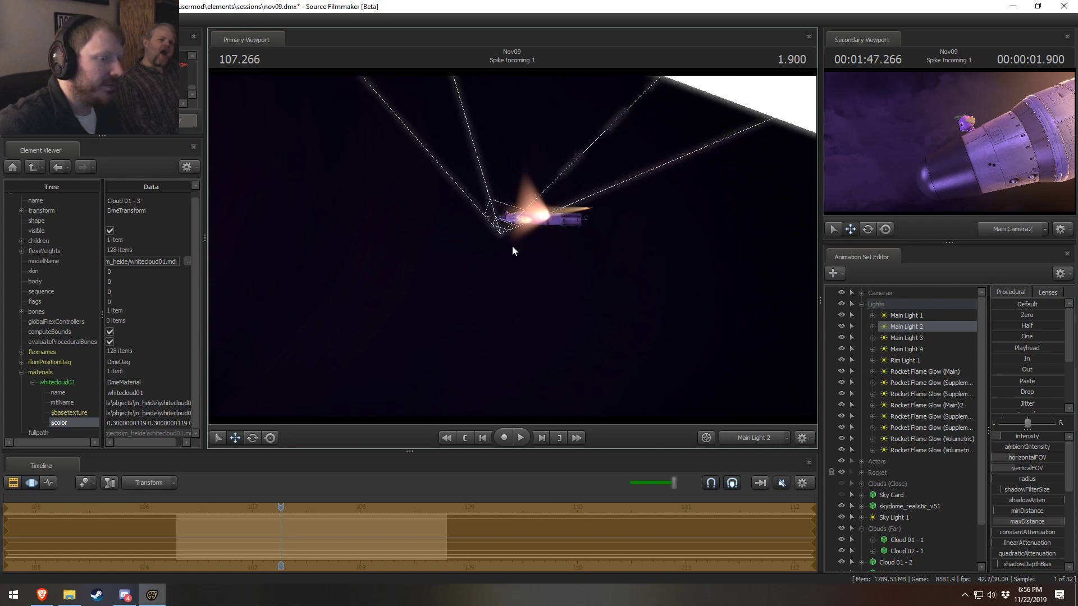
# Look through Main Light 3 and bring it nearer to the rocket
pyautogui.click(929, 343)
pyautogui.moveTo(413, 201); pyautogui.dragTo(512, 246)
pyautogui.scroll(12, 427, 191)
pyautogui.scroll(5, 430, 171)
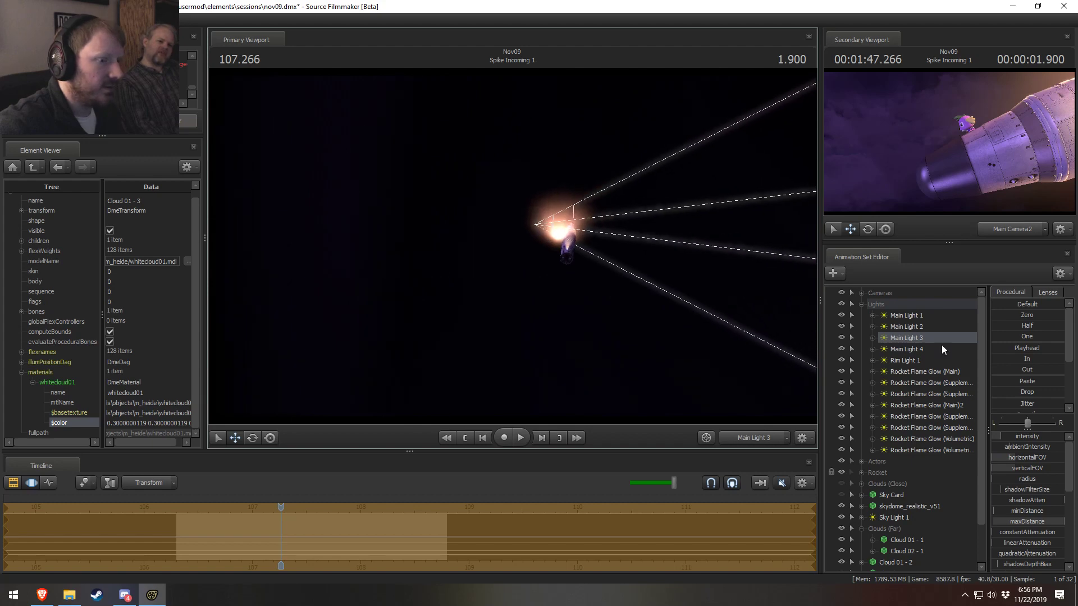
# Look through Main Light 4 and move it forward until it is near the rocket
pyautogui.moveTo(942, 346); pyautogui.dragTo(483, 231)
pyautogui.scroll(12, 506, 212)
pyautogui.press('w')
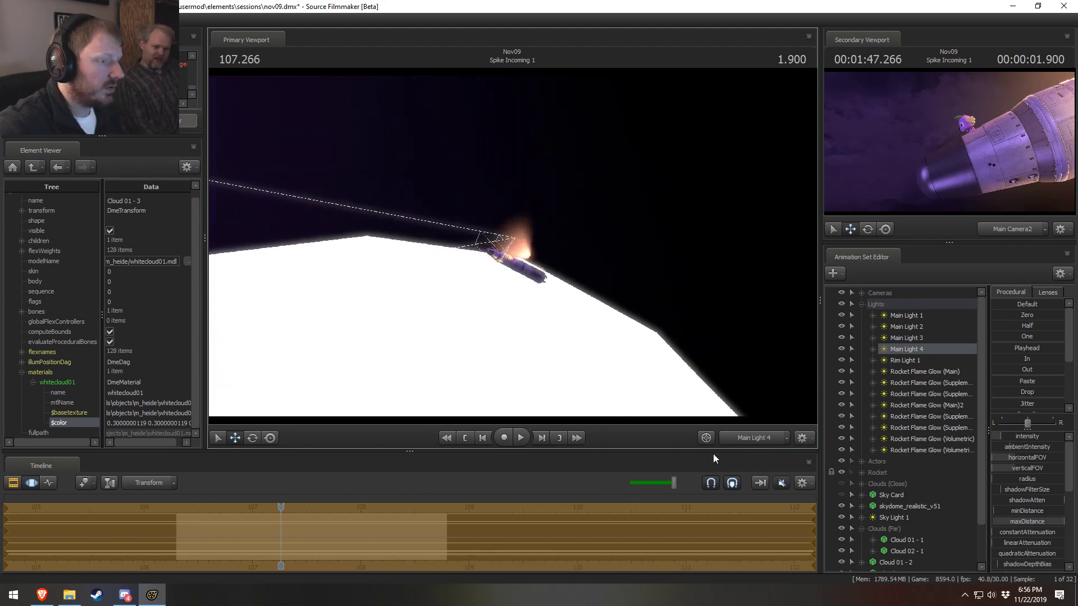
# Show the shot through Main Camera2 in the Clip Editor and play it to check the lighting on the clouds and rocket
pyautogui.doubleClick(765, 440)
pyautogui.press('F2')
pyautogui.press('space')
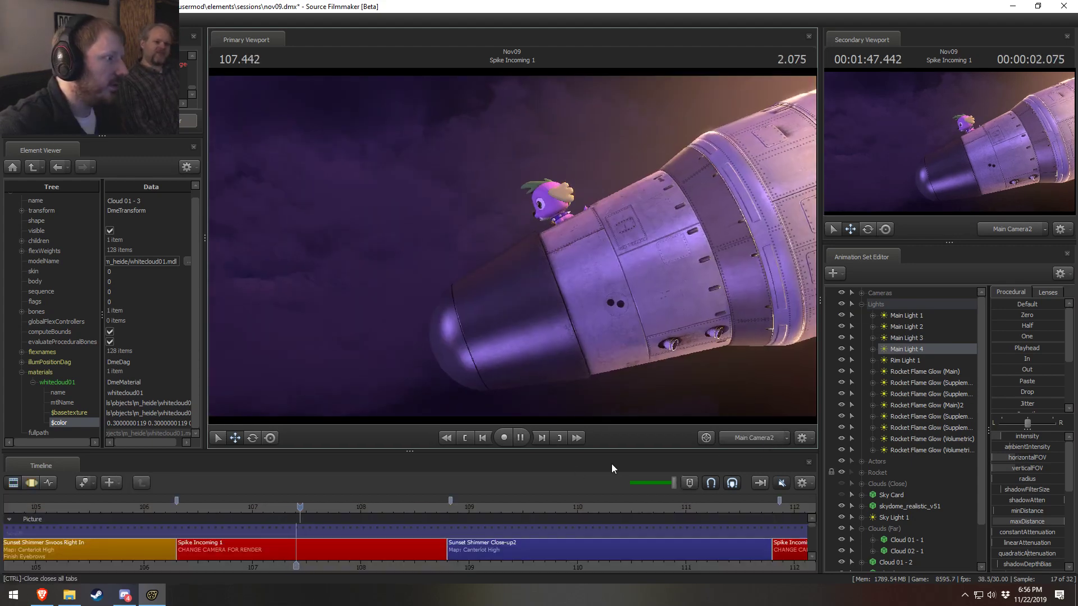
# Play the Spike Incoming 1 shot several times from near its start to review the rocket and character motion
pyautogui.click(193, 509)
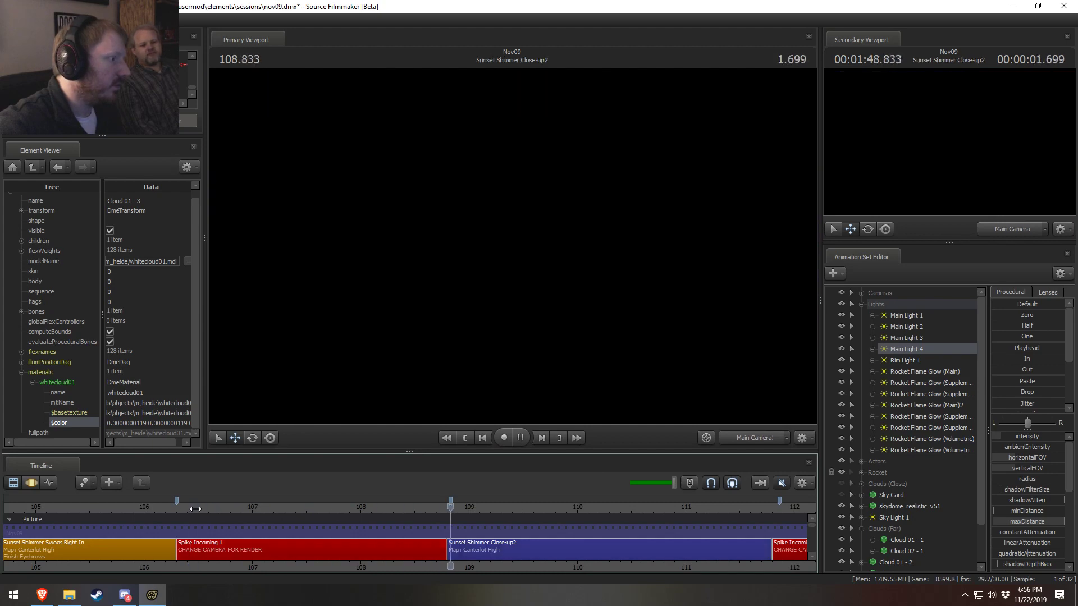
pyautogui.press('space')
pyautogui.click(184, 504)
pyautogui.press('space')
pyautogui.press('space')
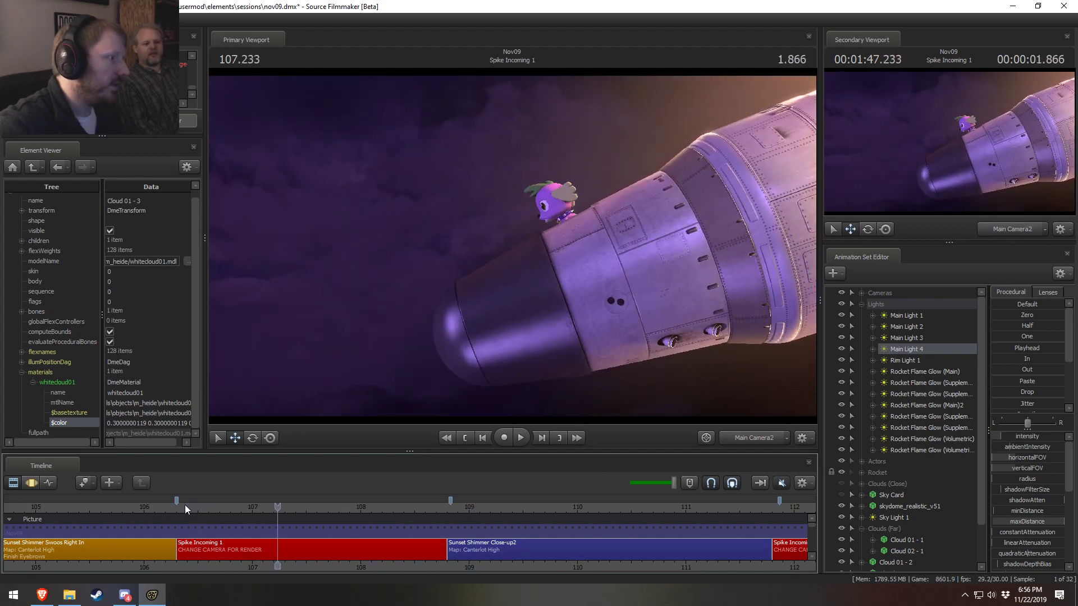
pyautogui.click(186, 504)
pyautogui.press('space')
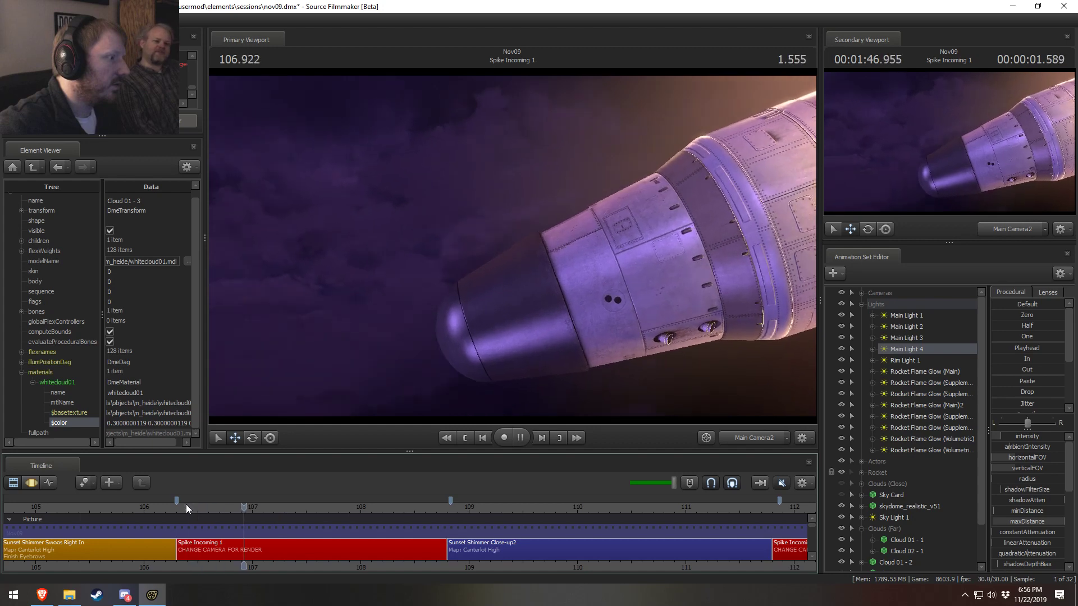
pyautogui.click(187, 504)
pyautogui.click(187, 504)
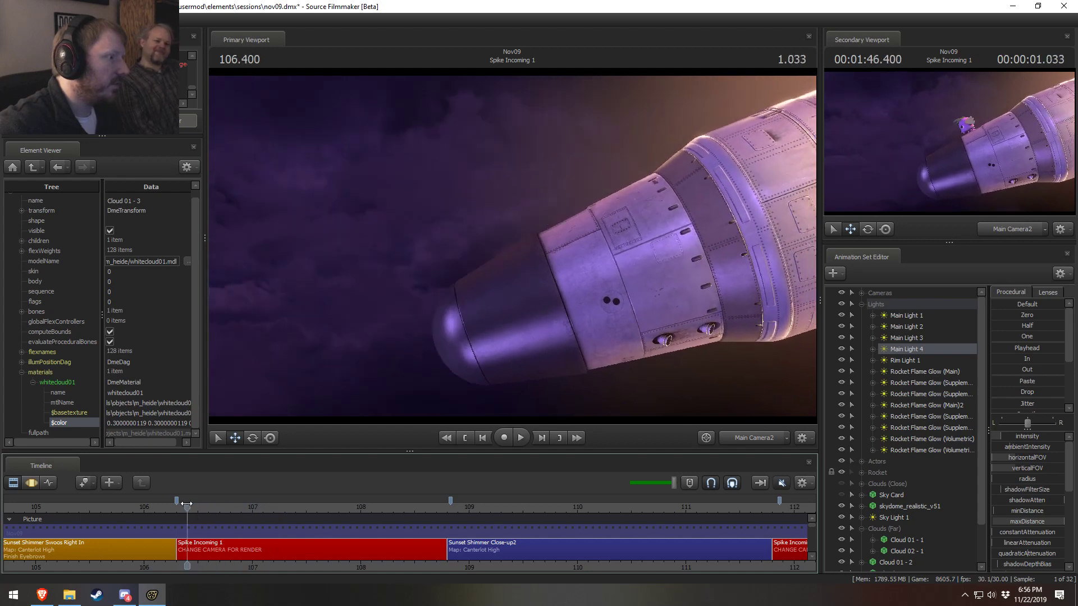
pyautogui.press('space')
pyautogui.press('space')
pyautogui.press('space')
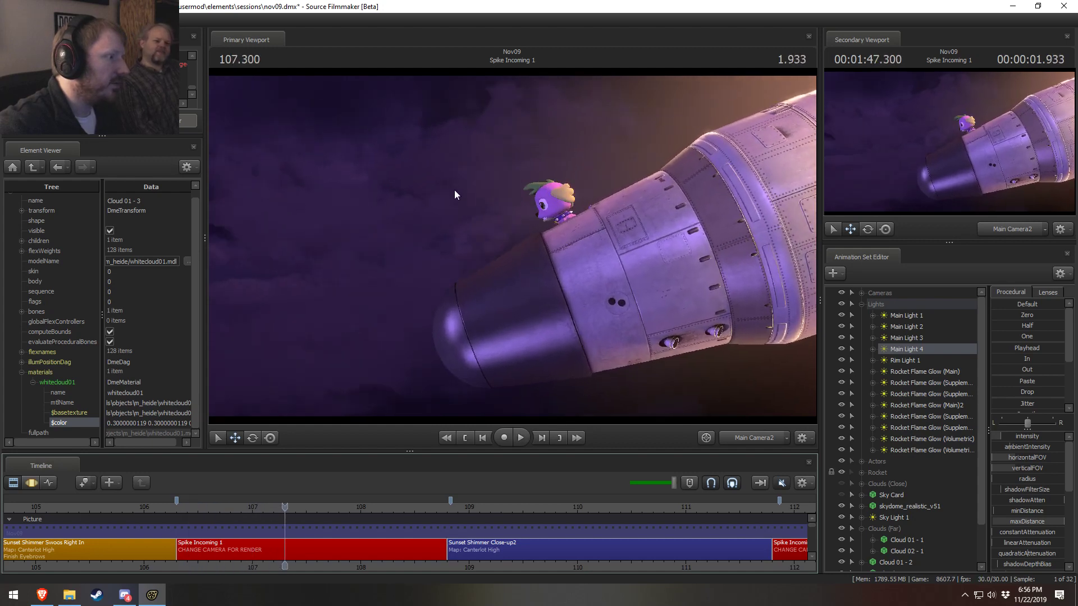
pyautogui.click(187, 507)
pyautogui.press('space')
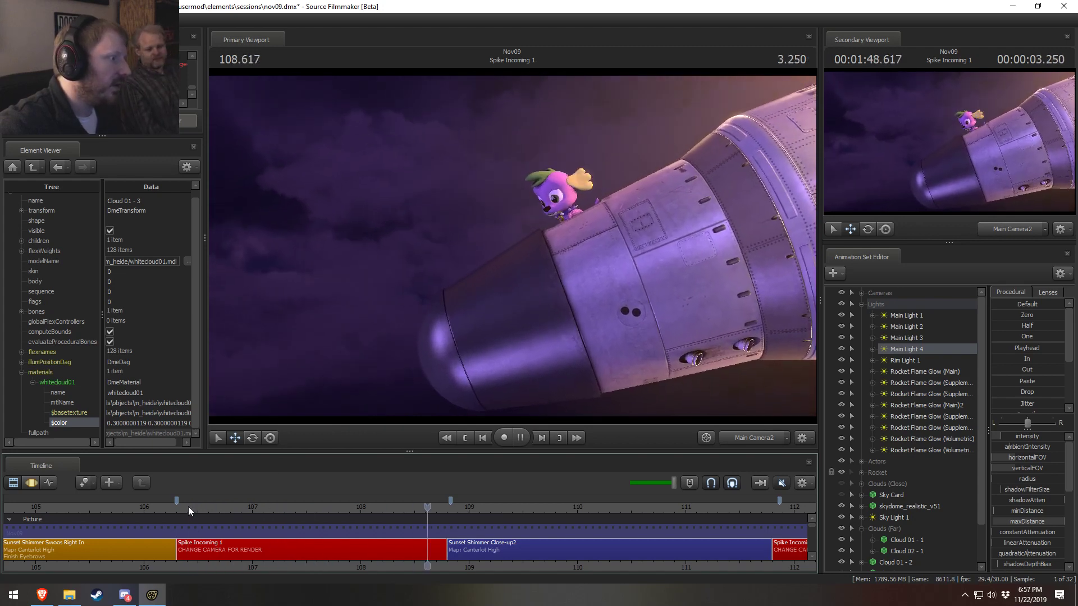
pyautogui.press('space')
pyautogui.click(186, 507)
pyautogui.press('space')
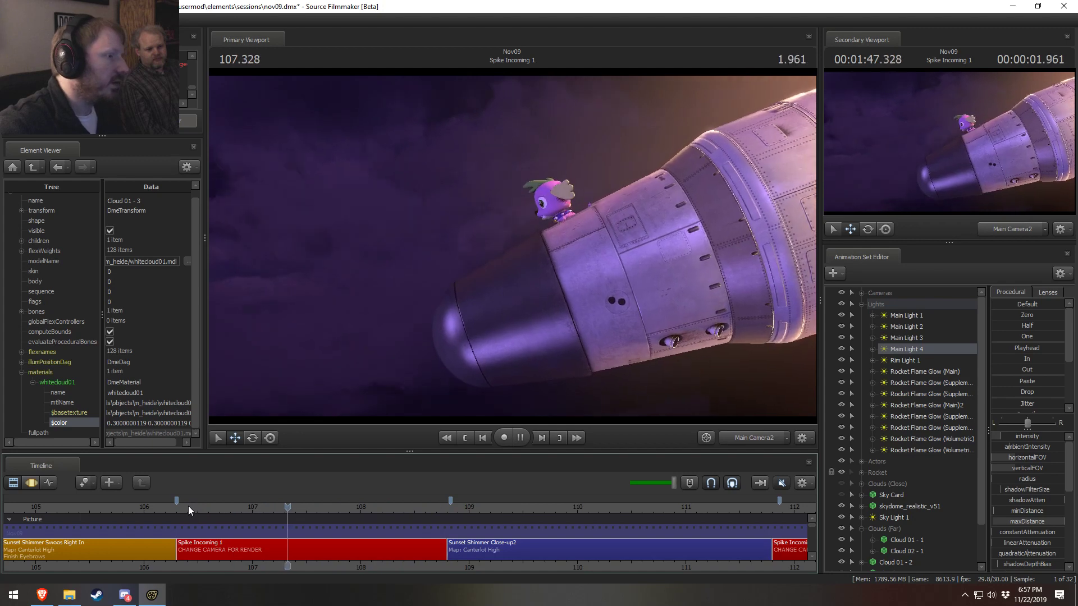
pyautogui.press('space')
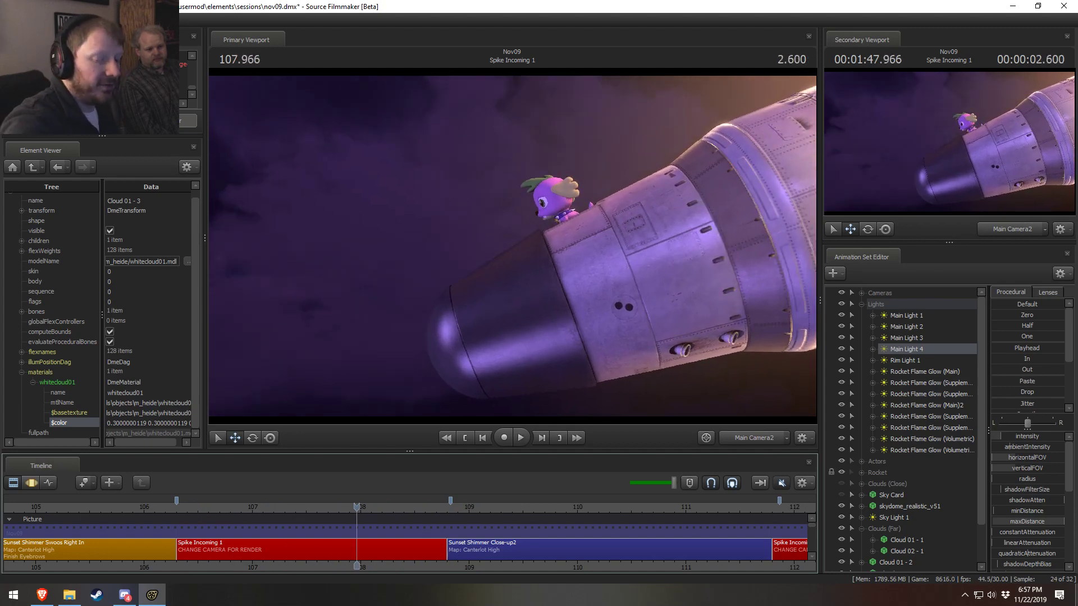
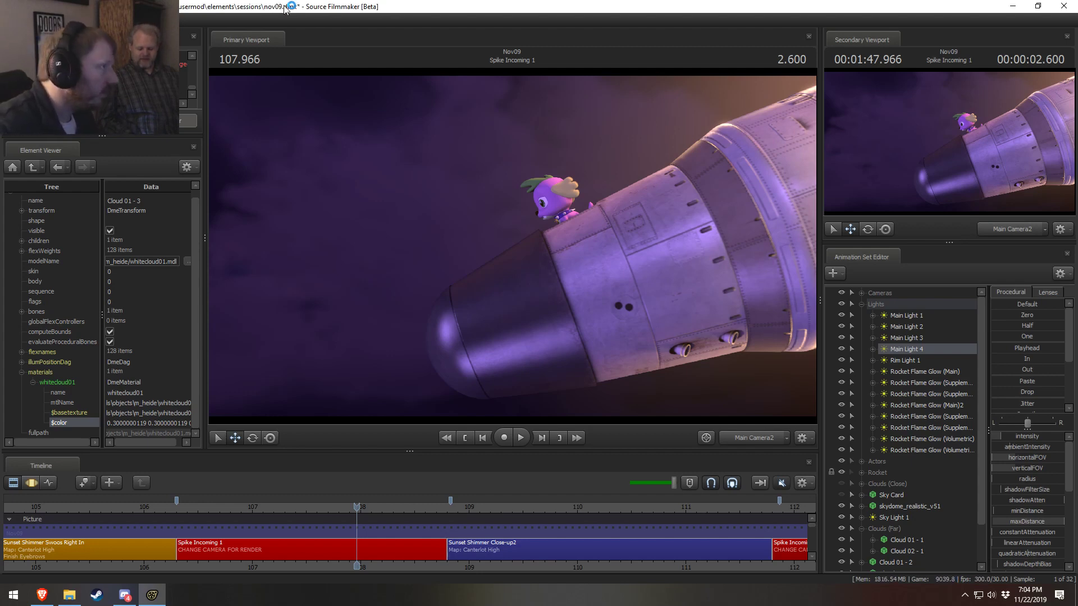
# Save the current session and open the session file sombra.dmx
pyautogui.hotkey('ctrl', 's')
pyautogui.hotkey('ctrl', 'o')
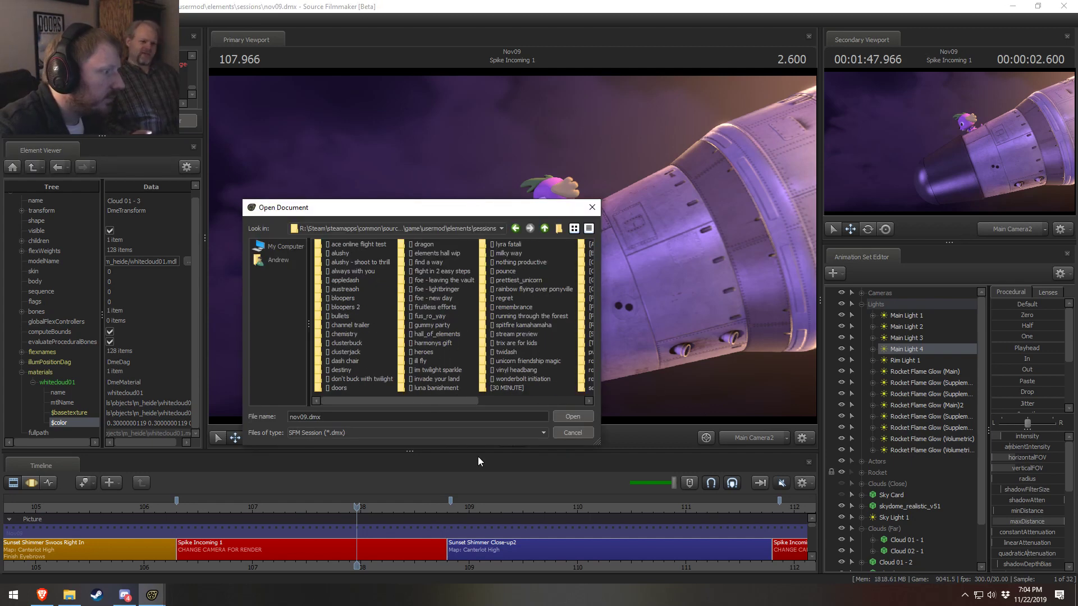
pyautogui.click(564, 401)
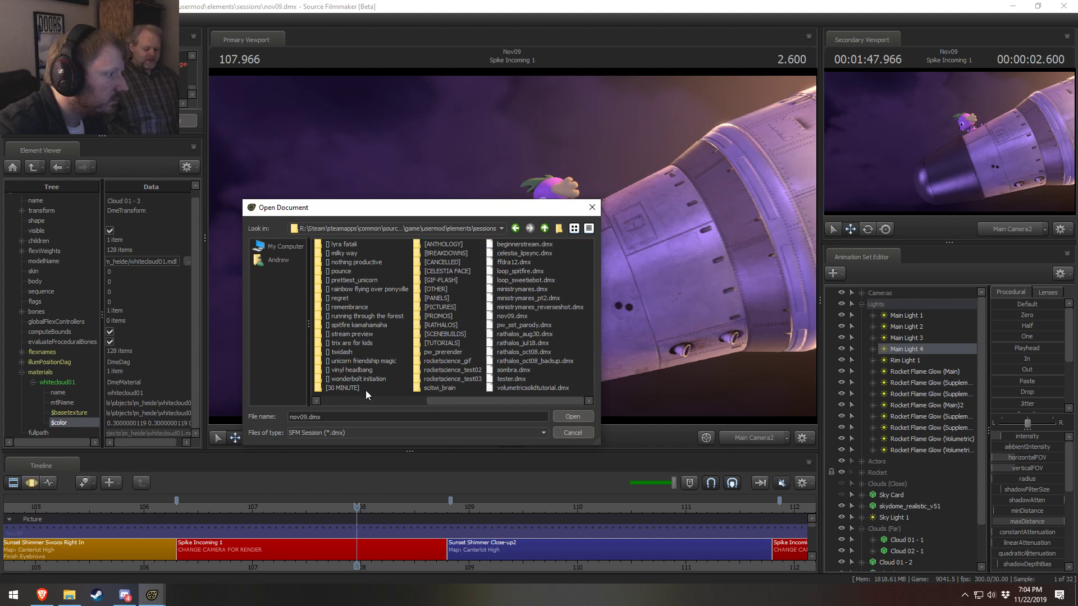
pyautogui.doubleClick(508, 372)
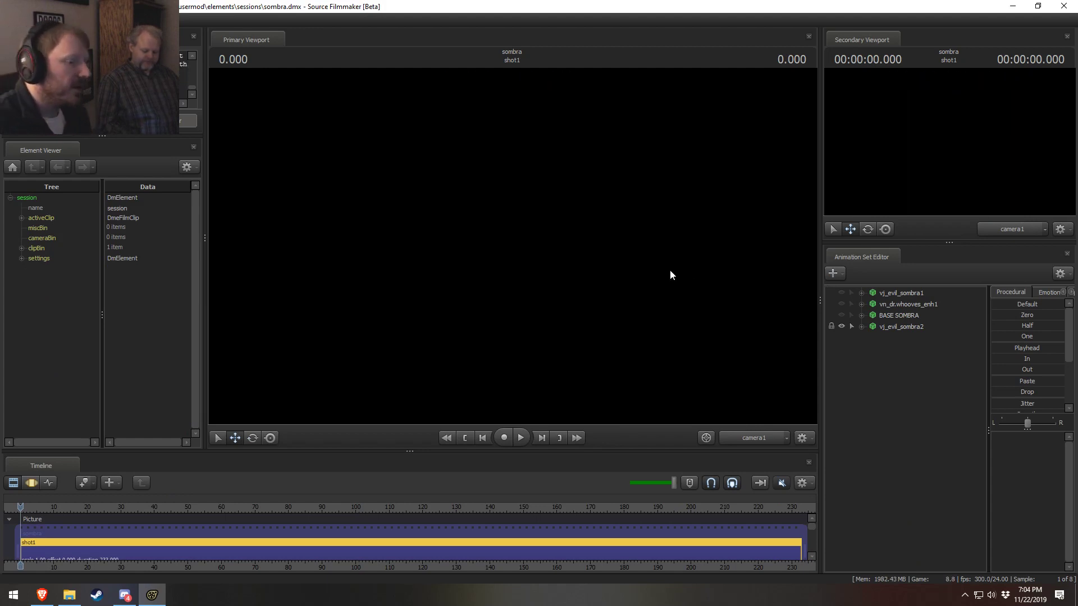
# Load the map for shot1 at about 32.6 s and move camera1 in to frame both ponies
pyautogui.click(129, 508)
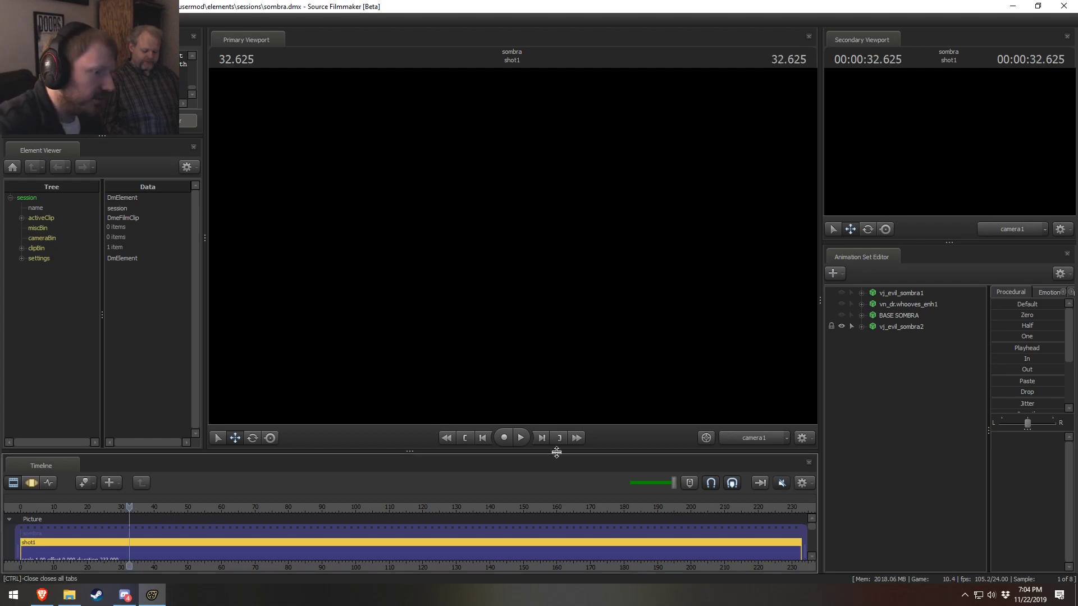
pyautogui.rightClick(609, 205)
pyautogui.click(630, 236)
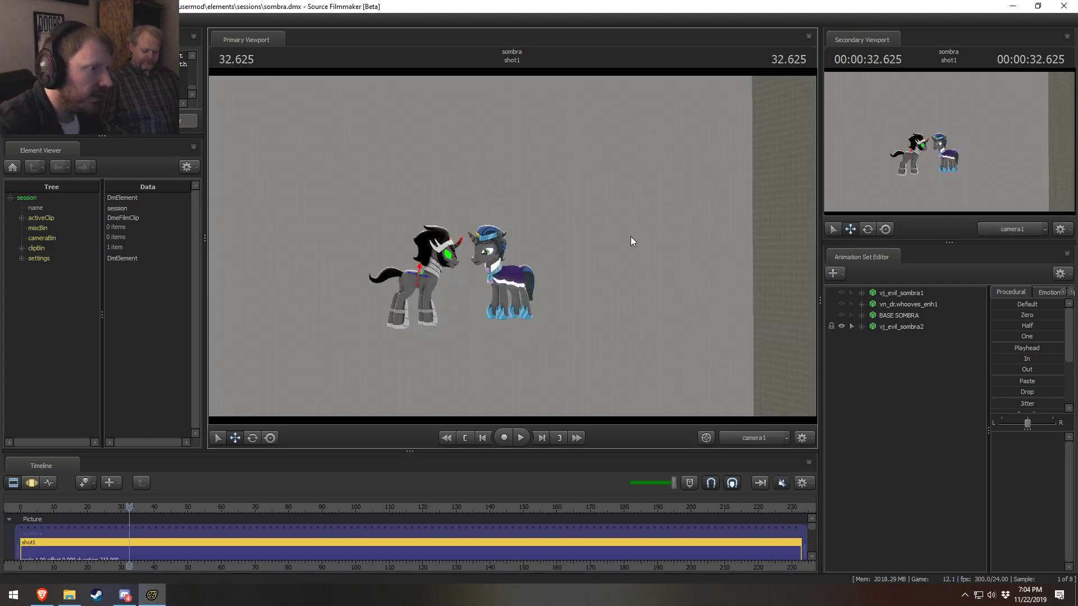
pyautogui.press('w')
pyautogui.moveTo(610, 369); pyautogui.dragTo(601, 382)
pyautogui.press('s')
pyautogui.press('d')
pyautogui.press('w')
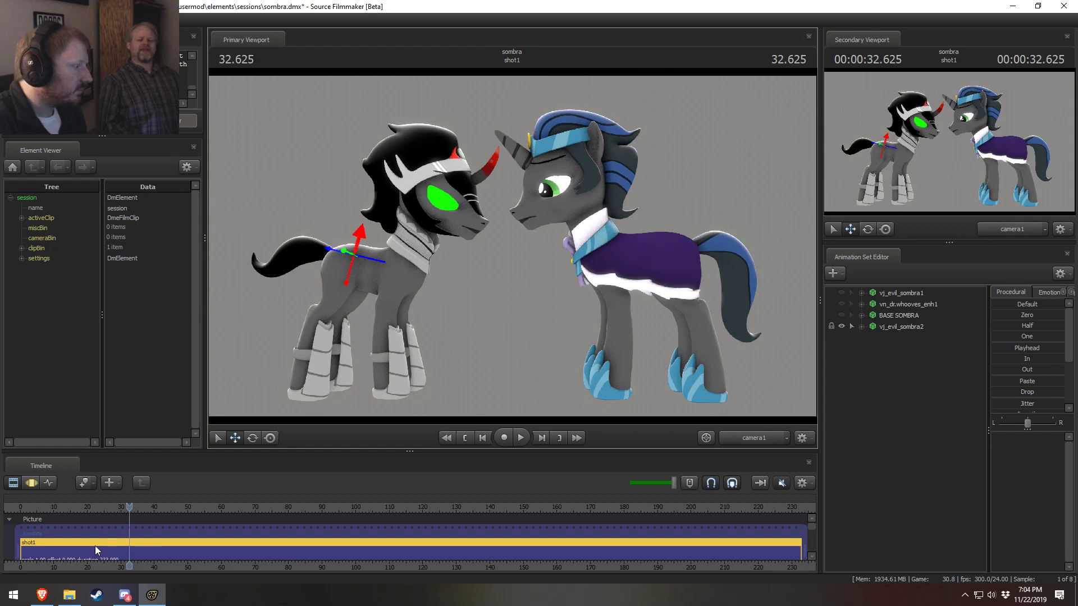
# Scrub through shot1 to about 112 s, unmute the timeline audio and start playback
pyautogui.moveTo(86, 509)
pyautogui.mouseDown()
pyautogui.moveTo(44, 517)
pyautogui.moveTo(86, 524)
pyautogui.mouseUp()
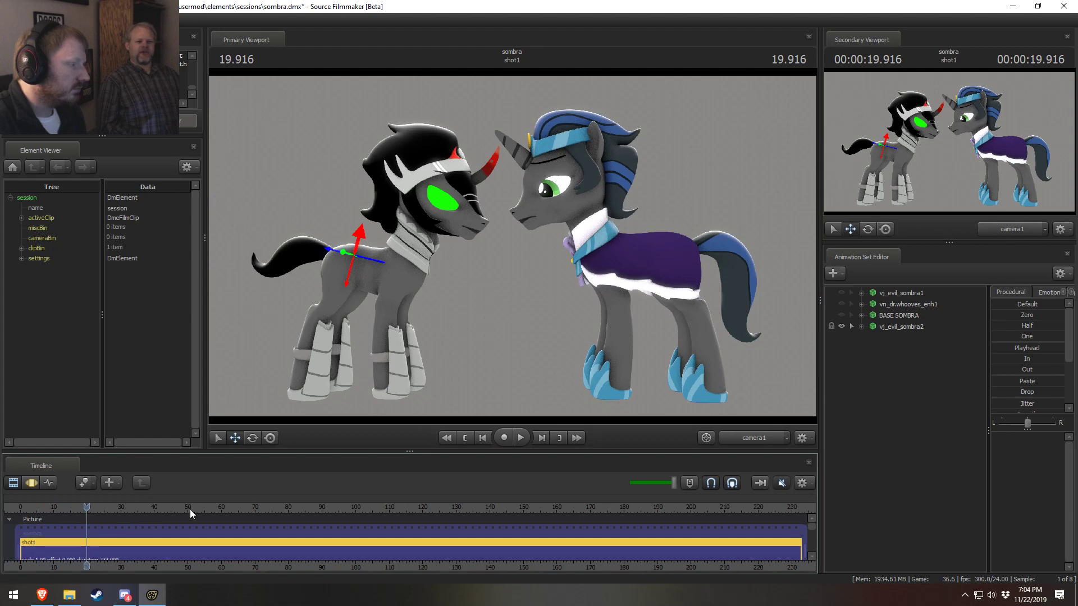
pyautogui.click(147, 510)
pyautogui.moveTo(150, 510); pyautogui.dragTo(398, 510)
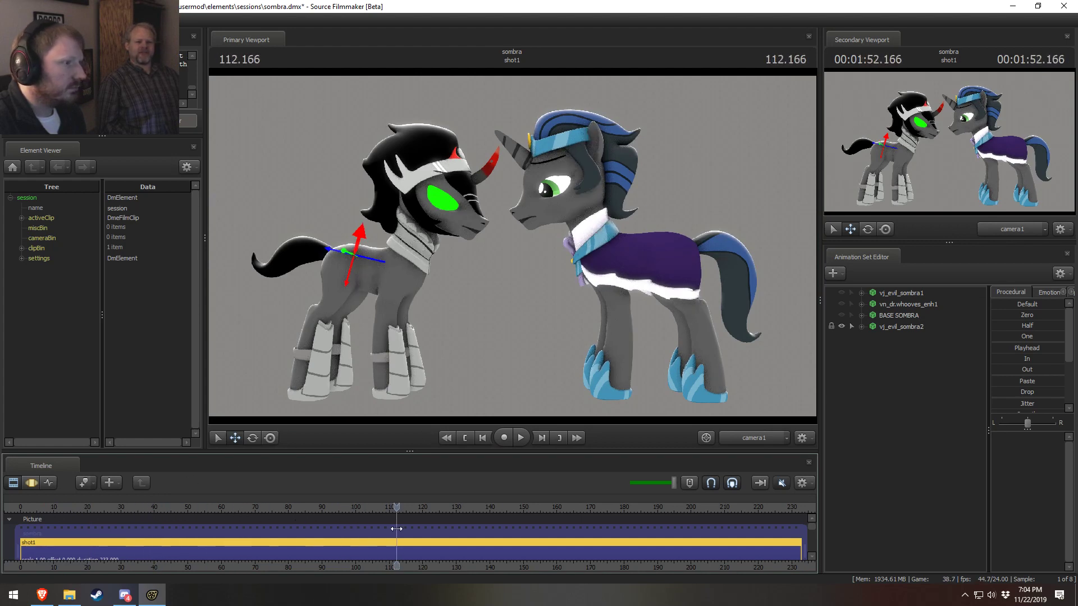
pyautogui.click(782, 484)
pyautogui.press('space')
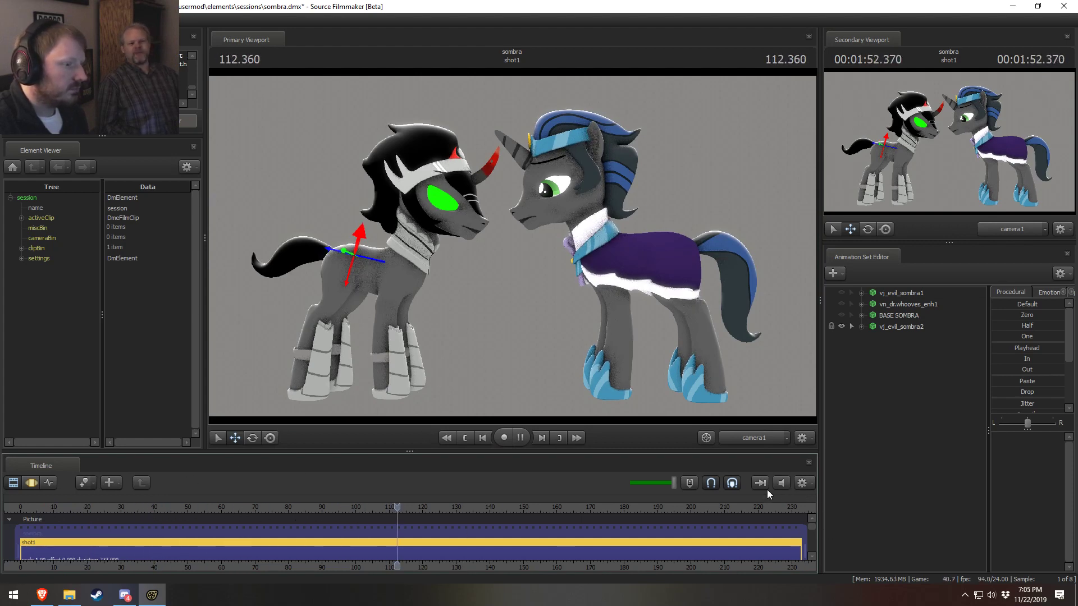
# Bring the Music track into view and play the session from about 60 s to hear the song
pyautogui.moveTo(812, 528); pyautogui.dragTo(814, 544)
pyautogui.moveTo(360, 527); pyautogui.dragTo(220, 526)
pyautogui.press('space')
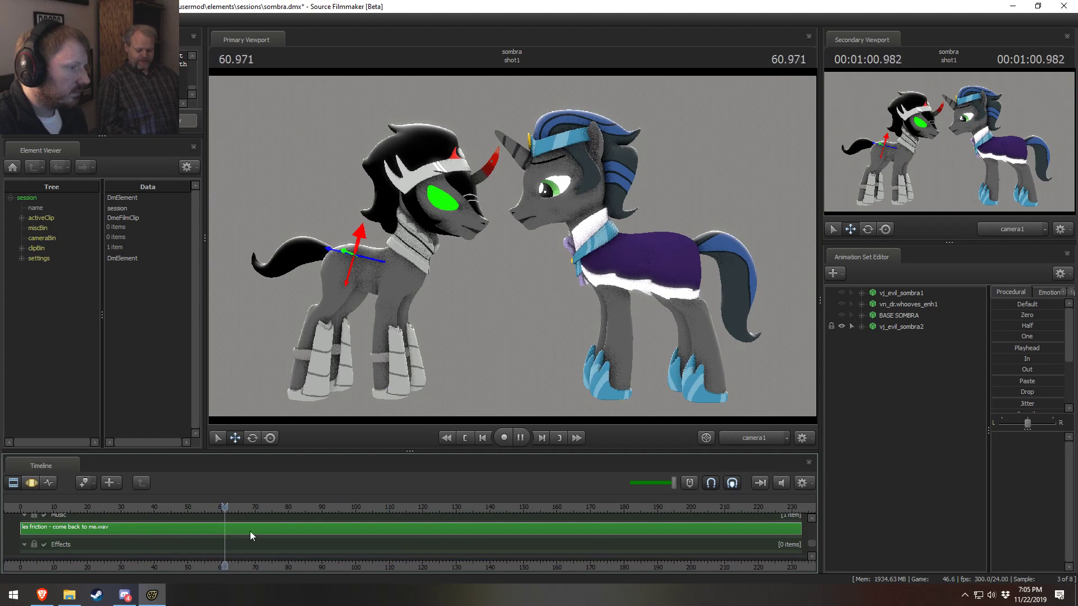
pyautogui.press('space')
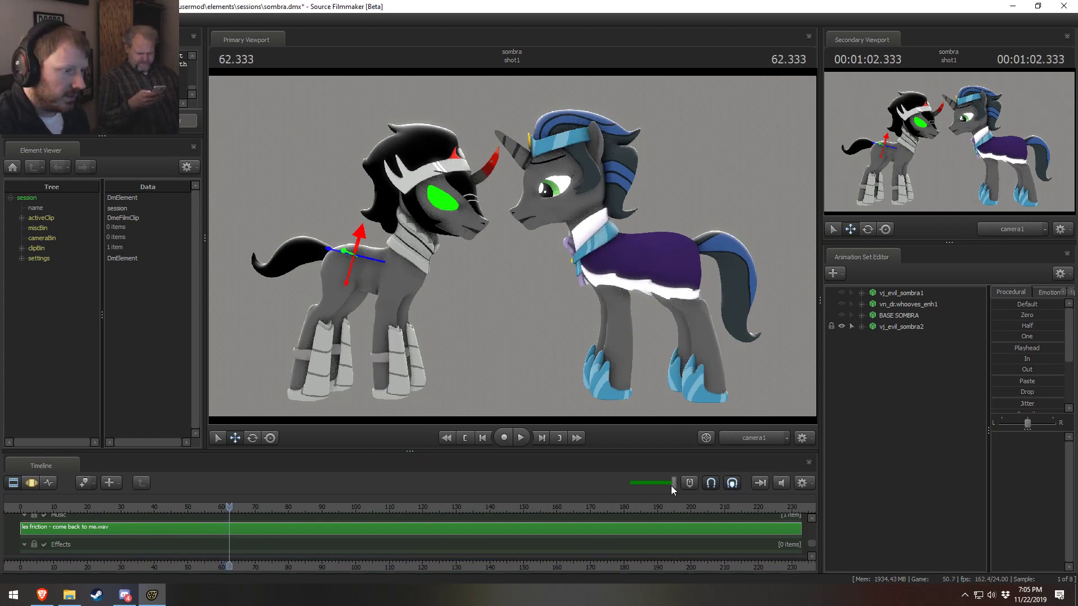
pyautogui.press('space')
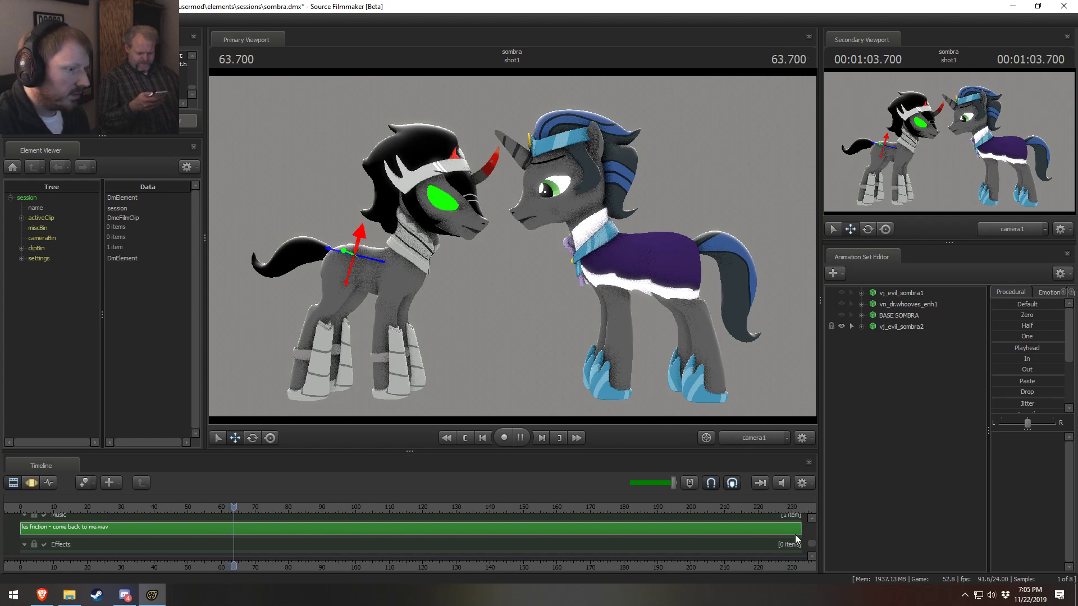
pyautogui.press('space')
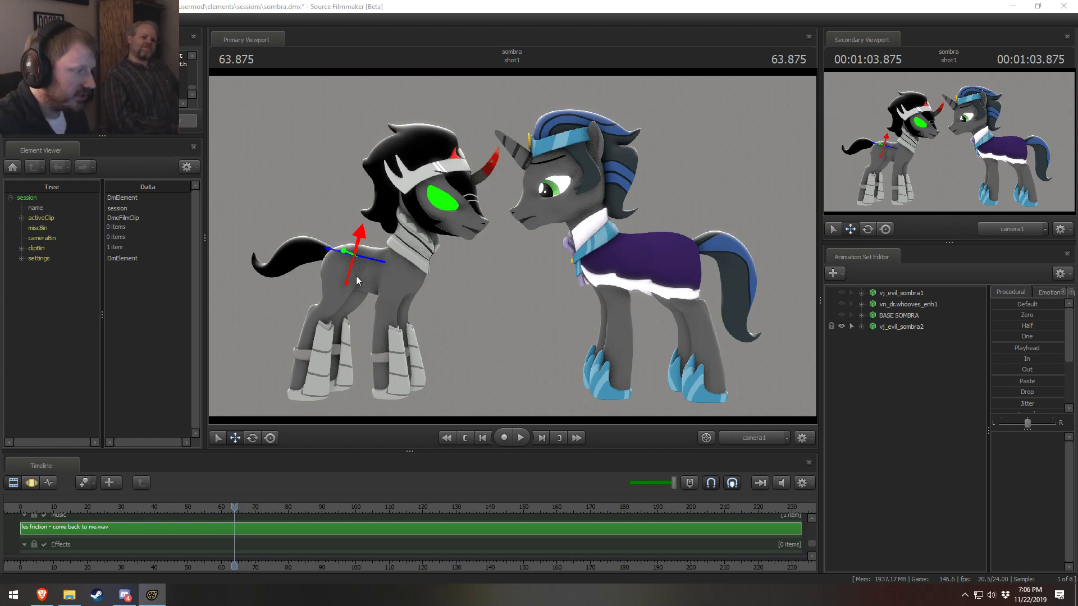
# Jump to about 130 s and move camera1 in to a close-up of the red-horned pony's face
pyautogui.moveTo(359, 508); pyautogui.dragTo(458, 516)
pyautogui.moveTo(513, 248); pyautogui.dragTo(512, 246)
pyautogui.press('d')
pyautogui.press('w')
pyautogui.press('s')
pyautogui.press('w')
pyautogui.press('s')
pyautogui.press('w')
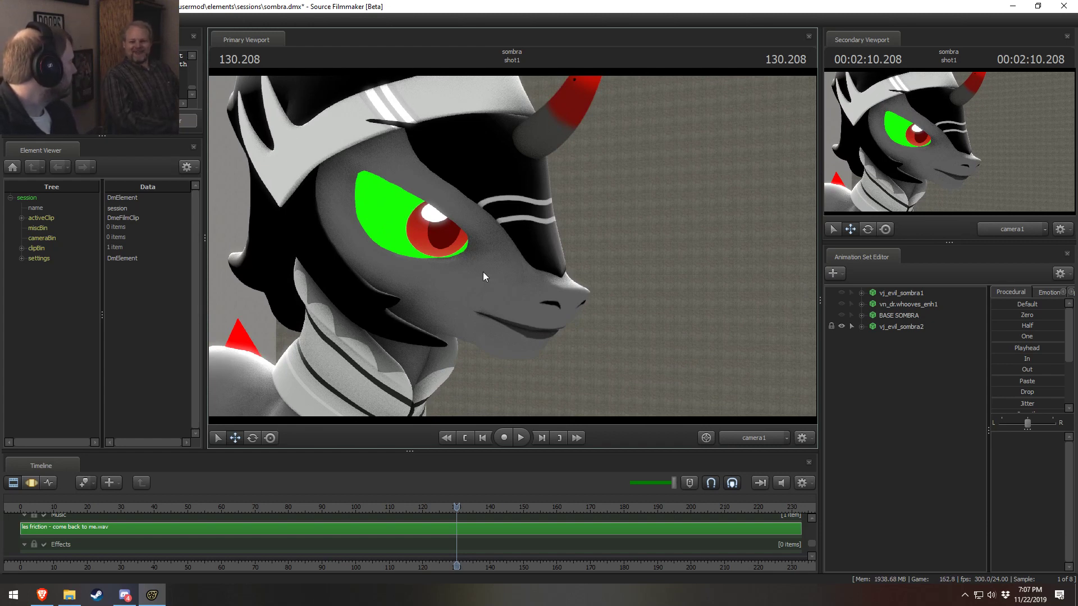
# Move the playhead to about 154 s and select the music clip to view its waveform
pyautogui.moveTo(437, 511); pyautogui.dragTo(537, 511)
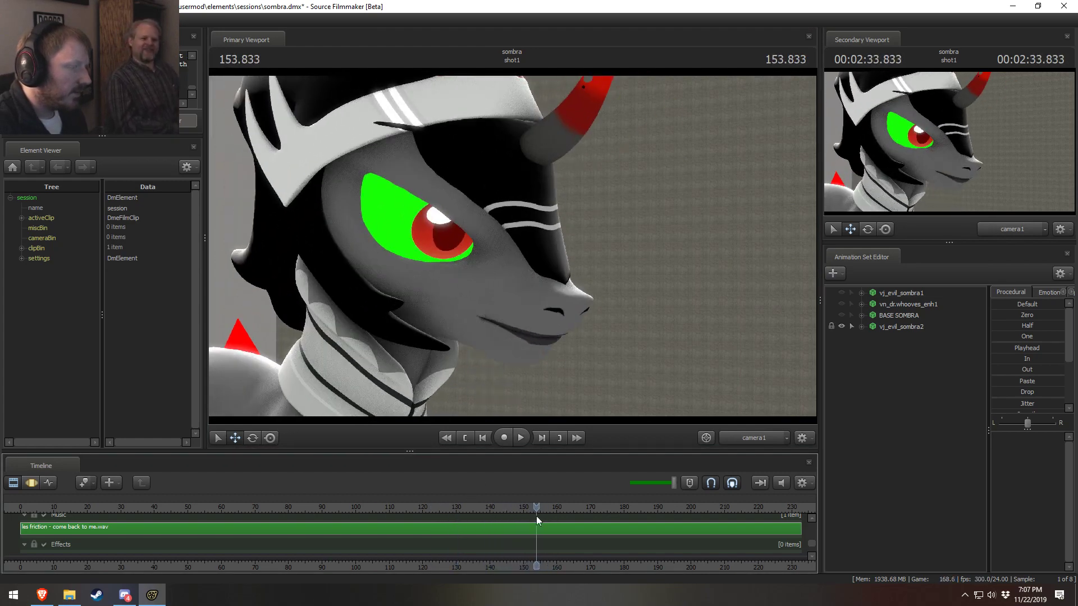
pyautogui.click(580, 527)
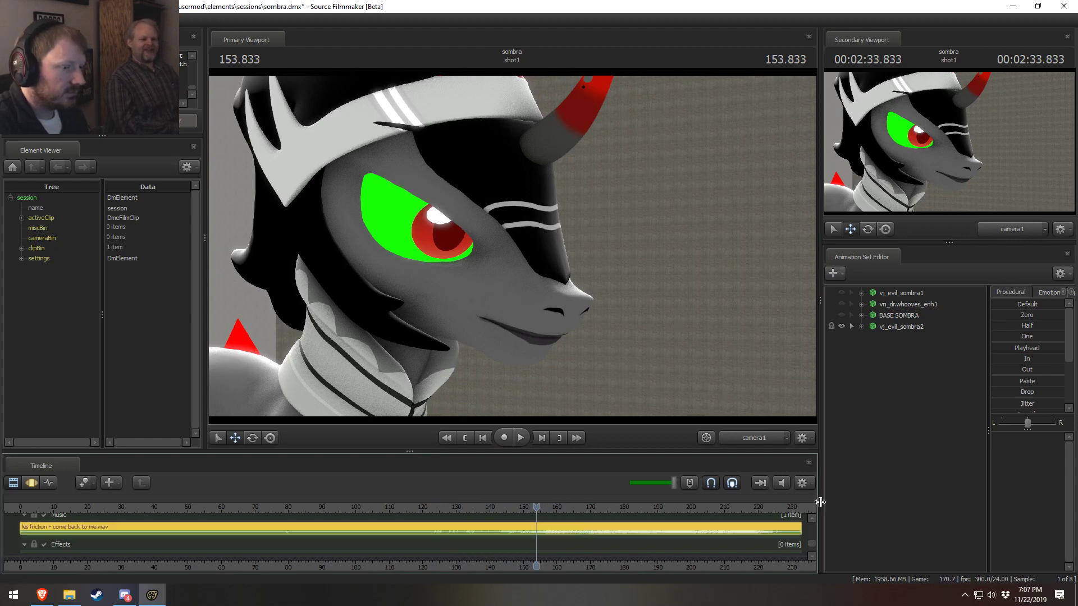
pyautogui.moveTo(815, 542); pyautogui.dragTo(814, 524)
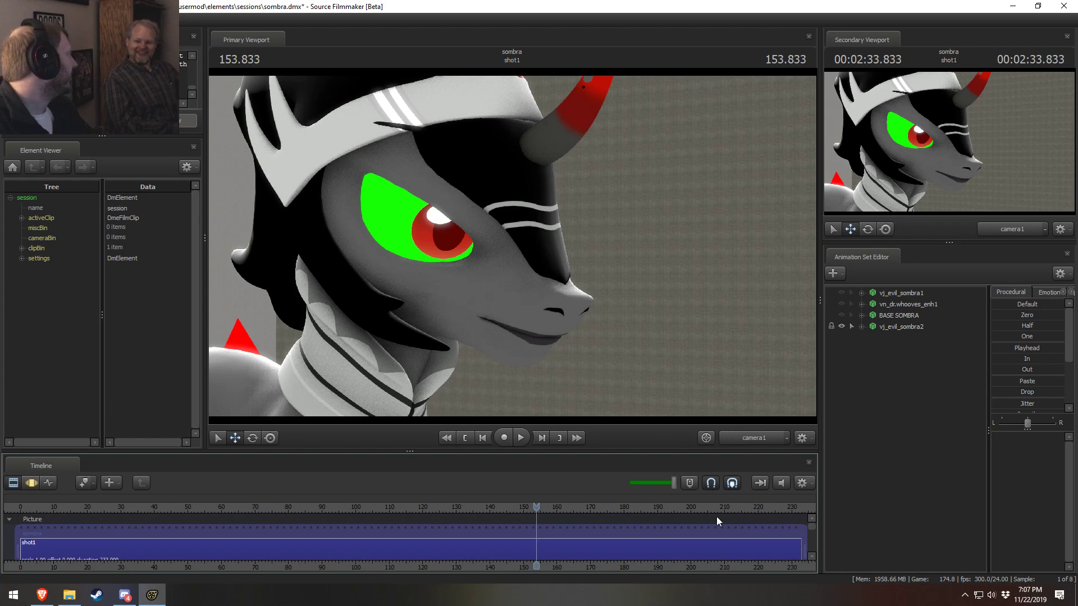
# Open shot1 in the Motion Editor and select the Body, Pony and Unknown controls of vj_evil_sombra2, leaving out Face
pyautogui.doubleClick(693, 548)
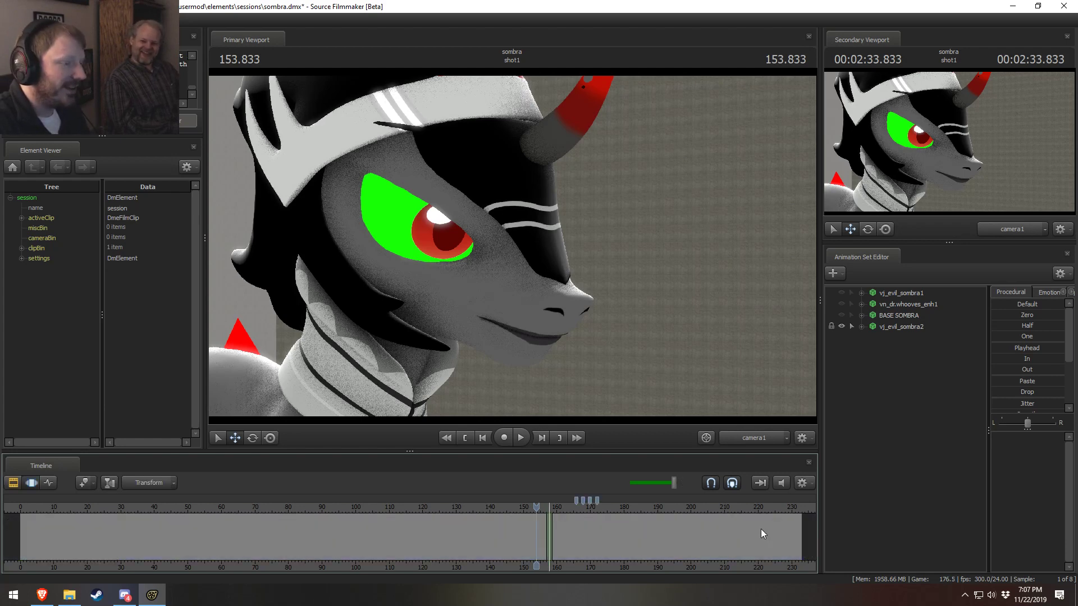
pyautogui.click(861, 326)
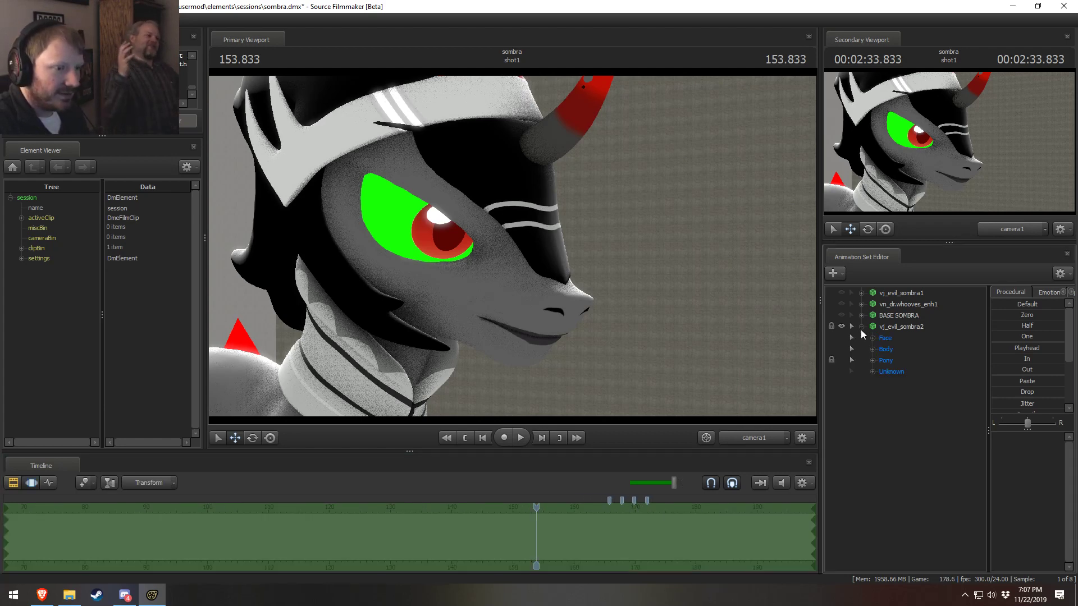
pyautogui.click(890, 328)
pyautogui.keyDown('ctrl'); pyautogui.click(883, 341); pyautogui.keyUp('ctrl')
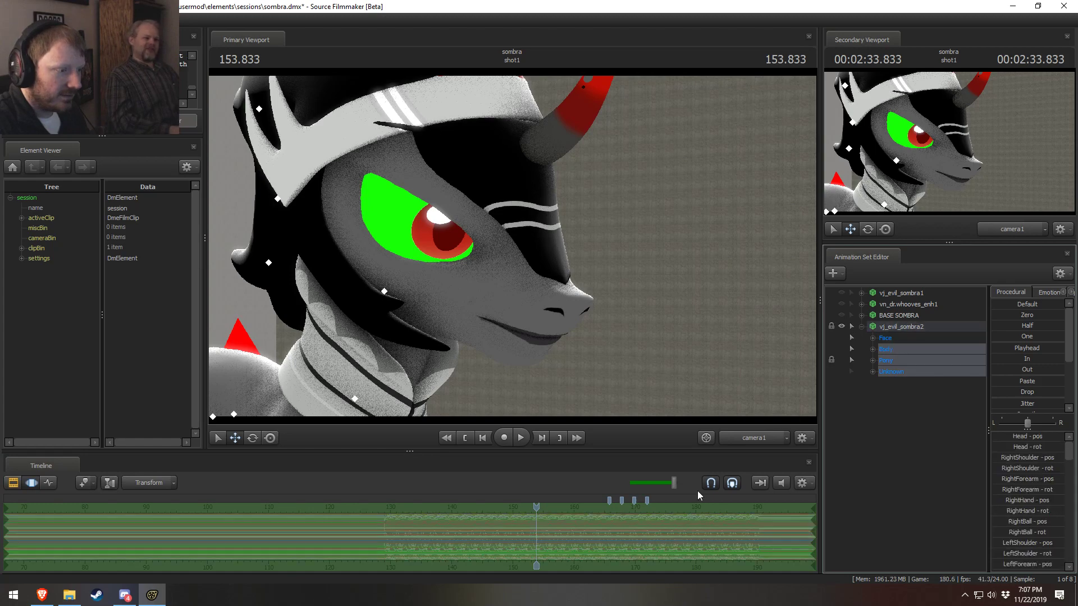
pyautogui.scroll(4, 567, 521)
pyautogui.press('shift')
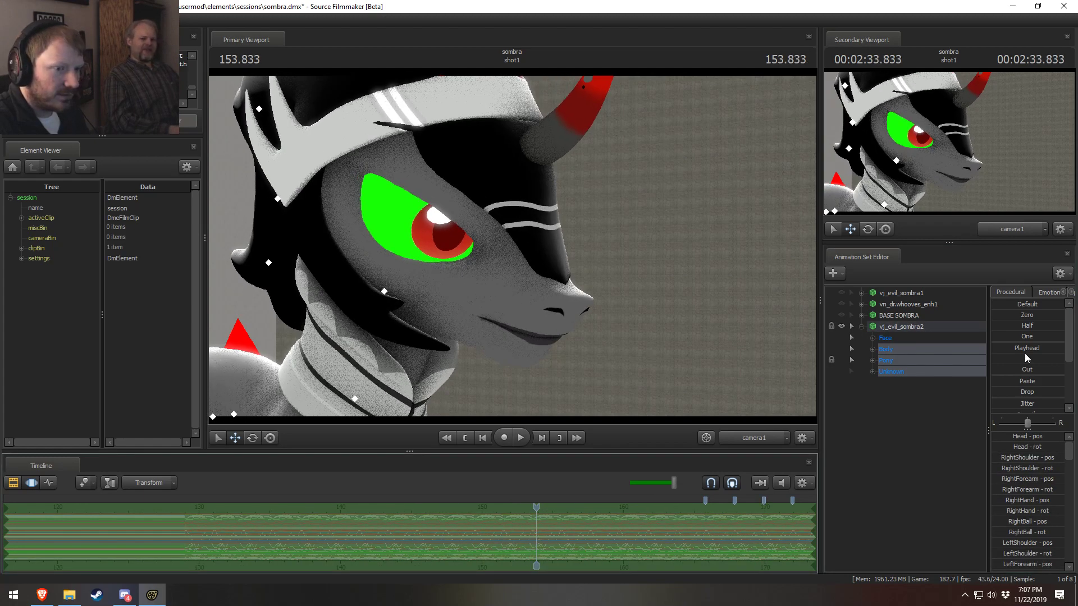
# Try the In procedural preset on the selected body controls of vj_evil_sombra2
pyautogui.click(1025, 355)
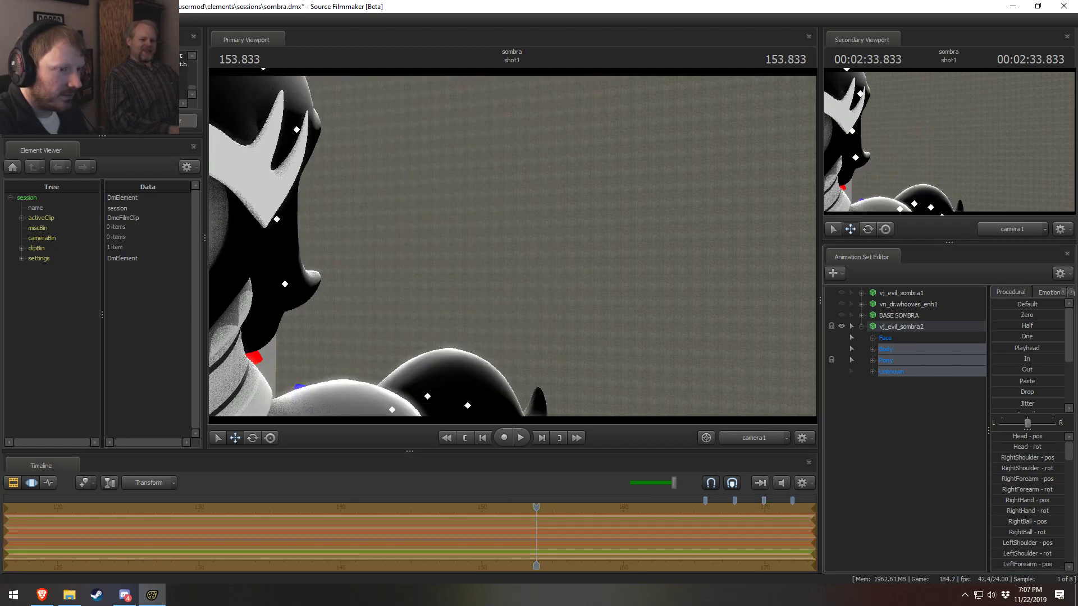
pyautogui.moveTo(1025, 355); pyautogui.dragTo(1061, 381)
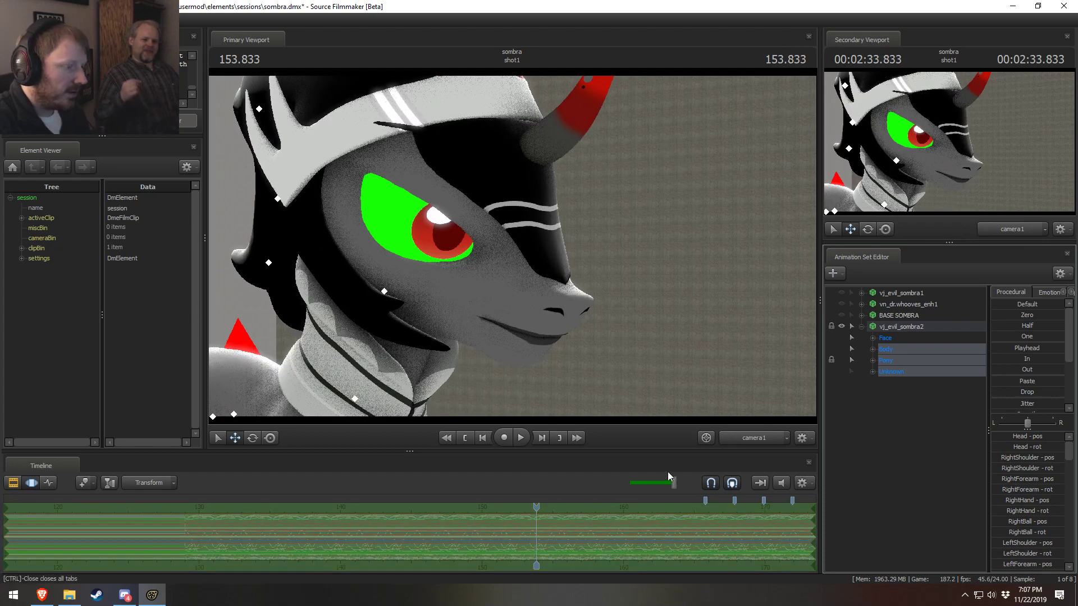
pyautogui.click(1005, 375)
# Return to the Clip Editor and play shot1 from about 153 s to review the close-up performance
pyautogui.press('F2')
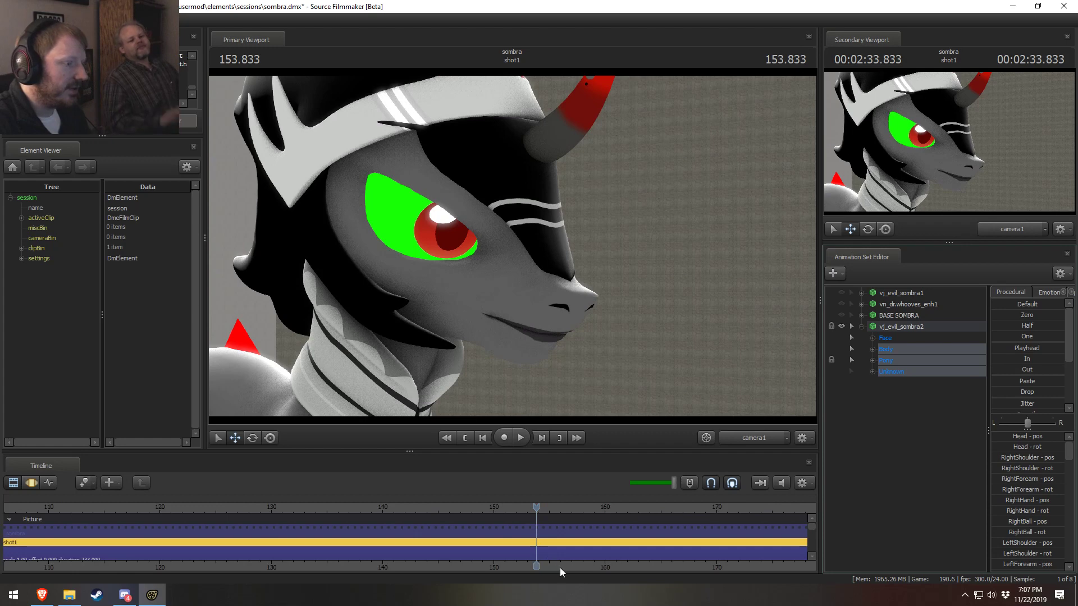
pyautogui.moveTo(553, 564); pyautogui.dragTo(374, 531, button='middle')
pyautogui.moveTo(357, 508); pyautogui.dragTo(348, 508)
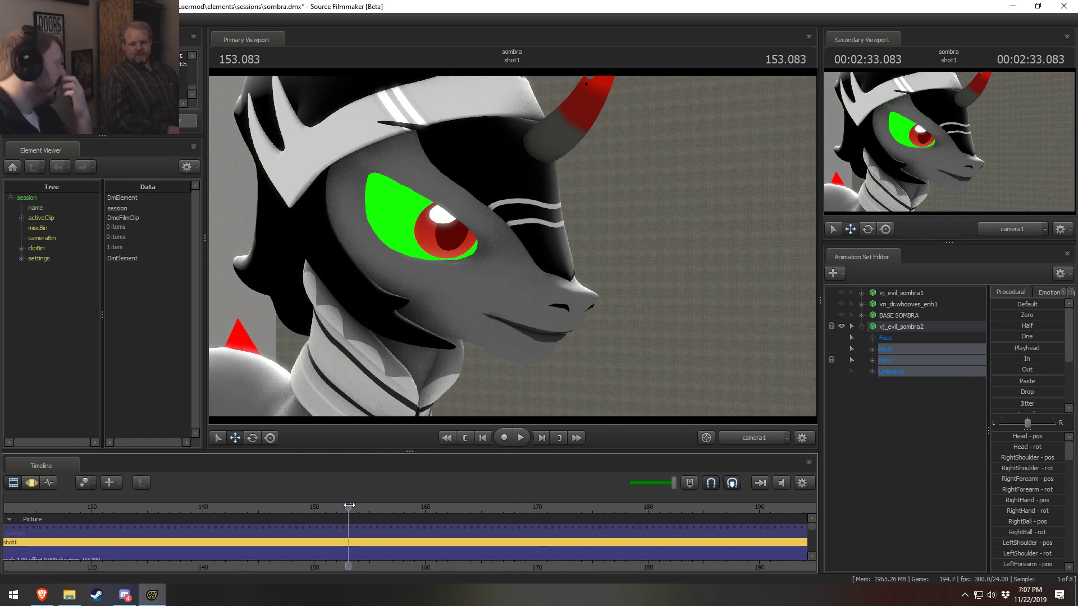
pyautogui.press('space')
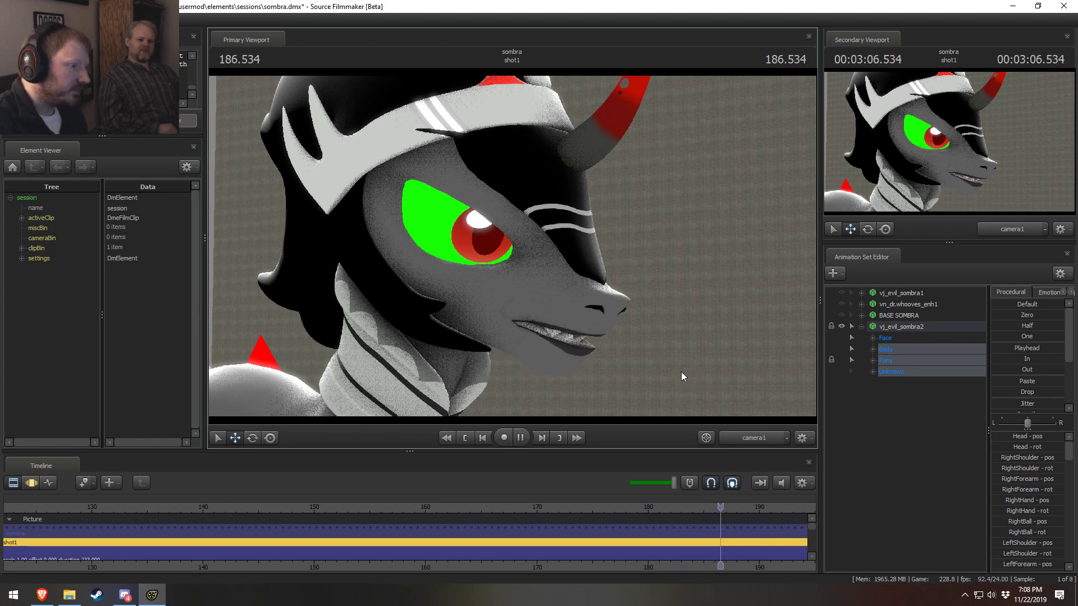
# Replay shot1 of sombra from about 165 s, 150 s and 155 s to review the lip-sync on both ponies
pyautogui.moveTo(670, 563); pyautogui.dragTo(476, 556, button='middle')
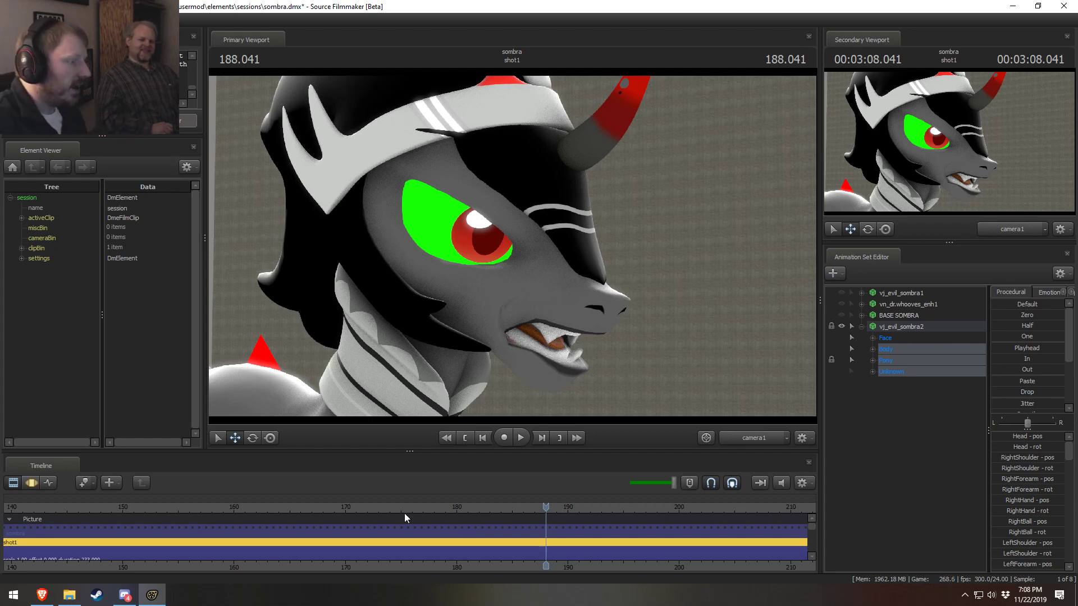
pyautogui.moveTo(286, 507)
pyautogui.mouseDown()
pyautogui.moveTo(387, 524)
pyautogui.moveTo(283, 517)
pyautogui.mouseUp()
pyautogui.moveTo(503, 322); pyautogui.dragTo(558, 282)
pyautogui.press('space')
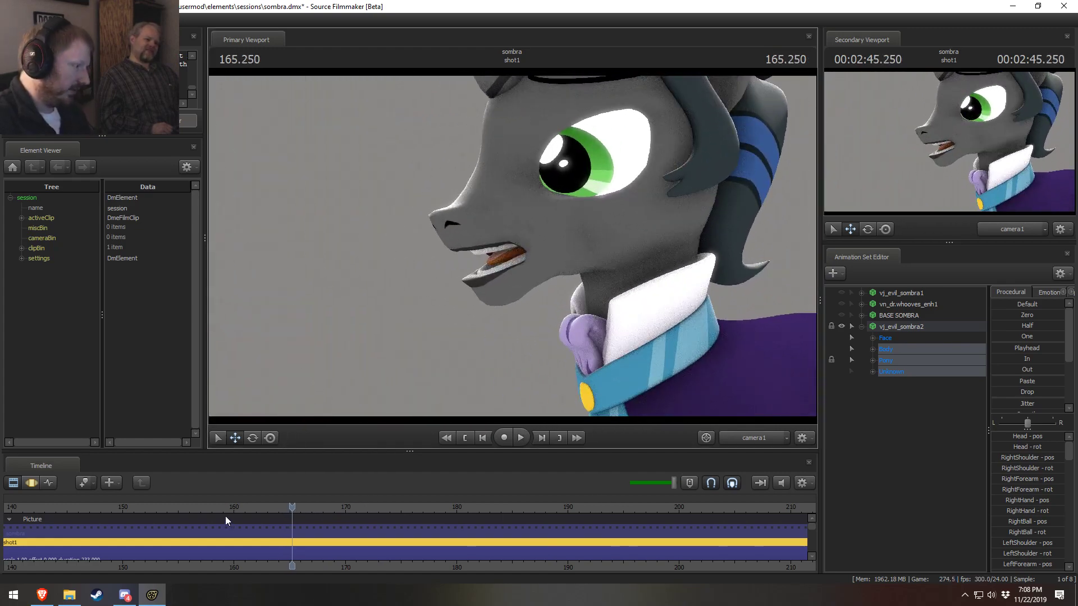
pyautogui.click(117, 508)
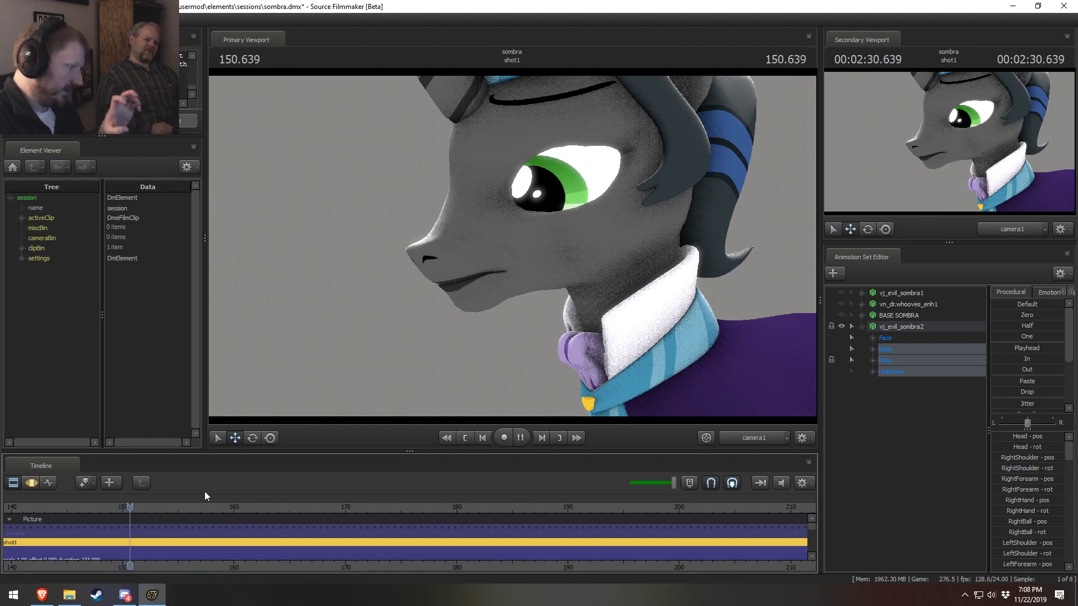
pyautogui.click(175, 509)
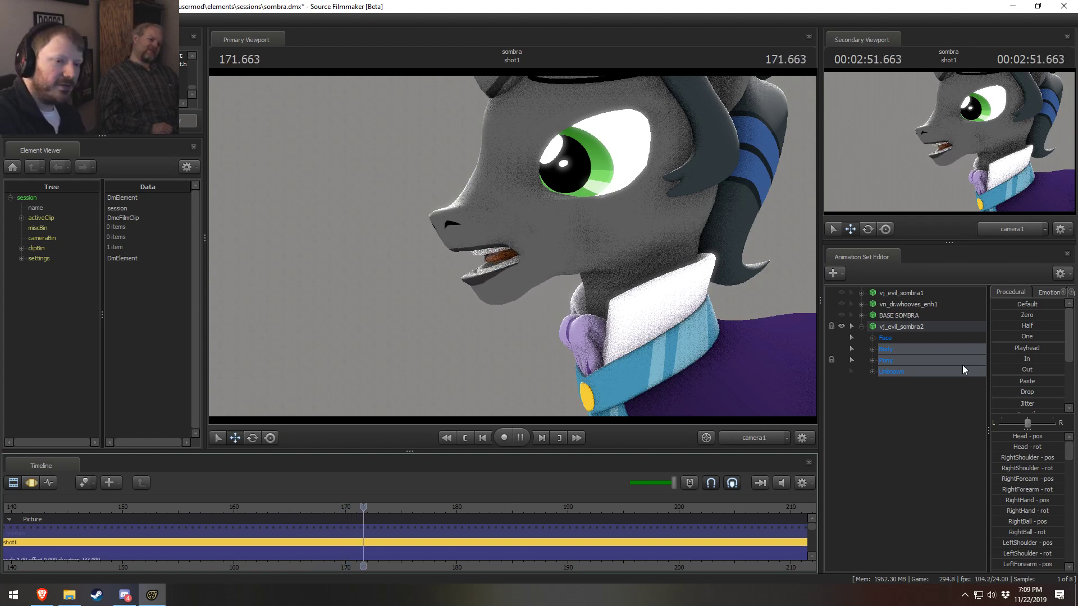
# Expand the Face controls of vj_evil_sombra2, inspect its Tongue group, collapse that group and pause playback
pyautogui.click(871, 338)
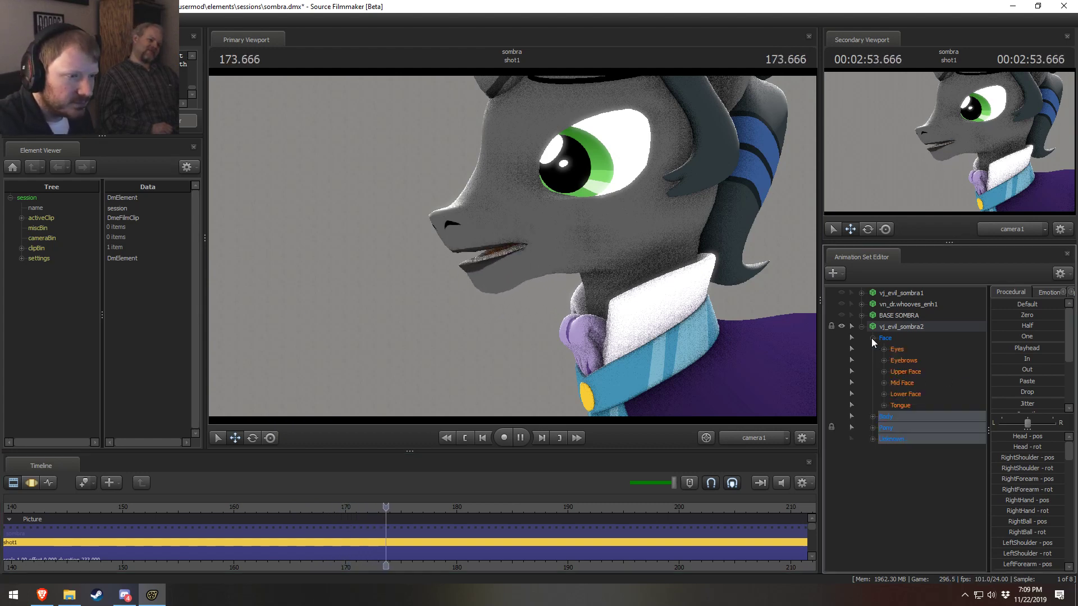
pyautogui.click(884, 405)
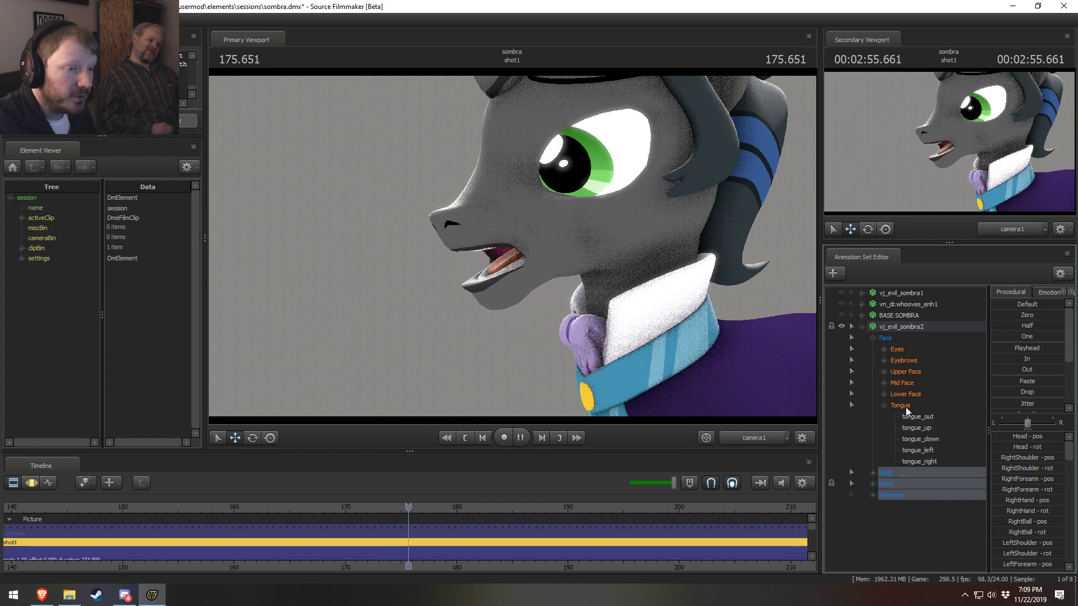
pyautogui.click(884, 405)
pyautogui.press('space')
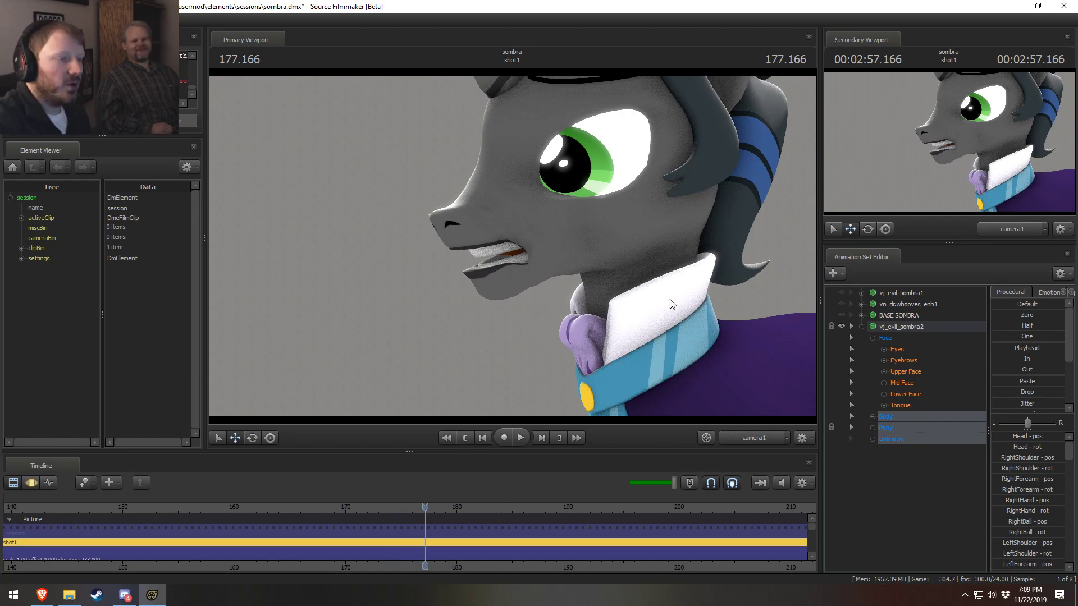
# Pull the camera1 view back until both ponies are framed side by side in the primary viewport
pyautogui.moveTo(672, 304); pyautogui.dragTo(528, 248)
pyautogui.press('s')
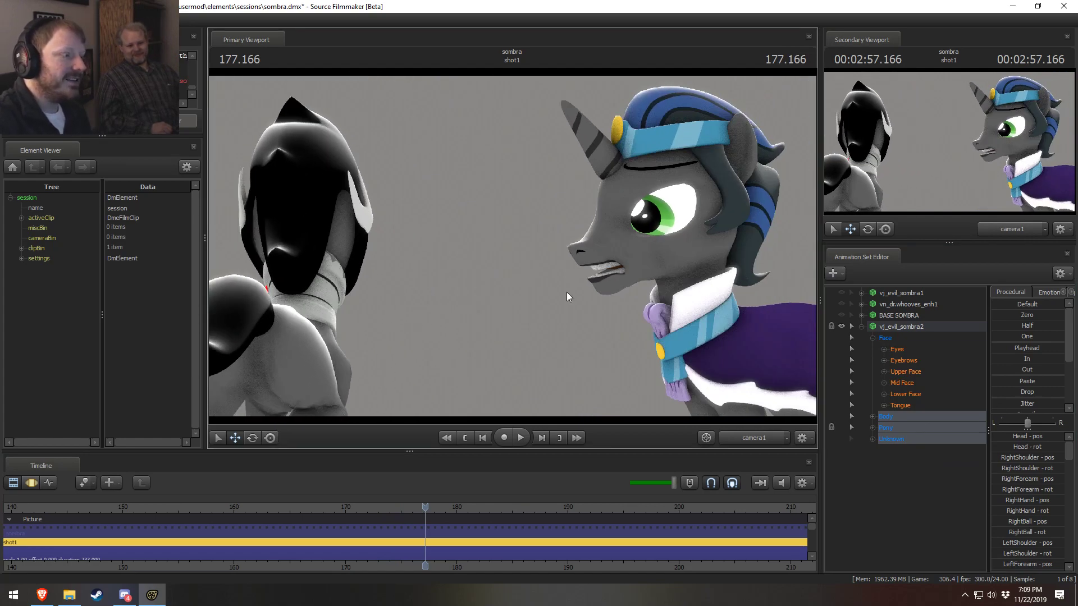
pyautogui.rightClick(428, 306)
pyautogui.click(516, 257)
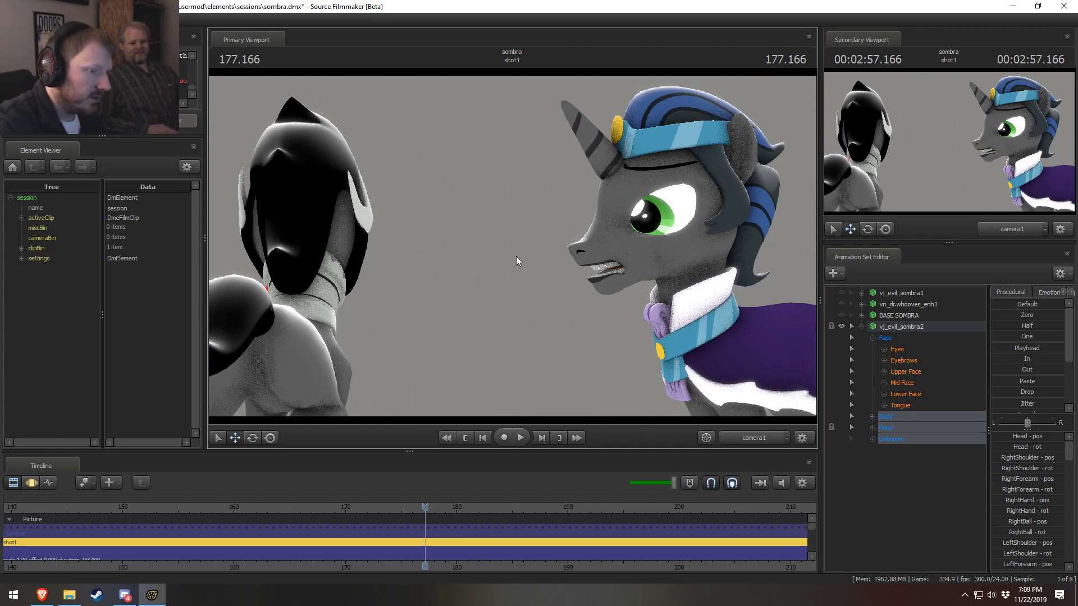
# Start adding a new model animation set and filter the model files by "crystal", followed by "cas"
pyautogui.rightClick(964, 487)
pyautogui.click(982, 511)
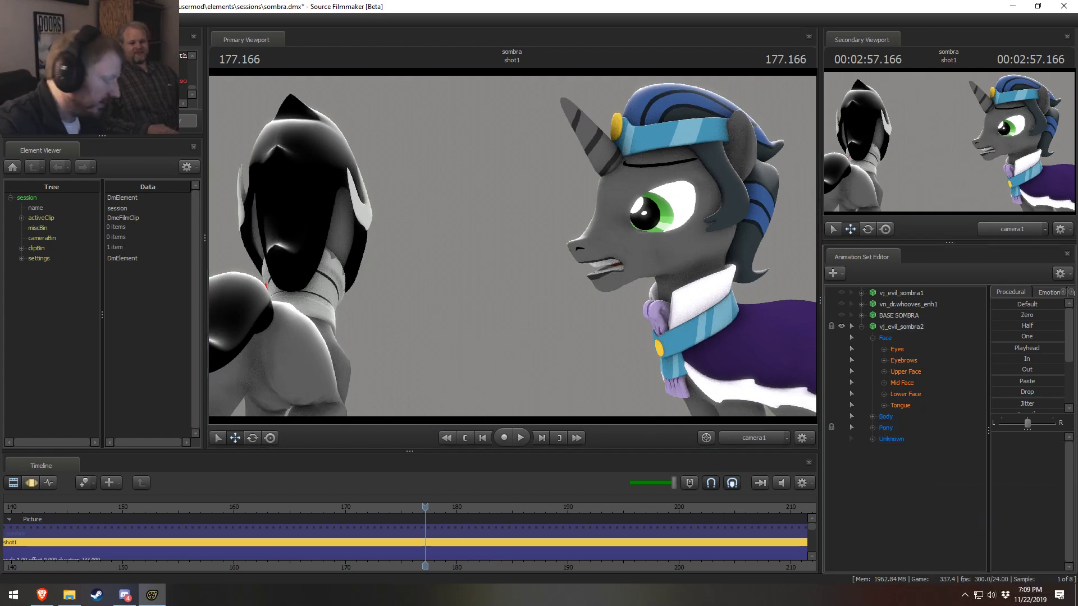
pyautogui.write('crys')
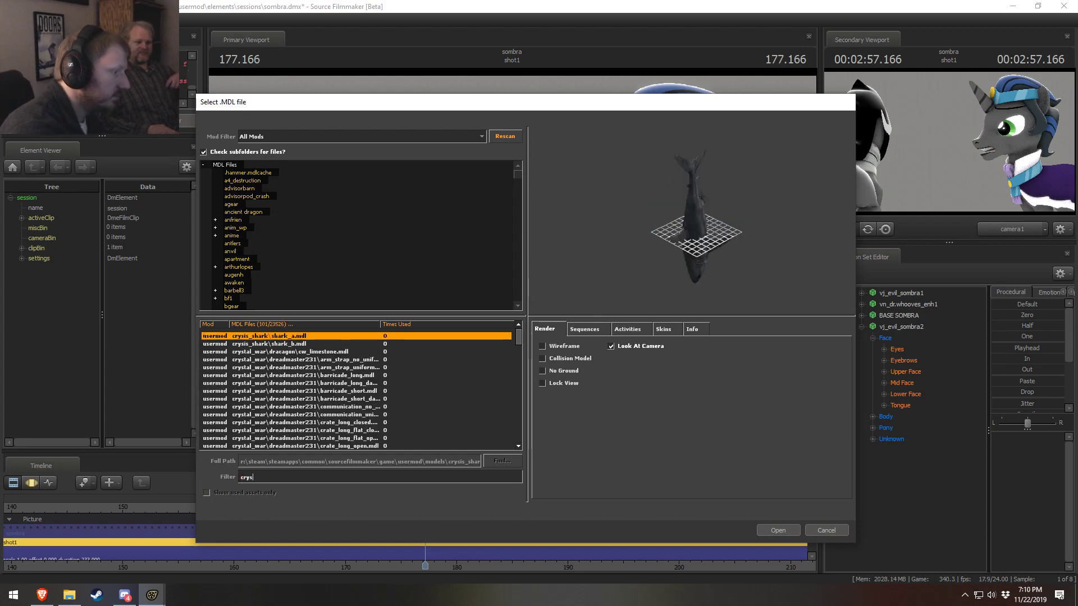
pyautogui.write('tal')
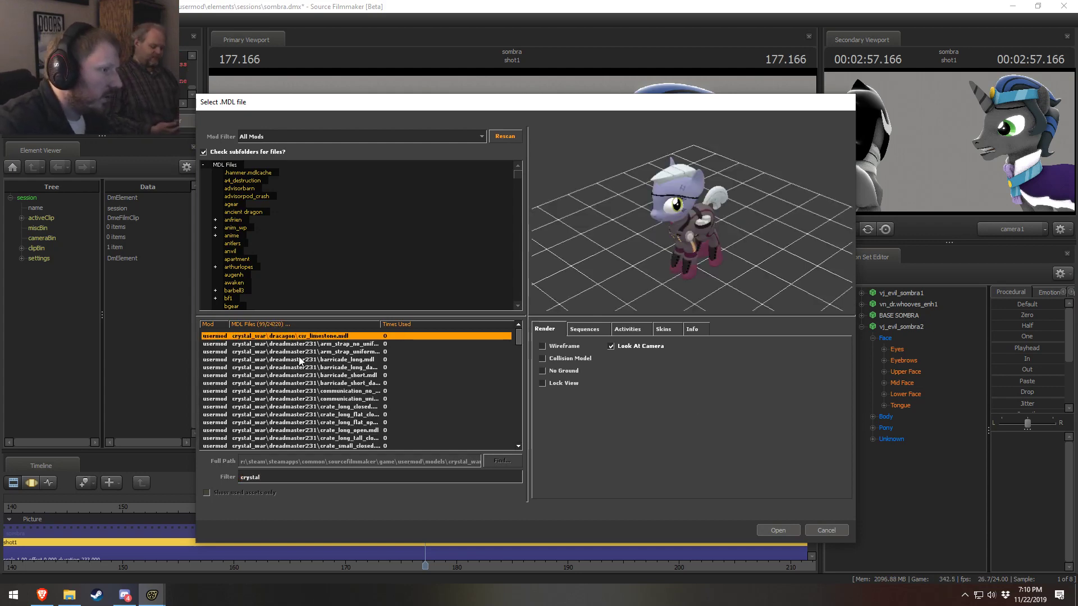
pyautogui.scroll(-5, 363, 398)
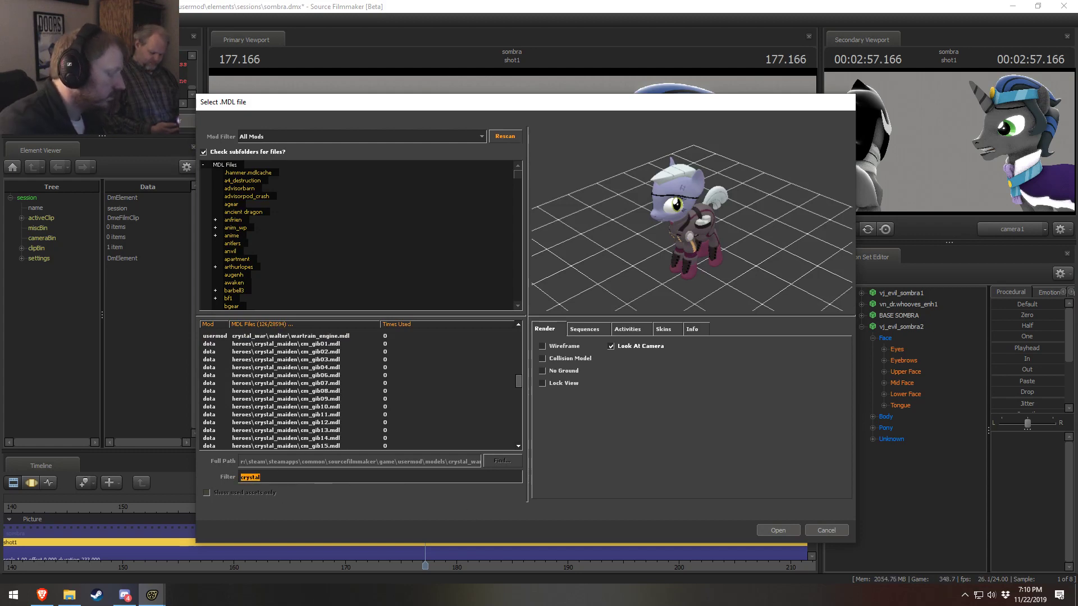
pyautogui.write('cas')
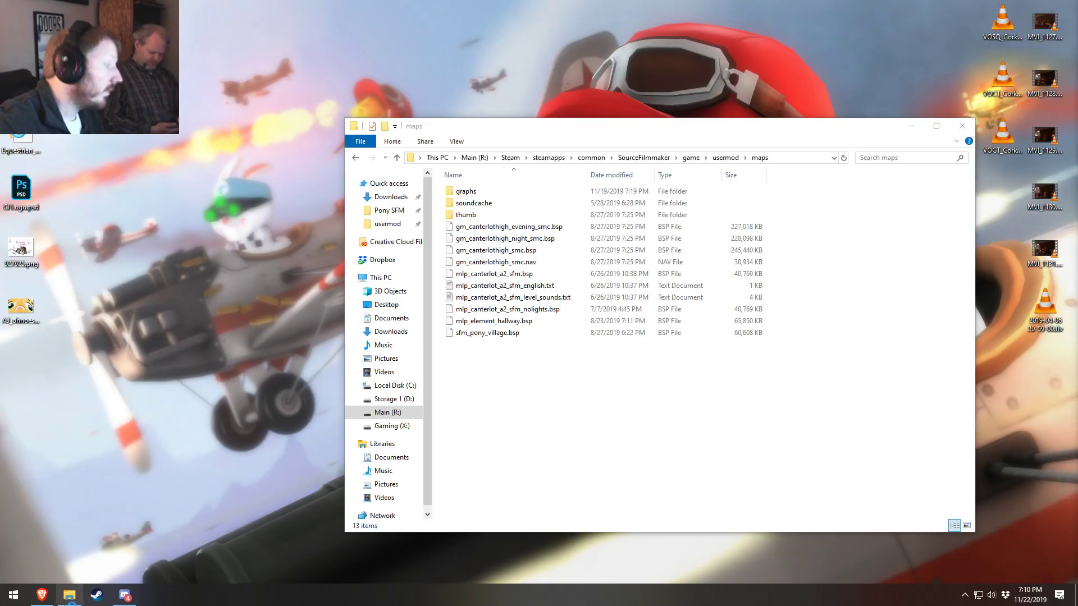
# Relaunch Source Filmmaker from Steam and load the sombra autosave session
pyautogui.rightClick(97, 600)
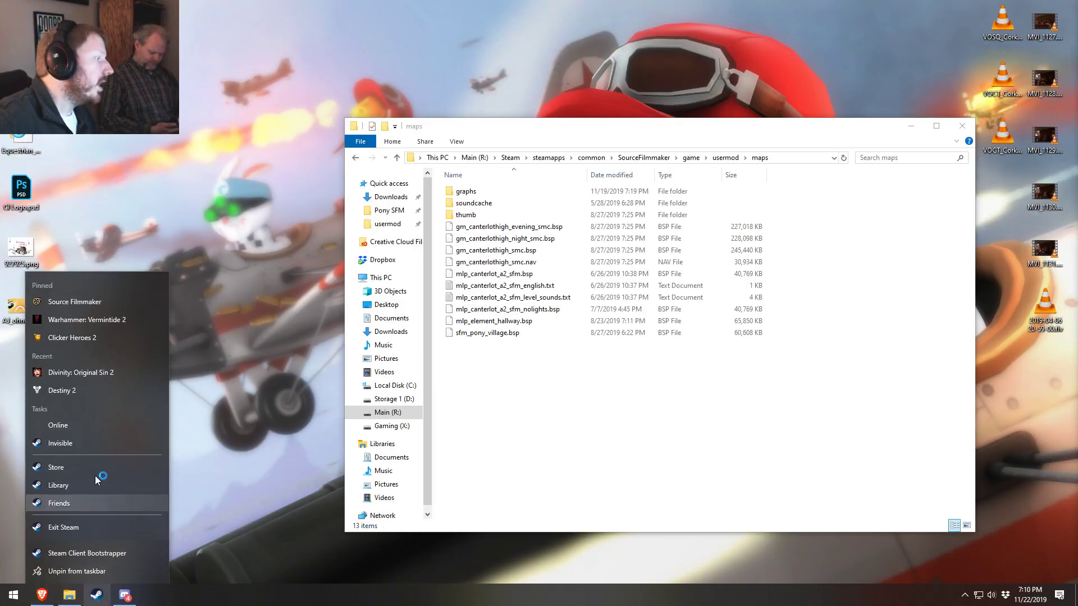
pyautogui.click(59, 307)
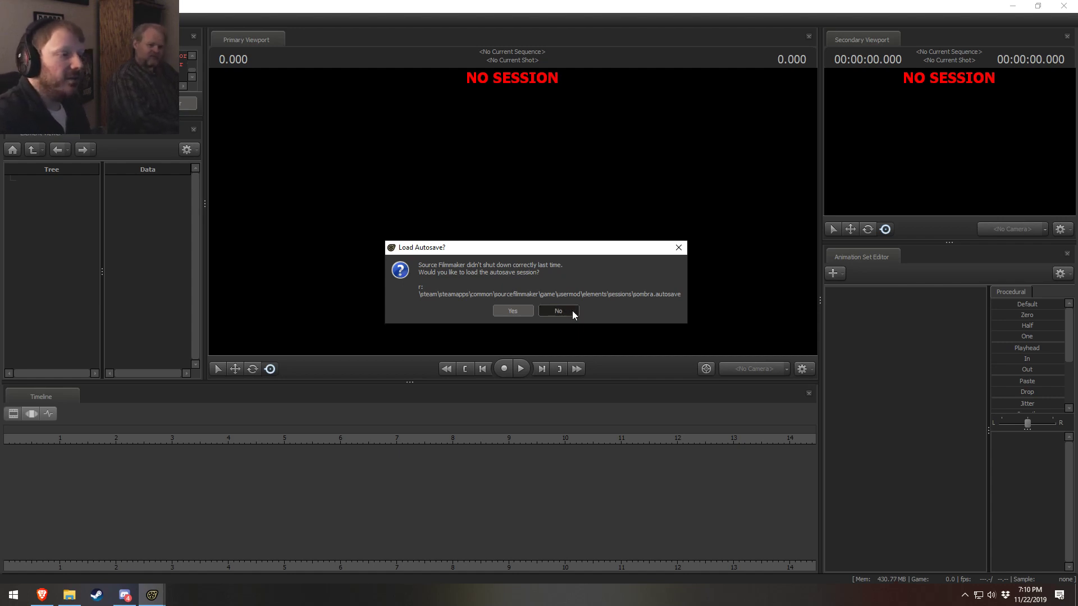
pyautogui.click(520, 309)
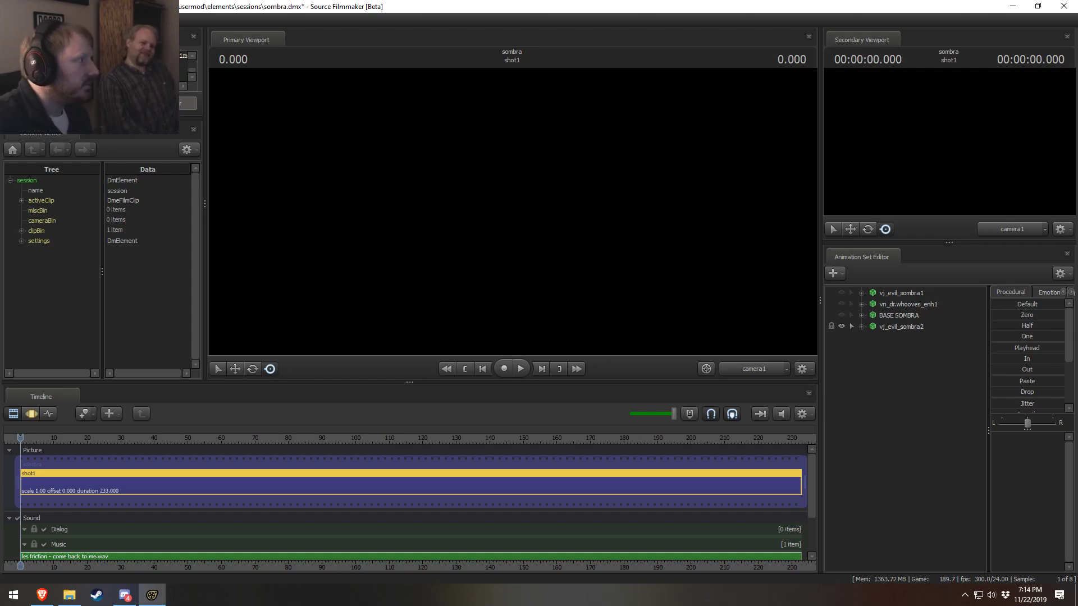
# Browse the saved sessions for one to open, checking files such as beginnerstream.dmx, ministrymares.dmx, pw_sst_parody.dmx and rathalos_aug30.dmx
pyautogui.hotkey('alt', 'f')
pyautogui.press('o')
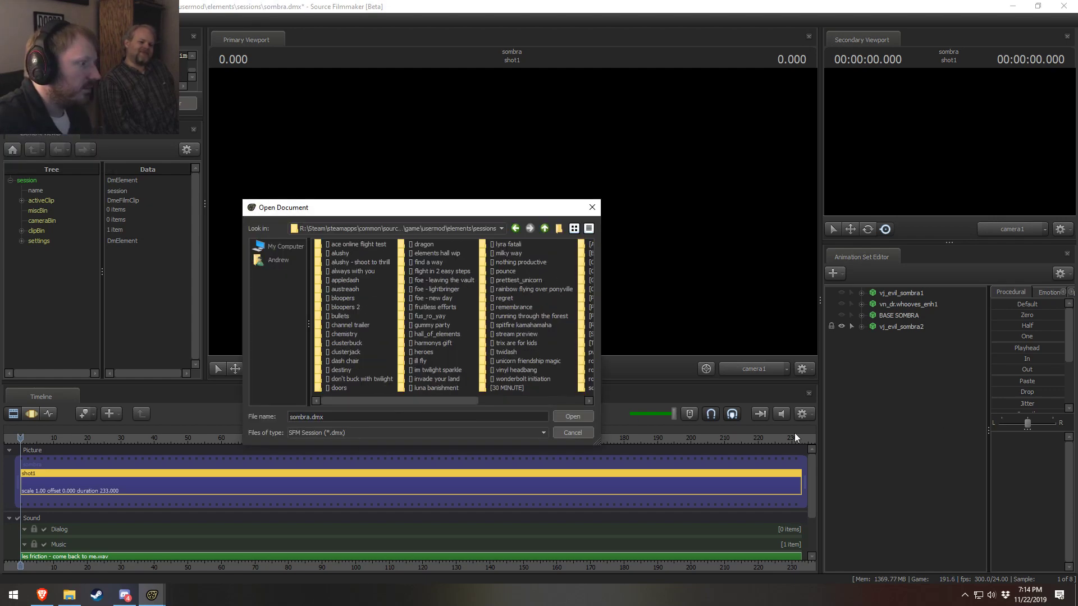
pyautogui.moveTo(420, 401); pyautogui.dragTo(527, 401)
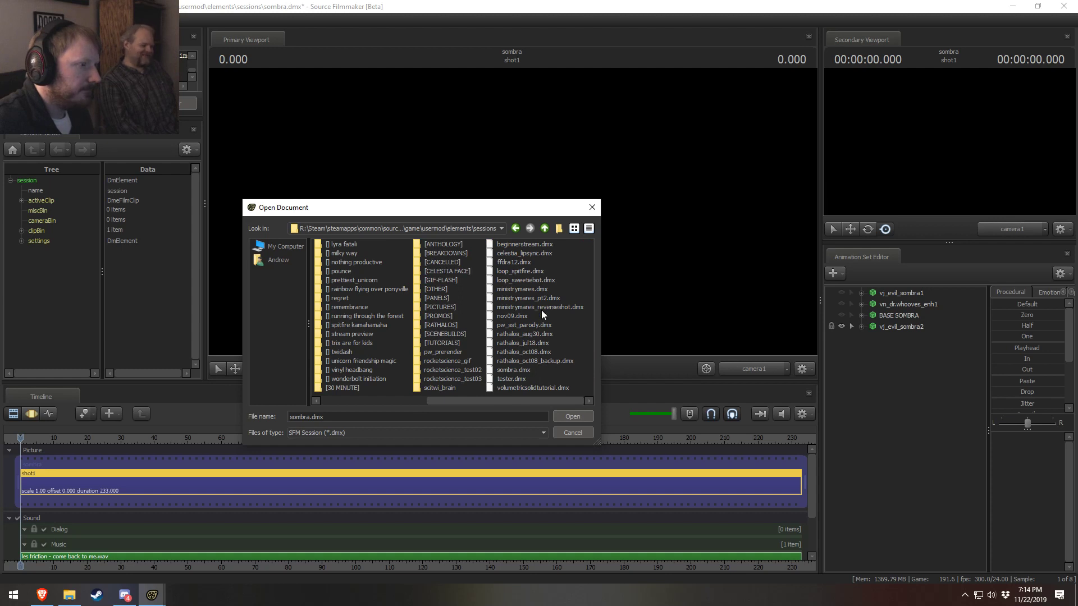
pyautogui.click(527, 253)
pyautogui.click(519, 246)
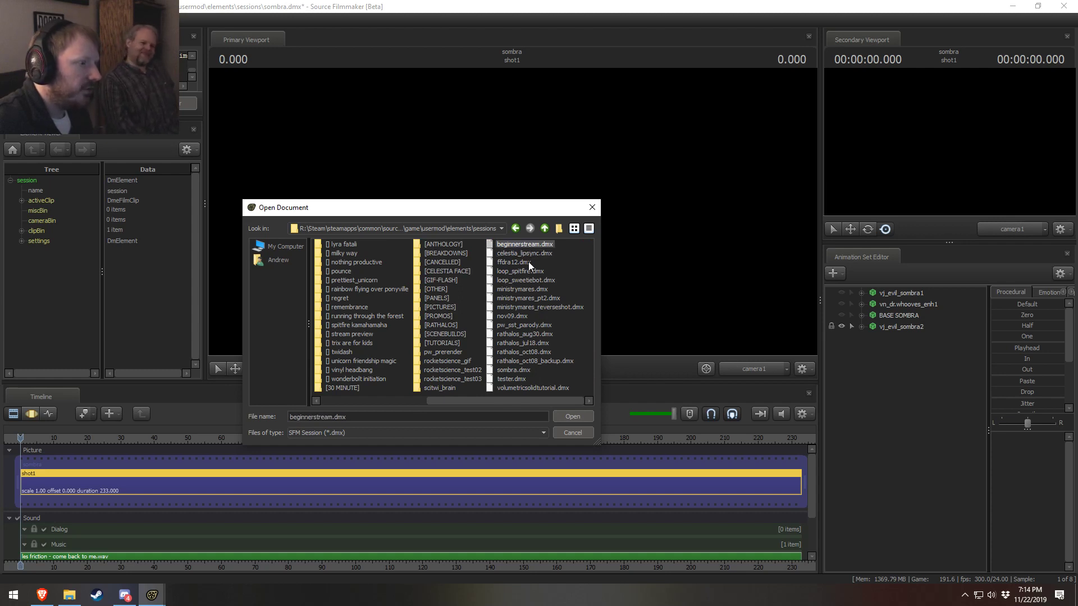
pyautogui.click(523, 291)
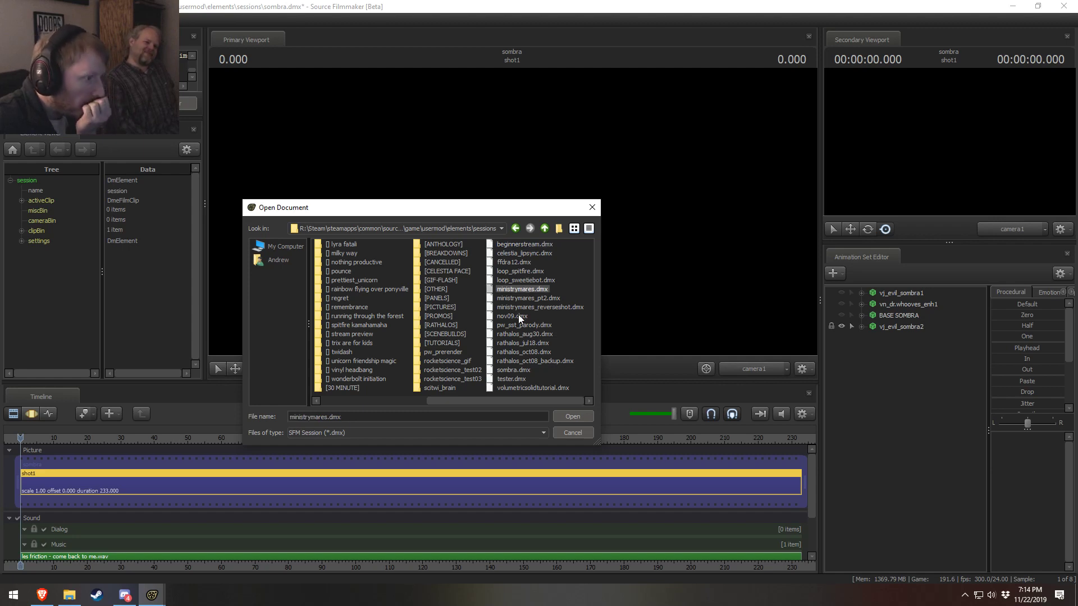
pyautogui.click(519, 316)
pyautogui.click(530, 326)
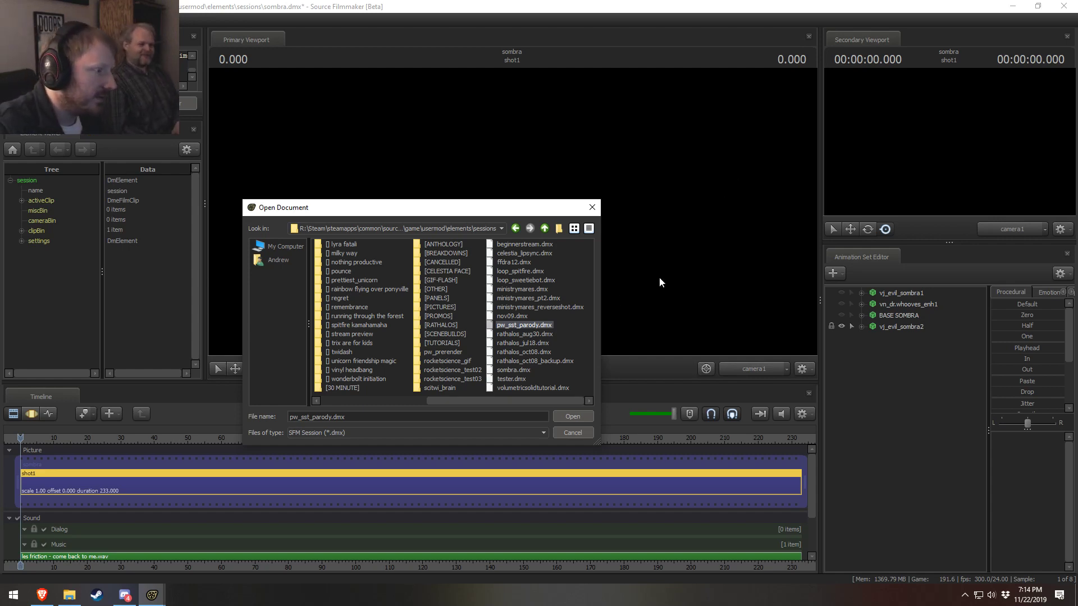
pyautogui.click(516, 255)
pyautogui.click(507, 324)
pyautogui.click(506, 334)
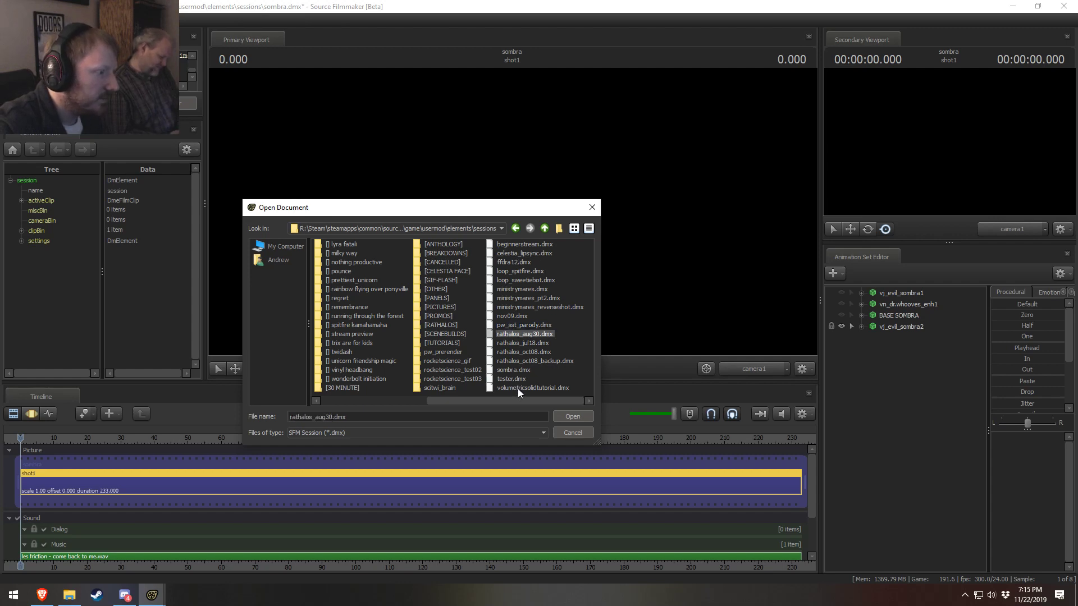
# Open floating.dmx from the [CANCELLED] sessions folder, continuing without saving the sombra session
pyautogui.doubleClick(439, 261)
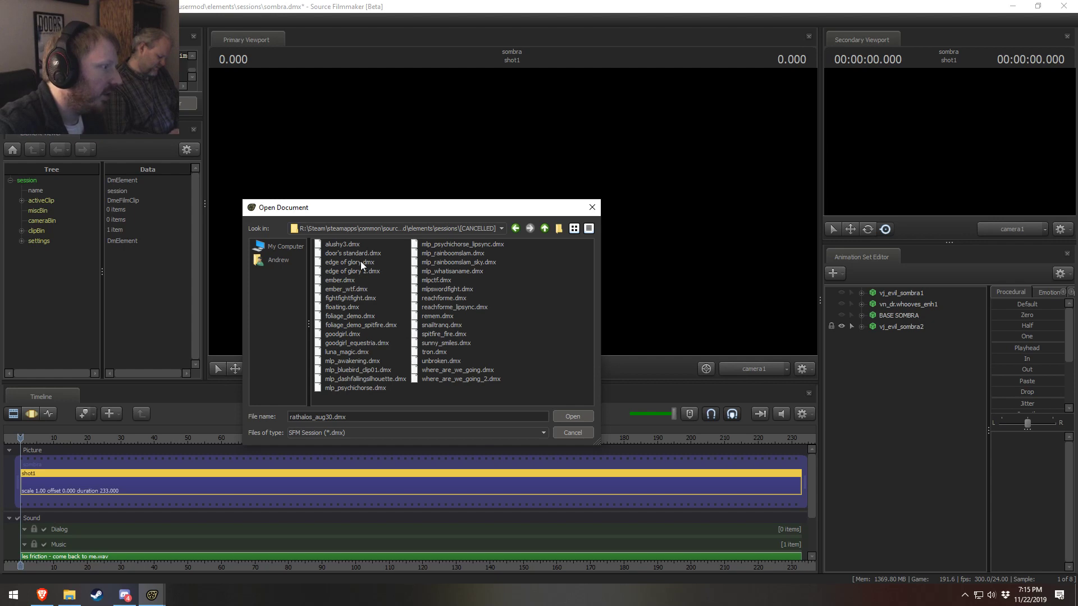
pyautogui.click(345, 306)
pyautogui.doubleClick(343, 306)
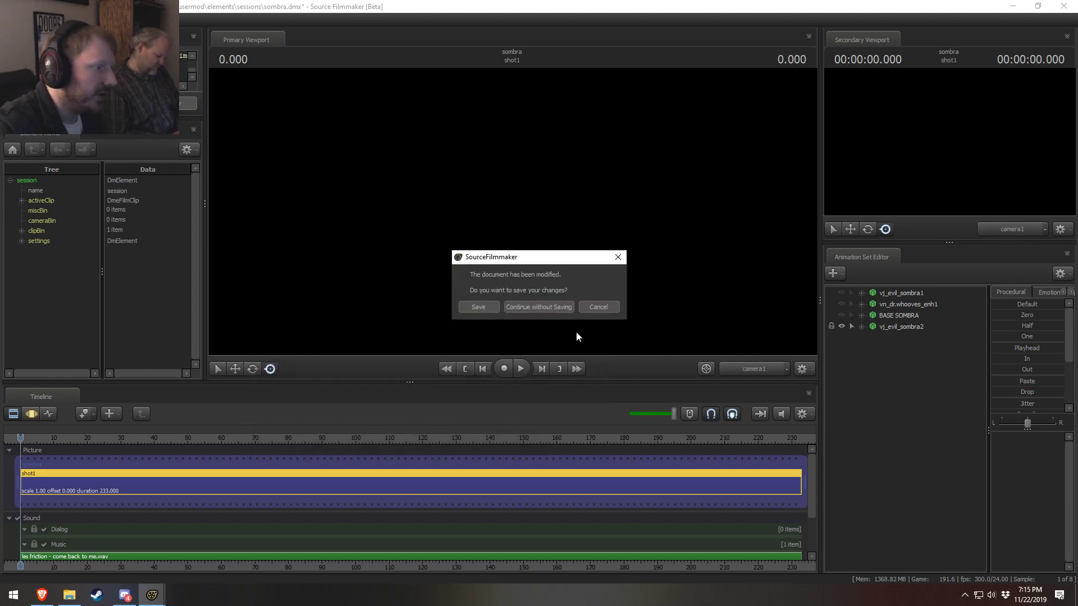
pyautogui.click(554, 309)
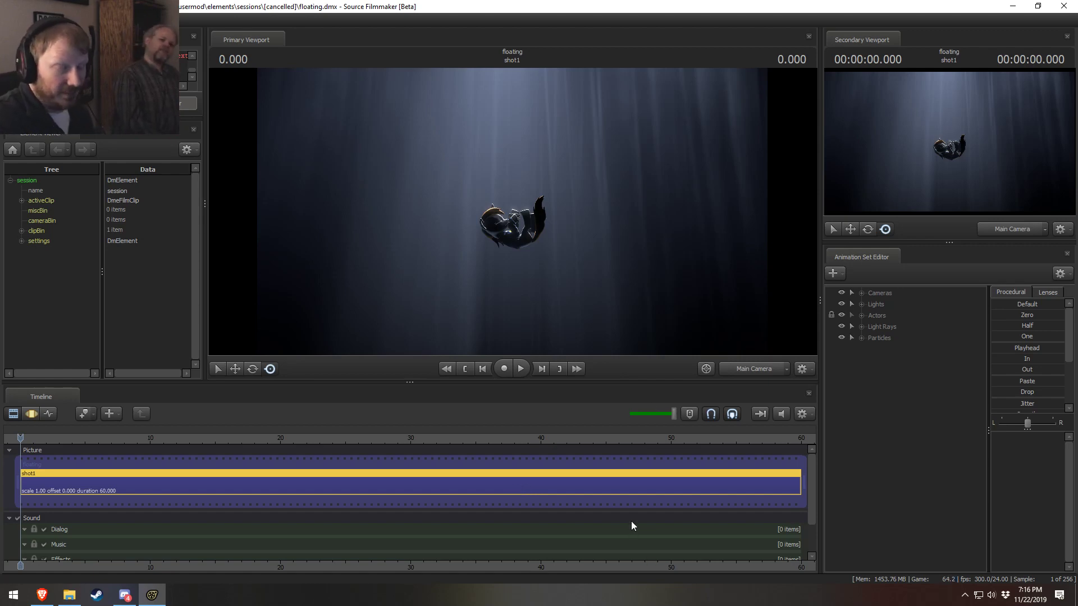
# Play shot1 of the floating session from the start, check its sound tracks and scrub to 7.5 s
pyautogui.press('space')
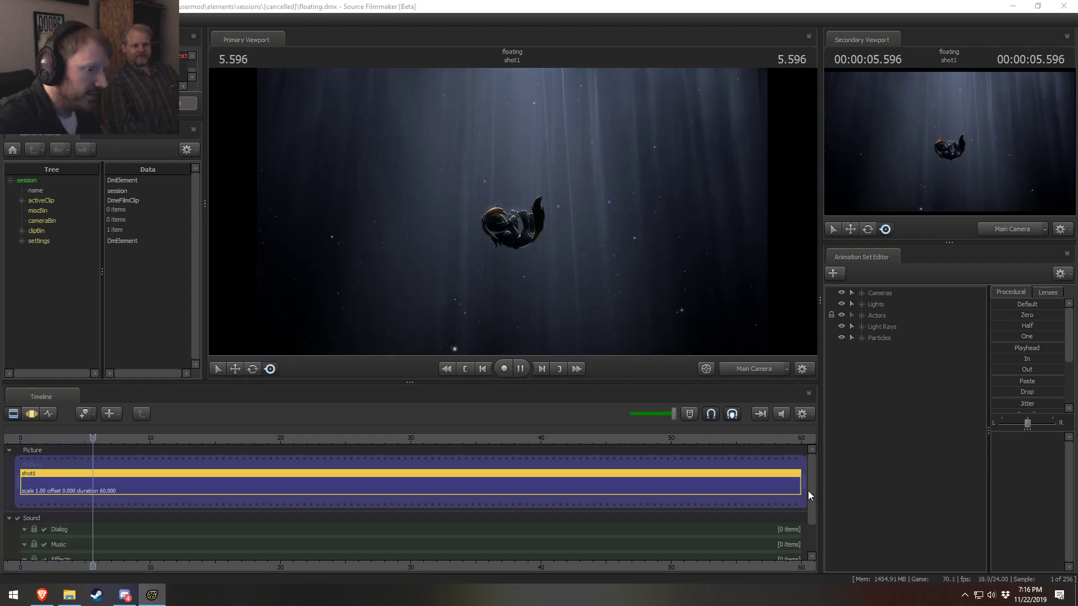
pyautogui.click(69, 440)
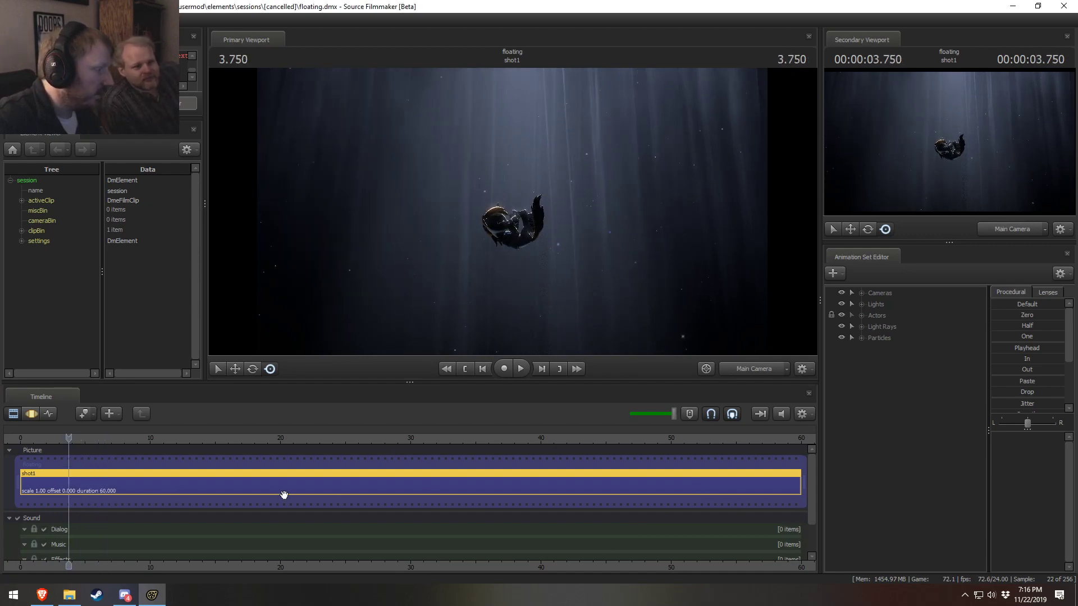
pyautogui.moveTo(812, 484); pyautogui.dragTo(816, 526)
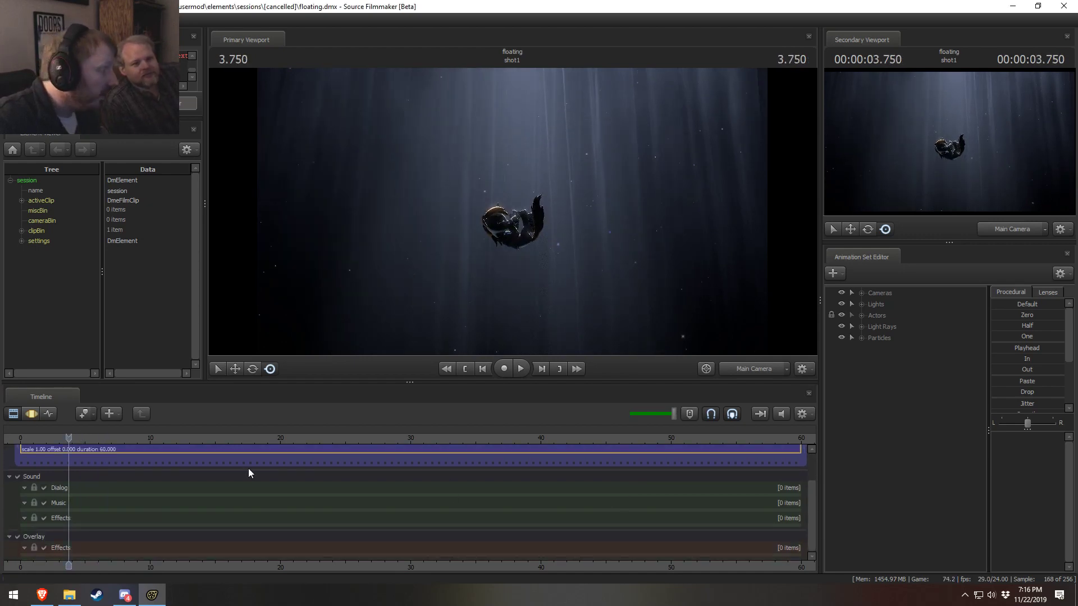
pyautogui.moveTo(69, 441); pyautogui.dragTo(124, 462)
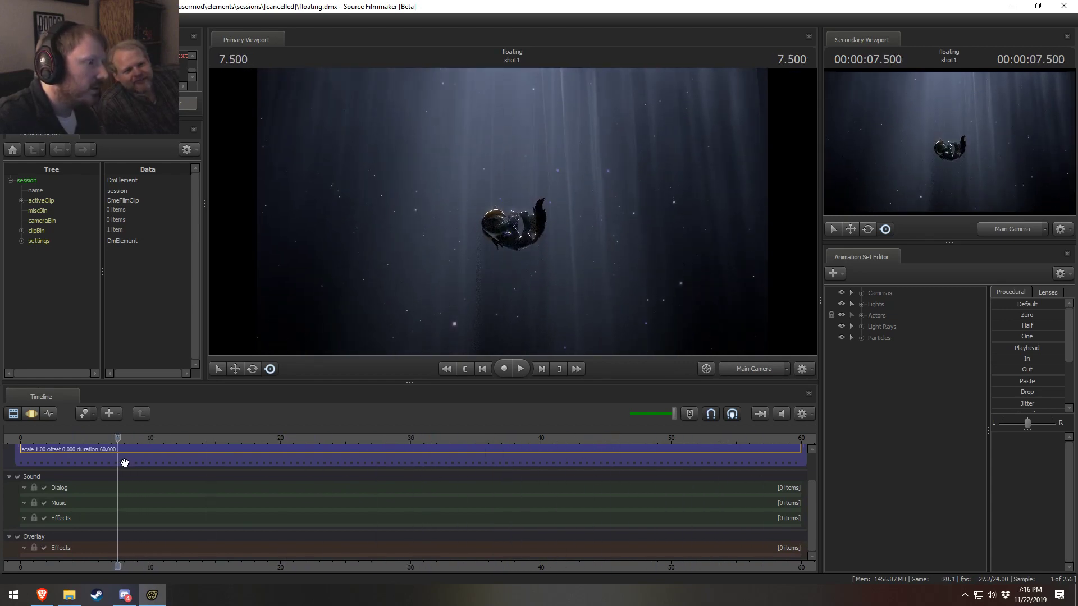
# Turn viewport lighting off to examine the unlit floating scene, re-enable it and move the playhead to about 1.3 s
pyautogui.rightClick(648, 254)
pyautogui.click(657, 285)
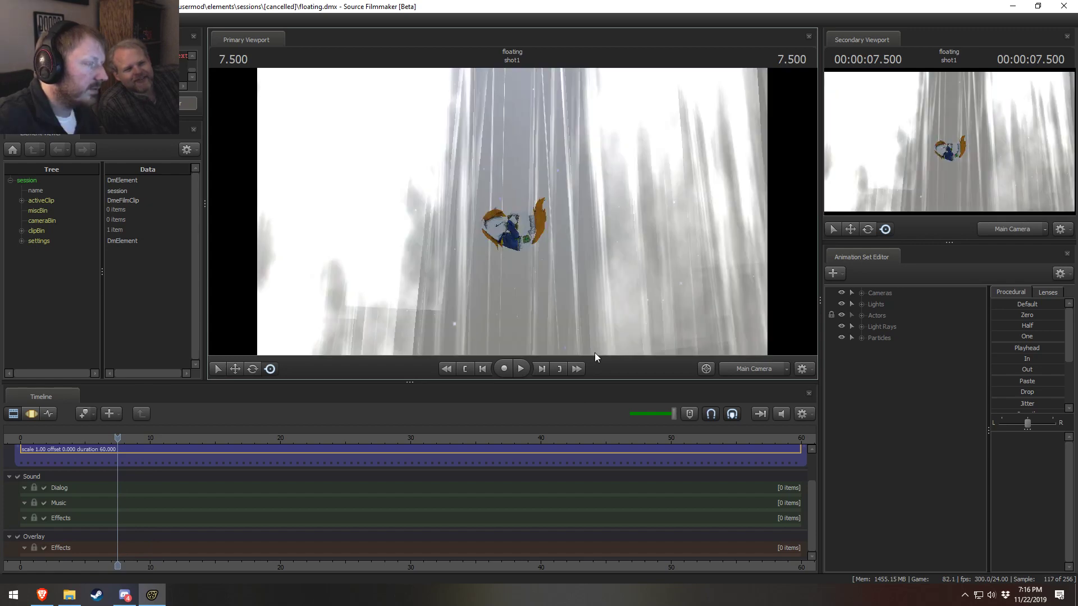
pyautogui.rightClick(579, 321)
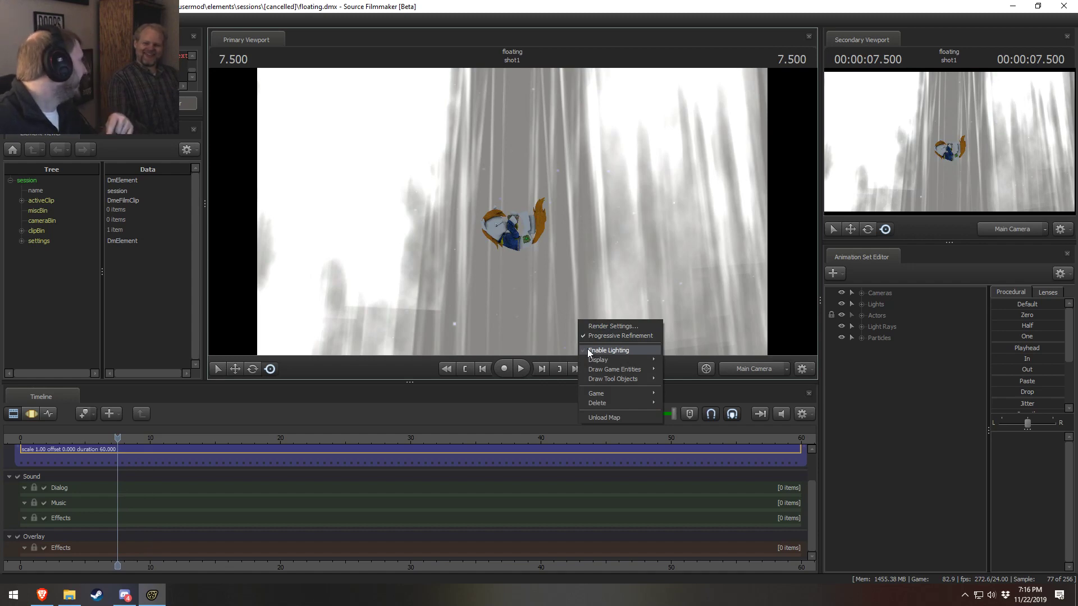
pyautogui.moveTo(592, 380)
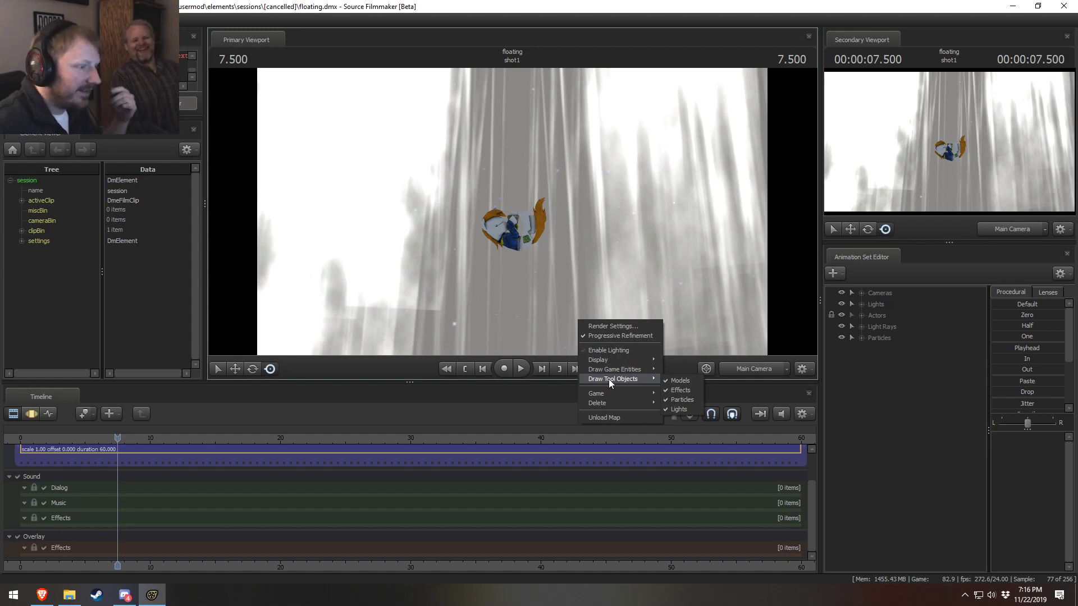
pyautogui.click(638, 350)
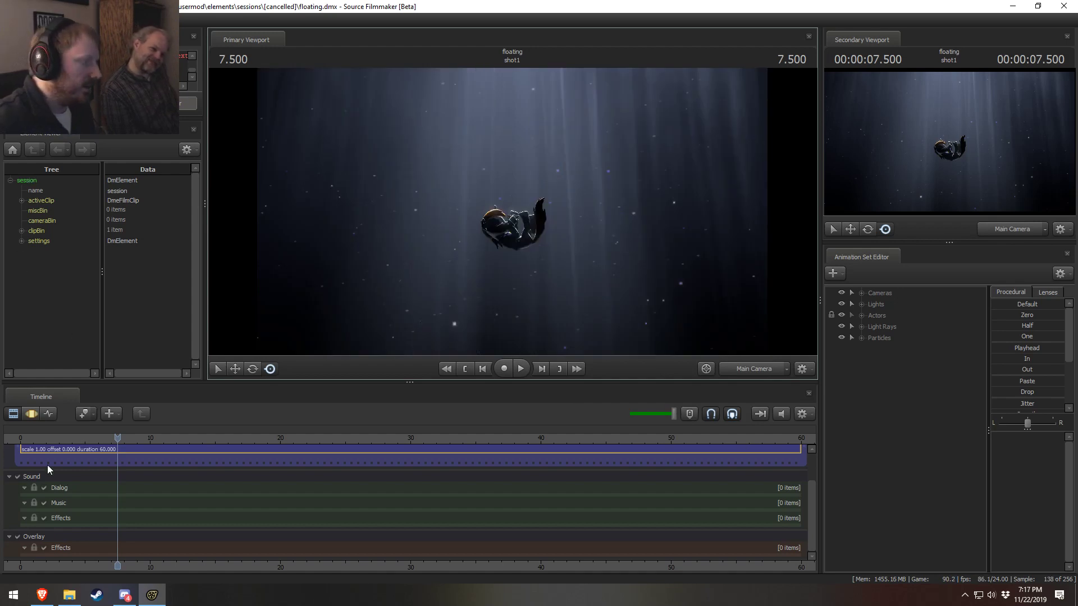
pyautogui.moveTo(32, 438); pyautogui.dragTo(37, 438)
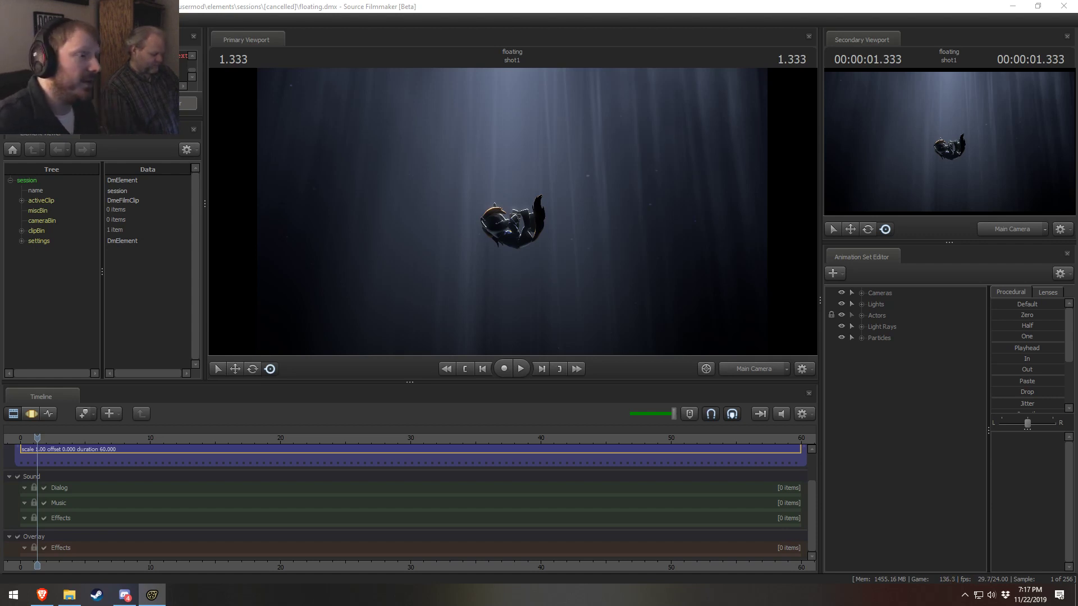
# Browse the saved sessions for one to open, checking tester.dmx and the contents of the [OTHER] folder
pyautogui.hotkey('alt', 'f')
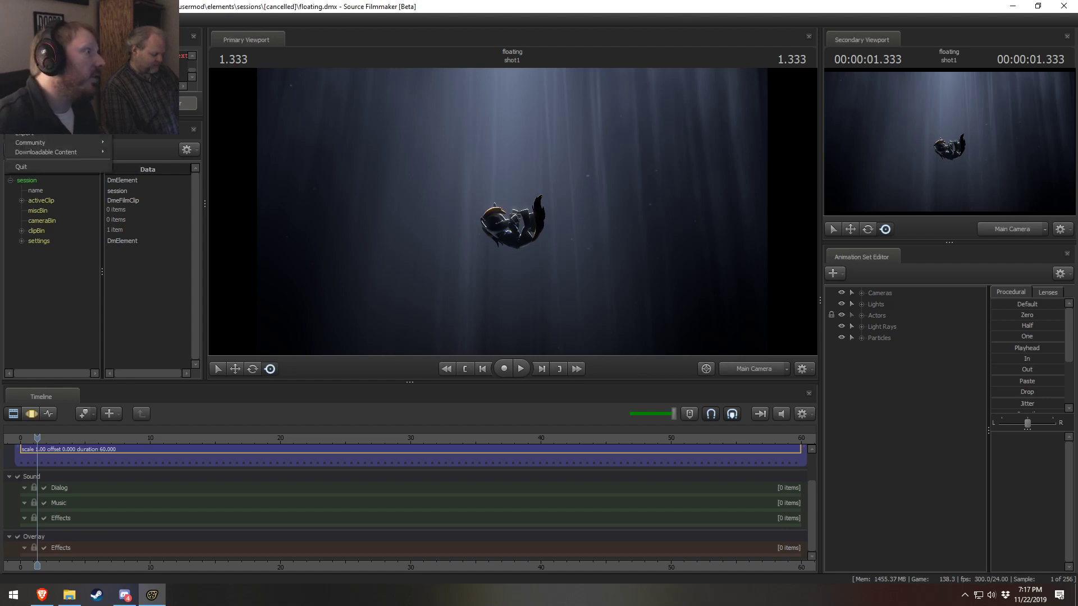
pyautogui.click(26, 42)
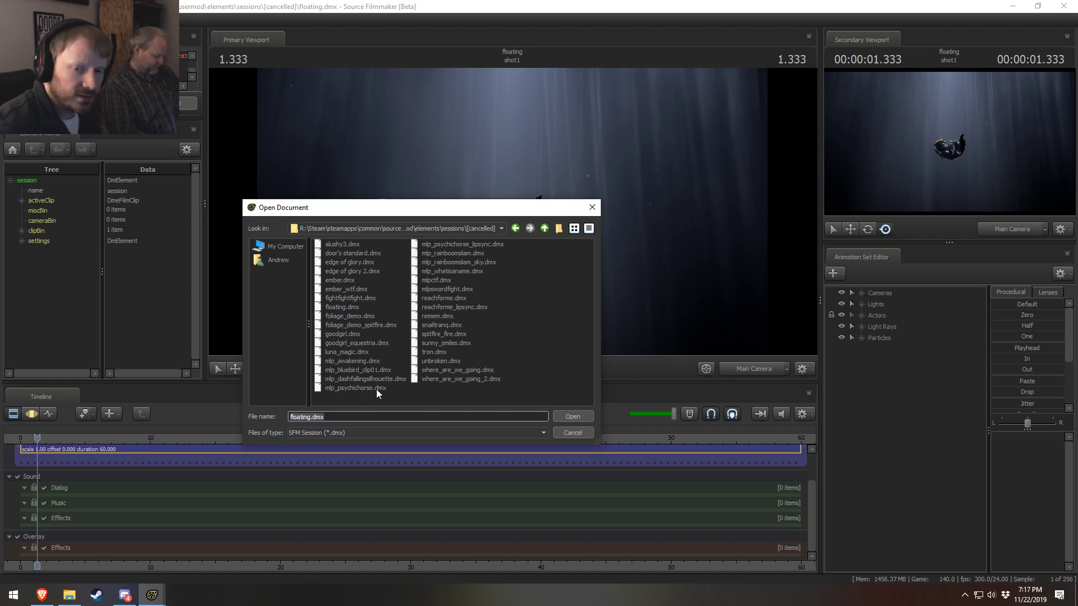
pyautogui.click(543, 229)
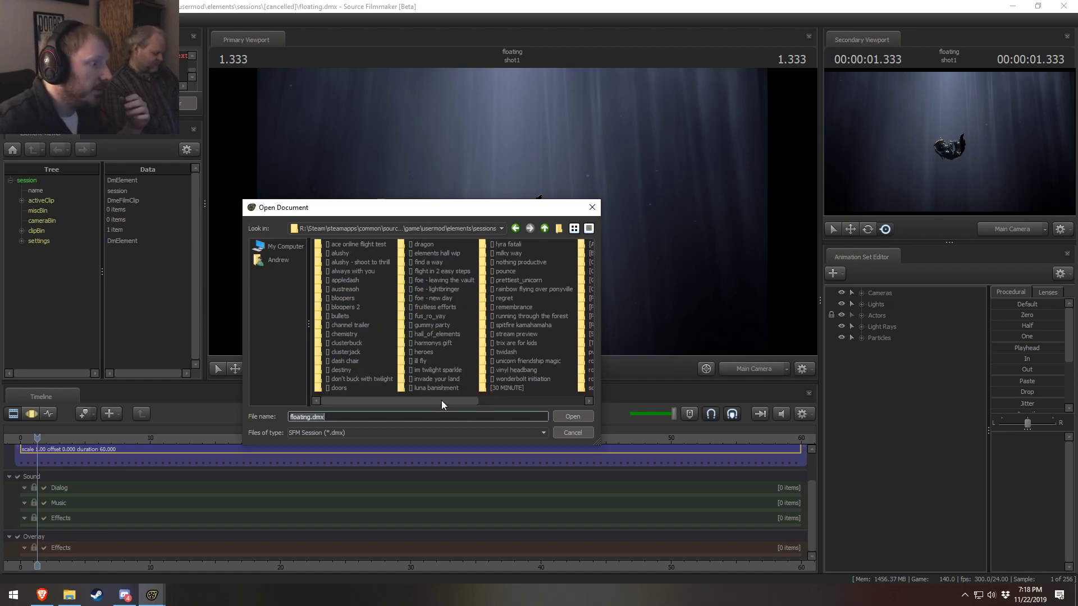
pyautogui.moveTo(441, 400); pyautogui.dragTo(572, 401)
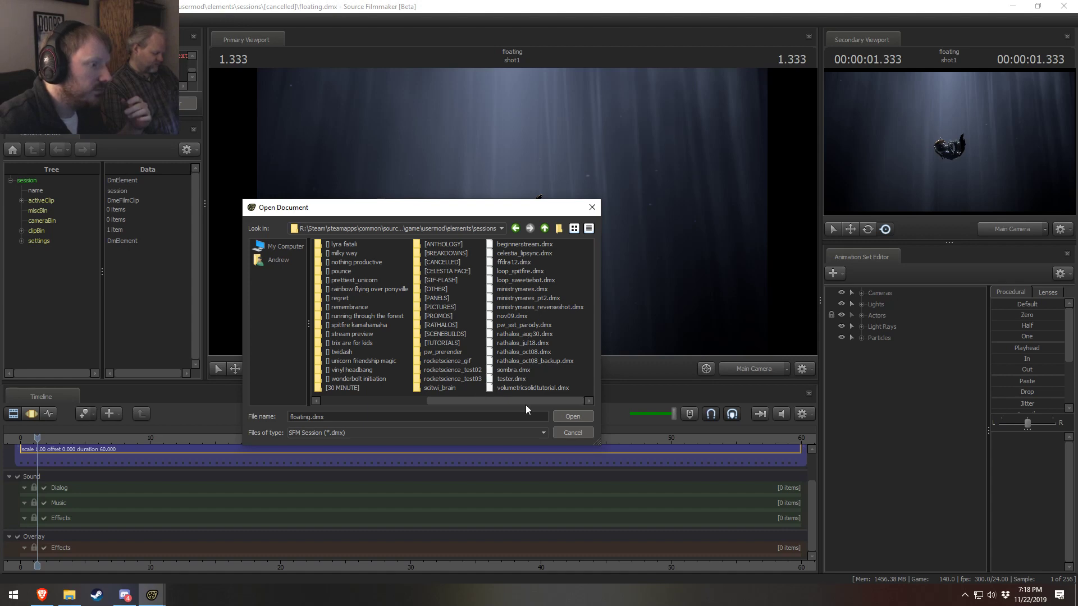
pyautogui.click(511, 379)
pyautogui.doubleClick(436, 289)
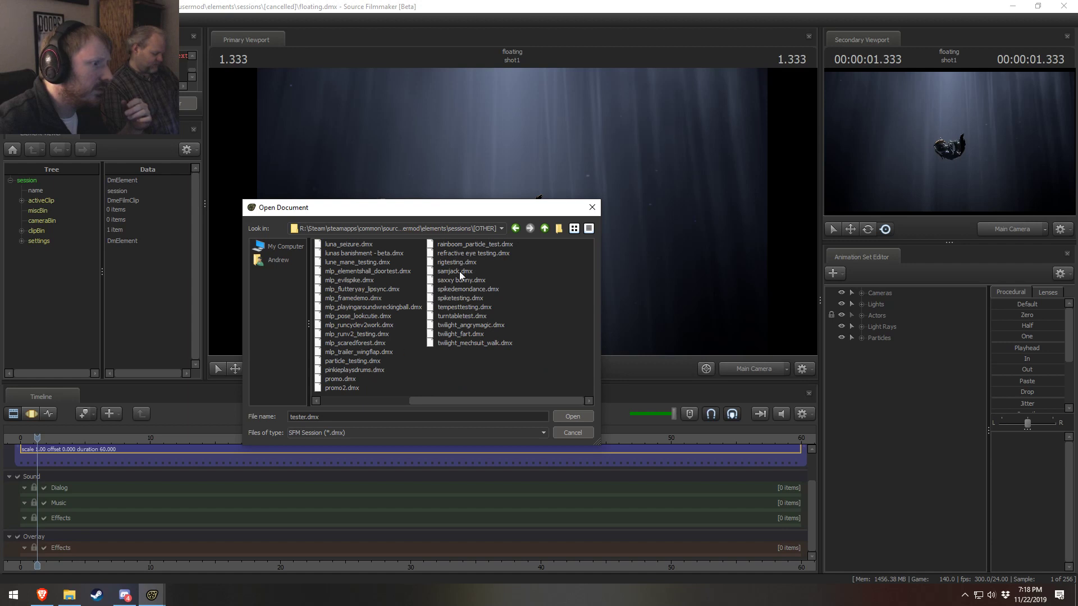
# Return to the main sessions folder and move volumetricsolidtutorial.dmx into the [TUTORIALS] folder
pyautogui.click(545, 228)
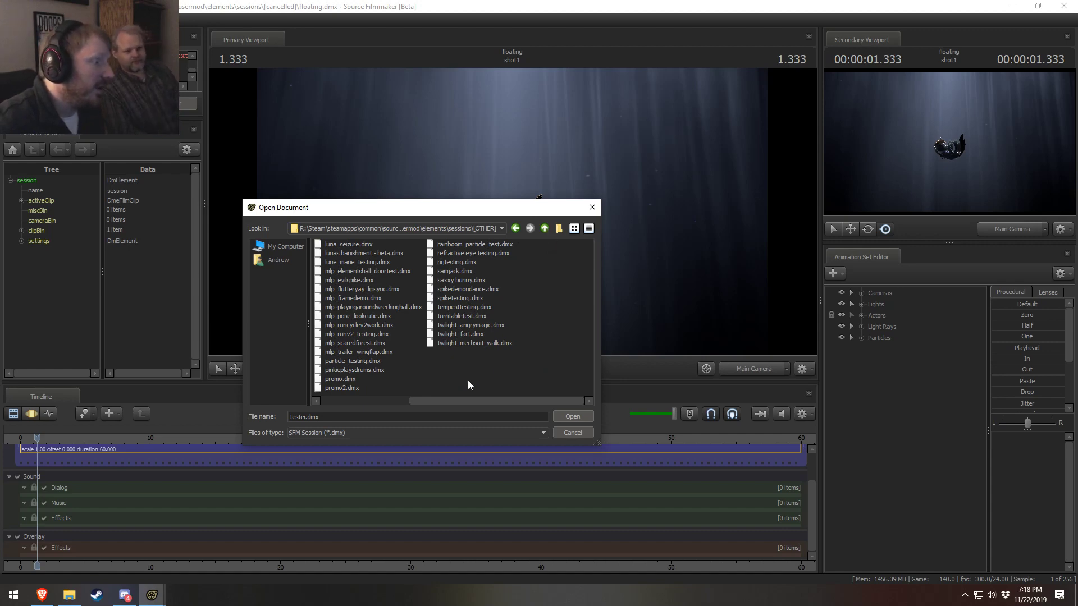
pyautogui.moveTo(486, 399); pyautogui.dragTo(589, 400)
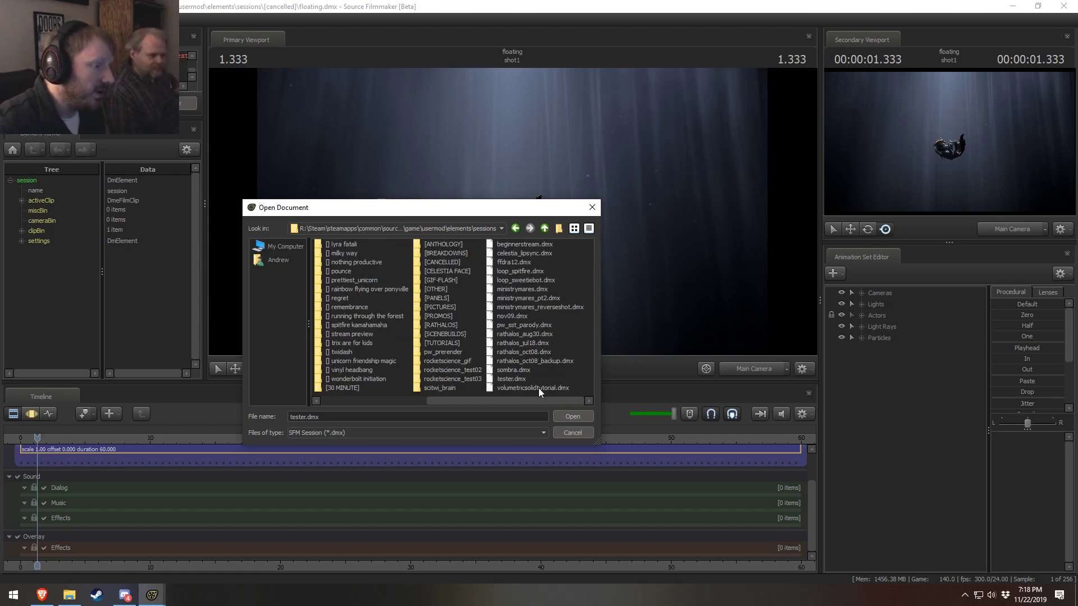
pyautogui.click(504, 388)
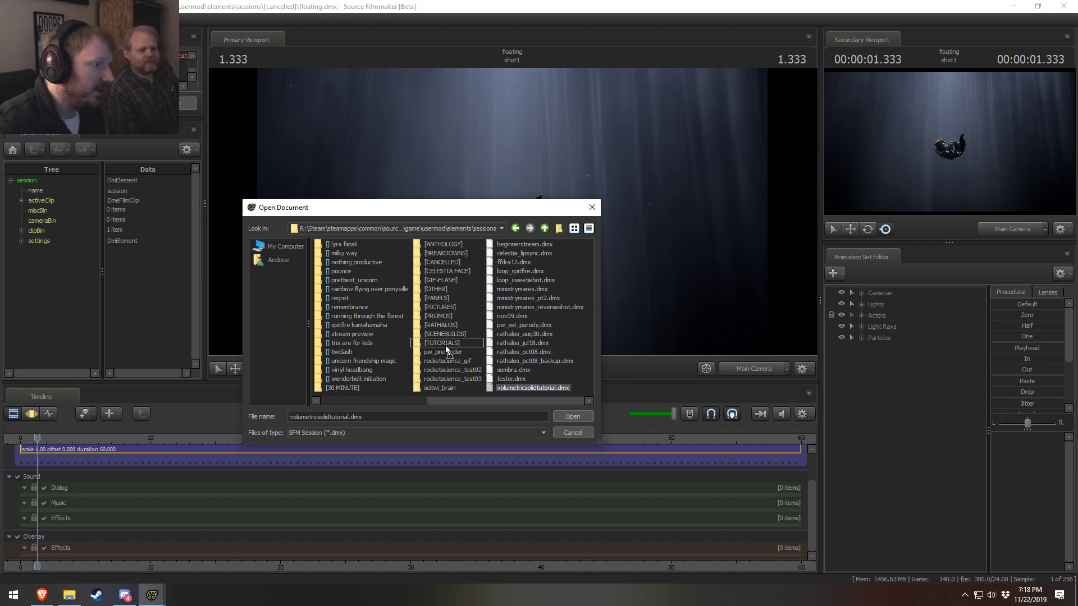
# Look through the loose session files, checking rathalos_oct08_backup.dmx, nov09.dmx, loop_sweetiebot.dmx, loop_spitfire.dmx, celestia_lipsync.dmx and tester.dmx
pyautogui.click(512, 380)
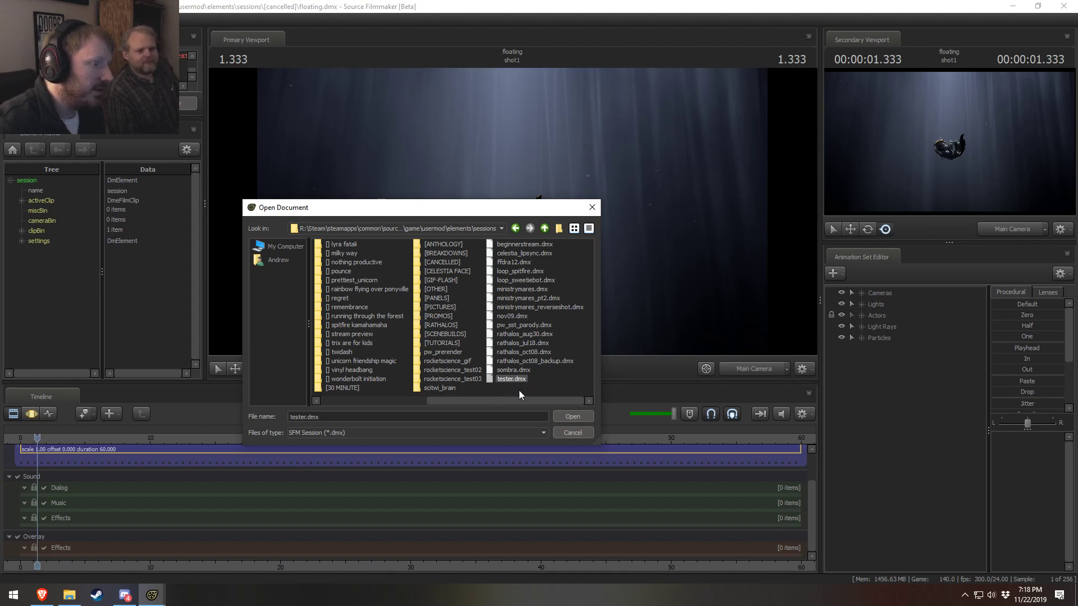
pyautogui.click(531, 362)
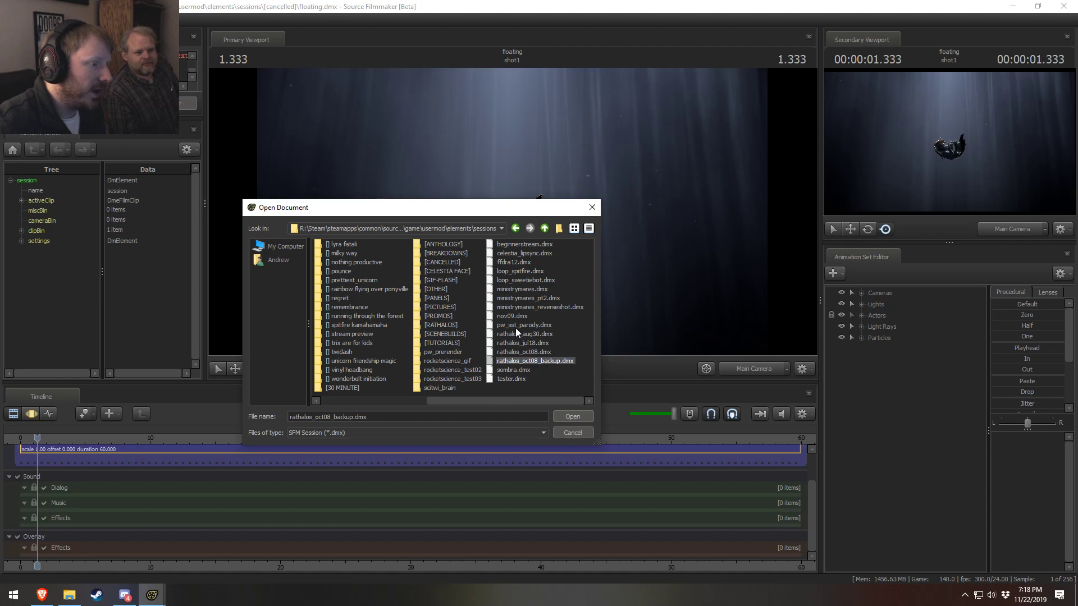
pyautogui.click(513, 316)
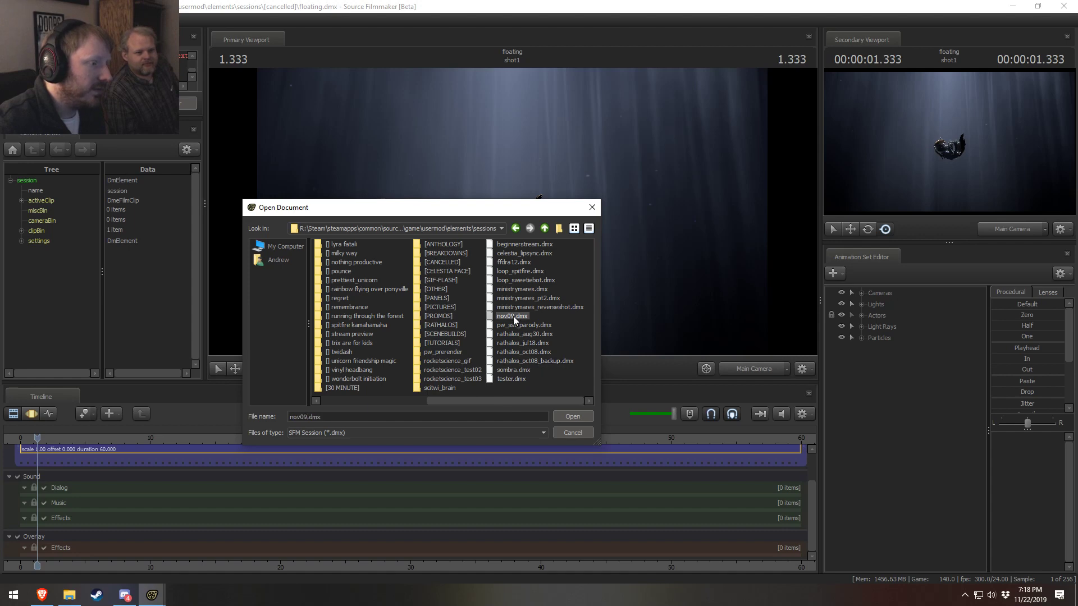
pyautogui.click(521, 279)
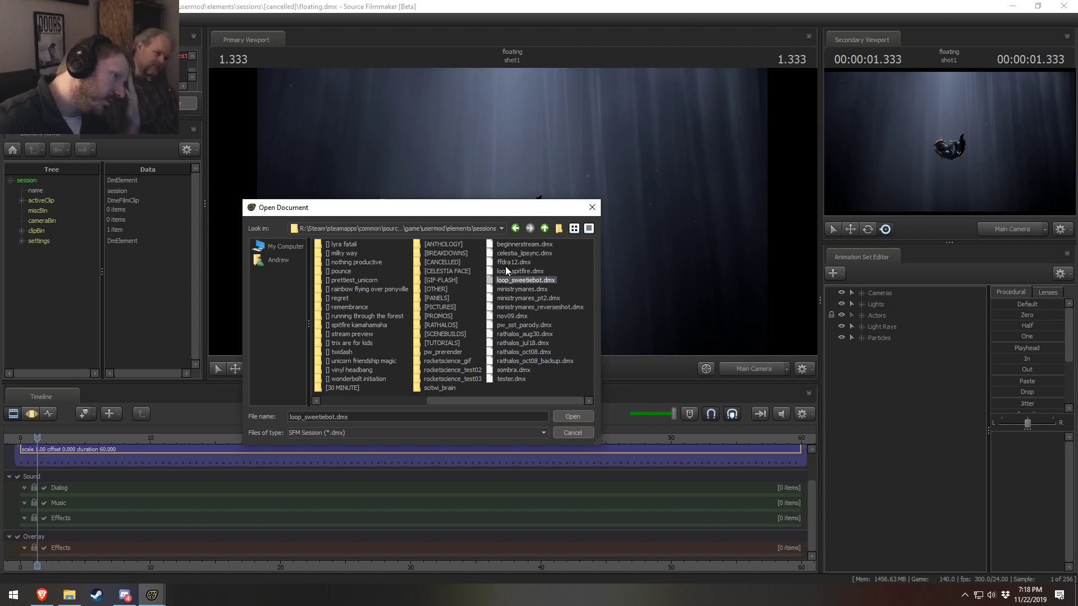
pyautogui.click(510, 271)
pyautogui.click(514, 280)
pyautogui.click(514, 271)
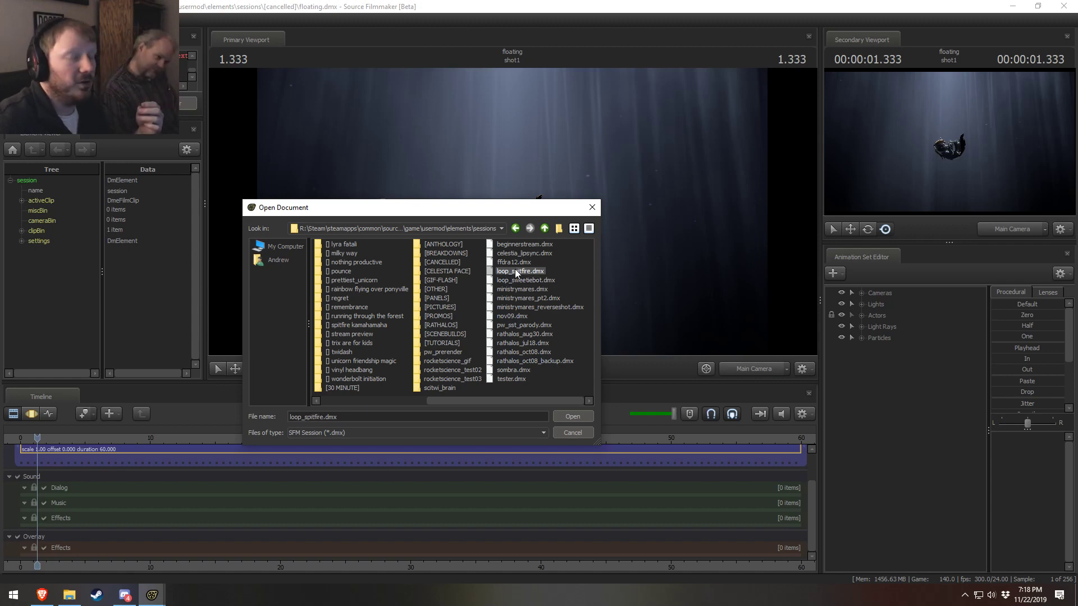
pyautogui.click(526, 281)
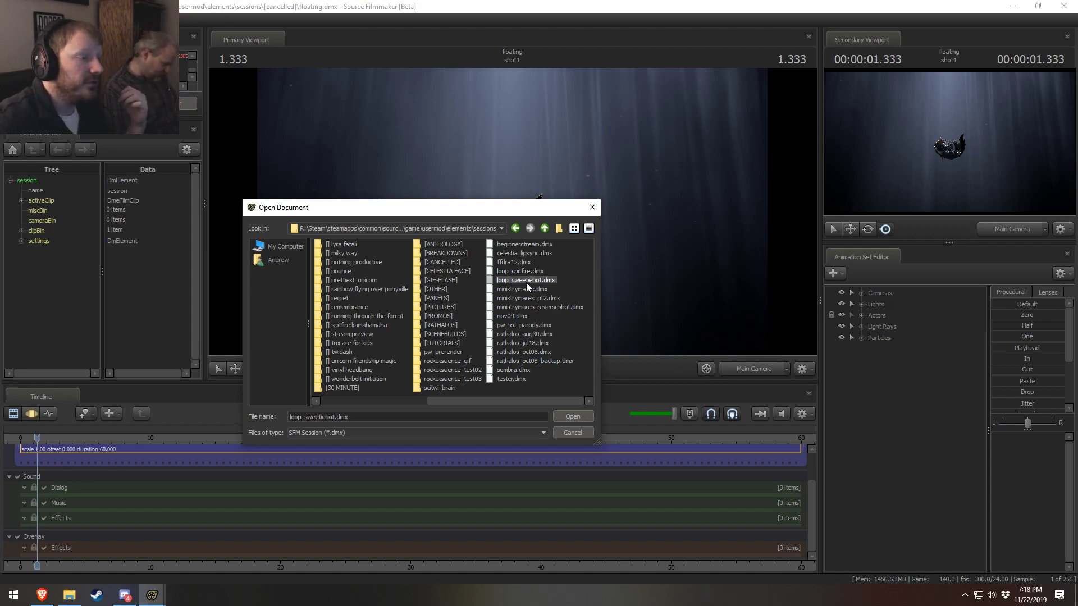
pyautogui.click(524, 272)
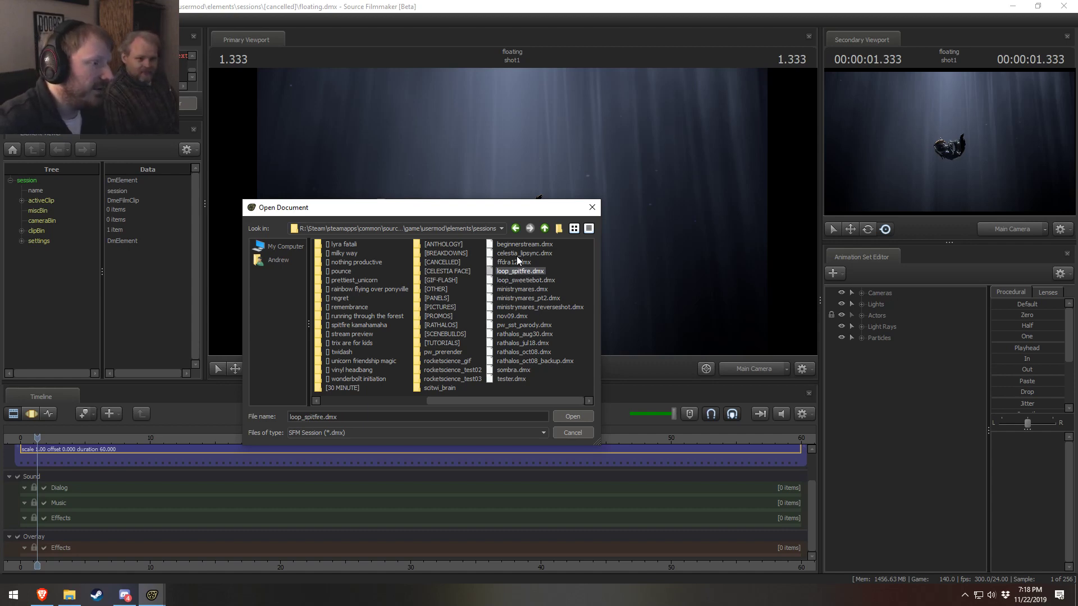
pyautogui.click(517, 245)
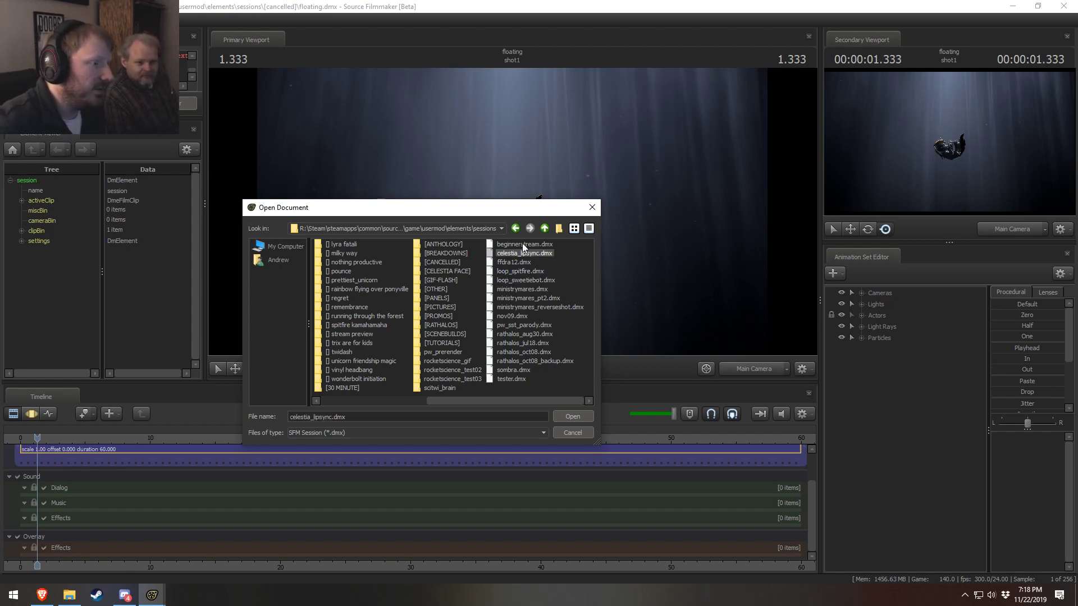
pyautogui.click(518, 380)
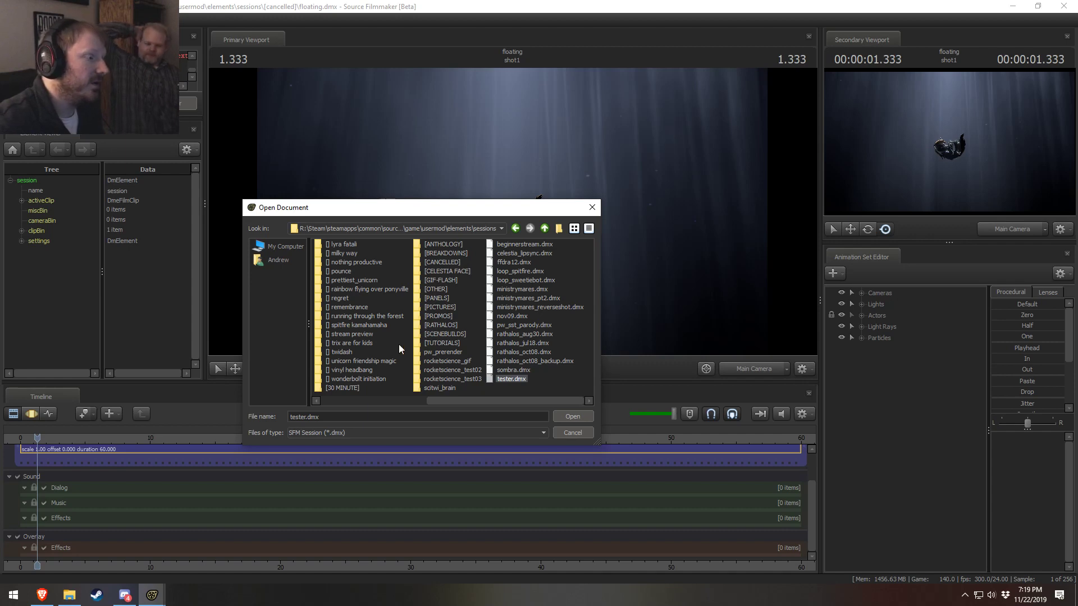
# Open reachforme.dmx from the [CANCELLED] sessions folder
pyautogui.click(444, 263)
pyautogui.doubleClick(444, 262)
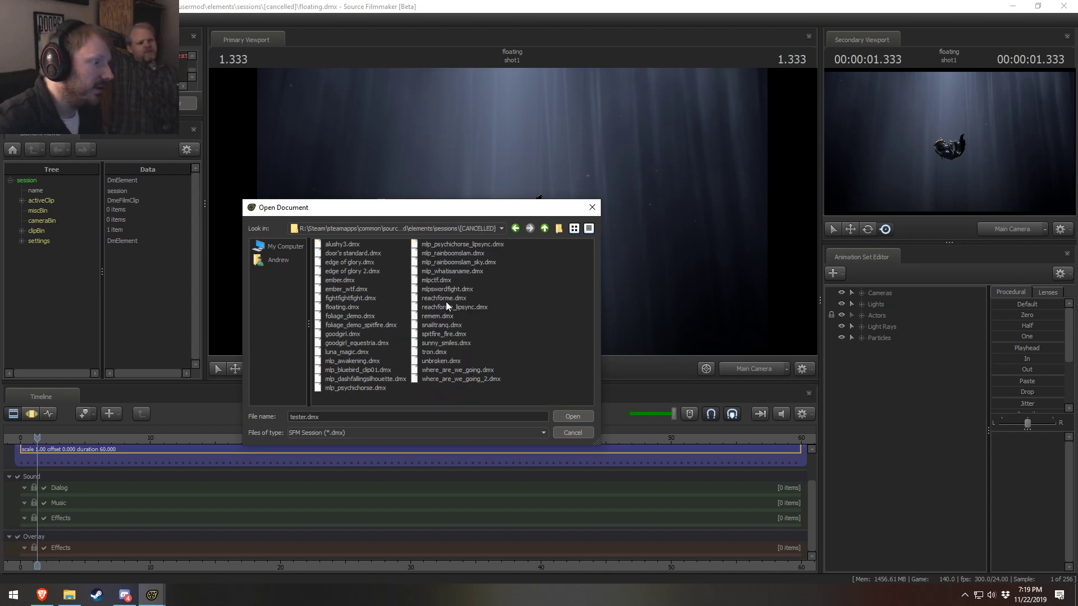
pyautogui.click(446, 297)
pyautogui.click(569, 417)
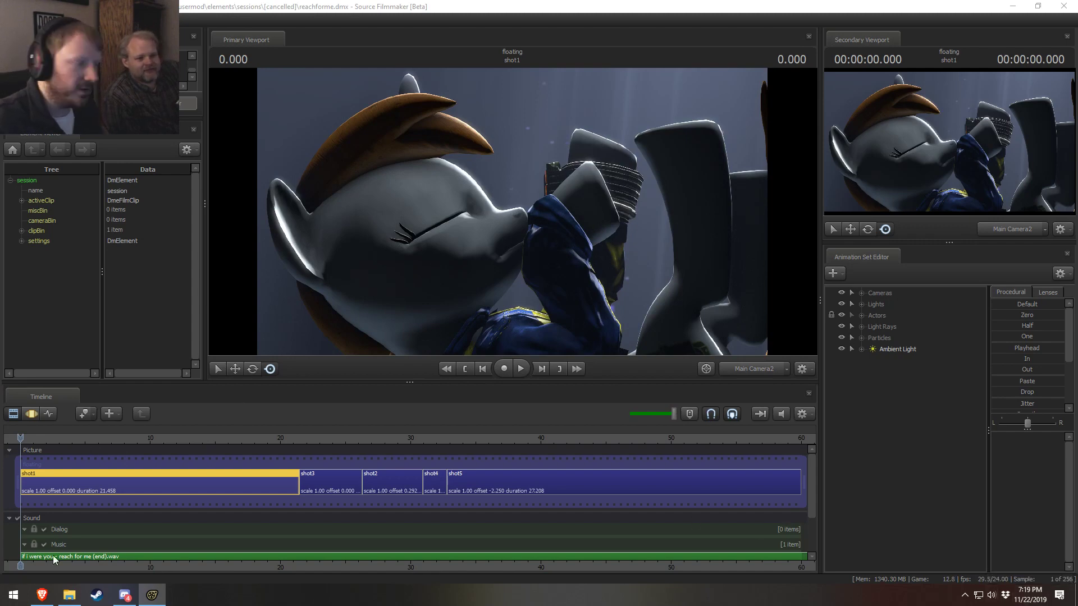
# Play the reachforme session from the start and lower the playback volume to about half
pyautogui.click(345, 4)
pyautogui.press('space')
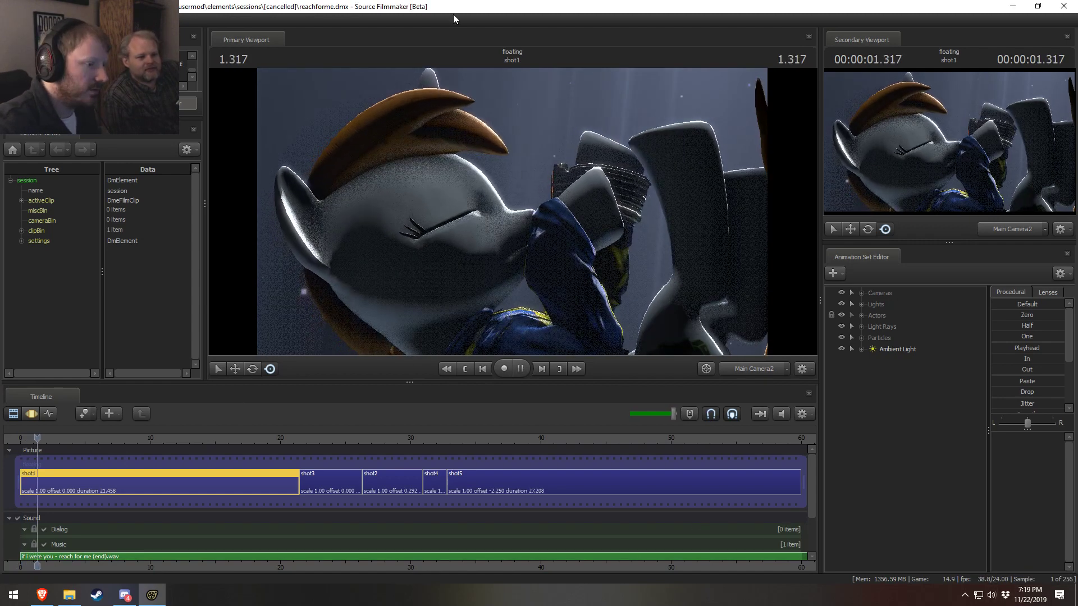
pyautogui.click(652, 416)
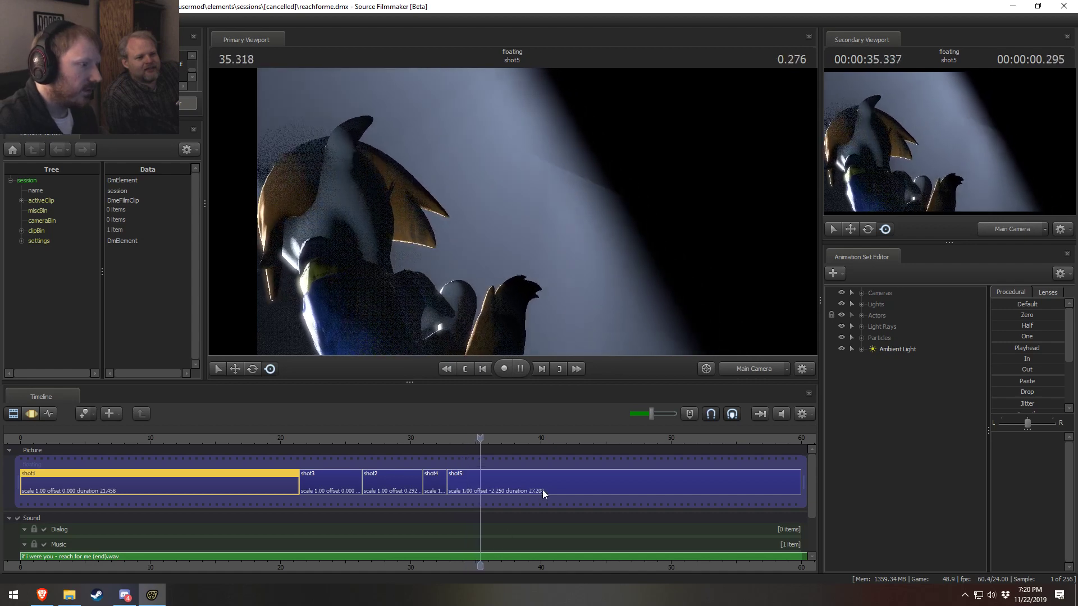
# Pause playback in shot5, scrub the playhead to 37.75 s and play from there to about 41.9 s
pyautogui.click(520, 368)
pyautogui.click(496, 436)
pyautogui.moveTo(498, 435); pyautogui.dragTo(511, 436)
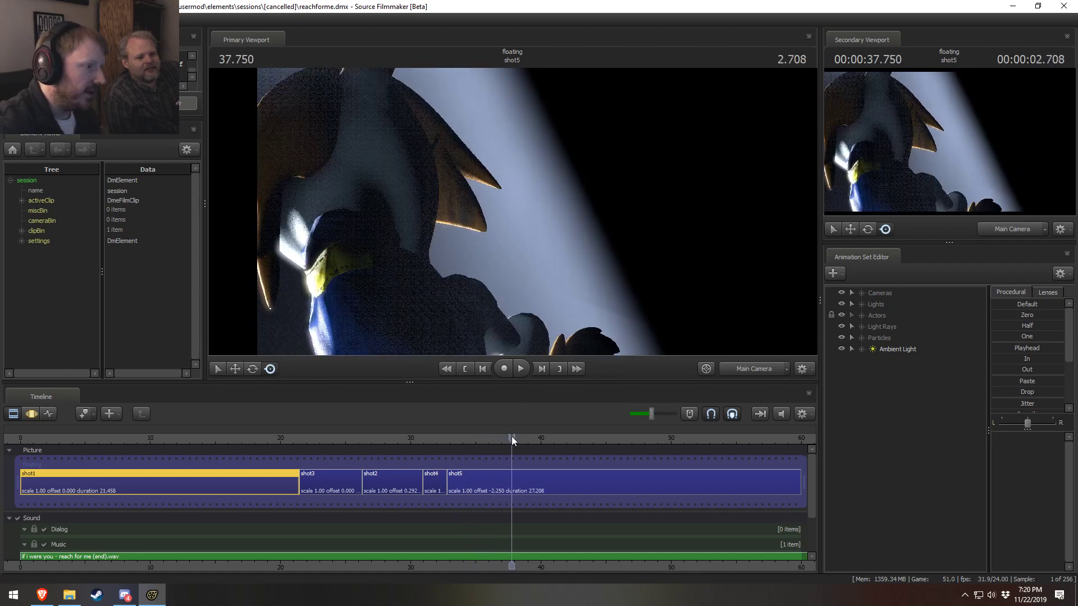
pyautogui.press('space')
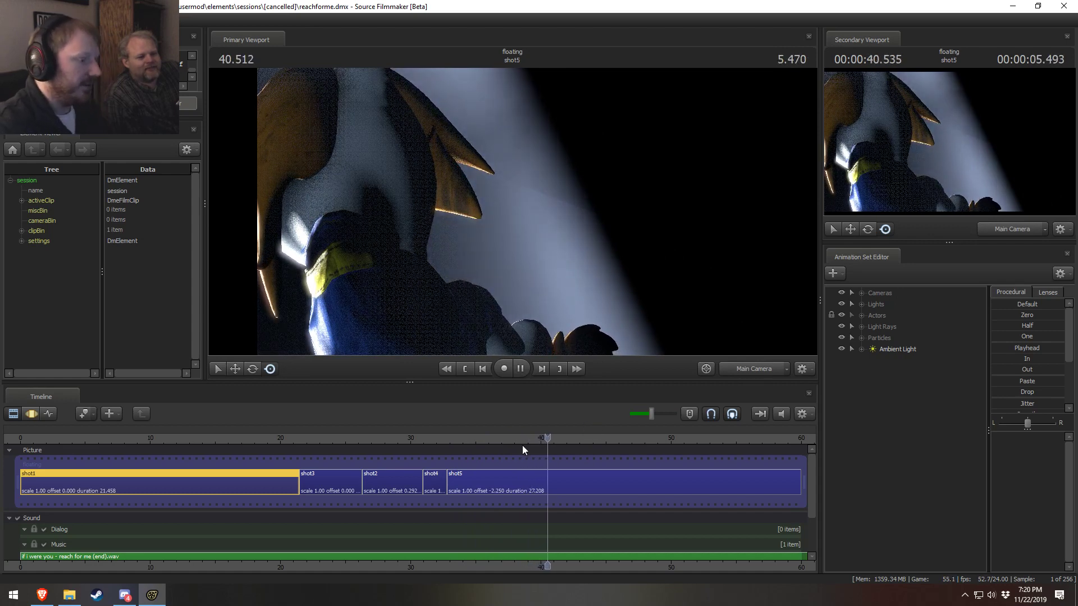
pyautogui.press('space')
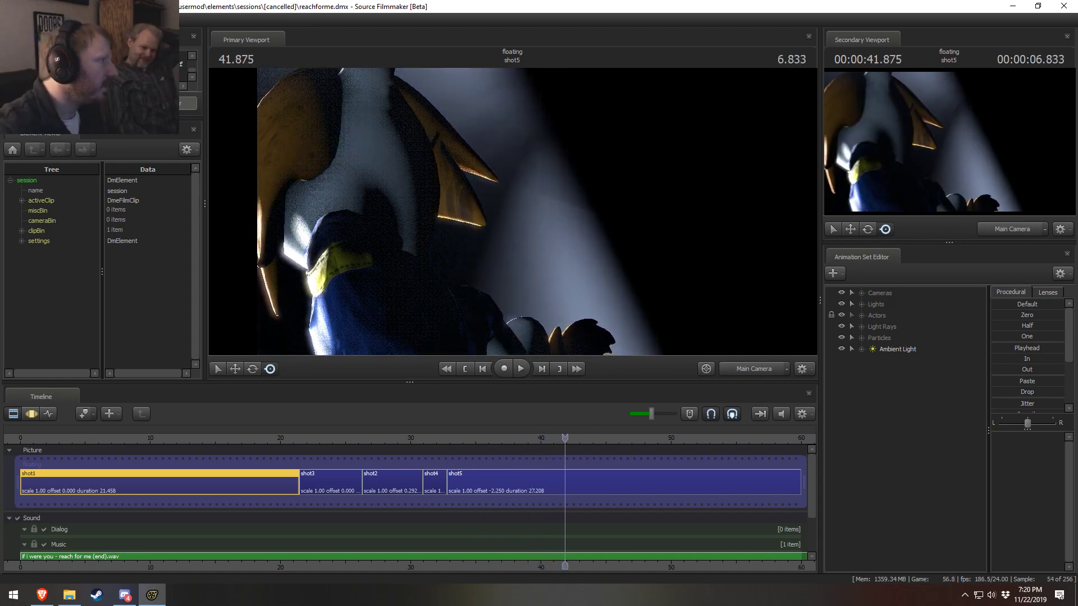
# Open nov09.dmx from the main sessions folder
pyautogui.hotkey('ctrl', 'o')
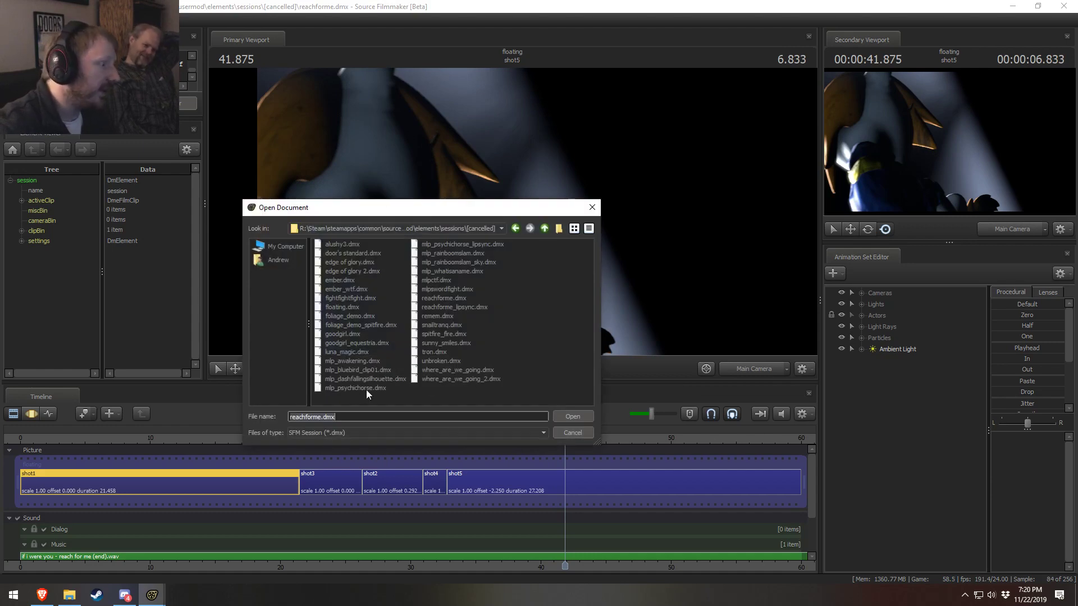
pyautogui.click(545, 229)
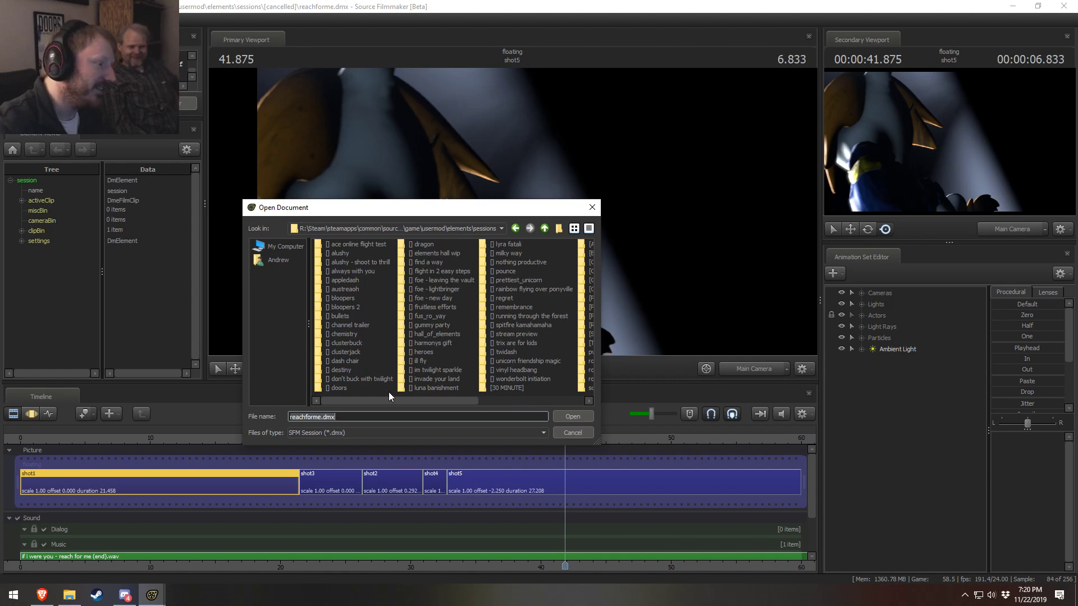
pyautogui.moveTo(393, 401); pyautogui.dragTo(600, 394)
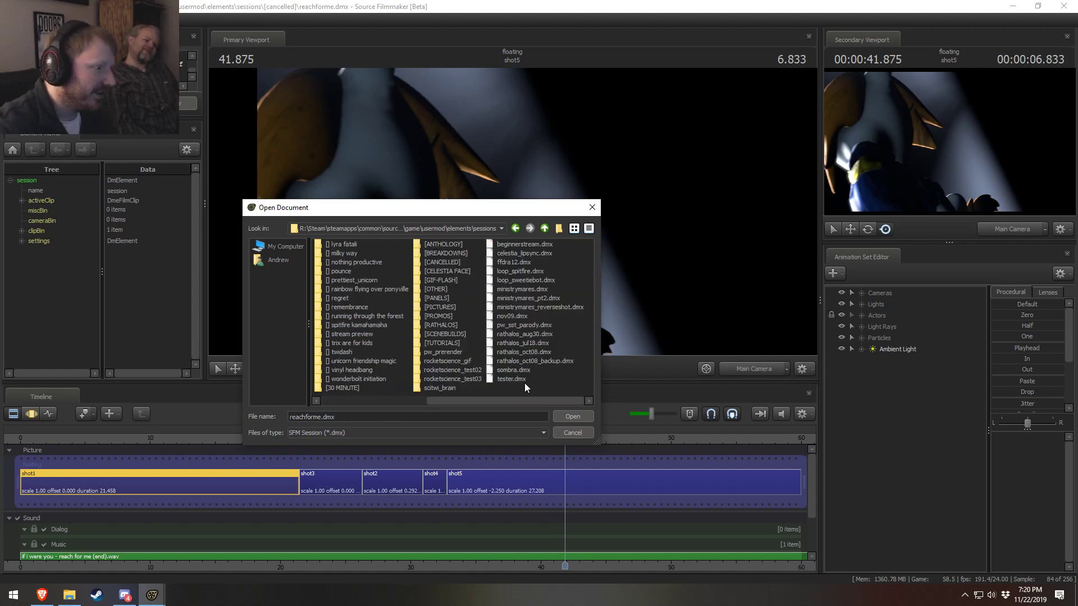
pyautogui.click(508, 314)
pyautogui.click(579, 418)
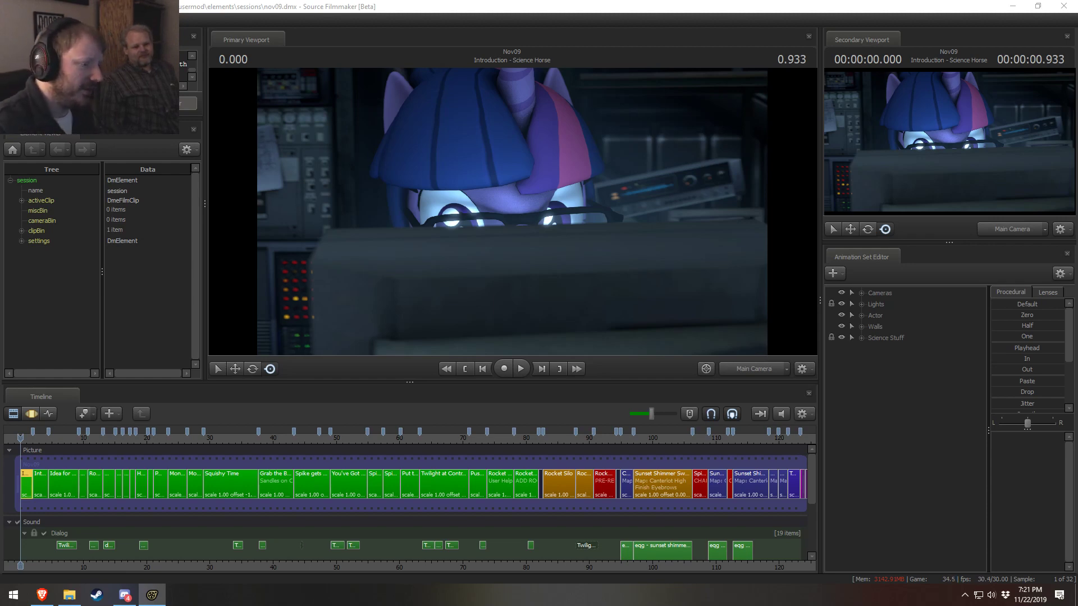
# Move the playhead to about 100 s and examine the Sunset Shimmer Swoos Right In shot and its neighbouring clips
pyautogui.click(654, 439)
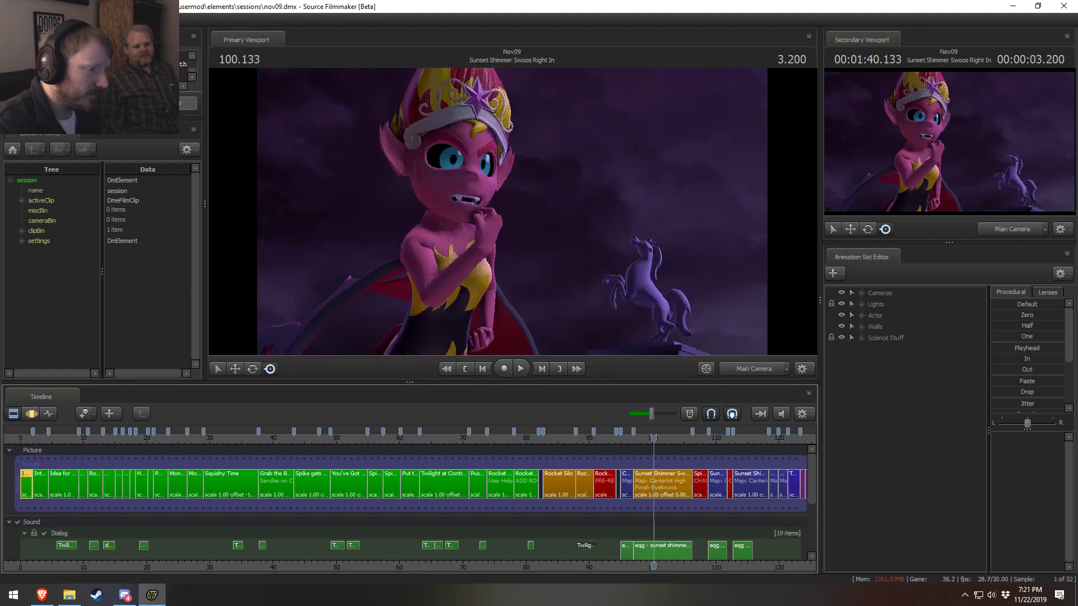
pyautogui.moveTo(685, 570); pyautogui.dragTo(476, 569)
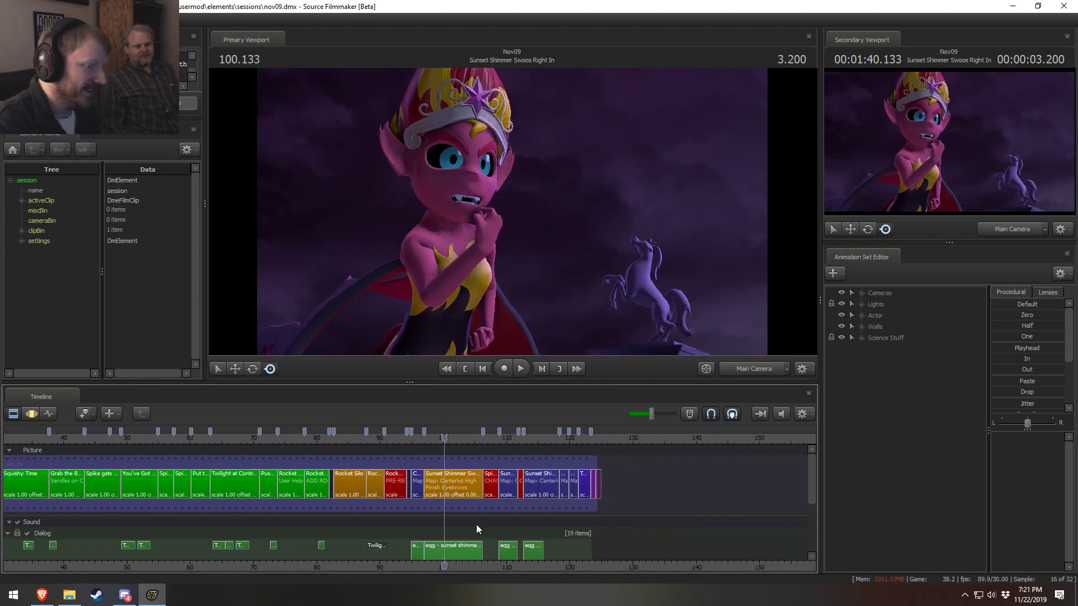
pyautogui.scroll(5, 477, 525)
pyautogui.scroll(3, 476, 524)
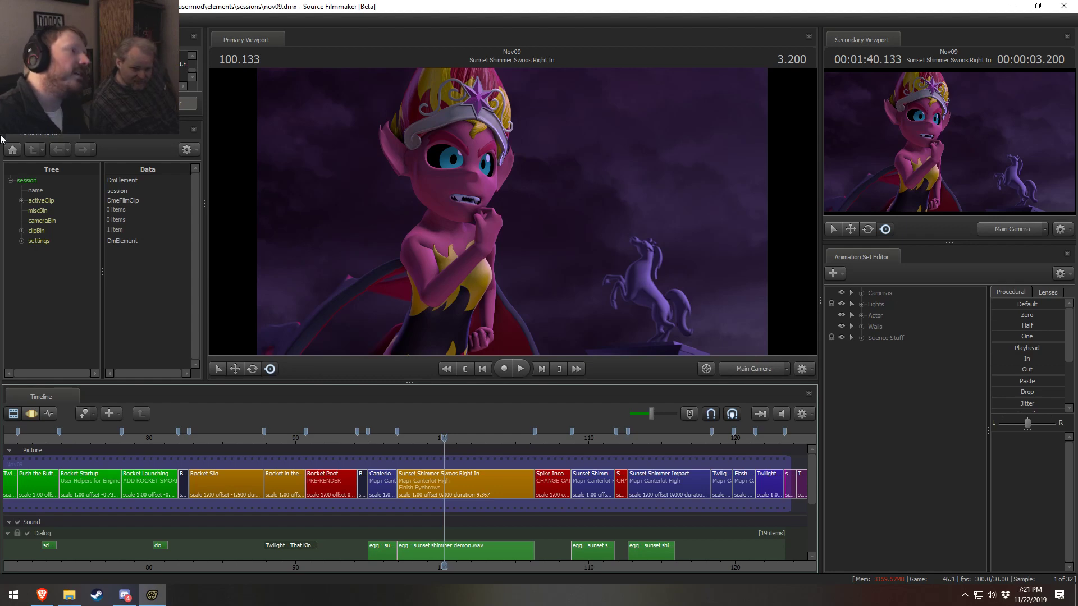
# Browse the category folders in the session-opening dialog and look inside the [PROMOS] folder
pyautogui.click(12, 21)
pyautogui.click(25, 40)
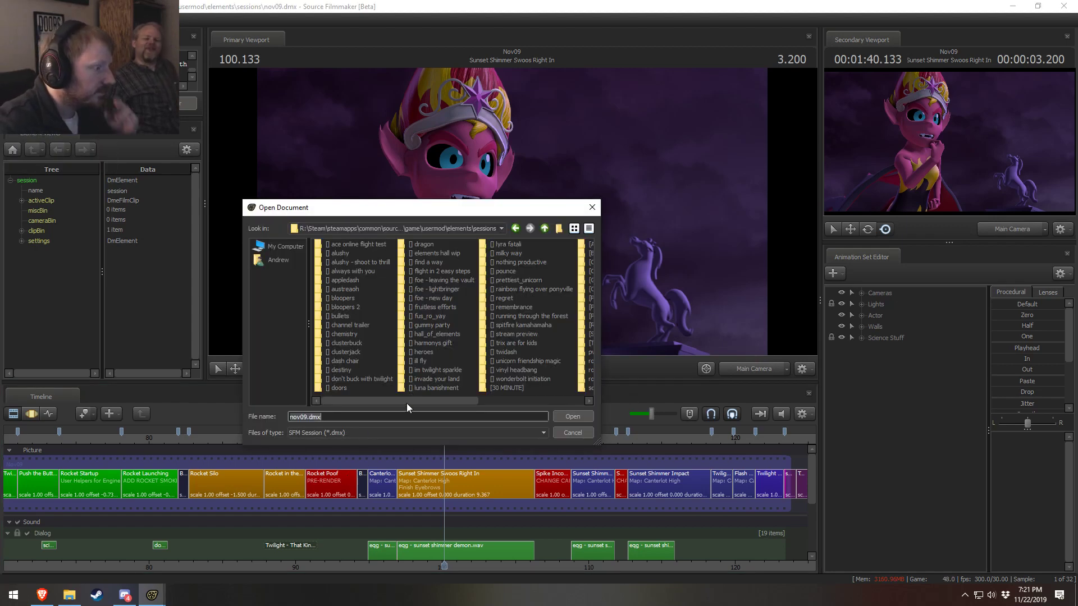
pyautogui.click(513, 416)
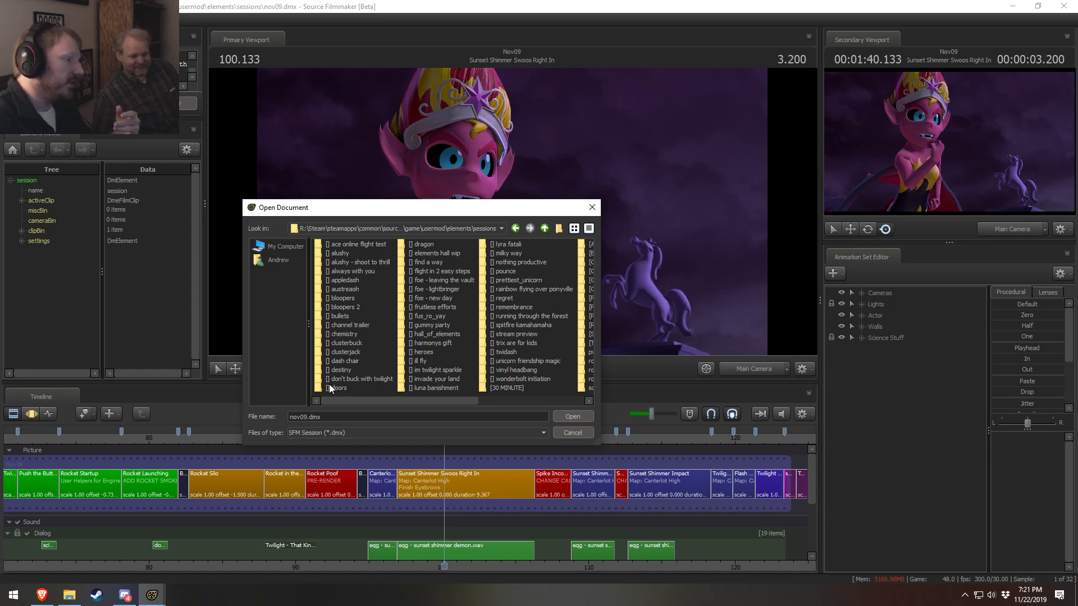
pyautogui.moveTo(353, 400); pyautogui.dragTo(441, 404)
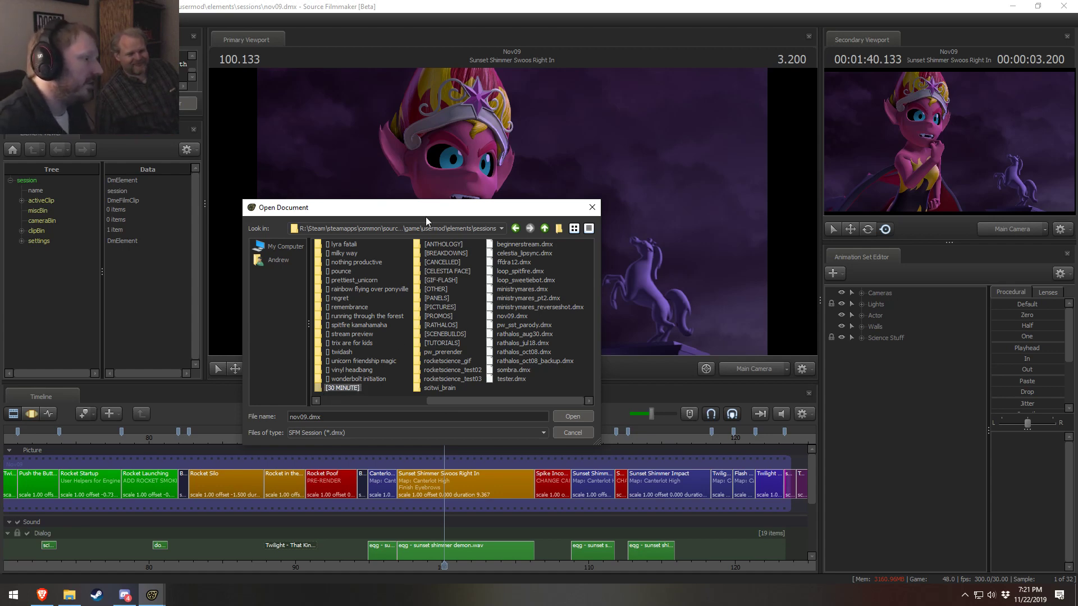
pyautogui.click(460, 244)
pyautogui.click(456, 253)
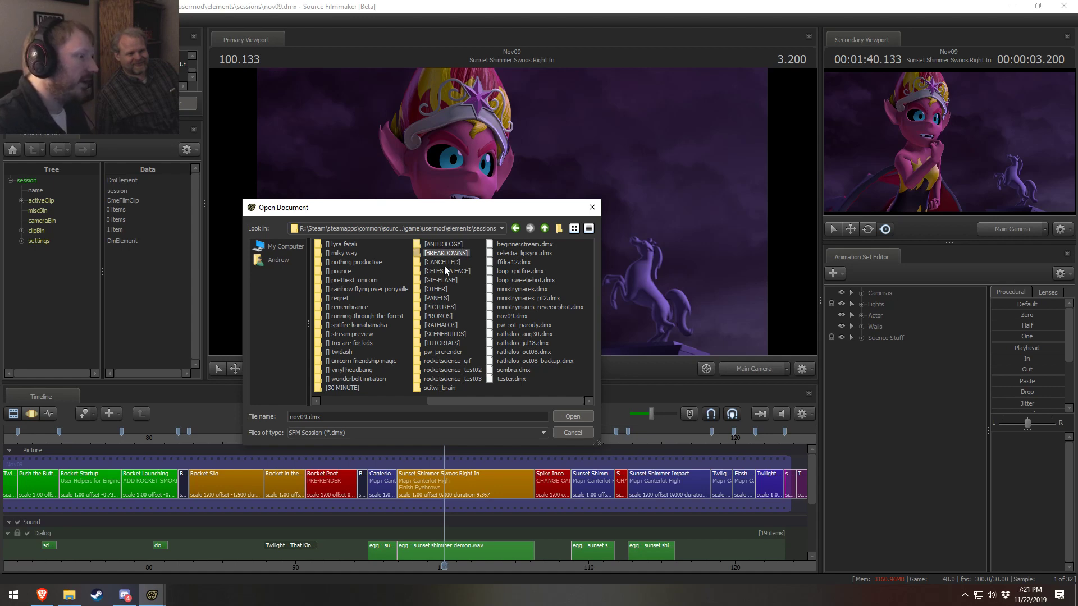
pyautogui.click(443, 271)
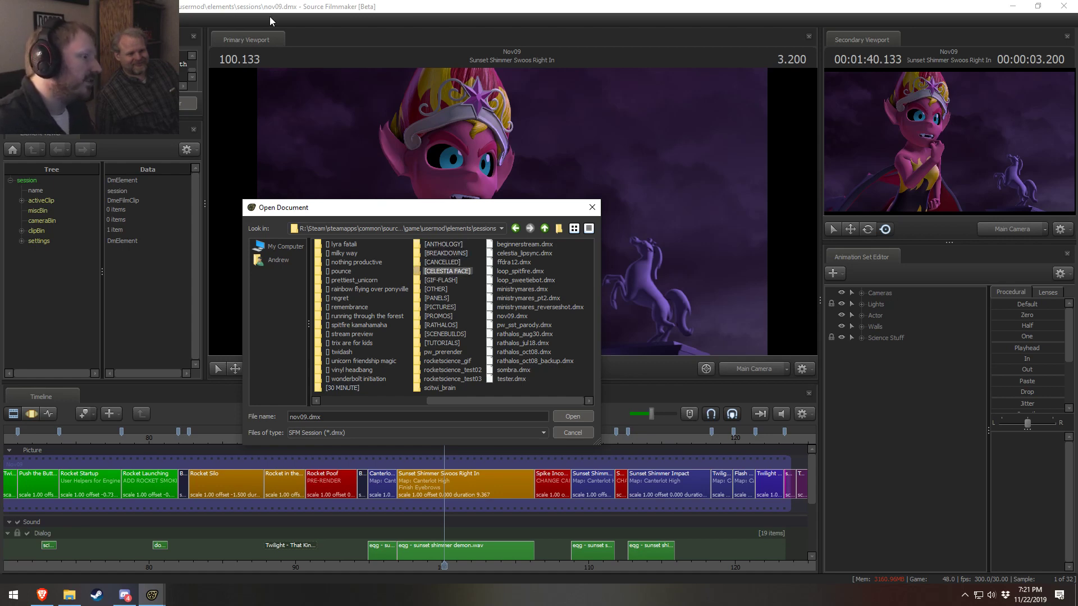
pyautogui.click(429, 288)
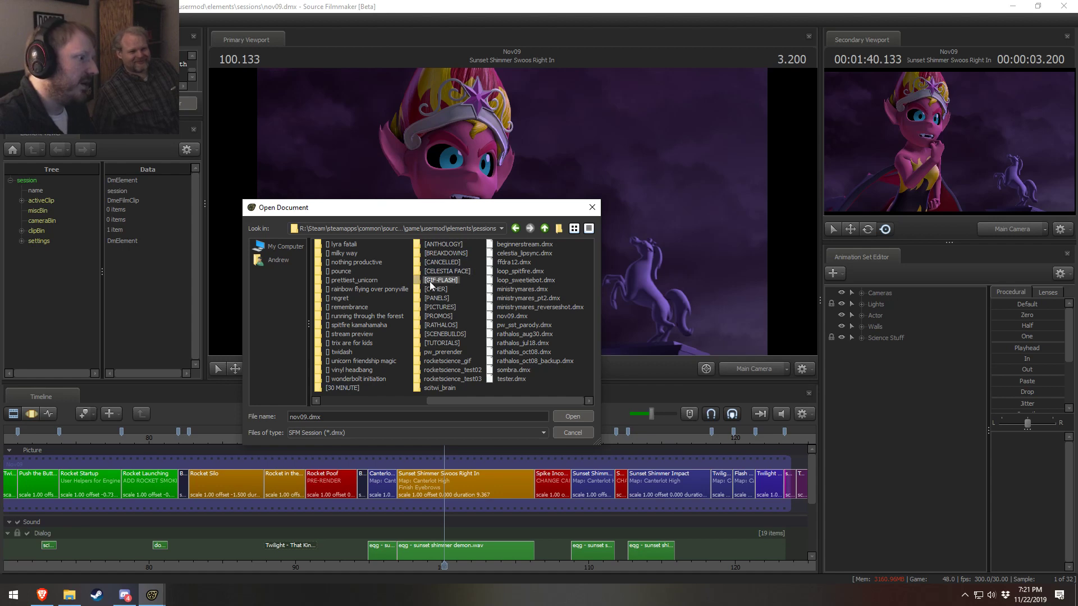
pyautogui.click(443, 307)
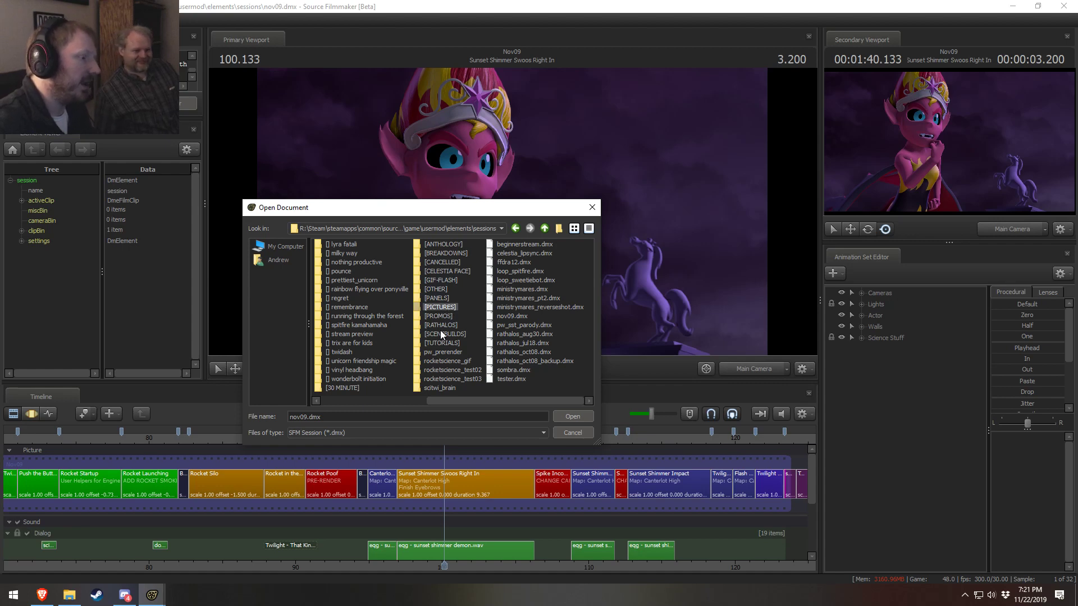
pyautogui.click(446, 317)
pyautogui.doubleClick(446, 317)
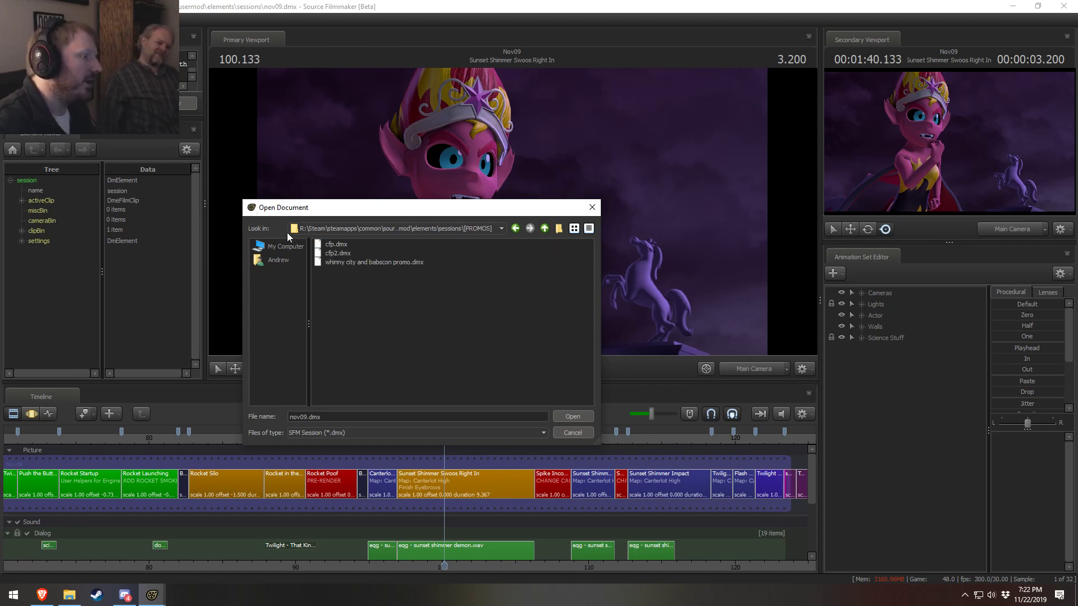
# Return to the main sessions folder and look through its [TUTORIALS] folder entry and loose session files, including tester.dmx and beginnerstream.dmx
pyautogui.click(543, 228)
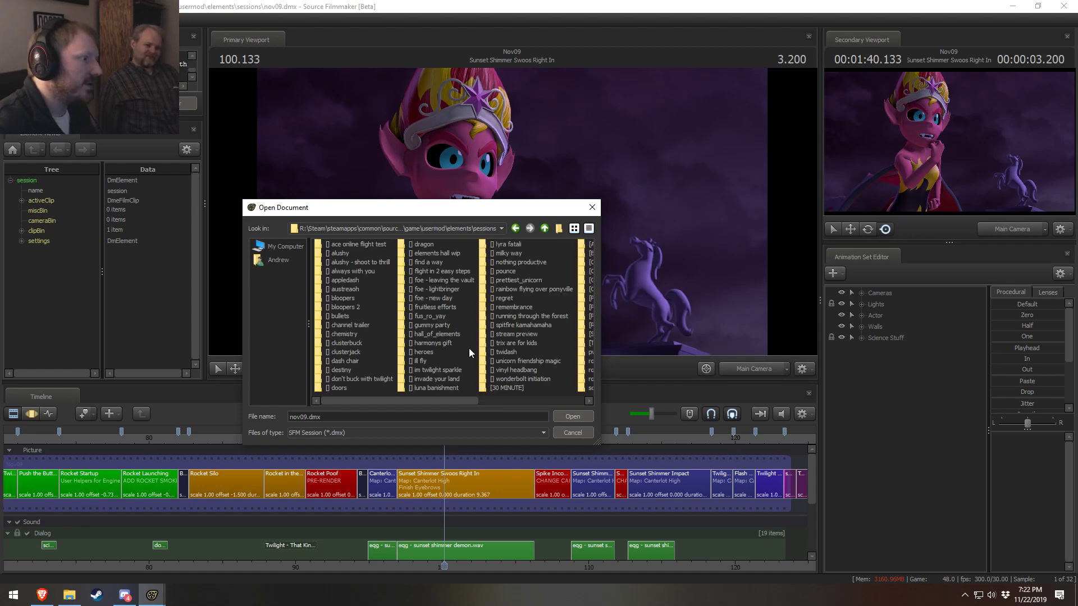
pyautogui.moveTo(443, 401); pyautogui.dragTo(667, 408)
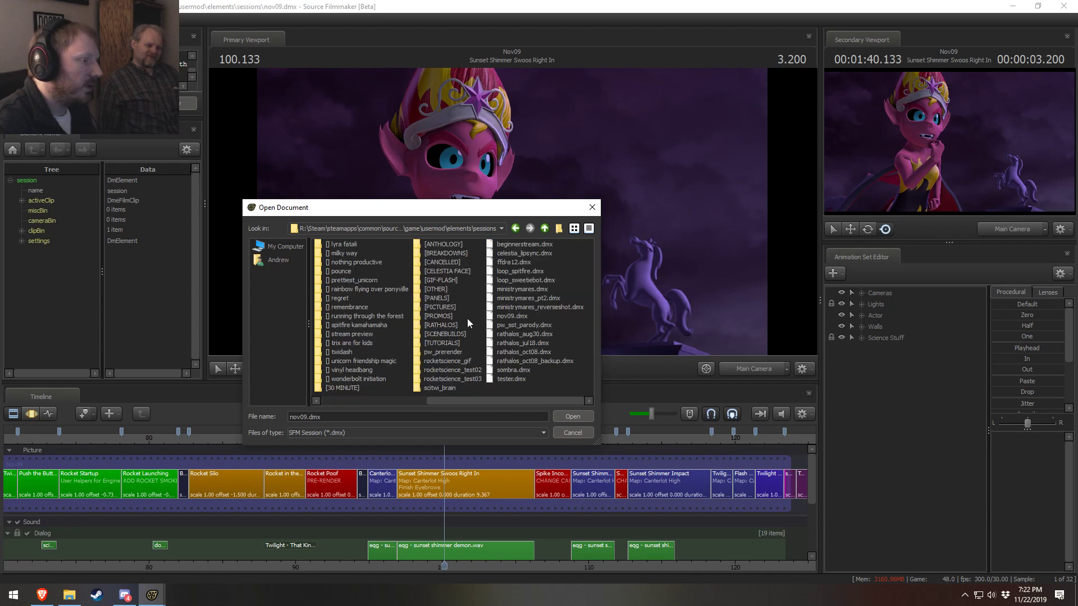
pyautogui.click(436, 342)
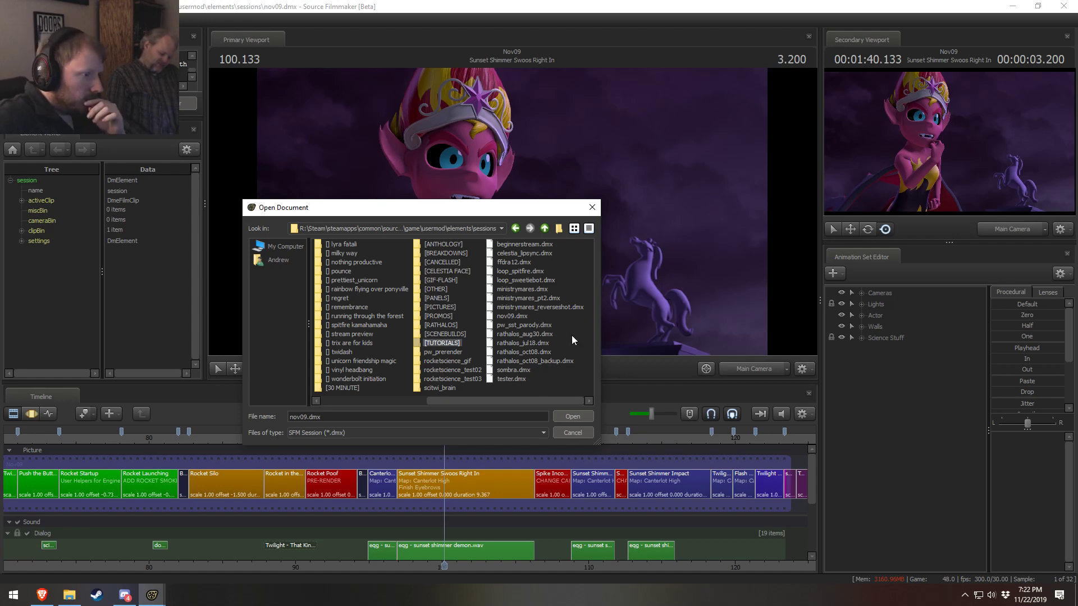
pyautogui.click(509, 378)
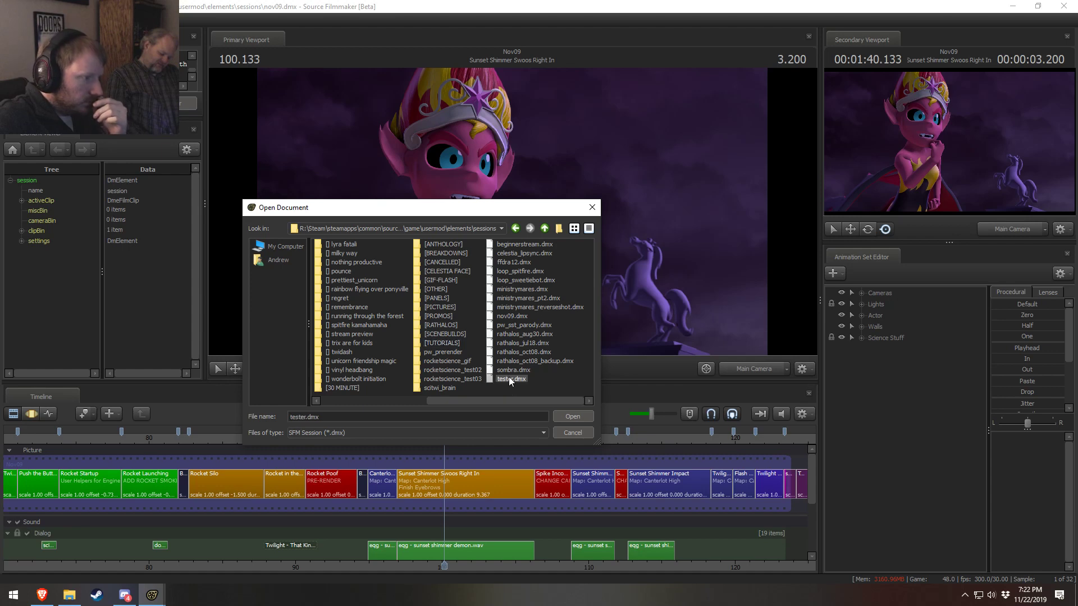
pyautogui.click(517, 262)
pyautogui.click(521, 253)
pyautogui.click(525, 246)
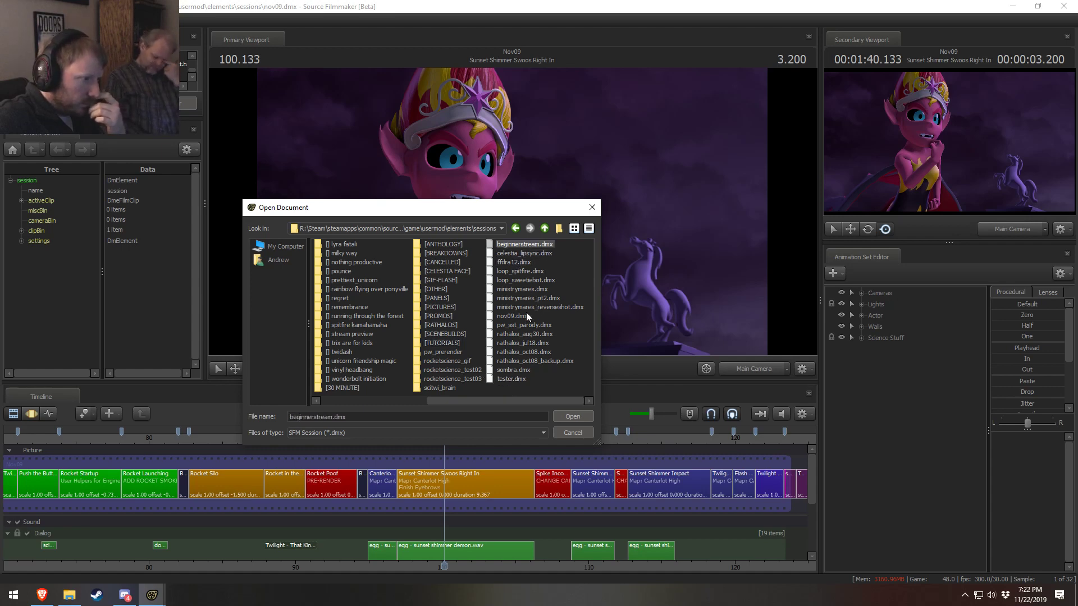
# Open the [CANCELLED] folder and look through its sessions from foliage_demo.dmx to mlp_psychichorse.dmx
pyautogui.doubleClick(442, 263)
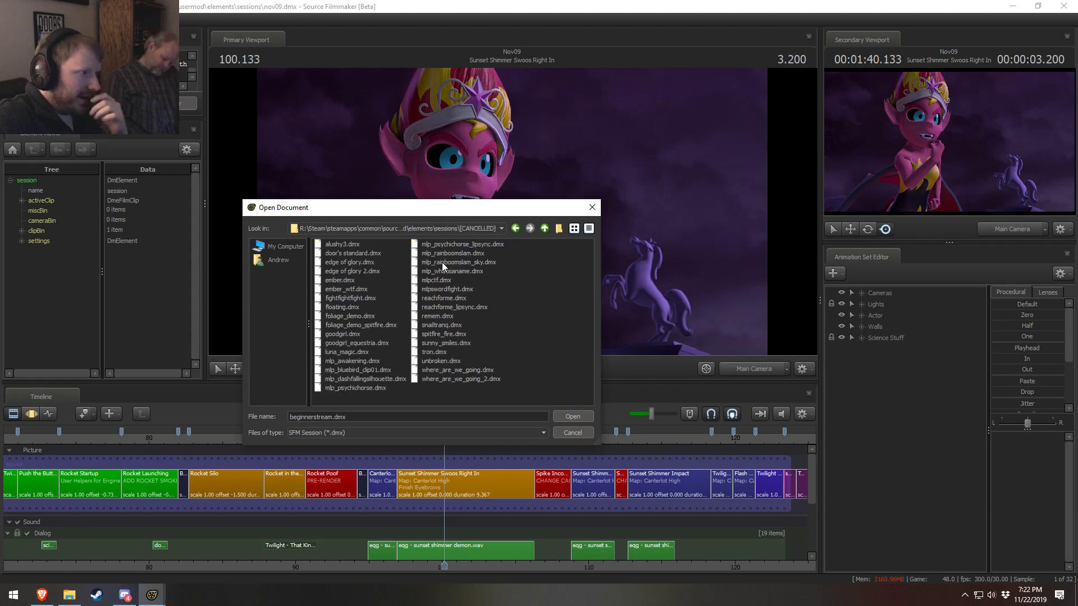
pyautogui.click(347, 317)
pyautogui.click(354, 326)
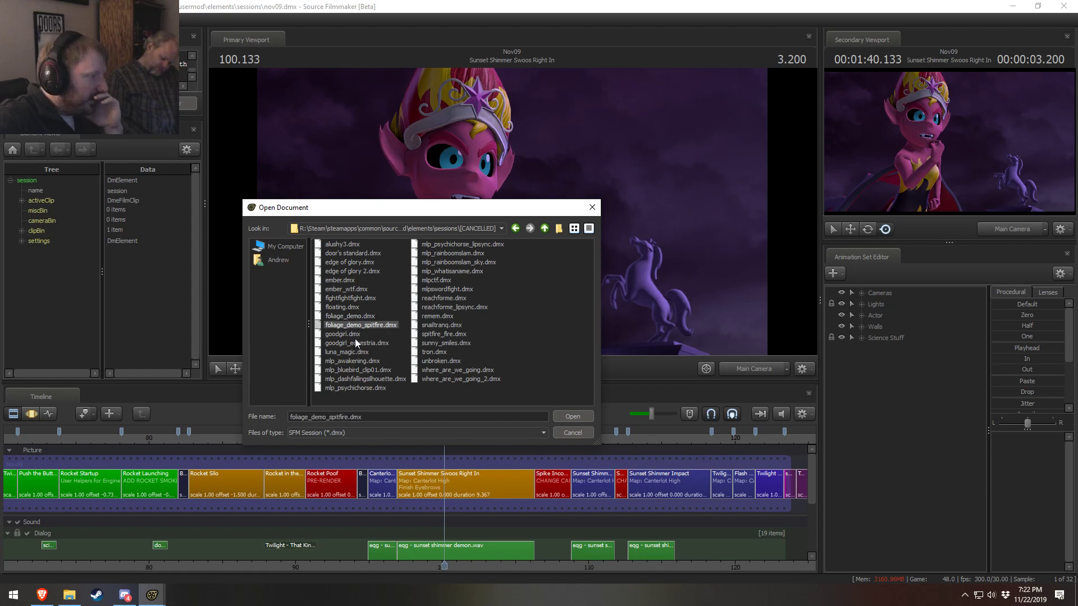
pyautogui.click(341, 334)
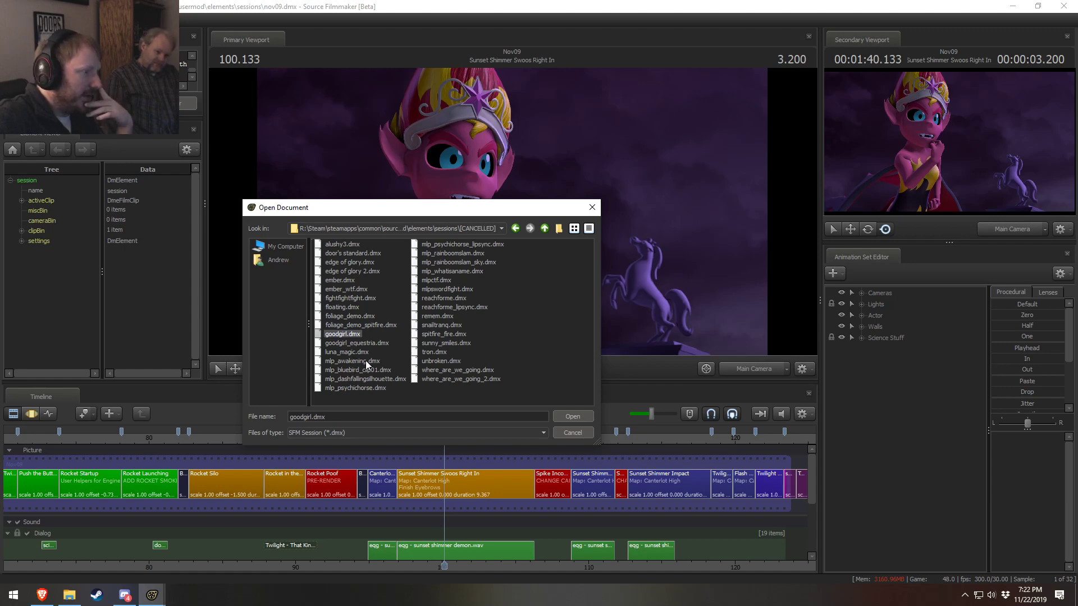
pyautogui.click(357, 362)
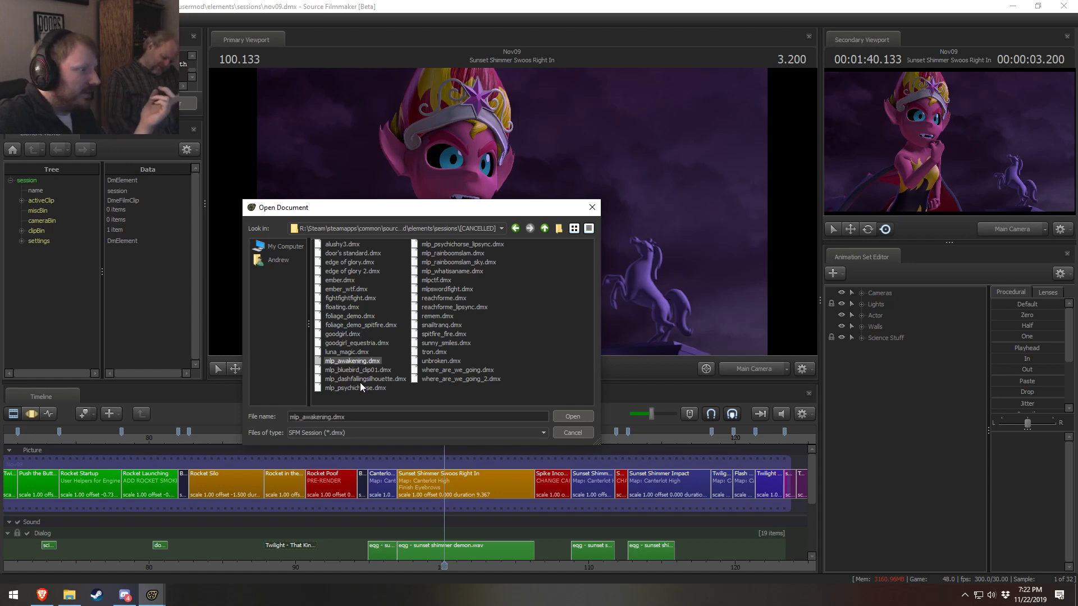
pyautogui.click(360, 371)
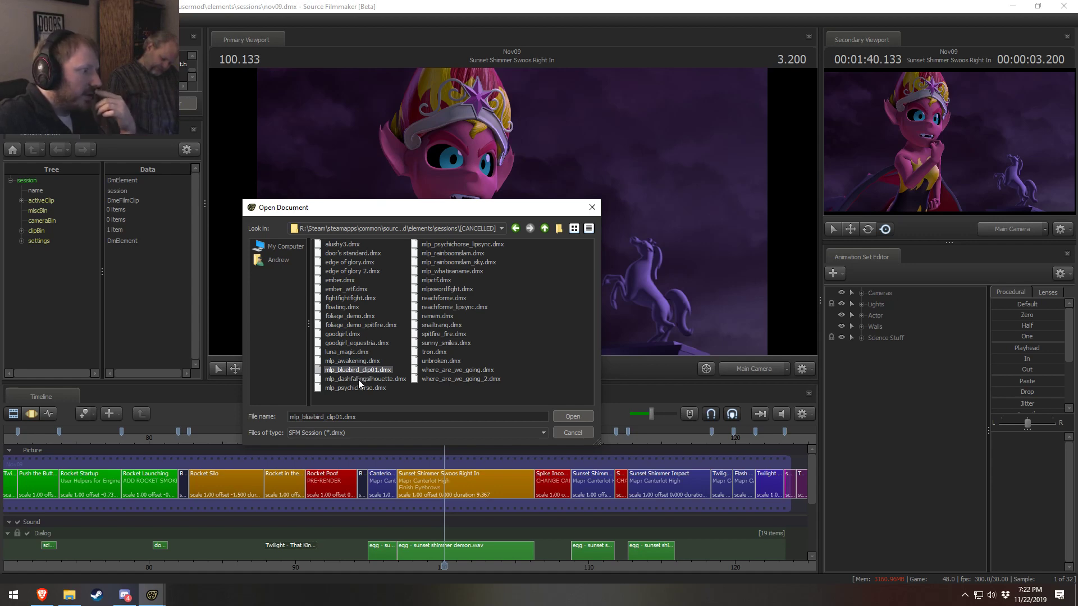
pyautogui.click(359, 380)
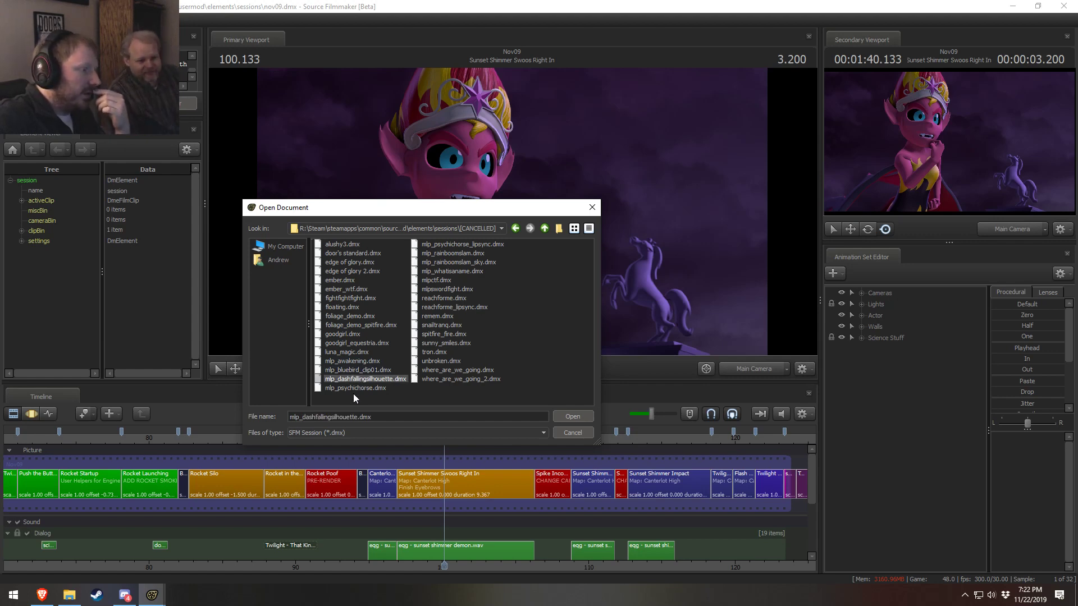
pyautogui.click(355, 389)
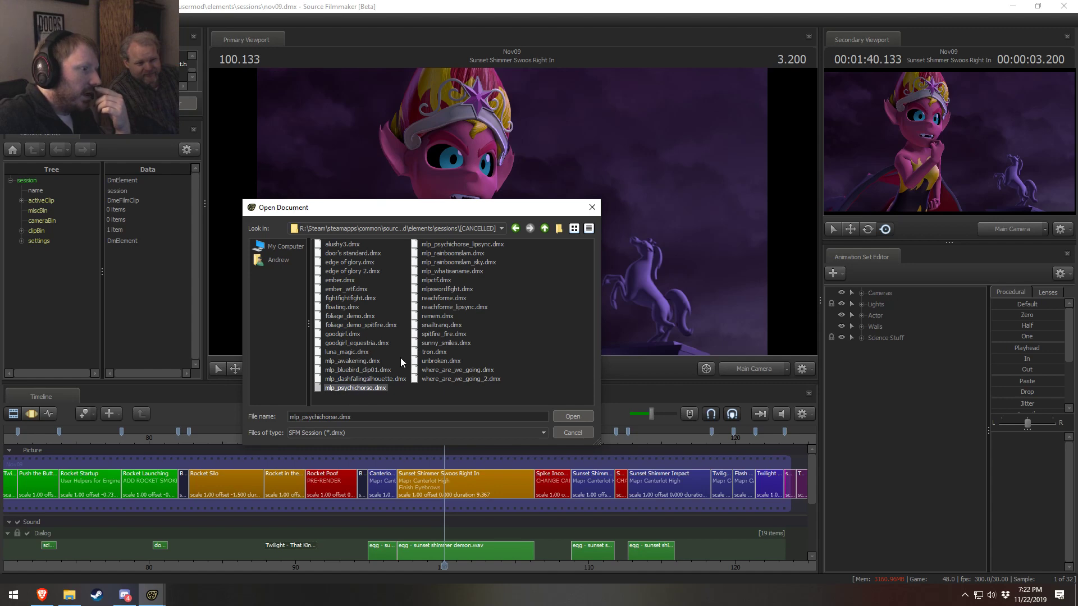
# Look through the cancelled sessions from mlp_rainboomslam.dmx to where_are_we_going_2.dmx, and return to the main sessions folder's file list
pyautogui.click(453, 254)
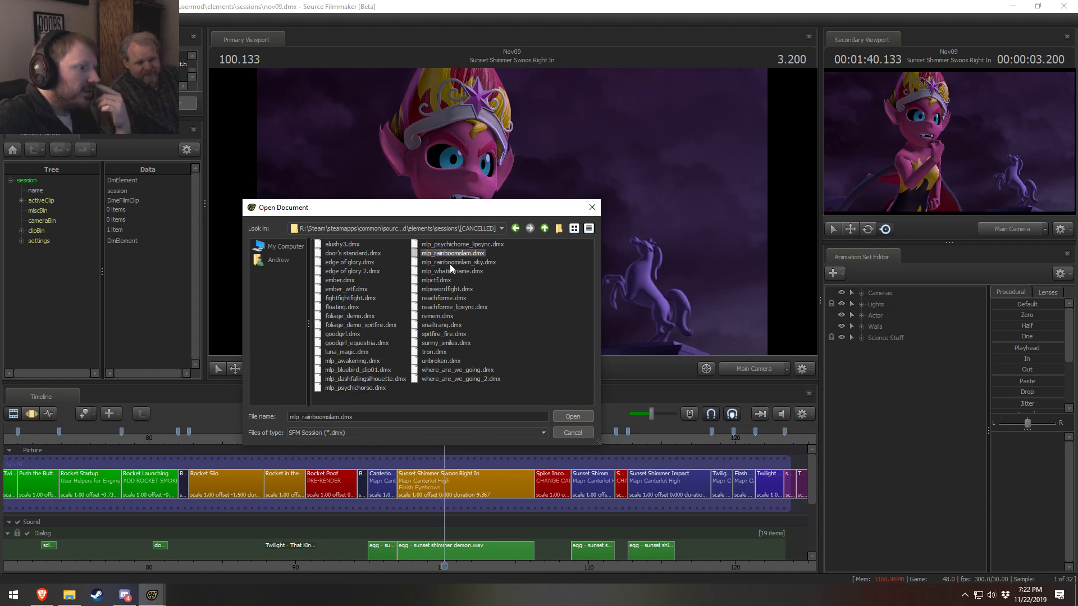
pyautogui.click(447, 272)
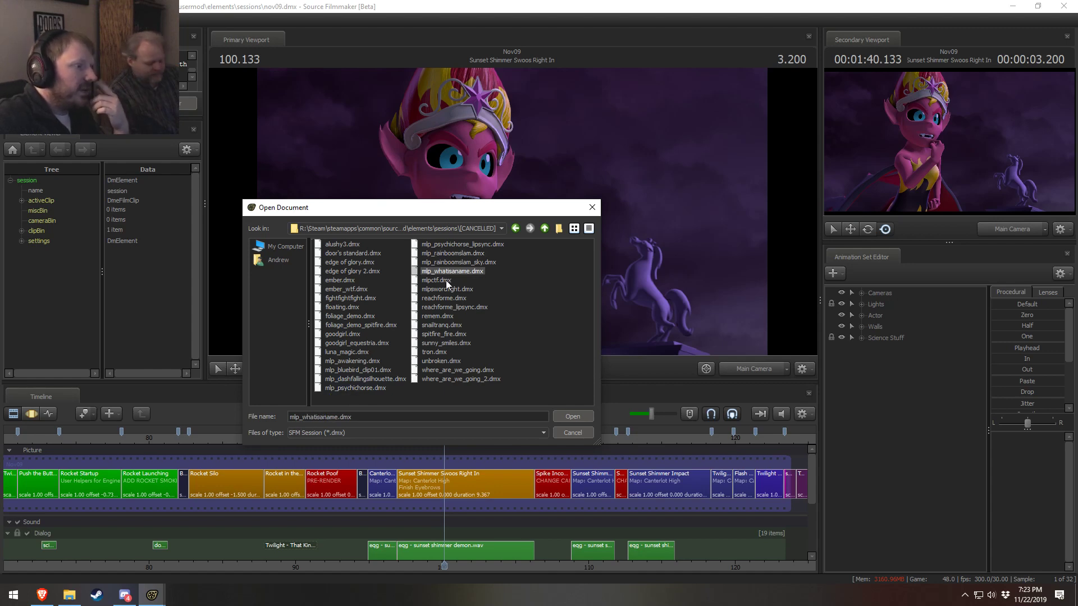
pyautogui.click(445, 281)
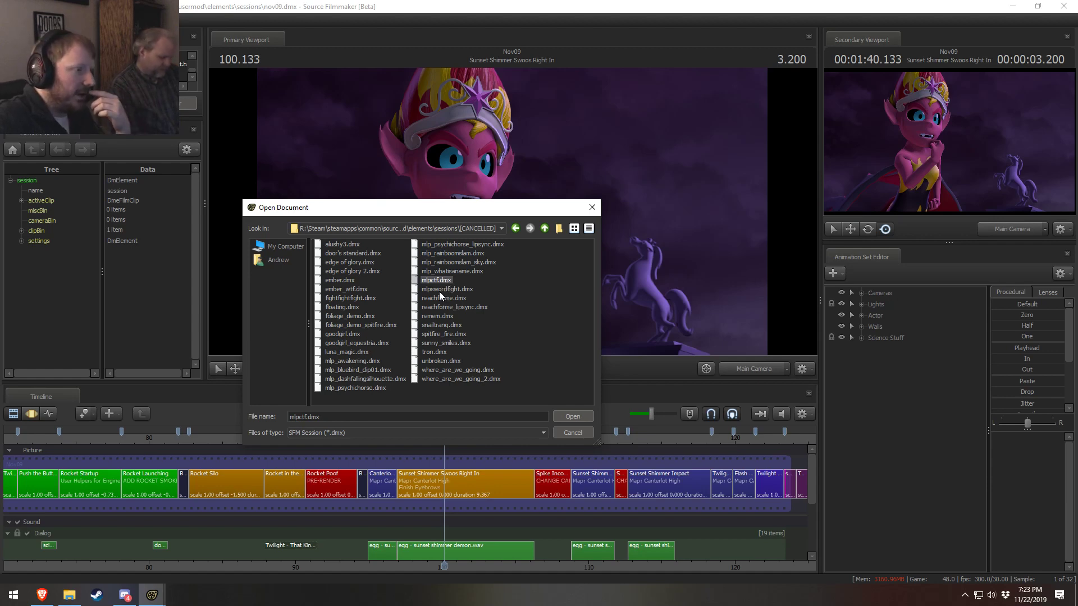
pyautogui.click(439, 292)
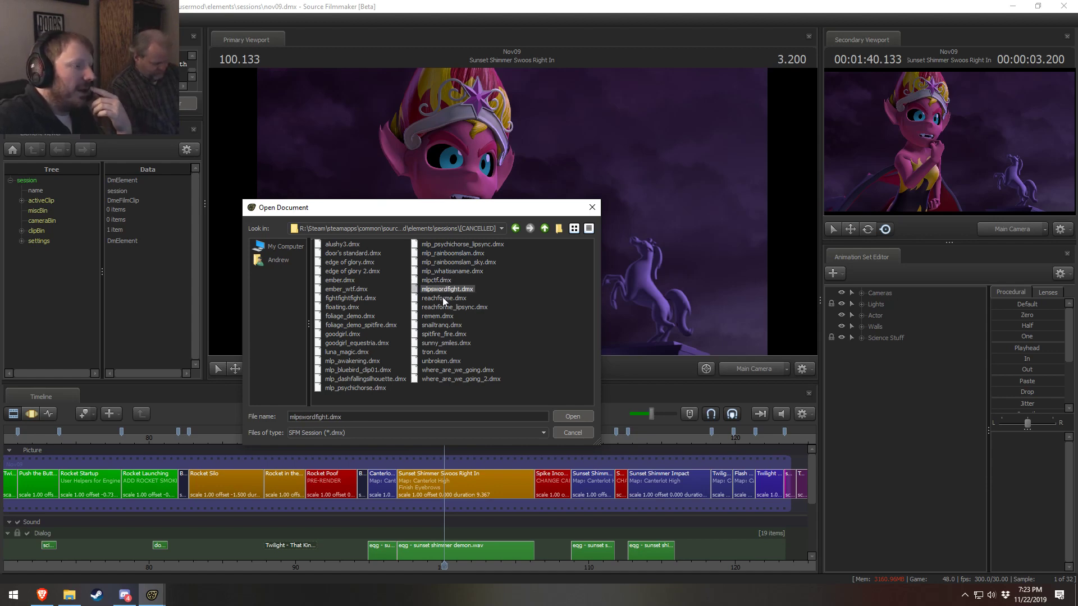
pyautogui.click(441, 298)
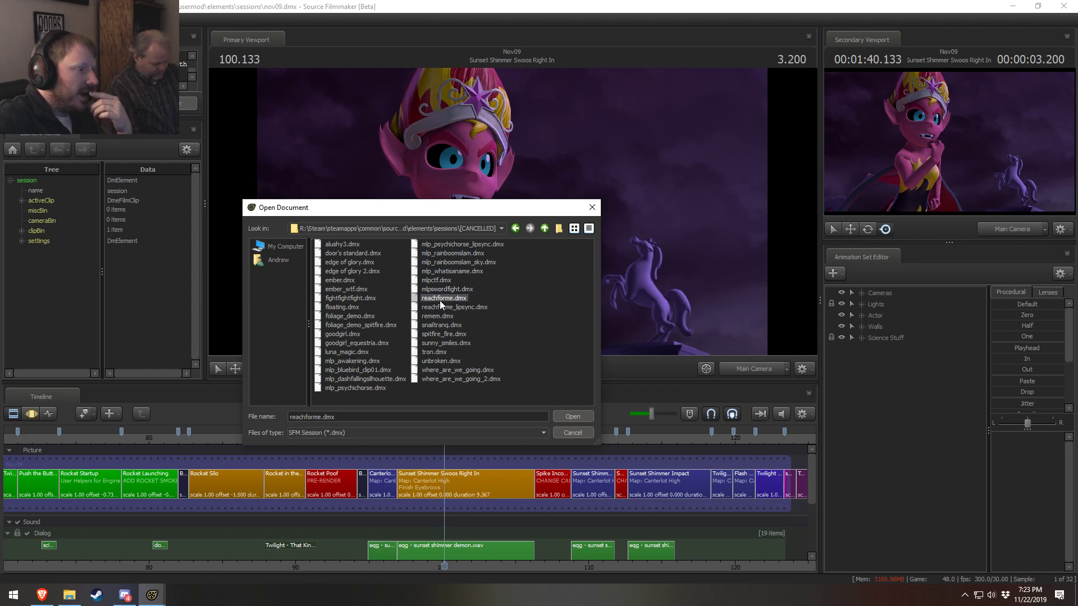
pyautogui.click(444, 317)
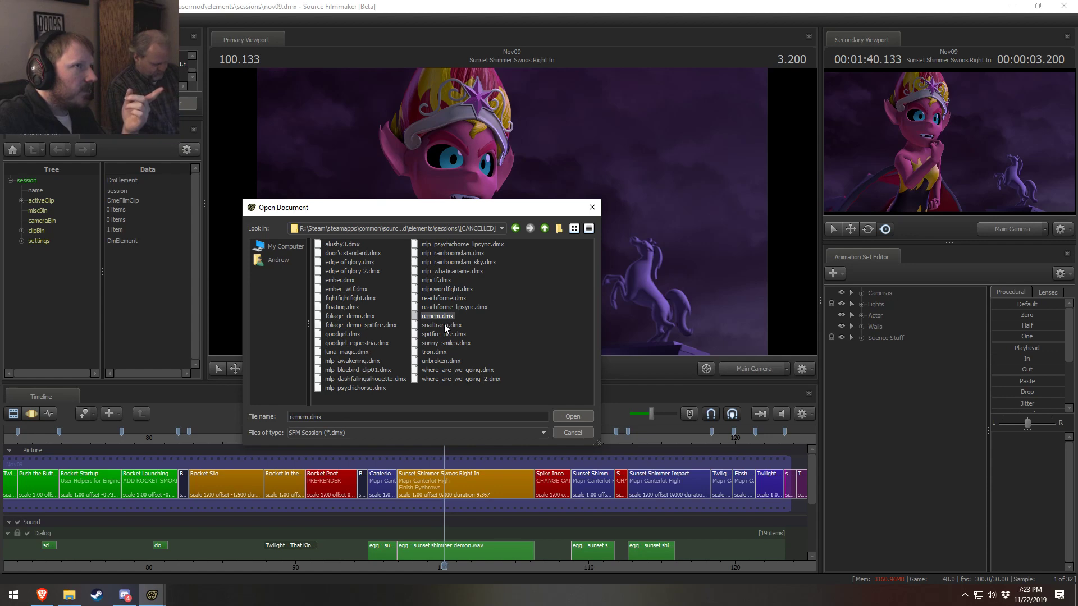
pyautogui.click(443, 326)
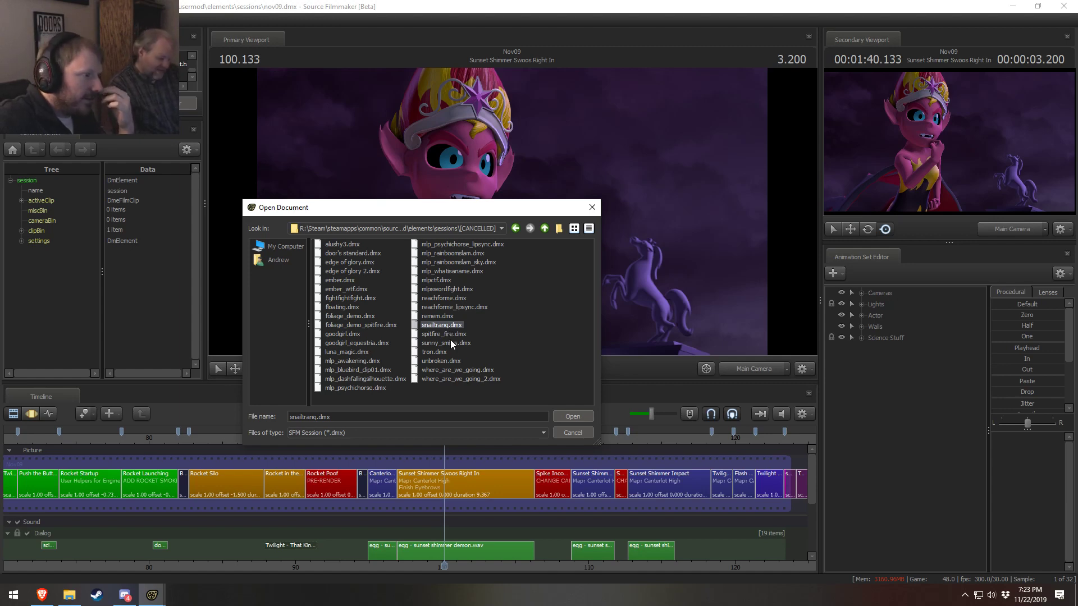
pyautogui.click(443, 333)
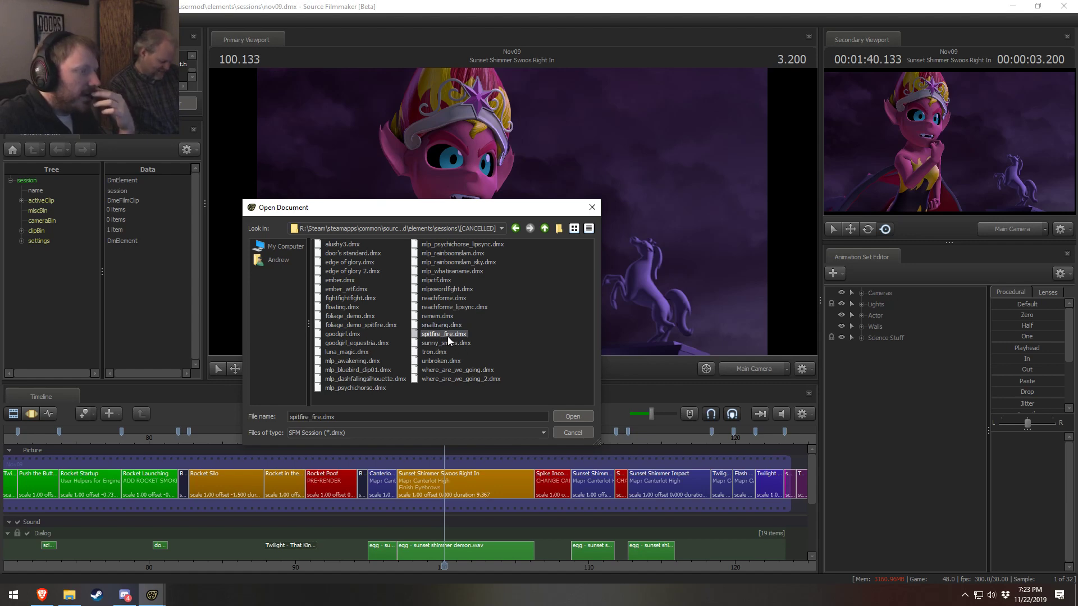
pyautogui.click(444, 342)
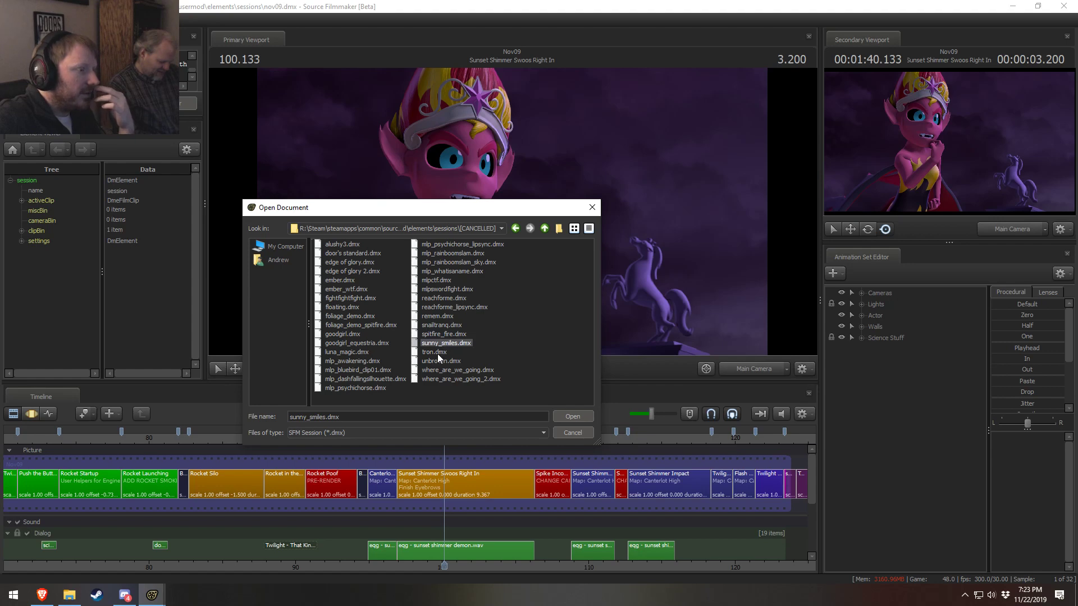
pyautogui.click(437, 353)
pyautogui.click(431, 362)
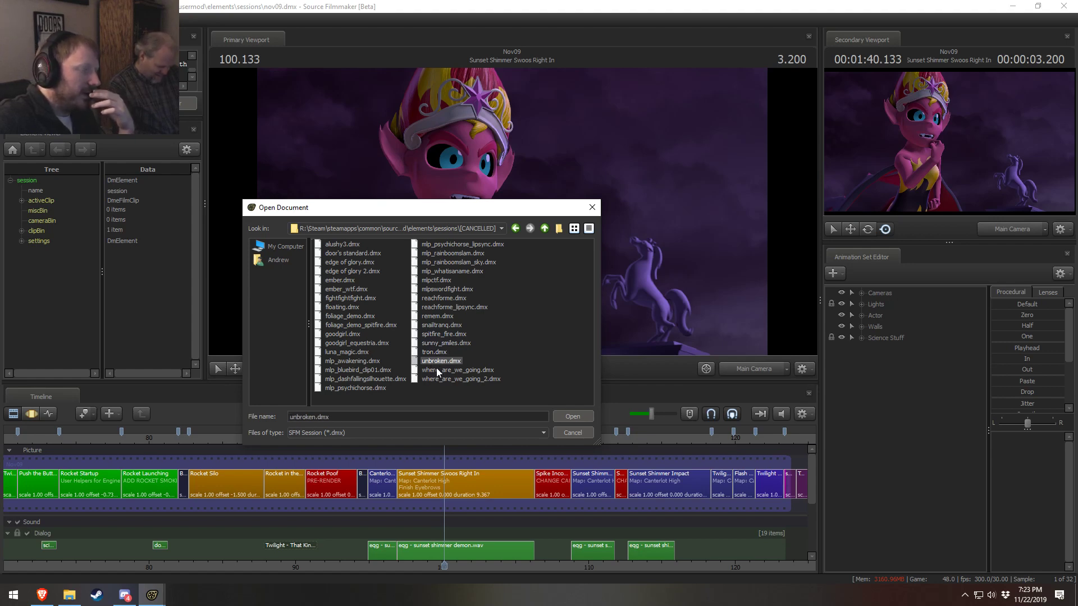
pyautogui.click(436, 369)
pyautogui.click(435, 383)
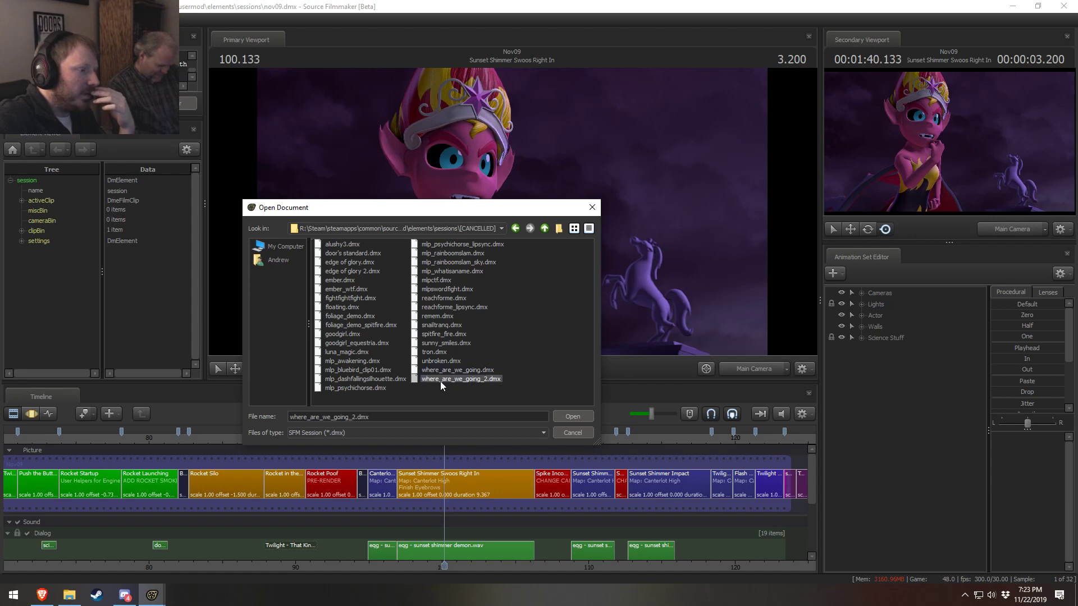
pyautogui.click(545, 229)
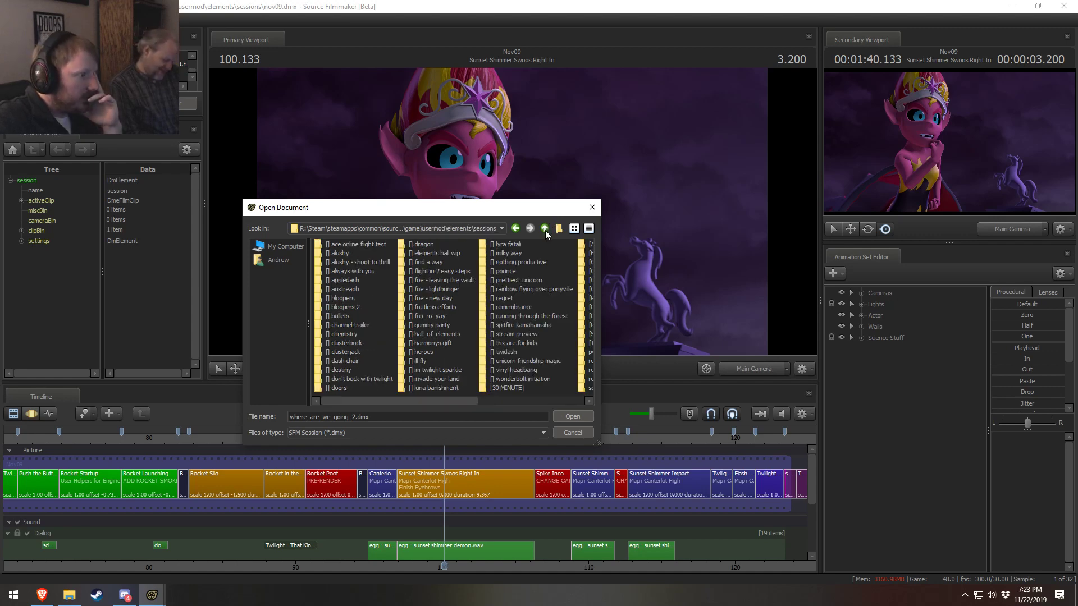
pyautogui.moveTo(425, 402); pyautogui.dragTo(583, 406)
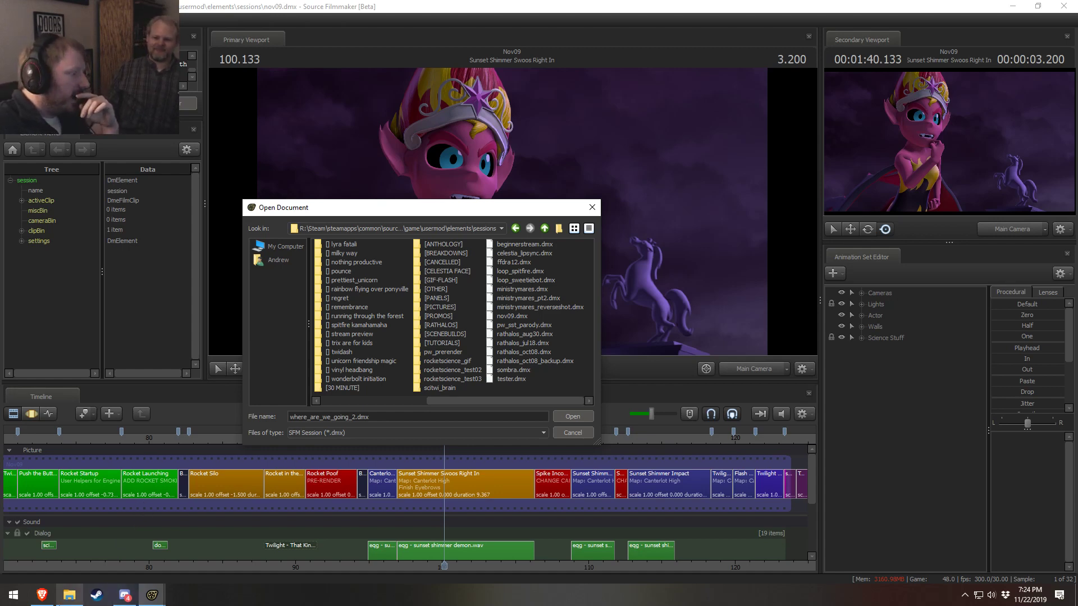
# Switch to File Explorer, open the usermod elements' sessions folder and look through its subfolders and loose session files
pyautogui.click(70, 596)
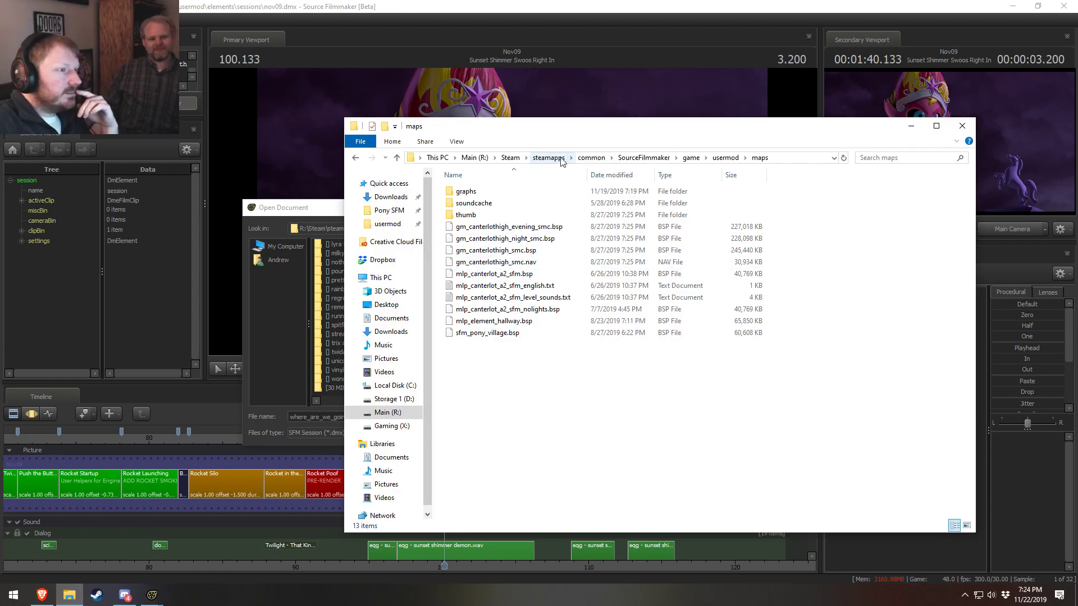
pyautogui.click(389, 210)
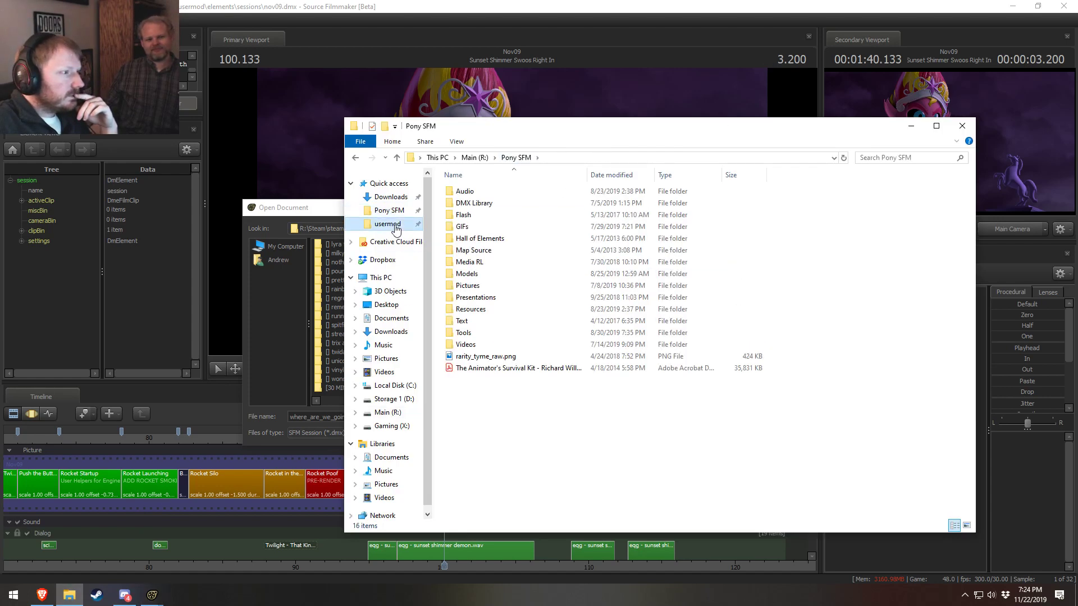
pyautogui.click(387, 224)
pyautogui.doubleClick(463, 238)
pyautogui.doubleClick(471, 205)
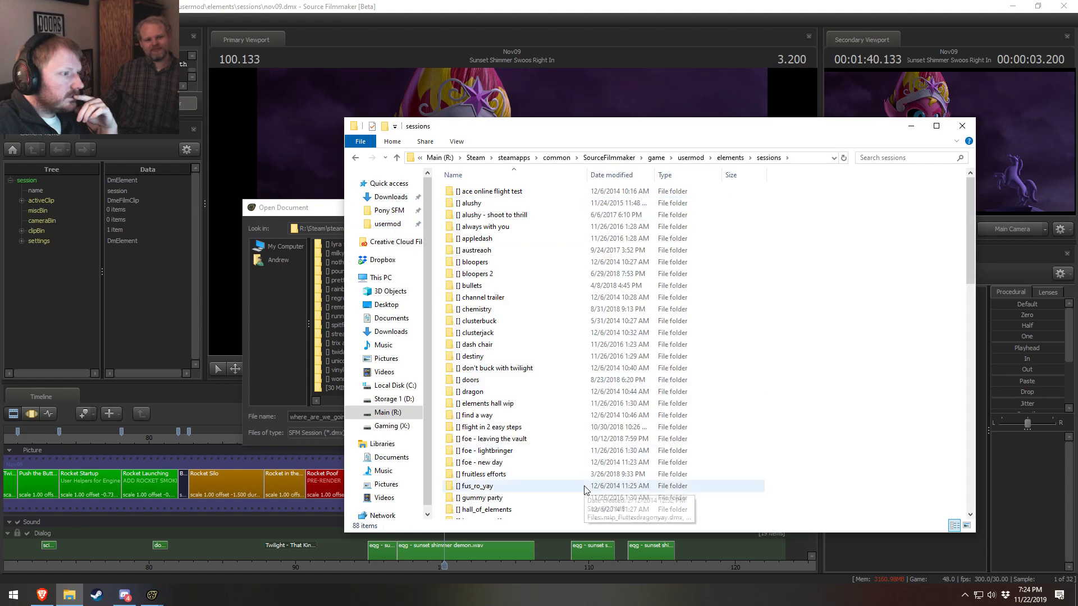
pyautogui.scroll(-5, 558, 471)
pyautogui.scroll(-9, 555, 472)
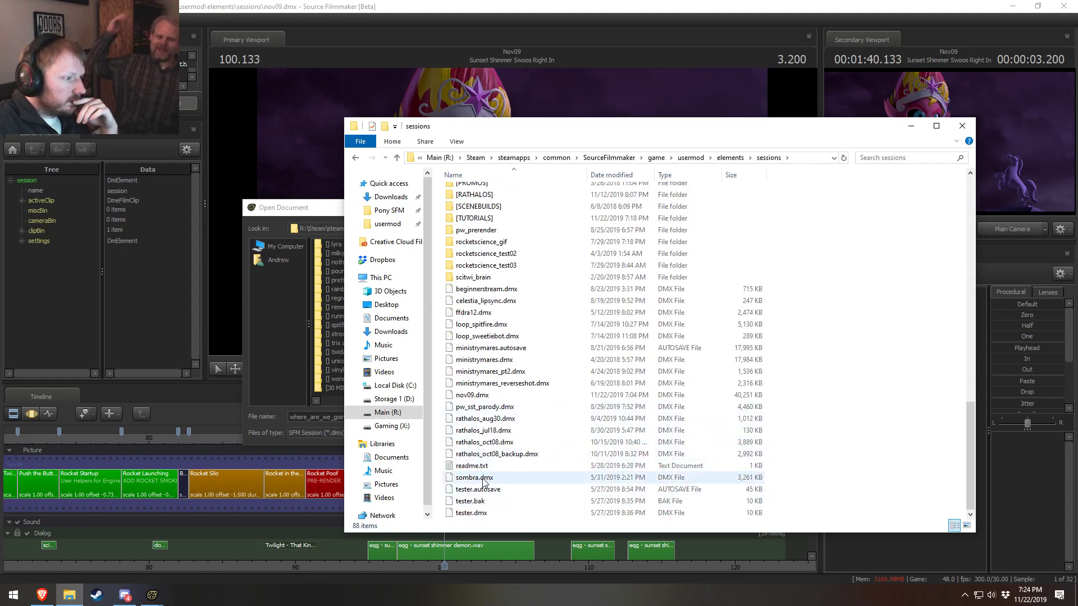
pyautogui.scroll(2, 471, 219)
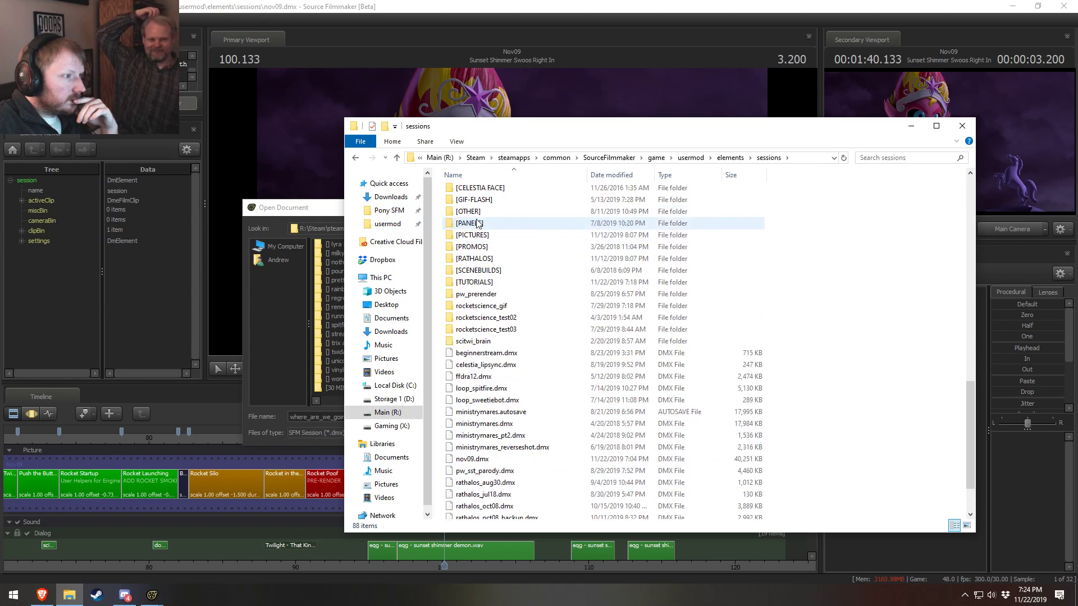
pyautogui.scroll(1, 471, 211)
# Look through the sessions in the [CANCELLED] folder down to where_are_we_going_2.dmx, and close the File Explorer window
pyautogui.doubleClick(472, 211)
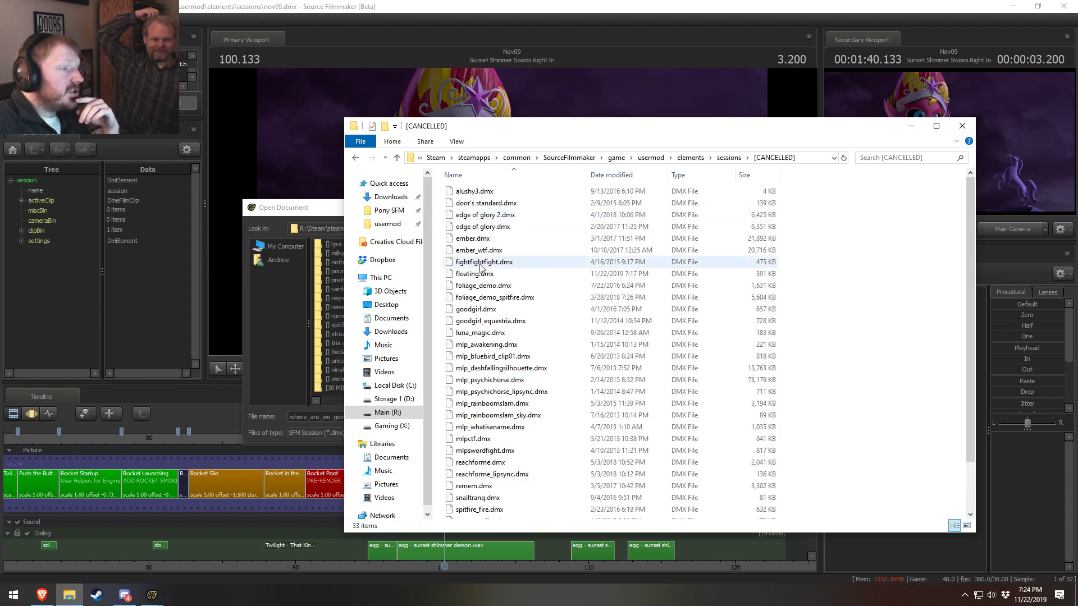
pyautogui.scroll(-2, 559, 476)
pyautogui.click(562, 431)
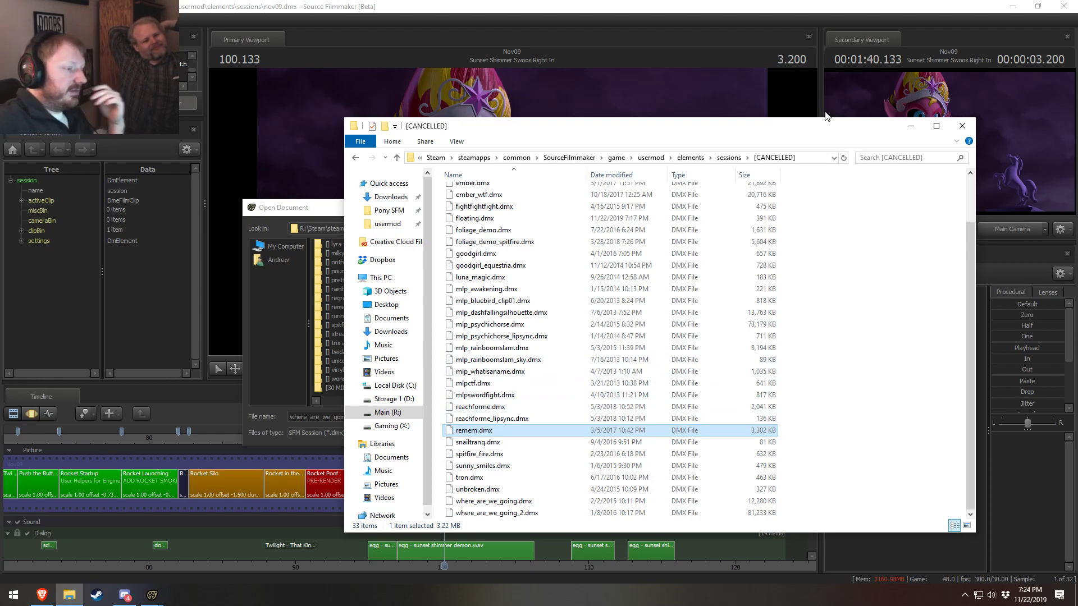
pyautogui.click(962, 126)
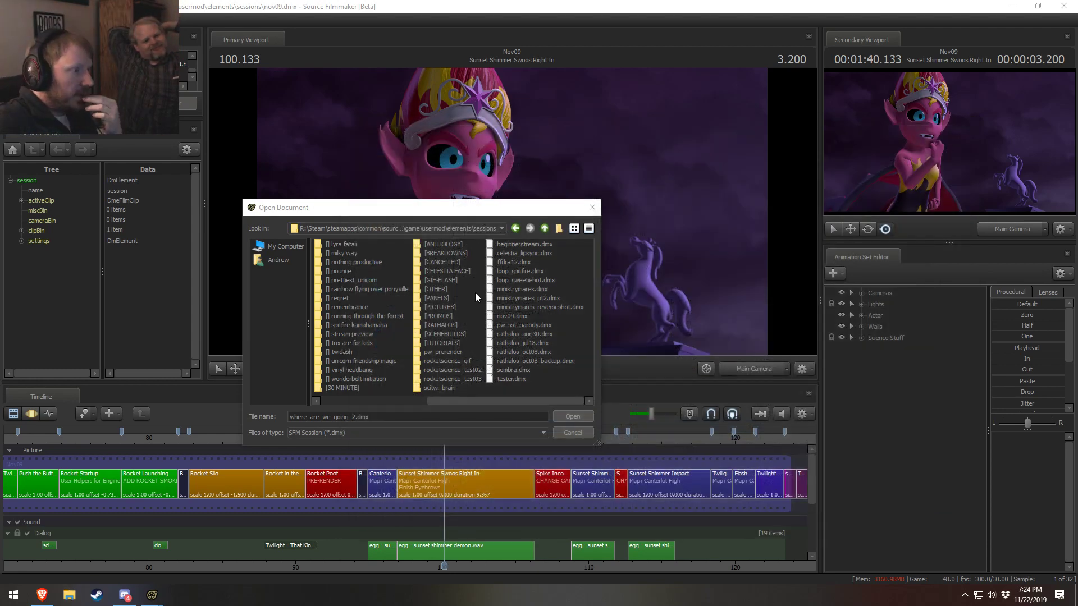
# Look through the [OTHER] folder in the session-opening dialog and leave the dialog without opening a session
pyautogui.doubleClick(439, 289)
pyautogui.click(361, 245)
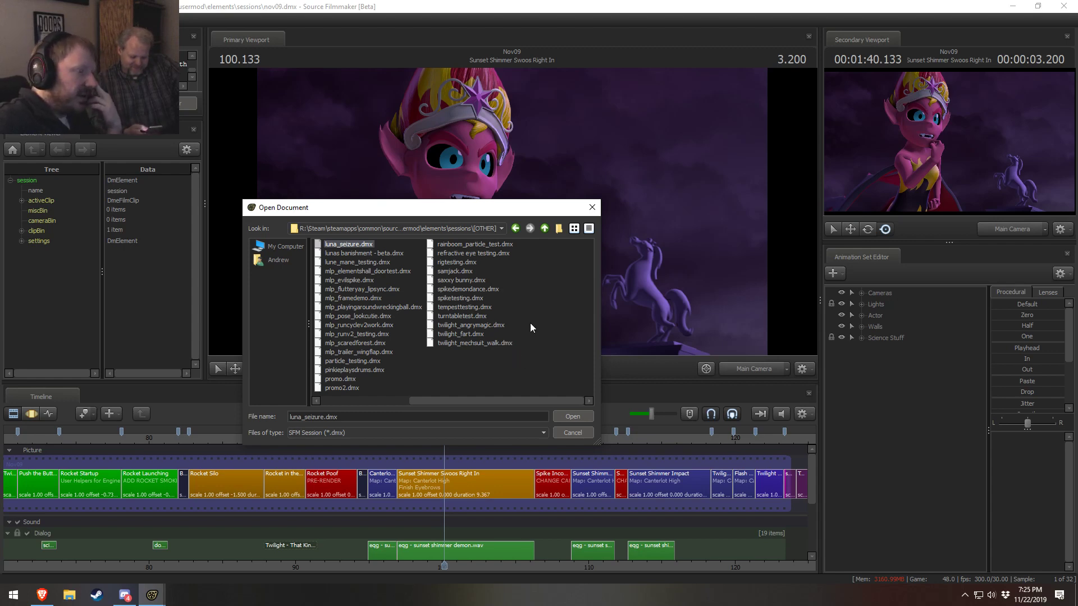
pyautogui.click(563, 433)
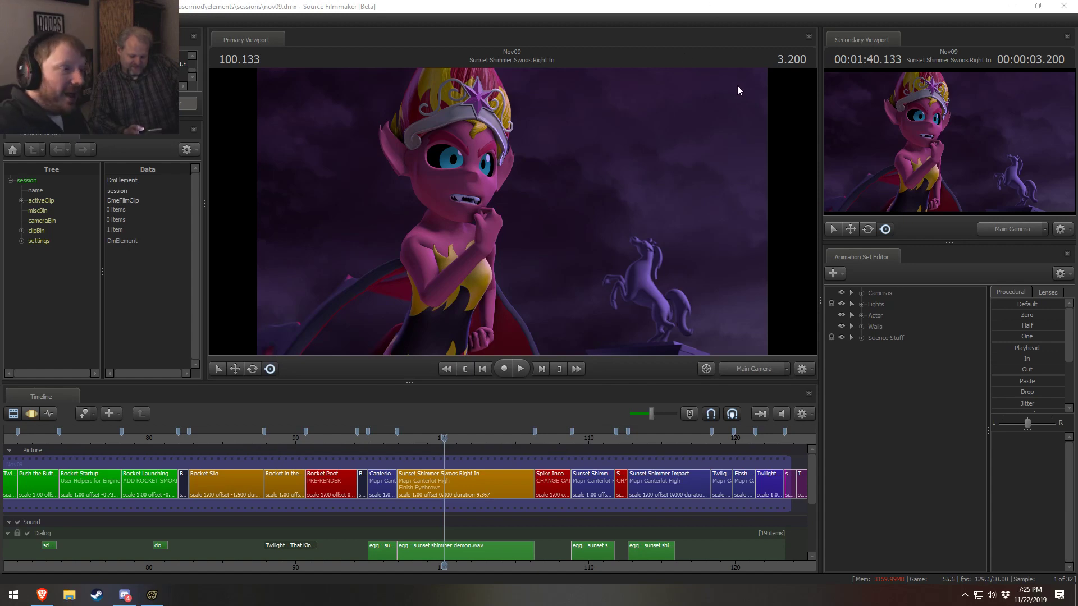
# Play back the beginning of the Sunset Shimmer Swoos Right In shot to review its animation
pyautogui.click(399, 438)
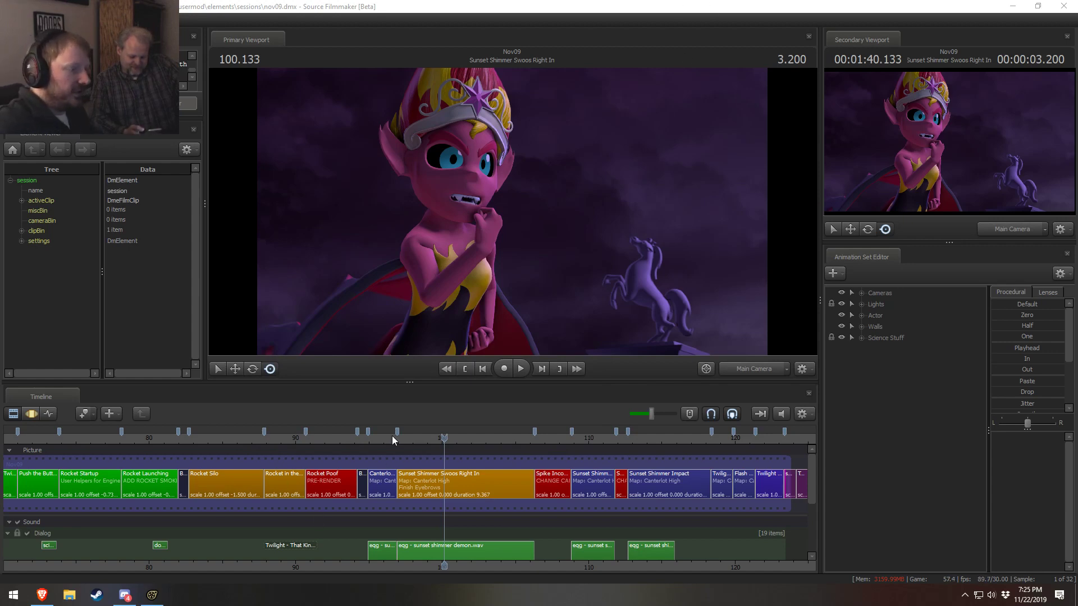
pyautogui.scroll(2, 419, 442)
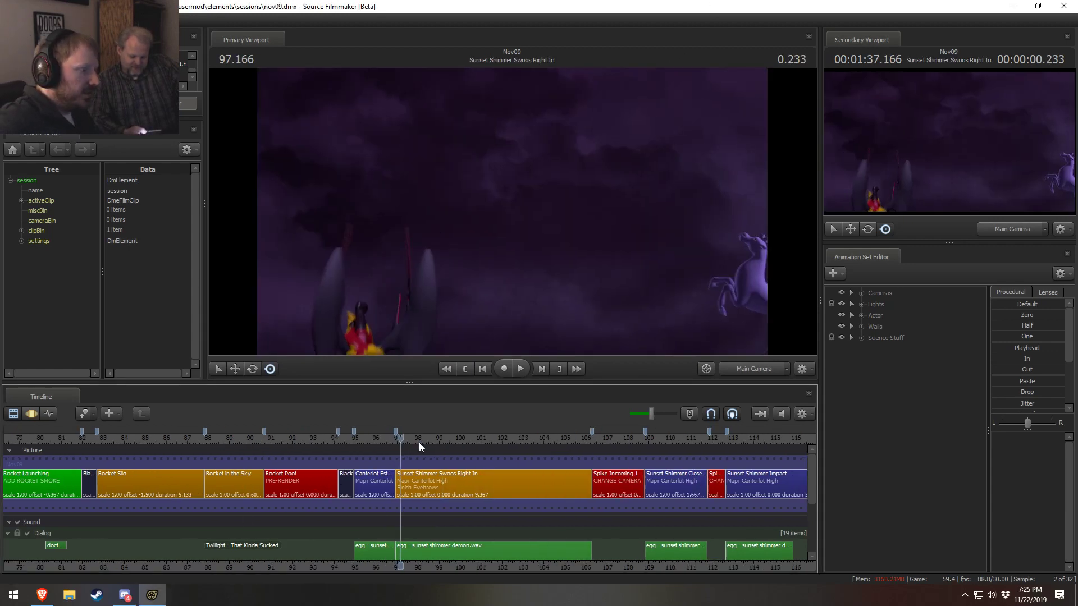
pyautogui.press('space')
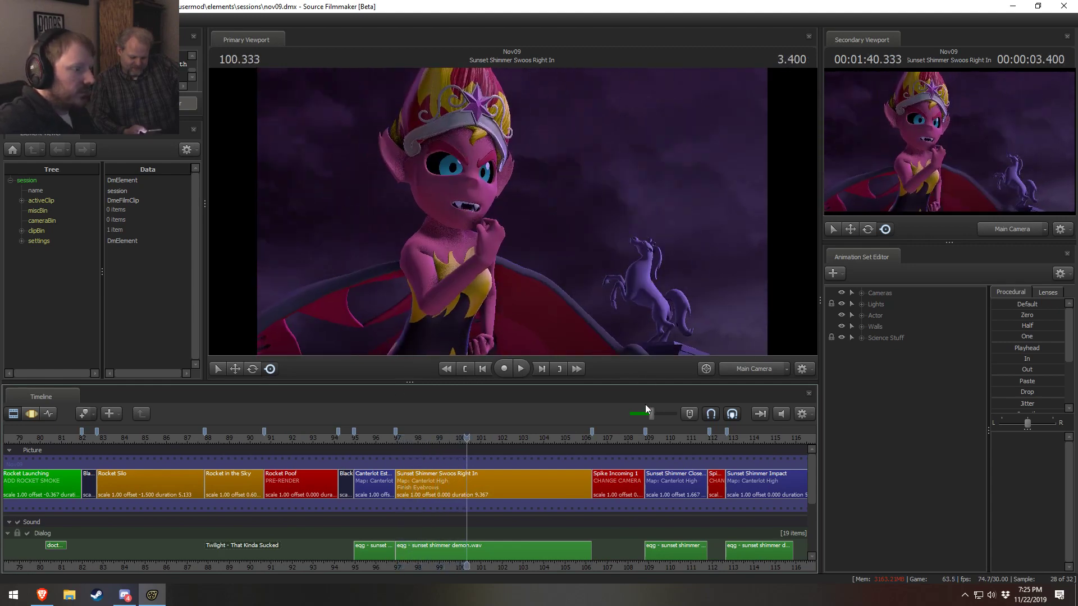
# Play the Spike Incoming 1 shot and move the playhead back to 107.900 within it
pyautogui.click(594, 441)
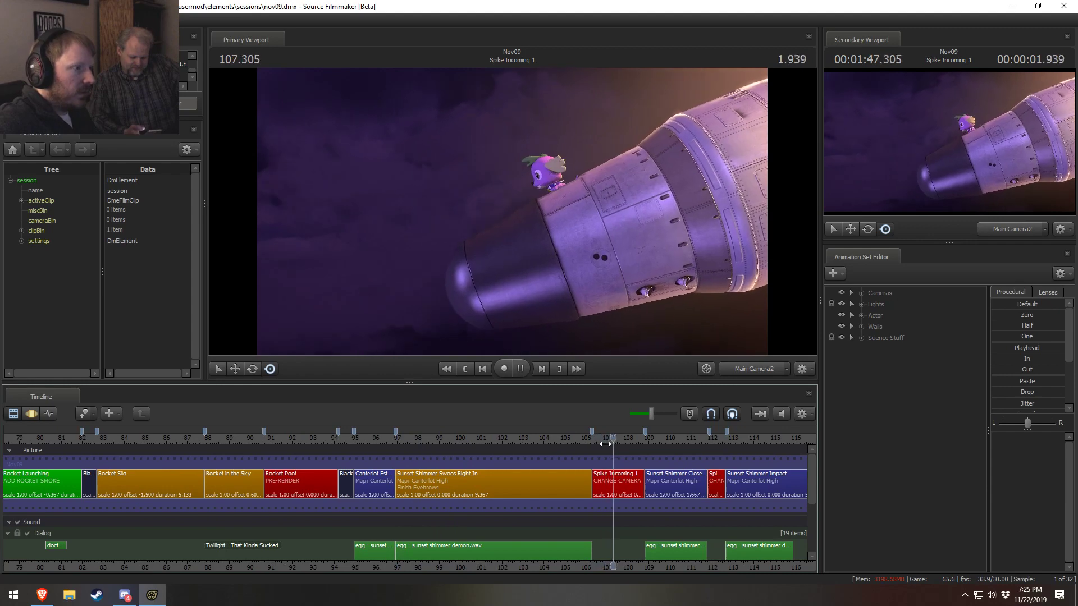
pyautogui.press('space')
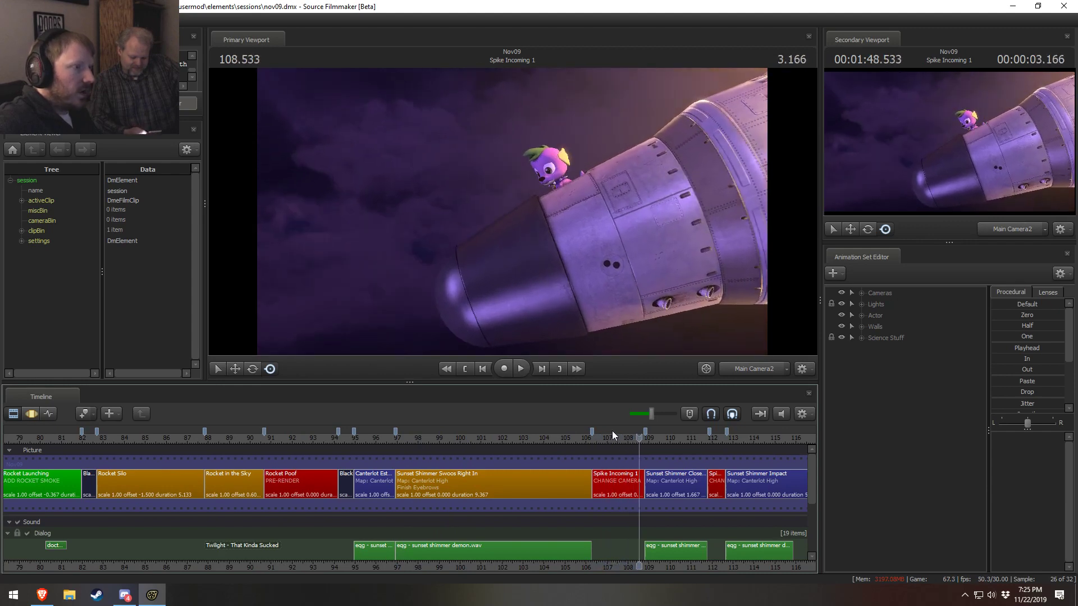
pyautogui.click(607, 432)
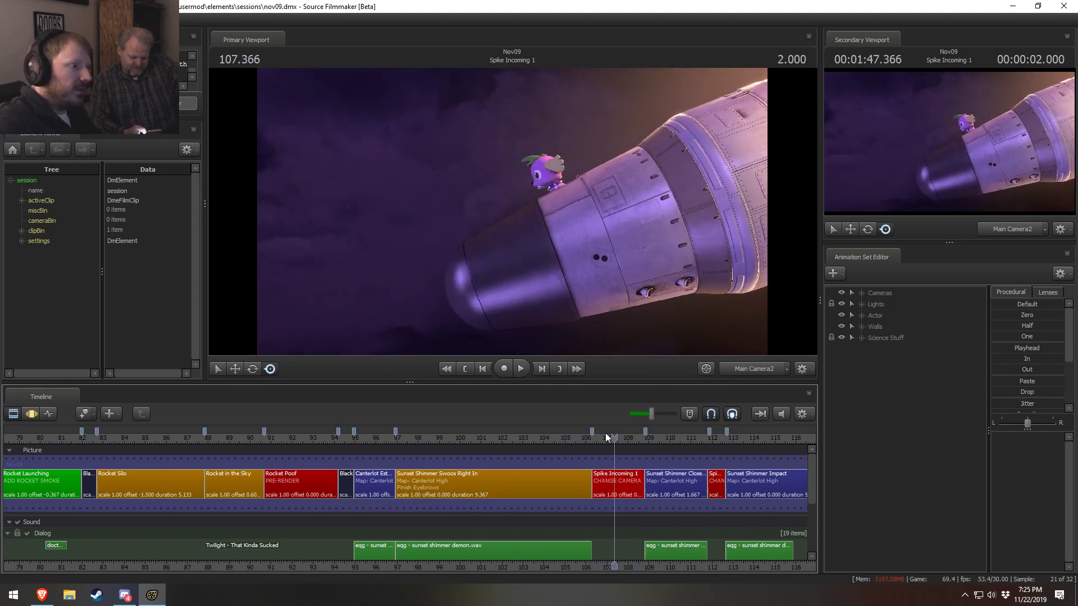
pyautogui.click(625, 437)
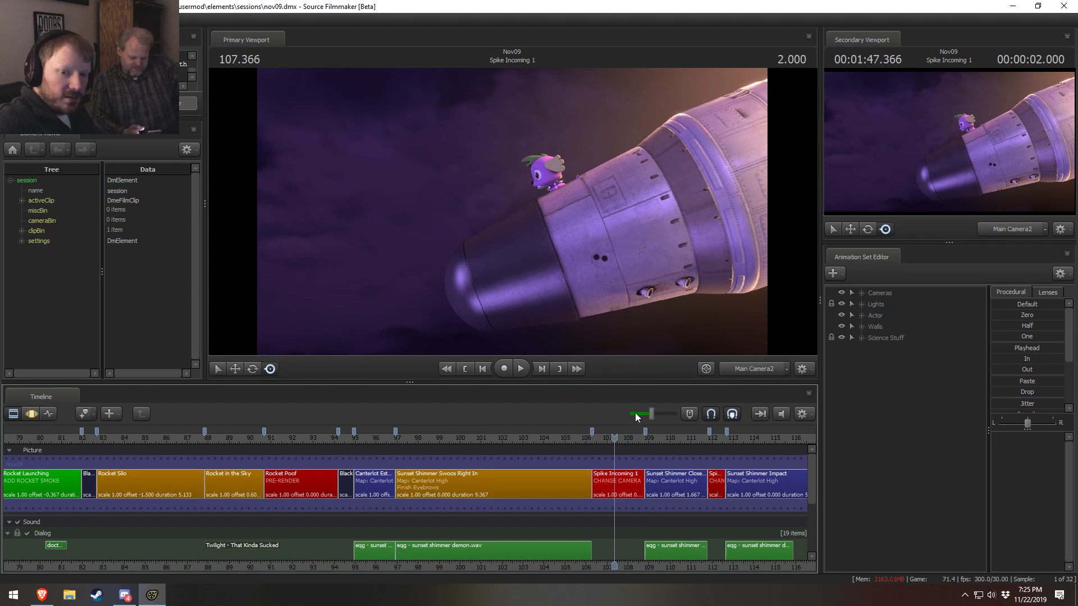
# Select the Spike Incoming 1 shot, look through the lights in its Lights group, and collapse the group
pyautogui.click(861, 303)
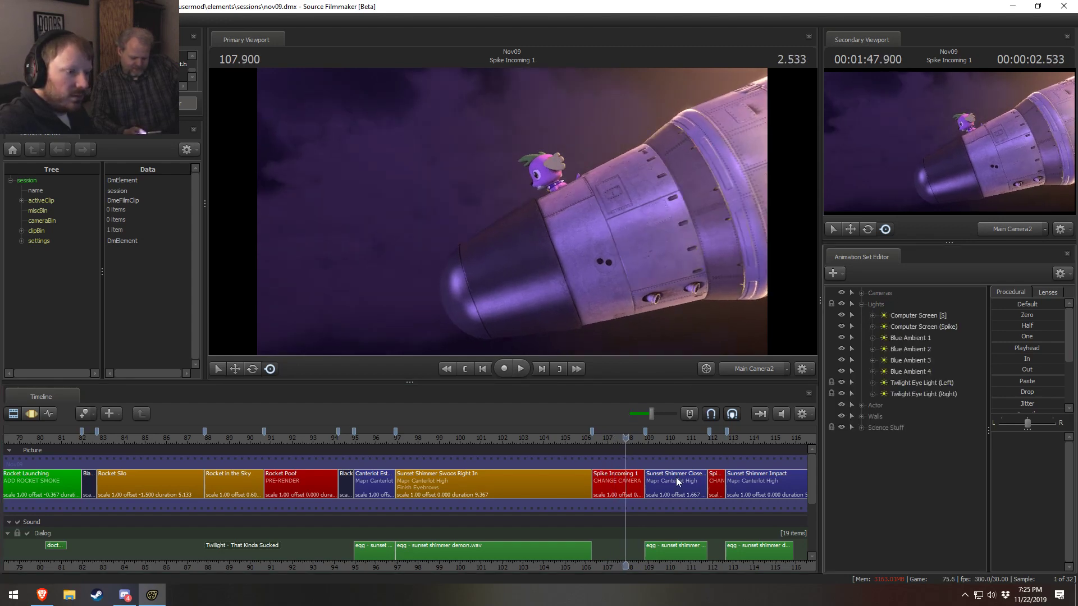
pyautogui.click(621, 490)
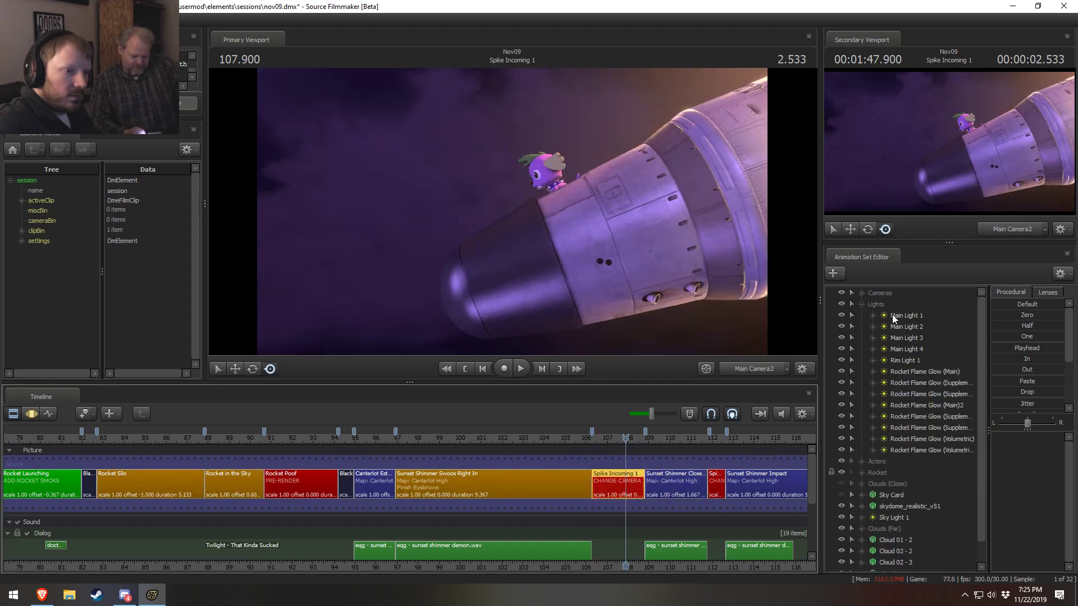
pyautogui.rightClick(919, 371)
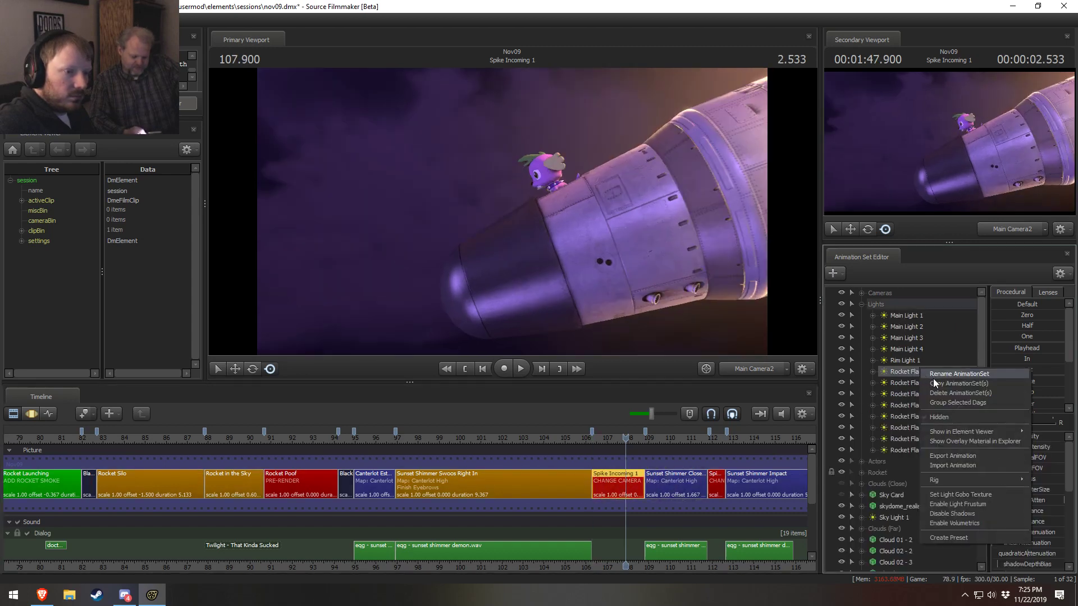
pyautogui.click(913, 356)
pyautogui.click(862, 305)
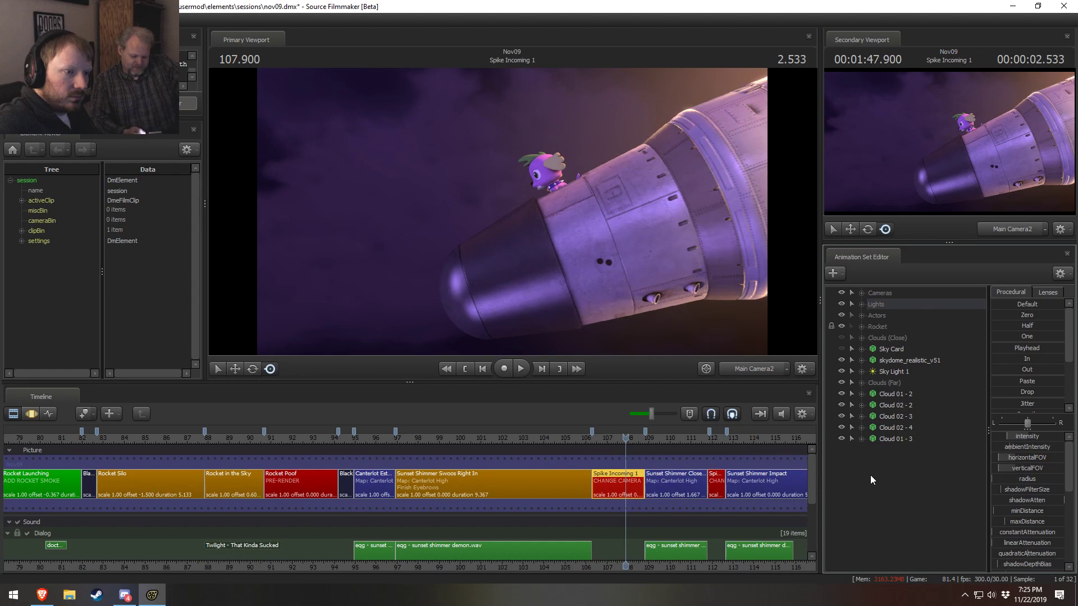
# Move the loose clouds from Cloud 01 - 2 through Cloud 01 - 3 into the Clouds (Far) group
pyautogui.click(894, 395)
pyautogui.keyDown('shift'); pyautogui.click(897, 438); pyautogui.keyUp('shift')
pyautogui.moveTo(898, 431); pyautogui.dragTo(891, 341)
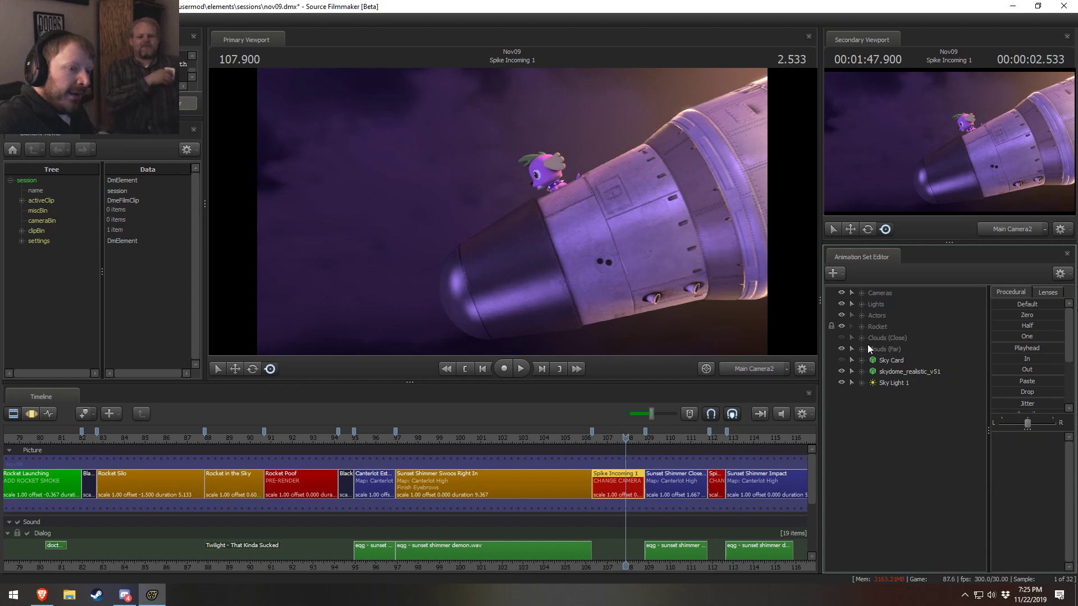
pyautogui.click(861, 339)
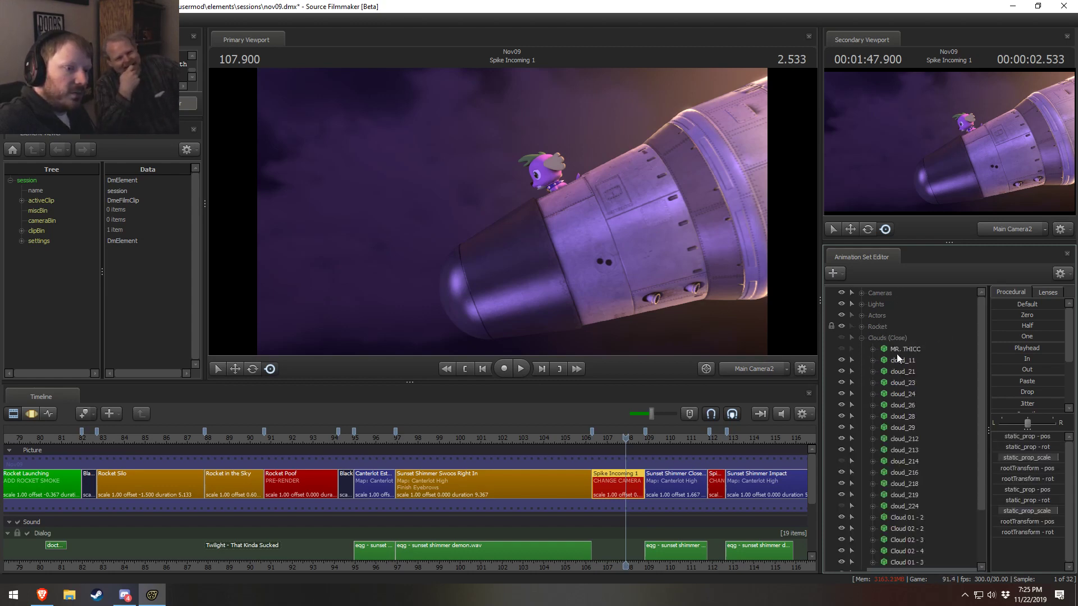
pyautogui.scroll(-2, 897, 354)
pyautogui.click(916, 495)
pyautogui.keyDown('shift'); pyautogui.click(921, 449); pyautogui.keyUp('shift')
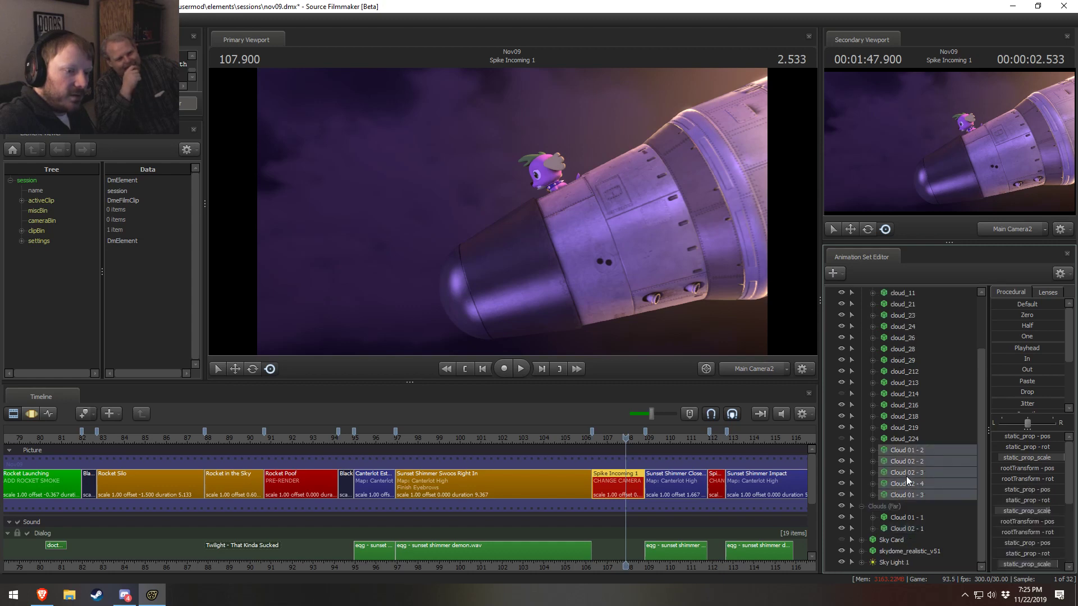
pyautogui.moveTo(906, 476); pyautogui.dragTo(905, 504)
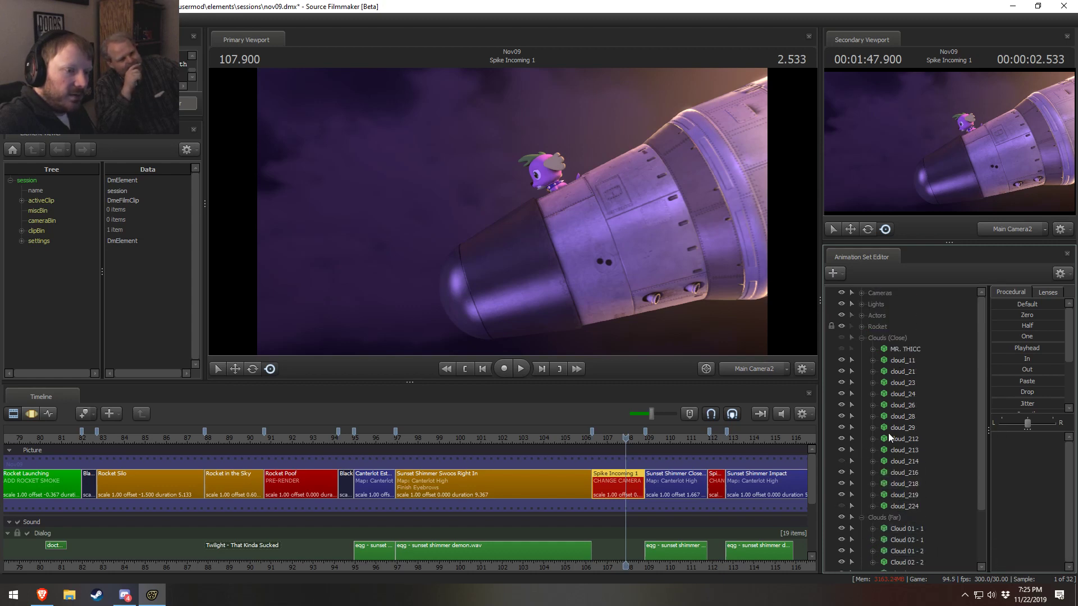
# Delete all the animation sets in the Clouds (Close) group, including MR. THICC
pyautogui.click(868, 339)
pyautogui.rightClick(891, 352)
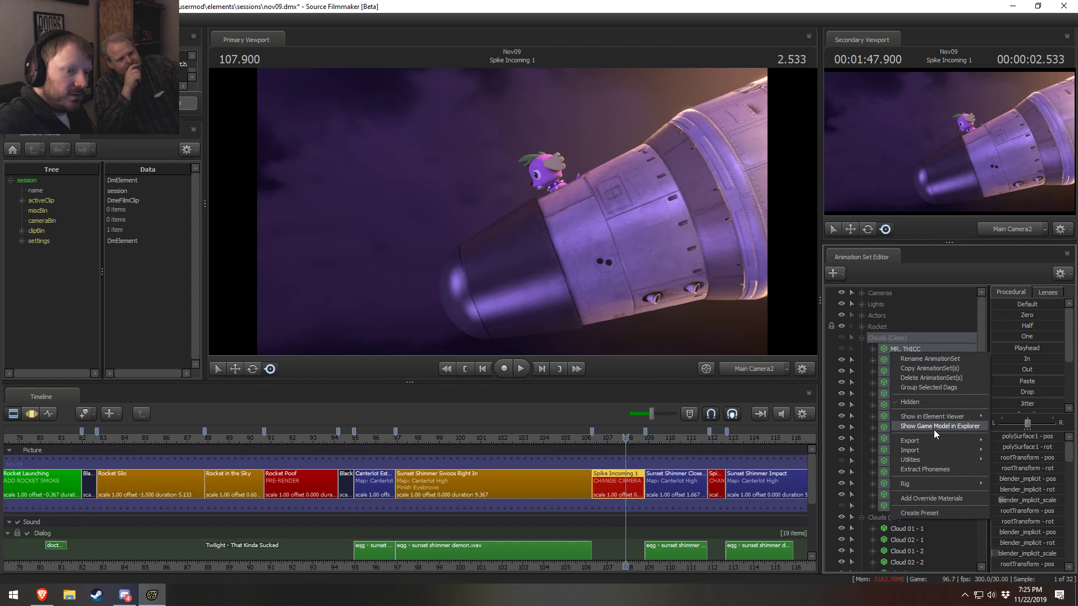
pyautogui.click(918, 379)
# Show hidden controls in the animation set list and delete the emptied Clouds (Close) group
pyautogui.rightClick(875, 525)
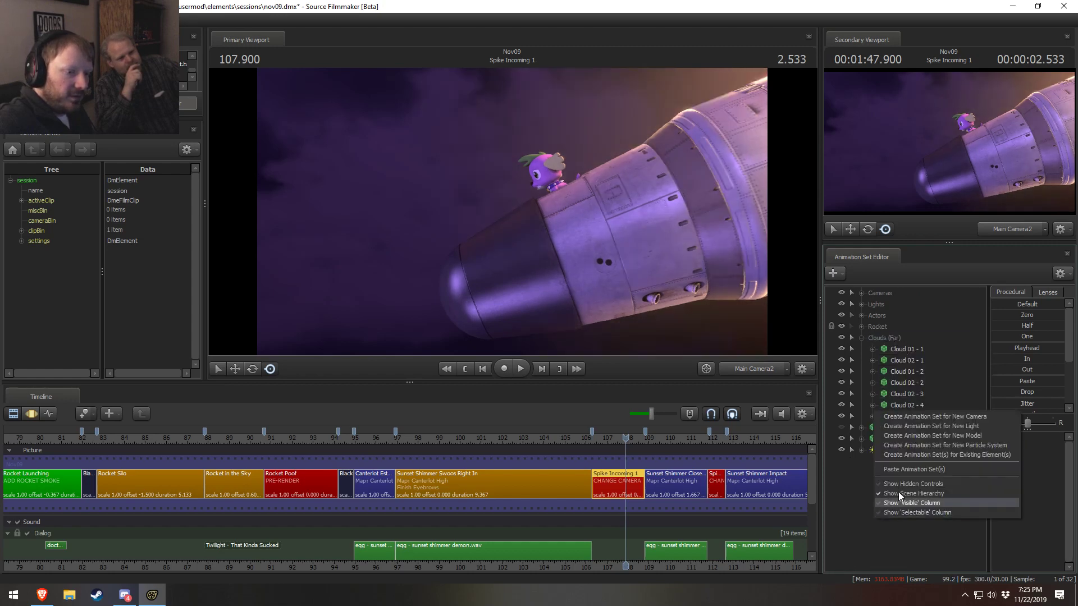
pyautogui.click(908, 484)
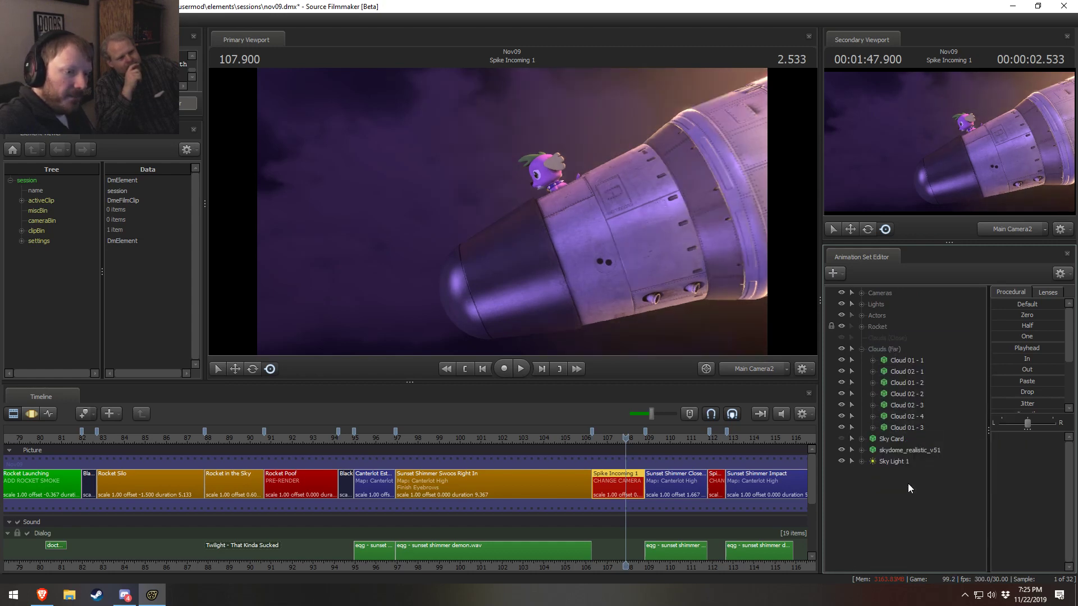
pyautogui.rightClick(878, 339)
pyautogui.click(892, 357)
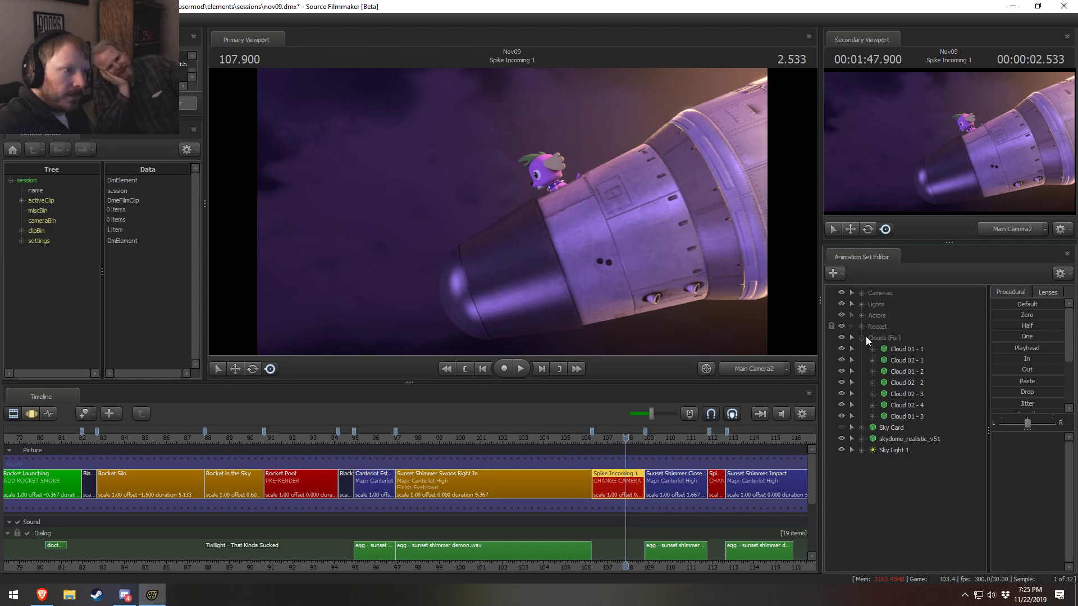
# Play the Spike Incoming 1 shot from 106.766 and enlarge the primary viewport by shrinking the timeline
pyautogui.click(601, 436)
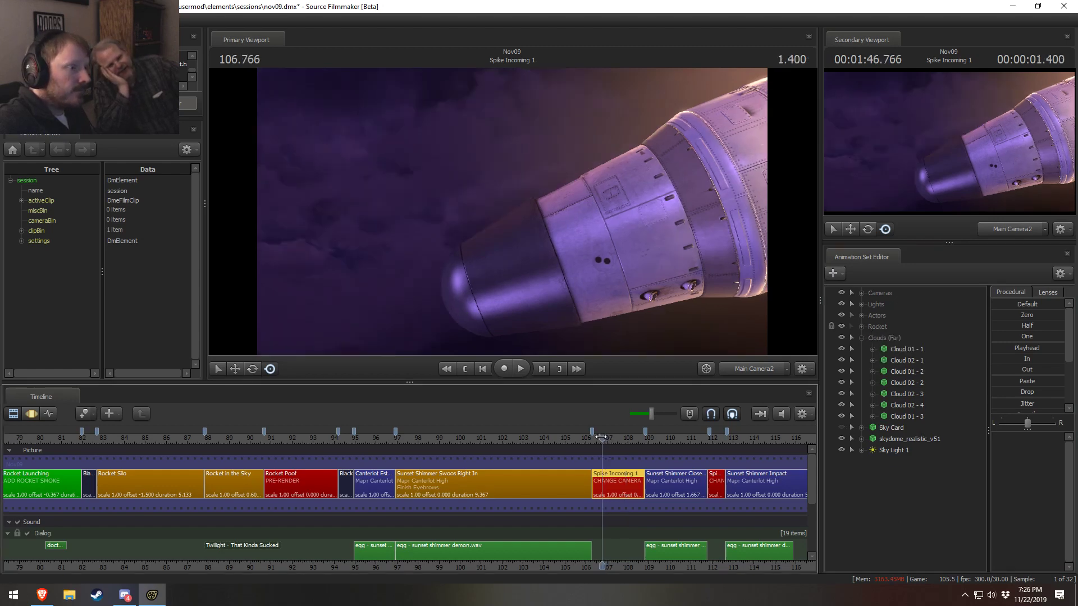
pyautogui.press('space')
pyautogui.press('space')
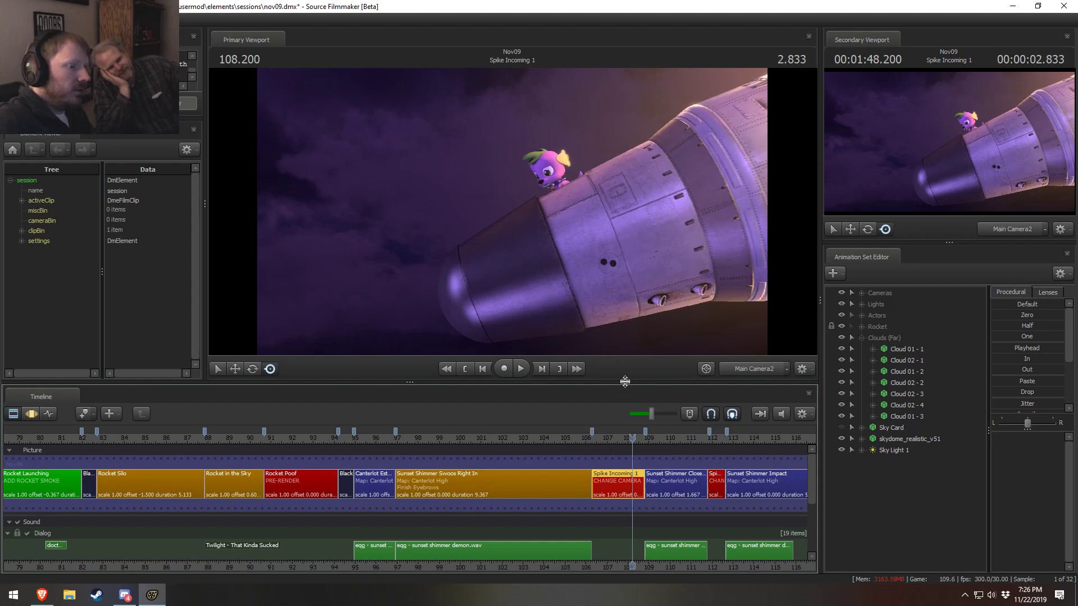
pyautogui.moveTo(625, 385); pyautogui.dragTo(623, 410)
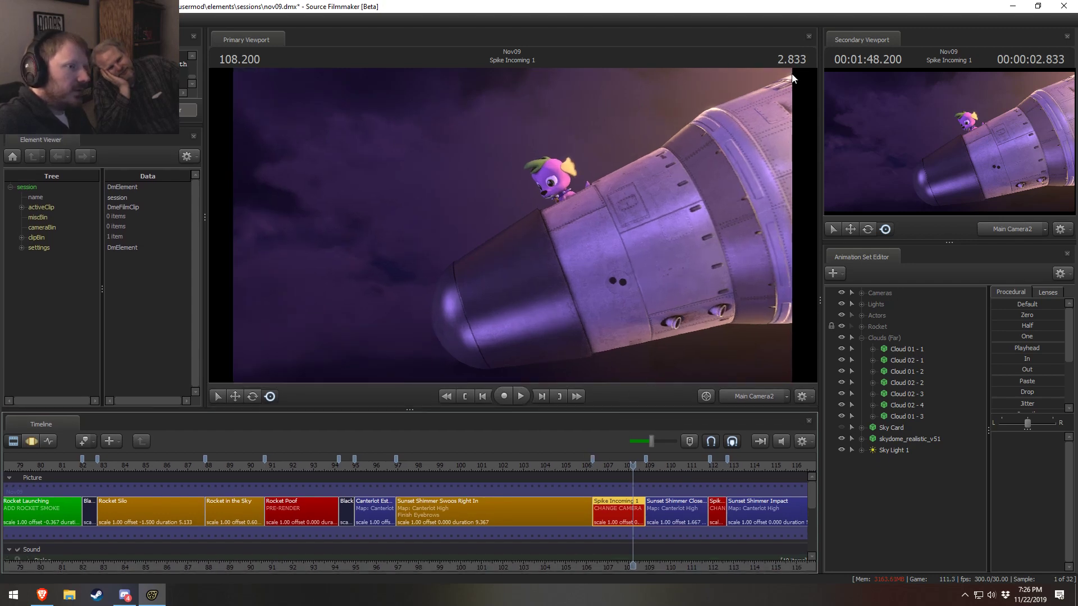
# Collapse the Clouds (Far) group and rename it Clouds
pyautogui.click(862, 338)
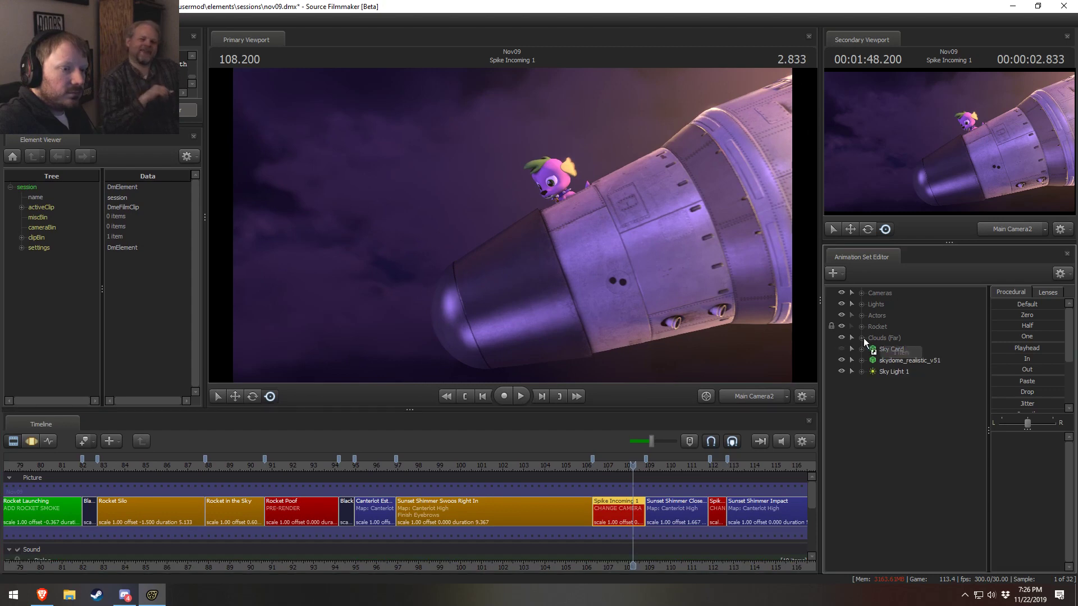
pyautogui.rightClick(879, 338)
pyautogui.click(892, 344)
pyautogui.press('BackSpace')
pyautogui.press('BackSpace')
pyautogui.press('BackSpace')
pyautogui.press('BackSpace')
pyautogui.press('BackSpace')
pyautogui.press('BackSpace')
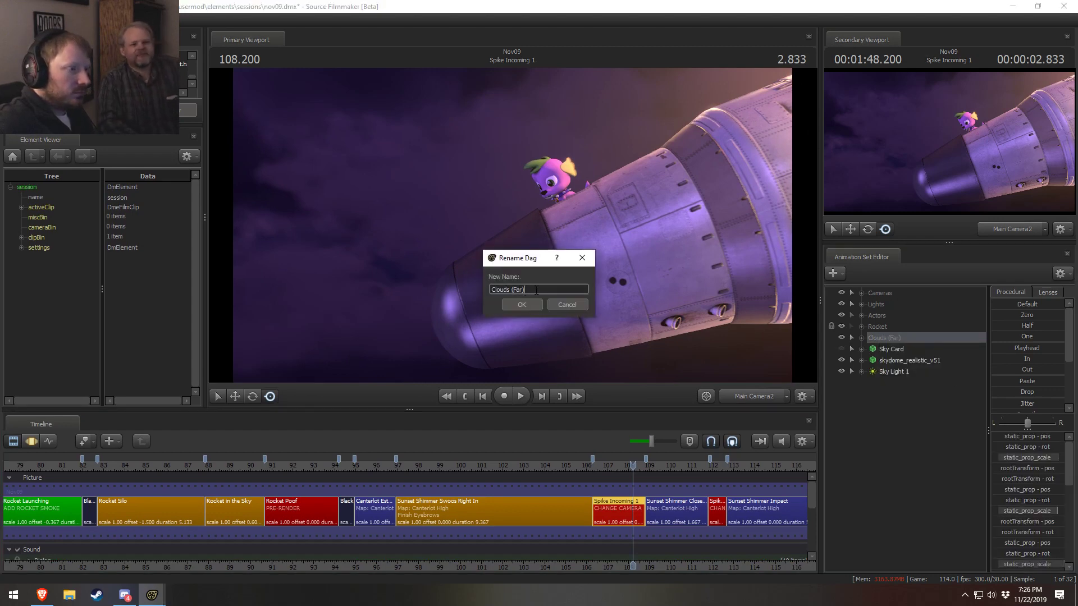
pyautogui.click(522, 305)
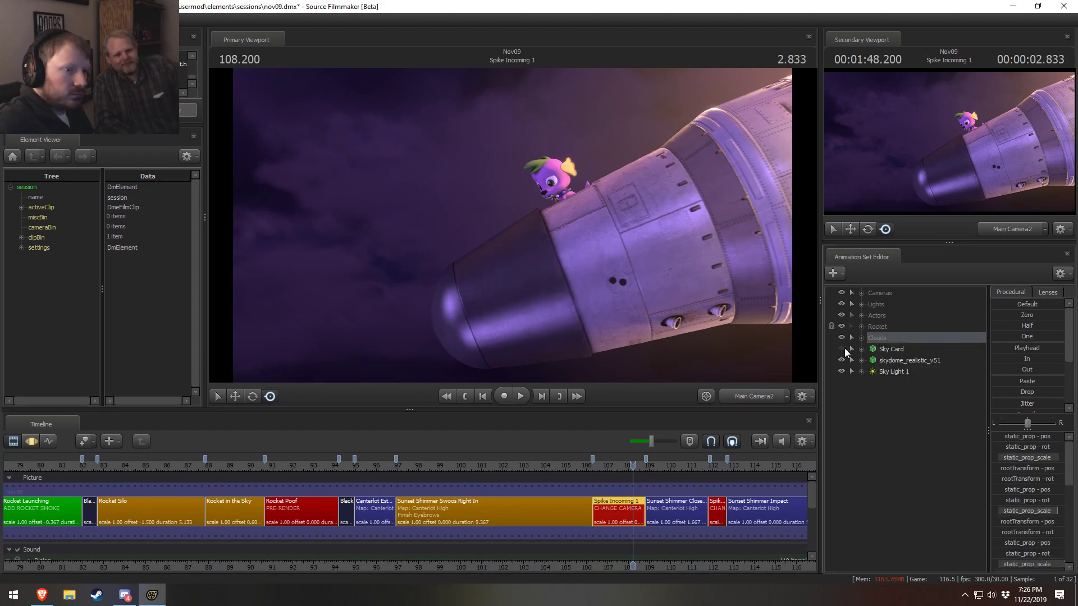
# Move skydome_realistic_v51 into the Clouds group and Sky Light 1 into the Lights group
pyautogui.click(863, 337)
pyautogui.moveTo(901, 439); pyautogui.dragTo(895, 342)
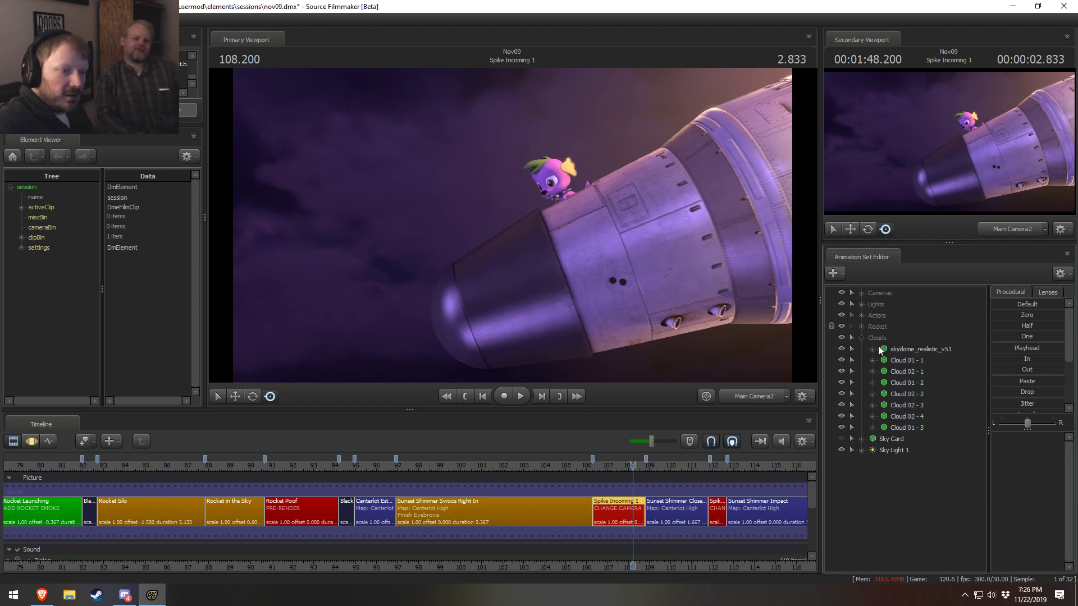
pyautogui.click(861, 338)
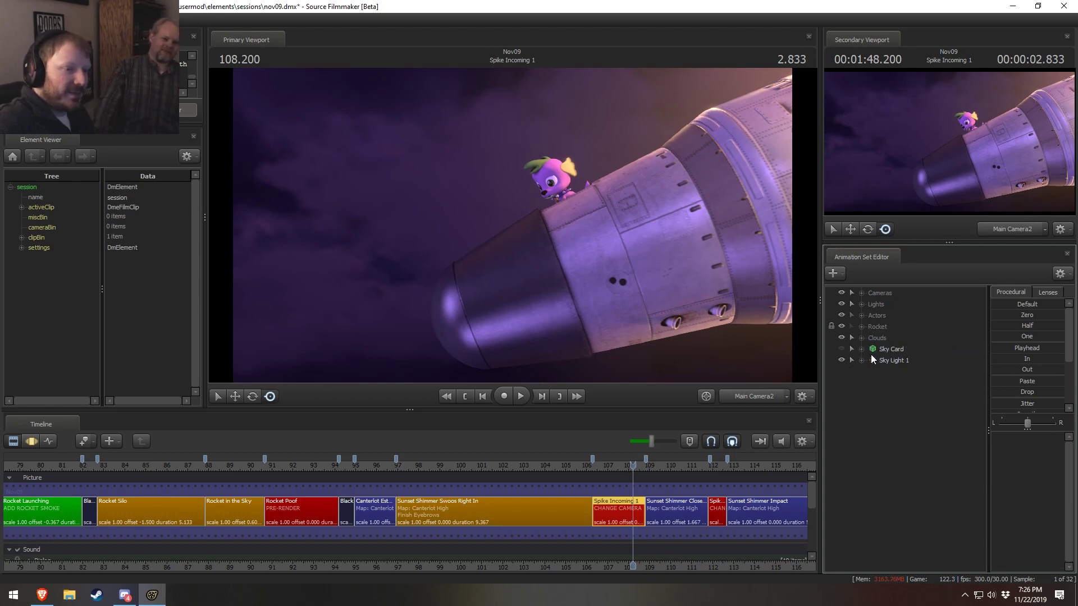
pyautogui.moveTo(887, 361); pyautogui.dragTo(877, 308)
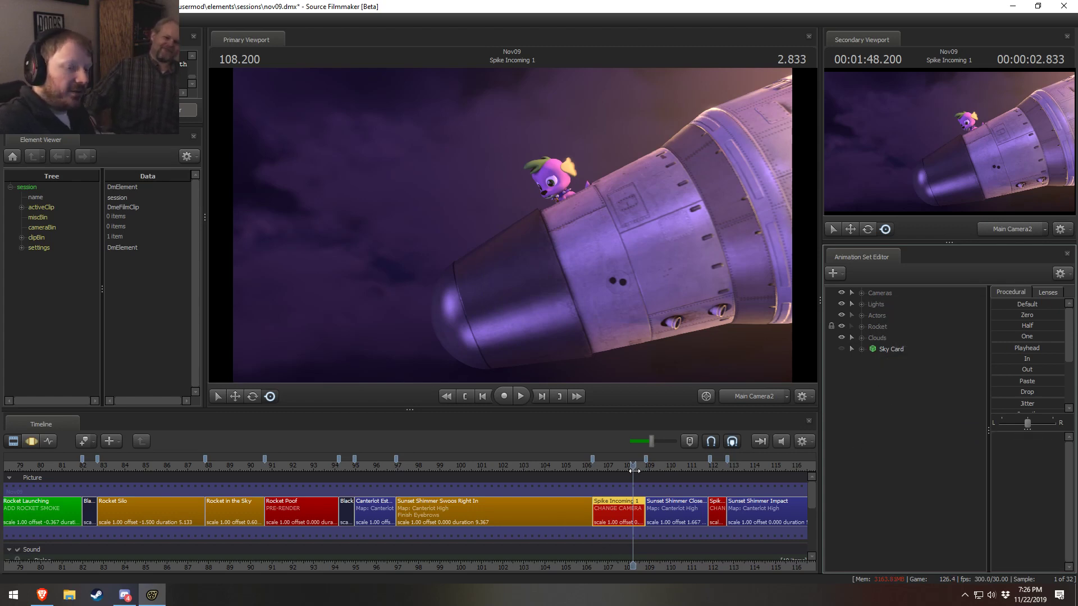
pyautogui.rightClick(557, 315)
pyautogui.click(523, 312)
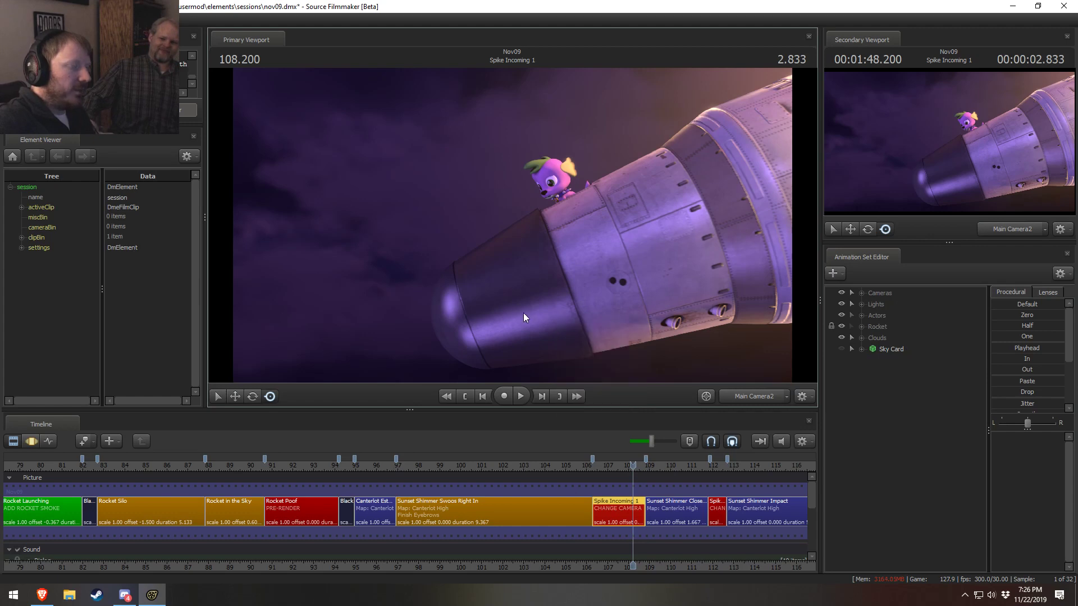
pyautogui.rightClick(901, 428)
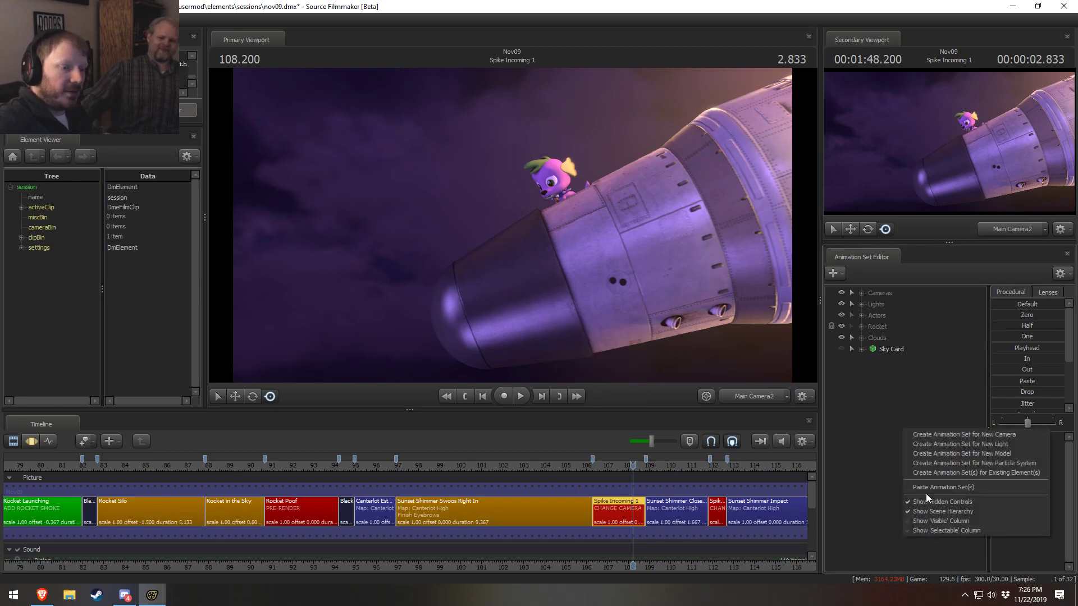
pyautogui.click(830, 419)
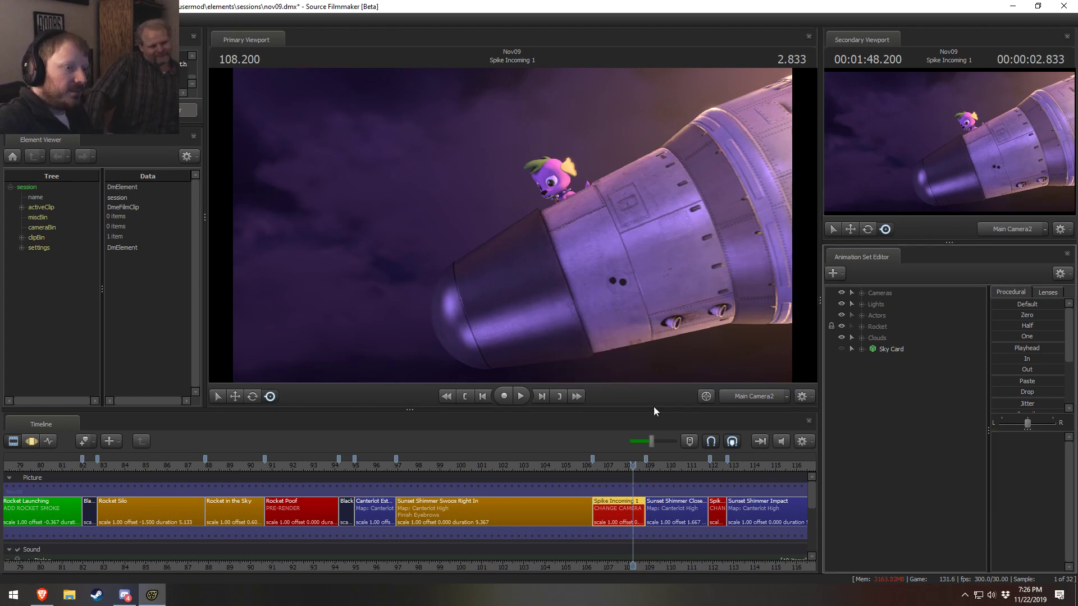
# Unhide the Sky Card, check it in the Spike Incoming 1 shot, and delete it along with its group
pyautogui.moveTo(604, 465)
pyautogui.mouseDown()
pyautogui.moveTo(595, 468)
pyautogui.moveTo(636, 464)
pyautogui.moveTo(595, 465)
pyautogui.moveTo(609, 465)
pyautogui.mouseUp()
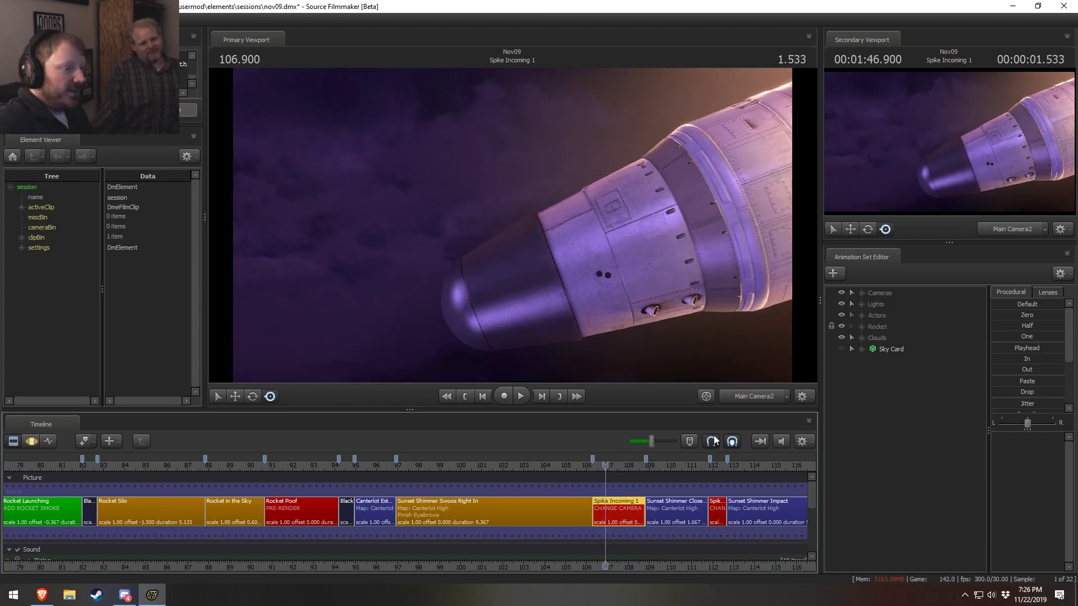
pyautogui.click(597, 468)
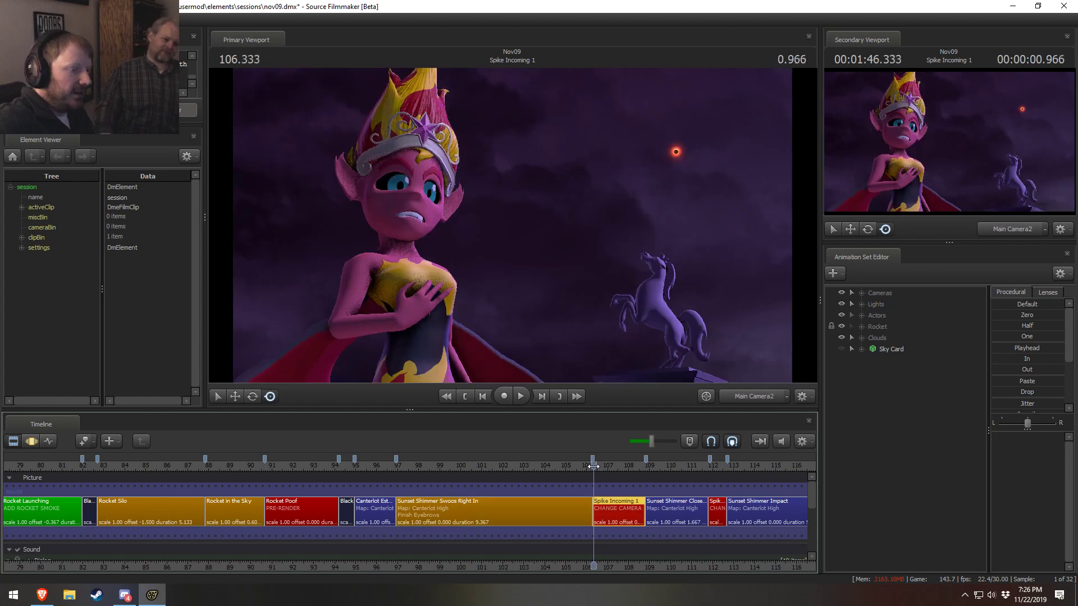
pyautogui.moveTo(597, 467); pyautogui.dragTo(617, 478)
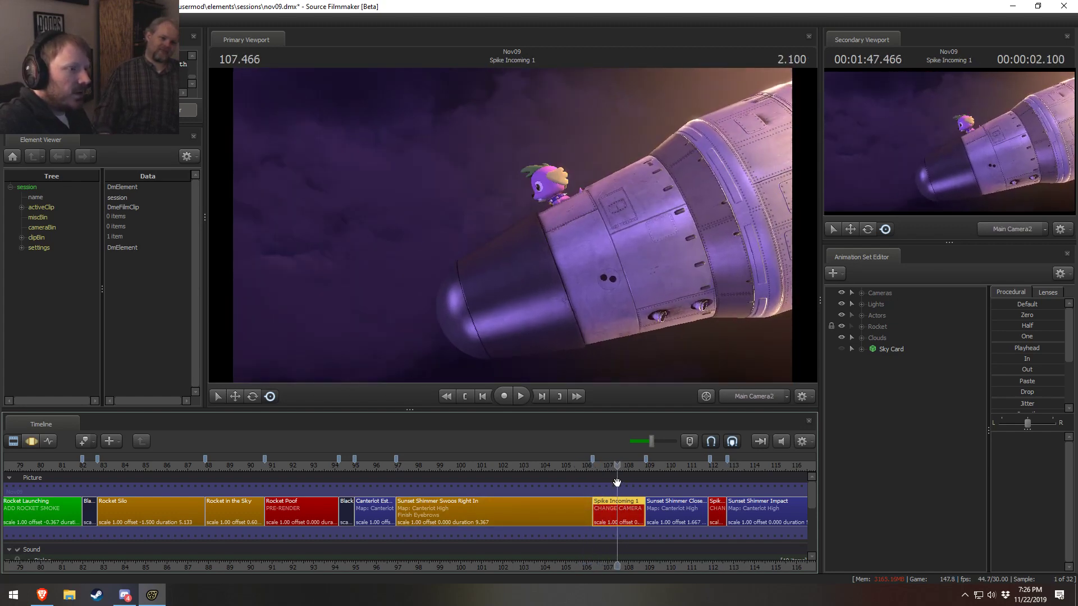
pyautogui.click(840, 349)
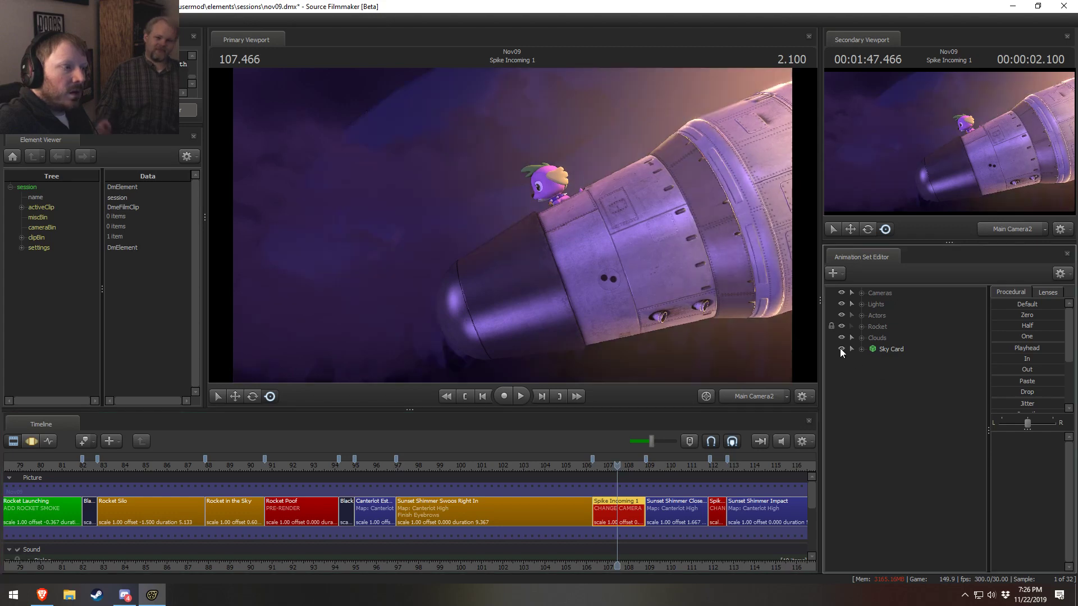
pyautogui.rightClick(875, 353)
pyautogui.click(903, 391)
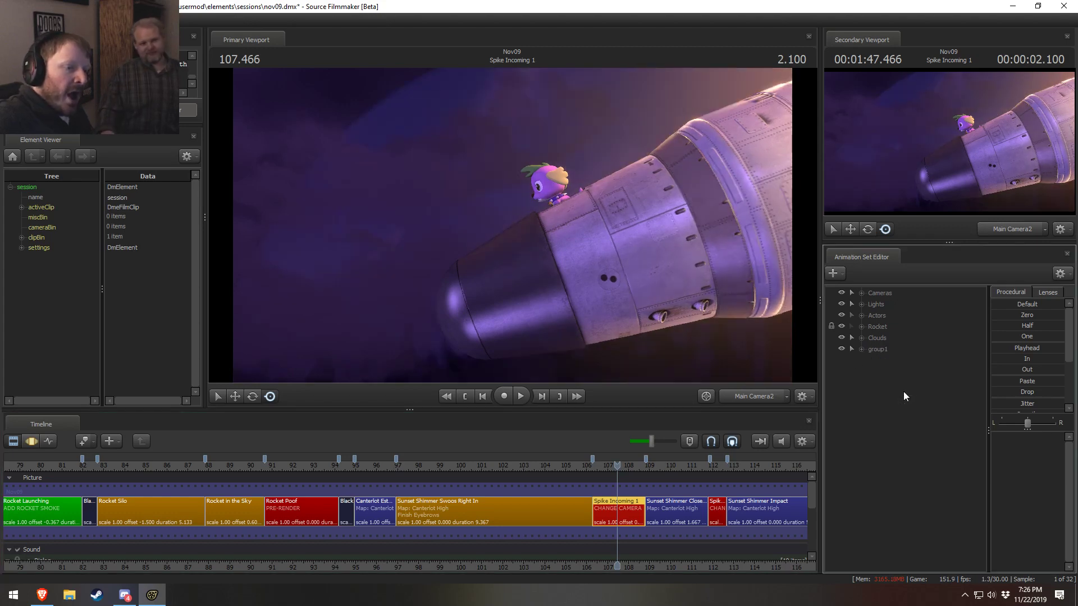
pyautogui.rightClick(870, 348)
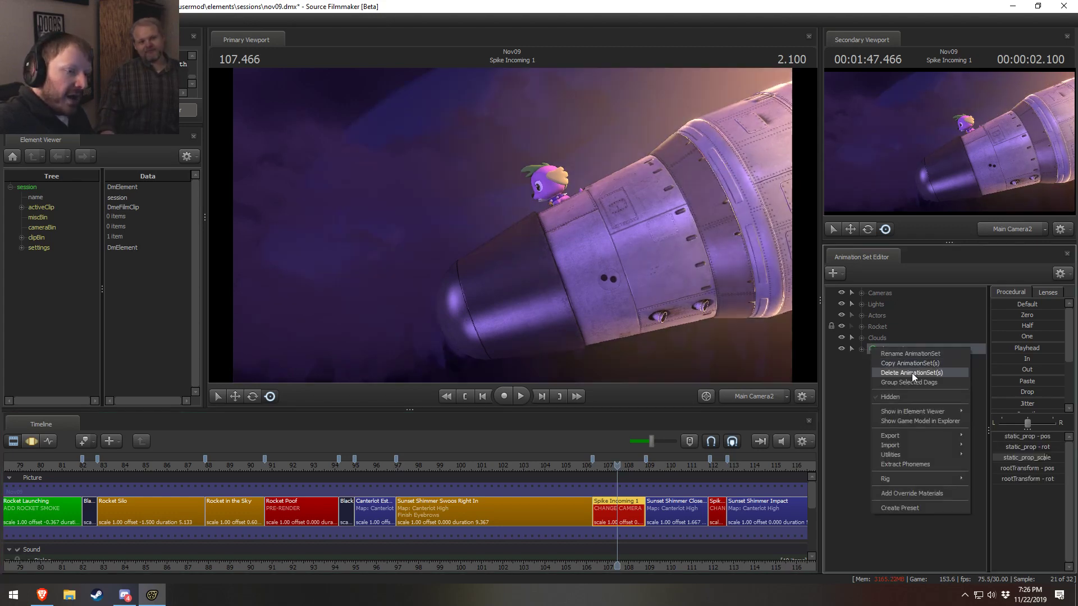
pyautogui.click(912, 374)
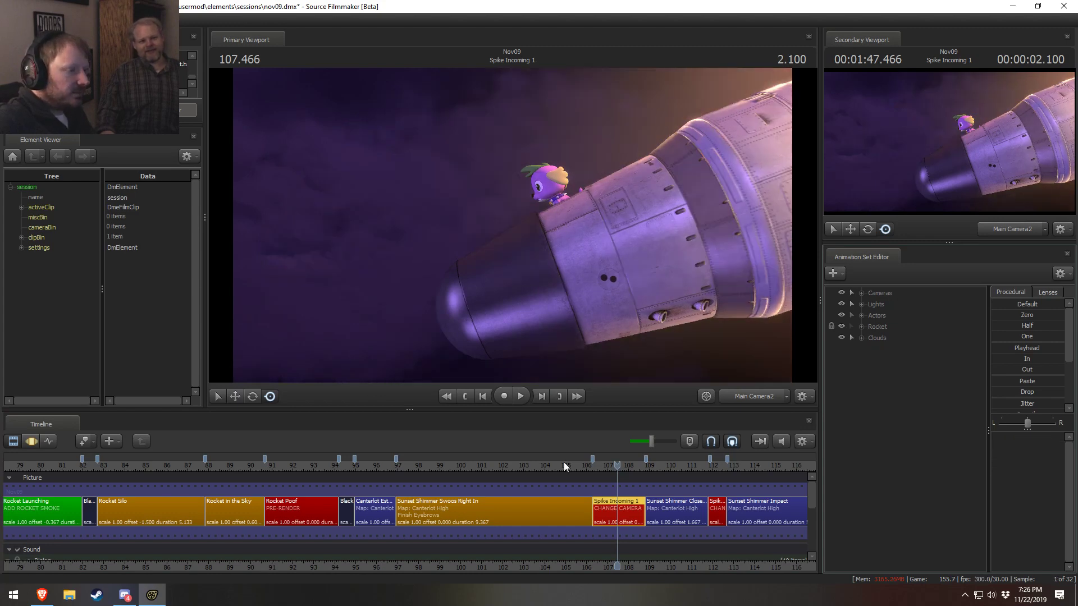
# Play the Spike Incoming 1 shot several times from about 106.5 to review the sky behind the rocket
pyautogui.moveTo(615, 471); pyautogui.dragTo(595, 471)
pyautogui.press('space')
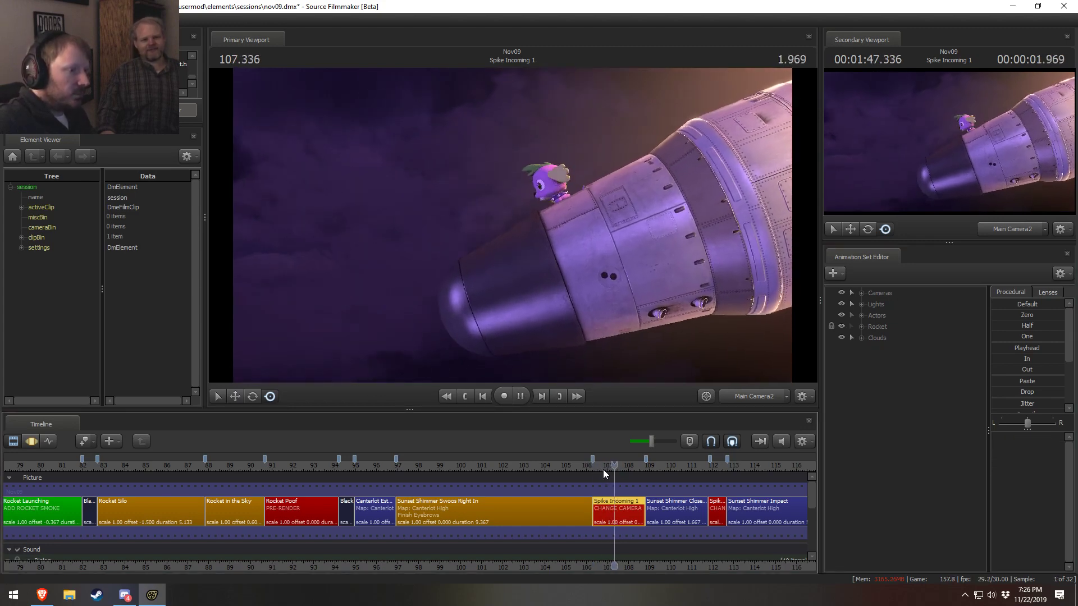
pyautogui.press('space')
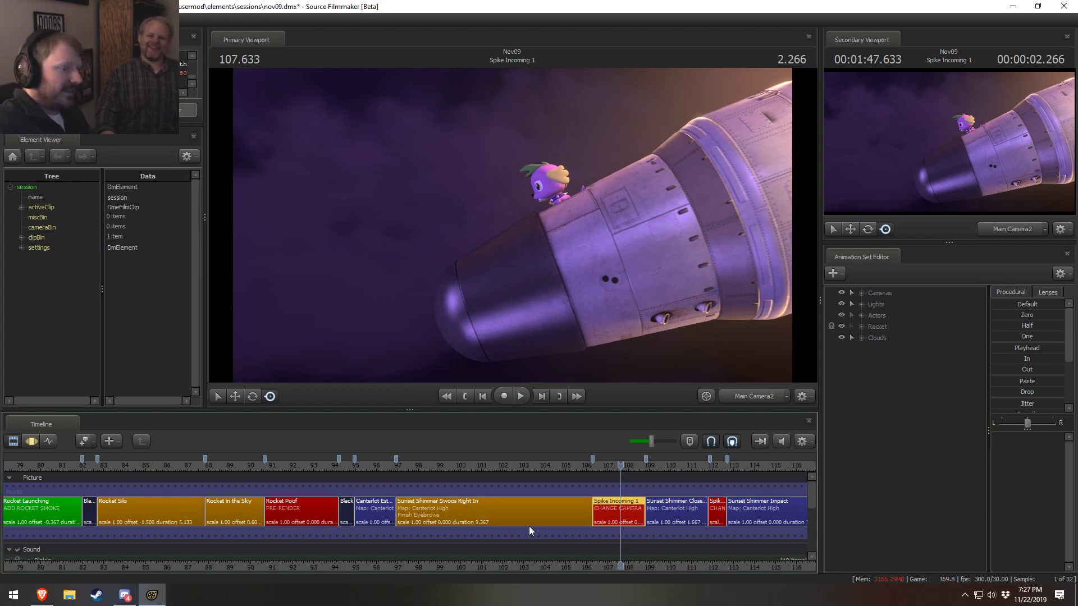
pyautogui.click(597, 467)
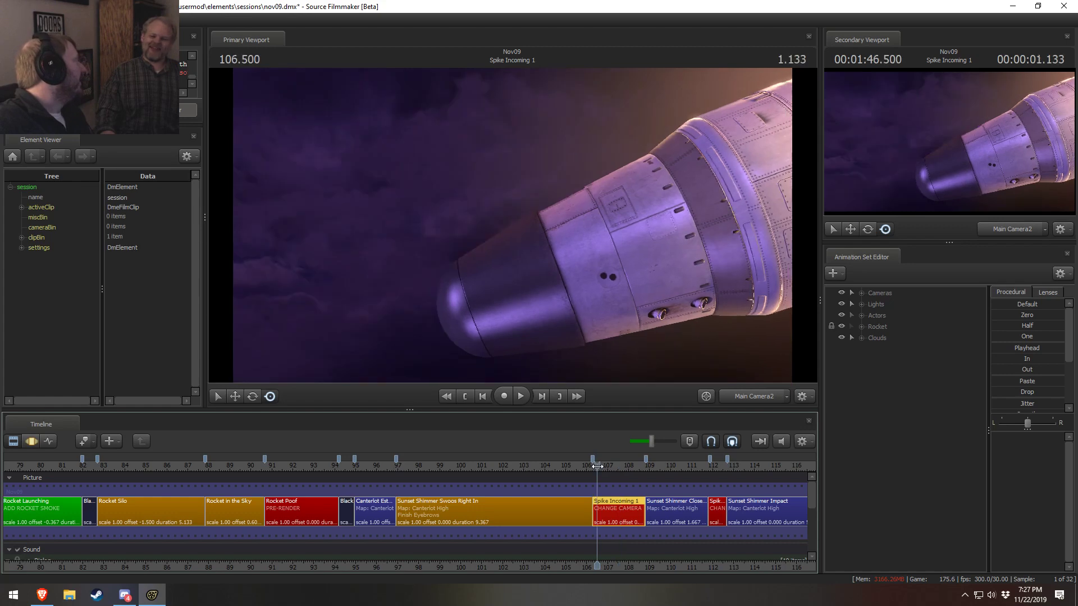
pyautogui.press('space')
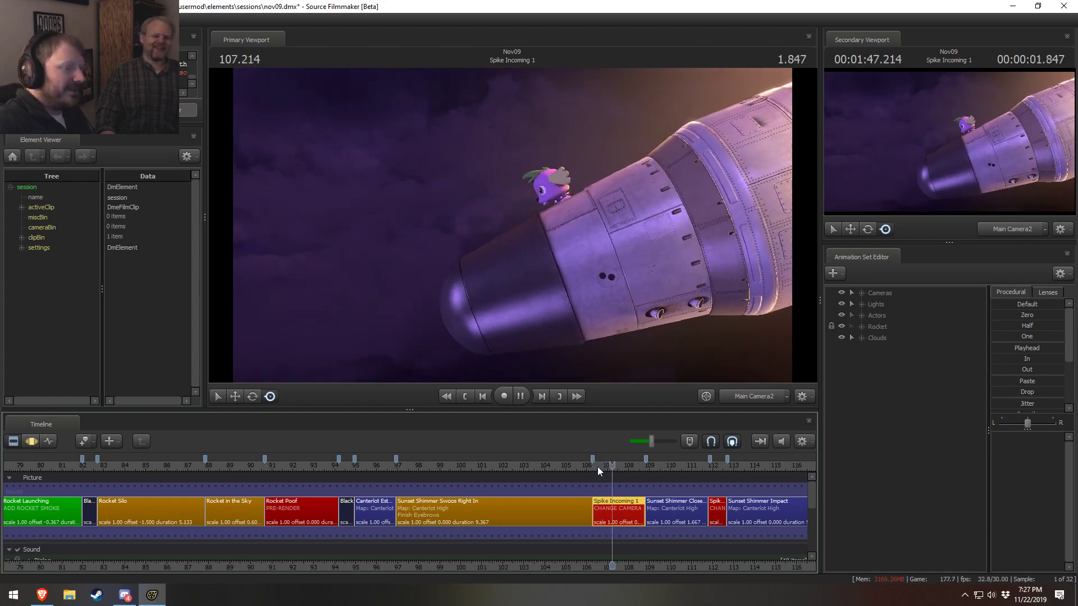
pyautogui.click(601, 466)
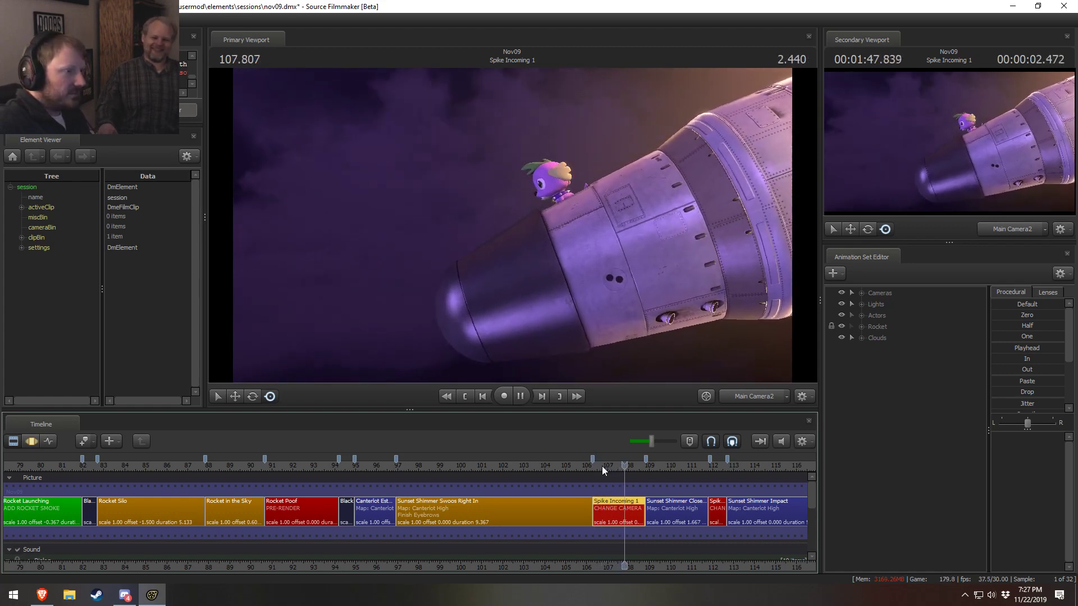
pyautogui.press('space')
# Paste the copied Rocket Flame Glow light into the Spike Incoming 1 shot and disable its shadows
pyautogui.rightClick(894, 419)
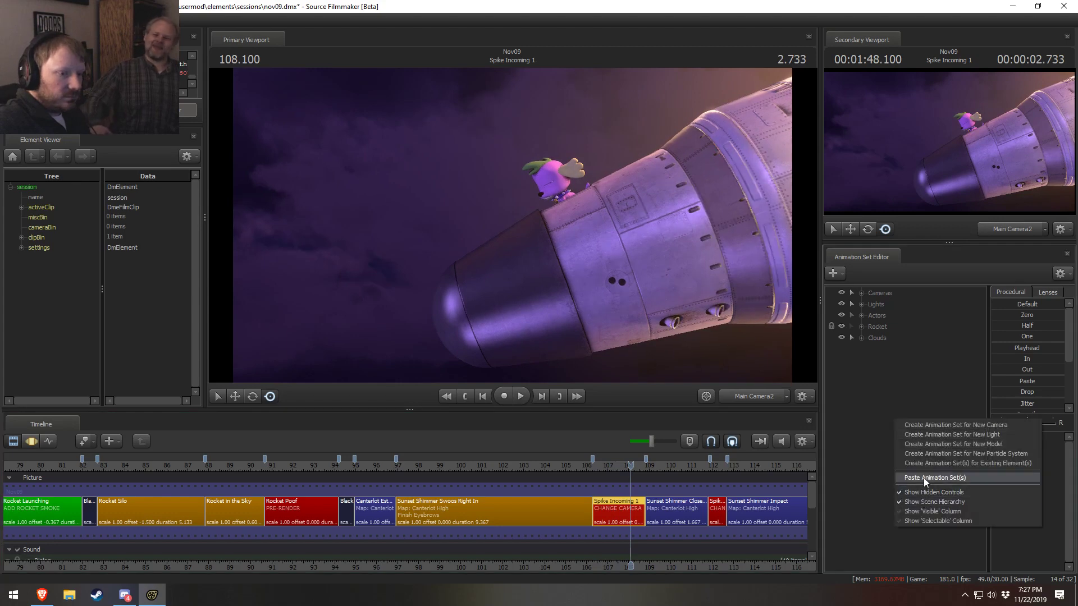
pyautogui.click(924, 478)
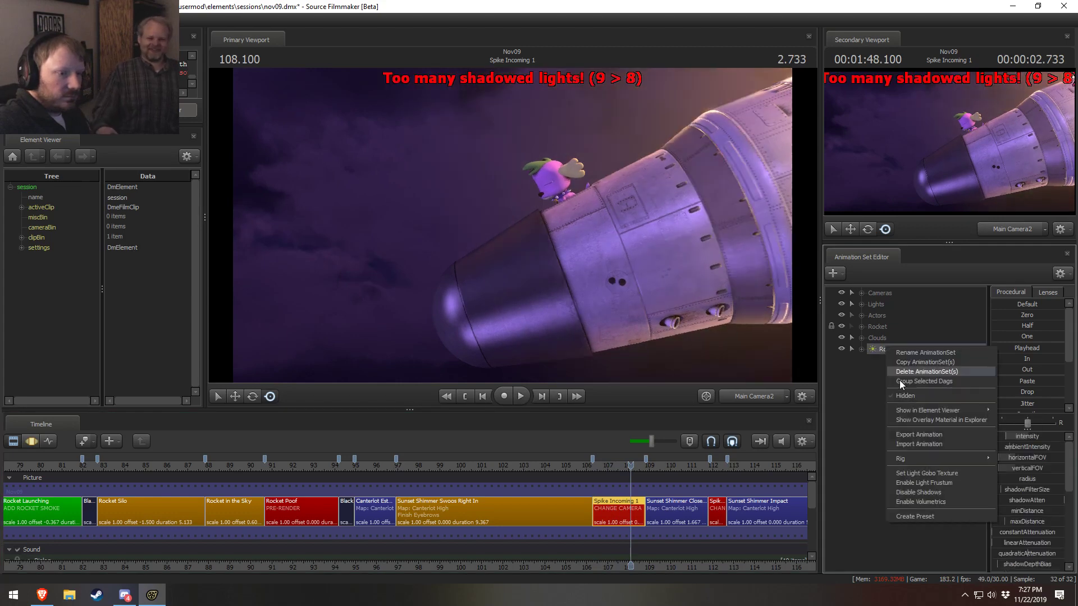
pyautogui.click(907, 493)
# Look through the pasted light in the primary viewport and rename it Rocket Flame Cloud
pyautogui.doubleClick(898, 347)
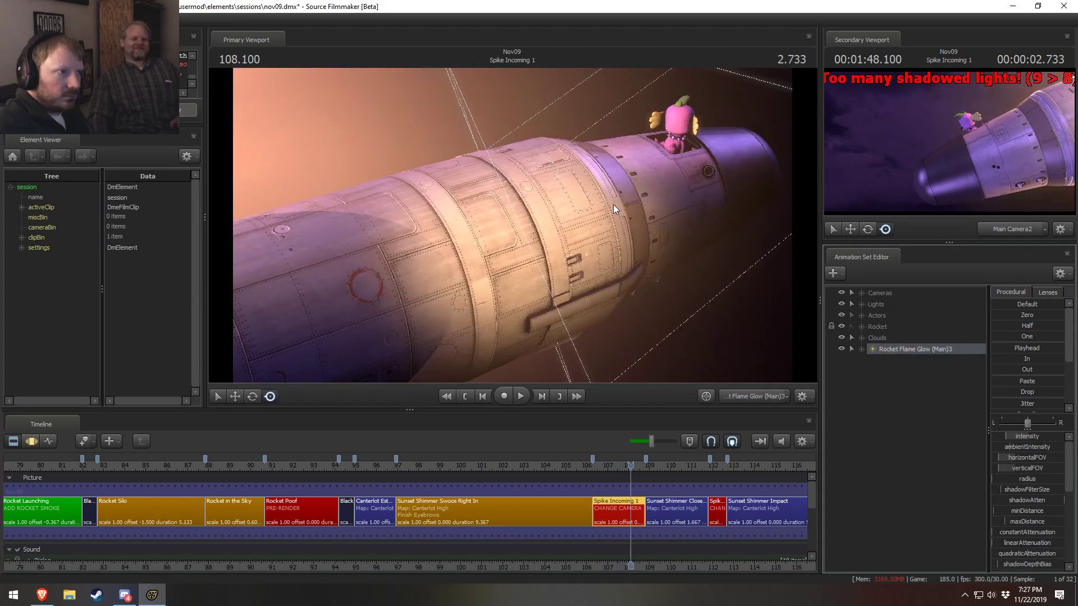
pyautogui.click(605, 258)
pyautogui.click(538, 312)
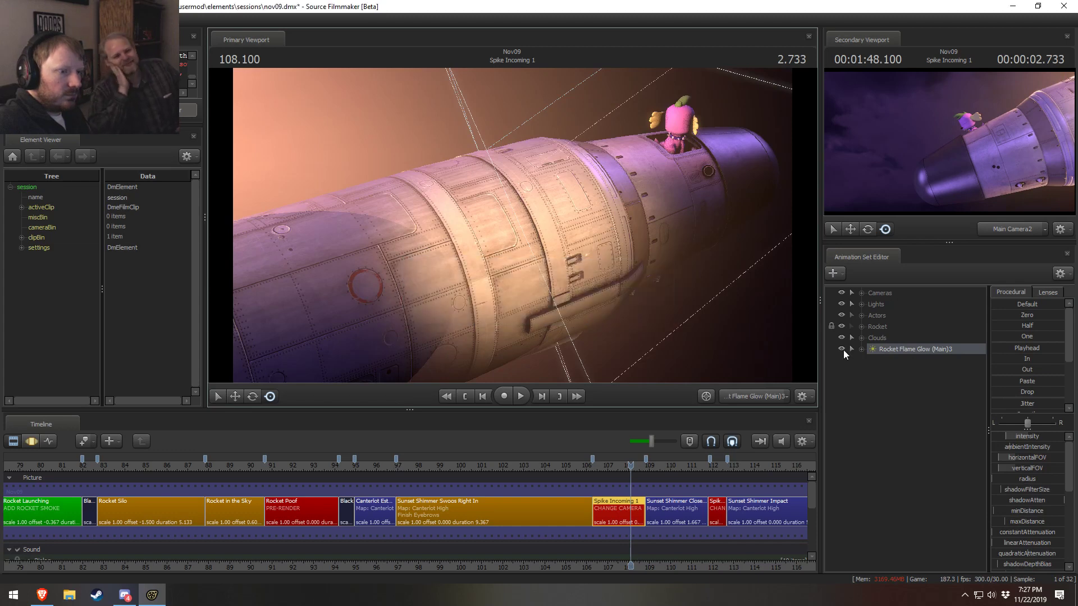
pyautogui.rightClick(911, 350)
pyautogui.click(918, 359)
pyautogui.click(555, 289)
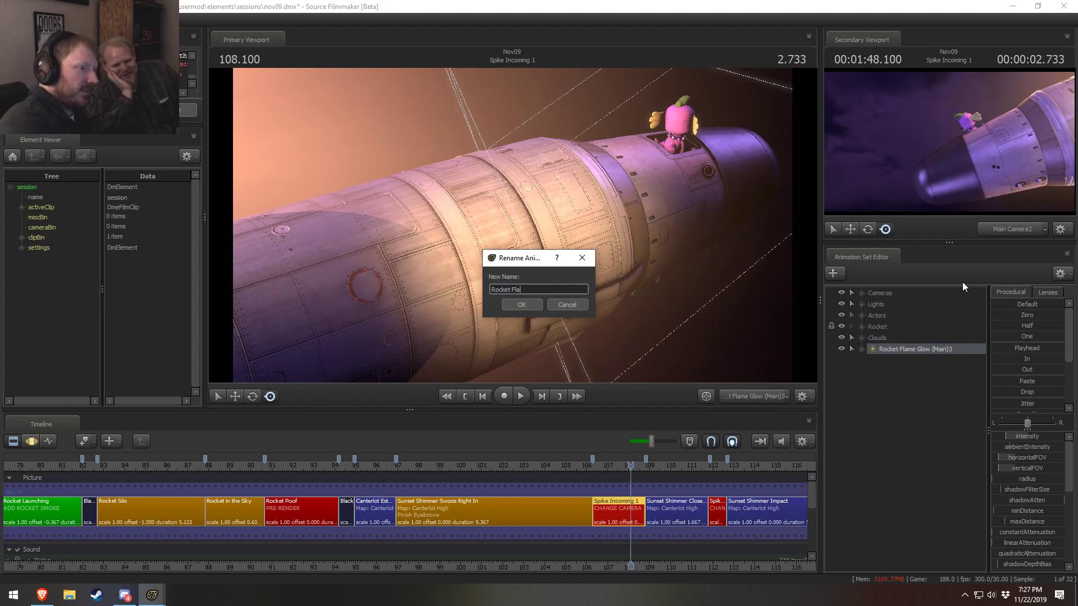
pyautogui.write('Cloud')
pyautogui.press('Return')
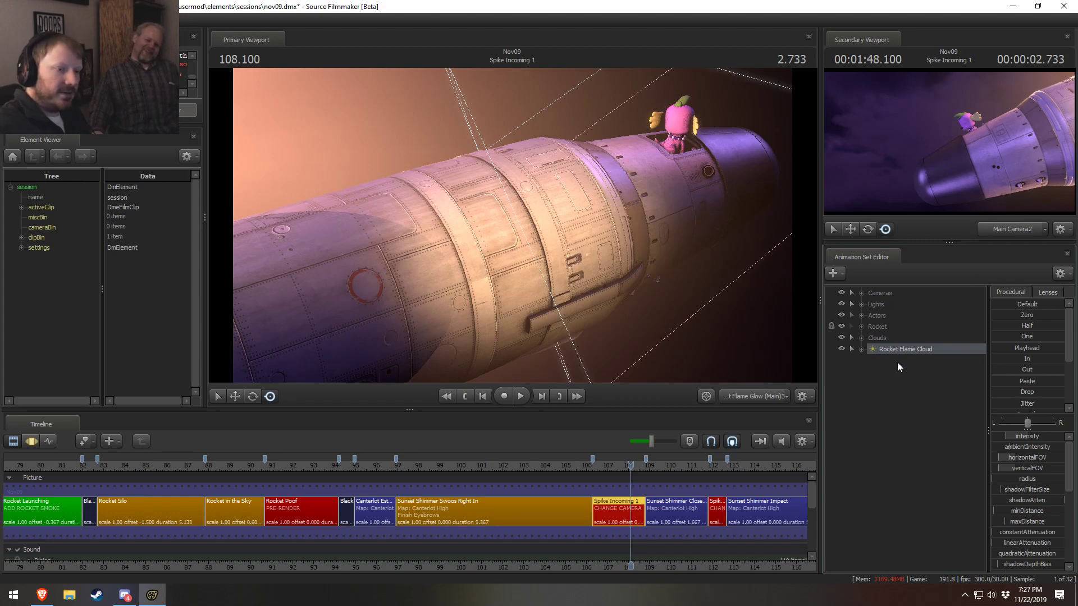
# In the Motion Editor, move the Rocket Flame Cloud light closer along the rocket and increase its minDistance
pyautogui.press('F3')
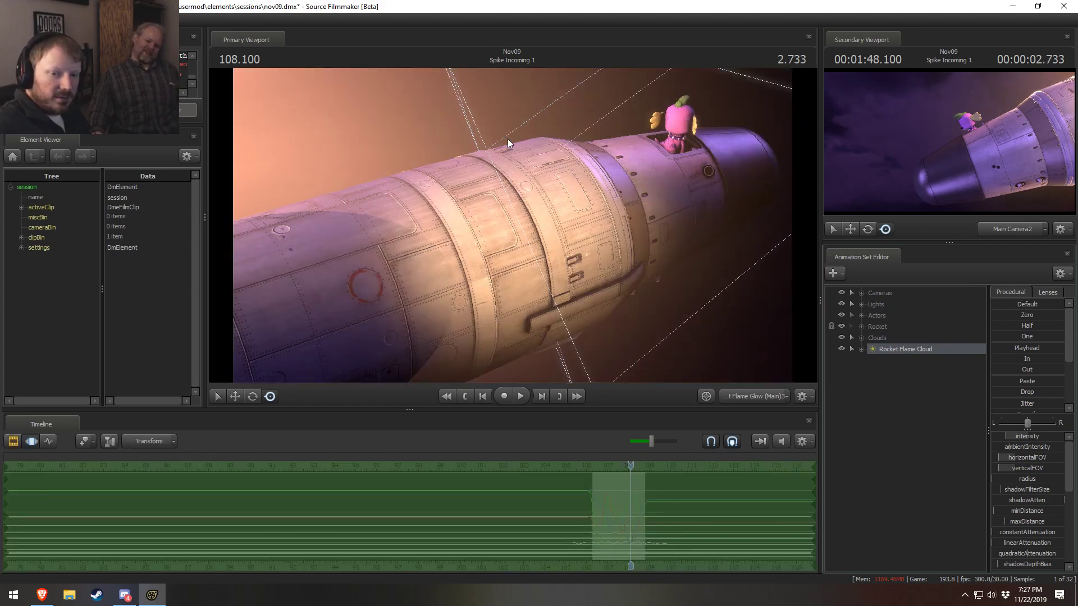
pyautogui.moveTo(405, 217); pyautogui.dragTo(446, 115)
pyautogui.press('w')
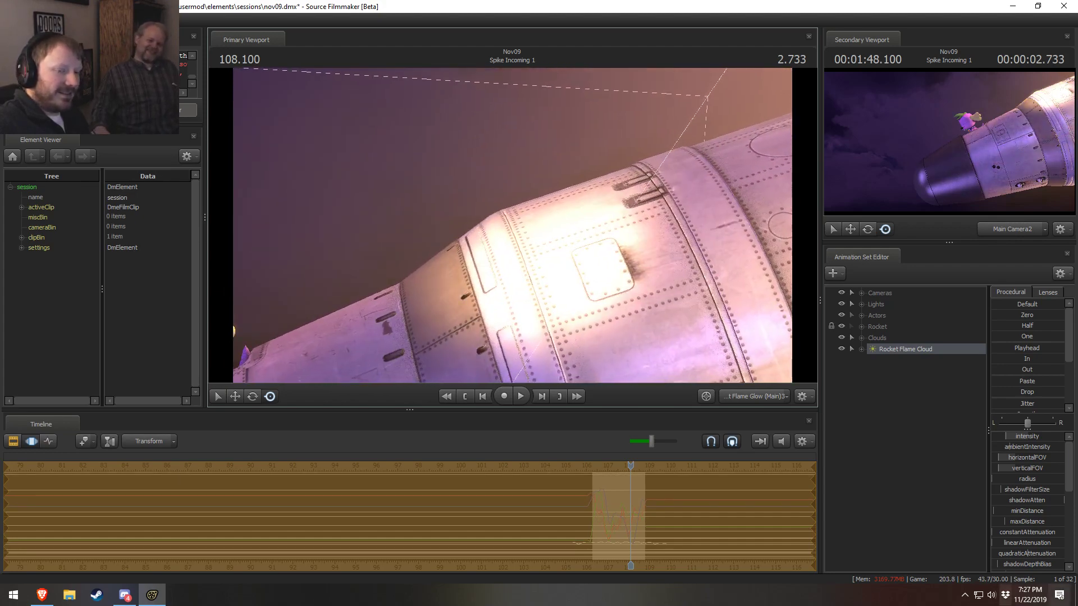
pyautogui.moveTo(1042, 513); pyautogui.dragTo(1049, 513)
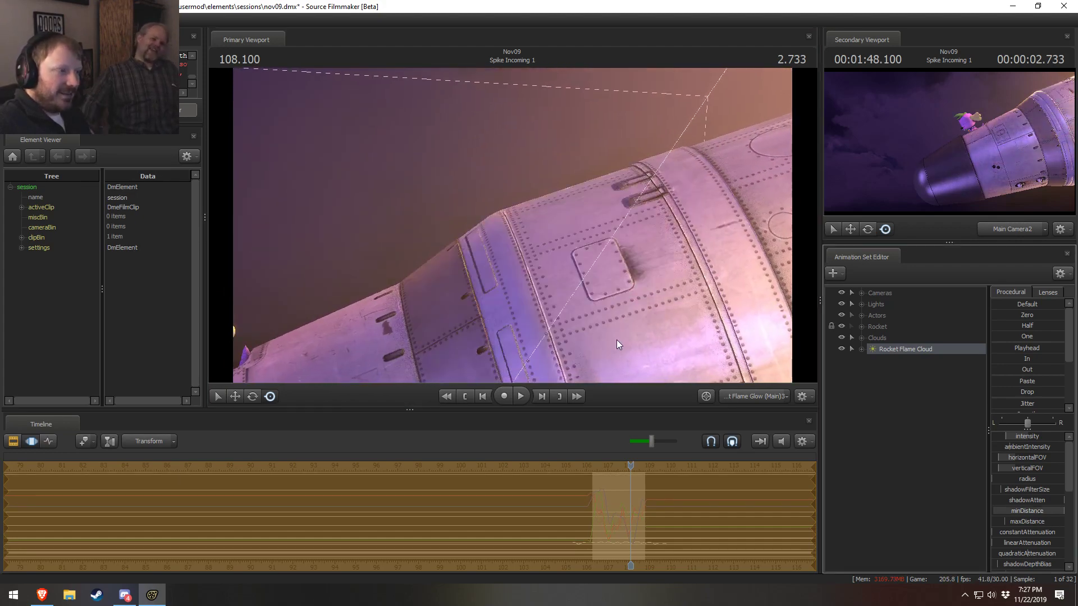
# Turn the Rocket Flame Cloud light toward Spike and the rocket's nose, playing the shot, and lower its maxDistance
pyautogui.moveTo(617, 340); pyautogui.dragTo(512, 225)
pyautogui.press('space')
pyautogui.press('space')
pyautogui.moveTo(490, 270); pyautogui.dragTo(508, 194)
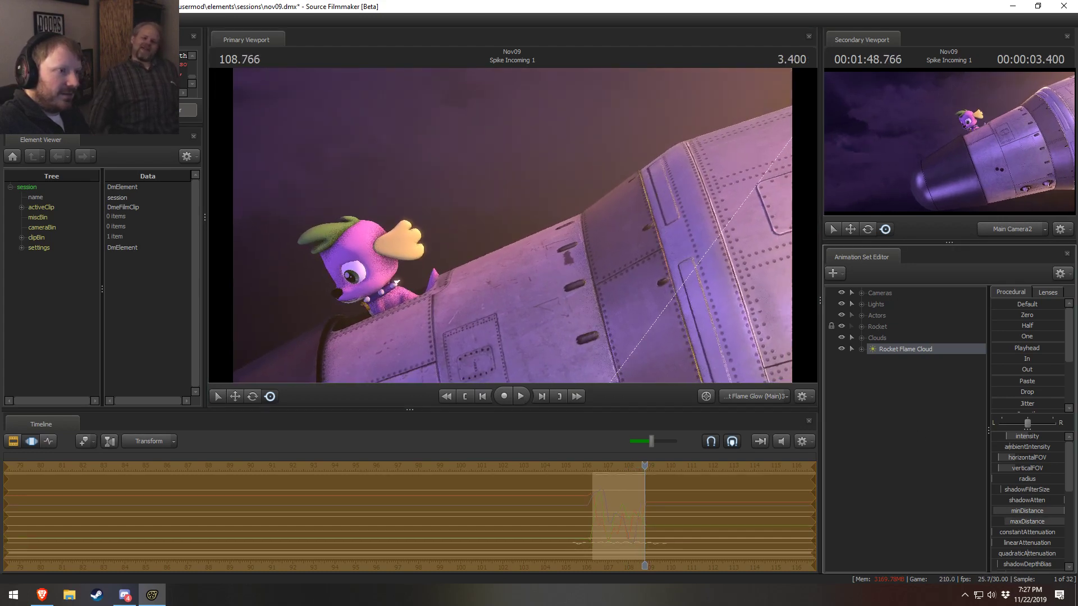
pyautogui.moveTo(1038, 522); pyautogui.dragTo(1022, 522)
# At 107.300, move the Rocket Flame Cloud light past the rocket's nose and aim it at the clouds
pyautogui.scroll(-5, 512, 225)
pyautogui.moveTo(512, 225)
pyautogui.mouseDown()
pyautogui.moveTo(477, 208)
pyautogui.moveTo(512, 216)
pyautogui.mouseUp()
pyautogui.moveTo(641, 474); pyautogui.dragTo(610, 475)
pyautogui.moveTo(512, 225); pyautogui.dragTo(483, 191)
pyautogui.scroll(-3, 512, 225)
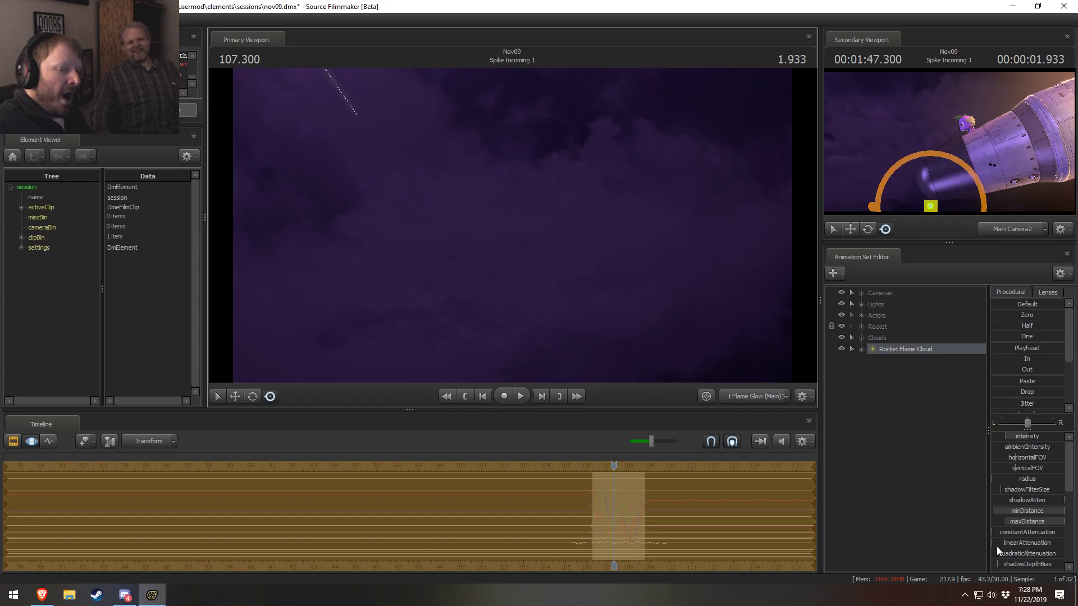
# Raise the Rocket Flame Cloud light's farZAtten to its limit and re-aim the light at the clouds
pyautogui.scroll(-3, 1018, 530)
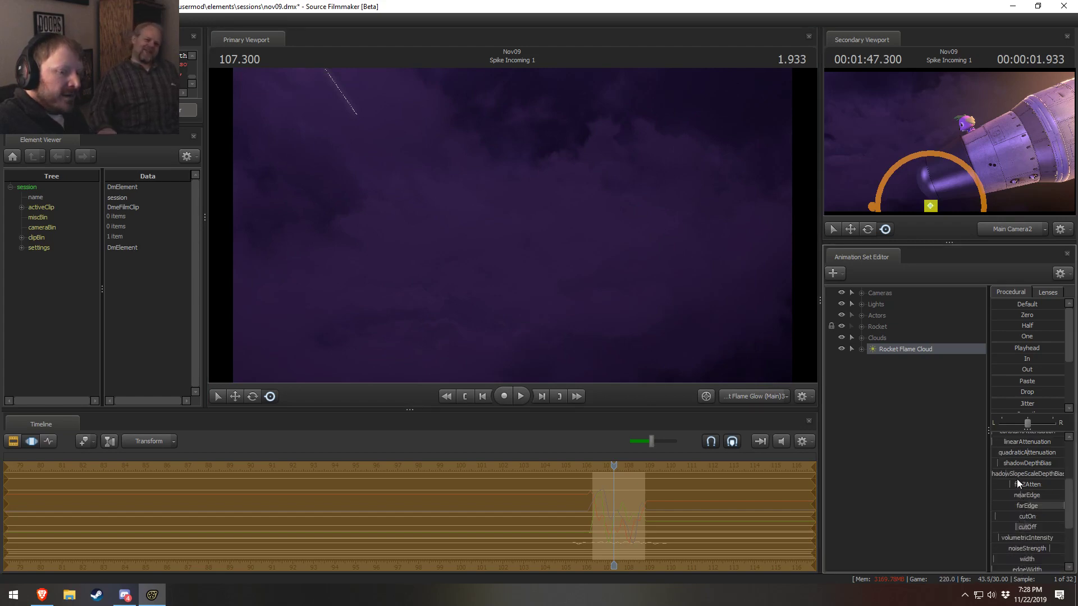
pyautogui.moveTo(1016, 483); pyautogui.dragTo(1061, 482)
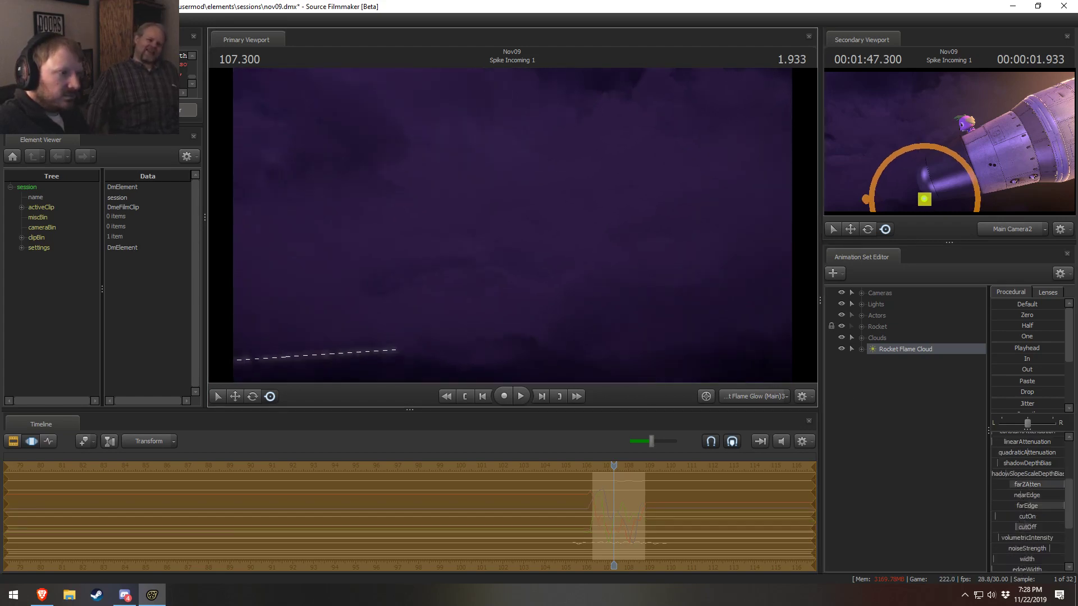
pyautogui.moveTo(512, 225); pyautogui.dragTo(678, 417)
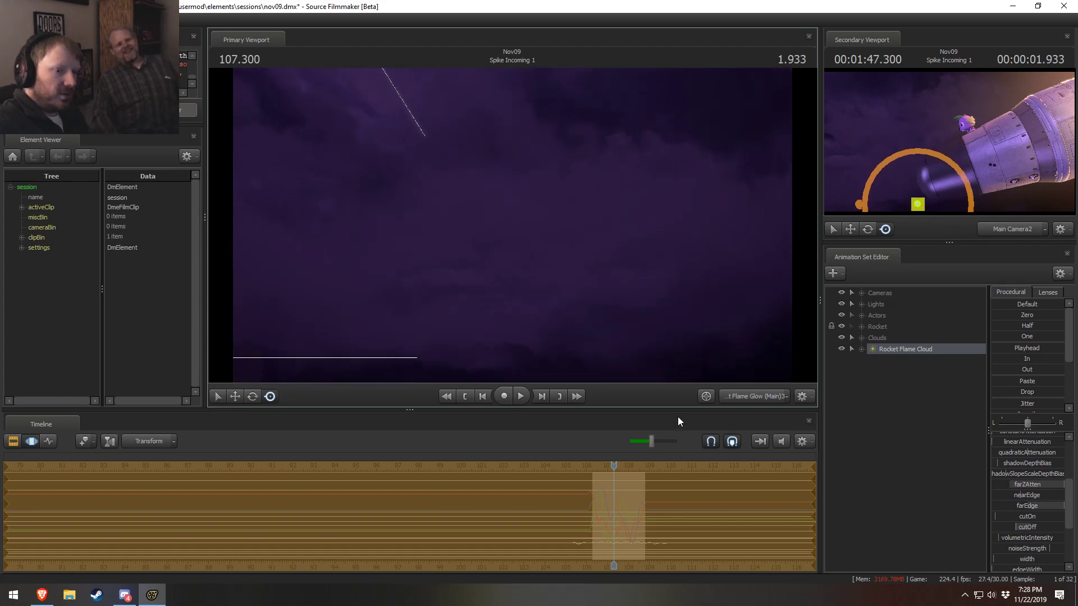
# Set the maximum of the Rocket Flame Cloud light's farZAtten control to 10000
pyautogui.rightClick(1036, 488)
pyautogui.click(1008, 499)
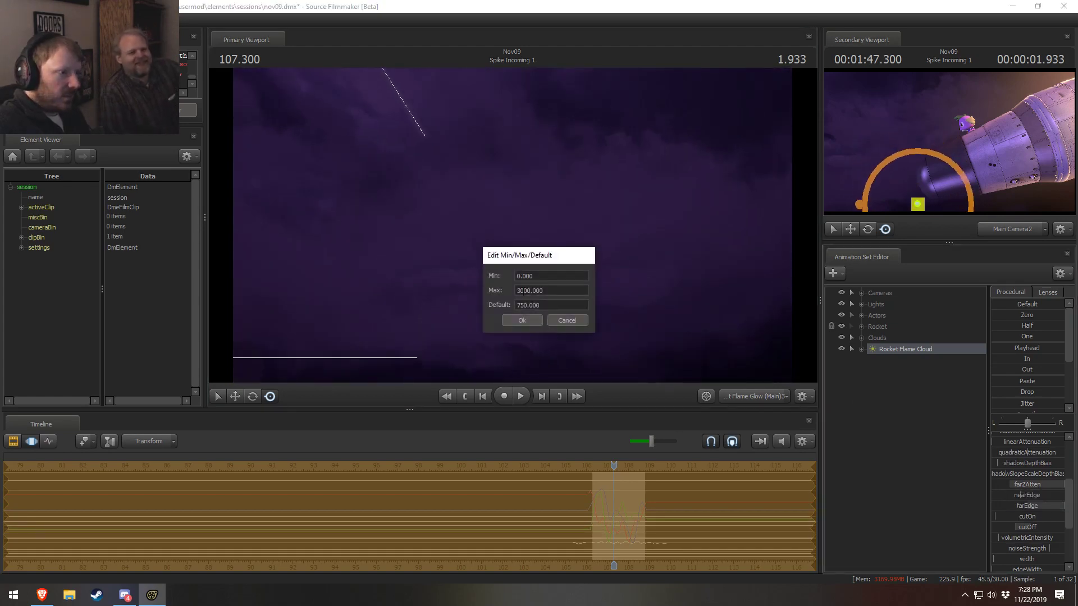
pyautogui.moveTo(522, 291); pyautogui.dragTo(496, 292)
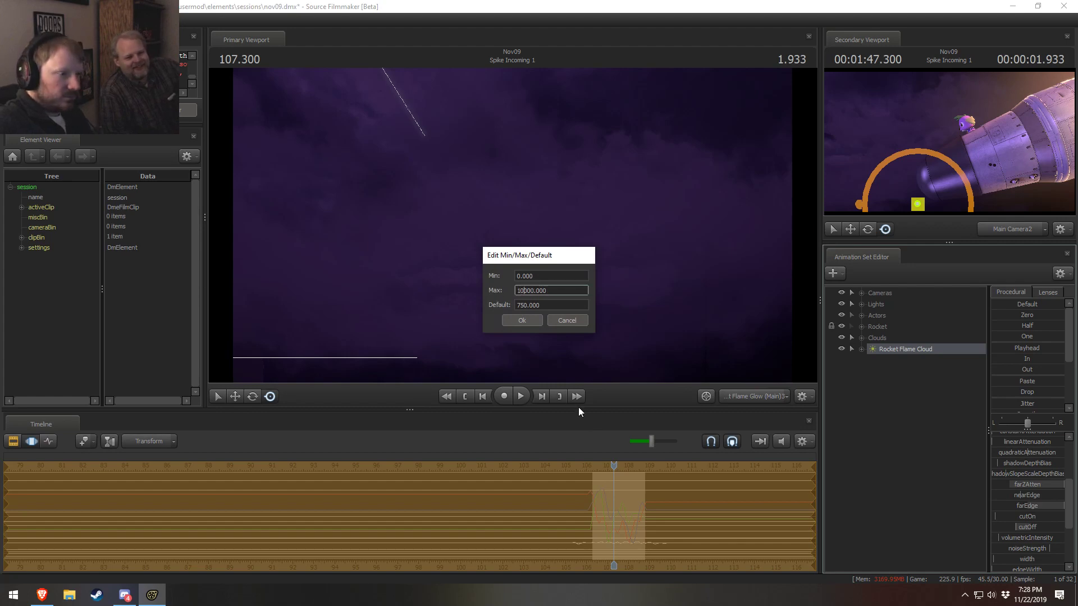
pyautogui.click(521, 320)
pyautogui.scroll(3, 1046, 509)
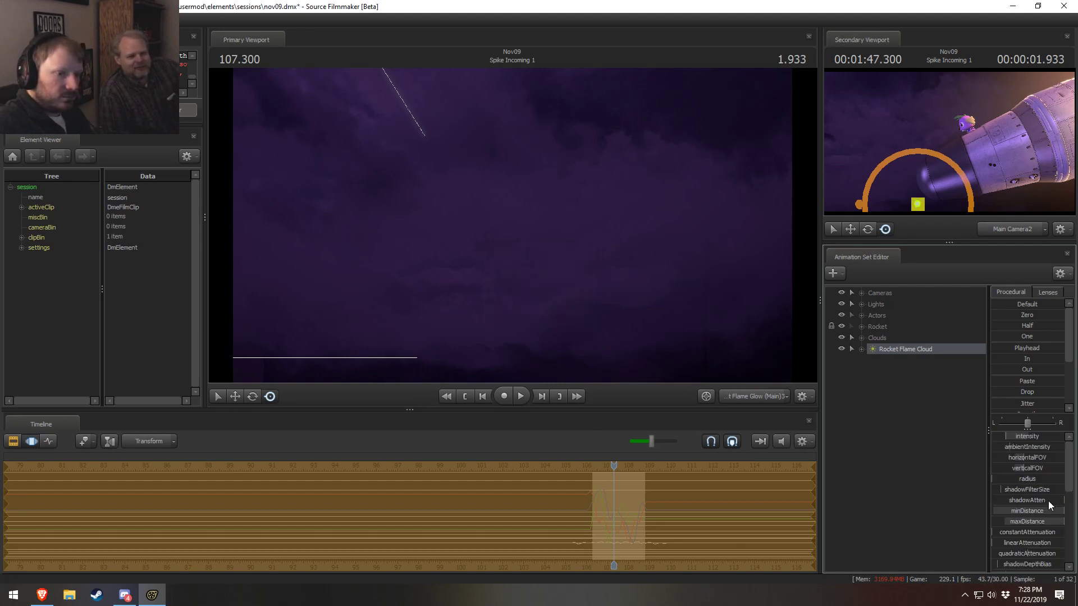
# Widen the range of the Rocket Flame Cloud light's maxDistance control, raise maxDistance to its limit and re-aim the light at the clouds
pyautogui.rightClick(1023, 511)
pyautogui.click(1033, 531)
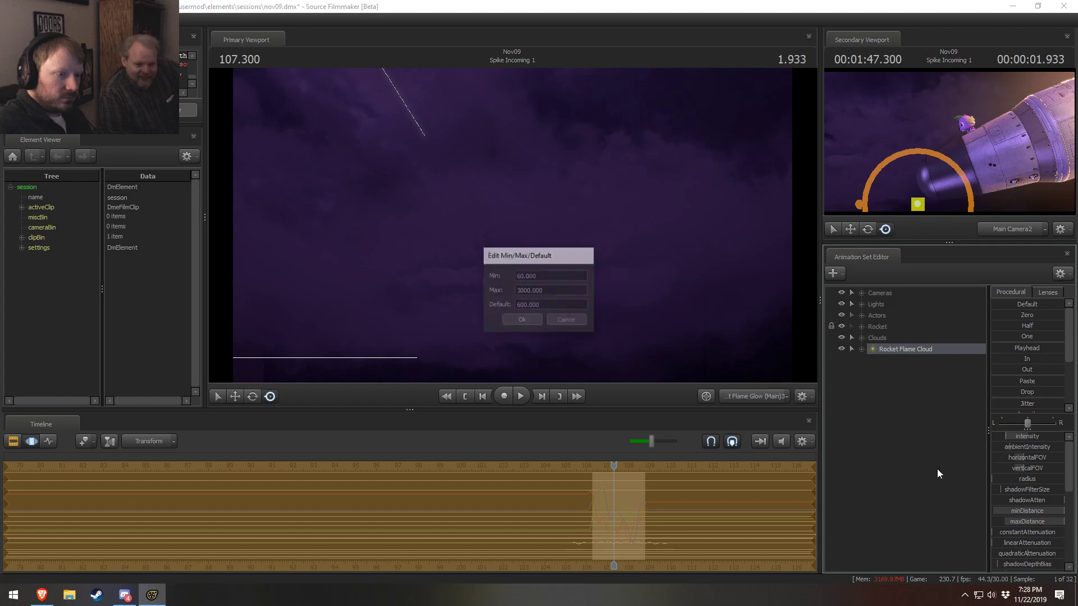
pyautogui.click(526, 322)
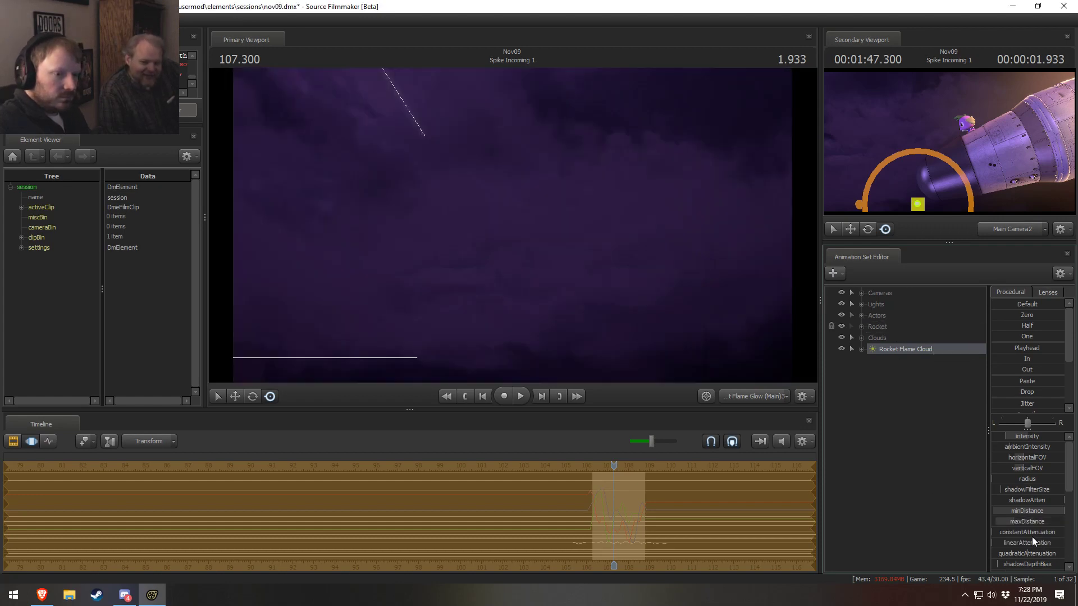
pyautogui.scroll(-1, 1039, 556)
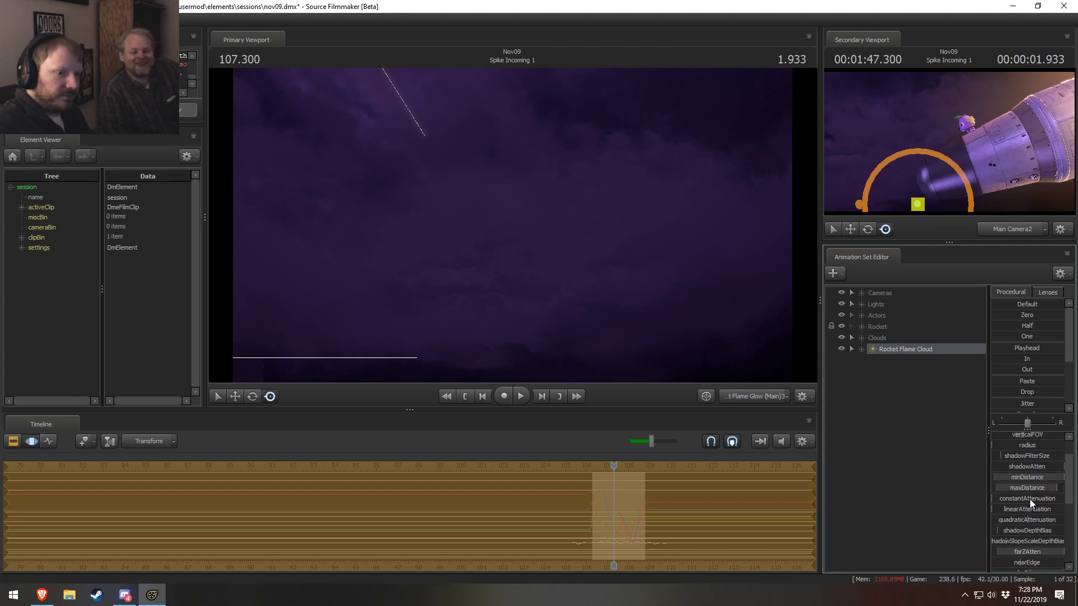
pyautogui.moveTo(1031, 489); pyautogui.dragTo(1061, 489)
pyautogui.moveTo(561, 236); pyautogui.dragTo(649, 269)
# Increase the Rocket Flame Cloud light's width and height
pyautogui.scroll(-2, 1044, 527)
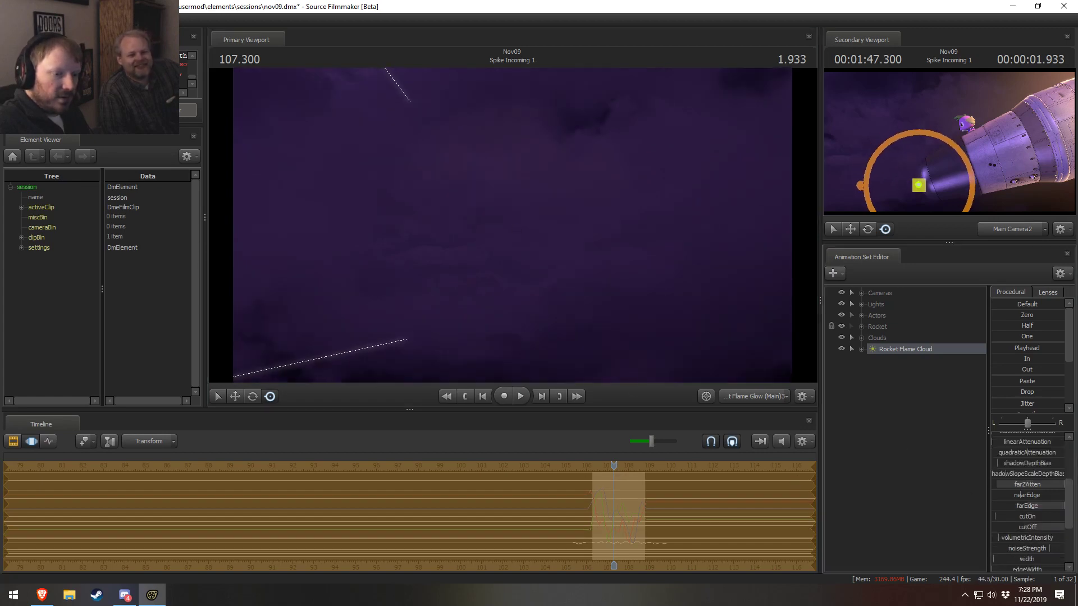
pyautogui.scroll(-2, 1020, 540)
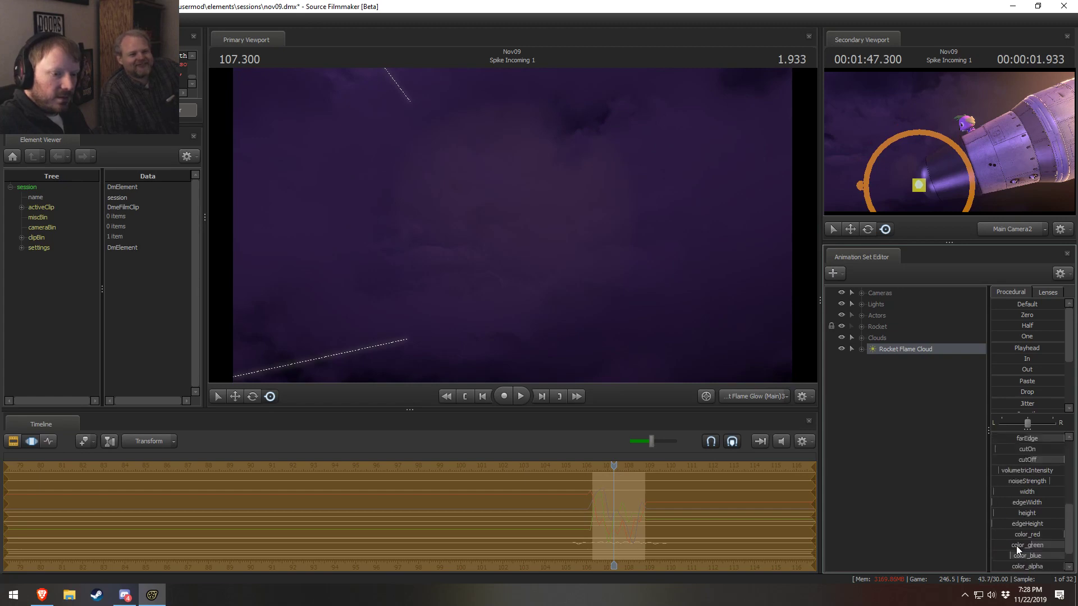
pyautogui.moveTo(1017, 514); pyautogui.dragTo(1062, 494)
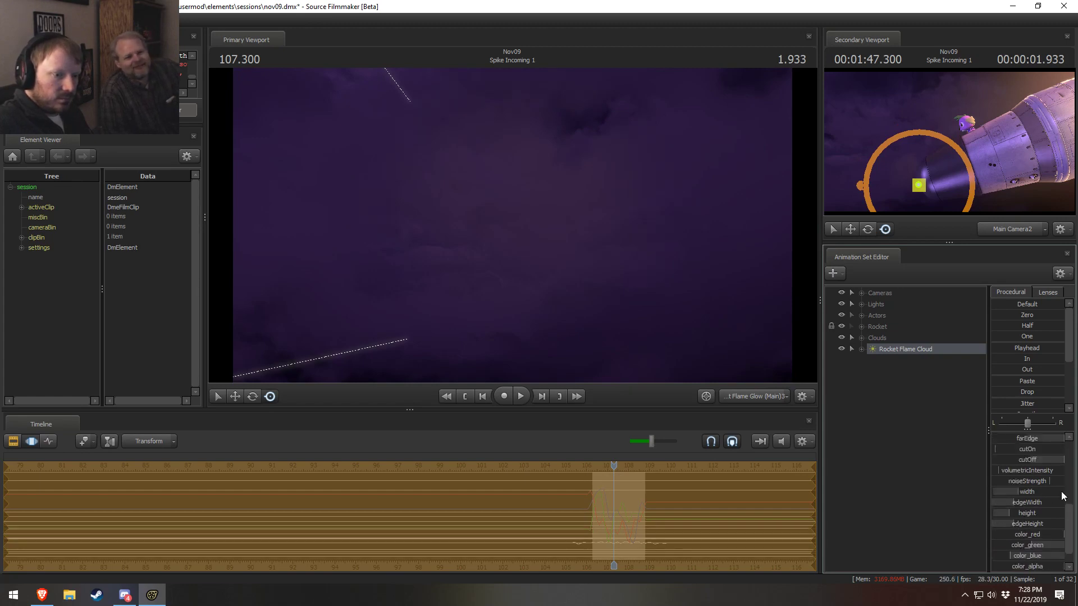
# Set the maximum of the Rocket Flame Cloud light's cutOff control to 6000 and raise cutOff to its limit
pyautogui.click(1050, 476)
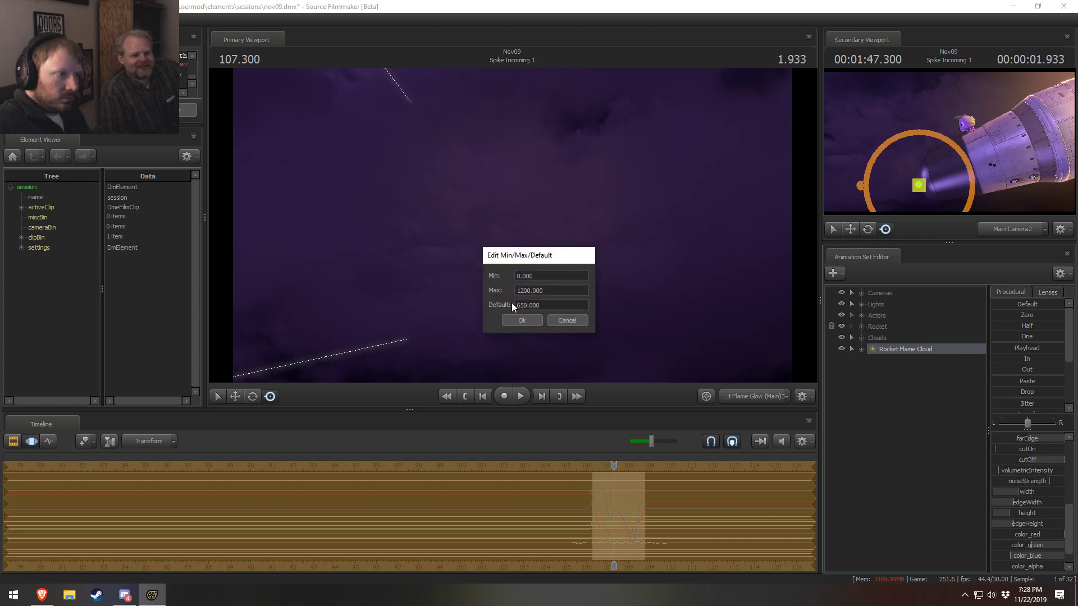
pyautogui.moveTo(523, 290); pyautogui.dragTo(501, 289)
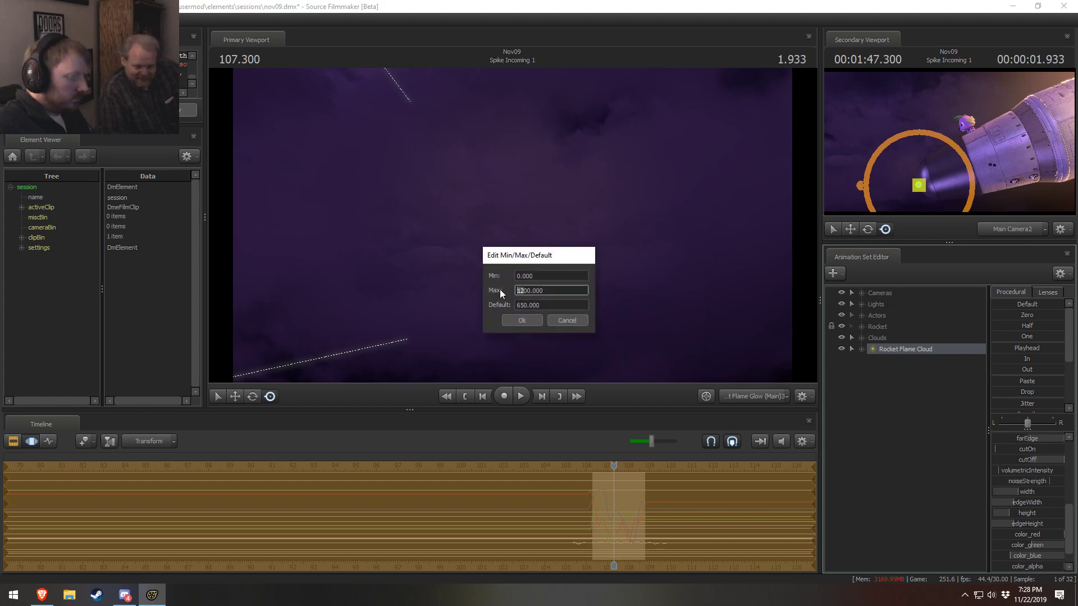
pyautogui.write('60')
pyautogui.press('Return')
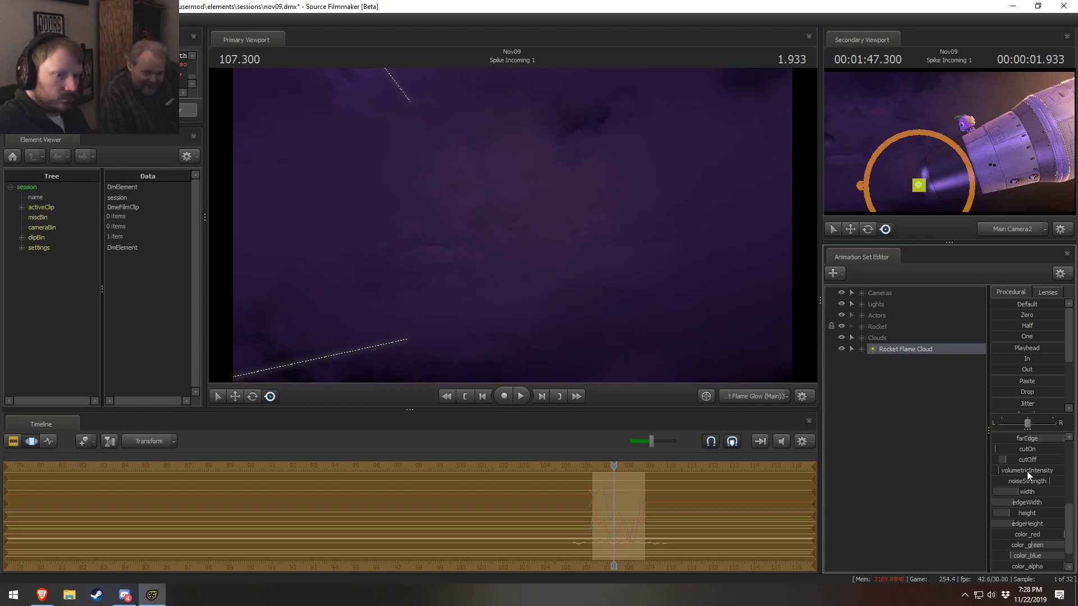
pyautogui.moveTo(1028, 460); pyautogui.dragTo(1061, 461)
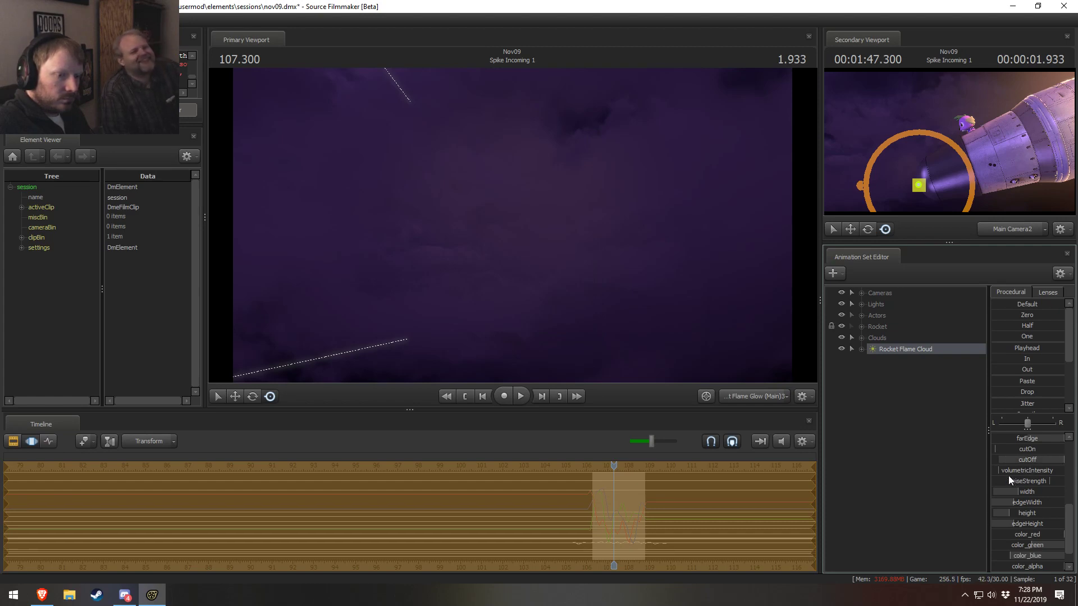
# Reposition the Rocket Flame Cloud light toward the clouds and widen its horizontal and vertical field of view
pyautogui.moveTo(512, 226); pyautogui.dragTo(499, 217)
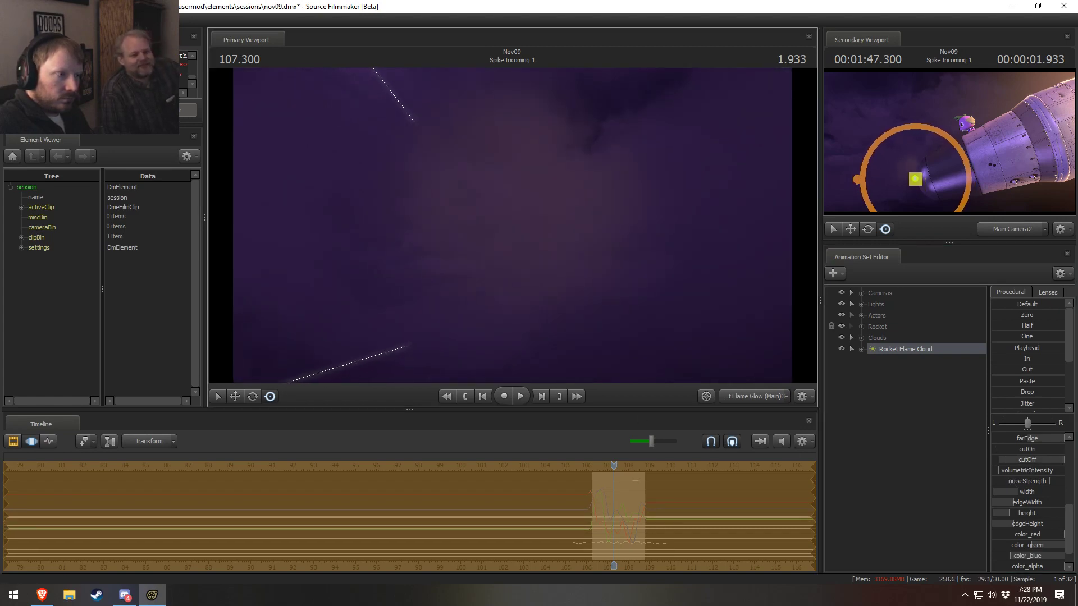
pyautogui.moveTo(726, 329); pyautogui.dragTo(727, 329)
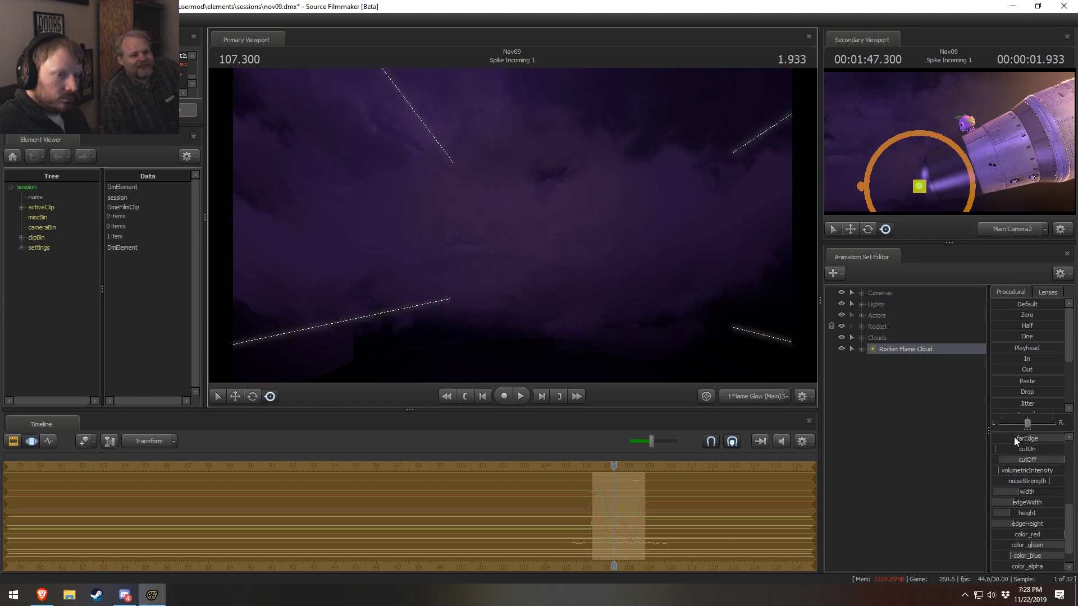
pyautogui.scroll(5, 1014, 437)
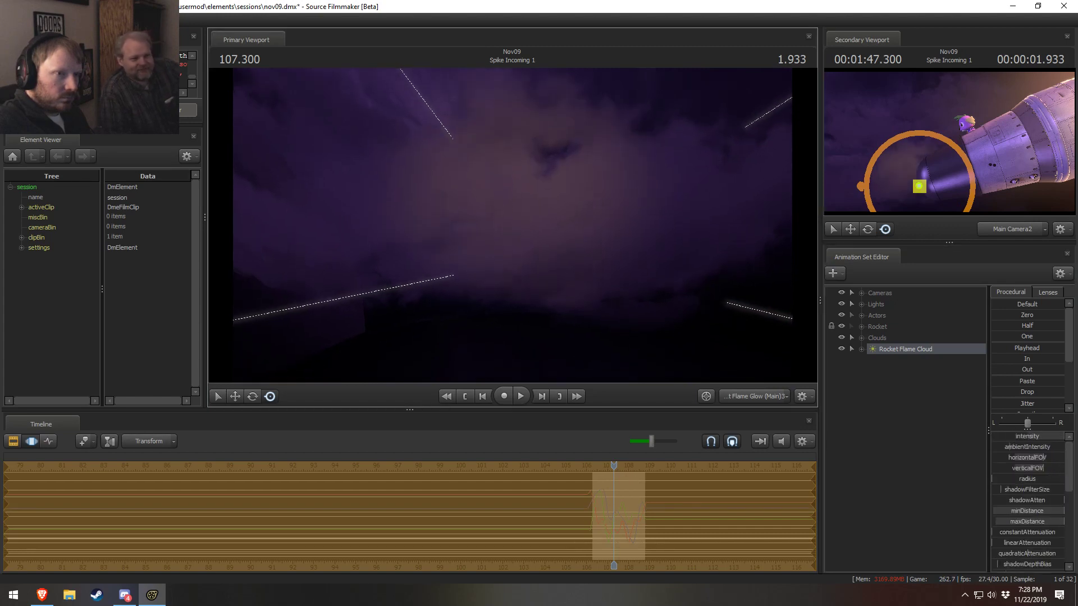
pyautogui.moveTo(512, 226)
pyautogui.mouseDown()
pyautogui.moveTo(500, 217)
pyautogui.moveTo(514, 224)
pyautogui.mouseUp()
# Play the Spike Incoming 1 shot repeatedly through Main Camera2 to check the cloud lighting
pyautogui.press('F2')
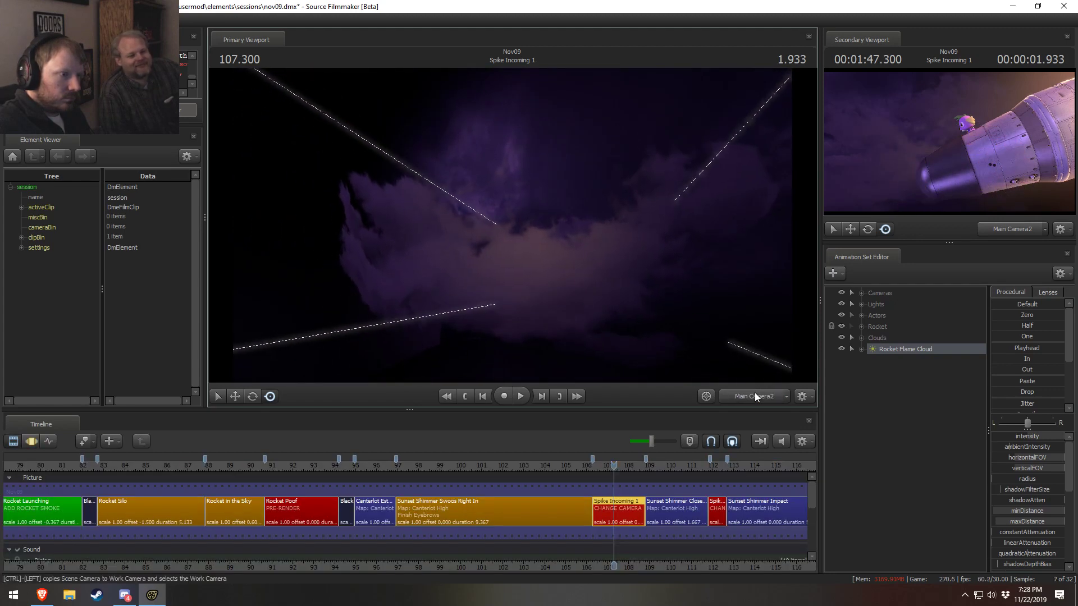
pyautogui.press('space')
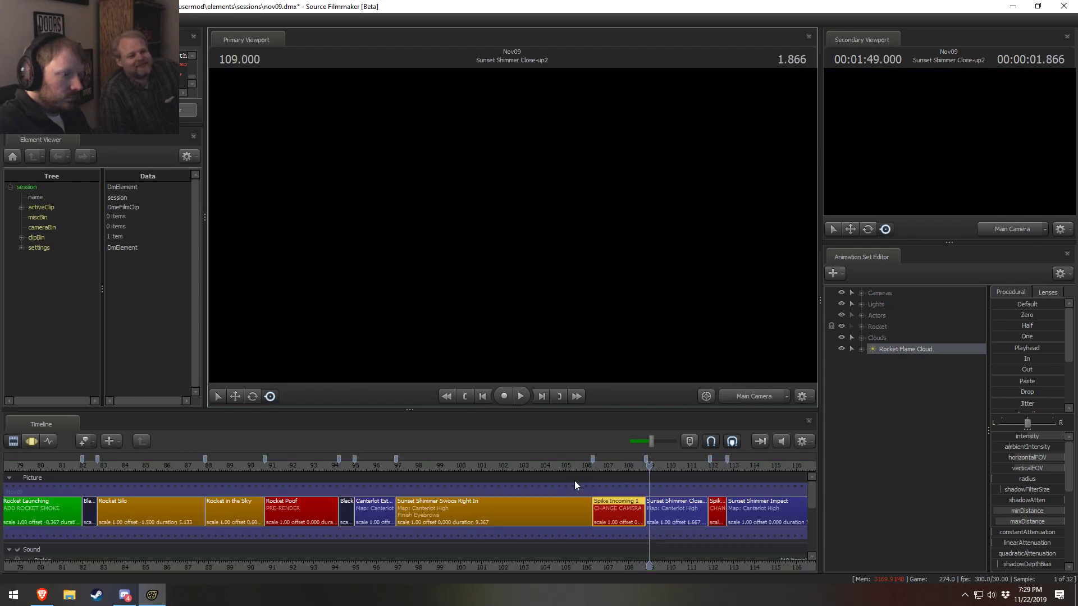
pyautogui.click(595, 470)
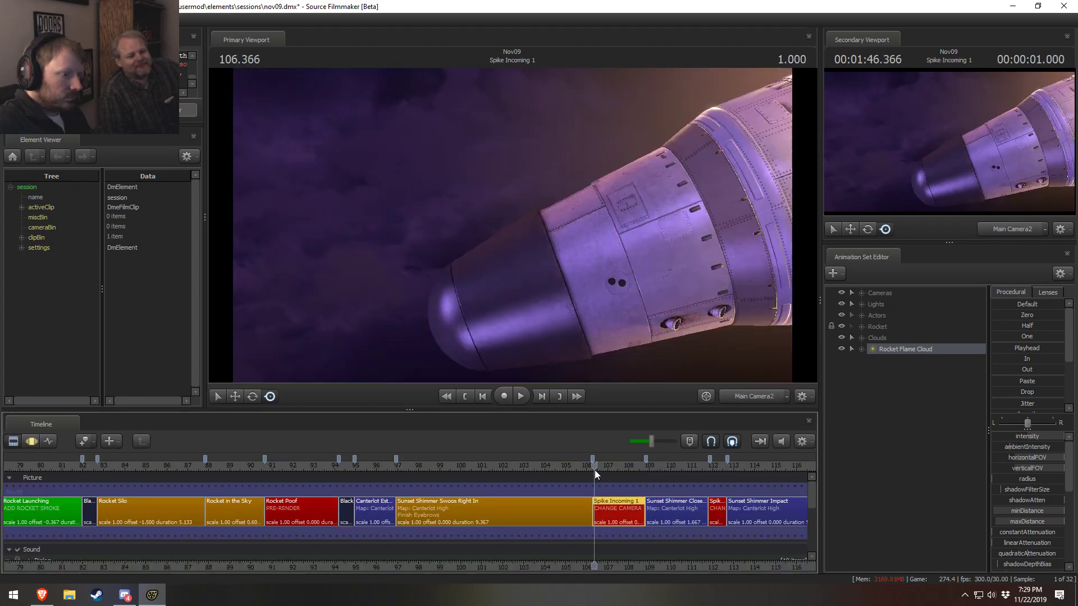
pyautogui.press('space')
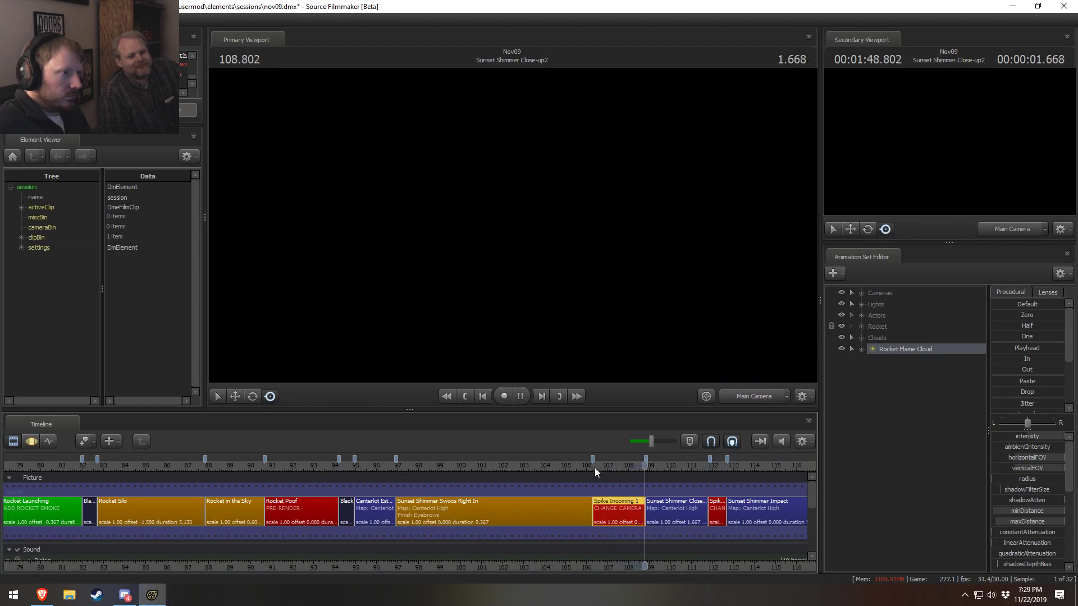
pyautogui.press('space')
pyautogui.click(600, 470)
pyautogui.press('space')
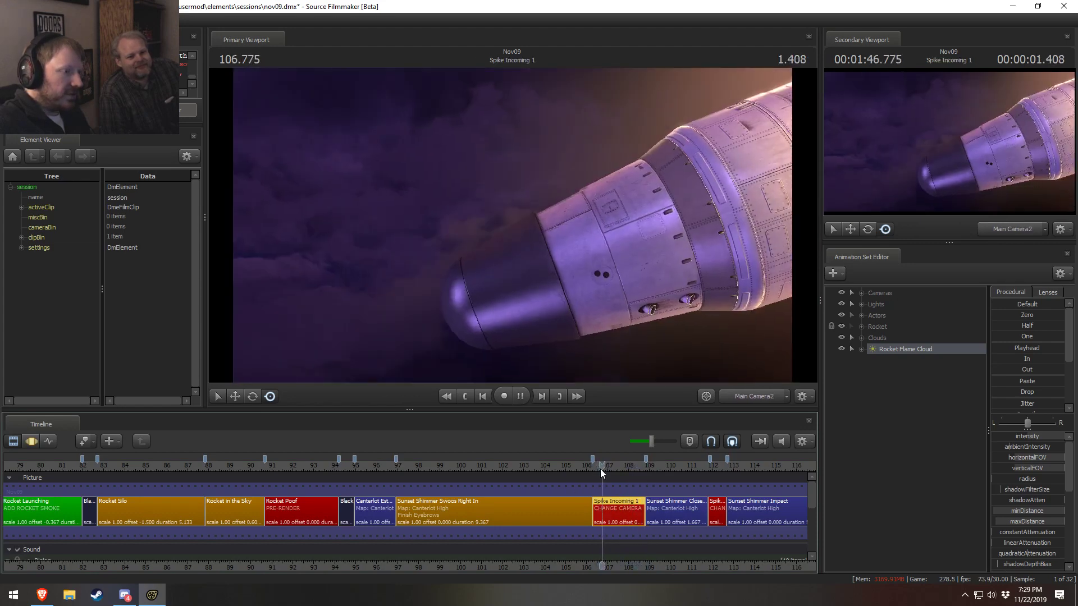
pyautogui.click(597, 469)
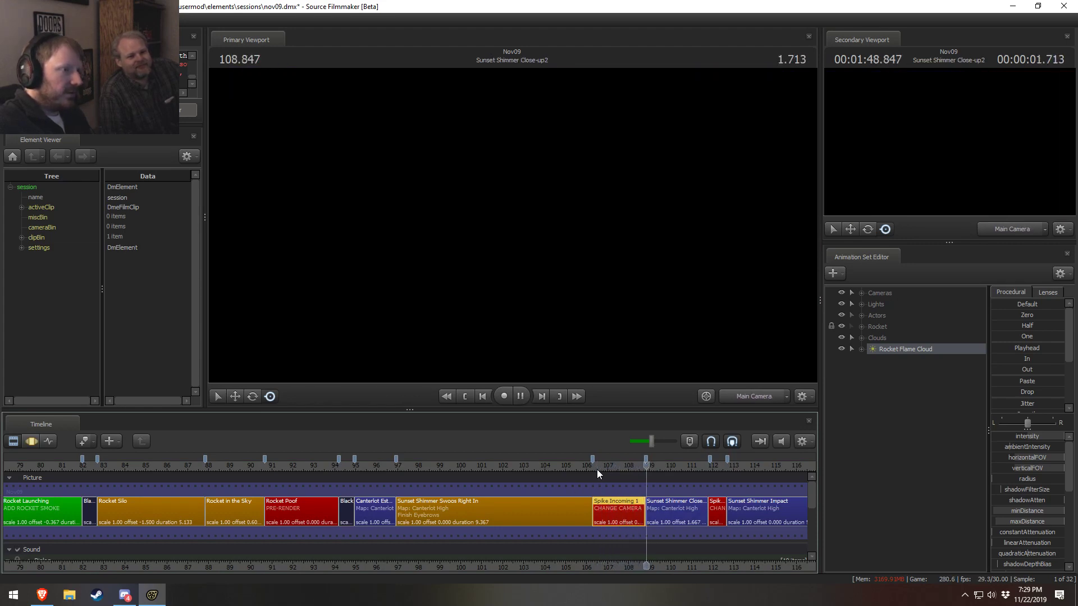
pyautogui.press('space')
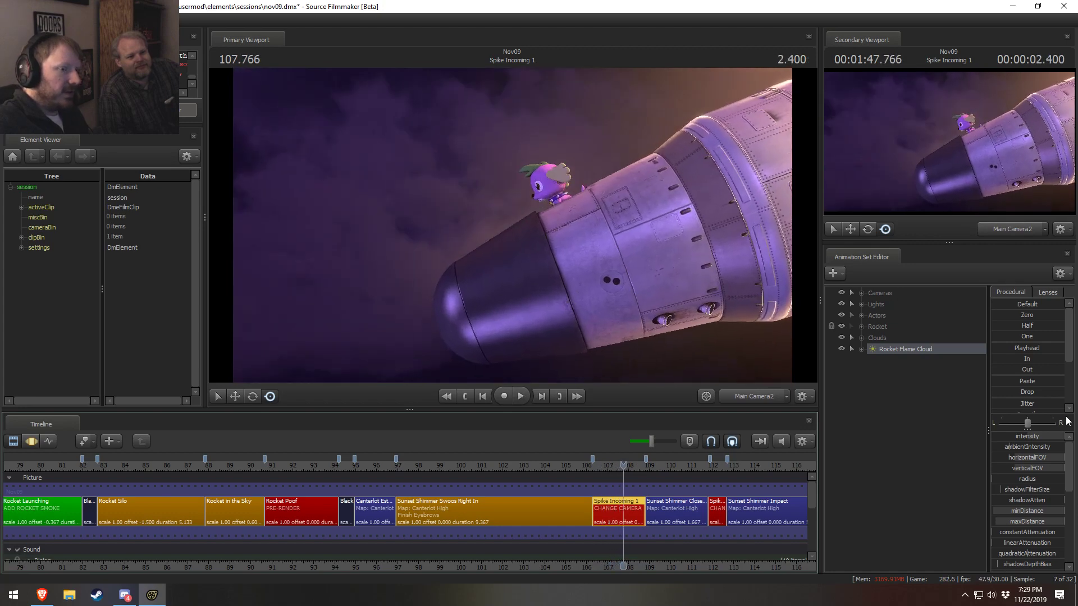
# Hide and reshow the Rocket Flame Cloud light to compare its effect, and play the rest of the shot
pyautogui.click(841, 349)
pyautogui.click(841, 348)
pyautogui.press('space')
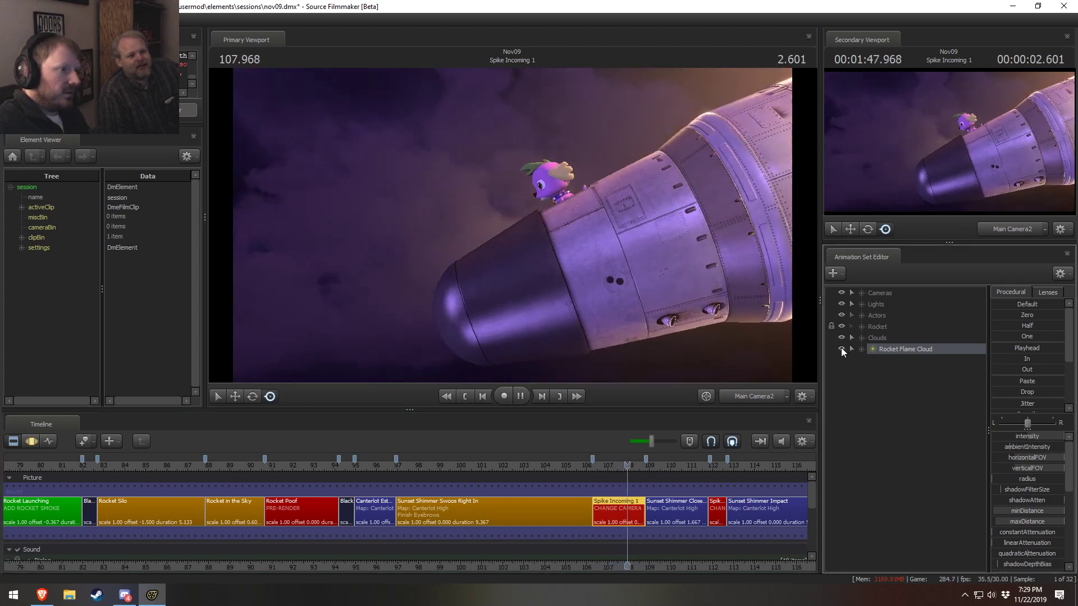
pyautogui.press('space')
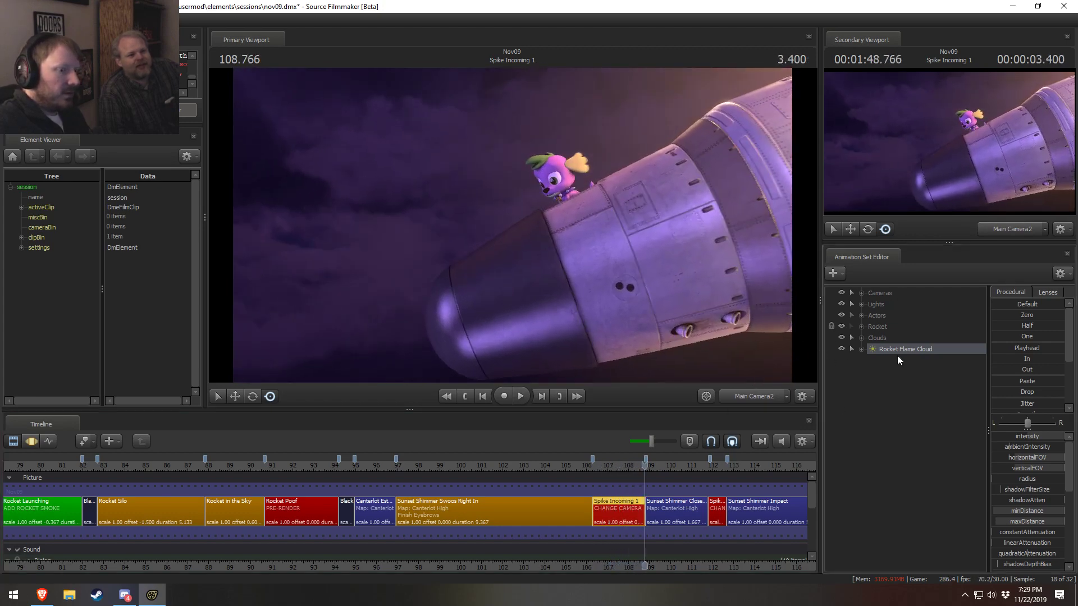
# Look through the Rocket Flame Cloud light for motion editing and re-aim it at the clouds at 107.600
pyautogui.moveTo(899, 352); pyautogui.dragTo(528, 212)
pyautogui.press('F3')
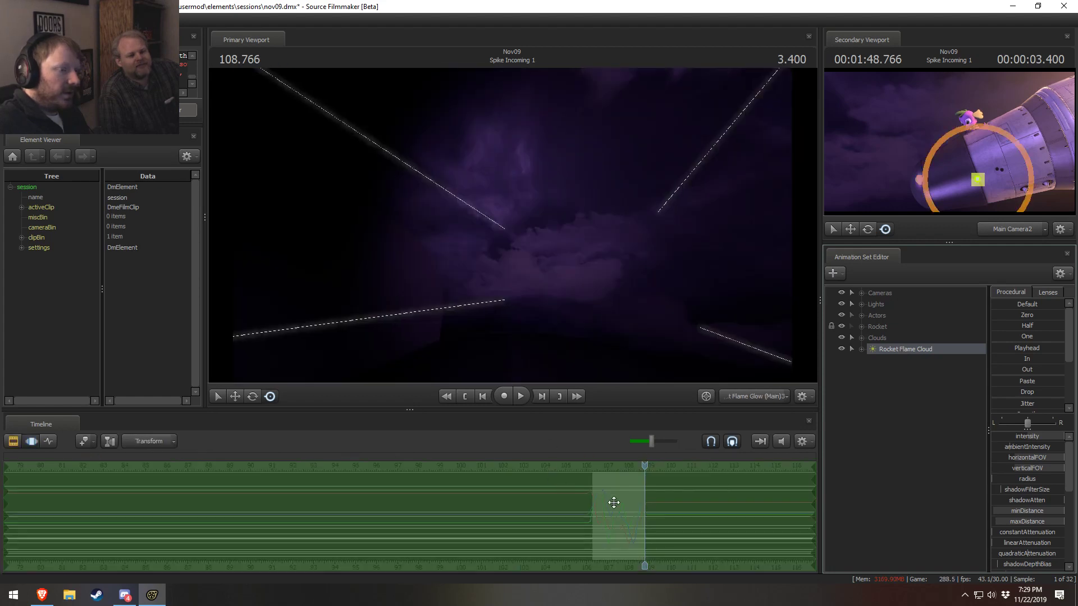
pyautogui.moveTo(644, 467); pyautogui.dragTo(621, 466)
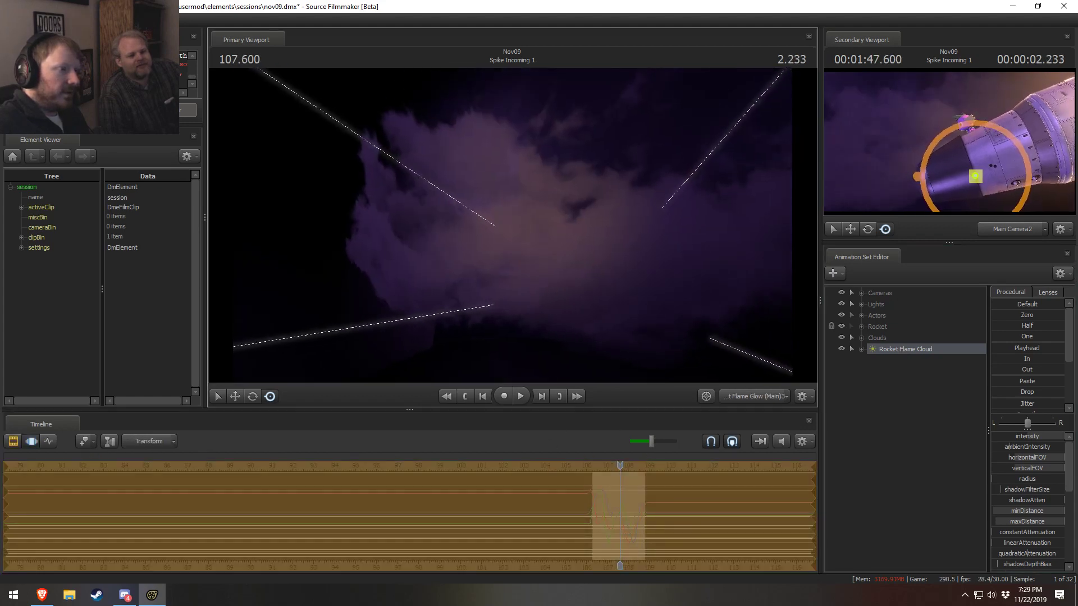
pyautogui.moveTo(512, 226); pyautogui.dragTo(496, 220)
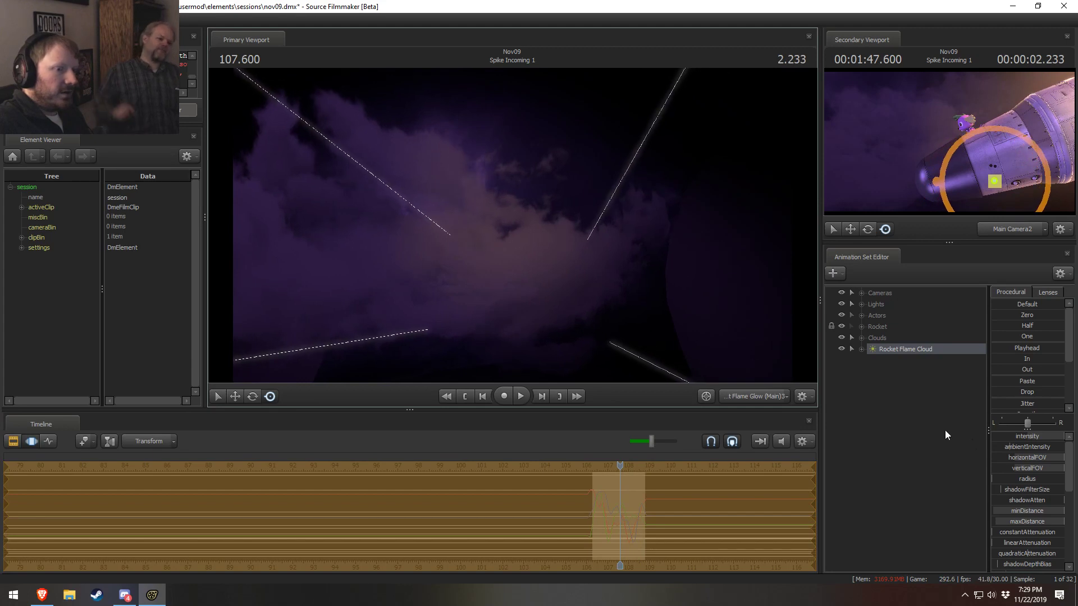
# Adjust the range of the Rocket Flame Cloud light's intensity control and raise the intensity to its limit
pyautogui.rightClick(1038, 433)
pyautogui.click(971, 429)
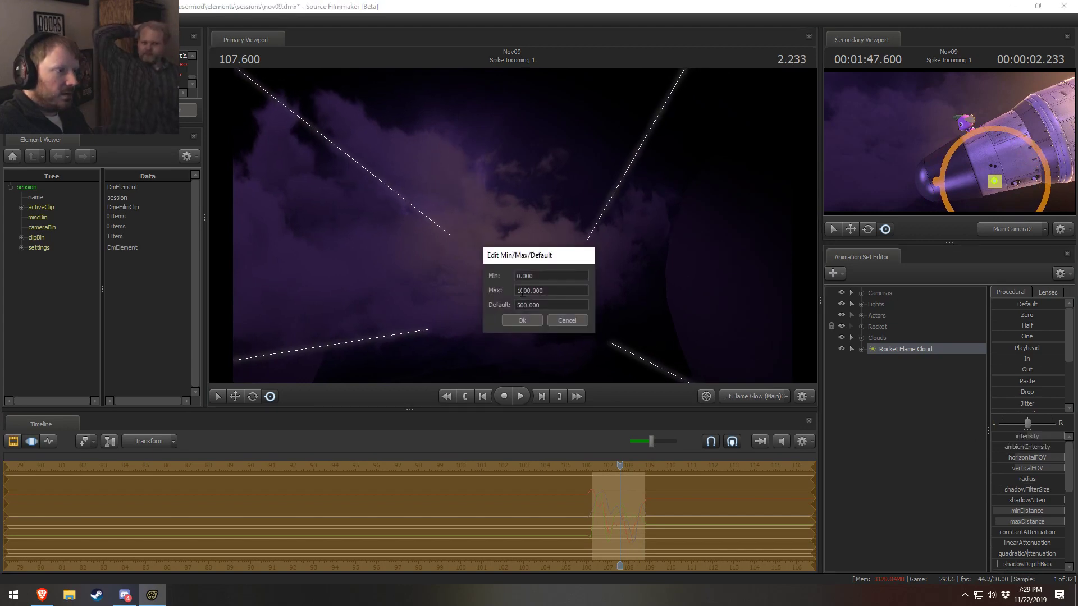
pyautogui.click(529, 322)
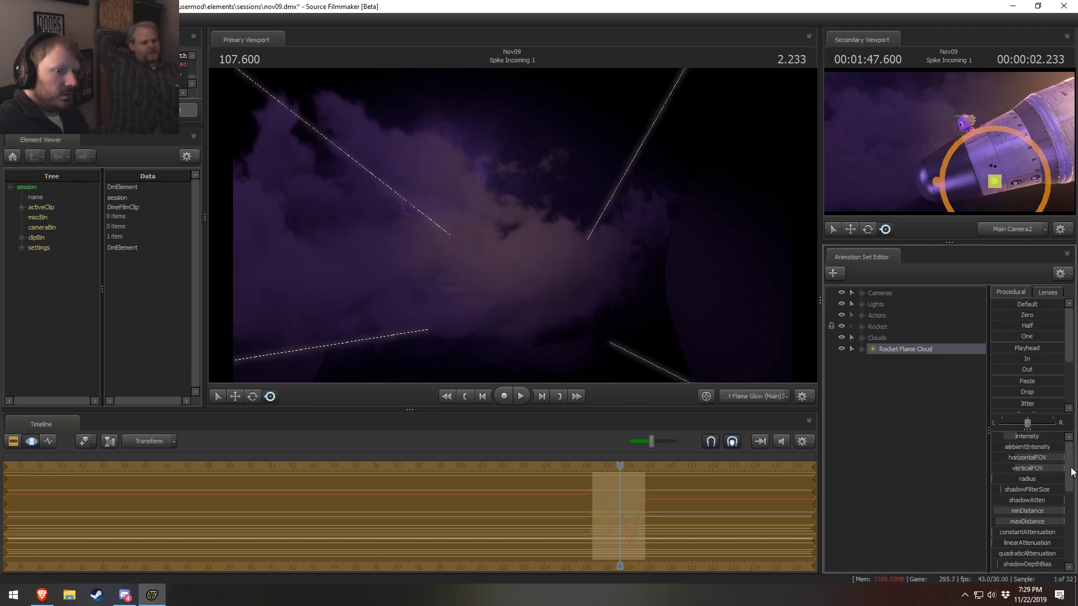
pyautogui.moveTo(1029, 438); pyautogui.dragTo(1064, 438)
# Move the Rocket Flame Cloud light back beside the rocket's body and turn it toward the clouds
pyautogui.moveTo(746, 308); pyautogui.dragTo(677, 278)
pyautogui.press('s')
pyautogui.moveTo(532, 266); pyautogui.dragTo(529, 265)
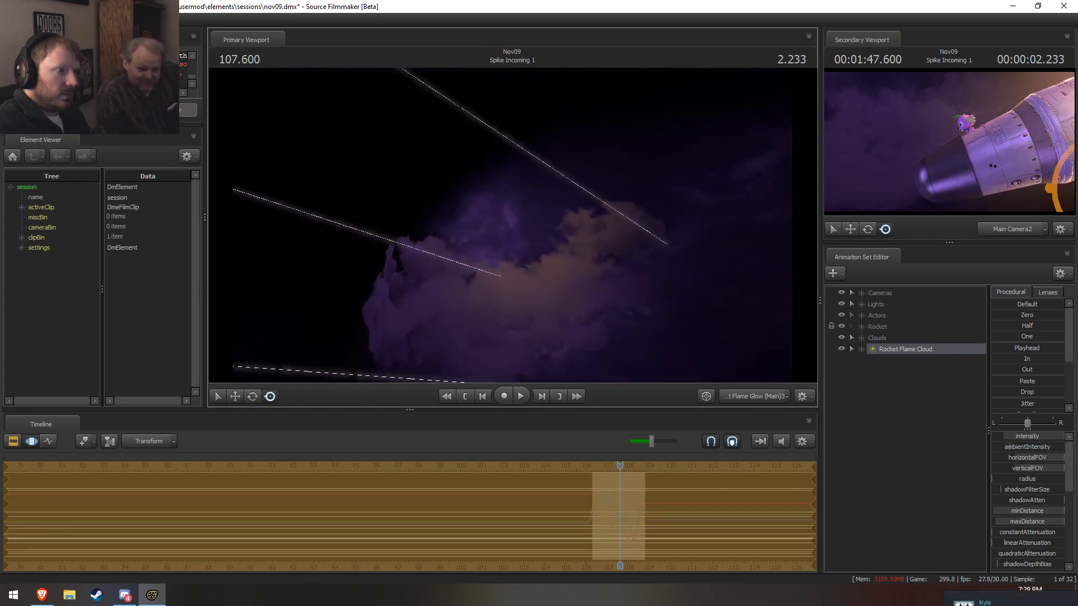
# Return the primary viewport to the scene camera and play Spike Incoming 1 from its start to review the lighting
pyautogui.press('F2')
pyautogui.press('space')
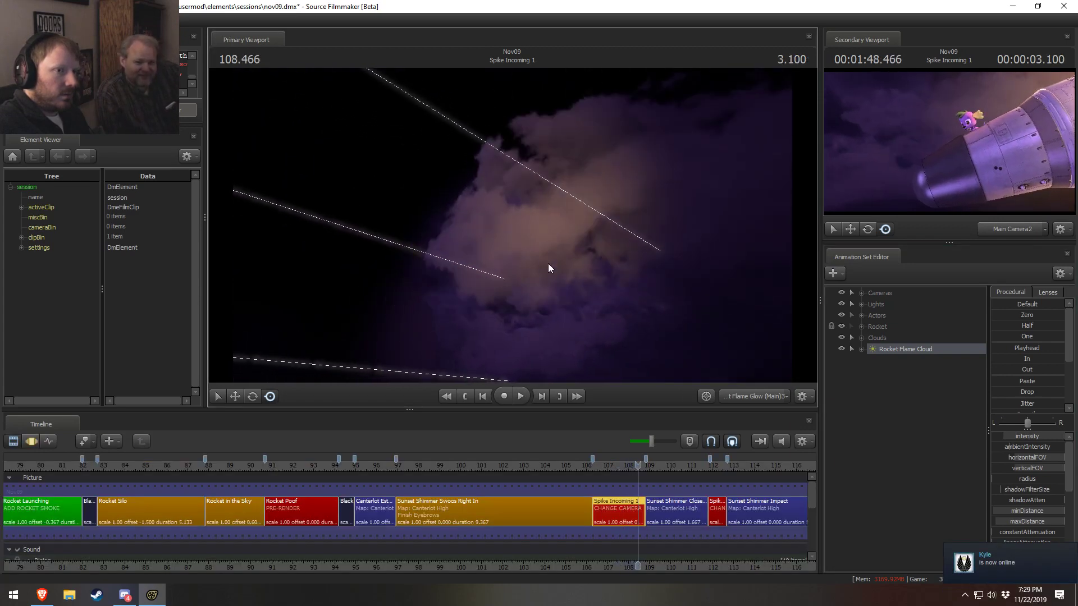
pyautogui.click(388, 476)
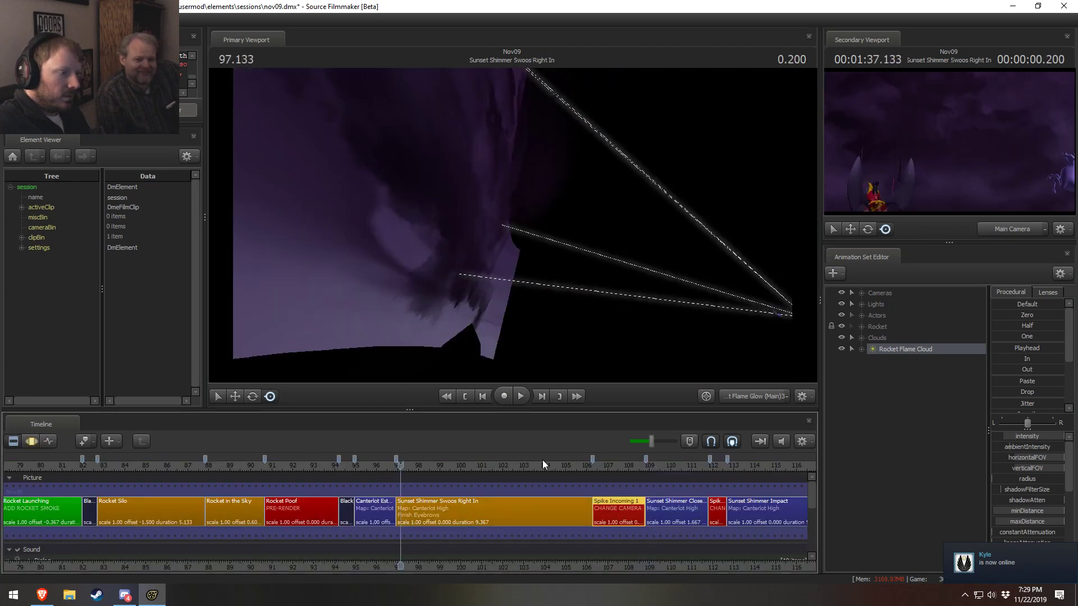
pyautogui.click(755, 391)
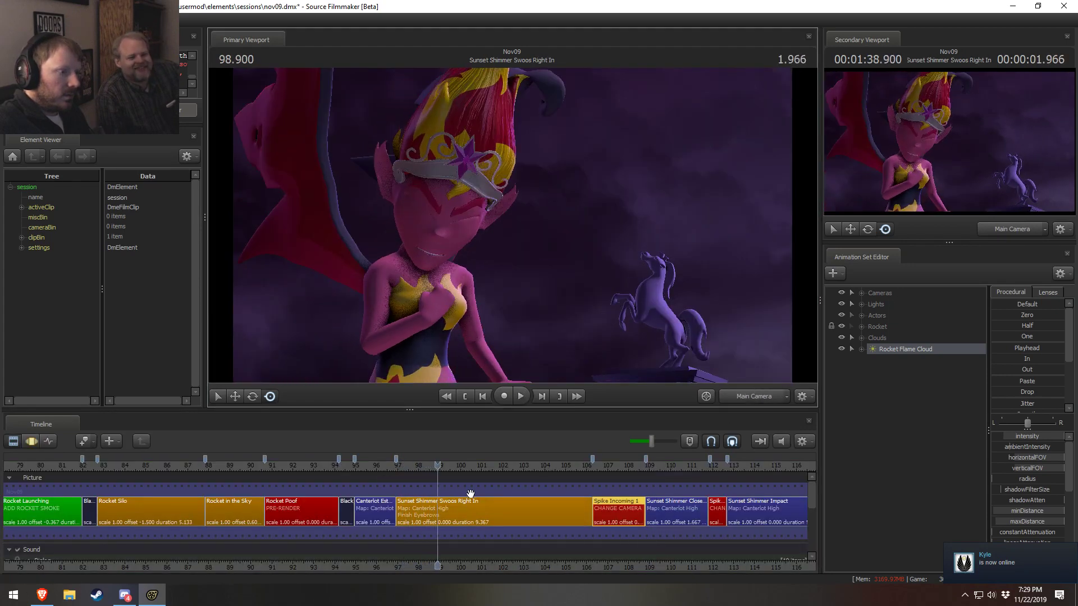
pyautogui.click(591, 467)
pyautogui.click(591, 467)
pyautogui.press('space')
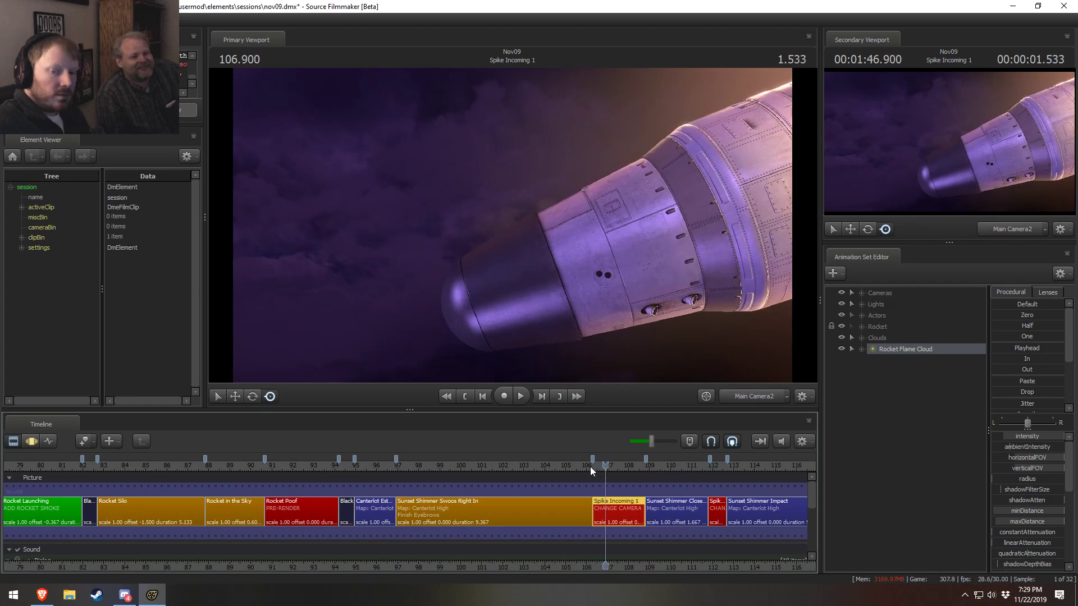
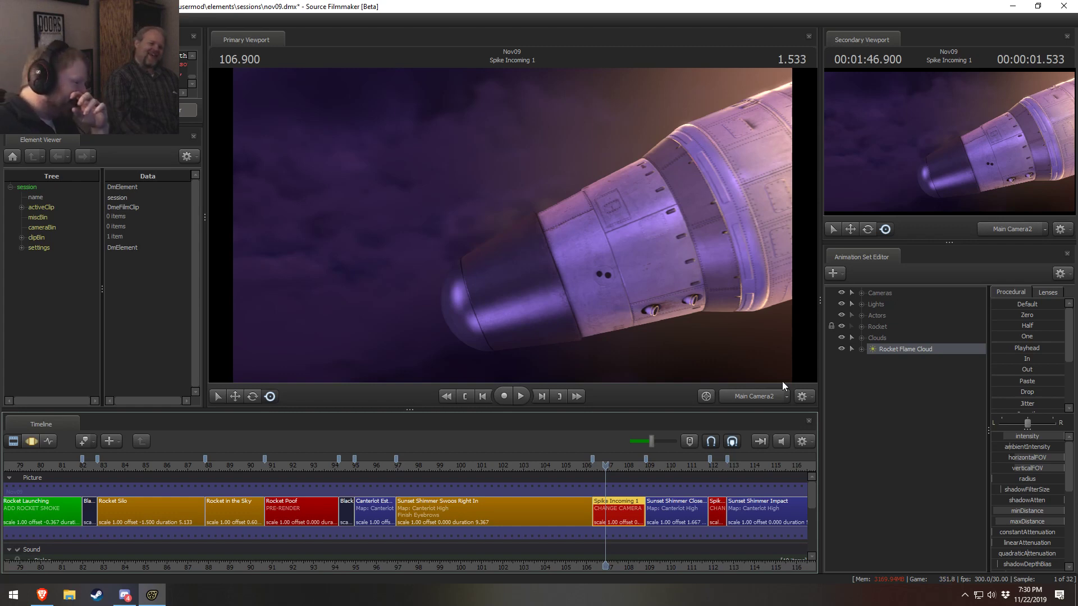
# Scrub Spike Incoming 1 to 107.100 in the timeline to examine Spike's appearance on the rocket
pyautogui.moveTo(617, 561); pyautogui.dragTo(317, 559)
pyautogui.scroll(2, 294, 468)
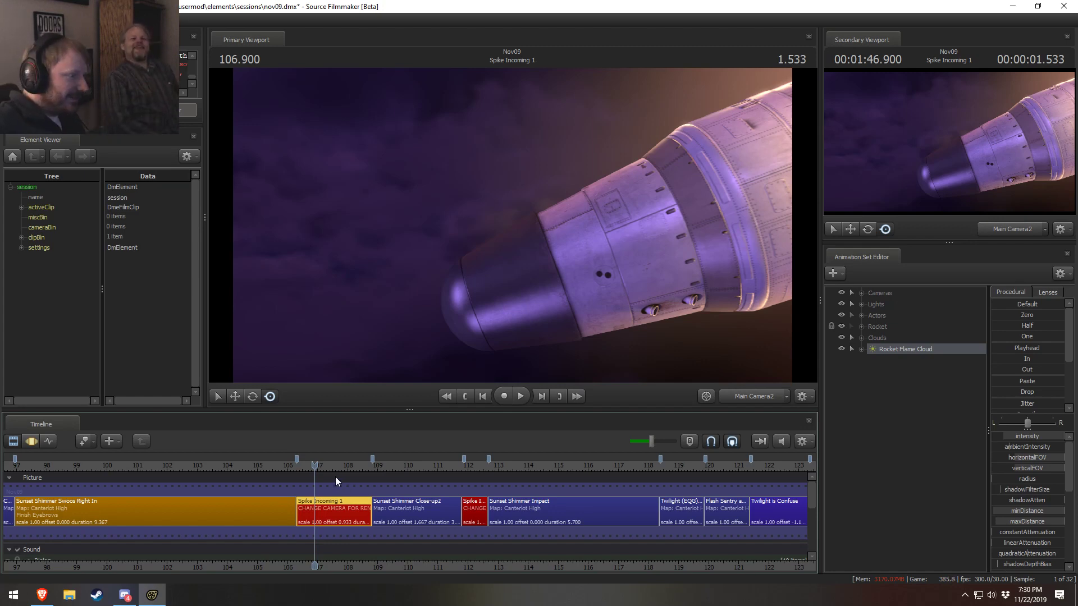
pyautogui.moveTo(307, 469); pyautogui.dragTo(328, 463)
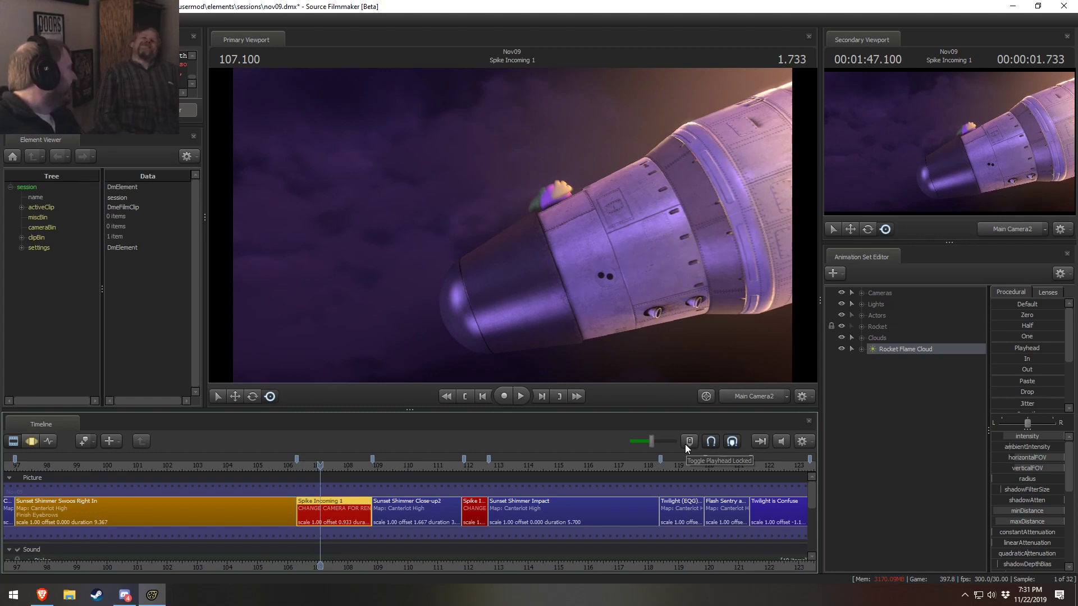
# Scrub and replay Spike Incoming 1 from about 107.266 to review Spike's motion and the lighting
pyautogui.click(326, 464)
pyautogui.moveTo(326, 464); pyautogui.dragTo(335, 466)
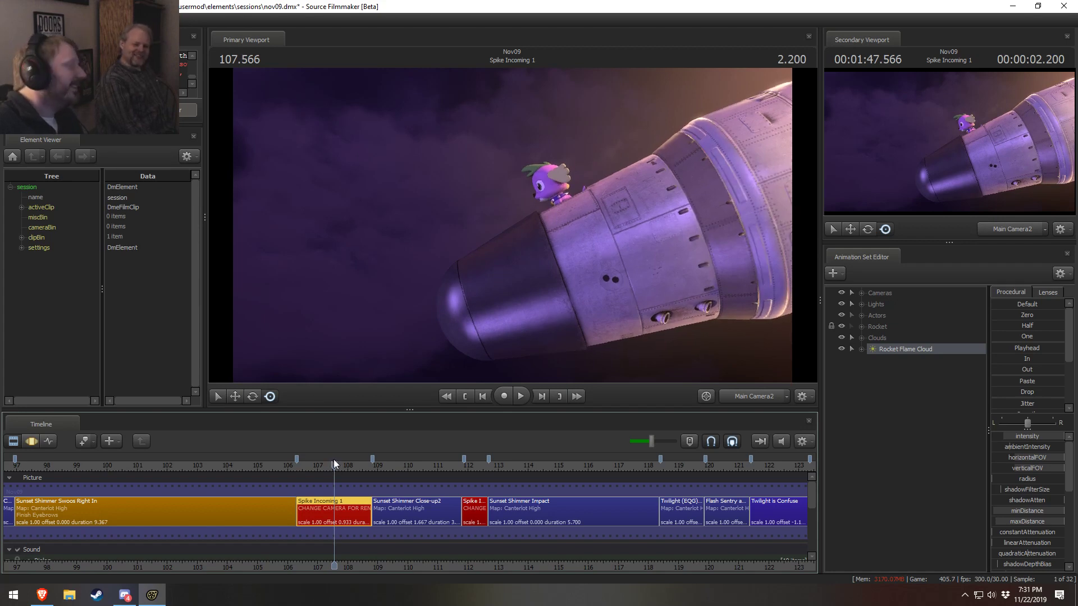
pyautogui.click(325, 460)
pyautogui.press('space')
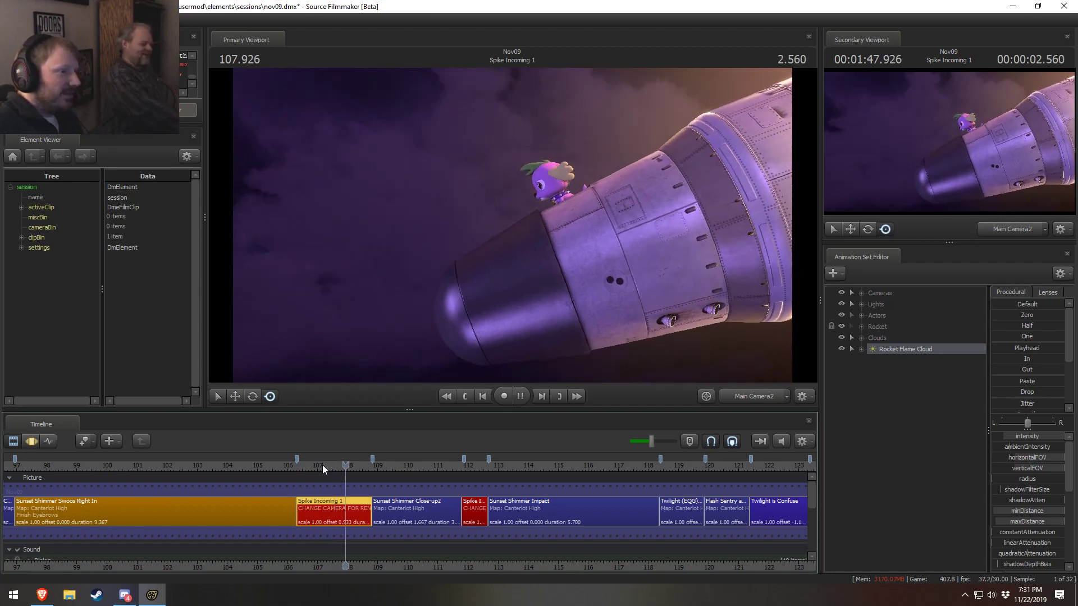
pyautogui.press('space')
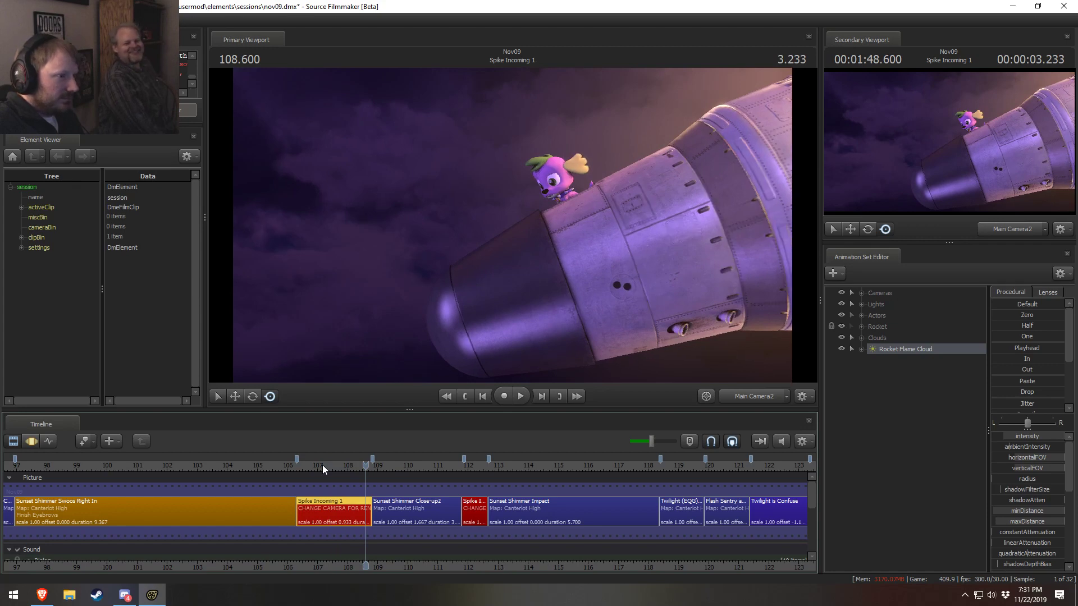
pyautogui.press('space')
pyautogui.press('space')
pyautogui.click(326, 463)
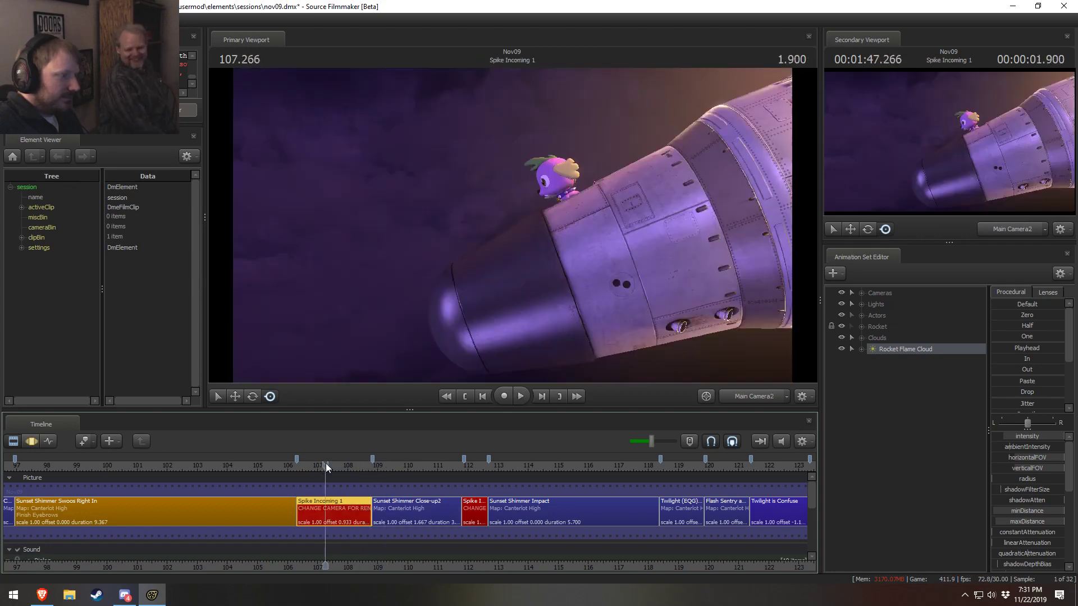
# Play Spike Incoming 2, park the playhead at 112.266 and make that shot active
pyautogui.scroll(-3, 479, 560)
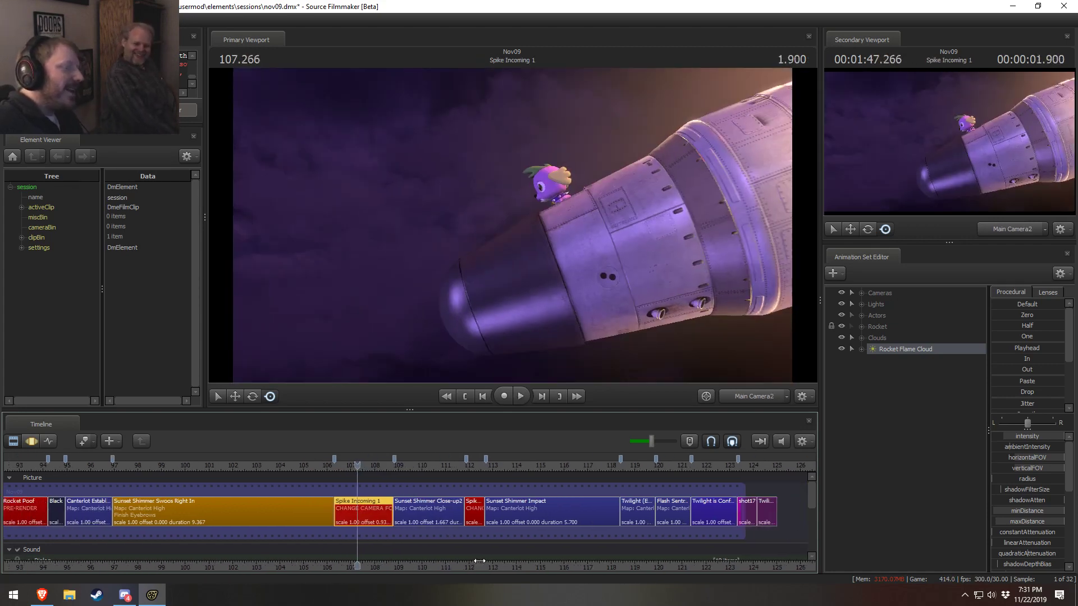
pyautogui.scroll(6, 449, 544)
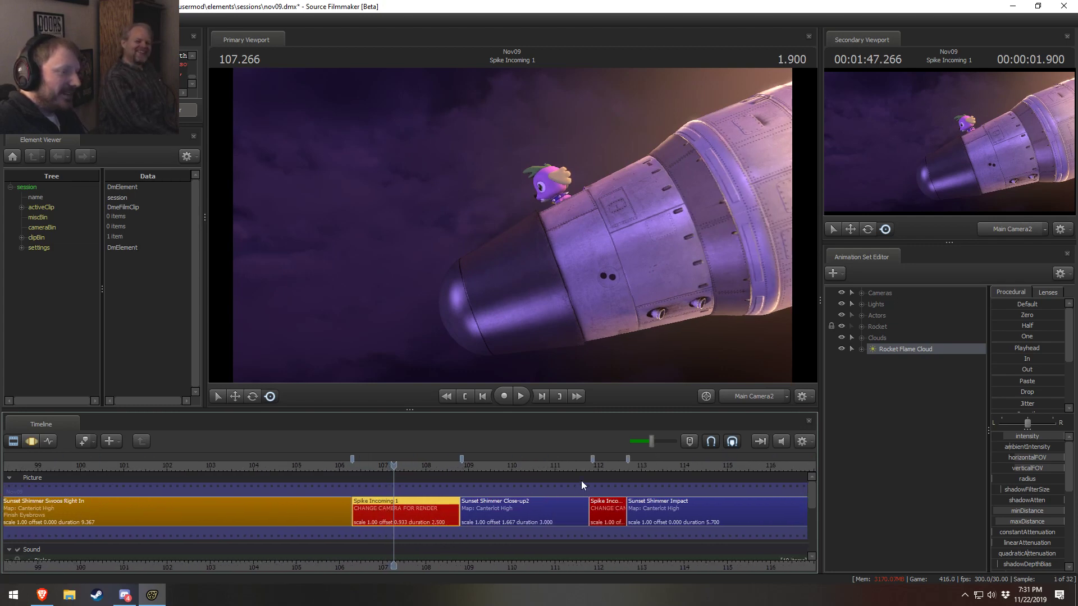
pyautogui.click(594, 468)
pyautogui.press('space')
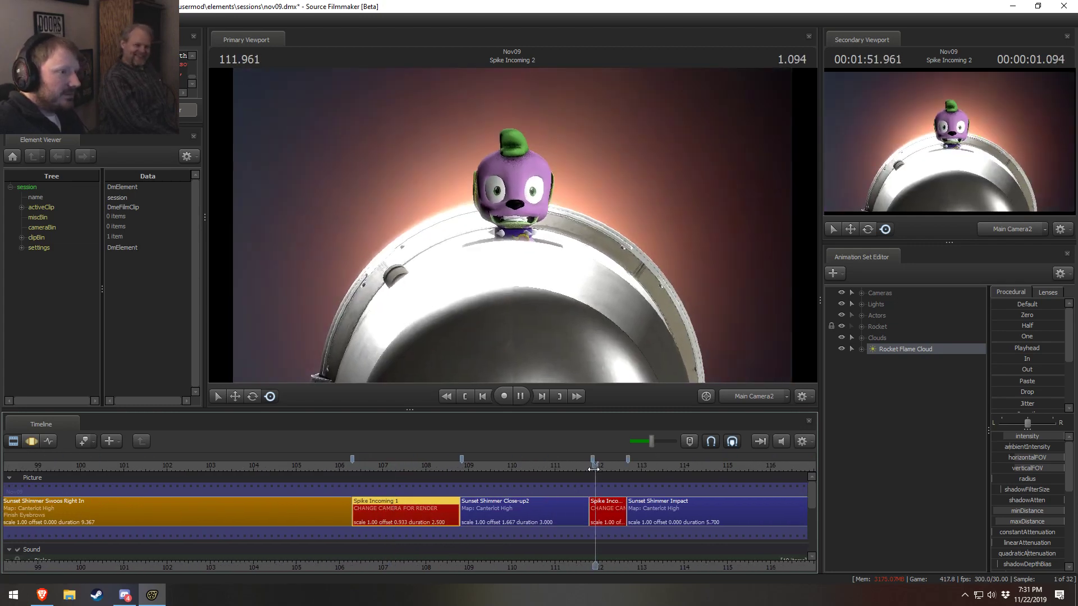
pyautogui.press('space')
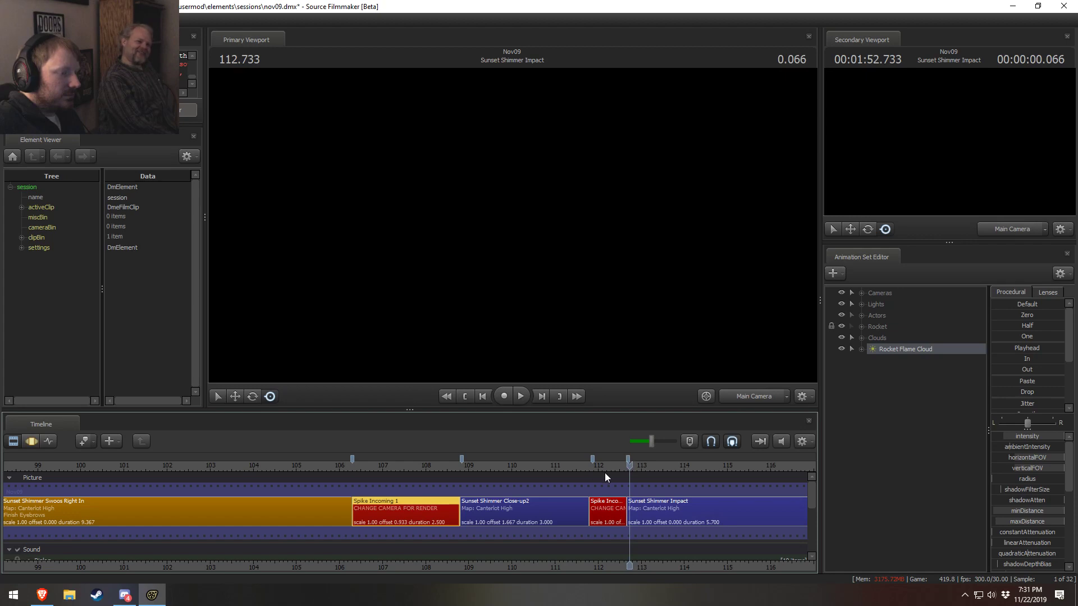
pyautogui.click(604, 473)
pyautogui.click(601, 501)
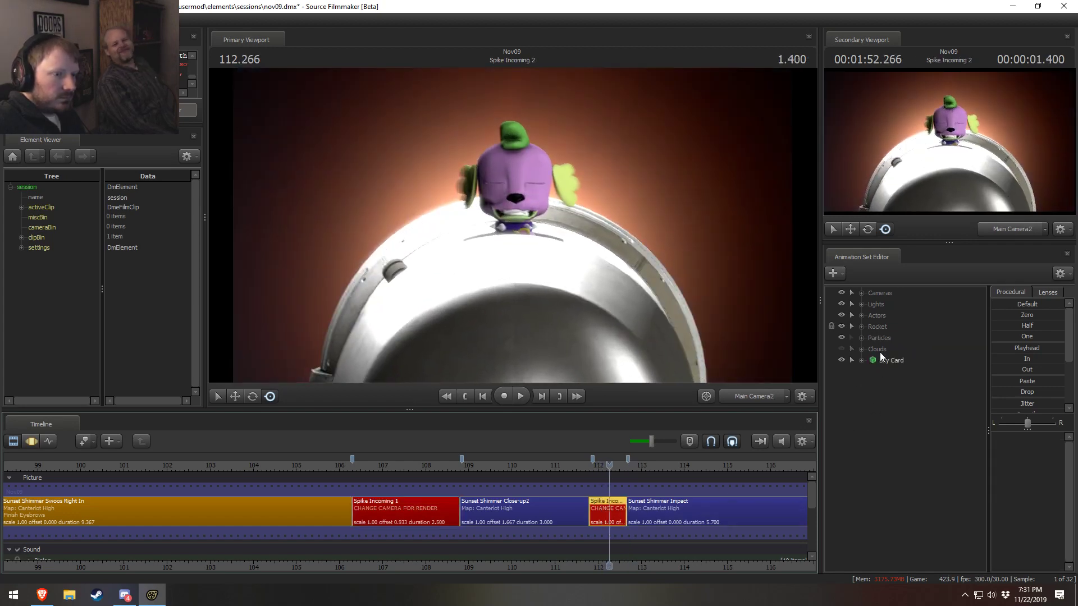
# Expand the Lights group, look through Rim Light 1 in the primary viewport, and toggle the light's visibility to check its effect
pyautogui.click(862, 304)
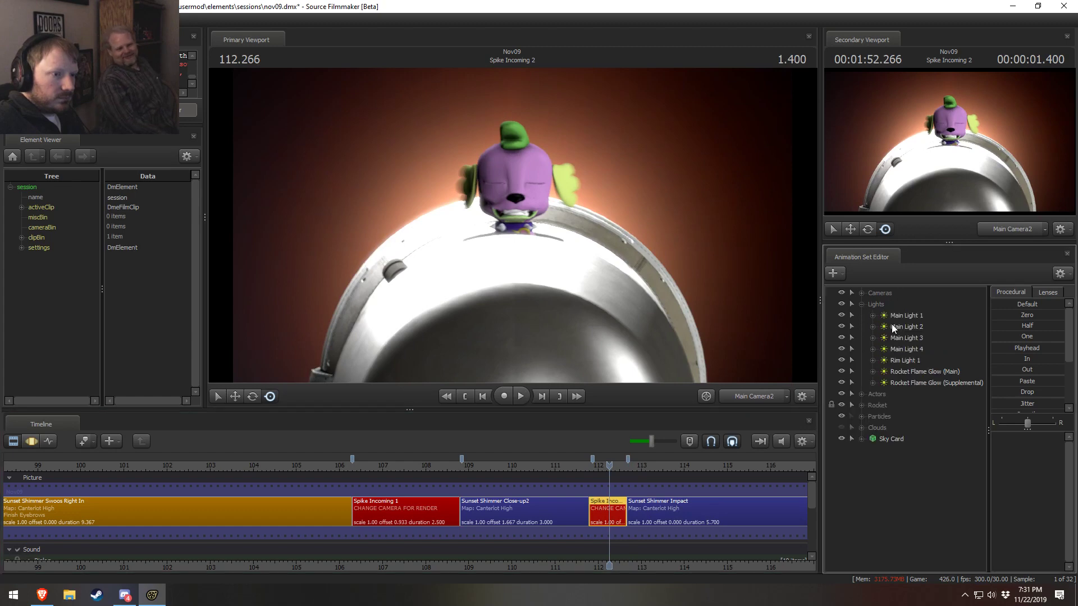
pyautogui.doubleClick(905, 360)
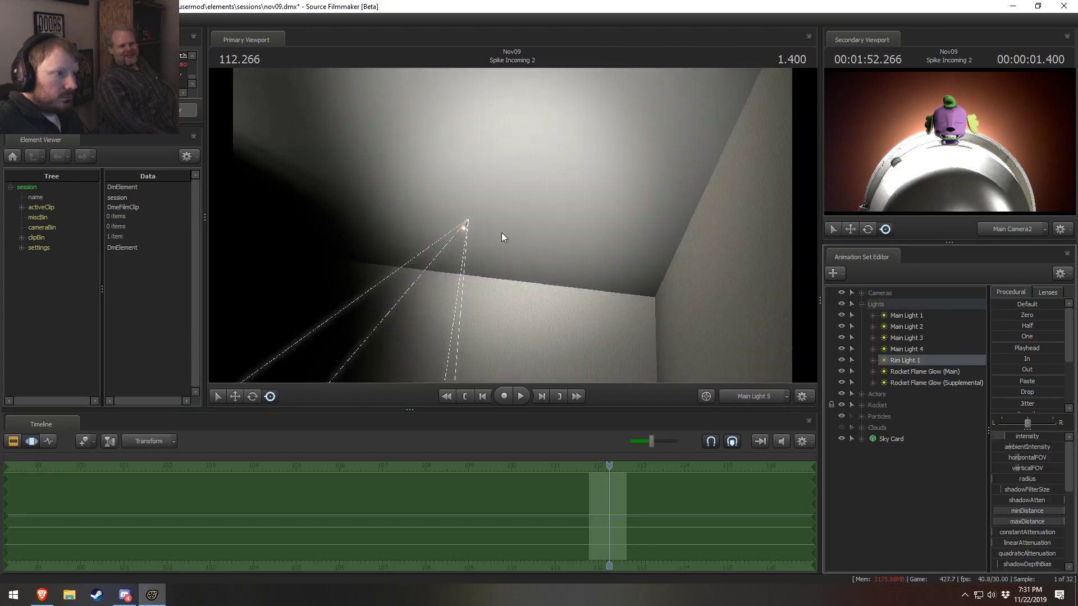
pyautogui.moveTo(588, 282); pyautogui.dragTo(587, 281)
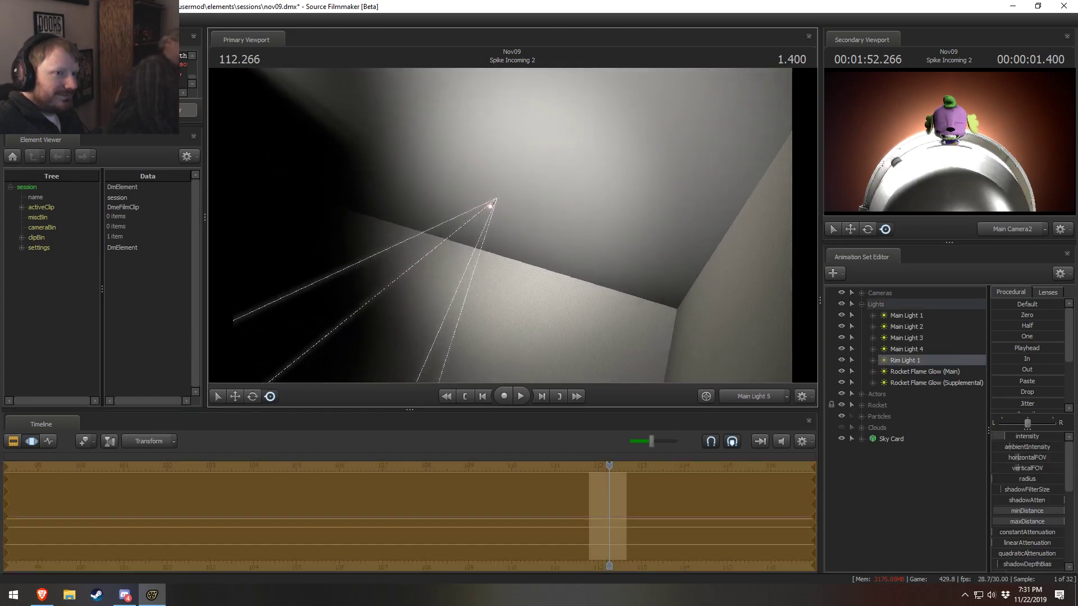
pyautogui.moveTo(512, 225); pyautogui.dragTo(514, 224)
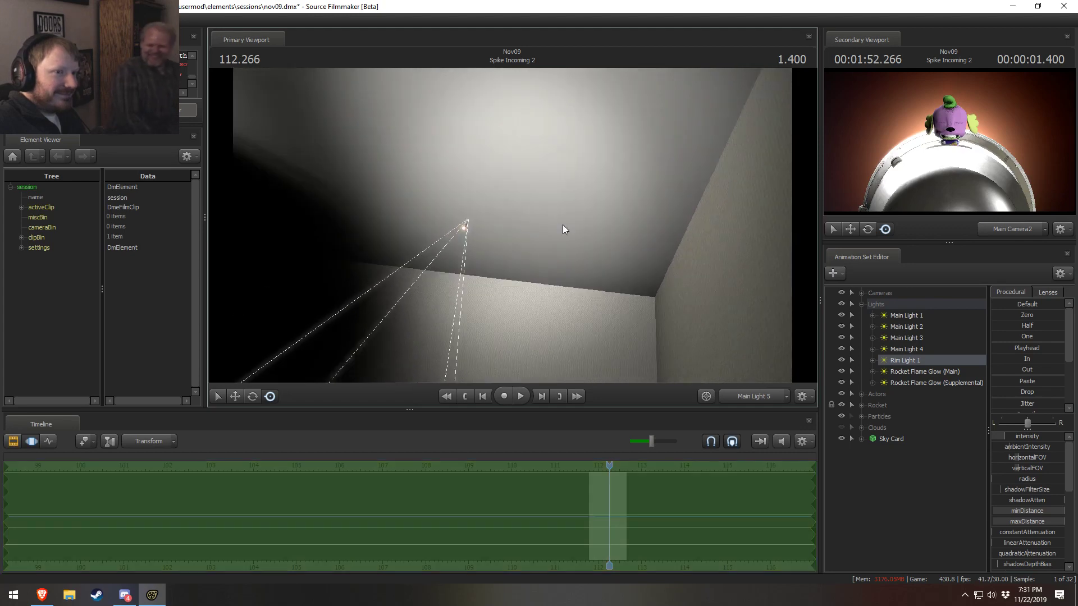
pyautogui.click(842, 358)
pyautogui.click(842, 359)
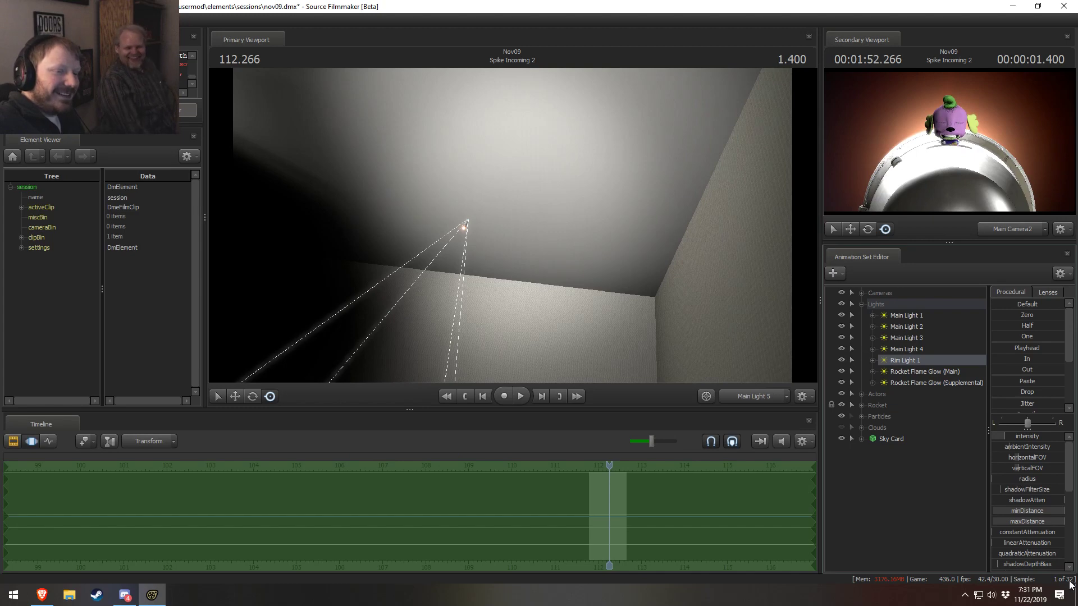
pyautogui.scroll(-5, 1037, 546)
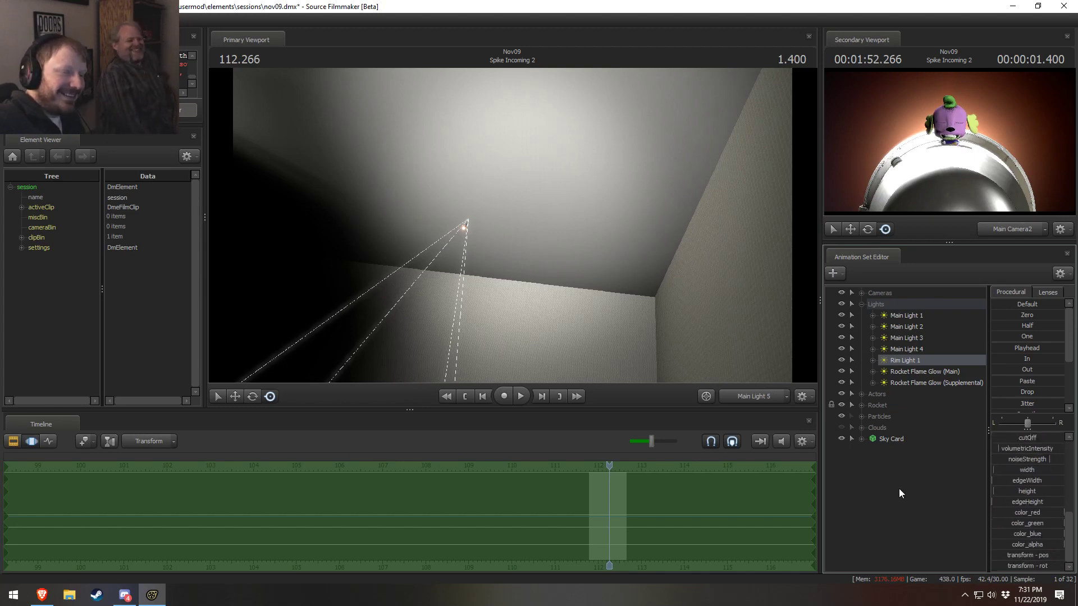
pyautogui.click(561, 253)
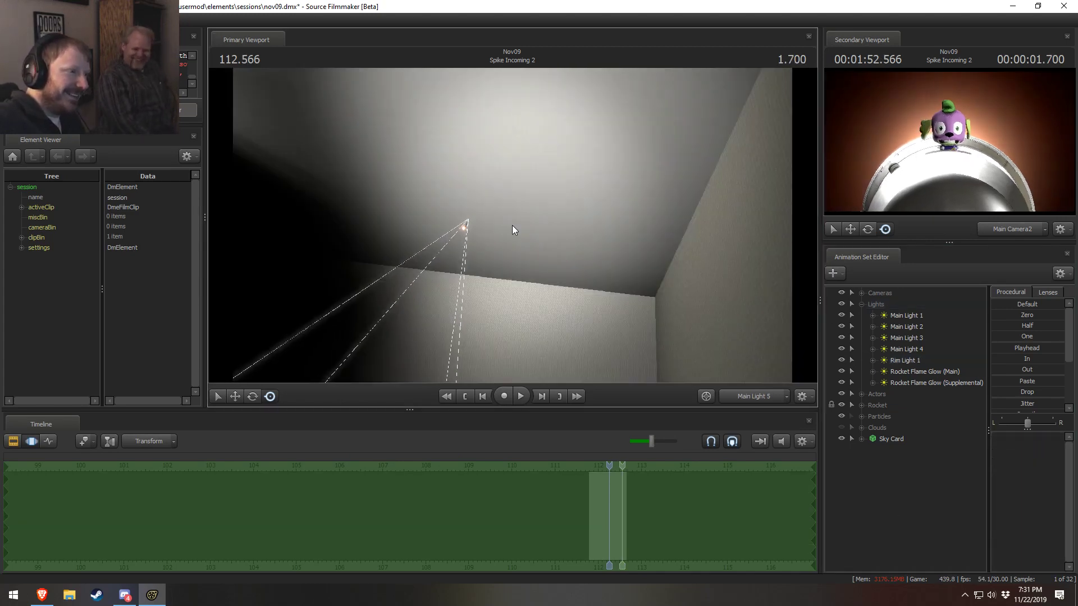
pyautogui.press('F3')
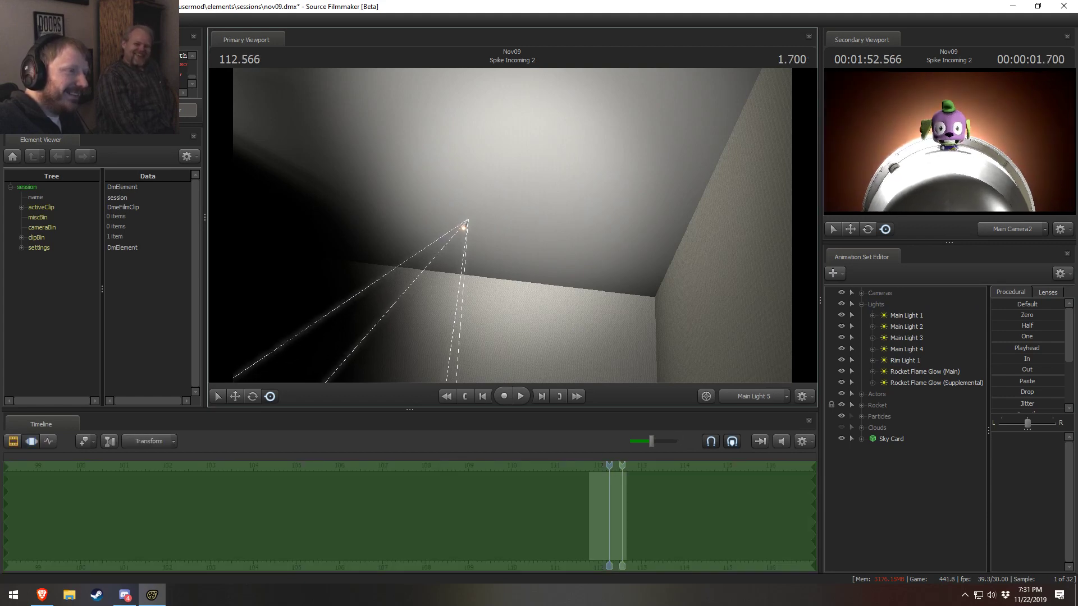
# Move and re-aim Rim Light 1 so it faces the rocket head-on, and narrow its field of view
pyautogui.click(915, 357)
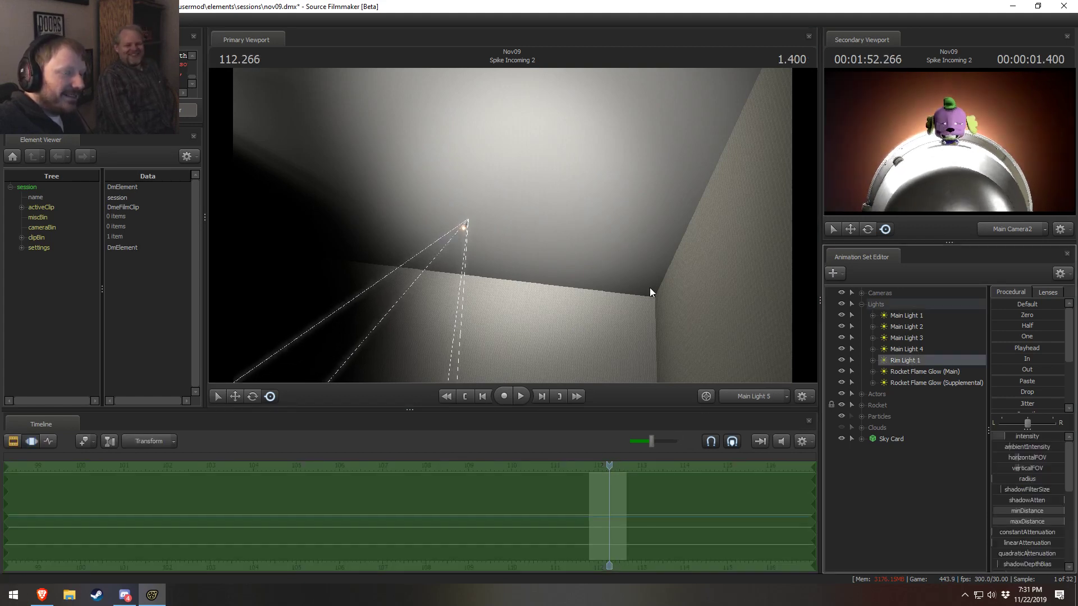
pyautogui.moveTo(646, 286); pyautogui.dragTo(513, 228)
pyautogui.scroll(5, 595, 264)
pyautogui.press('a')
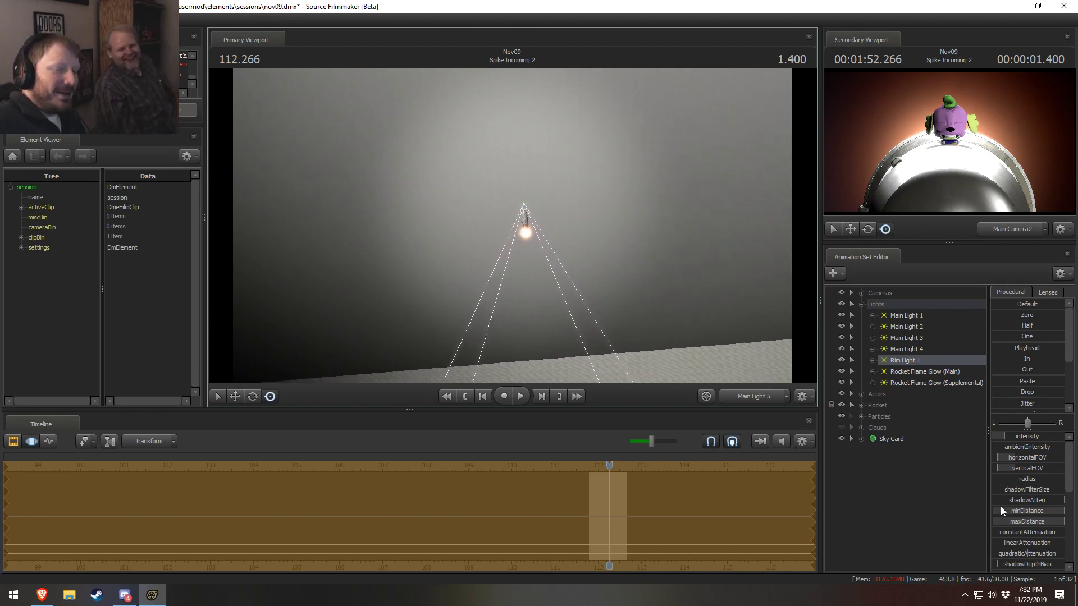
# Tint Rim Light 1 a warm orange by lowering its color_green and color_blue values
pyautogui.scroll(-5, 1016, 520)
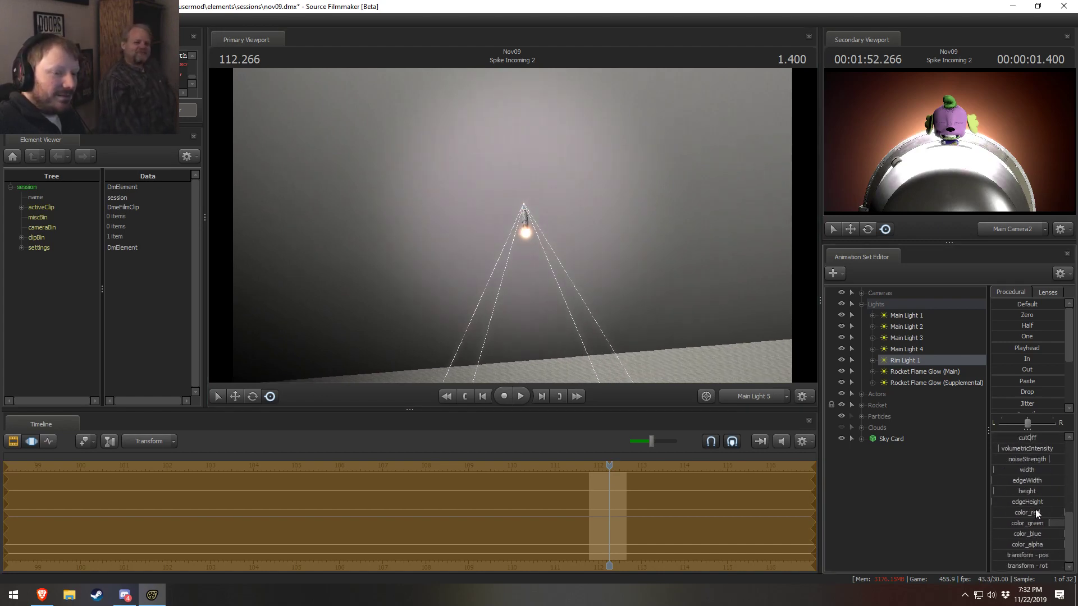
pyautogui.moveTo(1038, 514)
pyautogui.mouseDown()
pyautogui.moveTo(999, 523)
pyautogui.moveTo(1047, 513)
pyautogui.moveTo(1049, 535)
pyautogui.moveTo(1037, 527)
pyautogui.moveTo(1047, 514)
pyautogui.mouseUp()
pyautogui.moveTo(1046, 533); pyautogui.dragTo(1026, 526)
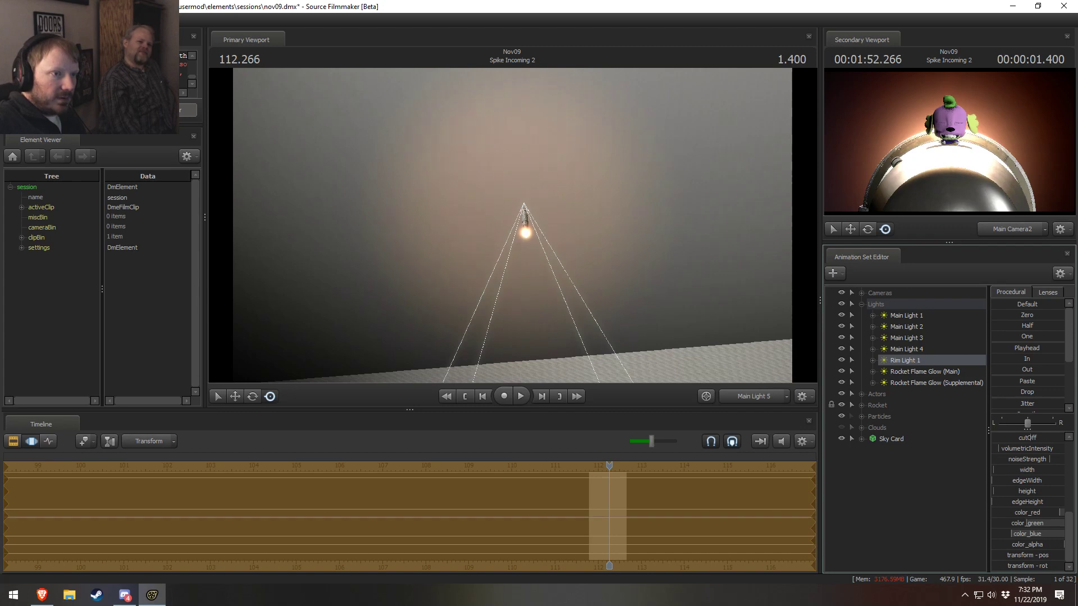
# Play Spike Incoming 2 to review the rim lighting, and step the playhead to 112.400 in the motion editor
pyautogui.press('F2')
pyautogui.press('space')
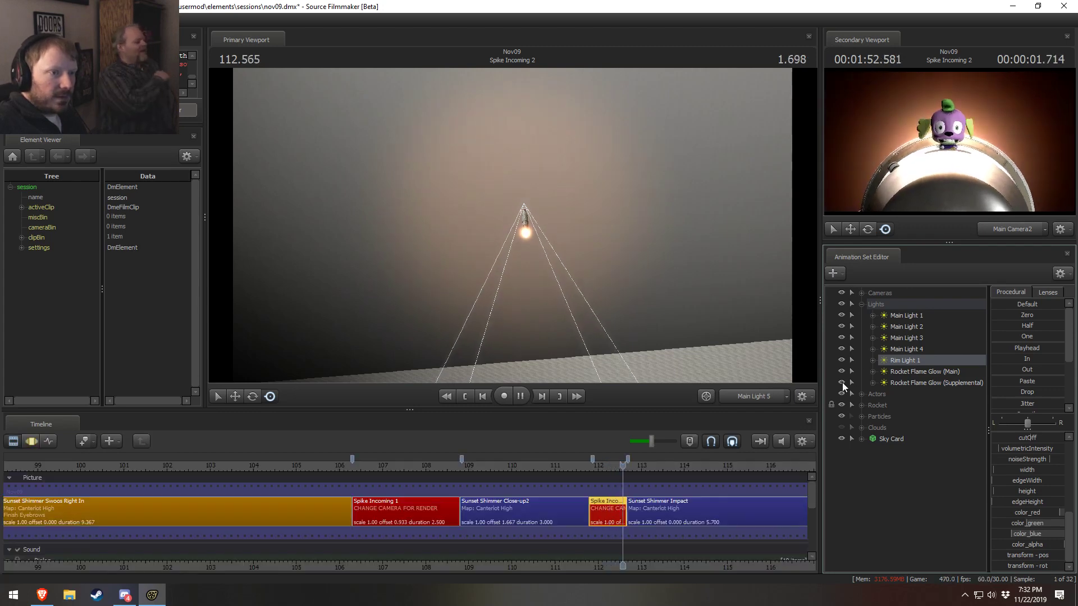
pyautogui.moveTo(900, 360); pyautogui.dragTo(513, 230)
pyautogui.moveTo(629, 472); pyautogui.dragTo(614, 473)
pyautogui.click(584, 285)
pyautogui.press('F3')
pyautogui.press('Left')
pyautogui.press('Left')
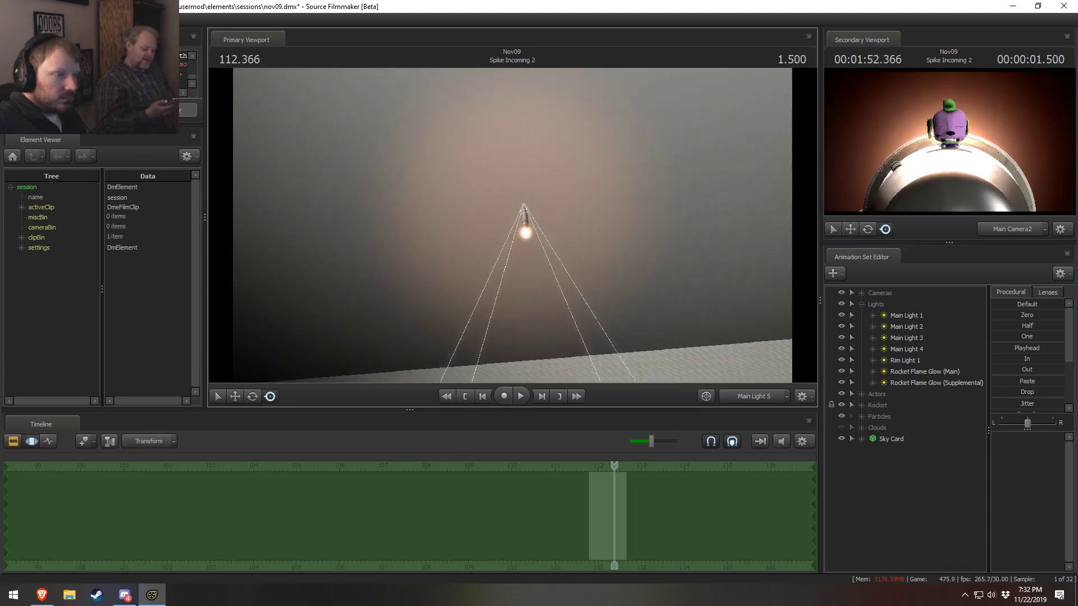
pyautogui.press('Right')
# Pull Rim Light 1 farther back at 112.400, aim it at the rocket again and tighten its beam
pyautogui.click(922, 361)
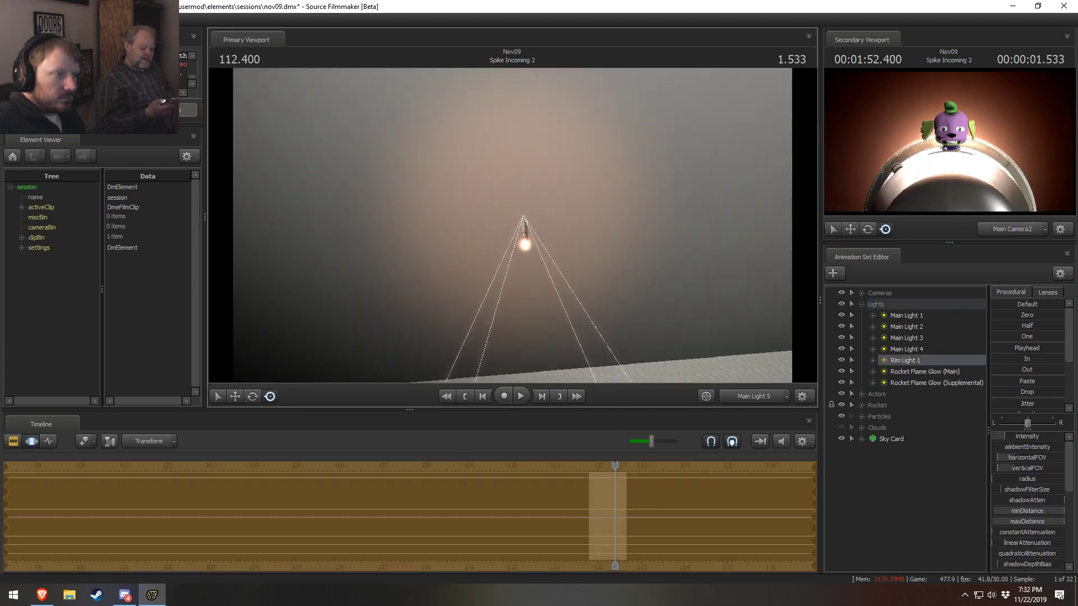
pyautogui.press('s')
pyautogui.moveTo(512, 225); pyautogui.dragTo(600, 306)
pyautogui.scroll(5, 534, 264)
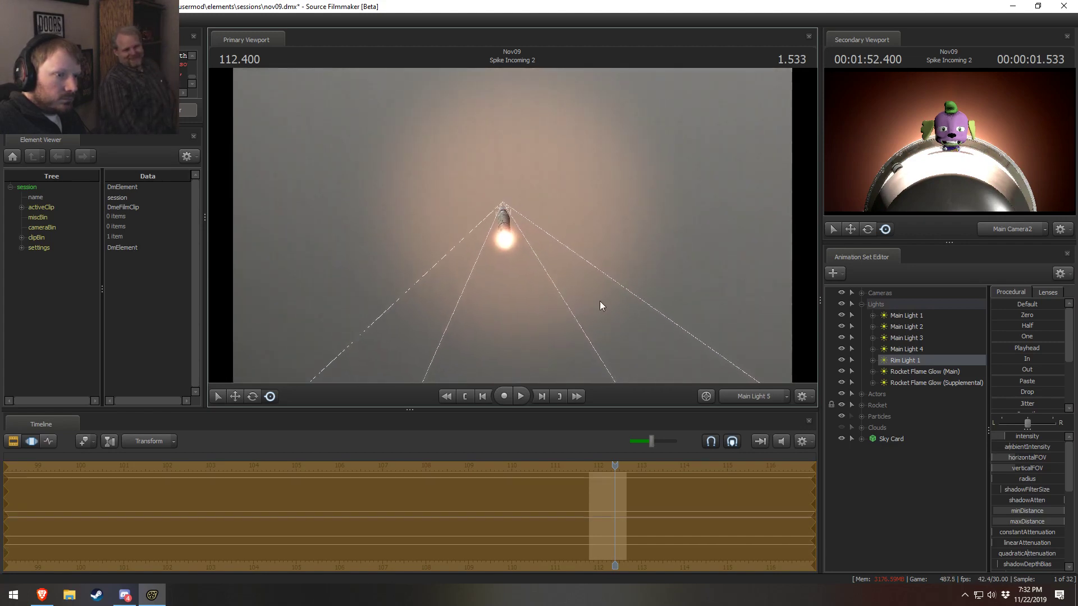
pyautogui.rightClick(920, 360)
pyautogui.click(961, 507)
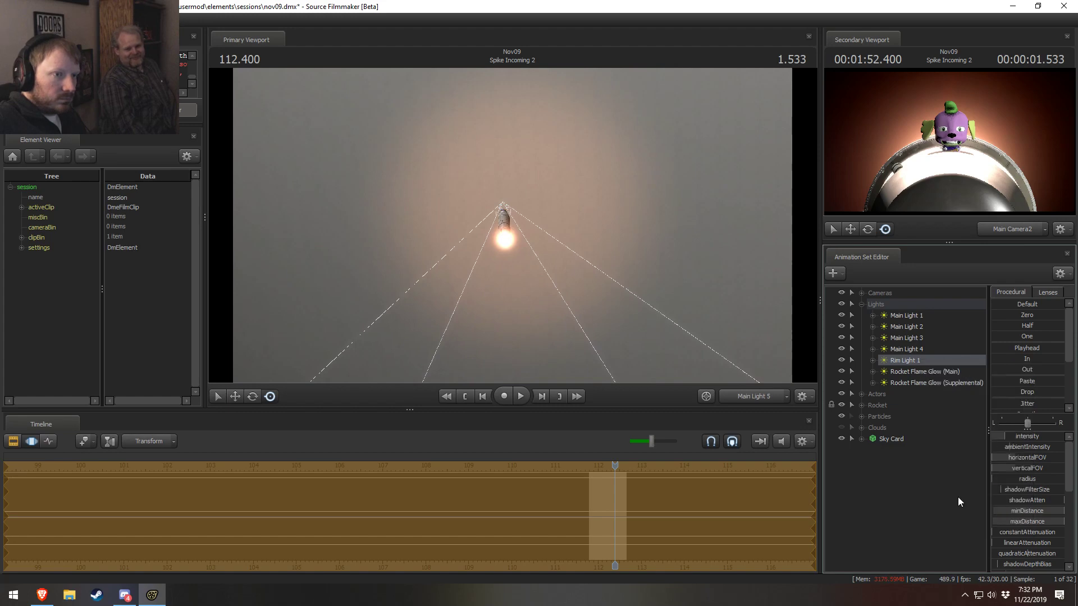
pyautogui.rightClick(918, 363)
pyautogui.click(942, 507)
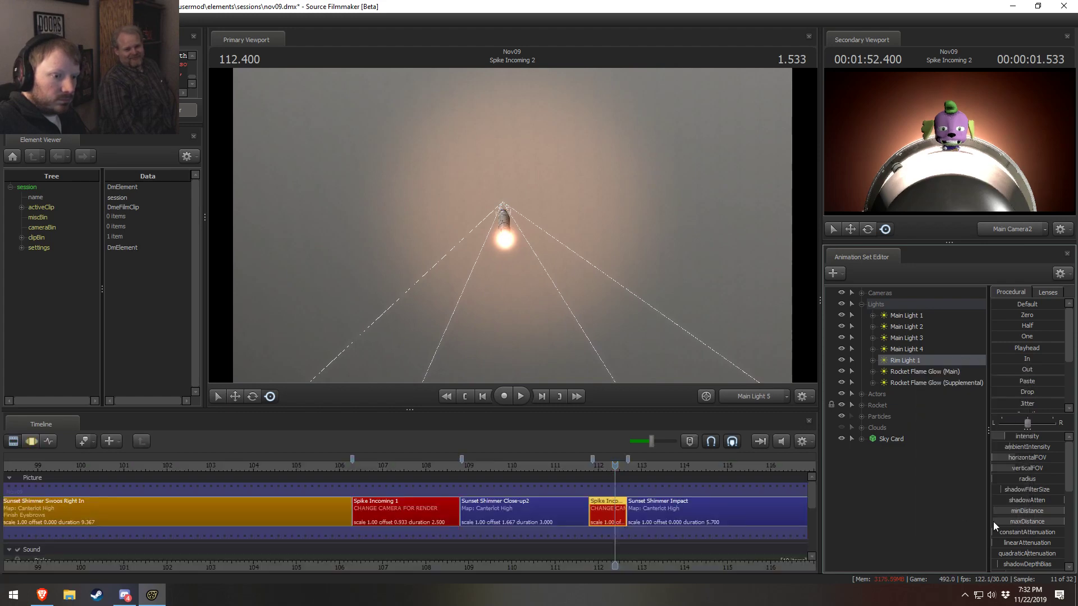
pyautogui.moveTo(1020, 512); pyautogui.dragTo(1014, 512)
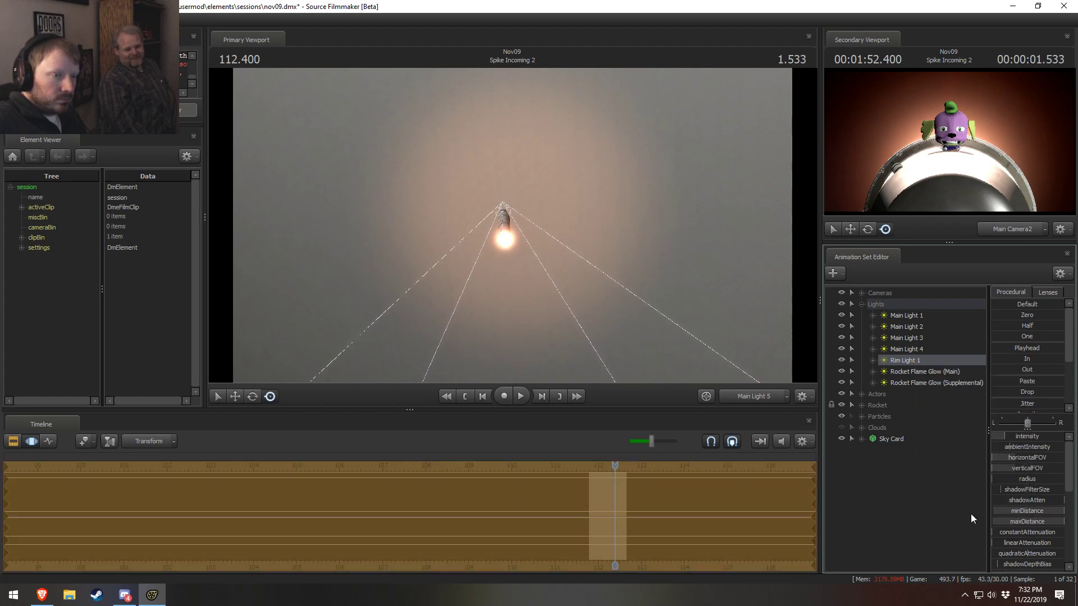
# Switch the primary viewport to the work camera and frame Spike in the rocket's hatch
pyautogui.click(762, 398)
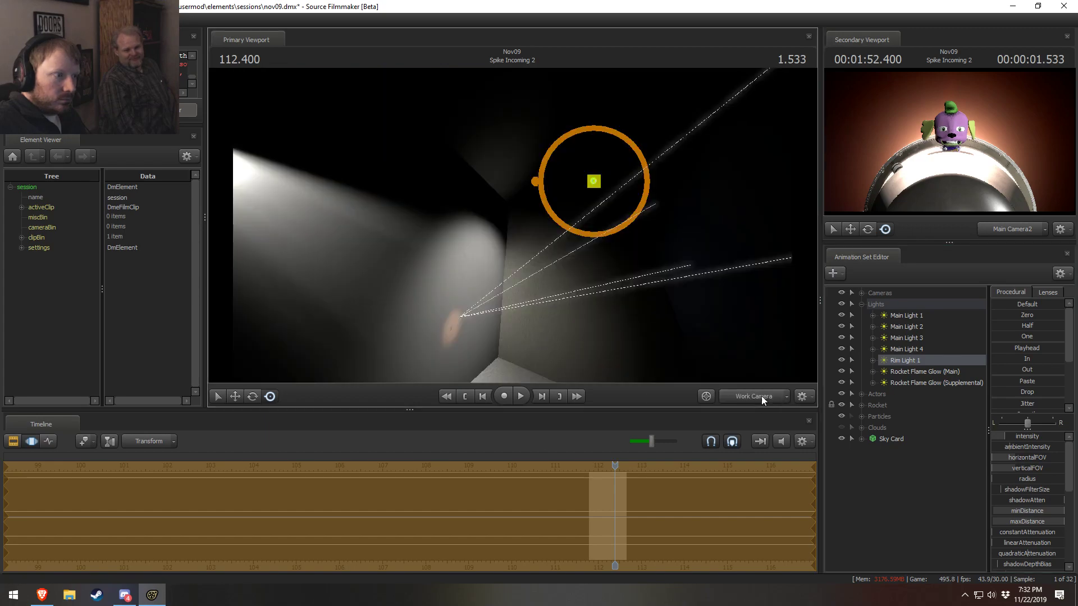
pyautogui.click(761, 396)
pyautogui.click(755, 395)
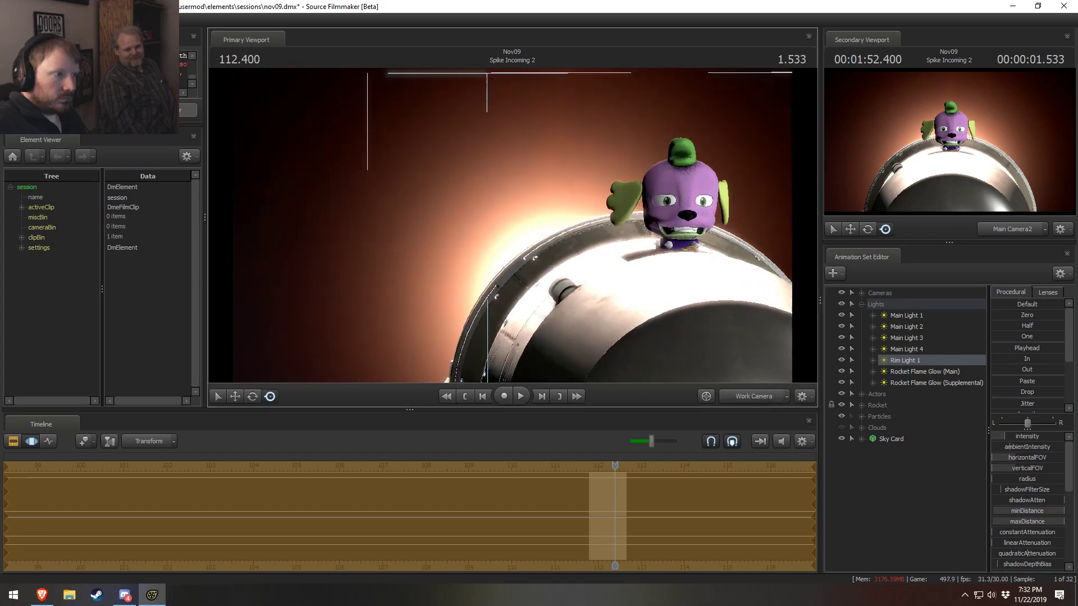
pyautogui.moveTo(512, 226); pyautogui.dragTo(477, 196)
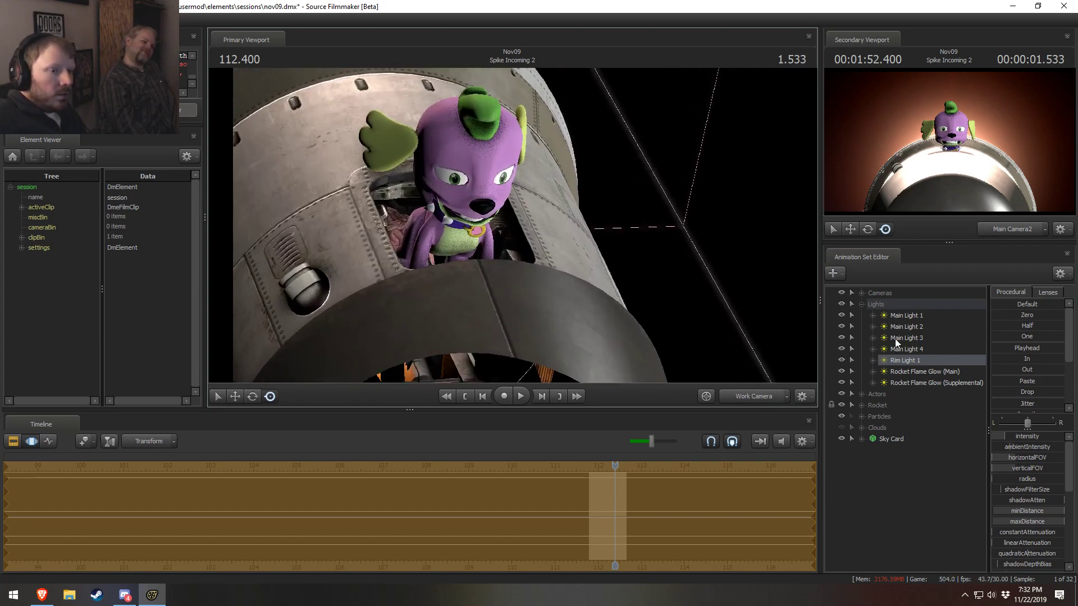
# Hide Main Light 1, 2, 3 and 4 to isolate the rim light and the rocket flame glow on Spike
pyautogui.click(843, 346)
pyautogui.click(841, 338)
pyautogui.click(841, 326)
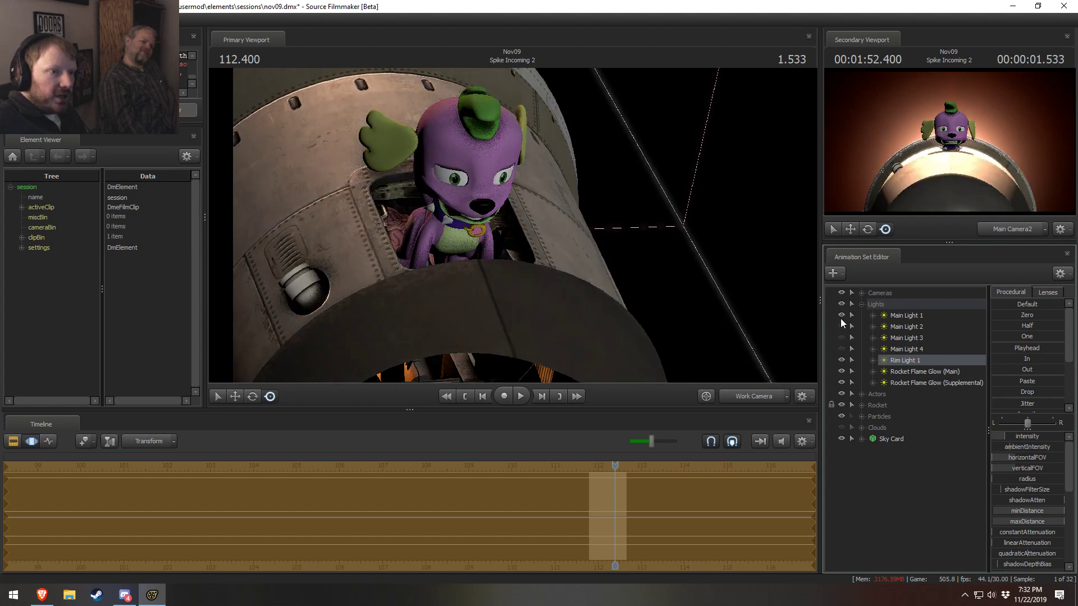
pyautogui.click(841, 315)
pyautogui.moveTo(612, 264); pyautogui.dragTo(512, 224)
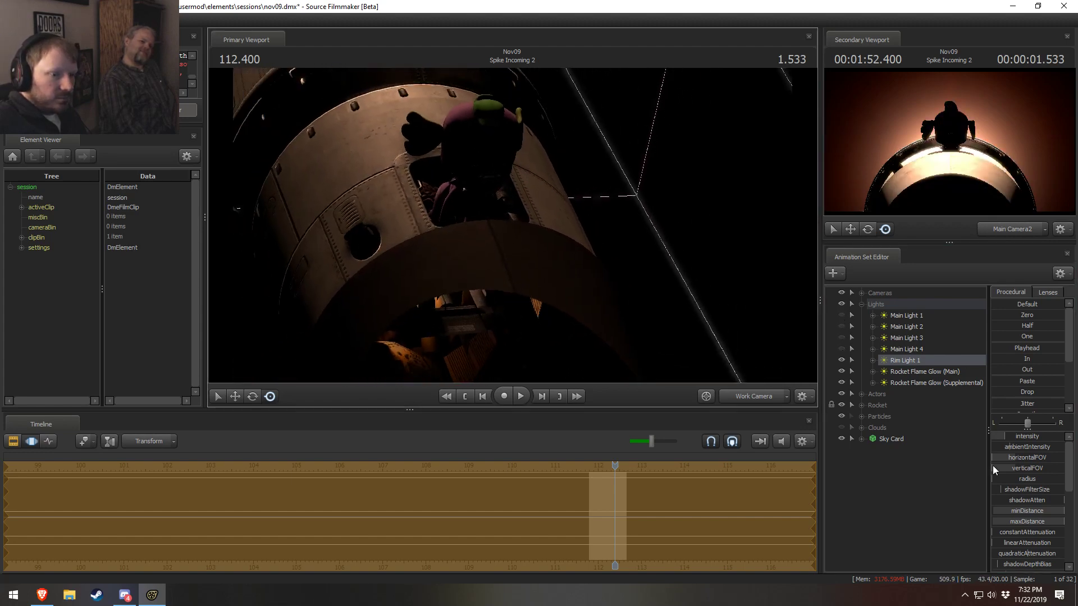
# Look through Rim Light 1 again, adjust its aim on the rocket and lower its maxDistance
pyautogui.moveTo(943, 377); pyautogui.dragTo(662, 181)
pyautogui.moveTo(557, 197); pyautogui.dragTo(497, 225)
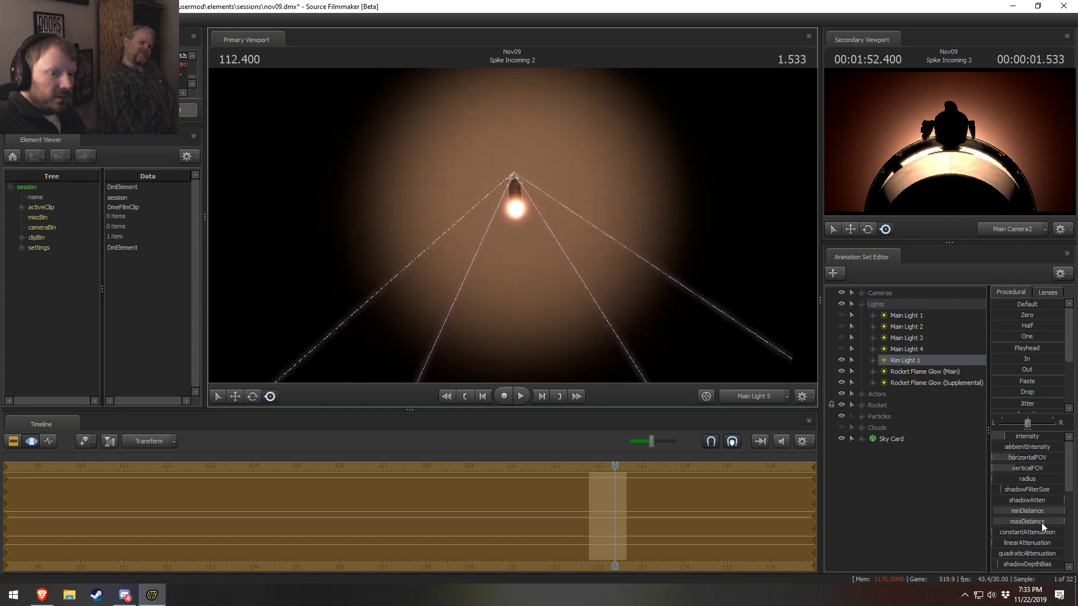
pyautogui.moveTo(1041, 524); pyautogui.dragTo(1009, 529)
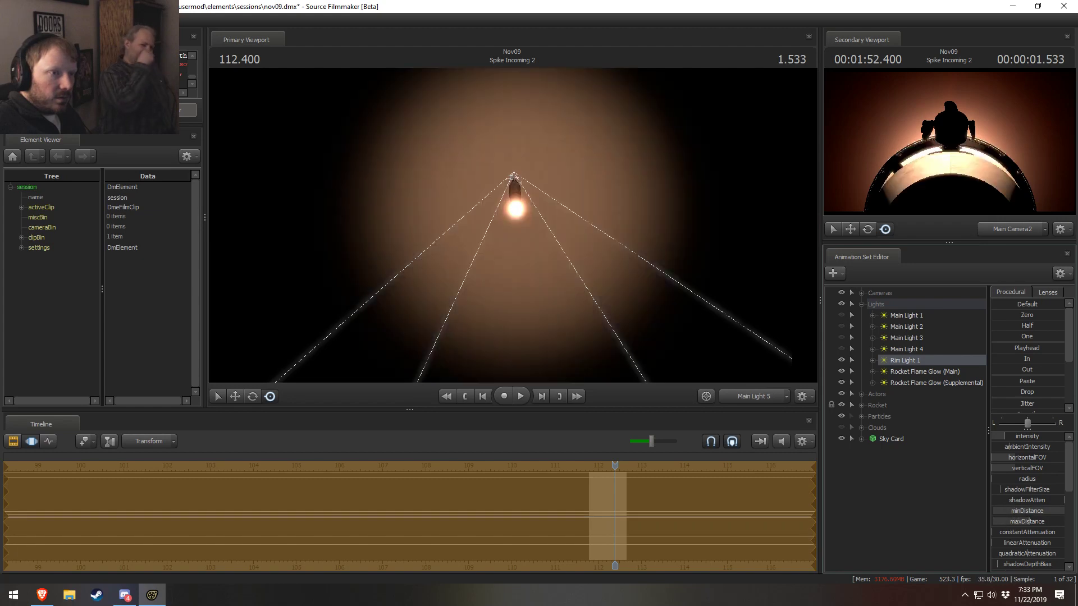
# Confirm Rim Light 1's minDistance range with a maximum of 5000 and lower the light's shadowFilterSize
pyautogui.rightClick(1031, 514)
pyautogui.click(1039, 530)
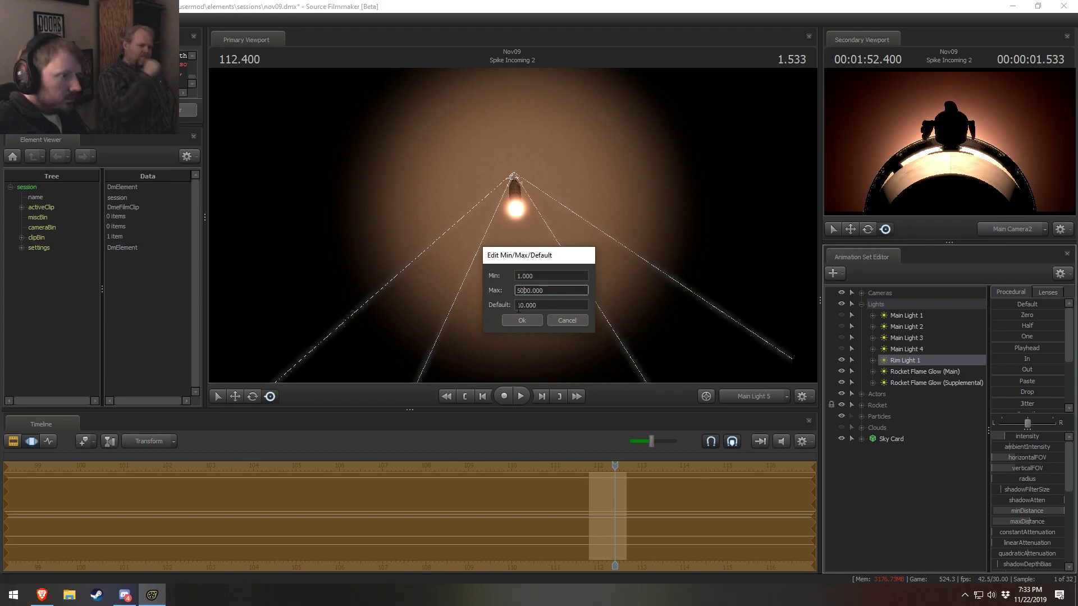
pyautogui.press('Return')
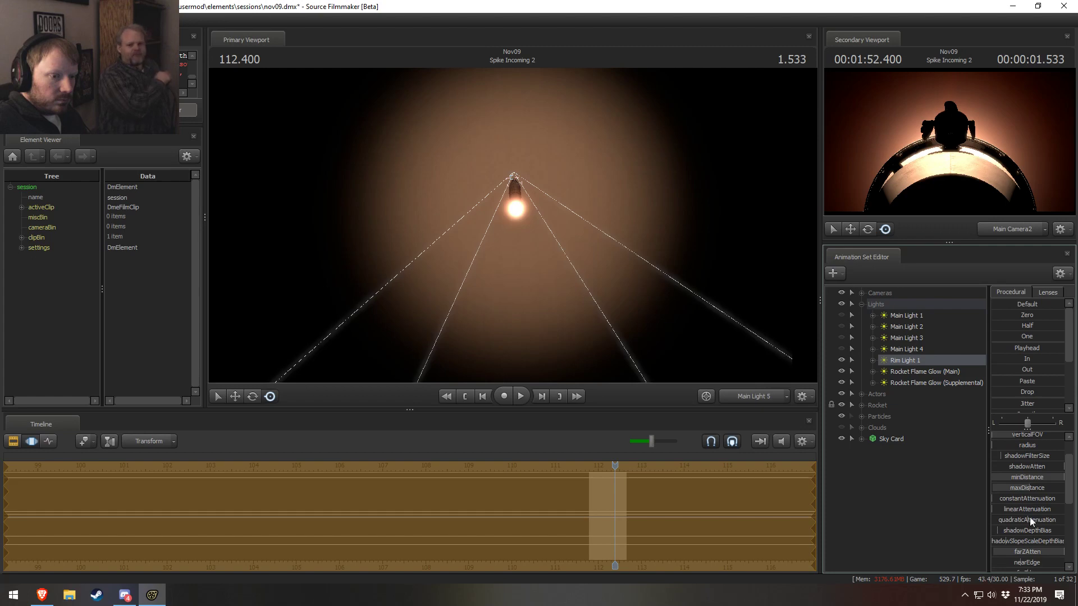
pyautogui.scroll(-1, 1030, 530)
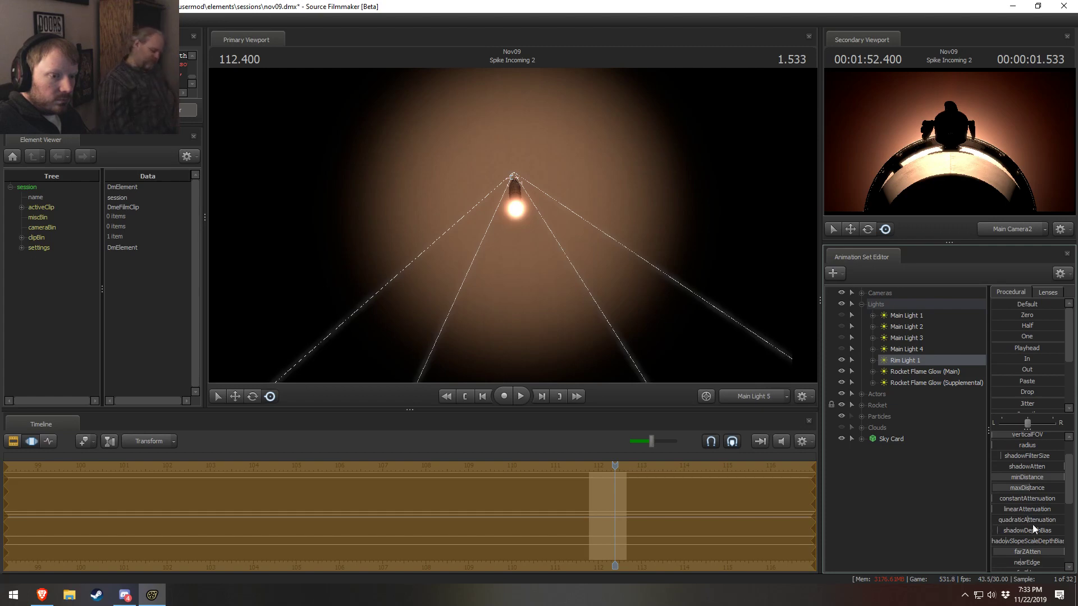
pyautogui.scroll(-1, 1032, 514)
pyautogui.scroll(1, 1031, 528)
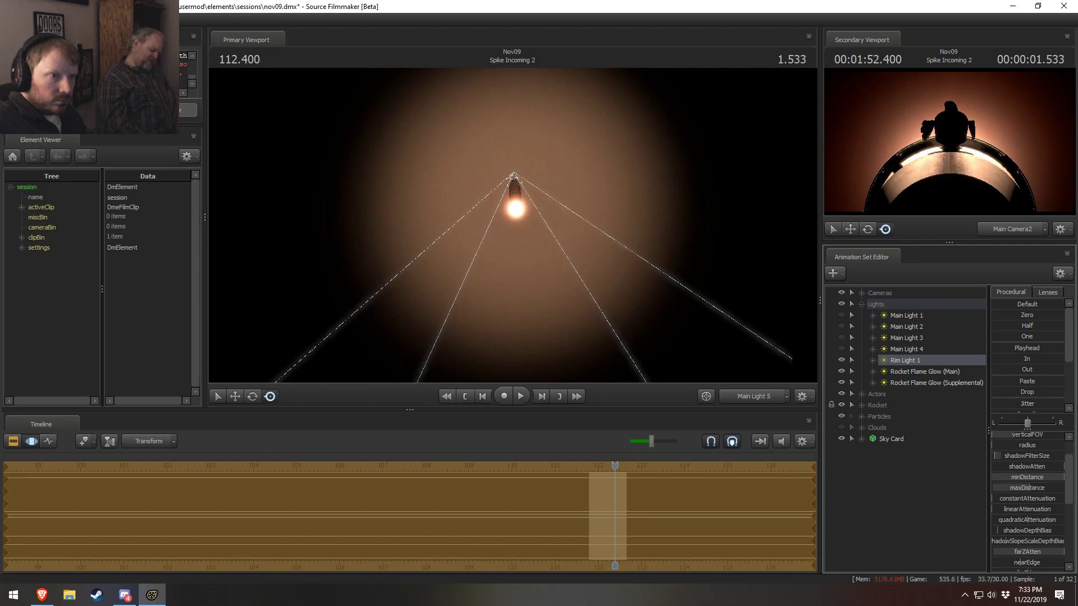
# Switch to the Clip Editor, play the end of Spike Incoming 2 and return the playhead to 112.000
pyautogui.press('F2')
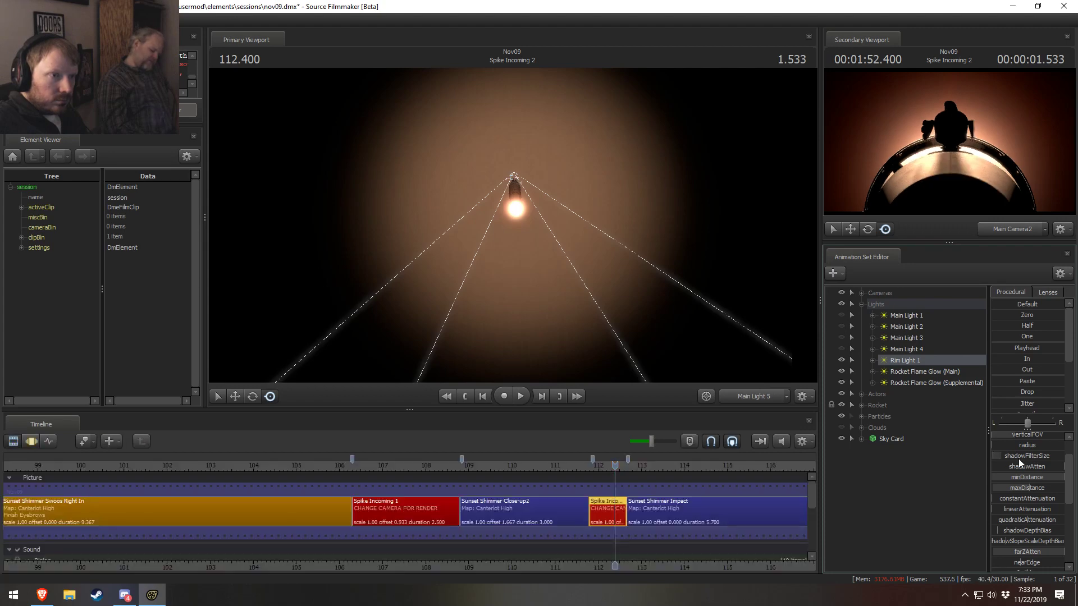
pyautogui.press('space')
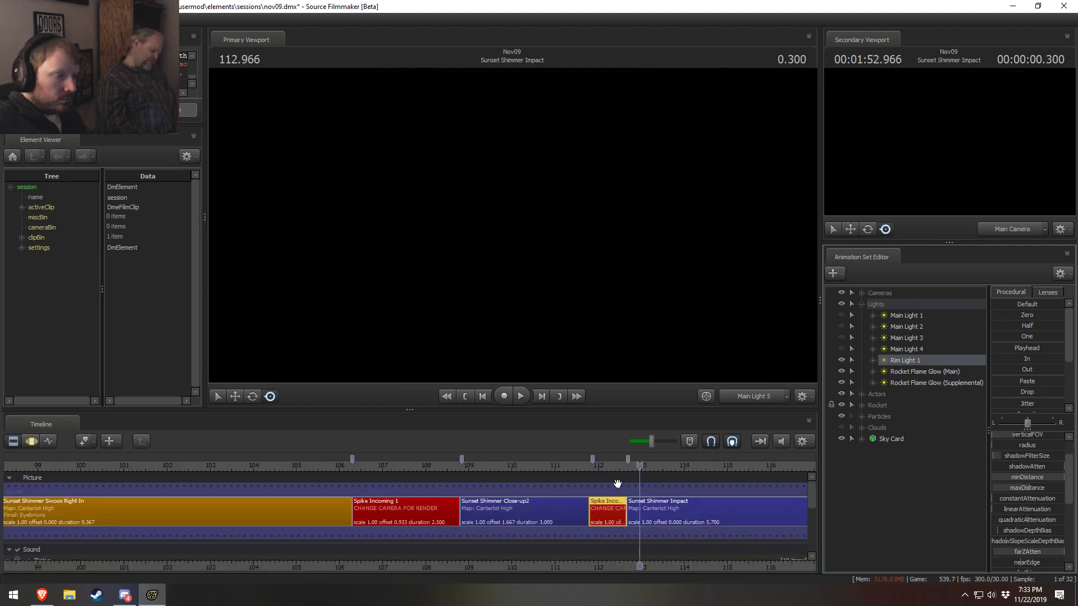
pyautogui.click(598, 464)
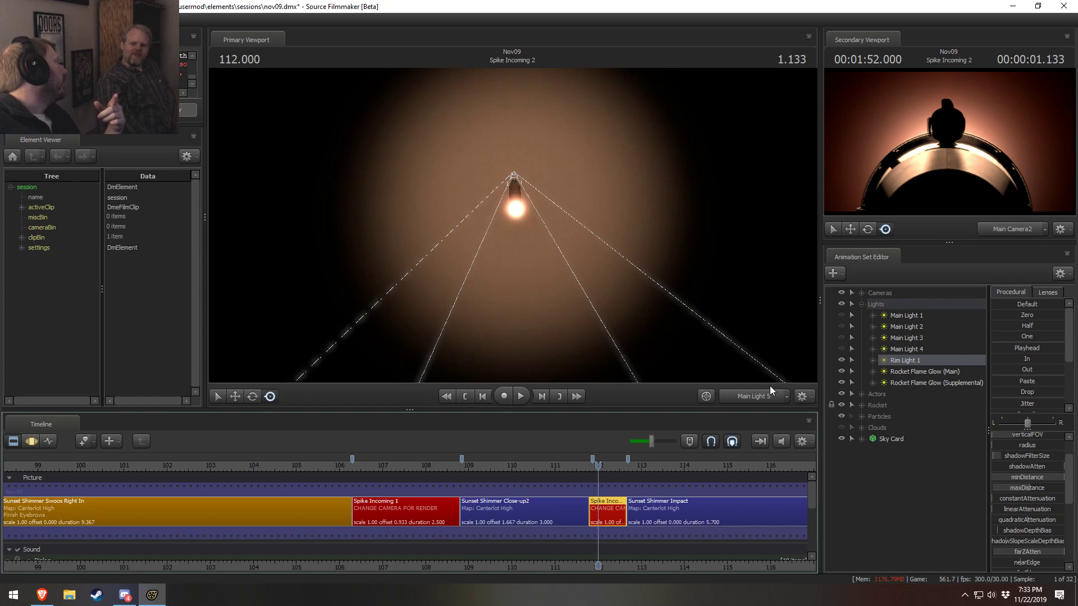
# Move the playhead to 104.666 in Sunset Shimmer Swoops Right In and show Main Camera in the primary viewport
pyautogui.scroll(-3, 427, 477)
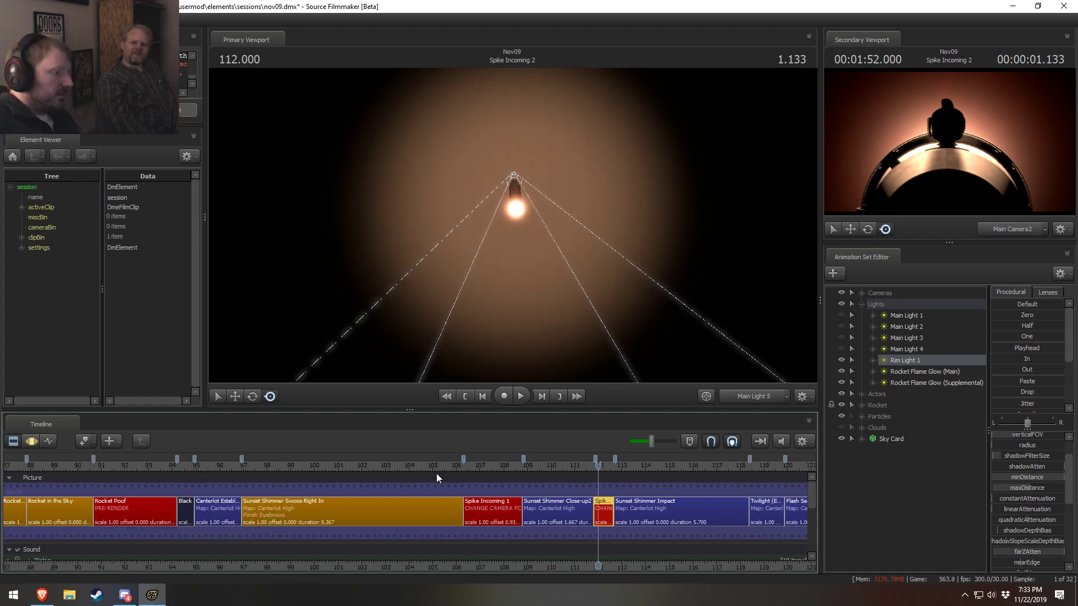
pyautogui.click(343, 457)
pyautogui.moveTo(343, 458); pyautogui.dragTo(425, 457)
pyautogui.click(754, 397)
pyautogui.click(751, 388)
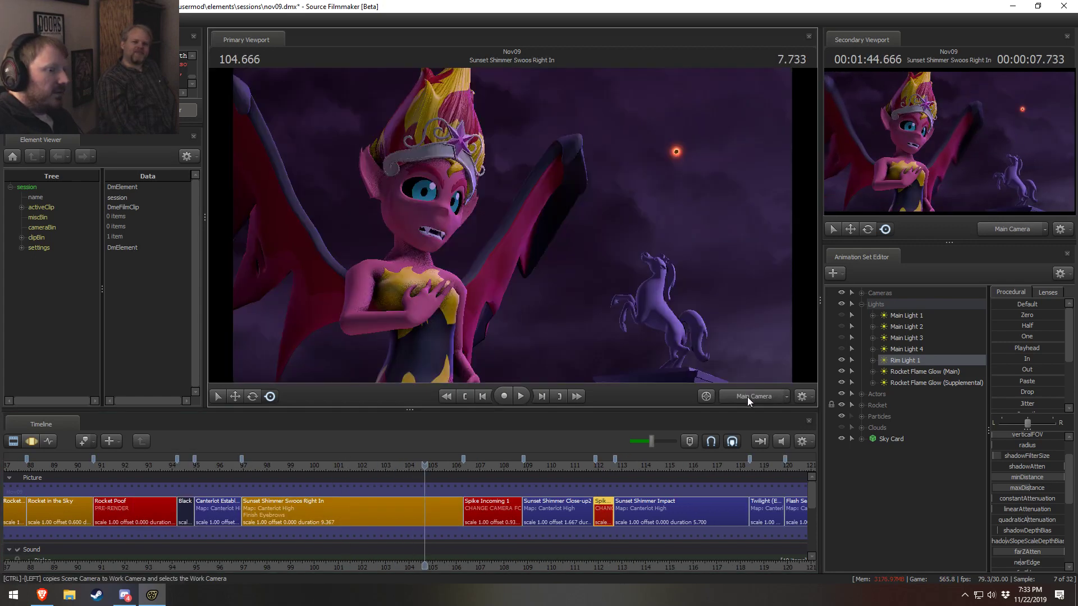
# Play and scrub the Sunset Shimmer Swoops Right In shot around 103.433 to review it
pyautogui.click(366, 466)
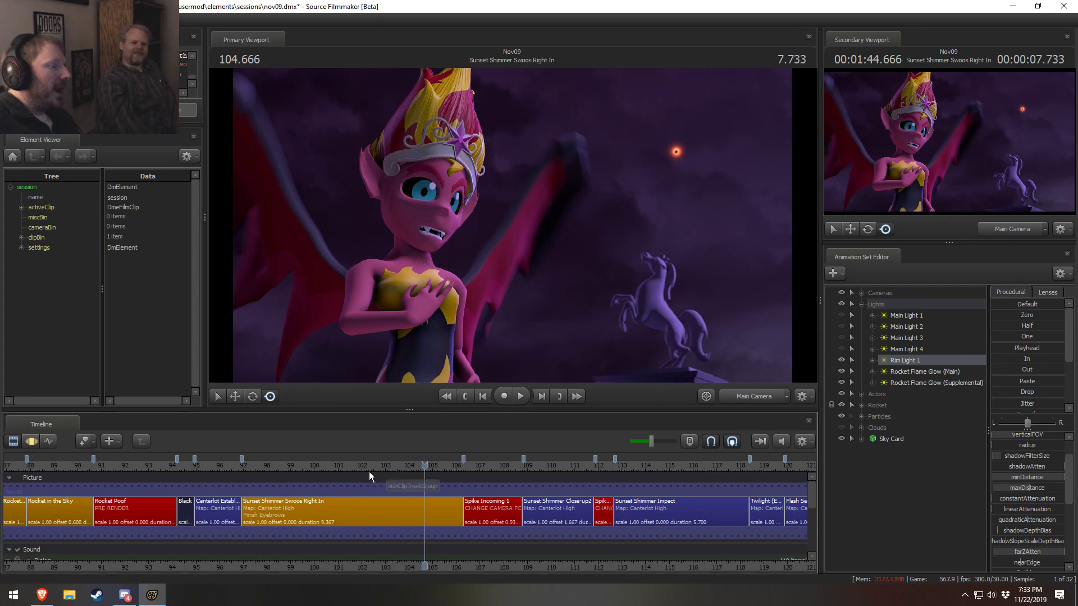
pyautogui.press('space')
pyautogui.press('space')
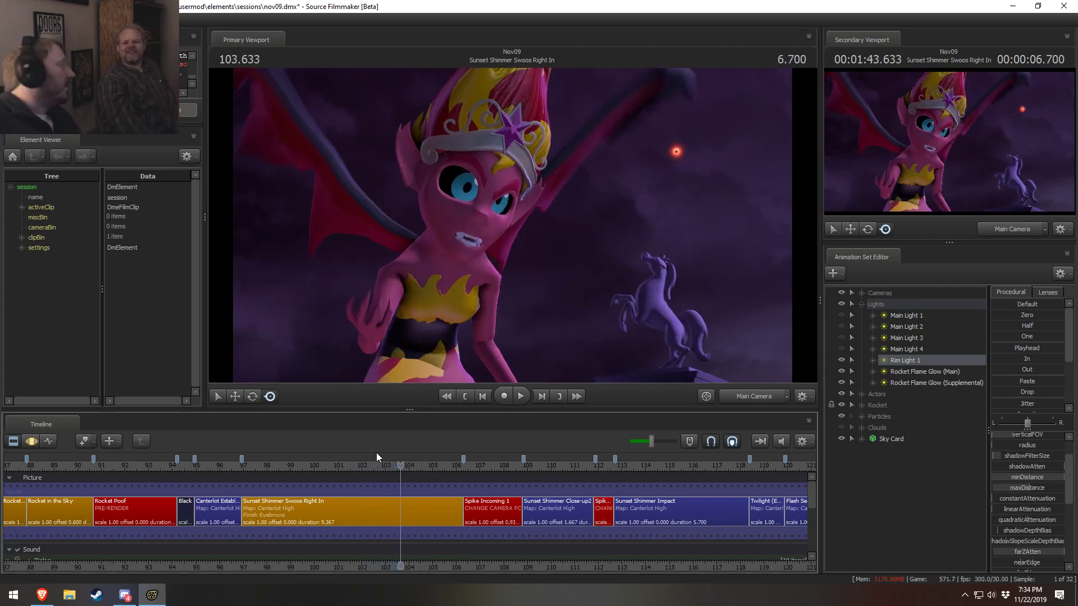
pyautogui.moveTo(383, 467); pyautogui.dragTo(377, 468)
pyautogui.press('space')
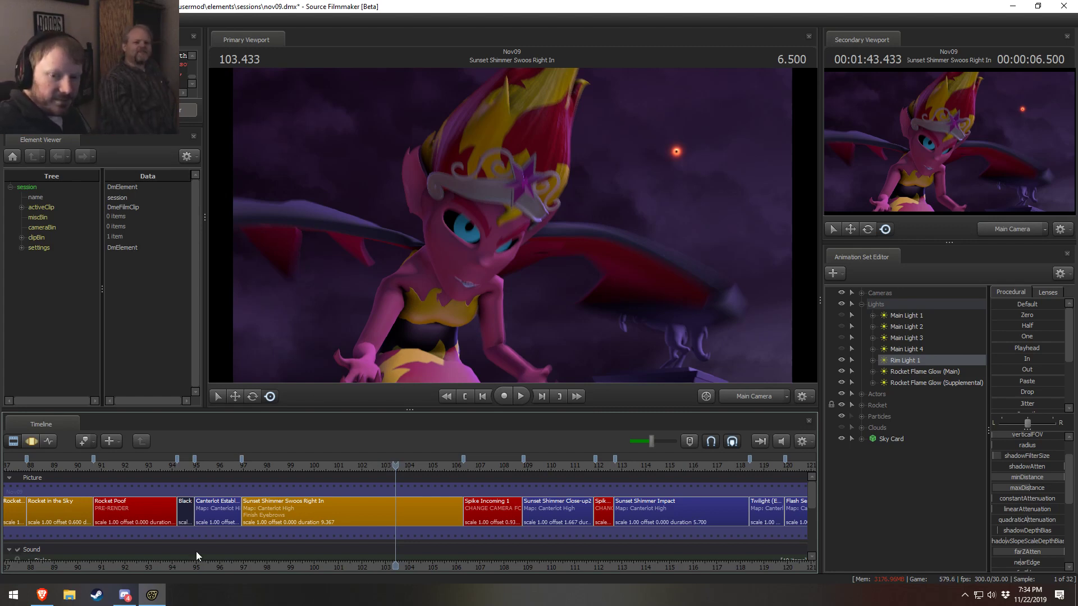
# Preview Spike Incoming 2 at 112.166 with viewport lighting disabled, and re-enable the lighting
pyautogui.moveTo(150, 596)
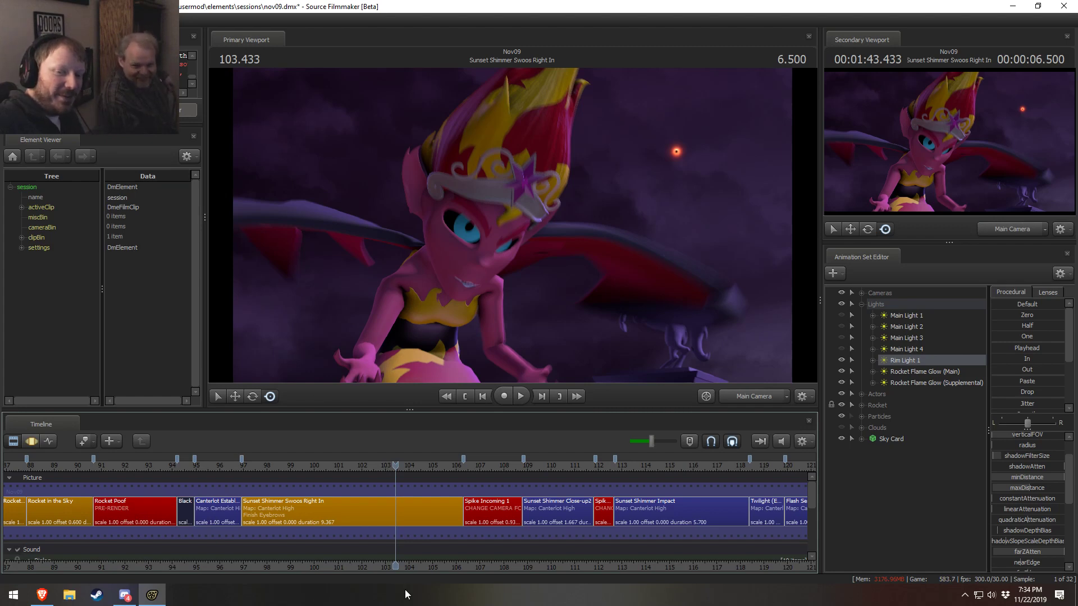
pyautogui.moveTo(478, 468); pyautogui.dragTo(556, 468)
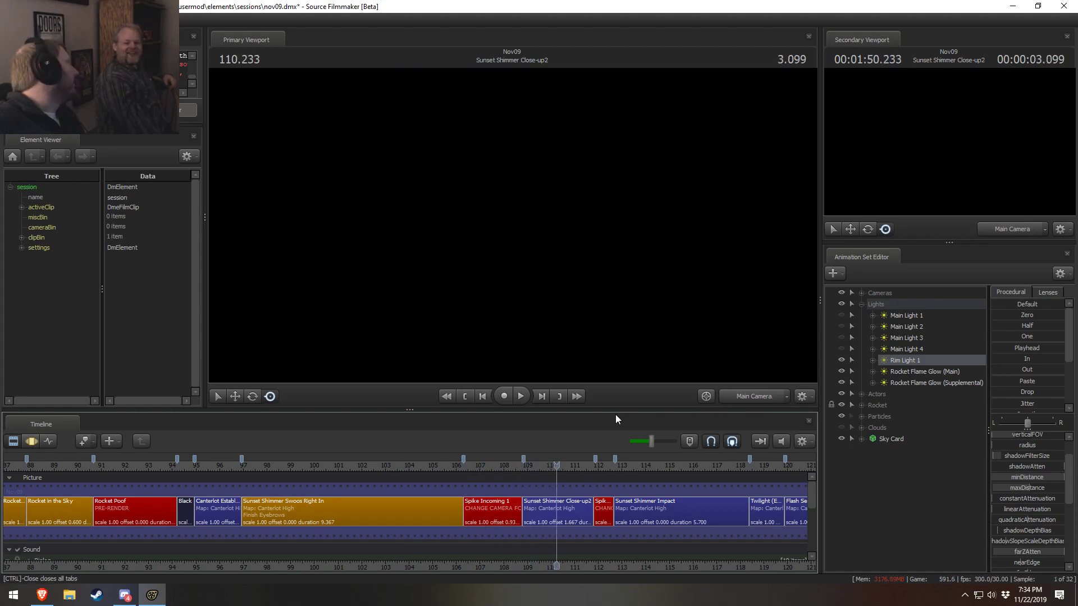
pyautogui.rightClick(551, 325)
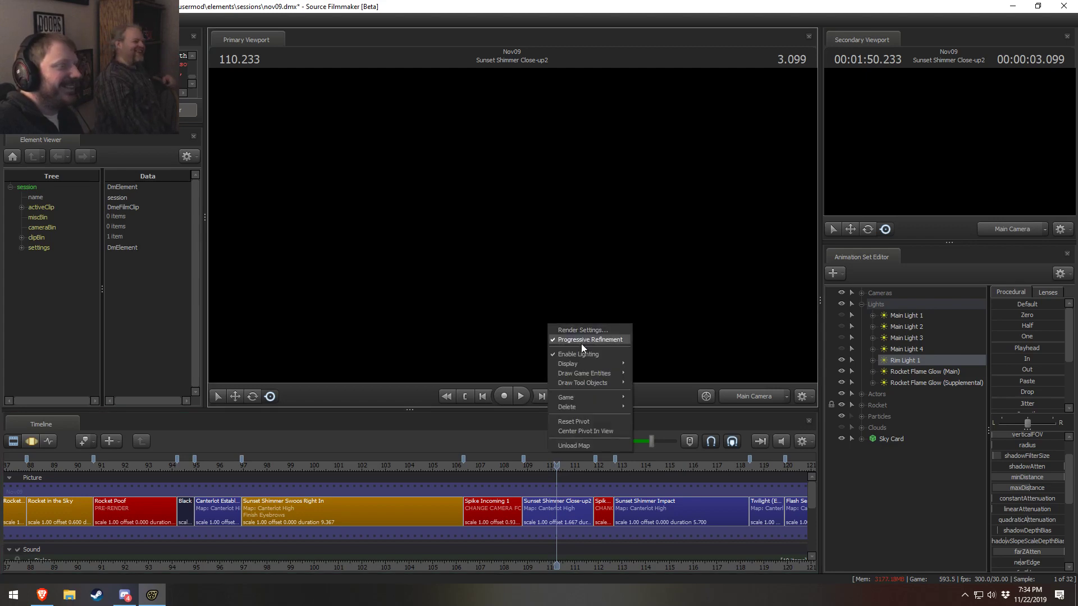
pyautogui.click(586, 351)
pyautogui.moveTo(550, 473); pyautogui.dragTo(602, 470)
pyautogui.rightClick(609, 274)
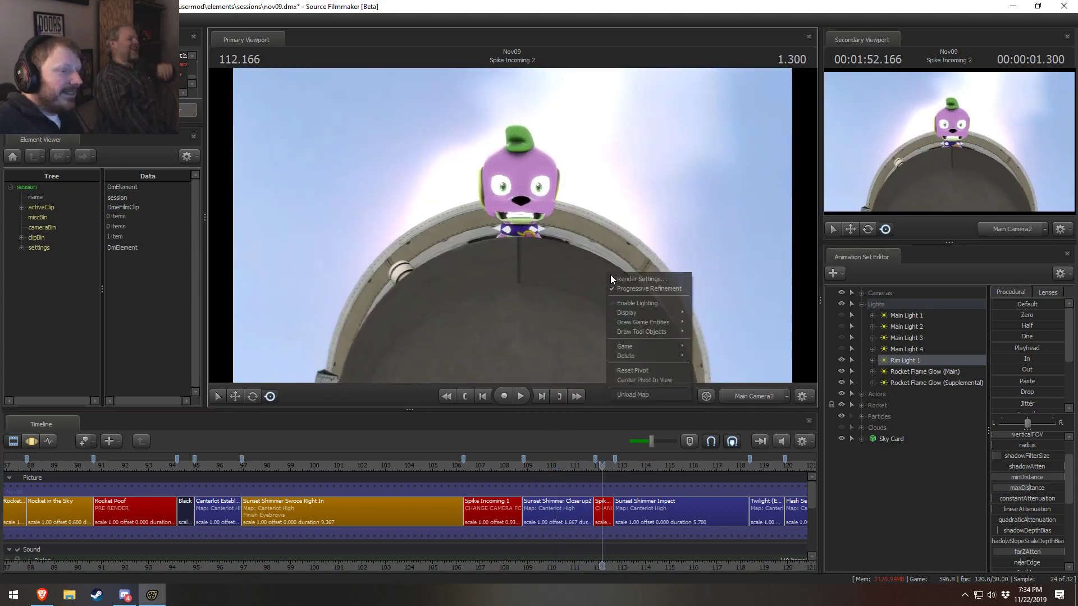
pyautogui.click(655, 299)
# Play Spike Incoming 1 through to its end at 108.733 to check the lit rocket and Spike
pyautogui.click(469, 467)
pyautogui.press('space')
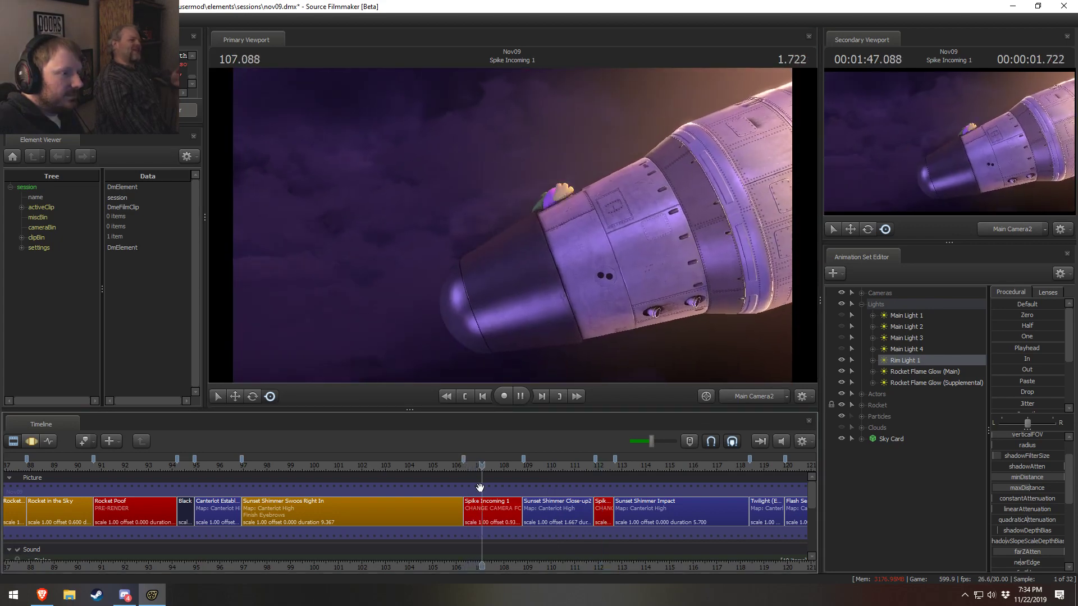
pyautogui.press('space')
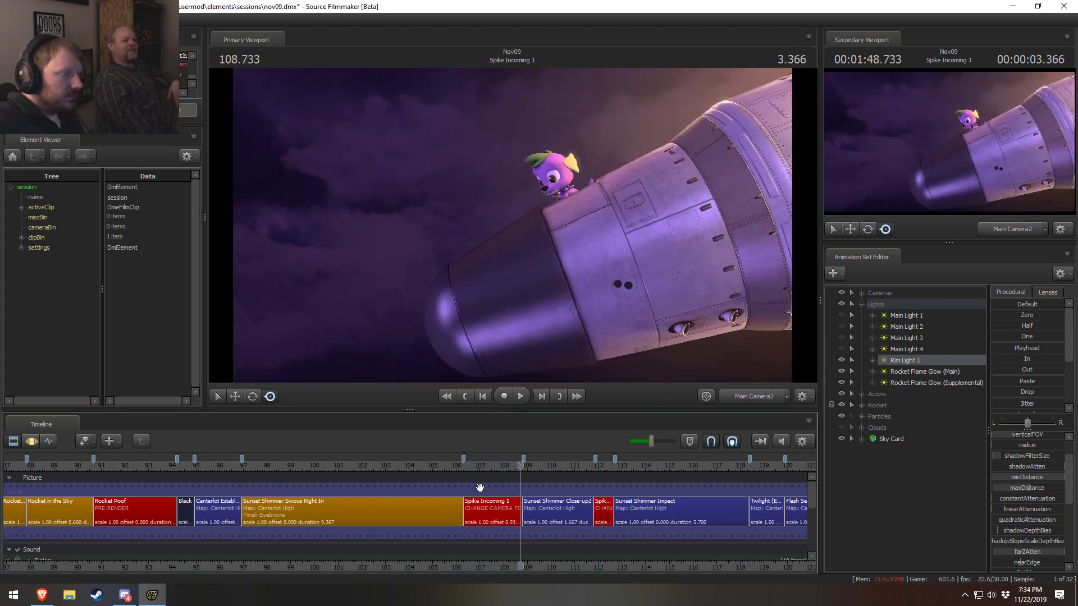
pyautogui.rightClick(486, 521)
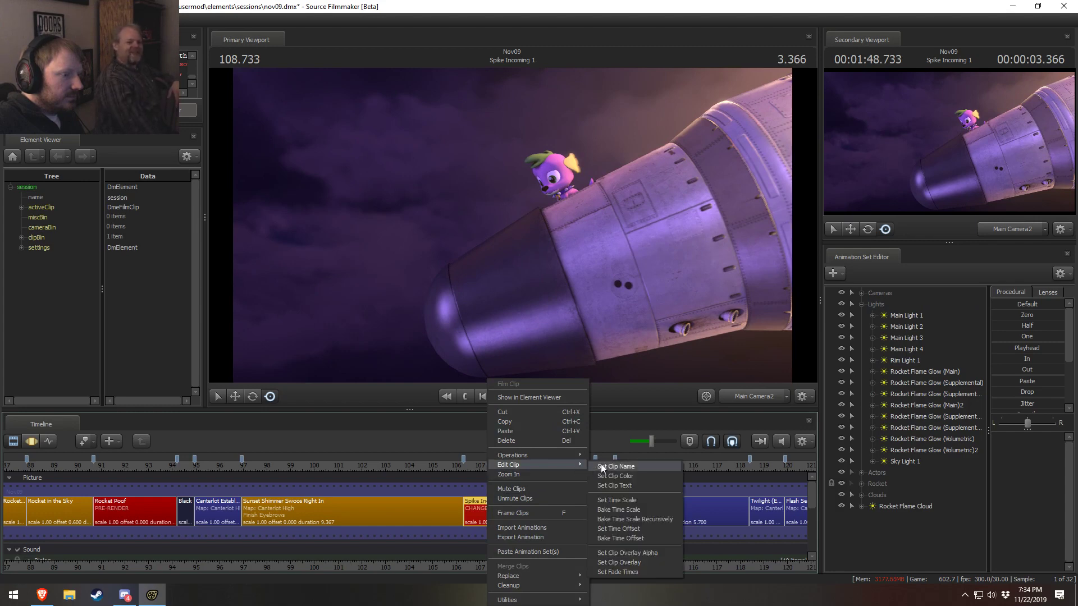
pyautogui.click(605, 463)
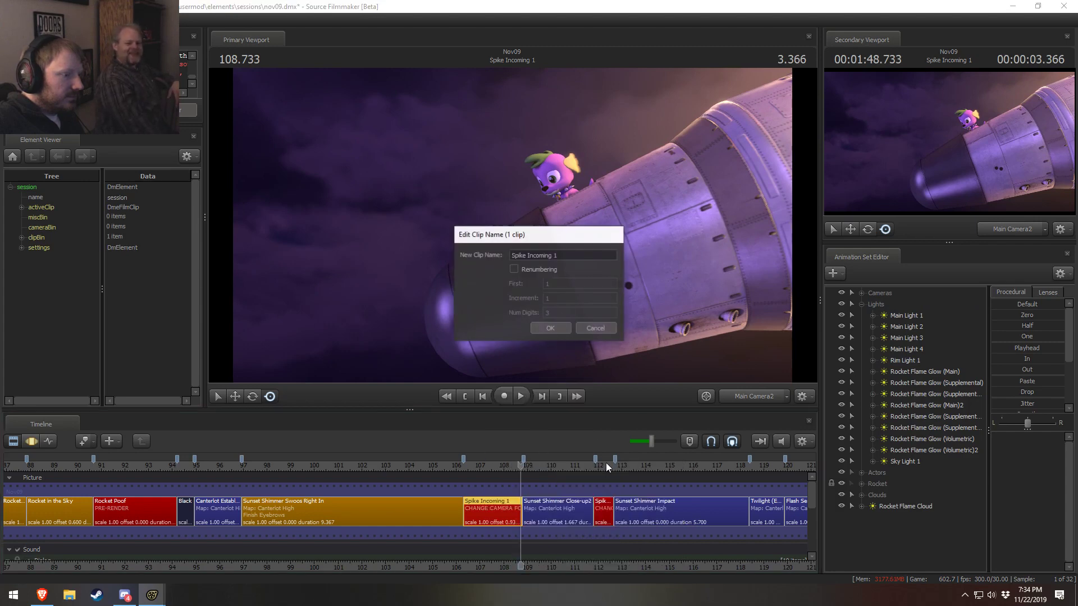
pyautogui.click(597, 329)
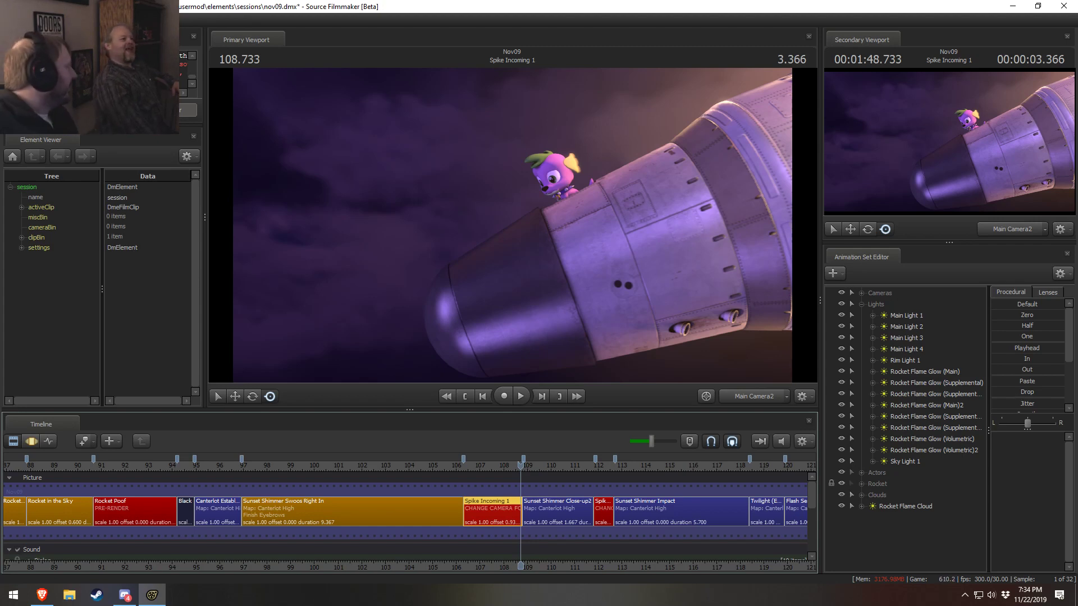
pyautogui.rightClick(503, 516)
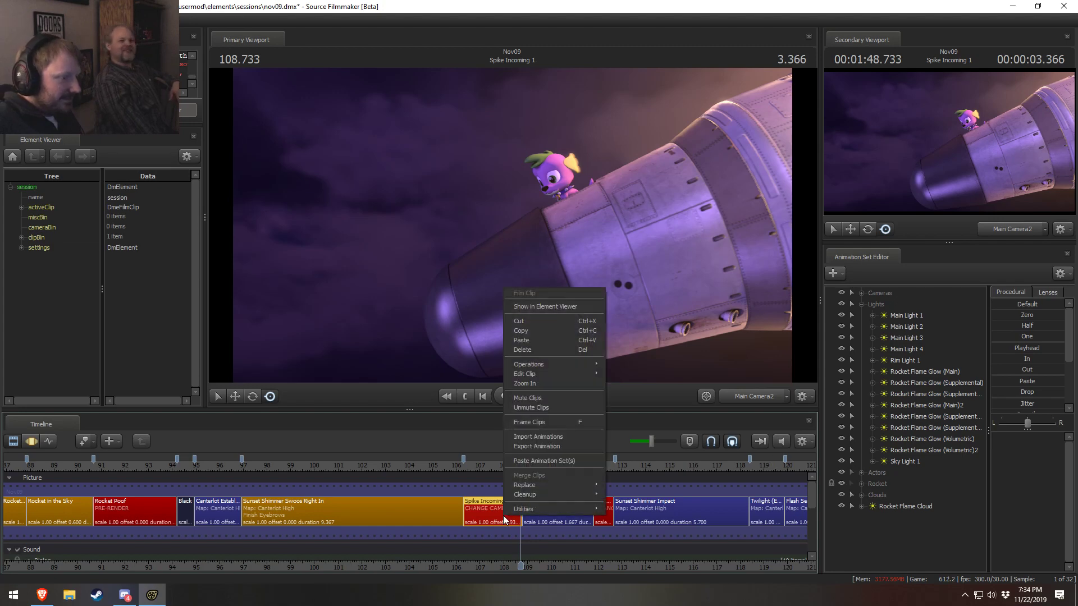
pyautogui.moveTo(561, 364)
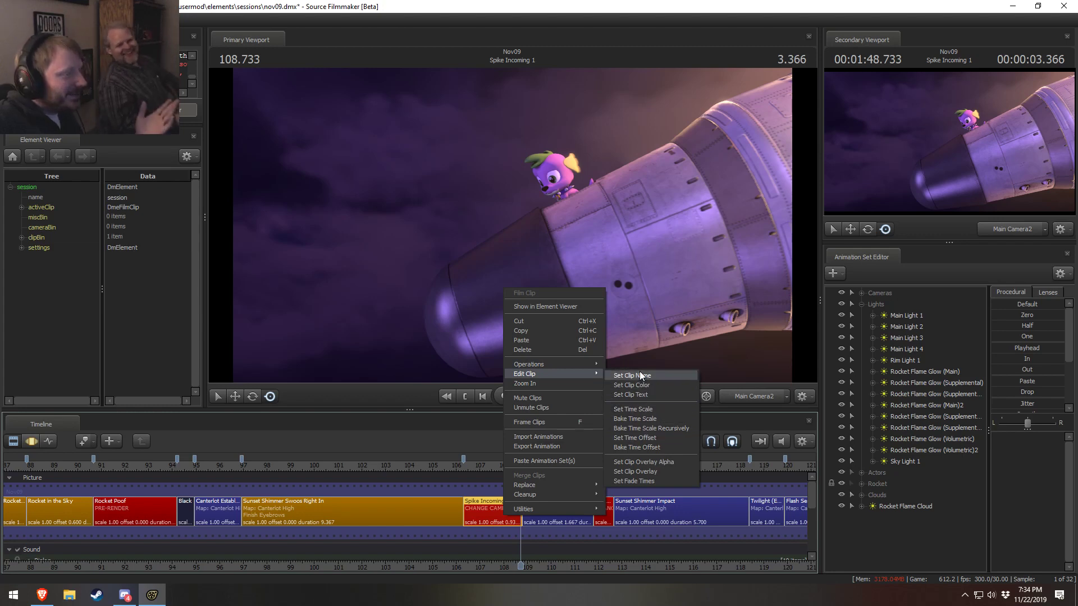
pyautogui.click(645, 395)
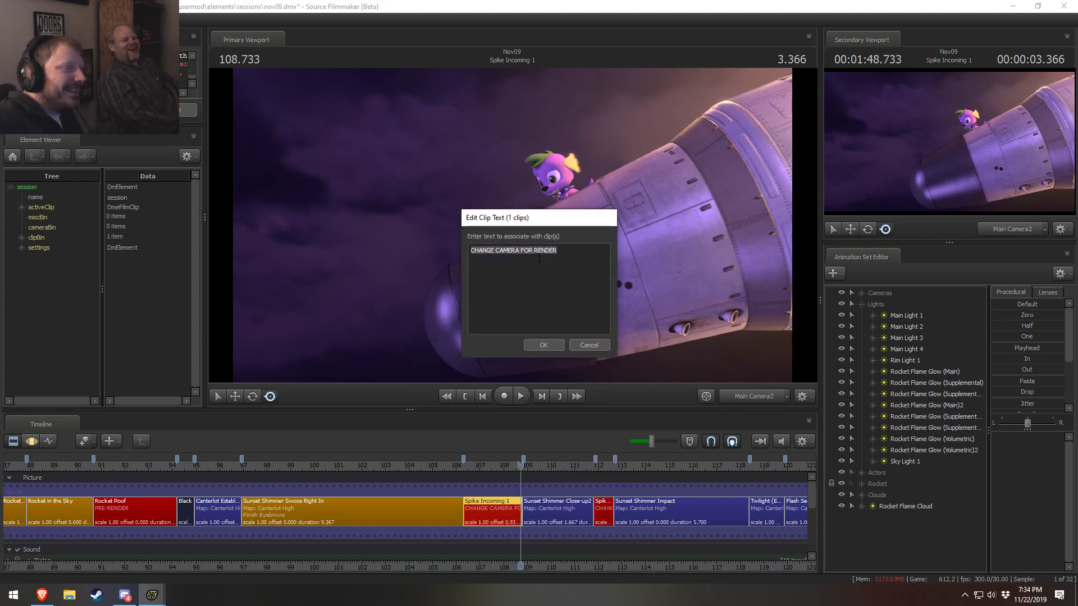
pyautogui.click(584, 348)
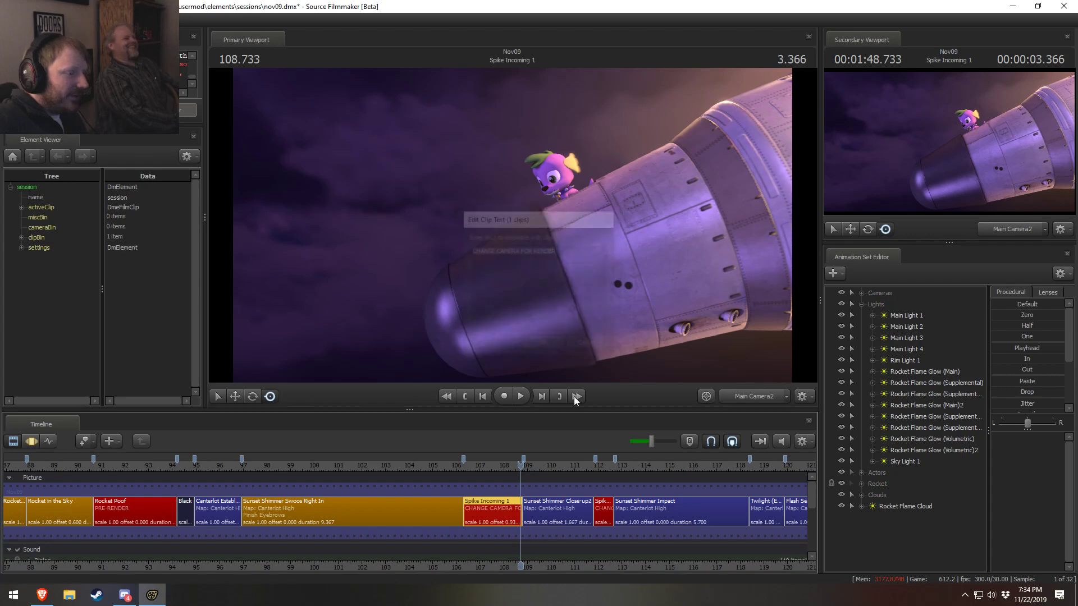
pyautogui.rightClick(498, 507)
pyautogui.moveTo(521, 366)
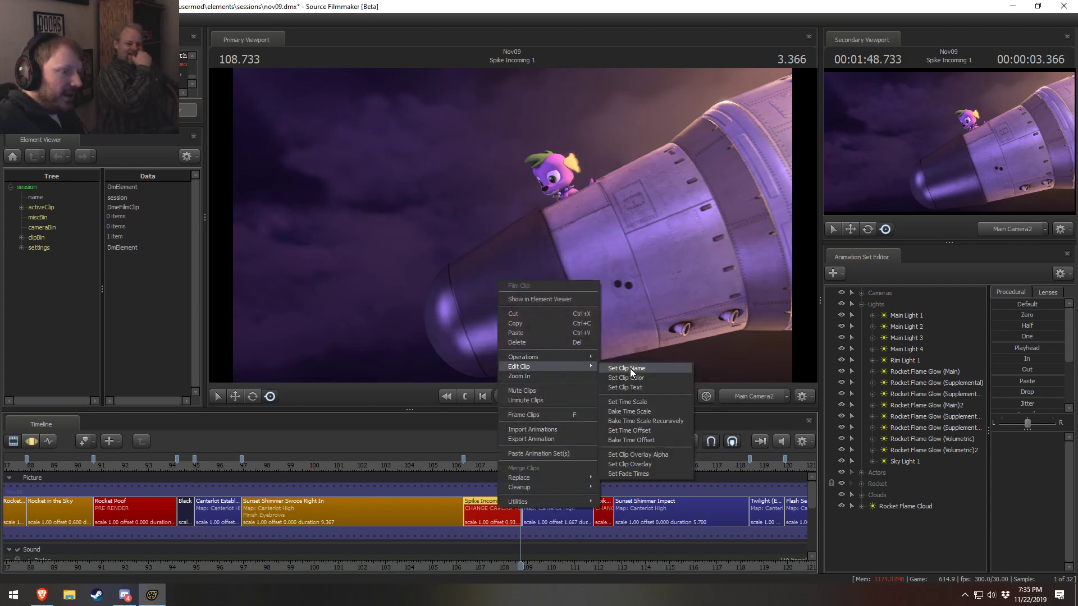
pyautogui.click(631, 368)
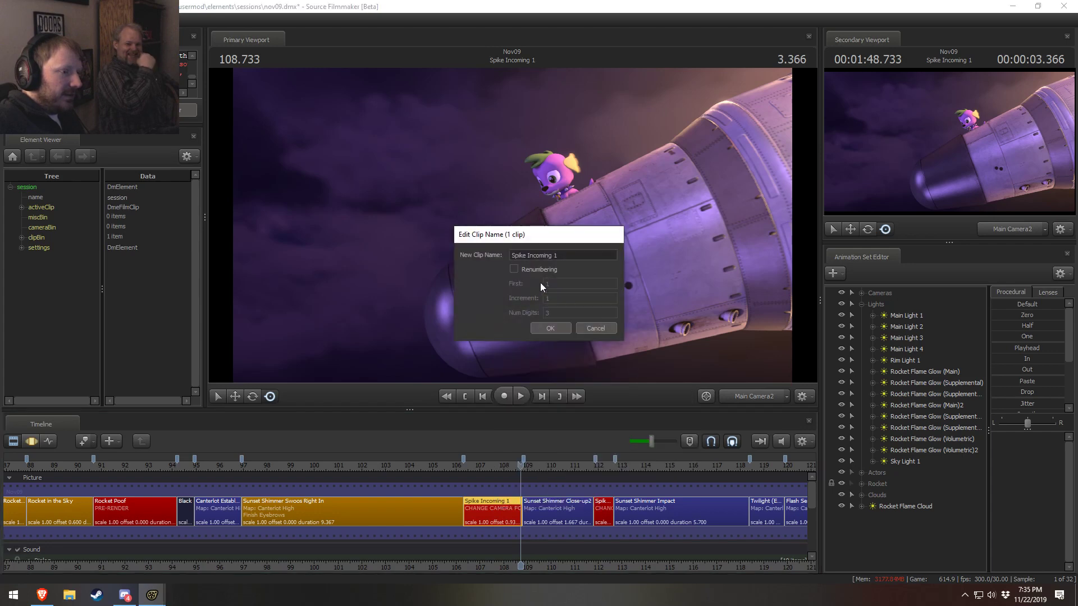
pyautogui.click(584, 329)
# Change the Spike Incoming 1 clip's color from red to green, with a green value of 150
pyautogui.rightClick(516, 512)
pyautogui.moveTo(549, 368)
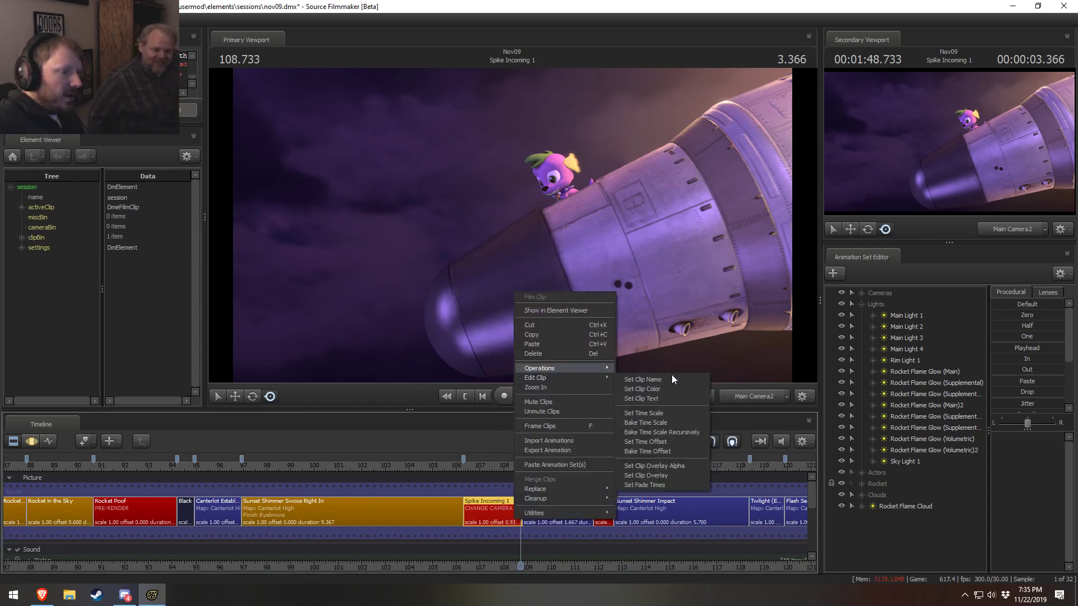
pyautogui.moveTo(590, 378)
pyautogui.click(646, 389)
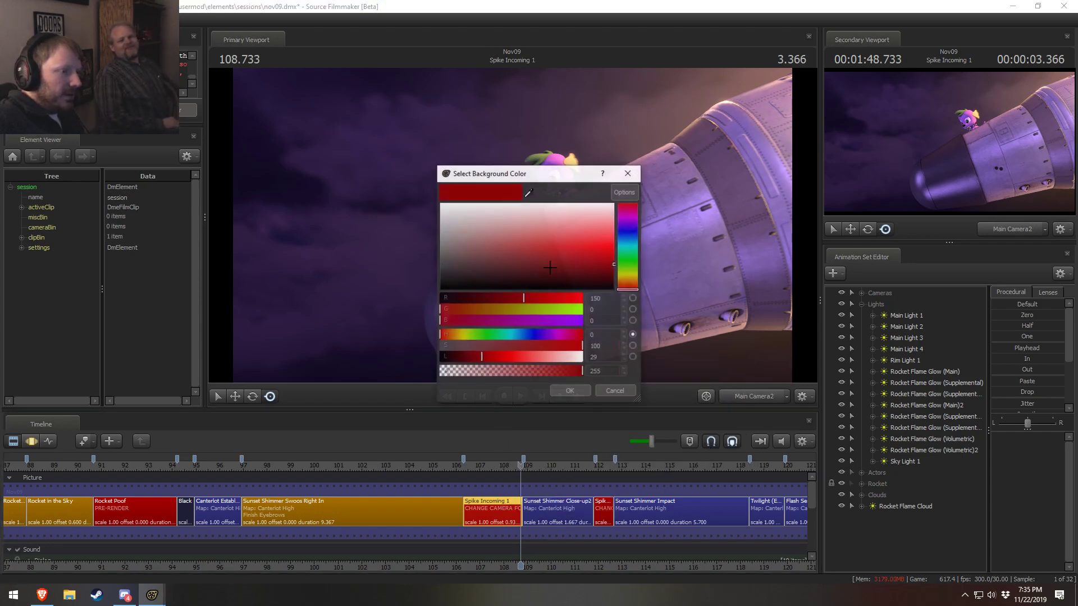
pyautogui.doubleClick(596, 298)
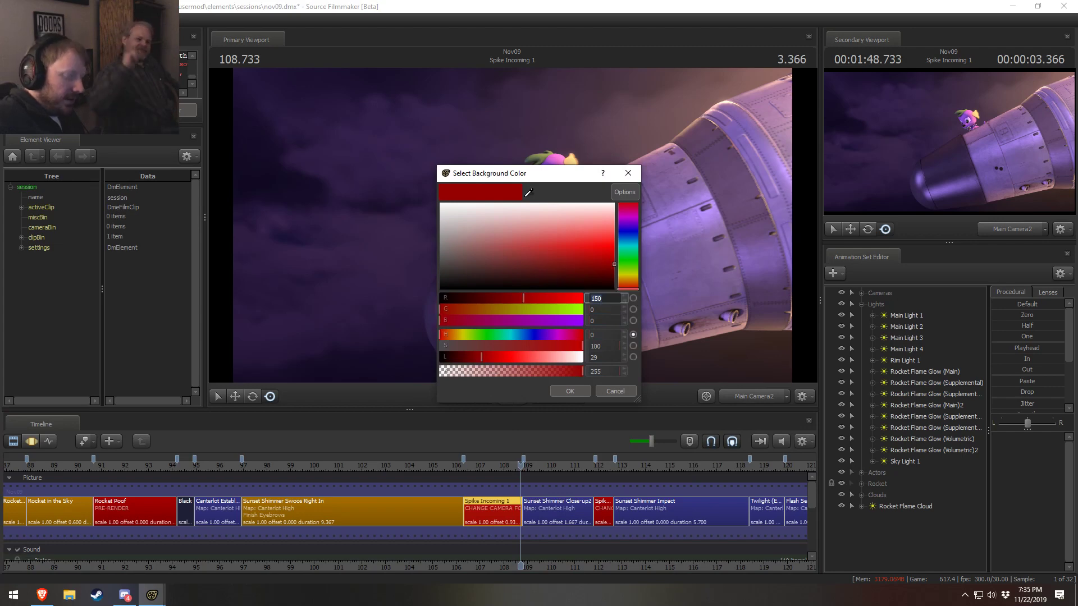
pyautogui.press('Tab')
pyautogui.write('150')
pyautogui.press('Return')
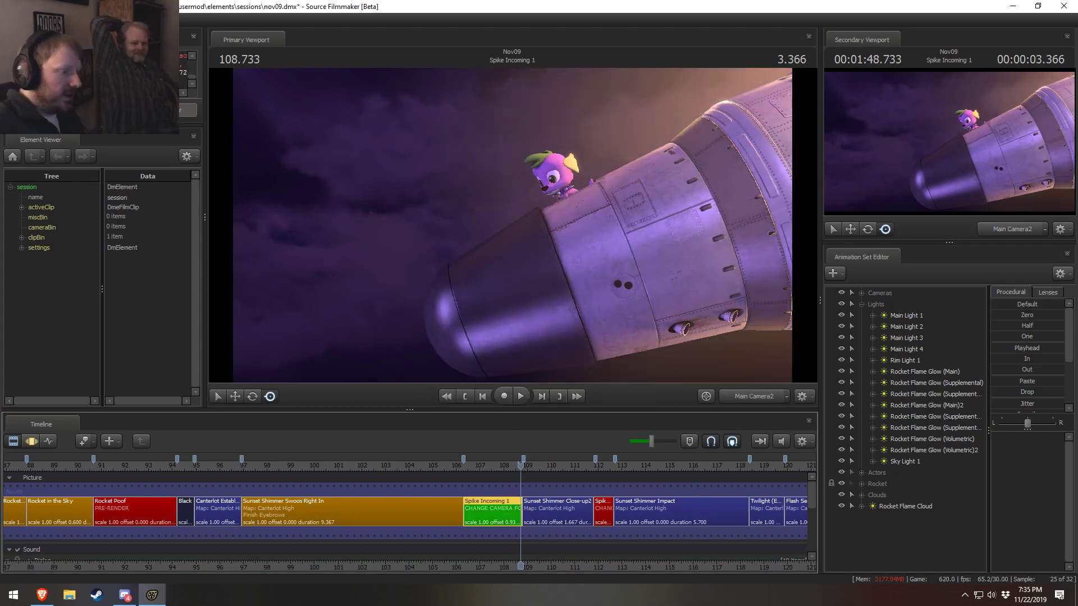
# Play the opening of Spike Incoming 1 and park the playhead at 106.433
pyautogui.click(443, 463)
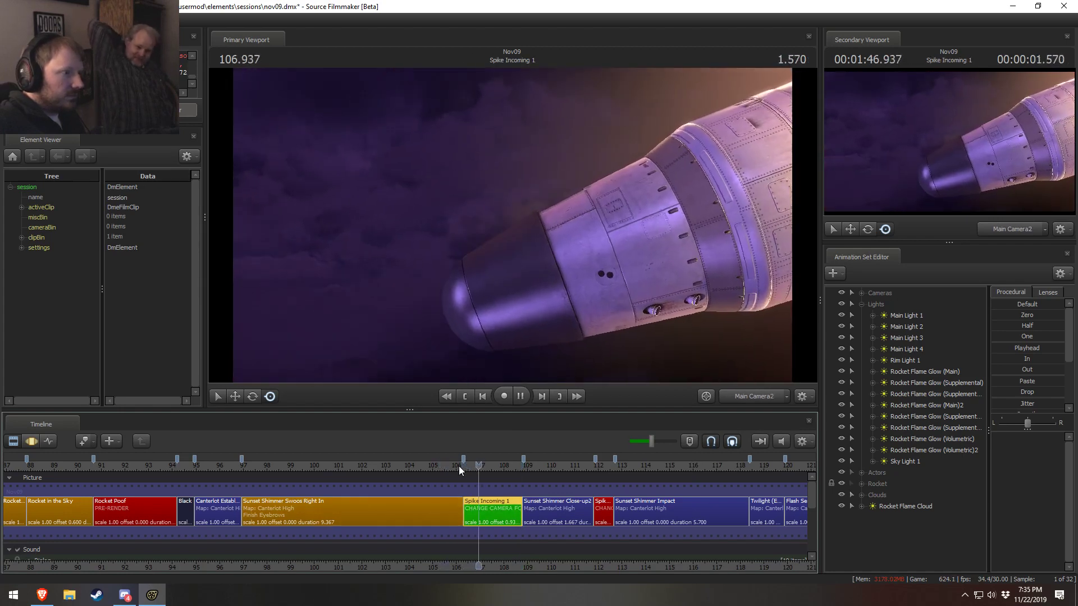
pyautogui.press('space')
pyautogui.moveTo(450, 466); pyautogui.dragTo(466, 466)
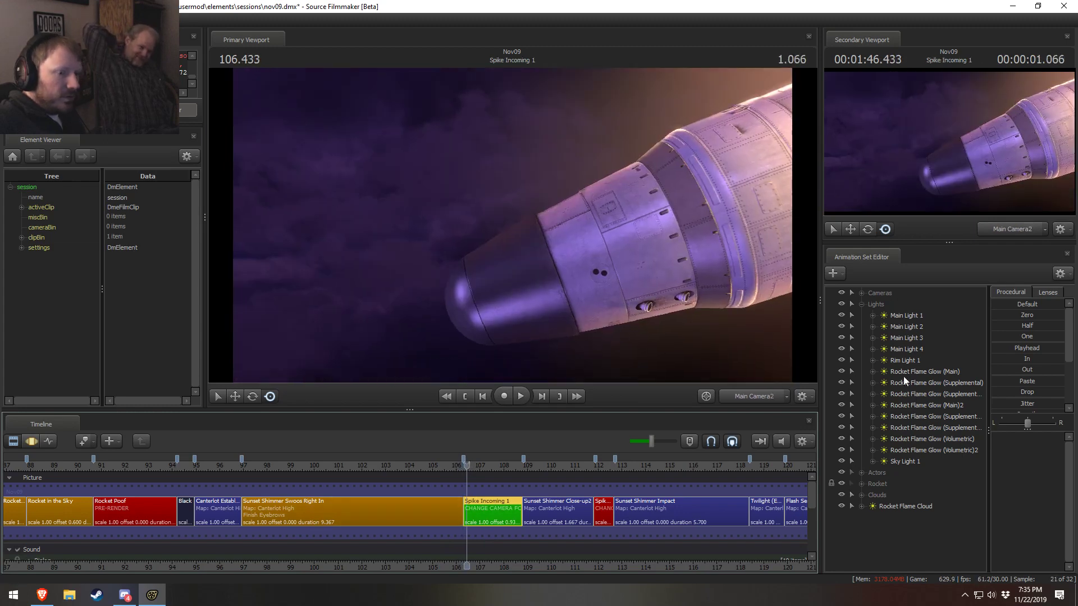
# Expand the Clouds group and show the model of skydome_realistic_v51 in the Element Viewer
pyautogui.click(861, 494)
pyautogui.rightClick(895, 505)
pyautogui.moveTo(955, 394)
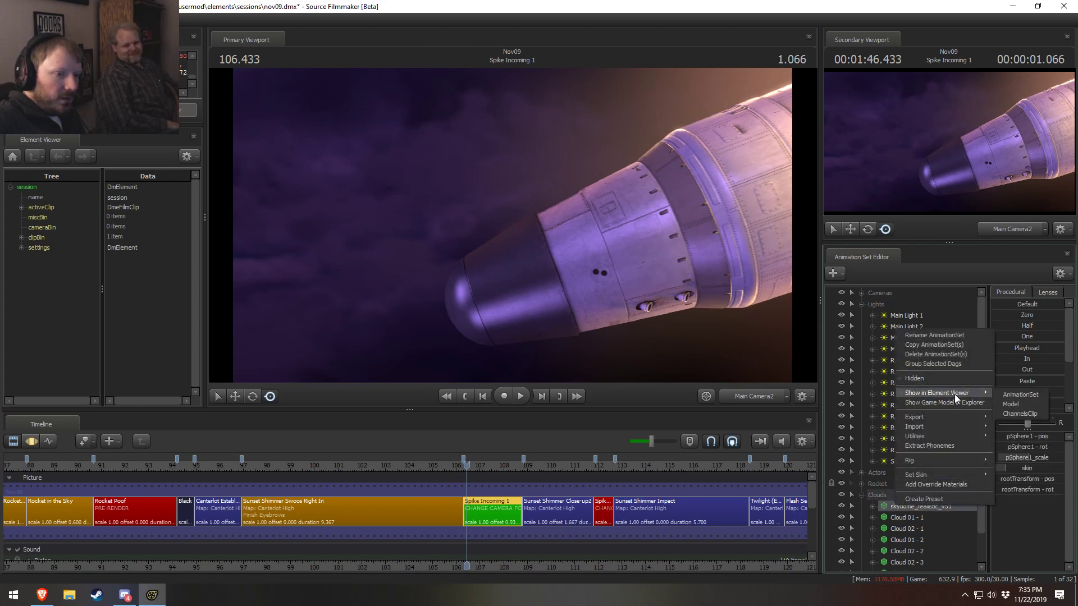
pyautogui.click(1016, 406)
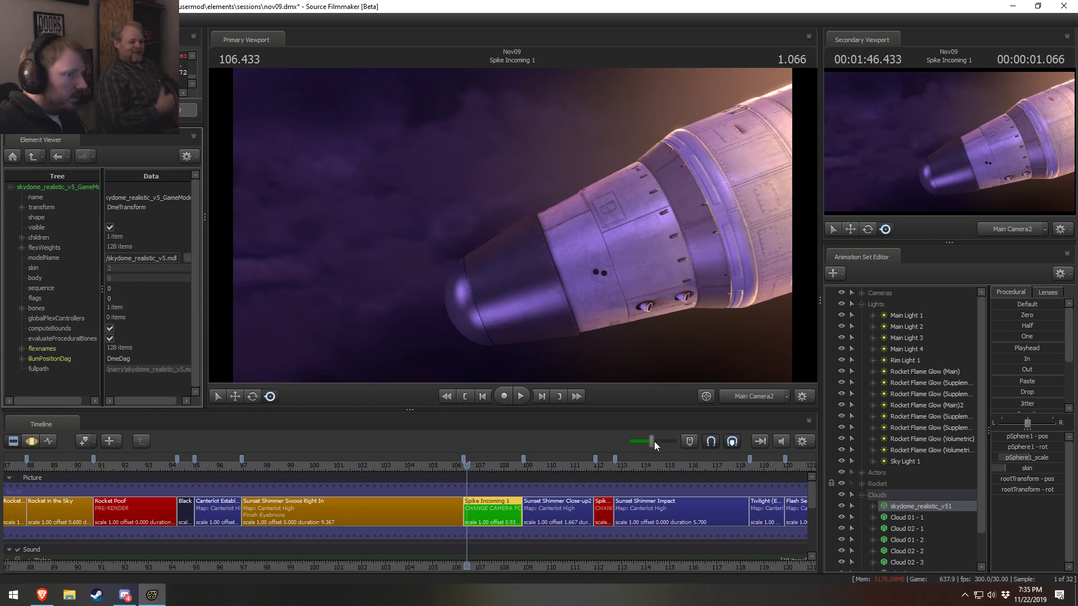
# Check the child controls of skydome_realistic_v51, play Spike Incoming 1 to 106.733, and collapse the skydome's entry again
pyautogui.scroll(-1, 908, 510)
pyautogui.click(873, 473)
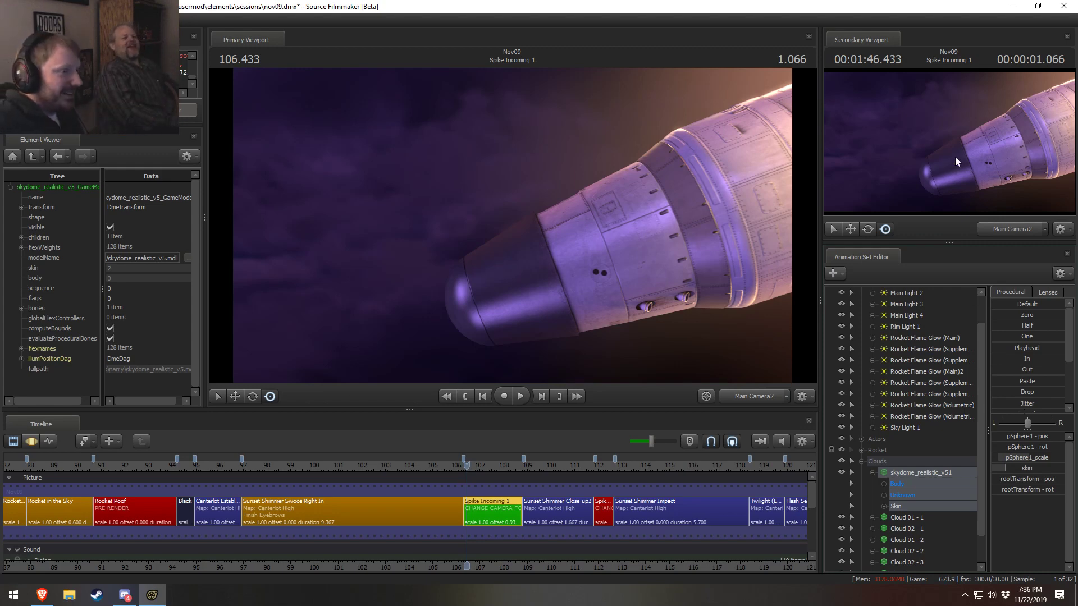
pyautogui.press('space')
pyautogui.press('space')
pyautogui.scroll(5, 519, 504)
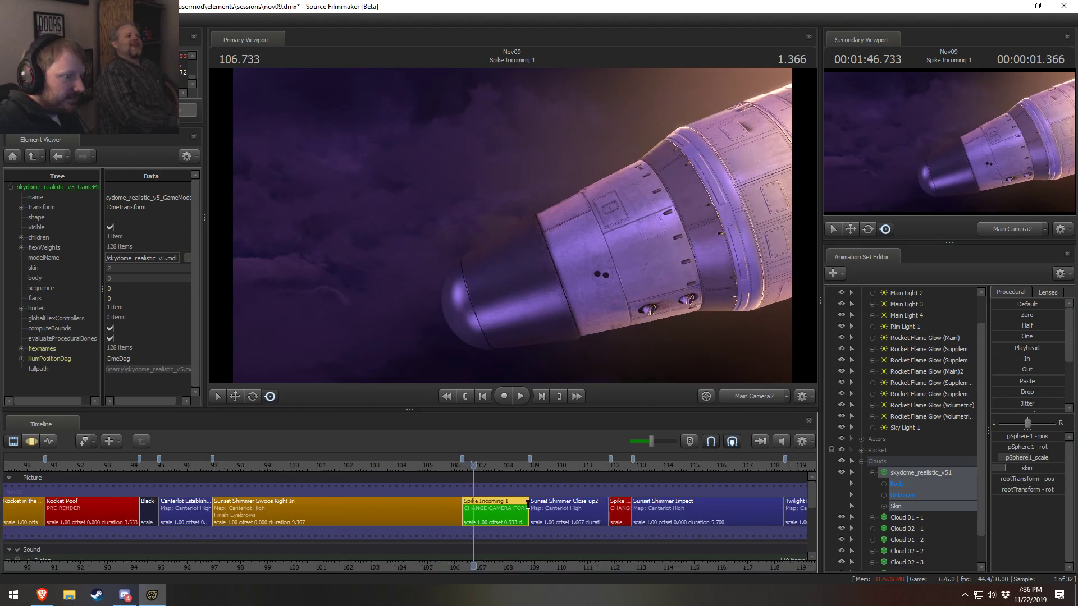
pyautogui.scroll(2, 518, 504)
pyautogui.moveTo(519, 567); pyautogui.dragTo(383, 554, button='middle')
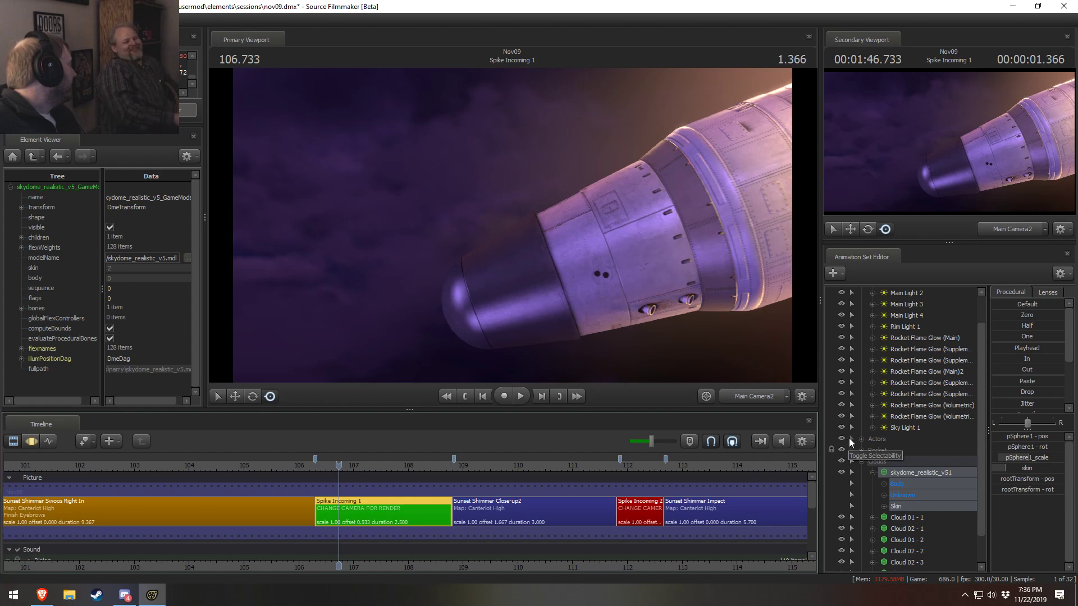
pyautogui.click(873, 474)
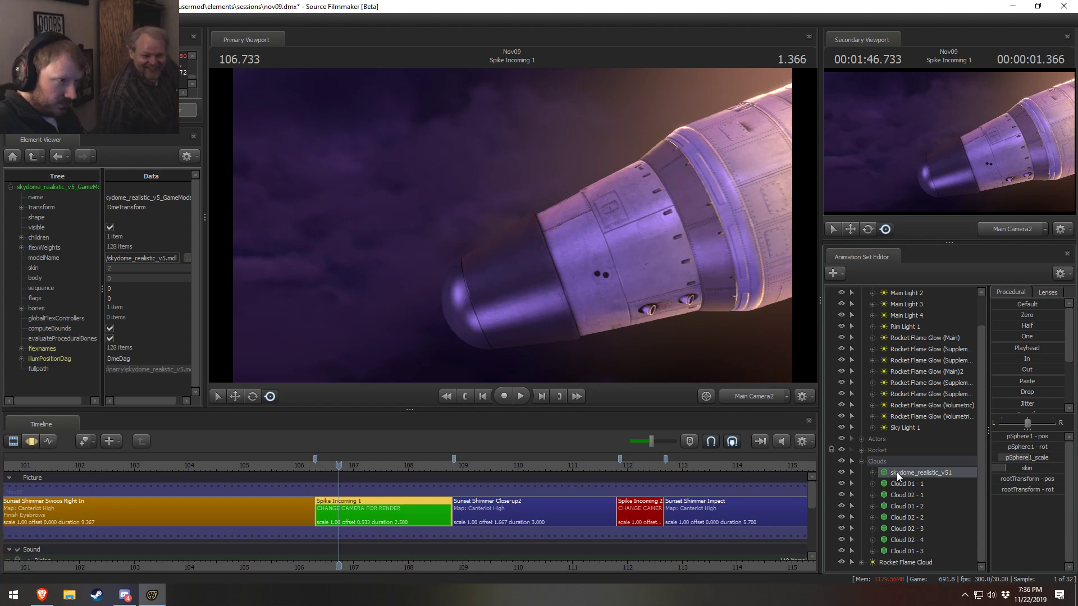
# Select Sky Light 1 and look through its light attributes down to the color and transform controls
pyautogui.scroll(1, 904, 454)
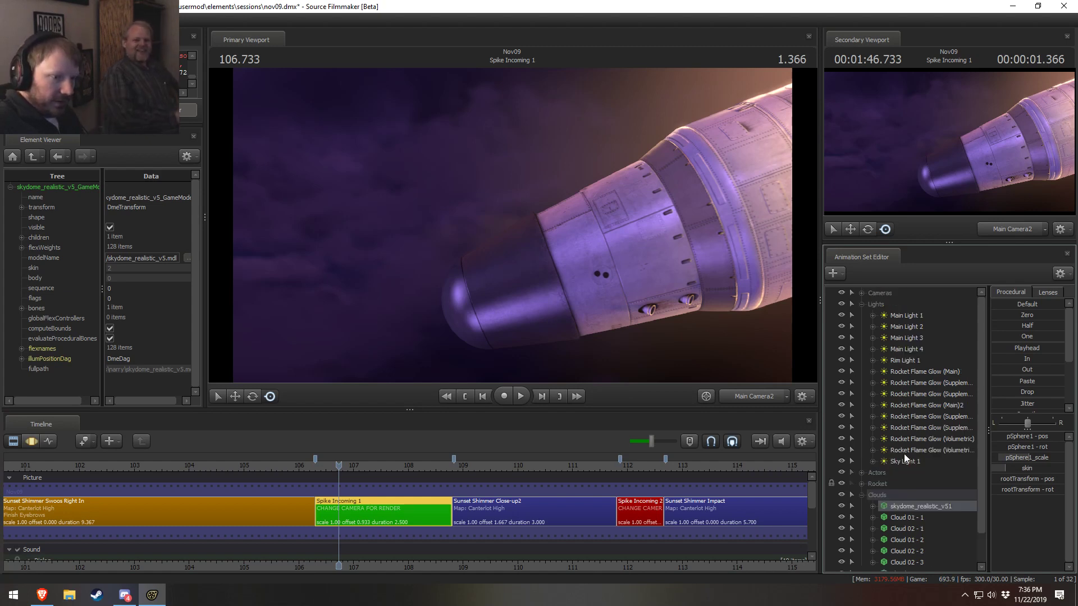
pyautogui.click(904, 457)
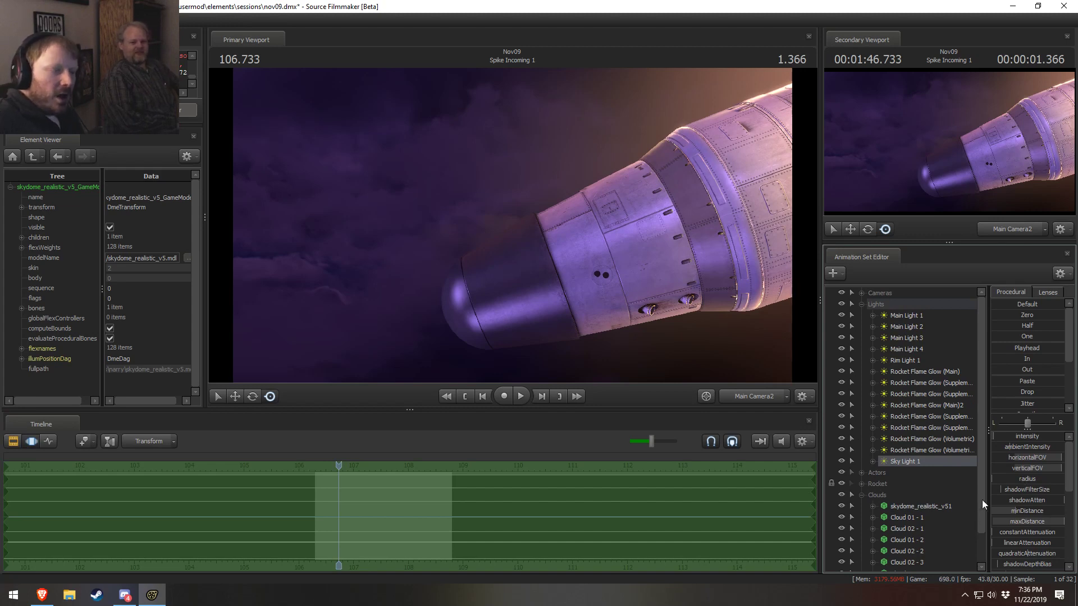
pyautogui.scroll(-5, 1001, 520)
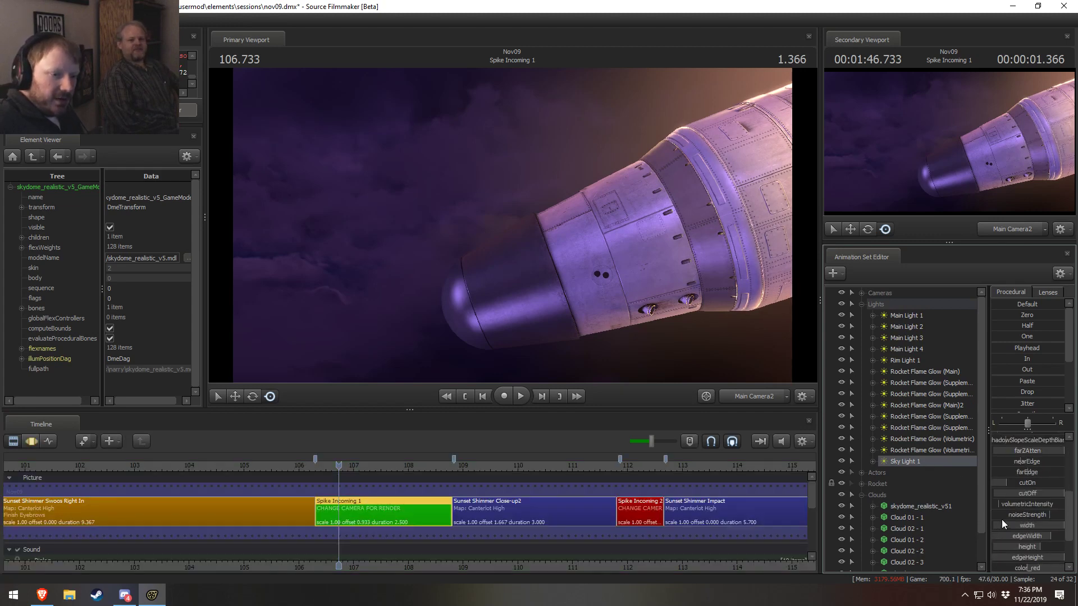
pyautogui.moveTo(1035, 515)
pyautogui.mouseDown()
pyautogui.moveTo(1044, 516)
pyautogui.moveTo(1027, 524)
pyautogui.mouseUp()
# At 106.400, compare the sky with the Clouds group hidden and shown, using the work camera and Main Camera2
pyautogui.moveTo(304, 467); pyautogui.dragTo(321, 473)
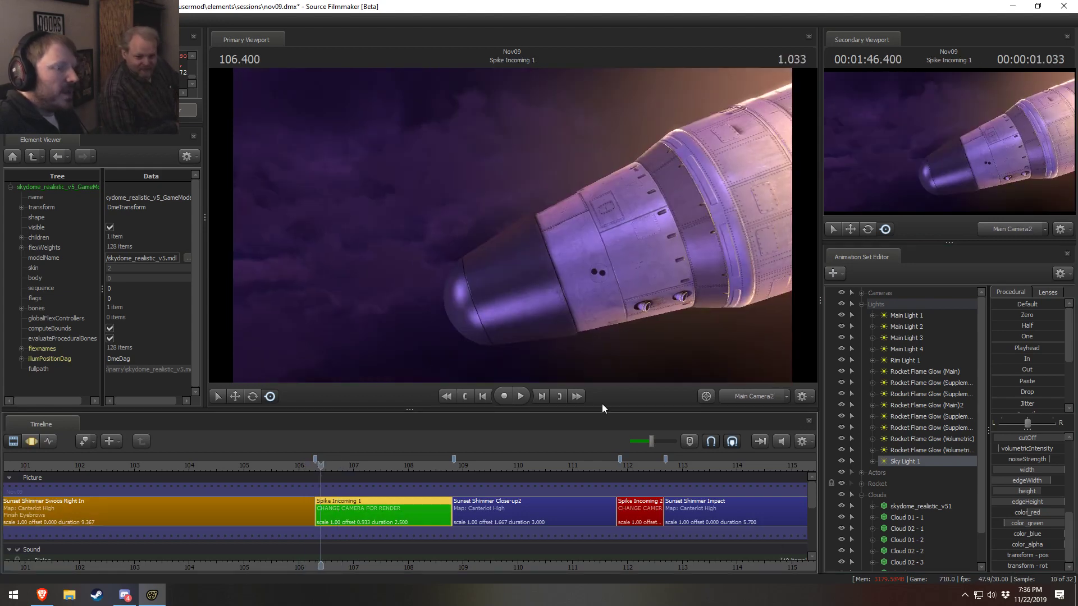
pyautogui.click(775, 395)
pyautogui.press('s')
pyautogui.moveTo(555, 243); pyautogui.dragTo(525, 242)
pyautogui.press('z')
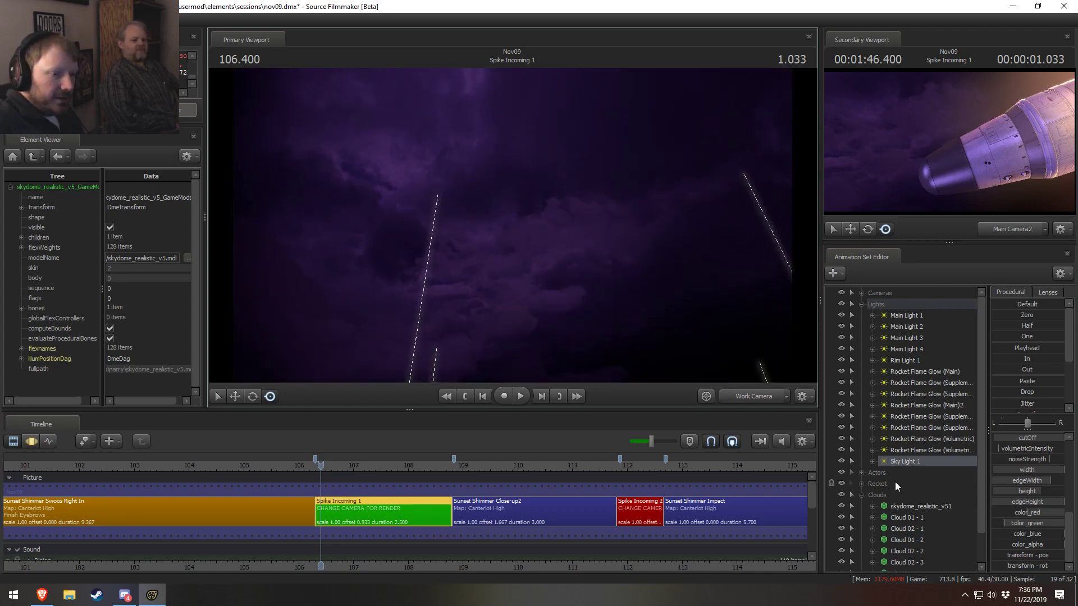
pyautogui.click(840, 496)
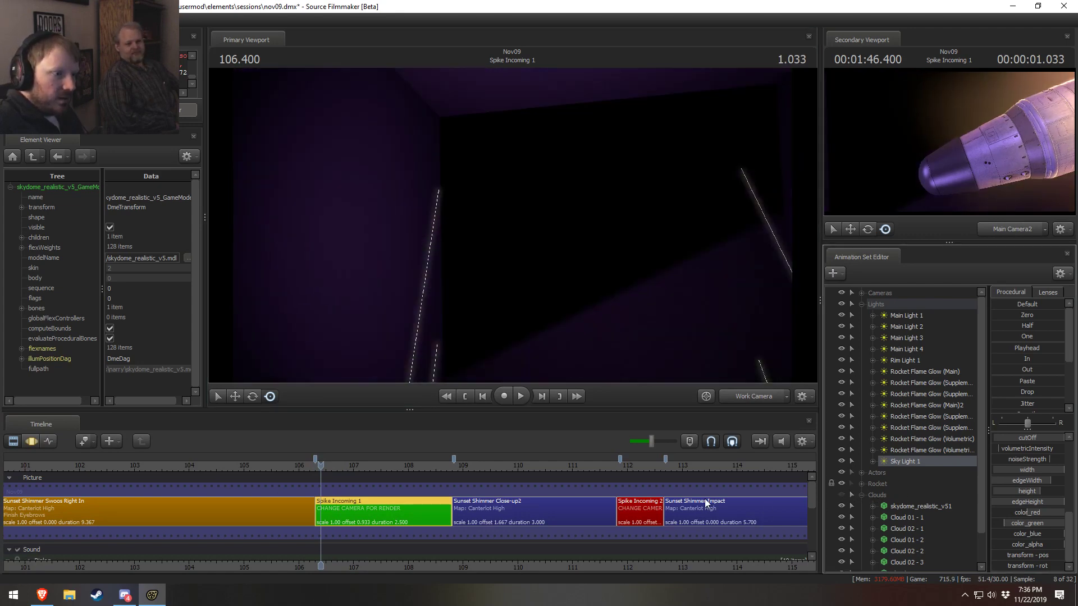
pyautogui.click(753, 397)
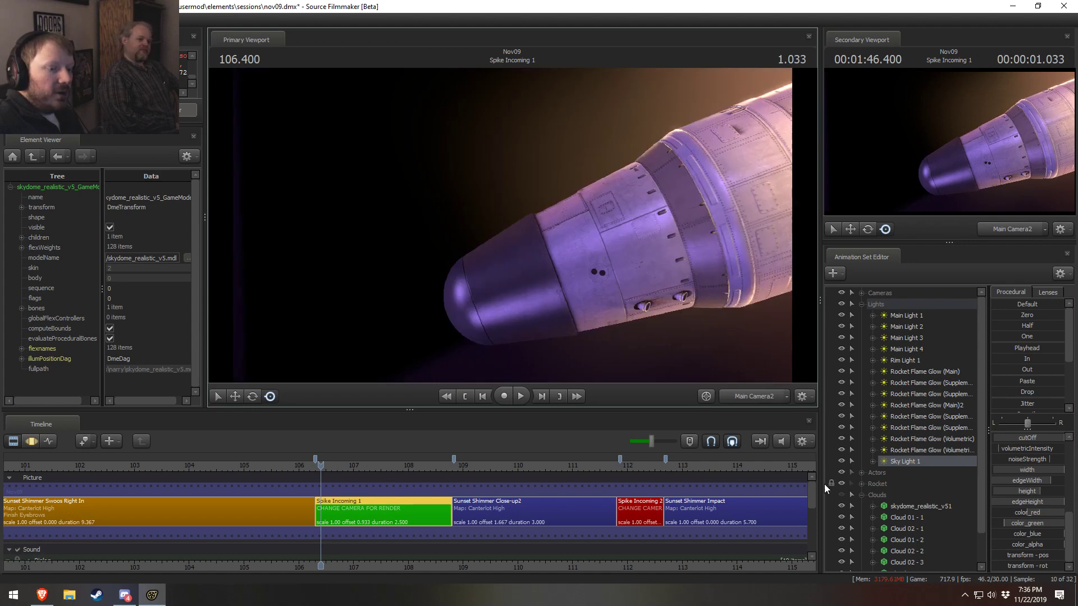
pyautogui.click(852, 496)
pyautogui.click(841, 495)
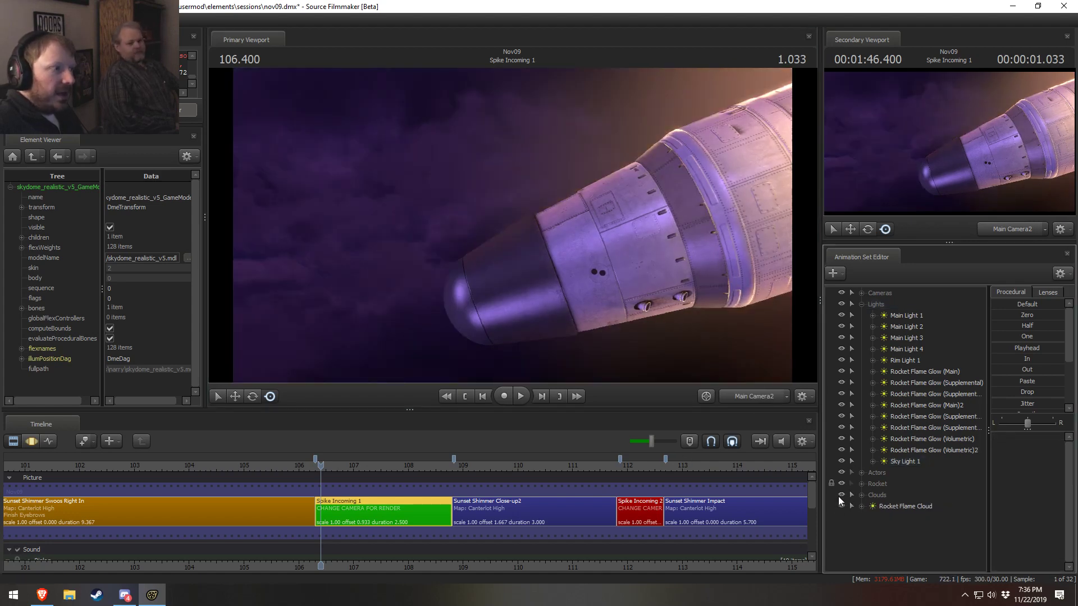
# Hide all the Cloud 01 and Cloud 02 models in the Clouds group, leaving the skydome shown, and play to 107.400
pyautogui.click(863, 495)
pyautogui.scroll(-1, 864, 516)
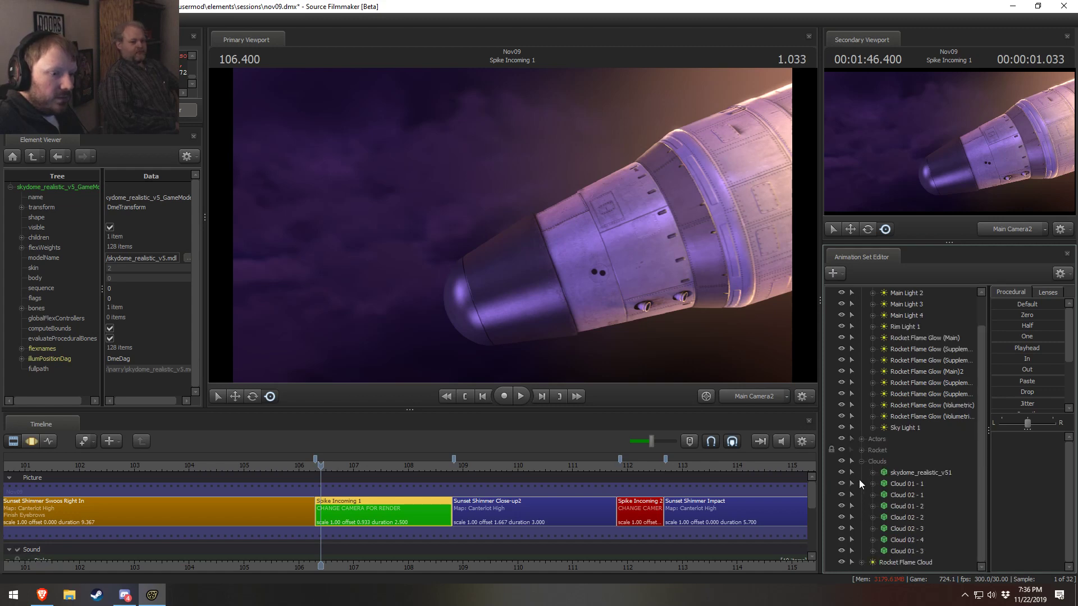
pyautogui.moveTo(843, 551); pyautogui.dragTo(840, 483)
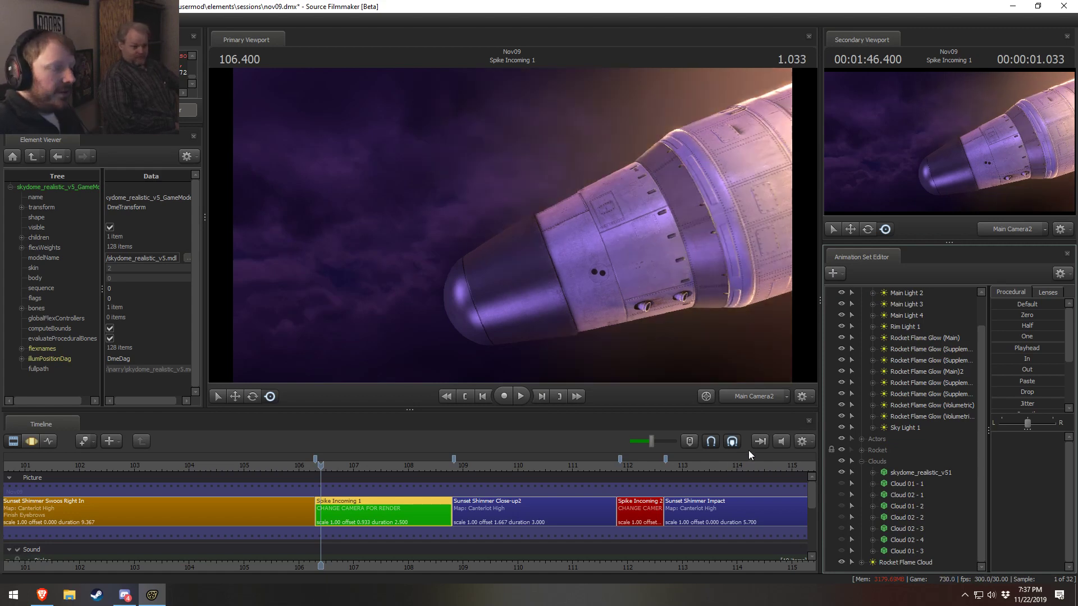
pyautogui.press('space')
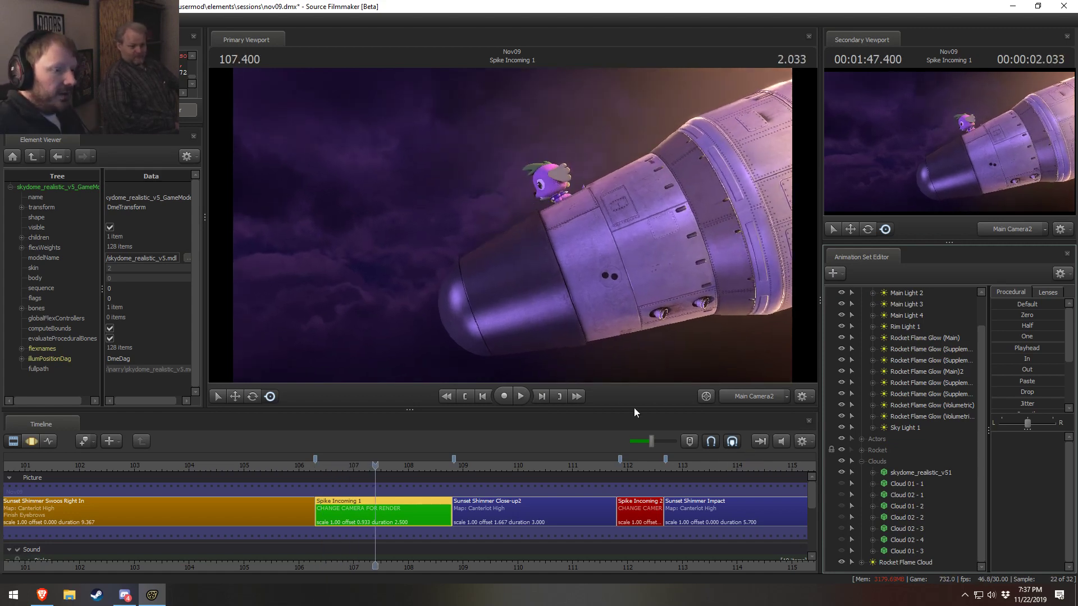
# View Spike Incoming 1 through the work camera at 106.866 and disable lighting in the viewport
pyautogui.click(744, 397)
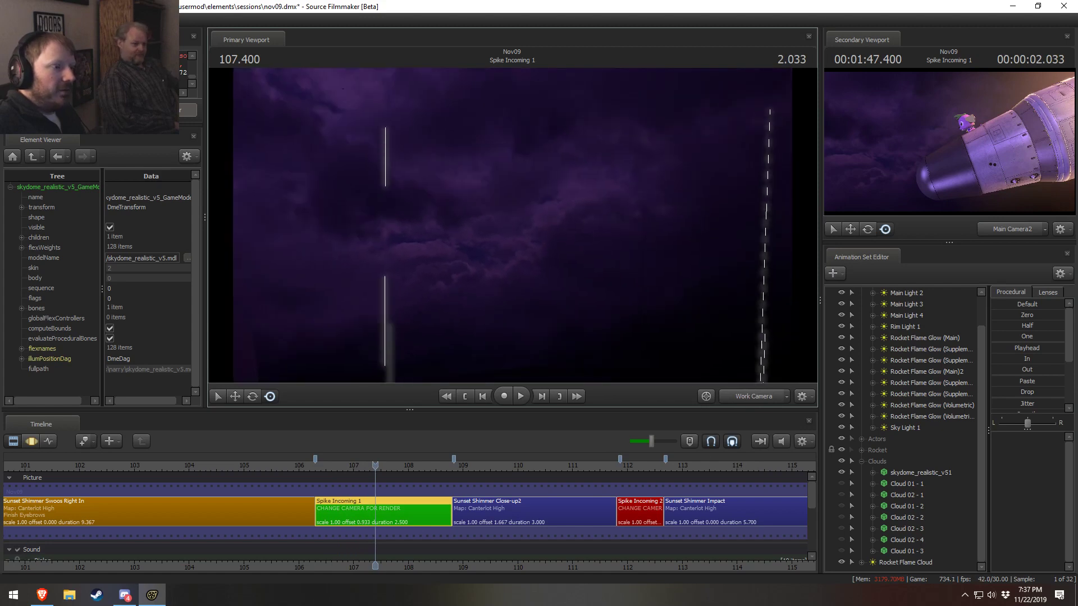
pyautogui.moveTo(512, 225); pyautogui.dragTo(512, 226)
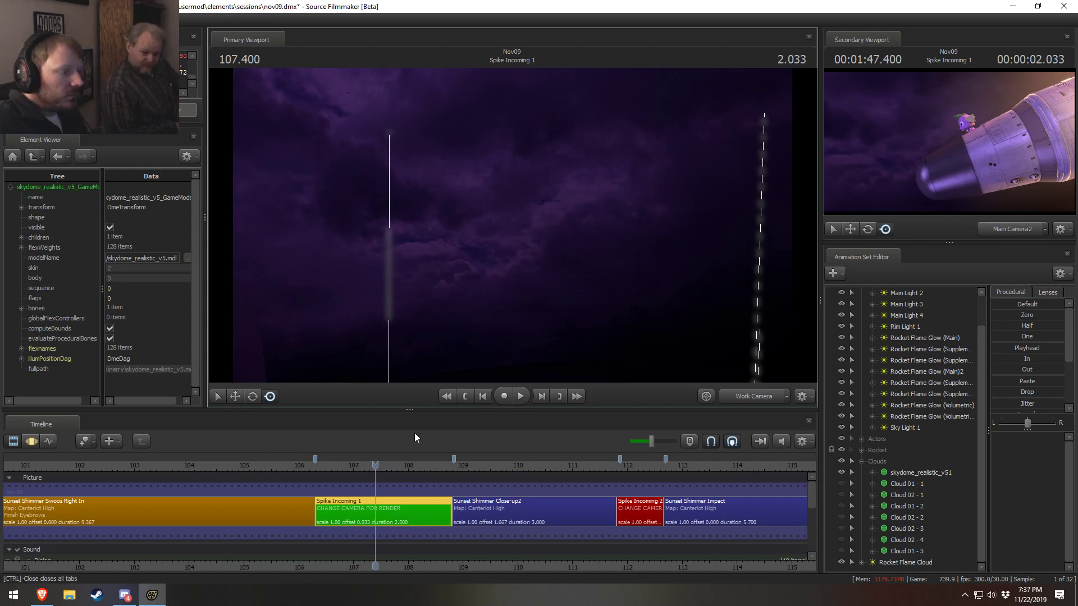
pyautogui.moveTo(375, 471); pyautogui.dragTo(347, 472)
pyautogui.rightClick(530, 285)
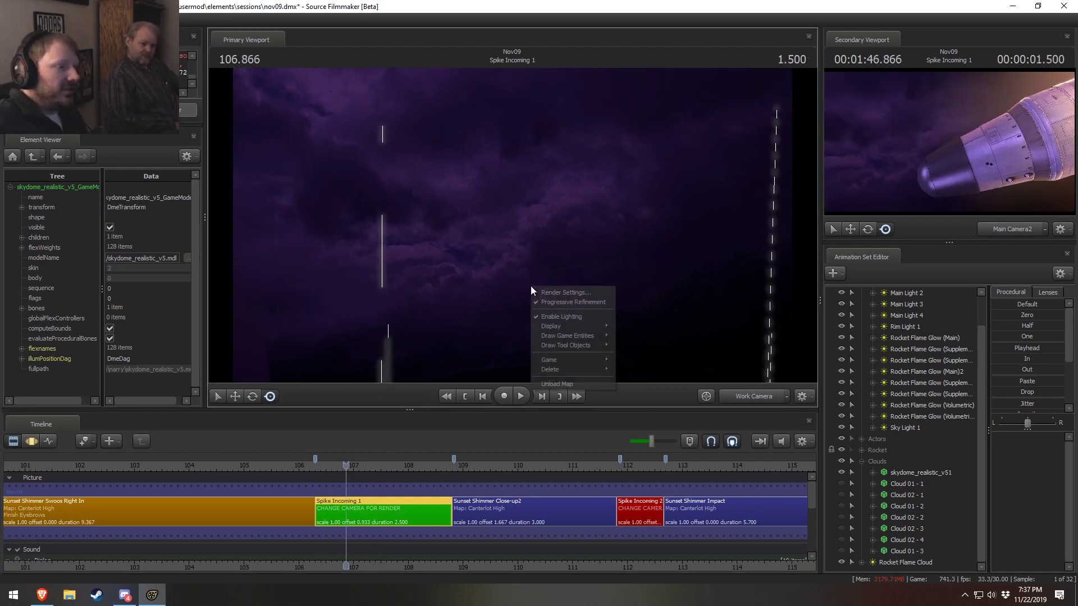
pyautogui.click(570, 315)
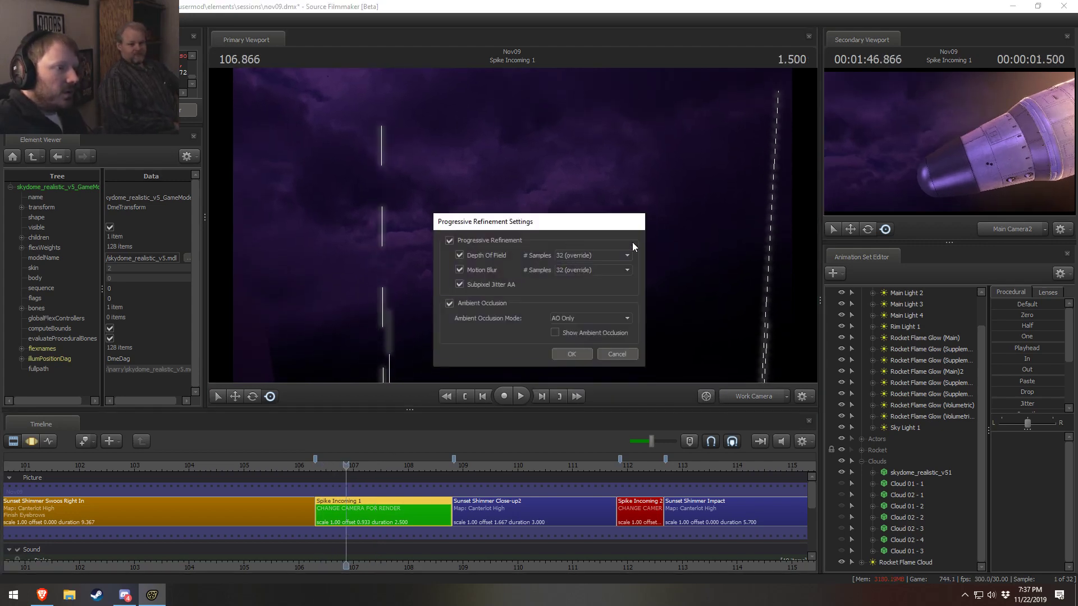
pyautogui.press('Escape')
pyautogui.rightClick(599, 182)
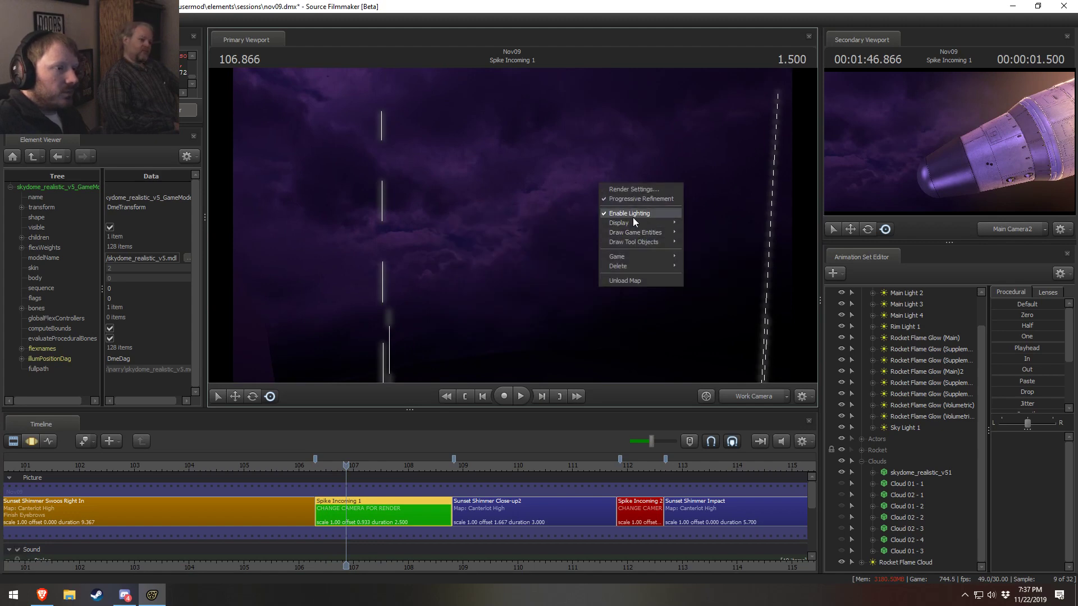
pyautogui.click(632, 217)
# Play the opening of the unlit Spike Incoming 1 several times through the work camera to examine the skydome's motion
pyautogui.press('space')
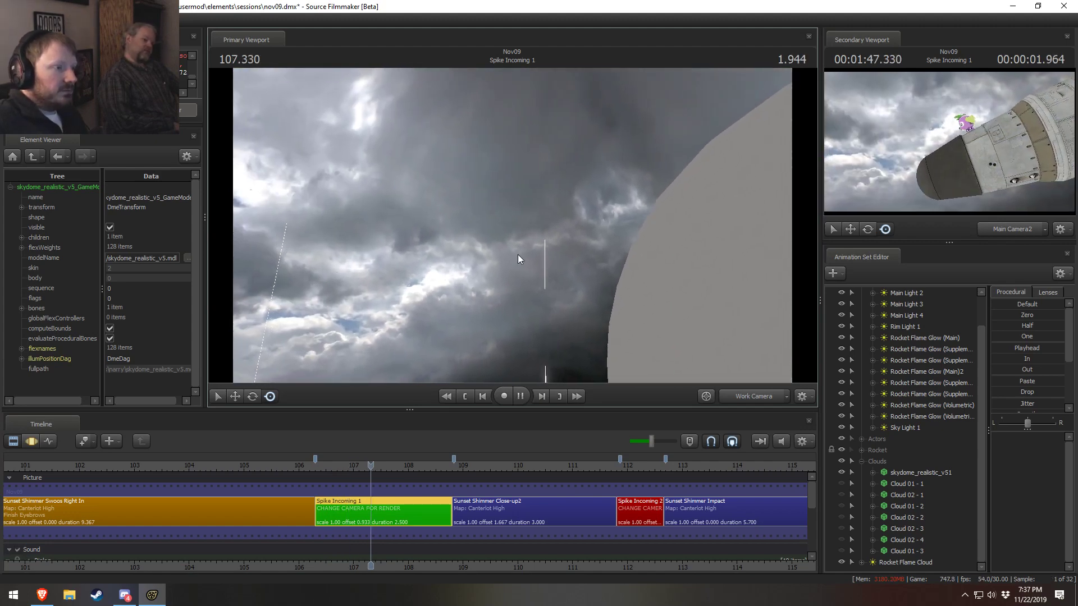
pyautogui.press('space')
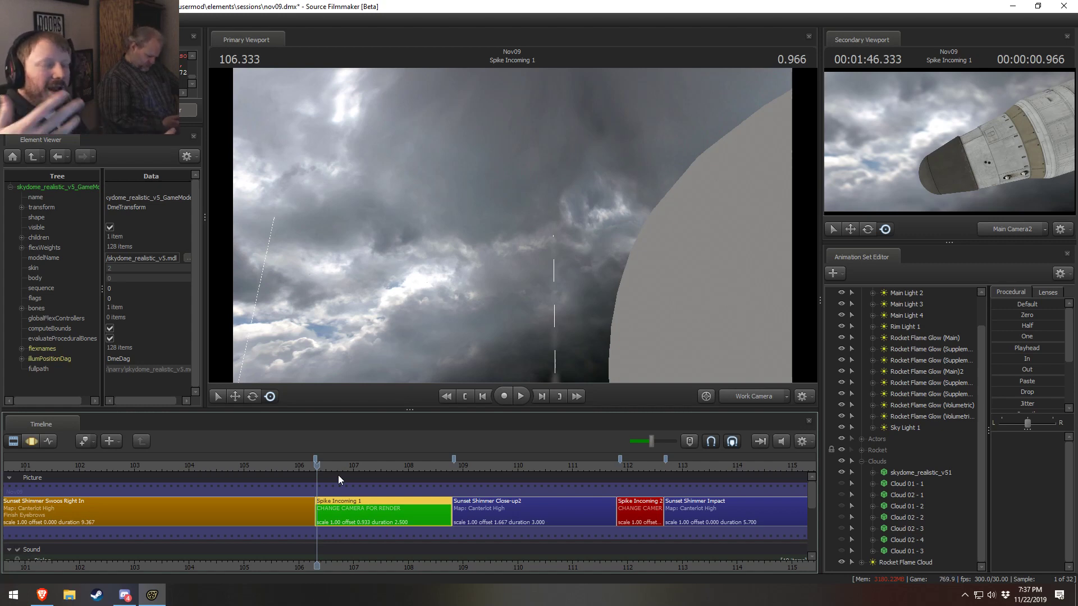
pyautogui.click(337, 459)
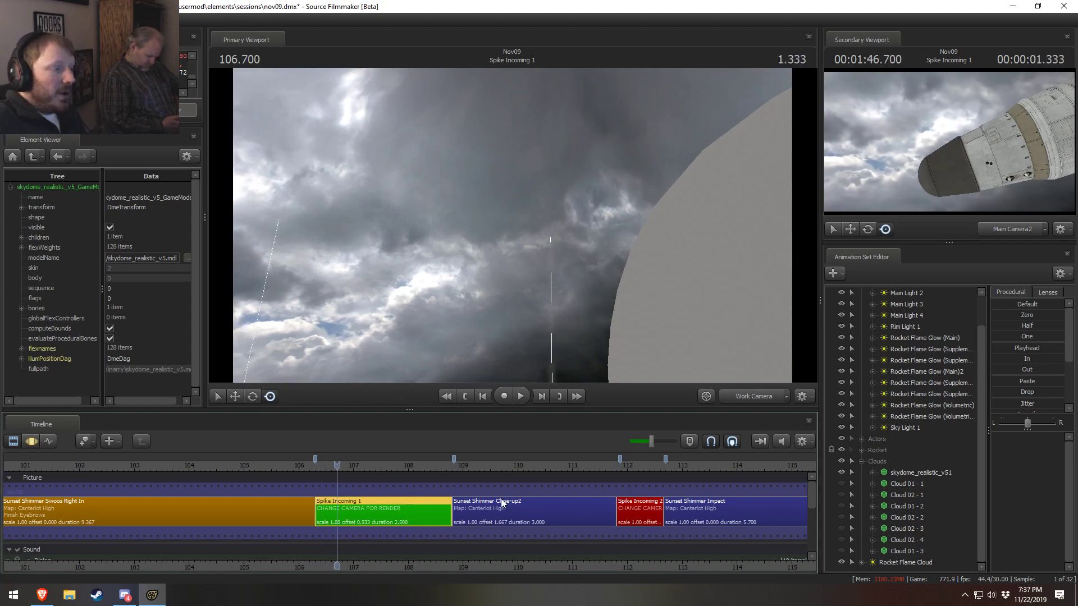
pyautogui.click(318, 466)
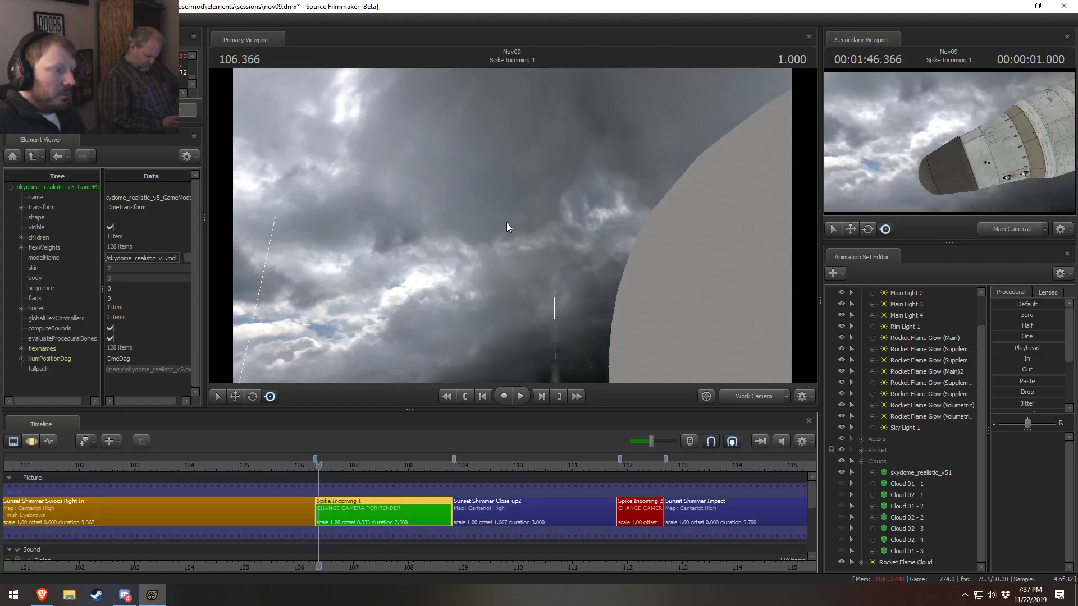
pyautogui.moveTo(506, 222); pyautogui.dragTo(512, 230)
pyautogui.press('space')
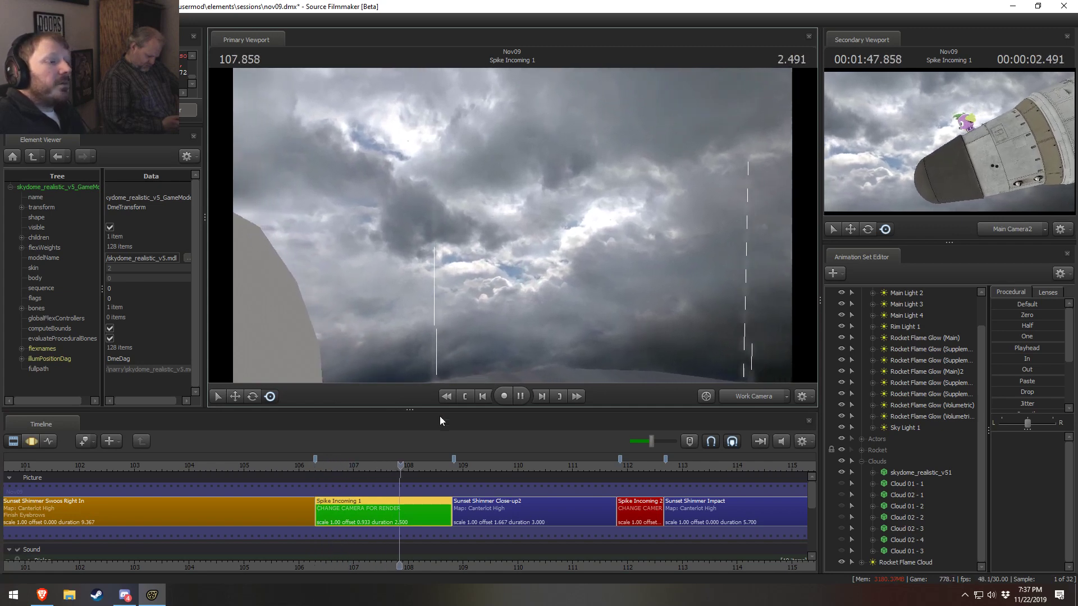
pyautogui.click(323, 465)
pyautogui.press('space')
pyautogui.press('space')
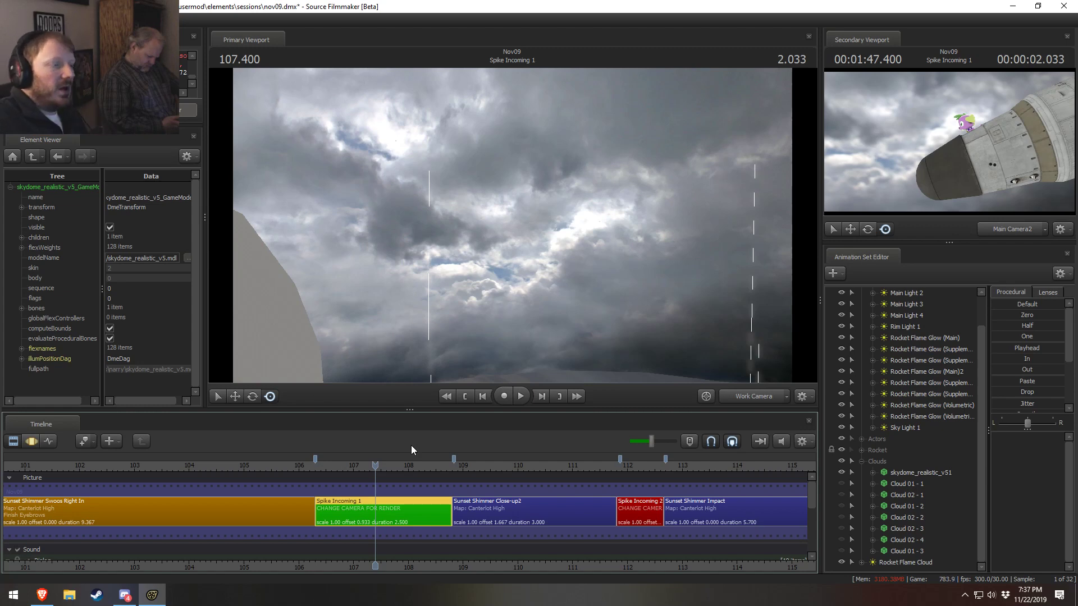
# Play the unlit shot through Main Camera2 to check the sky behind the rocket, stopping at 107.366
pyautogui.click(319, 465)
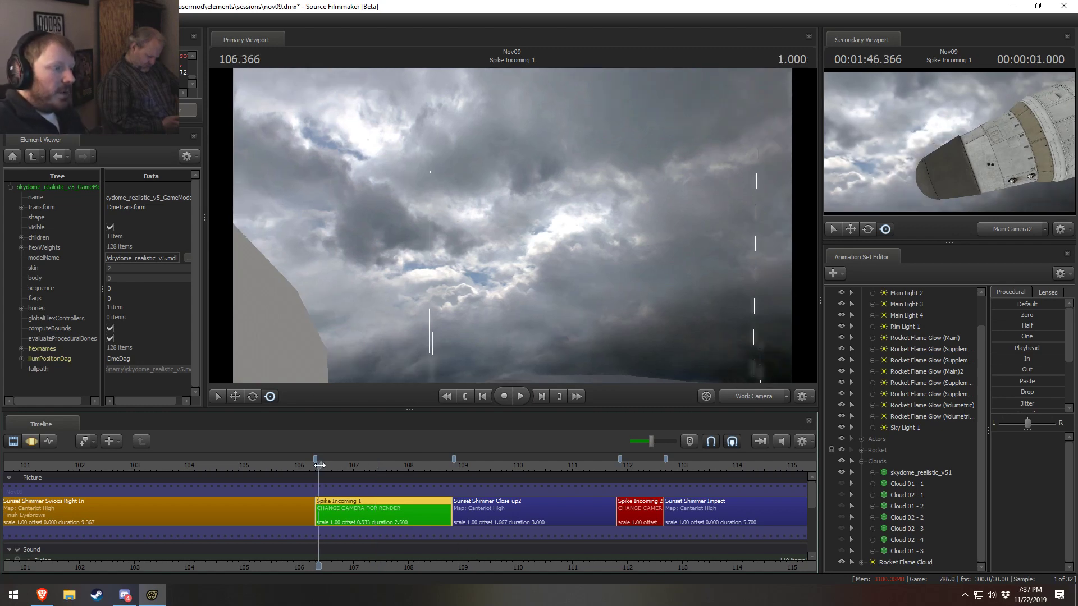
pyautogui.press('space')
pyautogui.click(760, 389)
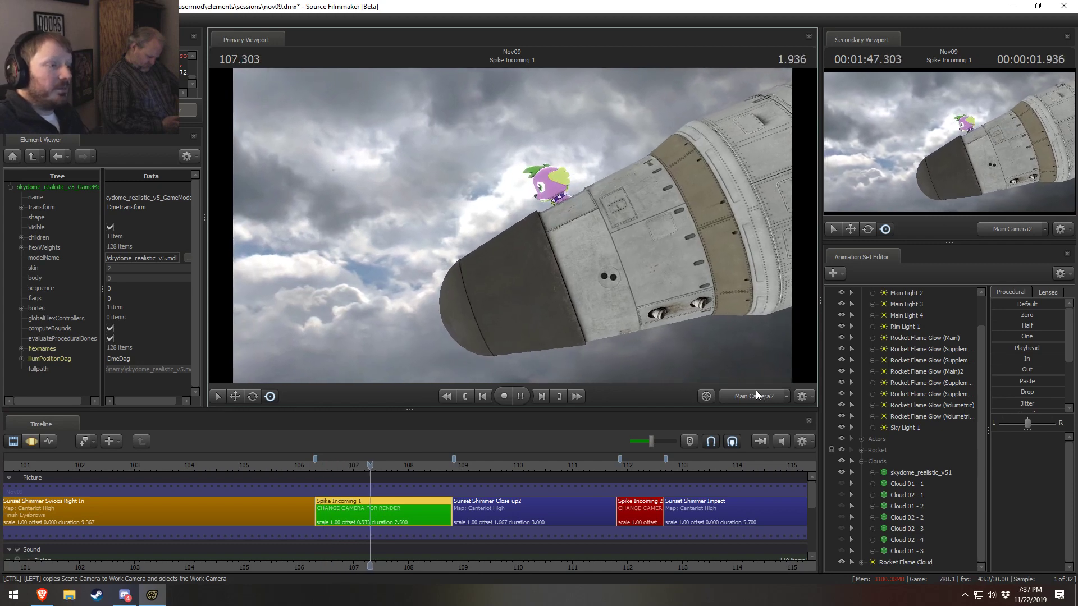
pyautogui.press('space')
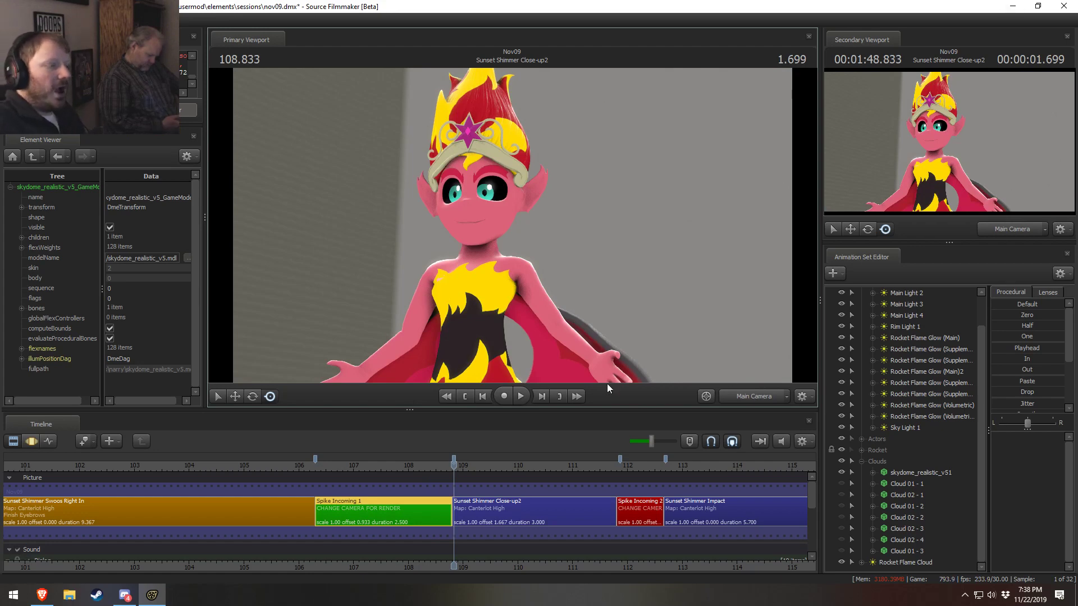
pyautogui.click(322, 463)
pyautogui.press('space')
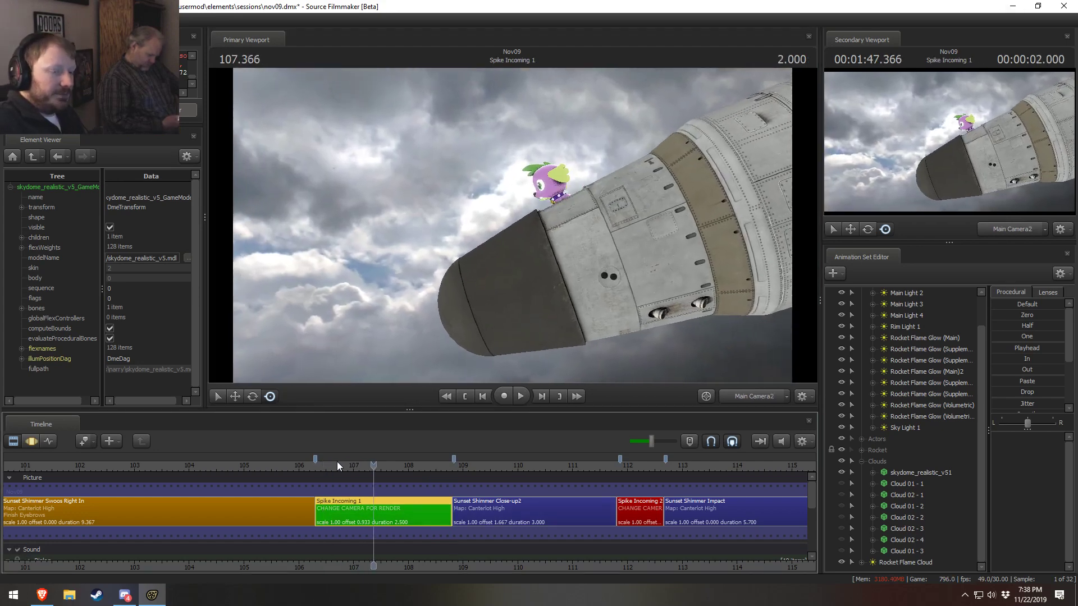
# Make all the hidden Cloud 01 and Cloud 02 models in the Clouds group visible again
pyautogui.click(841, 497)
pyautogui.click(841, 483)
pyautogui.click(841, 506)
pyautogui.click(841, 517)
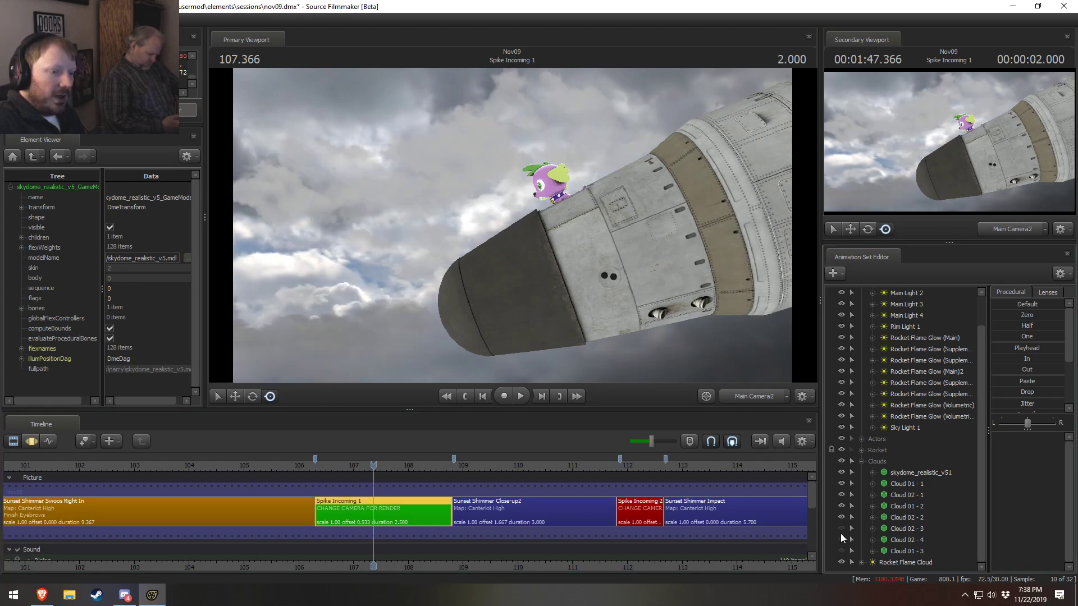
pyautogui.click(842, 528)
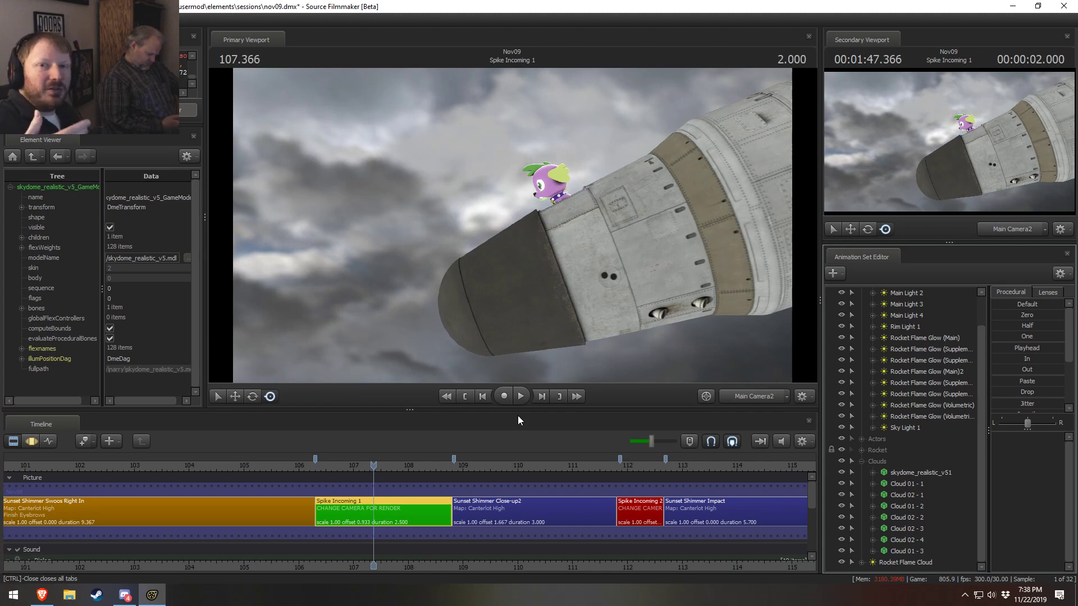
# Back the work camera away to see the cloud models against the skydome and scrub Spike Incoming 1 to examine their motion
pyautogui.click(745, 396)
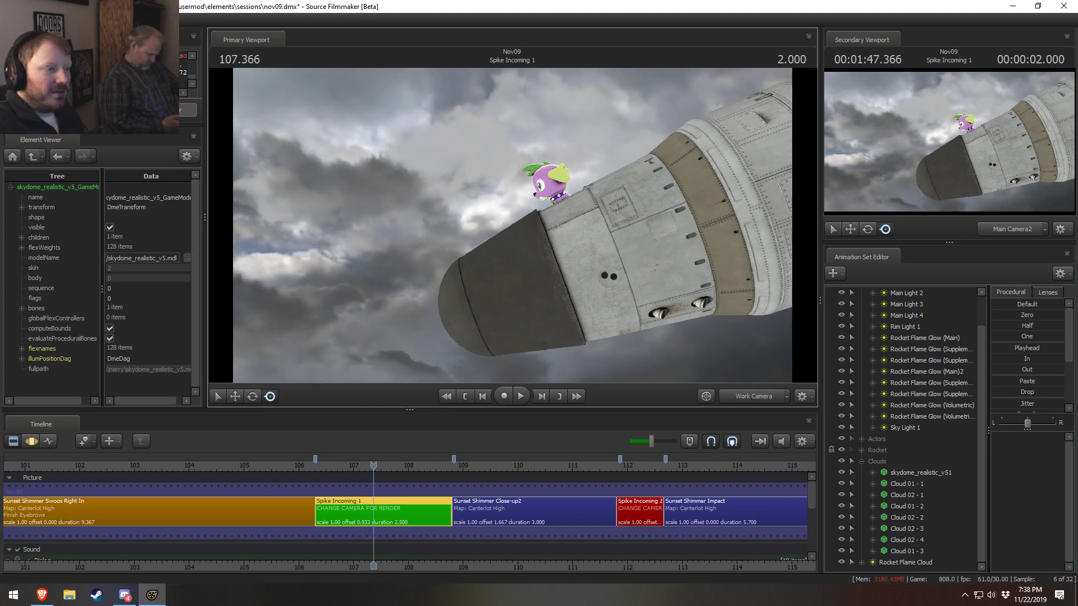
pyautogui.press('s')
pyautogui.moveTo(512, 225); pyautogui.dragTo(512, 286)
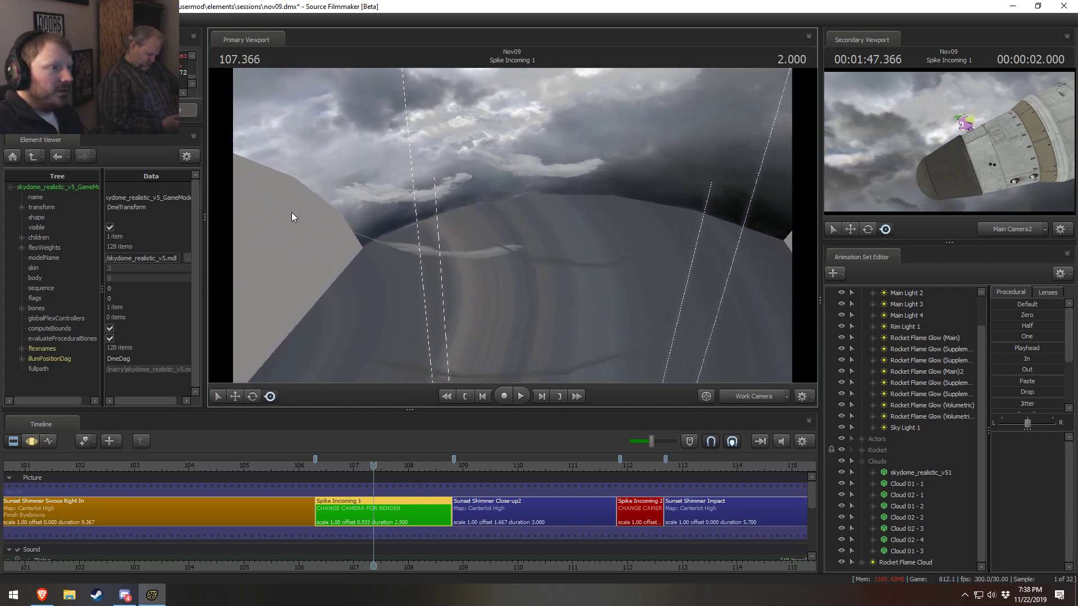
pyautogui.moveTo(374, 465); pyautogui.dragTo(328, 466)
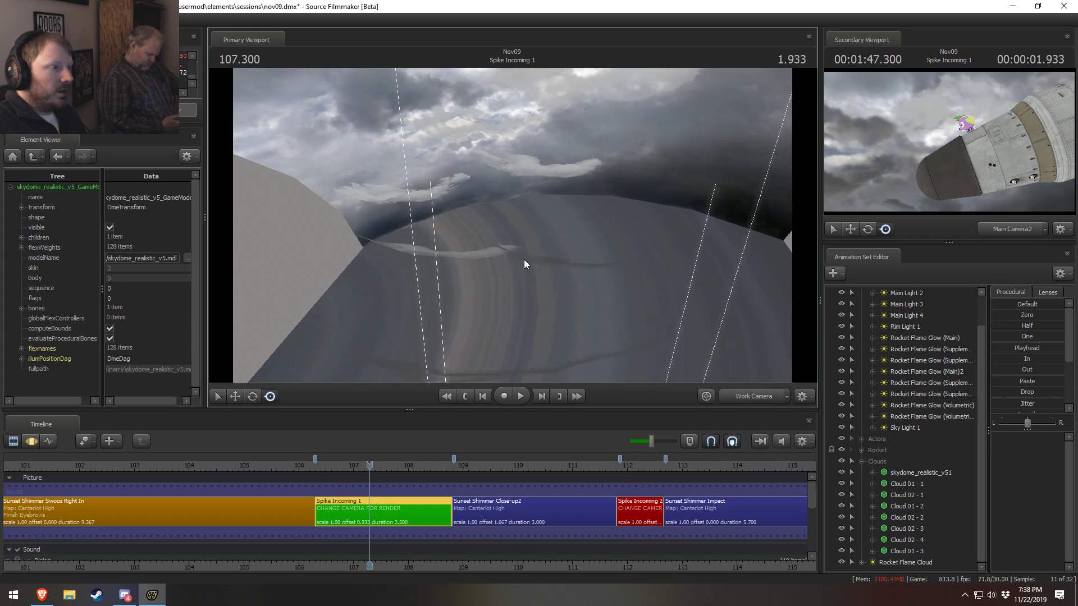
# Turn and move the work camera at 107.300 to examine the cloud models against the skydome from below
pyautogui.moveTo(524, 260); pyautogui.dragTo(386, 243)
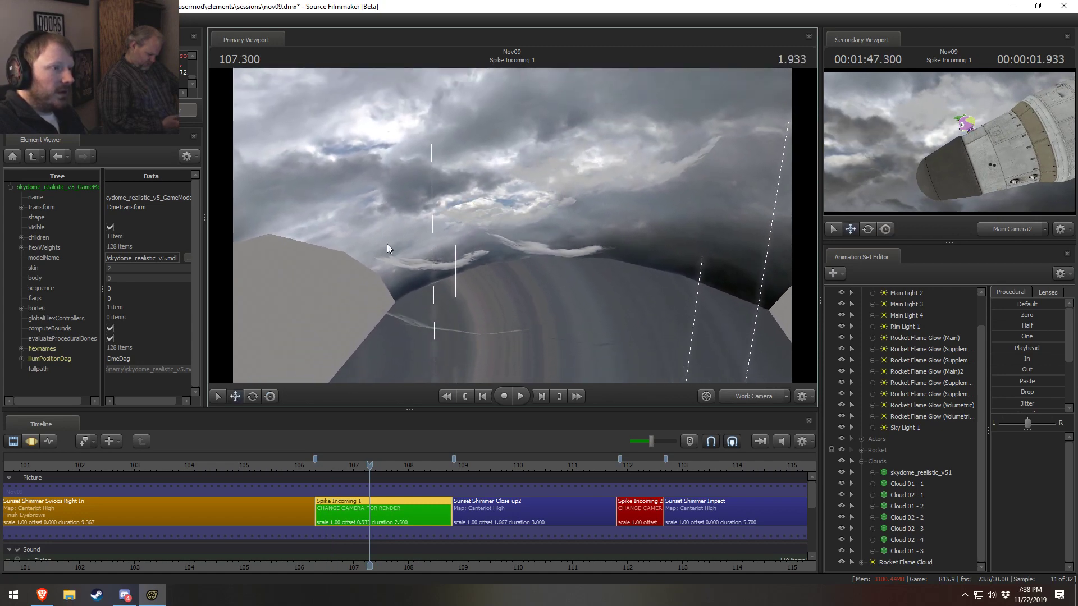
pyautogui.moveTo(711, 142); pyautogui.dragTo(727, 115)
pyautogui.moveTo(554, 228); pyautogui.dragTo(554, 230)
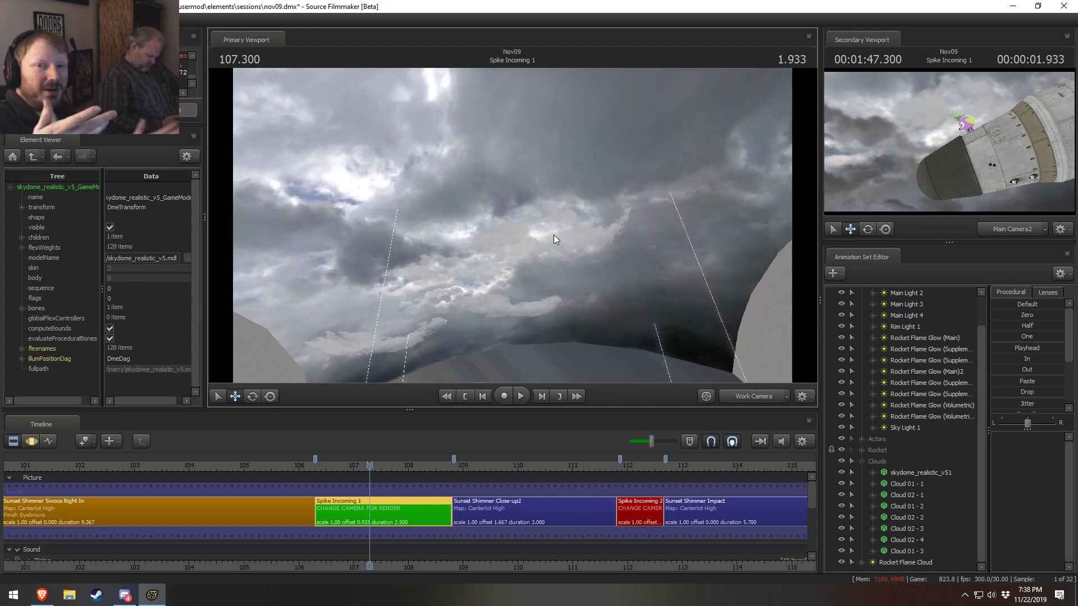
# Play the unlit Spike Incoming 1 through Main Camera2 several times to examine how the clouds pass behind the rocket
pyautogui.click(756, 400)
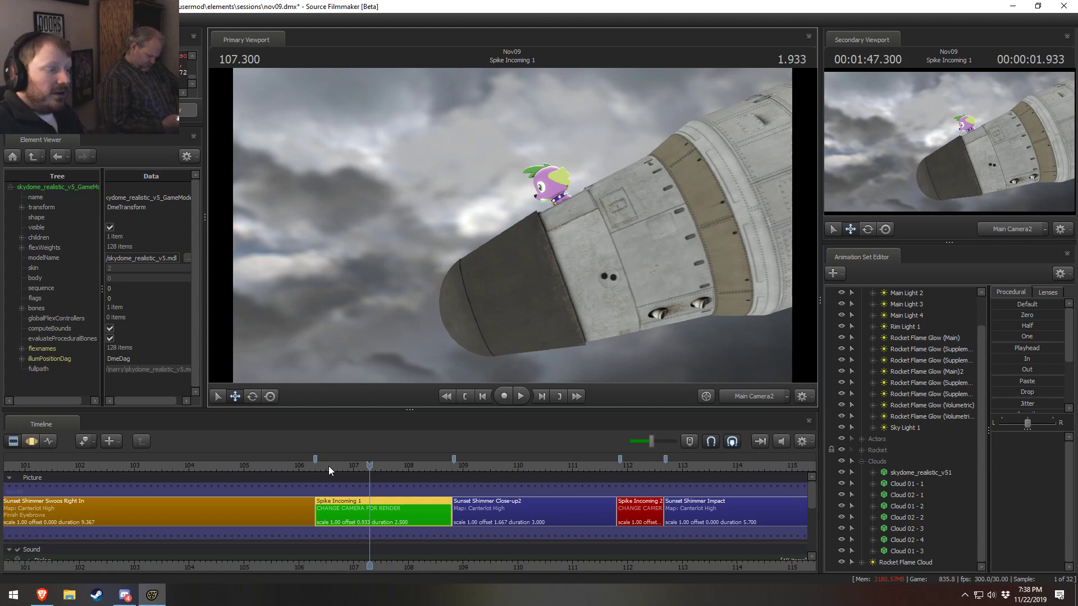
pyautogui.click(321, 464)
pyautogui.press('space')
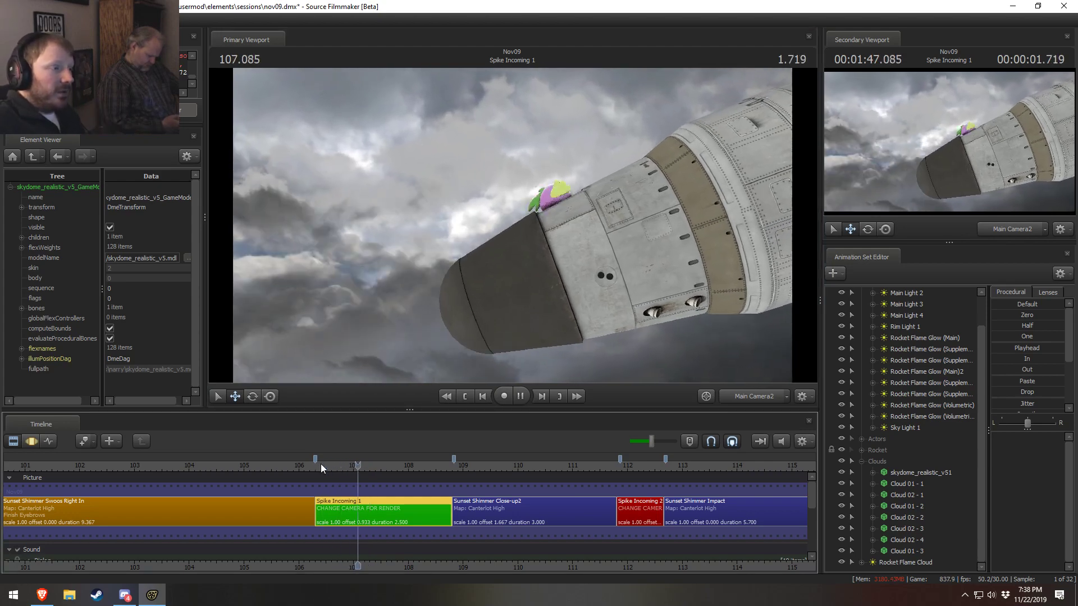
pyautogui.click(321, 464)
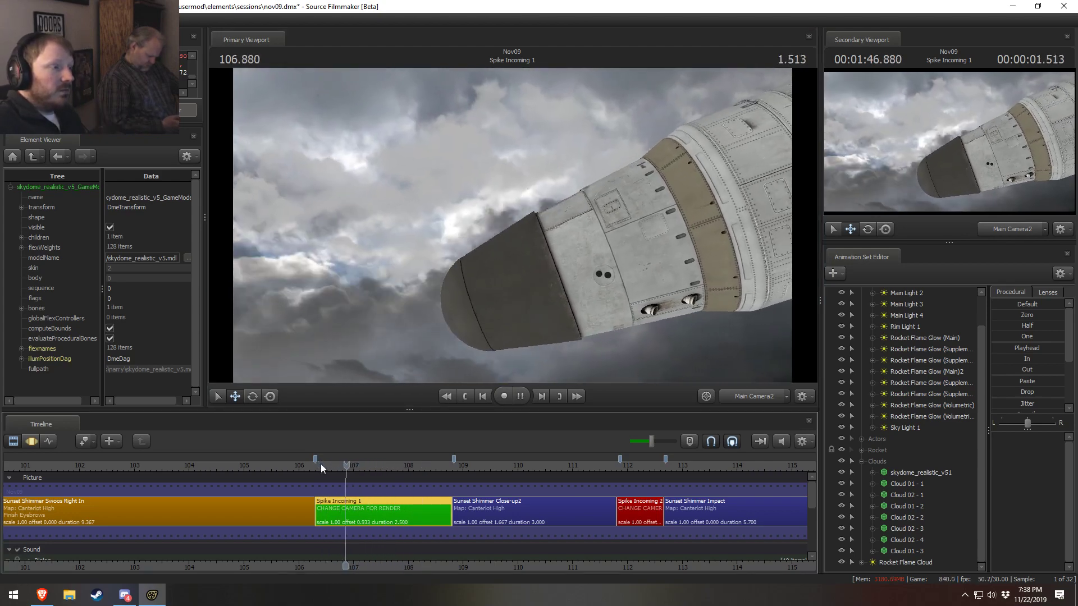
pyautogui.click(322, 464)
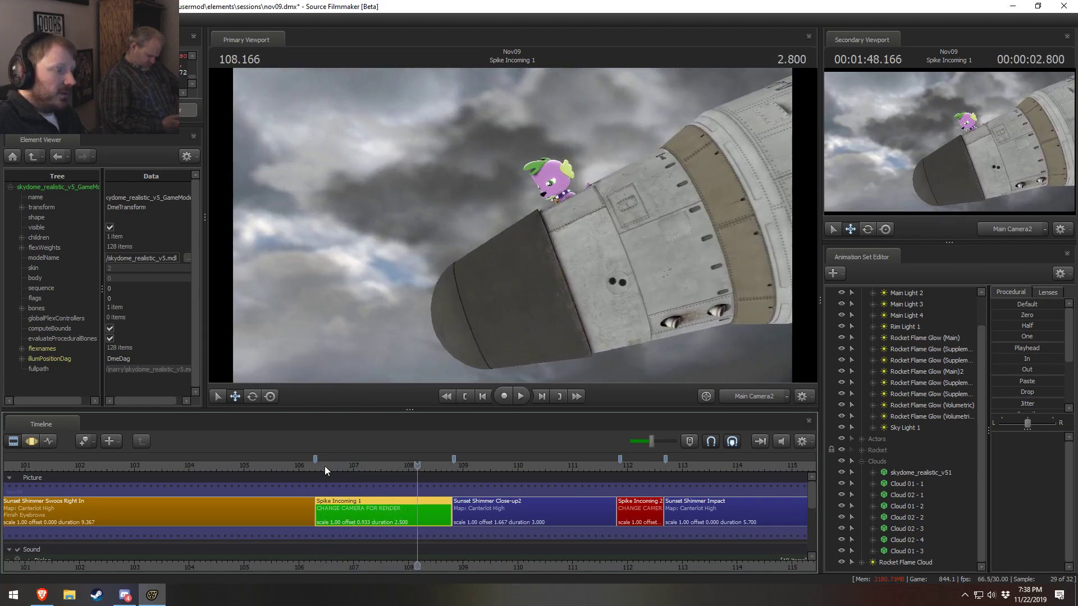
pyautogui.click(325, 466)
pyautogui.press('space')
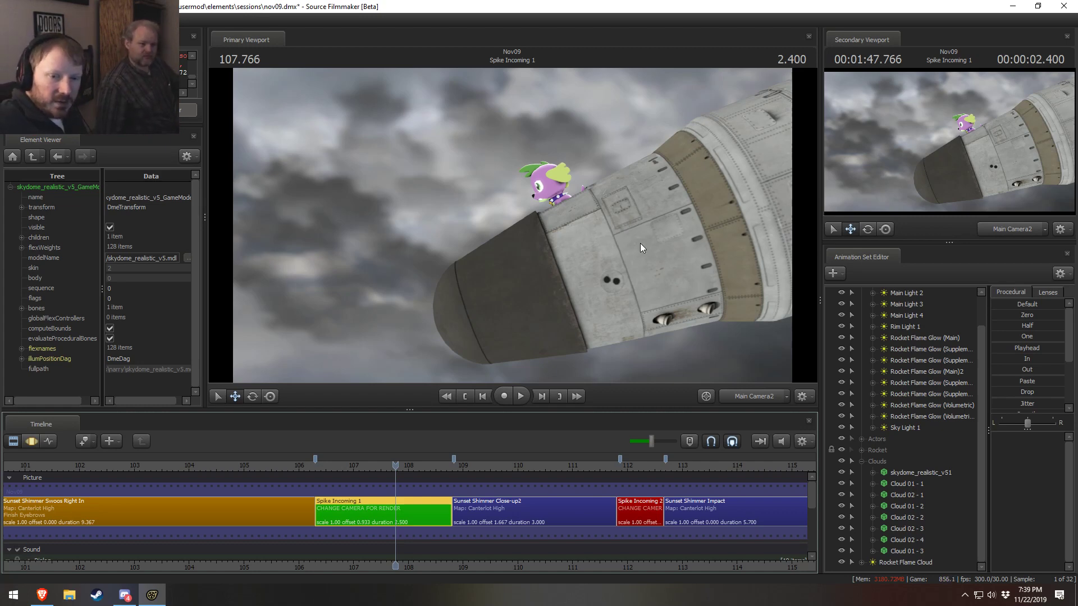
# Aim the work camera up at the clouds and play the unlit shot to examine their drift, stopping at 107.366
pyautogui.click(748, 394)
pyautogui.moveTo(641, 328); pyautogui.dragTo(507, 214)
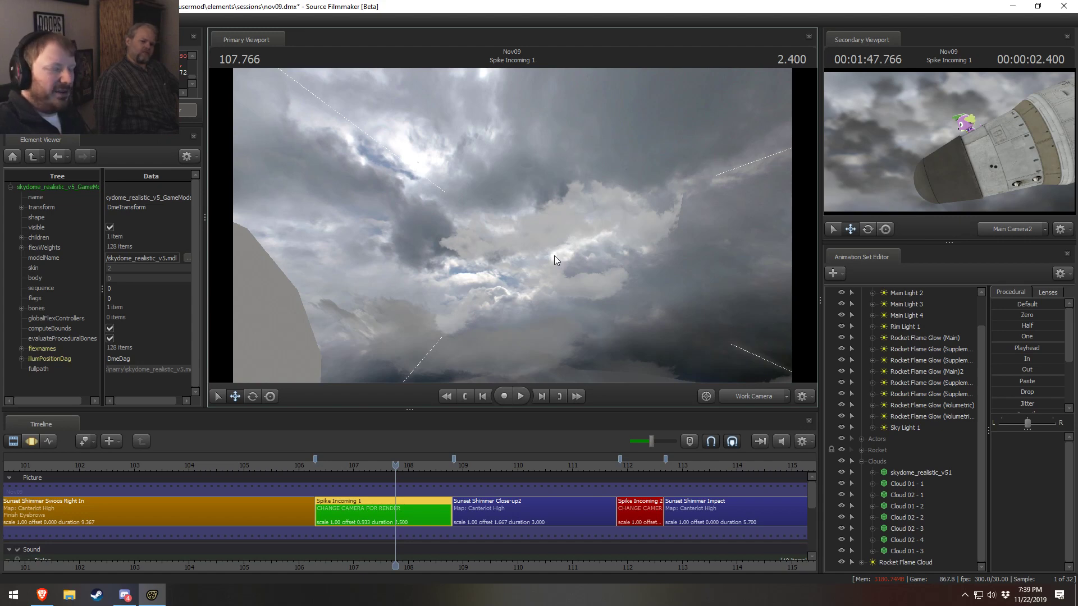
pyautogui.press('space')
pyautogui.press('space')
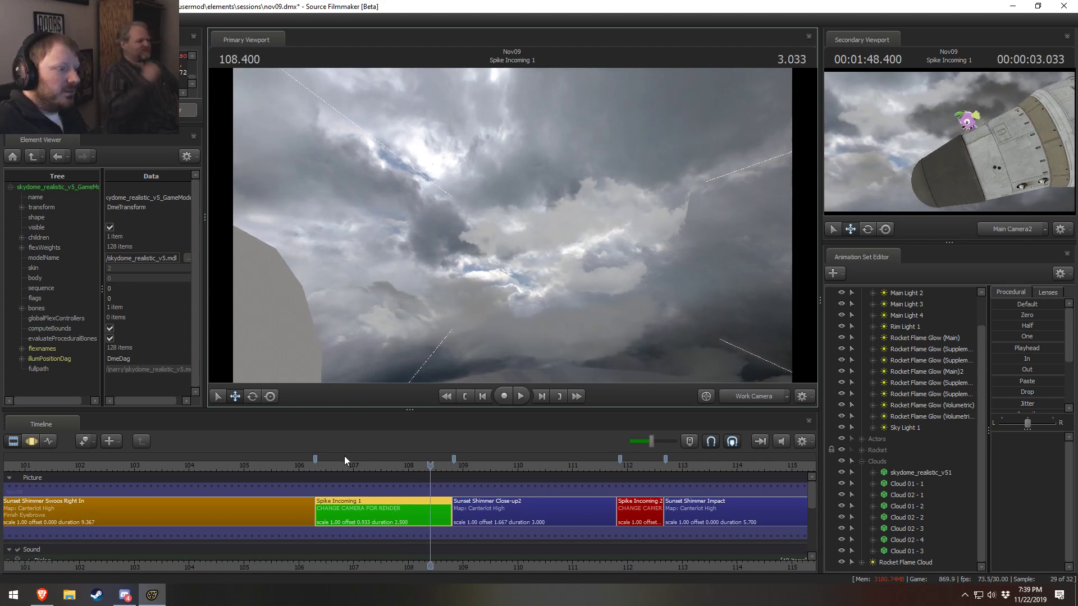
pyautogui.click(325, 465)
pyautogui.press('space')
pyautogui.press('space')
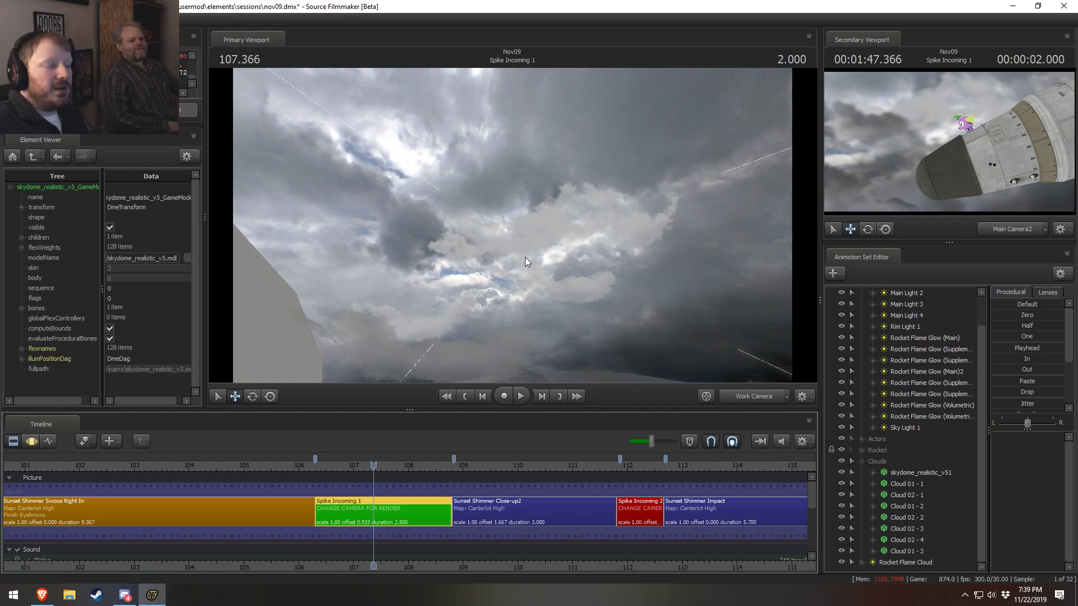
# Turn the viewport lighting back on and review the lit Spike Incoming 1 through Main Camera2, ending at 106.600
pyautogui.rightClick(532, 261)
pyautogui.click(585, 191)
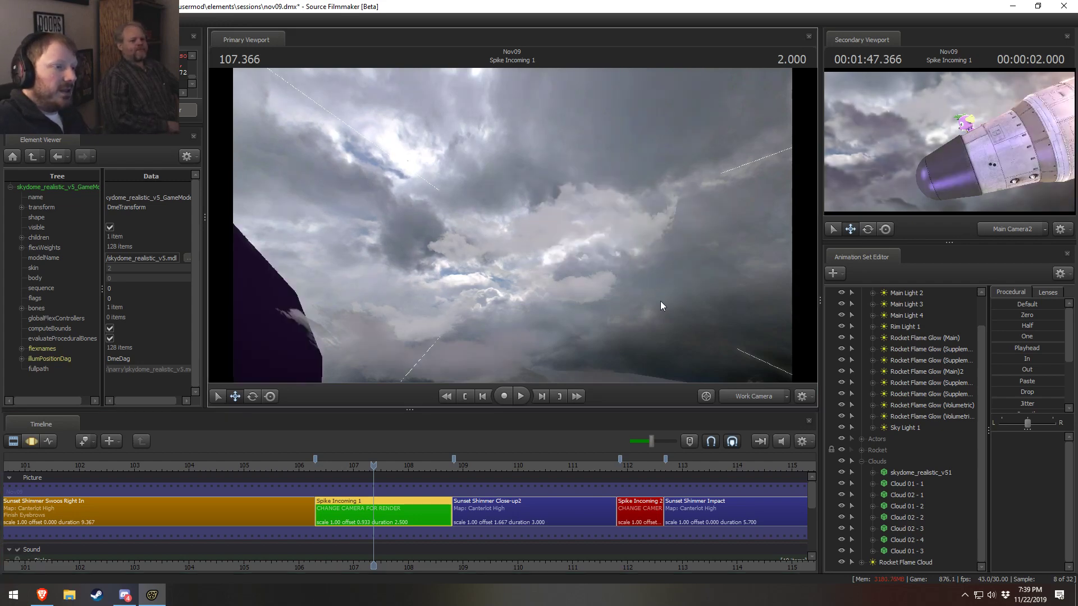
pyautogui.click(741, 397)
pyautogui.press('space')
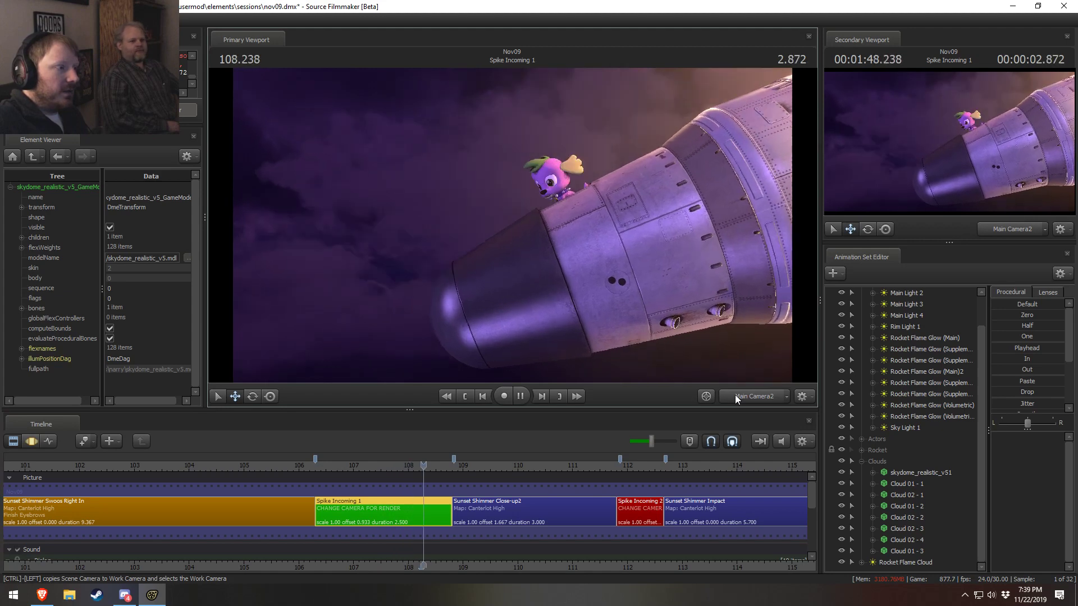
pyautogui.press('space')
pyautogui.click(319, 465)
pyautogui.press('space')
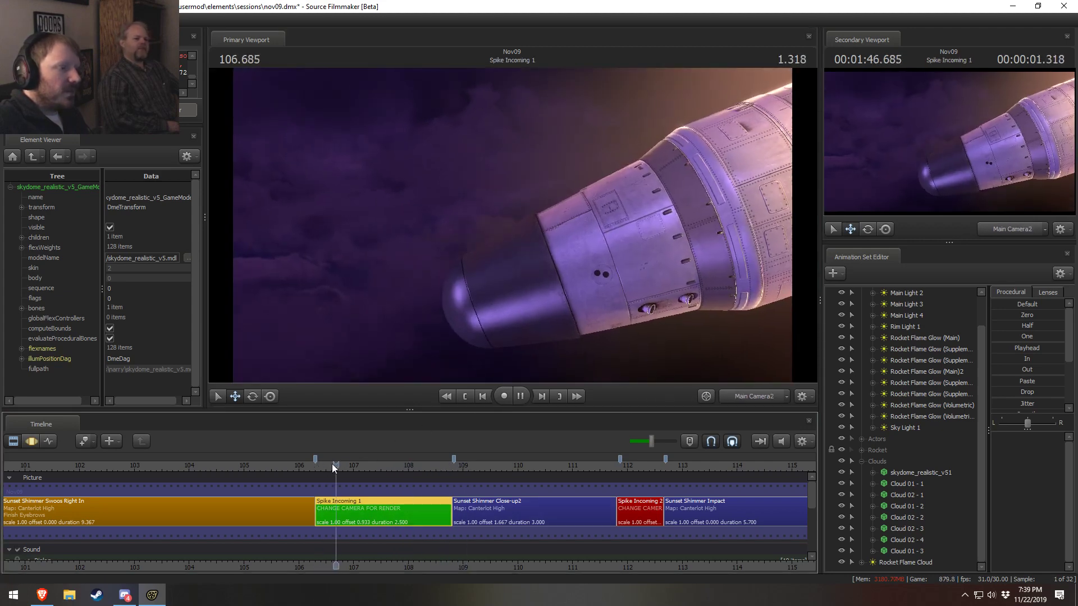
pyautogui.press('space')
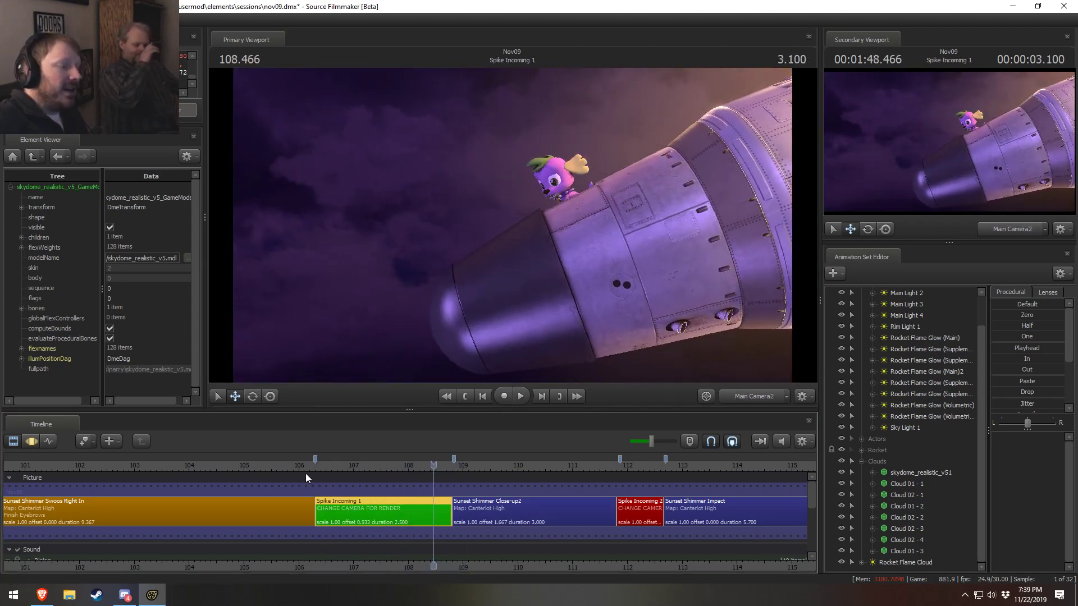
pyautogui.moveTo(315, 469)
pyautogui.mouseDown()
pyautogui.moveTo(345, 465)
pyautogui.moveTo(332, 469)
pyautogui.mouseUp()
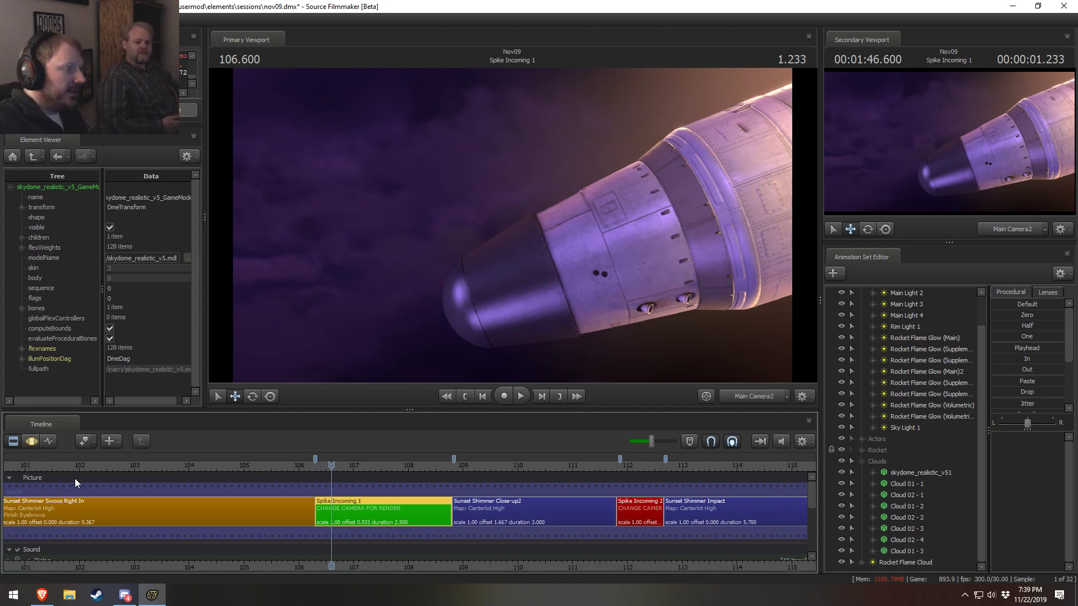
# Play a moment of Sunset Shimmer Swoos Right In to check its sky, stopping at 101.666
pyautogui.moveTo(52, 469); pyautogui.dragTo(28, 468)
pyautogui.press('space')
pyautogui.press('space')
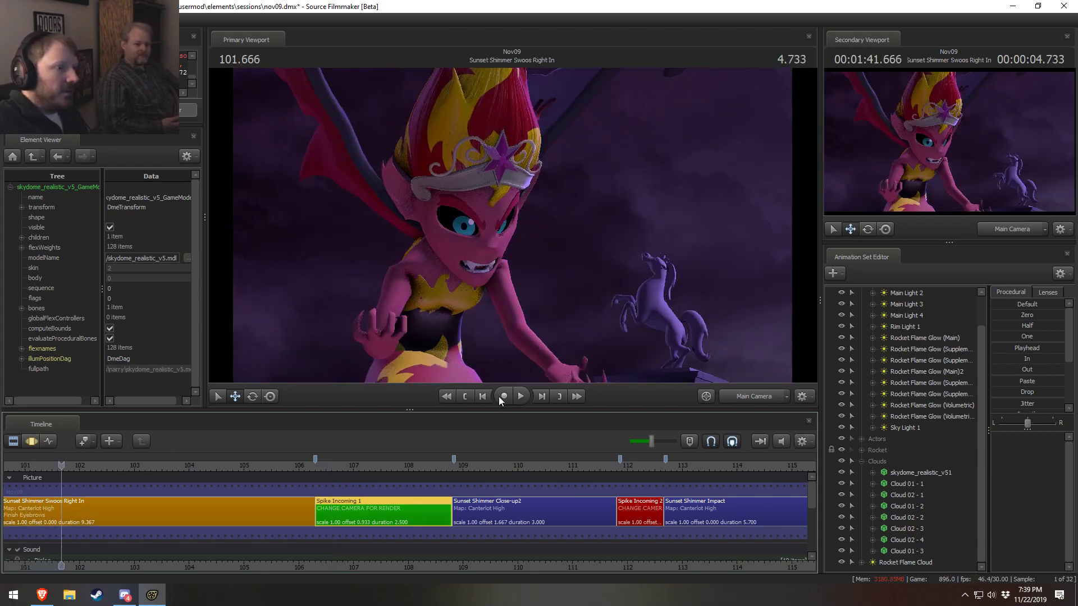
# Aim the work camera at the sky in Sunset Shimmer Swoos Right In and scrub to 102.866 to examine cloud motion
pyautogui.click(755, 395)
pyautogui.moveTo(539, 242); pyautogui.dragTo(512, 224)
pyautogui.scroll(-2, 262, 560)
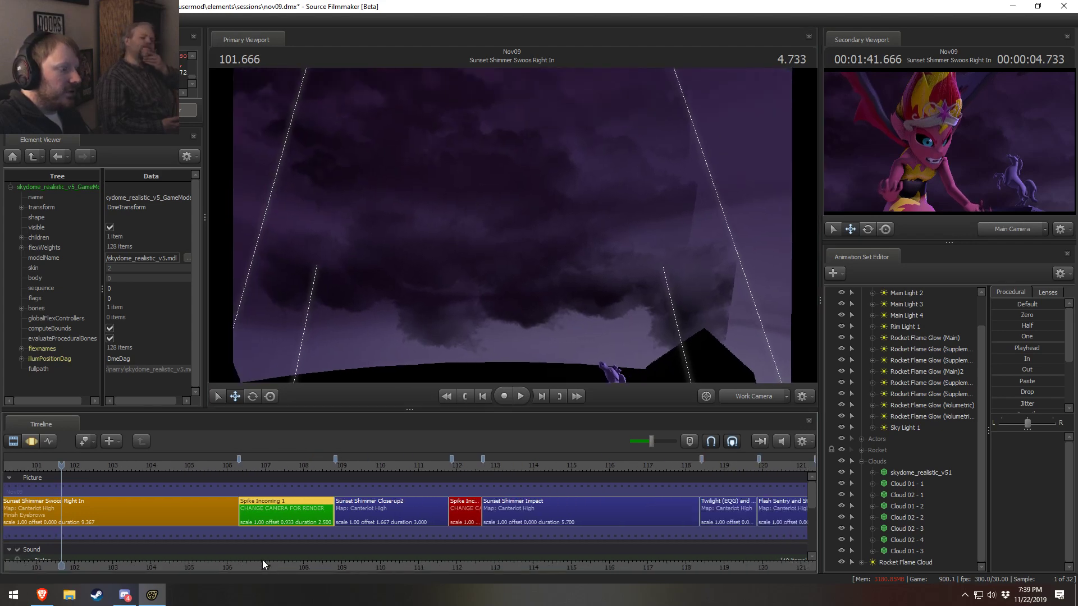
pyautogui.moveTo(262, 561); pyautogui.dragTo(484, 540, button='middle')
pyautogui.moveTo(133, 467); pyautogui.dragTo(333, 468)
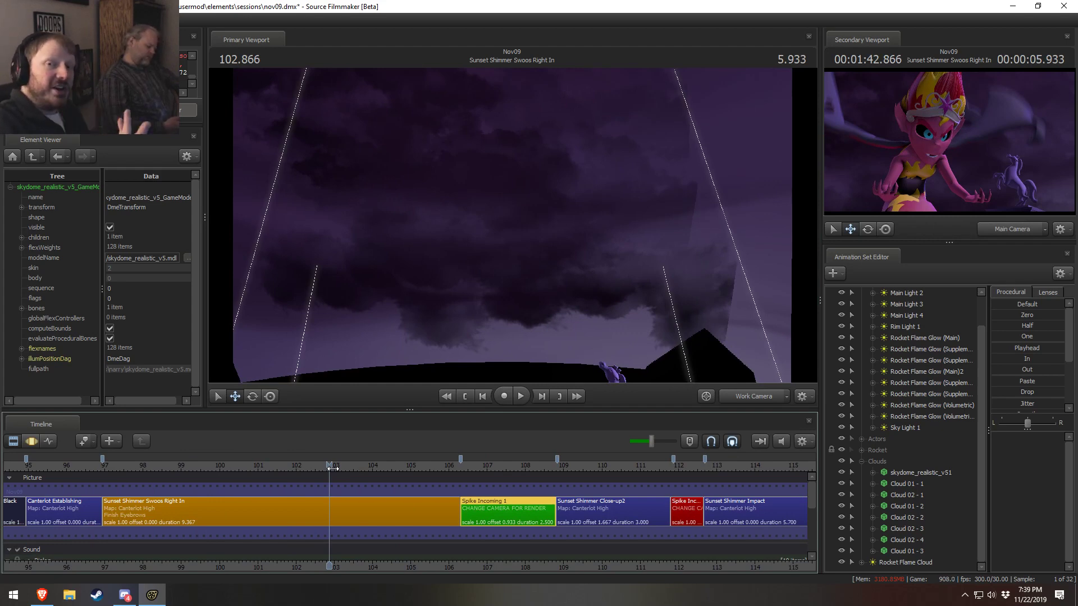
# Play and scrub the Sunset Shimmer Swoos Right In shot through its main camera to examine the character animation
pyautogui.click(732, 397)
pyautogui.click(115, 469)
pyautogui.press('space')
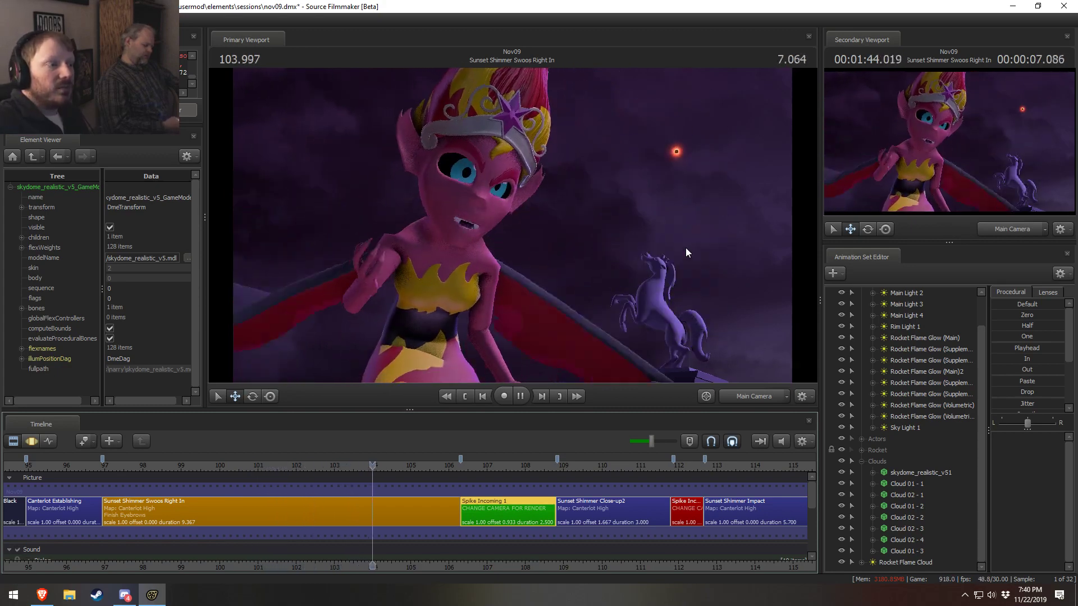
pyautogui.press('space')
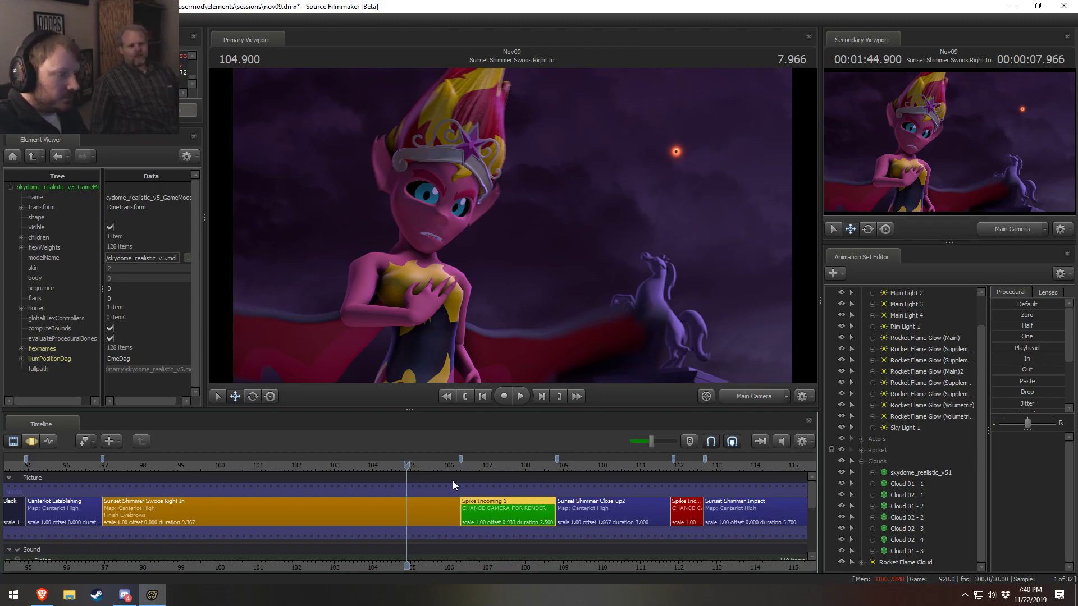
pyautogui.moveTo(422, 464); pyautogui.dragTo(448, 481)
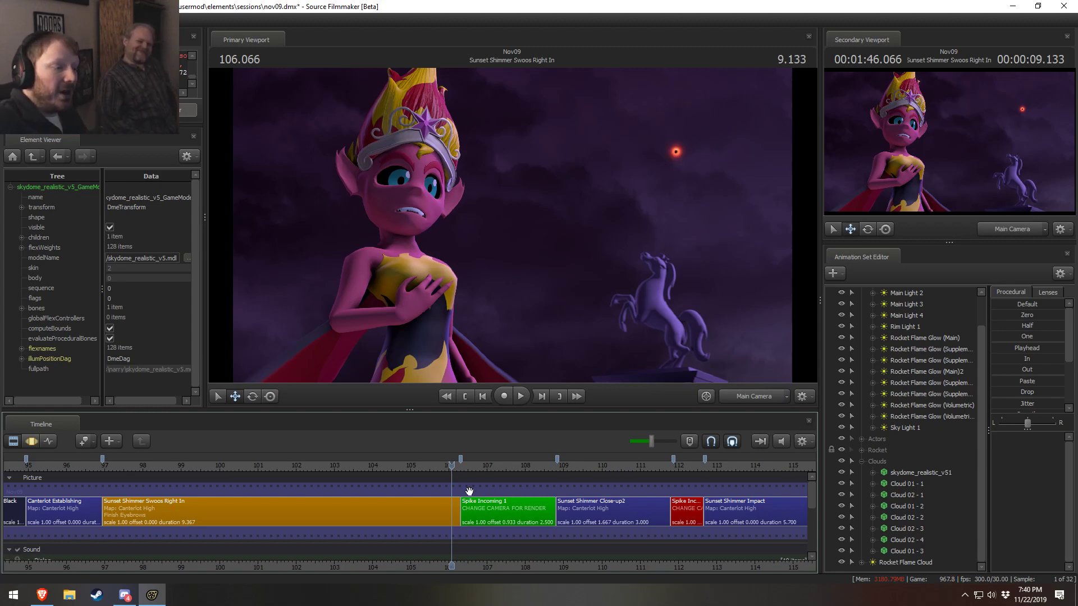
pyautogui.moveTo(446, 465); pyautogui.dragTo(421, 471)
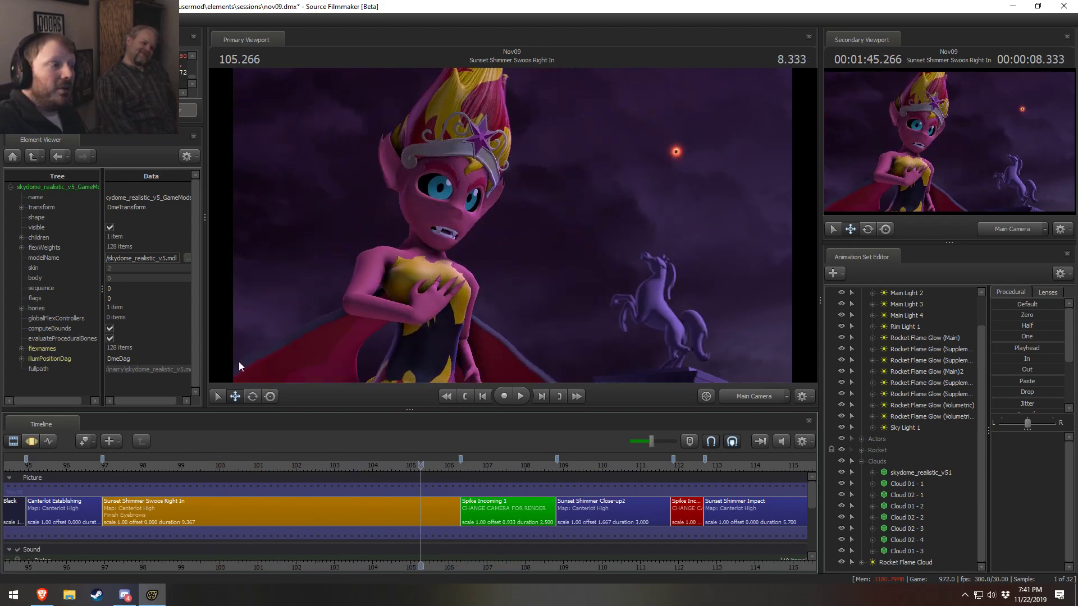
# Replay the Sunset Shimmer Swoos Right In shot from its beginning up to the cut into Spike Incoming 1
pyautogui.press('space')
pyautogui.moveTo(189, 468); pyautogui.dragTo(105, 464)
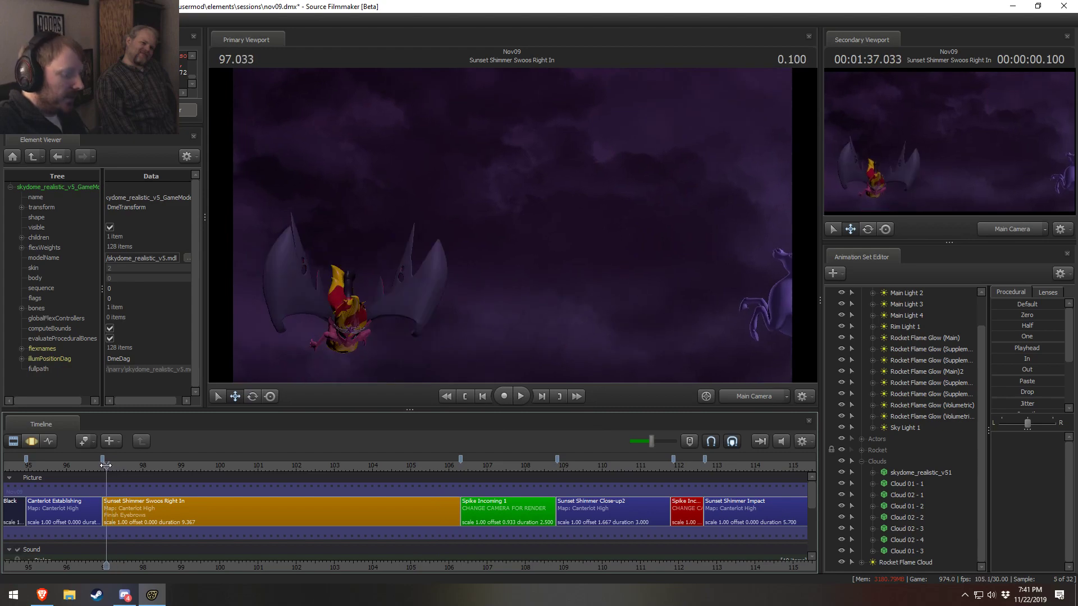
pyautogui.press('space')
pyautogui.press('space')
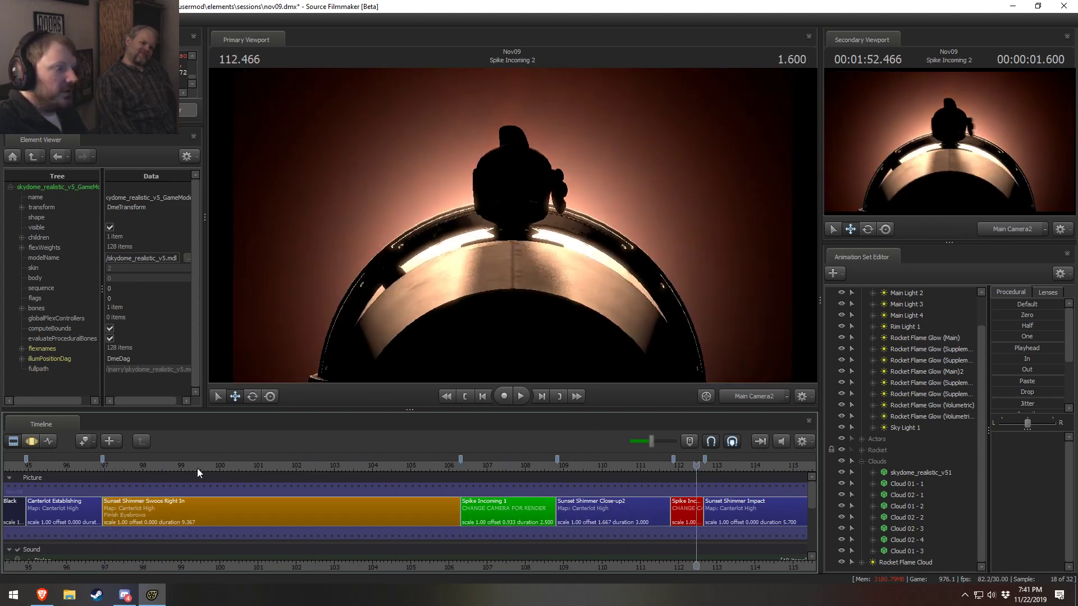
pyautogui.click(109, 466)
pyautogui.press('space')
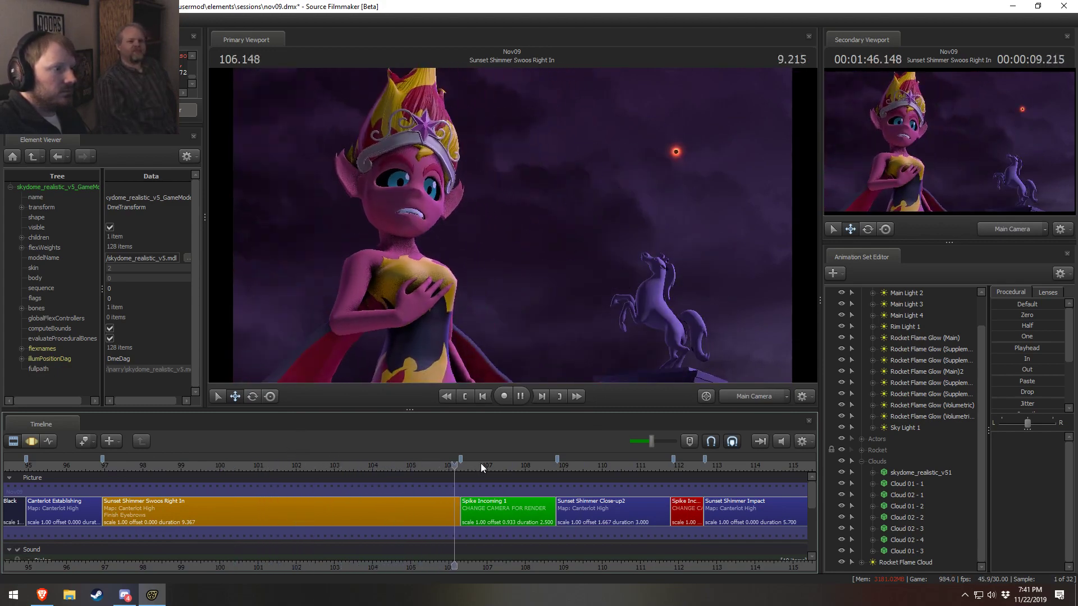
pyautogui.press('space')
pyautogui.moveTo(473, 467)
pyautogui.mouseDown()
pyautogui.moveTo(590, 475)
pyautogui.moveTo(460, 479)
pyautogui.mouseUp()
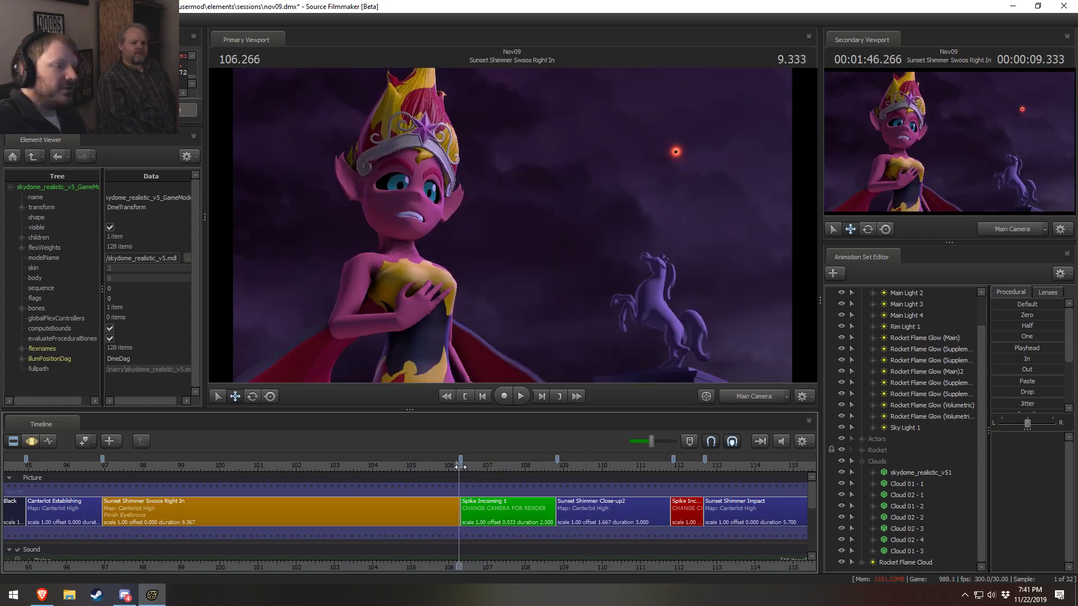
# Examine the rocket and its flame glow in the Spike Incoming 1 shot from the work camera while playing it
pyautogui.press('space')
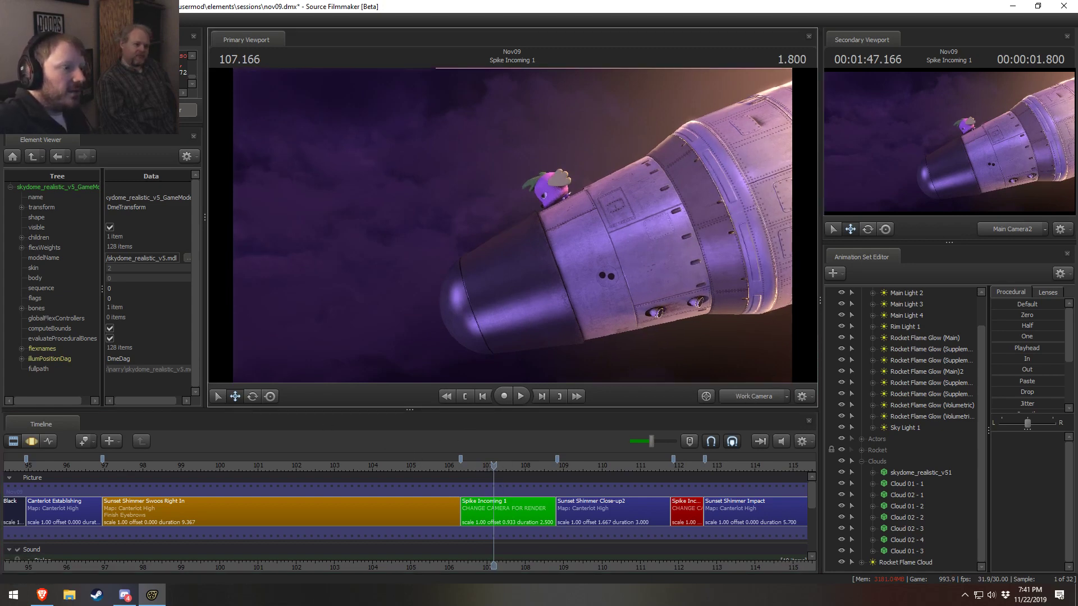
pyautogui.moveTo(720, 368); pyautogui.dragTo(685, 353)
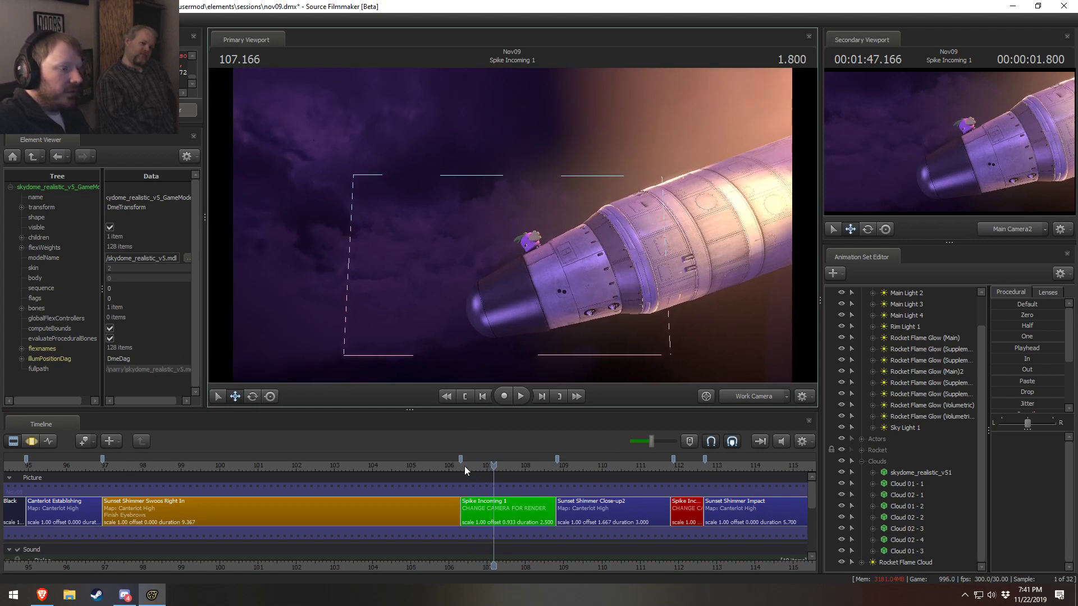
pyautogui.moveTo(463, 465); pyautogui.dragTo(505, 465)
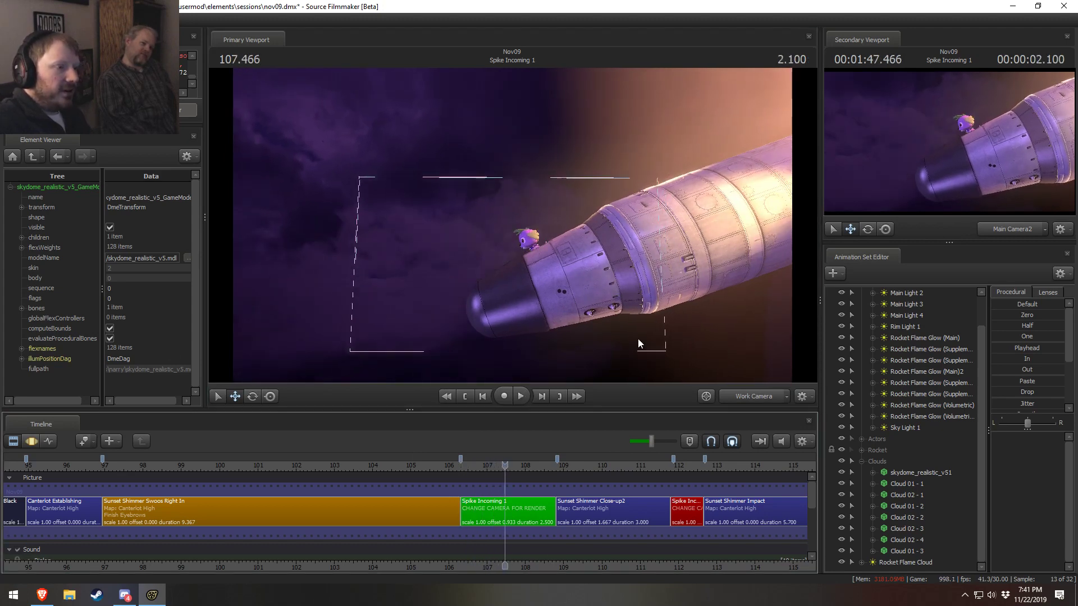
pyautogui.moveTo(640, 343); pyautogui.dragTo(513, 231)
pyautogui.press('space')
pyautogui.press('space')
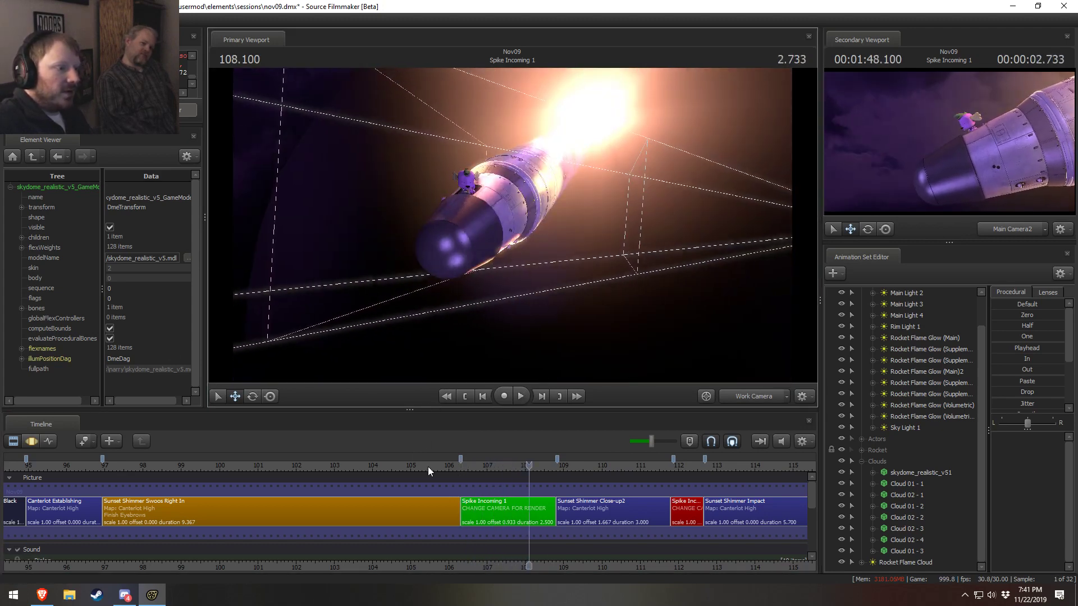
pyautogui.click(462, 470)
pyautogui.press('space')
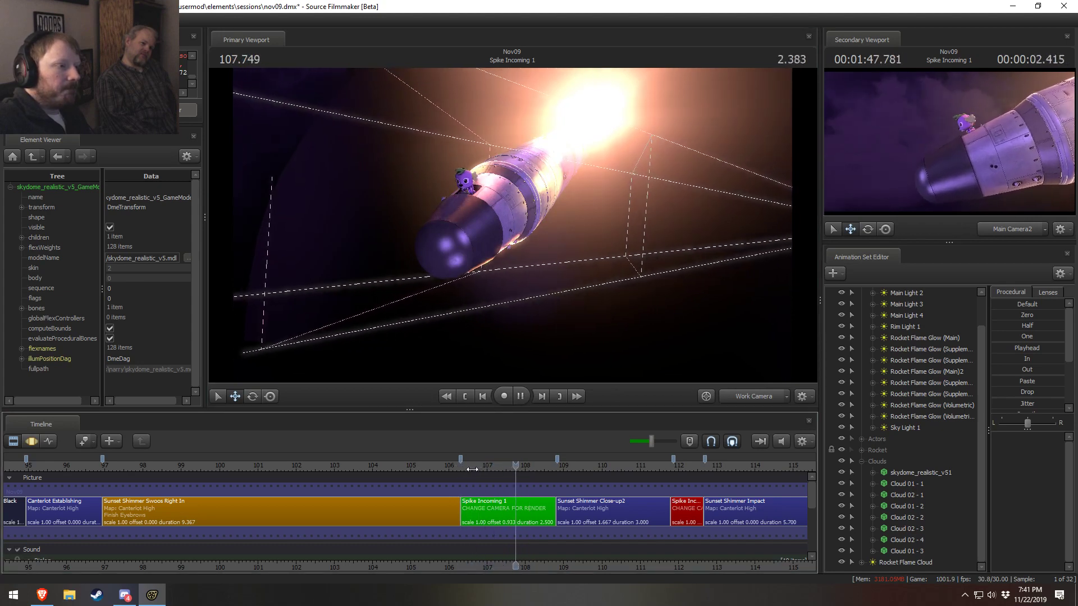
pyautogui.press('space')
# Play the Rocket in the Sky shot through its shot camera up to the Rocket Poof shot
pyautogui.scroll(-6, 470, 473)
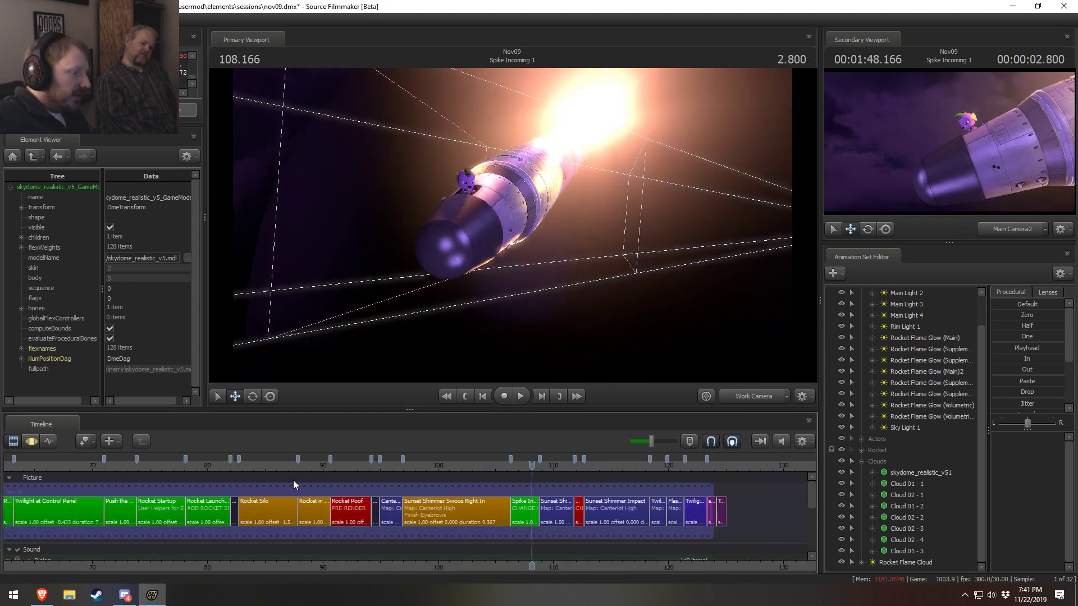
pyautogui.click(302, 466)
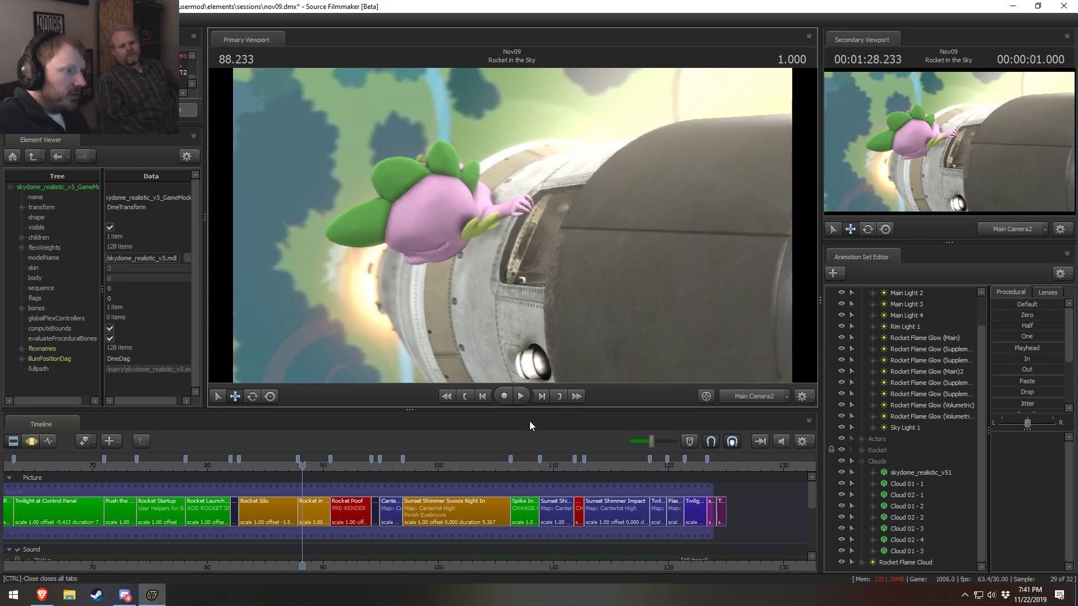
pyautogui.press('space')
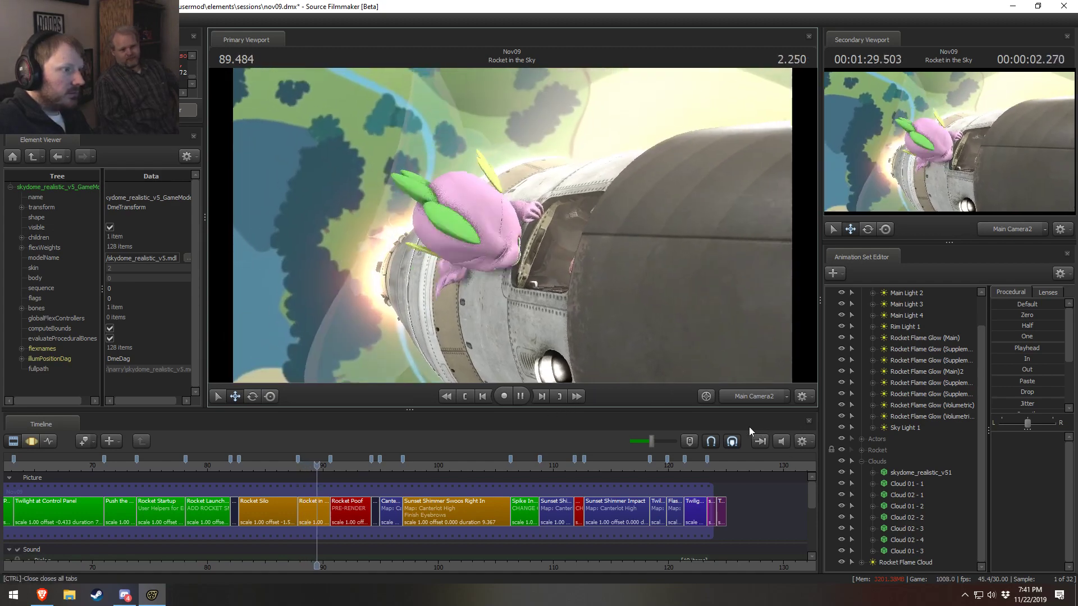
pyautogui.press('space')
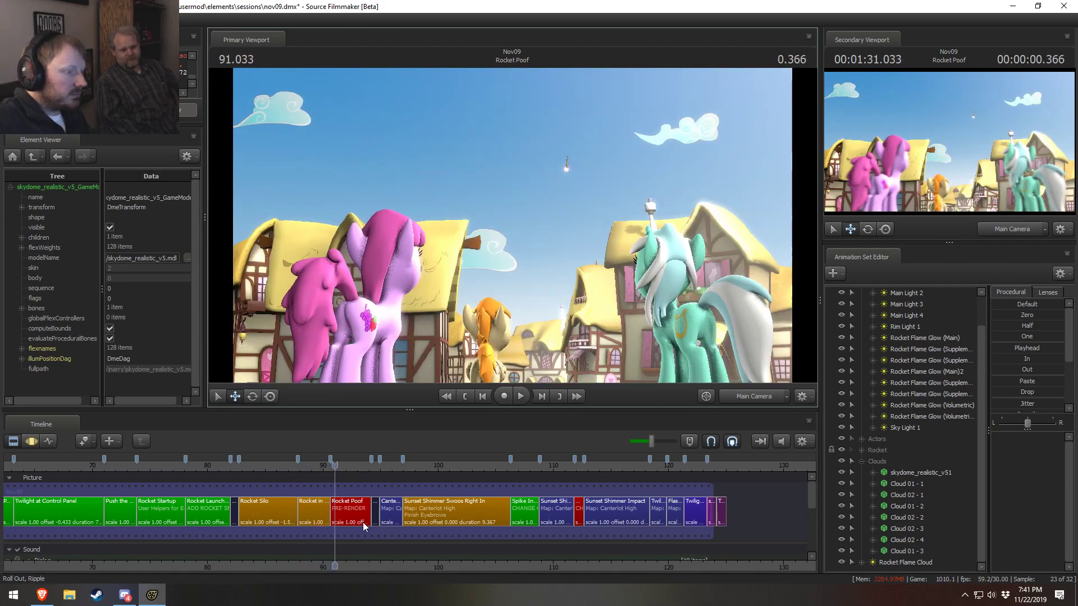
# Examine how the rocket, clouds and ground backdrop are arranged in the Rocket in the Sky shot from the work camera
pyautogui.click(299, 465)
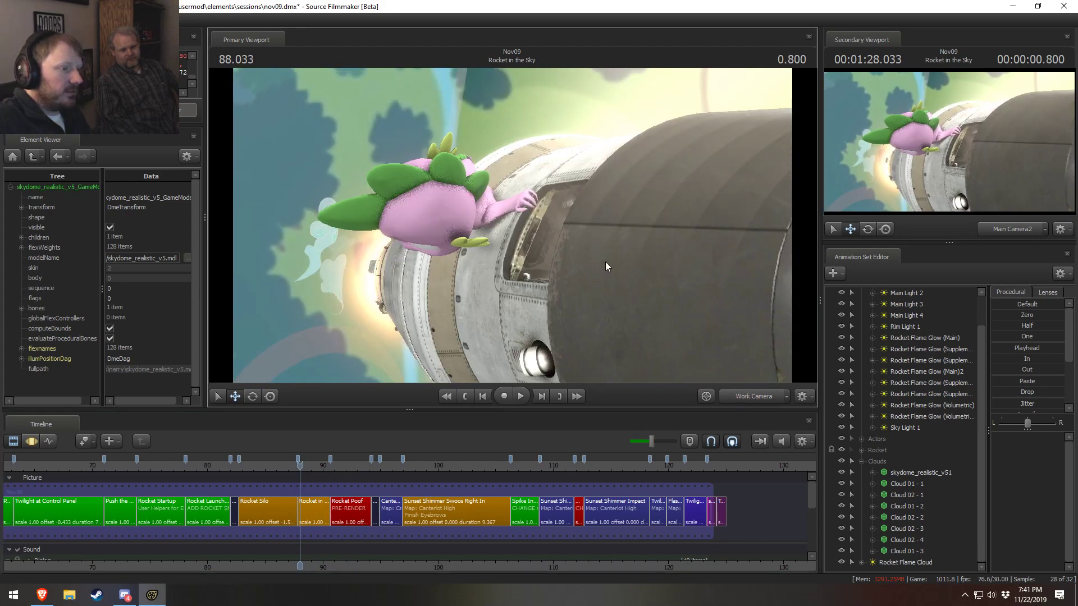
pyautogui.moveTo(605, 261); pyautogui.dragTo(512, 229)
pyautogui.press('space')
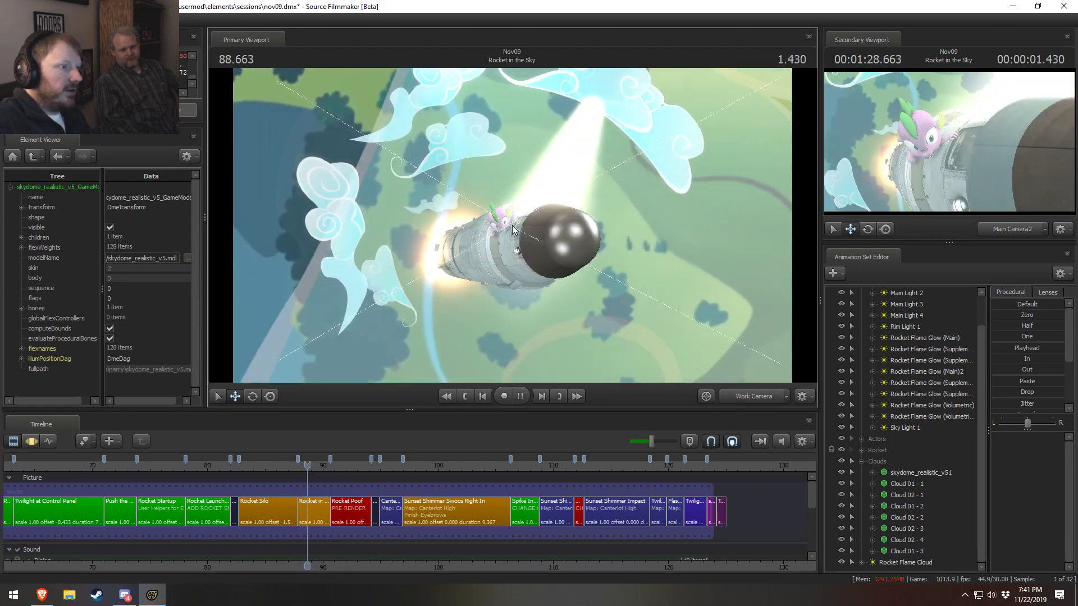
pyautogui.press('space')
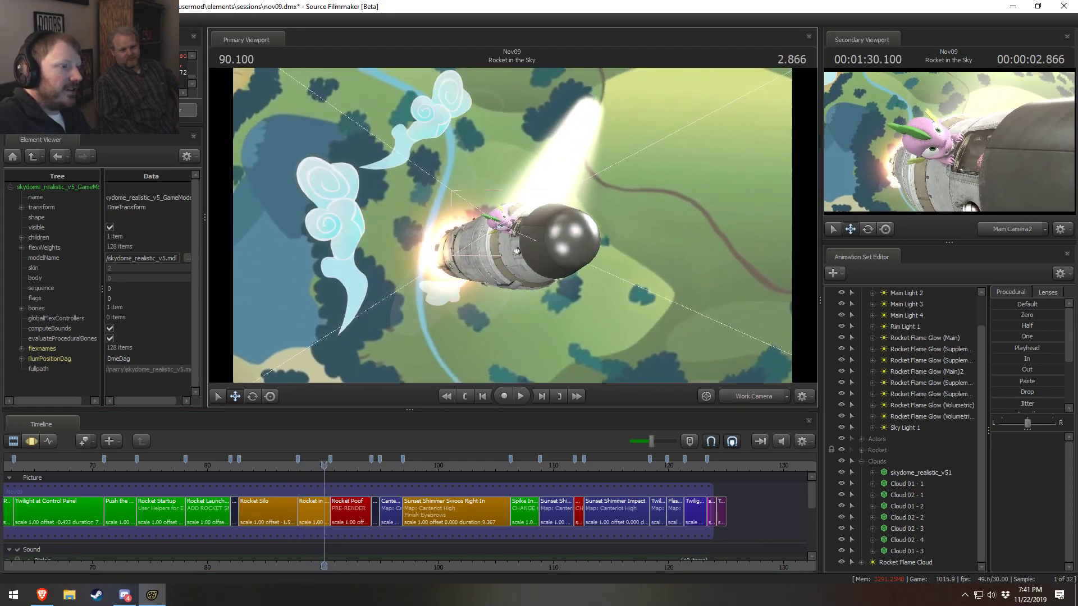
pyautogui.moveTo(512, 225); pyautogui.dragTo(491, 124)
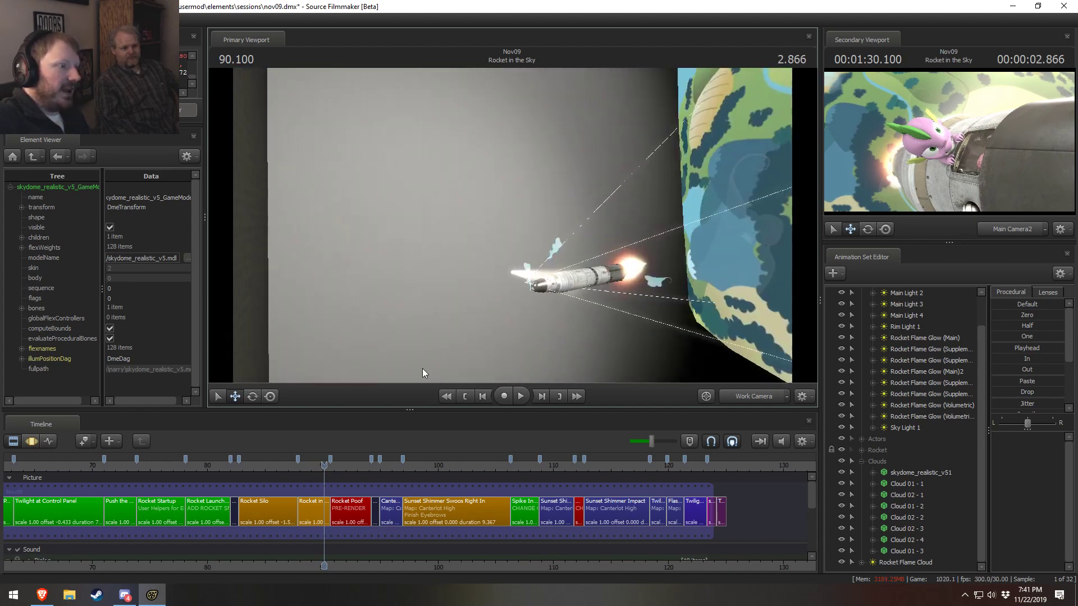
pyautogui.moveTo(499, 365); pyautogui.dragTo(500, 415)
pyautogui.moveTo(515, 243)
pyautogui.mouseDown()
pyautogui.moveTo(505, 264)
pyautogui.moveTo(515, 243)
pyautogui.mouseUp()
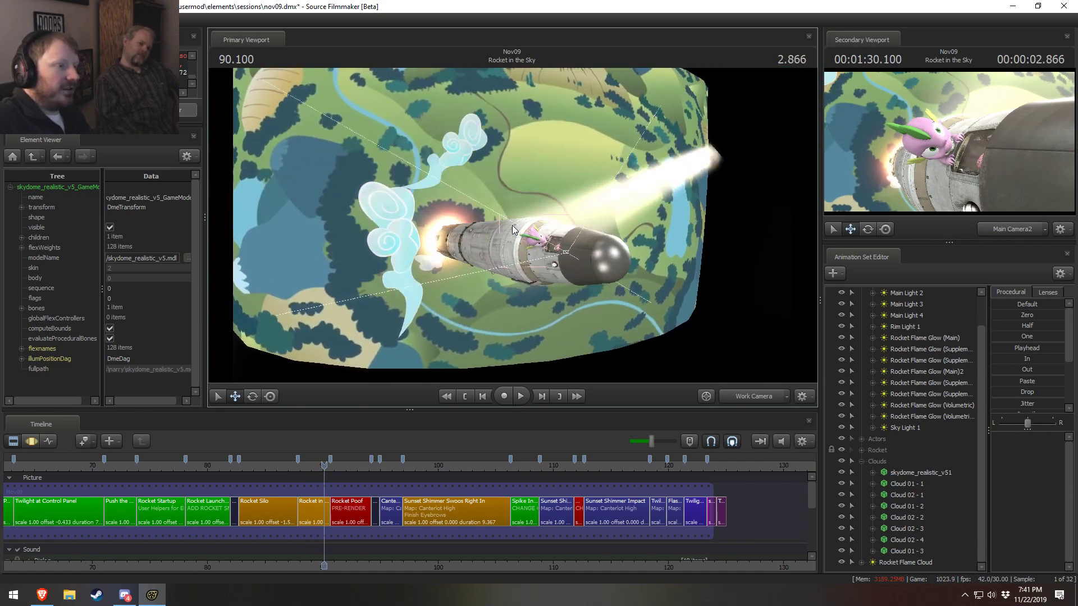
pyautogui.press('space')
pyautogui.press('space')
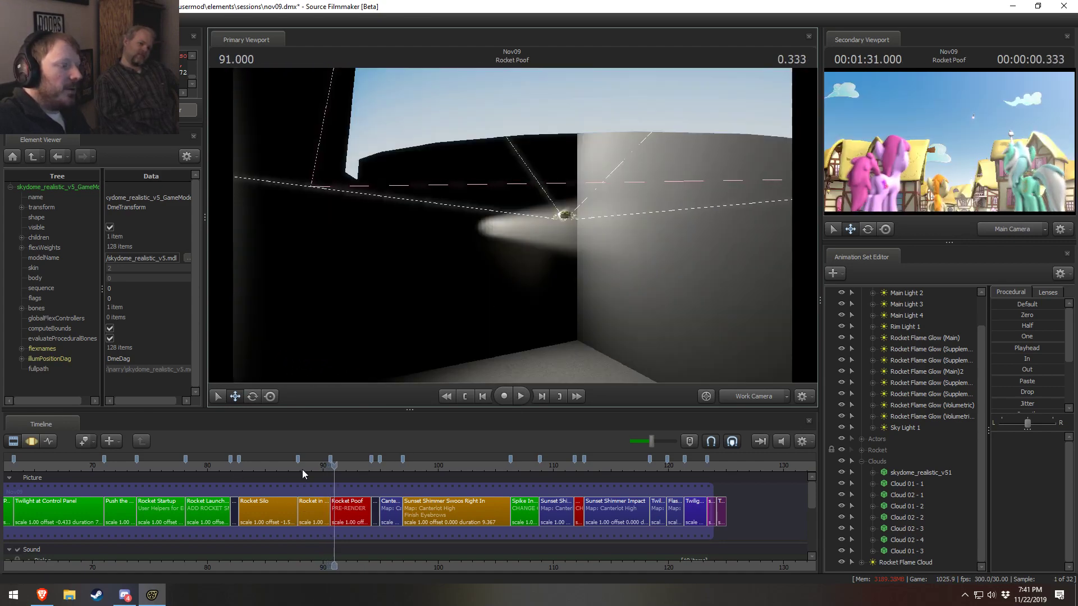
pyautogui.moveTo(302, 470); pyautogui.dragTo(304, 469)
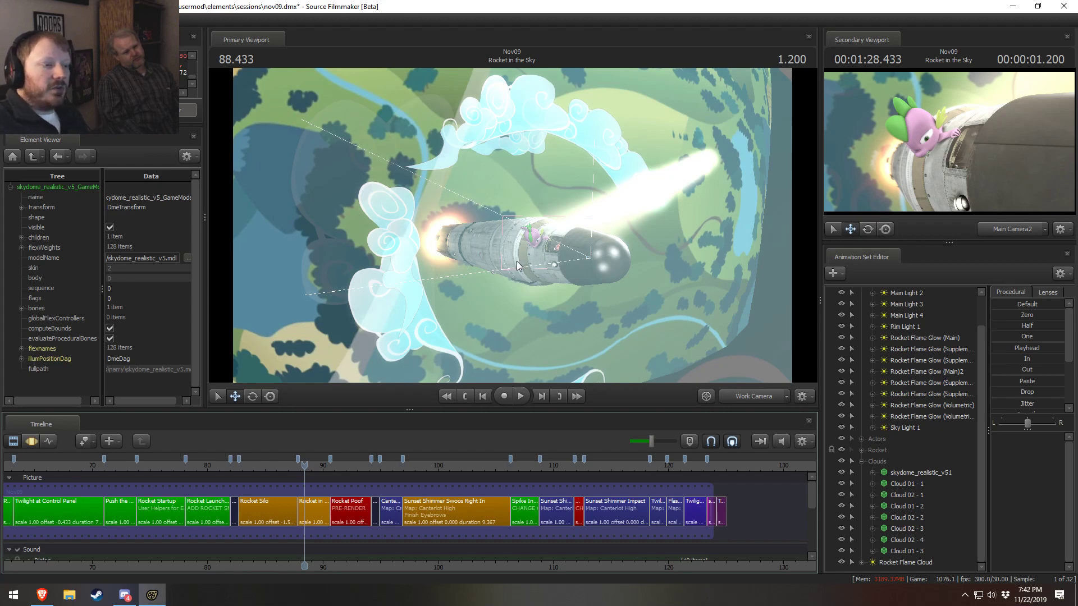
# Review the Rocket in the Sky and Rocket Silo shots through their shot cameras
pyautogui.click(748, 398)
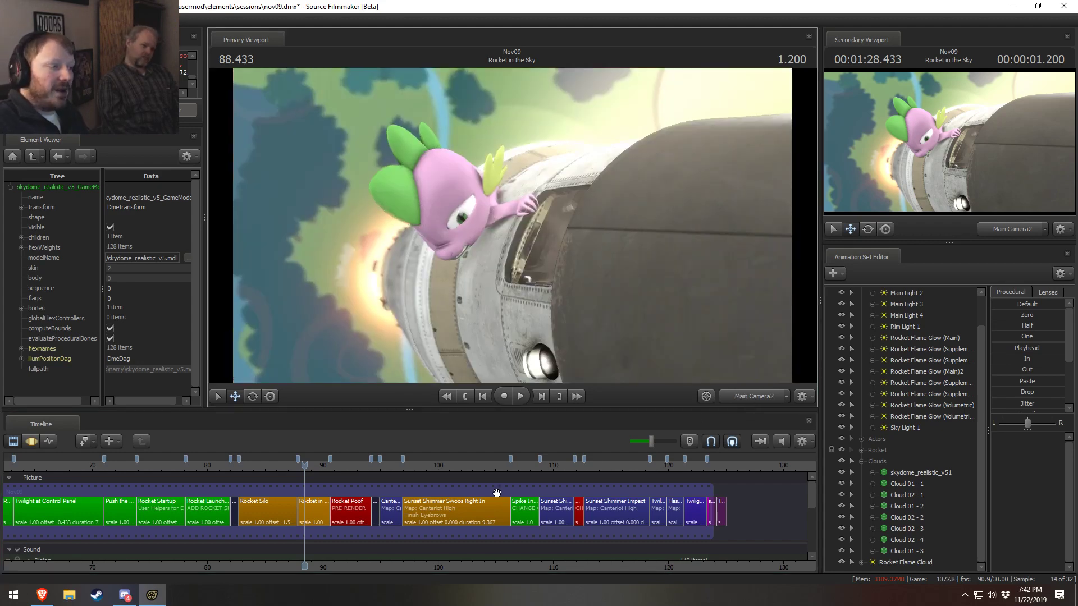
pyautogui.moveTo(300, 495); pyautogui.dragTo(296, 499)
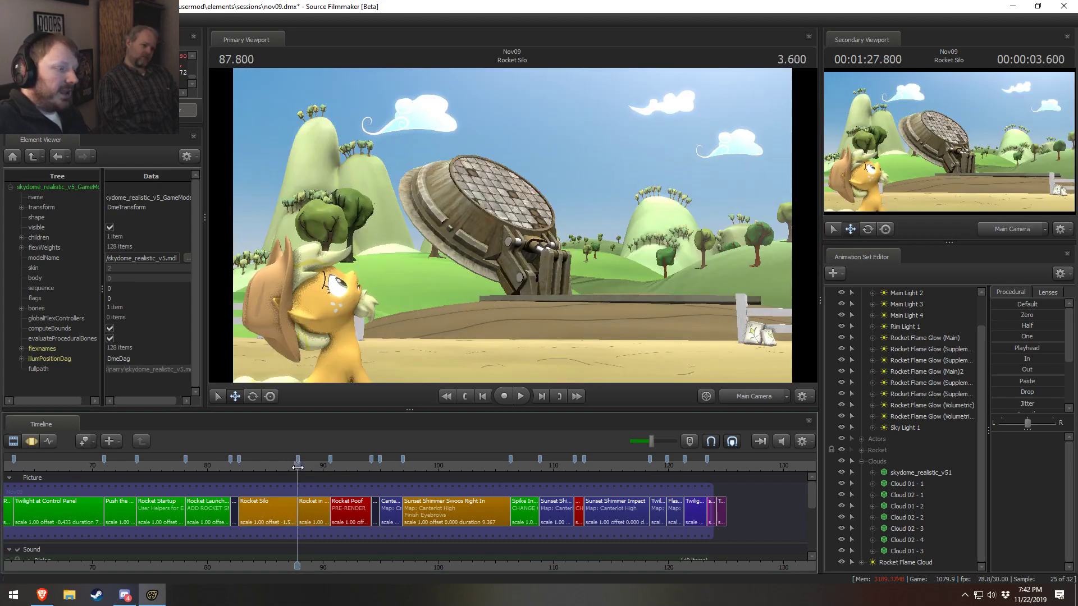
pyautogui.scroll(5, 328, 550)
pyautogui.scroll(2, 328, 551)
pyautogui.press('space')
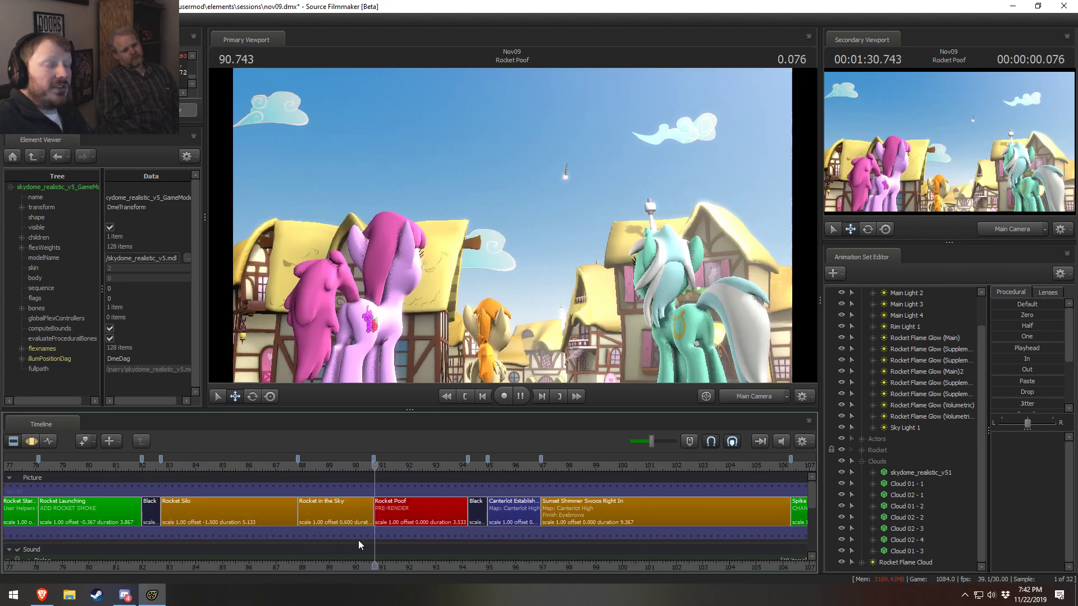
pyautogui.press('space')
pyautogui.moveTo(303, 465); pyautogui.dragTo(203, 469)
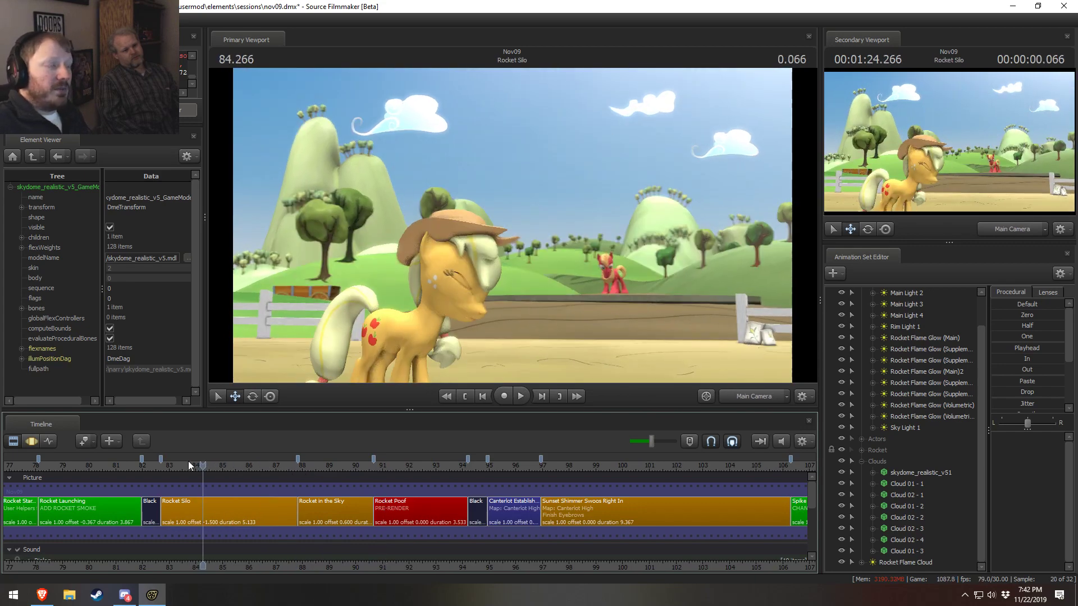
pyautogui.press('space')
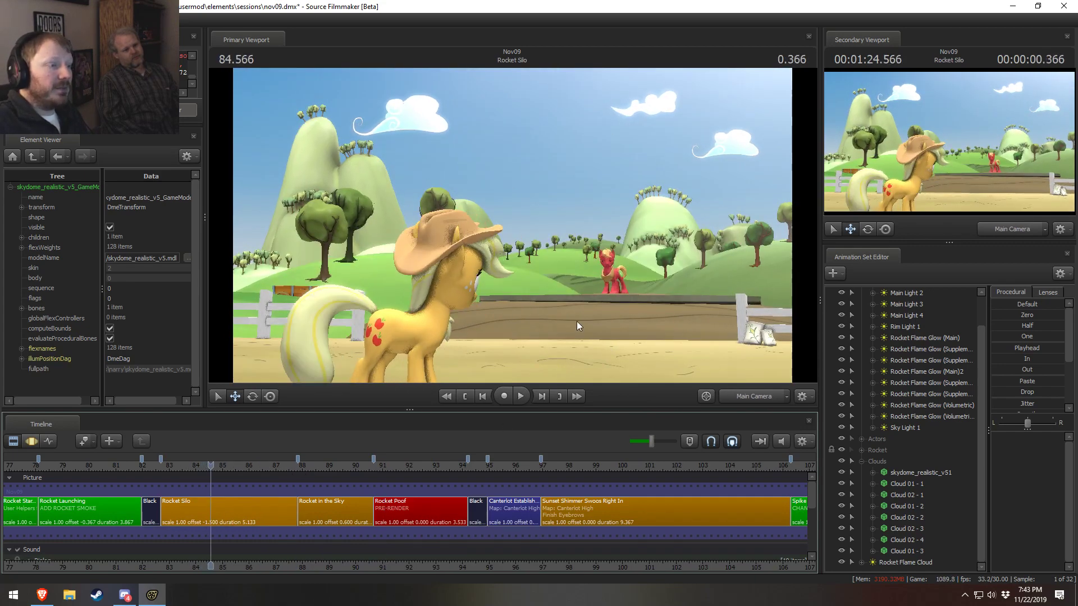
# Select the Sunset Shimmer Swoos Right In shot to list its animation sets, and play through its opening part
pyautogui.moveTo(268, 466); pyautogui.dragTo(568, 480)
pyautogui.press('space')
pyautogui.press('space')
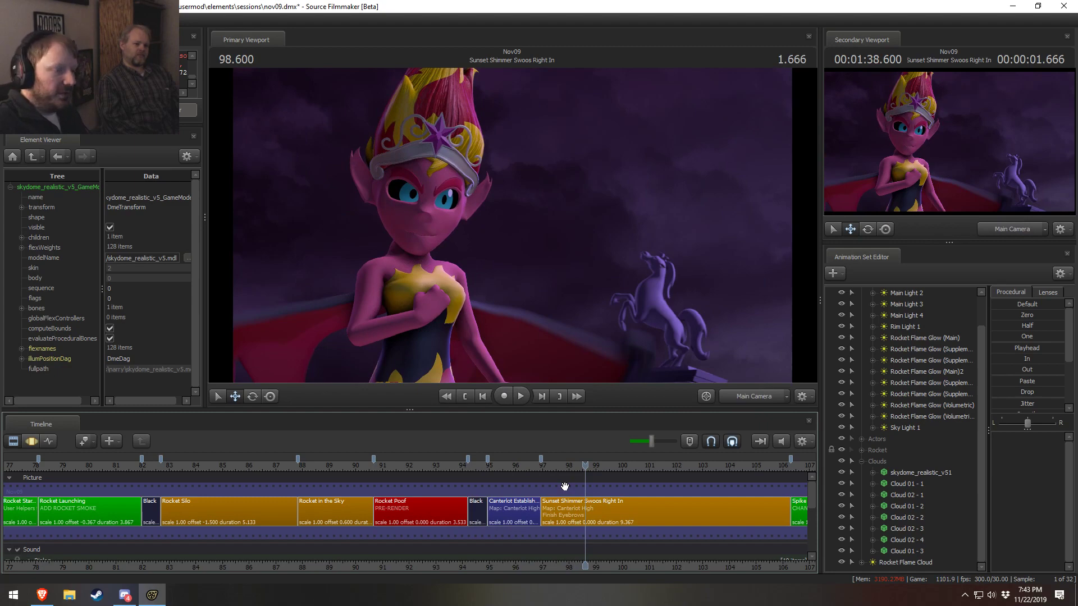
pyautogui.click(623, 521)
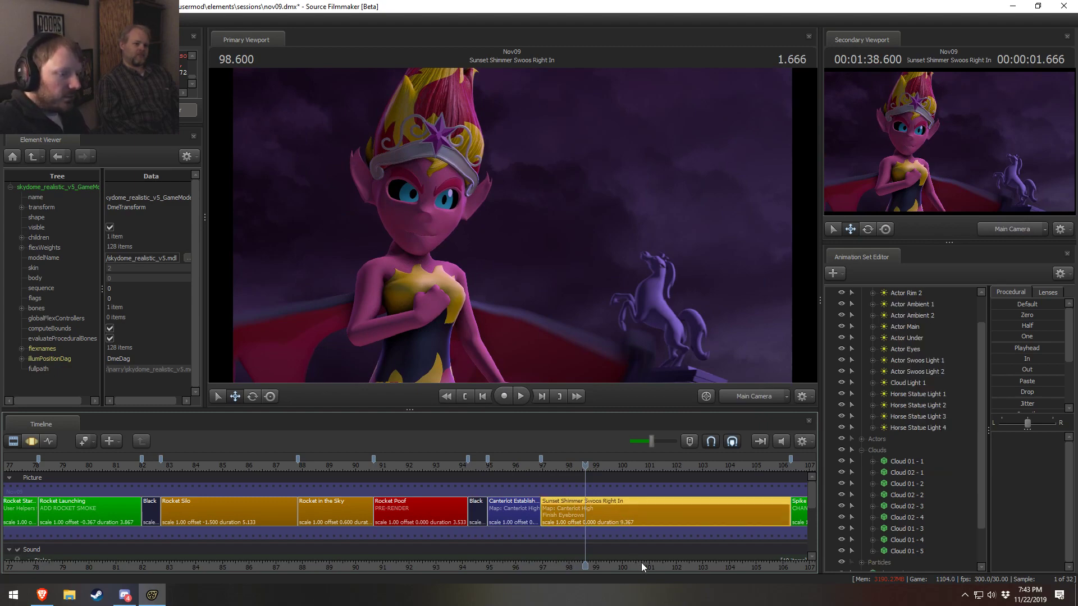
pyautogui.moveTo(642, 563); pyautogui.dragTo(264, 555, button='middle')
pyautogui.press('space')
pyautogui.press('space')
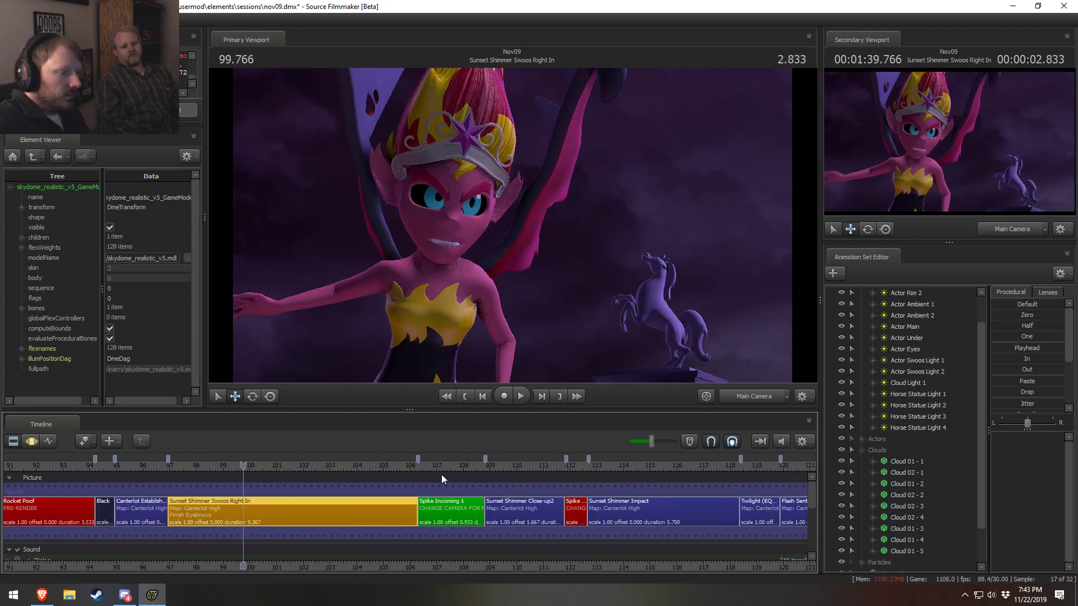
# Select the Spike Incoming 2 shot with the playhead at 112.066, turn on Main Light 4 and try toggling Main Light 3
pyautogui.moveTo(441, 474); pyautogui.dragTo(571, 474)
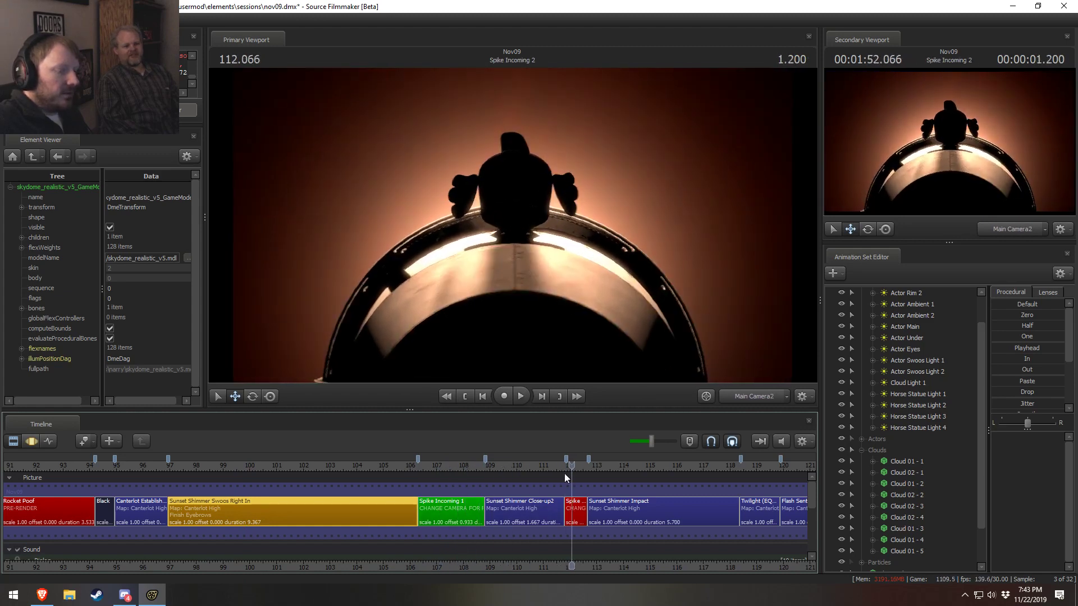
pyautogui.click(576, 513)
pyautogui.scroll(1, 851, 361)
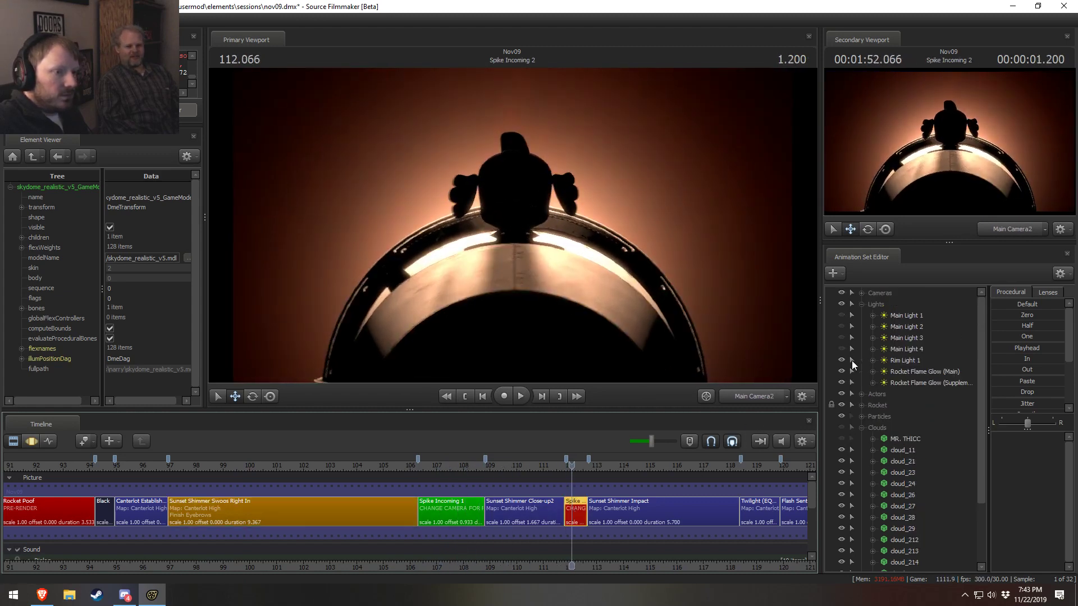
pyautogui.click(846, 348)
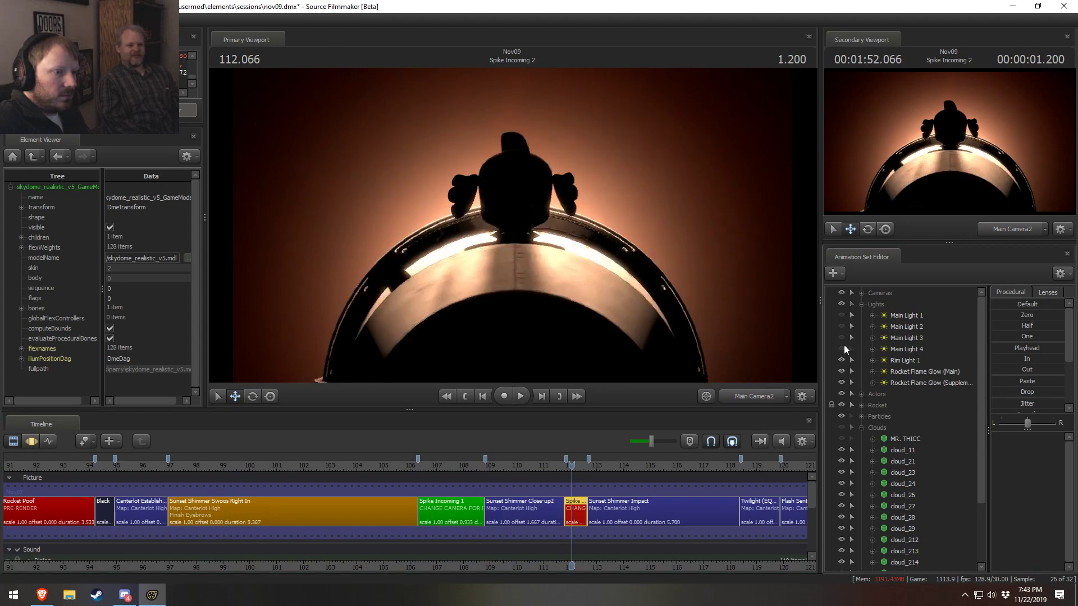
pyautogui.click(844, 335)
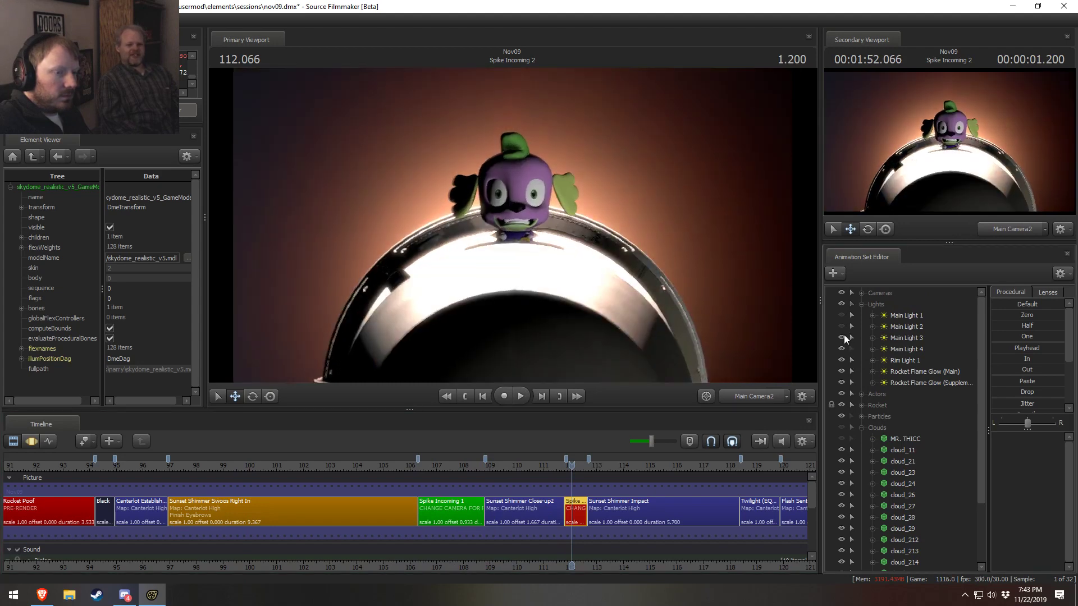
pyautogui.click(844, 336)
# Look through Main Light 3 in the primary viewport, turn the light on and select it in the motion editor
pyautogui.doubleClick(852, 337)
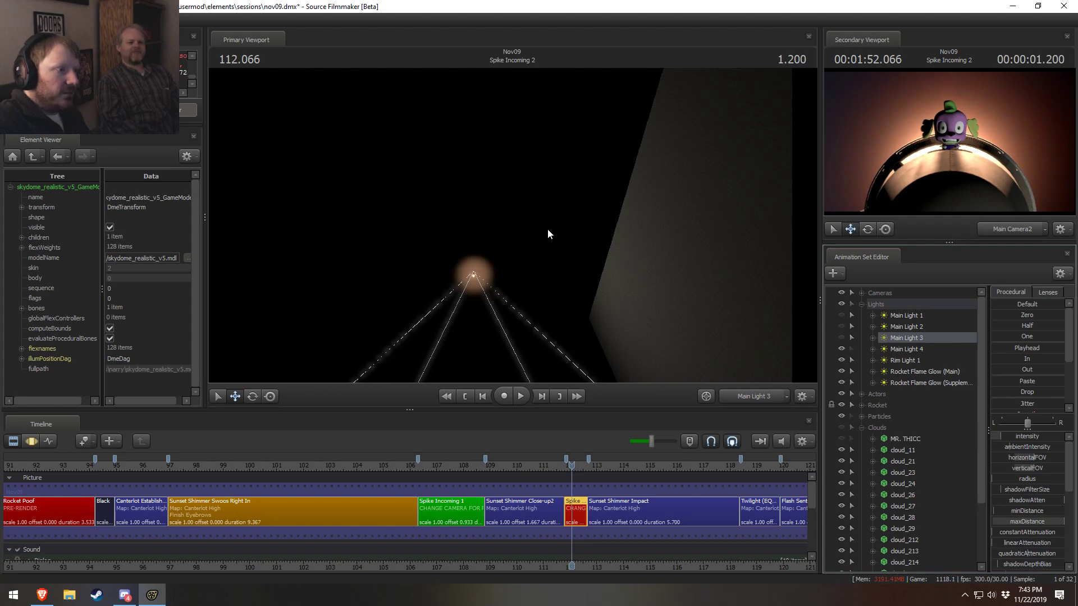
pyautogui.click(532, 251)
pyautogui.click(527, 312)
pyautogui.press('F3')
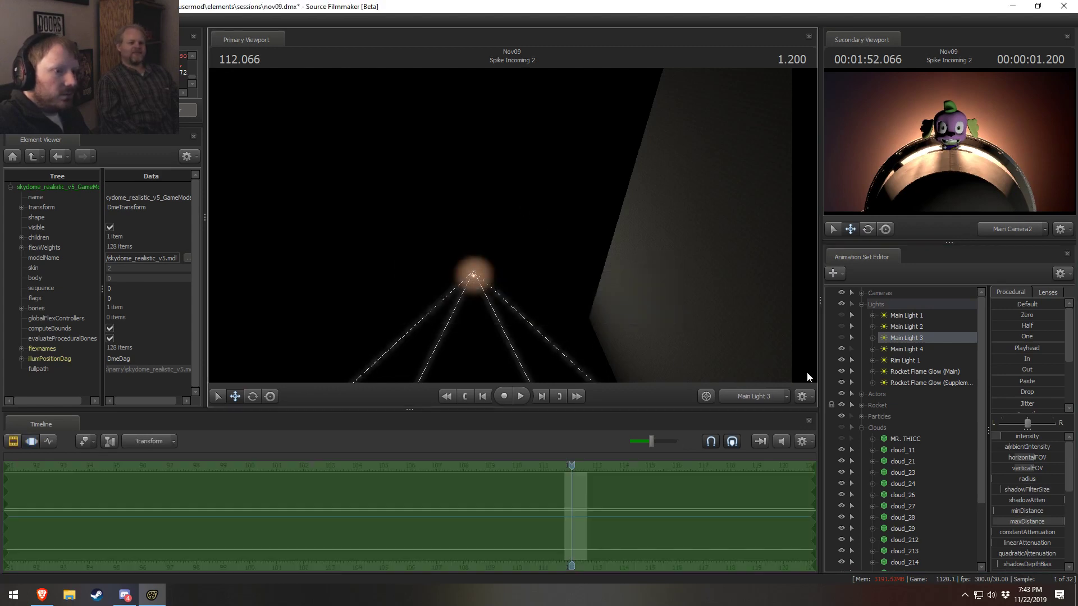
pyautogui.click(906, 340)
pyautogui.click(841, 337)
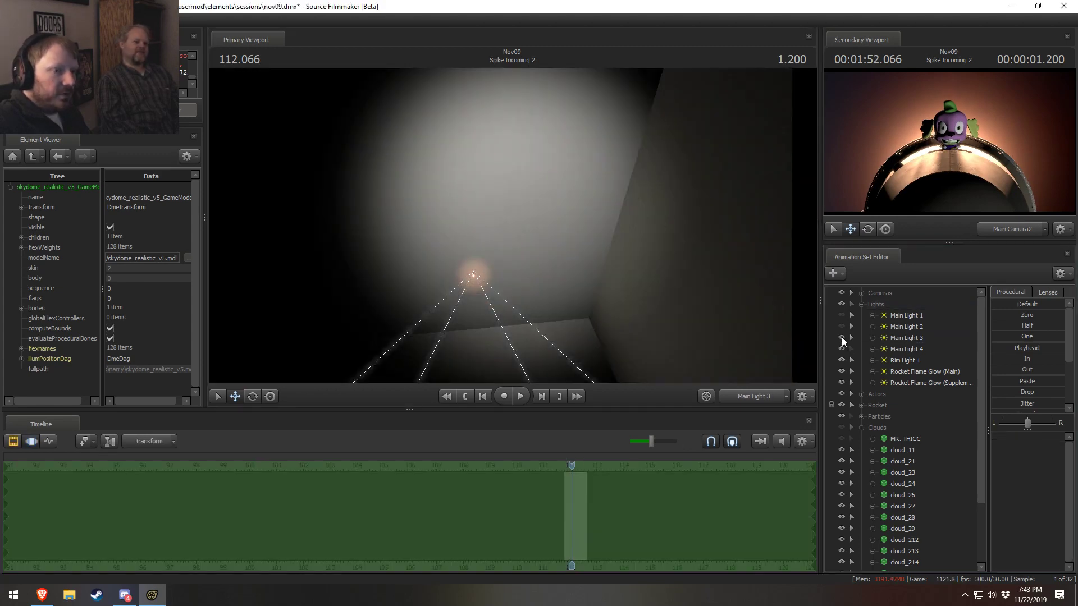
pyautogui.click(840, 337)
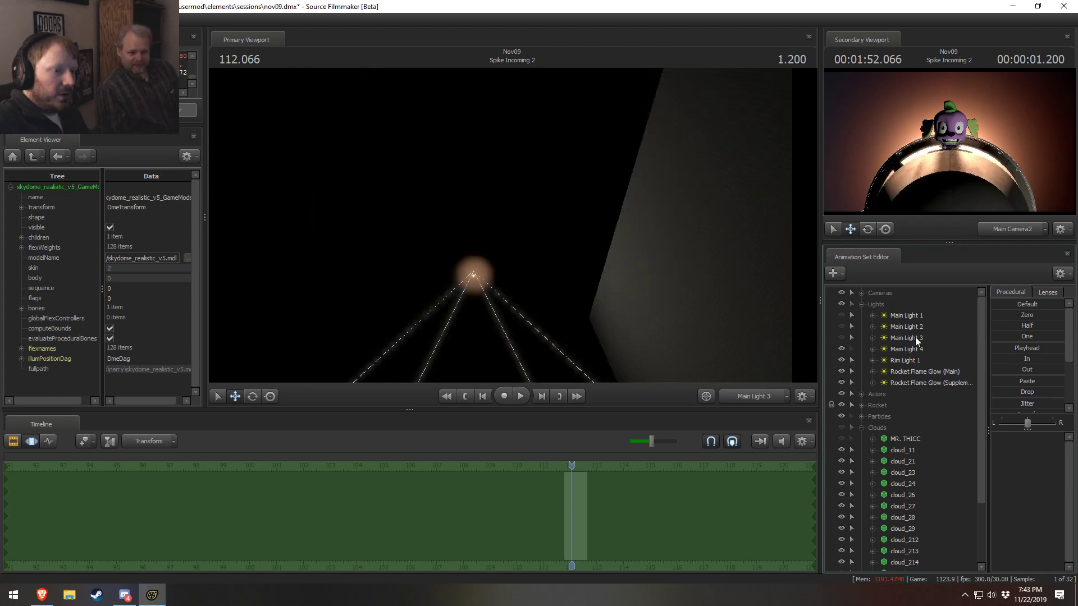
pyautogui.click(914, 337)
pyautogui.click(841, 337)
pyautogui.press('F2')
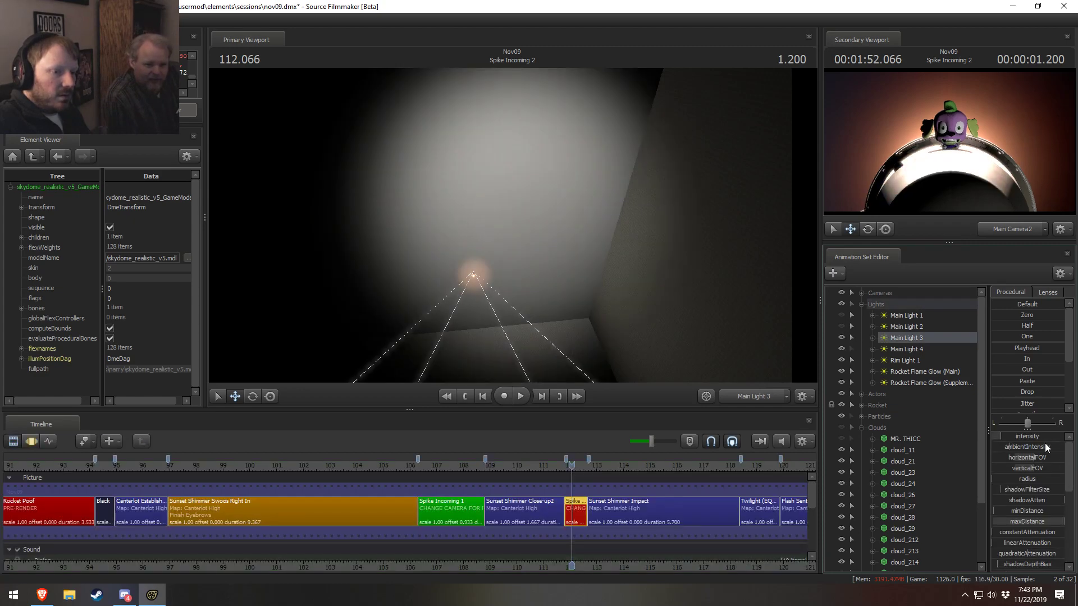
pyautogui.press('F3')
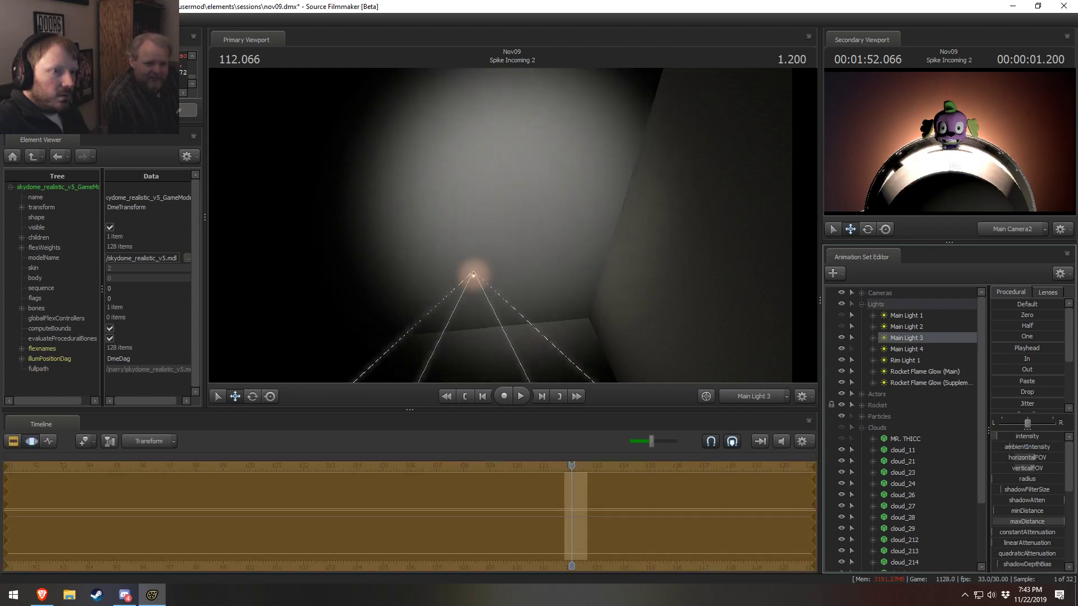
# Adjust Main Light 3's intensity and move the light so that it points toward the rocket
pyautogui.moveTo(1026, 436); pyautogui.dragTo(1021, 437)
pyautogui.moveTo(713, 259); pyautogui.dragTo(702, 285)
pyautogui.scroll(10, 713, 259)
pyautogui.press('w')
pyautogui.moveTo(511, 226); pyautogui.dragTo(493, 274)
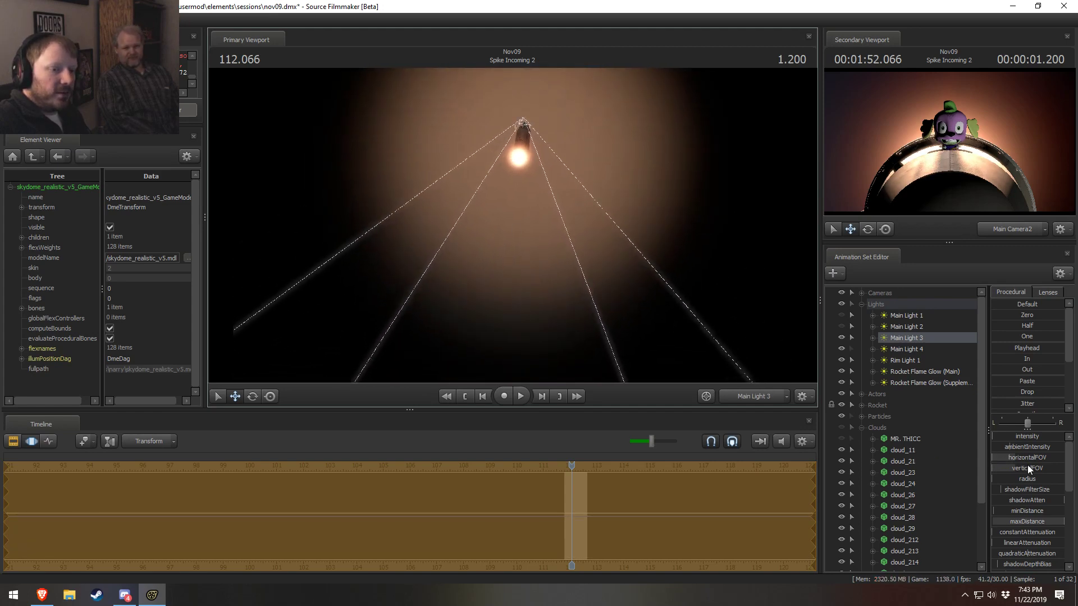
# Edit the minimum, maximum and default range of Main Light 3's intensity and lower the intensity
pyautogui.rightClick(1026, 433)
pyautogui.click(1026, 443)
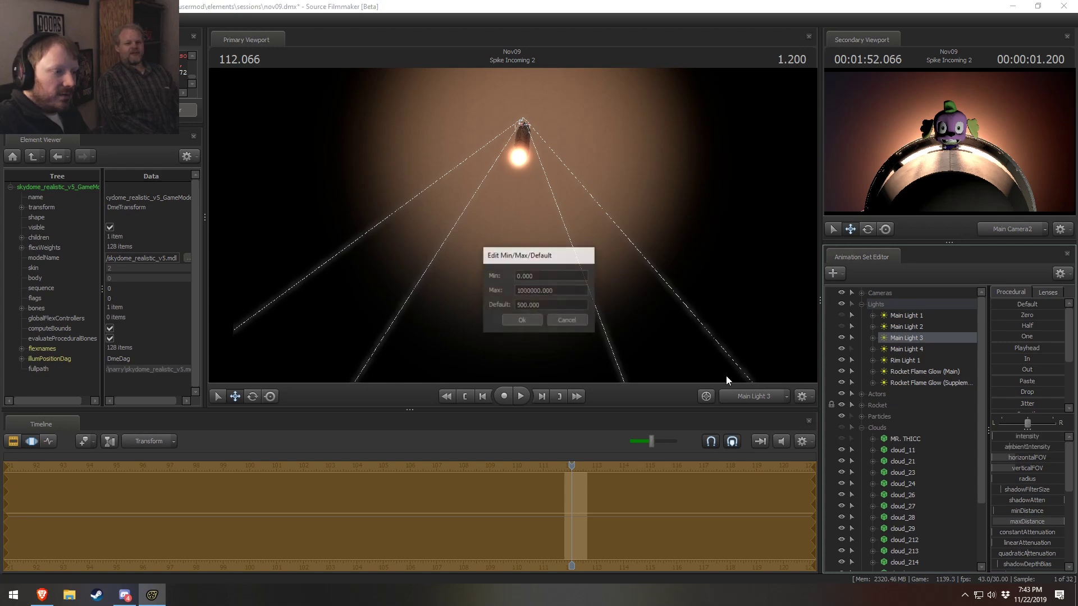
pyautogui.click(530, 321)
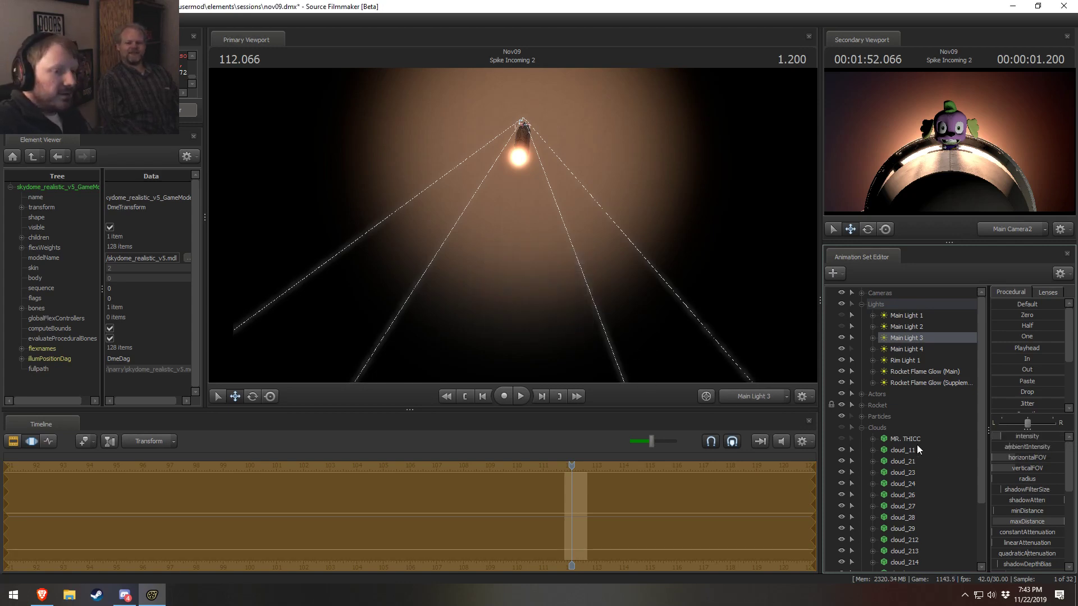
pyautogui.moveTo(1002, 437)
pyautogui.mouseDown()
pyautogui.moveTo(1017, 436)
pyautogui.moveTo(992, 436)
pyautogui.mouseUp()
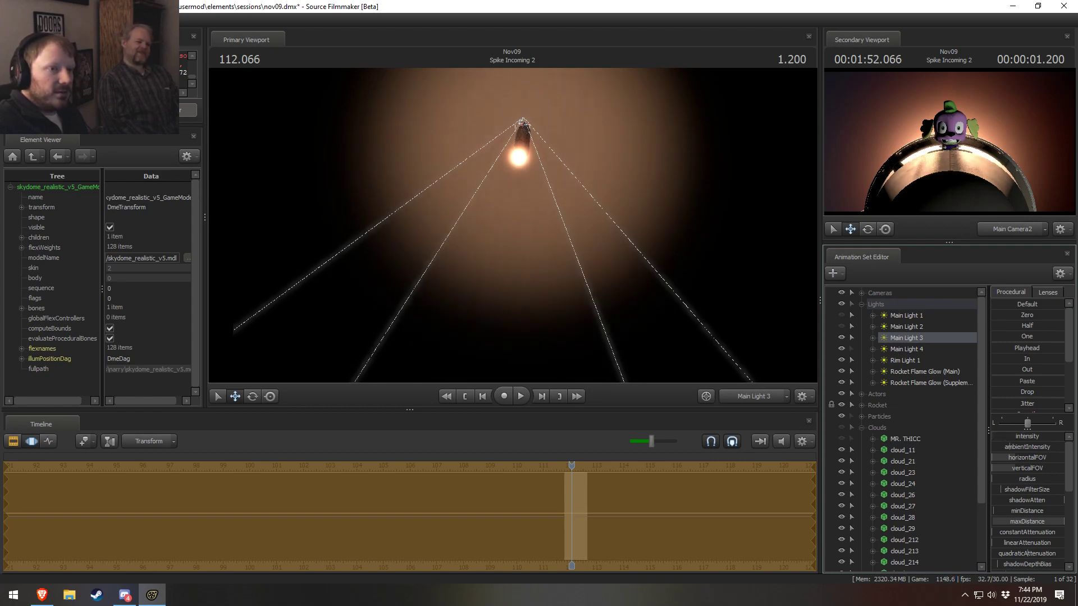
# Check Main Light 1 and Main Light 2 by toggling their visibility, and delete both lights
pyautogui.click(909, 327)
pyautogui.click(842, 327)
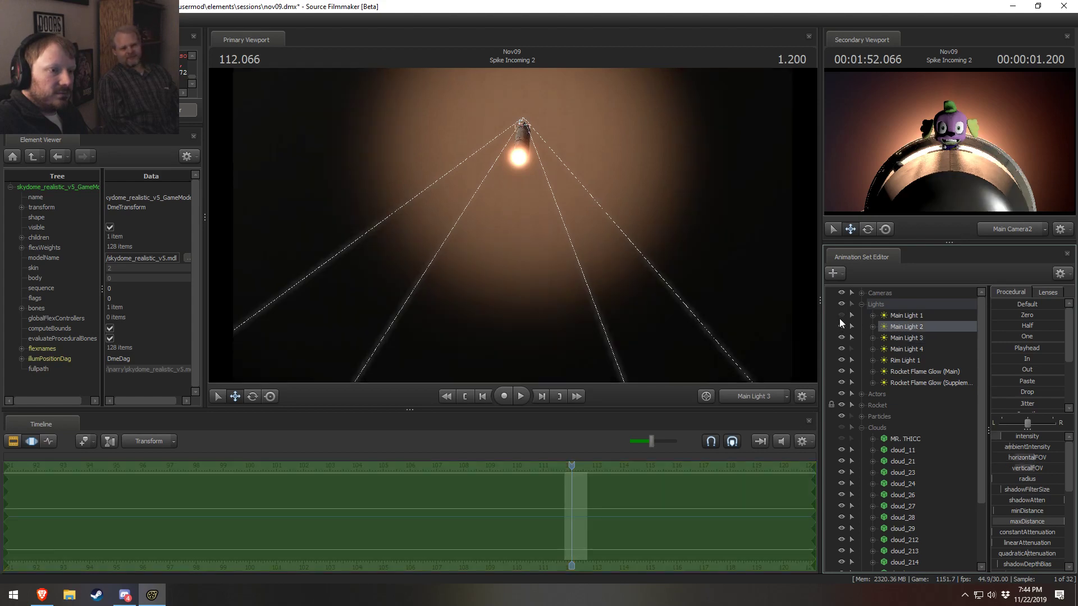
pyautogui.click(841, 315)
pyautogui.click(841, 315)
pyautogui.click(843, 326)
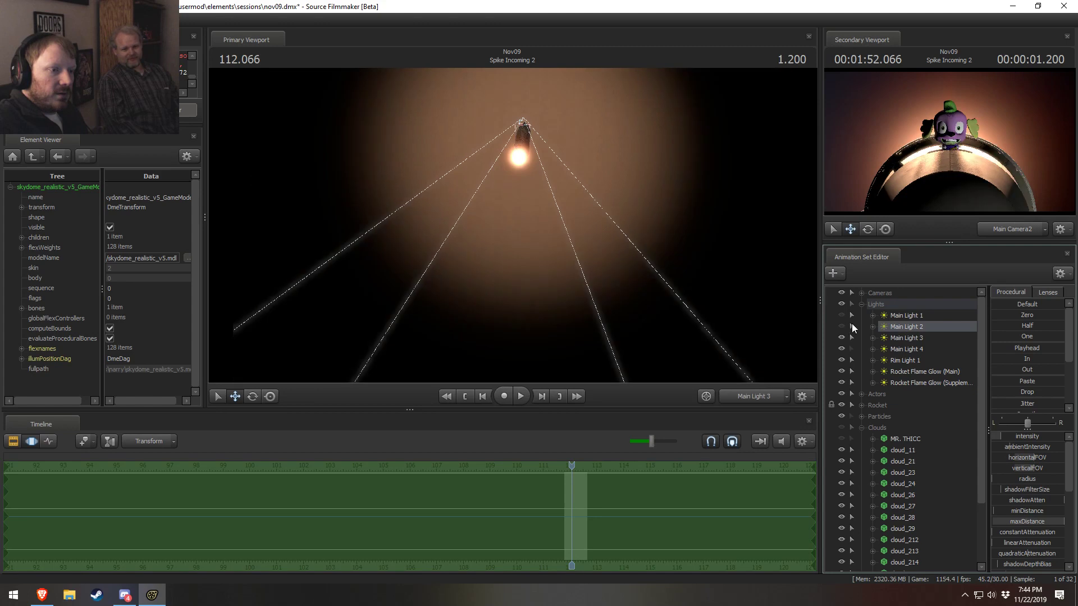
pyautogui.click(907, 319)
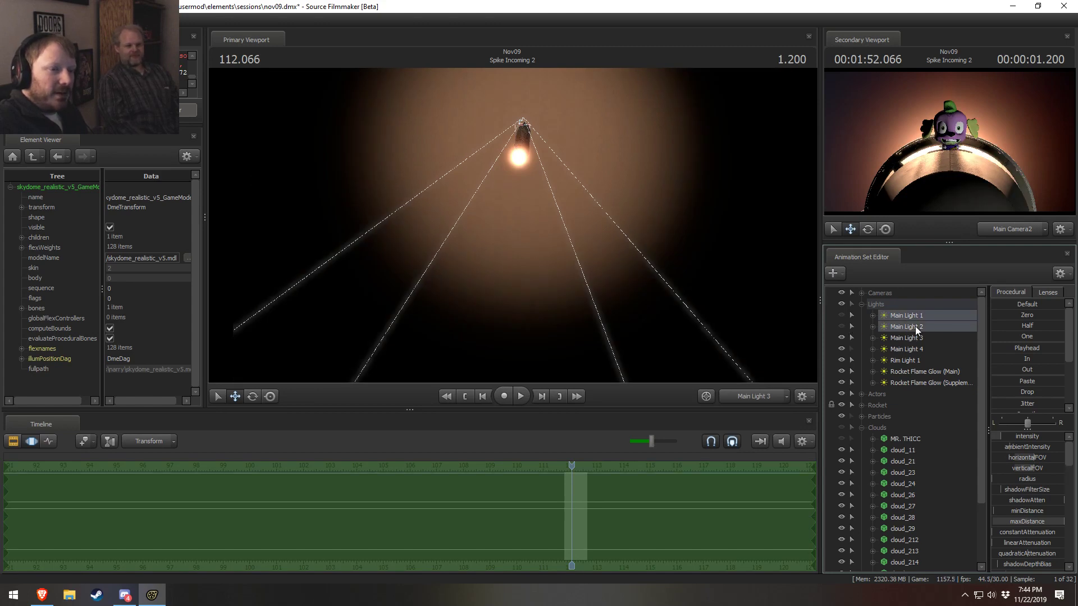
pyautogui.rightClick(915, 325)
pyautogui.click(930, 349)
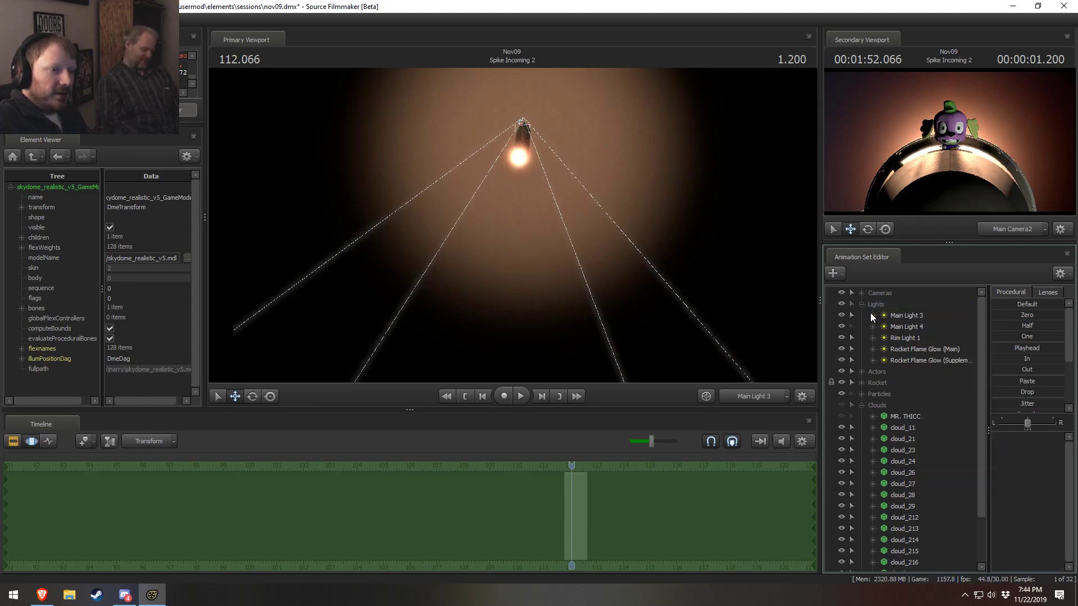
# Look through Rim Light 1 in the primary viewport and copy the light
pyautogui.click(898, 338)
pyautogui.rightClick(898, 339)
pyautogui.click(894, 337)
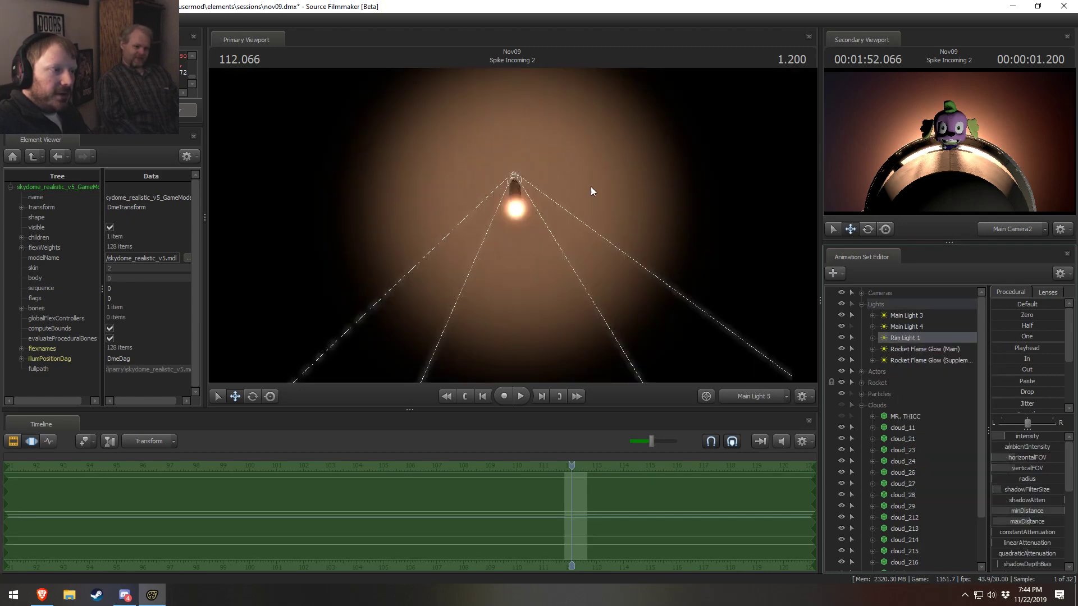
pyautogui.rightClick(896, 339)
pyautogui.click(905, 351)
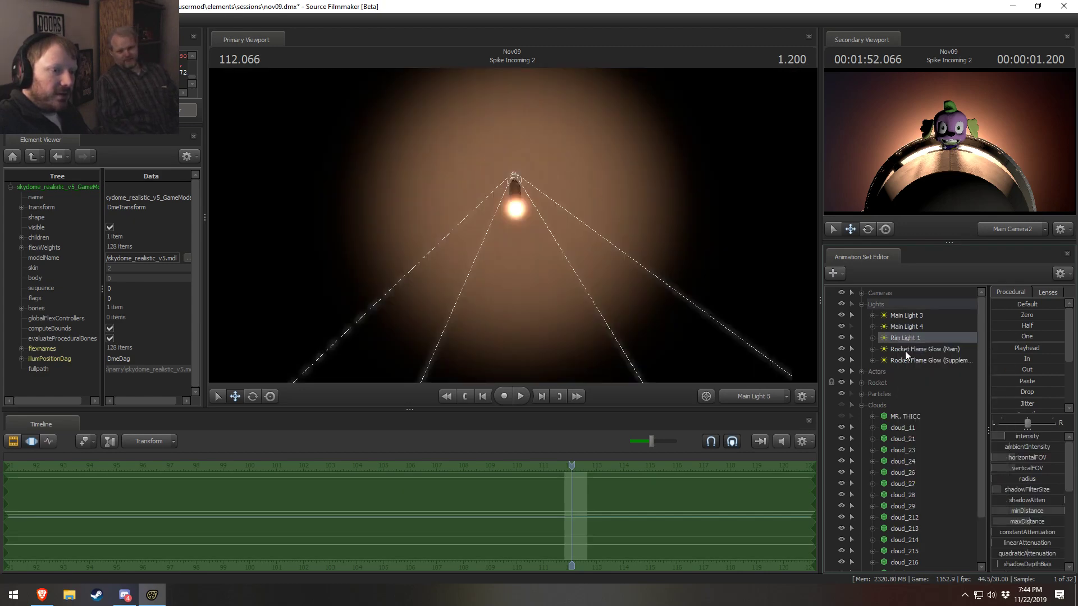
# Collapse the Lights, Particles and Clouds groups and paste the copied rim light into the Spike Incoming 2 shot
pyautogui.click(866, 303)
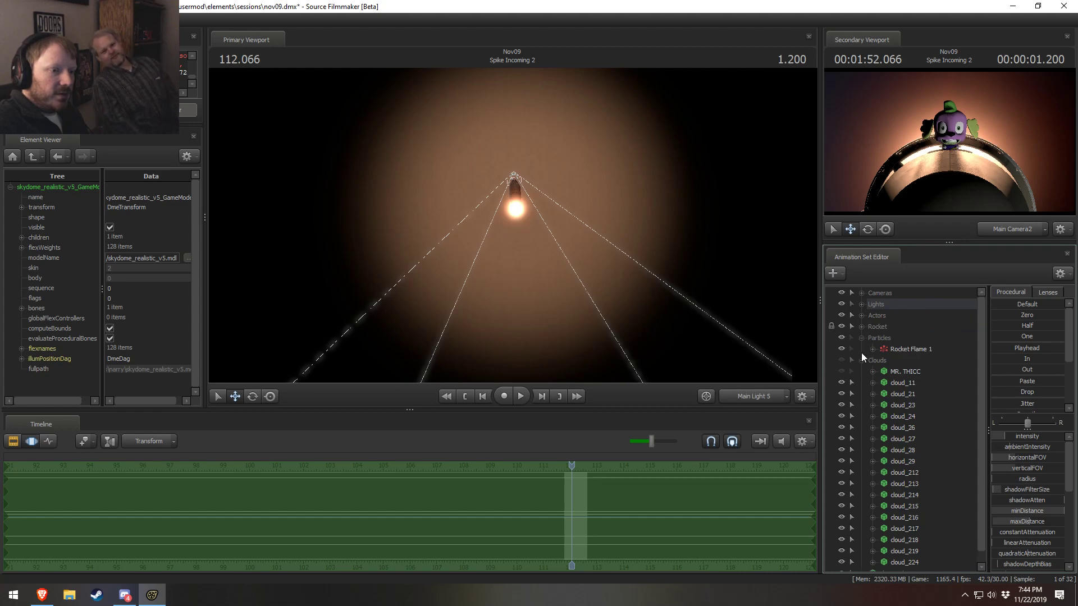
pyautogui.click(862, 349)
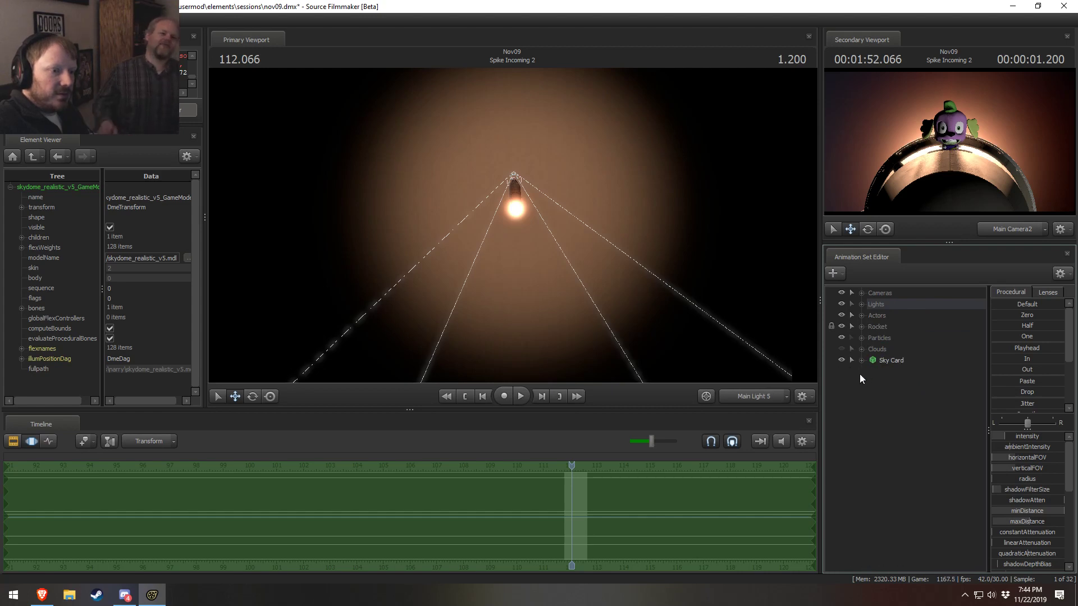
pyautogui.click(840, 349)
pyautogui.press('space')
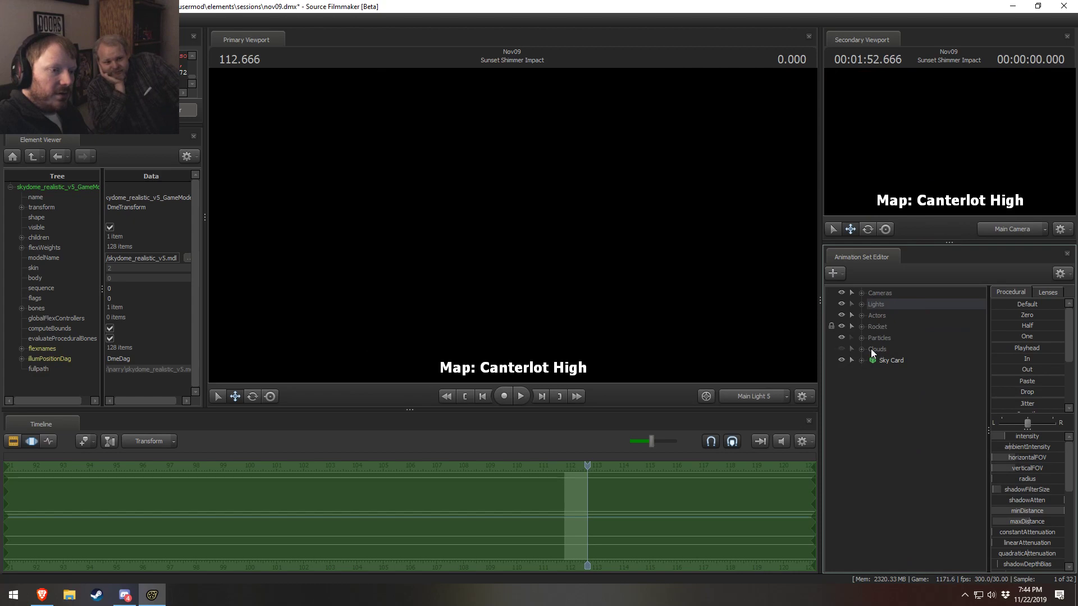
pyautogui.rightClick(872, 405)
pyautogui.click(907, 456)
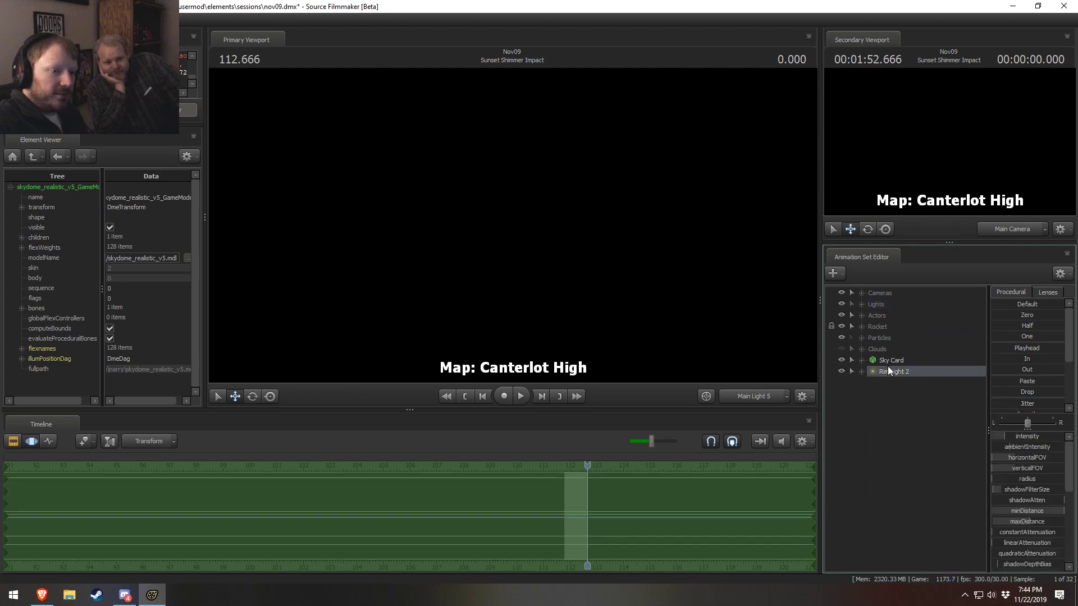
# Look through Rim Light 2 with scene lighting turned off, and return the playhead to 112.466 inside the Spike Incoming 2 shot
pyautogui.moveTo(888, 368); pyautogui.dragTo(702, 275)
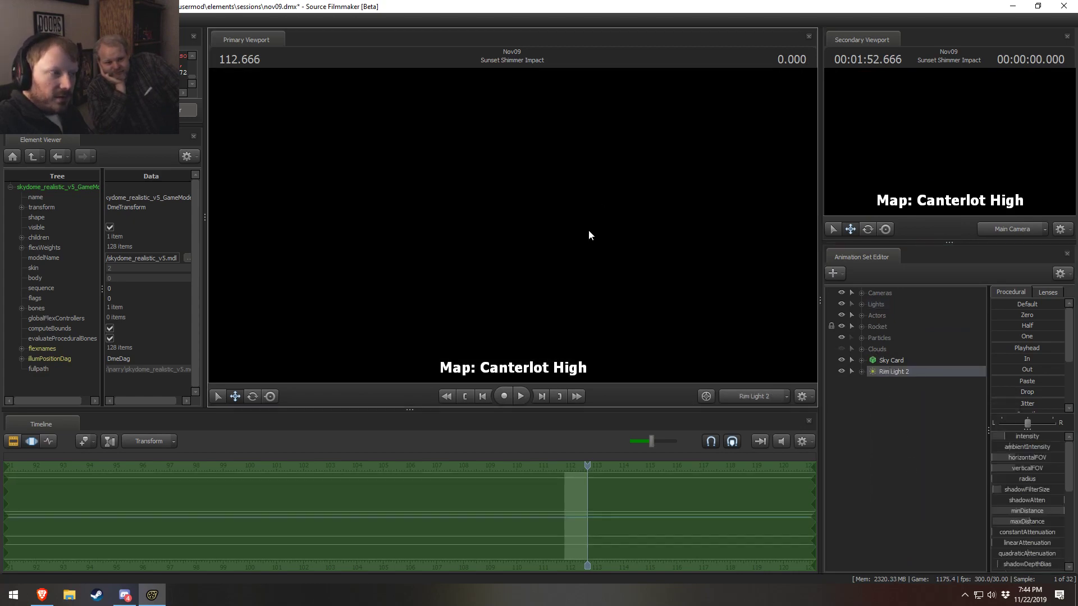
pyautogui.rightClick(590, 264)
pyautogui.click(618, 293)
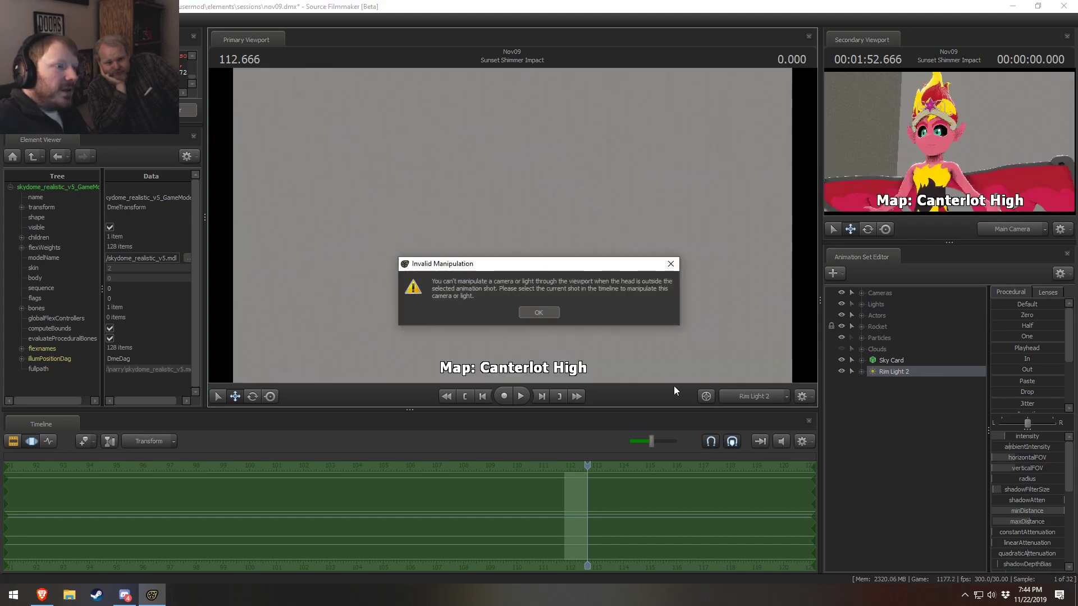
pyautogui.click(538, 312)
pyautogui.press('F1')
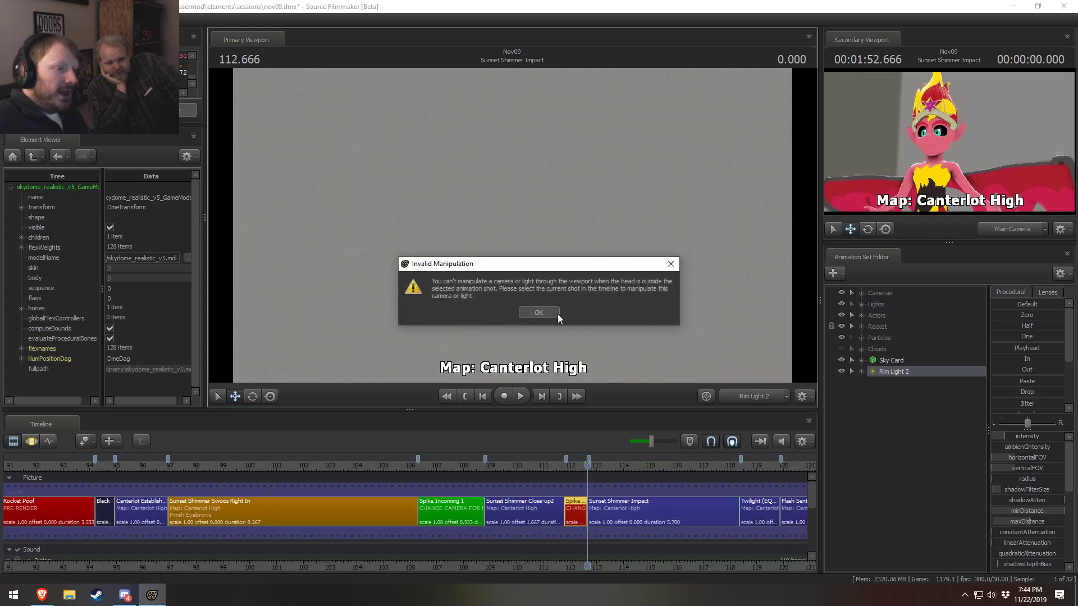
pyautogui.click(538, 311)
pyautogui.press('F2')
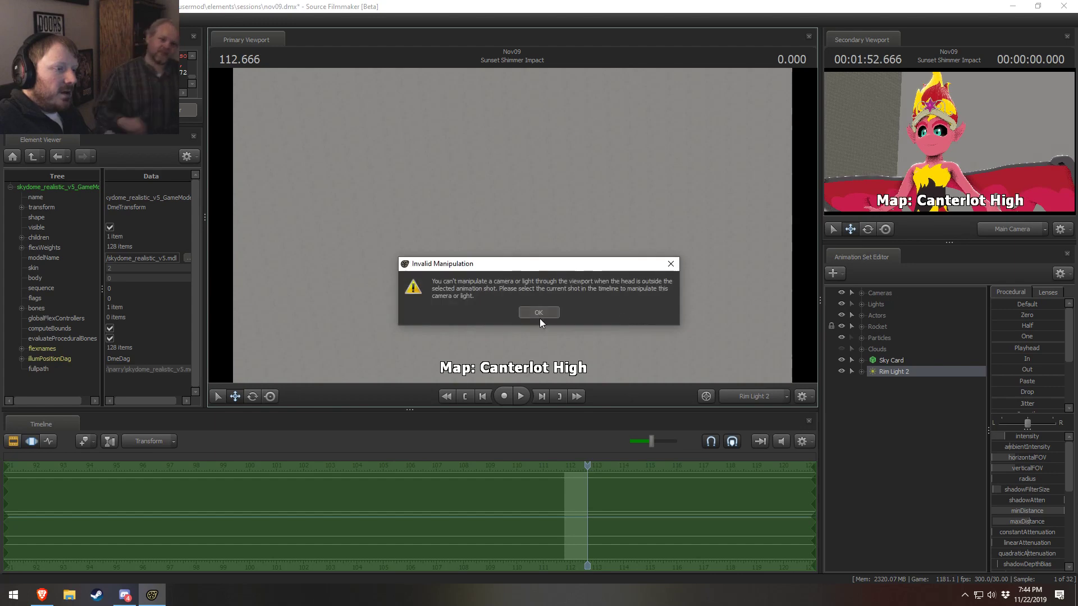
pyautogui.click(539, 315)
pyautogui.moveTo(588, 465); pyautogui.dragTo(582, 466)
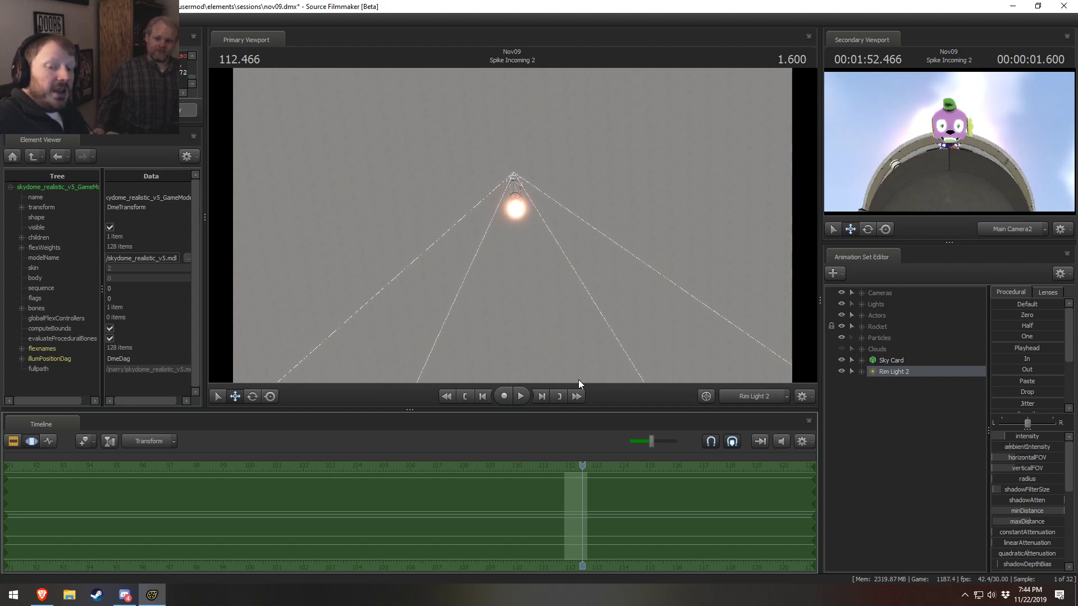
# Move Rim Light 2 to the side of the rocket facing Spike and its nose, and turn scene lighting back on
pyautogui.moveTo(661, 339); pyautogui.dragTo(533, 254)
pyautogui.press('w')
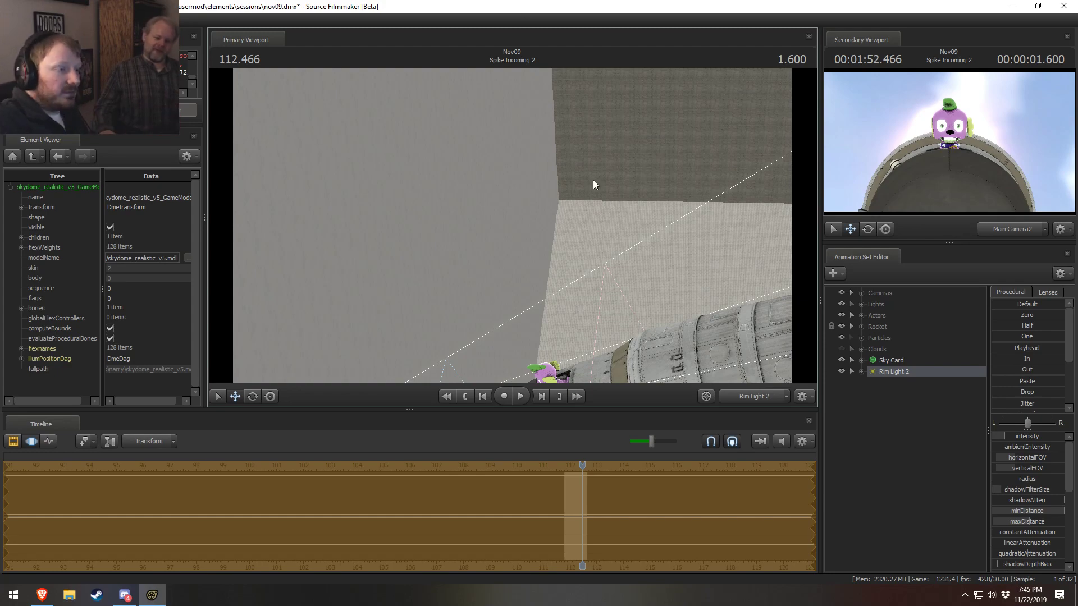
pyautogui.rightClick(615, 207)
pyautogui.click(666, 241)
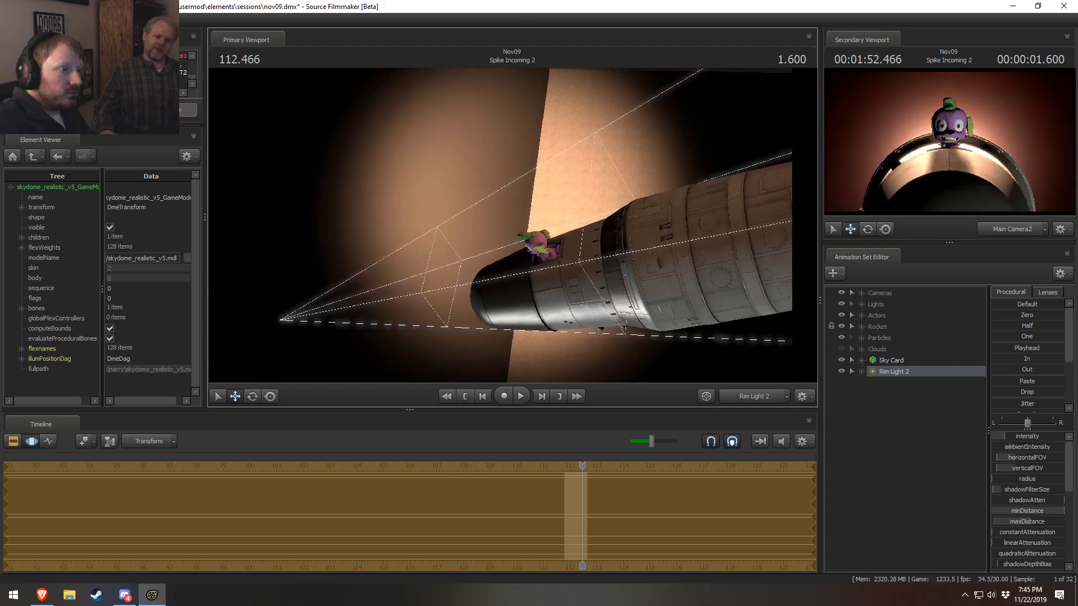
pyautogui.scroll(-3, 512, 227)
pyautogui.moveTo(512, 227)
pyautogui.mouseDown()
pyautogui.moveTo(522, 219)
pyautogui.moveTo(513, 226)
pyautogui.mouseUp()
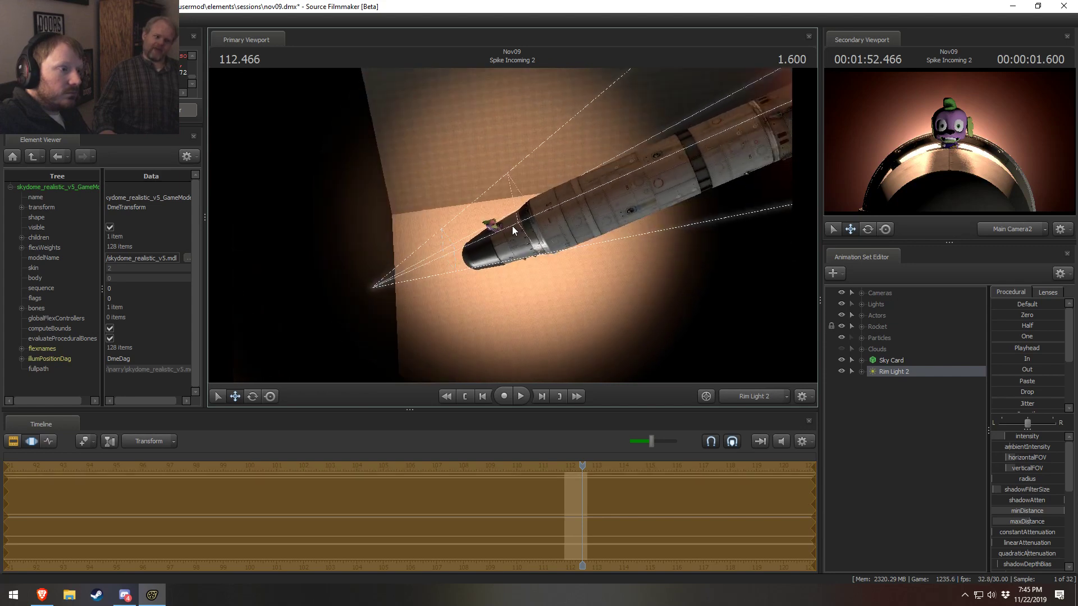
# Lower Rim Light 2's minDistance, re-aim the light at the rocket and edit the value range of its intensity
pyautogui.moveTo(1026, 511); pyautogui.dragTo(998, 511)
pyautogui.moveTo(672, 232); pyautogui.dragTo(639, 249)
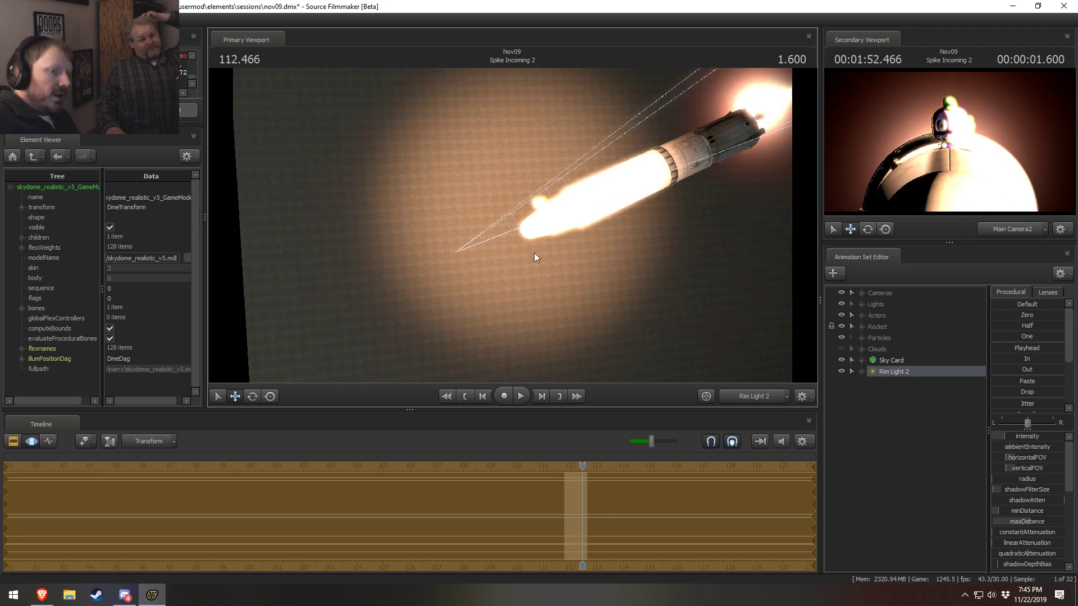
pyautogui.rightClick(1020, 436)
pyautogui.click(1028, 446)
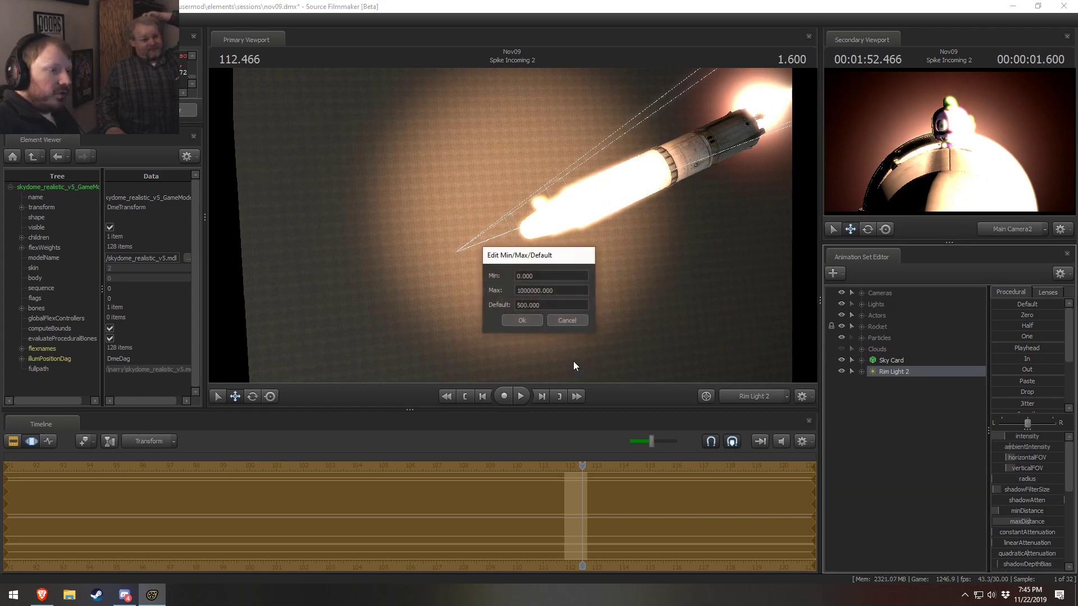
pyautogui.click(533, 319)
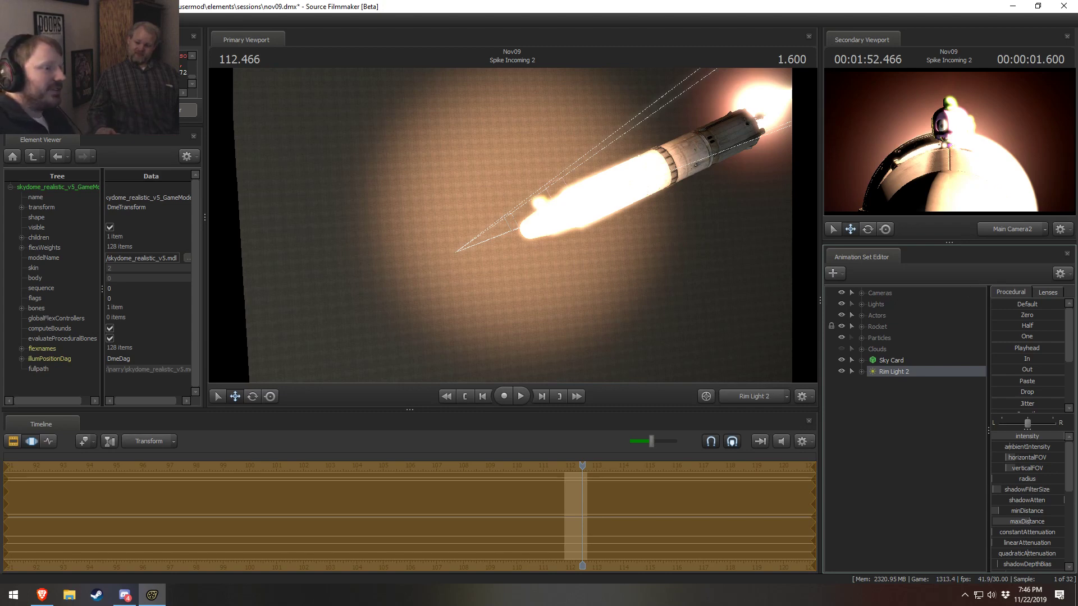
# Change Rim Light 2's colour from warm orange to cool bluish white by adjusting its red, green and blue values
pyautogui.scroll(-5, 1003, 534)
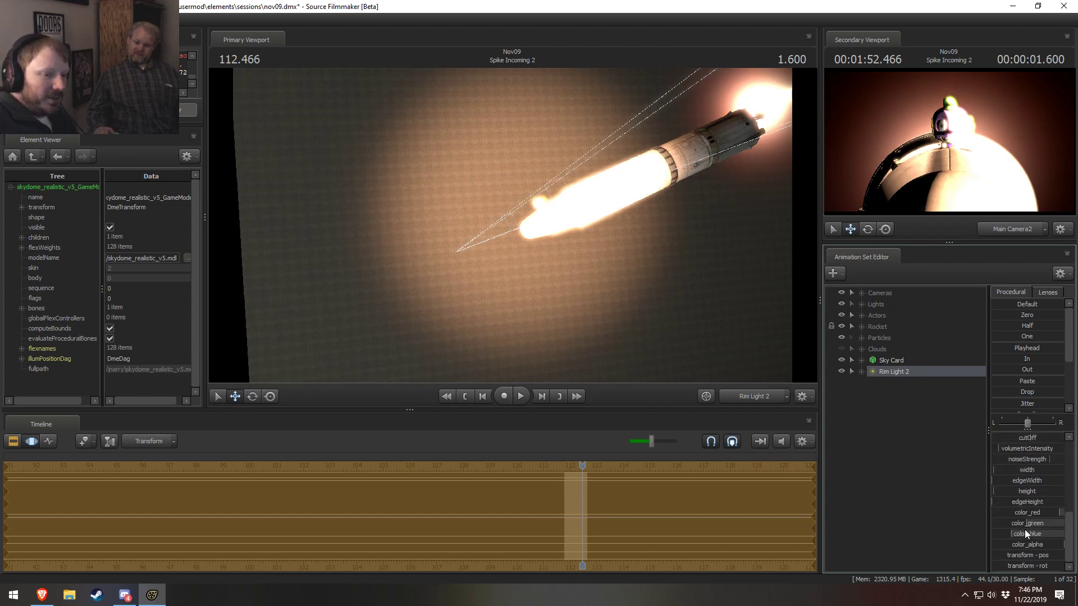
pyautogui.moveTo(1029, 523)
pyautogui.mouseDown()
pyautogui.moveTo(1049, 523)
pyautogui.moveTo(1046, 513)
pyautogui.moveTo(1030, 513)
pyautogui.moveTo(1062, 531)
pyautogui.moveTo(1049, 535)
pyautogui.moveTo(1043, 515)
pyautogui.mouseUp()
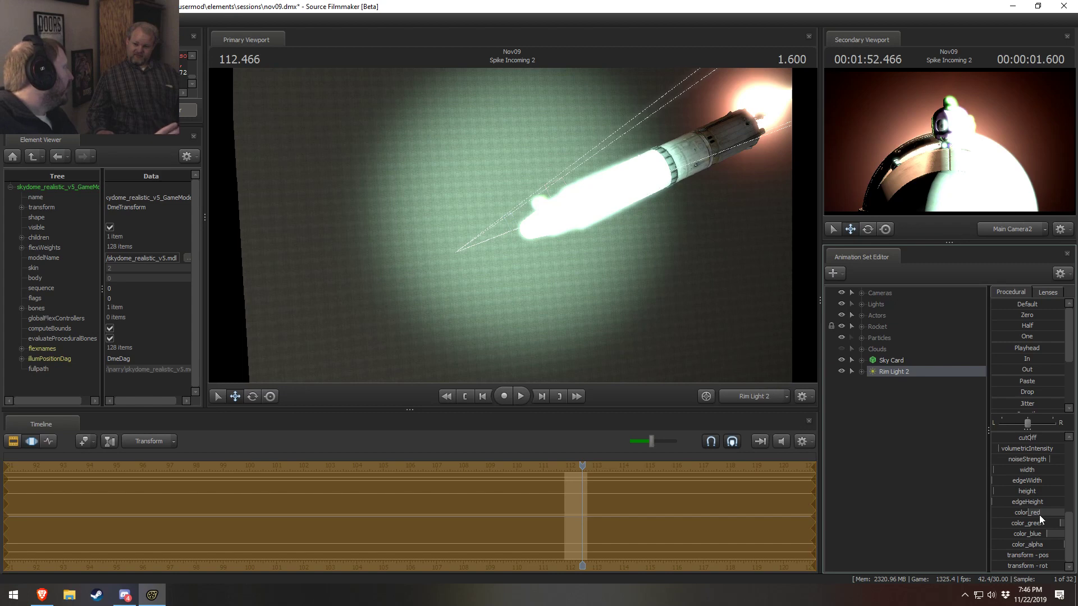
pyautogui.moveTo(1048, 531); pyautogui.dragTo(1062, 534)
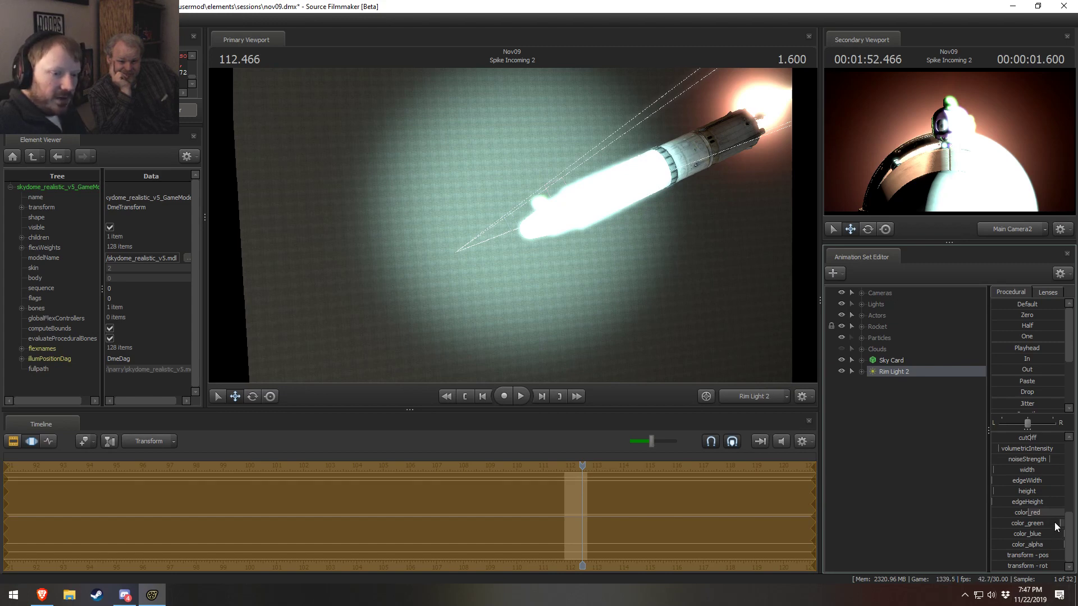
pyautogui.moveTo(1057, 527); pyautogui.dragTo(1043, 528)
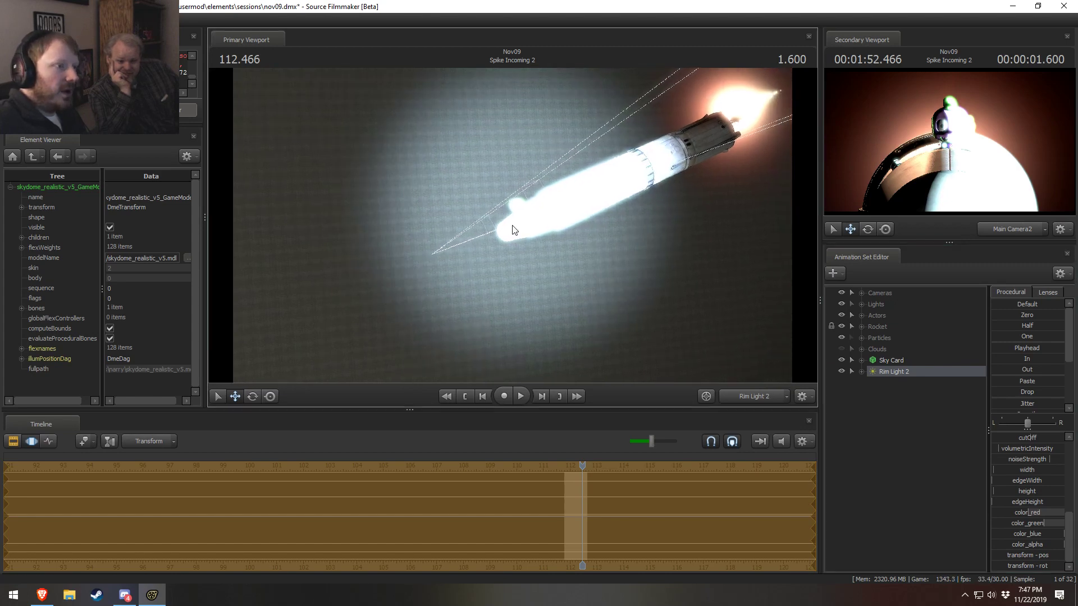
# Lower Rim Light 2's intensity strongly and reposition the light so it shines on the rocket's nose and body
pyautogui.scroll(5, 1009, 443)
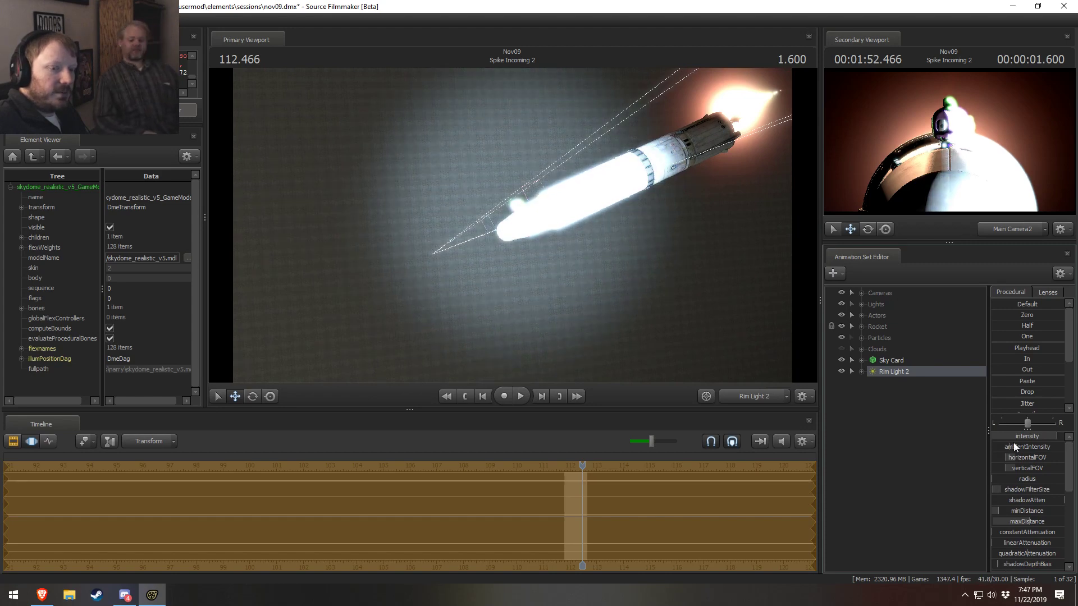
pyautogui.moveTo(1000, 437); pyautogui.dragTo(992, 437)
pyautogui.moveTo(755, 325); pyautogui.dragTo(513, 229)
pyautogui.press('w')
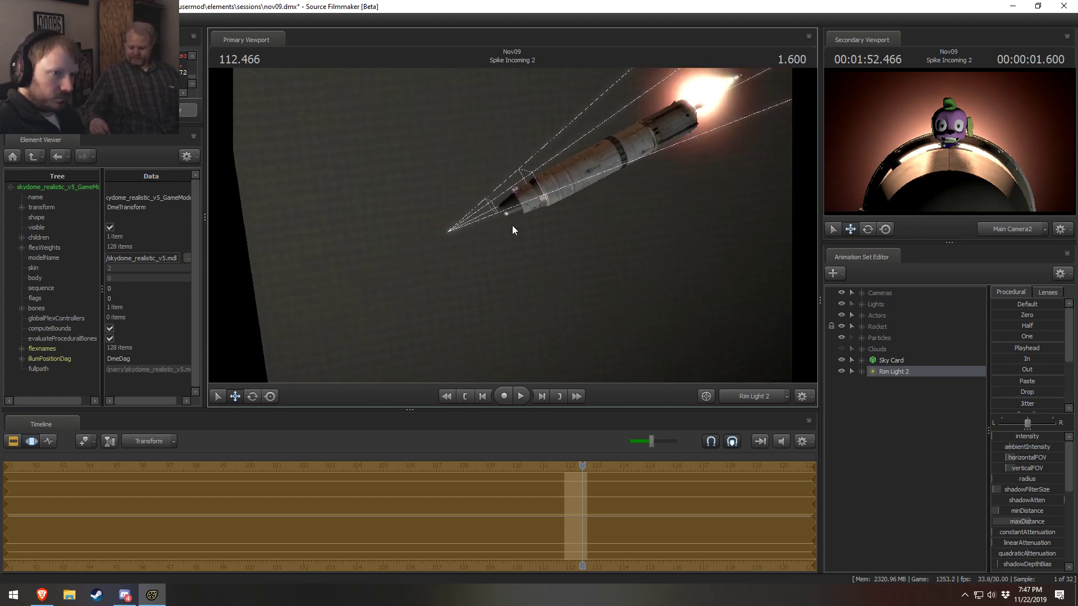
# Tint Rim Light 2 purple by adjusting its colour values, raise its intensity and apply the changes
pyautogui.scroll(-5, 1033, 538)
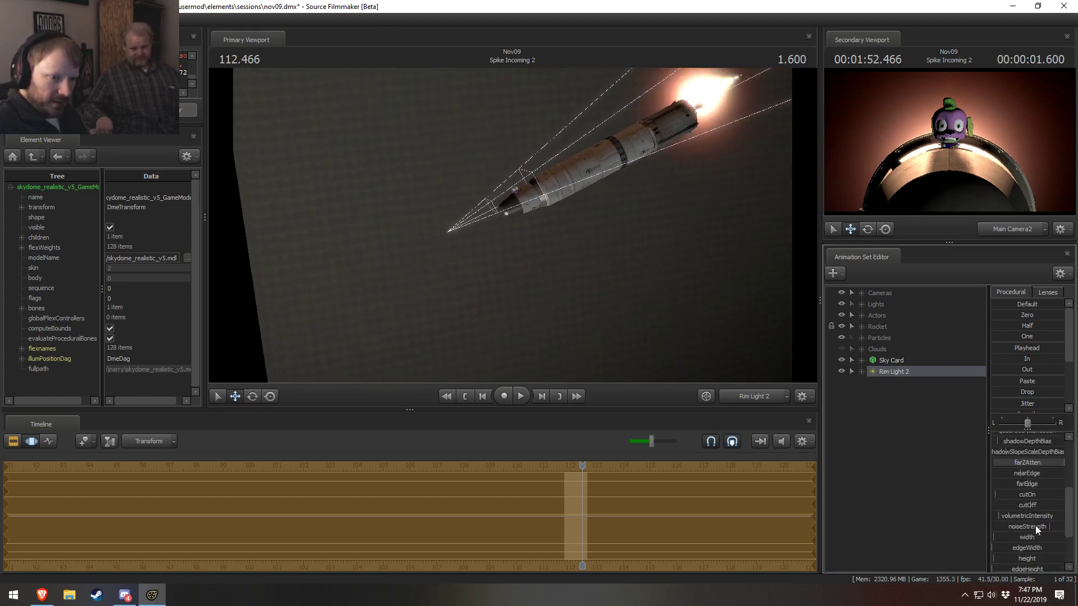
pyautogui.moveTo(1037, 515)
pyautogui.mouseDown()
pyautogui.moveTo(1051, 524)
pyautogui.moveTo(1031, 523)
pyautogui.mouseUp()
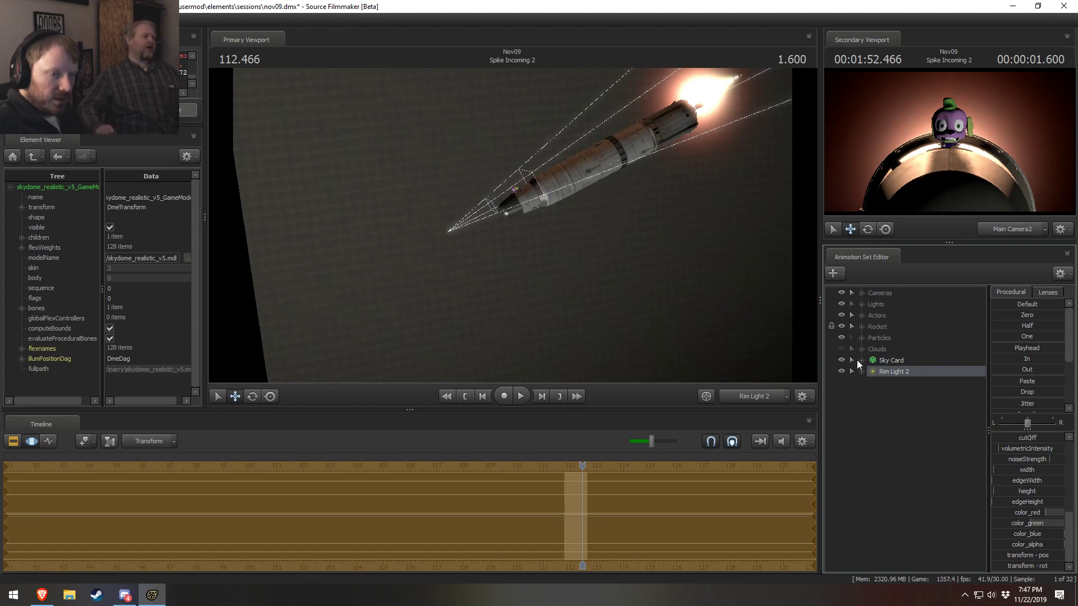
pyautogui.scroll(5, 1021, 474)
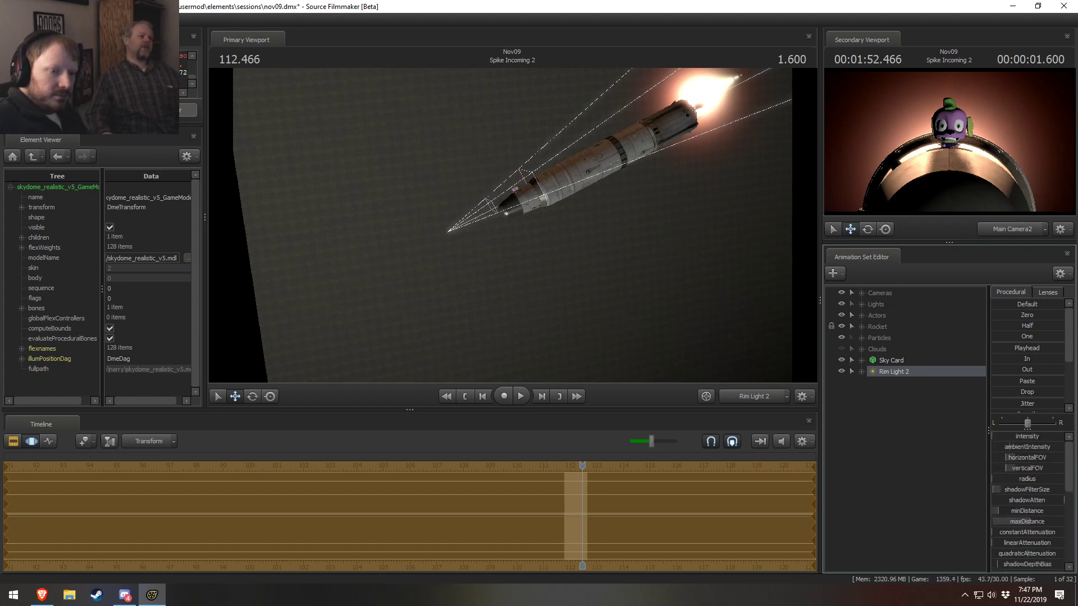
pyautogui.moveTo(1025, 436); pyautogui.dragTo(1025, 439)
pyautogui.press('F2')
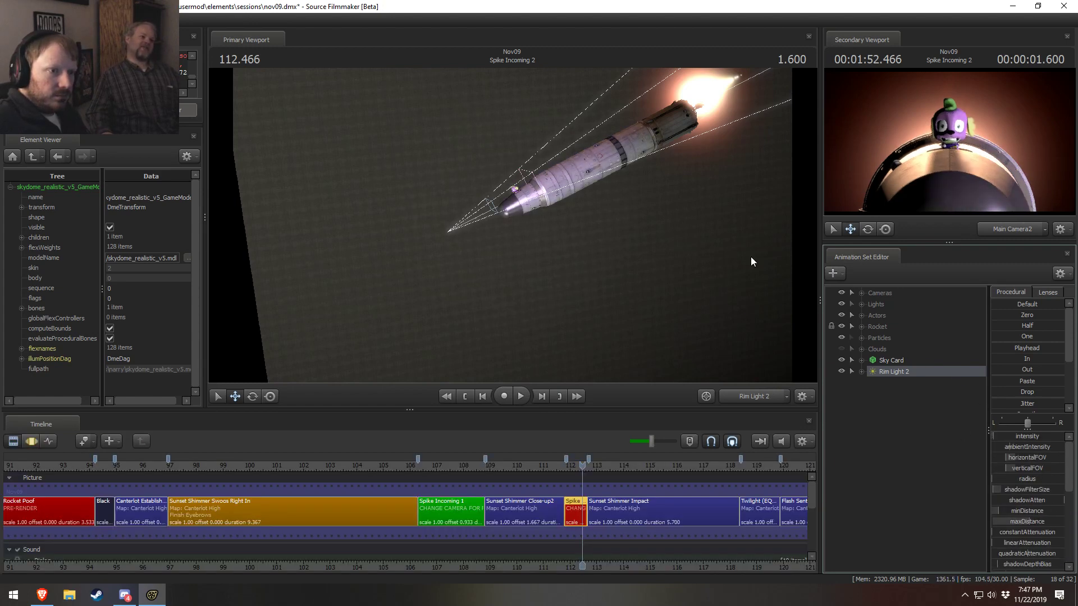
# Edit the value range of Rim Light 2's intensity and reduce the intensity to a softer level
pyautogui.press('F3')
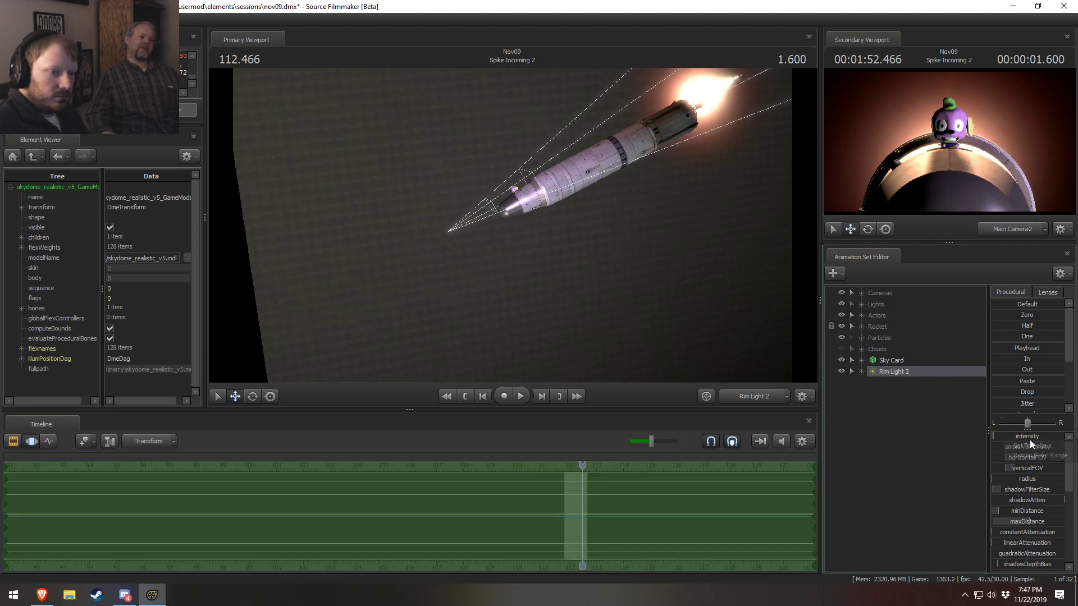
pyautogui.click(1038, 456)
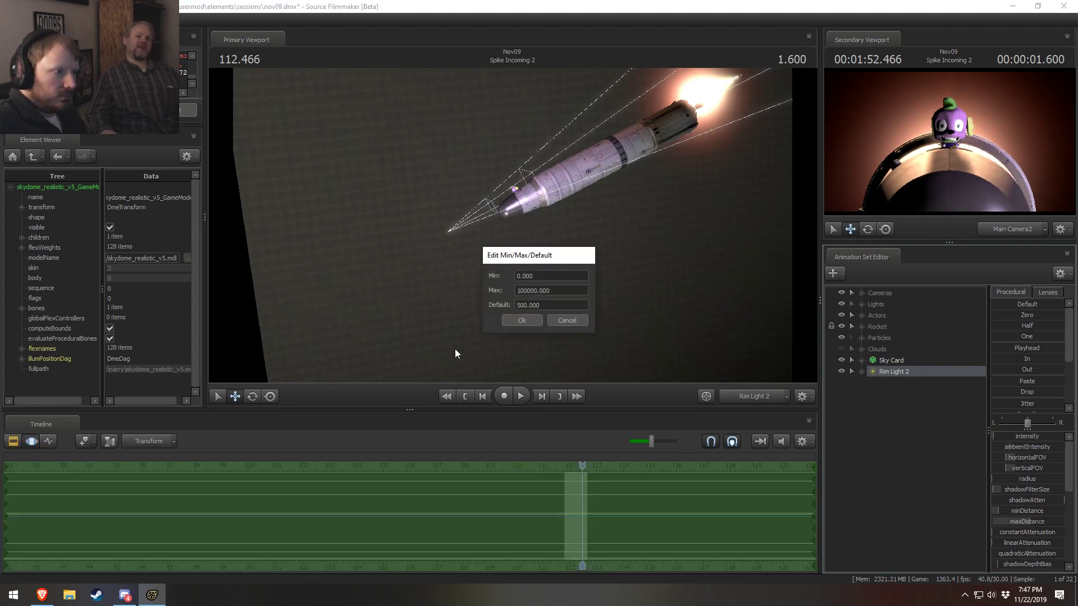
pyautogui.click(523, 320)
pyautogui.moveTo(1029, 436); pyautogui.dragTo(1013, 433)
pyautogui.press('F2')
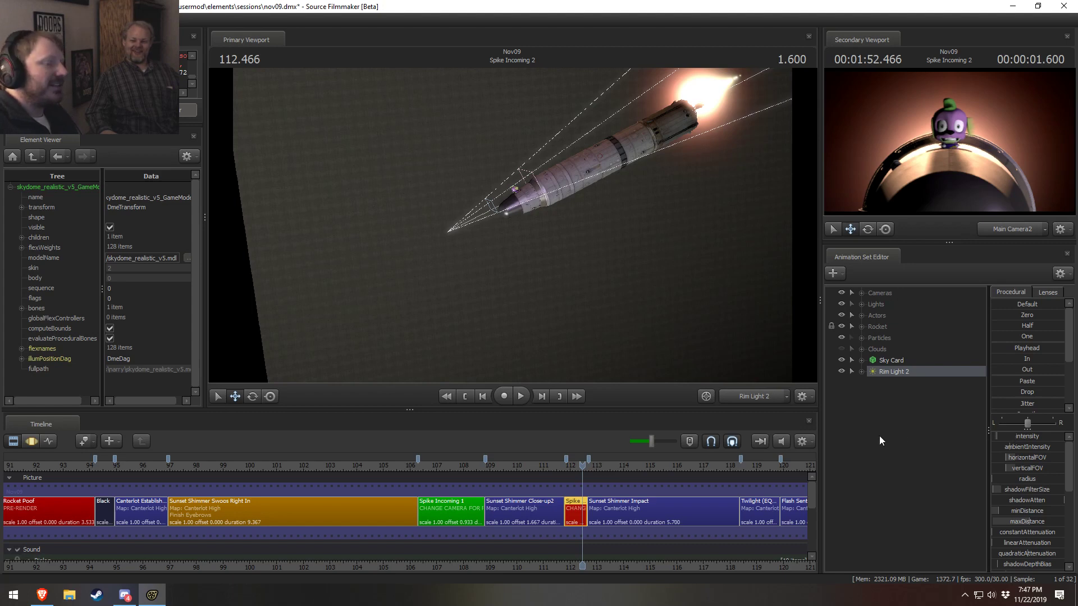
# Rename the Rim Light 2 animation set to Rim Light
pyautogui.rightClick(902, 374)
pyautogui.click(932, 382)
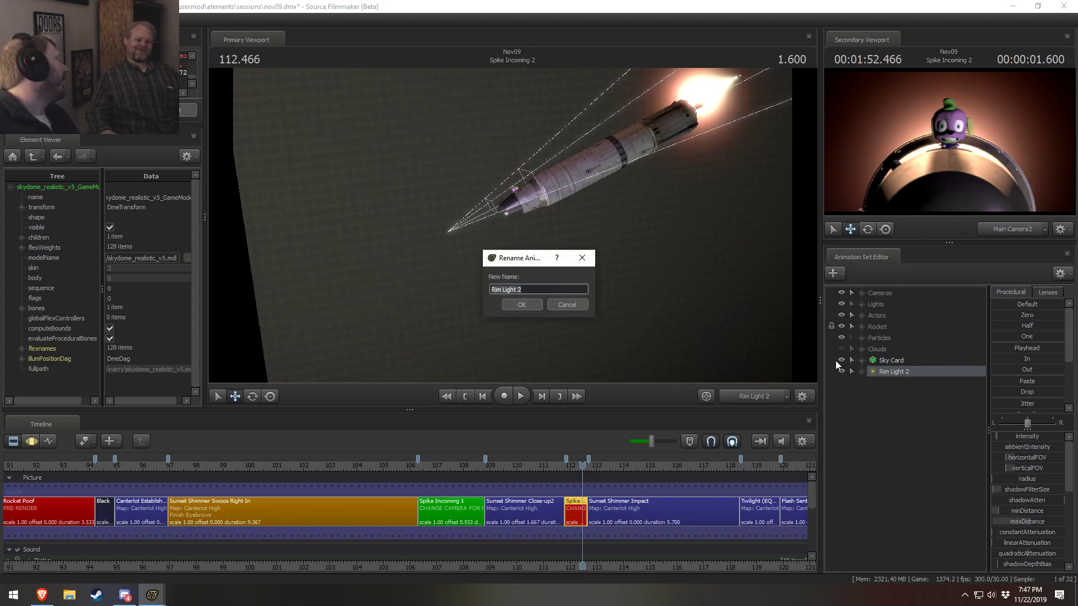
pyautogui.click(551, 289)
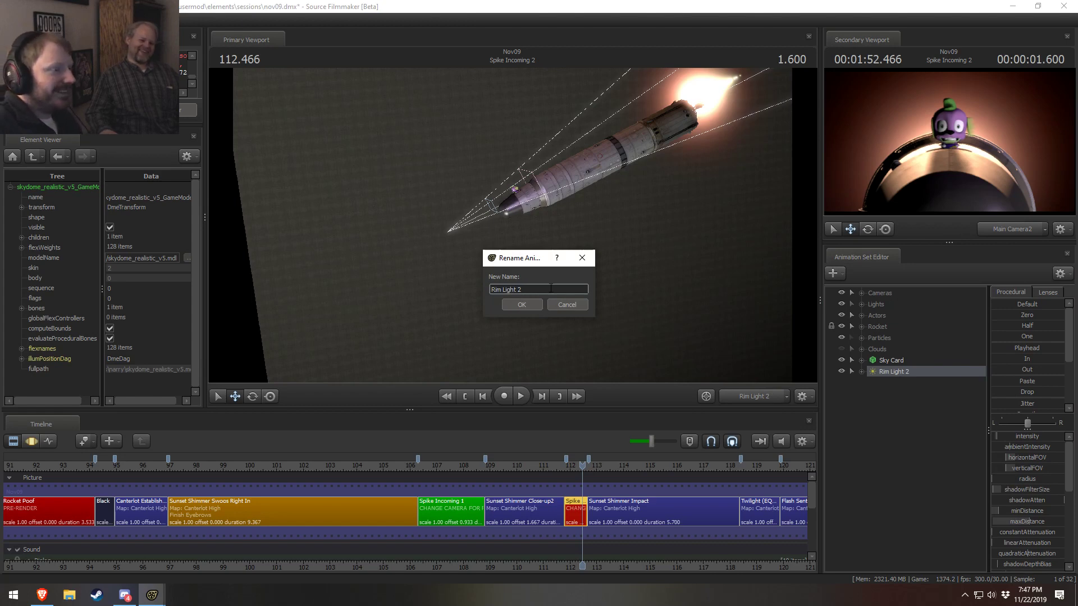
pyautogui.click(516, 304)
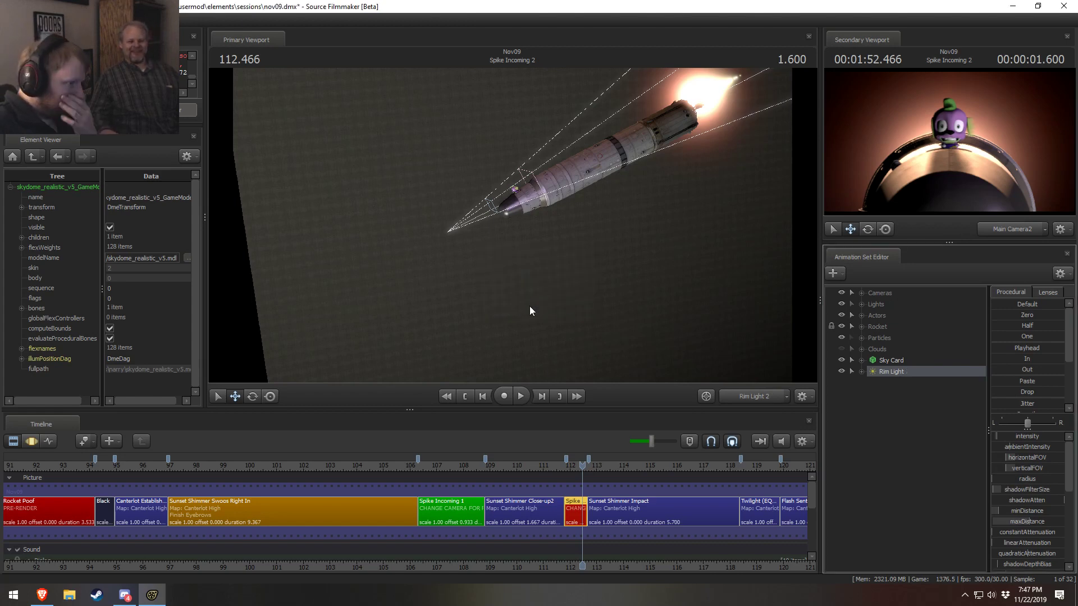
# Rename the Rim Light animation set back to Rim Light 2
pyautogui.rightClick(902, 375)
pyautogui.click(913, 383)
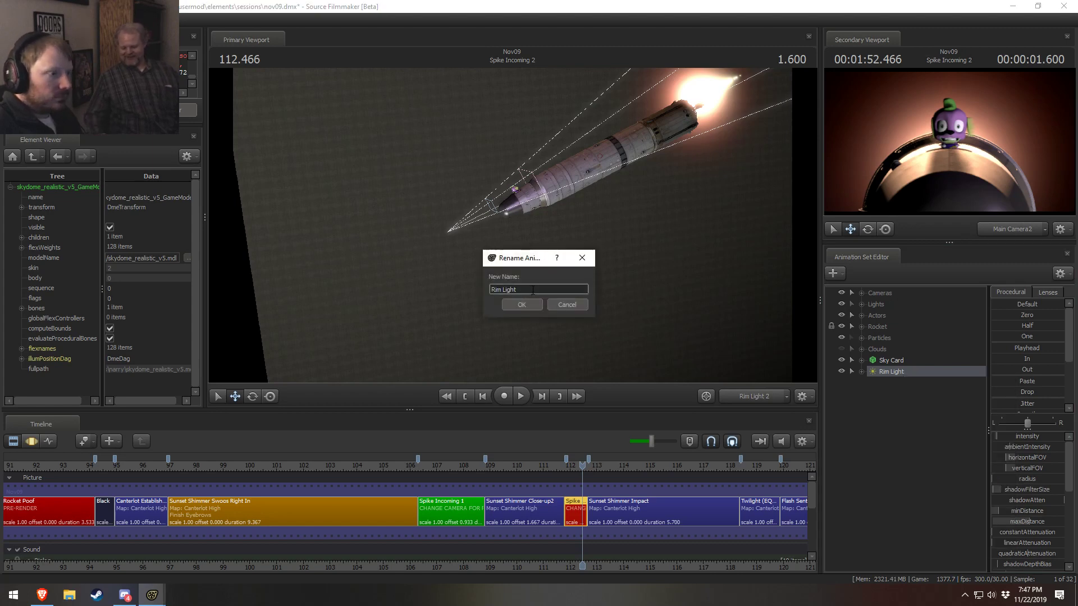
pyautogui.click(517, 304)
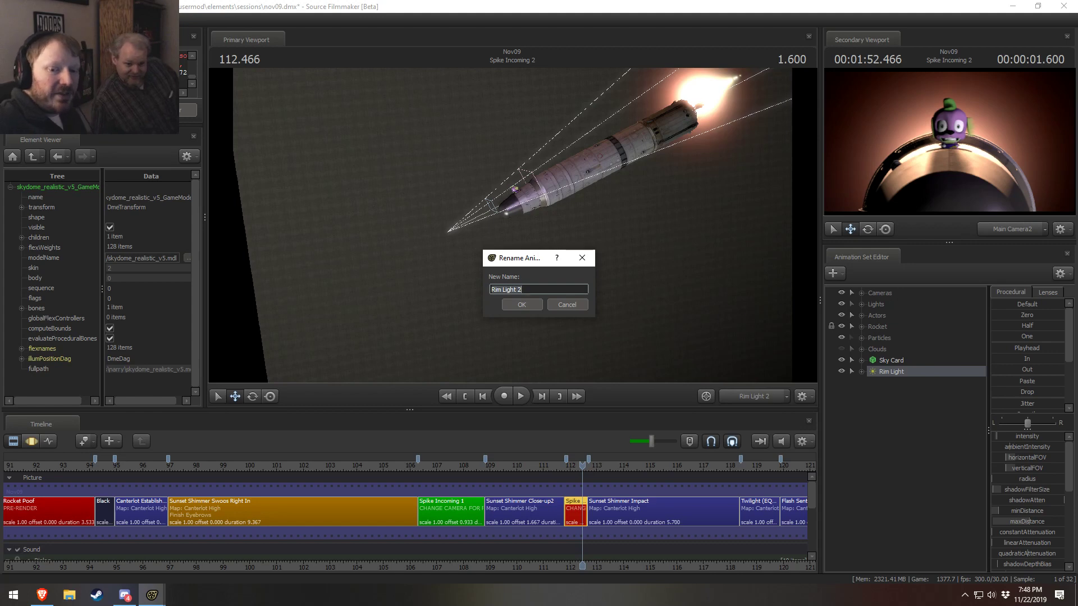
pyautogui.press('Return')
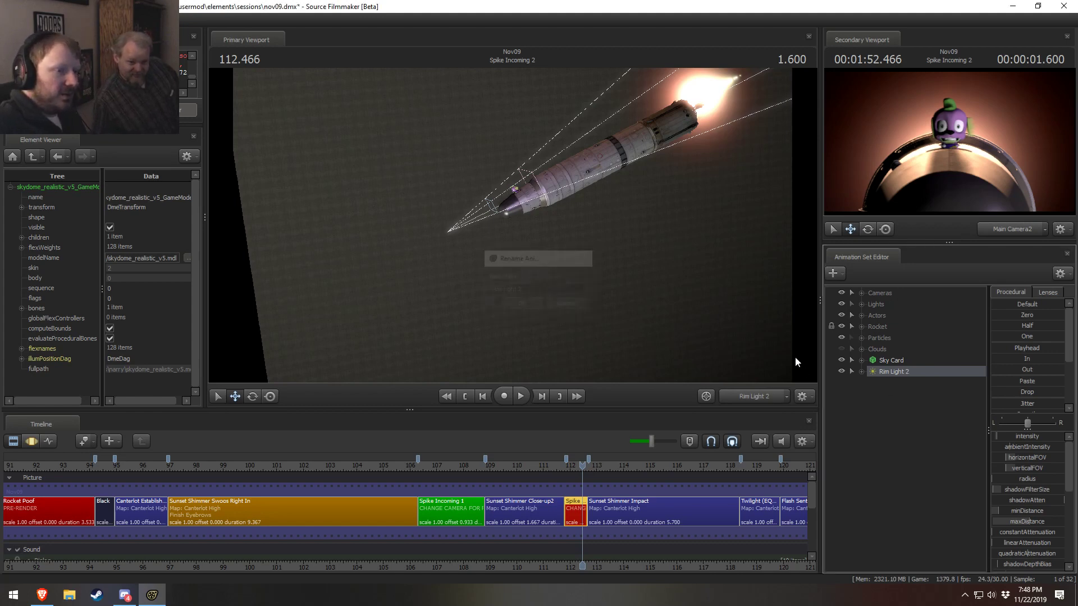
pyautogui.rightClick(895, 370)
pyautogui.click(909, 375)
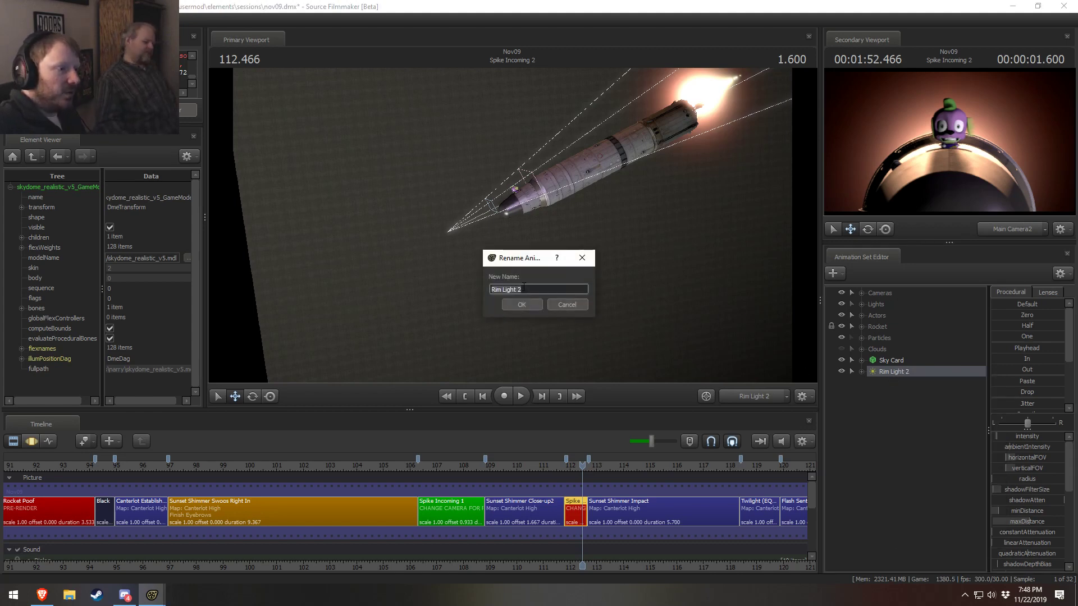
pyautogui.click(575, 307)
# Expand the Lights group, delete Rim Light 1 from it and undo the deletion
pyautogui.click(831, 326)
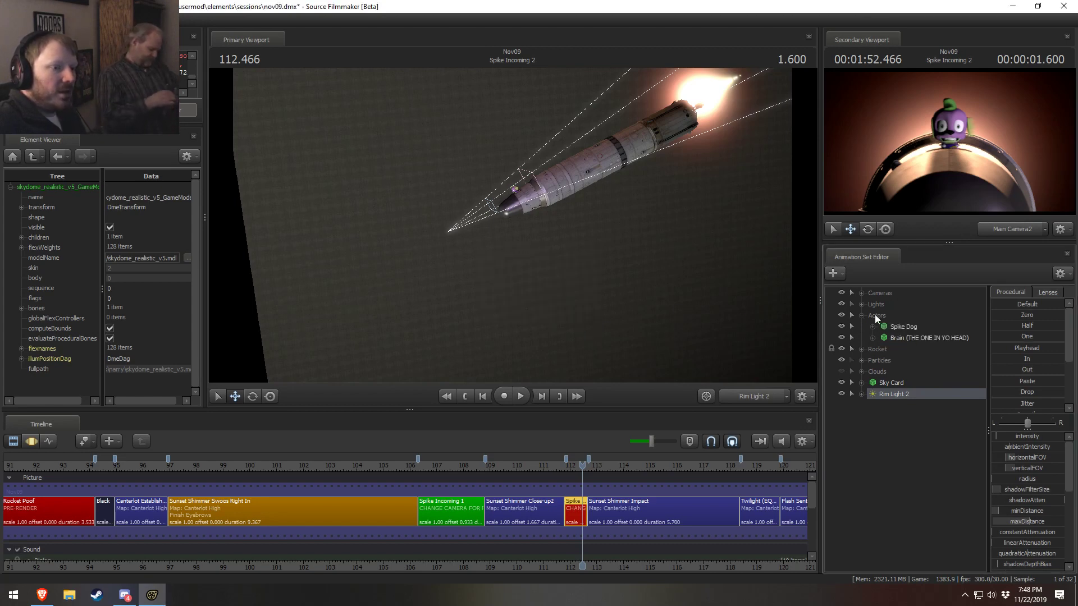
pyautogui.click(861, 306)
pyautogui.click(915, 336)
pyautogui.rightClick(916, 337)
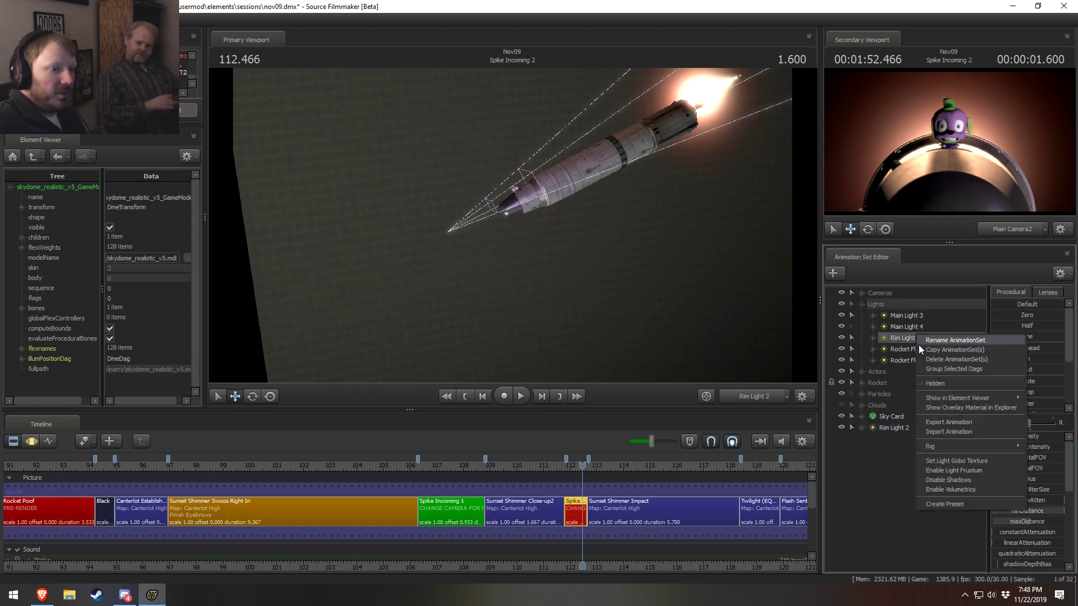
pyautogui.click(923, 358)
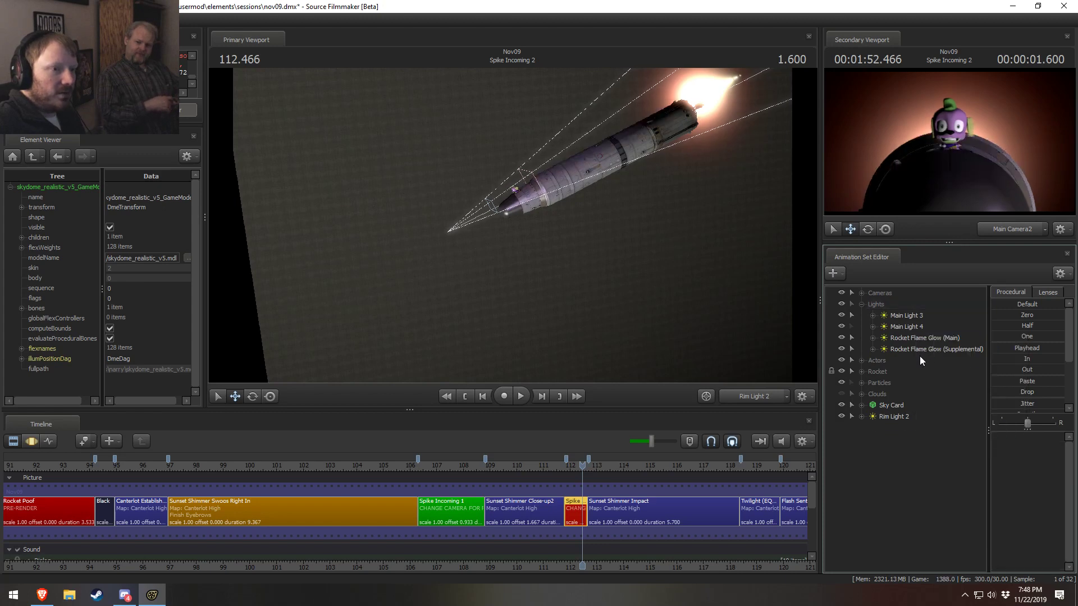
pyautogui.click(895, 339)
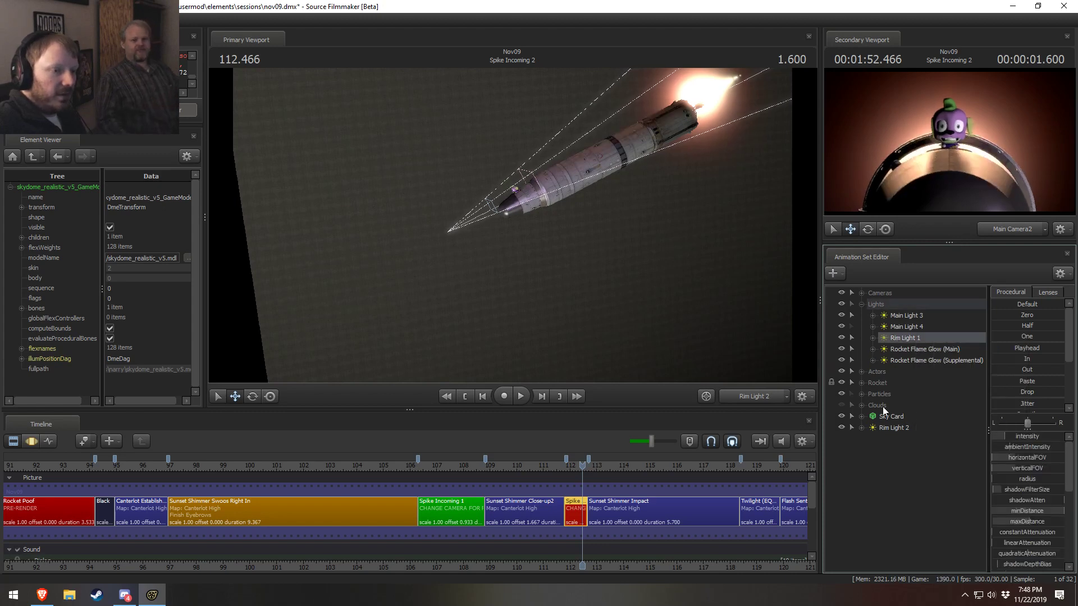
# Duplicate Rim Light 2 by copying and pasting its animation set, and look through the new copy
pyautogui.click(884, 425)
pyautogui.rightClick(884, 427)
pyautogui.click(910, 439)
pyautogui.rightClick(892, 451)
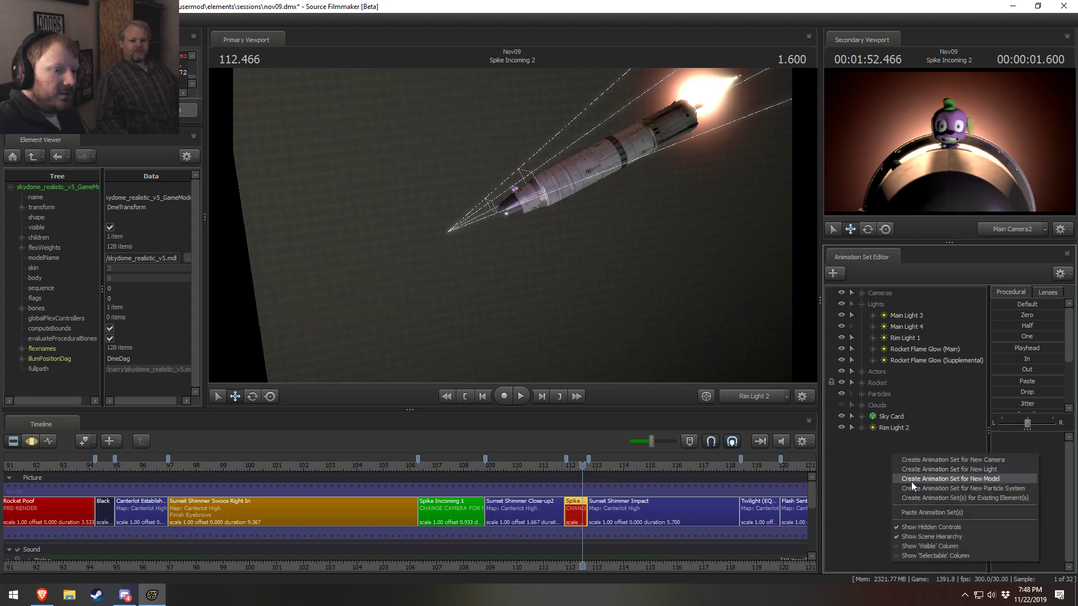
pyautogui.click(912, 514)
pyautogui.click(893, 440)
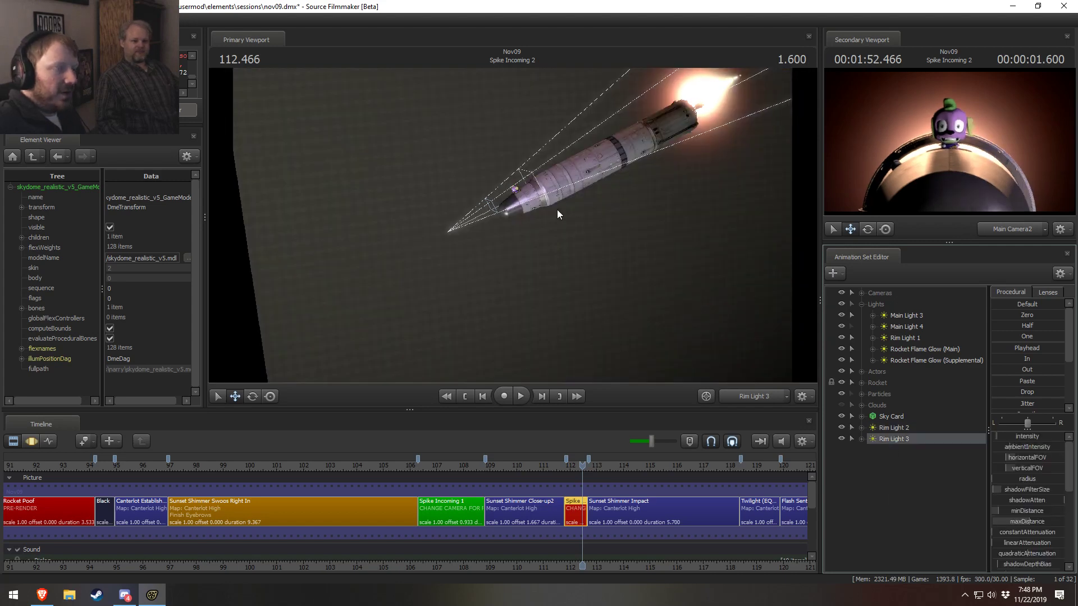
# Move Rim Light 3 to the opposite side of the rocket and aim it at the nose and body
pyautogui.press('F3')
pyautogui.moveTo(514, 225); pyautogui.dragTo(650, 217)
pyautogui.moveTo(513, 226)
pyautogui.mouseDown()
pyautogui.moveTo(503, 221)
pyautogui.moveTo(484, 242)
pyautogui.moveTo(517, 162)
pyautogui.moveTo(512, 230)
pyautogui.mouseUp()
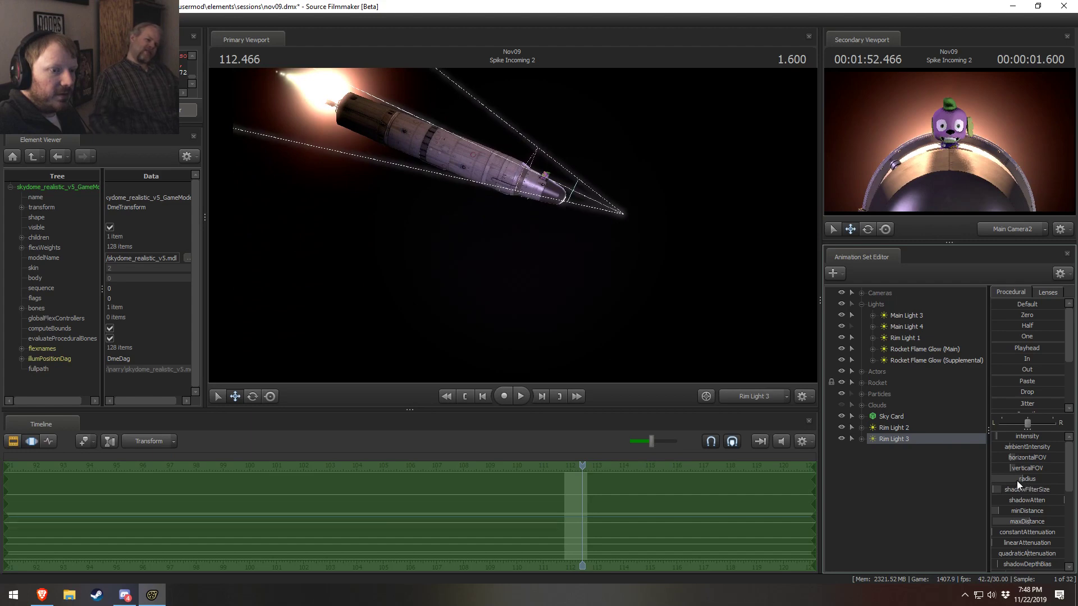
# Try raising Rim Light 3's radius to its maximum and undo the radius change
pyautogui.moveTo(1017, 481); pyautogui.dragTo(1074, 480)
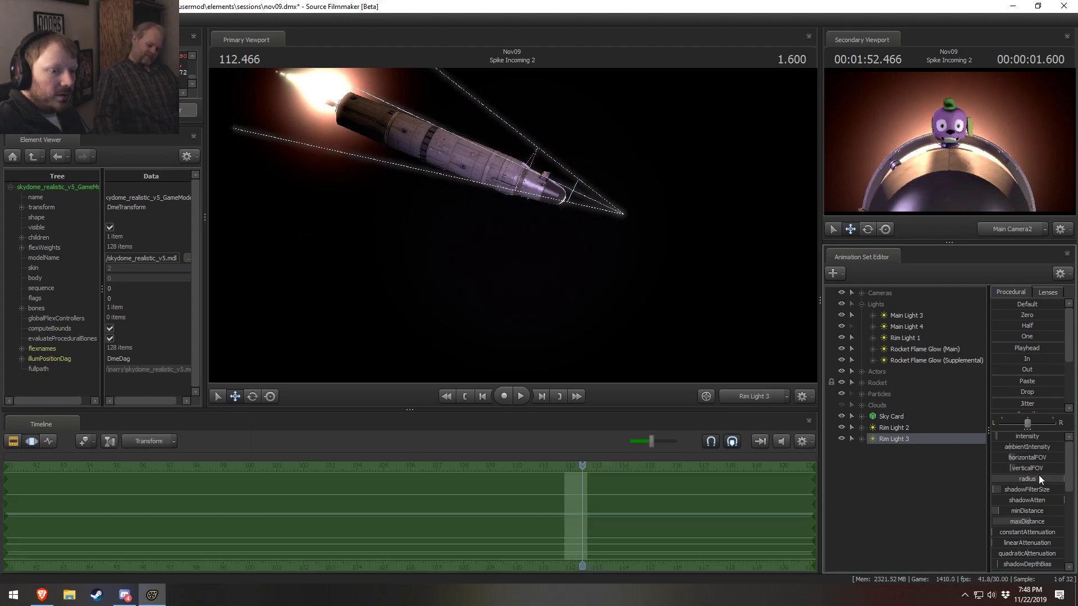
pyautogui.hotkey('ctrl', 'z')
pyautogui.hotkey('ctrl', 'z')
pyautogui.hotkey('ctrl', 'z')
pyautogui.hotkey('ctrl', 'z')
pyautogui.hotkey('ctrl', 'z')
pyautogui.hotkey('ctrl', 'z')
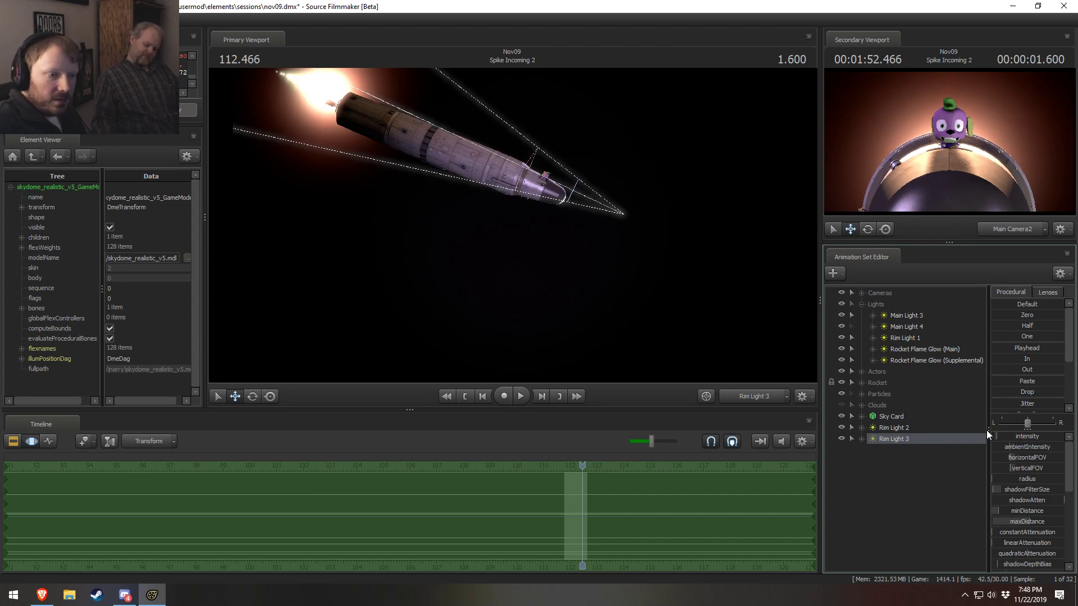
# Move Rim Light 3 farther from the rocket, re-aim it, lower its intensity and apply the changes
pyautogui.press('F2')
pyautogui.press('F3')
pyautogui.moveTo(1013, 437); pyautogui.dragTo(995, 437)
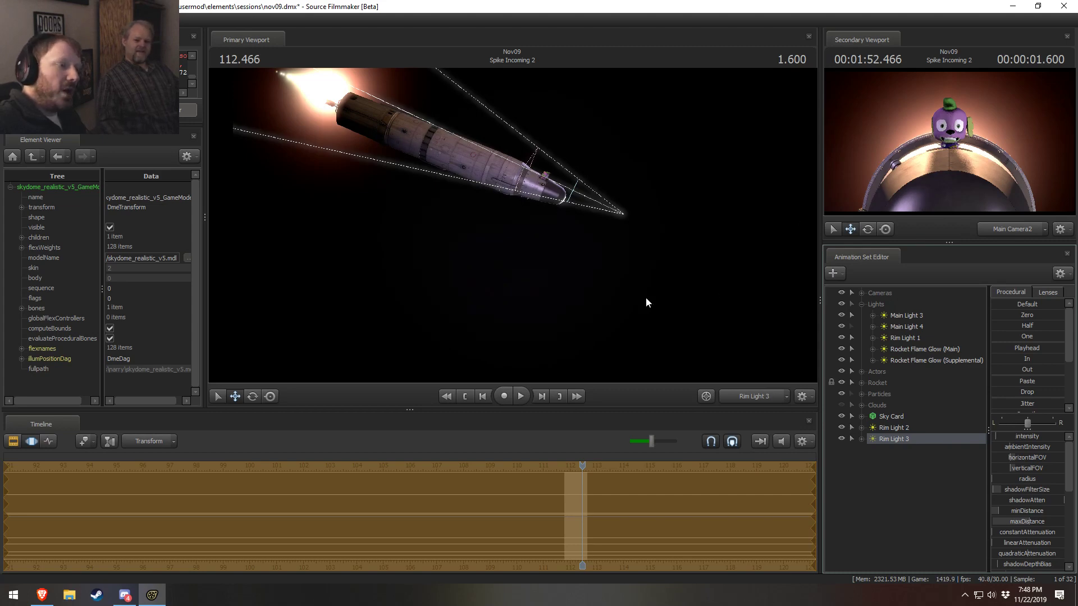
pyautogui.moveTo(646, 302); pyautogui.dragTo(509, 236)
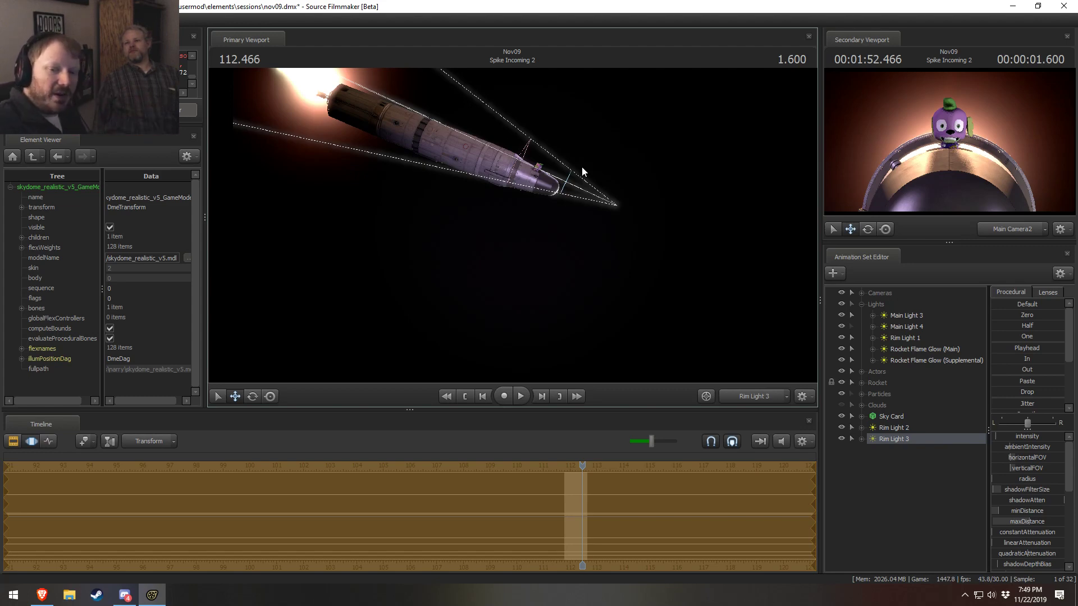
pyautogui.moveTo(648, 237); pyautogui.dragTo(635, 209)
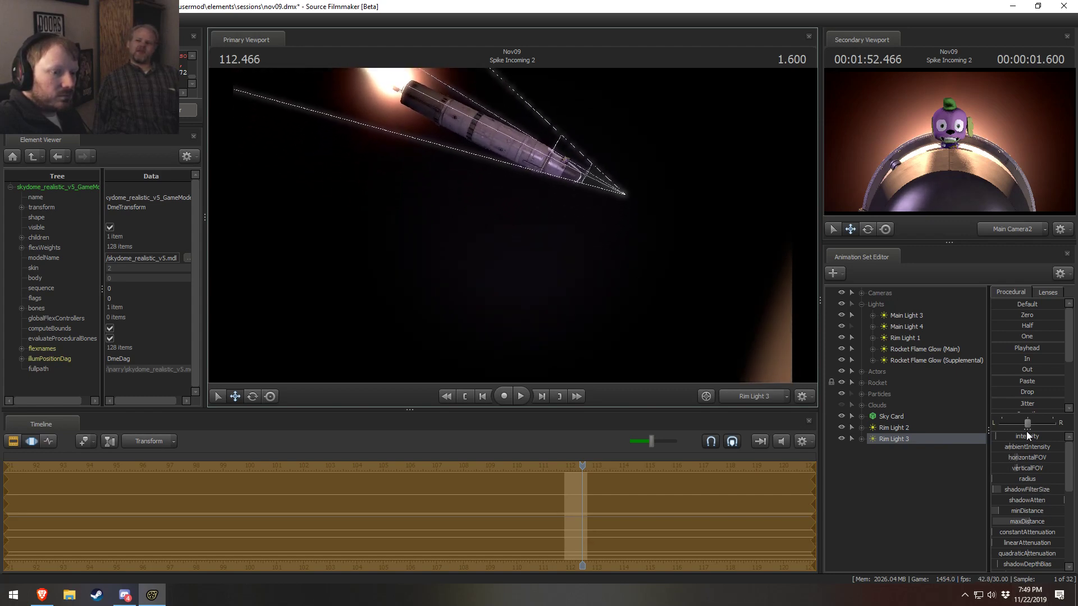
pyautogui.moveTo(1027, 435); pyautogui.dragTo(1026, 436)
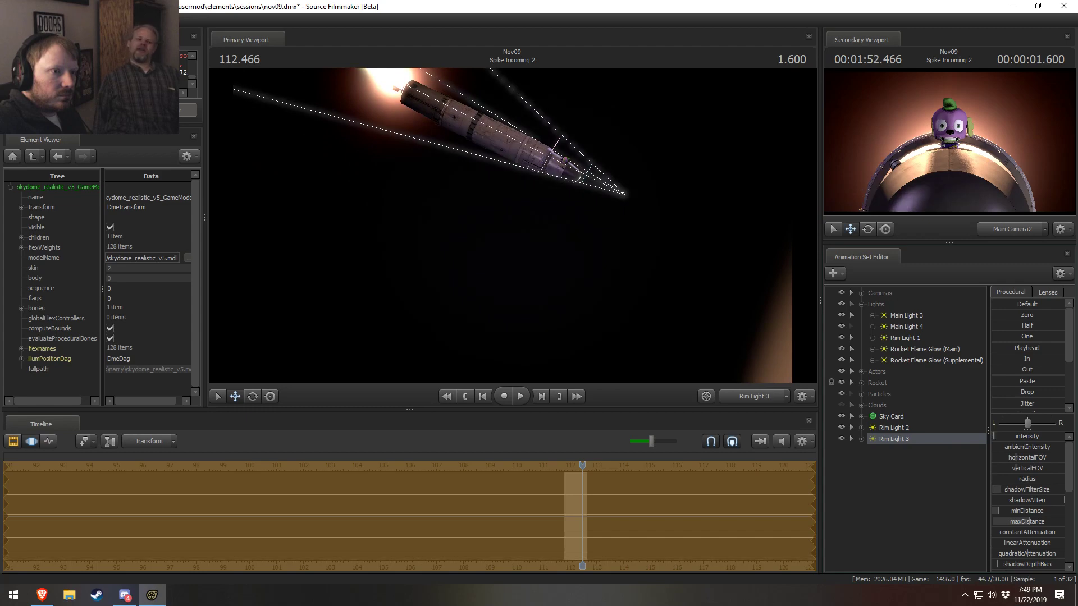
pyautogui.press('F2')
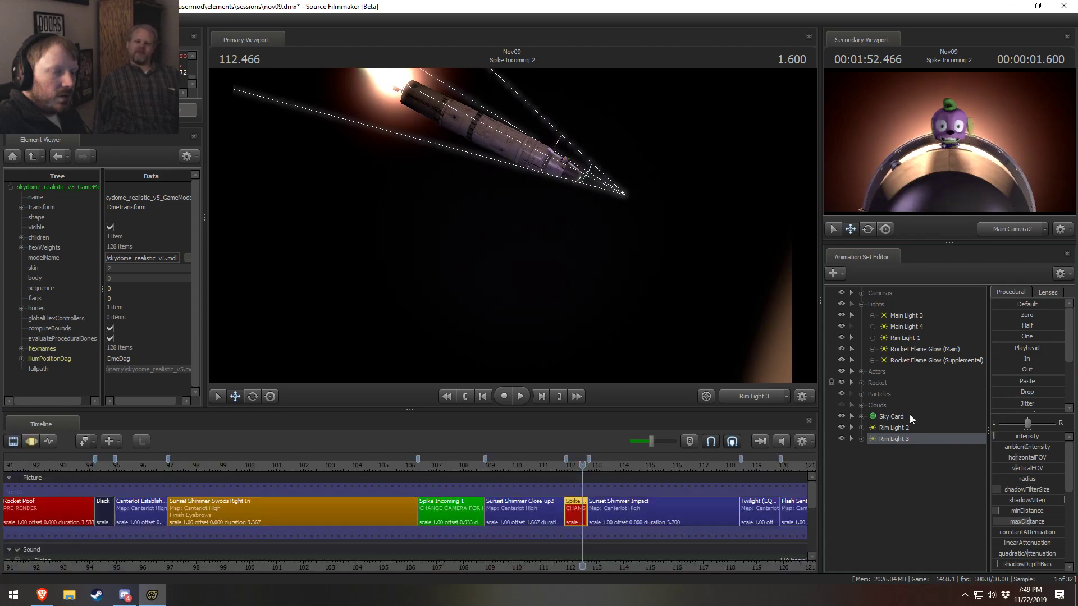
# Look through Rim Light 2, reposition it close to the rocket's nose and Spike, and widen its field of view
pyautogui.click(892, 428)
pyautogui.press('F3')
pyautogui.moveTo(533, 199); pyautogui.dragTo(512, 224)
pyautogui.press('F2')
pyautogui.press('F3')
pyautogui.scroll(5, 546, 215)
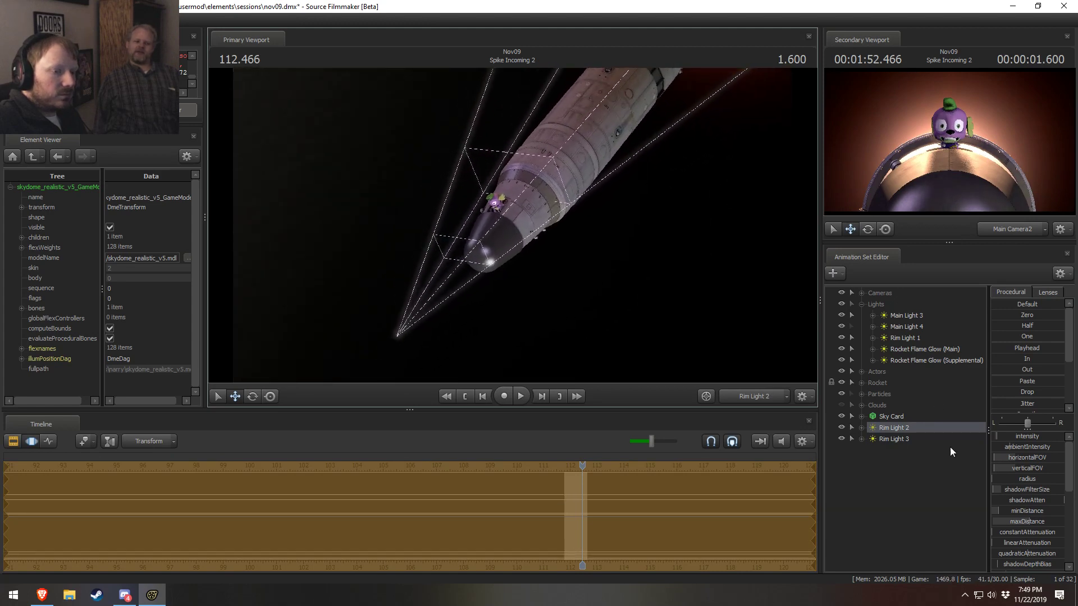
# Look through Rim Light 3, then Rim Light 2, fine-tune each one's aim at the rocket's nose and Spike, and apply the changes
pyautogui.click(893, 439)
pyautogui.moveTo(563, 267); pyautogui.dragTo(550, 245)
pyautogui.scroll(3, 548, 260)
pyautogui.scroll(5, 543, 261)
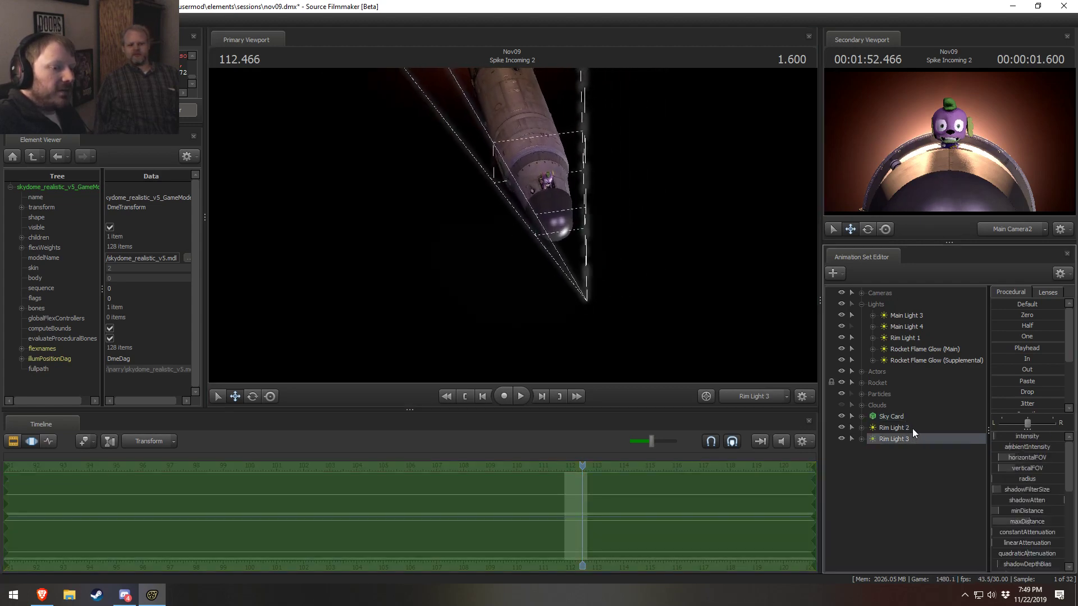
pyautogui.click(911, 429)
pyautogui.moveTo(513, 226)
pyautogui.mouseDown()
pyautogui.moveTo(463, 218)
pyautogui.moveTo(512, 224)
pyautogui.mouseUp()
pyautogui.press('F2')
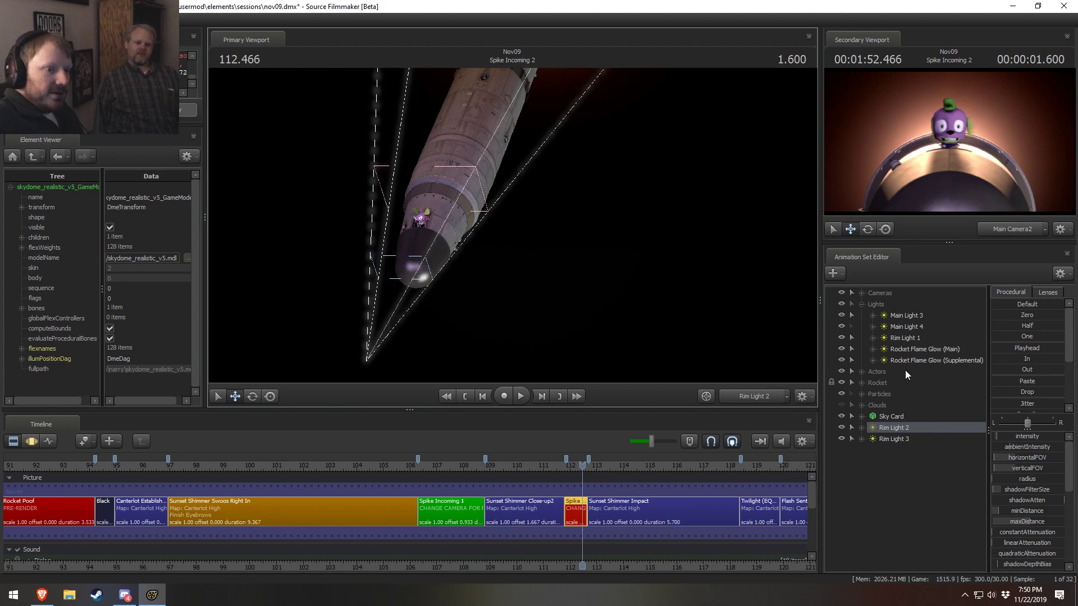
# Select Rim Light 1 and switch the timeline to the Motion Editor
pyautogui.click(905, 338)
pyautogui.press('F4')
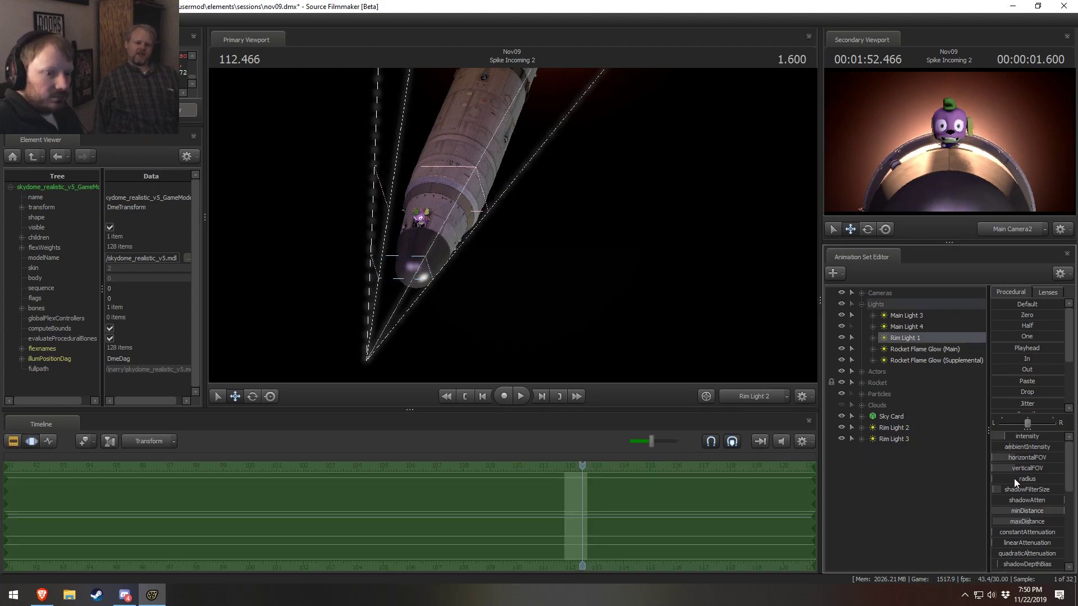
pyautogui.press('F2')
pyautogui.press('F3')
pyautogui.press('F2')
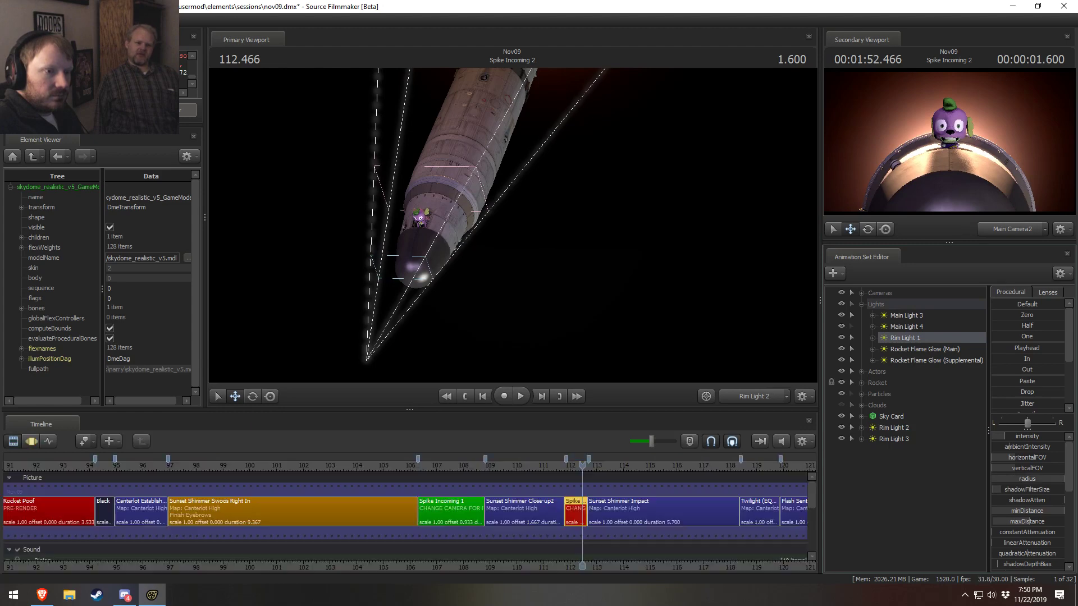
pyautogui.press('F3')
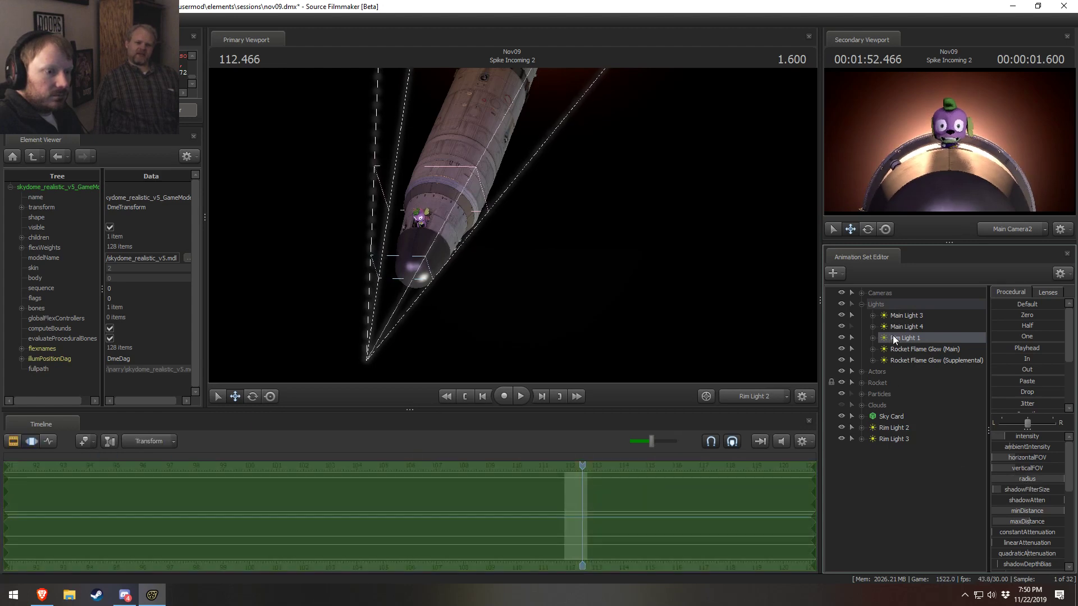
# Move Rim Light 2 and Rim Light 3 into the Lights group beside Rim Light 1
pyautogui.click(892, 432)
pyautogui.keyDown('ctrl'); pyautogui.moveTo(891, 440); pyautogui.dragTo(905, 342); pyautogui.keyUp('ctrl')
# Look through Rim Light 1, adjust its aim slightly and raise its radius to the slider's maximum
pyautogui.moveTo(903, 339); pyautogui.dragTo(689, 272)
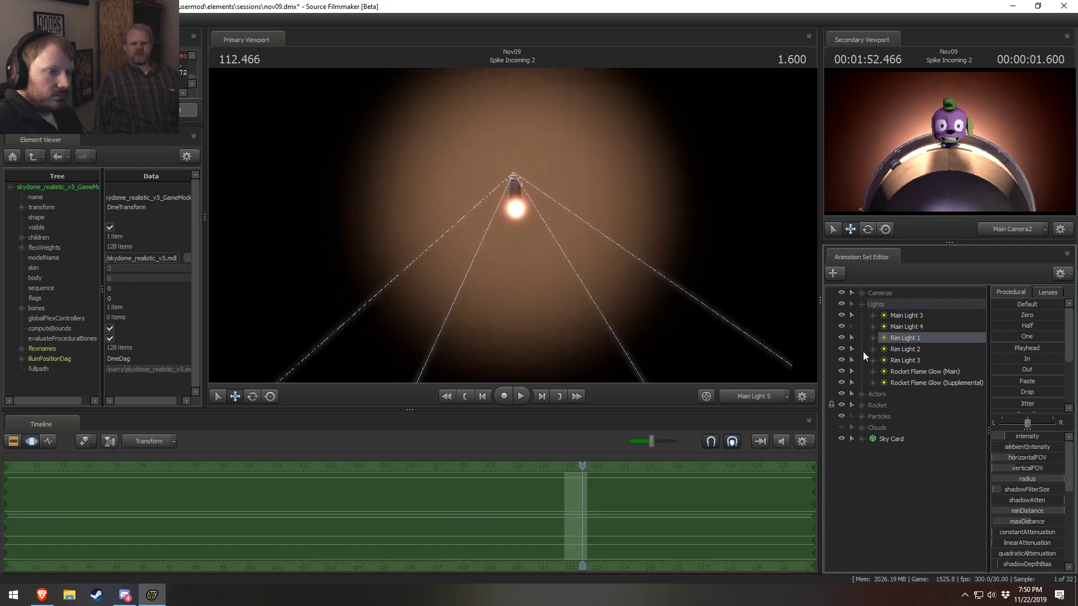
pyautogui.moveTo(477, 196)
pyautogui.mouseDown()
pyautogui.moveTo(496, 198)
pyautogui.moveTo(508, 220)
pyautogui.moveTo(489, 196)
pyautogui.mouseUp()
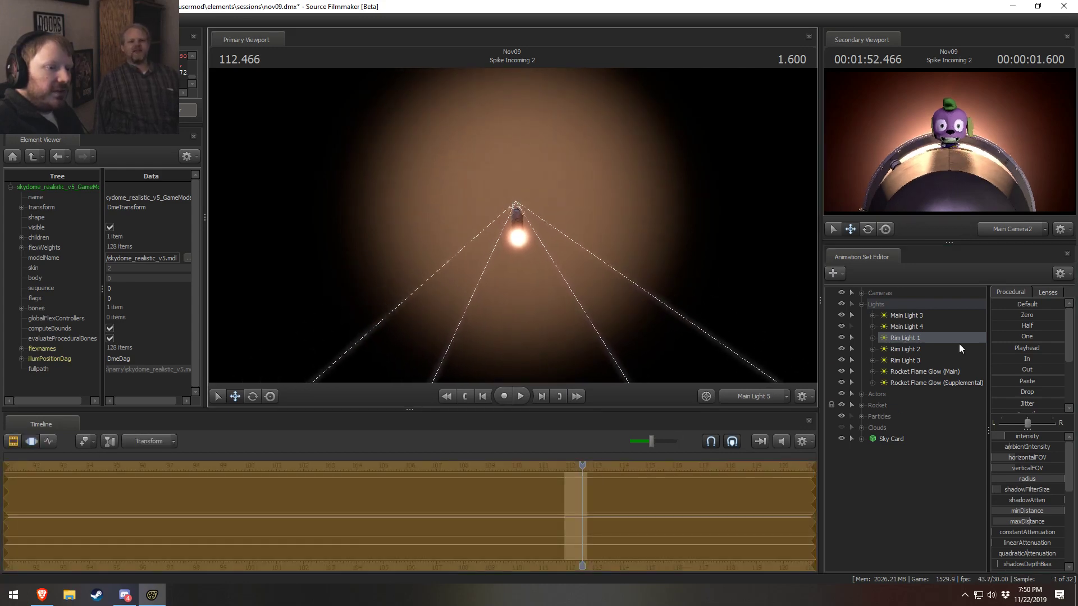
pyautogui.rightClick(921, 336)
pyautogui.click(1056, 501)
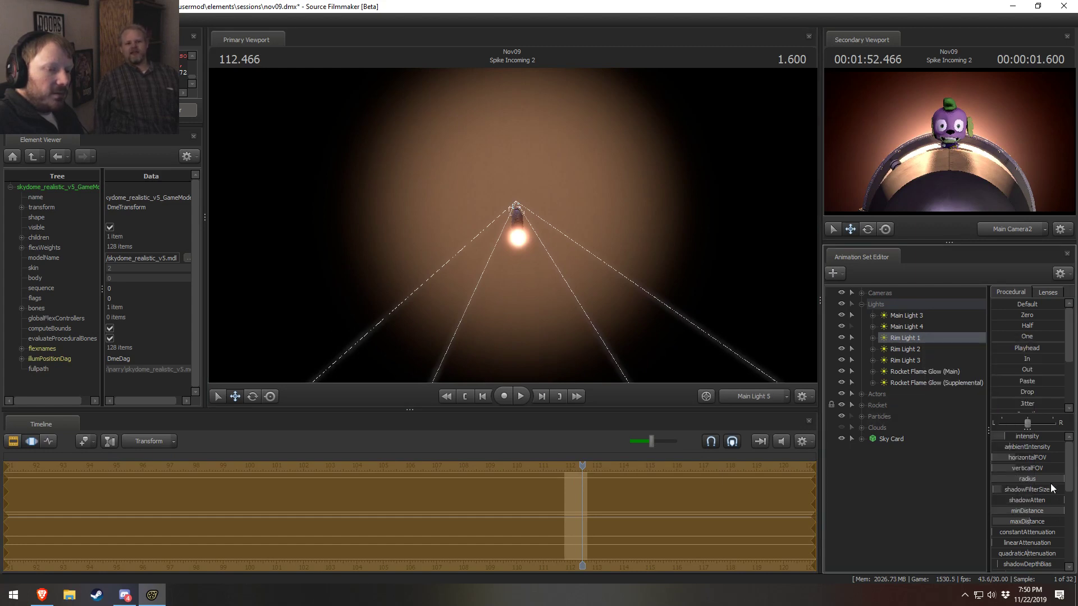
# Remap Rim Light 1's horizontal FOV slider range to a minimum of 3
pyautogui.rightClick(1027, 458)
pyautogui.click(1032, 474)
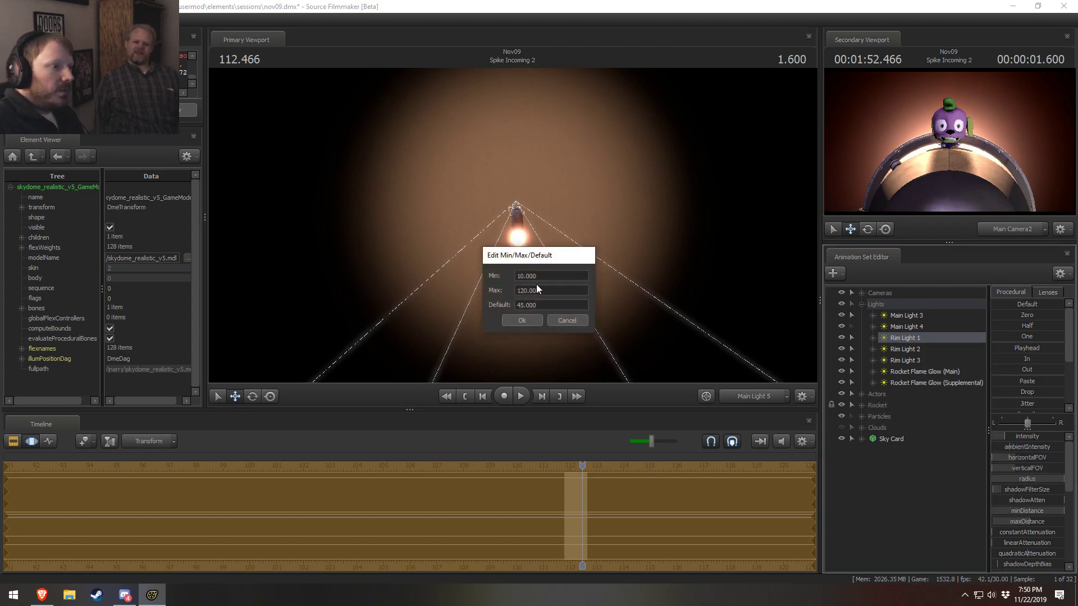
pyautogui.click(524, 321)
# Try to remap Rim Light 1's vertical FOV slider range to a minimum of 3 with a new maximum
pyautogui.rightClick(1023, 474)
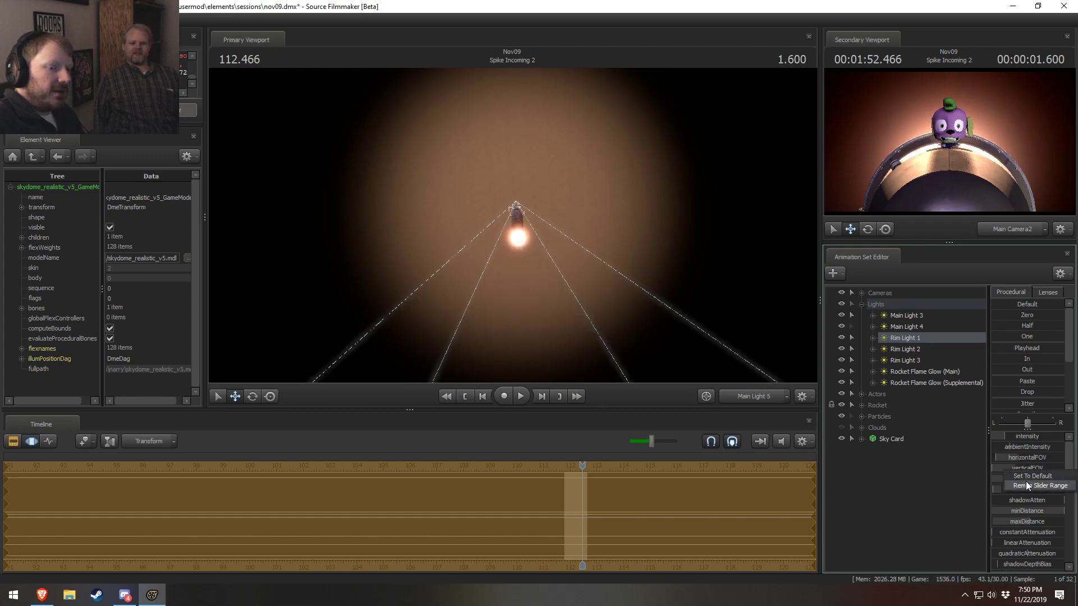
pyautogui.click(1028, 482)
pyautogui.doubleClick(525, 275)
pyautogui.write('3')
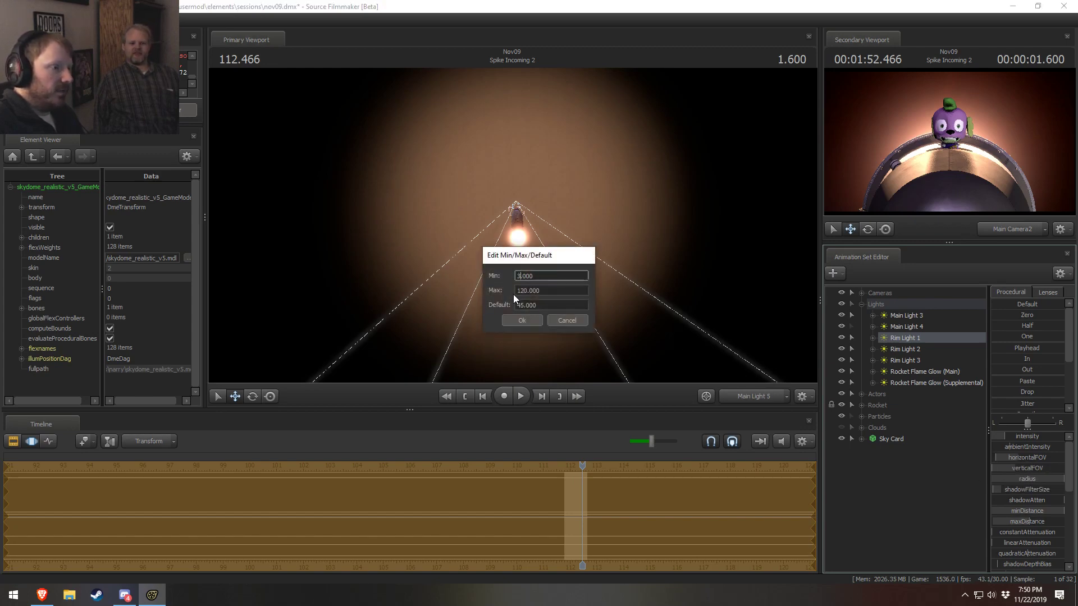
pyautogui.press('Tab')
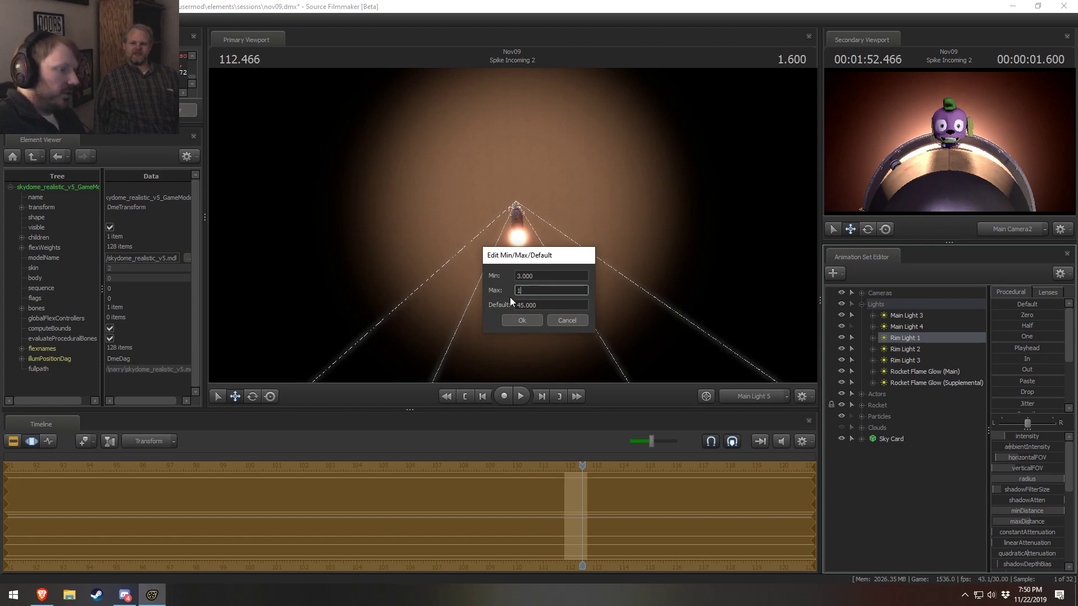
pyautogui.click(533, 322)
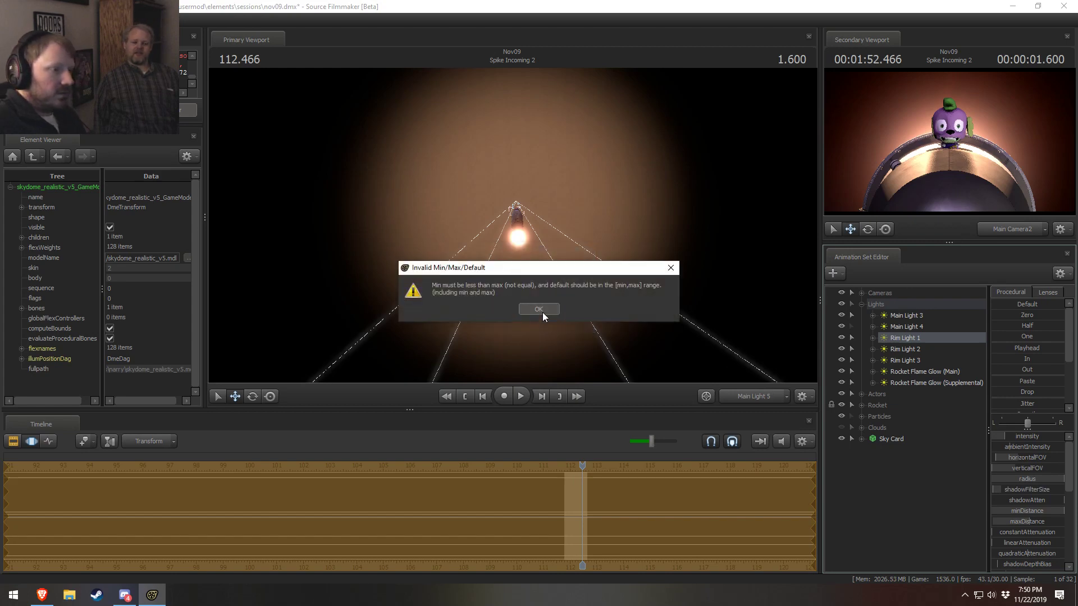
pyautogui.click(543, 316)
# Set the maximum and default of Rim Light 1's horizontal FOV slider range to 60
pyautogui.rightClick(1013, 461)
pyautogui.click(1020, 473)
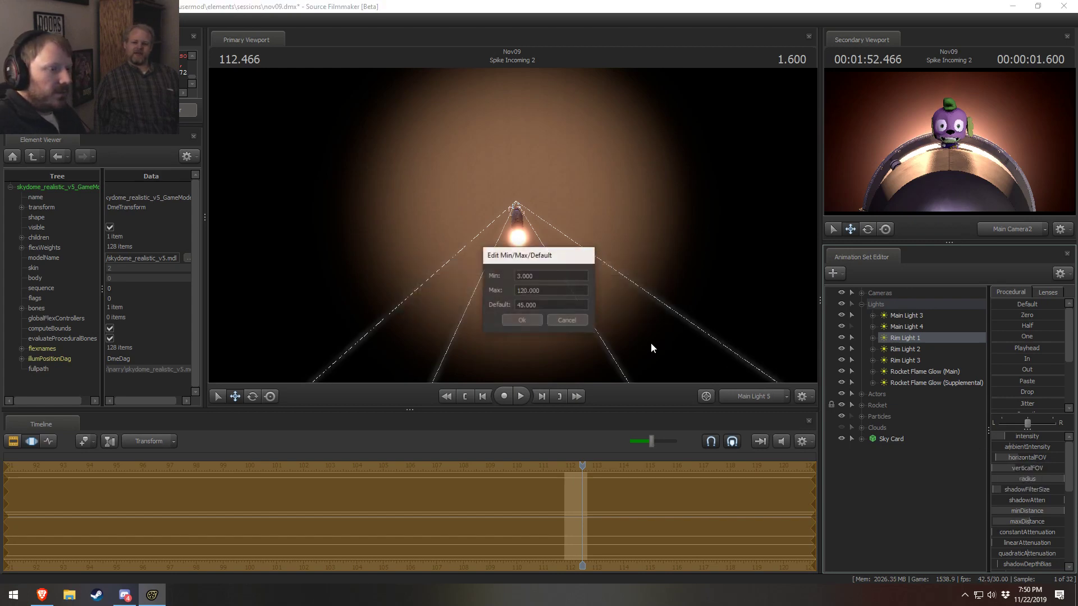
pyautogui.press('Tab')
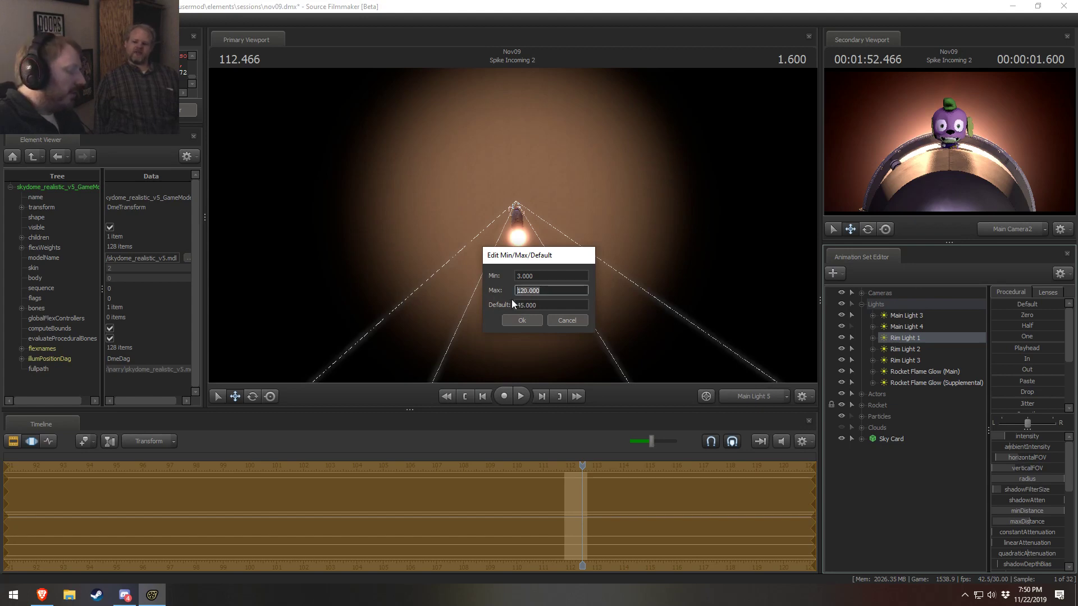
pyautogui.write('60')
pyautogui.press('Tab')
pyautogui.write('60')
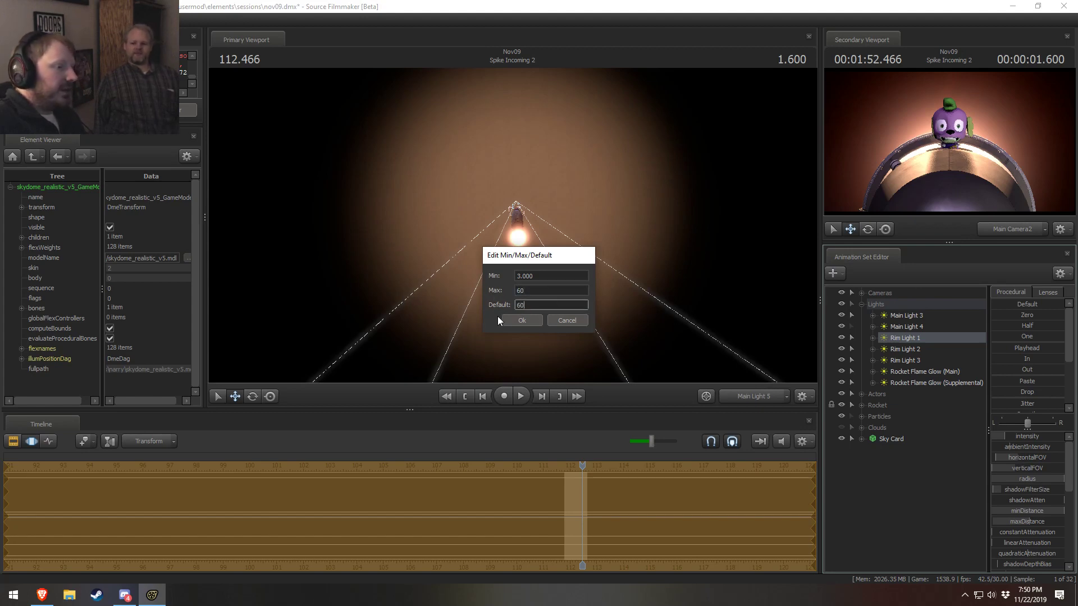
pyautogui.click(519, 320)
# Set the maximum of Rim Light 1's vertical FOV slider range to 60
pyautogui.rightClick(1014, 468)
pyautogui.click(1021, 481)
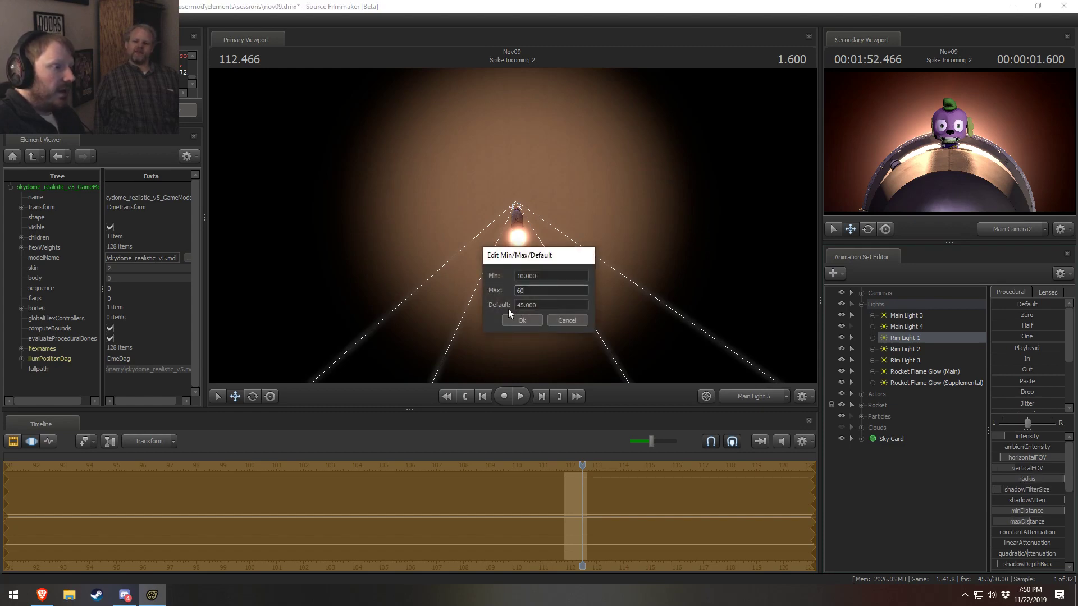
pyautogui.click(531, 323)
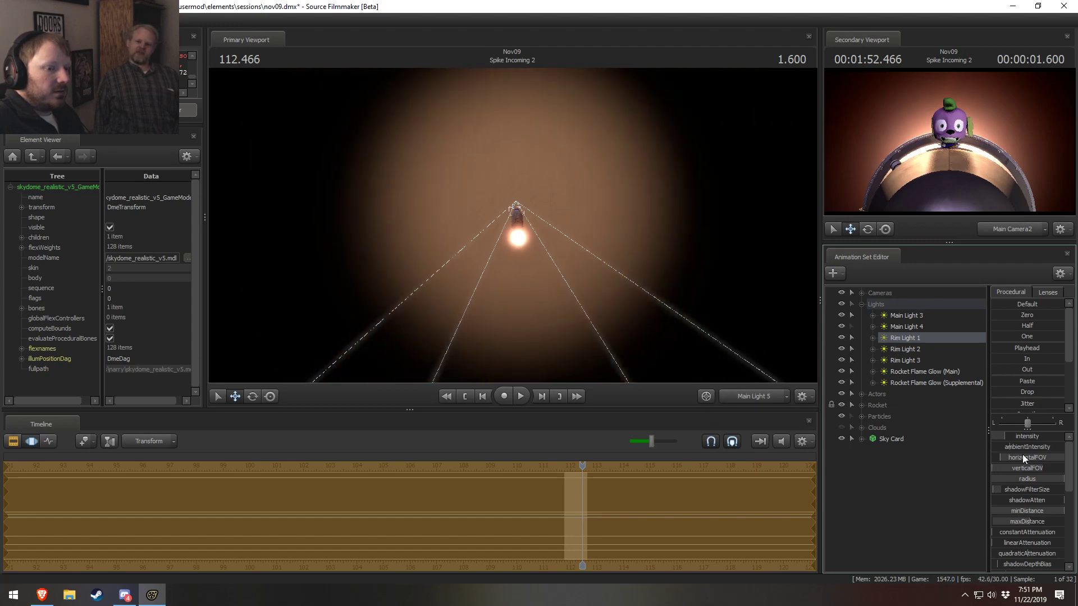
# Narrow Rim Light 1's horizontal field of view, apply the change and play back the end of Spike Incoming 2
pyautogui.moveTo(1023, 456); pyautogui.dragTo(1014, 456)
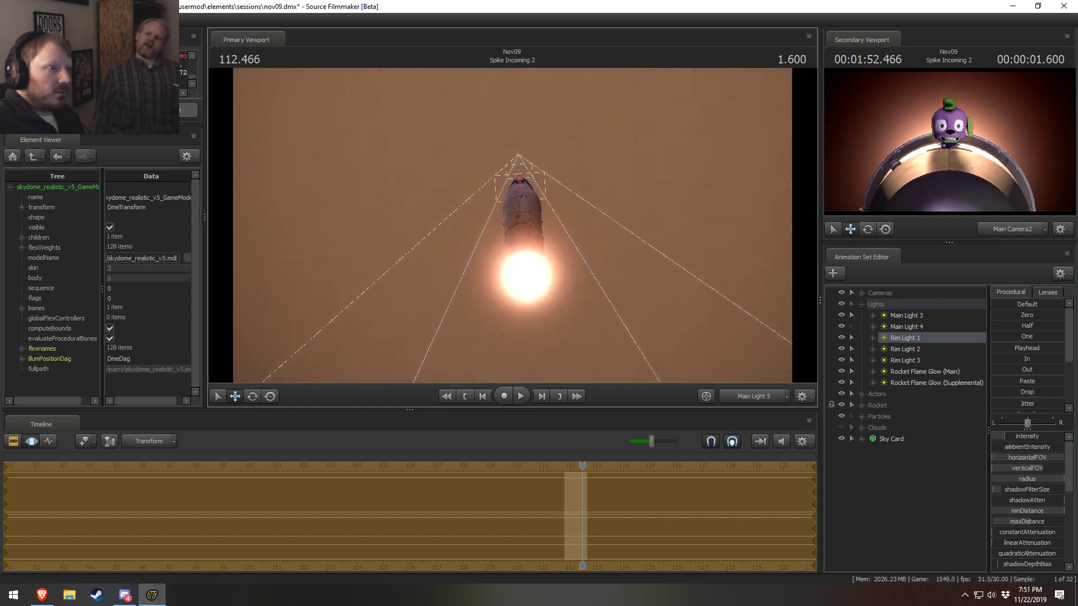
pyautogui.press('space')
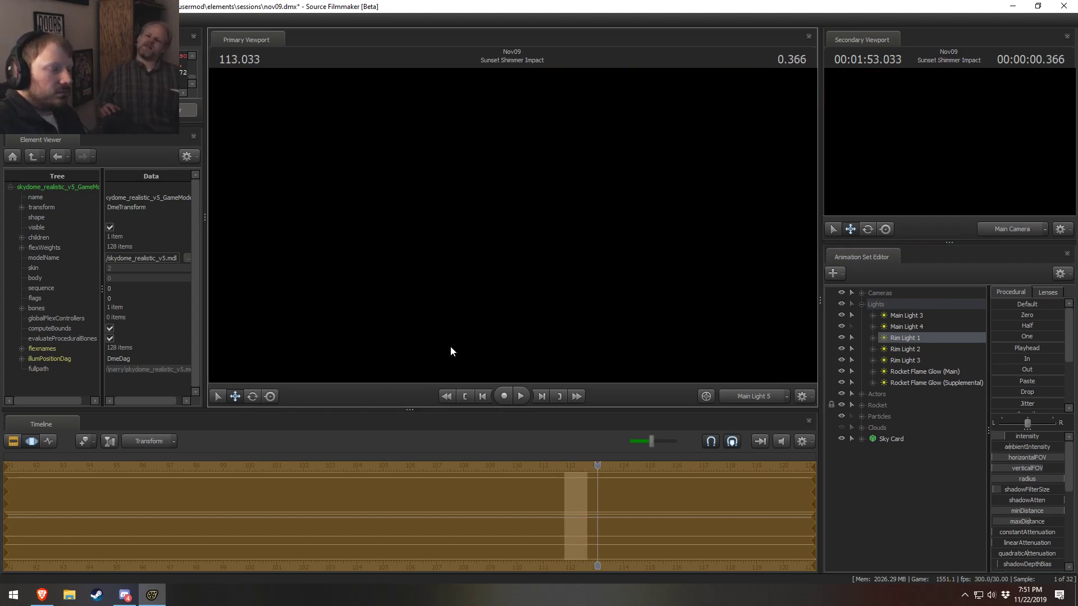
pyautogui.press('F2')
pyautogui.click(567, 466)
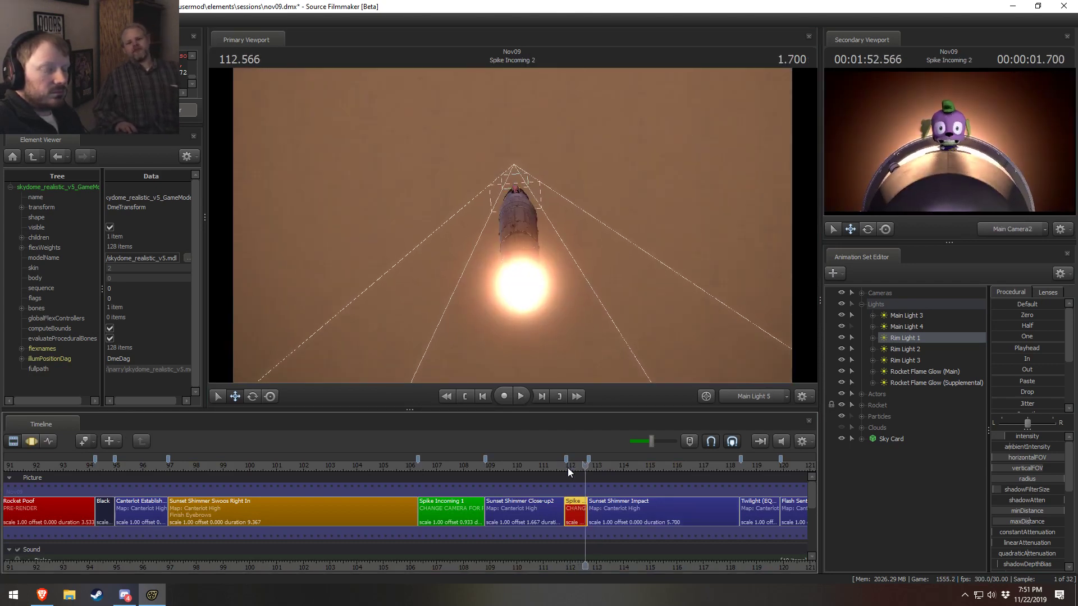
# Raise the maximum of Rim Light 1's radius slider range
pyautogui.click(1028, 479)
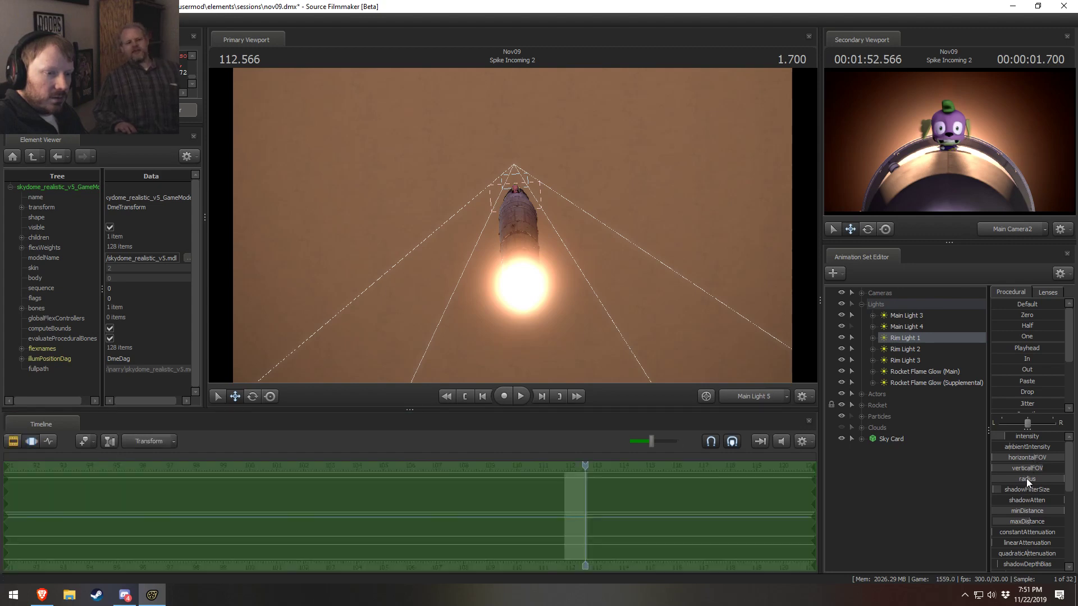
pyautogui.rightClick(1028, 478)
pyautogui.click(1032, 490)
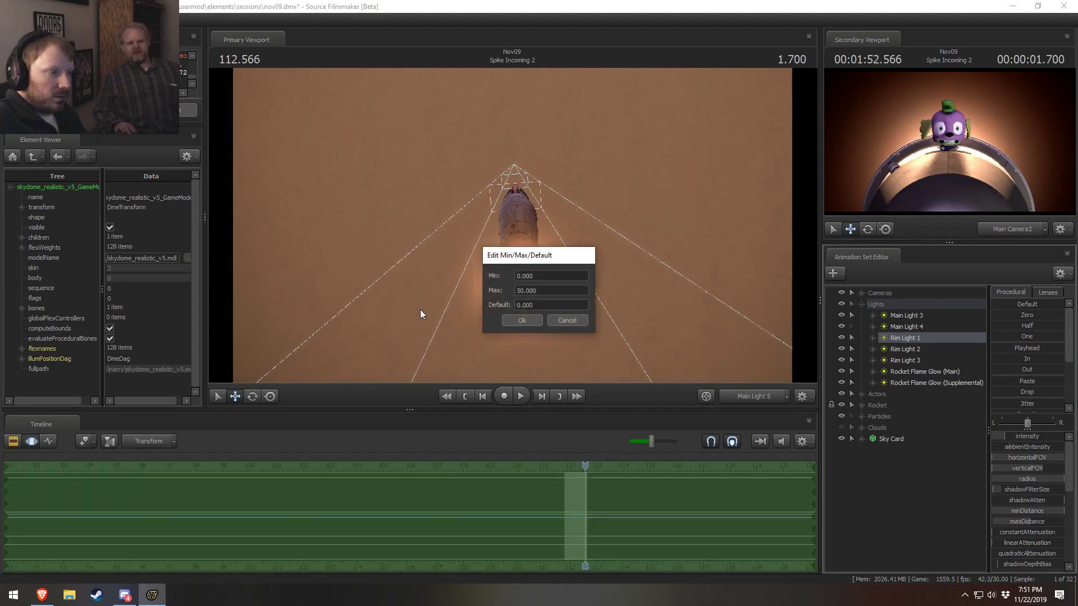
pyautogui.click(517, 290)
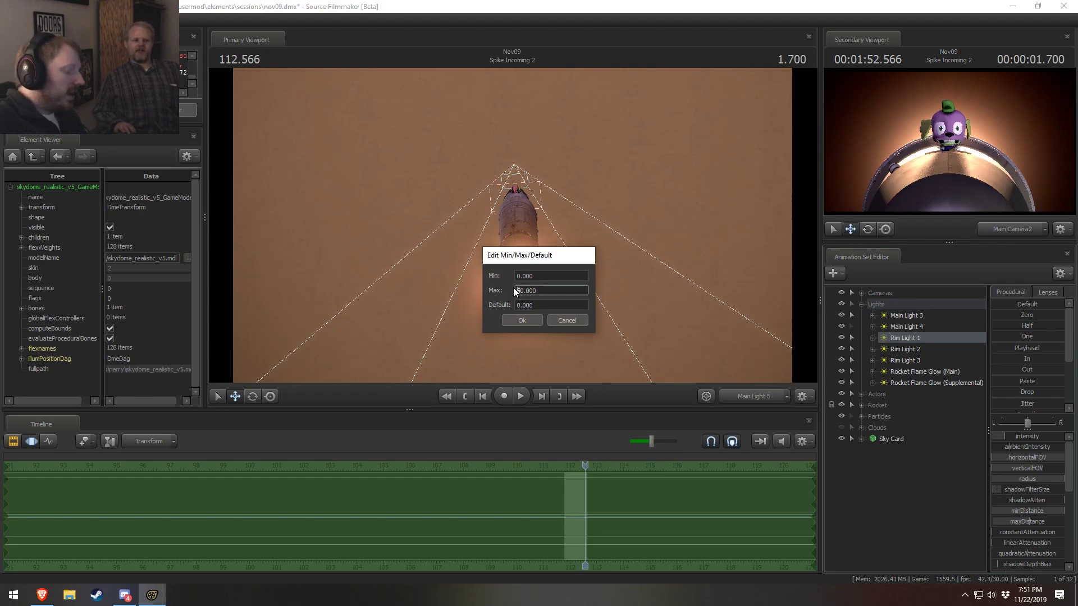
pyautogui.click(522, 320)
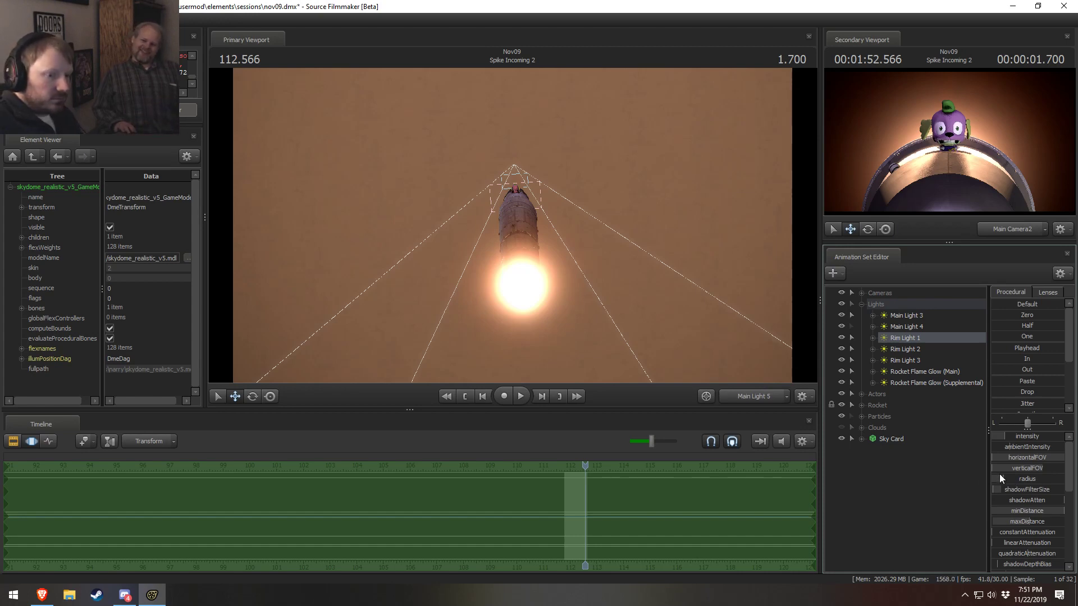
# Show the clips in the timeline and place the playhead on the bookmark near the start of Spike Incoming 2
pyautogui.press('F2')
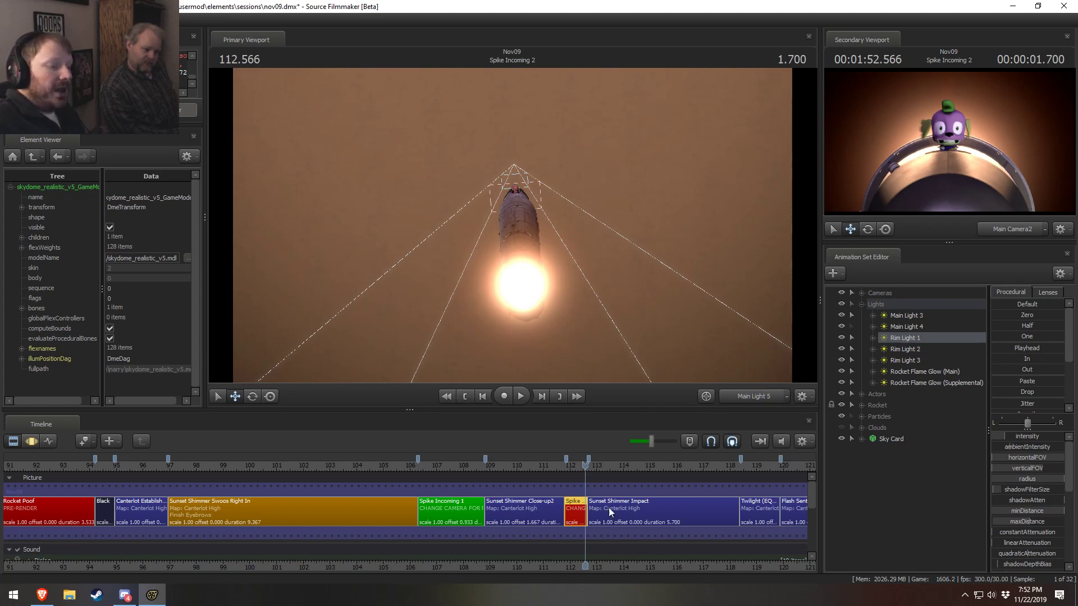
pyautogui.scroll(8, 555, 557)
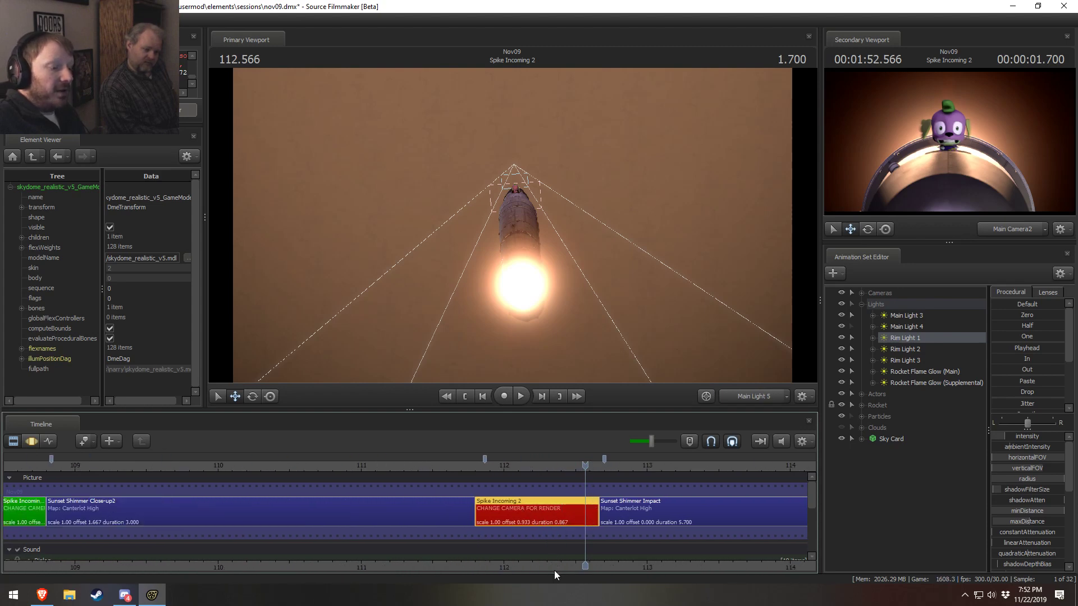
pyautogui.moveTo(554, 571); pyautogui.dragTo(456, 544, button='middle')
pyautogui.click(388, 466)
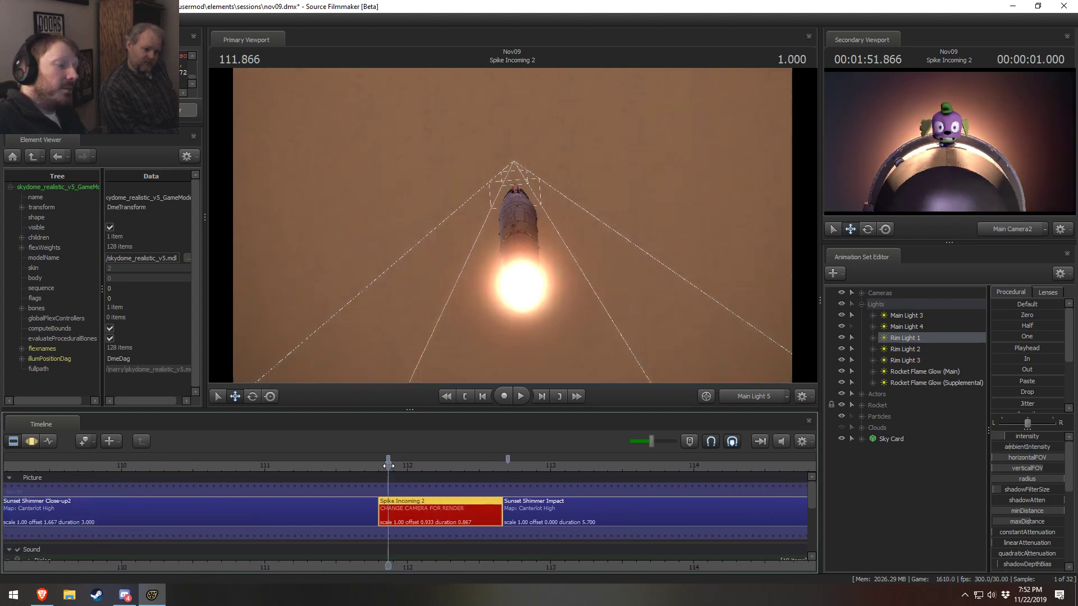
# Shift the bookmarks from the start of Sunset Shimmer Close-up2 onward slightly earlier to meet the clip boundaries, and check the first one with the playhead
pyautogui.scroll(-4, 390, 457)
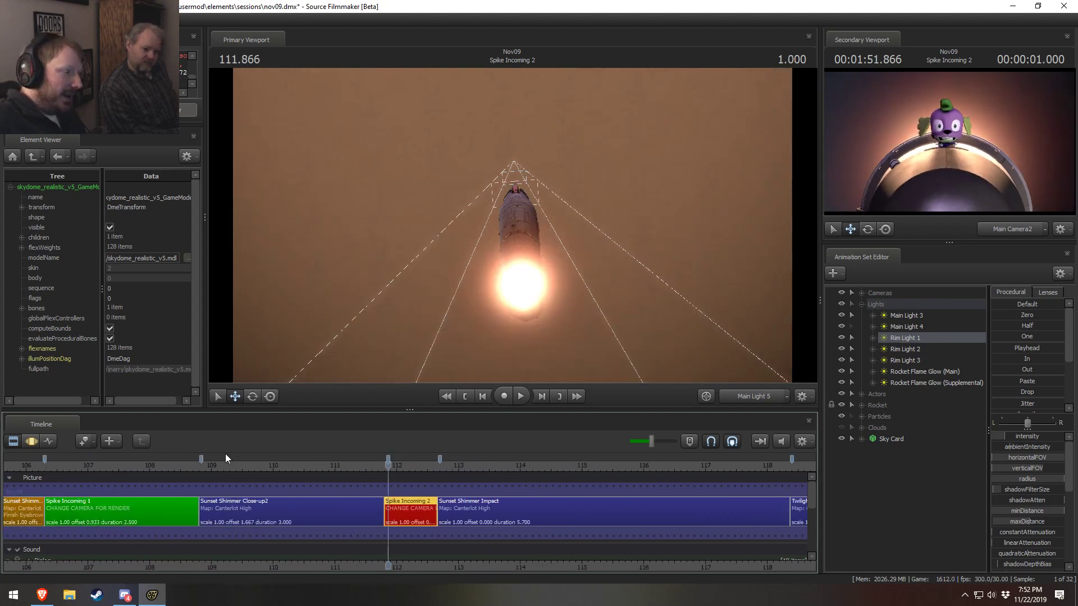
pyautogui.scroll(-3, 225, 458)
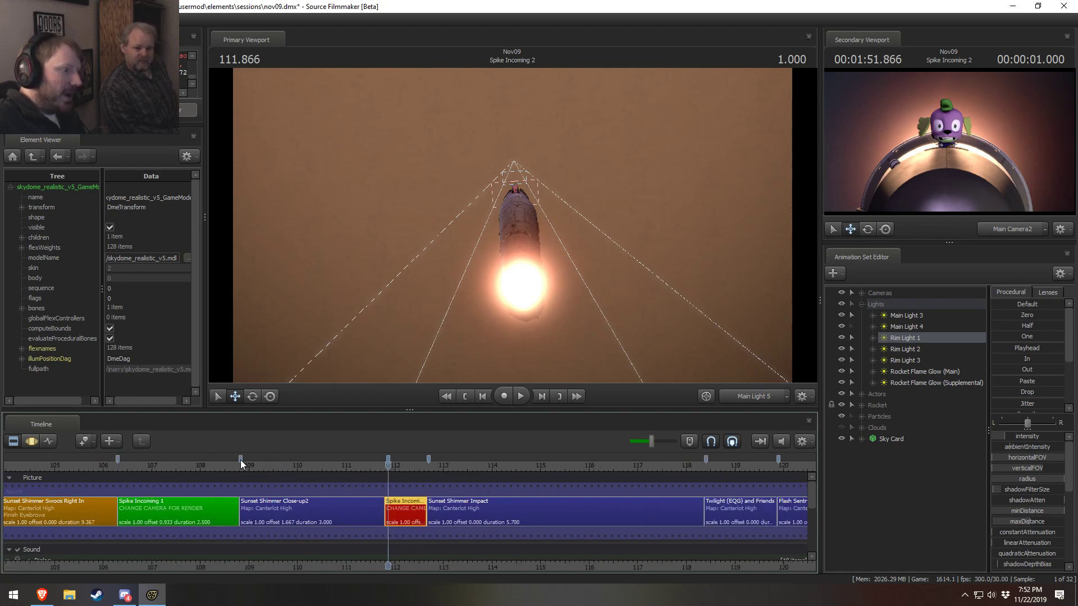
pyautogui.scroll(-4, 682, 467)
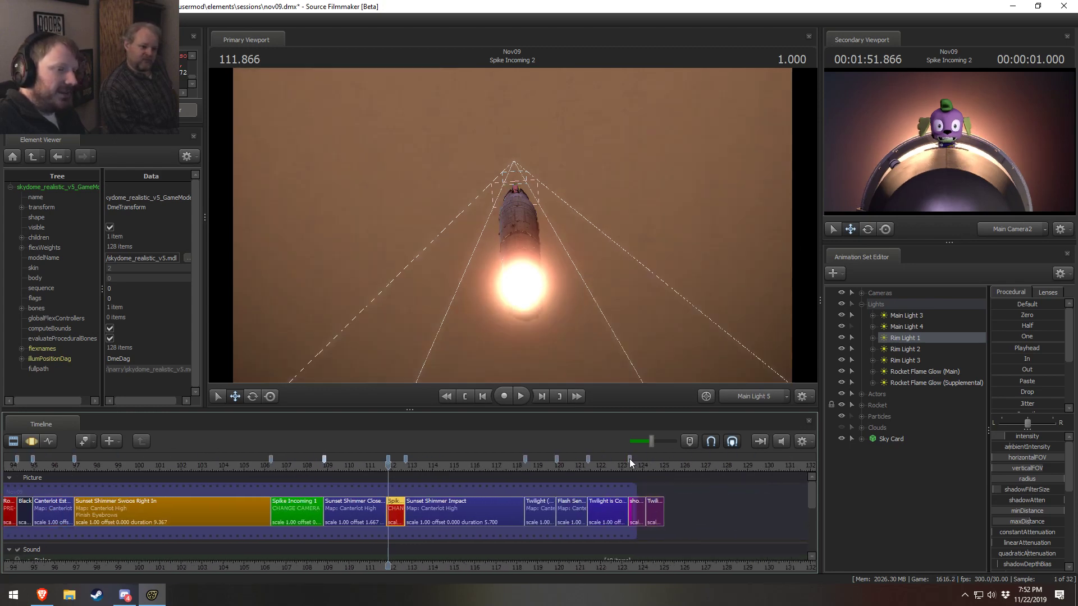
pyautogui.scroll(6, 292, 473)
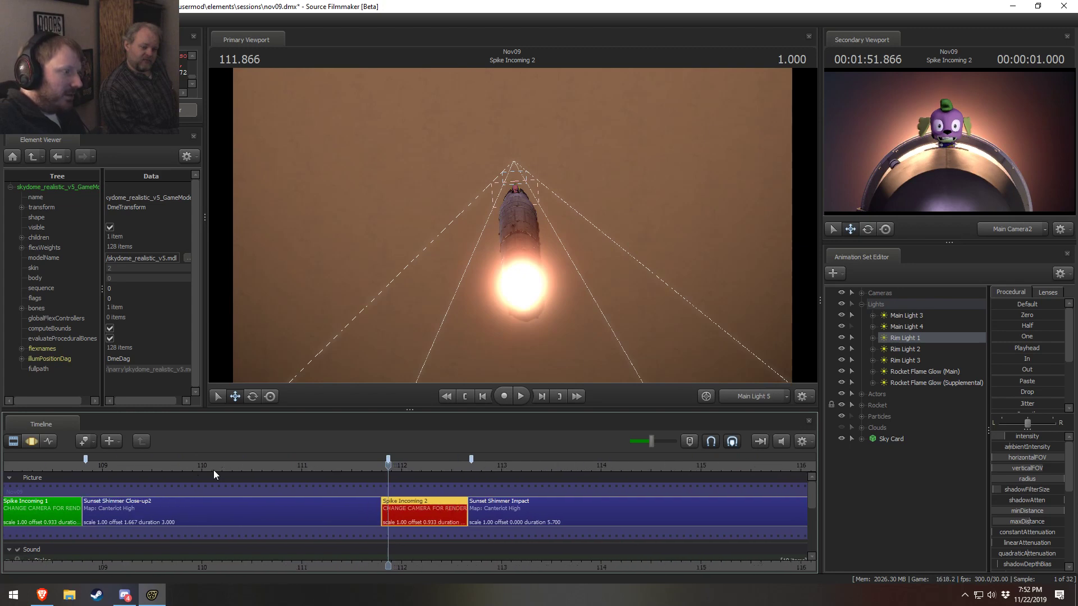
pyautogui.moveTo(208, 576); pyautogui.dragTo(482, 577, button='middle')
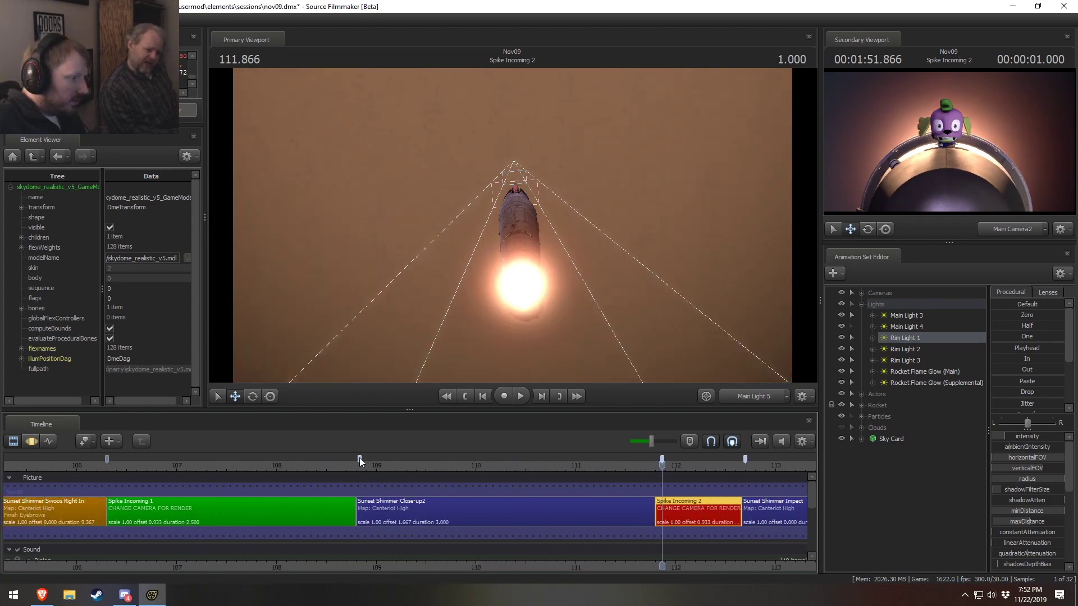
pyautogui.moveTo(359, 457); pyautogui.dragTo(357, 457)
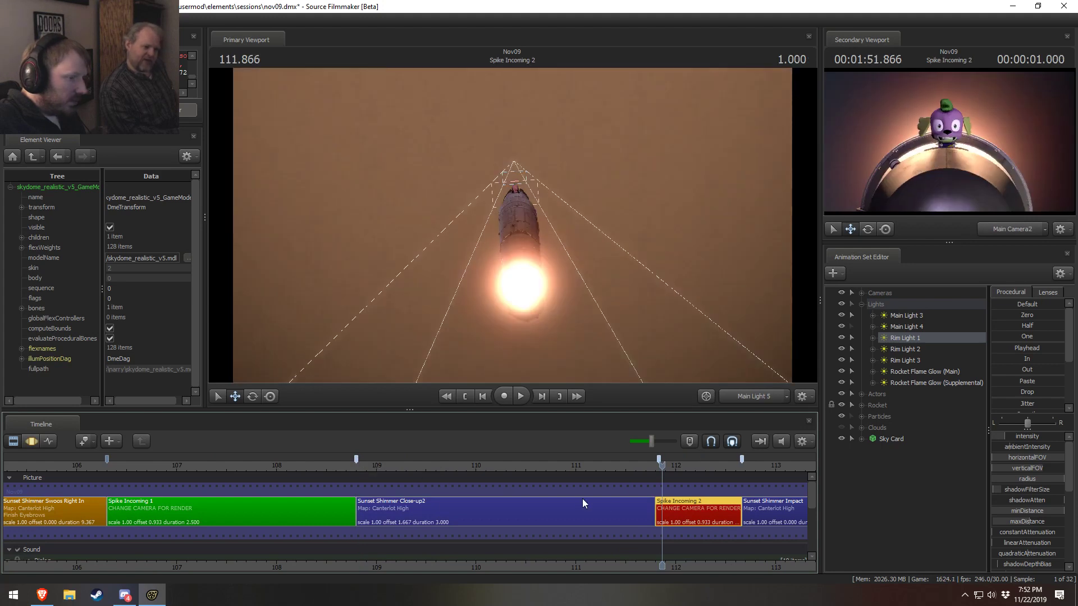
pyautogui.click(356, 466)
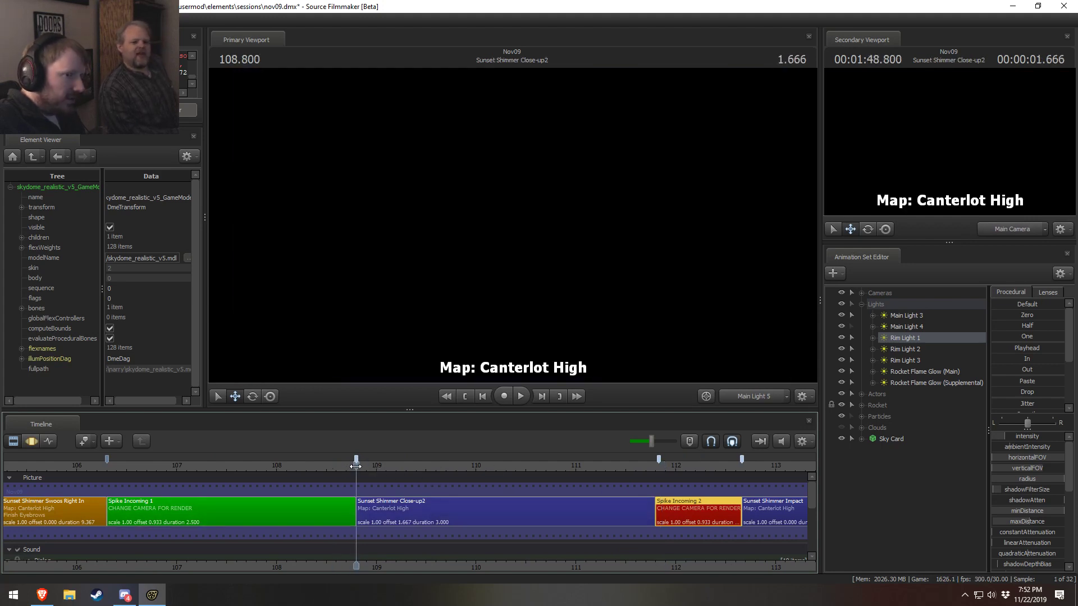
# Move the bookmark near Spike Incoming 2's start slightly earlier onto the clip boundary and check the bookmarks that follow
pyautogui.moveTo(356, 466); pyautogui.dragTo(667, 504)
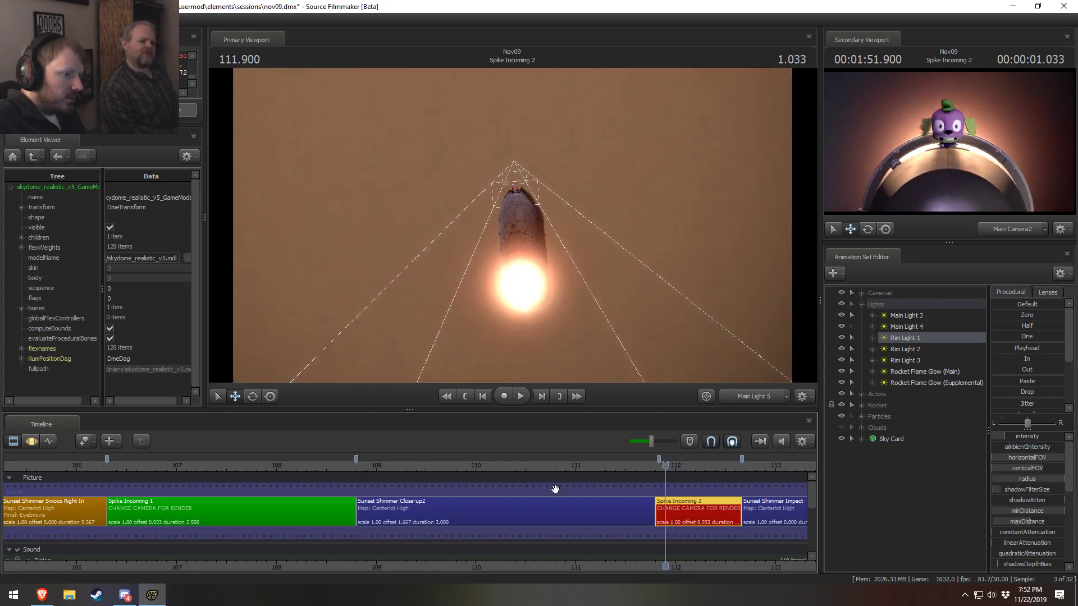
pyautogui.scroll(-5, 747, 547)
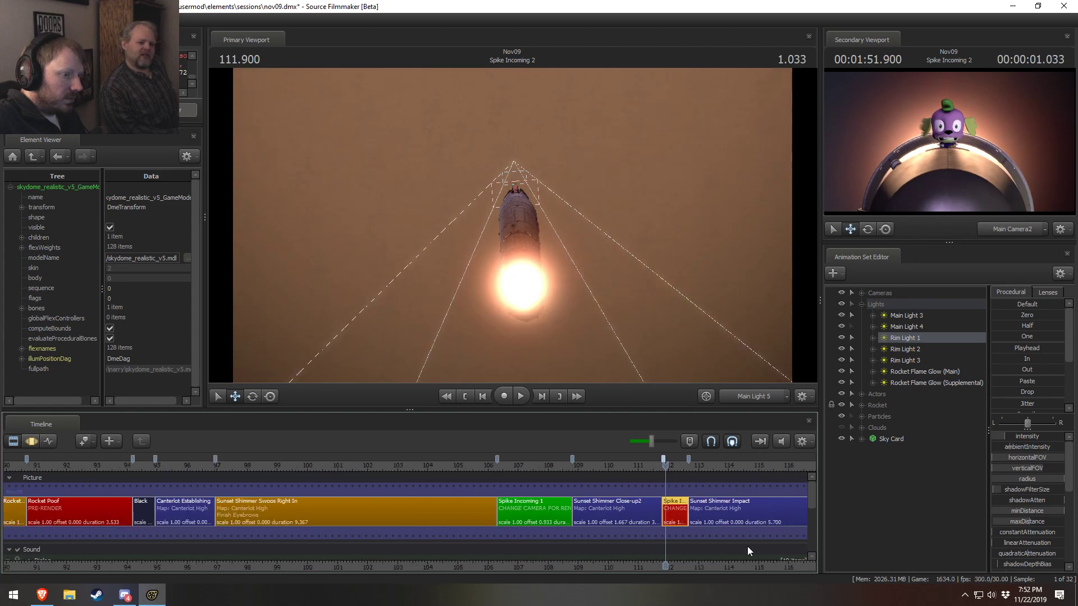
pyautogui.moveTo(741, 564); pyautogui.dragTo(249, 521, button='middle')
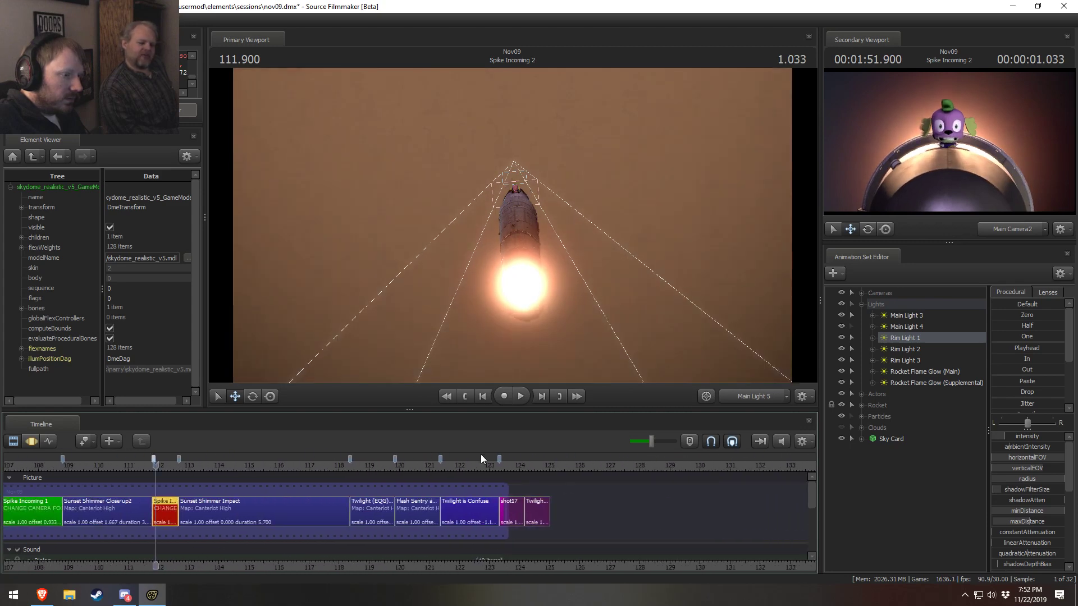
pyautogui.scroll(4, 466, 481)
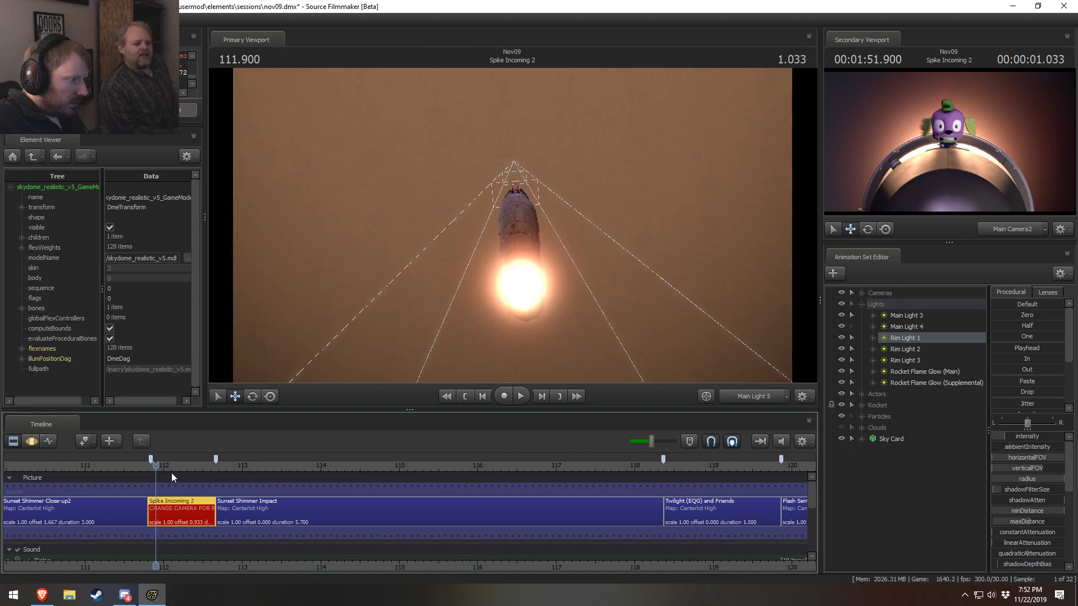
pyautogui.moveTo(156, 465)
pyautogui.mouseDown()
pyautogui.moveTo(167, 464)
pyautogui.moveTo(147, 462)
pyautogui.mouseUp()
pyautogui.scroll(3, 258, 464)
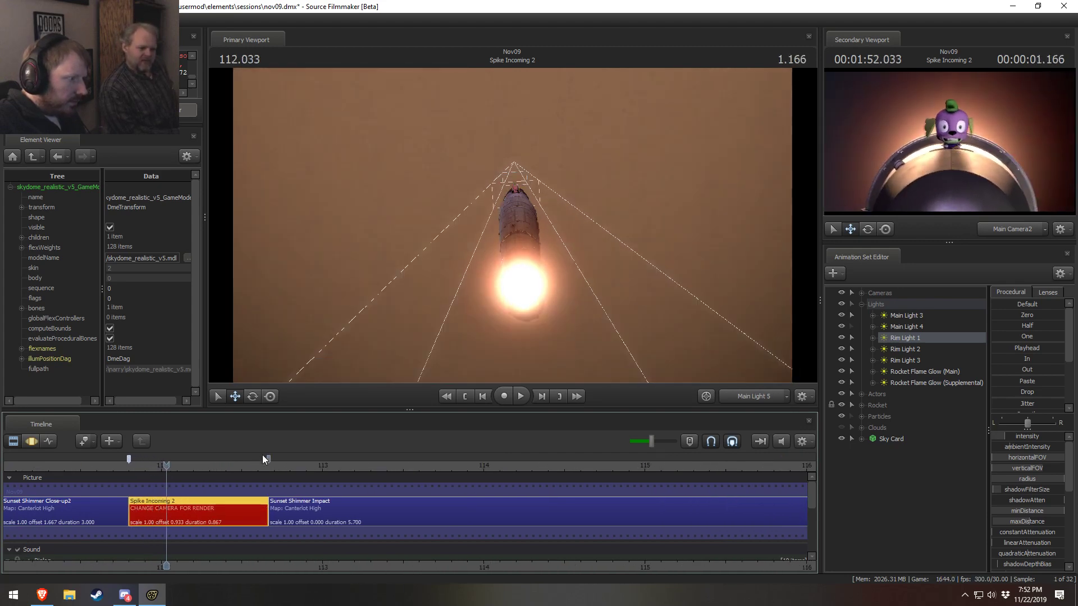
pyautogui.scroll(-4, 365, 507)
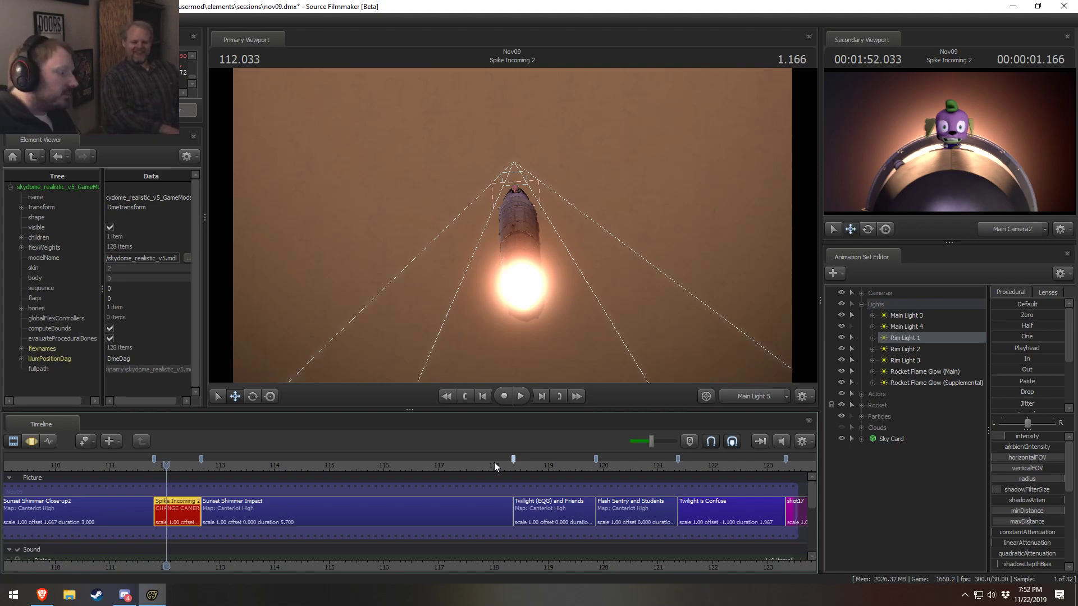
# Switch to File Explorer, look in the [Movie] Speed Racer folder of the Videos library, and return to Source Filmmaker
pyautogui.click(69, 596)
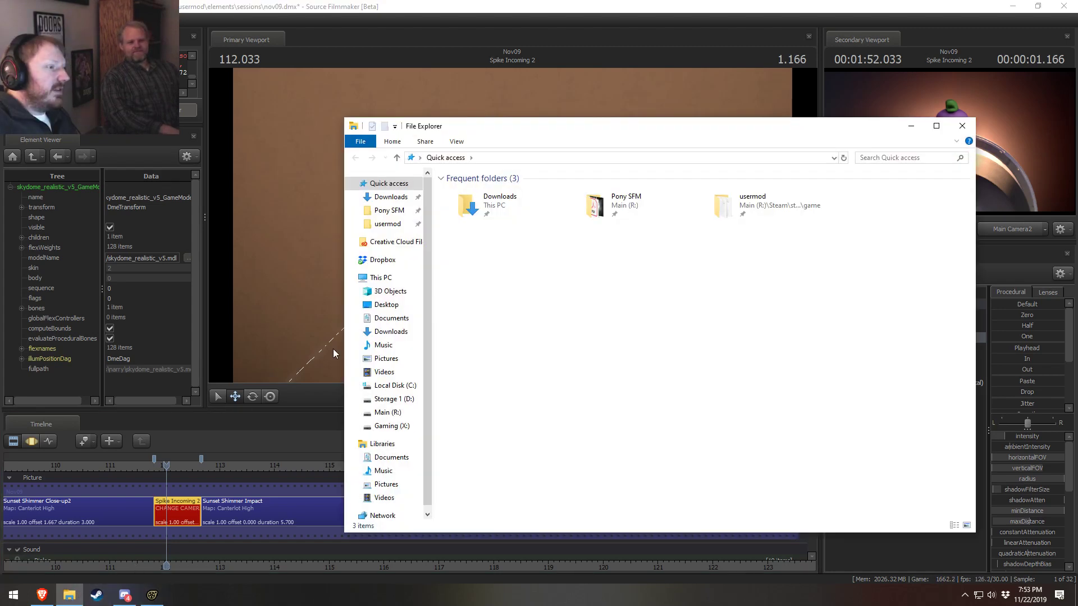
pyautogui.click(384, 373)
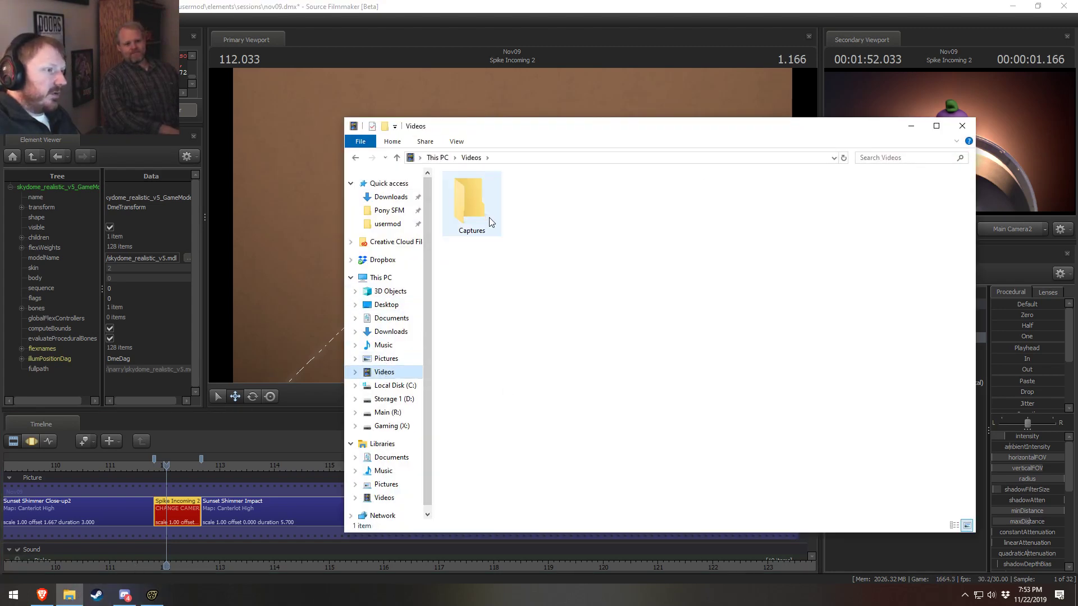
pyautogui.click(384, 498)
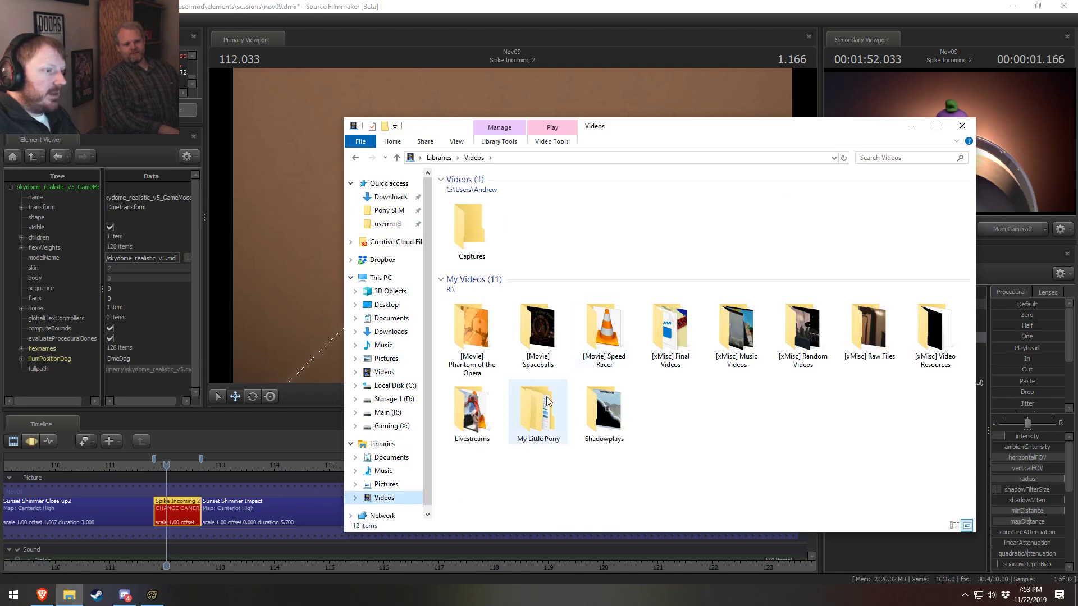
pyautogui.click(615, 354)
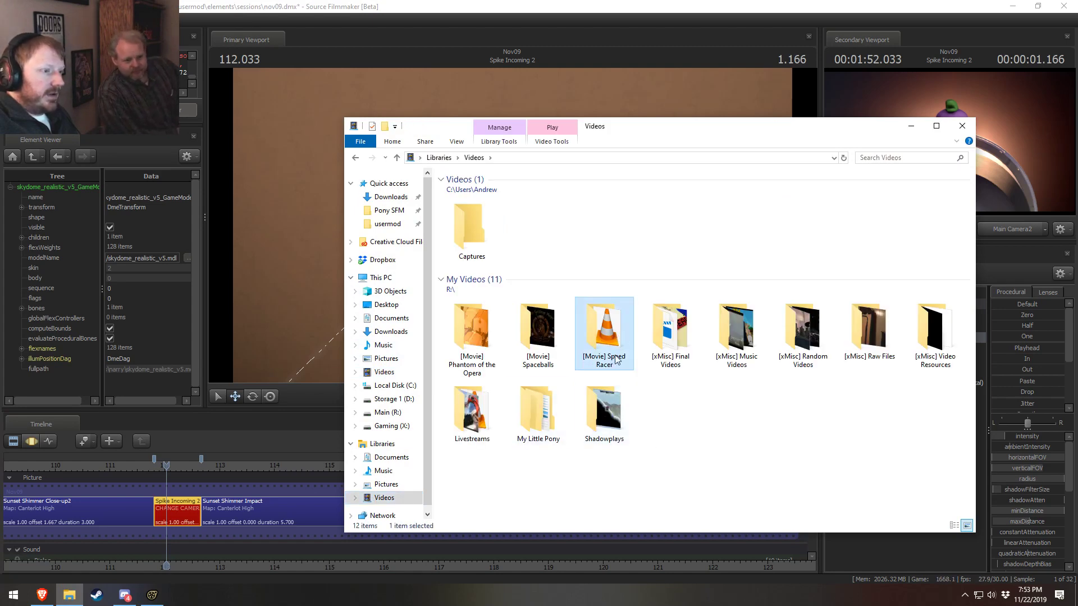
pyautogui.doubleClick(599, 339)
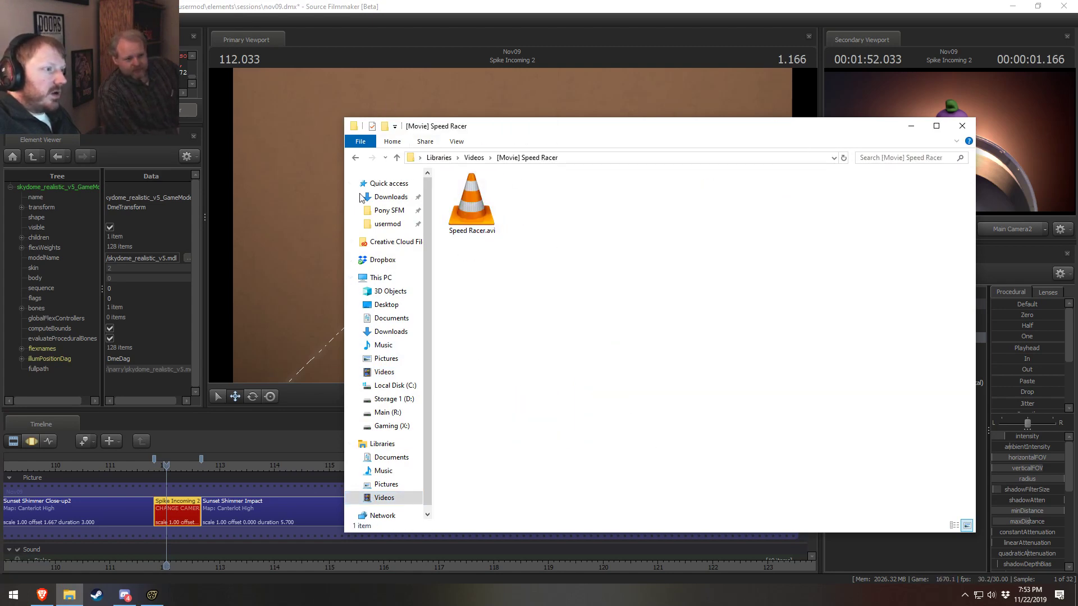
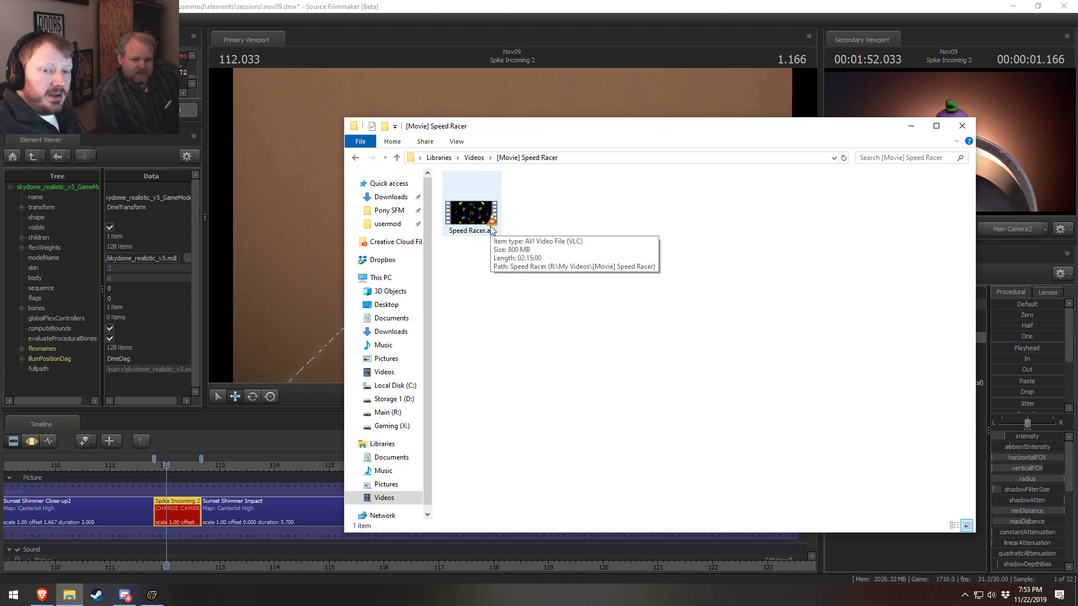
pyautogui.click(494, 6)
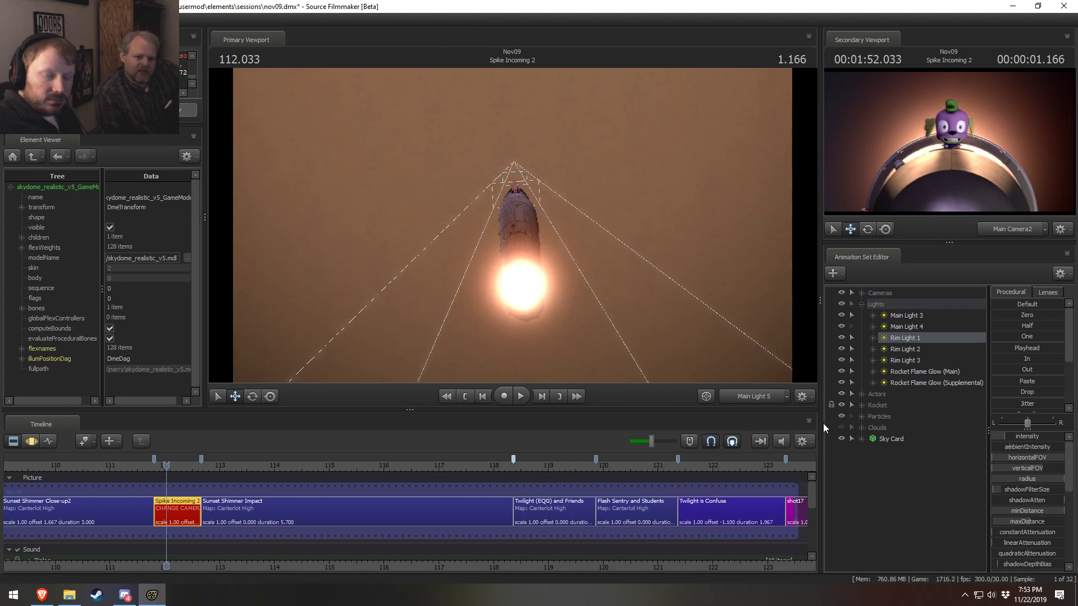
# View Spike Incoming 2 through Main Camera2 and place the playhead at 112.400, near the end of the shot
pyautogui.scroll(-5, 497, 557)
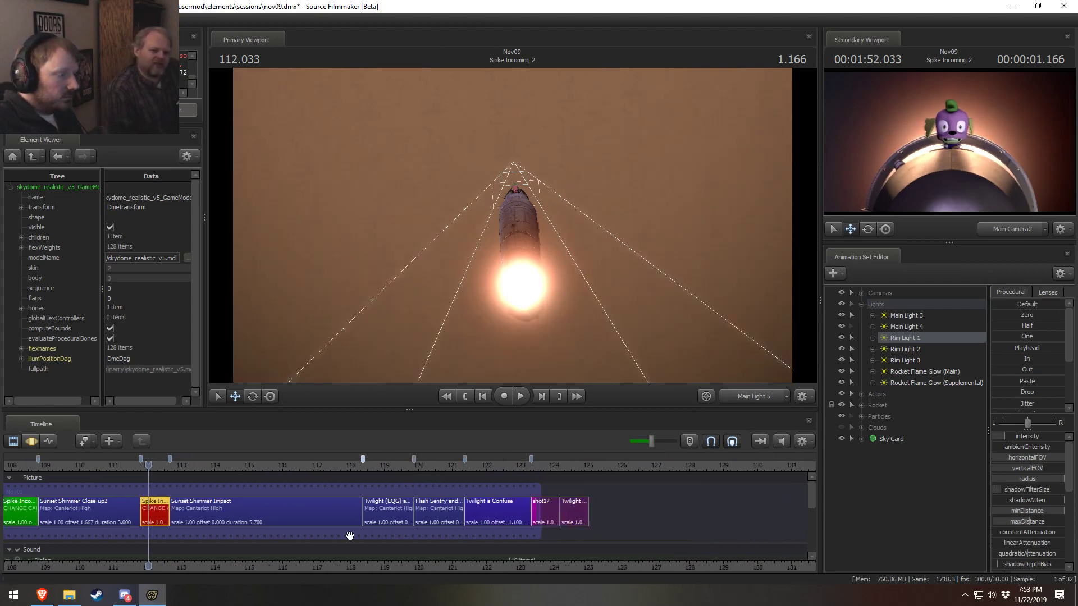
pyautogui.scroll(5, 336, 559)
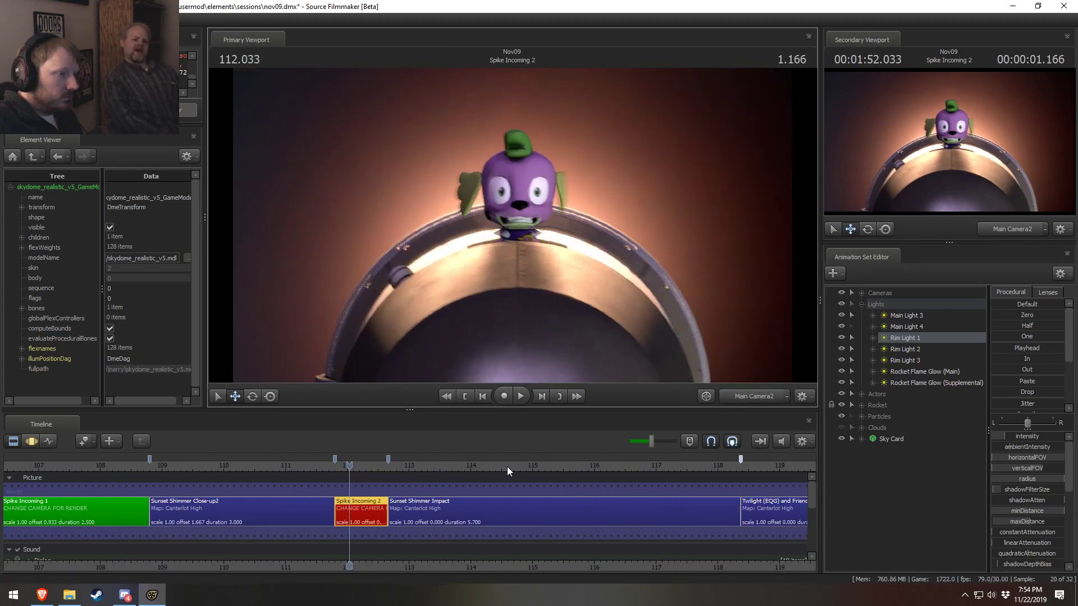
pyautogui.click(370, 471)
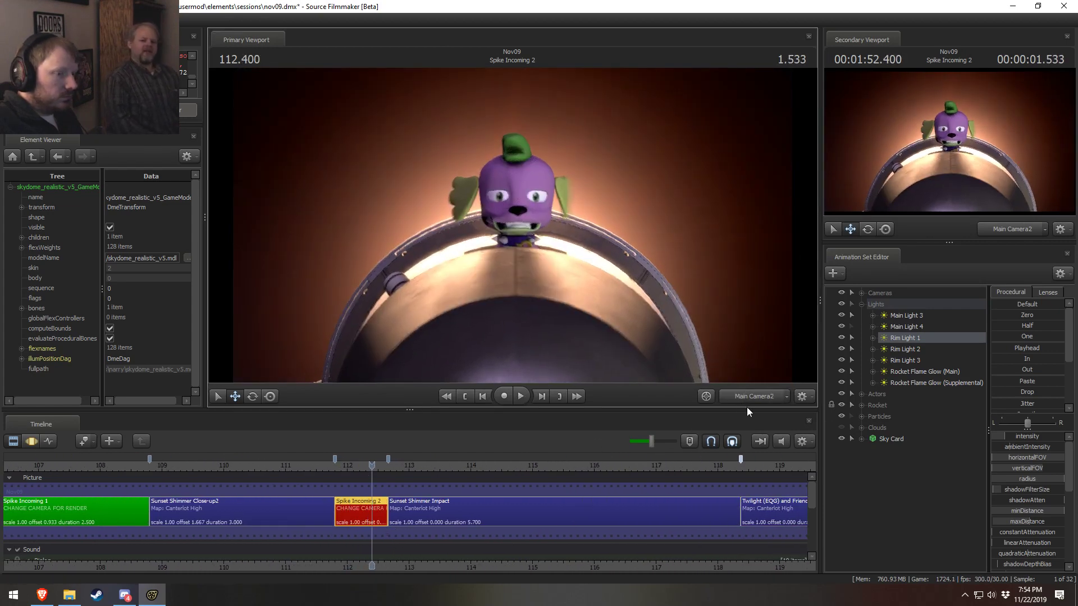
# Select the Sky Card and display the Spike Incoming 2 shot without lighting
pyautogui.click(895, 437)
pyautogui.rightClick(896, 437)
pyautogui.click(714, 349)
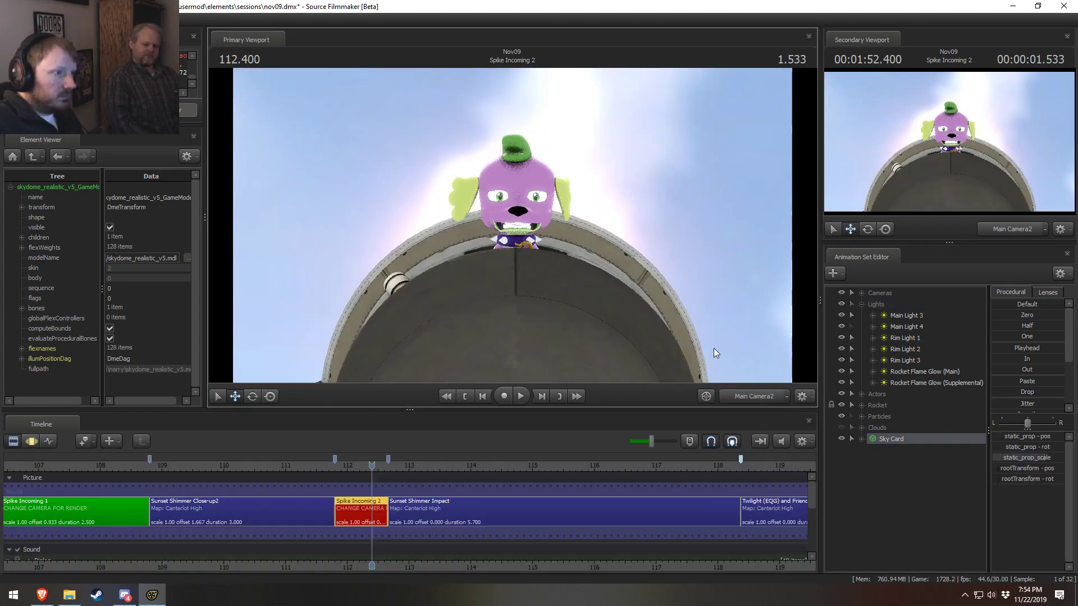
pyautogui.click(695, 317)
pyautogui.click(546, 311)
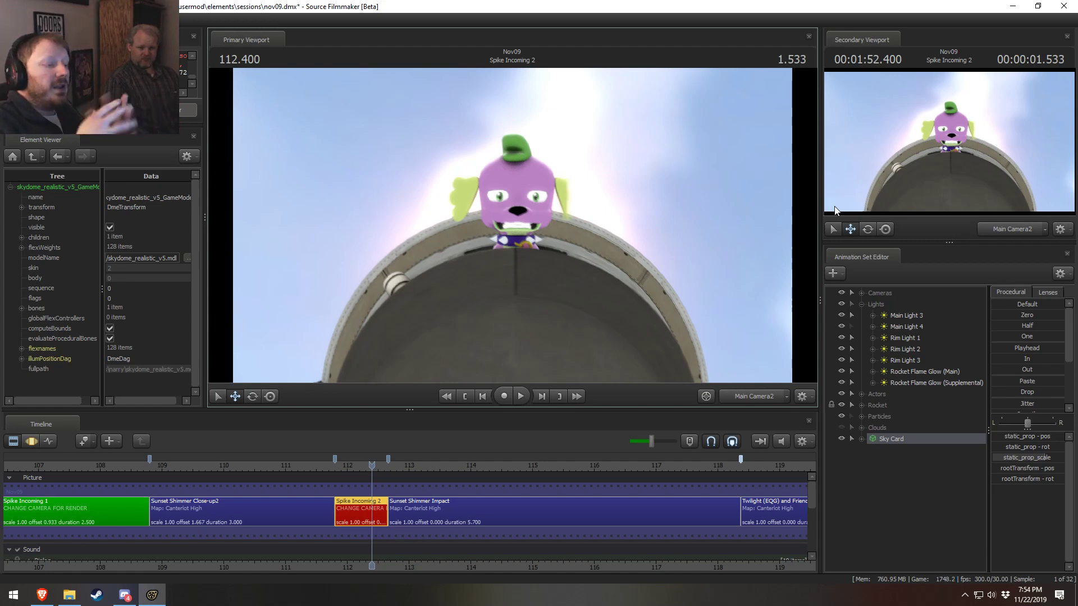
# Play back part of the Twilight at Control Panel shot and raise the playback volume to maximum
pyautogui.scroll(-6, 193, 512)
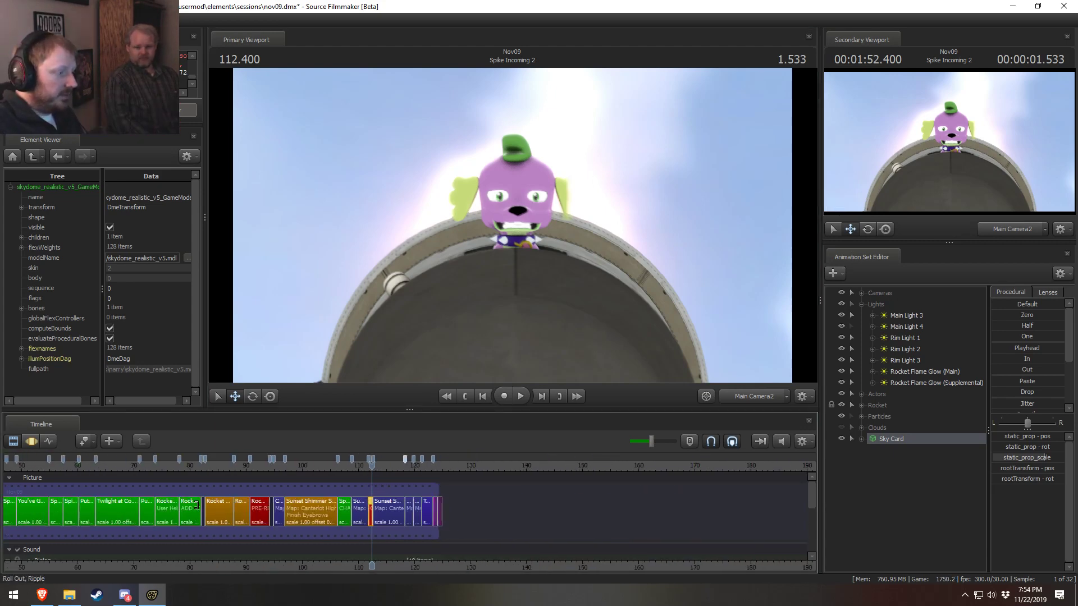
pyautogui.click(103, 466)
pyautogui.press('space')
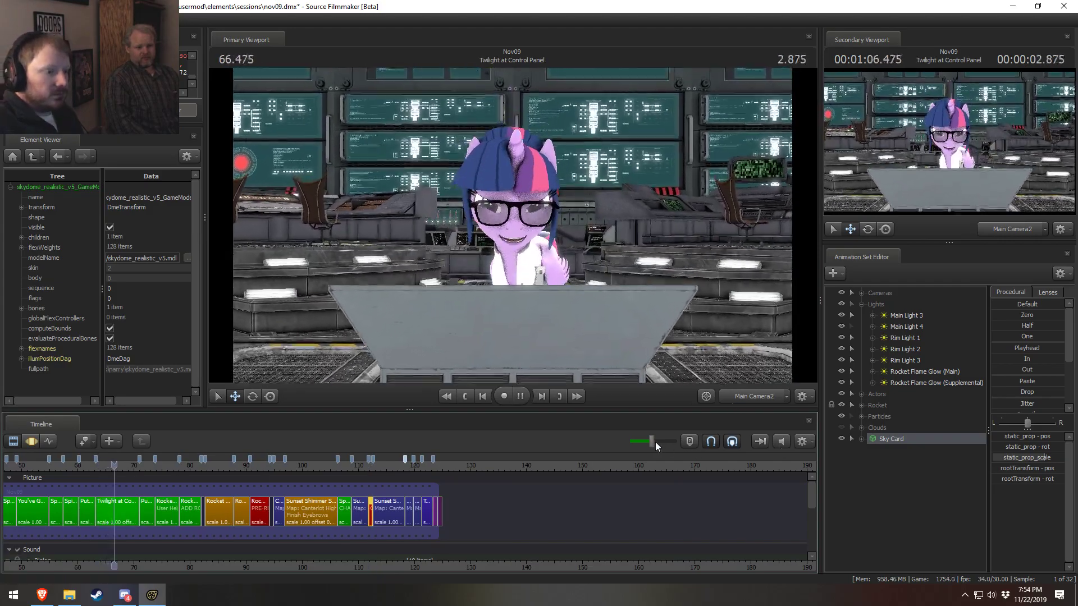
pyautogui.moveTo(652, 442); pyautogui.dragTo(687, 446)
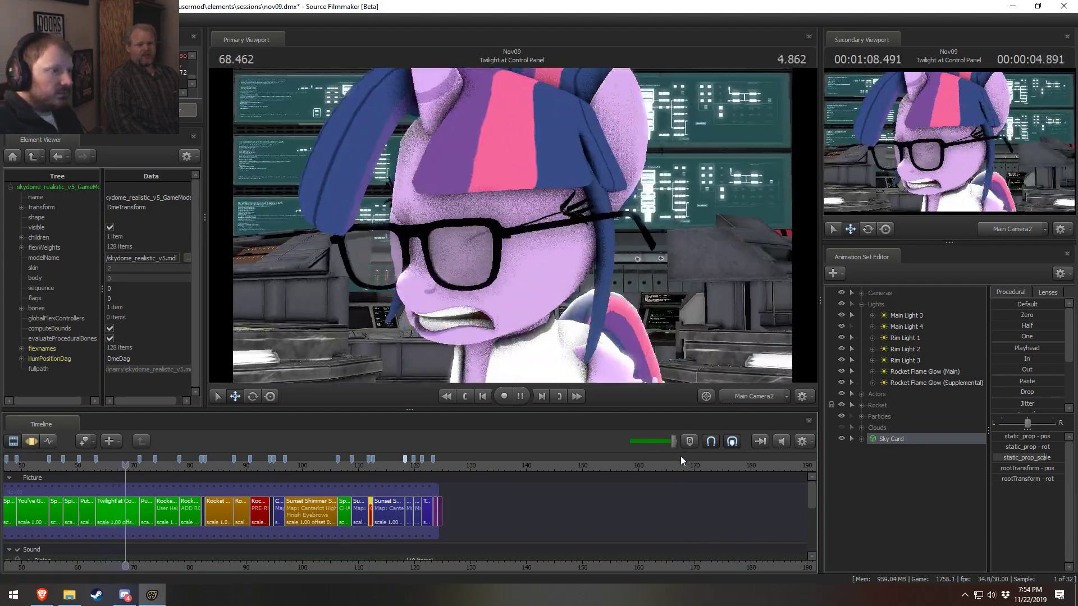
pyautogui.press('space')
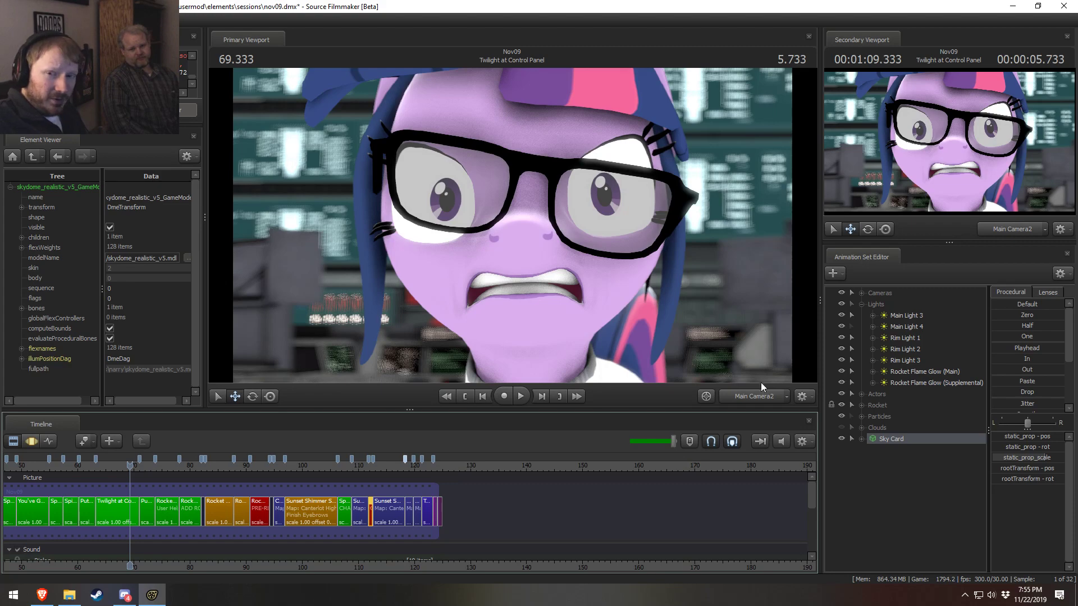
# Bring the browser window over the session, open the Two Steps from Awesome playlist page and expand the miniplayer's queue
pyautogui.moveTo(1077, 169); pyautogui.dragTo(724, 43)
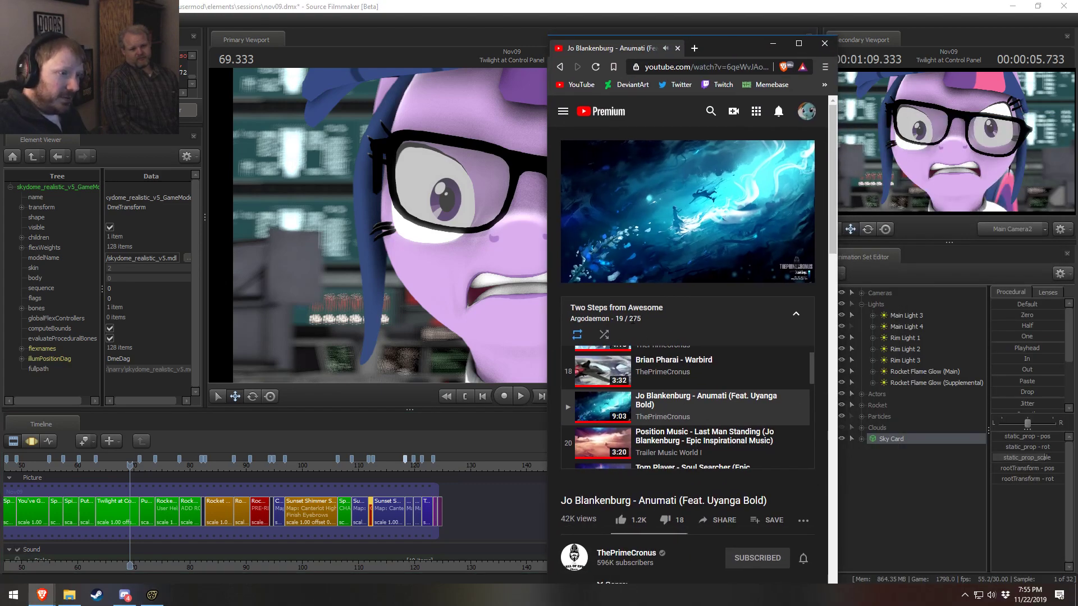
pyautogui.moveTo(633, 320); pyautogui.dragTo(641, 321)
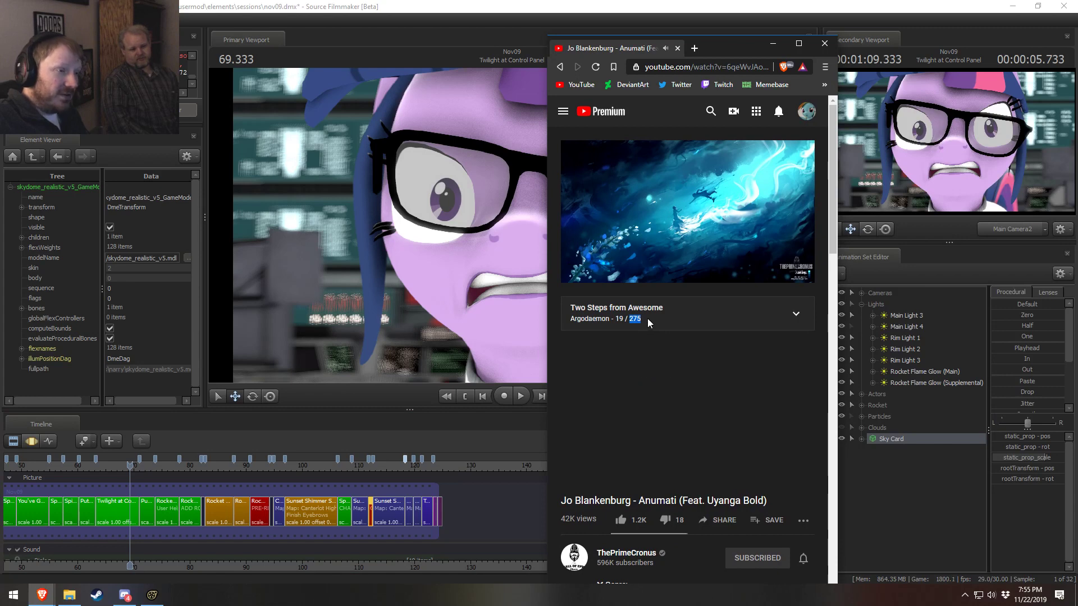
pyautogui.click(643, 318)
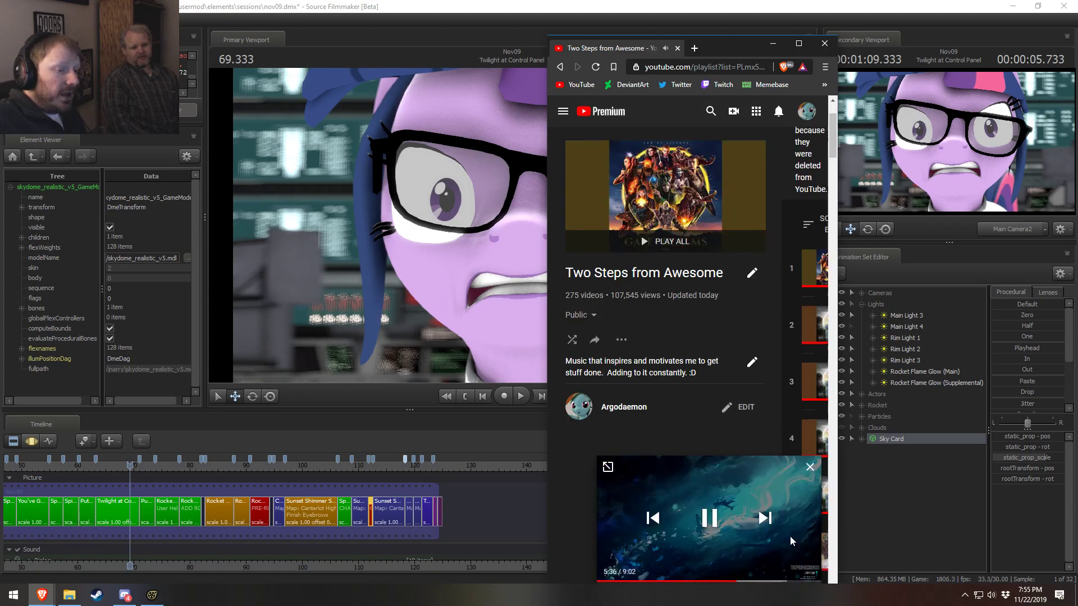
pyautogui.moveTo(725, 47); pyautogui.dragTo(727, 25)
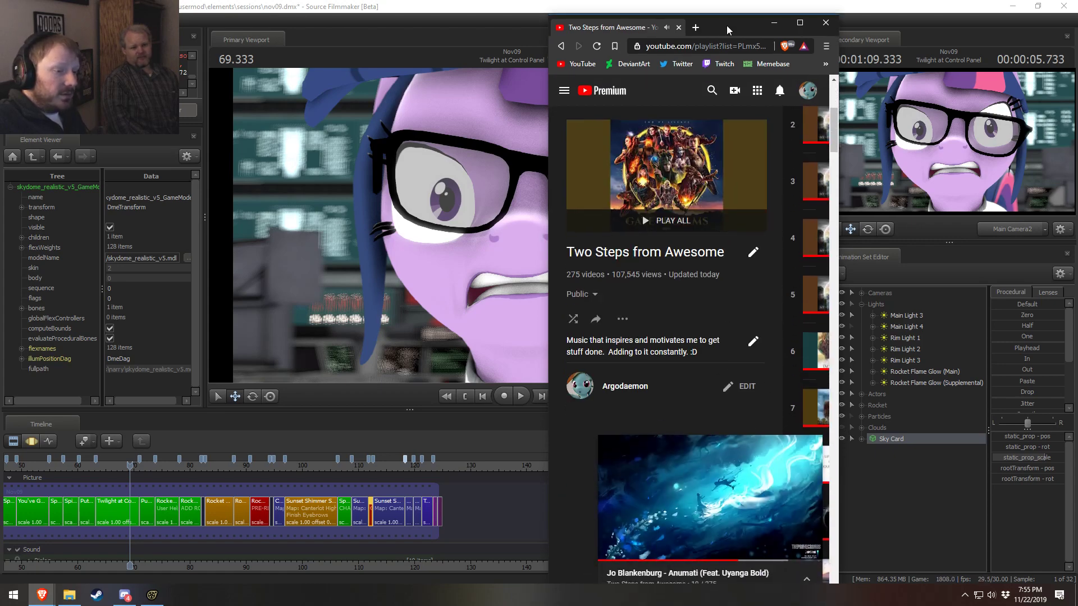
pyautogui.click(807, 579)
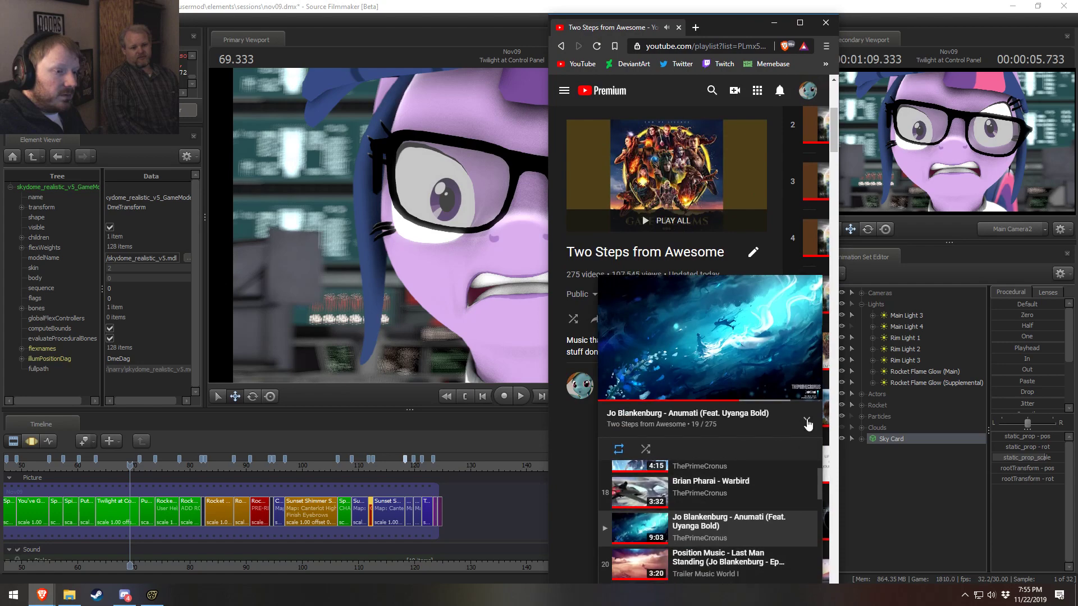
pyautogui.moveTo(742, 27); pyautogui.dragTo(743, 12)
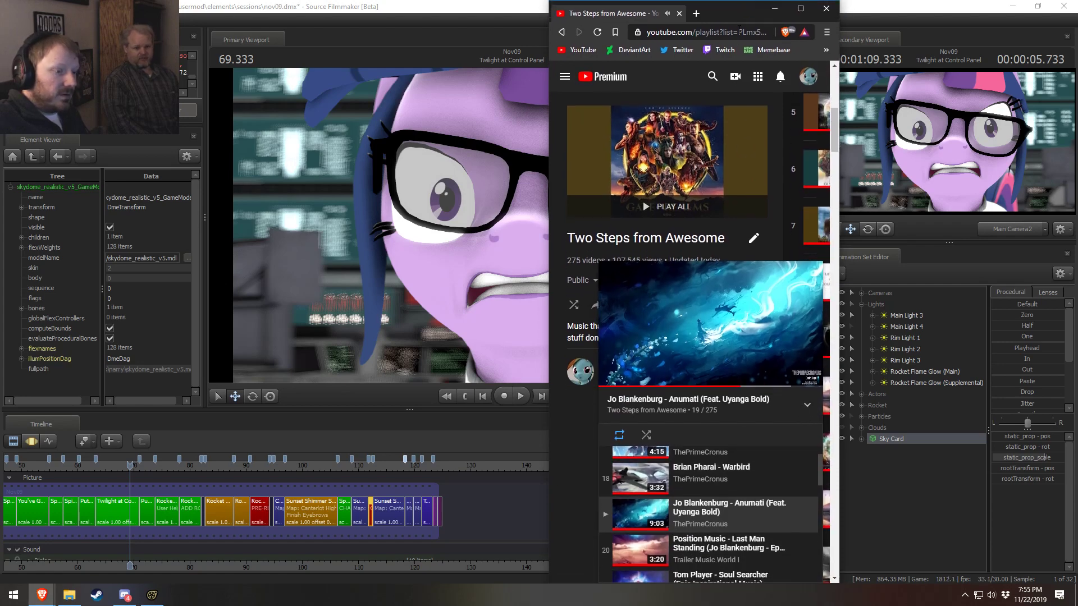
# Expand the miniplayer back to the full video page and move the browser window slightly down
pyautogui.moveTo(621, 298)
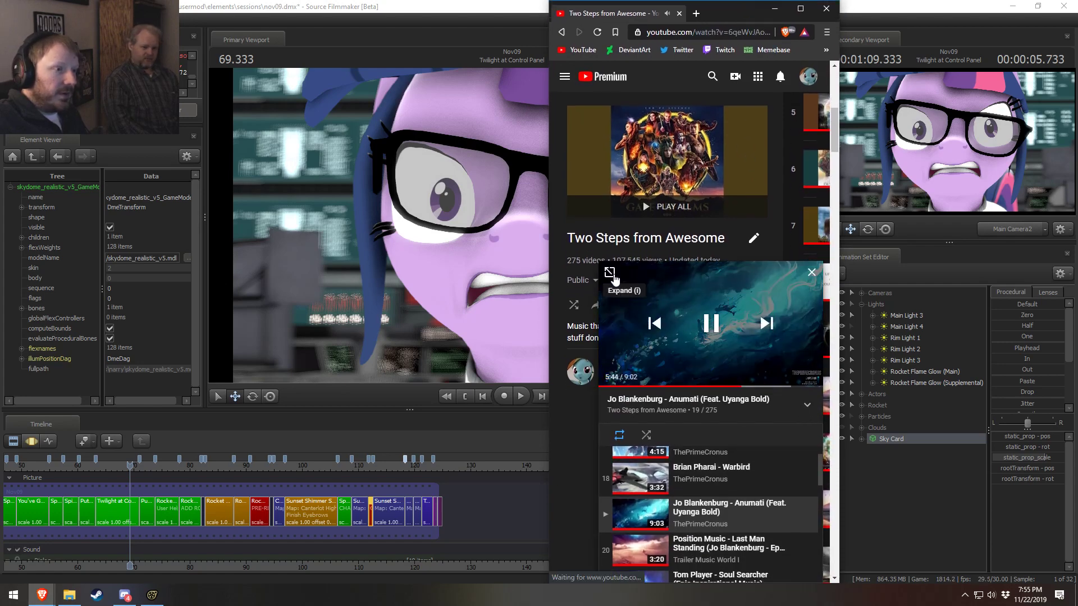
pyautogui.click(610, 273)
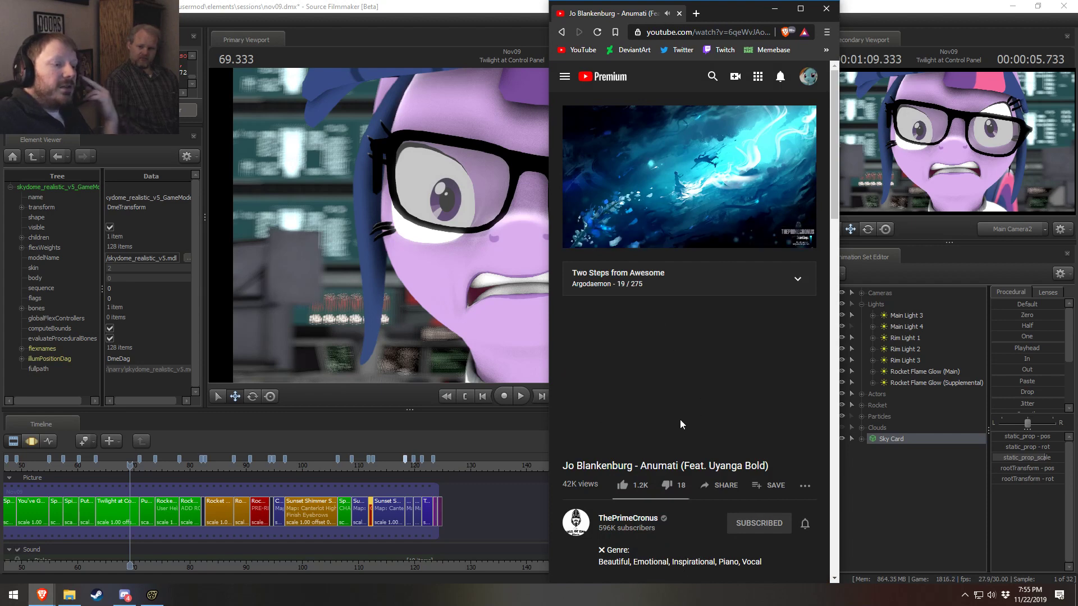
pyautogui.moveTo(716, 12); pyautogui.dragTo(692, 49)
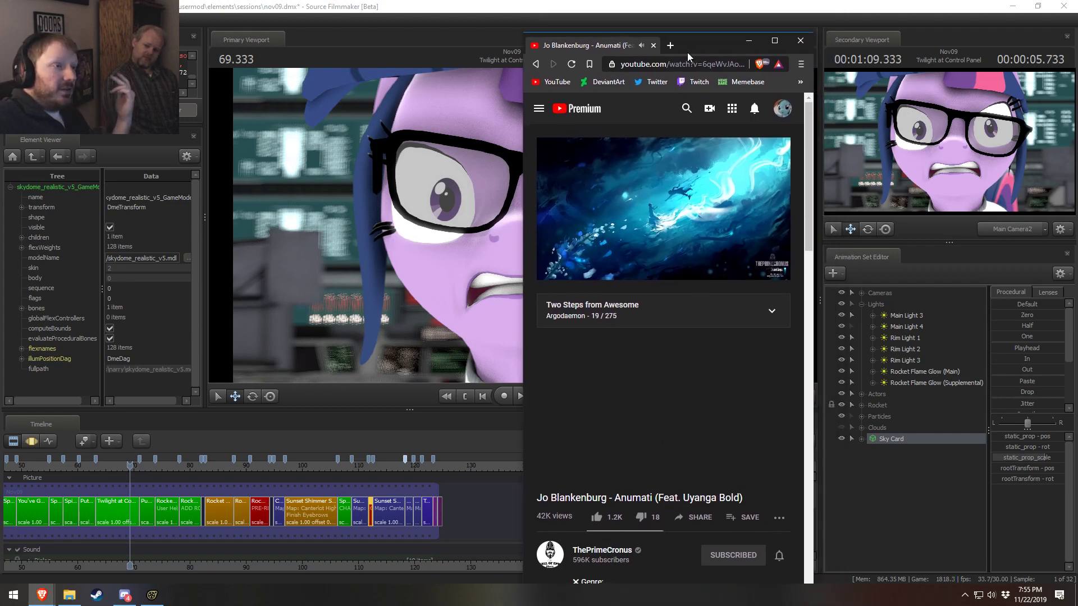
# Open the YouTube guide, expand the full playlist list, and look through the playlists and subscriptions
pyautogui.click(543, 108)
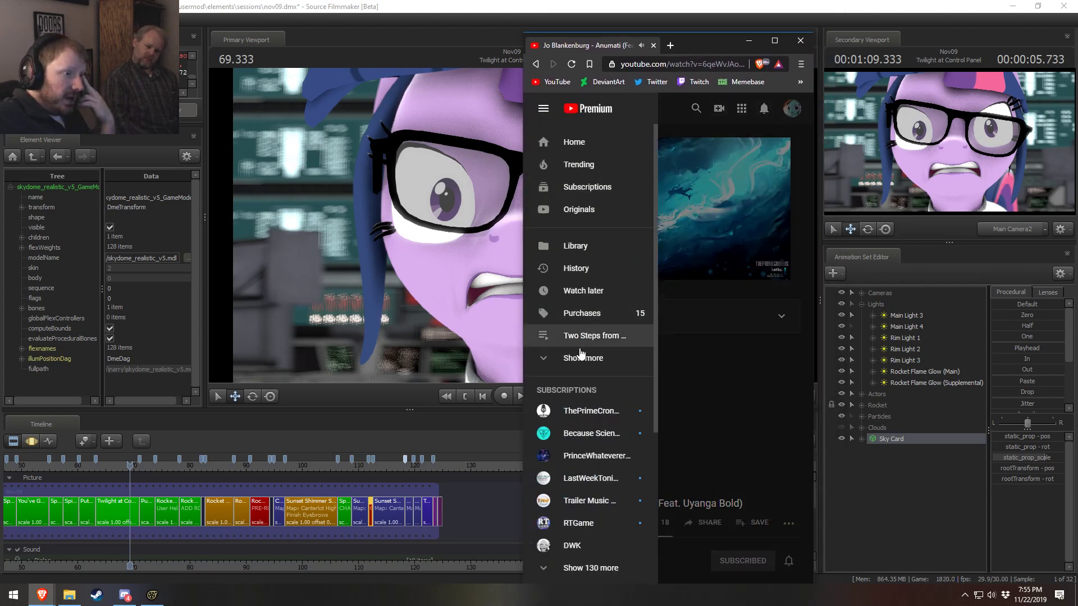
pyautogui.click(571, 358)
pyautogui.scroll(-2, 605, 393)
pyautogui.scroll(2, 601, 360)
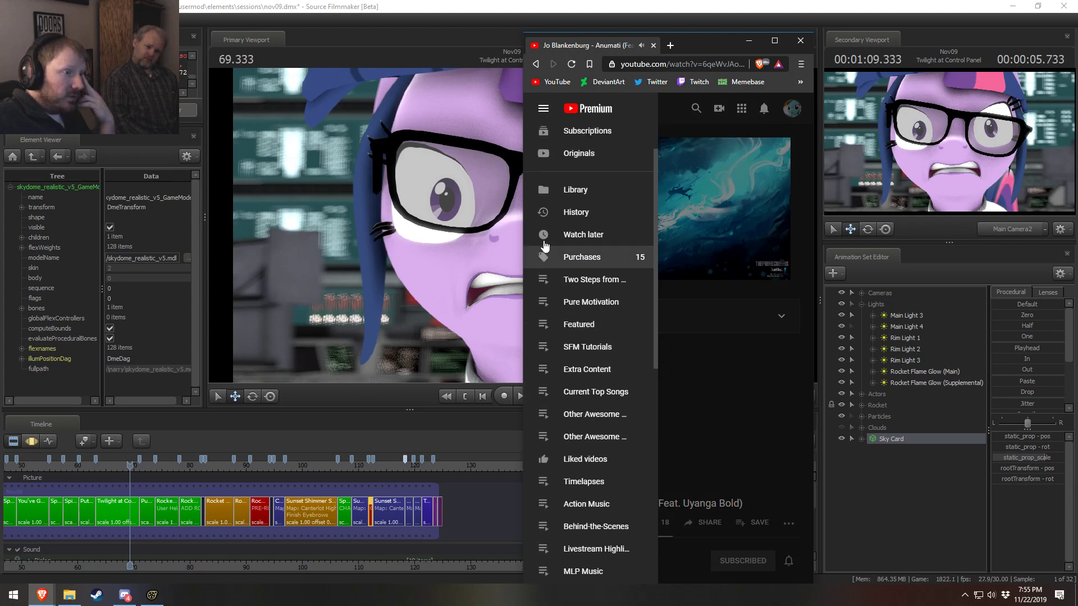
pyautogui.scroll(-4, 588, 289)
pyautogui.scroll(-5, 588, 290)
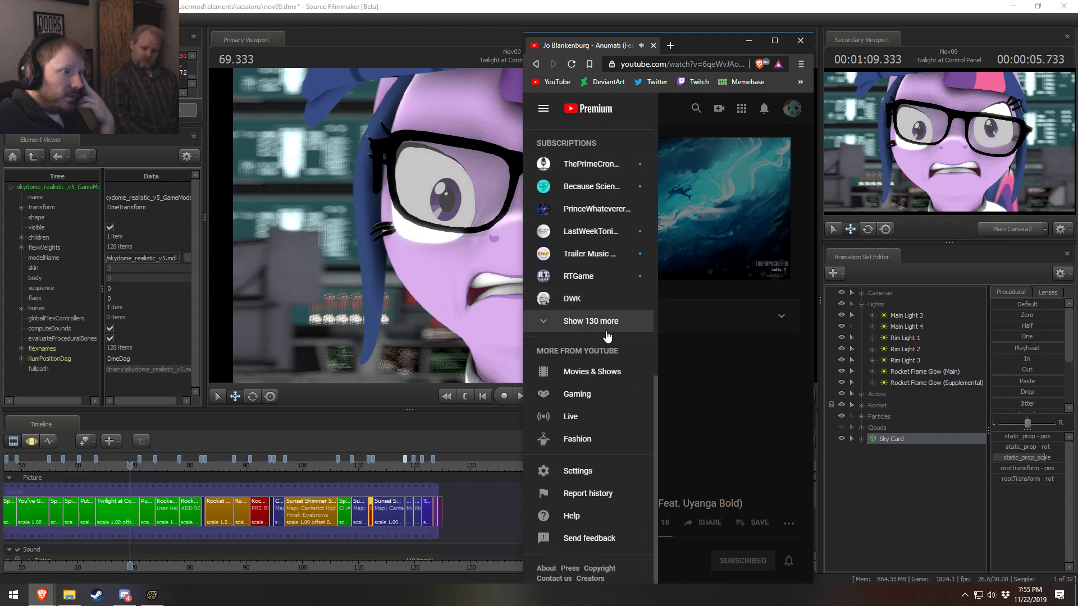
pyautogui.scroll(1, 595, 236)
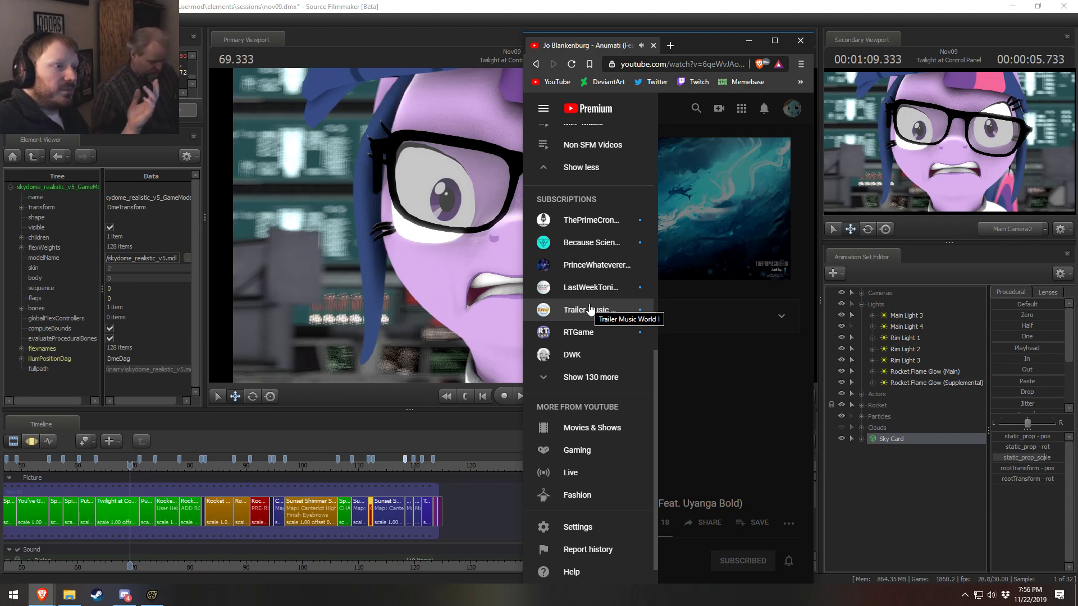
# Close the YouTube guide, expand the Two Steps from Awesome playlist queue and look through its first tracks
pyautogui.scroll(4, 589, 309)
pyautogui.click(675, 144)
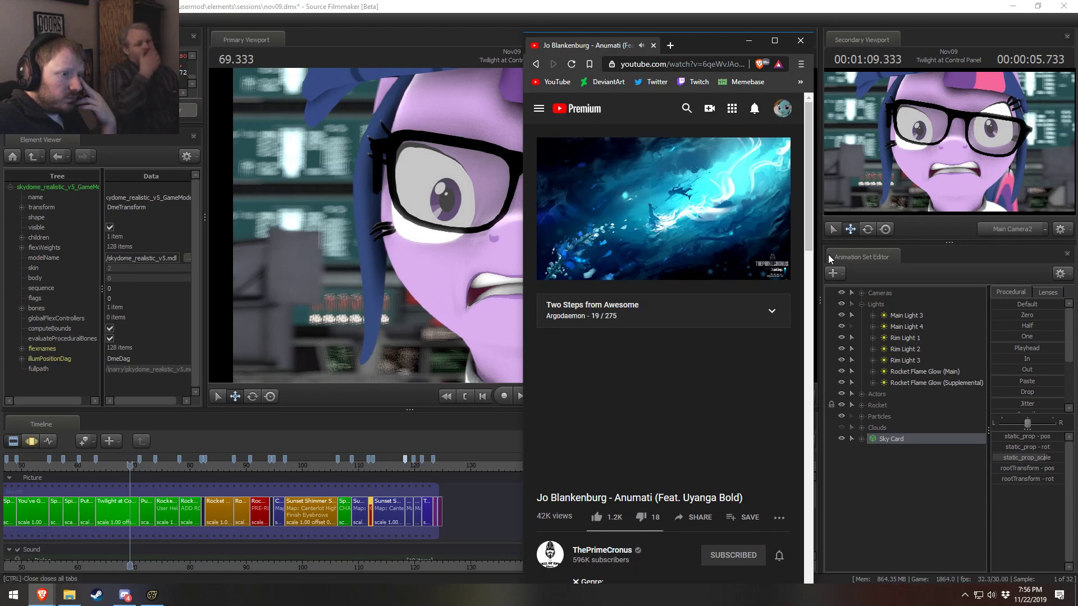
pyautogui.click(772, 311)
pyautogui.scroll(8, 597, 390)
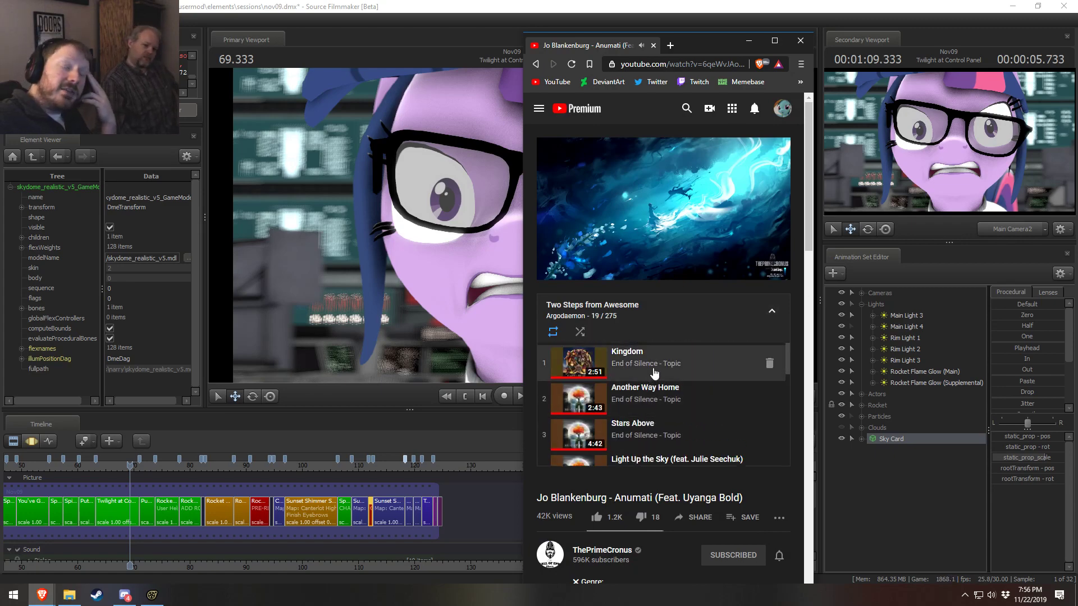
pyautogui.scroll(-4, 655, 373)
pyautogui.scroll(2, 655, 393)
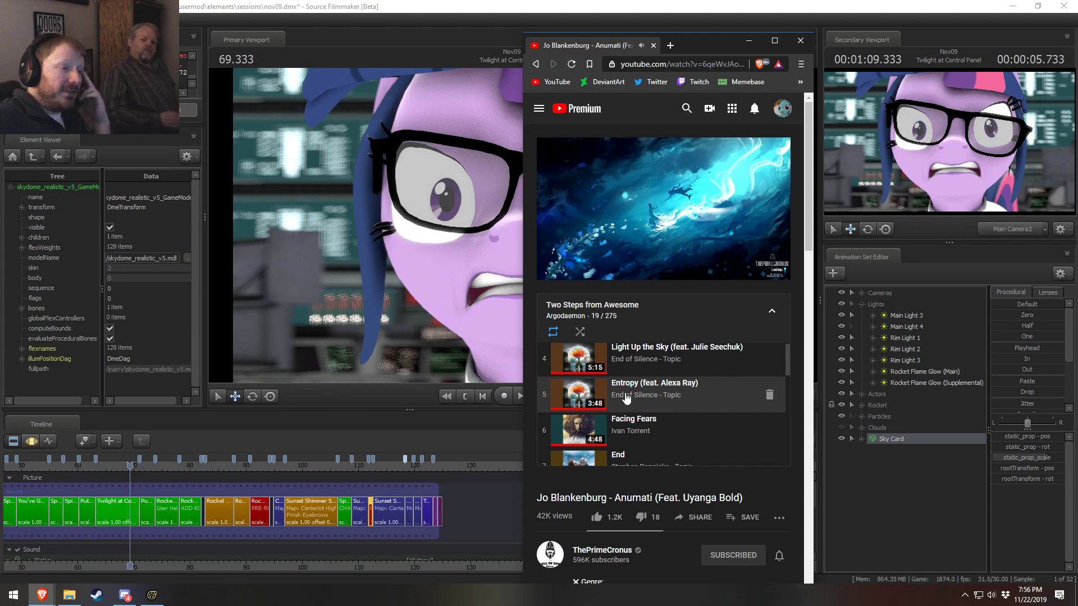
pyautogui.scroll(3, 627, 397)
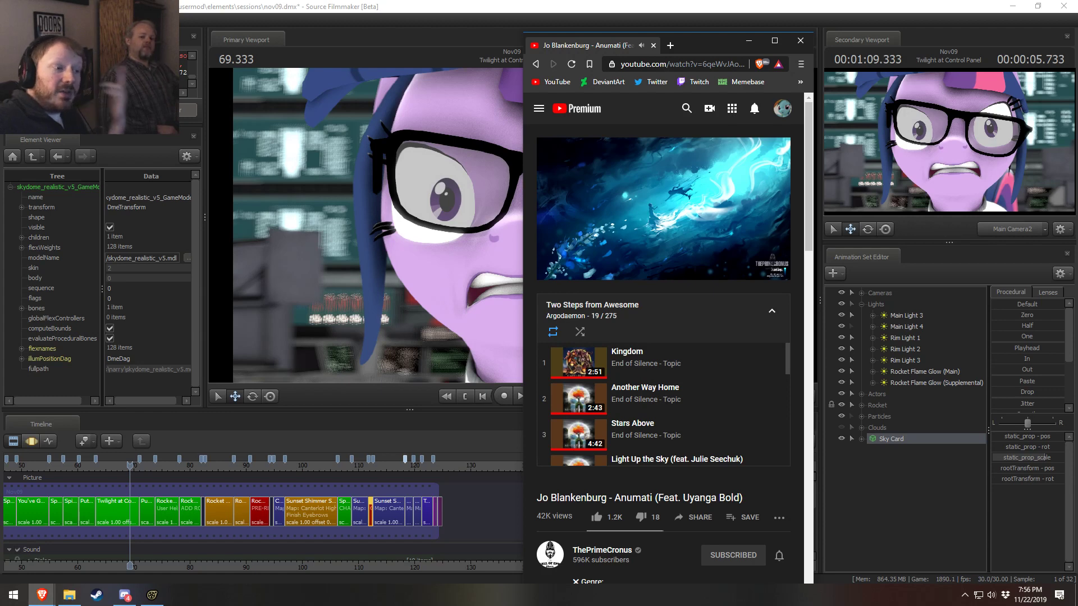
pyautogui.scroll(-2, 678, 408)
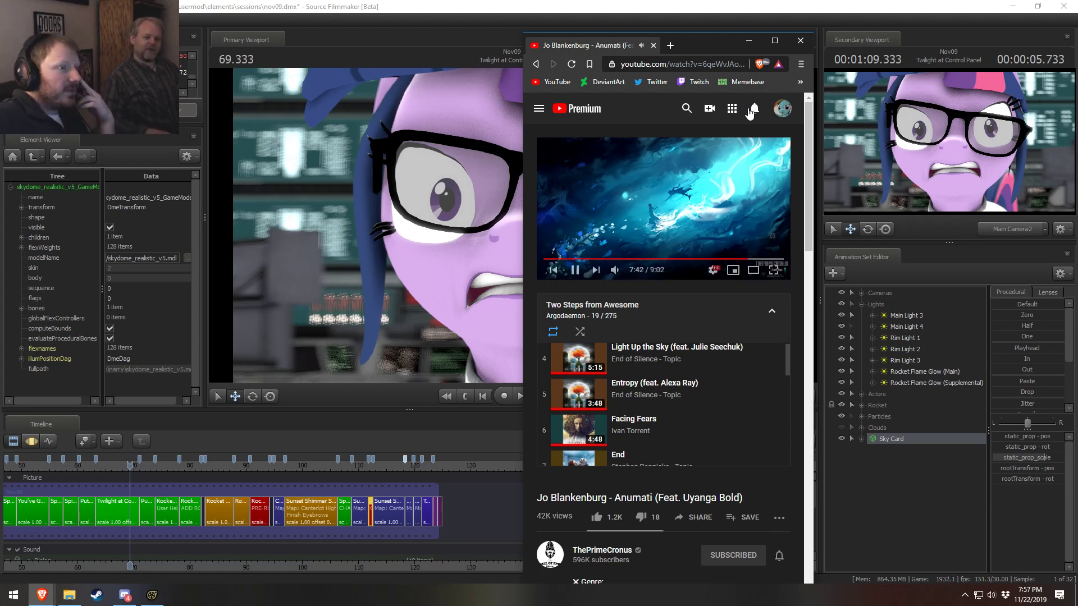
# Move the browser window aside, minimize it and return to the Nov09 session in Source Filmmaker
pyautogui.moveTo(705, 44); pyautogui.dragTo(966, 81)
pyautogui.click(1013, 80)
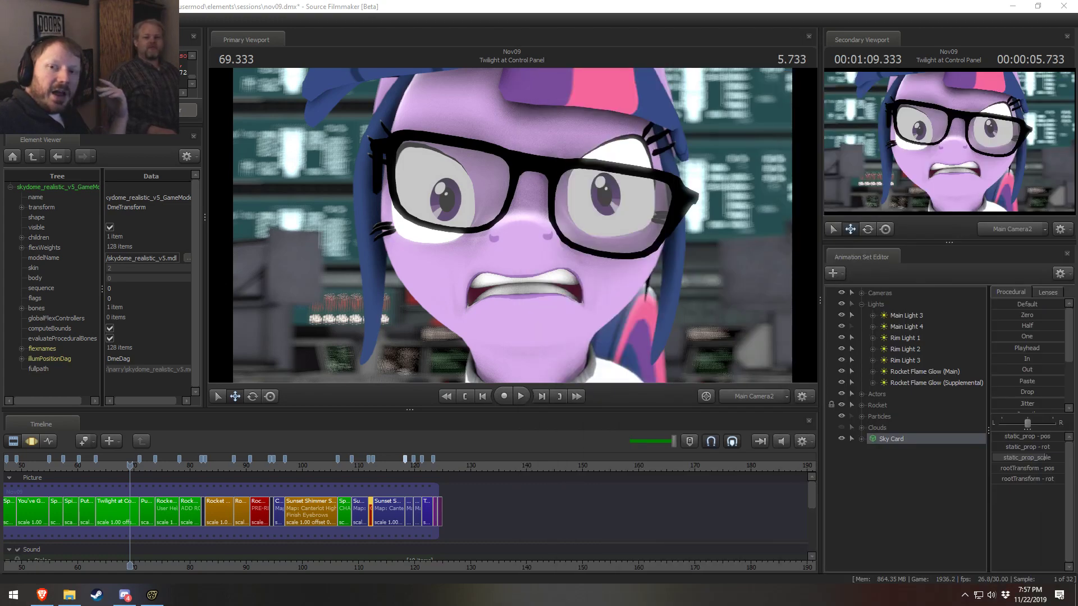
pyautogui.click(537, 4)
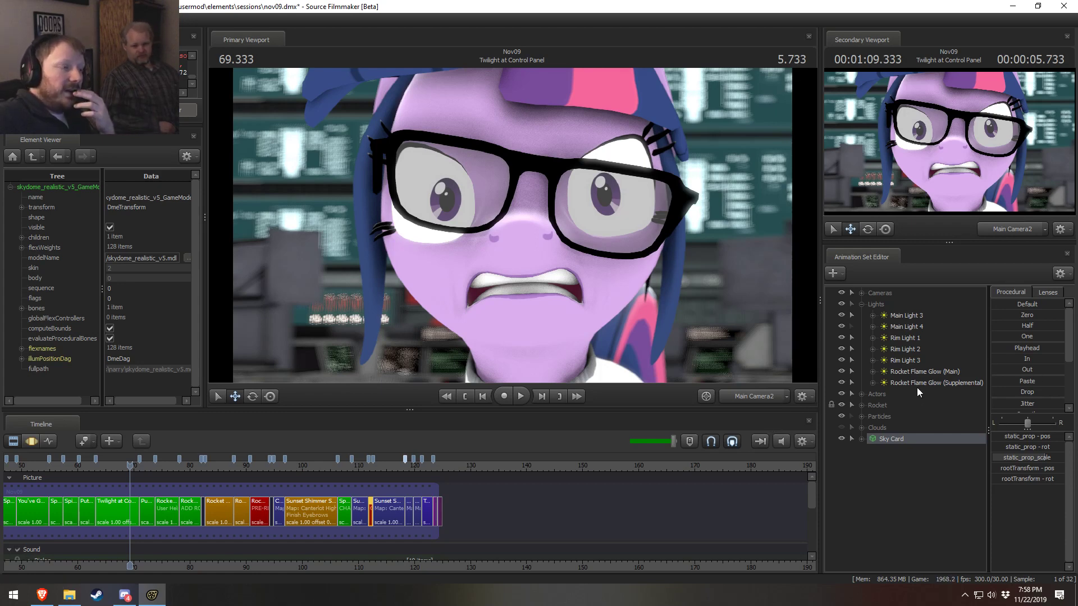
# Go to the end of the Sunset Shimmer Swoos Right In shot and play into Spike Incoming 1
pyautogui.scroll(4, 224, 527)
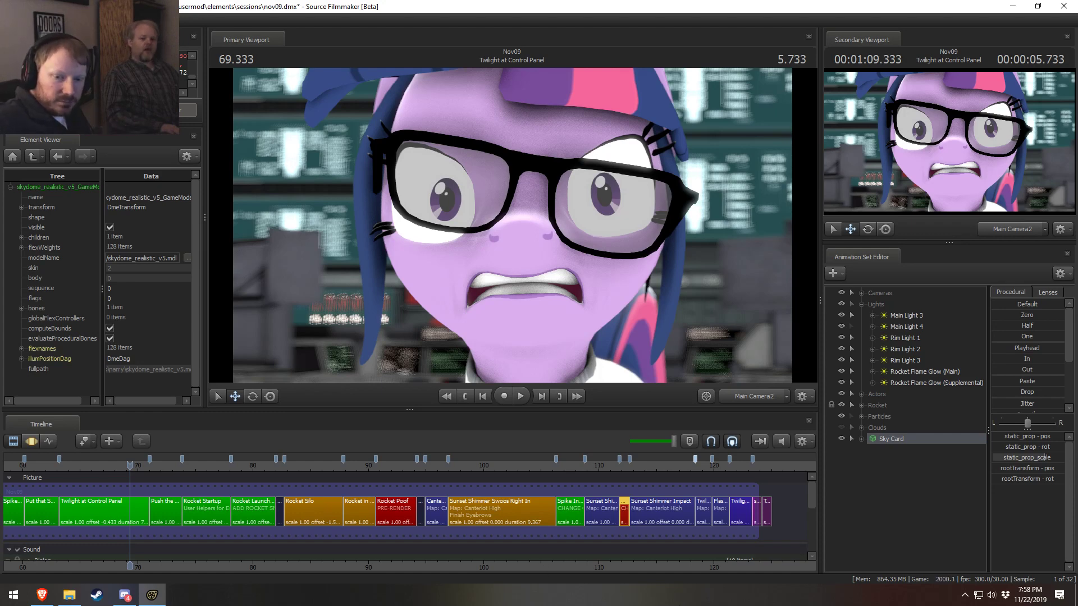
pyautogui.scroll(3, 615, 546)
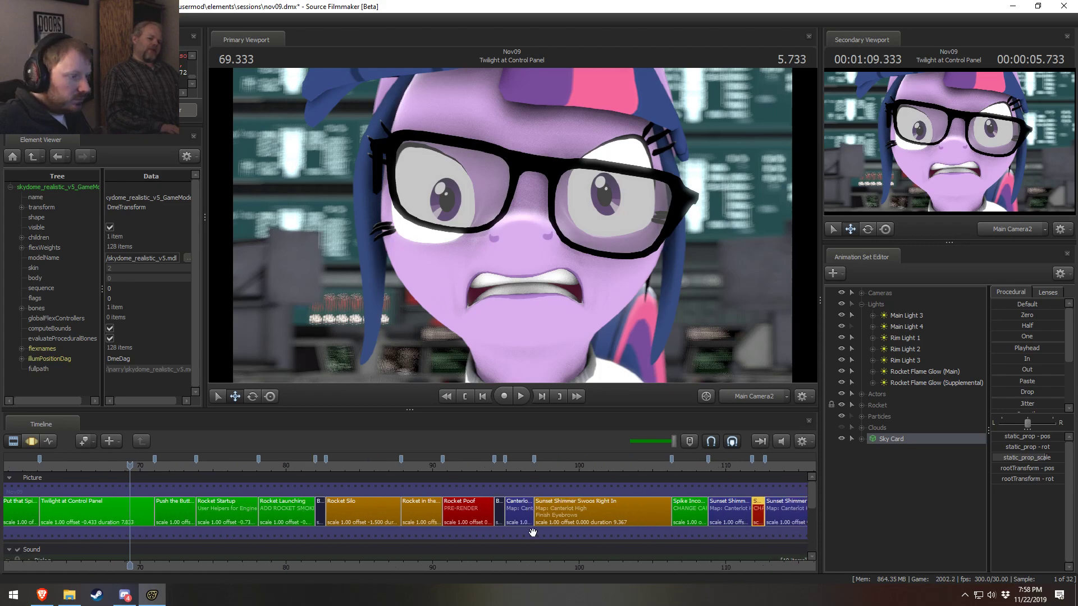
pyautogui.click(498, 464)
pyautogui.moveTo(498, 463); pyautogui.dragTo(735, 564)
pyautogui.moveTo(738, 564); pyautogui.dragTo(427, 550, button='middle')
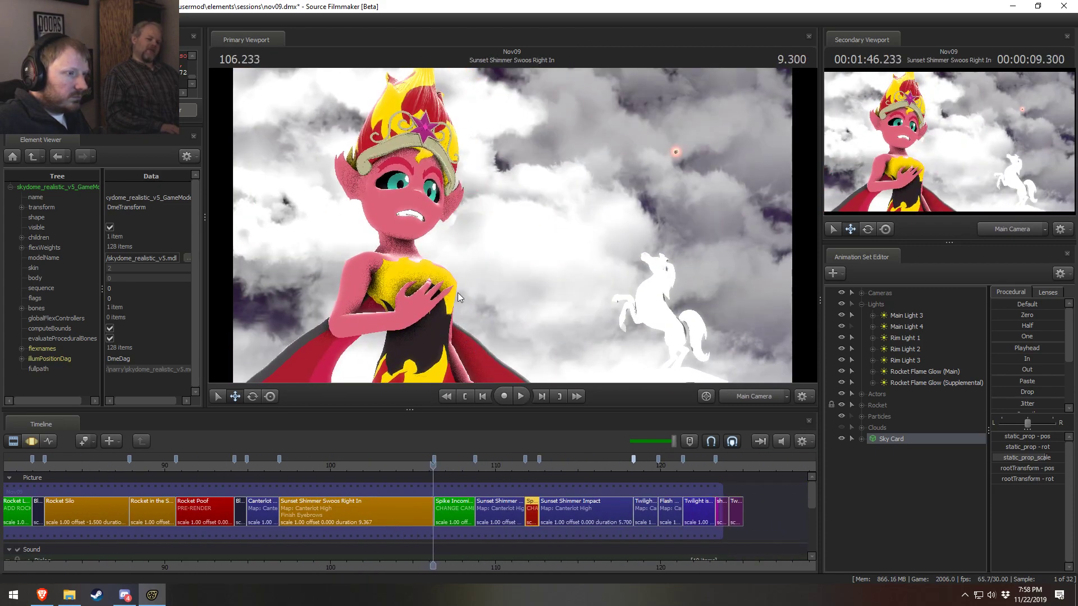
pyautogui.press('space')
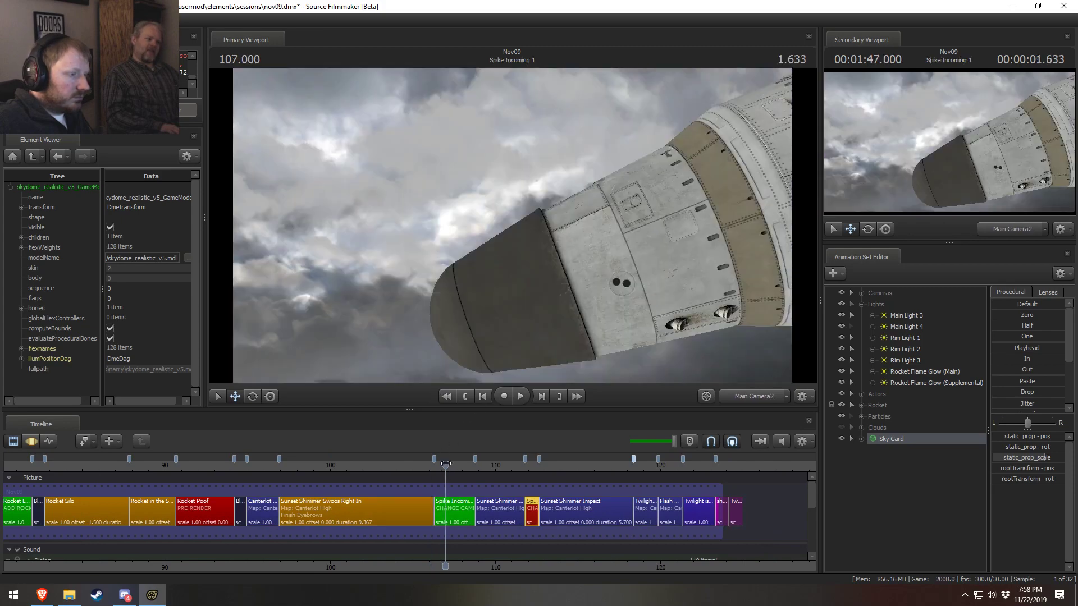
pyautogui.press('space')
# Turn on lighting in the primary viewport and play parts of Spike Incoming 1 and Spike Incoming 2
pyautogui.rightClick(524, 354)
pyautogui.click(541, 384)
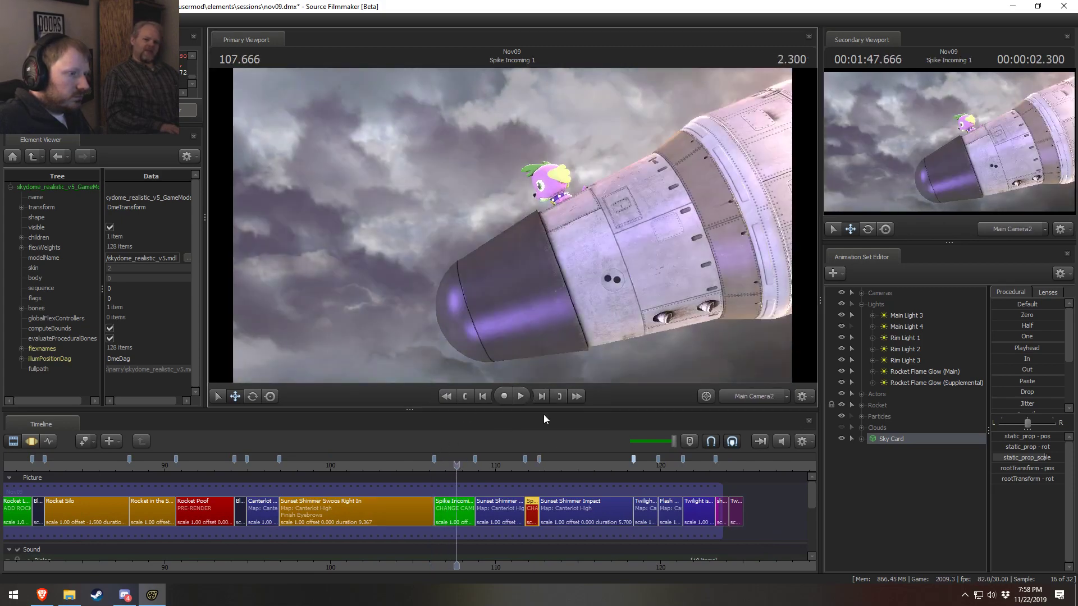
pyautogui.press('space')
pyautogui.click(522, 463)
pyautogui.press('space')
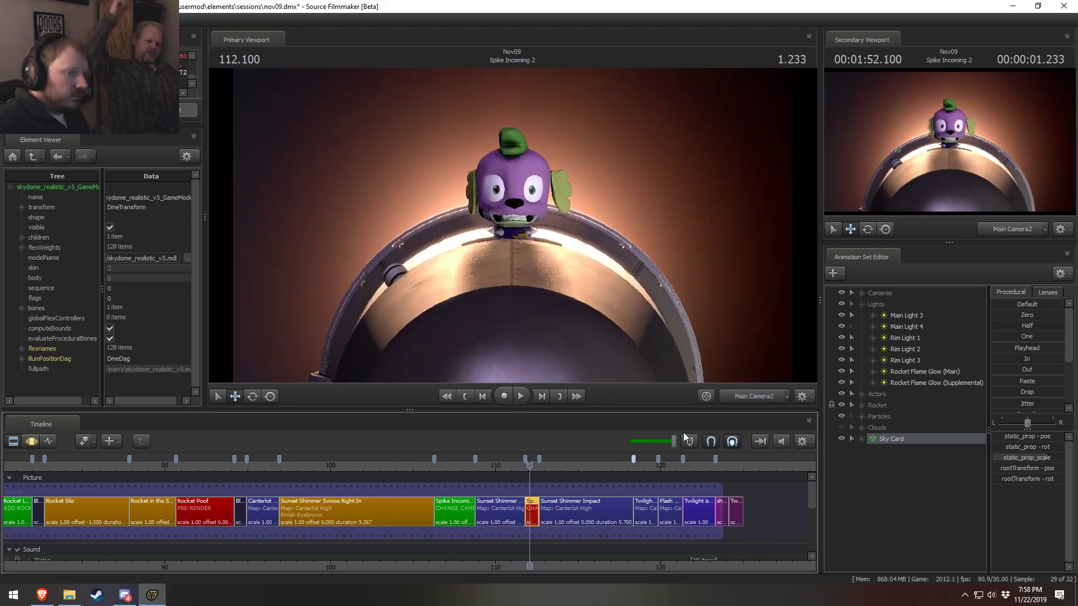
# Turn off the viewport lighting and pull the Work Camera back to view the rocket against the sky backdrop
pyautogui.rightClick(723, 333)
pyautogui.click(743, 362)
pyautogui.moveTo(719, 346); pyautogui.dragTo(666, 281)
pyautogui.press('s')
pyautogui.moveTo(512, 224)
pyautogui.mouseDown()
pyautogui.moveTo(527, 269)
pyautogui.moveTo(512, 224)
pyautogui.mouseUp()
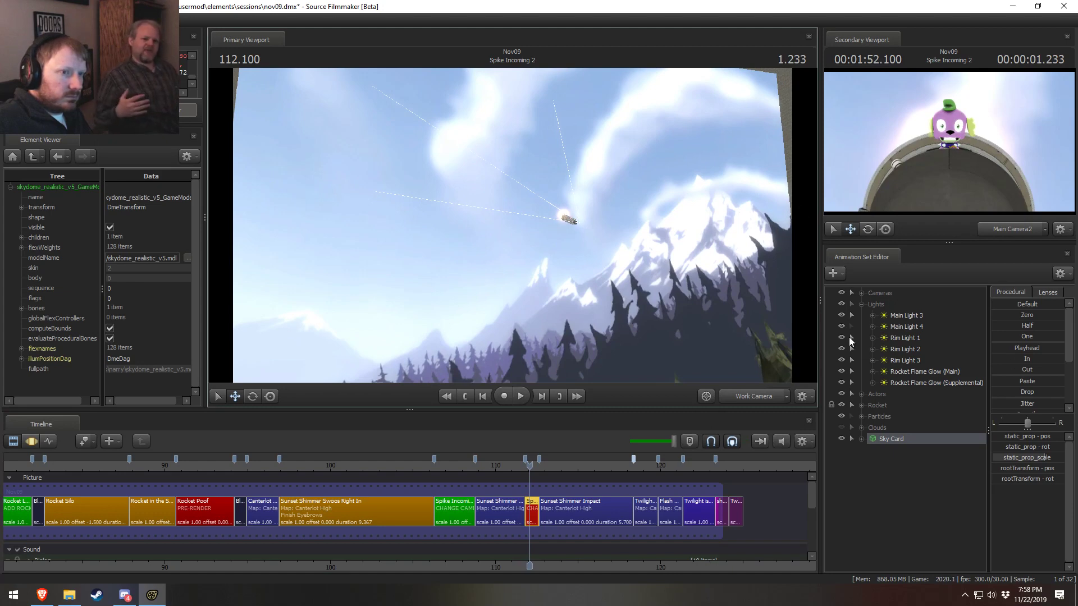
# Shift the Sky Card slightly along its red axis and play back Spike Incoming 2 to check it
pyautogui.click(878, 440)
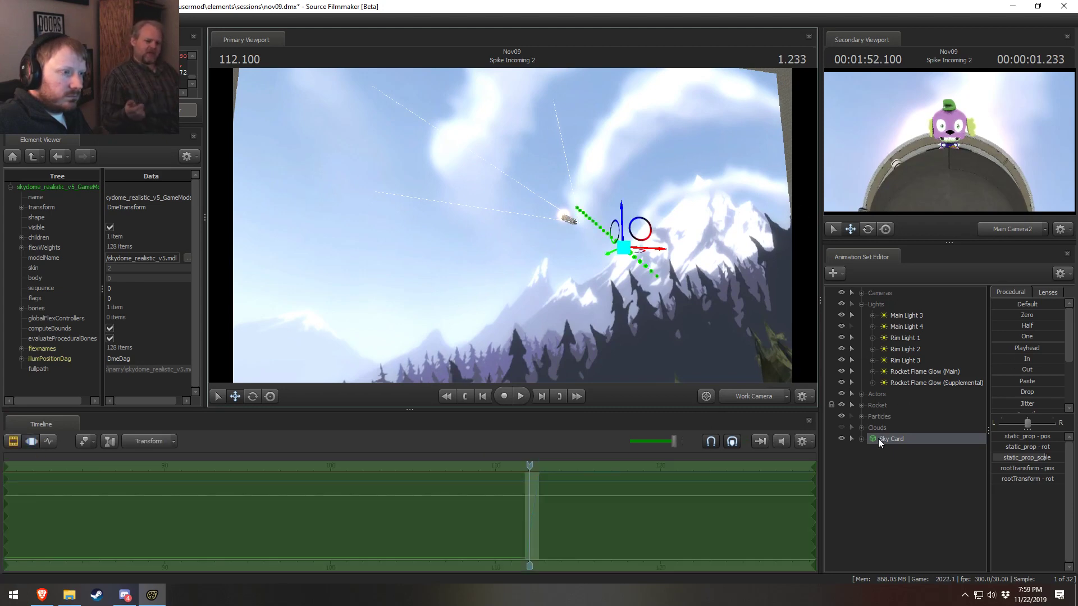
pyautogui.click(664, 253)
pyautogui.moveTo(663, 253); pyautogui.dragTo(645, 251)
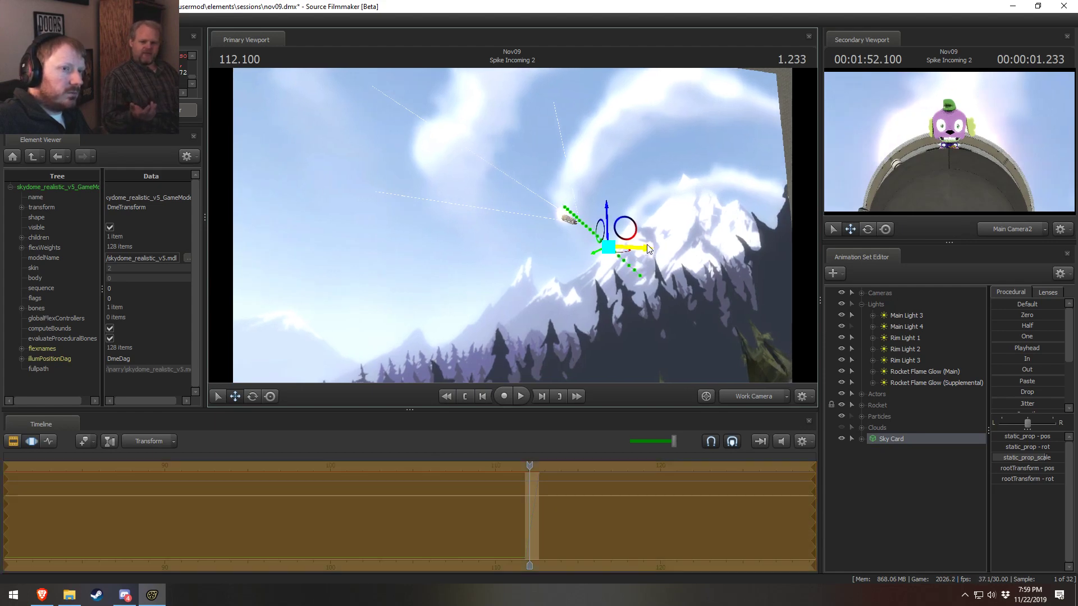
pyautogui.press('space')
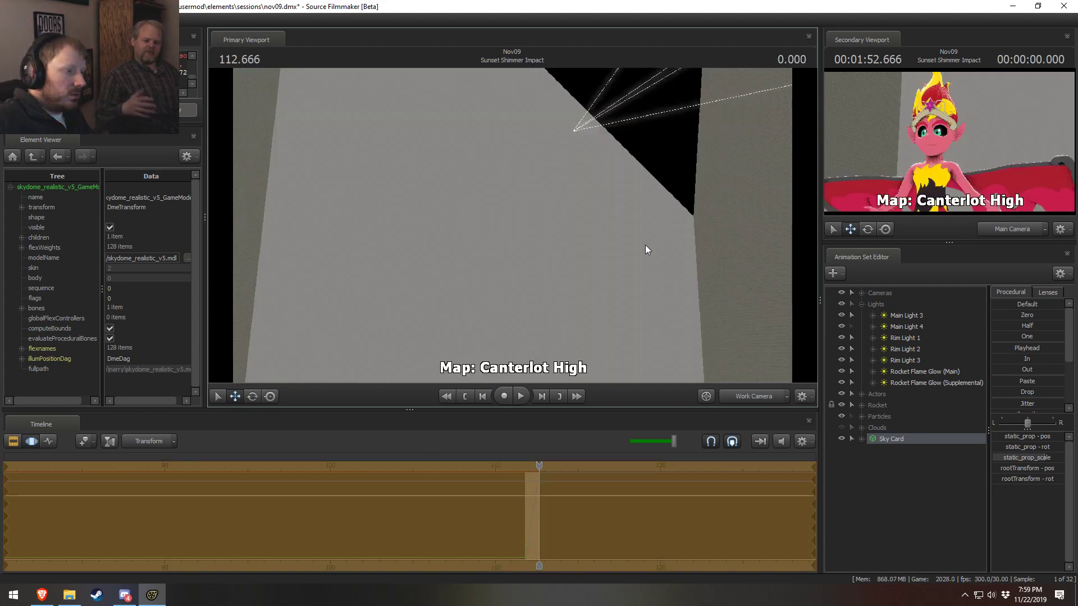
pyautogui.moveTo(543, 465); pyautogui.dragTo(526, 463)
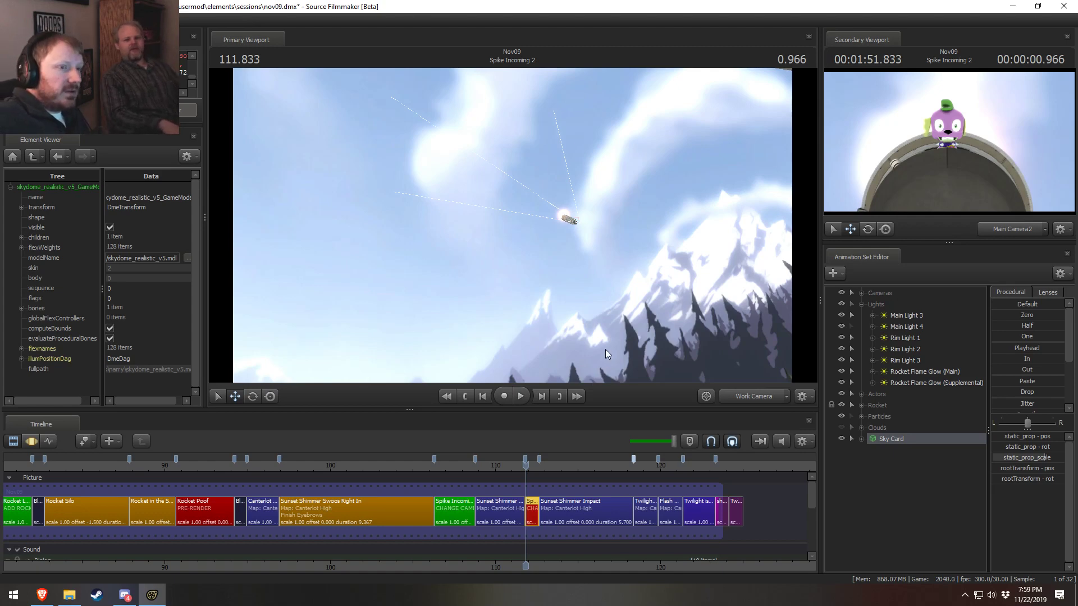
pyautogui.press('space')
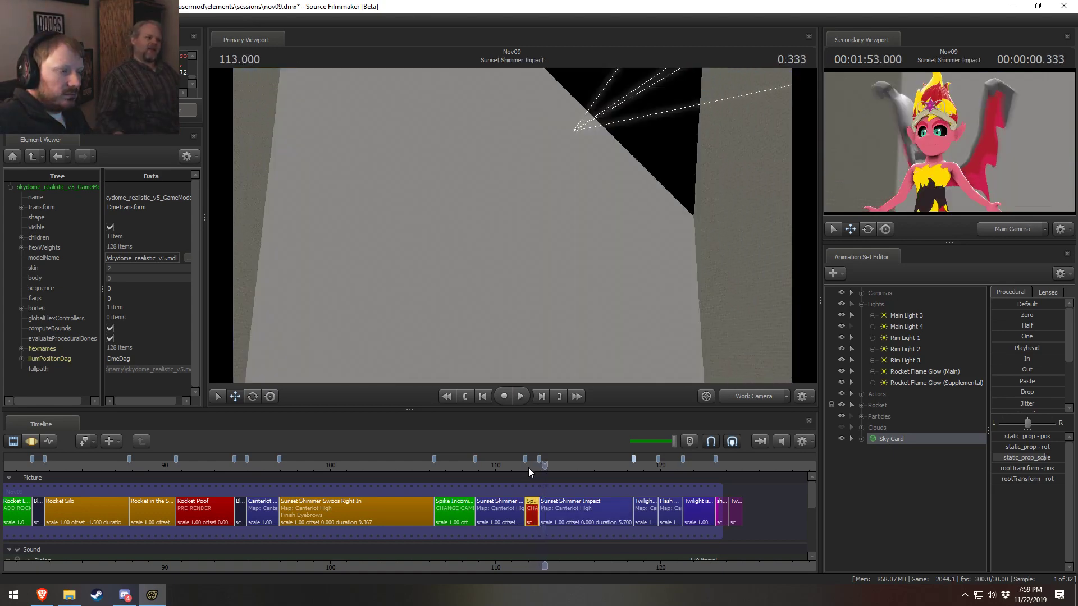
pyautogui.moveTo(529, 468); pyautogui.dragTo(539, 468)
# Apply the In procedural preset to the Sky Card in the motion editor, and play back Spike Incoming 2
pyautogui.press('F3')
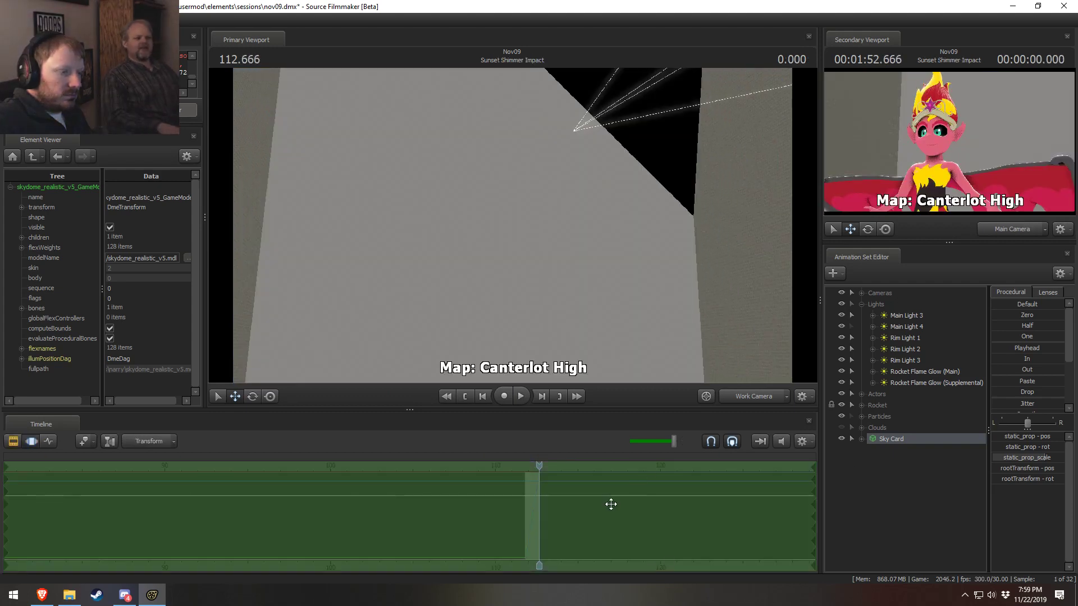
pyautogui.scroll(5, 611, 504)
pyautogui.doubleClick(1010, 363)
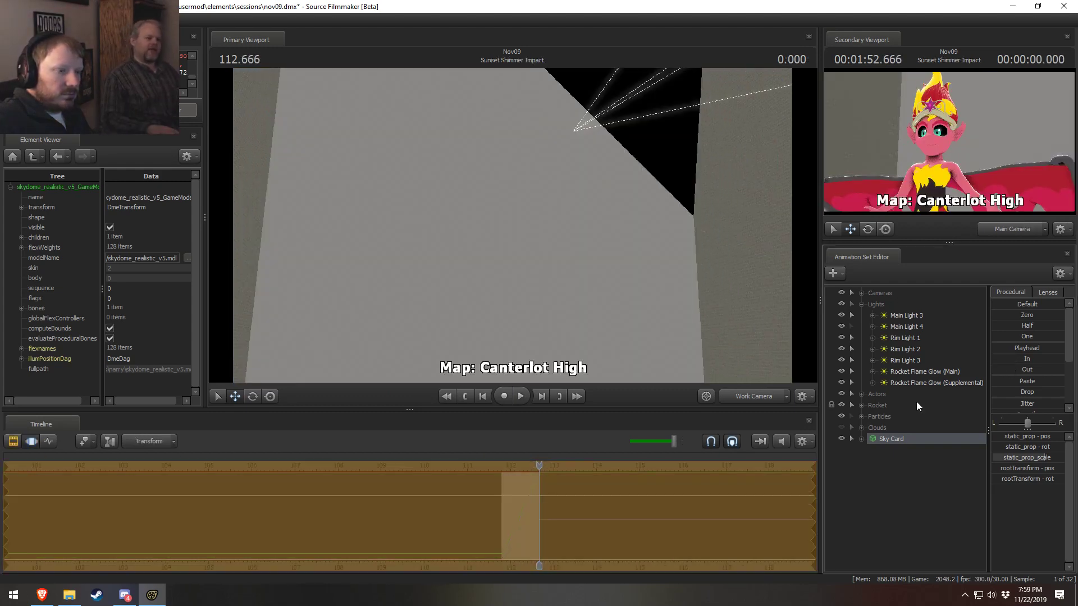
pyautogui.press('F2')
pyautogui.click(506, 465)
pyautogui.press('space')
pyautogui.press('space')
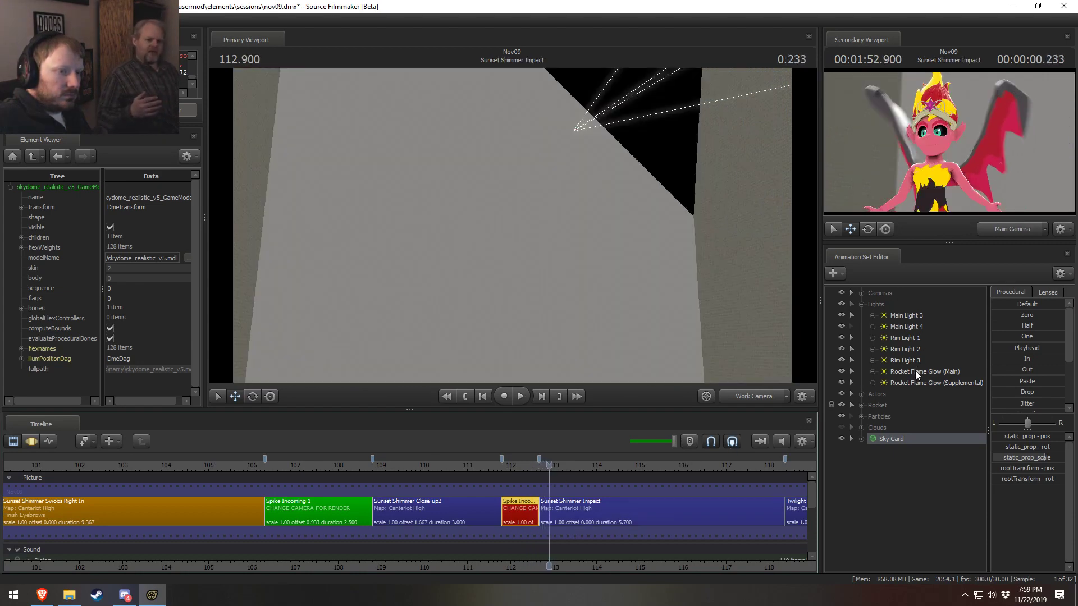
pyautogui.moveTo(525, 468); pyautogui.dragTo(500, 468)
pyautogui.press('space')
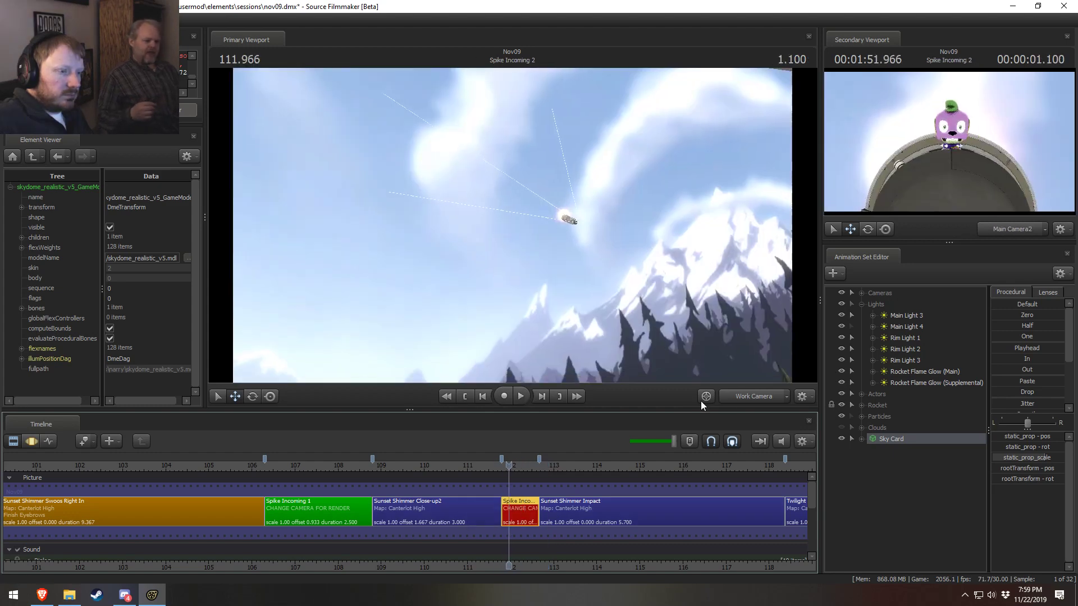
# Return the primary viewport to Main Camera2 with lighting on and toggle the Rocket Flame Glow lights to compare their effect
pyautogui.click(740, 396)
pyautogui.click(733, 369)
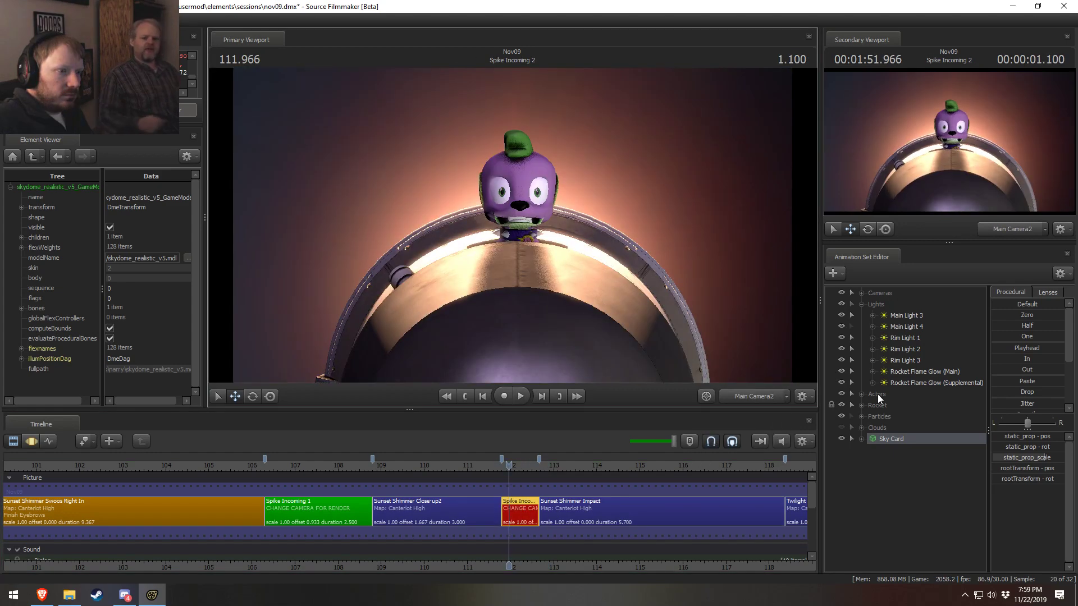
pyautogui.click(841, 372)
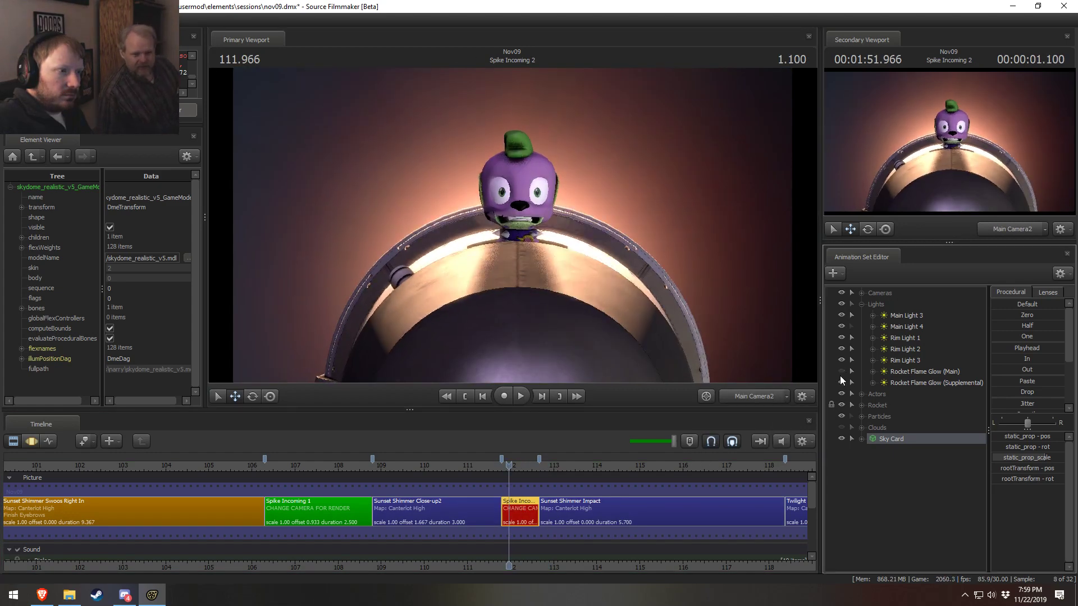
pyautogui.click(840, 376)
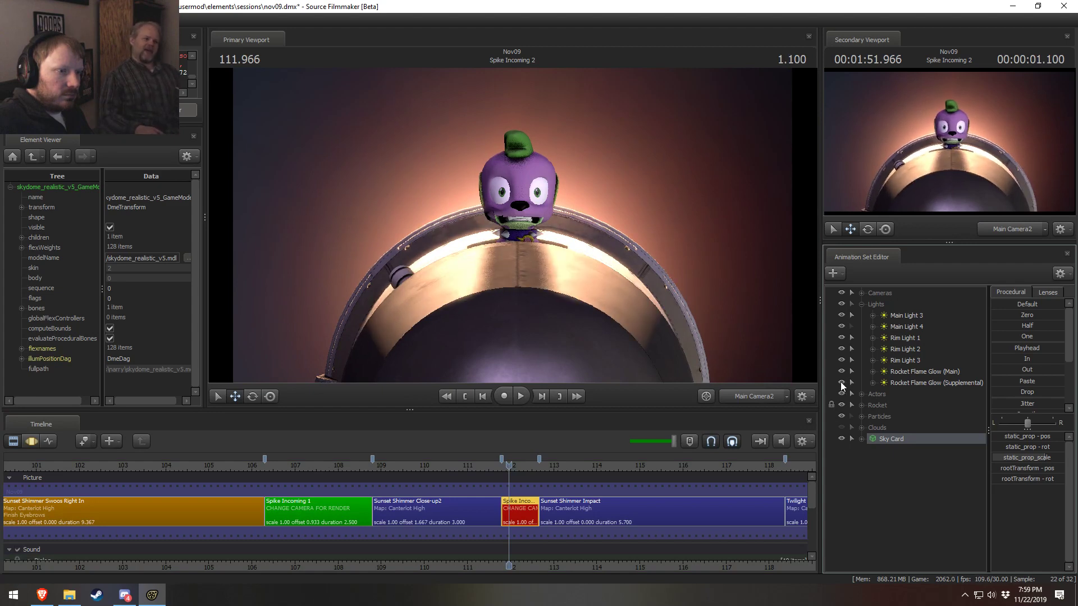
pyautogui.click(841, 383)
pyautogui.click(841, 372)
# Play Spike Incoming 2 into Sunset Shimmer Impact repeatedly through the main cameras, ending at 111.966 s
pyautogui.press('space')
pyautogui.press('space')
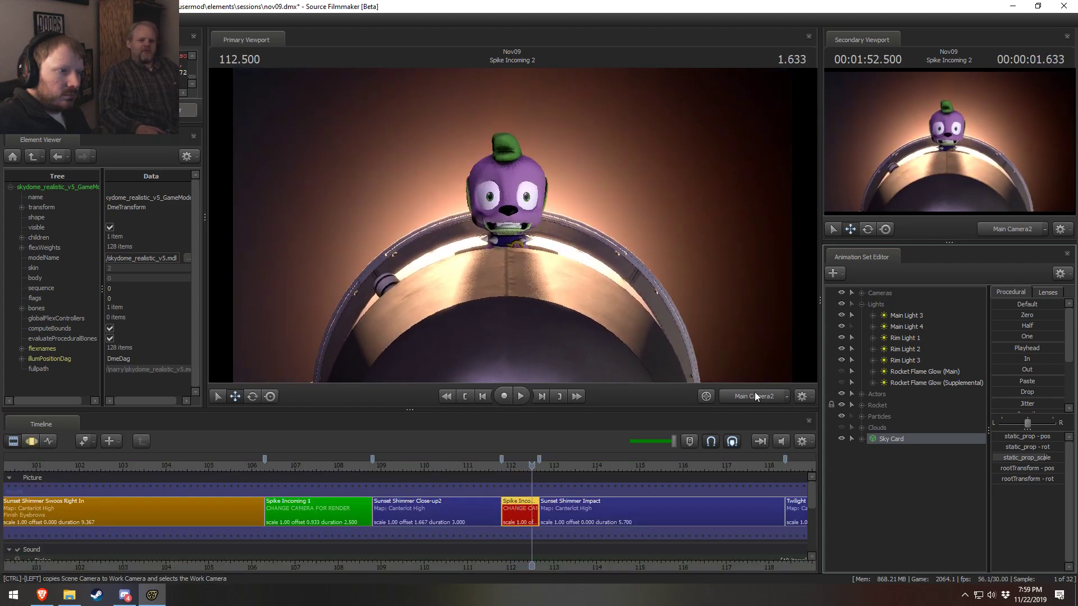
pyautogui.press('space')
pyautogui.press('space')
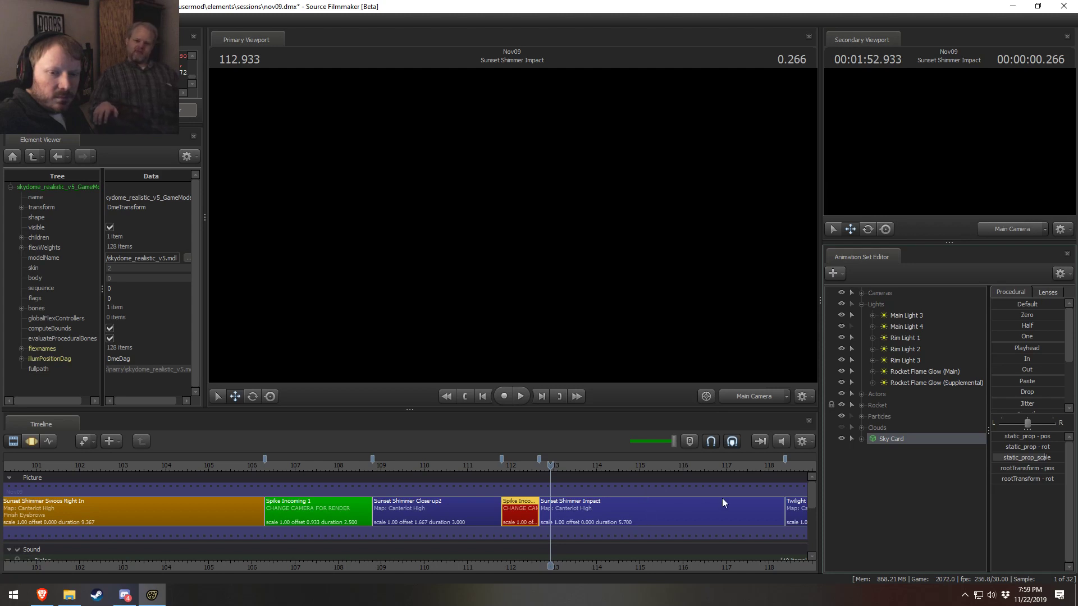
pyautogui.moveTo(722, 497)
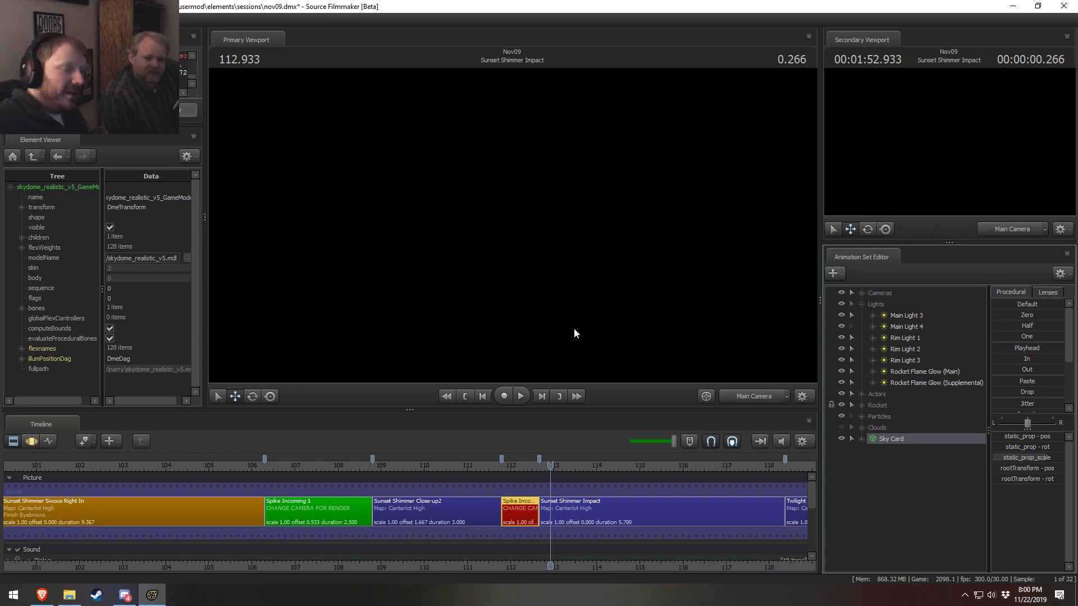
pyautogui.click(508, 467)
pyautogui.press('space')
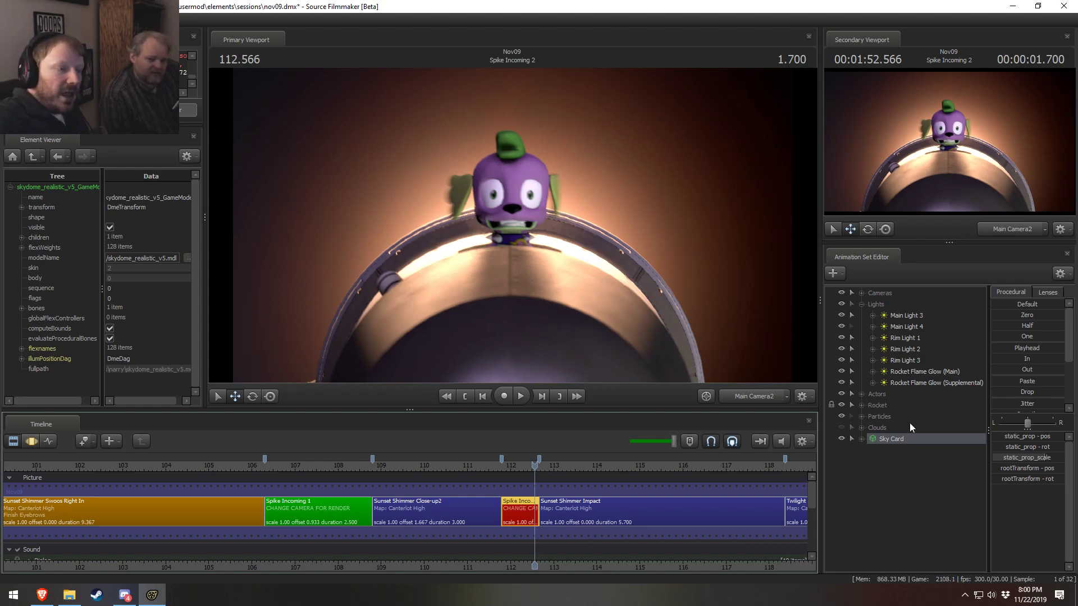
pyautogui.moveTo(523, 467); pyautogui.dragTo(510, 466)
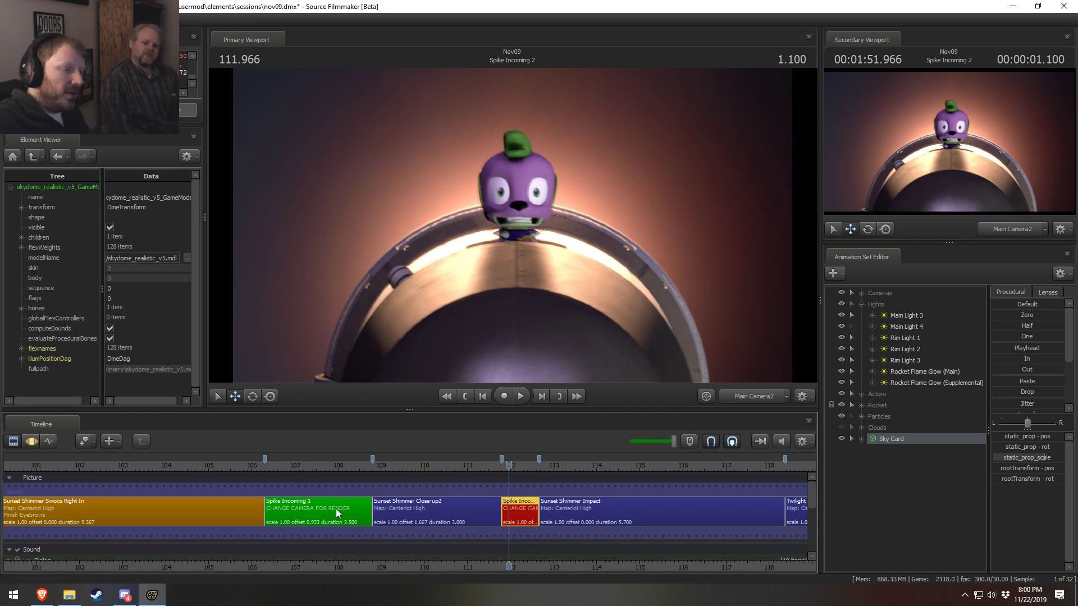
# Step four frames forward in Spike Incoming 2 to examine the frame at 112.100 s
pyautogui.scroll(3, 395, 543)
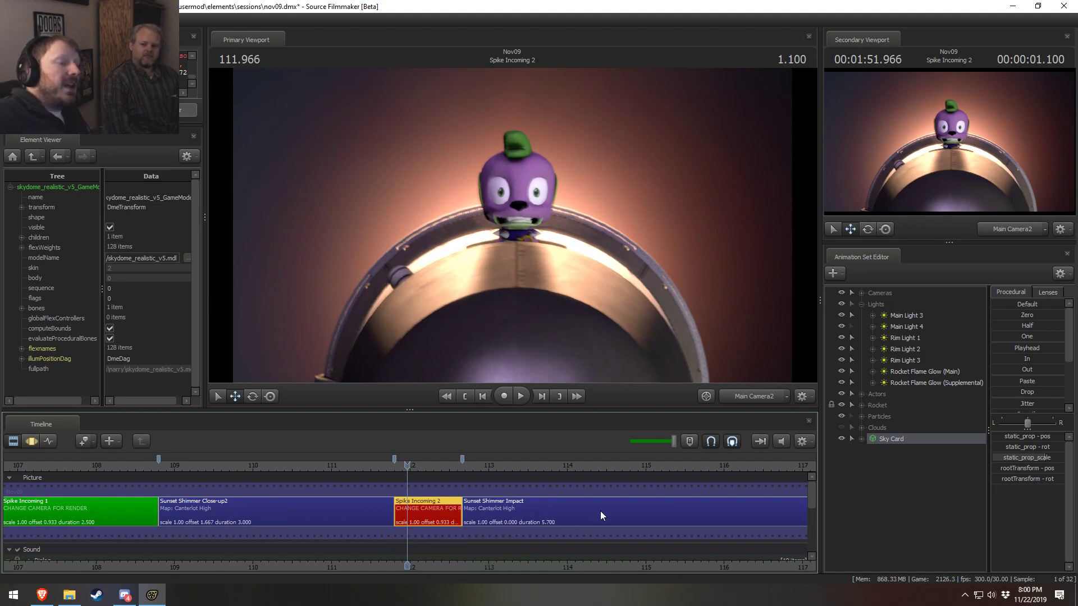
pyautogui.press('Right')
pyautogui.press('Right')
pyautogui.press('Right')
pyautogui.press('Right')
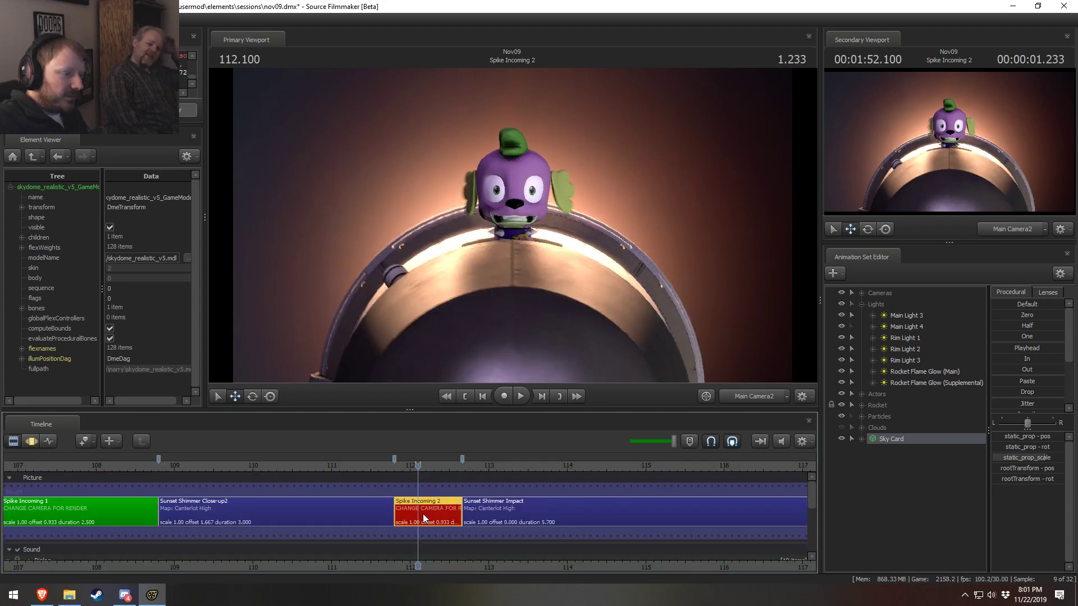
# Check Spike Incoming 2 in the motion editor, return to the clip editor and select the Spike Incoming 1 shot
pyautogui.scroll(2, 422, 514)
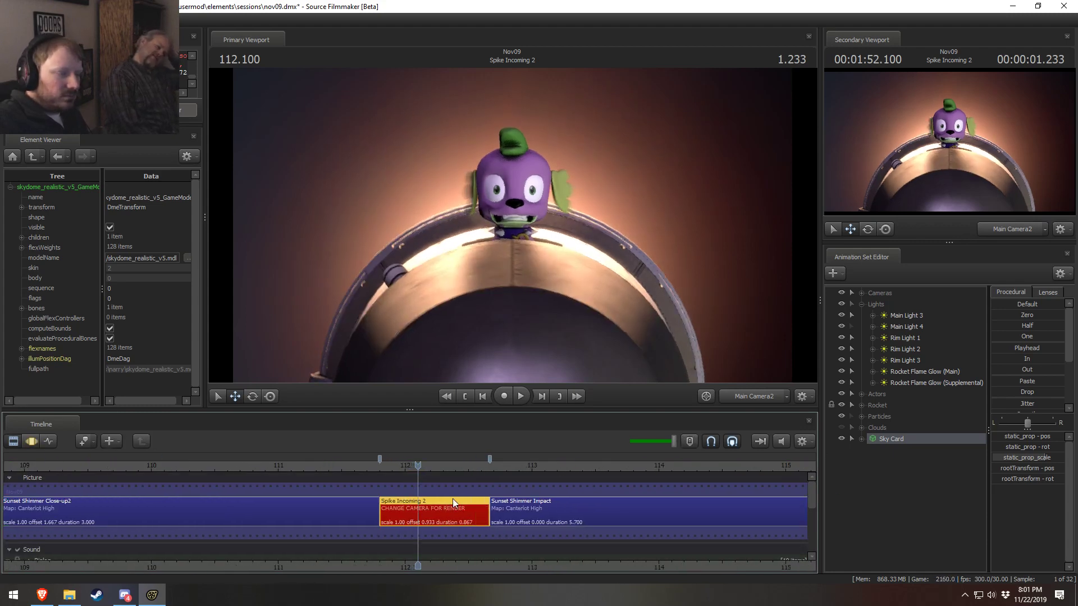
pyautogui.press('F3')
pyautogui.scroll(-5, 298, 524)
pyautogui.press('F2')
pyautogui.scroll(-1, 272, 526)
pyautogui.click(274, 518)
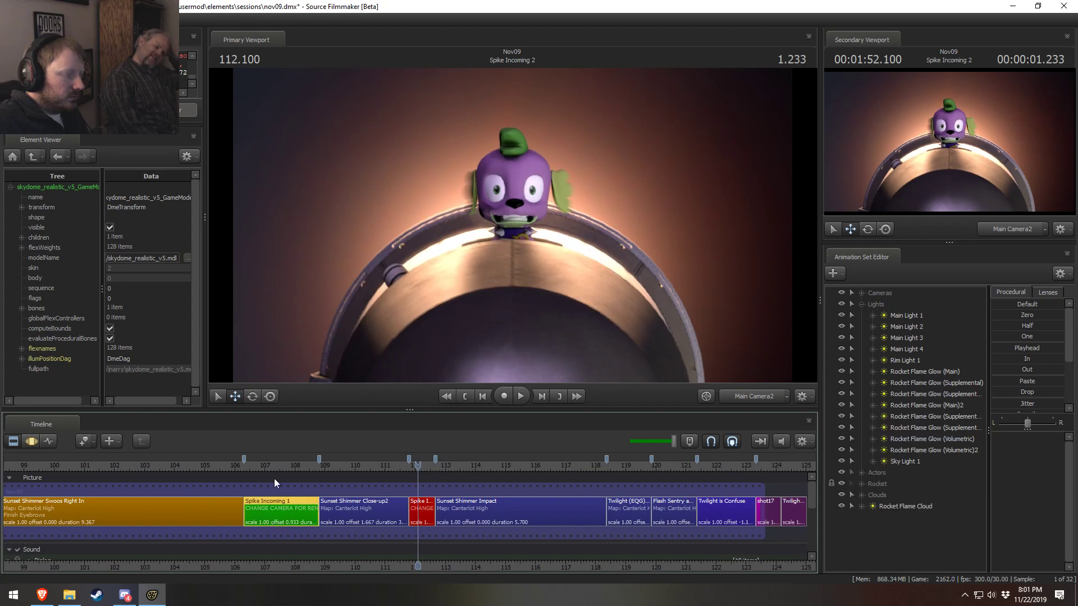
# Move the playhead into Spike Incoming 1 and copy the Sky Light 1 animation set
pyautogui.click(260, 465)
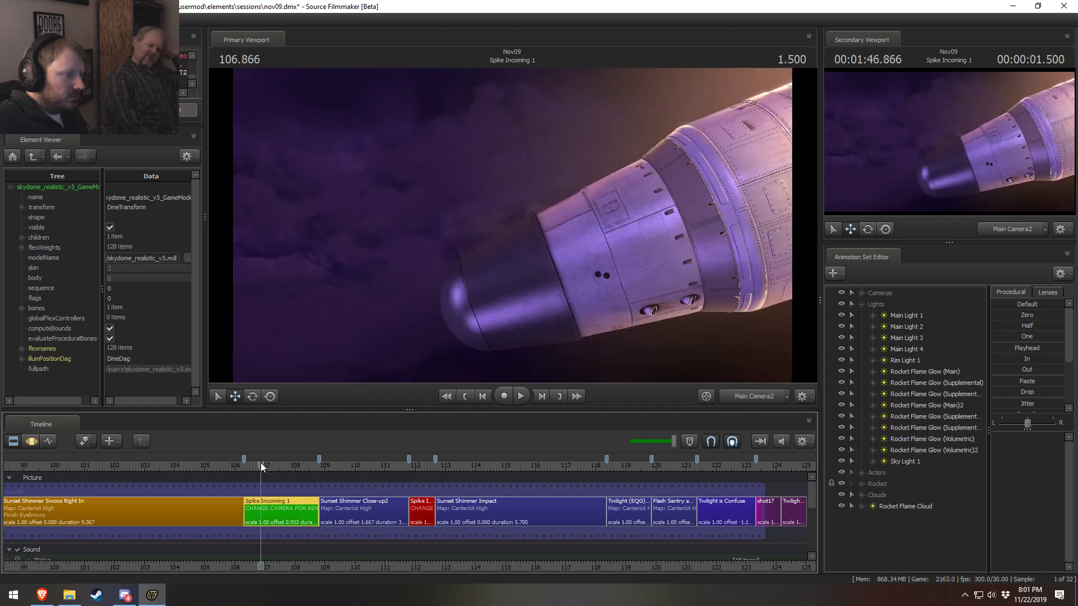
pyautogui.rightClick(901, 461)
pyautogui.click(929, 300)
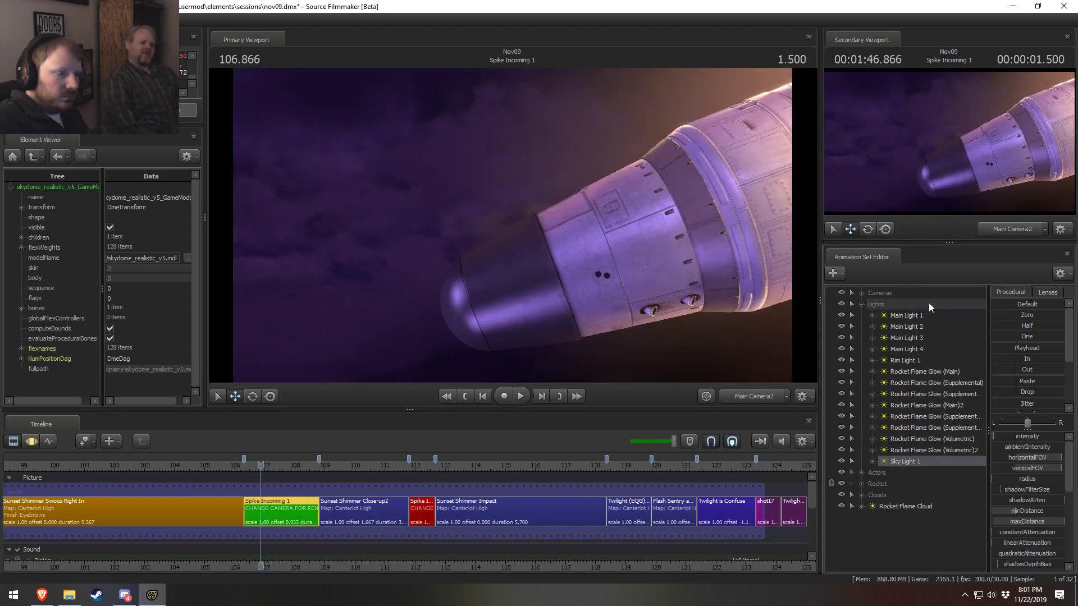
# Paste the copied sky light into Spike Incoming 1 and try to manipulate it through the primary viewport at 111.966 s
pyautogui.click(414, 464)
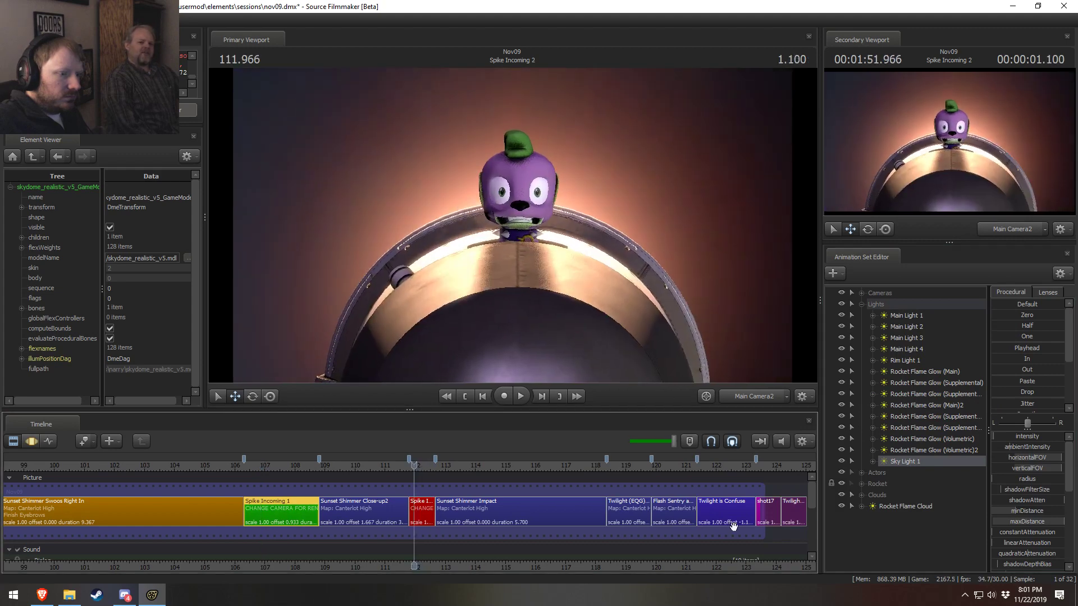
pyautogui.click(898, 505)
pyautogui.click(861, 304)
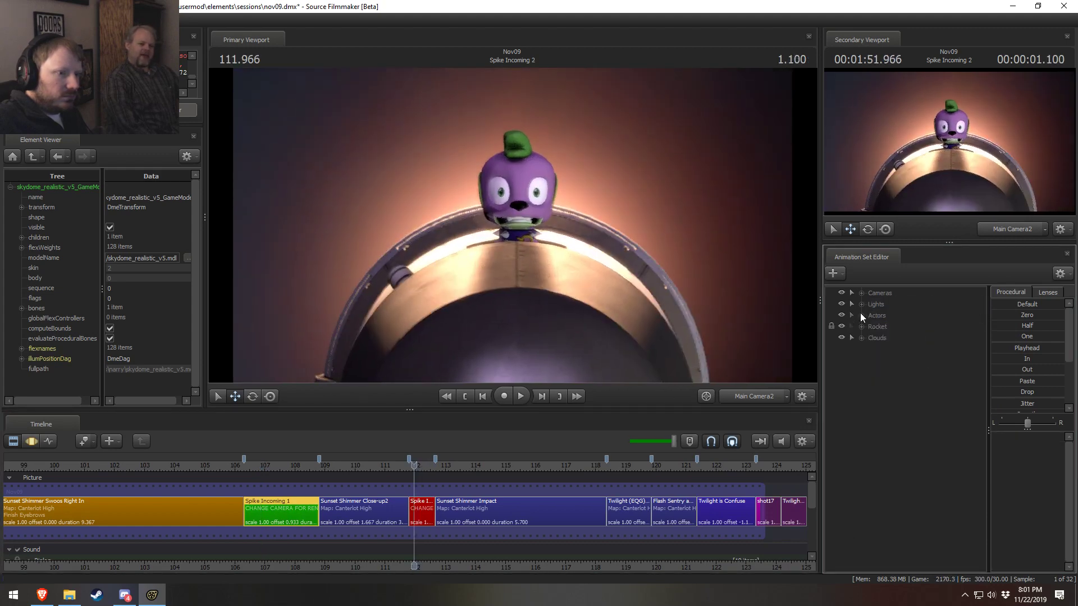
pyautogui.rightClick(871, 411)
pyautogui.click(905, 469)
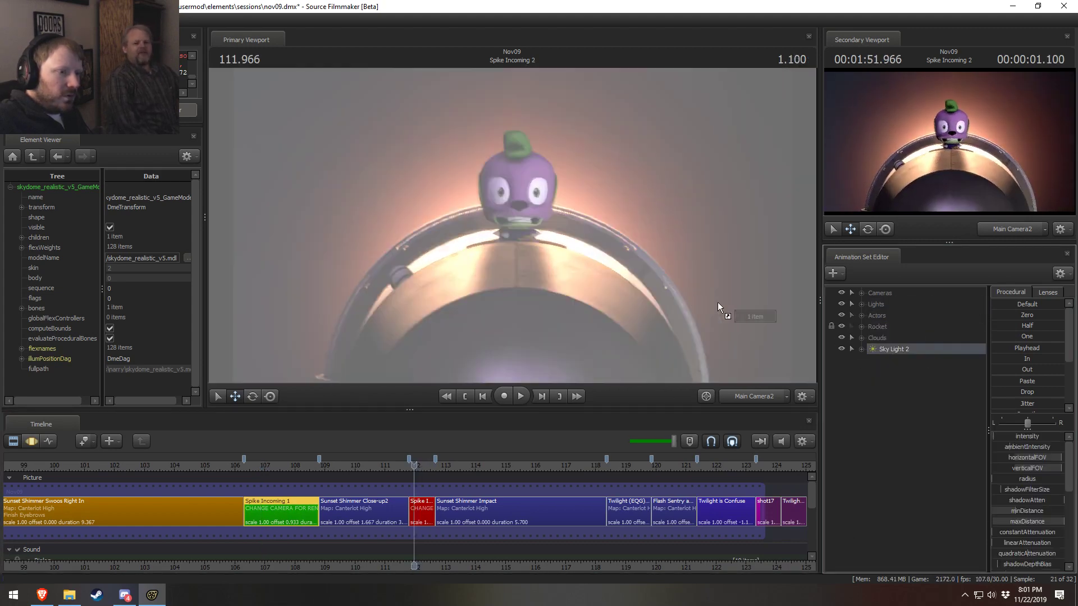
pyautogui.click(640, 258)
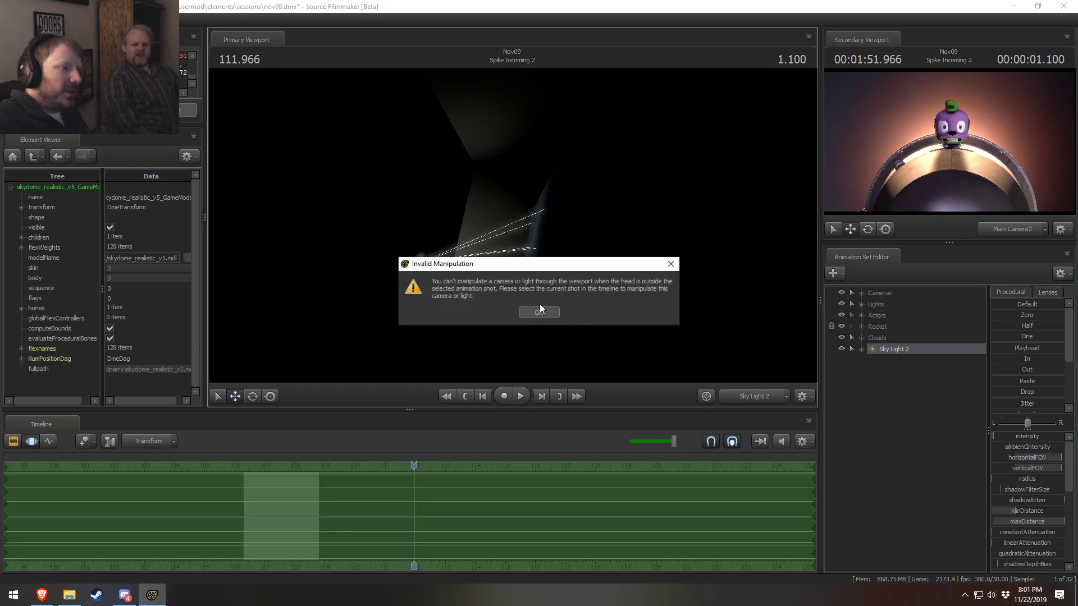
pyautogui.click(539, 312)
# Return to the clip editor and delete the pasted Sky Light 2 from Spike Incoming 1
pyautogui.press('F2')
pyautogui.press('F3')
pyautogui.press('F2')
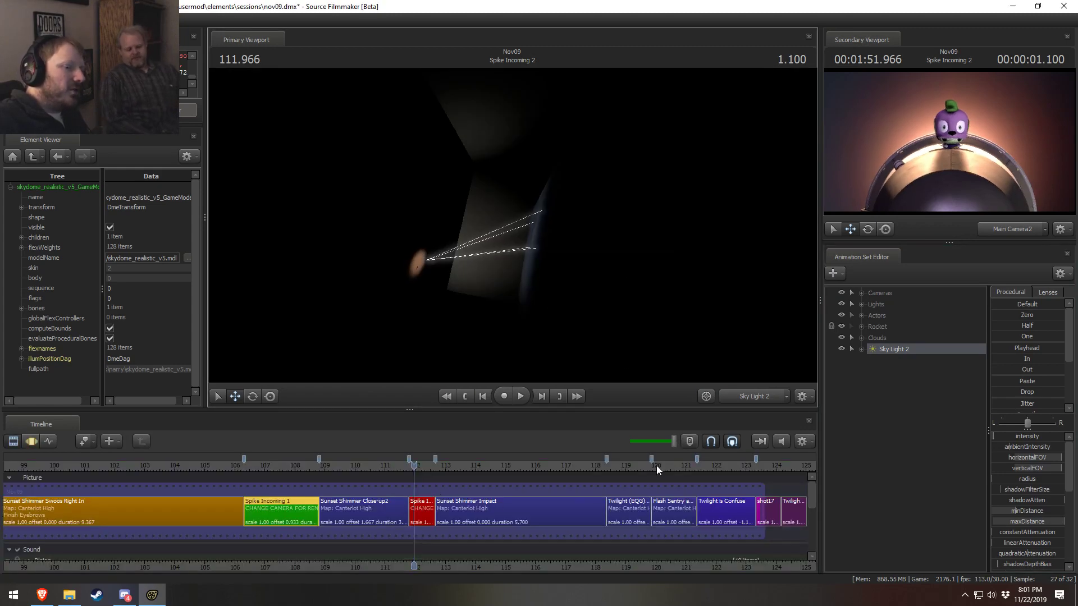
pyautogui.rightClick(910, 353)
pyautogui.rightClick(898, 351)
pyautogui.rightClick(898, 350)
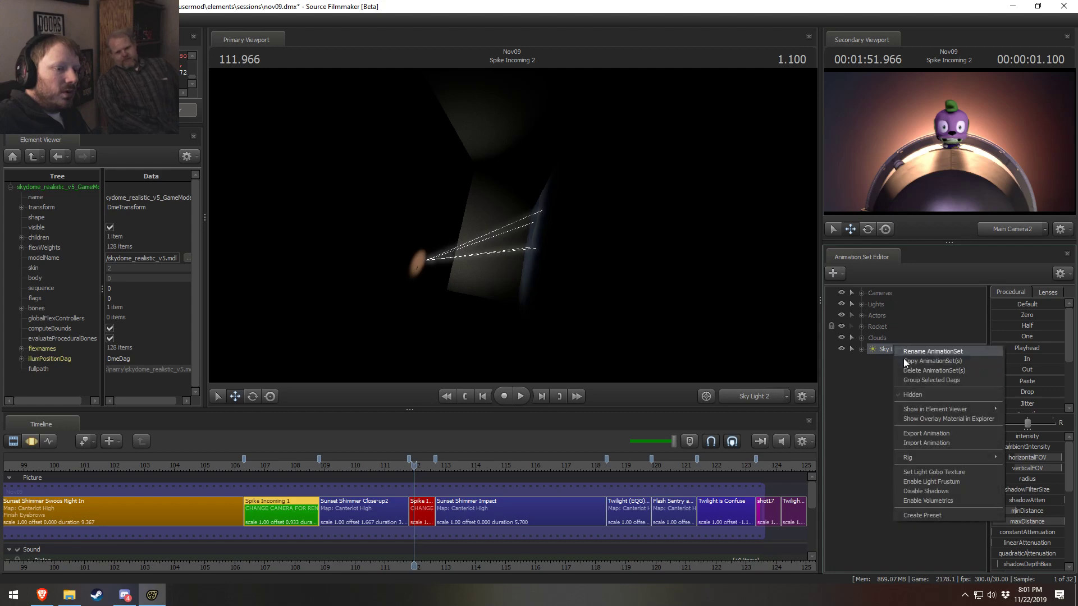
pyautogui.click(909, 369)
# Select the Spike Incoming 2 shot and paste the copied sky light into its animation sets
pyautogui.click(422, 511)
pyautogui.rightClick(423, 511)
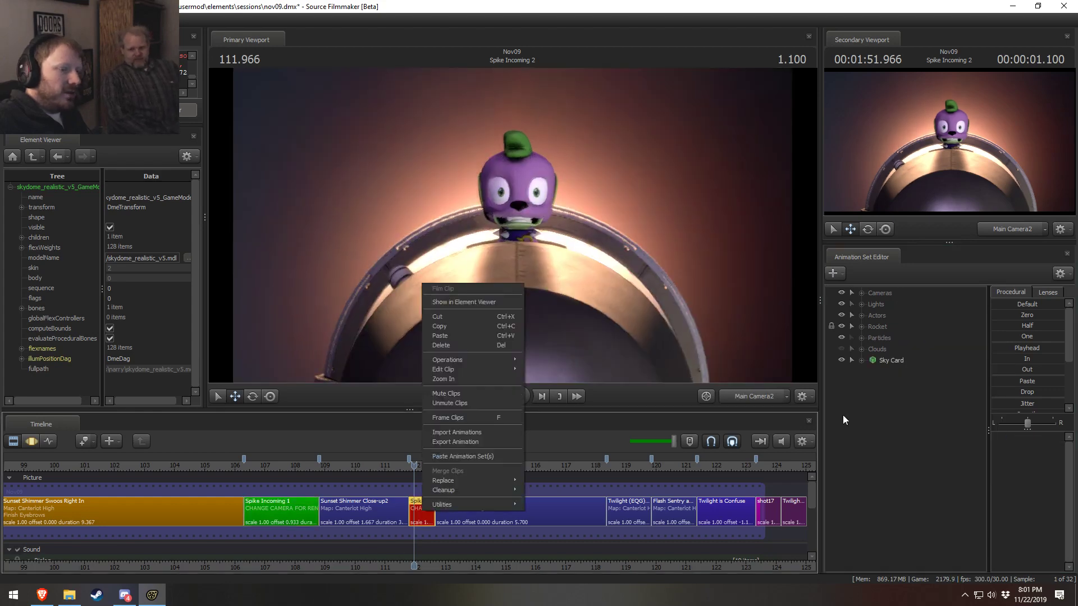
pyautogui.rightClick(887, 408)
pyautogui.rightClick(897, 408)
pyautogui.click(935, 452)
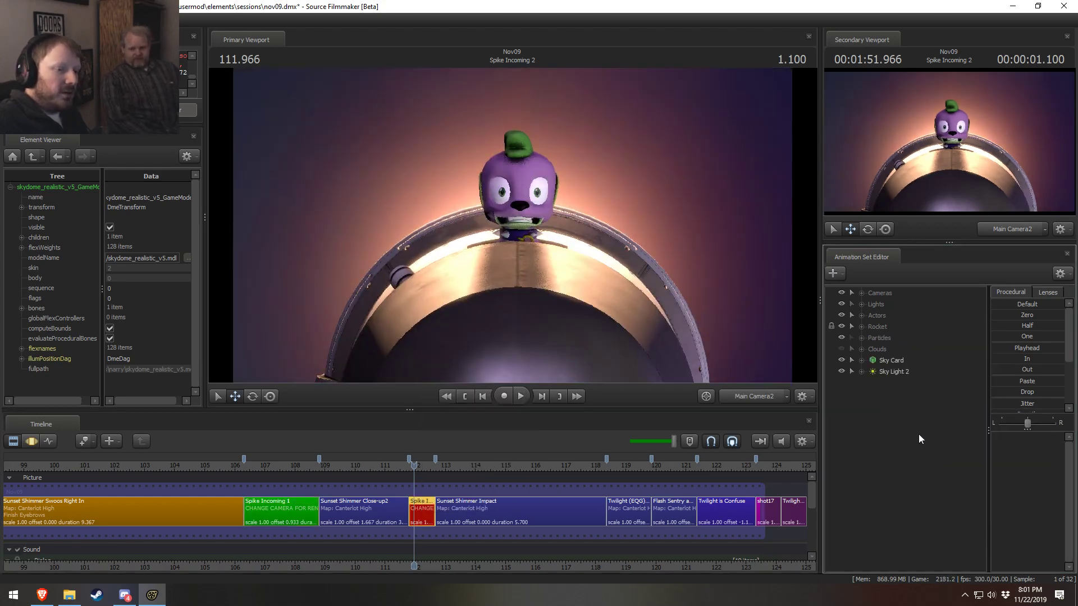
# Look through Sky Light 2, reposition and aim it to illuminate the Sky Card behind the rocket, adjust its field of view, and return to the clip editor
pyautogui.click(894, 372)
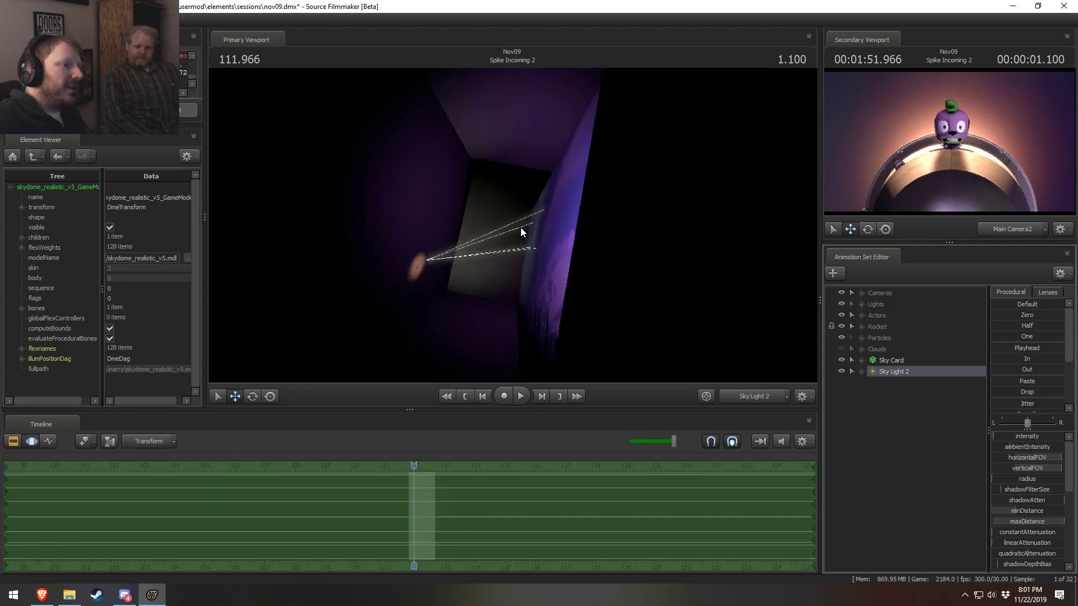
pyautogui.press('a')
pyautogui.moveTo(521, 228); pyautogui.dragTo(535, 279)
pyautogui.press('w')
pyautogui.press('s')
pyautogui.scroll(3, 542, 245)
pyautogui.press('w')
pyautogui.scroll(3, 547, 251)
pyautogui.press('a')
pyautogui.scroll(4, 543, 256)
pyautogui.scroll(-4, 543, 259)
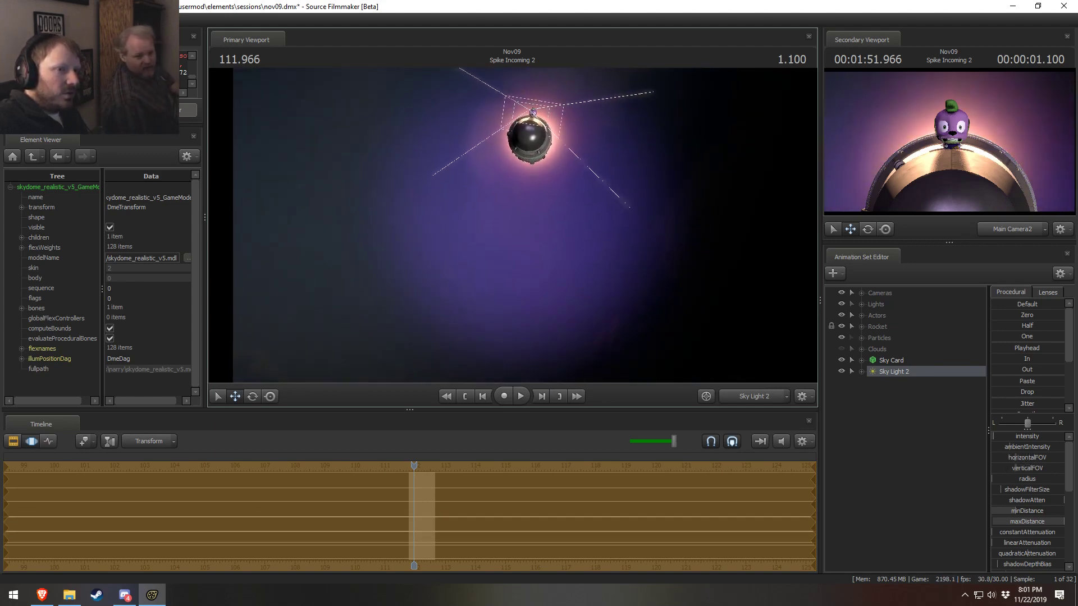
pyautogui.moveTo(577, 244); pyautogui.dragTo(577, 244)
pyautogui.scroll(-2, 580, 244)
pyautogui.press('F2')
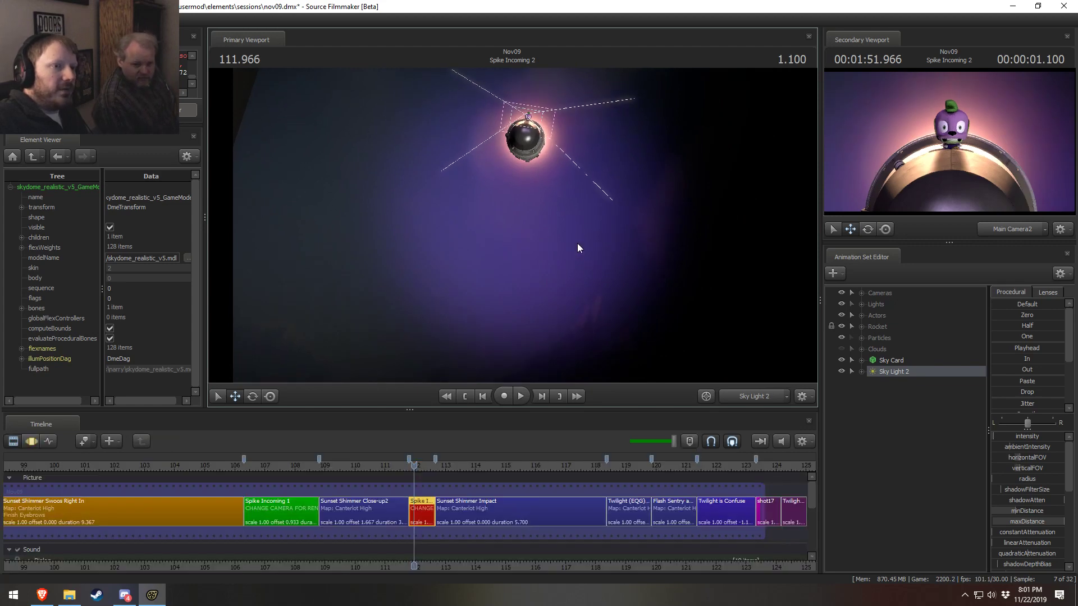
# Edit the maximum of Sky Light 2's intensity range
pyautogui.rightClick(1029, 436)
pyautogui.click(1038, 450)
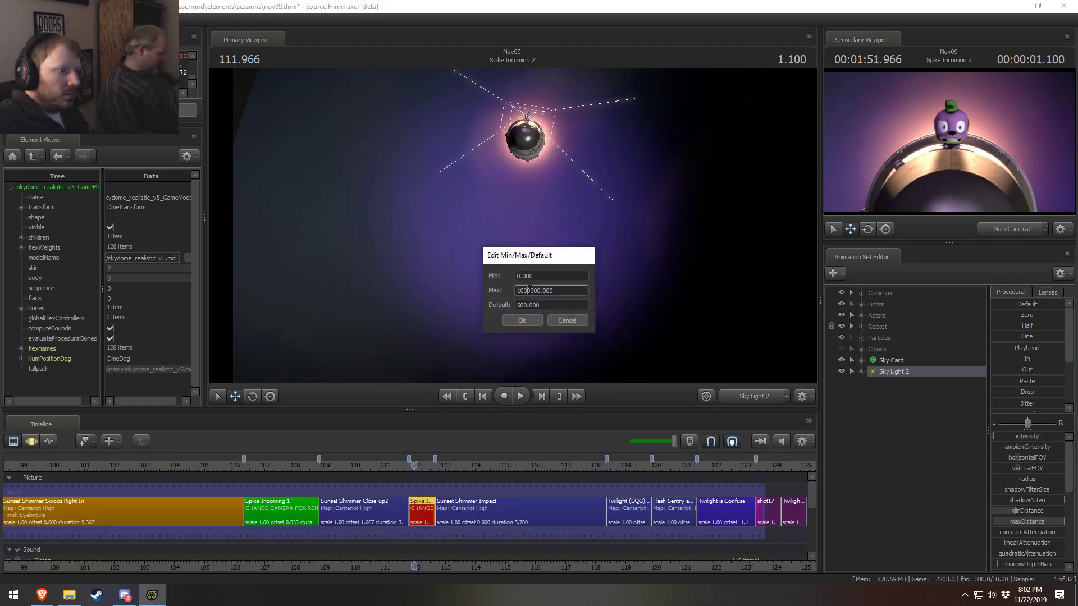
pyautogui.click(527, 321)
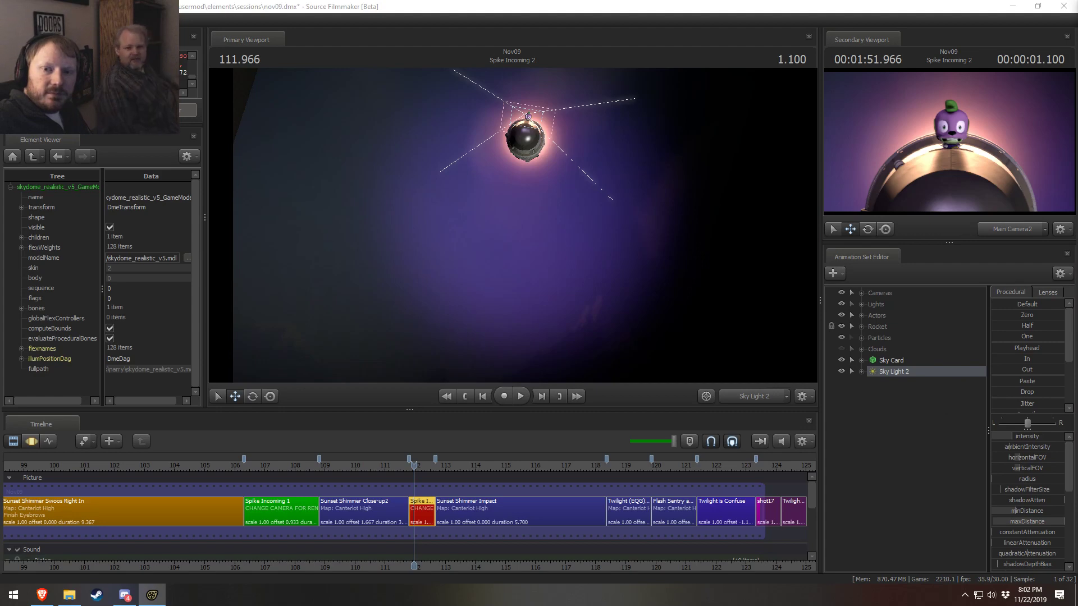
# Switch to the browser, play the Robin Hood reused-animation video and skip ahead to about 1:29
pyautogui.moveTo(0, 69); pyautogui.dragTo(532, 107)
pyautogui.moveTo(734, 265); pyautogui.dragTo(1077, 266)
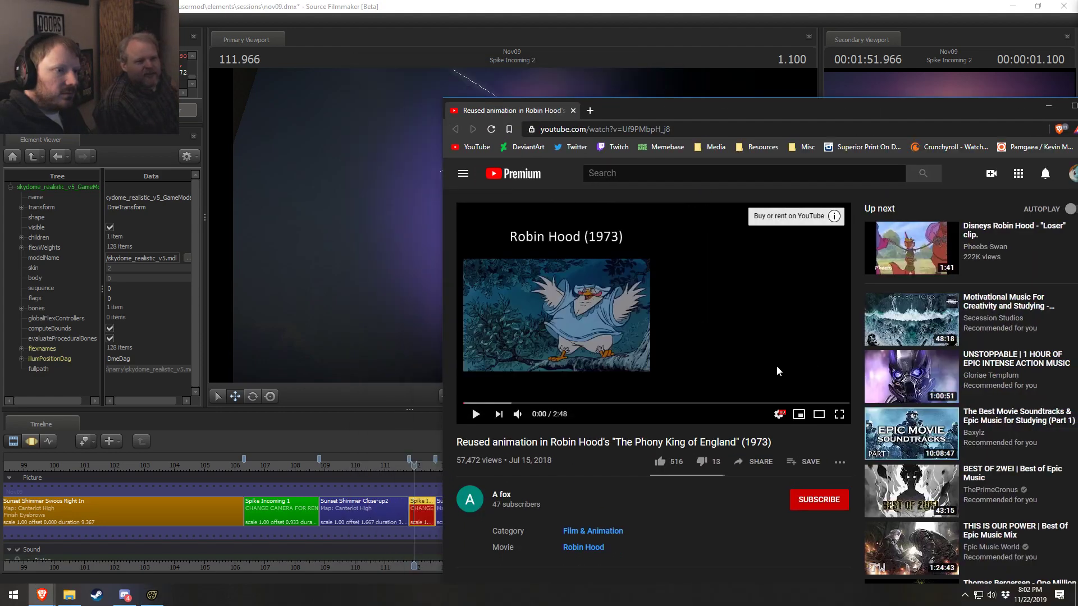
pyautogui.click(478, 415)
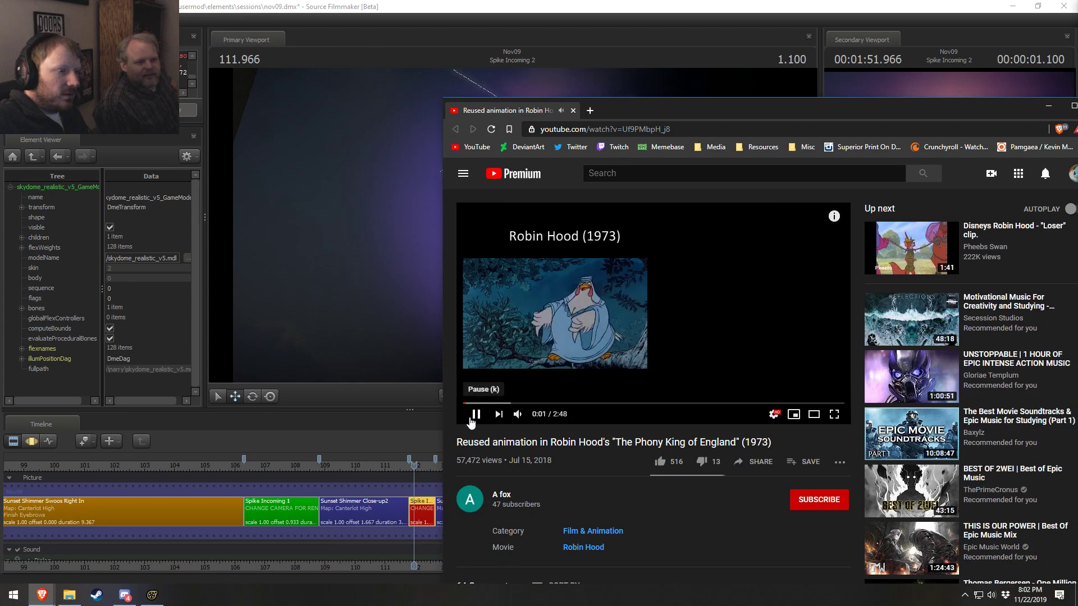
pyautogui.click(493, 403)
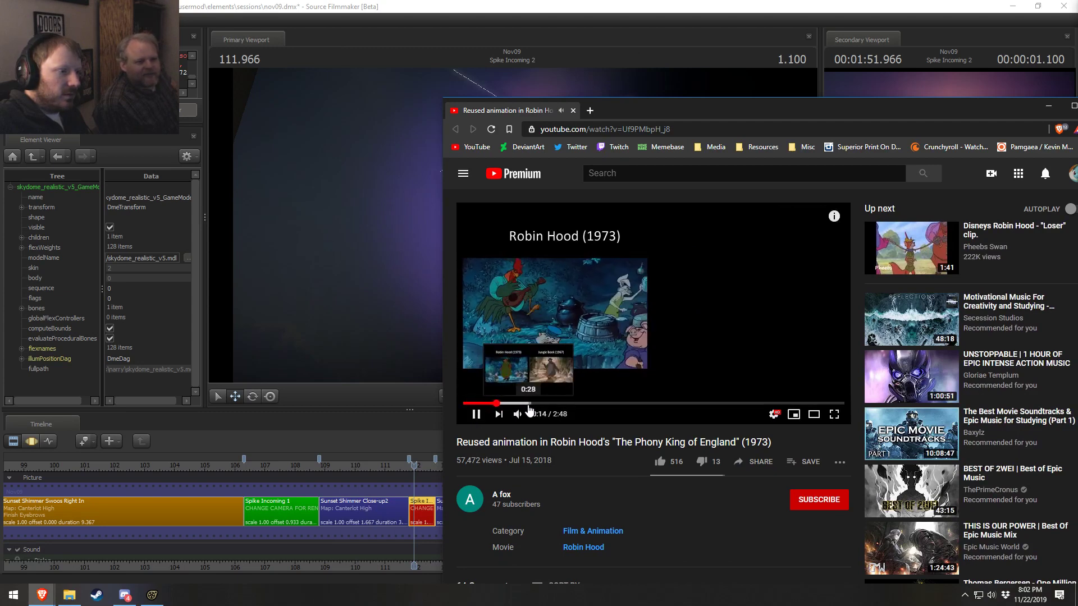
pyautogui.click(520, 403)
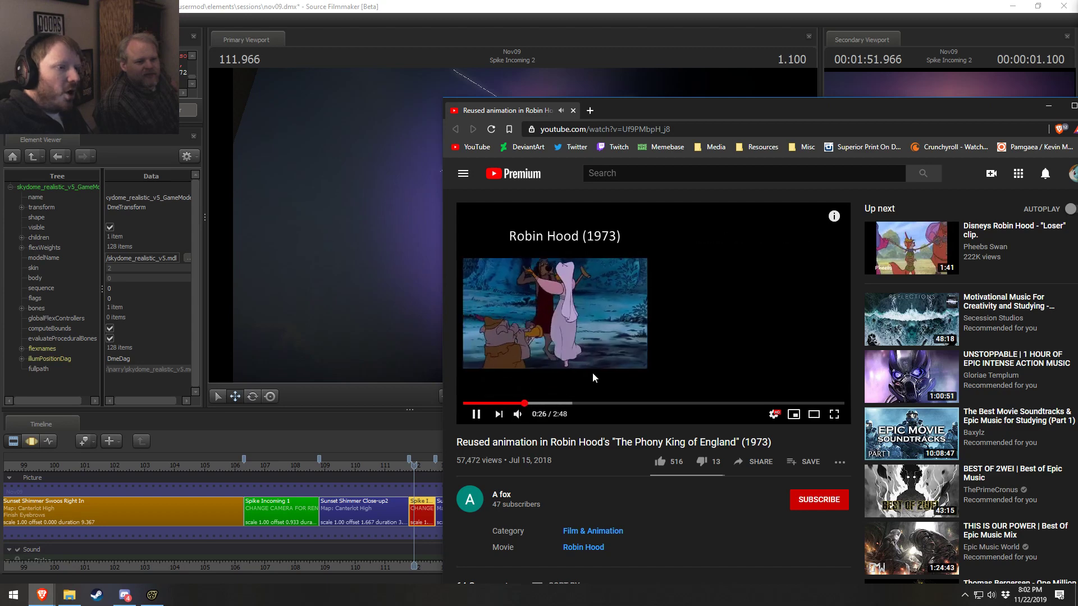
pyautogui.click(740, 366)
pyautogui.click(807, 338)
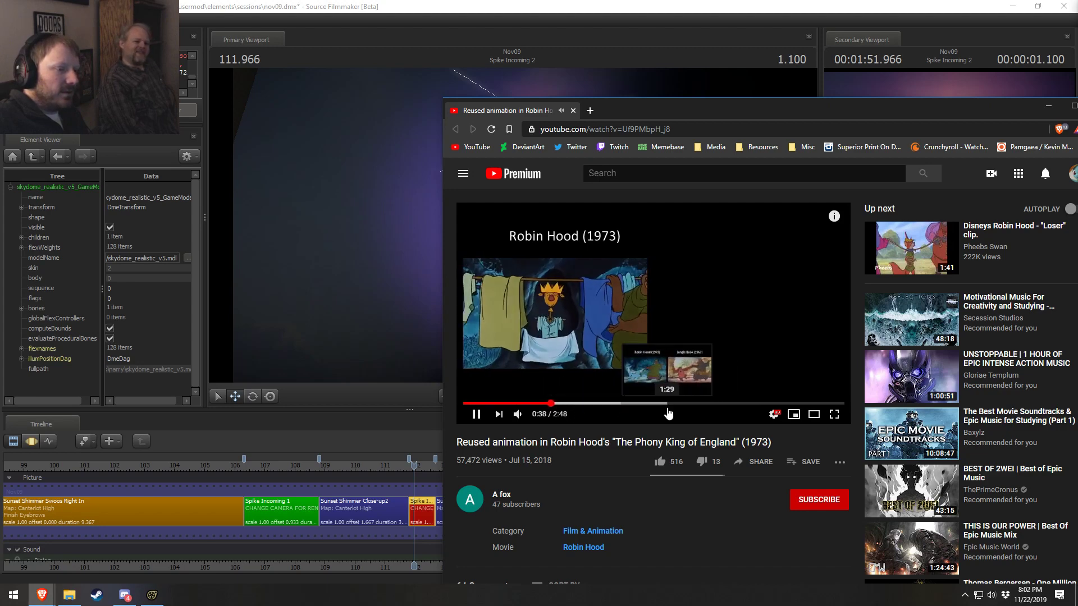
pyautogui.click(667, 403)
pyautogui.press('space')
pyautogui.press('space')
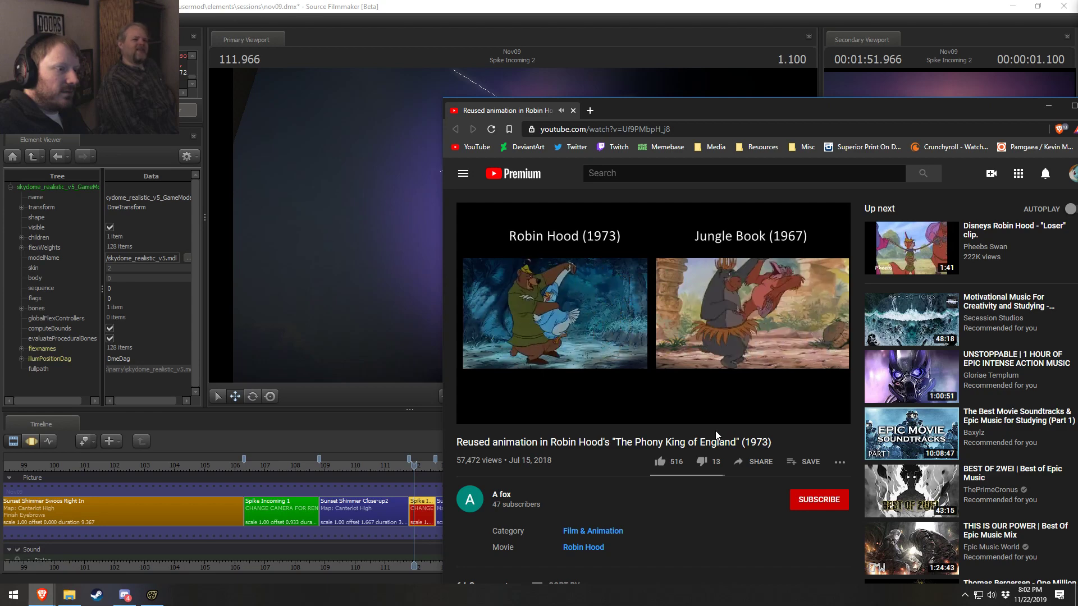
# Replay and pause the Robin Hood and Jungle Book comparison around 1:28 to examine the matching dance poses
pyautogui.click(666, 403)
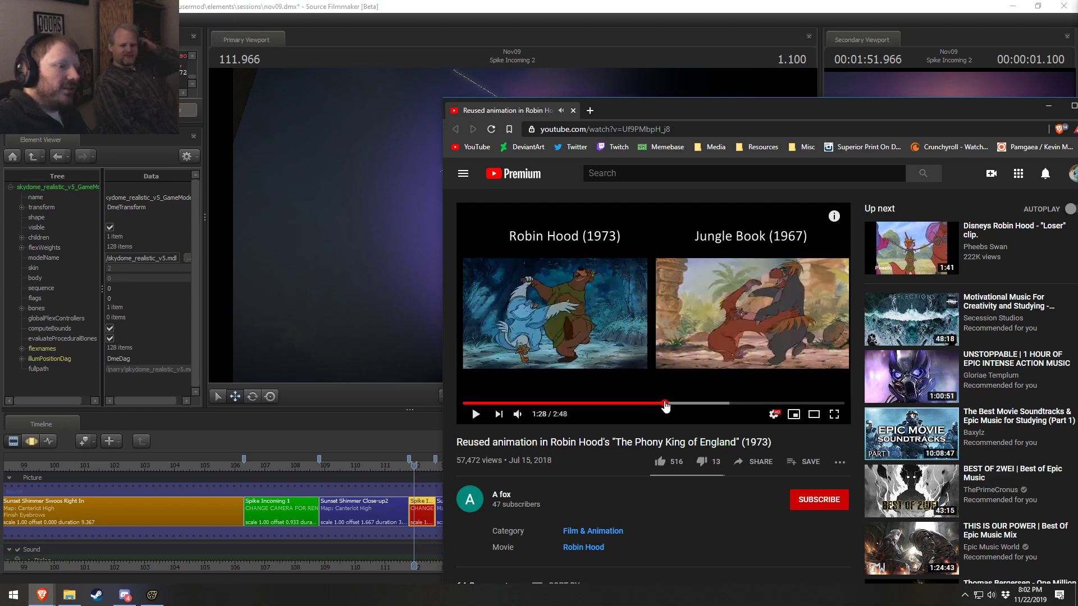
pyautogui.click(665, 403)
pyautogui.press('space')
pyautogui.press('space')
pyautogui.press('space')
pyautogui.press('space')
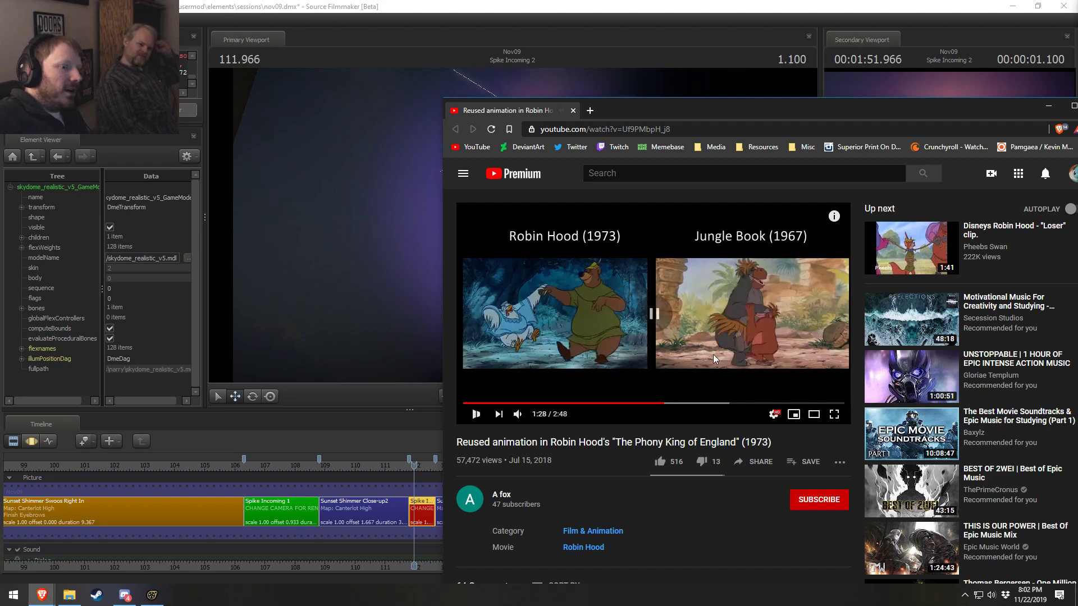
pyautogui.press('space')
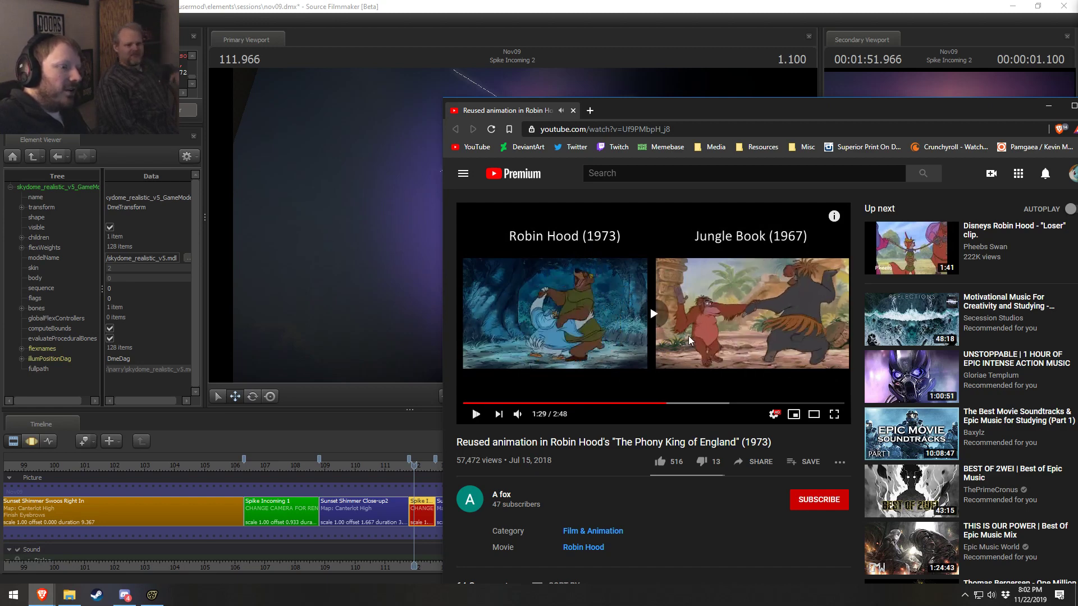
pyautogui.press('space')
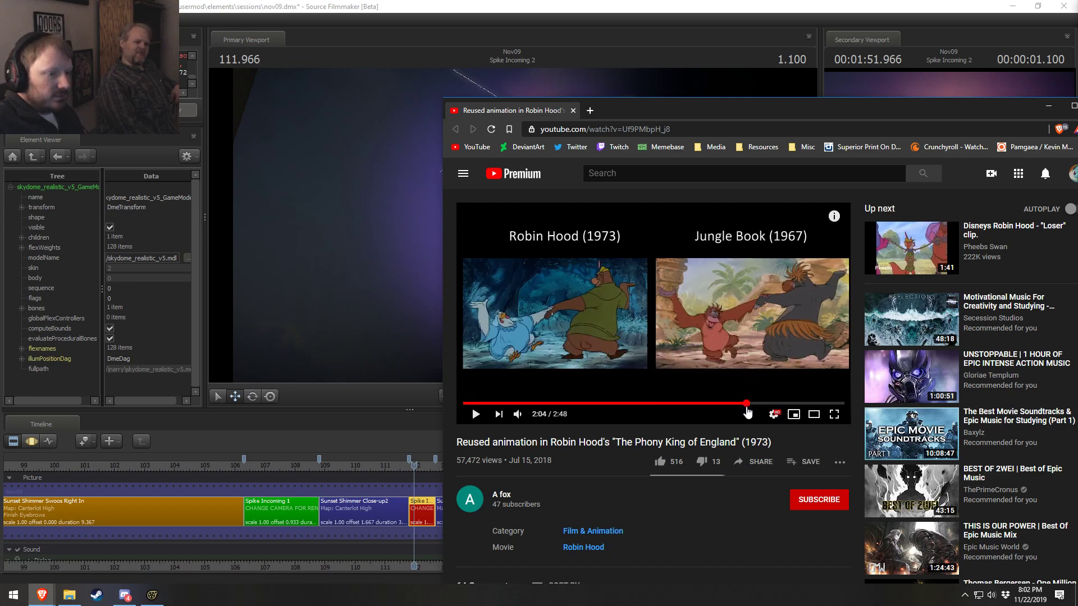
# Skip to 2:04 to view the Snow White comparison, pause the video and close it to return to Source Filmmaker
pyautogui.click(746, 405)
pyautogui.press('space')
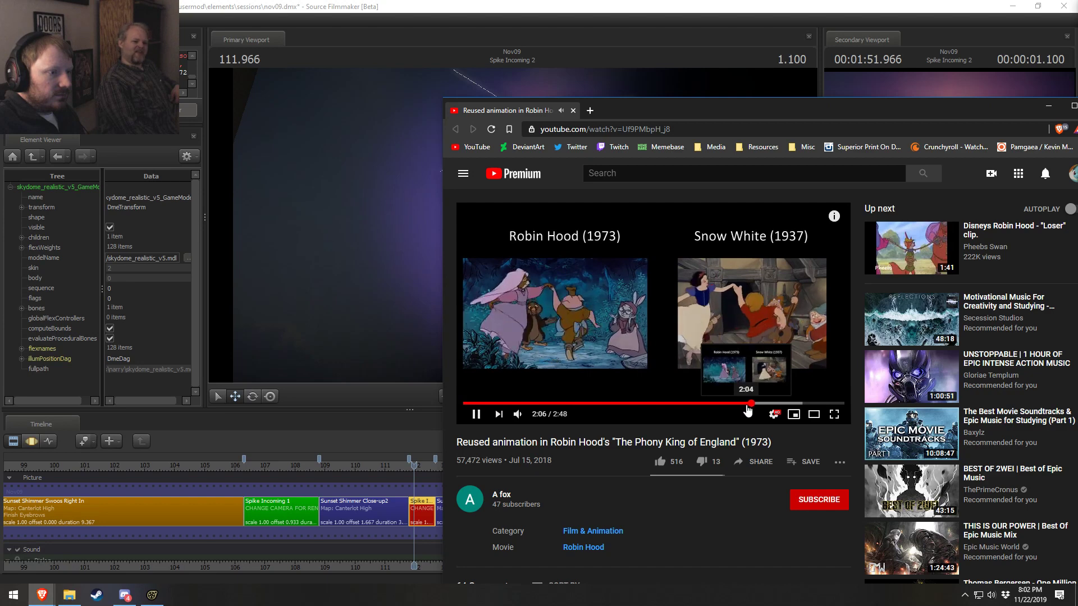
pyautogui.press('space')
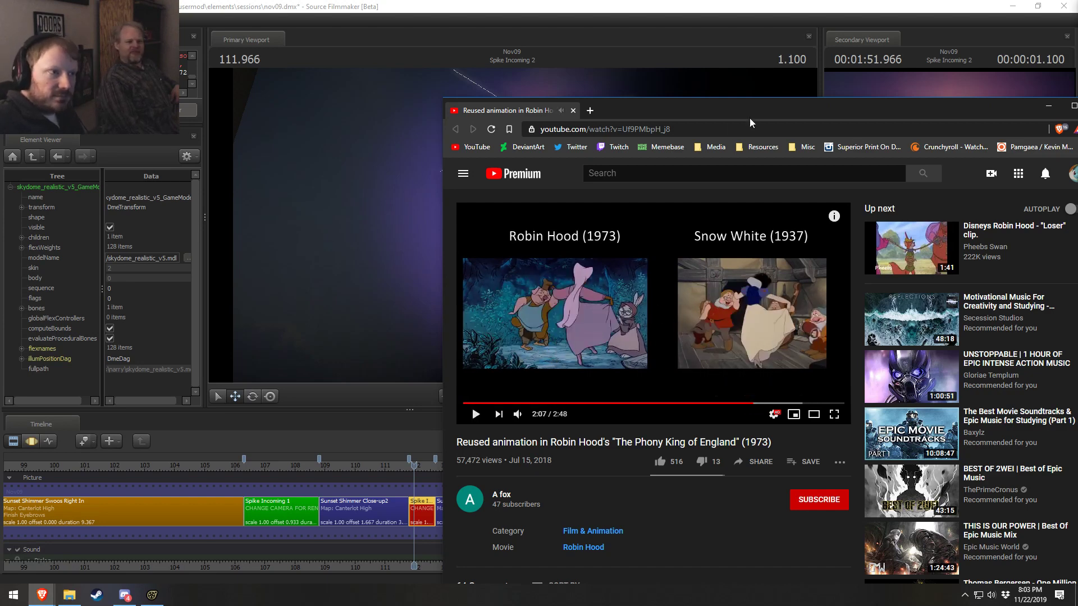
pyautogui.click(573, 111)
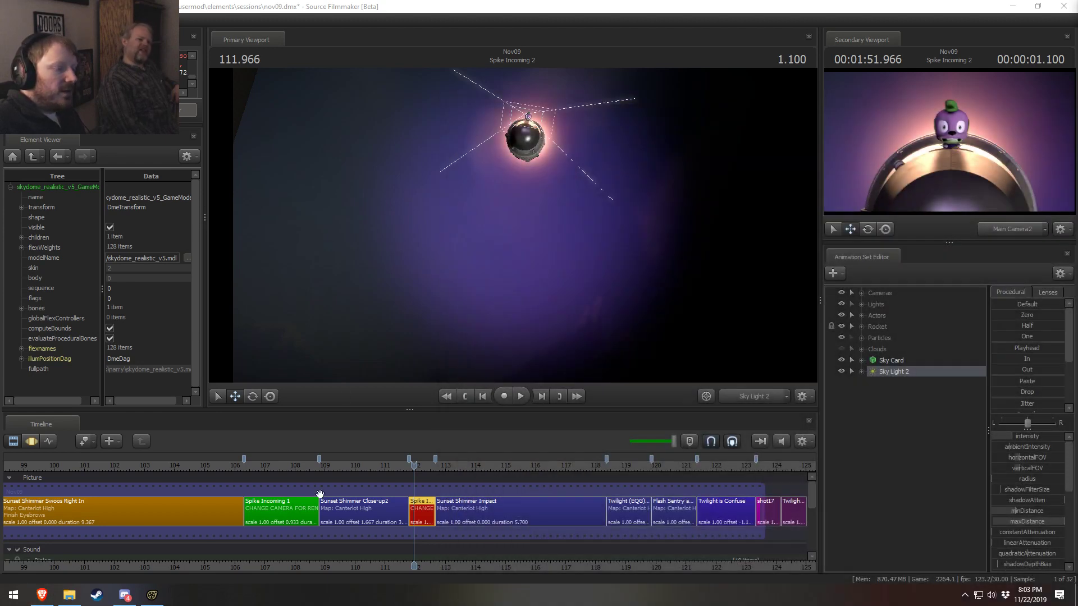
# Switch the primary viewport from Sky Light 2 through the Work Camera to Main Camera2, with the playhead at 111.833 s
pyautogui.scroll(2, 418, 483)
pyautogui.click(731, 395)
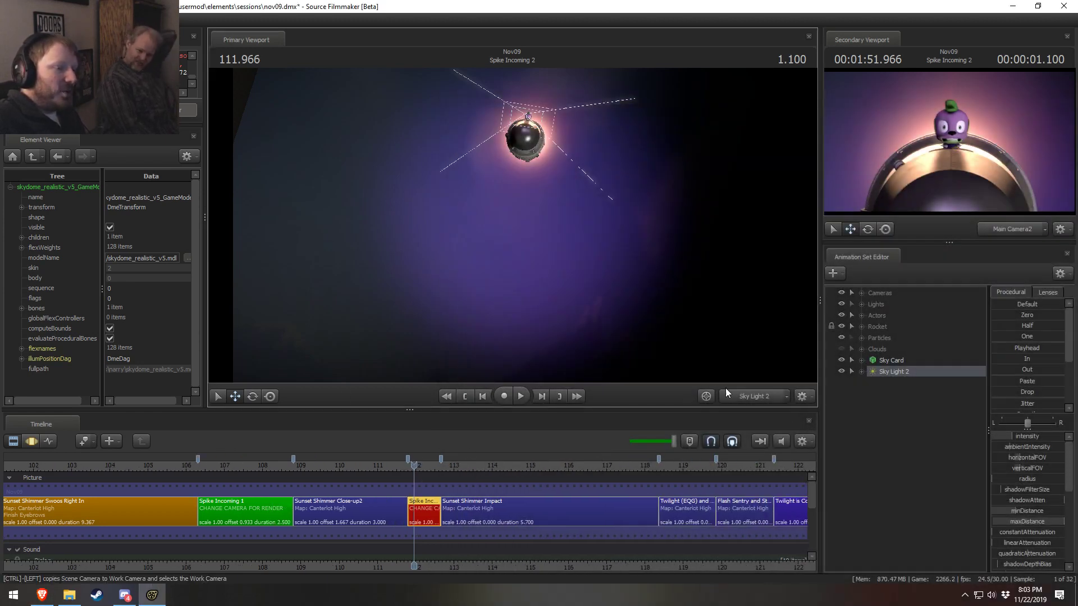
pyautogui.click(743, 394)
pyautogui.press('c')
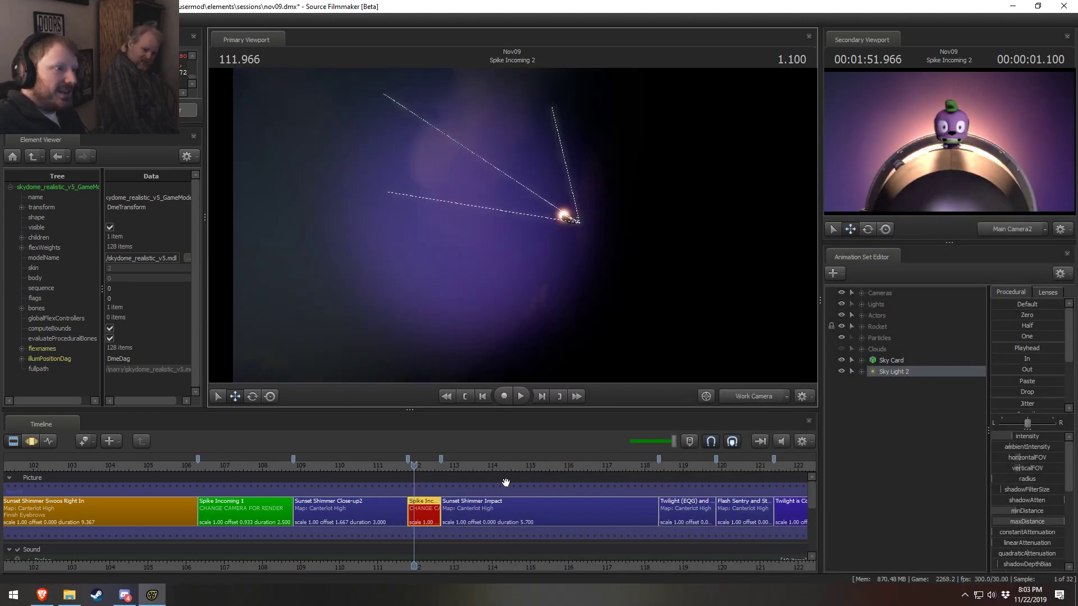
pyautogui.click(409, 464)
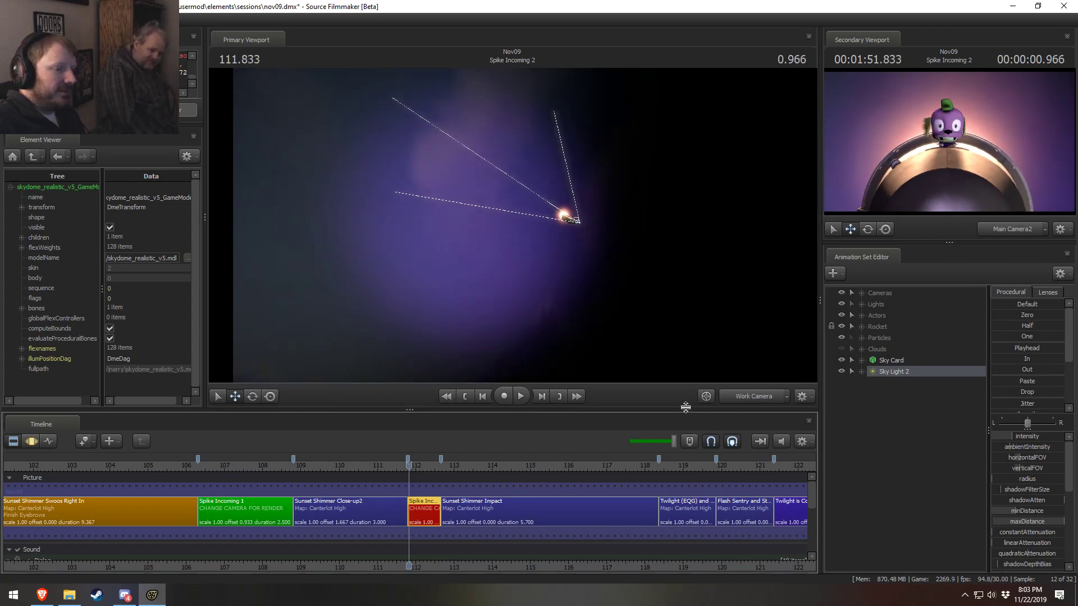
pyautogui.click(753, 395)
# Play Spike Incoming 2 repeatedly from its start, stop at 112.266 s and open the shot in the motion editor
pyautogui.press('space')
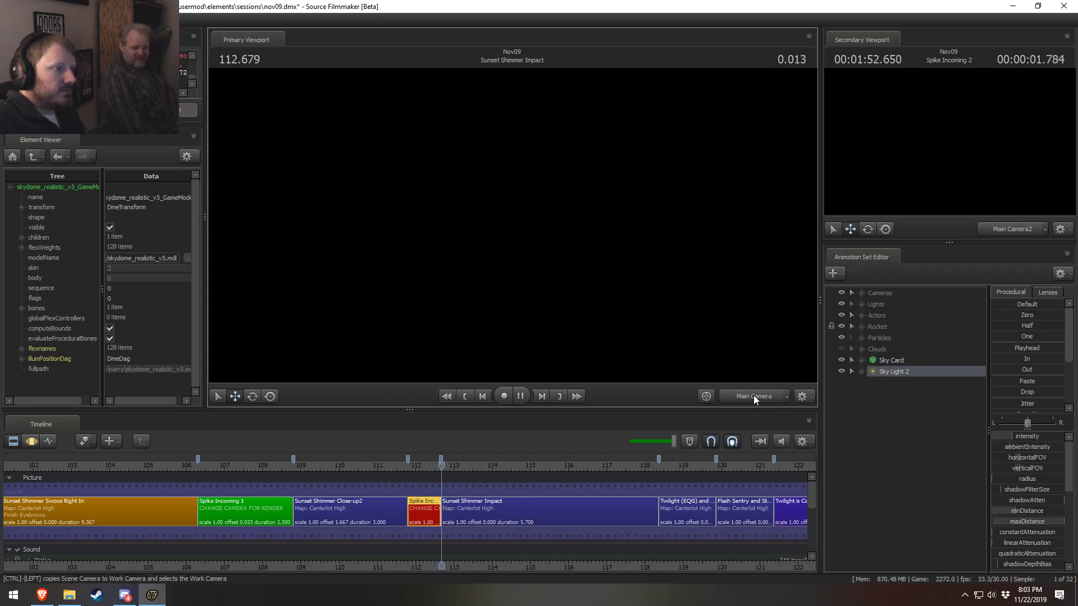
pyautogui.press('space')
pyautogui.click(398, 466)
pyautogui.press('space')
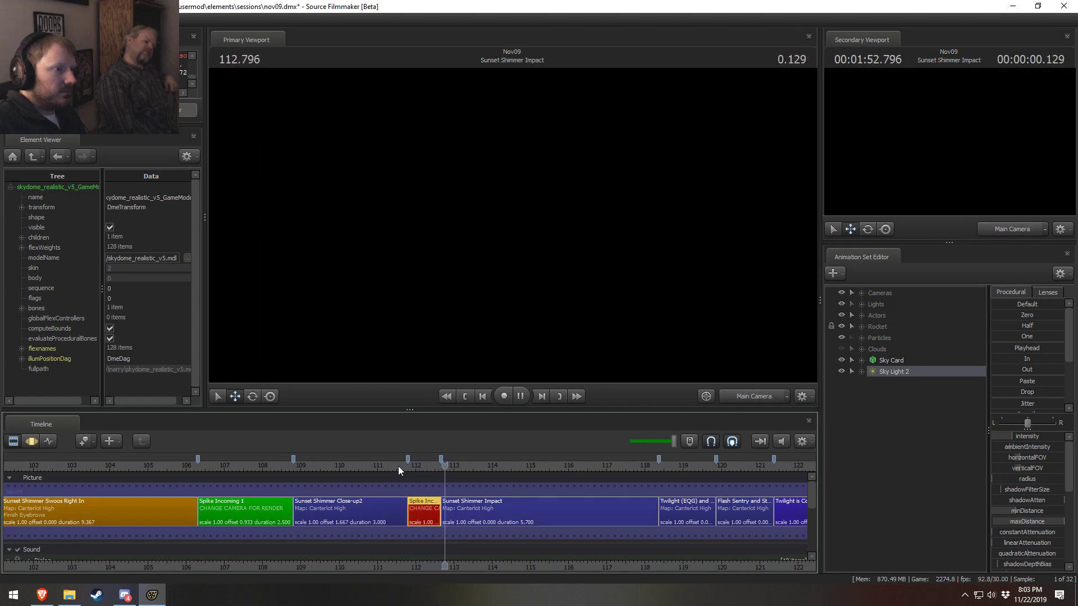
pyautogui.press('space')
pyautogui.click(407, 465)
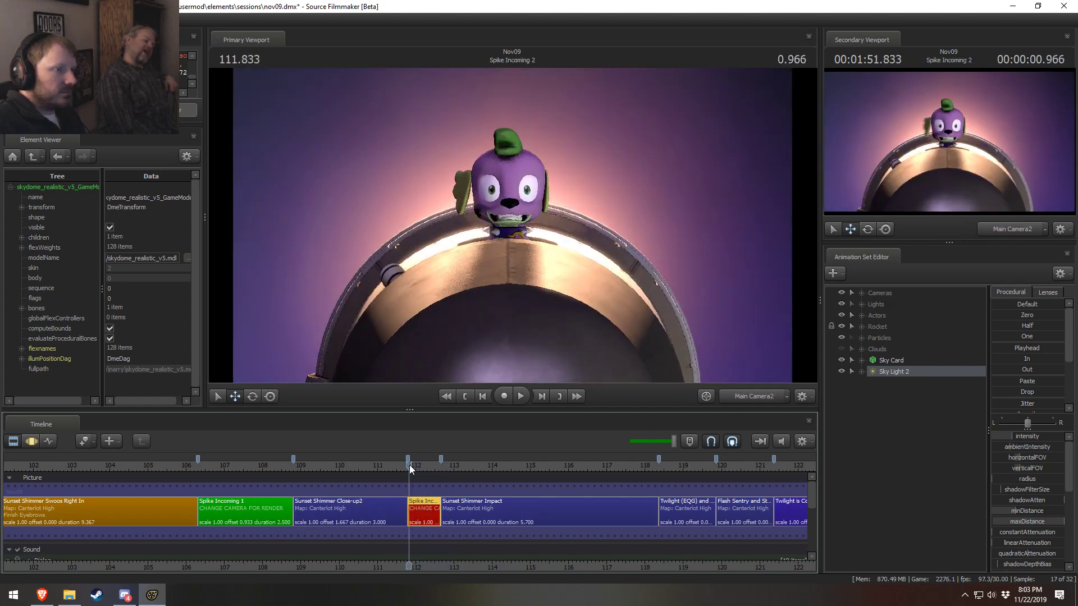
pyautogui.press('space')
pyautogui.press('space')
pyautogui.press('F3')
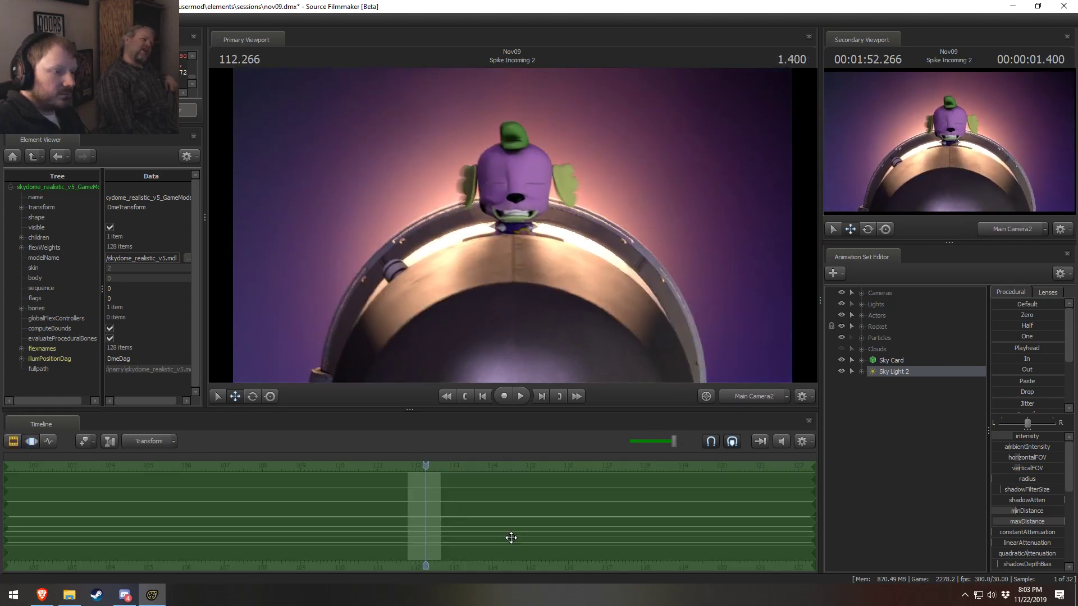
# Select the time from 112.633 s onward with a ramp in from about 111.8 s and widen Sky Light 2's field of view
pyautogui.keyDown('shift'); pyautogui.moveTo(479, 504); pyautogui.dragTo(826, 532); pyautogui.keyUp('shift')
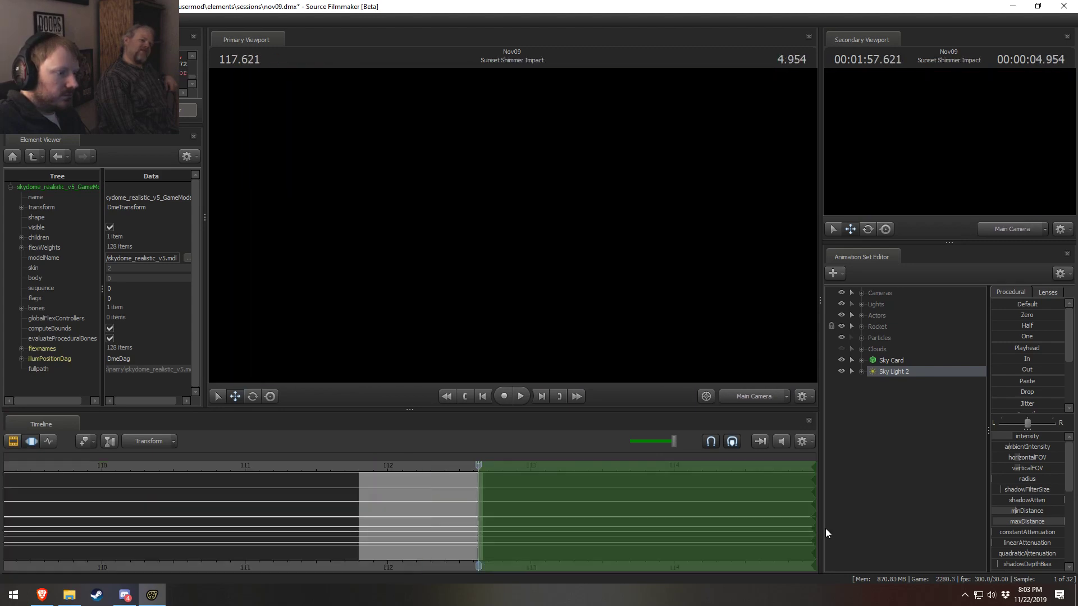
pyautogui.scroll(10, 484, 505)
pyautogui.scroll(2, 483, 504)
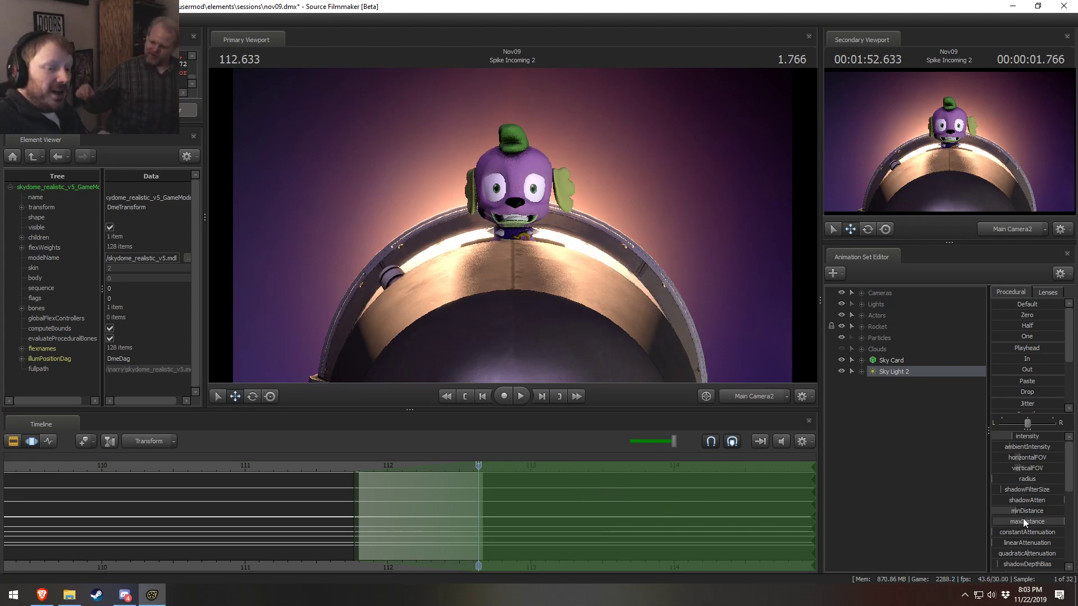
pyautogui.scroll(-1, 1023, 518)
pyautogui.scroll(3, 1023, 518)
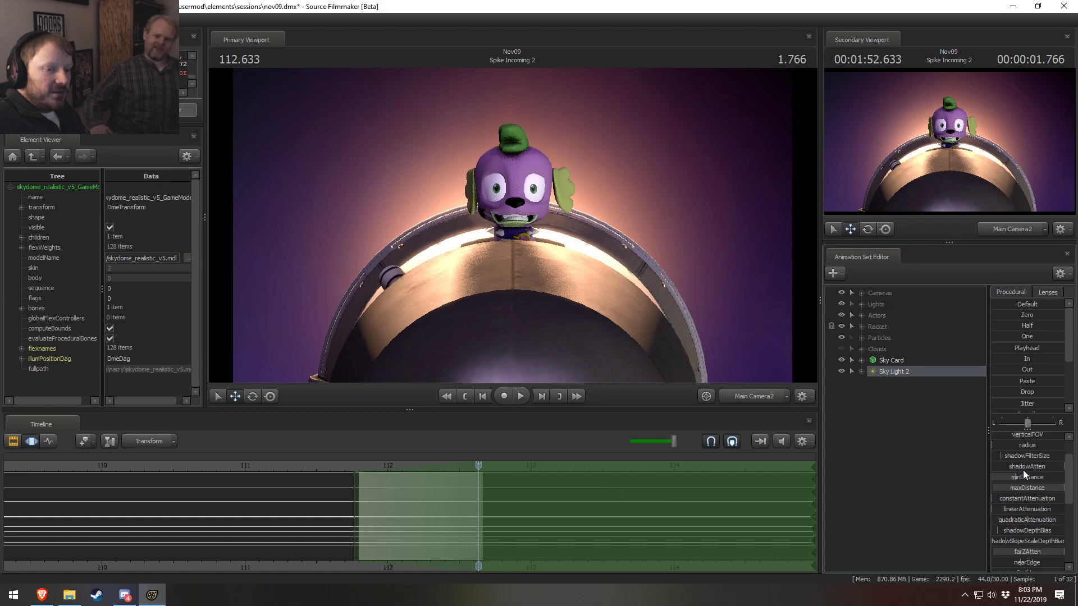
pyautogui.moveTo(1023, 458); pyautogui.dragTo(1033, 467)
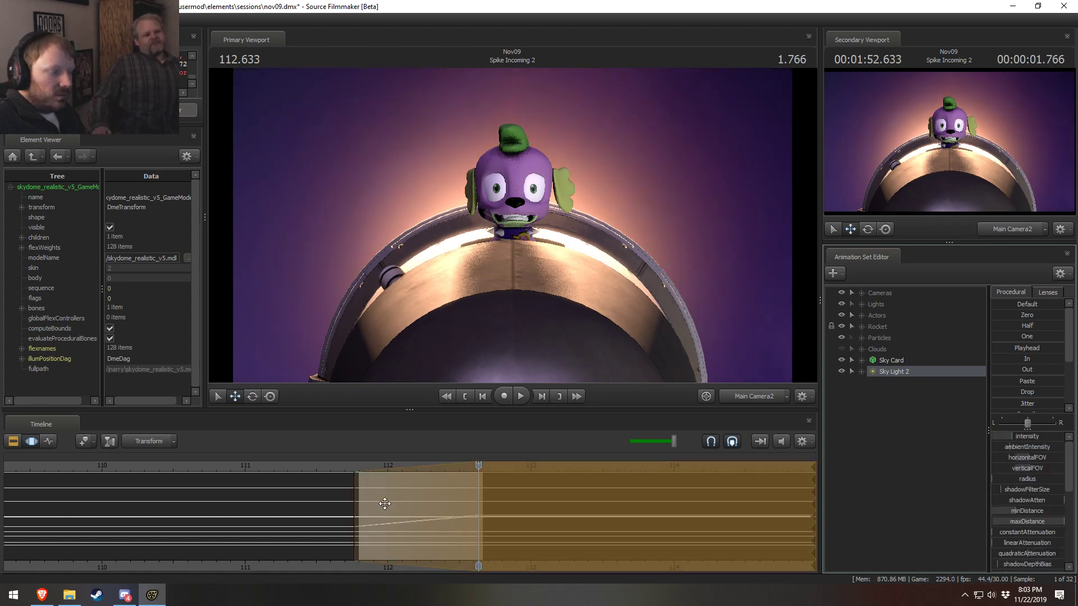
# Play back the Sky Light 2 change, stop at 112.900 s in Sunset Shimmer Impact and reset the motion editor to apply it
pyautogui.click(350, 473)
pyautogui.press('space')
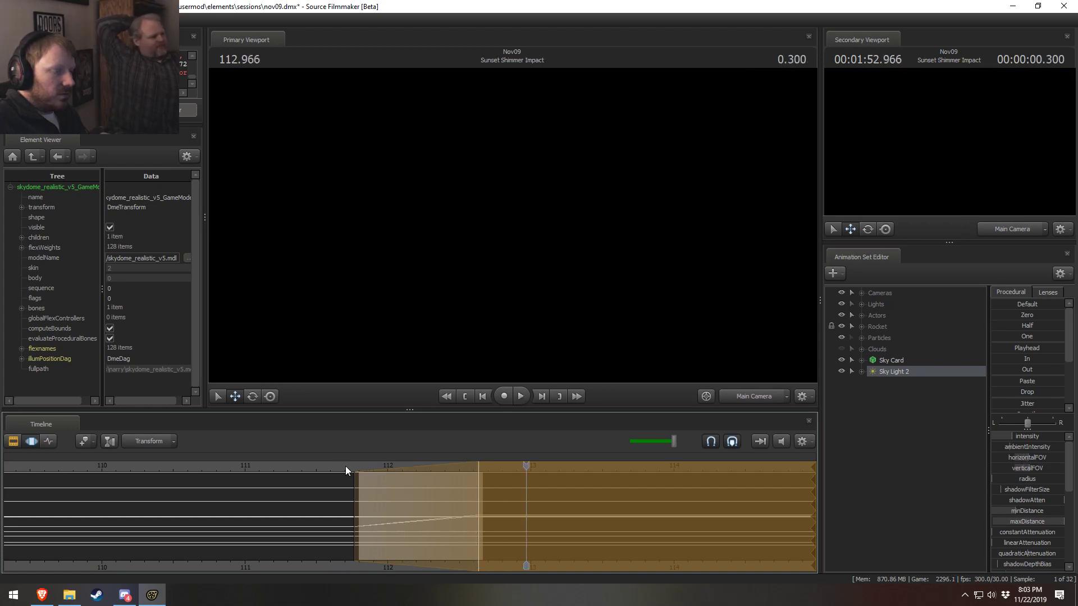
pyautogui.press('space')
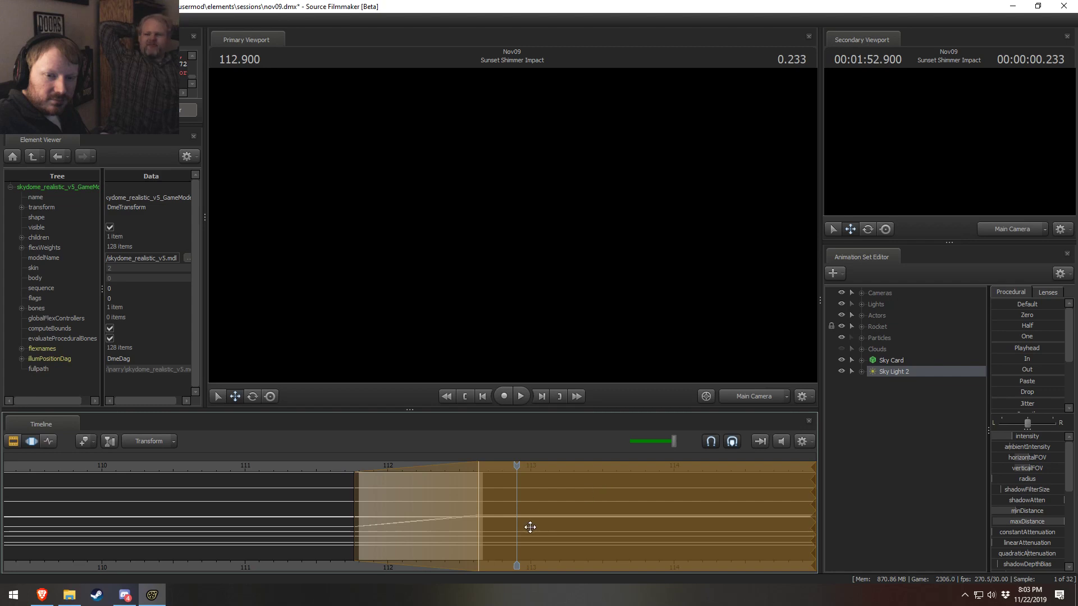
pyautogui.press('F2')
pyautogui.press('F3')
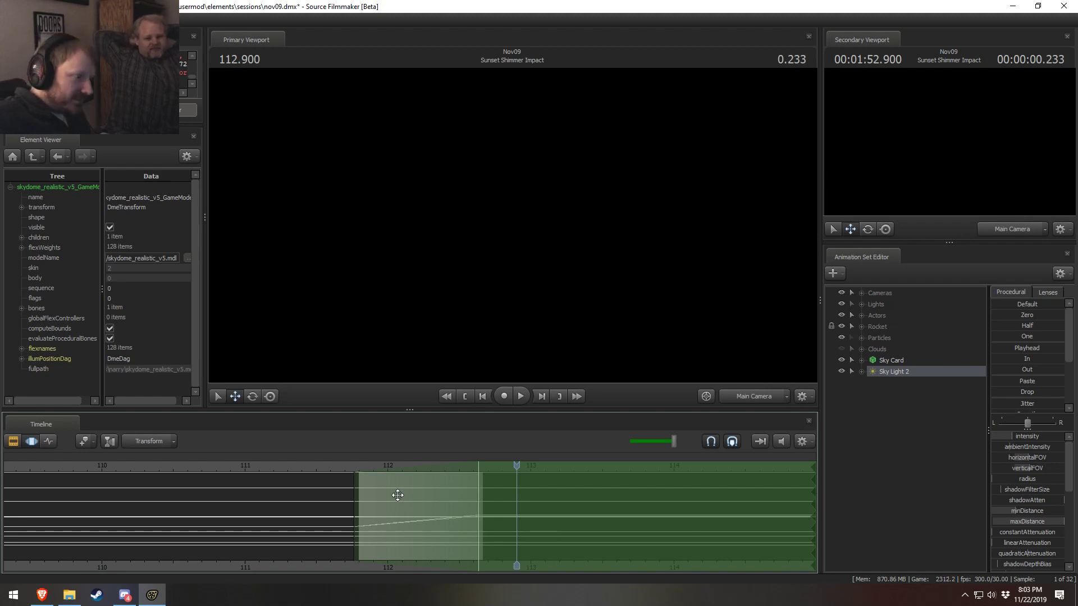
# Extend the time selection over the whole timeline and place the playhead at 112.566 s in Spike Incoming 2
pyautogui.moveTo(401, 496); pyautogui.dragTo(404, 500)
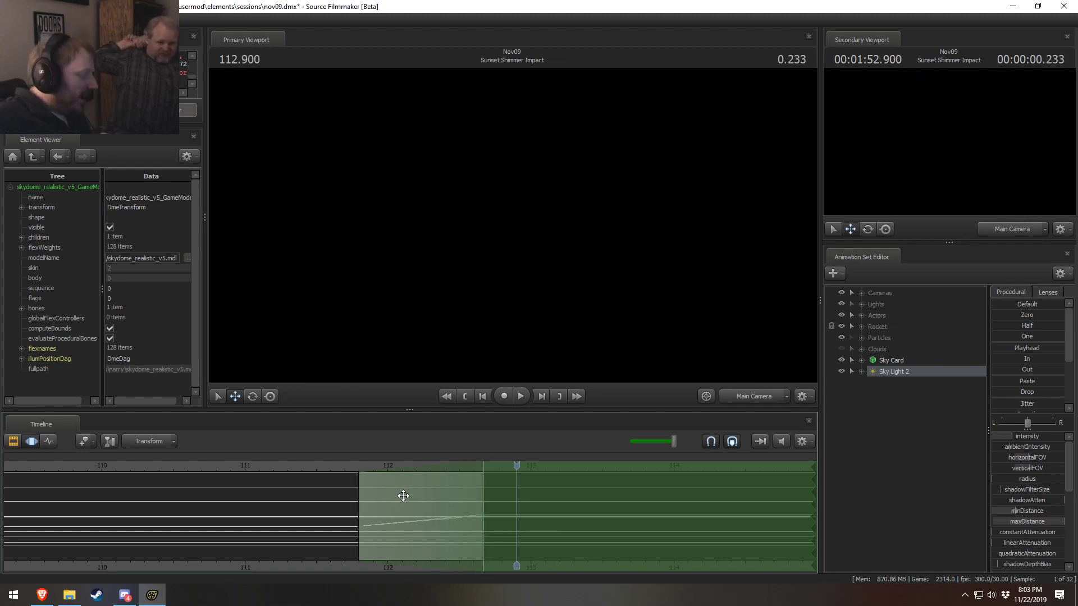
pyautogui.hotkey('ctrl', 'a')
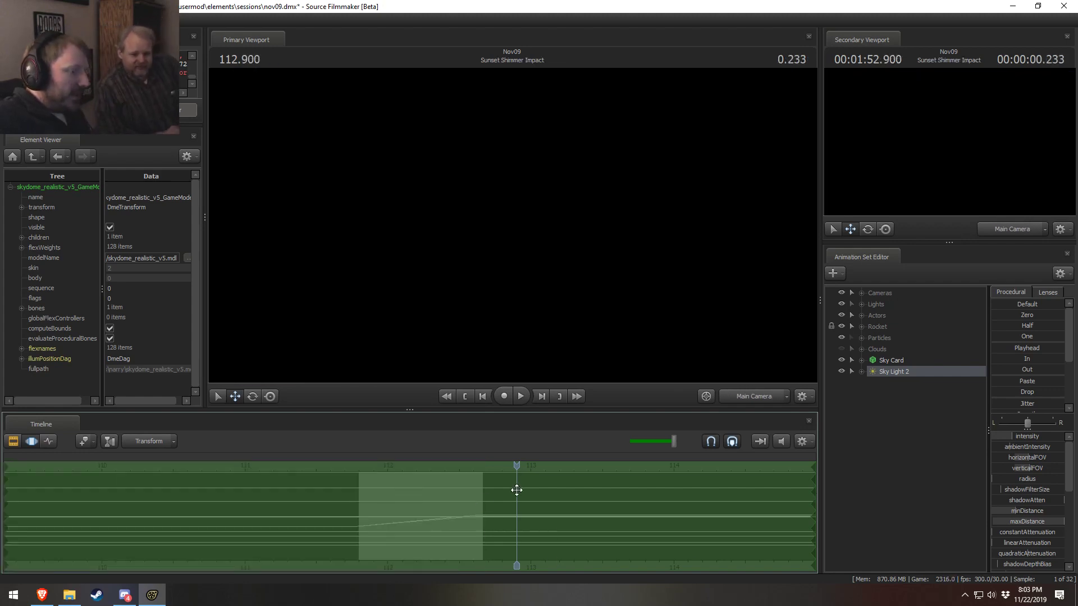
pyautogui.moveTo(512, 465); pyautogui.dragTo(469, 465)
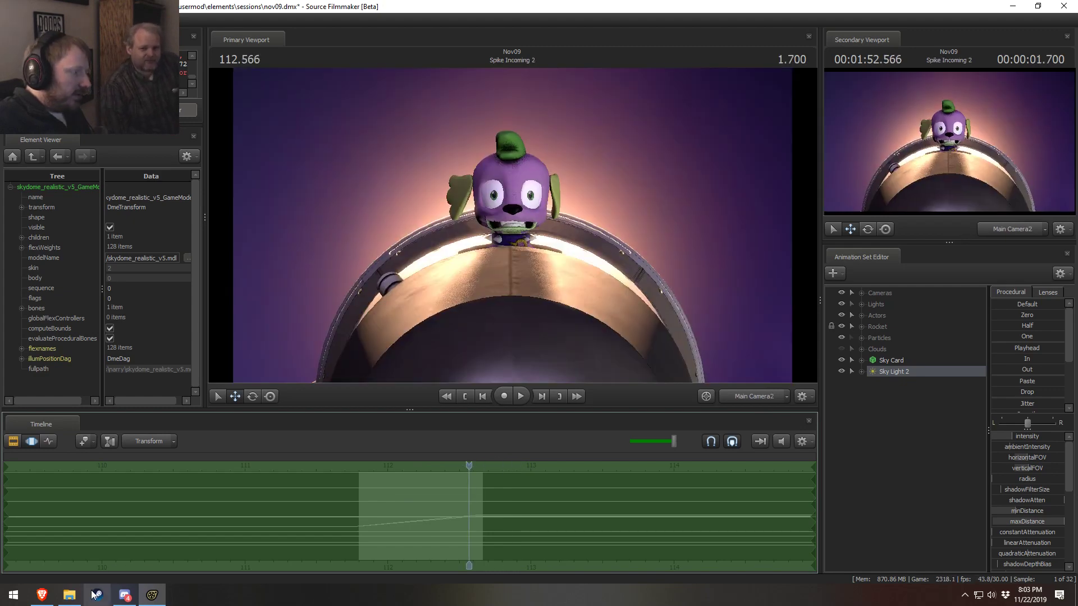
# Look through the Pony SFM, usermod, Documents and Dropbox Personal folders in File Explorer, then close it
pyautogui.click(69, 595)
pyautogui.click(385, 212)
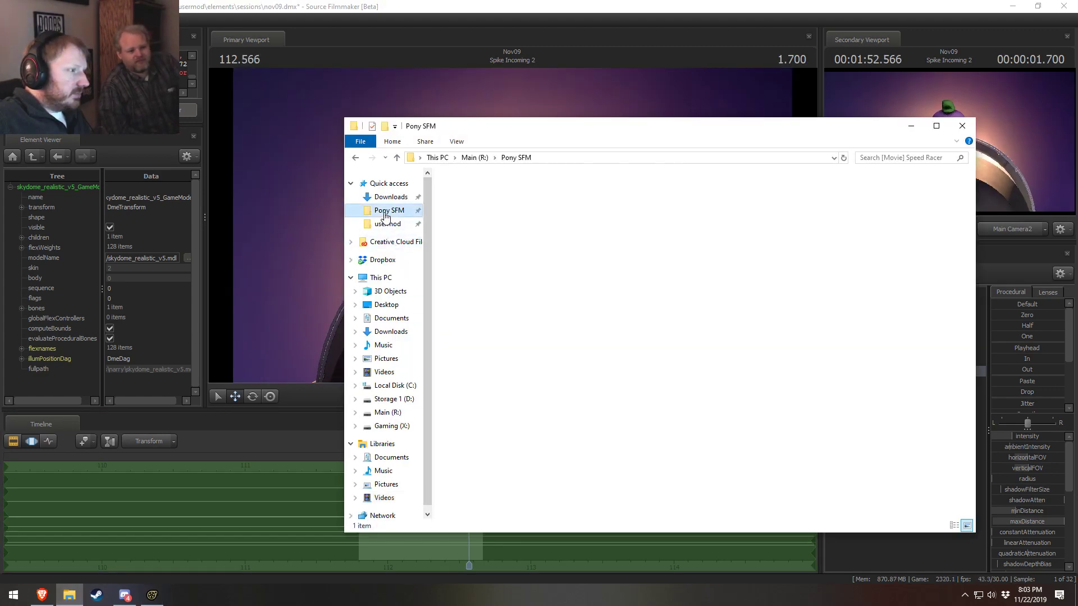
pyautogui.click(385, 223)
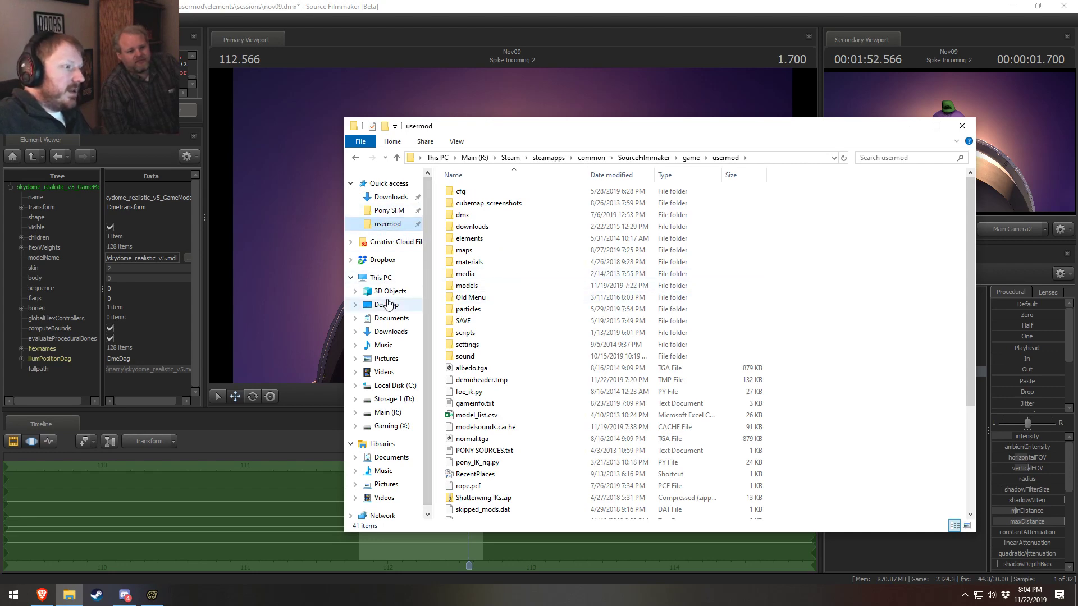
pyautogui.click(392, 318)
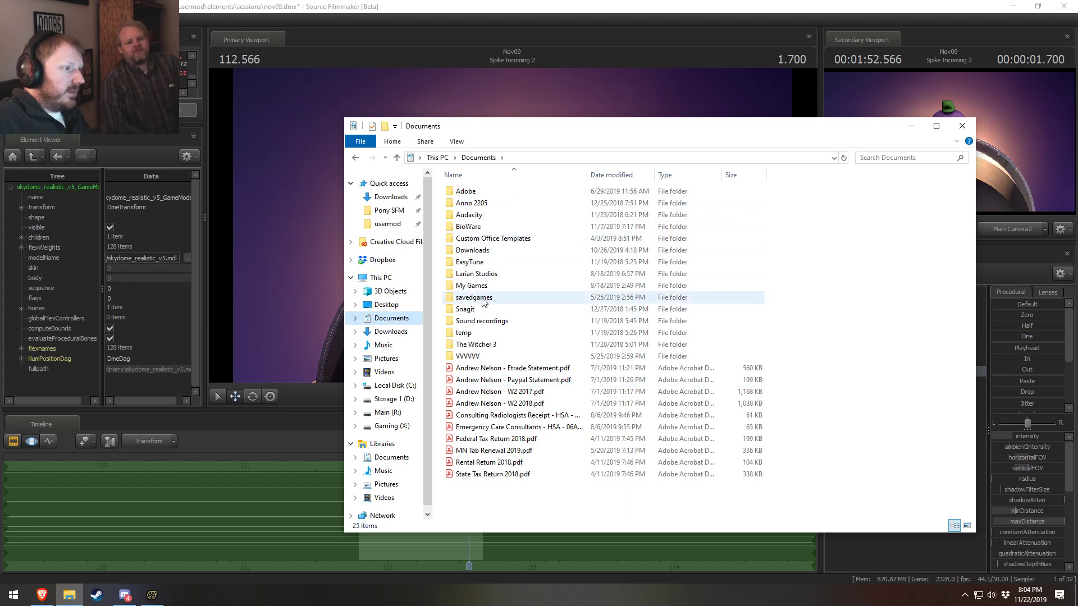
pyautogui.click(399, 260)
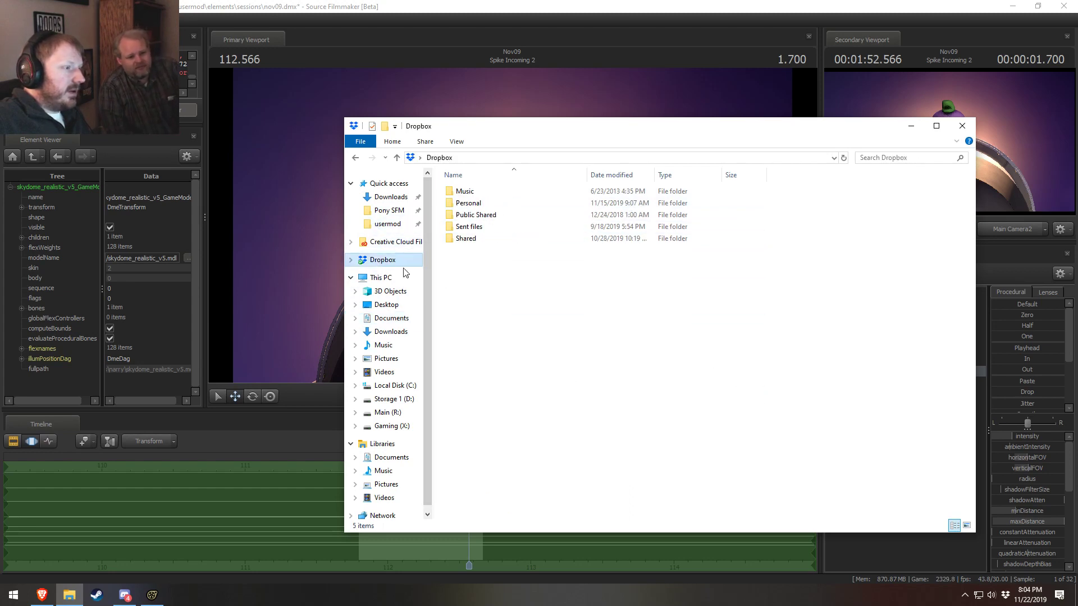
pyautogui.doubleClick(467, 205)
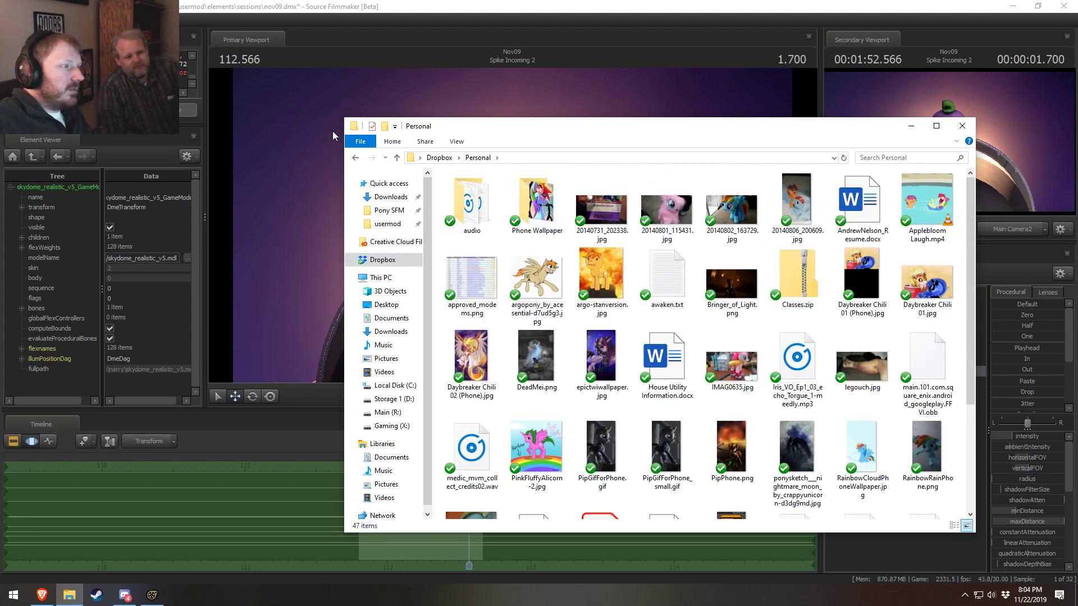
pyautogui.click(356, 158)
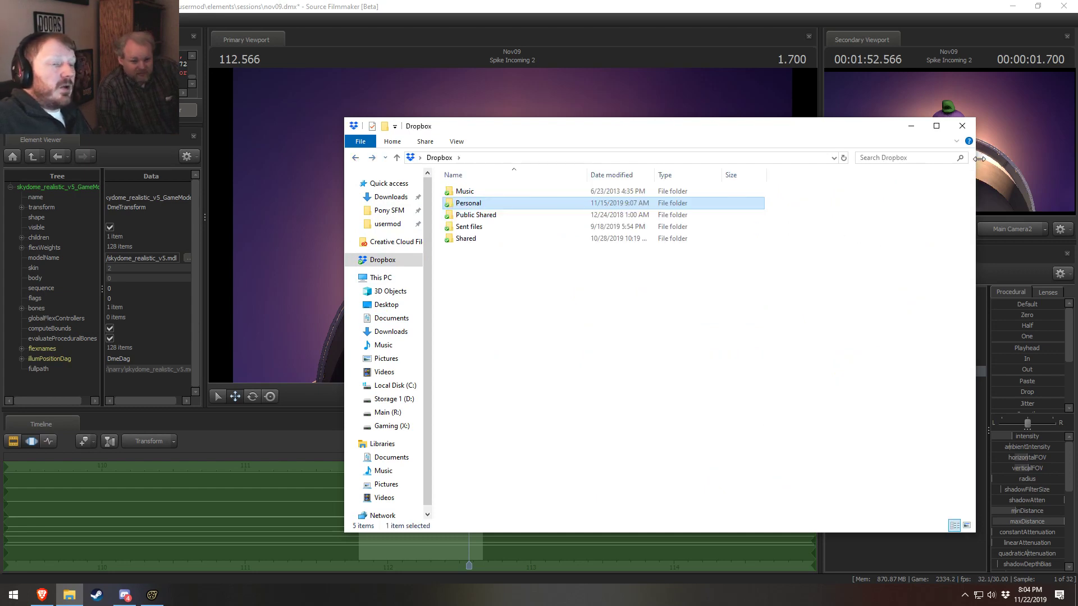
pyautogui.click(962, 125)
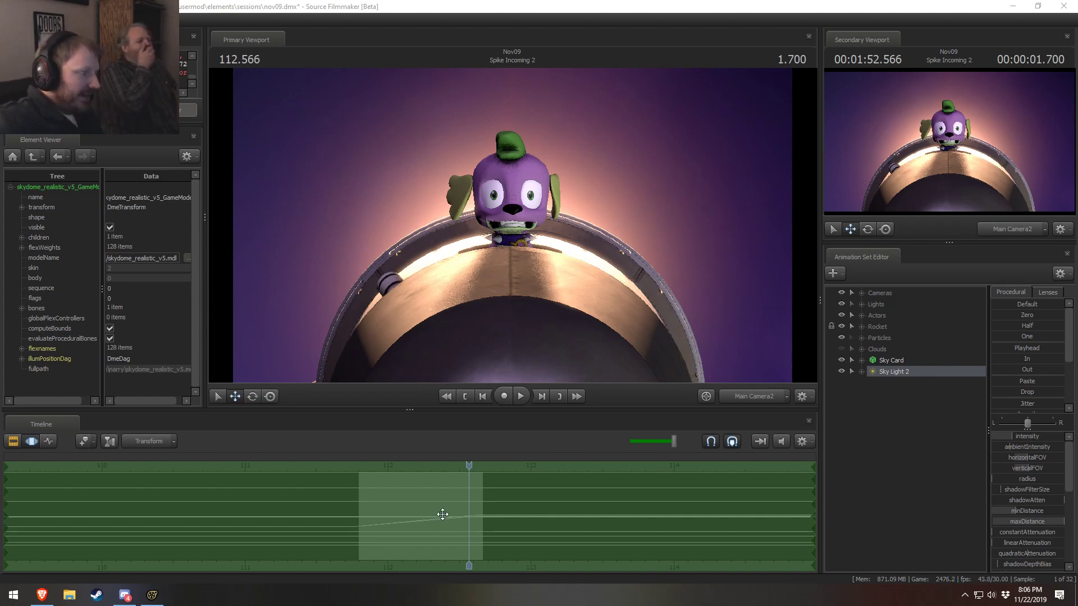
# Open the clip editor and place the playhead at 85.166 s in the Rocket Silo shot, with the surrounding shots in view
pyautogui.click(470, 463)
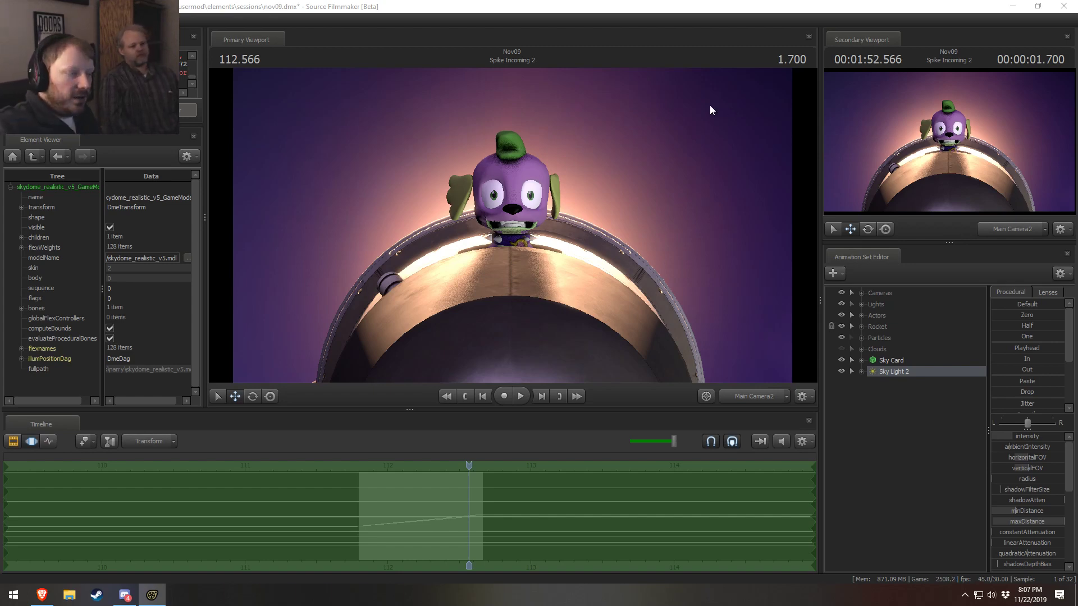
pyautogui.click(424, 510)
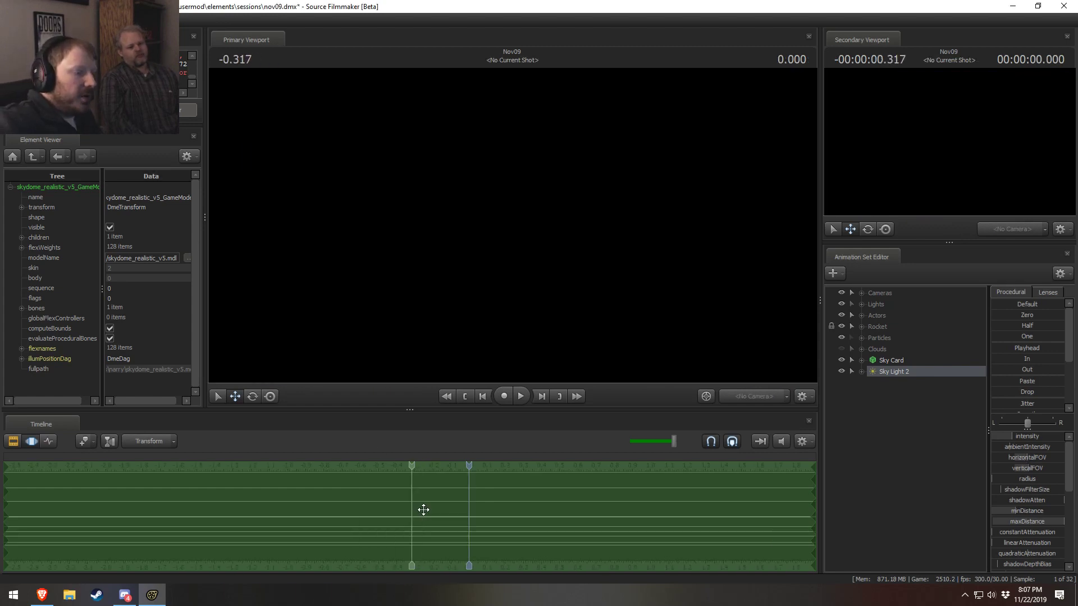
pyautogui.press('F3')
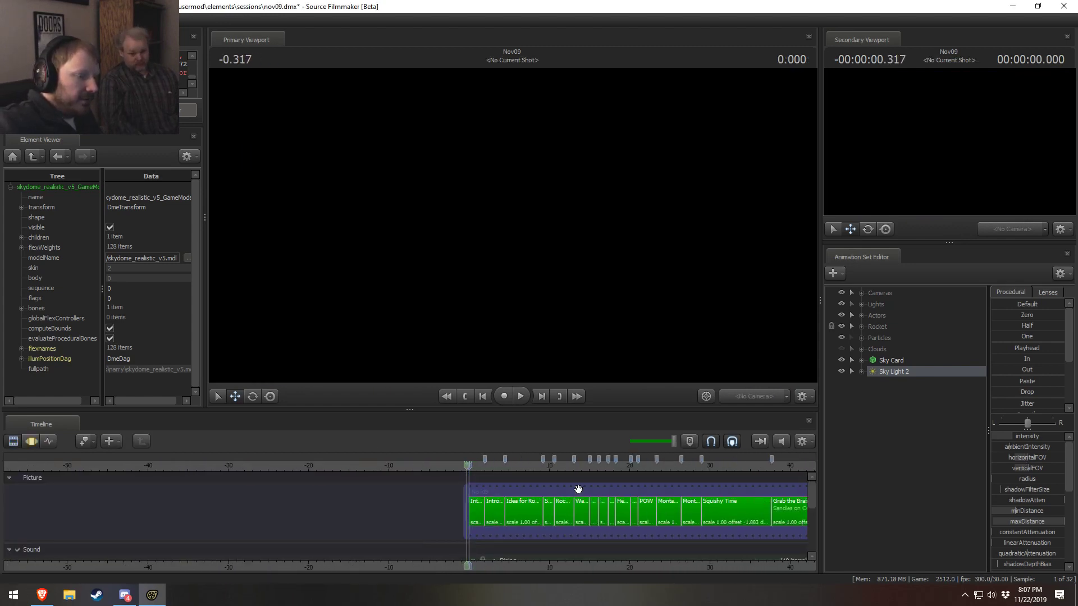
pyautogui.scroll(-5, 614, 469)
pyautogui.click(651, 462)
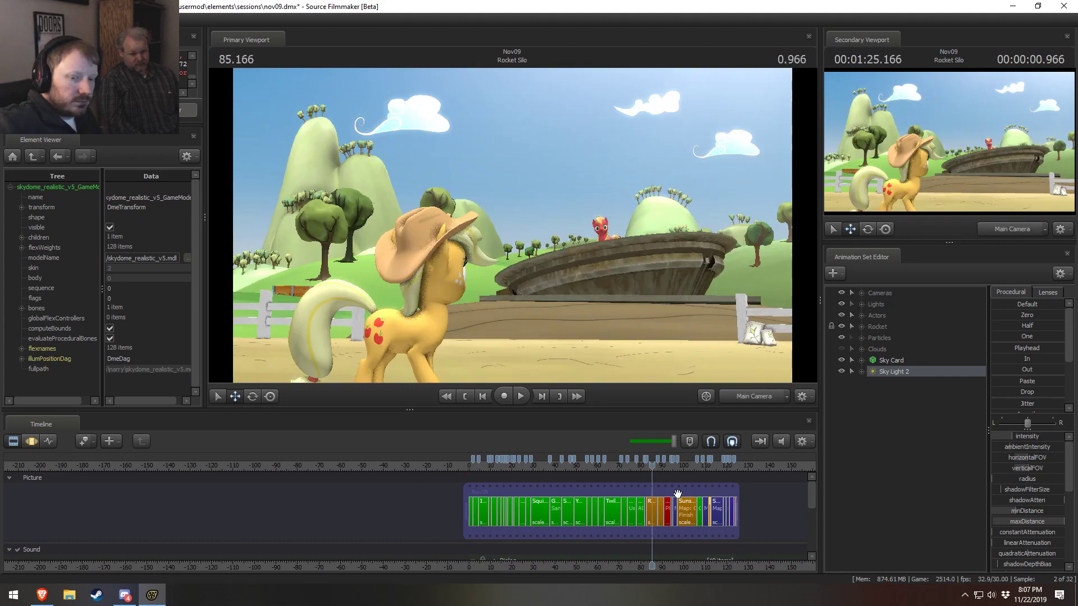
pyautogui.scroll(3, 651, 477)
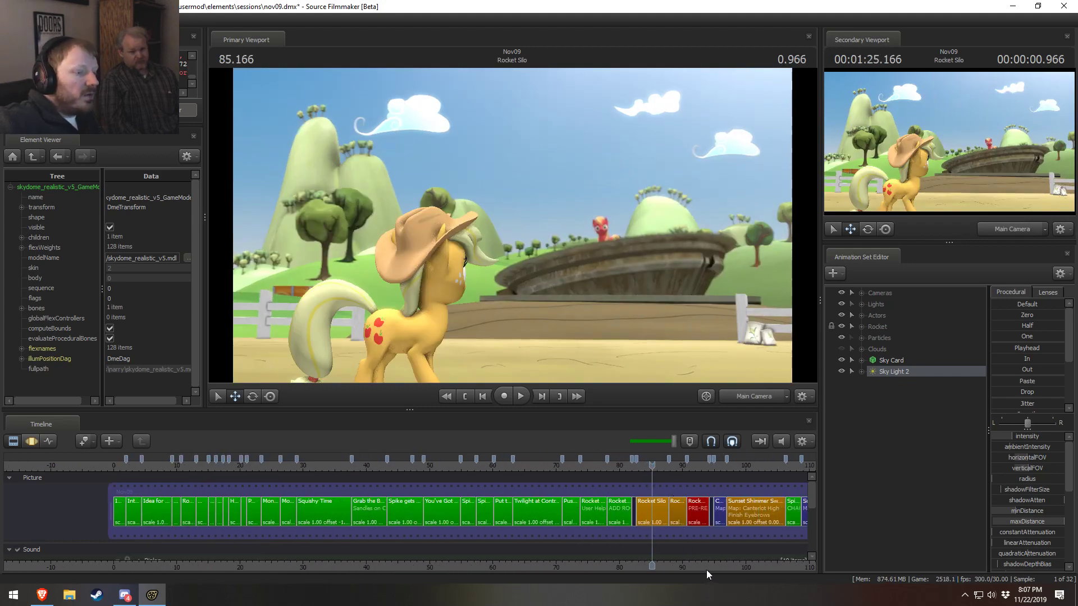
pyautogui.moveTo(705, 571); pyautogui.dragTo(494, 558, button='middle')
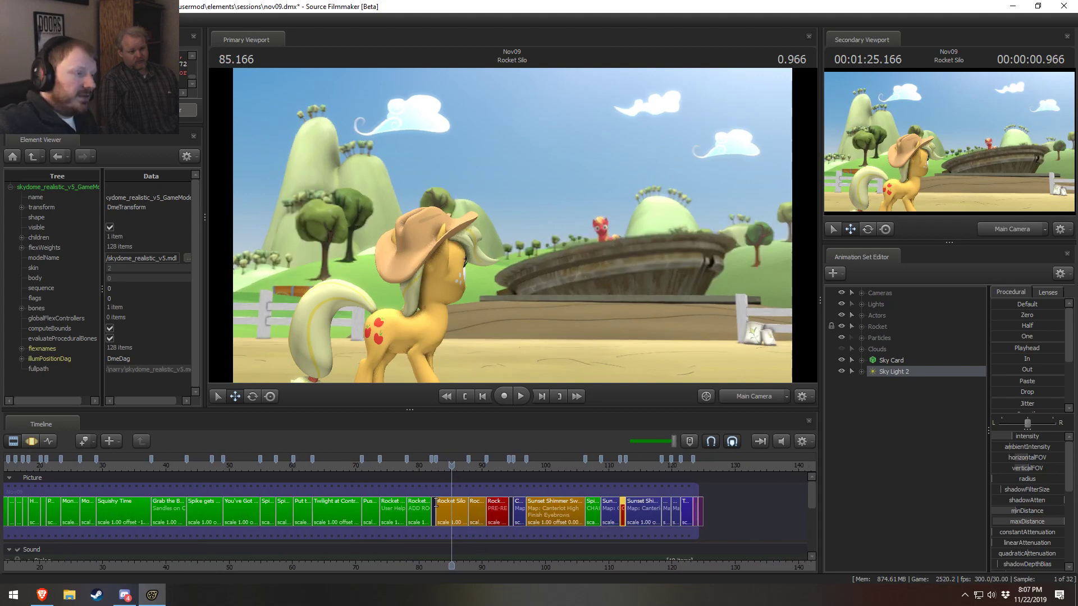
pyautogui.scroll(2, 459, 552)
# Check Documents and the Pony SFM folder in File Explorer and select The Animator's Survival Kit PDF
pyautogui.click(69, 595)
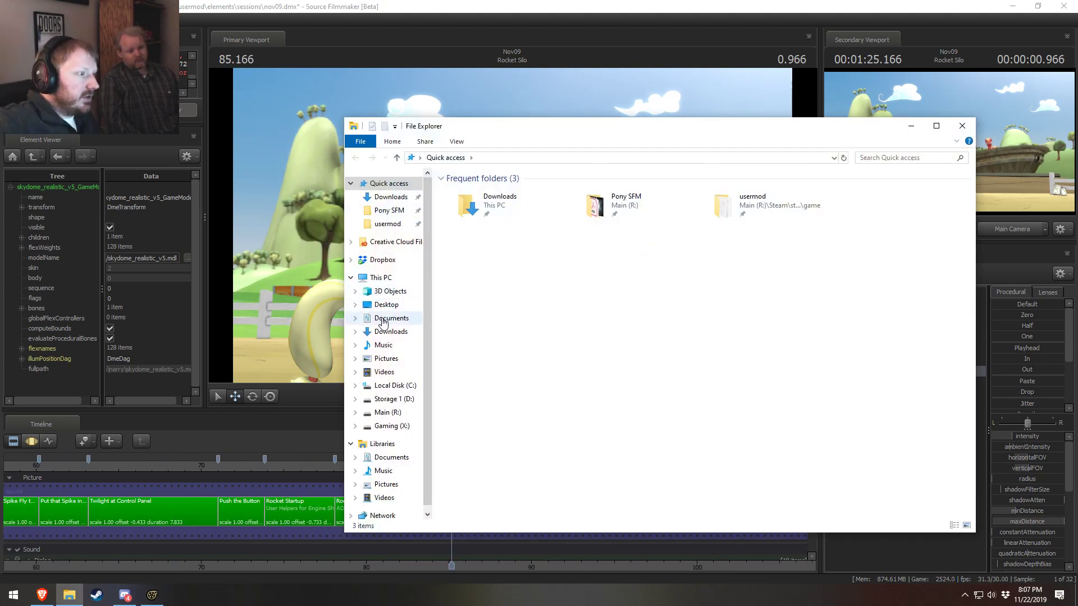
pyautogui.click(391, 318)
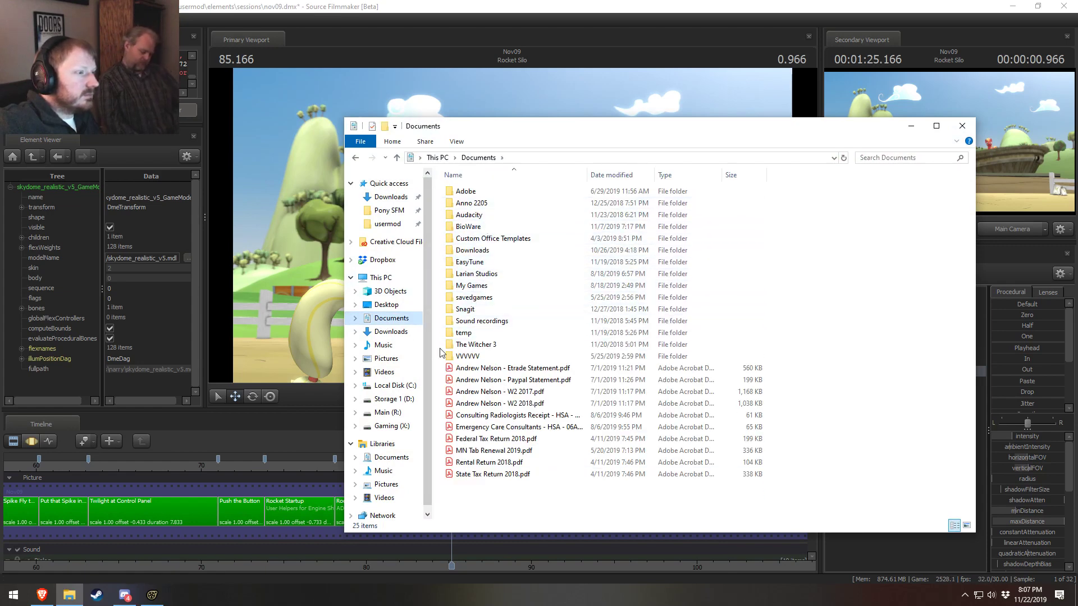
pyautogui.click(390, 211)
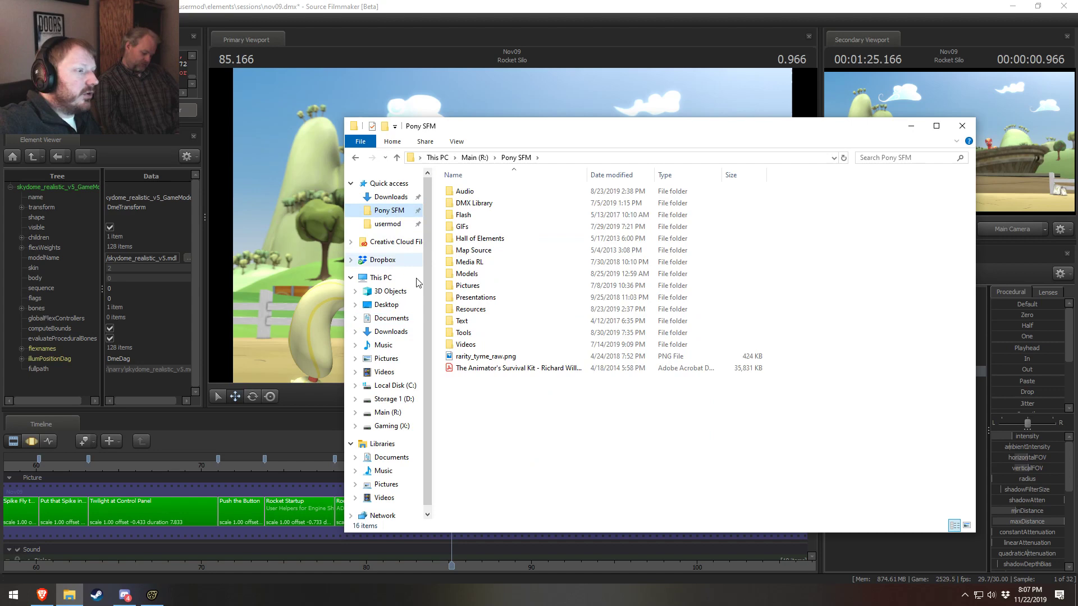
pyautogui.click(522, 369)
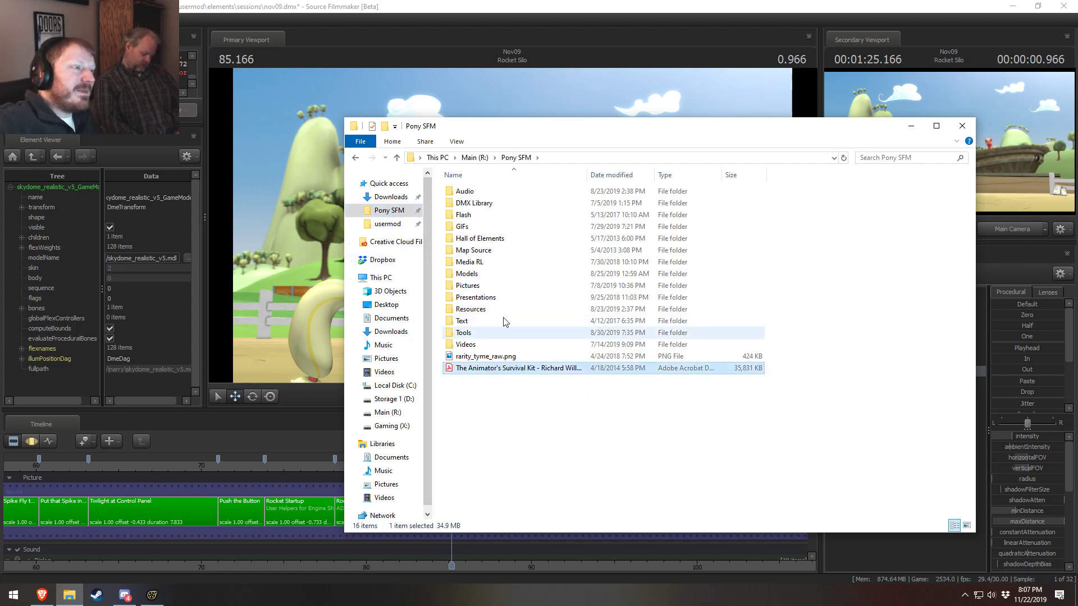
# Return to Source Filmmaker, preview the start of Rocket Poof up to 90.866 s and examine the remaining shots through 121 s
pyautogui.click(910, 127)
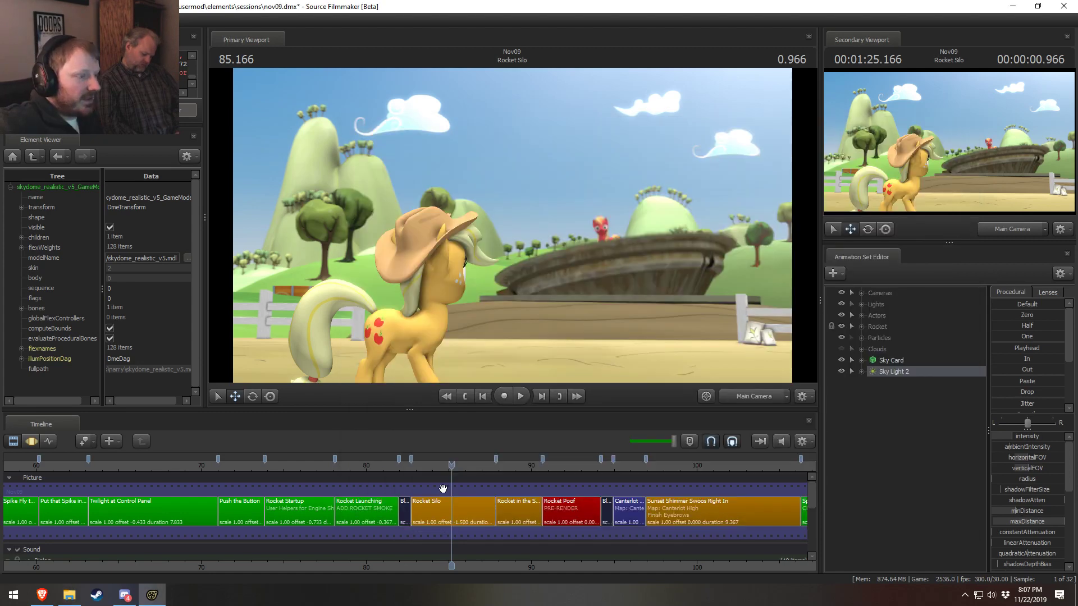
pyautogui.moveTo(581, 468); pyautogui.dragTo(545, 470)
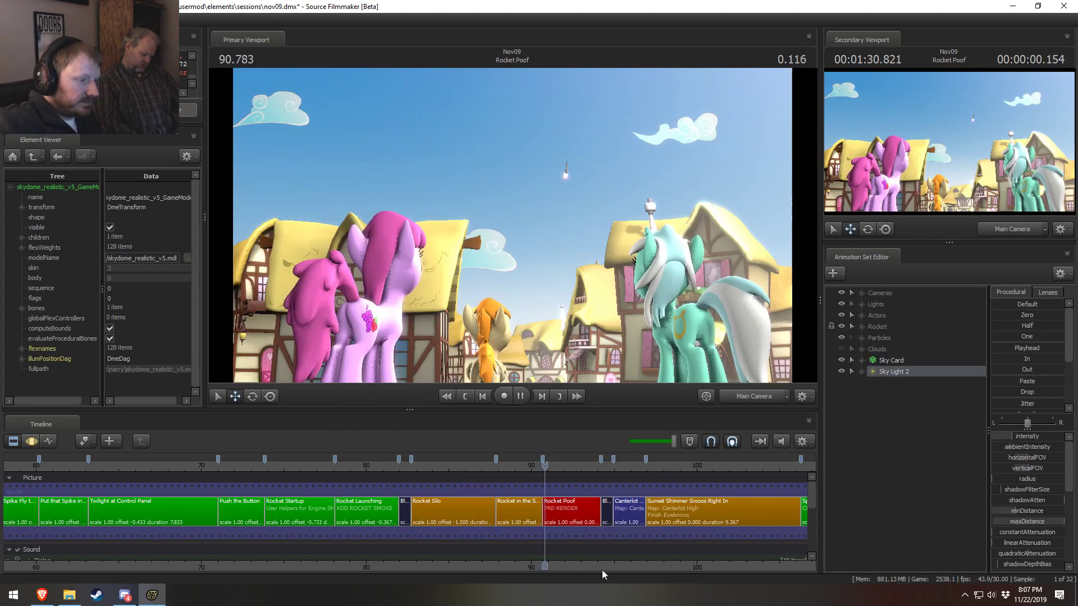
pyautogui.moveTo(605, 544); pyautogui.dragTo(256, 537, button='middle')
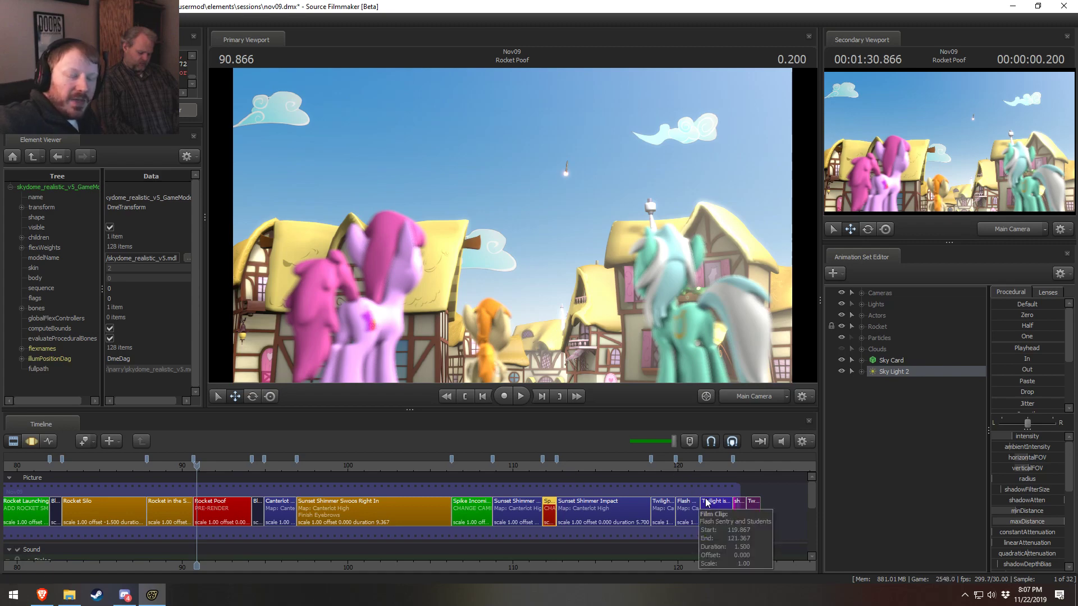
# Open The Animator's Survival Kit PDF from the Pony SFM folder, look through its cover and contents pages, and close it
pyautogui.click(68, 596)
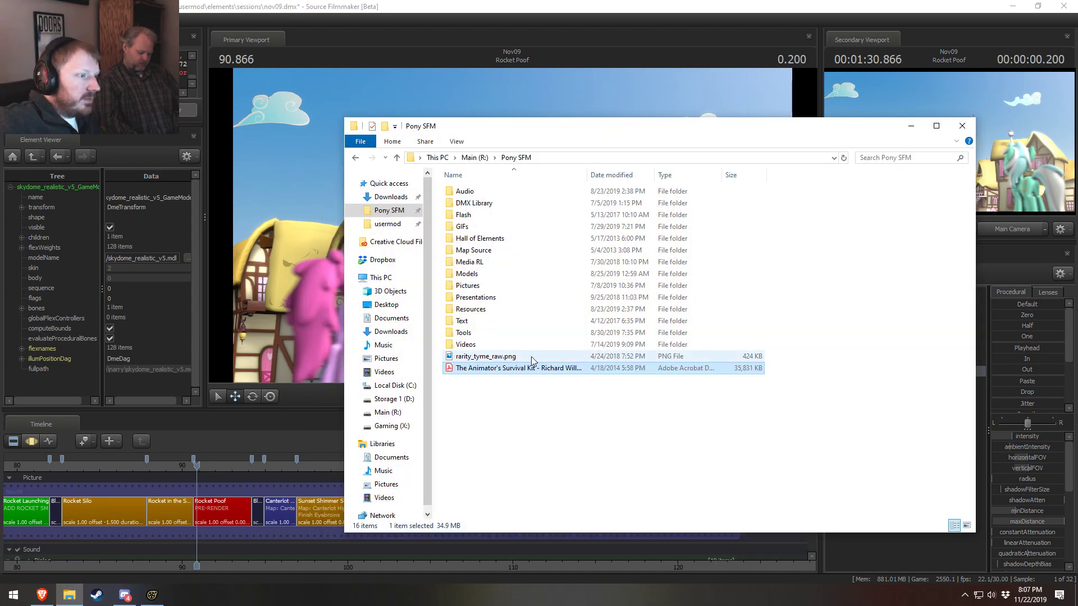
pyautogui.doubleClick(510, 369)
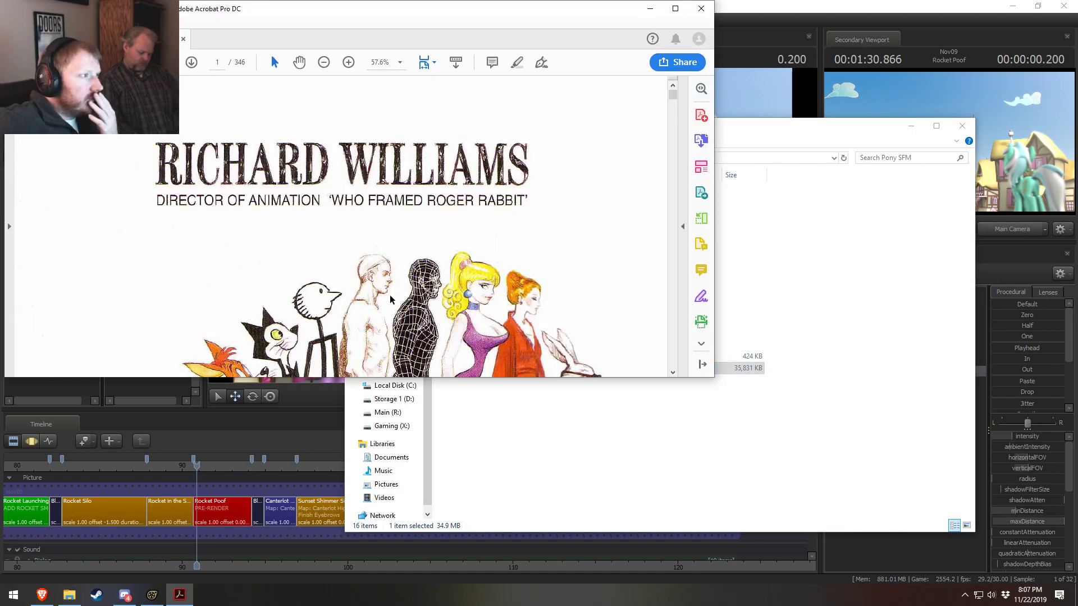
pyautogui.scroll(-10, 370, 256)
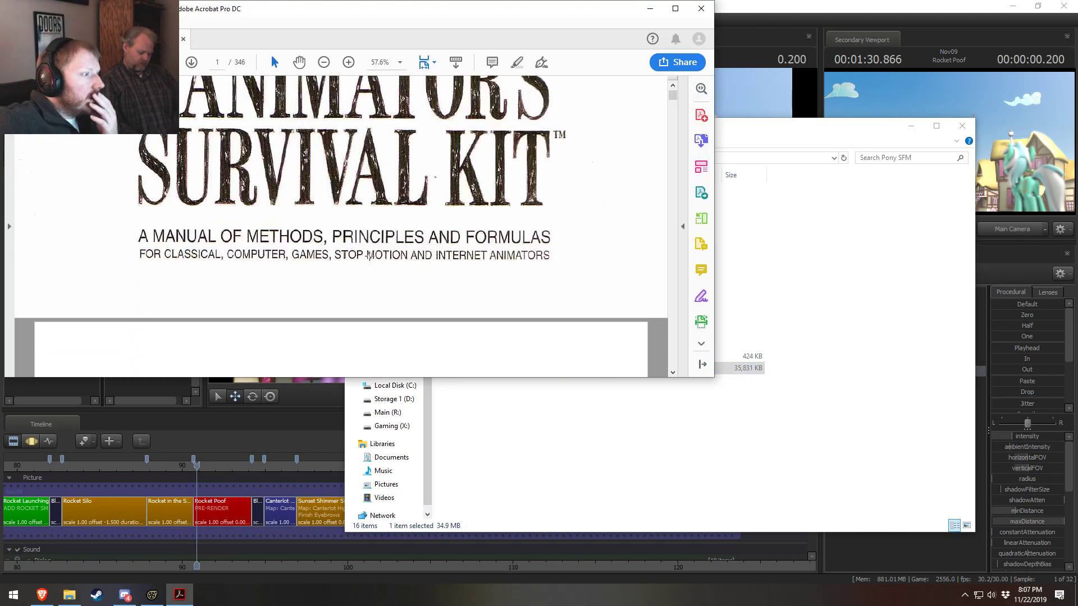
pyautogui.scroll(-10, 370, 256)
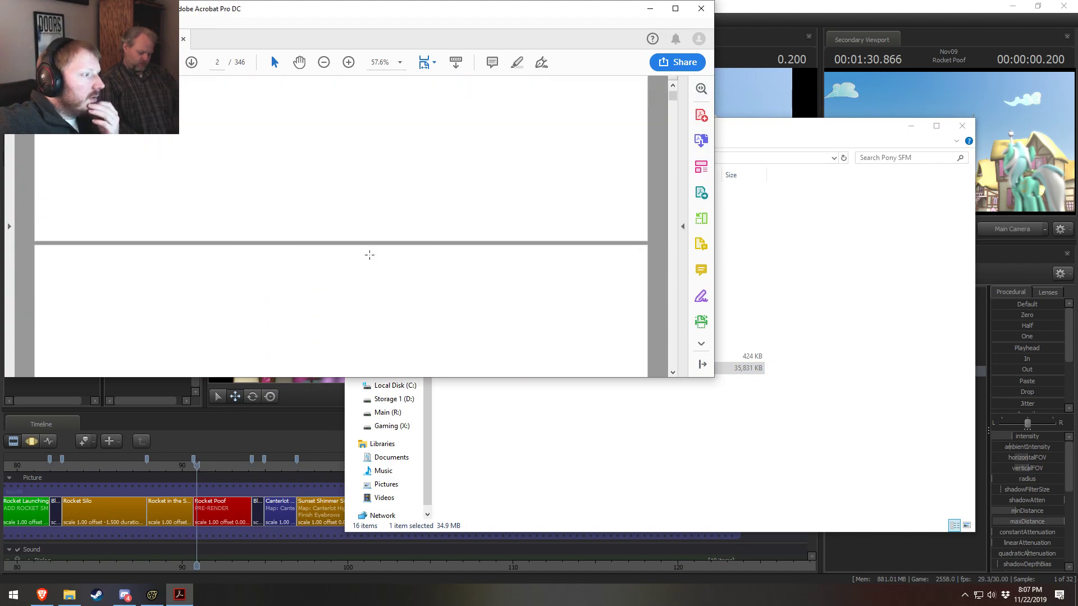
pyautogui.scroll(-10, 370, 254)
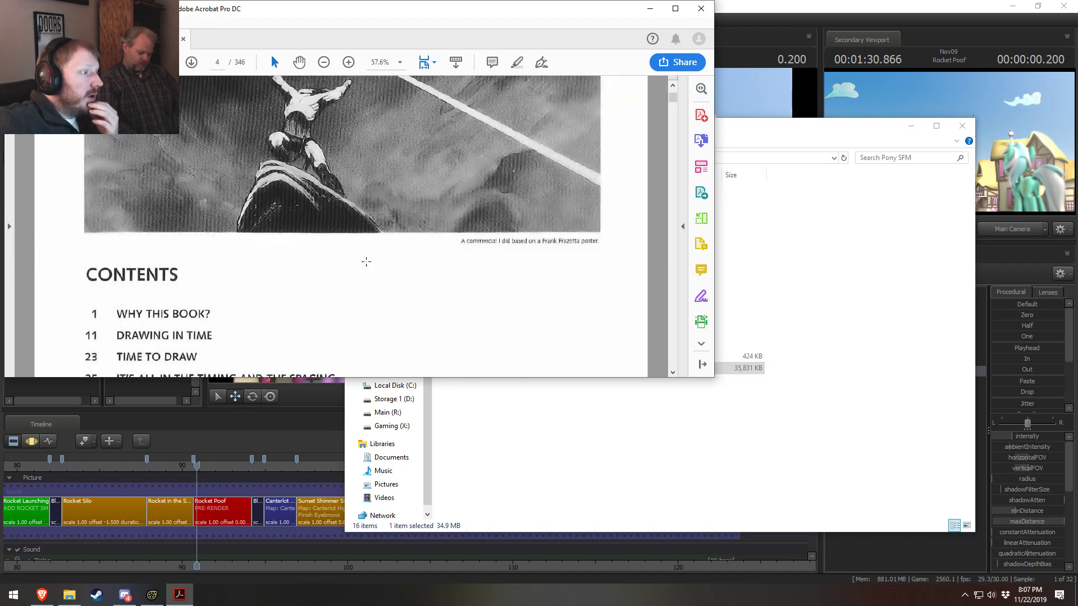
pyautogui.scroll(2, 366, 262)
pyautogui.scroll(-10, 368, 259)
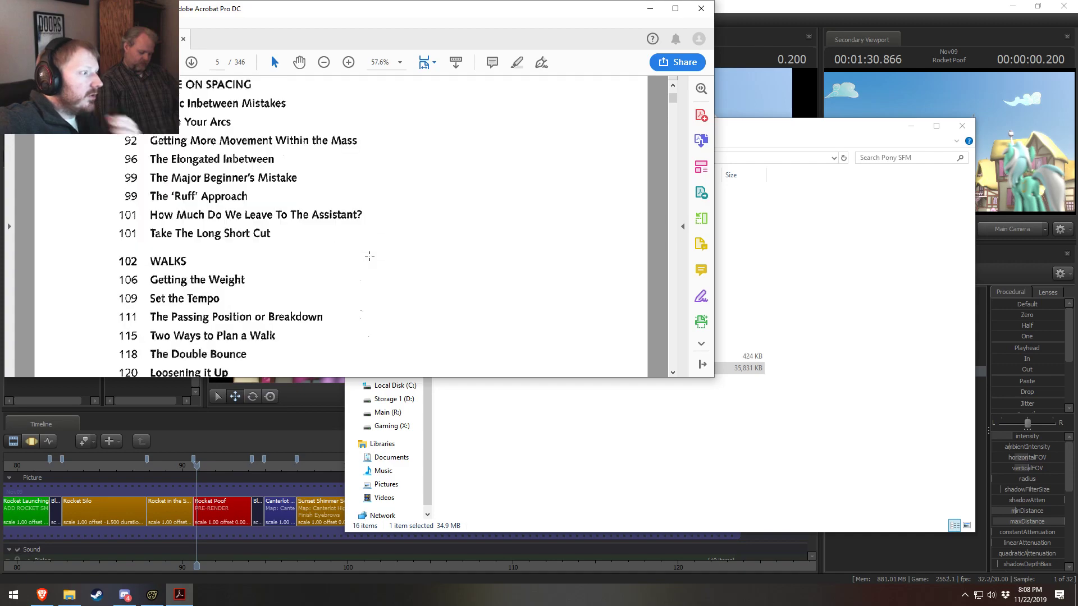
pyautogui.scroll(-4, 369, 256)
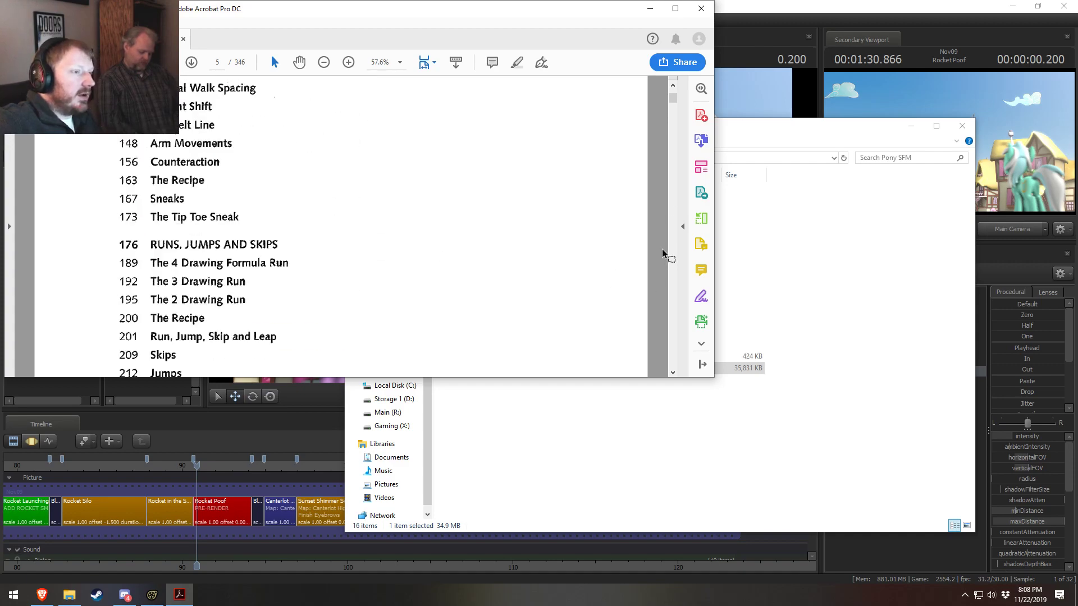
pyautogui.moveTo(673, 104); pyautogui.dragTo(676, 94)
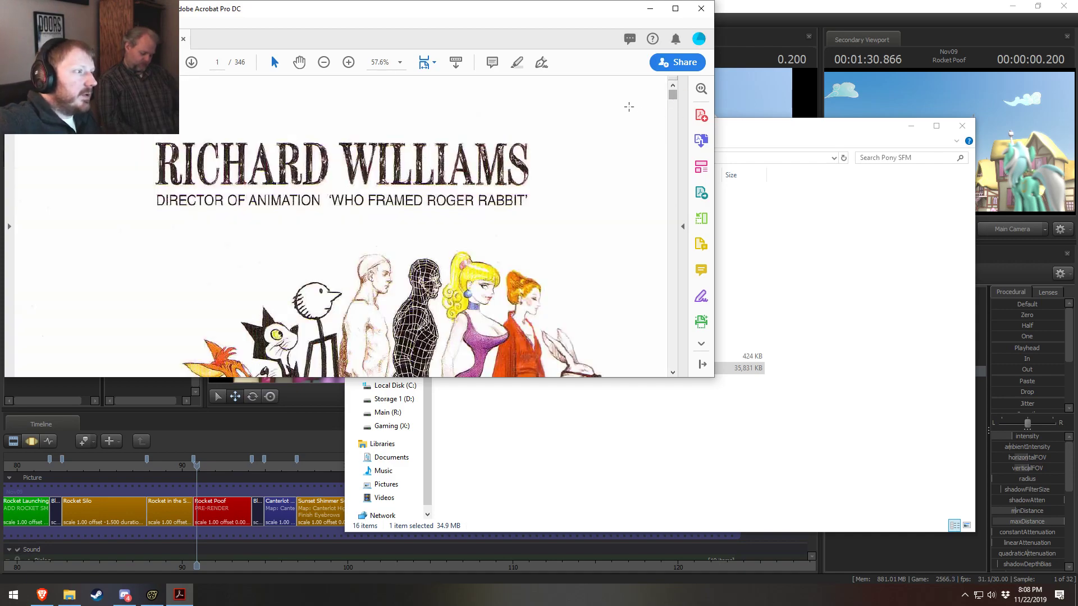
pyautogui.scroll(-15, 561, 175)
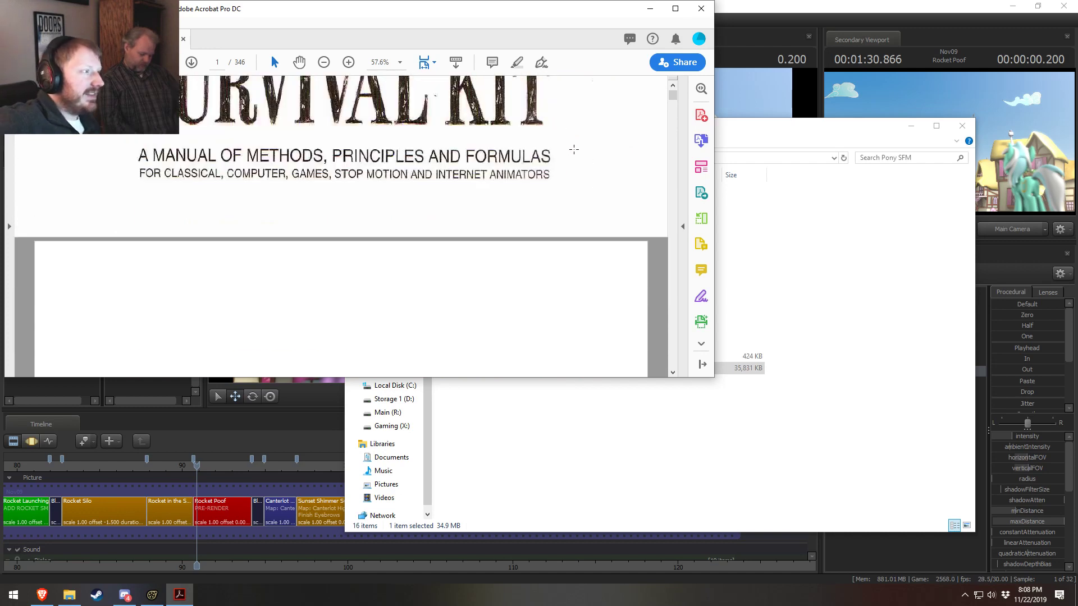
pyautogui.hotkey('ctrl', 'q')
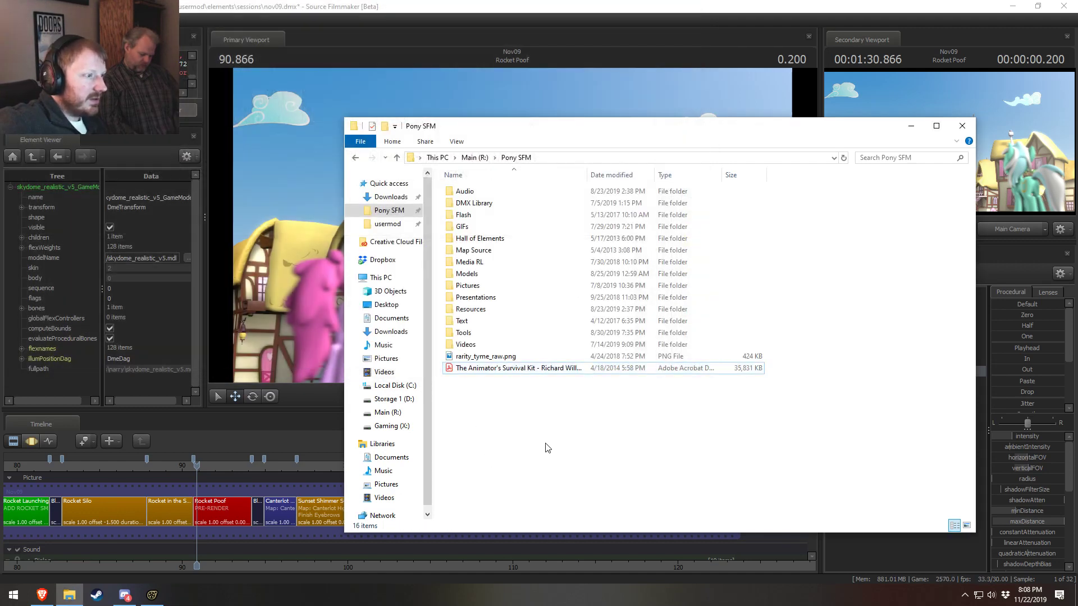
# Open 3D Animation 101.pptx from Presentations in PowerPoint, read the 12 Principles of Animation slide, and close the presentation
pyautogui.doubleClick(481, 296)
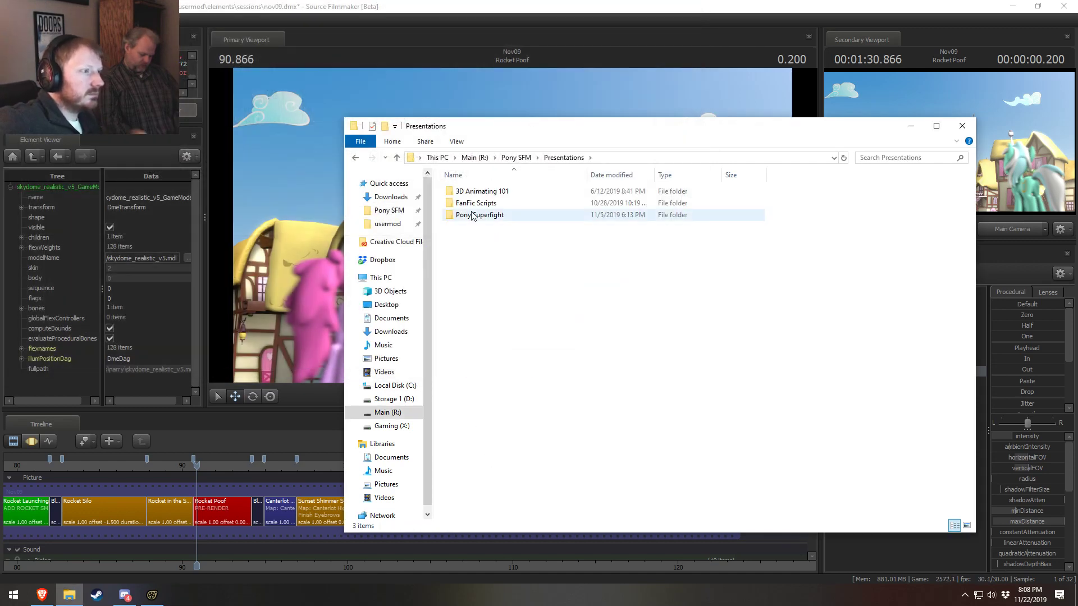
pyautogui.doubleClick(487, 192)
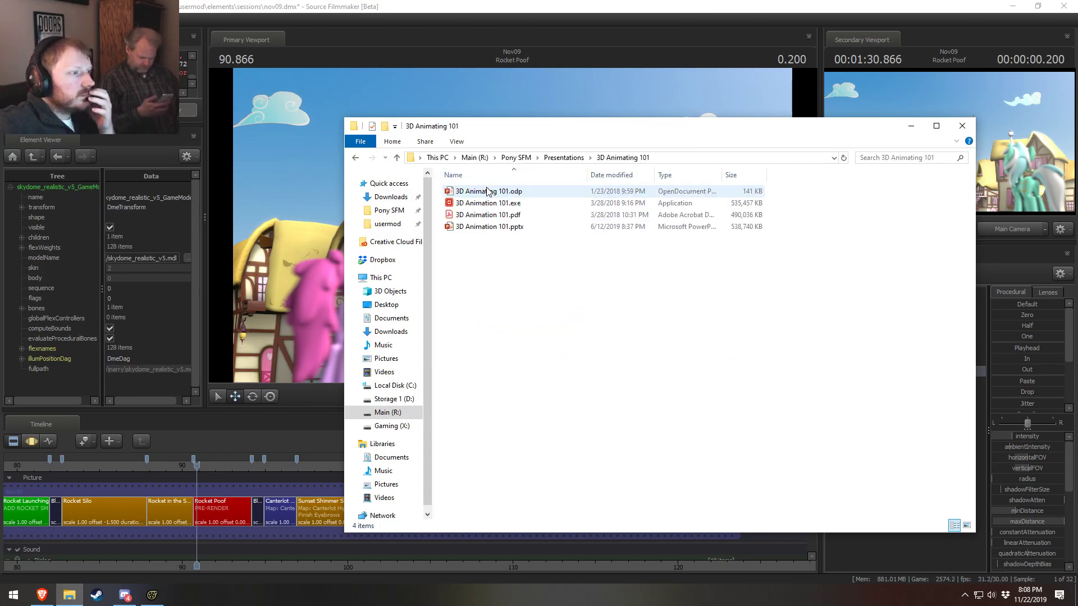
pyautogui.doubleClick(479, 228)
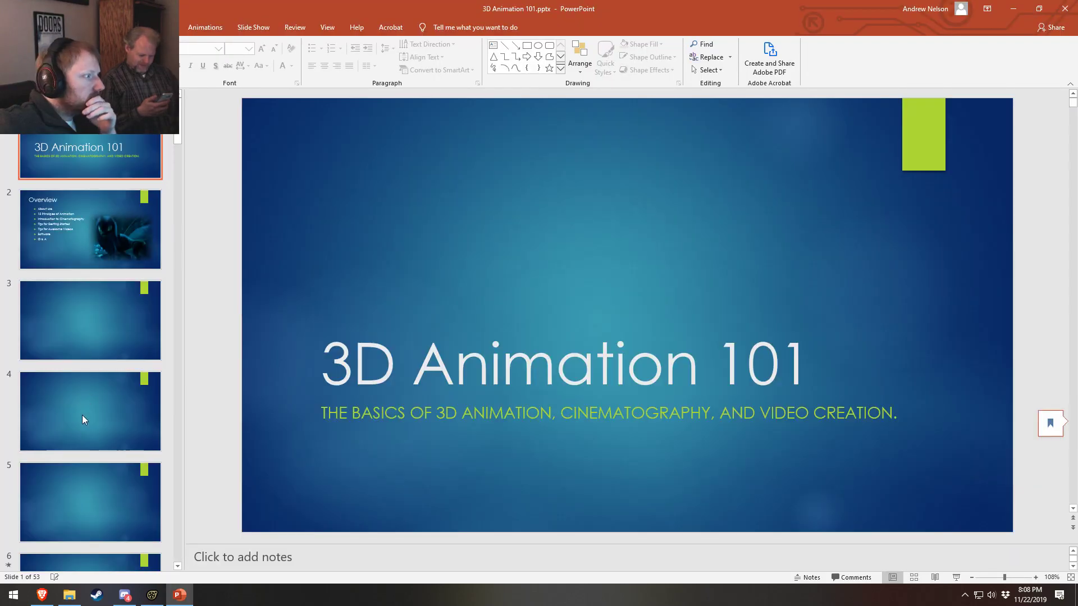
pyautogui.click(61, 317)
pyautogui.click(82, 446)
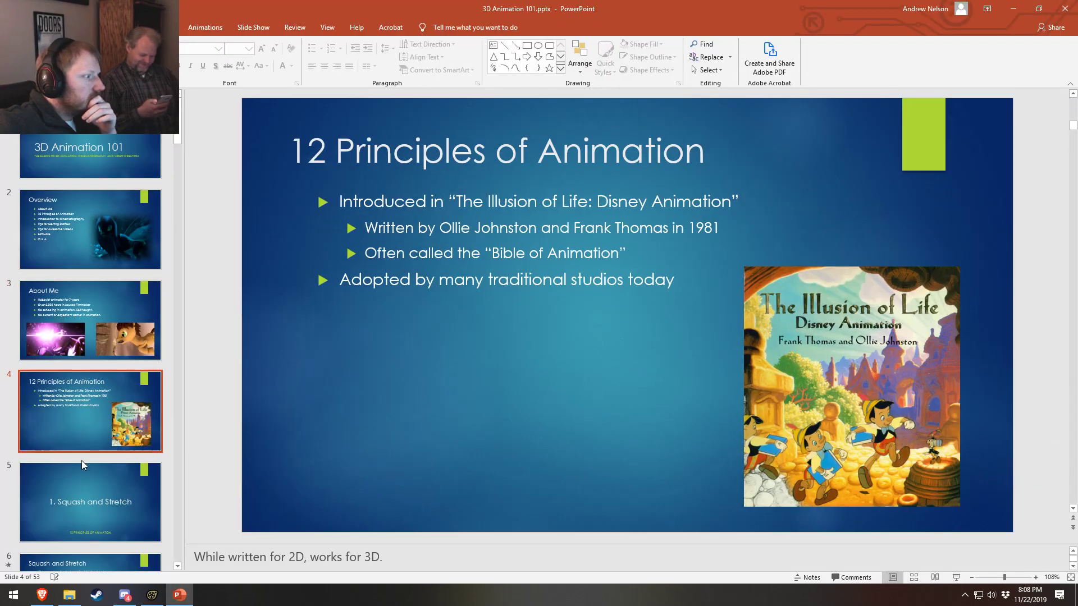
pyautogui.doubleClick(708, 227)
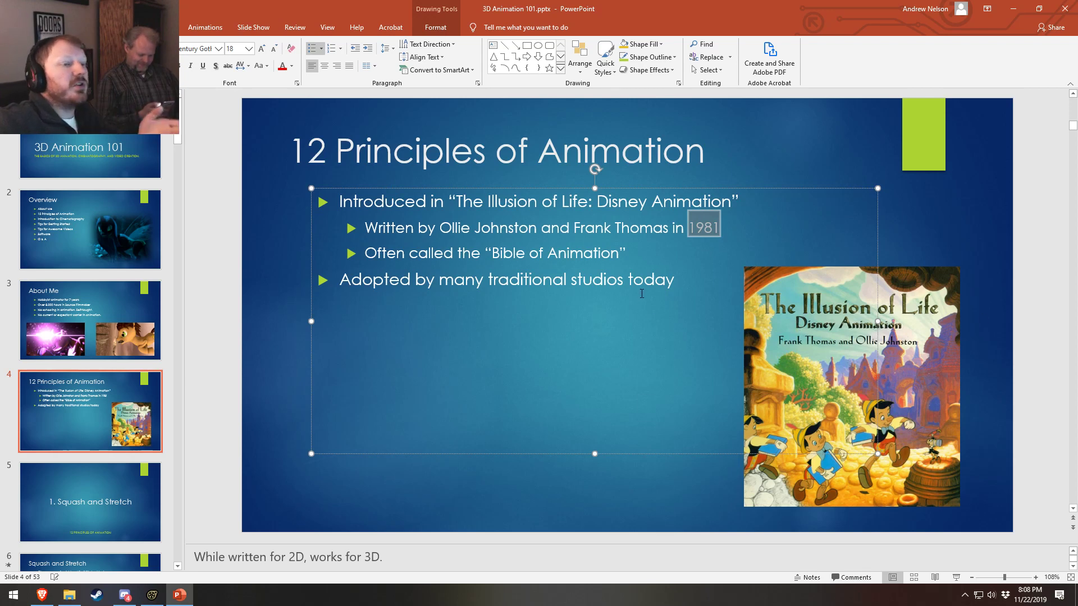
pyautogui.click(488, 260)
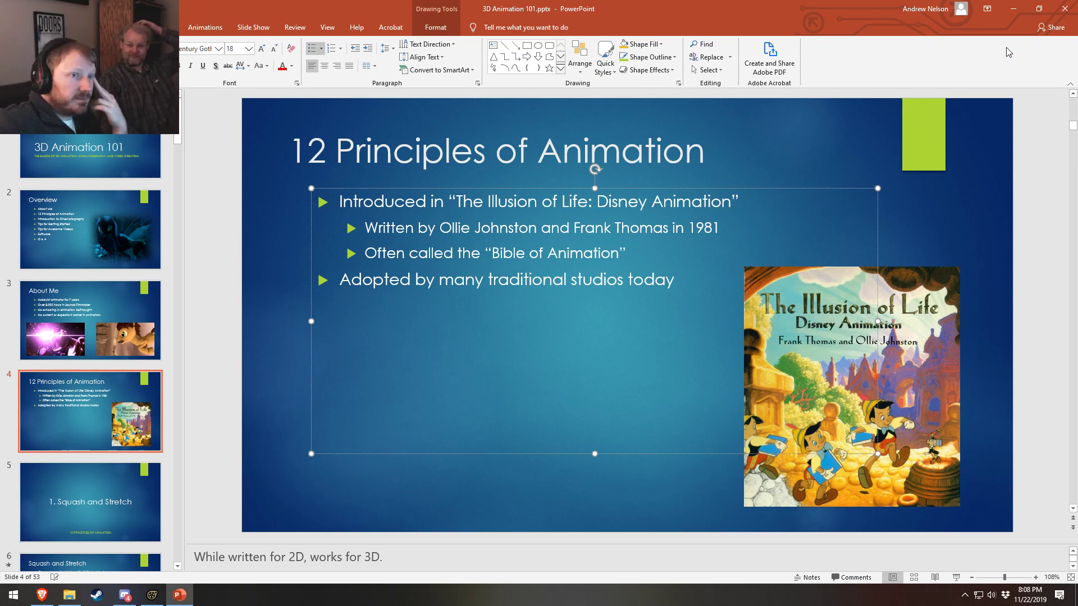
pyautogui.click(1075, 11)
pyautogui.click(594, 5)
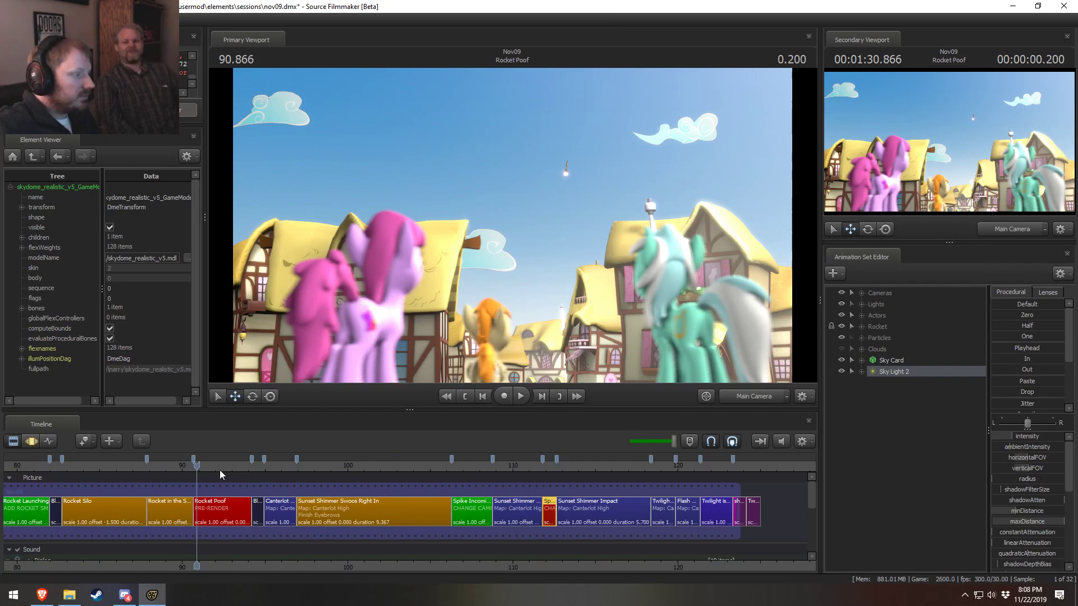
# In Source Filmmaker, scrub from Rocket Poof at 93.333 s to Spike Incoming 2, then back to Sunset Shimmer Close-up2 at 109.666 s
pyautogui.click(238, 467)
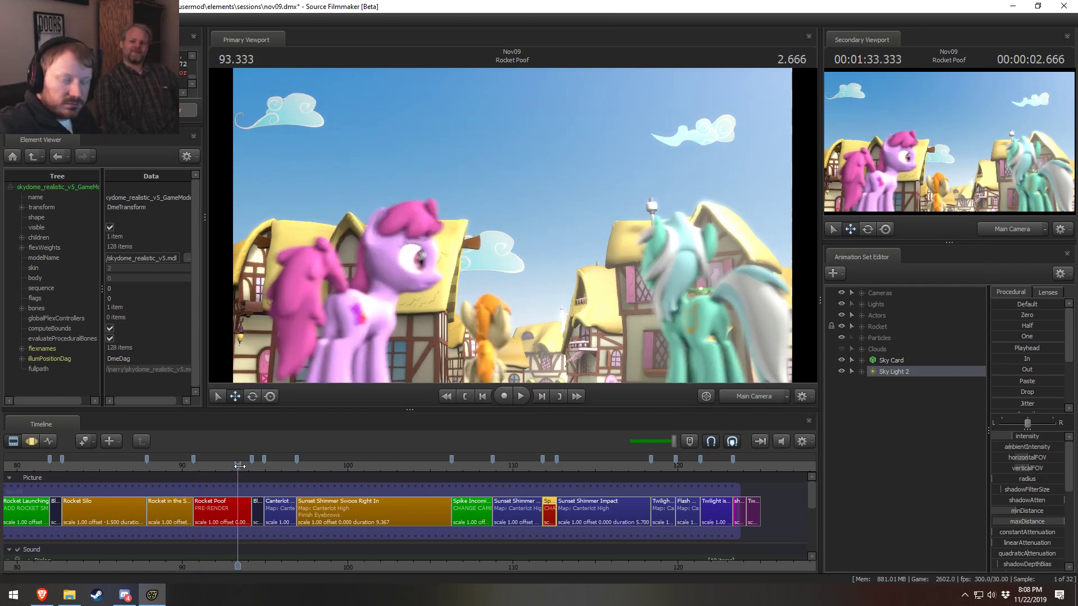
pyautogui.moveTo(294, 465); pyautogui.dragTo(544, 466)
pyautogui.press('space')
pyautogui.press('space')
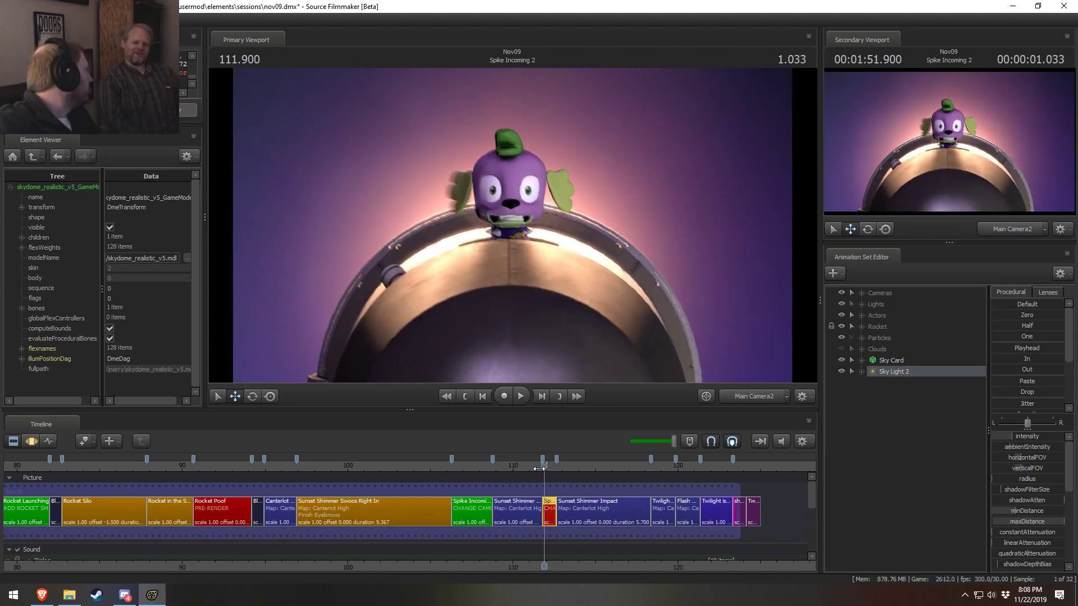
pyautogui.moveTo(175, 467); pyautogui.dragTo(507, 494)
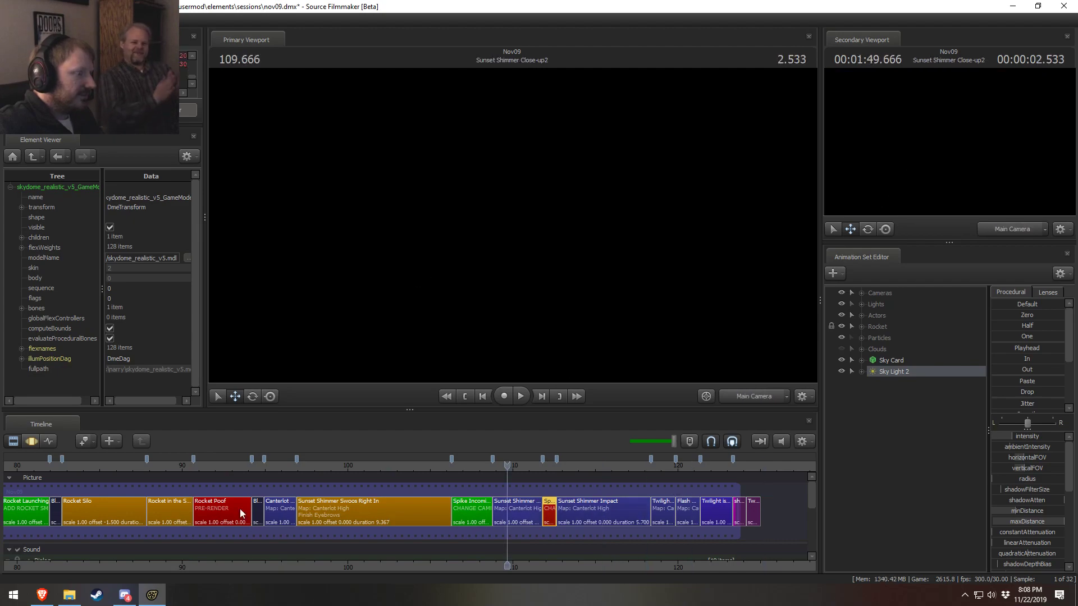
# Show the whole film from its start on the timeline and examine Sunset Shimmer Swoos Right In and Rocket Science WOO!
pyautogui.scroll(-5, 109, 514)
pyautogui.moveTo(118, 556); pyautogui.dragTo(287, 474, button='middle')
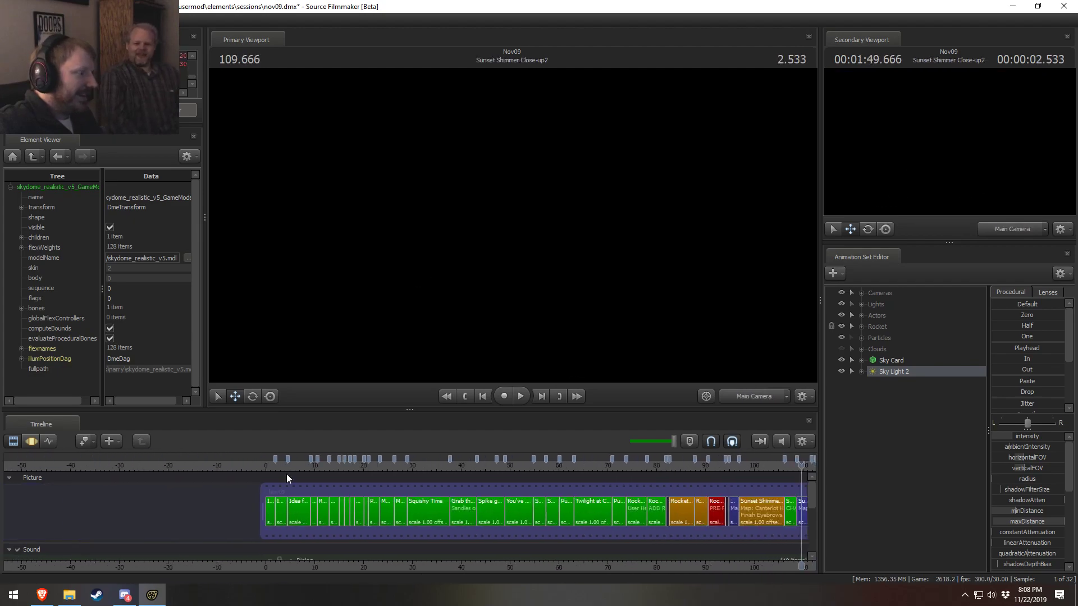
pyautogui.moveTo(272, 465); pyautogui.dragTo(756, 505)
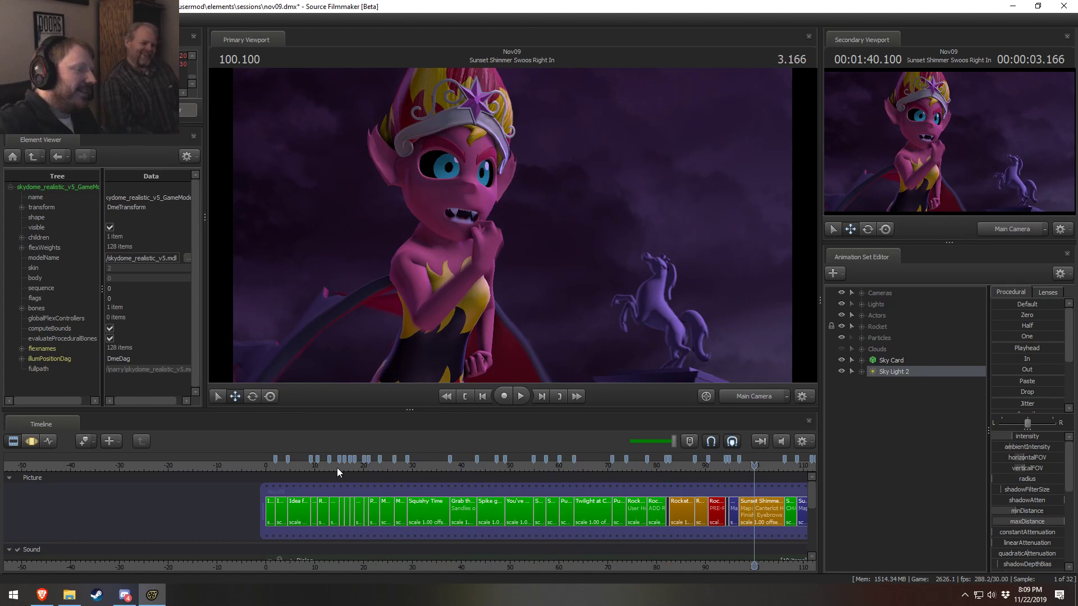
pyautogui.click(320, 465)
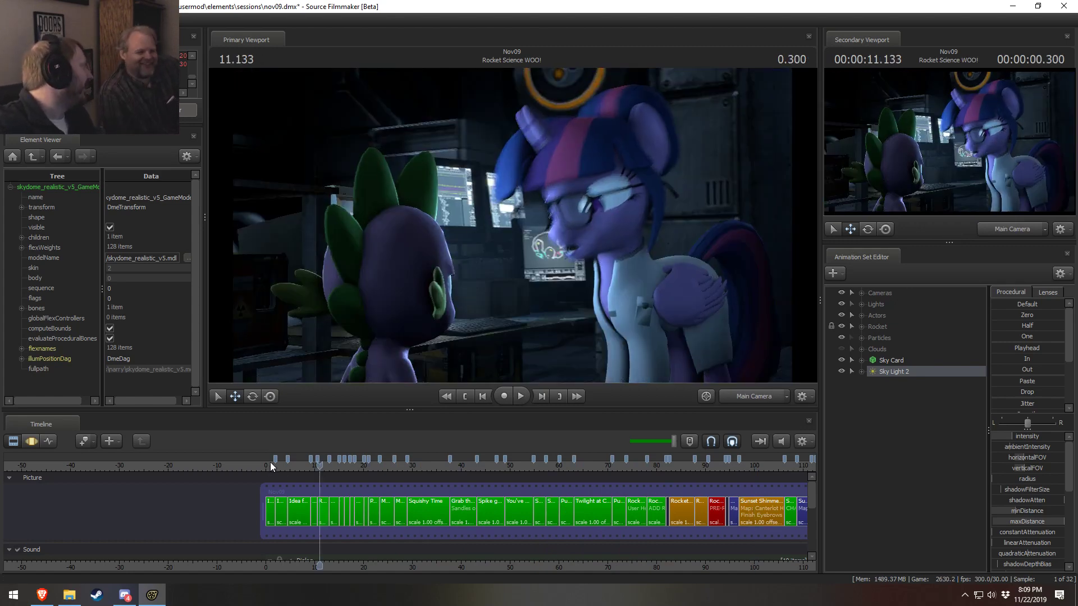
# Preview the Spike gets Brain shot up to 48.066 s and the end of Squishy Time from 35.400 s
pyautogui.moveTo(449, 467); pyautogui.dragTo(477, 458)
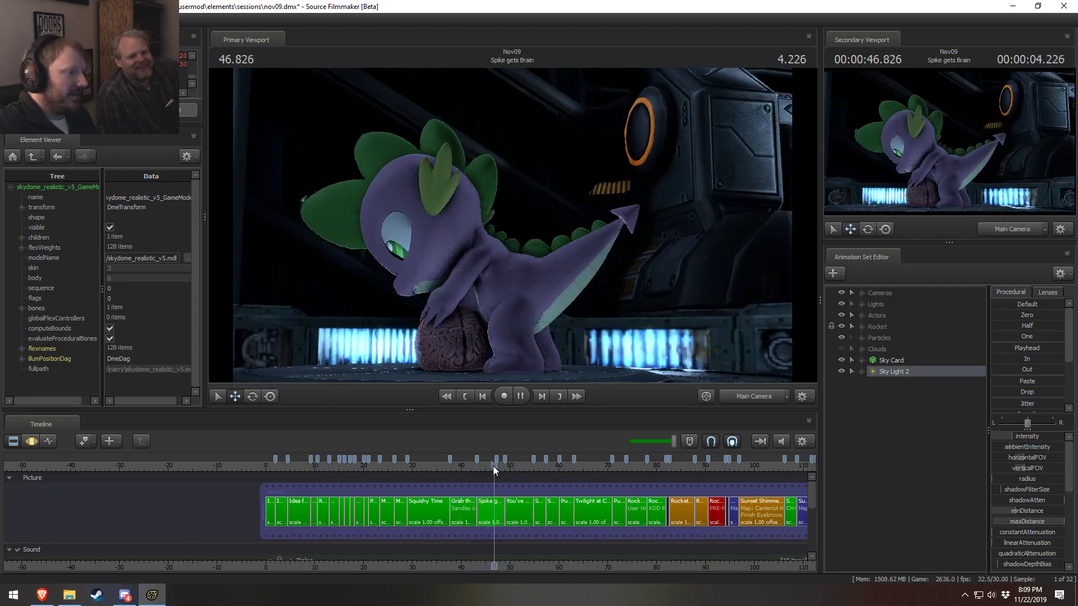
pyautogui.press('space')
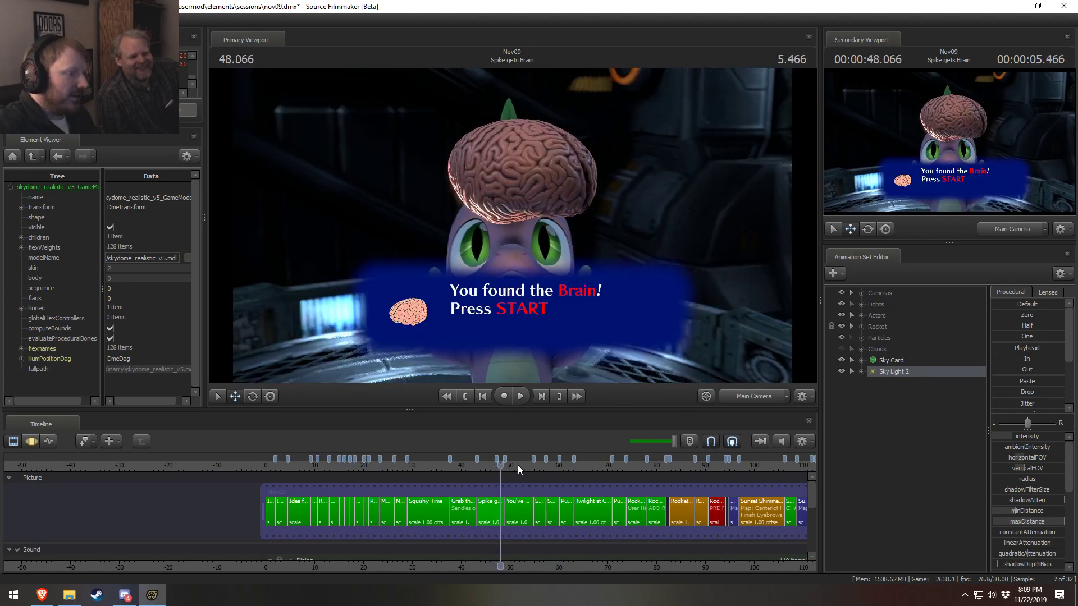
pyautogui.moveTo(517, 465); pyautogui.dragTo(439, 460)
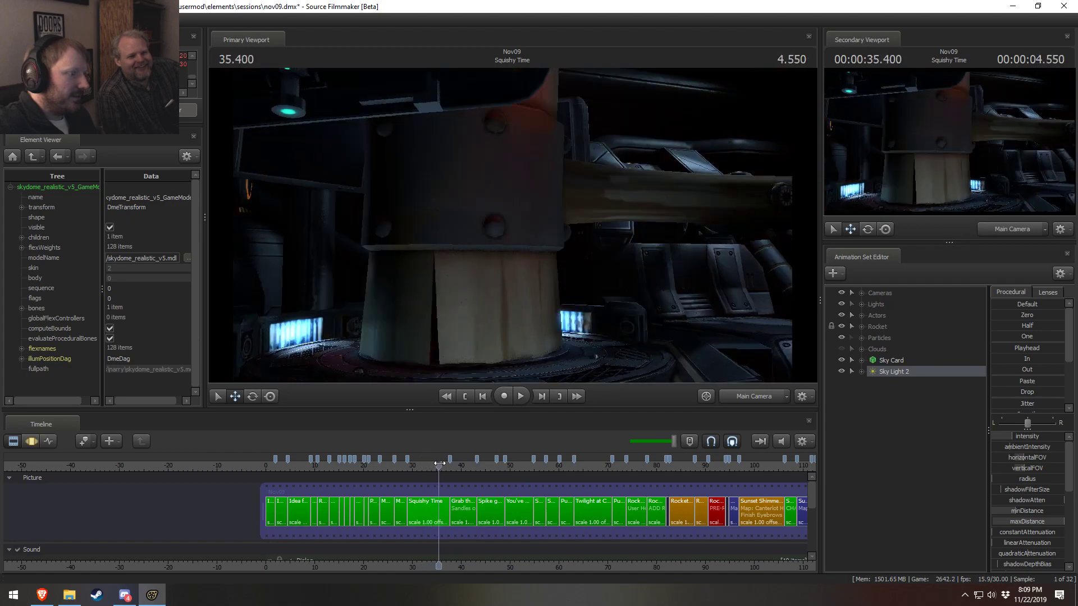
pyautogui.press('space')
pyautogui.press('space')
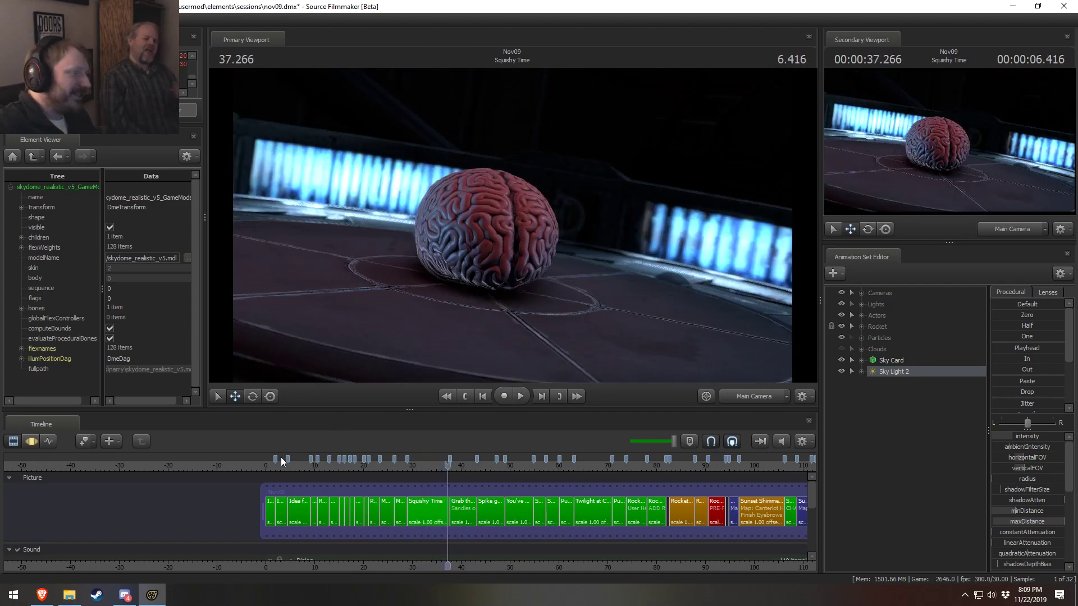
# Return to the start of the film and review the early shots, including Montage - Gears and Grab the Brain!
pyautogui.click(340, 460)
pyautogui.moveTo(352, 470); pyautogui.dragTo(253, 514)
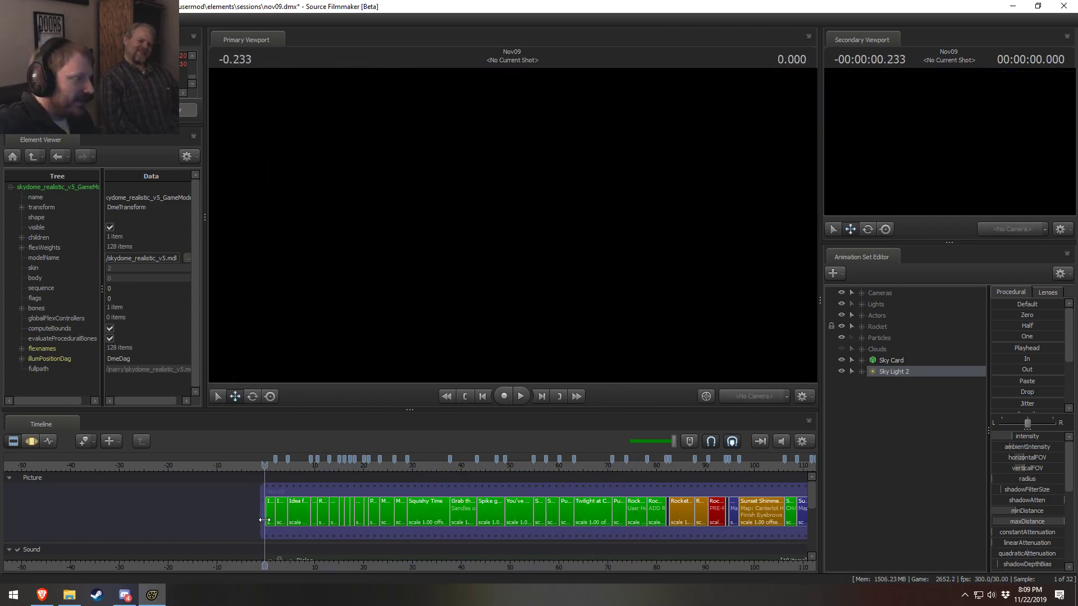
pyautogui.press('space')
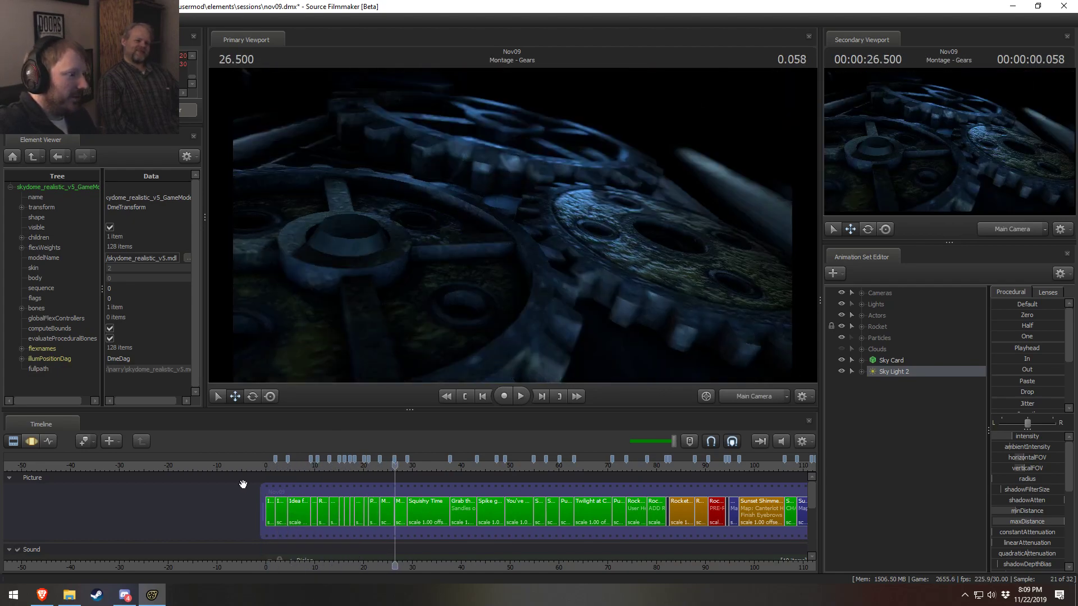
pyautogui.click(265, 463)
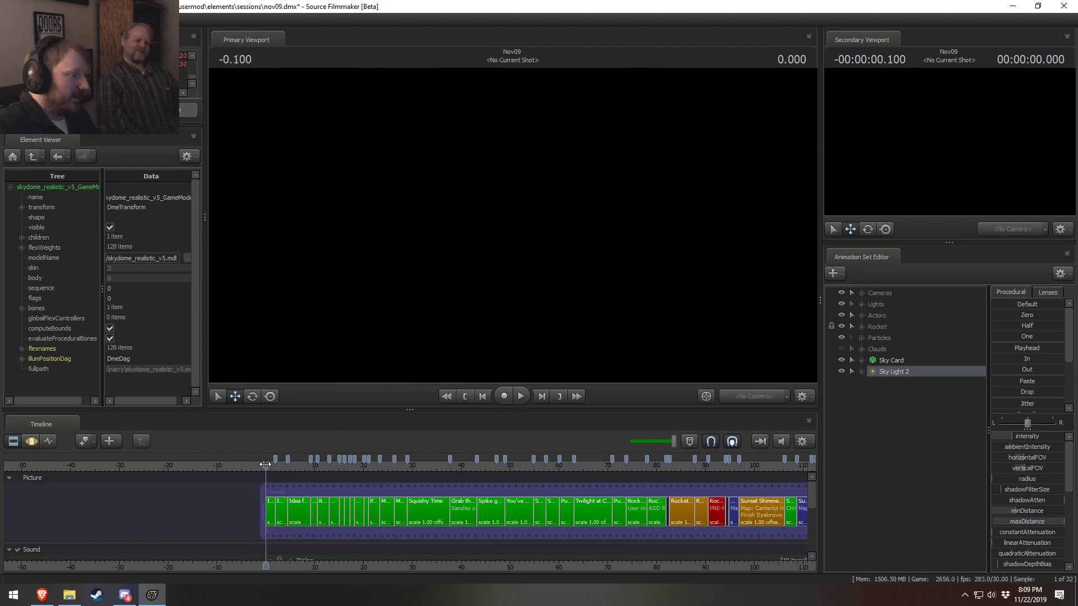
pyautogui.press('space')
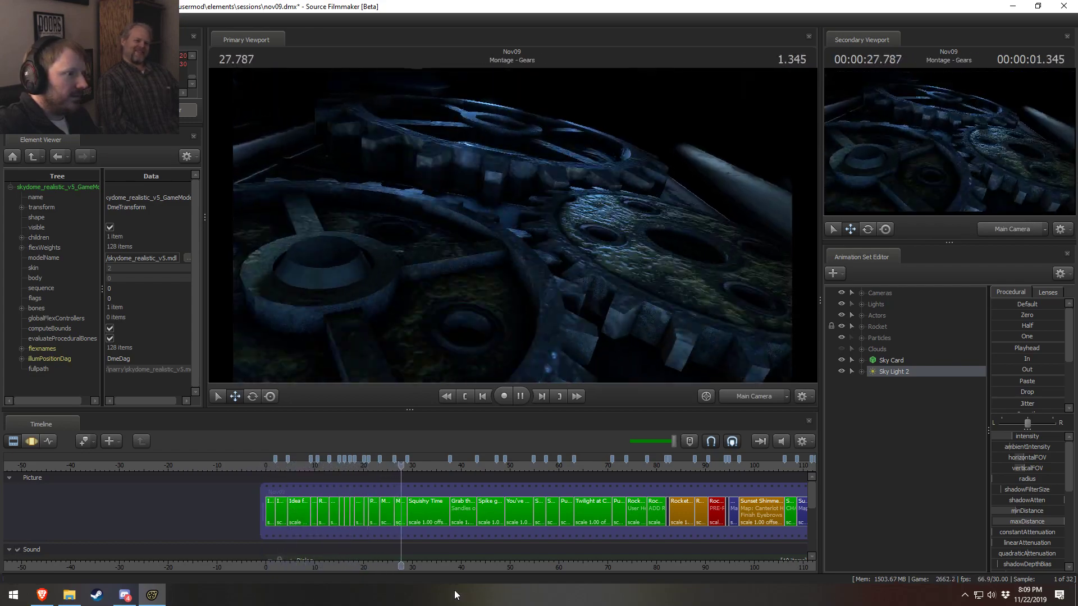
pyautogui.press('space')
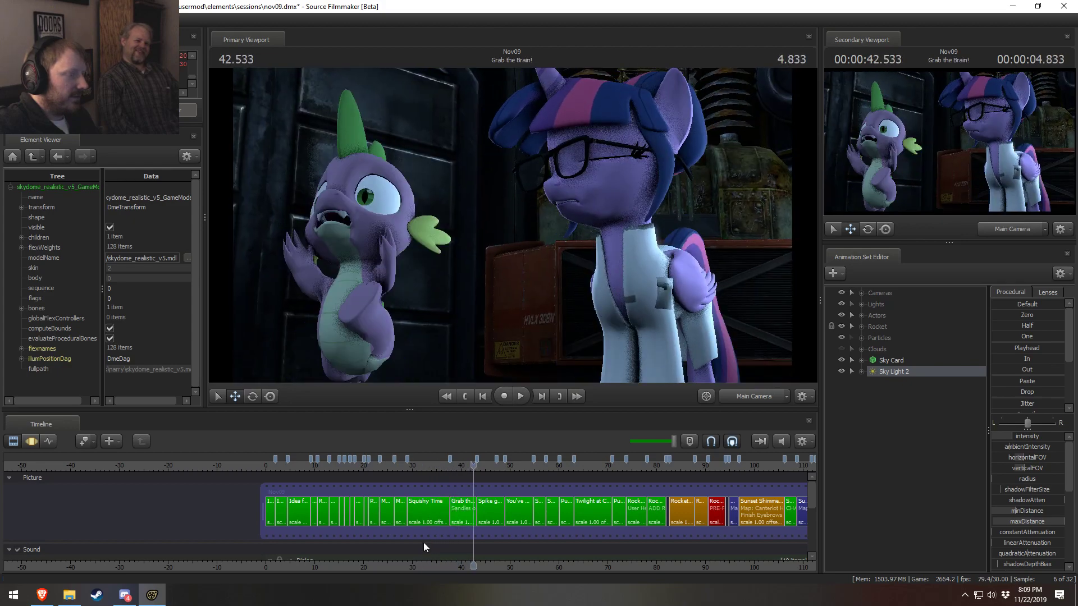
# Play the film from its beginning and examine the closing shots around Sunset Shimmer Close-up2 and Spike Incoming 2
pyautogui.moveTo(288, 464); pyautogui.dragTo(264, 464)
pyautogui.press('space')
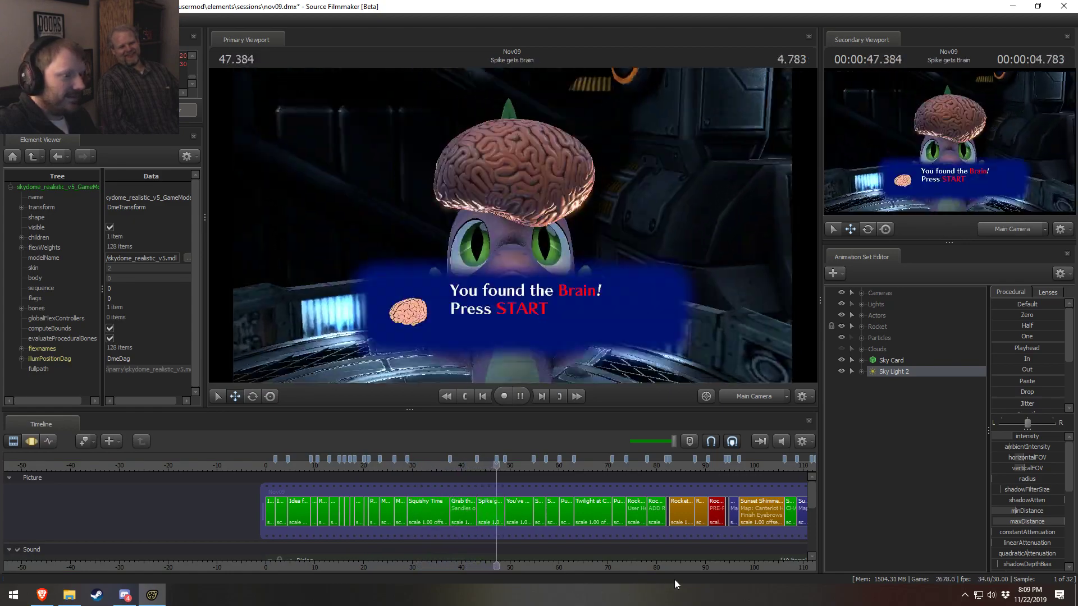
pyautogui.moveTo(713, 568); pyautogui.dragTo(433, 568)
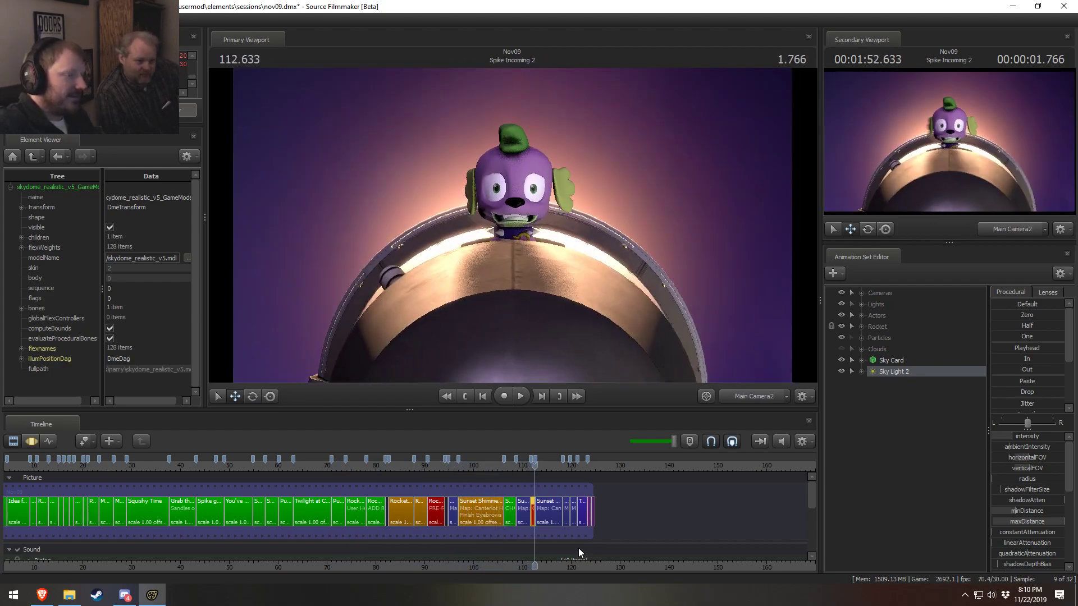
pyautogui.press('space')
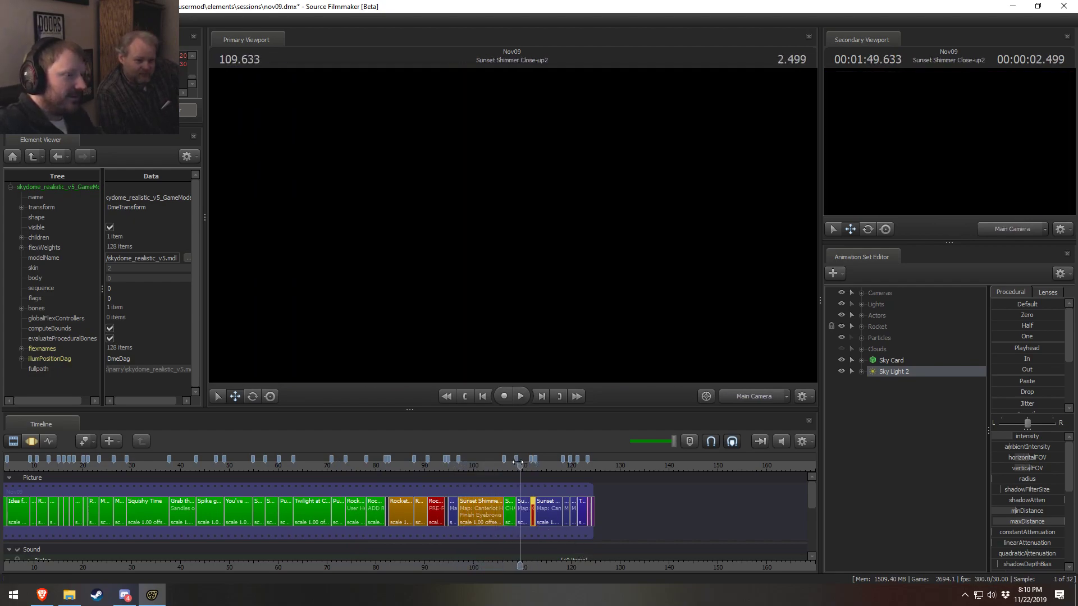
# Park the playhead at 112.066 s in Spike Incoming 2 and examine the rocket and its glow from around it with the work camera
pyautogui.moveTo(518, 461)
pyautogui.mouseDown()
pyautogui.moveTo(504, 461)
pyautogui.moveTo(533, 461)
pyautogui.mouseUp()
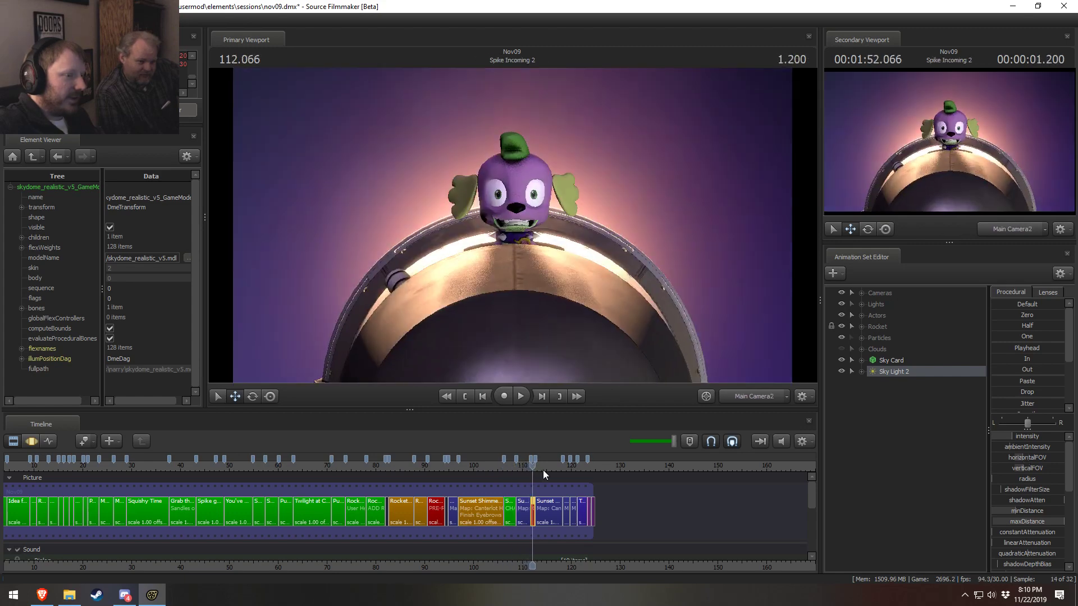
pyautogui.click(773, 392)
pyautogui.press('w')
pyautogui.moveTo(555, 269); pyautogui.dragTo(517, 221)
pyautogui.press('w')
pyautogui.press('s')
pyautogui.press('w')
pyautogui.press('s')
pyautogui.press('w')
pyautogui.press('w')
pyautogui.press('s')
pyautogui.press('w')
pyautogui.press('s')
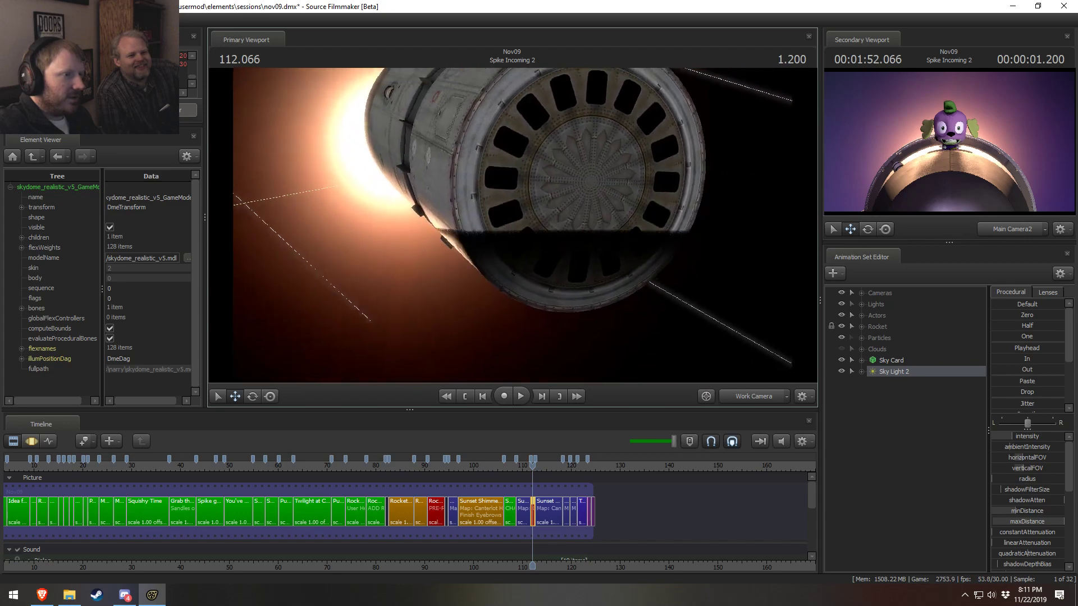
pyautogui.press('s')
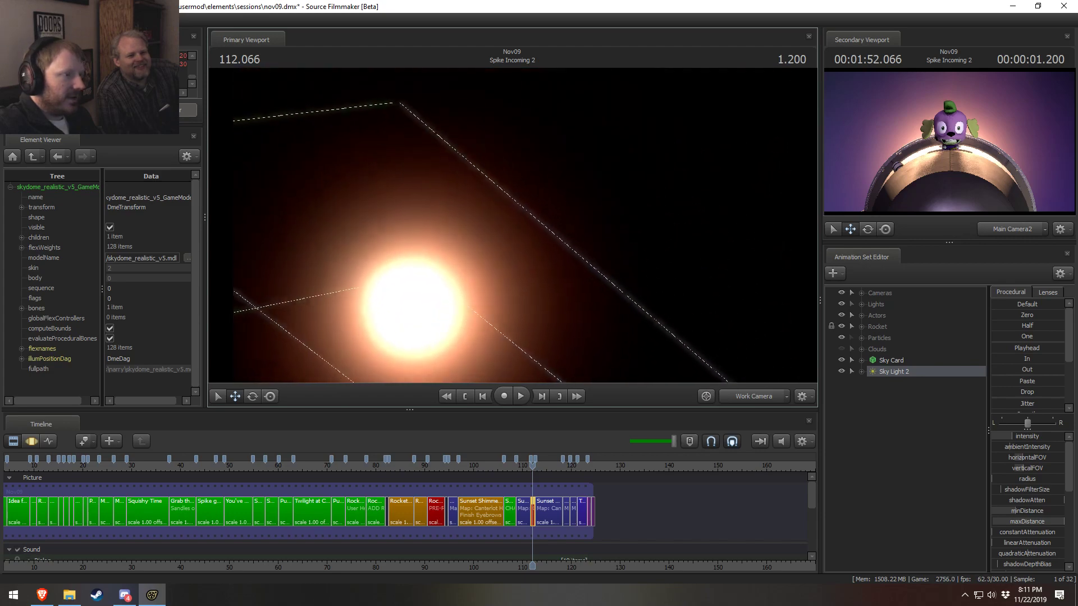
pyautogui.press('a')
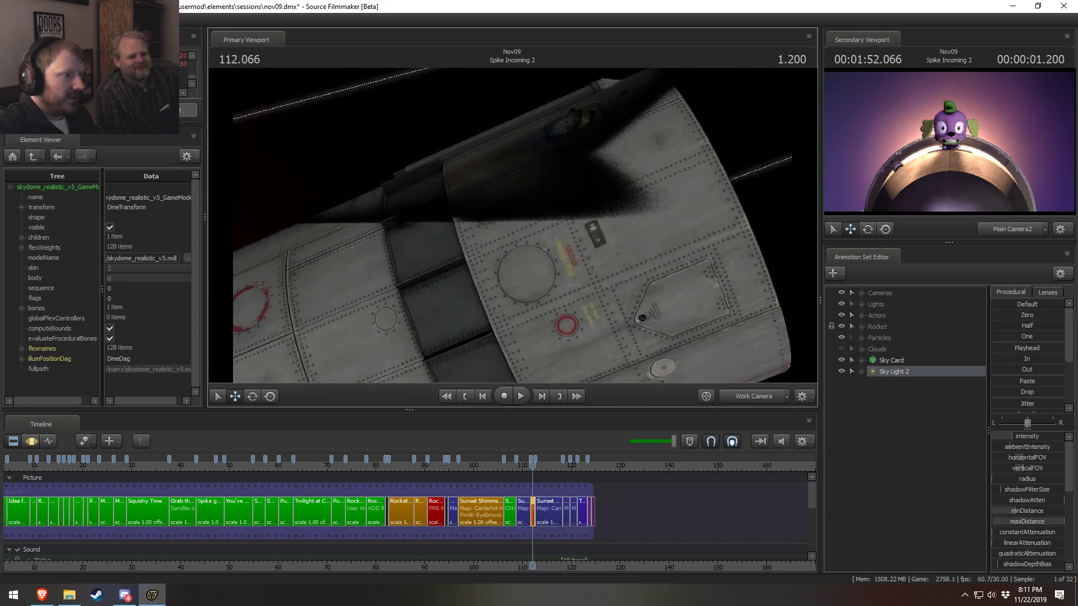
pyautogui.press('s')
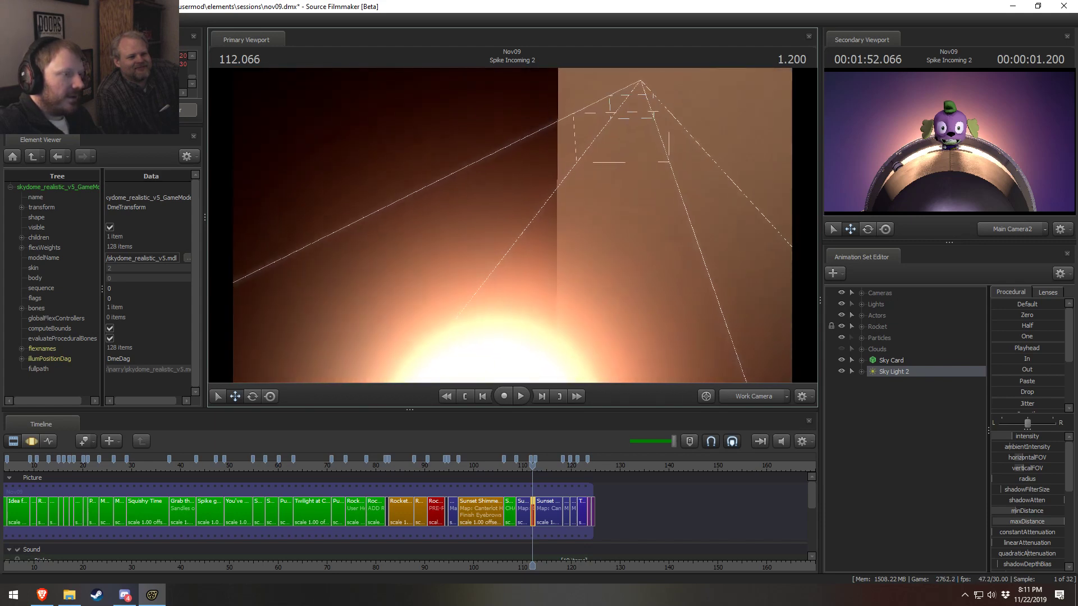
pyautogui.press('w')
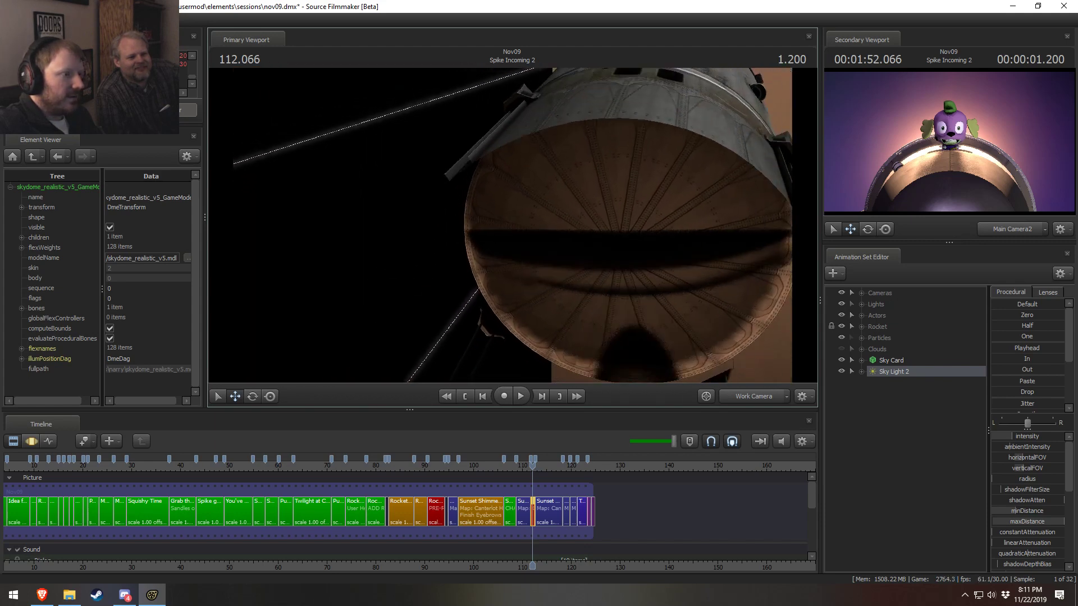
pyautogui.press('w')
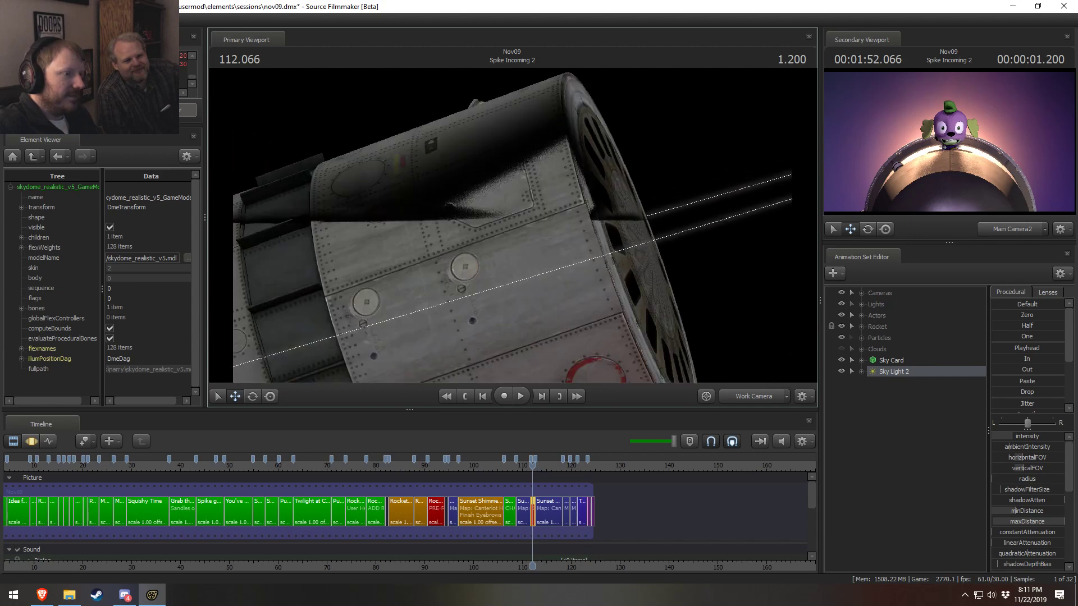
pyautogui.press('s')
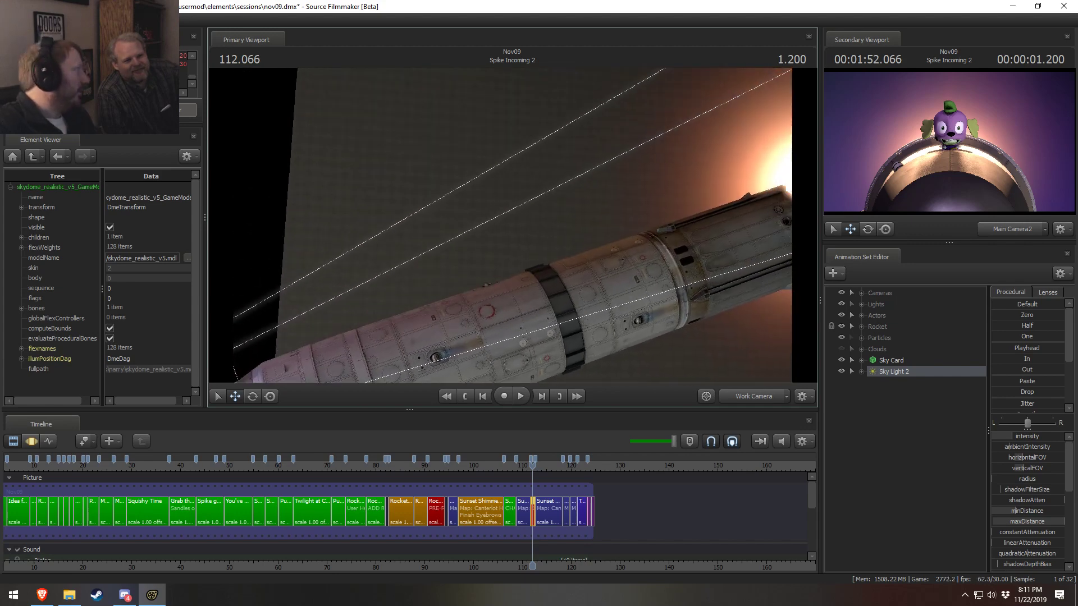
pyautogui.moveTo(512, 225); pyautogui.dragTo(512, 229)
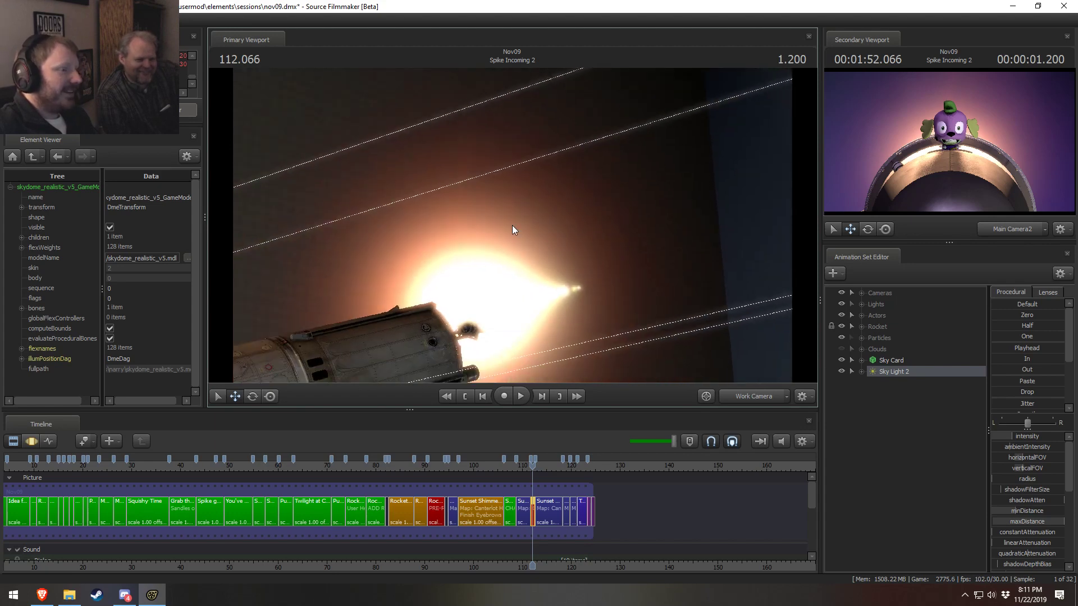
# Reset the work camera to the shot camera's view and examine Spike close up and the glow below the rocket's rim
pyautogui.click(761, 398)
pyautogui.keyDown('ctrl'); pyautogui.click(761, 399); pyautogui.keyUp('ctrl')
pyautogui.press('s')
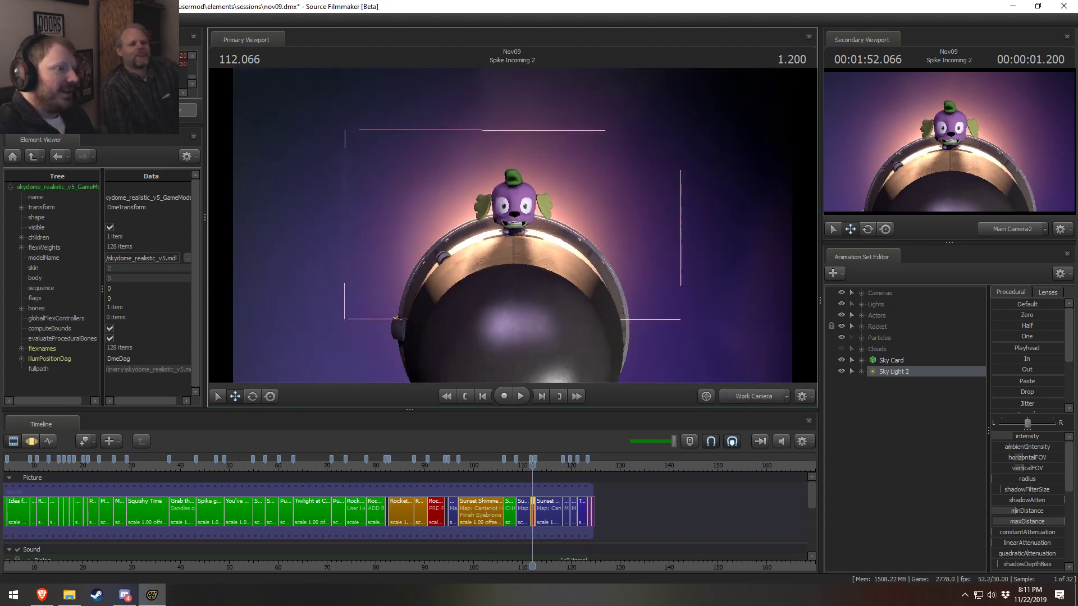
pyautogui.press('w')
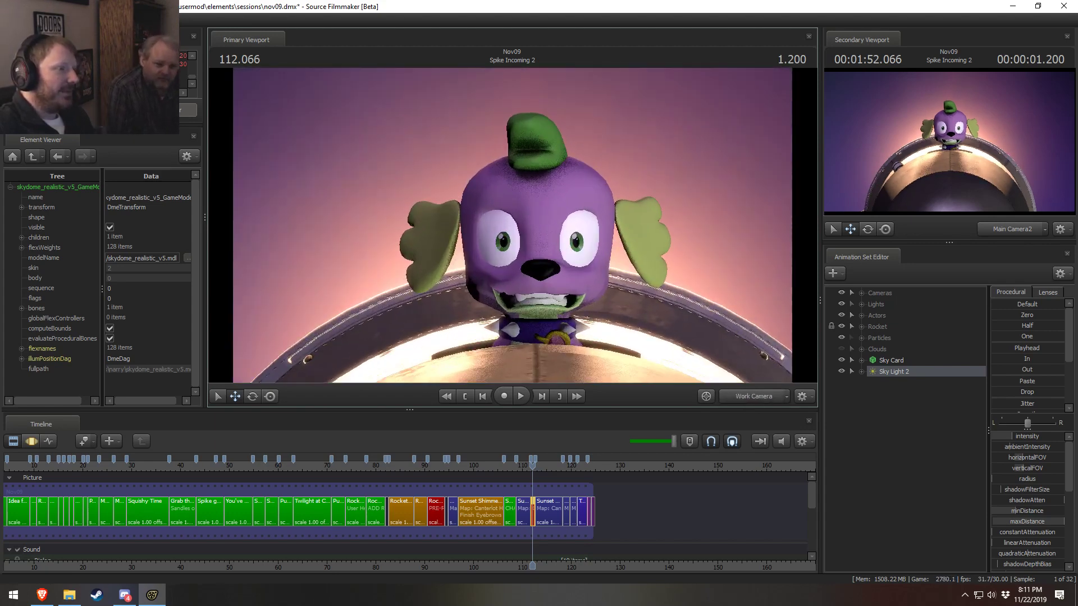
pyautogui.press('w')
pyautogui.moveTo(512, 229); pyautogui.dragTo(513, 229)
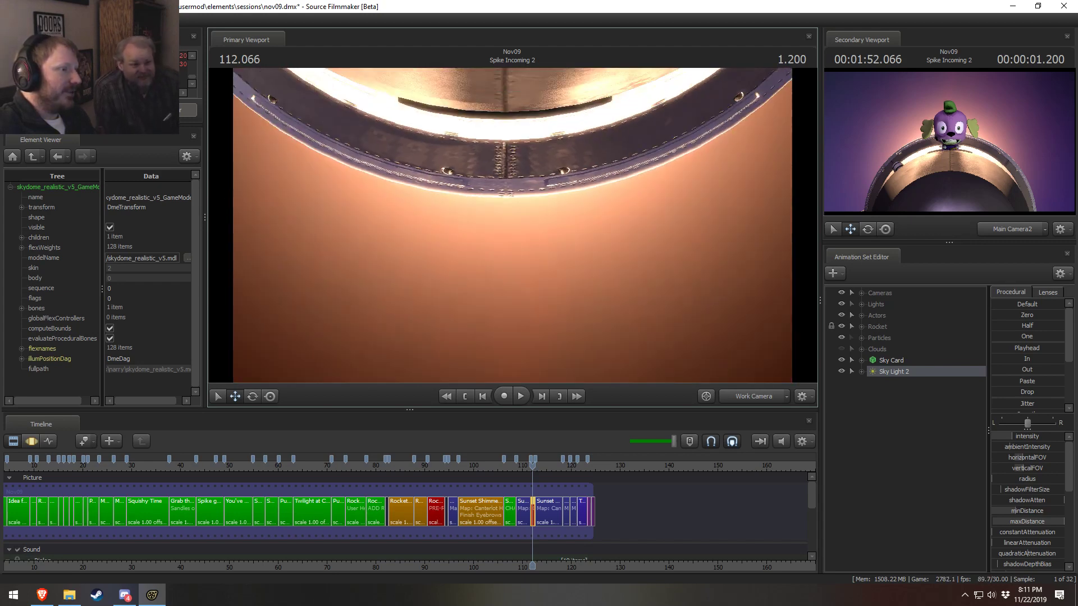
pyautogui.press('s')
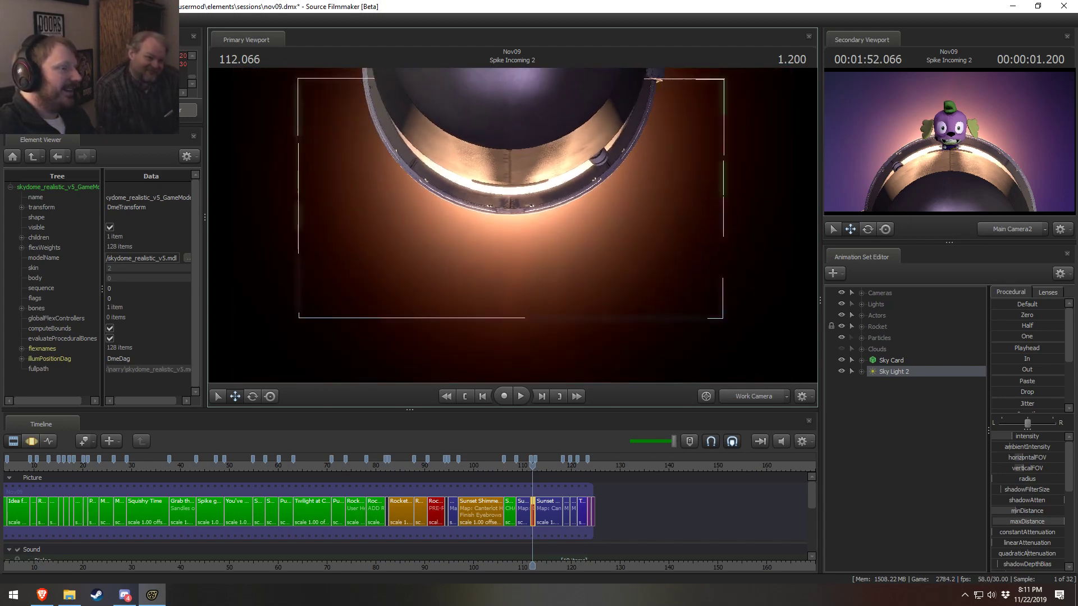
pyautogui.press('s')
pyautogui.moveTo(513, 229); pyautogui.dragTo(563, 369)
# Realign the work camera with the shot camera, back far away from the rocket, and examine the surrounding set on the way back in
pyautogui.keyDown('ctrl'); pyautogui.click(763, 395); pyautogui.keyUp('ctrl')
pyautogui.press('s')
pyautogui.press('w')
pyautogui.press('s')
pyautogui.press('s')
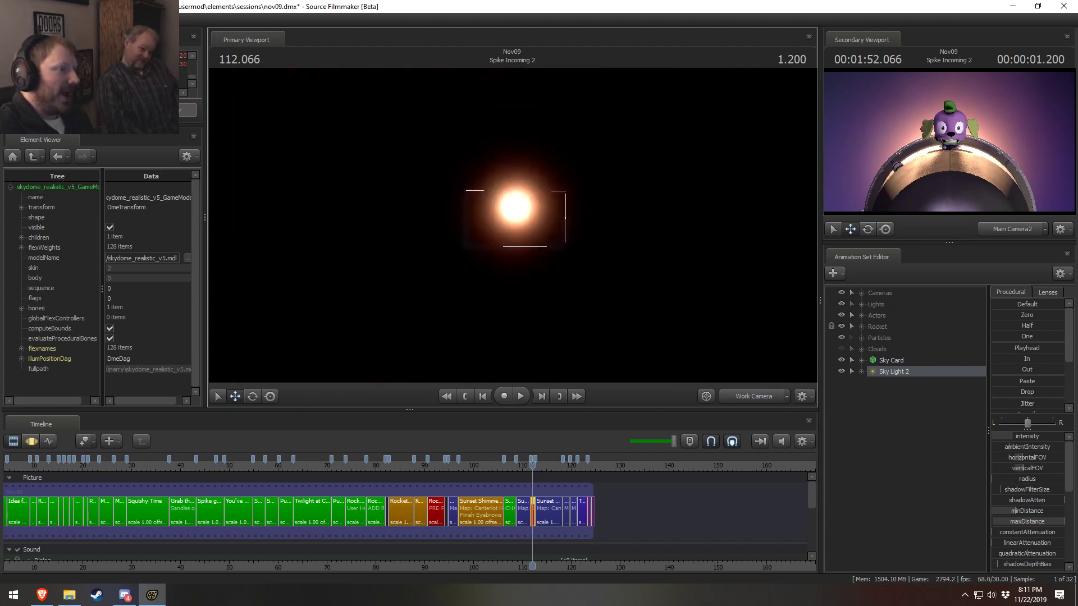
pyautogui.press('s')
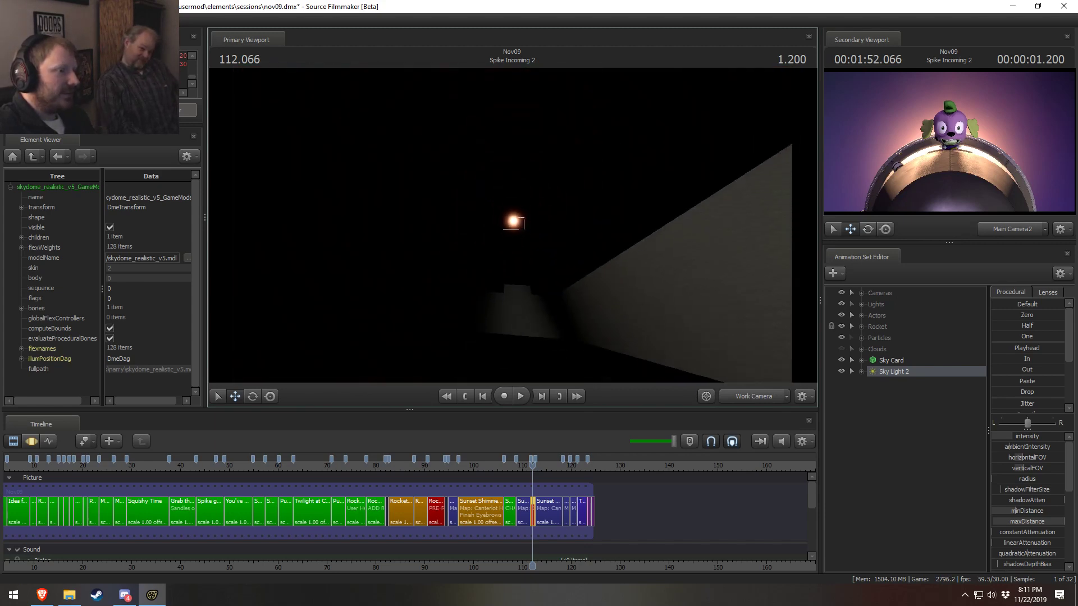
pyautogui.press('w')
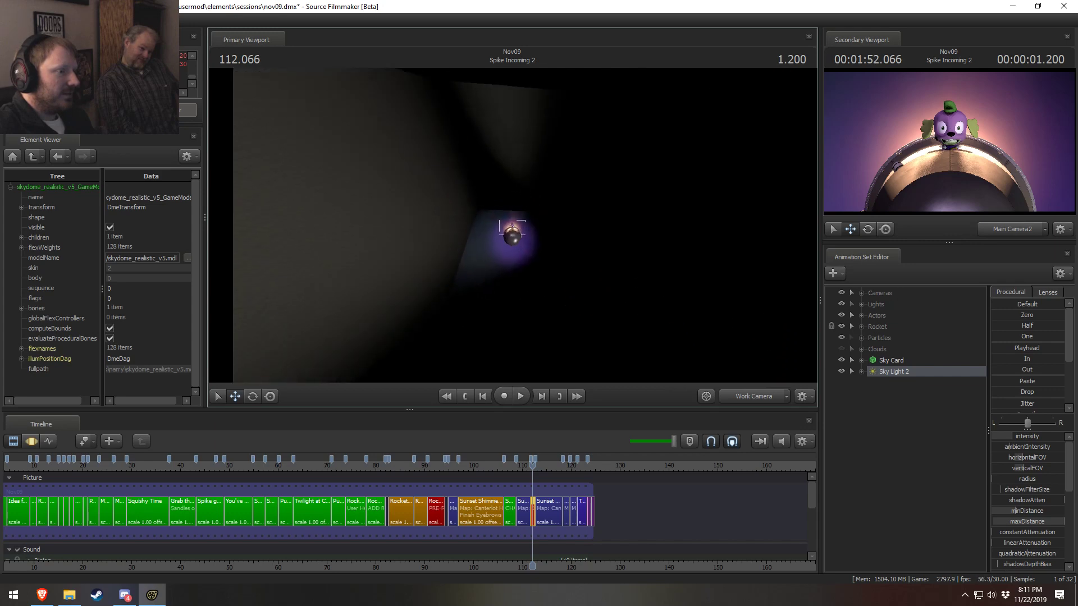
pyautogui.press('w')
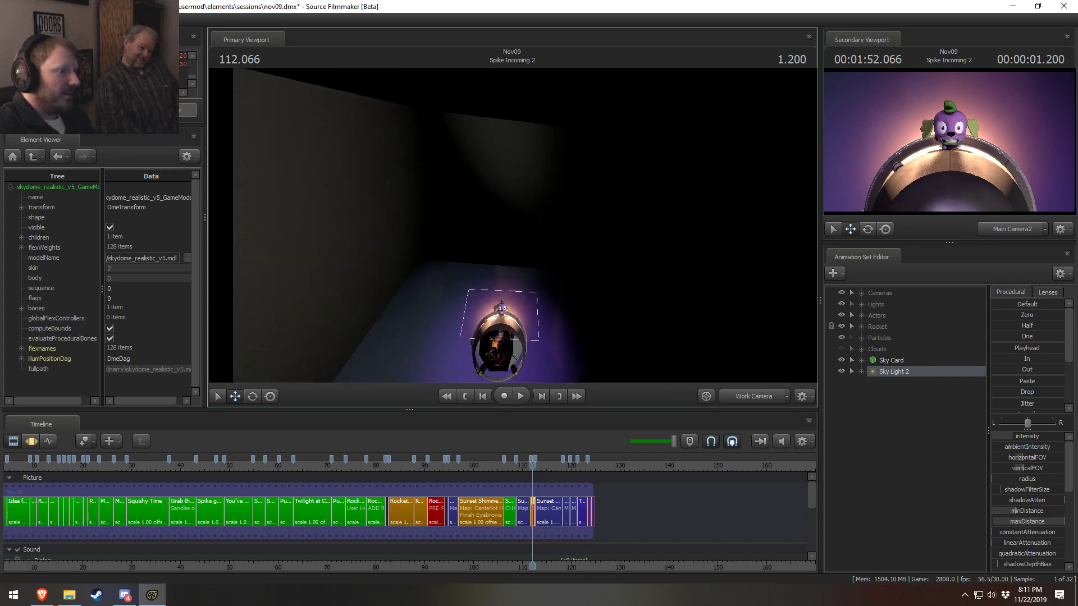
pyautogui.press('w')
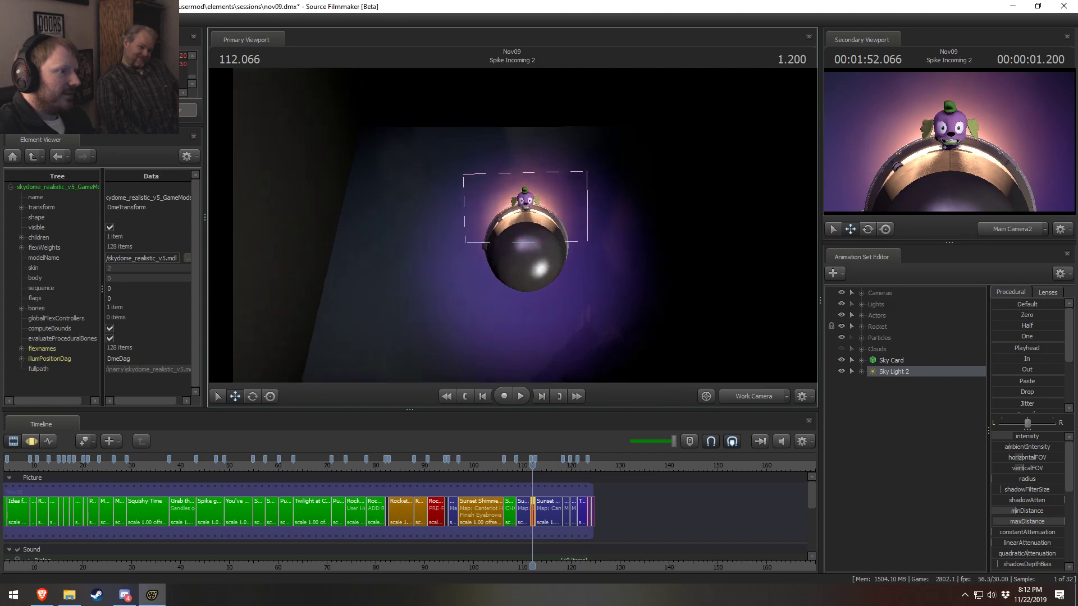
pyautogui.press('w')
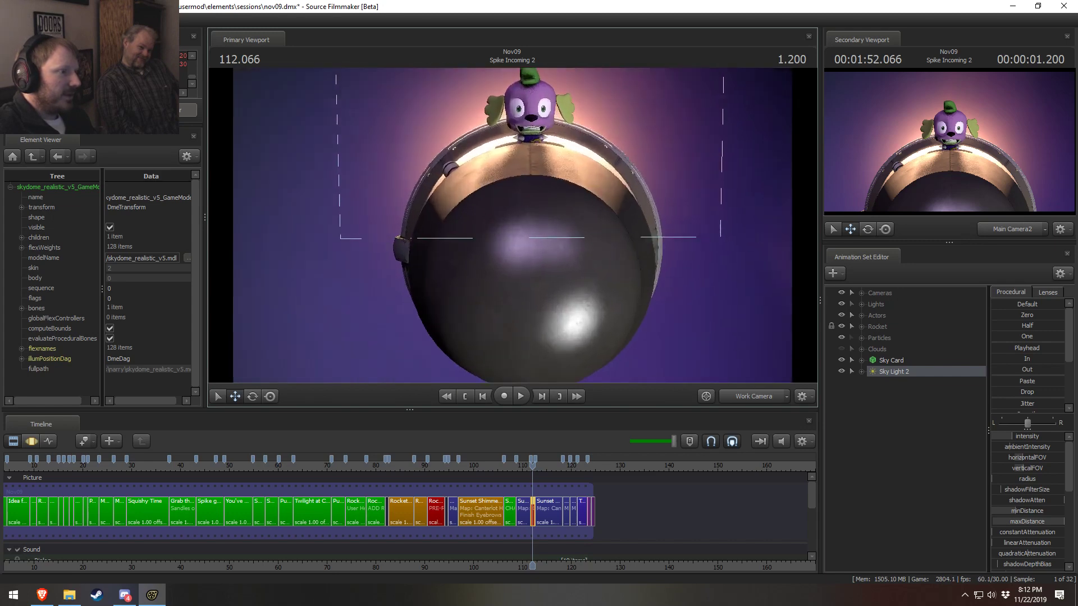
pyautogui.press('w')
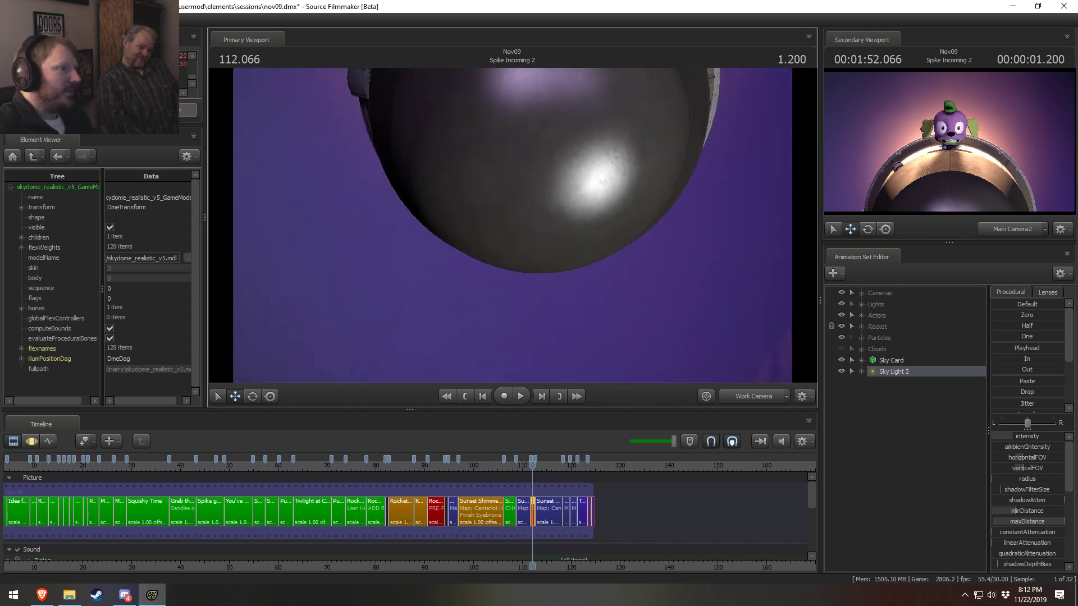
pyautogui.moveTo(512, 225); pyautogui.dragTo(691, 107)
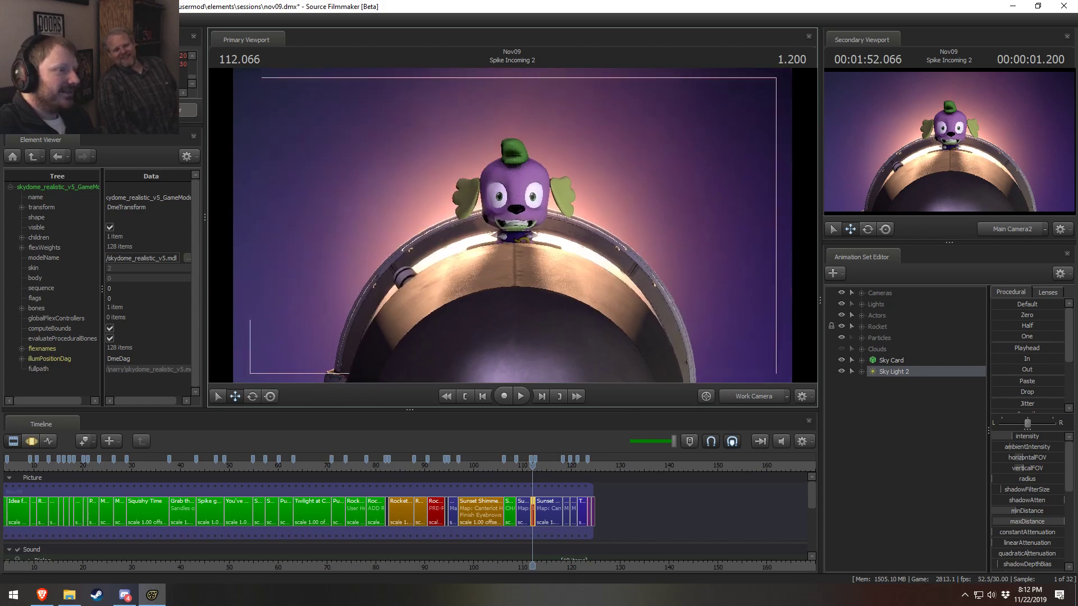
# Back the work camera away from Spike again and examine how the purple light falls on the backdrop behind the rocket
pyautogui.moveTo(512, 226); pyautogui.dragTo(443, 143)
pyautogui.press('w')
pyautogui.press('w')
pyautogui.press('s')
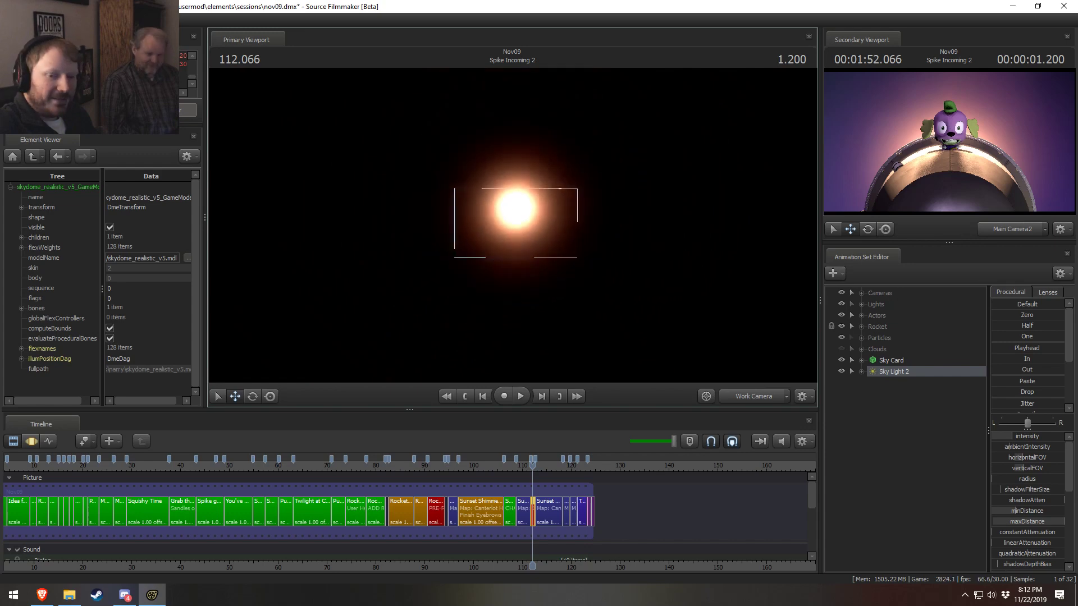
pyautogui.press('s')
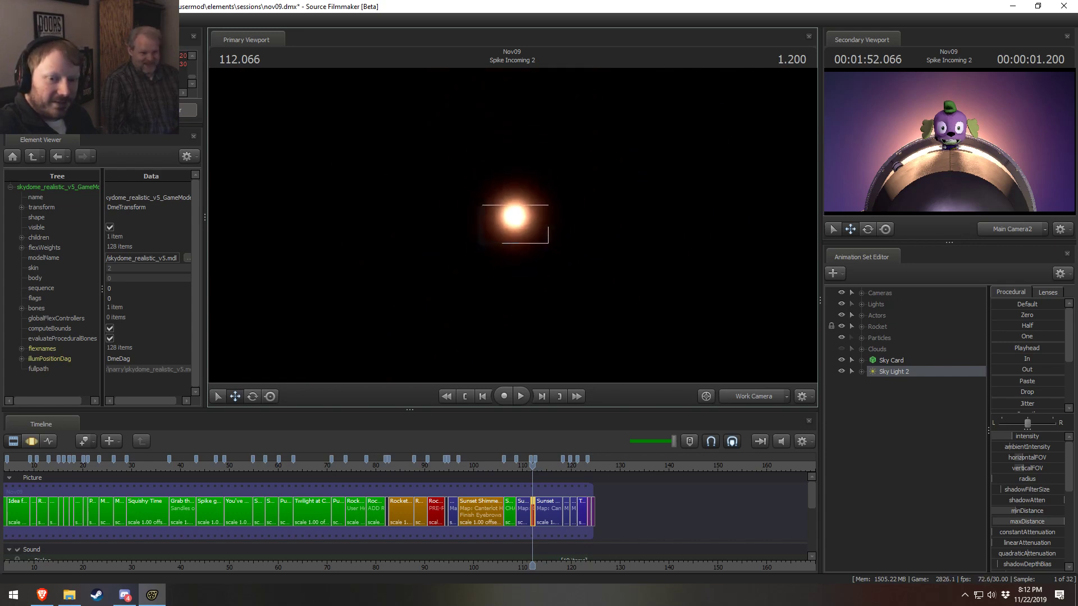
pyautogui.press('s')
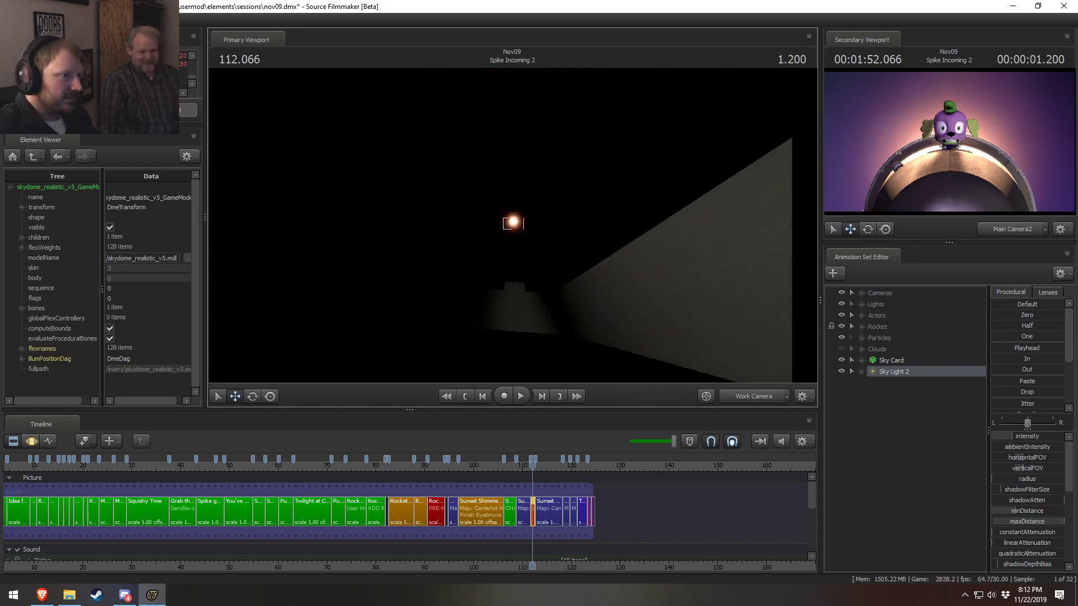
pyautogui.keyDown('alt'); pyautogui.moveTo(513, 224); pyautogui.dragTo(596, 252); pyautogui.keyUp('alt')
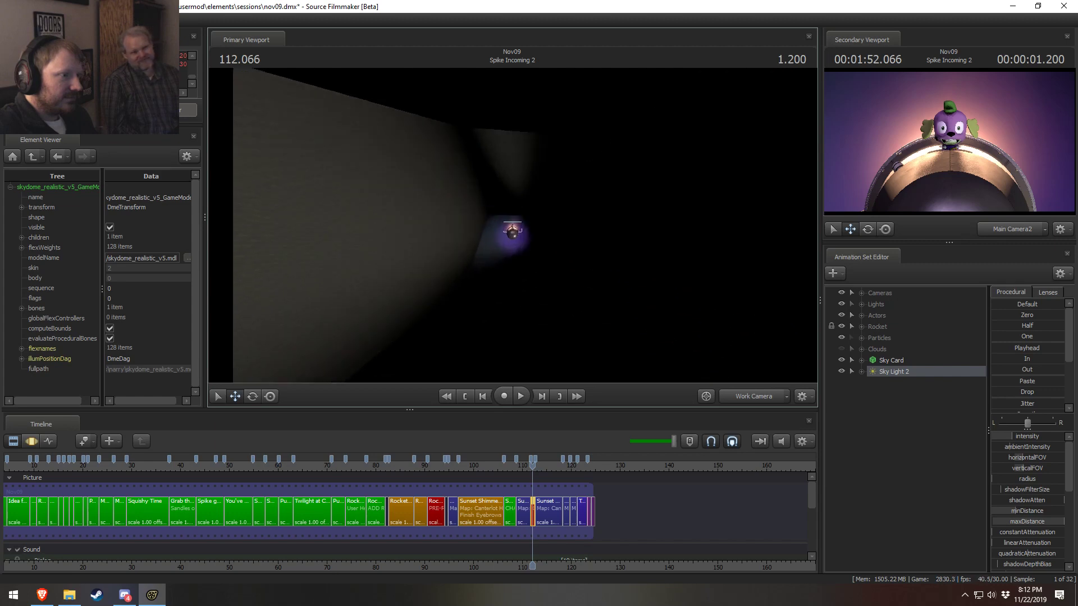
pyautogui.press('w')
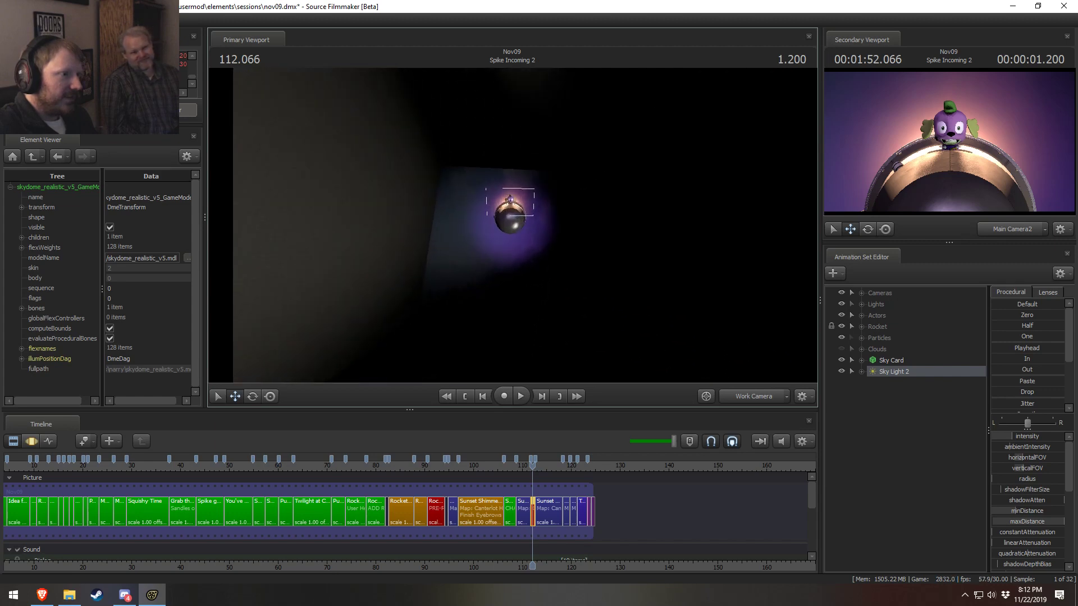
pyautogui.press('w')
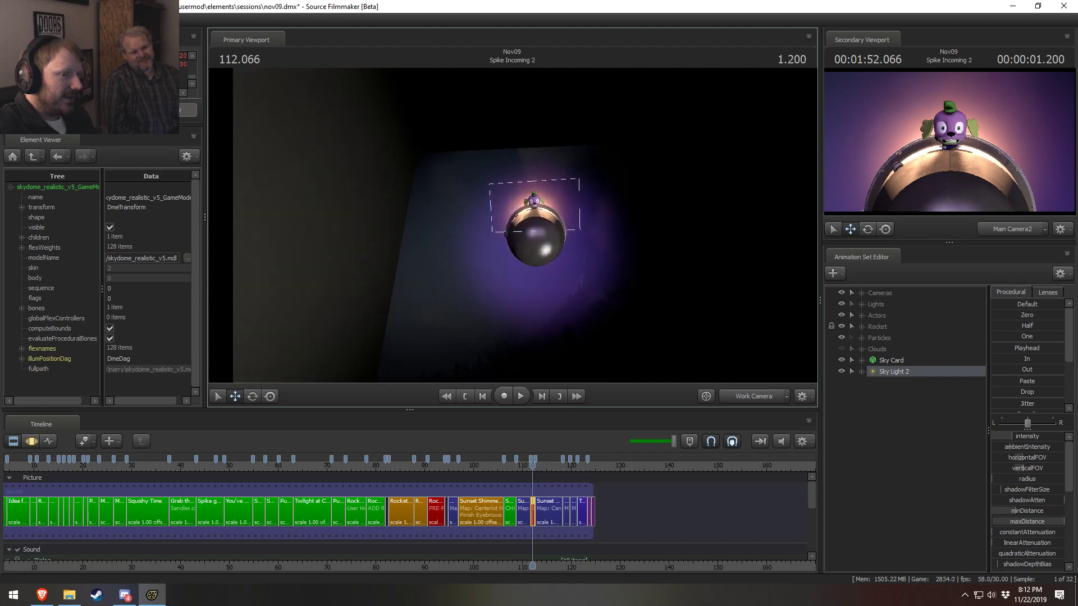
pyautogui.press('w')
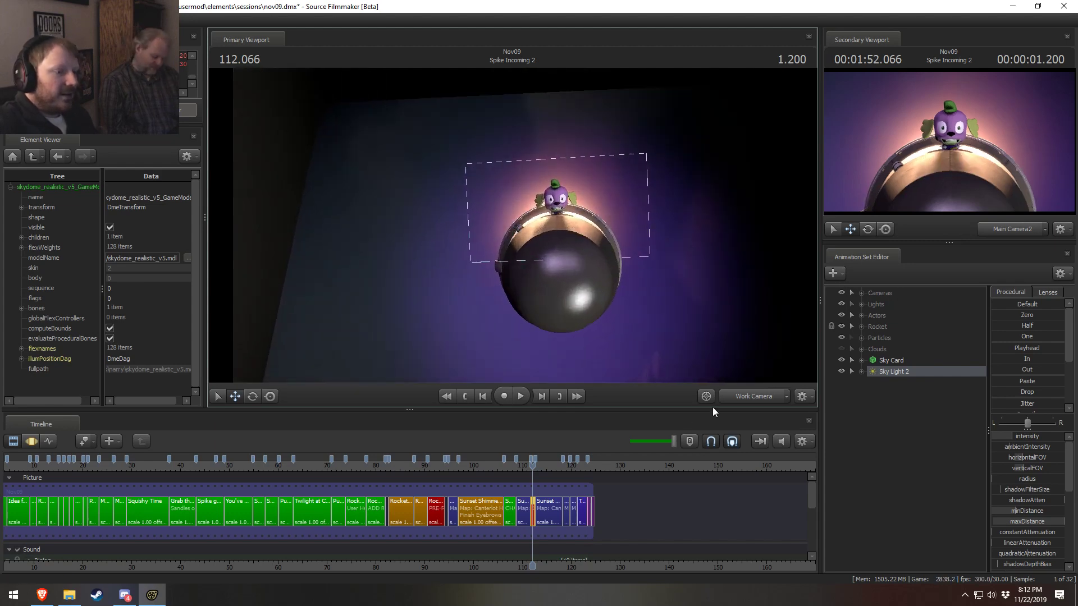
# Realign the work camera with the shot camera and examine Spike's face close up from an angle
pyautogui.keyDown('ctrl'); pyautogui.click(753, 398); pyautogui.keyUp('ctrl')
pyautogui.moveTo(730, 337); pyautogui.dragTo(724, 314)
pyautogui.press('w')
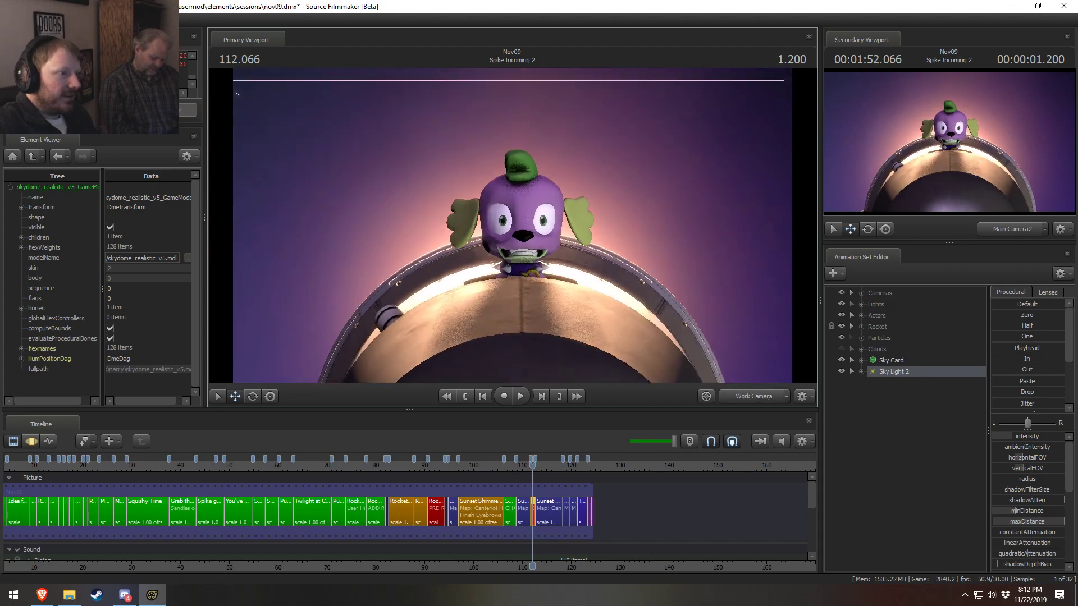
pyautogui.press('w')
pyautogui.moveTo(512, 225); pyautogui.dragTo(449, 223)
pyautogui.press('s')
pyautogui.press('w')
pyautogui.press('w')
pyautogui.press('s')
pyautogui.press('w')
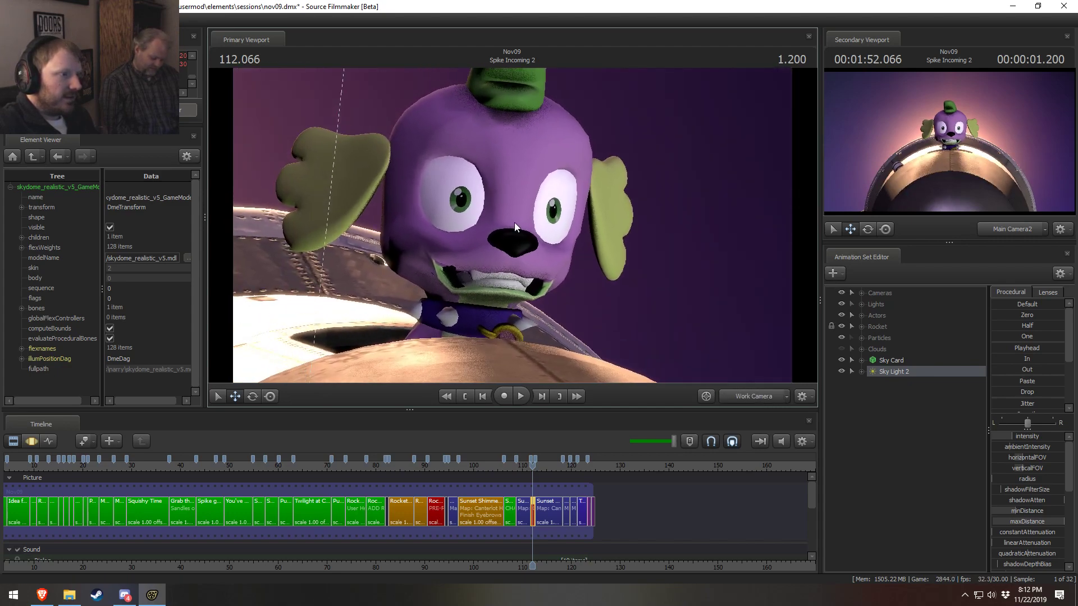
# Return to the Main Camera2 view, enlarge Spike Incoming 2 on the timeline, and play the shot from its start twice
pyautogui.click(740, 397)
pyautogui.scroll(8, 541, 546)
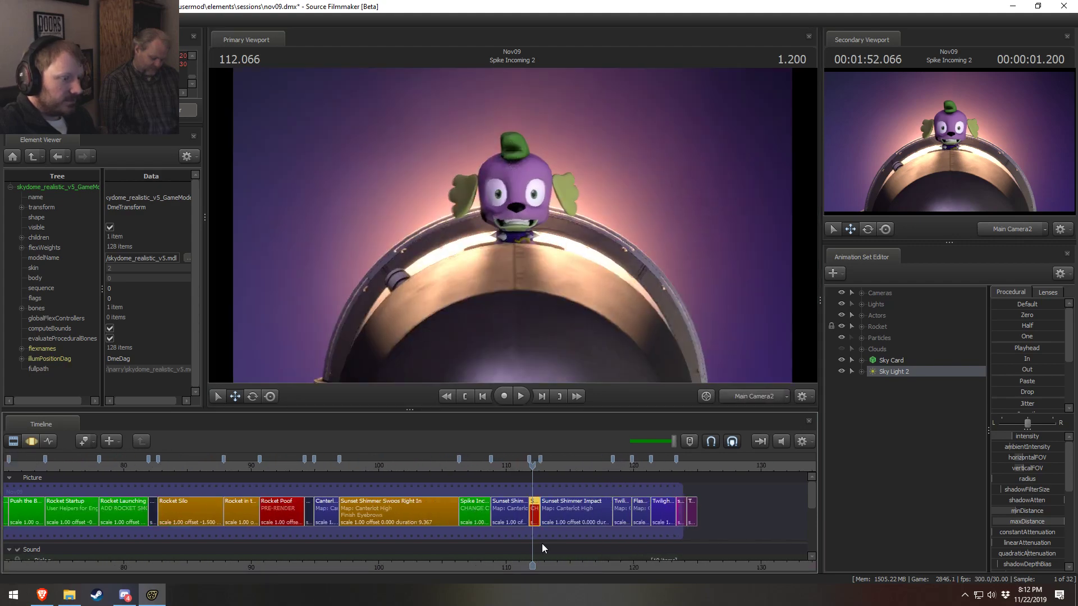
pyautogui.scroll(4, 541, 543)
pyautogui.click(508, 468)
pyautogui.press('space')
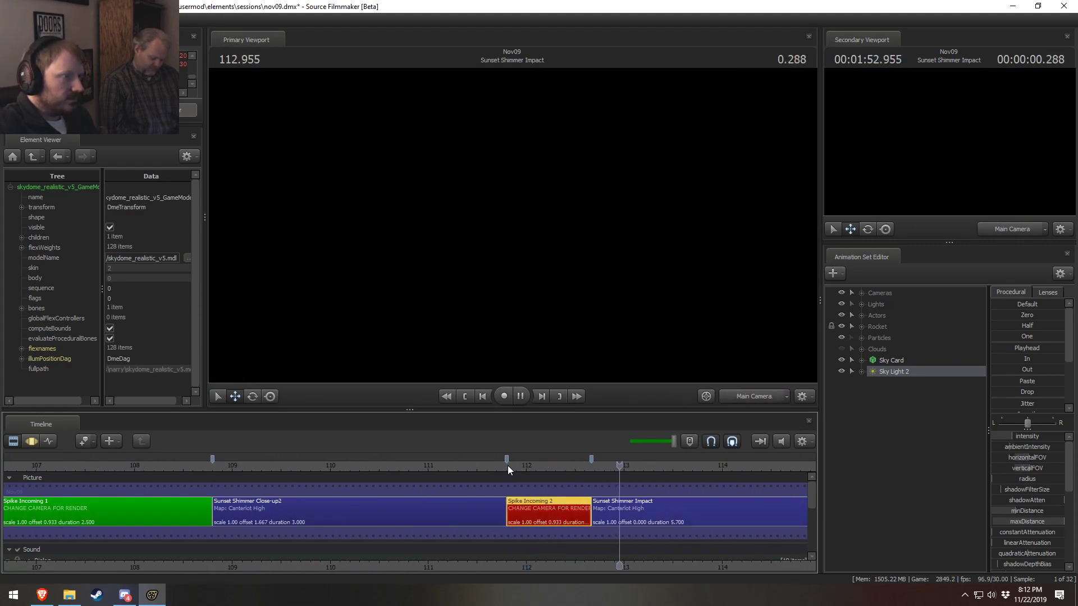
pyautogui.press('space')
pyautogui.click(504, 462)
pyautogui.press('space')
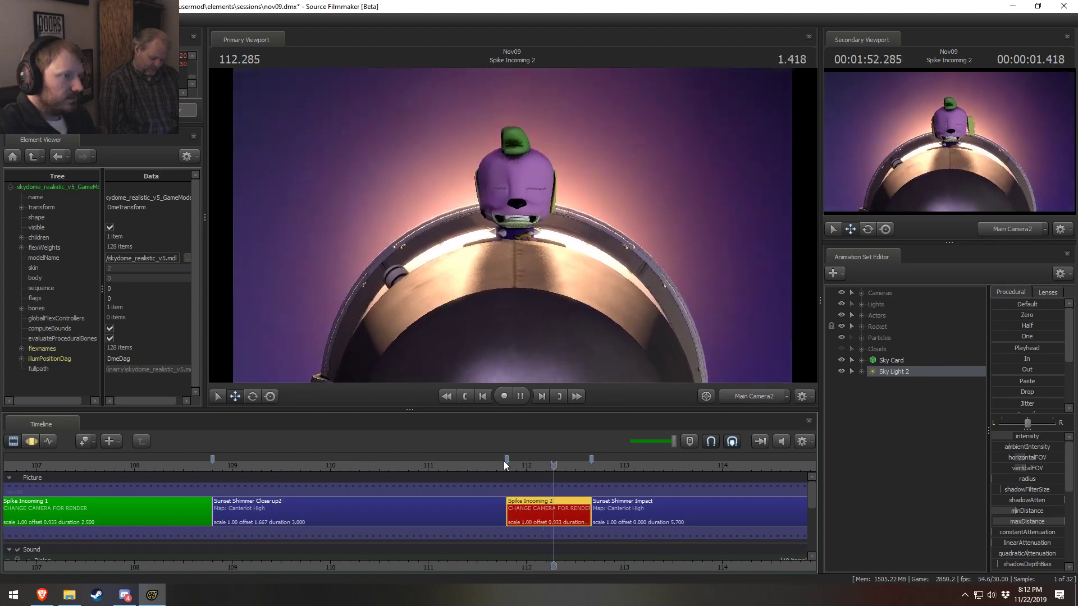
pyautogui.press('space')
# Move the playhead to just before Spike's blink and show the Spike Dog Upper Face controls in the Motion Editor
pyautogui.moveTo(505, 462); pyautogui.dragTo(533, 470)
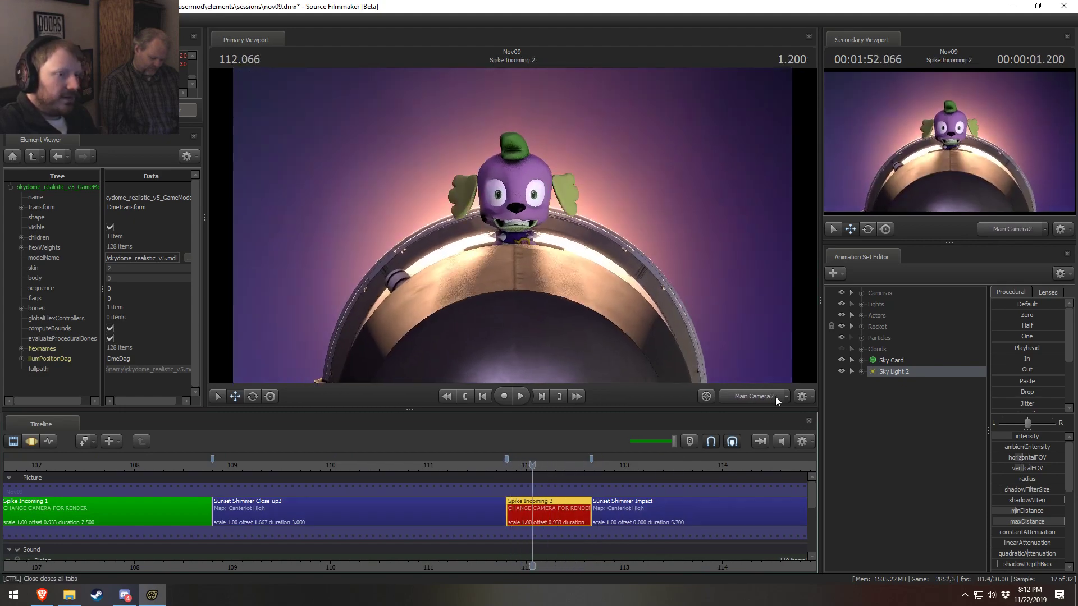
pyautogui.click(862, 315)
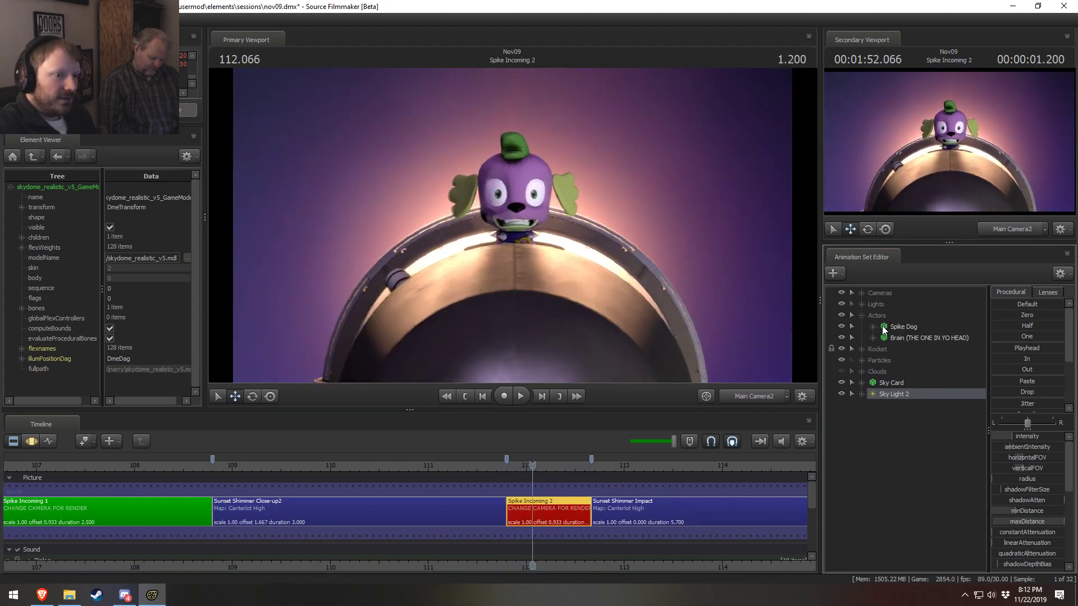
pyautogui.click(873, 327)
pyautogui.click(884, 338)
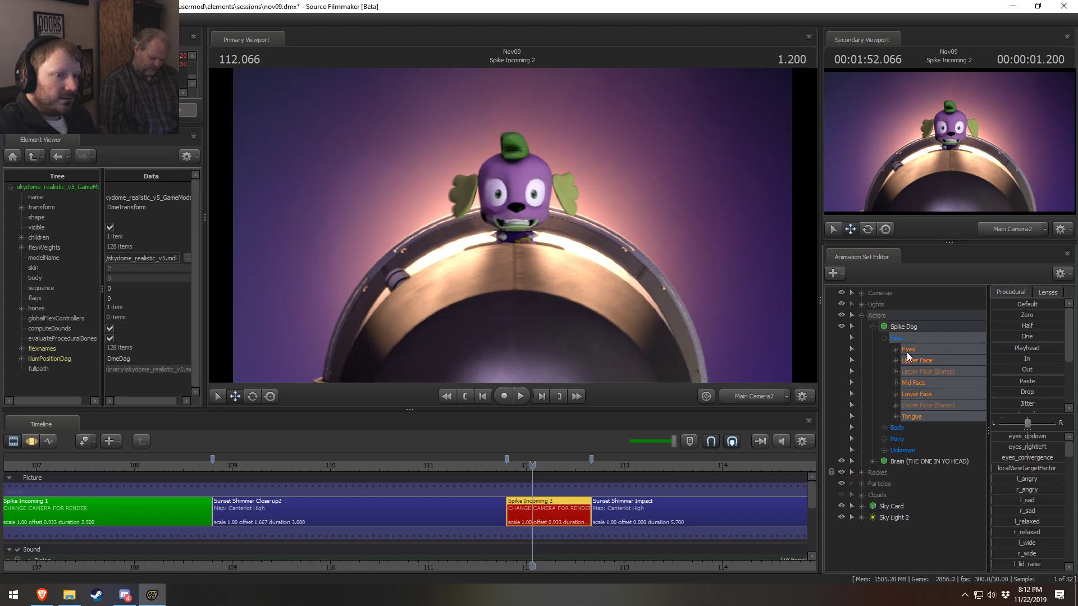
pyautogui.click(918, 361)
pyautogui.press('F3')
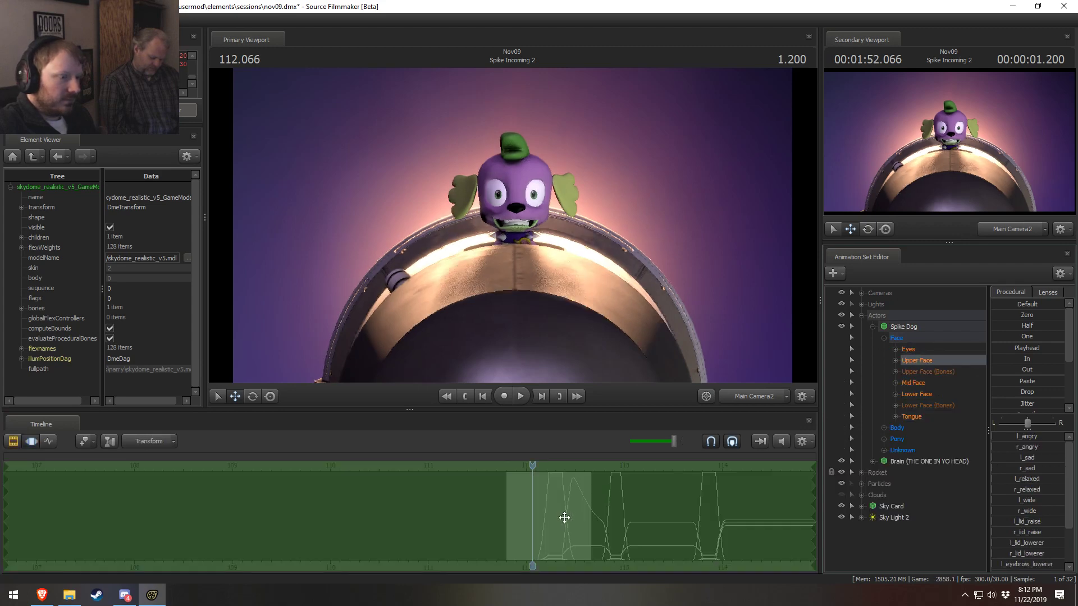
# Set a time selection over Spike's first blink, from about 112.23 to 112.37, with falloff from about 112.13 to 112.47
pyautogui.scroll(6, 566, 518)
pyautogui.click(578, 557)
pyautogui.press('Escape')
pyautogui.moveTo(615, 566); pyautogui.dragTo(530, 566, button='middle')
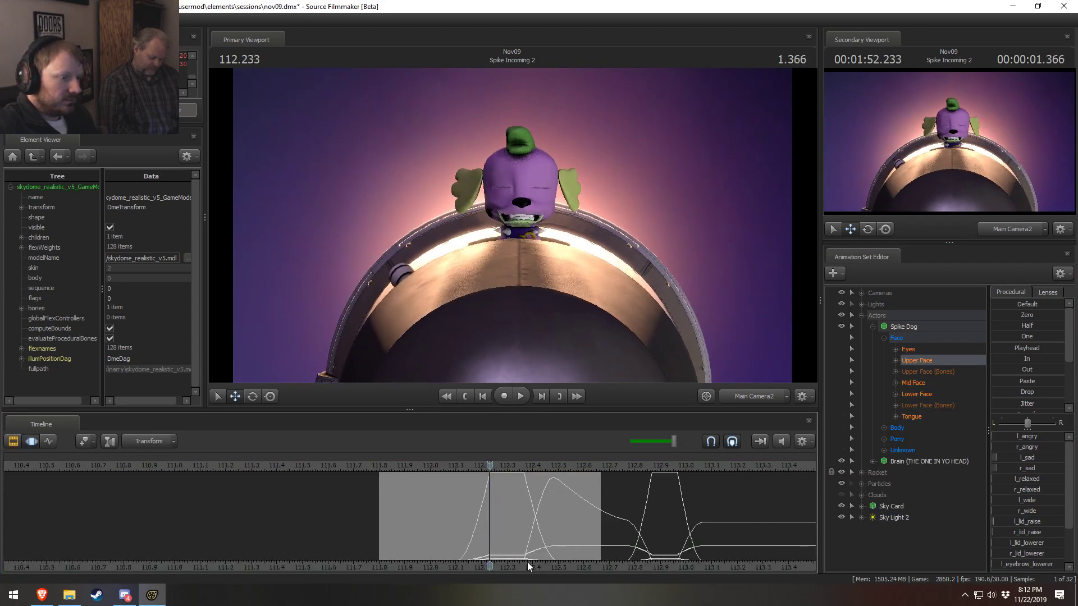
pyautogui.scroll(3, 530, 562)
pyautogui.keyDown('shift'); pyautogui.moveTo(540, 514); pyautogui.dragTo(485, 513); pyautogui.keyUp('shift')
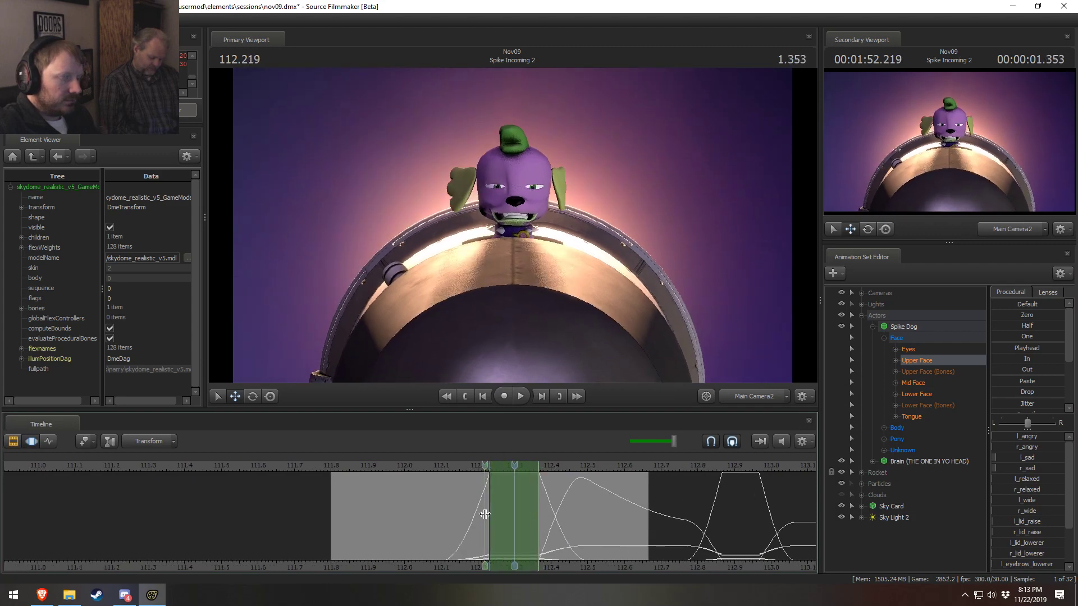
pyautogui.keyDown('shift'); pyautogui.scroll(4, 487, 517); pyautogui.keyUp('shift')
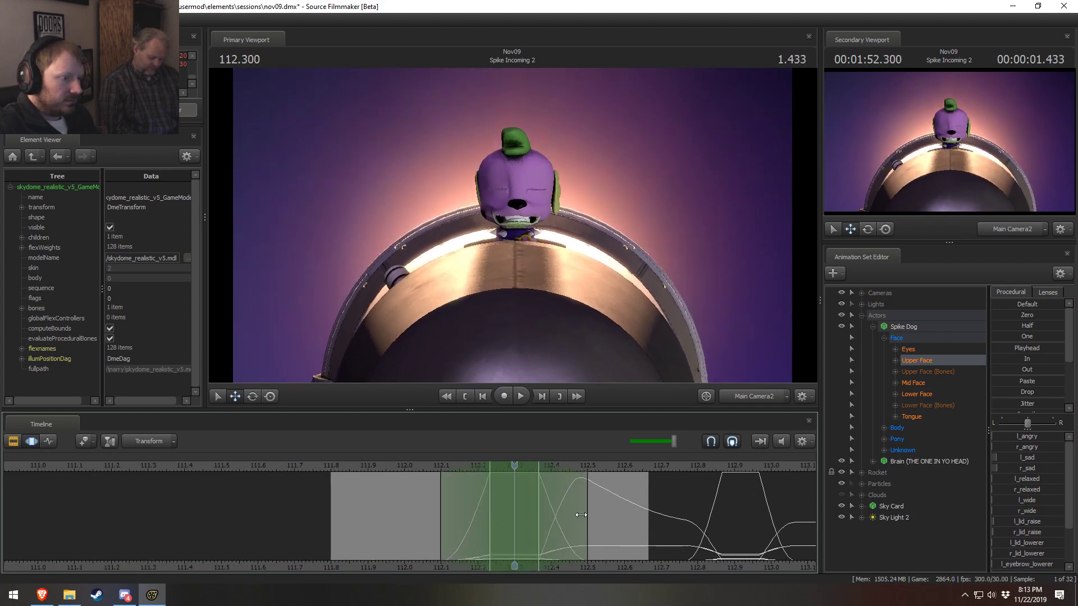
pyautogui.moveTo(581, 515); pyautogui.dragTo(574, 516)
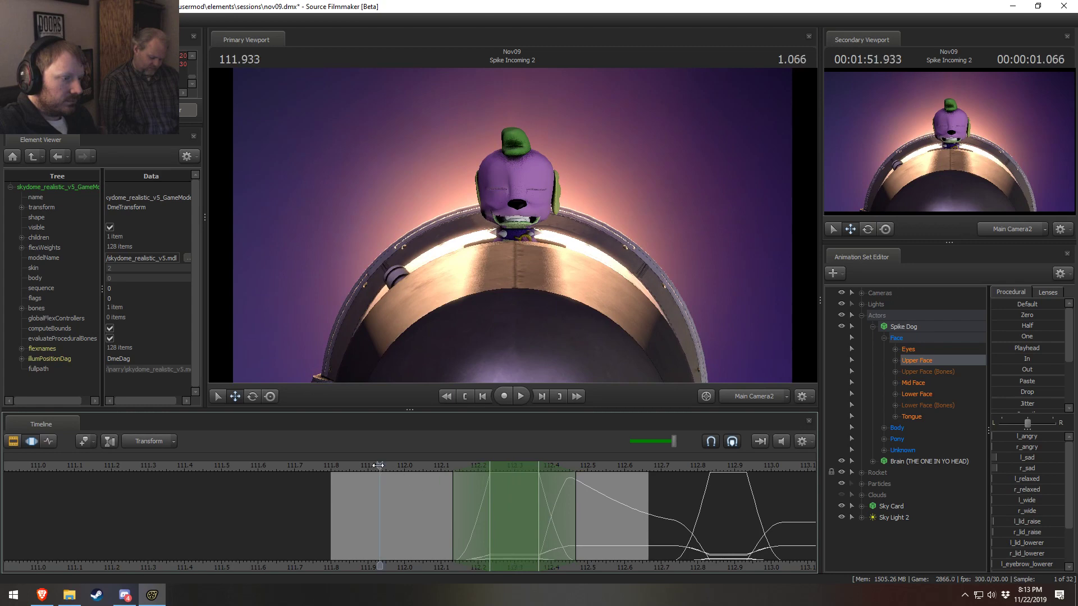
# Play Spike Incoming 2 from its start and turn off lighting in the primary viewport
pyautogui.press('space')
pyautogui.click(331, 466)
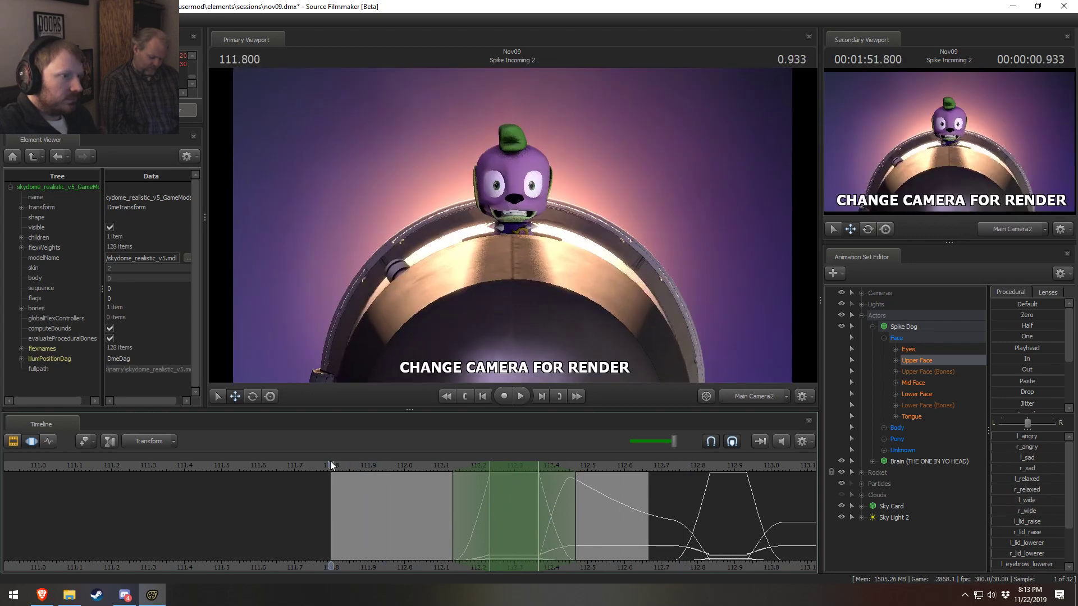
pyautogui.press('space')
pyautogui.press('space')
pyautogui.rightClick(438, 308)
pyautogui.click(478, 337)
pyautogui.press('space')
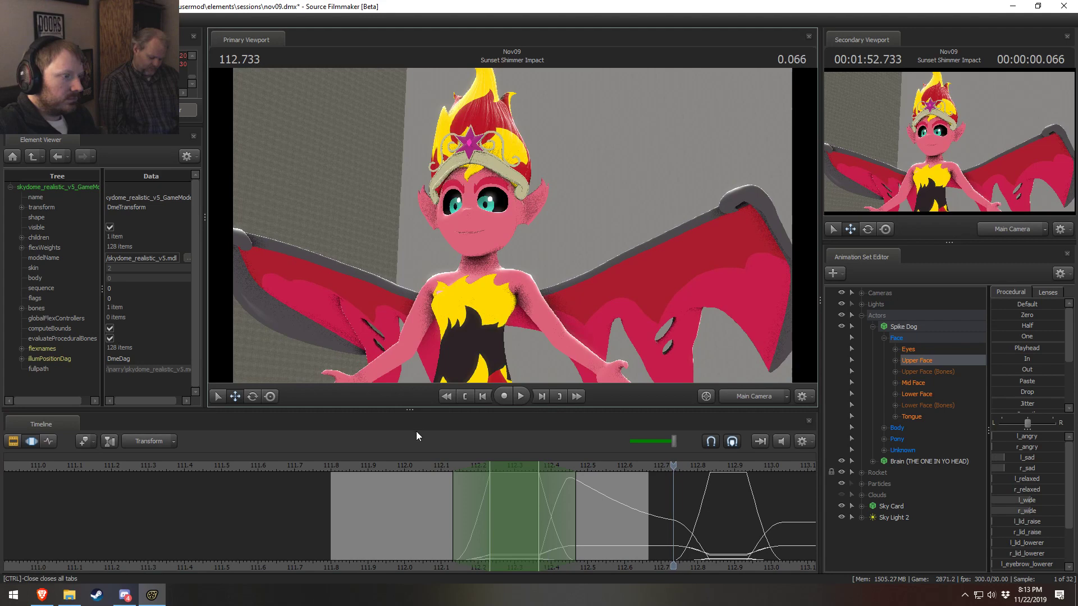
# Replay Spike Incoming 2 from its start several times without lighting and scrub across the blink to examine Spike's motion
pyautogui.click(334, 467)
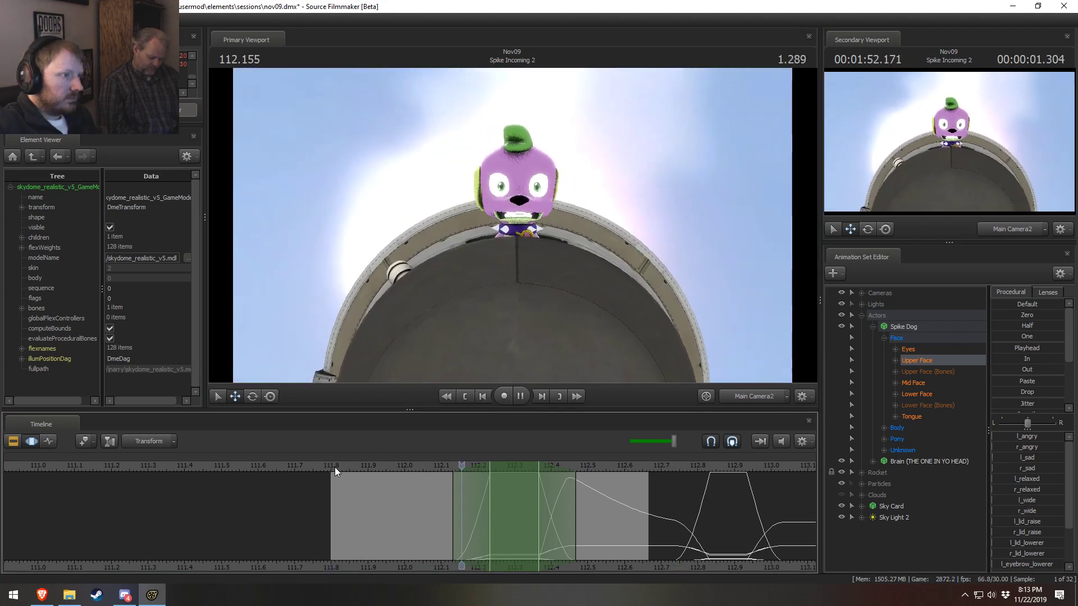
pyautogui.click(335, 467)
pyautogui.press('space')
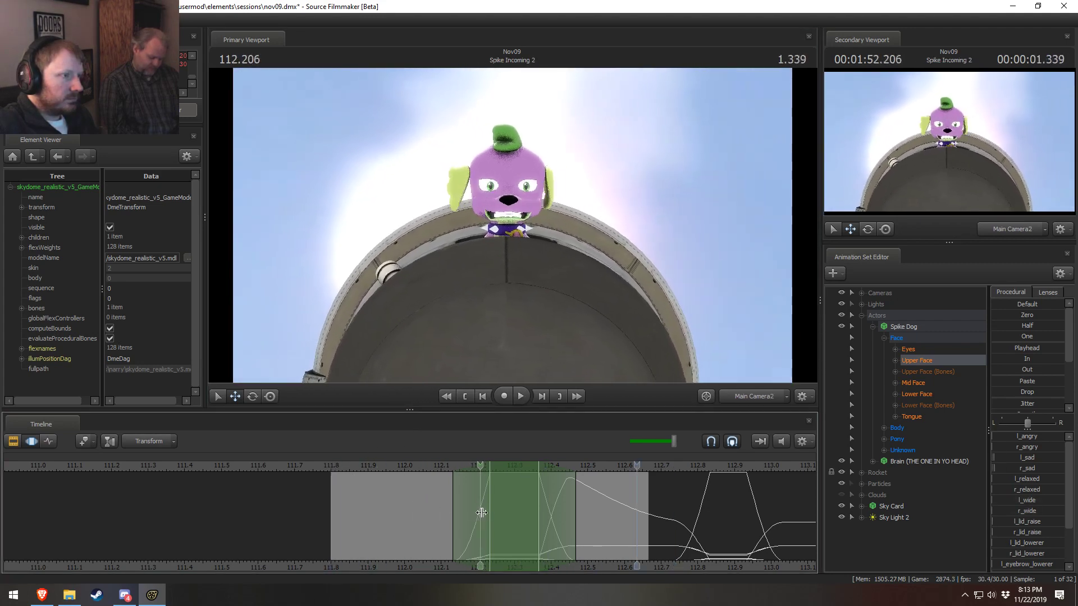
pyautogui.moveTo(481, 513); pyautogui.dragTo(603, 545)
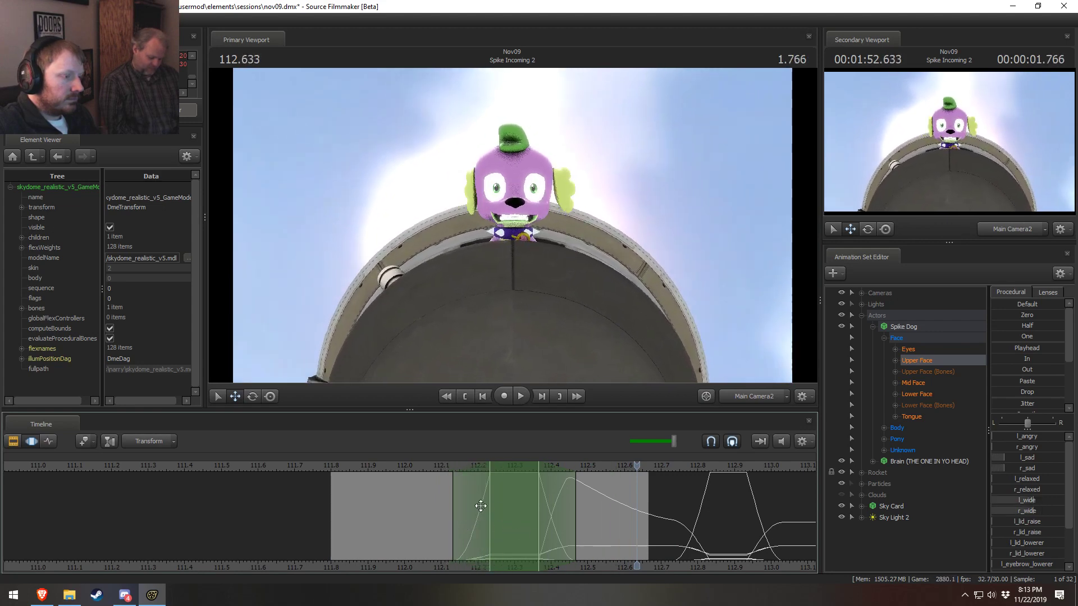
pyautogui.click(336, 467)
pyautogui.press('space')
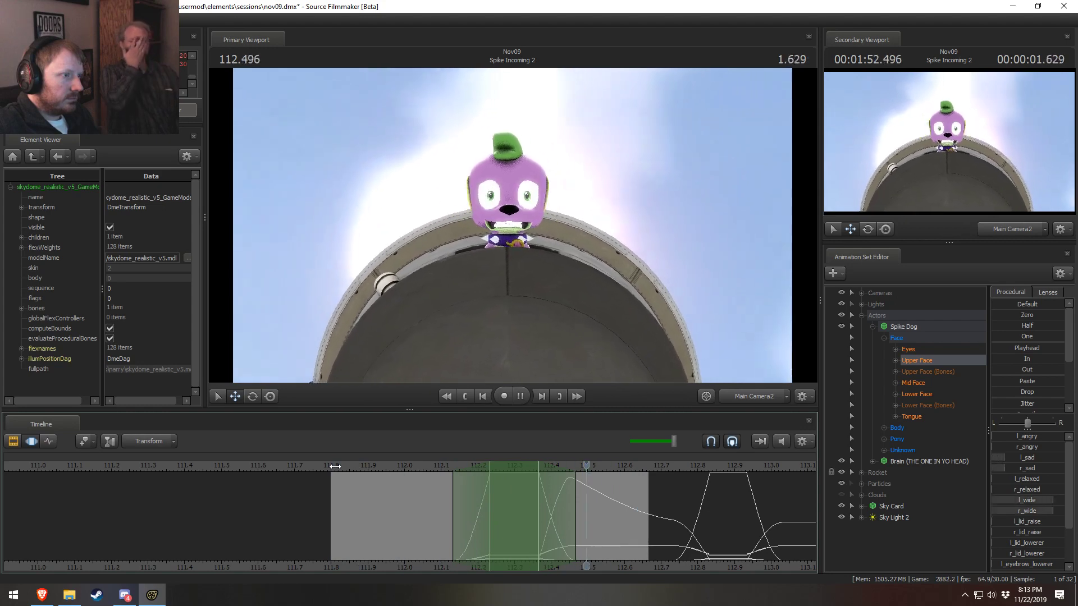
pyautogui.press('space')
pyautogui.click(335, 466)
pyautogui.press('space')
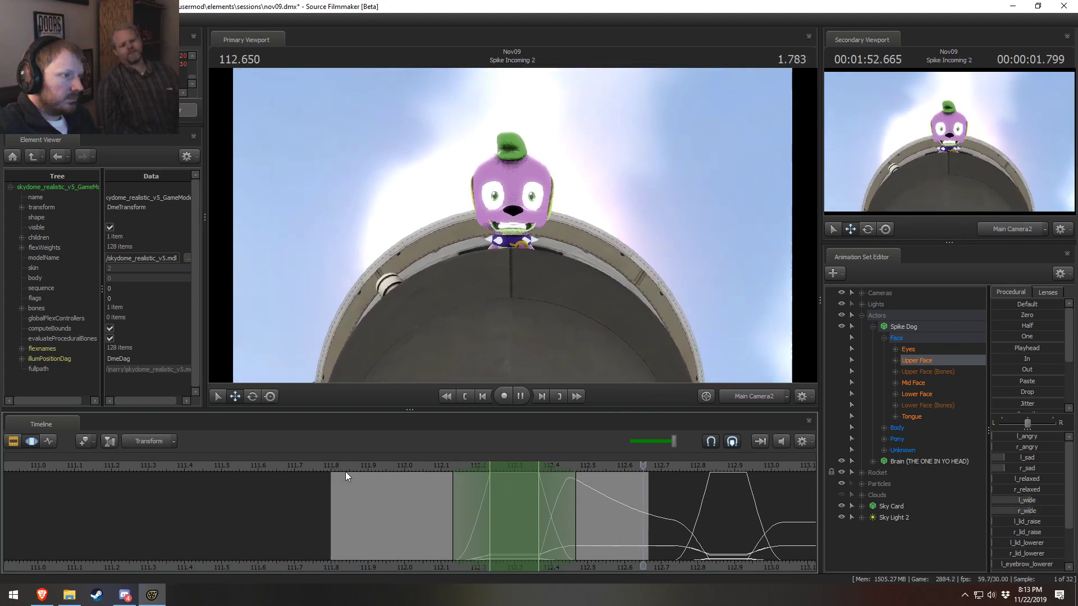
pyautogui.press('space')
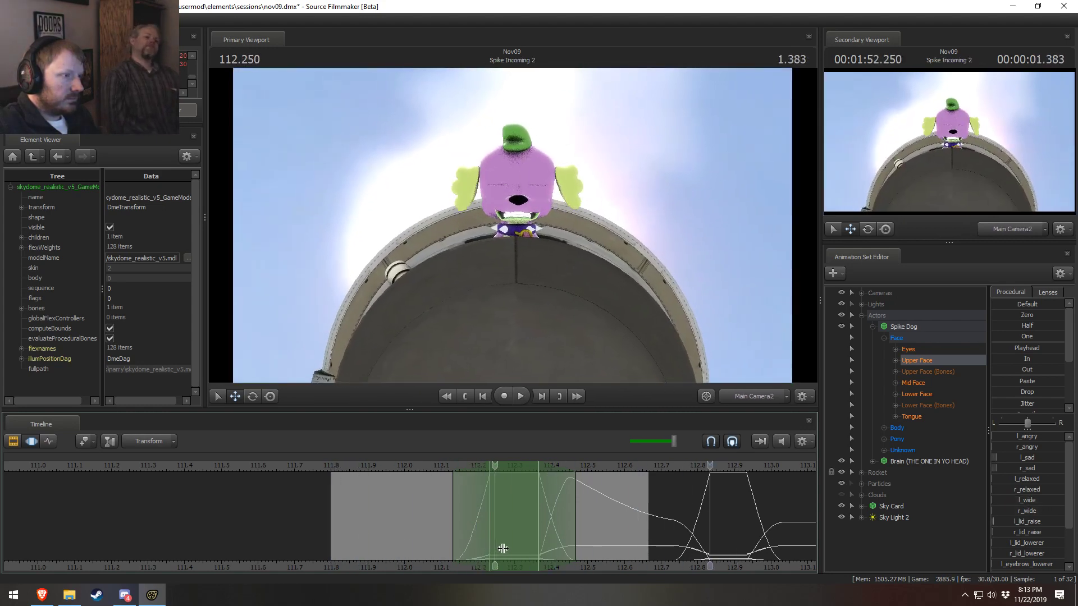
# Centre a time selection on 112.3 with falloff from 112.1 to 112.5, and select Spike Dog's Head control for viewing through the Work Camera
pyautogui.keyDown('shift'); pyautogui.click(518, 551); pyautogui.keyUp('shift')
pyautogui.keyDown('shift'); pyautogui.scroll(6, 517, 553); pyautogui.keyUp('shift')
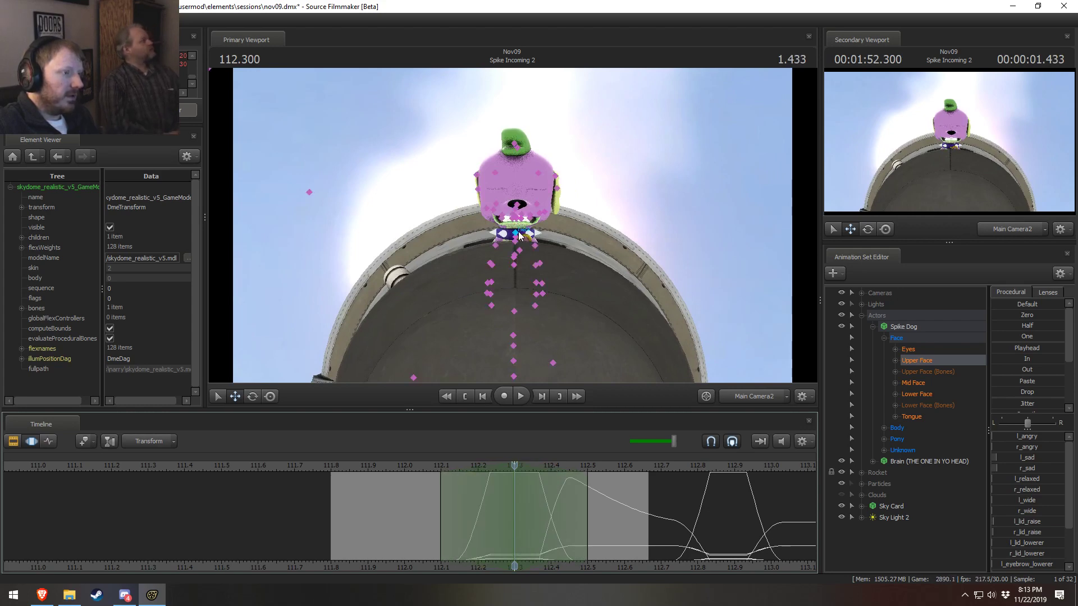
pyautogui.click(519, 236)
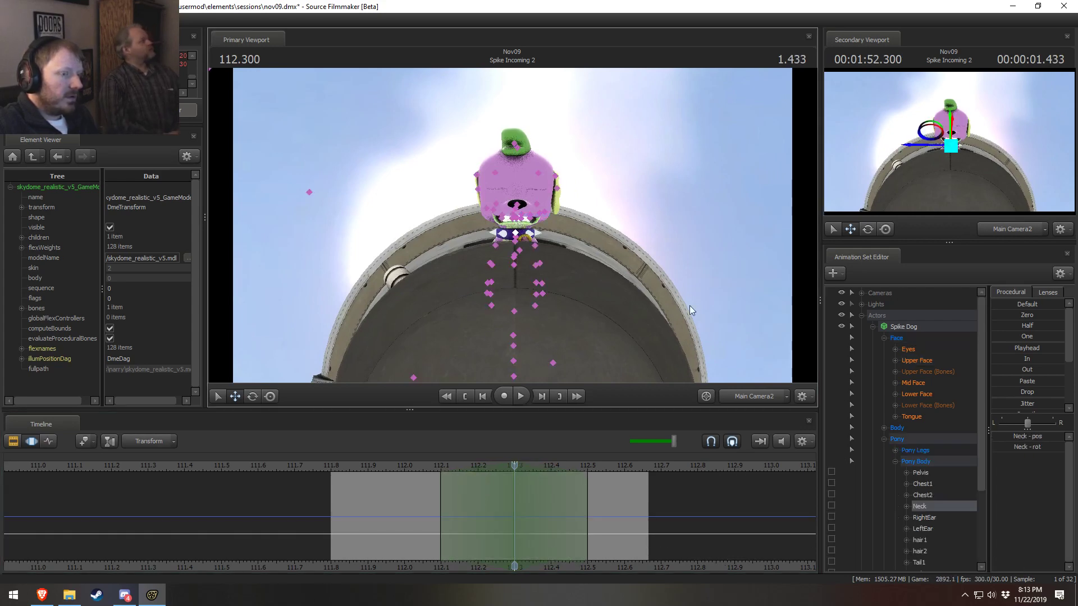
pyautogui.scroll(-1, 904, 493)
pyautogui.click(896, 428)
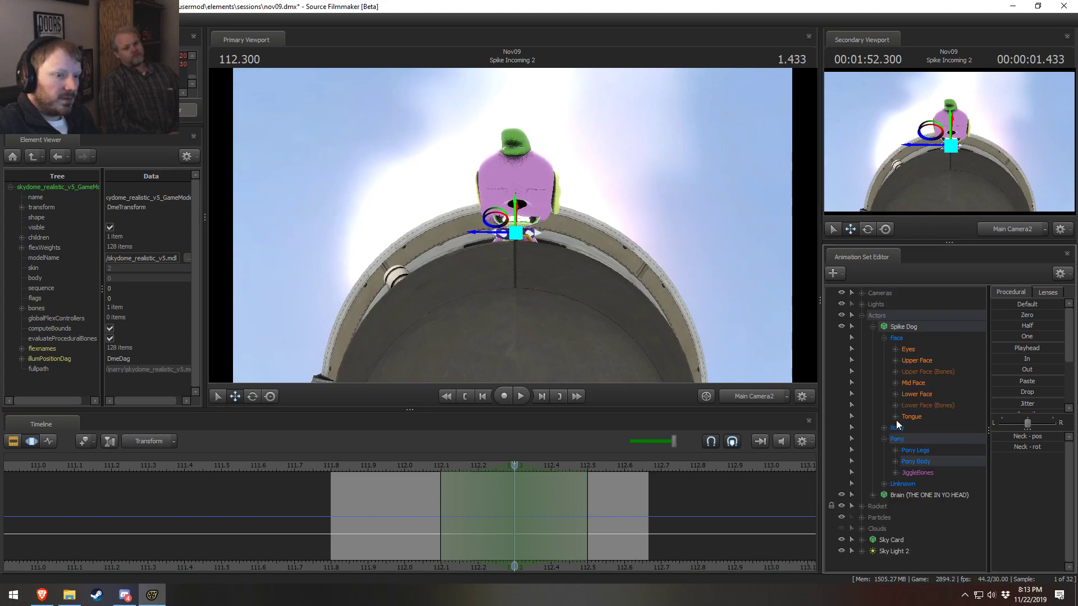
pyautogui.scroll(1, 889, 440)
pyautogui.click(883, 427)
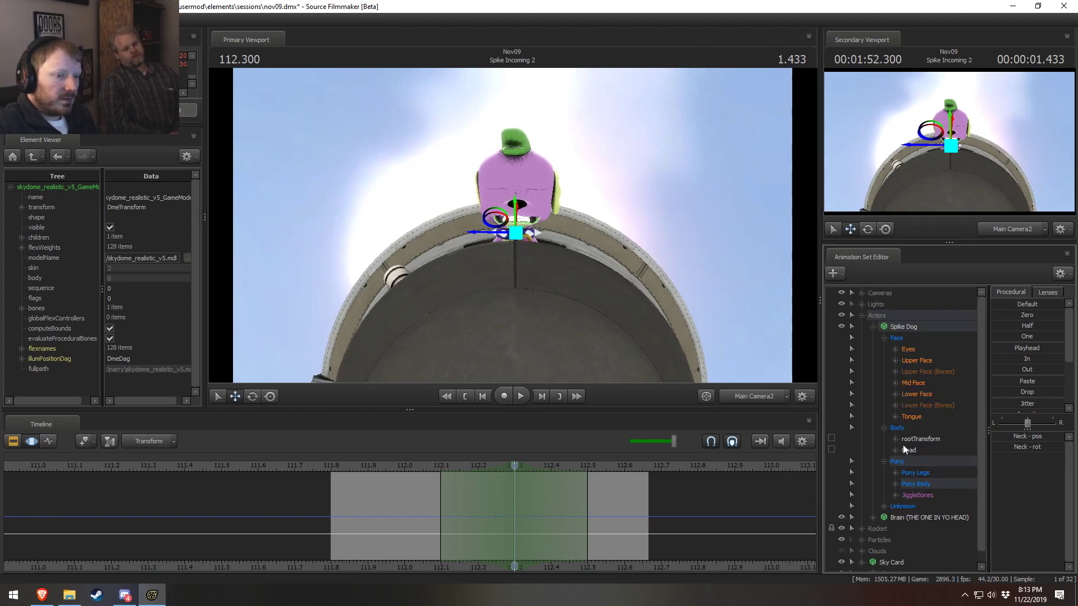
pyautogui.click(910, 451)
pyautogui.click(751, 397)
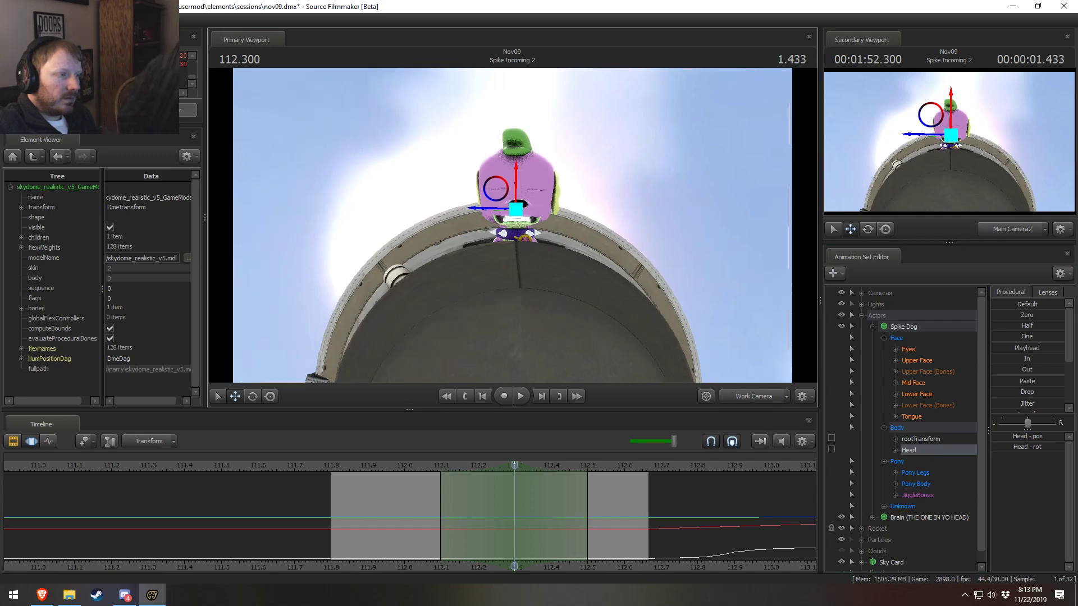
# Rotate Spike Dog's head within the time selection around 112.3 s and play back Spike Incoming 2 through Main Camera2
pyautogui.keyDown('alt'); pyautogui.moveTo(525, 234); pyautogui.dragTo(564, 227); pyautogui.keyUp('alt')
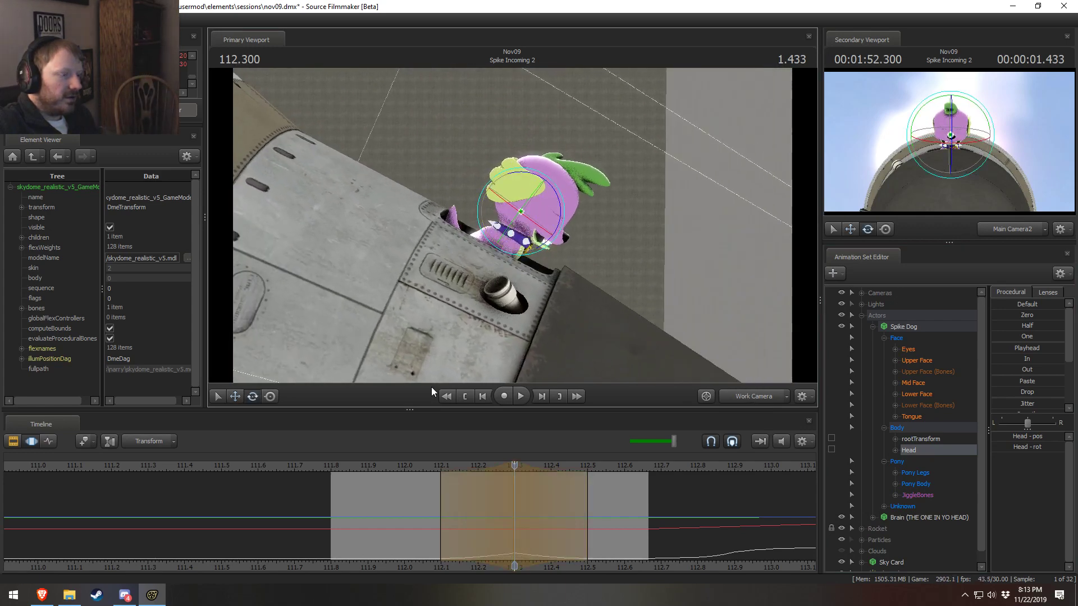
pyautogui.click(411, 469)
pyautogui.press('space')
pyautogui.press('space')
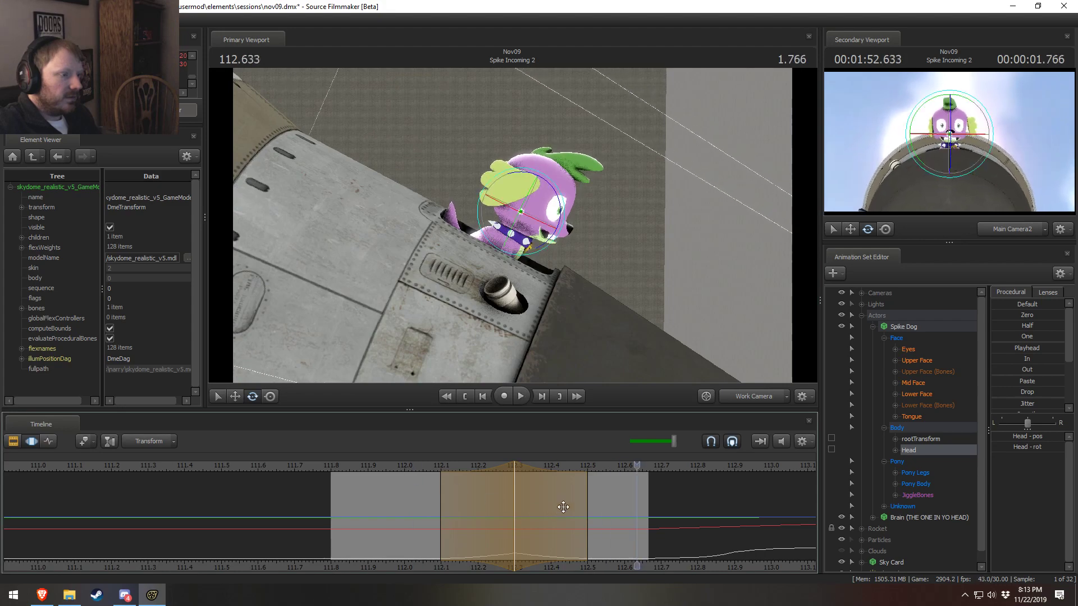
pyautogui.click(741, 399)
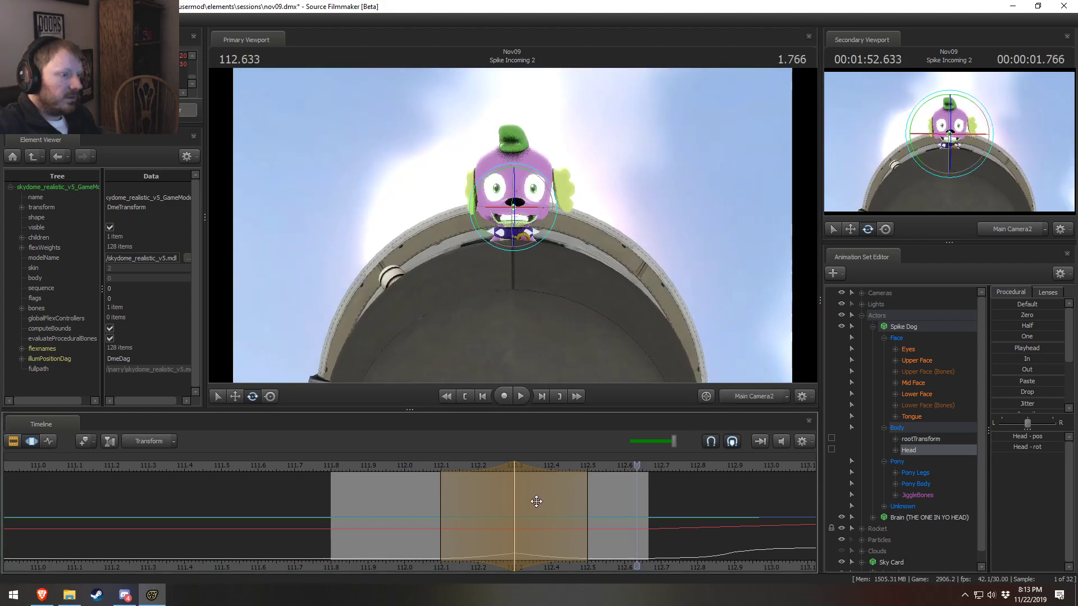
pyautogui.click(405, 470)
pyautogui.press('space')
pyautogui.click(364, 467)
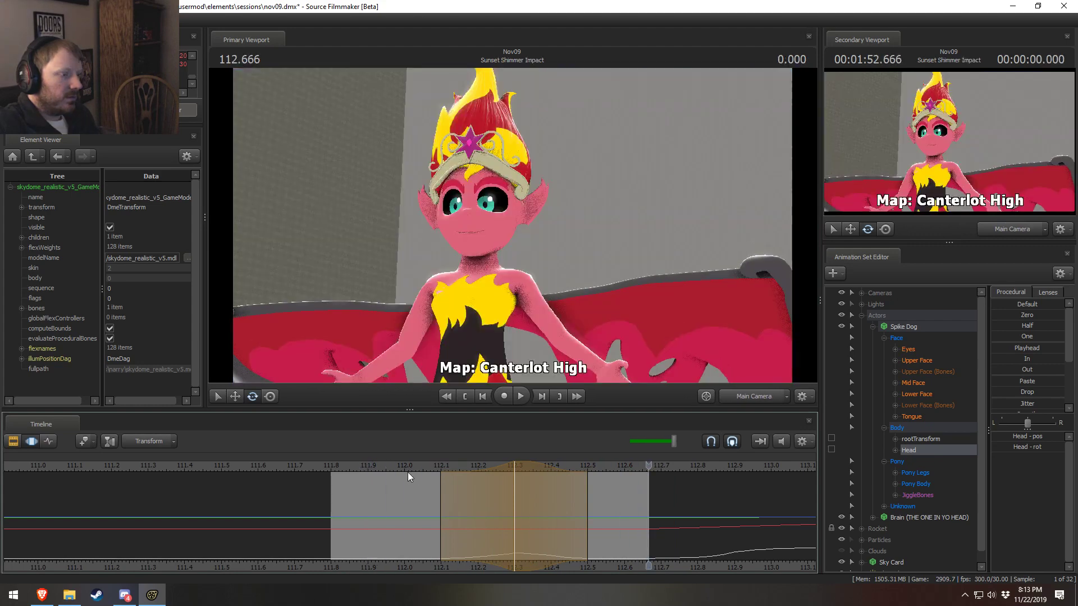
pyautogui.click(515, 477)
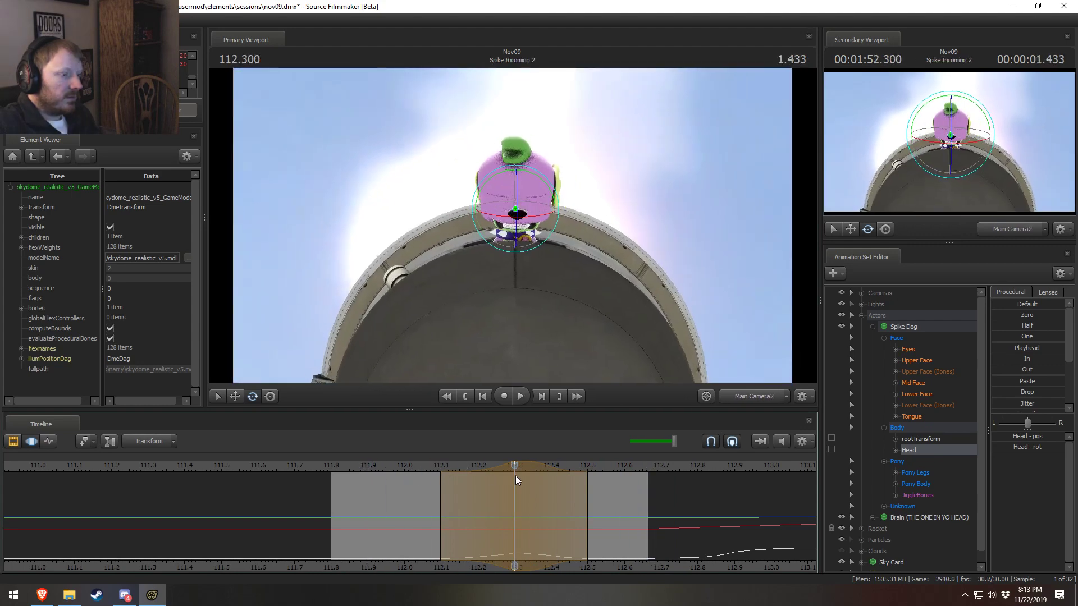
# Refine Spike Dog's head rotation at 112.3 s from the Work Camera and replay the motion through Main Camera2
pyautogui.click(759, 394)
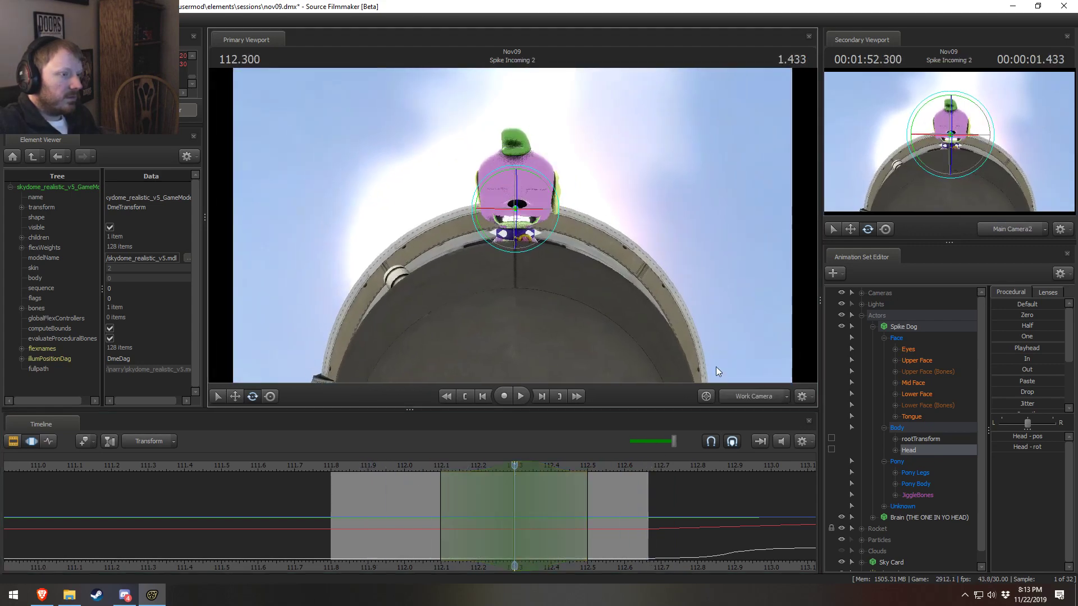
pyautogui.moveTo(555, 198); pyautogui.dragTo(559, 201)
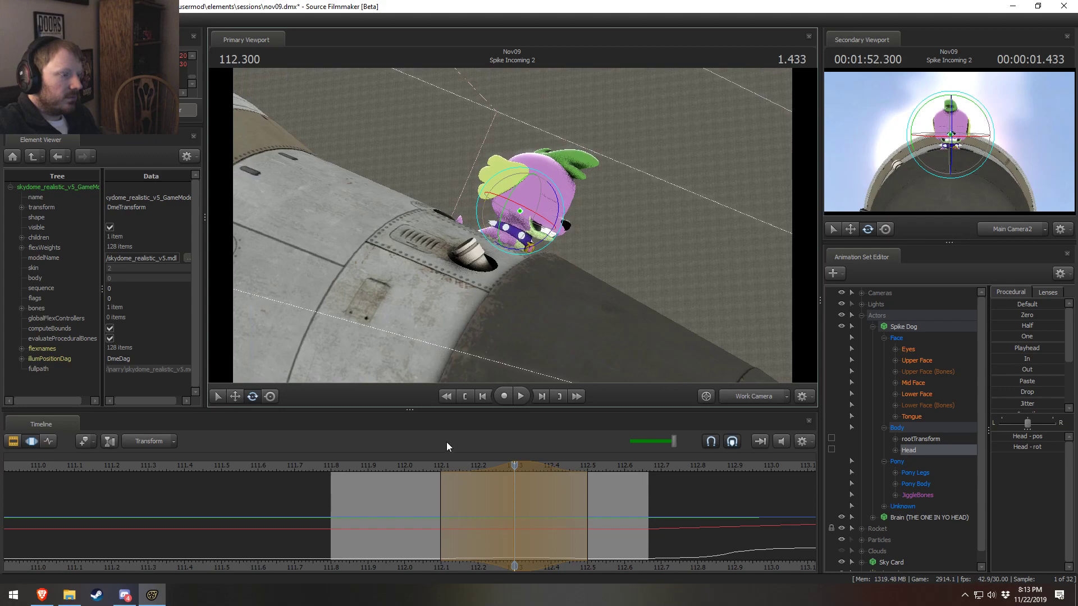
pyautogui.click(422, 465)
pyautogui.press('space')
pyautogui.press('space')
pyautogui.click(763, 402)
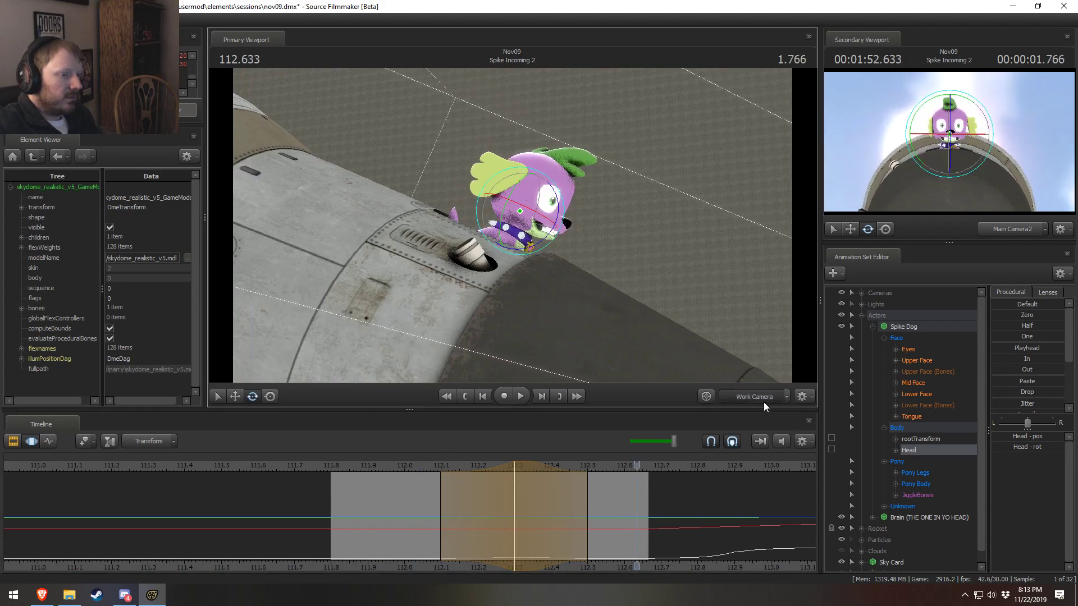
pyautogui.press('space')
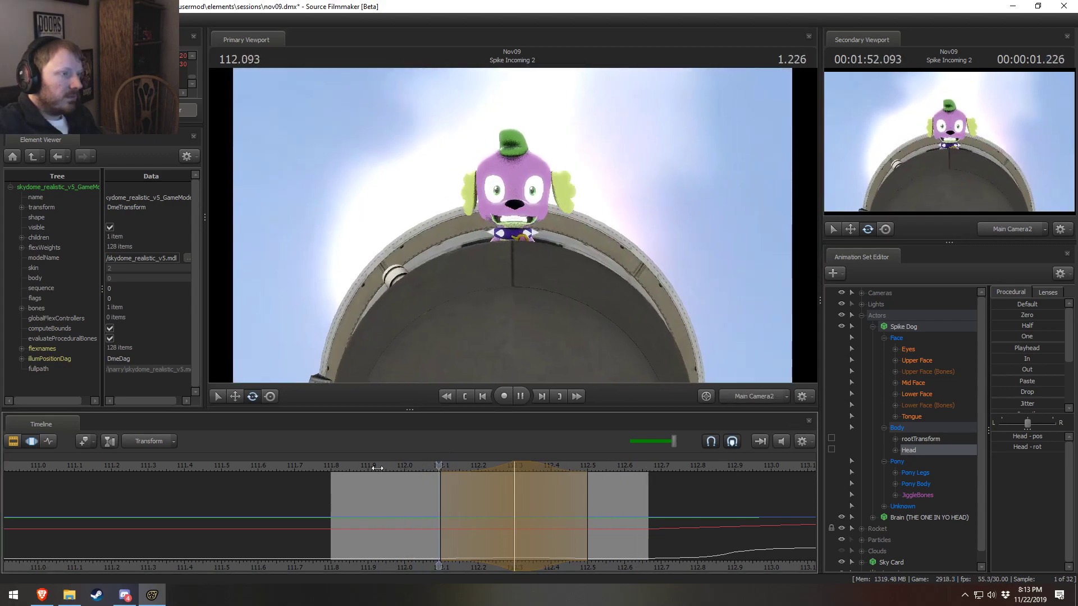
pyautogui.press('space')
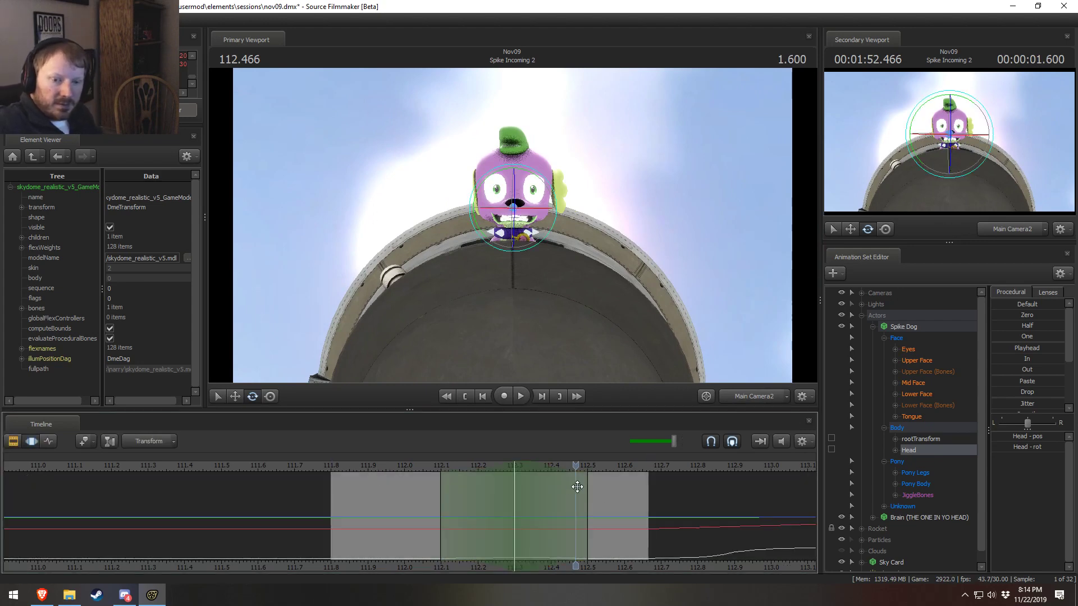
# Clear the time selection and play the Spike Incoming 2 shot from 111.8 s in the clip editor
pyautogui.click(412, 507)
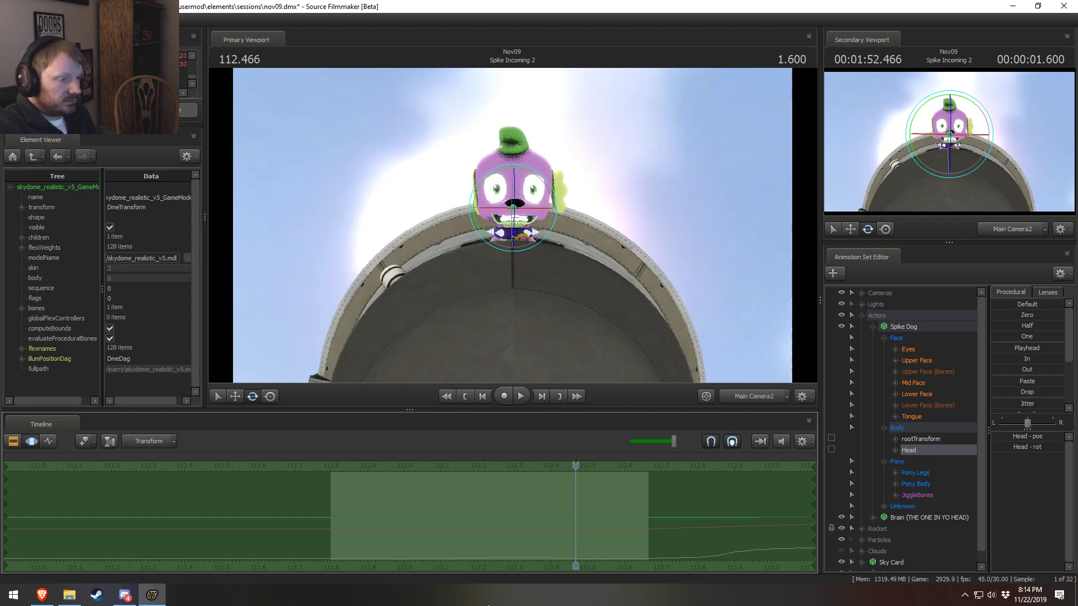
pyautogui.press('F2')
pyautogui.click(335, 466)
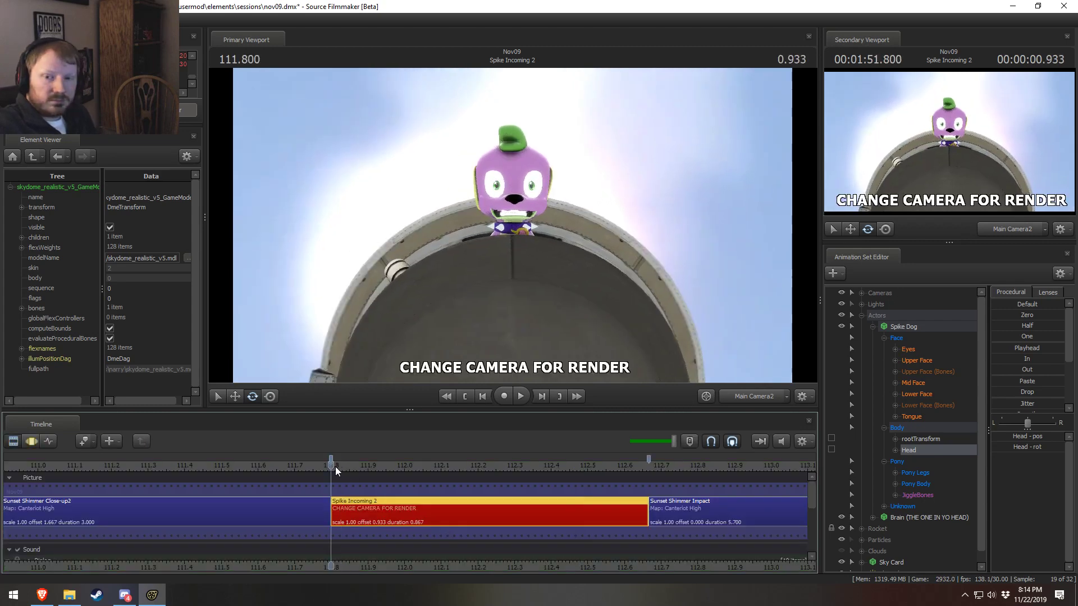
pyautogui.press('space')
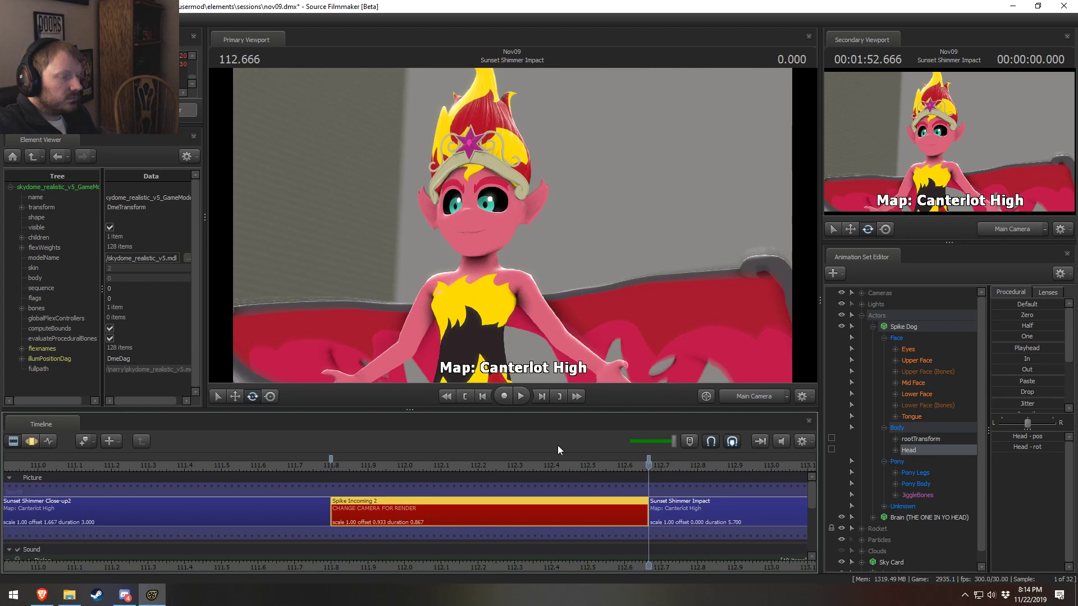
# Enable lighting in the primary viewport and replay Spike Incoming 2 from its start
pyautogui.rightClick(531, 332)
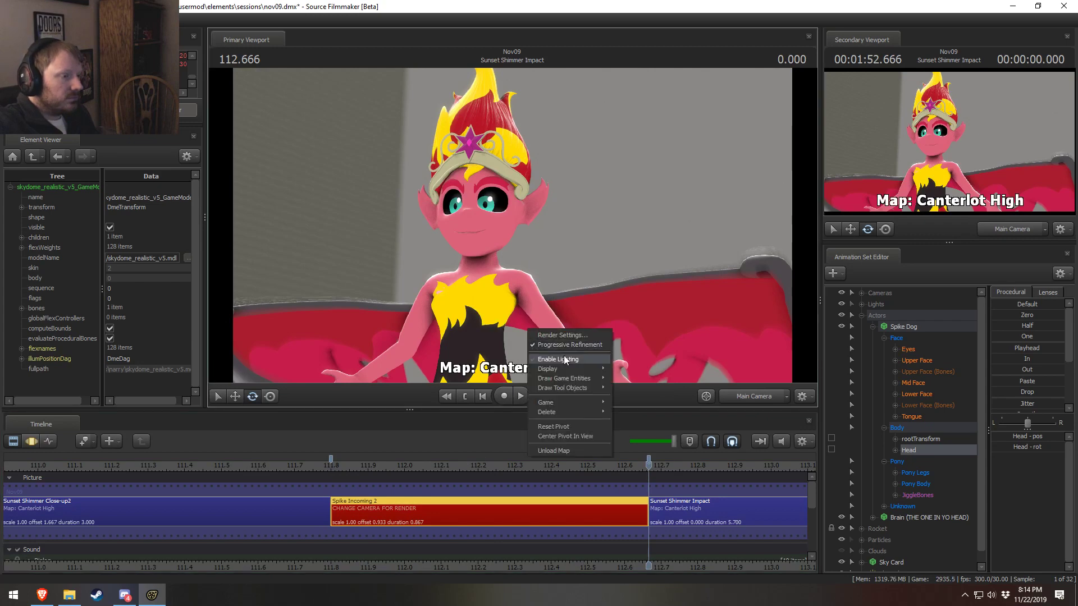
pyautogui.click(563, 360)
pyautogui.click(334, 466)
pyautogui.press('space')
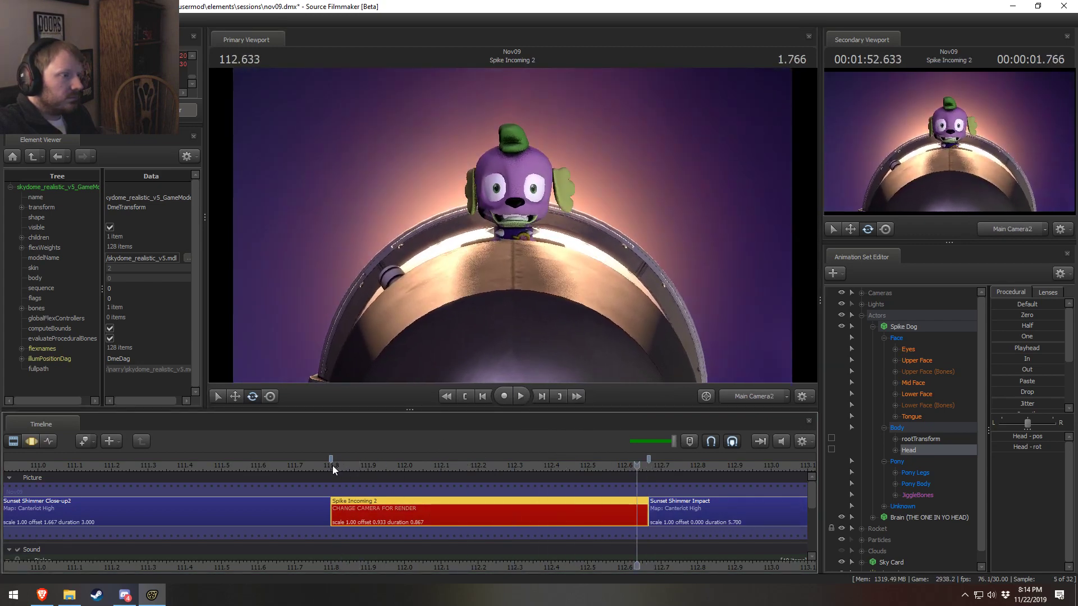
pyautogui.click(329, 466)
pyautogui.press('space')
pyautogui.press('space')
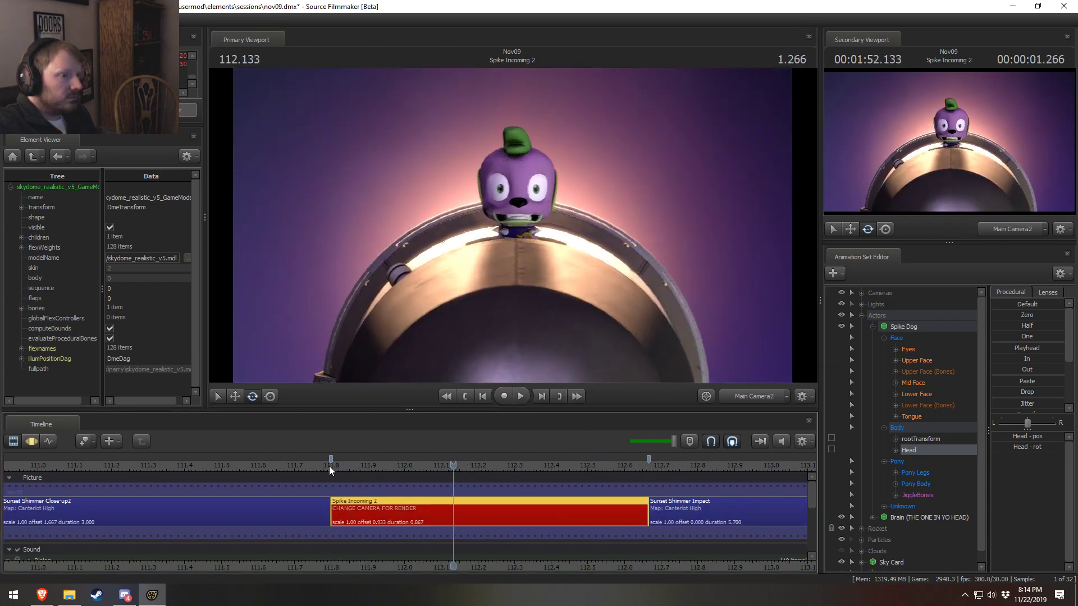
# Pull the Work Camera far back from the rocket and play part of the shot to examine the surrounding sky
pyautogui.keyDown('ctrl'); pyautogui.click(750, 395); pyautogui.keyUp('ctrl')
pyautogui.scroll(-10, 513, 229)
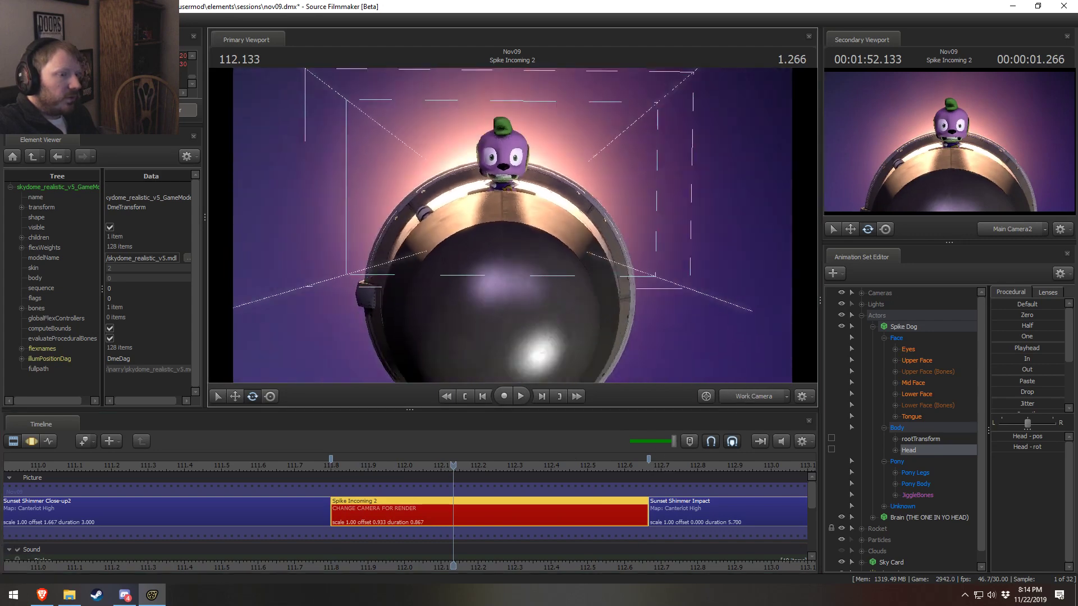
pyautogui.press('space')
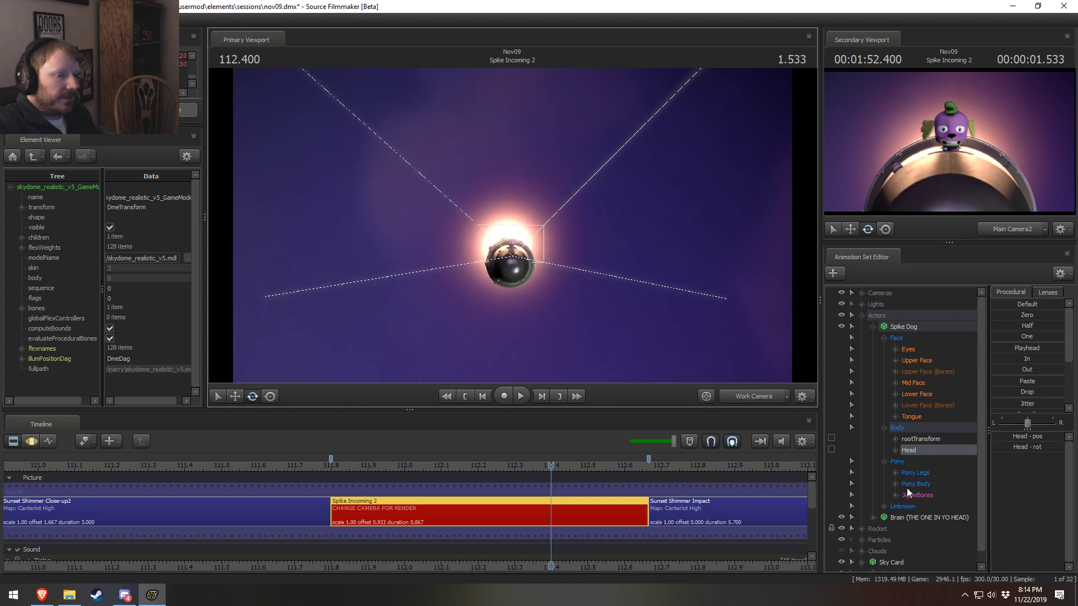
# Copy the Cloud 01 - 1 animation set from the Clouds group of the Spike Incoming 1 shot
pyautogui.click(229, 529)
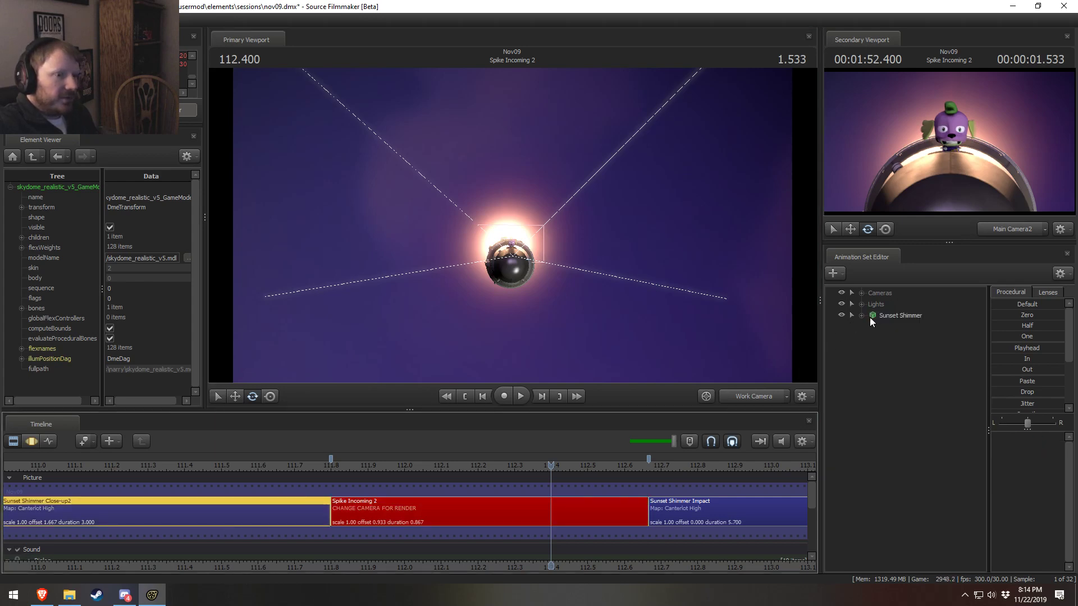
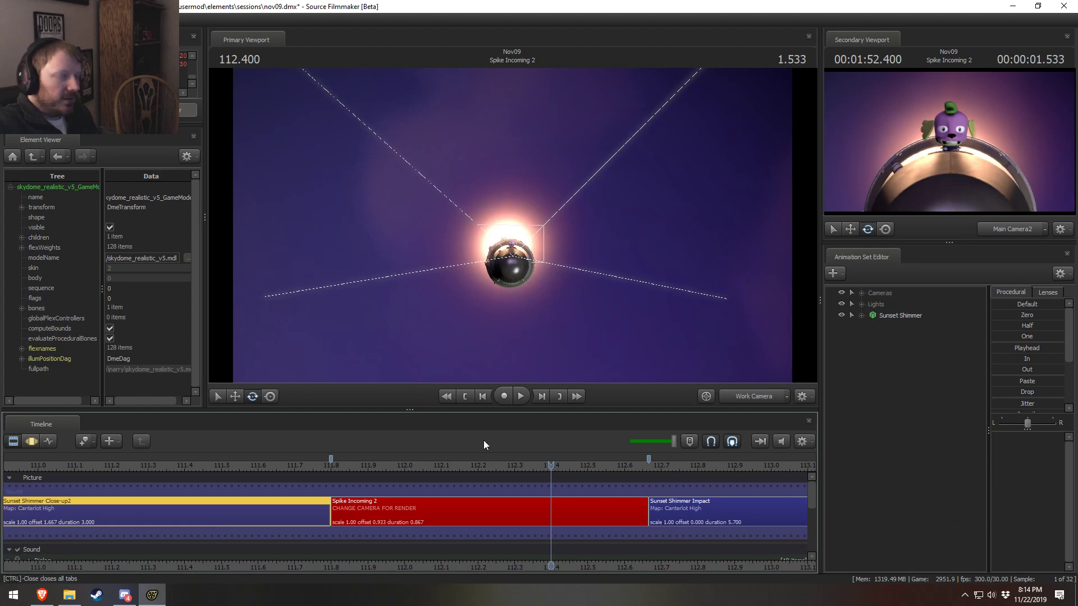
pyautogui.scroll(-6, 292, 517)
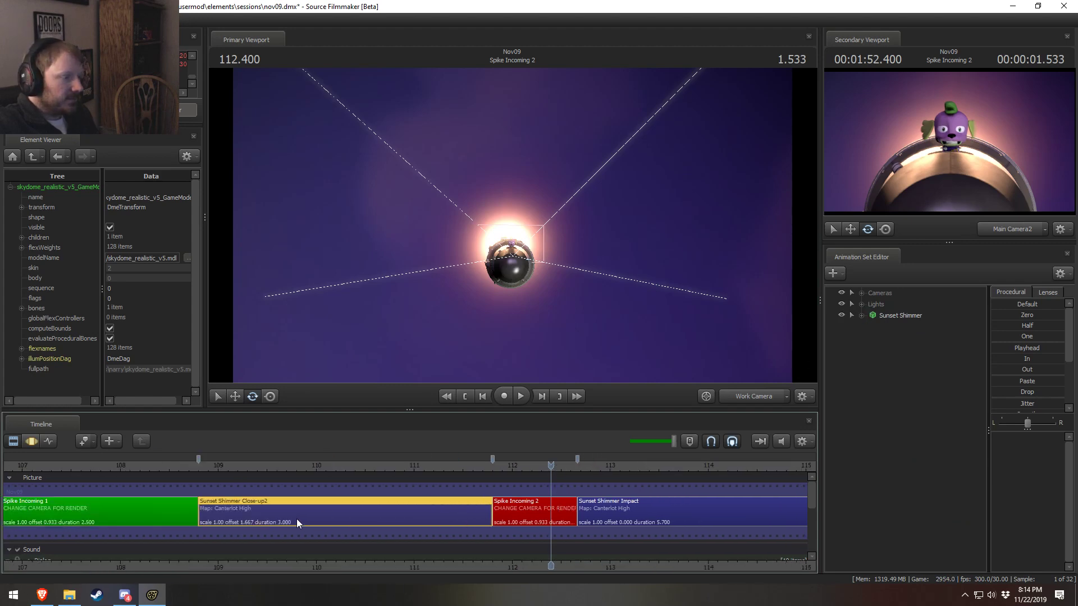
pyautogui.click(189, 513)
pyautogui.click(858, 338)
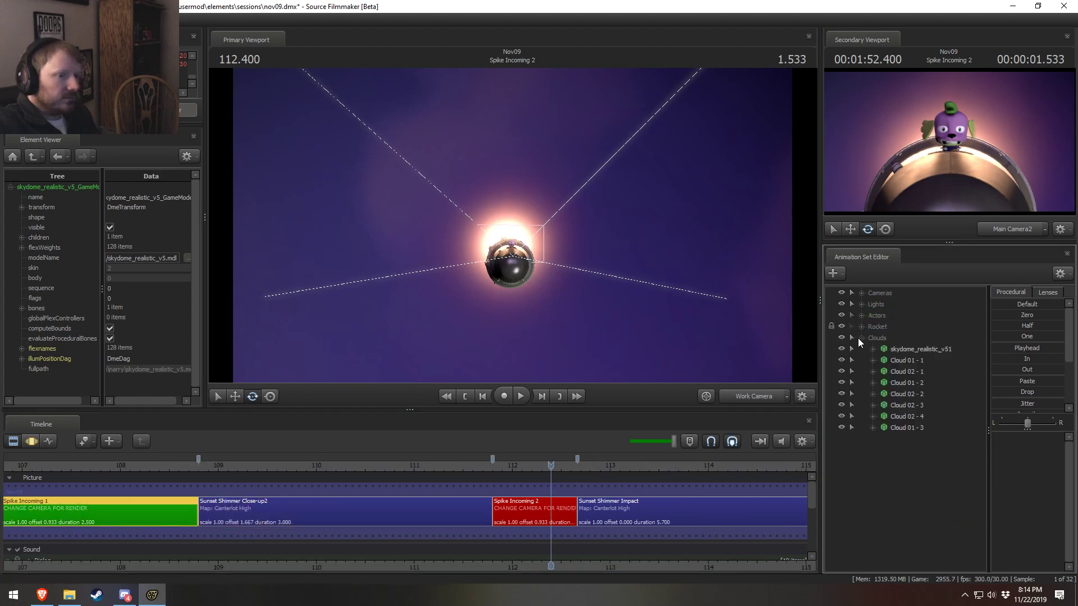
pyautogui.rightClick(900, 360)
pyautogui.click(908, 373)
# Delete all animation sets in the Clouds group of Spike Incoming 2, along with the empty group
pyautogui.click(518, 523)
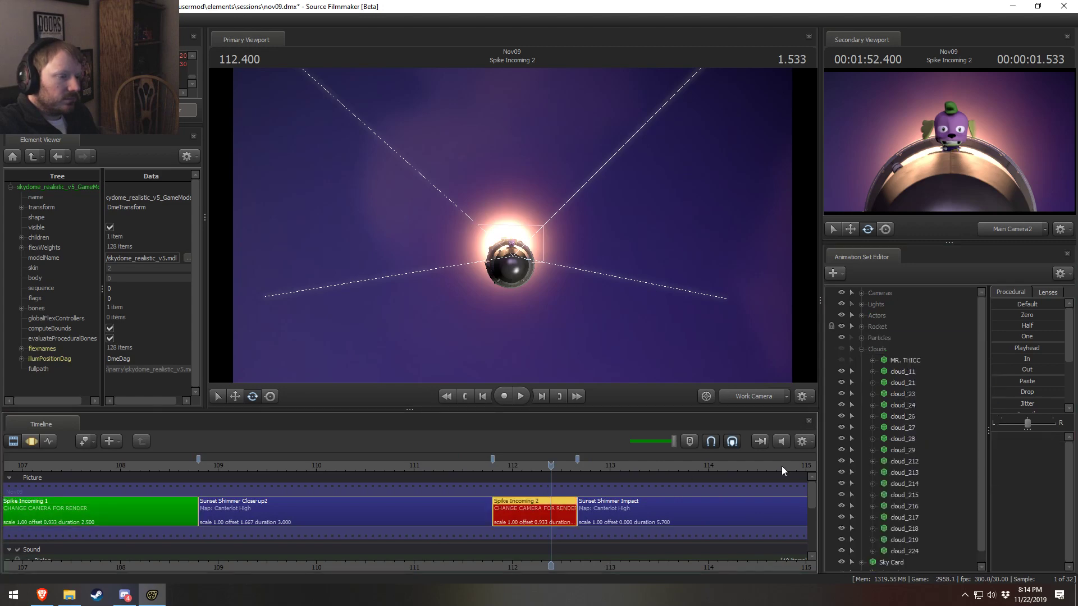
pyautogui.click(861, 349)
pyautogui.rightClick(888, 426)
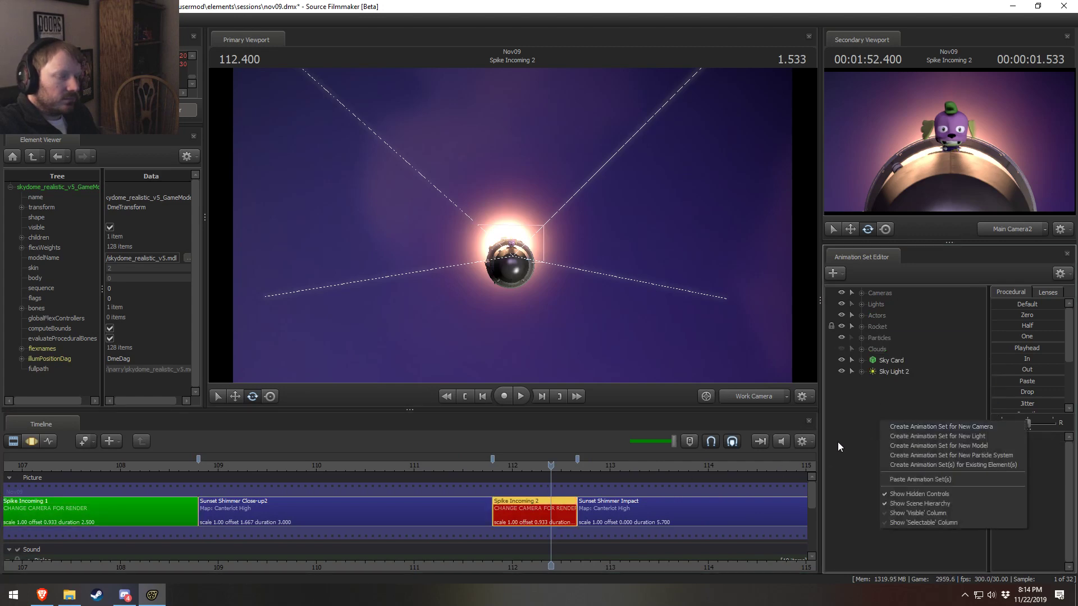
pyautogui.click(541, 507)
pyautogui.click(862, 349)
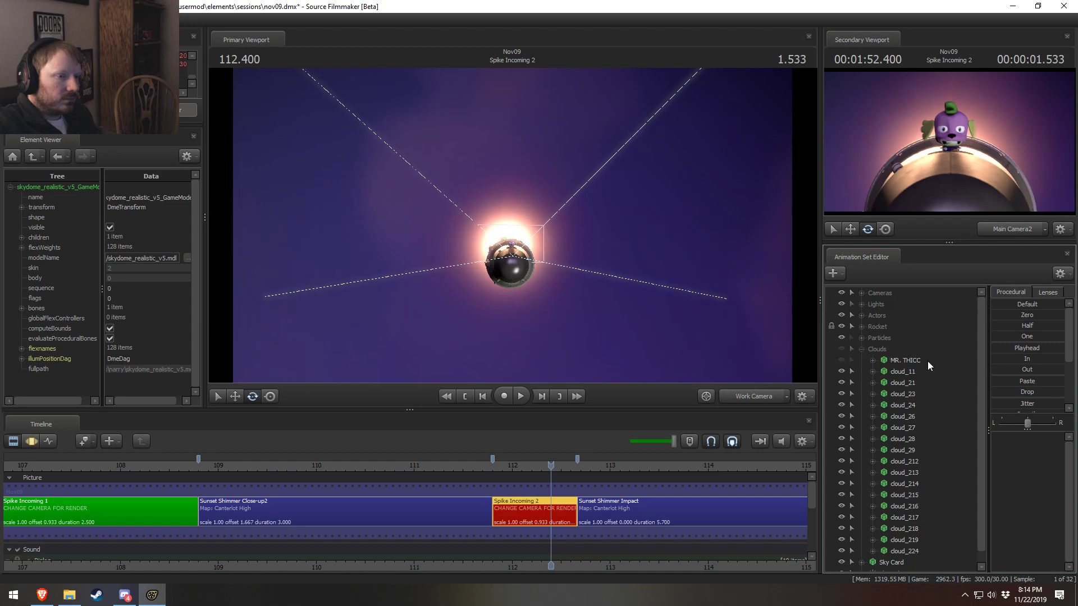
pyautogui.click(891, 348)
pyautogui.rightClick(898, 384)
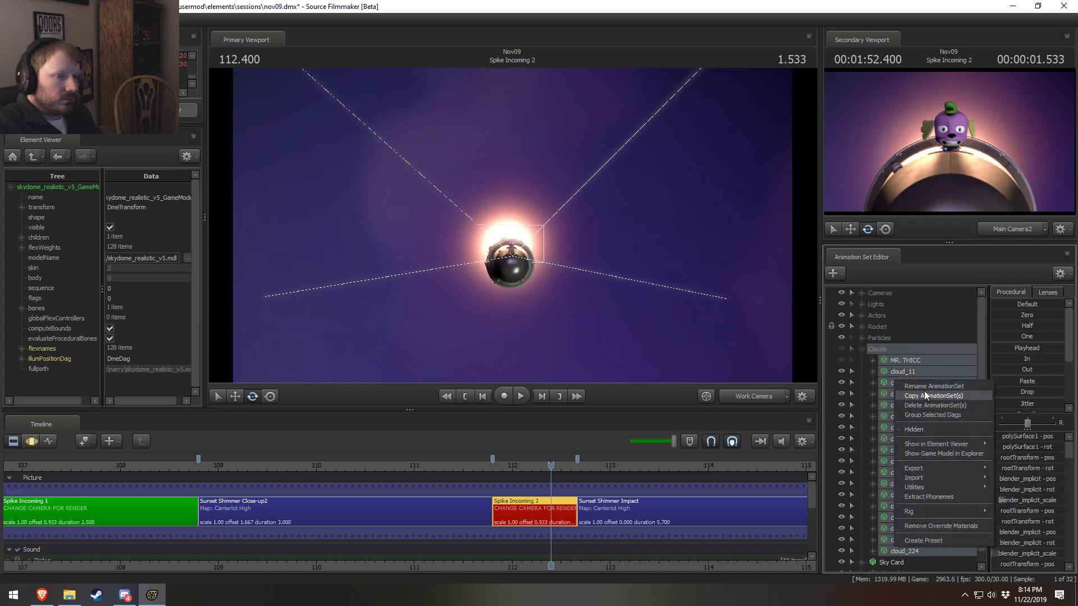
pyautogui.click(926, 404)
pyautogui.rightClick(888, 348)
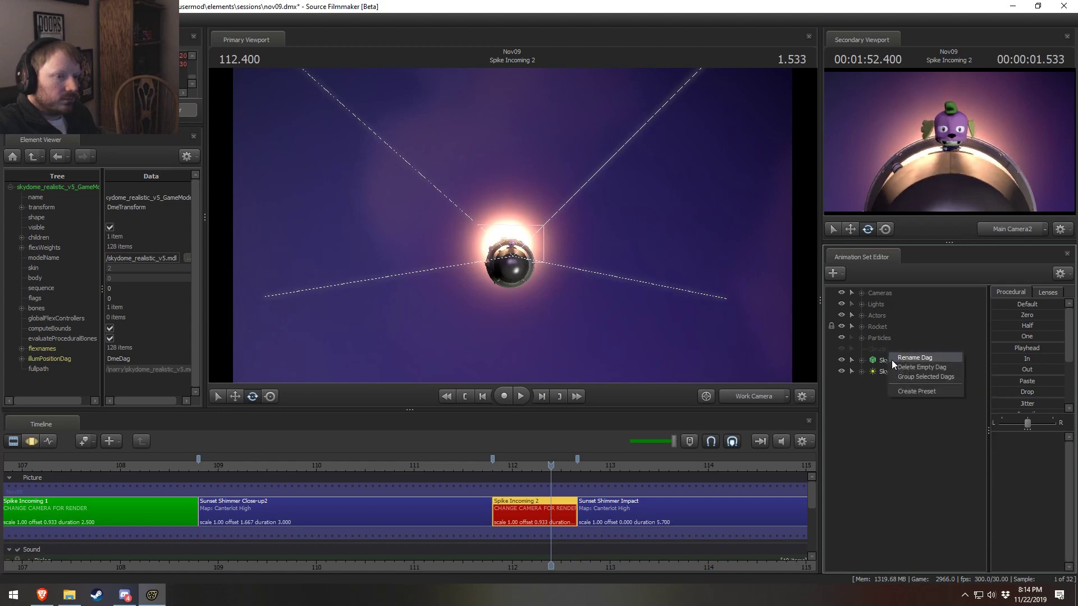
pyautogui.click(898, 388)
# Paste the copied cloud animation set into Spike Incoming 2 and move Sky Light 2 into the Lights group
pyautogui.rightClick(890, 416)
pyautogui.click(904, 473)
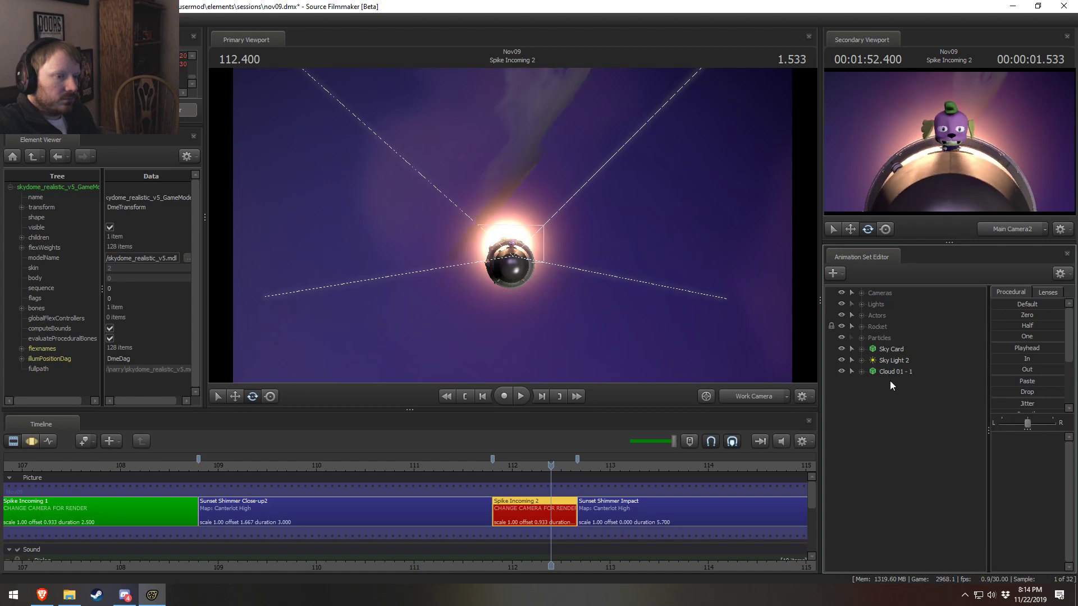
pyautogui.moveTo(892, 363); pyautogui.dragTo(884, 304)
# Reposition Cloud 01 - 1 in the sky to the side of the flying rocket, using the Work Camera view
pyautogui.click(890, 362)
pyautogui.moveTo(516, 168); pyautogui.dragTo(514, 220)
pyautogui.press('w')
pyautogui.keyDown('alt'); pyautogui.moveTo(514, 220); pyautogui.dragTo(454, 175); pyautogui.keyUp('alt')
pyautogui.press('s')
pyautogui.keyDown('alt'); pyautogui.moveTo(562, 261); pyautogui.dragTo(678, 311); pyautogui.keyUp('alt')
pyautogui.press('s')
pyautogui.moveTo(513, 226); pyautogui.dragTo(453, 198)
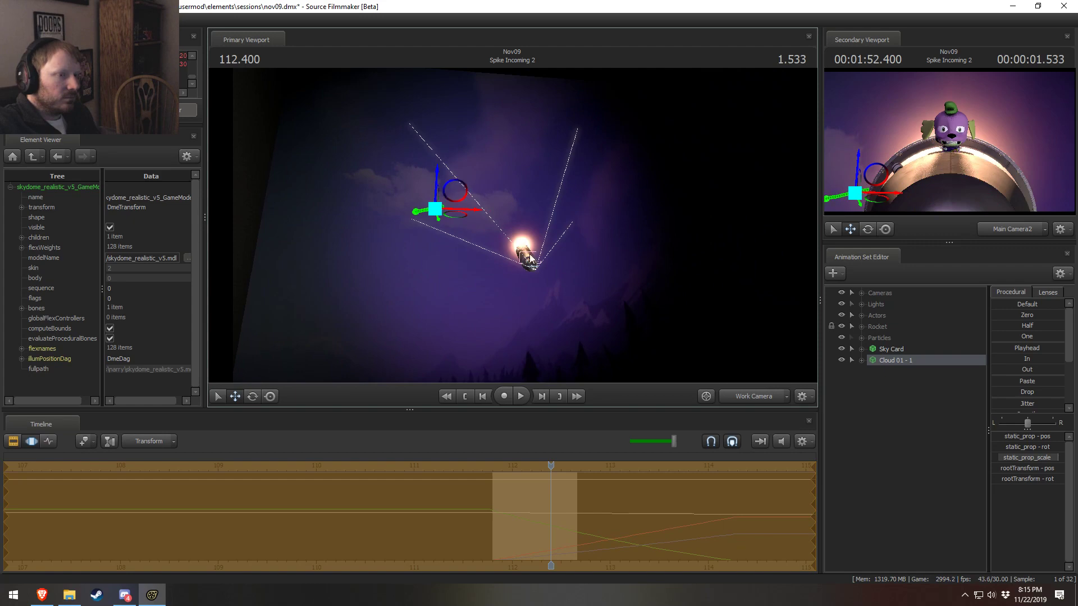
# Duplicate the Cloud 01 - 1 animation set and apply the Playhead preset to both clouds
pyautogui.rightClick(901, 360)
pyautogui.click(904, 416)
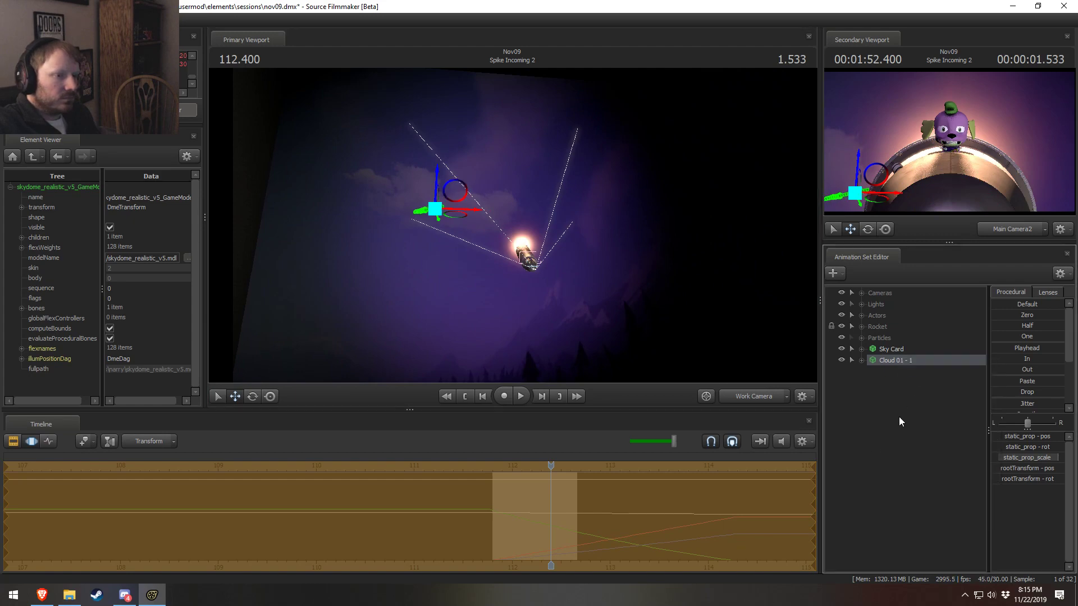
pyautogui.rightClick(898, 416)
pyautogui.click(918, 473)
pyautogui.click(893, 372)
pyautogui.press('e')
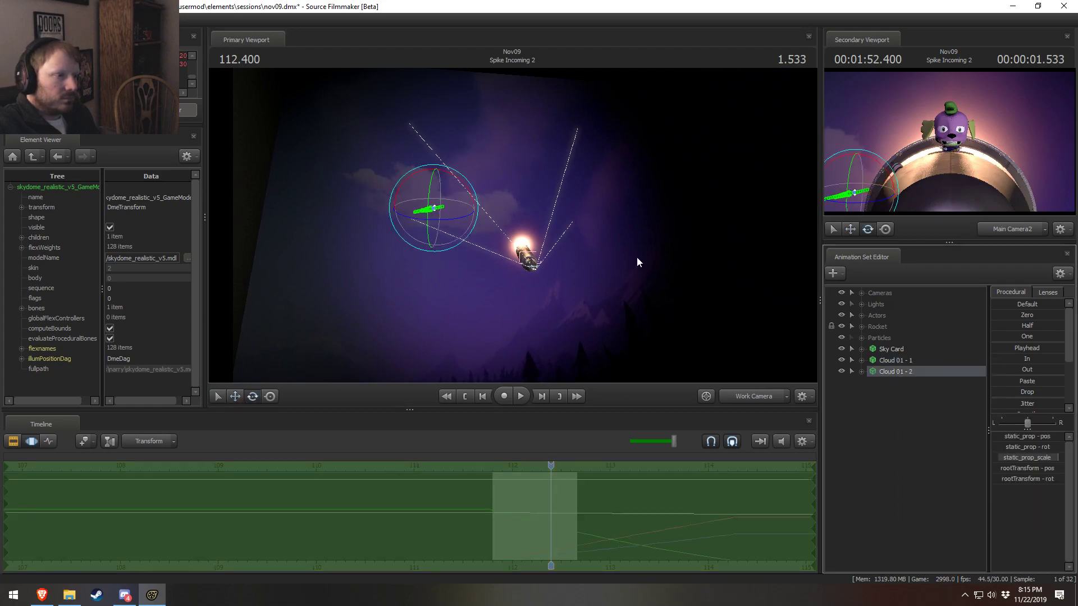
pyautogui.keyDown('ctrl'); pyautogui.click(908, 371); pyautogui.keyUp('ctrl')
pyautogui.click(1020, 346)
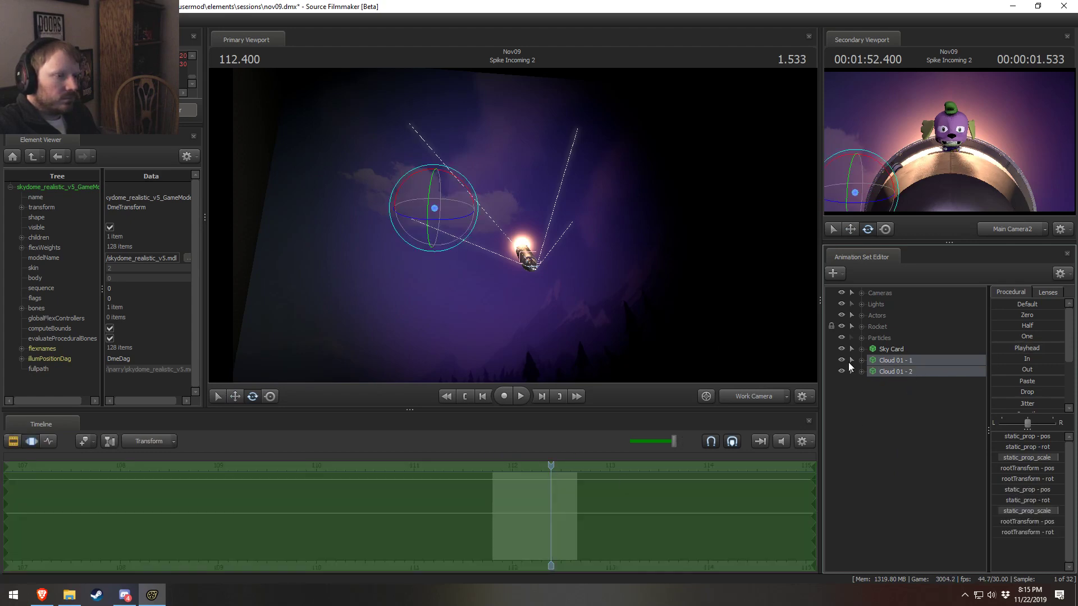
# Rotate the duplicated cloud, move it close to the rocket's glow, and play back the shot
pyautogui.click(905, 370)
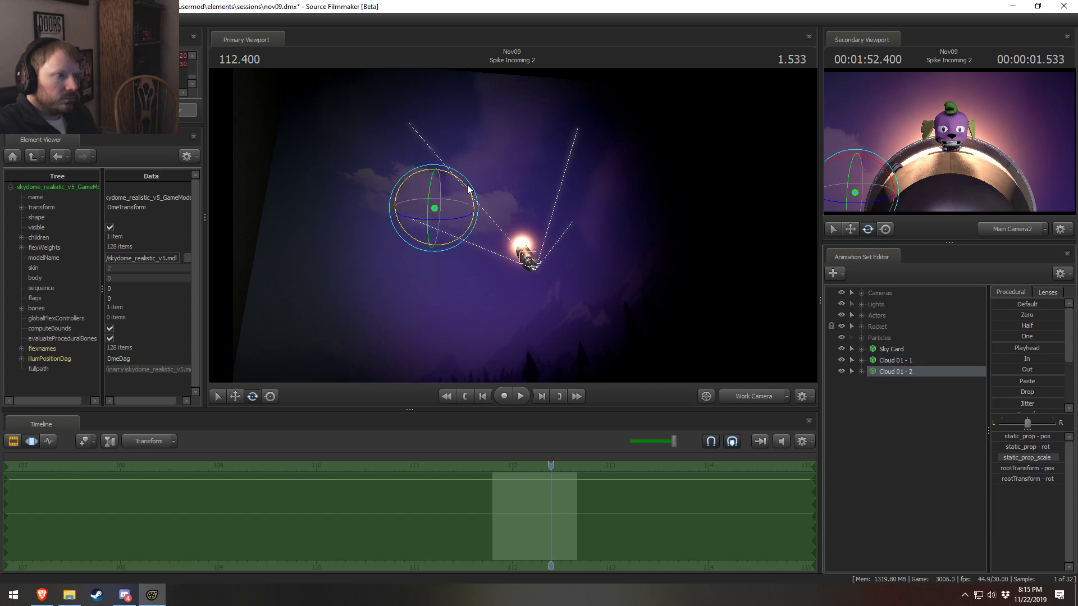
pyautogui.moveTo(458, 185); pyautogui.dragTo(547, 207)
pyautogui.press('w')
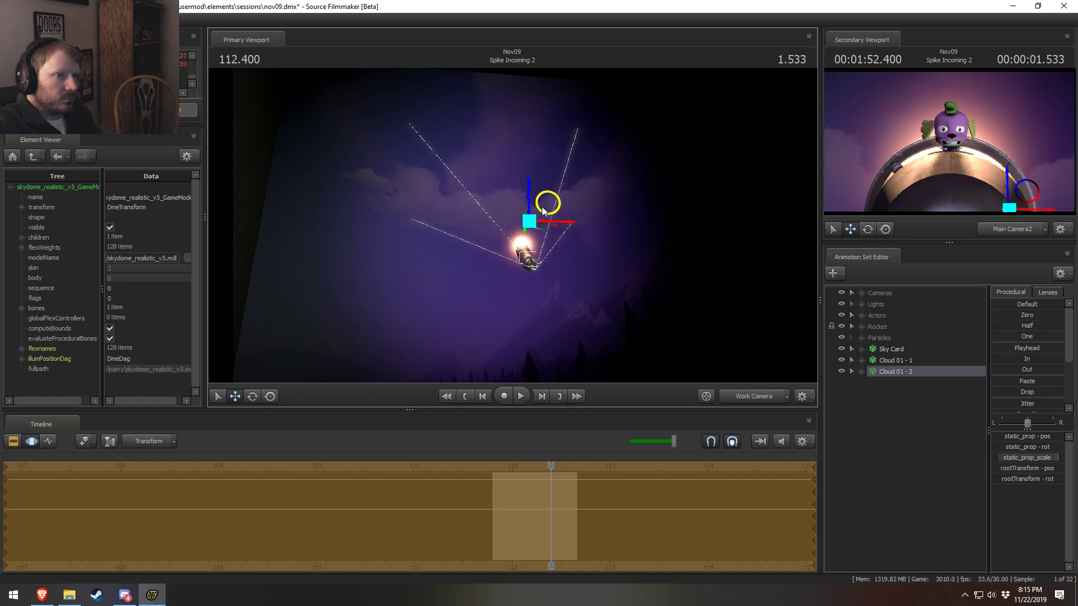
pyautogui.press('e')
pyautogui.press('F1')
pyautogui.press('space')
pyautogui.press('space')
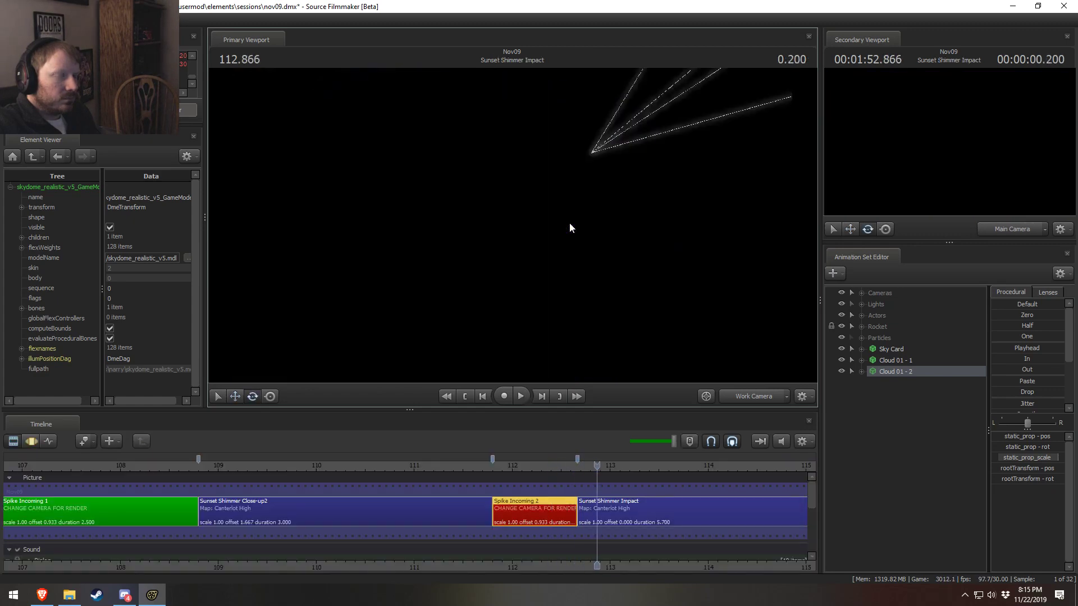
# Play back the Spike Incoming 2 shot from near its start to check the two clouds in the Work Camera view
pyautogui.press('F3')
pyautogui.press('F2')
pyautogui.click(498, 469)
pyautogui.press('space')
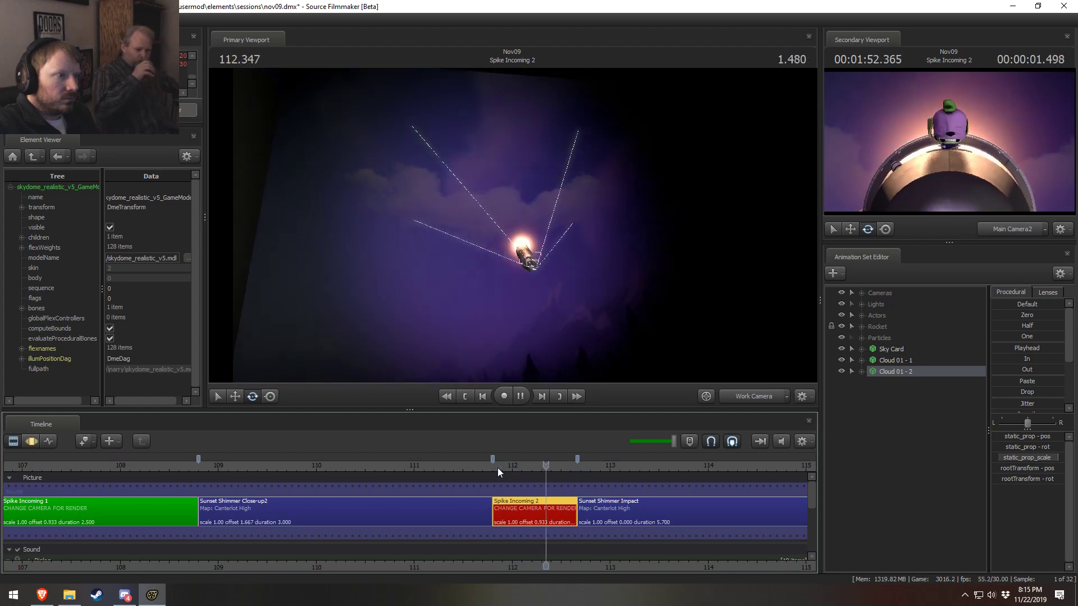
pyautogui.press('space')
# Animate Cloud 01 - 1 and Cloud 01 - 2 drifting together across Spike Incoming 2, using a time selection that ramps in over the whole shot
pyautogui.press('F2')
pyautogui.press('Left')
pyautogui.press('Left')
pyautogui.press('Left')
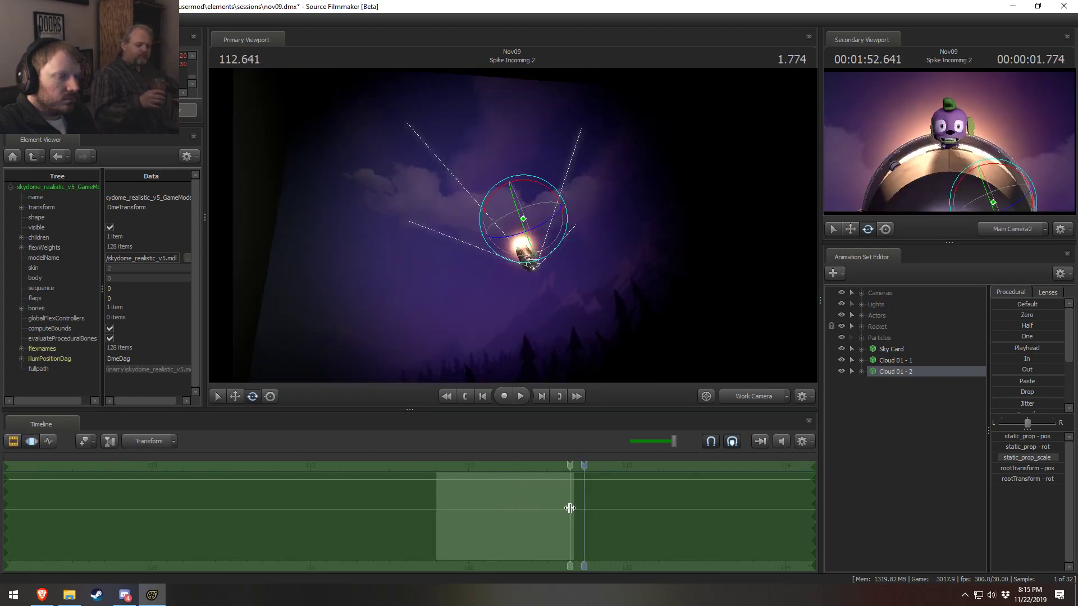
pyautogui.moveTo(547, 509); pyautogui.dragTo(433, 516)
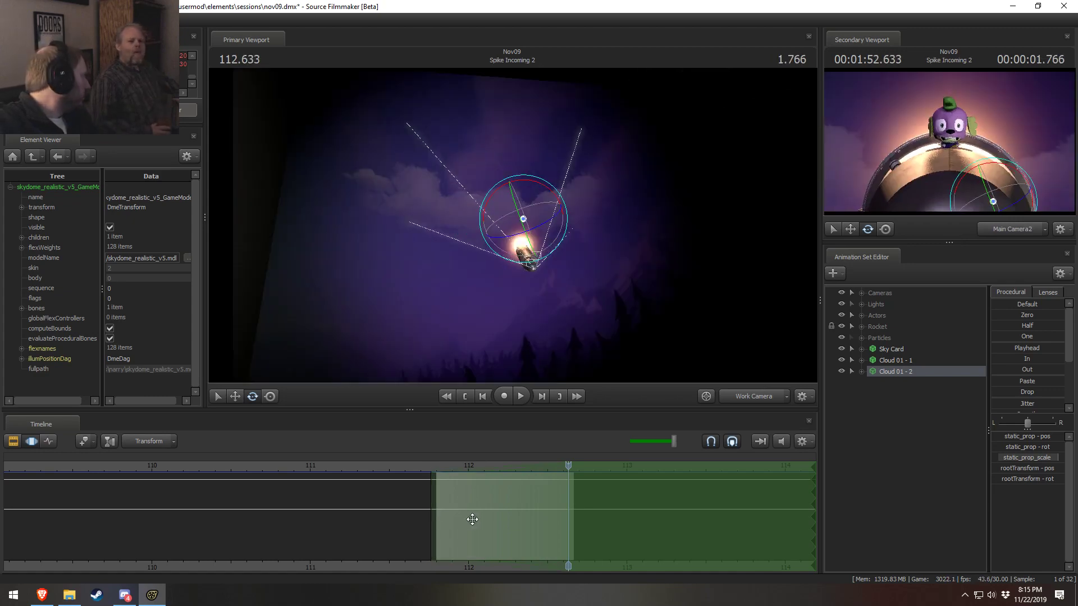
pyautogui.keyDown('alt'); pyautogui.moveTo(729, 352); pyautogui.dragTo(721, 326); pyautogui.keyUp('alt')
pyautogui.keyDown('ctrl'); pyautogui.click(921, 359); pyautogui.keyUp('ctrl')
pyautogui.press('w')
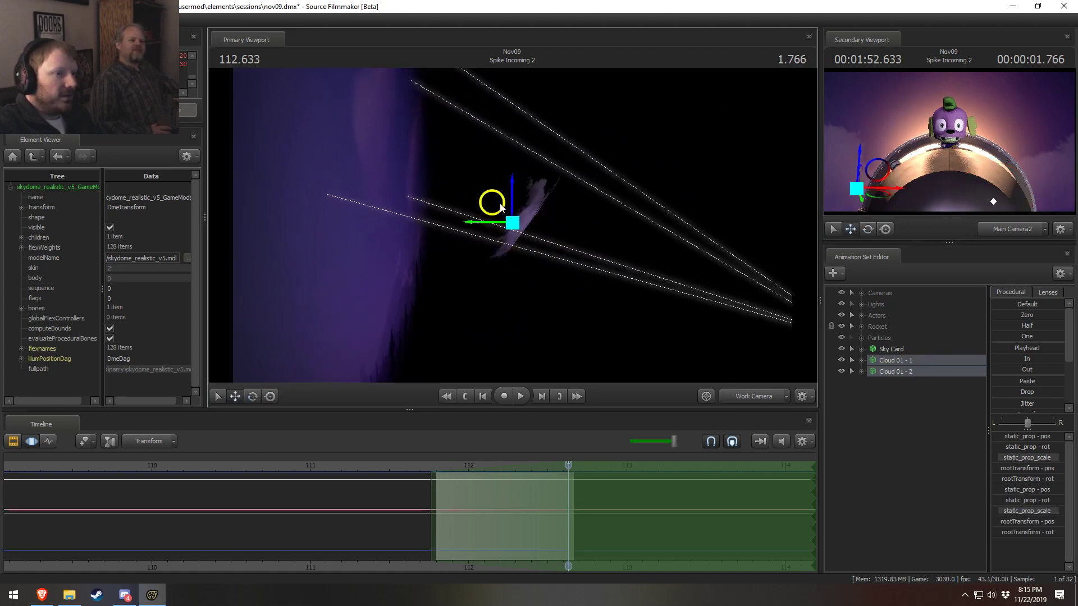
pyautogui.moveTo(501, 208); pyautogui.dragTo(457, 191)
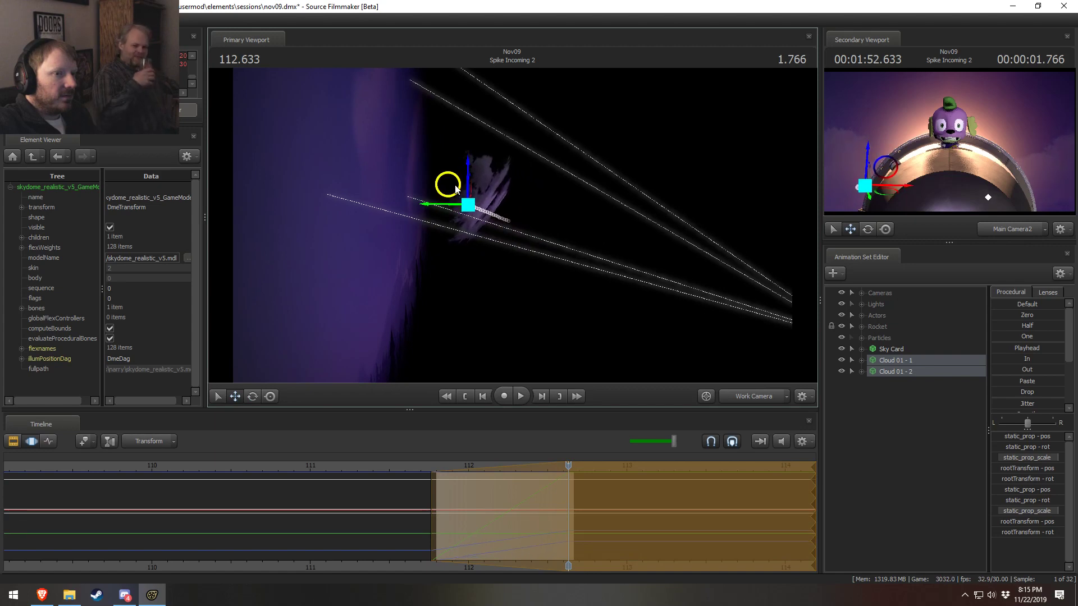
# Play back Spike Incoming 2 through the shot's Main Camera2 to review the drifting clouds
pyautogui.press('F2')
pyautogui.click(439, 465)
pyautogui.press('space')
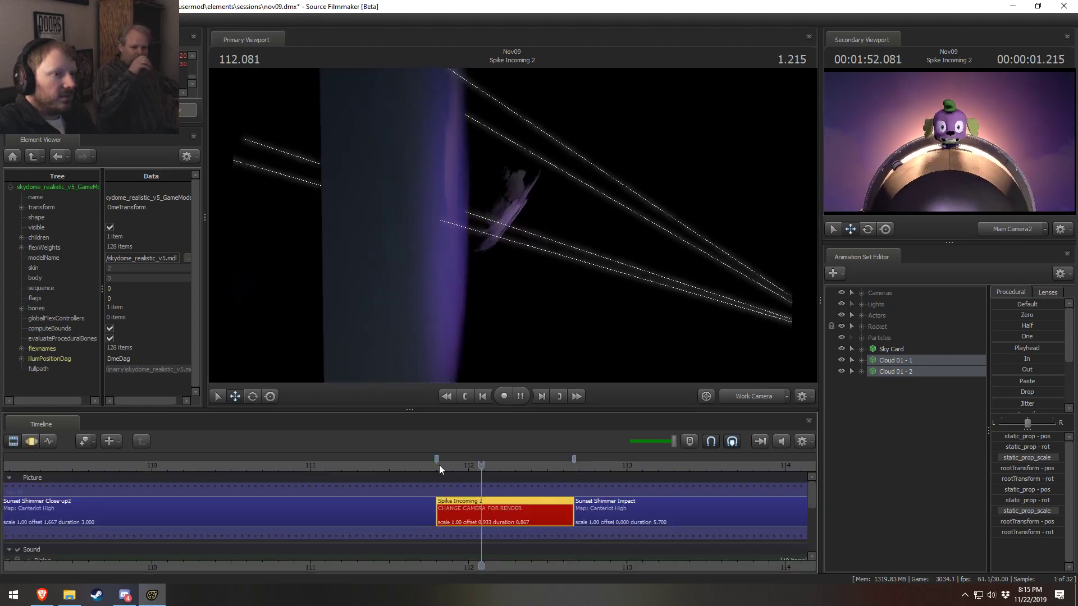
pyautogui.click(742, 391)
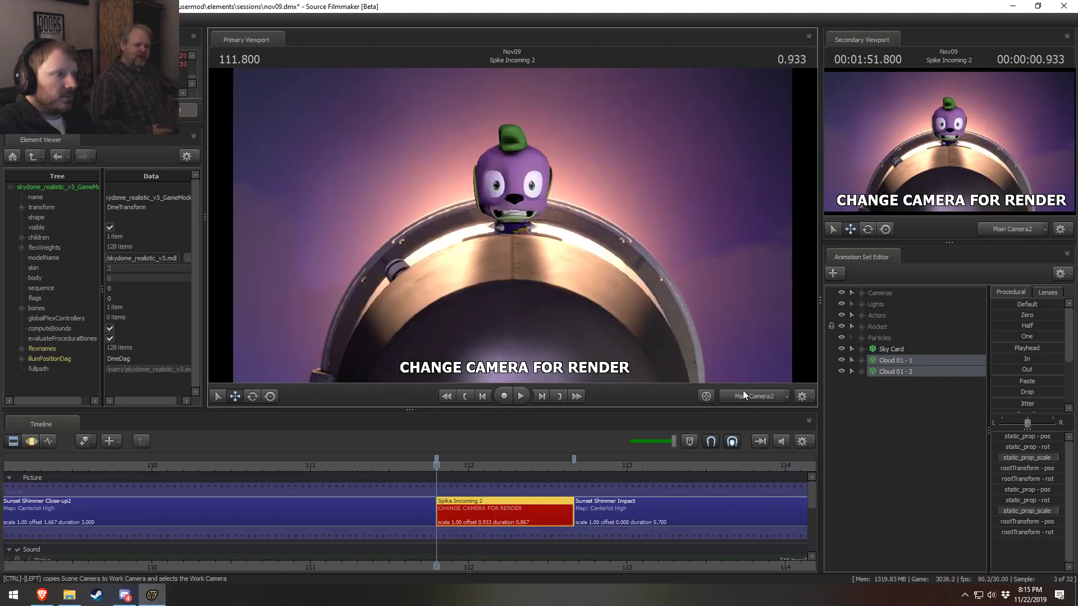
pyautogui.press('space')
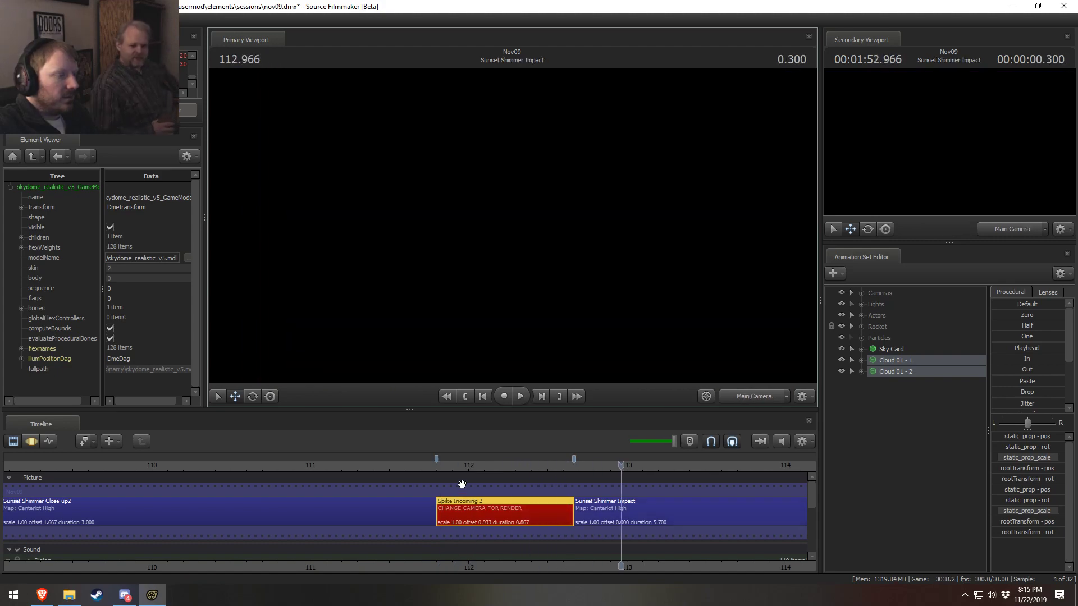
pyautogui.press('F3')
pyautogui.press('F2')
pyautogui.click(442, 468)
pyautogui.press('space')
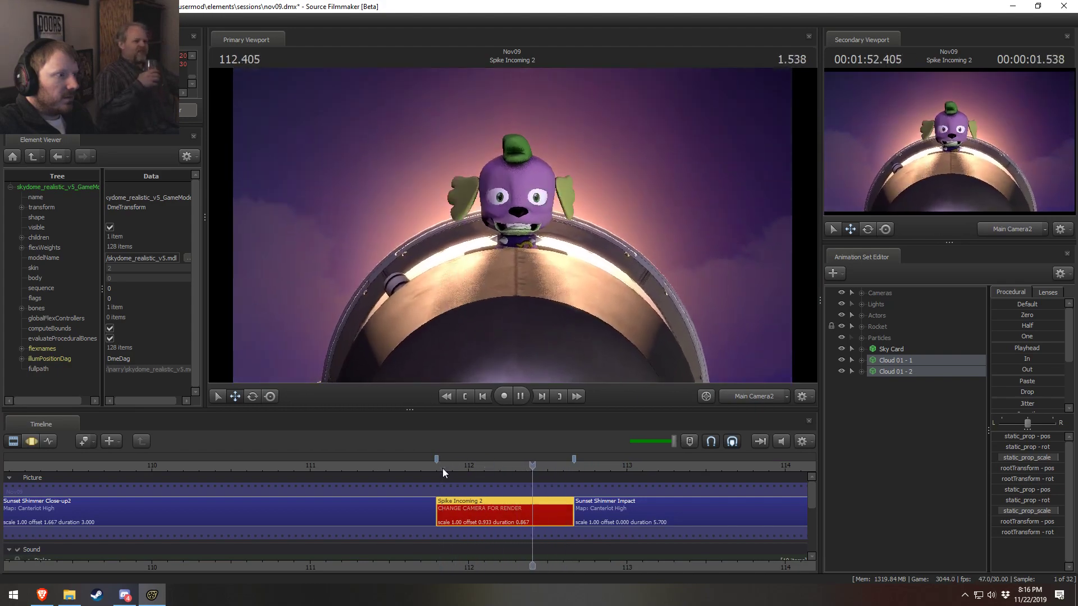
pyautogui.press('space')
# Shift Cloud 01 - 1 and Cloud 01 - 2 horizontally inward toward the rocket over the ramped time selection
pyautogui.press('F3')
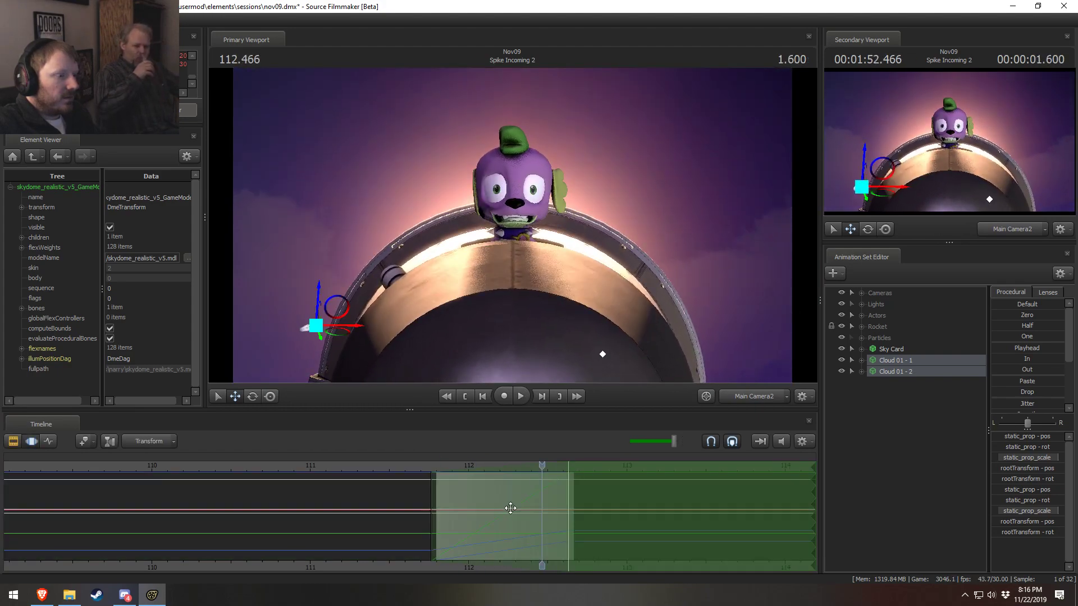
pyautogui.scroll(1, 555, 508)
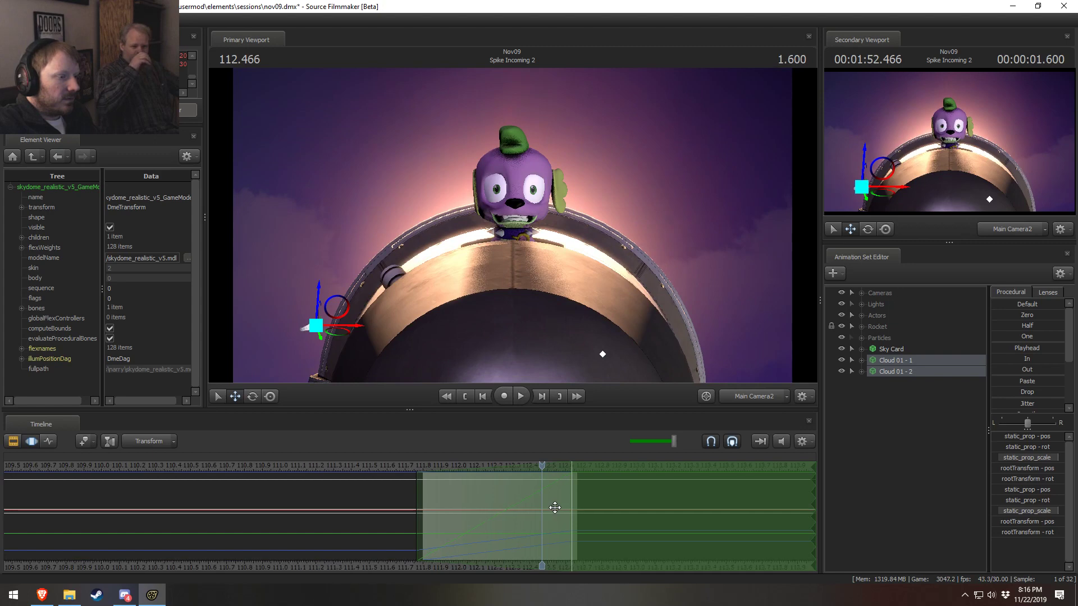
pyautogui.click(931, 356)
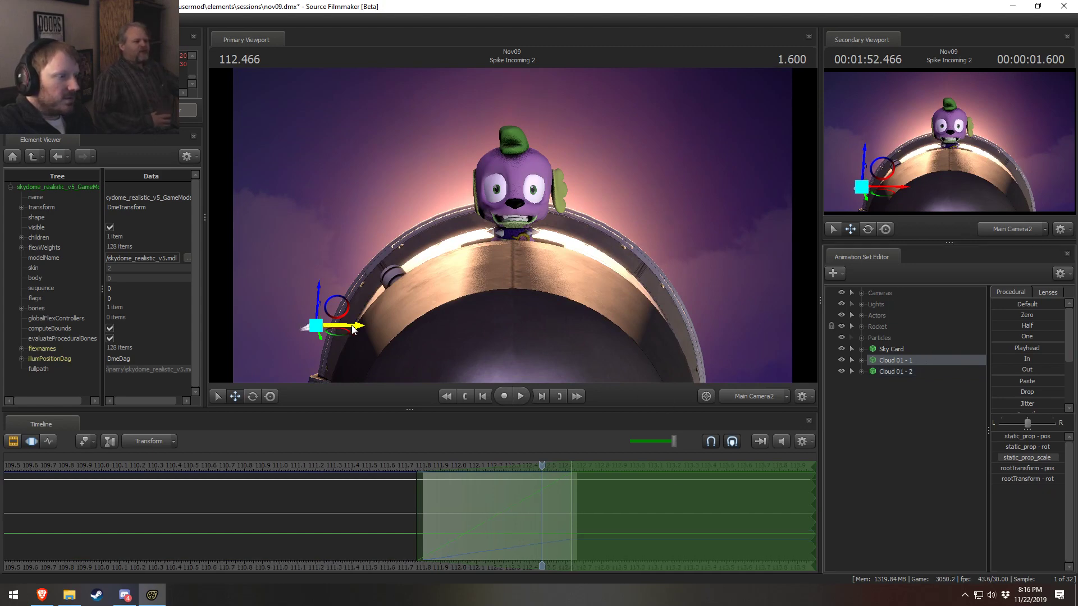
pyautogui.moveTo(352, 326); pyautogui.dragTo(352, 326)
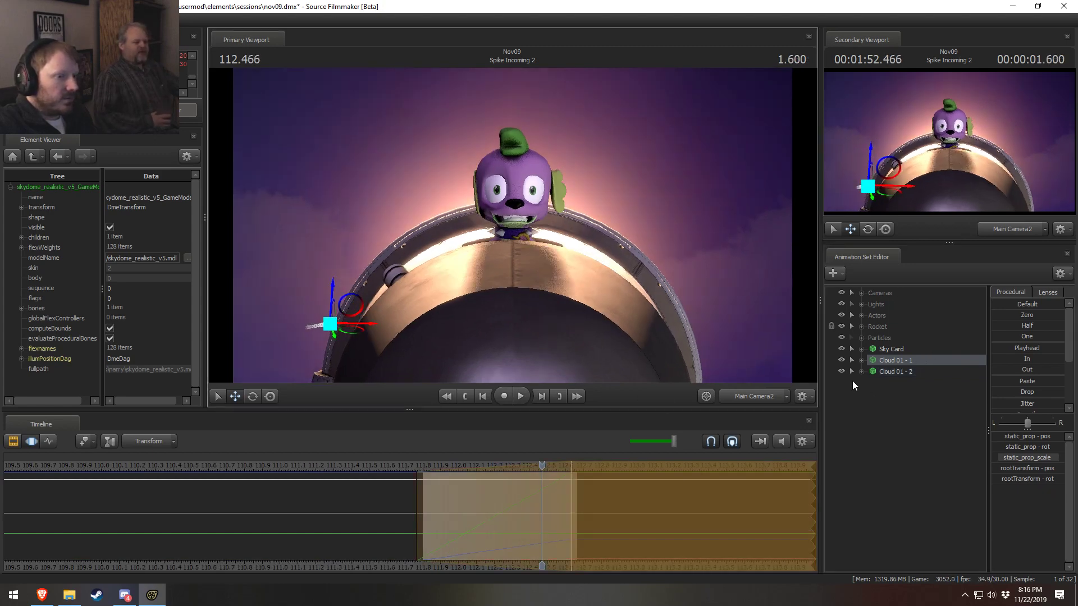
pyautogui.click(897, 372)
pyautogui.moveTo(637, 354); pyautogui.dragTo(604, 354)
pyautogui.press('F2')
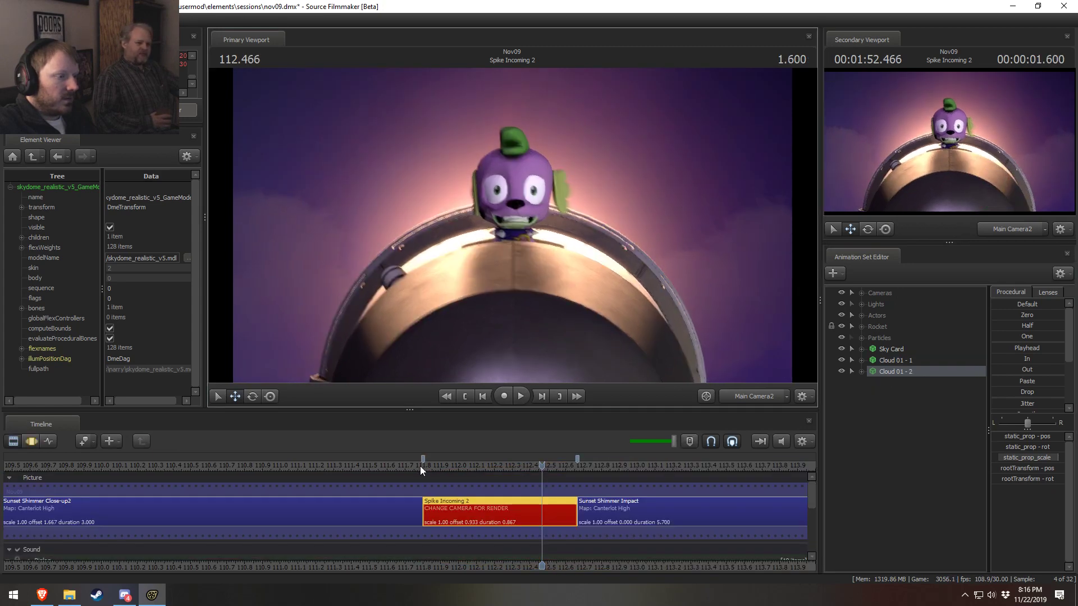
# Select both clouds and replay Spike Incoming 2 from its start to check their adjusted drift
pyautogui.click(894, 358)
pyautogui.keyDown('ctrl'); pyautogui.click(902, 372); pyautogui.keyUp('ctrl')
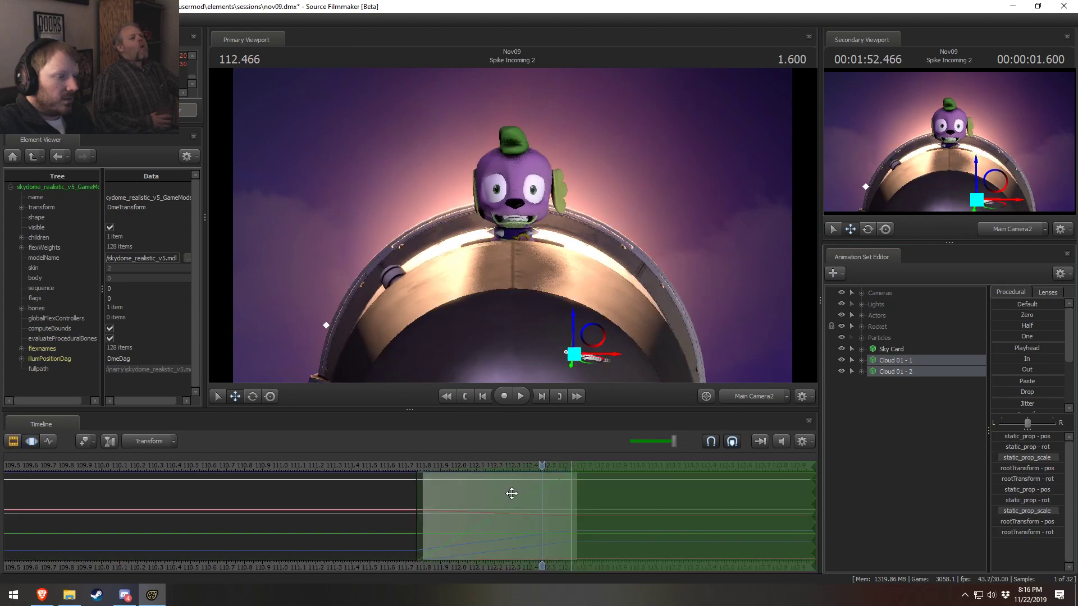
pyautogui.press('F2')
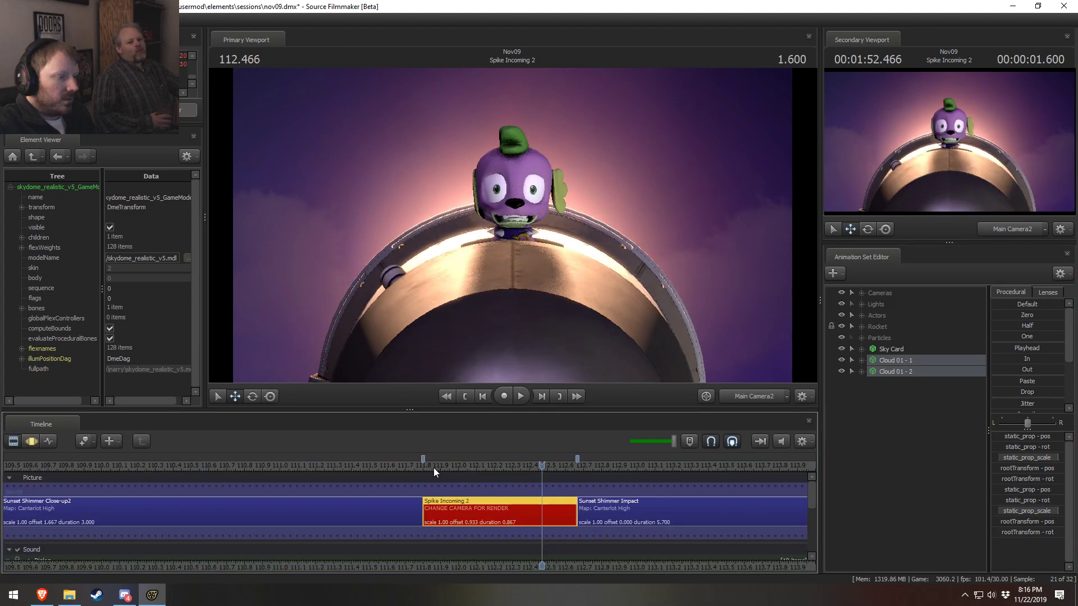
pyautogui.click(423, 465)
pyautogui.press('space')
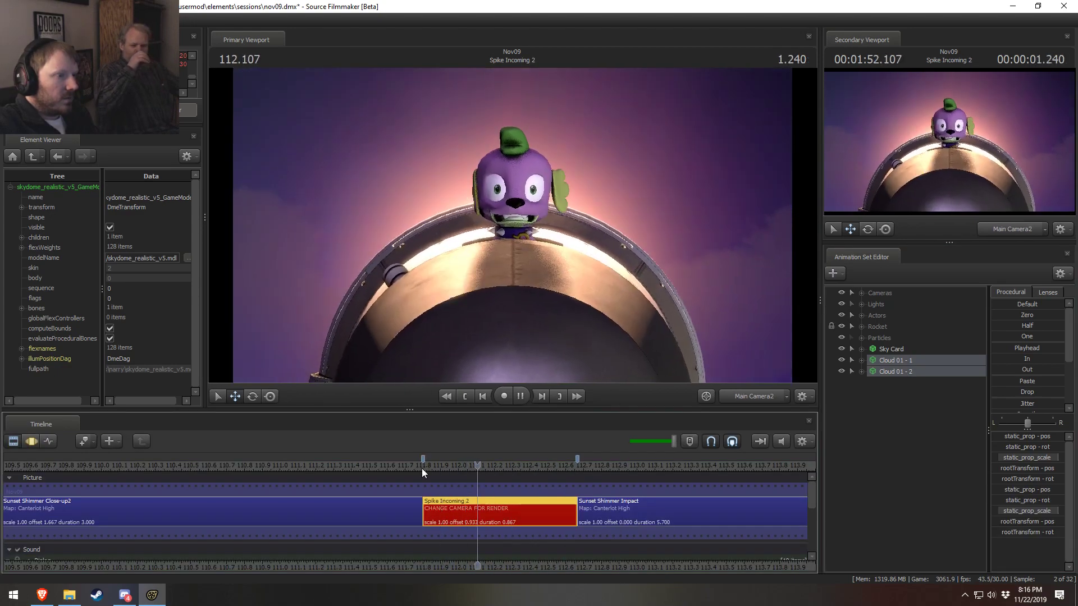
pyautogui.press('space')
pyautogui.press('space')
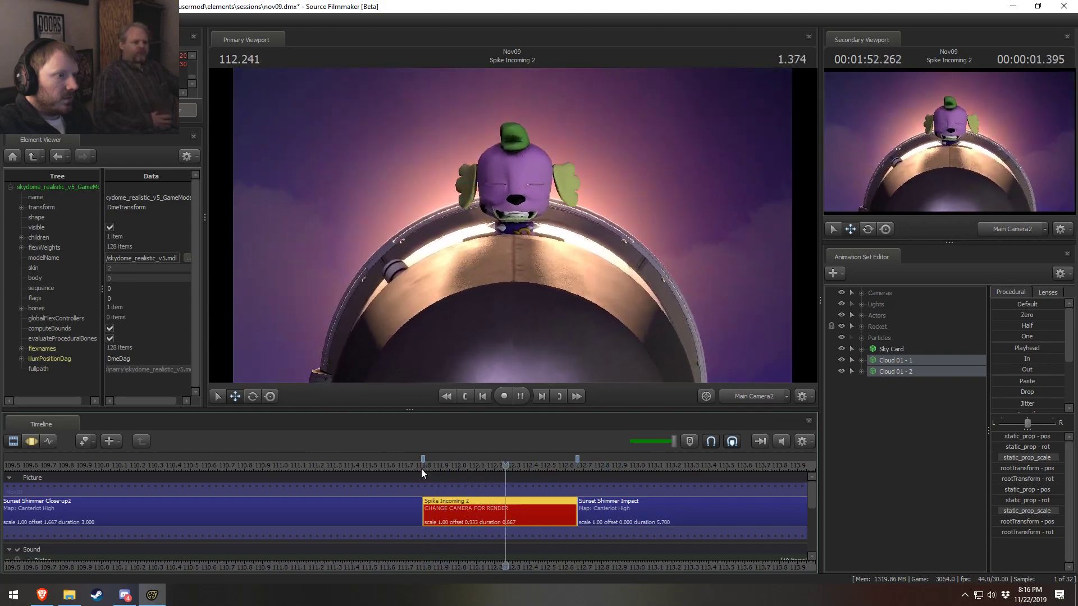
pyautogui.press('space')
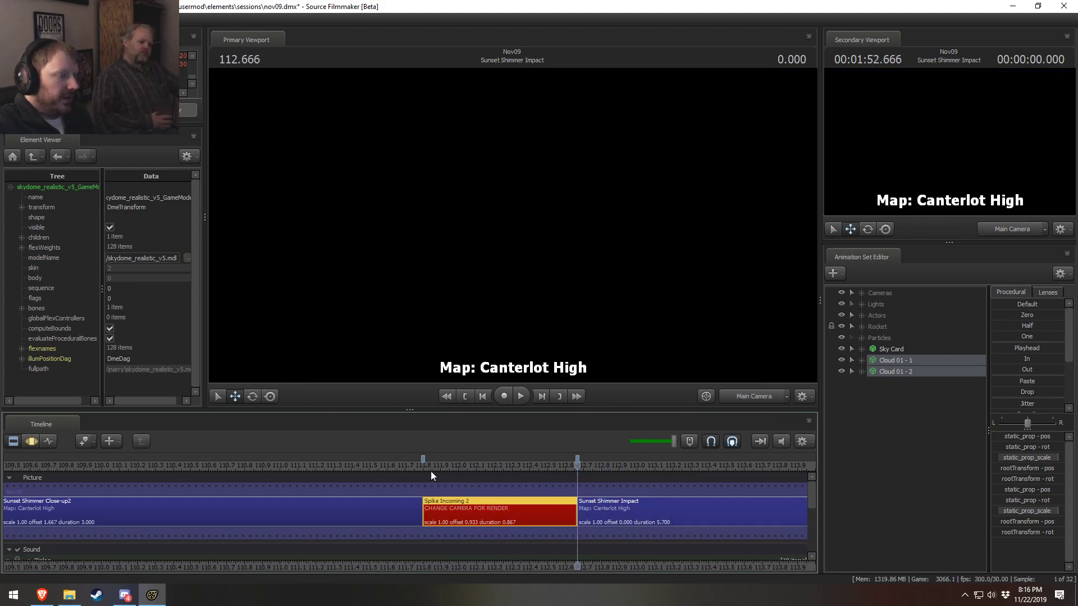
pyautogui.press('space')
pyautogui.click(433, 471)
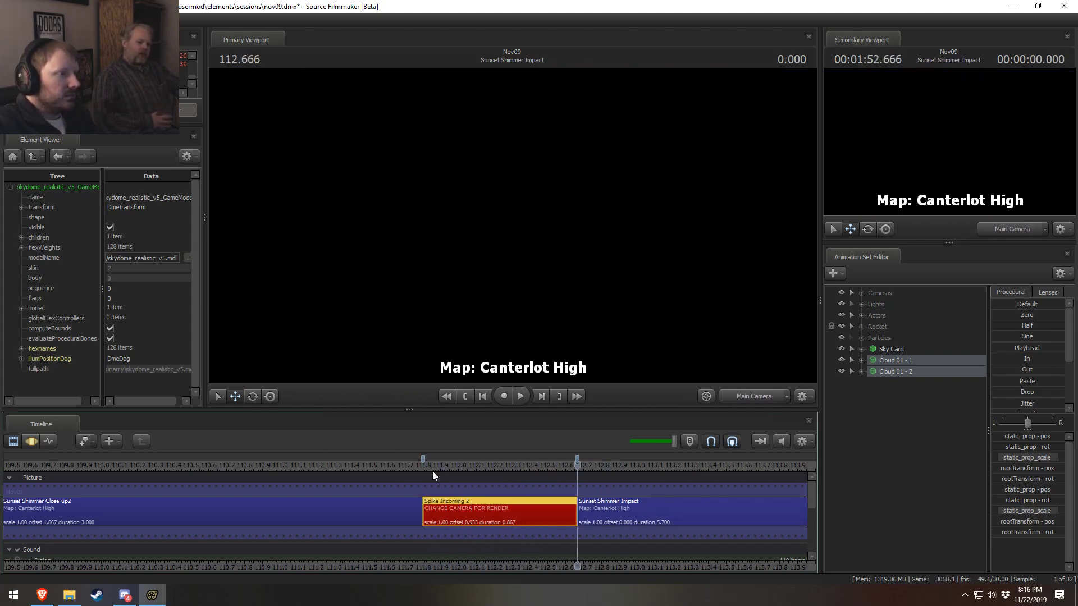
# Duplicate the Cloud 01 - 1 animation set by copying and pasting it within Spike Incoming 2
pyautogui.click(905, 364)
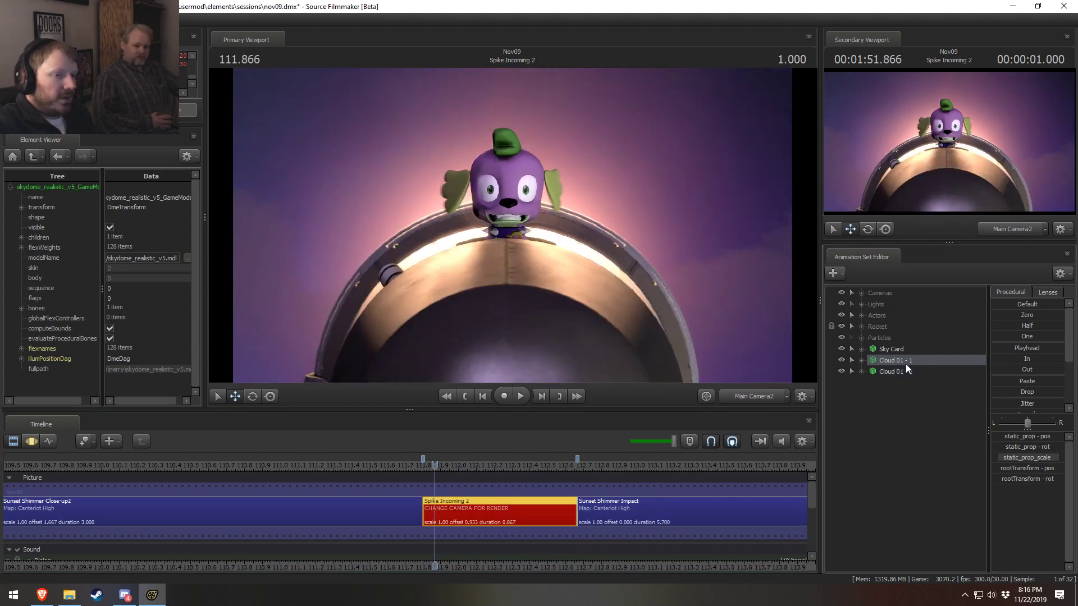
pyautogui.rightClick(905, 364)
pyautogui.click(929, 381)
pyautogui.rightClick(891, 420)
pyautogui.click(918, 479)
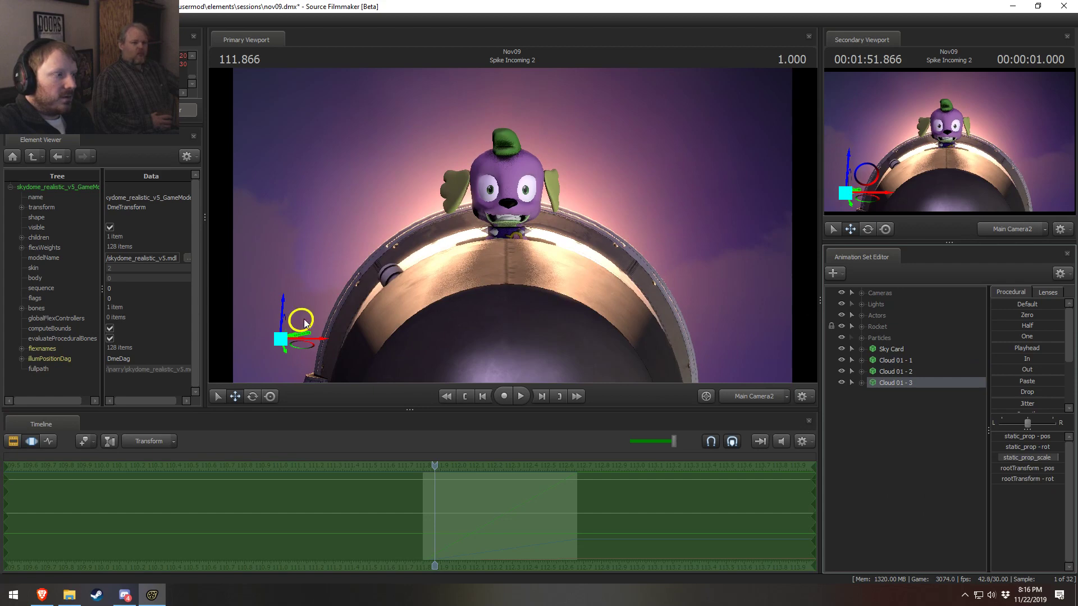
# Move Cloud 01 - 3 from beside the rocket to the sky above Spike Dog's head and preview the shot
pyautogui.moveTo(305, 324); pyautogui.dragTo(379, 128)
pyautogui.press('e')
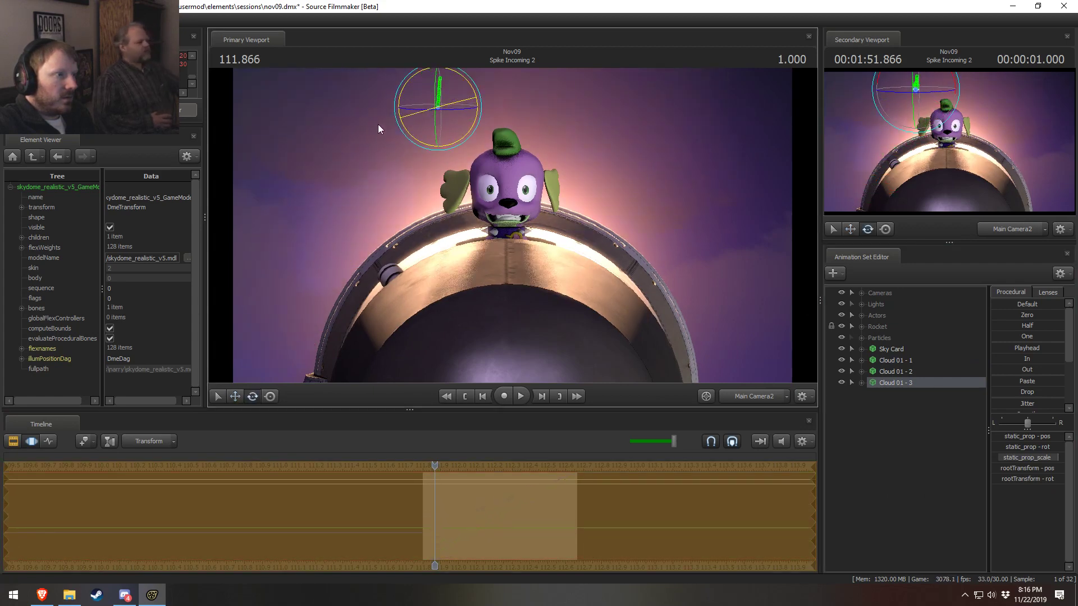
pyautogui.press('w')
pyautogui.moveTo(466, 95); pyautogui.dragTo(519, 5)
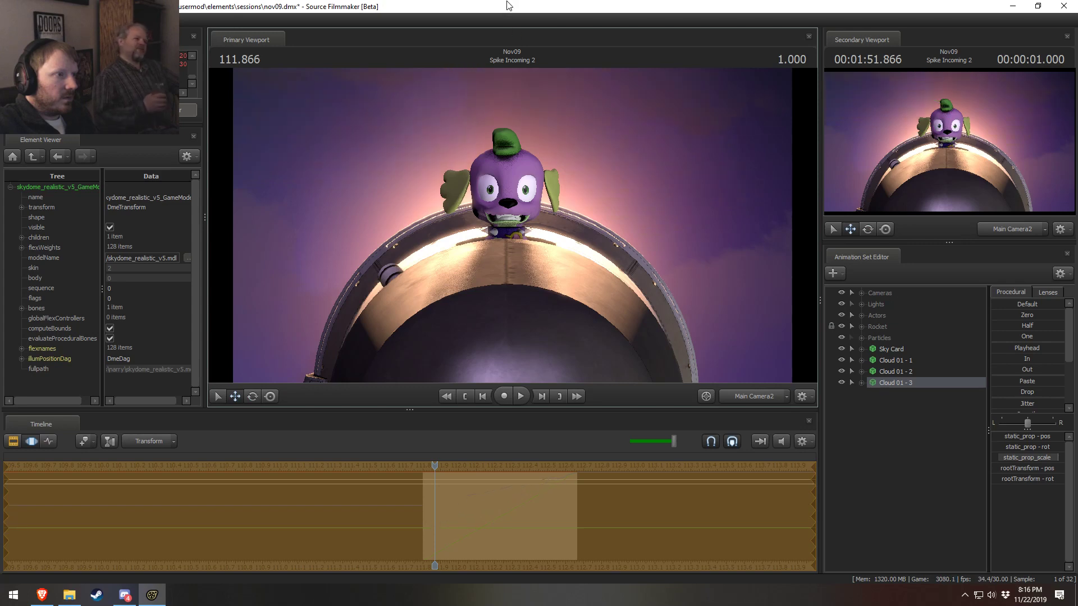
pyautogui.press('space')
pyautogui.press('space')
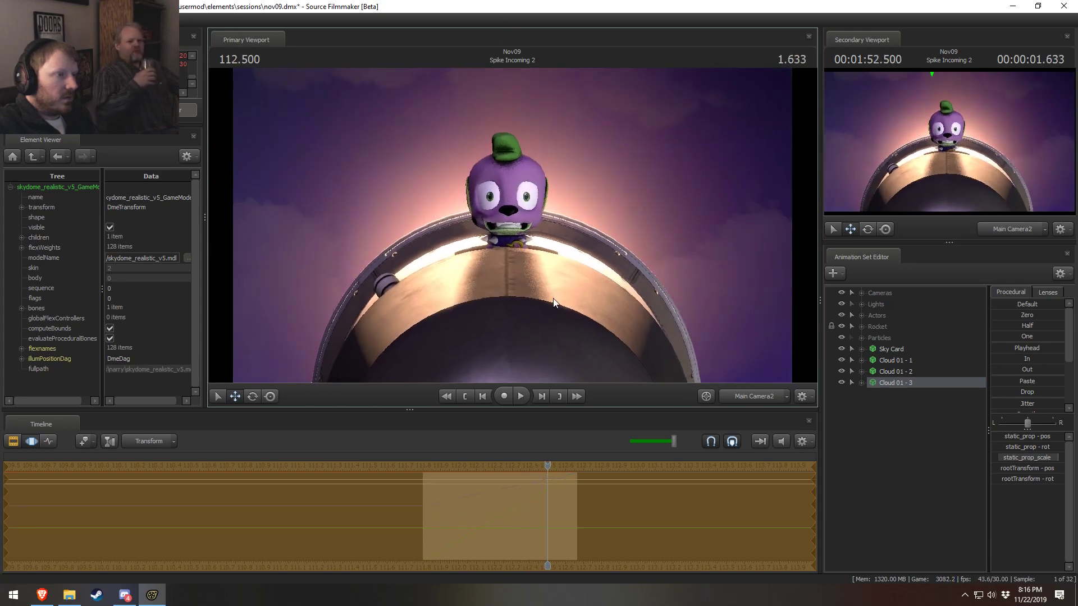
# Undo the last cloud moves, redo the first one, and reposition Cloud 01 - 3 just above the camera frame
pyautogui.hotkey('ctrl', 'z')
pyautogui.hotkey('ctrl', 'z')
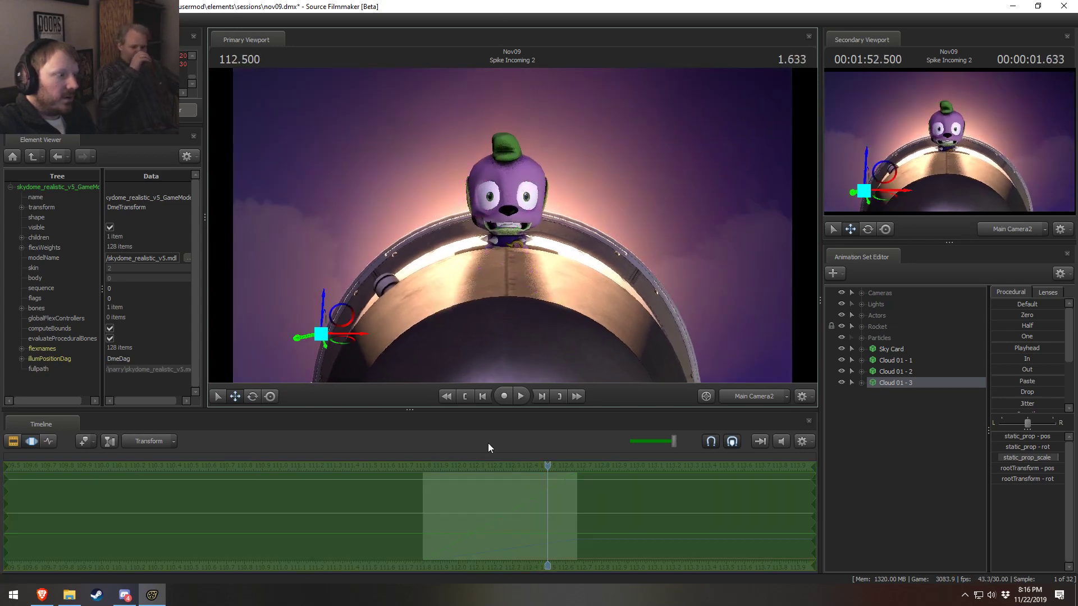
pyautogui.hotkey('ctrl', 'y')
pyautogui.moveTo(446, 105); pyautogui.dragTo(534, 62)
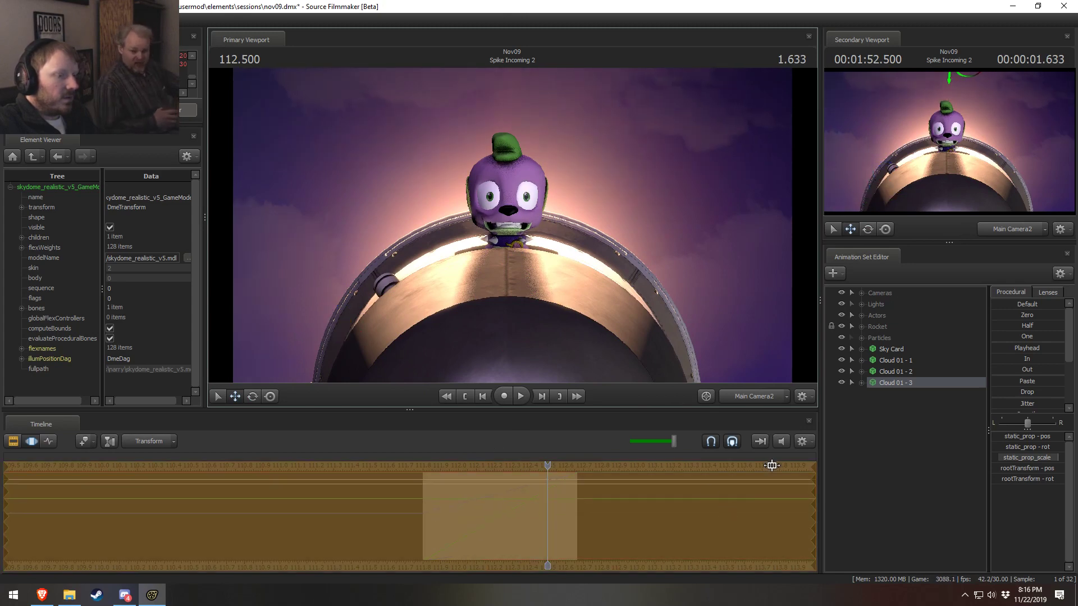
# Animate Cloud 01 - 3 moving above Spike Dog's head, using a time selection ramped across the shot and the Work Camera view
pyautogui.click(771, 465)
pyautogui.click(758, 396)
pyautogui.moveTo(724, 337); pyautogui.dragTo(715, 249)
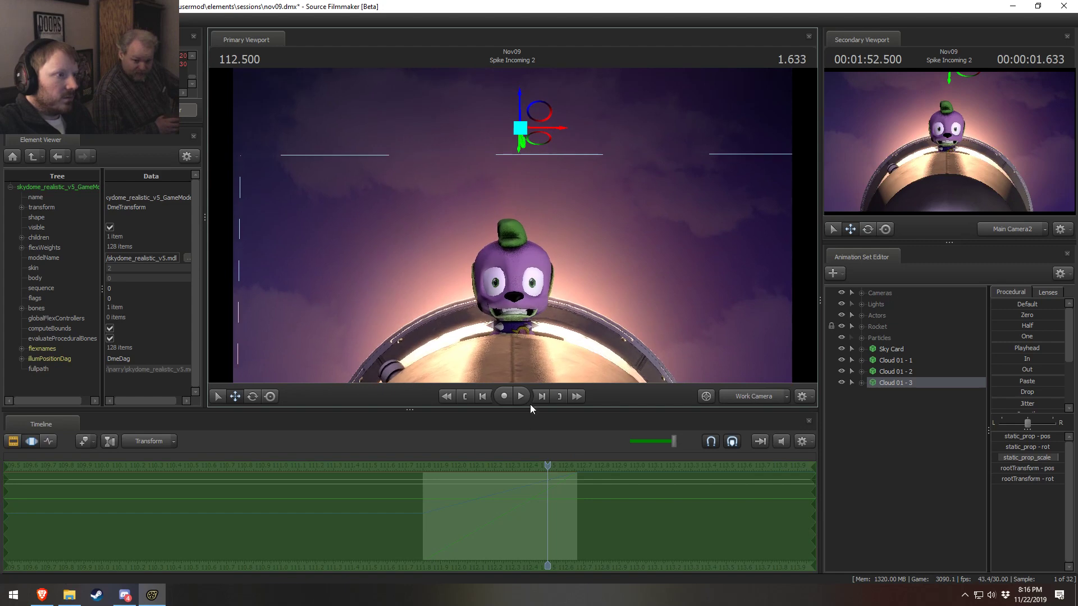
pyautogui.keyDown('shift'); pyautogui.click(573, 503); pyautogui.keyUp('shift')
pyautogui.keyDown('shift'); pyautogui.doubleClick(746, 493); pyautogui.keyUp('shift')
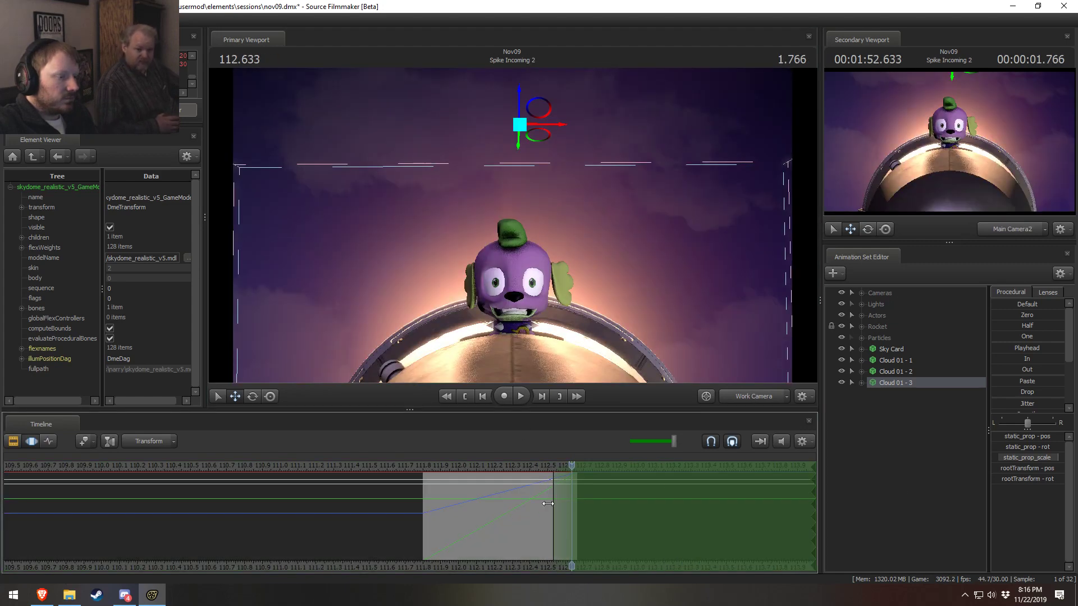
pyautogui.moveTo(552, 502); pyautogui.dragTo(416, 499)
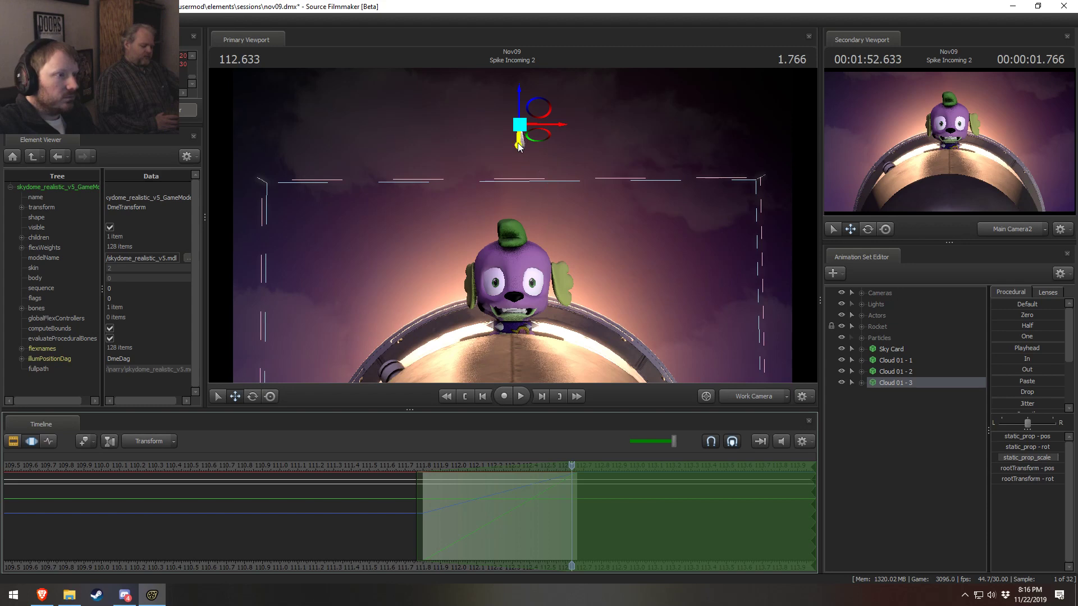
pyautogui.moveTo(518, 145); pyautogui.dragTo(534, 166)
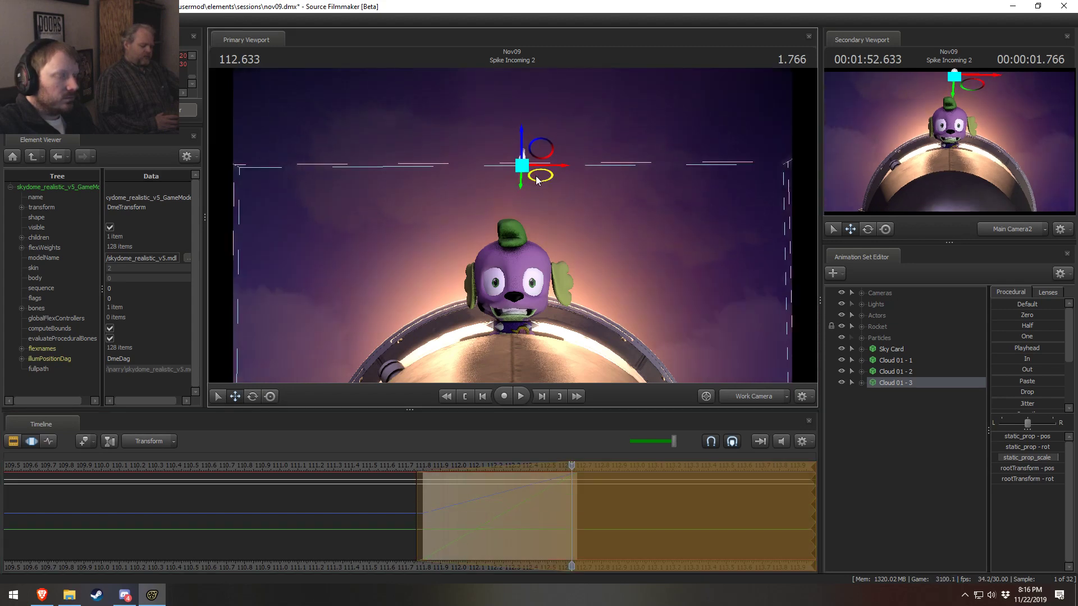
pyautogui.click(524, 531)
# Play back Spike Incoming 2 repeatedly from its start to review the third cloud's motion
pyautogui.press('F2')
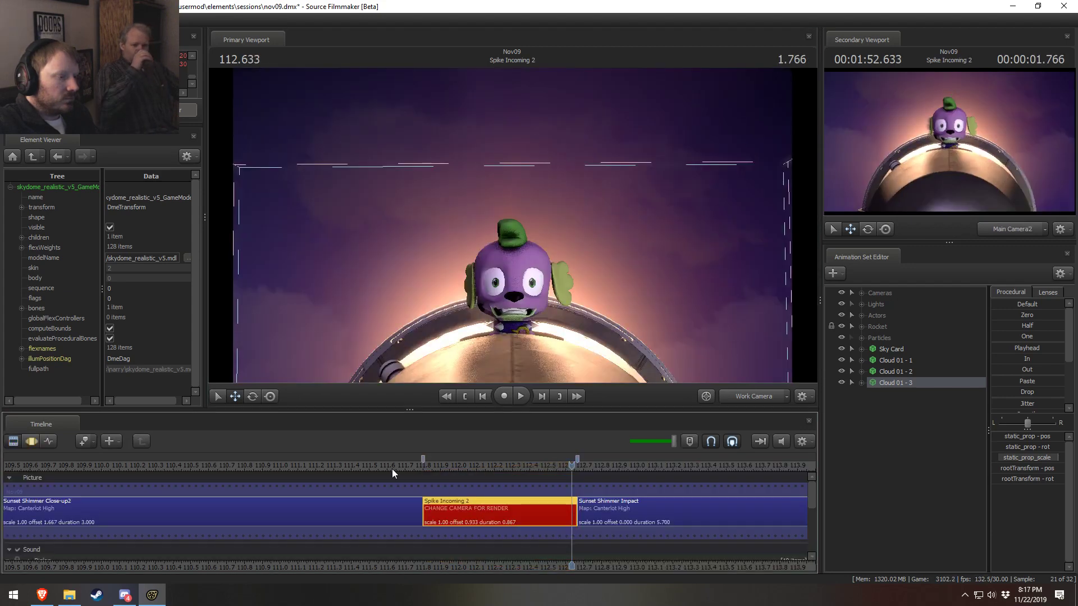
pyautogui.click(428, 469)
pyautogui.press('space')
pyautogui.press('space')
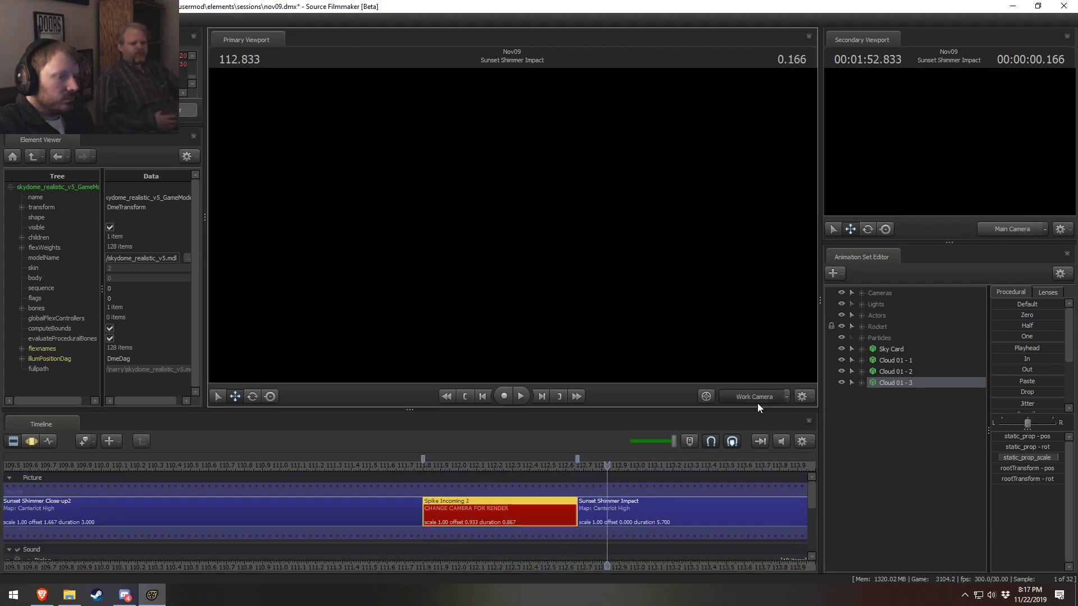
pyautogui.click(433, 469)
pyautogui.press('space')
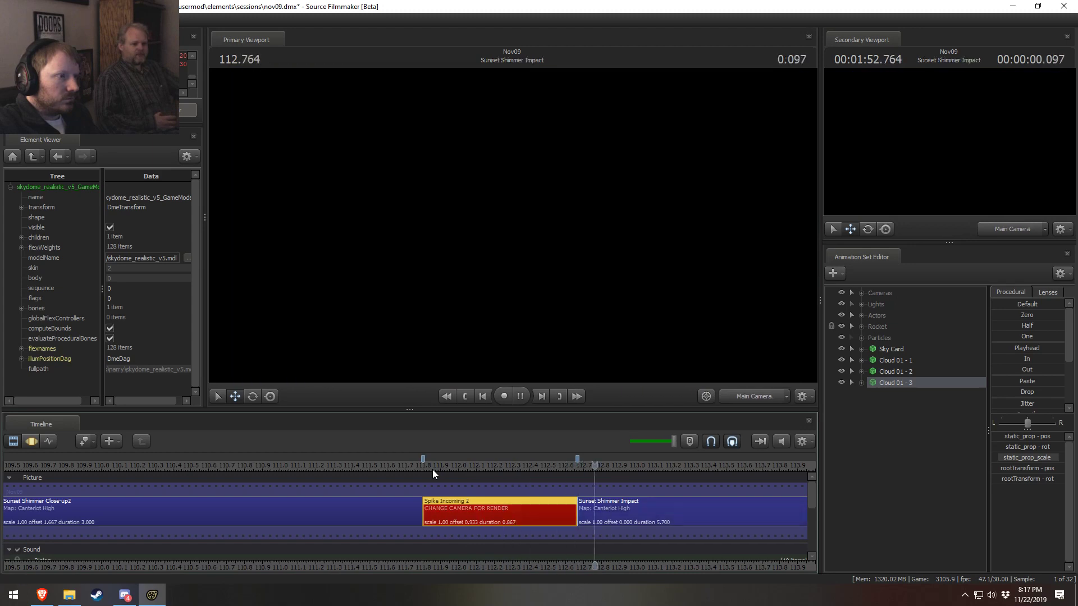
pyautogui.press('space')
pyautogui.click(415, 465)
pyautogui.press('space')
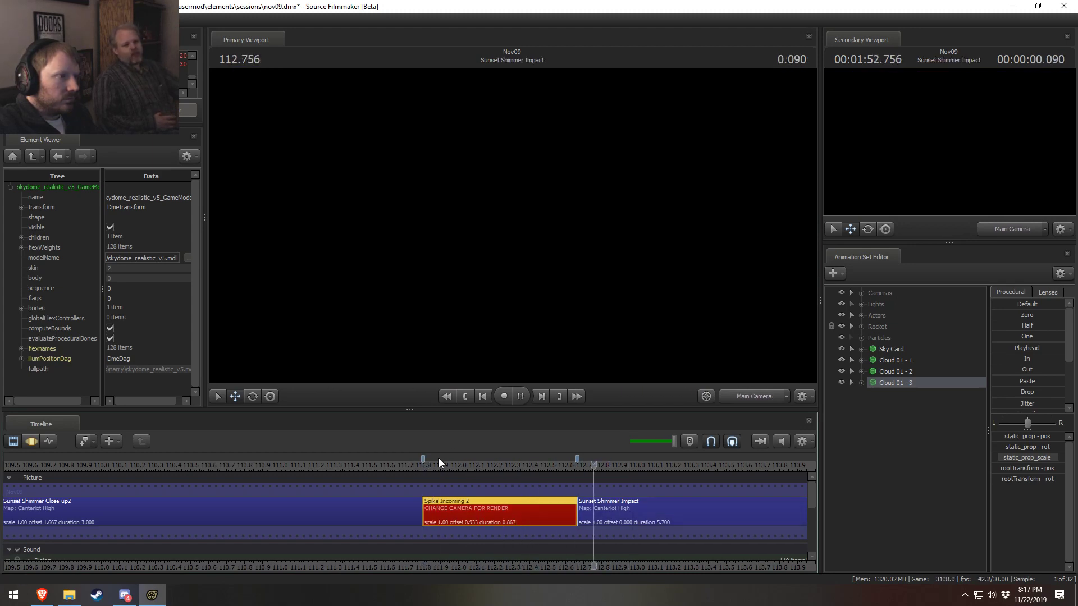
# Reposition Cloud 01 - 3 across the entire time range using the Work Camera view, and preview the shot
pyautogui.click(398, 469)
pyautogui.press('space')
pyautogui.press('space')
pyautogui.press('F3')
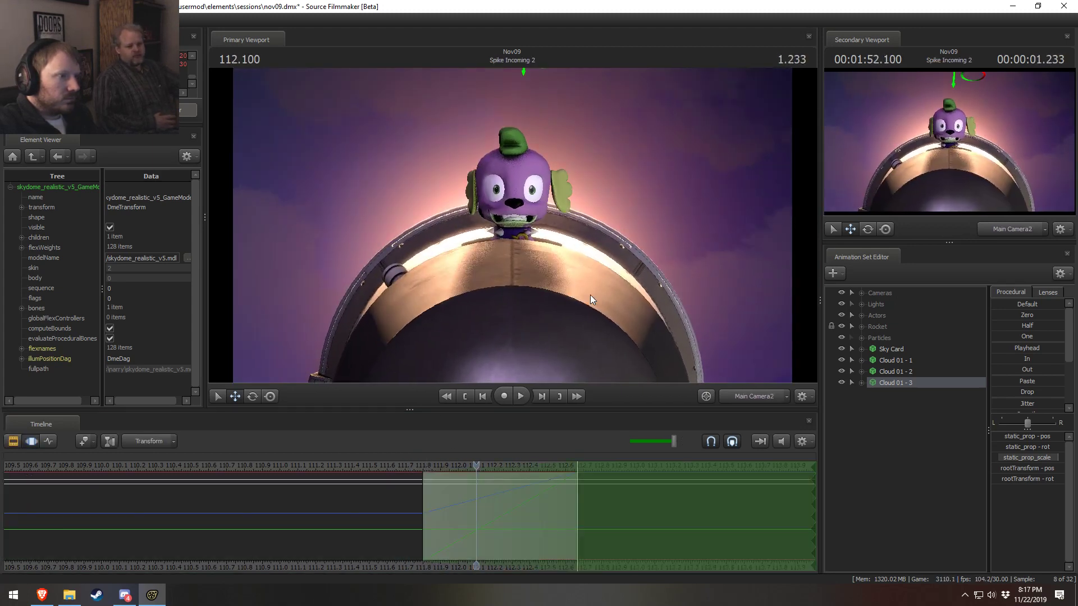
pyautogui.click(751, 400)
pyautogui.hotkey('ctrl', 'a')
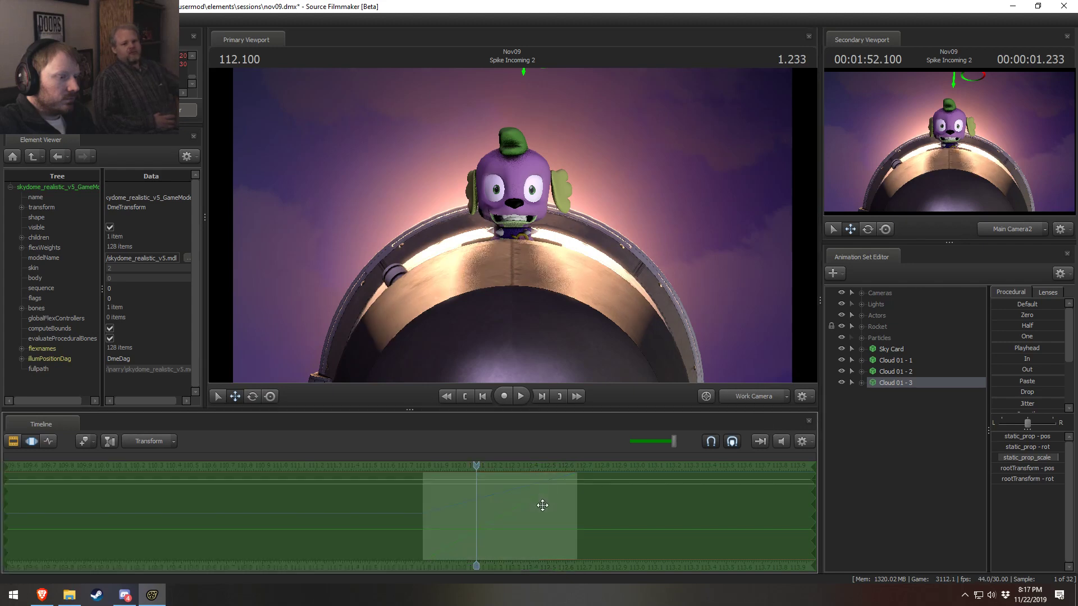
pyautogui.press('s')
pyautogui.moveTo(522, 281); pyautogui.dragTo(488, 221)
pyautogui.click(593, 225)
pyautogui.press('e')
pyautogui.press('space')
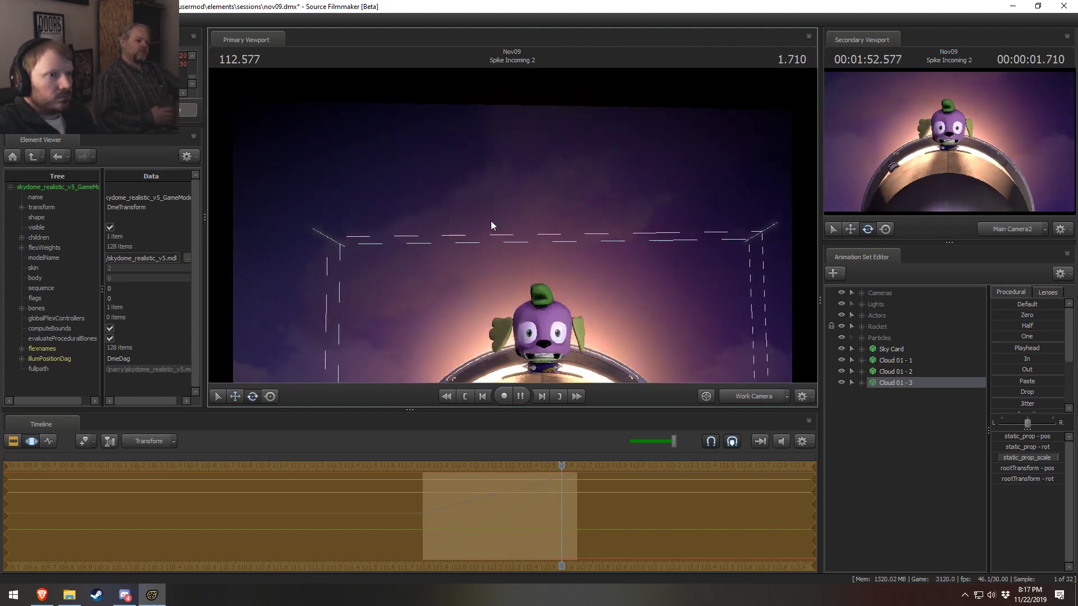
pyautogui.press('space')
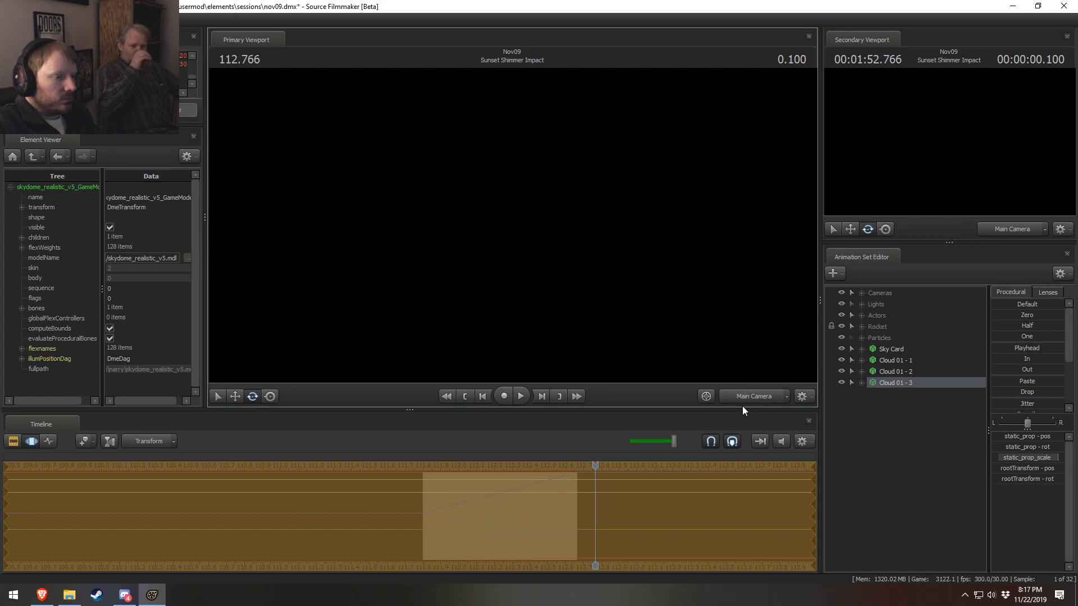
# Replay Spike Incoming 2 from near its start and delete Cloud 01 - 3 from the animation sets
pyautogui.press('F2')
pyautogui.click(428, 464)
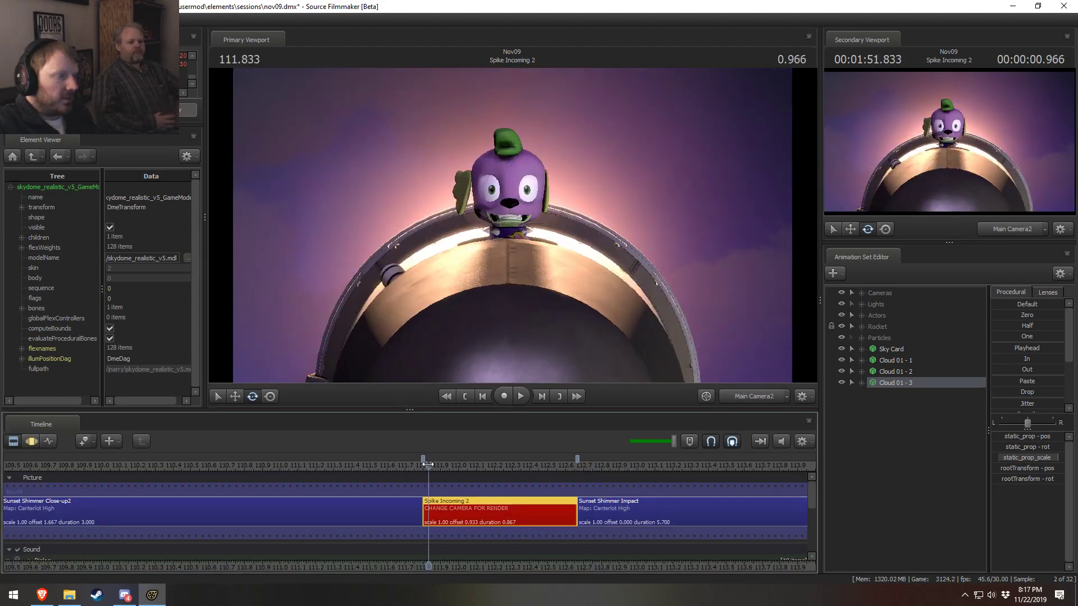
pyautogui.press('space')
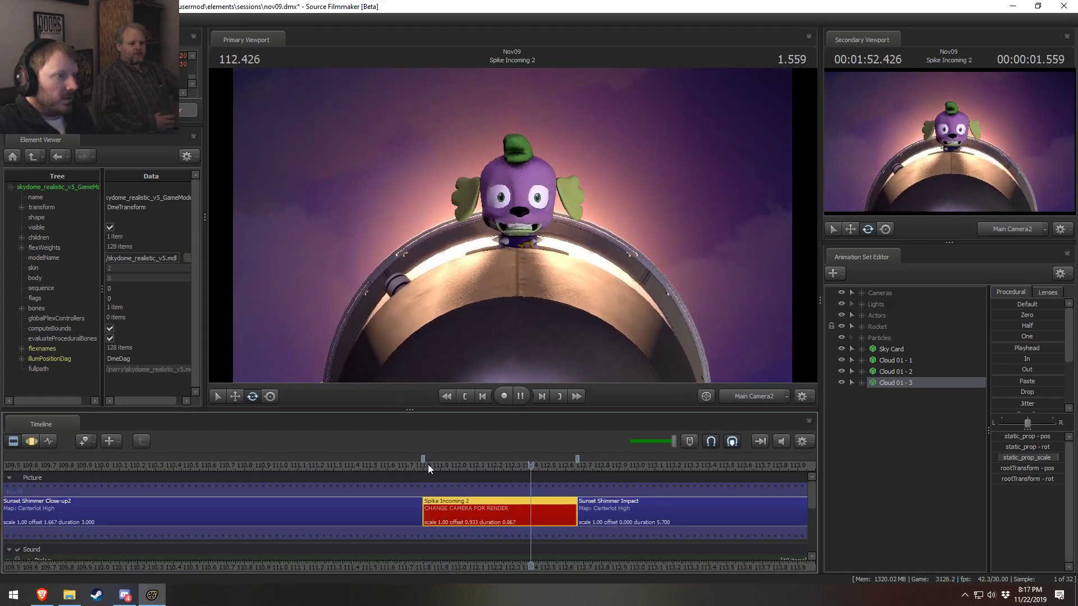
pyautogui.press('space')
pyautogui.rightClick(901, 383)
pyautogui.click(924, 408)
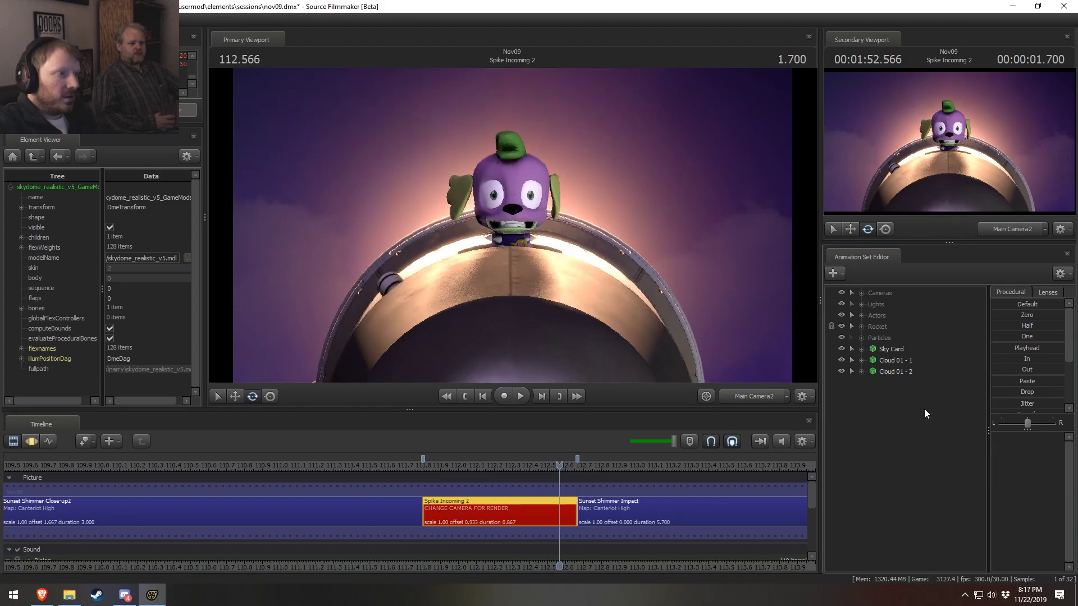
# Play back Spike Incoming 2 with only the two remaining clouds to review the sky
pyautogui.press('space')
pyautogui.click(426, 466)
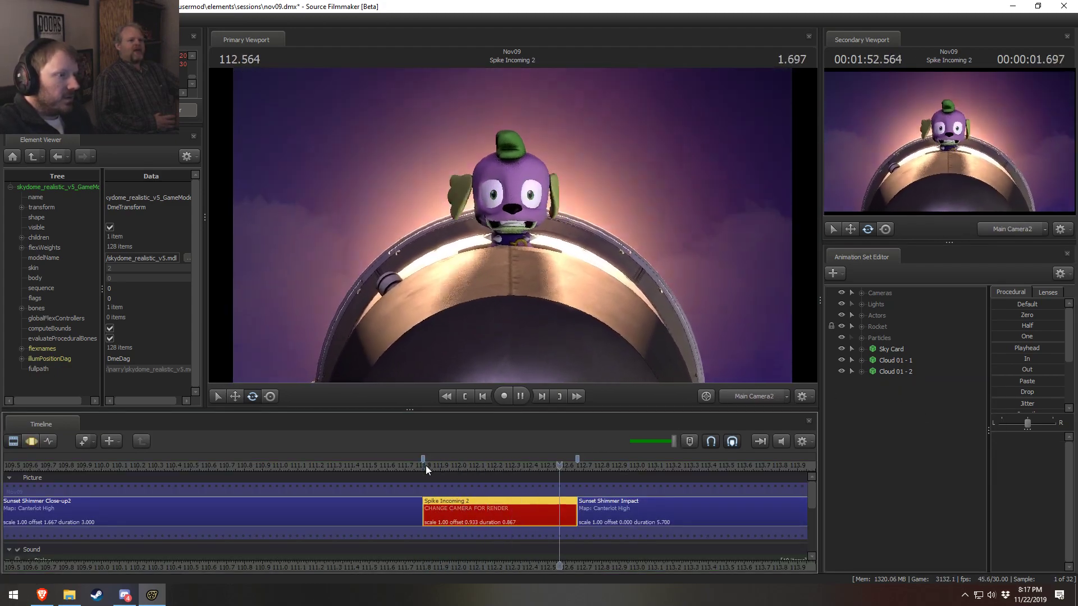
pyautogui.press('F3')
pyautogui.press('space')
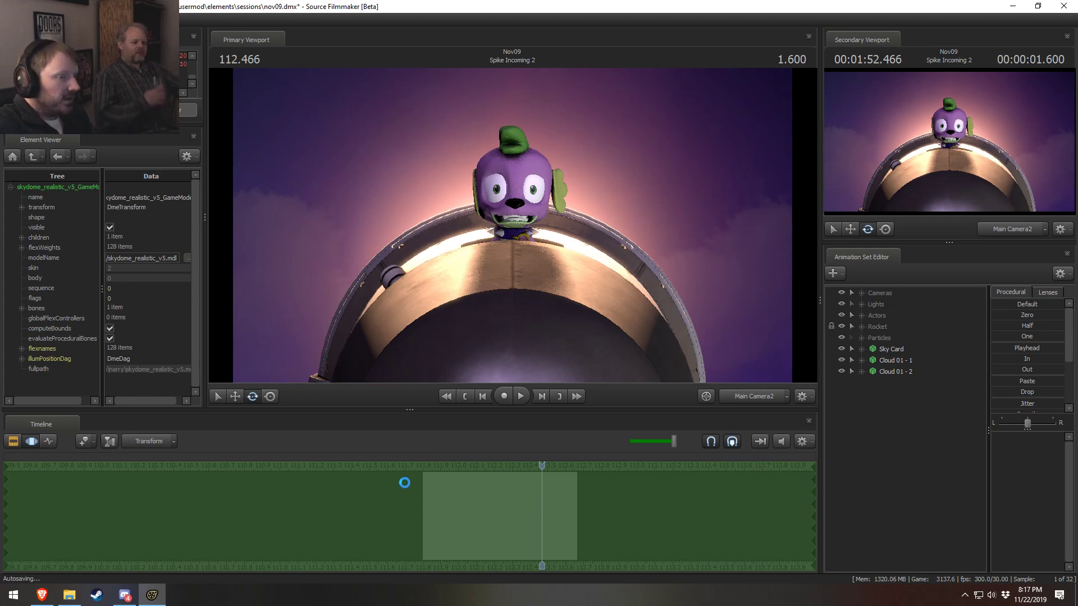
pyautogui.press('space')
pyautogui.press('F2')
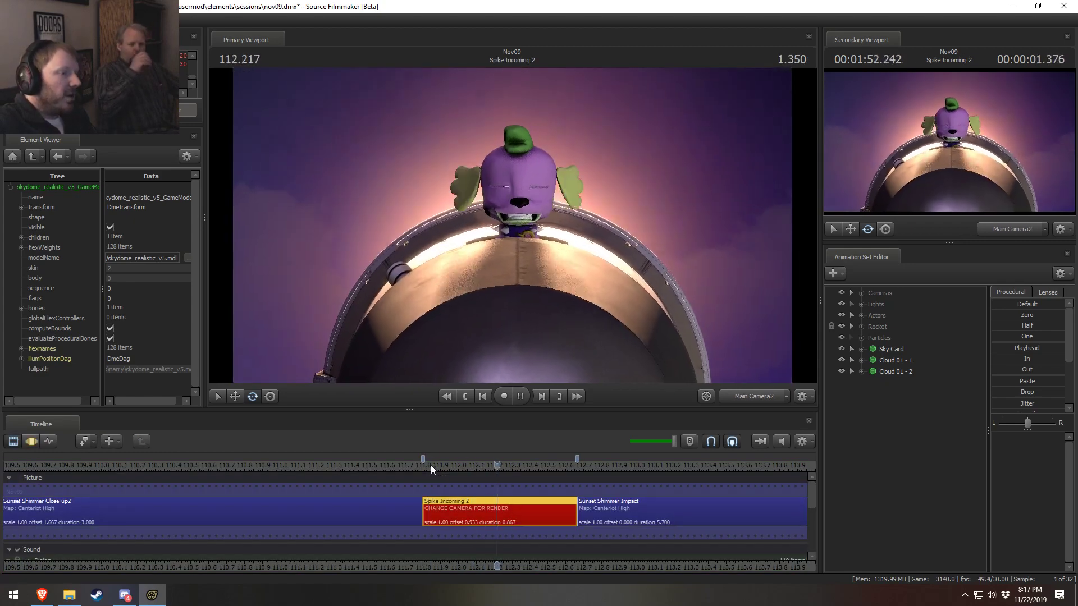
pyautogui.press('space')
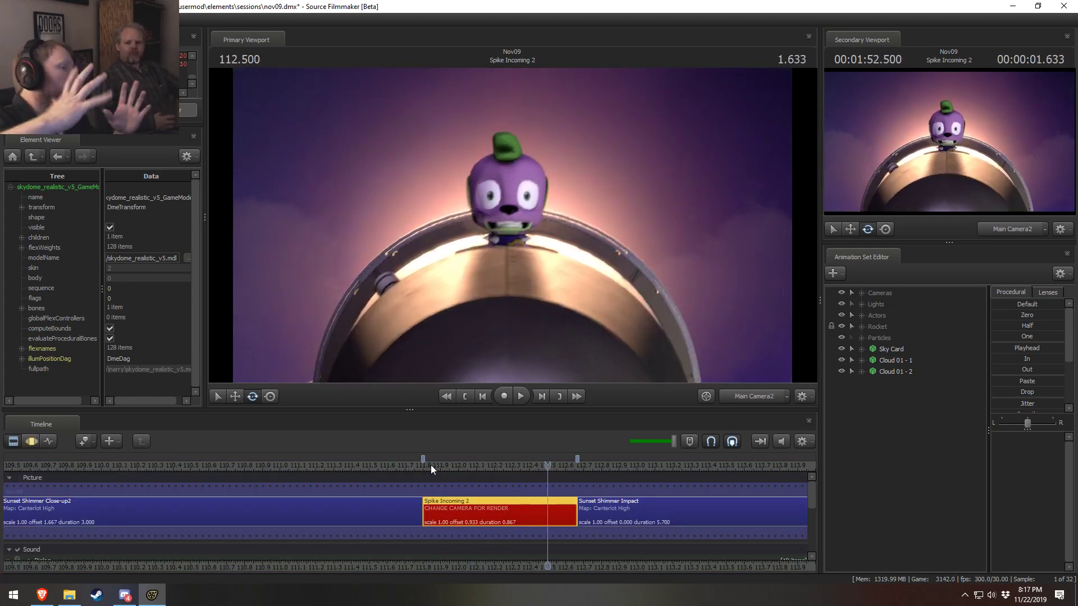
# Expand the Cameras group and adjust the focal distance of Main Camera (SHAKE NOT FINAL)
pyautogui.click(857, 292)
pyautogui.click(908, 305)
pyautogui.press('F3')
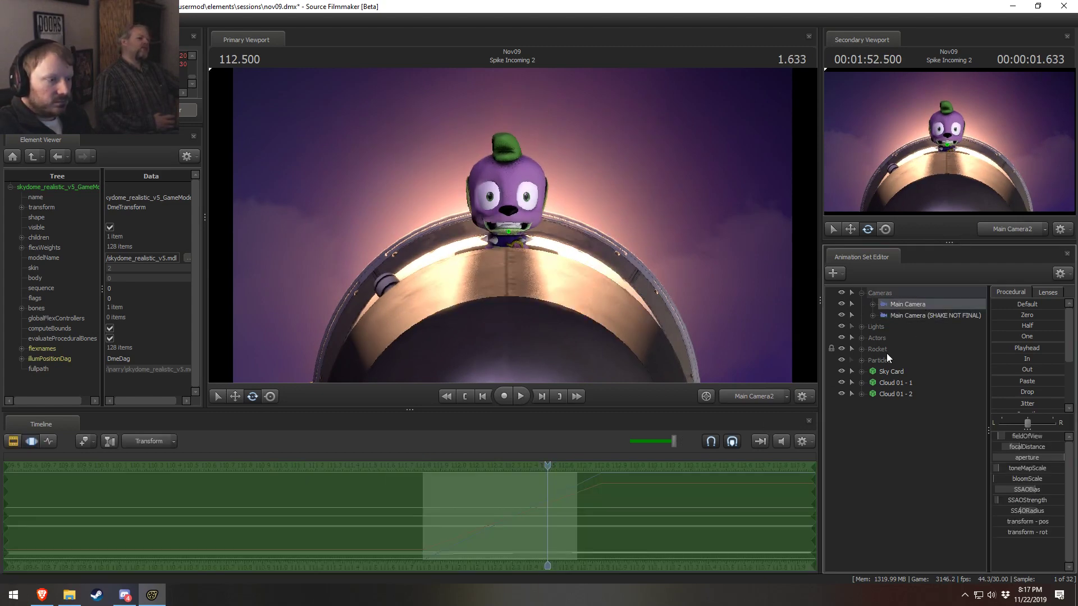
pyautogui.moveTo(1025, 449); pyautogui.dragTo(1061, 449)
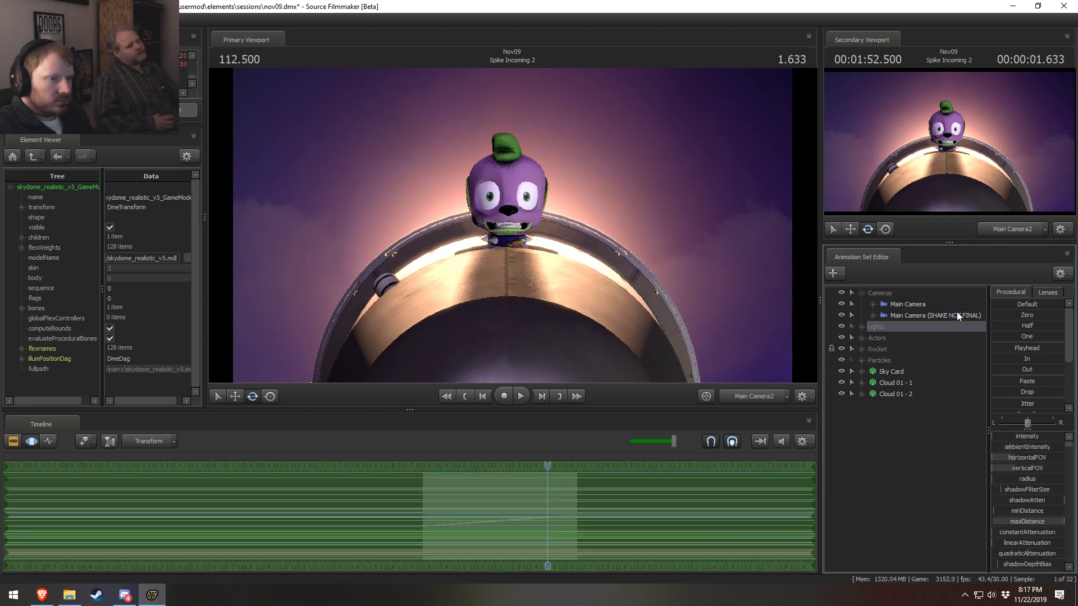
pyautogui.click(935, 315)
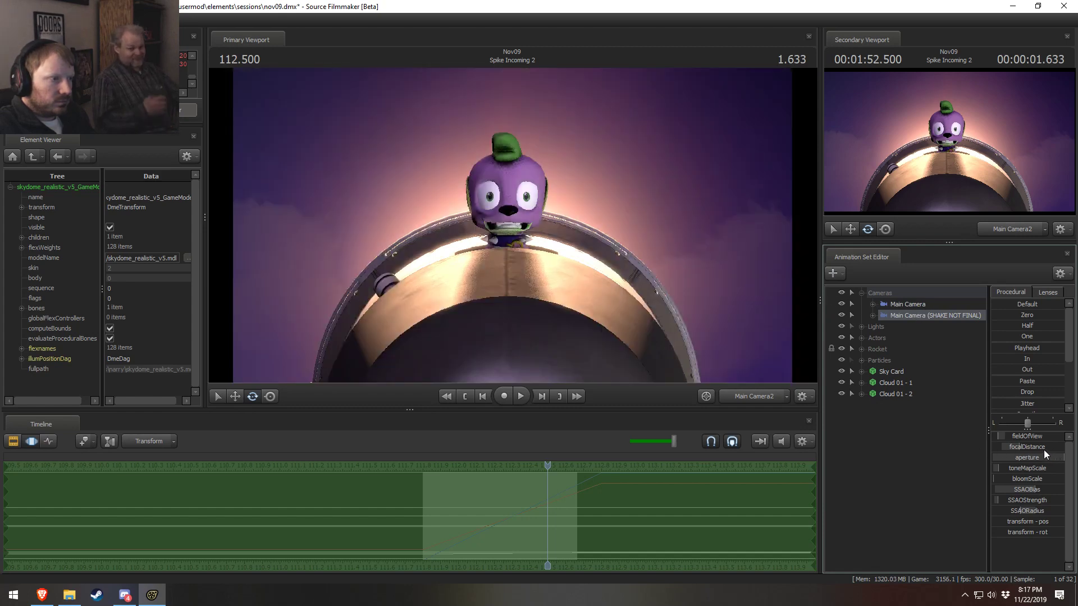
pyautogui.moveTo(1049, 447)
pyautogui.mouseDown()
pyautogui.moveTo(1061, 447)
pyautogui.moveTo(1043, 449)
pyautogui.mouseUp()
pyautogui.hotkey('ctrl', '1')
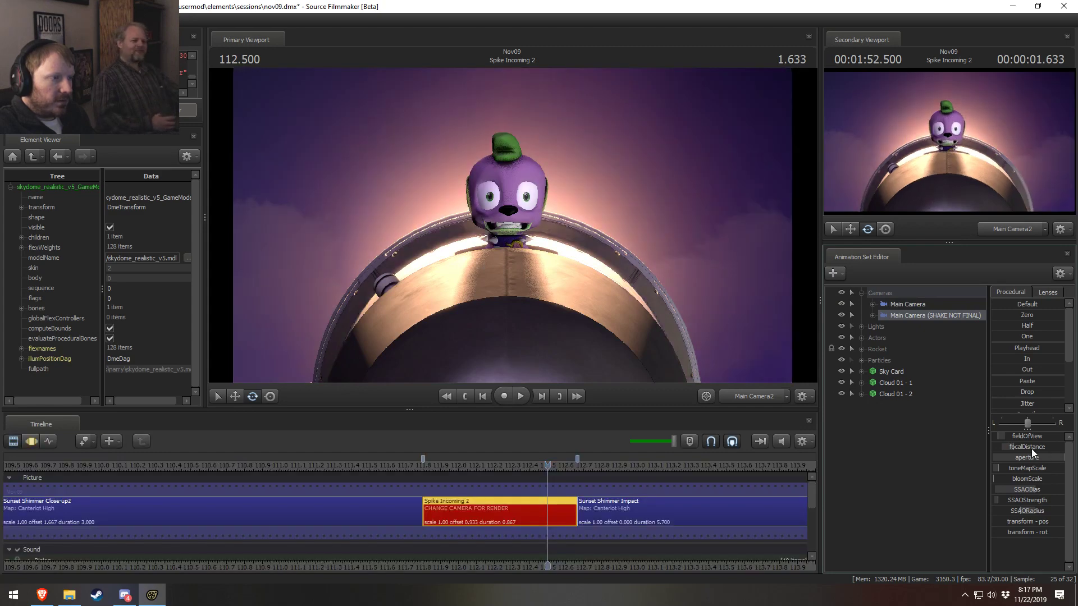
# Play back Spike Incoming 2 through the shaking camera to check its focus
pyautogui.press('space')
pyautogui.press('space')
pyautogui.hotkey('ctrl', '2')
pyautogui.press('F2')
pyautogui.click(436, 467)
pyautogui.press('space')
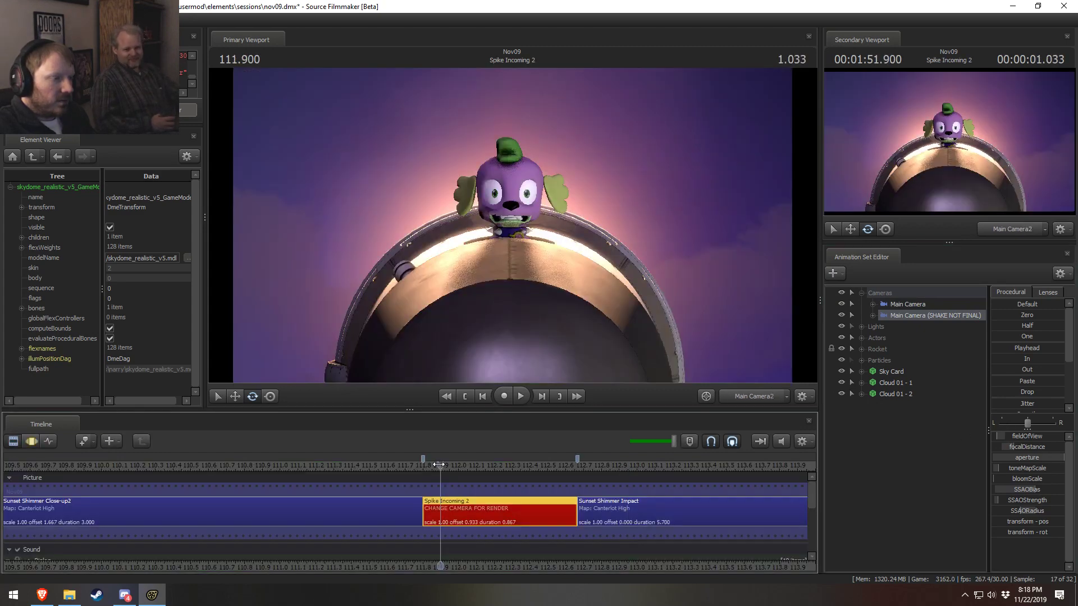
pyautogui.press('space')
pyautogui.hotkey('ctrl', '2')
pyautogui.press('space')
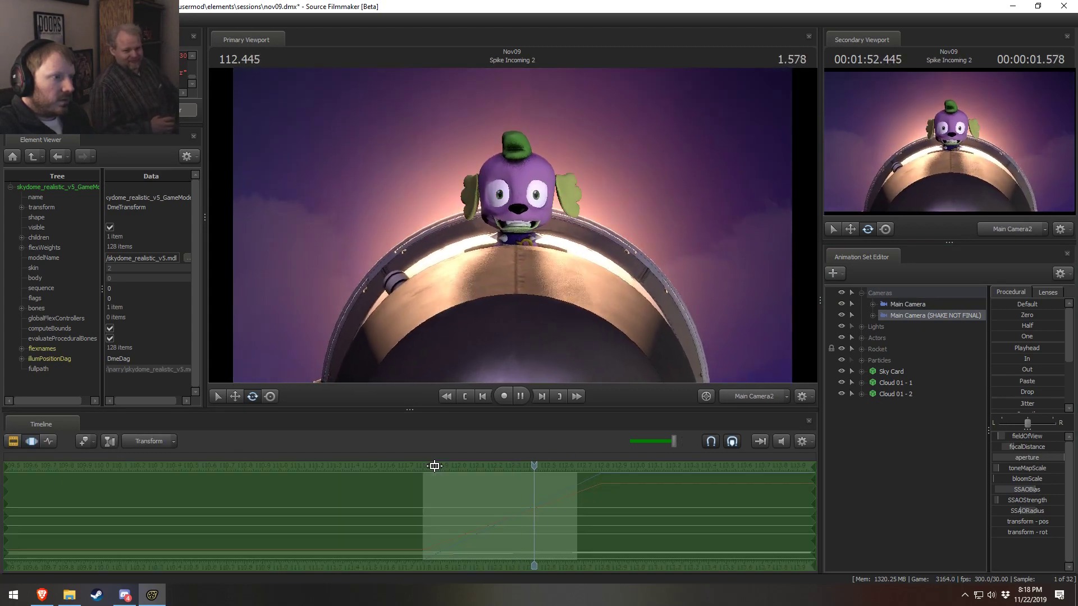
pyautogui.press('space')
pyautogui.press('F2')
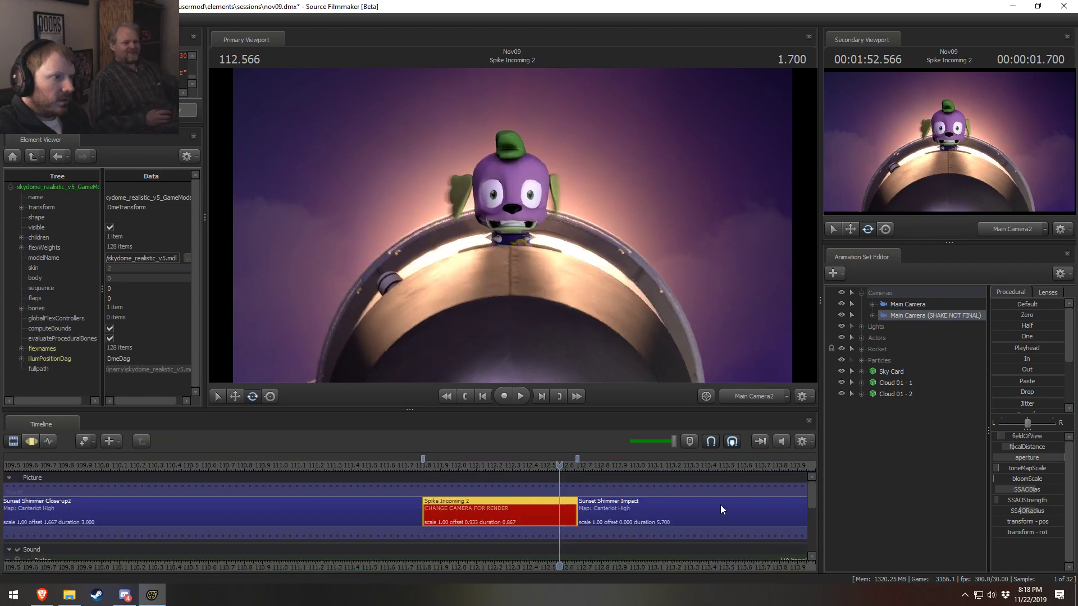
# Select Main Camera, preview the shot through it, and adjust its focal distance at 111.9 s
pyautogui.click(907, 305)
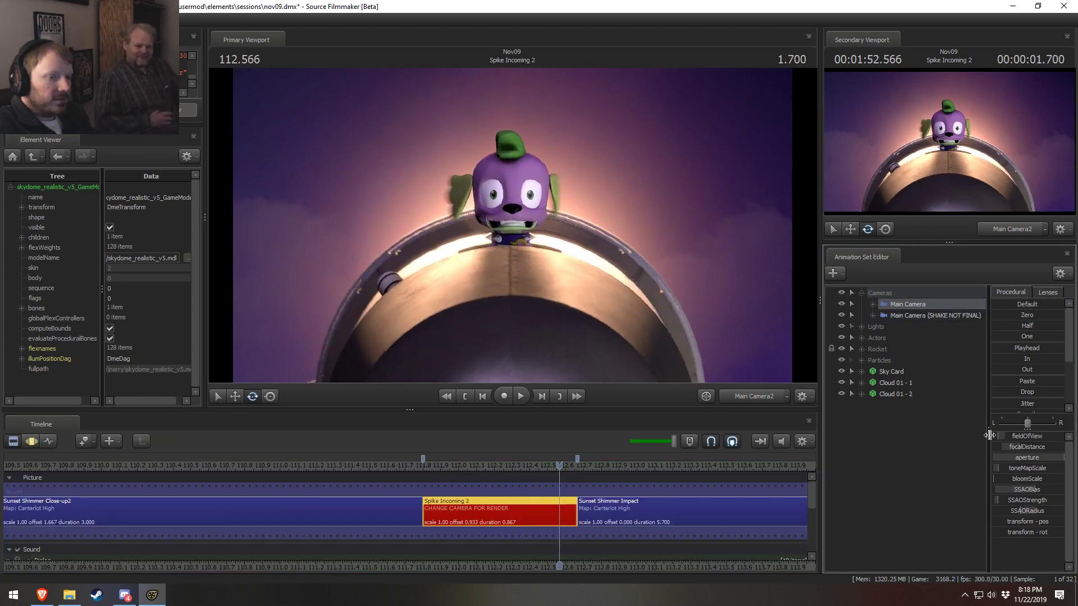
pyautogui.press('F3')
pyautogui.press('space')
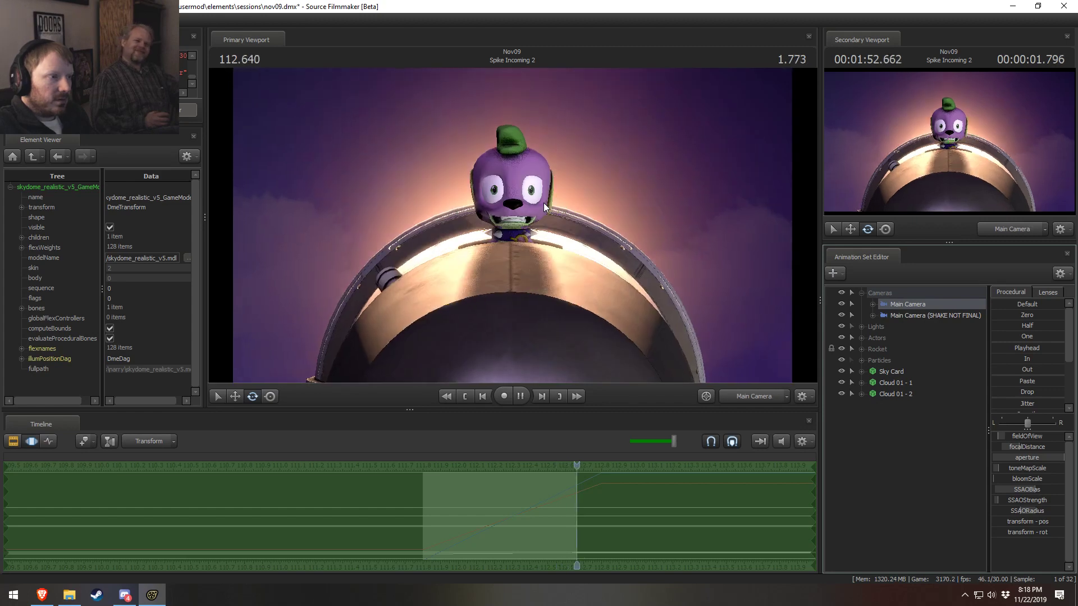
pyautogui.press('F2')
pyautogui.click(425, 465)
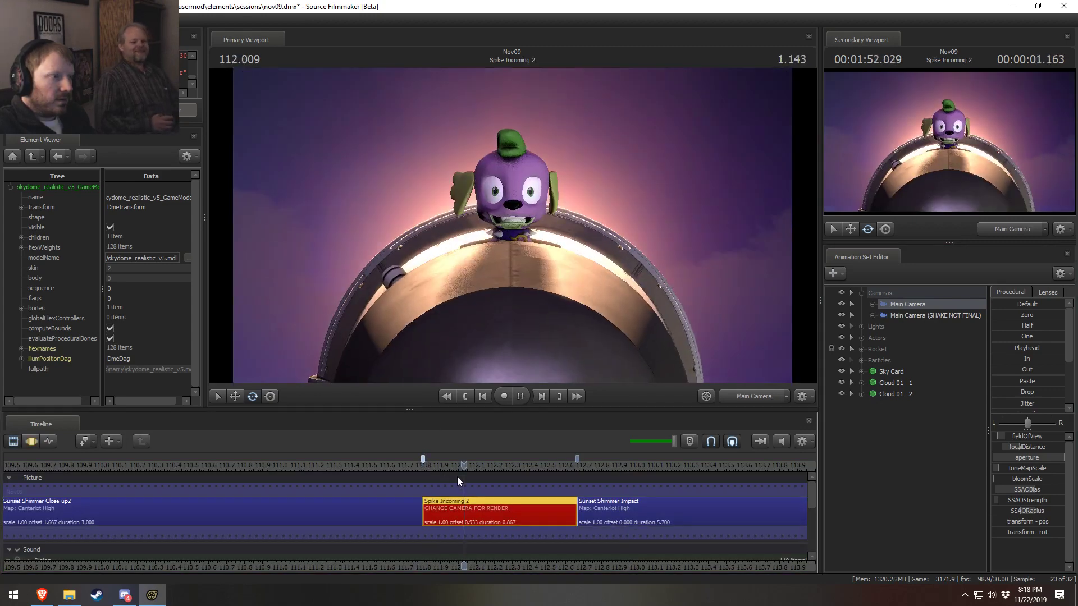
pyautogui.moveTo(430, 465); pyautogui.dragTo(440, 465)
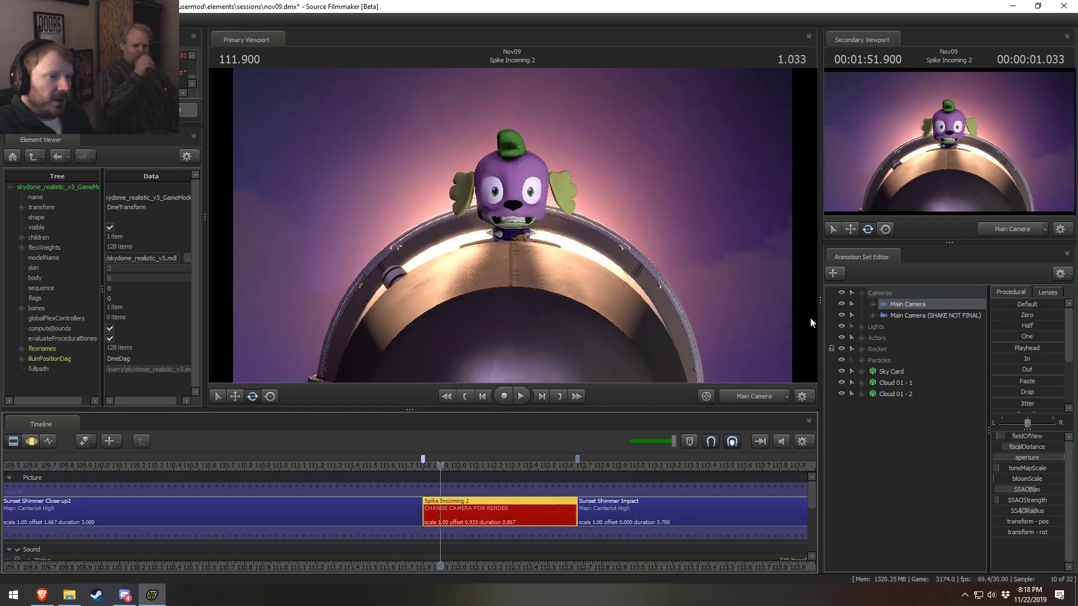
pyautogui.click(1027, 447)
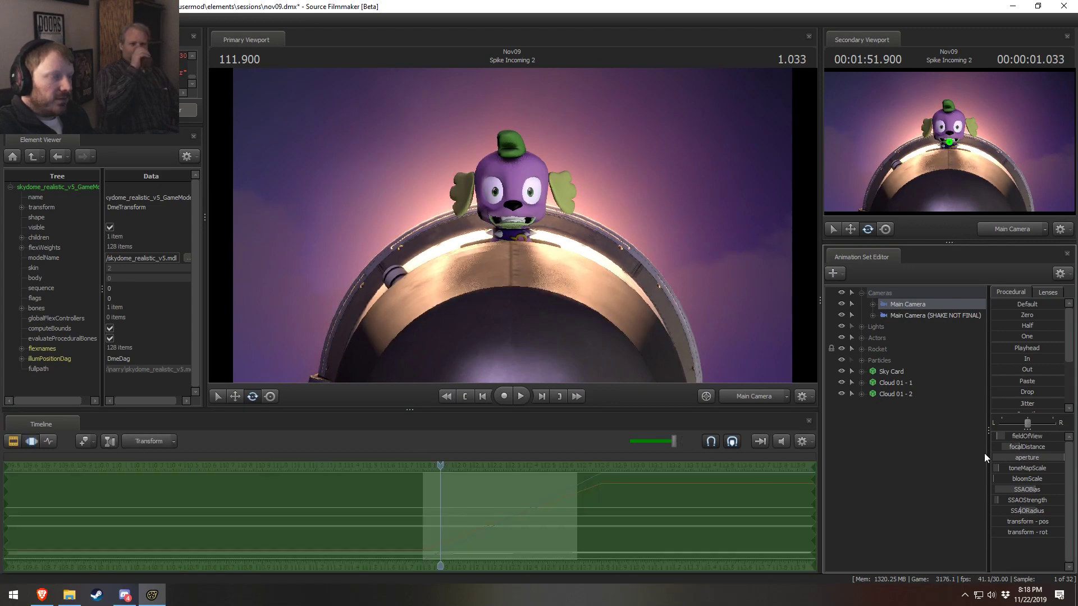
pyautogui.moveTo(1032, 448); pyautogui.dragTo(1013, 448)
pyautogui.press('F2')
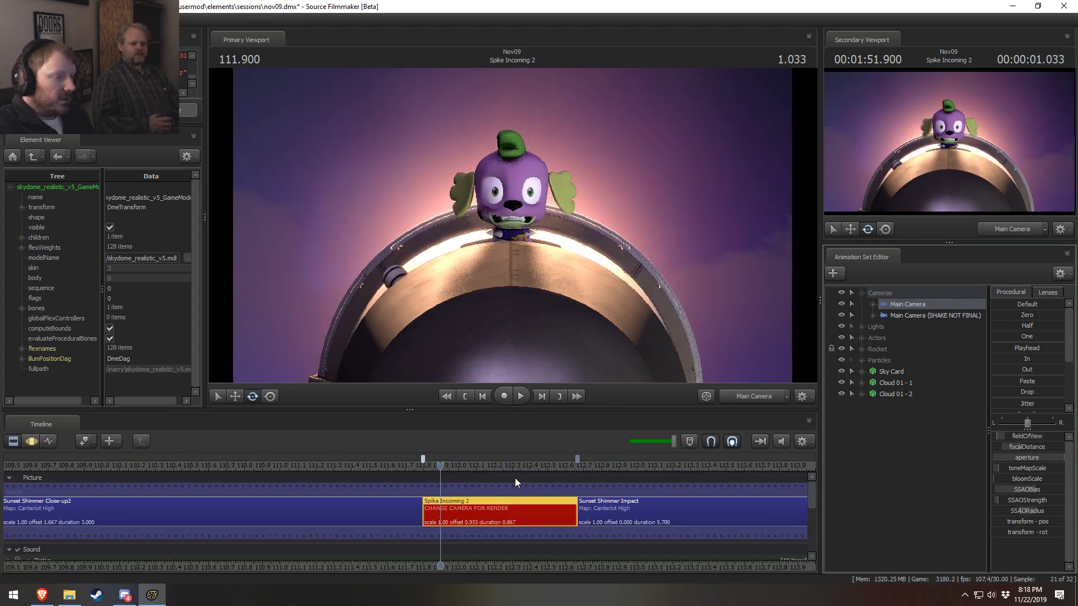
# Move the playhead to 112.1 s and turn on the focal distance overlay in the primary viewport
pyautogui.press('F3')
pyautogui.press('c')
pyautogui.press('F2')
pyautogui.press('F3')
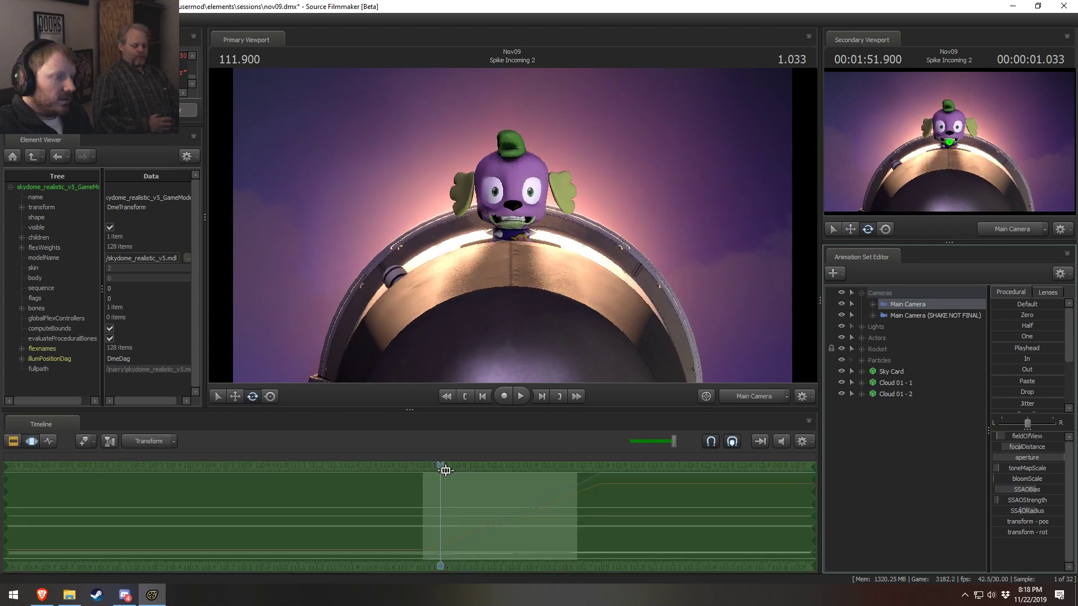
pyautogui.moveTo(435, 465); pyautogui.dragTo(476, 465)
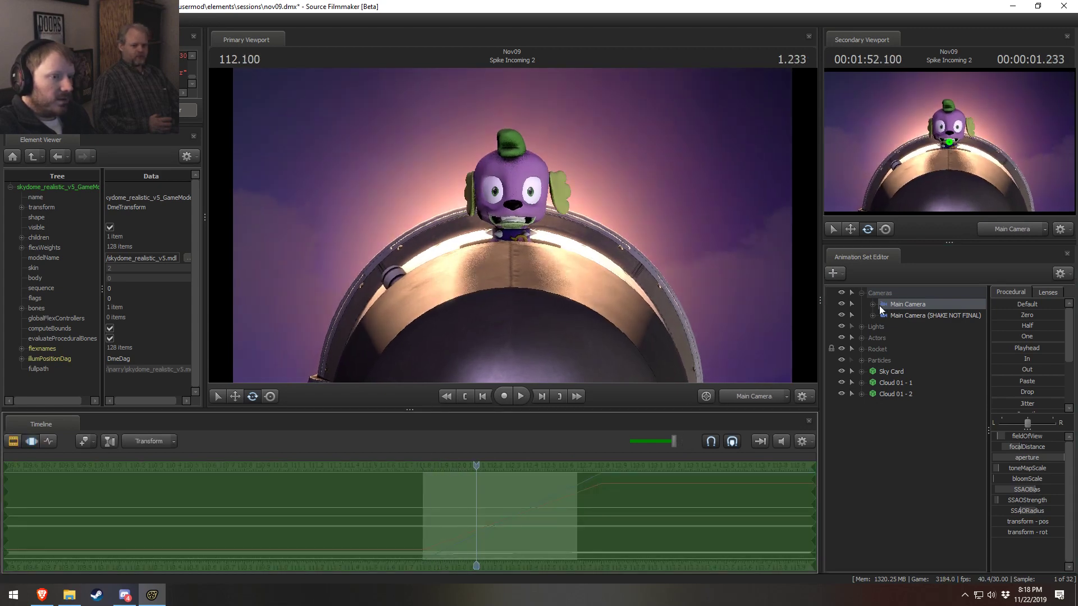
pyautogui.rightClick(687, 264)
pyautogui.moveTo(724, 305)
pyautogui.click(793, 305)
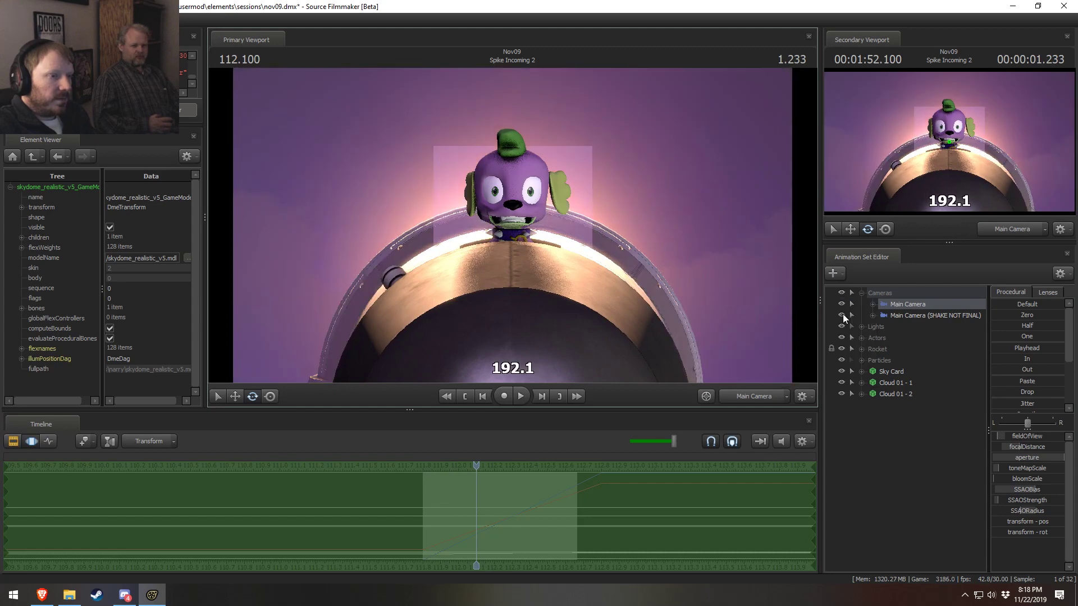
# Widen the slider area and set Main Camera (SHAKE NOT FINAL)'s focal distance to about 171.8 over the whole time range
pyautogui.click(902, 315)
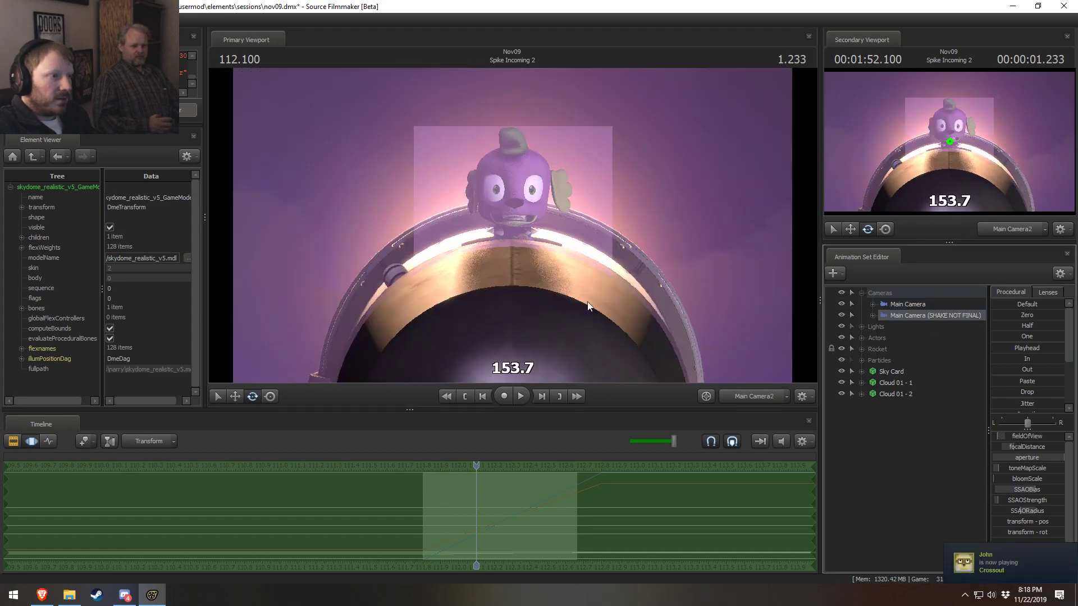
pyautogui.moveTo(438, 495); pyautogui.dragTo(408, 468)
pyautogui.hotkey('ctrl', 'a')
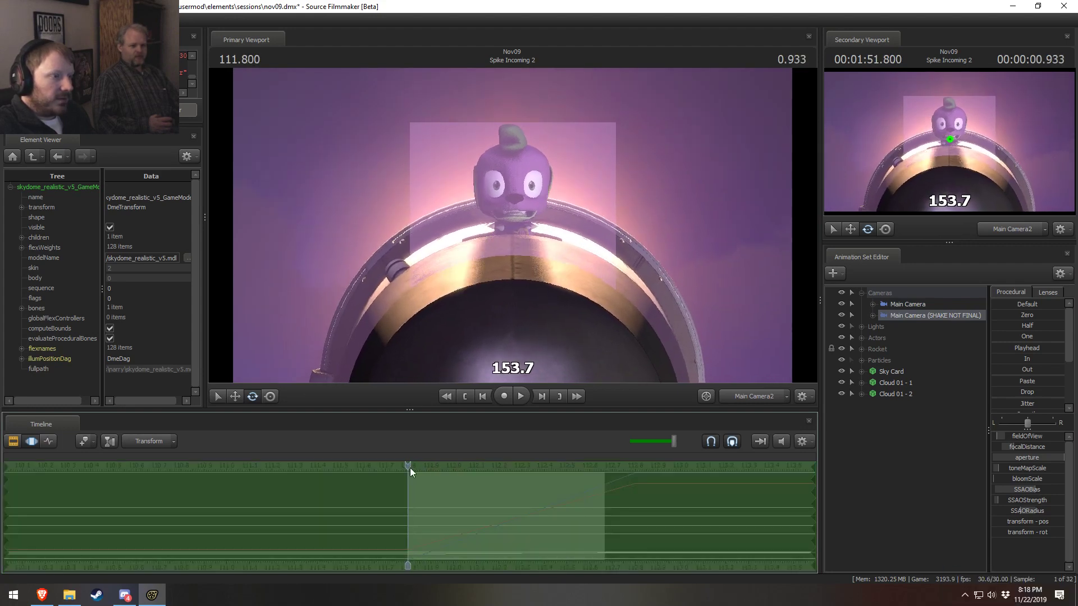
pyautogui.moveTo(1031, 447); pyautogui.dragTo(1033, 447)
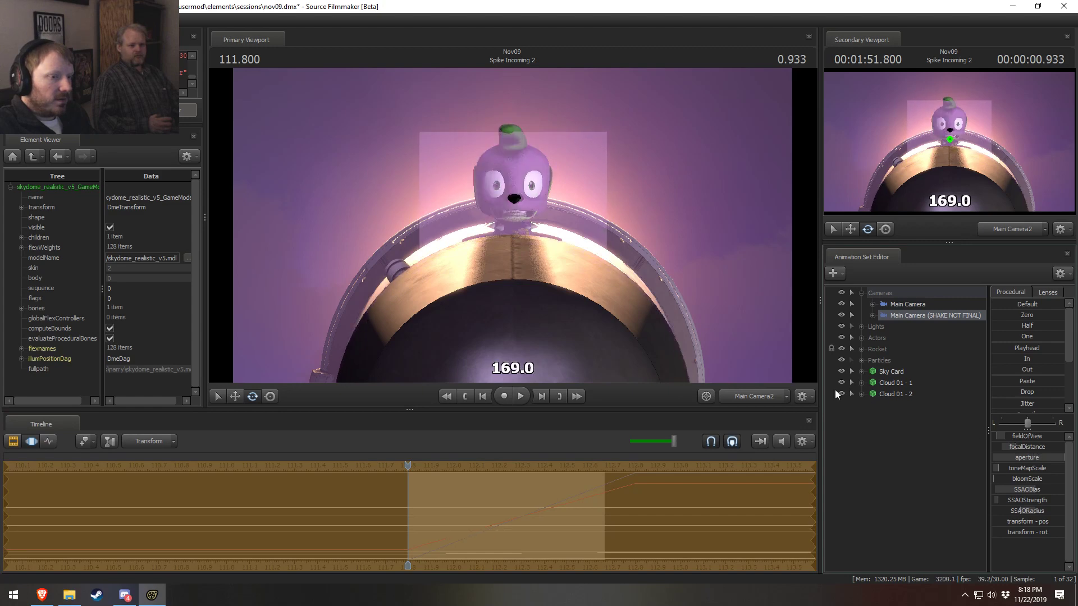
pyautogui.moveTo(989, 382); pyautogui.dragTo(913, 447)
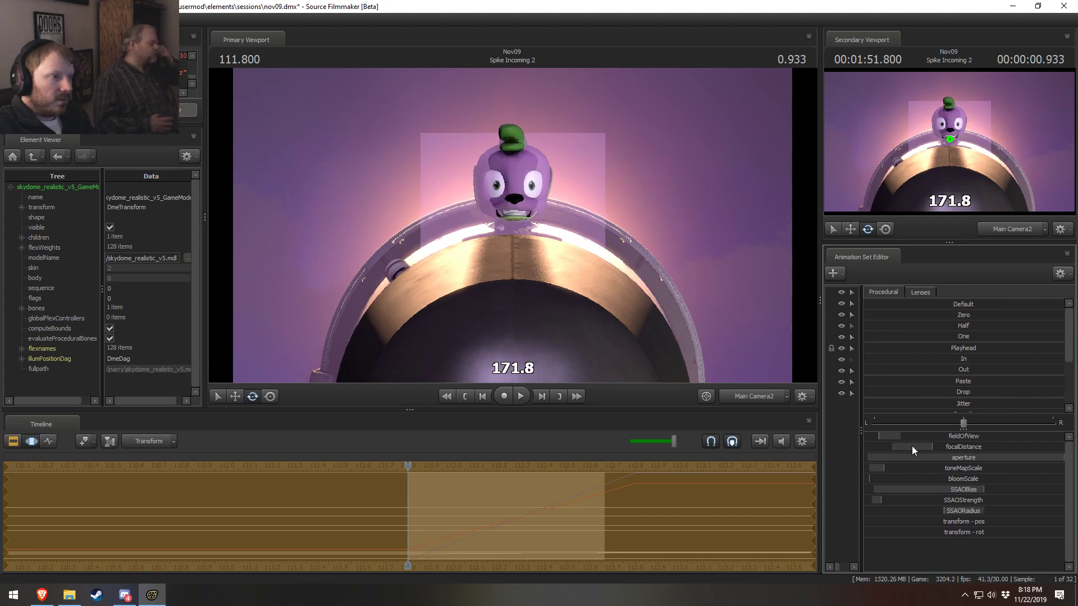
pyautogui.press('Return')
# Ramp the shaking camera's focal distance across Spike Incoming 2, reaching about 147.4 at 112.633 s near the shot's end
pyautogui.scroll(3, 620, 503)
pyautogui.moveTo(619, 504); pyautogui.dragTo(396, 514)
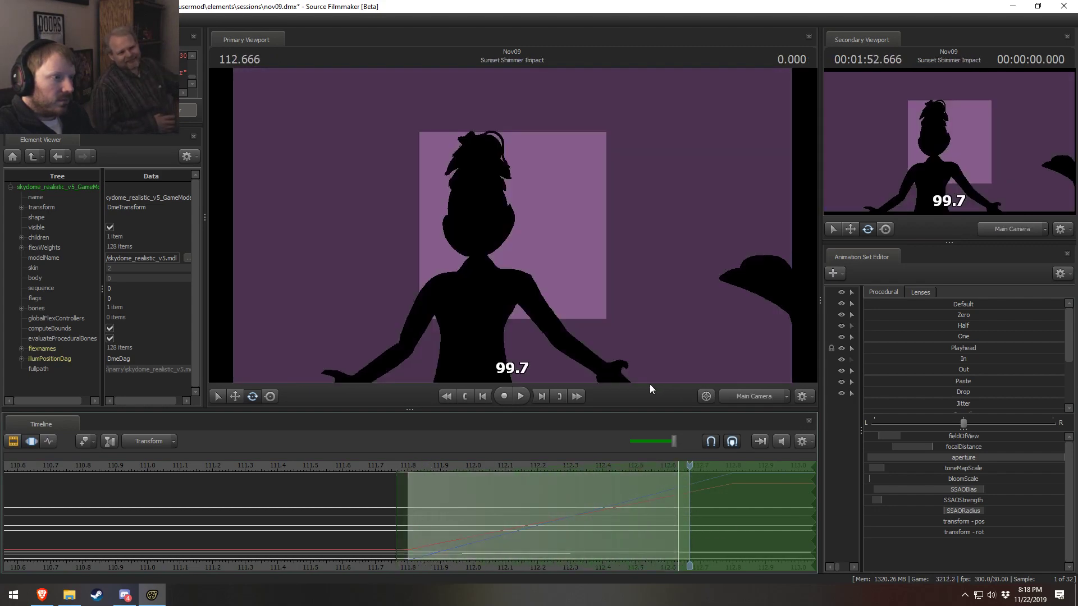
pyautogui.press('space')
pyautogui.press('space')
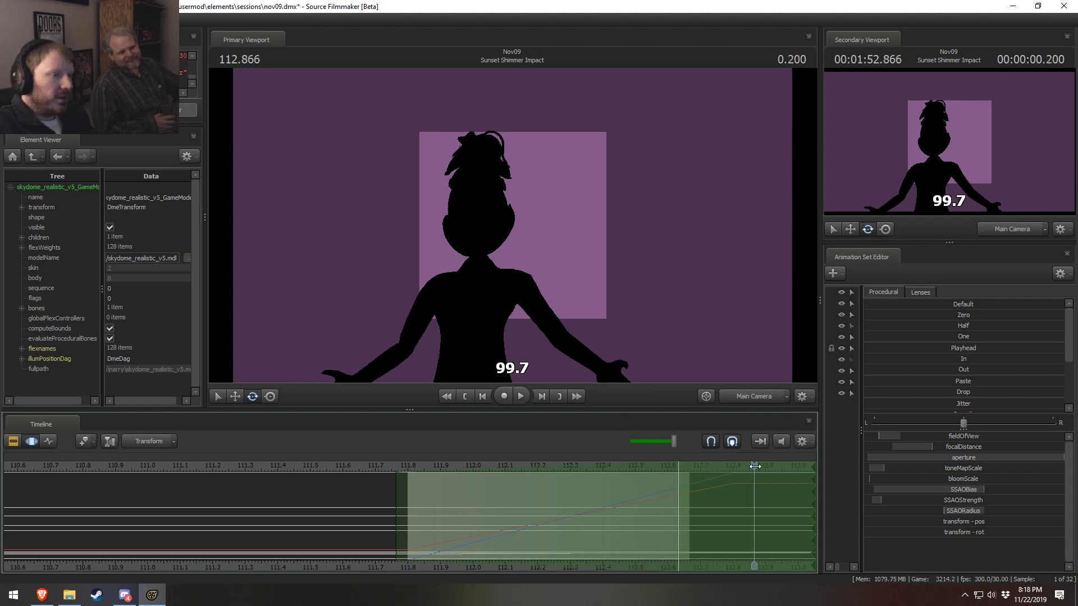
pyautogui.moveTo(755, 466); pyautogui.dragTo(699, 464)
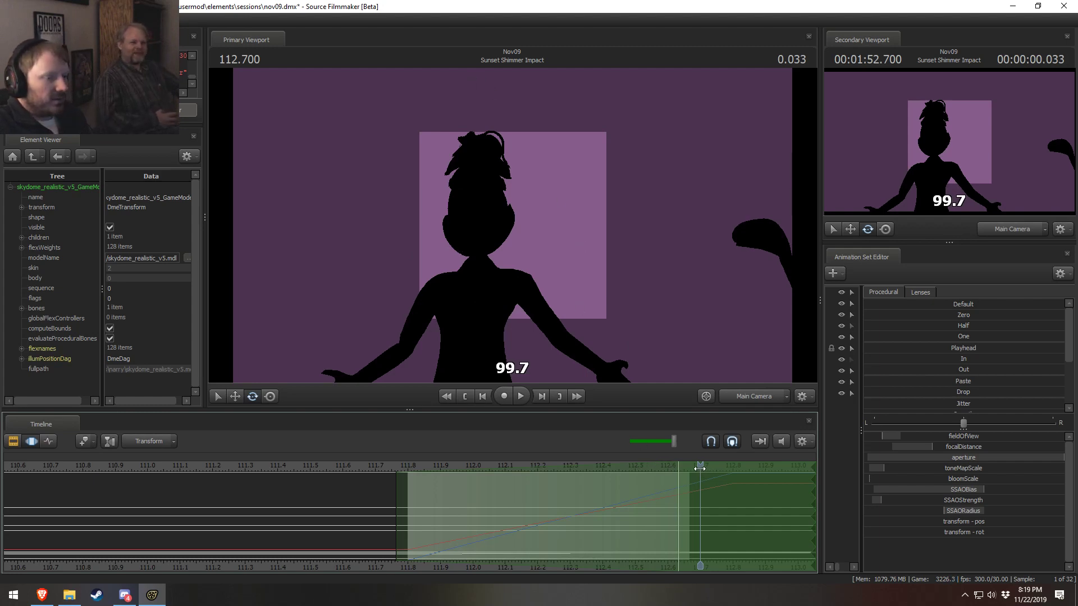
pyautogui.moveTo(700, 468); pyautogui.dragTo(673, 469)
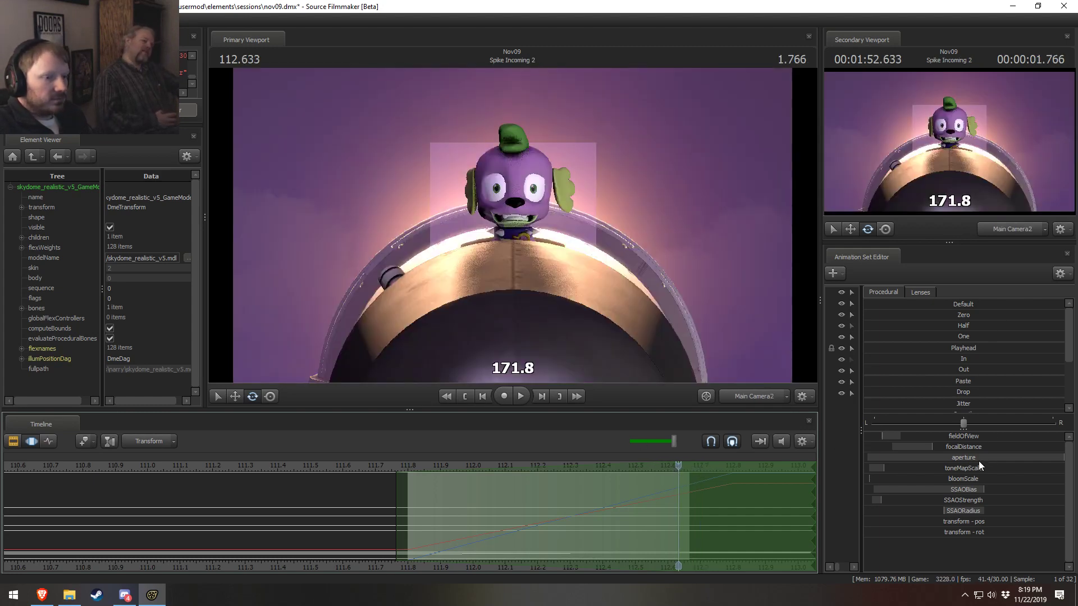
pyautogui.moveTo(976, 448); pyautogui.dragTo(966, 447)
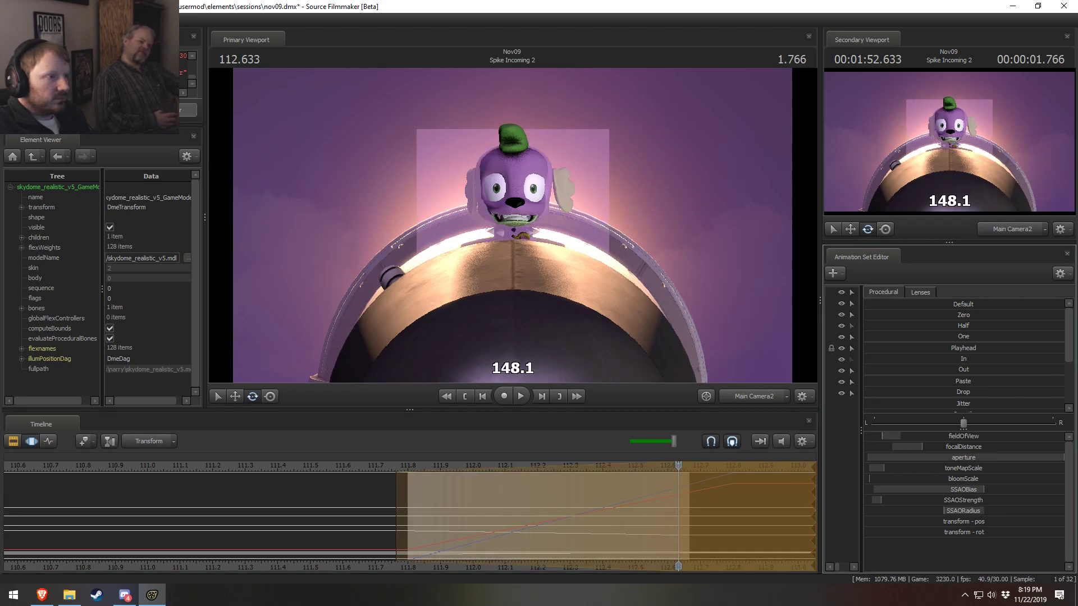
pyautogui.moveTo(403, 512); pyautogui.dragTo(698, 535)
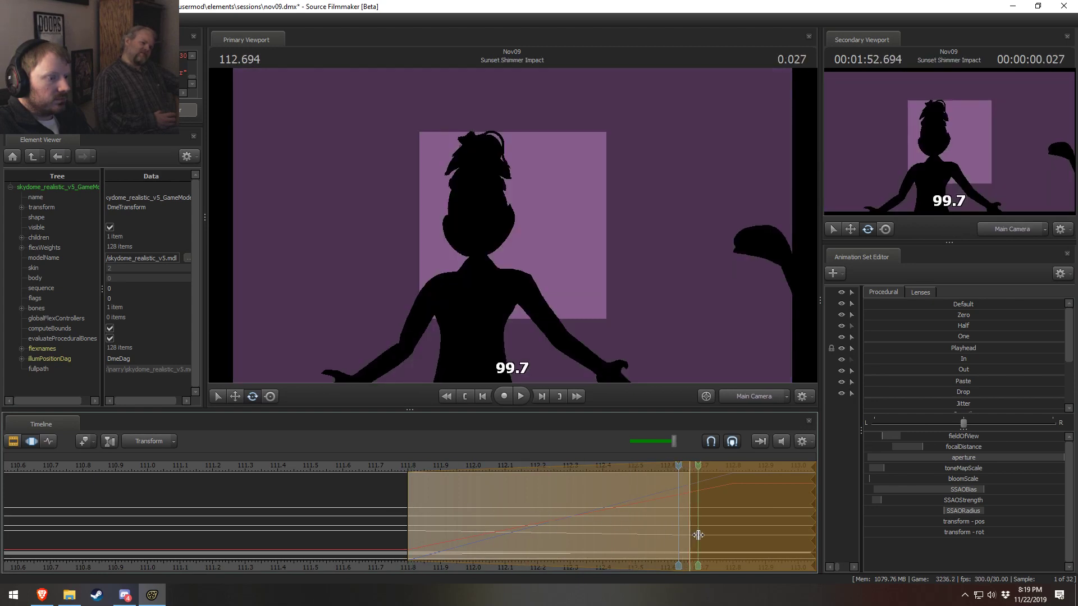
# Switch the timeline to the clip editor, select the Sunset Shimmer Close-up2 shot, and unload its map
pyautogui.press('F2')
pyautogui.press('F3')
pyautogui.press('F2')
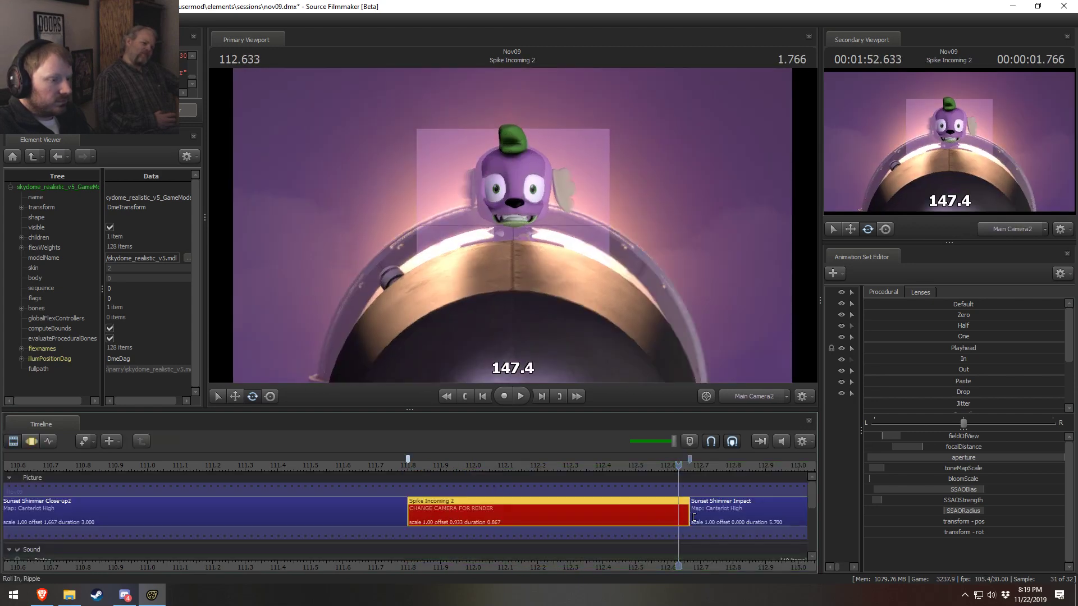
pyautogui.scroll(-3, 694, 517)
pyautogui.moveTo(719, 572); pyautogui.dragTo(190, 560, button='middle')
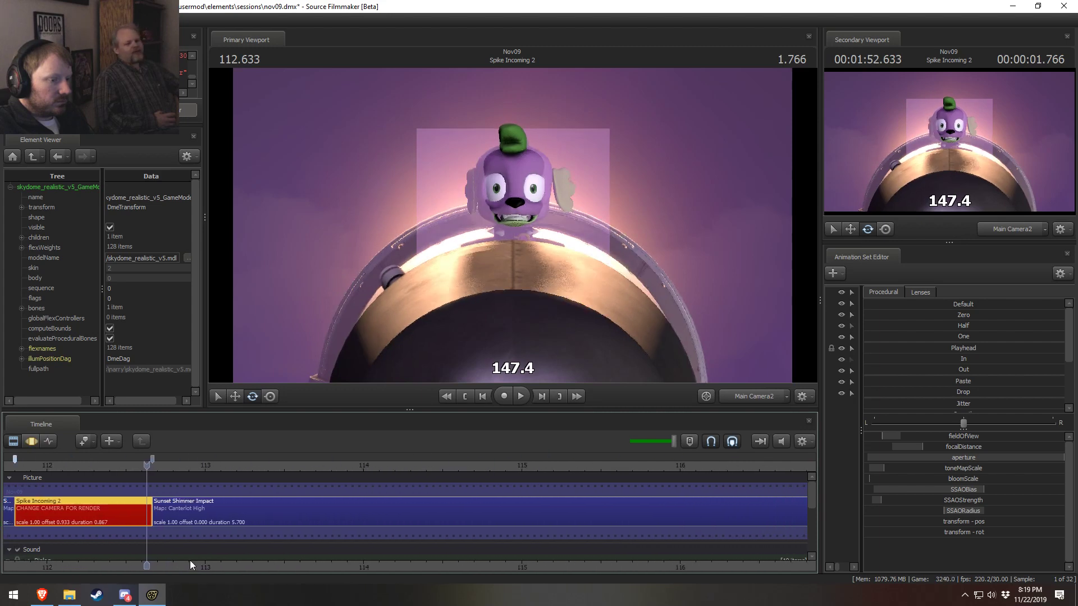
pyautogui.scroll(-4, 396, 553)
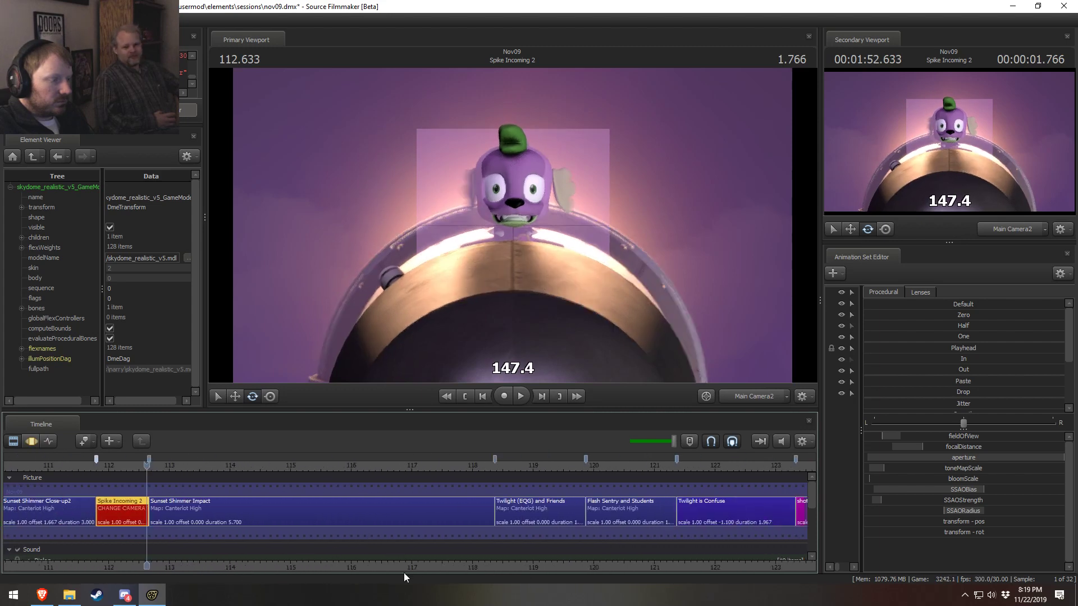
pyautogui.moveTo(384, 571); pyautogui.dragTo(697, 566, button='middle')
pyautogui.scroll(5, 325, 504)
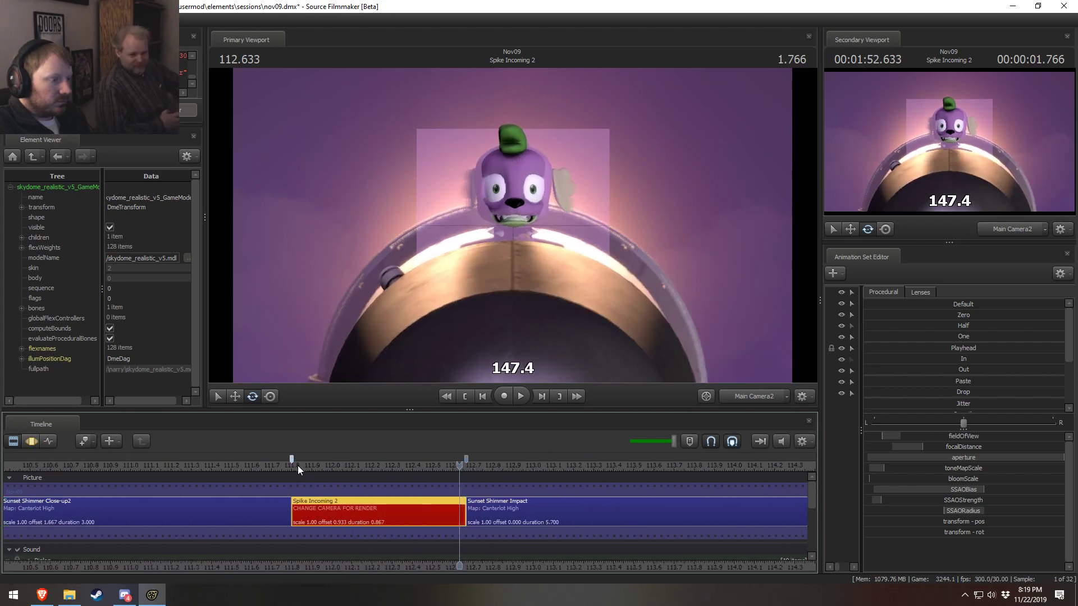
pyautogui.moveTo(297, 466); pyautogui.dragTo(257, 494)
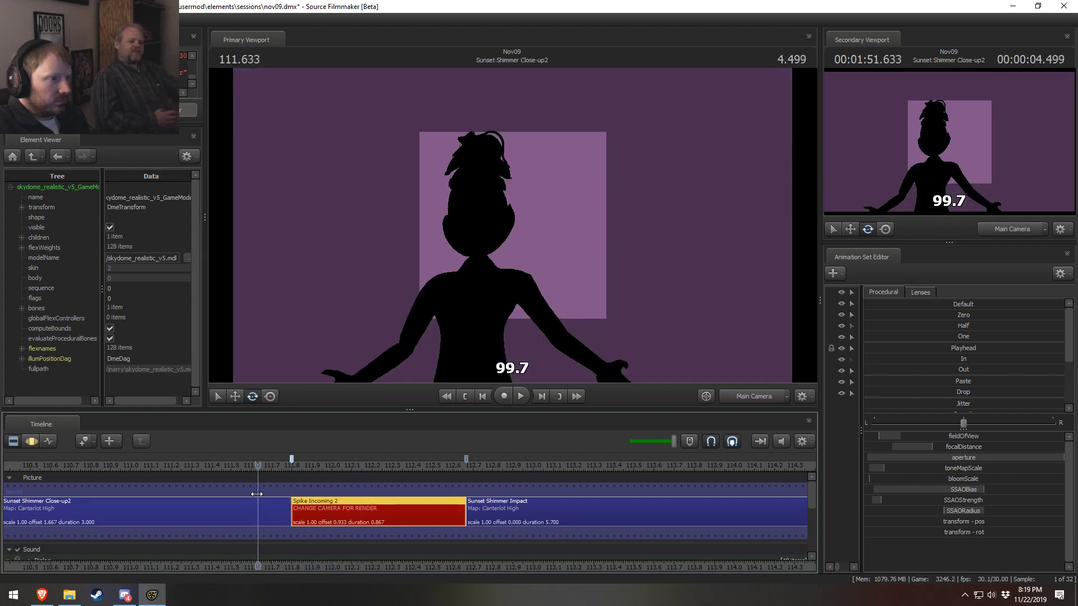
pyautogui.click(206, 486)
pyautogui.rightClick(591, 350)
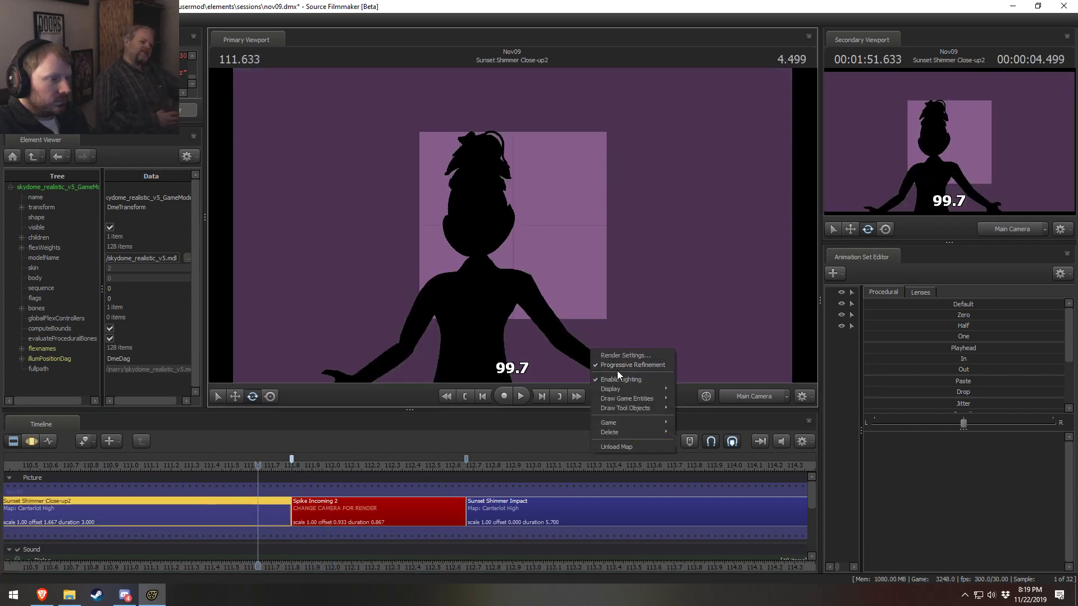
pyautogui.moveTo(627, 399)
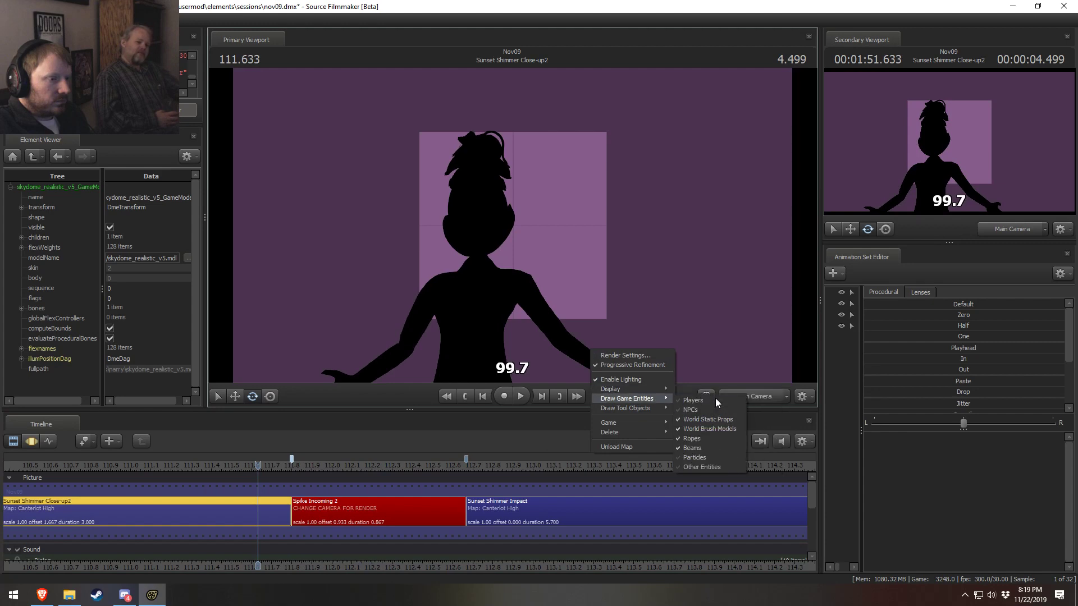
pyautogui.click(687, 390)
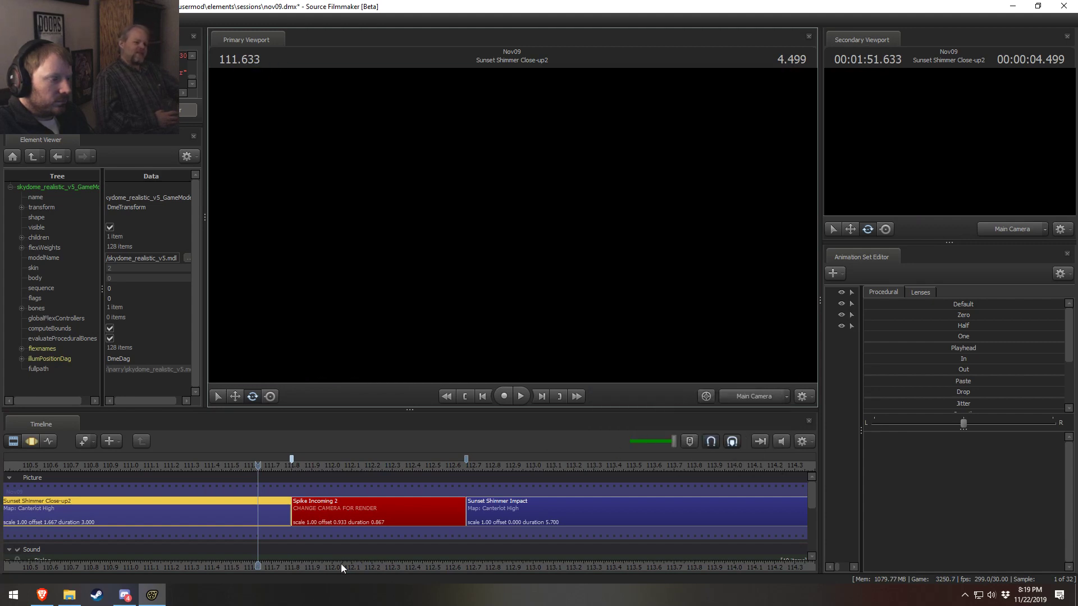
# Select Spike Incoming 2 and play it back repeatedly to check the focus, stopping at 112.433 s
pyautogui.scroll(-5, 341, 564)
pyautogui.click(509, 519)
pyautogui.press('space')
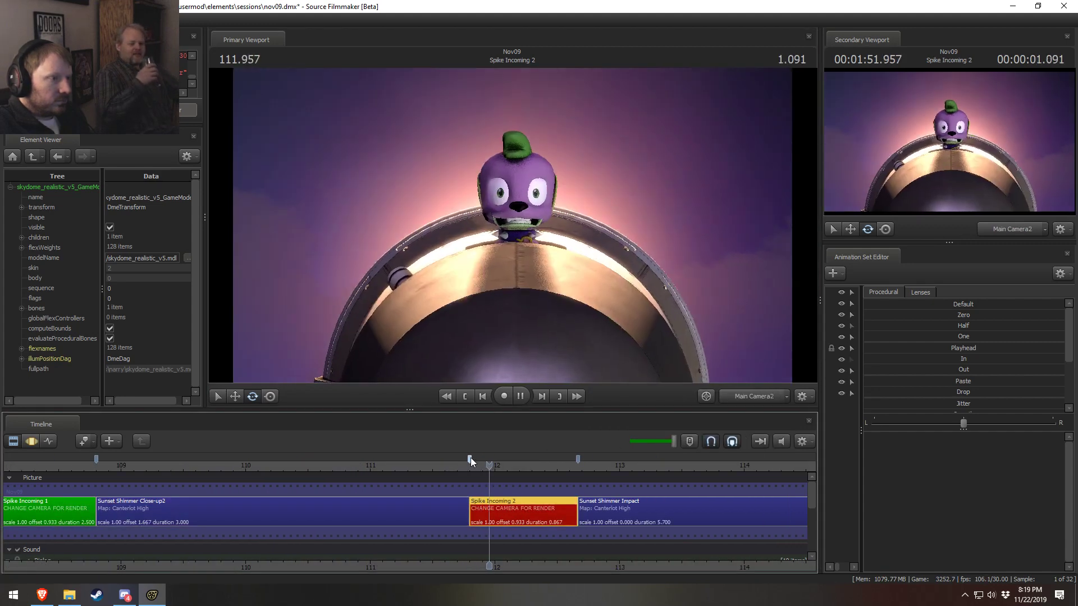
pyautogui.press('space')
pyautogui.press('space')
pyautogui.press('space')
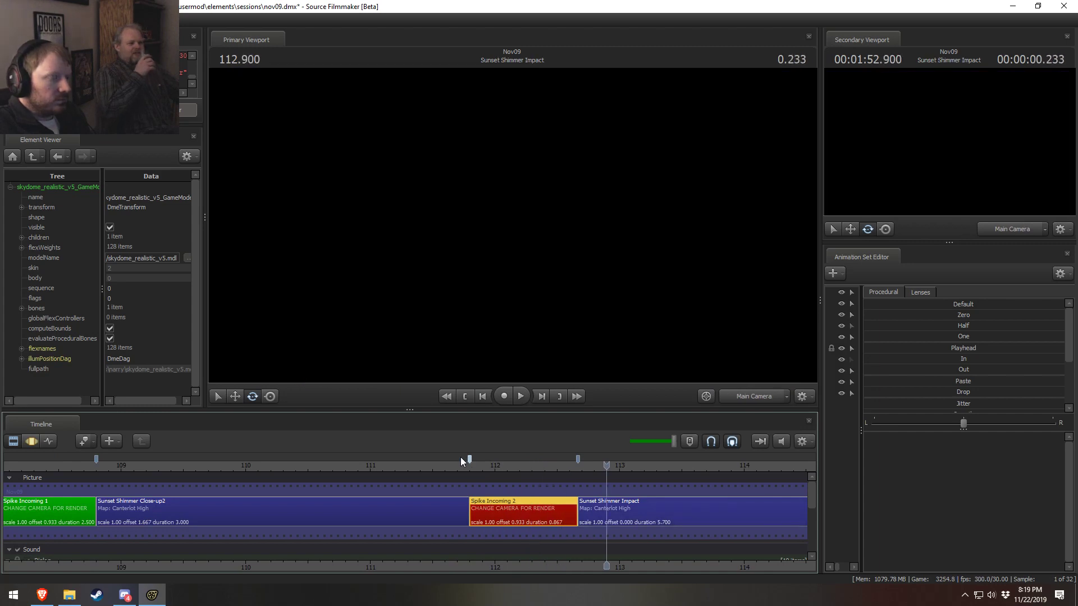
pyautogui.click(459, 459)
pyautogui.press('space')
pyautogui.press('space')
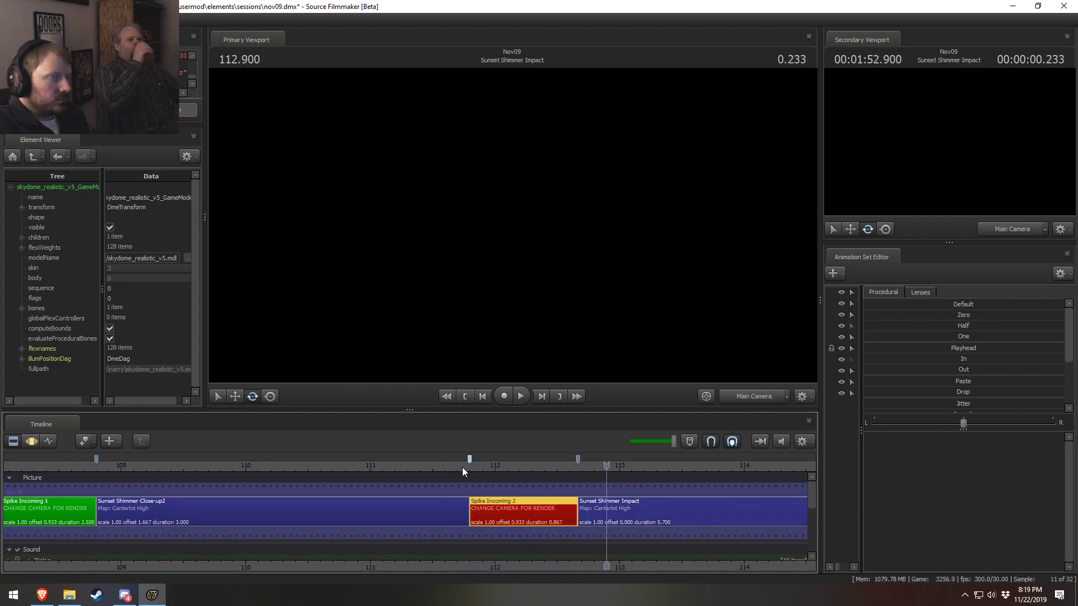
pyautogui.click(480, 469)
pyautogui.press('space')
pyautogui.press('space')
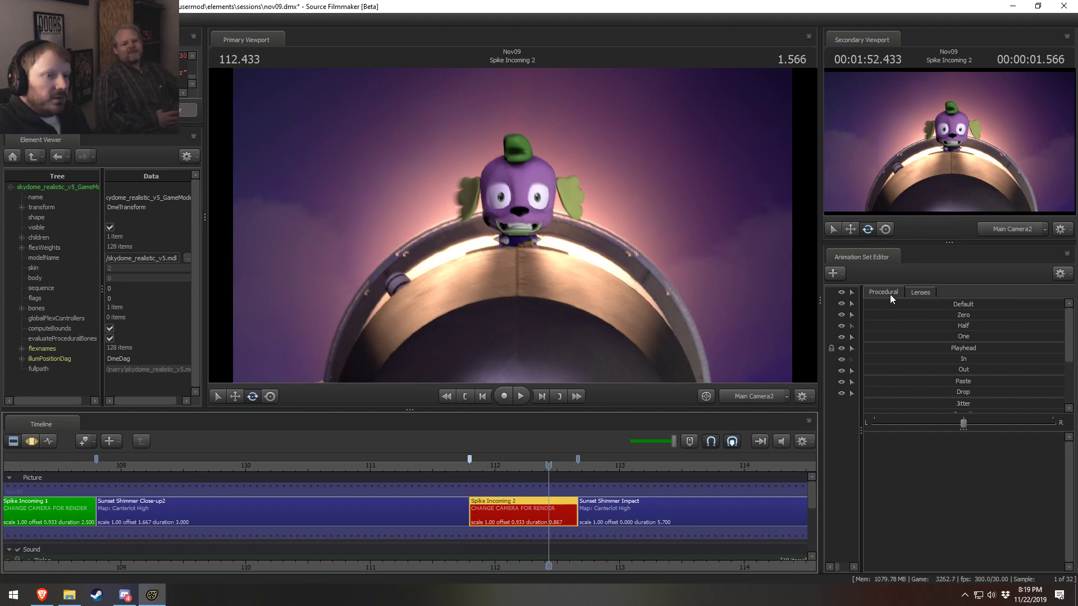
# Widen the animation set list, expand the Lights group, and look through Main Light 3 in the primary viewport
pyautogui.moveTo(858, 315); pyautogui.dragTo(951, 316)
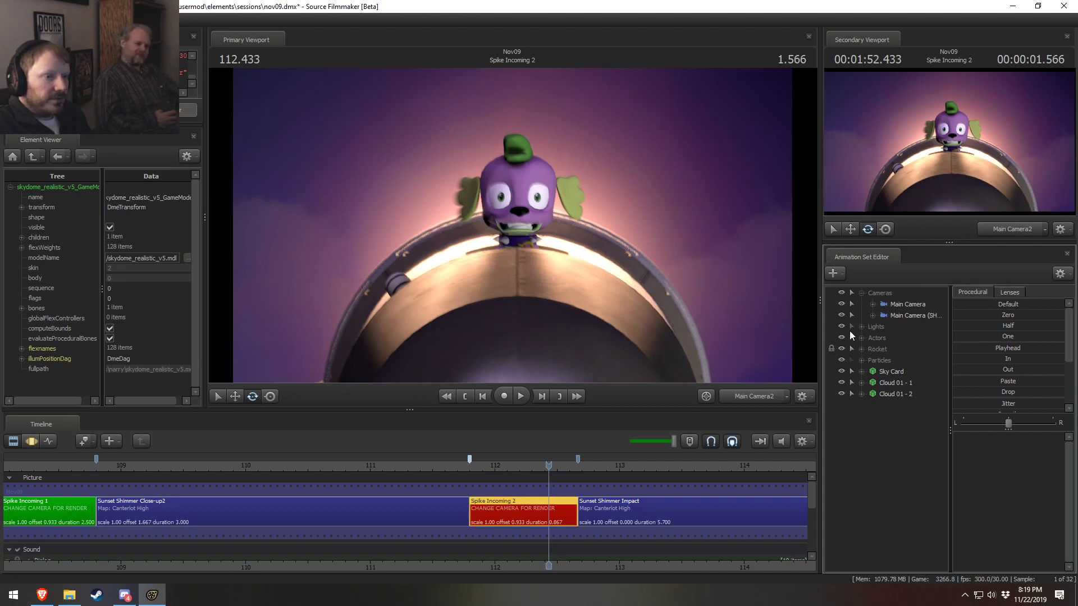
pyautogui.click(863, 327)
pyautogui.doubleClick(906, 338)
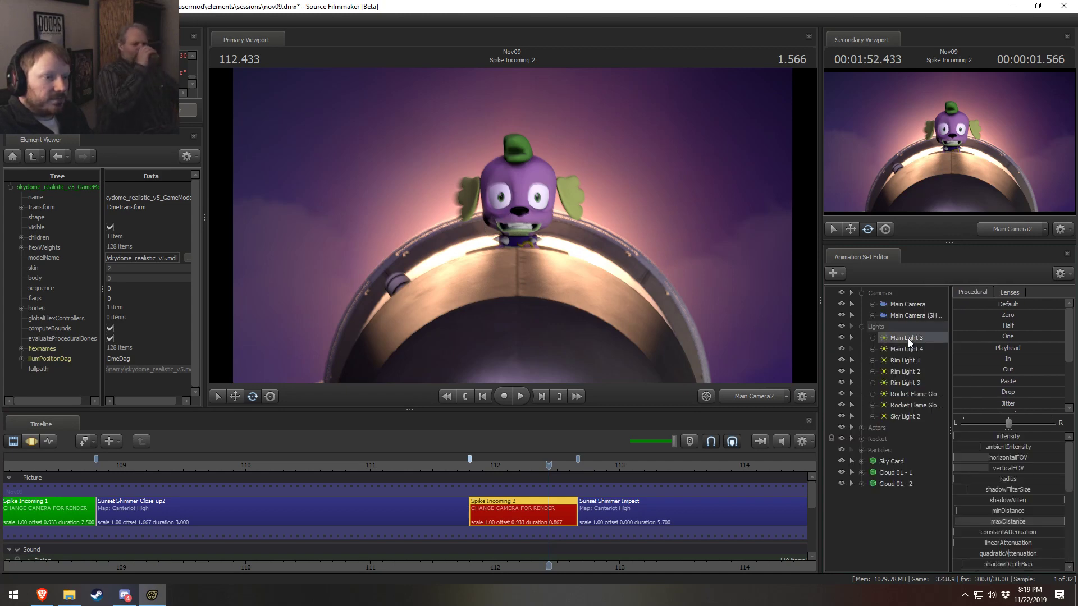
pyautogui.doubleClick(843, 341)
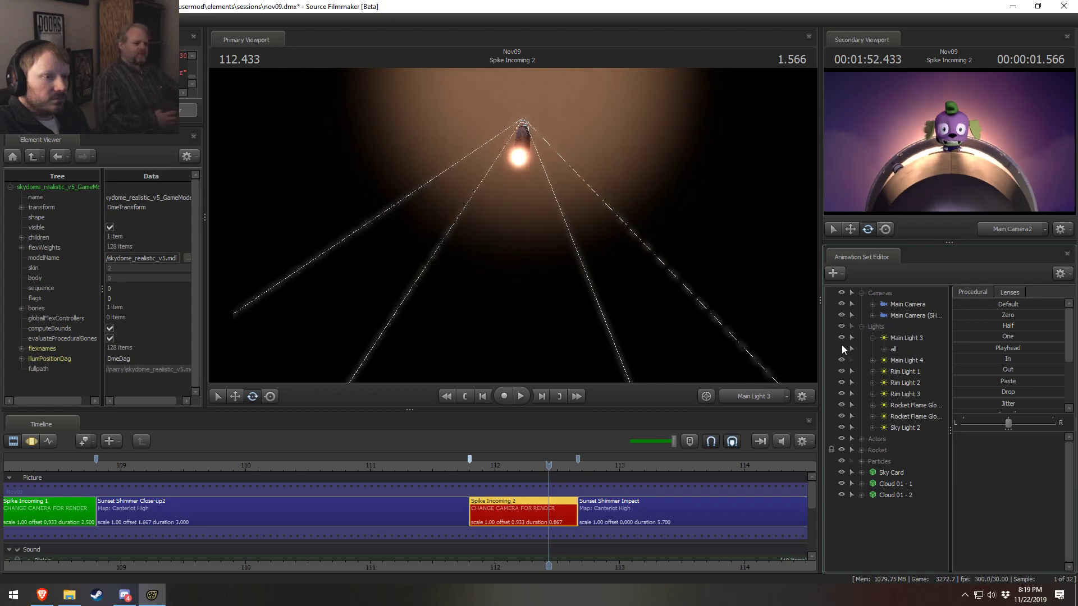
pyautogui.click(873, 338)
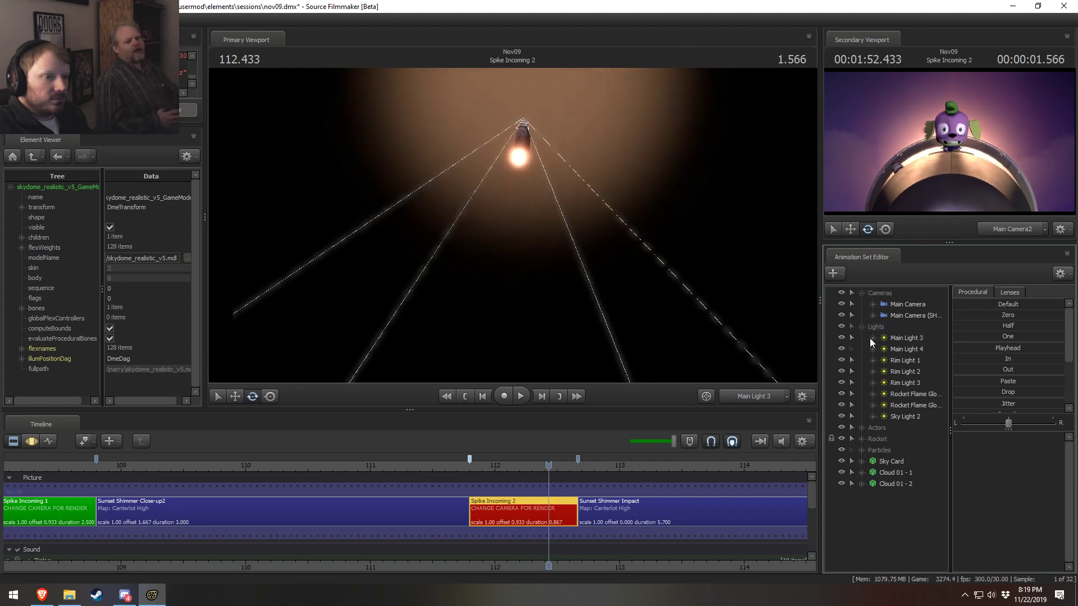
# Look through Main Light 4 and switch to the motion editor with the whole time range selected
pyautogui.click(840, 349)
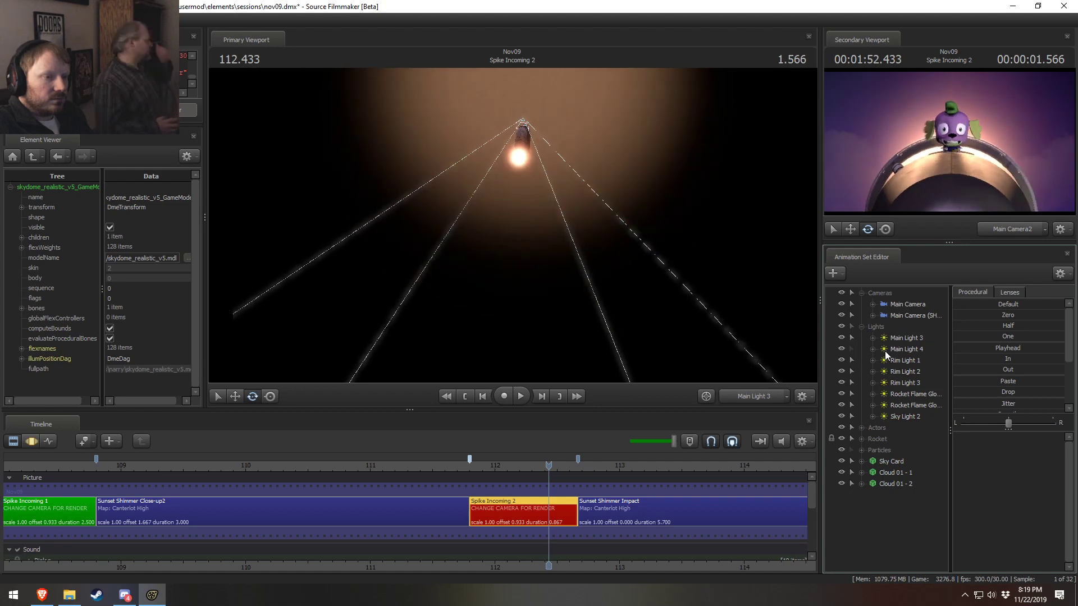
pyautogui.moveTo(885, 351); pyautogui.dragTo(607, 255)
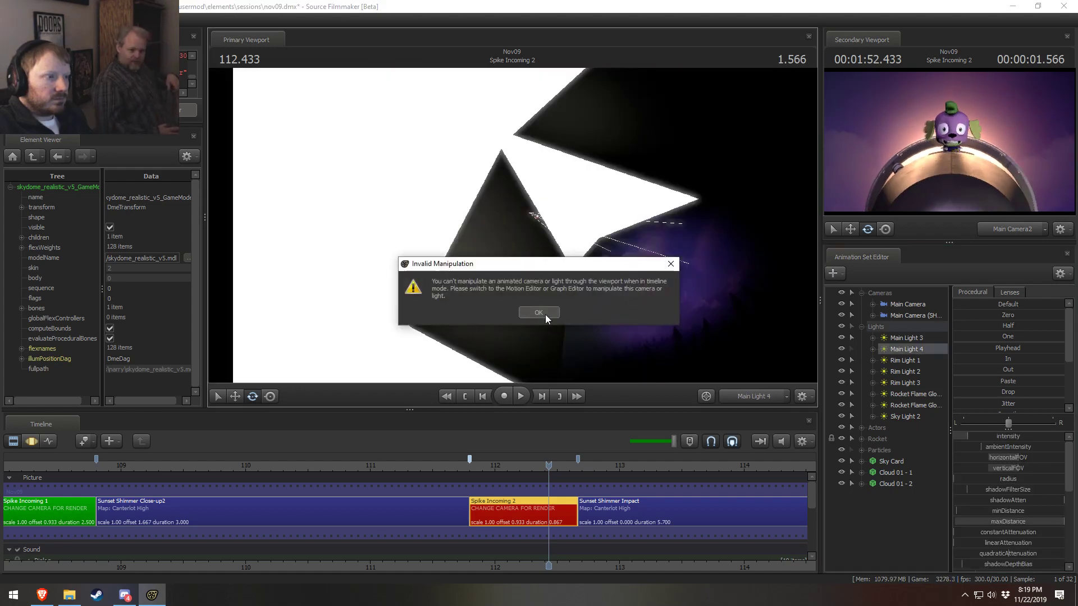
pyautogui.click(542, 314)
pyautogui.moveTo(559, 305); pyautogui.dragTo(559, 309)
pyautogui.hotkey('ctrl', 'a')
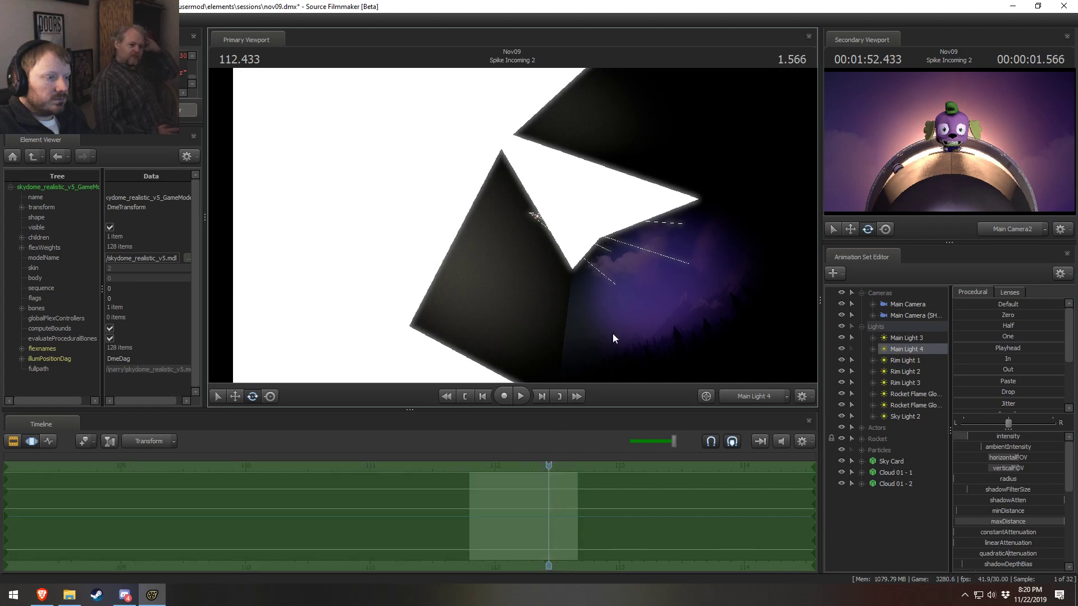
# Reposition Main Light 4 in the primary viewport so its beam aims at the distant rocket
pyautogui.moveTo(612, 334); pyautogui.dragTo(569, 337)
pyautogui.scroll(-5, 611, 315)
pyautogui.scroll(-5, 611, 315)
pyautogui.press('s')
pyautogui.press('w')
pyautogui.press('s')
pyautogui.press('d')
pyautogui.press('z')
pyautogui.press('z')
pyautogui.scroll(3, 564, 356)
pyautogui.press('x')
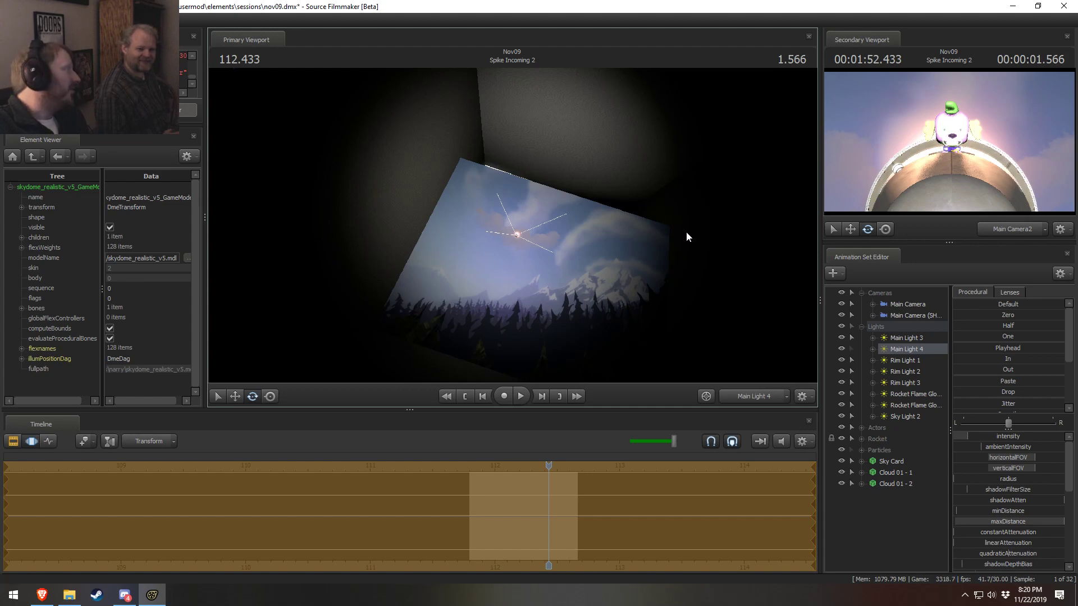
# Narrow Main Light 4's horizontal and vertical field of view around the rocket
pyautogui.moveTo(632, 218)
pyautogui.mouseDown()
pyautogui.moveTo(641, 224)
pyautogui.moveTo(645, 292)
pyautogui.moveTo(639, 211)
pyautogui.moveTo(621, 202)
pyautogui.moveTo(634, 218)
pyautogui.mouseUp()
pyautogui.keyDown('shift'); pyautogui.scroll(4, 631, 217); pyautogui.keyUp('shift')
pyautogui.keyDown('shift'); pyautogui.scroll(6, 631, 218); pyautogui.keyUp('shift')
# Set Main Light 4's intensity slider range to 0–100000 with a default of 500, and lower its intensity
pyautogui.rightClick(982, 436)
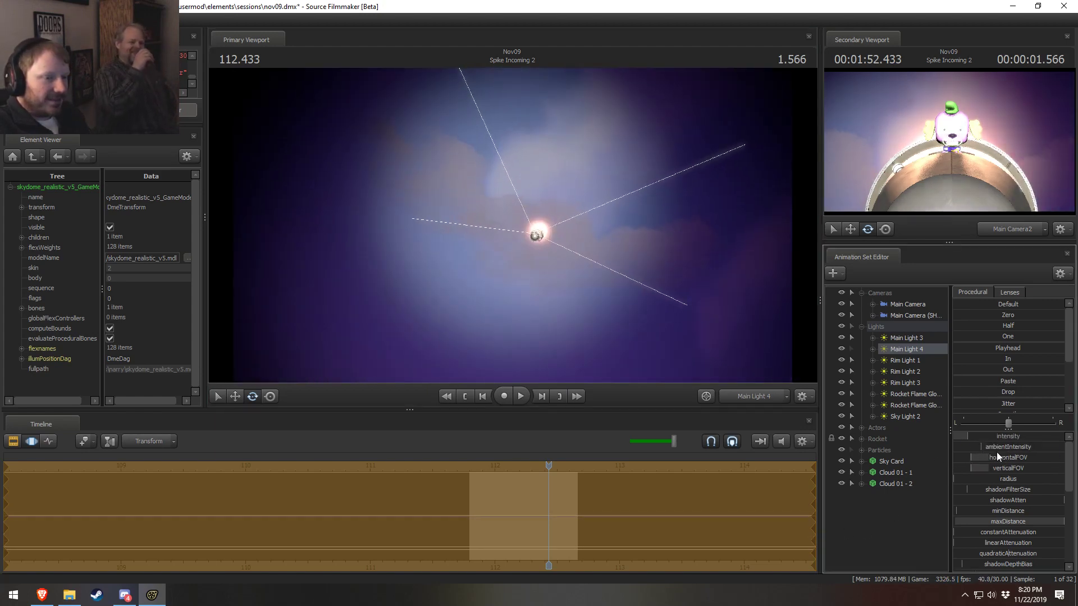
pyautogui.click(996, 452)
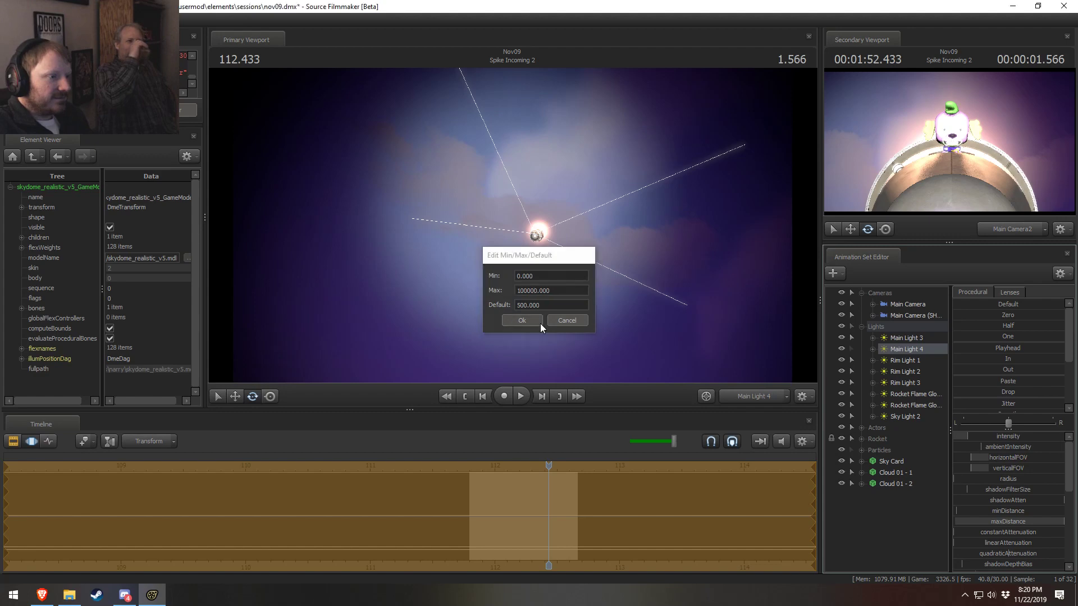
pyautogui.click(540, 323)
pyautogui.moveTo(1054, 436)
pyautogui.mouseDown()
pyautogui.moveTo(1024, 435)
pyautogui.moveTo(1036, 435)
pyautogui.mouseUp()
# Move Main Light 4 close in, so its view frames the whole rocket and its flame, and reduce its intensity further
pyautogui.moveTo(671, 353); pyautogui.dragTo(671, 353)
pyautogui.moveTo(506, 224); pyautogui.dragTo(512, 225)
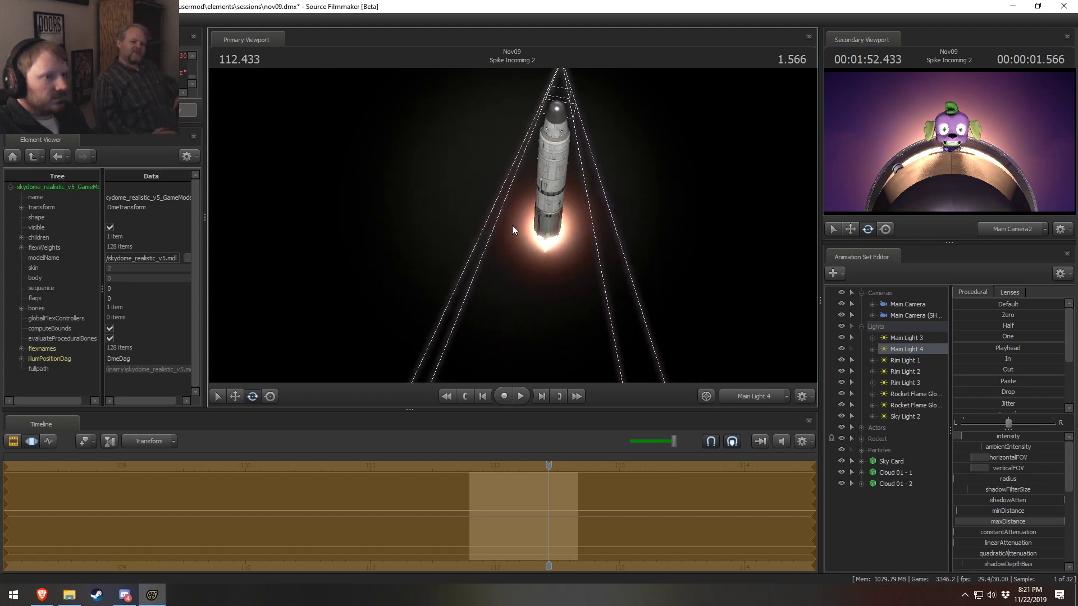
pyautogui.moveTo(994, 437); pyautogui.dragTo(994, 437)
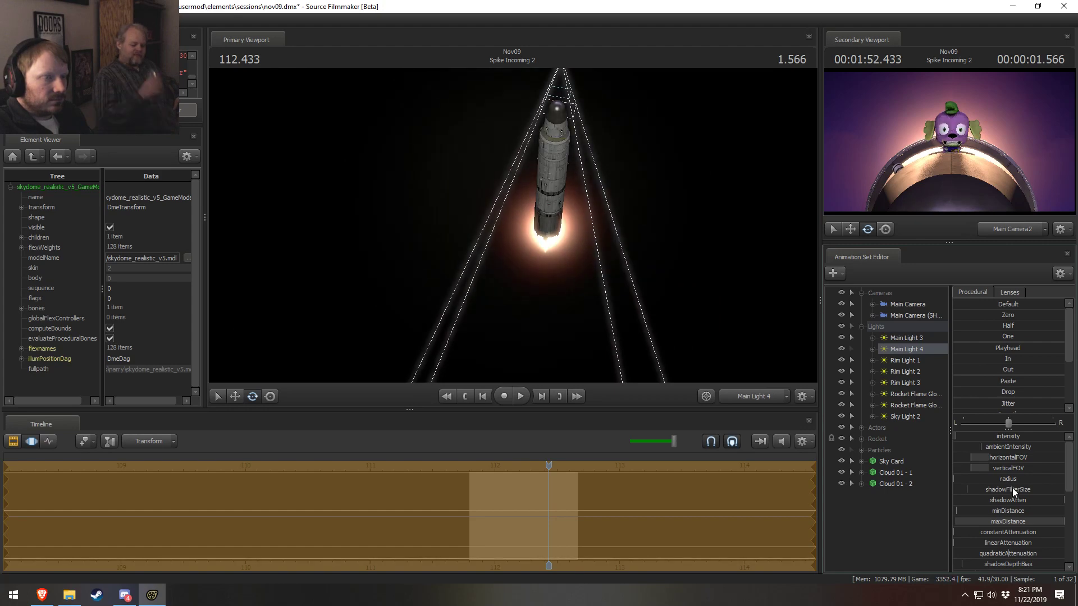
# Tint Main Light 4 purple by lowering color_green and raising color_blue, and reduce the maximum of its intensity slider range
pyautogui.scroll(-5, 1013, 487)
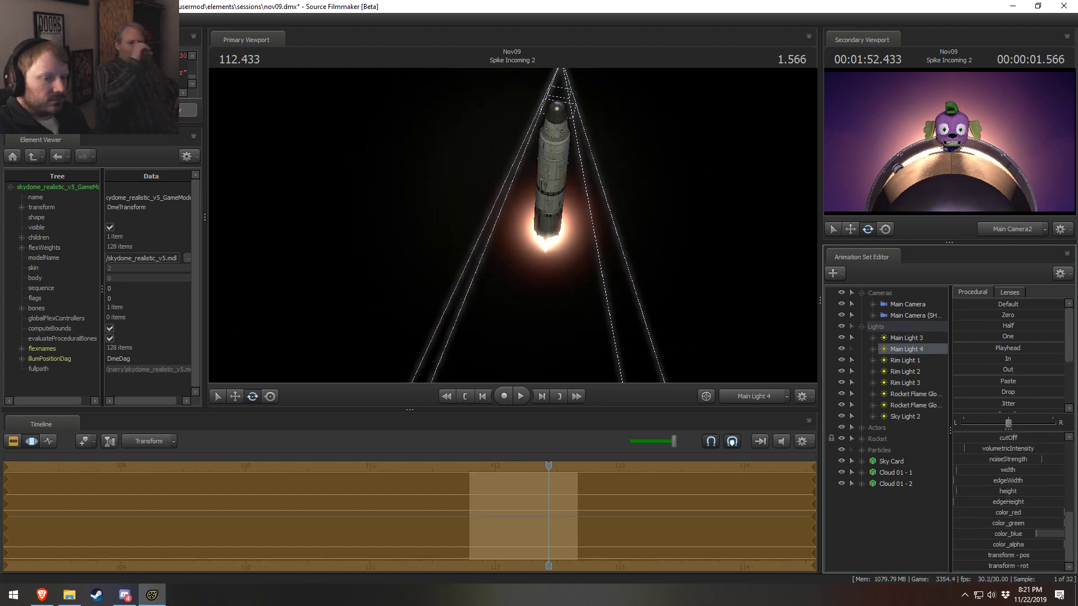
pyautogui.moveTo(1040, 521); pyautogui.dragTo(1015, 524)
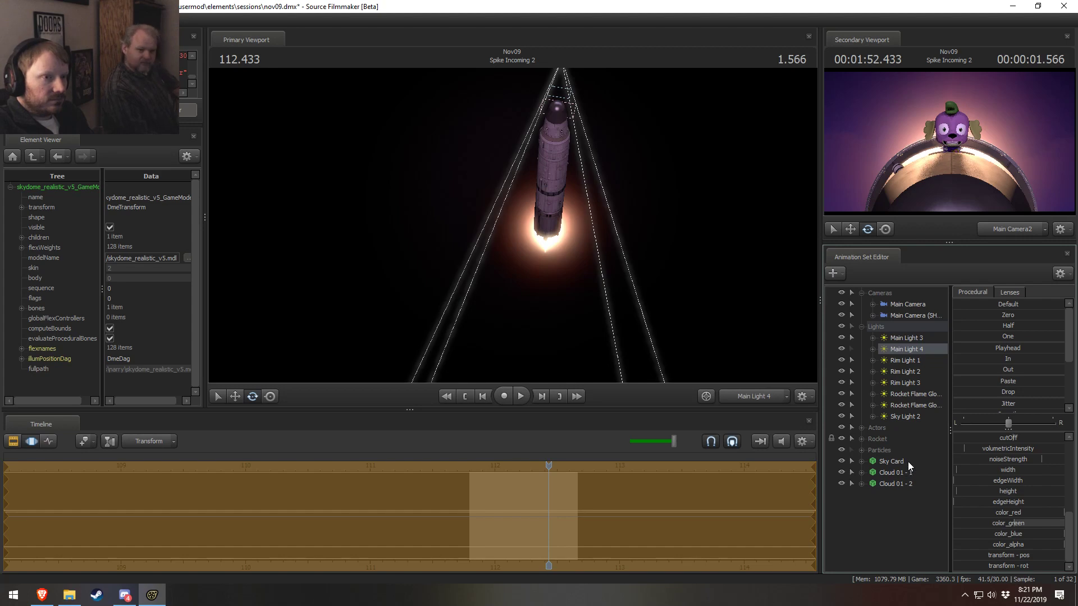
pyautogui.scroll(5, 1006, 476)
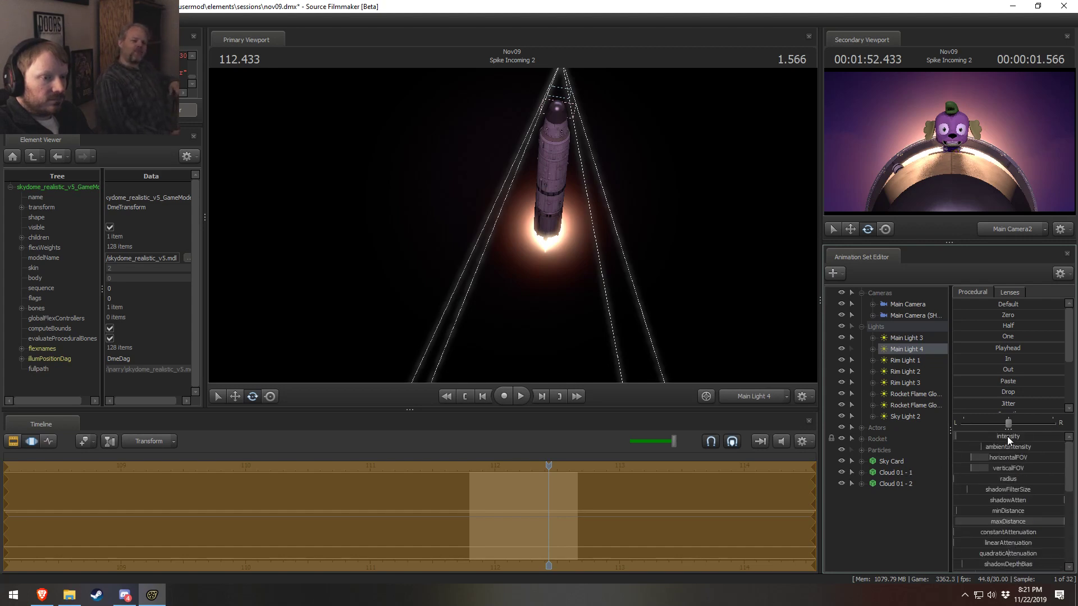
pyautogui.rightClick(1009, 436)
pyautogui.click(1012, 450)
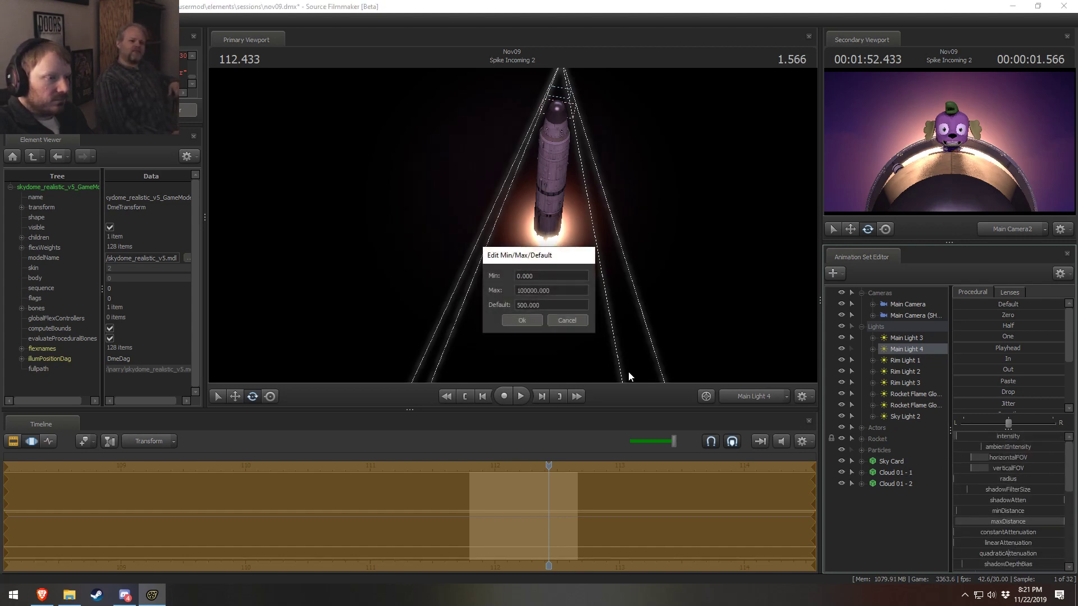
pyautogui.click(527, 320)
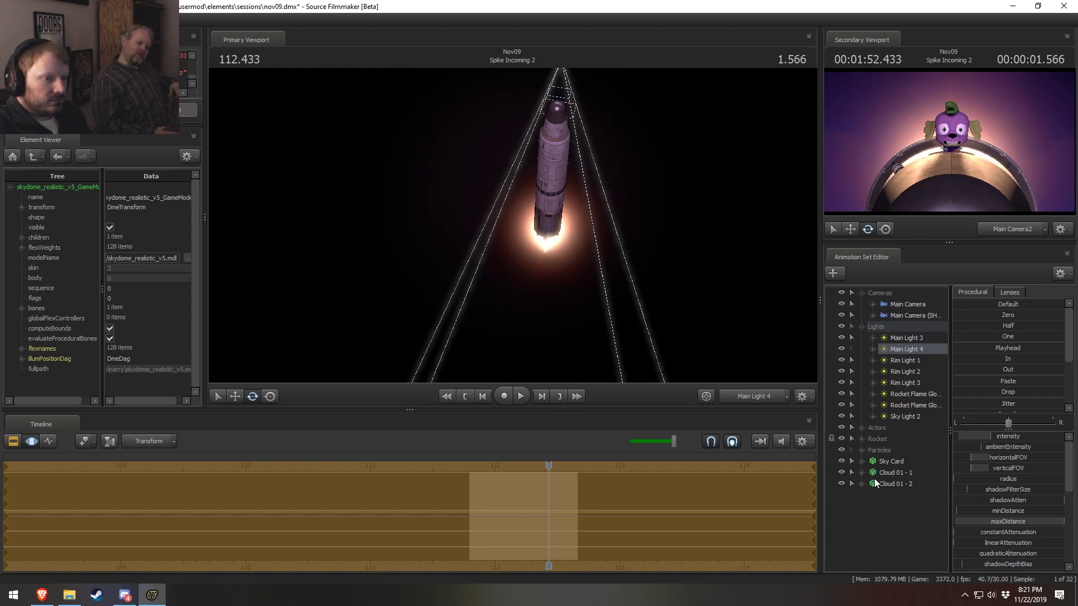
# Group the Cloud 01 - 1 and Cloud 01 - 2 animation sets and rename the group Clouds
pyautogui.click(900, 481)
pyautogui.keyDown('ctrl'); pyautogui.click(898, 473); pyautogui.keyUp('ctrl')
pyautogui.rightClick(898, 485)
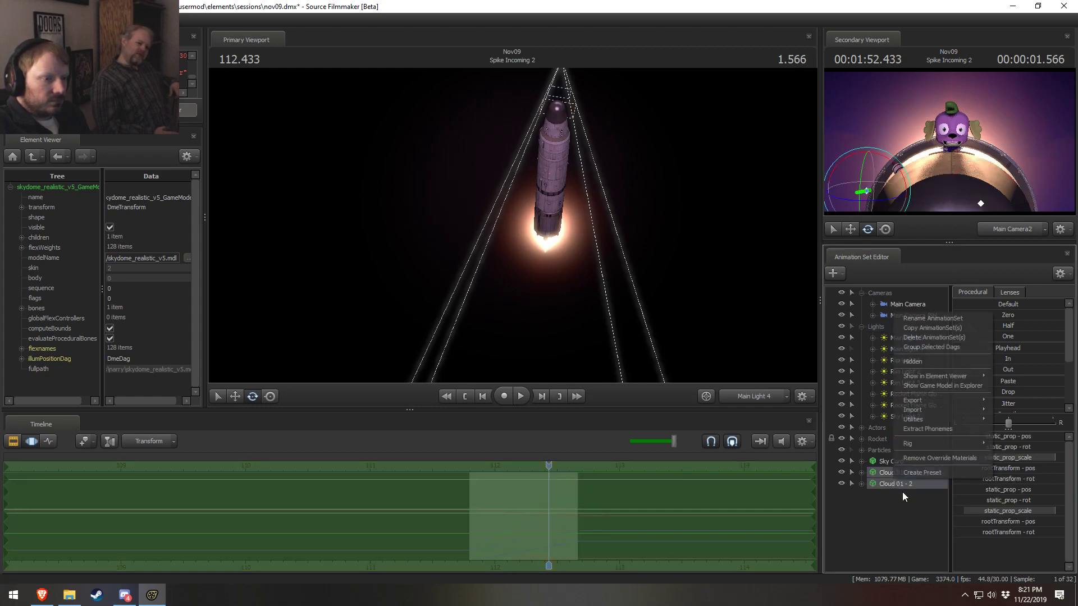
pyautogui.click(924, 347)
pyautogui.rightClick(894, 474)
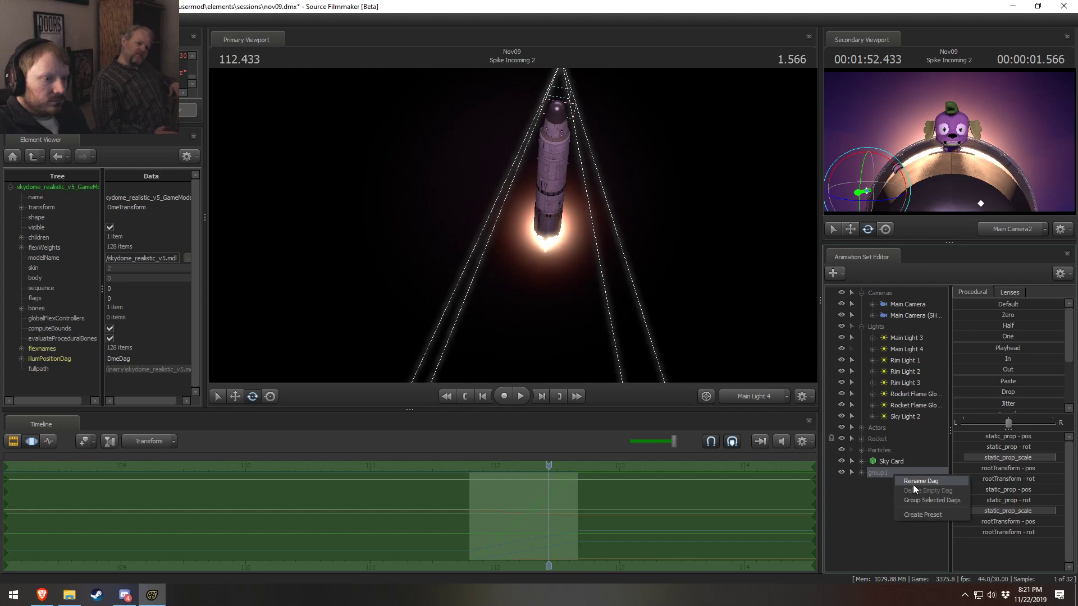
pyautogui.click(918, 481)
pyautogui.write('C')
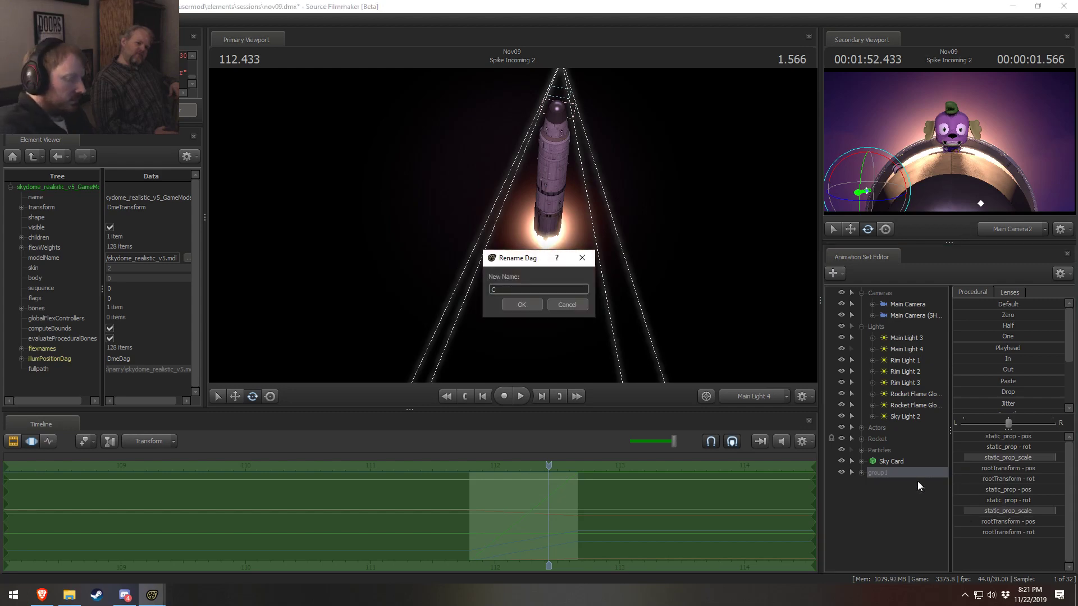
pyautogui.write('louds')
pyautogui.press('Return')
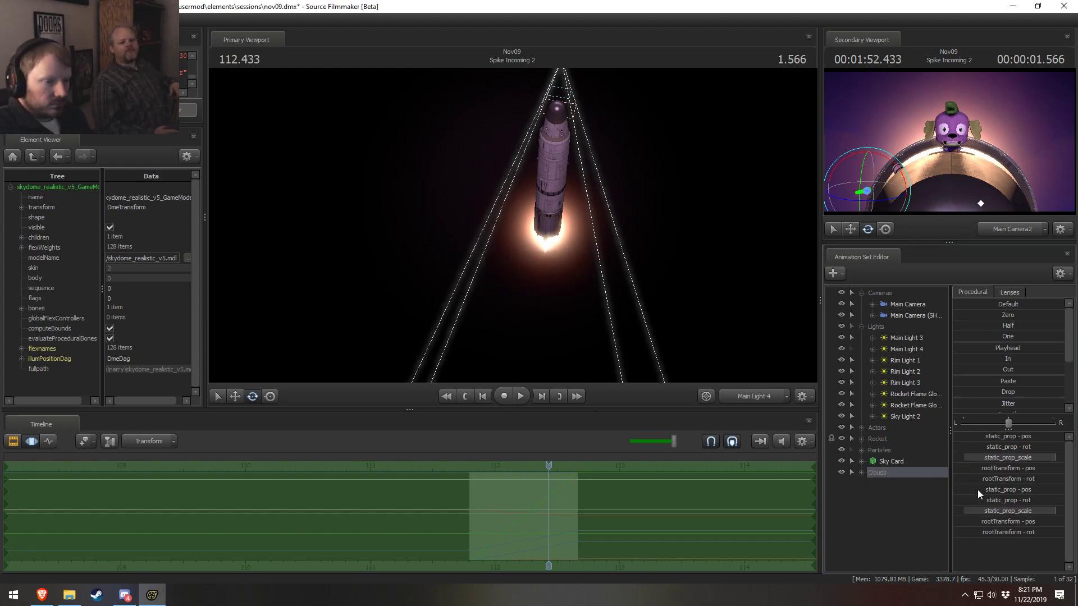
# Collapse the Cameras group, look through Sky Light 2, and check its contribution by toggling its visibility
pyautogui.click(861, 326)
pyautogui.click(862, 292)
pyautogui.click(862, 304)
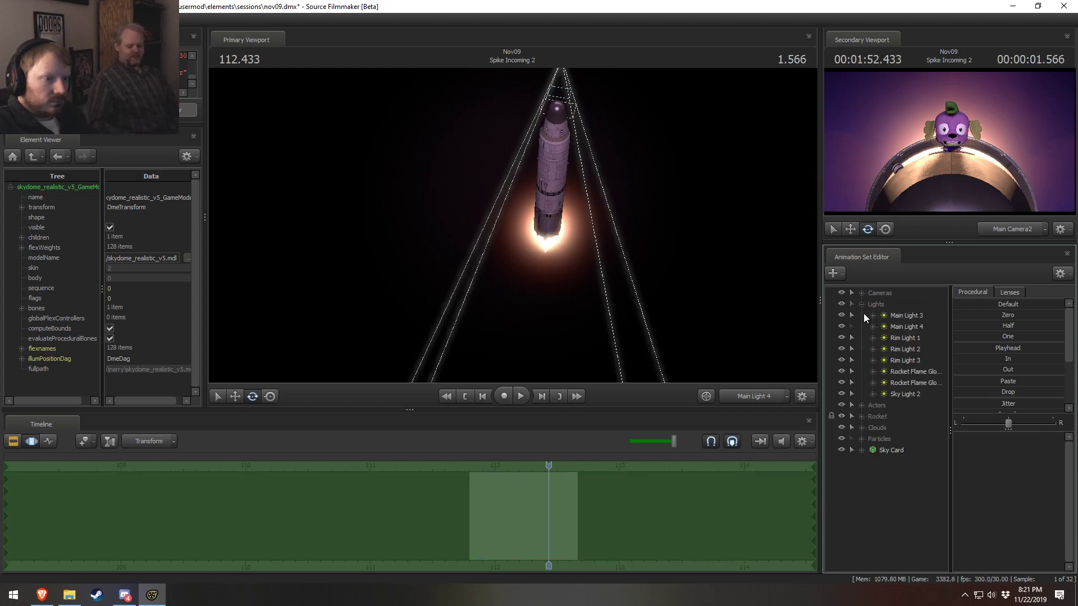
pyautogui.click(898, 392)
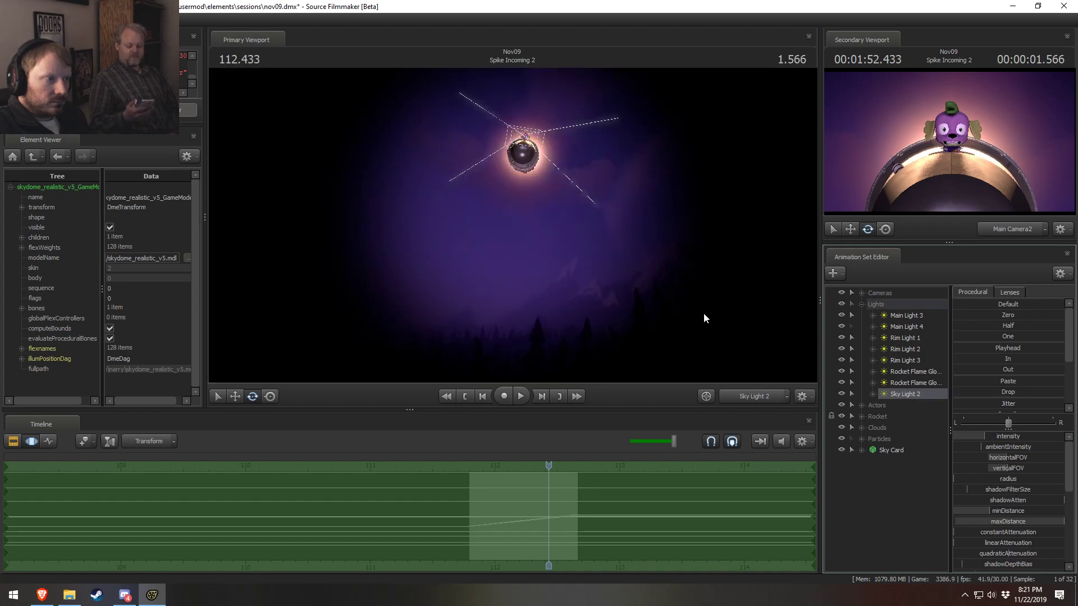
pyautogui.rightClick(923, 393)
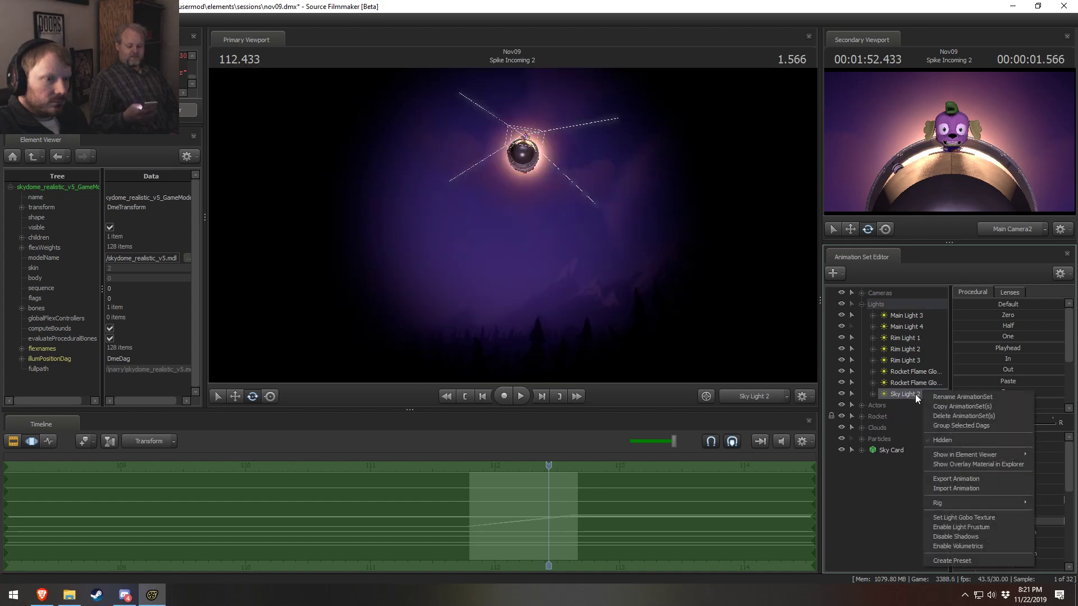
pyautogui.click(883, 393)
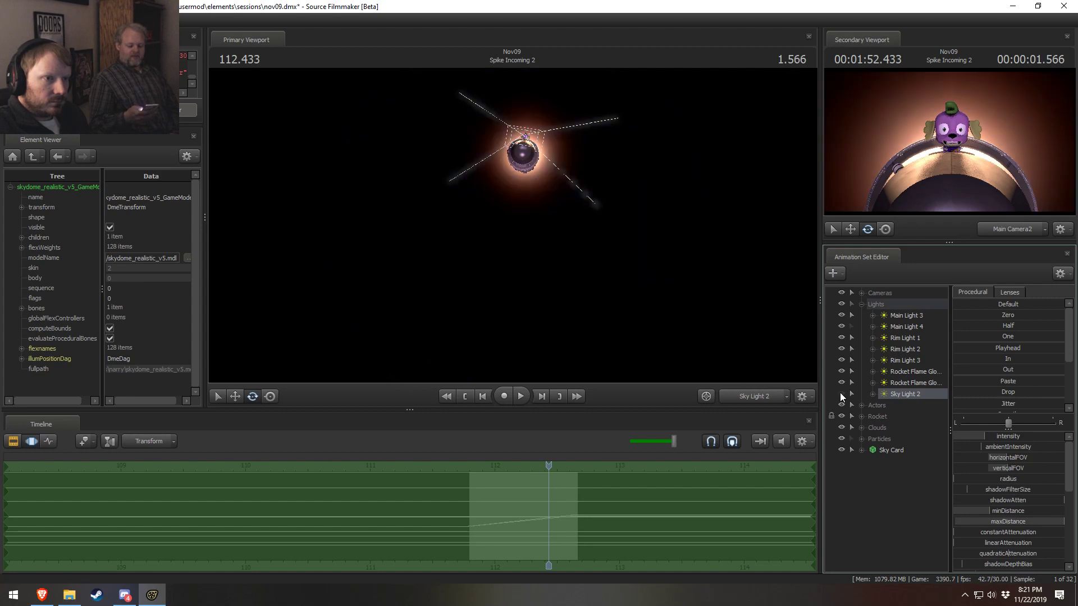
# Duplicate Rim Light 1 by copying and pasting its animation set
pyautogui.click(902, 363)
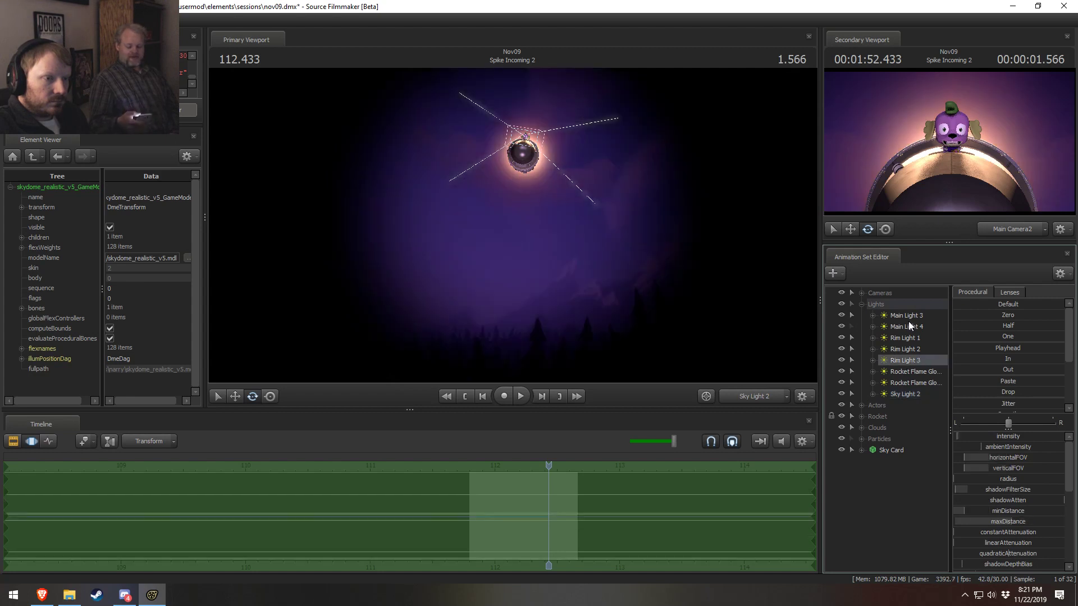
pyautogui.click(901, 338)
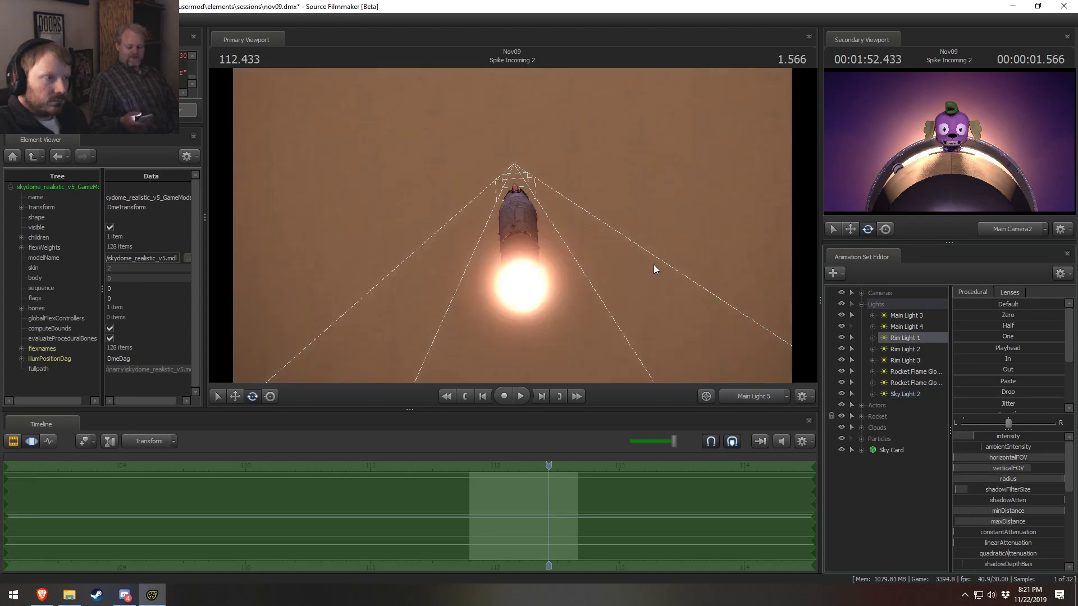
pyautogui.rightClick(911, 340)
pyautogui.click(923, 357)
pyautogui.rightClick(895, 530)
pyautogui.click(933, 480)
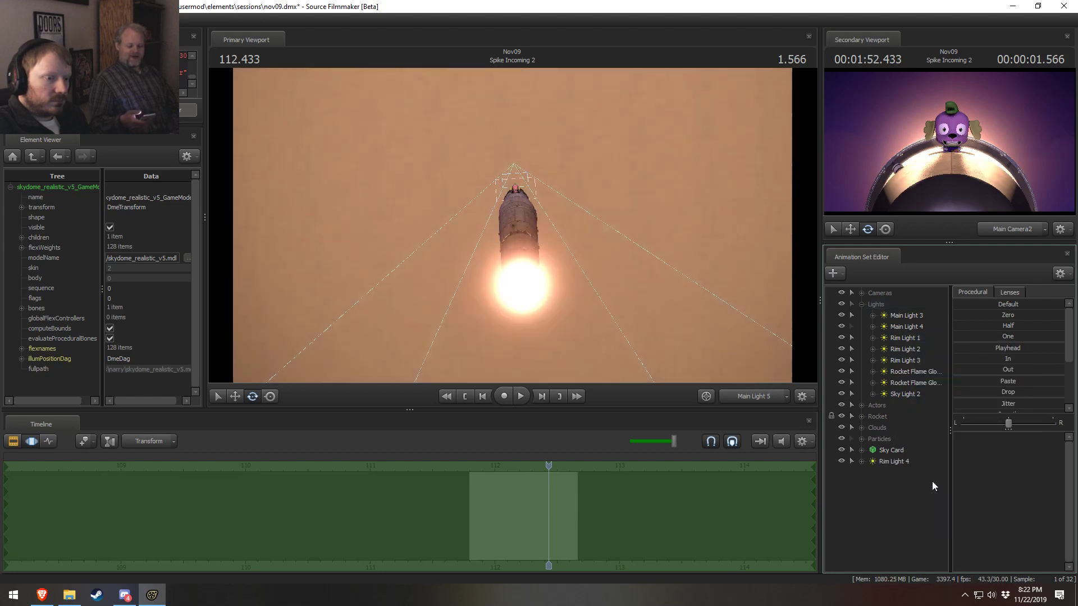
# Rename the pasted rim light animation set as Spike Rim 1
pyautogui.rightClick(898, 461)
pyautogui.click(926, 291)
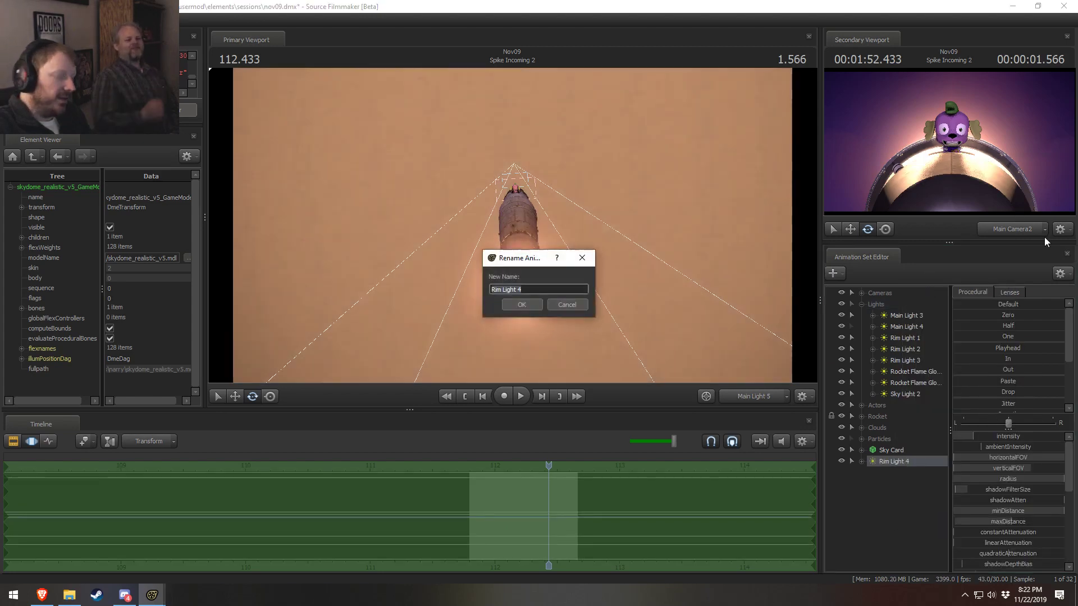
pyautogui.write('R')
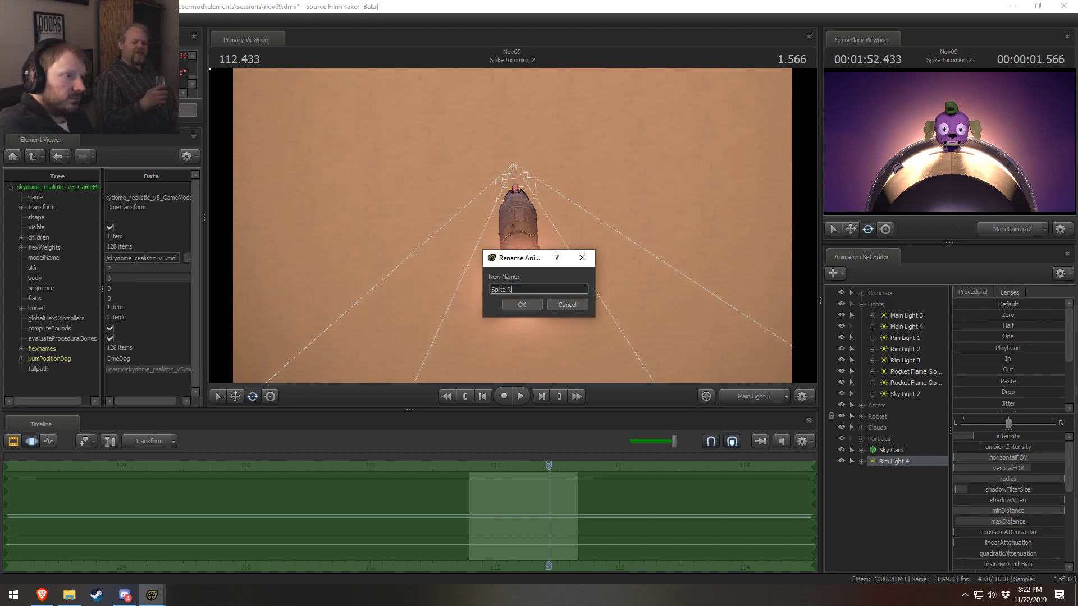
pyautogui.write('im 1')
pyautogui.press('Return')
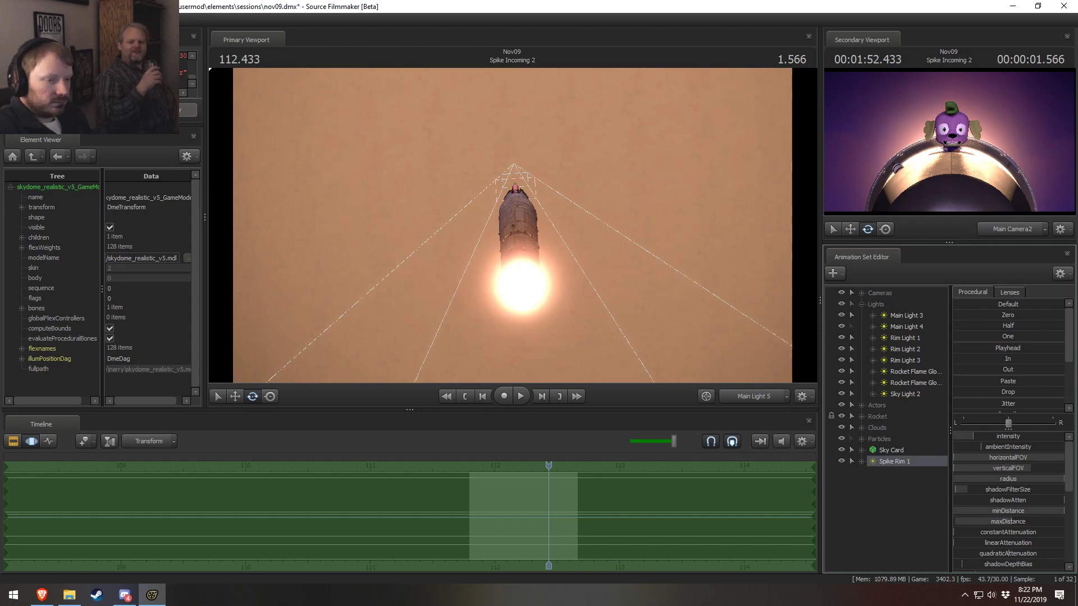
# Look through Spike Rim 1 and fly it in close behind and beside Spike Dog, framing him on the rocket's nose
pyautogui.moveTo(889, 461); pyautogui.dragTo(612, 312)
pyautogui.moveTo(612, 312); pyautogui.dragTo(612, 278)
pyautogui.scroll(-5, 612, 280)
pyautogui.press('a')
pyautogui.press('w')
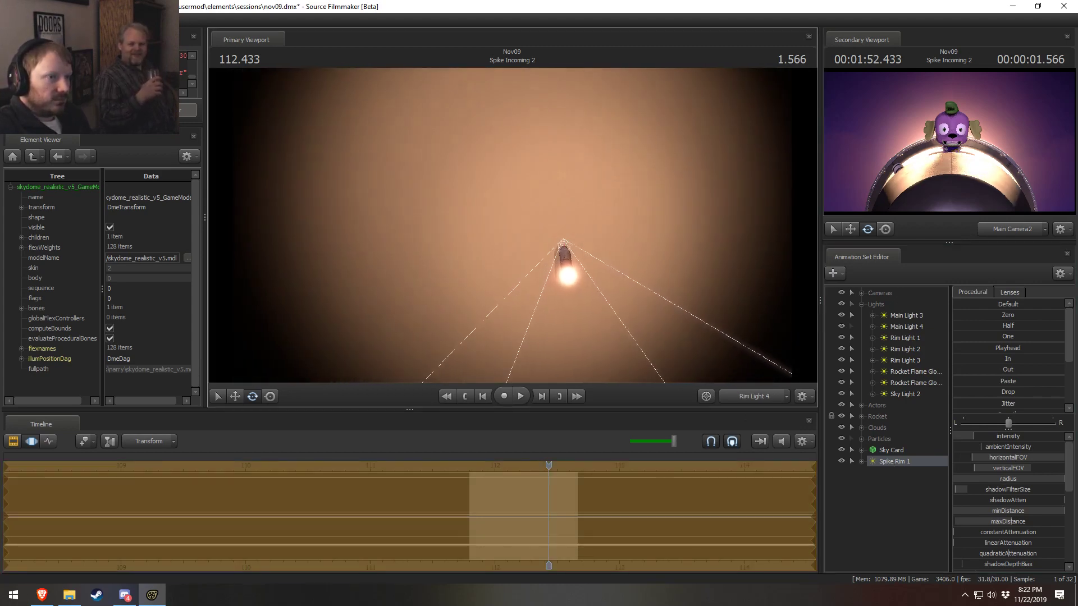
pyautogui.press('w')
pyautogui.press('d')
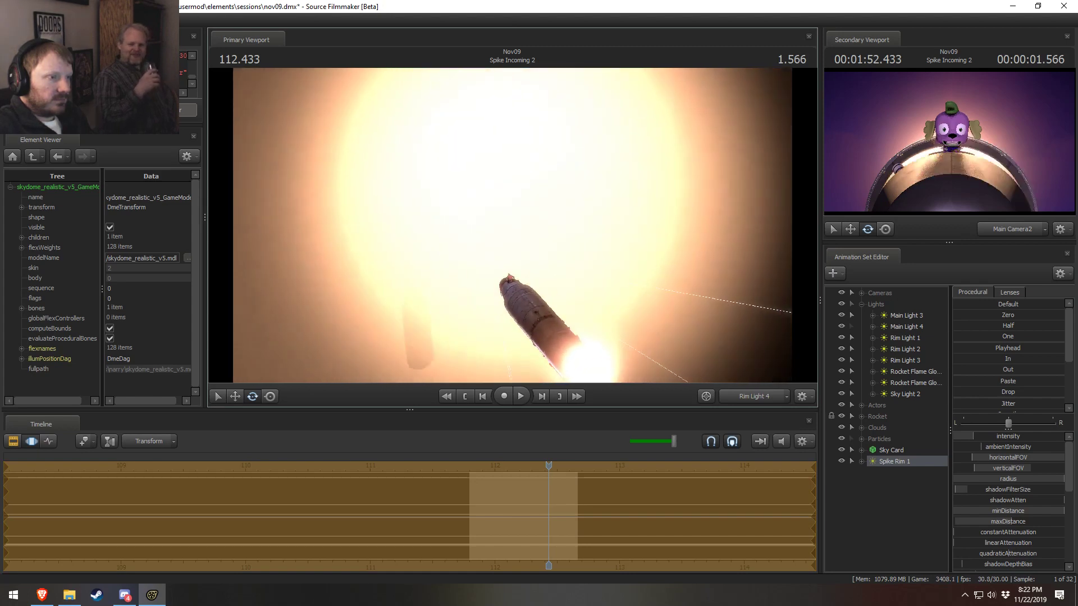
pyautogui.press('s')
pyautogui.scroll(10, 536, 221)
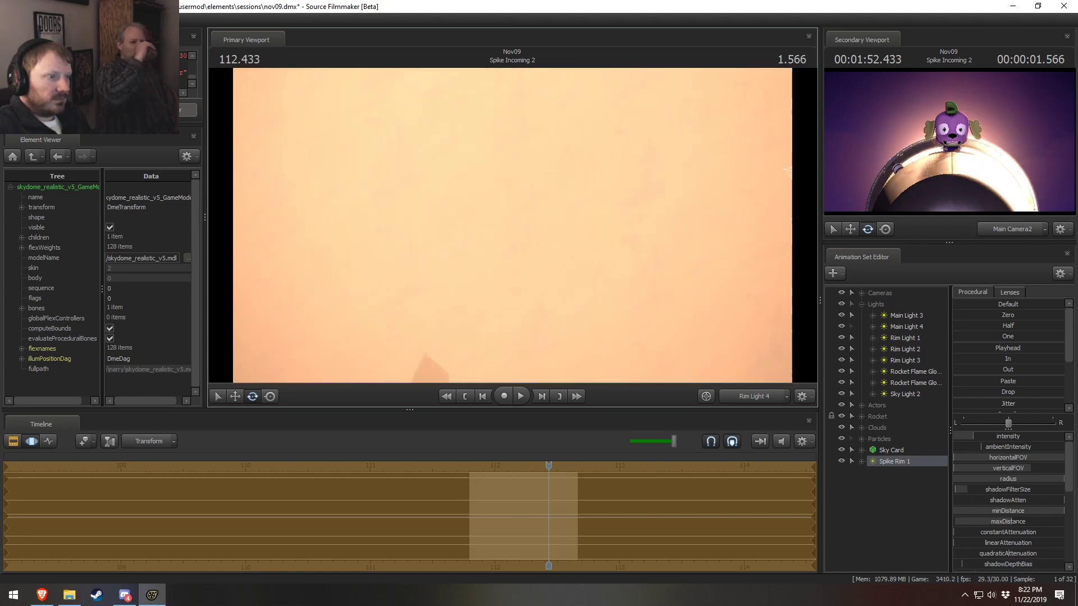
pyautogui.moveTo(536, 221); pyautogui.dragTo(592, 233)
pyautogui.press('s')
pyautogui.press('w')
pyautogui.moveTo(469, 190); pyautogui.dragTo(449, 115)
pyautogui.press('w')
pyautogui.moveTo(530, 230); pyautogui.dragTo(784, 380)
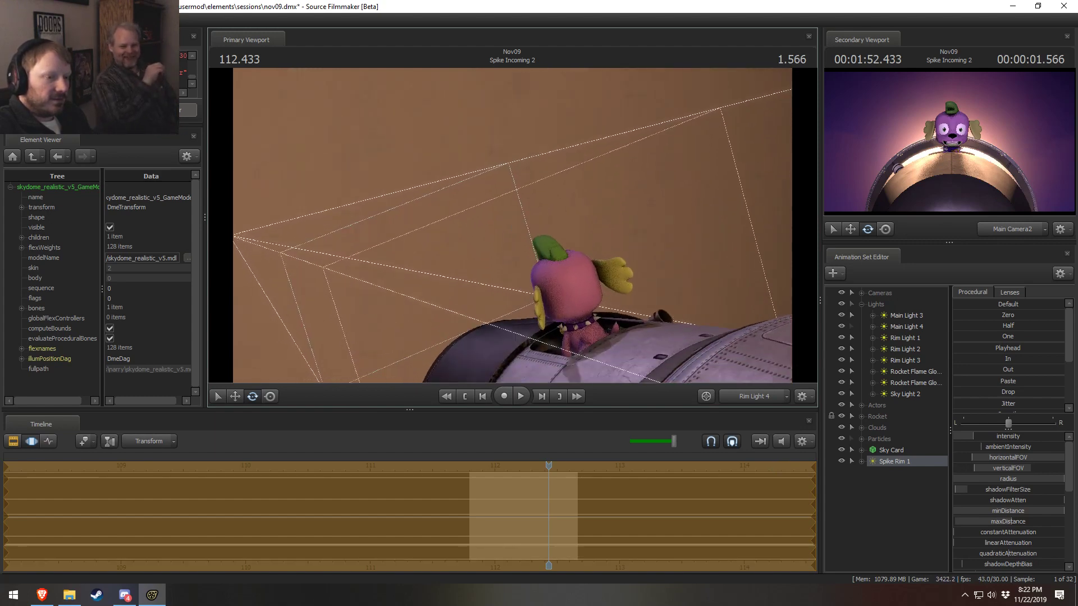
# Lower Spike Rim 1's minDistance to its minimum and reduce the maximum of its intensity slider range
pyautogui.scroll(-2, 1016, 508)
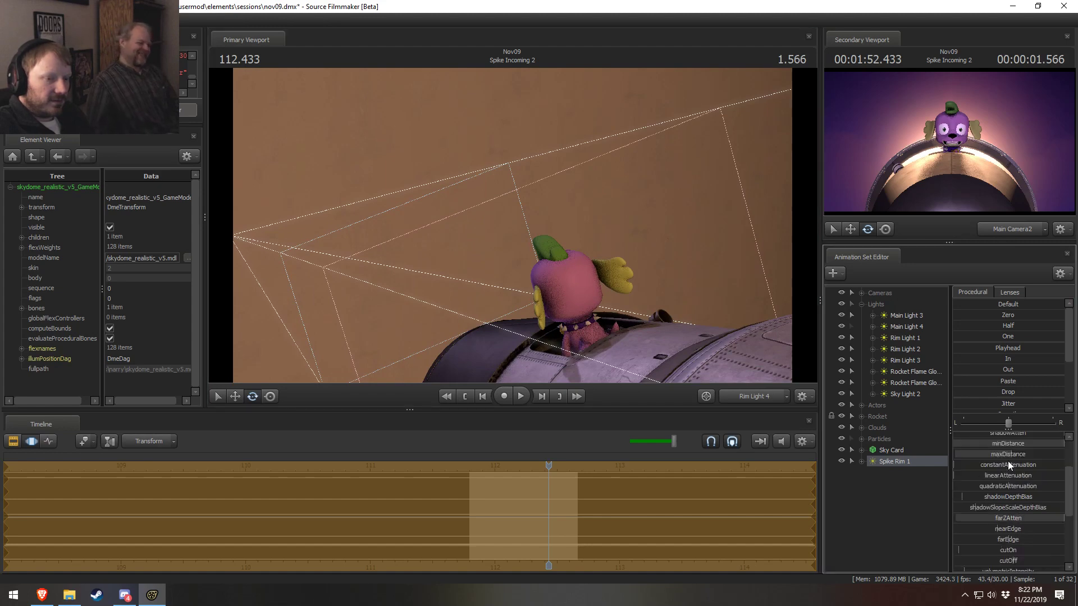
pyautogui.moveTo(1008, 443); pyautogui.dragTo(822, 422)
pyautogui.scroll(2, 958, 452)
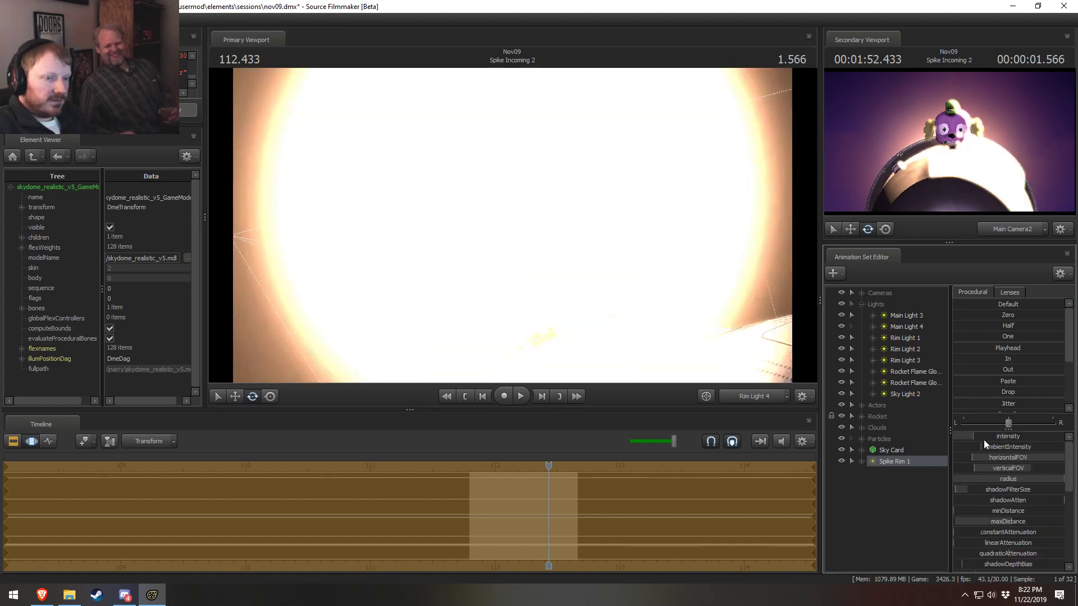
pyautogui.click(1002, 452)
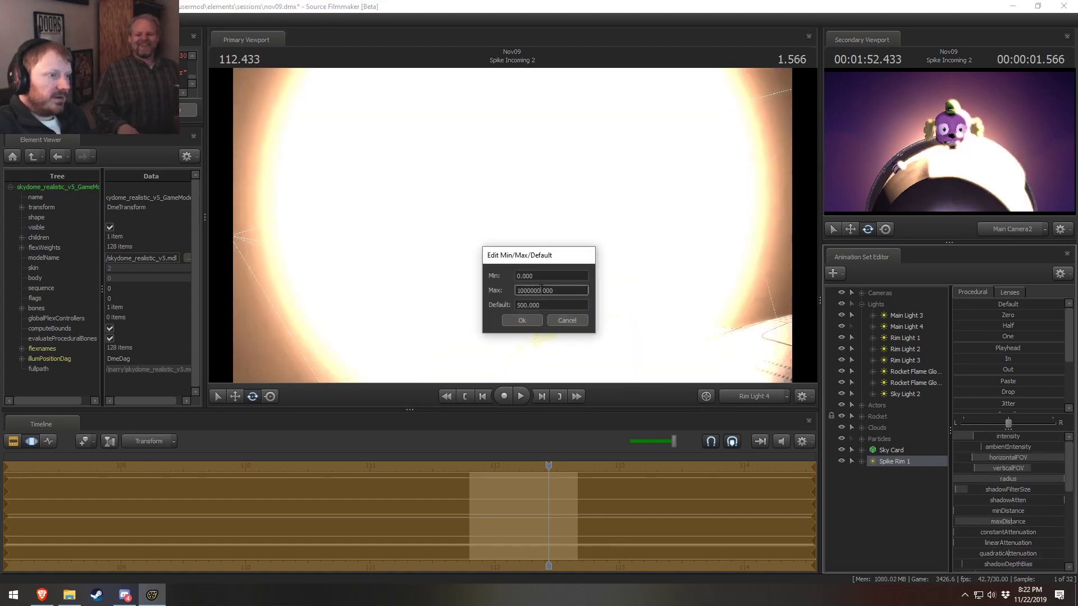
pyautogui.click(530, 323)
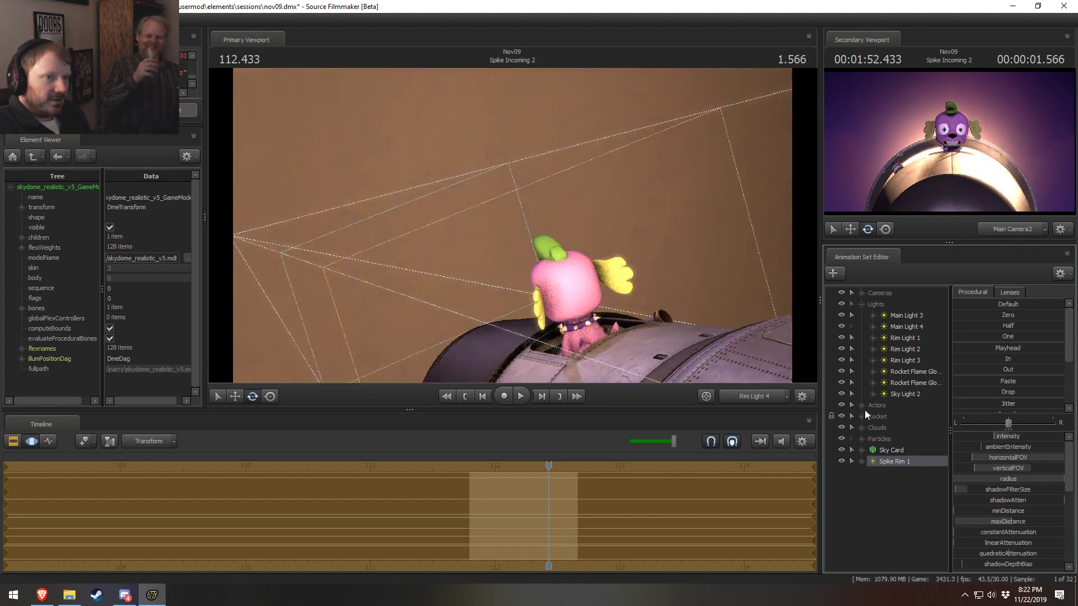
# Move Spike Rim 1 into a close-up on the back of Spike Dog's head, and check the result through the shot
pyautogui.press('w')
pyautogui.moveTo(562, 252); pyautogui.dragTo(512, 224)
pyautogui.press('space')
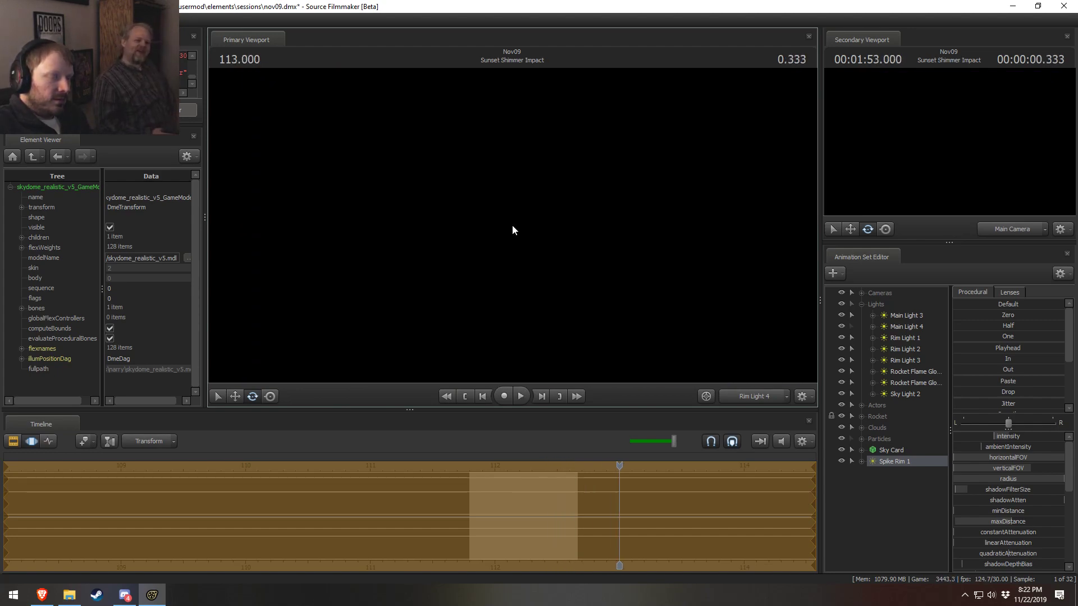
pyautogui.moveTo(621, 463); pyautogui.dragTo(487, 473)
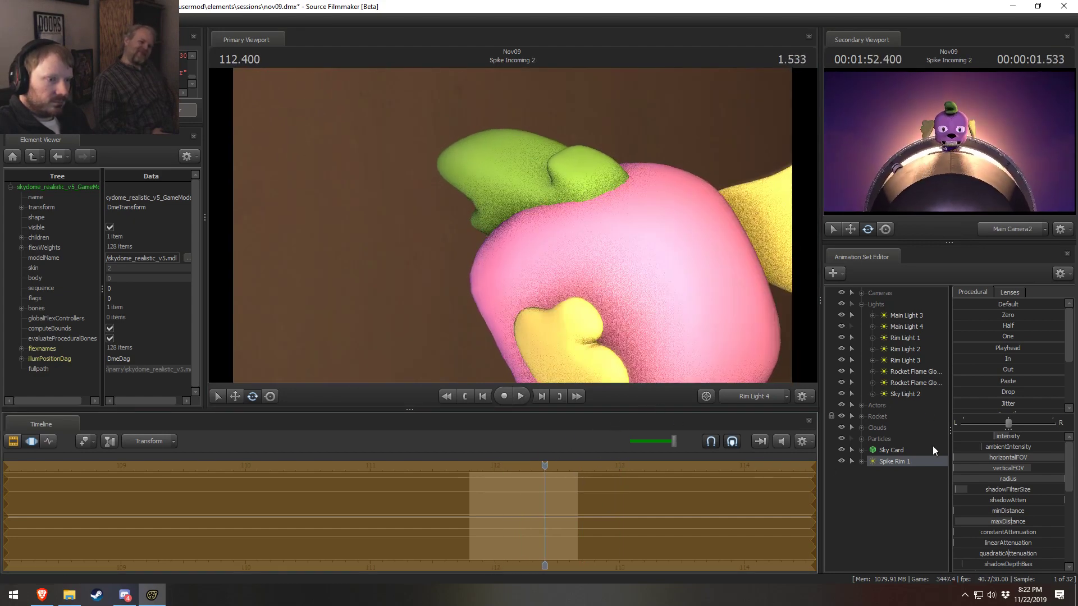
# Toggle shadows and volumetrics on Spike Rim 1 to compare their effect on Spike Dog
pyautogui.rightClick(907, 457)
pyautogui.click(938, 427)
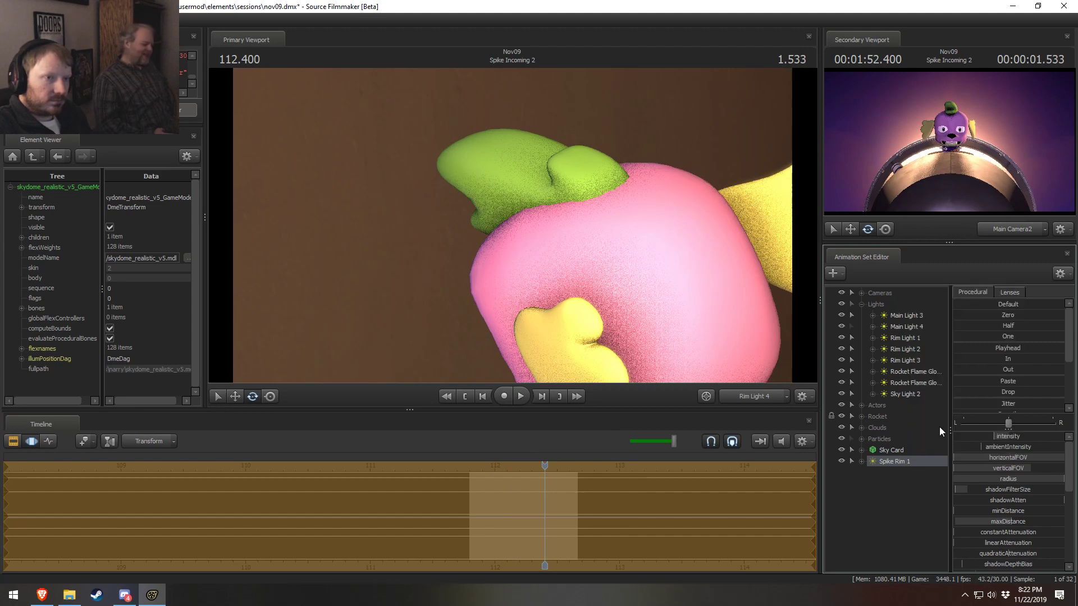
pyautogui.rightClick(896, 464)
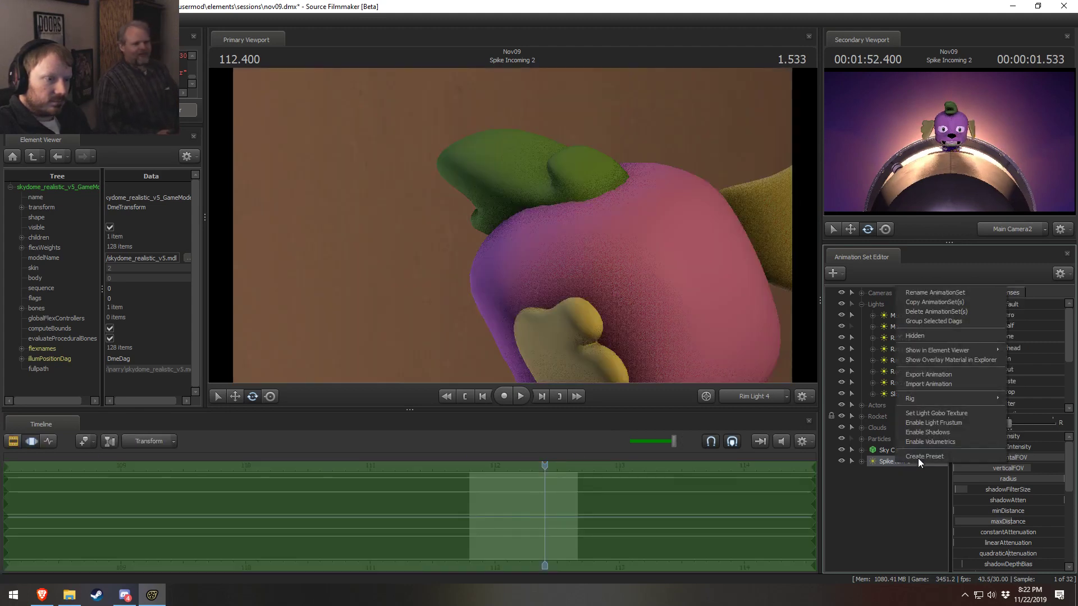
pyautogui.doubleClick(918, 439)
pyautogui.rightClick(899, 460)
pyautogui.click(931, 436)
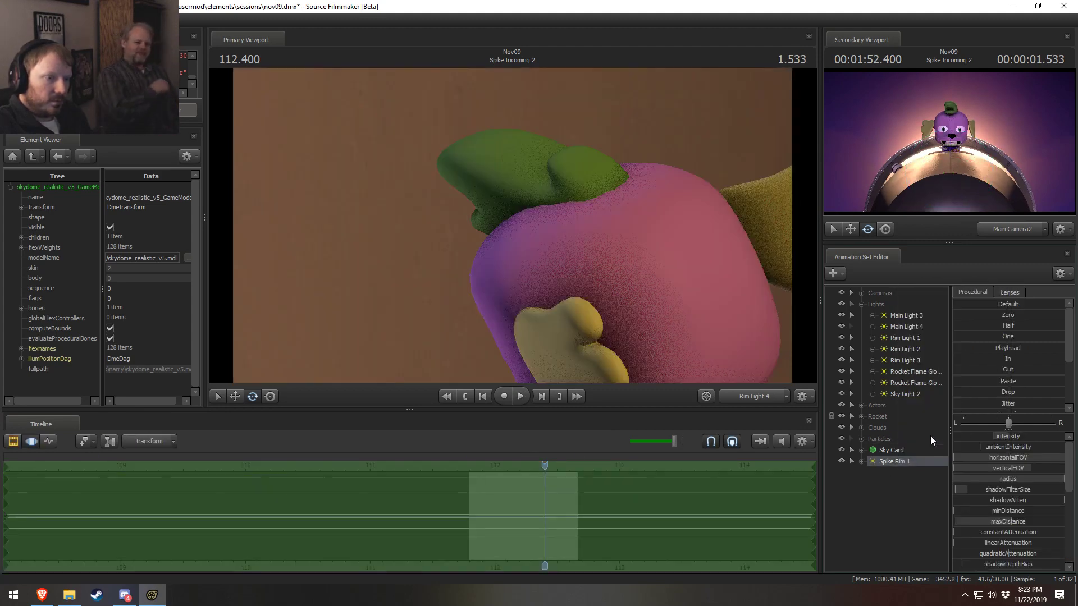
pyautogui.rightClick(906, 461)
pyautogui.click(938, 427)
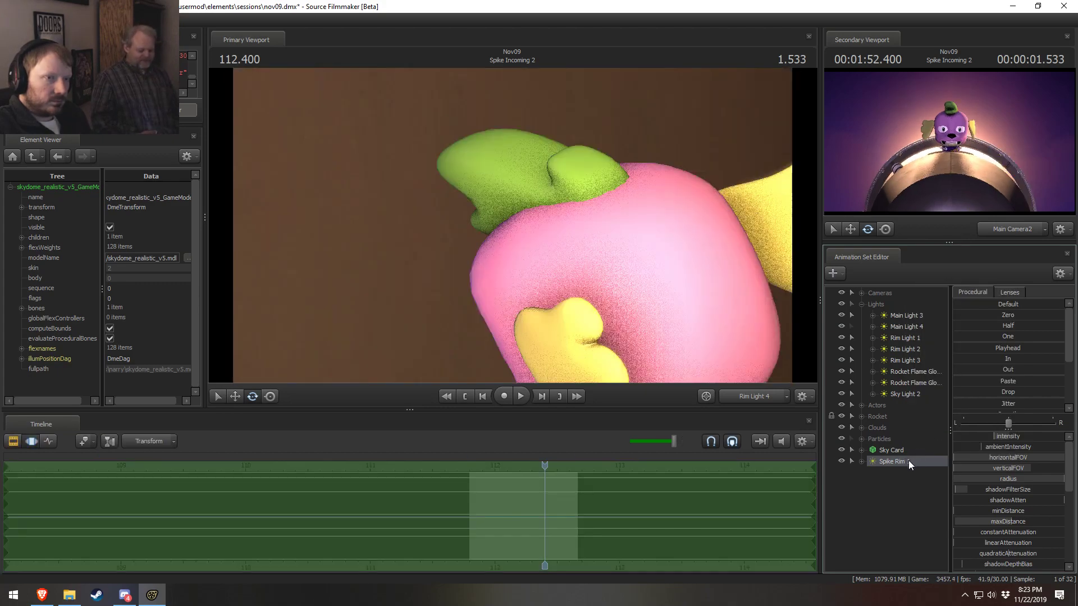
# Play back the second half of the Spike Incoming 2 shot in the Clip Editor to review the rim lighting
pyautogui.press('F2')
pyautogui.moveTo(544, 465); pyautogui.dragTo(529, 465)
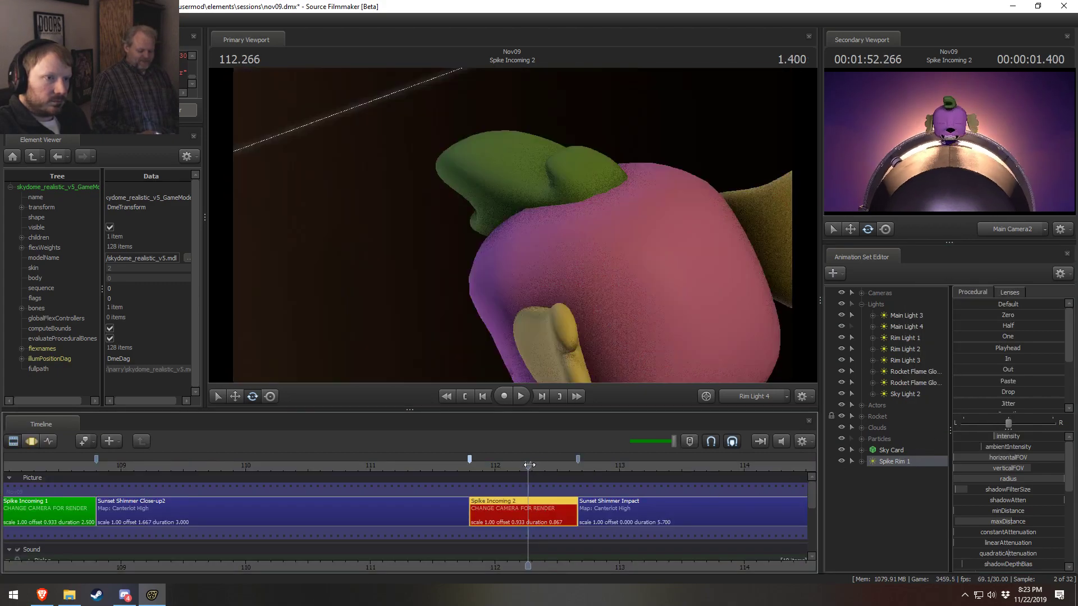
pyautogui.press('space')
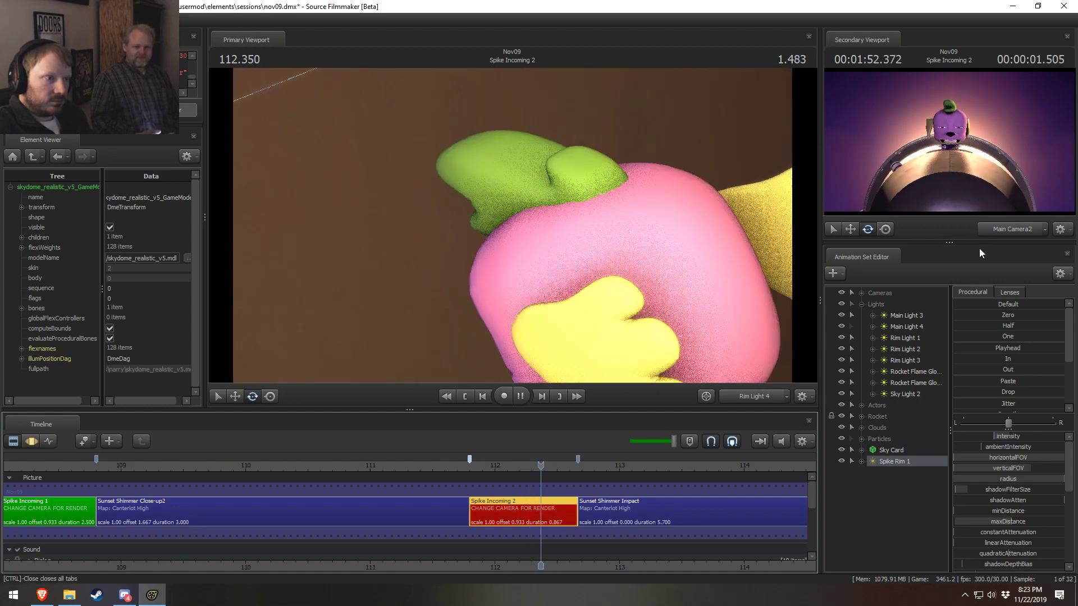
pyautogui.press('space')
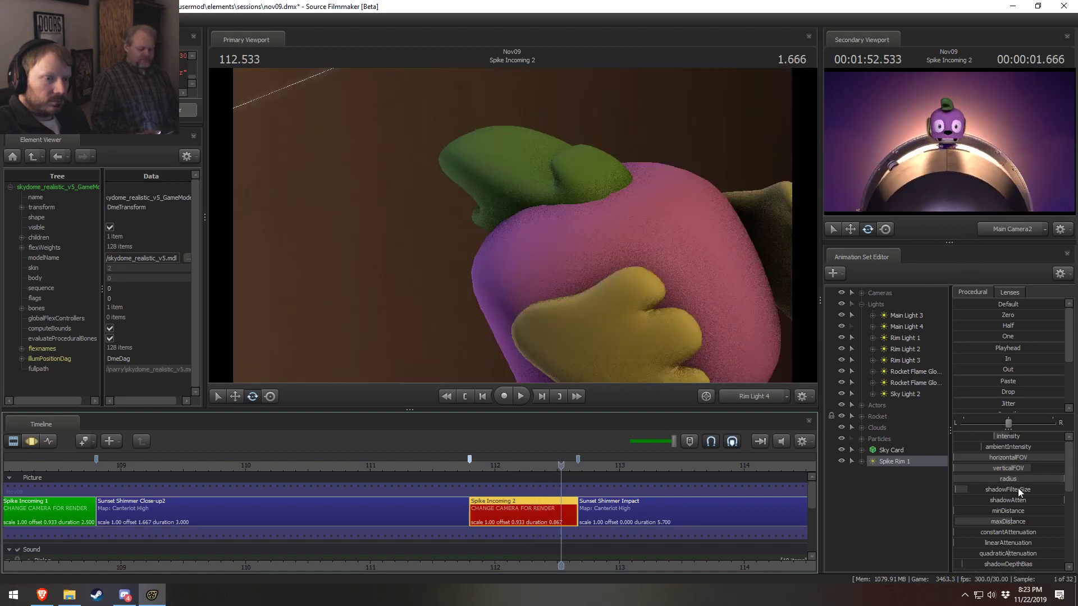
# Reduce Spike Rim 1's radius to its minimum and raise its intensity slightly in the Motion Editor
pyautogui.moveTo(1019, 480); pyautogui.dragTo(678, 445)
pyautogui.click(915, 462)
pyautogui.press('F2')
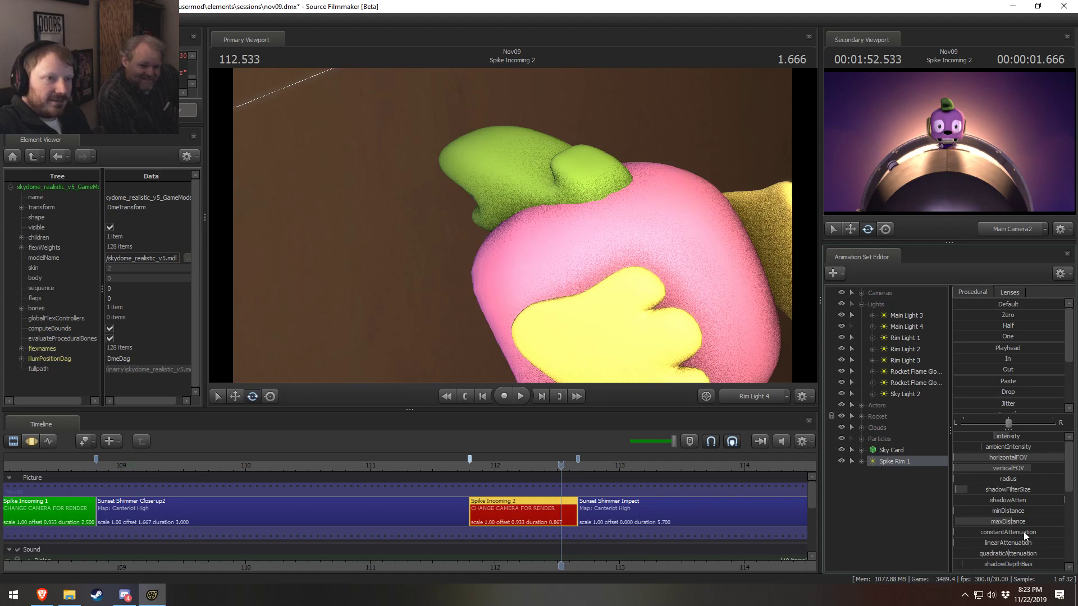
pyautogui.press('F3')
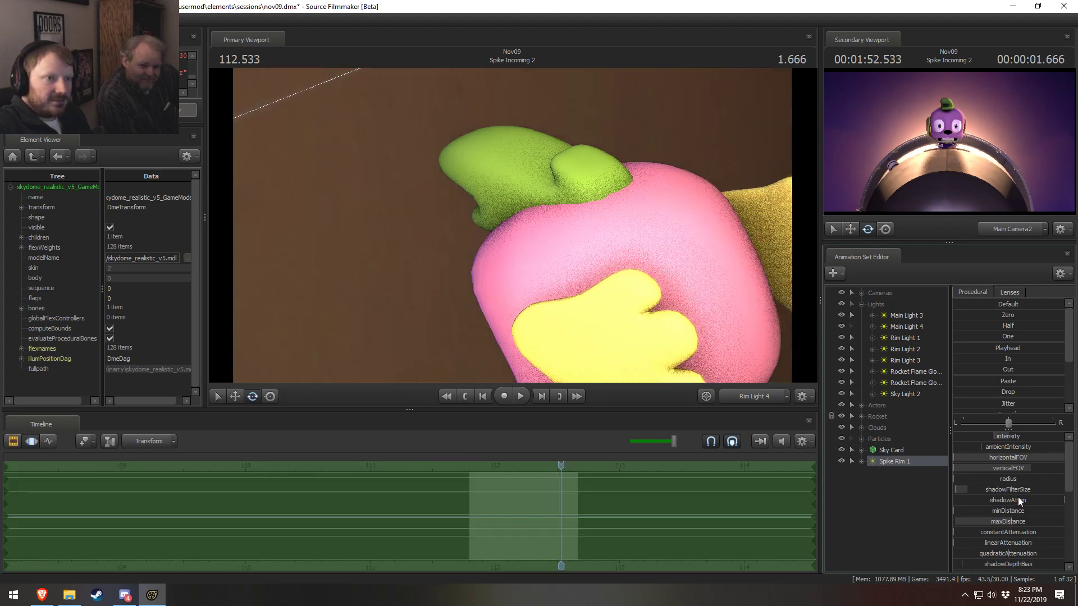
pyautogui.press('F2')
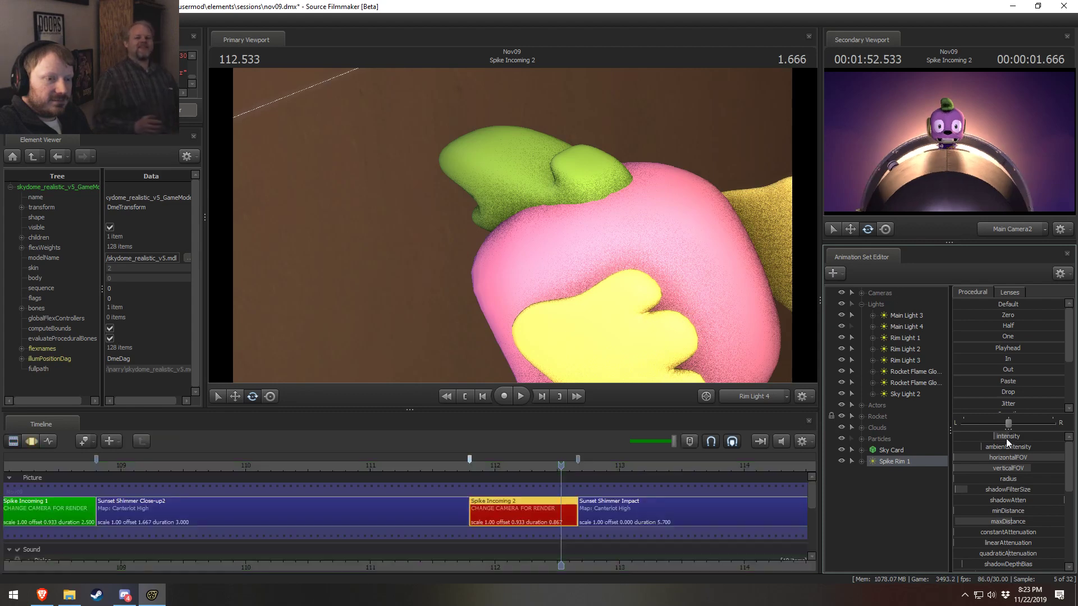
pyautogui.press('F3')
pyautogui.moveTo(993, 436)
pyautogui.mouseDown()
pyautogui.moveTo(1018, 436)
pyautogui.moveTo(998, 436)
pyautogui.mouseUp()
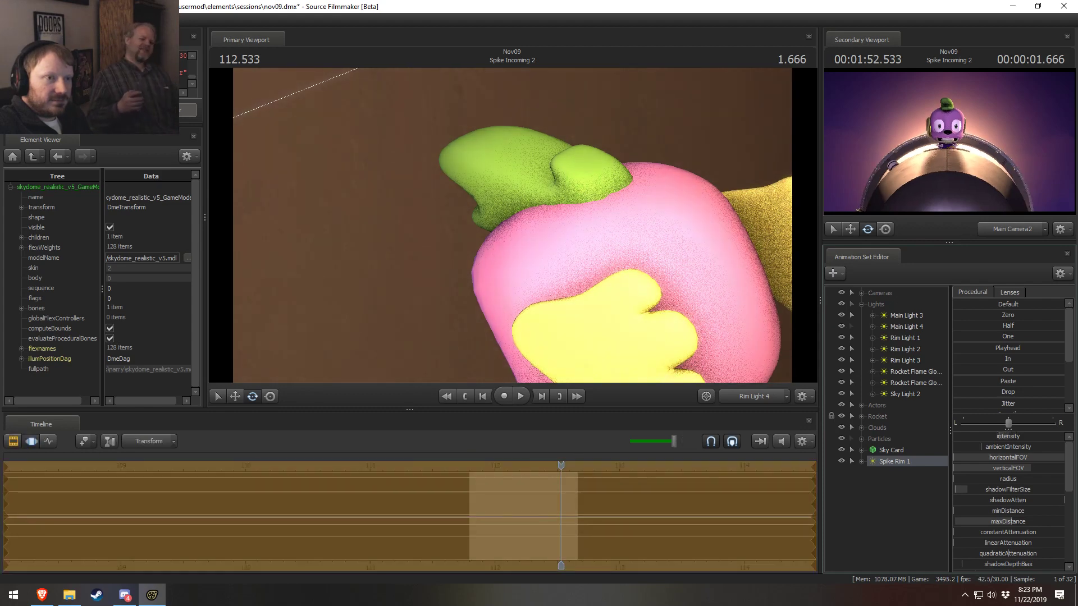
# Copy the Spike Rim 1 light, paste it as Spike Rim 2, and select the new light
pyautogui.rightClick(898, 457)
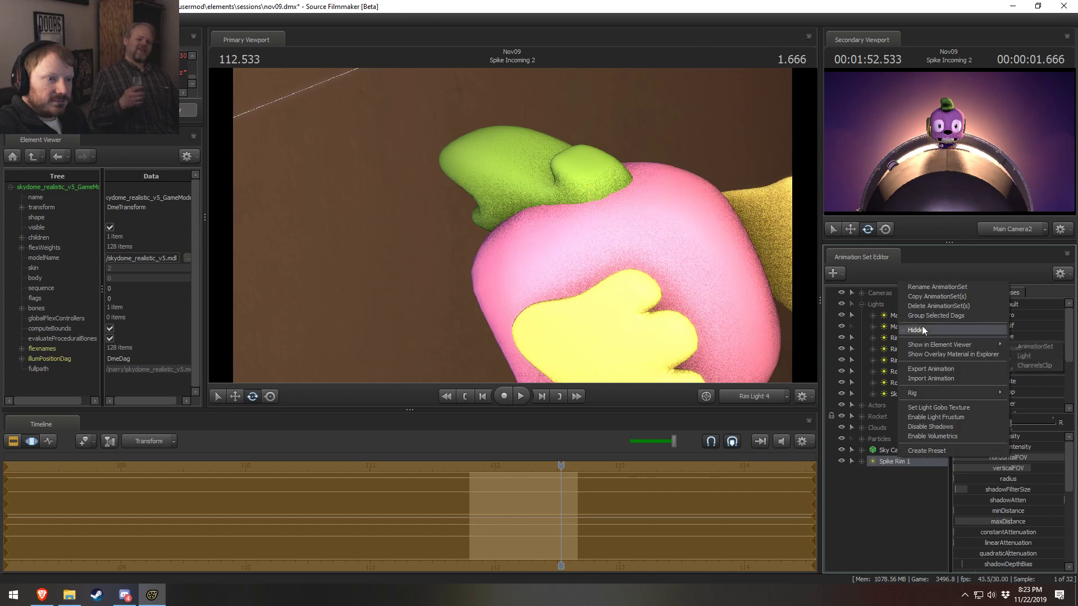
pyautogui.click(924, 295)
pyautogui.rightClick(865, 488)
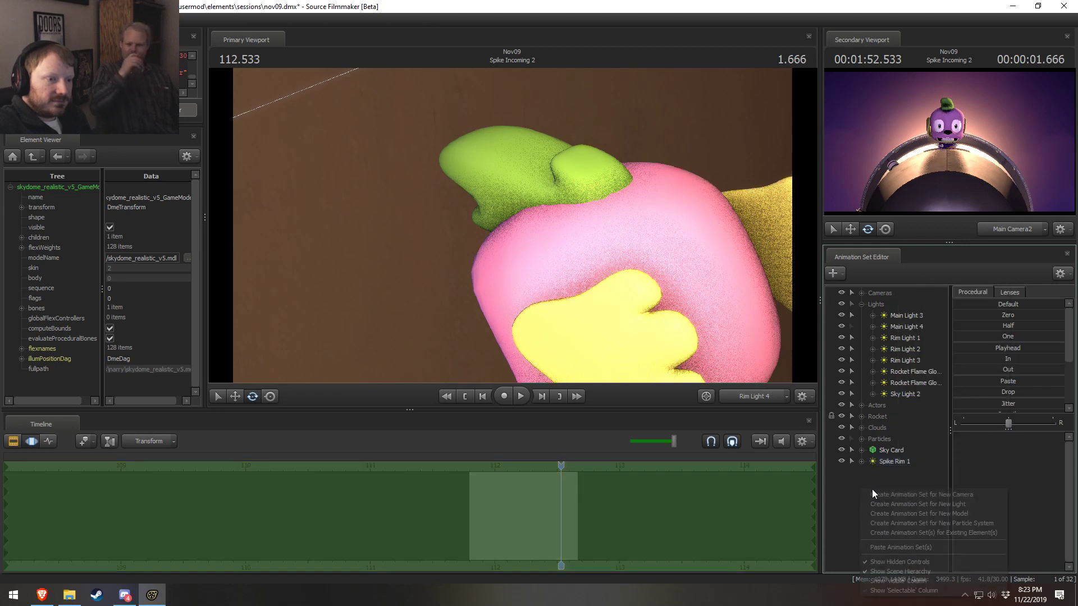
pyautogui.click(897, 545)
pyautogui.click(893, 473)
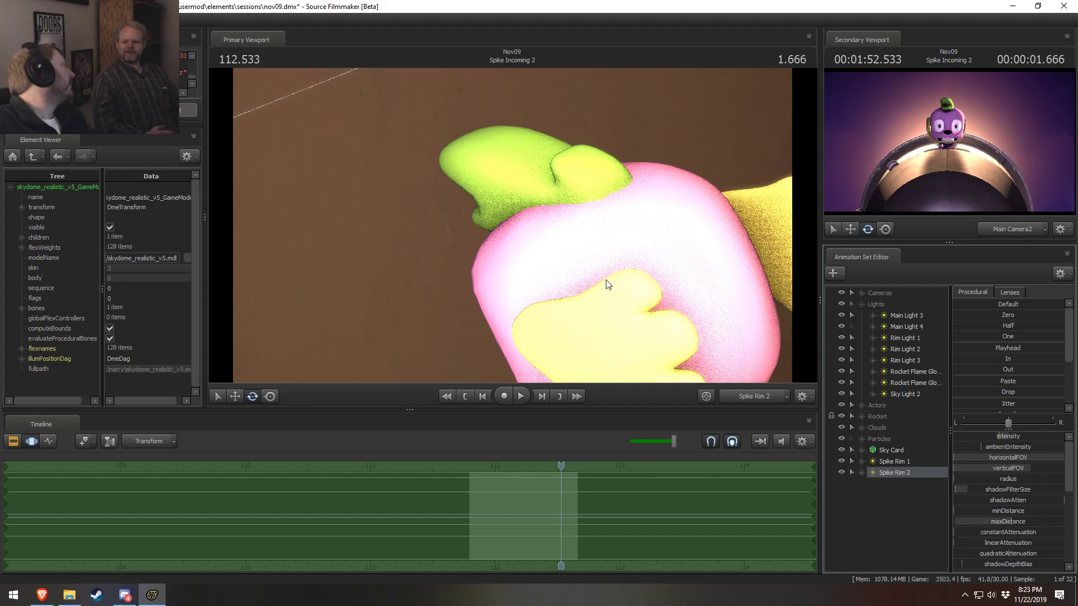
# Move Spike Rim 2 to the opposite side of the back of Spike Dog's head and play back Spike Incoming 2 to check it
pyautogui.moveTo(512, 225); pyautogui.dragTo(561, 221)
pyautogui.moveTo(512, 224); pyautogui.dragTo(512, 225)
pyautogui.press('F2')
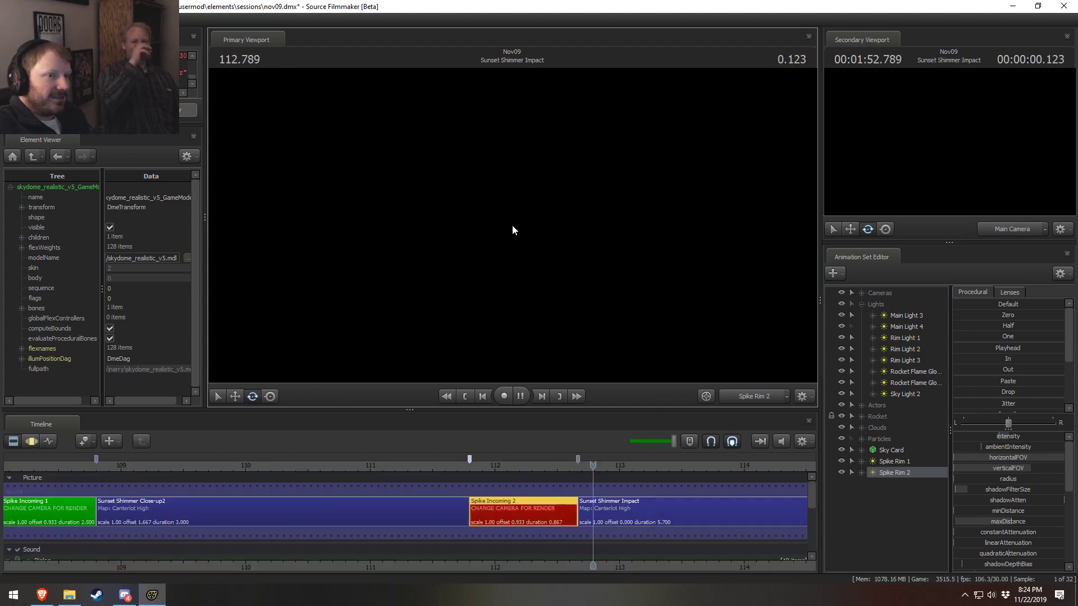
pyautogui.click(474, 466)
pyautogui.press('space')
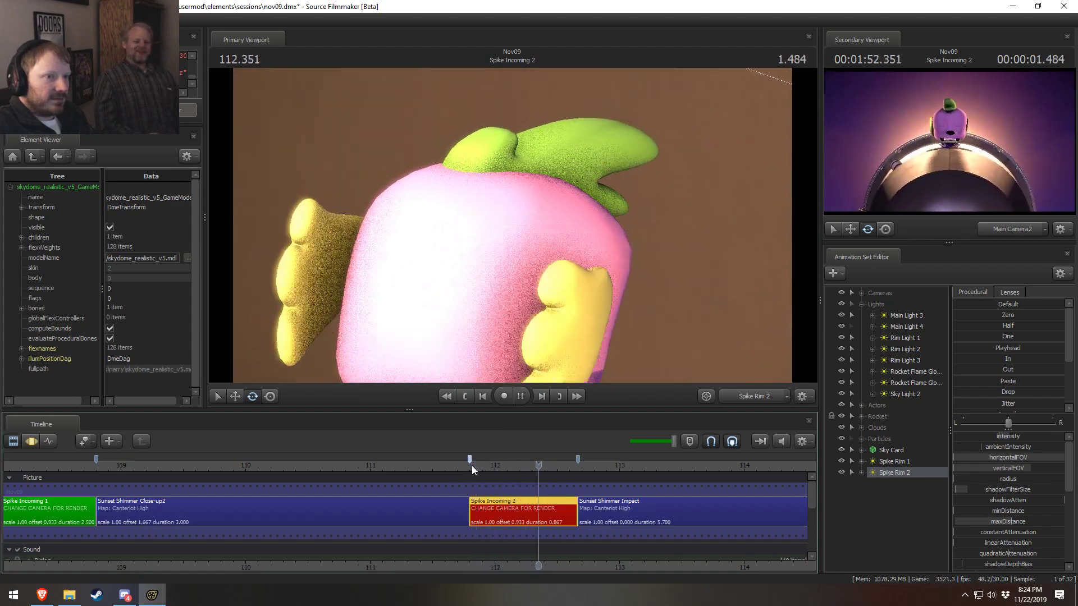
pyautogui.press('space')
# Play back the sequence from Spike Incoming 1 through Spike Incoming 2 to compare the lighting of both shots
pyautogui.scroll(-3, 458, 467)
pyautogui.scroll(-2, 458, 467)
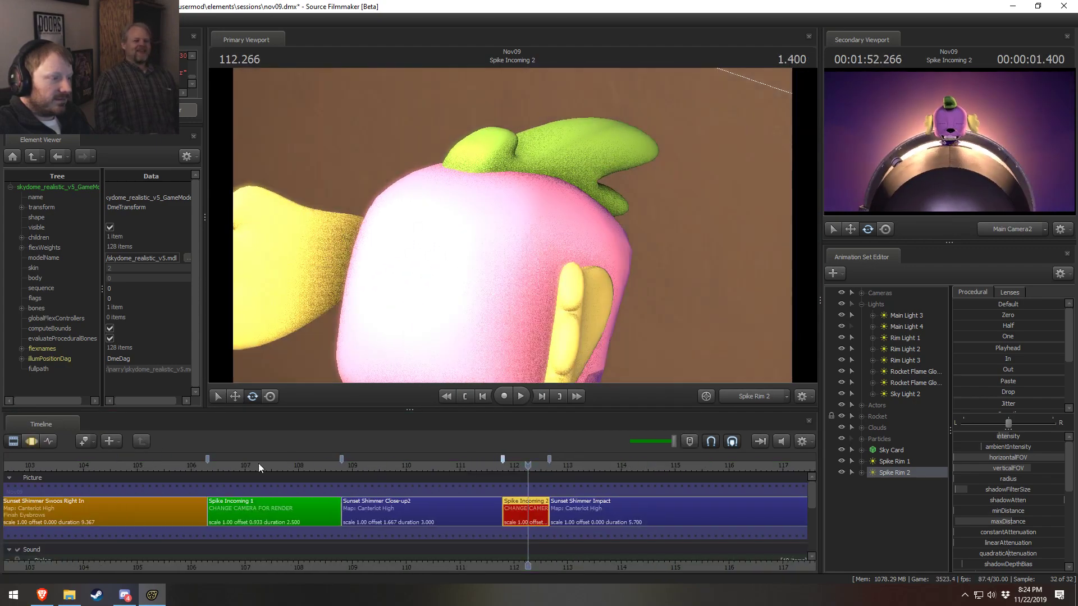
pyautogui.click(234, 468)
pyautogui.press('space')
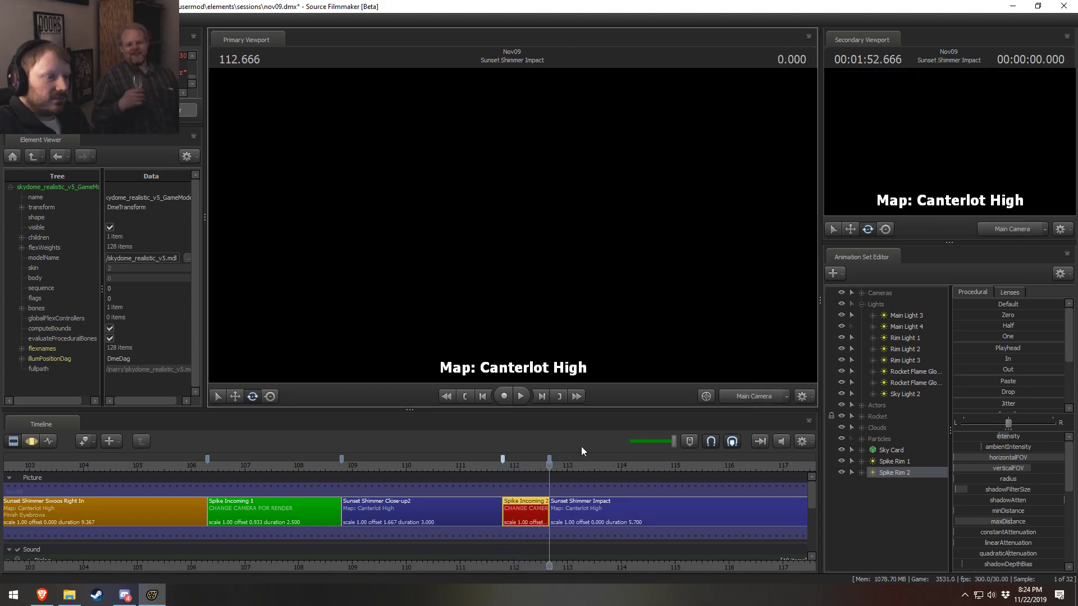
pyautogui.click(303, 467)
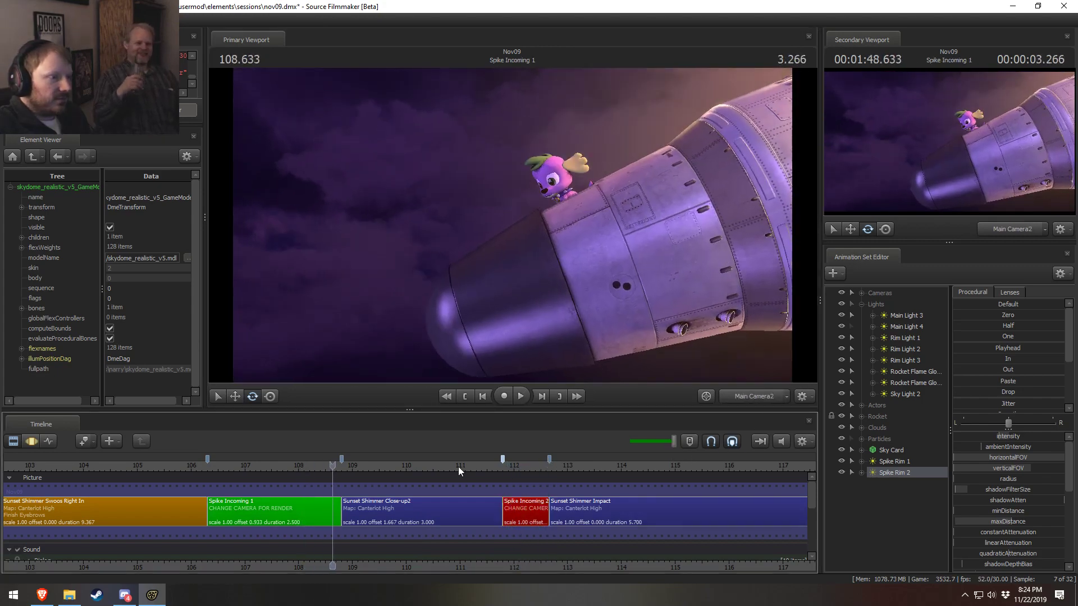
pyautogui.click(506, 466)
pyautogui.press('space')
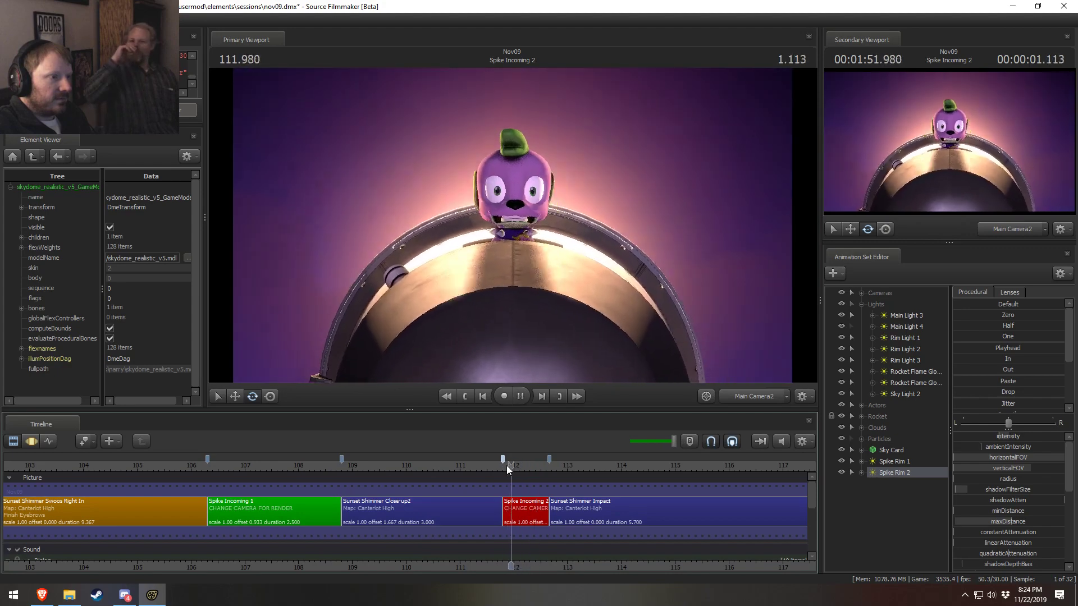
pyautogui.press('space')
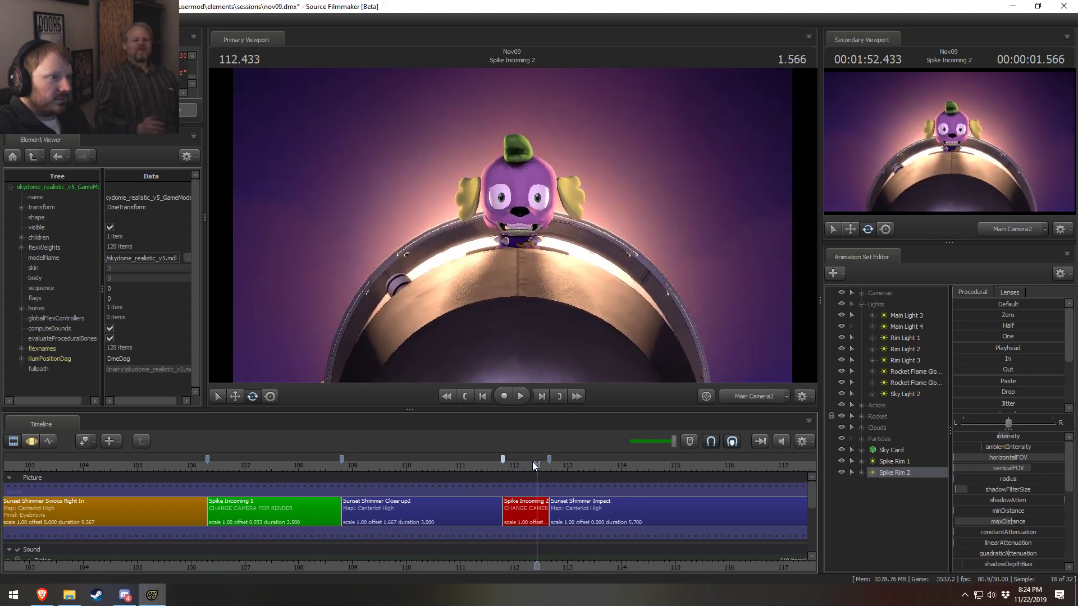
# Raise the Rocket Flame 1 particle slightly along its vertical axis in the Motion Editor and play back Spike Incoming 2
pyautogui.click(862, 439)
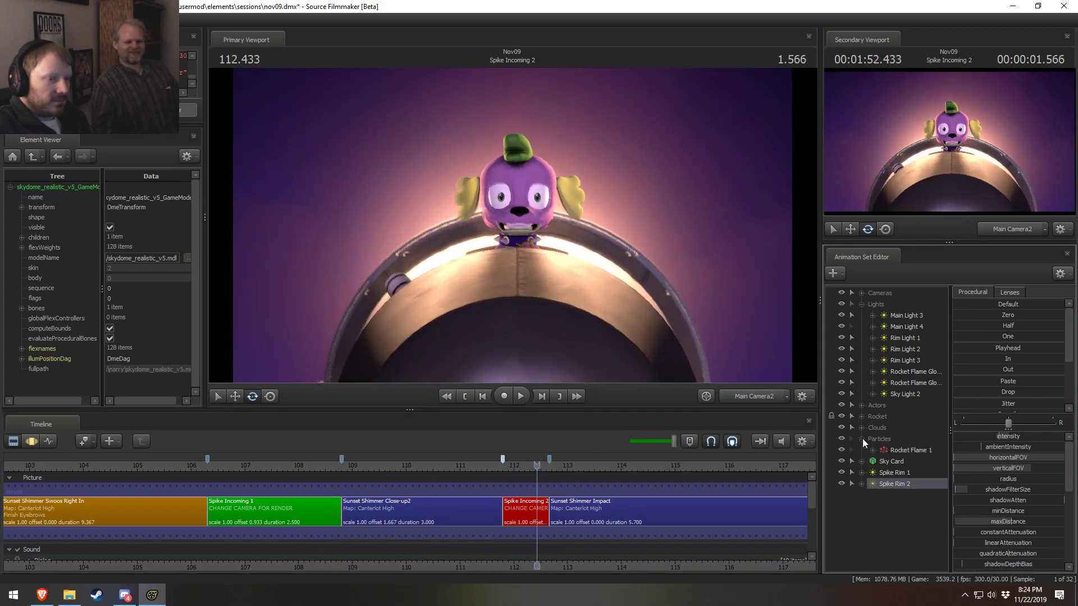
pyautogui.click(894, 449)
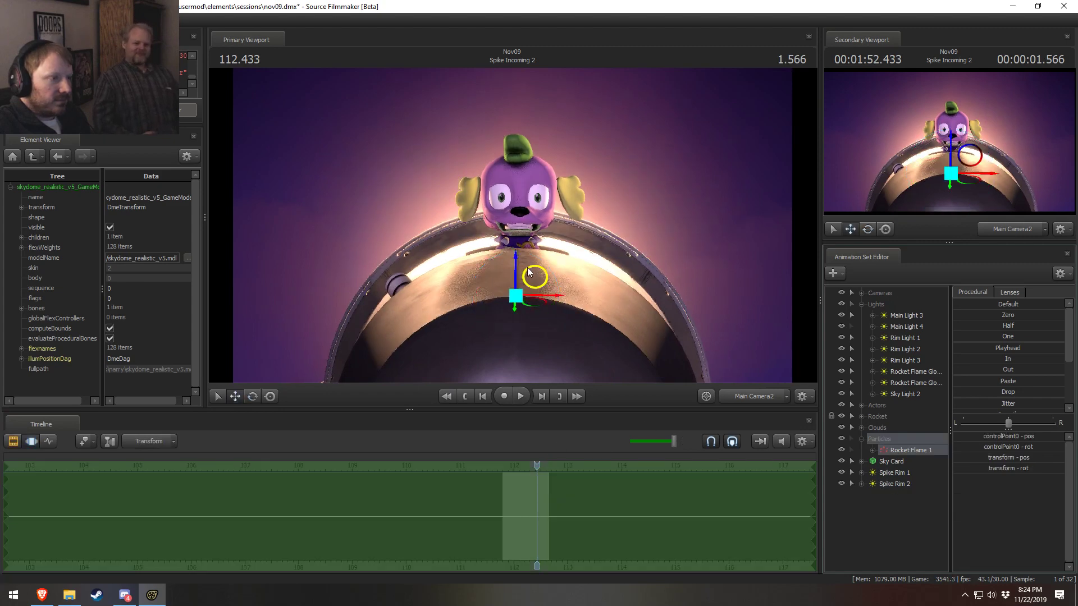
pyautogui.moveTo(517, 255); pyautogui.dragTo(520, 236)
pyautogui.press('space')
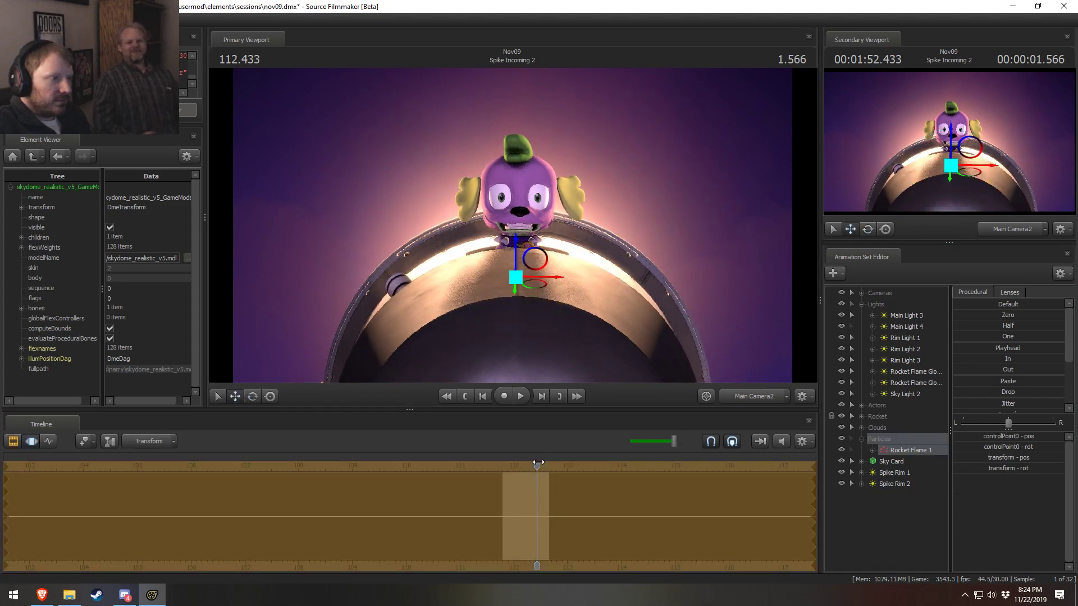
pyautogui.press('F2')
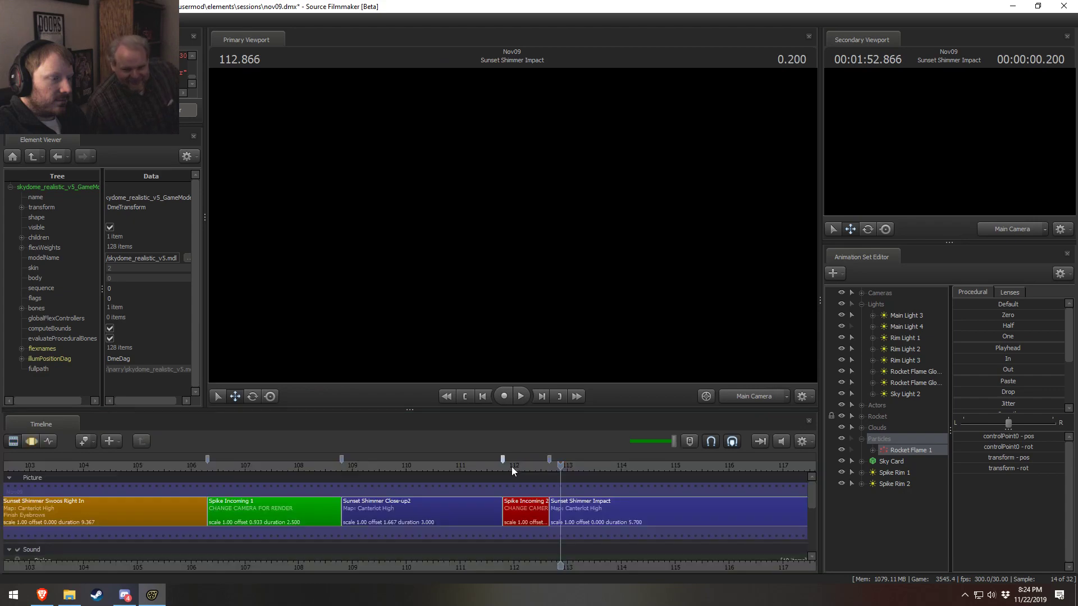
pyautogui.click(507, 467)
pyautogui.press('space')
pyautogui.click(507, 467)
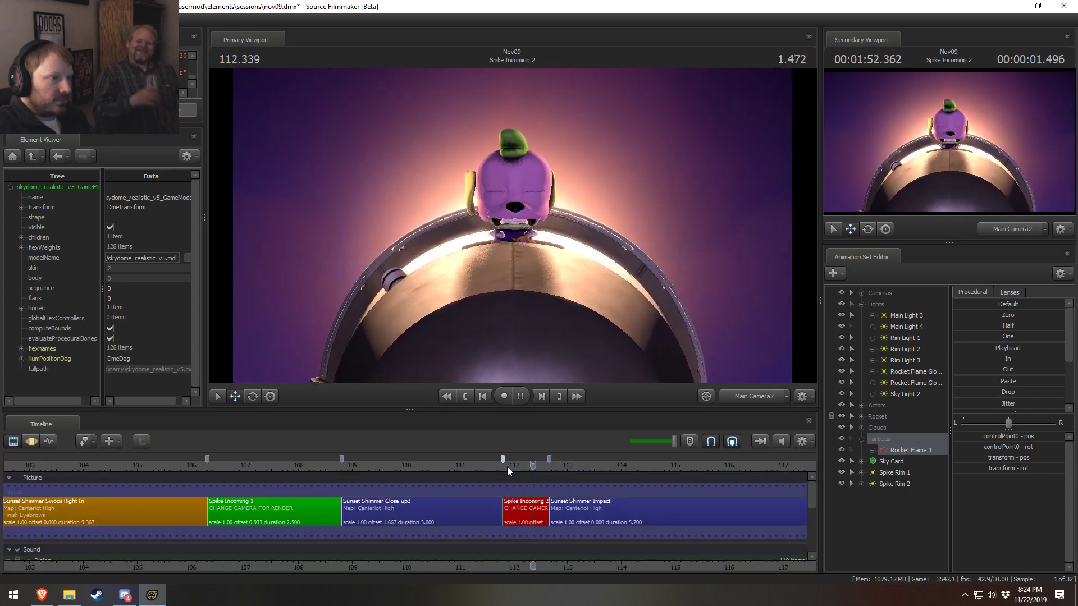
pyautogui.press('space')
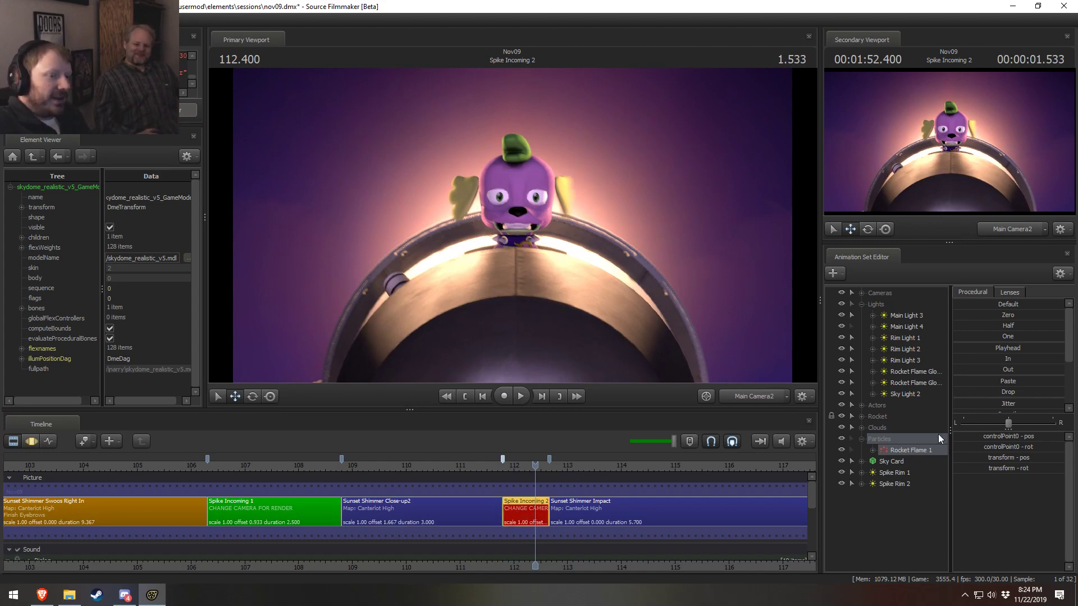
# Move Spike Rim 1 and Spike Rim 2 into the Lights group and collapse the Particles and Lights groups
pyautogui.click(861, 439)
pyautogui.click(896, 462)
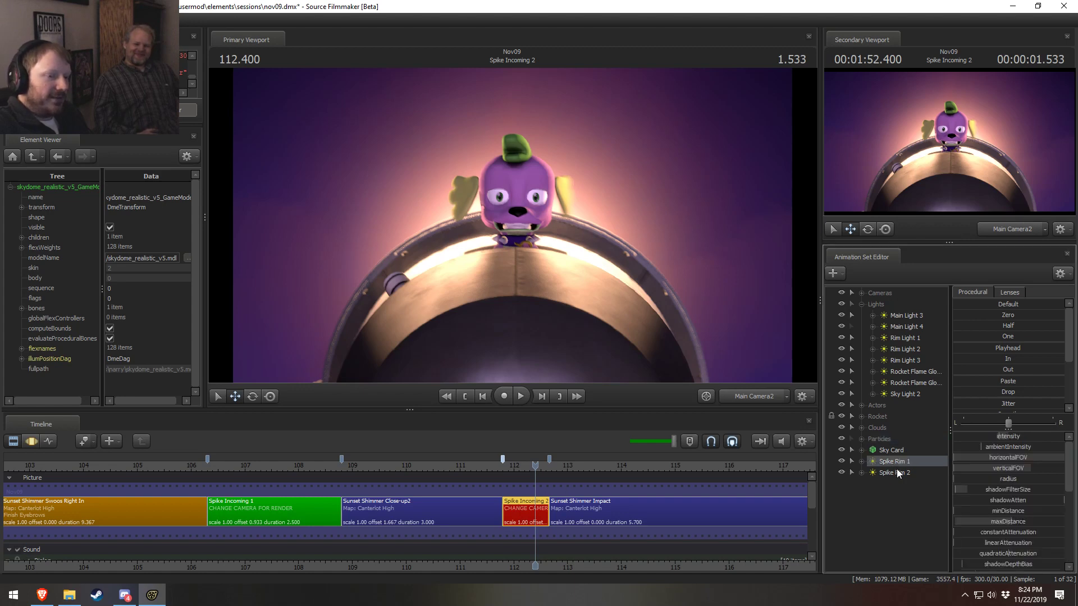
pyautogui.moveTo(894, 472); pyautogui.dragTo(899, 308)
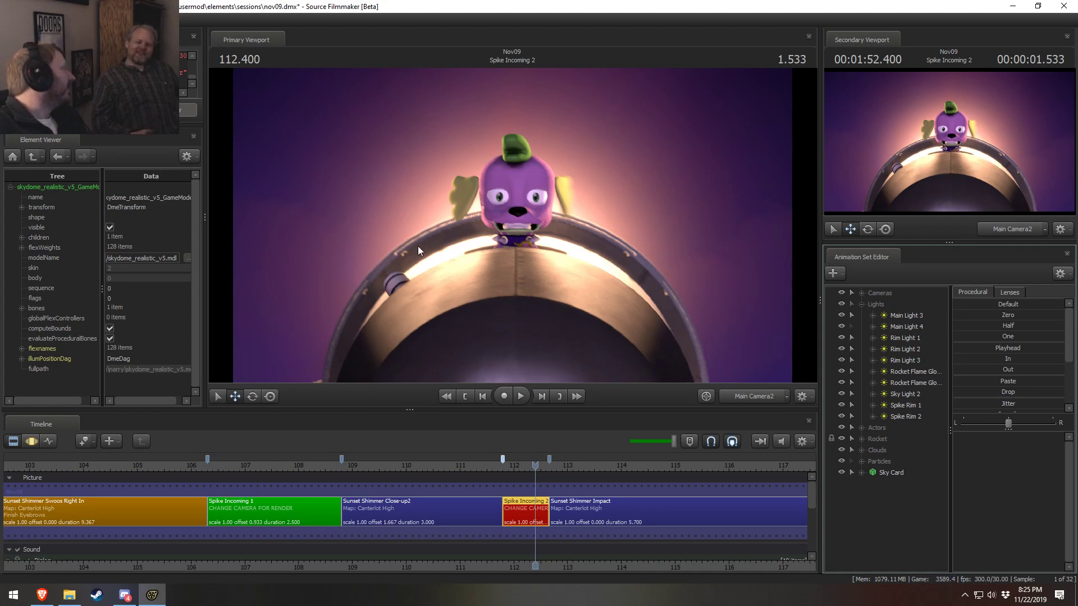
pyautogui.moveTo(496, 469); pyautogui.dragTo(516, 468)
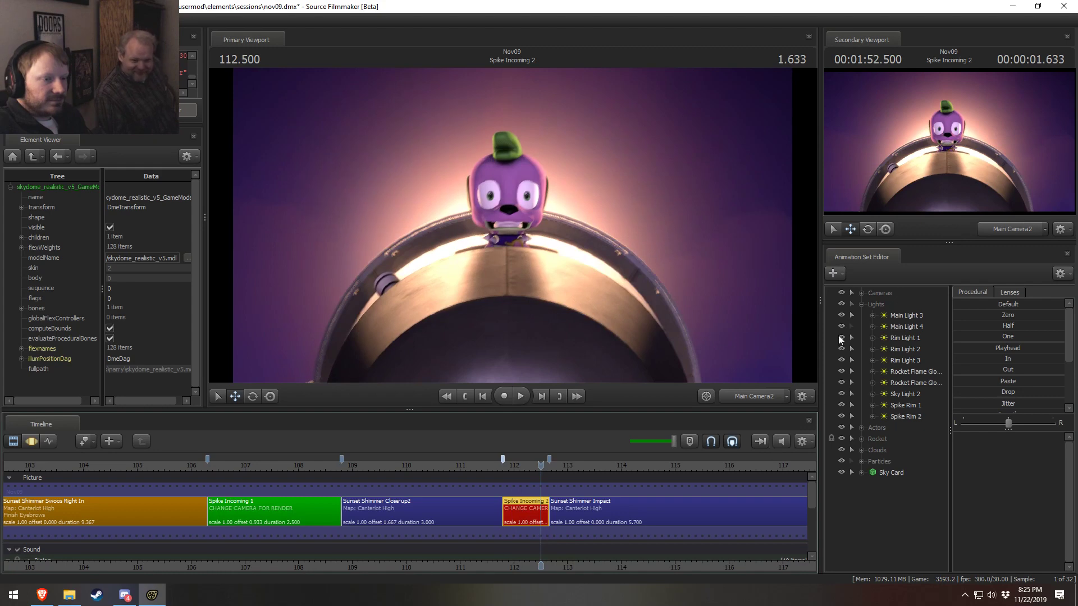
pyautogui.click(861, 304)
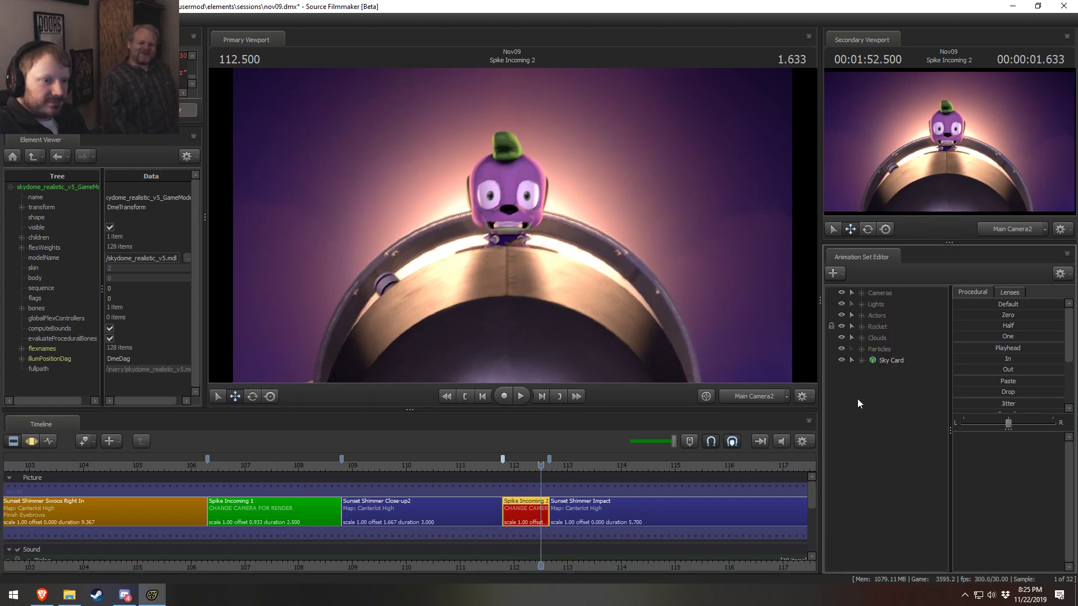
# Play back Spike Incoming 2 in the Clip Editor to review the relit shot
pyautogui.press('F3')
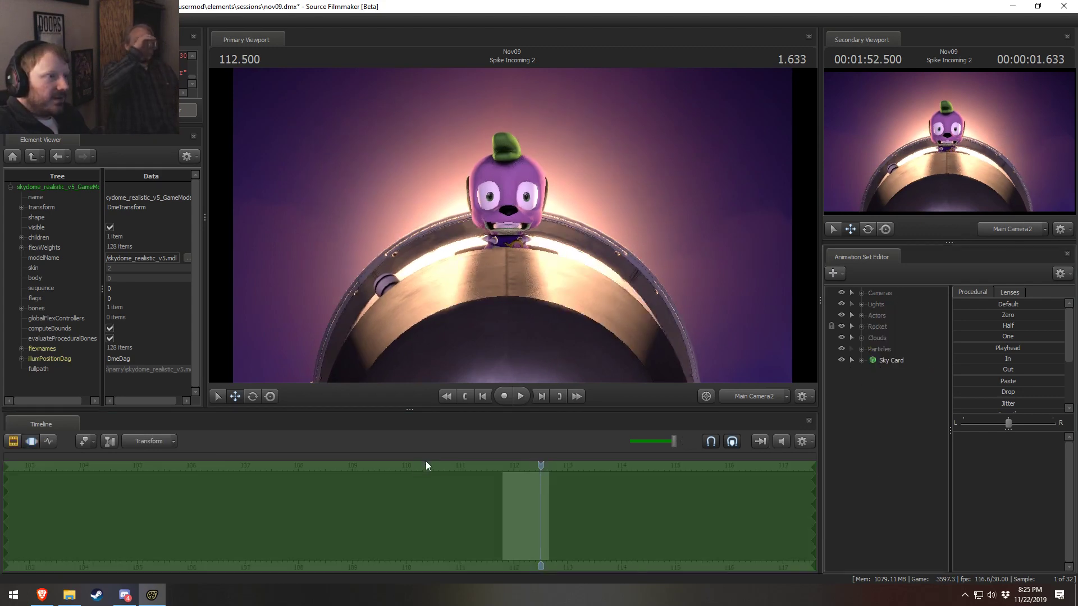
pyautogui.press('space')
pyautogui.press('F2')
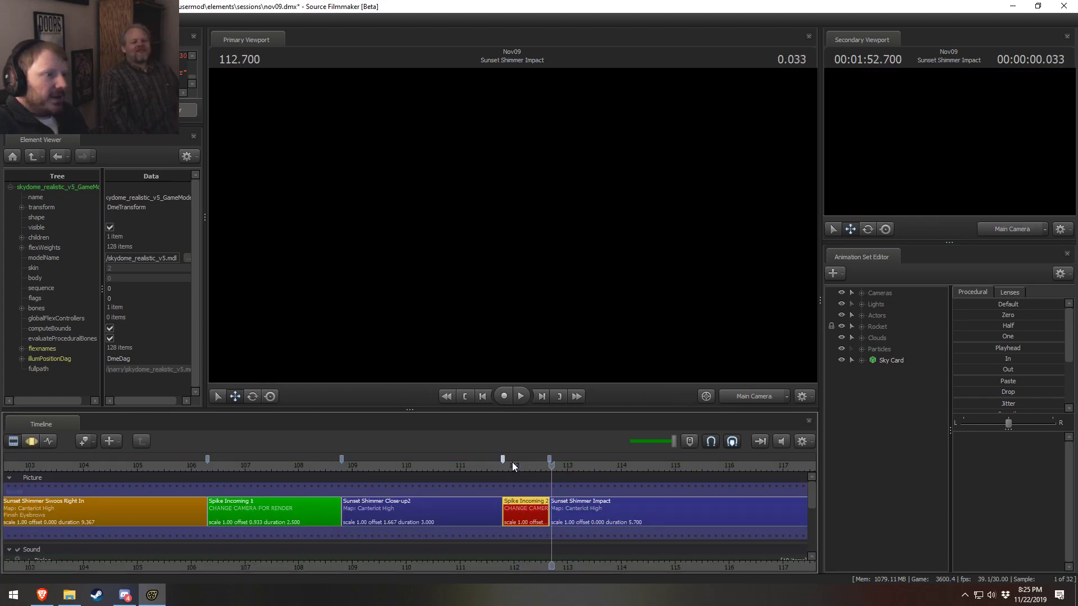
pyautogui.click(512, 463)
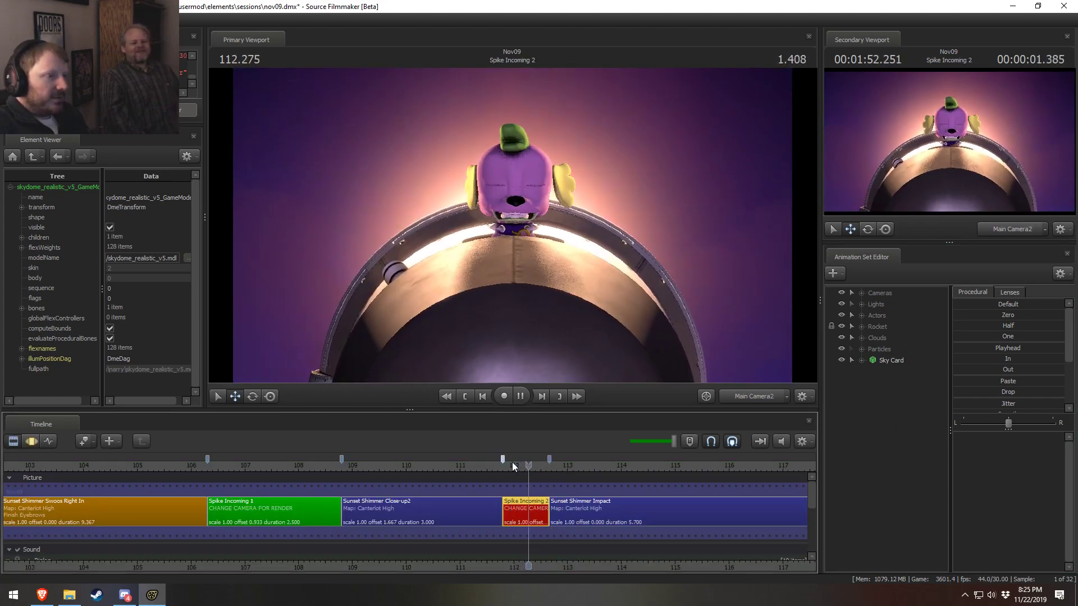
pyautogui.press('space')
# View Spike Incoming 2 through the Main Camera from the Cameras group and play the shot
pyautogui.click(857, 294)
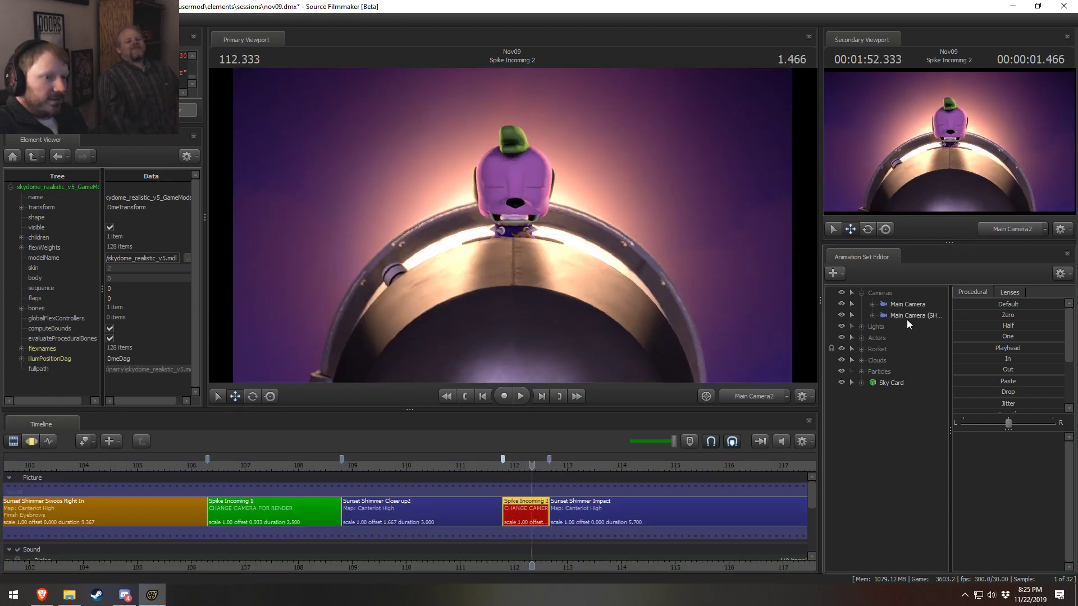
pyautogui.click(915, 304)
pyautogui.click(505, 467)
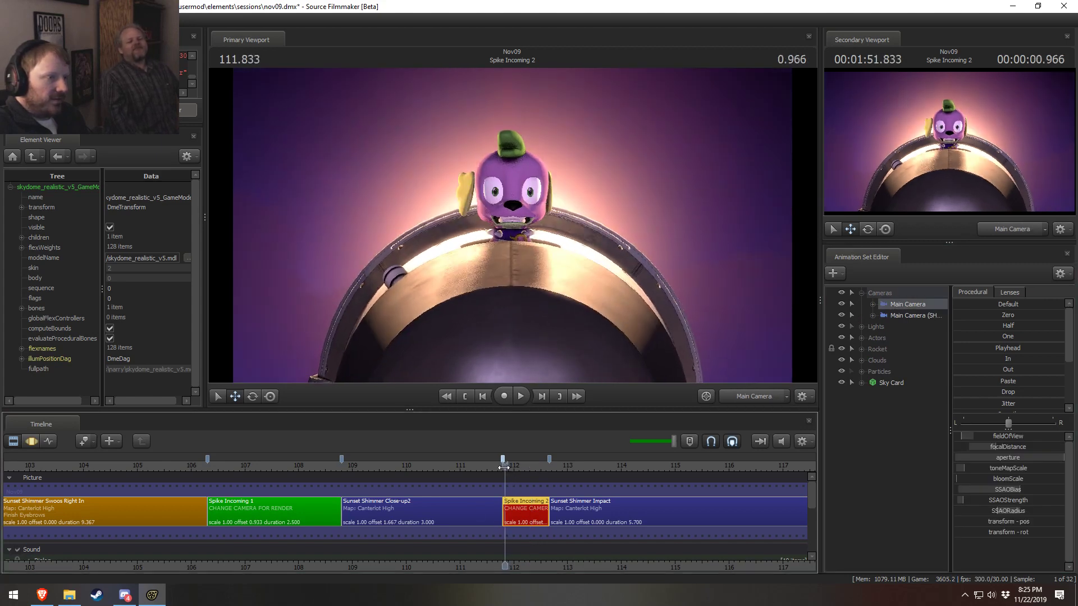
pyautogui.press('space')
# Show the focal plane in the viewport and enlarge the Spike Incoming 2 time range in the Motion Editor
pyautogui.rightClick(564, 299)
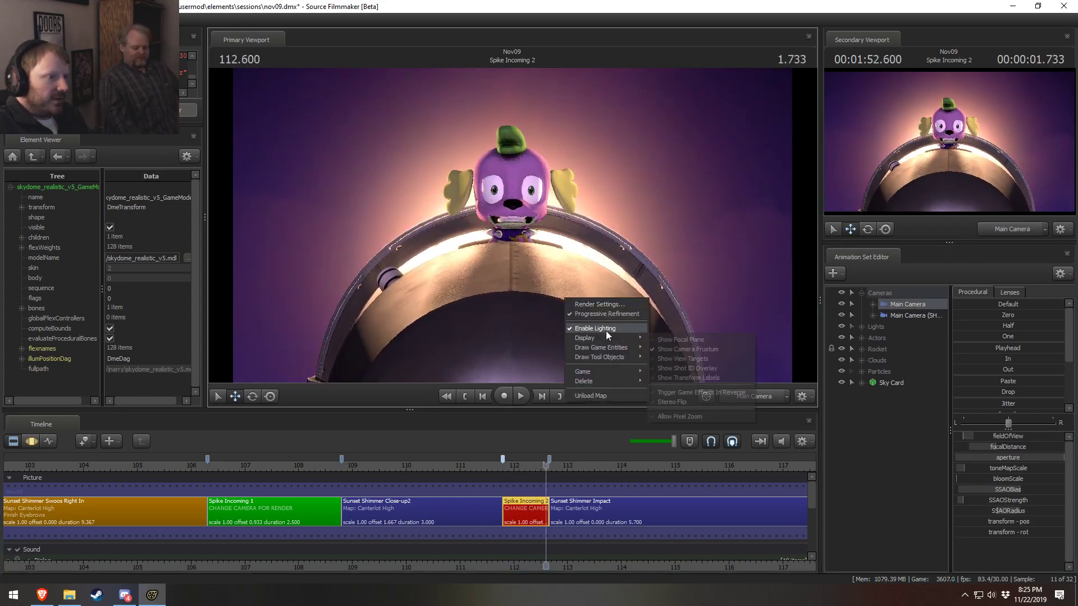
pyautogui.moveTo(609, 338)
pyautogui.click(683, 340)
pyautogui.press('F3')
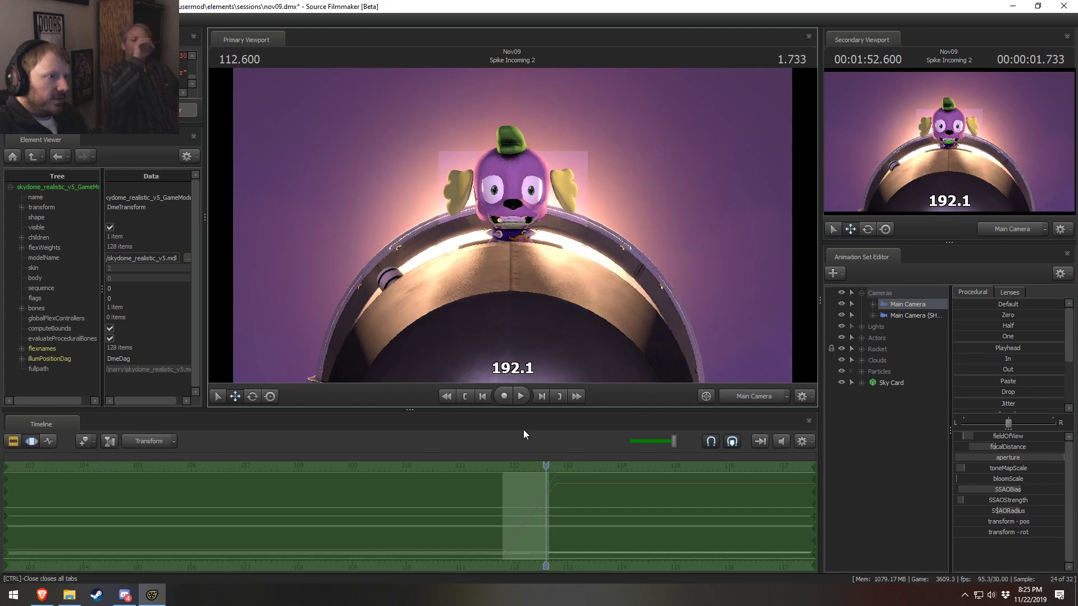
pyautogui.scroll(6, 500, 513)
pyautogui.press('shift')
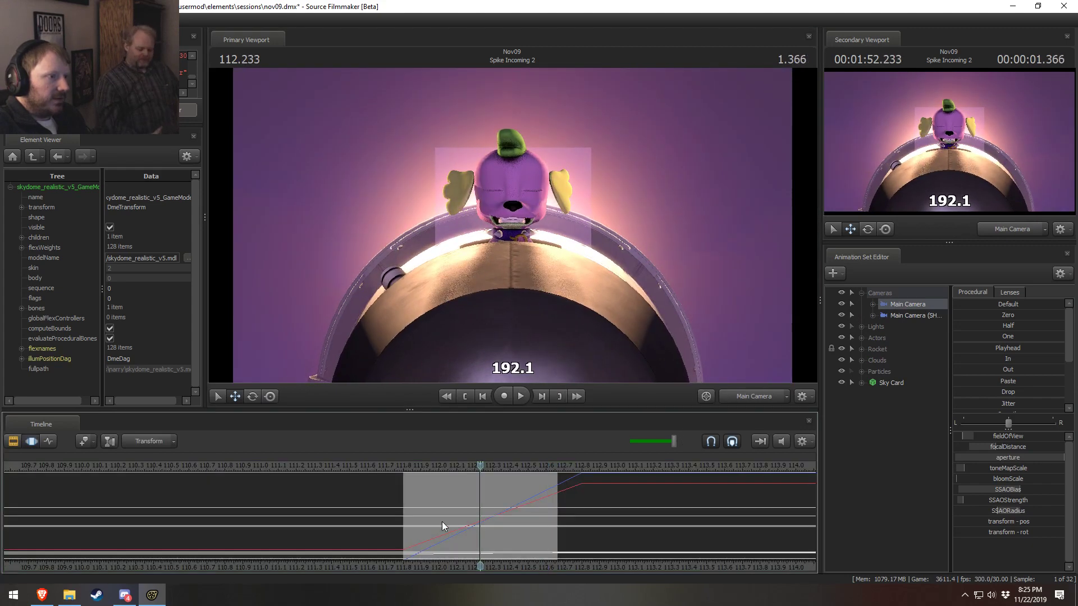
pyautogui.scroll(5, 441, 521)
# Expand both cameras' control lists and copy the focalDistance animation of Main Camera (SHAKE NOT FINAL) across the whole timeline
pyautogui.click(871, 304)
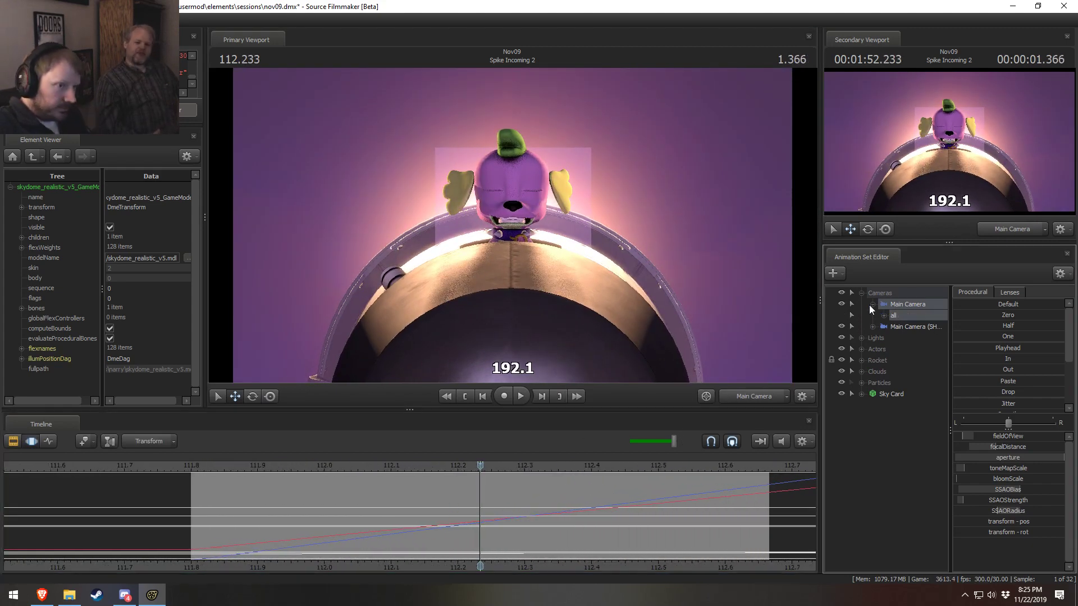
pyautogui.click(884, 316)
pyautogui.click(872, 428)
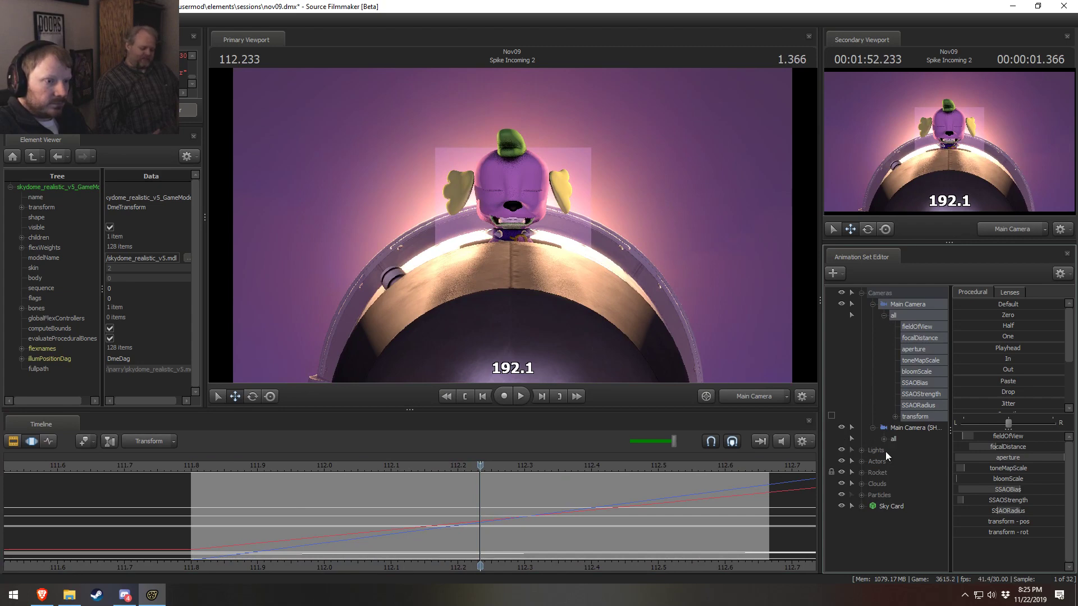
pyautogui.click(884, 440)
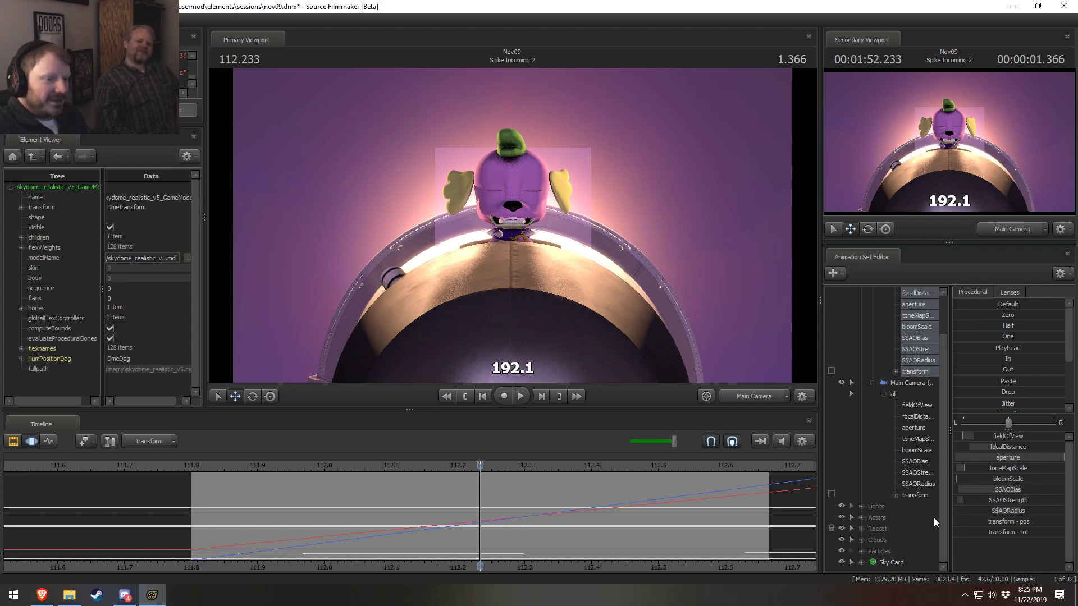
pyautogui.click(915, 416)
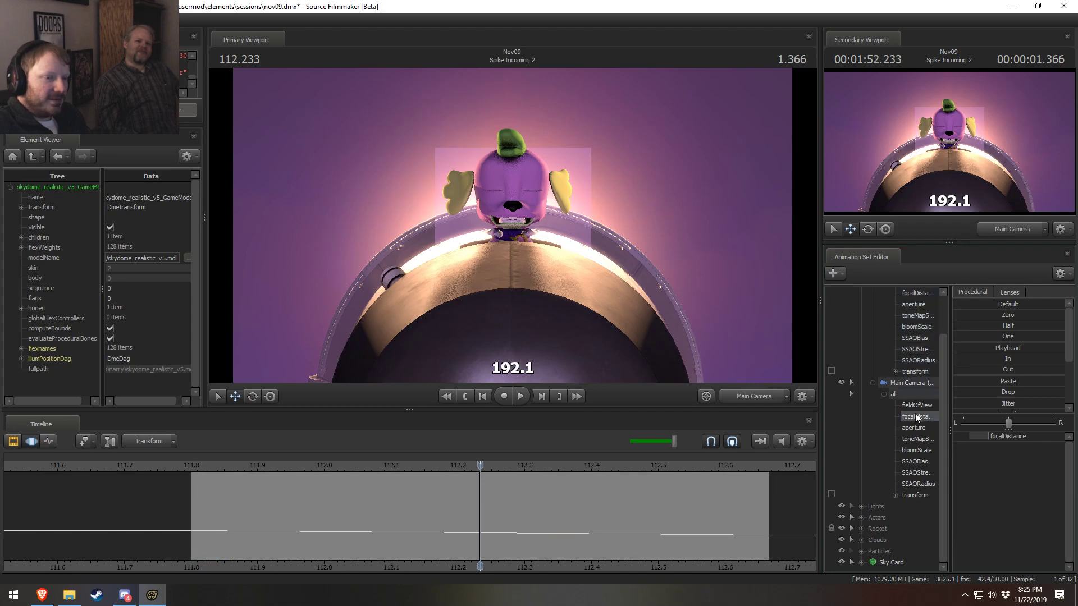
pyautogui.click(677, 493)
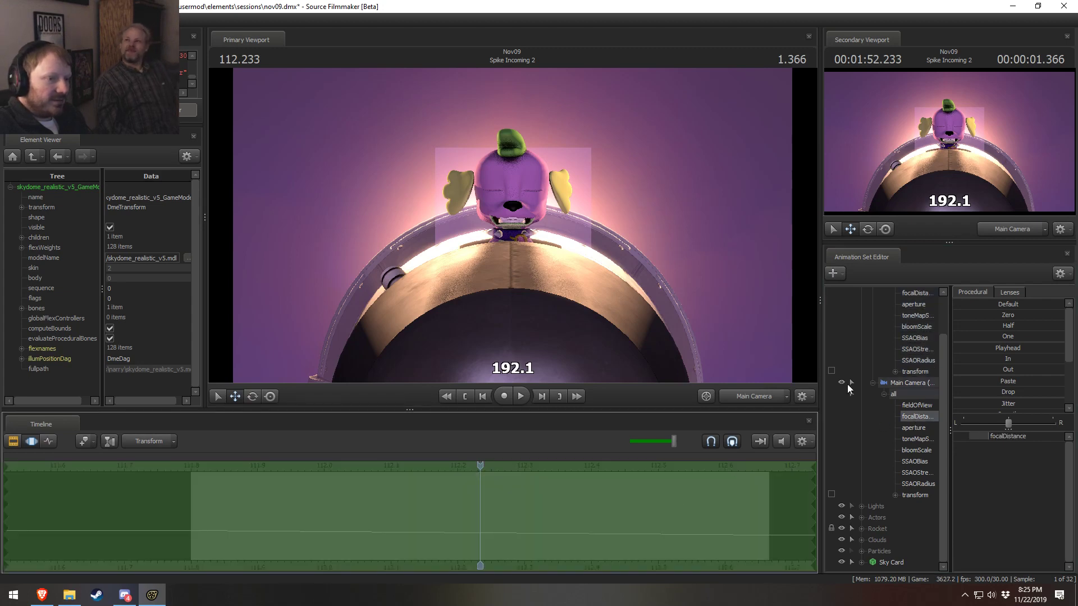
# Paste the copied focus animation onto Main Camera's focalDistance, collapsing the shake camera's controls
pyautogui.scroll(2, 880, 328)
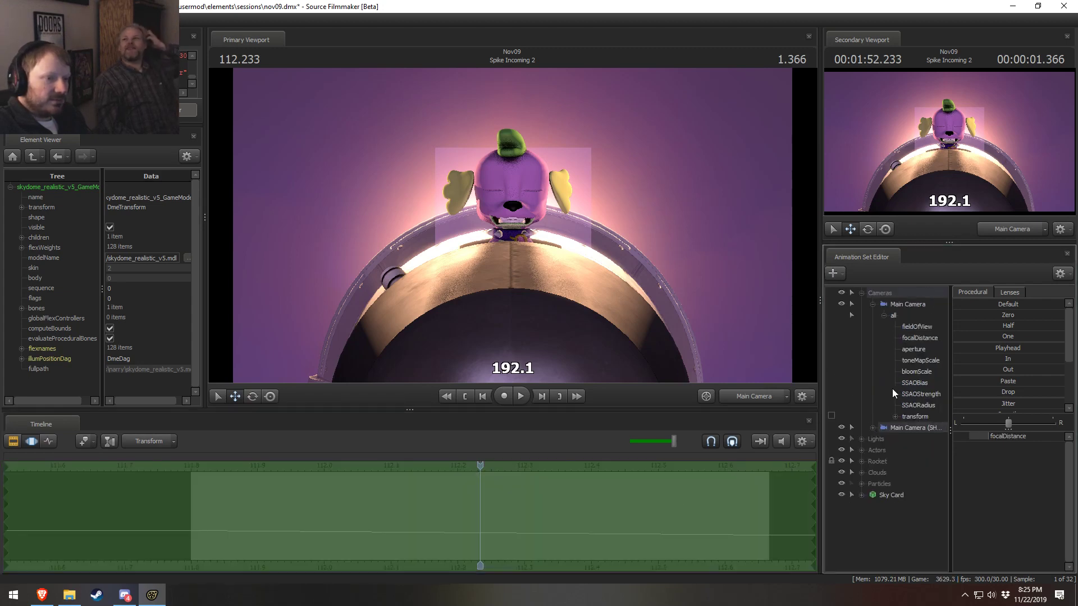
pyautogui.click(872, 428)
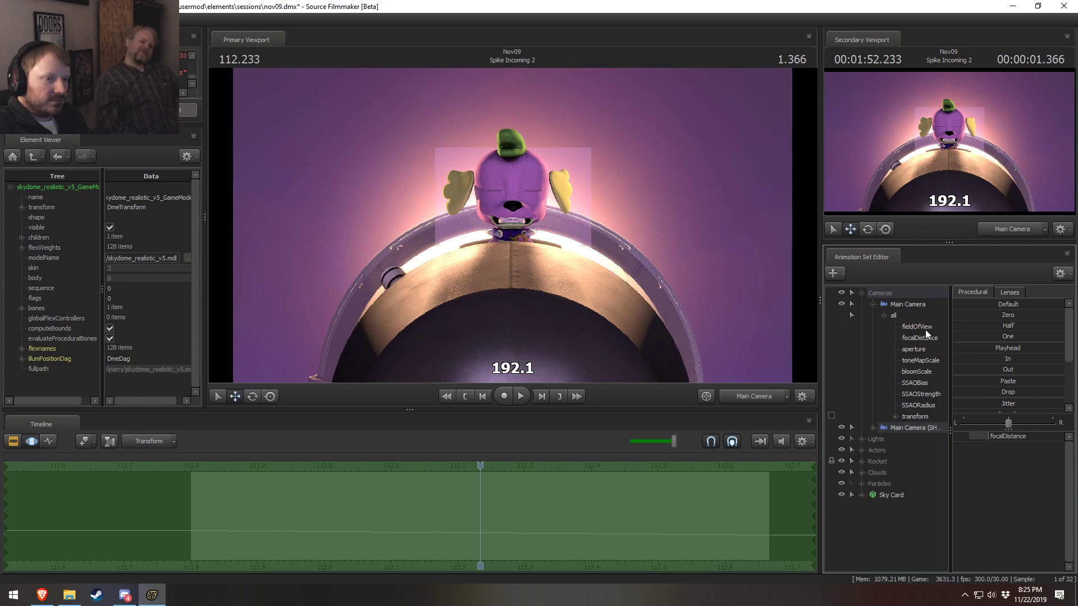
pyautogui.click(921, 337)
pyautogui.click(689, 505)
pyautogui.press('shift')
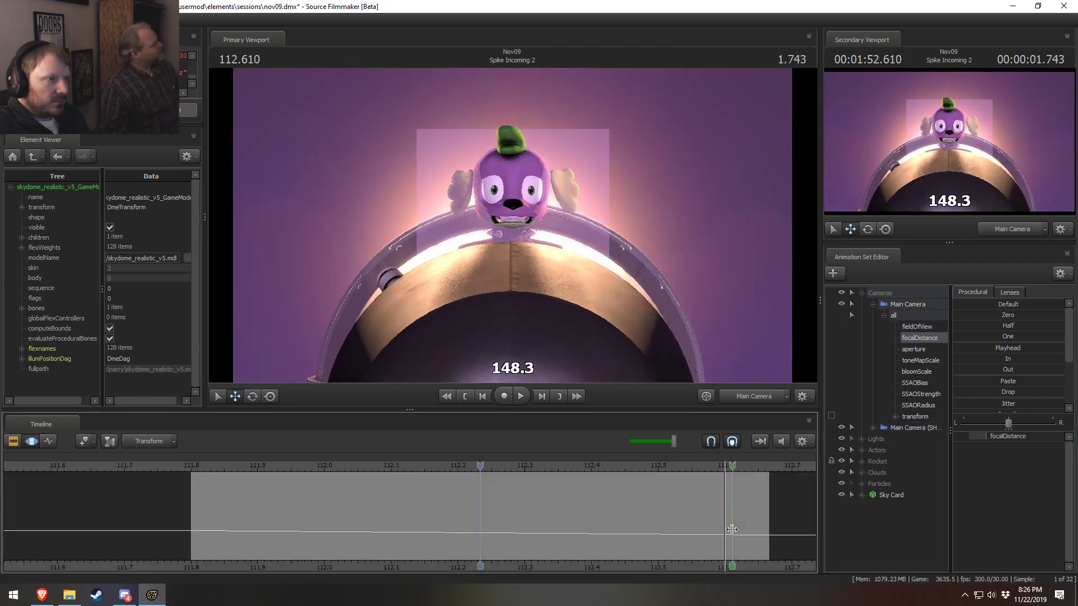
# Play Spike Incoming 2 in the Clip Editor to check the focal plane through Main Camera
pyautogui.press('F2')
pyautogui.press('space')
pyautogui.press('space')
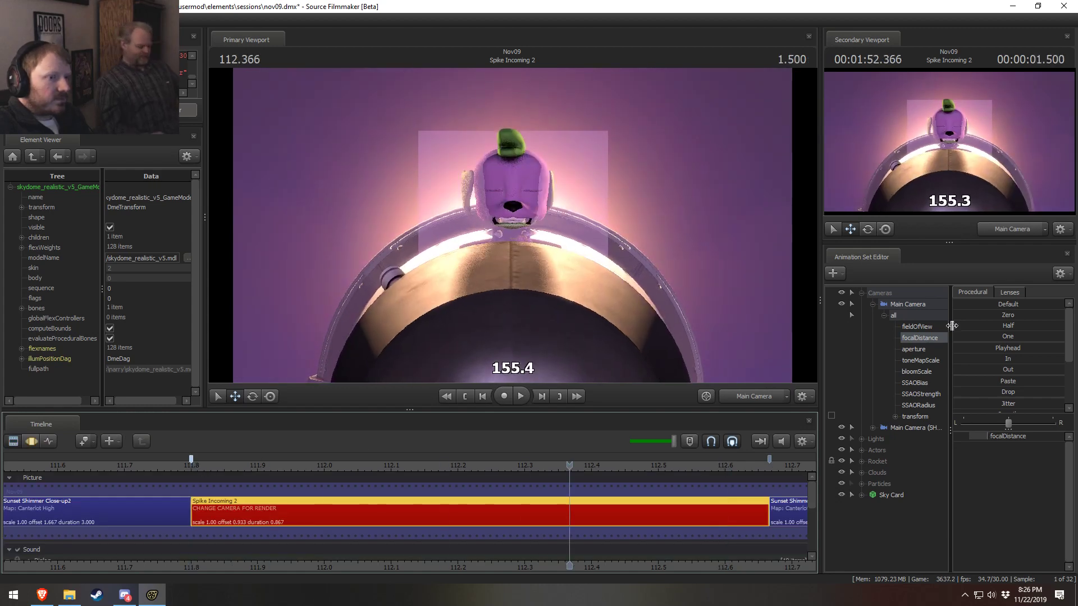
# Collapse Main Camera's controls, view the shot through Main Camera (SHAKE NOT FINAL), and play Spike Incoming 2 from its start
pyautogui.click(872, 304)
pyautogui.moveTo(895, 311); pyautogui.dragTo(528, 169)
pyautogui.press('space')
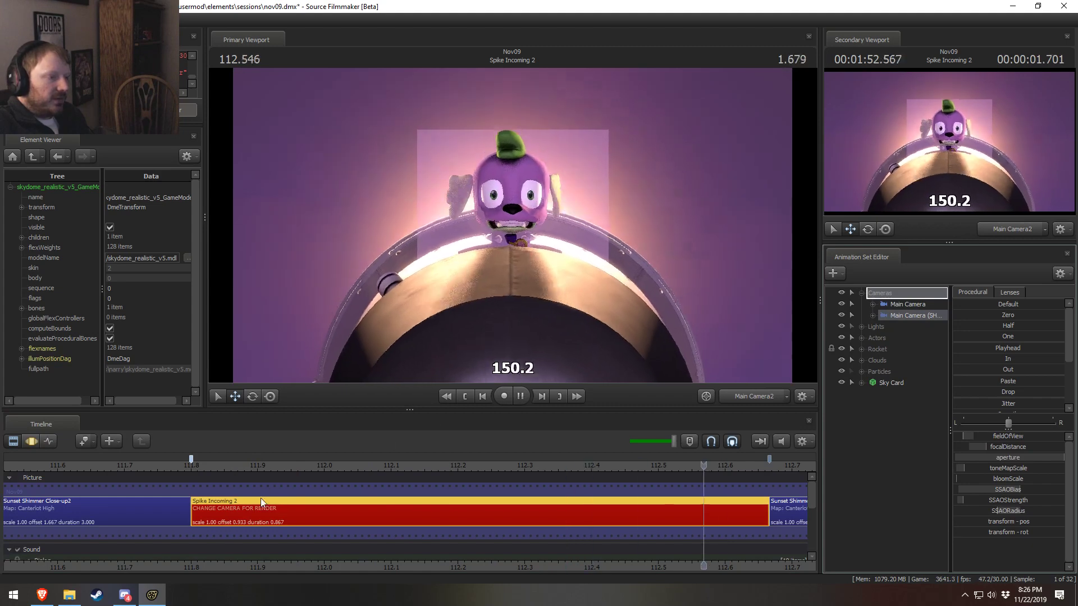
pyautogui.press('space')
pyautogui.click(195, 466)
pyautogui.moveTo(342, 565); pyautogui.dragTo(175, 542, button='middle')
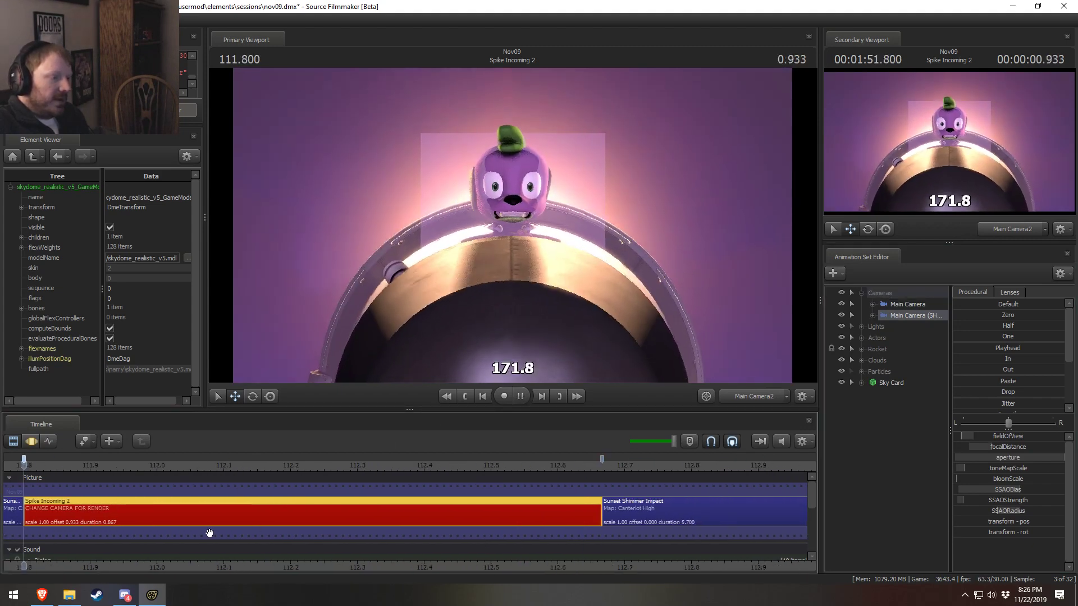
pyautogui.press('space')
pyautogui.press('space')
# Turn off the focal plane display in the primary viewport
pyautogui.rightClick(784, 273)
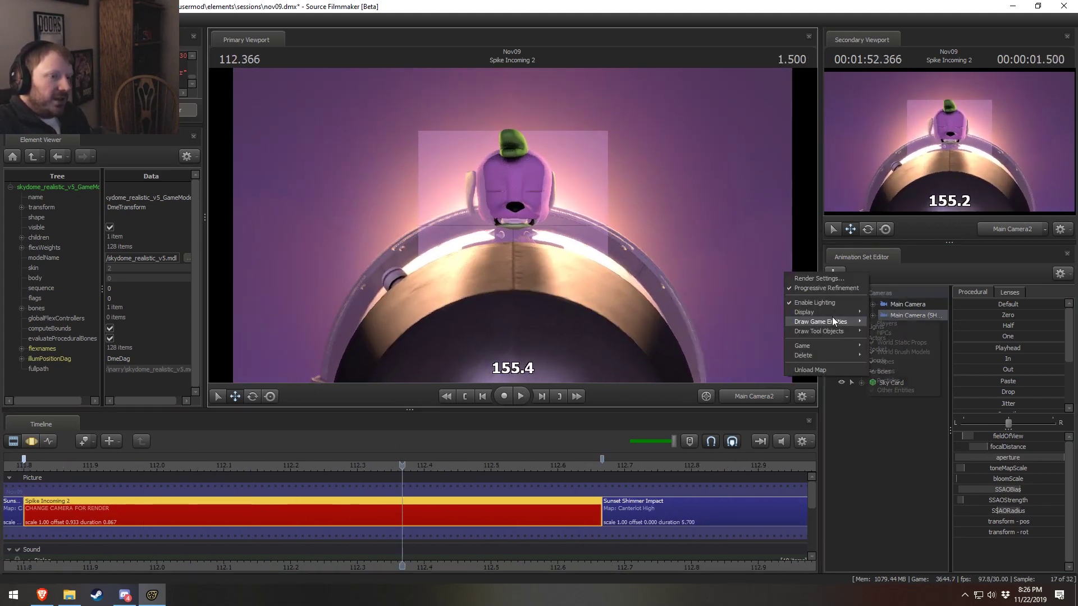
pyautogui.moveTo(834, 311)
pyautogui.click(899, 314)
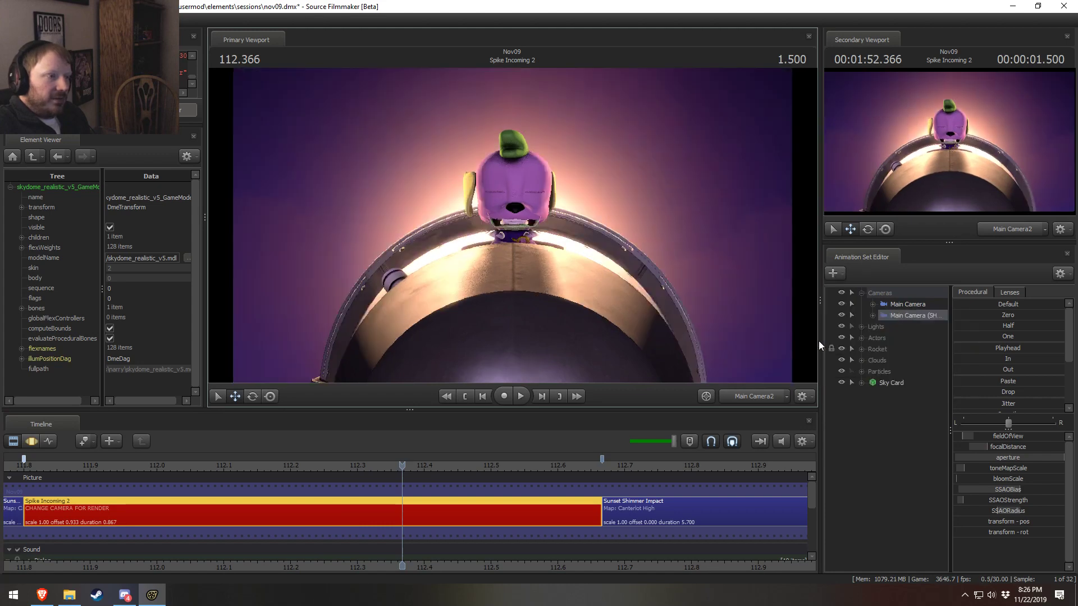
# Play Spike Incoming 2 through the shake camera without the focal plane, checking its curves in the Motion Editor
pyautogui.moveTo(483, 571); pyautogui.dragTo(632, 547, button='middle')
pyautogui.scroll(-2, 632, 548)
pyautogui.press('F3')
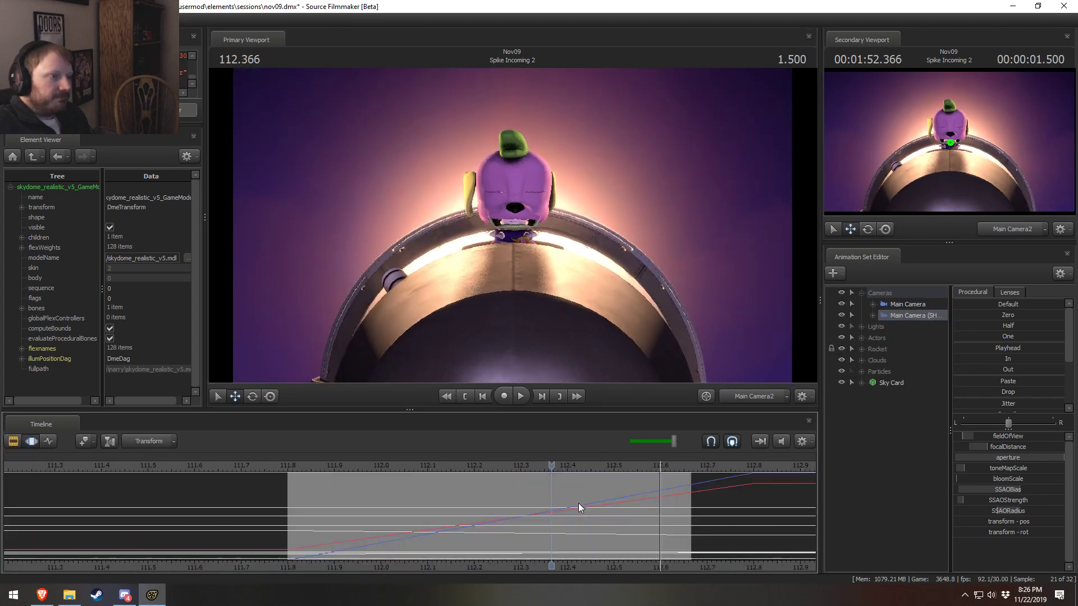
pyautogui.press('space')
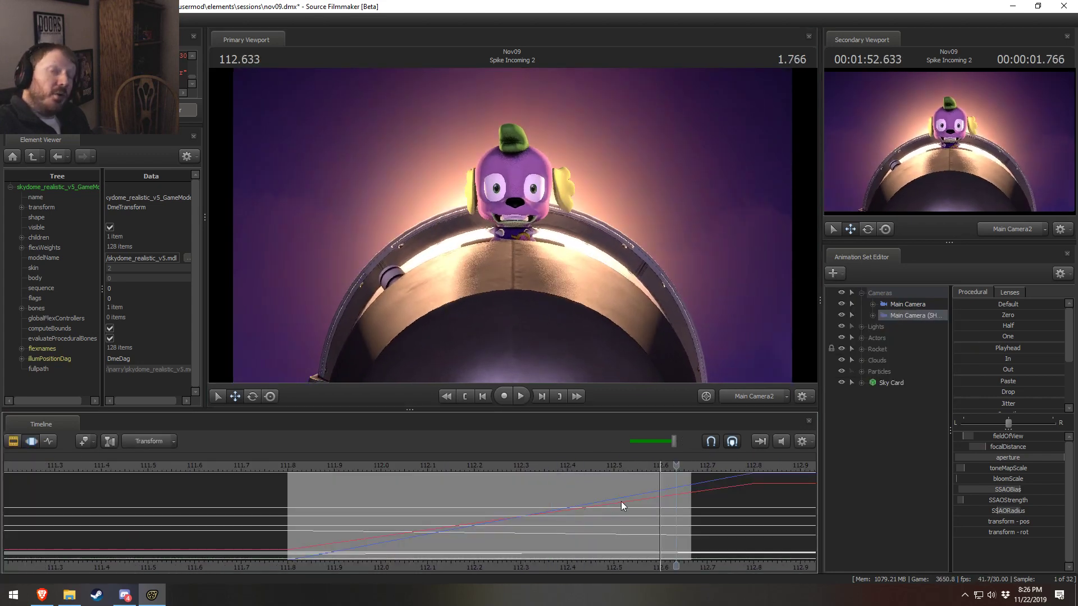
pyautogui.press('F2')
pyautogui.click(456, 500)
pyautogui.press('F3')
pyautogui.press('F2')
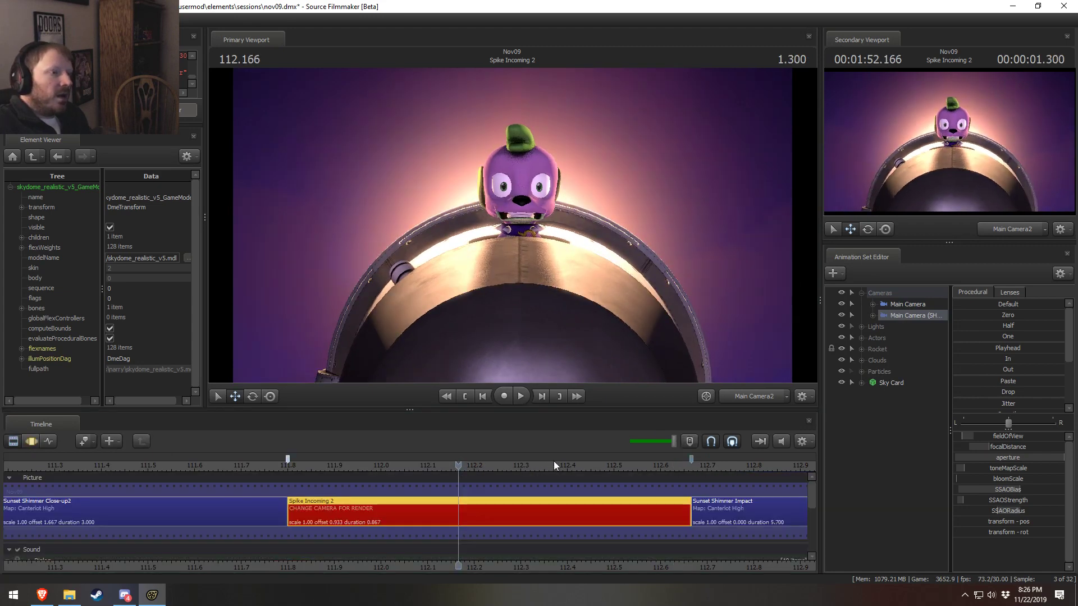
pyautogui.press('space')
pyautogui.press('space')
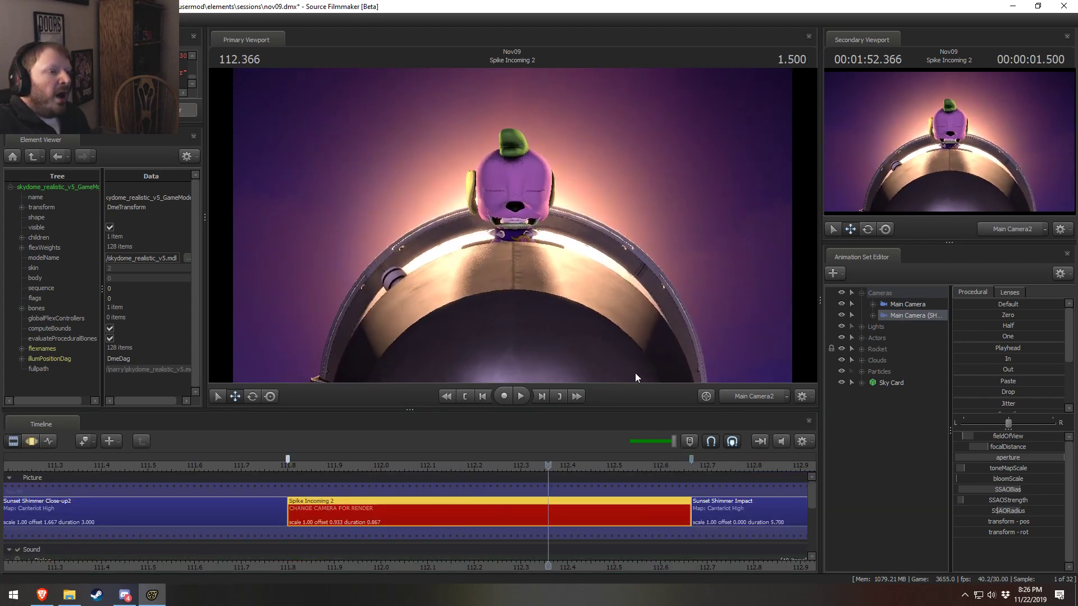
pyautogui.press('space')
pyautogui.press('space')
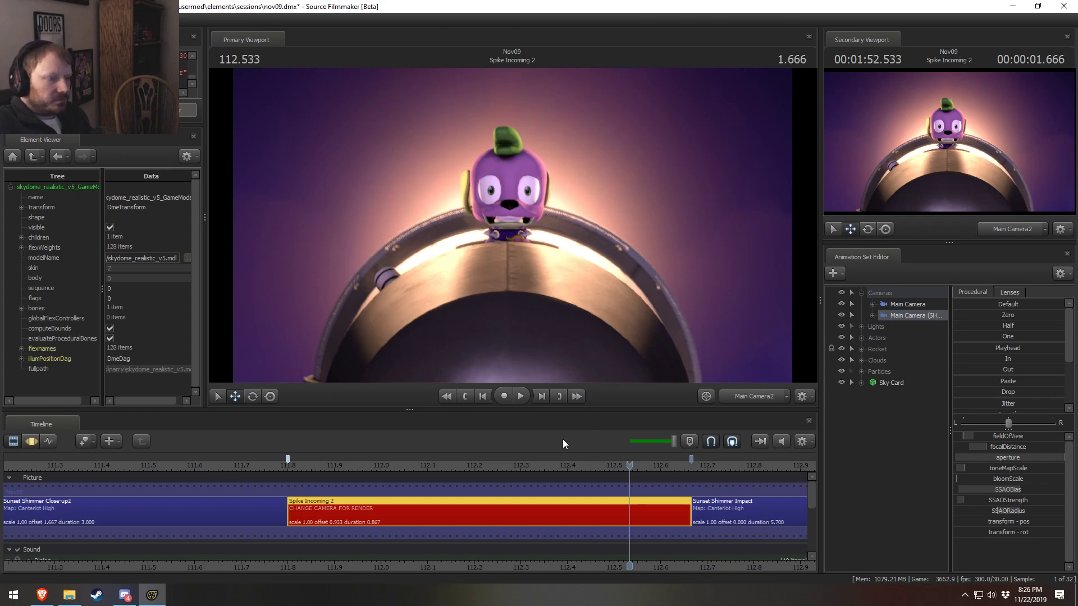
# Widen the animation set list to show the full camera names and switch the viewport back to Main Camera
pyautogui.scroll(-2, 628, 480)
pyautogui.scroll(-1, 627, 481)
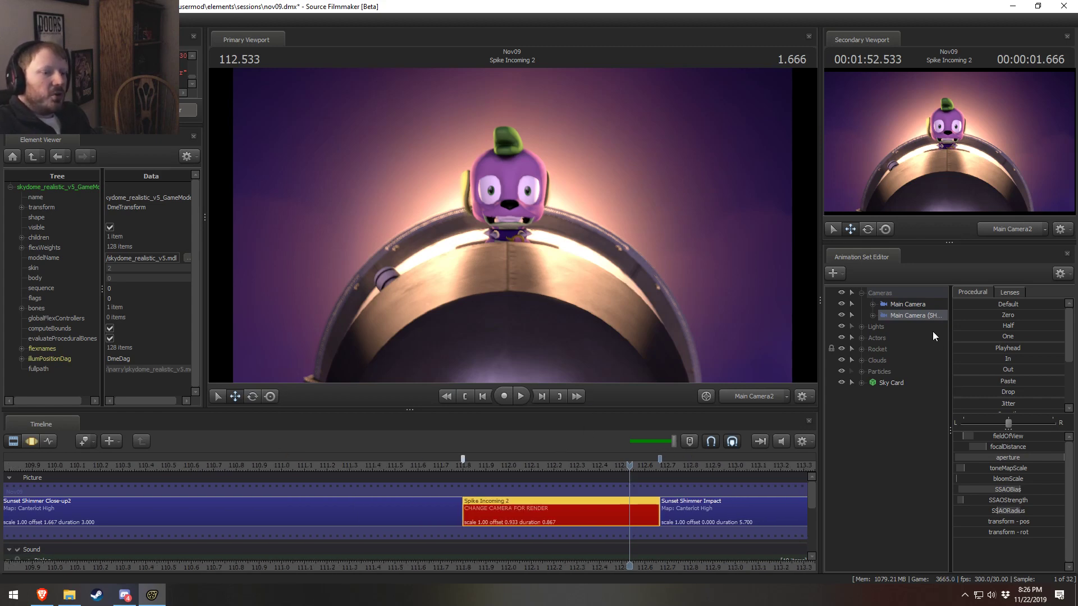
pyautogui.moveTo(950, 348); pyautogui.dragTo(994, 347)
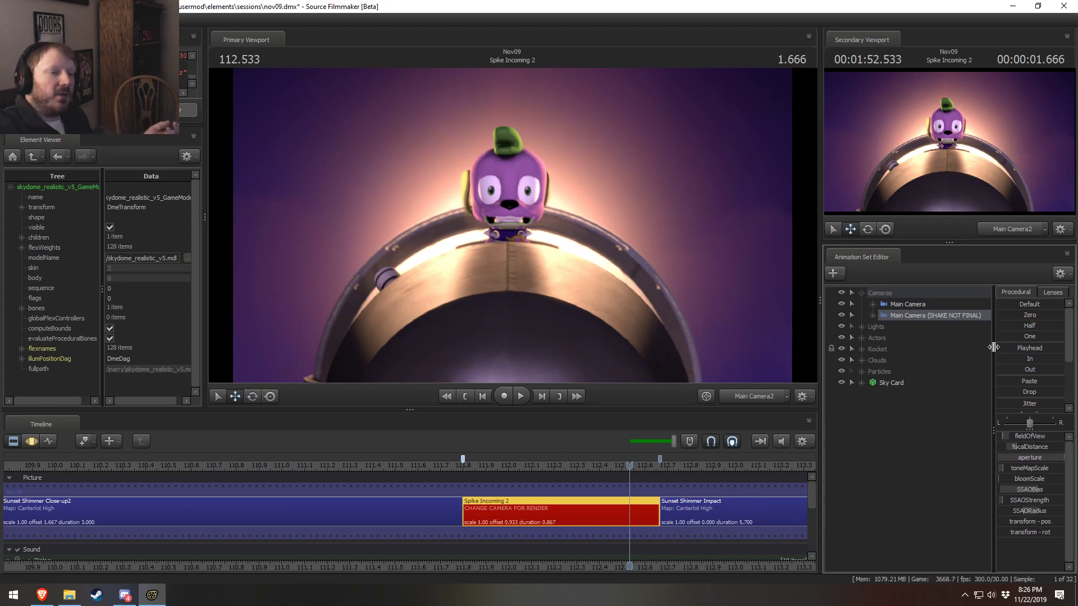
pyautogui.moveTo(925, 305); pyautogui.dragTo(567, 197)
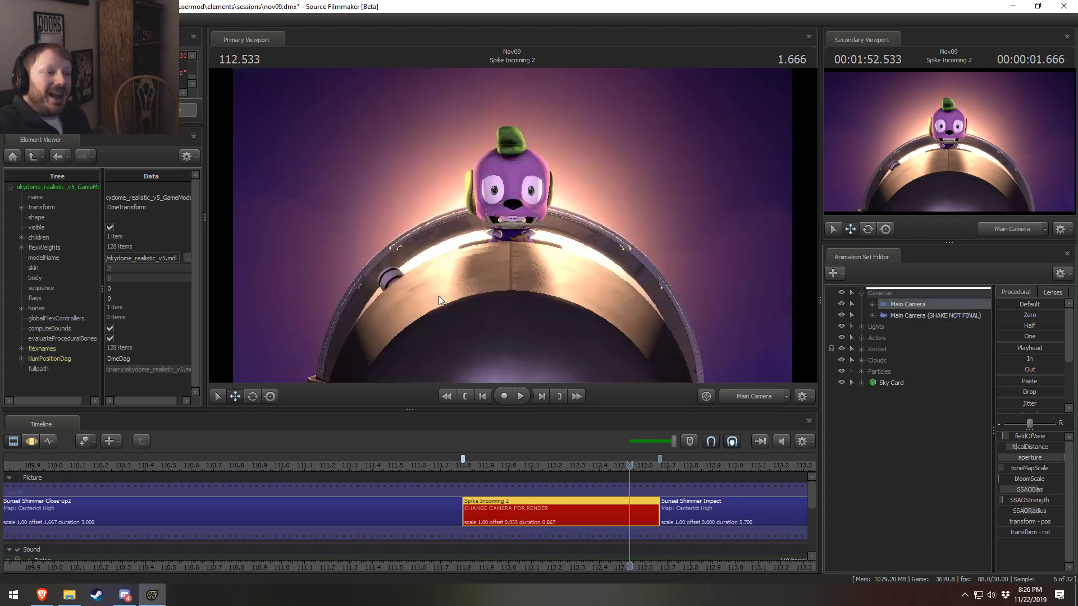
# Play Spike Incoming 2 twice from its start through Main Camera to compare it with the shake camera
pyautogui.press('space')
pyautogui.click(469, 466)
pyautogui.press('space')
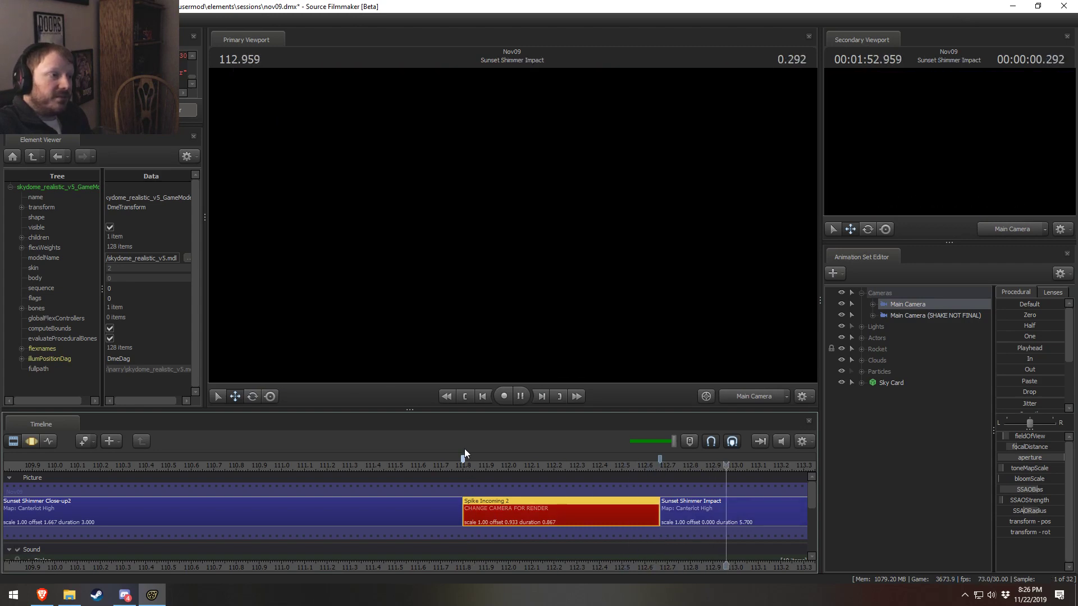
pyautogui.press('space')
pyautogui.click(469, 465)
pyautogui.press('space')
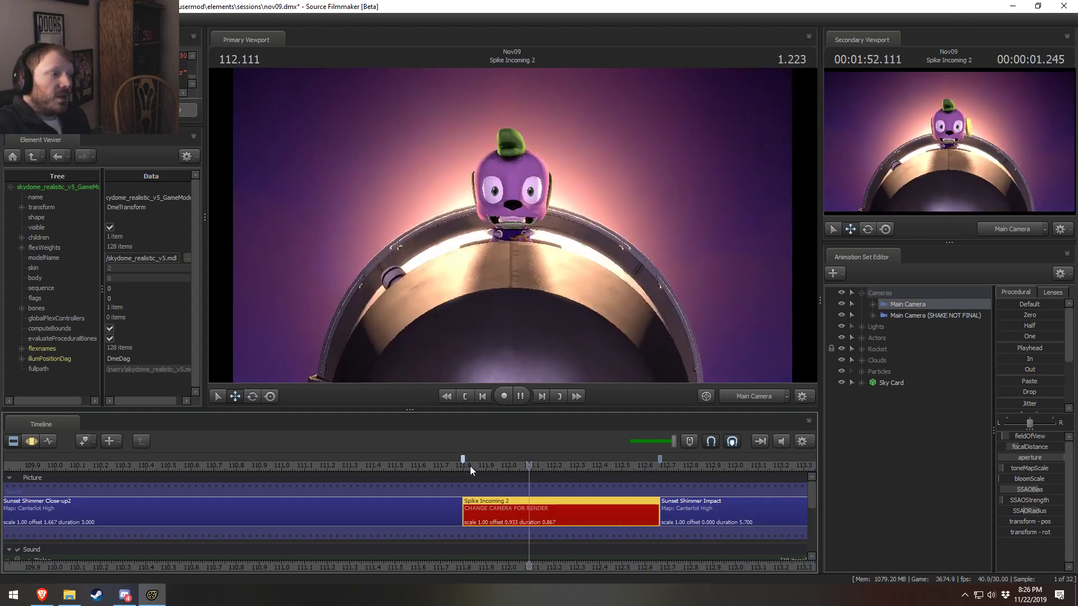
pyautogui.press('space')
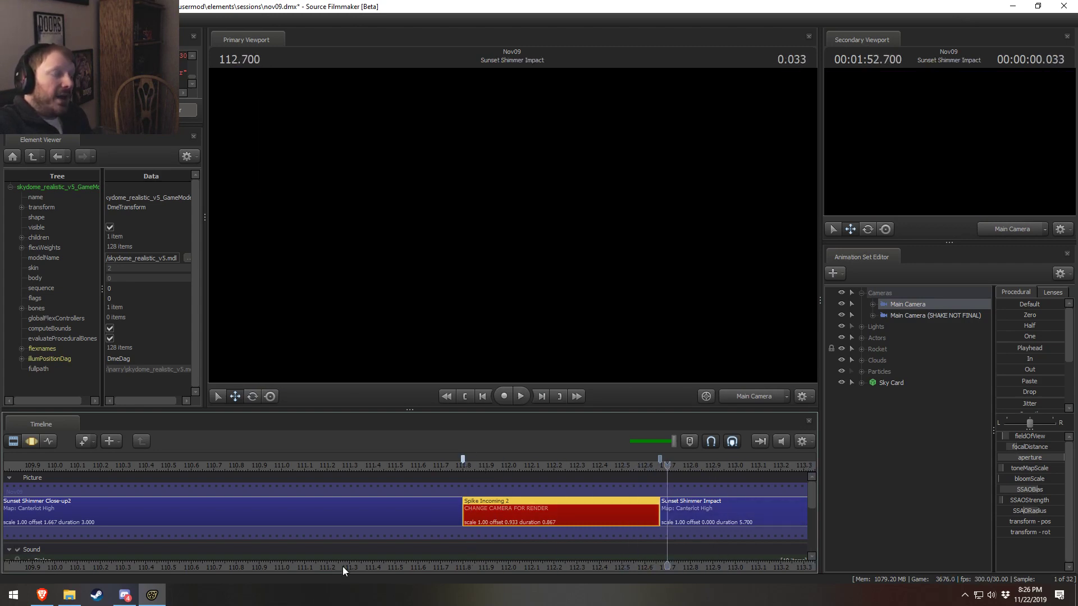
# Switch to File Explorer and open SciTwi - Rocket Surgery WIP 03.mp4 from the Work-in-Progress folder of Pony SFM's Videos
pyautogui.click(69, 595)
pyautogui.click(389, 210)
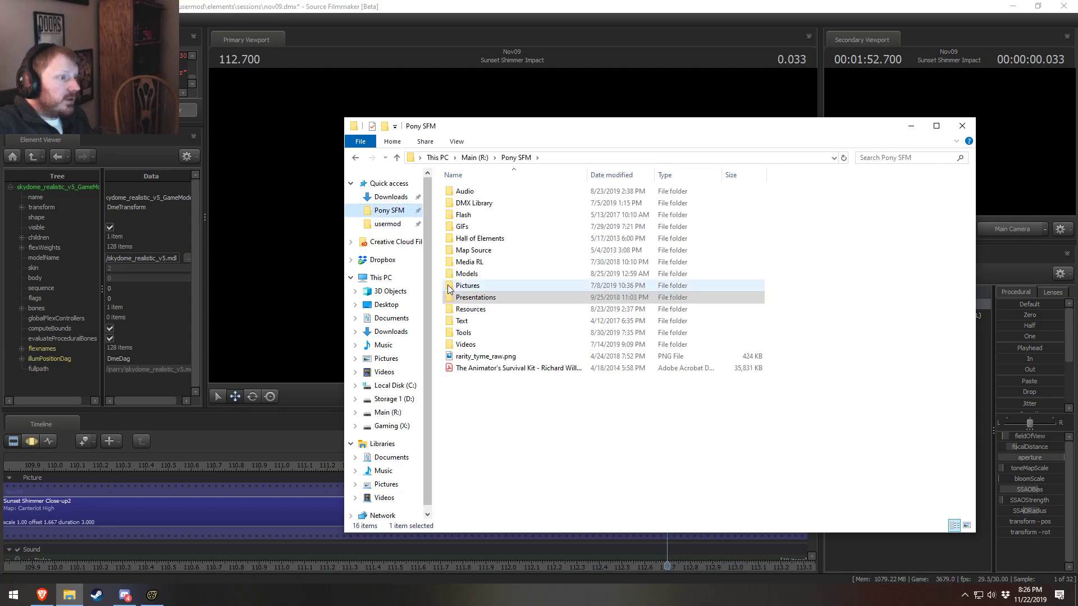
pyautogui.click(469, 346)
pyautogui.doubleClick(470, 346)
pyautogui.scroll(-1, 473, 253)
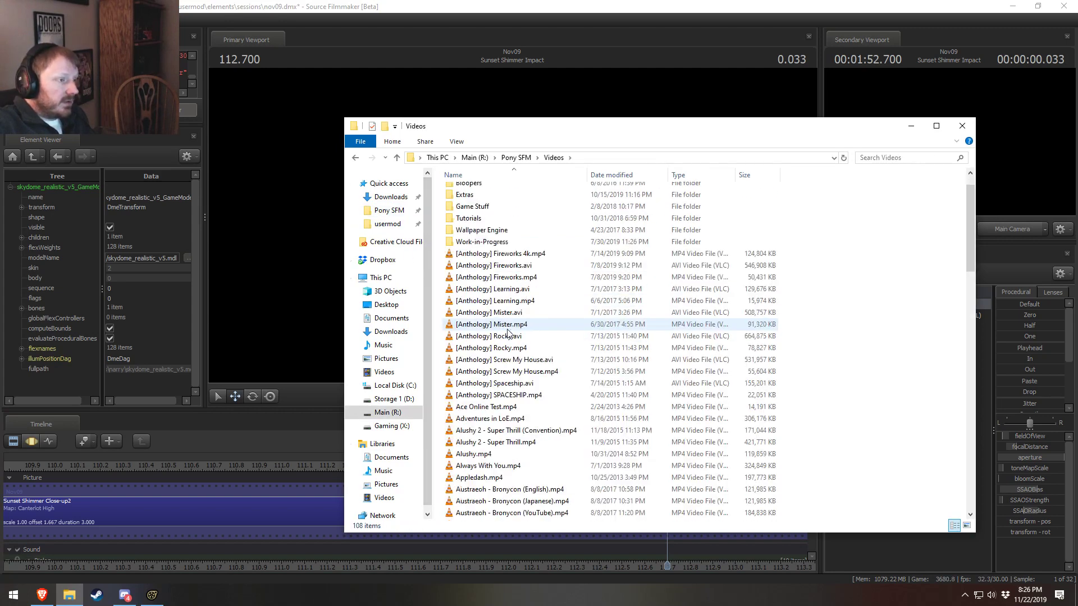
pyautogui.scroll(1, 475, 241)
pyautogui.doubleClick(469, 273)
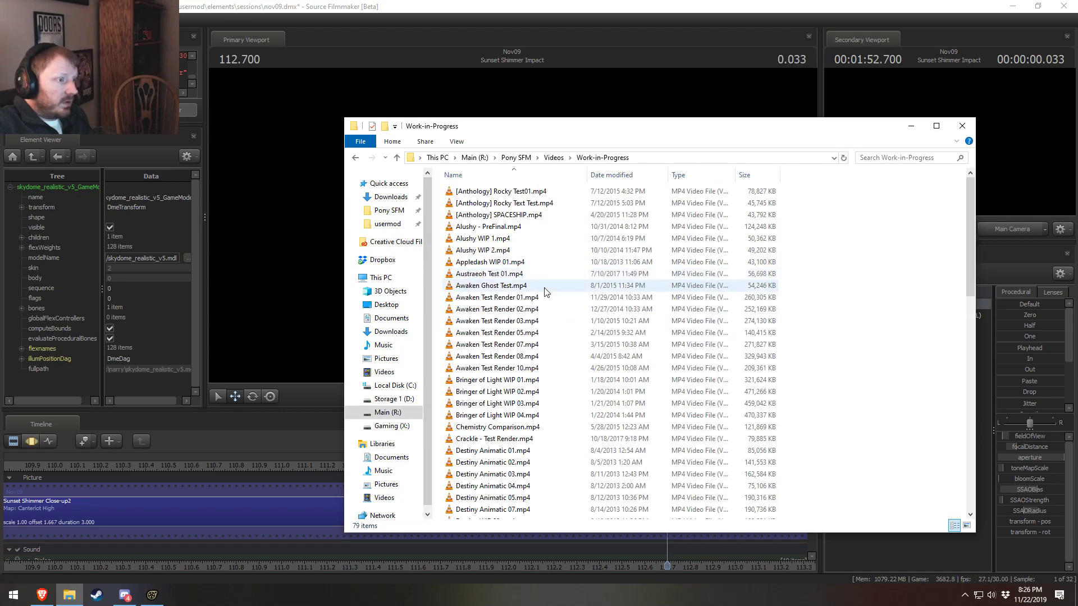
pyautogui.scroll(-15, 471, 303)
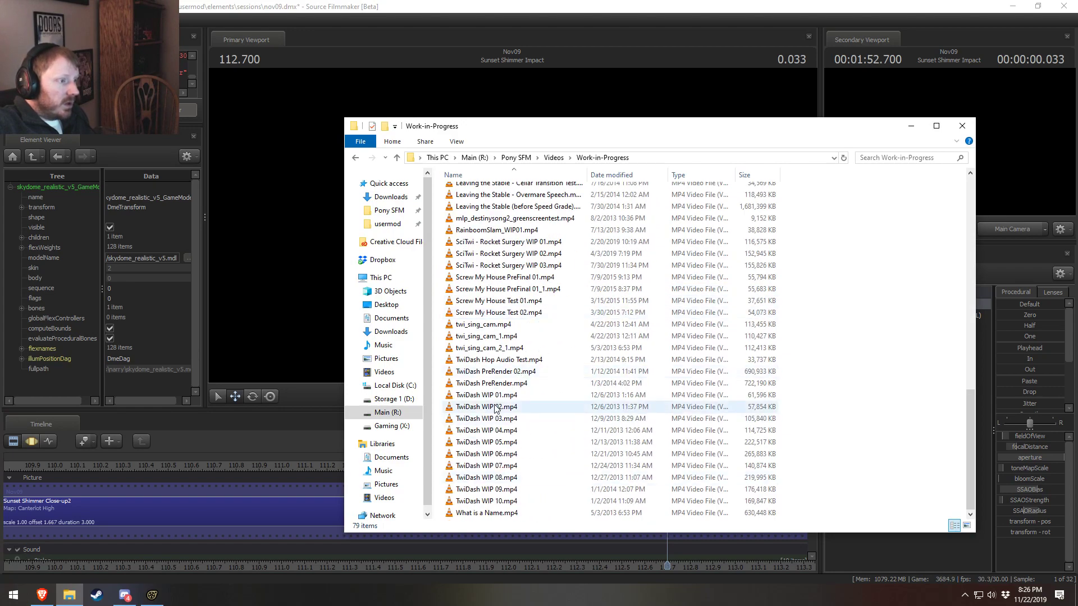
pyautogui.doubleClick(528, 265)
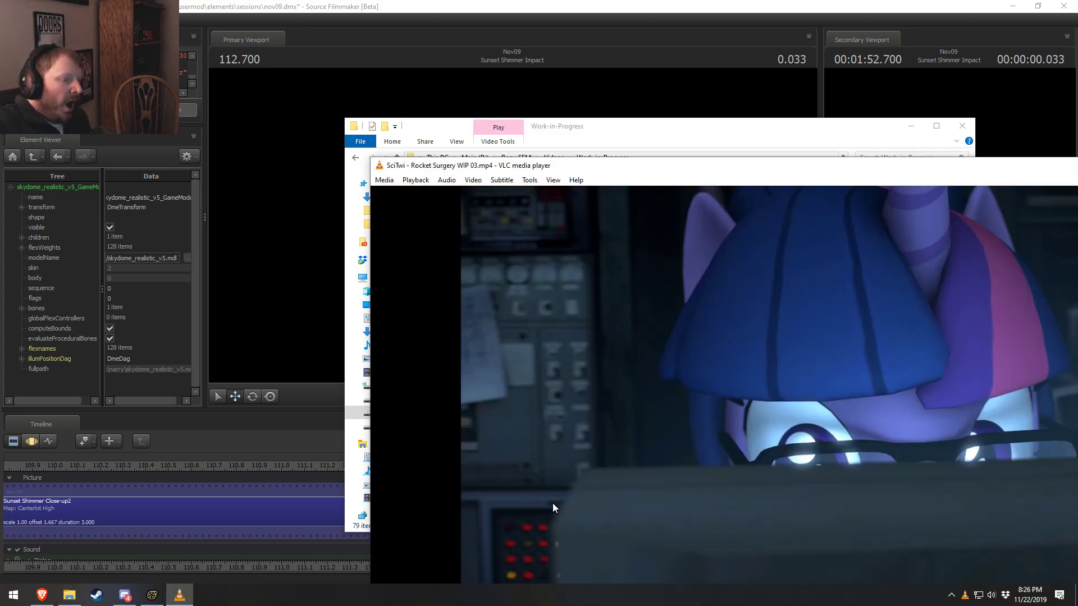
# Maximize the VLC player and seek the video to the rocket engine shot at 01:16
pyautogui.doubleClick(763, 166)
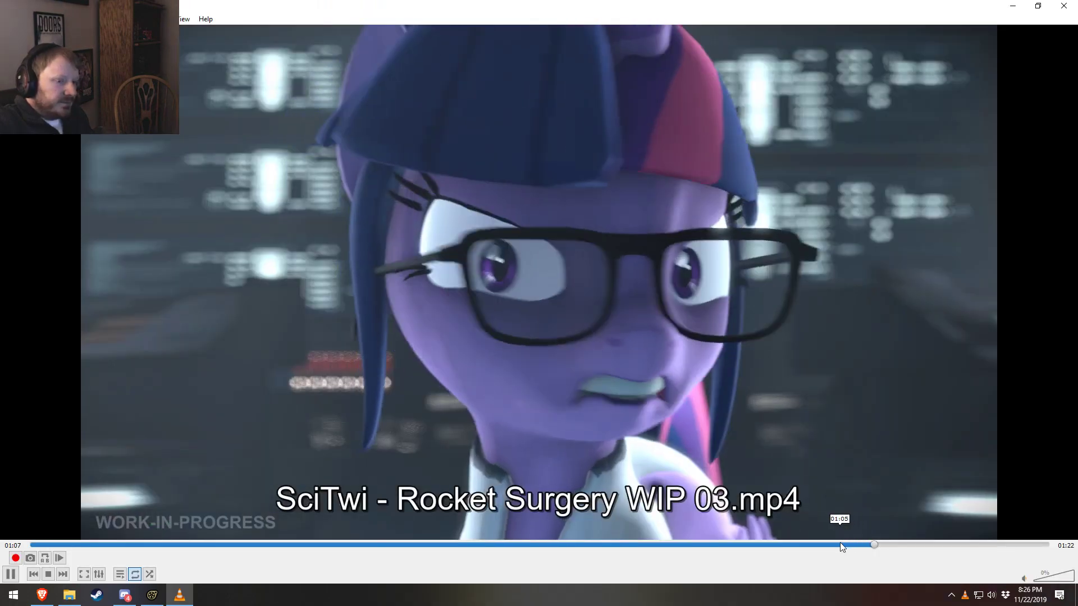
pyautogui.click(749, 544)
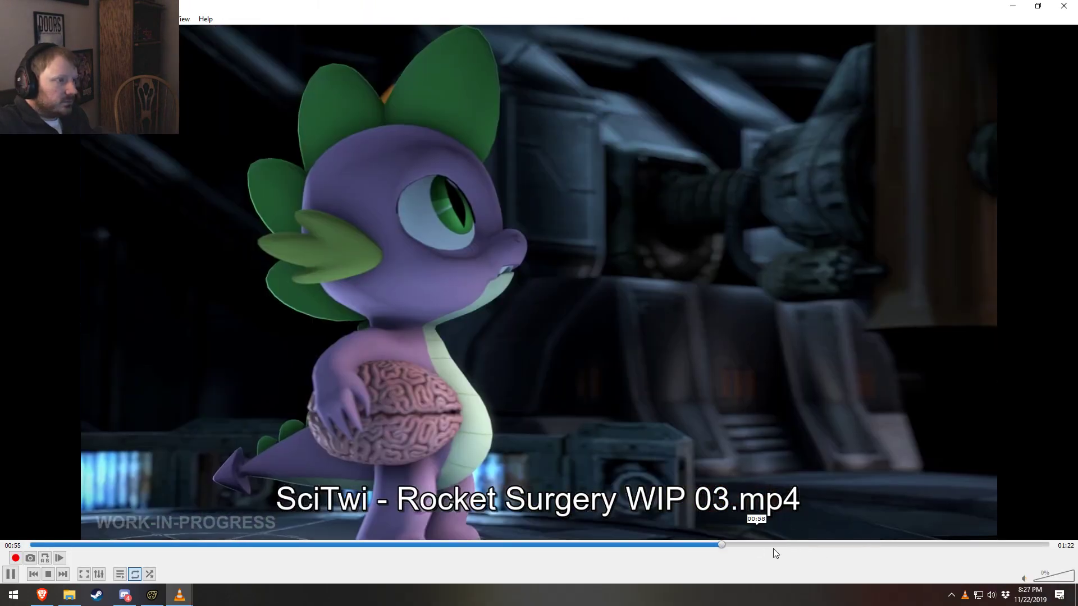
pyautogui.click(987, 545)
pyautogui.click(982, 547)
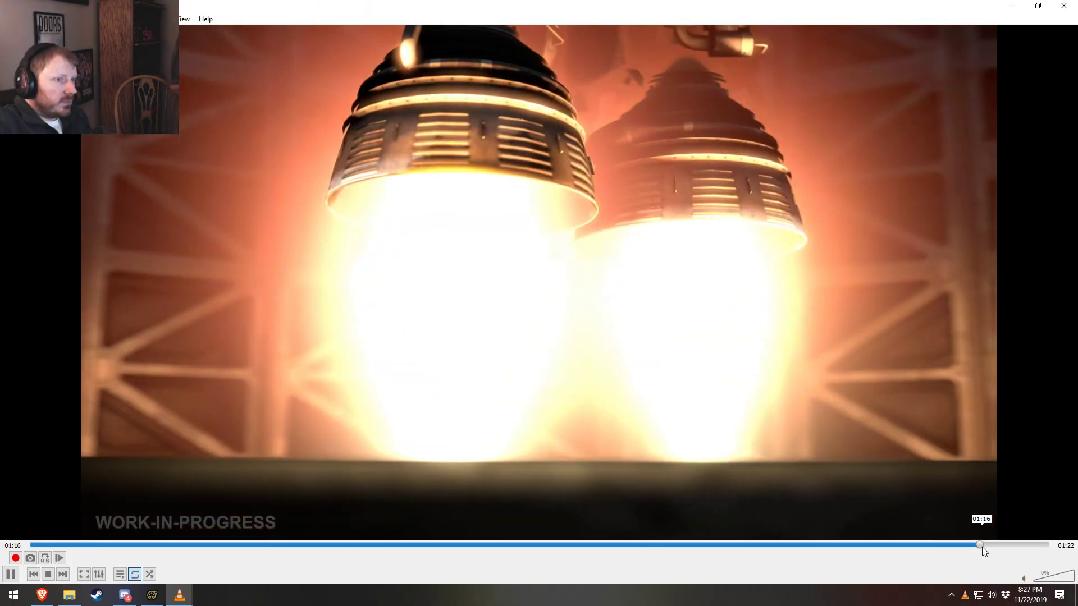
# Play the rocket engine shot in short bursts from 01:16, pausing repeatedly to examine how the camera shakes
pyautogui.press('space')
pyautogui.press('space')
pyautogui.press('space')
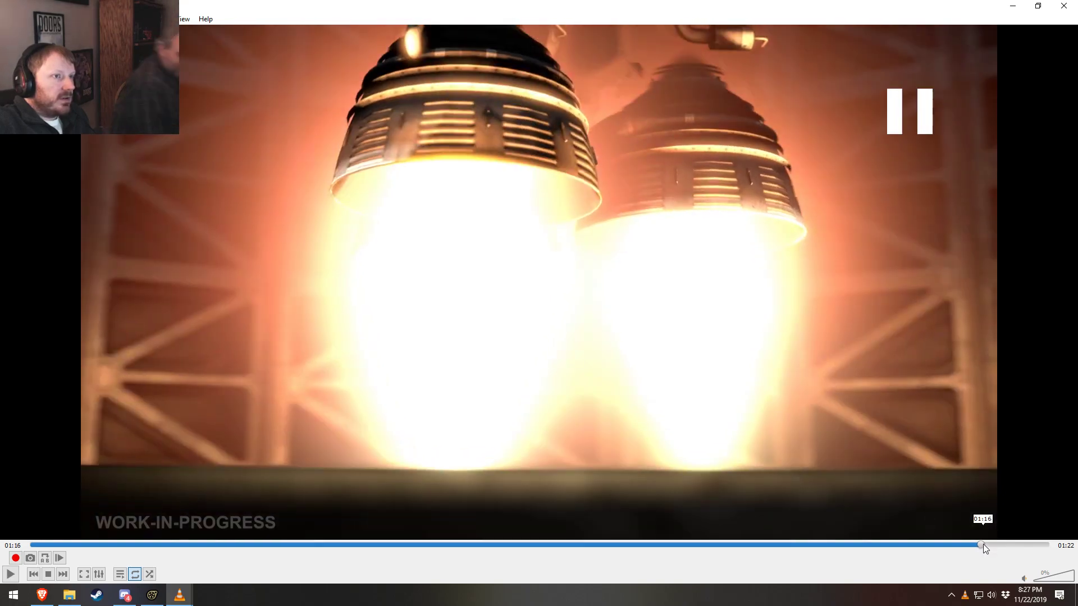
pyautogui.press('space')
pyautogui.press('space')
pyautogui.click(982, 544)
pyautogui.press('space')
pyautogui.press('space')
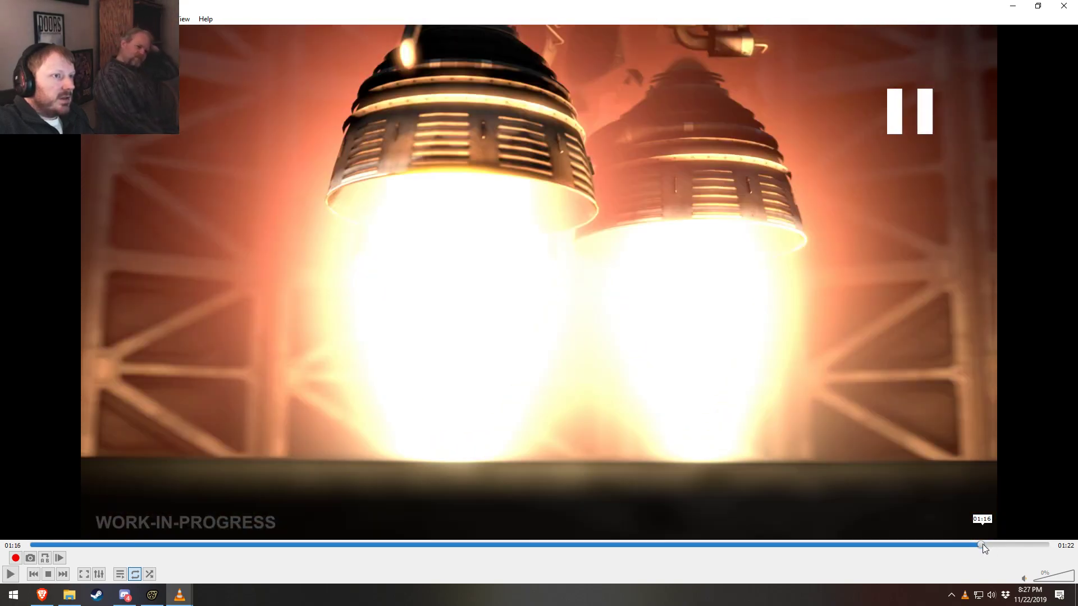
pyautogui.press('space')
pyautogui.press('space')
pyautogui.press('space')
pyautogui.press('space')
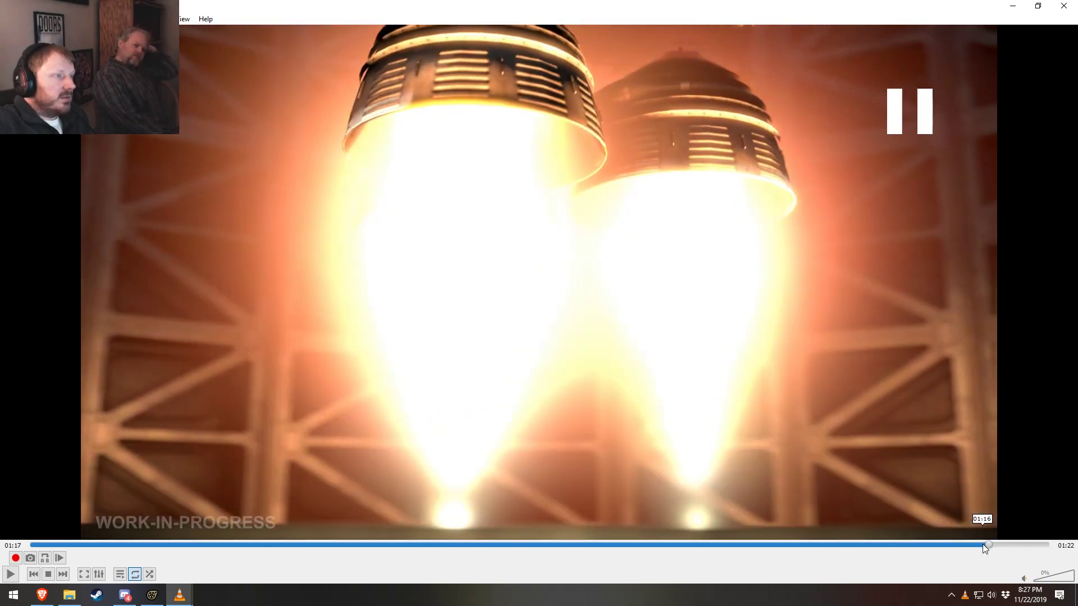
pyautogui.press('space')
pyautogui.press('space')
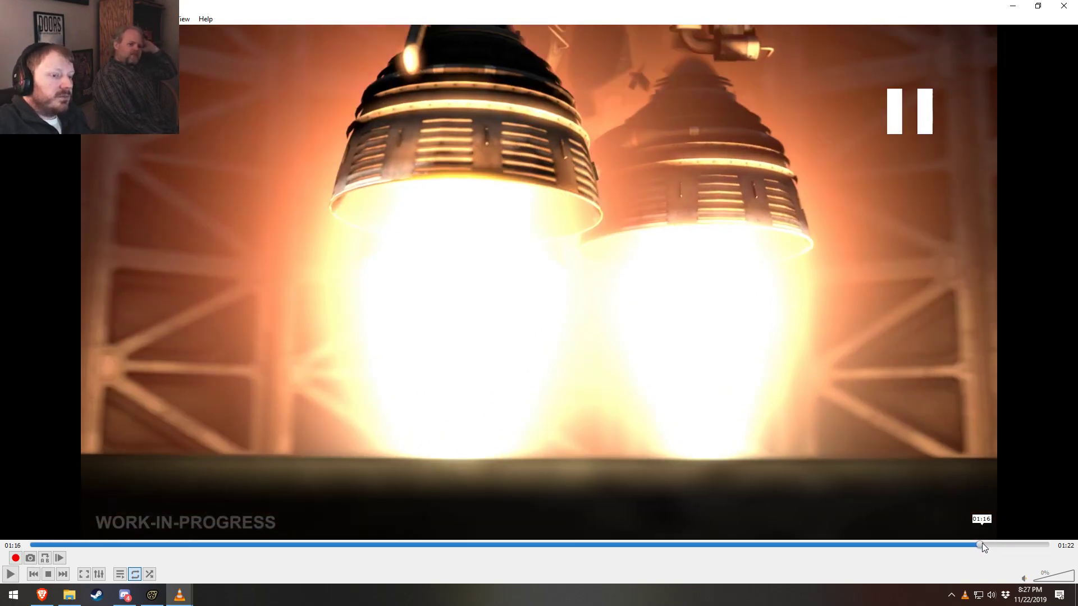
pyautogui.press('space')
# Rewind to 01:15 and play the engine shot to 01:17 with frequent pauses to study the shake
pyautogui.moveTo(982, 544); pyautogui.dragTo(961, 545)
pyautogui.press('space')
pyautogui.press('space')
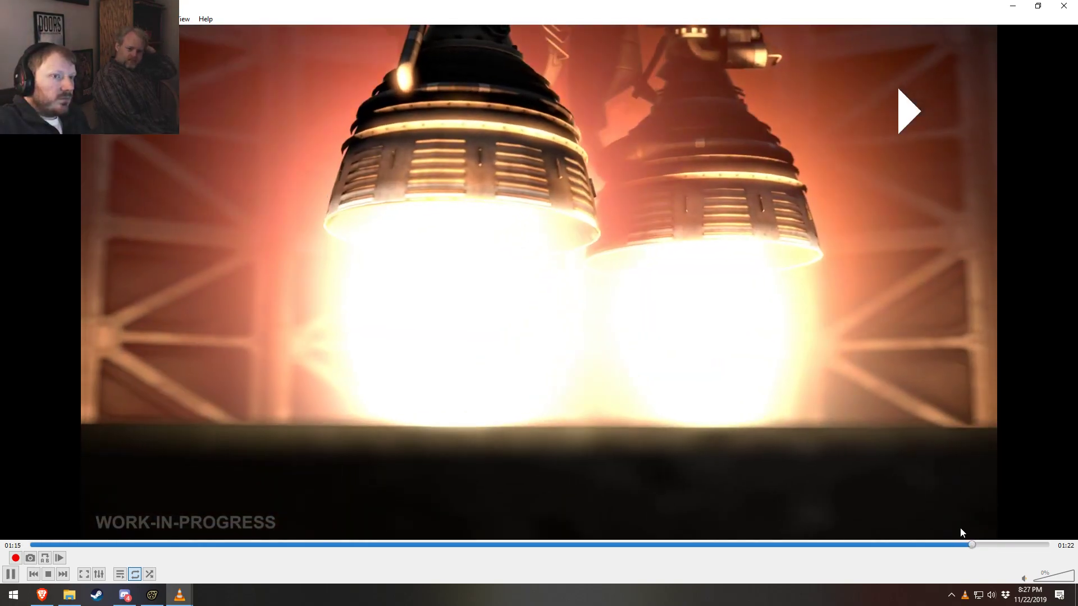
pyautogui.press('space')
pyautogui.press('space')
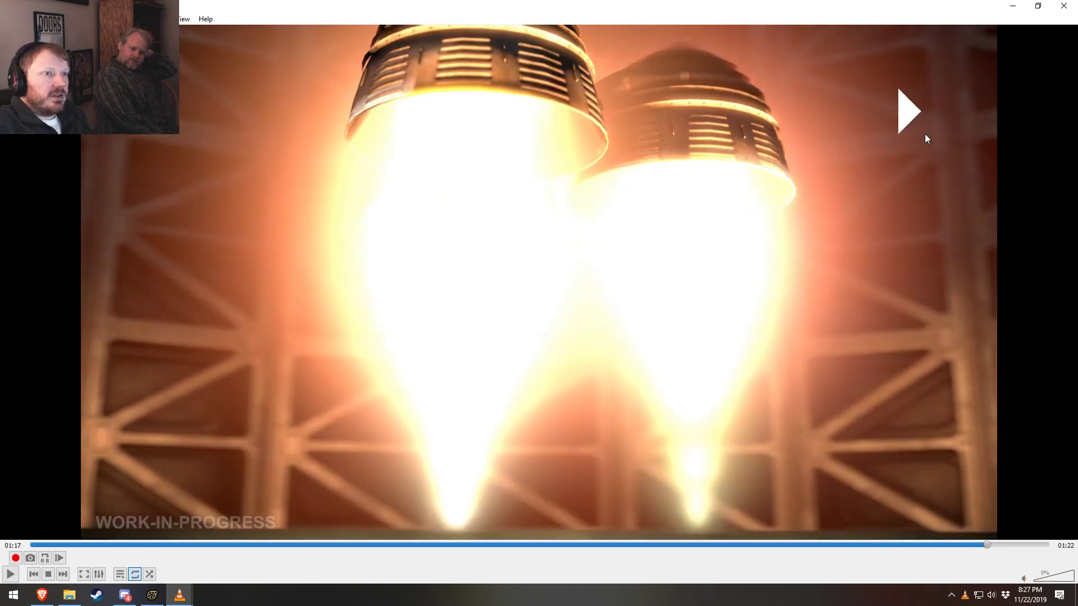
pyautogui.press('space')
pyautogui.press('space')
pyautogui.press('space')
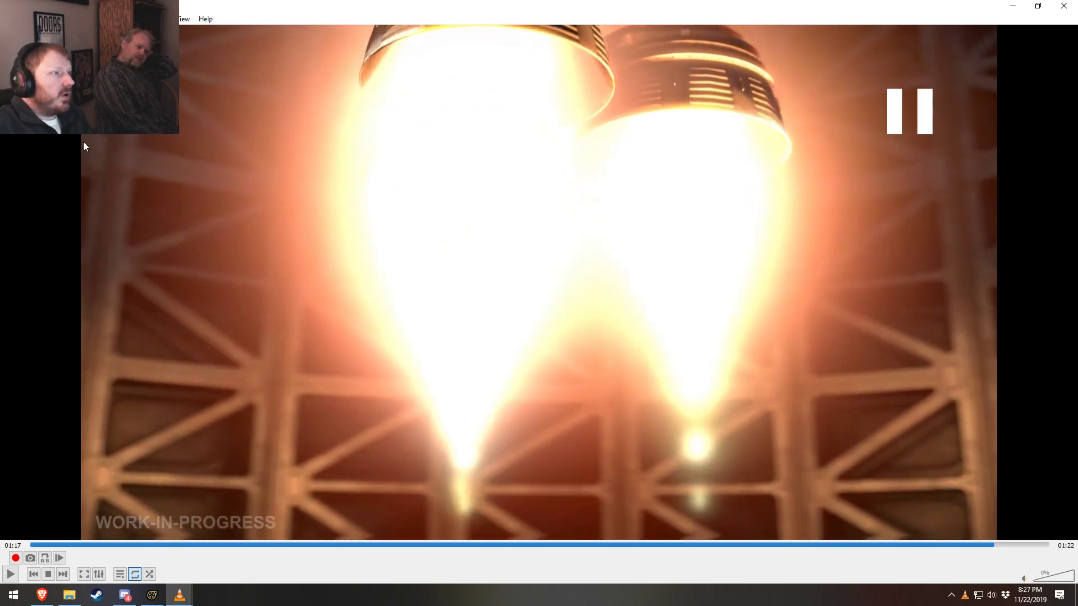
pyautogui.press('space')
pyautogui.press('space')
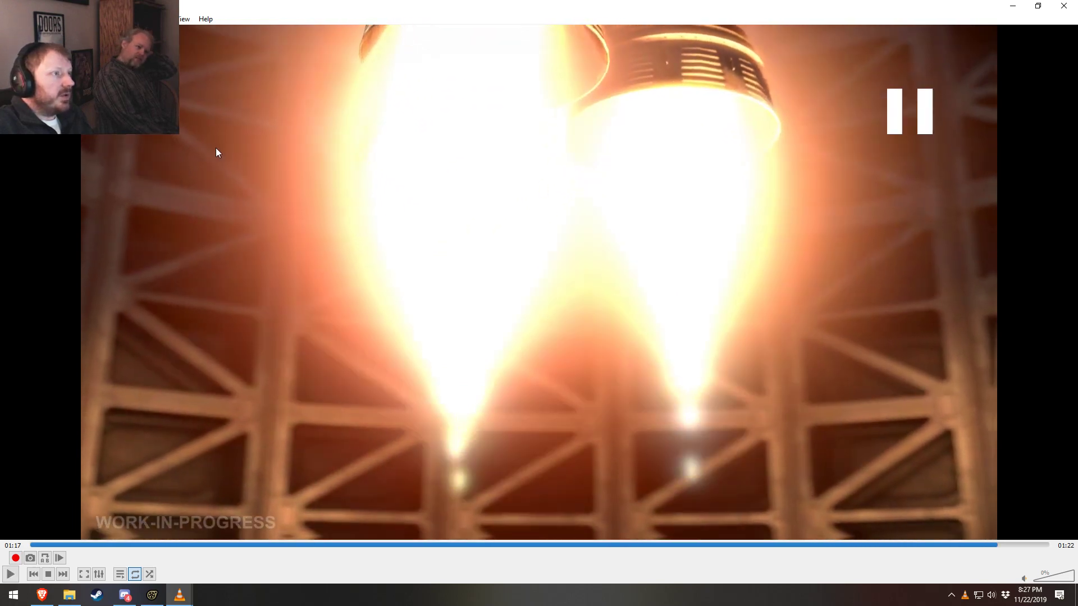
pyautogui.press('space')
# Seek back to 01:16, play the engine shot in bursts, and step and scrub through its frames around 01:17
pyautogui.click(979, 545)
pyautogui.press('space')
pyautogui.press('space')
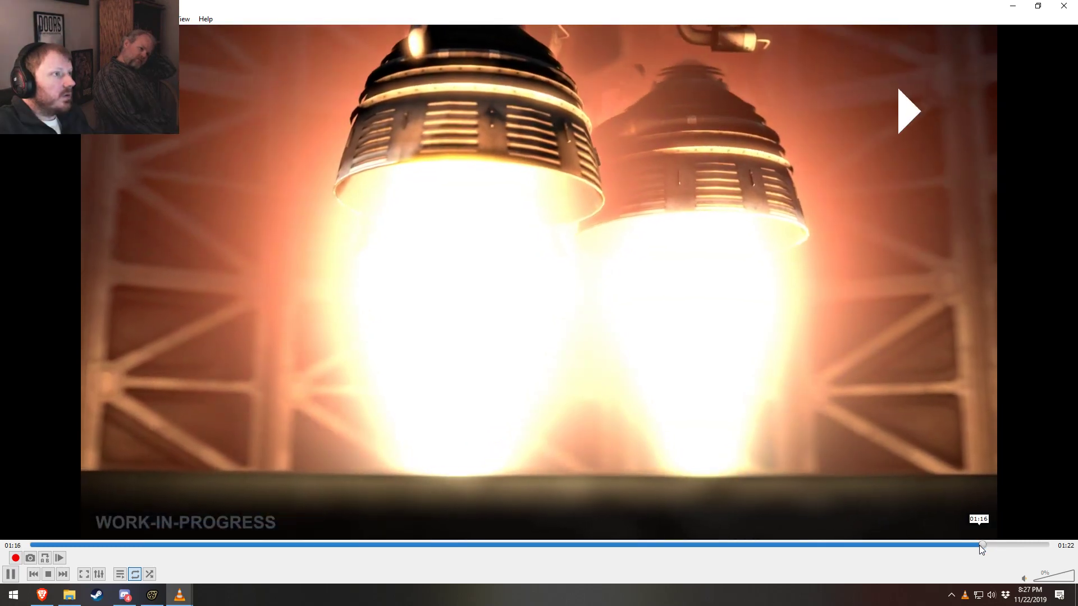
pyautogui.press('space')
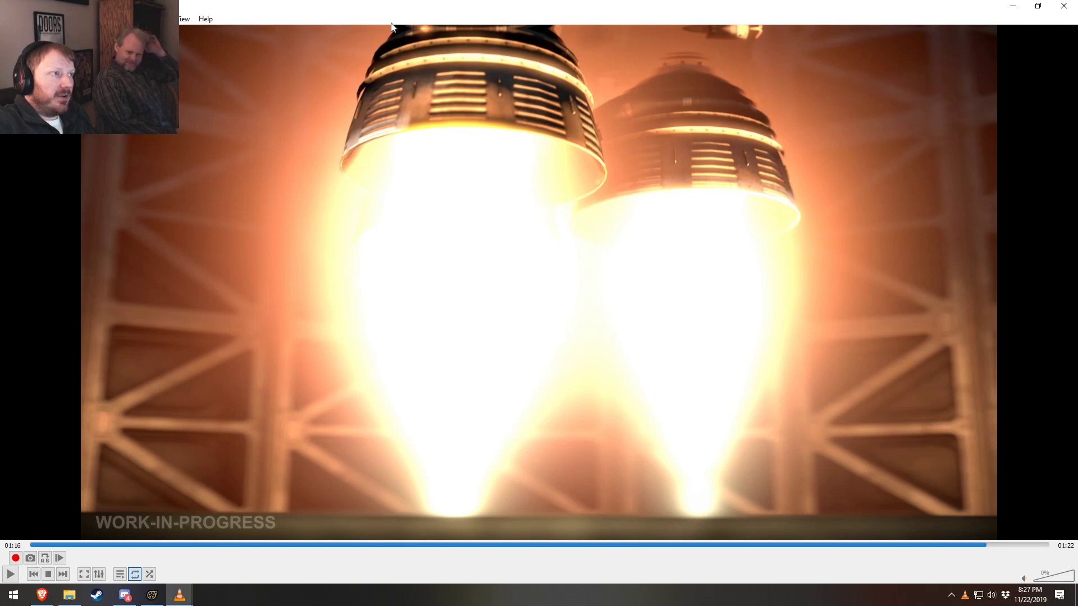
pyautogui.press('space')
pyautogui.press('space')
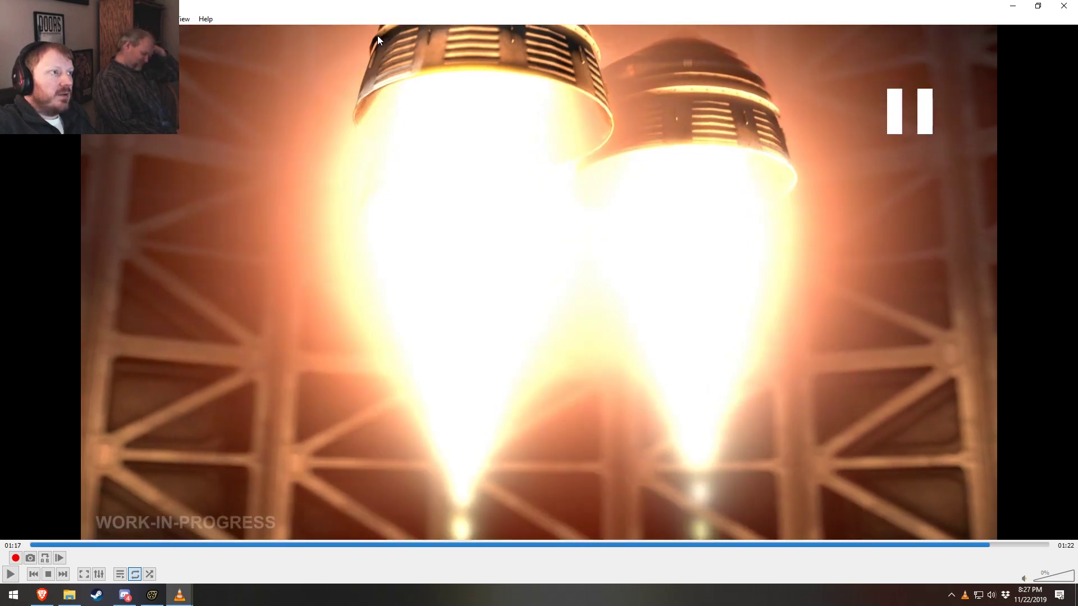
pyautogui.press('e')
pyautogui.press('e')
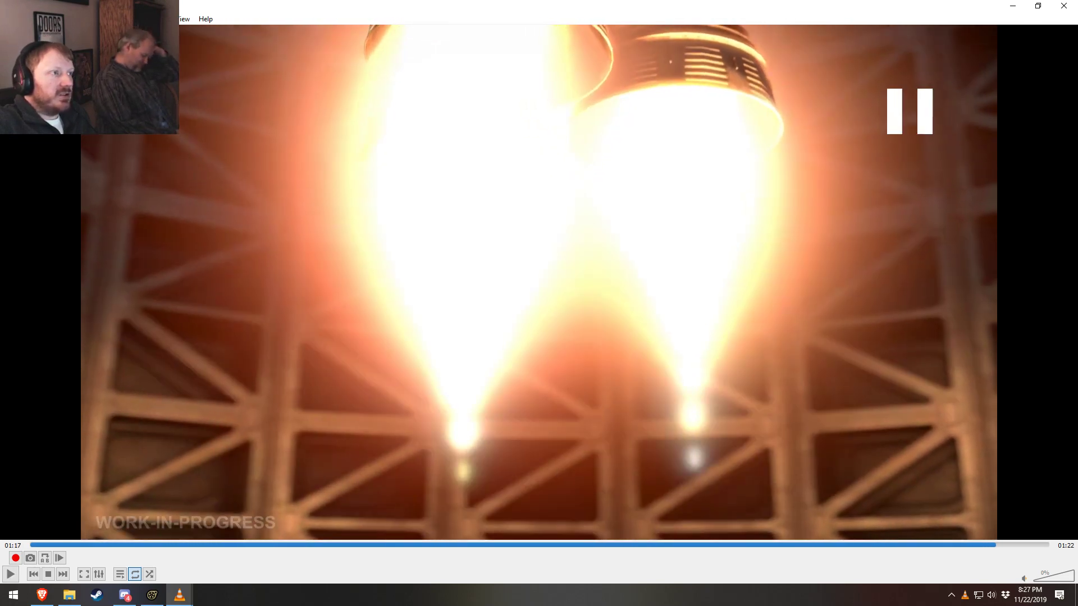
pyautogui.click(982, 547)
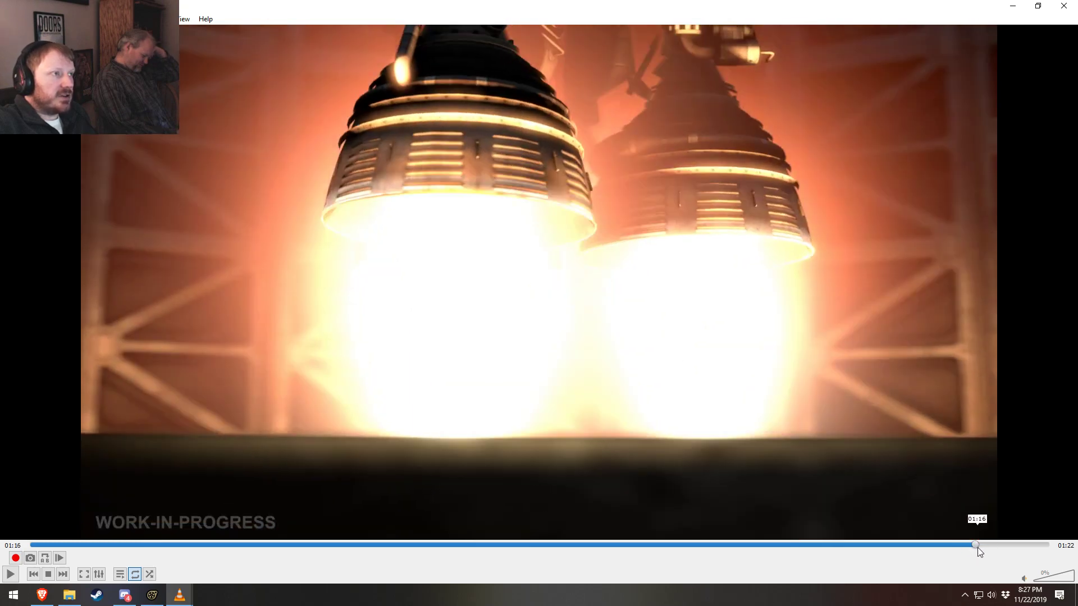
pyautogui.moveTo(983, 549); pyautogui.dragTo(990, 550)
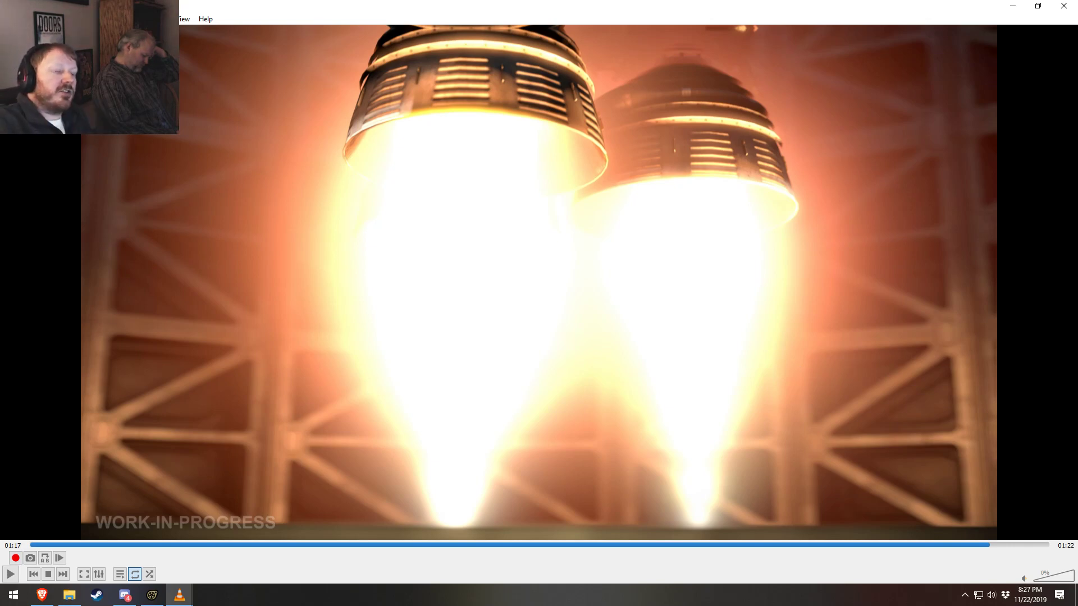
# Rewind to the rocket button shot at 01:13 and play through the cut into the engine shot
pyautogui.click(969, 547)
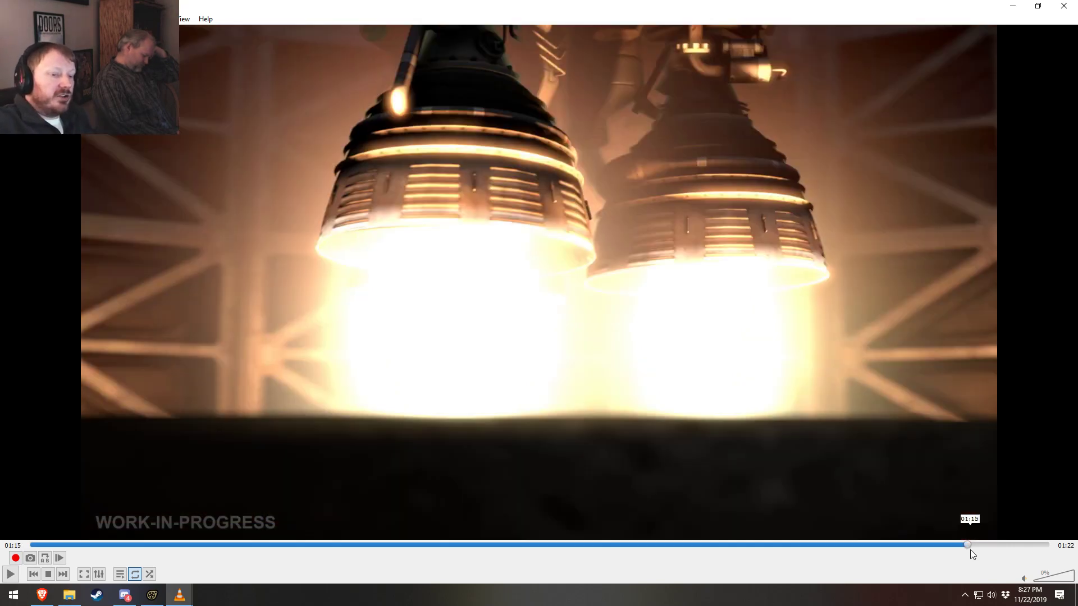
pyautogui.press('space')
pyautogui.click(942, 548)
pyautogui.press('space')
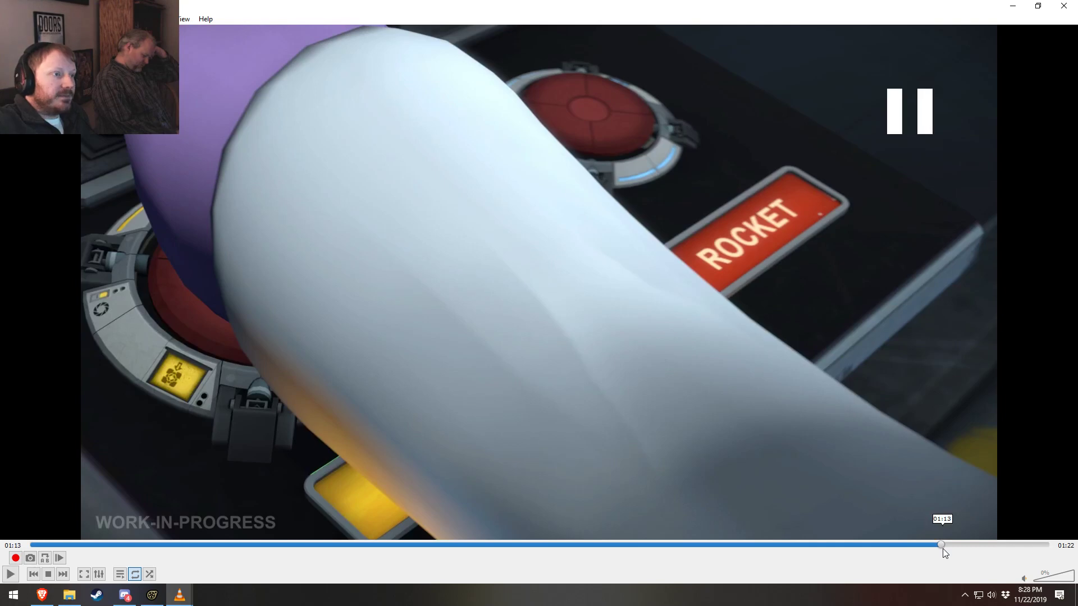
pyautogui.press('space')
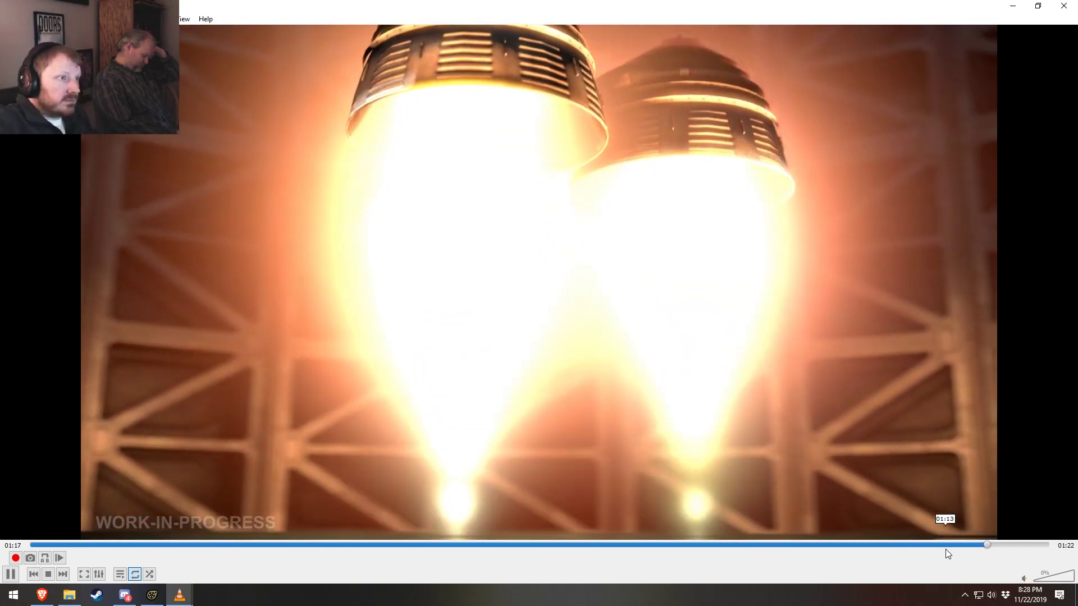
# Replay the engine shot from 01:15 in short bursts up to the wide rocket shot at 01:18
pyautogui.press('space')
pyautogui.click(972, 547)
pyautogui.press('space')
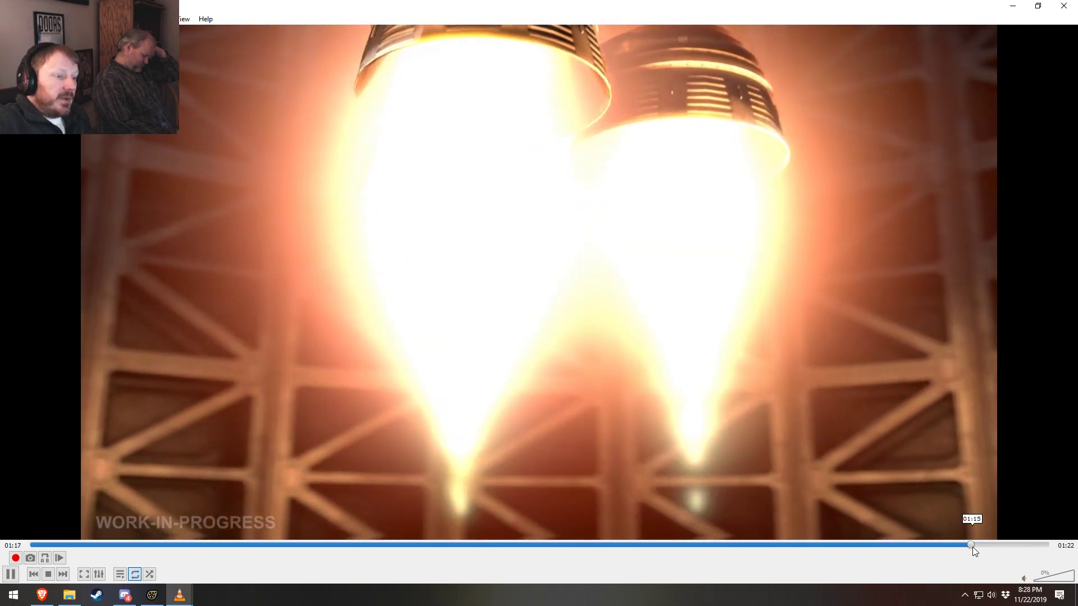
pyautogui.click(972, 547)
pyautogui.press('space')
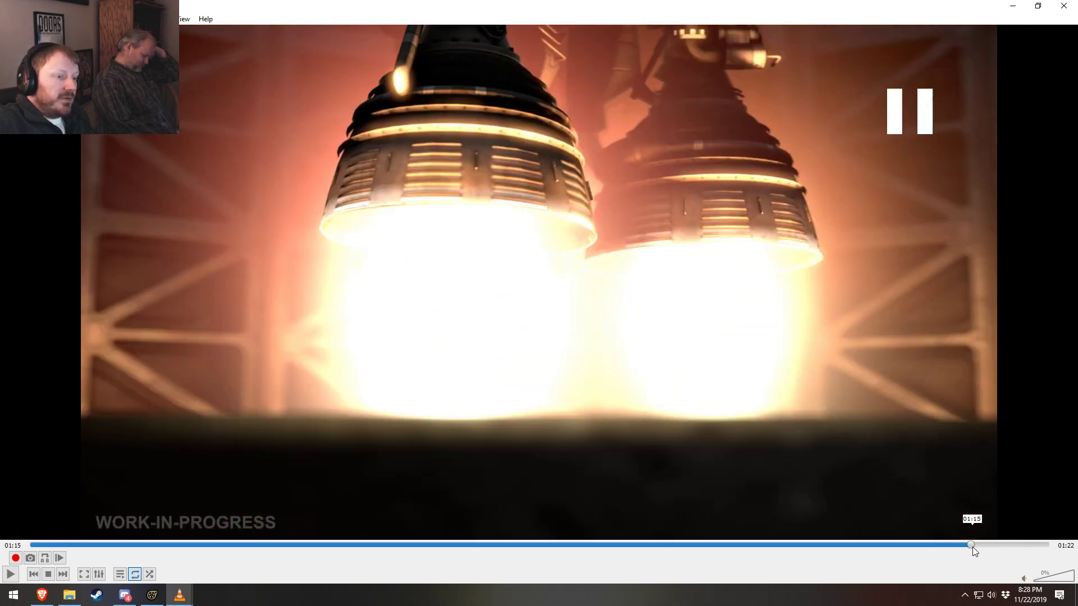
pyautogui.press('space')
pyautogui.press('space')
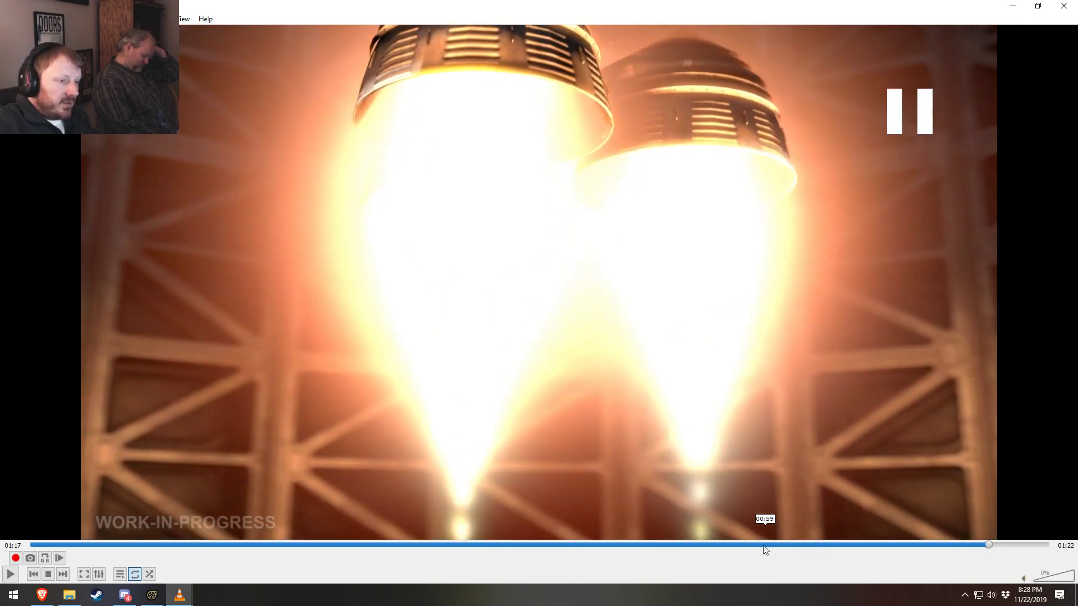
pyautogui.press('space')
pyautogui.press('space')
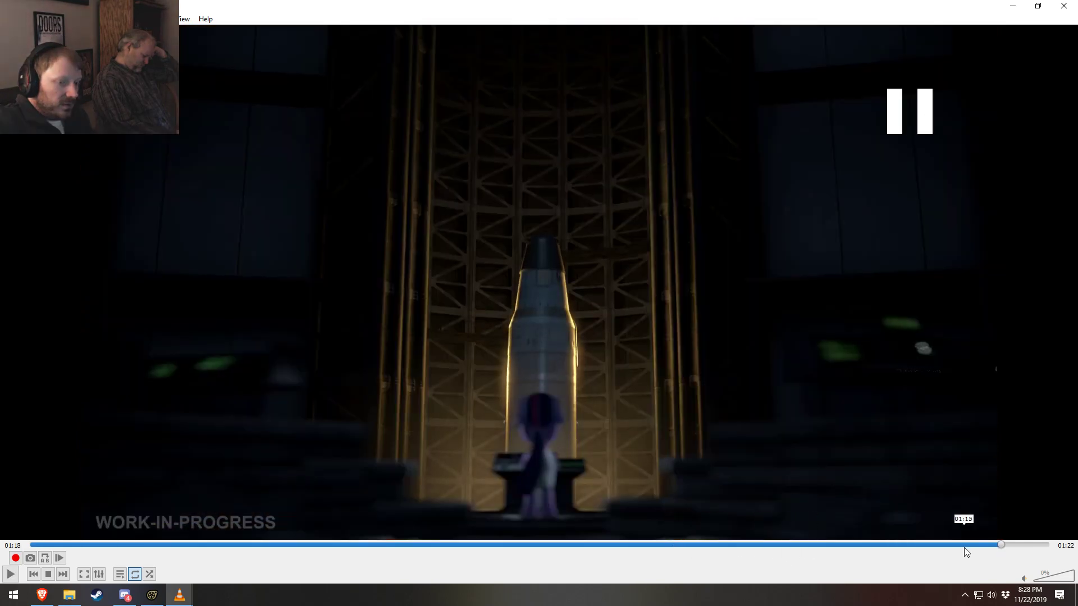
# Seek repeatedly to 01:16 and play short stretches up to 01:17 to compare the camera's movement between pauses
pyautogui.click(988, 544)
pyautogui.press('space')
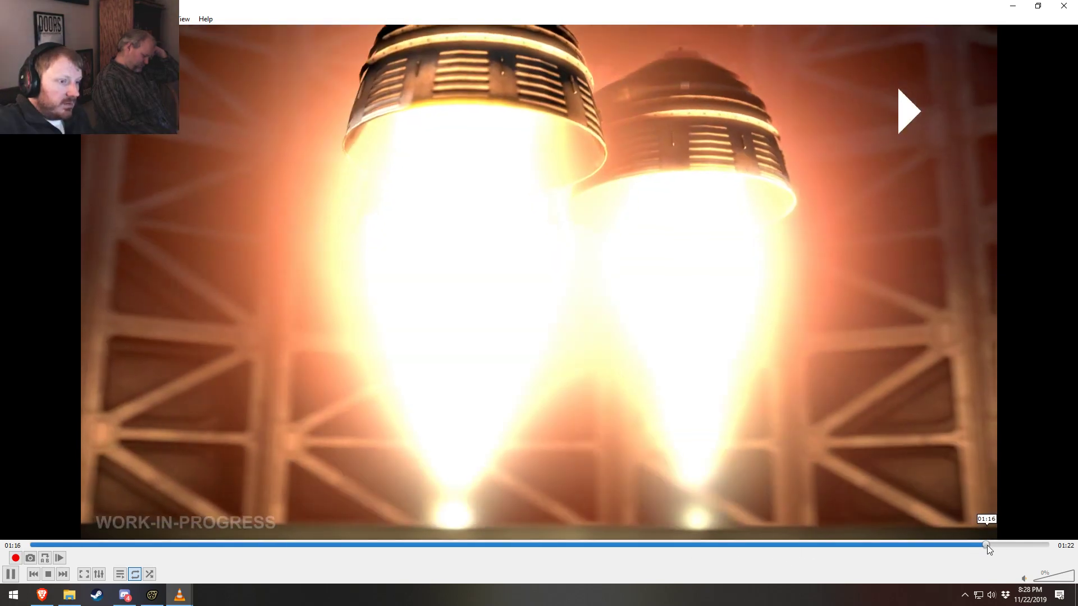
pyautogui.press('space')
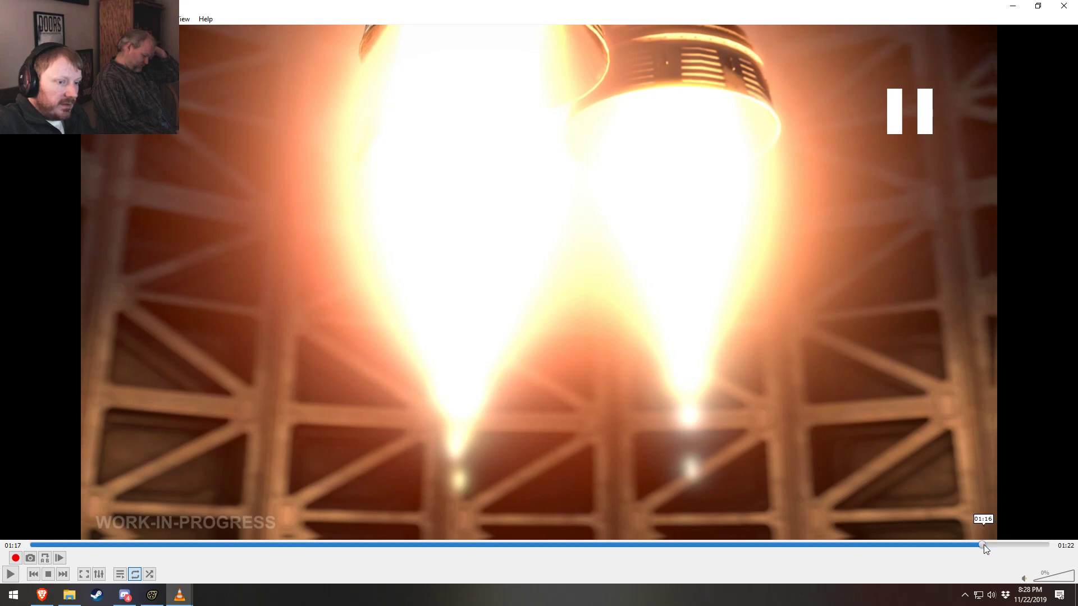
pyautogui.click(982, 545)
pyautogui.press('space')
pyautogui.press('space')
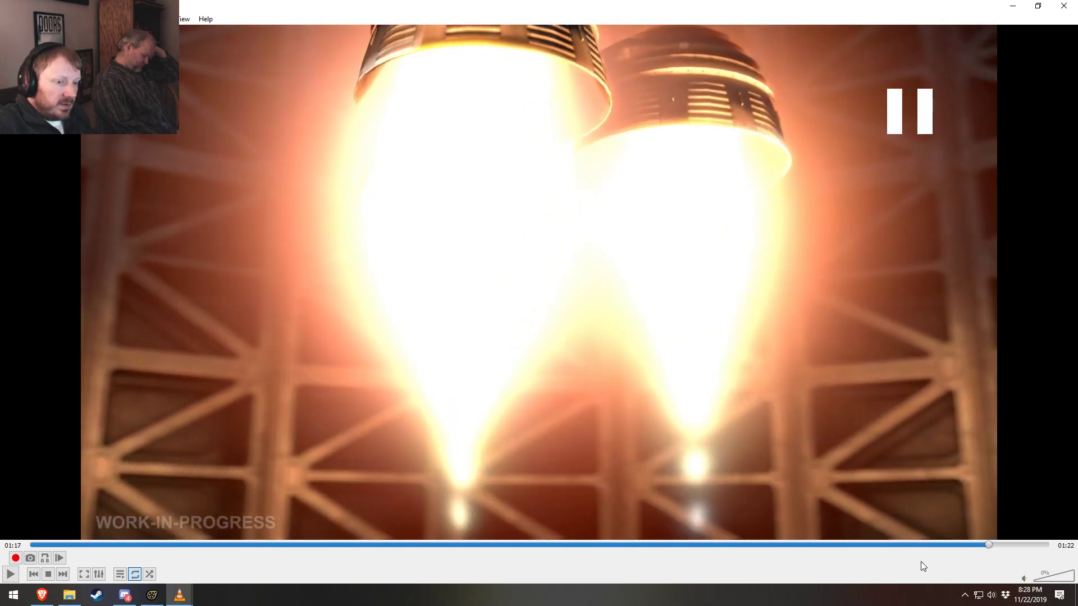
pyautogui.press('space')
pyautogui.press('space')
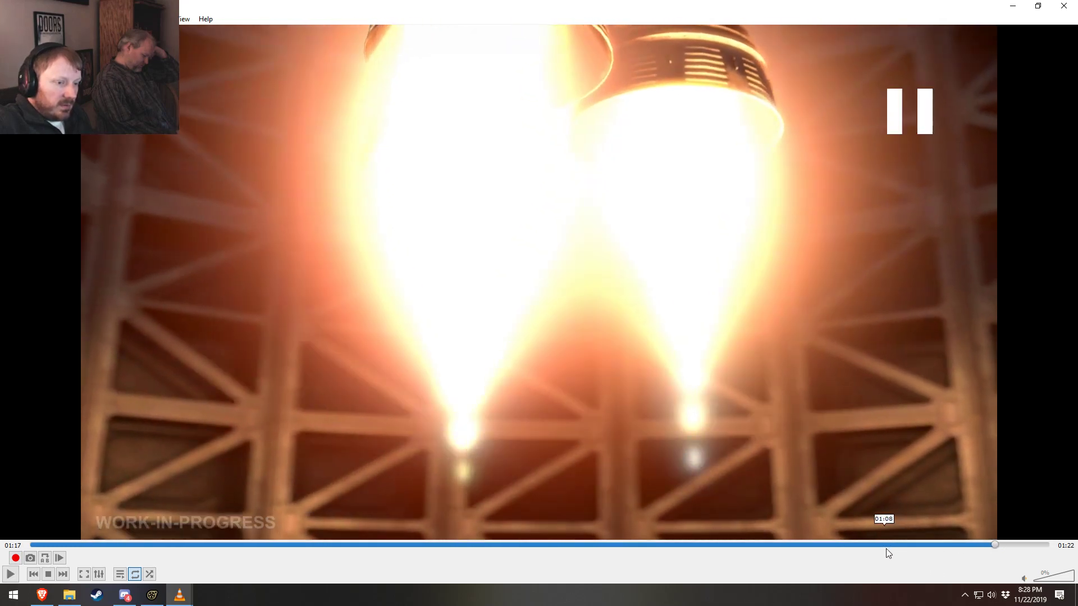
pyautogui.click(987, 545)
pyautogui.press('space')
pyautogui.press('space')
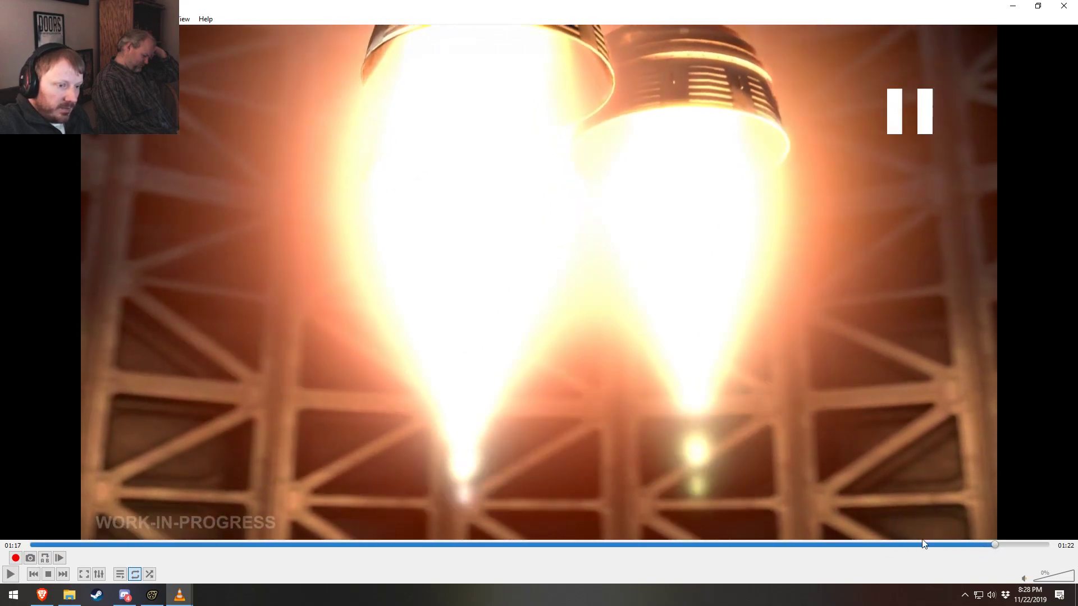
# Replay the stretch between 01:16 and 01:17 with brief pauses to examine the shake on the engine nozzles
pyautogui.click(993, 544)
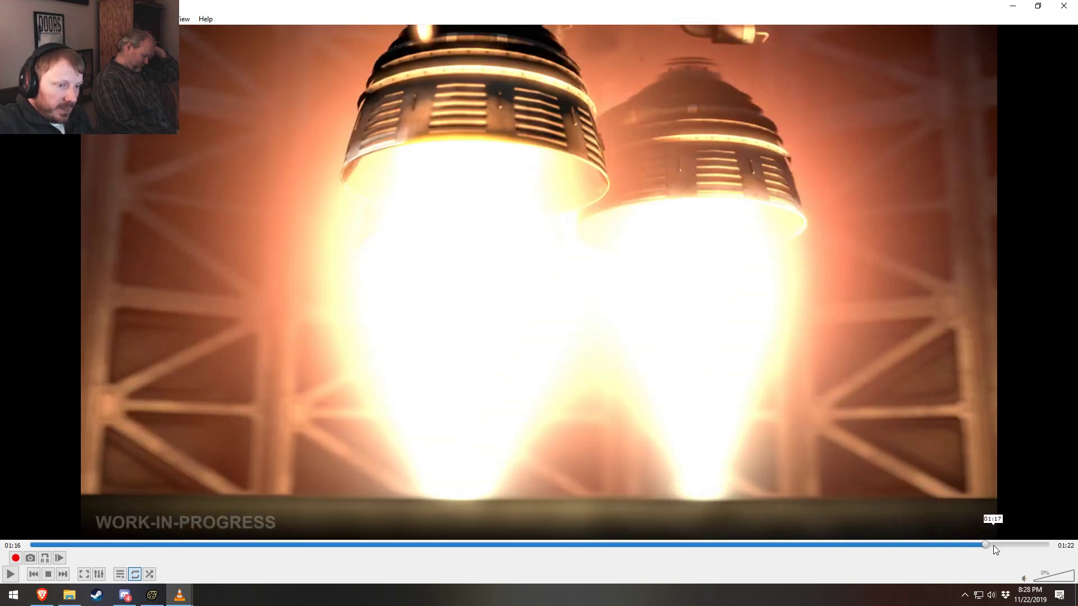
pyautogui.press('space')
pyautogui.press('space')
pyautogui.press('space')
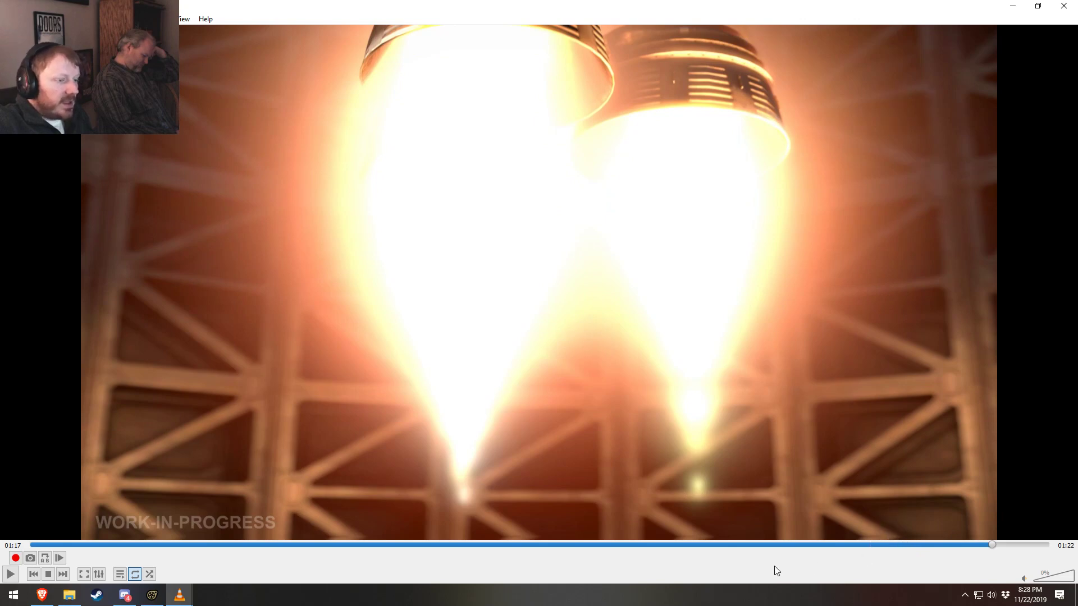
pyautogui.press('space')
pyautogui.press('space')
pyautogui.click(982, 544)
pyautogui.press('space')
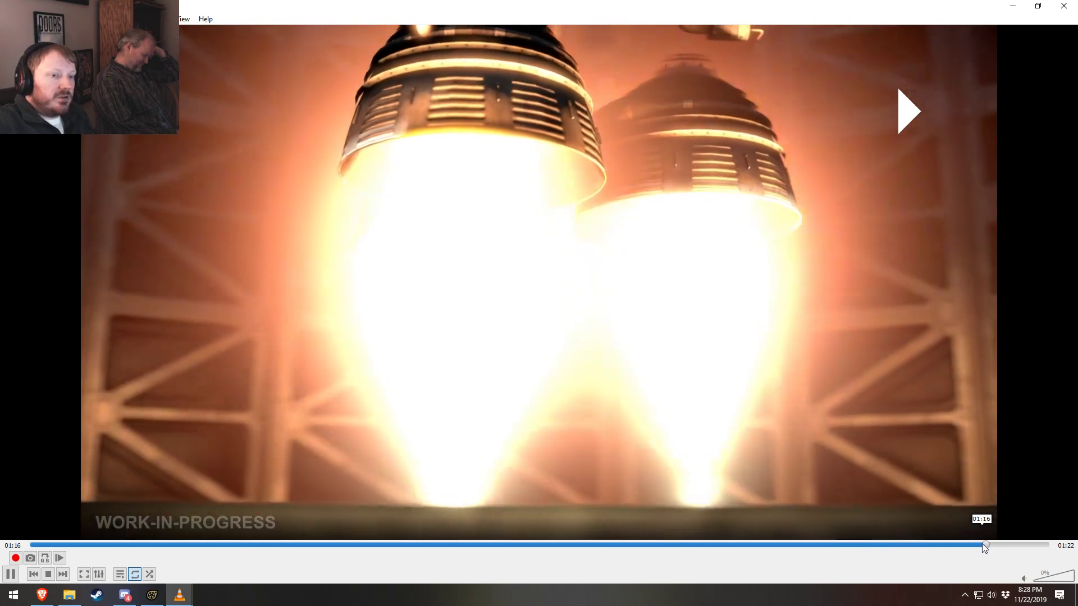
pyautogui.press('space')
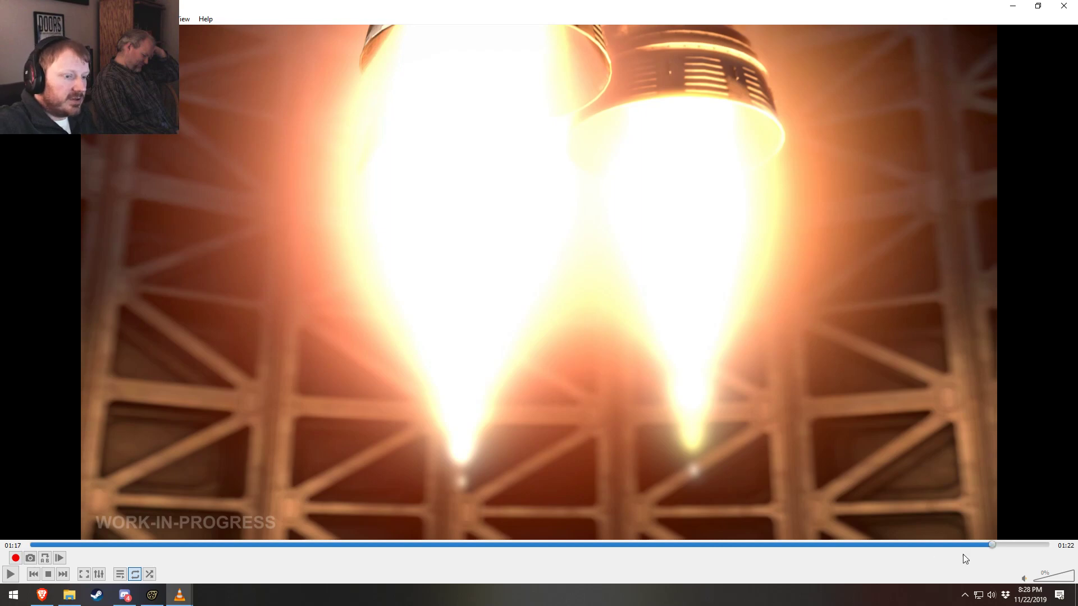
# Seek repeatedly to 01:16 in the render and replay the start of the engine shot in short bursts
pyautogui.click(979, 545)
pyautogui.press('space')
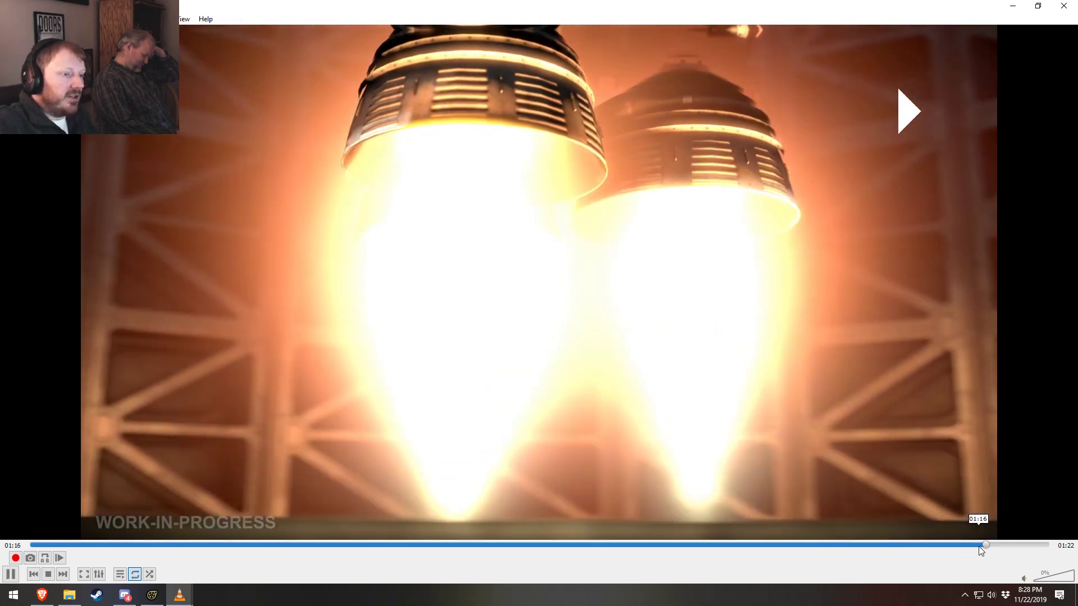
pyautogui.click(979, 545)
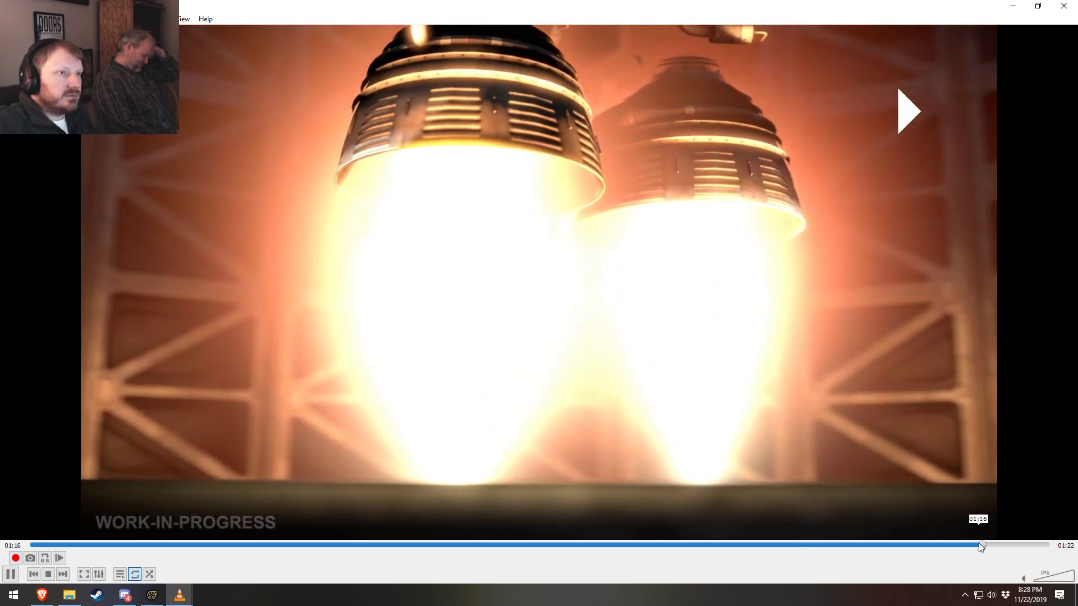
pyautogui.click(980, 545)
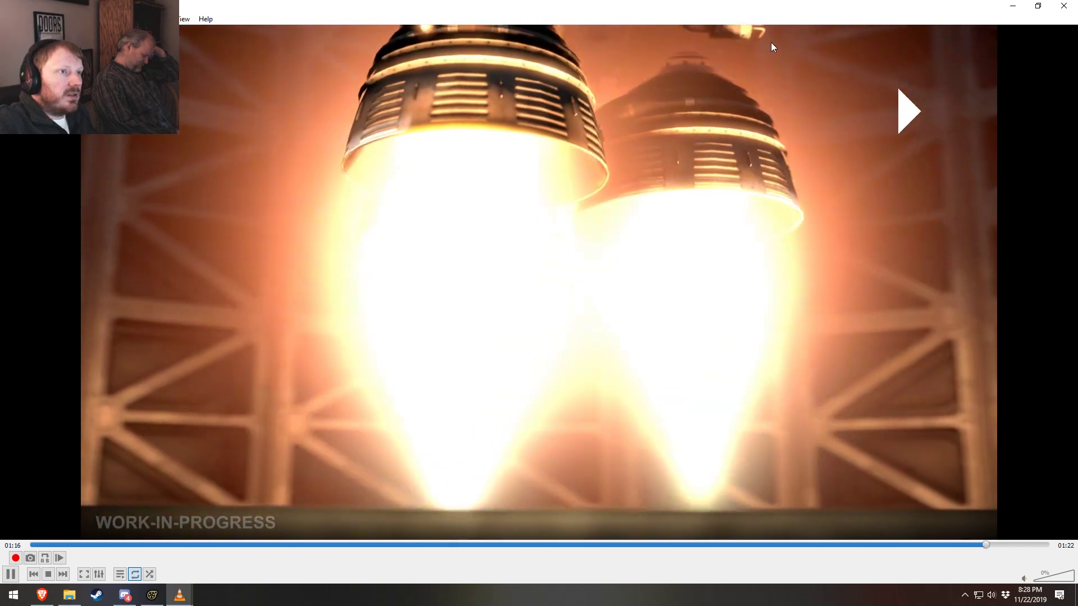
pyautogui.press('space')
pyautogui.click(983, 542)
pyautogui.press('space')
pyautogui.press('space')
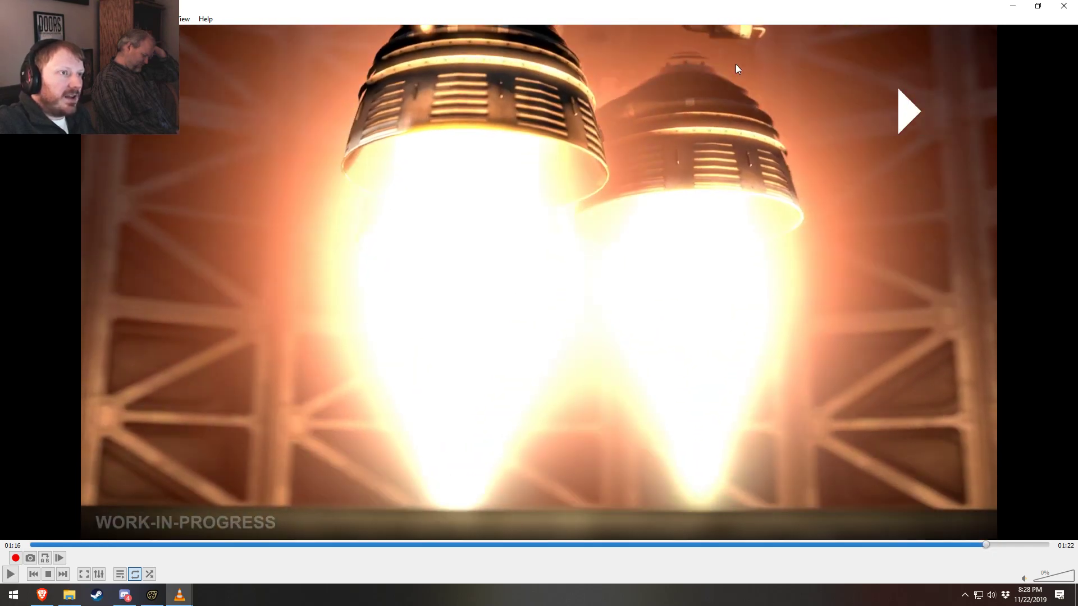
# Play from 01:16 to 01:17 with quick pauses to compare how the engine nozzles move between frames
pyautogui.press('space')
pyautogui.press('space')
pyautogui.click(982, 545)
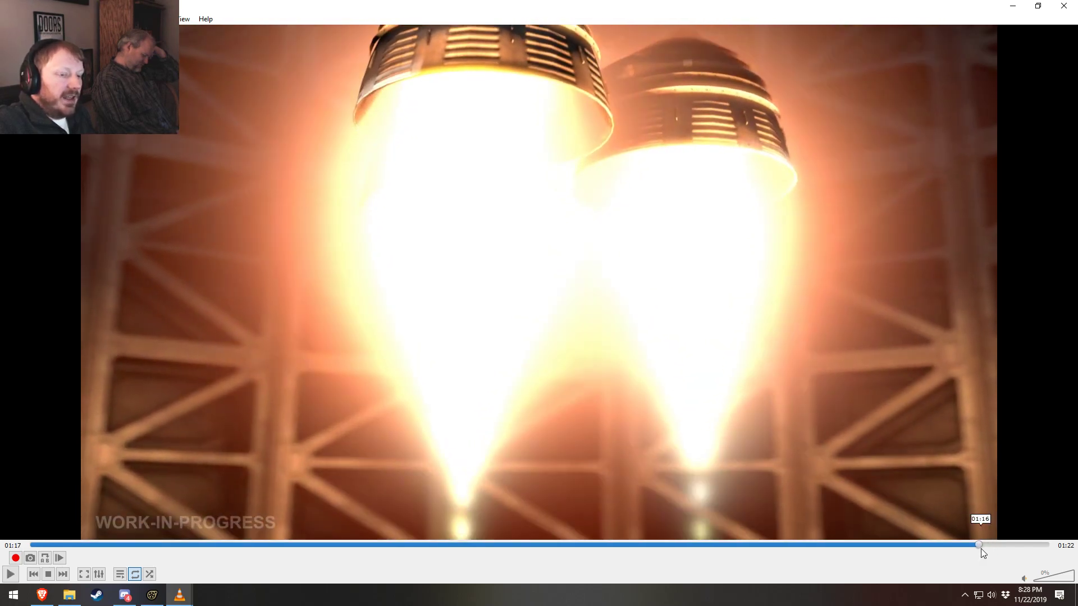
pyautogui.press('space')
pyautogui.press('space')
pyautogui.press('space')
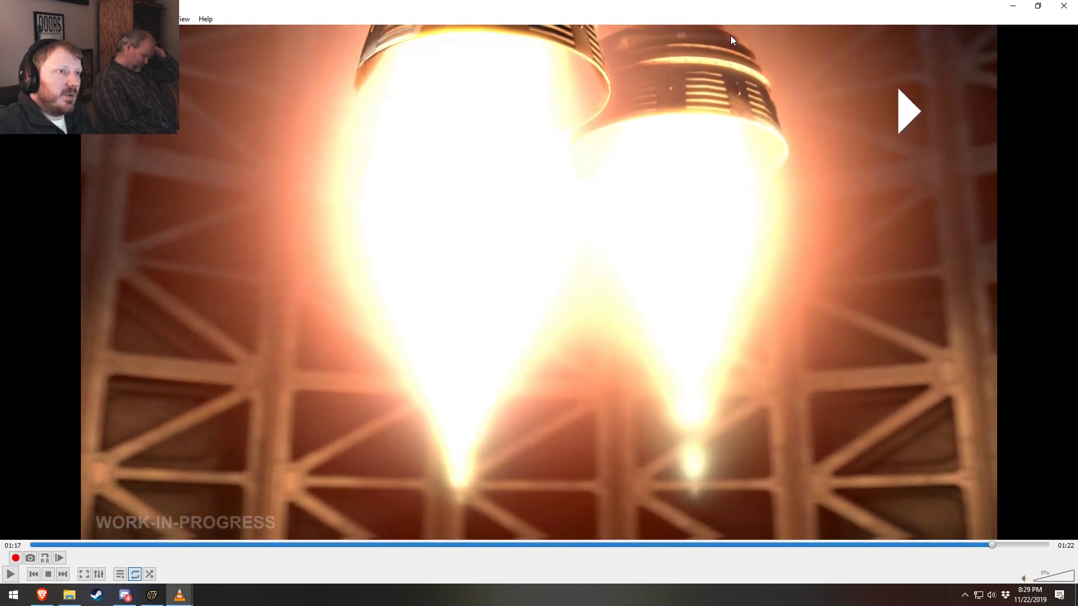
# Play on from 01:17 with brief pauses into the wide rocket launch shot and pause at 01:20
pyautogui.press('space')
pyautogui.press('space')
pyautogui.press('space')
pyautogui.press('space')
pyautogui.press('space')
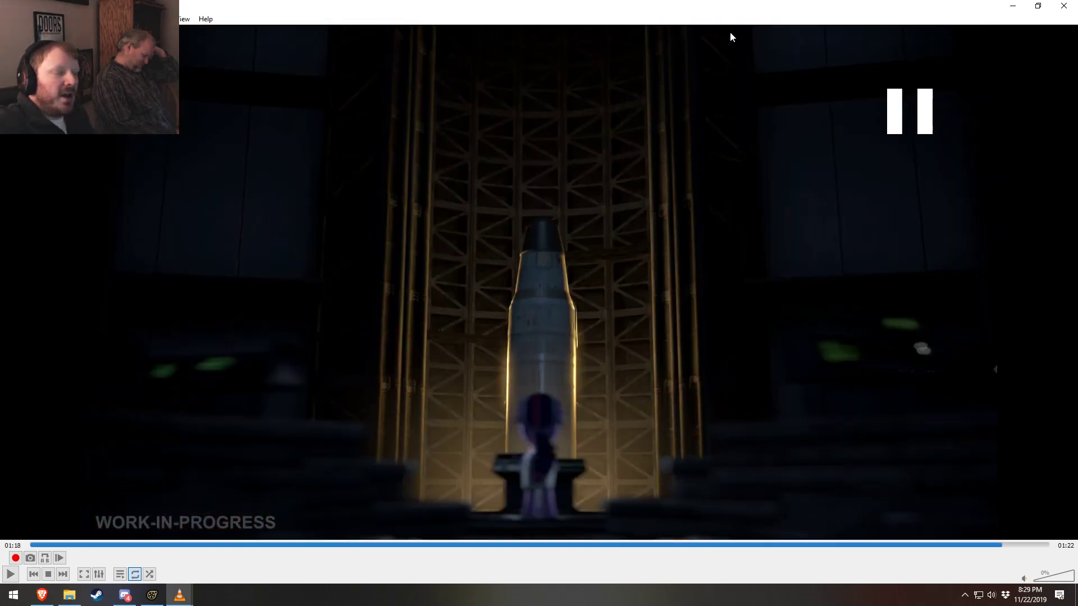
pyautogui.press('space')
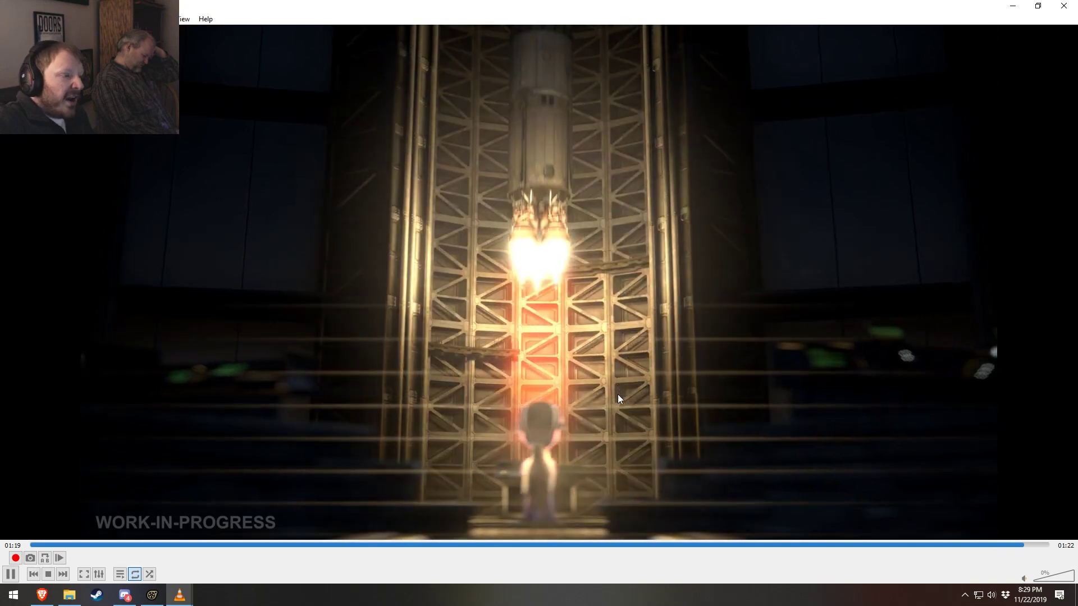
pyautogui.press('space')
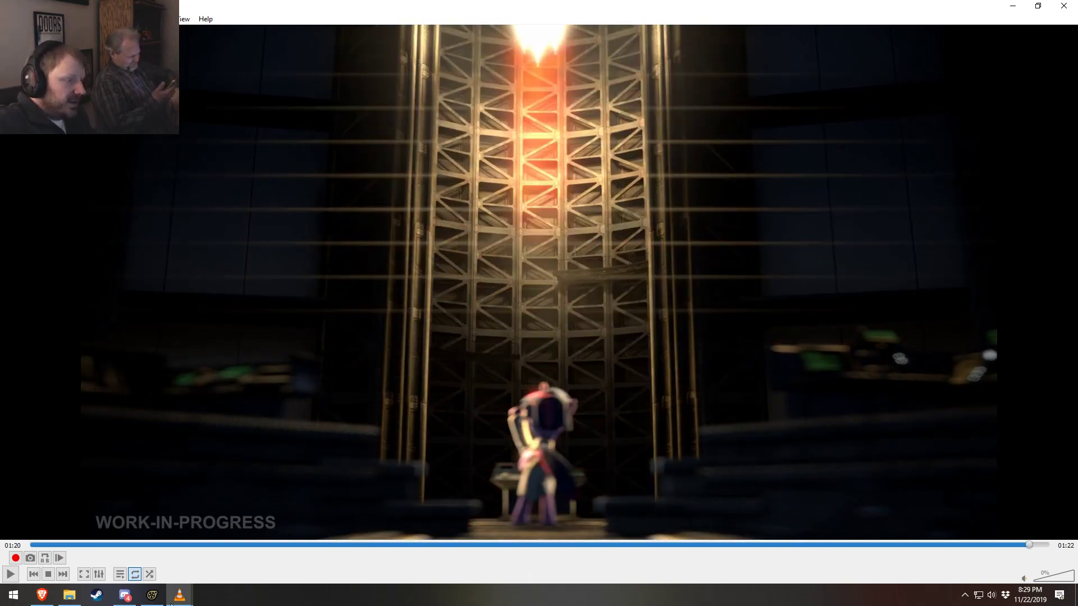
# Switch to Source Filmmaker, go to the Rocket Launching shot at 79.933, and hide its Lens Flare 1 particle system
pyautogui.click(151, 594)
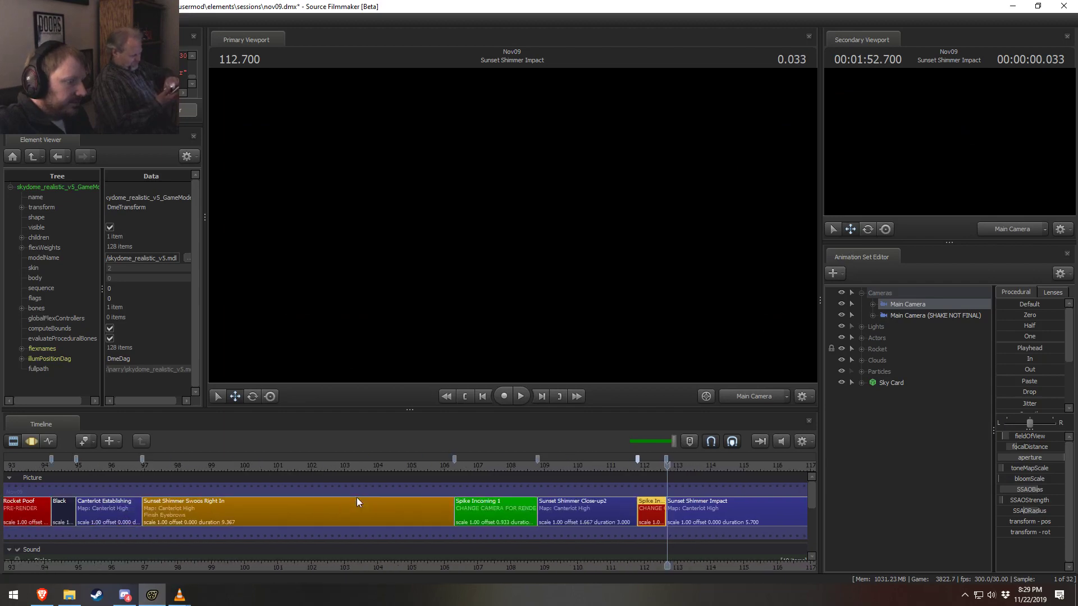
pyautogui.scroll(-3, 356, 497)
pyautogui.moveTo(191, 469); pyautogui.dragTo(197, 468)
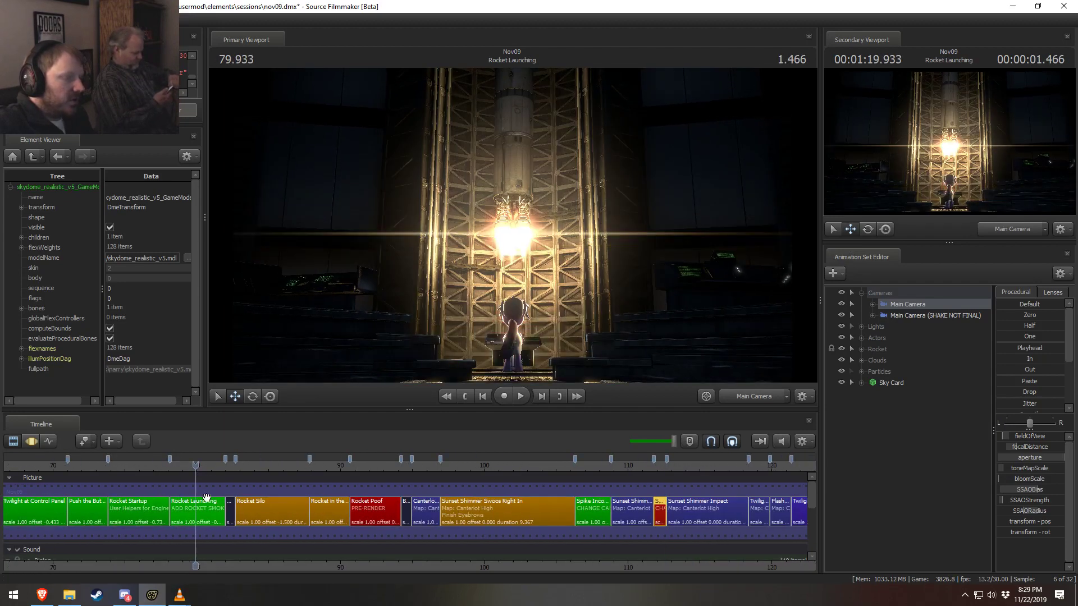
pyautogui.click(203, 517)
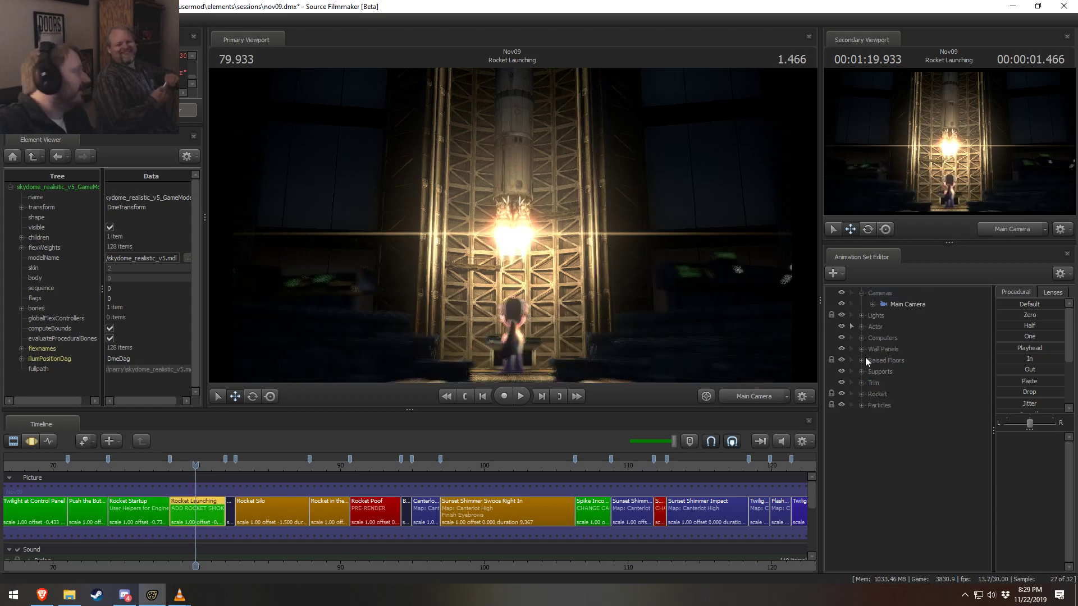
pyautogui.click(861, 406)
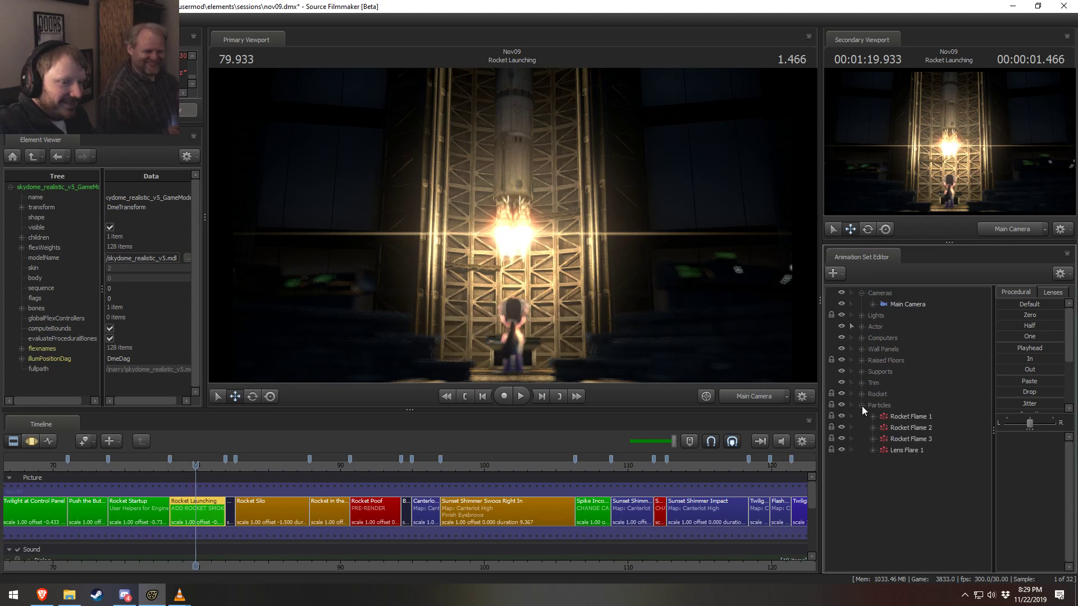
pyautogui.click(841, 450)
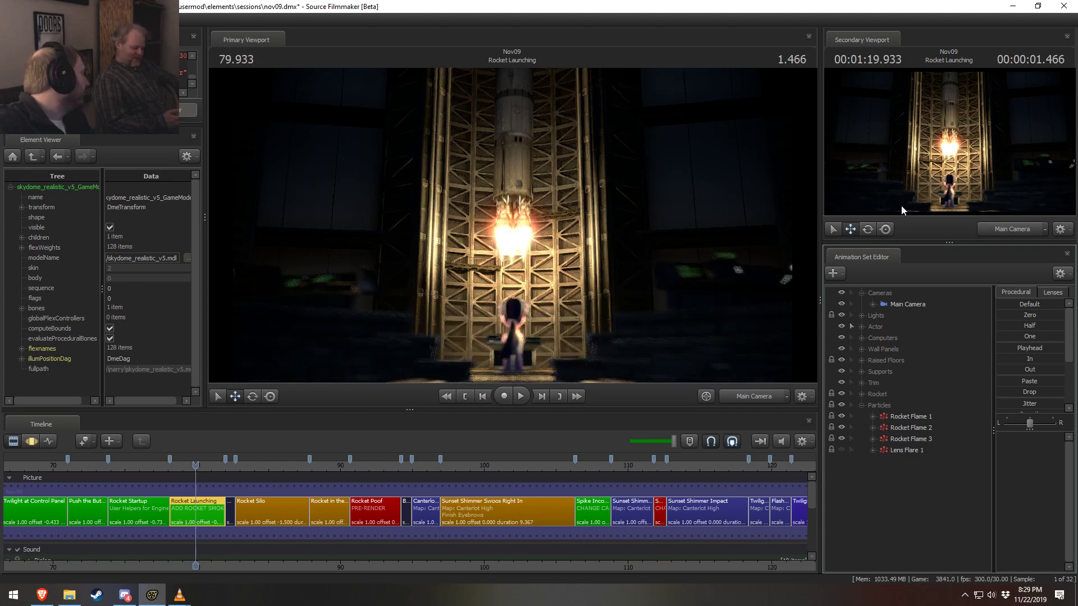
# Return to the Spike Incoming 2 shot at 111.900, play it, and select that shot
pyautogui.scroll(-1, 470, 484)
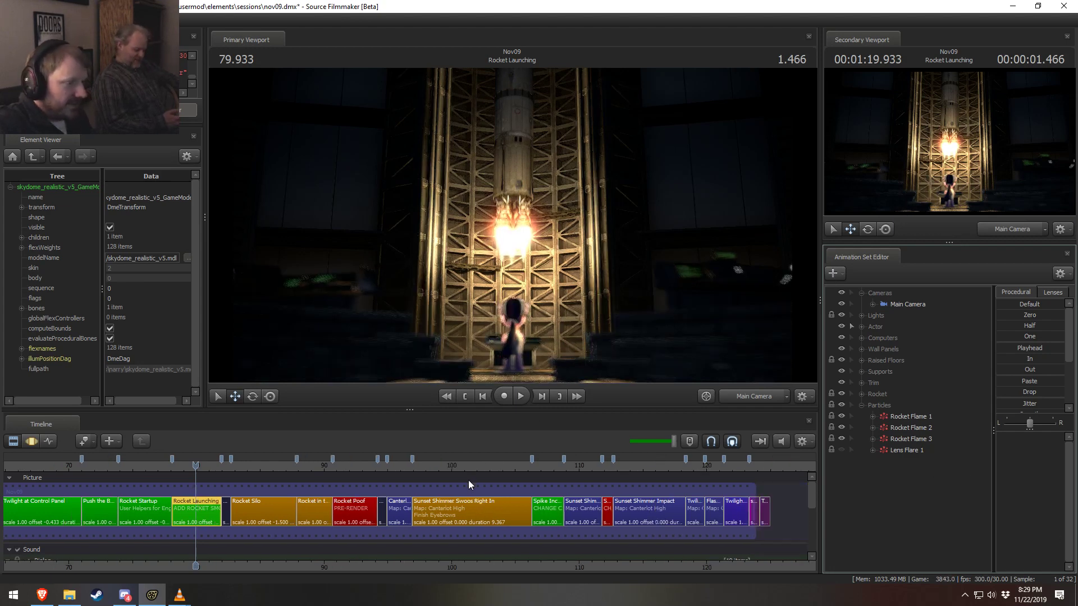
pyautogui.click(602, 465)
pyautogui.scroll(5, 623, 528)
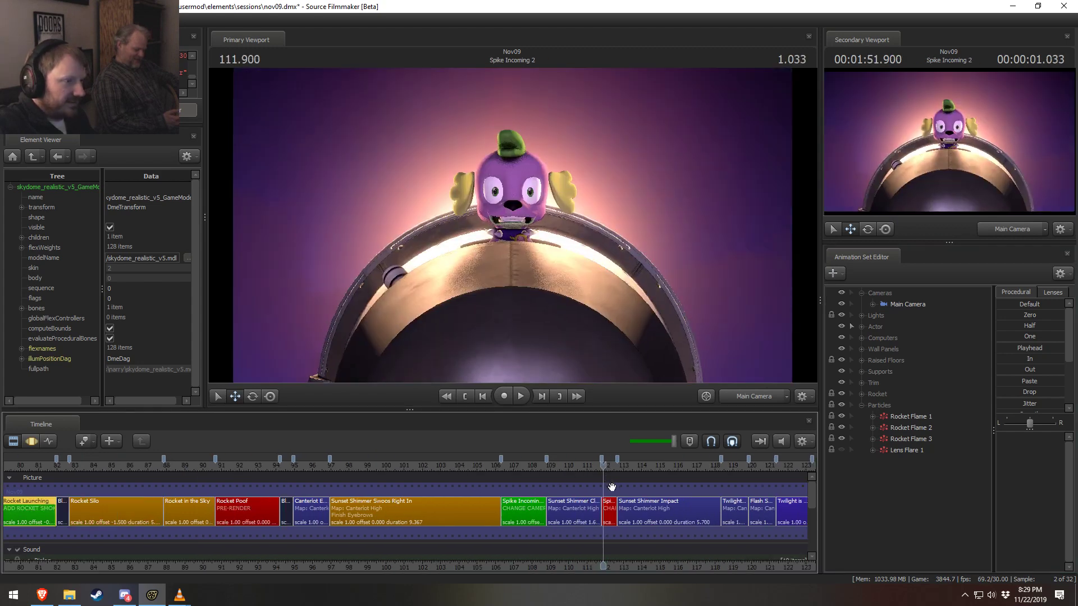
pyautogui.scroll(3, 631, 550)
pyautogui.moveTo(635, 562); pyautogui.dragTo(395, 562)
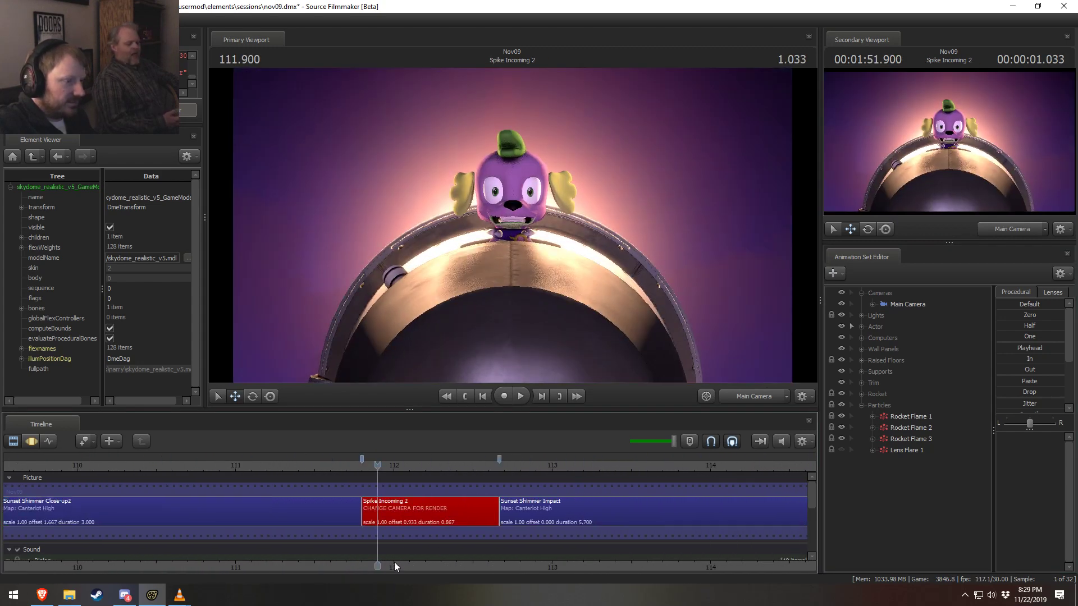
pyautogui.press('space')
pyautogui.click(402, 524)
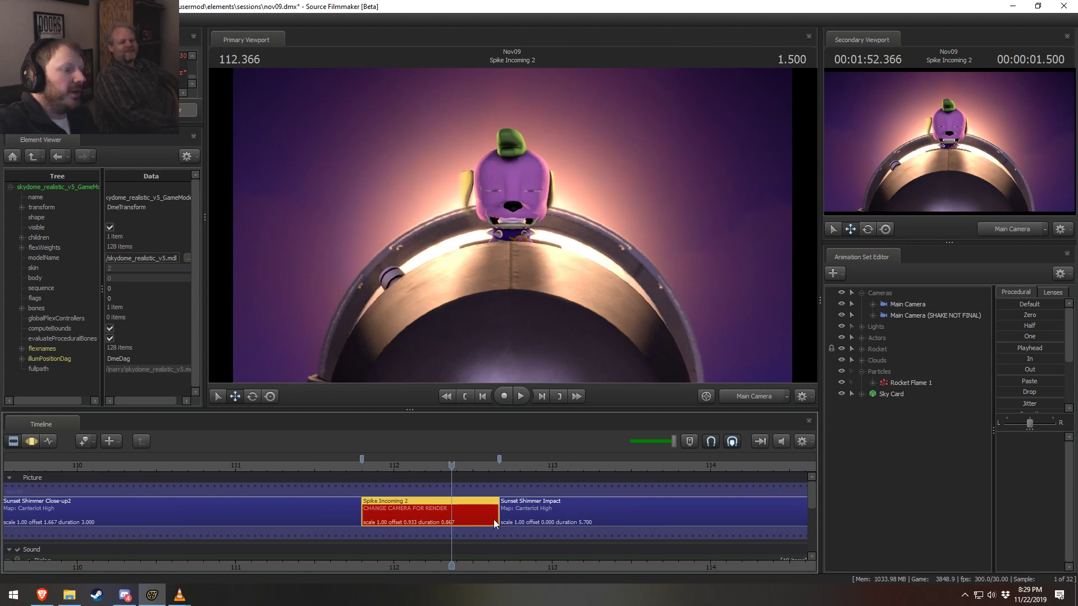
# Play the Spike Incoming 1 shot from its beginning and select that shot
pyautogui.scroll(-5, 390, 512)
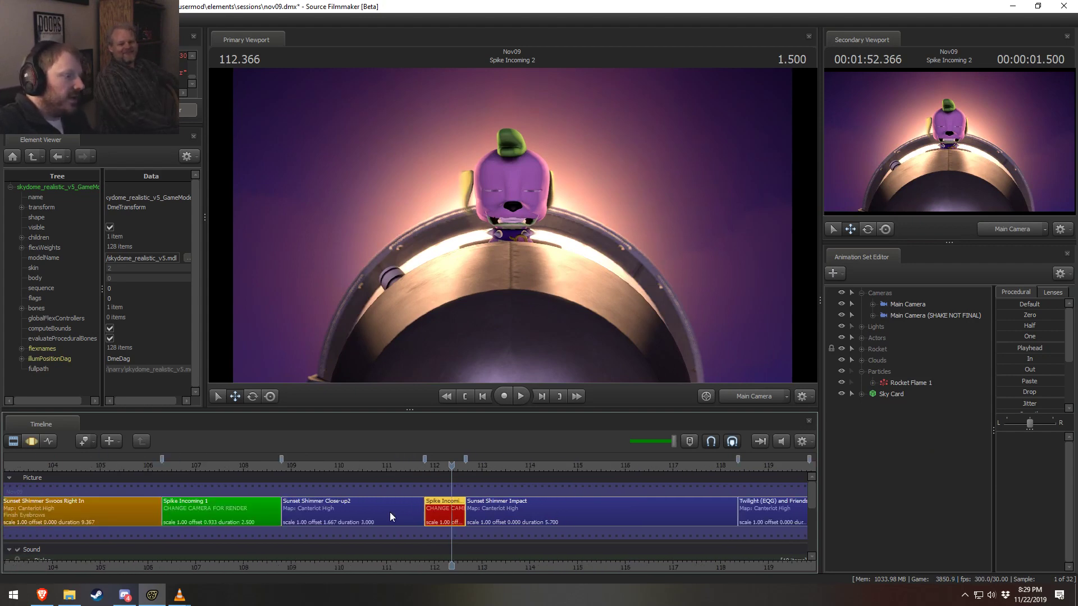
pyautogui.click(196, 468)
pyautogui.press('space')
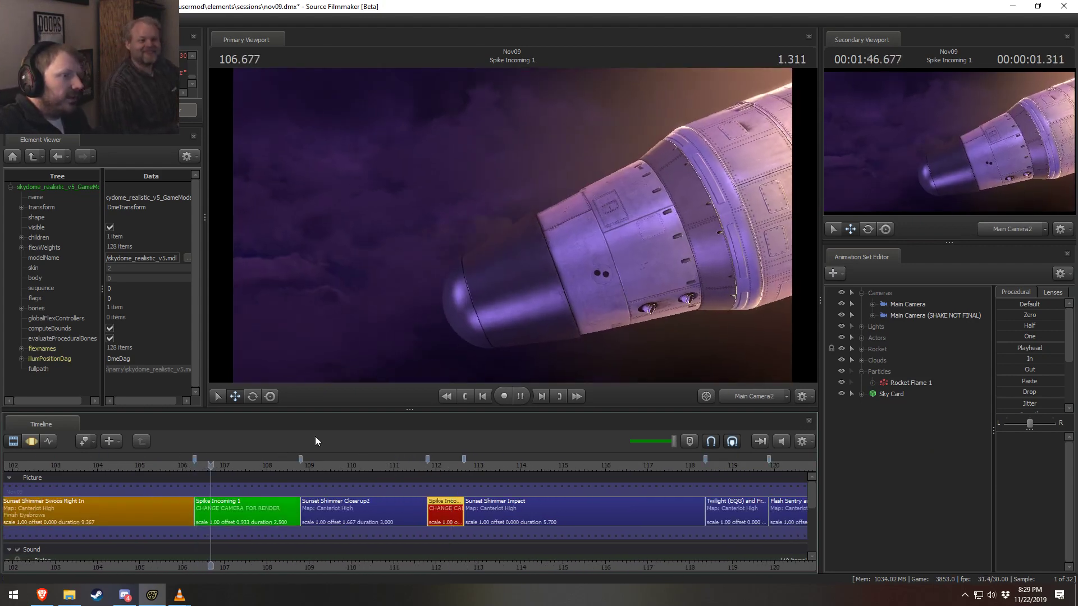
pyautogui.click(242, 502)
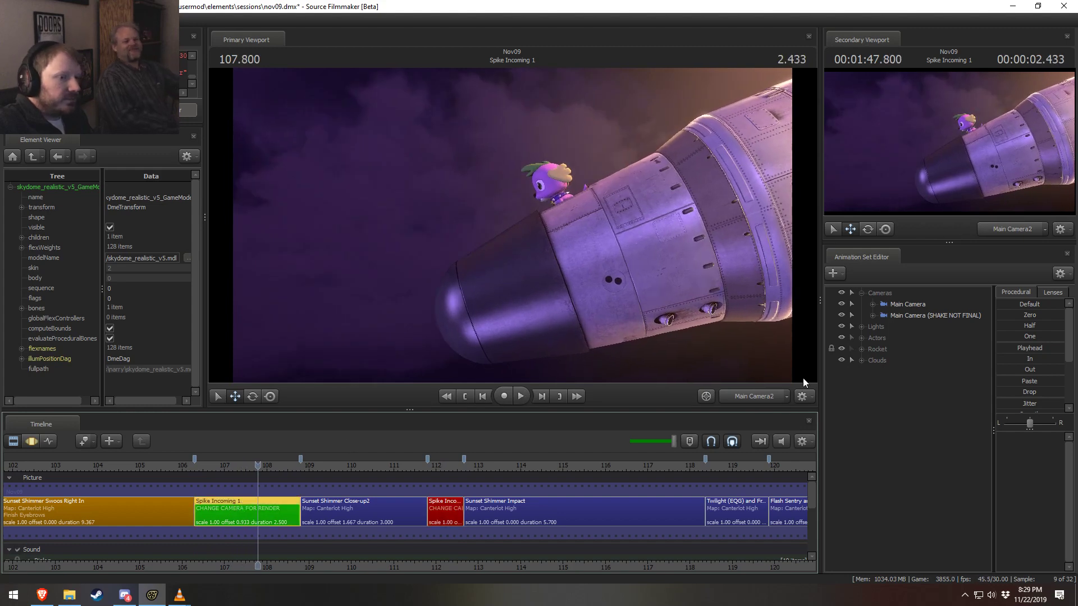
# View Spike Incoming 1 through Main Camera and replay the shot from its start at 106.300
pyautogui.click(908, 303)
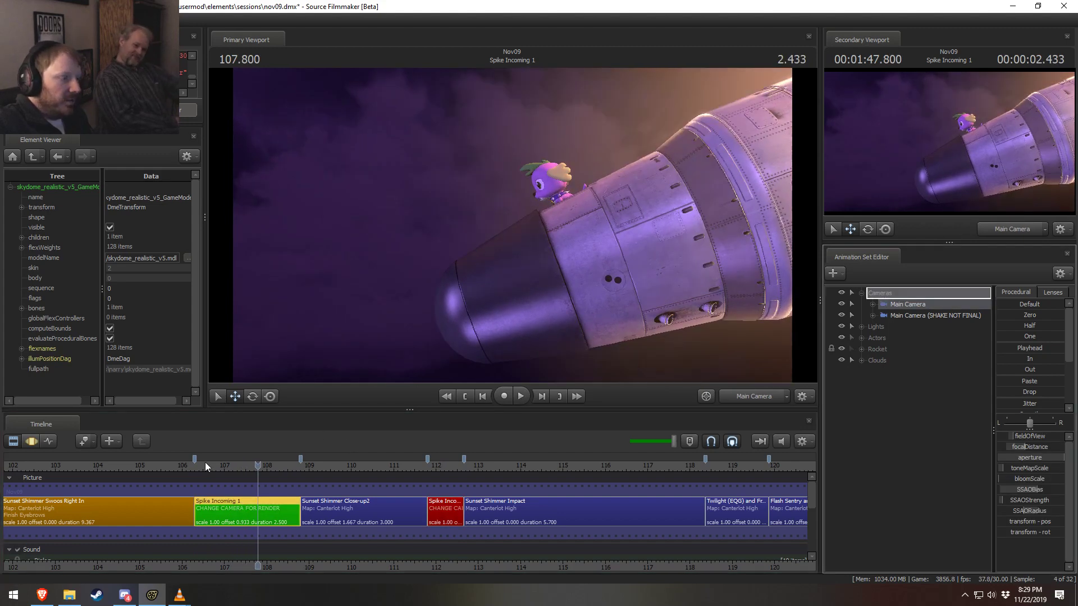
pyautogui.click(194, 467)
pyautogui.press('space')
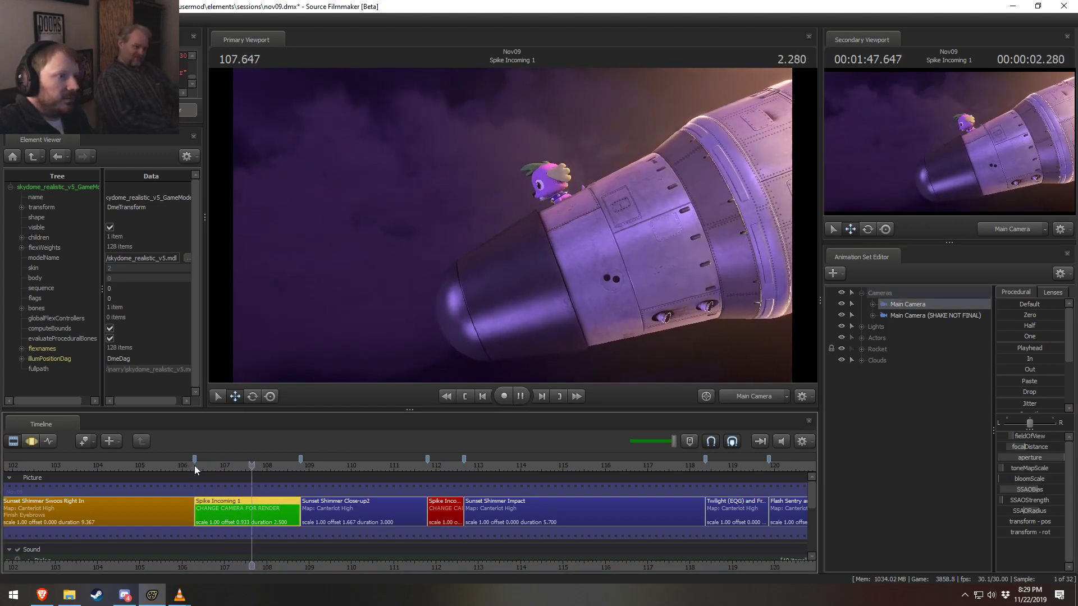
pyautogui.click(194, 466)
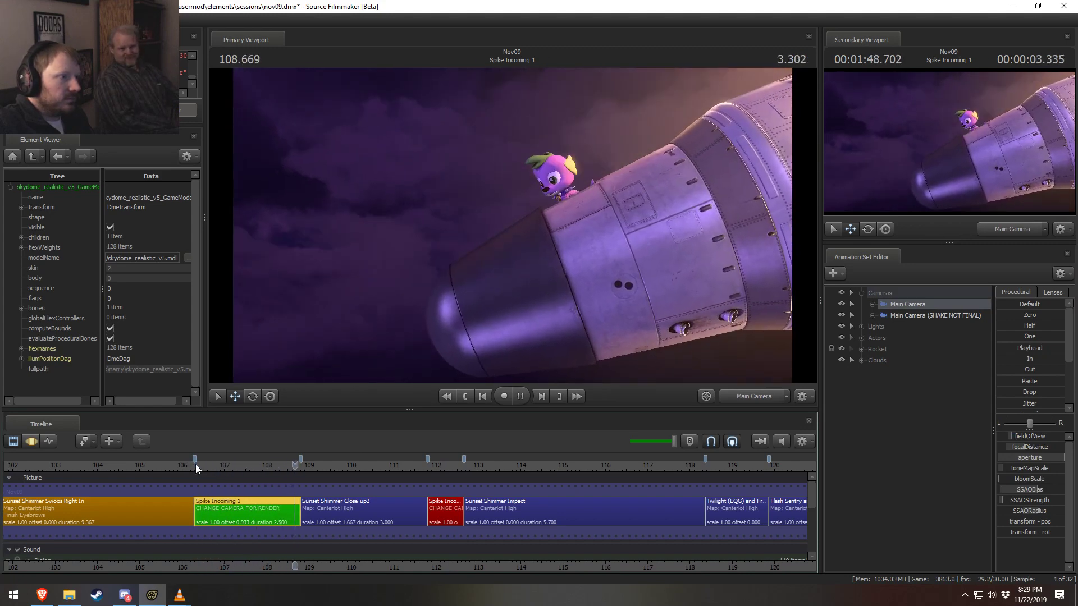
pyautogui.press('space')
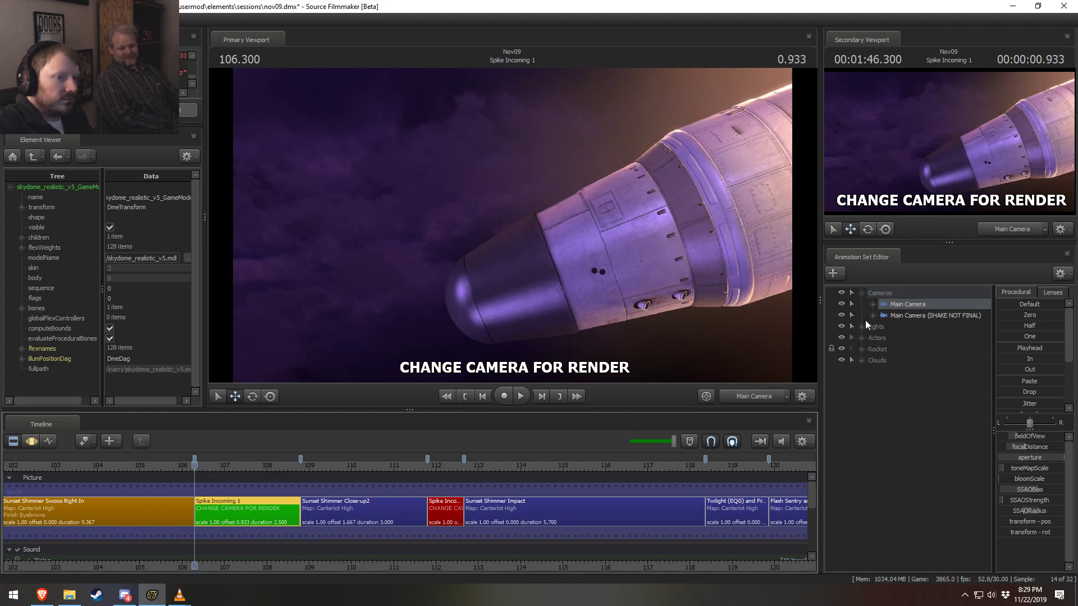
# Set Spike Incoming 1 to view through Main Camera (SHAKE NOT FINAL) and play it into the following shot
pyautogui.click(918, 315)
pyautogui.press('space')
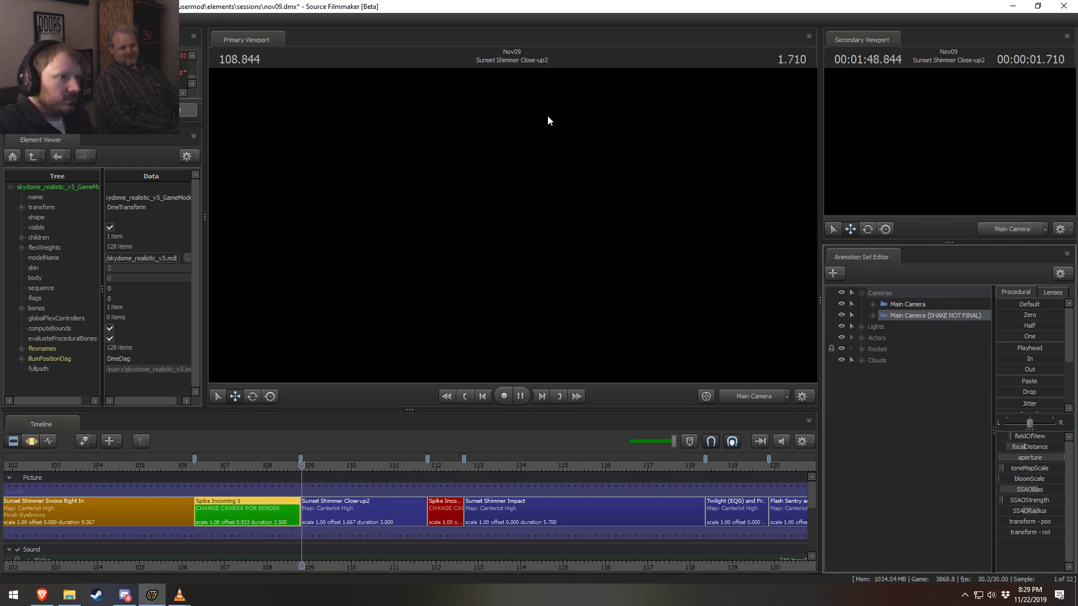
pyautogui.press('space')
# Select the Spike Incoming 2 shot and play it from its beginning through Main Camera
pyautogui.rightClick(447, 511)
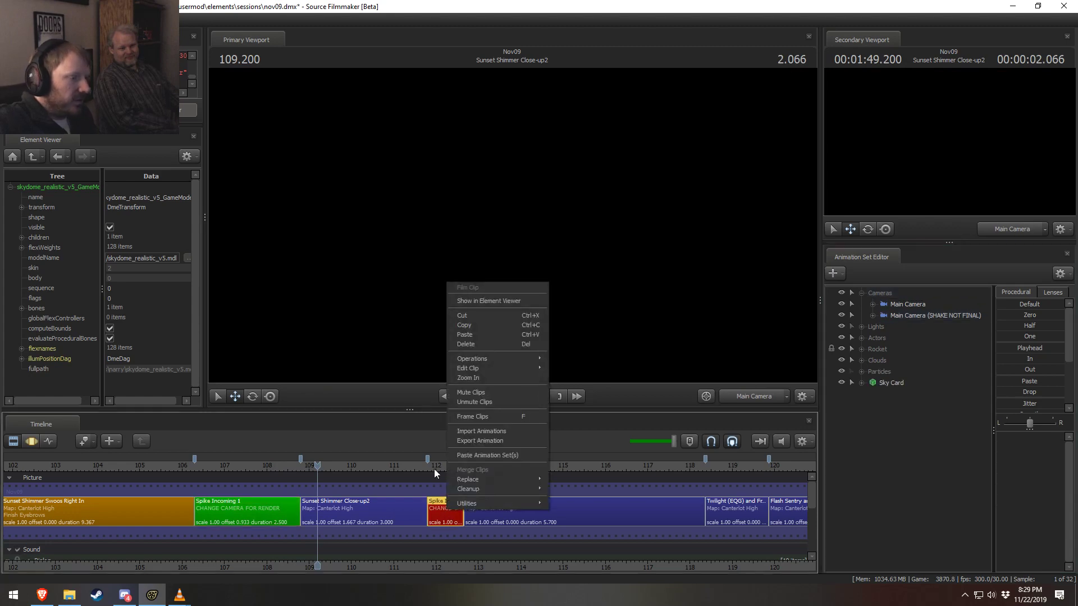
pyautogui.click(432, 467)
pyautogui.press('space')
pyautogui.press('space')
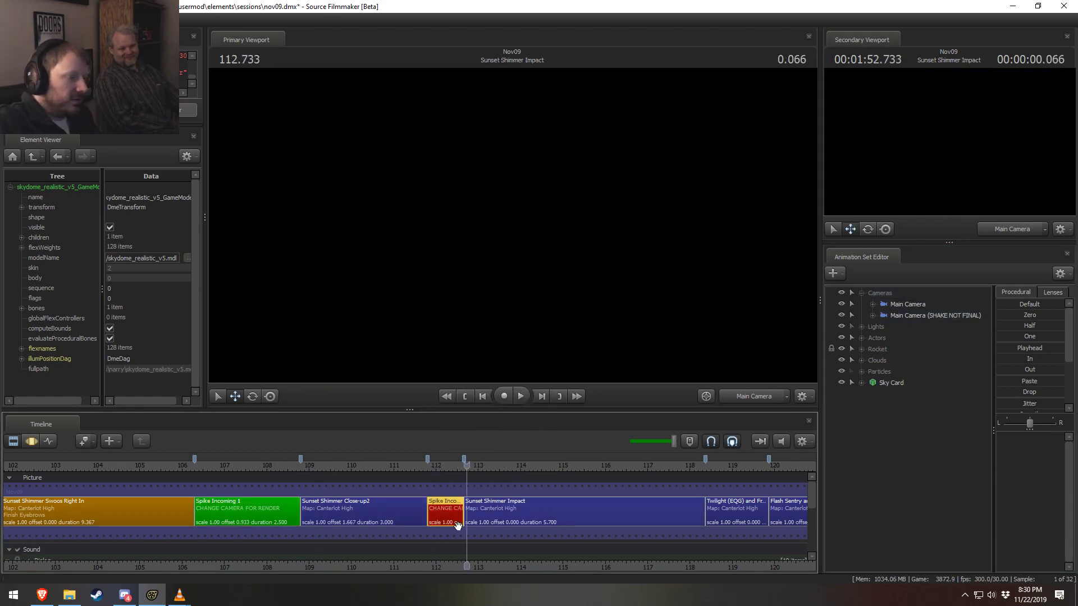
# Switch Spike Incoming 2 to Main Camera (SHAKE NOT FINAL) and replay the shot to check the camera shake
pyautogui.click(428, 467)
pyautogui.click(929, 315)
pyautogui.press('space')
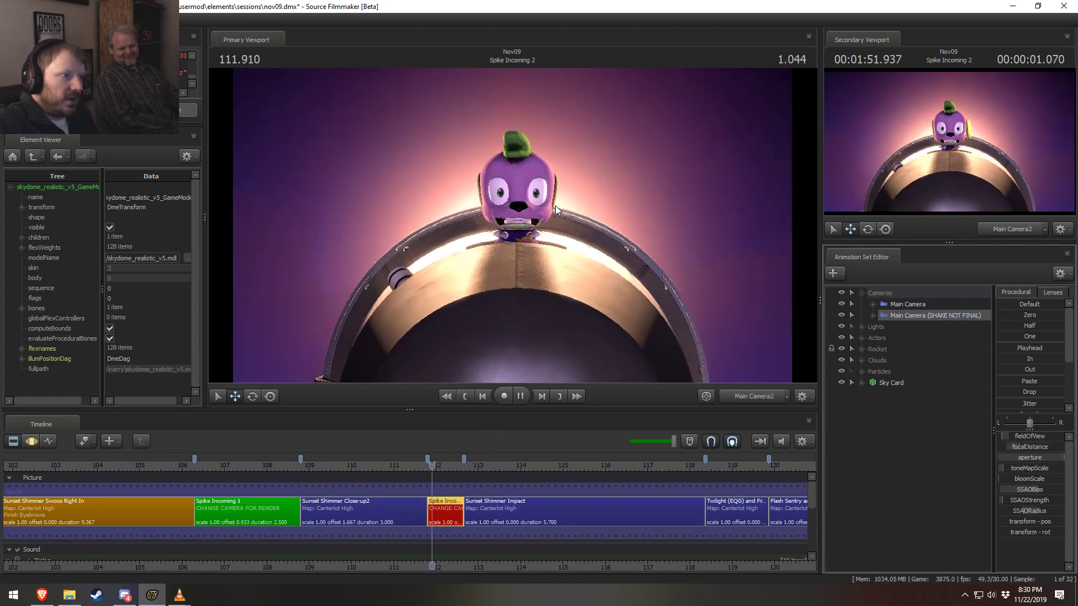
pyautogui.press('space')
pyautogui.click(430, 465)
pyautogui.press('space')
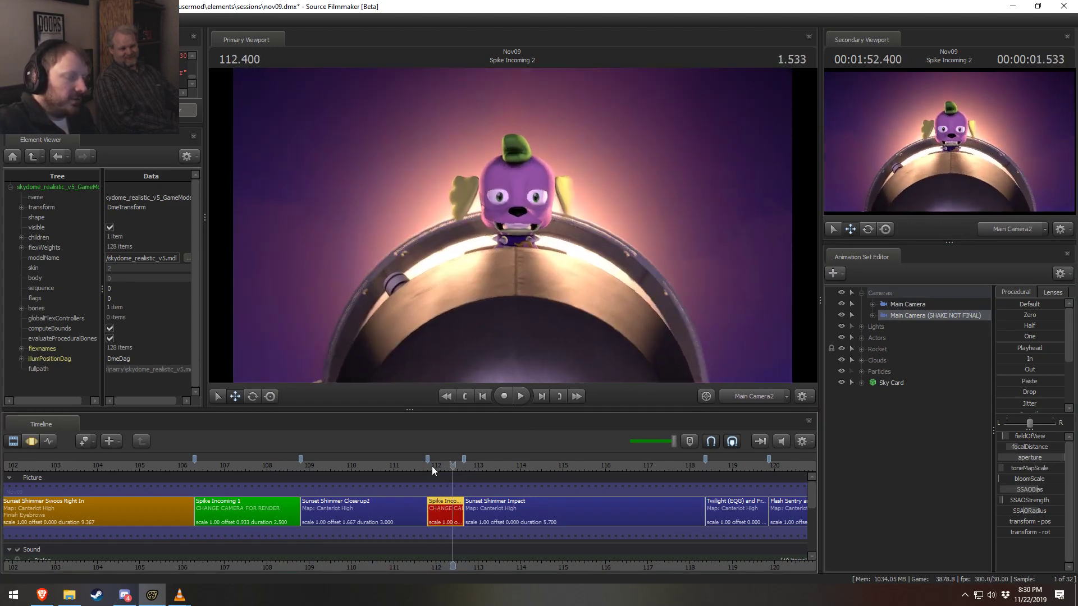
# Change the Spike Incoming 2 clip color to green with red 0 and green 150
pyautogui.rightClick(443, 503)
pyautogui.moveTo(466, 373)
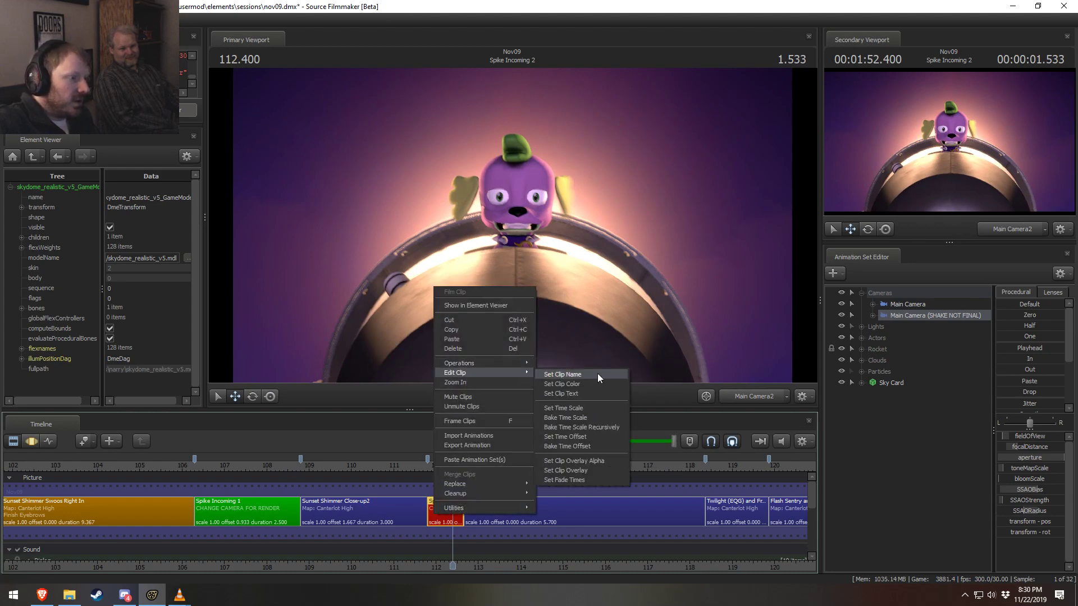
pyautogui.click(587, 384)
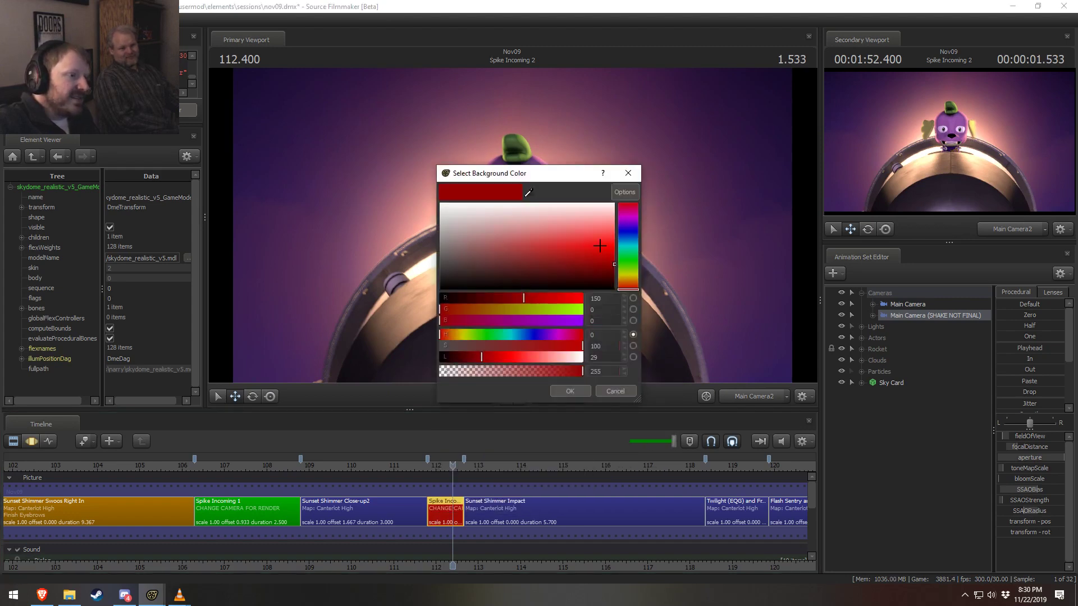
pyautogui.moveTo(610, 299); pyautogui.dragTo(566, 298)
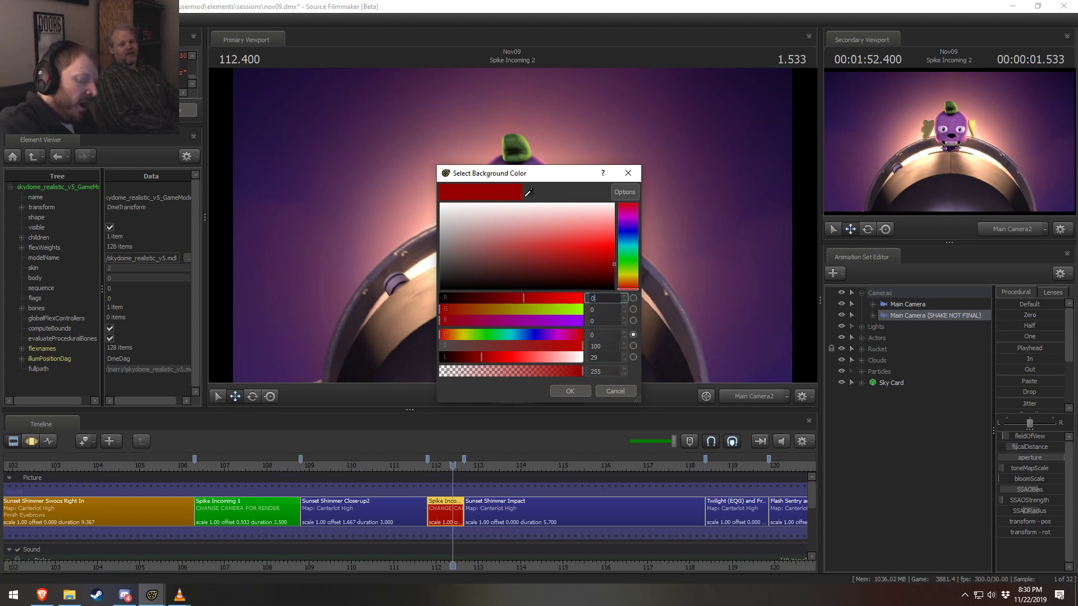
pyautogui.press('Tab')
pyautogui.write('150')
pyautogui.press('Return')
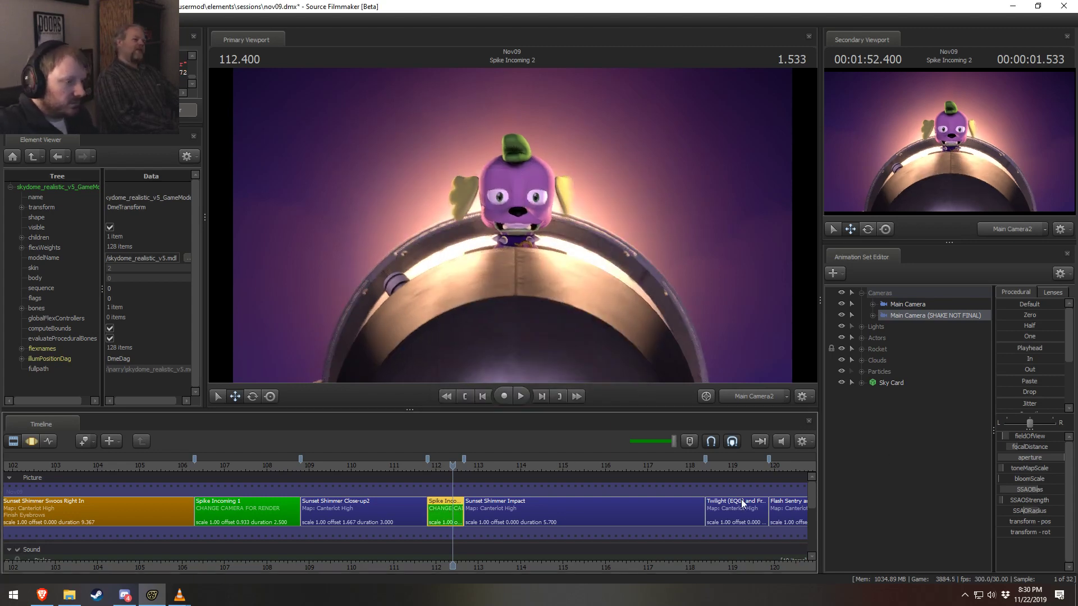
pyautogui.scroll(-5, 439, 445)
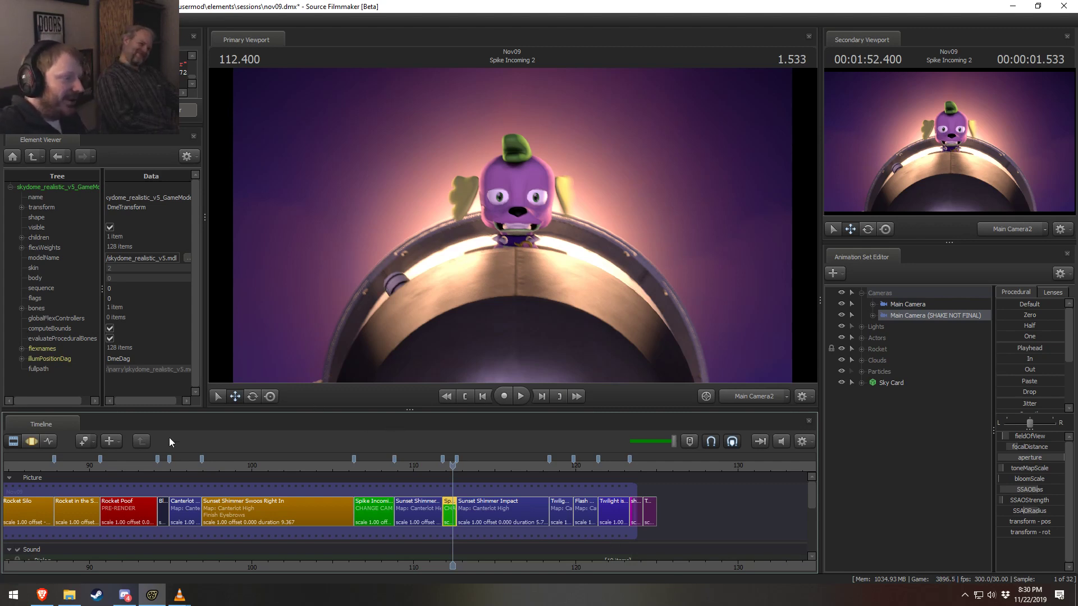
pyautogui.scroll(3, 253, 536)
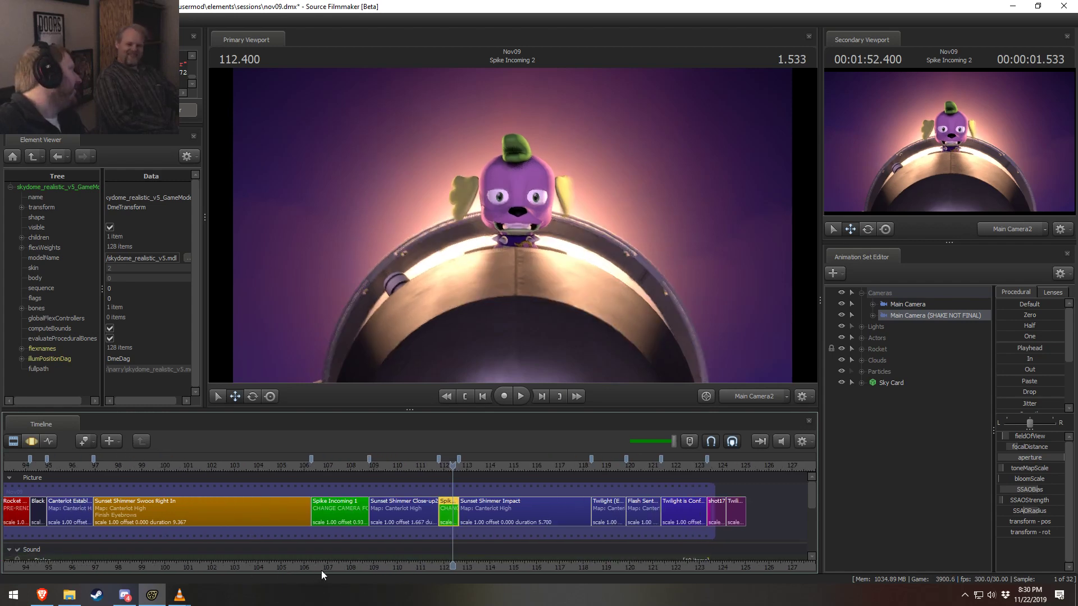
pyautogui.scroll(-3, 301, 554)
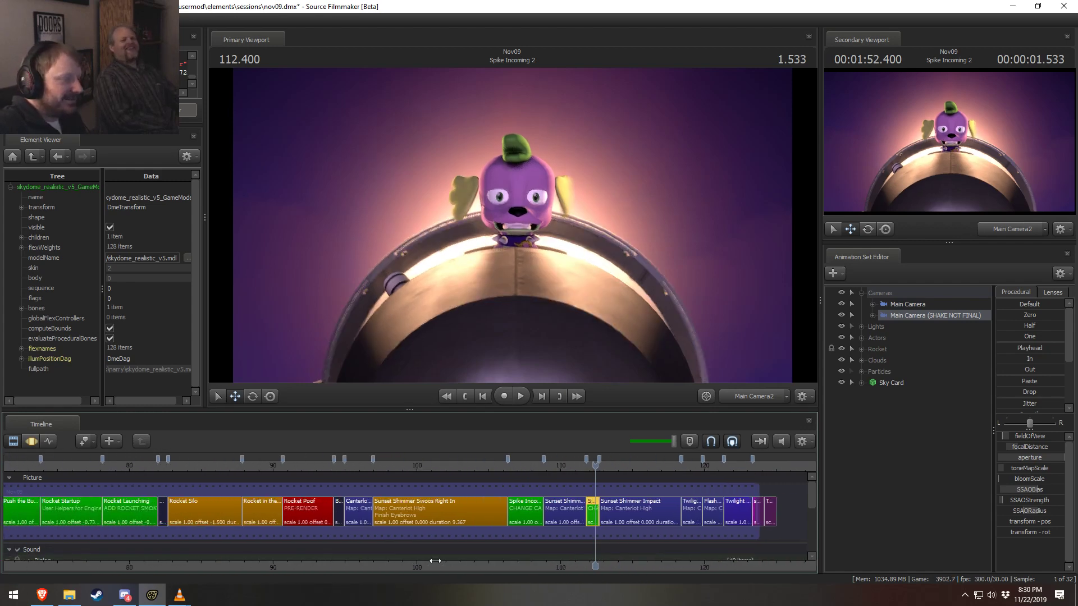
pyautogui.scroll(3, 427, 550)
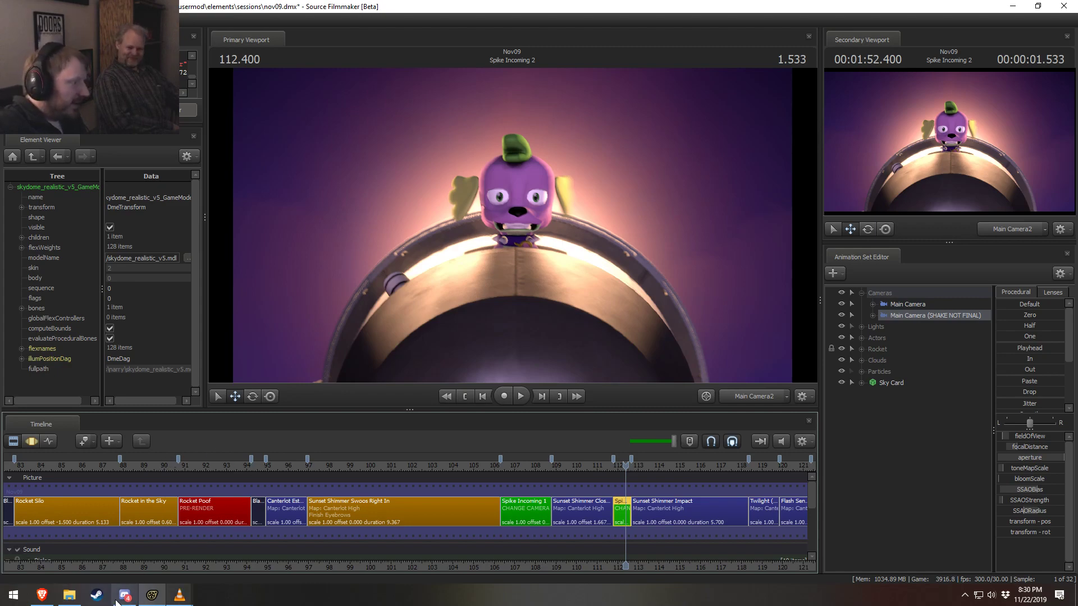
# Switch to the Brave browser, search Google for strongbad and open the image results
pyautogui.click(42, 595)
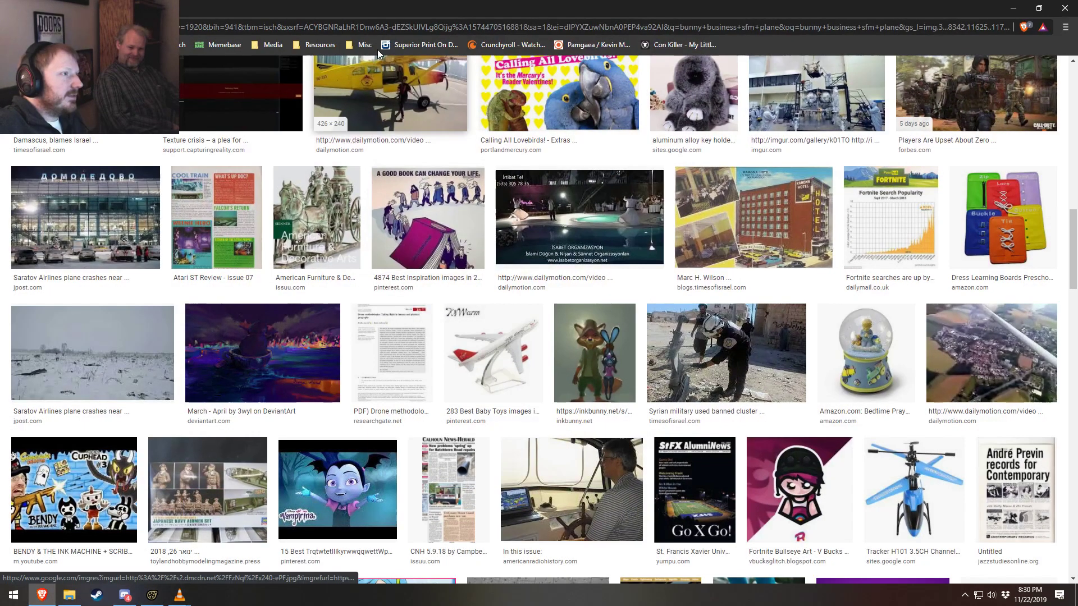
pyautogui.click(380, 28)
pyautogui.write('sf')
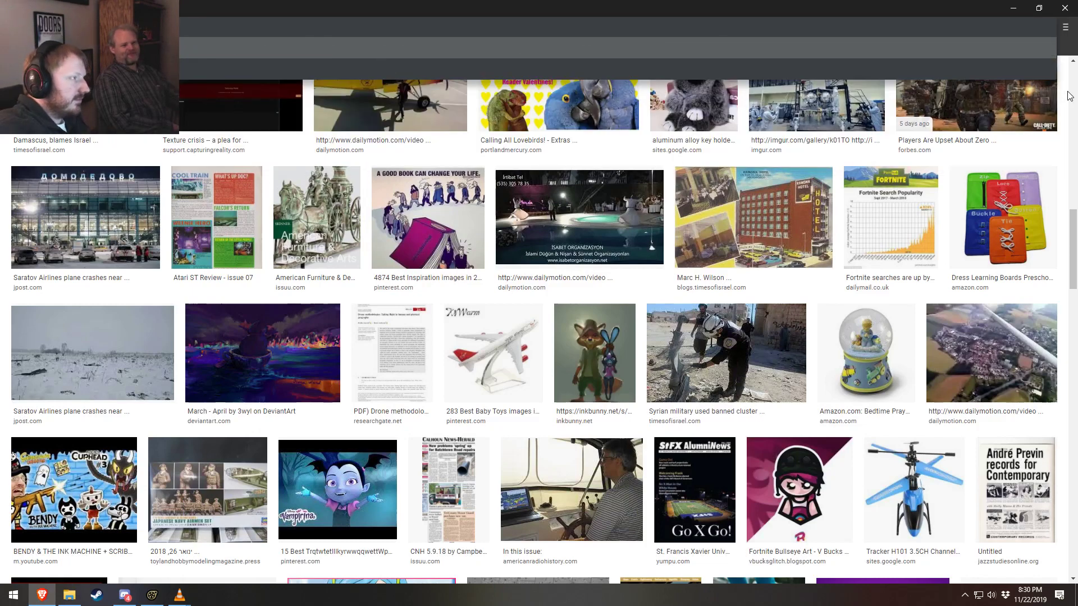
pyautogui.press('Escape')
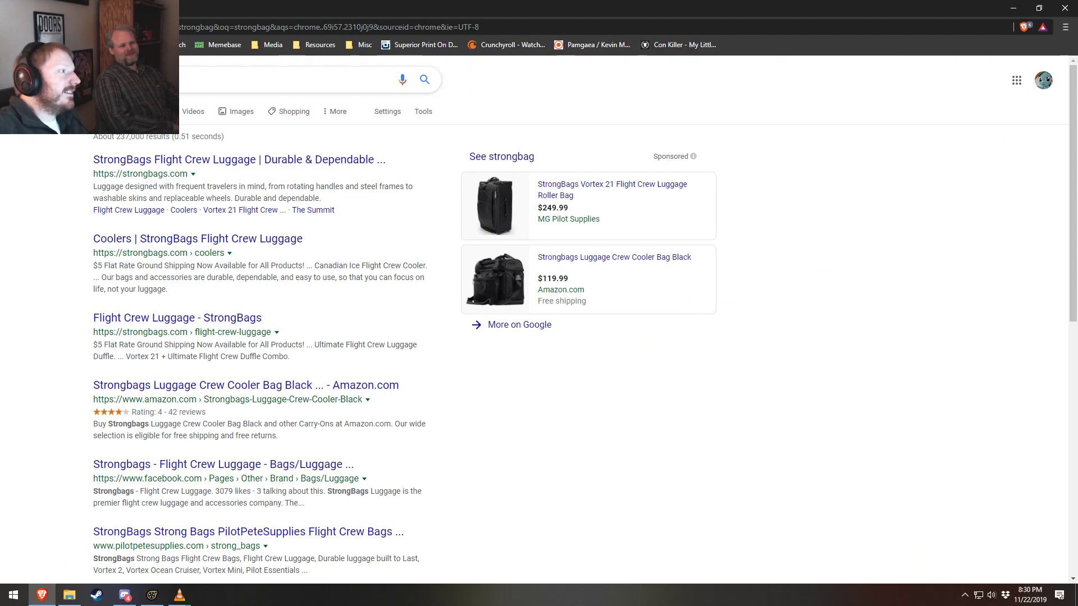
pyautogui.click(140, 79)
pyautogui.press('BackSpace')
pyautogui.write('d')
pyautogui.press('Return')
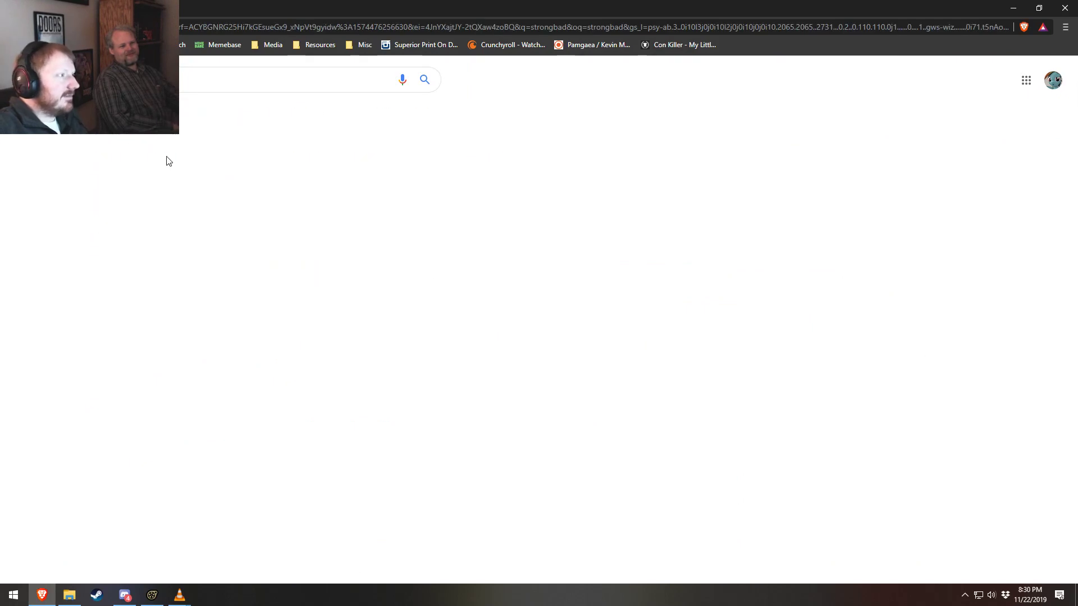
pyautogui.click(187, 115)
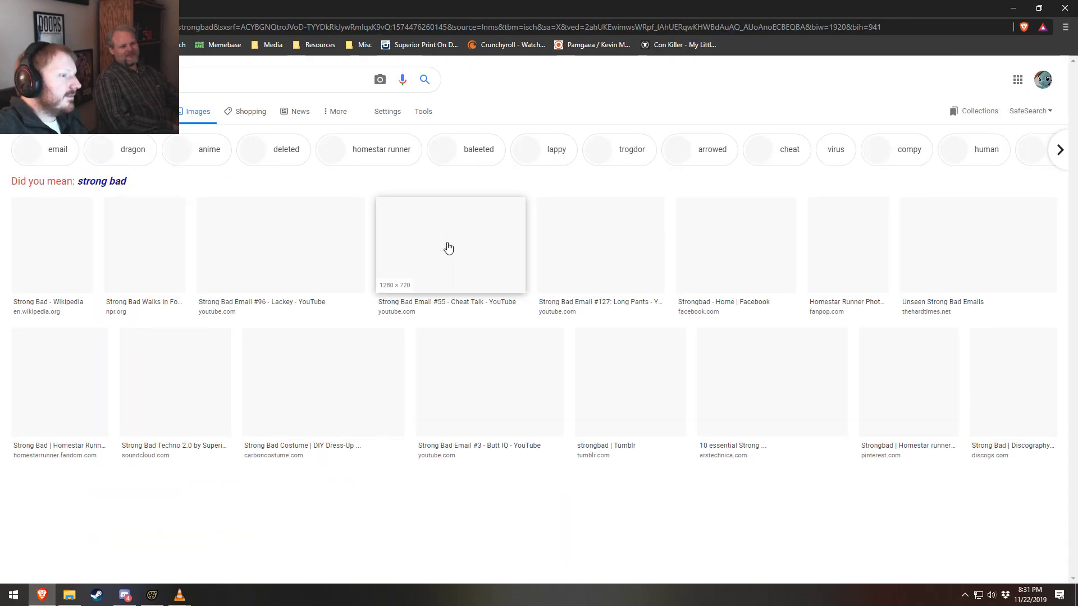
# Look through the strongbad image results for pictures of the character
pyautogui.scroll(-1, 798, 424)
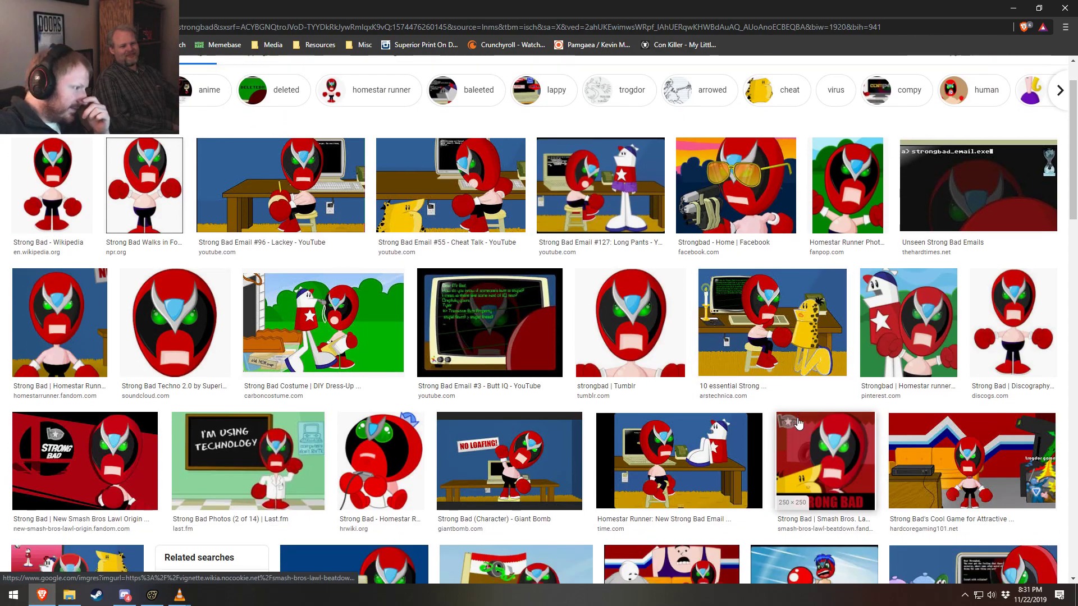
pyautogui.scroll(-1, 798, 424)
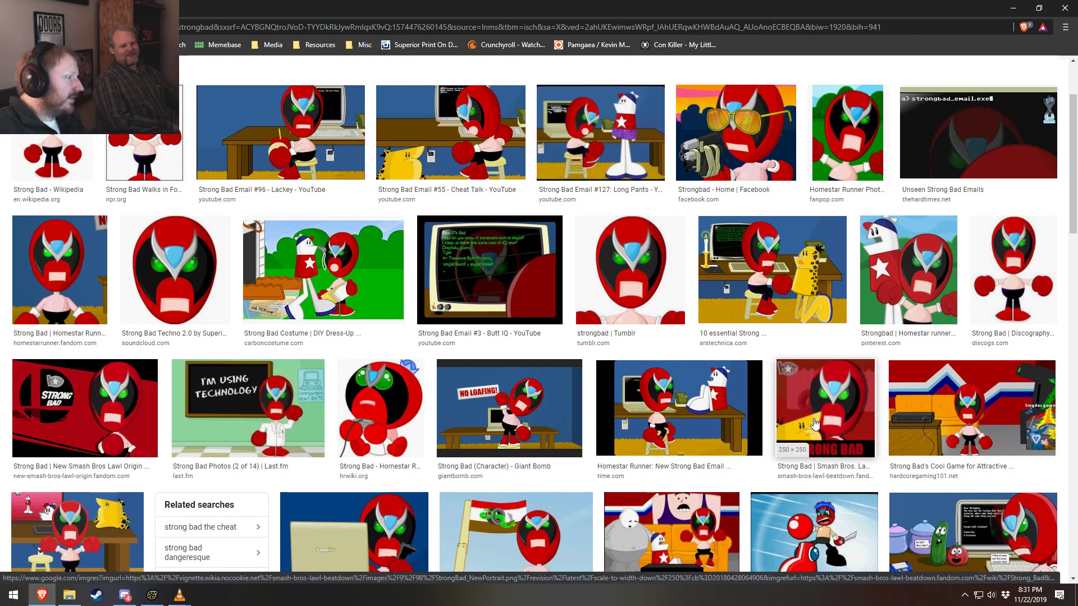
pyautogui.scroll(2, 816, 423)
pyautogui.scroll(-3, 815, 423)
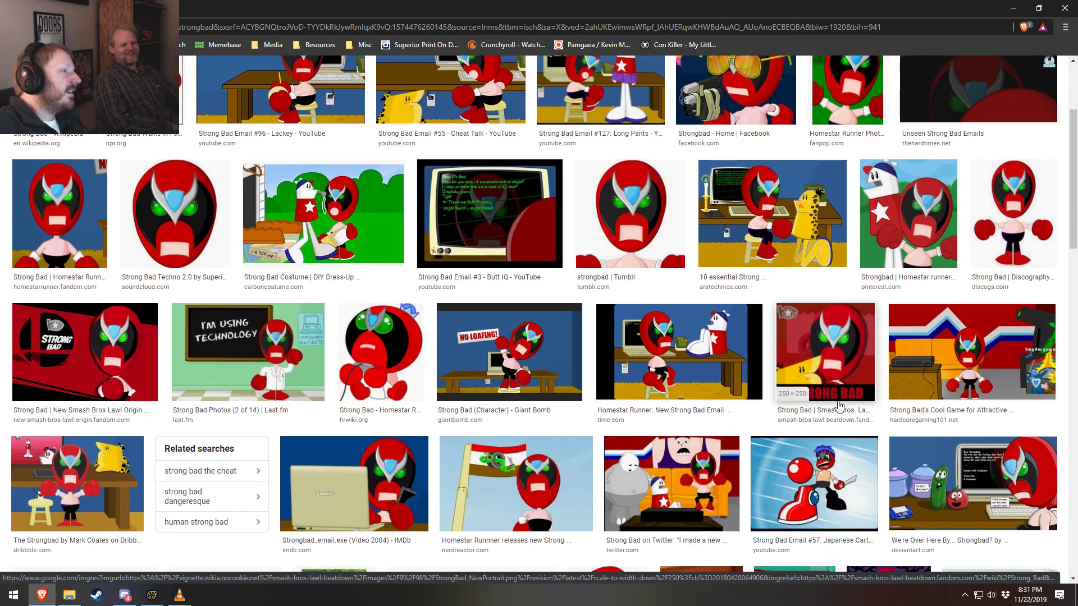
pyautogui.scroll(1, 825, 415)
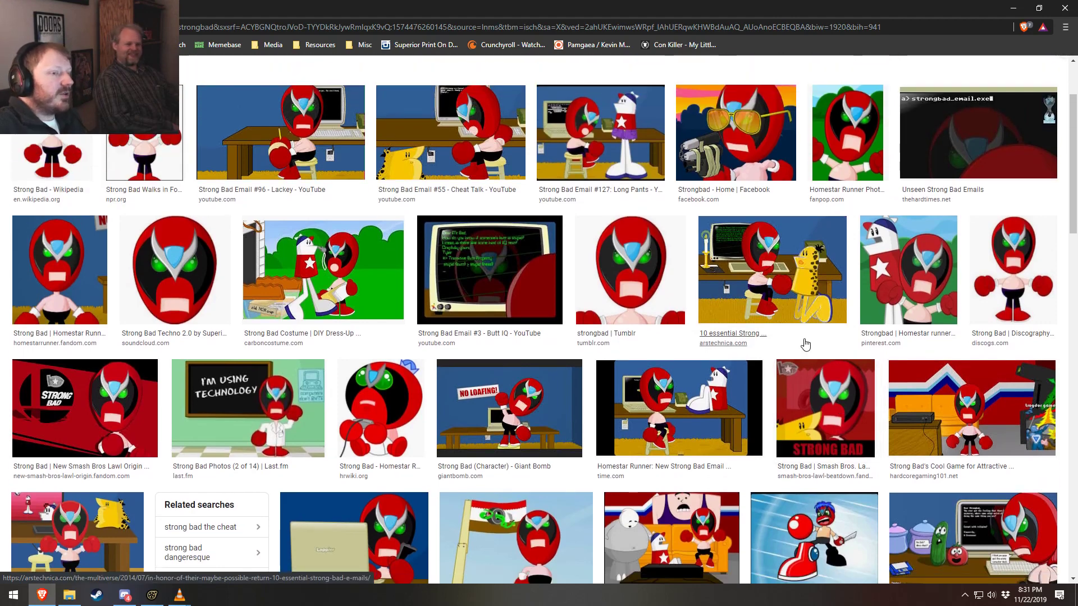
pyautogui.scroll(-1, 751, 352)
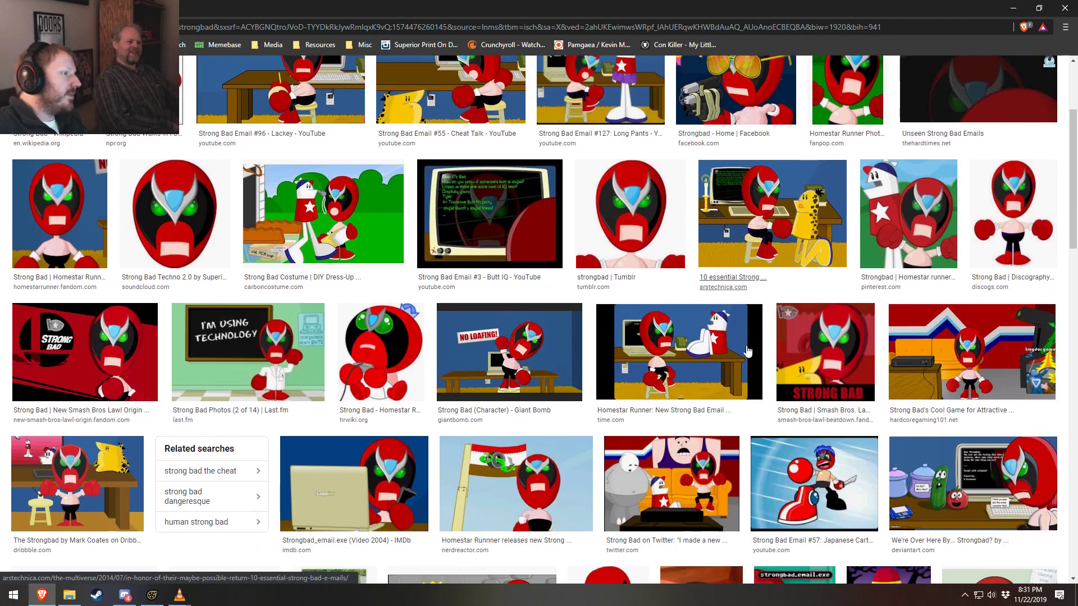
pyautogui.scroll(2, 751, 352)
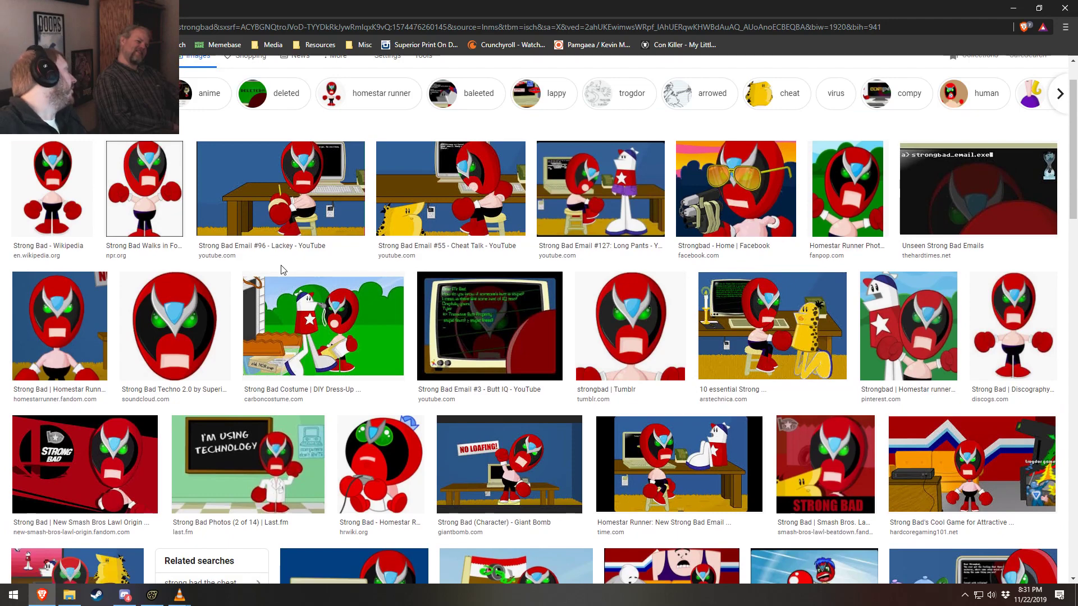
pyautogui.scroll(-2, 313, 289)
pyautogui.scroll(2, 263, 360)
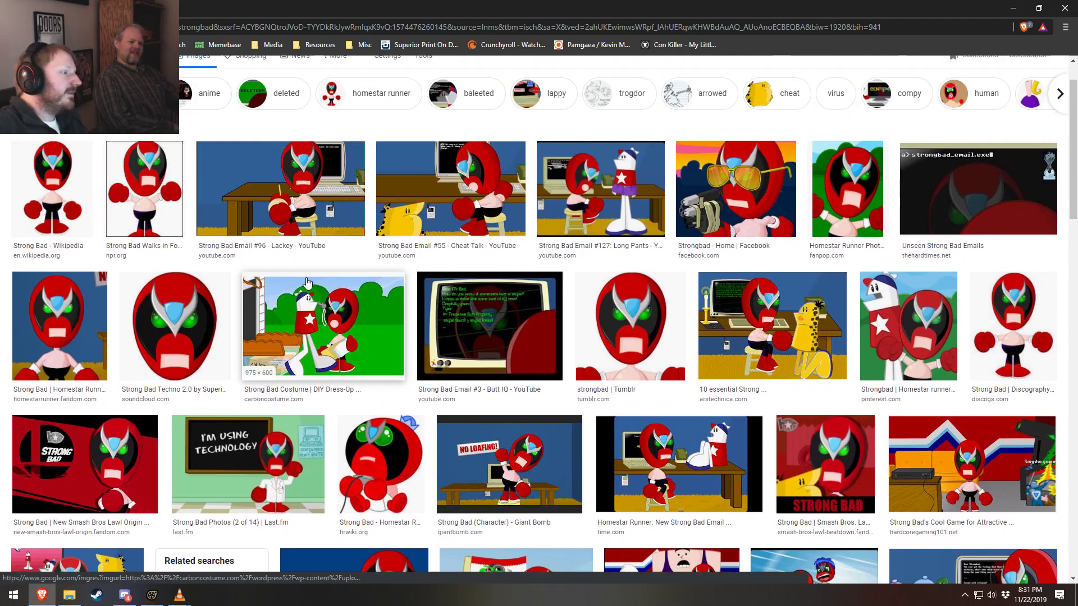
pyautogui.scroll(1, 383, 376)
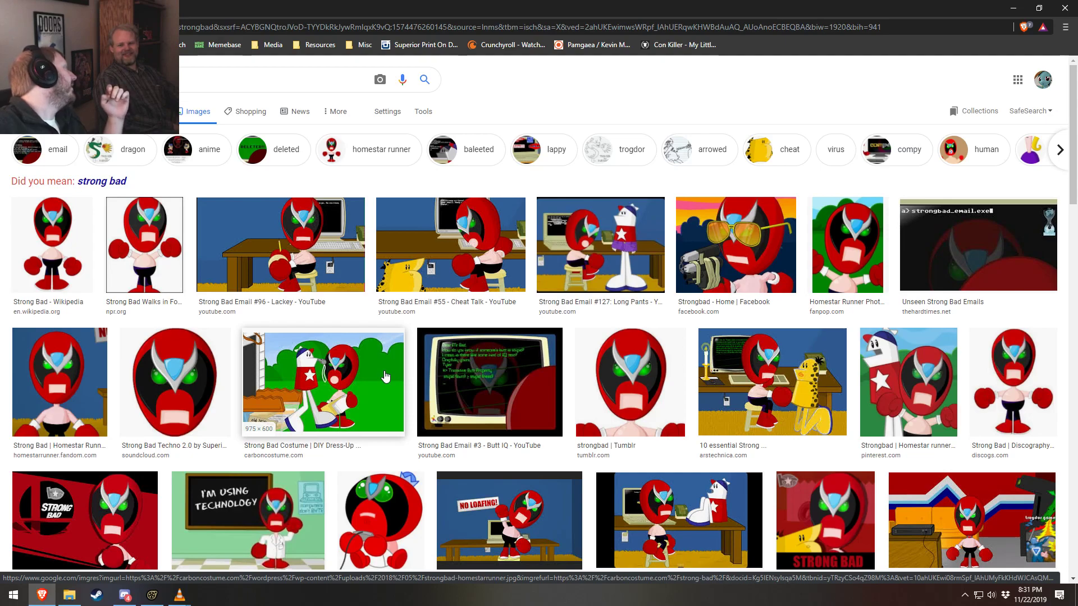
pyautogui.scroll(-3, 386, 377)
pyautogui.scroll(3, 385, 376)
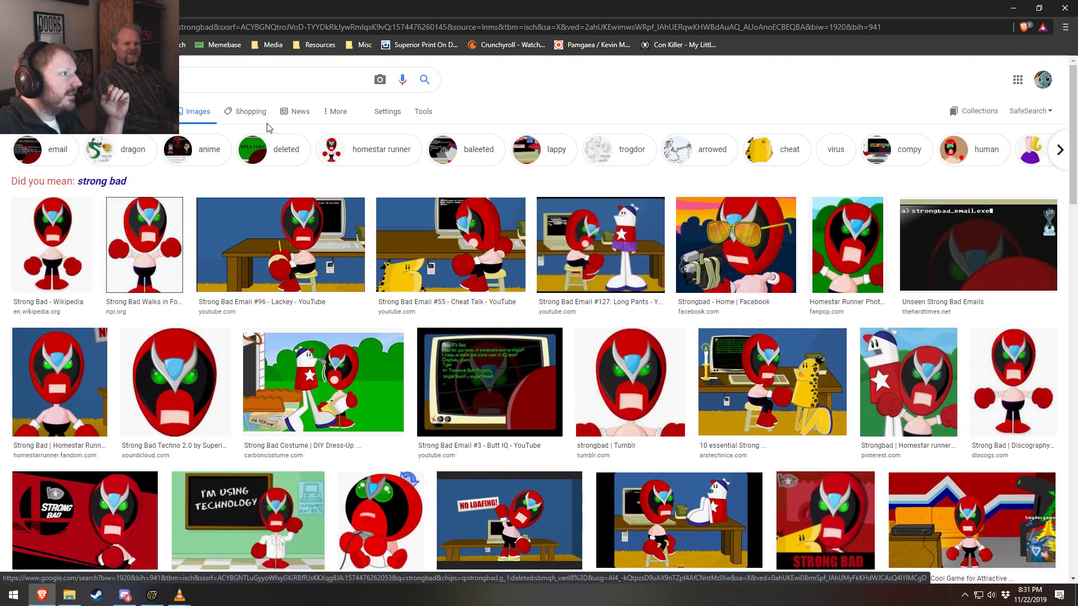
pyautogui.scroll(-3, 385, 376)
# Return to the strongbad web results, skim through them, and switch back to Source Filmmaker
pyautogui.hotkey('alt', 'Left')
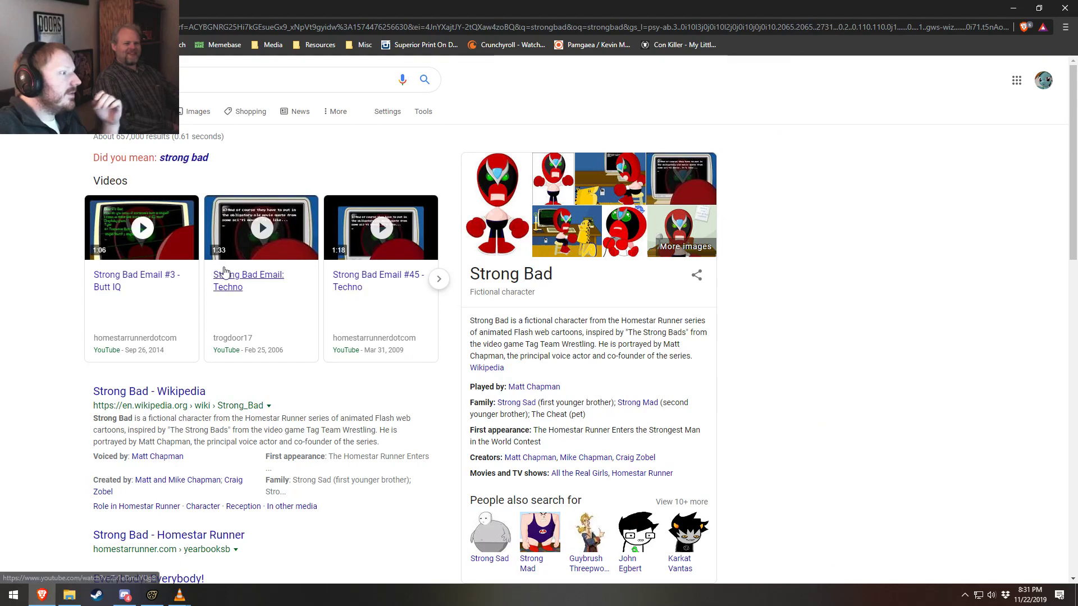
pyautogui.scroll(-5, 344, 276)
pyautogui.scroll(-8, 344, 276)
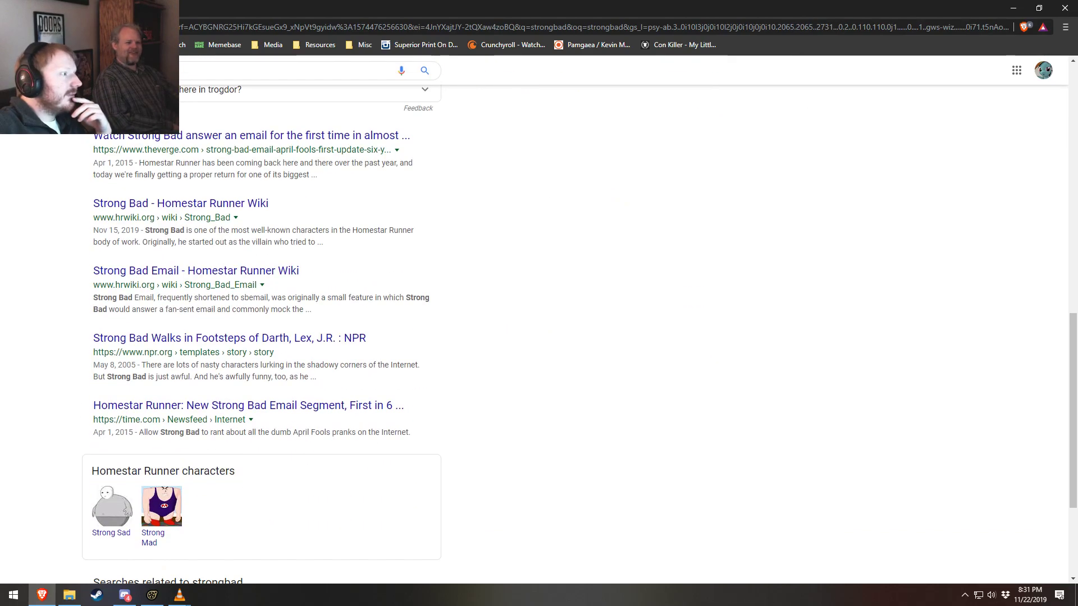
pyautogui.scroll(4, 247, 309)
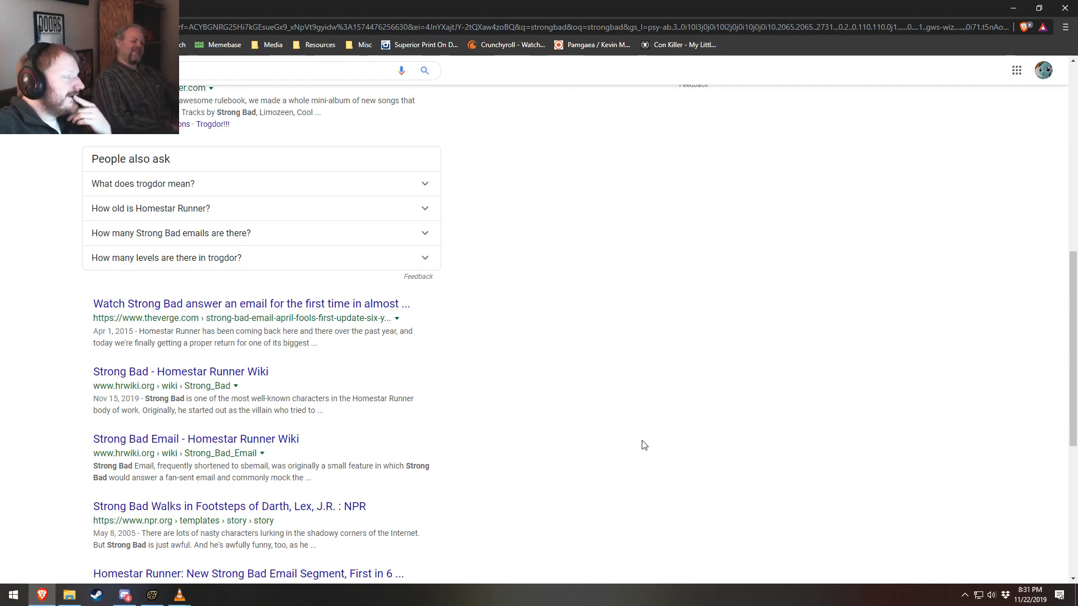
pyautogui.scroll(5, 641, 443)
pyautogui.scroll(3, 644, 445)
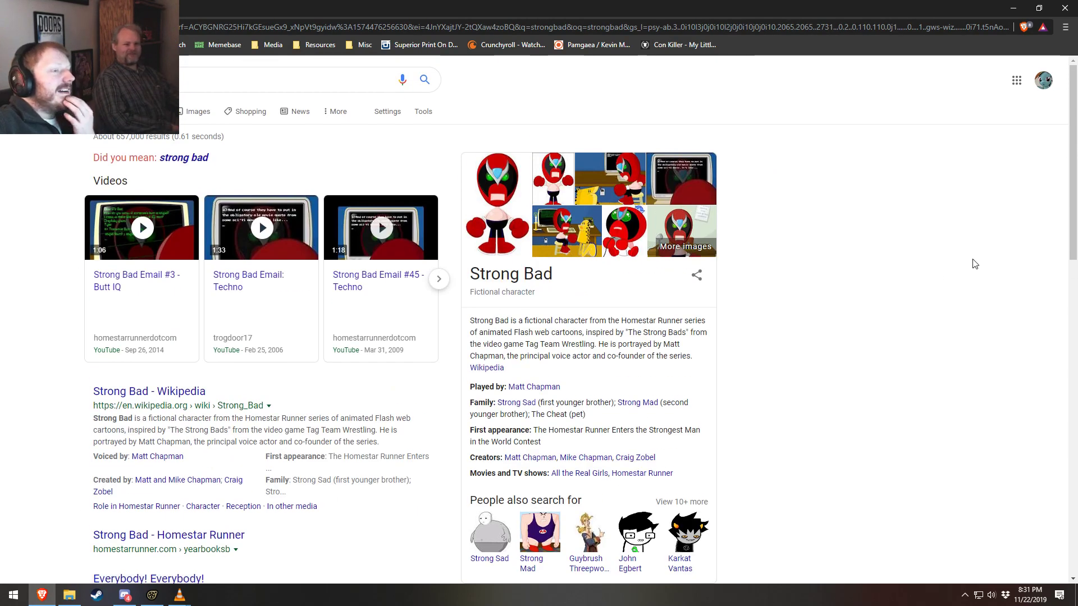
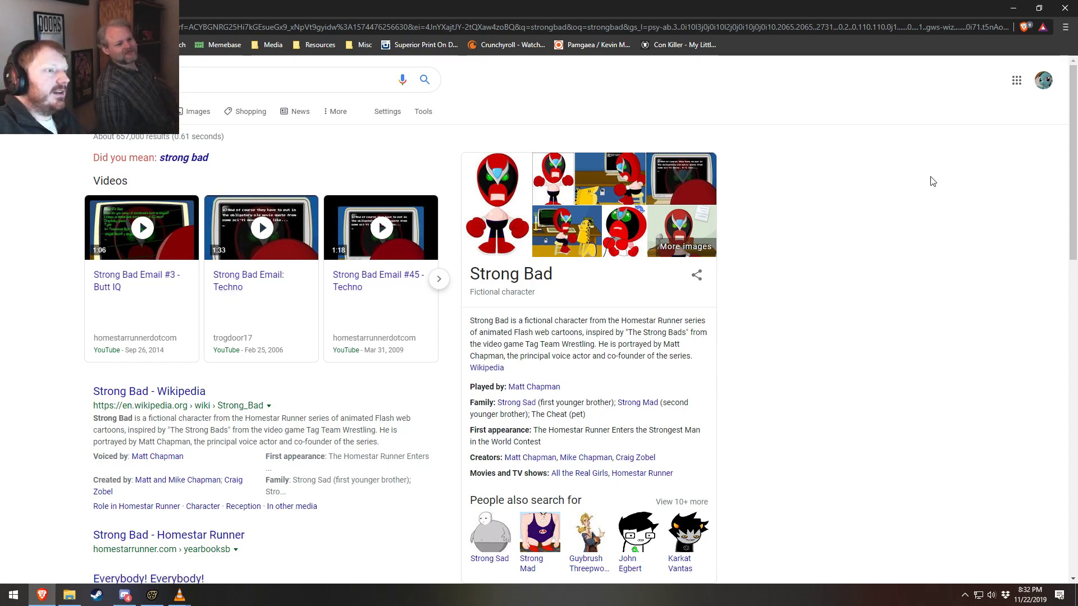
pyautogui.click(1018, 7)
pyautogui.scroll(5, 701, 503)
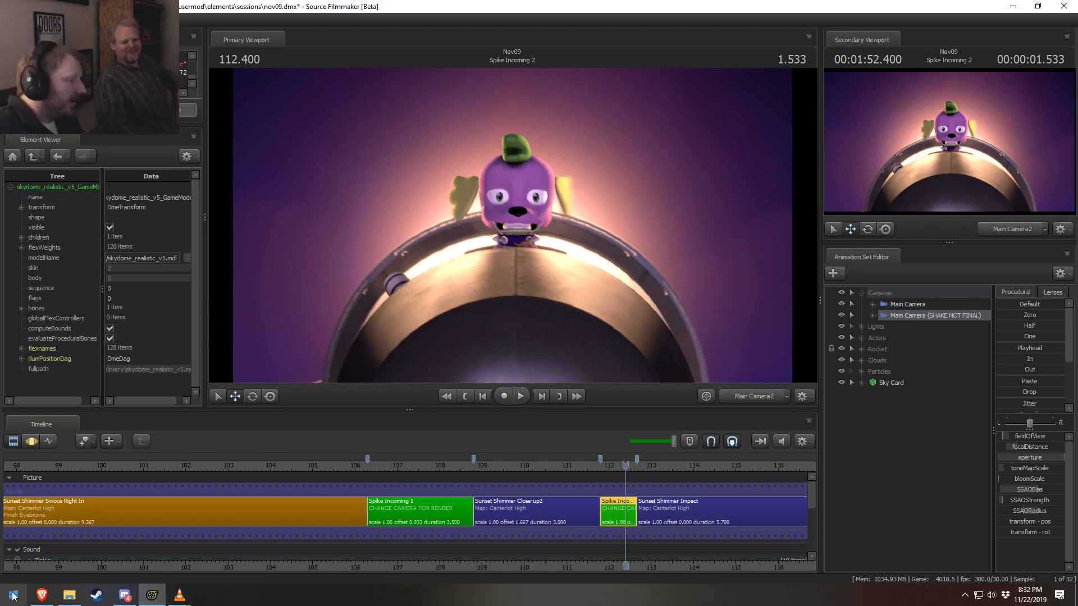
# Switch to Steam, find Poker Night at the Inventory in the game library and open its store page
pyautogui.click(97, 595)
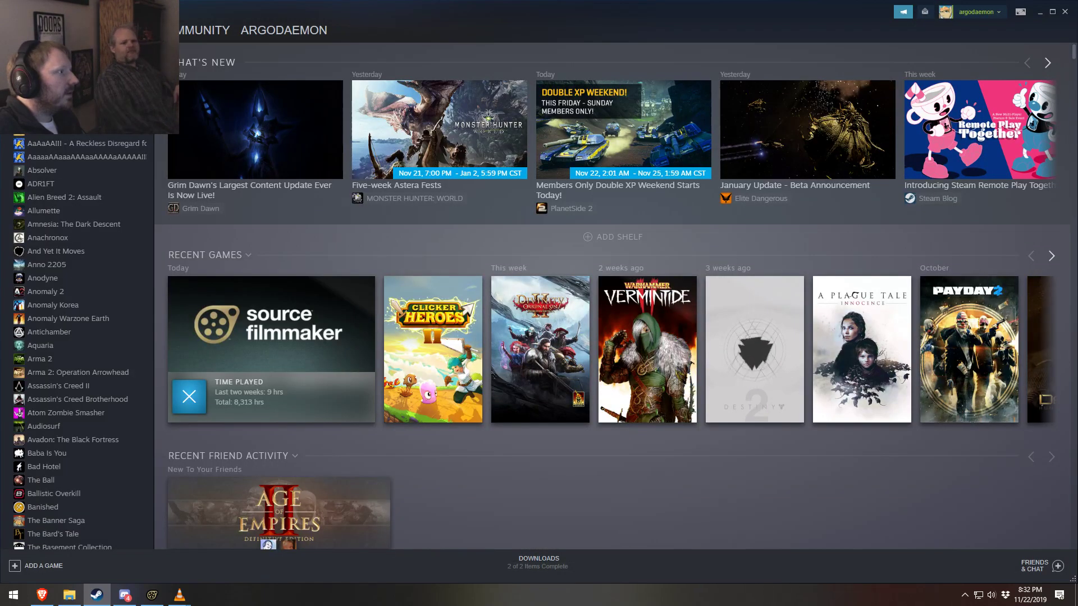
pyautogui.scroll(-15, 93, 243)
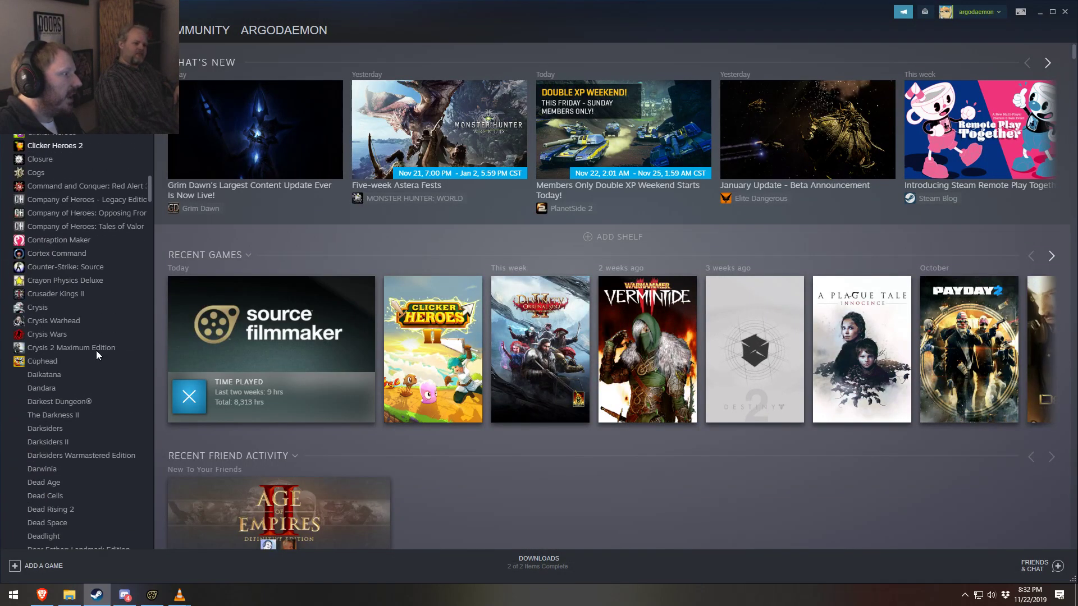
pyautogui.scroll(-20, 96, 350)
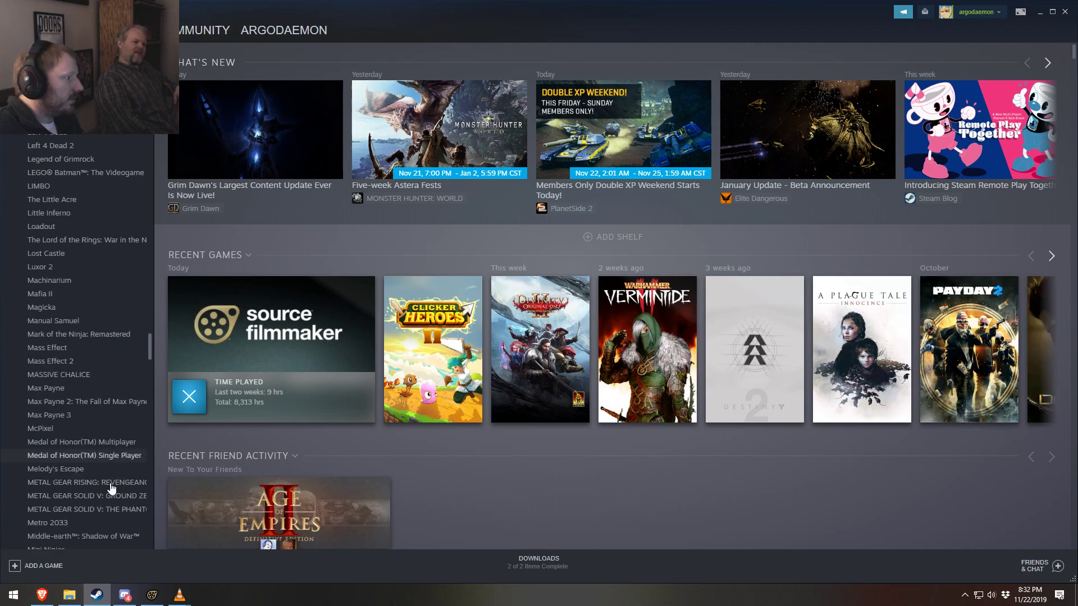
pyautogui.scroll(-20, 111, 488)
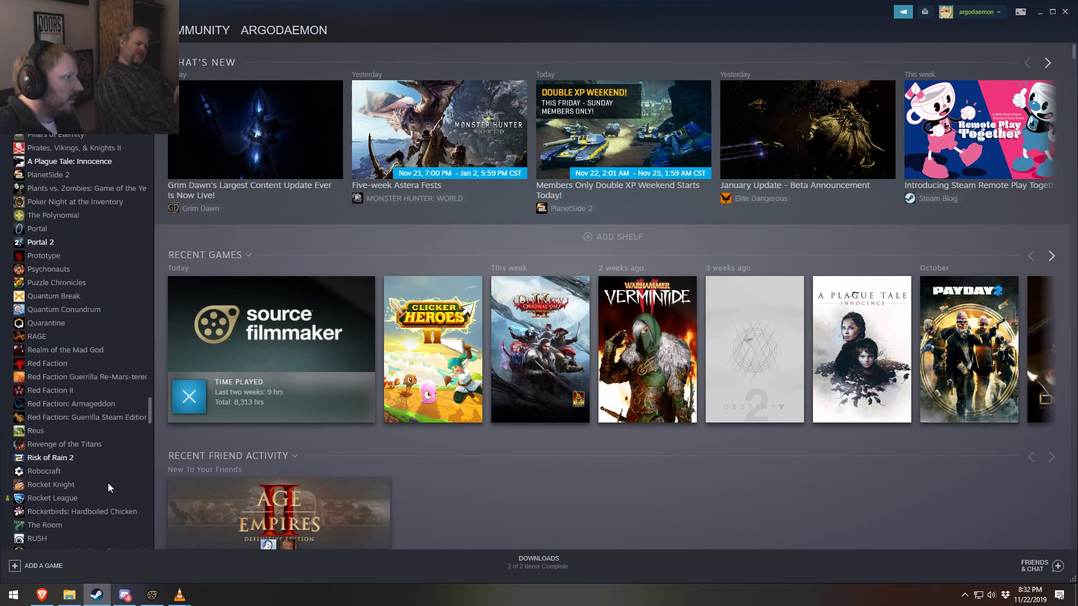
pyautogui.scroll(3, 107, 483)
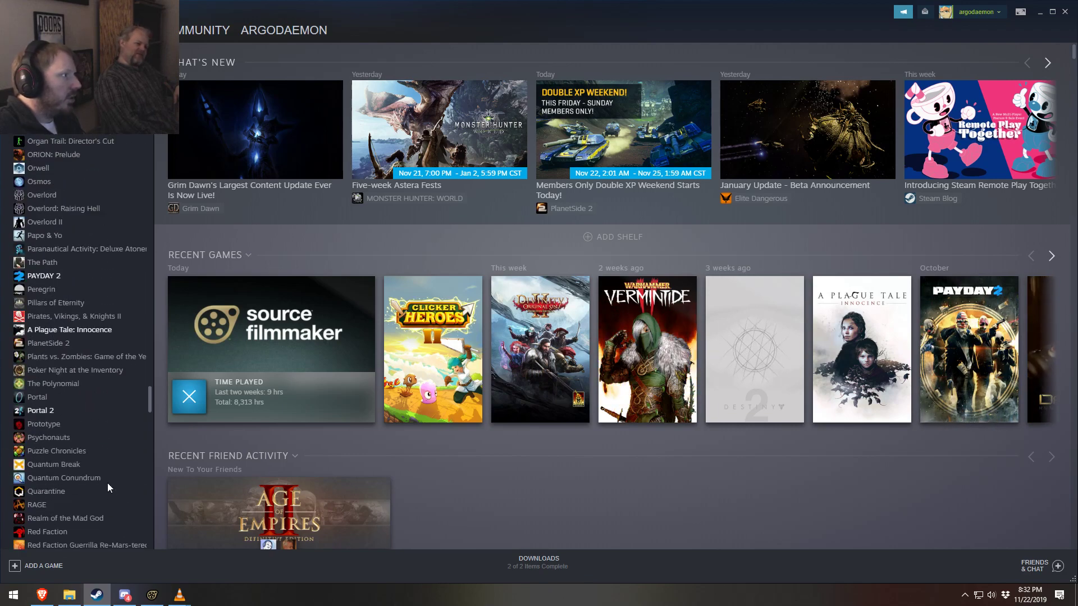
pyautogui.click(68, 371)
pyautogui.rightClick(70, 373)
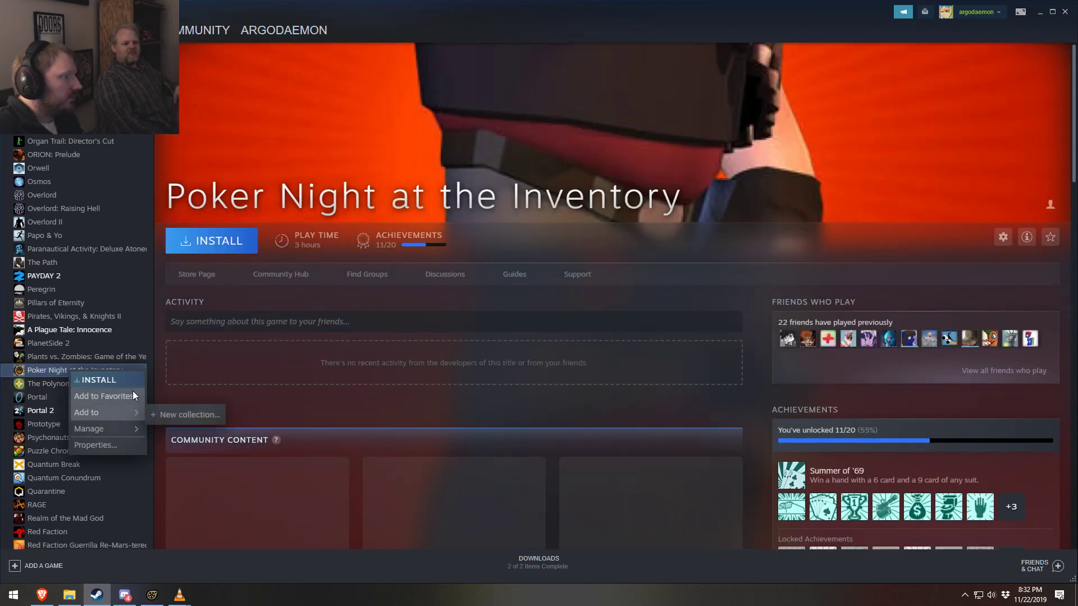
pyautogui.click(205, 278)
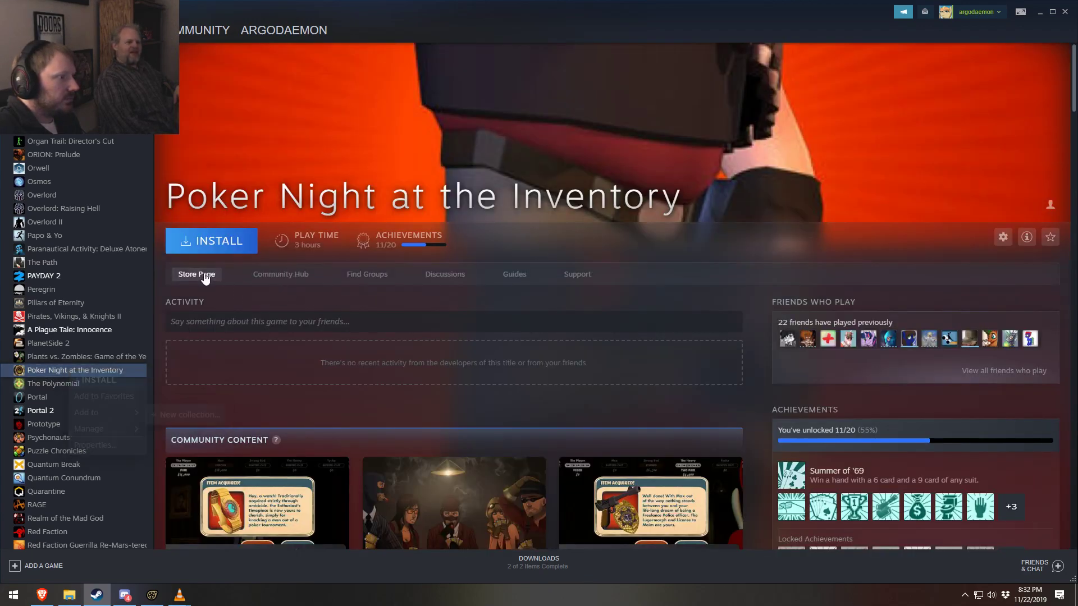
pyautogui.click(203, 277)
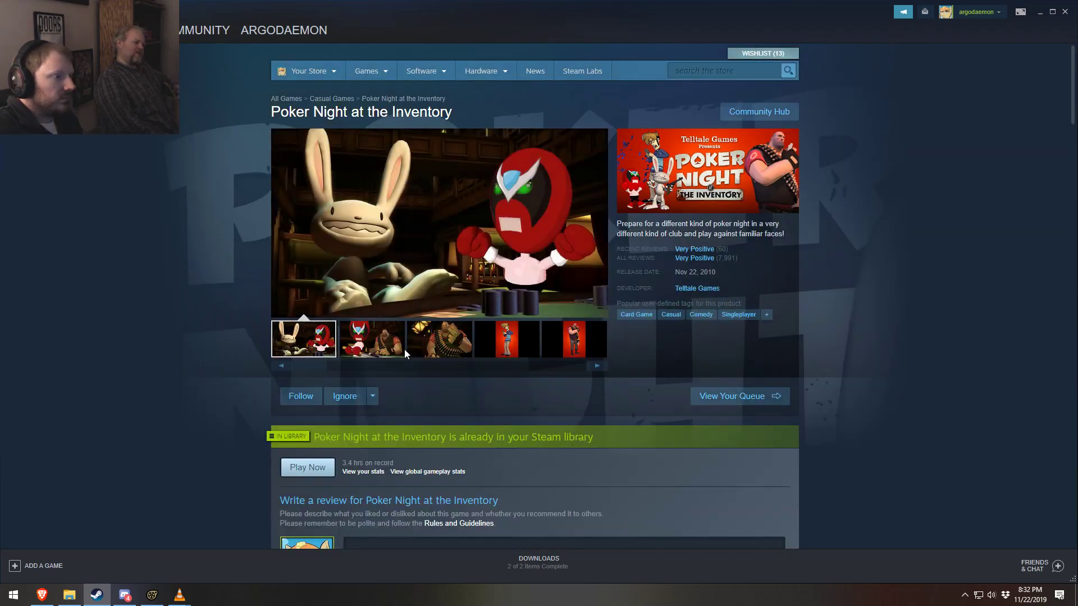
# View the Poker Night at the Inventory screenshots showing its characters, and close the Steam window to return to Source Filmmaker
pyautogui.click(402, 349)
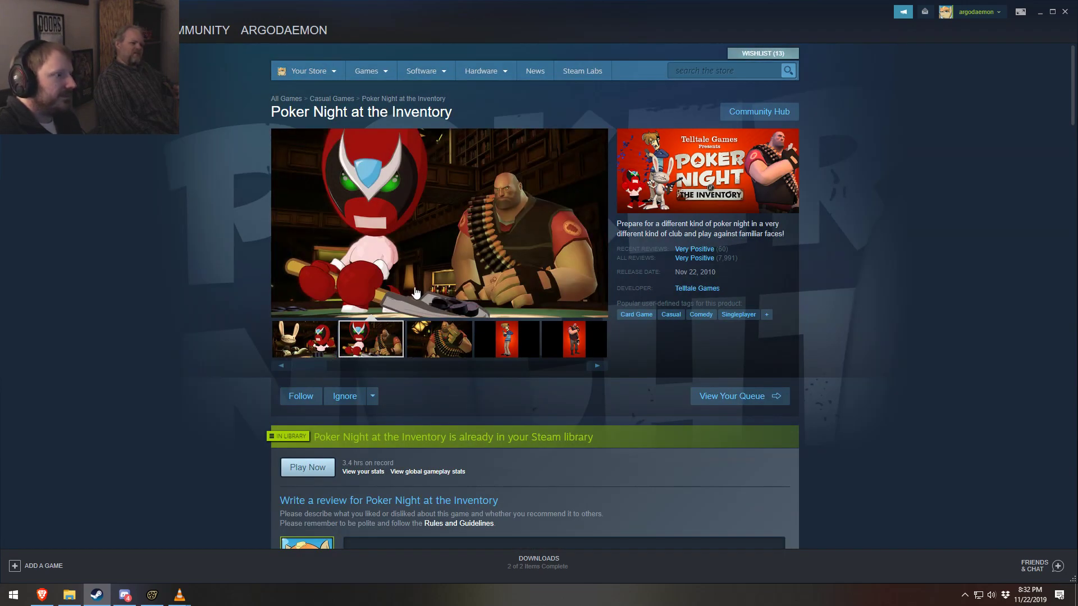
pyautogui.click(315, 346)
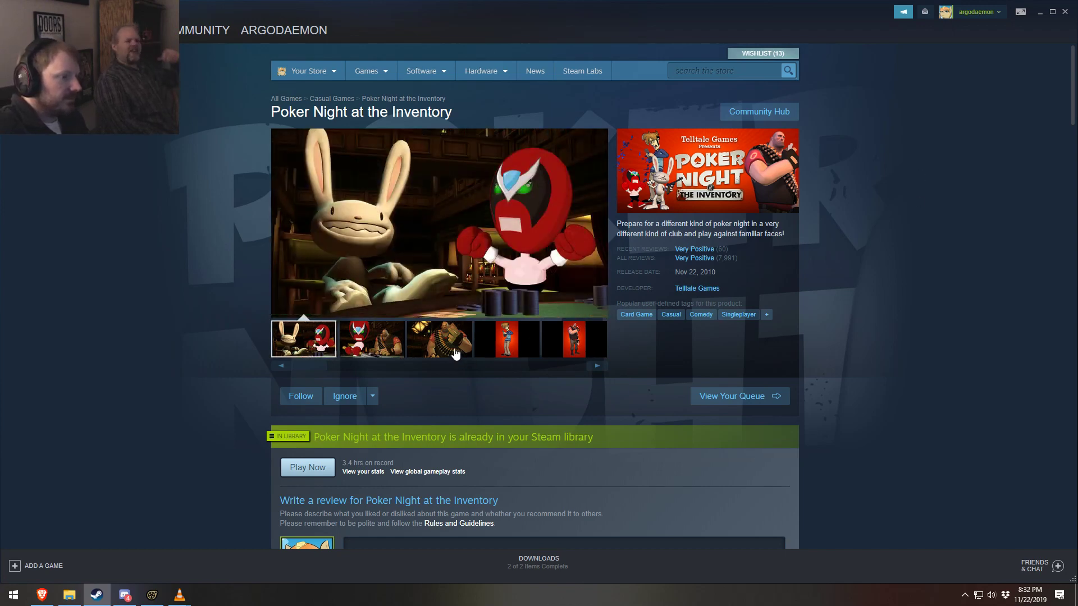
pyautogui.click(439, 339)
pyautogui.click(506, 339)
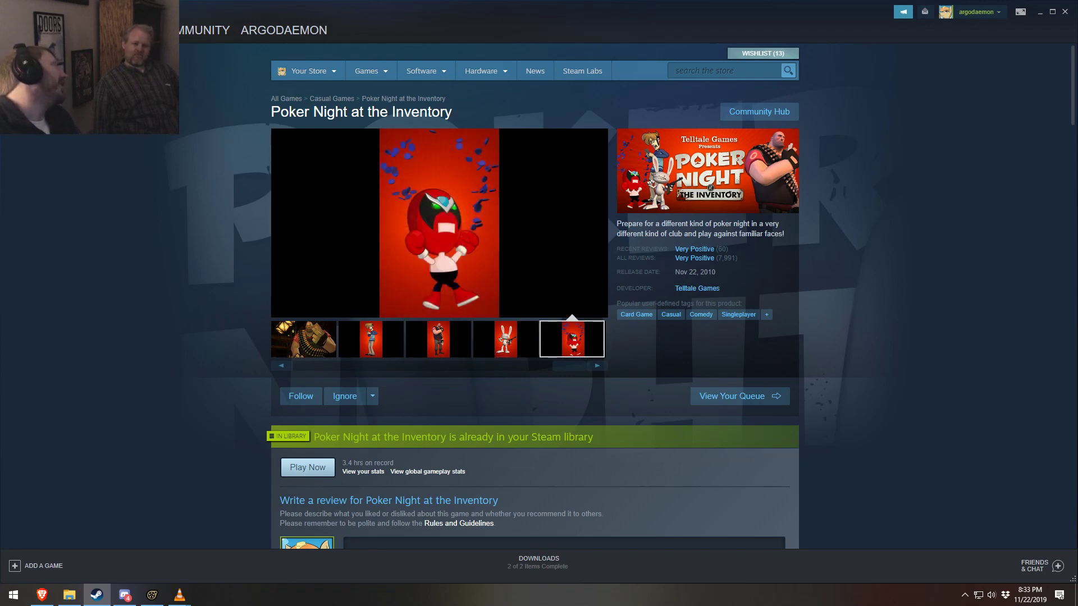
pyautogui.click(1064, 14)
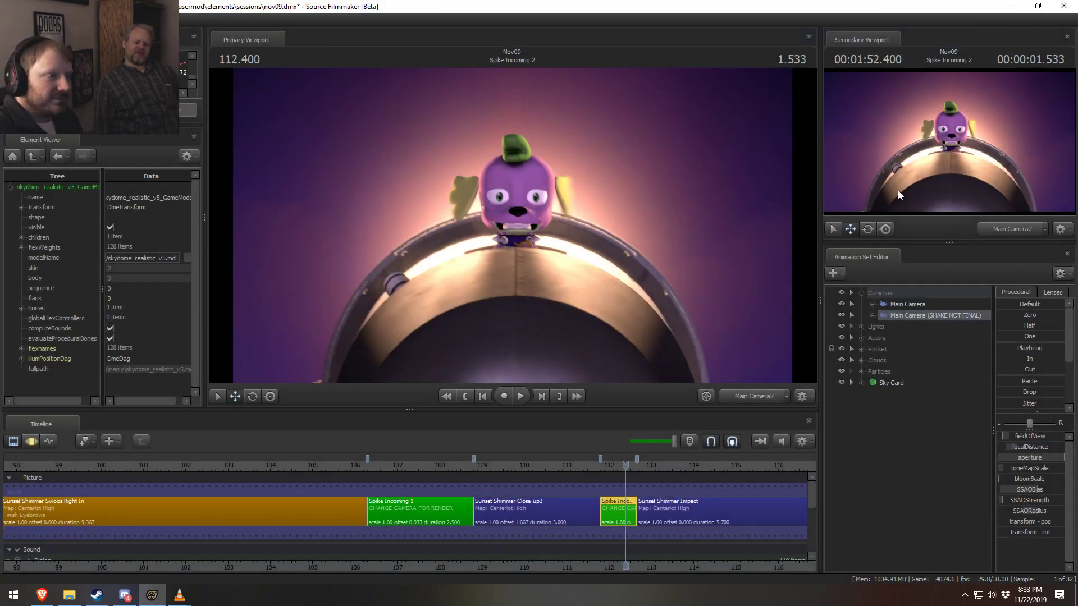
# Inspect the beginning of the Spike Incoming 2 shot and survey the shots around it on the timeline
pyautogui.click(603, 465)
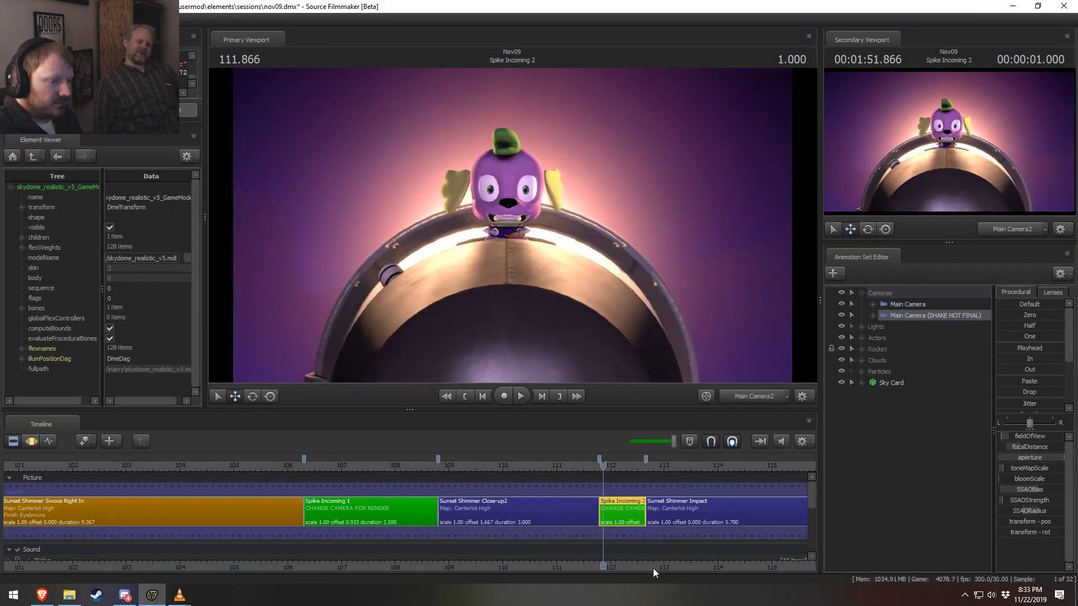
pyautogui.moveTo(652, 568); pyautogui.dragTo(488, 561)
pyautogui.scroll(4, 488, 562)
pyautogui.moveTo(506, 567); pyautogui.dragTo(354, 547, button='middle')
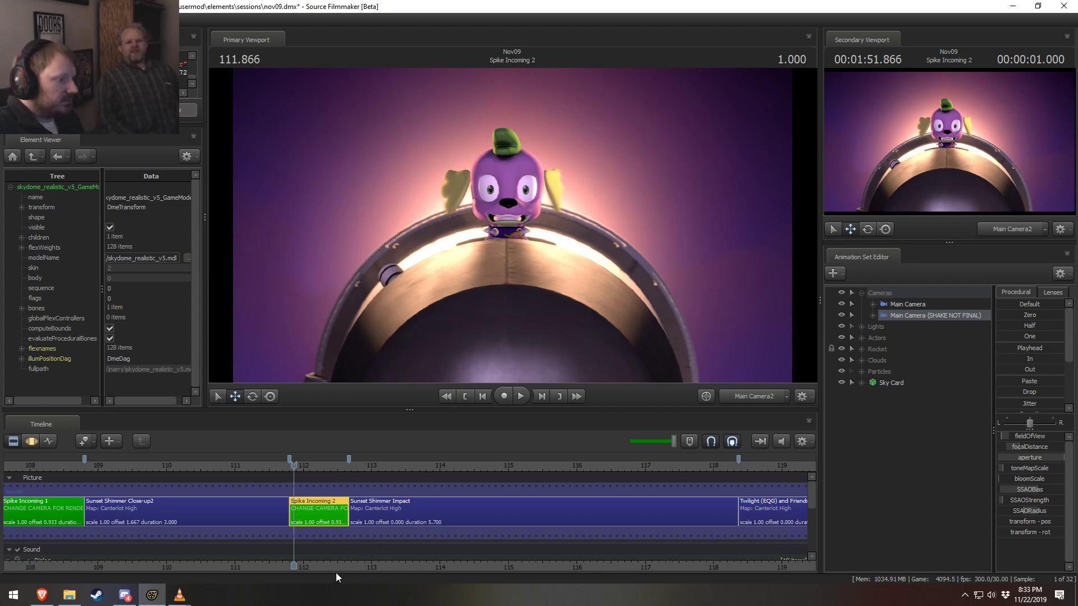
pyautogui.scroll(-6, 562, 542)
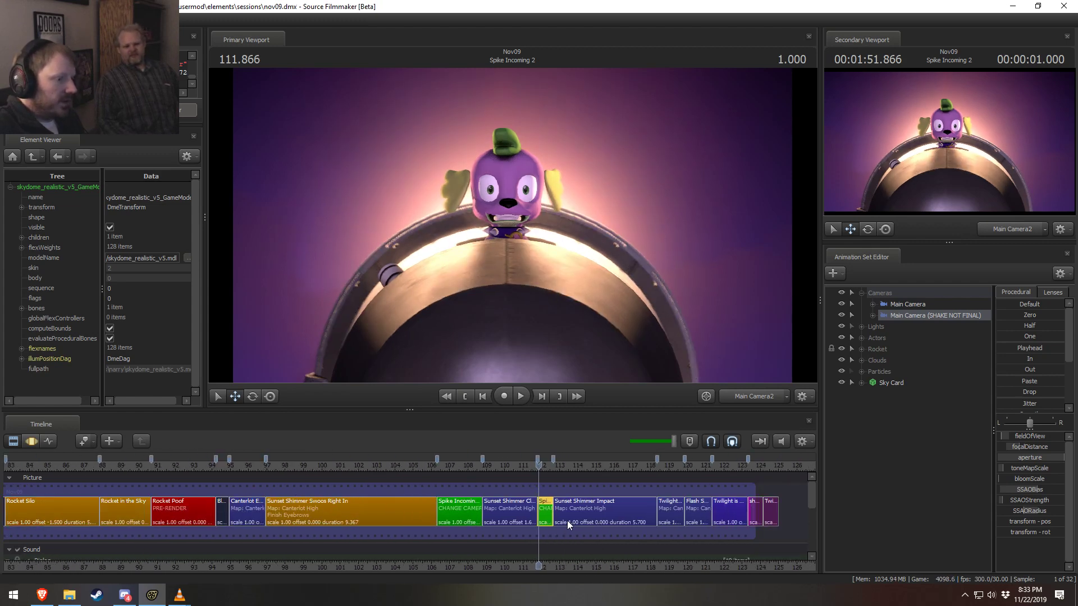
pyautogui.scroll(3, 567, 520)
pyautogui.scroll(-1, 358, 510)
# Play and scrub through the Sunset Shimmer Swoos Right In shot to review its animation
pyautogui.click(82, 464)
pyautogui.scroll(7, 167, 508)
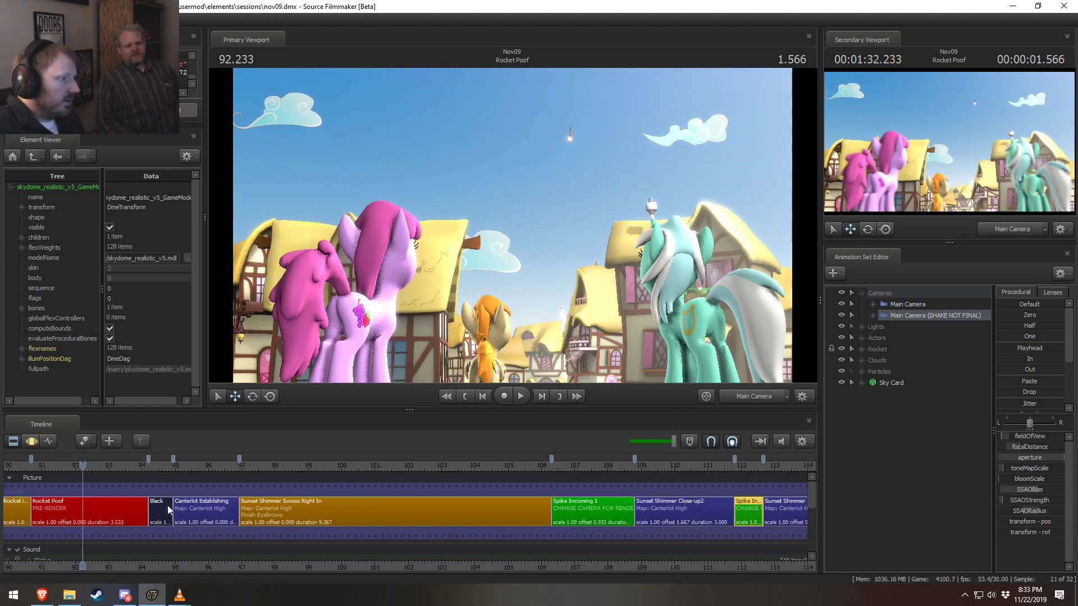
pyautogui.moveTo(293, 461); pyautogui.dragTo(445, 487)
pyautogui.press('space')
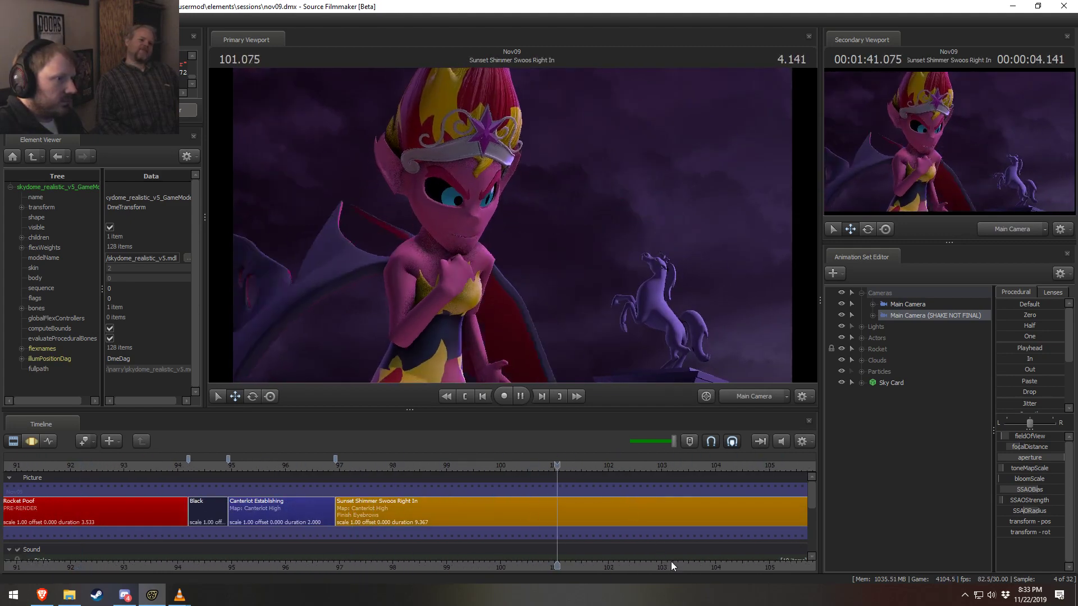
pyautogui.press('space')
pyautogui.scroll(-4, 370, 499)
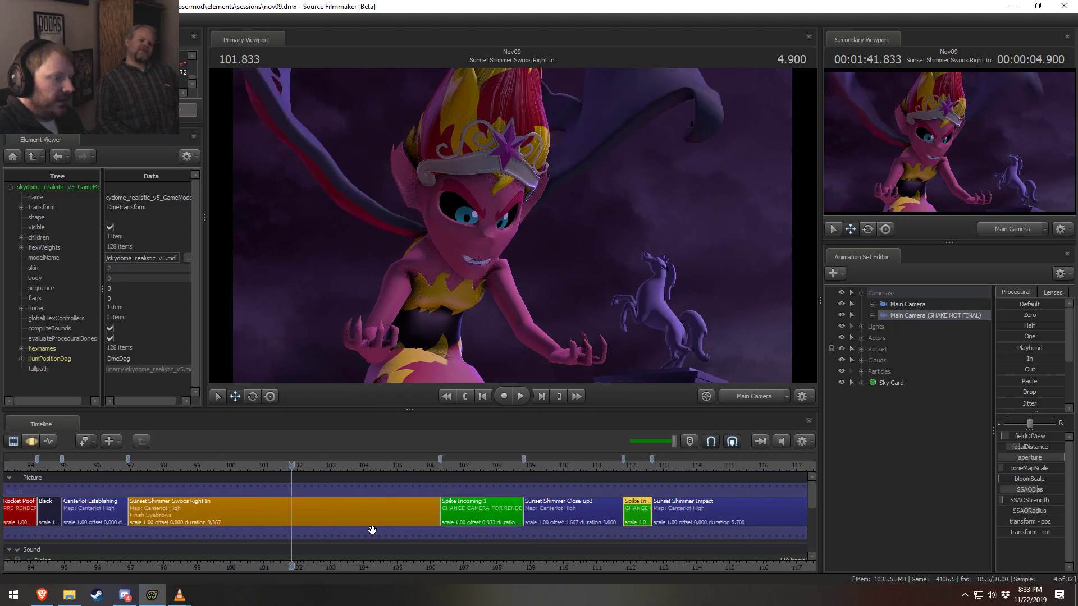
pyautogui.moveTo(322, 465); pyautogui.dragTo(384, 465)
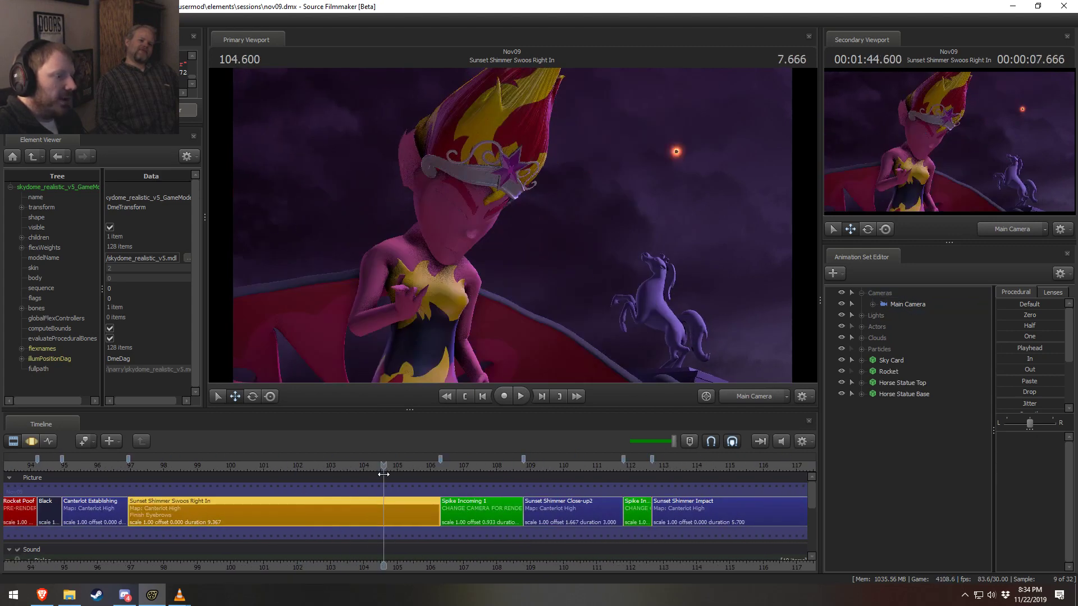
# Go to the Sunset Shimmer Close-up2 shot and turn off lighting in the viewport
pyautogui.scroll(-2, 530, 468)
pyautogui.click(528, 469)
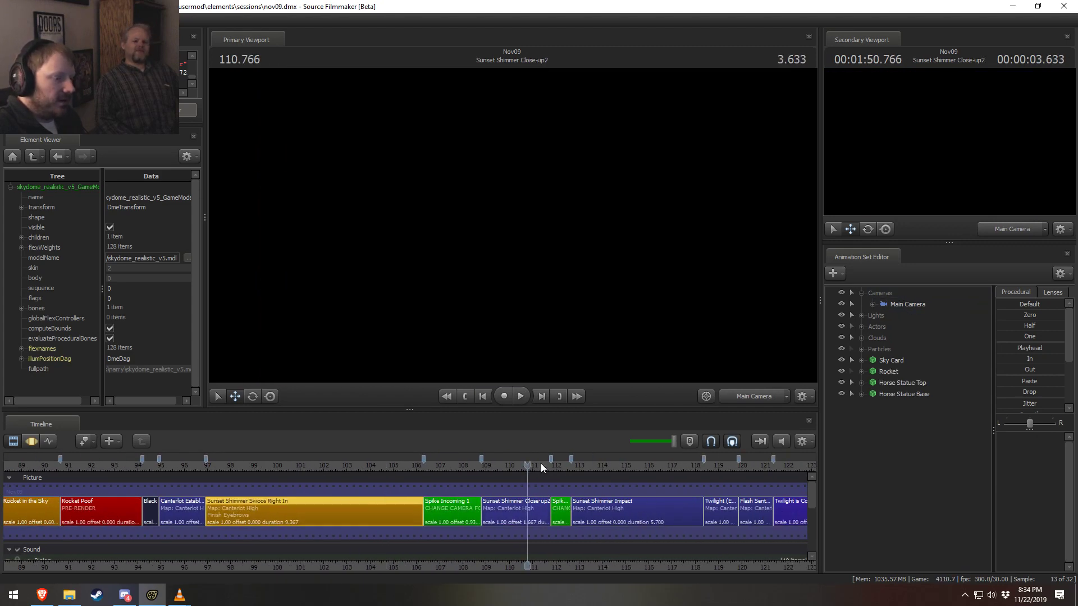
pyautogui.rightClick(560, 380)
pyautogui.rightClick(588, 333)
pyautogui.click(628, 362)
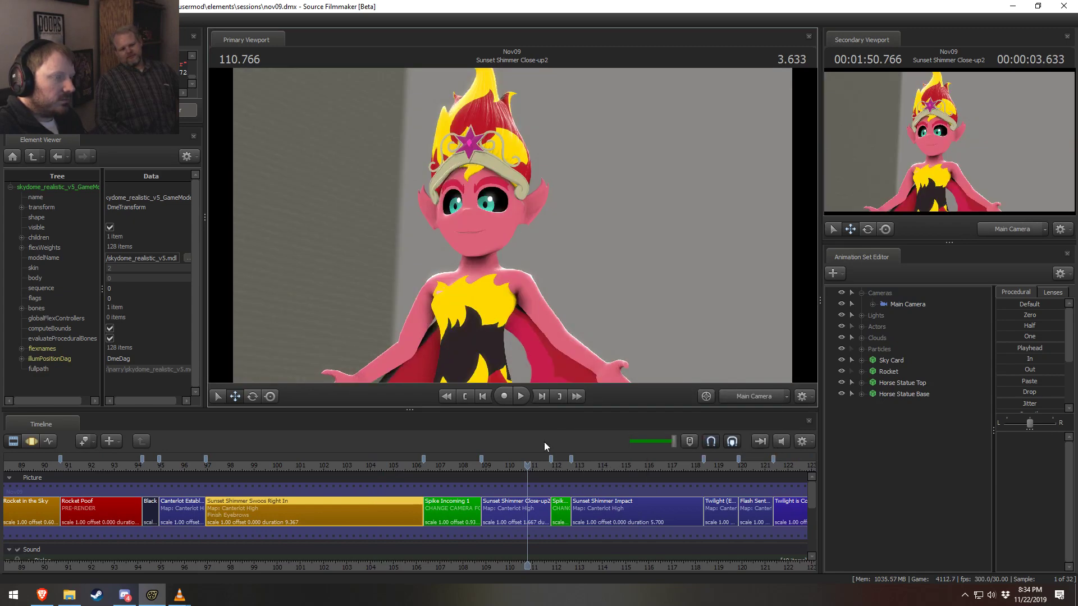
# Play from Sunset Shimmer Close-up2 through Spike Incoming 2, and select the Sunset Shimmer Impact shot
pyautogui.press('space')
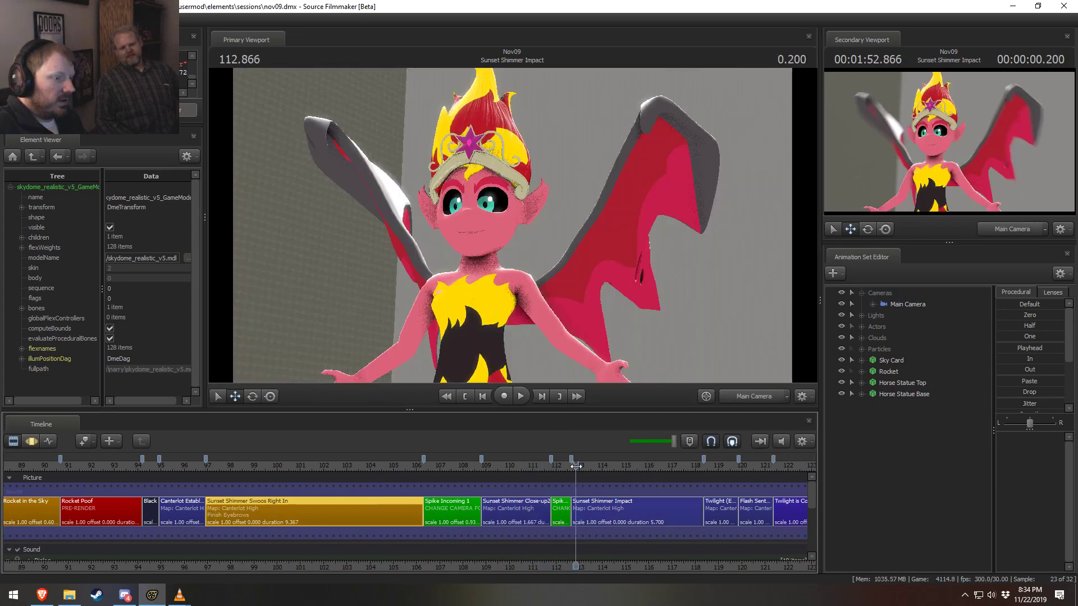
pyautogui.moveTo(500, 466); pyautogui.dragTo(499, 466)
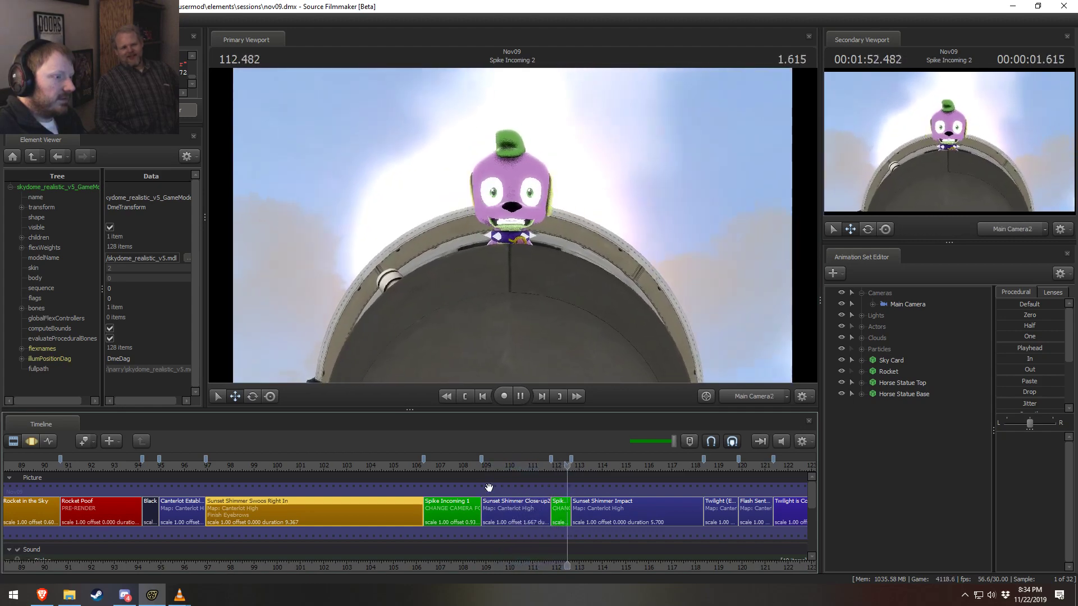
pyautogui.press('space')
pyautogui.press('space')
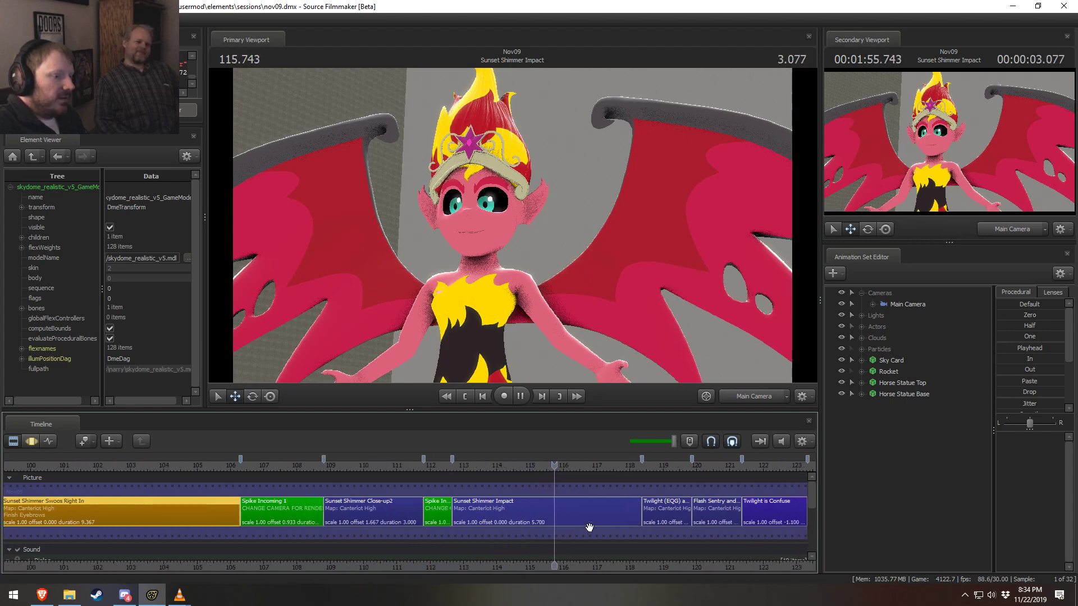
pyautogui.click(625, 511)
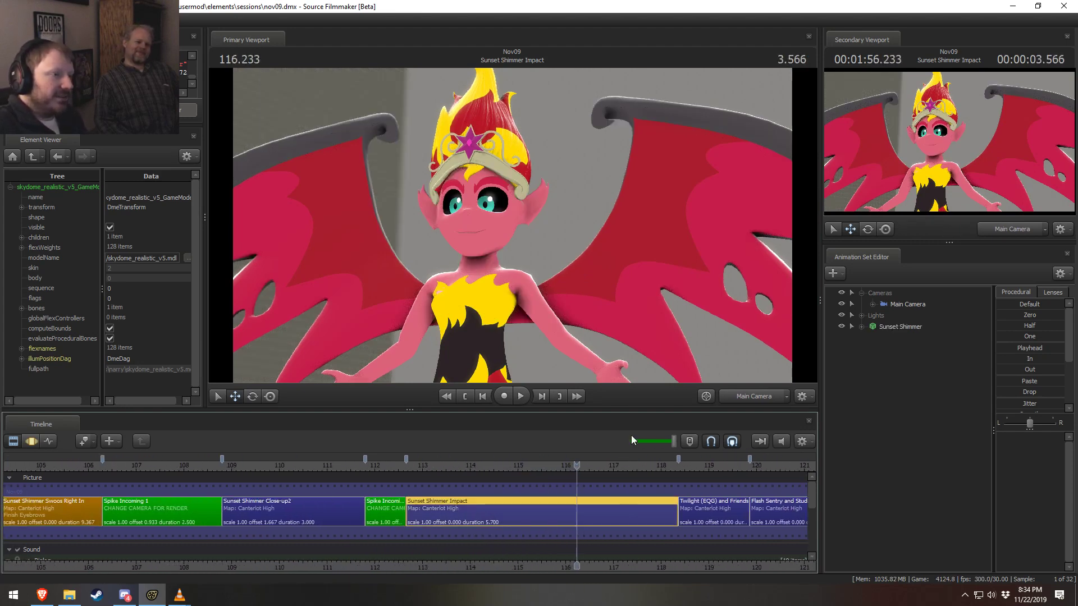
pyautogui.moveTo(649, 569); pyautogui.dragTo(437, 558)
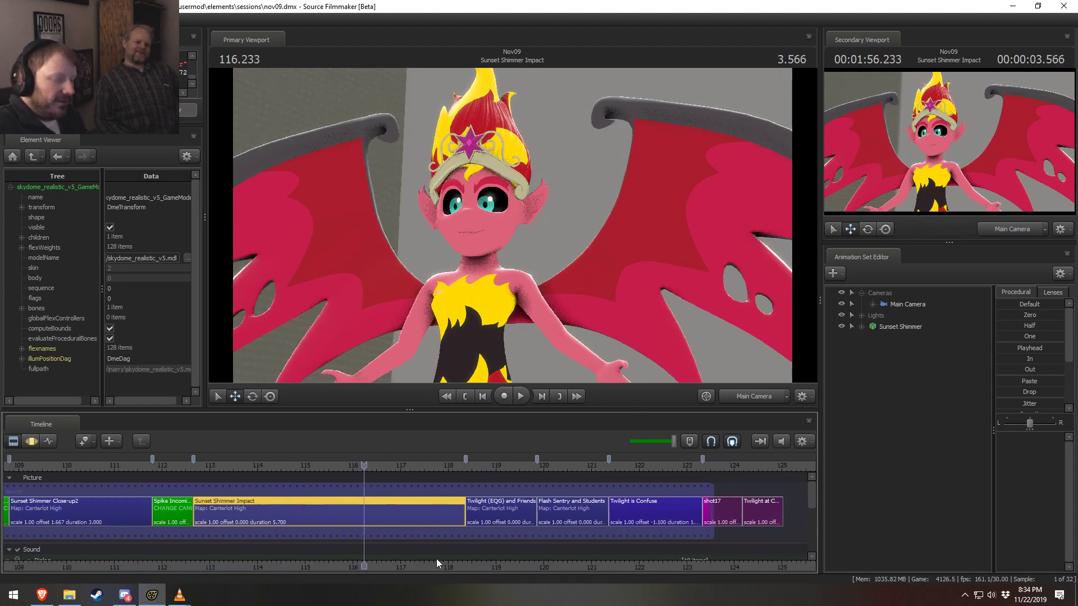
# Play back the closing shots from Sunset Shimmer Impact through Twilight is Confuse, stopping at shot17
pyautogui.moveTo(494, 465); pyautogui.dragTo(399, 466)
pyautogui.press('space')
pyautogui.click(478, 466)
pyautogui.press('space')
pyautogui.press('space')
pyautogui.press('space')
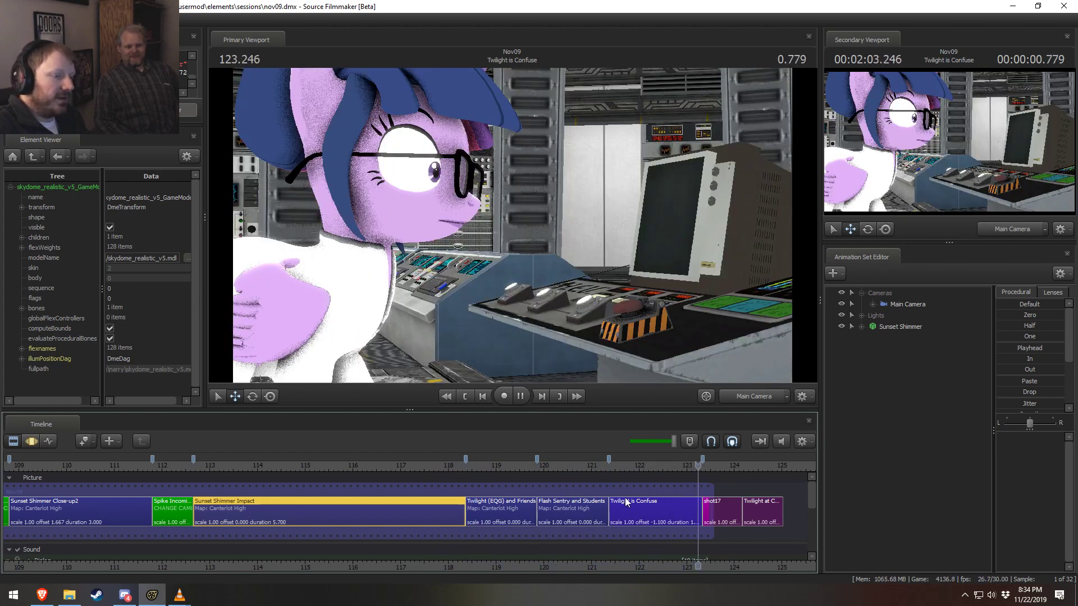
pyautogui.press('space')
# Go back to the Rocket Silo shot and park the playhead at 83.366, where the pony's head is turning
pyautogui.scroll(-5, 625, 512)
pyautogui.scroll(-1, 624, 512)
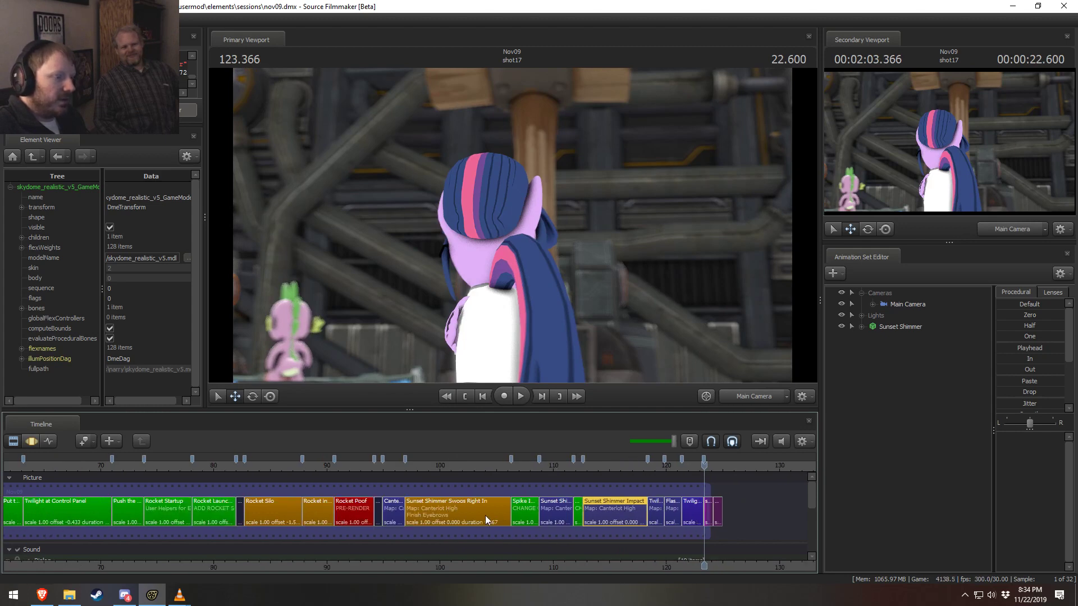
pyautogui.click(251, 468)
pyautogui.scroll(5, 275, 480)
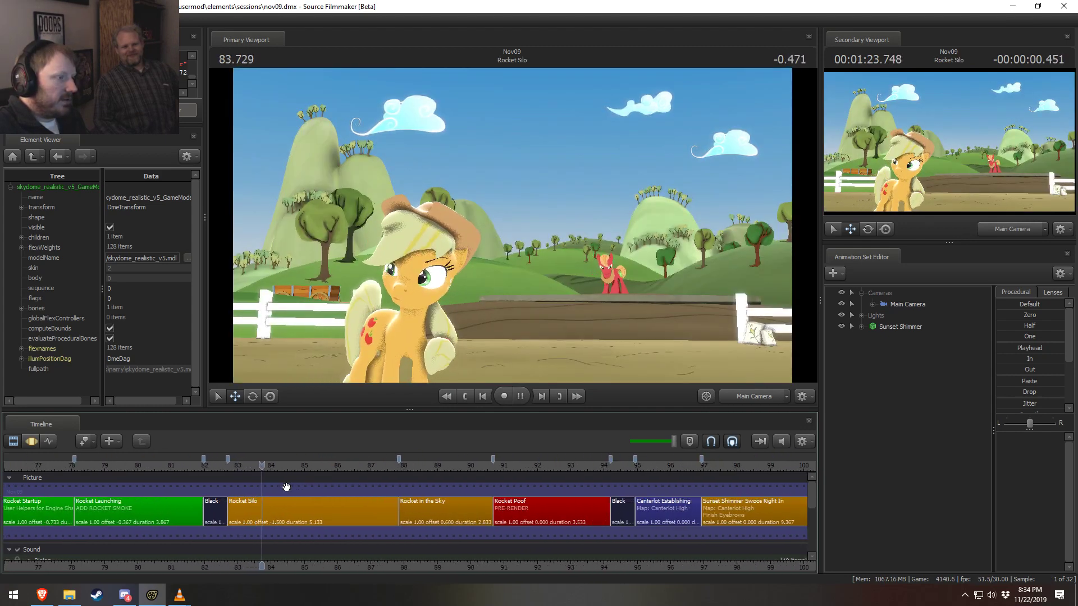
pyautogui.moveTo(262, 471); pyautogui.dragTo(250, 473)
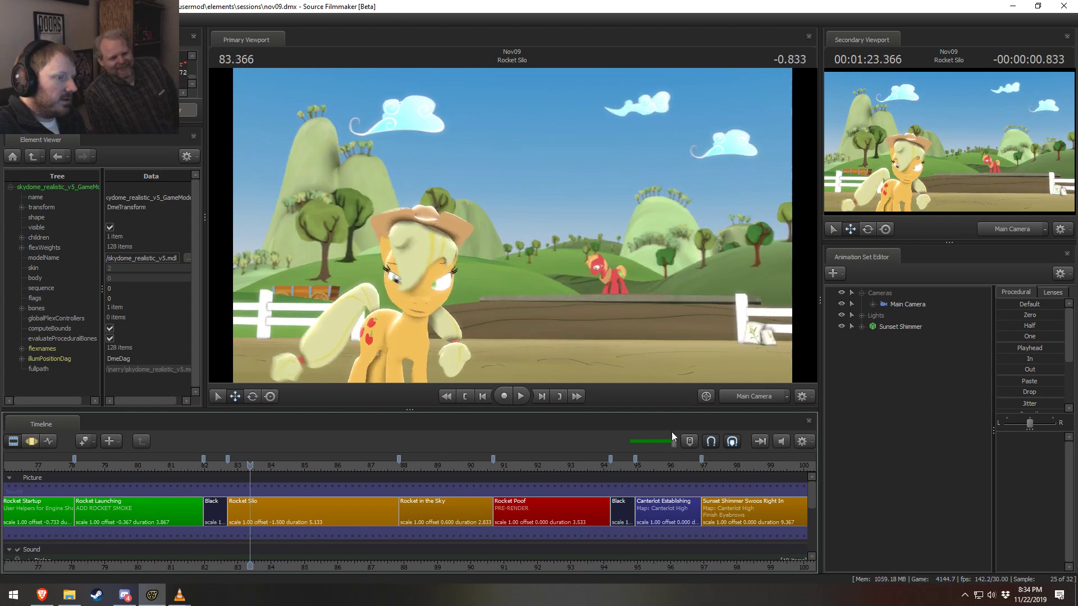
# Switch the primary viewport to the Work Camera and fly up to the face of the pony in the cowboy hat
pyautogui.click(743, 398)
pyautogui.press('w')
pyautogui.moveTo(646, 303); pyautogui.dragTo(588, 228)
pyautogui.press('s')
pyautogui.press('s')
pyautogui.press('w')
pyautogui.press('w')
pyautogui.press('s')
pyautogui.press('w')
pyautogui.press('w')
pyautogui.press('s')
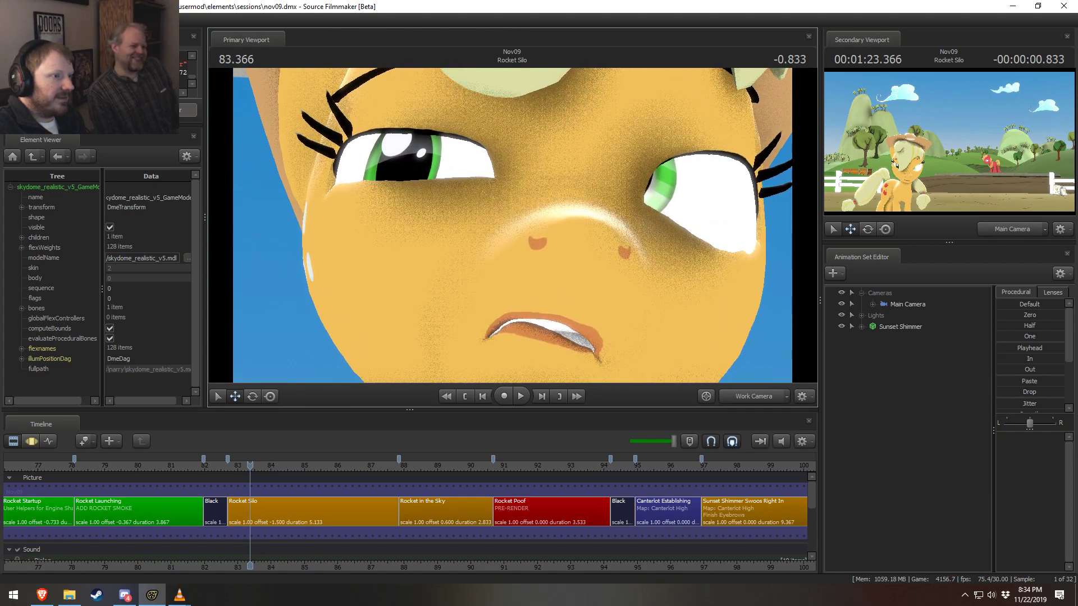
# Move the Work Camera slowly through the pony's snout to look inside the head model
pyautogui.press('w')
pyautogui.moveTo(613, 307); pyautogui.dragTo(612, 305)
pyautogui.press('w')
pyautogui.press('w')
pyautogui.press('s')
pyautogui.press('s')
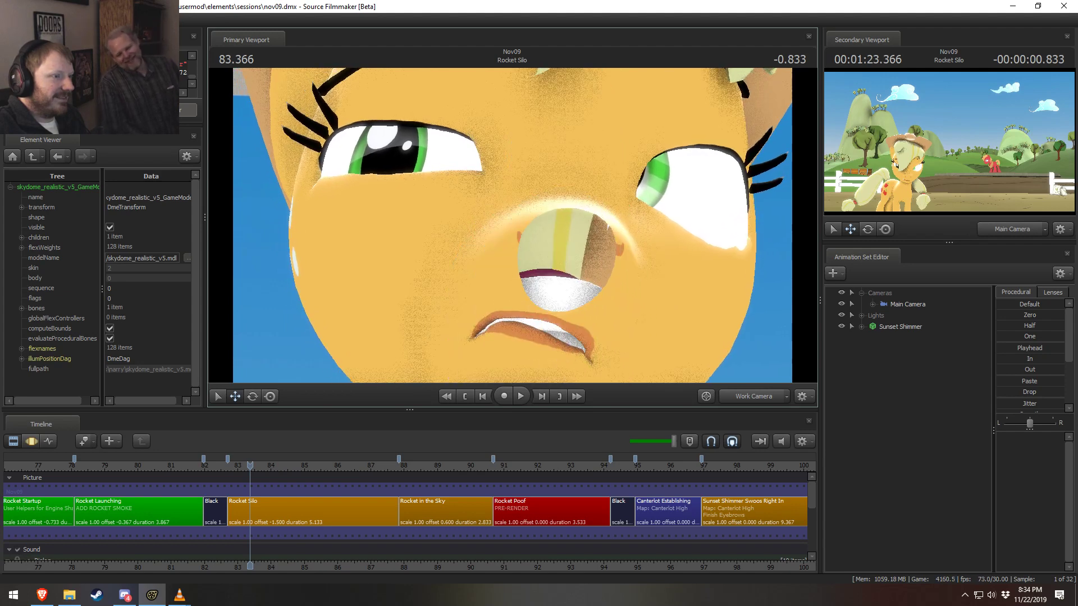
pyautogui.press('w')
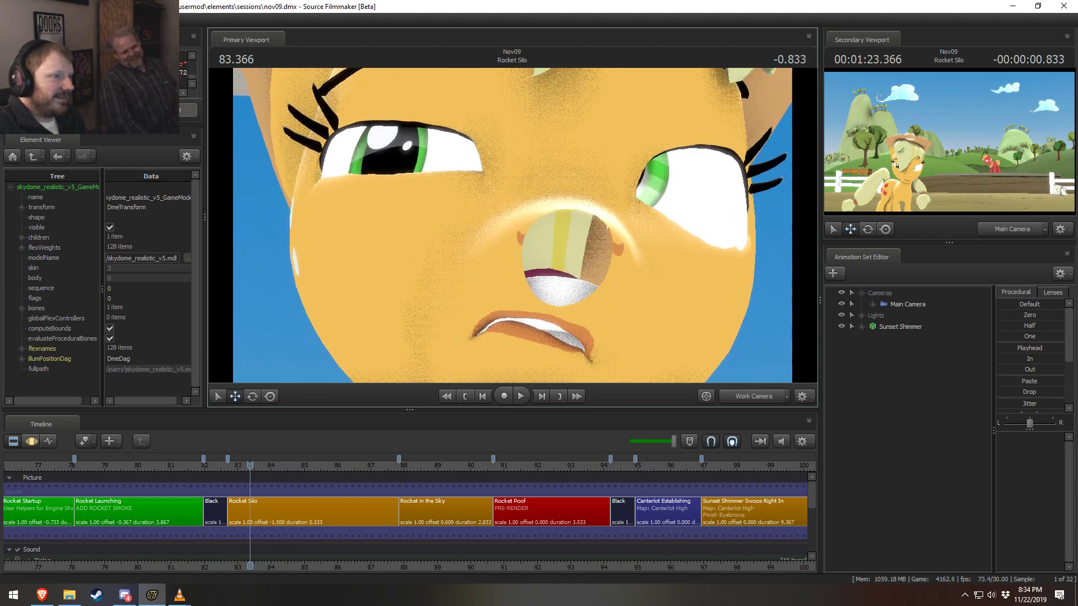
pyautogui.press('w')
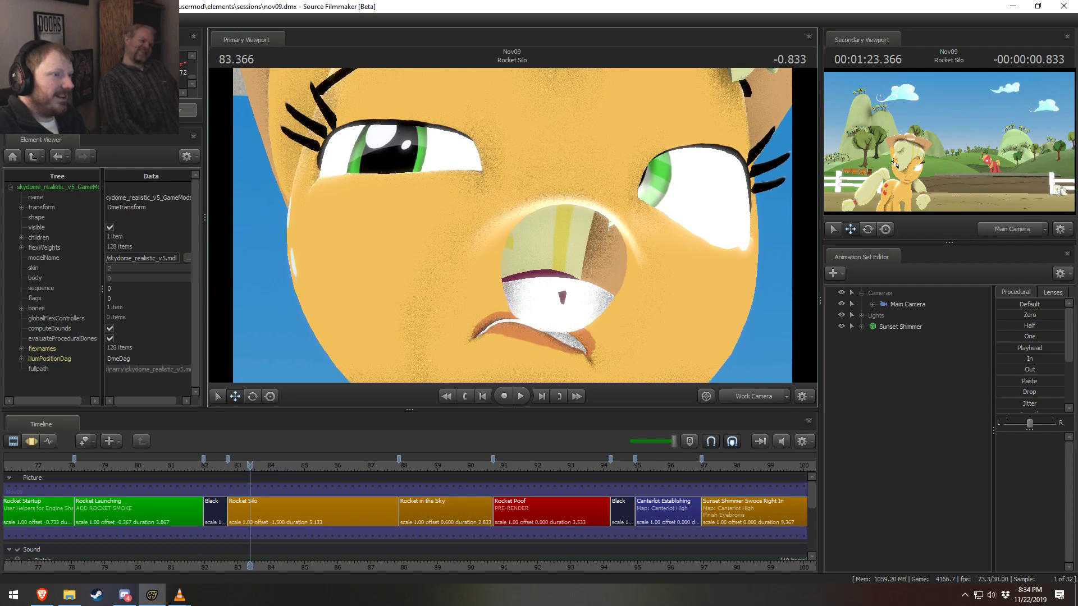
pyautogui.press('w')
pyautogui.press('w')
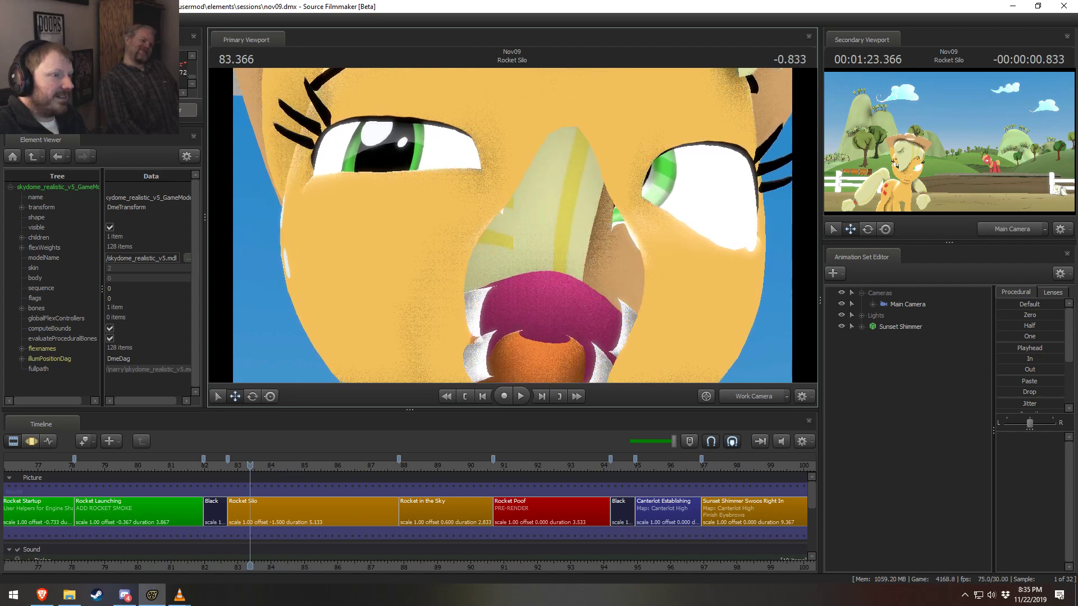
pyautogui.press('w')
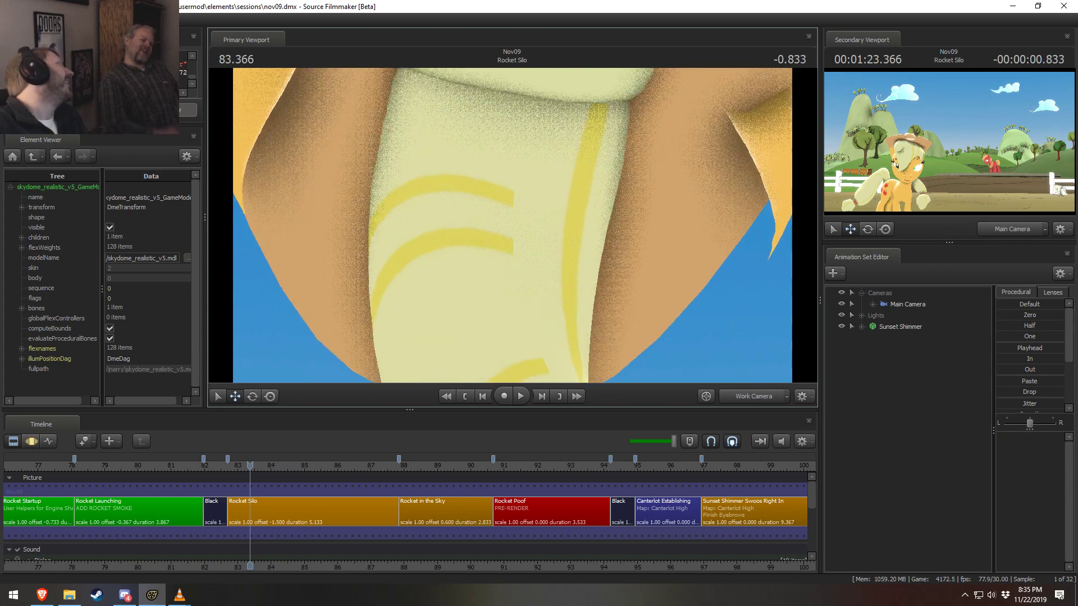
pyautogui.press('w')
# Back the Work Camera out of the pony's head until the whole pony and the surrounding set are in view
pyautogui.scroll(-10, 513, 226)
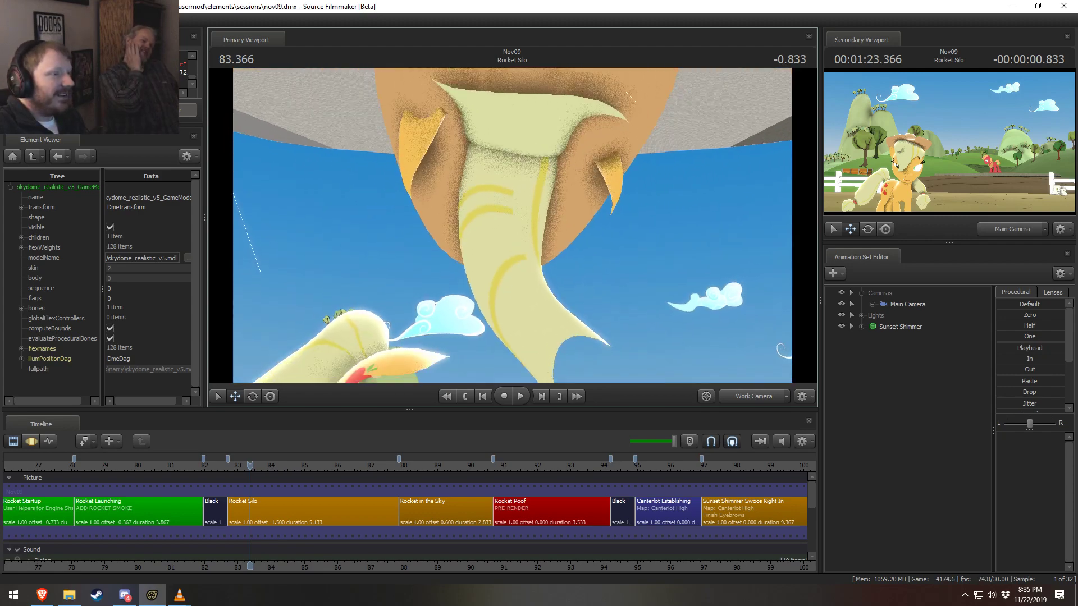
pyautogui.press('s')
pyautogui.press('s')
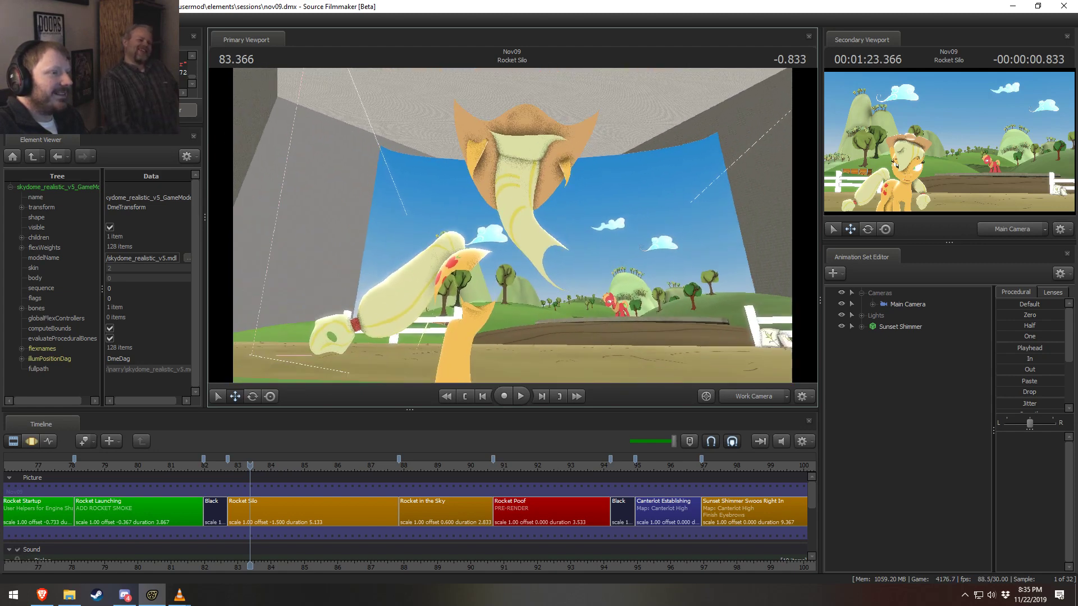
pyautogui.press('s')
pyautogui.press('s')
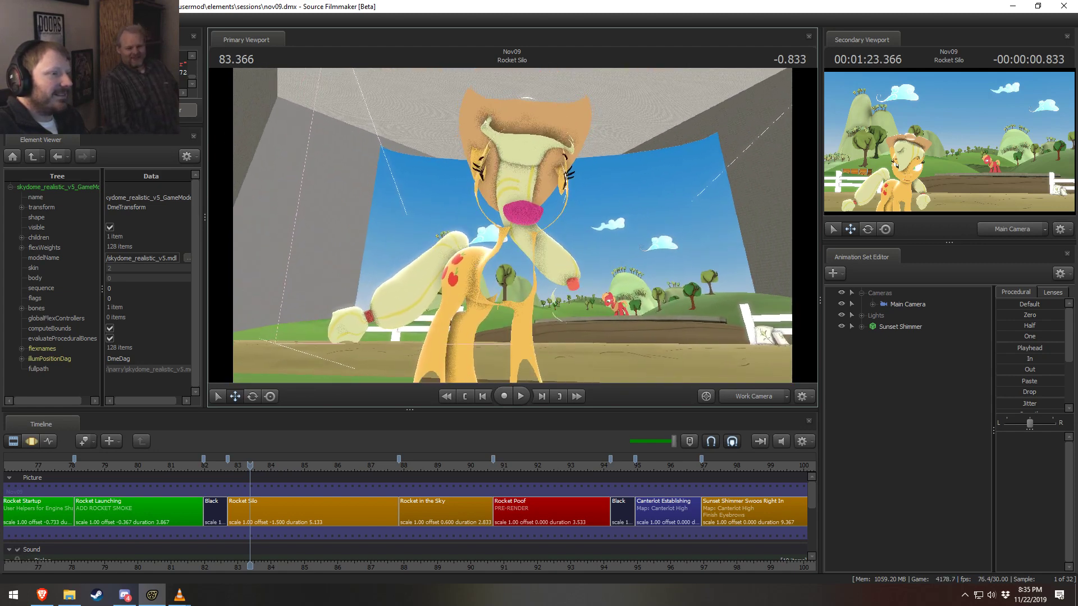
pyautogui.press('s')
pyautogui.press('s')
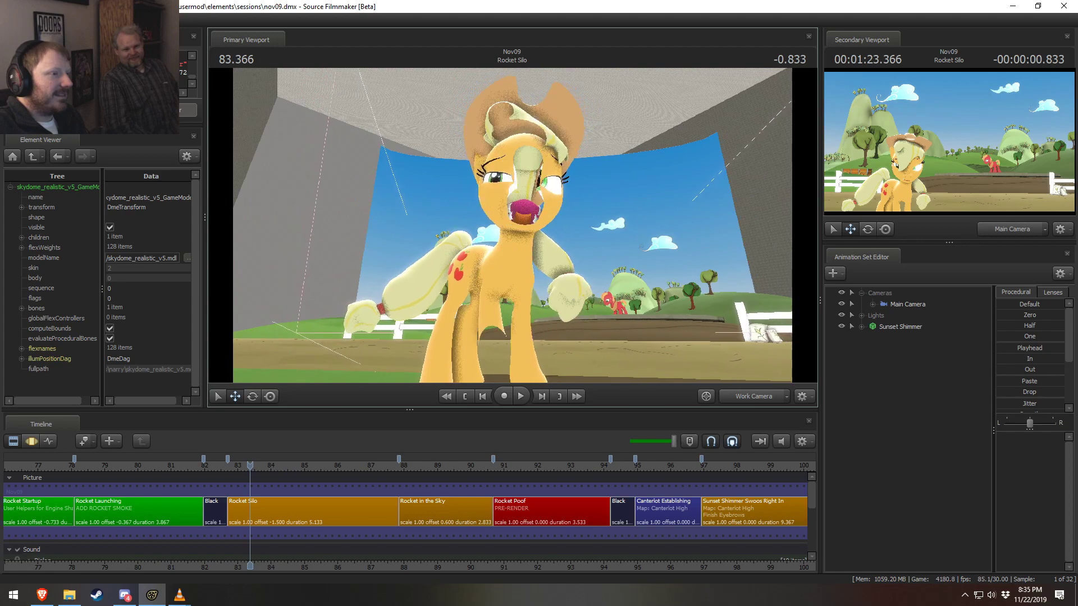
pyautogui.press('s')
pyautogui.press('s')
pyautogui.press('s')
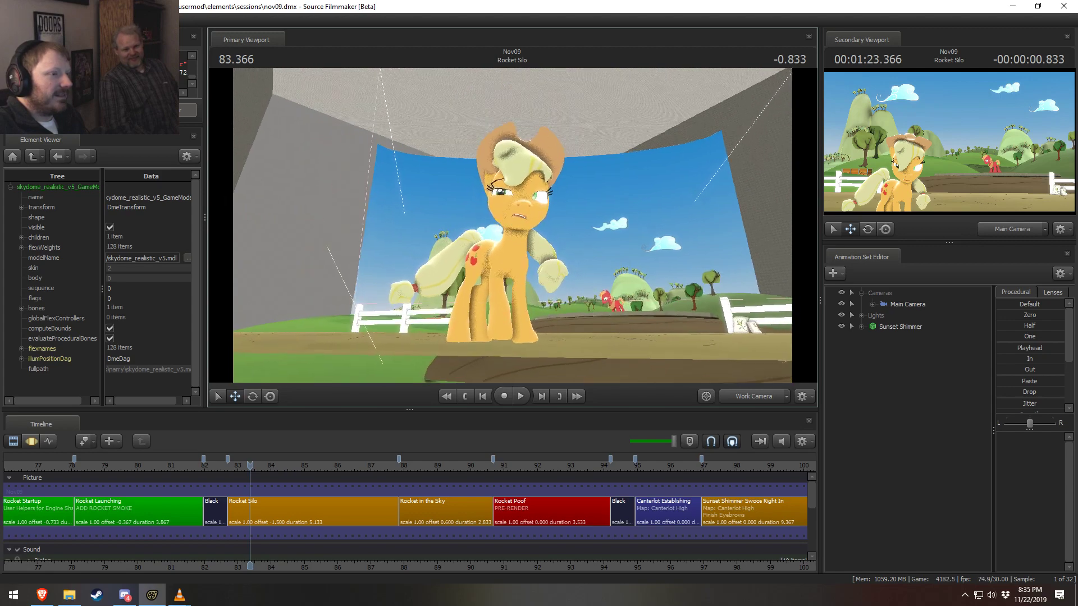
# Advance the Rocket Silo shot to 83.566 and fly the Work Camera close to the pony's snout
pyautogui.scroll(4, 512, 225)
pyautogui.press('w')
pyautogui.press('space')
pyautogui.press('space')
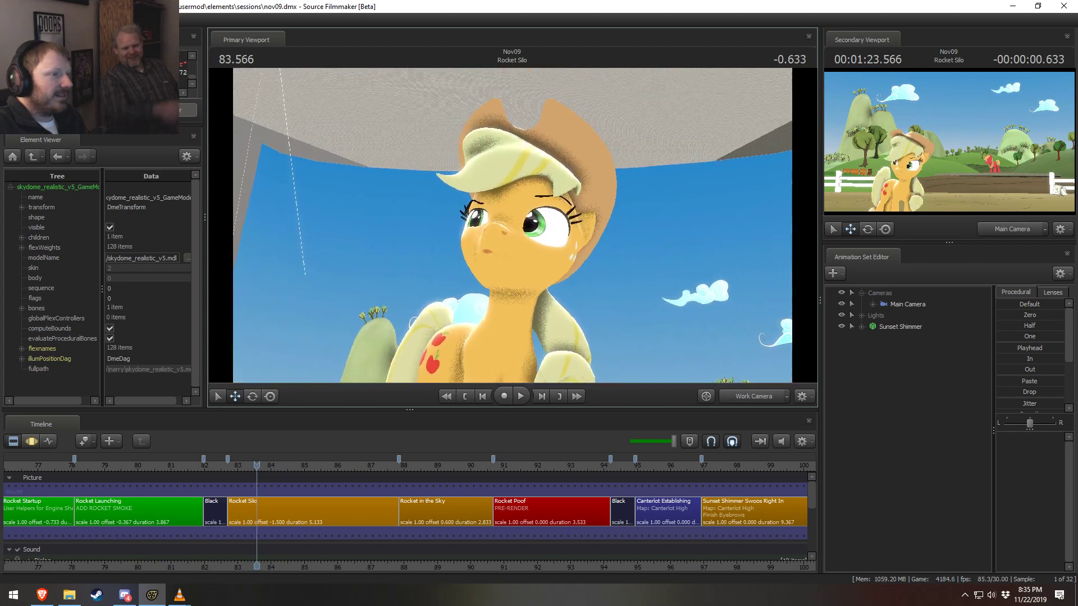
pyautogui.press('w')
pyautogui.press('s')
pyautogui.press('w')
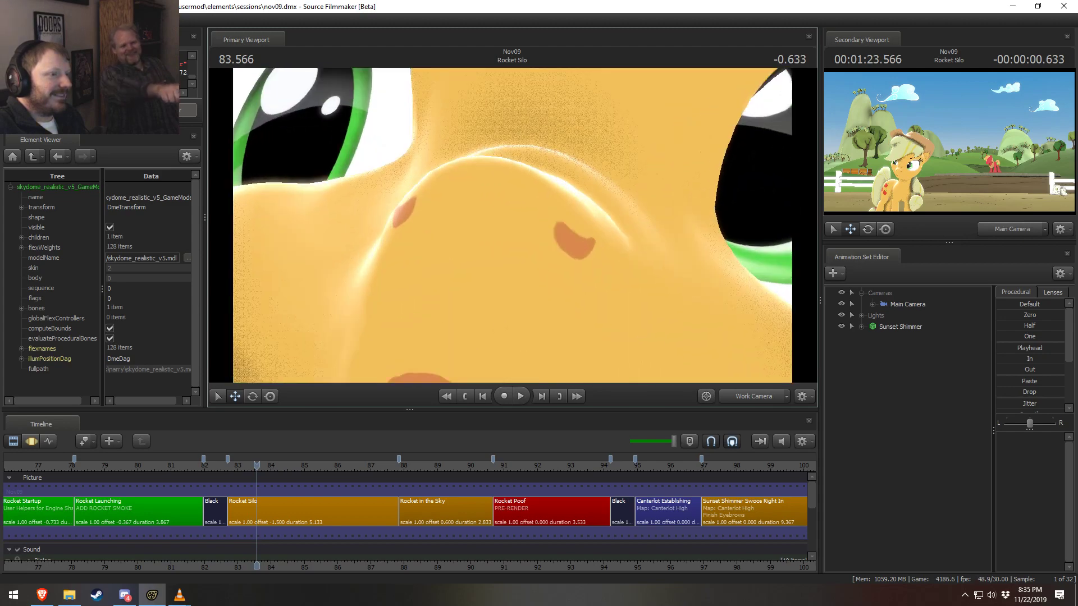
# Play the Rocket Silo shot in short stretches and examine Applejack's face up close through the work camera
pyautogui.press('s')
pyautogui.press('space')
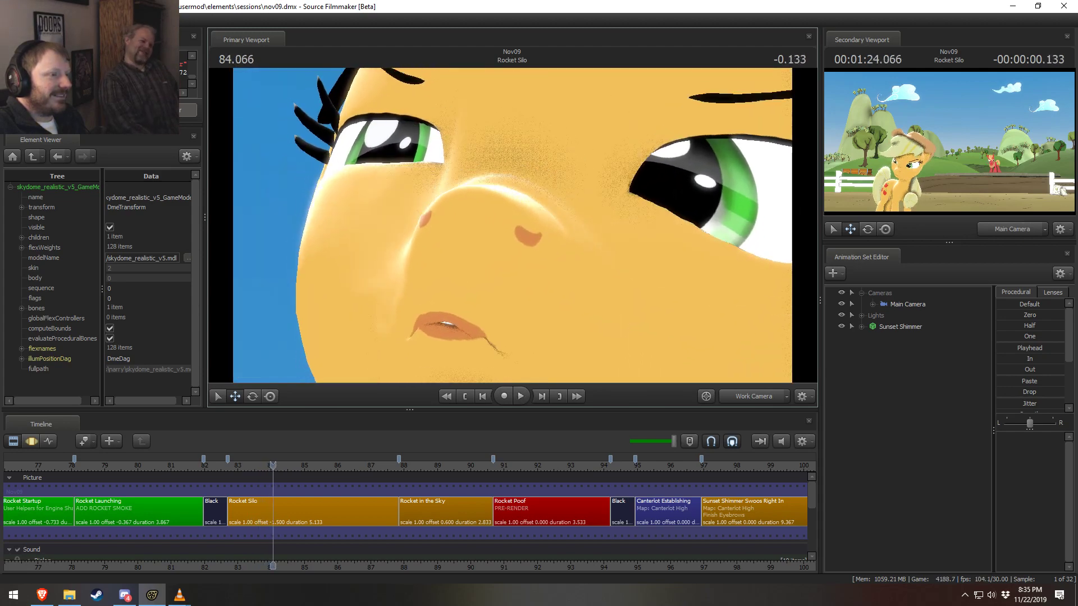
pyautogui.press('s')
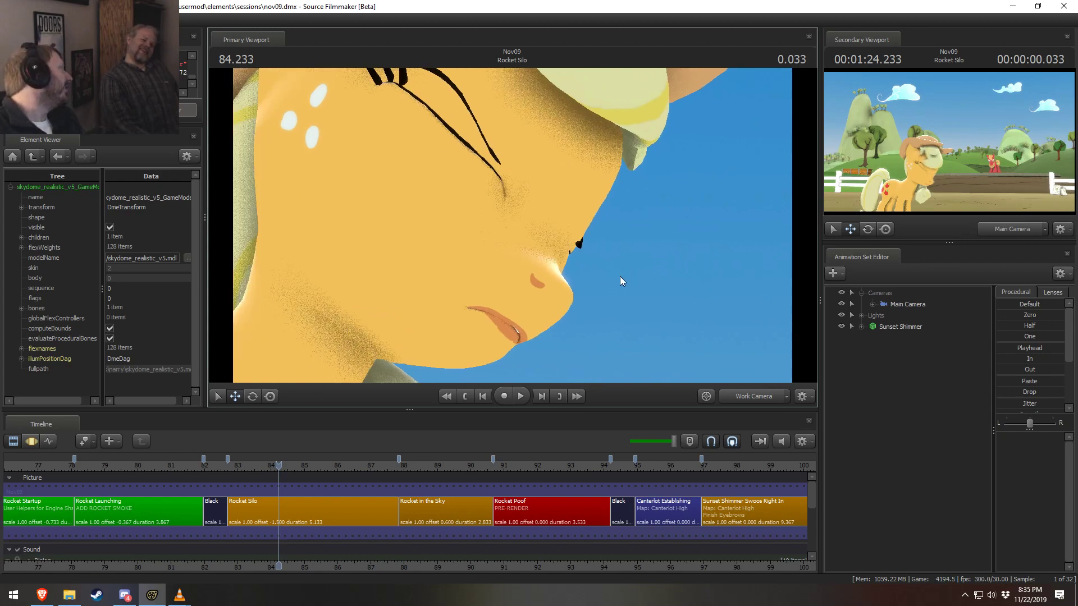
pyautogui.press('space')
pyautogui.press('space')
pyautogui.press('w')
pyautogui.moveTo(623, 288); pyautogui.dragTo(274, 321)
pyautogui.press('s')
pyautogui.press('s')
pyautogui.press('w')
pyautogui.press('s')
pyautogui.press('space')
pyautogui.press('space')
pyautogui.press('w')
pyautogui.press('w')
pyautogui.press('s')
pyautogui.press('d')
pyautogui.press('w')
pyautogui.press('w')
pyautogui.press('w')
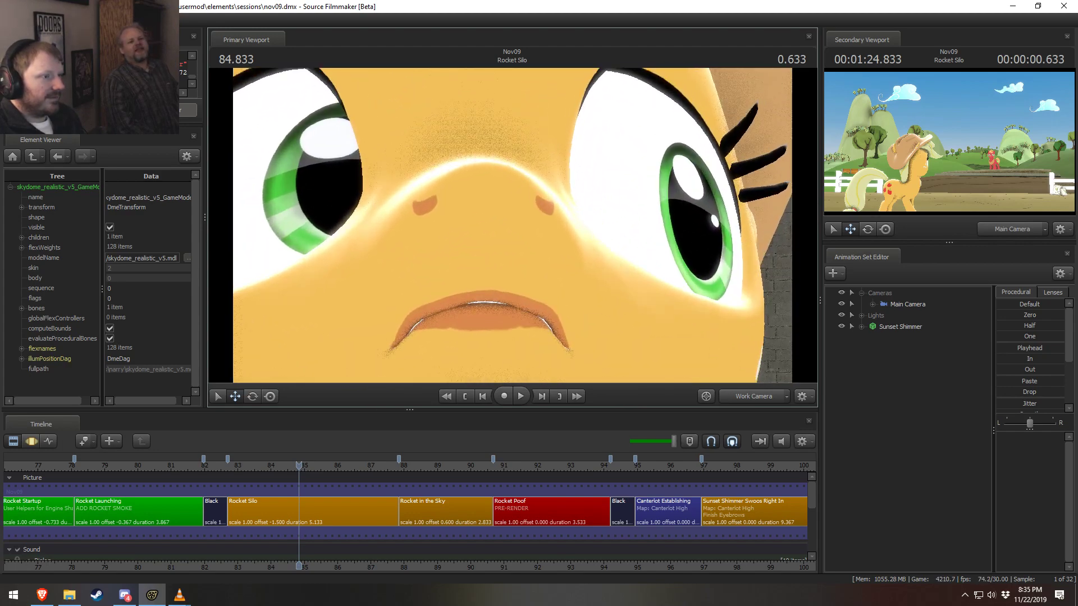
# Examine the whole Rocket Silo set from a distance, including the area behind and beneath Applejack
pyautogui.moveTo(507, 223); pyautogui.dragTo(505, 223)
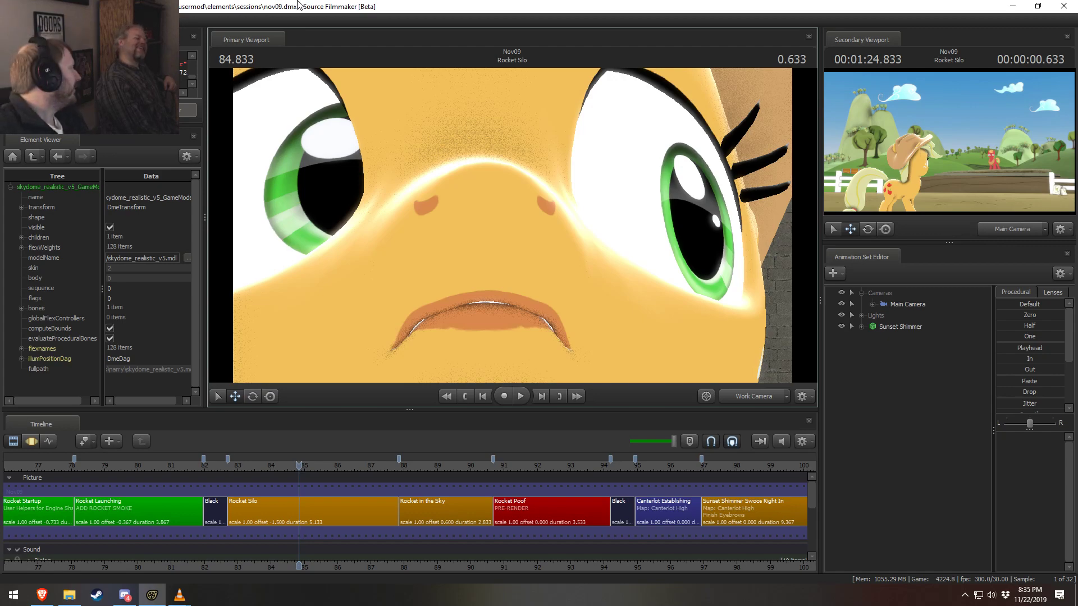
pyautogui.press('s')
pyautogui.moveTo(512, 226); pyautogui.dragTo(589, 223)
pyautogui.press('a')
pyautogui.press('s')
pyautogui.press('a')
pyautogui.press('a')
pyautogui.moveTo(522, 275); pyautogui.dragTo(563, 291)
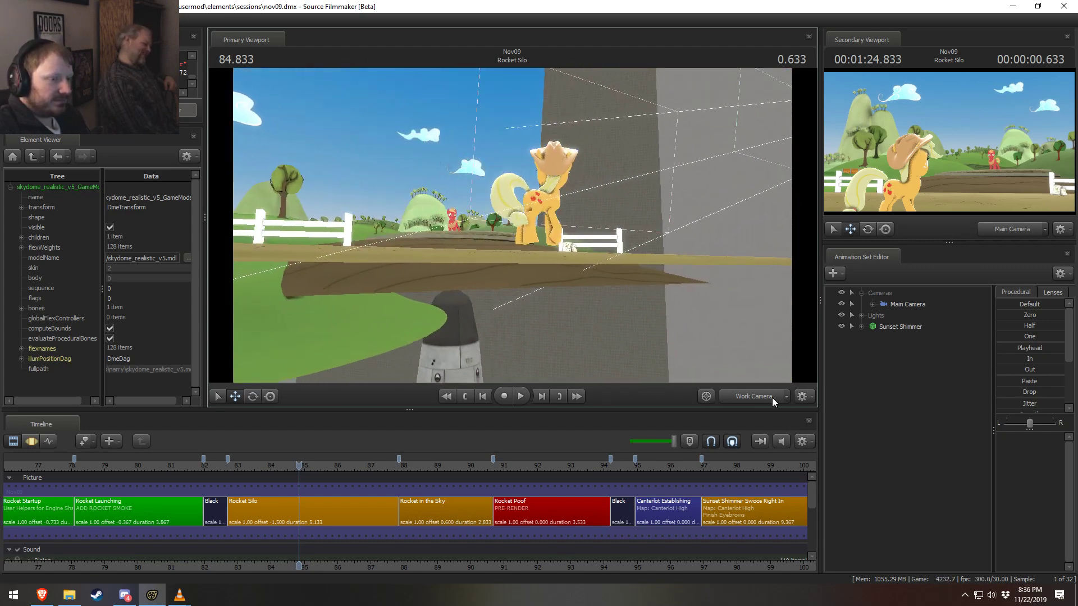
# Review the Rocket Silo and Rocket in the Sky shots through the main camera, lowering the playback volume to about a quarter
pyautogui.press('space')
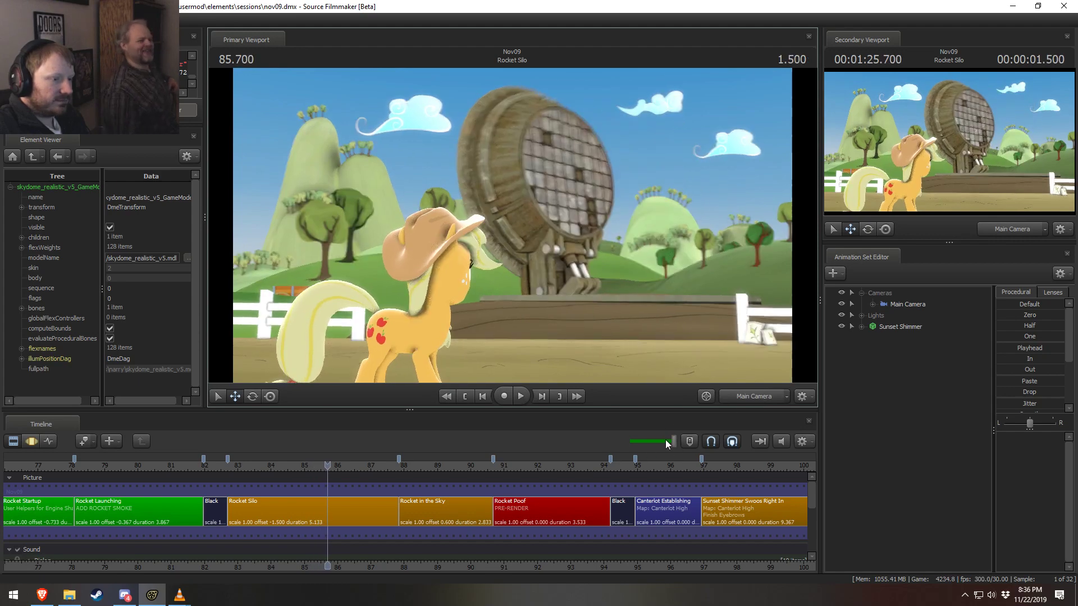
pyautogui.moveTo(667, 443); pyautogui.dragTo(641, 443)
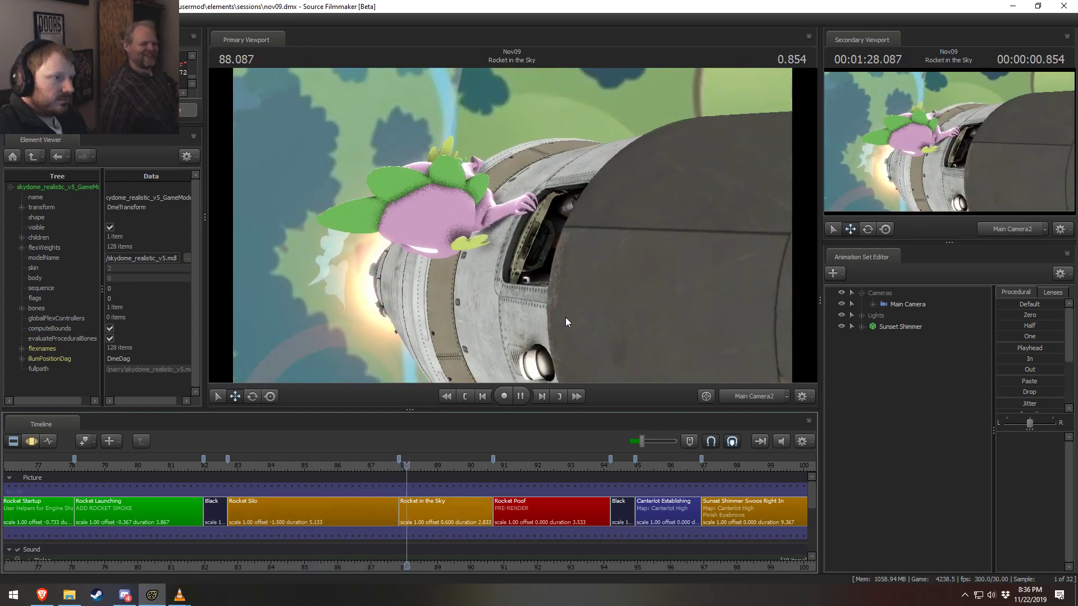
pyautogui.press('space')
pyautogui.moveTo(451, 467); pyautogui.dragTo(470, 466)
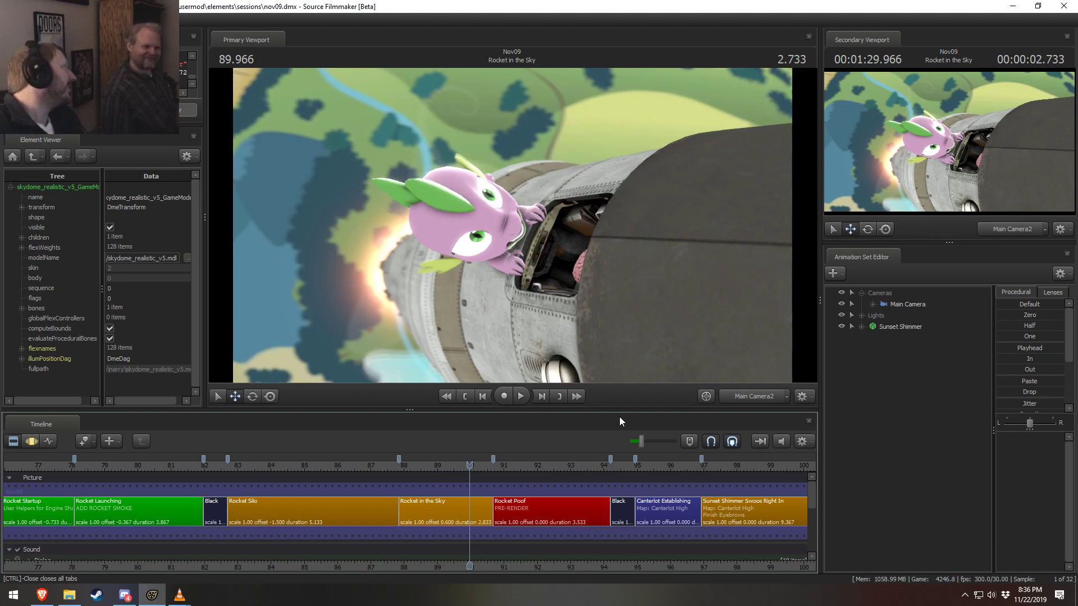
# Play the Rocket Poof shot through its main camera and select that shot
pyautogui.moveTo(520, 491); pyautogui.dragTo(346, 490, button='middle')
pyautogui.moveTo(331, 468); pyautogui.dragTo(320, 466)
pyautogui.press('space')
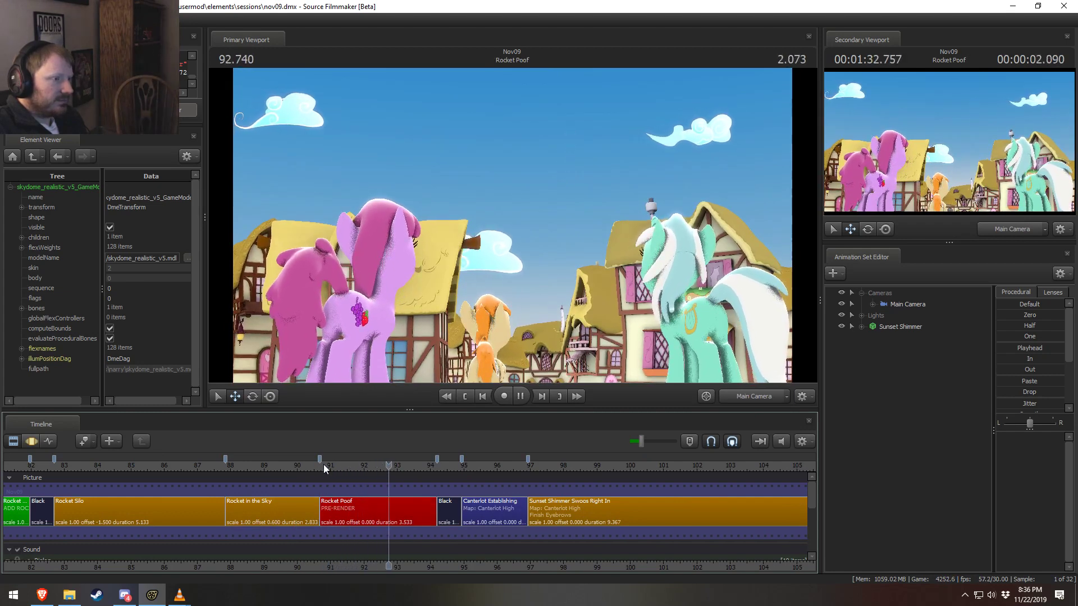
pyautogui.press('space')
pyautogui.click(344, 511)
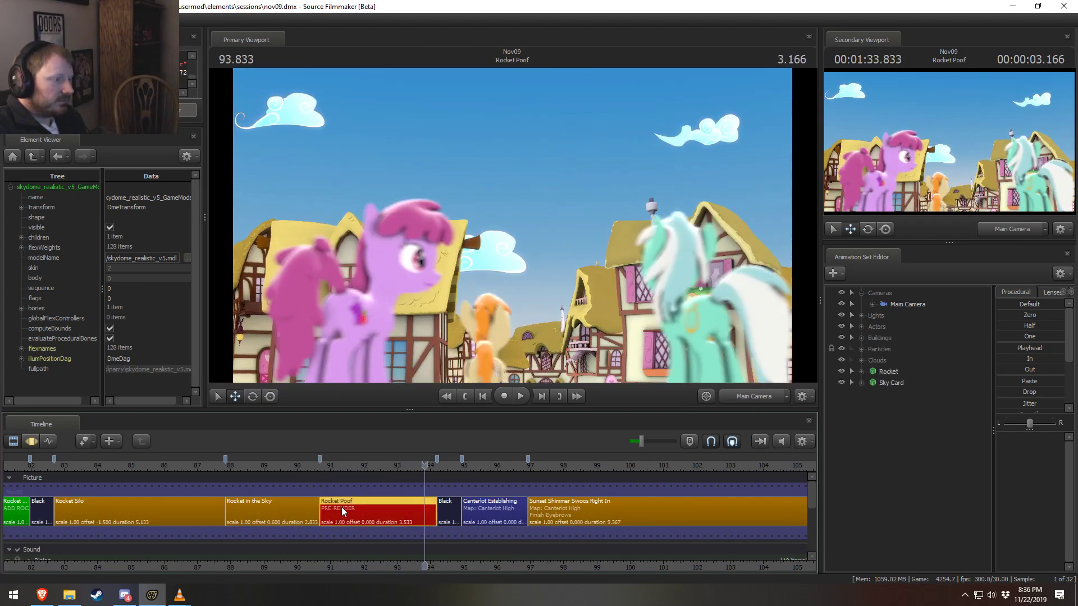
# Go to 91.033 s in the Rocket Poof shot and examine its town set from farther back through the work camera
pyautogui.click(331, 466)
pyautogui.click(762, 394)
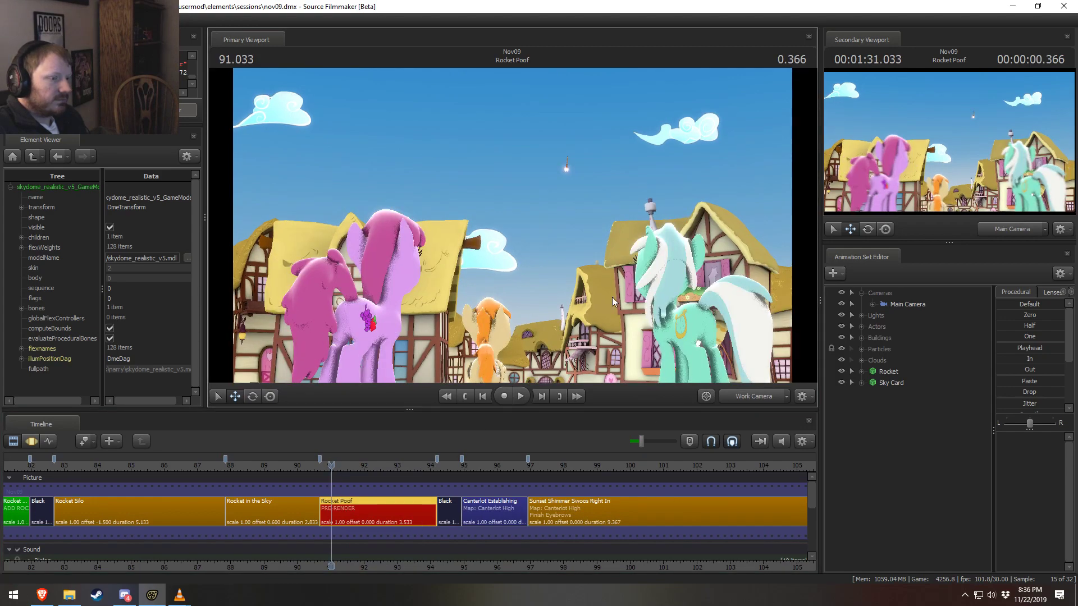
pyautogui.moveTo(567, 236); pyautogui.dragTo(516, 247)
pyautogui.press('s')
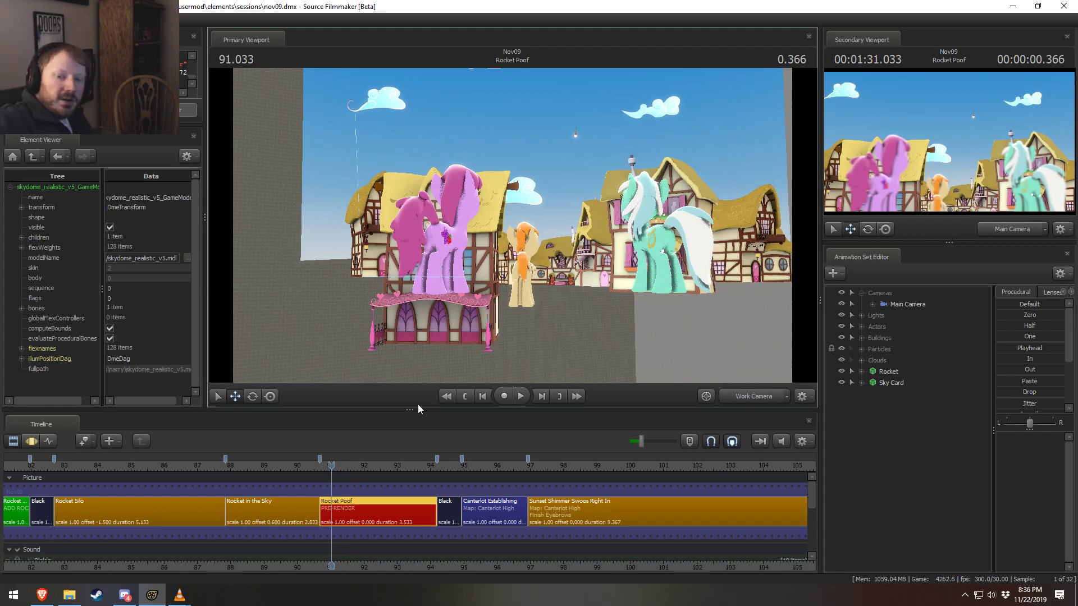
pyautogui.click(665, 312)
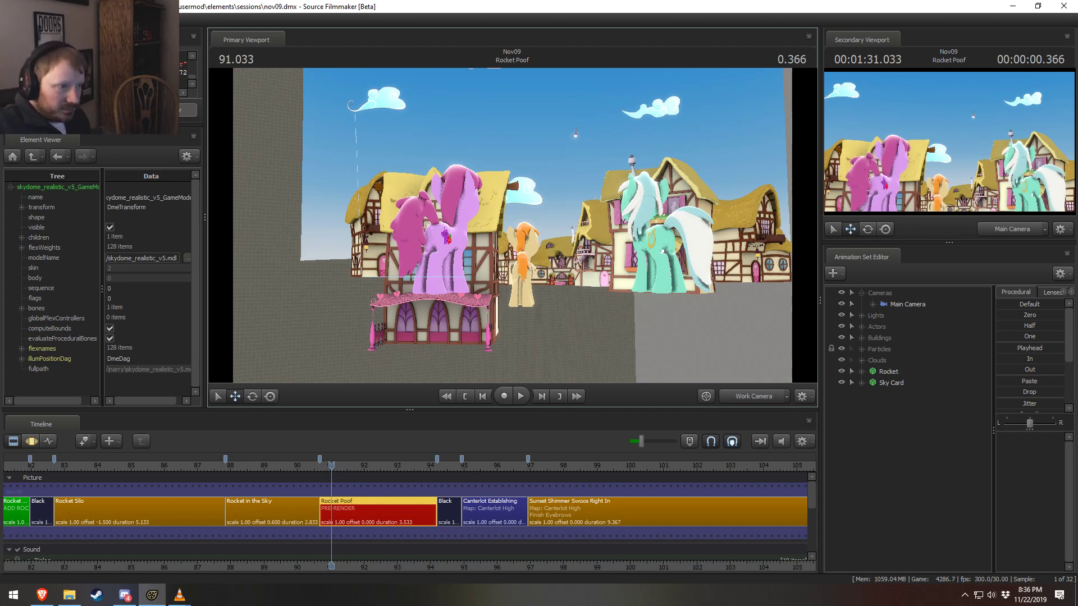
pyautogui.press('s')
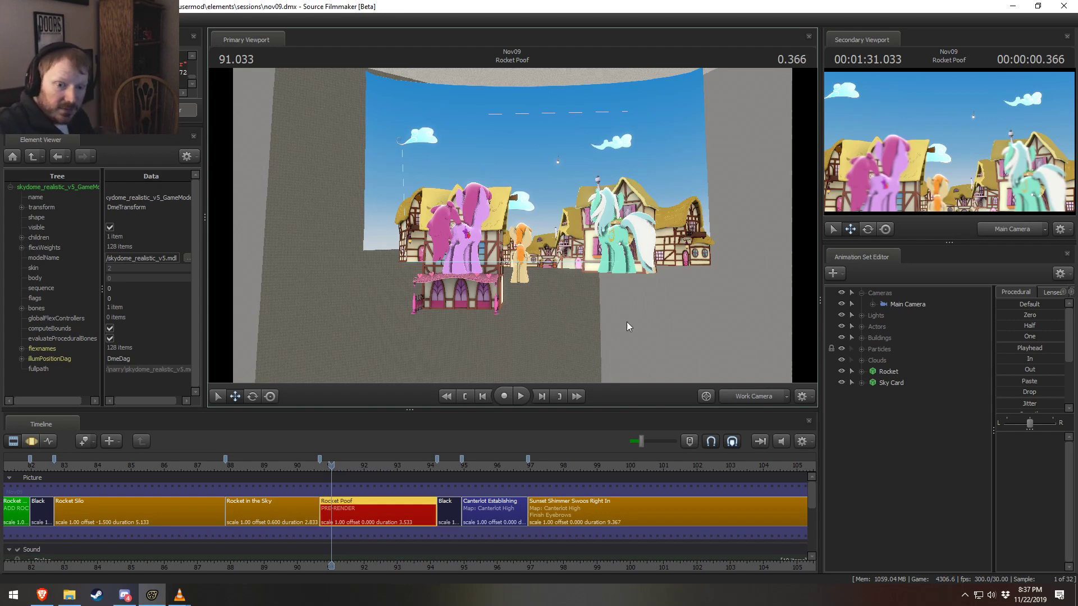
pyautogui.press('s')
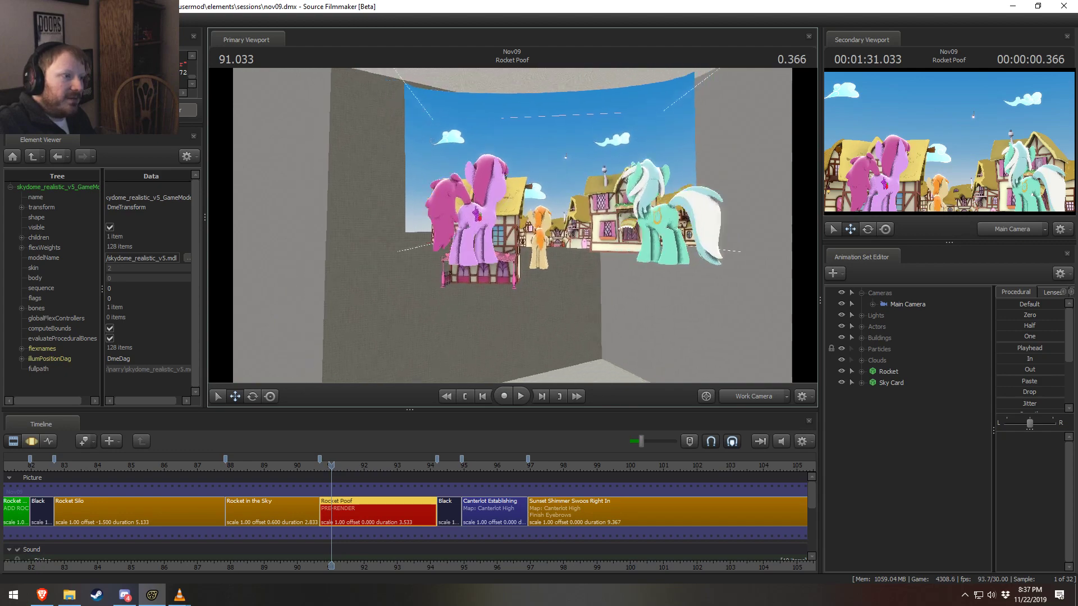
pyautogui.press('w')
pyautogui.press('w')
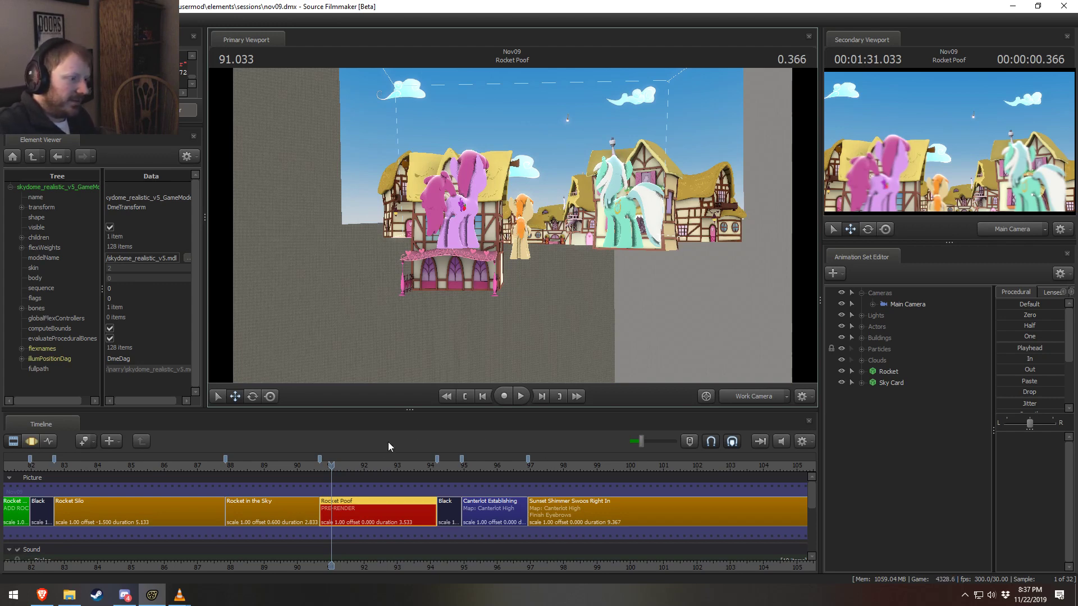
# Replay the Rocket Poof shot through the work camera to review how the ponies move on the set
pyautogui.press('Left')
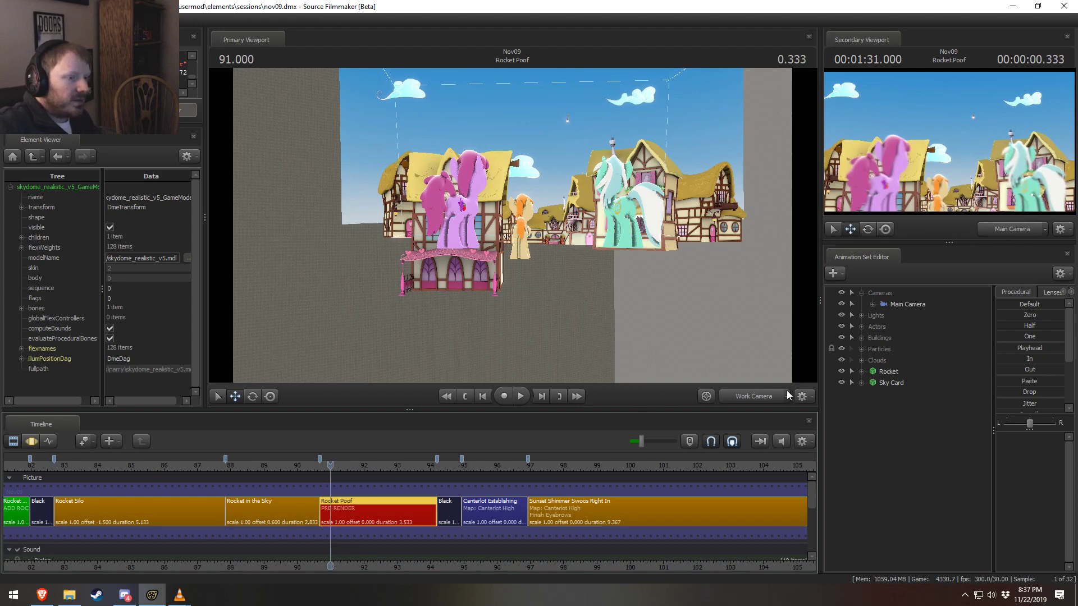
pyautogui.press('space')
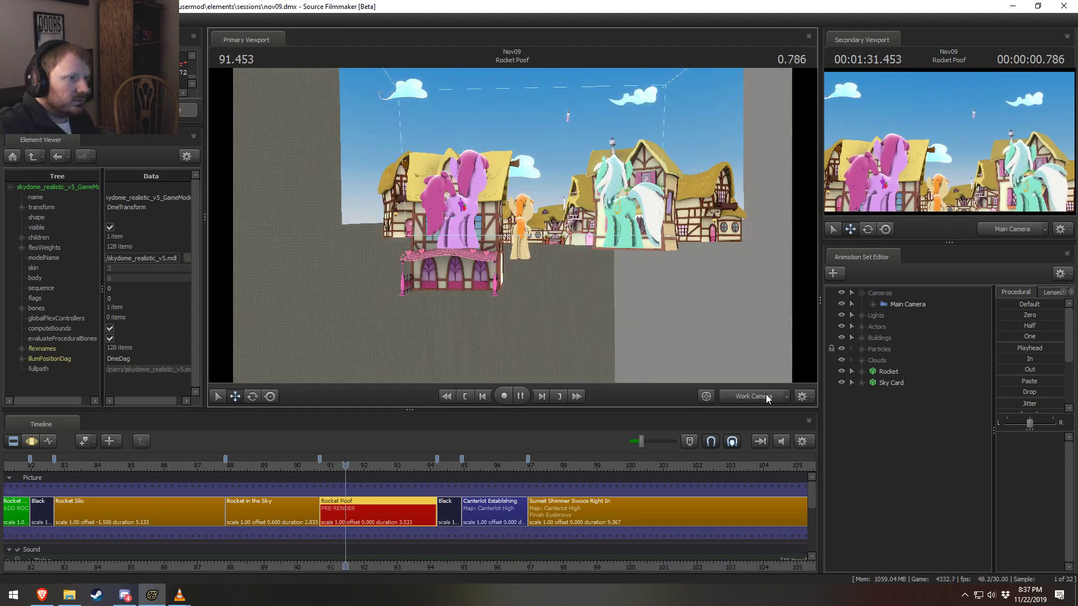
pyautogui.press('space')
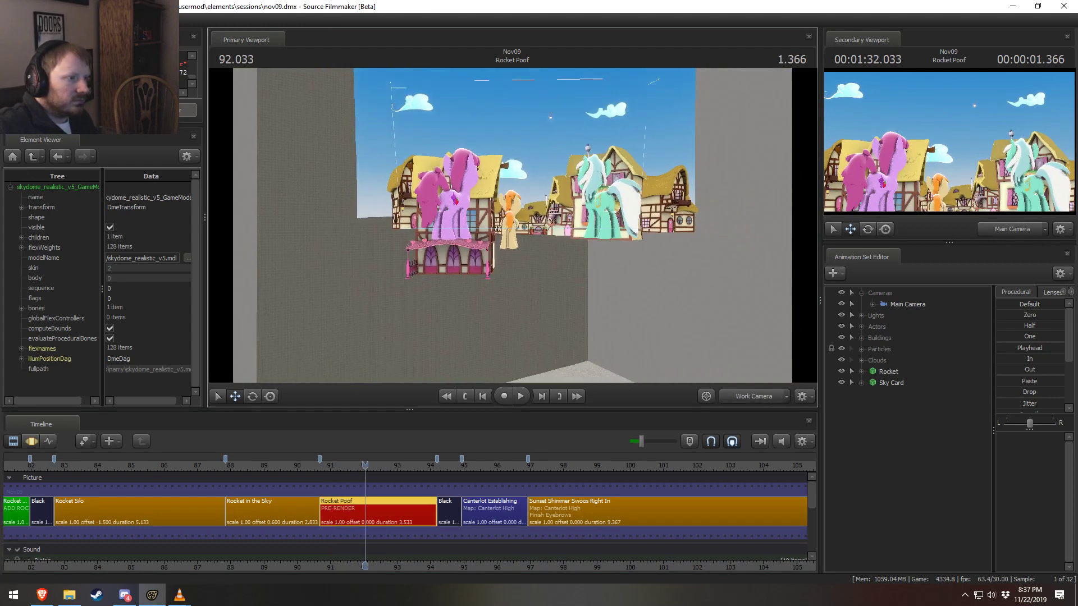
pyautogui.press('space')
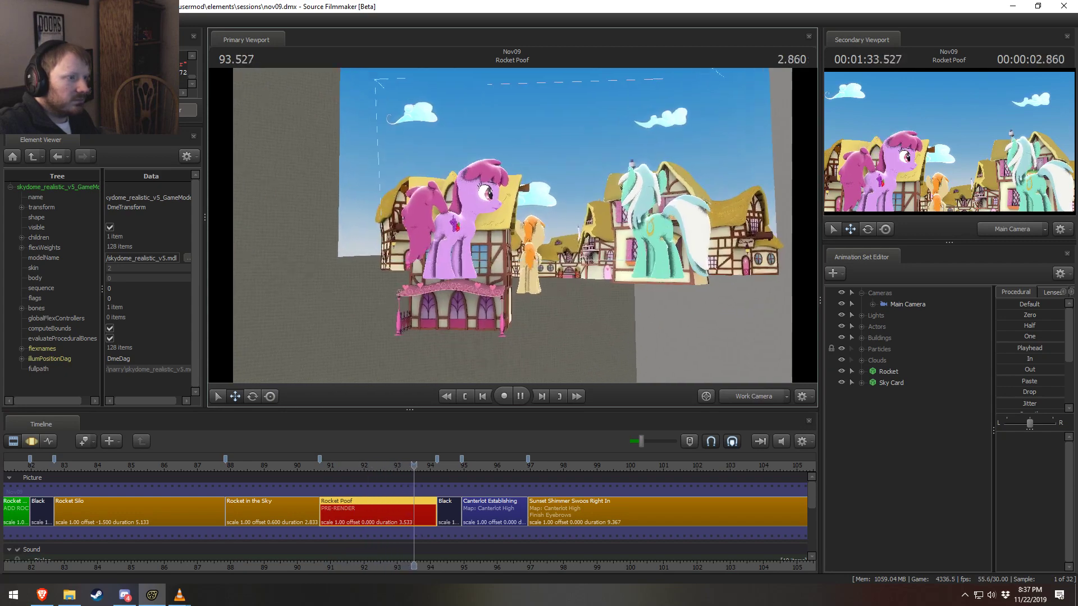
pyautogui.press('space')
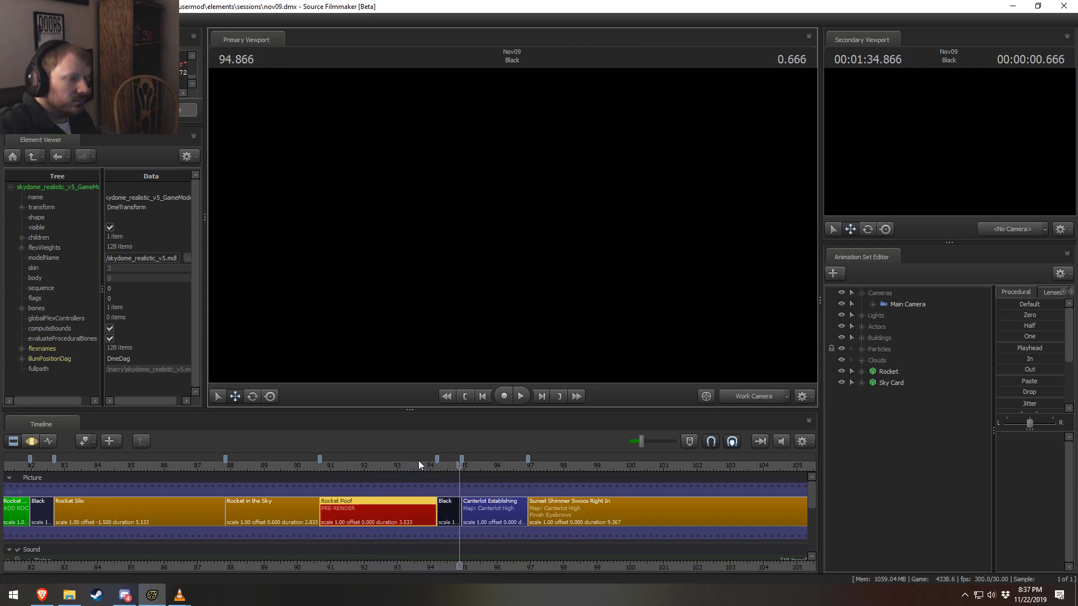
pyautogui.click(381, 463)
pyautogui.press('space')
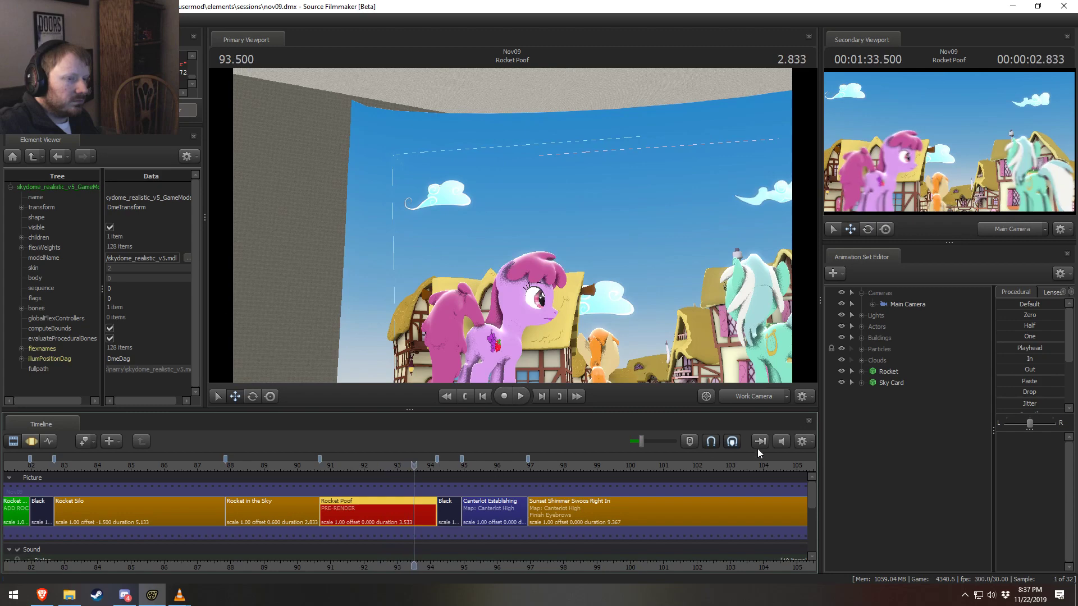
pyautogui.moveTo(663, 303); pyautogui.dragTo(512, 224)
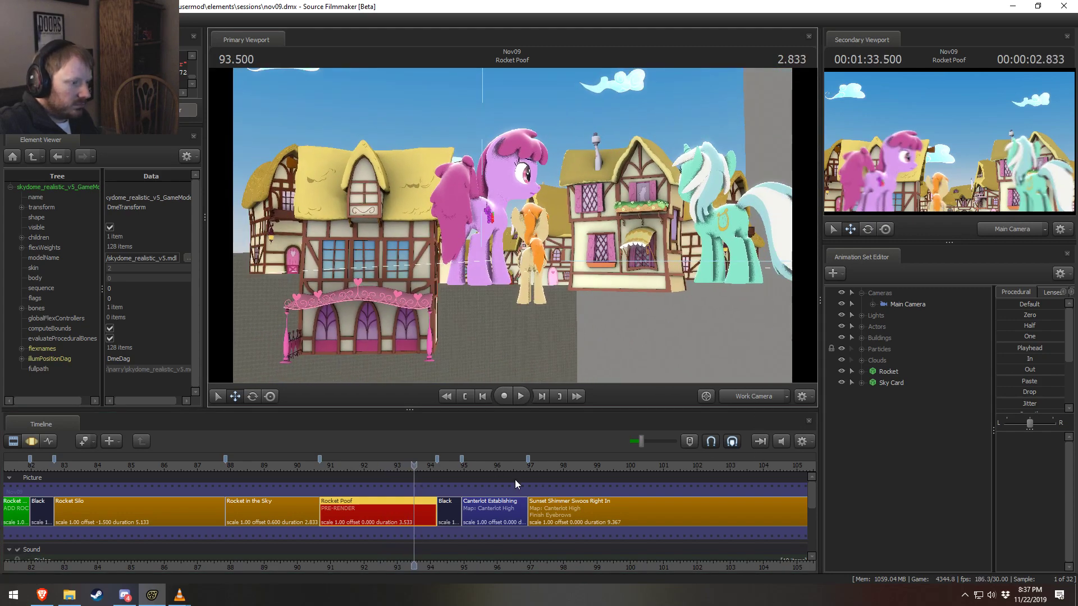
# Examine Berry Punch up close through the work camera at 93.433 s in the Rocket Poof shot
pyautogui.click(541, 504)
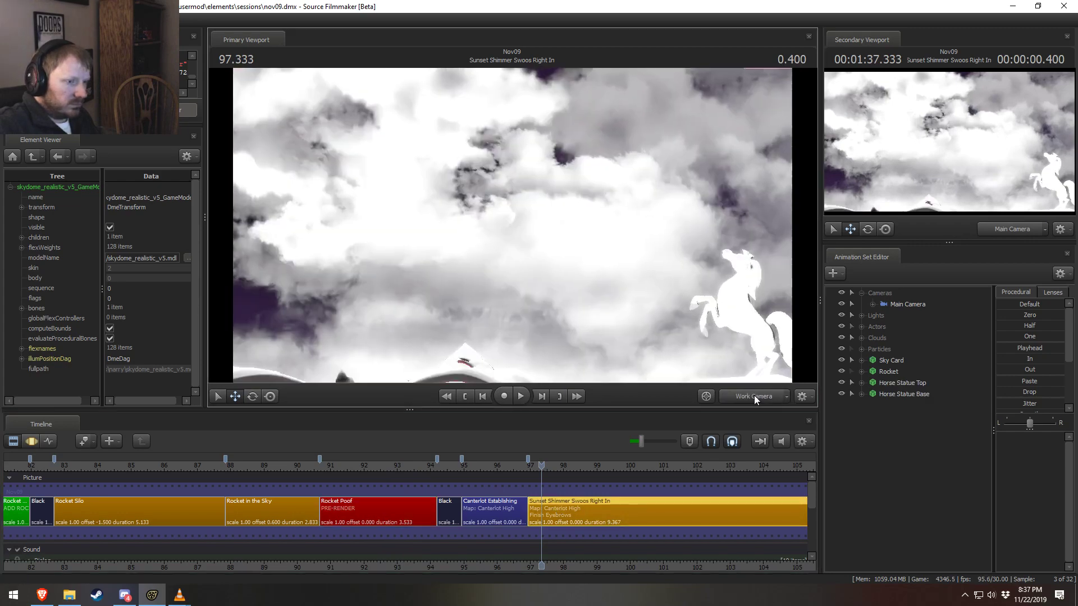
pyautogui.click(412, 463)
pyautogui.moveTo(505, 236); pyautogui.dragTo(501, 497)
pyautogui.press('w')
pyautogui.moveTo(562, 281); pyautogui.dragTo(535, 324)
pyautogui.press('a')
pyautogui.press('w')
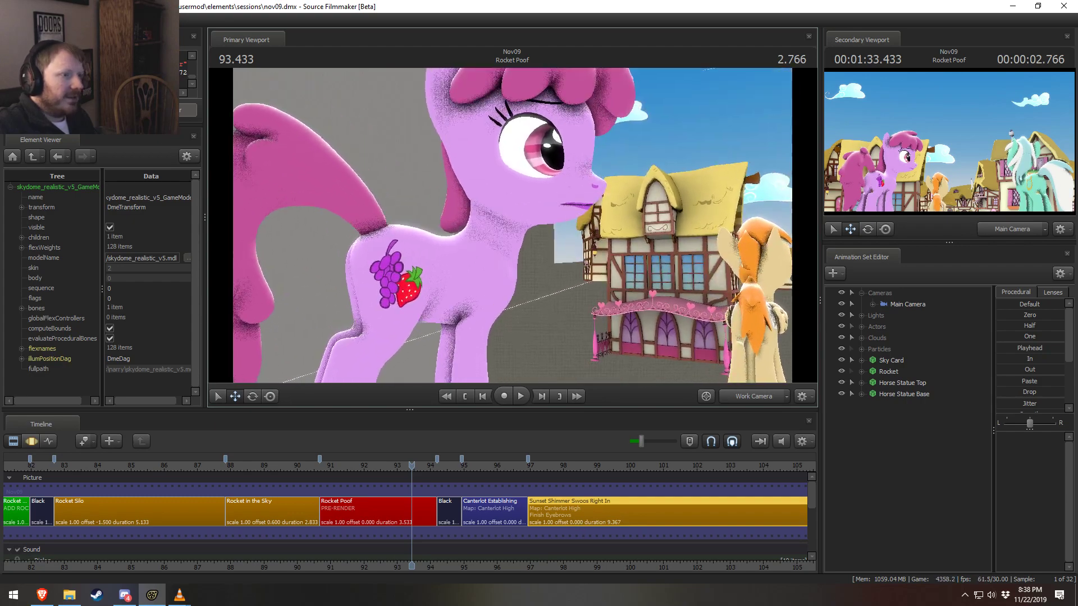
pyautogui.press('w')
pyautogui.press('s')
pyautogui.press('w')
# Open the Rocket Poof shot in the Motion Editor and add a bookmark at 93.3 s
pyautogui.doubleClick(416, 508)
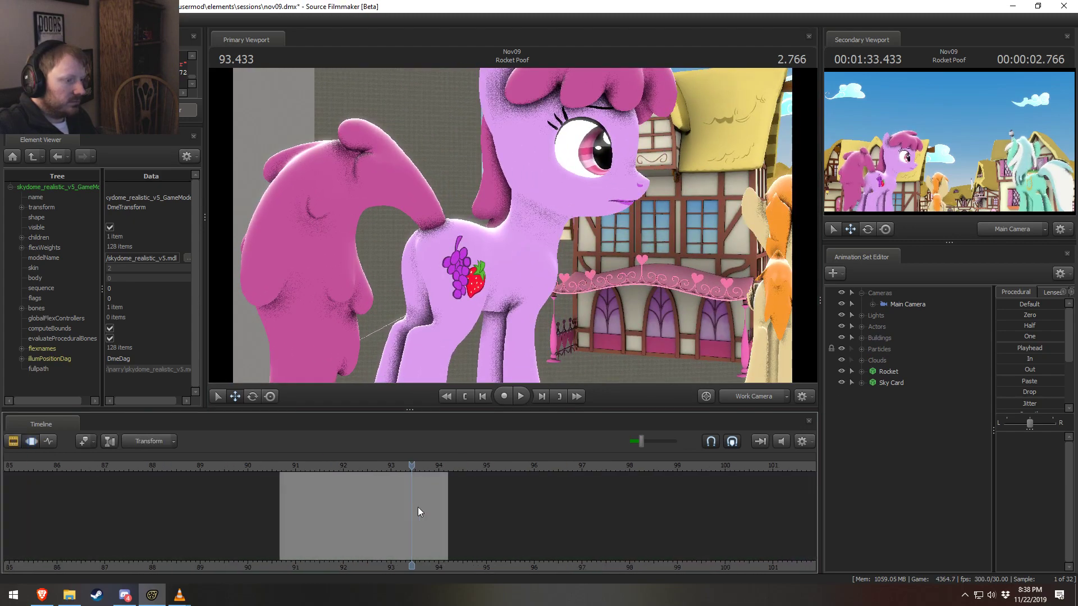
pyautogui.moveTo(419, 510); pyautogui.dragTo(378, 491)
pyautogui.scroll(5, 379, 489)
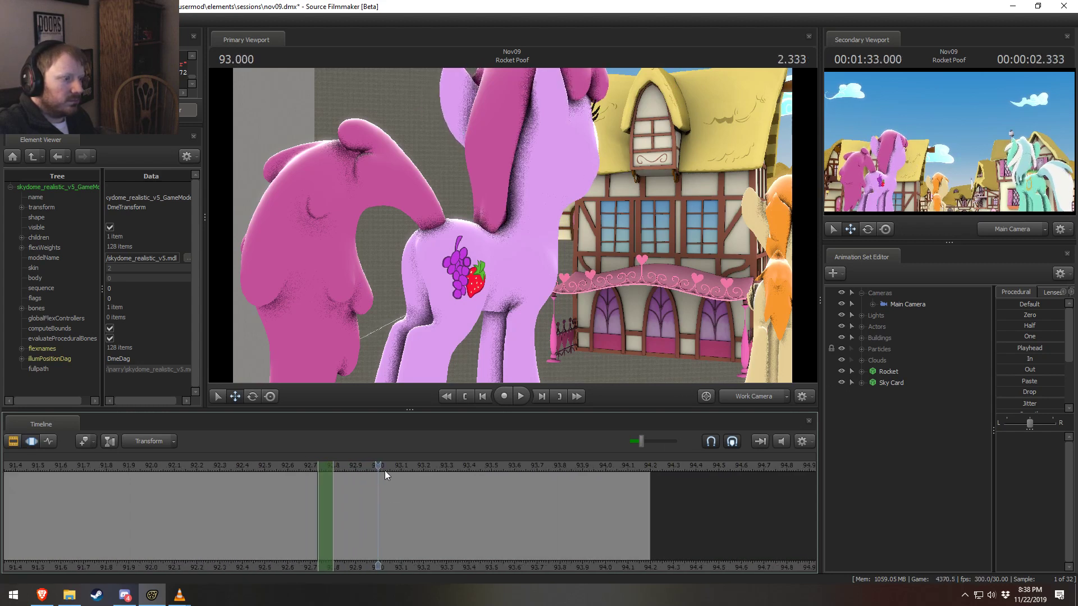
pyautogui.moveTo(406, 480); pyautogui.dragTo(446, 508)
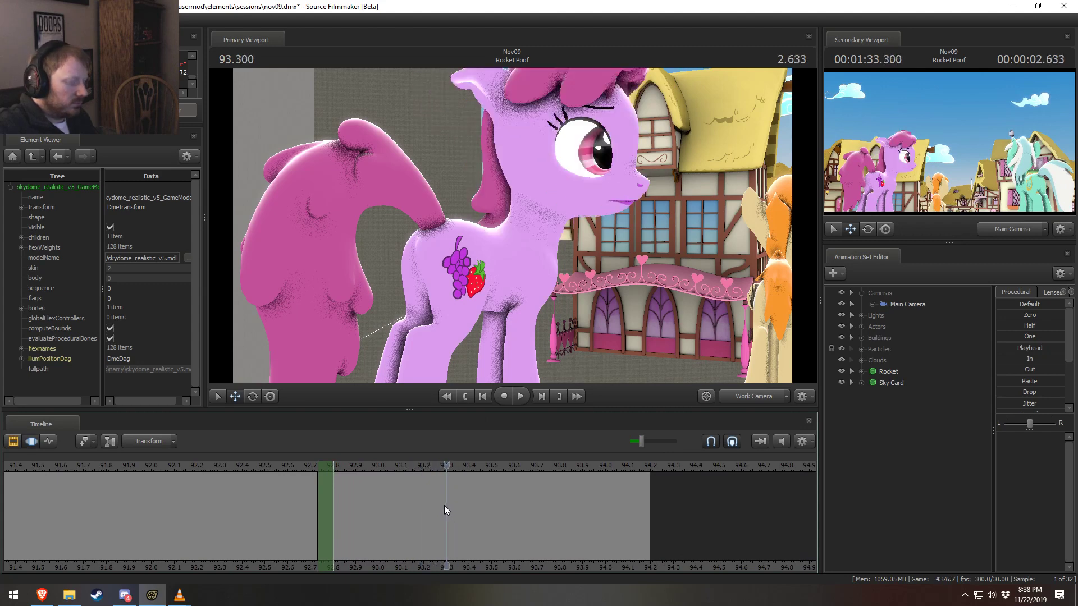
pyautogui.press('m')
pyautogui.press('j')
pyautogui.press('m')
pyautogui.press('k')
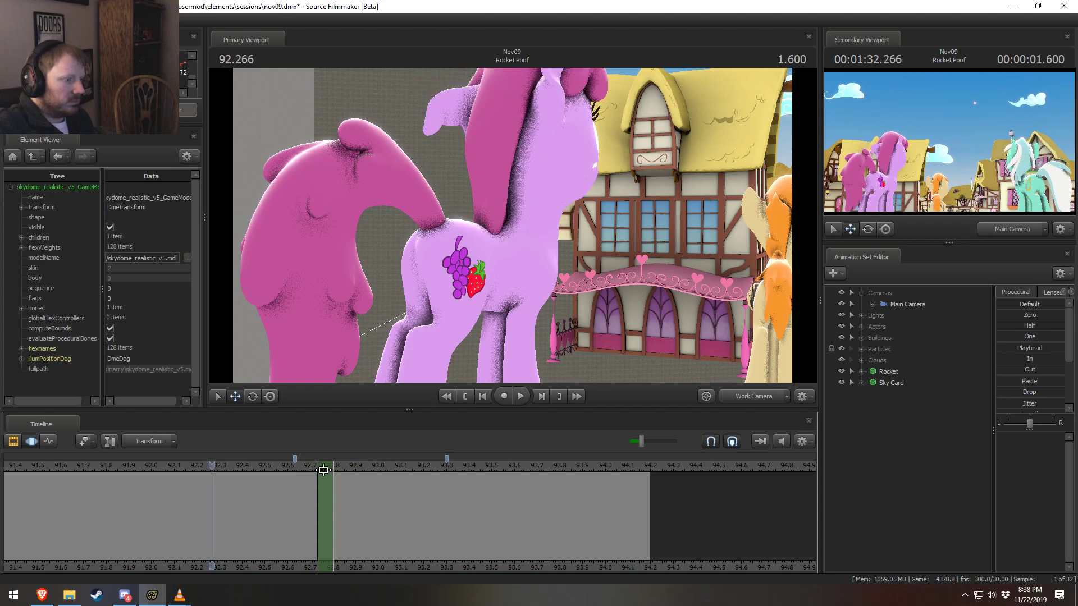
pyautogui.hotkey('ctrl', 'shift', 'z')
pyautogui.hotkey('ctrl', 'shift', 'z')
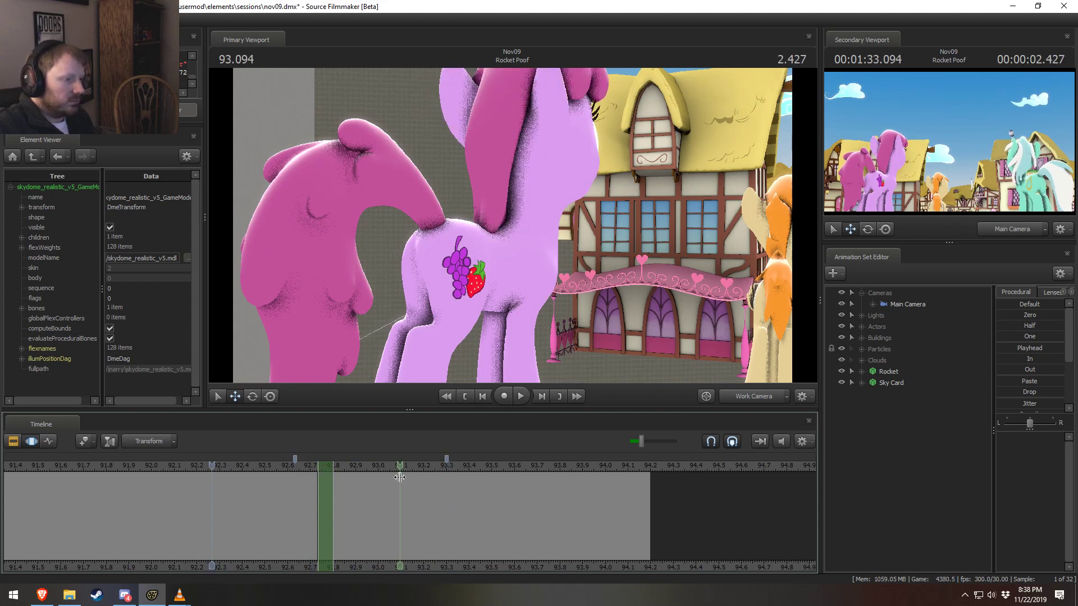
pyautogui.rightClick(297, 459)
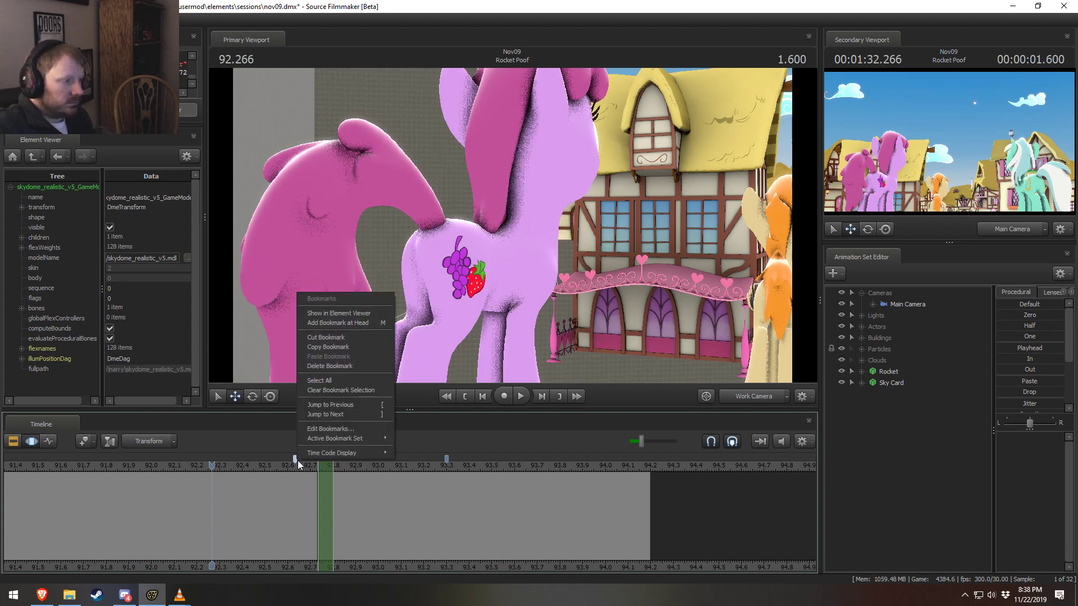
pyautogui.click(331, 364)
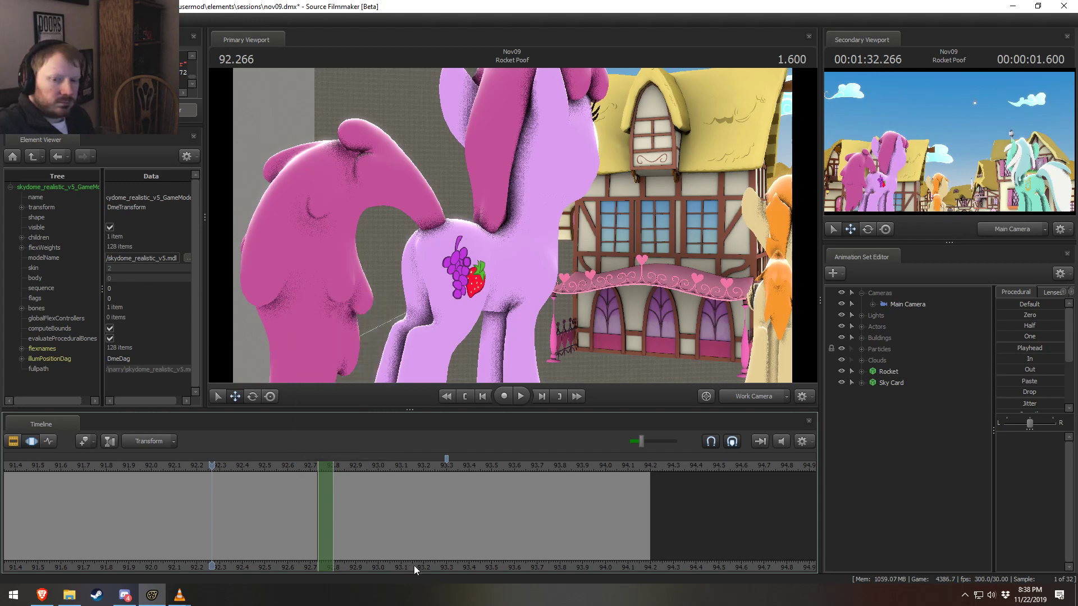
# Set the time selection to run from the 93.3 s bookmark past the shot's end, with the playhead at 93.333 s
pyautogui.click(447, 509)
pyautogui.moveTo(447, 509); pyautogui.dragTo(770, 502)
pyautogui.click(433, 469)
pyautogui.click(455, 475)
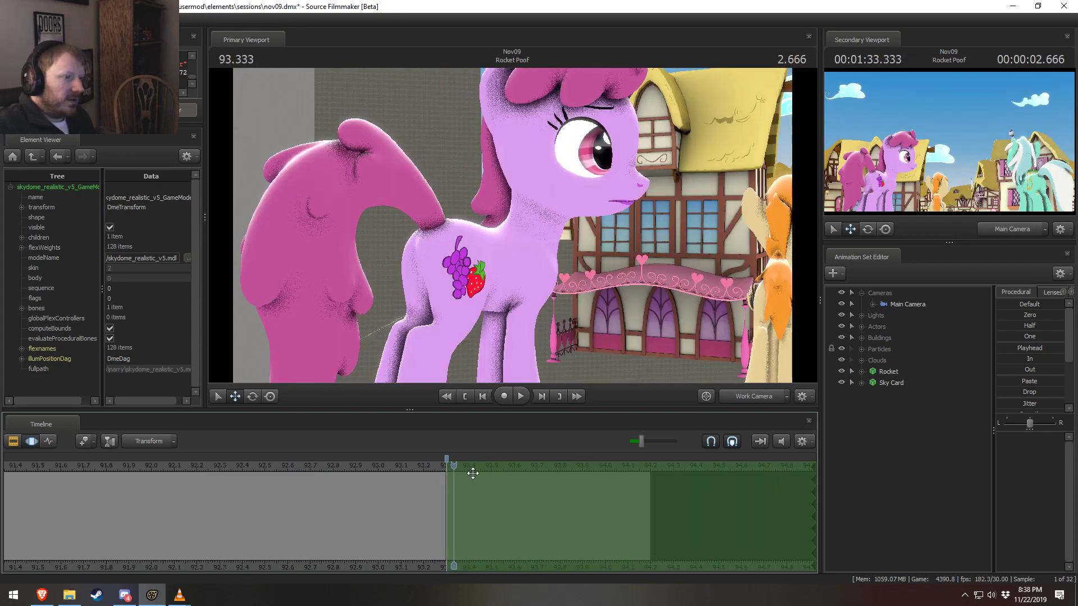
# Select Berry Punch's Pelvis for rotation from above and set the rotation mode to World
pyautogui.keyDown('alt'); pyautogui.moveTo(575, 316); pyautogui.dragTo(652, 359); pyautogui.keyUp('alt')
pyautogui.keyDown('alt'); pyautogui.moveTo(460, 214); pyautogui.dragTo(513, 240); pyautogui.keyUp('alt')
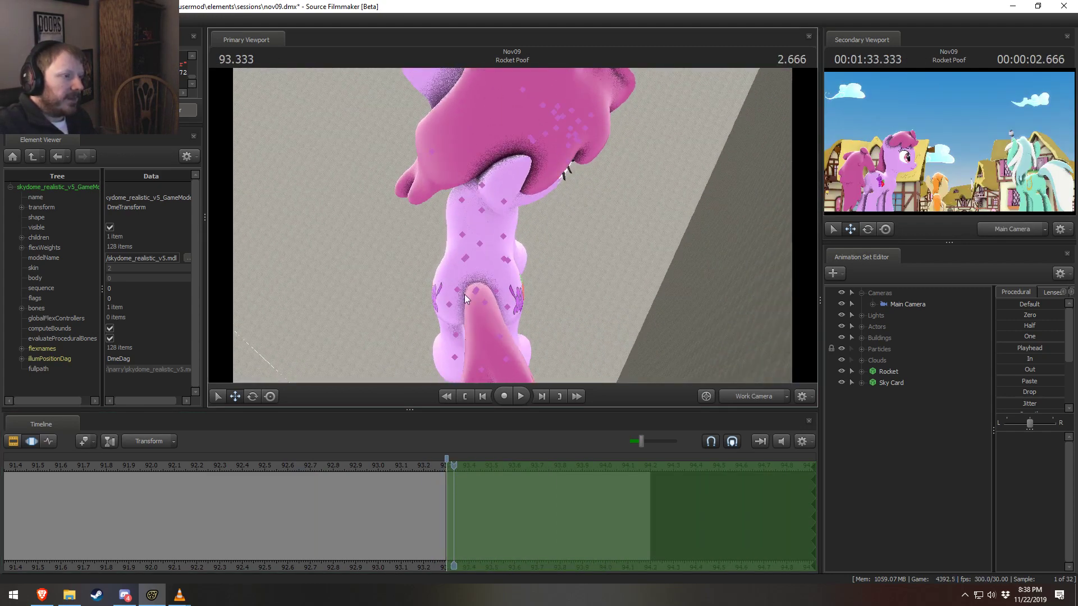
pyautogui.click(478, 288)
pyautogui.press('e')
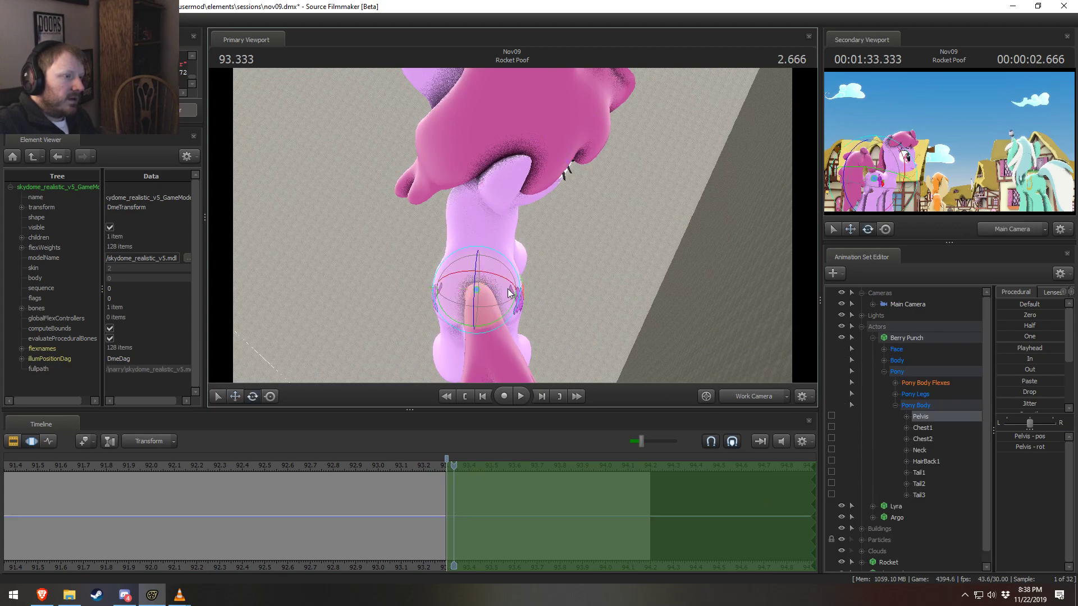
pyautogui.rightClick(499, 319)
pyautogui.click(619, 355)
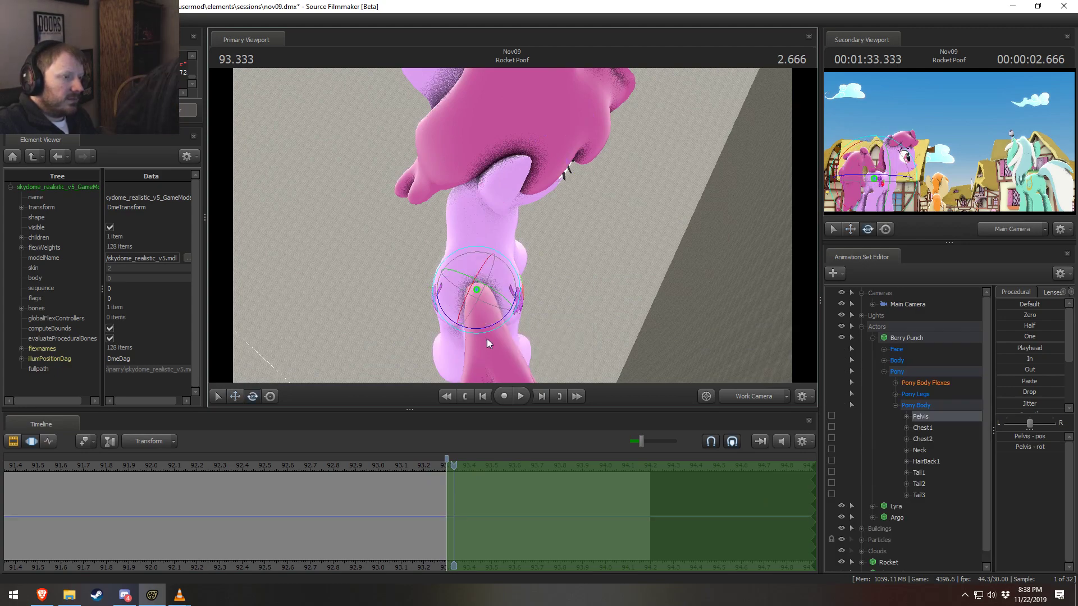
pyautogui.moveTo(487, 338); pyautogui.dragTo(490, 328)
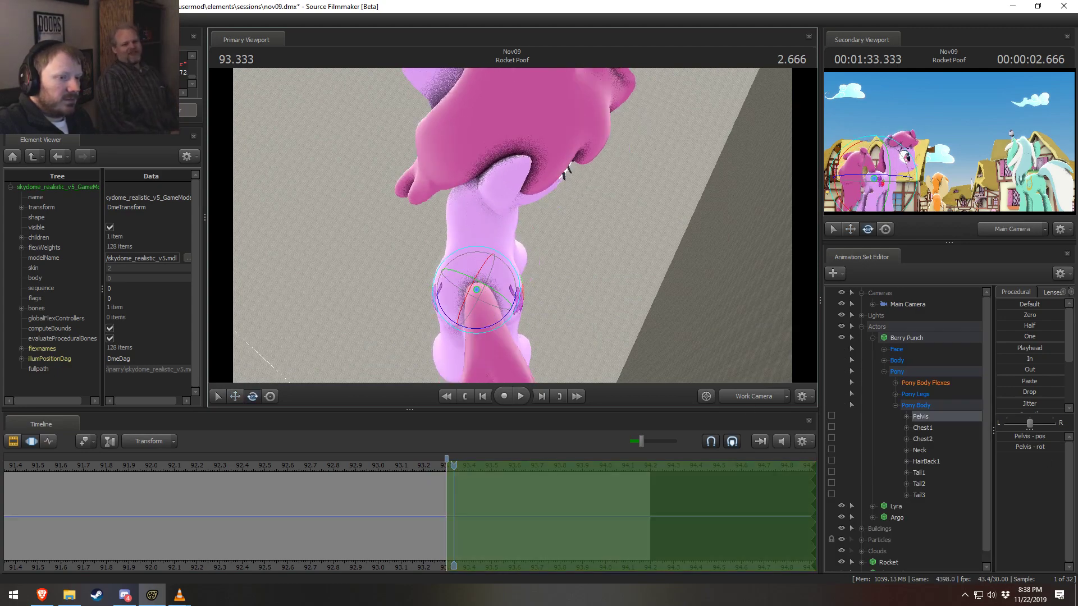
# Lock Berry Punch's RightFoot, LeftFoot, LeftBall and RightBall controls so her four hooves stay planted
pyautogui.click(895, 394)
pyautogui.click(906, 439)
pyautogui.click(905, 428)
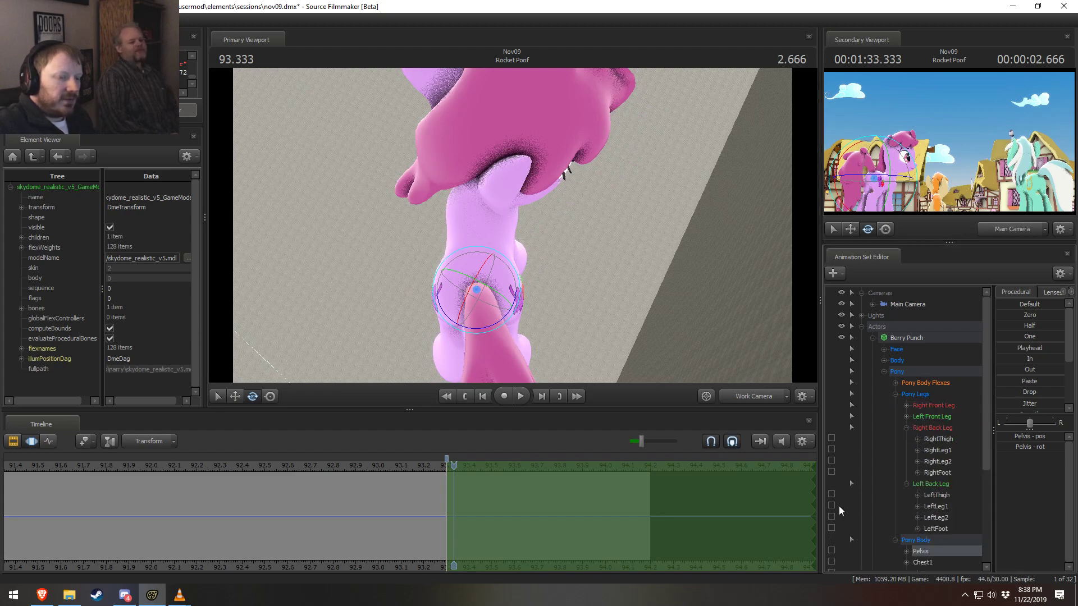
pyautogui.click(832, 528)
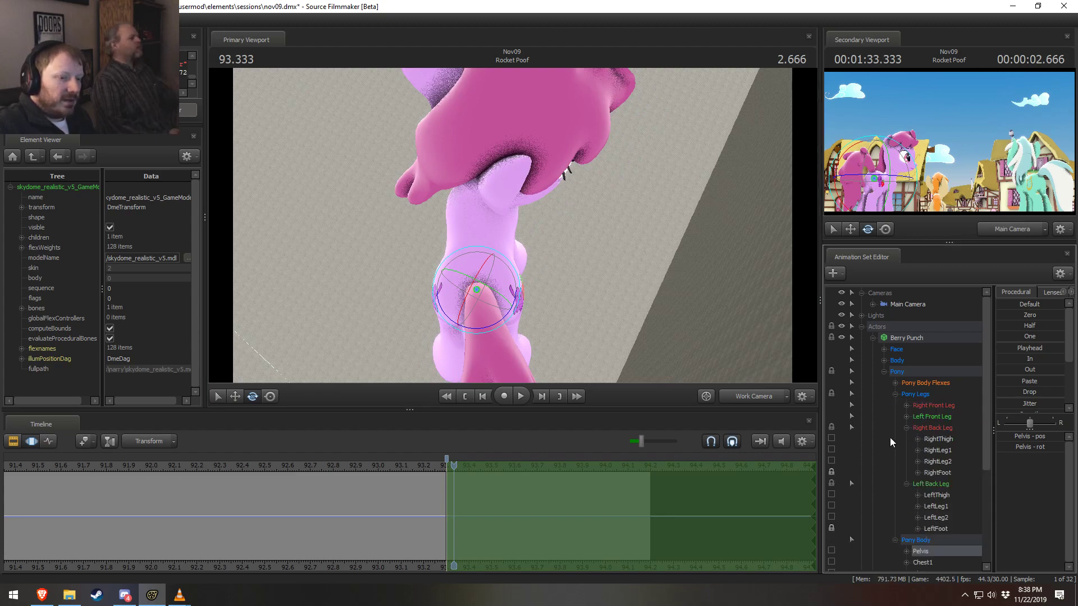
pyautogui.click(906, 416)
pyautogui.click(906, 406)
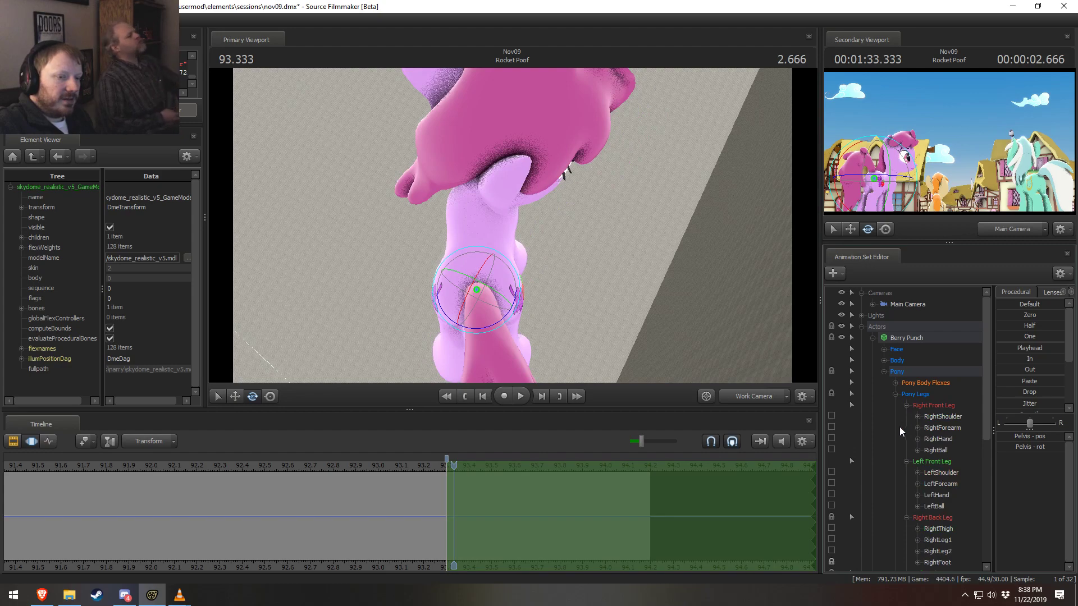
pyautogui.click(831, 506)
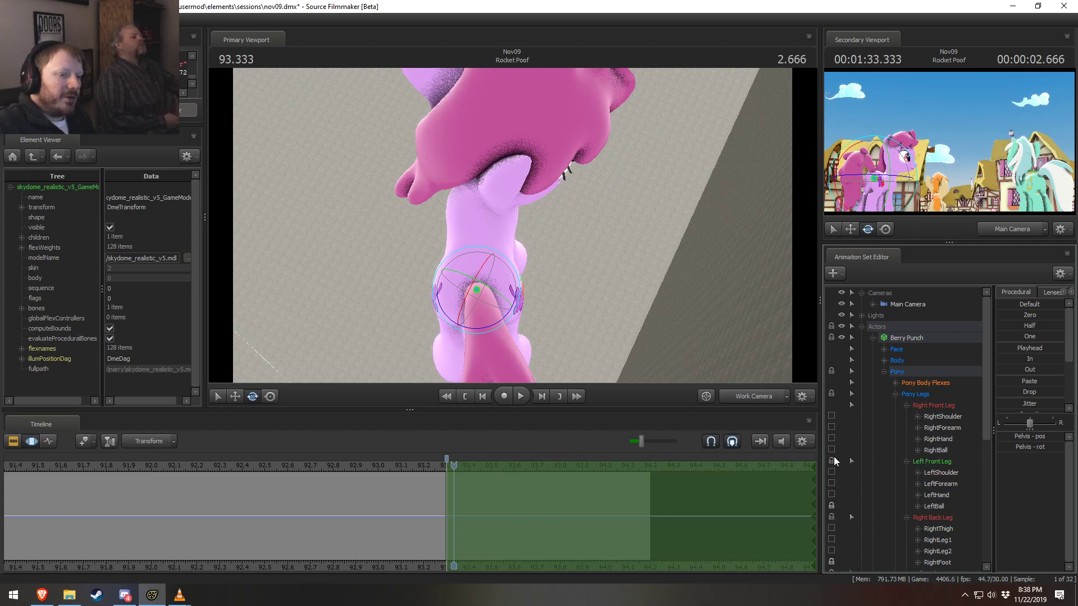
pyautogui.click(832, 451)
# Try to turn Berry Punch's pelvis about the world vertical axis, and undo that rotation
pyautogui.moveTo(583, 247); pyautogui.dragTo(478, 279)
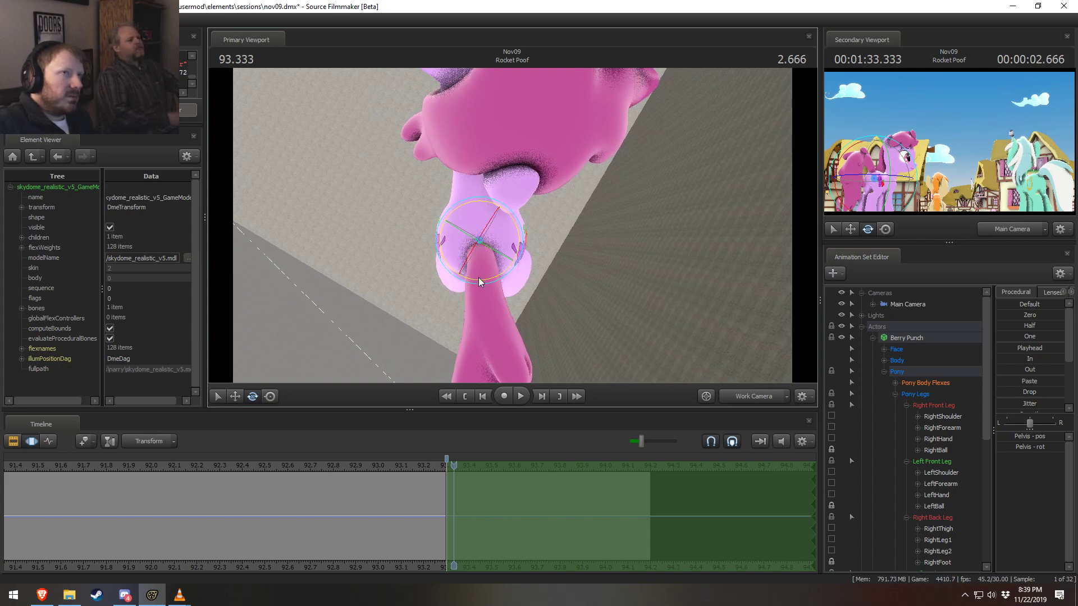
pyautogui.click(478, 277)
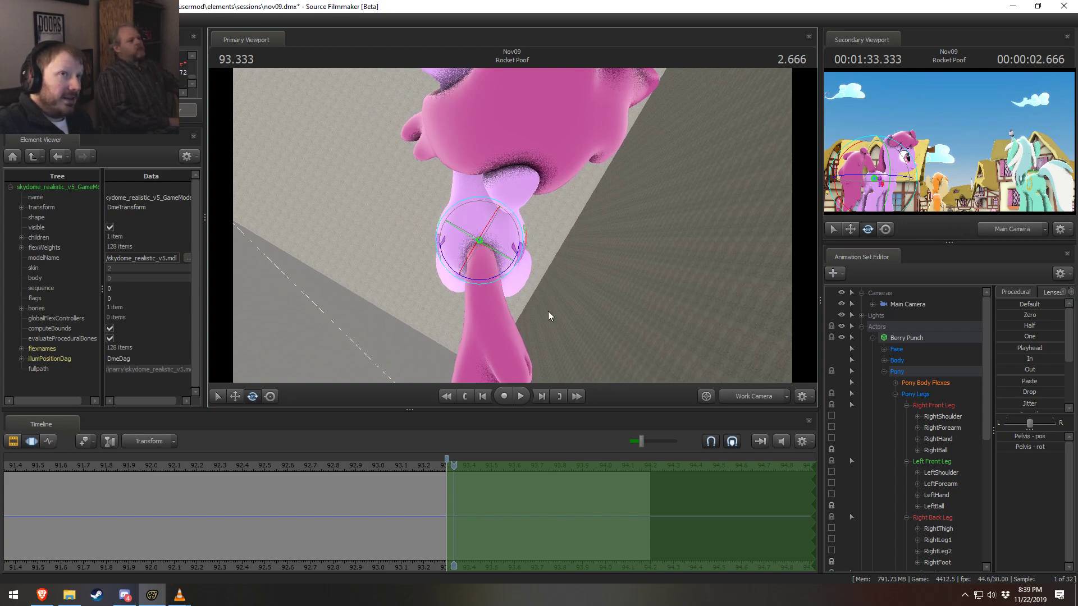
pyautogui.keyDown('alt'); pyautogui.moveTo(665, 263); pyautogui.dragTo(599, 227); pyautogui.keyUp('alt')
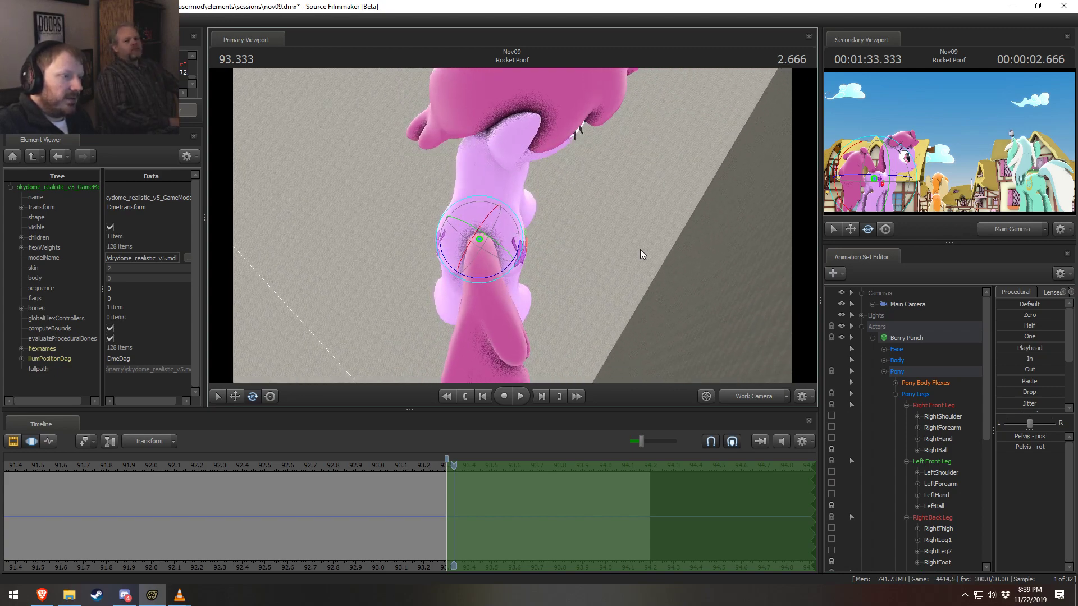
pyautogui.moveTo(485, 279); pyautogui.dragTo(479, 278)
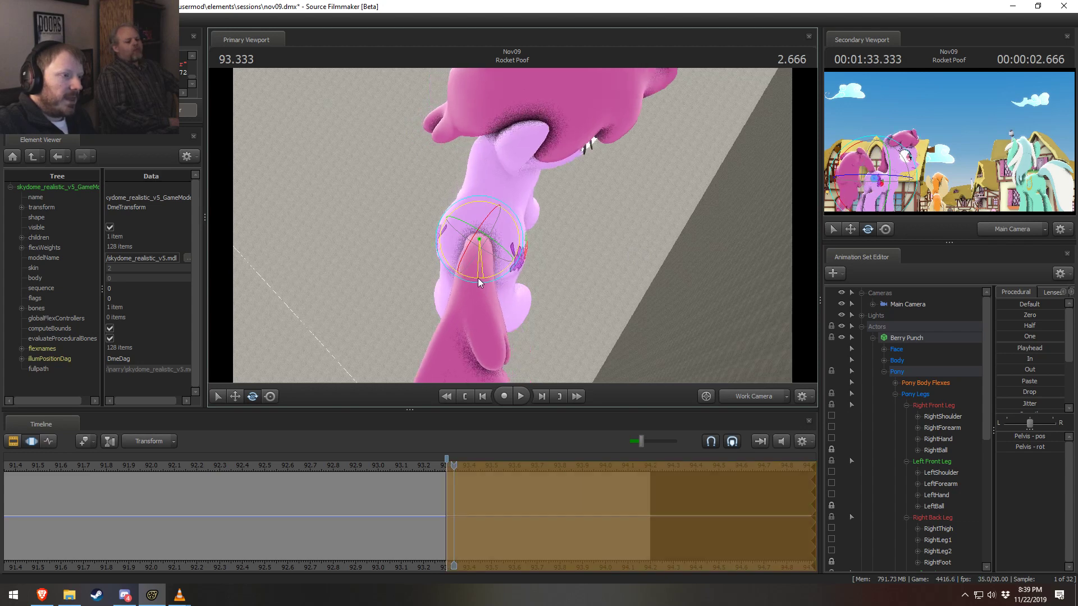
pyautogui.press('w')
pyautogui.hotkey('ctrl', 'z')
# Rotate Berry Punch's pelvis across the selected time range with her hooves locked in place
pyautogui.keyDown('alt'); pyautogui.moveTo(583, 233); pyautogui.dragTo(555, 248); pyautogui.keyUp('alt')
pyautogui.press('e')
pyautogui.moveTo(497, 276); pyautogui.dragTo(477, 183)
pyautogui.press('w')
pyautogui.moveTo(540, 242); pyautogui.dragTo(512, 227)
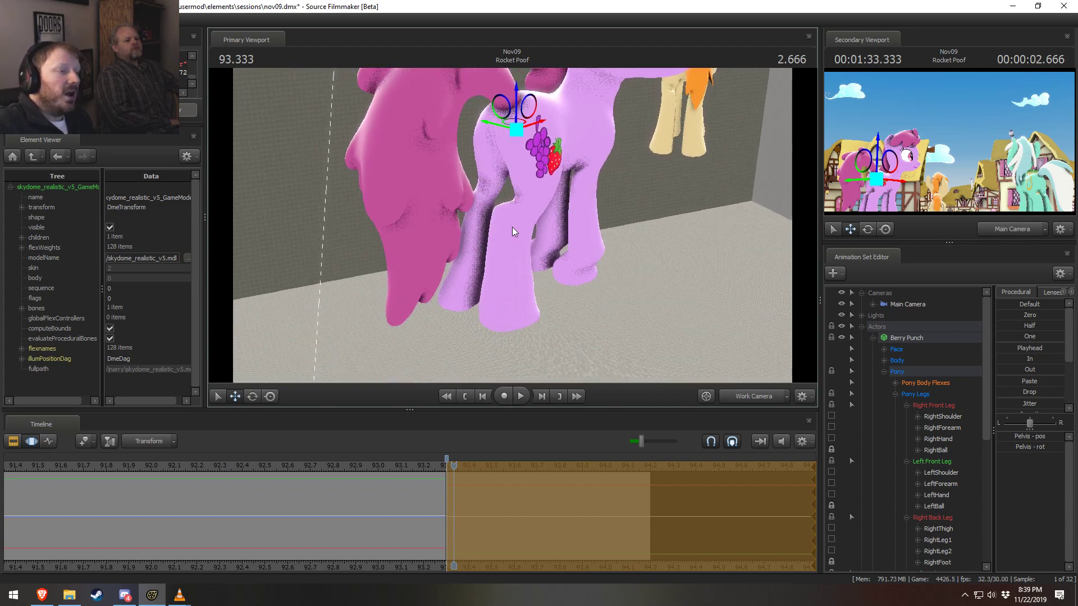
# Rotate Berry Punch's RightThigh to line up her right back leg with the turned pelvis
pyautogui.keyDown('ctrl'); pyautogui.click(534, 140); pyautogui.keyUp('ctrl')
pyautogui.keyDown('alt'); pyautogui.moveTo(534, 141); pyautogui.dragTo(478, 163); pyautogui.keyUp('alt')
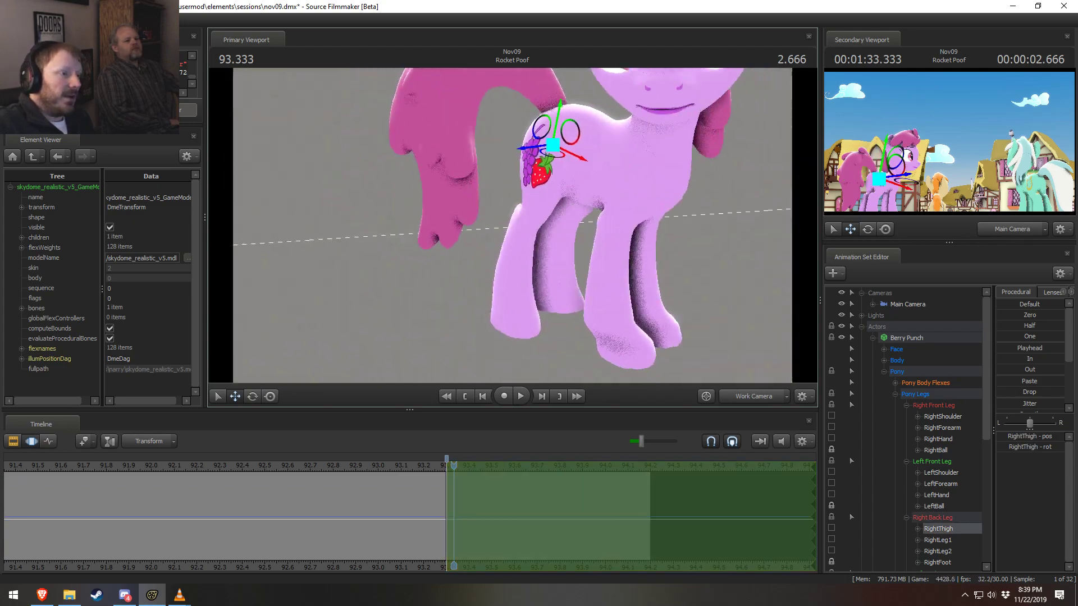
pyautogui.keyDown('alt'); pyautogui.moveTo(512, 225); pyautogui.dragTo(509, 201); pyautogui.keyUp('alt')
pyautogui.press('e')
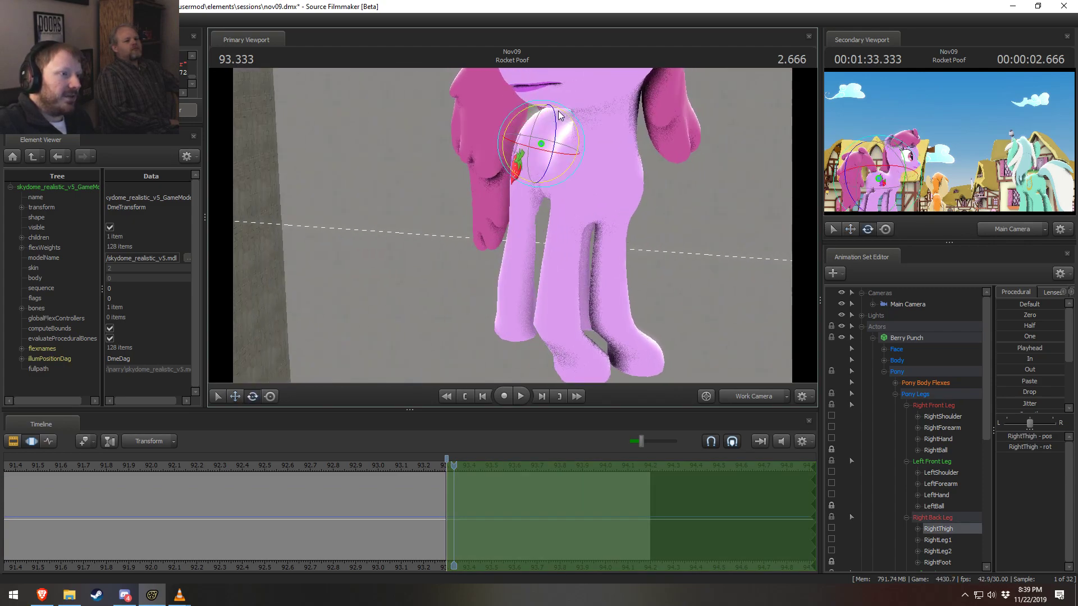
pyautogui.moveTo(541, 108); pyautogui.dragTo(534, 55)
pyautogui.keyDown('alt'); pyautogui.moveTo(512, 225); pyautogui.dragTo(432, 225); pyautogui.keyUp('alt')
# Rotate Berry Punch's LeftThigh to line up her left back leg with the turned pelvis
pyautogui.click(459, 148)
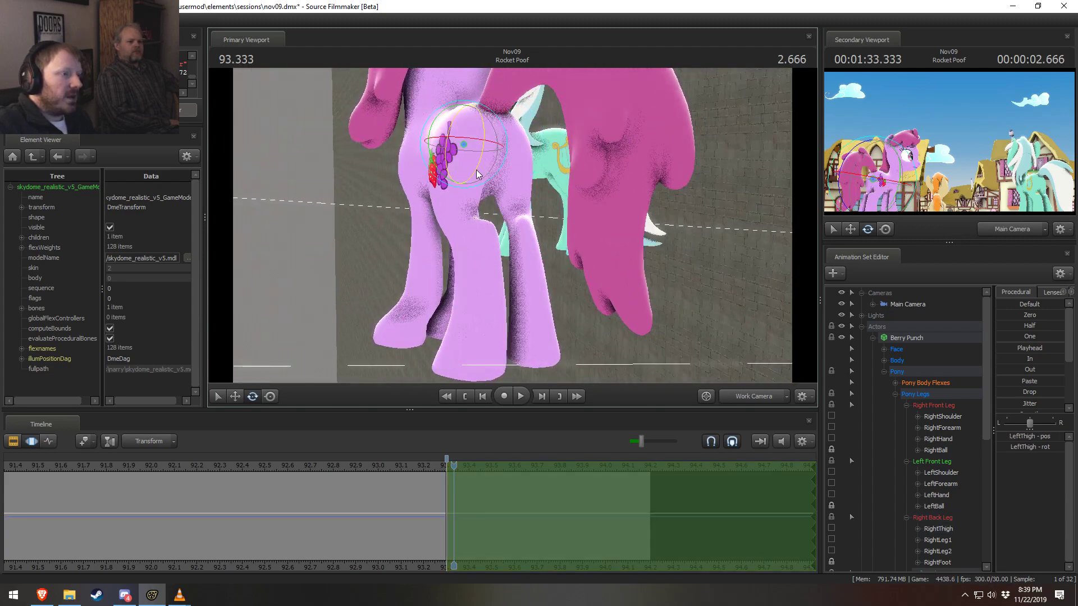
pyautogui.keyDown('alt'); pyautogui.moveTo(459, 149); pyautogui.dragTo(494, 141); pyautogui.keyUp('alt')
pyautogui.moveTo(512, 226)
pyautogui.keyDown('alt'); pyautogui.mouseDown()
pyautogui.moveTo(488, 253)
pyautogui.moveTo(502, 236)
pyautogui.mouseUp(); pyautogui.keyUp('alt')
pyautogui.moveTo(626, 83)
pyautogui.mouseDown()
pyautogui.moveTo(636, 106)
pyautogui.moveTo(629, 92)
pyautogui.mouseUp()
pyautogui.click(635, 89)
pyautogui.click(595, 111)
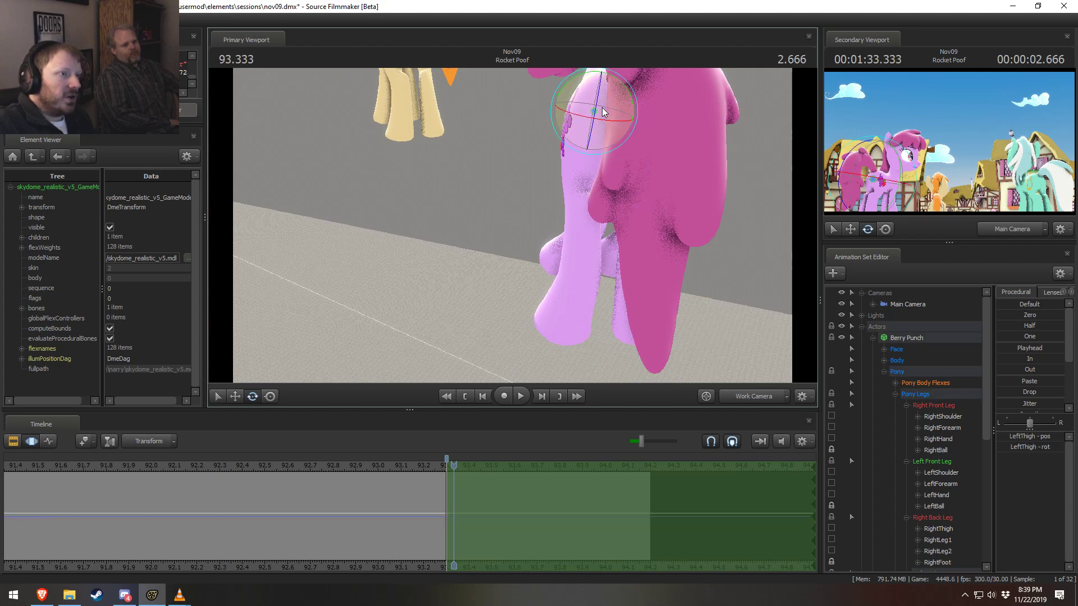
pyautogui.moveTo(620, 90); pyautogui.dragTo(623, 87)
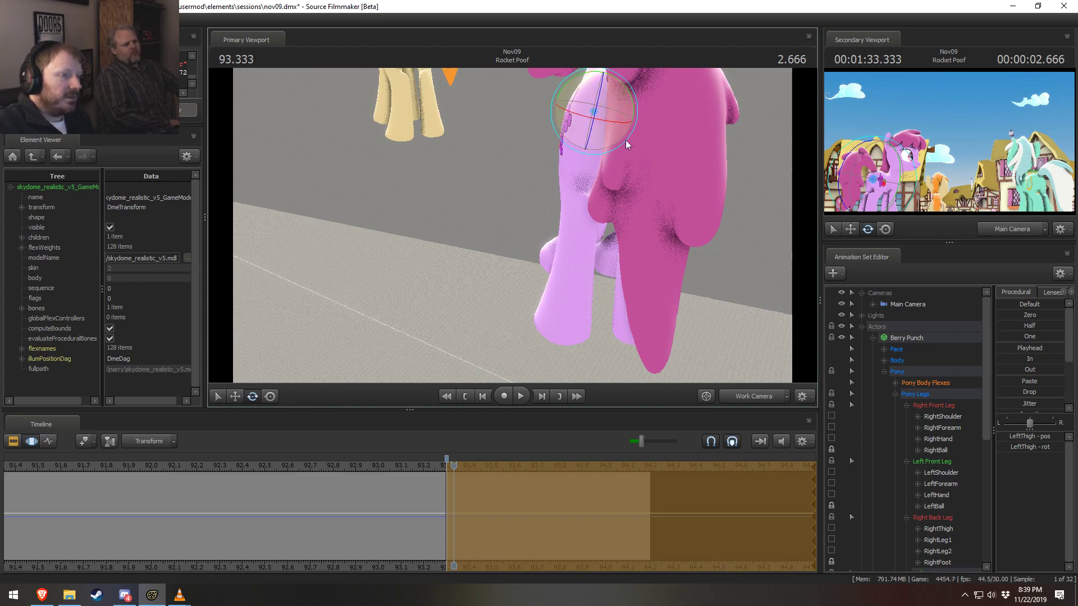
pyautogui.moveTo(534, 253); pyautogui.dragTo(520, 187)
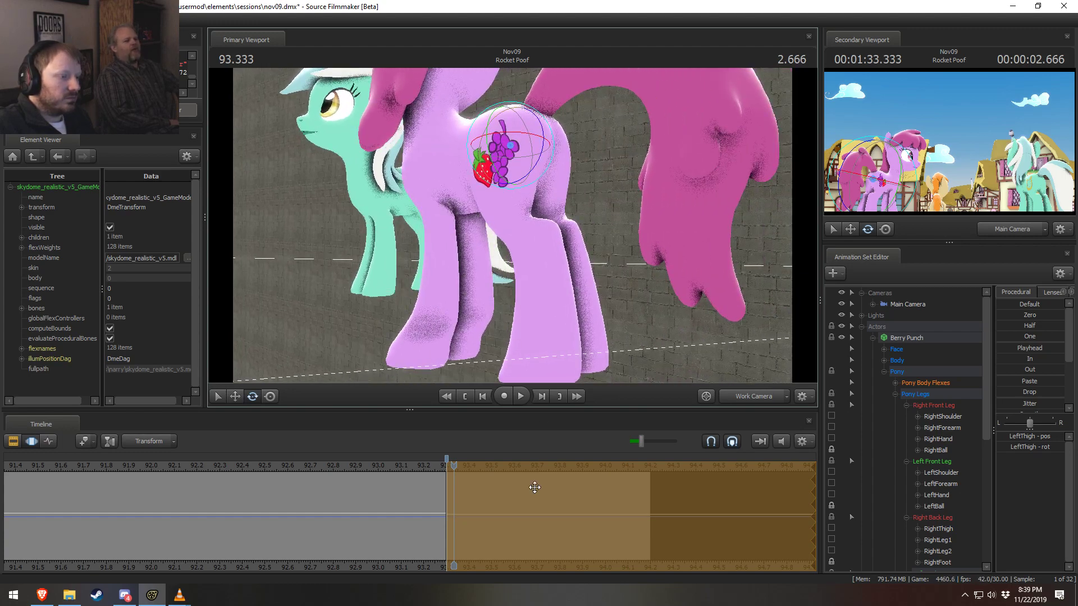
# Rotate Berry Punch's LeftShoulder and RightShoulder together with the rotation mode set to Local
pyautogui.click(536, 232)
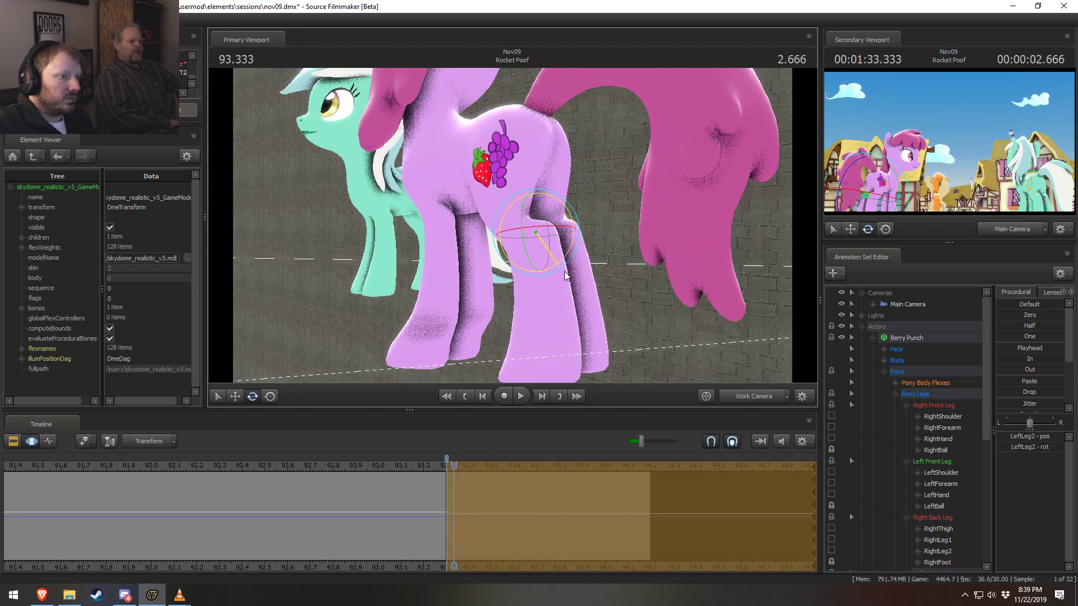
pyautogui.press('a')
pyautogui.moveTo(566, 275); pyautogui.dragTo(663, 276)
pyautogui.keyDown('ctrl'); pyautogui.click(548, 166); pyautogui.keyUp('ctrl')
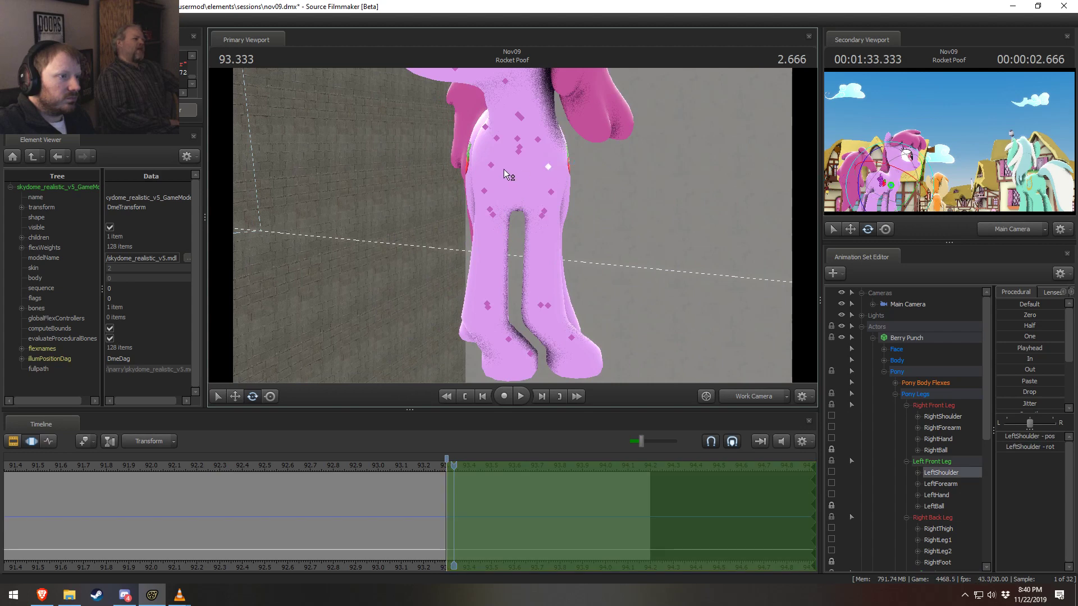
pyautogui.keyDown('ctrl'); pyautogui.keyDown('shift'); pyautogui.click(491, 165); pyautogui.keyUp('shift'); pyautogui.keyUp('ctrl')
pyautogui.rightClick(500, 180)
pyautogui.moveTo(549, 205)
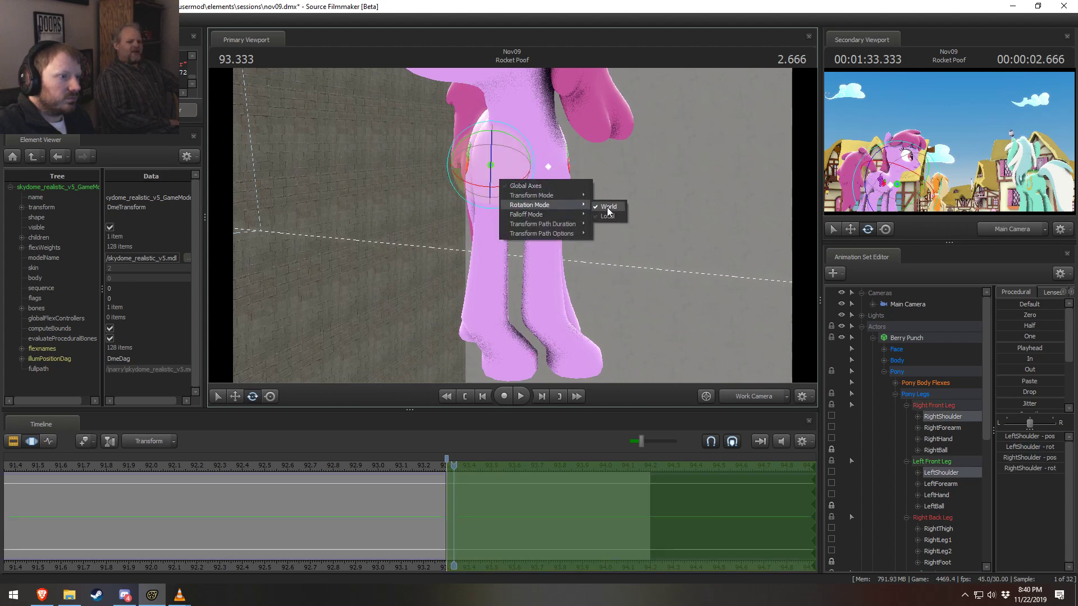
pyautogui.click(606, 215)
pyautogui.moveTo(515, 139); pyautogui.dragTo(513, 130)
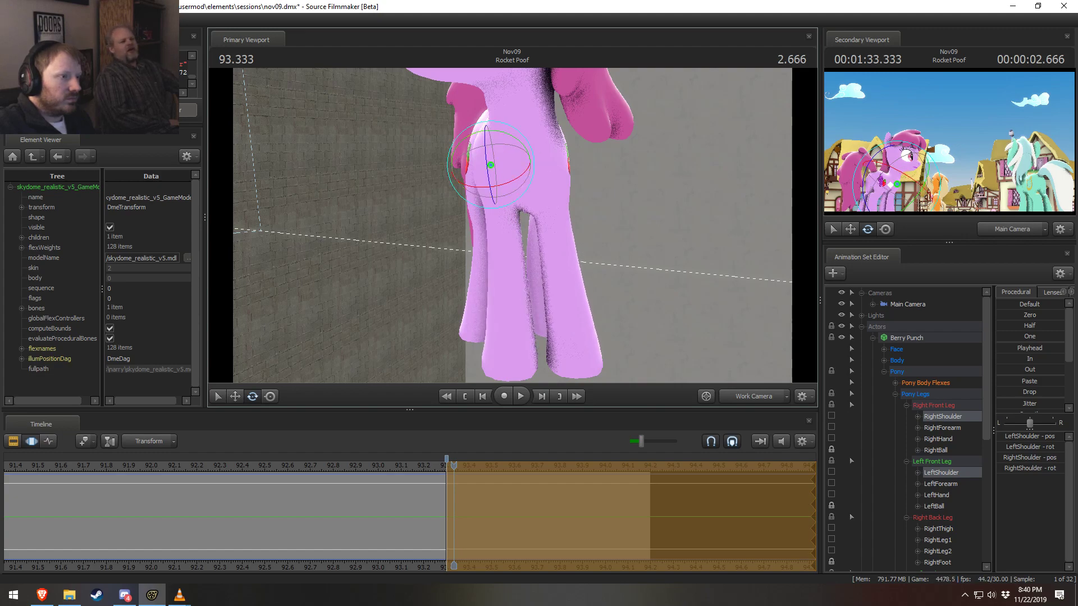
# Rotate Berry Punch's RightForearm and select her LeftForearm to refine the bend of the front legs
pyautogui.keyDown('alt'); pyautogui.moveTo(513, 225); pyautogui.dragTo(651, 221); pyautogui.keyUp('alt')
pyautogui.moveTo(730, 309); pyautogui.dragTo(517, 221)
pyautogui.click(482, 131)
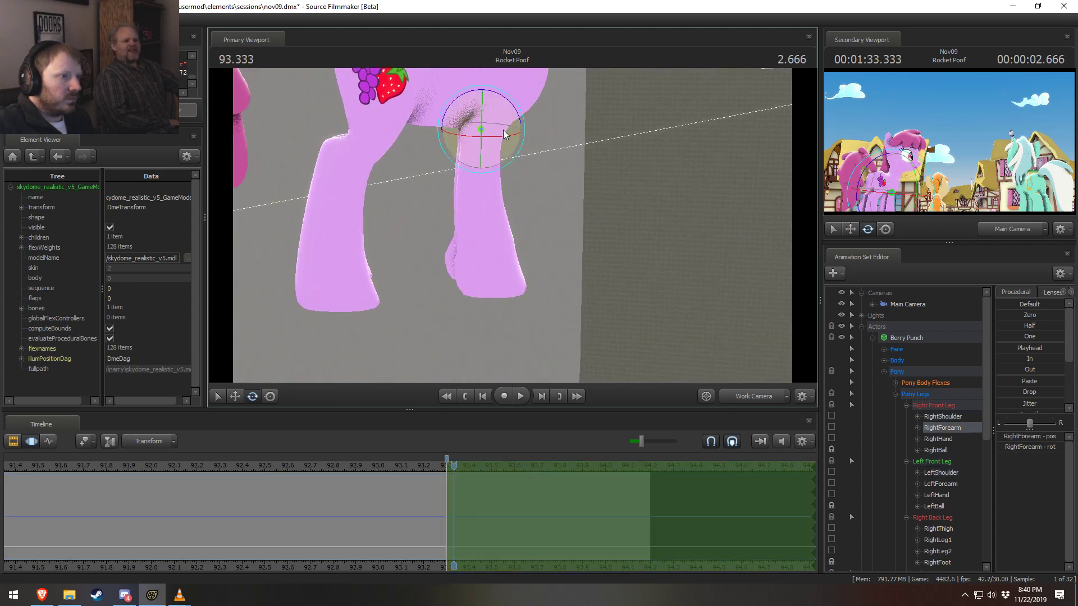
pyautogui.moveTo(515, 105); pyautogui.dragTo(515, 104)
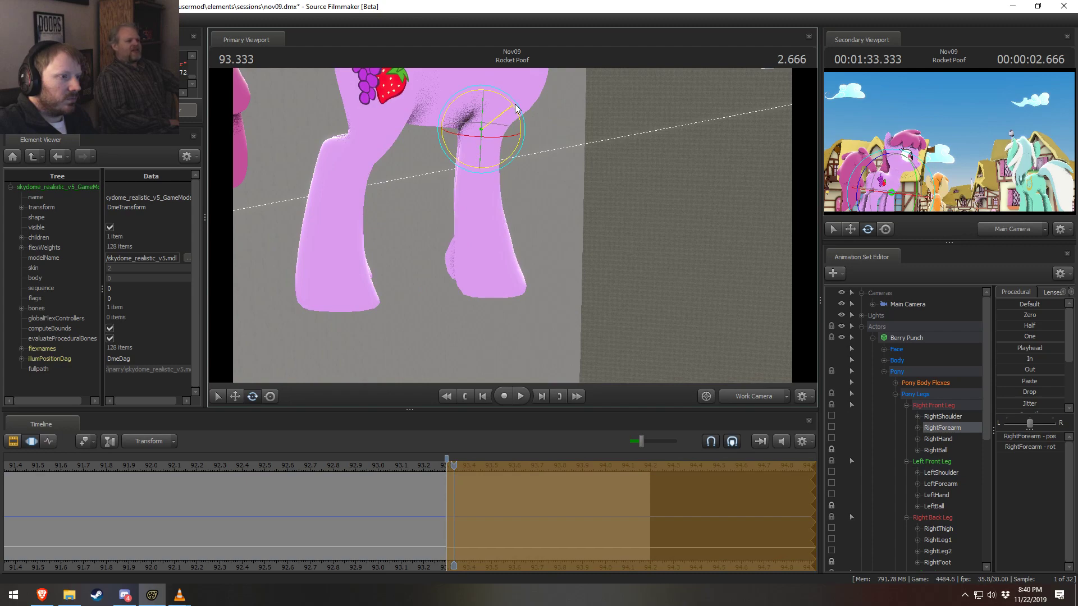
pyautogui.keyDown('alt'); pyautogui.moveTo(541, 139); pyautogui.dragTo(523, 153); pyautogui.keyUp('alt')
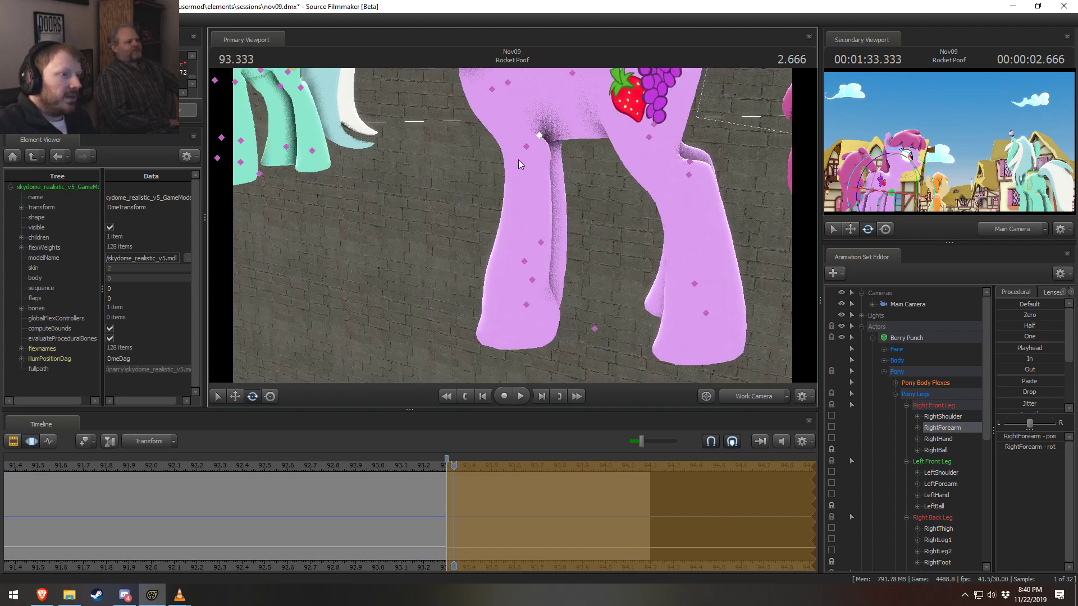
pyautogui.keyDown('ctrl'); pyautogui.click(531, 147); pyautogui.keyUp('ctrl')
pyautogui.click(528, 146)
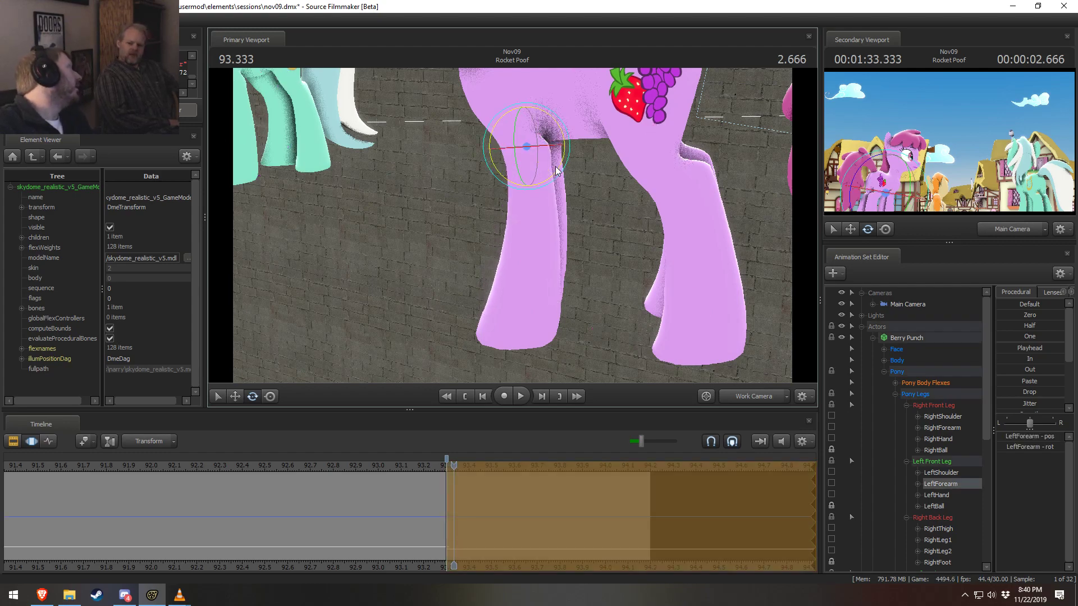
# Examine Berry Punch's leg pose from the side at 93.366 s
pyautogui.keyDown('alt'); pyautogui.moveTo(459, 242); pyautogui.dragTo(707, 242); pyautogui.keyUp('alt')
pyautogui.keyDown('alt'); pyautogui.moveTo(503, 247); pyautogui.dragTo(503, 339, button='right'); pyautogui.keyUp('alt')
pyautogui.moveTo(439, 477); pyautogui.dragTo(462, 477)
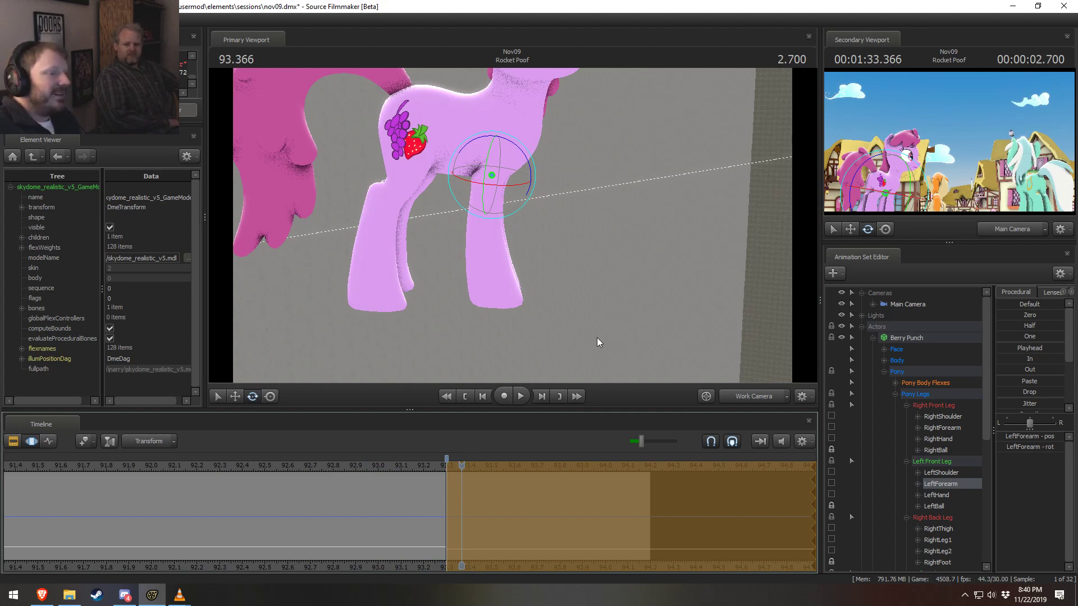
pyautogui.press('F3')
pyautogui.press('F3')
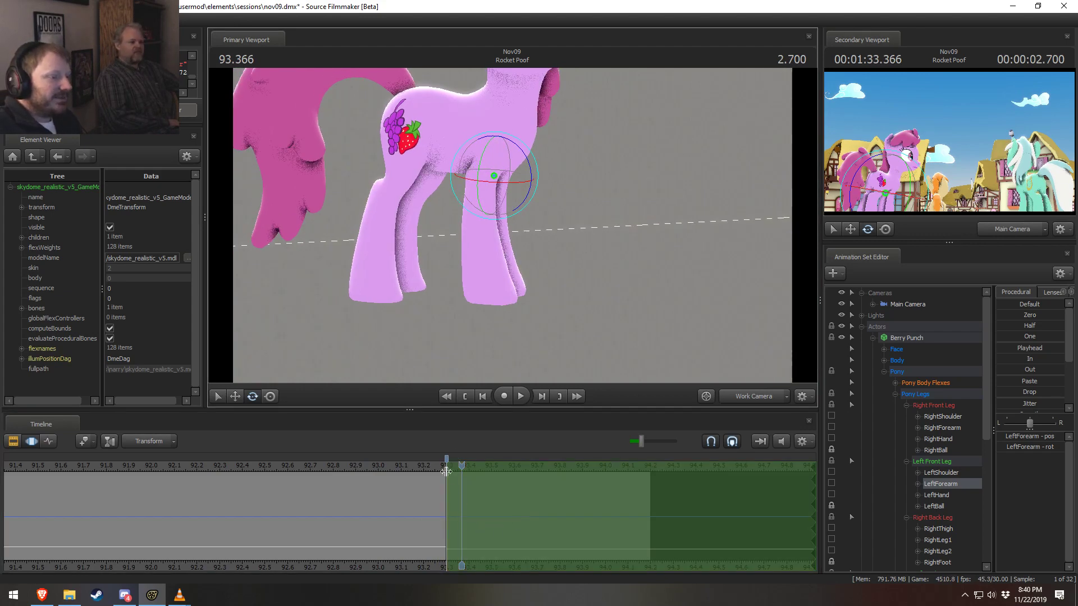
# Replay Berry Punch's turn through the main camera and scrub to 93.466 s
pyautogui.moveTo(462, 467); pyautogui.dragTo(264, 467)
pyautogui.press('space')
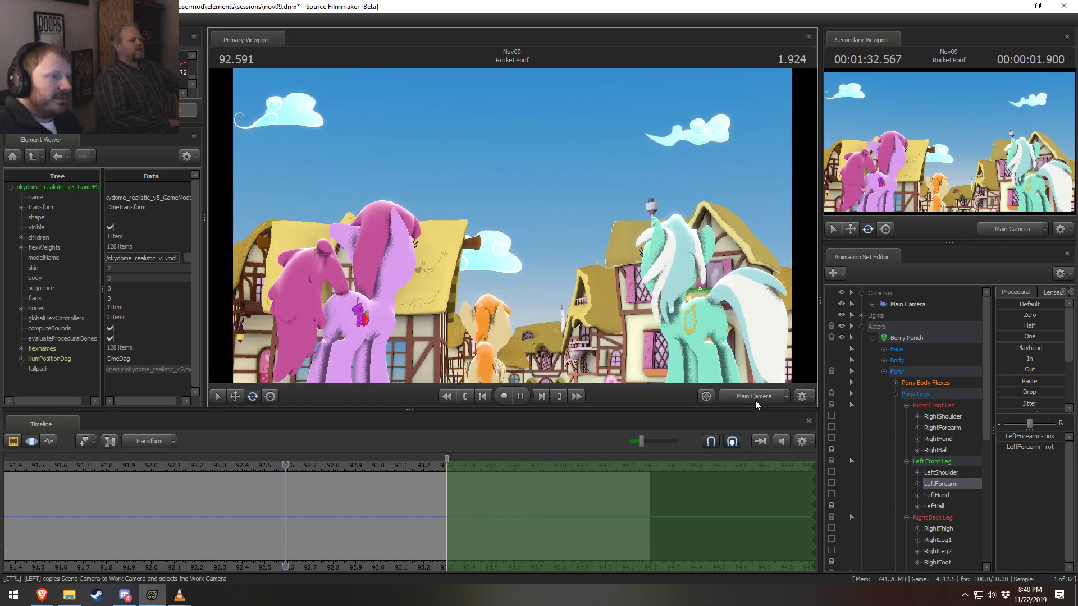
pyautogui.click(393, 467)
pyautogui.press('space')
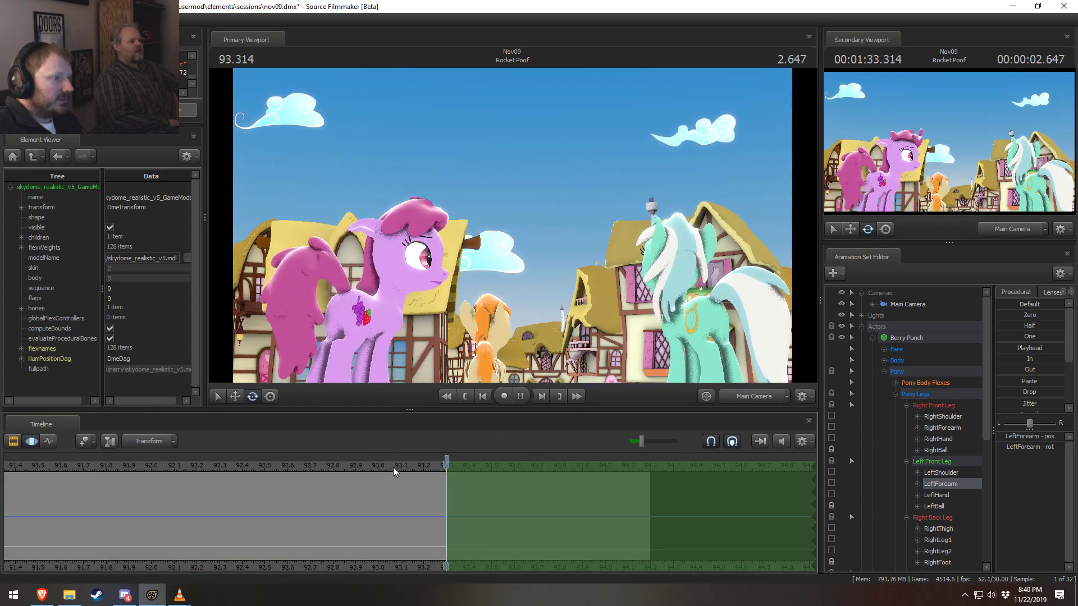
pyautogui.press('space')
pyautogui.moveTo(402, 467); pyautogui.dragTo(486, 474)
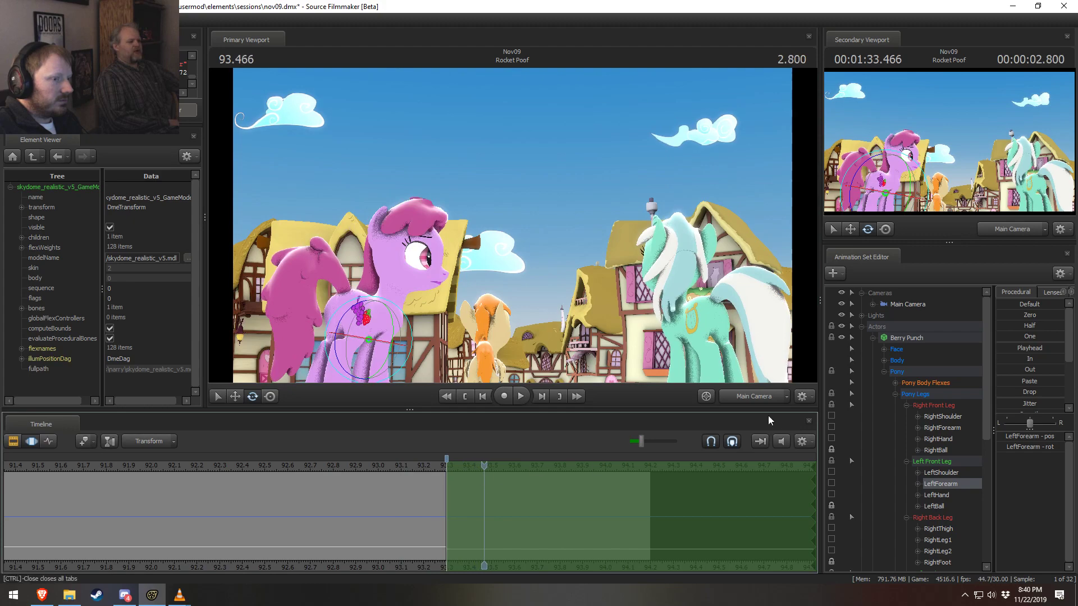
# Move Berry Punch's Pelvis to one side from an overhead work view at 93.466 s and replay the turn through the main camera
pyautogui.click(754, 397)
pyautogui.moveTo(561, 252); pyautogui.dragTo(514, 226)
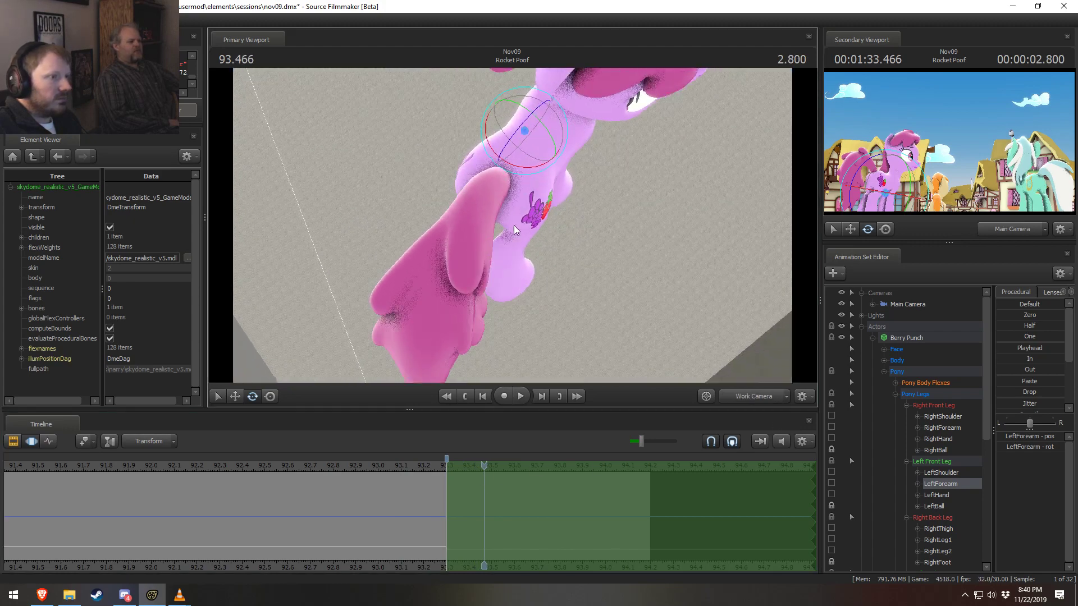
pyautogui.keyDown('ctrl'); pyautogui.click(512, 188); pyautogui.keyUp('ctrl')
pyautogui.moveTo(513, 188); pyautogui.dragTo(503, 236)
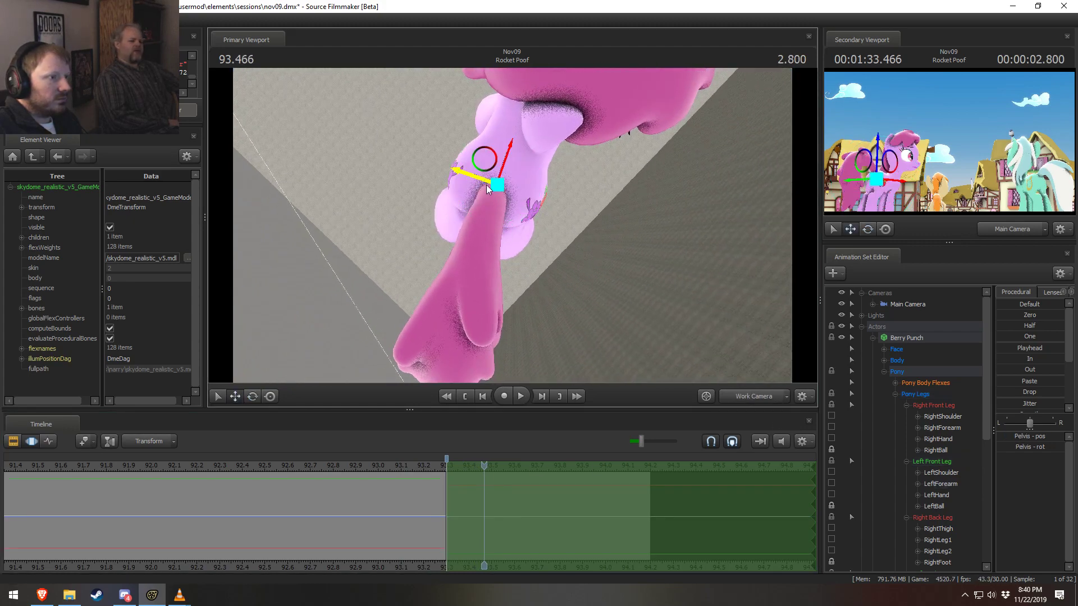
pyautogui.moveTo(486, 184); pyautogui.dragTo(485, 163)
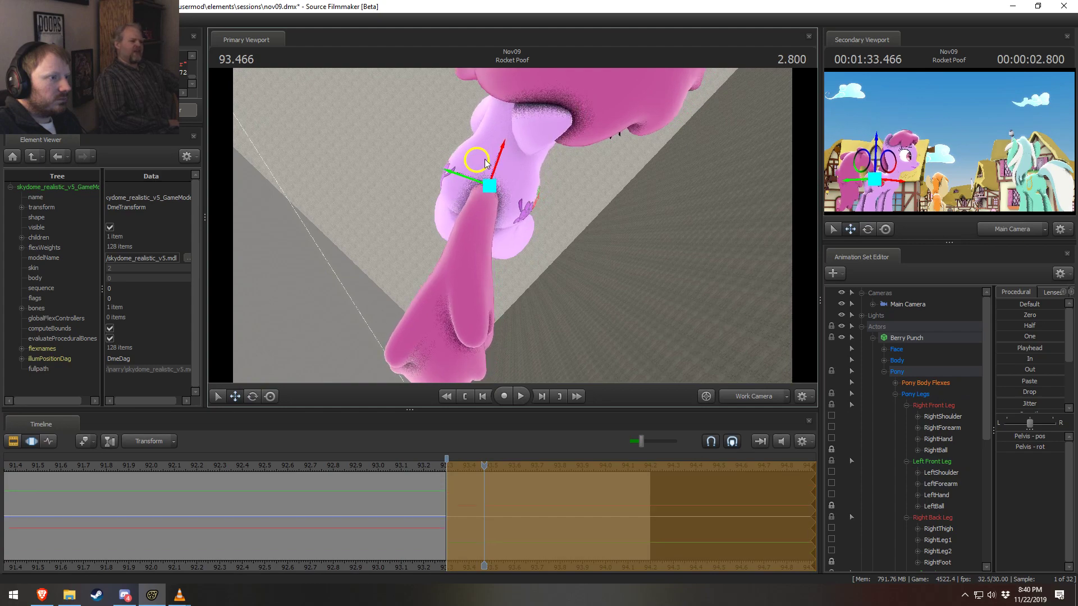
pyautogui.click(750, 396)
pyautogui.click(391, 463)
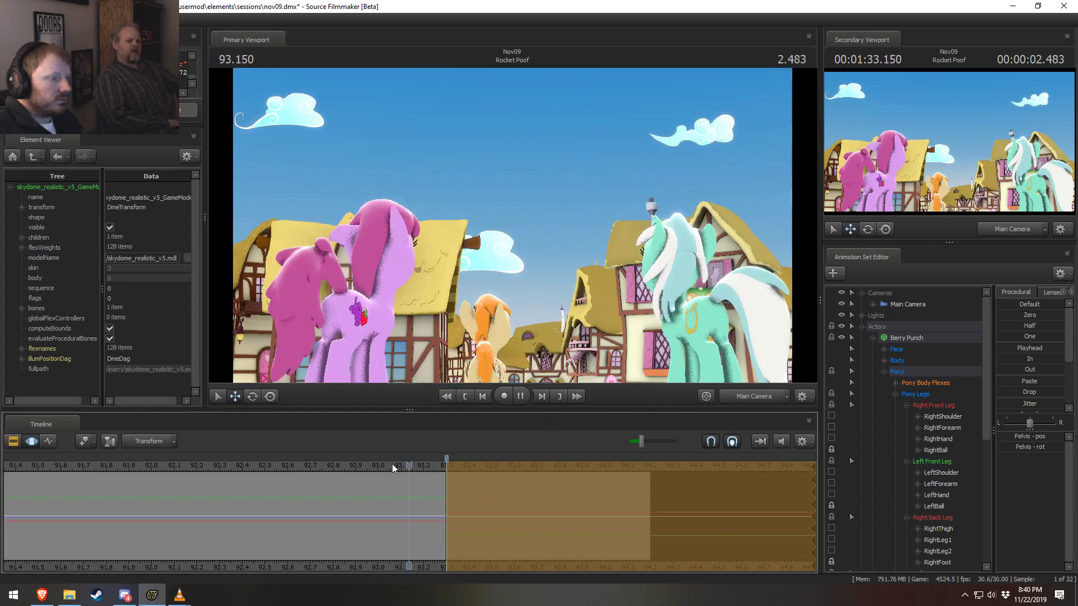
pyautogui.press('space')
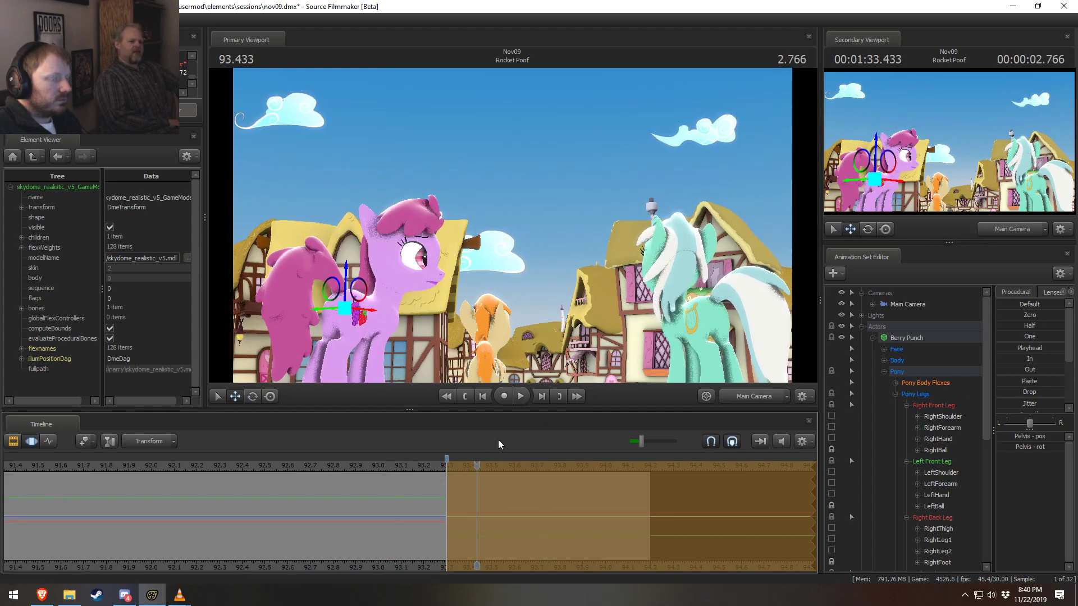
# Rotate Berry Punch's RightThigh at 93.433 s to adjust the right back leg
pyautogui.click(750, 396)
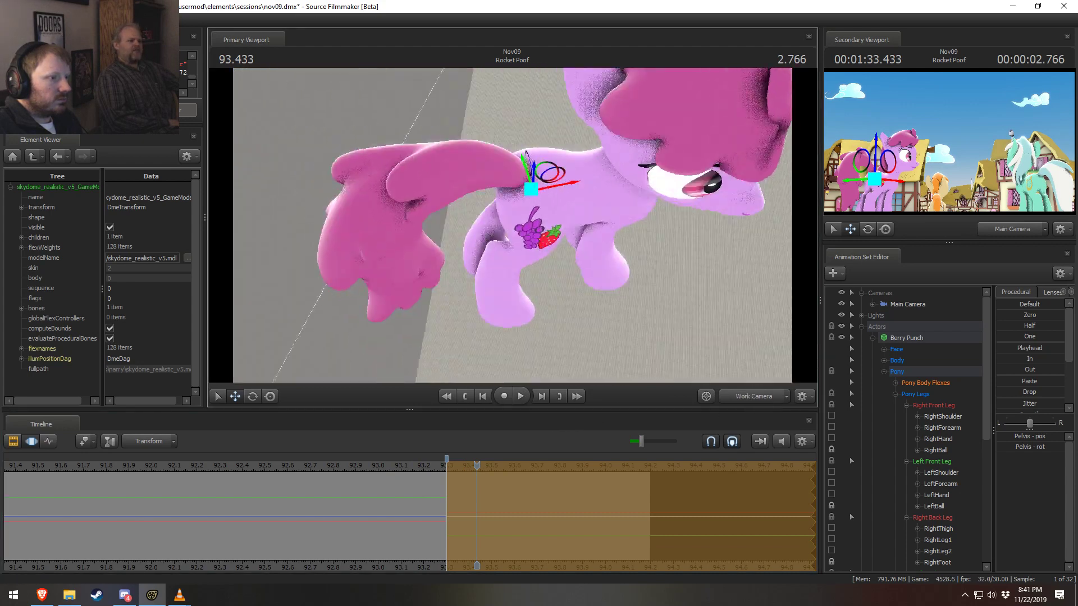
pyautogui.press('e')
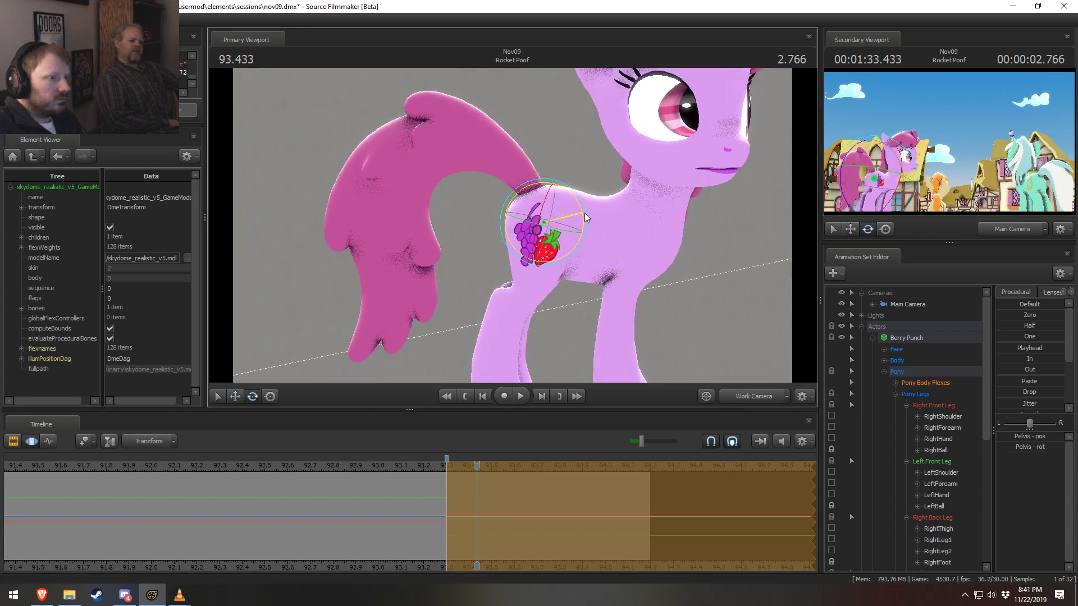
pyautogui.moveTo(564, 211); pyautogui.dragTo(520, 206)
pyautogui.click(521, 176)
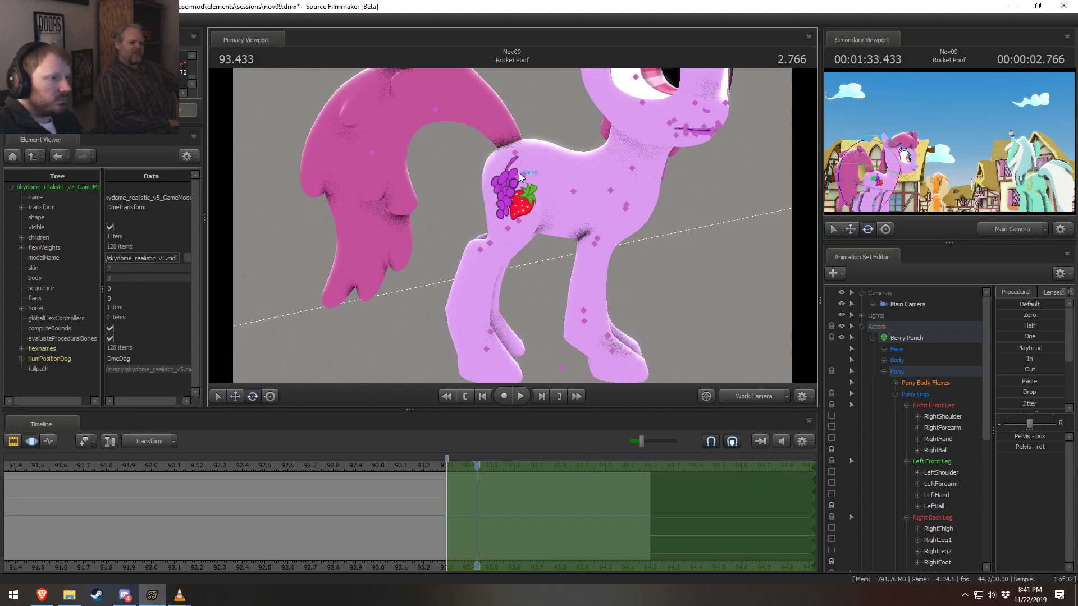
pyautogui.click(518, 178)
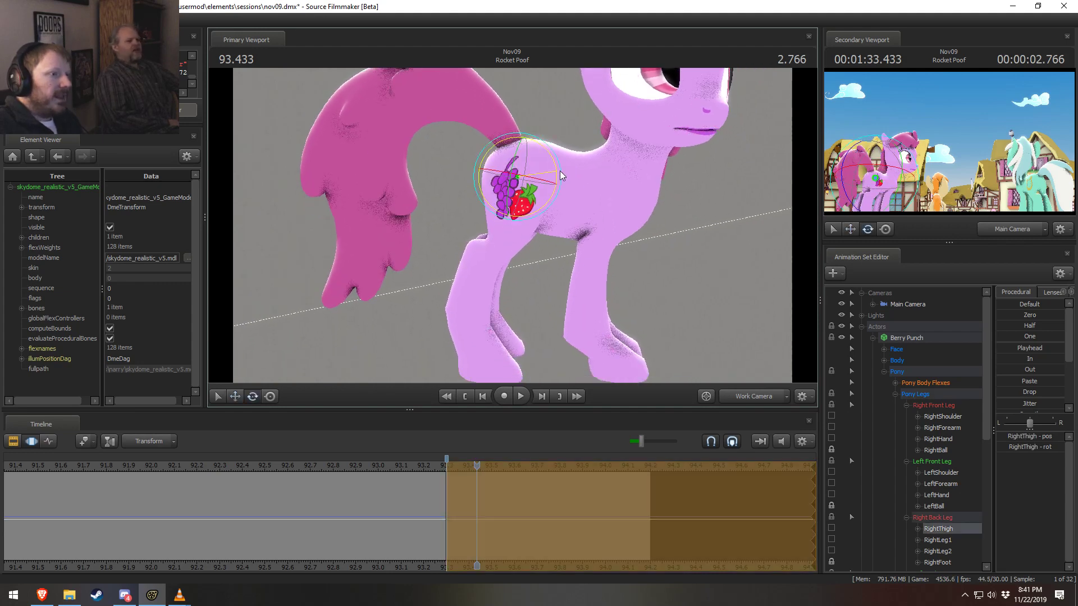
pyautogui.moveTo(560, 168); pyautogui.dragTo(492, 207)
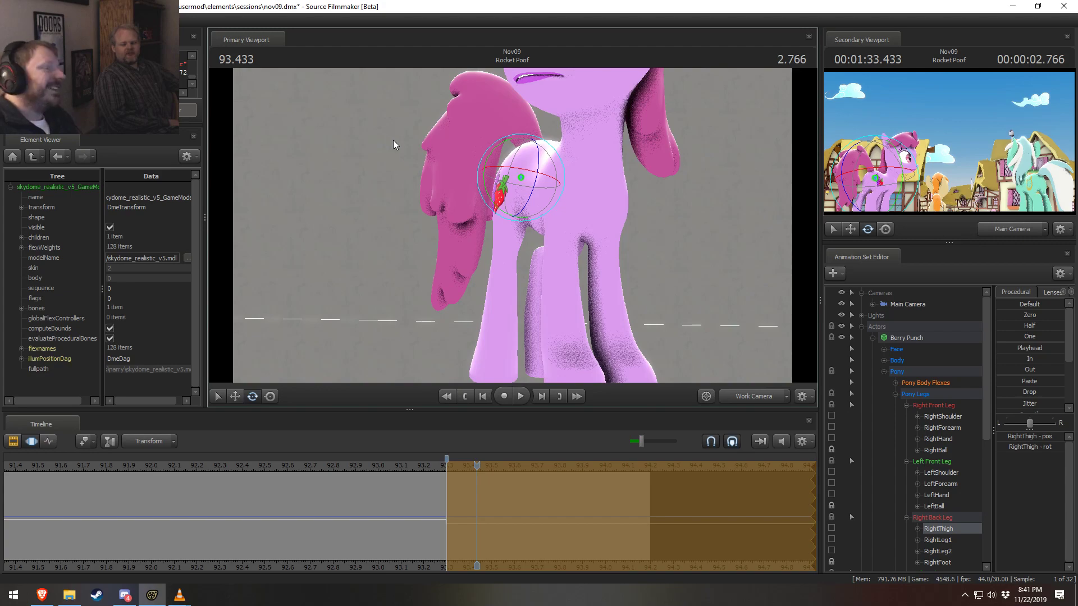
# Rotate the bones of Berry Punch's left back leg, including LeftLeg2, at 93.433 s
pyautogui.moveTo(486, 251); pyautogui.dragTo(528, 232)
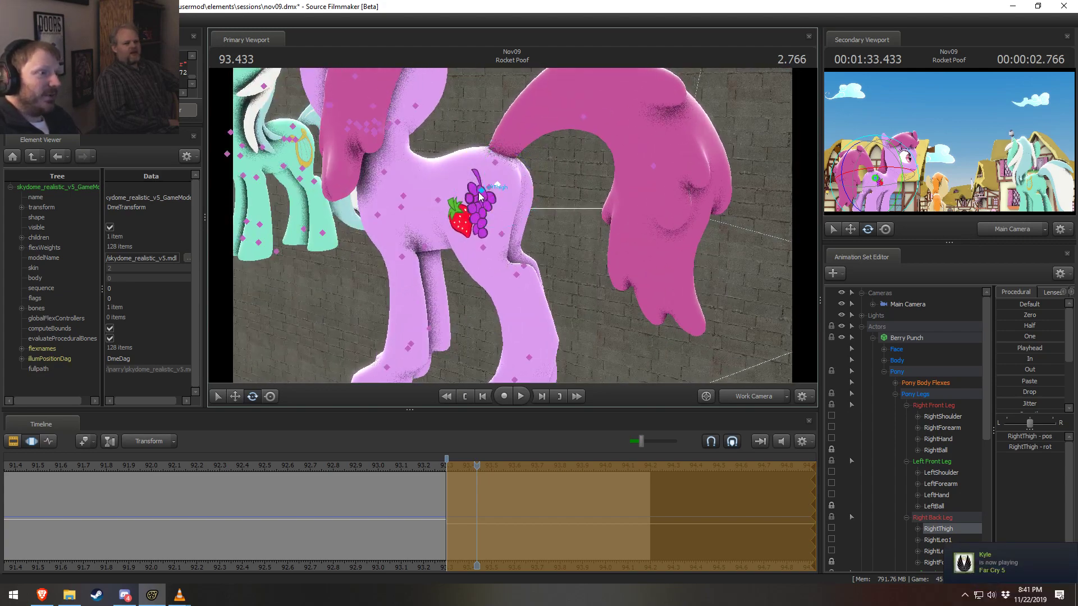
pyautogui.keyDown('ctrl'); pyautogui.click(484, 187); pyautogui.keyUp('ctrl')
pyautogui.moveTo(484, 187); pyautogui.dragTo(540, 224)
pyautogui.click(514, 233)
pyautogui.keyDown('alt'); pyautogui.moveTo(611, 239); pyautogui.dragTo(454, 202); pyautogui.keyUp('alt')
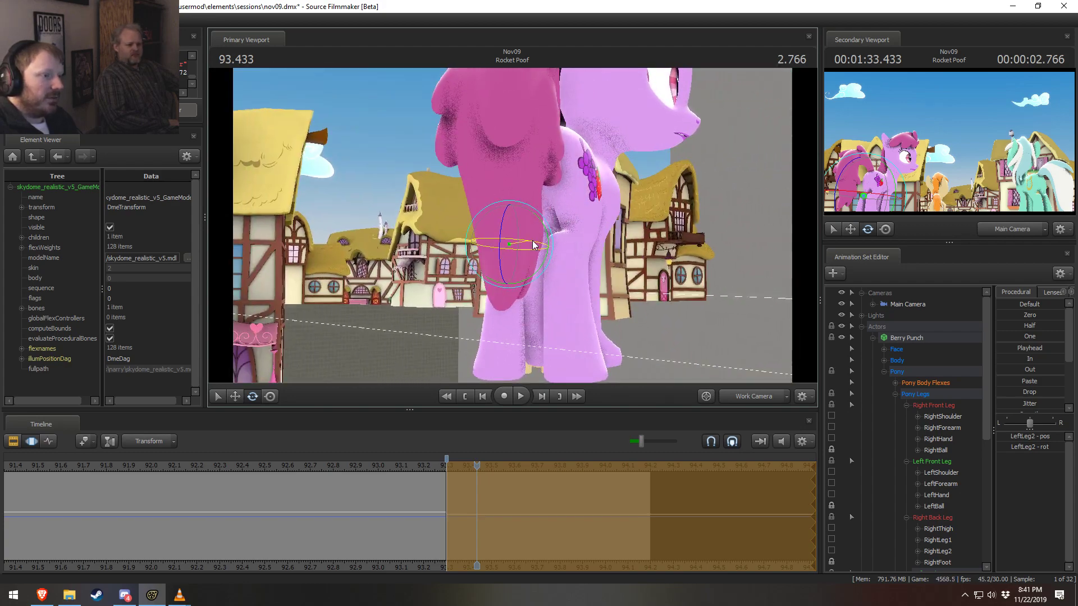
pyautogui.press('d')
pyautogui.moveTo(543, 245); pyautogui.dragTo(365, 245)
# Rotate Berry Punch's LeftShoulder to adjust the pose of the left front leg at 93.433 s
pyautogui.keyDown('alt'); pyautogui.moveTo(456, 232); pyautogui.dragTo(607, 229); pyautogui.keyUp('alt')
pyautogui.keyDown('ctrl'); pyautogui.click(653, 179); pyautogui.keyUp('ctrl')
pyautogui.moveTo(652, 178)
pyautogui.keyDown('alt'); pyautogui.mouseDown()
pyautogui.moveTo(509, 195)
pyautogui.moveTo(505, 174)
pyautogui.moveTo(415, 180)
pyautogui.mouseUp(); pyautogui.keyUp('alt')
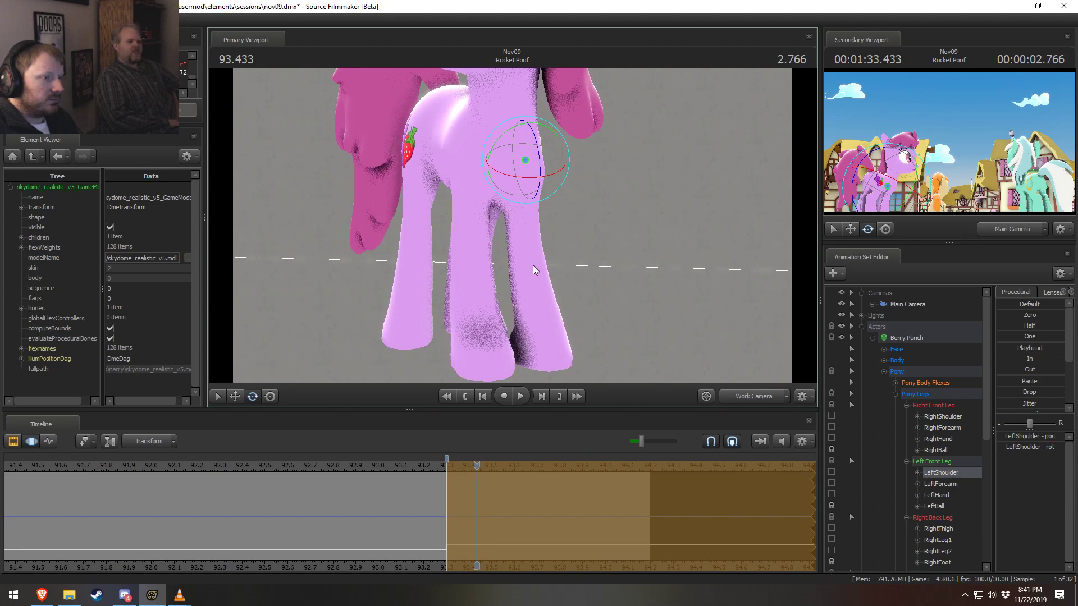
pyautogui.keyDown('alt'); pyautogui.moveTo(533, 270); pyautogui.dragTo(525, 200); pyautogui.keyUp('alt')
pyautogui.press('q')
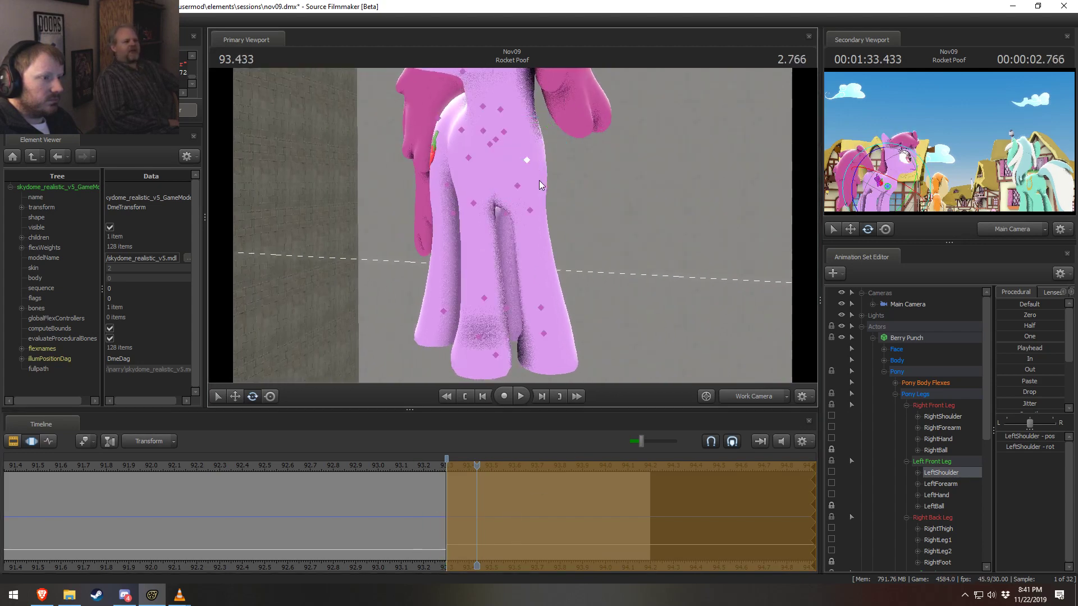
pyautogui.keyDown('ctrl'); pyautogui.click(529, 211); pyautogui.keyUp('ctrl')
pyautogui.keyDown('ctrl'); pyautogui.keyDown('shift'); pyautogui.click(541, 307); pyautogui.keyUp('shift'); pyautogui.keyUp('ctrl')
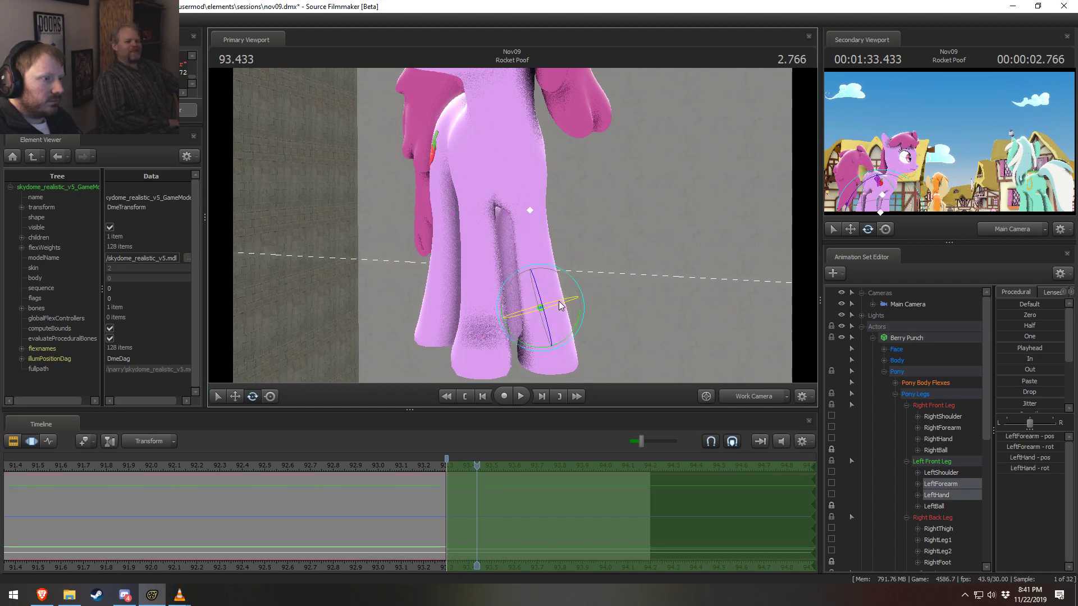
pyautogui.keyDown('ctrl'); pyautogui.click(533, 162); pyautogui.keyUp('ctrl')
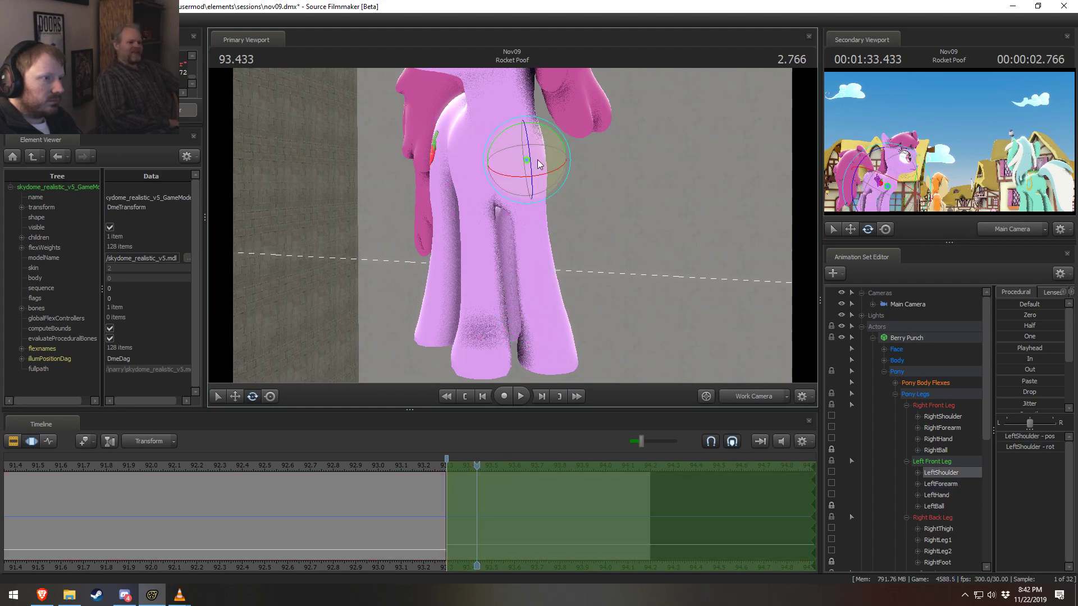
pyautogui.moveTo(538, 164); pyautogui.dragTo(514, 230)
# Rotate Berry Punch's RightShoulder and RightForearm to straighten the right front leg at 93.433 s
pyautogui.click(511, 161)
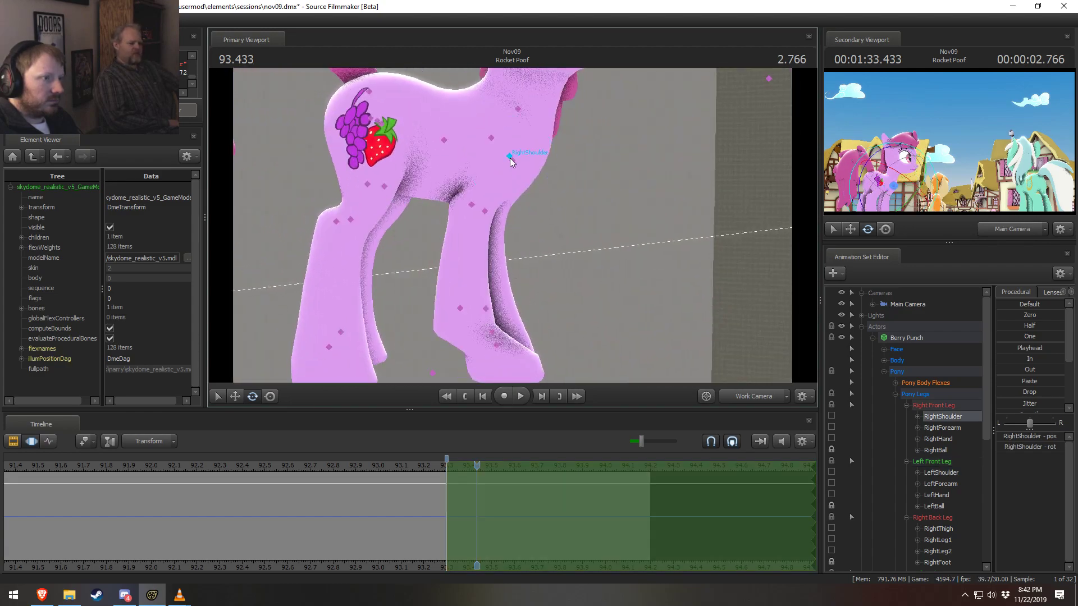
pyautogui.moveTo(542, 162); pyautogui.dragTo(550, 163)
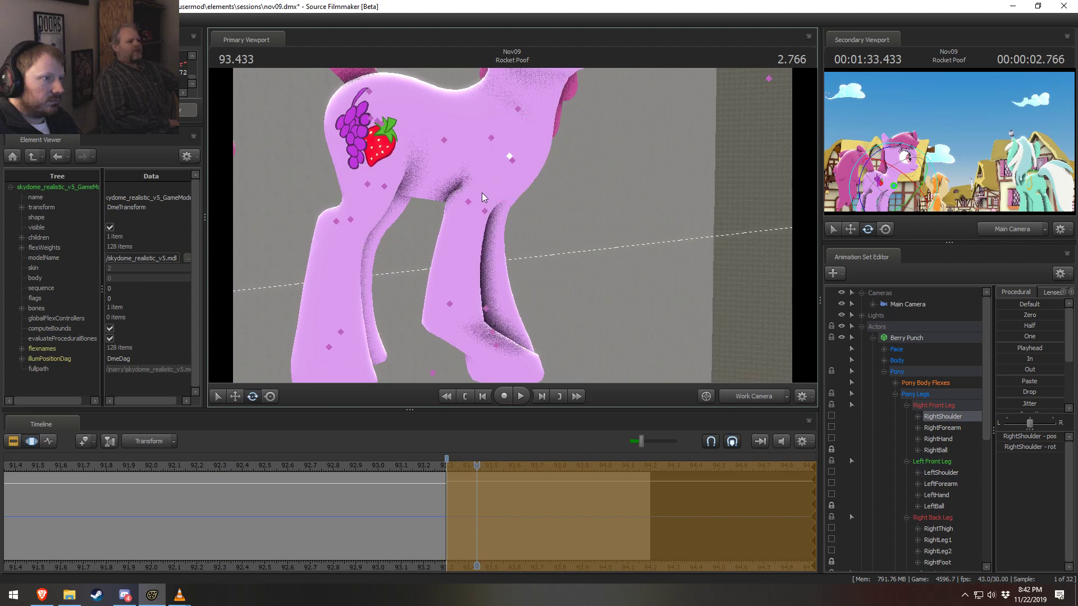
pyautogui.click(468, 201)
pyautogui.moveTo(494, 219); pyautogui.dragTo(510, 187)
pyautogui.keyDown('alt'); pyautogui.moveTo(512, 226); pyautogui.dragTo(404, 225); pyautogui.keyUp('alt')
pyautogui.keyDown('ctrl'); pyautogui.click(503, 156); pyautogui.keyUp('ctrl')
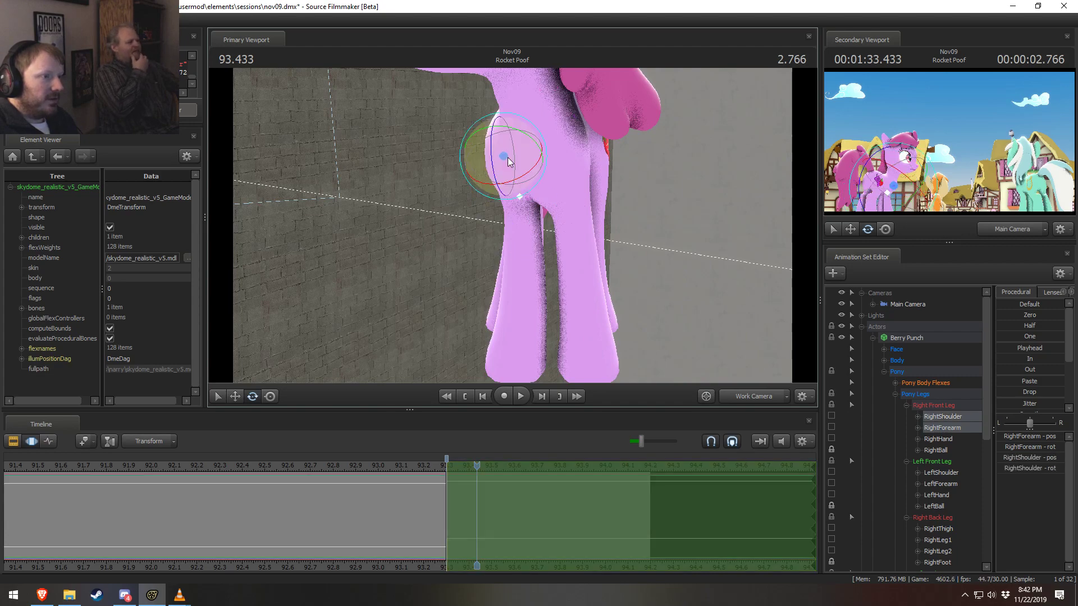
pyautogui.keyDown('alt'); pyautogui.moveTo(506, 221); pyautogui.dragTo(518, 220); pyautogui.keyUp('alt')
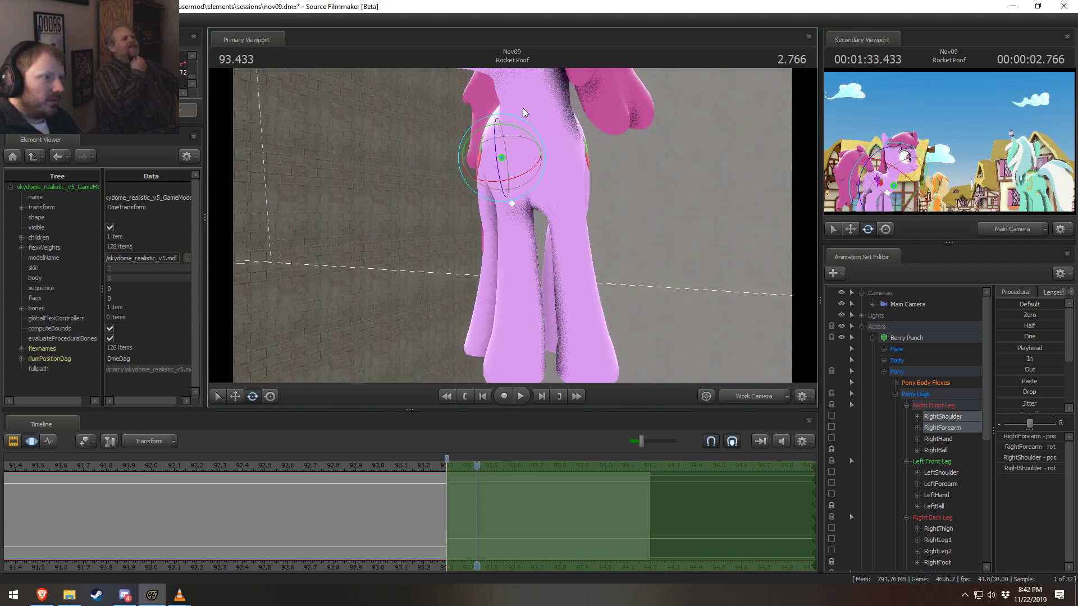
pyautogui.moveTo(522, 120); pyautogui.dragTo(581, 1)
pyautogui.moveTo(512, 226); pyautogui.dragTo(531, 313)
pyautogui.press('a')
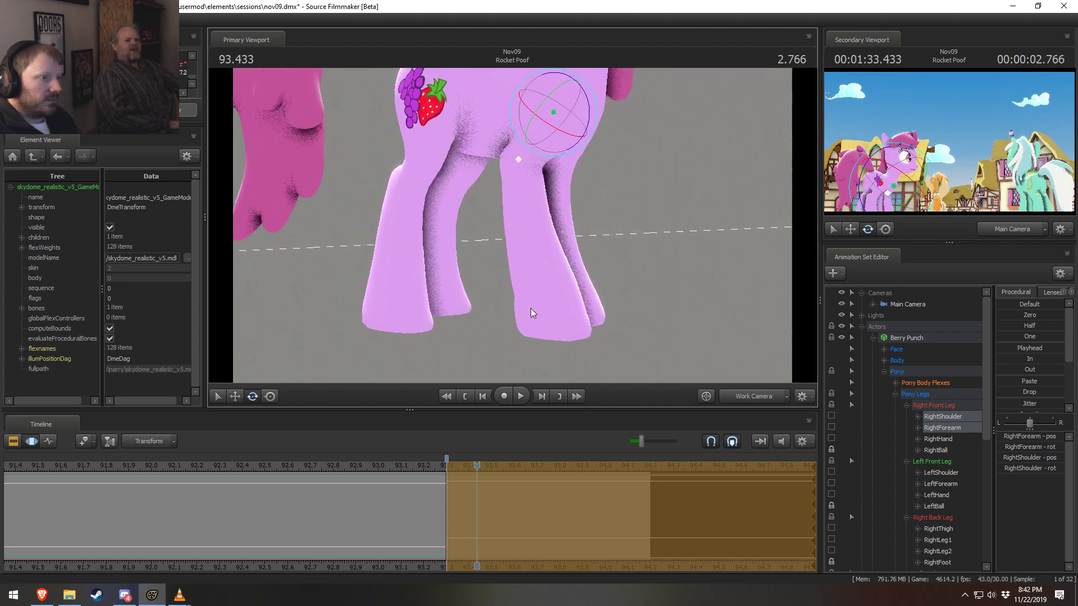
# Play Berry Punch's turn from 93.000 s through the main camera to check the adjusted legs
pyautogui.click(756, 394)
pyautogui.moveTo(388, 466)
pyautogui.mouseDown()
pyautogui.moveTo(484, 476)
pyautogui.moveTo(379, 480)
pyautogui.mouseUp()
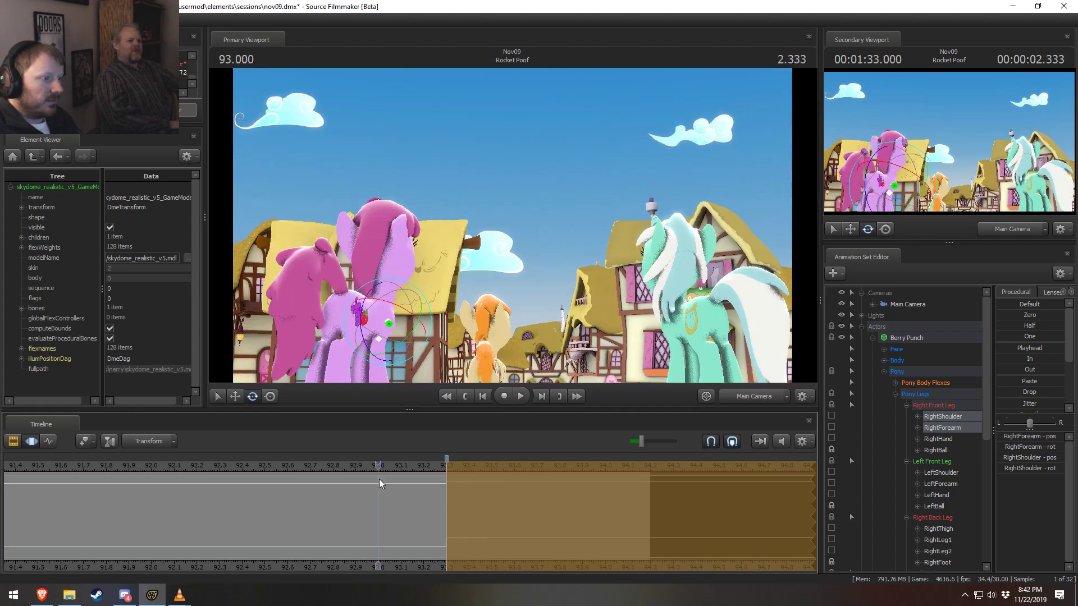
pyautogui.press('space')
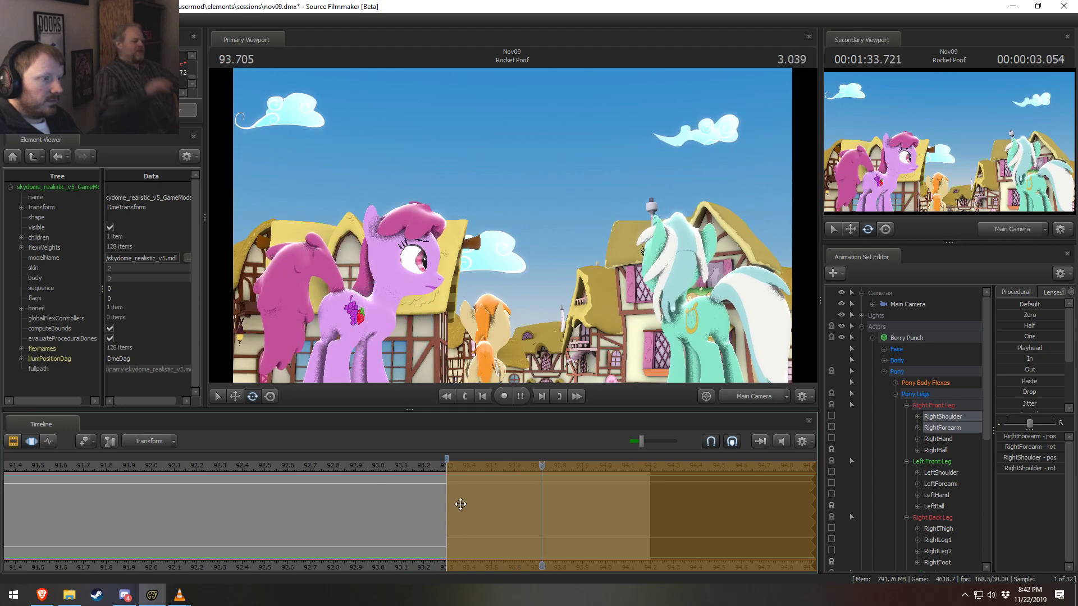
pyautogui.press('space')
# Make Berry Punch's Lower Face, Lower Face (Bones) and Tongue controls unselectable in the viewport
pyautogui.click(754, 397)
pyautogui.moveTo(643, 247); pyautogui.dragTo(512, 226)
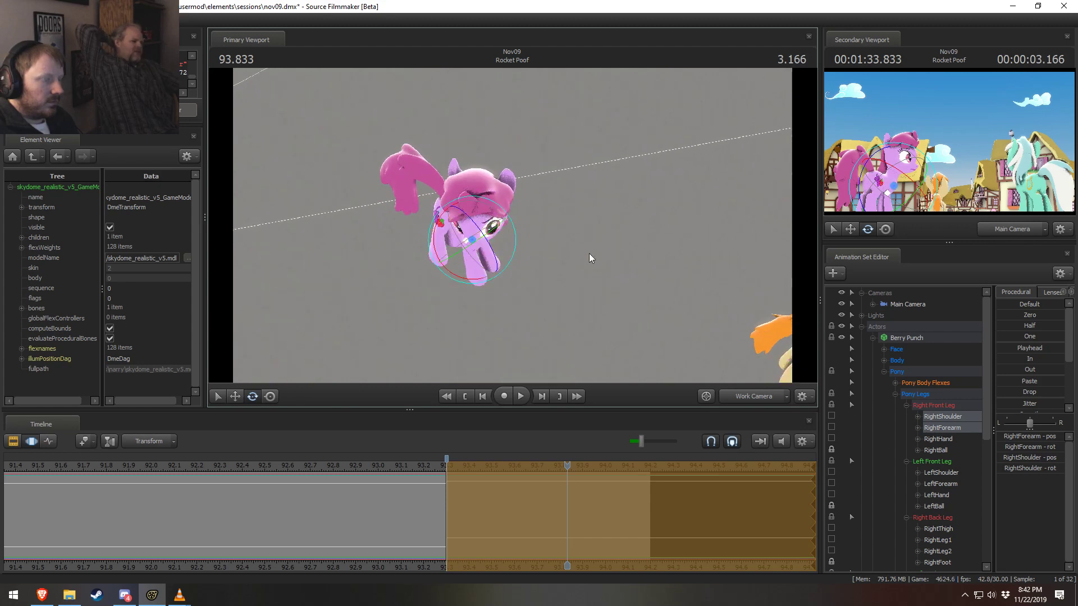
pyautogui.moveTo(590, 258); pyautogui.dragTo(495, 222)
pyautogui.click(495, 221)
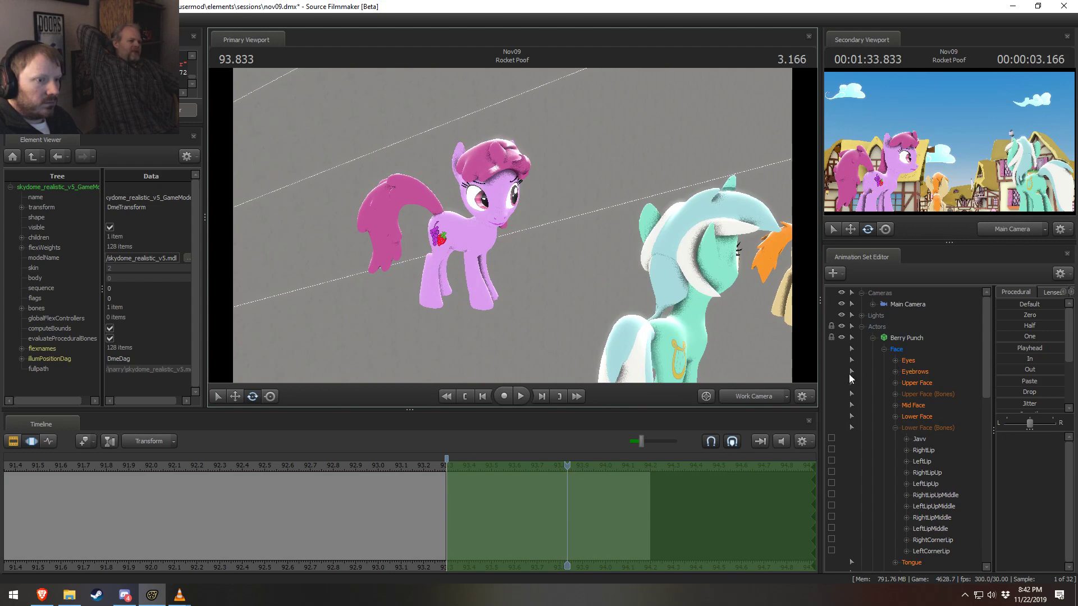
pyautogui.click(851, 416)
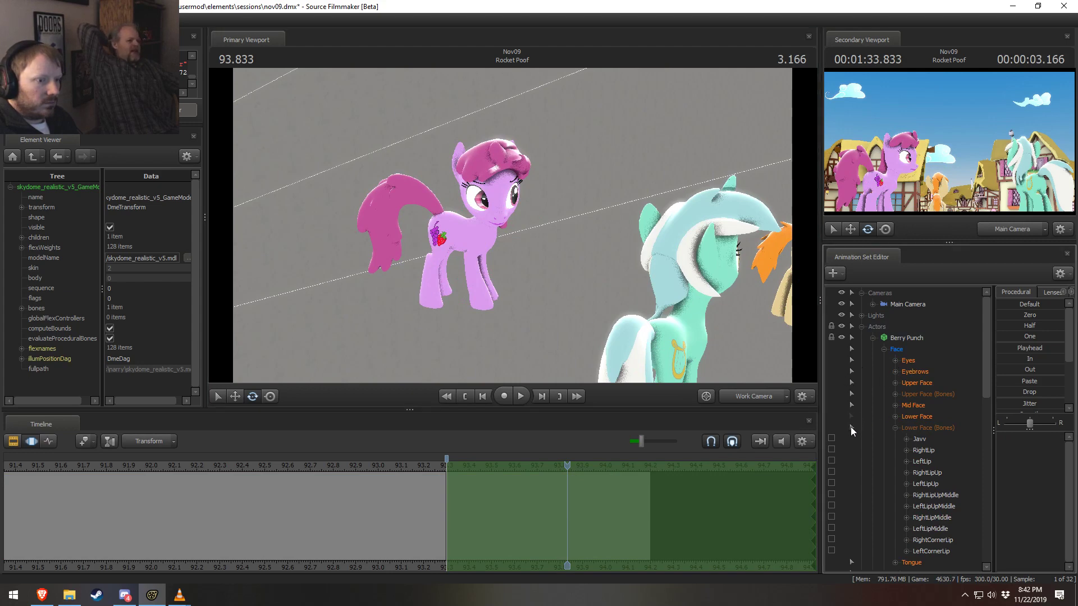
pyautogui.click(496, 218)
pyautogui.click(895, 427)
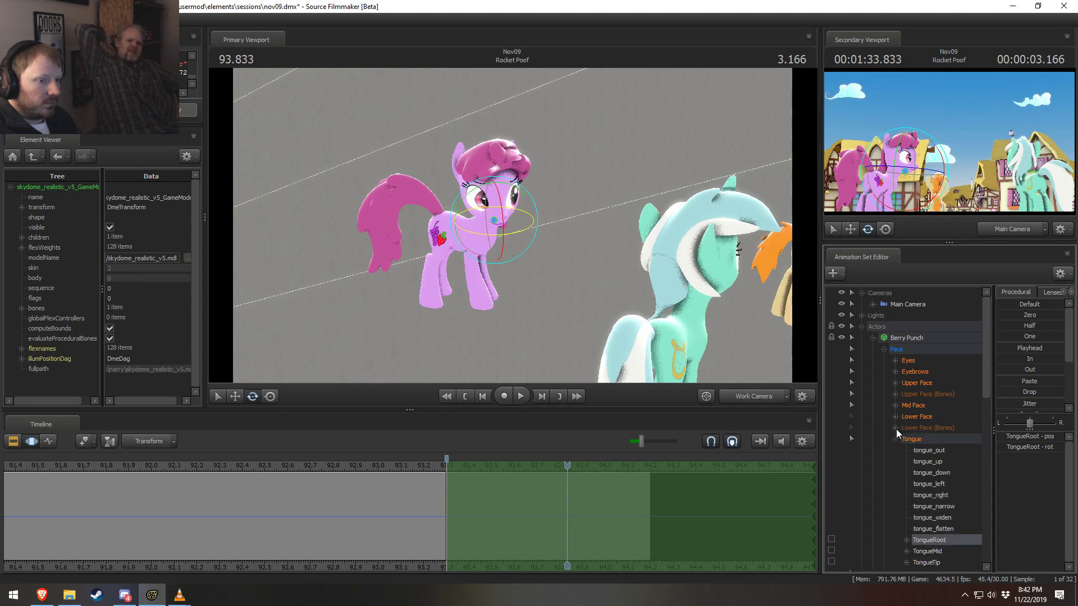
pyautogui.click(585, 265)
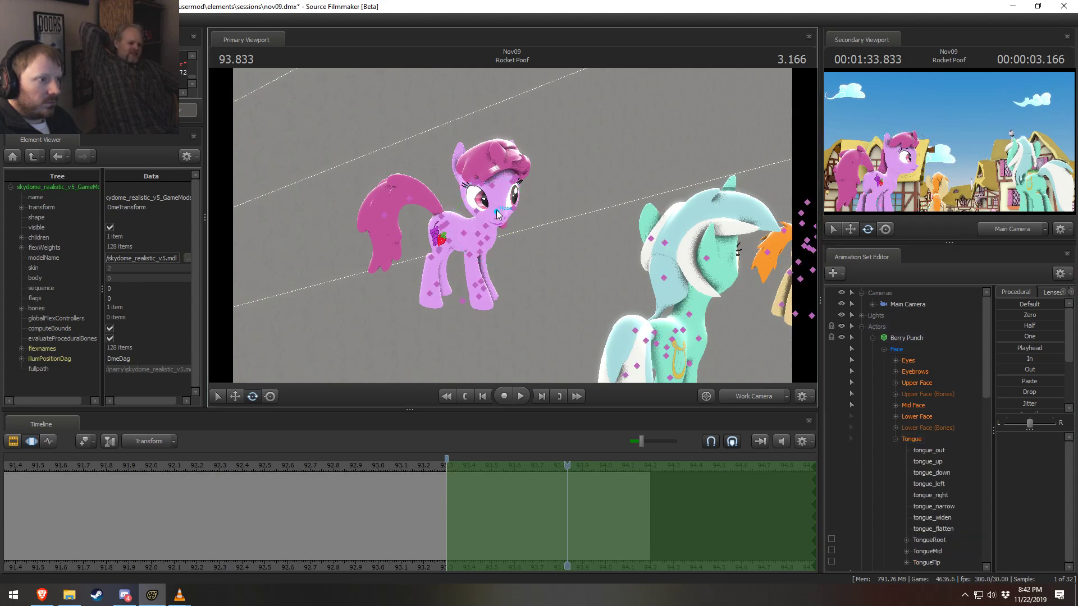
# Select Berry Punch's Neck and Head together and play the turn through the work camera
pyautogui.click(487, 225)
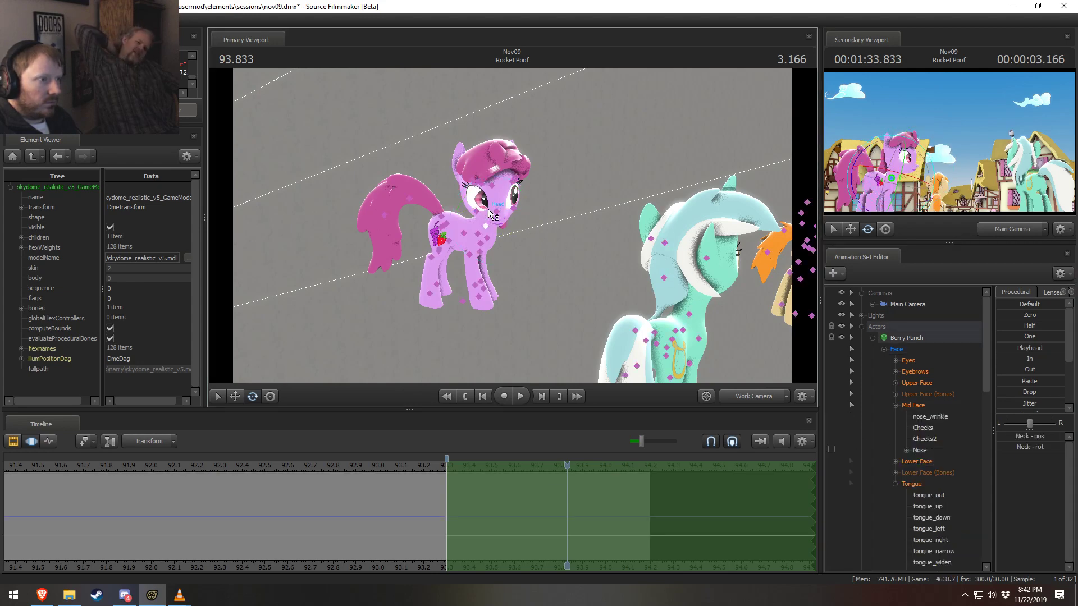
pyautogui.keyDown('ctrl'); pyautogui.keyDown('shift'); pyautogui.click(488, 212); pyautogui.keyUp('shift'); pyautogui.keyUp('ctrl')
pyautogui.keyDown('alt'); pyautogui.moveTo(488, 213); pyautogui.dragTo(509, 225); pyautogui.keyUp('alt')
pyautogui.press('F2')
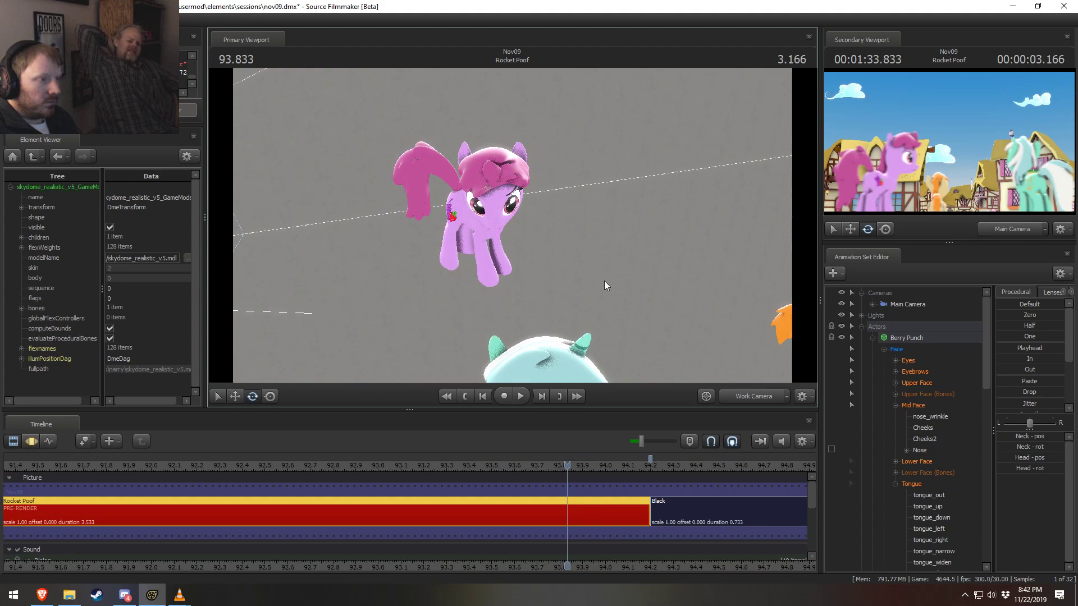
pyautogui.keyDown('alt'); pyautogui.moveTo(603, 280); pyautogui.dragTo(594, 239); pyautogui.keyUp('alt')
pyautogui.press('F3')
pyautogui.press('space')
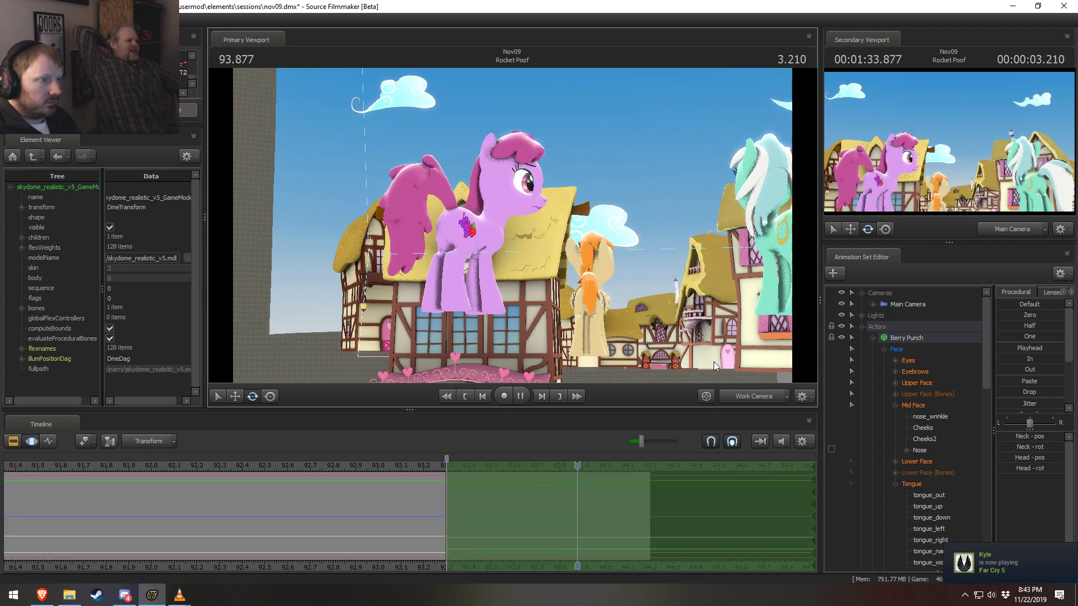
pyautogui.press('space')
pyautogui.click(287, 466)
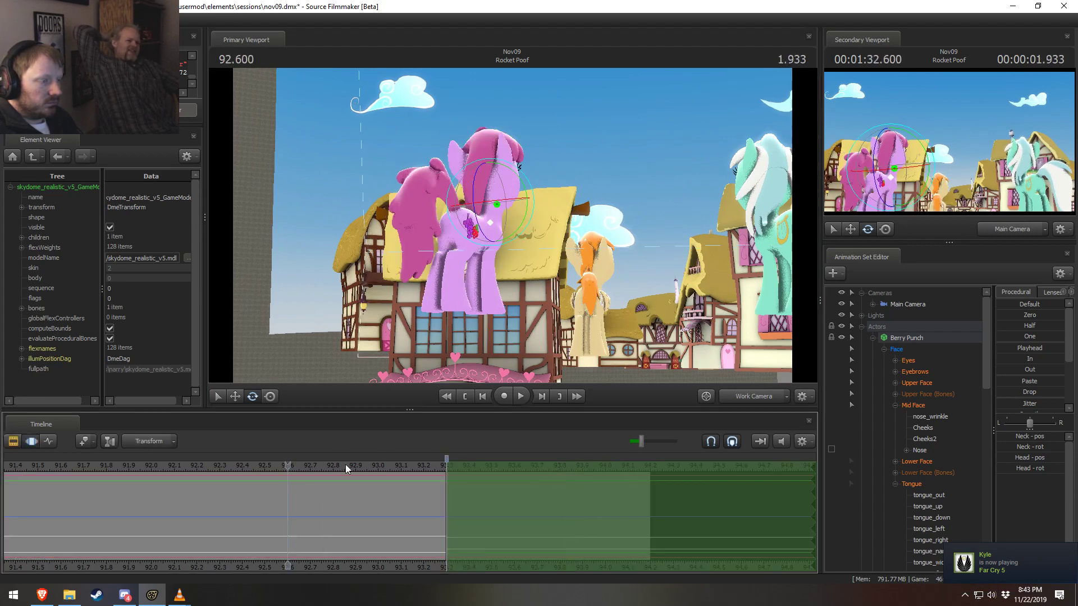
# Replay the turn repeatedly through the main camera from about 92.8 s and stop at 93.566 s
pyautogui.click(764, 400)
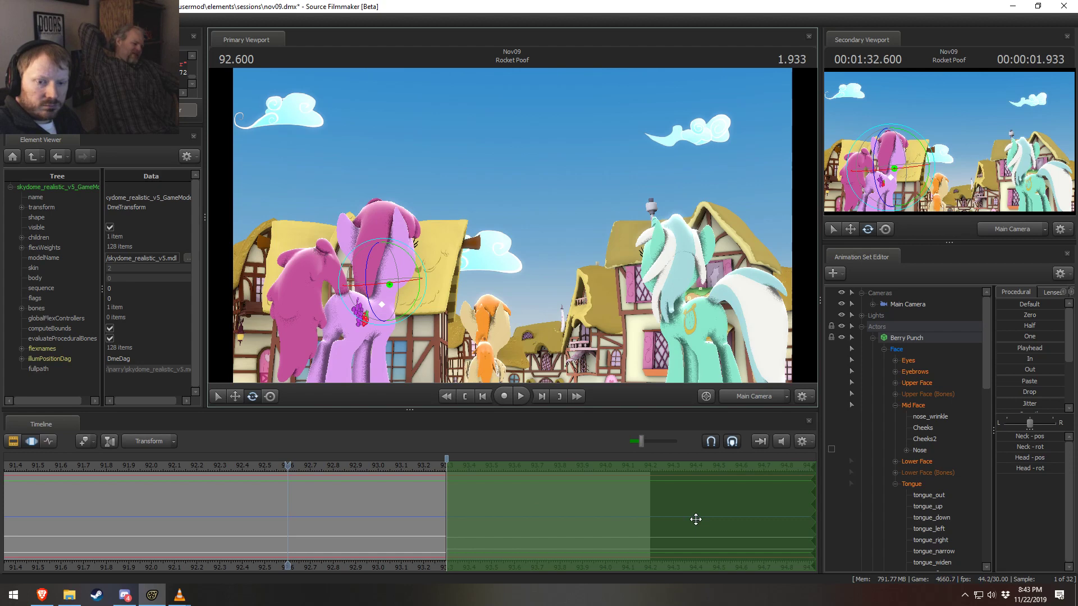
pyautogui.click(342, 465)
pyautogui.press('space')
pyautogui.click(342, 465)
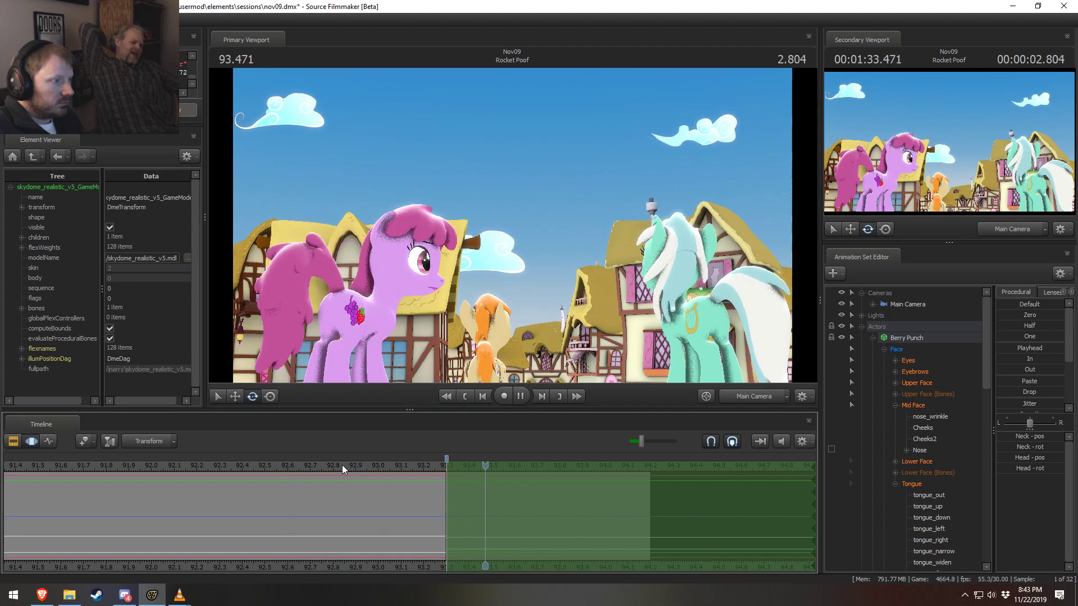
pyautogui.click(342, 464)
pyautogui.press('space')
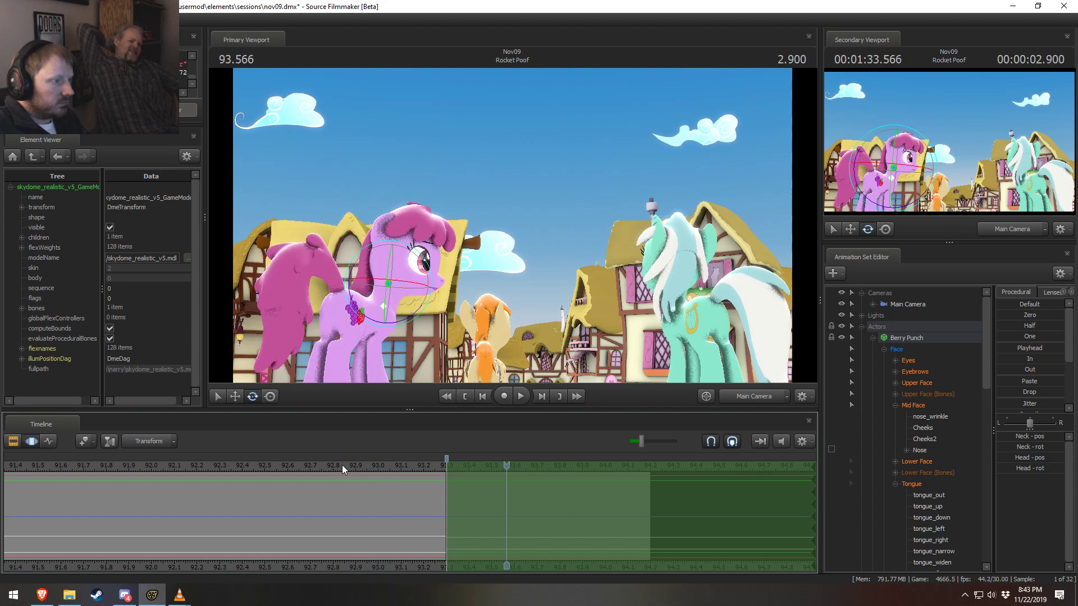
# Replay Berry Punch's turn through the main camera from about 92.8 s and stop at 93.600 s
pyautogui.press('space')
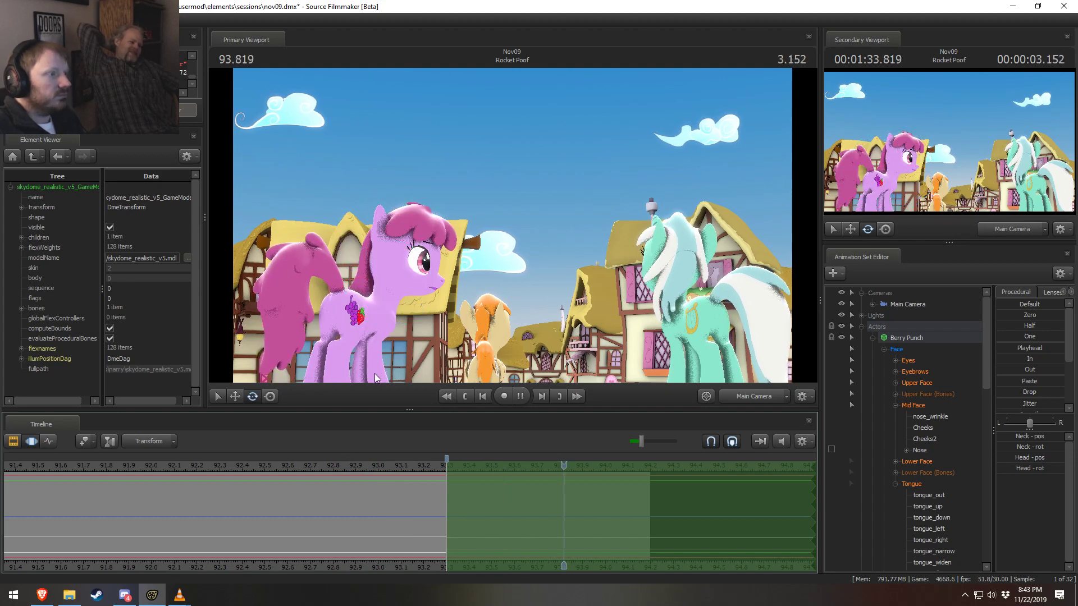
pyautogui.press('space')
pyautogui.click(342, 466)
pyautogui.press('space')
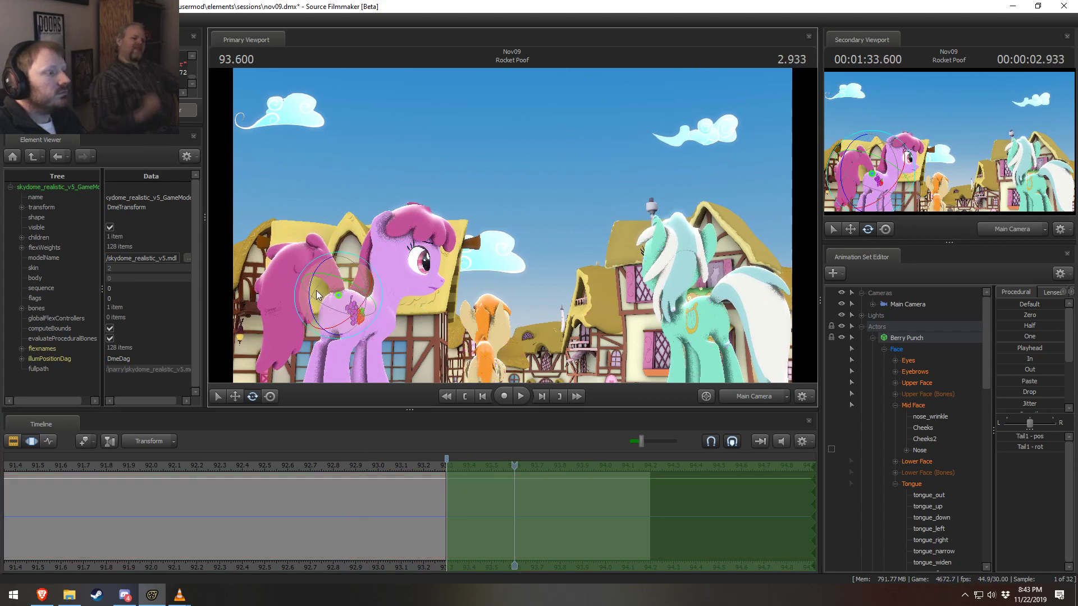
# Rotate Berry Punch's Tail1 at 93.600 s to swing her tail with the turn, and select Tail2
pyautogui.click(312, 298)
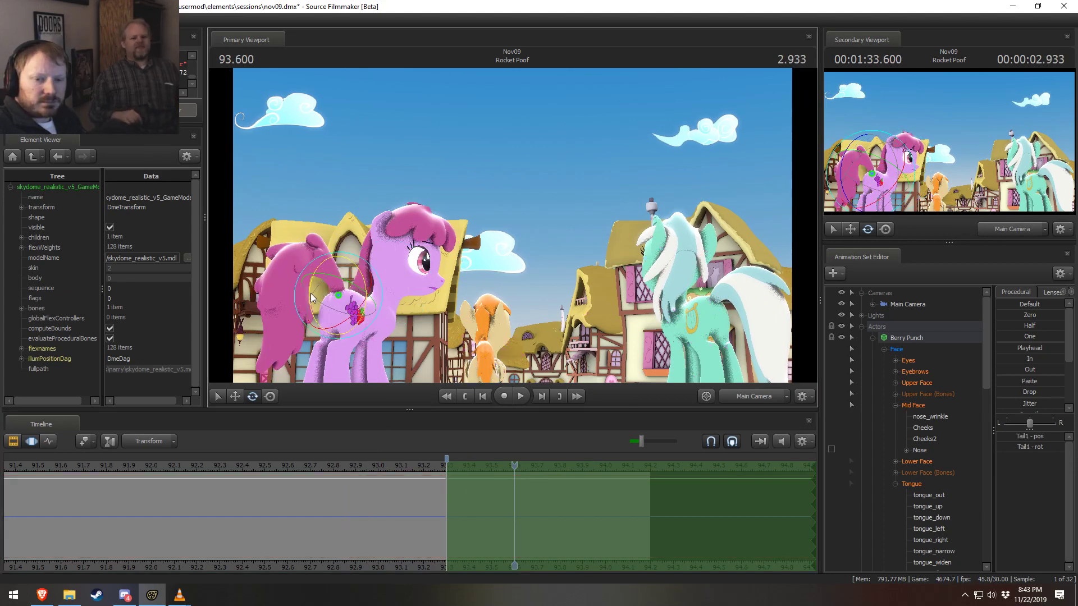
pyautogui.moveTo(312, 298); pyautogui.dragTo(310, 301)
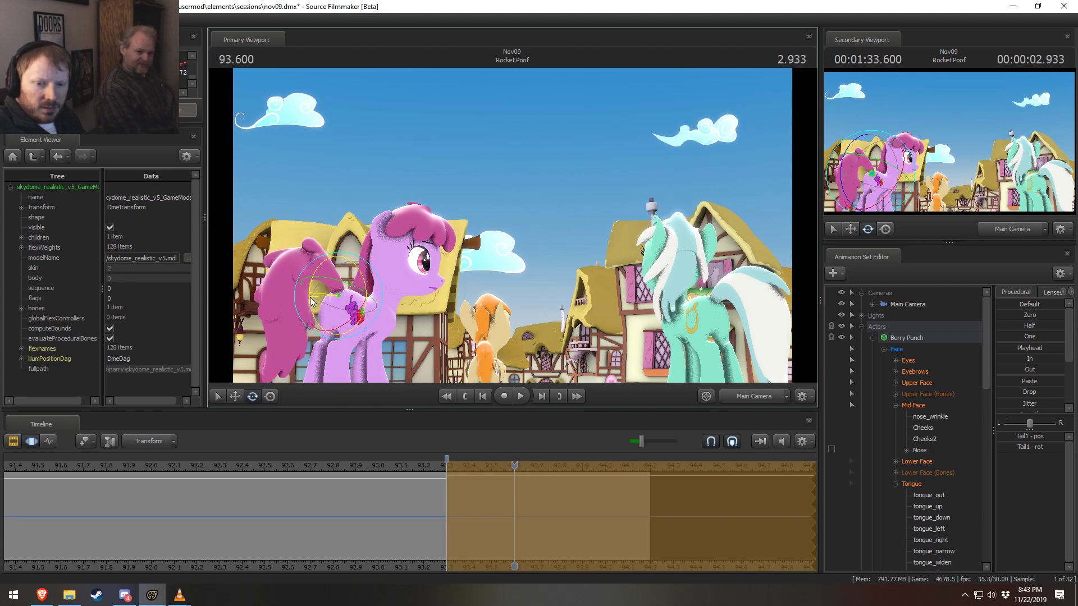
pyautogui.moveTo(309, 297)
pyautogui.mouseDown()
pyautogui.moveTo(312, 310)
pyautogui.moveTo(284, 304)
pyautogui.mouseUp()
pyautogui.keyDown('ctrl'); pyautogui.click(304, 287); pyautogui.keyUp('ctrl')
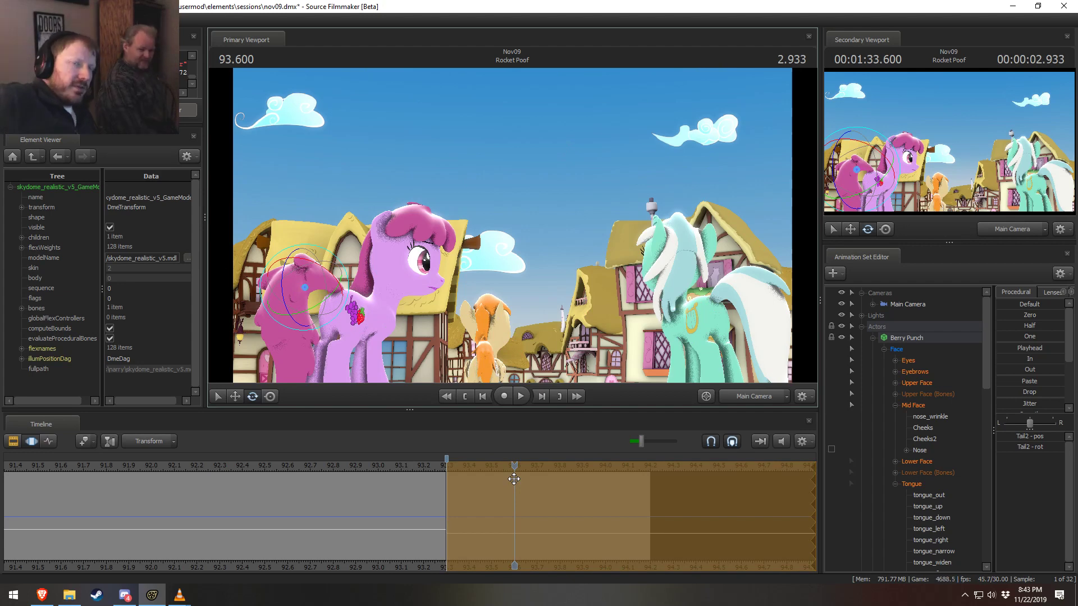
pyautogui.click(565, 506)
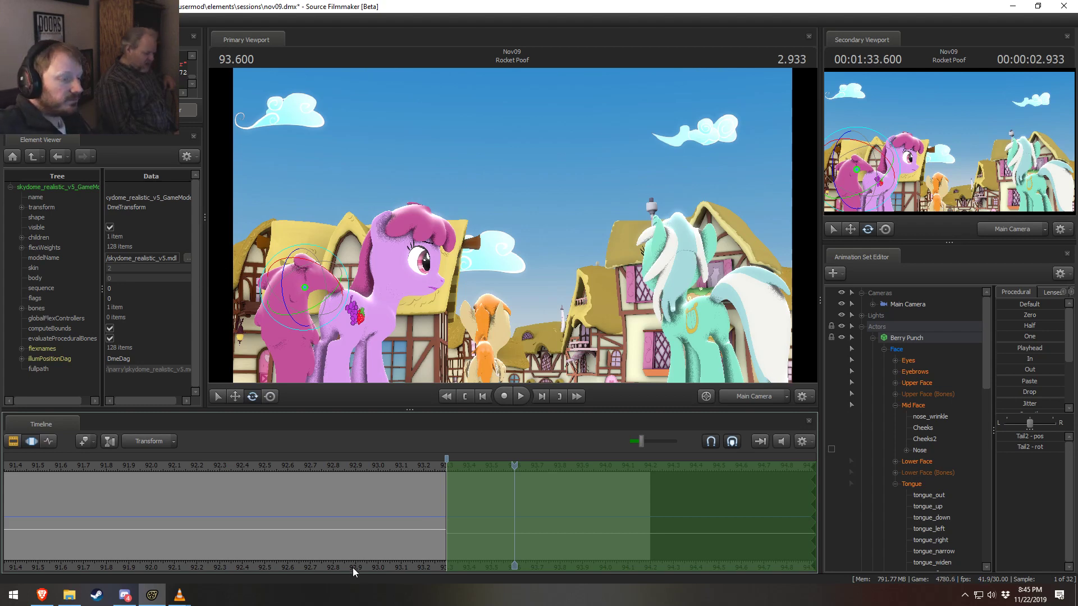
# Play the turn with the adjusted tail from 93.000 s and again from about 91.7 s
pyautogui.click(378, 464)
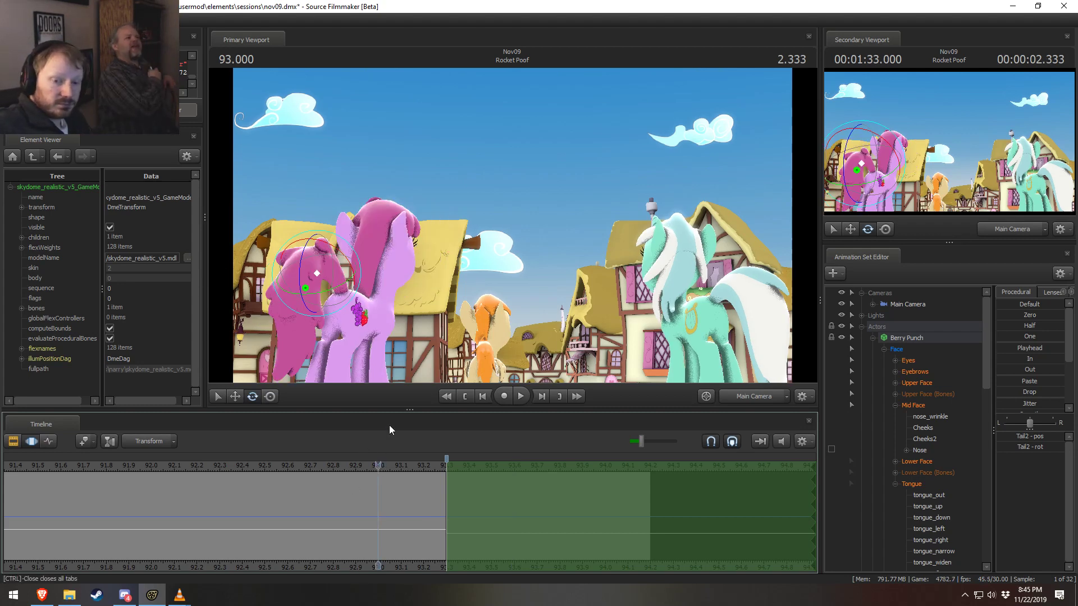
pyautogui.press('space')
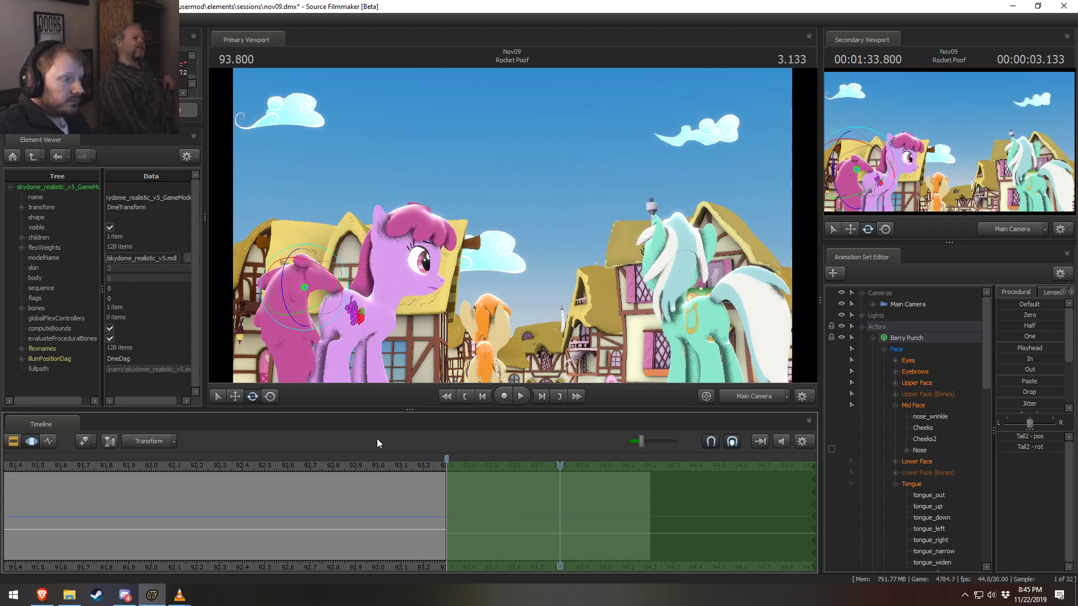
pyautogui.click(363, 466)
pyautogui.click(227, 463)
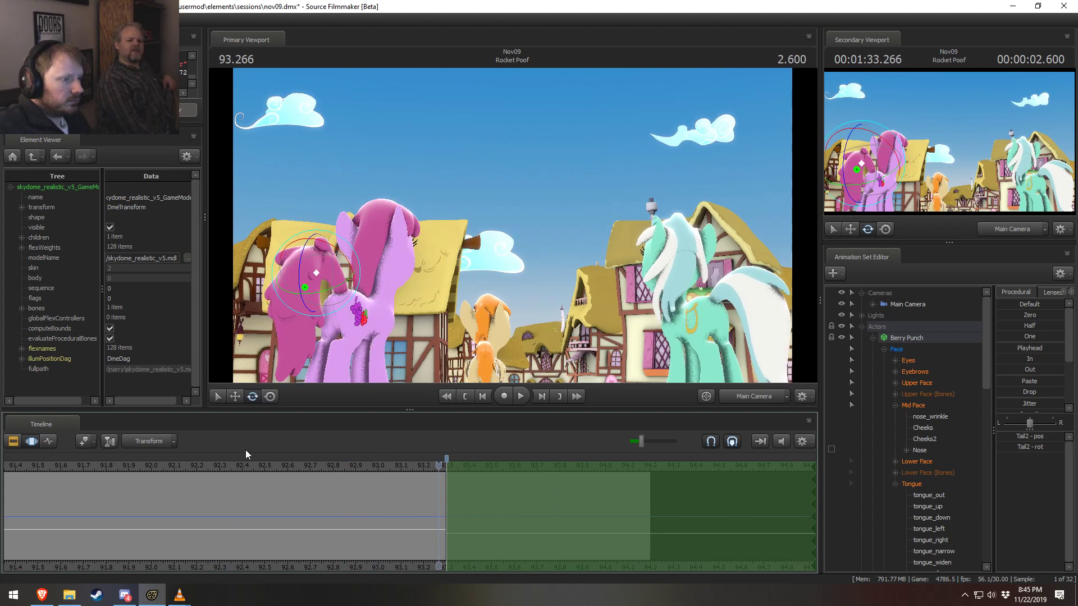
pyautogui.click(89, 472)
pyautogui.press('space')
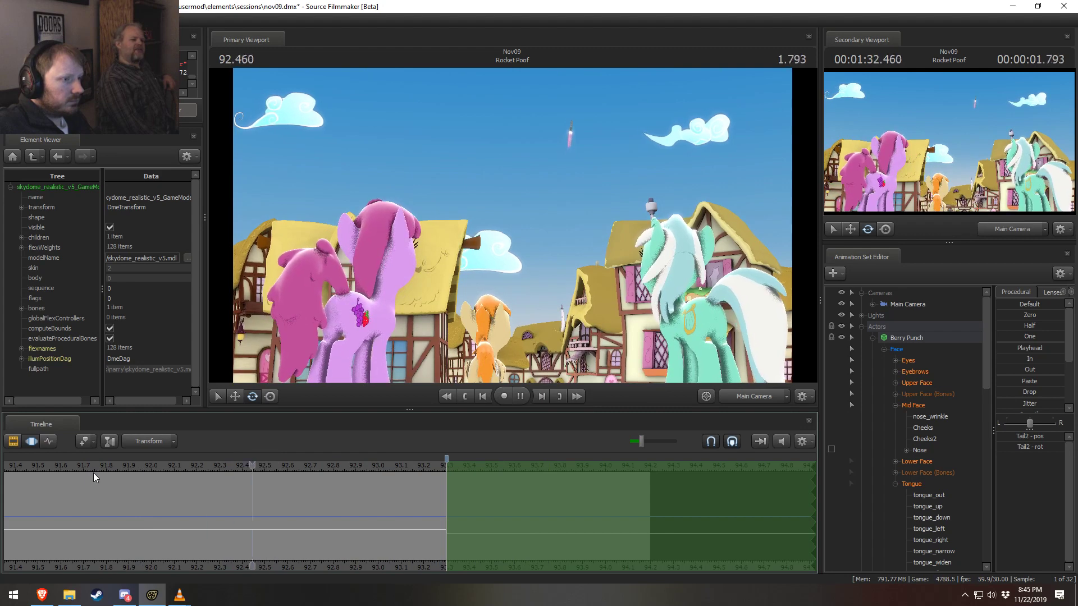
pyautogui.press('space')
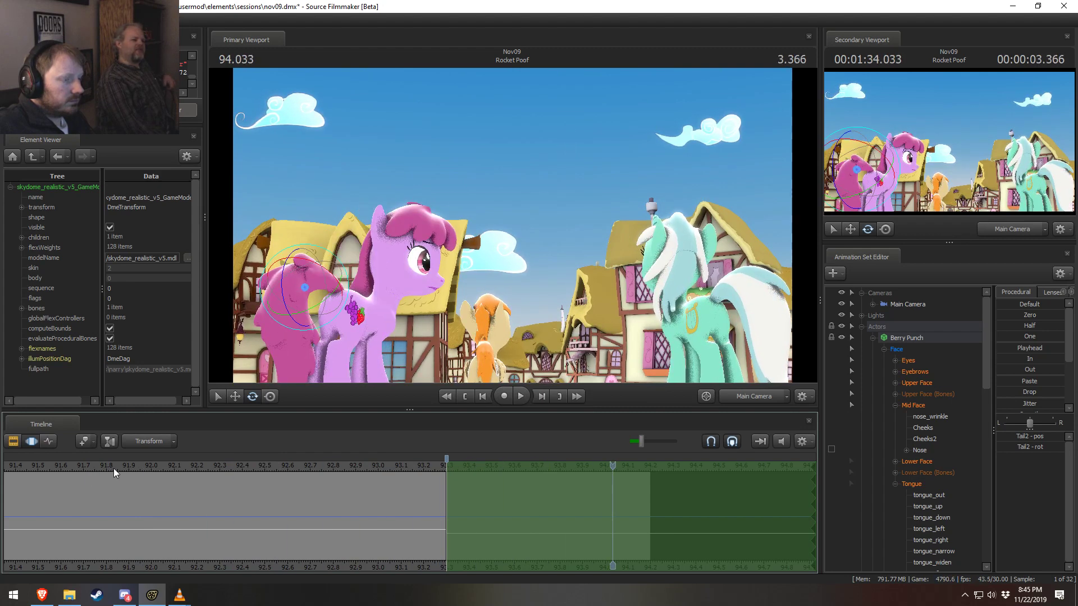
# Replay the shot from about 92.6 s, and again from about 91.7 s, stopping before Berry Punch turns
pyautogui.click(280, 470)
pyautogui.press('space')
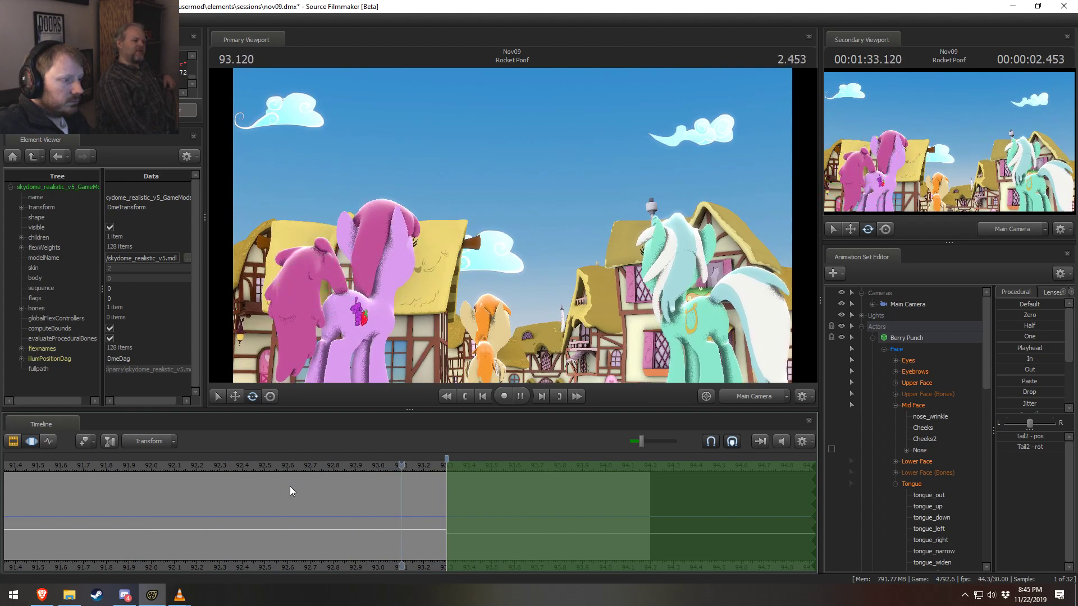
pyautogui.moveTo(288, 466); pyautogui.dragTo(175, 463)
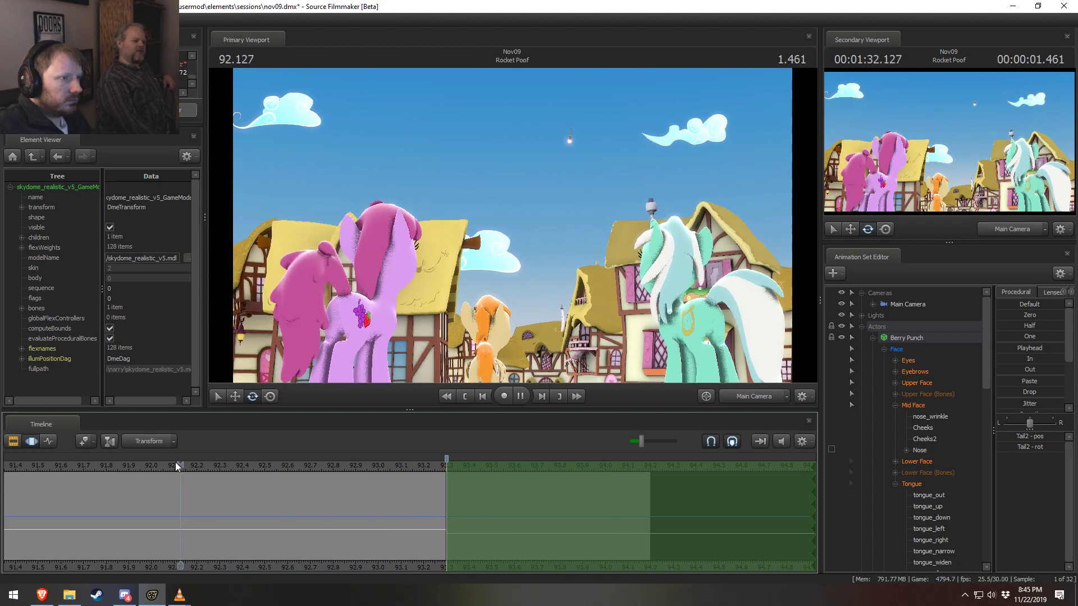
pyautogui.click(93, 462)
pyautogui.press('space')
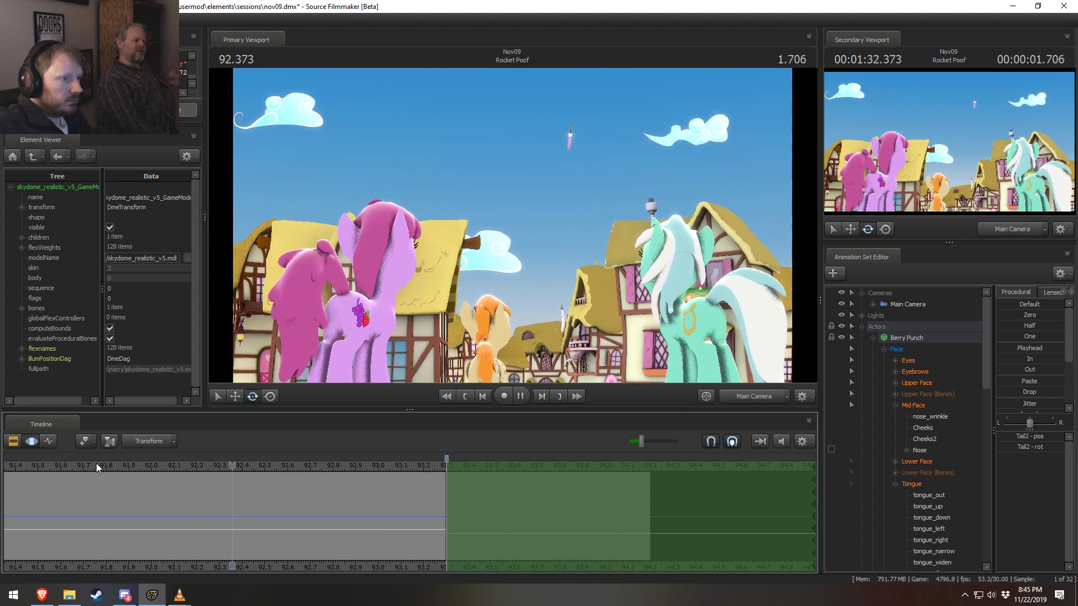
pyautogui.press('space')
# Move the start of the time selection to 92.666 s and place the playhead at 92.966 s
pyautogui.keyDown('shift'); pyautogui.moveTo(242, 506); pyautogui.dragTo(303, 513); pyautogui.keyUp('shift')
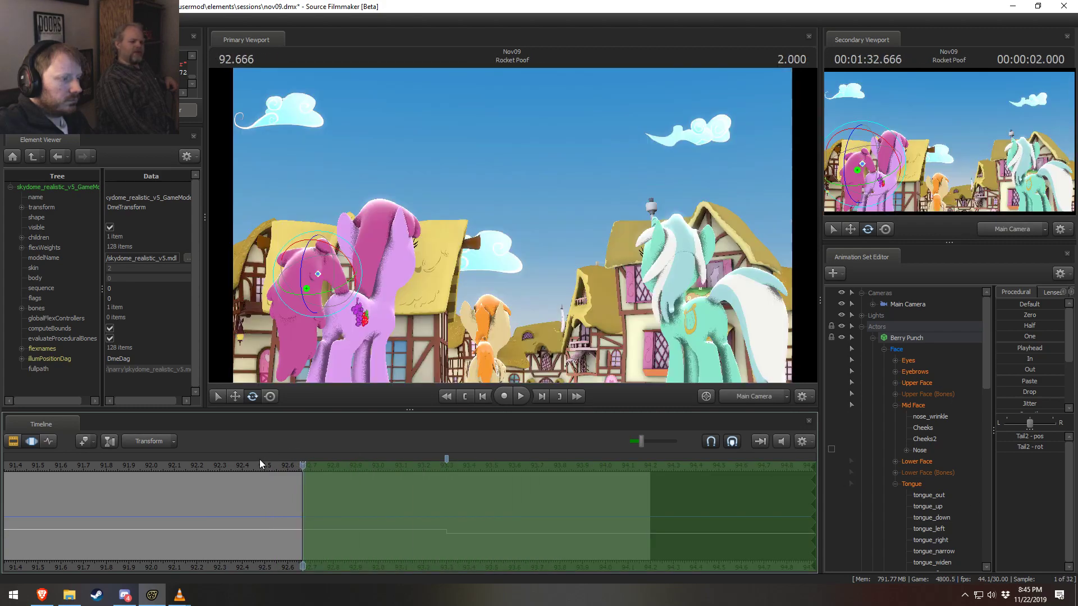
pyautogui.press('space')
pyautogui.press('space')
# Switch the primary viewport to the work camera, frame Lyra's body from the side and select her Pelvis
pyautogui.keyDown('ctrl'); pyautogui.click(727, 400); pyautogui.keyUp('ctrl')
pyautogui.moveTo(646, 325); pyautogui.dragTo(578, 275)
pyautogui.press('a')
pyautogui.press('w')
pyautogui.press('w')
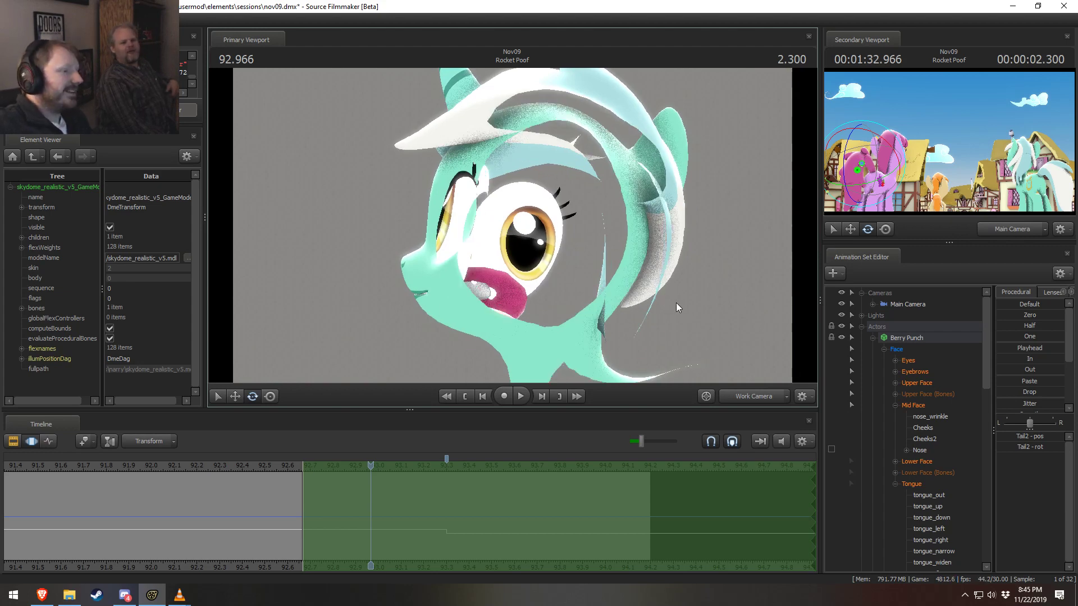
pyautogui.moveTo(676, 302); pyautogui.dragTo(746, 338)
pyautogui.press('s')
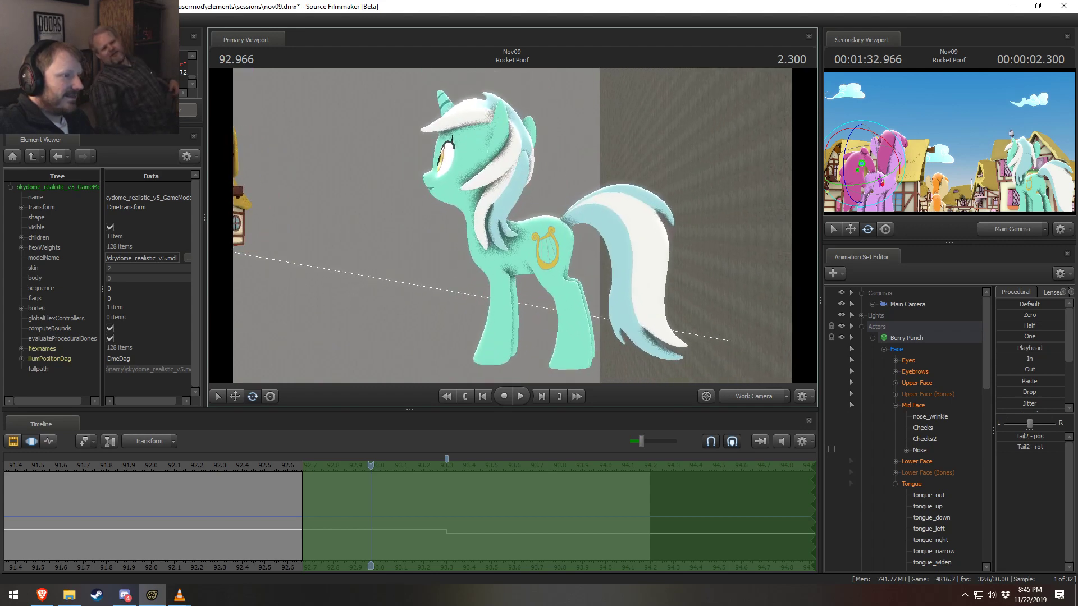
pyautogui.press('w')
pyautogui.moveTo(477, 202)
pyautogui.mouseDown()
pyautogui.moveTo(512, 220)
pyautogui.moveTo(507, 239)
pyautogui.mouseUp()
pyautogui.press('ctrl')
pyautogui.keyDown('ctrl'); pyautogui.click(521, 202); pyautogui.keyUp('ctrl')
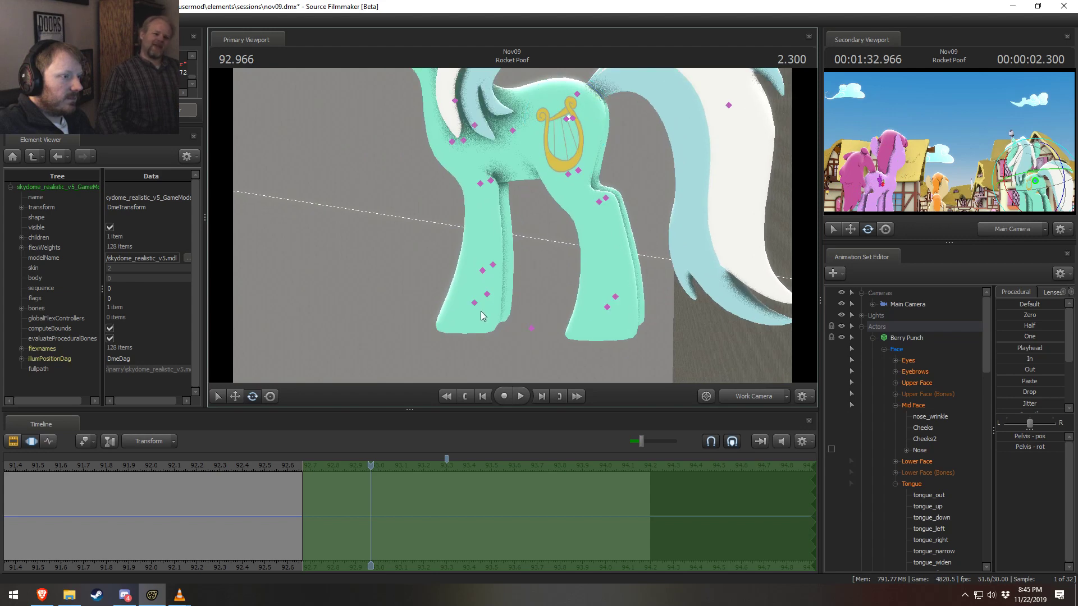
# Lock Lyra's RightFoot, LeftFoot, RightBall and LeftBall so all four hooves stay planted
pyautogui.click(616, 297)
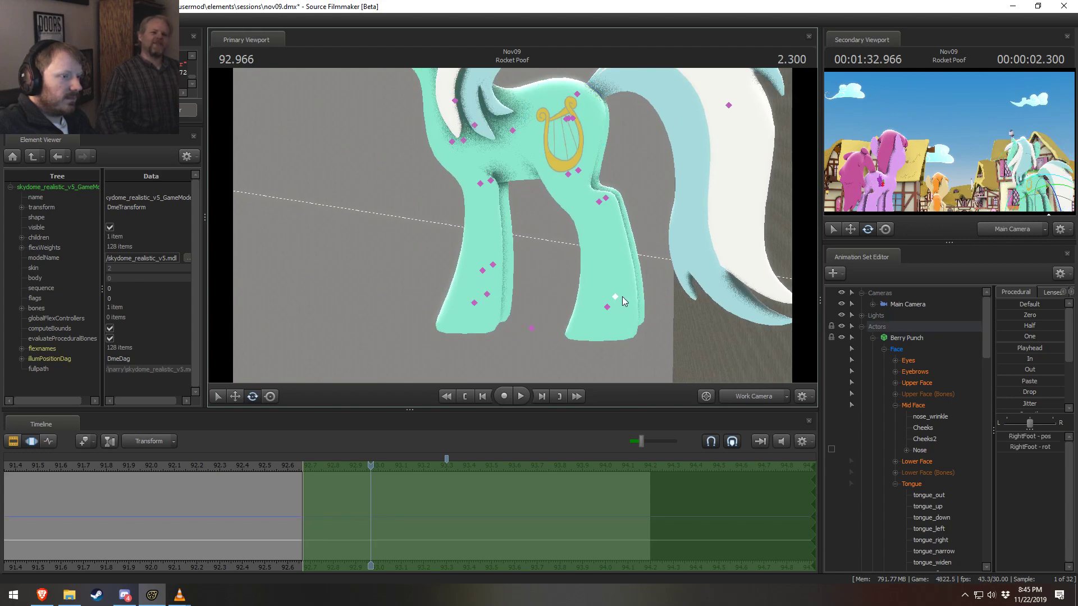
pyautogui.scroll(-10, 972, 465)
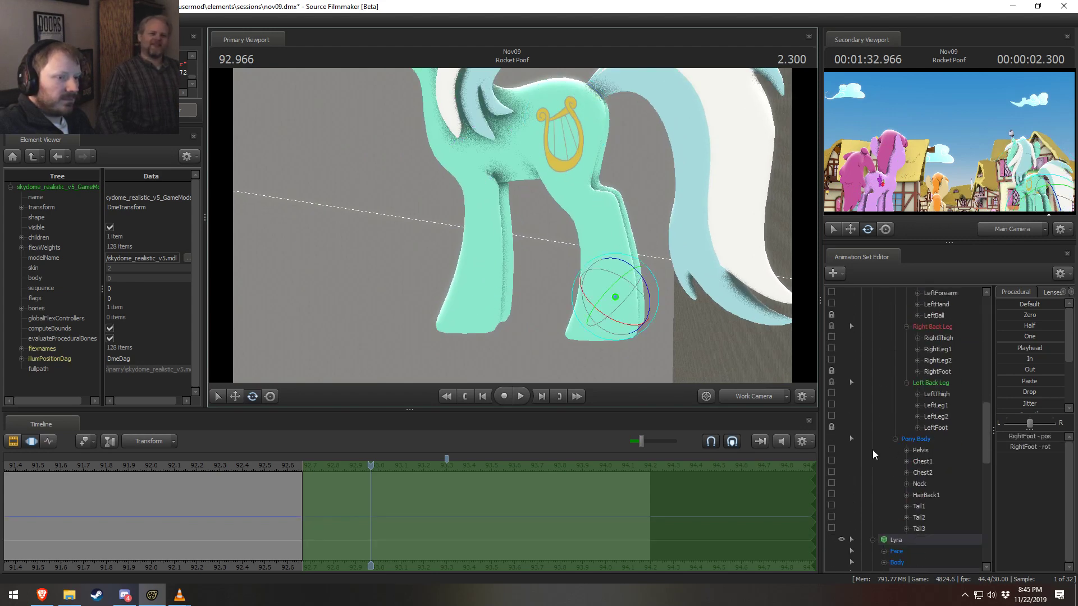
pyautogui.scroll(6, 835, 425)
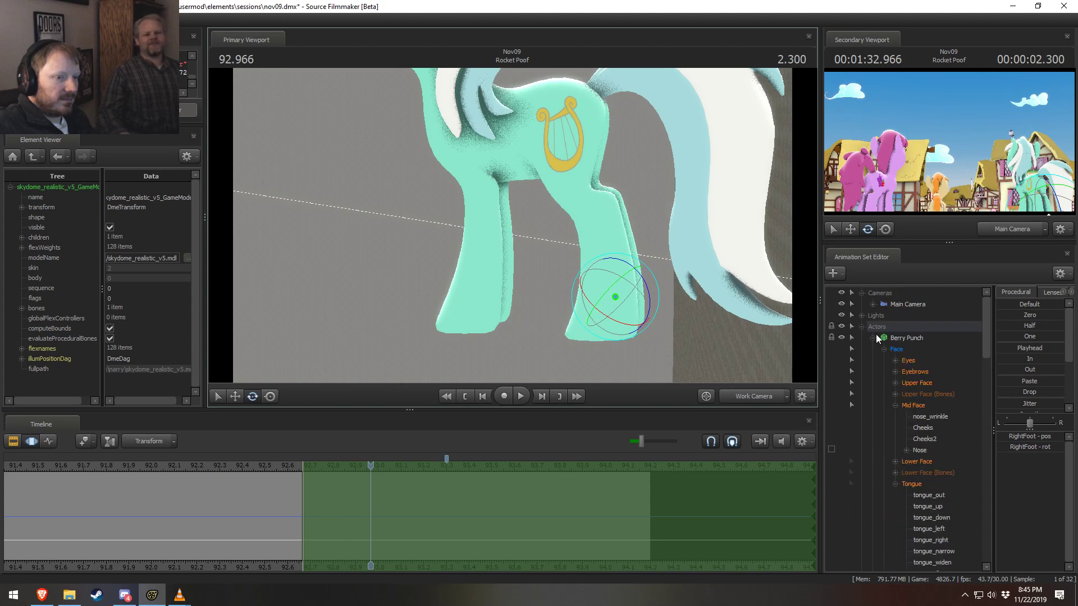
pyautogui.scroll(-4, 887, 382)
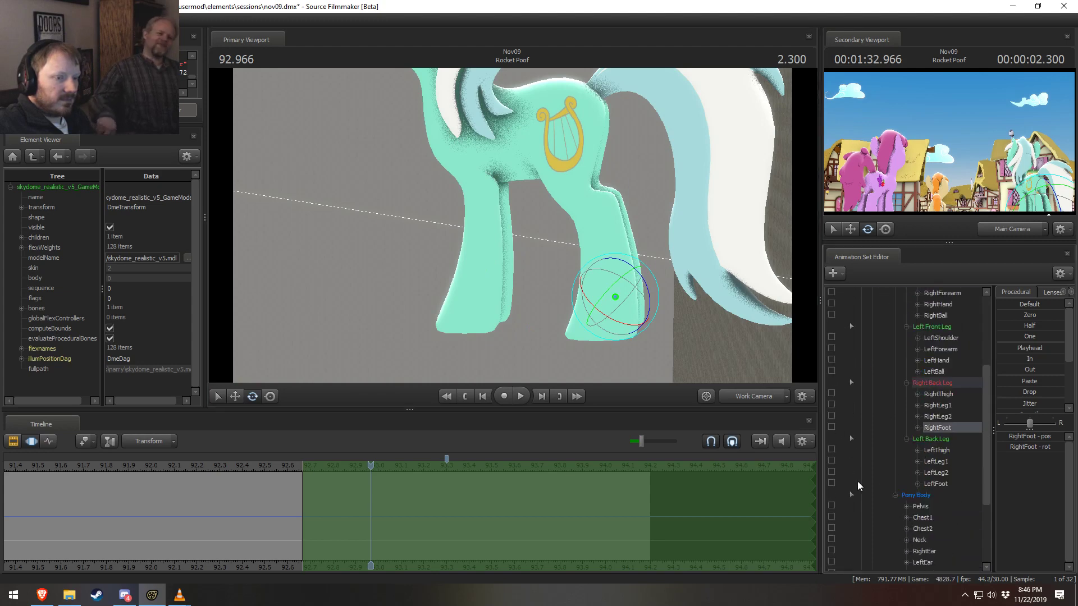
pyautogui.click(831, 427)
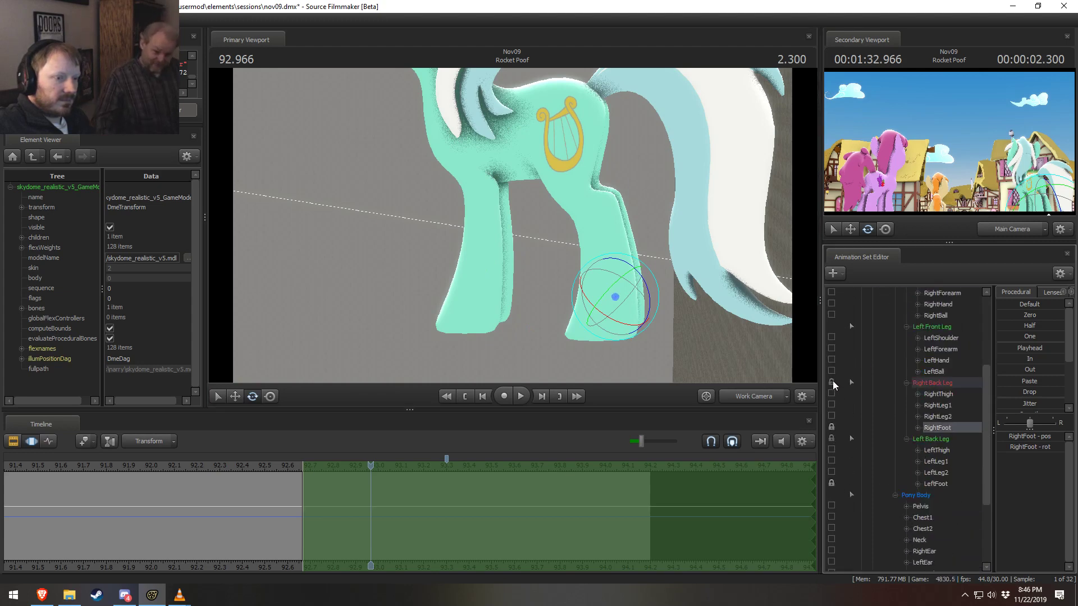
pyautogui.click(832, 371)
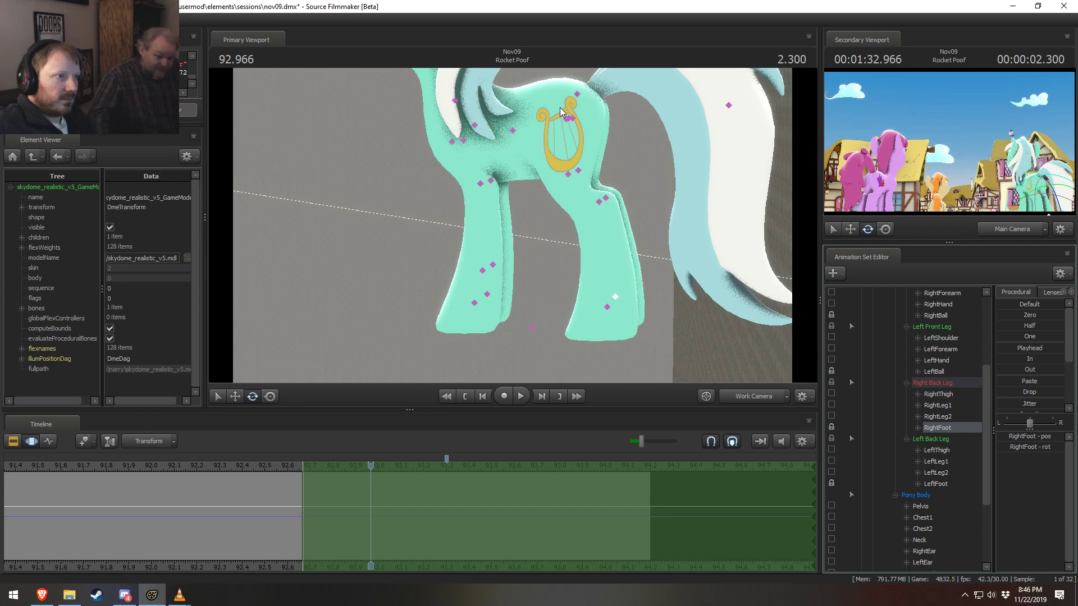
# Move Lyra's Pelvis at 92.966 s to shift her body over the locked hooves
pyautogui.click(921, 506)
pyautogui.keyDown('alt'); pyautogui.moveTo(542, 201); pyautogui.dragTo(578, 197); pyautogui.keyUp('alt')
pyautogui.moveTo(591, 161); pyautogui.dragTo(595, 156)
pyautogui.press('w')
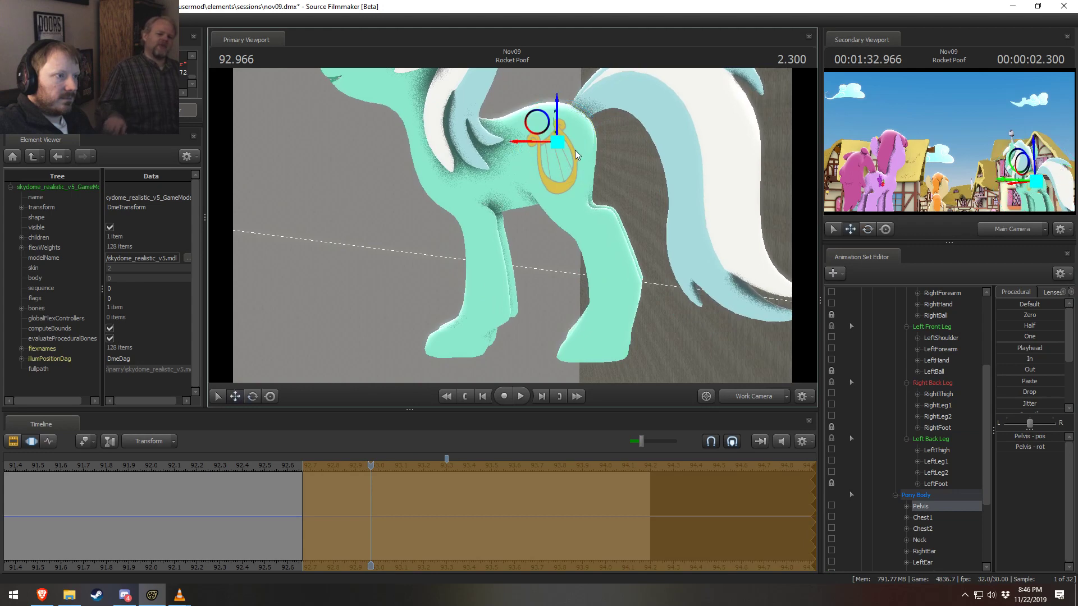
pyautogui.moveTo(547, 121); pyautogui.dragTo(490, 138)
# Rotate Lyra's chest, neck and head for the new body pose, tilting her muzzle upward
pyautogui.keyDown('ctrl'); pyautogui.click(524, 158); pyautogui.keyUp('ctrl')
pyautogui.press('e')
pyautogui.keyDown('ctrl'); pyautogui.click(485, 154); pyautogui.keyUp('ctrl')
pyautogui.keyDown('ctrl'); pyautogui.click(458, 163); pyautogui.keyUp('ctrl')
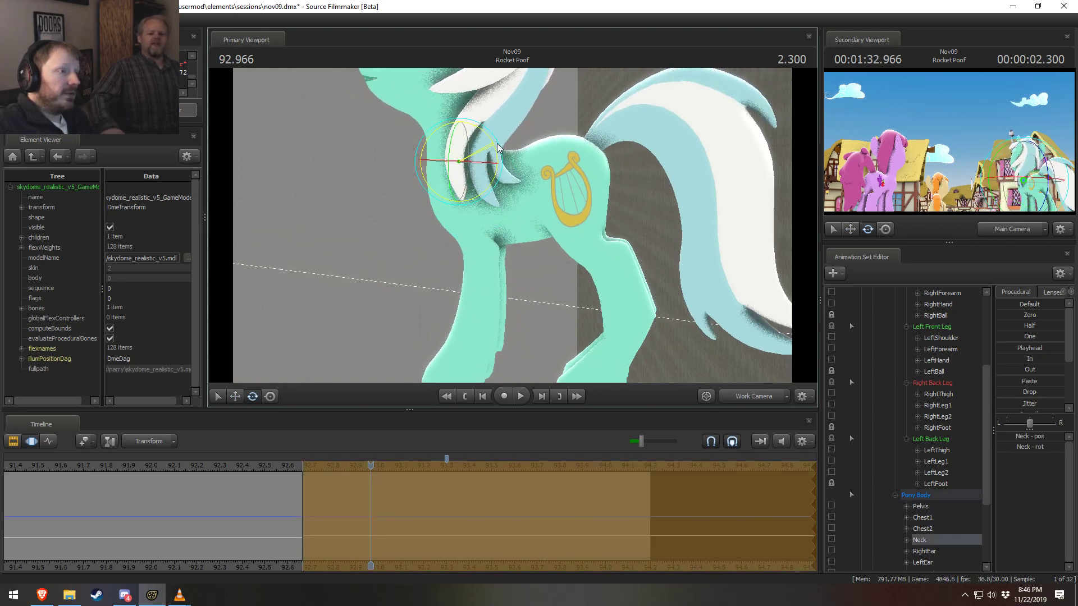
pyautogui.keyDown('ctrl'); pyautogui.click(462, 110); pyautogui.keyUp('ctrl')
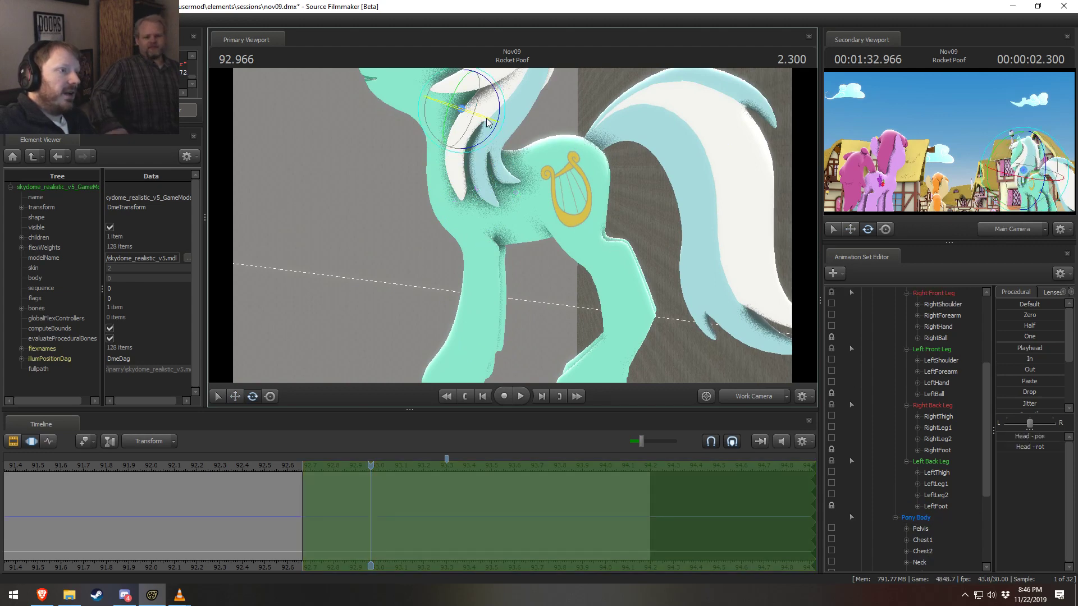
pyautogui.moveTo(499, 114); pyautogui.dragTo(499, 107)
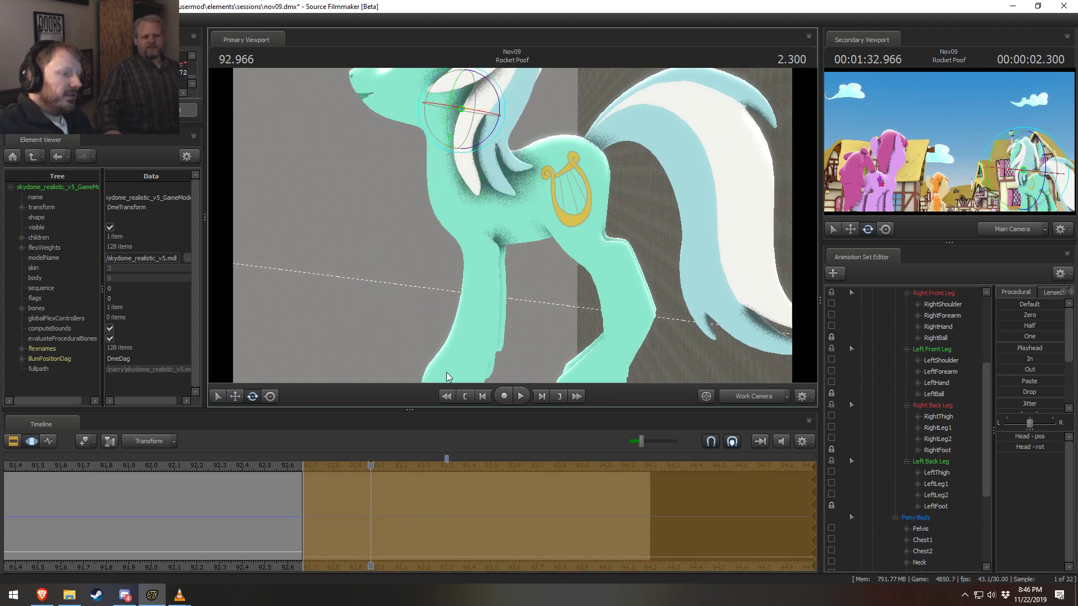
# Select Lyra's Pelvis again and move it backward so her hind legs bend over the locked hooves
pyautogui.press('shift')
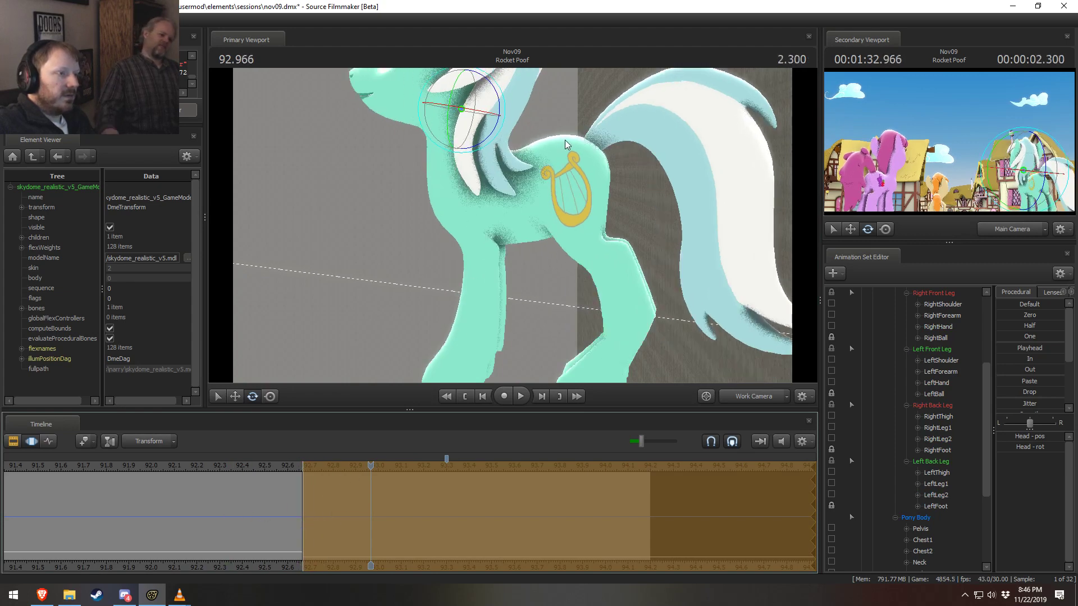
pyautogui.press('ctrl')
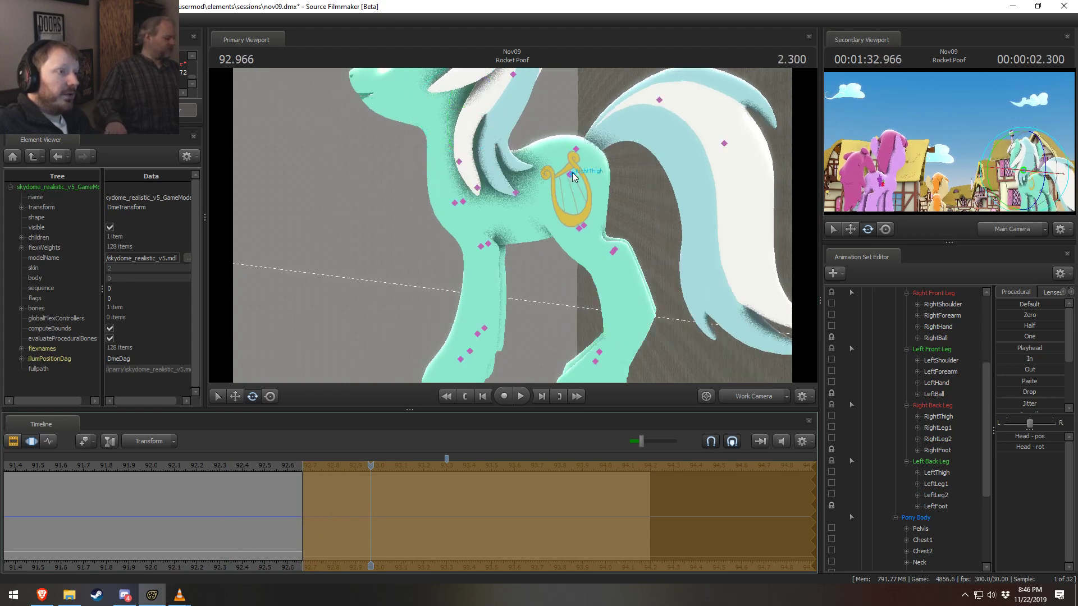
pyautogui.keyDown('ctrl'); pyautogui.click(573, 176); pyautogui.keyUp('ctrl')
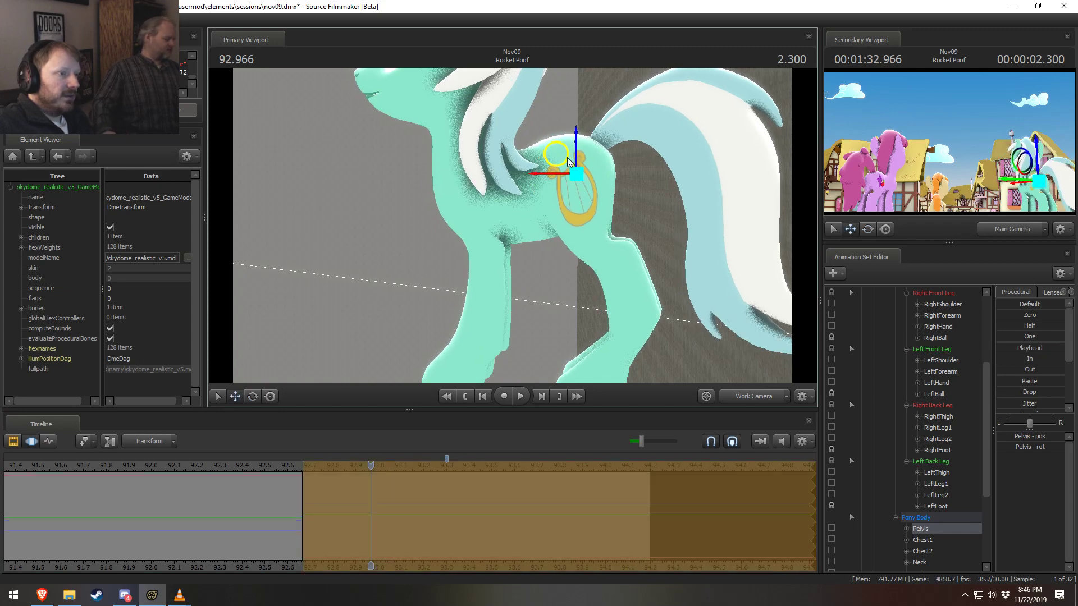
pyautogui.moveTo(567, 157); pyautogui.dragTo(628, 164)
# Rotate Lyra's Chest1 and Chest2 together to tilt her upper body backward over the planted front hooves
pyautogui.press('e')
pyautogui.keyDown('ctrl'); pyautogui.click(534, 204); pyautogui.keyUp('ctrl')
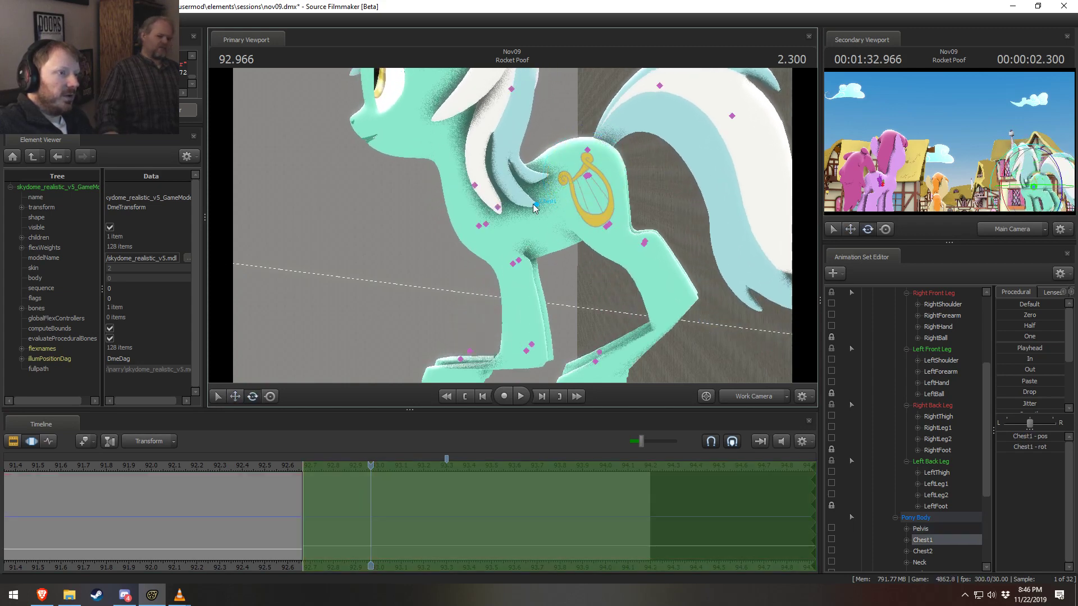
pyautogui.keyDown('ctrl'); pyautogui.keyDown('shift'); pyautogui.click(497, 207); pyautogui.keyUp('shift'); pyautogui.keyUp('ctrl')
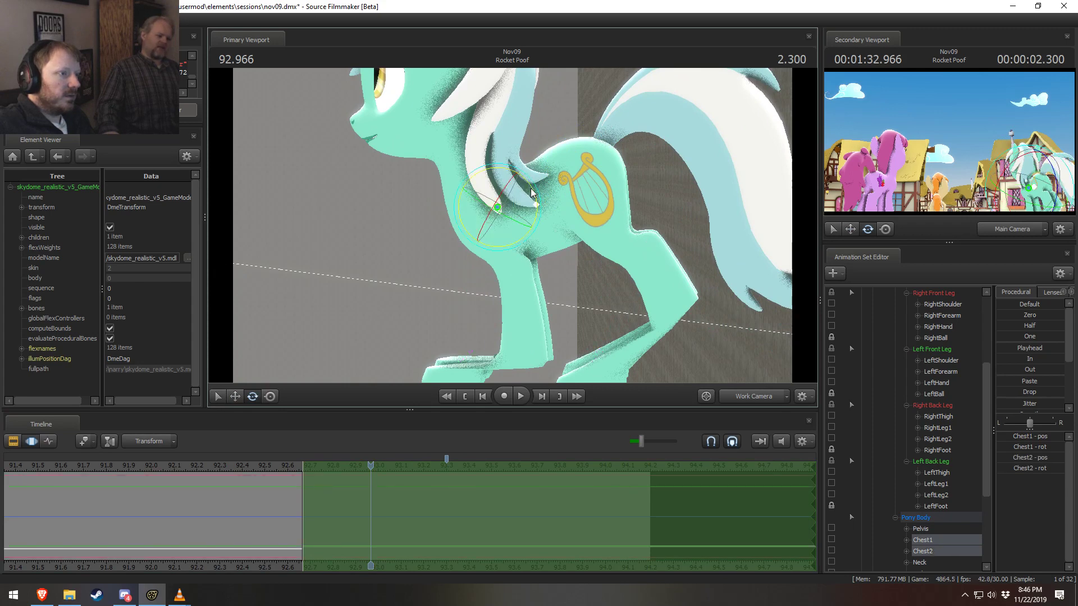
pyautogui.moveTo(535, 188); pyautogui.dragTo(538, 198)
pyautogui.press('w')
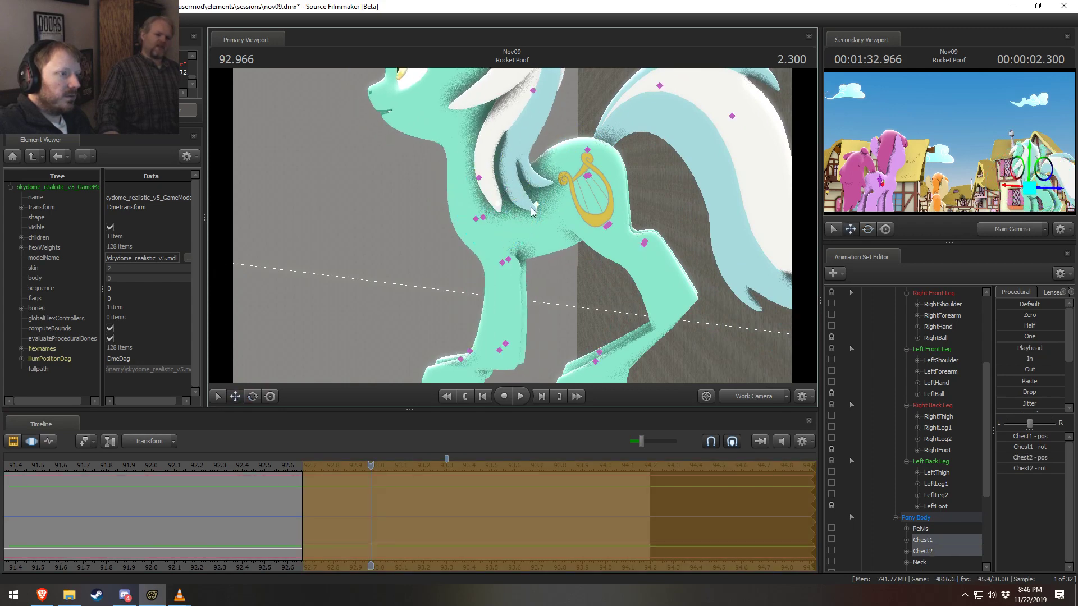
# Adjust the rotation of Lyra's Chest1 alone to raise her shoulders slightly
pyautogui.keyDown('ctrl'); pyautogui.click(534, 206); pyautogui.keyUp('ctrl')
pyautogui.press('e')
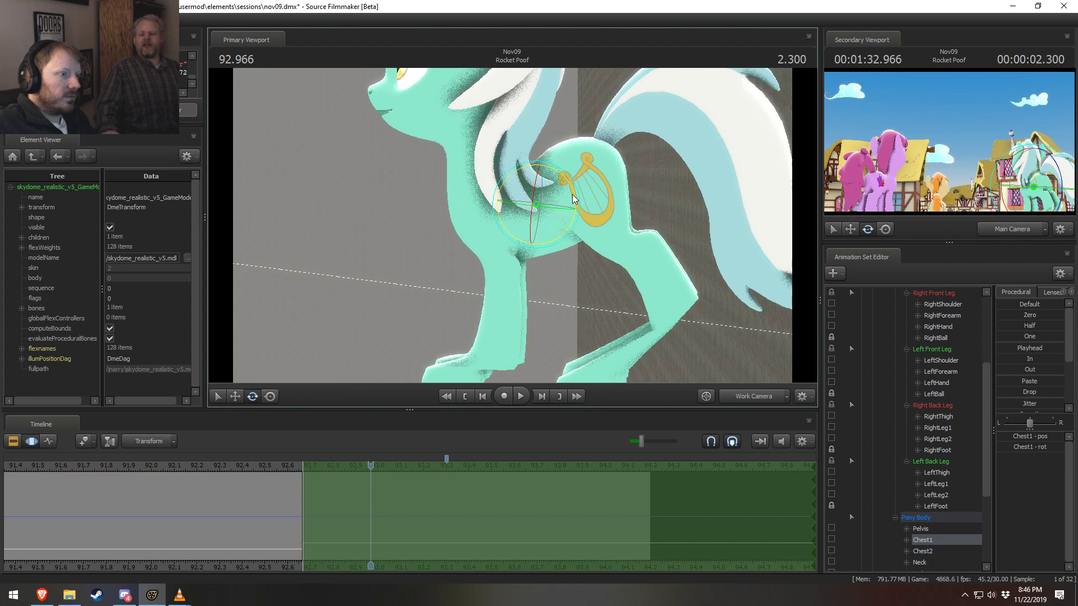
pyautogui.moveTo(573, 195); pyautogui.dragTo(573, 199)
pyautogui.press('w')
pyautogui.moveTo(503, 197); pyautogui.dragTo(499, 193)
pyautogui.moveTo(264, 516); pyautogui.dragTo(368, 512)
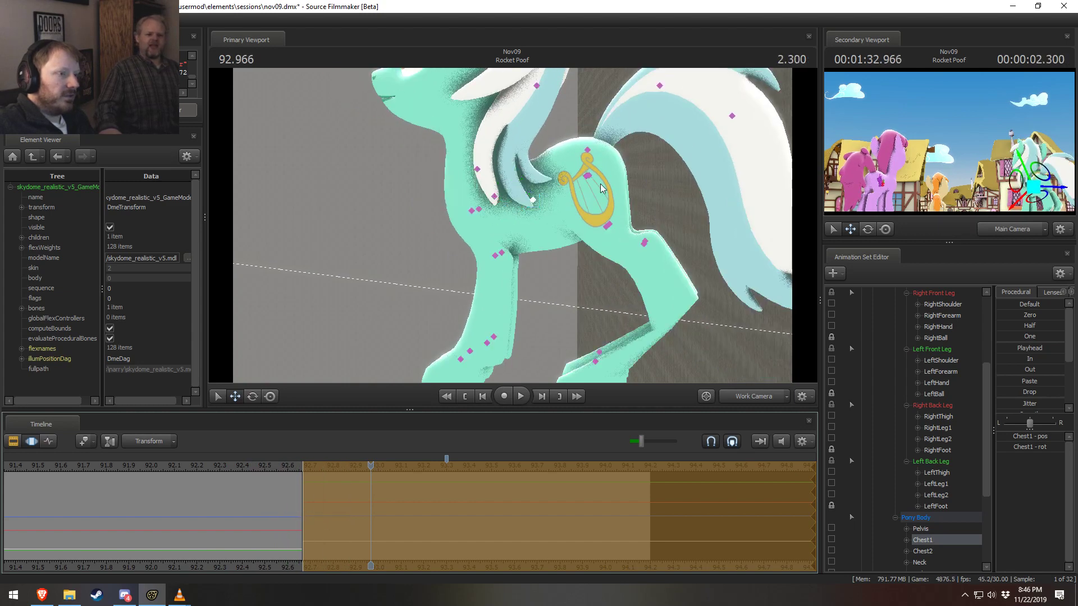
# Rotate Lyra's LeftThigh to reposition her left hind leg over its locked hoof
pyautogui.click(587, 178)
pyautogui.click(586, 177)
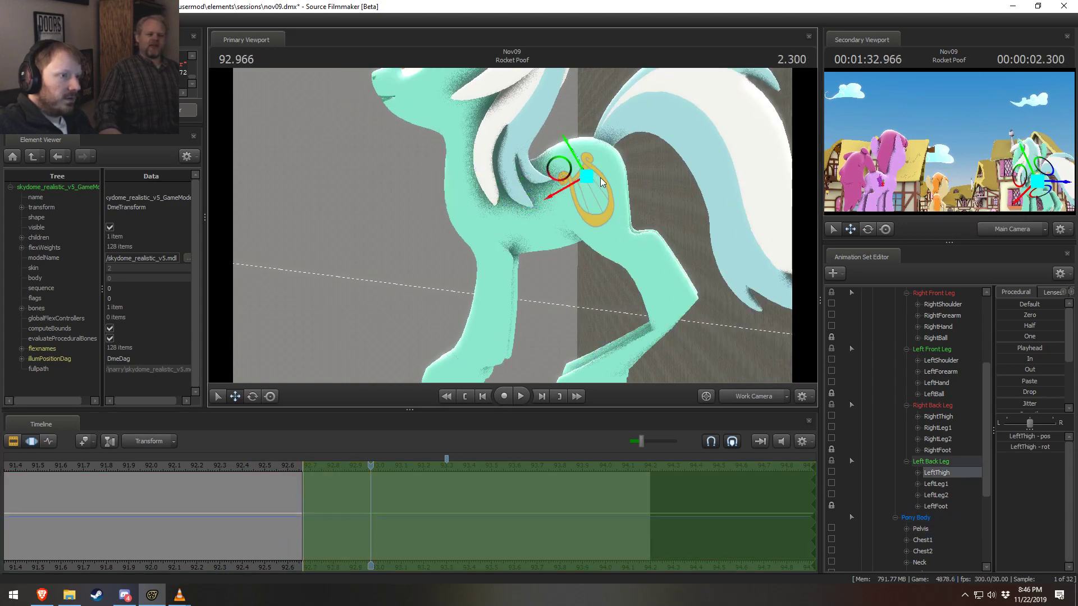
pyautogui.moveTo(629, 185); pyautogui.dragTo(539, 225)
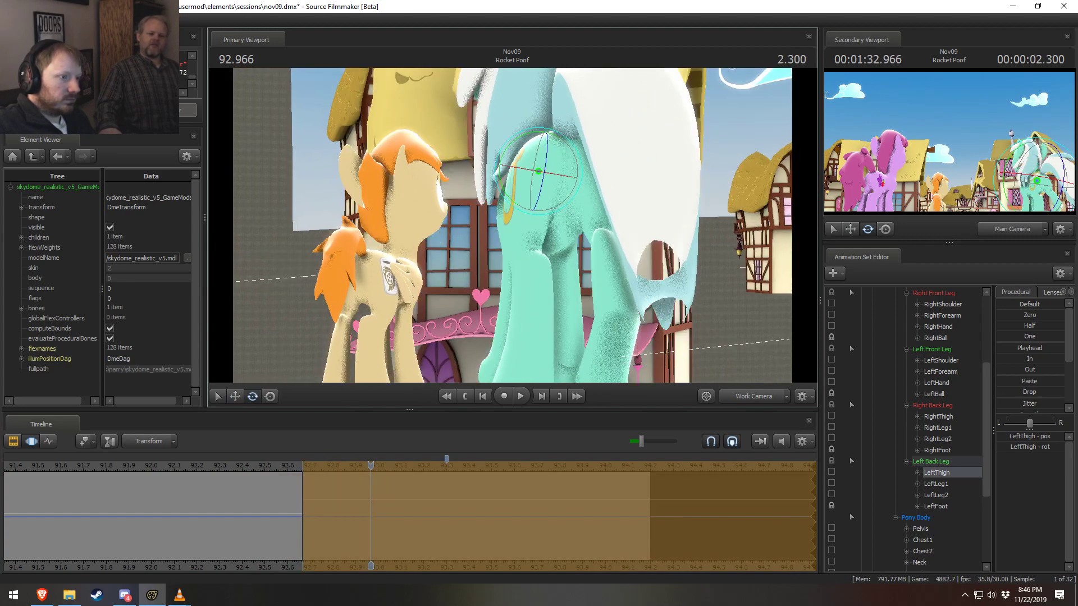
pyautogui.keyDown('alt'); pyautogui.moveTo(517, 288); pyautogui.dragTo(555, 170); pyautogui.keyUp('alt')
# Rotate Lyra's two front shoulders together, and both forearms together, to reshape her front legs
pyautogui.click(605, 129)
pyautogui.keyDown('ctrl'); pyautogui.click(515, 165); pyautogui.keyUp('ctrl')
pyautogui.keyDown('ctrl'); pyautogui.keyDown('shift'); pyautogui.click(521, 166); pyautogui.keyUp('shift'); pyautogui.keyUp('ctrl')
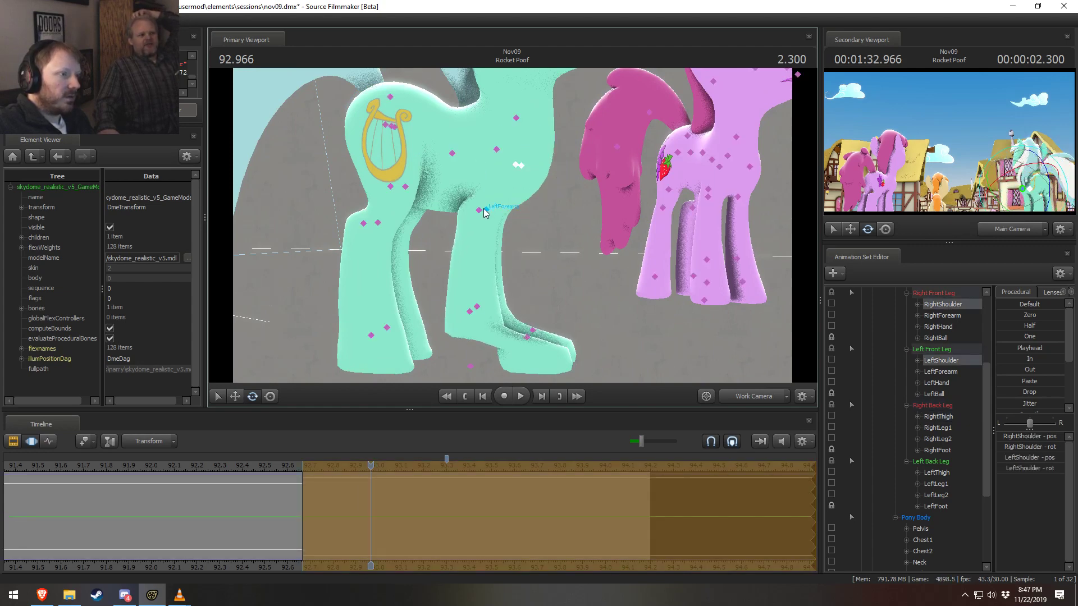
pyautogui.keyDown('ctrl'); pyautogui.click(484, 210); pyautogui.keyUp('ctrl')
pyautogui.keyDown('ctrl'); pyautogui.keyDown('shift'); pyautogui.click(486, 210); pyautogui.keyUp('shift'); pyautogui.keyUp('ctrl')
pyautogui.moveTo(523, 208); pyautogui.dragTo(263, 188)
pyautogui.moveTo(505, 180); pyautogui.dragTo(483, 132)
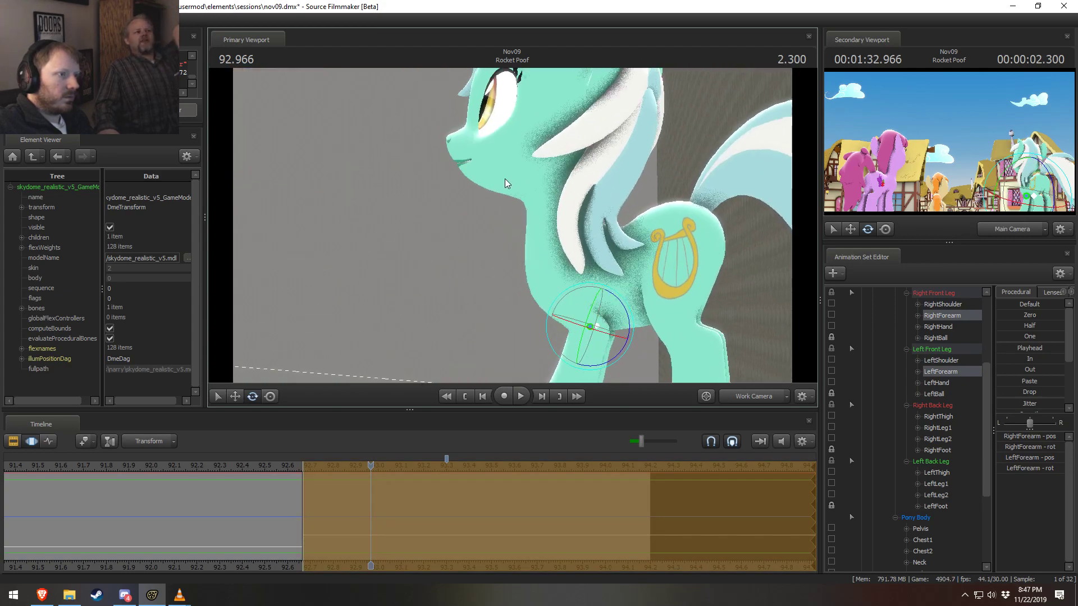
# Rotate Lyra's Neck and Head so her muzzle points where she looks in the new body pose
pyautogui.keyDown('ctrl'); pyautogui.click(563, 241); pyautogui.keyUp('ctrl')
pyautogui.keyDown('alt'); pyautogui.moveTo(570, 255); pyautogui.dragTo(515, 228); pyautogui.keyUp('alt')
pyautogui.press('w')
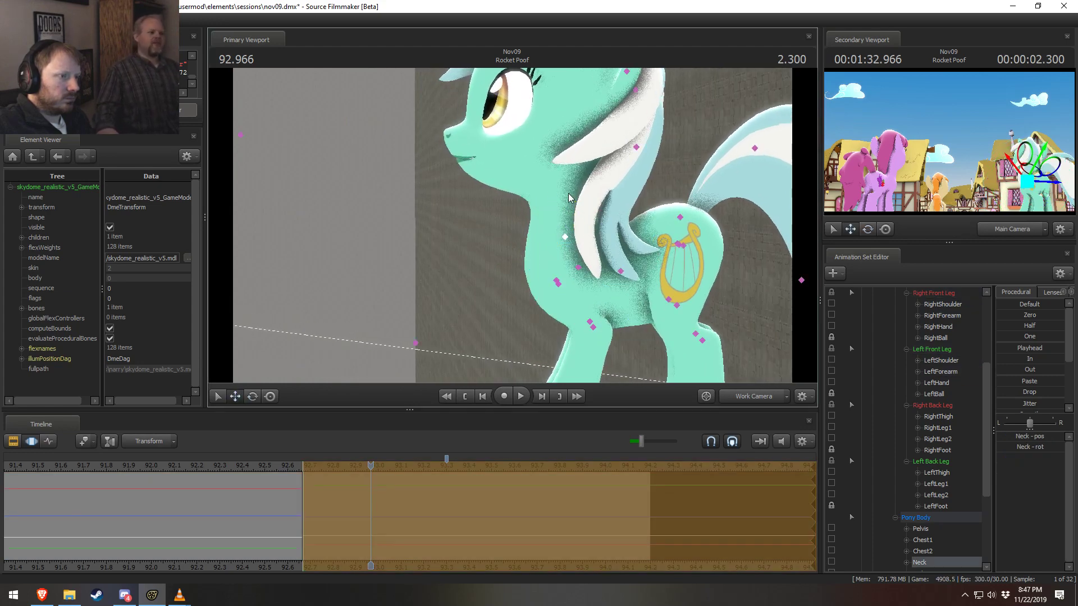
pyautogui.keyDown('ctrl'); pyautogui.click(574, 220); pyautogui.keyUp('ctrl')
pyautogui.press('e')
pyautogui.moveTo(574, 218); pyautogui.dragTo(477, 224)
pyautogui.press('s')
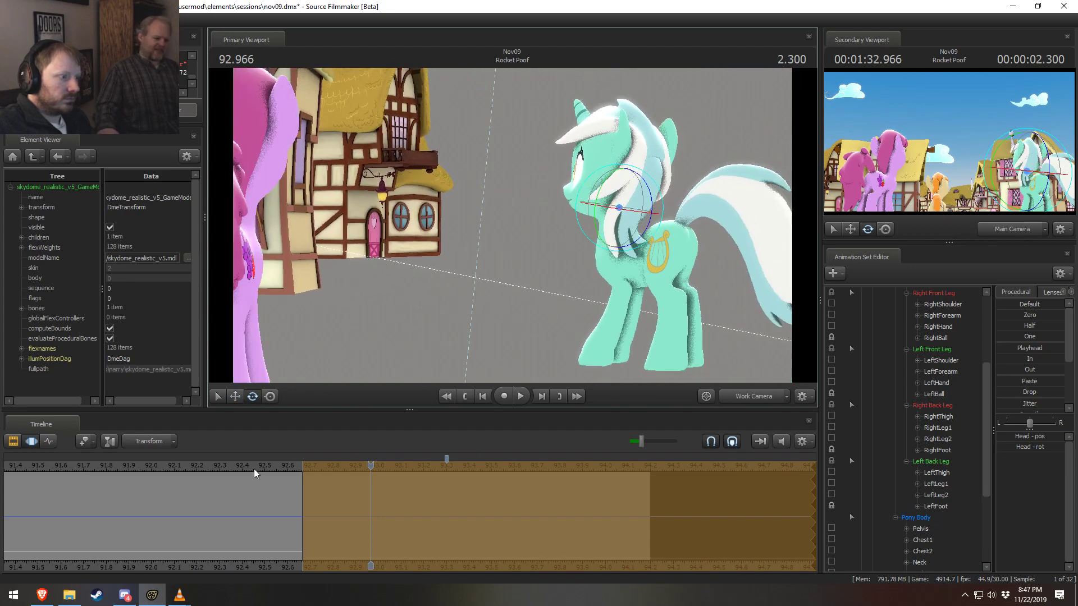
# Review Lyra's body shift frame by frame from 92.433 s to 92.900 s
pyautogui.press('Right')
pyautogui.click(253, 469)
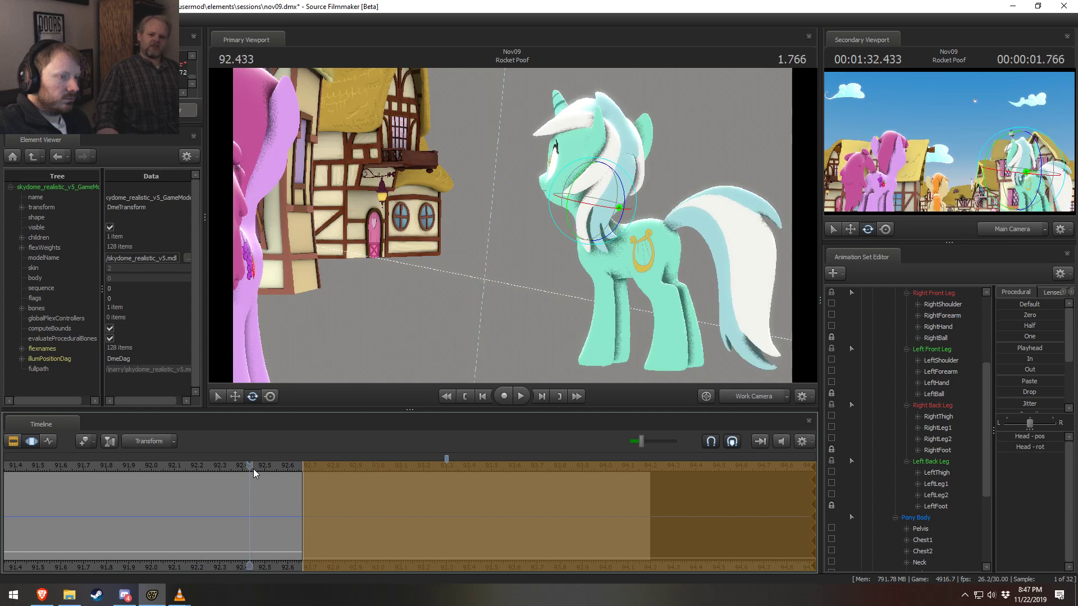
pyautogui.press('Right')
pyautogui.press('Right')
pyautogui.press('Right')
pyautogui.press('Right')
pyautogui.press('Right')
pyautogui.press('Right')
pyautogui.press('Right')
pyautogui.press('Right')
pyautogui.press('Right')
pyautogui.press('Right')
pyautogui.press('Right')
pyautogui.press('Right')
pyautogui.press('Right')
pyautogui.press('Right')
# Unlock Lyra's LeftBall at 92.900 s to free her left front hoof
pyautogui.moveTo(477, 367); pyautogui.dragTo(511, 185)
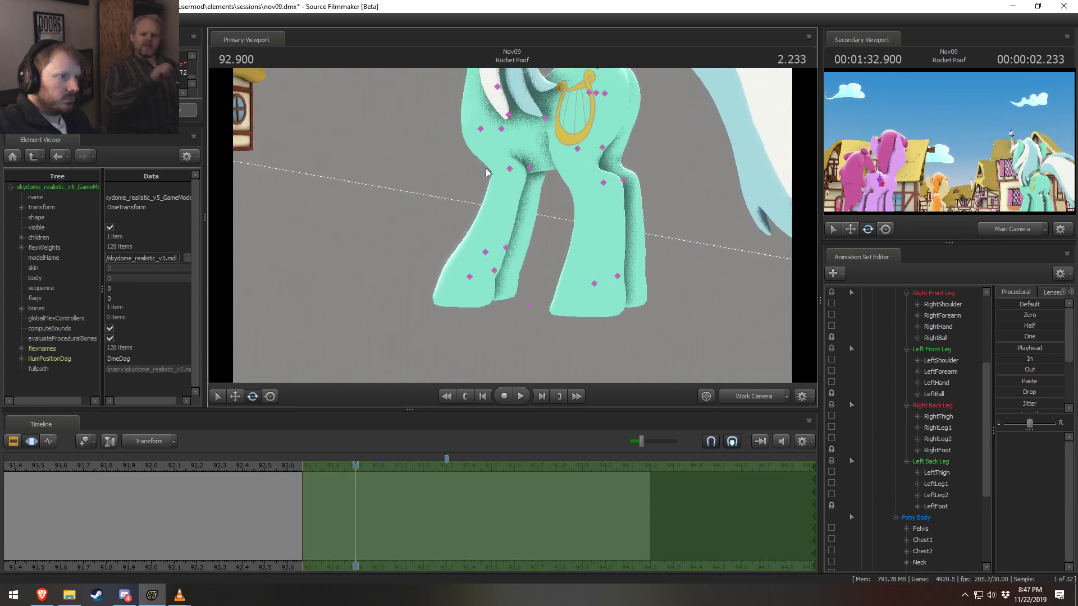
pyautogui.click(469, 277)
pyautogui.click(837, 396)
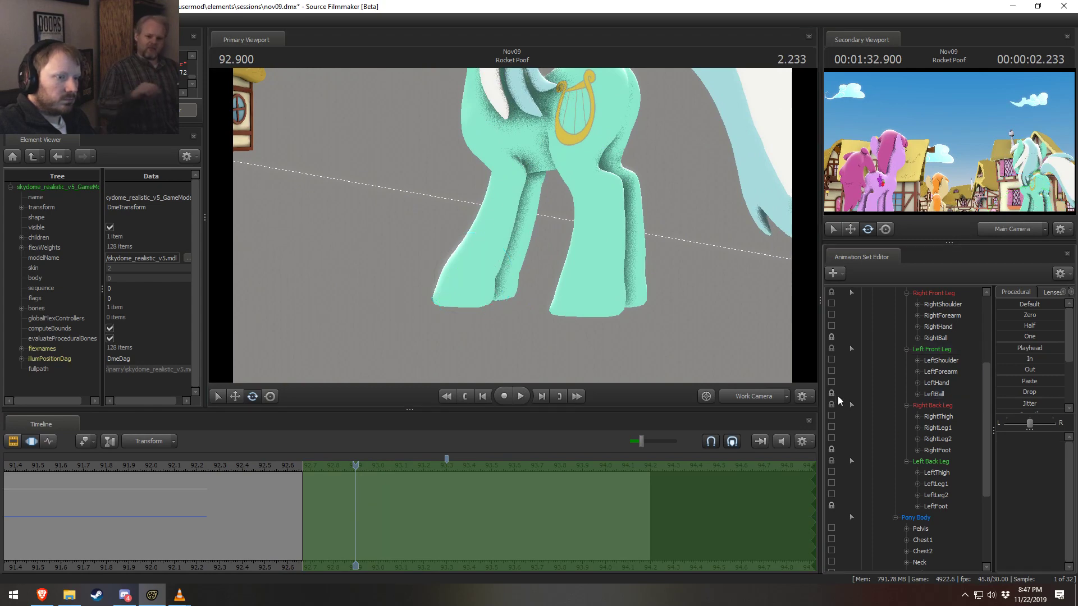
# Pose Lyra's left front leg with LeftShoulder, LeftForearm and LeftHand rotations, undoing one forearm adjustment, so the hoof lifts off the ground
pyautogui.moveTo(616, 240); pyautogui.dragTo(509, 224)
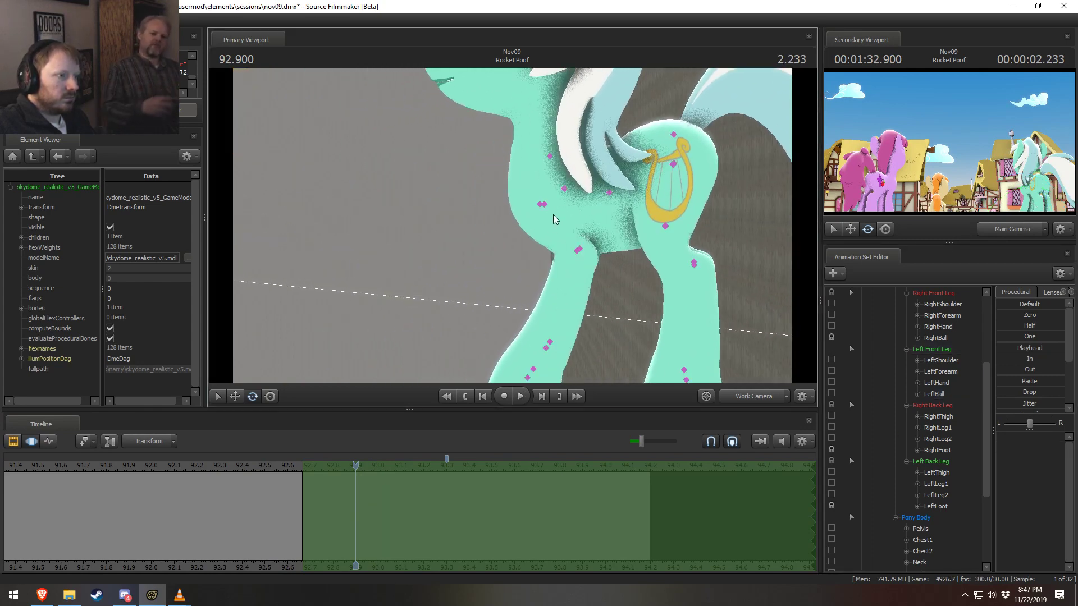
pyautogui.click(539, 204)
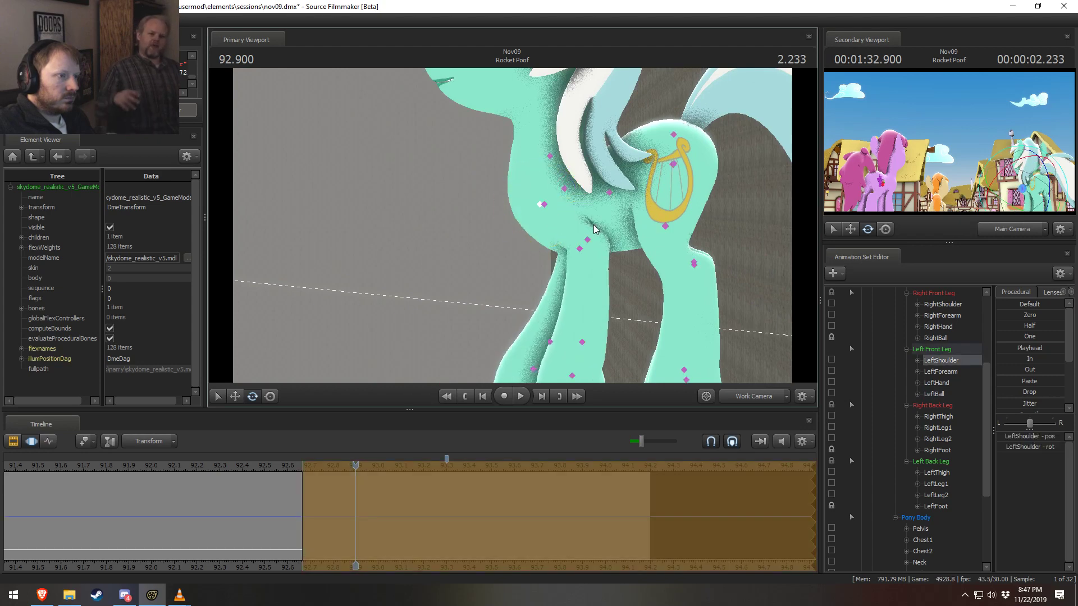
pyautogui.click(587, 240)
pyautogui.moveTo(628, 240); pyautogui.dragTo(399, 247)
pyautogui.hotkey('ctrl', 'z')
pyautogui.click(521, 318)
pyautogui.scroll(8, 512, 226)
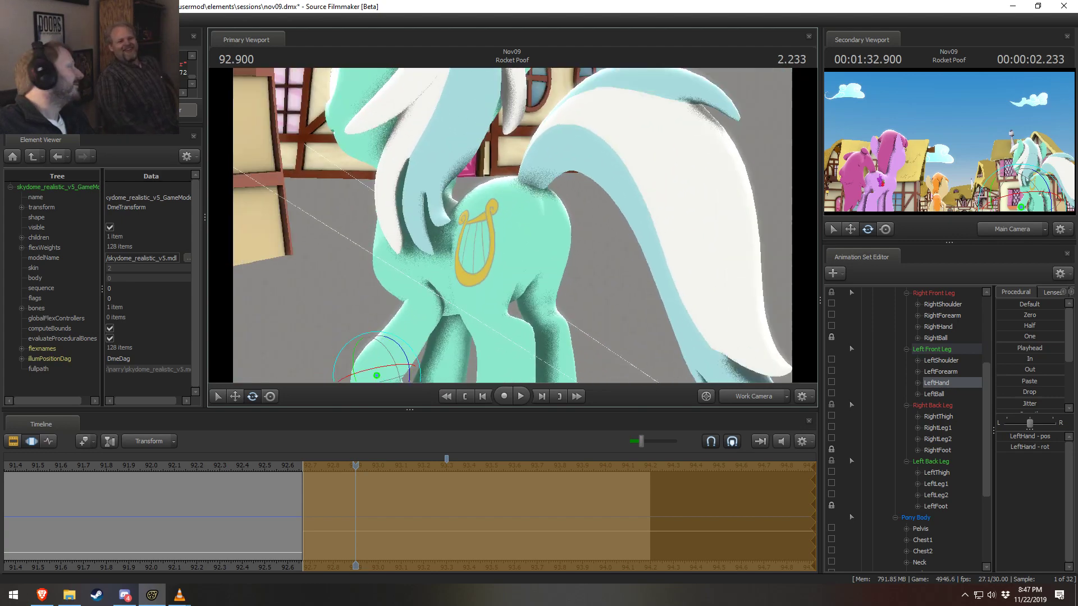
pyautogui.scroll(-8, 512, 226)
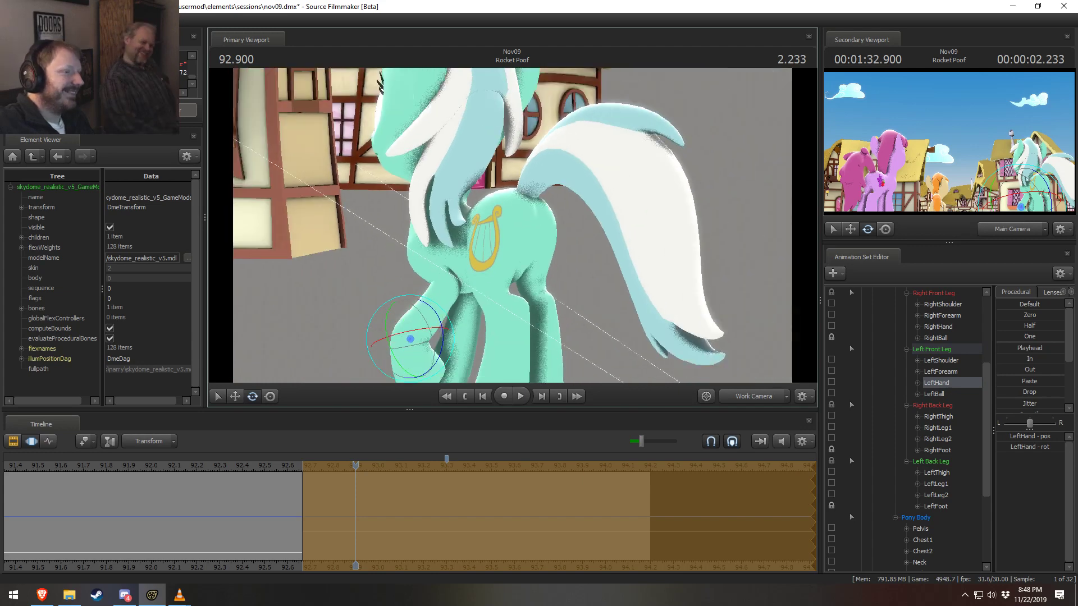
# Preview Lyra's new pose change through the Main Camera by scrubbing and playing the shot
pyautogui.click(266, 466)
pyautogui.moveTo(268, 468); pyautogui.dragTo(371, 466)
pyautogui.click(754, 396)
pyautogui.click(251, 463)
pyautogui.press('space')
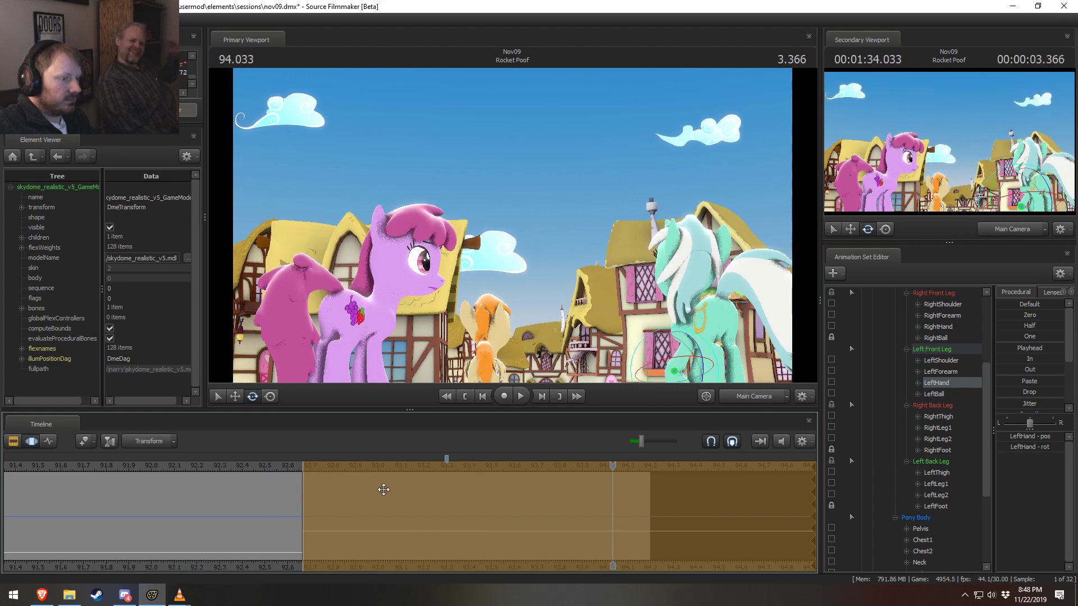
# Move the start of the time selection to about 93.8 s and place the playhead at 94.066 s
pyautogui.moveTo(380, 489); pyautogui.dragTo(567, 523)
pyautogui.press('[')
pyautogui.moveTo(521, 467); pyautogui.dragTo(620, 469)
# Select all of Lyra's controls and blend the selected time range fully to her playhead pose from 92.533 s
pyautogui.scroll(4, 894, 386)
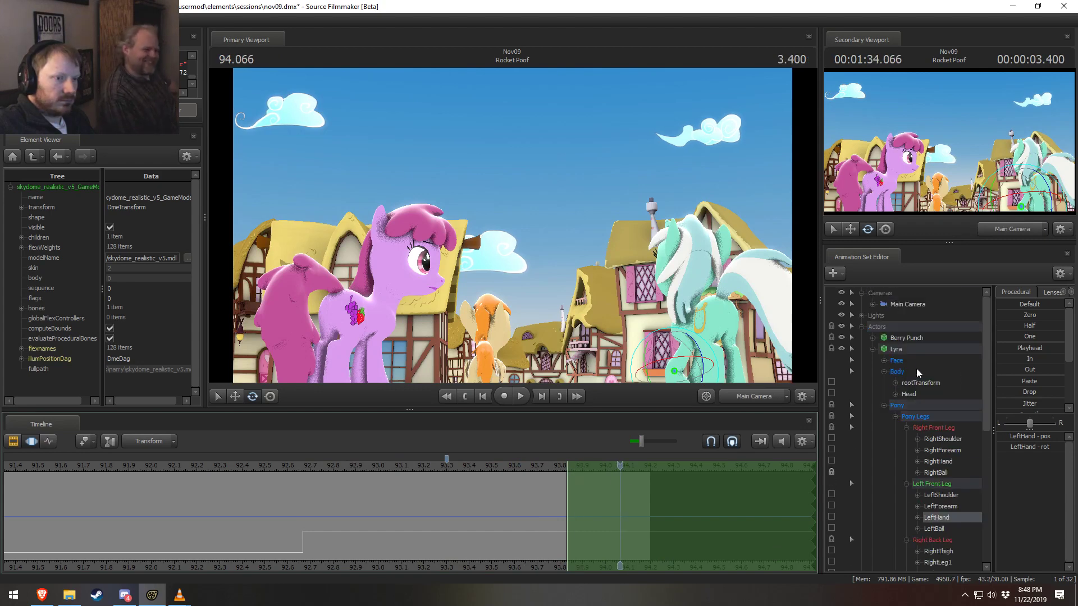
pyautogui.click(917, 350)
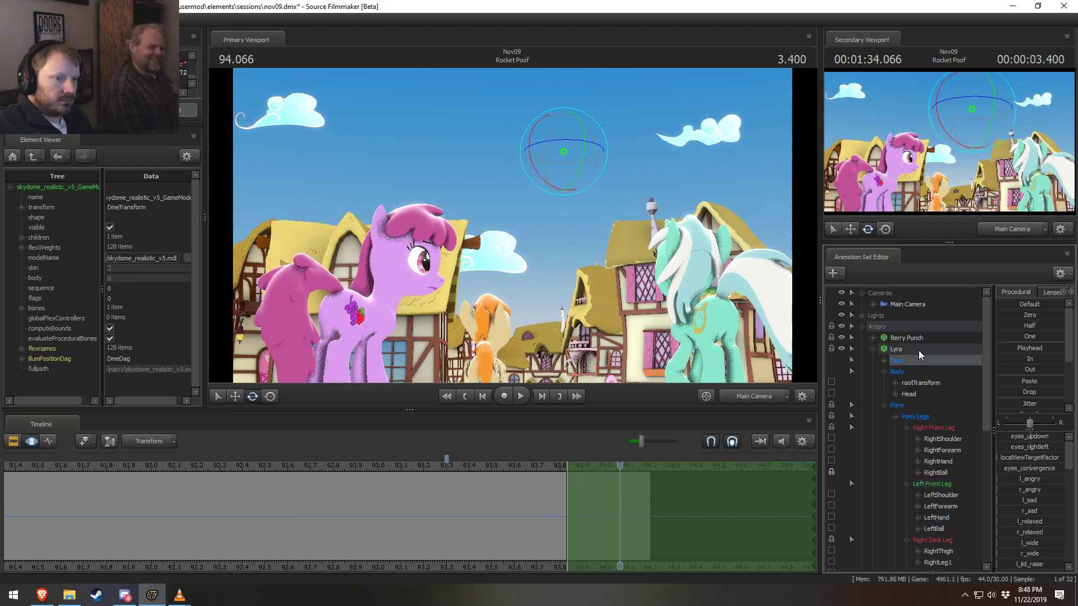
pyautogui.click(273, 467)
pyautogui.moveTo(1011, 348); pyautogui.dragTo(1055, 367)
# Inspect Lyra from behind at 92.533 s through the Work Camera, from a wide view to her head
pyautogui.click(766, 399)
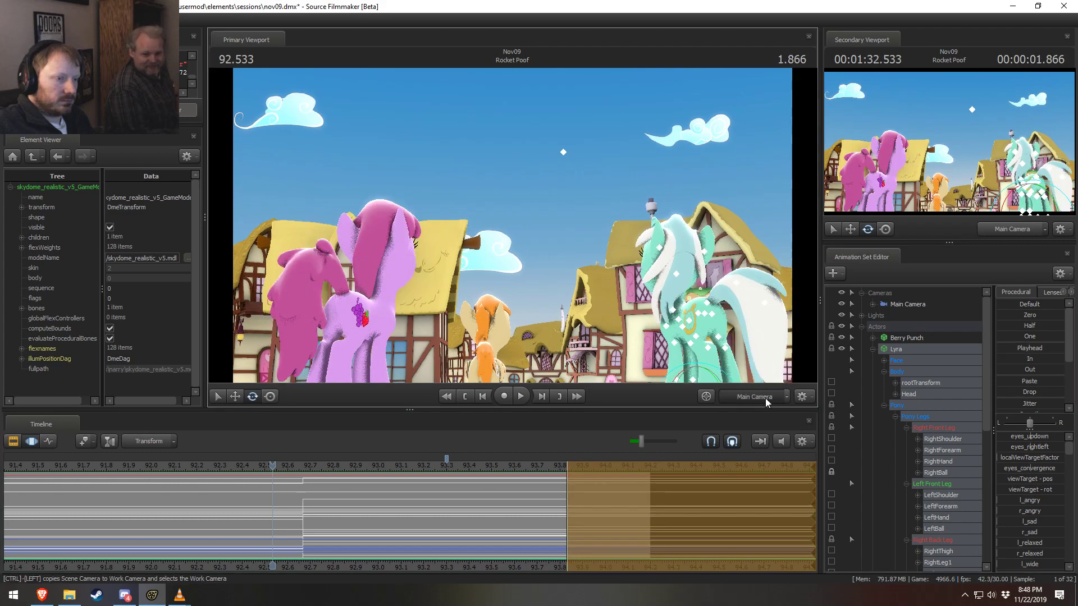
pyautogui.moveTo(651, 292); pyautogui.dragTo(449, 270)
pyautogui.press('w')
pyautogui.press('s')
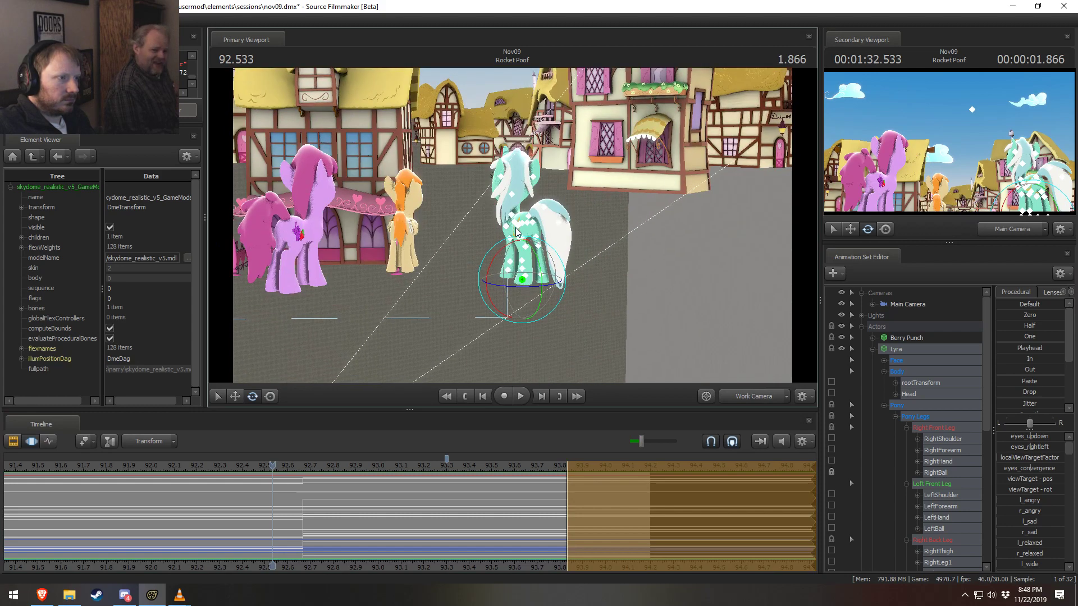
pyautogui.moveTo(515, 227)
pyautogui.mouseDown()
pyautogui.moveTo(520, 208)
pyautogui.moveTo(459, 232)
pyautogui.moveTo(515, 225)
pyautogui.mouseUp()
pyautogui.press('w')
pyautogui.keyDown('ctrl'); pyautogui.click(515, 222); pyautogui.keyUp('ctrl')
pyautogui.press('w')
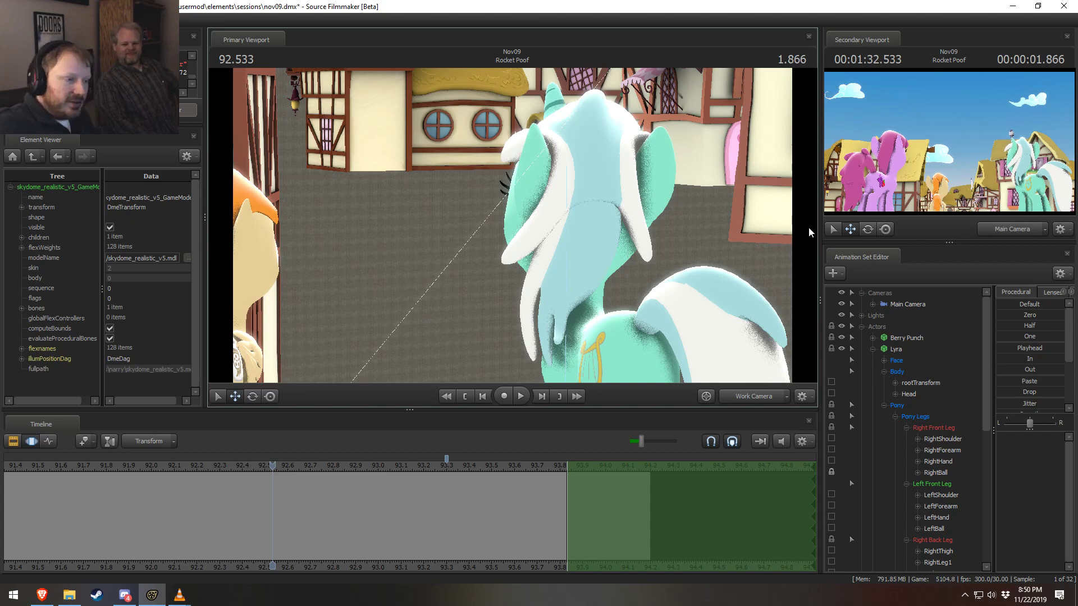
# Switch to File Explorer and find the Pictures folder inside Pony SFM's Media RL folder
pyautogui.click(69, 595)
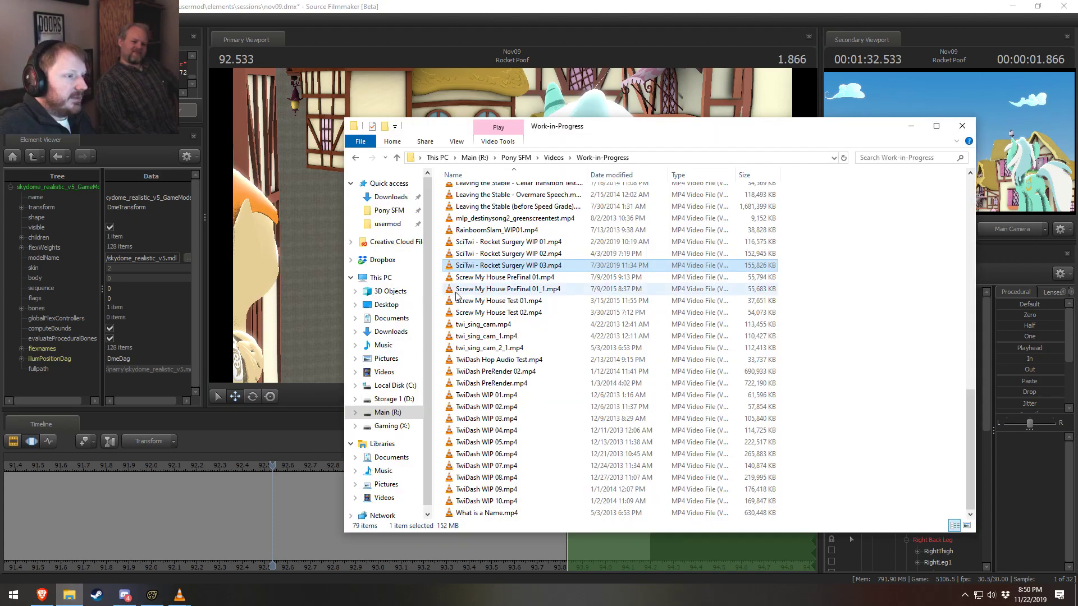
pyautogui.click(388, 211)
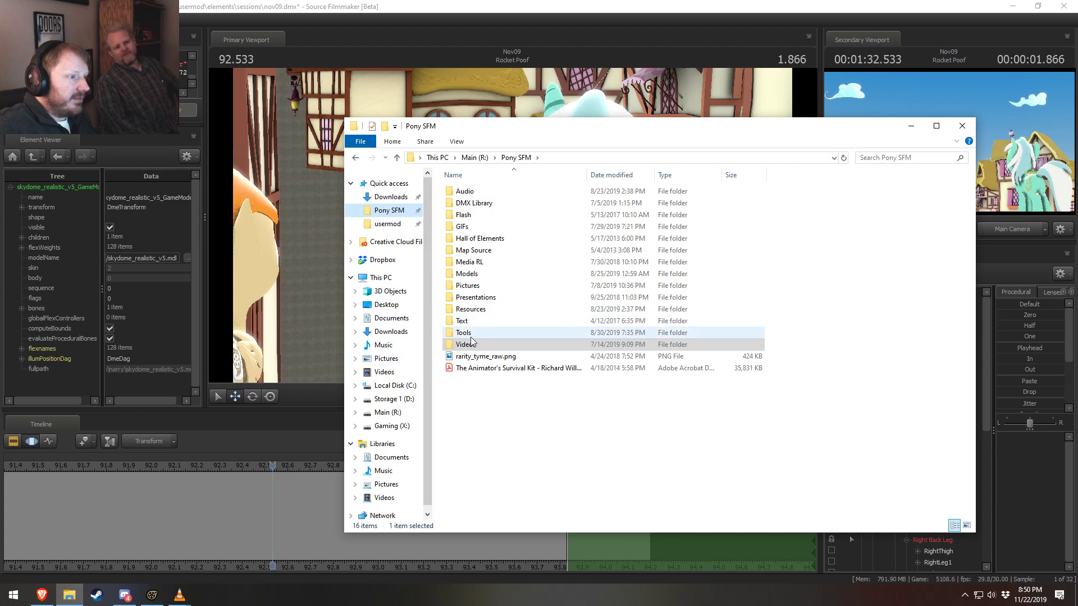
pyautogui.doubleClick(470, 287)
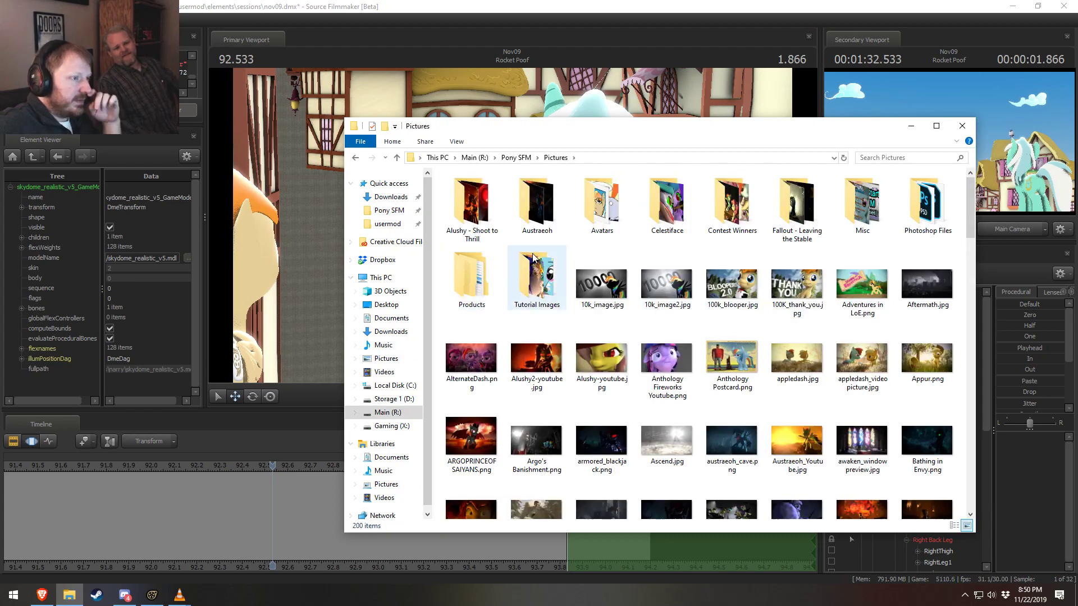
pyautogui.click(515, 158)
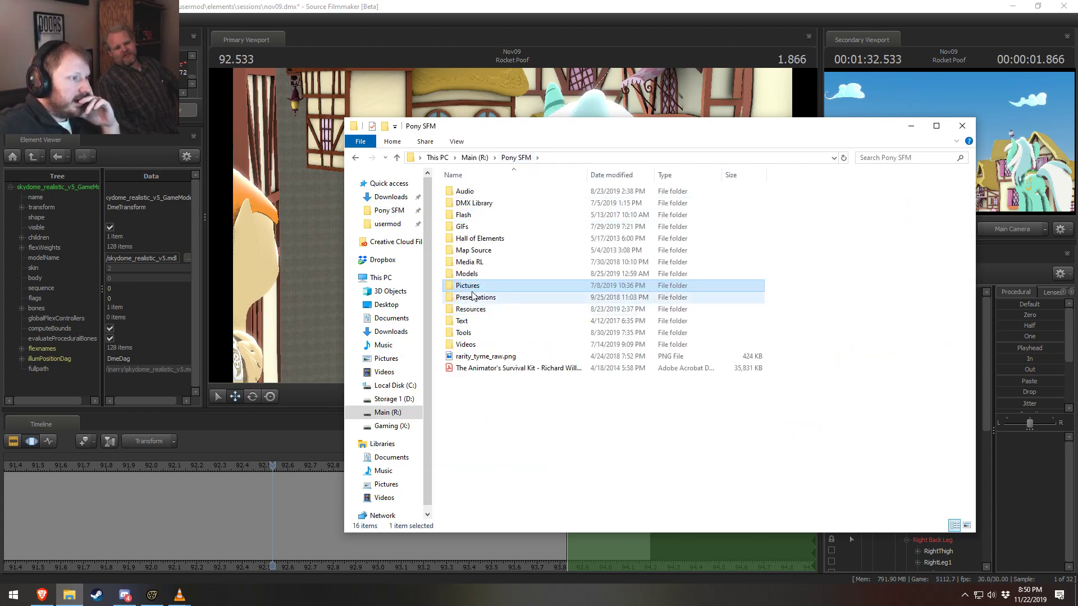
pyautogui.doubleClick(469, 262)
pyautogui.doubleClick(469, 192)
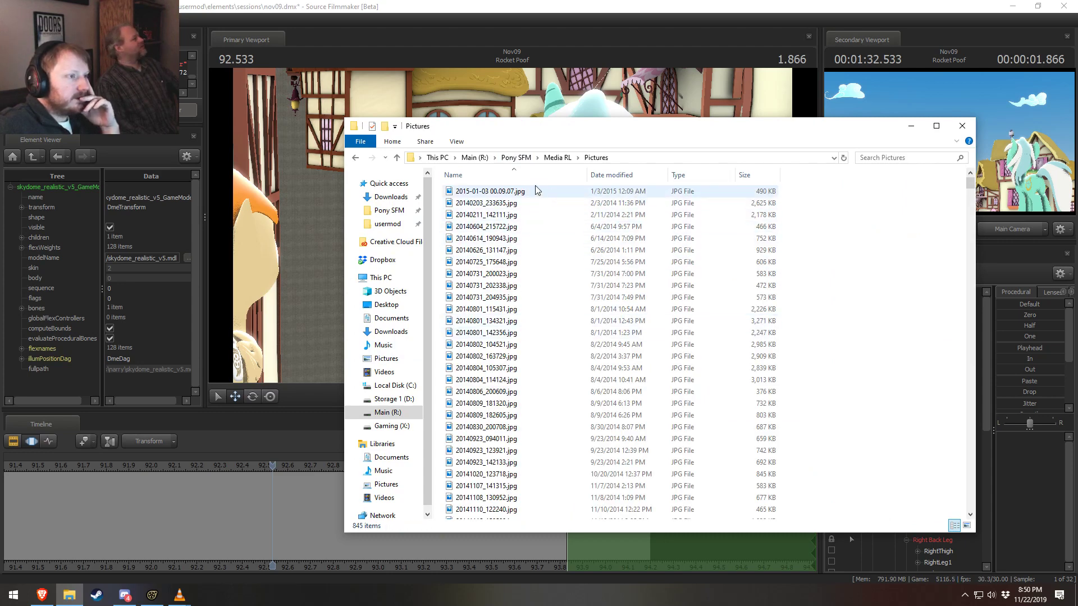
# Show the Pictures folder as medium icons and open the photo of two men standing beside a lectern
pyautogui.rightClick(854, 194)
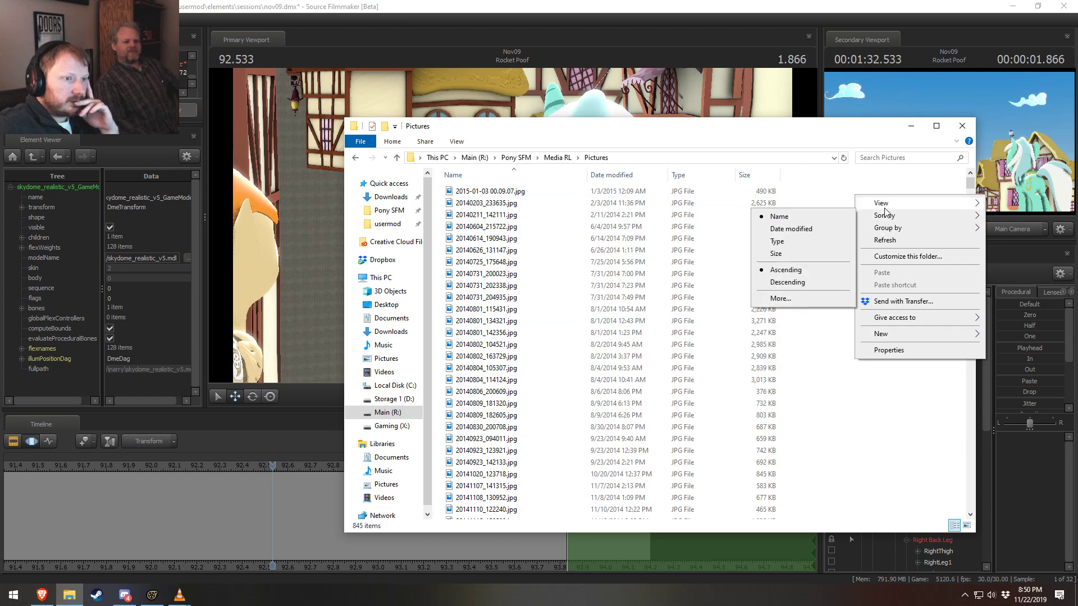
pyautogui.moveTo(884, 204)
pyautogui.click(792, 253)
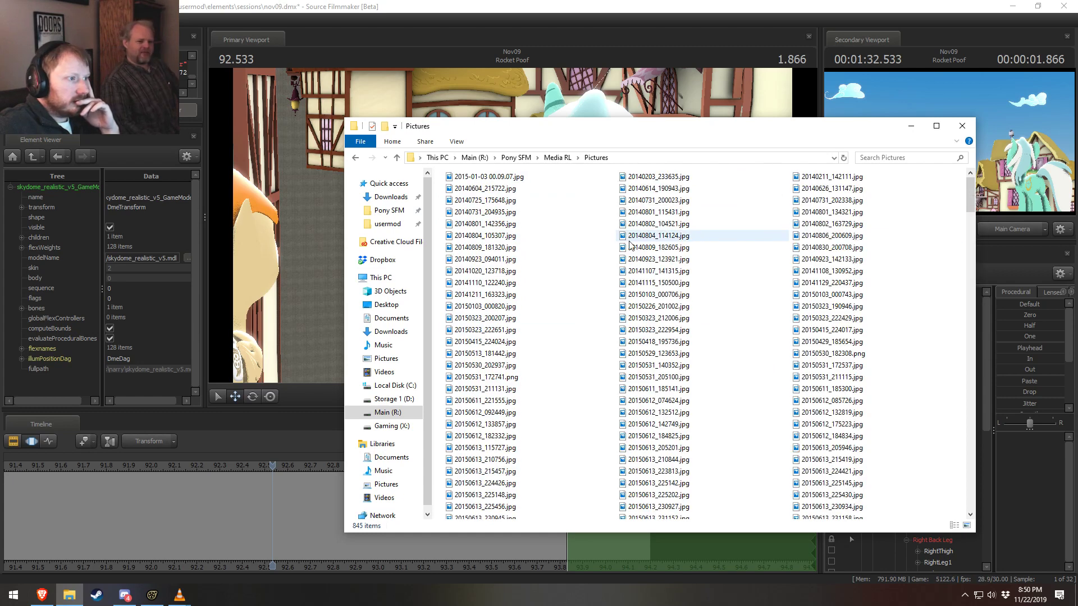
pyautogui.rightClick(960, 203)
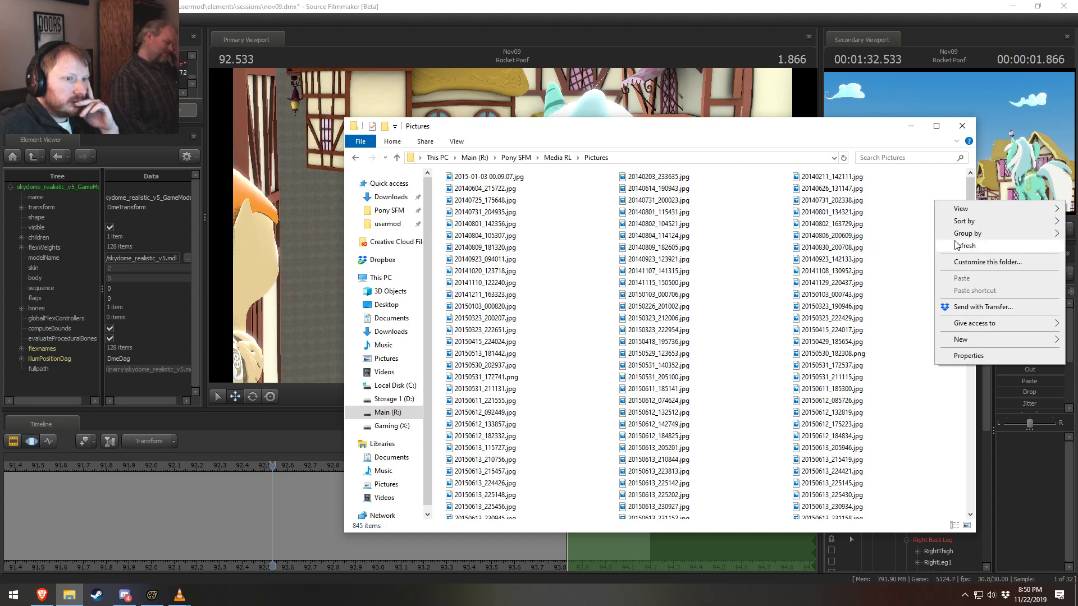
pyautogui.moveTo(963, 212)
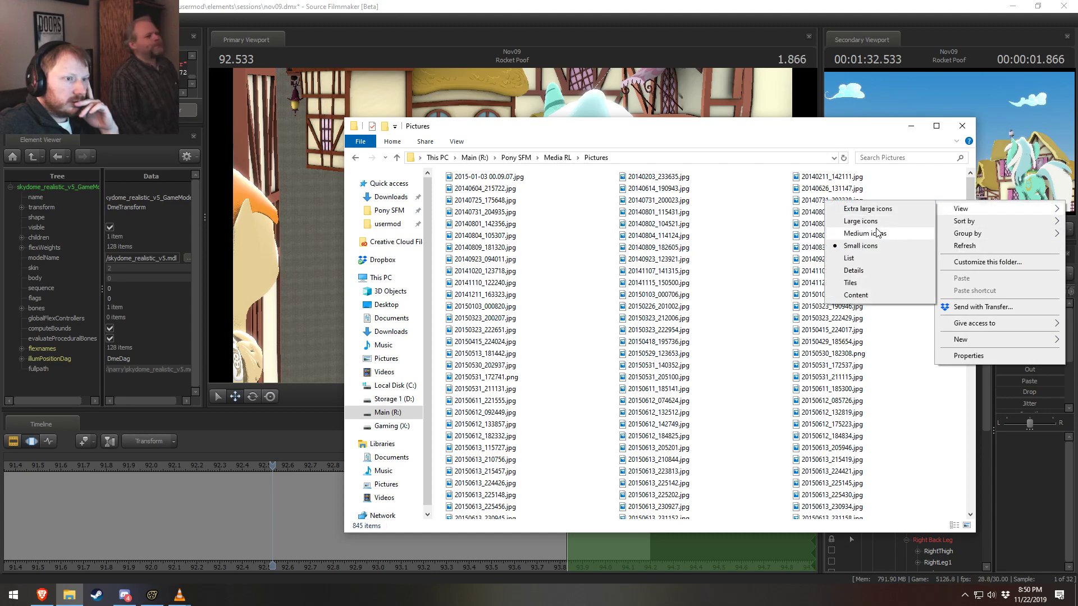
pyautogui.click(876, 234)
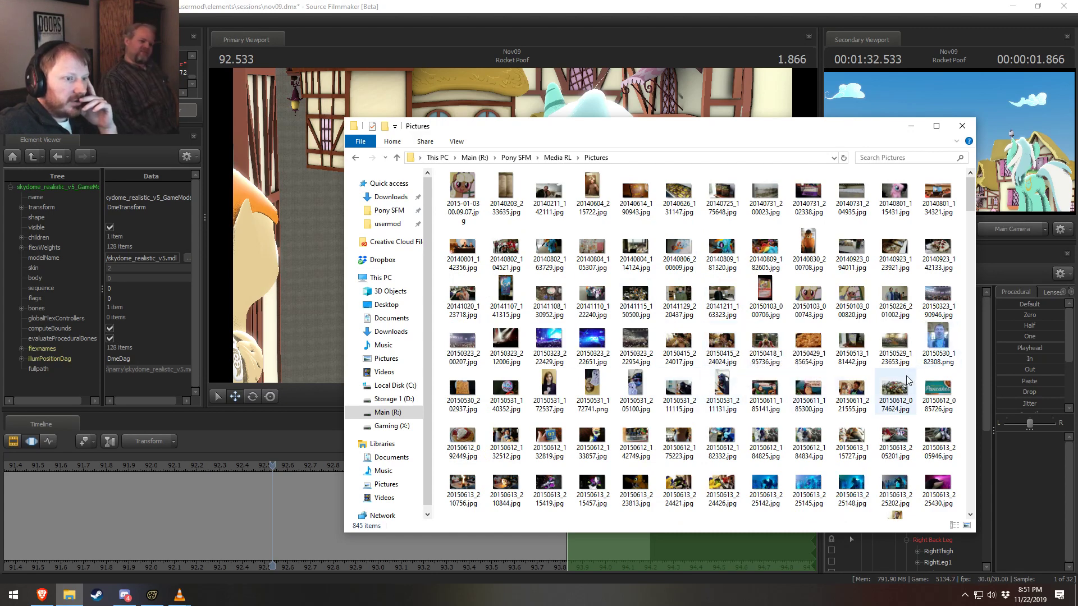
pyautogui.doubleClick(898, 299)
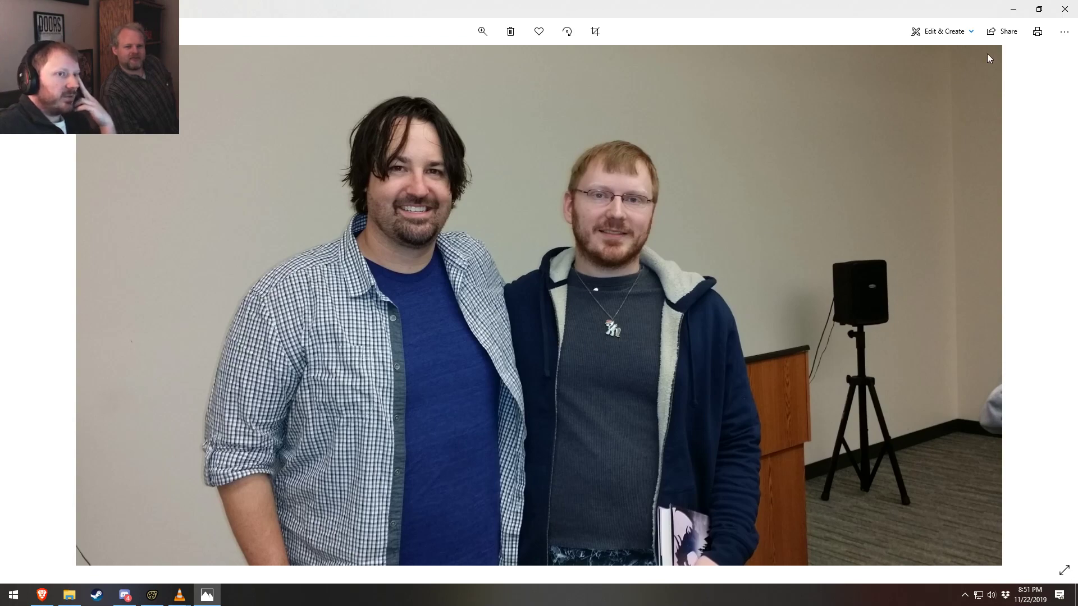
# View the mirror selfie 20140604_215722.jpg and the convention panel photo 20140801_142356.jpg, closing each photo
pyautogui.click(1065, 9)
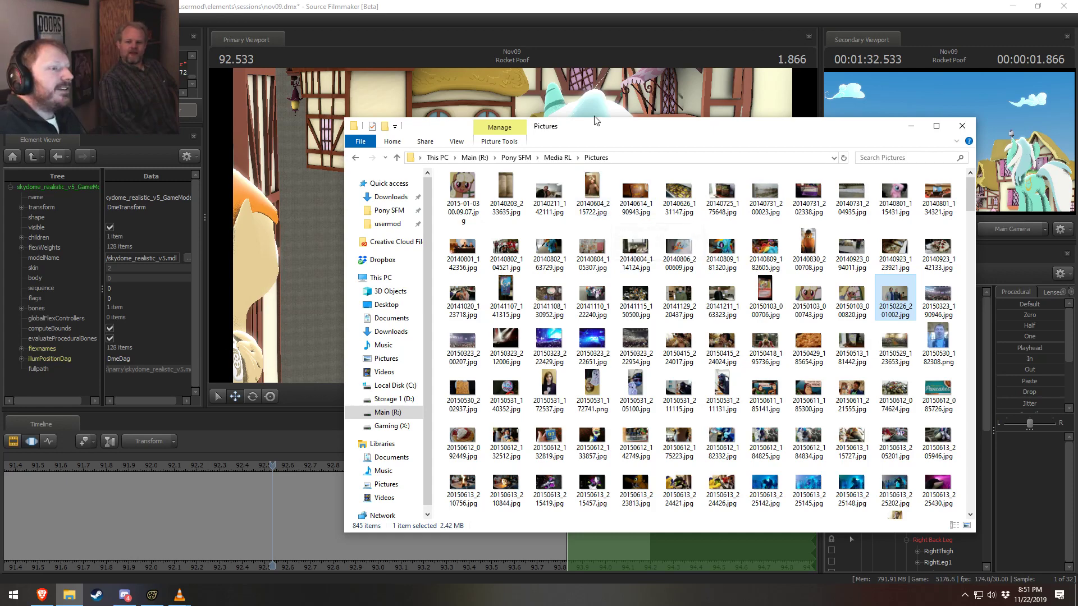
pyautogui.doubleClick(601, 197)
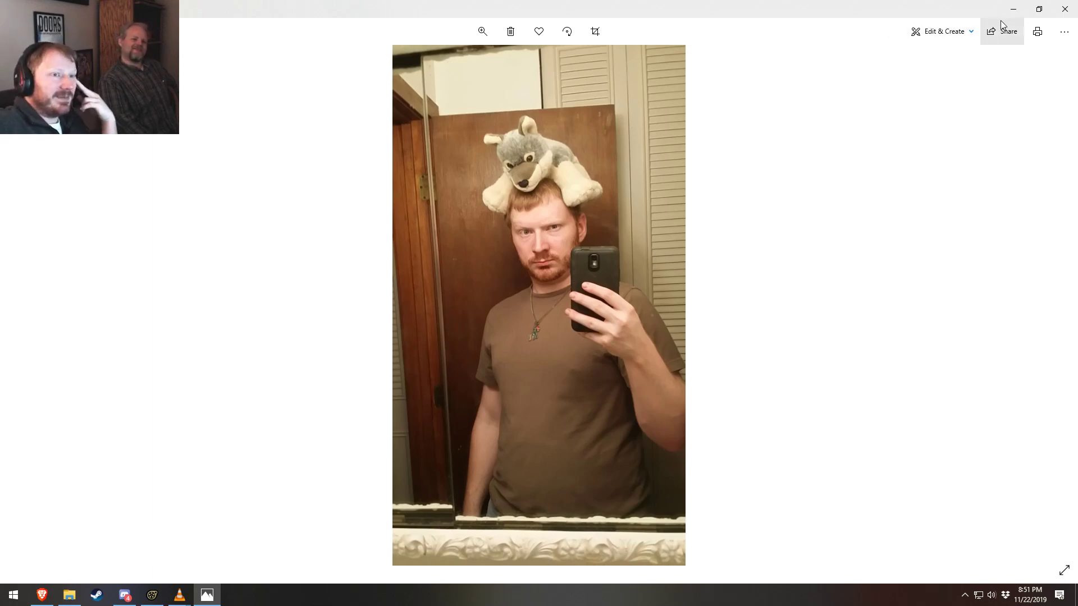
pyautogui.click(1065, 10)
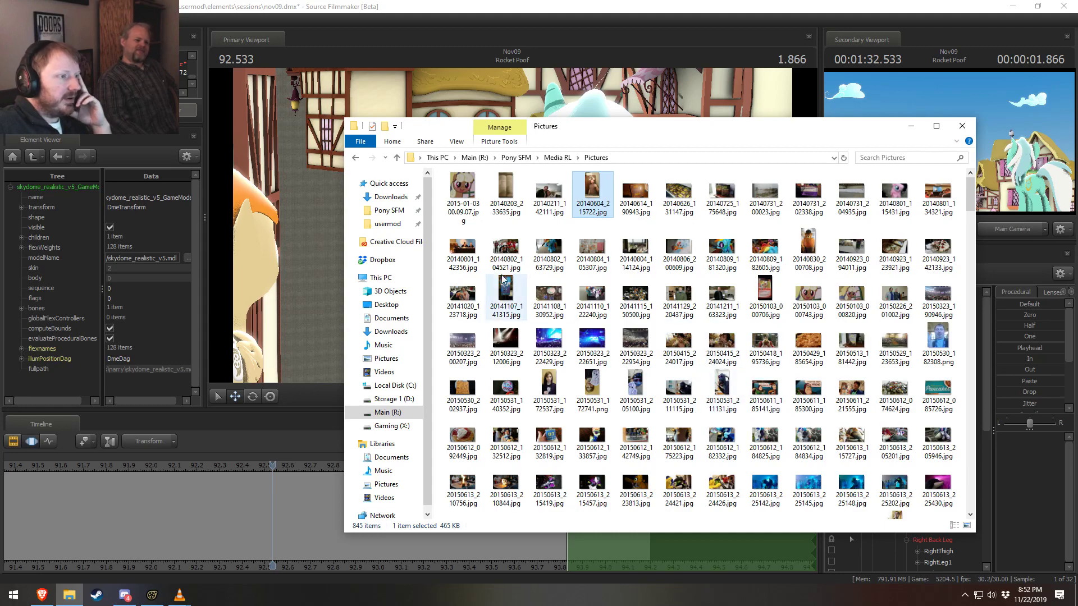
pyautogui.click(475, 260)
pyautogui.doubleClick(475, 261)
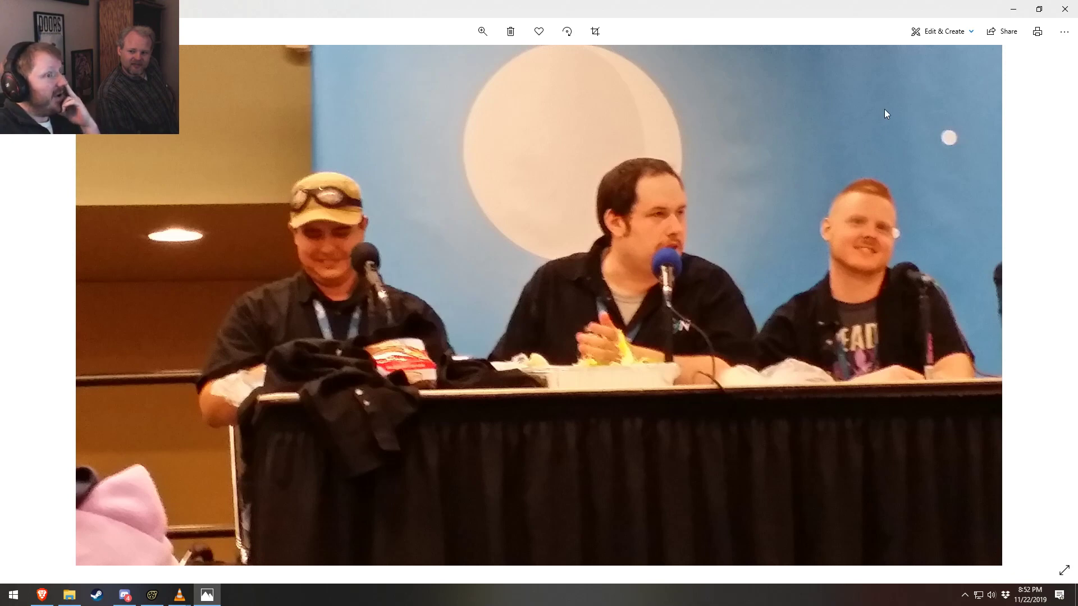
pyautogui.click(1064, 9)
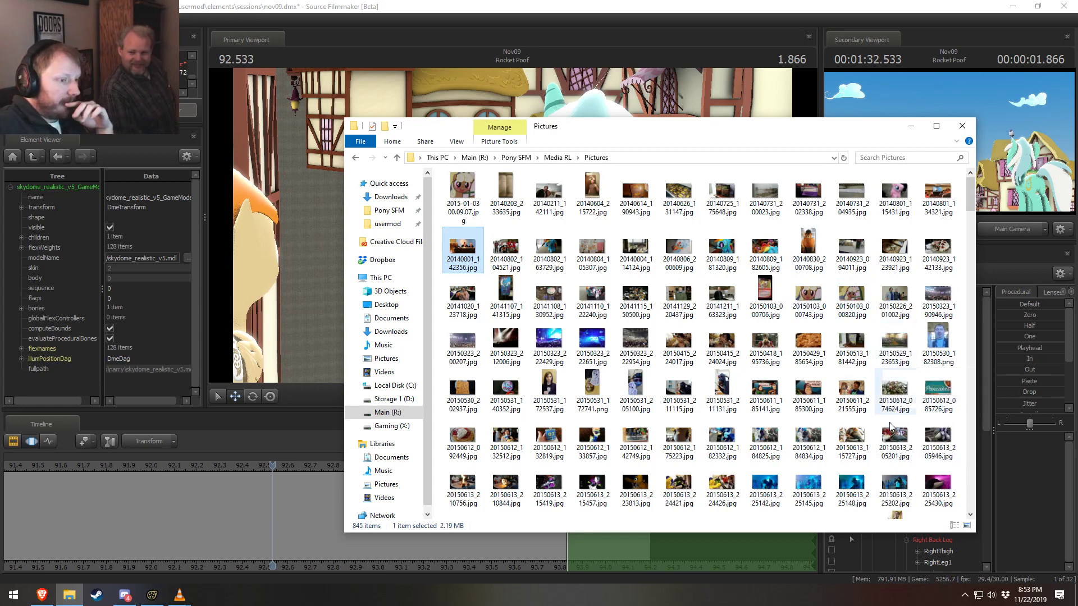
# Browse further down the Pictures folder and enlarge its thumbnails by two zoom increments
pyautogui.scroll(-3, 891, 382)
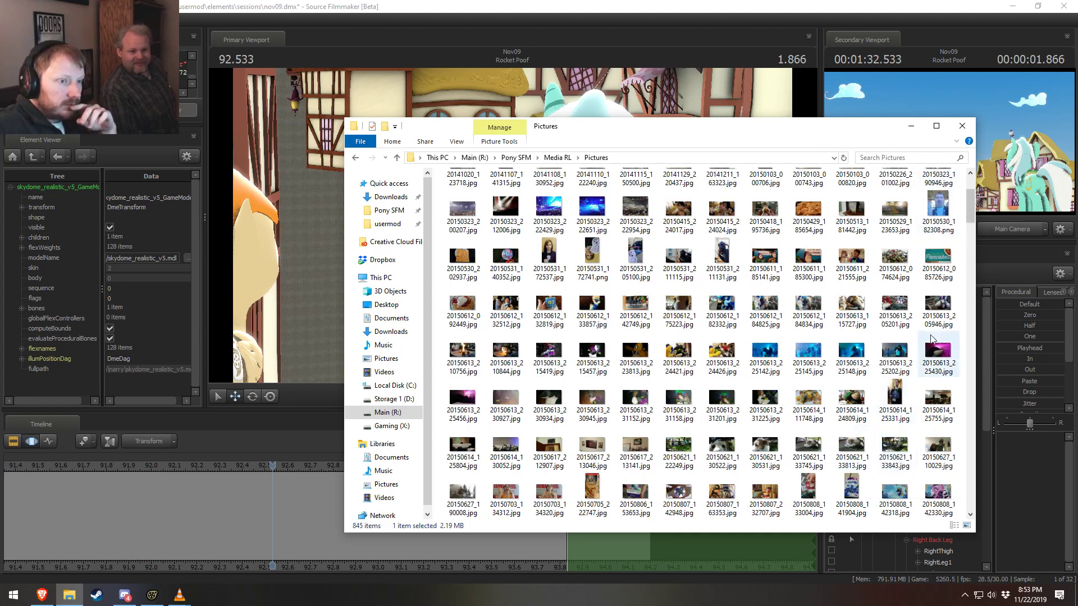
pyautogui.scroll(1, 778, 375)
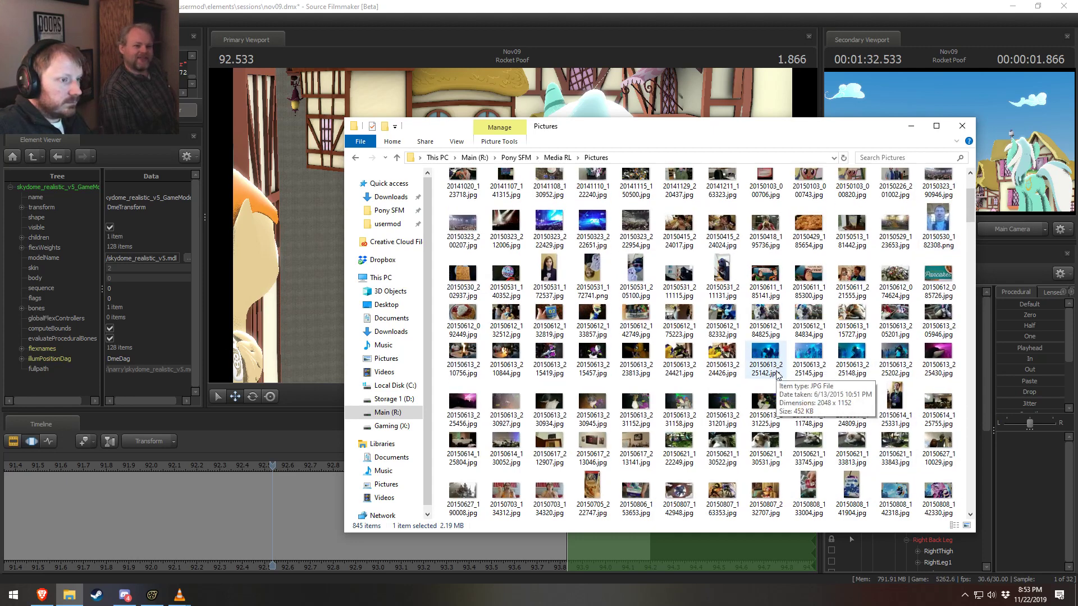
pyautogui.keyDown('ctrl'); pyautogui.scroll(1, 777, 374); pyautogui.keyUp('ctrl')
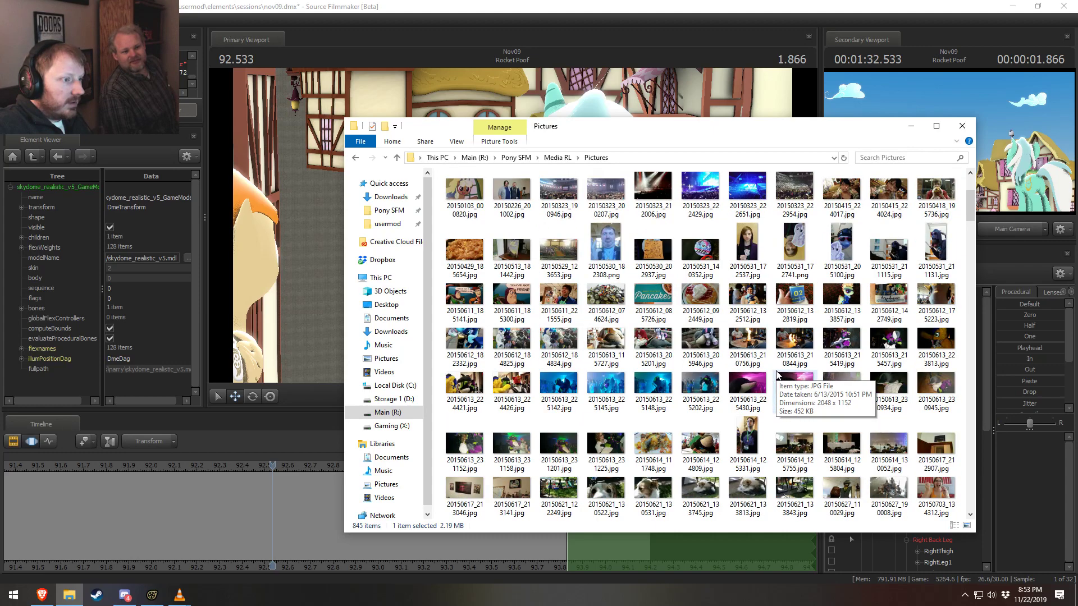
pyautogui.keyDown('ctrl'); pyautogui.scroll(1, 778, 374); pyautogui.keyUp('ctrl')
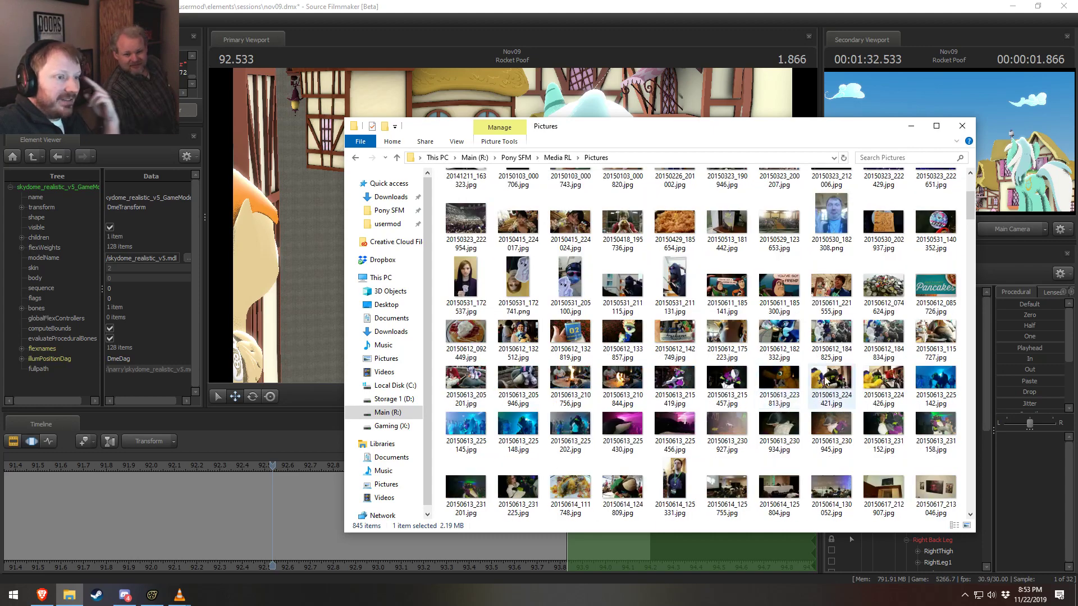
# Examine the cartoon astronaut's face in 20150611_185300.jpg up close and view the trophy photo 20150611_221555.jpg
pyautogui.doubleClick(792, 286)
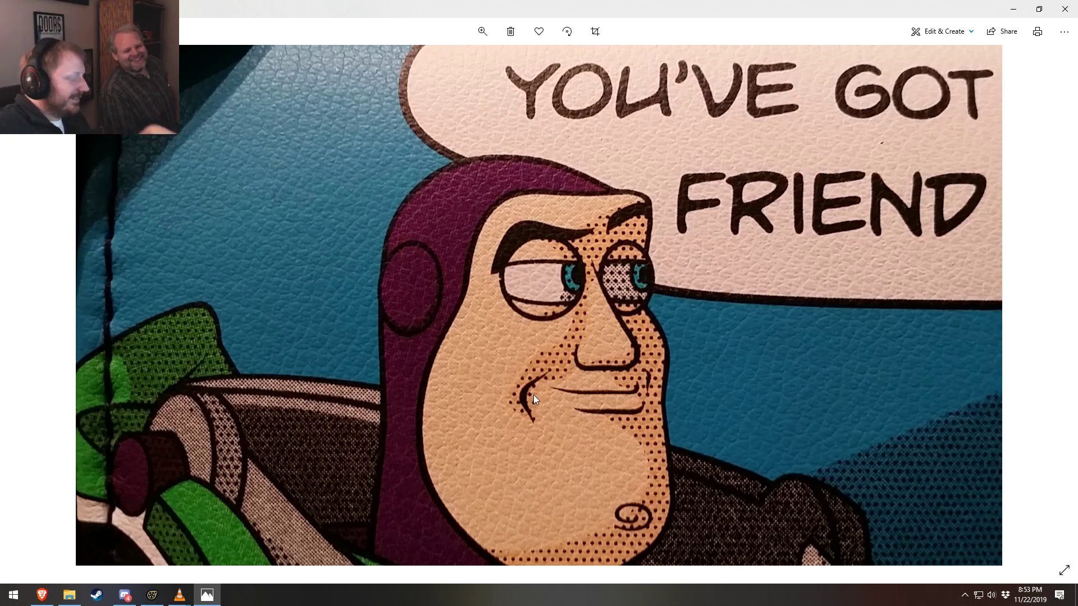
pyautogui.scroll(4, 527, 416)
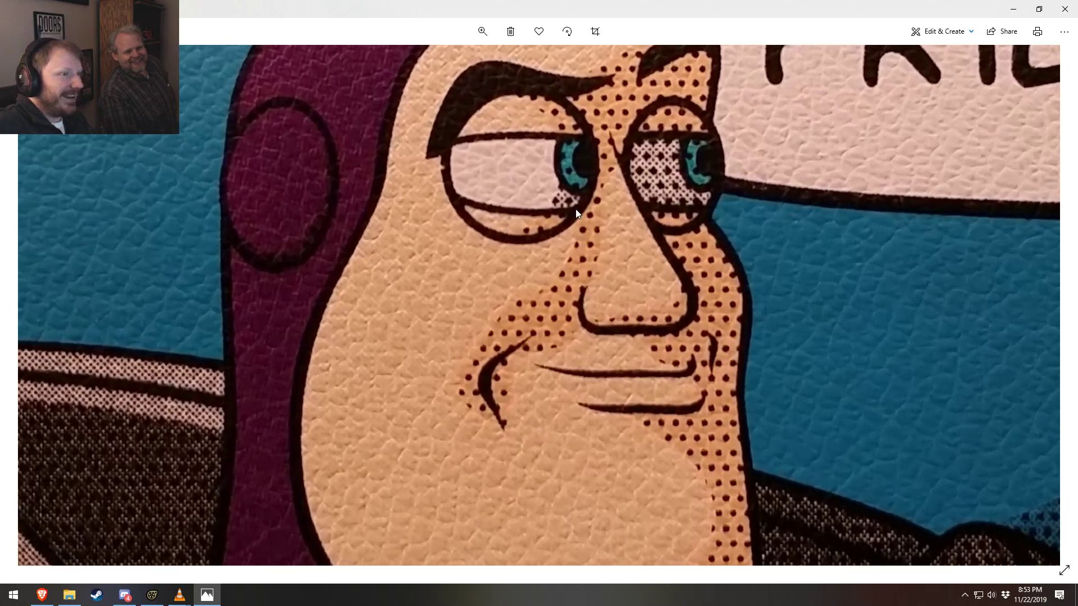
pyautogui.scroll(3, 580, 181)
pyautogui.scroll(-6, 583, 170)
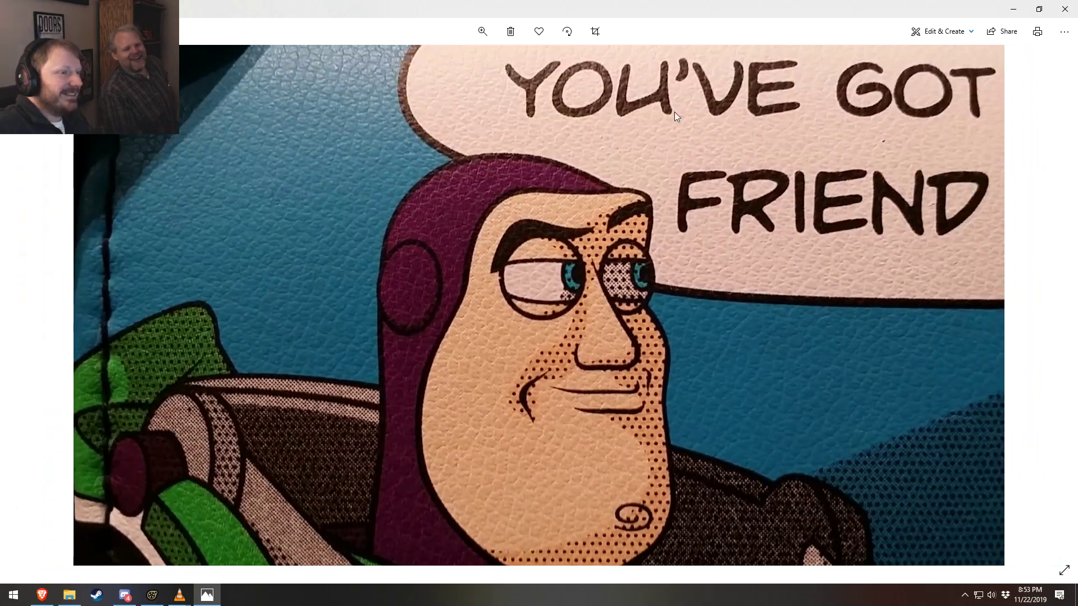
pyautogui.click(1064, 9)
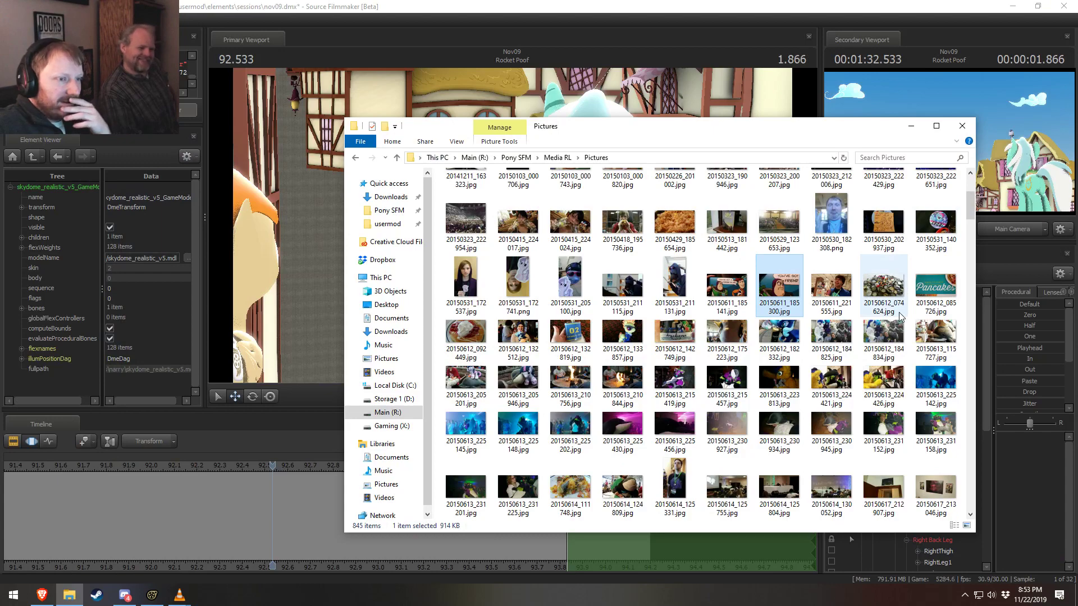
pyautogui.doubleClick(822, 288)
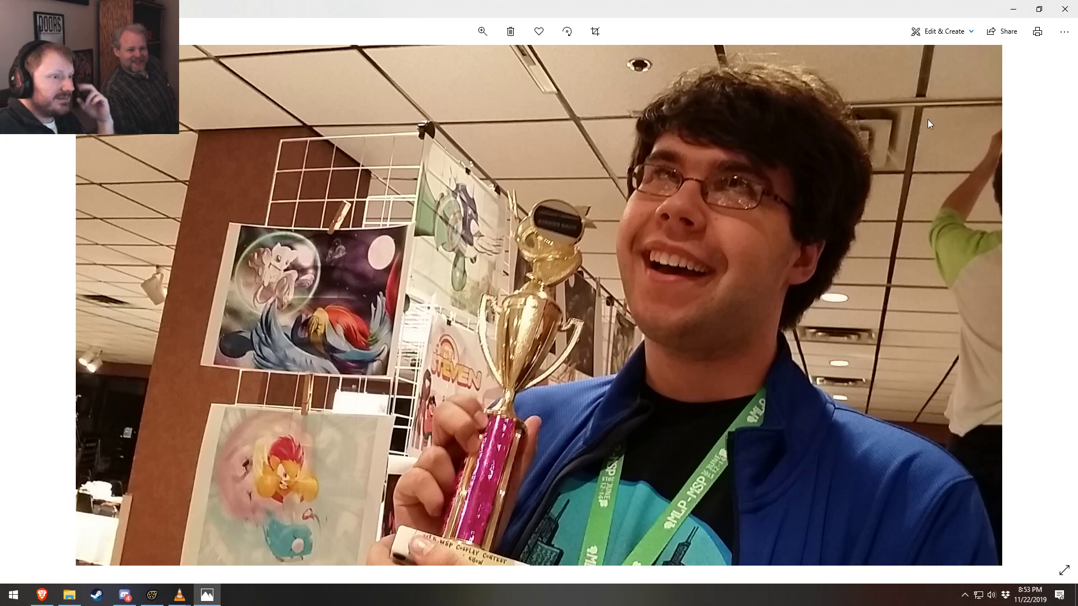
pyautogui.click(1065, 9)
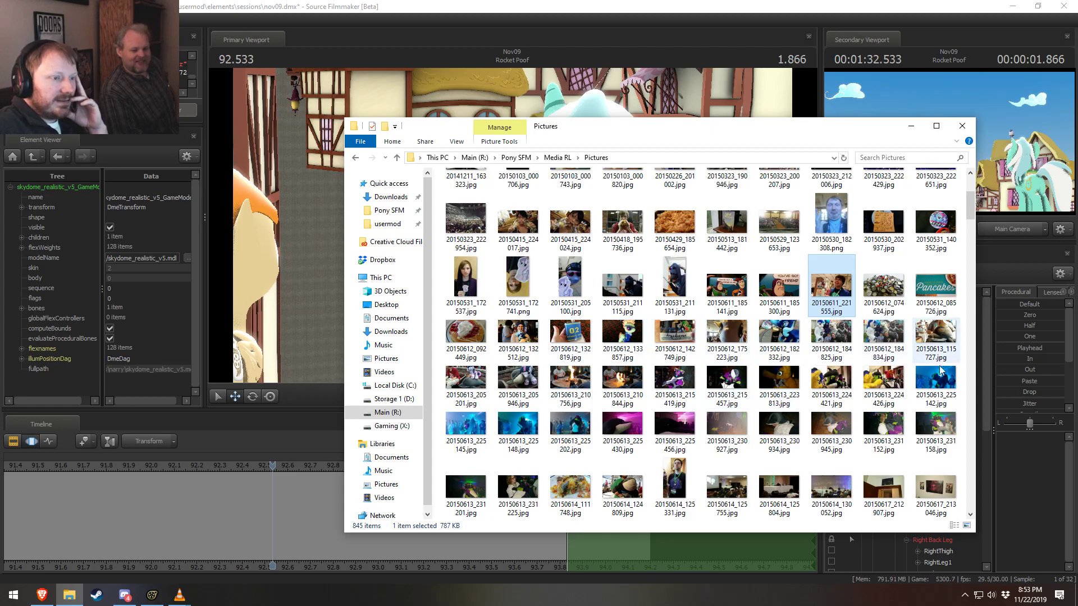
# Find and view the two selfies with the plush dolphin, 20160409_133600.jpg and 20160409_133602.jpg
pyautogui.scroll(-3, 941, 371)
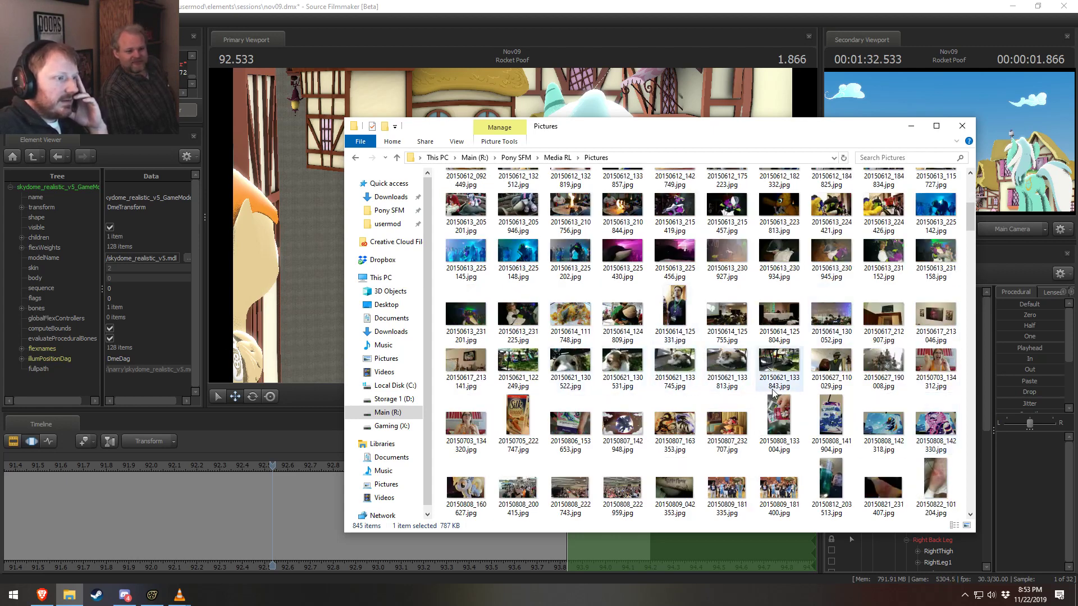
pyautogui.scroll(-3, 778, 387)
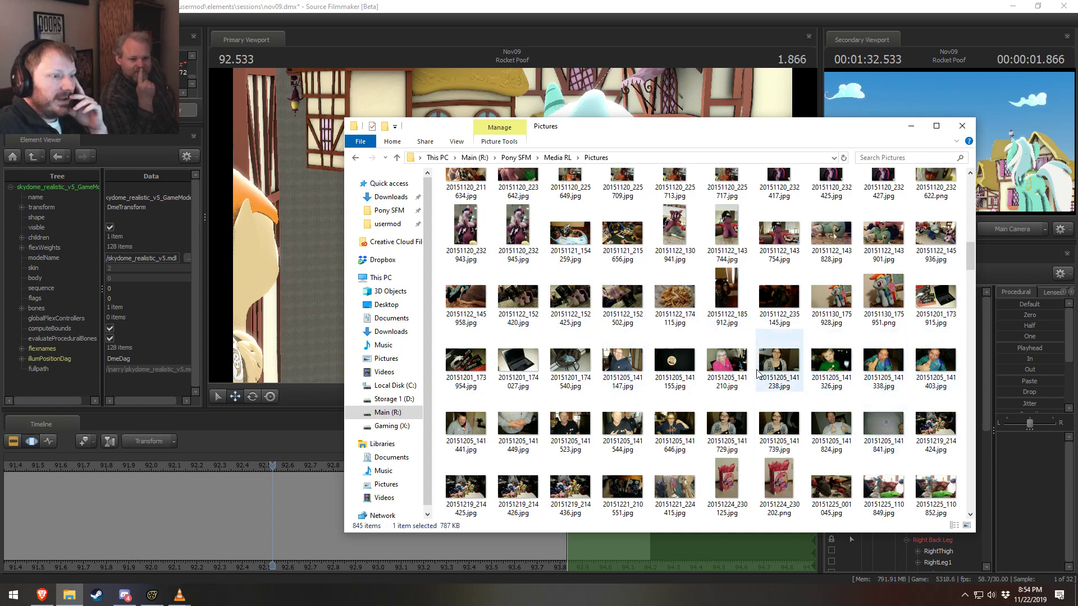
pyautogui.scroll(-5, 892, 306)
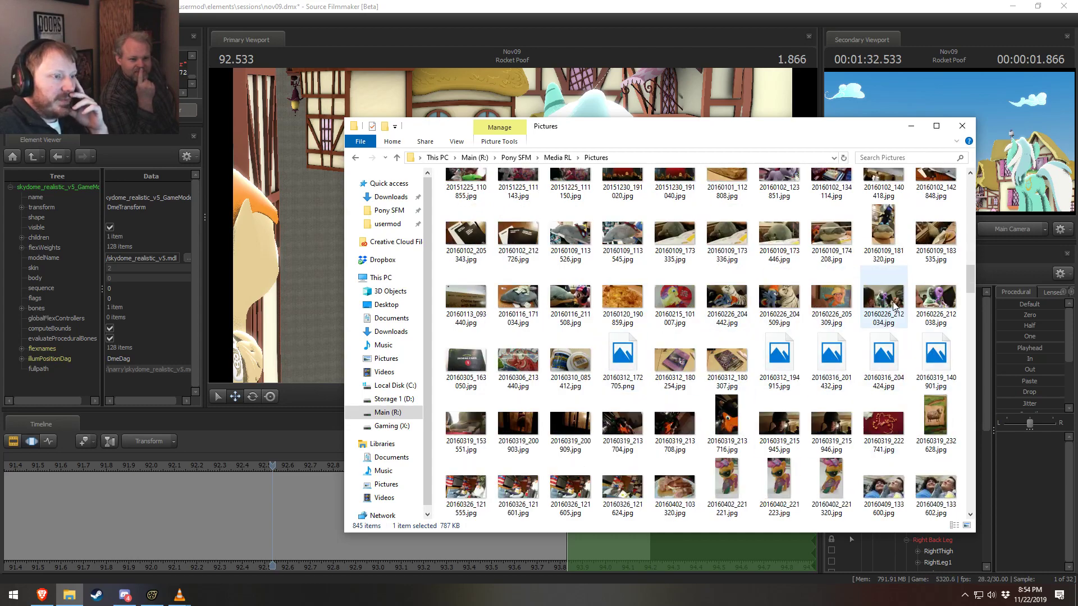
pyautogui.scroll(-3, 893, 315)
pyautogui.scroll(-3, 893, 332)
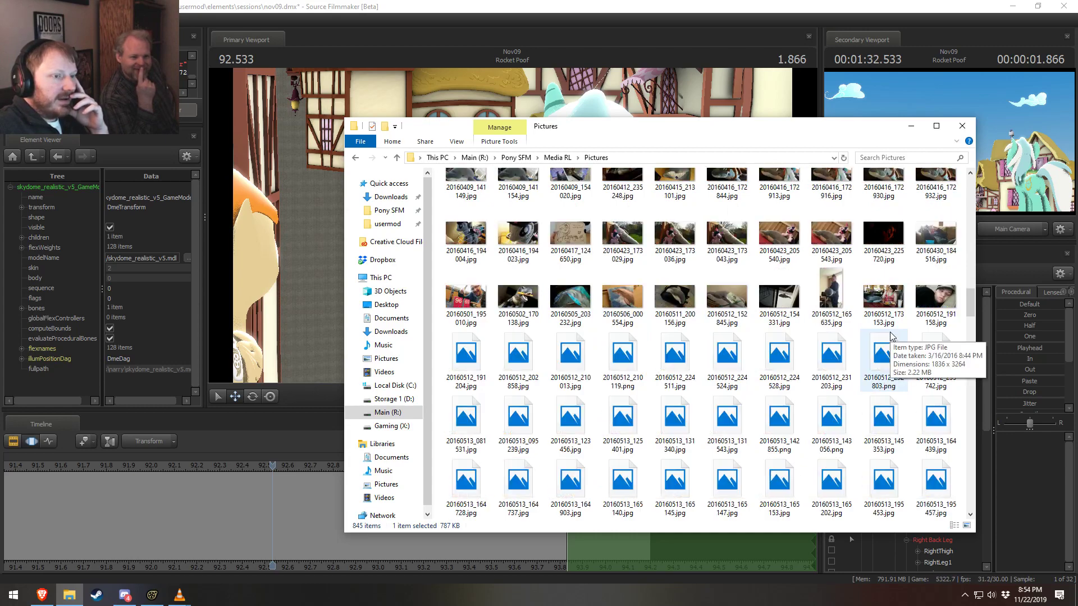
pyautogui.scroll(2, 893, 336)
pyautogui.doubleClick(881, 264)
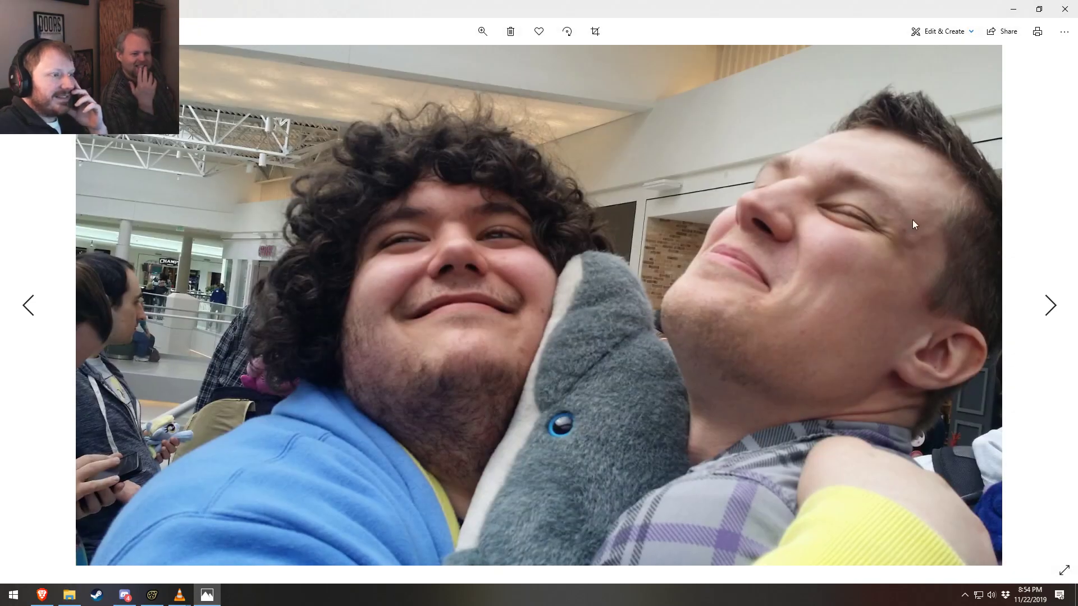
pyautogui.click(1050, 306)
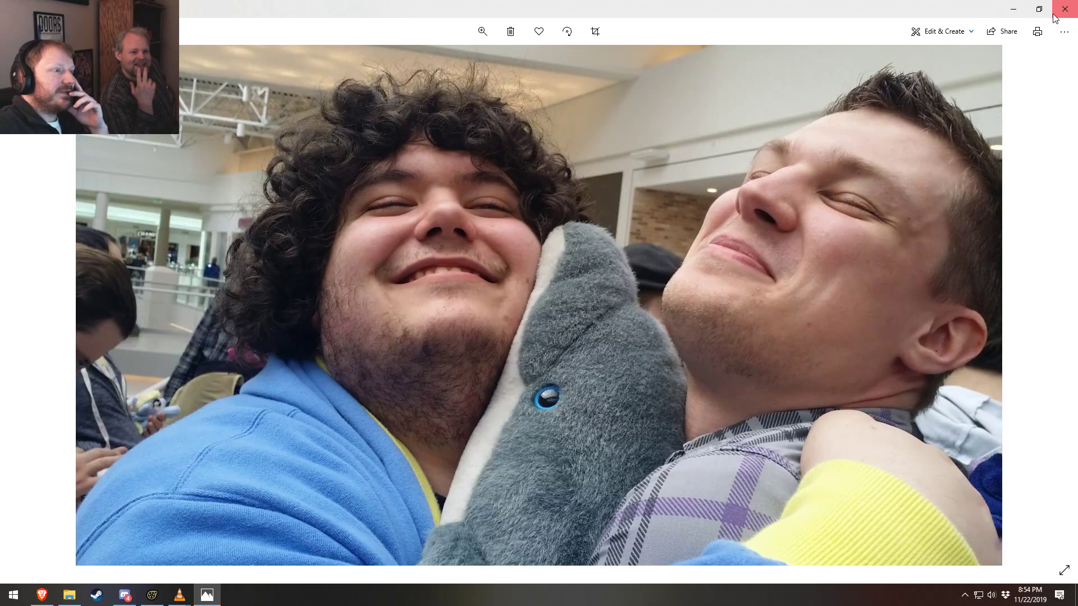
pyautogui.click(1064, 9)
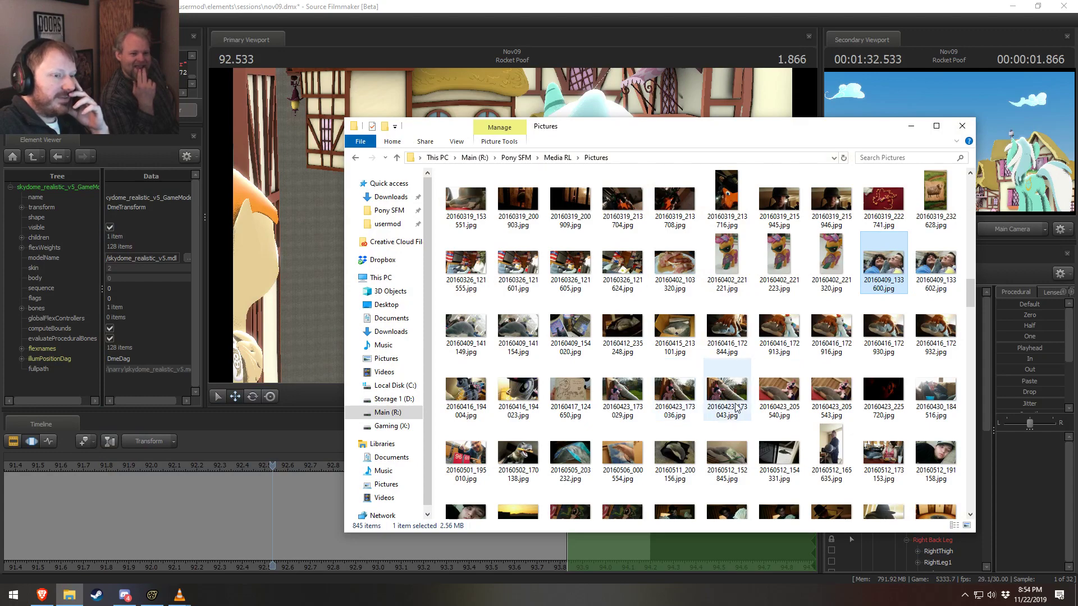
# View the photo of the plush pony riding the dolphin, 20160423_205540.jpg, and close it
pyautogui.click(784, 391)
pyautogui.doubleClick(785, 392)
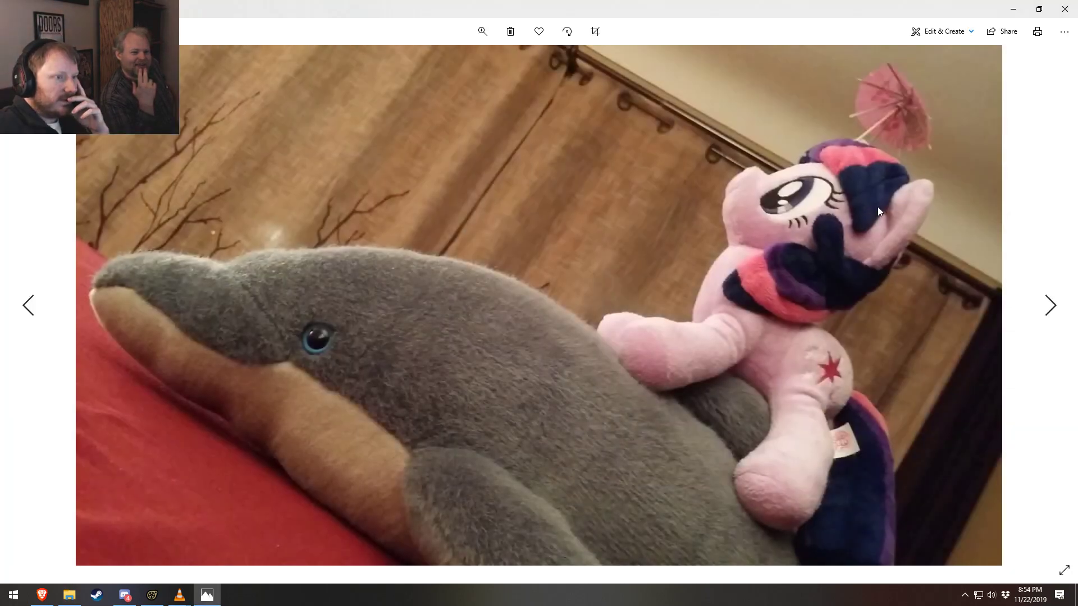
pyautogui.click(1065, 9)
# View the scowling face close-up 20160513_142855.png and the following image of that face on a train
pyautogui.scroll(-3, 690, 364)
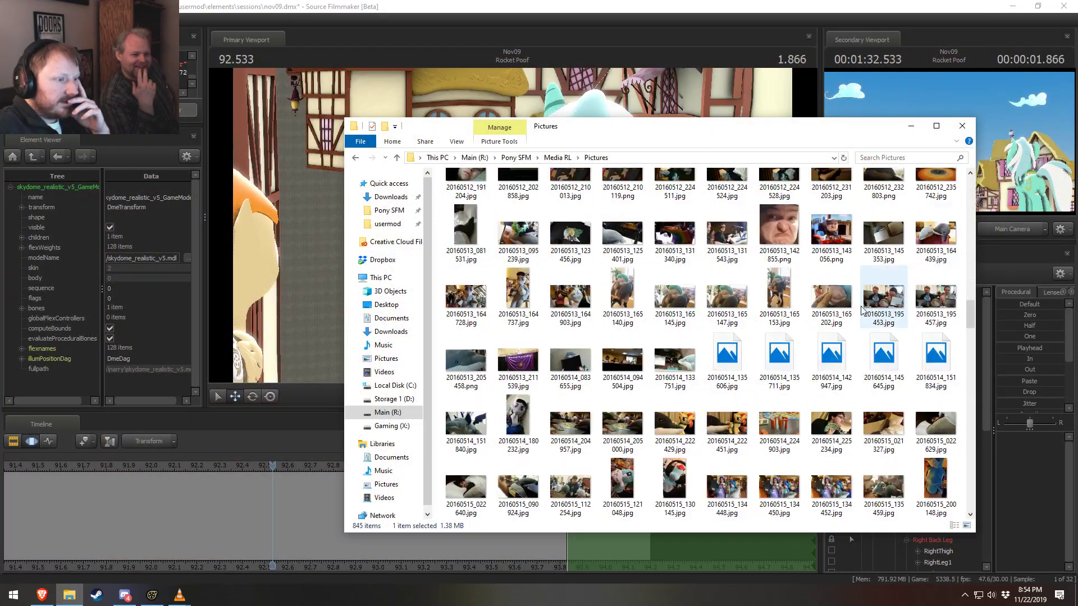
pyautogui.scroll(-1, 724, 359)
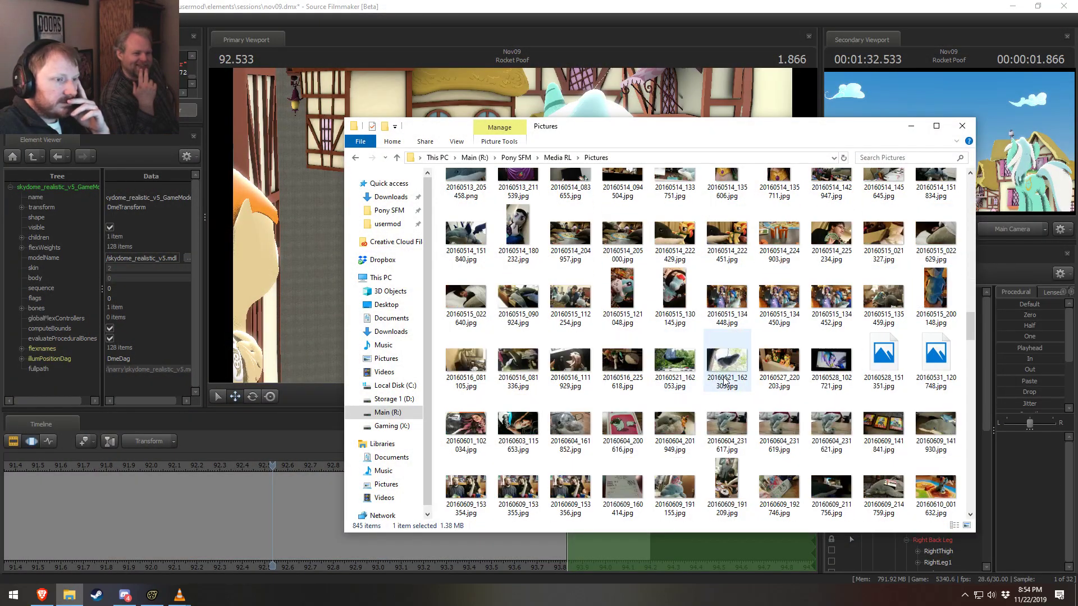
pyautogui.doubleClick(786, 204)
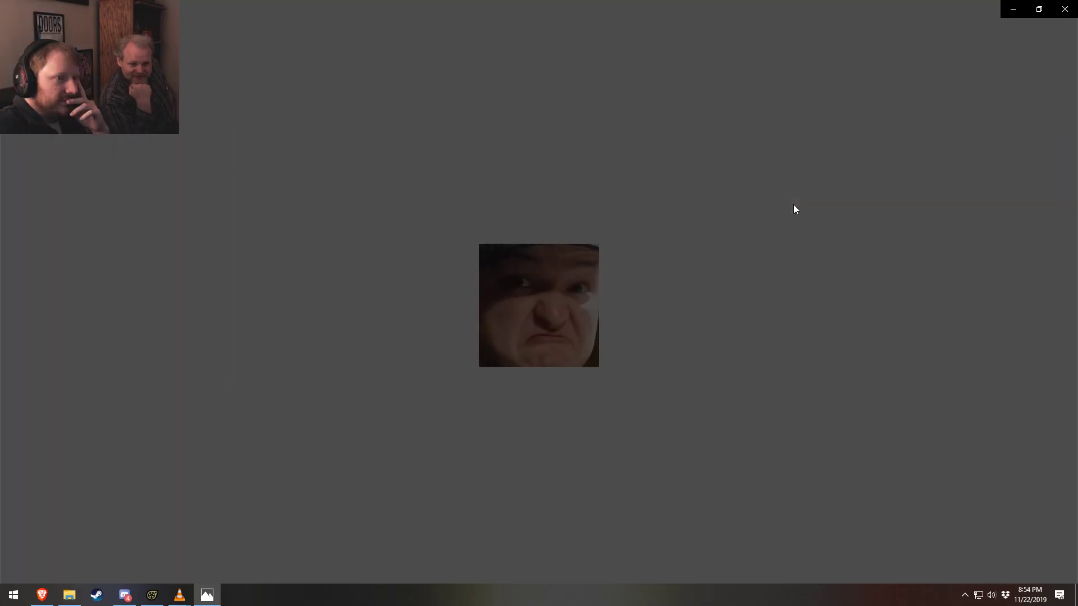
pyautogui.click(1050, 306)
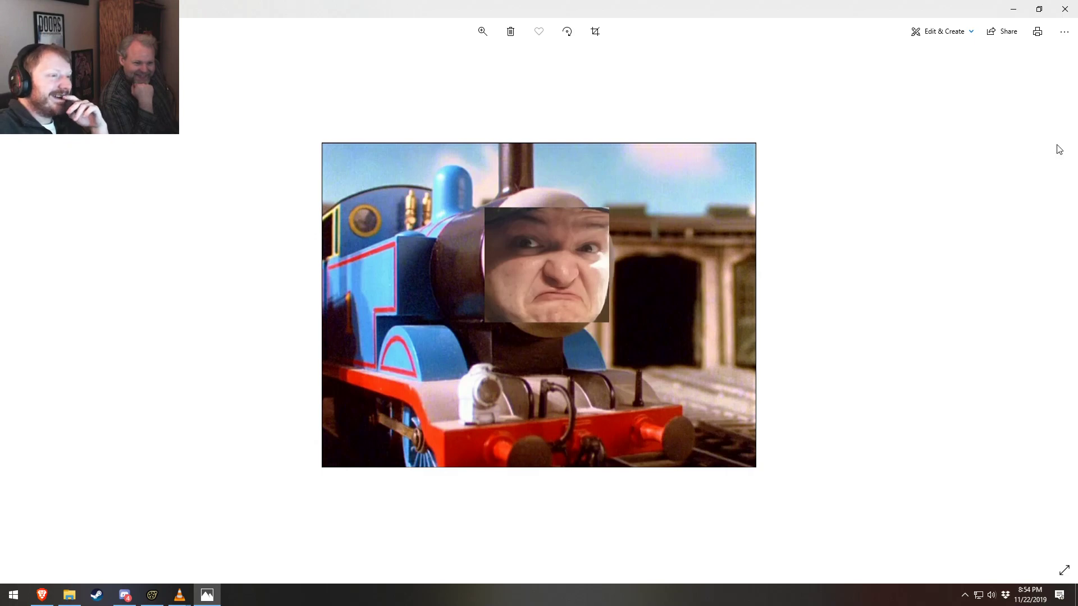
pyautogui.click(1065, 9)
# View the three restaurant booth photos from 20160609_153356.jpg back to 20160609_153354.jpg, and close the viewer
pyautogui.scroll(-10, 789, 288)
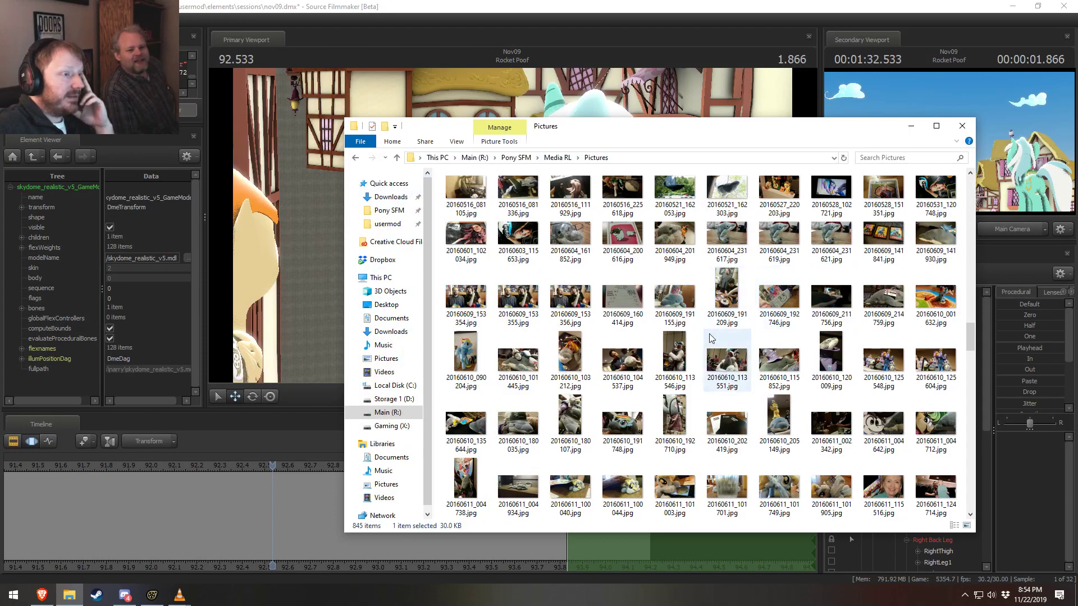
pyautogui.doubleClick(589, 302)
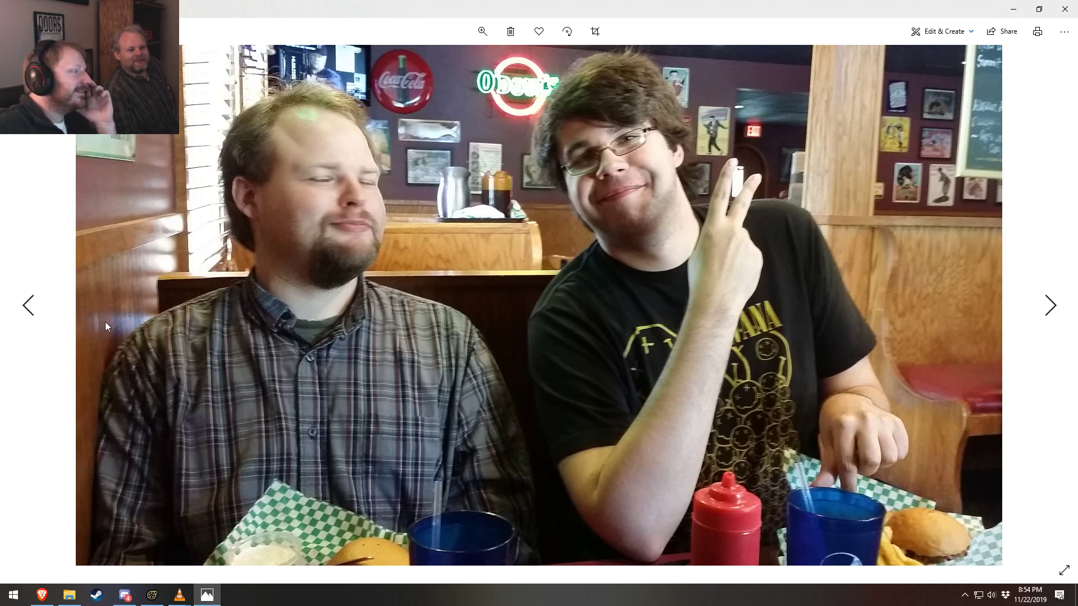
pyautogui.click(26, 307)
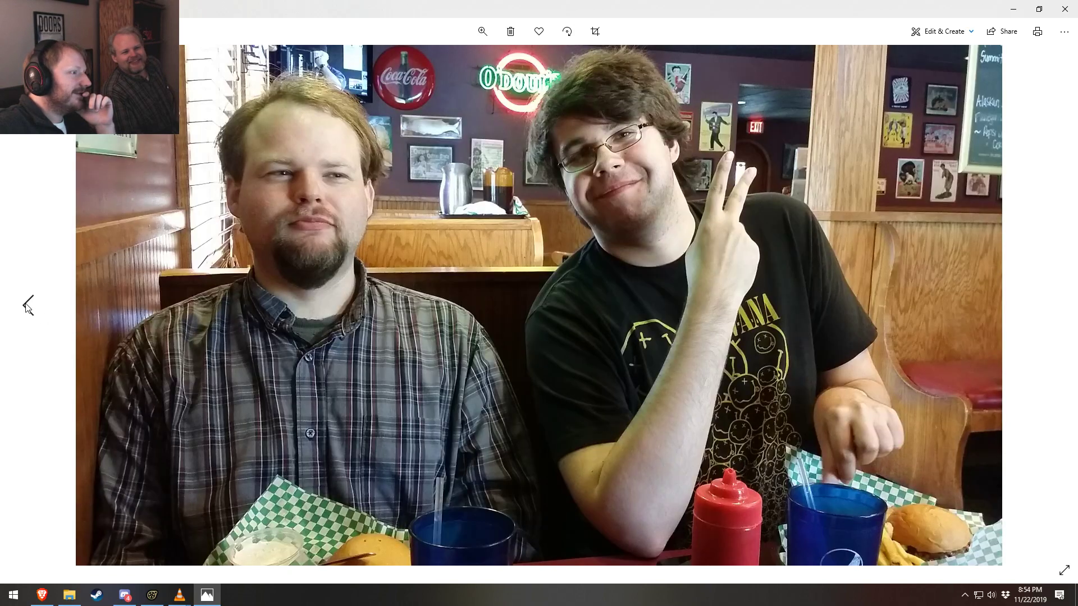
pyautogui.click(27, 306)
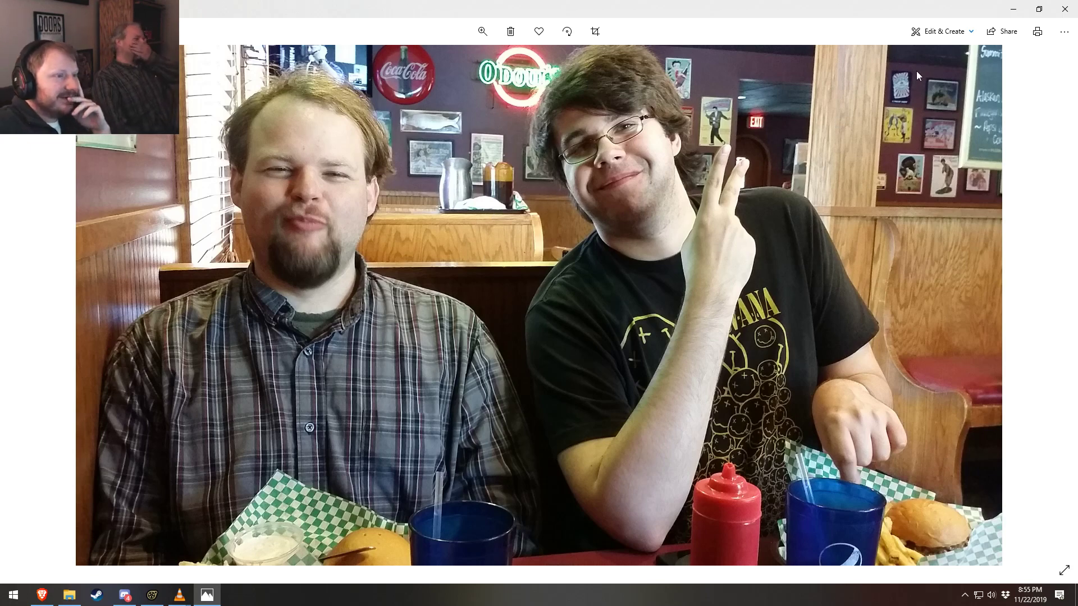
pyautogui.click(1064, 9)
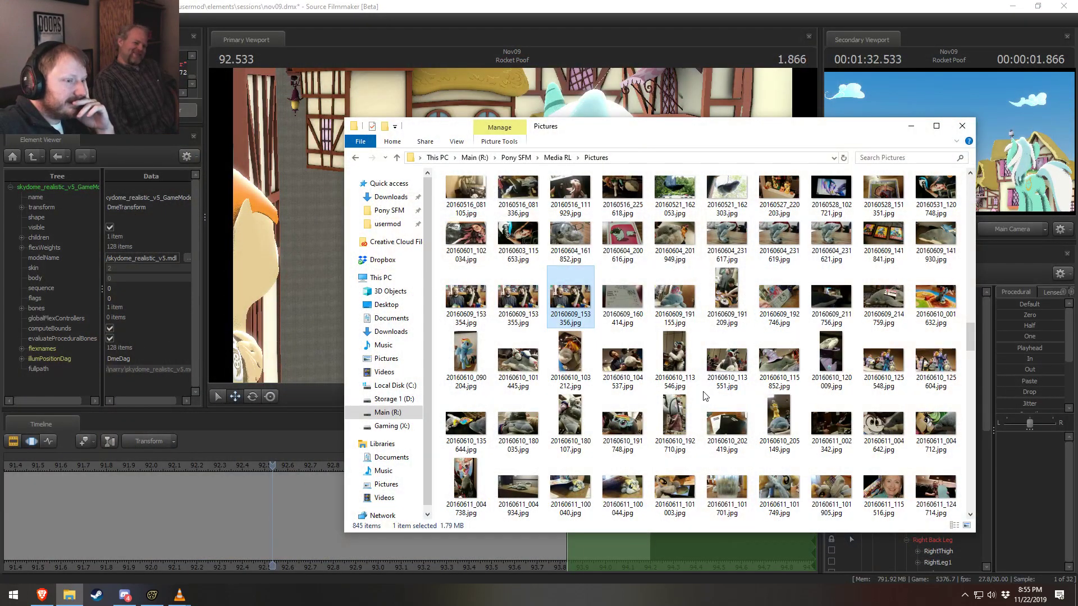
# View the cardboard cutout photo 20160611_170709.jpg and the following photo of it beside the plush dolphin
pyautogui.scroll(-3, 705, 396)
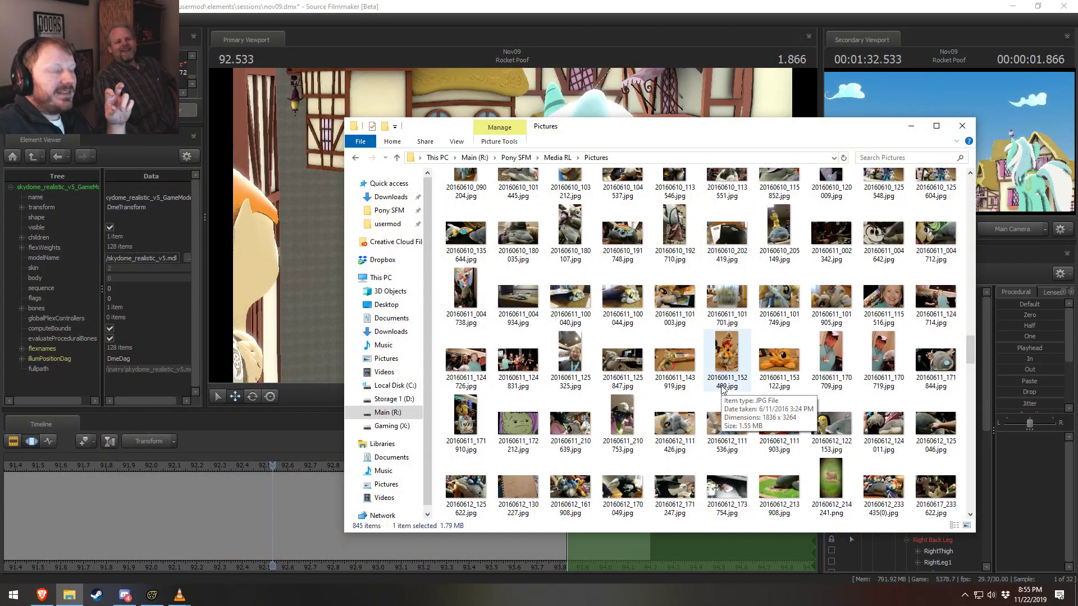
pyautogui.doubleClick(846, 359)
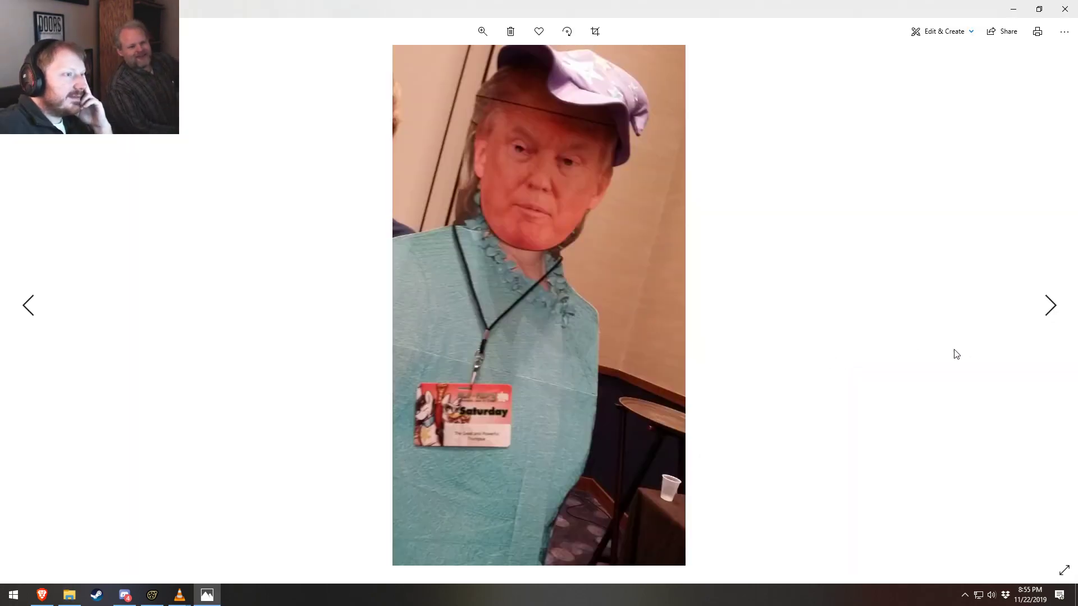
pyautogui.click(1050, 314)
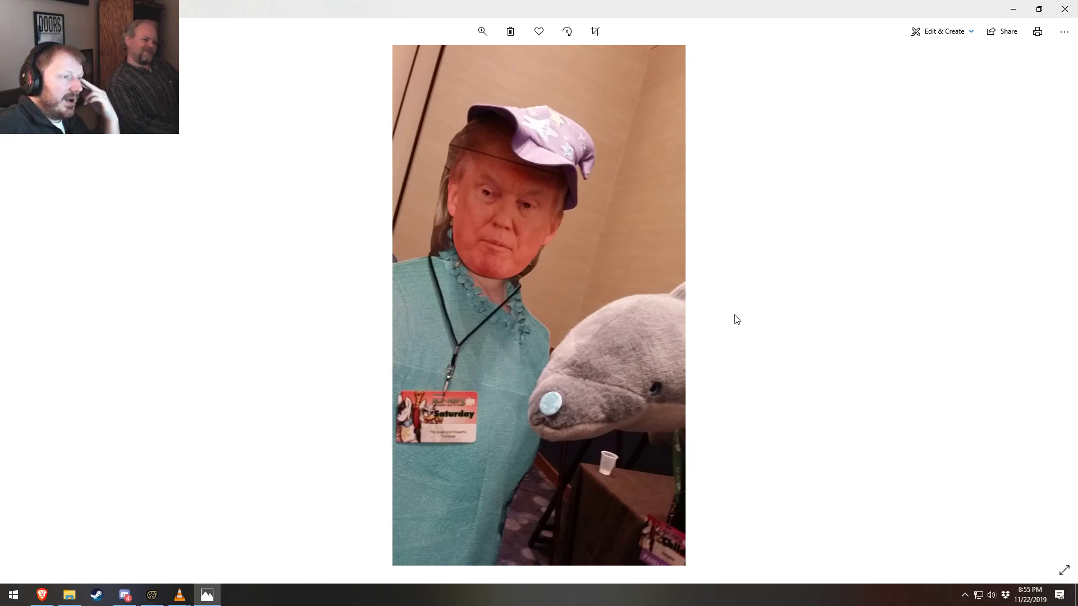
# View the brownie box photo 20160611_115516.jpg and the cardboard cutout photo 20160611_124714.jpg, closing each one
pyautogui.click(1064, 9)
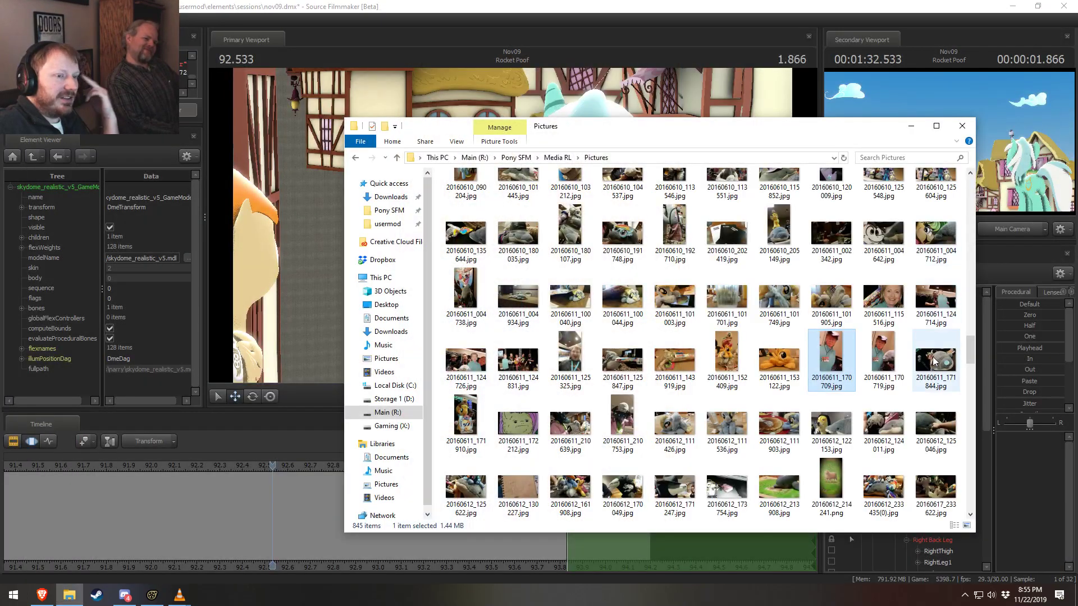
pyautogui.doubleClick(885, 297)
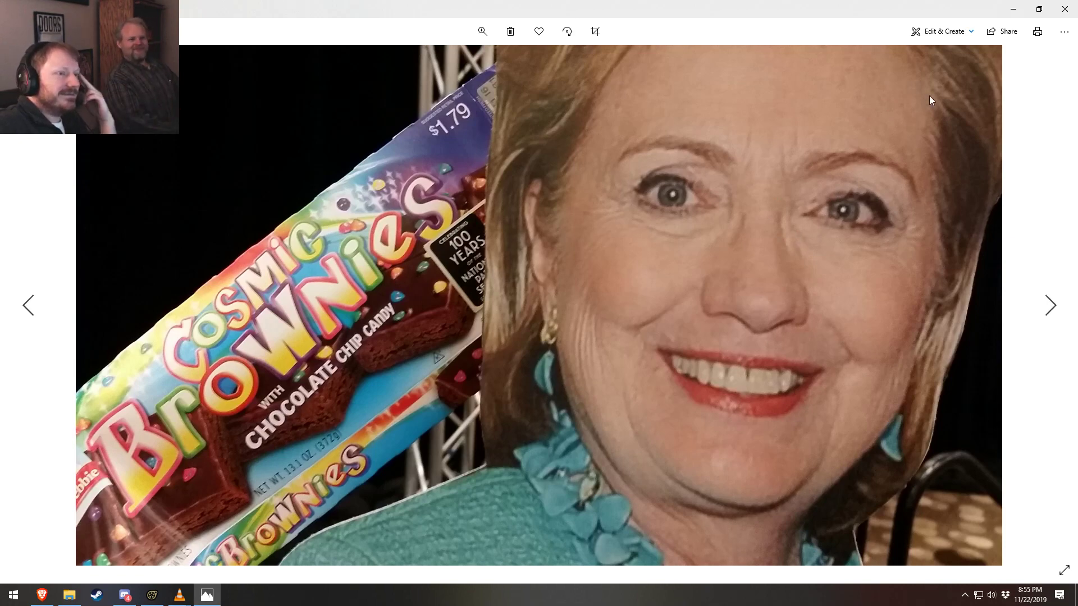
pyautogui.click(1068, 13)
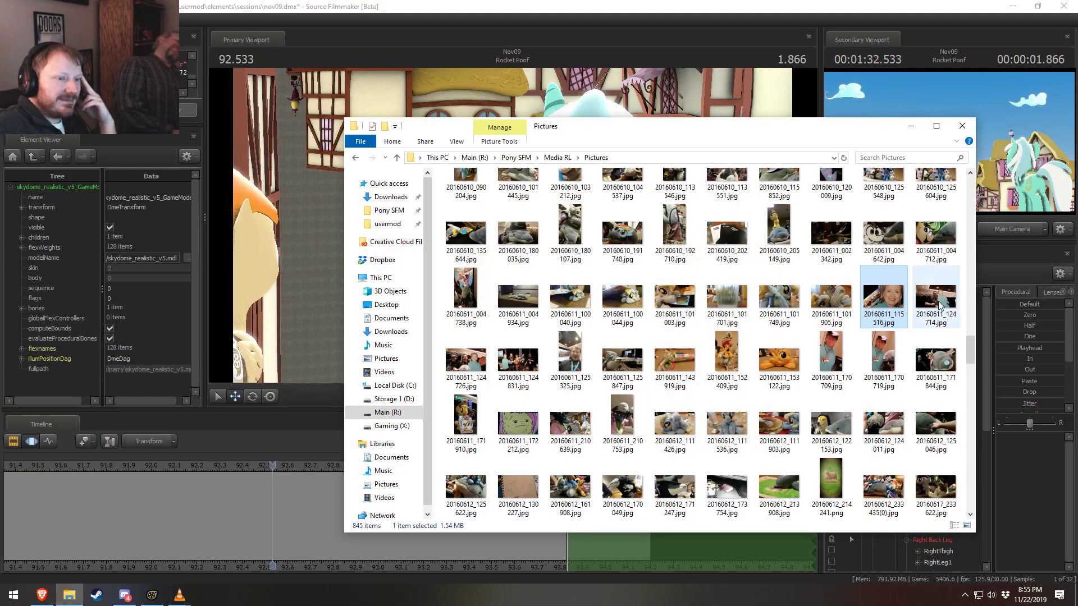
pyautogui.doubleClick(922, 297)
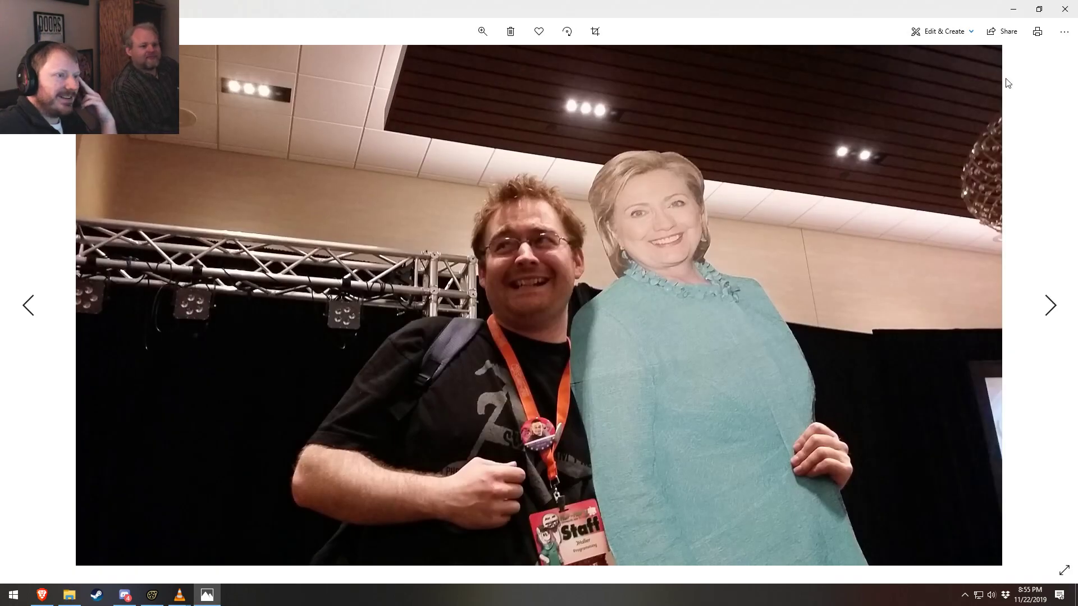
pyautogui.click(1064, 9)
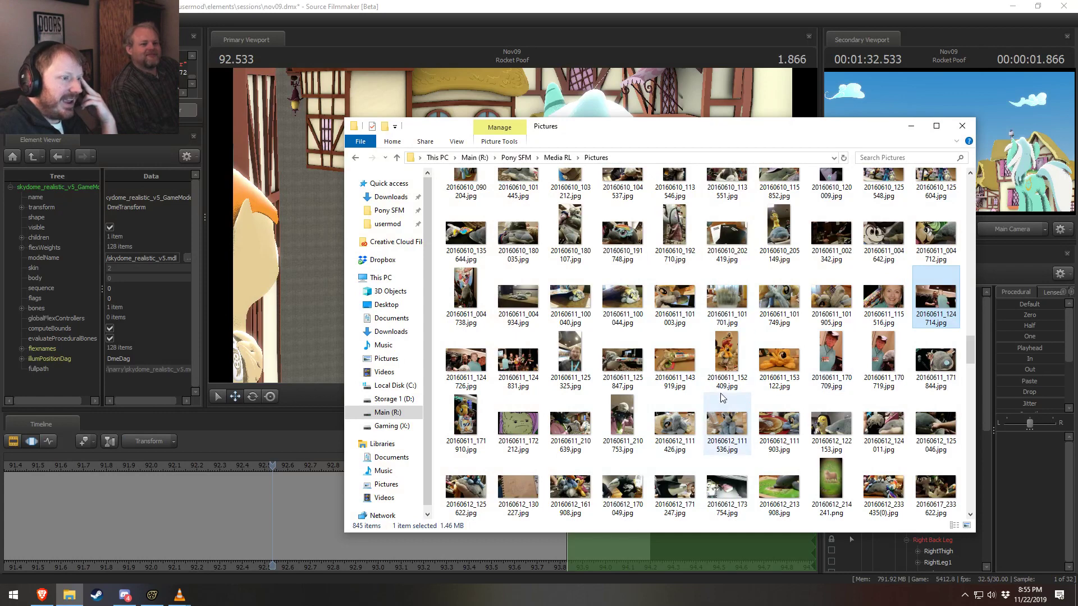
# Look further through the 2016 photos, view the black pony T-shirt pose 20160623_222735.jpg, and close it
pyautogui.scroll(-6, 722, 398)
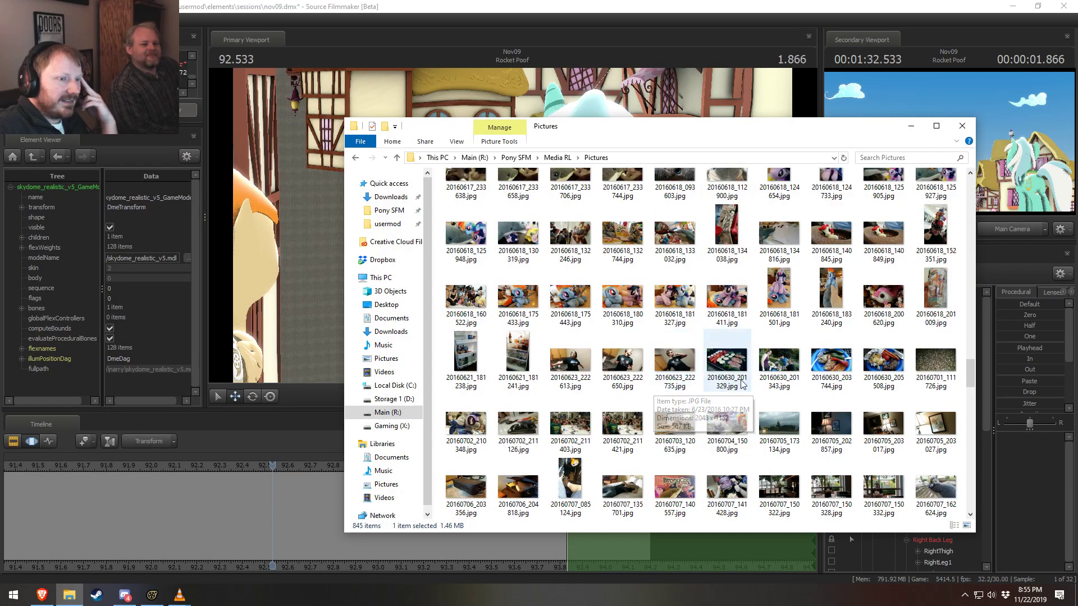
pyautogui.scroll(-3, 710, 410)
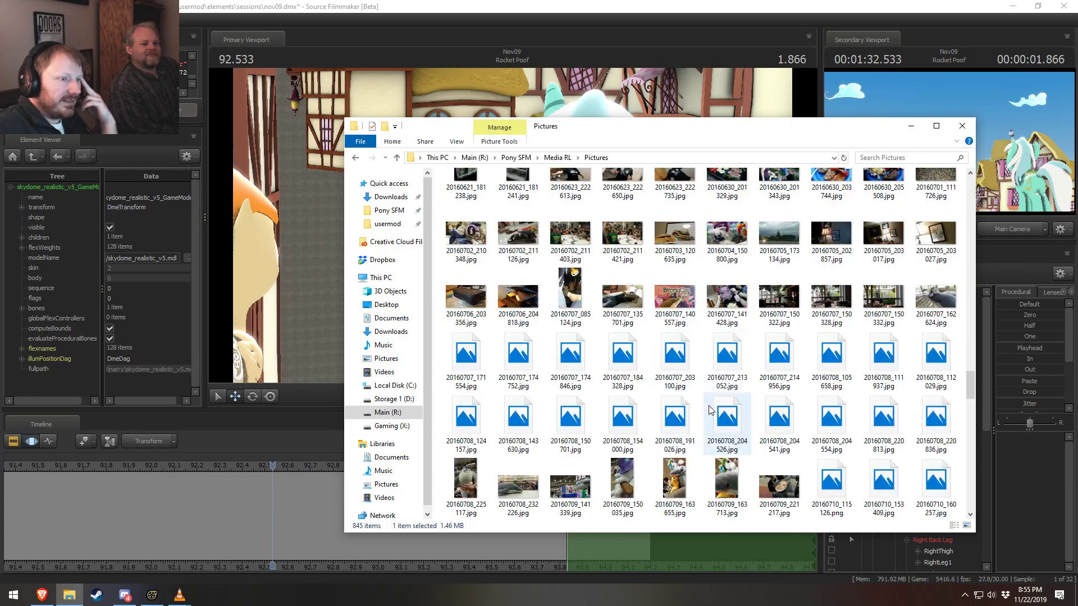
pyautogui.scroll(3, 709, 410)
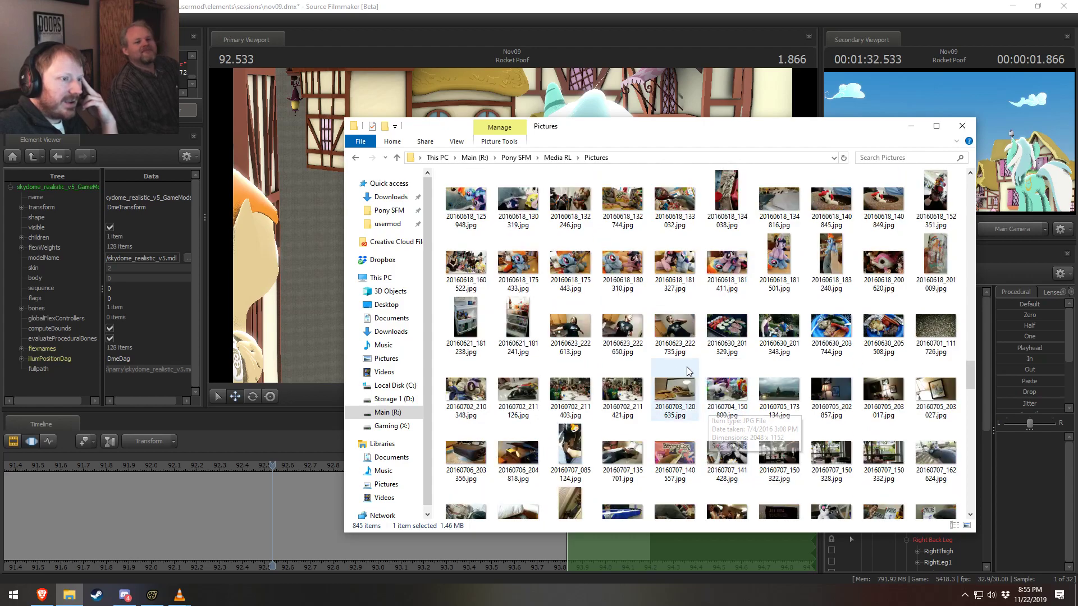
pyautogui.doubleClick(678, 340)
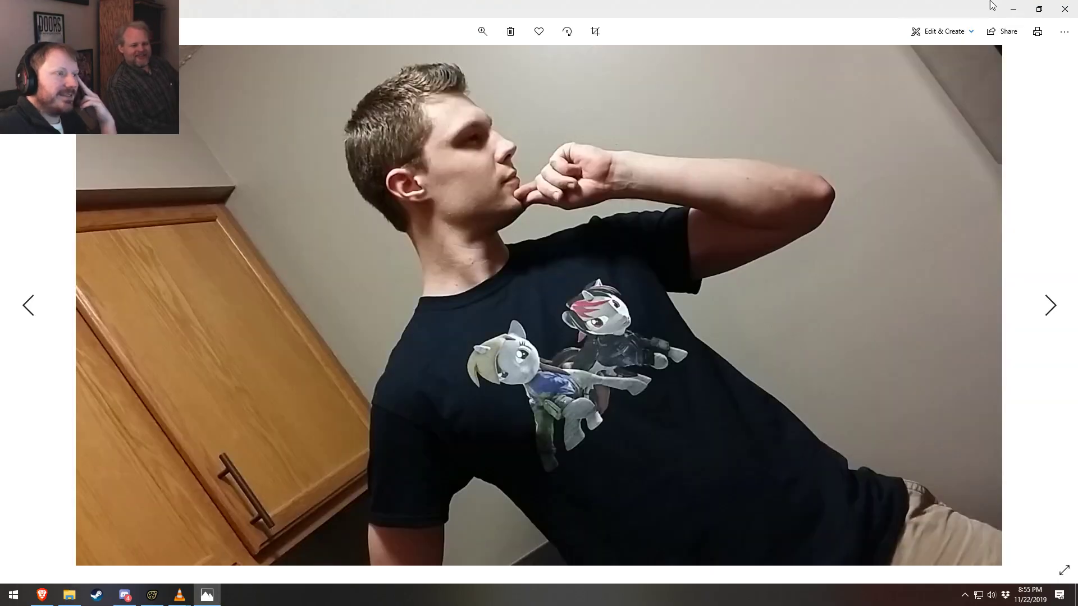
pyautogui.click(1065, 9)
# View the photo of the plush dolphin with the moustache card, 20160708_143630.jpg, and close it
pyautogui.scroll(-1, 821, 361)
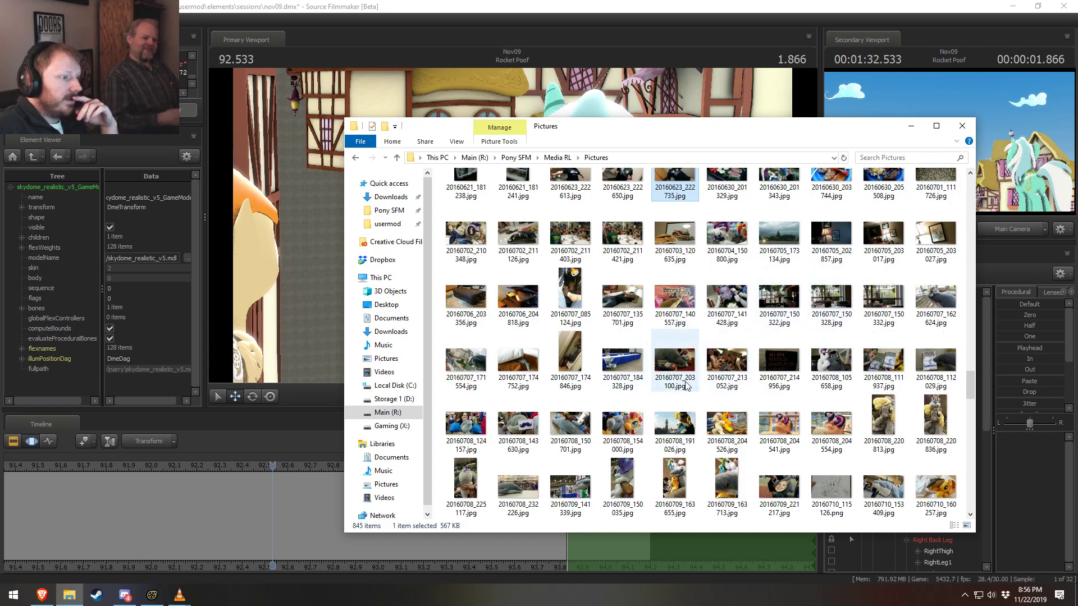
pyautogui.scroll(-3, 729, 424)
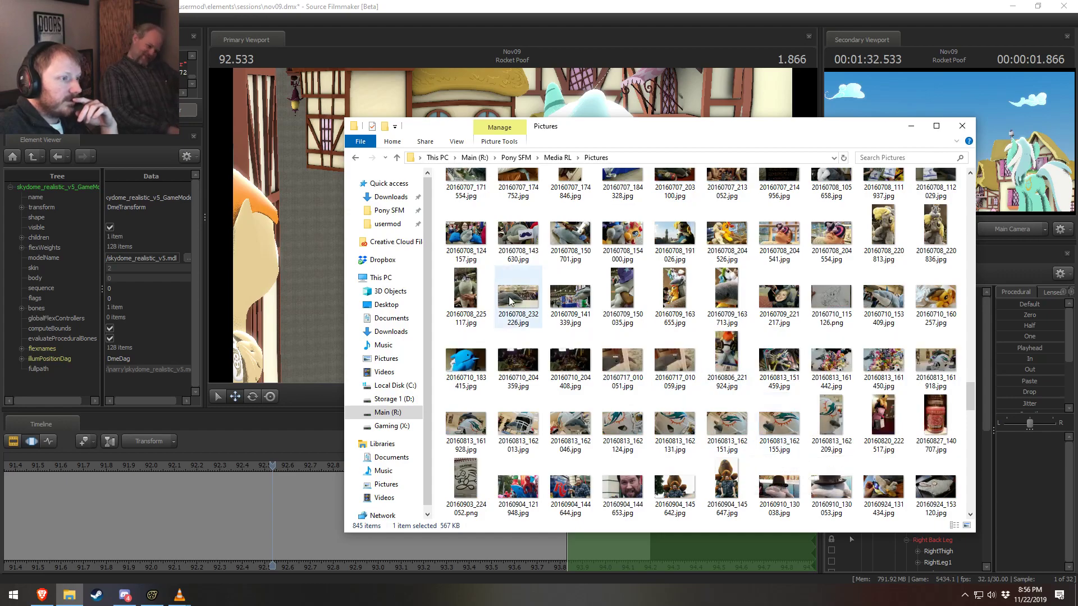
pyautogui.doubleClick(517, 233)
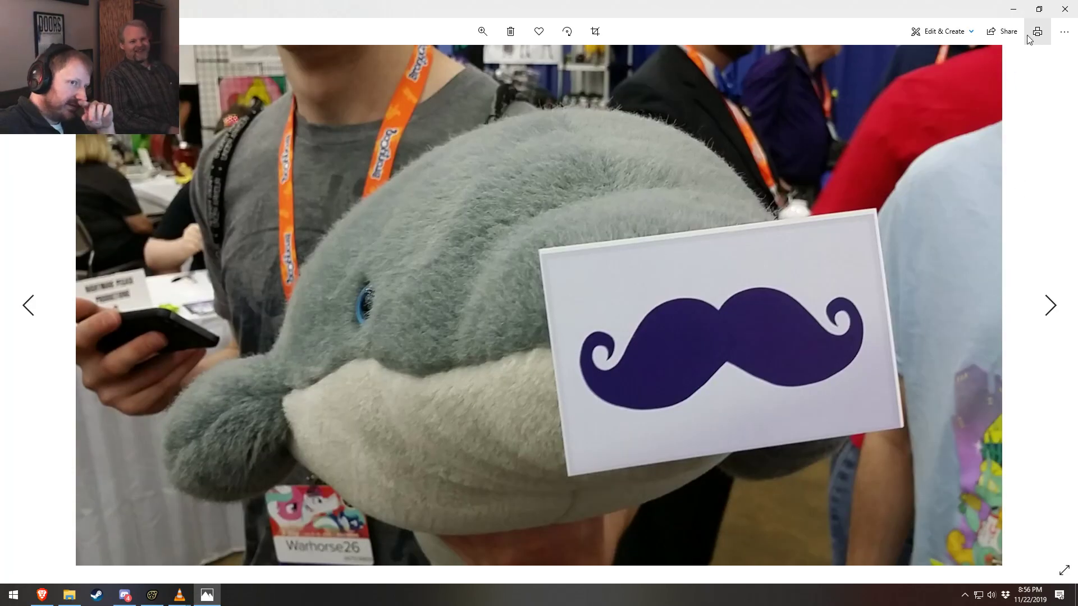
pyautogui.click(1064, 10)
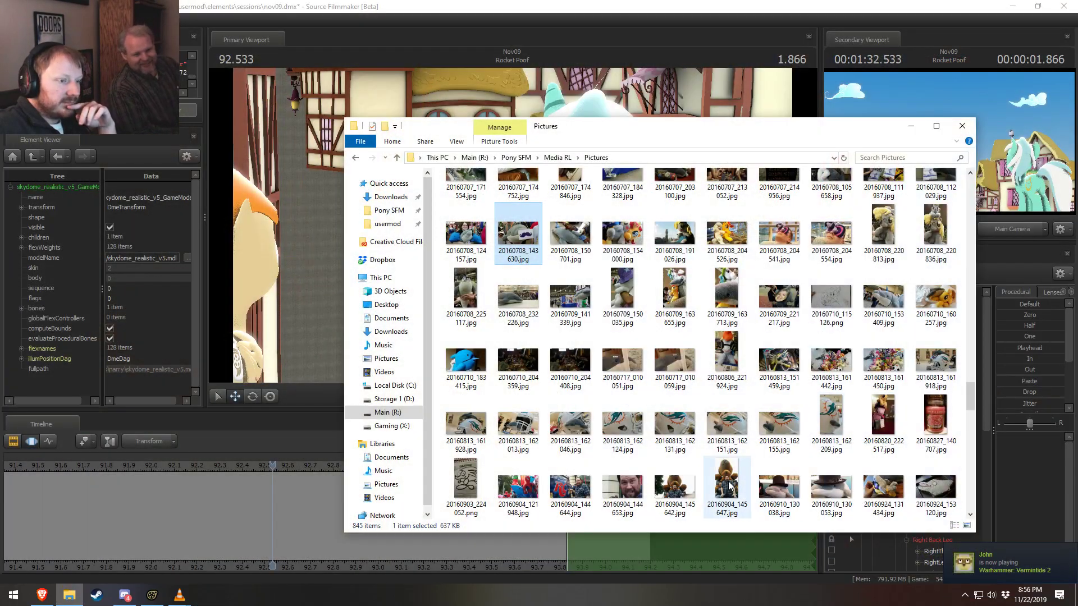
# View the giant inflatable bear photo 20160904_145647.jpg, its wider version and the neighbouring bearded face close-up, and close the viewer
pyautogui.scroll(-3, 724, 471)
pyautogui.click(727, 289)
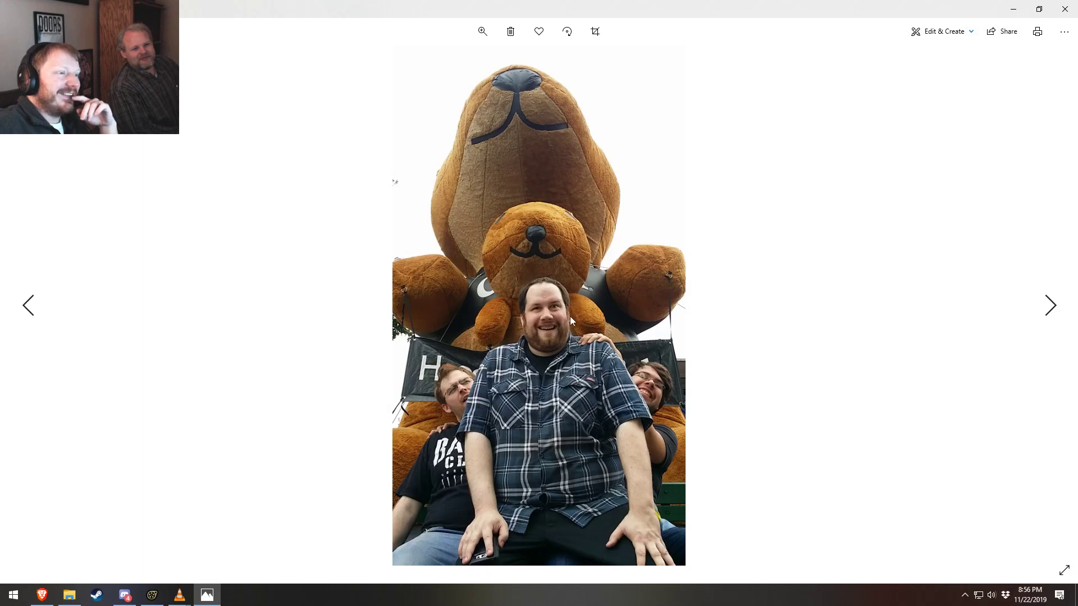
pyautogui.press('Right')
pyautogui.press('Left')
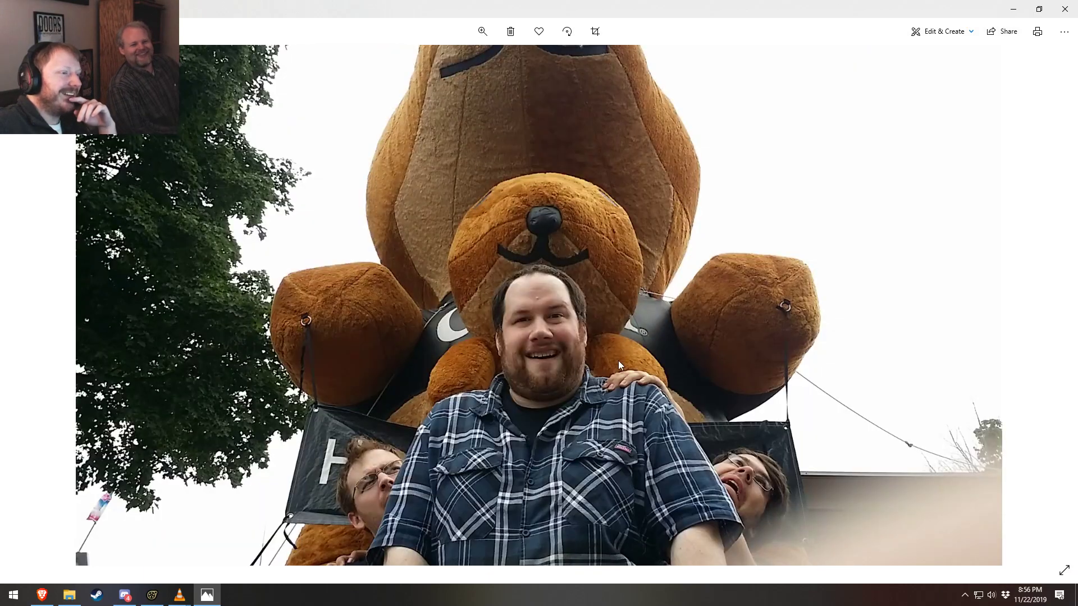
pyautogui.press('Right')
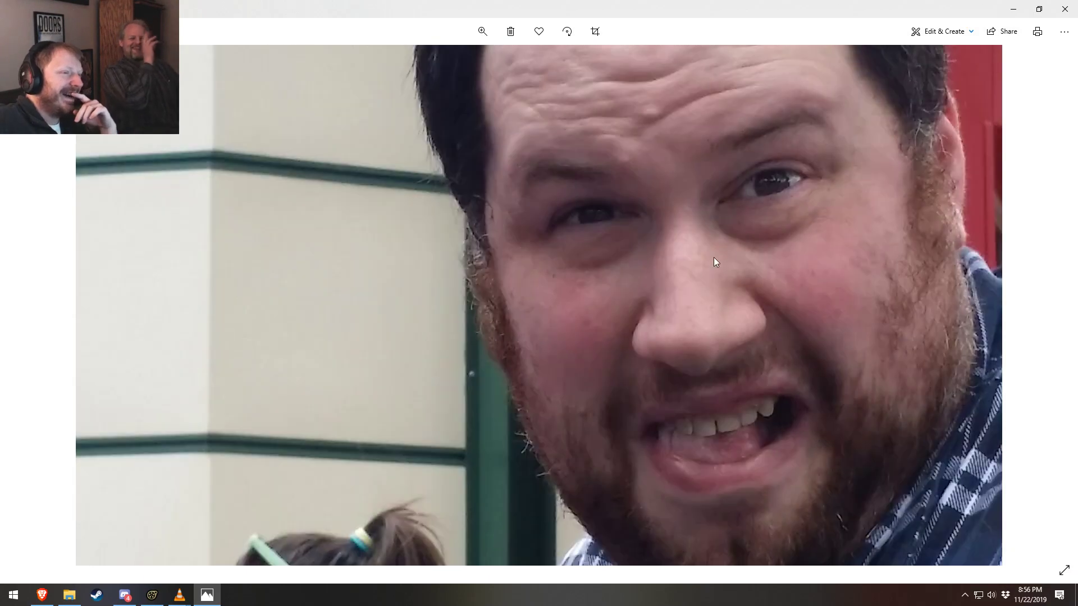
pyautogui.click(1064, 9)
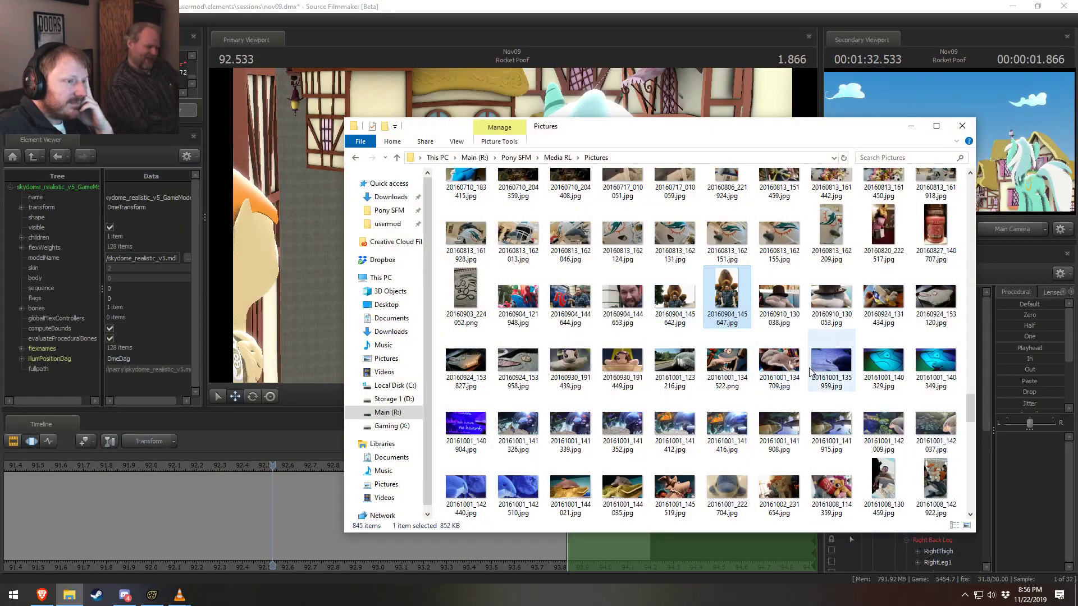
# View the plush unicorn photo 20160930_191449.jpg and the smirking face close-up 20161009_170259.jpg, closing each one
pyautogui.doubleClick(631, 359)
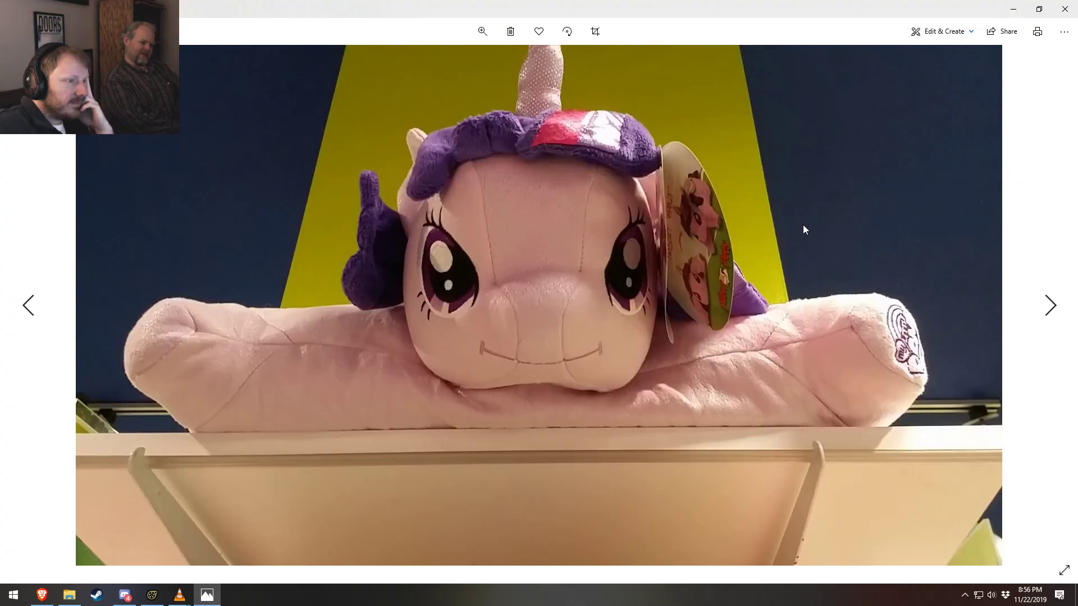
pyautogui.click(1072, 9)
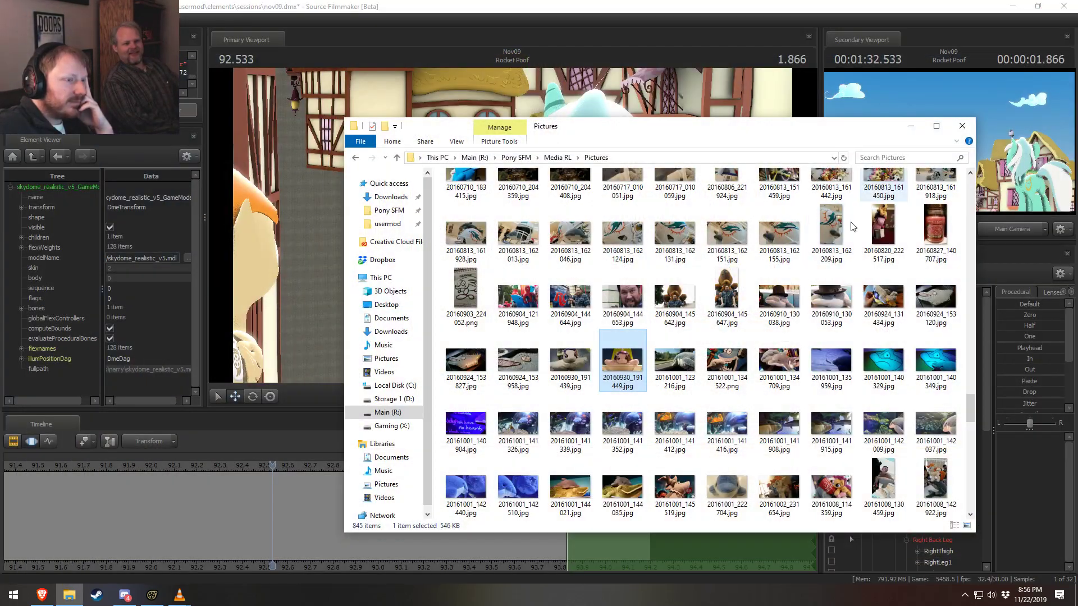
pyautogui.scroll(-14, 808, 356)
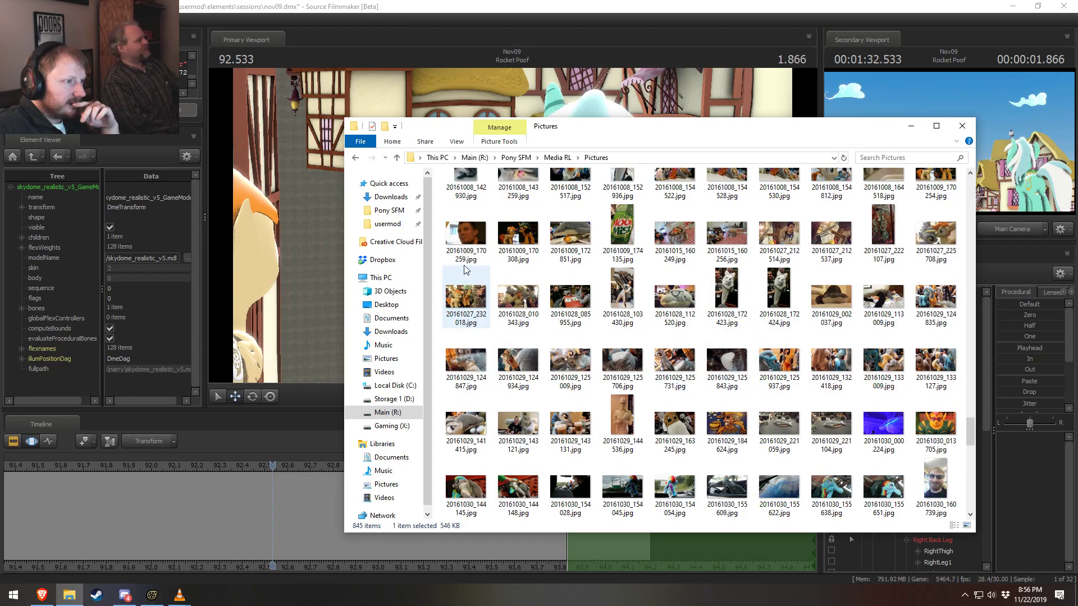
pyautogui.doubleClick(465, 238)
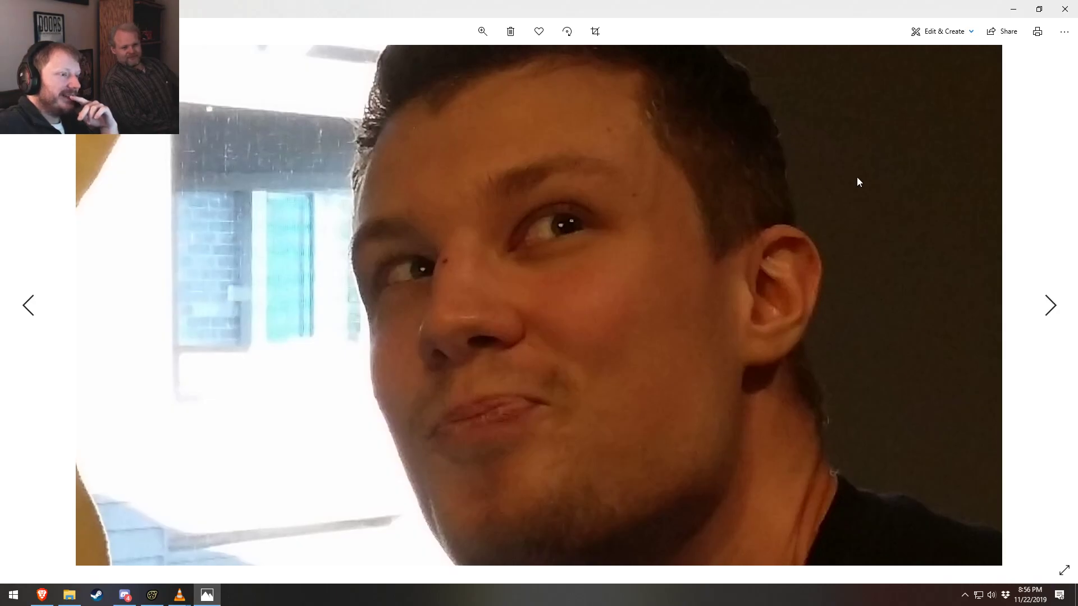
pyautogui.click(1065, 9)
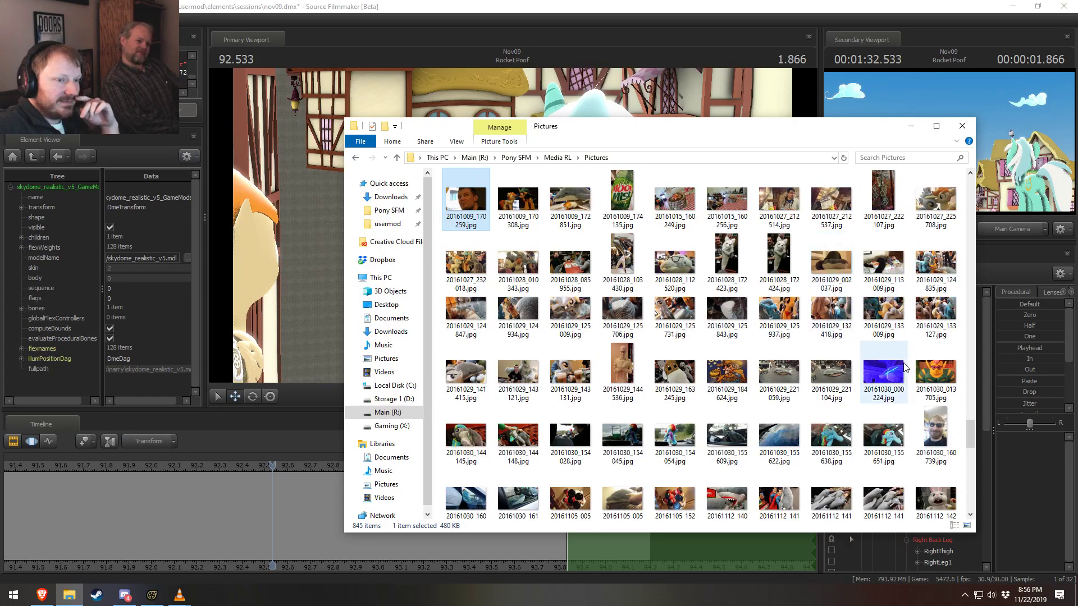
# View the masked yellow pony figure photo 20161030_013705.jpg and close it
pyautogui.click(935, 372)
pyautogui.doubleClick(935, 372)
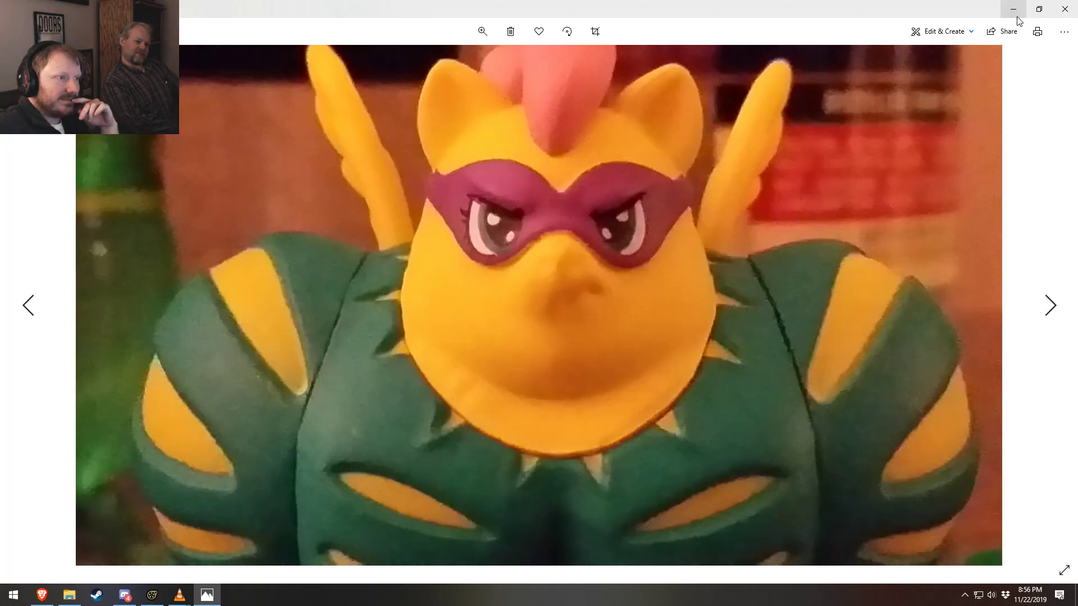
pyautogui.click(1064, 9)
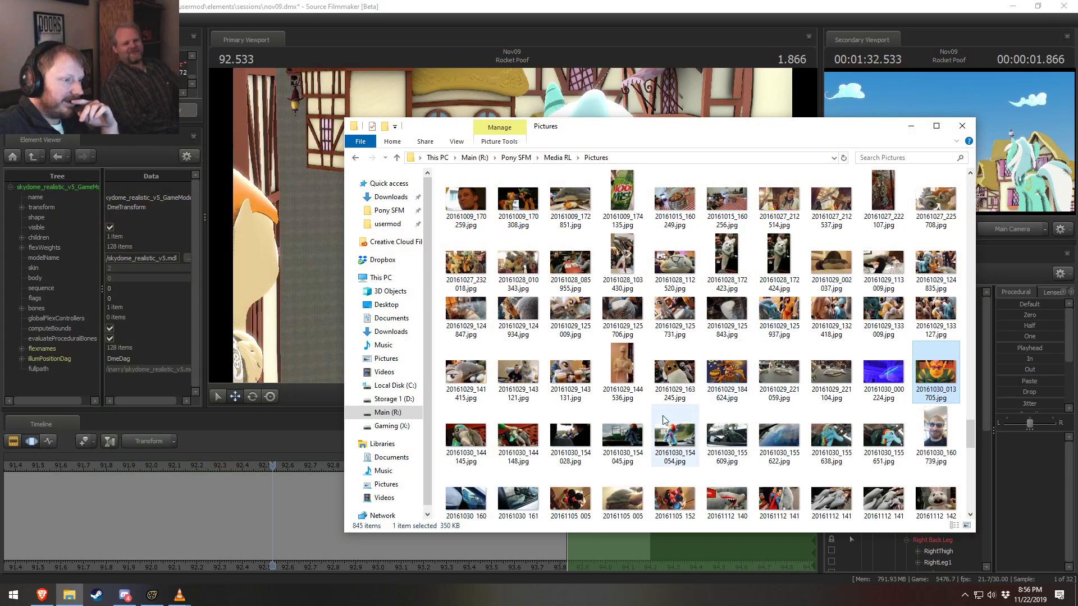
# View the photos from the spilled creamer shot 20170311_184052.jpg through to the plate of food 20170319_192639.jpg, and close the viewer
pyautogui.scroll(-5, 642, 431)
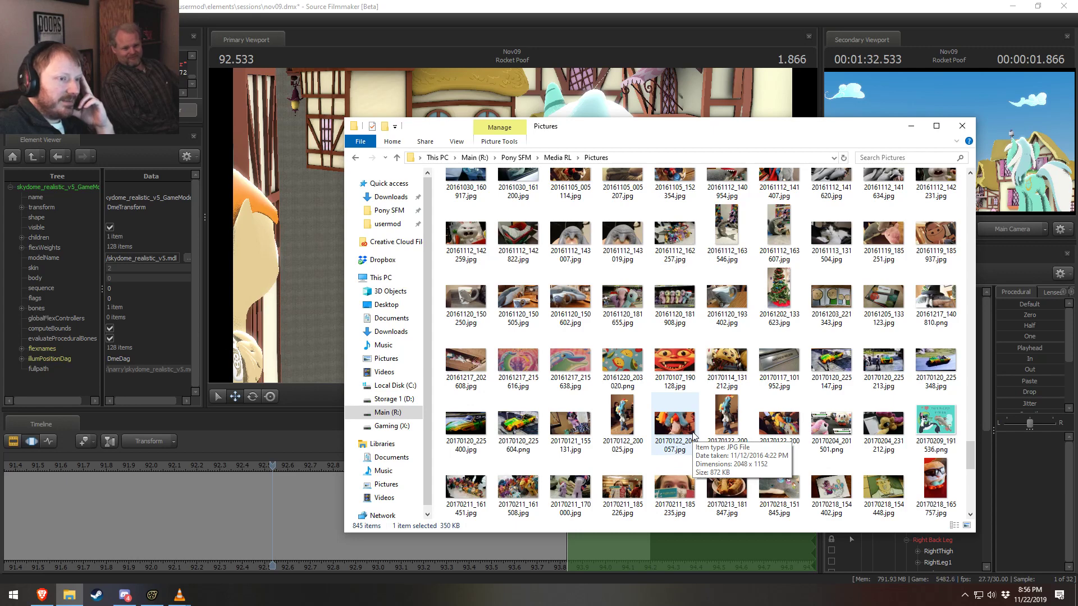
pyautogui.scroll(-3, 738, 405)
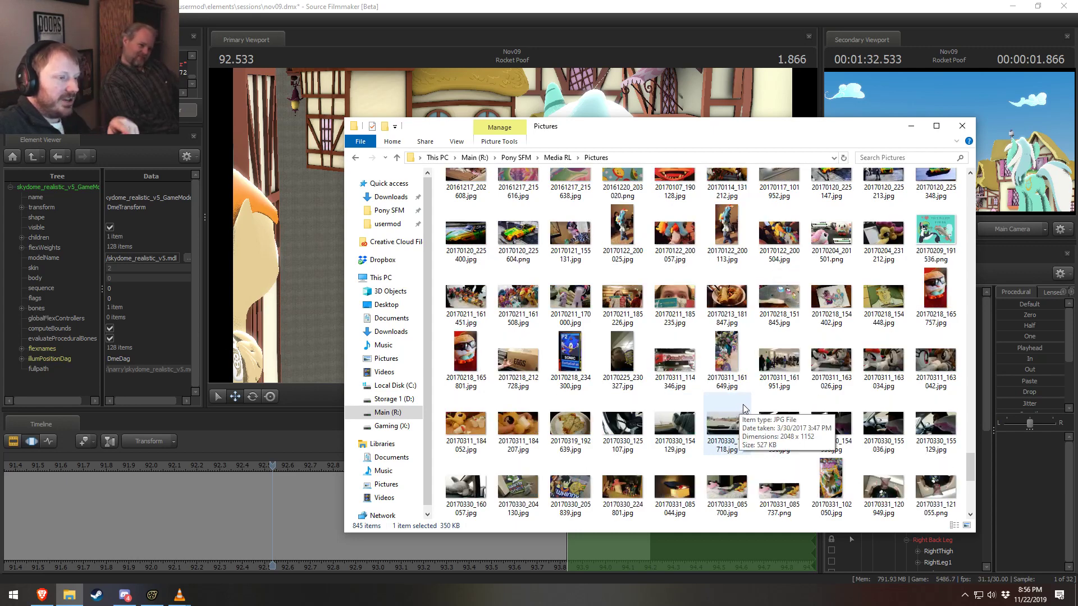
pyautogui.doubleClick(457, 422)
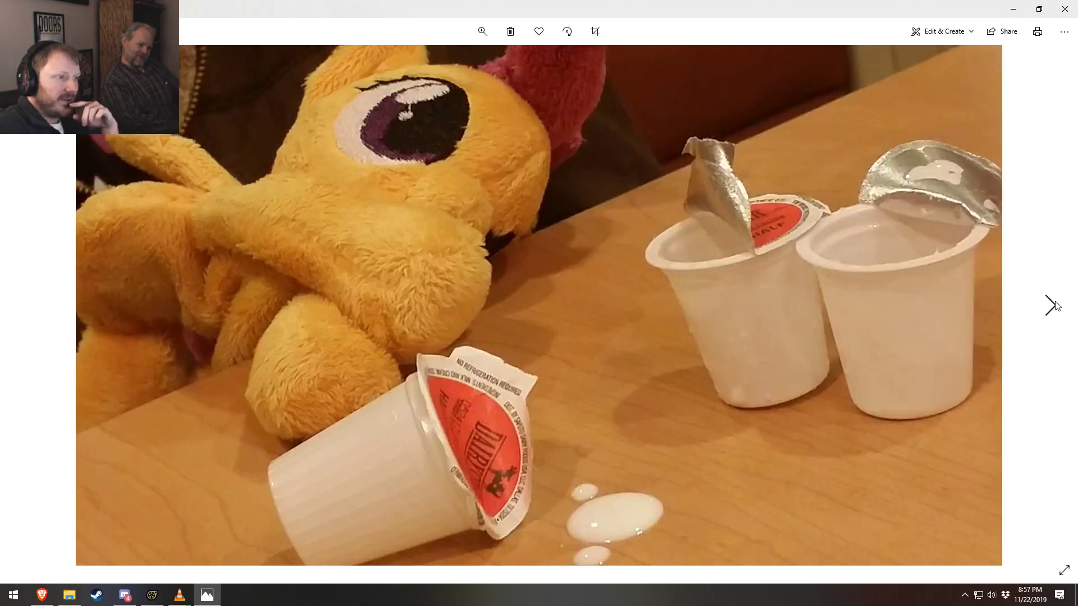
pyautogui.click(1055, 306)
pyautogui.click(1055, 306)
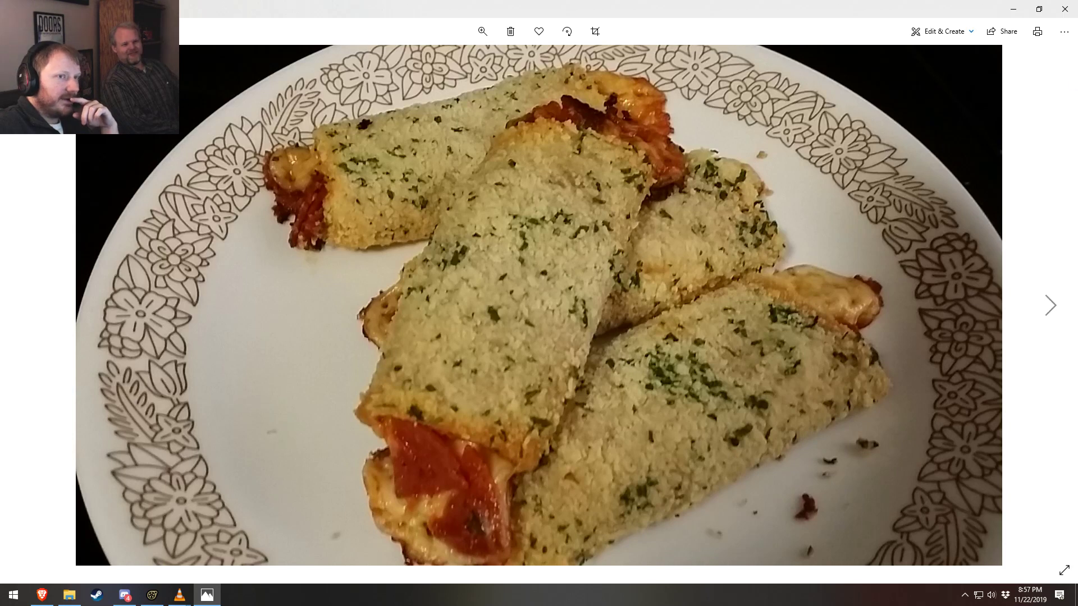
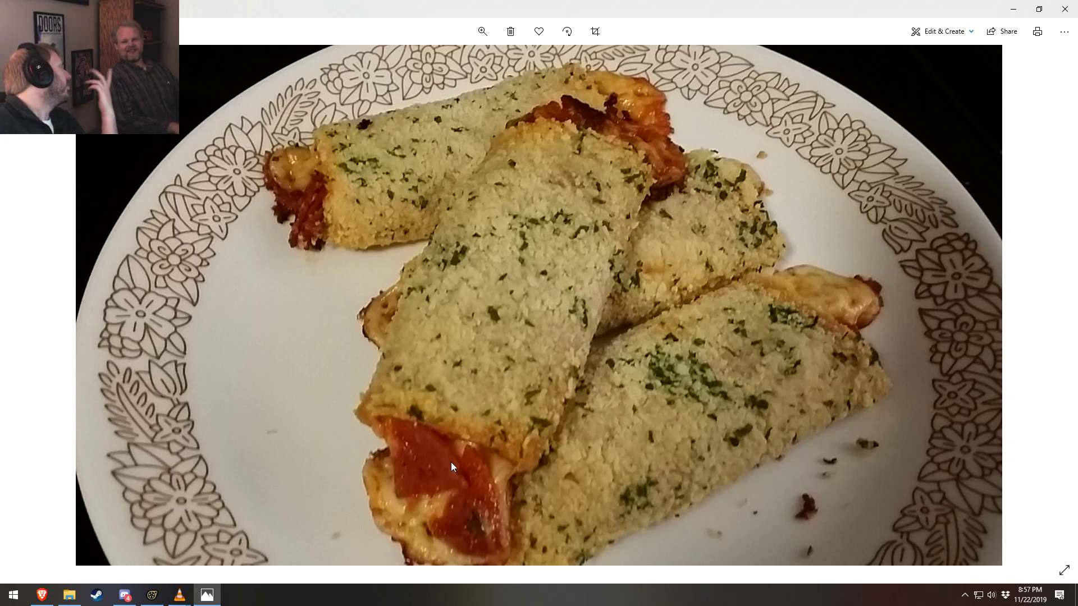
pyautogui.click(1064, 9)
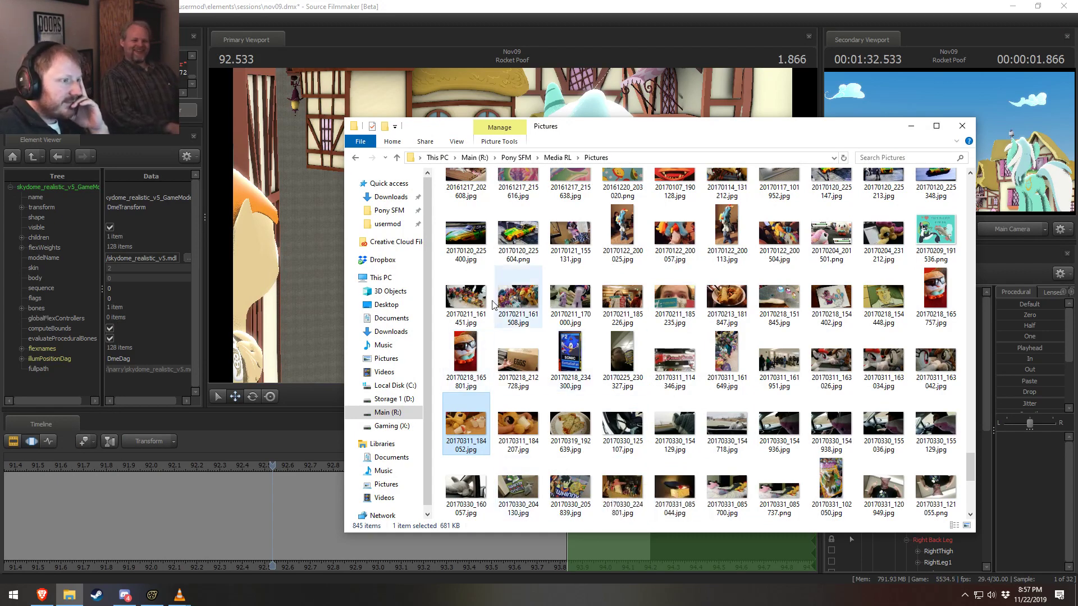
# View the plush group photos 20170211_161451.jpg and 20170311_161649.jpg, closing each one, and open the plush pony close-up 20170311_163042.jpg
pyautogui.doubleClick(466, 296)
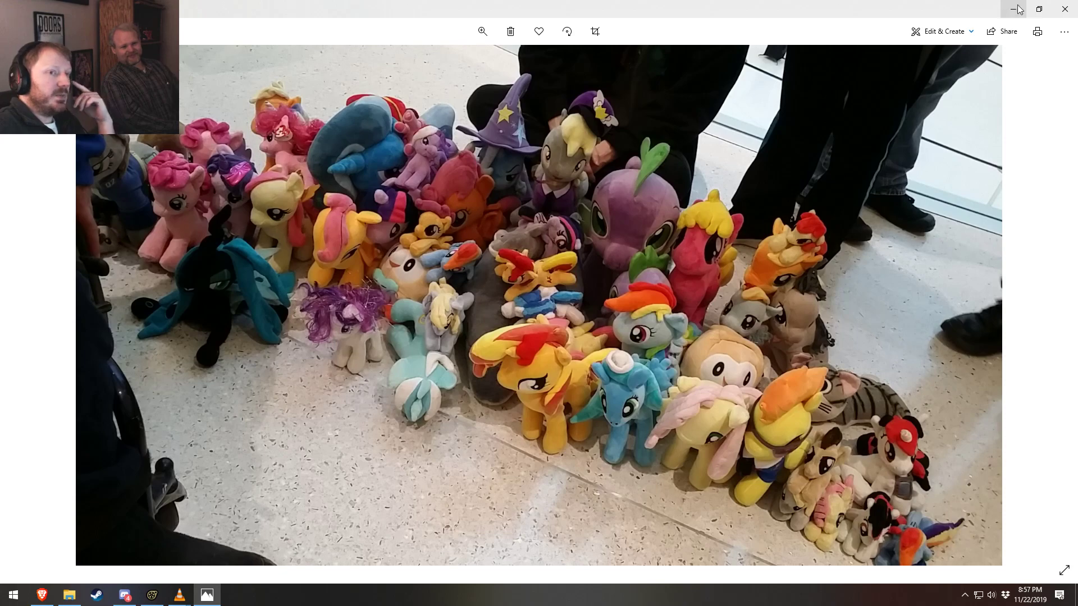
pyautogui.click(1064, 9)
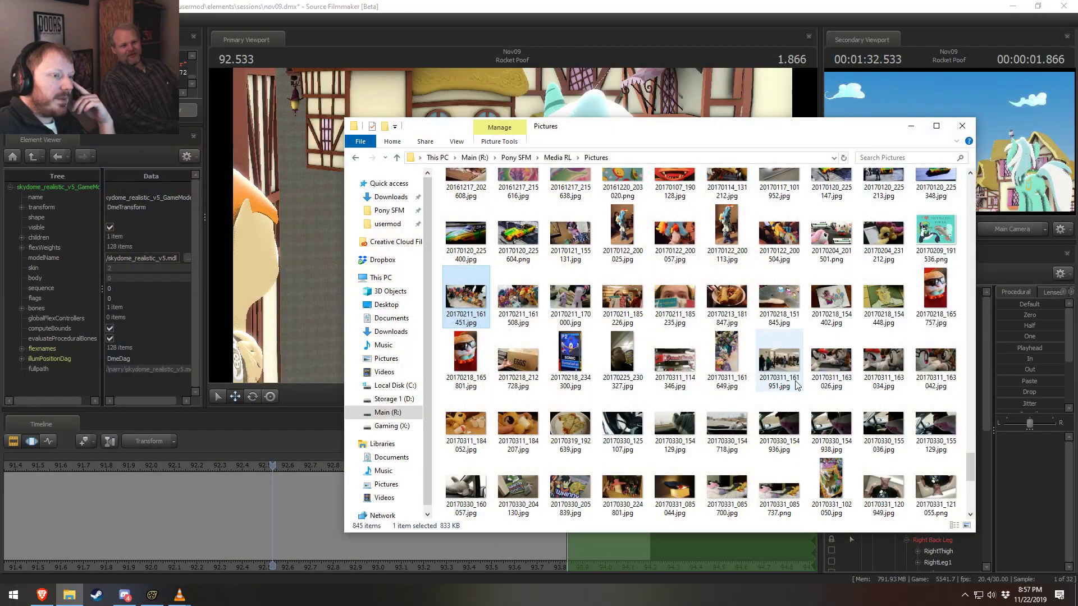
pyautogui.doubleClick(733, 341)
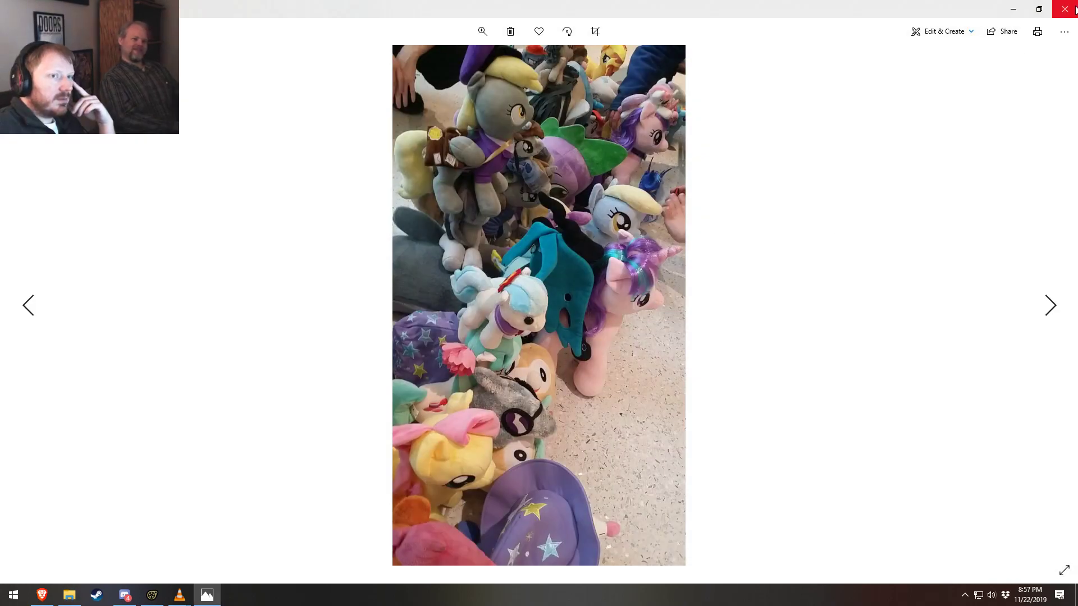
pyautogui.click(1064, 9)
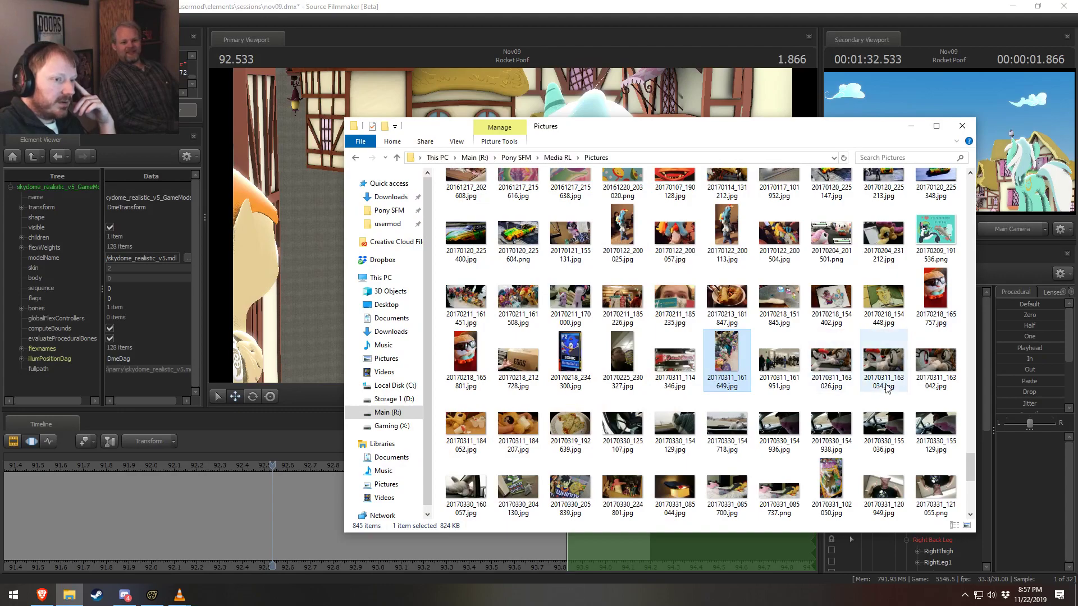
pyautogui.doubleClick(935, 360)
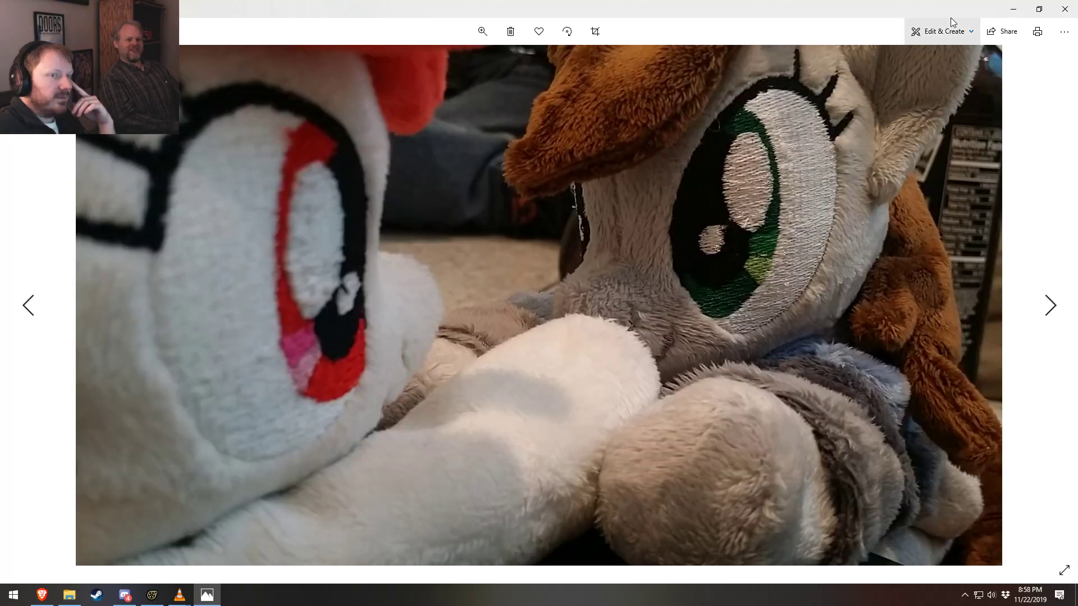
# Close the plush pony close-up, then view the face photo 20170211_185235.jpg and close it
pyautogui.click(1064, 9)
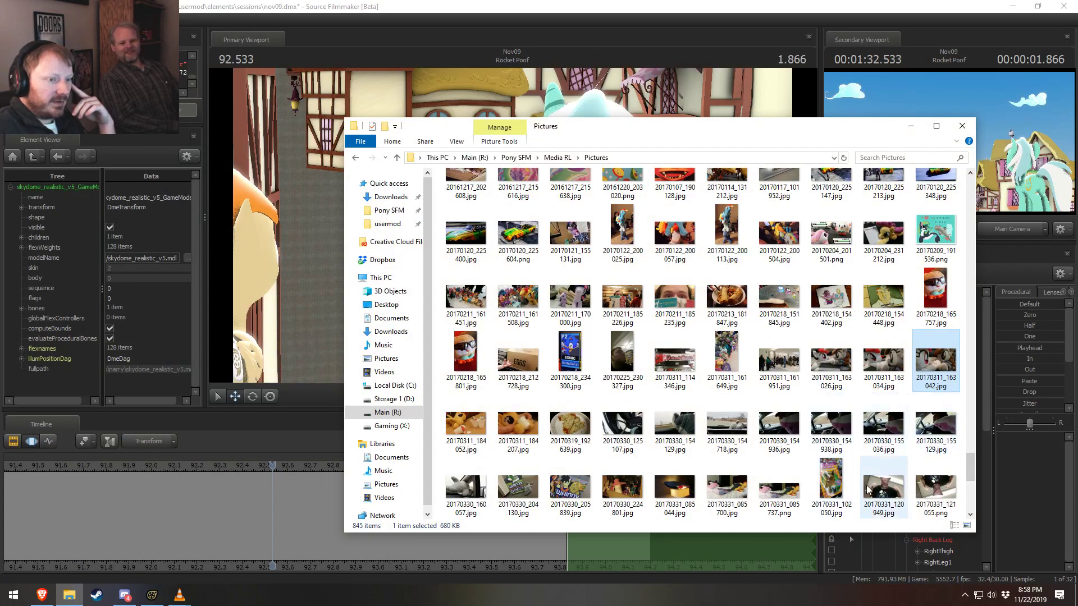
pyautogui.click(691, 299)
pyautogui.doubleClick(690, 299)
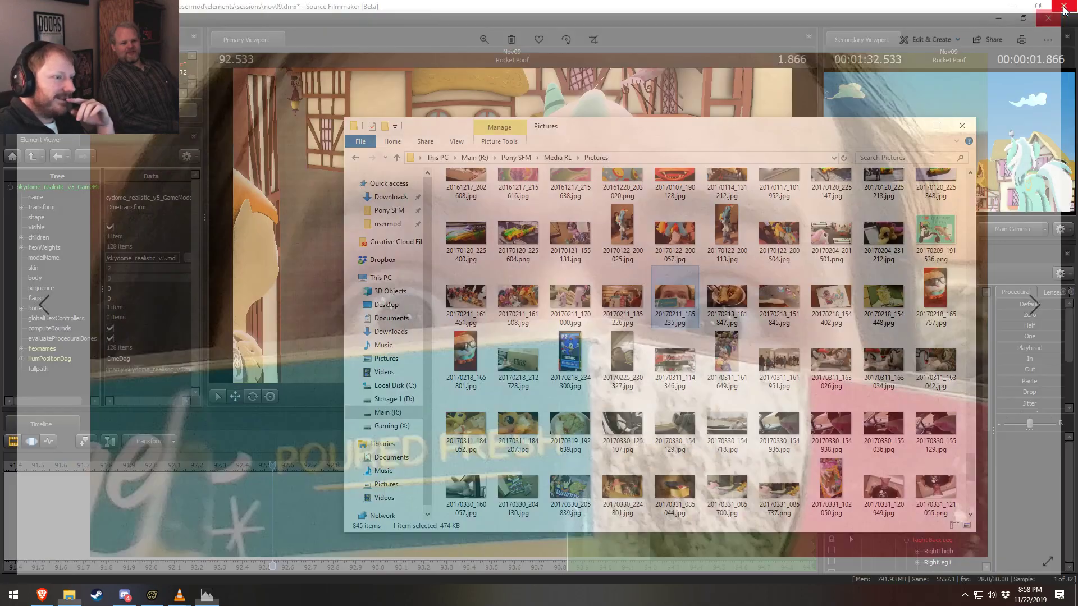
pyautogui.click(1065, 9)
# View the cat photo 20170423_170208.jpg near the end of the Pictures folder and close it
pyautogui.scroll(-6, 712, 303)
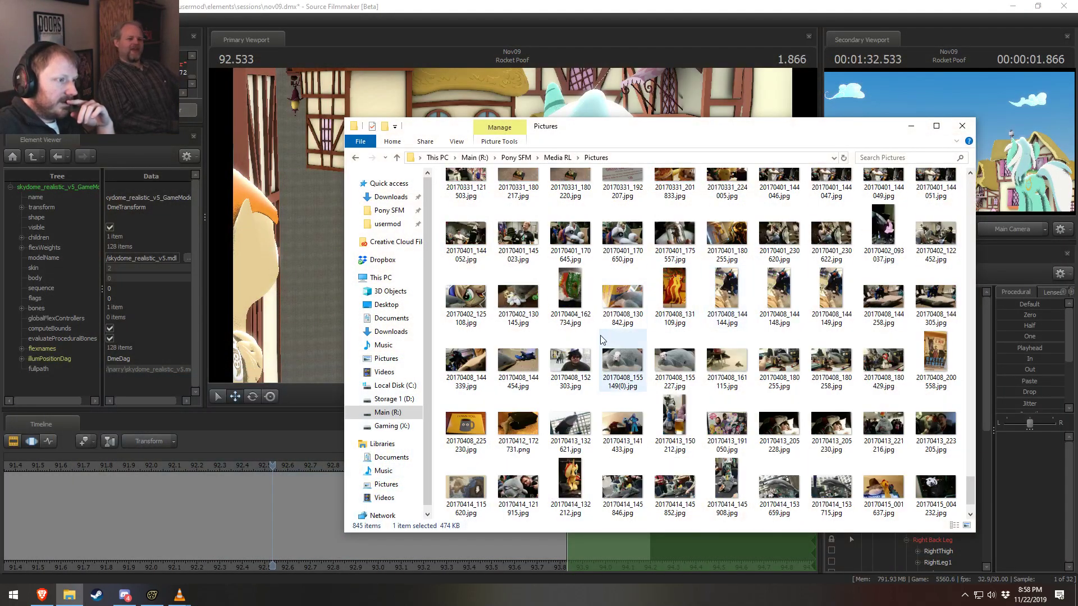
pyautogui.scroll(-3, 601, 337)
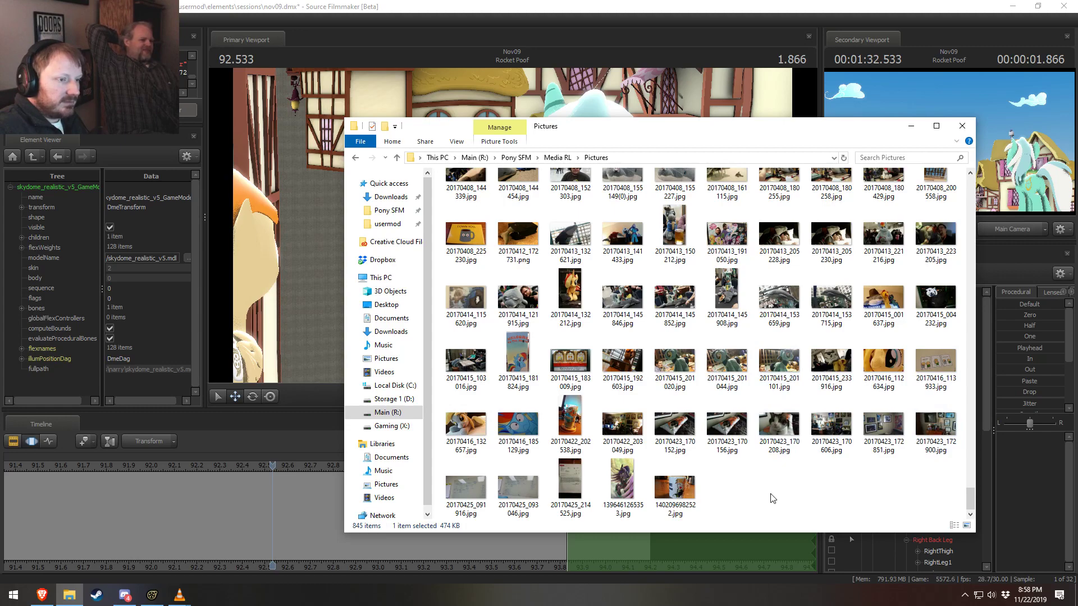
pyautogui.doubleClick(773, 414)
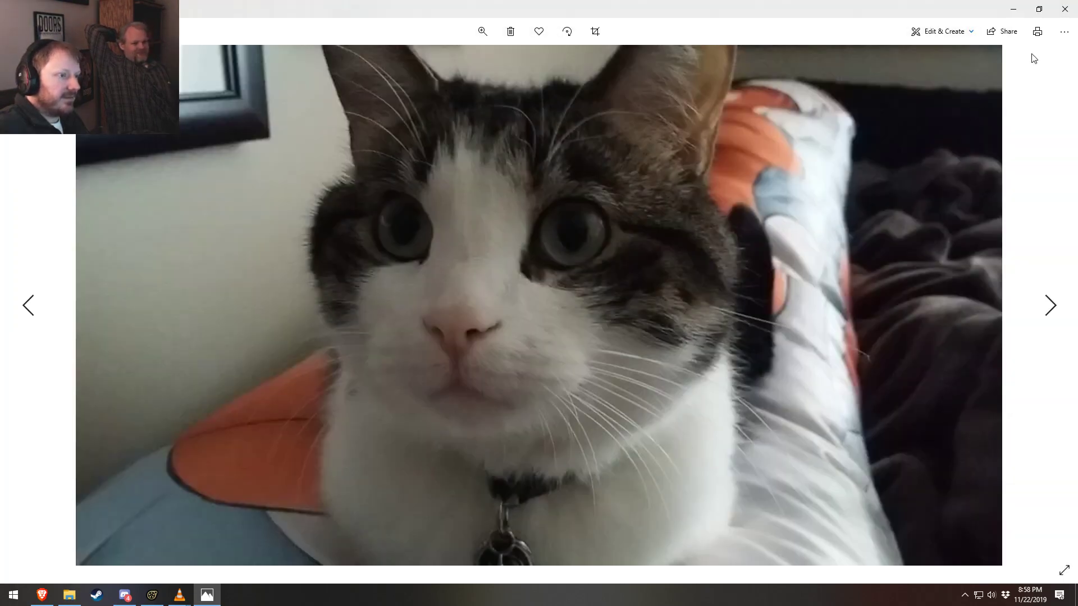
pyautogui.click(1066, 10)
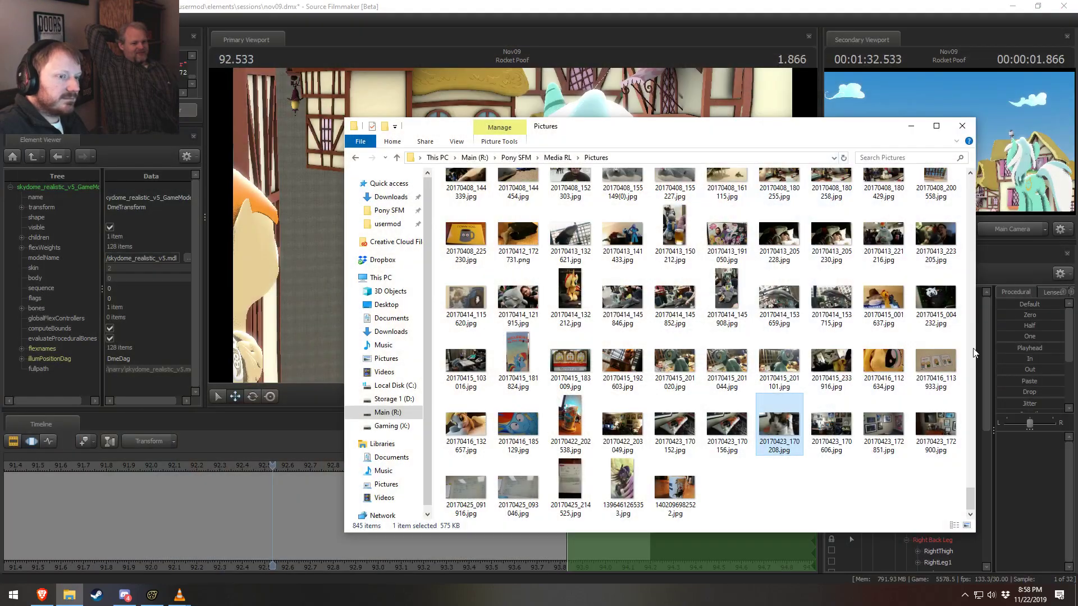
# Look back through the 2016 photos, view the Faygo Moon Mist bottle photo 20161009_174135.jpg and close it
pyautogui.scroll(5, 932, 471)
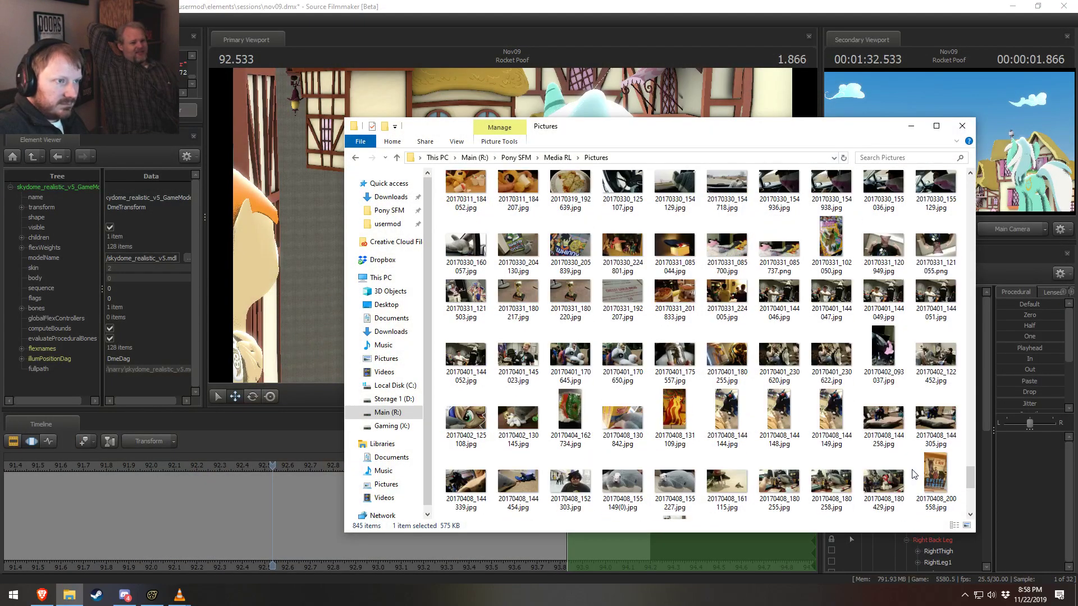
pyautogui.scroll(15, 913, 474)
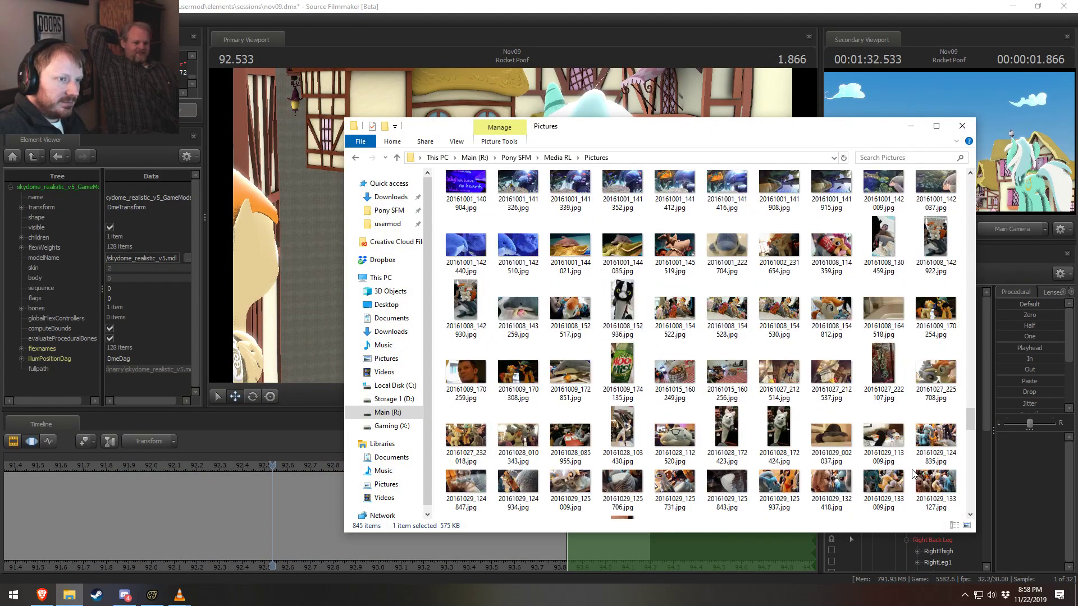
pyautogui.scroll(15, 914, 474)
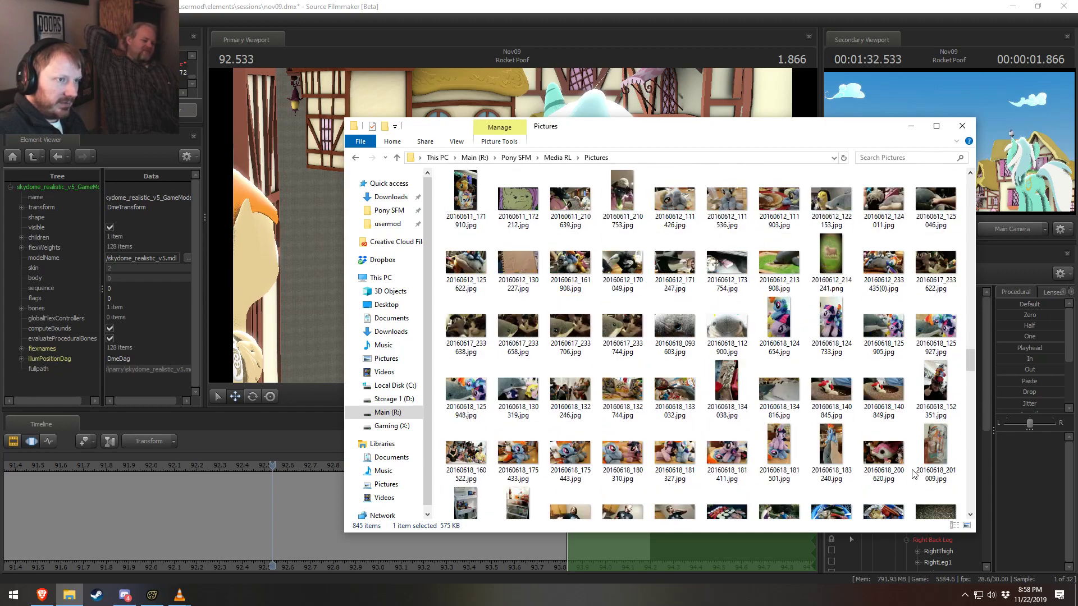
pyautogui.scroll(3, 914, 474)
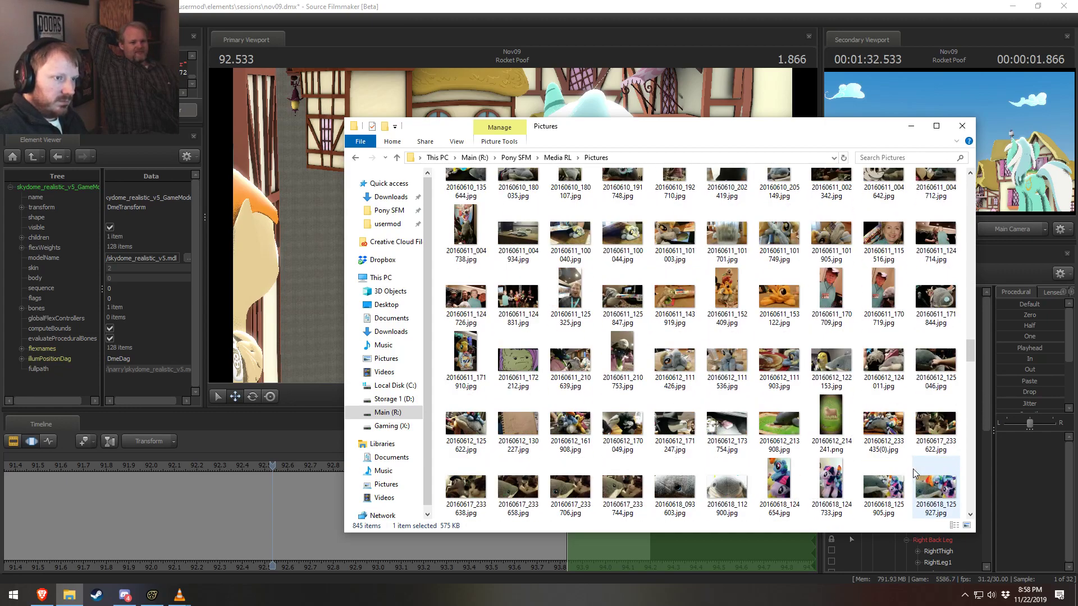
pyautogui.scroll(-10, 913, 475)
pyautogui.scroll(-6, 914, 474)
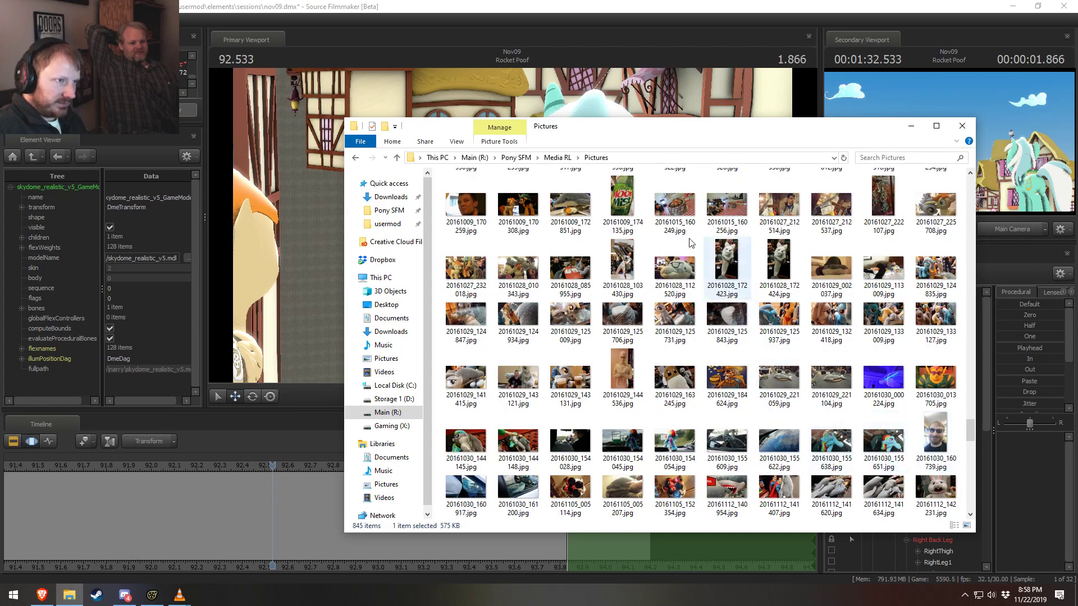
pyautogui.doubleClick(622, 200)
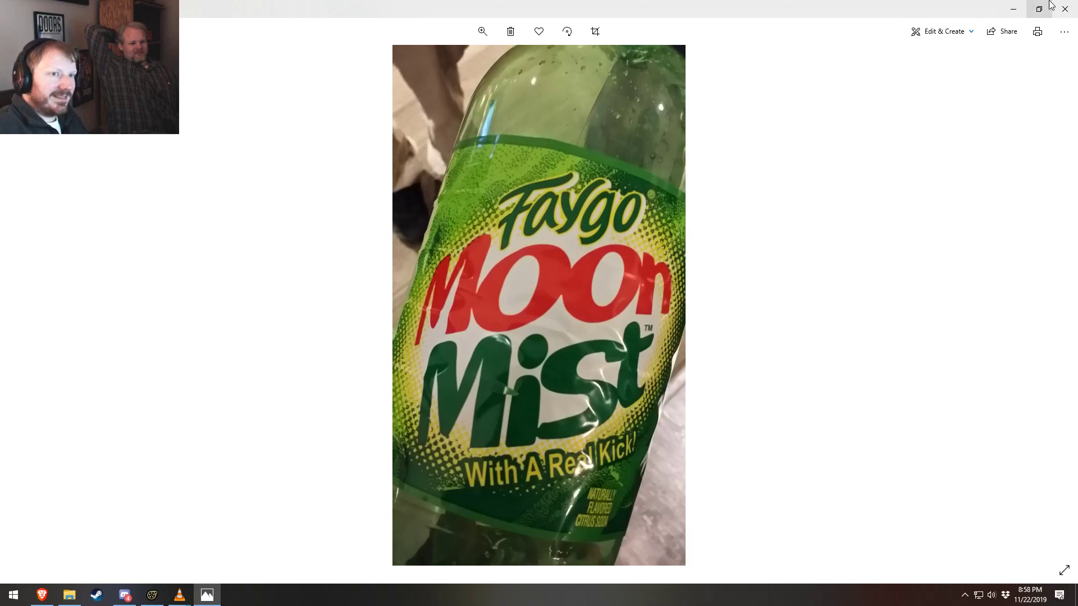
pyautogui.click(1065, 9)
# View the photo of three cartoon cards, 20161203_221343.jpg, and close it
pyautogui.scroll(-5, 775, 342)
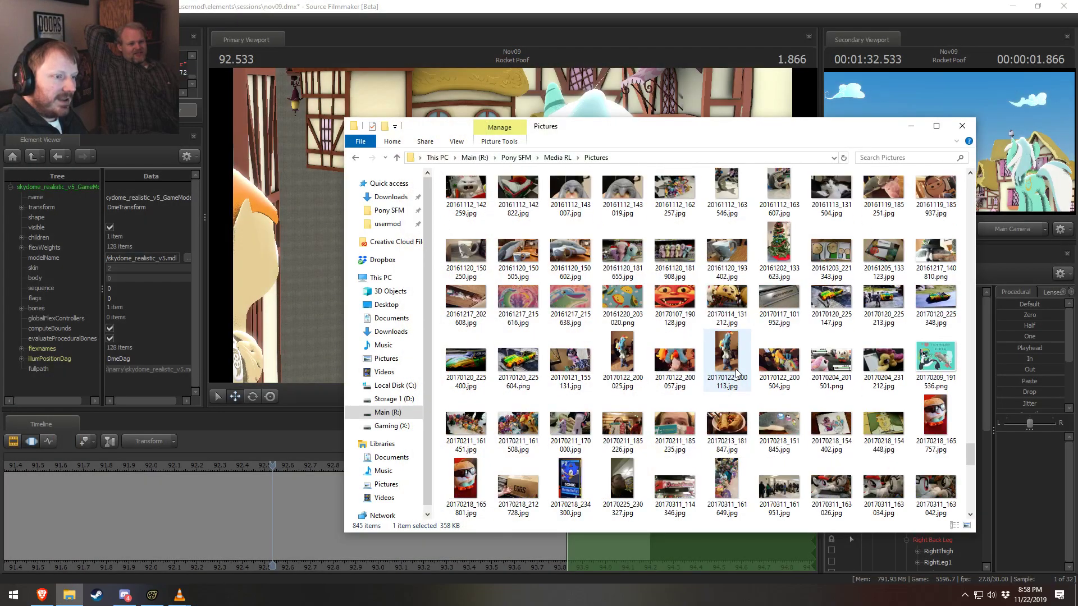
pyautogui.doubleClick(830, 250)
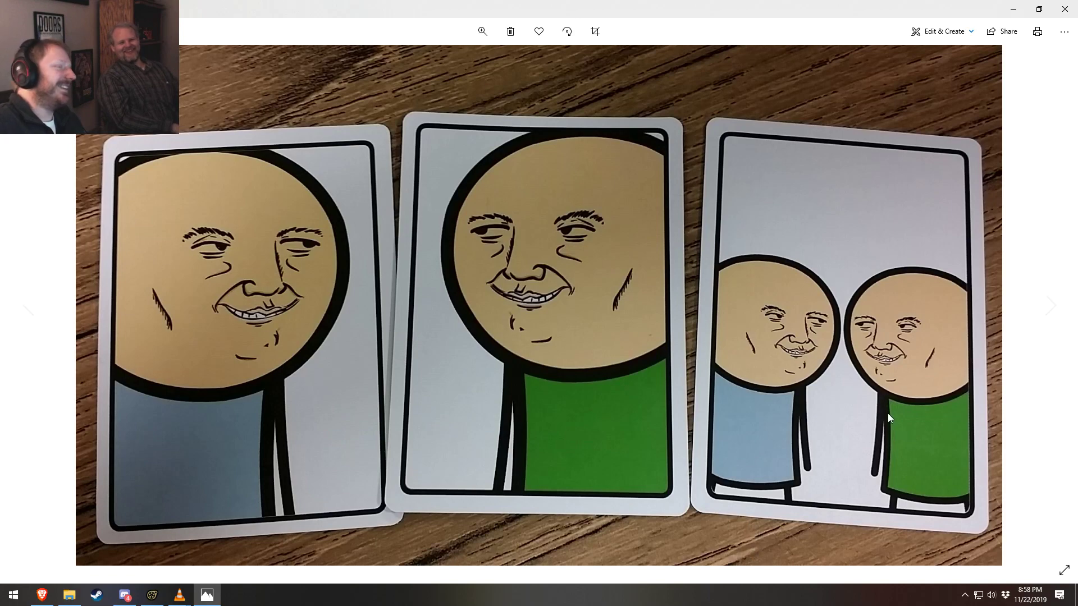
pyautogui.click(1065, 9)
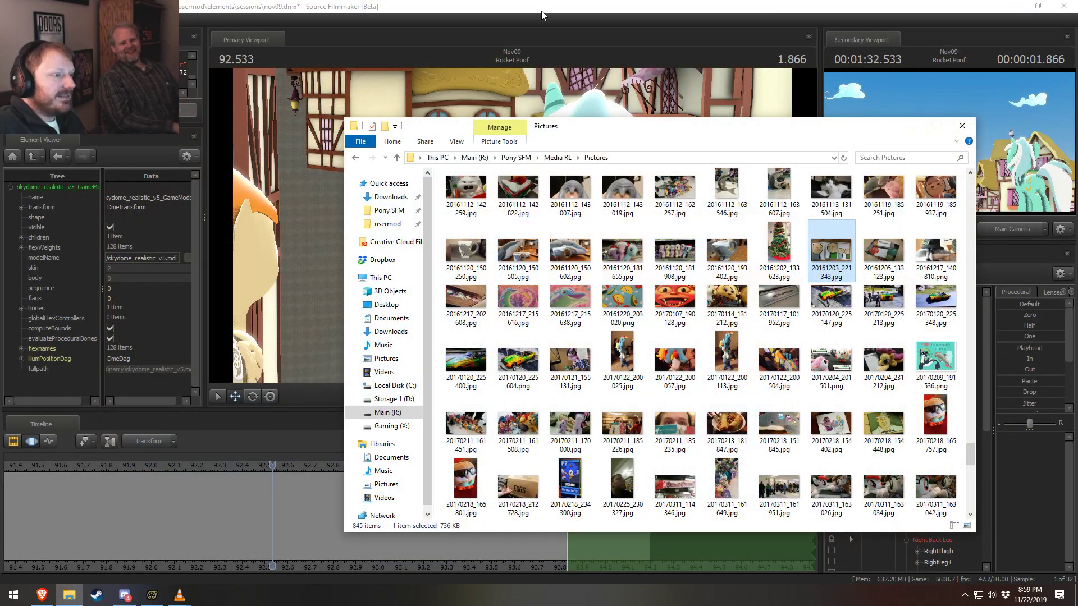
# Switch back to Source Filmmaker, play the Rocket Poof shot through the work camera and park the playhead at 92.966 s
pyautogui.click(632, 5)
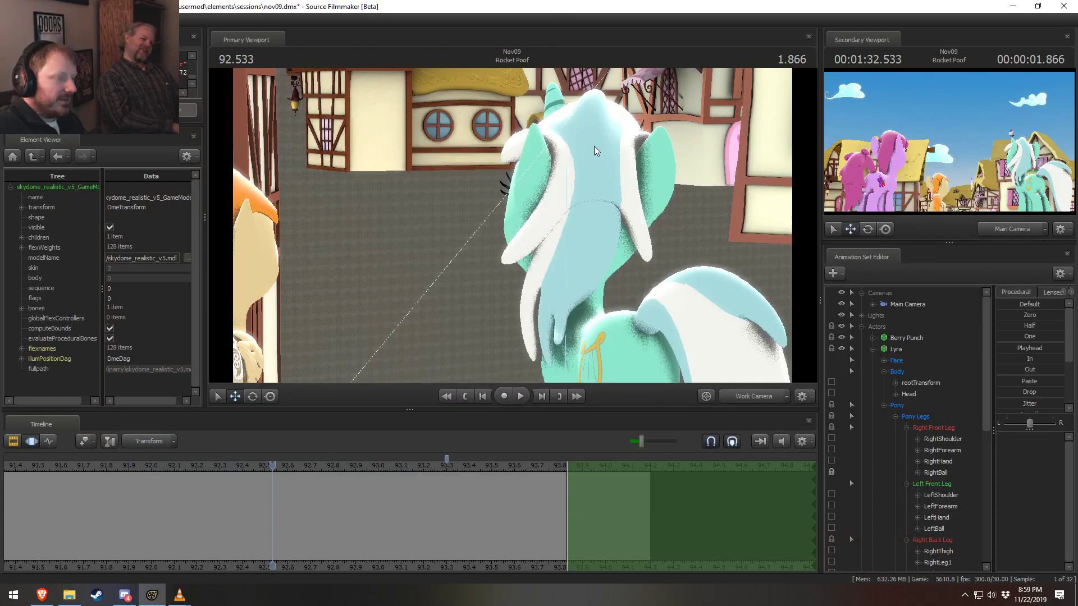
pyautogui.scroll(-3, 279, 476)
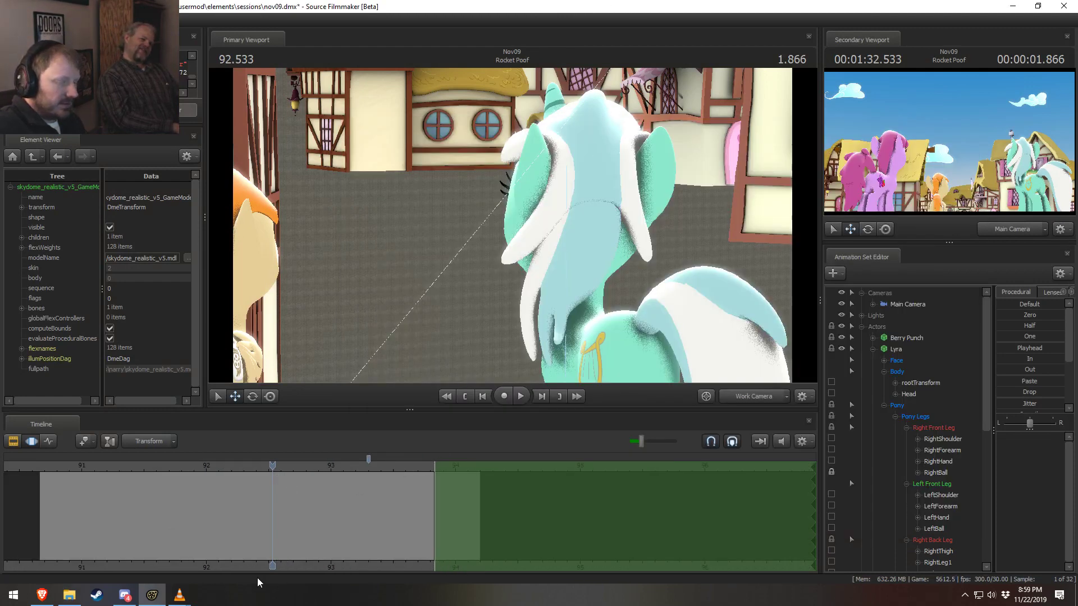
pyautogui.moveTo(216, 566); pyautogui.dragTo(217, 511, button='middle')
pyautogui.moveTo(186, 467)
pyautogui.mouseDown()
pyautogui.moveTo(224, 466)
pyautogui.moveTo(169, 466)
pyautogui.mouseUp()
pyautogui.press('space')
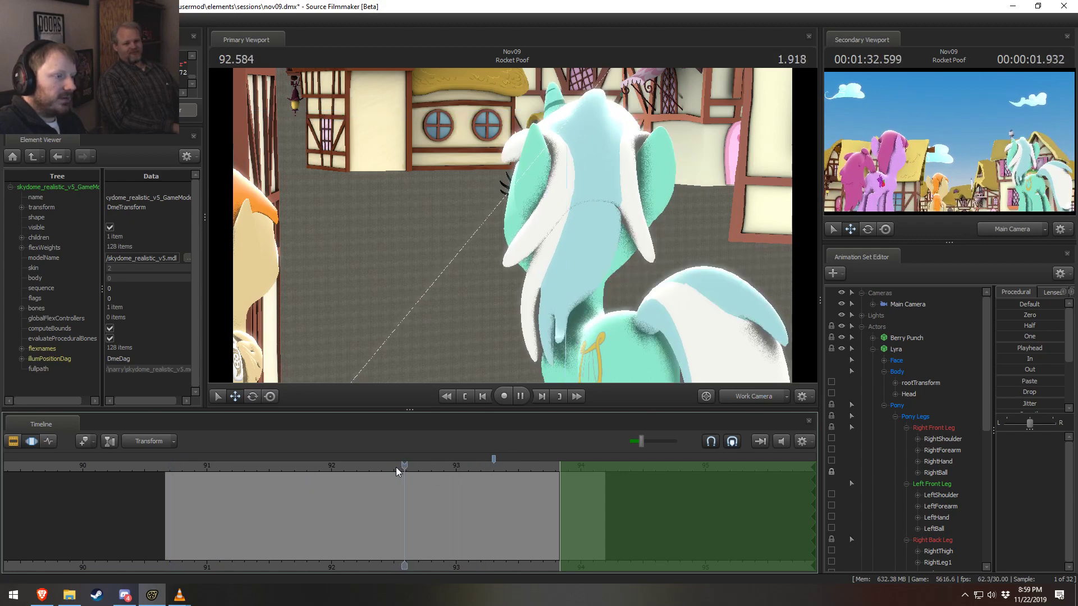
pyautogui.press('space')
pyautogui.click(453, 466)
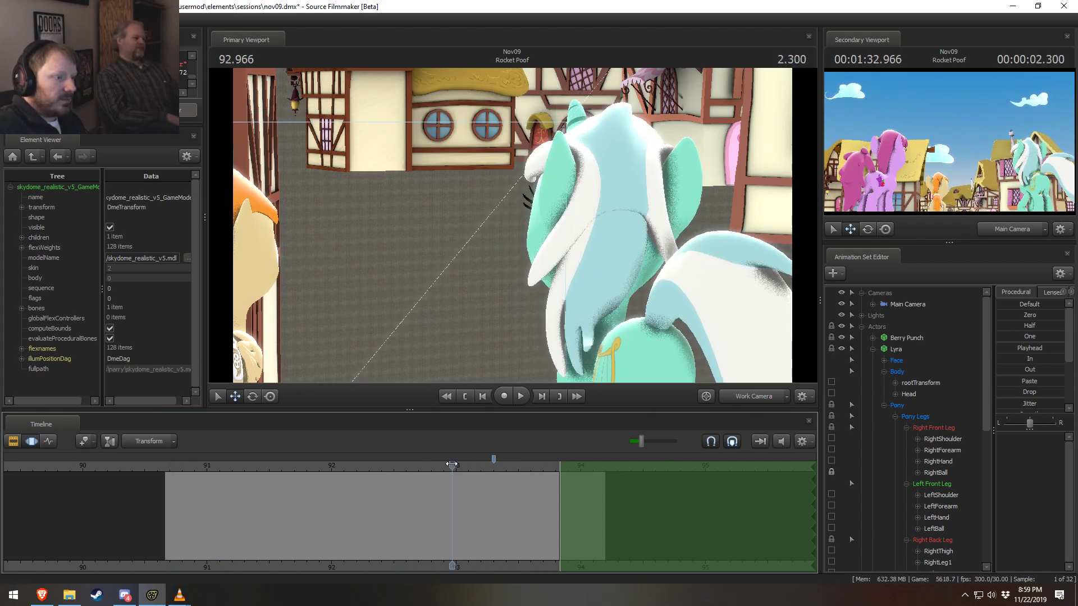
# Switch the primary viewport to the Main Camera and play the Rocket Poof shot from an earlier frame
pyautogui.click(766, 400)
pyautogui.moveTo(494, 466); pyautogui.dragTo(323, 472)
pyautogui.press('space')
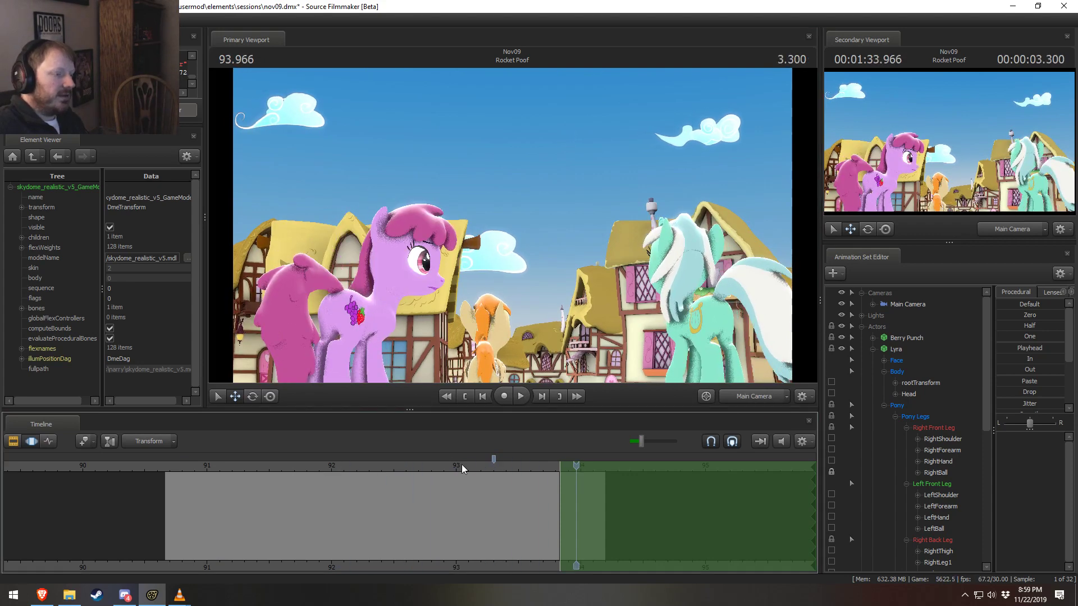
pyautogui.press('space')
# Scrub back before 92.5 s, replay Lyra's movement through the Main Camera and stop at 92.966 s
pyautogui.moveTo(436, 468); pyautogui.dragTo(395, 465)
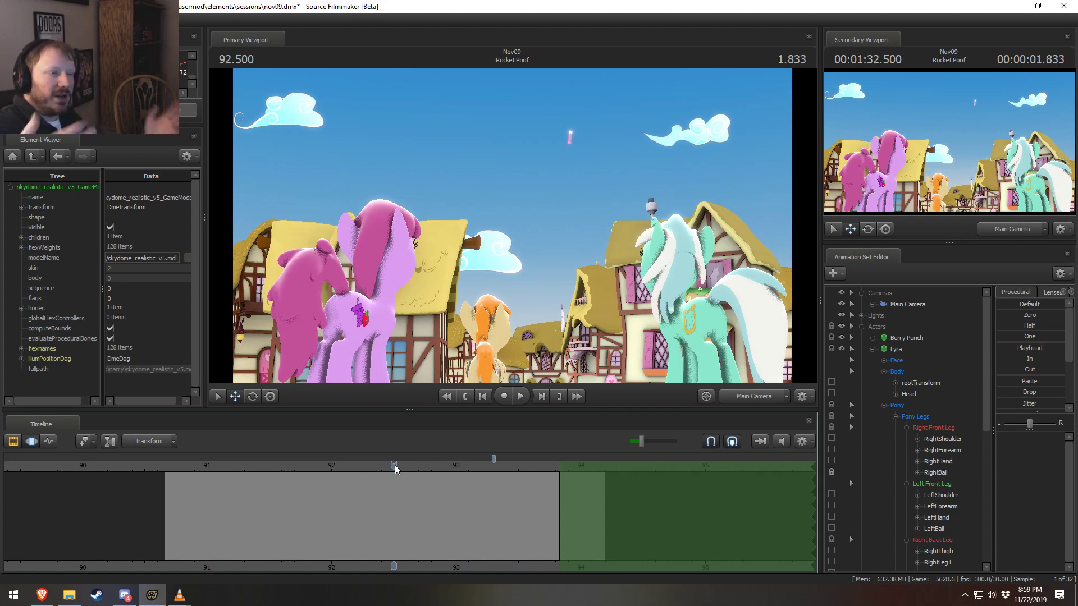
pyautogui.moveTo(395, 464); pyautogui.dragTo(359, 461)
pyautogui.click(361, 461)
pyautogui.press('space')
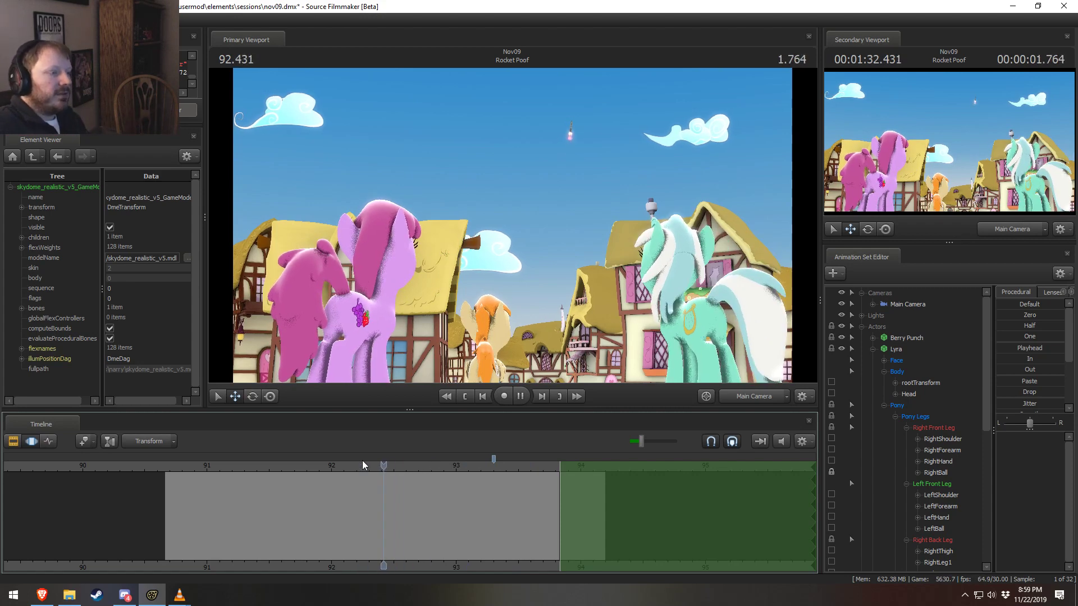
pyautogui.press('space')
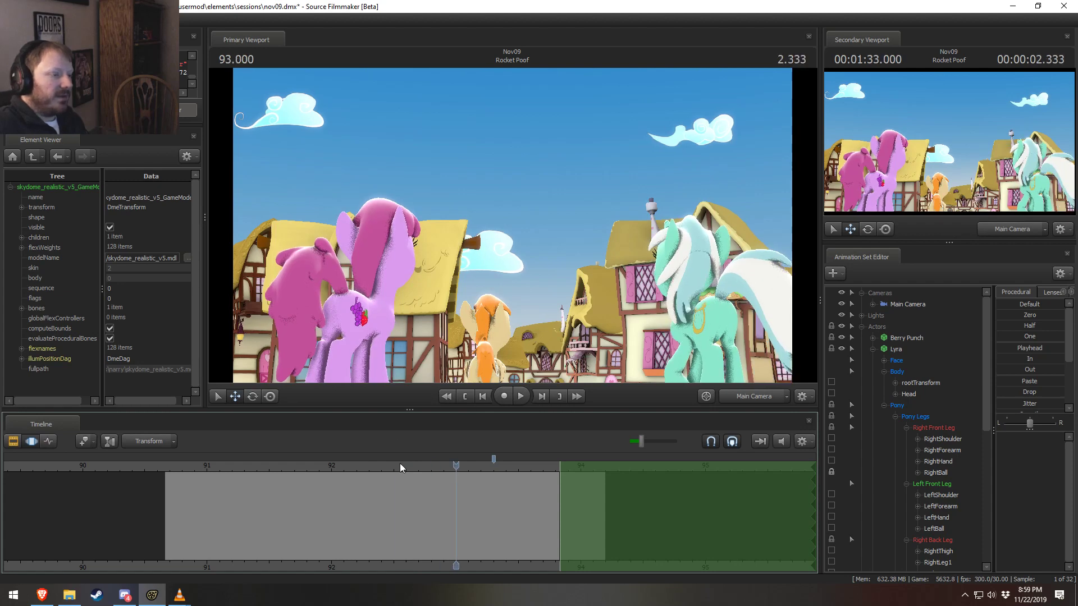
pyautogui.press('Left')
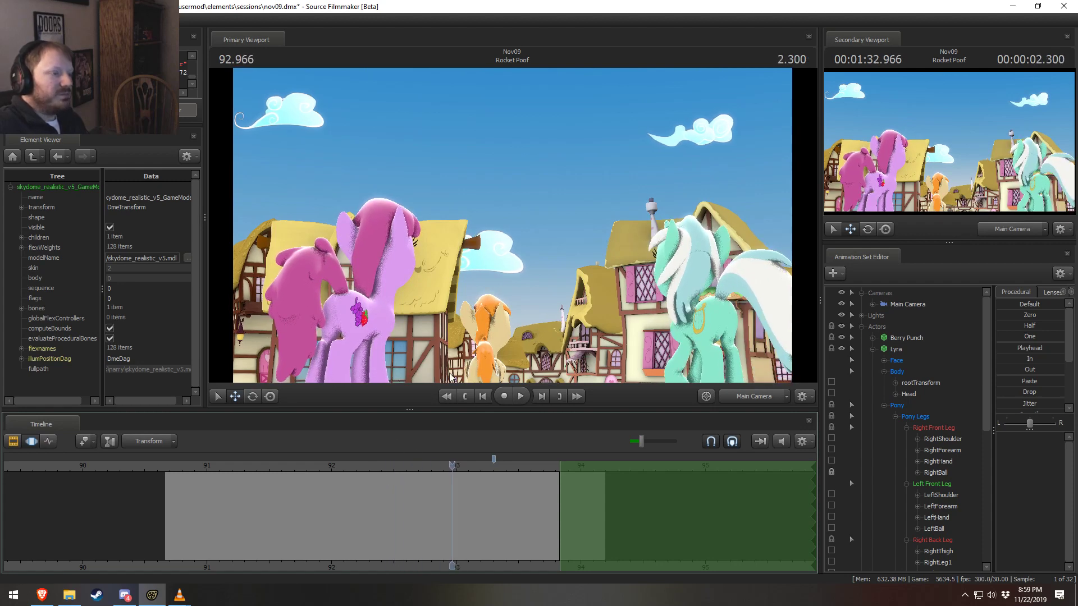
# Replay the shot from 92.433 s to review Berry Punch's head turn and Lyra's motion
pyautogui.click(385, 461)
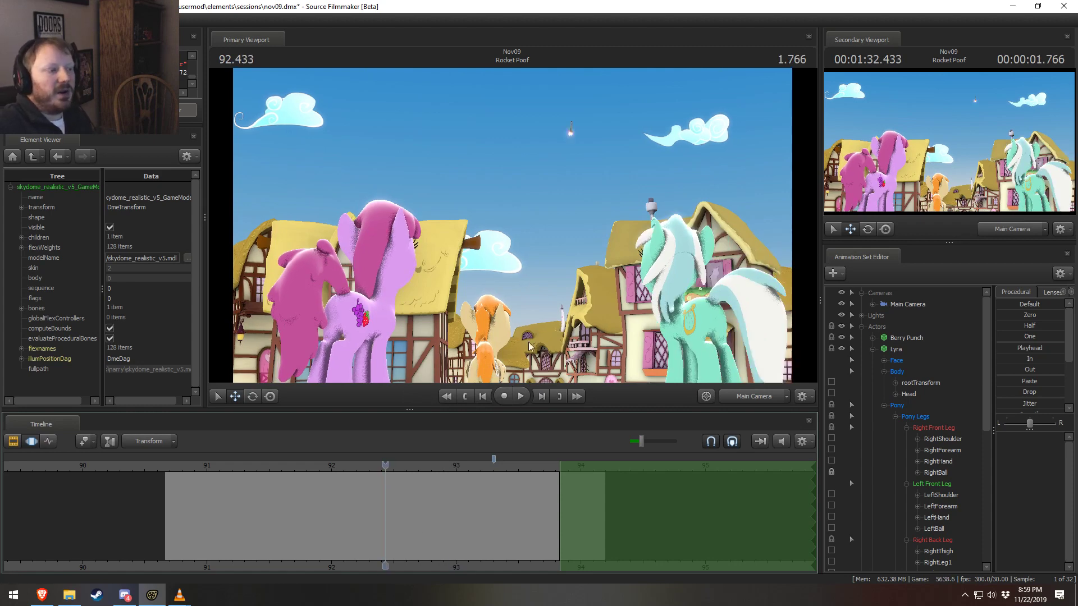
pyautogui.press('space')
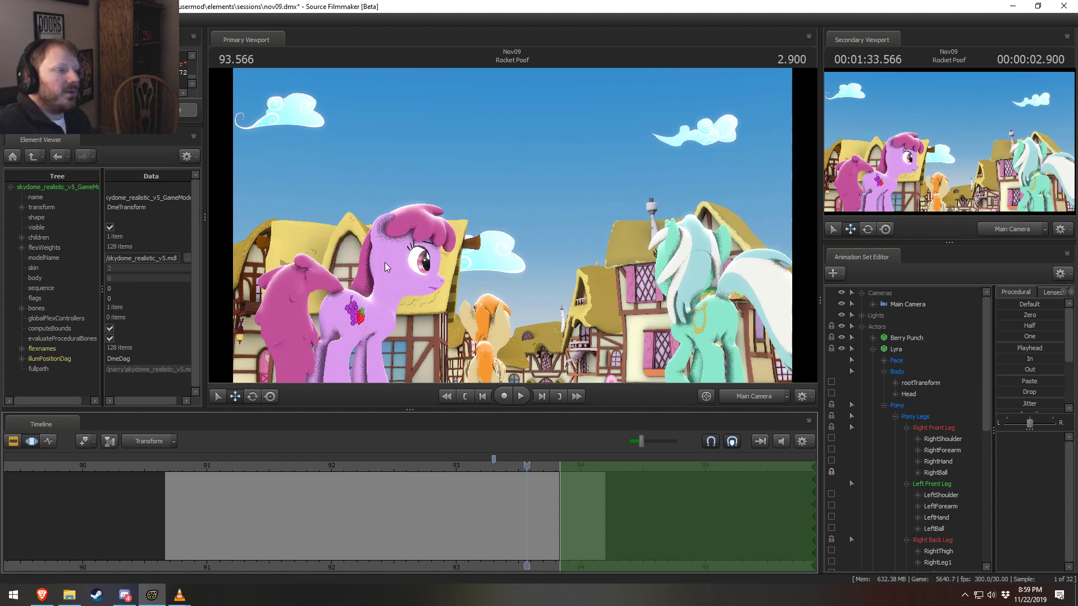
pyautogui.press('space')
pyautogui.press('space')
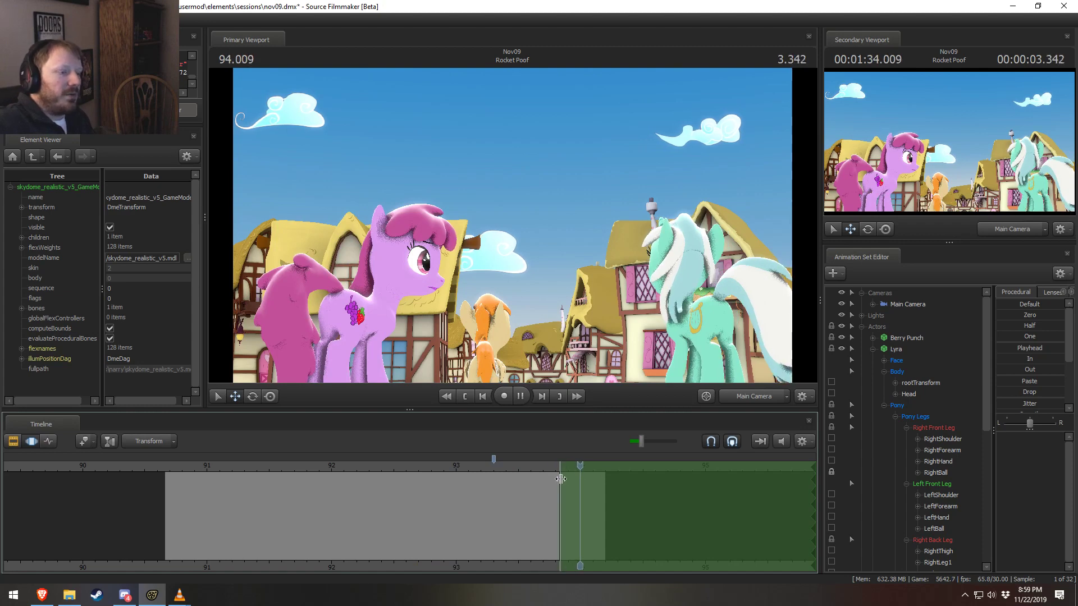
# At 94.000 s, rotate Lyra's Head control so that she faces Berry Punch
pyautogui.moveTo(536, 466); pyautogui.dragTo(581, 466)
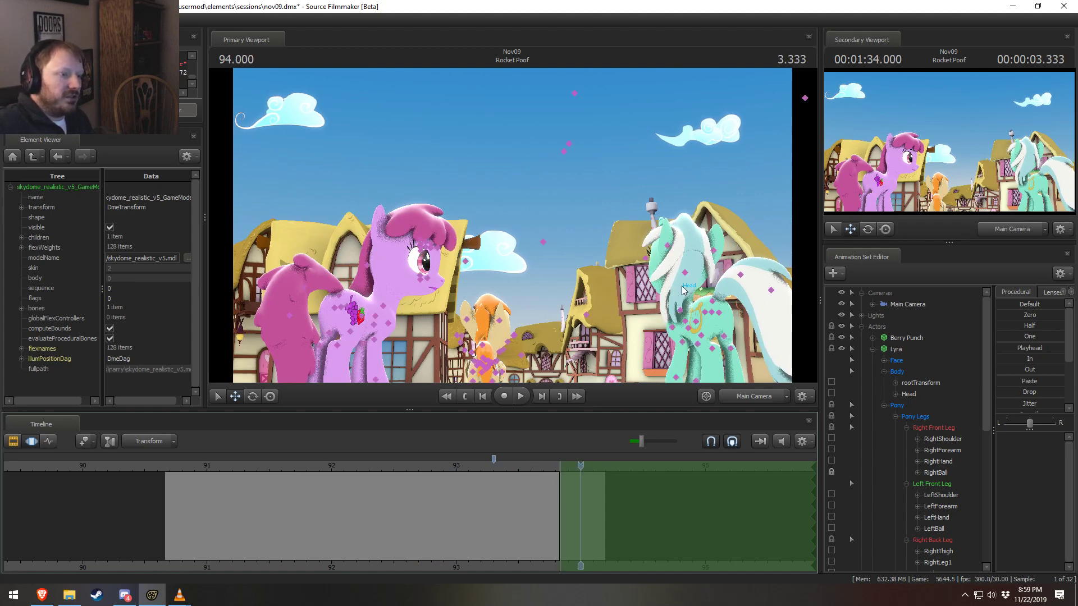
pyautogui.click(684, 290)
pyautogui.press('e')
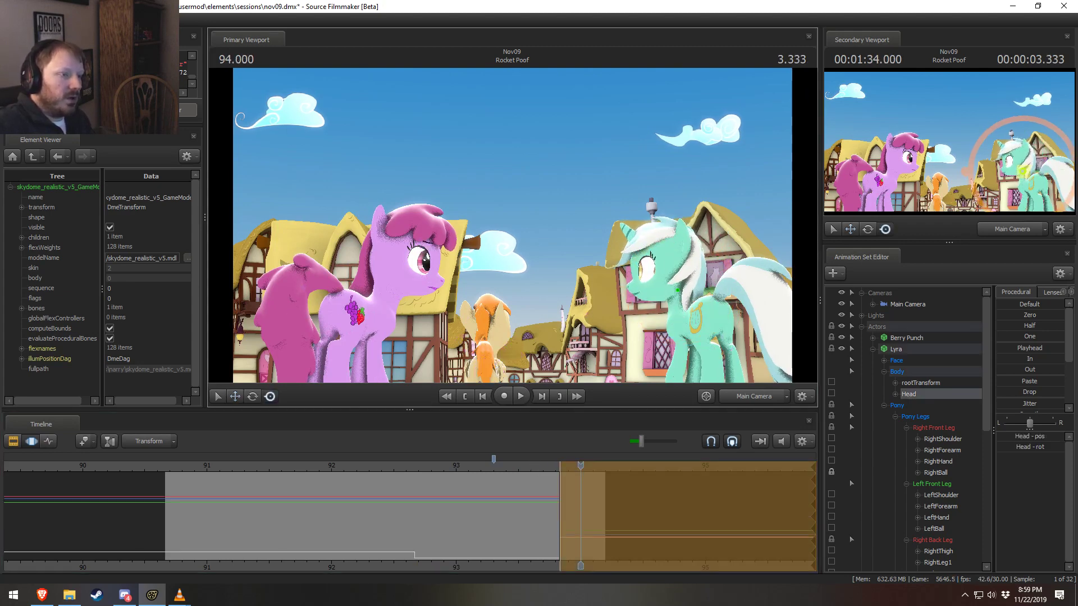
pyautogui.moveTo(678, 287); pyautogui.dragTo(656, 294)
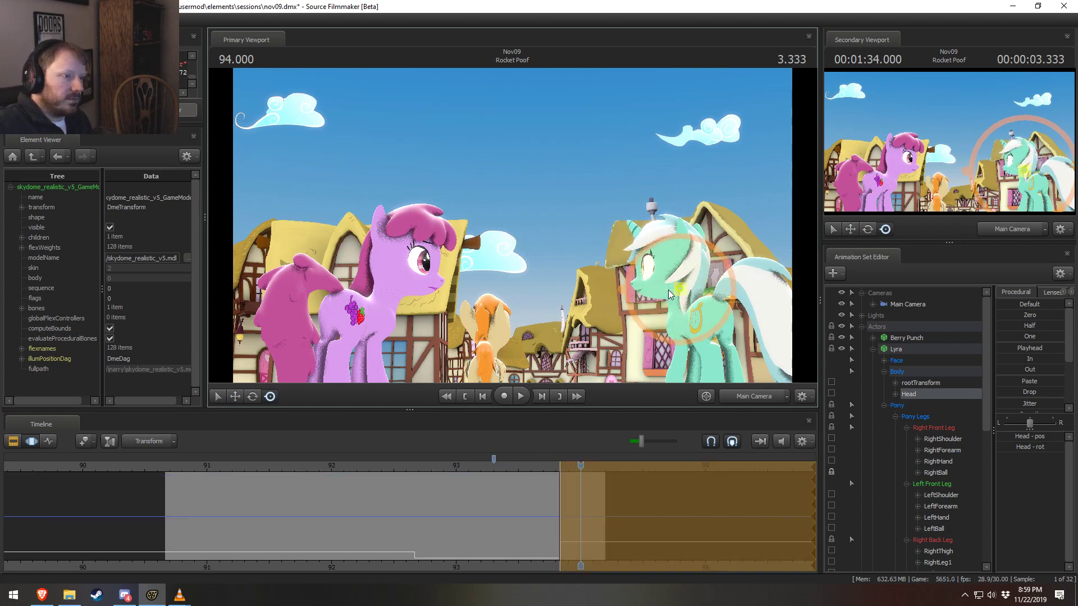
# Move Lyra's eye view target from the sky to just in front of Berry Punch's face
pyautogui.click(896, 361)
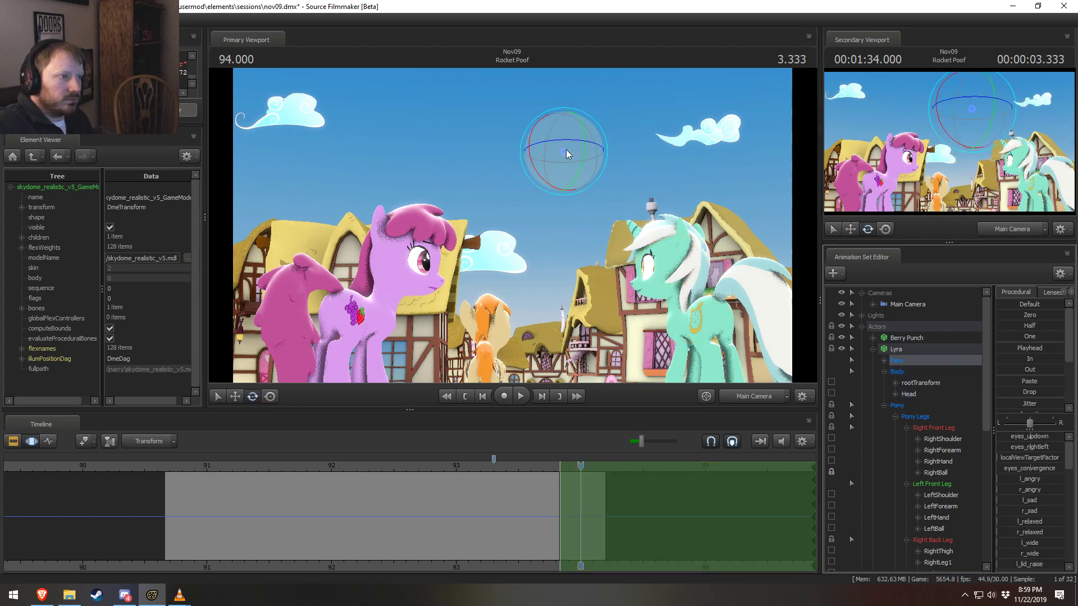
pyautogui.press('r')
pyautogui.press('e')
pyautogui.press('r')
pyautogui.press('w')
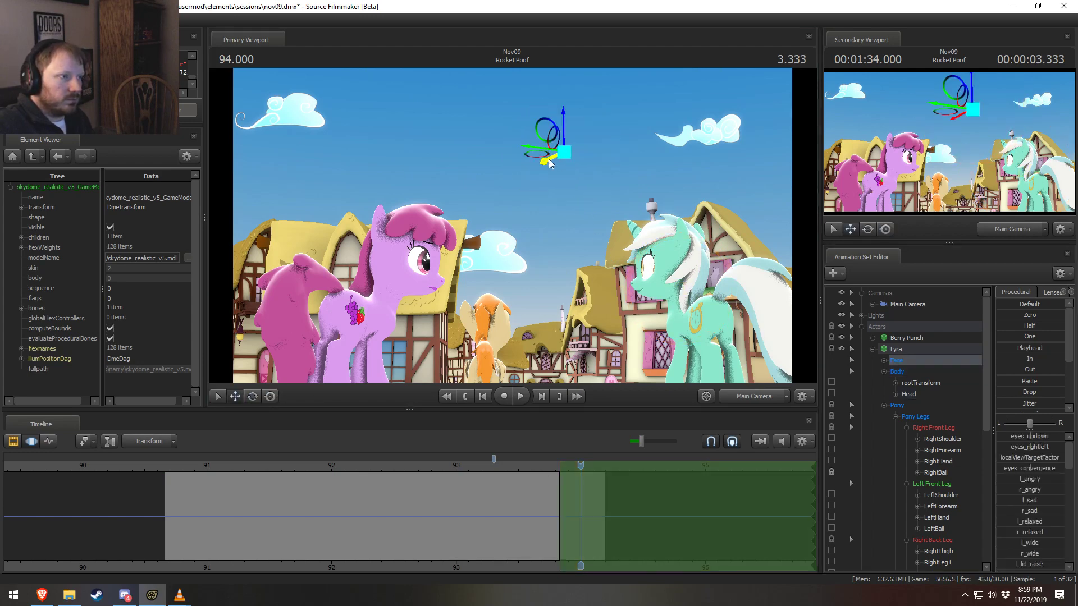
pyautogui.moveTo(542, 159); pyautogui.dragTo(458, 278)
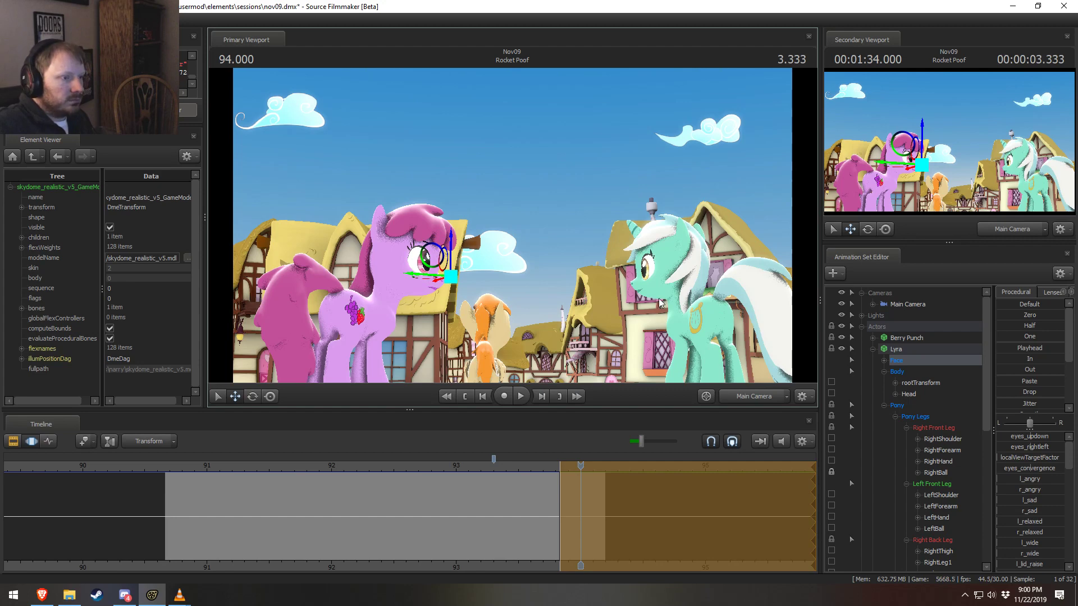
# Rotate Lyra's Head control again to tilt her face upward while she looks toward Berry Punch
pyautogui.keyDown('ctrl'); pyautogui.click(680, 291); pyautogui.keyUp('ctrl')
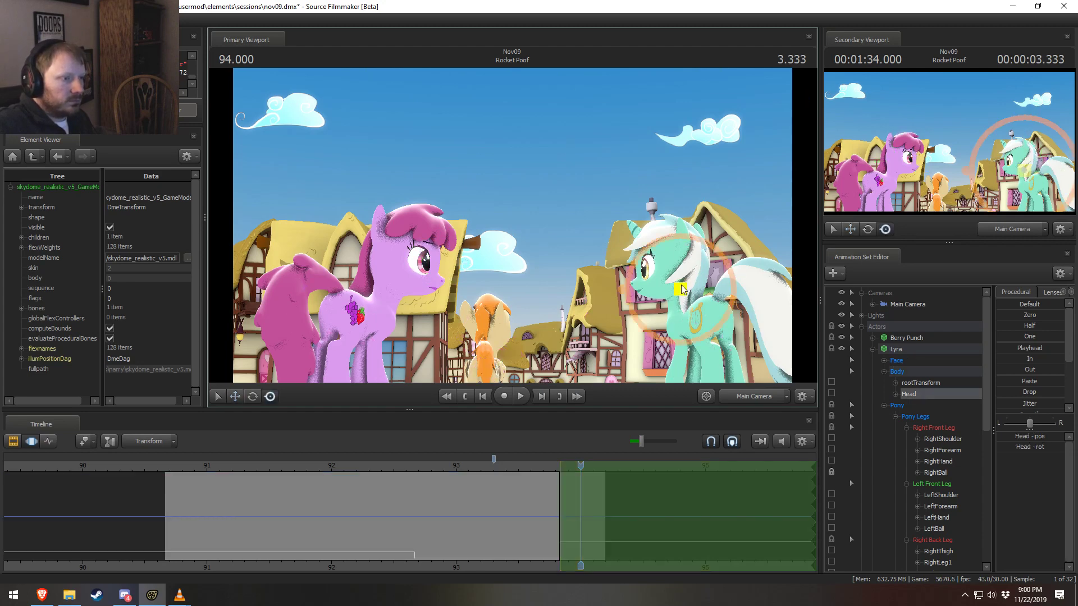
pyautogui.moveTo(654, 298); pyautogui.dragTo(692, 302)
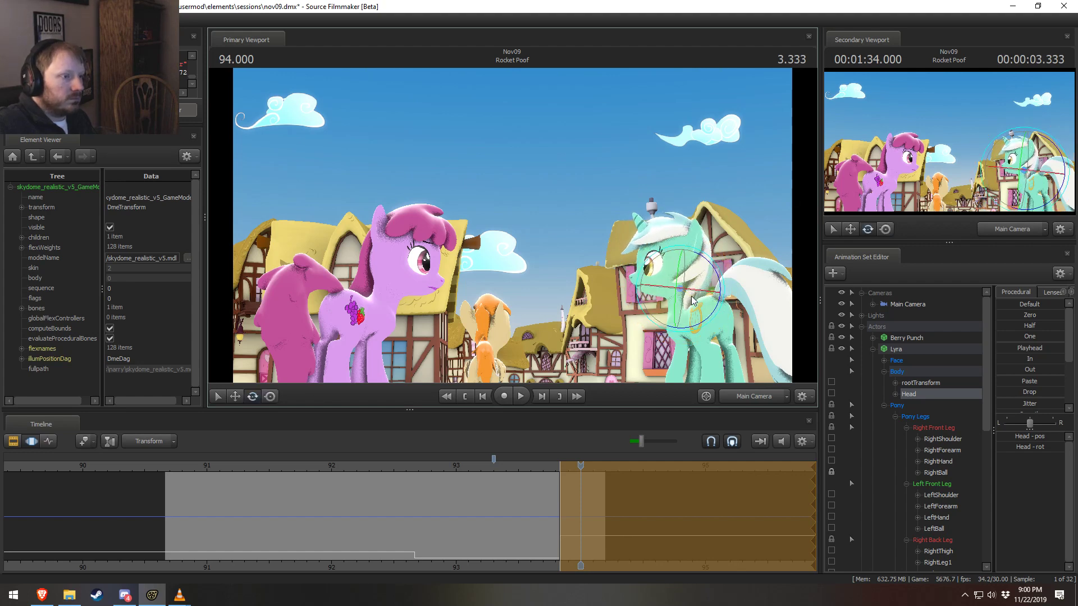
# Rotate Lyra's Neck control slightly at 94.000 s to adjust her turn toward Berry Punch
pyautogui.press('super')
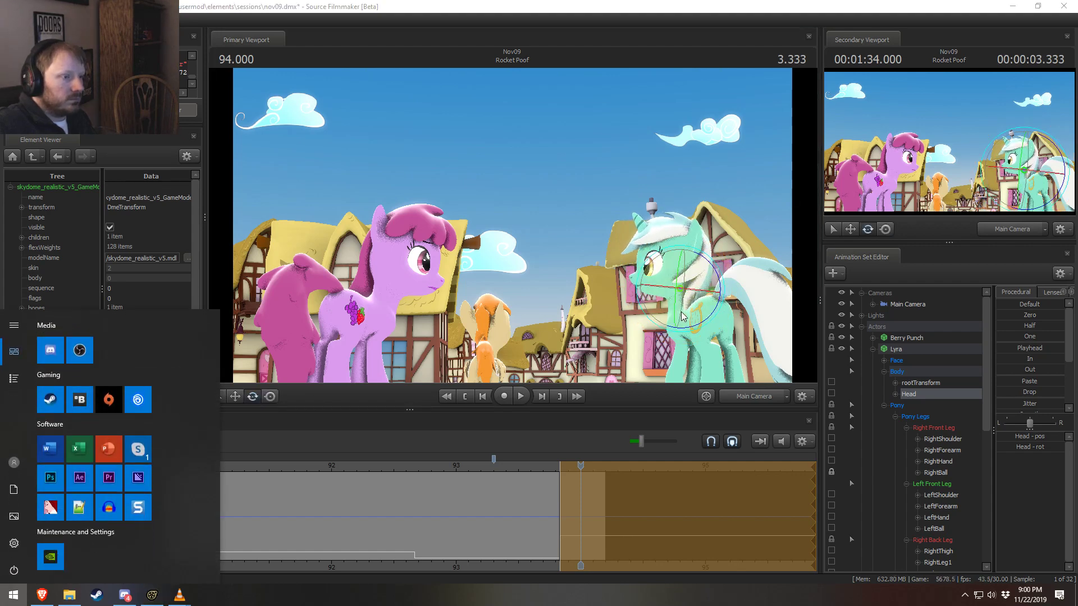
pyautogui.click(681, 313)
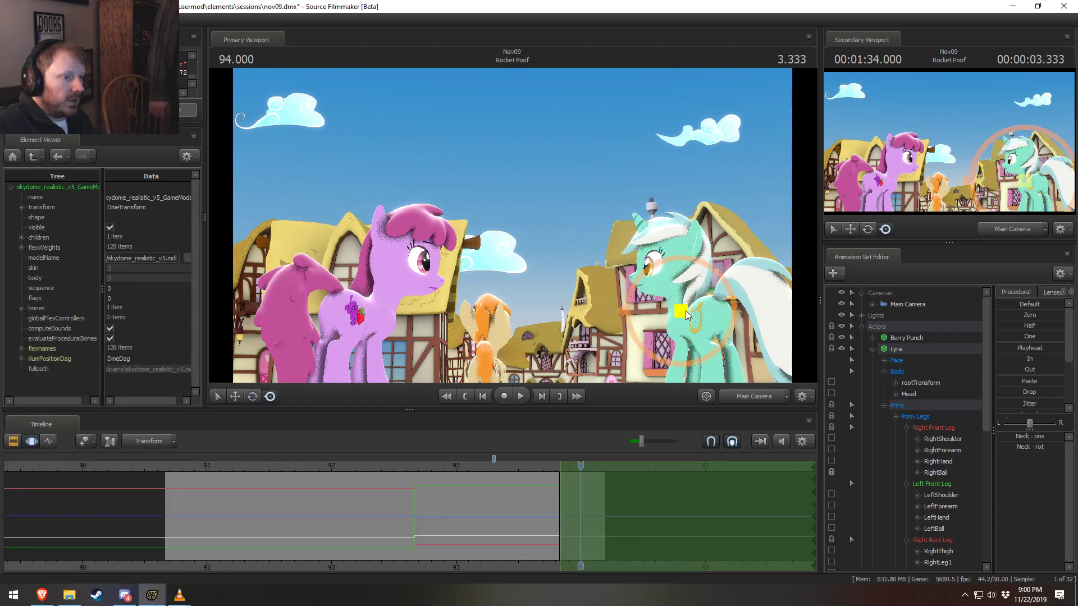
pyautogui.press('e')
pyautogui.moveTo(683, 319); pyautogui.dragTo(696, 319)
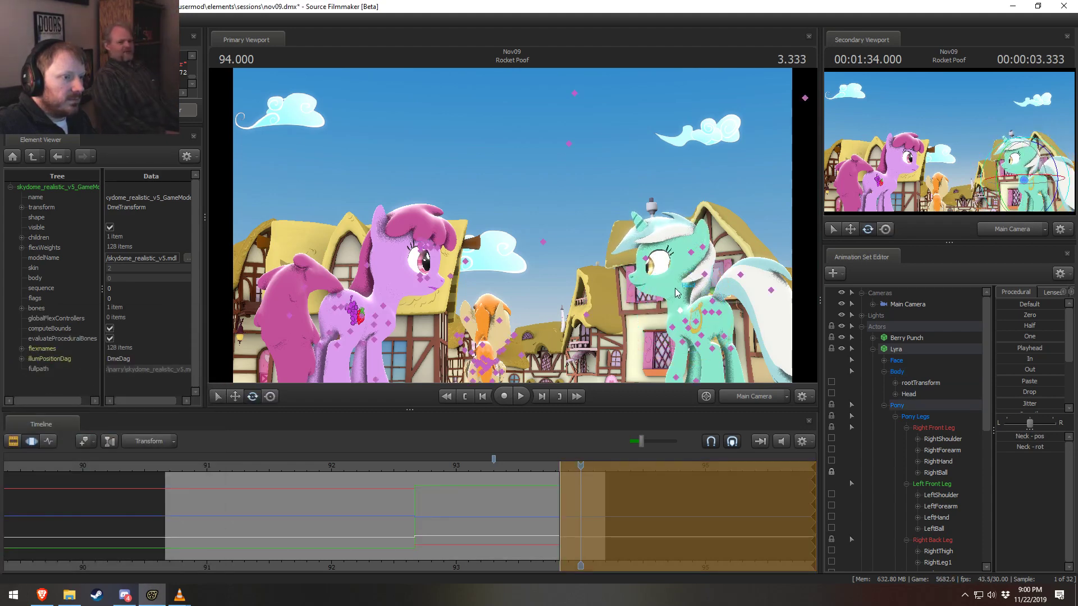
# Rotate Lyra's Head control to refine her gaze direction and nudge her eye view target near Berry Punch's face
pyautogui.click(677, 292)
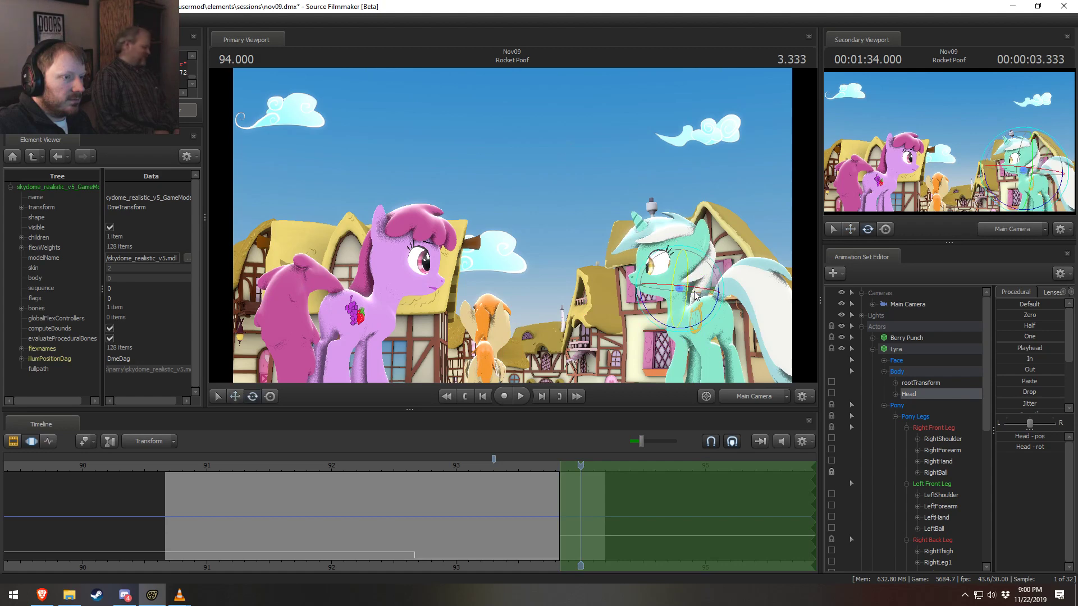
pyautogui.moveTo(691, 297); pyautogui.dragTo(653, 300)
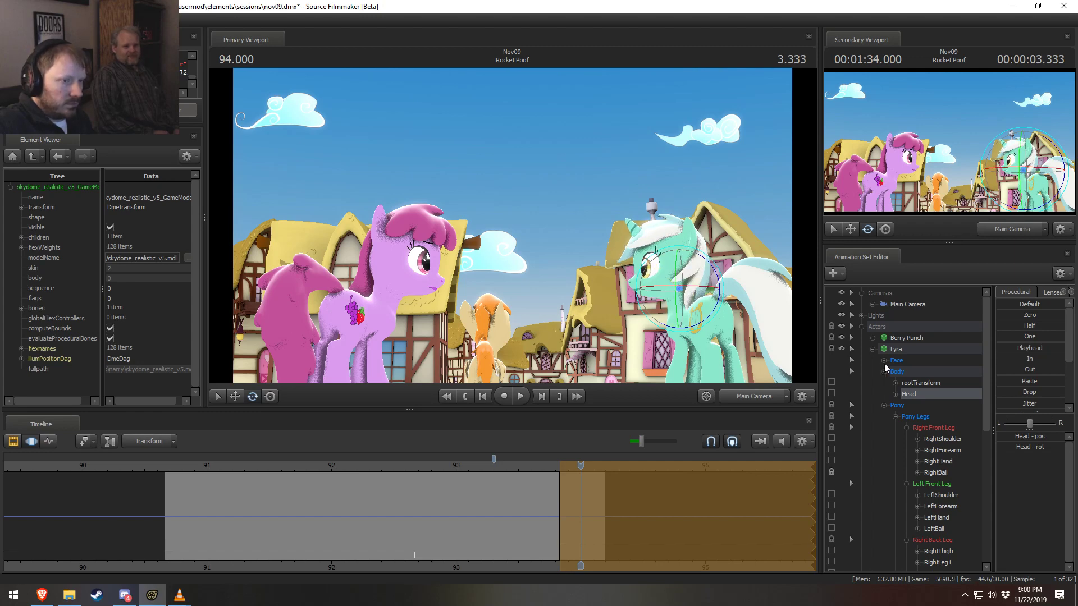
pyautogui.click(896, 360)
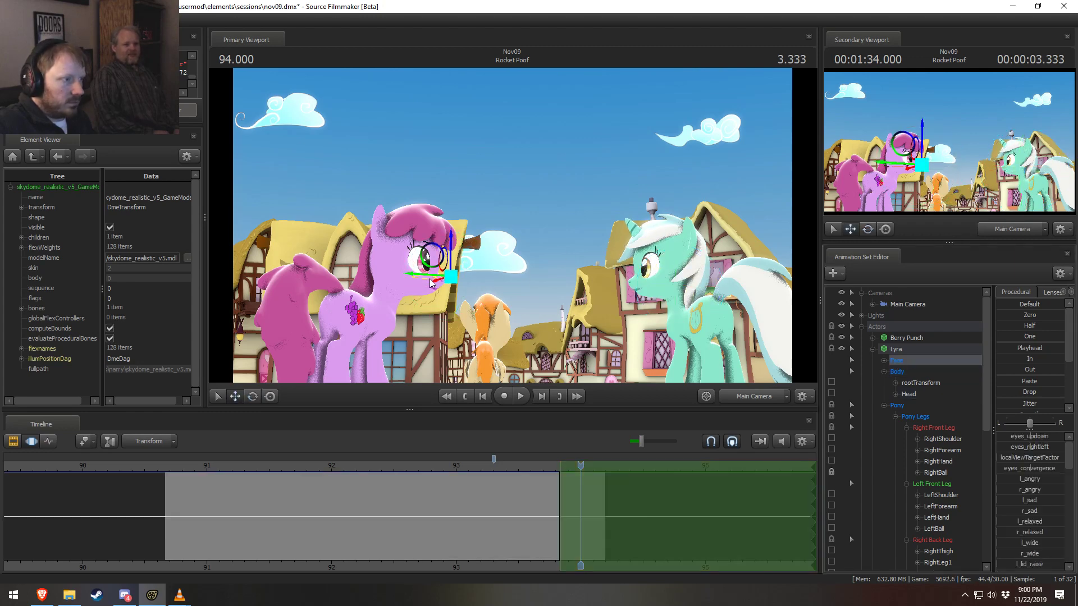
pyautogui.moveTo(431, 282); pyautogui.dragTo(433, 264)
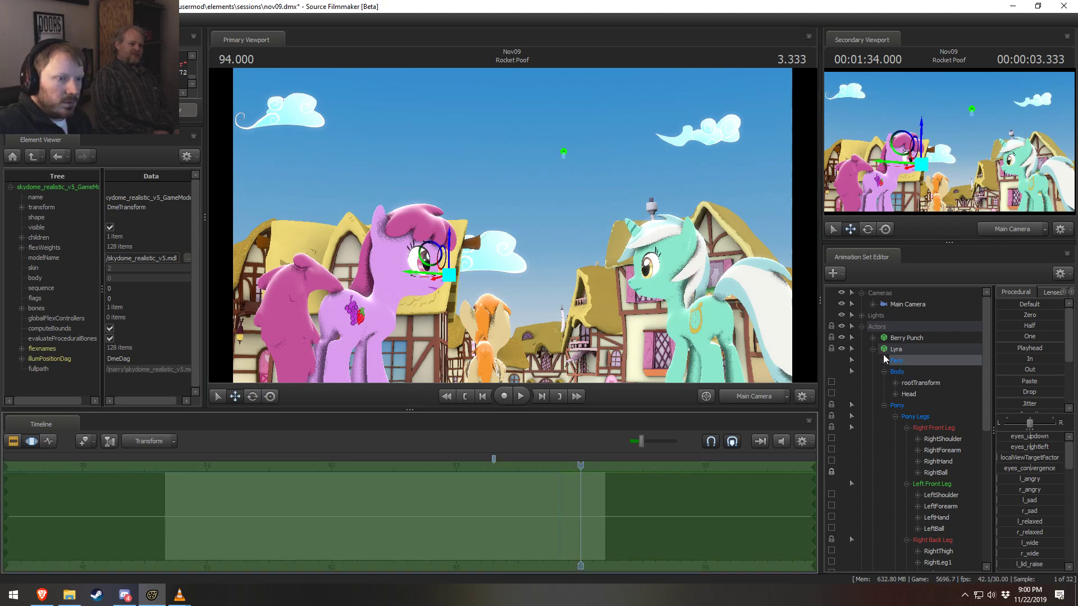
# Collapse Lyra's Pony and Body control groups, expand her Face group and select the Lower Face controls
pyautogui.keyDown('shift'); pyautogui.click(896, 405); pyautogui.keyUp('shift')
pyautogui.click(891, 373)
pyautogui.click(873, 349)
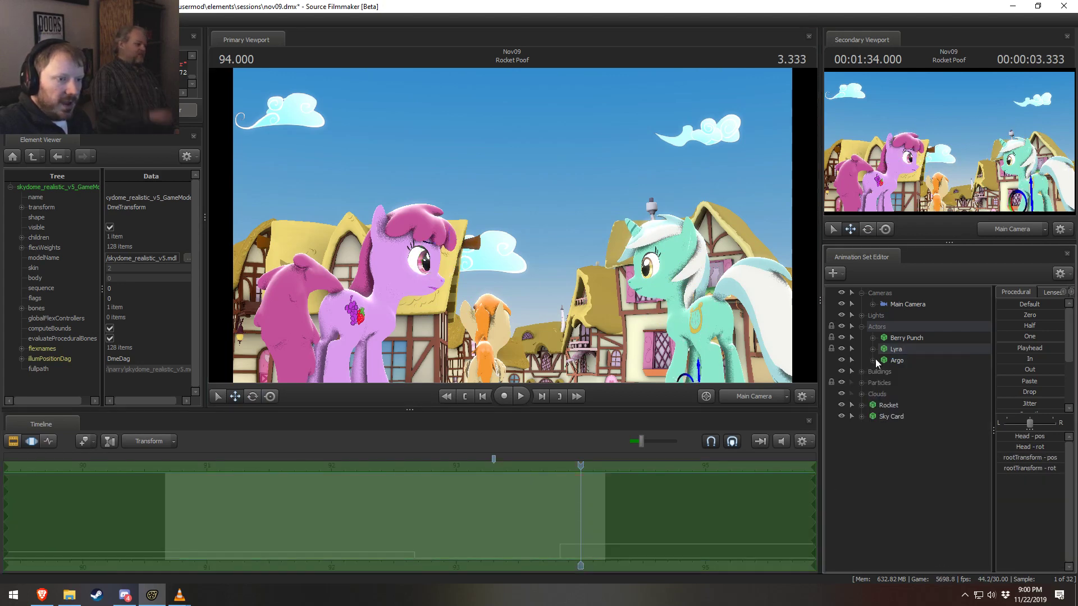
pyautogui.click(873, 350)
pyautogui.click(883, 406)
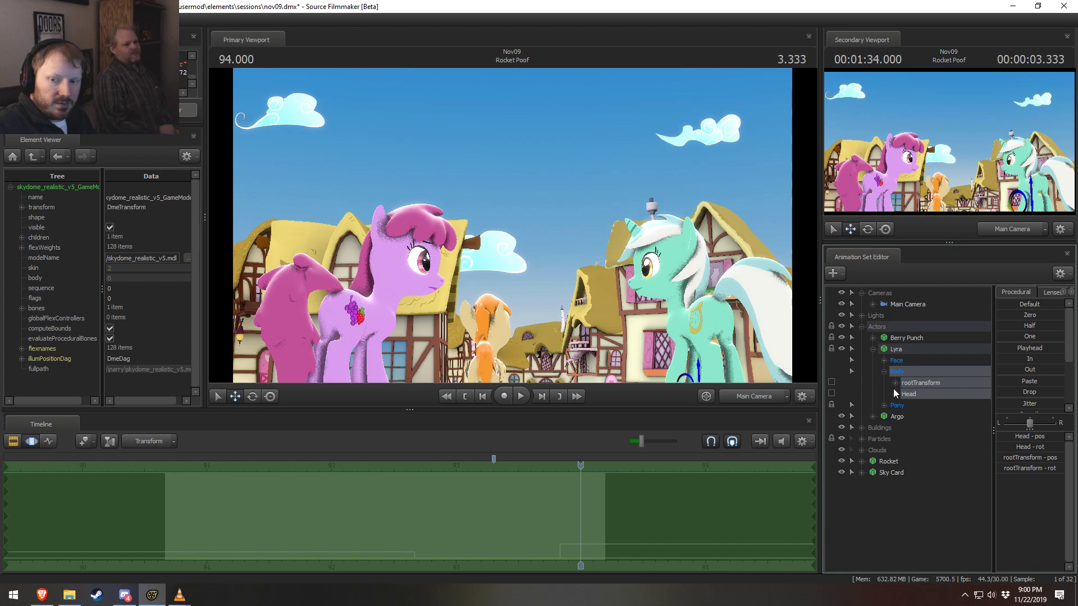
pyautogui.click(885, 371)
pyautogui.click(884, 371)
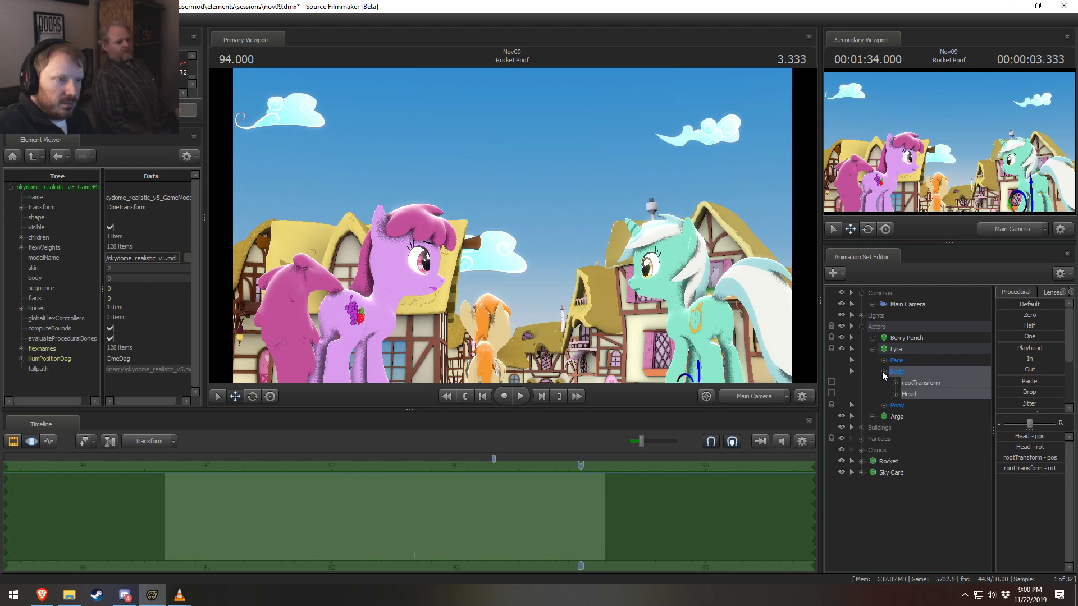
pyautogui.click(884, 372)
pyautogui.click(884, 361)
pyautogui.click(916, 405)
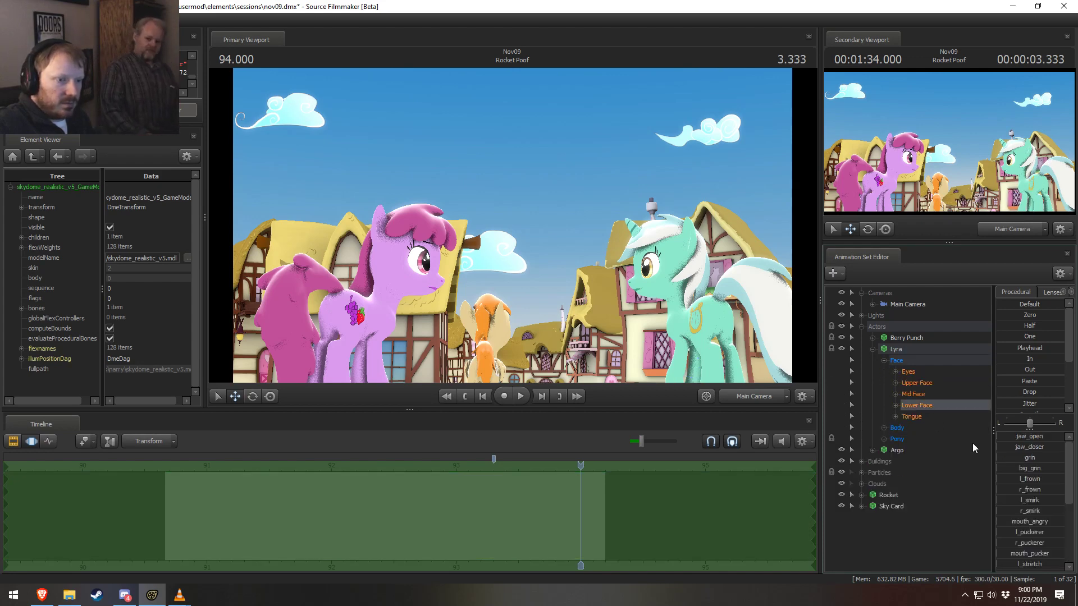
# Shape Lyra's mouth by raising mouth_neutral, partly raising l_puckerer and r_puckerer, and slightly raising jaw_open
pyautogui.scroll(-3, 1033, 534)
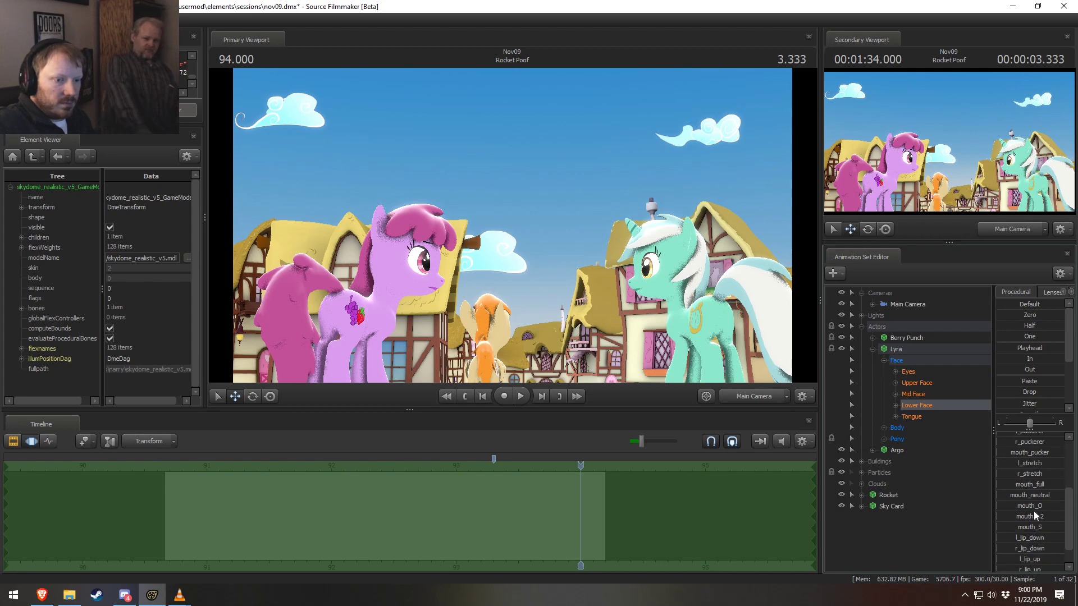
pyautogui.moveTo(1041, 497); pyautogui.dragTo(1043, 497)
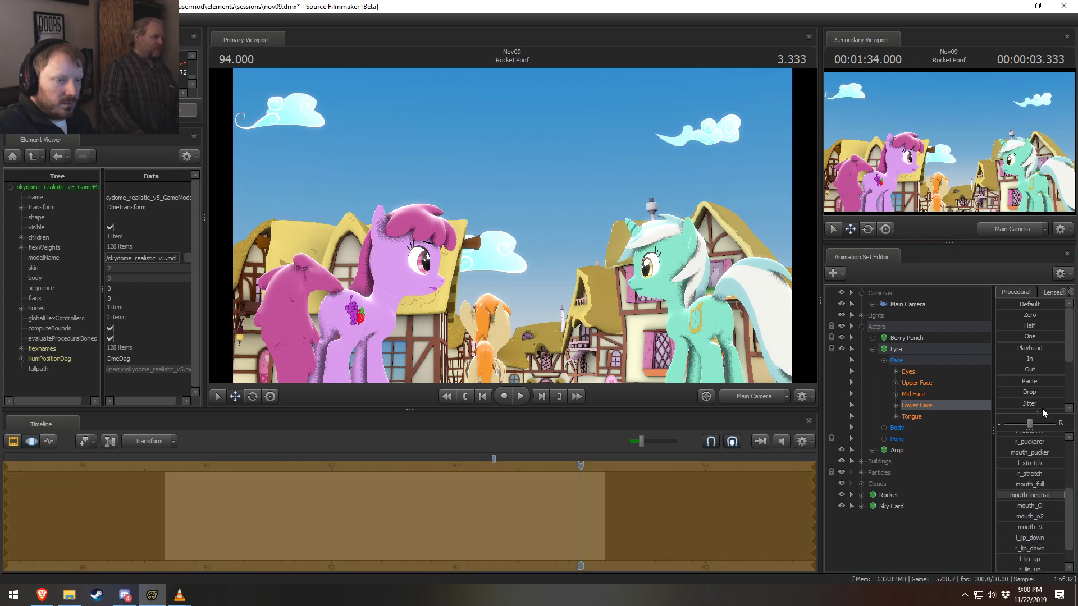
pyautogui.scroll(2, 1028, 465)
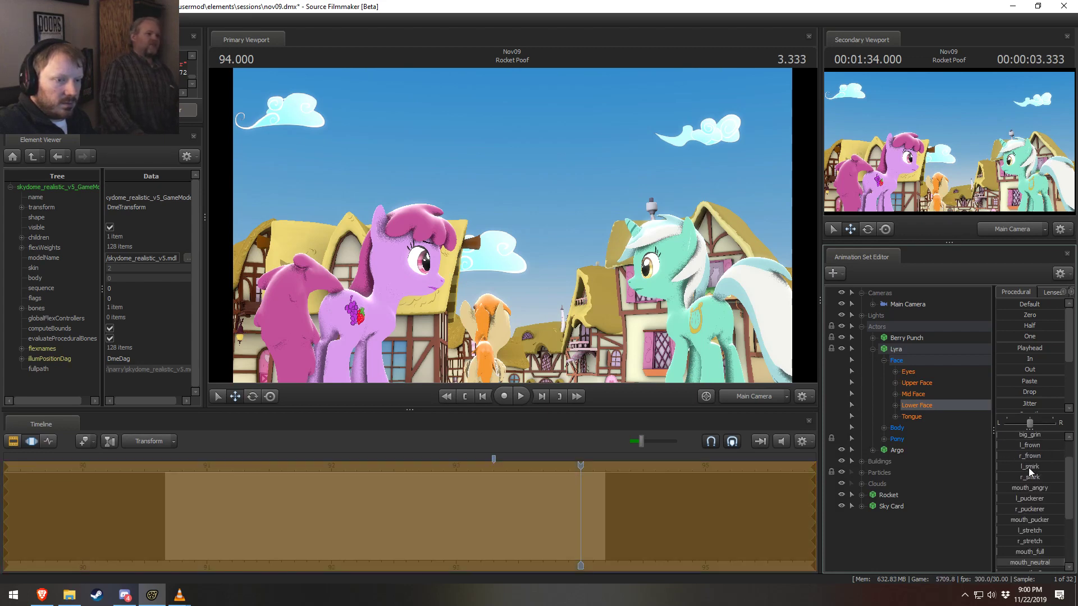
pyautogui.click(1024, 509)
pyautogui.moveTo(1015, 507); pyautogui.dragTo(1024, 514)
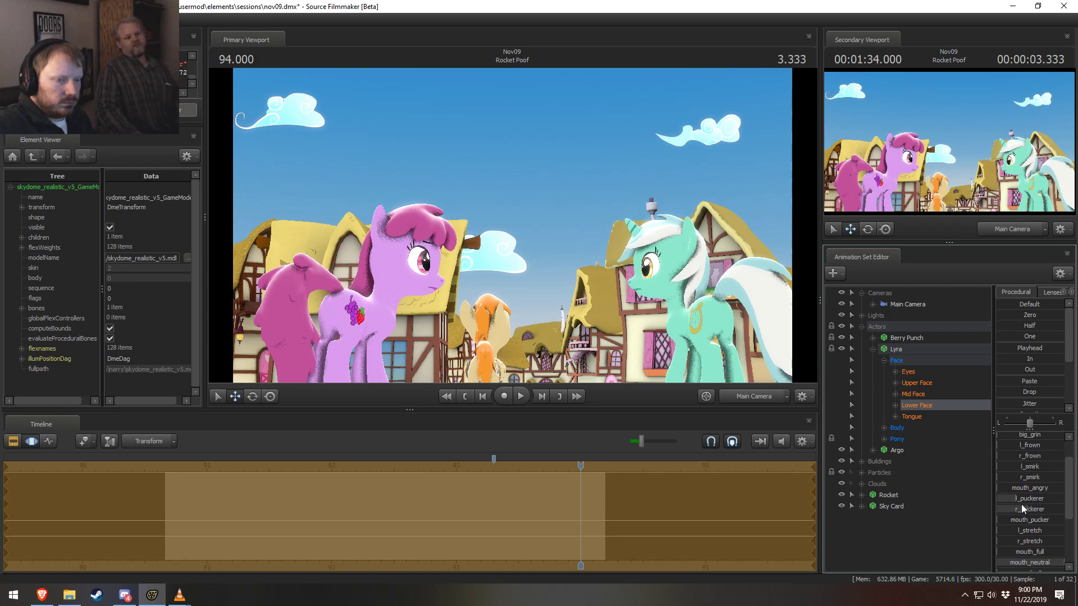
pyautogui.scroll(1, 1022, 504)
pyautogui.moveTo(1029, 436); pyautogui.dragTo(1034, 436)
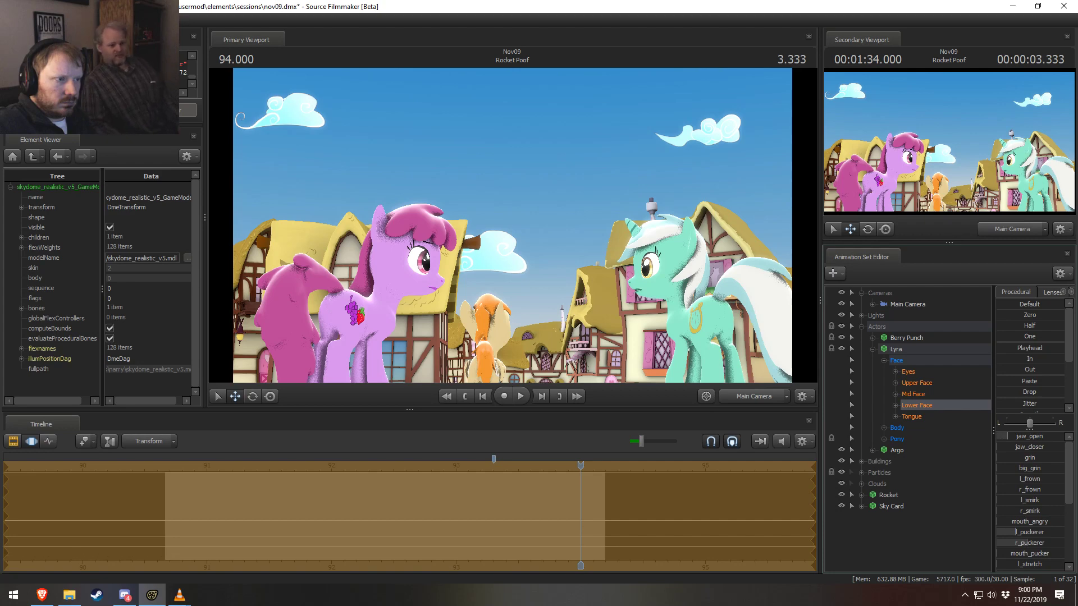
# Add Lyra's Eyes controls to the selection and move her eye view target closer to Berry Punch's eye
pyautogui.click(900, 372)
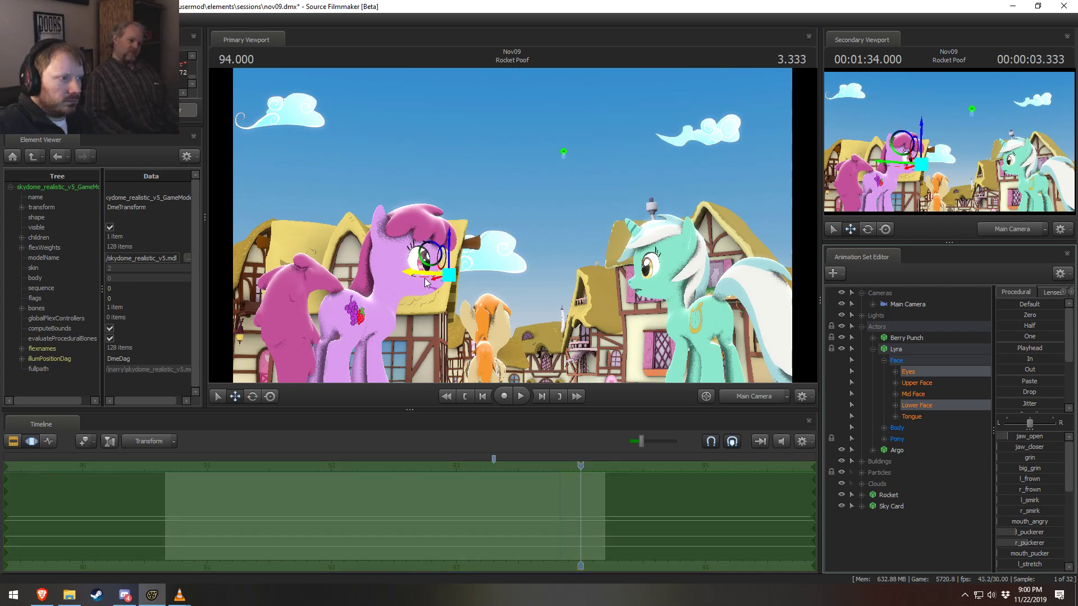
pyautogui.moveTo(425, 277)
pyautogui.mouseDown()
pyautogui.moveTo(425, 267)
pyautogui.moveTo(422, 278)
pyautogui.mouseUp()
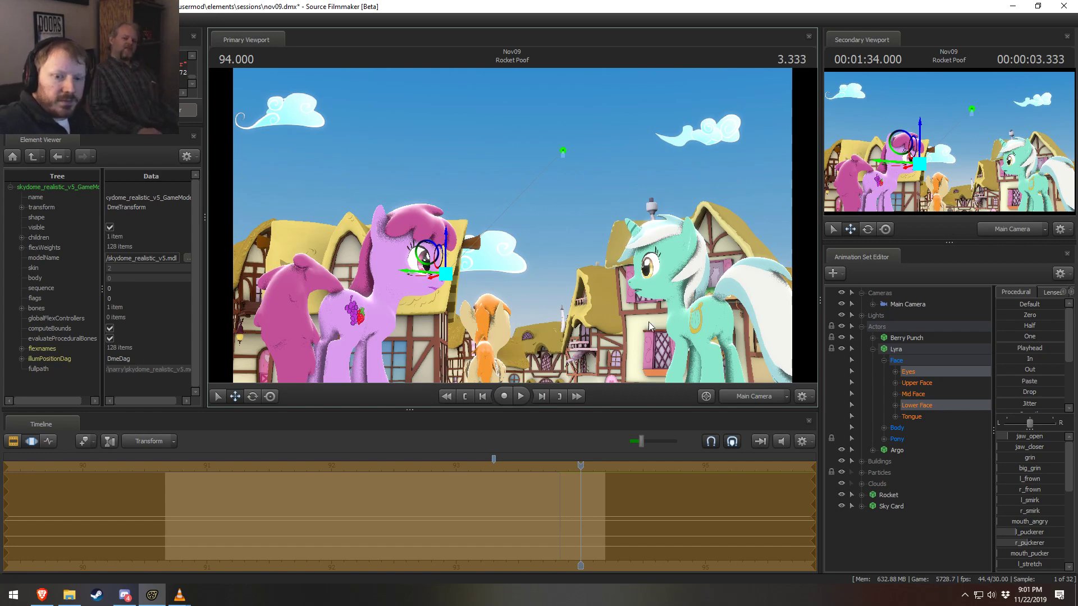
pyautogui.moveTo(445, 274); pyautogui.dragTo(438, 269)
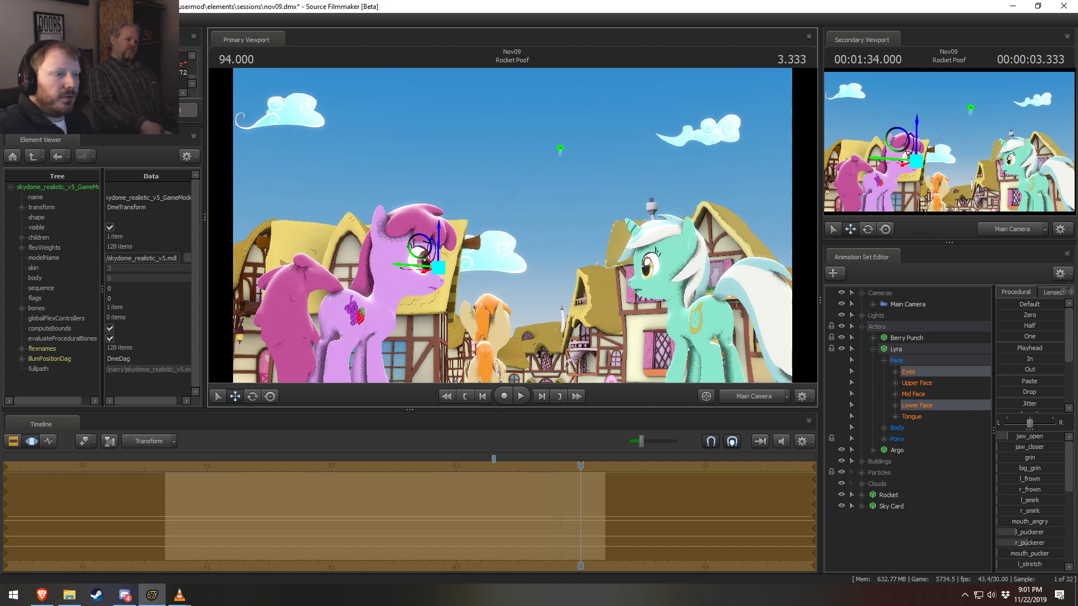
# Replay the end of the Rocket Poof shot to review Lyra's turn and expression
pyautogui.press('F3')
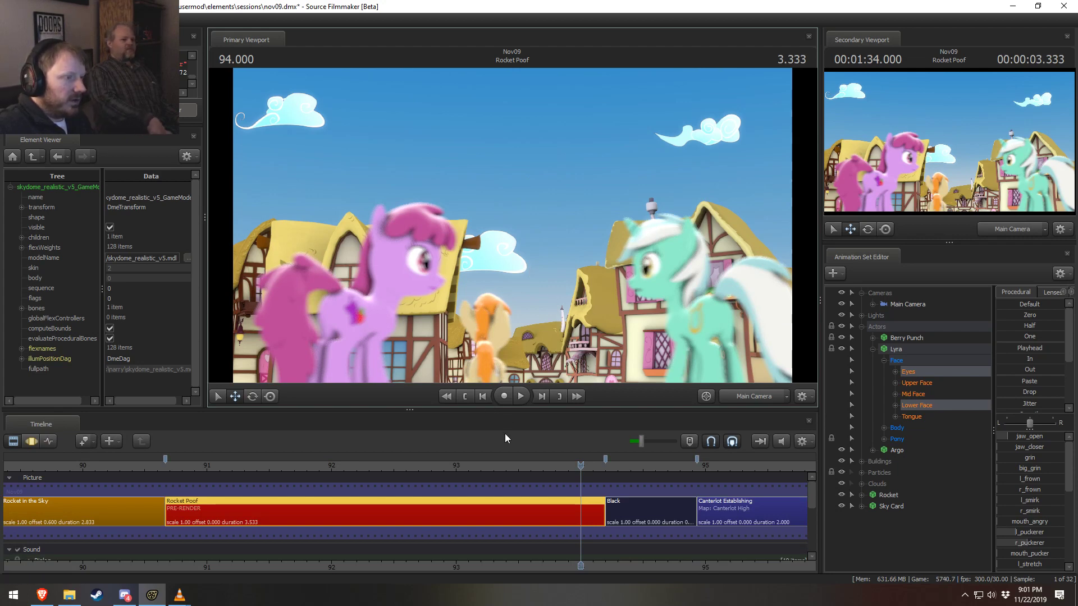
pyautogui.click(494, 467)
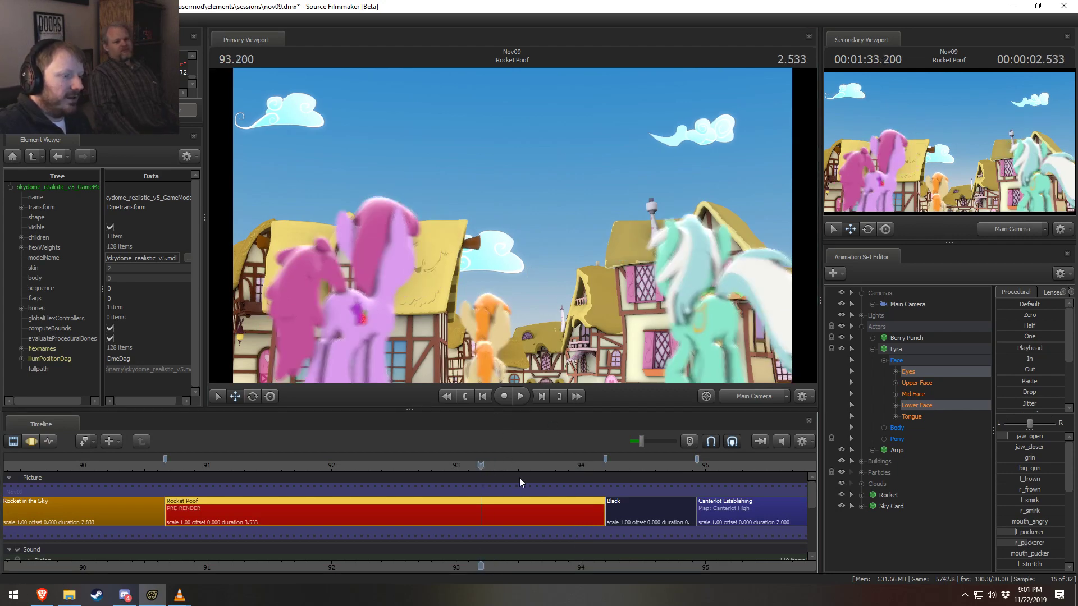
pyautogui.press('F3')
pyautogui.press('space')
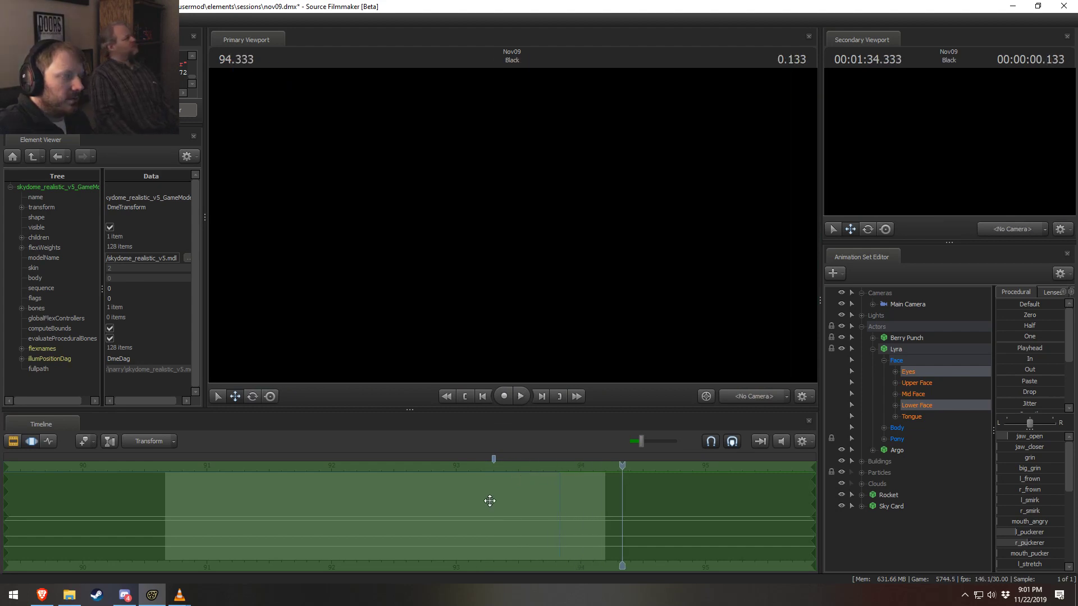
pyautogui.press('F2')
pyautogui.moveTo(374, 467); pyautogui.dragTo(208, 472)
pyautogui.press('space')
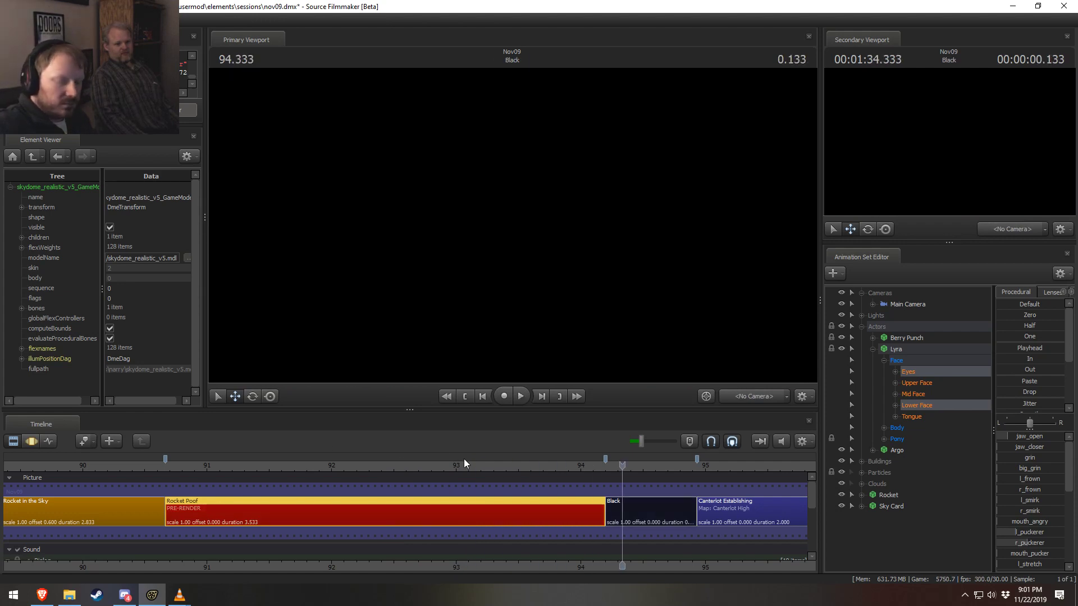
# Play the Rocket Poof shot again to check both ponies' motion, stopping at 93.333 s
pyautogui.scroll(-5, 368, 560)
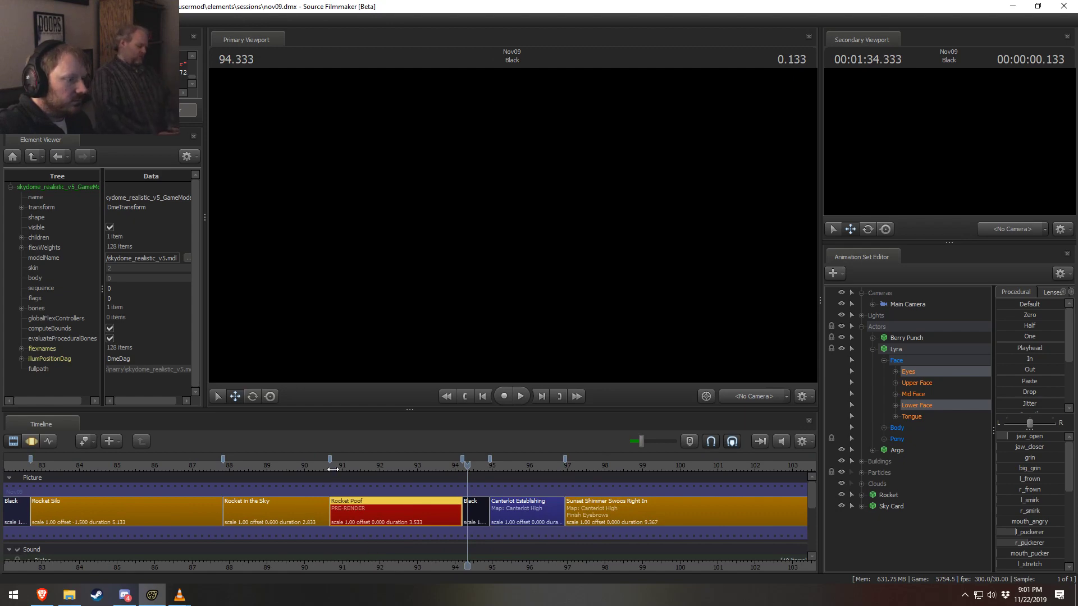
pyautogui.moveTo(333, 470); pyautogui.dragTo(418, 533)
pyautogui.press('space')
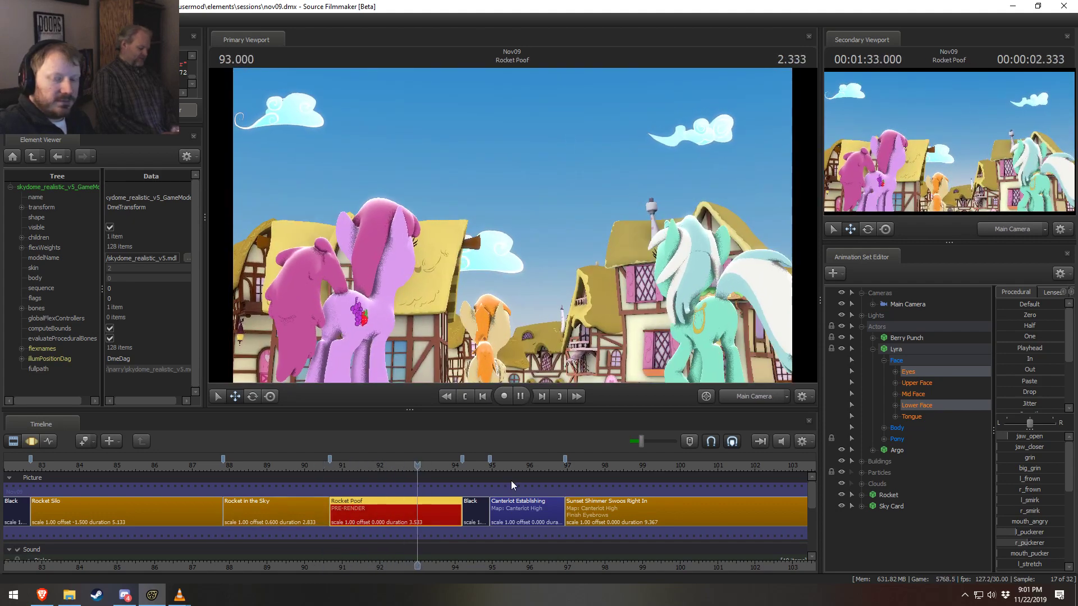
pyautogui.press('space')
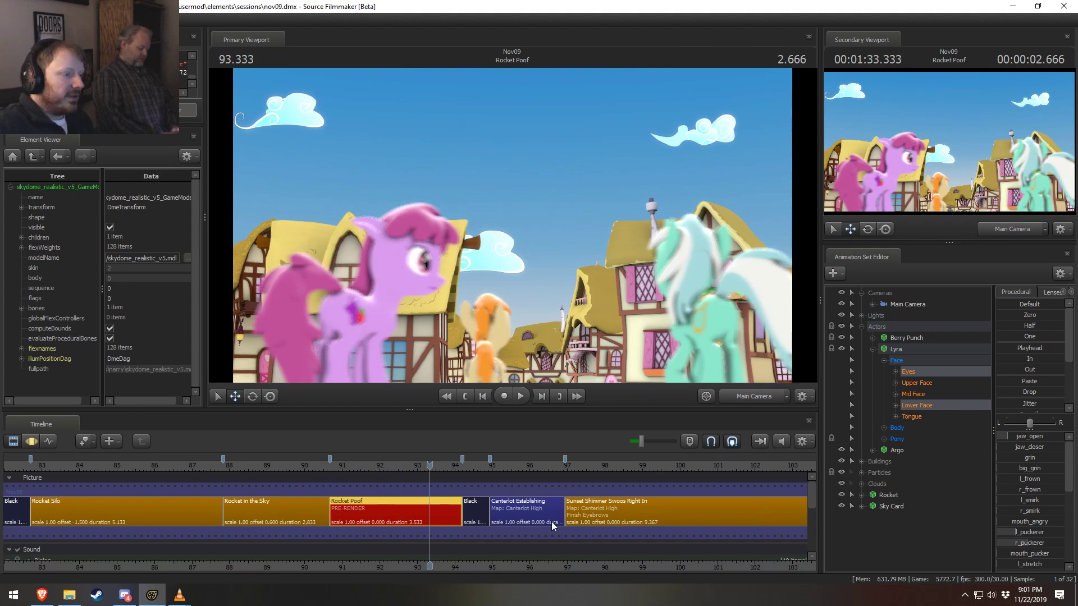
# Show more of the neighbouring shots in the timeline and view the Rocket Poof set from farther back through the Work Camera
pyautogui.scroll(-5, 432, 571)
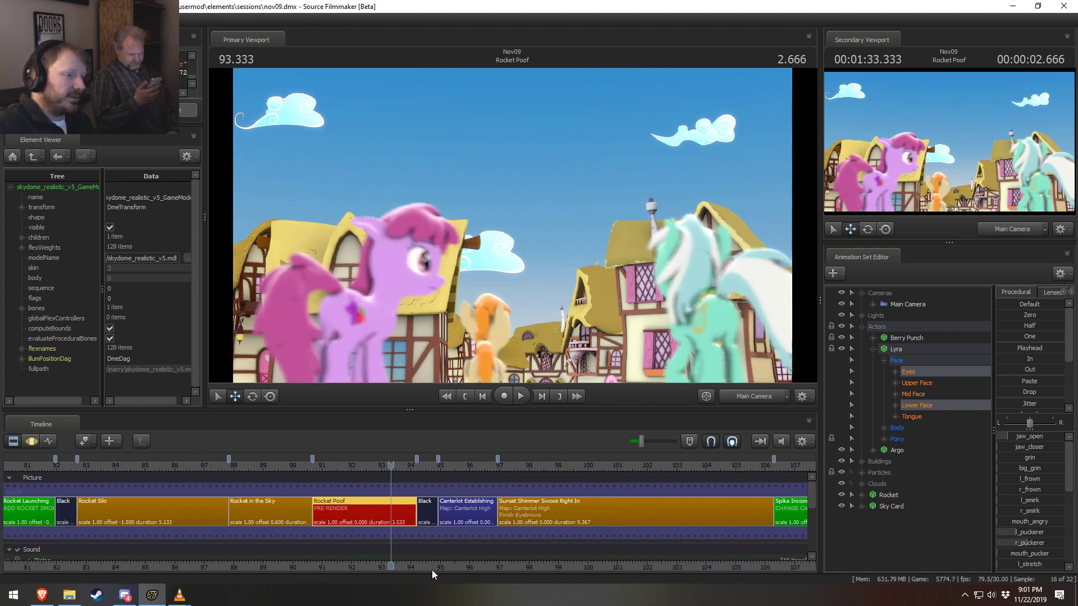
pyautogui.hscroll(-2, 441, 568)
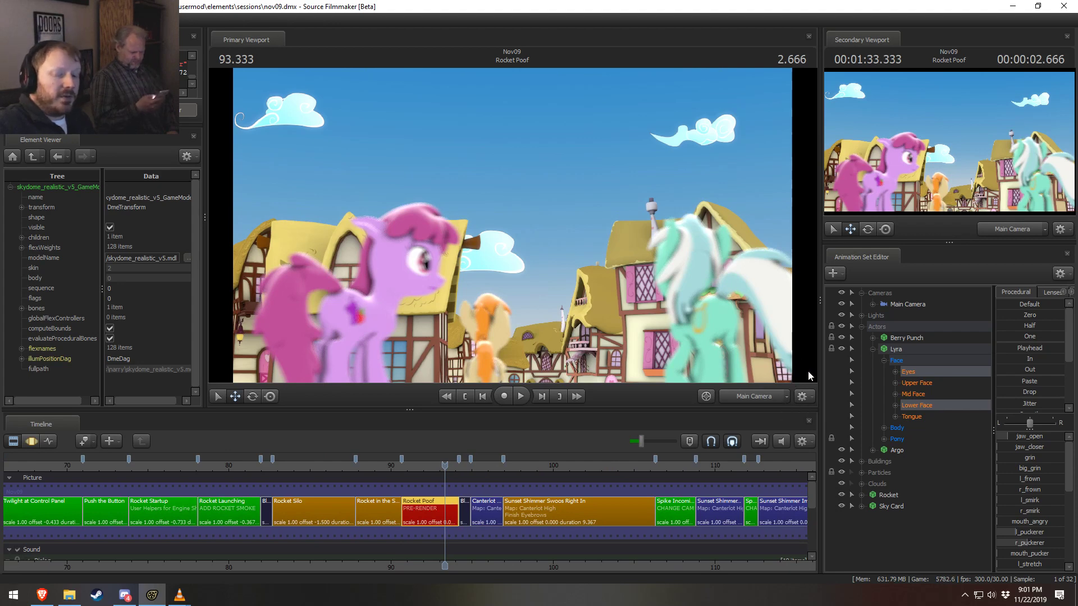
pyautogui.click(763, 396)
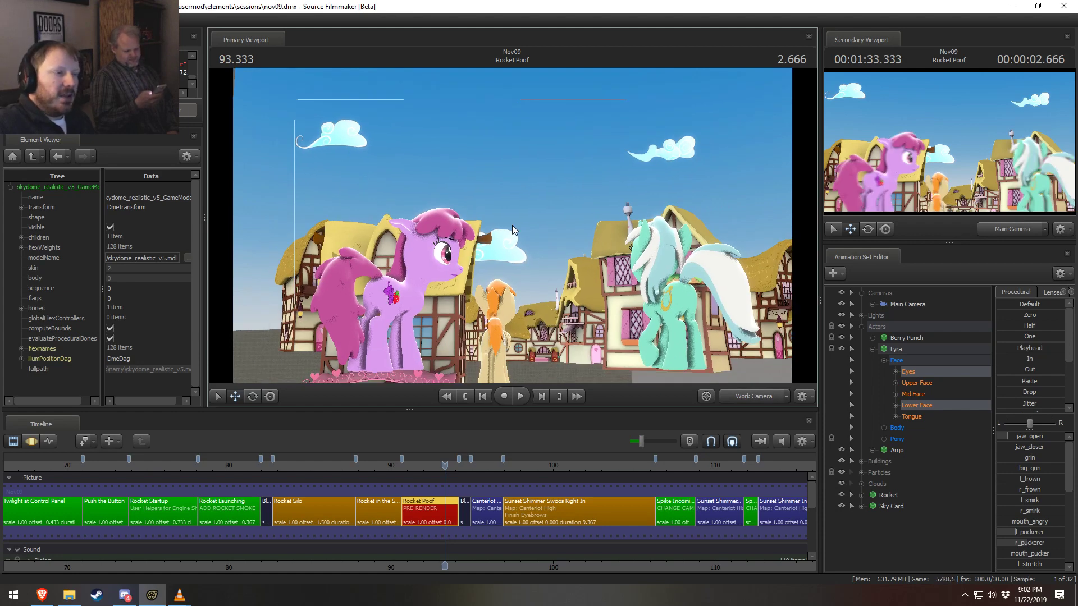
pyautogui.moveTo(512, 225); pyautogui.dragTo(512, 264, button='right')
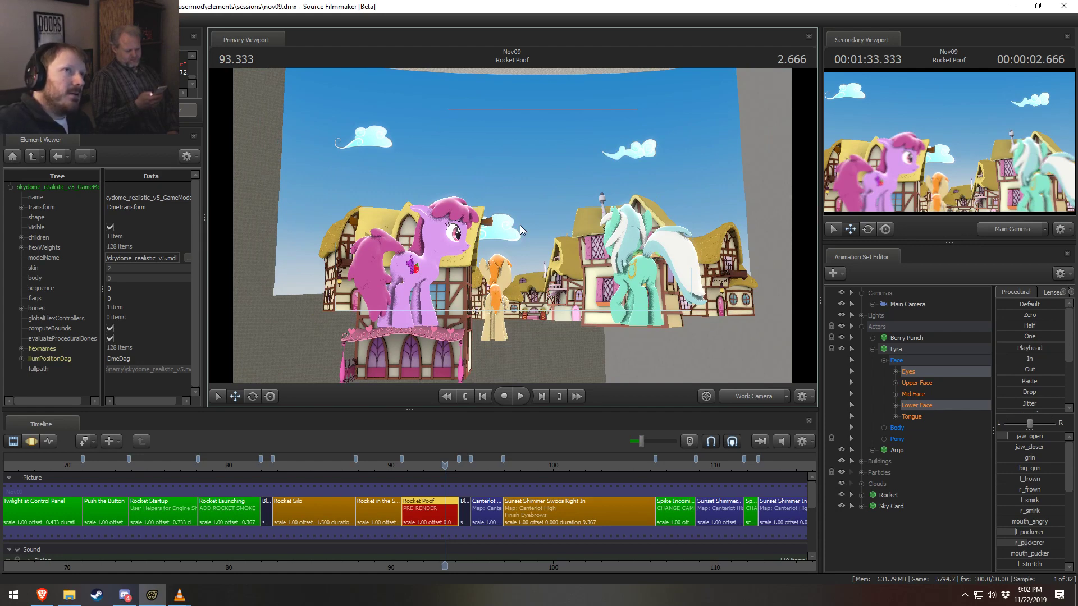
# Switch to the Brave browser, return to the artist's DeviantArt profile and open its gallery
pyautogui.click(70, 595)
pyautogui.click(41, 595)
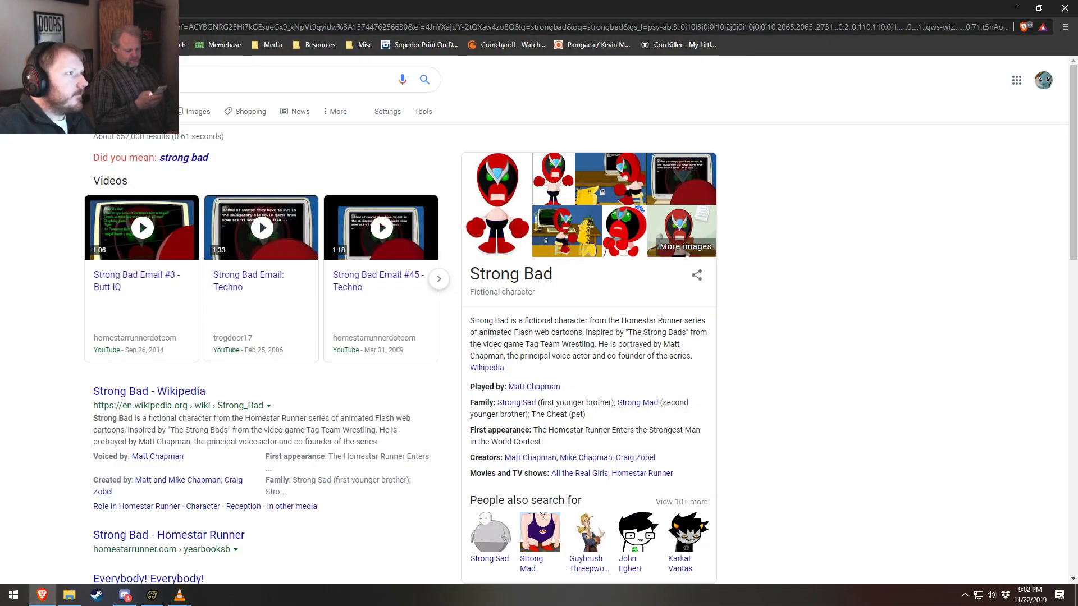
pyautogui.hotkey('alt', 'Left')
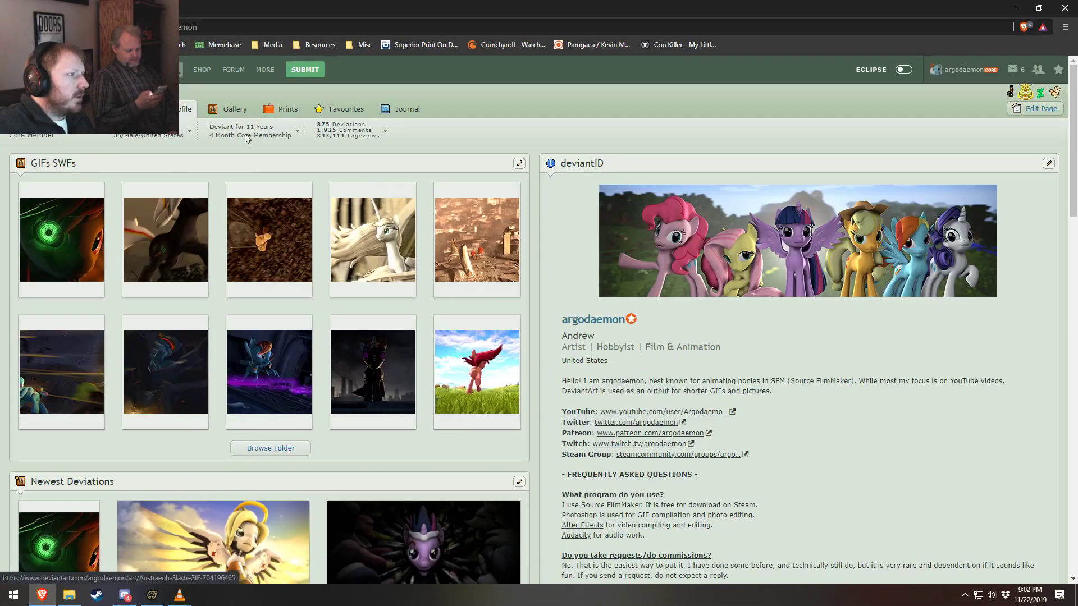
pyautogui.scroll(-5, 362, 494)
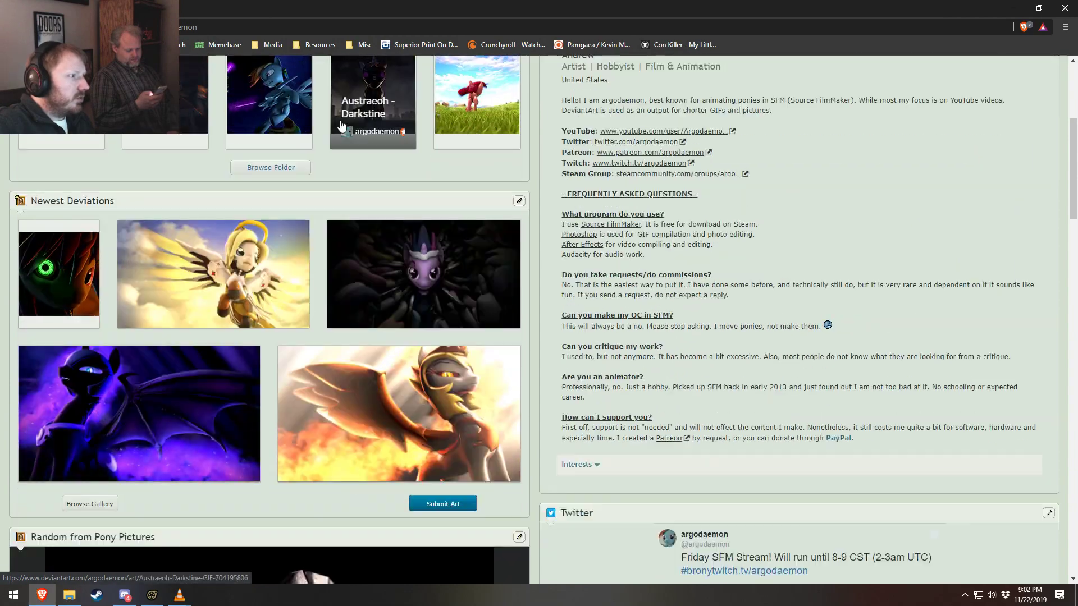
pyautogui.click(492, 359)
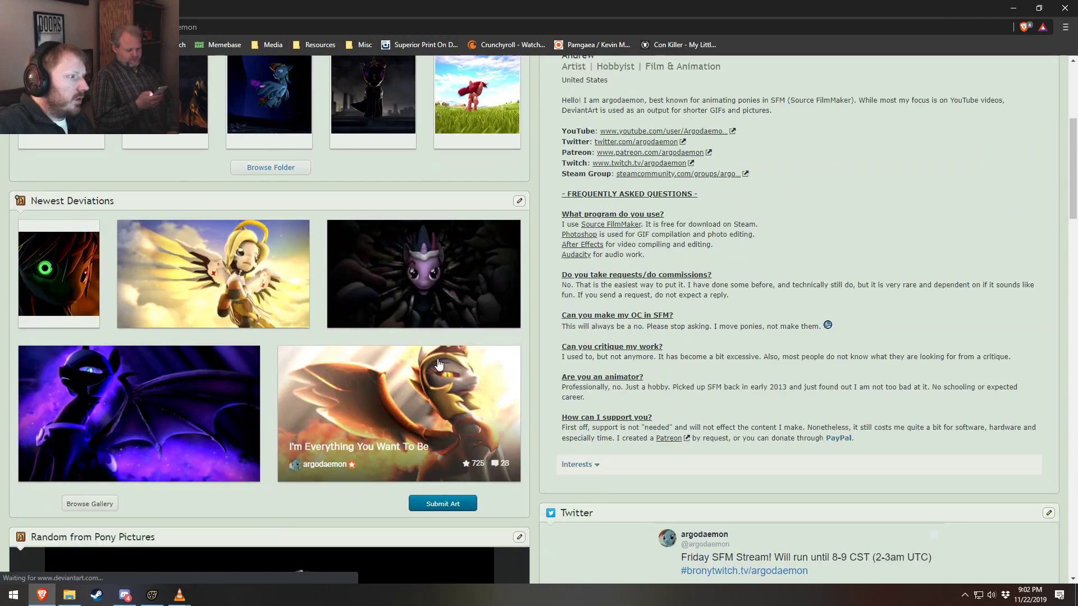
pyautogui.scroll(-5, 207, 362)
pyautogui.scroll(5, 206, 362)
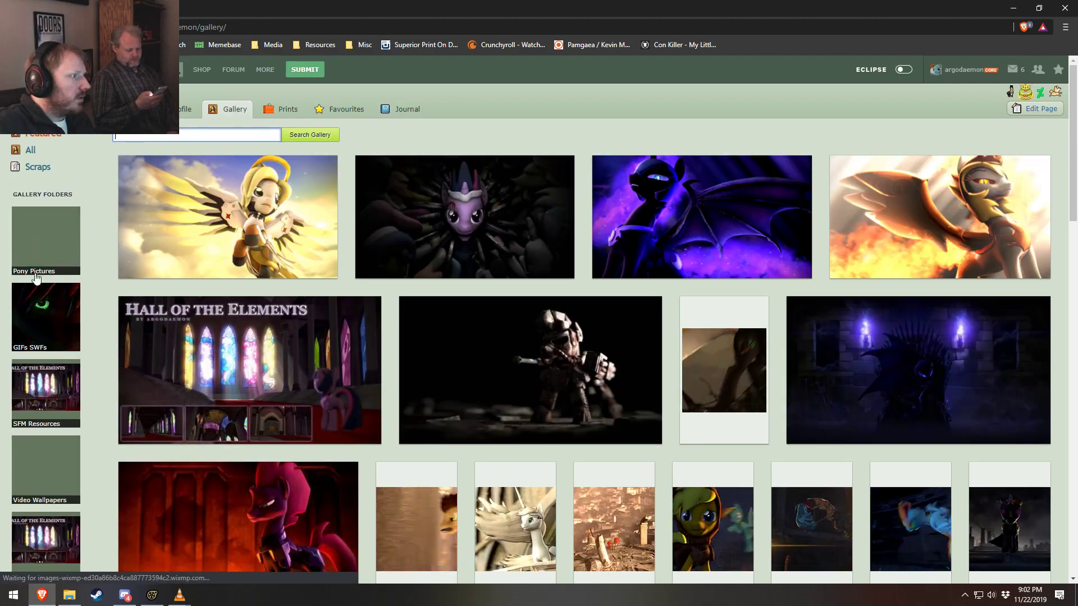
# Open the gallery's Hall of Elements WIP folder, look at the Hall Of Elements WIP 04 picture and return to the folder
pyautogui.scroll(-3, 31, 284)
pyautogui.click(46, 211)
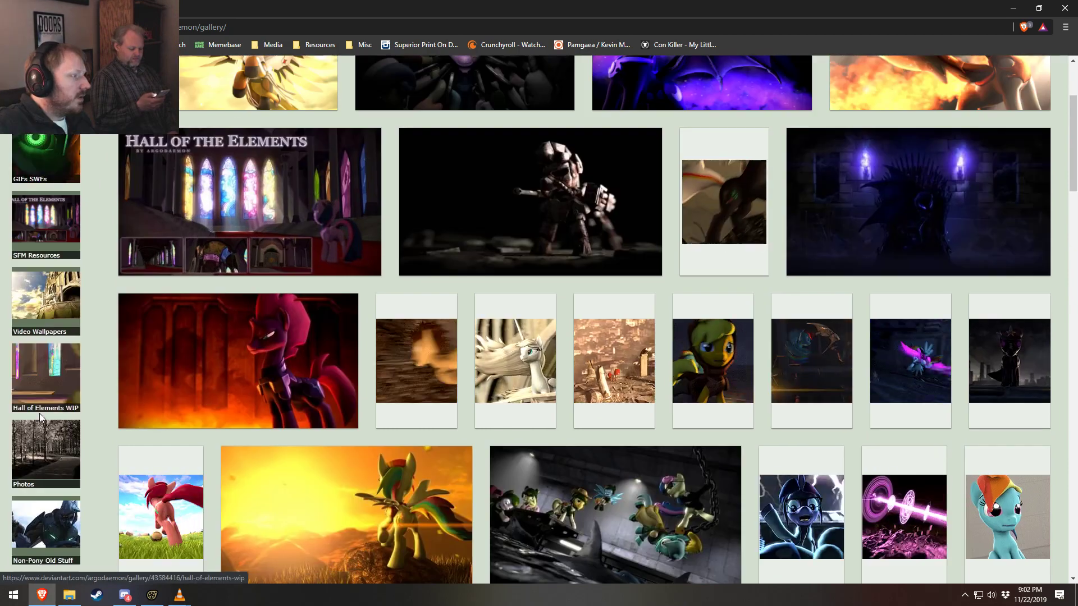
pyautogui.scroll(-1, 43, 326)
pyautogui.click(45, 321)
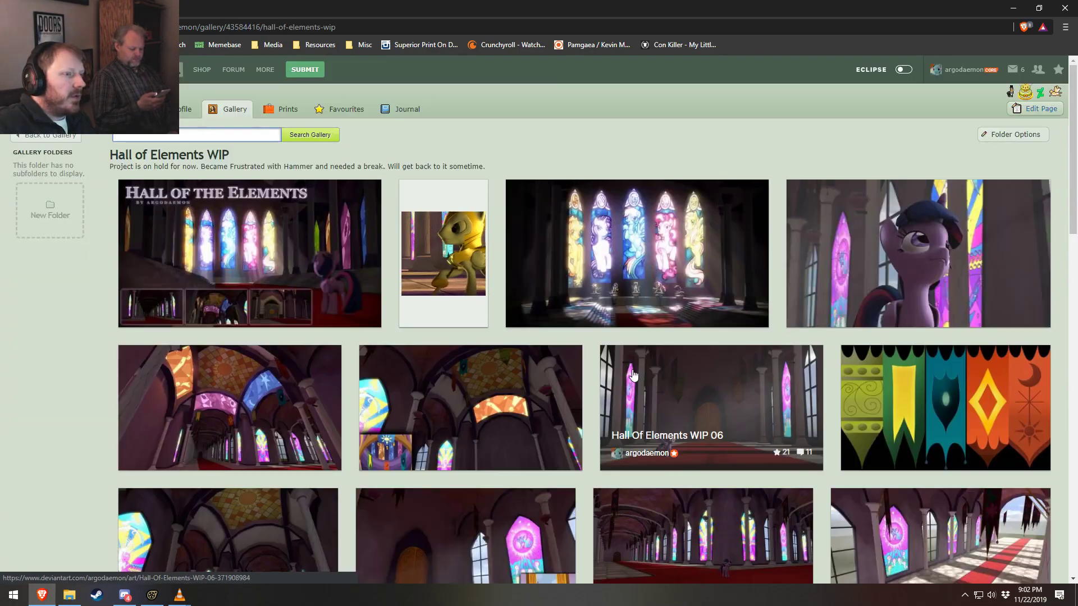
pyautogui.scroll(-3, 579, 353)
pyautogui.scroll(-2, 537, 362)
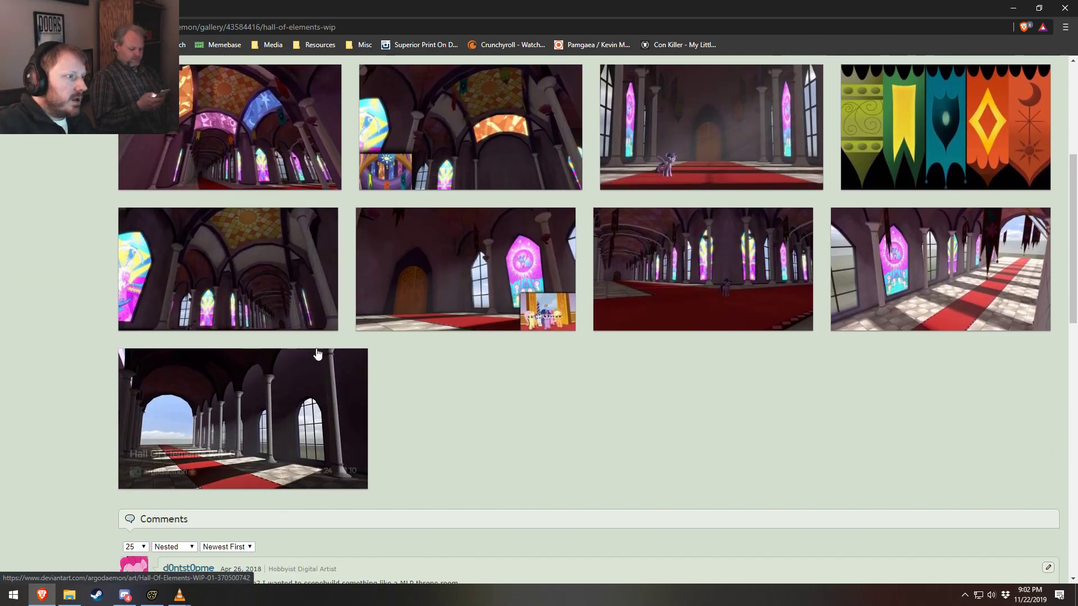
pyautogui.click(532, 243)
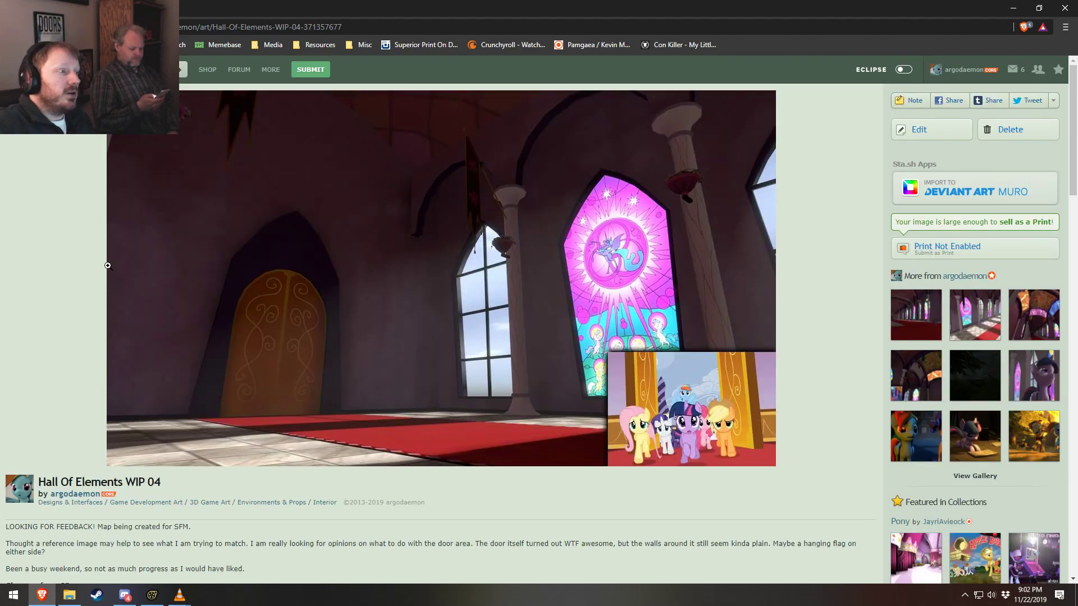
pyautogui.hotkey('alt', 'Left')
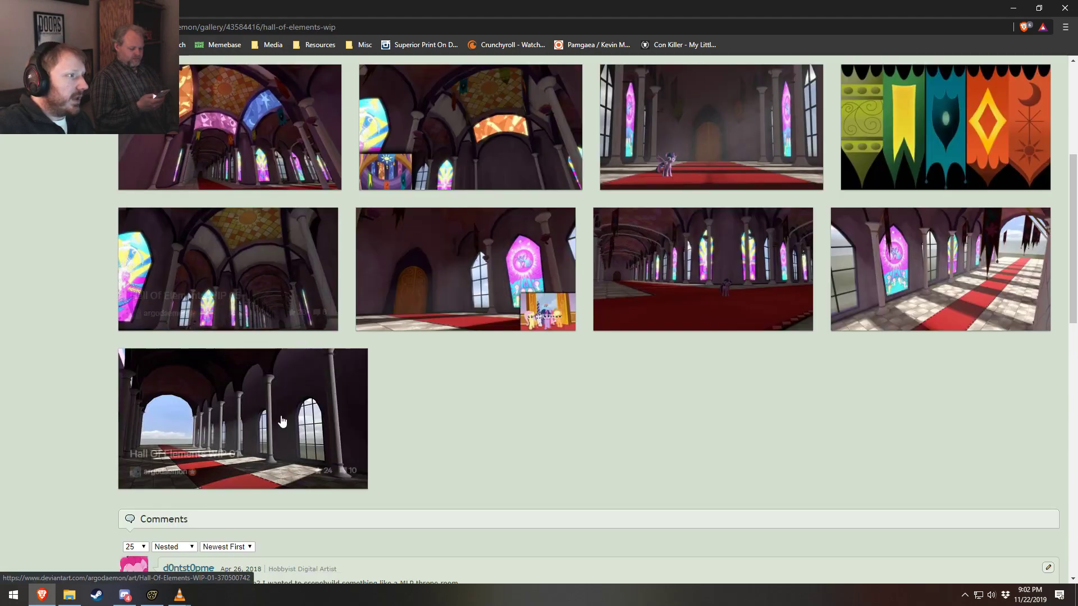
# Look through the Hall of Elements WIP folder's pictures and open Hall Of Elements WIP 05
pyautogui.scroll(3, 320, 429)
pyautogui.scroll(1, 324, 430)
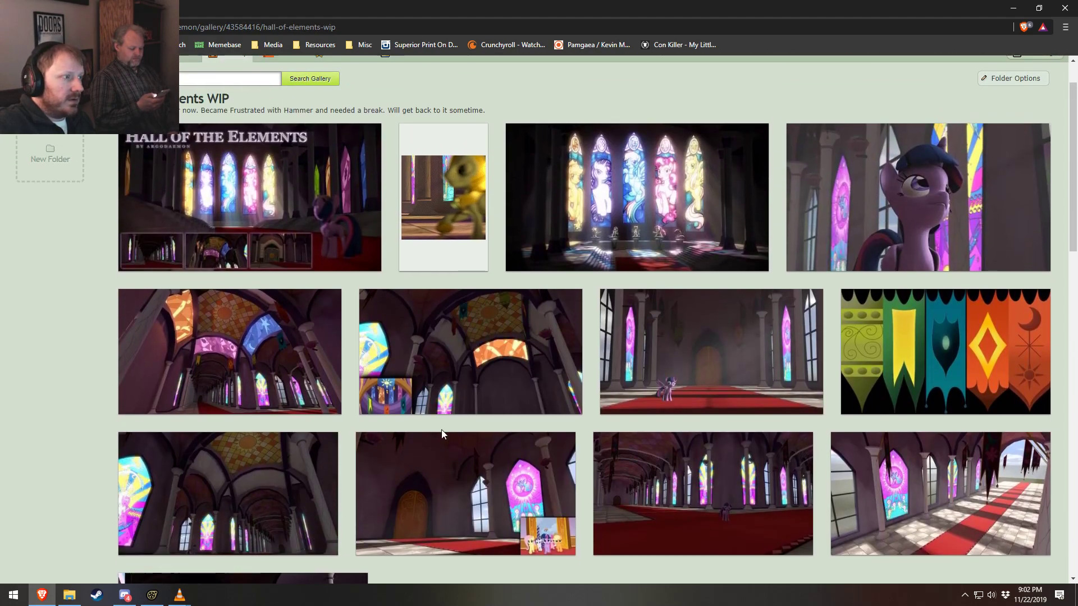
pyautogui.scroll(-2, 631, 375)
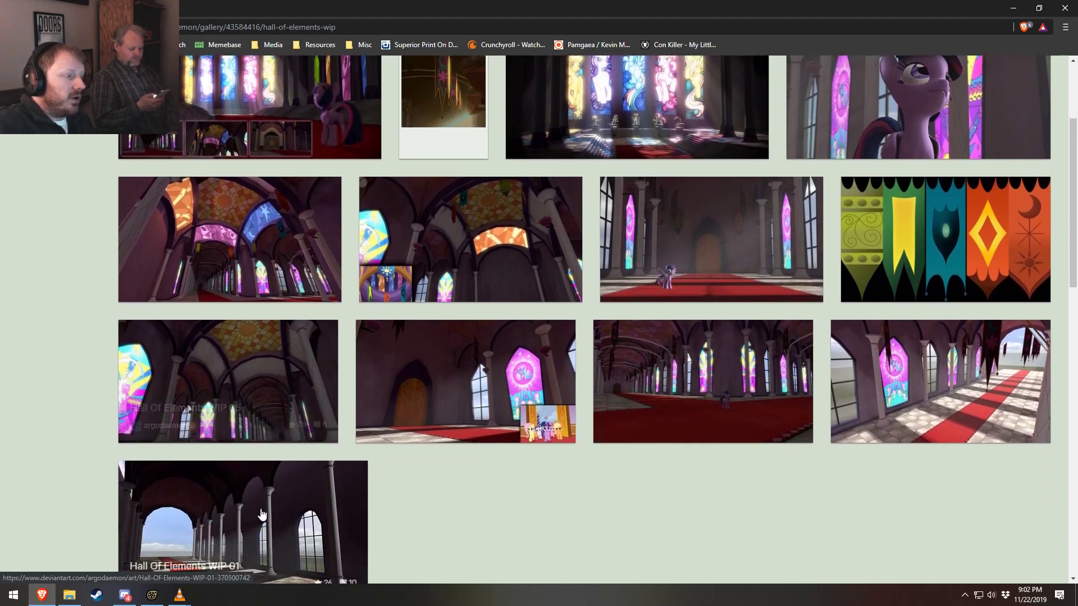
pyautogui.scroll(-1, 437, 486)
pyautogui.scroll(1, 698, 290)
pyautogui.scroll(3, 699, 290)
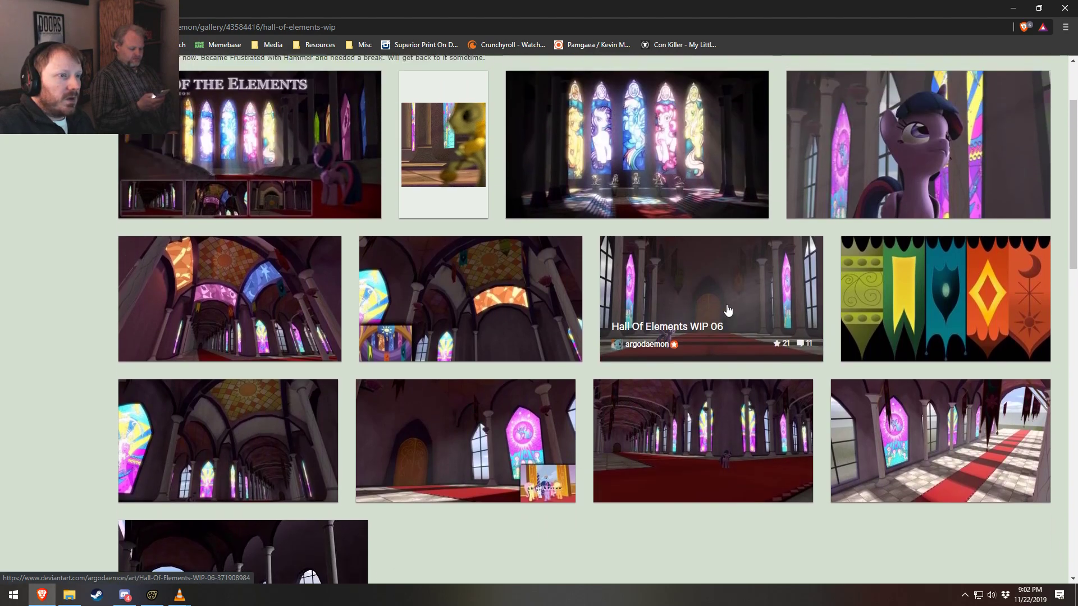
pyautogui.scroll(-2, 547, 418)
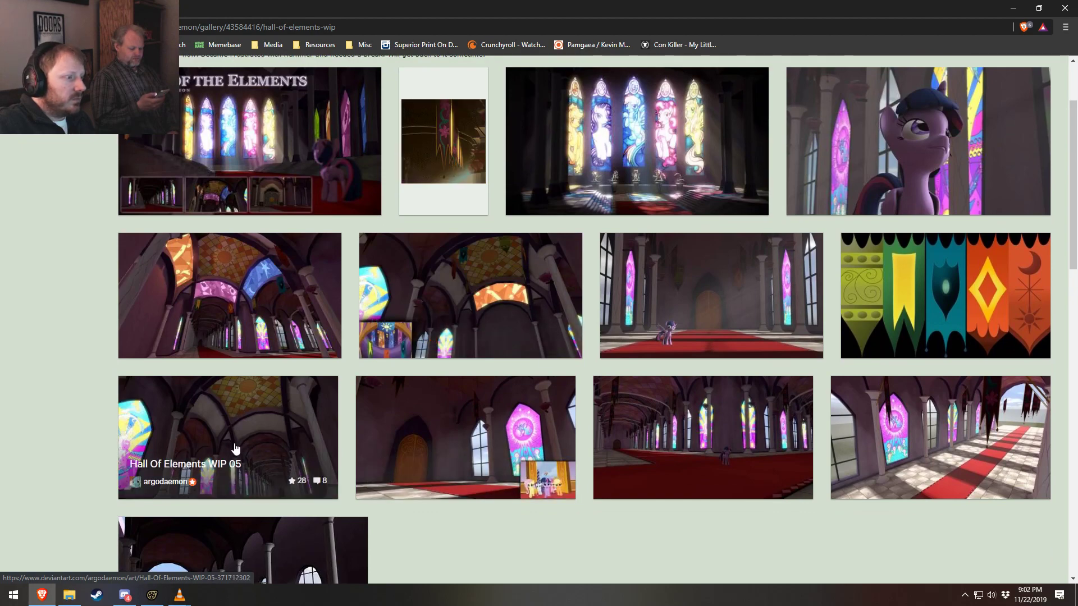
pyautogui.click(261, 427)
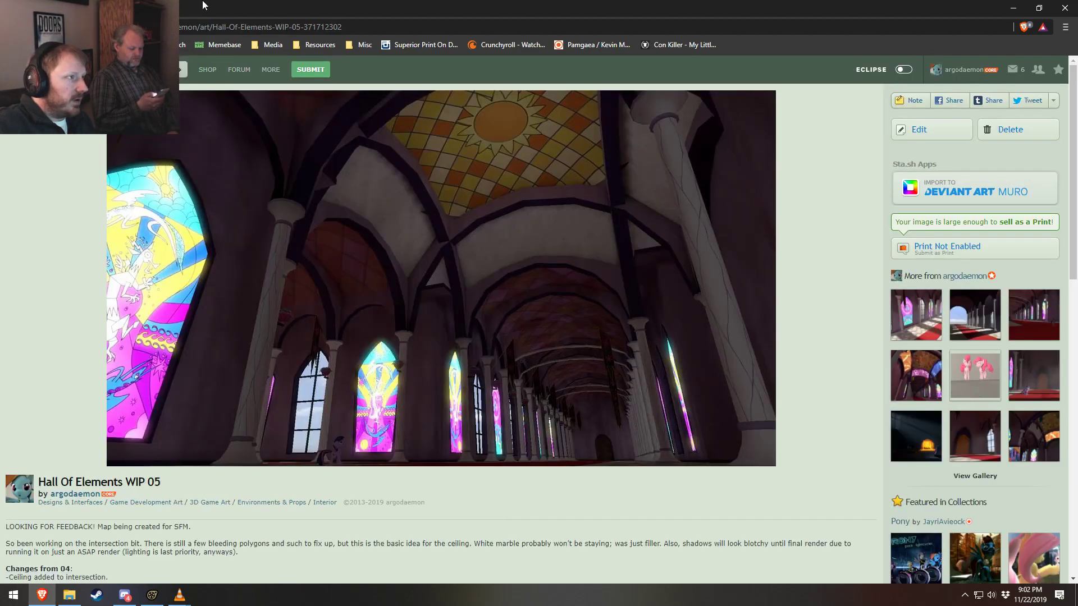
# Close the Hall Of Elements WIP 05 page and restore it in a maximized browser window
pyautogui.click(128, 8)
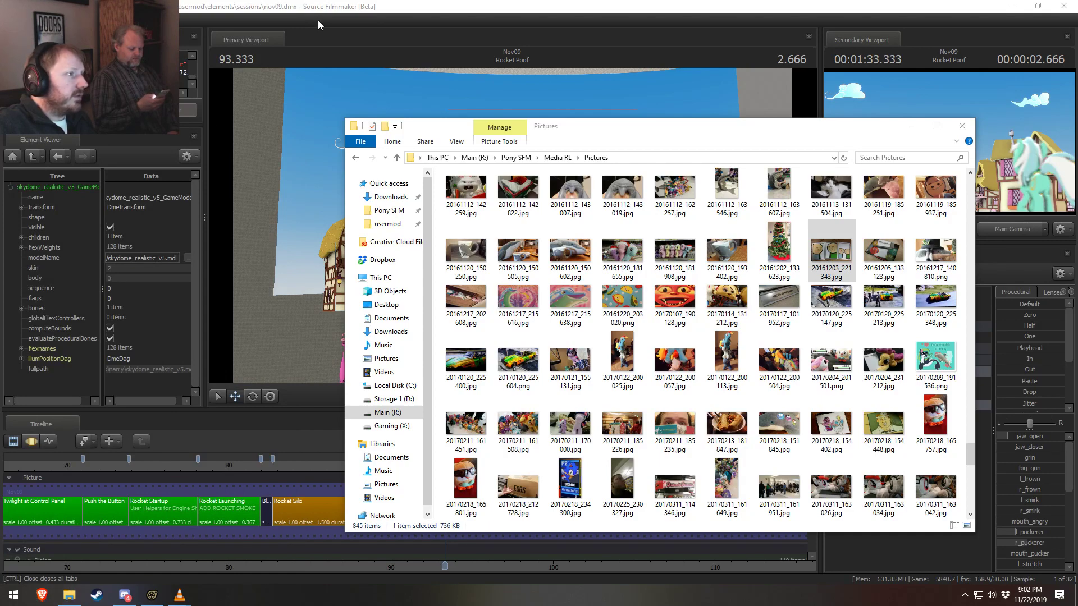
pyautogui.click(41, 595)
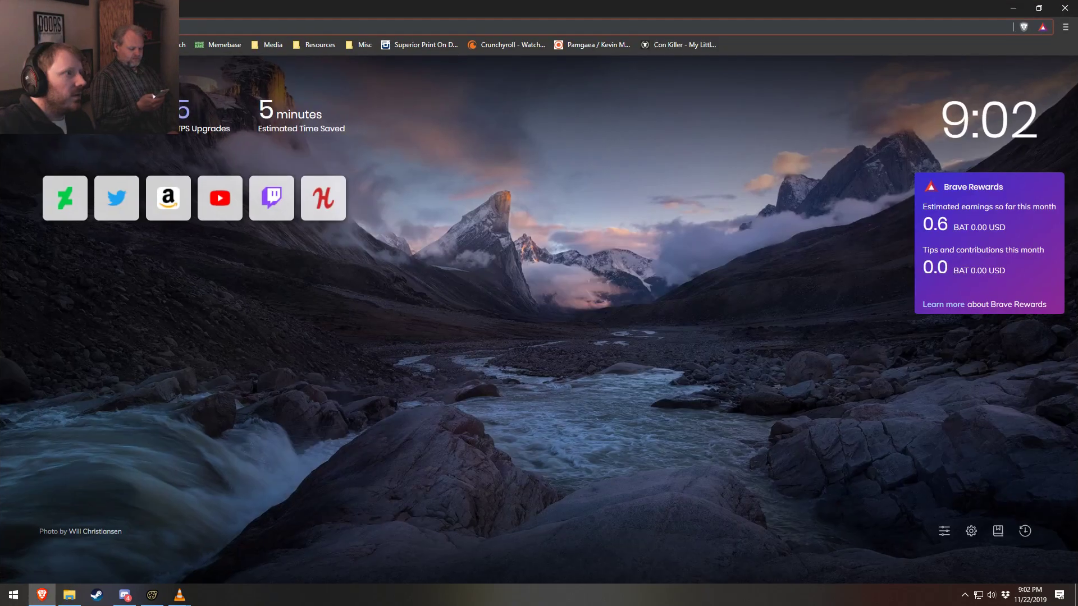
pyautogui.rightClick(147, 11)
pyautogui.click(202, 96)
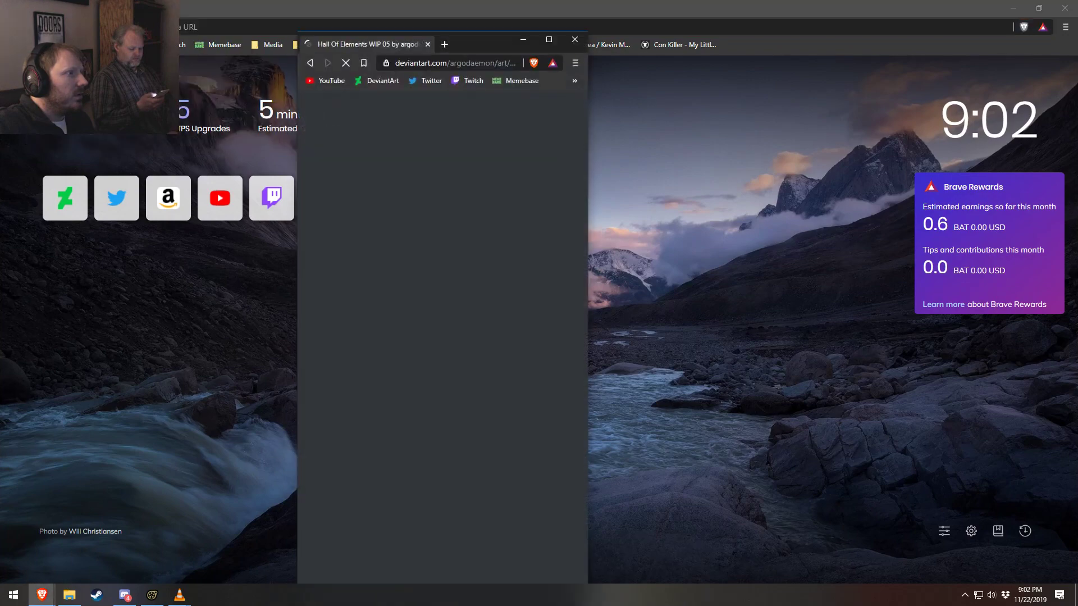
pyautogui.click(129, 9)
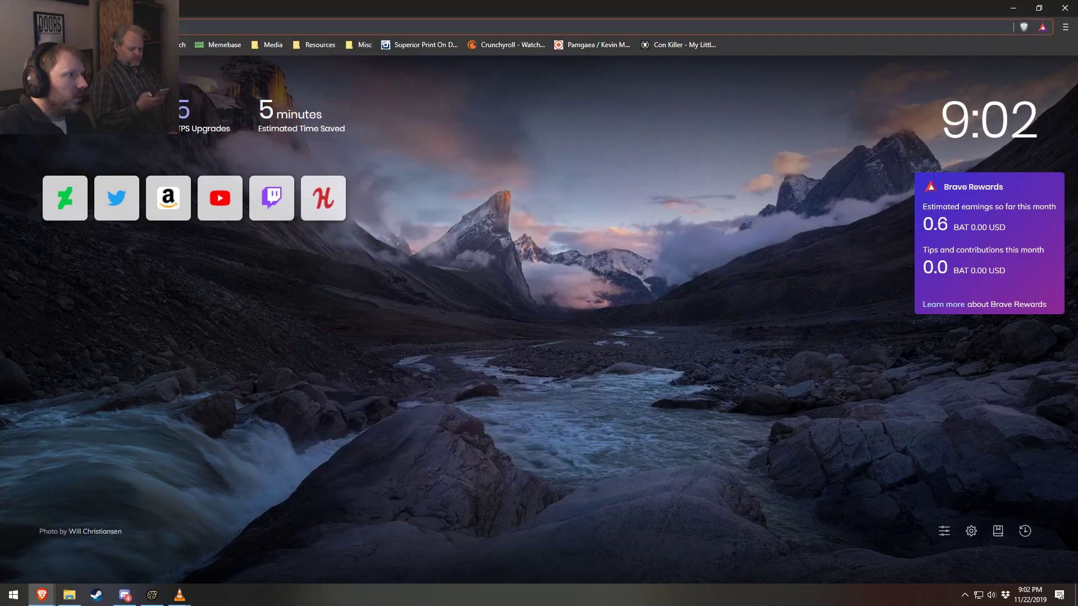
pyautogui.doubleClick(461, 47)
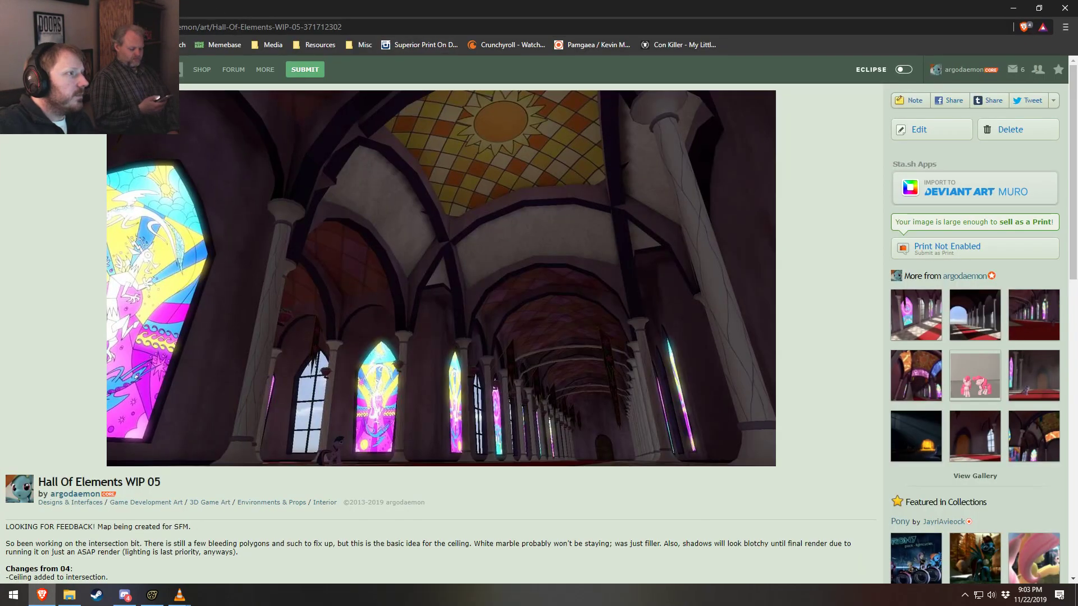
# Search Google in a new tab for "mlp hall of elements" and look through the image results
pyautogui.click(146, 8)
pyautogui.write('sfm pony')
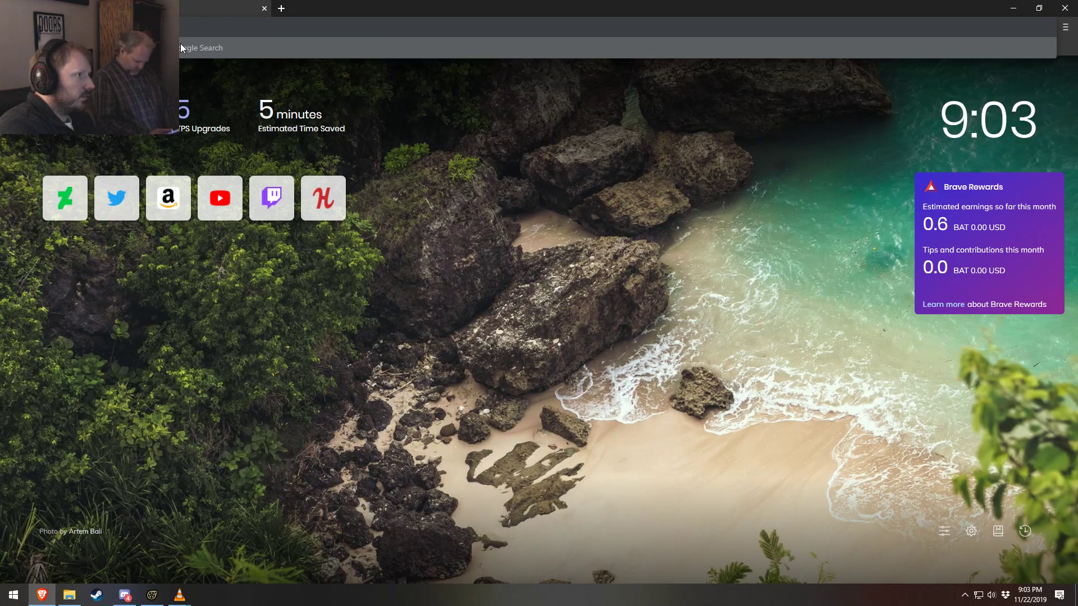
pyautogui.press('Return')
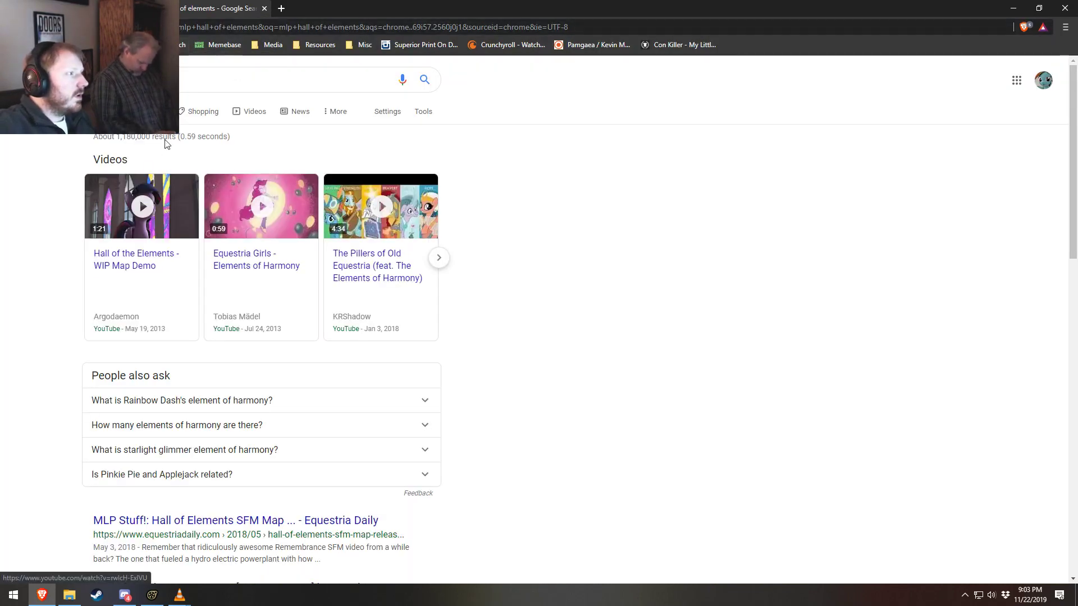
pyautogui.click(148, 112)
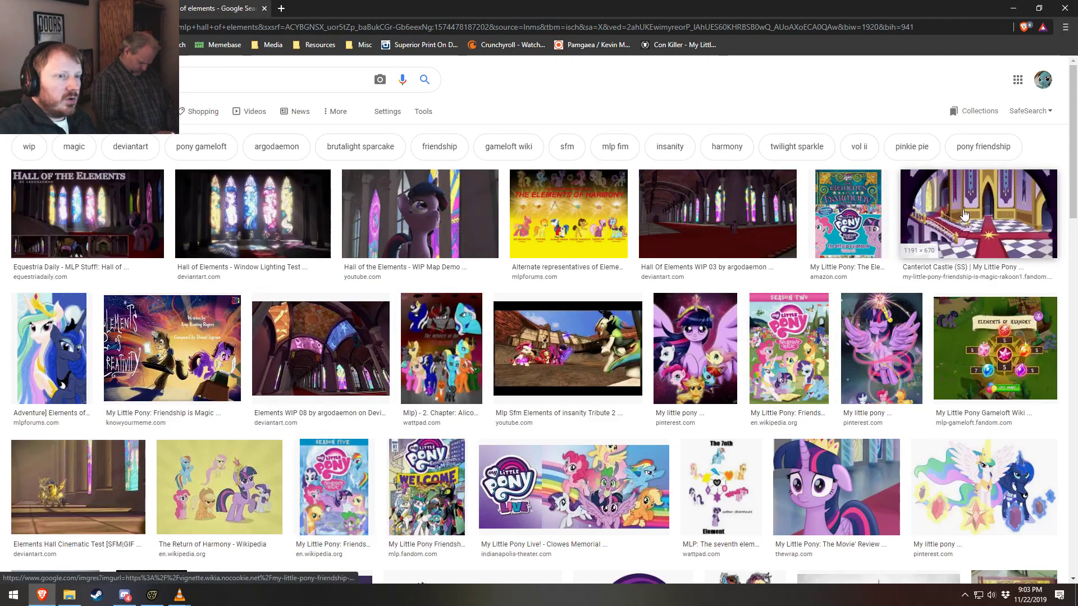
pyautogui.scroll(-2, 769, 359)
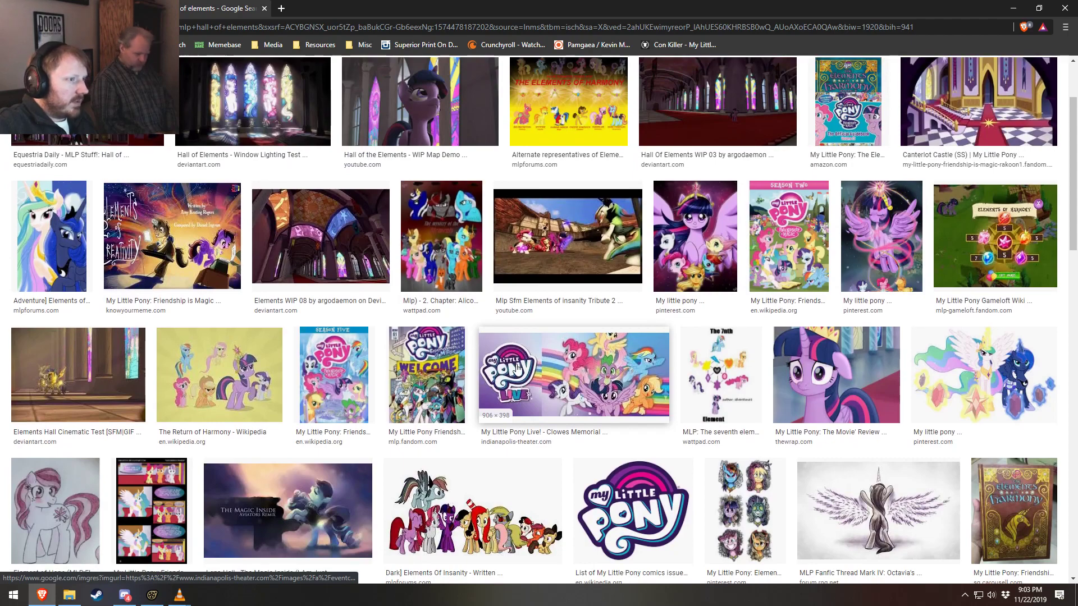
pyautogui.scroll(-9, 488, 370)
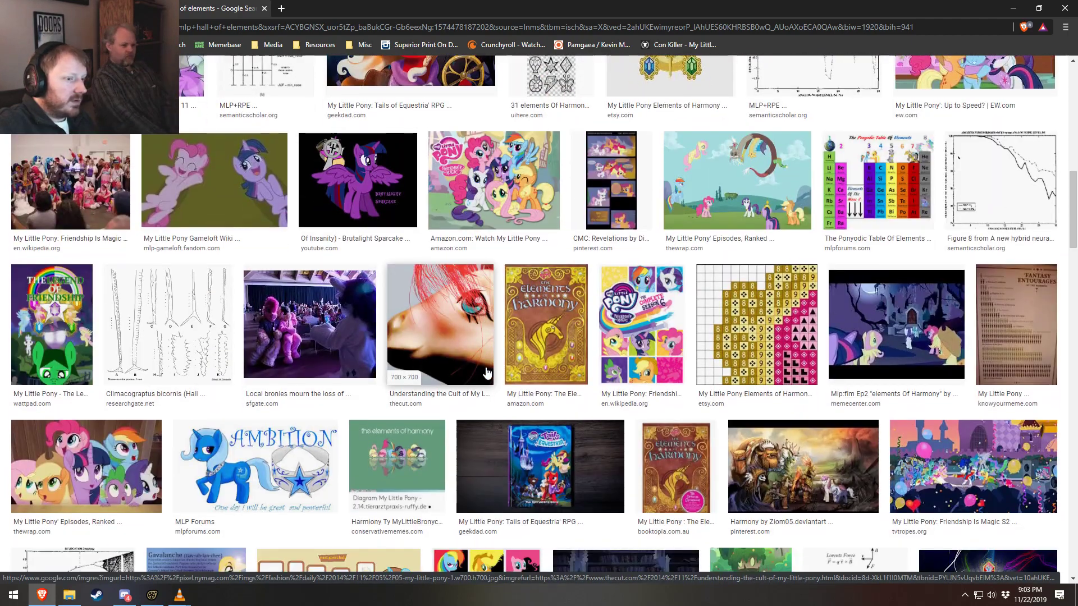
pyautogui.scroll(12, 487, 373)
pyautogui.scroll(1, 488, 373)
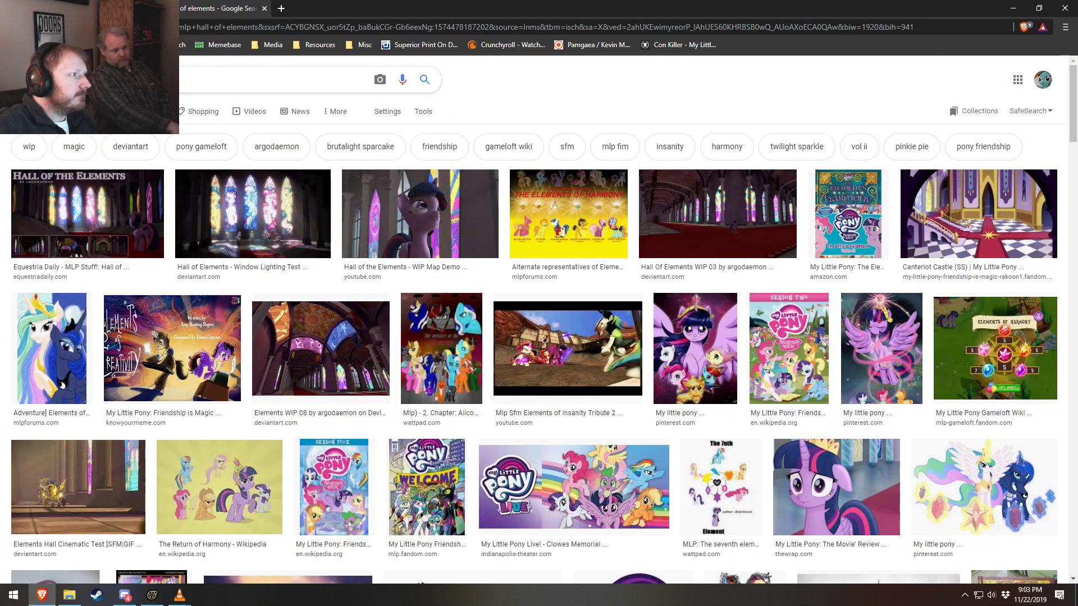
# Change the image search to "mlp element hall" and look through the pictures
pyautogui.write('element of')
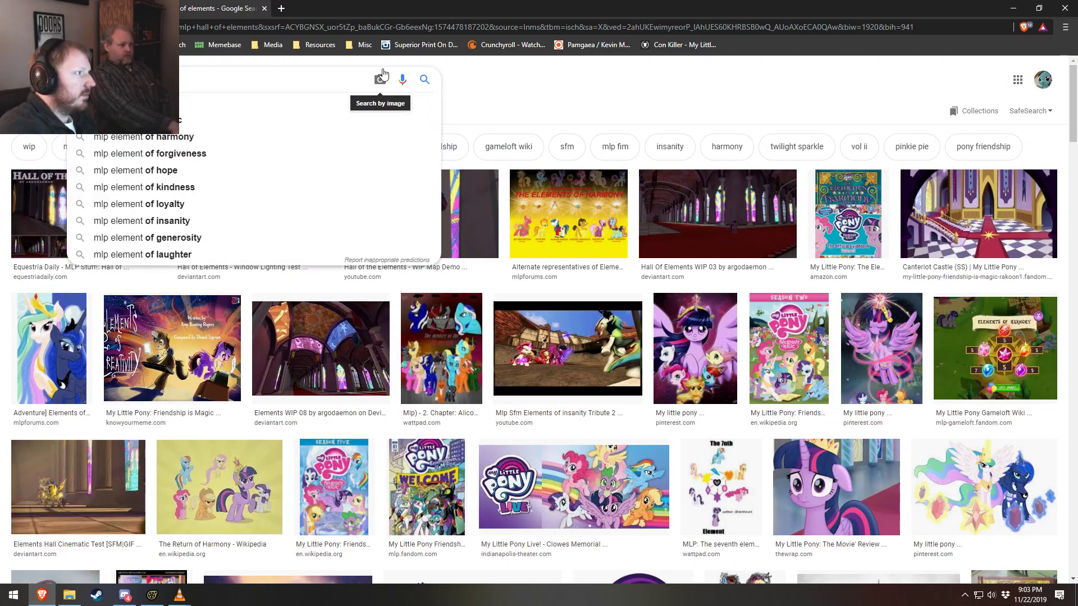
pyautogui.press('Return')
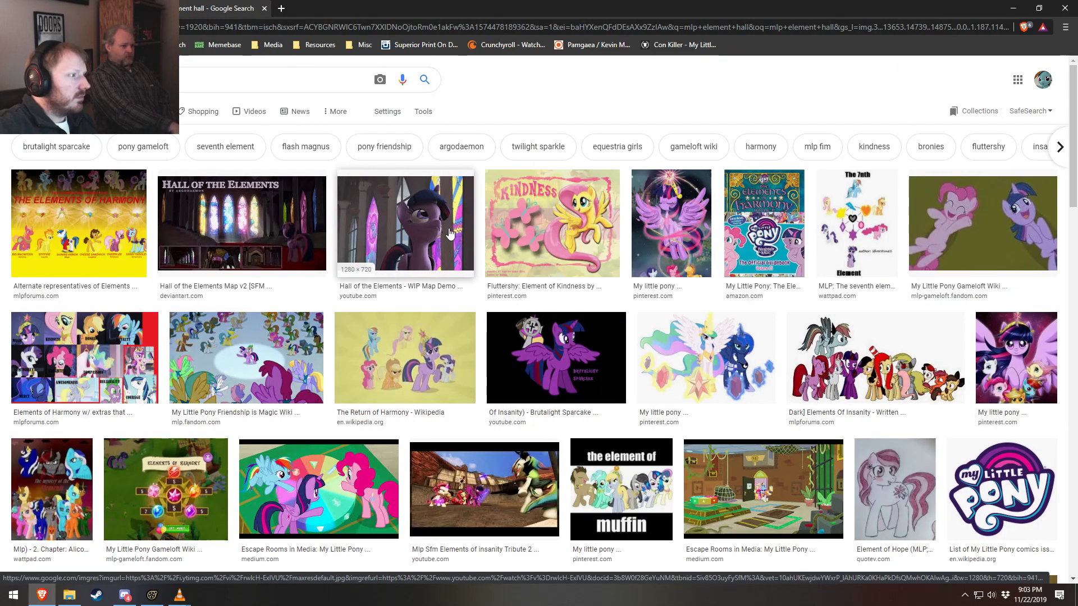
pyautogui.scroll(-3, 480, 352)
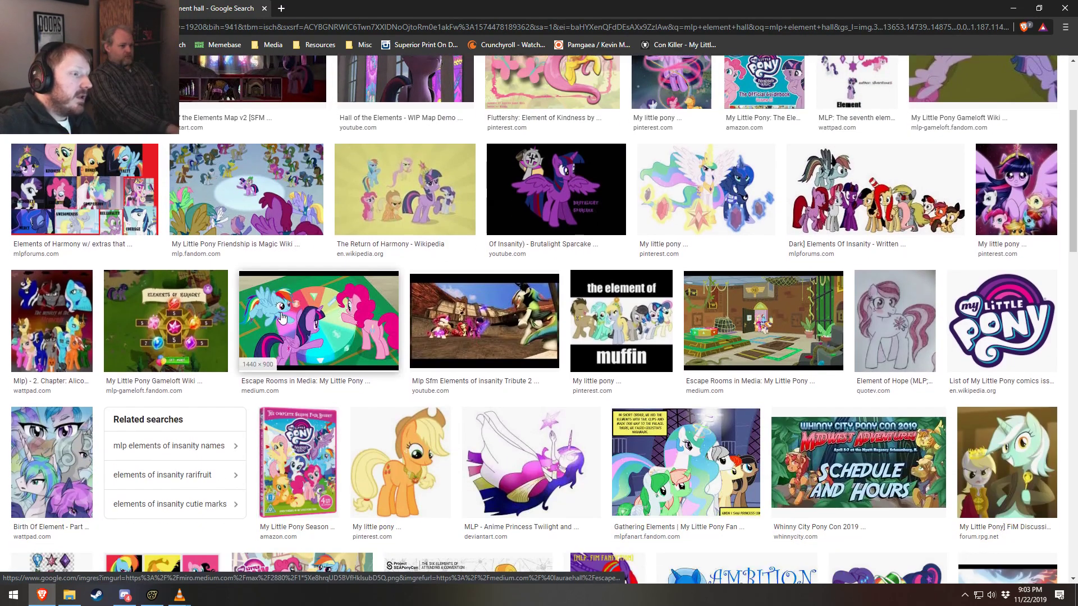
pyautogui.scroll(3, 480, 352)
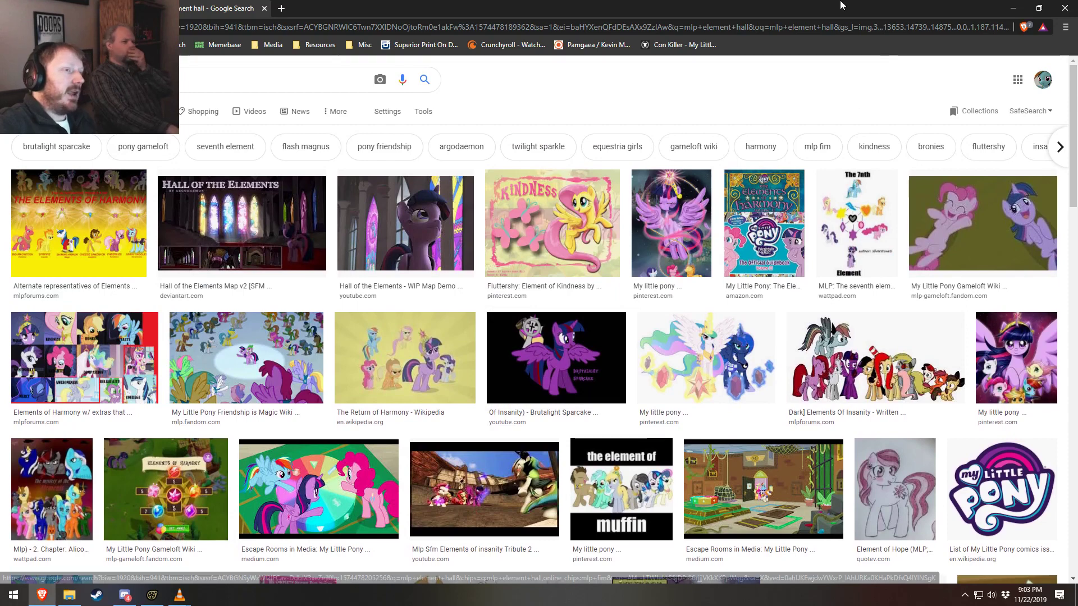
# Switch back to Source Filmmaker, show the Rocket Poof shot through the Main Camera and enable lighting in the primary viewport
pyautogui.hotkey('ctrl', 'shift', 'Tab')
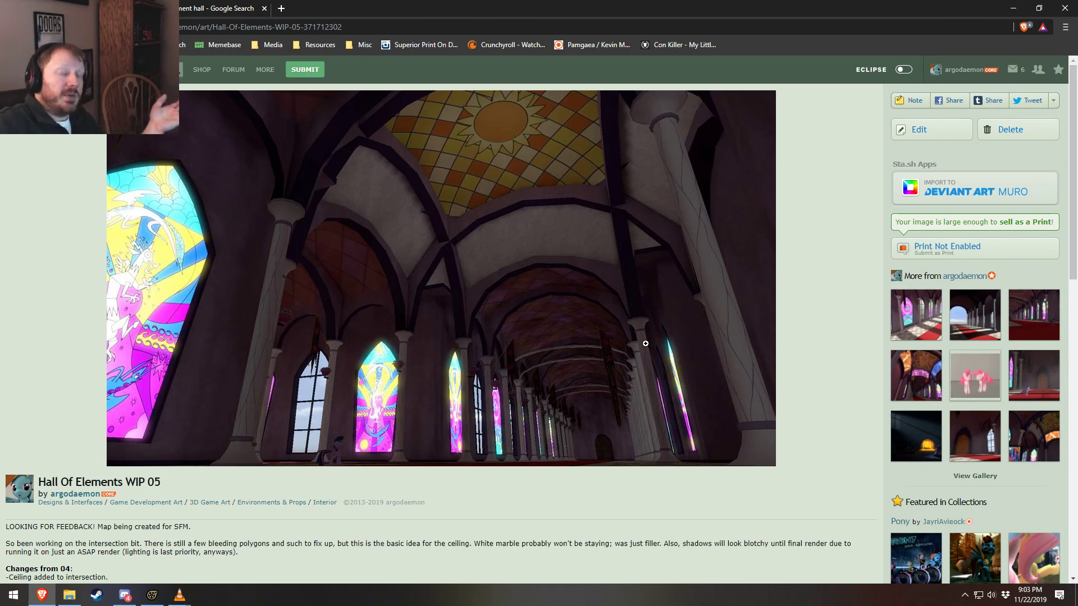
pyautogui.click(1013, 10)
pyautogui.click(538, 5)
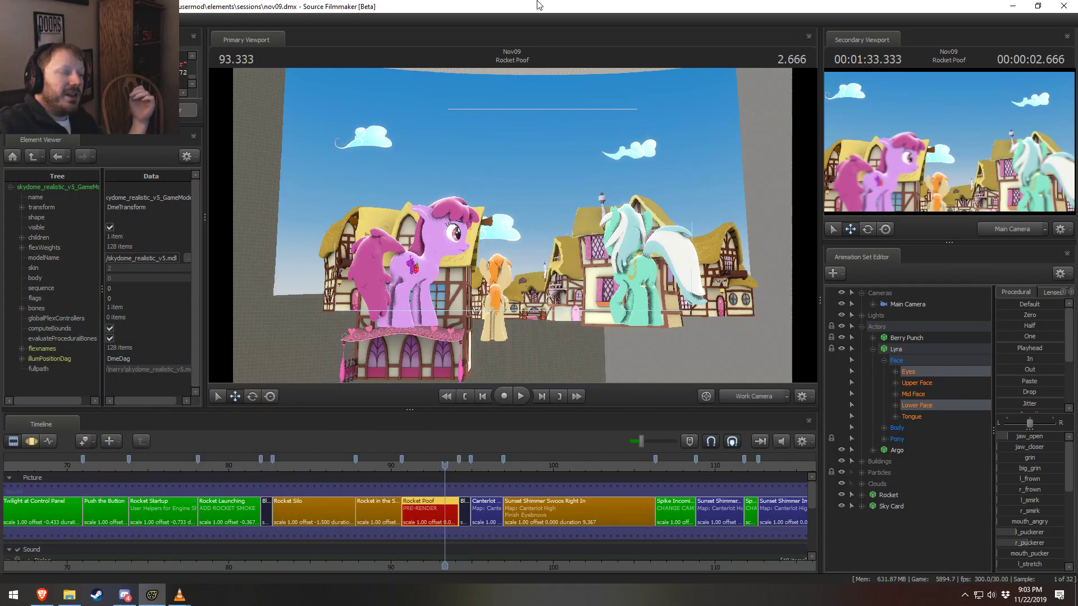
pyautogui.click(756, 395)
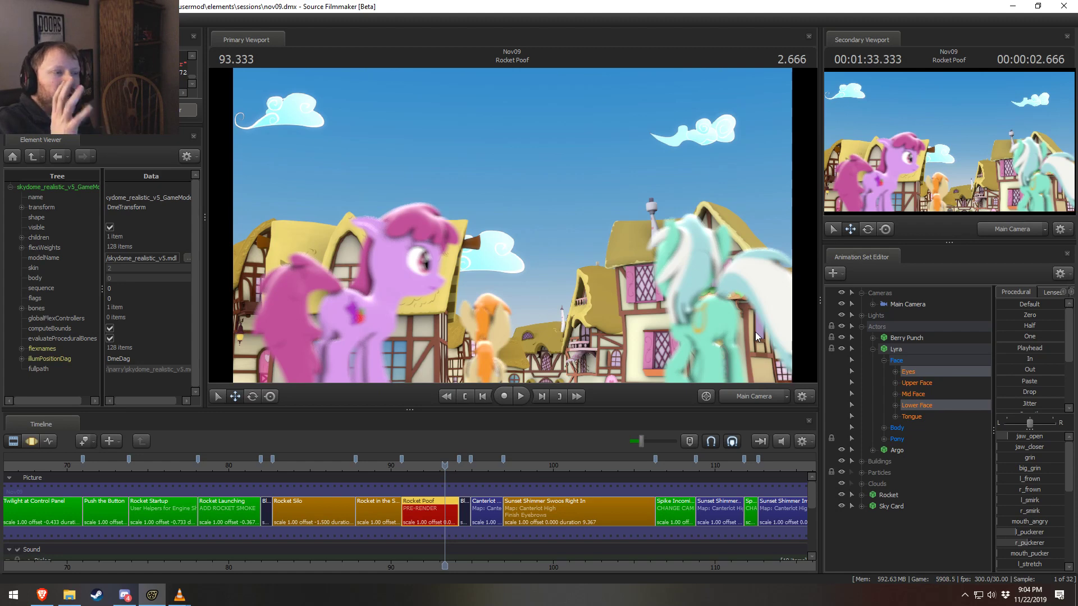
pyautogui.rightClick(442, 235)
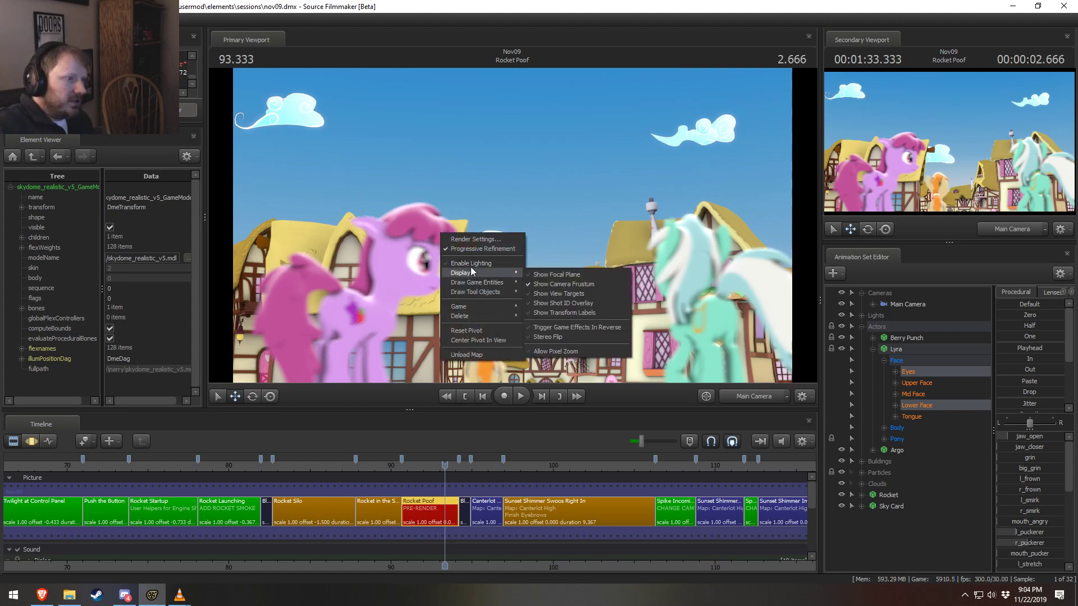
pyautogui.click(472, 263)
# Play part of the Rocket Silo shot and view the Sunset Shimmer Swoos Right In shot at 102.633 s
pyautogui.moveTo(445, 465); pyautogui.dragTo(297, 463)
pyautogui.press('space')
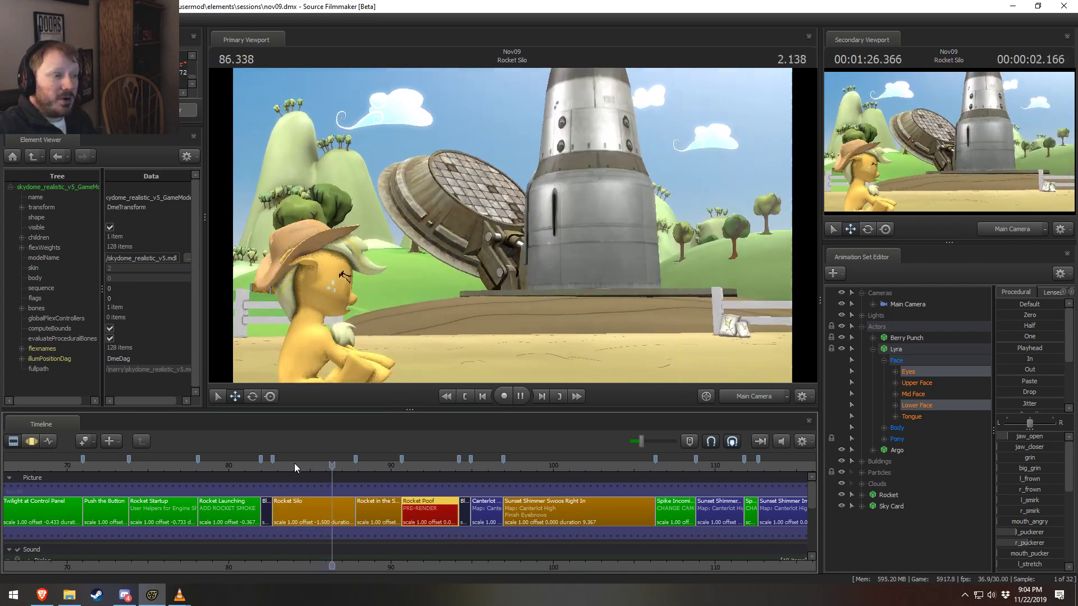
pyautogui.press('space')
pyautogui.scroll(-2, 420, 521)
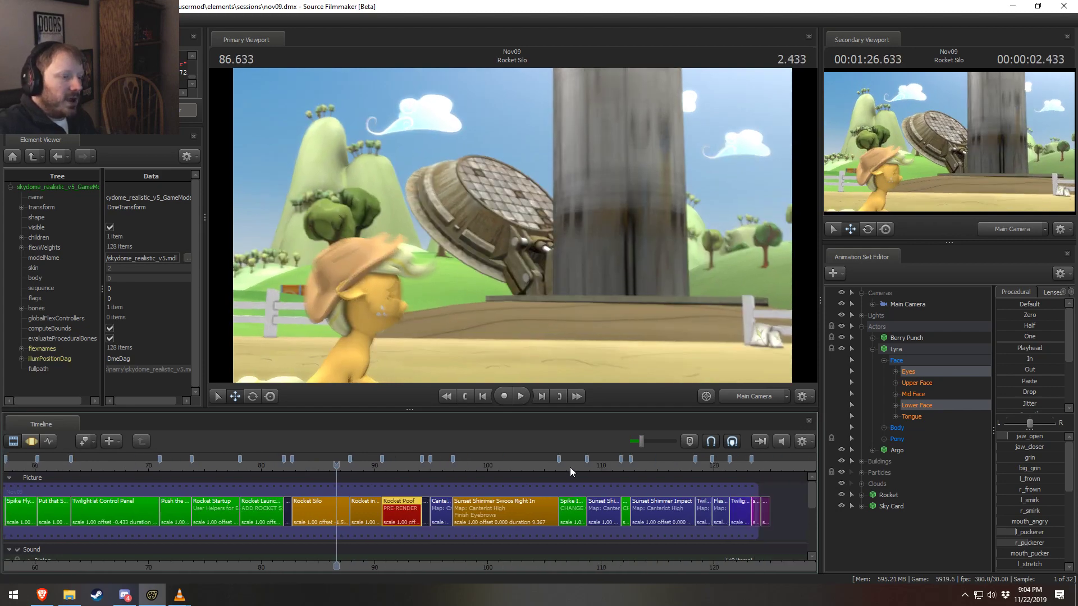
pyautogui.moveTo(572, 462); pyautogui.dragTo(517, 457)
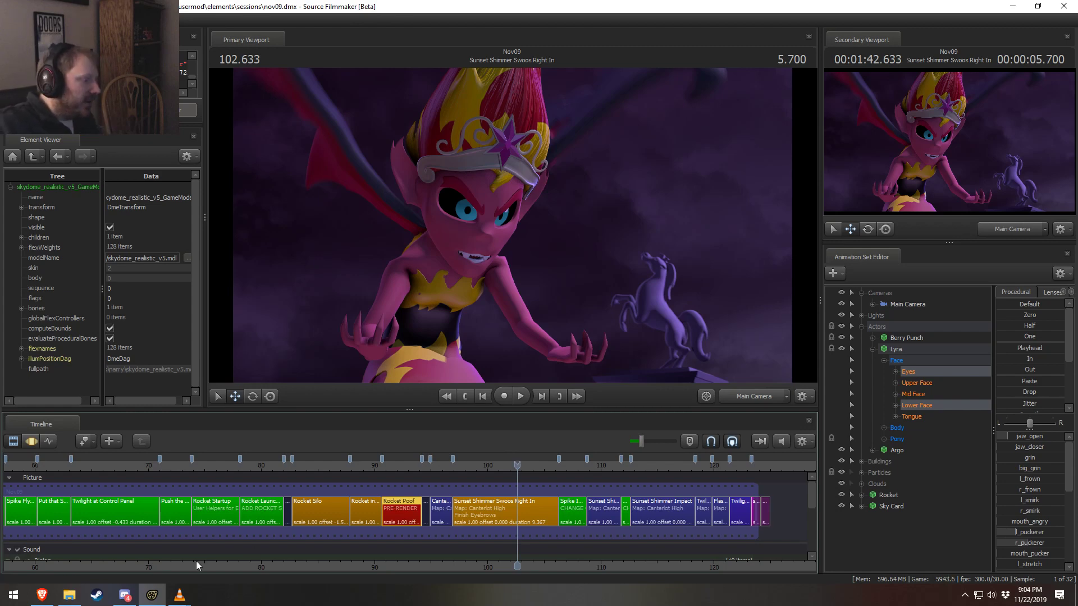
# Switch to the Brave browser, view the artist's DeviantArt profile and close its tab
pyautogui.click(69, 594)
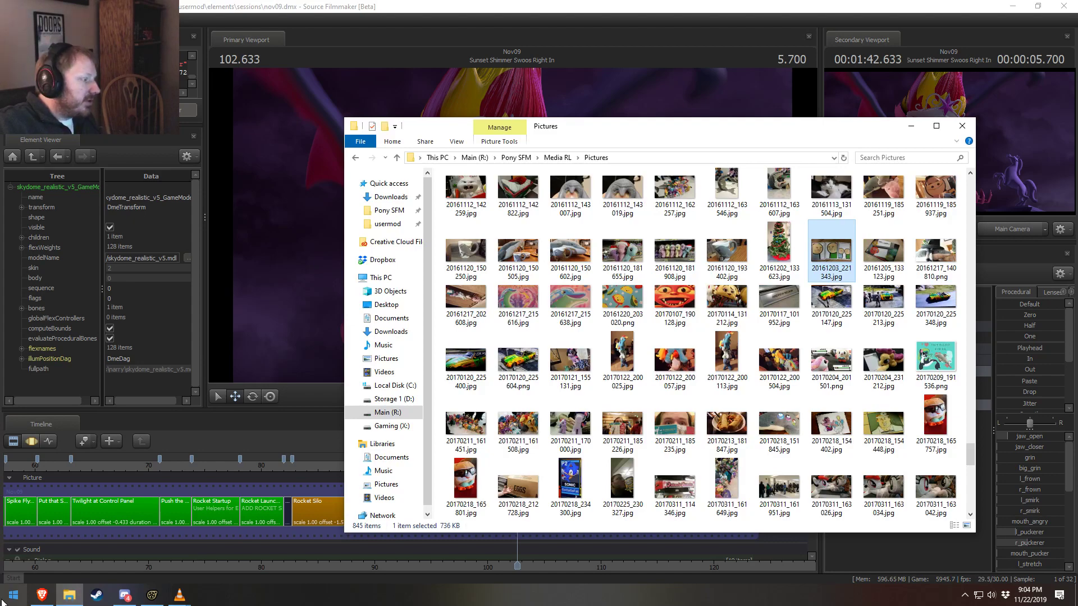
pyautogui.click(42, 595)
pyautogui.click(75, 494)
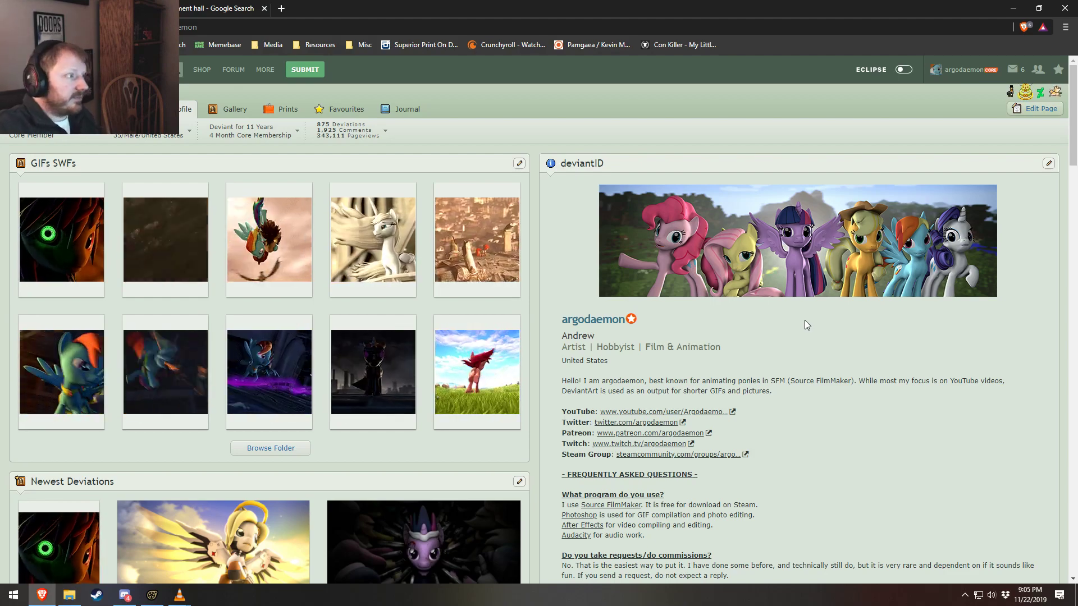
pyautogui.click(128, 8)
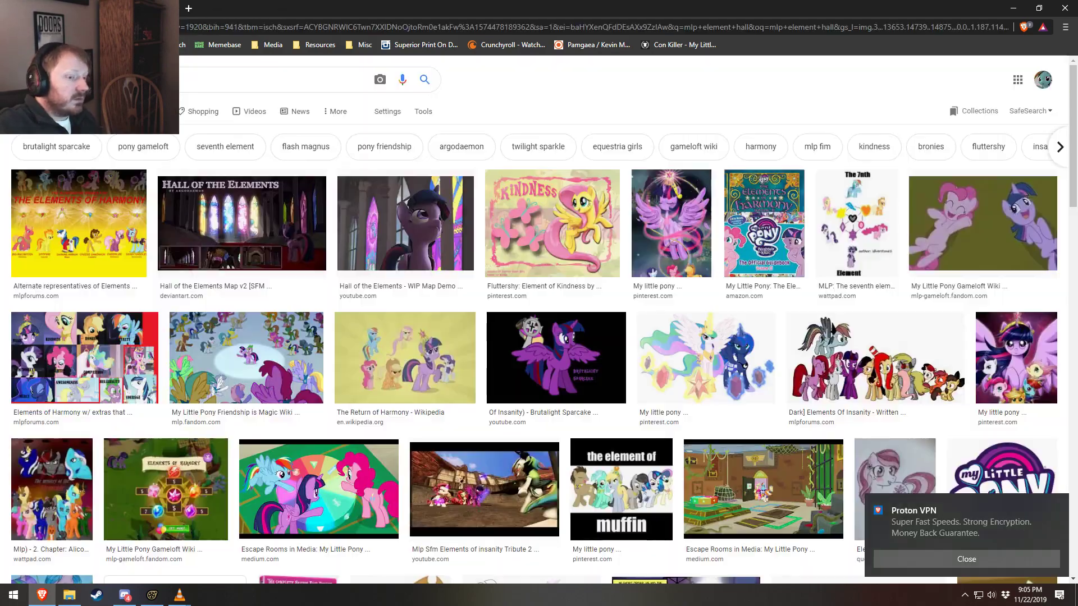
# Dismiss the Proton VPN notification, switch from the browser to the Pictures folder window and close it
pyautogui.click(965, 560)
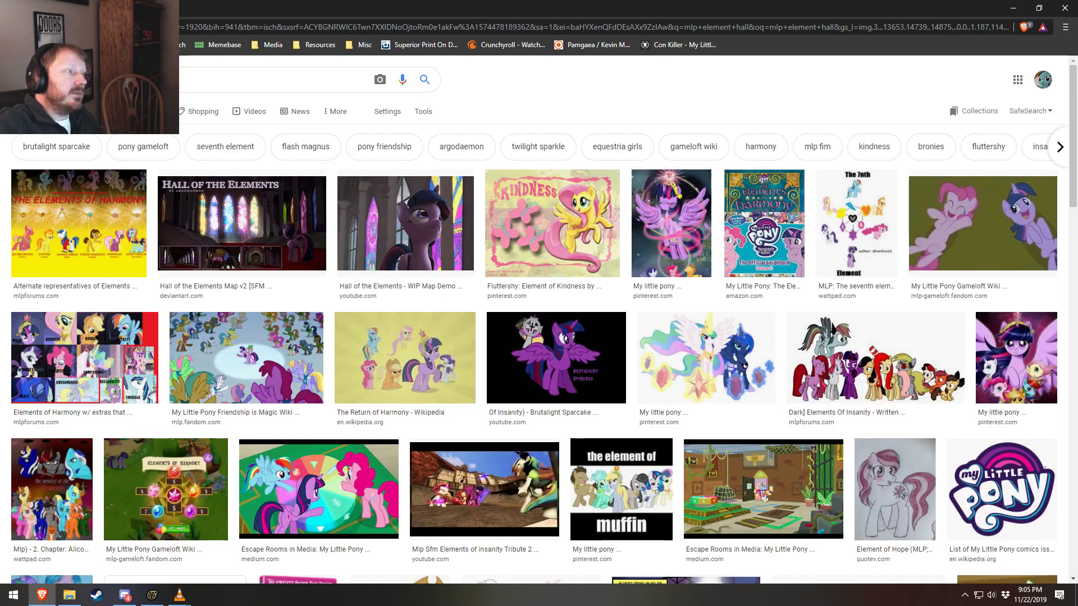
pyautogui.hotkey('alt', 'Tab')
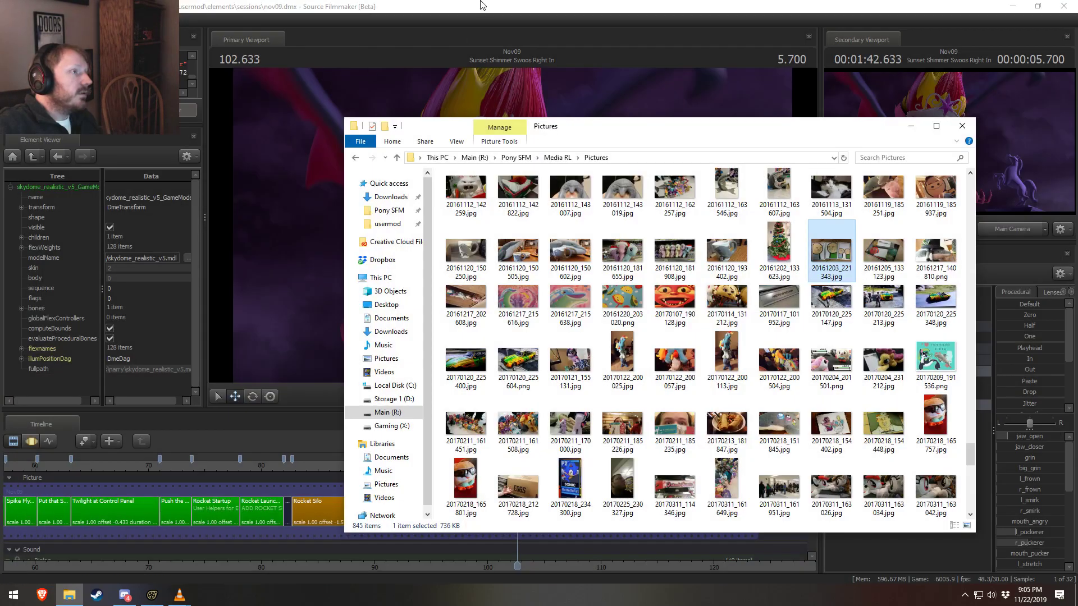
pyautogui.click(962, 125)
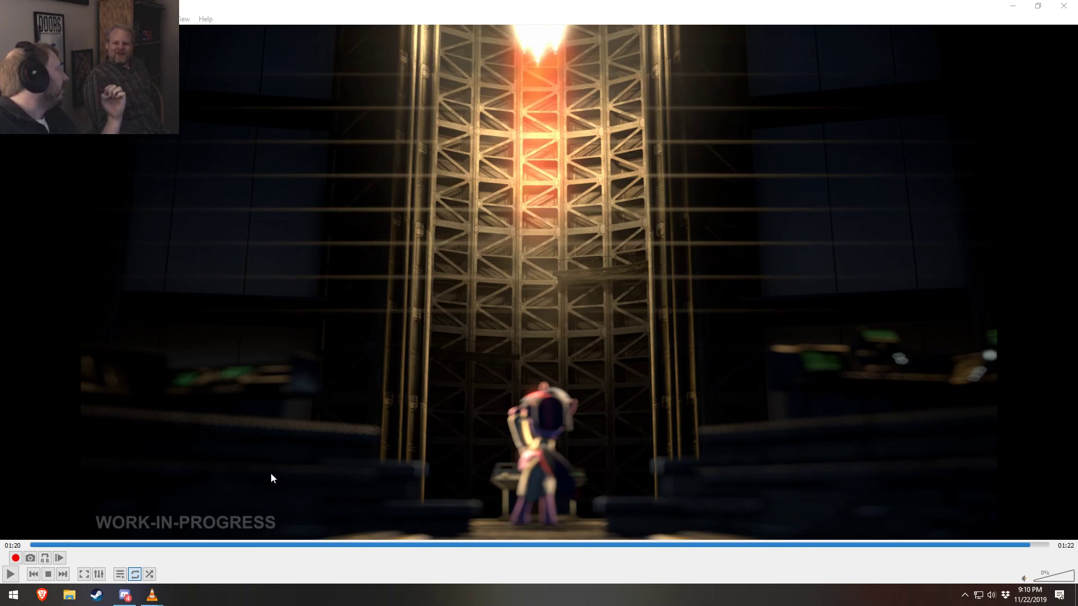
# Close the work-in-progress video in VLC and the Discord window to clear the desktop
pyautogui.click(1063, 6)
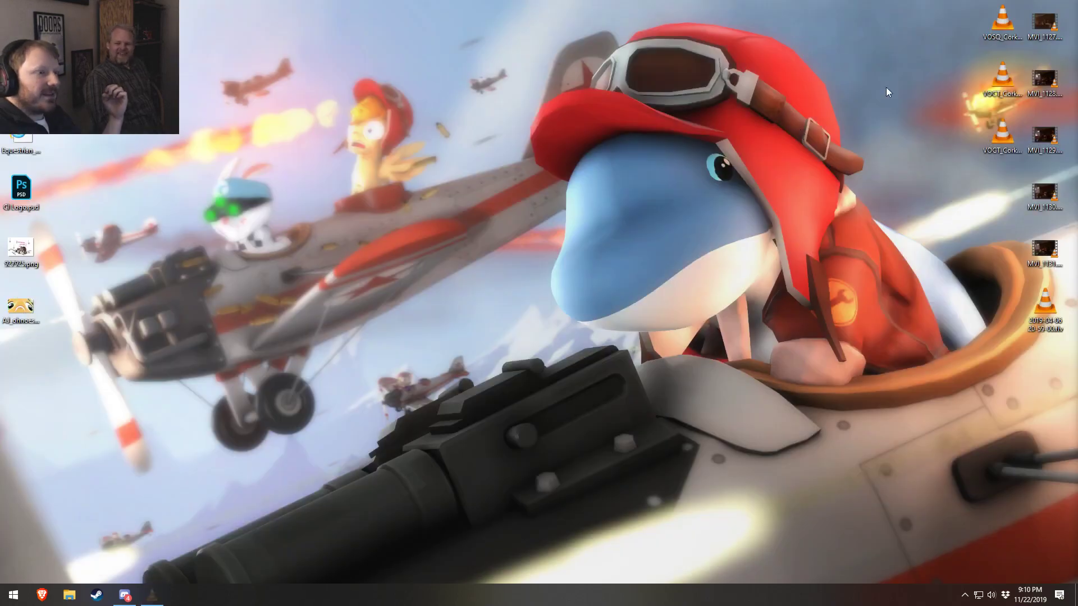
pyautogui.click(124, 596)
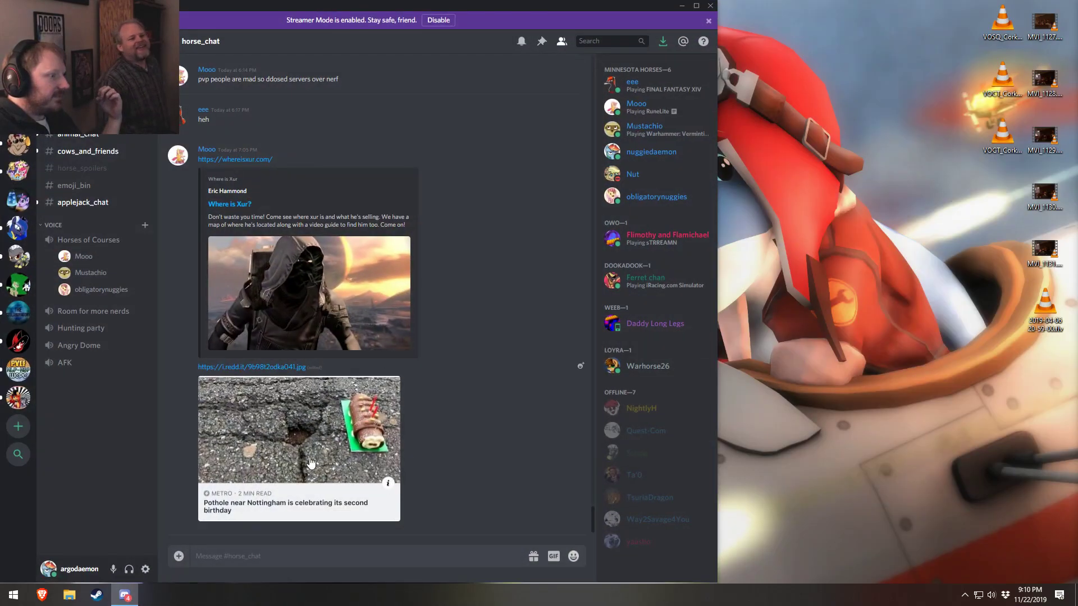
pyautogui.click(711, 5)
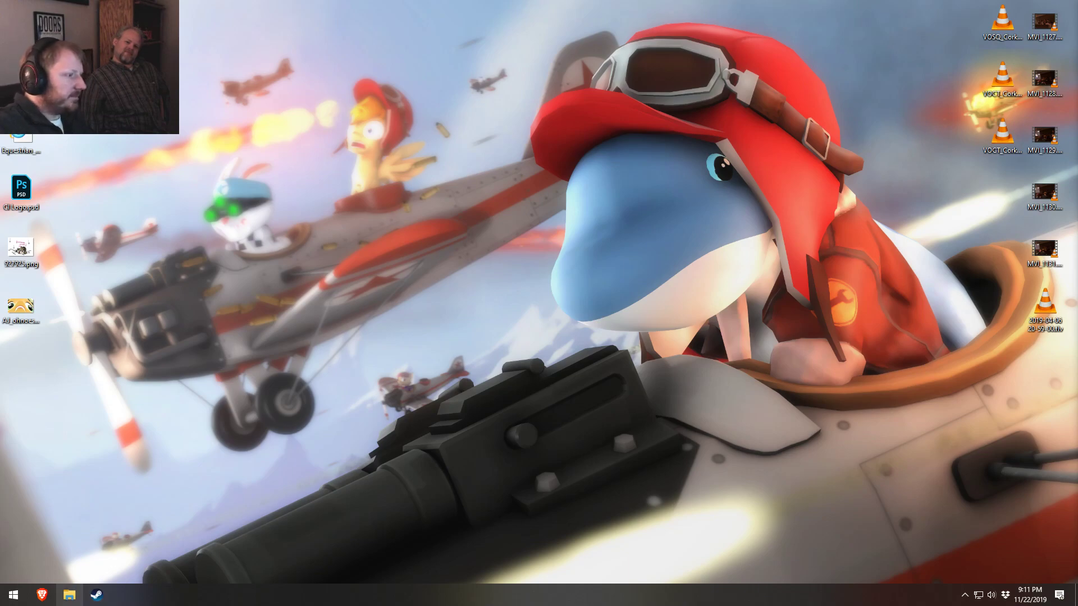
# Open the Videos folder inside Pony SFM in File Explorer and play Lyra Fatali.mp4 in VLC
pyautogui.click(69, 595)
pyautogui.click(387, 223)
pyautogui.click(389, 210)
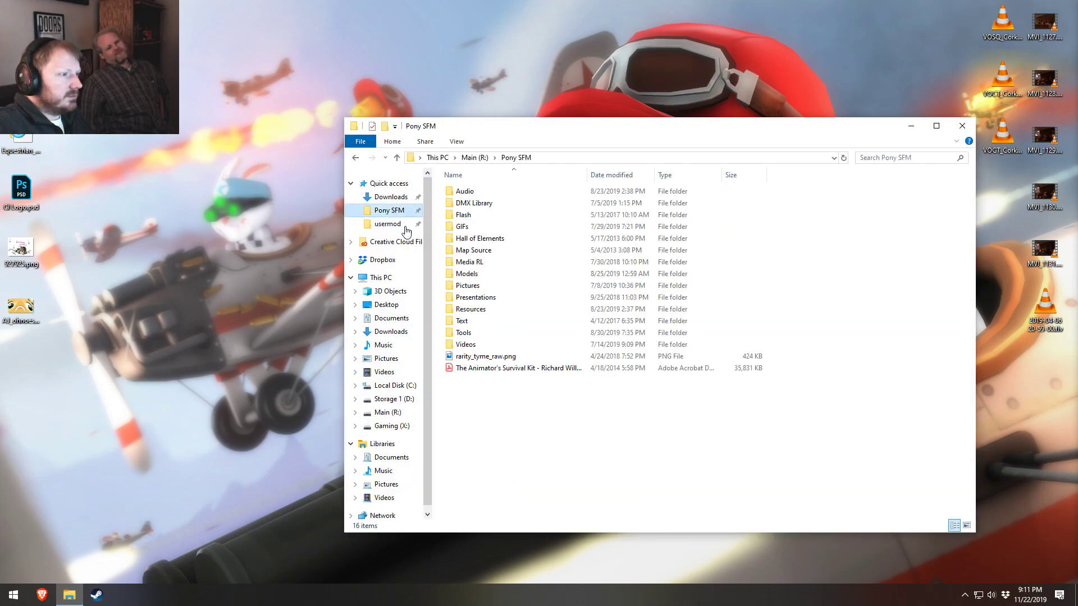
pyautogui.doubleClick(461, 344)
pyautogui.scroll(-15, 570, 361)
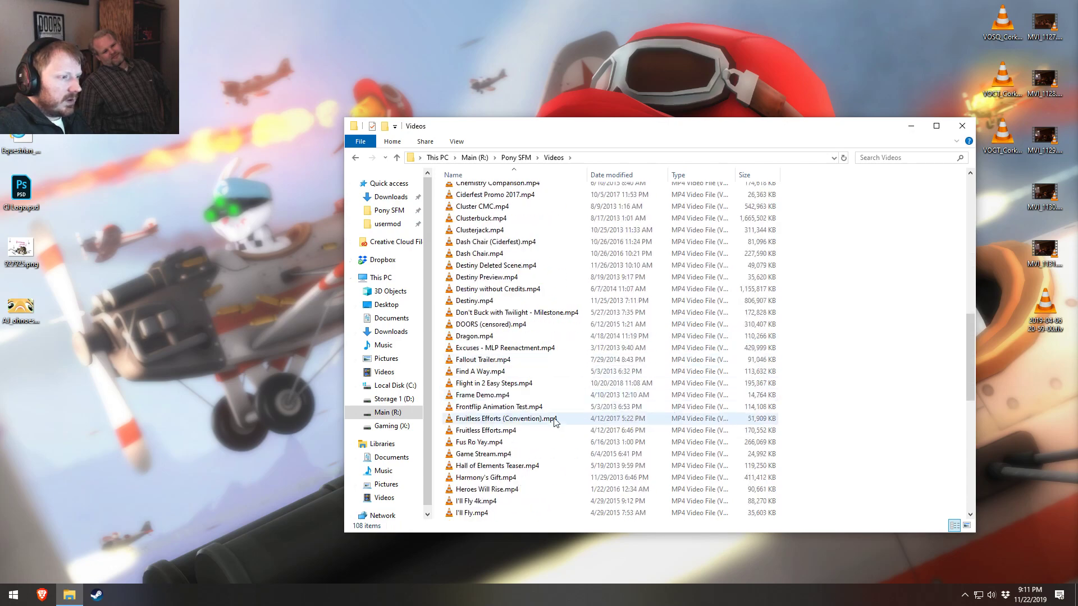
pyautogui.scroll(-5, 555, 422)
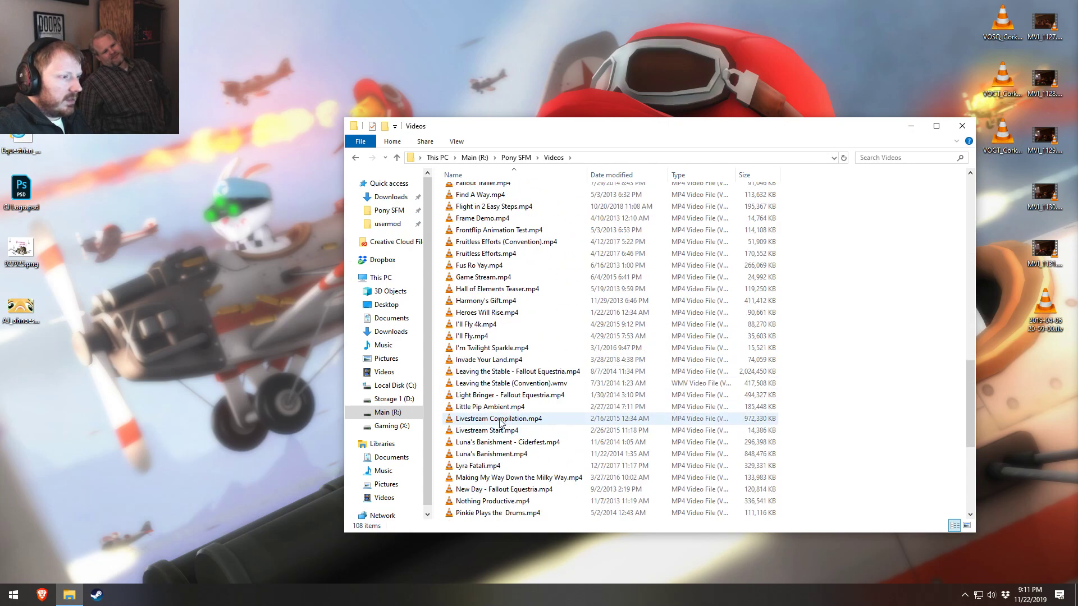
pyautogui.doubleClick(474, 466)
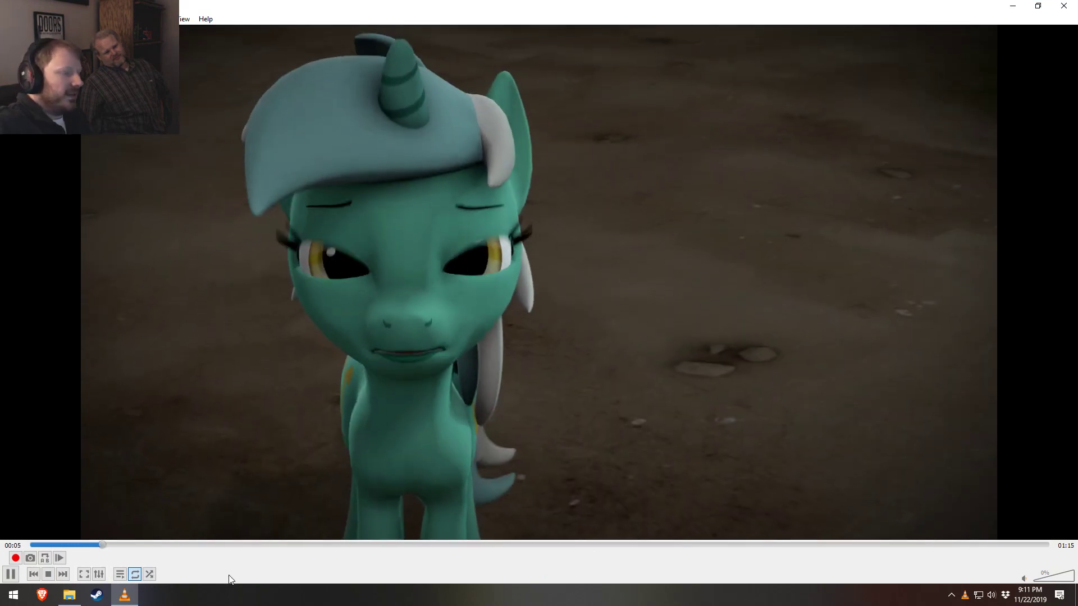
# Review the shot above the village from 00:23, pause it at 00:24, and close the video and the Videos folder
pyautogui.moveTo(218, 544); pyautogui.dragTo(352, 548)
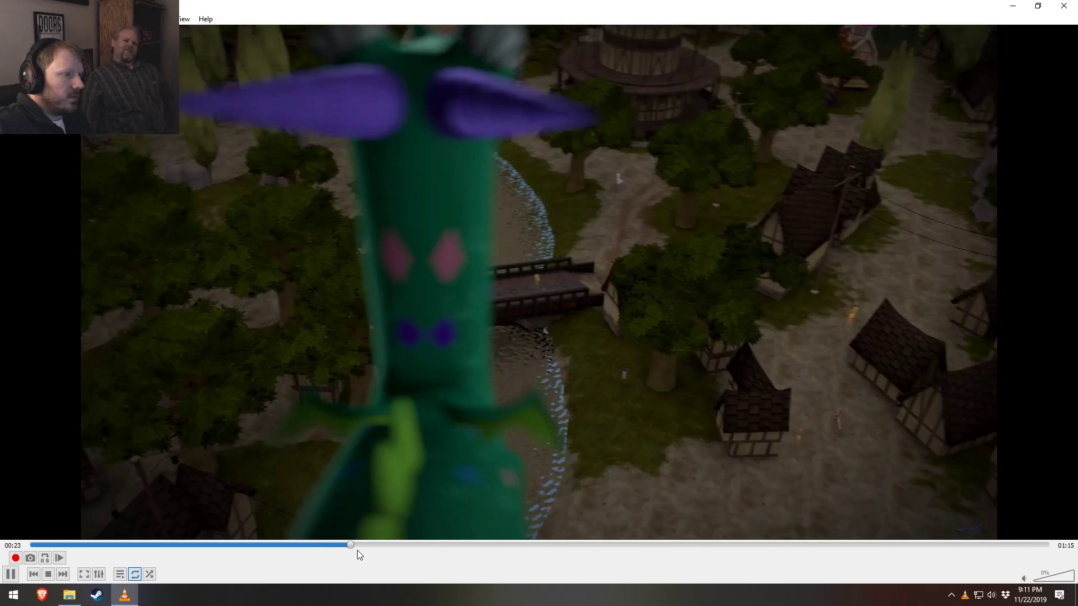
pyautogui.press('space')
pyautogui.press('space')
pyautogui.press('space')
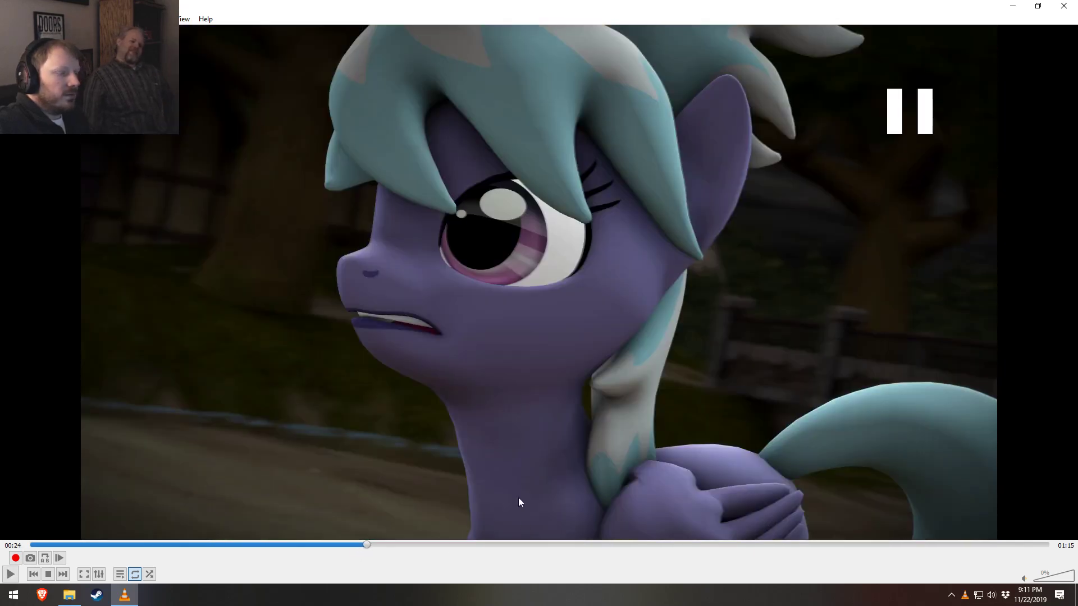
pyautogui.click(352, 546)
pyautogui.press('space')
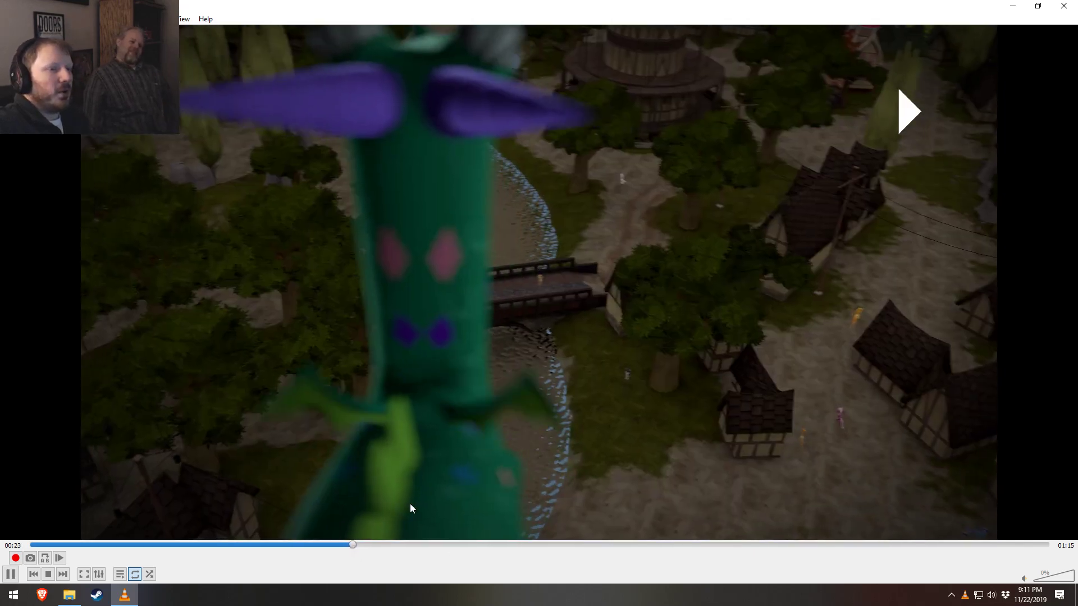
pyautogui.press('space')
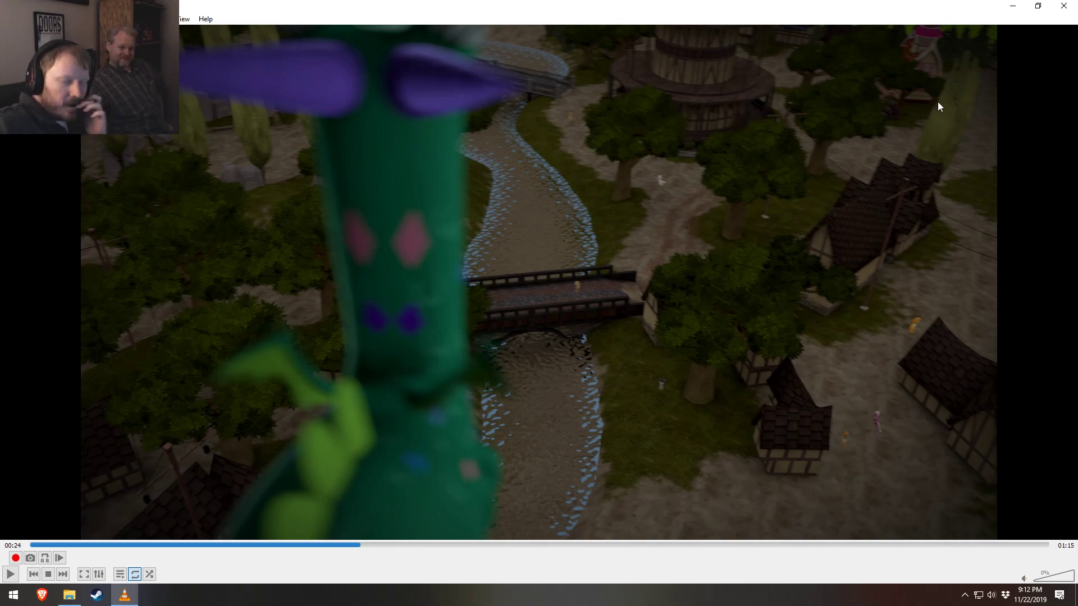
pyautogui.click(1063, 6)
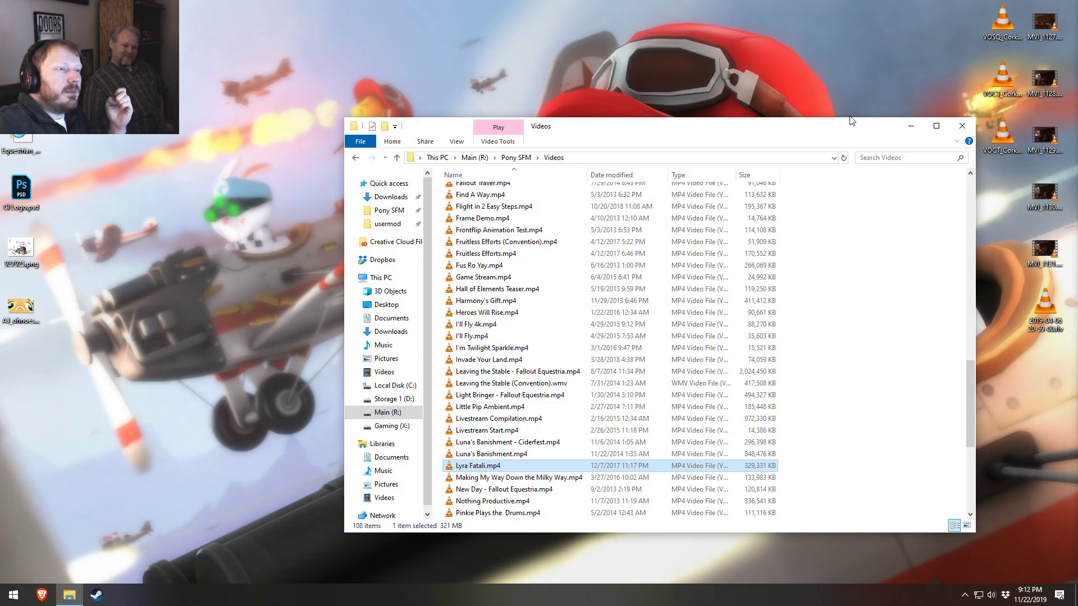
pyautogui.click(962, 128)
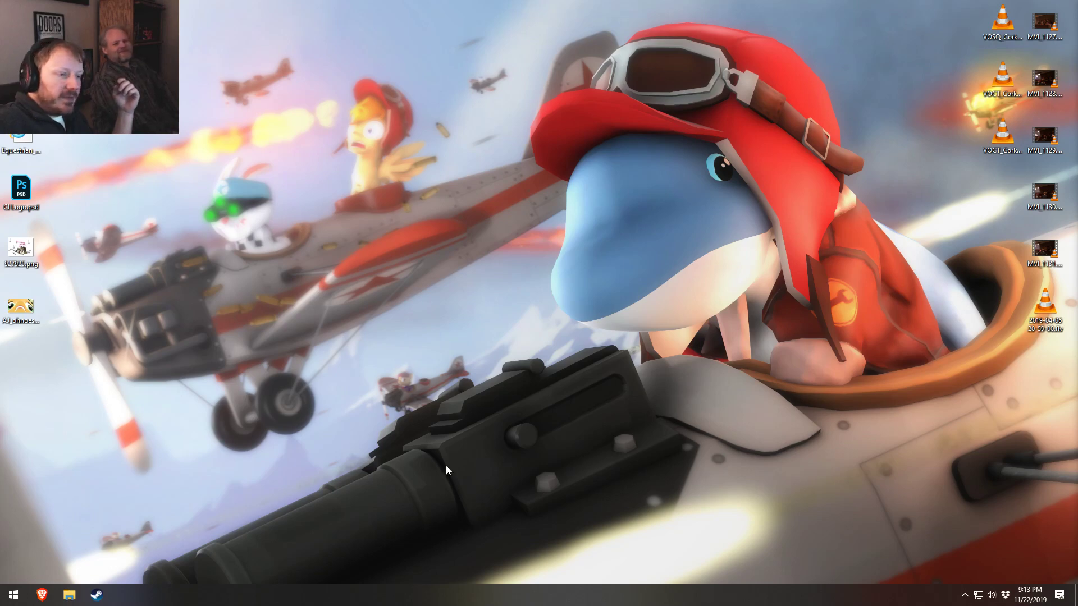
# Open the AJ picture from the desktop and examine the face up close at different magnifications
pyautogui.doubleClick(21, 310)
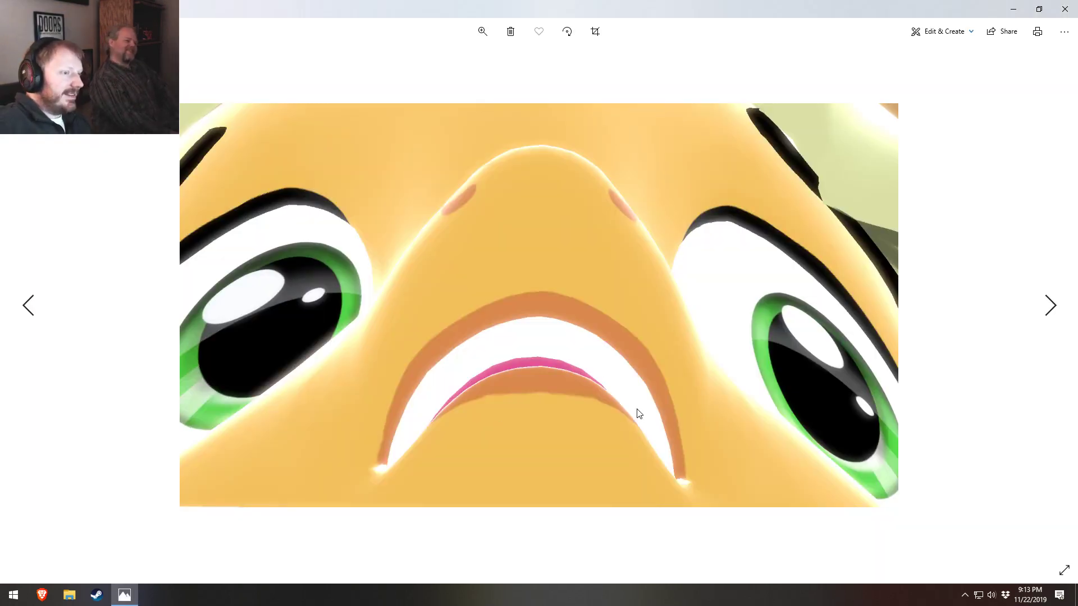
pyautogui.scroll(3, 637, 414)
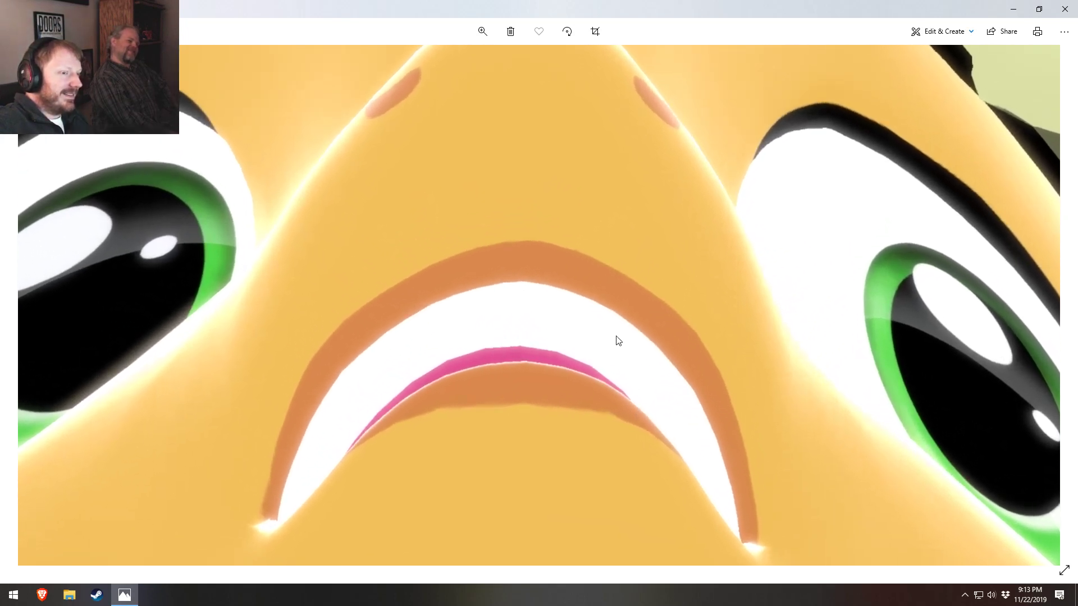
pyautogui.scroll(-2, 618, 341)
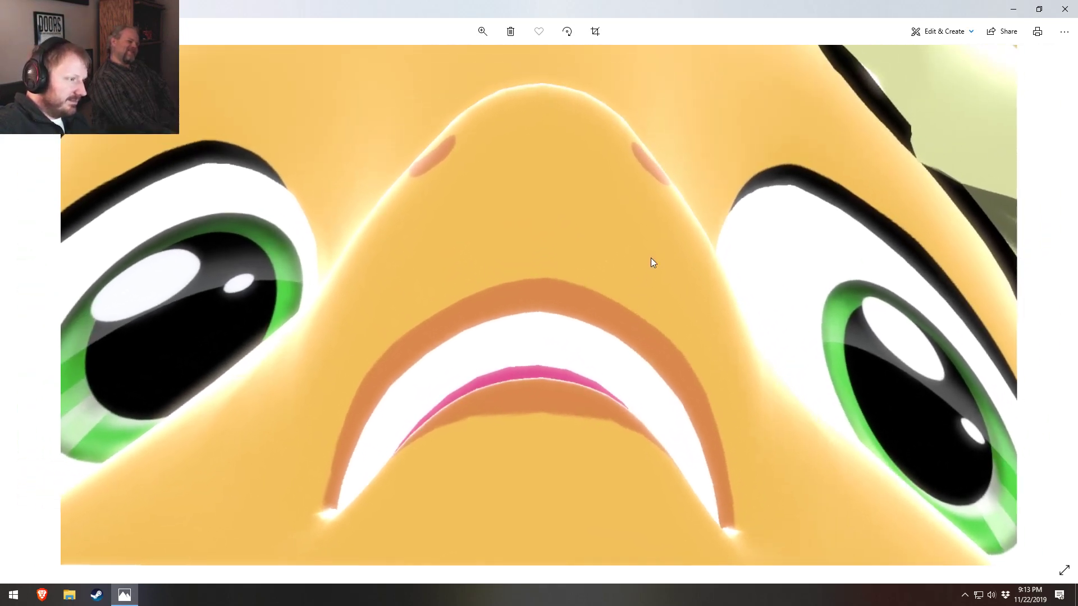
pyautogui.scroll(1, 530, 318)
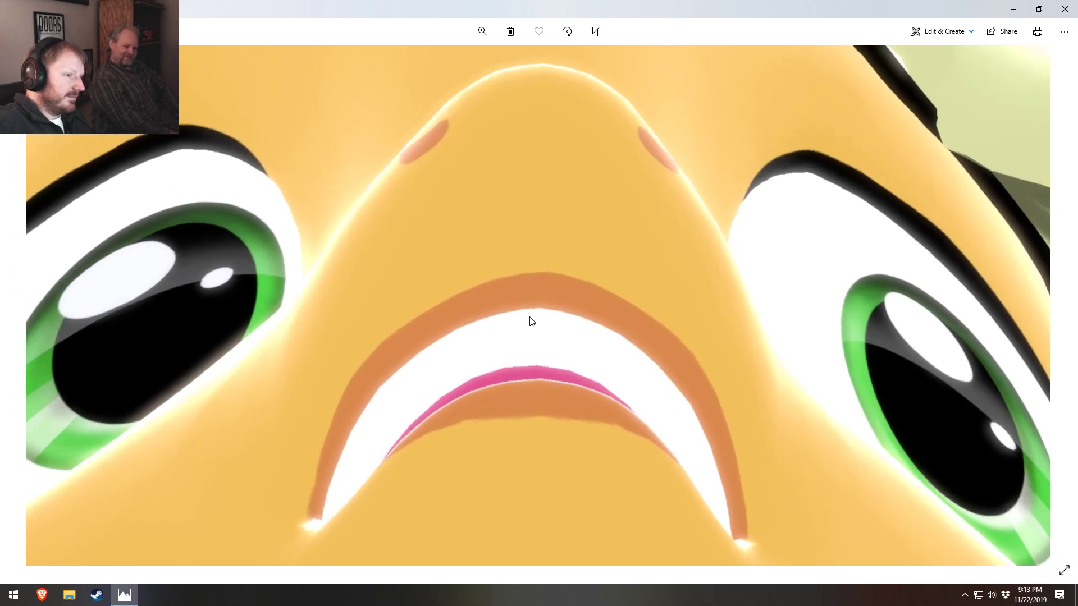
pyautogui.scroll(-1, 530, 317)
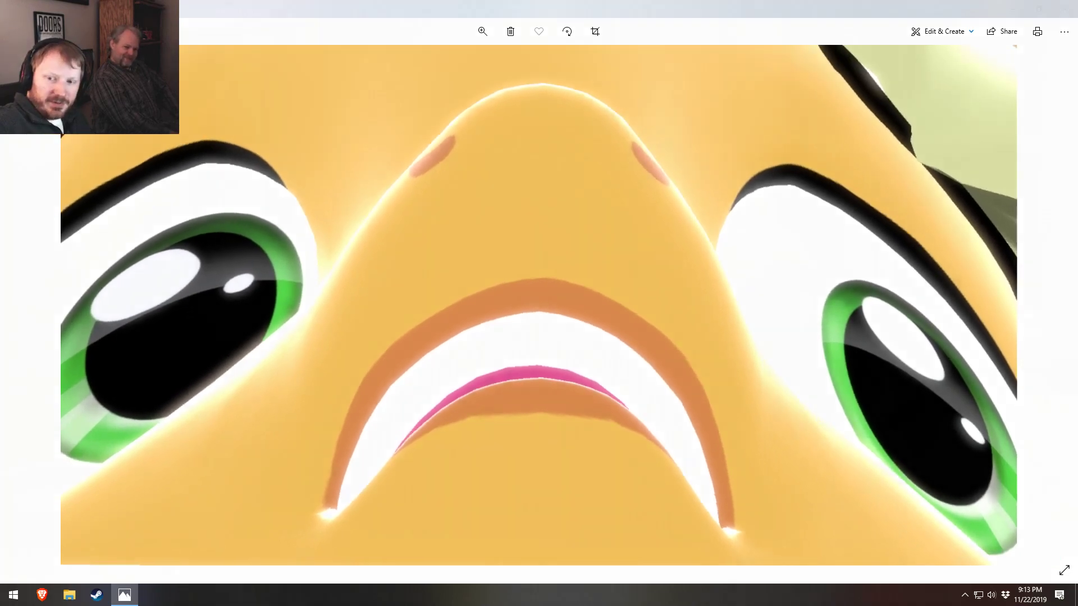